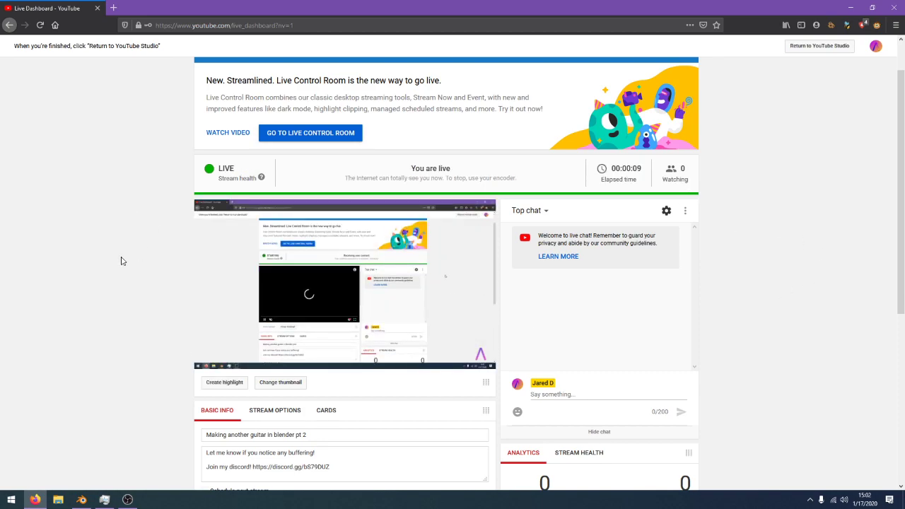
Switch to Blender and show the wireframe guitar model in Solid viewport shading
{"action": "left_click", "coordinate": [84, 497]}
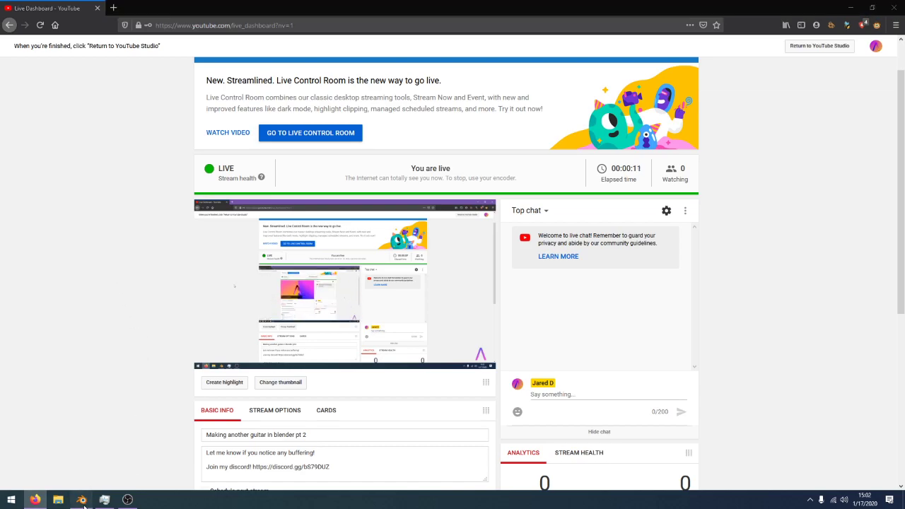
{"action": "right_click", "coordinate": [84, 498]}
{"action": "left_click", "coordinate": [518, 173]}
{"action": "scroll", "coordinate": [518, 172], "scroll_direction": "down", "scroll_amount": 1}
{"action": "middle_click_drag", "start_coordinate": [519, 172], "coordinate": [515, 193]}
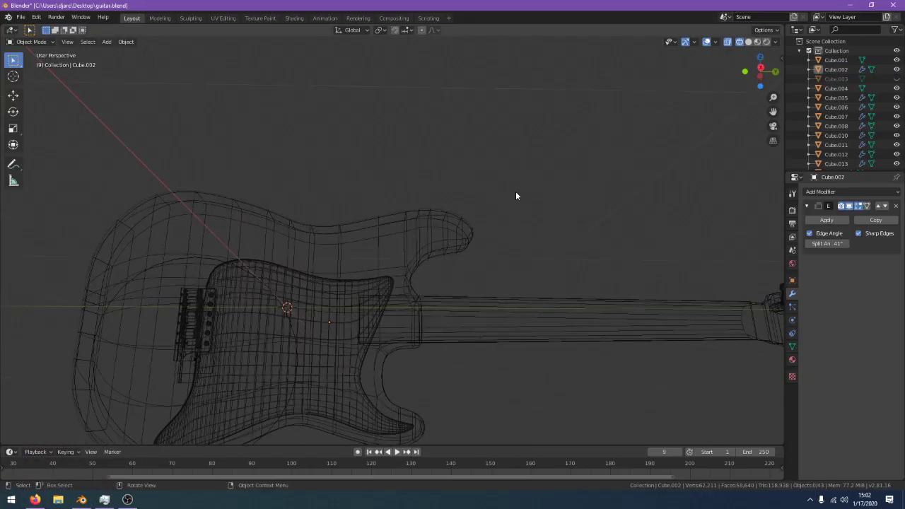
{"action": "key", "text": "z"}
{"action": "left_click", "coordinate": [610, 187]}
Examine the guitar model from the body and bridge along the neck to the headstock and tuners
{"action": "scroll", "coordinate": [522, 208], "scroll_direction": "up", "scroll_amount": 1}
{"action": "middle_click_drag", "start_coordinate": [498, 235], "coordinate": [643, 163], "text": "shift"}
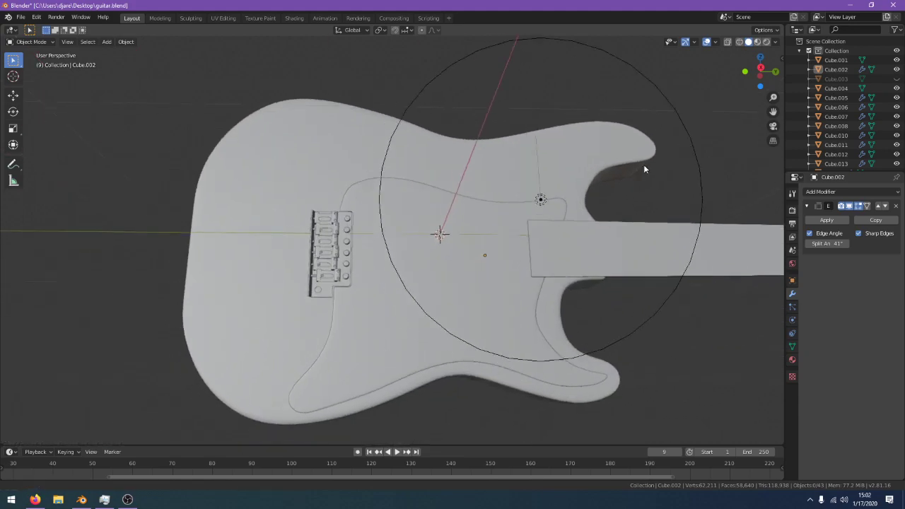
{"action": "scroll", "coordinate": [615, 191], "scroll_direction": "up", "scroll_amount": 3}
{"action": "middle_click_drag", "start_coordinate": [555, 235], "coordinate": [290, 190], "text": "shift"}
{"action": "scroll", "coordinate": [633, 171], "scroll_direction": "down", "scroll_amount": 2}
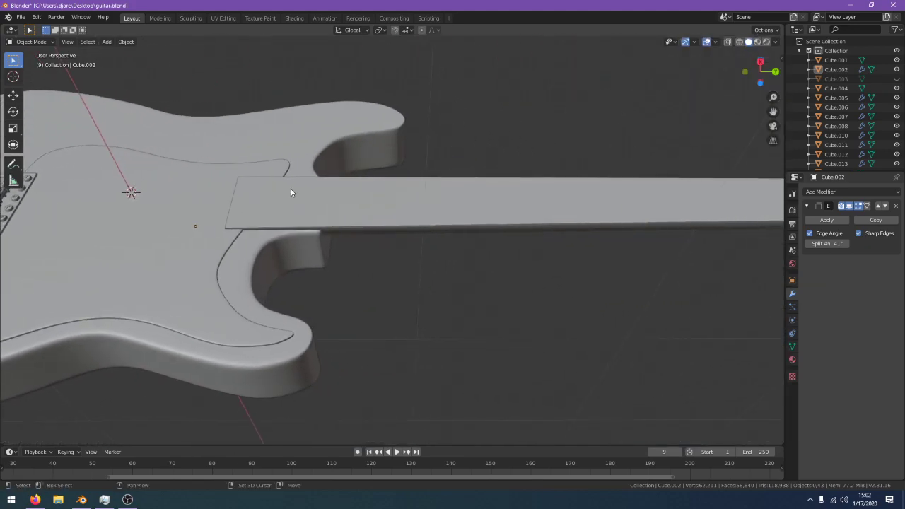
{"action": "scroll", "coordinate": [304, 191], "scroll_direction": "down", "scroll_amount": 2}
{"action": "mouse_move", "coordinate": [347, 191]}
{"action": "middle_mouse_down"}
{"action": "mouse_move", "coordinate": [359, 159]}
{"action": "mouse_move", "coordinate": [352, 187]}
{"action": "middle_mouse_up"}
{"action": "middle_click_drag", "start_coordinate": [488, 209], "coordinate": [534, 244], "text": "shift"}
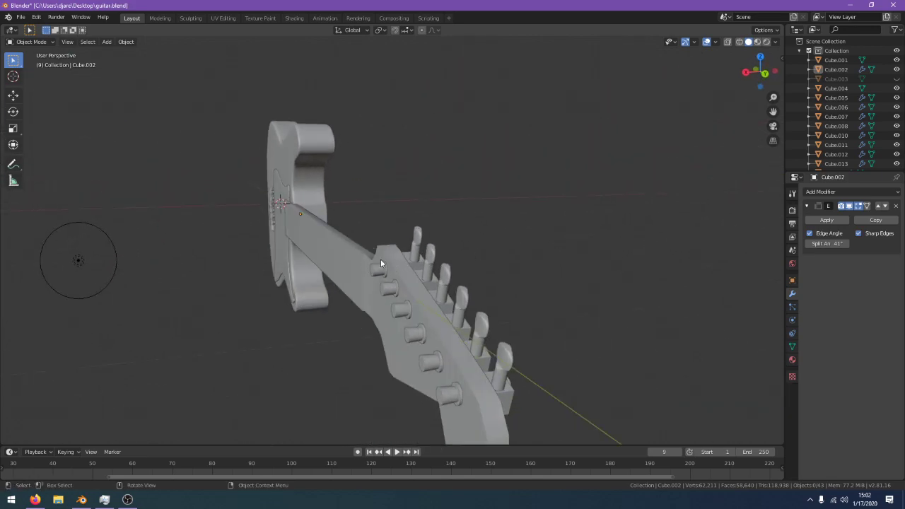
{"action": "middle_click_drag", "start_coordinate": [449, 400], "coordinate": [593, 222]}
{"action": "scroll", "coordinate": [234, 193], "scroll_direction": "up", "scroll_amount": 1}
{"action": "middle_click_drag", "start_coordinate": [195, 190], "coordinate": [271, 176], "text": "shift"}
{"action": "scroll", "coordinate": [446, 149], "scroll_direction": "up", "scroll_amount": 2}
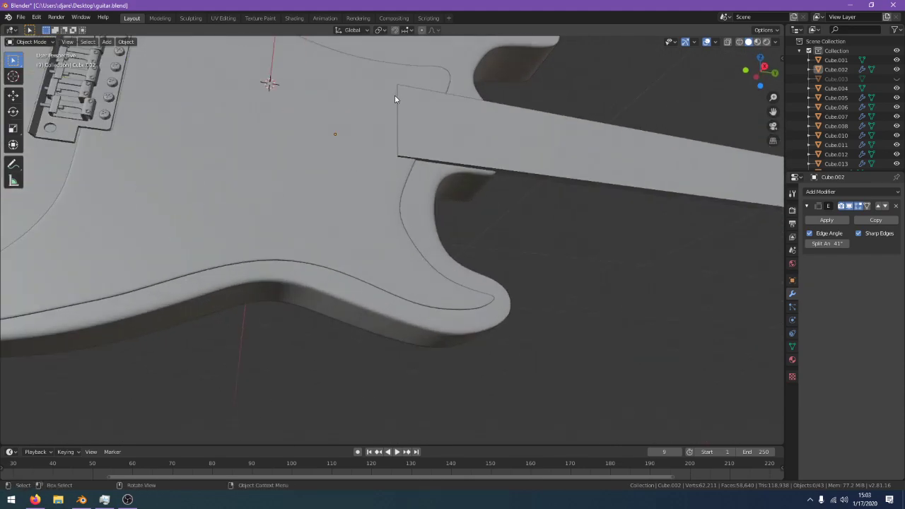
{"action": "middle_click_drag", "start_coordinate": [426, 85], "coordinate": [437, 225]}
Select the guitar neck and inspect its mesh where it meets the back of the body
{"action": "left_click", "coordinate": [462, 178]}
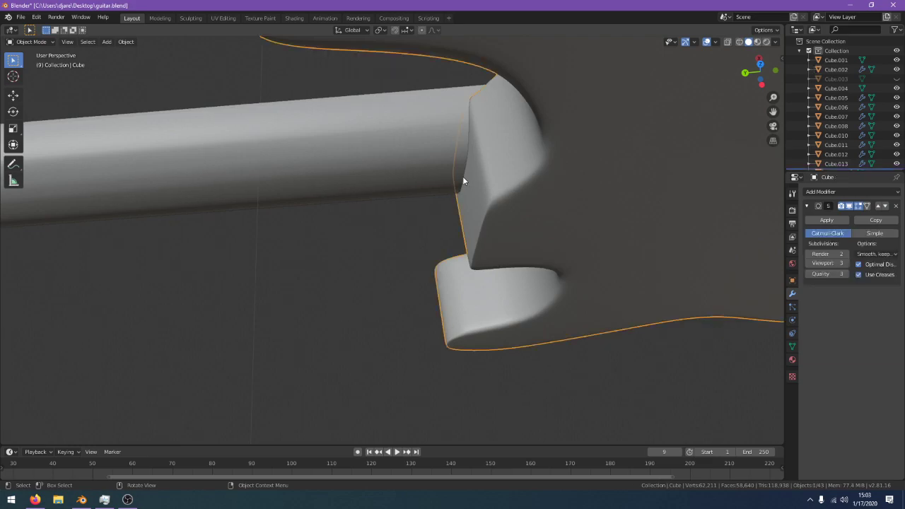
{"action": "middle_click_drag", "start_coordinate": [462, 179], "coordinate": [486, 162]}
{"action": "left_click", "coordinate": [453, 172]}
{"action": "key", "text": "Tab"}
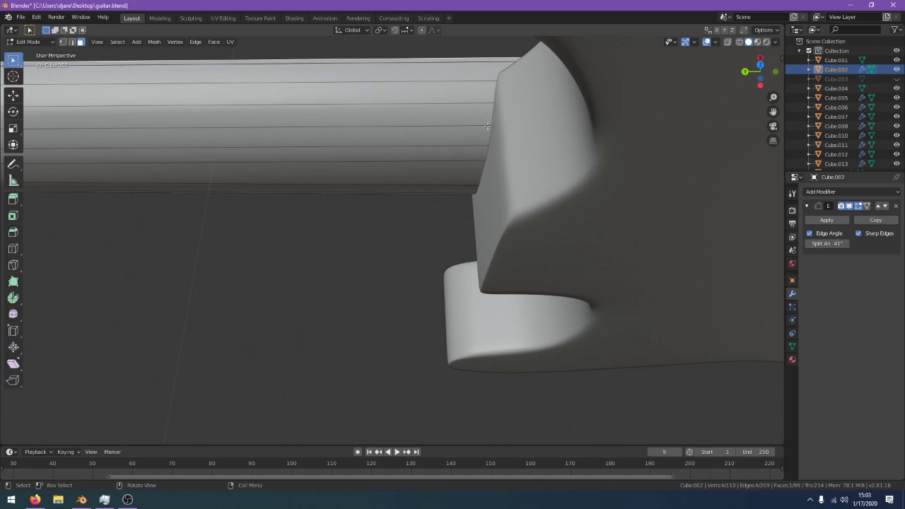
{"action": "middle_click_drag", "start_coordinate": [487, 126], "coordinate": [494, 147]}
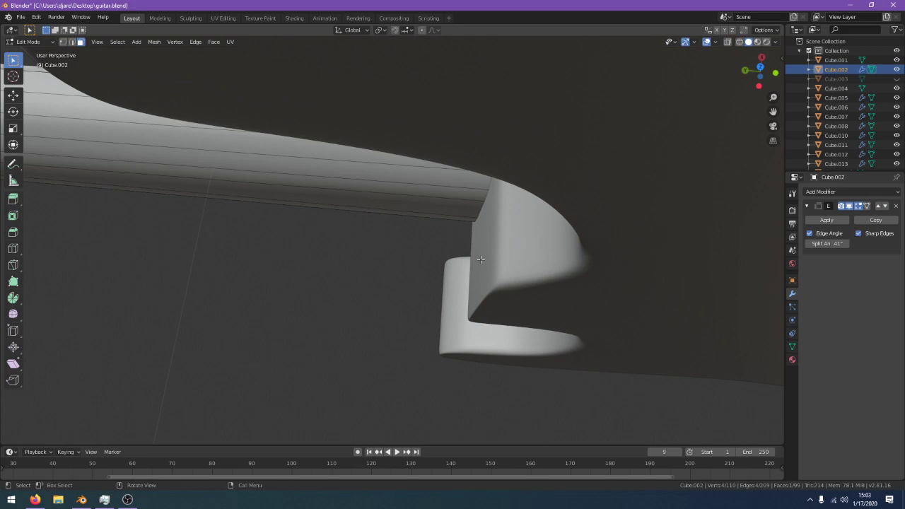
{"action": "middle_click_drag", "start_coordinate": [479, 260], "coordinate": [495, 132]}
{"action": "key", "text": "Tab"}
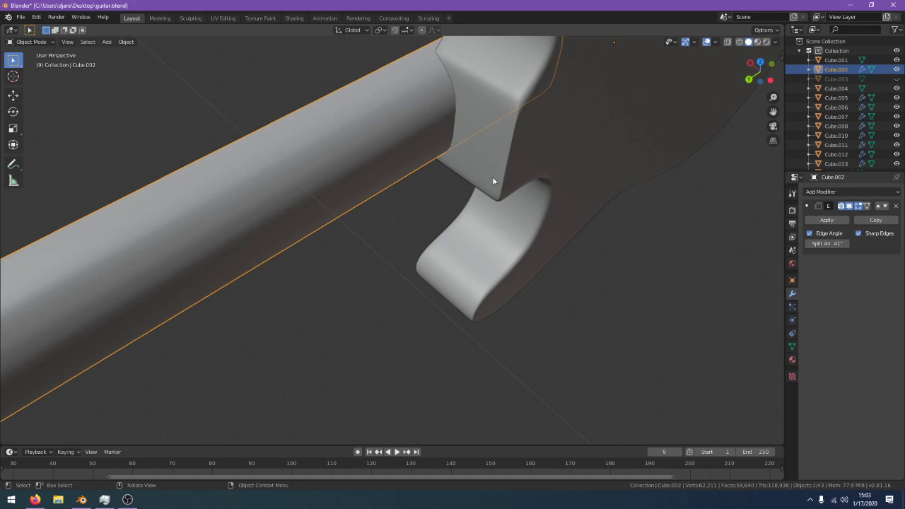
{"action": "middle_click_drag", "start_coordinate": [493, 178], "coordinate": [498, 182]}
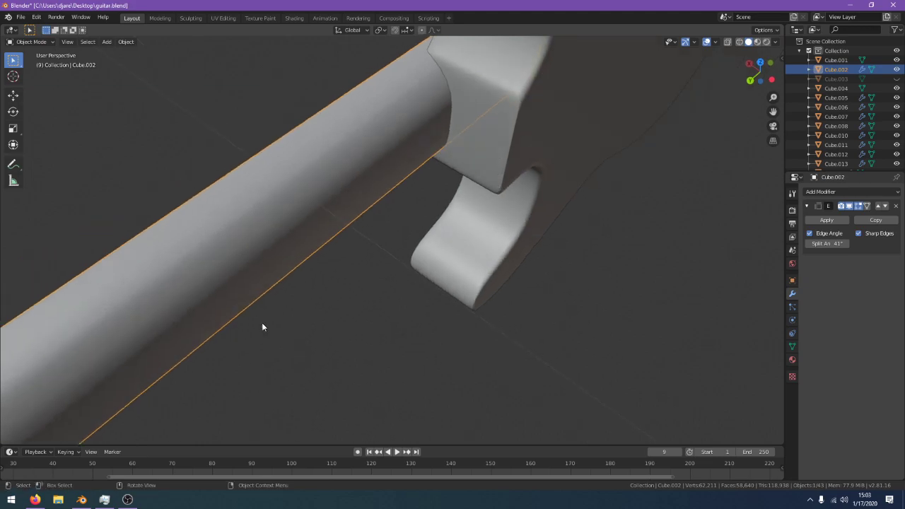
Switch to Firefox, search for "fender stratocaster body" and open the first image result to see the neck pocket
{"action": "left_click", "coordinate": [35, 500]}
{"action": "key", "text": "ctrl+t"}
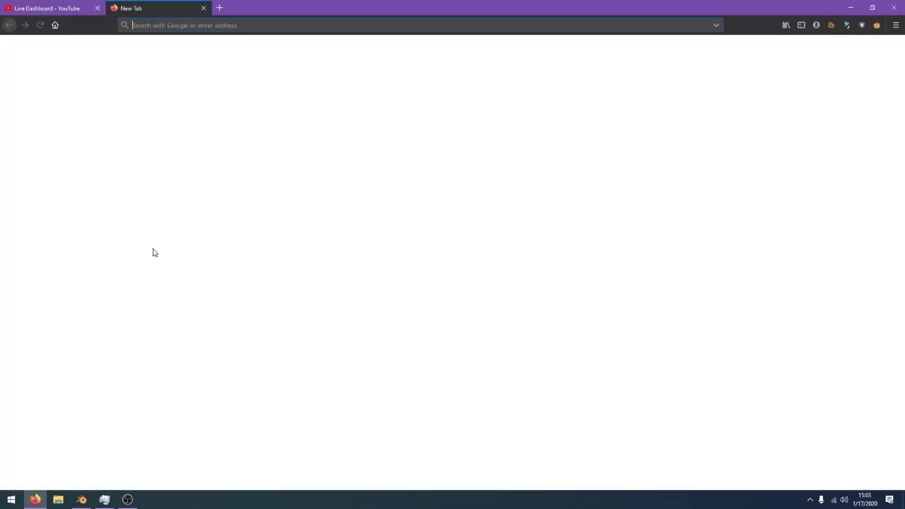
{"action": "type", "text": "fender str"}
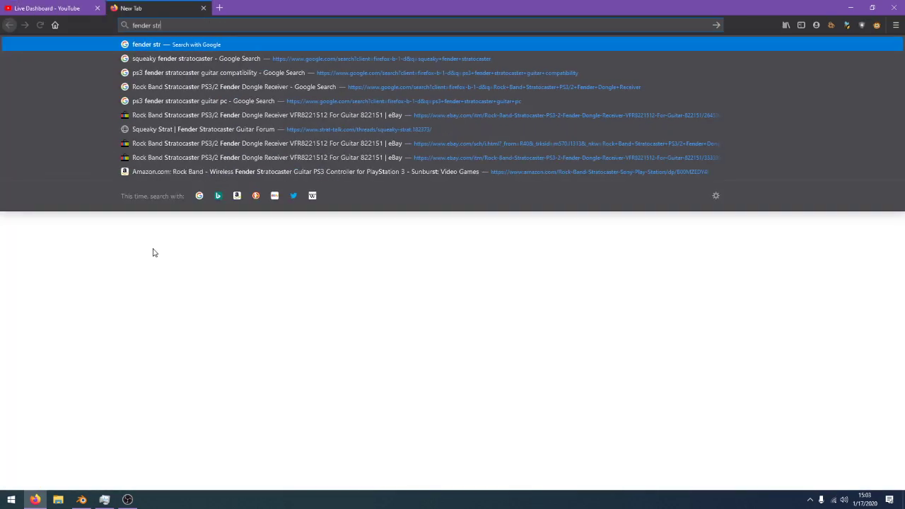
{"action": "type", "text": "atocaster body"}
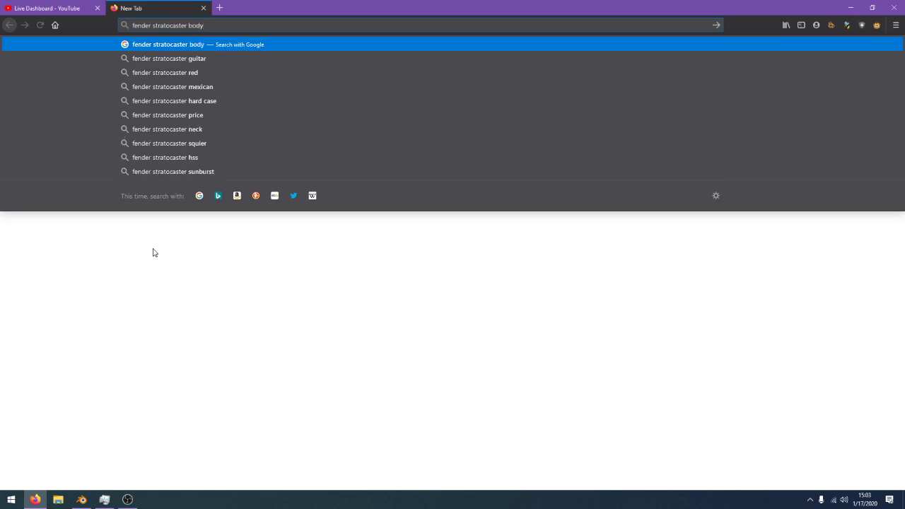
{"action": "key", "text": "Return"}
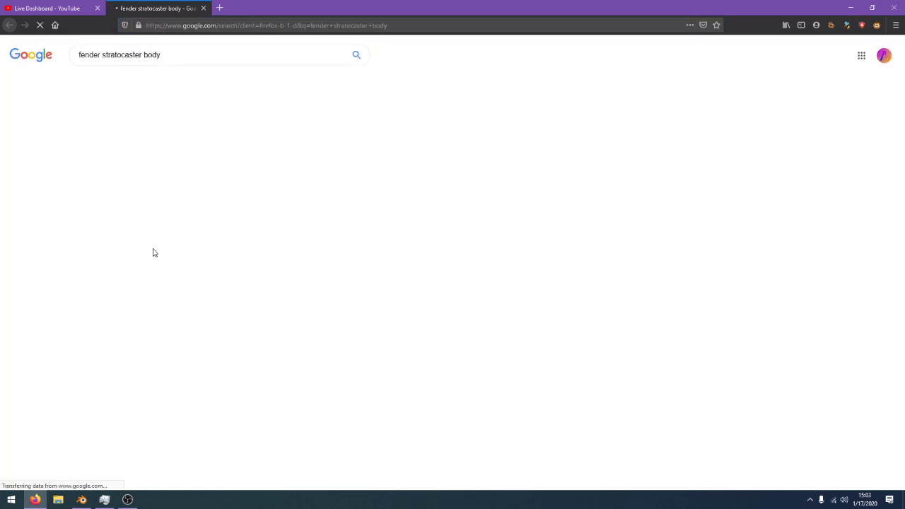
{"action": "left_click", "coordinate": [122, 244]}
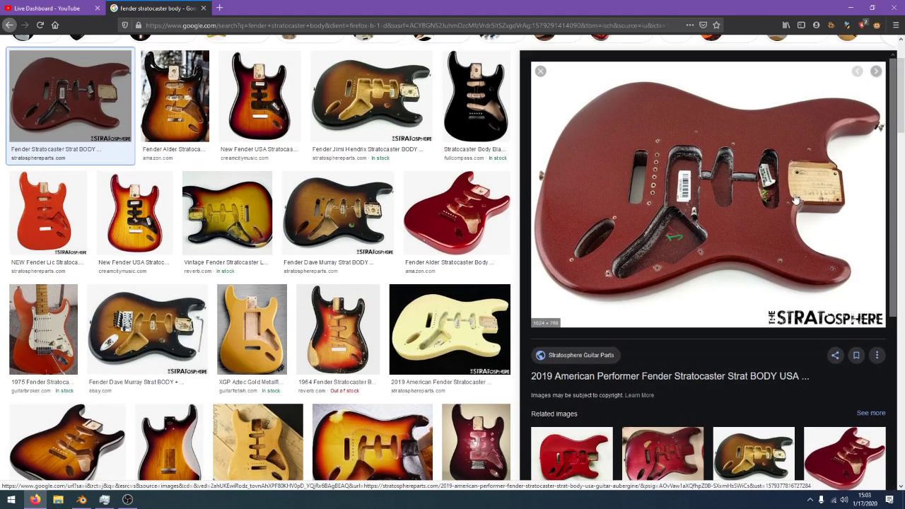
Search images for "fender stratocaster neck" and view the Banggood maple neck and the American Channel-bound rosewood neck
{"action": "scroll", "coordinate": [219, 67], "scroll_direction": "up", "scroll_amount": 3}
{"action": "double_click", "coordinate": [204, 54]}
{"action": "type", "text": "neck"}
{"action": "key", "text": "Return"}
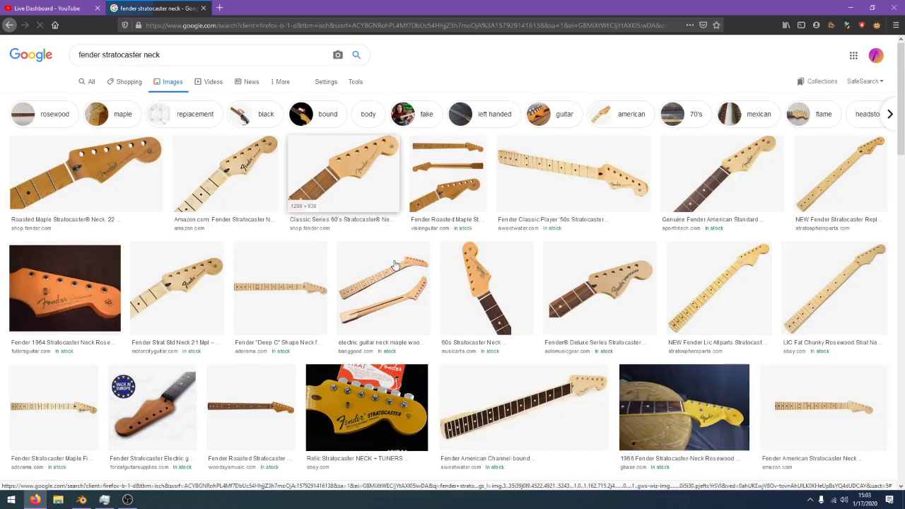
{"action": "left_click", "coordinate": [400, 306]}
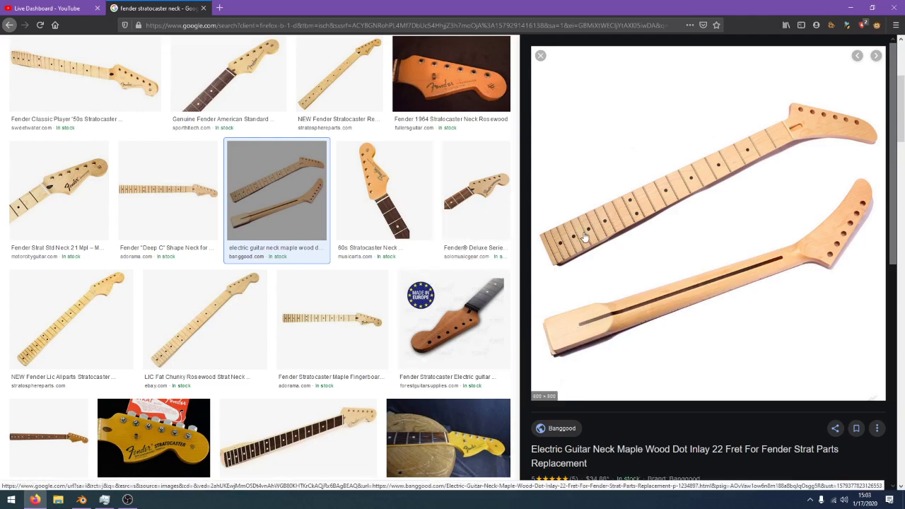
{"action": "scroll", "coordinate": [517, 262], "scroll_direction": "down", "scroll_amount": 1}
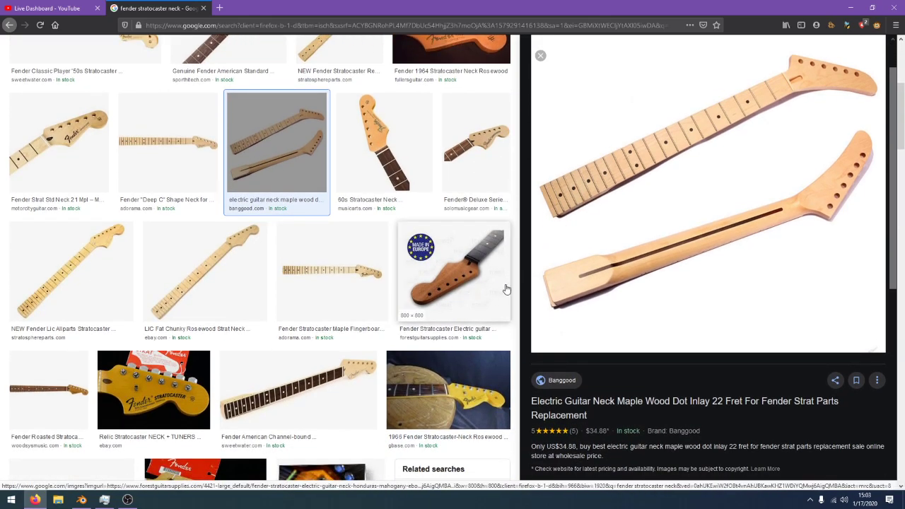
{"action": "left_click", "coordinate": [308, 394]}
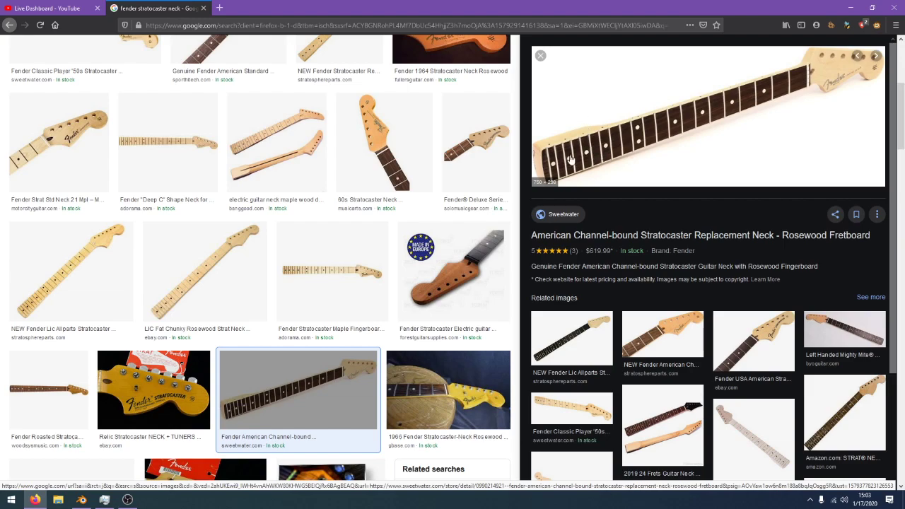
{"action": "scroll", "coordinate": [652, 184], "scroll_direction": "up", "scroll_amount": 4}
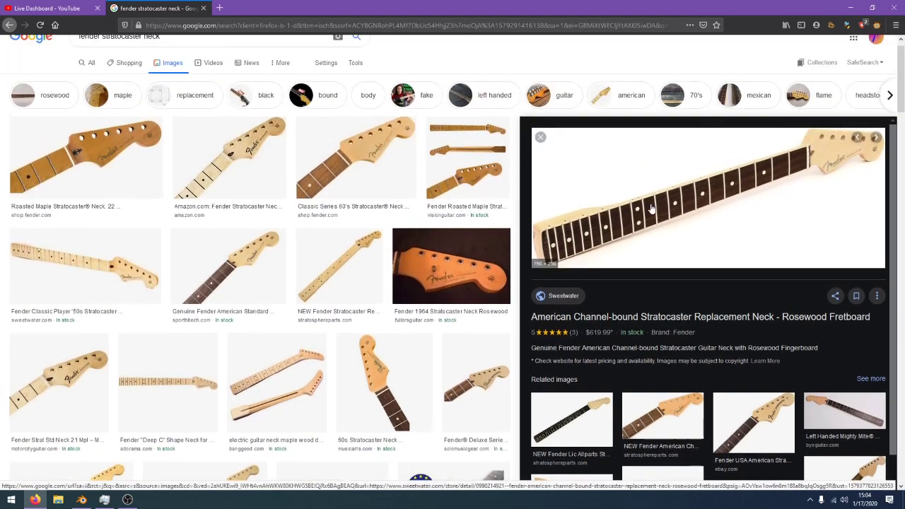
Return to Blender, compare the neck with the blueprint in top view wireframe, and restore solid shading
{"action": "left_click", "coordinate": [83, 501]}
{"action": "middle_click_drag", "start_coordinate": [317, 338], "coordinate": [429, 335]}
{"action": "key", "text": "KP_7"}
{"action": "key", "text": "z"}
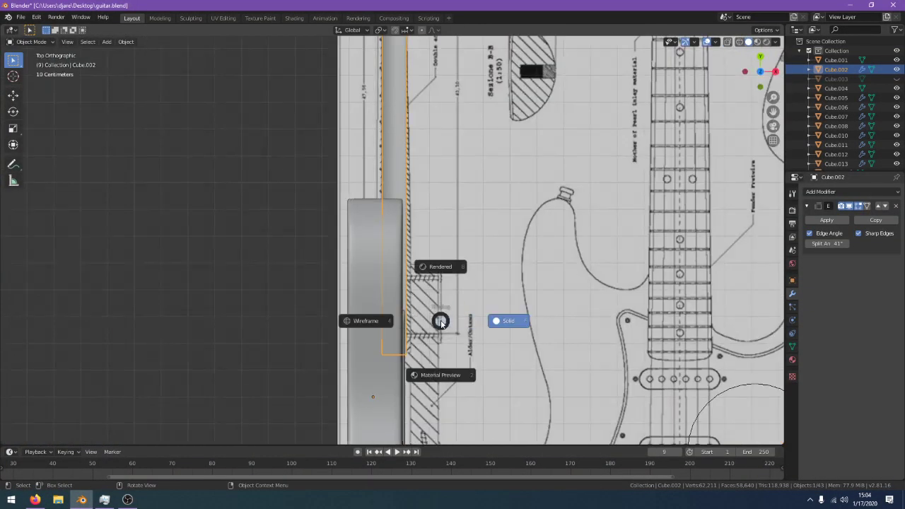
{"action": "left_click", "coordinate": [384, 289]}
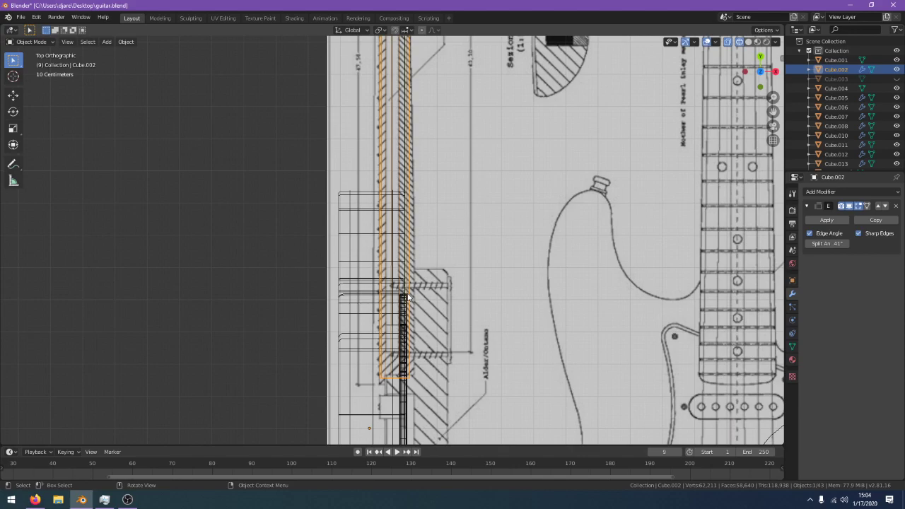
{"action": "middle_click_drag", "start_coordinate": [408, 297], "coordinate": [309, 285]}
{"action": "key", "text": "KP_7"}
{"action": "mouse_move", "coordinate": [375, 355]}
{"action": "middle_mouse_down"}
{"action": "mouse_move", "coordinate": [390, 356]}
{"action": "mouse_move", "coordinate": [295, 343]}
{"action": "mouse_move", "coordinate": [444, 333]}
{"action": "mouse_move", "coordinate": [251, 309]}
{"action": "mouse_move", "coordinate": [167, 359]}
{"action": "middle_mouse_up"}
{"action": "key", "text": "shift+z"}
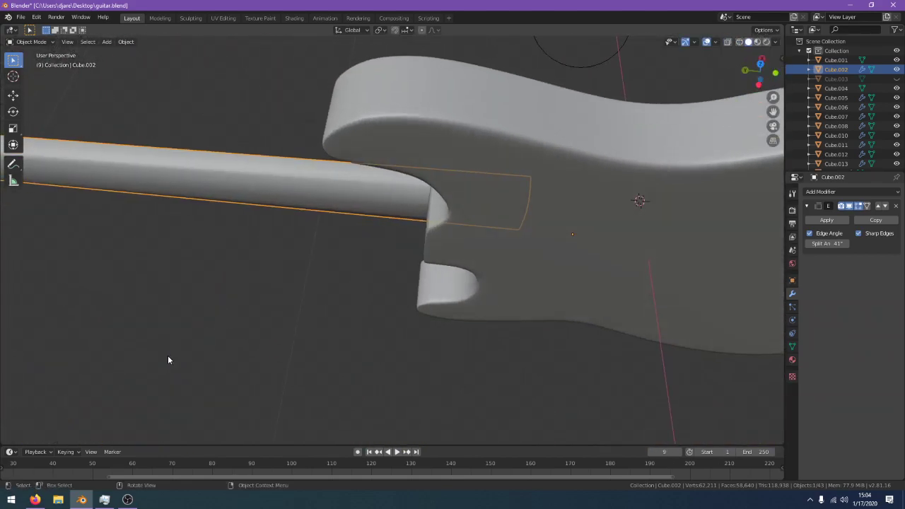
Search Firefox for "fender stratocaster back" and open the sunburst guitar's rear photo to study the neck joint
{"action": "left_click", "coordinate": [35, 499]}
{"action": "key", "text": "ctrl+t"}
{"action": "type", "text": "fender strat"}
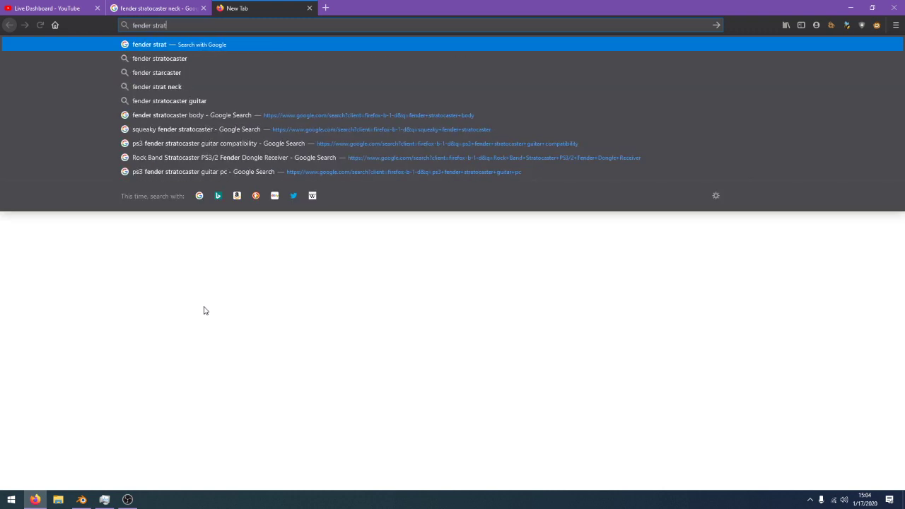
{"action": "type", "text": "ocaster b"}
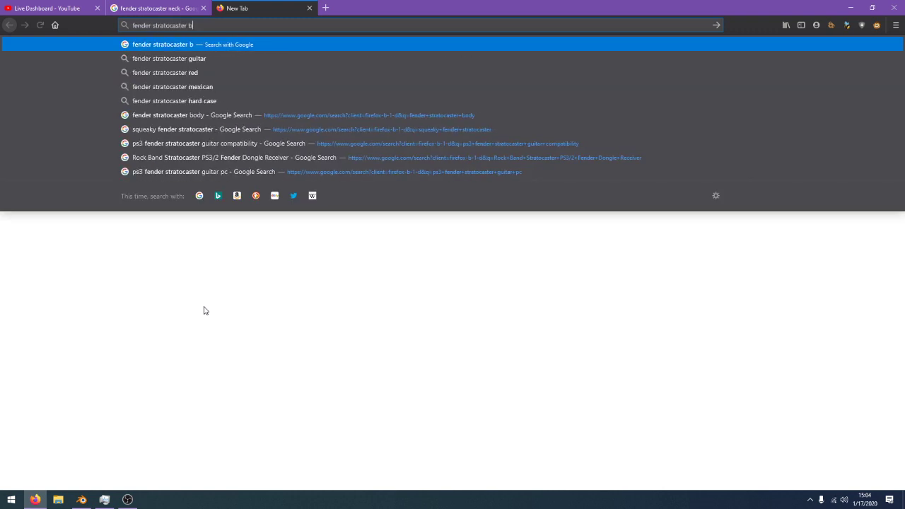
{"action": "type", "text": "ack"}
{"action": "key", "text": "Return"}
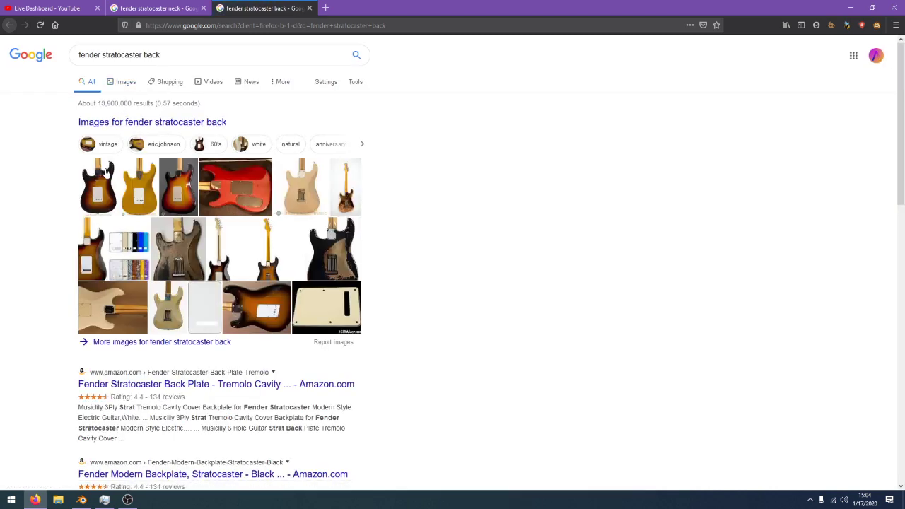
{"action": "left_click", "coordinate": [106, 170]}
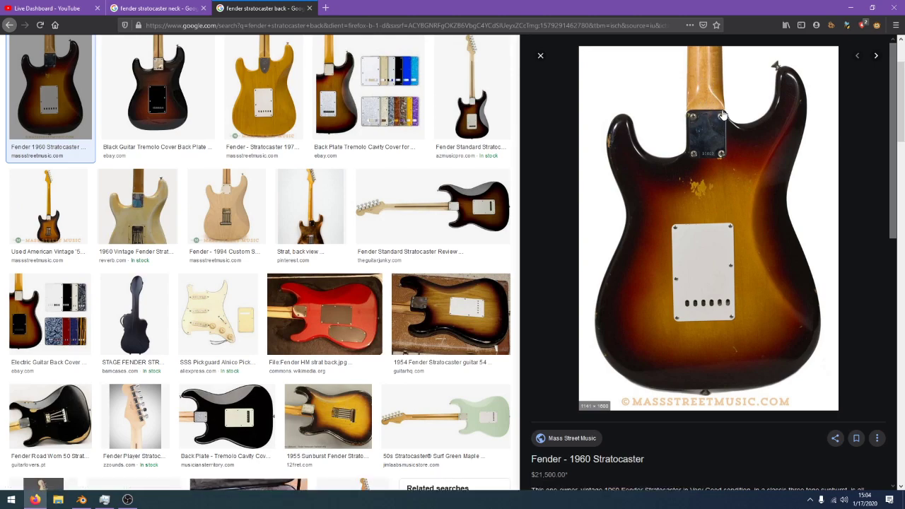
Switch back to Blender and open the guitar neck for mesh editing
{"action": "left_click", "coordinate": [85, 499]}
{"action": "middle_click_drag", "start_coordinate": [361, 338], "coordinate": [418, 277]}
{"action": "scroll", "coordinate": [351, 227], "scroll_direction": "up", "scroll_amount": 1}
{"action": "scroll", "coordinate": [418, 277], "scroll_direction": "up", "scroll_amount": 1}
{"action": "scroll", "coordinate": [422, 248], "scroll_direction": "up", "scroll_amount": 1}
{"action": "key", "text": "Tab"}
Shift the long centre face on the back of the neck slightly and check the shading in Object Mode
{"action": "scroll", "coordinate": [423, 237], "scroll_direction": "up", "scroll_amount": 1}
{"action": "middle_click_drag", "start_coordinate": [422, 237], "coordinate": [381, 254]}
{"action": "left_click", "coordinate": [293, 228]}
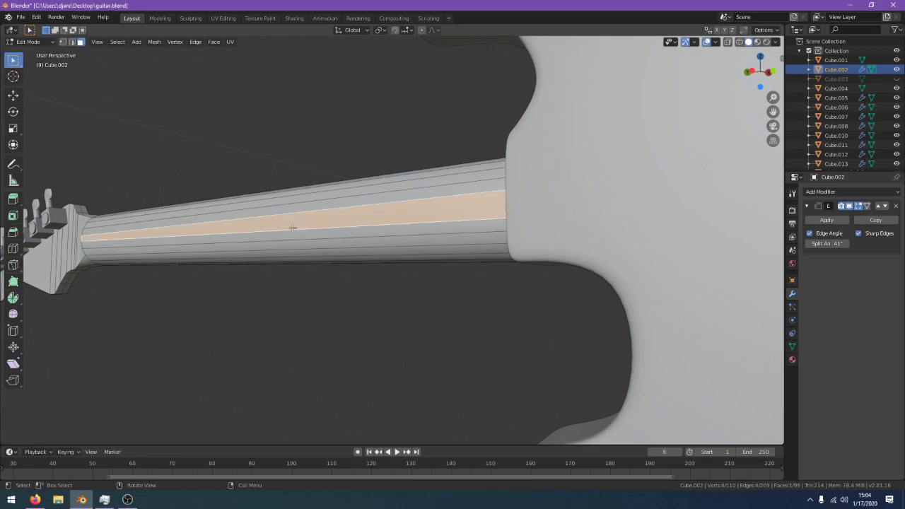
{"action": "middle_click_drag", "start_coordinate": [293, 228], "coordinate": [381, 311]}
{"action": "key", "text": "g"}
{"action": "key", "text": "y"}
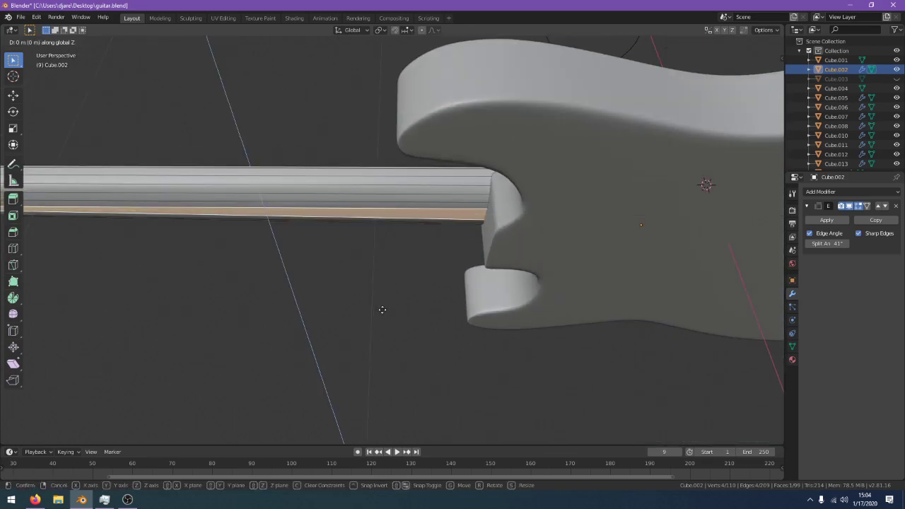
{"action": "left_click", "coordinate": [384, 313]}
{"action": "key", "text": "Tab"}
{"action": "middle_click_drag", "start_coordinate": [387, 313], "coordinate": [351, 252]}
{"action": "key", "text": "Tab"}
{"action": "key", "text": "Tab"}
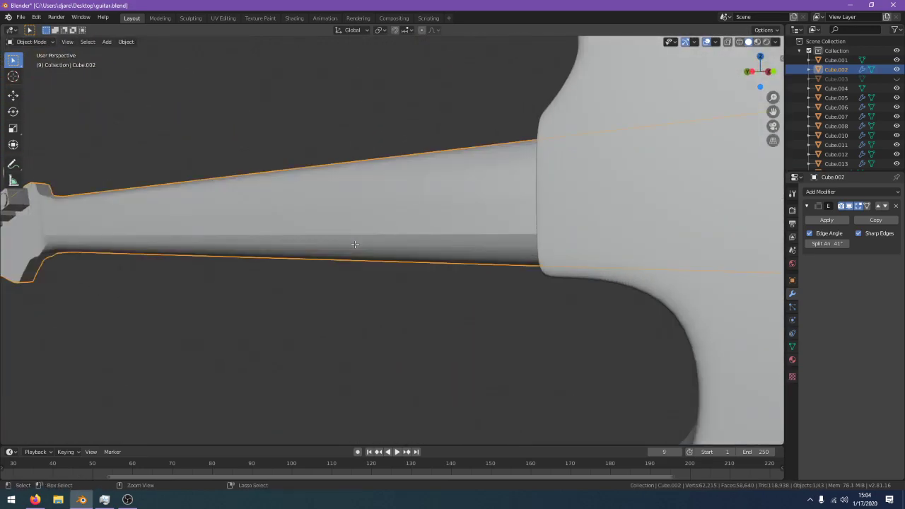
Add the two adjacent long faces to the selection on the neck's back and move all three about -0.014 m along X
{"action": "key", "text": "Tab"}
{"action": "middle_click_drag", "start_coordinate": [364, 235], "coordinate": [412, 236]}
{"action": "left_click", "coordinate": [415, 217], "text": "shift"}
{"action": "left_click", "coordinate": [420, 178], "text": "shift"}
{"action": "middle_click_drag", "start_coordinate": [422, 180], "coordinate": [515, 219]}
{"action": "key", "text": "g"}
{"action": "key", "text": "z"}
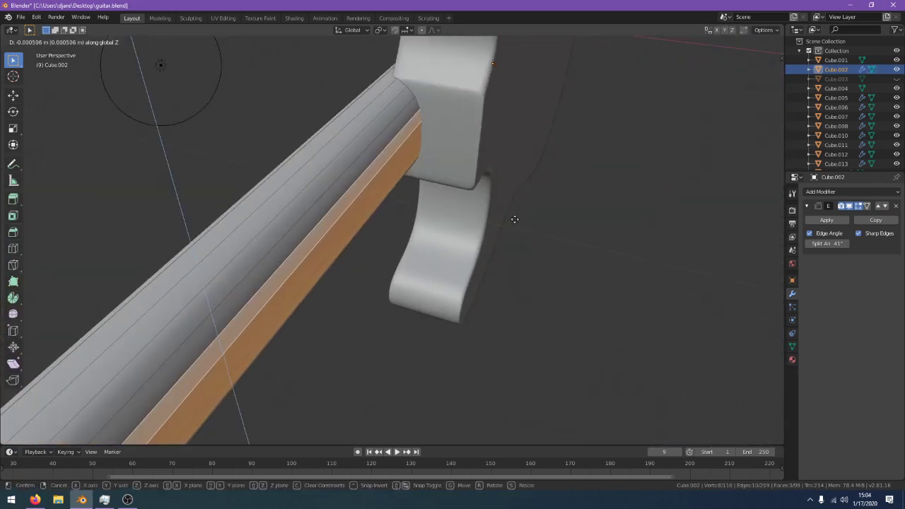
{"action": "key", "text": "x"}
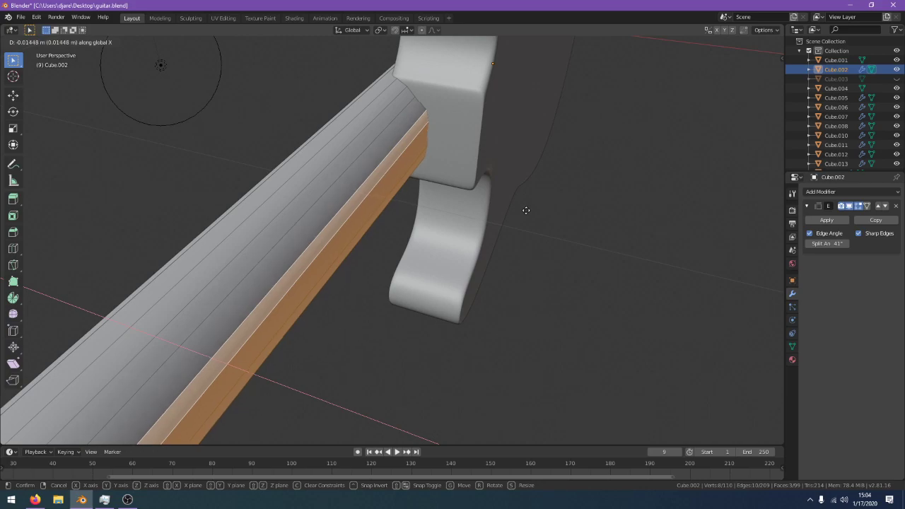
{"action": "left_click", "coordinate": [530, 210]}
{"action": "key", "text": "Tab"}
{"action": "middle_click_drag", "start_coordinate": [530, 210], "coordinate": [634, 285]}
{"action": "scroll", "coordinate": [601, 282], "scroll_direction": "up", "scroll_amount": 2}
Inspect the neck near the headstock and set its Edge Split modifier's split angle to 44°
{"action": "key", "text": "Tab"}
{"action": "middle_click_drag", "start_coordinate": [480, 274], "coordinate": [452, 269]}
{"action": "left_click", "coordinate": [361, 238]}
{"action": "middle_click_drag", "start_coordinate": [362, 237], "coordinate": [433, 317]}
{"action": "key", "text": "Tab"}
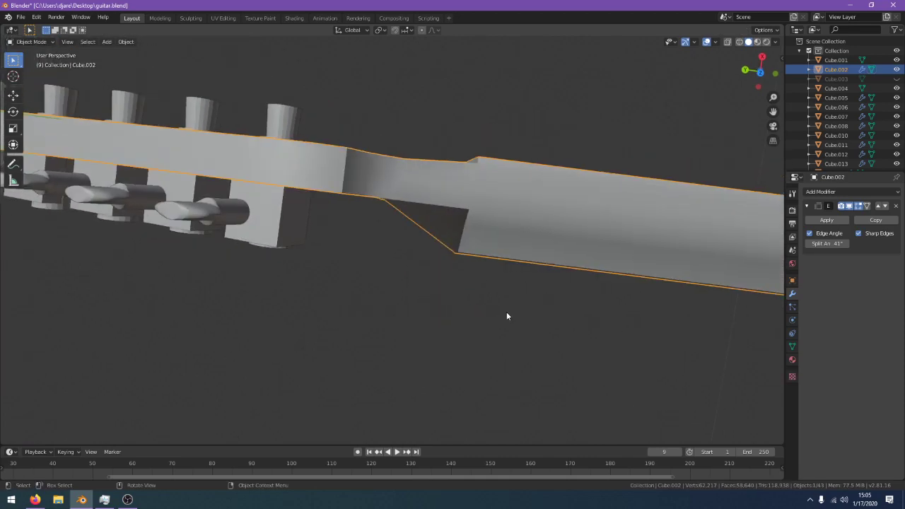
{"action": "left_click_drag", "start_coordinate": [825, 244], "coordinate": [830, 243]}
{"action": "middle_click_drag", "start_coordinate": [706, 240], "coordinate": [384, 254]}
{"action": "scroll", "coordinate": [626, 238], "scroll_direction": "down", "scroll_amount": 4}
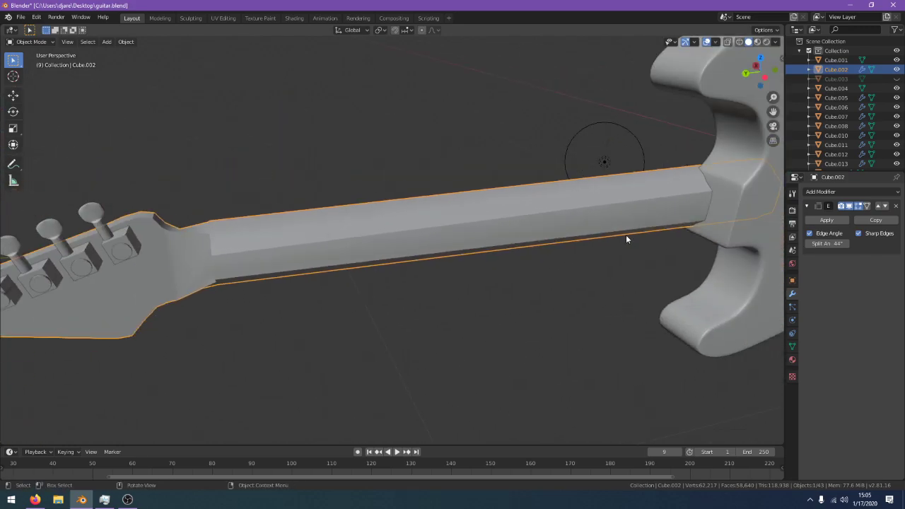
Inspect the back of the neck from the headstock to the body in Object Mode and Edit Mode
{"action": "key", "text": "Tab"}
{"action": "key", "text": "a"}
{"action": "middle_click_drag", "start_coordinate": [467, 245], "coordinate": [487, 176]}
{"action": "key", "text": "alt+a"}
{"action": "scroll", "coordinate": [519, 244], "scroll_direction": "down", "scroll_amount": 3}
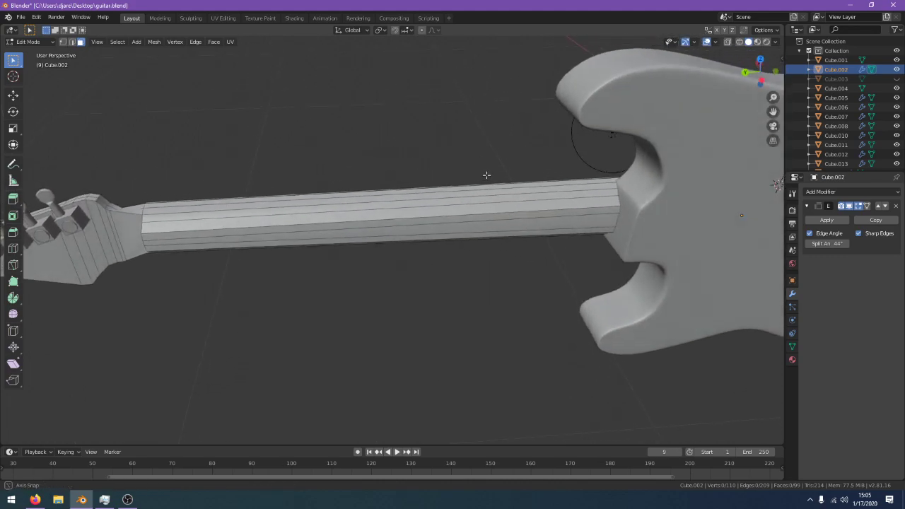
{"action": "key", "text": "Tab"}
{"action": "scroll", "coordinate": [487, 176], "scroll_direction": "up", "scroll_amount": 3}
{"action": "middle_click_drag", "start_coordinate": [547, 202], "coordinate": [581, 330]}
{"action": "scroll", "coordinate": [527, 164], "scroll_direction": "down", "scroll_amount": 3}
{"action": "key", "text": "Tab"}
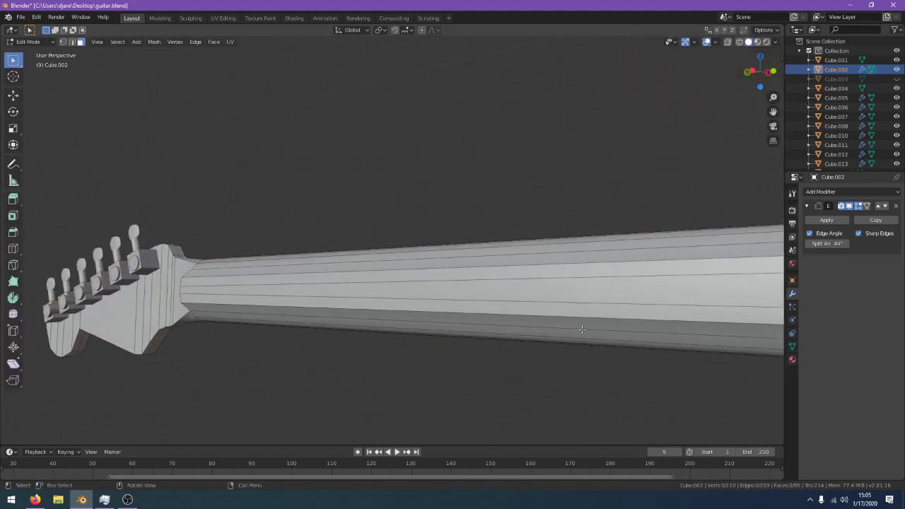
Bevel the selected long edges along the neck's back with 3 segments and check the shading in Object Mode
{"action": "left_click", "coordinate": [70, 43]}
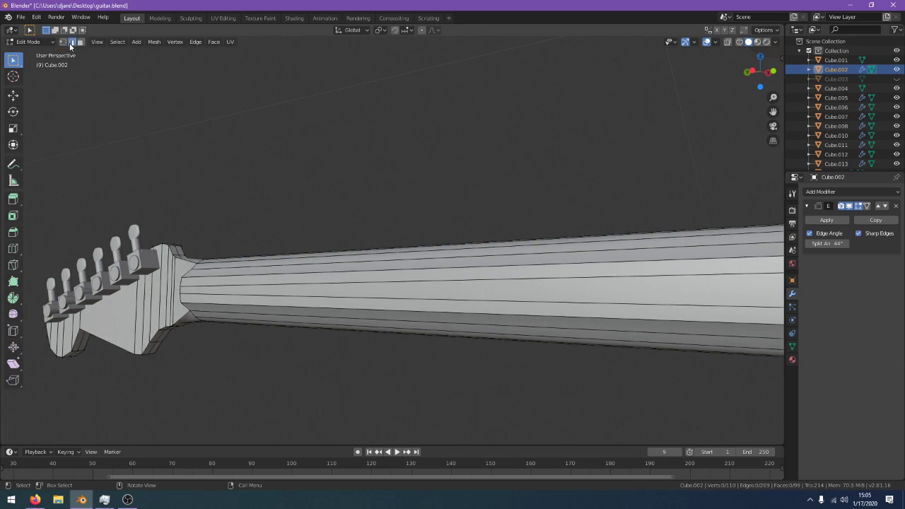
{"action": "middle_click_drag", "start_coordinate": [342, 280], "coordinate": [341, 324]}
{"action": "key", "text": "Tab"}
{"action": "key", "text": "Tab"}
{"action": "left_click", "coordinate": [437, 217], "text": "shift"}
{"action": "middle_click_drag", "start_coordinate": [437, 218], "coordinate": [500, 217]}
{"action": "key", "text": "ctrl+b"}
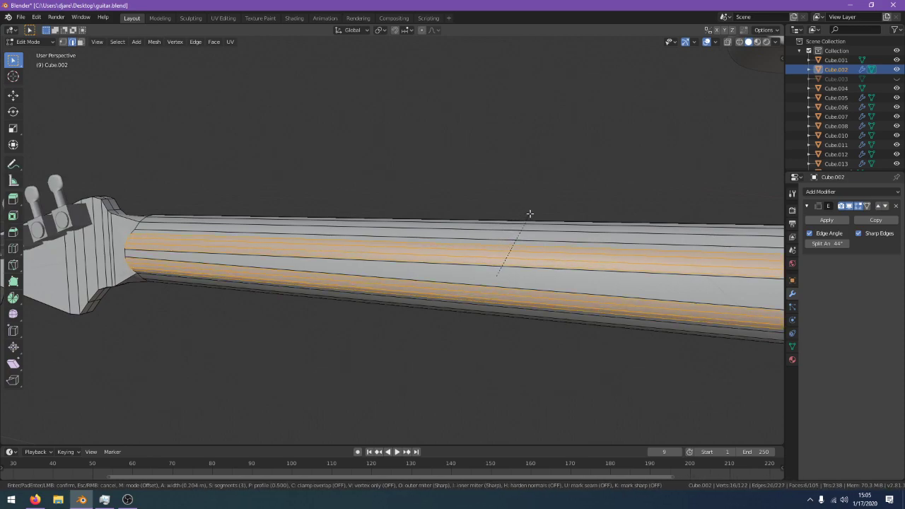
{"action": "left_click", "coordinate": [529, 214]}
{"action": "key", "text": "Tab"}
{"action": "scroll", "coordinate": [529, 213], "scroll_direction": "down", "scroll_amount": 2}
{"action": "middle_click_drag", "start_coordinate": [528, 214], "coordinate": [783, 315]}
{"action": "scroll", "coordinate": [592, 293], "scroll_direction": "down", "scroll_amount": 3}
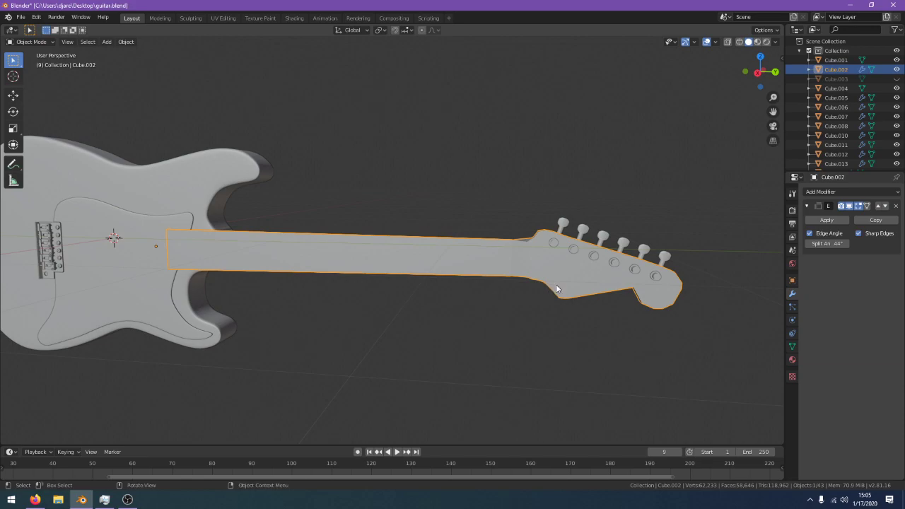
Add a loop cut around the neck and slide it close to the body joint
{"action": "middle_click_drag", "start_coordinate": [556, 284], "coordinate": [460, 288]}
{"action": "key", "text": "Tab"}
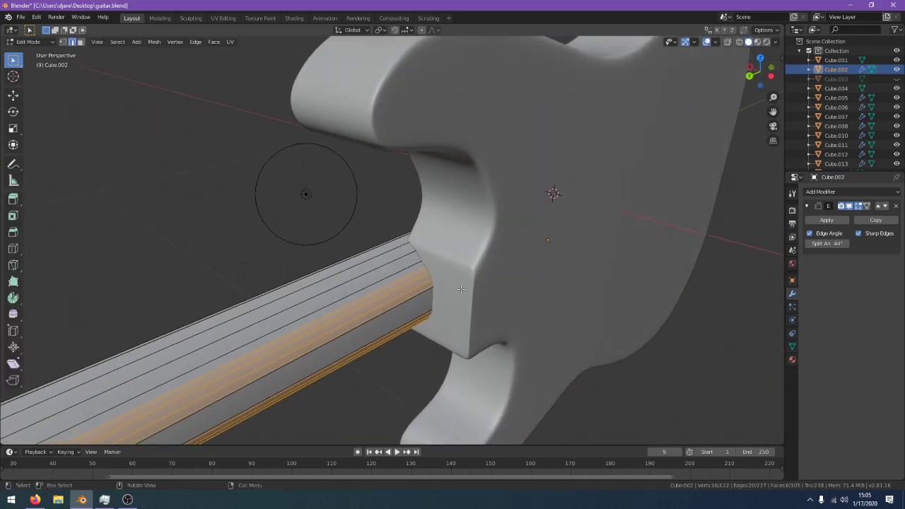
{"action": "left_click", "coordinate": [392, 258]}
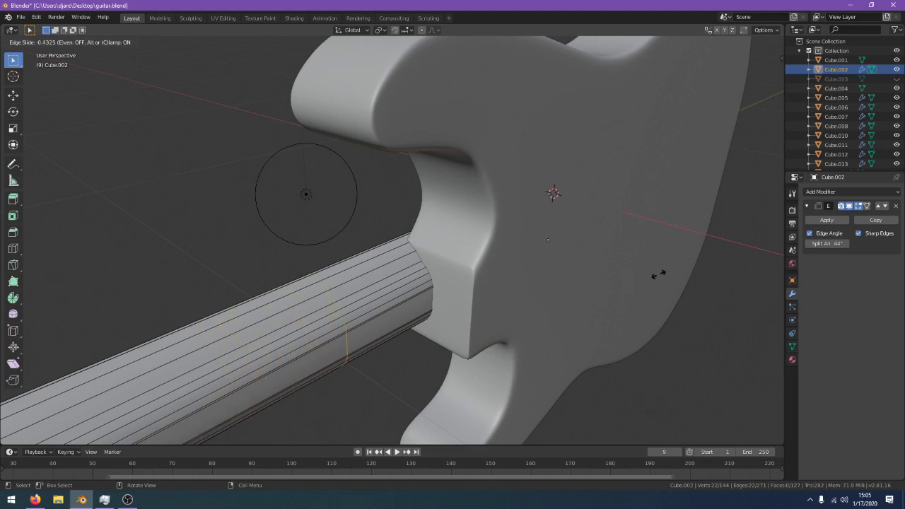
{"action": "left_click", "coordinate": [351, 311]}
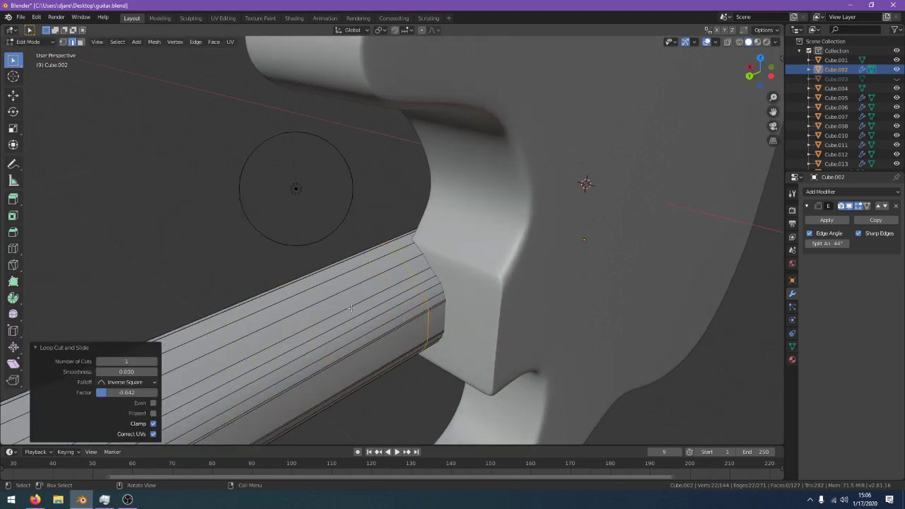
{"action": "middle_click_drag", "start_coordinate": [351, 312], "coordinate": [349, 266]}
{"action": "key", "text": "g"}
{"action": "key", "text": "g"}
{"action": "left_click", "coordinate": [356, 262]}
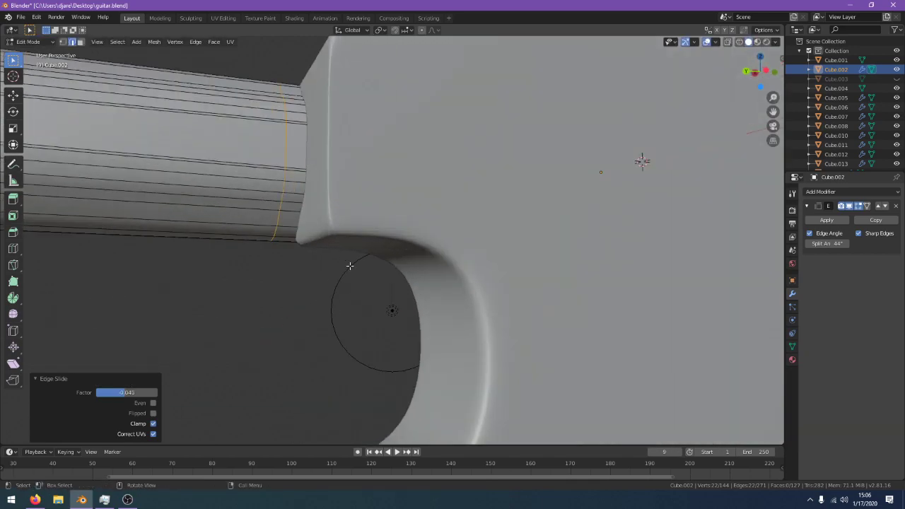
Dissolve the short lengthwise edges between the new loop and the body joint, and check the result in Object Mode
{"action": "left_click", "coordinate": [287, 232]}
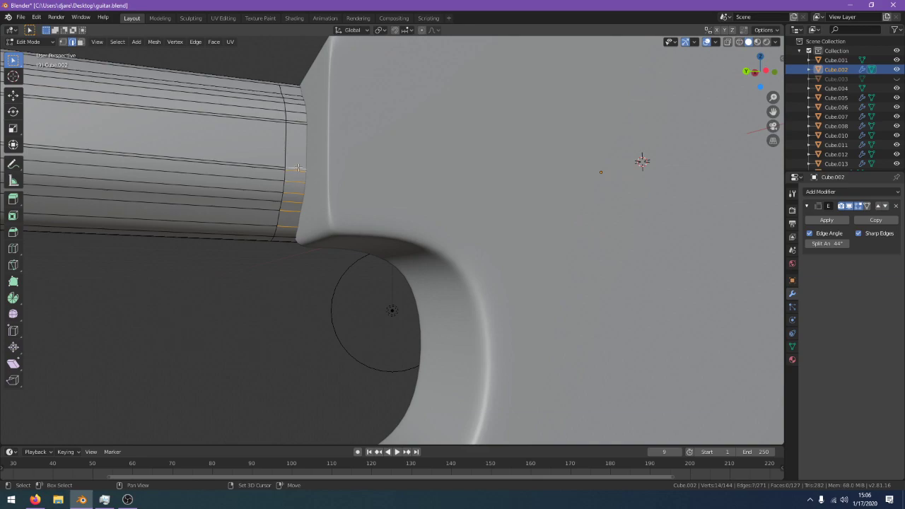
{"action": "middle_click_drag", "start_coordinate": [298, 167], "coordinate": [316, 290]}
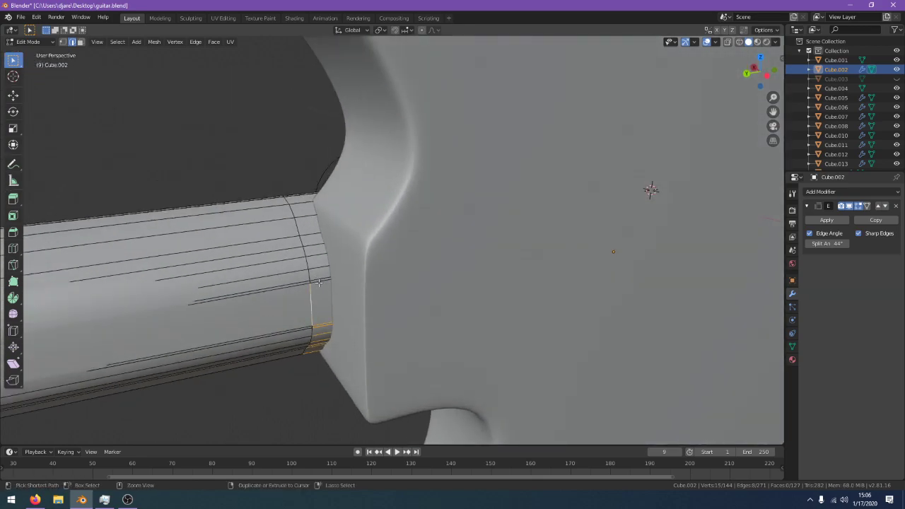
{"action": "middle_click_drag", "start_coordinate": [324, 276], "coordinate": [323, 188]}
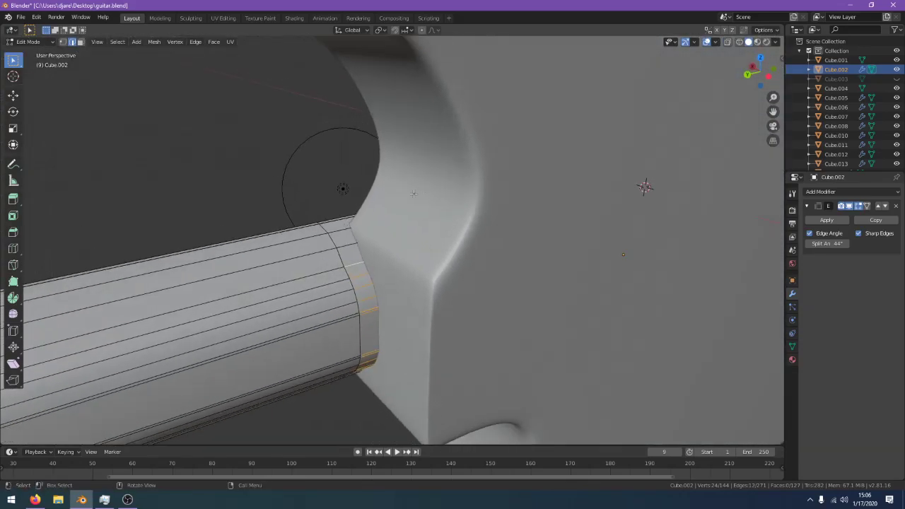
{"action": "key", "text": "x"}
{"action": "left_click", "coordinate": [412, 241]}
{"action": "middle_click_drag", "start_coordinate": [411, 240], "coordinate": [397, 130]}
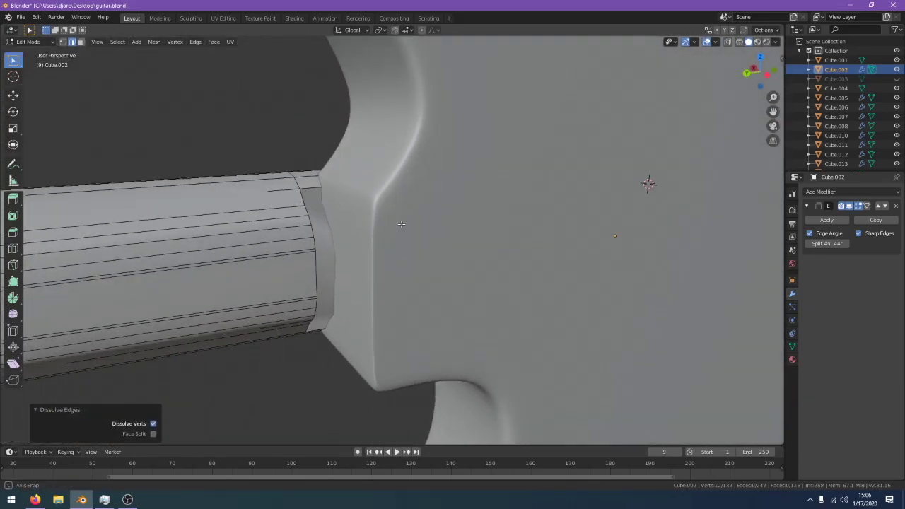
{"action": "key", "text": "Tab"}
{"action": "scroll", "coordinate": [378, 192], "scroll_direction": "down", "scroll_amount": 4}
{"action": "key", "text": "Tab"}
{"action": "scroll", "coordinate": [404, 154], "scroll_direction": "up", "scroll_amount": 1}
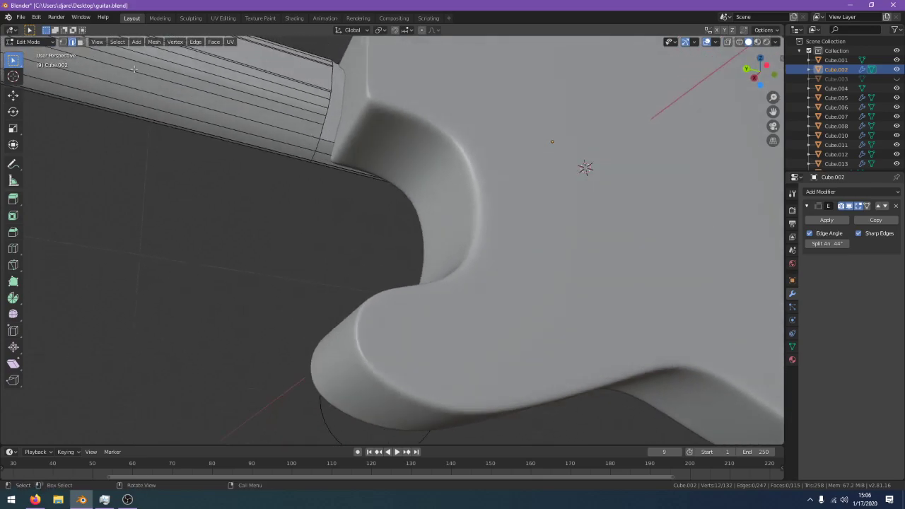
Examine the neck heel inside the body in wireframe, picking its large flat face in face selection
{"action": "left_click", "coordinate": [80, 41]}
{"action": "key", "text": "z"}
{"action": "left_click", "coordinate": [32, 78]}
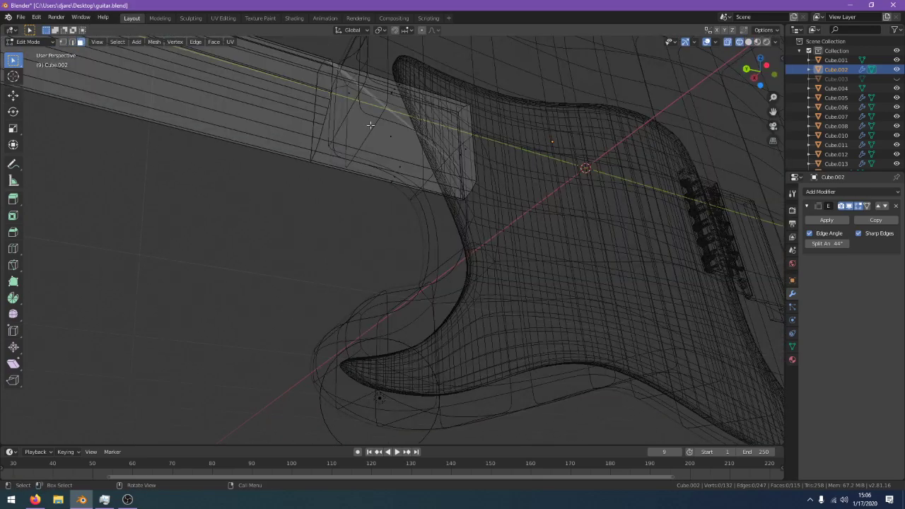
{"action": "left_click", "coordinate": [402, 129]}
{"action": "left_click", "coordinate": [435, 123]}
{"action": "left_click", "coordinate": [410, 130]}
{"action": "middle_click_drag", "start_coordinate": [410, 132], "coordinate": [454, 271]}
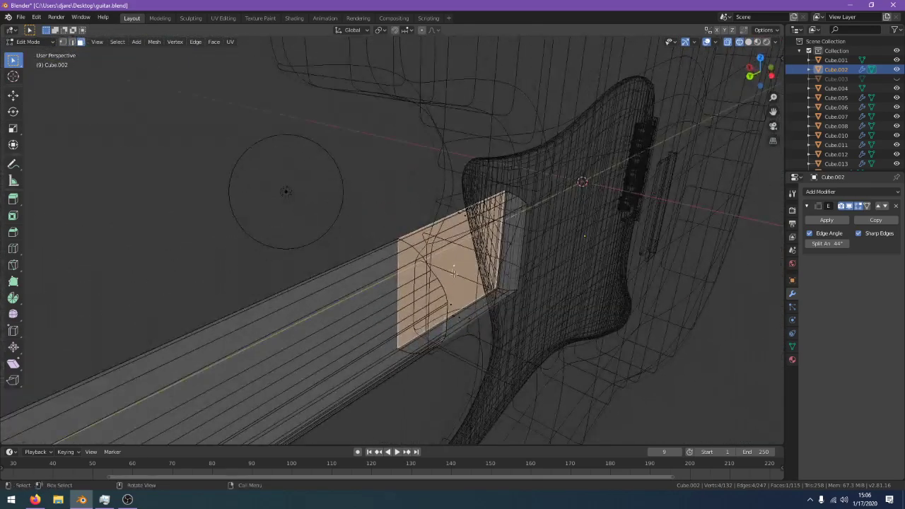
Hide the guitar body in Object Mode and return to solid shading to expose the neck heel
{"action": "key", "text": "Tab"}
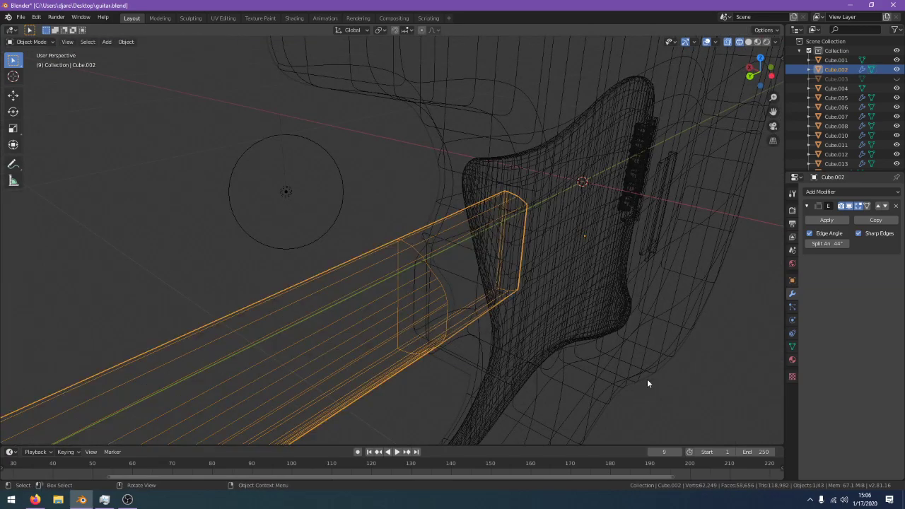
{"action": "left_click", "coordinate": [621, 370]}
{"action": "key", "text": "z"}
{"action": "left_click", "coordinate": [636, 363]}
{"action": "middle_click_drag", "start_coordinate": [637, 363], "coordinate": [598, 371]}
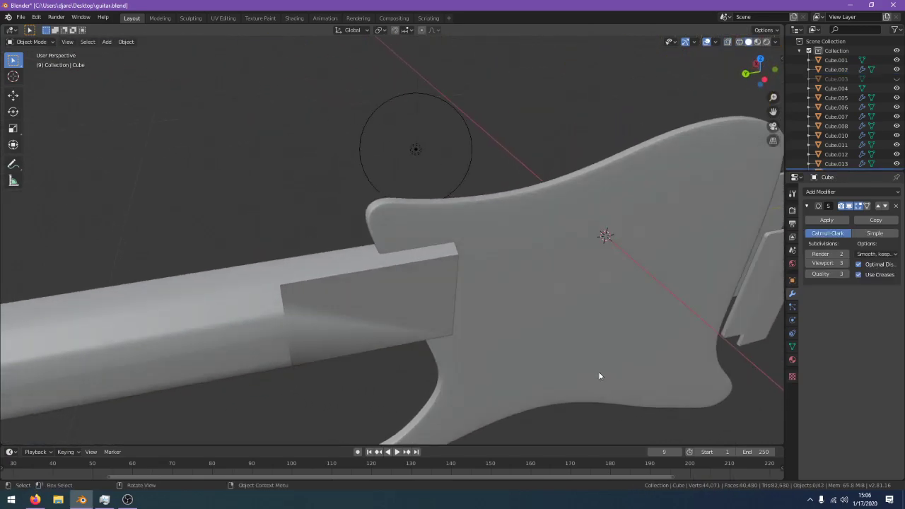
Delete the large curved face on the back of the neck heel
{"action": "left_click", "coordinate": [378, 316]}
{"action": "key", "text": "Tab"}
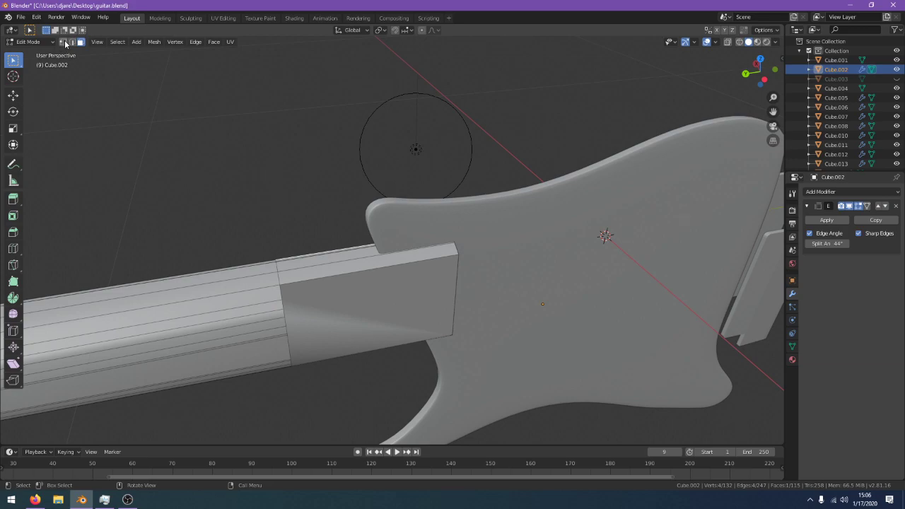
{"action": "left_click", "coordinate": [387, 332]}
{"action": "middle_click_drag", "start_coordinate": [386, 332], "coordinate": [366, 370]}
{"action": "key", "text": "alt+z"}
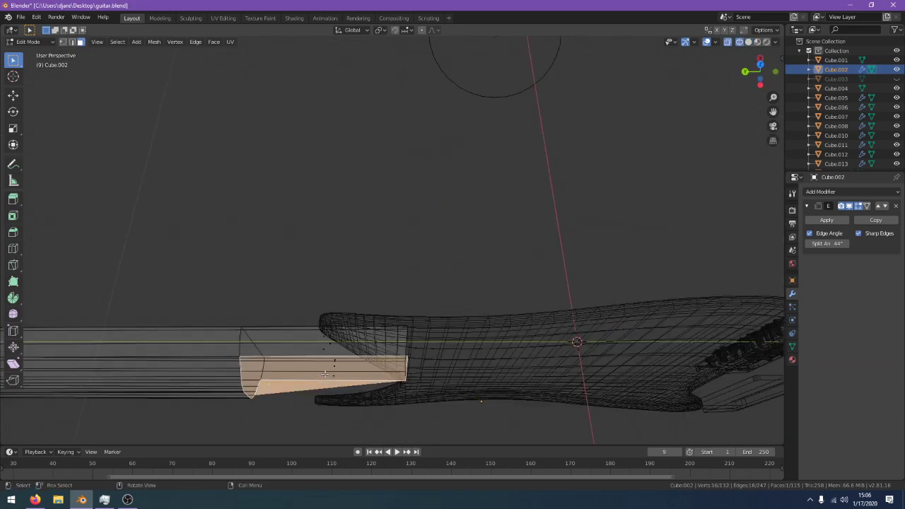
{"action": "key", "text": "z"}
{"action": "left_click", "coordinate": [459, 398]}
{"action": "mouse_move", "coordinate": [448, 381]}
{"action": "middle_mouse_down"}
{"action": "mouse_move", "coordinate": [451, 371]}
{"action": "mouse_move", "coordinate": [459, 415]}
{"action": "middle_mouse_up"}
{"action": "key", "text": "g"}
{"action": "key", "text": "x"}
{"action": "left_click", "coordinate": [448, 383]}
{"action": "key", "text": "x"}
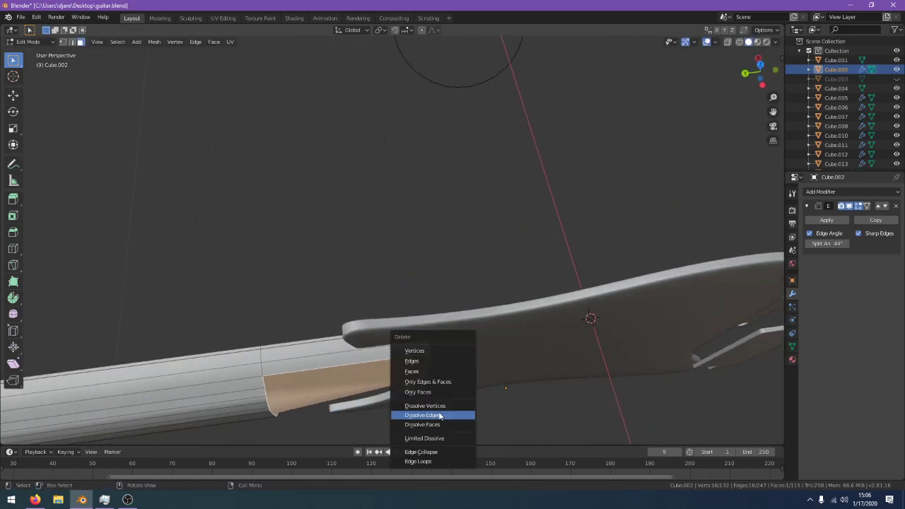
{"action": "left_click", "coordinate": [442, 372]}
{"action": "middle_click_drag", "start_coordinate": [442, 375], "coordinate": [406, 376]}
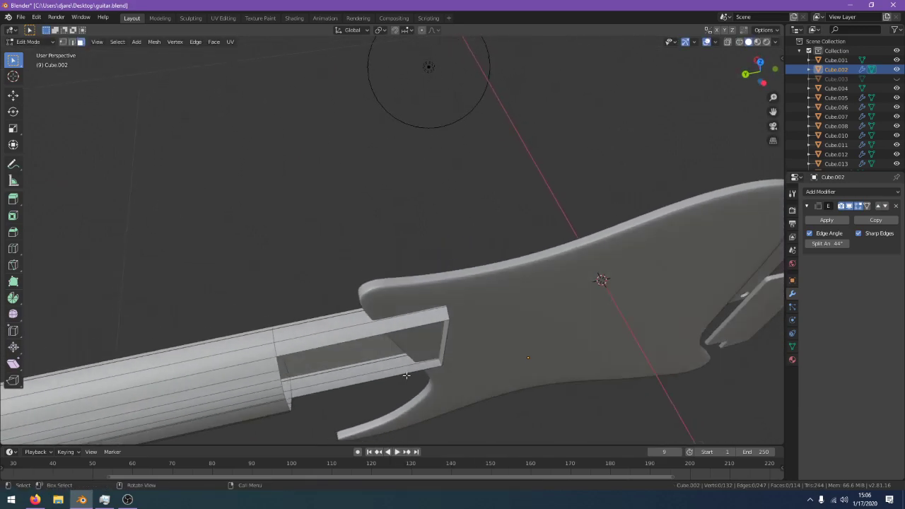
Fill the opening in the neck heel with a flat face between its four corner vertices
{"action": "left_click", "coordinate": [63, 41]}
{"action": "middle_click_drag", "start_coordinate": [258, 239], "coordinate": [243, 288]}
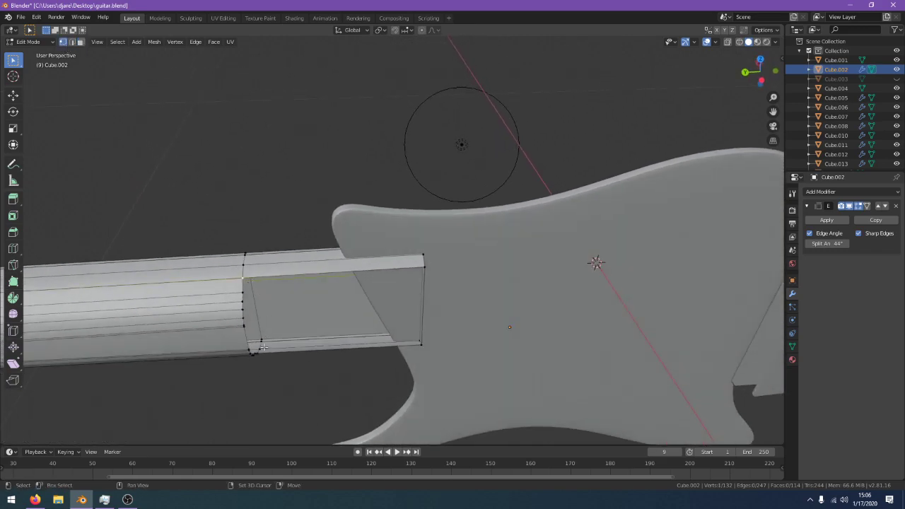
{"action": "middle_click_drag", "start_coordinate": [262, 347], "coordinate": [300, 182]}
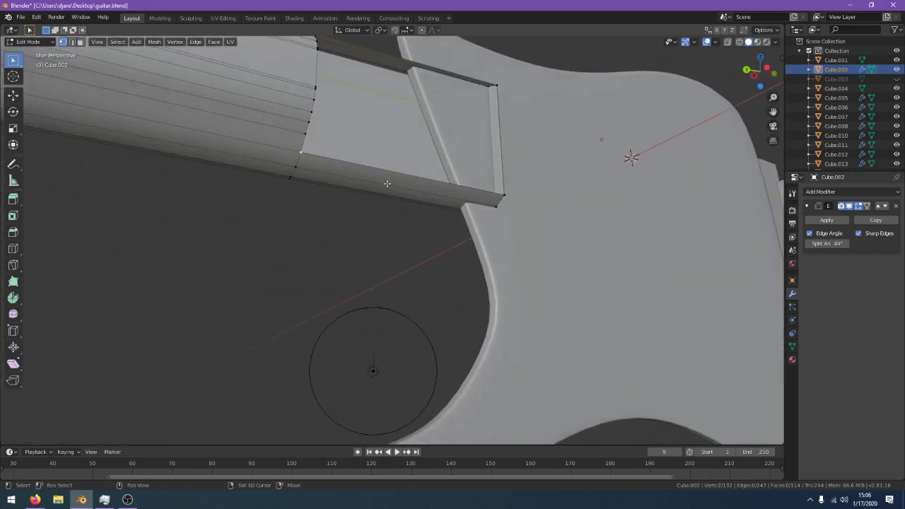
{"action": "left_click", "coordinate": [512, 195], "text": "shift"}
{"action": "middle_click_drag", "start_coordinate": [512, 196], "coordinate": [513, 259]}
{"action": "left_click", "coordinate": [510, 202], "text": "shift"}
{"action": "key", "text": "f"}
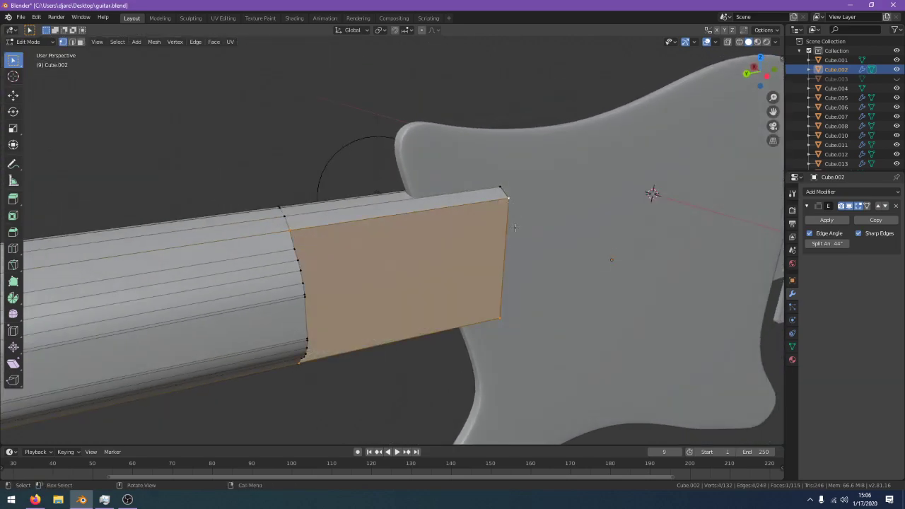
{"action": "middle_click_drag", "start_coordinate": [514, 228], "coordinate": [512, 244]}
Select the new flat heel face in face selection and check it in wireframe and solid shading
{"action": "left_click", "coordinate": [81, 41]}
{"action": "left_click", "coordinate": [353, 345]}
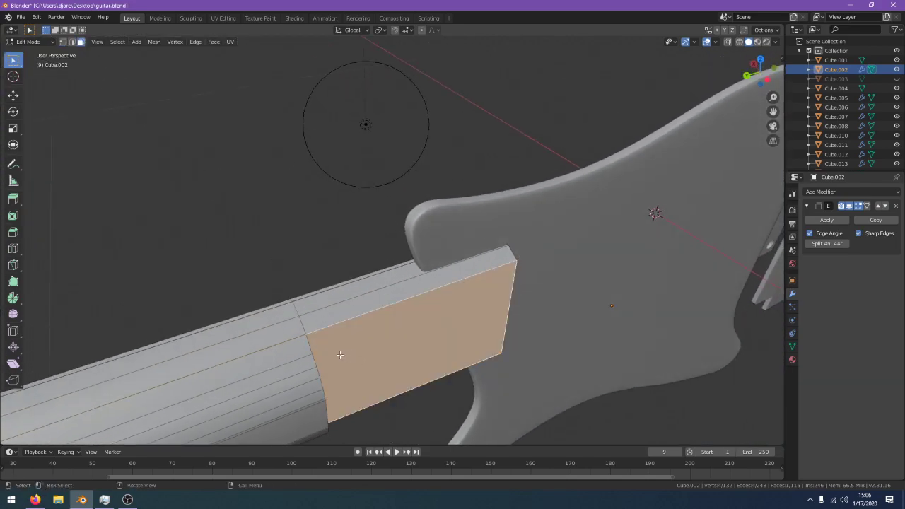
{"action": "mouse_move", "coordinate": [341, 355]}
{"action": "middle_mouse_down"}
{"action": "mouse_move", "coordinate": [308, 339]}
{"action": "mouse_move", "coordinate": [336, 360]}
{"action": "middle_mouse_up"}
{"action": "key", "text": "z"}
{"action": "left_click", "coordinate": [283, 342]}
{"action": "key", "text": "z"}
{"action": "left_click", "coordinate": [417, 363]}
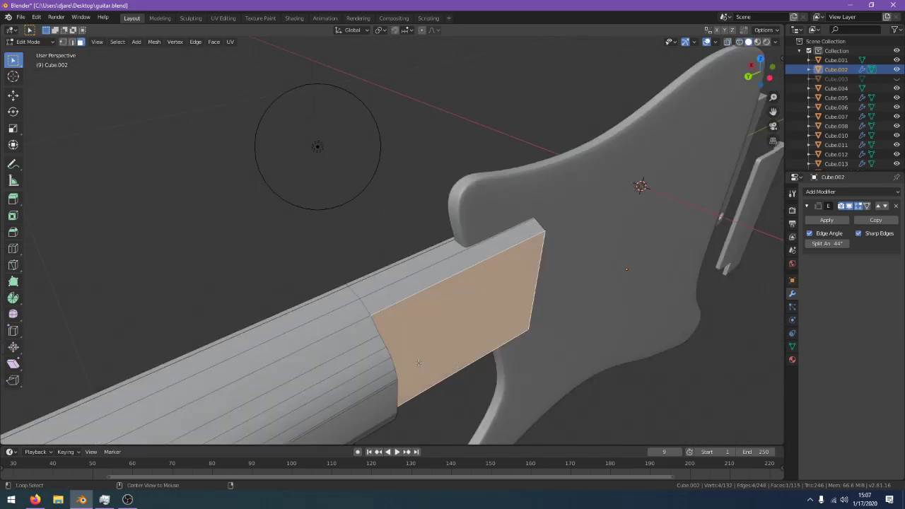
Unhide the guitar body in Object Mode and open it together with the neck for mesh editing
{"action": "key", "text": "alt+h"}
{"action": "scroll", "coordinate": [423, 359], "scroll_direction": "down", "scroll_amount": 2}
{"action": "key", "text": "Tab"}
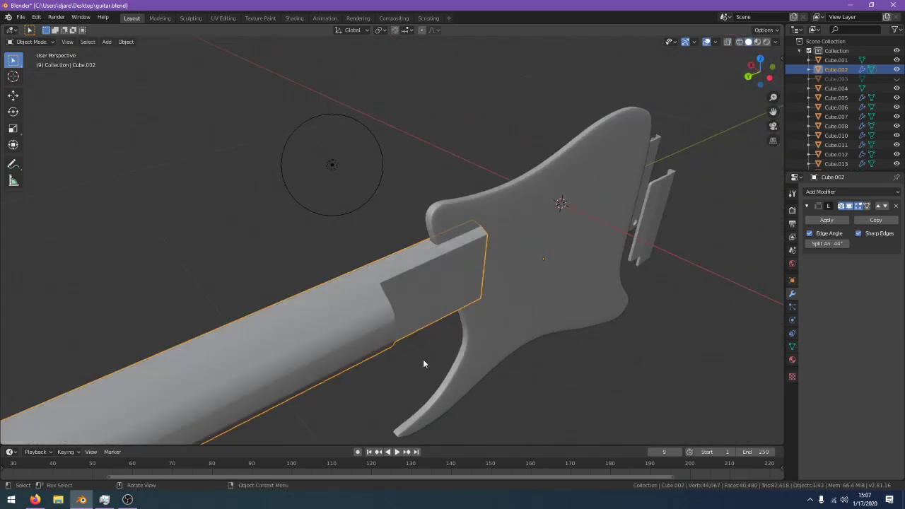
{"action": "key", "text": "alt+h"}
{"action": "scroll", "coordinate": [423, 357], "scroll_direction": "up", "scroll_amount": 1}
{"action": "key", "text": "Tab"}
{"action": "key", "text": "g"}
{"action": "key", "text": "x"}
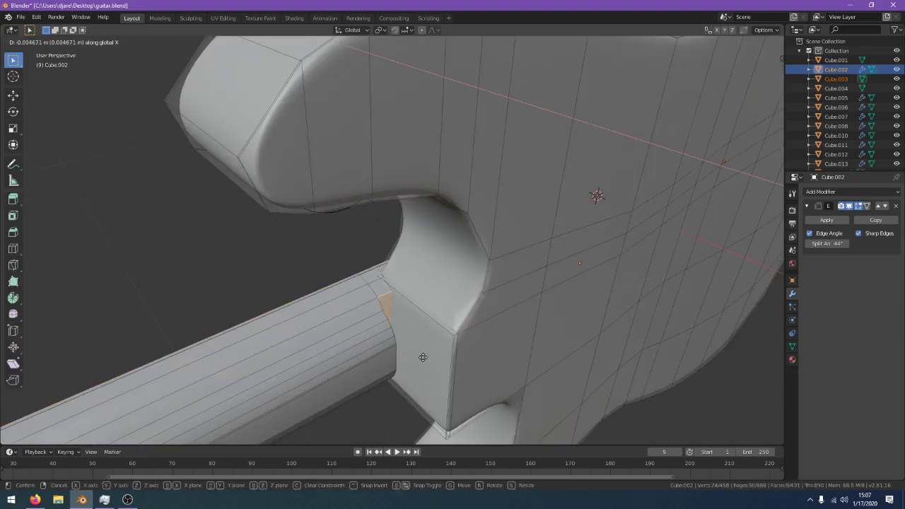
{"action": "right_click", "coordinate": [431, 357]}
{"action": "middle_click_drag", "start_coordinate": [433, 357], "coordinate": [420, 355]}
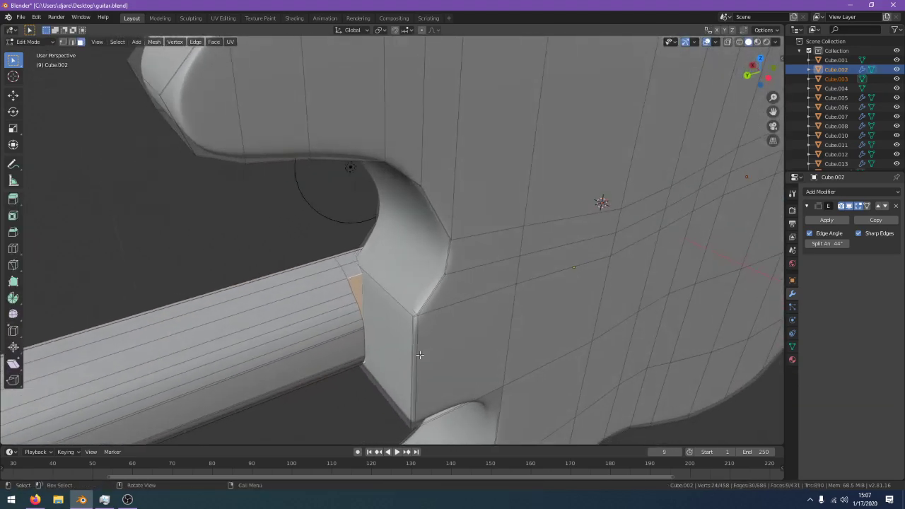
{"action": "key", "text": "y"}
{"action": "key", "text": "x"}
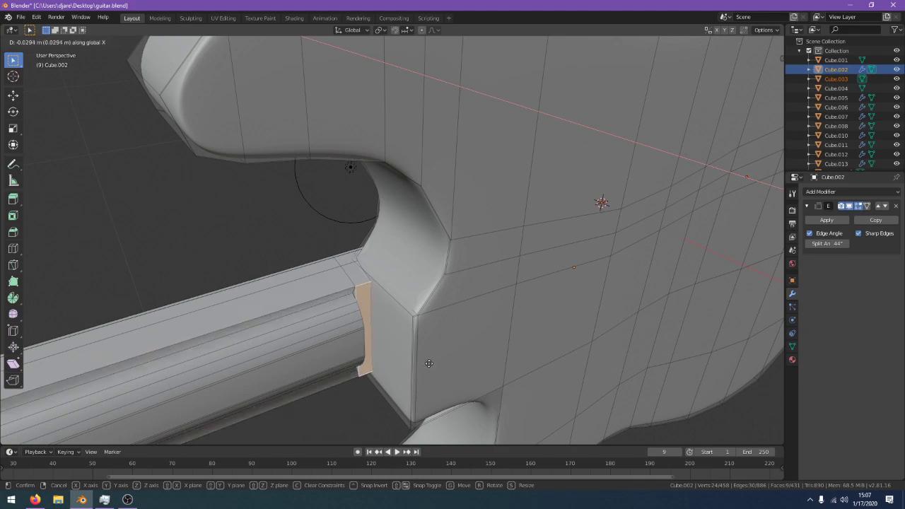
{"action": "right_click", "coordinate": [413, 359]}
{"action": "middle_click_drag", "start_coordinate": [412, 359], "coordinate": [366, 365]}
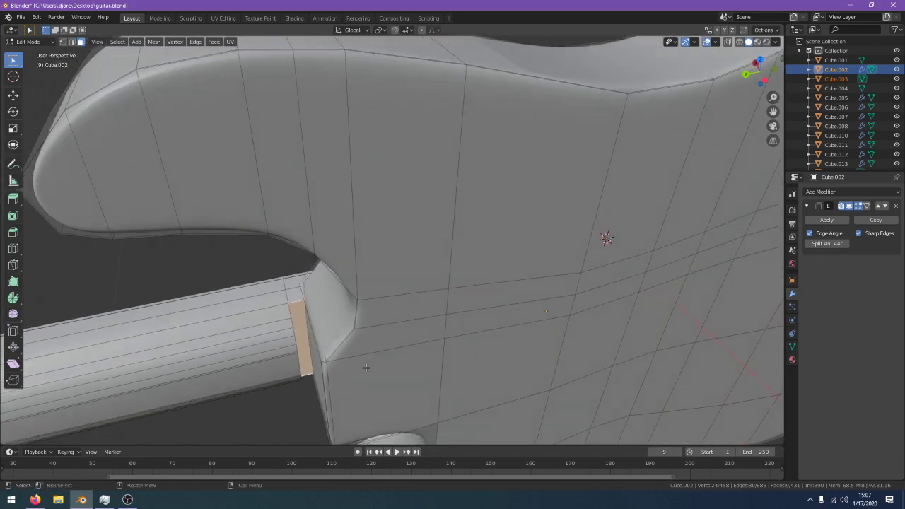
Add one loop cut on the neck beside the body joint, slid to a factor of 0.978
{"action": "key", "text": "ctrl+r"}
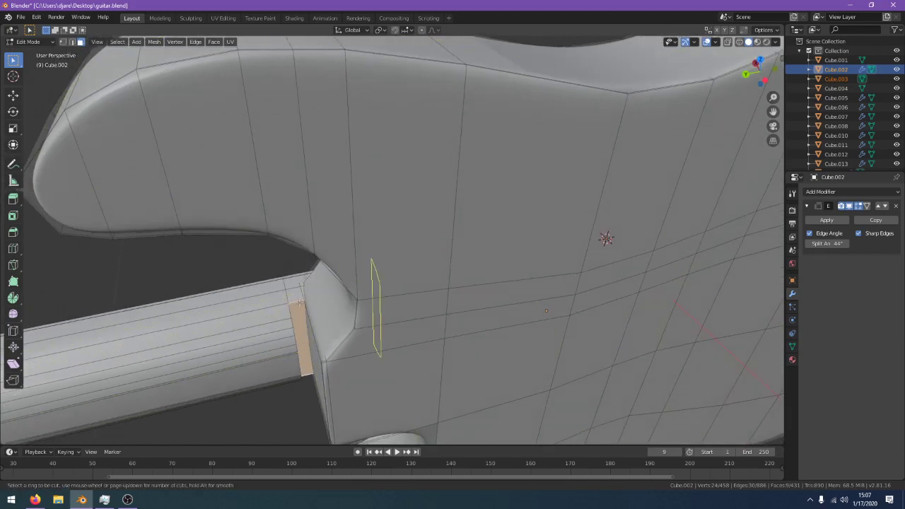
{"action": "left_click", "coordinate": [296, 299]}
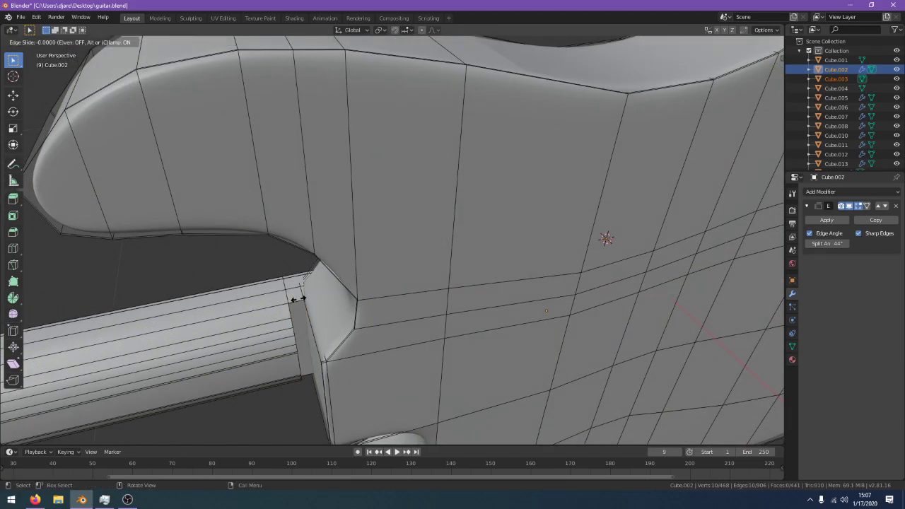
{"action": "left_click", "coordinate": [212, 312]}
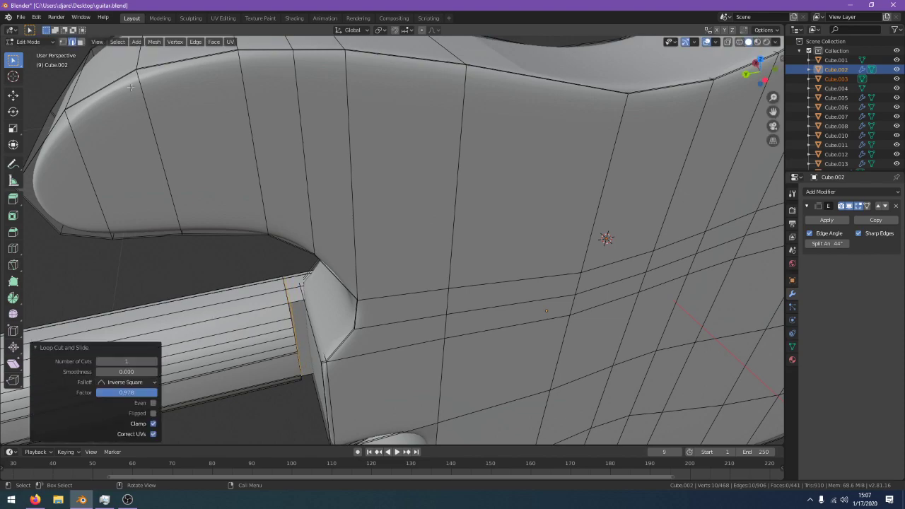
Try moving the narrow heel face between the new loop cut and the body along the X axis in two passes
{"action": "left_click", "coordinate": [81, 42]}
{"action": "left_click", "coordinate": [303, 323]}
{"action": "middle_click_drag", "start_coordinate": [304, 323], "coordinate": [482, 270]}
{"action": "key", "text": "g"}
{"action": "key", "text": "x"}
{"action": "left_click", "coordinate": [363, 366]}
{"action": "key", "text": "g"}
{"action": "key", "text": "y"}
{"action": "key", "text": "x"}
{"action": "left_click", "coordinate": [449, 360]}
Leave mesh editing and compare the neck heel with the Stratocaster back reference photo in the browser
{"action": "key", "text": "Tab"}
{"action": "key", "text": "alt+Tab"}
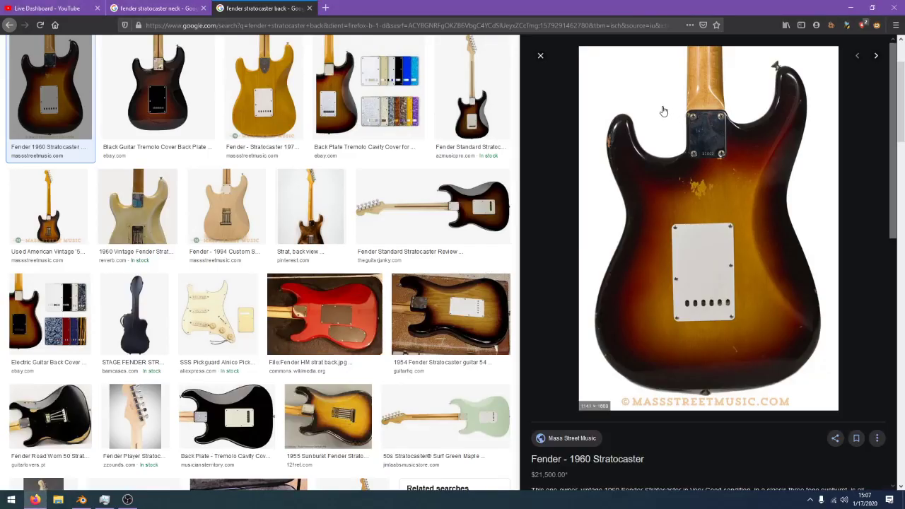
{"action": "key", "text": "alt+Tab"}
{"action": "middle_click_drag", "start_coordinate": [556, 137], "coordinate": [531, 200]}
Undo the face moves, the loop cut and the preceding heel face edits on the neck
{"action": "key", "text": "Tab"}
{"action": "key", "text": "ctrl+z"}
{"action": "key", "text": "ctrl+z"}
{"action": "key", "text": "ctrl+z"}
{"action": "key", "text": "ctrl+z"}
{"action": "key", "text": "ctrl+z"}
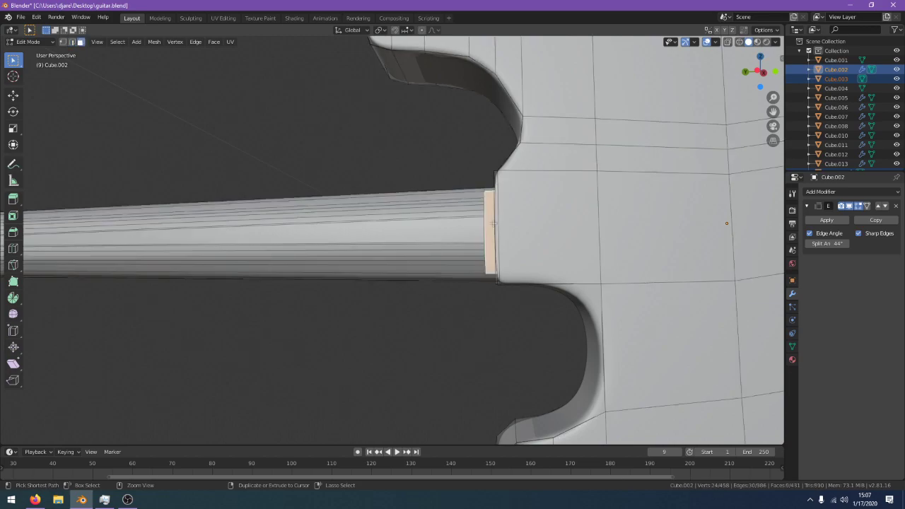
{"action": "key", "text": "ctrl+z"}
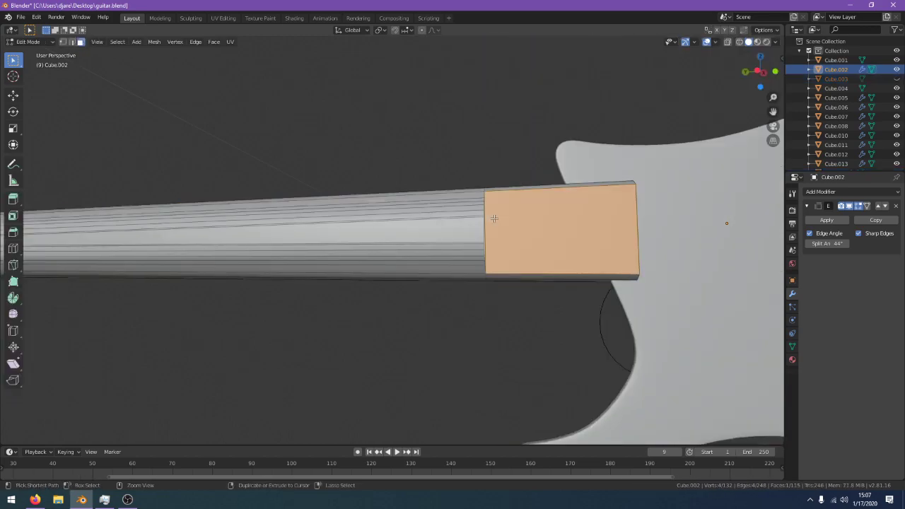
{"action": "key", "text": "ctrl+z"}
{"action": "key", "text": "ctrl+z"}
{"action": "key", "text": "ctrl+z"}
{"action": "key", "text": "ctrl+z"}
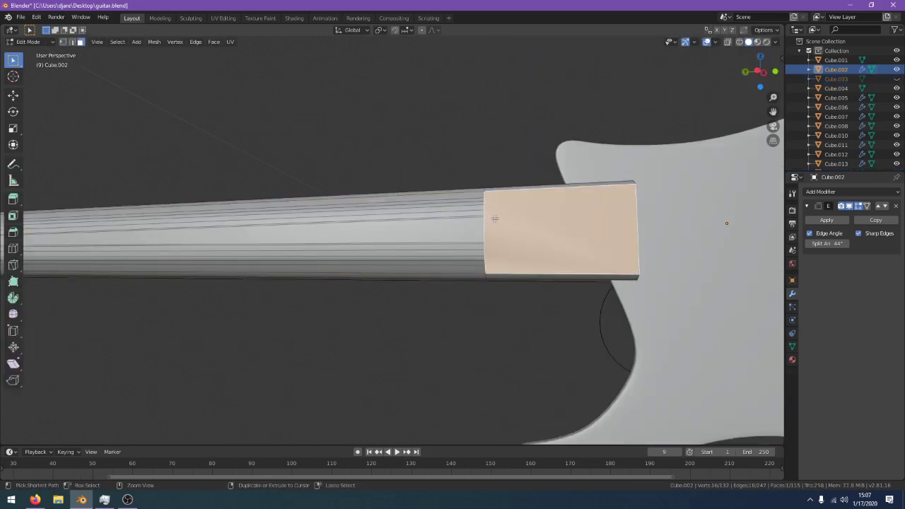
{"action": "key", "text": "ctrl+z"}
{"action": "key", "text": "ctrl+z"}
{"action": "key", "text": "ctrl+z"}
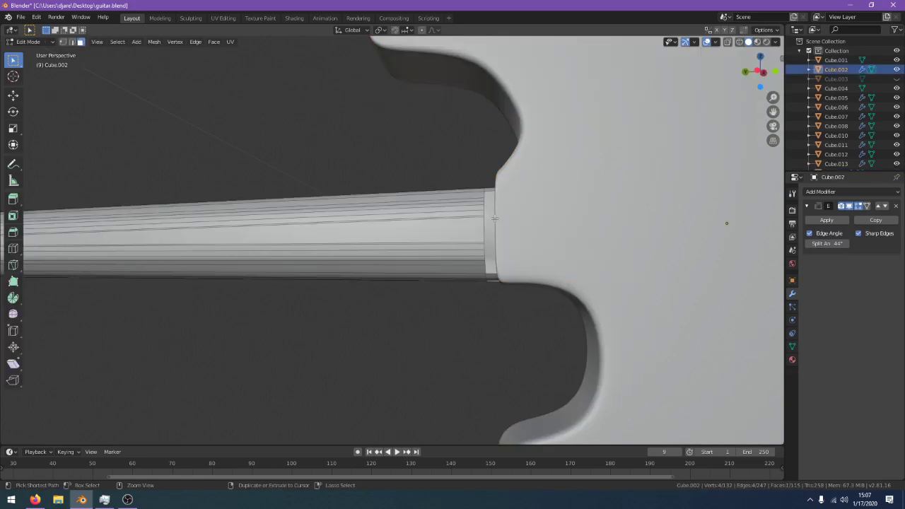
{"action": "key", "text": "ctrl+z"}
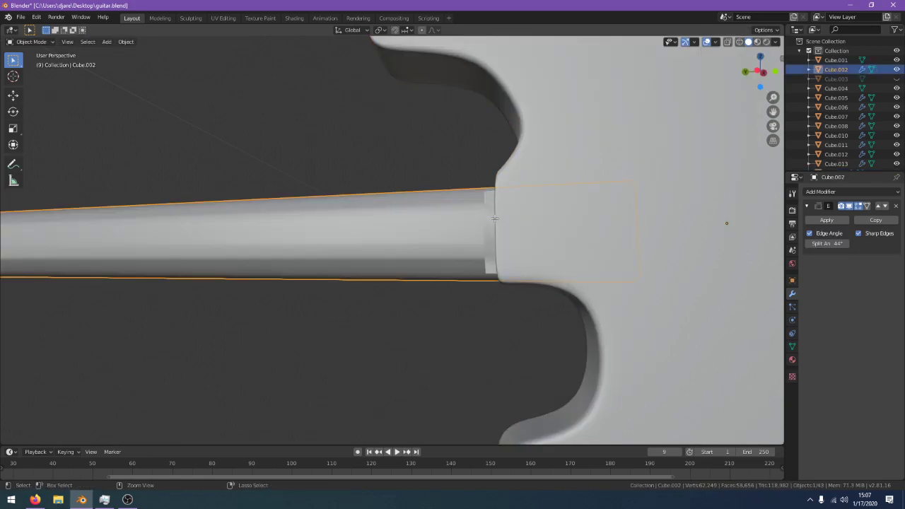
Reopen the recent file guitar.blend, discarding the unsaved changes
{"action": "middle_click_drag", "start_coordinate": [494, 218], "coordinate": [506, 167]}
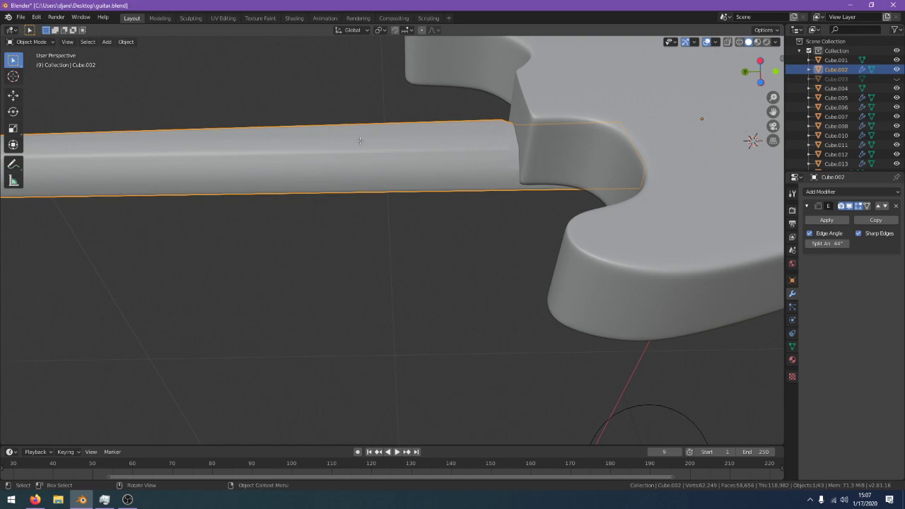
{"action": "left_click", "coordinate": [20, 17]}
{"action": "mouse_move", "coordinate": [78, 47]}
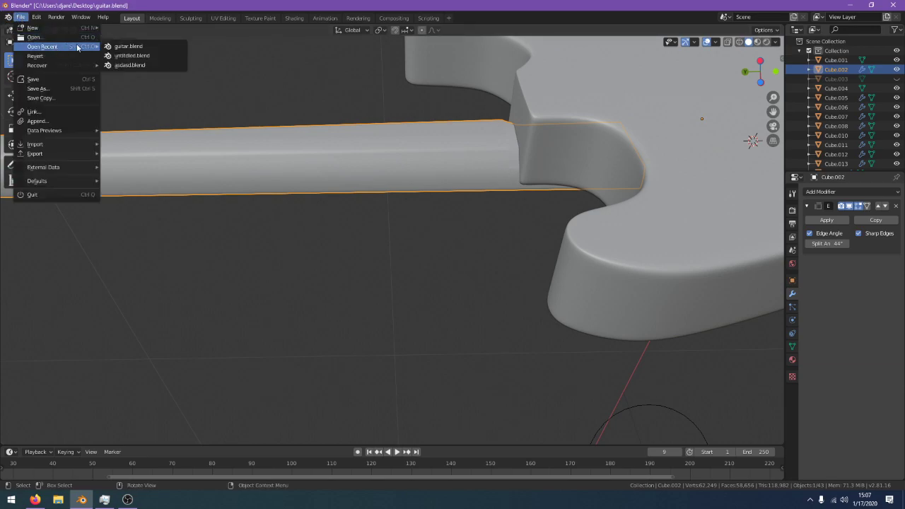
{"action": "left_click", "coordinate": [137, 48]}
{"action": "left_click", "coordinate": [473, 261]}
{"action": "middle_click_drag", "start_coordinate": [509, 264], "coordinate": [375, 278]}
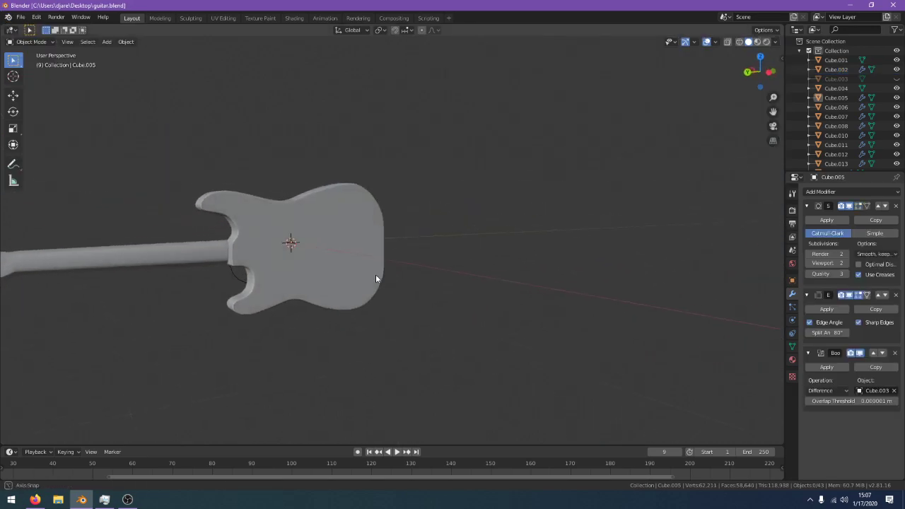
Select the guitar neck from the back side and open it for mesh editing
{"action": "scroll", "coordinate": [467, 285], "scroll_direction": "up", "scroll_amount": 4}
{"action": "scroll", "coordinate": [541, 298], "scroll_direction": "up", "scroll_amount": 1}
{"action": "middle_click_drag", "start_coordinate": [541, 298], "coordinate": [590, 301]}
{"action": "scroll", "coordinate": [378, 274], "scroll_direction": "down", "scroll_amount": 3}
{"action": "scroll", "coordinate": [378, 274], "scroll_direction": "up", "scroll_amount": 2}
{"action": "left_click", "coordinate": [378, 276]}
{"action": "scroll", "coordinate": [379, 276], "scroll_direction": "up", "scroll_amount": 2}
{"action": "key", "text": "Tab"}
{"action": "scroll", "coordinate": [378, 277], "scroll_direction": "up", "scroll_amount": 2}
{"action": "scroll", "coordinate": [297, 291], "scroll_direction": "up", "scroll_amount": 3}
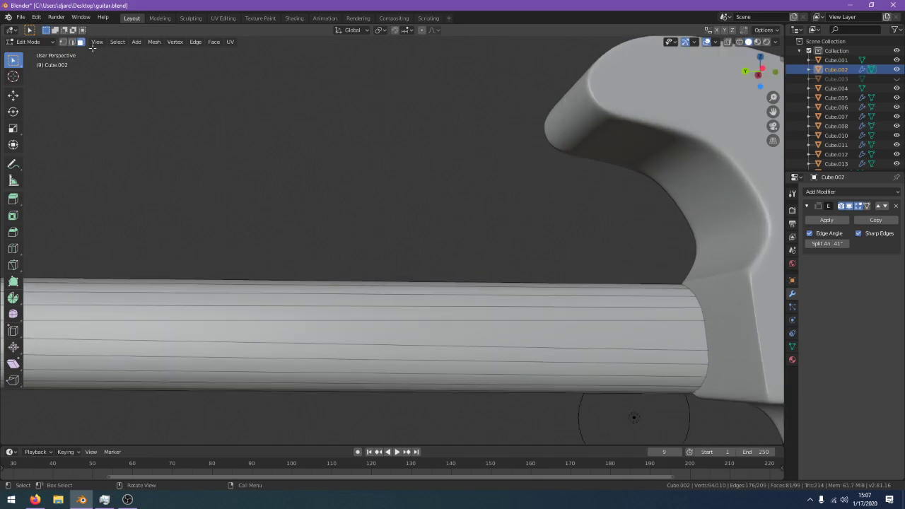
Bevel the two middle lengthwise edges on the neck's back with 2 segments, about 0.133 m wide, and check the shading
{"action": "key", "text": "2"}
{"action": "left_click", "coordinate": [276, 323], "text": "ctrl"}
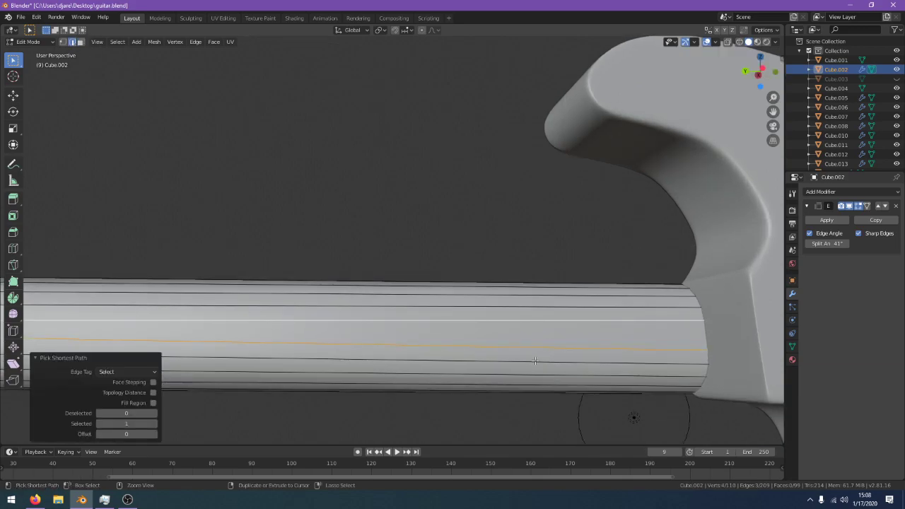
{"action": "middle_click_drag", "start_coordinate": [536, 360], "coordinate": [586, 359]}
{"action": "key", "text": "ctrl+b"}
{"action": "scroll", "coordinate": [587, 359], "scroll_direction": "up", "scroll_amount": 2}
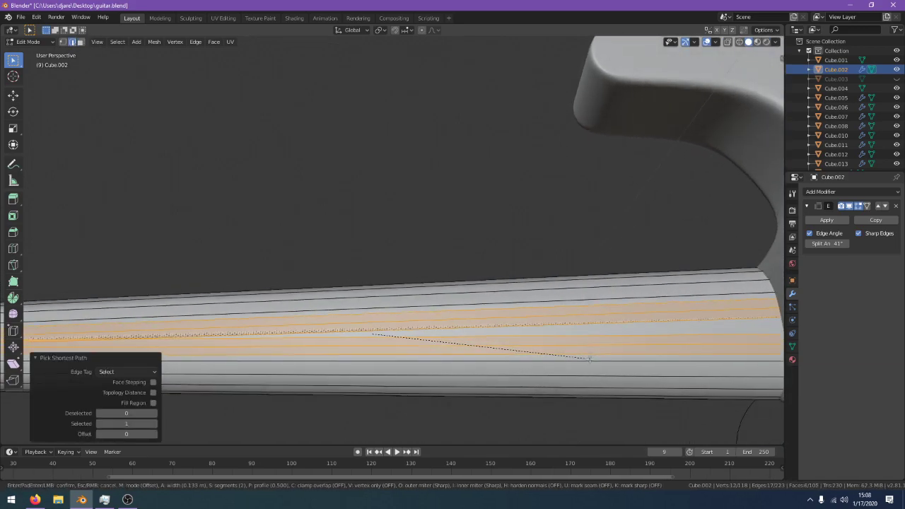
{"action": "left_click", "coordinate": [587, 358]}
{"action": "key", "text": "Tab"}
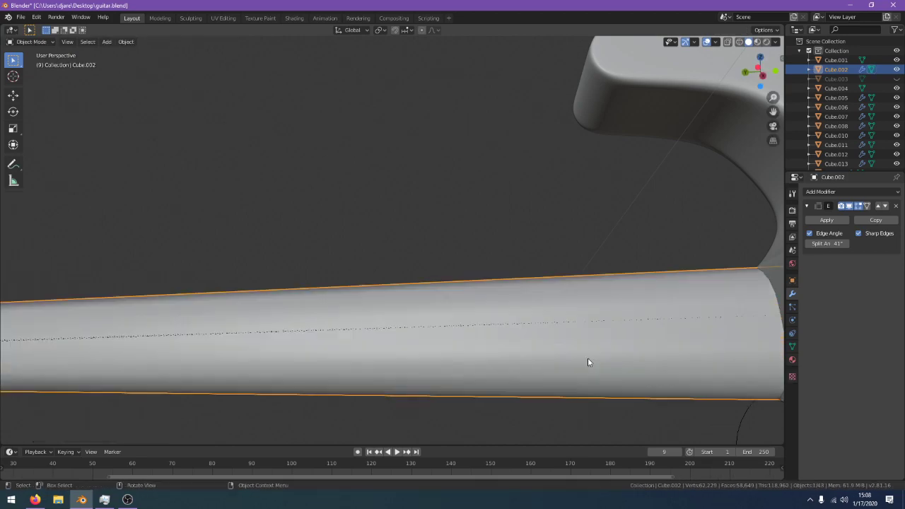
{"action": "scroll", "coordinate": [560, 355], "scroll_direction": "down", "scroll_amount": 5}
{"action": "scroll", "coordinate": [560, 359], "scroll_direction": "up", "scroll_amount": 2}
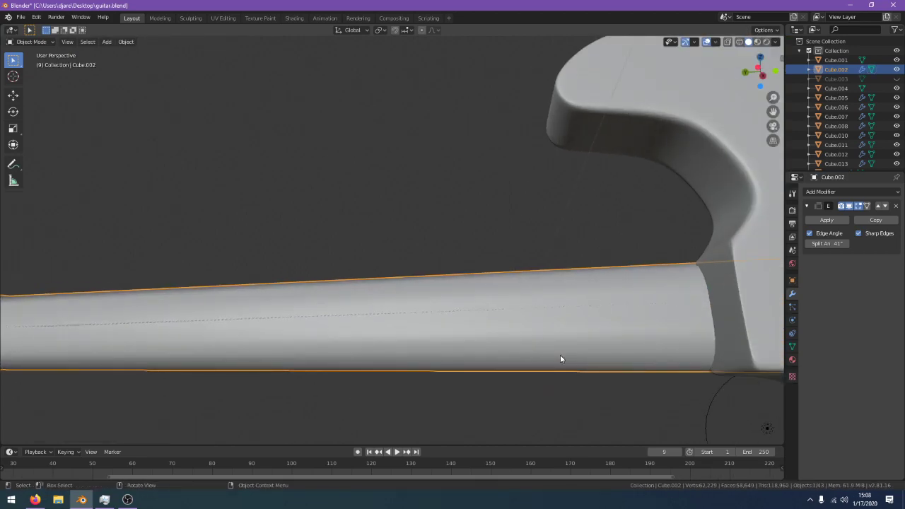
Try shifting the central lengthwise face between the bevels on the neck's back slightly in the negative X direction
{"action": "key", "text": "Tab"}
{"action": "left_click", "coordinate": [503, 311]}
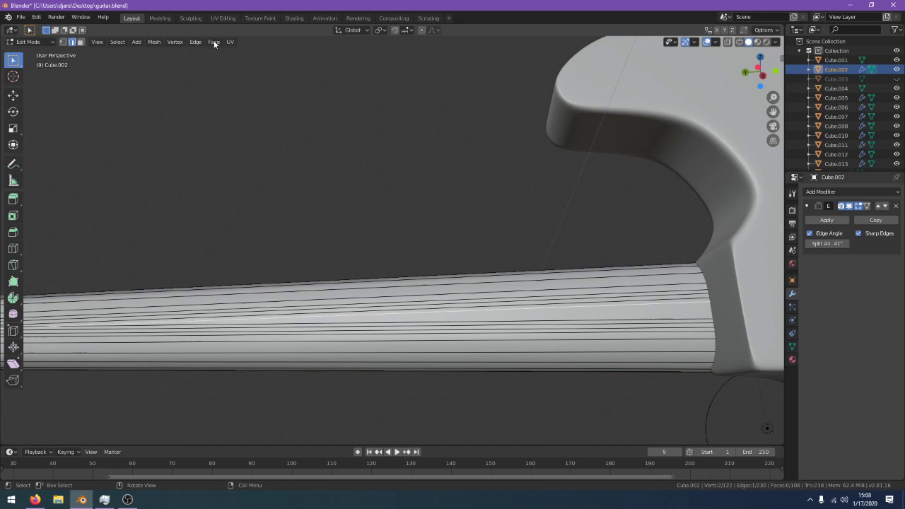
{"action": "left_click", "coordinate": [80, 42]}
{"action": "key", "text": "g"}
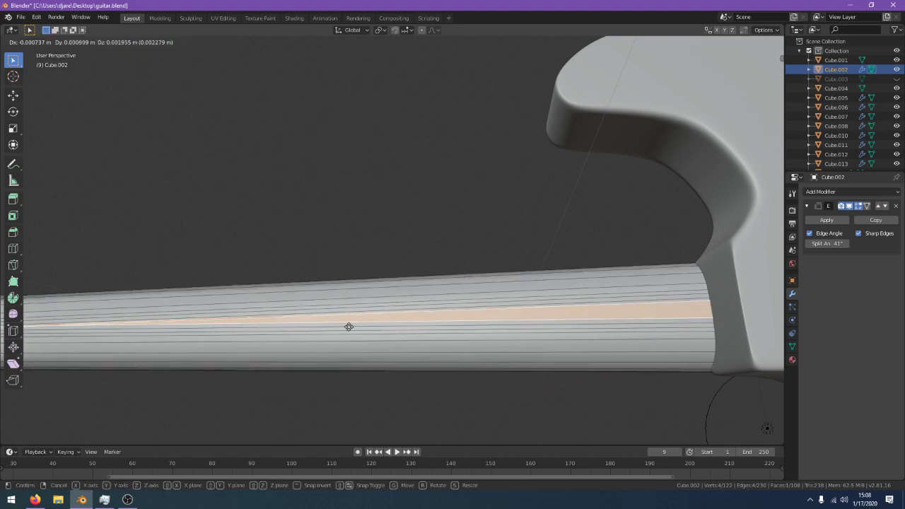
{"action": "key", "text": "x"}
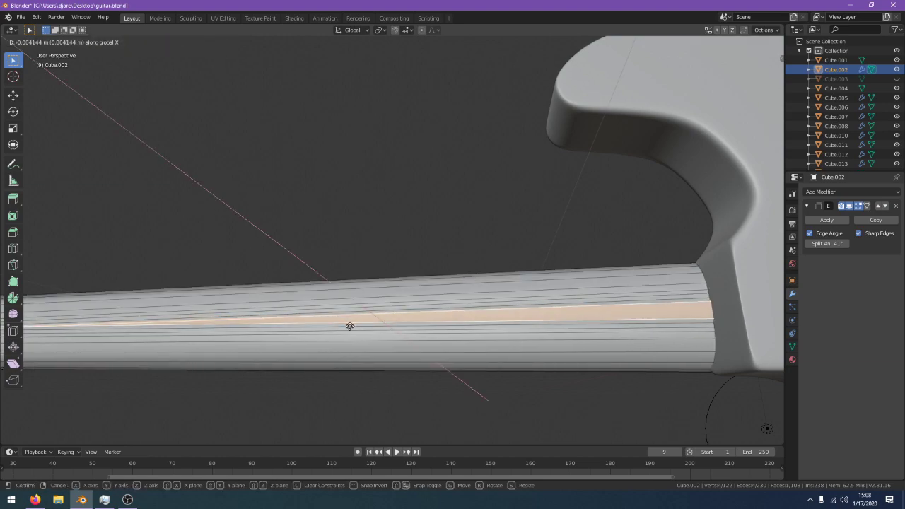
{"action": "left_click", "coordinate": [352, 325]}
{"action": "key", "text": "Tab"}
{"action": "middle_click_drag", "start_coordinate": [353, 325], "coordinate": [372, 334]}
Undo the central face move and the two-segment bevel on the neck's back
{"action": "key", "text": "ctrl+z"}
{"action": "key", "text": "ctrl+z"}
{"action": "key", "text": "ctrl+z"}
{"action": "key", "text": "ctrl+z"}
{"action": "key", "text": "ctrl+z"}
{"action": "key", "text": "ctrl+z"}
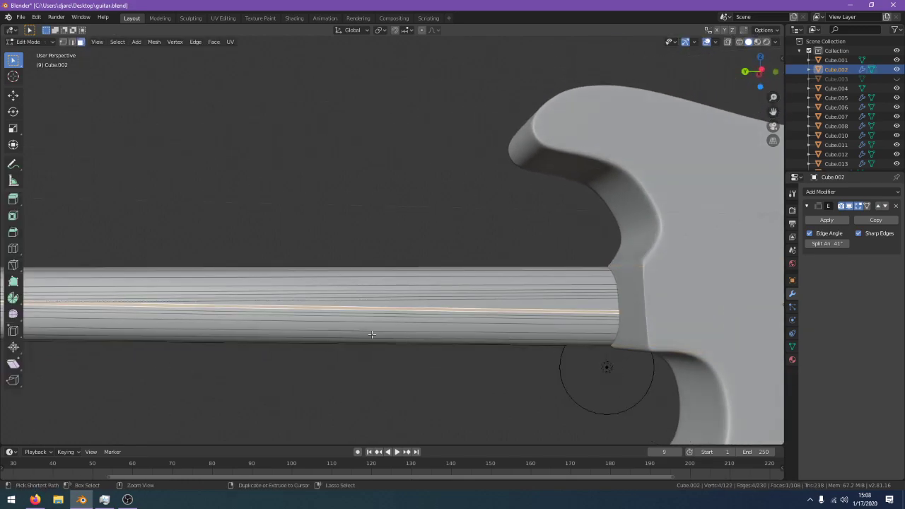
{"action": "key", "text": "Tab"}
{"action": "key", "text": "ctrl+z"}
{"action": "key", "text": "ctrl+z"}
{"action": "key", "text": "ctrl+z"}
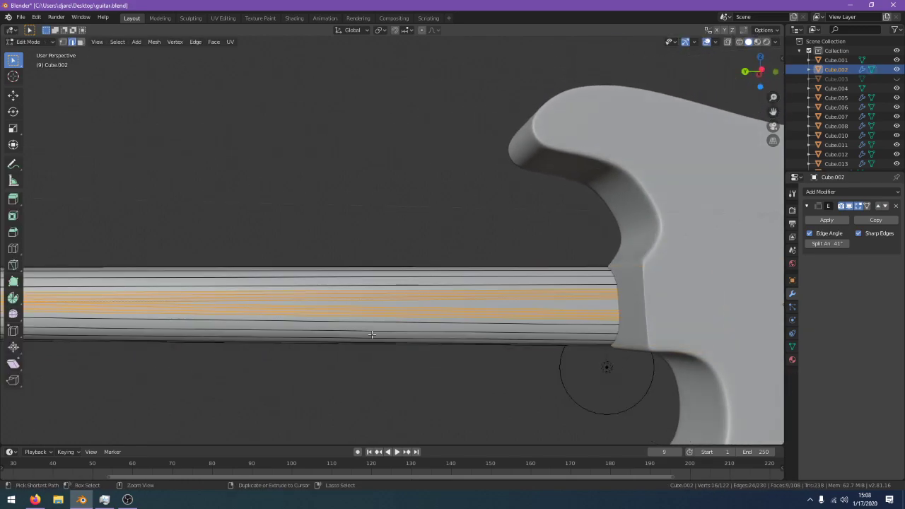
Examine the lengthwise edges on the neck's back by selecting them between the headstock and the body
{"action": "middle_click_drag", "start_coordinate": [371, 334], "coordinate": [449, 335], "text": "shift"}
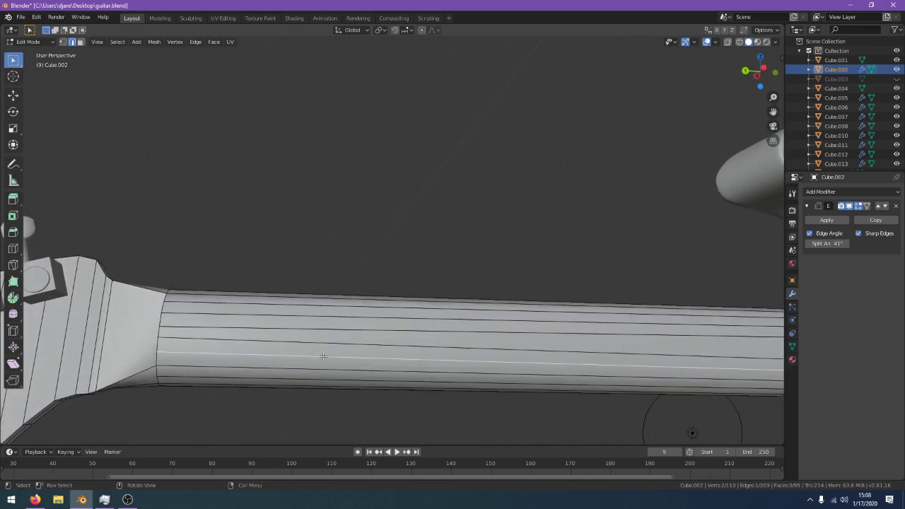
{"action": "middle_click_drag", "start_coordinate": [325, 328], "coordinate": [320, 341]}
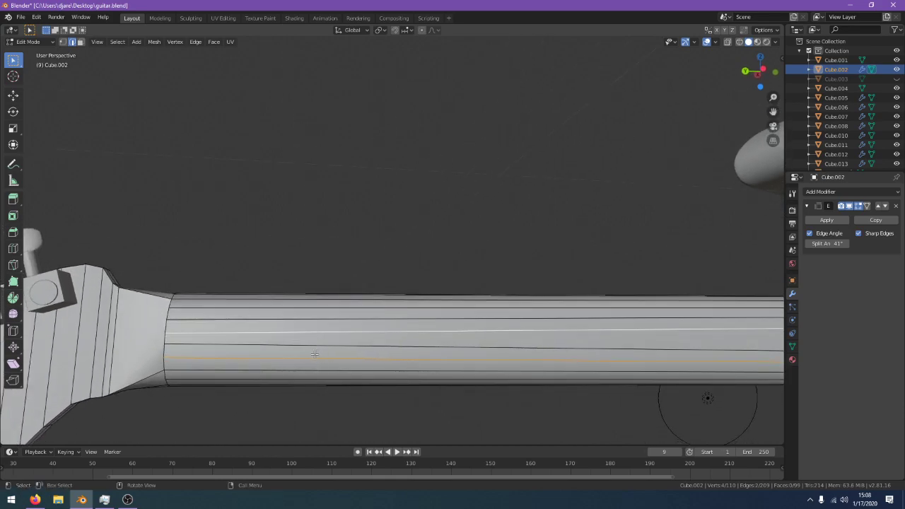
{"action": "left_click", "coordinate": [315, 355]}
{"action": "middle_click_drag", "start_coordinate": [508, 383], "coordinate": [272, 384], "text": "shift"}
{"action": "middle_click_drag", "start_coordinate": [347, 371], "coordinate": [342, 397]}
Switch to the browser to check the live chat on the YouTube stream dashboard, and return to Blender
{"action": "left_click", "coordinate": [35, 498]}
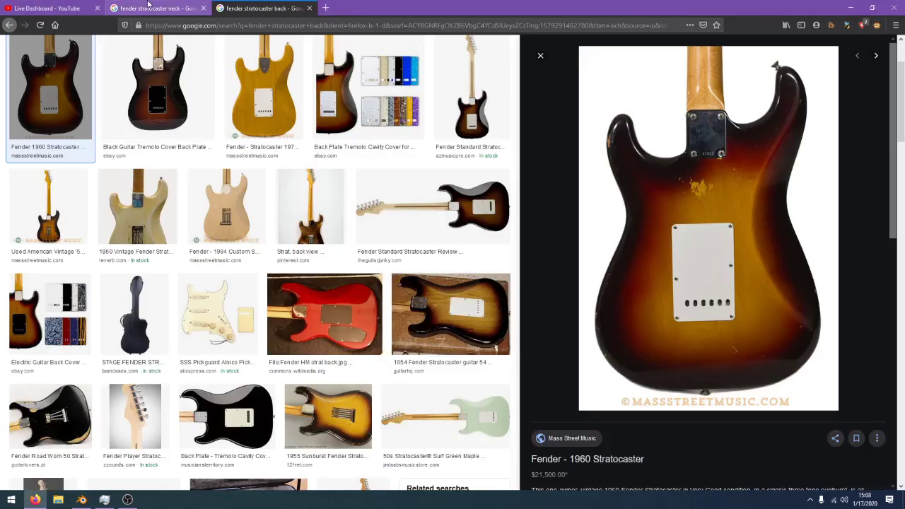
{"action": "left_click", "coordinate": [50, 8]}
{"action": "mouse_move", "coordinate": [681, 286]}
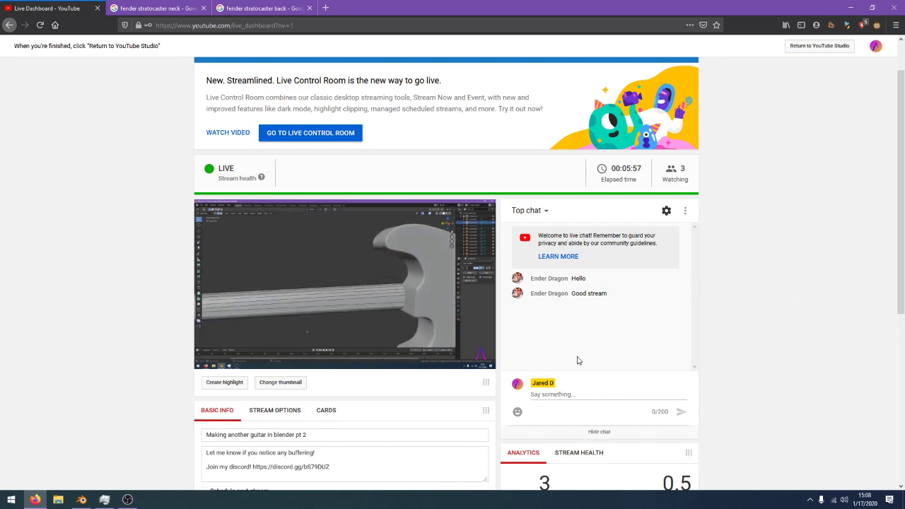
{"action": "left_click", "coordinate": [83, 500]}
Try deleting the middle lengthwise edge on the neck's back and undo it
{"action": "middle_click_drag", "start_coordinate": [601, 334], "coordinate": [522, 342]}
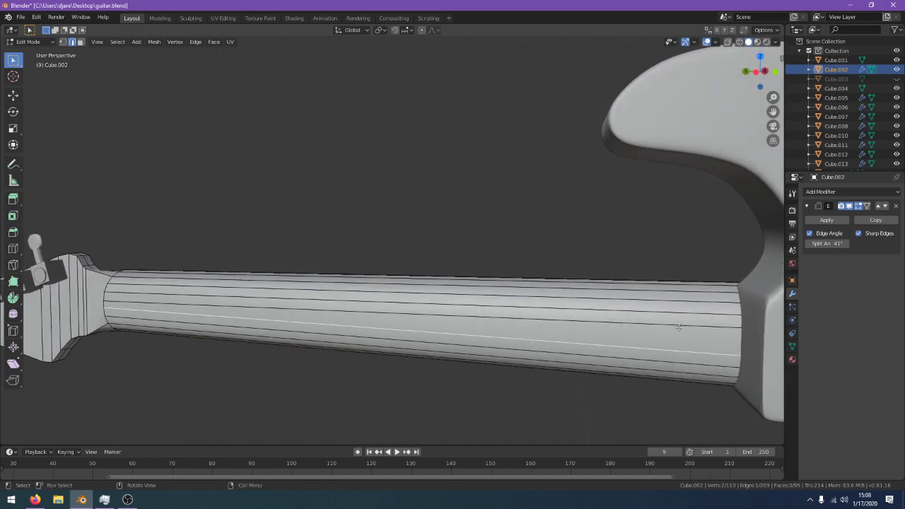
{"action": "middle_click_drag", "start_coordinate": [682, 328], "coordinate": [598, 320], "text": "shift"}
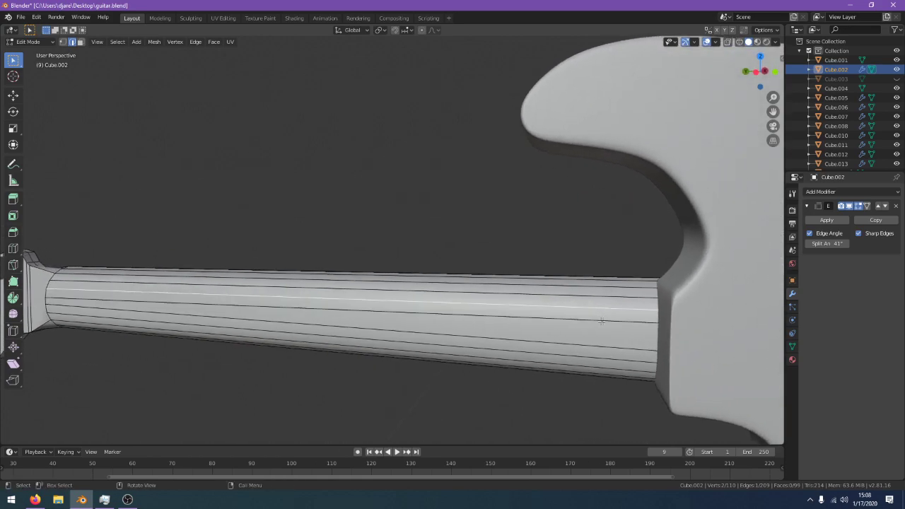
{"action": "key", "text": "x"}
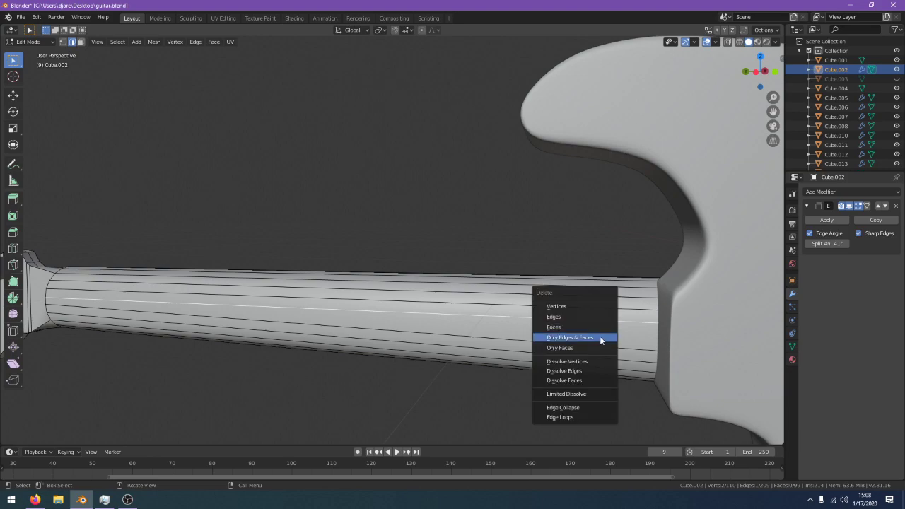
{"action": "left_click", "coordinate": [599, 316]}
{"action": "middle_click_drag", "start_coordinate": [600, 318], "coordinate": [598, 283]}
{"action": "key", "text": "x"}
{"action": "key", "text": "ctrl+z"}
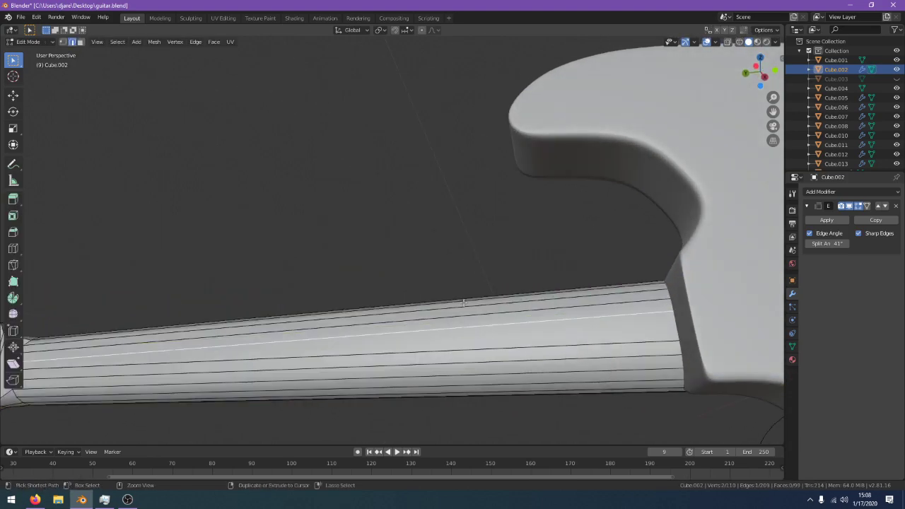
Dissolve the selected middle lengthwise edge on the neck's back
{"action": "key", "text": "x"}
{"action": "left_click", "coordinate": [457, 357]}
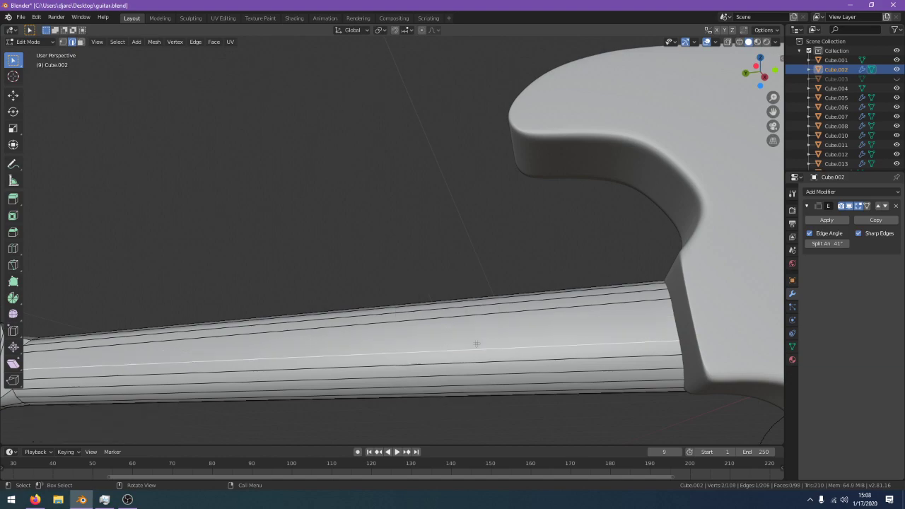
Bevel the two long edges bordering the wide central back face of the neck with 4 segments, about 0.118 m wide
{"action": "left_click", "coordinate": [470, 313], "text": "ctrl"}
{"action": "middle_click_drag", "start_coordinate": [471, 313], "coordinate": [495, 332]}
{"action": "key", "text": "ctrl+b"}
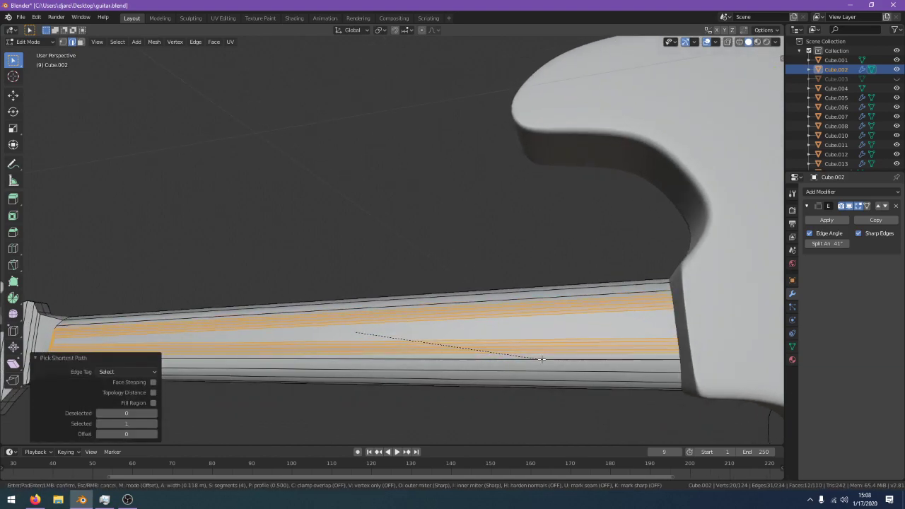
{"action": "left_click", "coordinate": [540, 359]}
{"action": "middle_click_drag", "start_coordinate": [543, 363], "coordinate": [491, 366]}
Try moving the central back face between the two bevels along the X axis and check the shape in Object Mode
{"action": "left_click", "coordinate": [82, 42]}
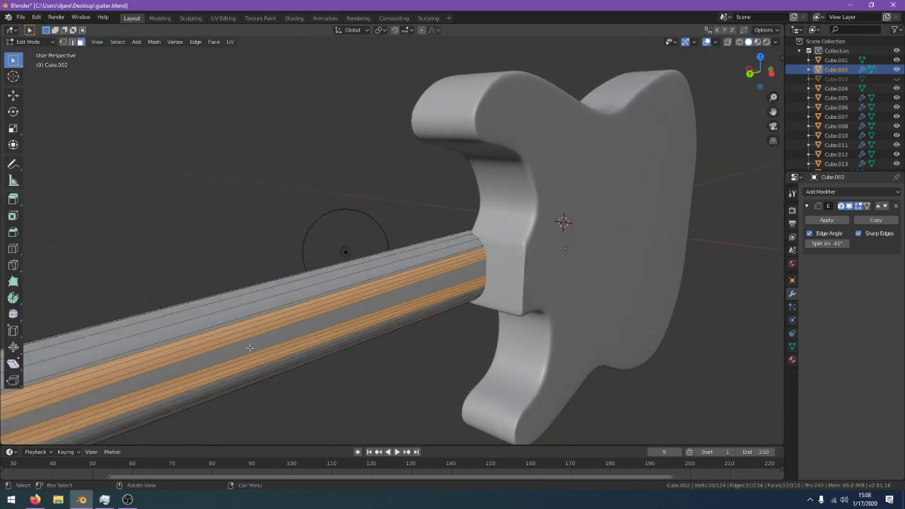
{"action": "left_click", "coordinate": [250, 348]}
{"action": "middle_click_drag", "start_coordinate": [407, 371], "coordinate": [325, 350]}
{"action": "key", "text": "g"}
{"action": "key", "text": "y"}
{"action": "key", "text": "x"}
{"action": "left_click", "coordinate": [378, 382]}
{"action": "key", "text": "Tab"}
Undo the central face move and the four-segment bevel on the neck
{"action": "key", "text": "ctrl+z"}
{"action": "key", "text": "ctrl+z"}
{"action": "key", "text": "ctrl+z"}
{"action": "key", "text": "ctrl+z"}
{"action": "key", "text": "ctrl+z"}
{"action": "key", "text": "ctrl+z"}
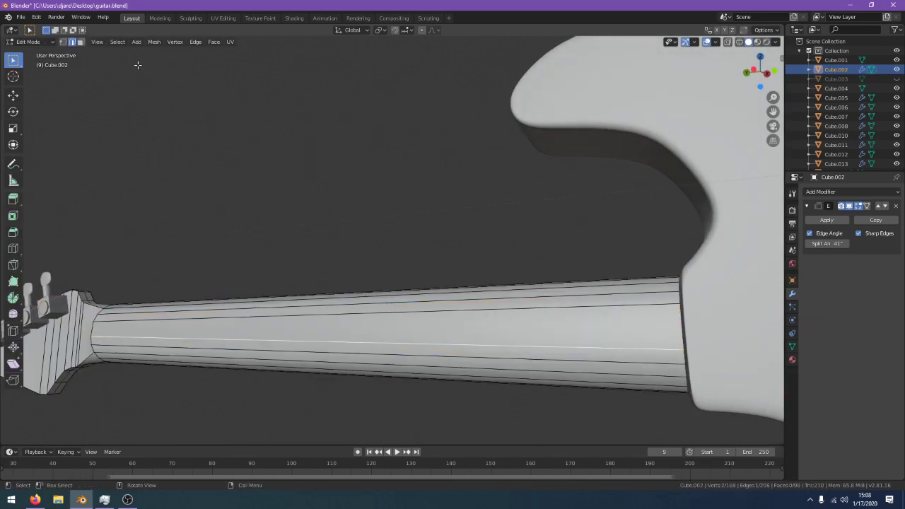
Move the wide central back face of the neck about -0.015 m along the X axis and inspect the shading in Object Mode
{"action": "left_click", "coordinate": [81, 44]}
{"action": "left_click", "coordinate": [388, 322]}
{"action": "middle_click_drag", "start_coordinate": [388, 323], "coordinate": [381, 360]}
{"action": "key", "text": "g"}
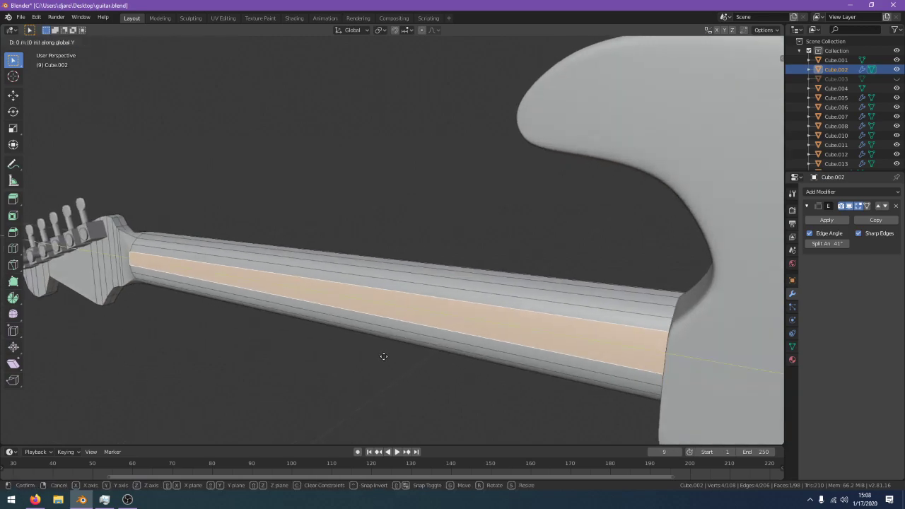
{"action": "key", "text": "x"}
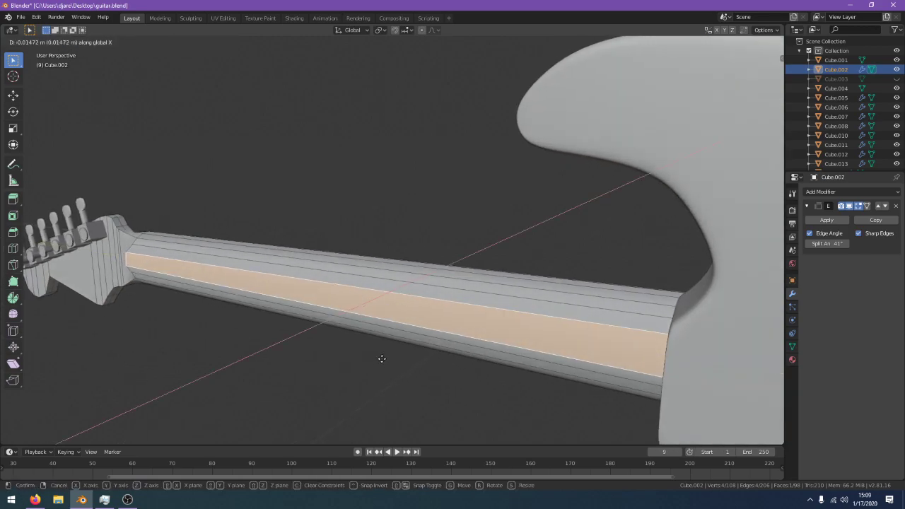
{"action": "left_click", "coordinate": [381, 359]}
{"action": "key", "text": "Tab"}
{"action": "middle_click_drag", "start_coordinate": [381, 359], "coordinate": [452, 298]}
Try a 5-segment bevel about 0.163 m wide on the two long edges of the neck's central back face and inspect it in Object Mode
{"action": "key", "text": "Tab"}
{"action": "left_click", "coordinate": [73, 42]}
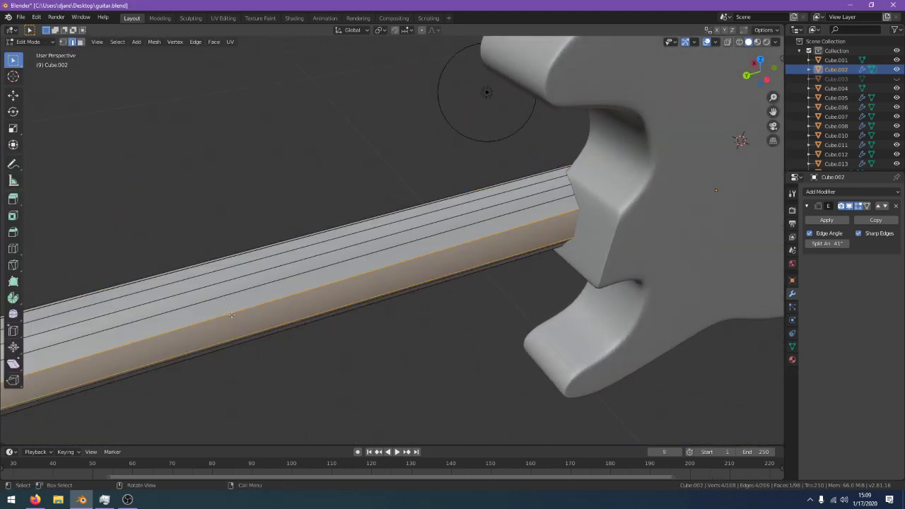
{"action": "middle_click_drag", "start_coordinate": [231, 315], "coordinate": [271, 365]}
{"action": "left_click", "coordinate": [271, 365], "text": "ctrl"}
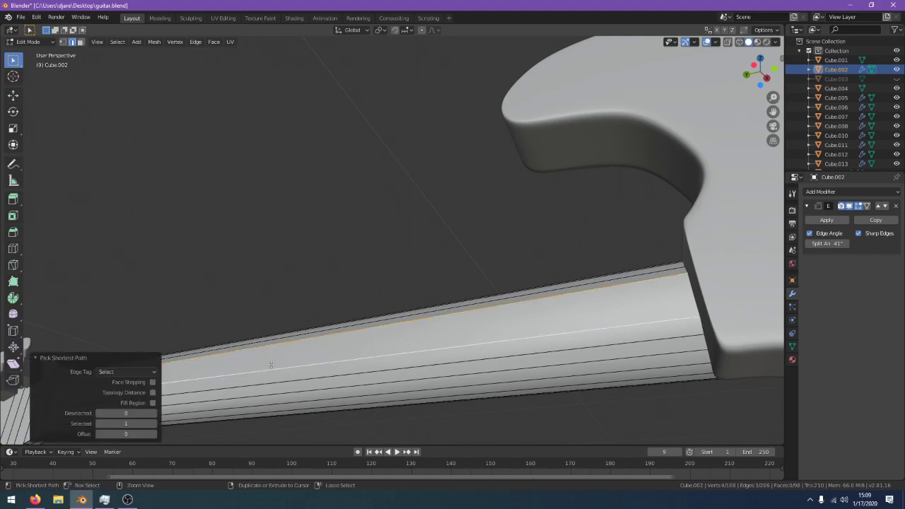
{"action": "key", "text": "ctrl+b"}
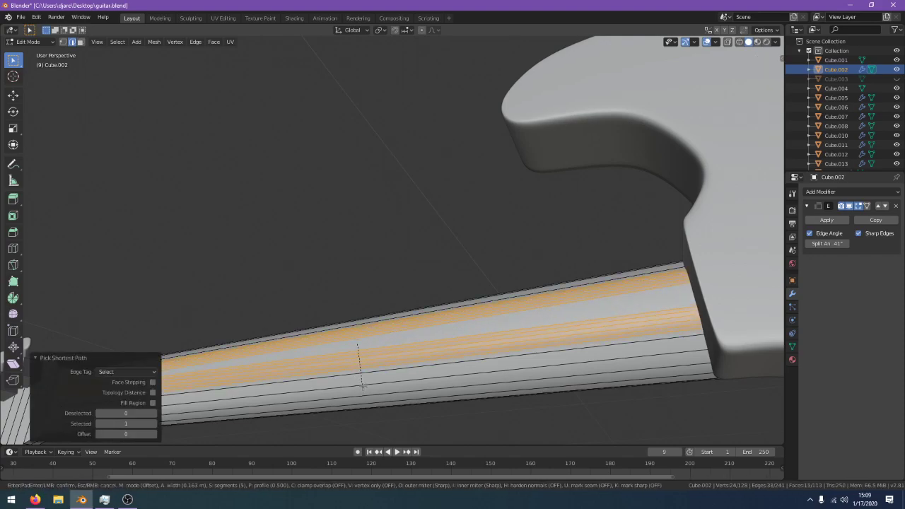
{"action": "left_click", "coordinate": [361, 386]}
{"action": "key", "text": "Tab"}
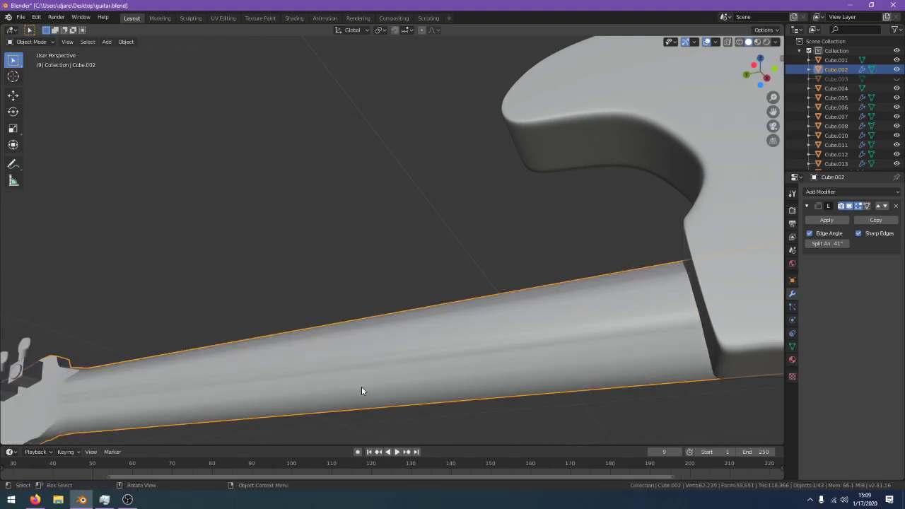
{"action": "middle_click_drag", "start_coordinate": [362, 388], "coordinate": [333, 371]}
{"action": "scroll", "coordinate": [400, 415], "scroll_direction": "down", "scroll_amount": 3}
{"action": "scroll", "coordinate": [496, 394], "scroll_direction": "up", "scroll_amount": 1}
Try a 4-segment bevel about 0.109 m wide on the central back face's long edges and check the shading in Object Mode
{"action": "key", "text": "Tab"}
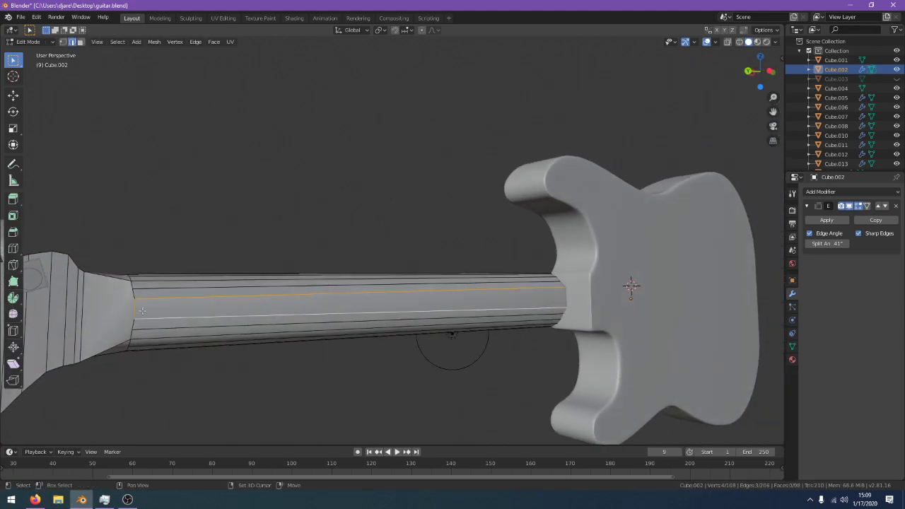
{"action": "key", "text": "ctrl+b"}
{"action": "left_click", "coordinate": [461, 401]}
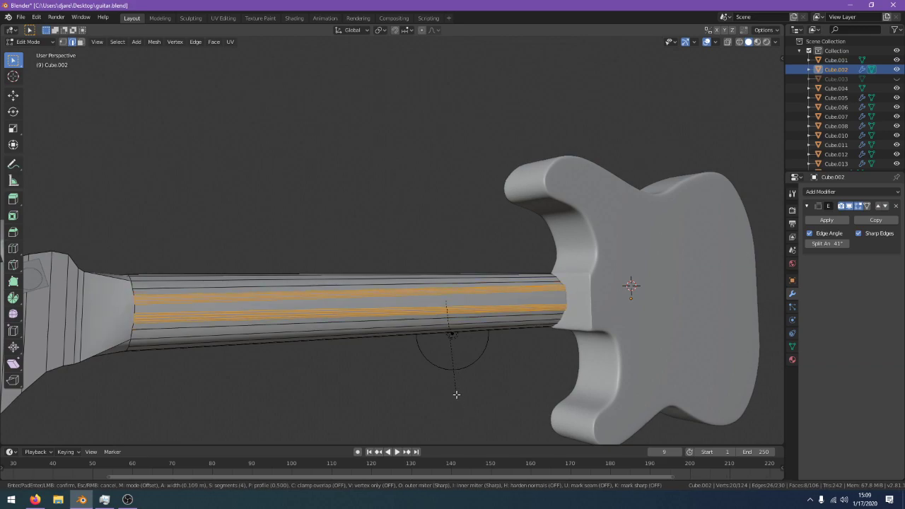
{"action": "key", "text": "Tab"}
{"action": "middle_click_drag", "start_coordinate": [445, 398], "coordinate": [394, 418]}
{"action": "key", "text": "Tab"}
{"action": "key", "text": "Tab"}
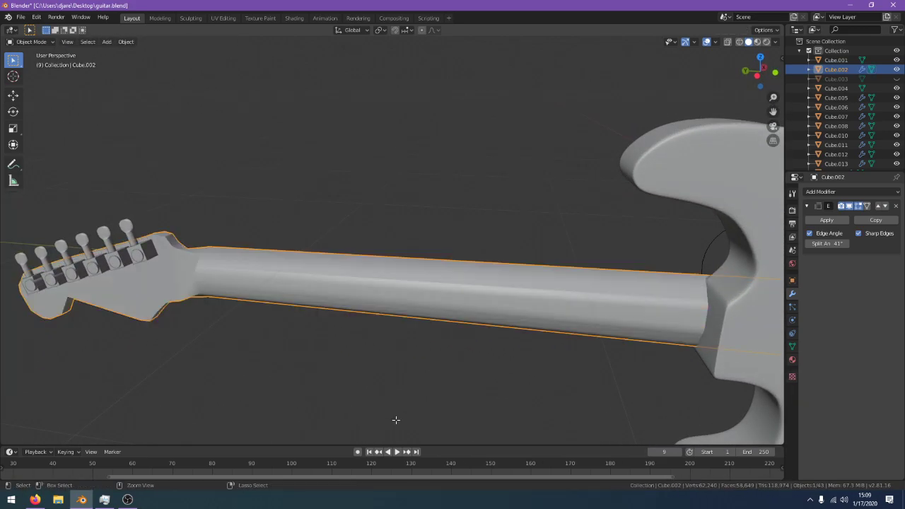
Try a 3-segment bevel about 0.157 m wide on the same neck edges, inspect it, and undo it
{"action": "key", "text": "Tab"}
{"action": "key", "text": "ctrl+b"}
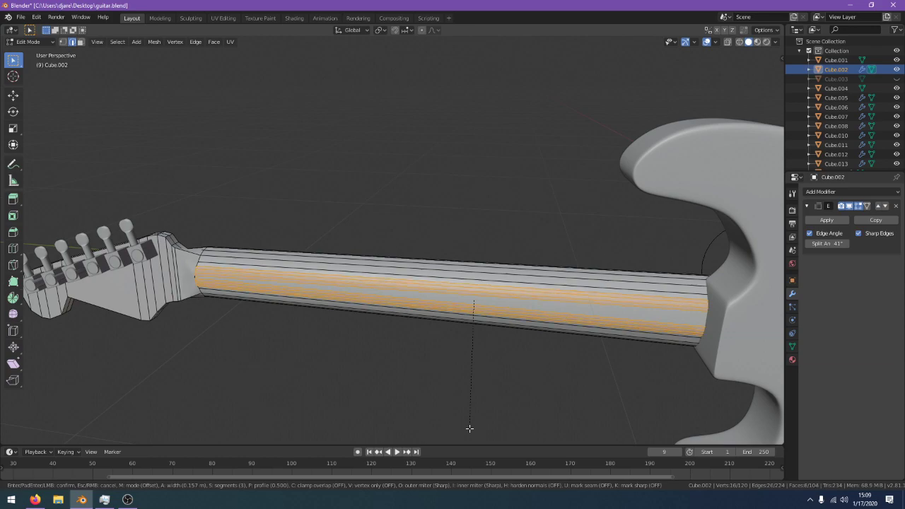
{"action": "left_click", "coordinate": [469, 427]}
{"action": "key", "text": "Tab"}
{"action": "middle_click_drag", "start_coordinate": [464, 424], "coordinate": [451, 382]}
{"action": "key", "text": "Tab"}
{"action": "key", "text": "ctrl+z"}
{"action": "key", "text": "ctrl+z"}
{"action": "key", "text": "ctrl+z"}
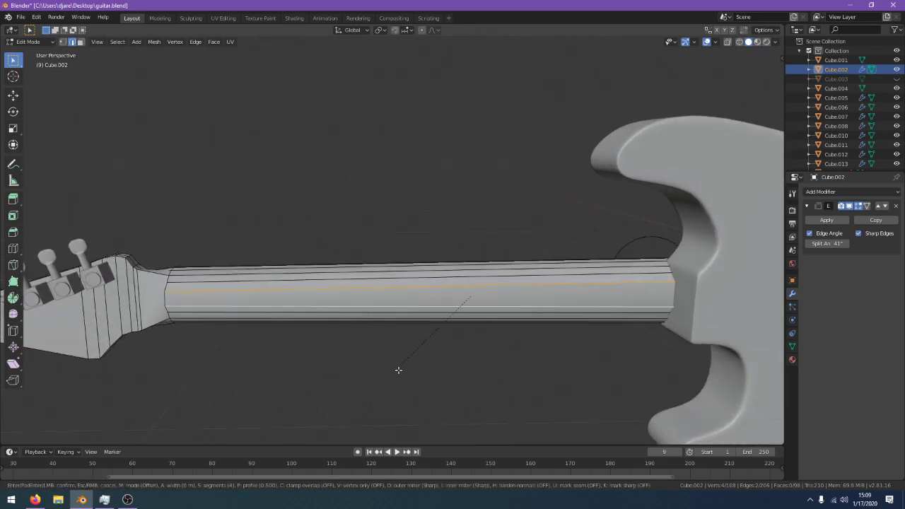
Bevel the two long edges of the neck's central back face with 2 segments, about 0.1 m wide, and inspect the shape
{"action": "key", "text": "ctrl+b"}
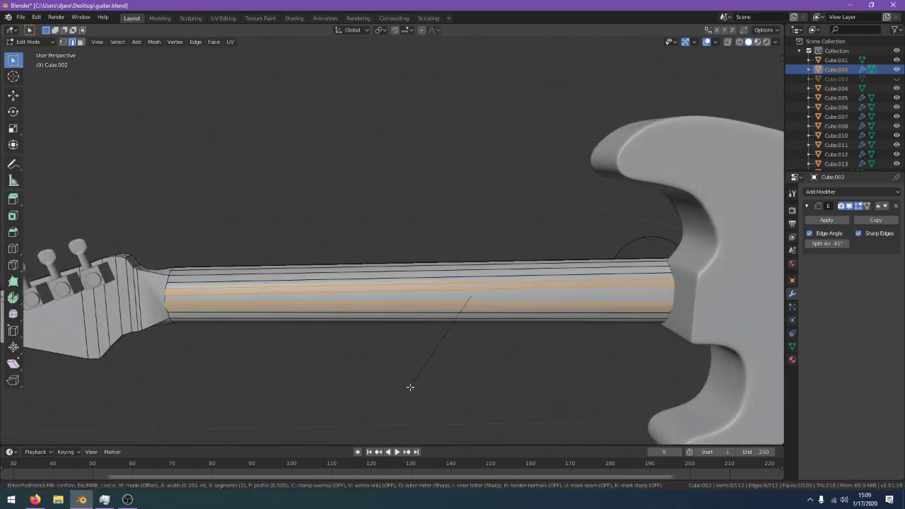
{"action": "scroll", "coordinate": [414, 391], "scroll_direction": "up", "scroll_amount": 1}
{"action": "left_click", "coordinate": [416, 392]}
{"action": "key", "text": "Tab"}
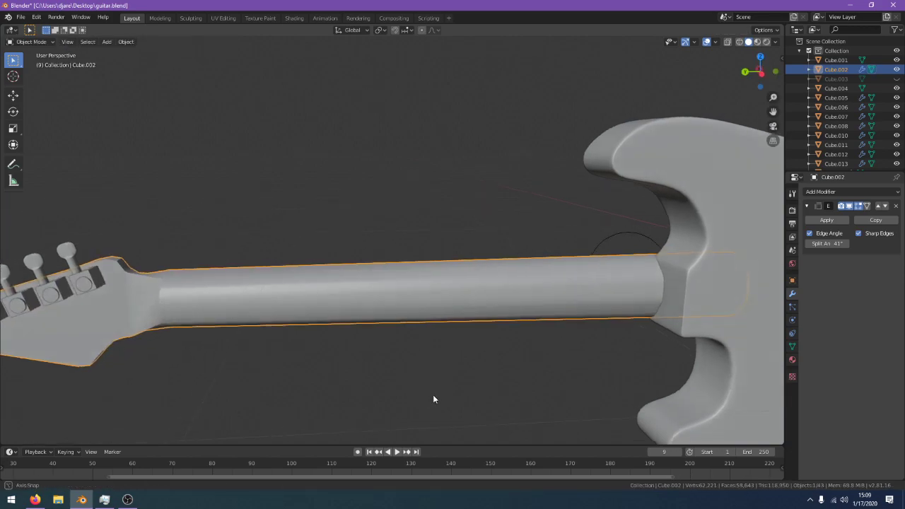
{"action": "middle_click_drag", "start_coordinate": [432, 394], "coordinate": [424, 348]}
Apply smooth shading to the neck and inspect its rounded back
{"action": "left_click", "coordinate": [126, 42]}
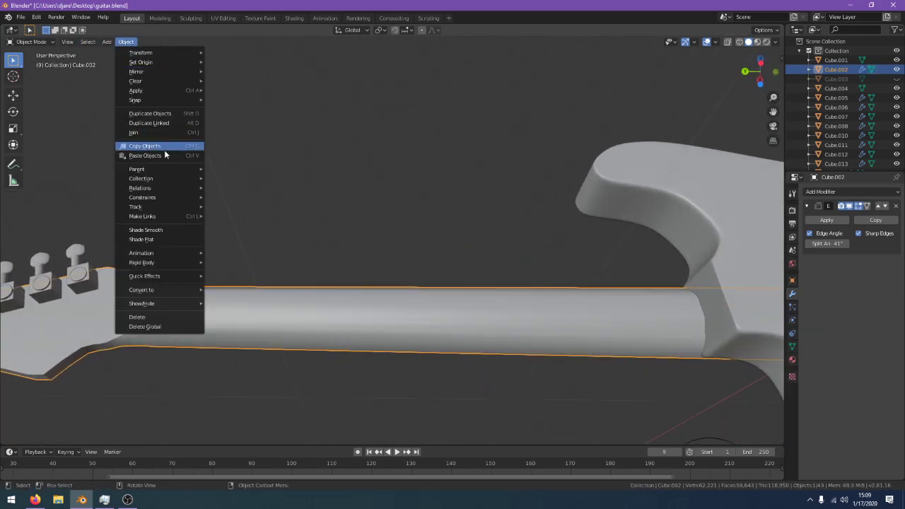
{"action": "left_click", "coordinate": [174, 231]}
{"action": "scroll", "coordinate": [283, 303], "scroll_direction": "up", "scroll_amount": 3}
{"action": "scroll", "coordinate": [297, 313], "scroll_direction": "down", "scroll_amount": 3}
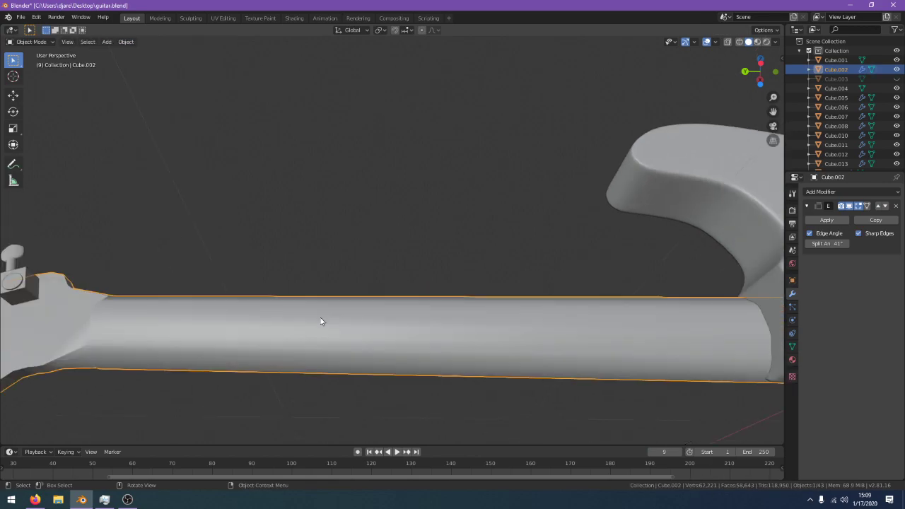
{"action": "middle_click_drag", "start_coordinate": [320, 318], "coordinate": [448, 231]}
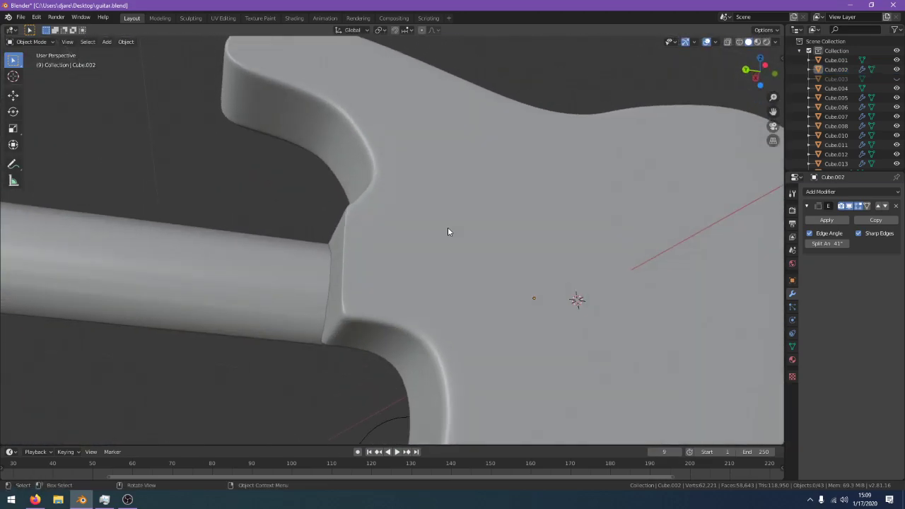
Examine the neck's end inside the body in wireframe, then the neck front and headstock in solid shading
{"action": "mouse_move", "coordinate": [286, 256]}
{"action": "middle_mouse_down"}
{"action": "mouse_move", "coordinate": [275, 218]}
{"action": "mouse_move", "coordinate": [275, 261]}
{"action": "mouse_move", "coordinate": [392, 339]}
{"action": "mouse_move", "coordinate": [479, 345]}
{"action": "mouse_move", "coordinate": [363, 285]}
{"action": "middle_mouse_up"}
{"action": "left_click", "coordinate": [371, 291]}
{"action": "key", "text": "Tab"}
{"action": "key", "text": "z"}
{"action": "left_click", "coordinate": [289, 274]}
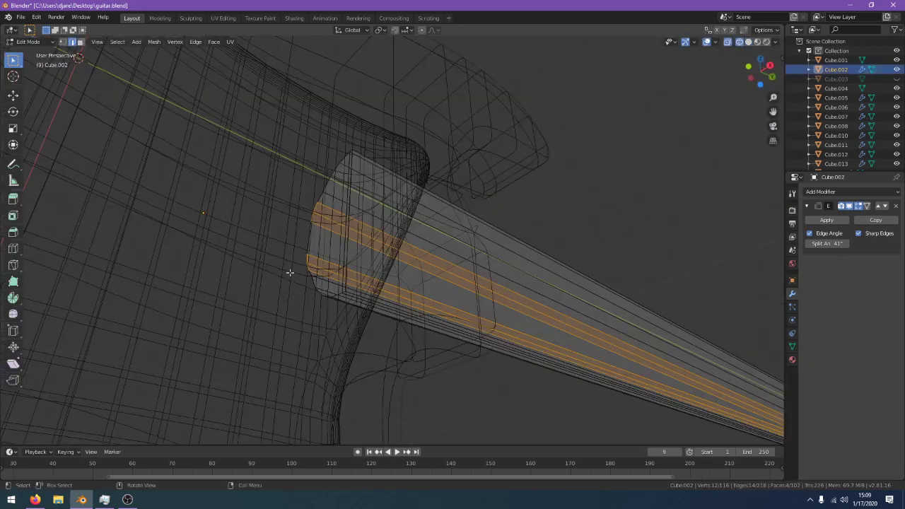
{"action": "mouse_move", "coordinate": [299, 278]}
{"action": "middle_mouse_down"}
{"action": "mouse_move", "coordinate": [315, 287]}
{"action": "mouse_move", "coordinate": [280, 287]}
{"action": "middle_mouse_up"}
{"action": "key", "text": "z"}
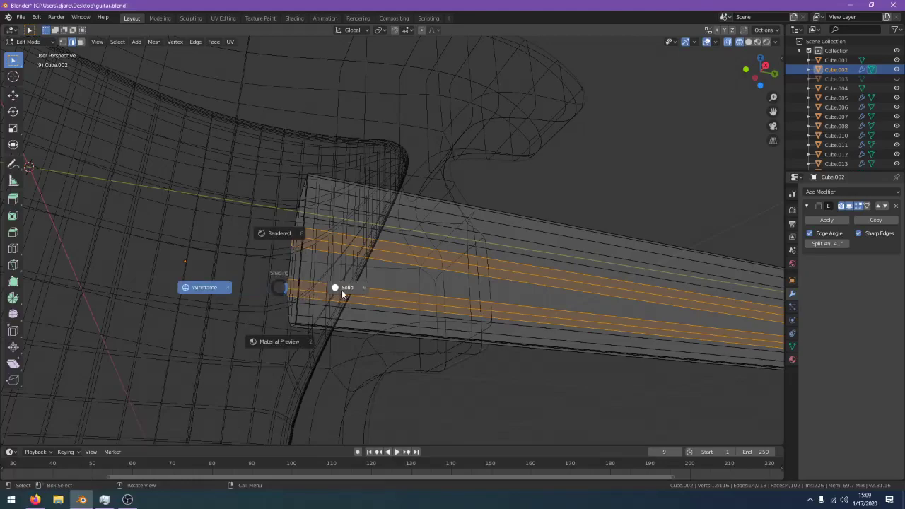
{"action": "left_click", "coordinate": [341, 290]}
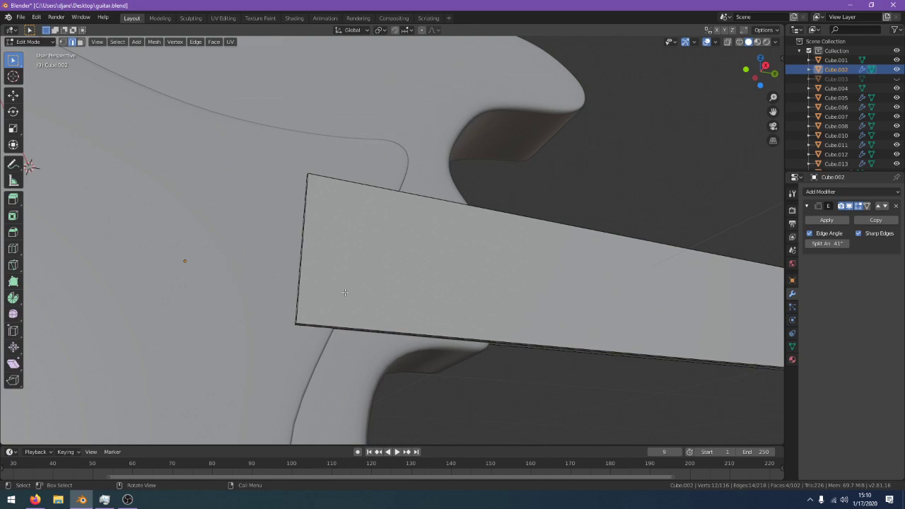
{"action": "key", "text": "Tab"}
{"action": "scroll", "coordinate": [507, 301], "scroll_direction": "down", "scroll_amount": 5}
{"action": "middle_click_drag", "start_coordinate": [531, 370], "coordinate": [248, 363]}
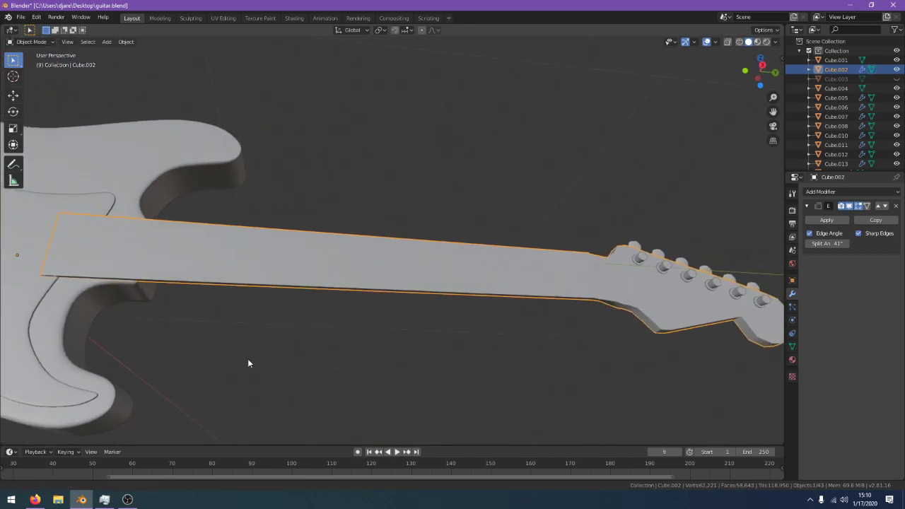
{"action": "middle_click_drag", "start_coordinate": [680, 350], "coordinate": [344, 402]}
{"action": "scroll", "coordinate": [343, 402], "scroll_direction": "up", "scroll_amount": 1}
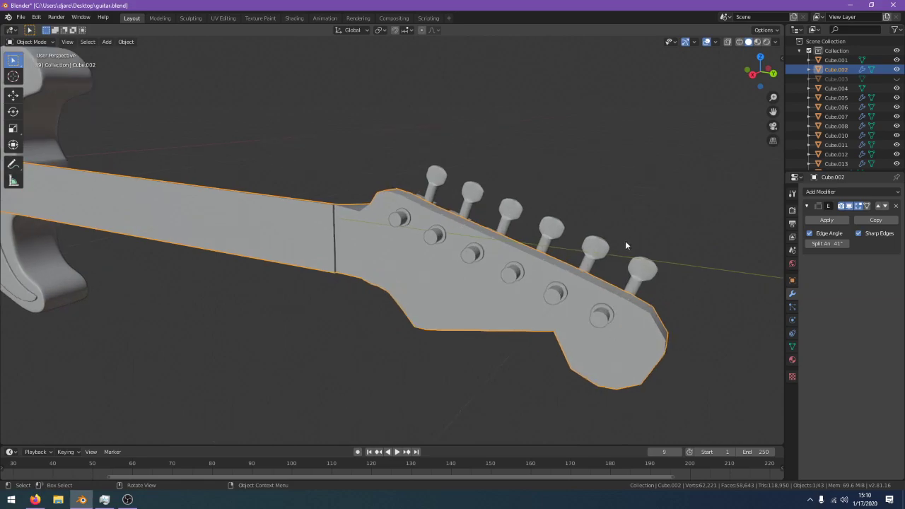
Apply smooth shading to the row of tuner posts on the headstock and add an Edge Split modifier to them
{"action": "left_click", "coordinate": [657, 272]}
{"action": "middle_click_drag", "start_coordinate": [658, 272], "coordinate": [345, 319]}
{"action": "left_click", "coordinate": [376, 319]}
{"action": "middle_click_drag", "start_coordinate": [444, 277], "coordinate": [478, 307]}
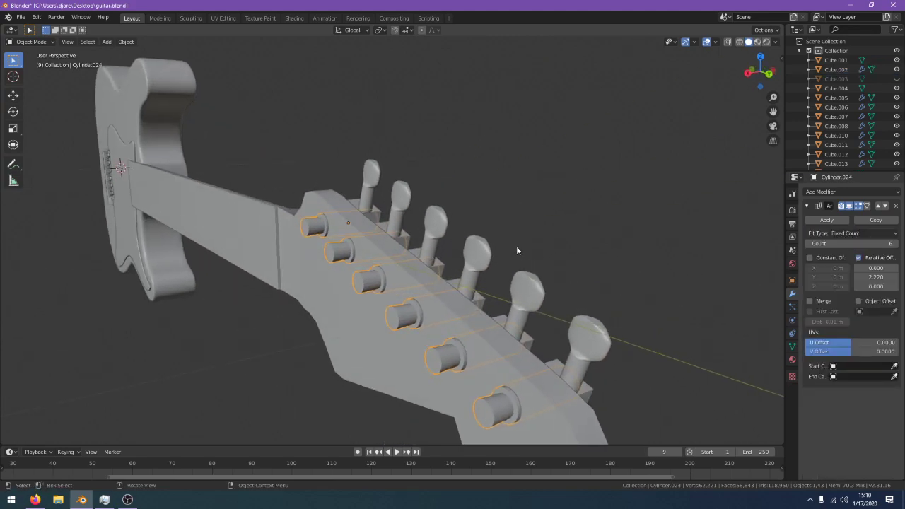
{"action": "middle_click_drag", "start_coordinate": [517, 250], "coordinate": [570, 298]}
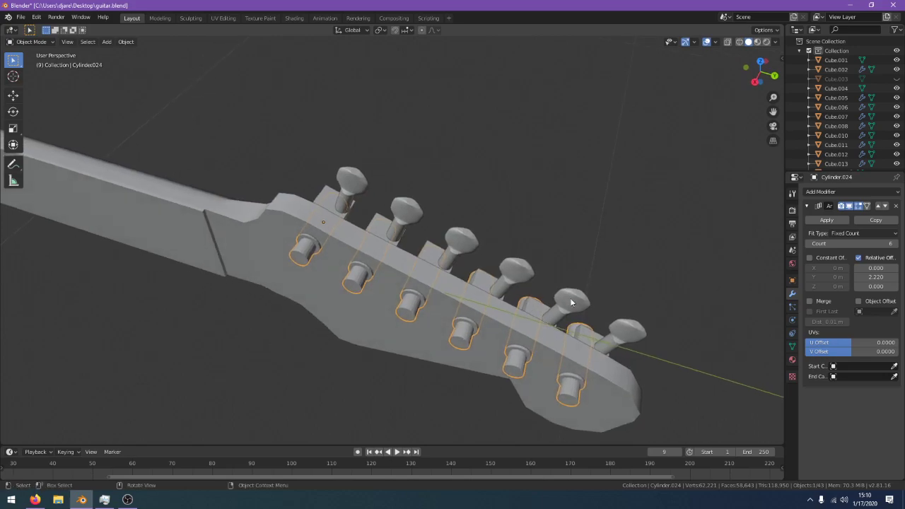
{"action": "left_click", "coordinate": [569, 298]}
{"action": "middle_click_drag", "start_coordinate": [439, 231], "coordinate": [340, 94]}
{"action": "left_click", "coordinate": [363, 289]}
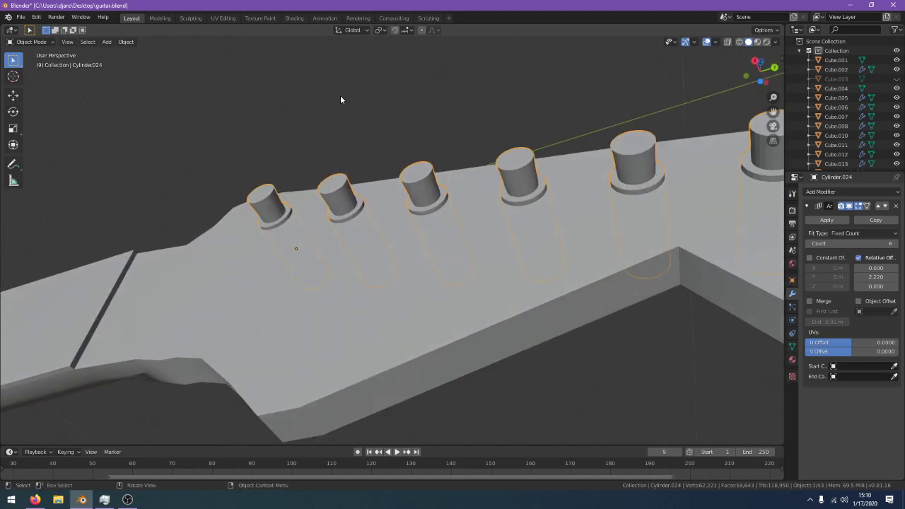
{"action": "left_click", "coordinate": [126, 42]}
{"action": "left_click", "coordinate": [178, 231]}
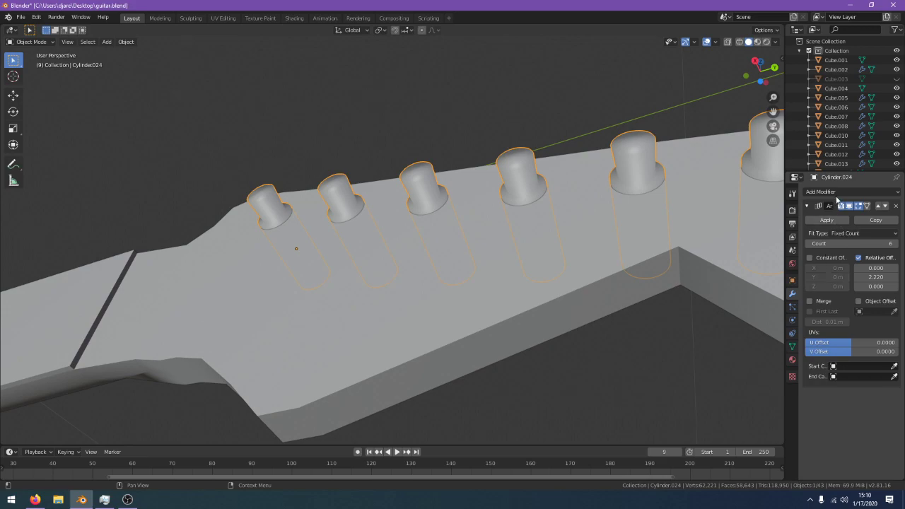
{"action": "left_click", "coordinate": [837, 196]}
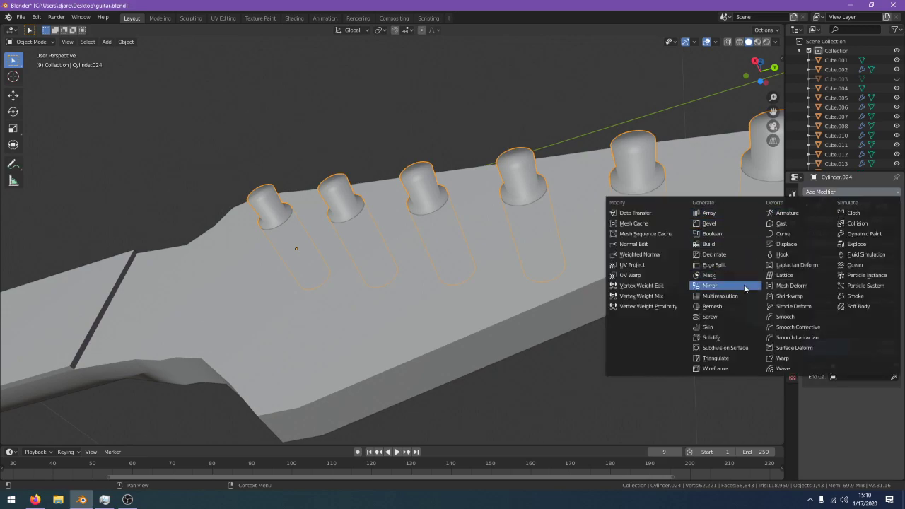
{"action": "left_click", "coordinate": [738, 265]}
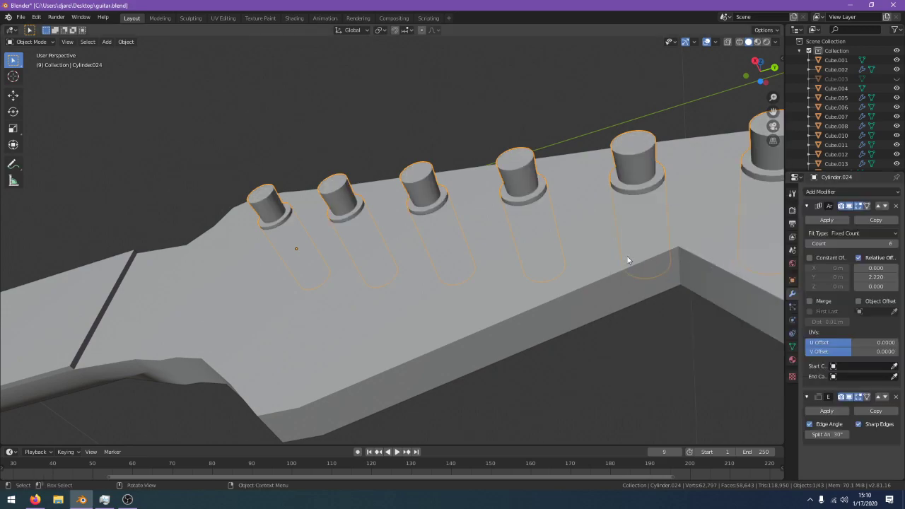
Scale the end face of the tuner post to about 0.80 so the posts taper, and inspect the row in Object Mode
{"action": "middle_click_drag", "start_coordinate": [626, 260], "coordinate": [436, 383]}
{"action": "key", "text": "Tab"}
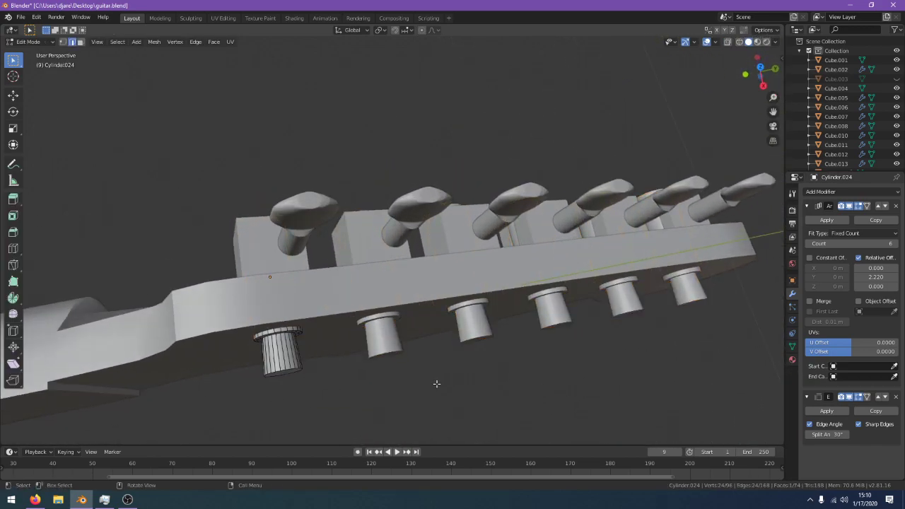
{"action": "scroll", "coordinate": [436, 384], "scroll_direction": "up", "scroll_amount": 1}
{"action": "scroll", "coordinate": [415, 419], "scroll_direction": "down", "scroll_amount": 3}
{"action": "key", "text": "s"}
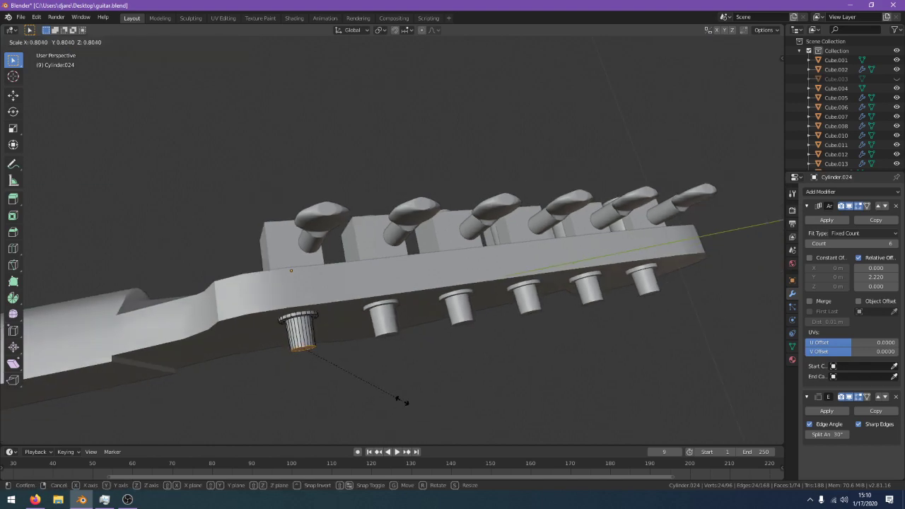
{"action": "left_click", "coordinate": [404, 399]}
{"action": "key", "text": "Tab"}
{"action": "middle_click_drag", "start_coordinate": [421, 390], "coordinate": [571, 359]}
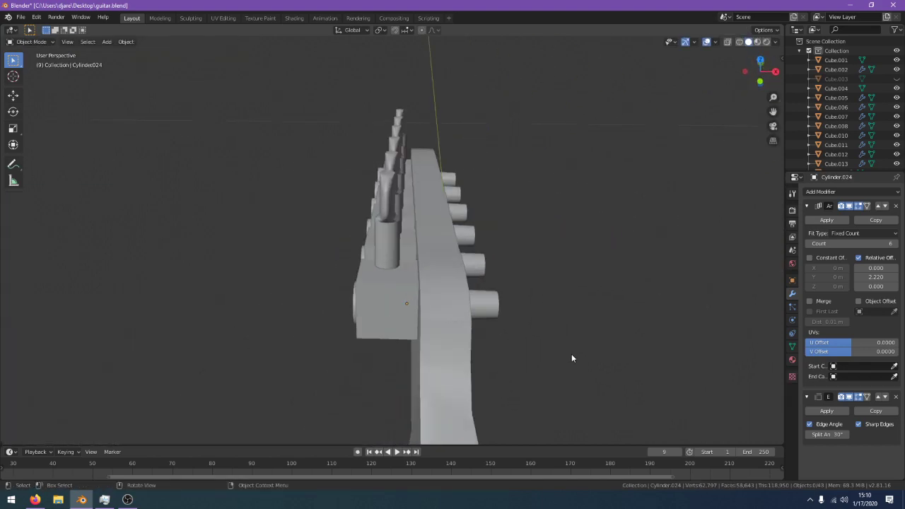
{"action": "scroll", "coordinate": [565, 357], "scroll_direction": "up", "scroll_amount": 1}
{"action": "middle_click_drag", "start_coordinate": [491, 347], "coordinate": [452, 307]}
Examine the tuning knobs from the back of the headstock and their mesh in Edit Mode
{"action": "left_click", "coordinate": [466, 236]}
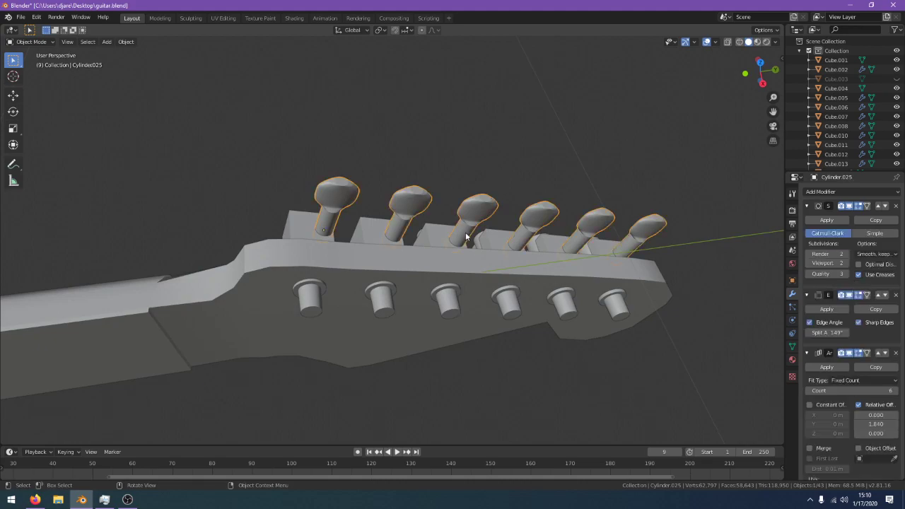
{"action": "middle_click_drag", "start_coordinate": [466, 237], "coordinate": [270, 195]}
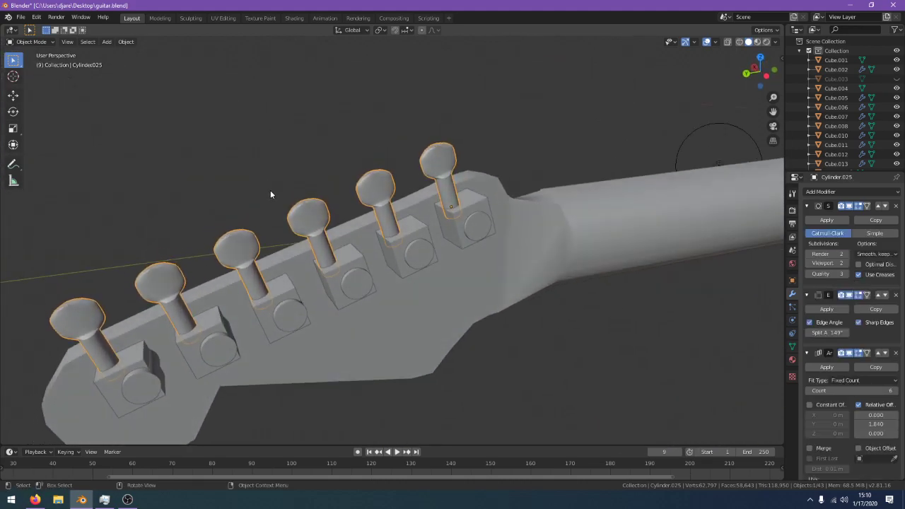
{"action": "key", "text": "Tab"}
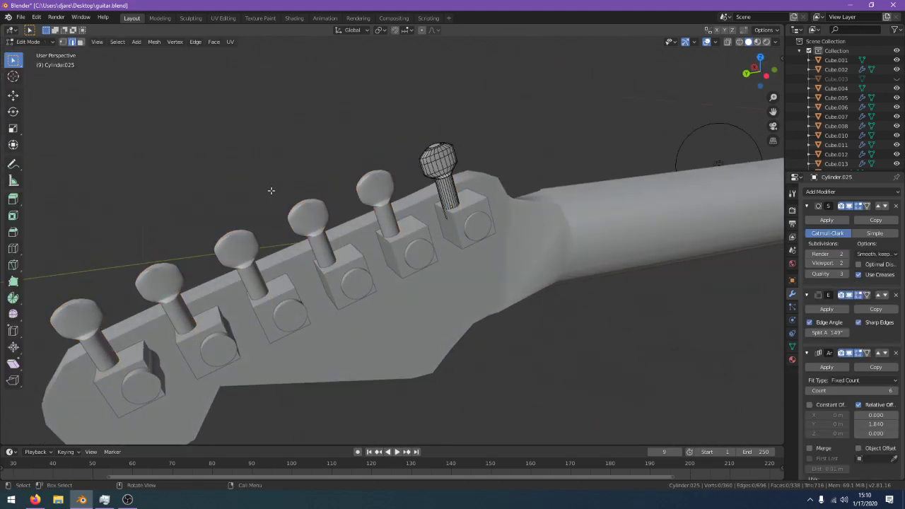
{"action": "key", "text": "Tab"}
{"action": "left_click", "coordinate": [367, 142]}
Delete the row of tuning knobs from the headstock
{"action": "middle_click_drag", "start_coordinate": [368, 143], "coordinate": [337, 213]}
{"action": "scroll", "coordinate": [501, 141], "scroll_direction": "down", "scroll_amount": 4}
{"action": "scroll", "coordinate": [338, 214], "scroll_direction": "up", "scroll_amount": 2}
{"action": "middle_click_drag", "start_coordinate": [407, 226], "coordinate": [530, 305]}
{"action": "left_click", "coordinate": [413, 286]}
{"action": "key", "text": "x"}
{"action": "left_click", "coordinate": [531, 306]}
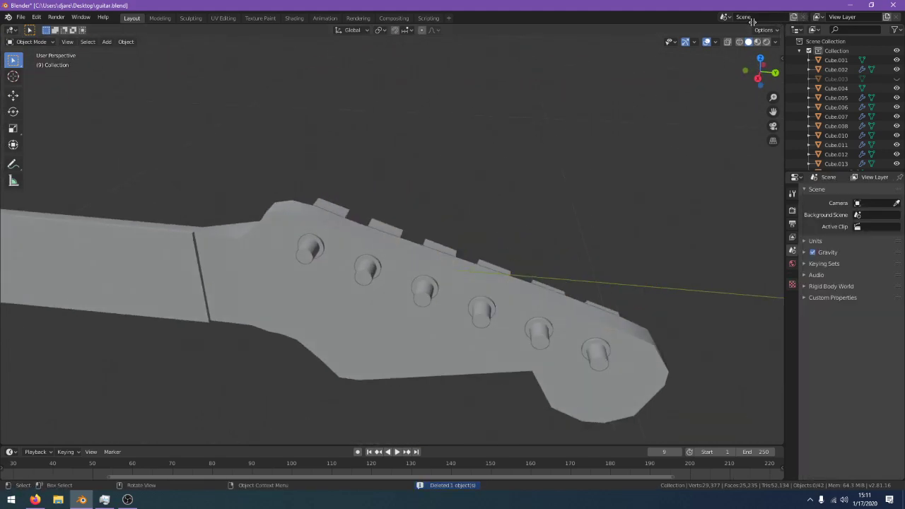
Split the 3D viewport in two, select the tuner posts, and set the new viewport to the left orthographic view of the headstock
{"action": "left_click_drag", "start_coordinate": [781, 29], "coordinate": [529, 41]}
{"action": "middle_click_drag", "start_coordinate": [609, 107], "coordinate": [712, 243]}
{"action": "left_click", "coordinate": [712, 243]}
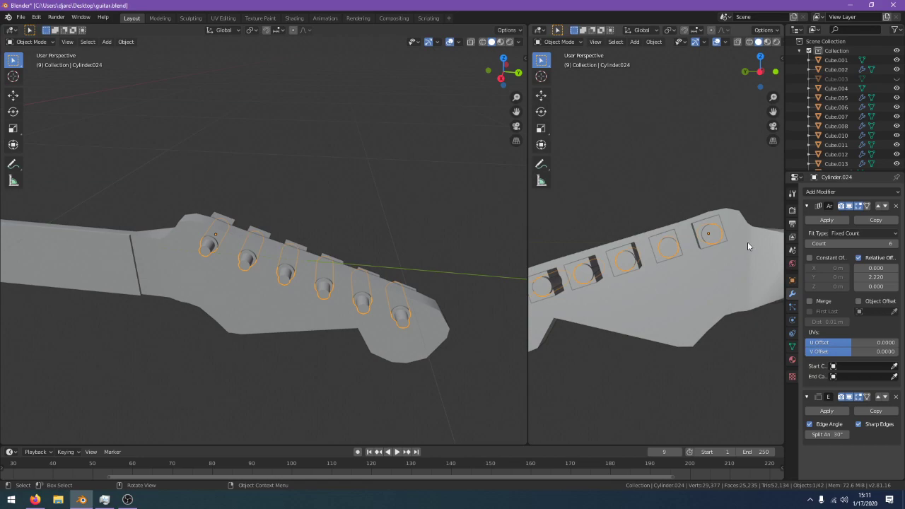
{"action": "key", "text": "KP_3"}
{"action": "key", "text": "KP_7"}
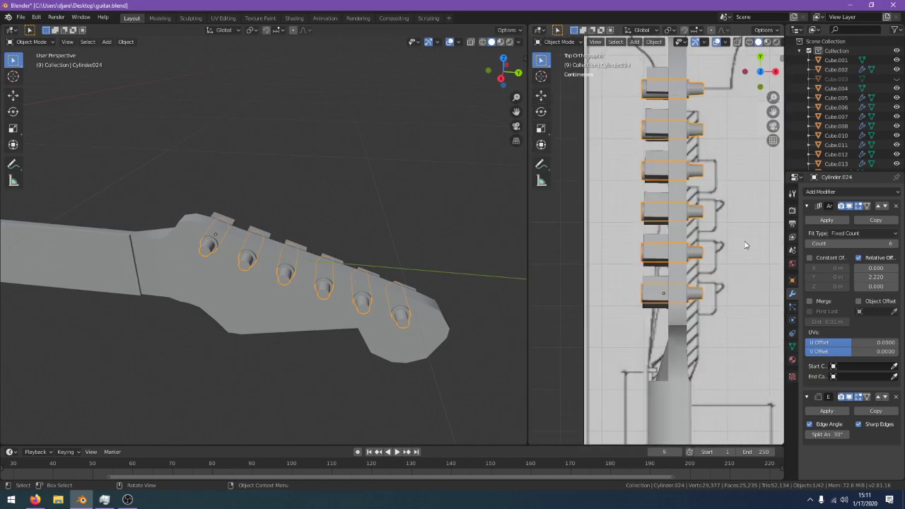
{"action": "key", "text": "KP_1"}
{"action": "key", "text": "KP_3"}
{"action": "key", "text": "ctrl+KP_3"}
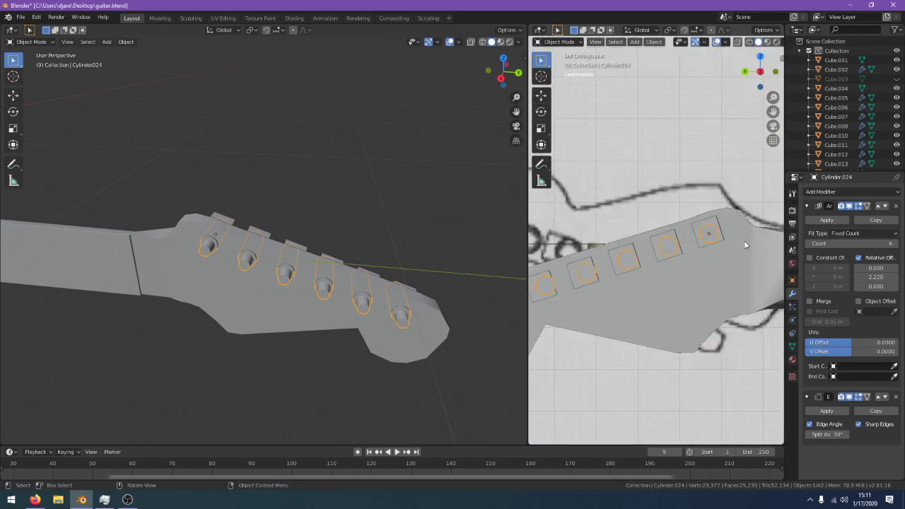
Enable the constant offset in the tuner posts' Array modifier and set its Y value to 0.08 m
{"action": "middle_click_drag", "start_coordinate": [726, 236], "coordinate": [753, 217], "text": "shift"}
{"action": "scroll", "coordinate": [719, 241], "scroll_direction": "down", "scroll_amount": 1}
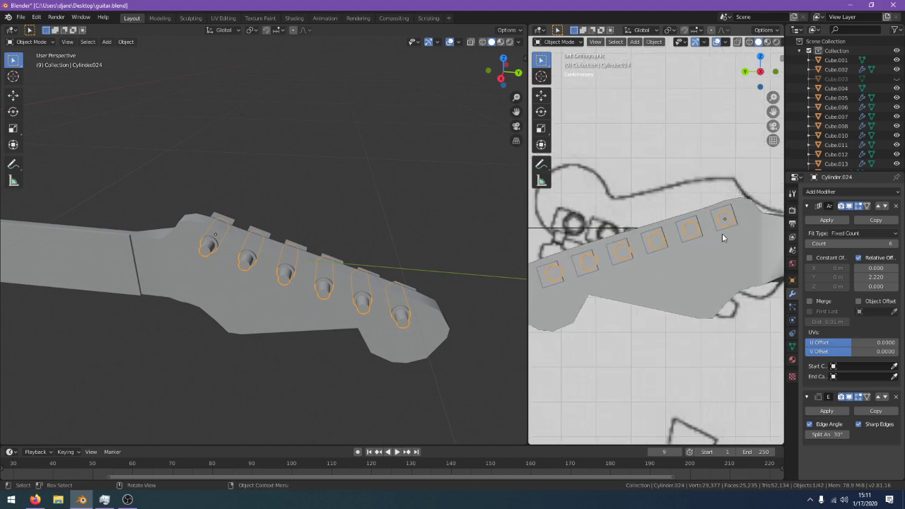
{"action": "left_click", "coordinate": [809, 257]}
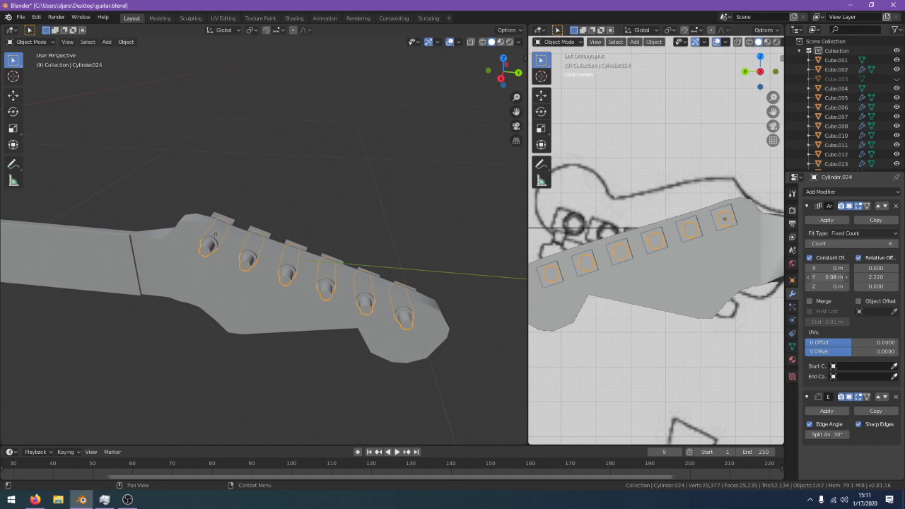
Rotate and nudge the row of tuner posts so it lines up with the square housings, finishing with a rotation of about -0.52°
{"action": "key", "text": "r"}
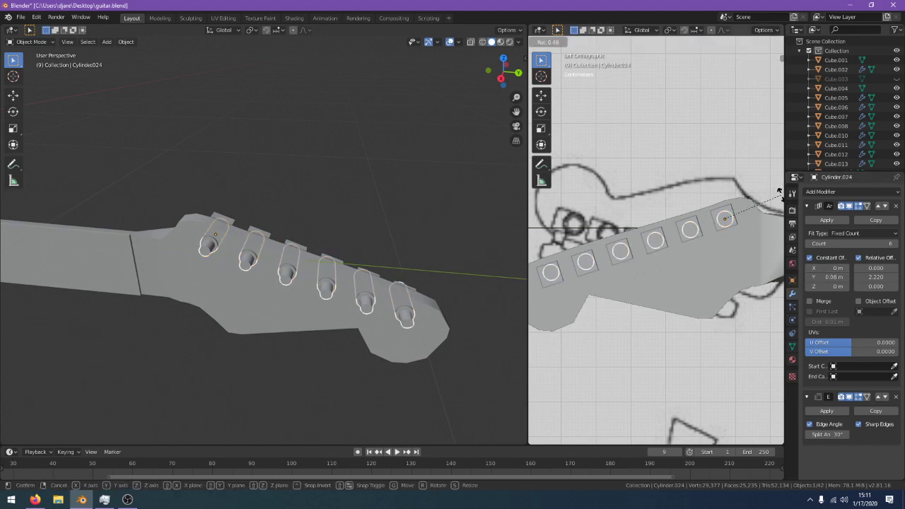
{"action": "left_click", "coordinate": [780, 195]}
{"action": "key", "text": "g"}
{"action": "left_click", "coordinate": [782, 192]}
{"action": "key", "text": "r"}
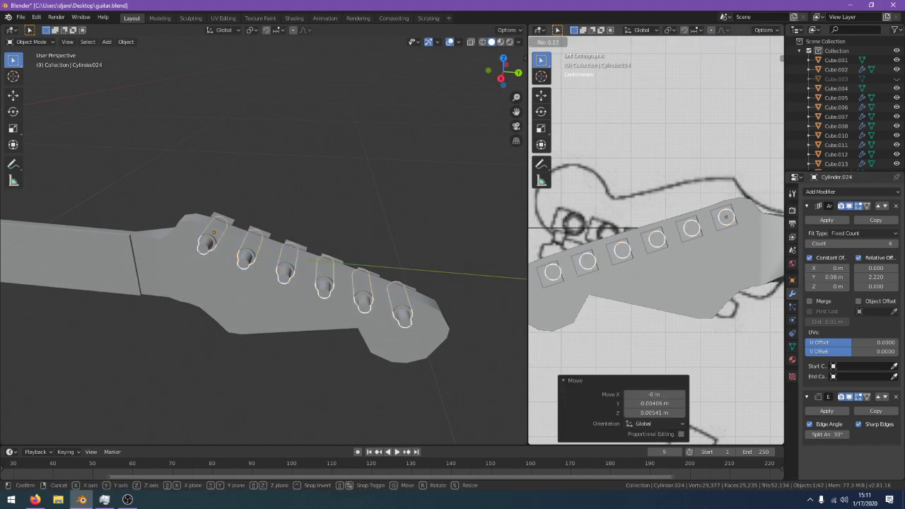
{"action": "left_click", "coordinate": [777, 195]}
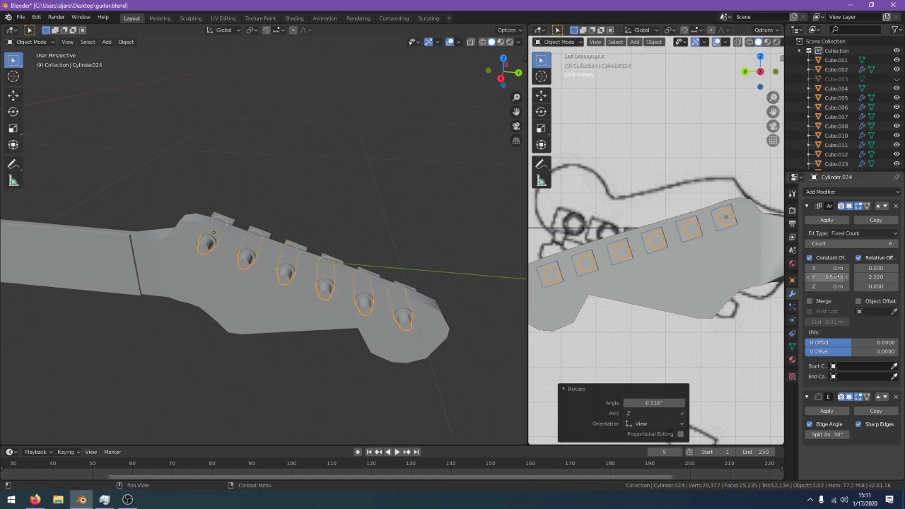
Set the Array's constant Y offset to 0.13 m and rotate the posts slightly in the top view
{"action": "left_click_drag", "start_coordinate": [834, 276], "coordinate": [755, 277]}
{"action": "middle_click_drag", "start_coordinate": [736, 272], "coordinate": [663, 357]}
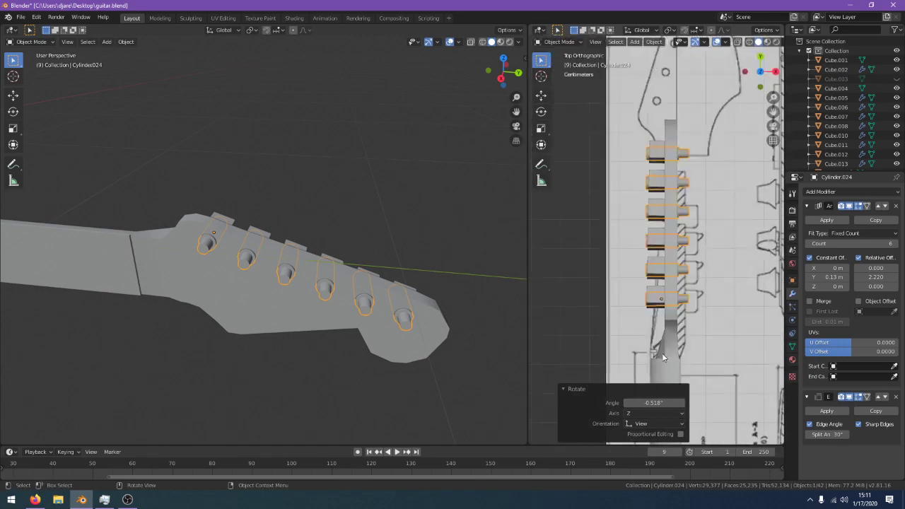
{"action": "scroll", "coordinate": [733, 301], "scroll_direction": "up", "scroll_amount": 1}
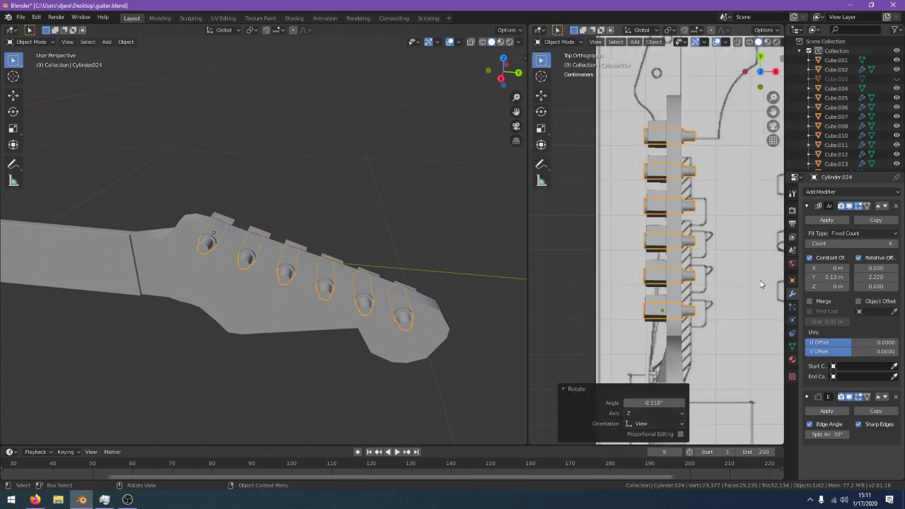
{"action": "key", "text": "r"}
{"action": "left_click", "coordinate": [758, 282]}
Examine the aligned tuner posts and their mesh around the headstock, leaving them deselected in Object Mode
{"action": "middle_click_drag", "start_coordinate": [707, 269], "coordinate": [586, 177]}
{"action": "key", "text": "z"}
{"action": "left_click", "coordinate": [661, 177]}
{"action": "mouse_move", "coordinate": [663, 177]}
{"action": "middle_mouse_down"}
{"action": "mouse_move", "coordinate": [681, 173]}
{"action": "mouse_move", "coordinate": [667, 183]}
{"action": "mouse_move", "coordinate": [773, 224]}
{"action": "mouse_move", "coordinate": [622, 216]}
{"action": "middle_mouse_up"}
{"action": "key", "text": "Tab"}
{"action": "left_click", "coordinate": [666, 182]}
{"action": "key", "text": "Tab"}
{"action": "left_click", "coordinate": [651, 198]}
{"action": "scroll", "coordinate": [651, 198], "scroll_direction": "down", "scroll_amount": 3}
{"action": "scroll", "coordinate": [631, 221], "scroll_direction": "up", "scroll_amount": 2}
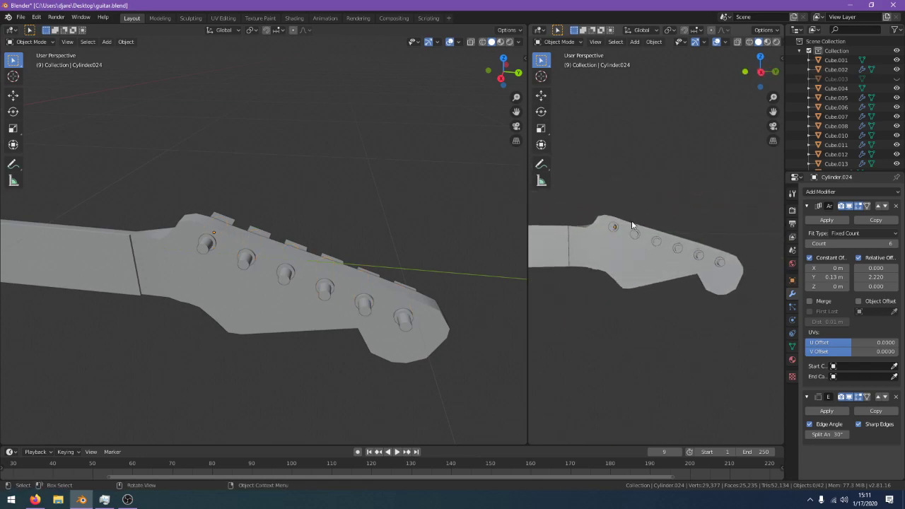
Switch the second viewport to the UV Editor and uncover the desktop reference images beside the un-maximized Blender window
{"action": "left_click", "coordinate": [537, 30]}
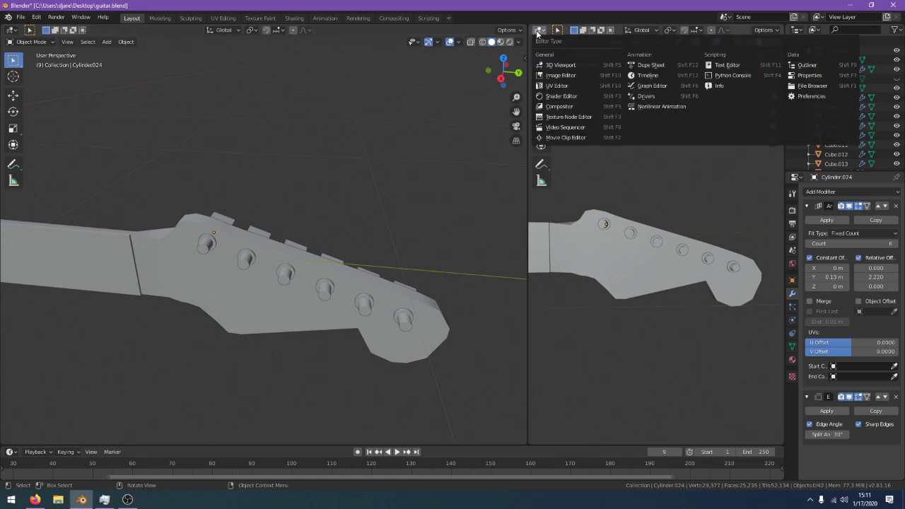
{"action": "left_click", "coordinate": [594, 84]}
{"action": "left_click_drag", "start_coordinate": [686, 6], "coordinate": [352, 48]}
{"action": "left_click", "coordinate": [799, 5]}
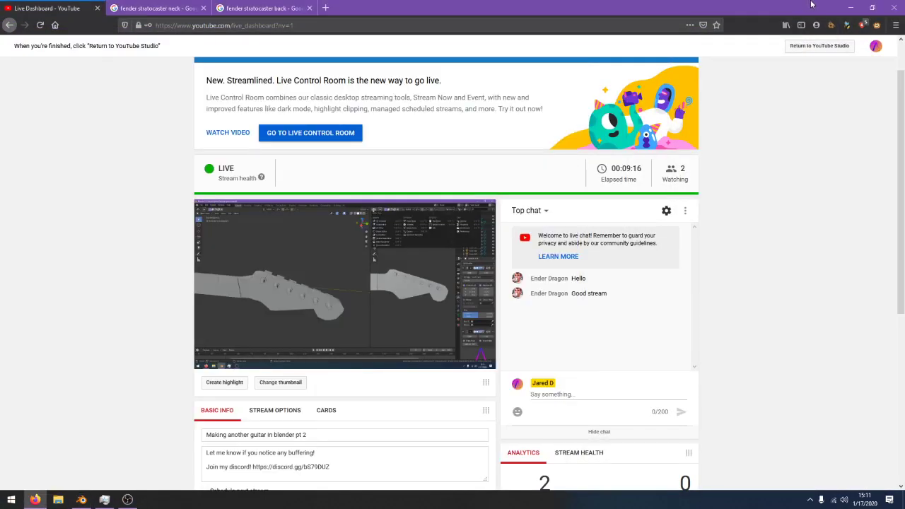
{"action": "left_click", "coordinate": [849, 7]}
{"action": "left_click", "coordinate": [647, 53]}
{"action": "left_click_drag", "start_coordinate": [460, 49], "coordinate": [233, 63]}
{"action": "left_click", "coordinate": [367, 81]}
{"action": "left_click", "coordinate": [367, 68]}
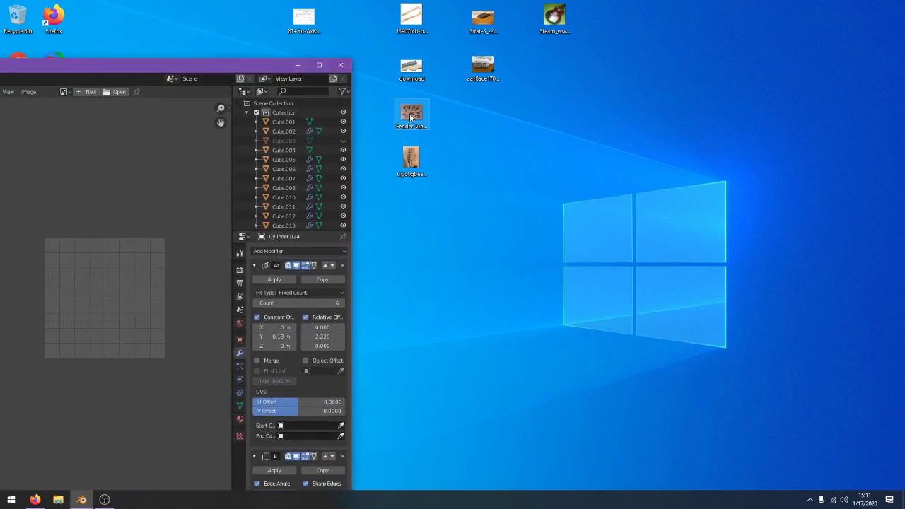
Load the Fender-Vintage tuner photo from the desktop into the UV Editor and maximize the Blender window with the photo framed
{"action": "left_click_drag", "start_coordinate": [411, 116], "coordinate": [87, 297]}
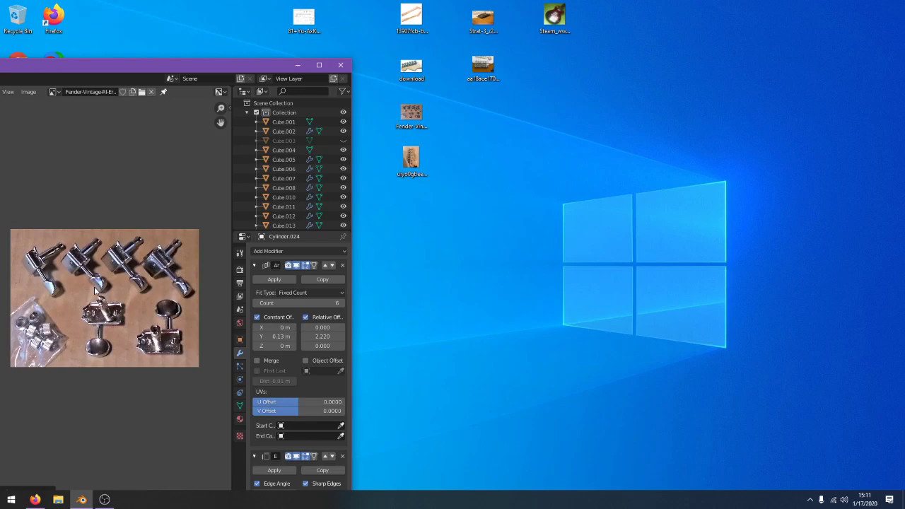
{"action": "double_click", "coordinate": [200, 65]}
{"action": "scroll", "coordinate": [685, 261], "scroll_direction": "up", "scroll_amount": 5}
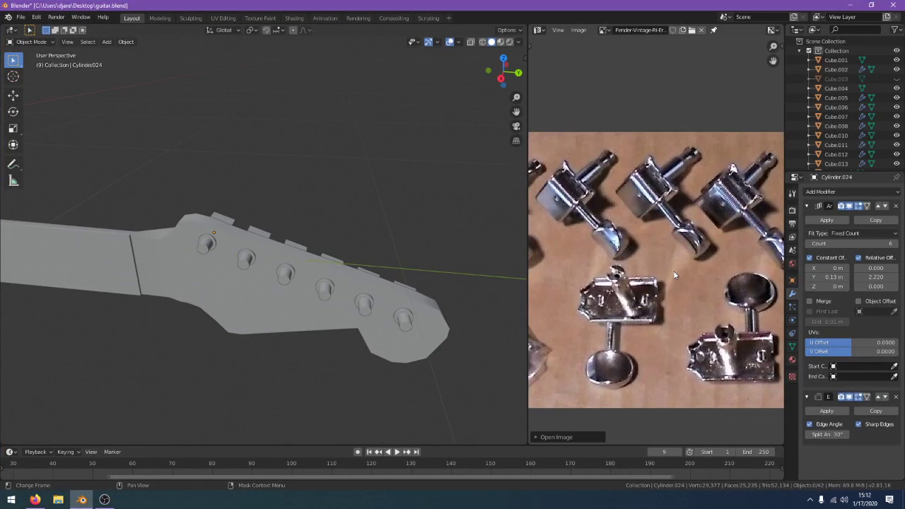
{"action": "scroll", "coordinate": [673, 275], "scroll_direction": "down", "scroll_amount": 1}
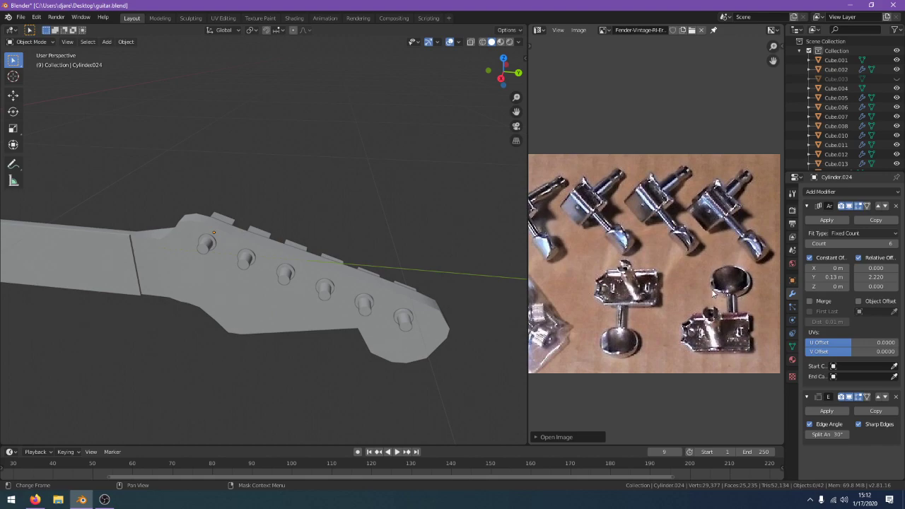
{"action": "scroll", "coordinate": [712, 294], "scroll_direction": "down", "scroll_amount": 1}
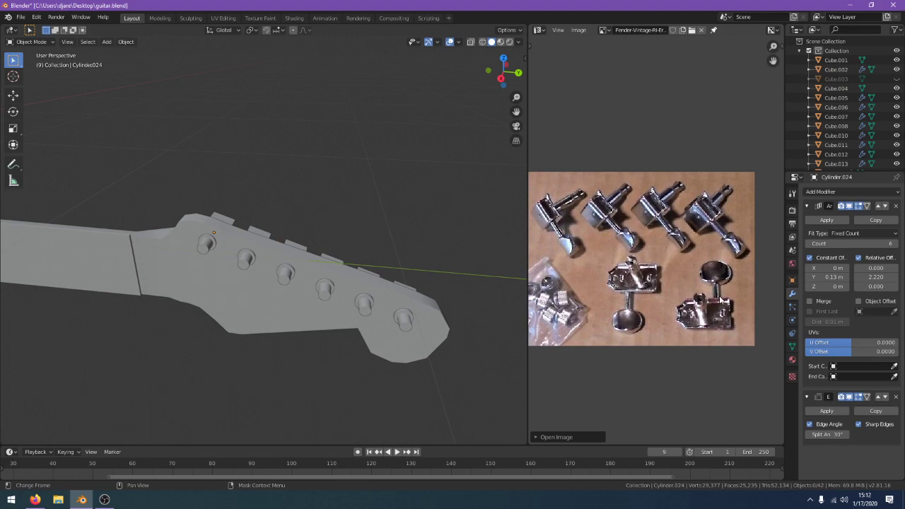
Add a 32-vertex mesh cylinder and rotate it -90° in the front view
{"action": "middle_click_drag", "start_coordinate": [382, 233], "coordinate": [340, 187]}
{"action": "key", "text": "shift+a"}
{"action": "mouse_move", "coordinate": [333, 177]}
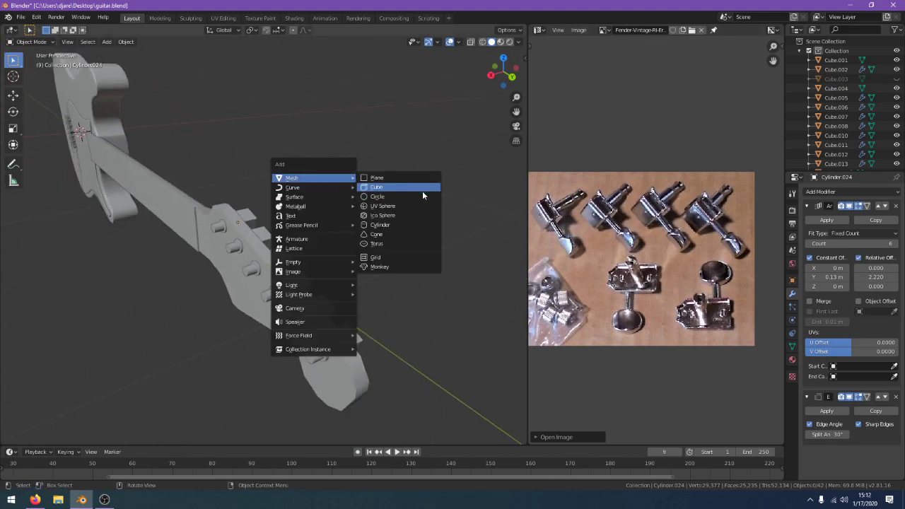
{"action": "left_click", "coordinate": [422, 224]}
{"action": "scroll", "coordinate": [422, 226], "scroll_direction": "down", "scroll_amount": 3}
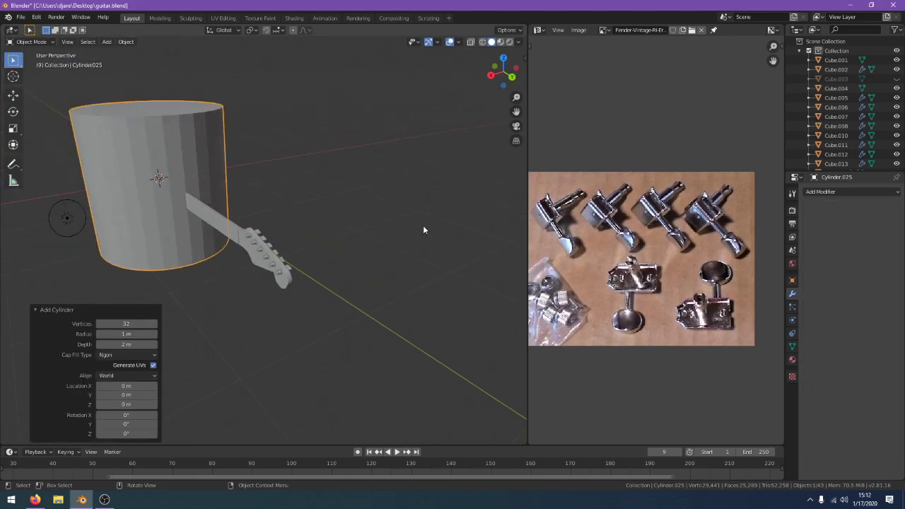
{"action": "key", "text": "KP_3"}
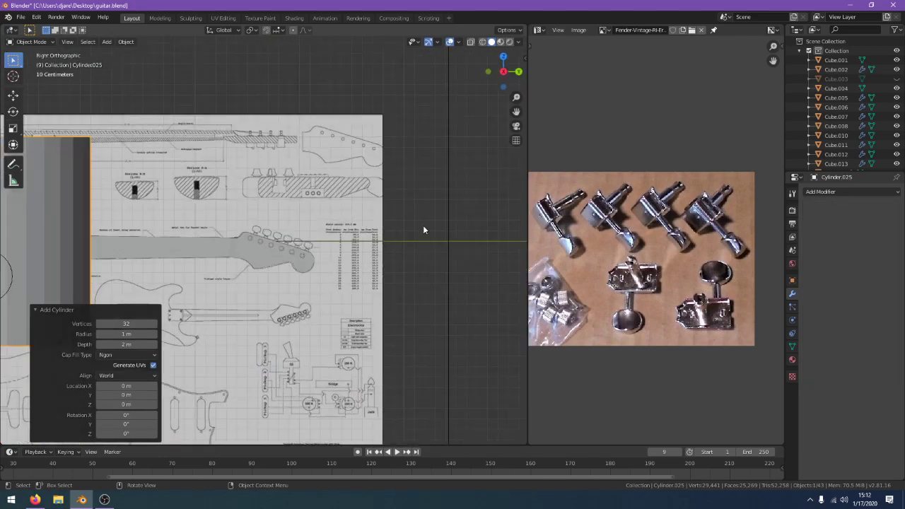
{"action": "key", "text": "KP_1"}
{"action": "key", "text": "r"}
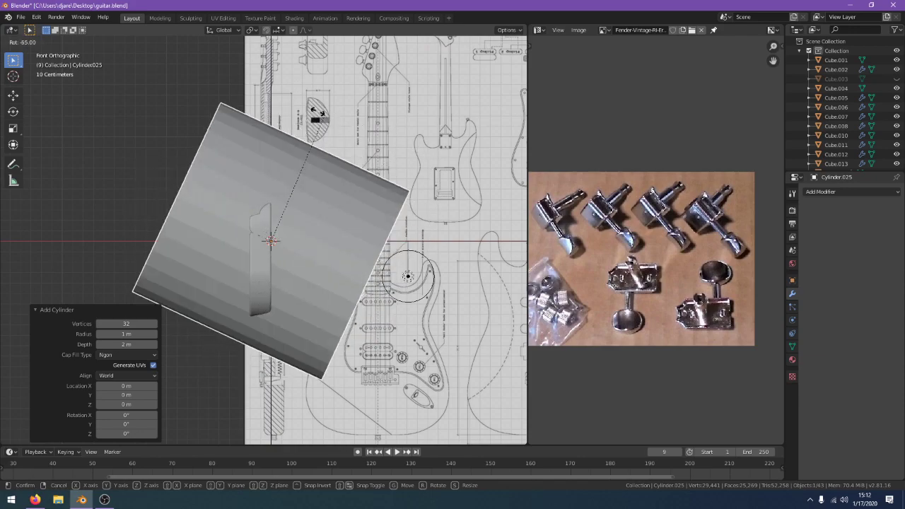
{"action": "left_click", "coordinate": [258, 111]}
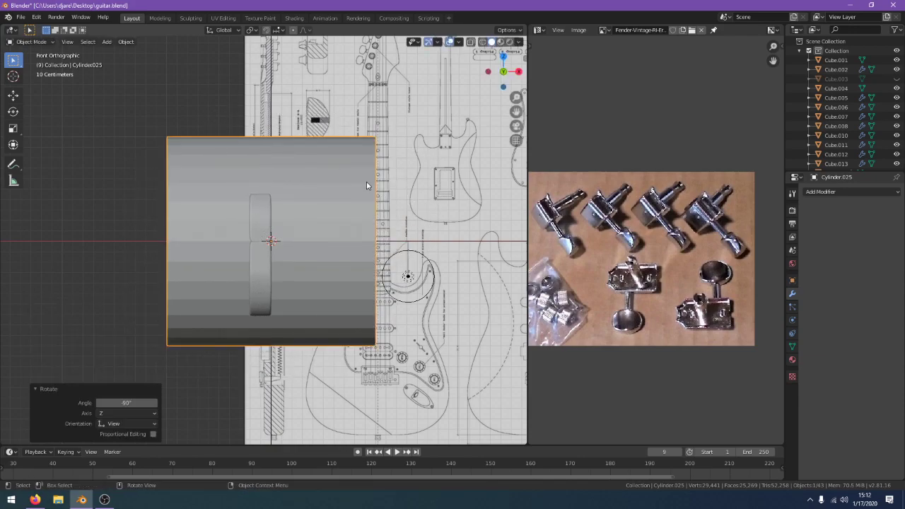
Shrink the cylinder, move it about 2.84 m in Y and 0.298 m in Z above the headstock, and scale it to 0.594
{"action": "key", "text": "KP_3"}
{"action": "key", "text": "s"}
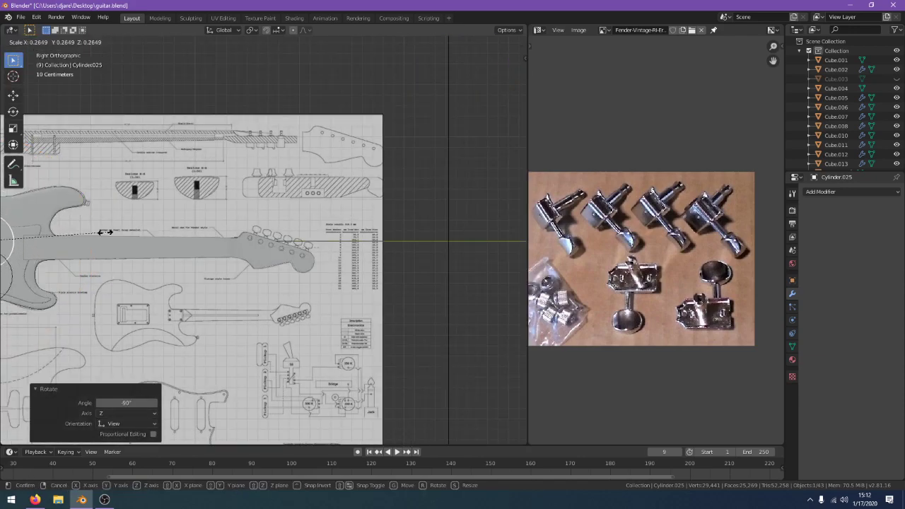
{"action": "left_click", "coordinate": [60, 232]}
{"action": "key", "text": "g"}
{"action": "left_click", "coordinate": [386, 198]}
{"action": "scroll", "coordinate": [386, 202], "scroll_direction": "up", "scroll_amount": 8}
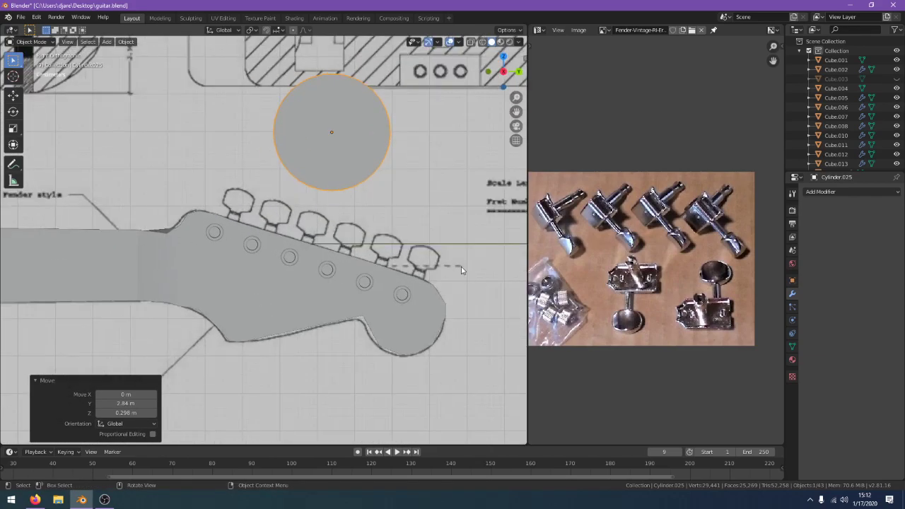
{"action": "key", "text": "s"}
{"action": "left_click", "coordinate": [400, 215]}
Flatten the cylinder along X to about 0.212 to form a thin knob disc
{"action": "middle_click_drag", "start_coordinate": [400, 214], "coordinate": [473, 249]}
{"action": "key", "text": "s"}
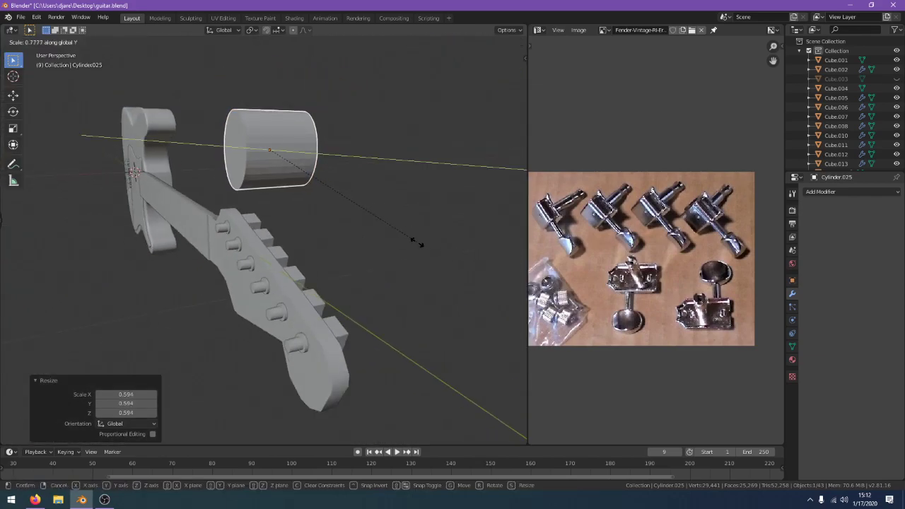
{"action": "key", "text": "z"}
{"action": "key", "text": "x"}
{"action": "left_click", "coordinate": [309, 181]}
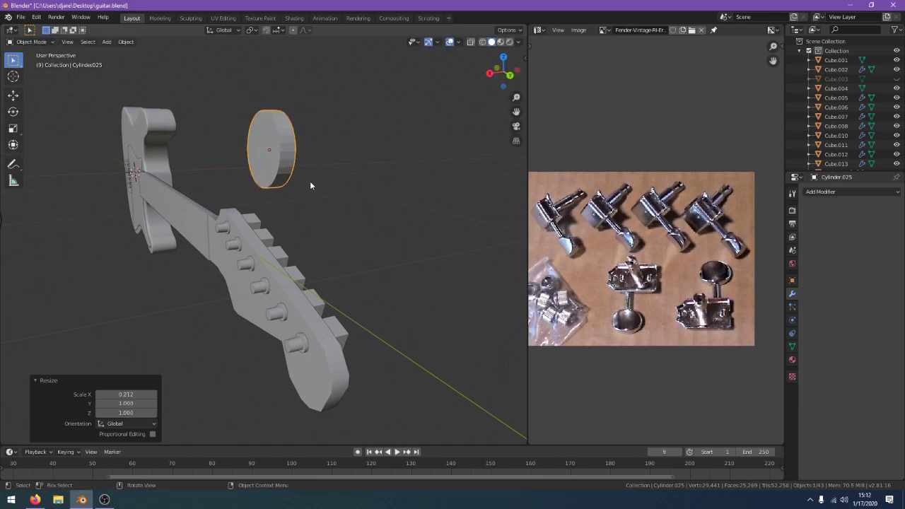
Extrude a single face on the disc's lower rim about 0.171 m toward the headstock as the knob's stem
{"action": "middle_click_drag", "start_coordinate": [310, 181], "coordinate": [415, 156]}
{"action": "scroll", "coordinate": [414, 156], "scroll_direction": "up", "scroll_amount": 1}
{"action": "key", "text": "Tab"}
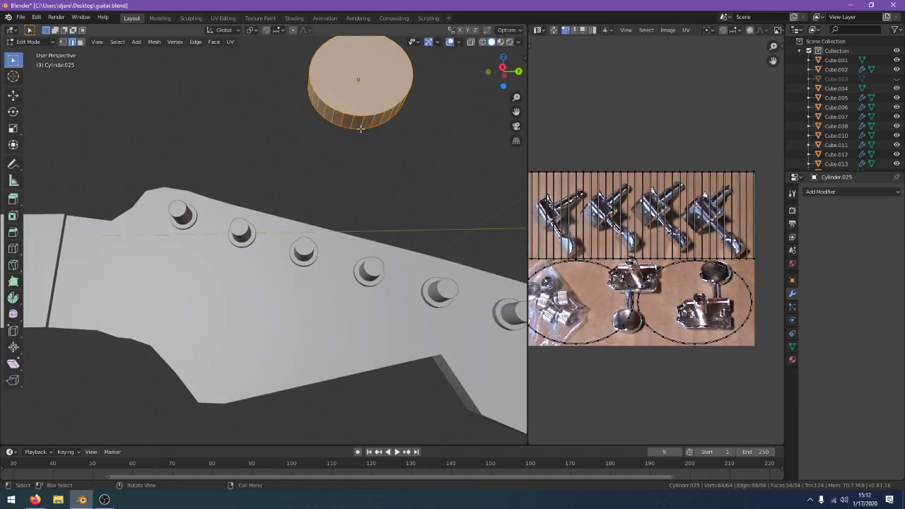
{"action": "left_click", "coordinate": [80, 42]}
{"action": "left_click", "coordinate": [358, 121]}
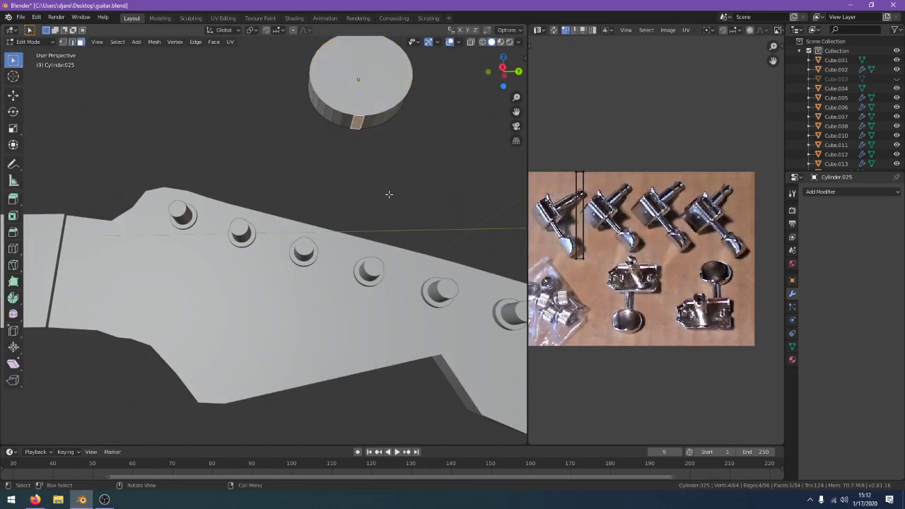
{"action": "key", "text": "e"}
{"action": "left_click", "coordinate": [385, 276]}
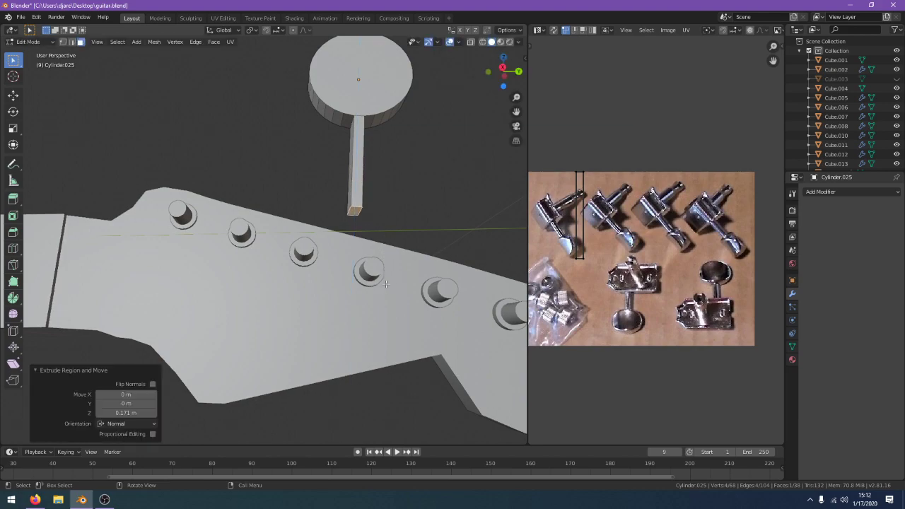
Rotate the knob in the right orthographic view to set the angle of its stem against the blueprint tuners
{"action": "key", "text": "Tab"}
{"action": "scroll", "coordinate": [386, 275], "scroll_direction": "down", "scroll_amount": 3}
{"action": "middle_click_drag", "start_coordinate": [385, 275], "coordinate": [419, 313]}
{"action": "scroll", "coordinate": [303, 313], "scroll_direction": "up", "scroll_amount": 4}
{"action": "scroll", "coordinate": [404, 335], "scroll_direction": "down", "scroll_amount": 3}
{"action": "key", "text": "KP_3"}
{"action": "key", "text": "r"}
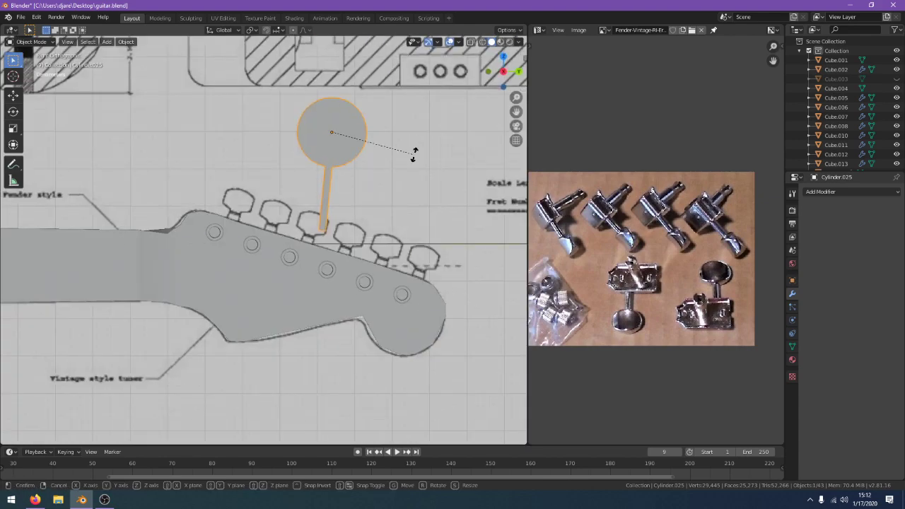
{"action": "left_click", "coordinate": [415, 149]}
Try to bevel the long edges of the knob's stem with 6 segments
{"action": "middle_click_drag", "start_coordinate": [420, 209], "coordinate": [333, 245]}
{"action": "scroll", "coordinate": [380, 222], "scroll_direction": "up", "scroll_amount": 2}
{"action": "key", "text": "Tab"}
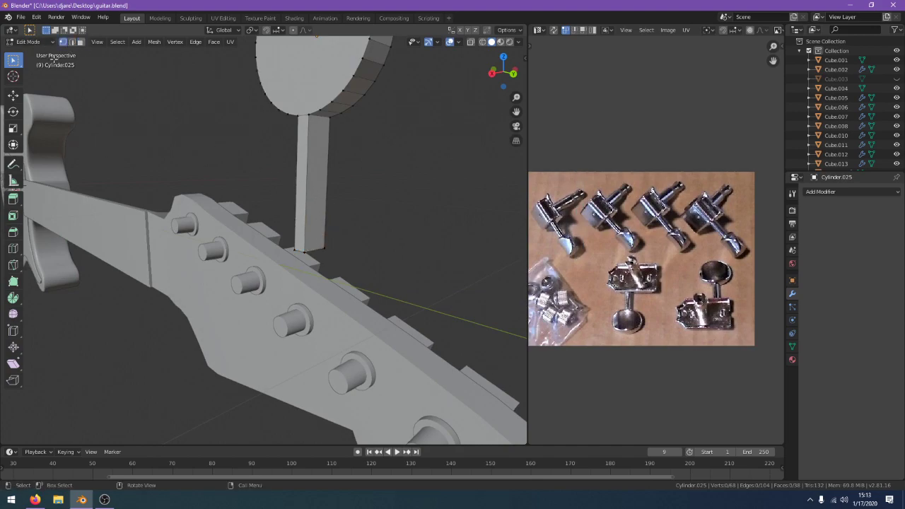
{"action": "left_click", "coordinate": [72, 42]}
{"action": "key", "text": "z"}
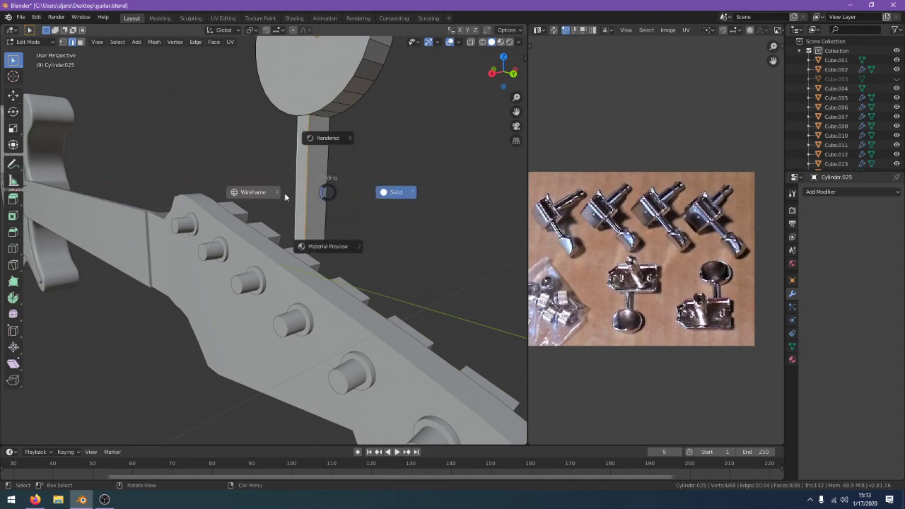
{"action": "left_click", "coordinate": [324, 194]}
{"action": "left_click", "coordinate": [339, 194]}
{"action": "key", "text": "ctrl+b"}
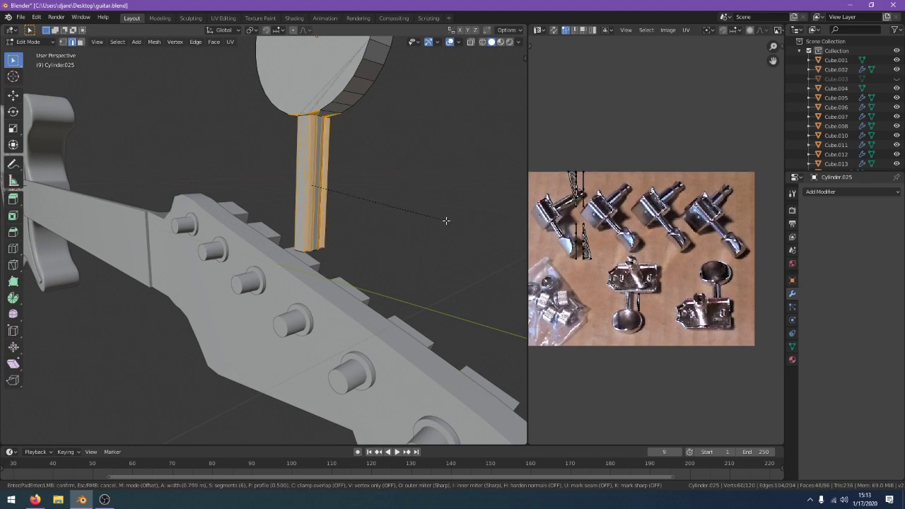
{"action": "left_click", "coordinate": [440, 218]}
{"action": "key", "text": "Tab"}
{"action": "middle_click_drag", "start_coordinate": [453, 239], "coordinate": [468, 222]}
Cut an edge loop around the stem and slide it close to the knob's disc
{"action": "key", "text": "Tab"}
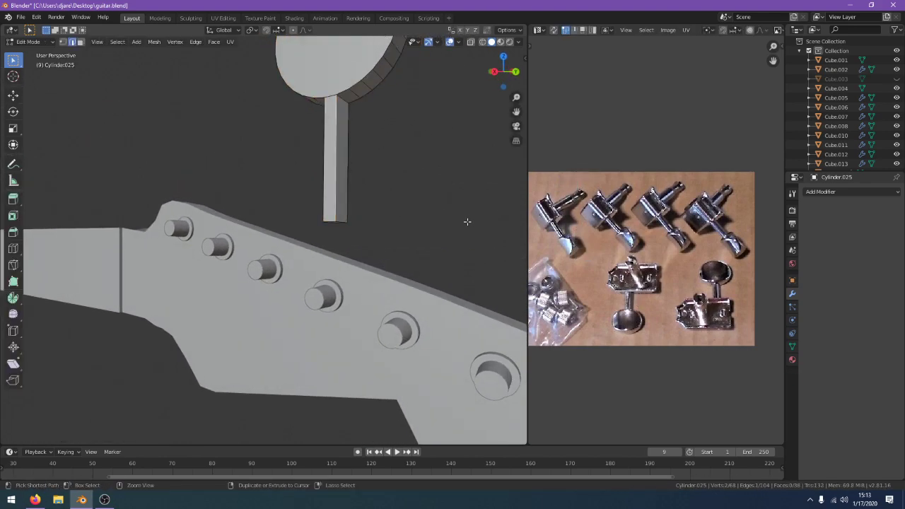
{"action": "left_click", "coordinate": [338, 157]}
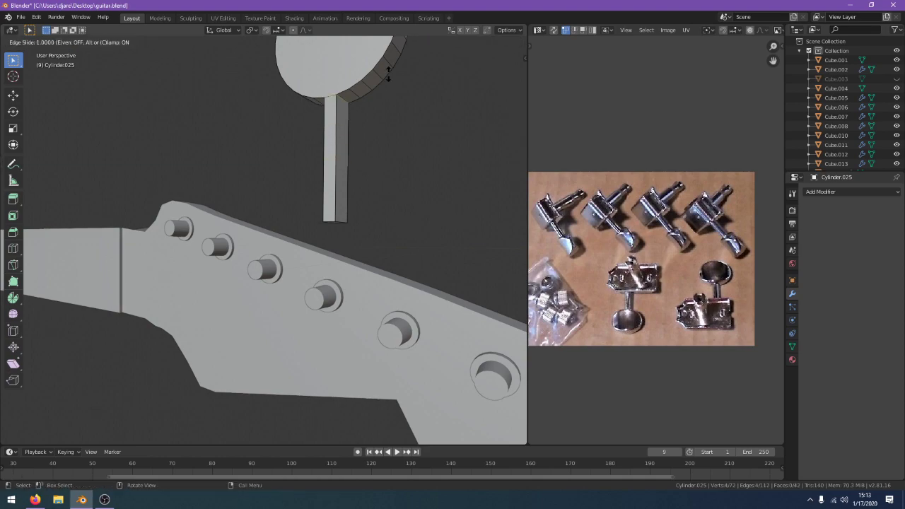
{"action": "left_click", "coordinate": [381, 101]}
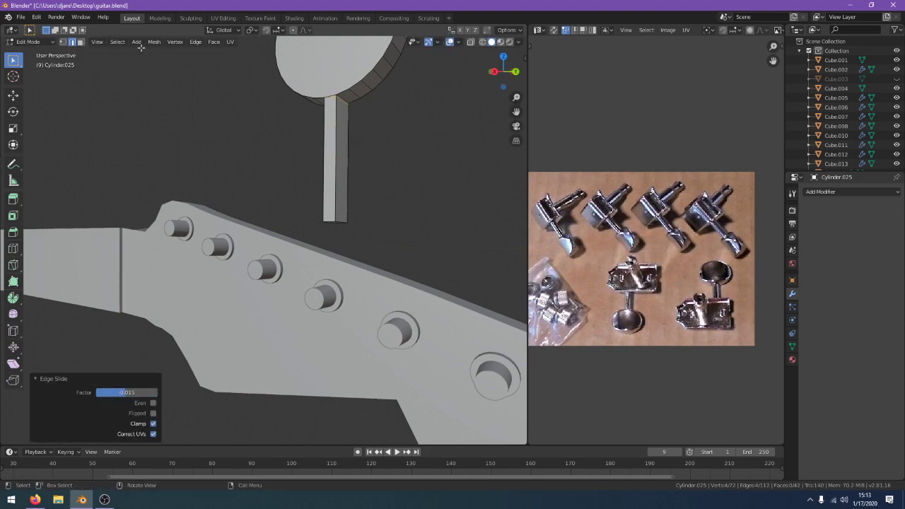
Try to bevel the long edges of the knob's stem with 6 segments and a width of 0.929 m
{"action": "left_click", "coordinate": [325, 154]}
{"action": "key", "text": "alt+z"}
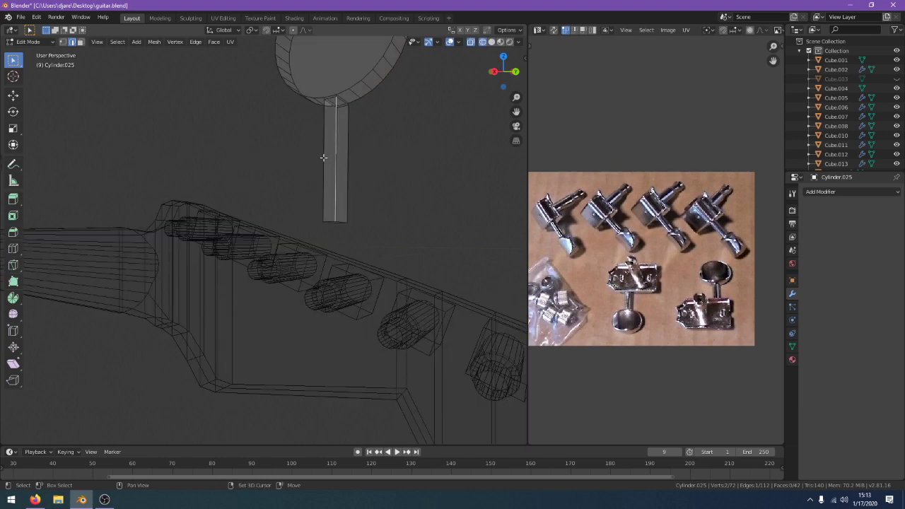
{"action": "key", "text": "z"}
{"action": "left_click", "coordinate": [396, 161]}
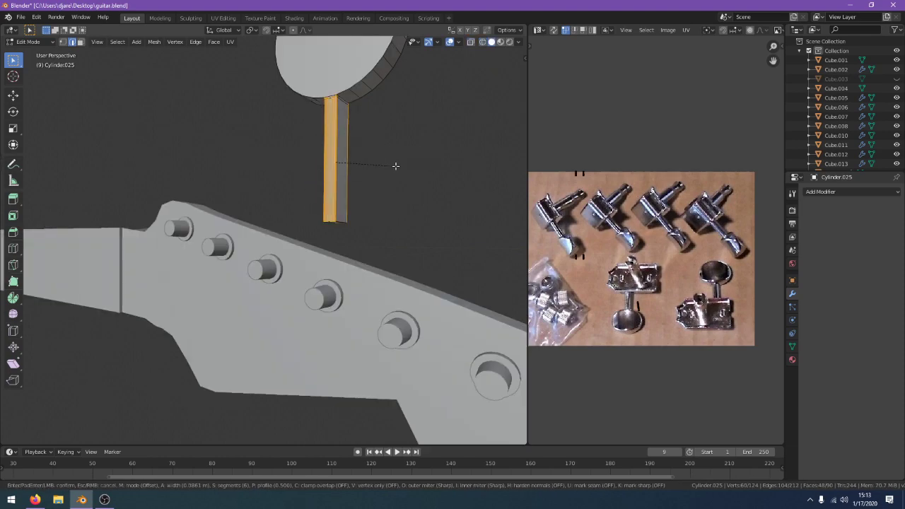
{"action": "key", "text": "ctrl+b"}
{"action": "left_click", "coordinate": [432, 191]}
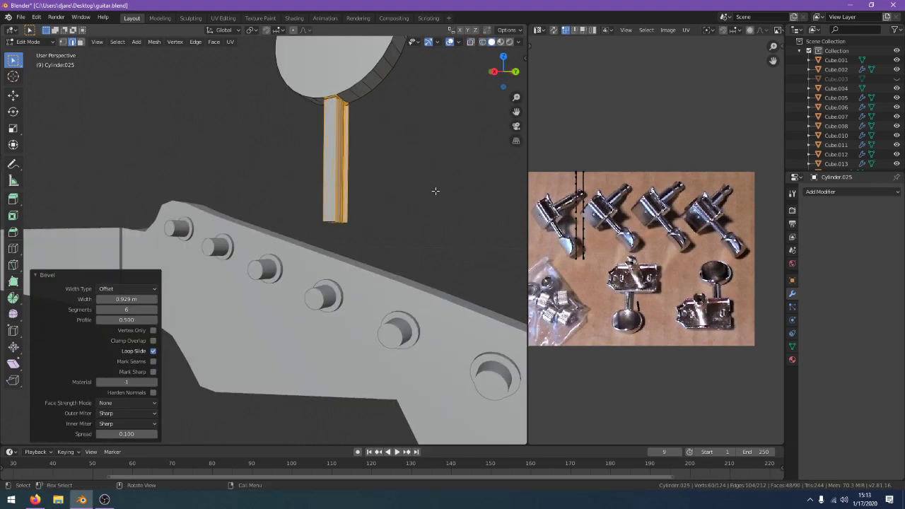
{"action": "key", "text": "z"}
{"action": "left_click", "coordinate": [362, 195]}
{"action": "key", "text": "Tab"}
{"action": "key", "text": "z"}
{"action": "left_click", "coordinate": [451, 225]}
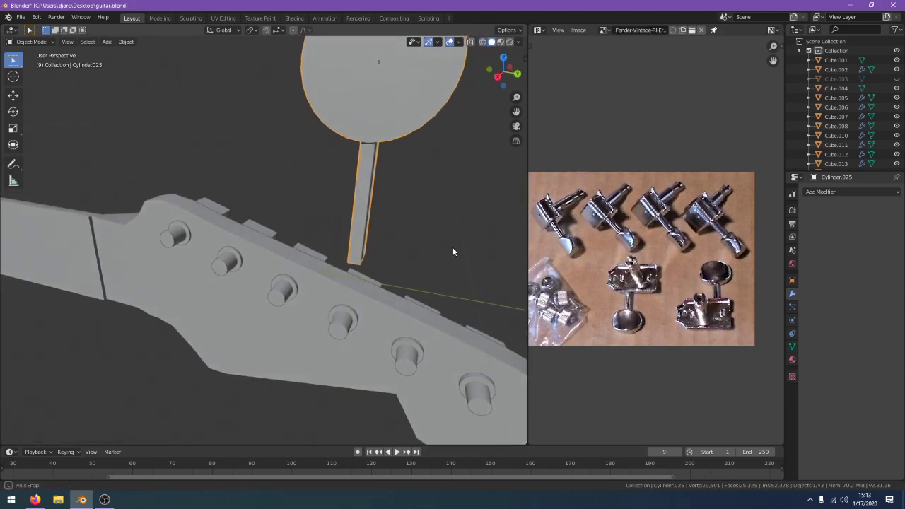
Undo the stem's bevel and the edge loop cut near the knob's disc
{"action": "mouse_move", "coordinate": [453, 246]}
{"action": "middle_mouse_down"}
{"action": "mouse_move", "coordinate": [397, 240]}
{"action": "mouse_move", "coordinate": [373, 214]}
{"action": "mouse_move", "coordinate": [403, 245]}
{"action": "mouse_move", "coordinate": [436, 243]}
{"action": "middle_mouse_up"}
{"action": "key", "text": "Tab"}
{"action": "key", "text": "ctrl+z"}
{"action": "right_click", "coordinate": [436, 244]}
{"action": "left_click", "coordinate": [418, 143]}
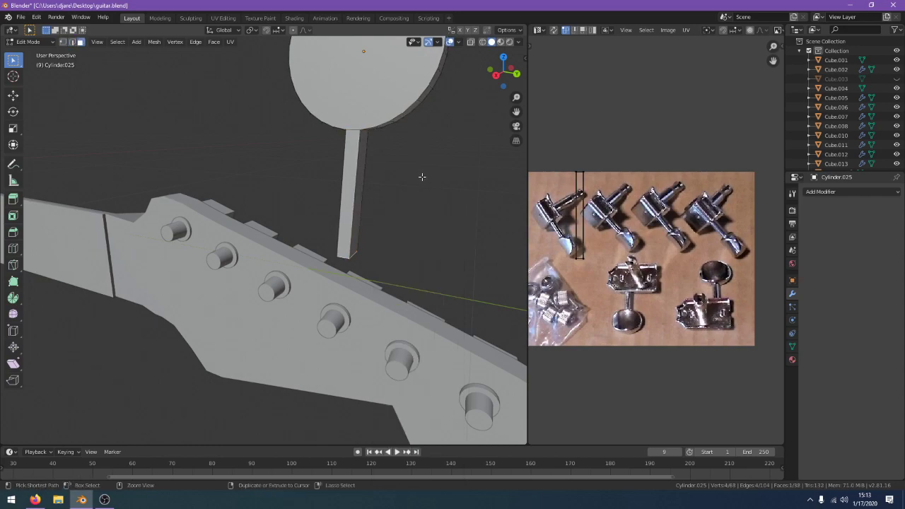
{"action": "key", "text": "Tab"}
{"action": "key", "text": "Tab"}
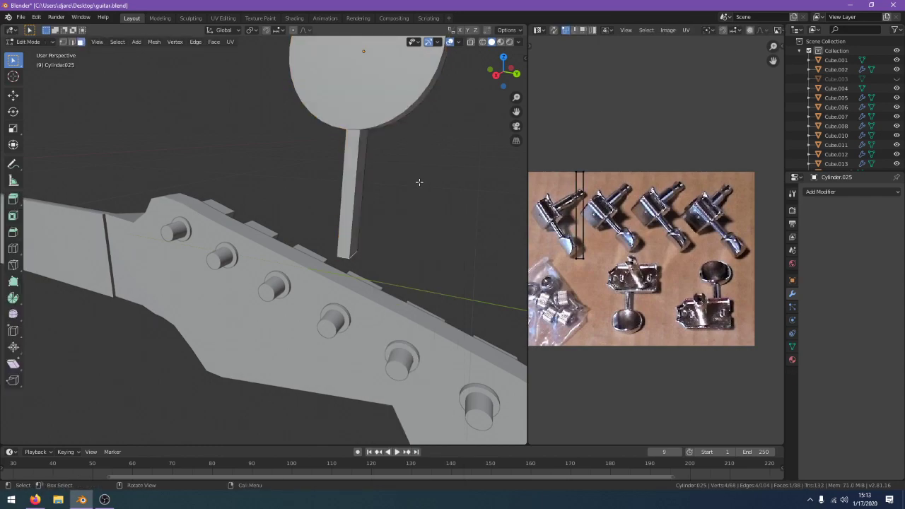
Add a Subdivision Surface modifier to the tuning knob
{"action": "scroll", "coordinate": [417, 190], "scroll_direction": "down", "scroll_amount": 1}
{"action": "key", "text": "Tab"}
{"action": "middle_click_drag", "start_coordinate": [408, 192], "coordinate": [392, 192]}
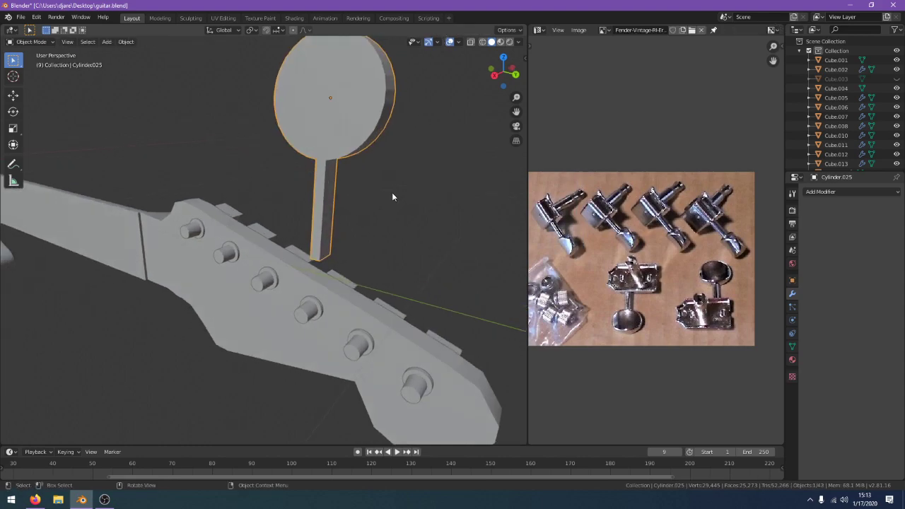
{"action": "left_click", "coordinate": [887, 192]}
{"action": "left_click", "coordinate": [731, 349]}
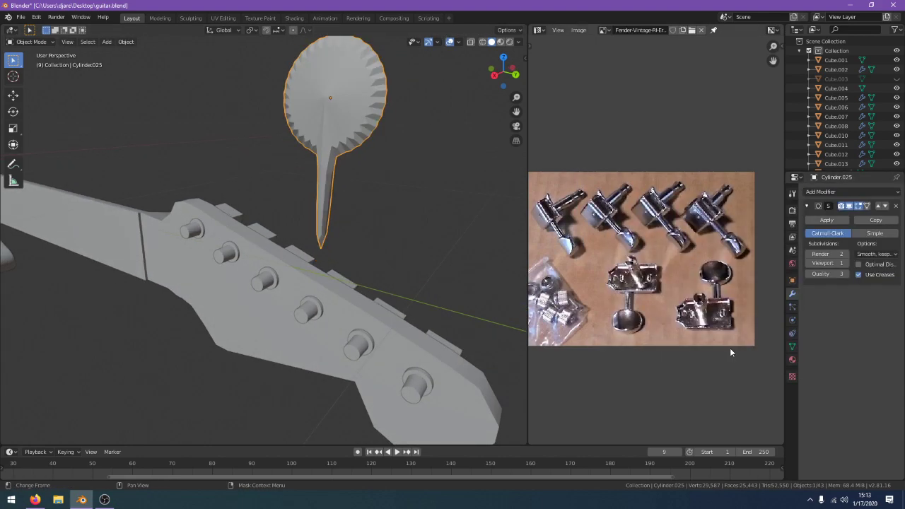
Cut an edge loop around the knob's stem and slide it to the stem's free end with a factor of -1
{"action": "key", "text": "Tab"}
{"action": "left_click", "coordinate": [333, 216]}
{"action": "left_click", "coordinate": [343, 244]}
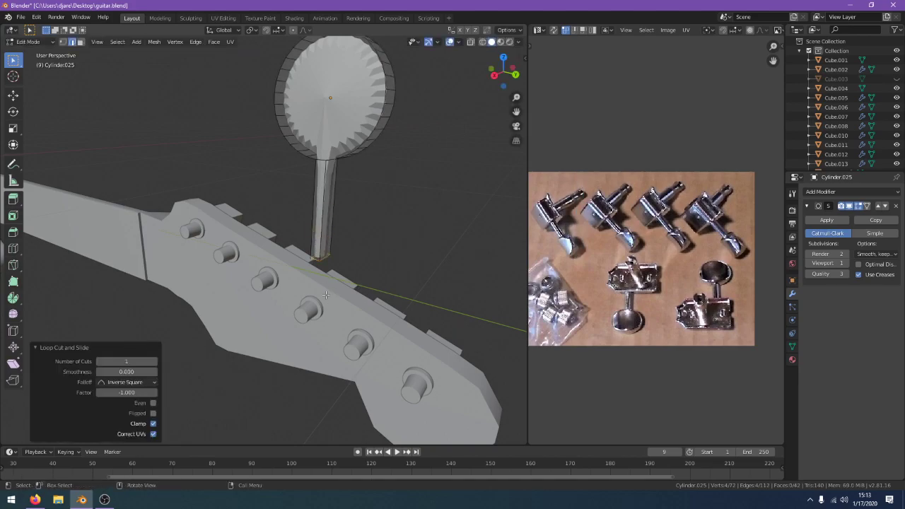
{"action": "key", "text": "Tab"}
{"action": "scroll", "coordinate": [366, 233], "scroll_direction": "up", "scroll_amount": 2}
{"action": "mouse_move", "coordinate": [367, 232]}
{"action": "middle_mouse_down"}
{"action": "mouse_move", "coordinate": [327, 238]}
{"action": "mouse_move", "coordinate": [336, 242]}
{"action": "mouse_move", "coordinate": [308, 236]}
{"action": "mouse_move", "coordinate": [373, 267]}
{"action": "mouse_move", "coordinate": [453, 170]}
{"action": "mouse_move", "coordinate": [353, 228]}
{"action": "middle_mouse_up"}
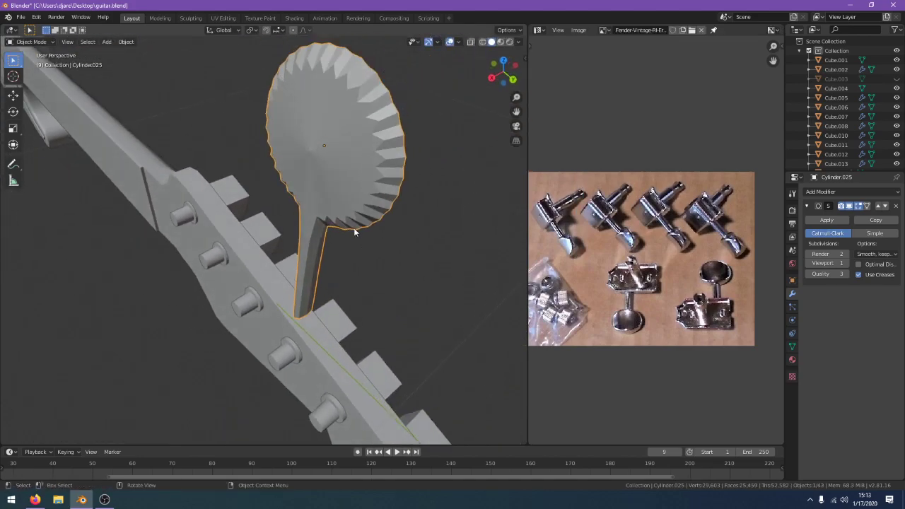
Extrude the rim edge loop of the disc's front face in place and scale it inward to about 0.95
{"action": "key", "text": "Tab"}
{"action": "left_click", "coordinate": [376, 92], "text": "alt"}
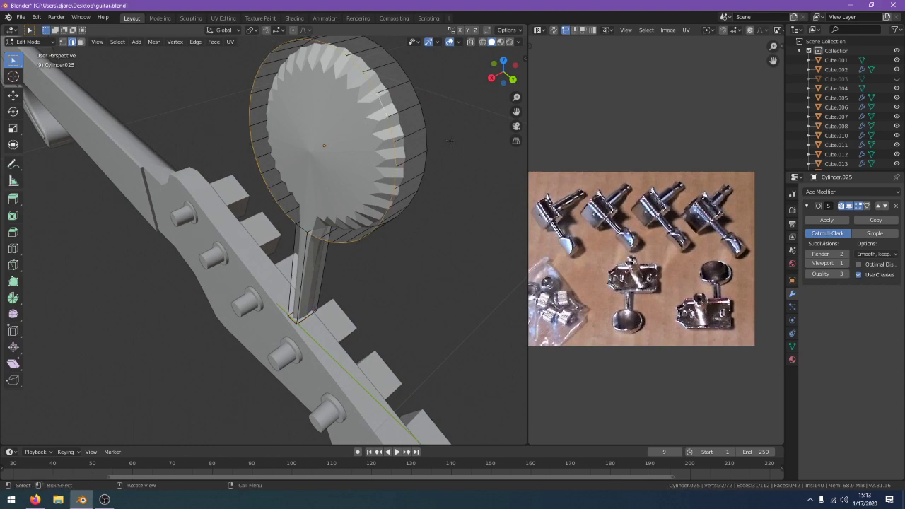
{"action": "key", "text": "i"}
{"action": "right_click", "coordinate": [455, 155]}
{"action": "key", "text": "e"}
{"action": "right_click", "coordinate": [463, 151]}
{"action": "key", "text": "s"}
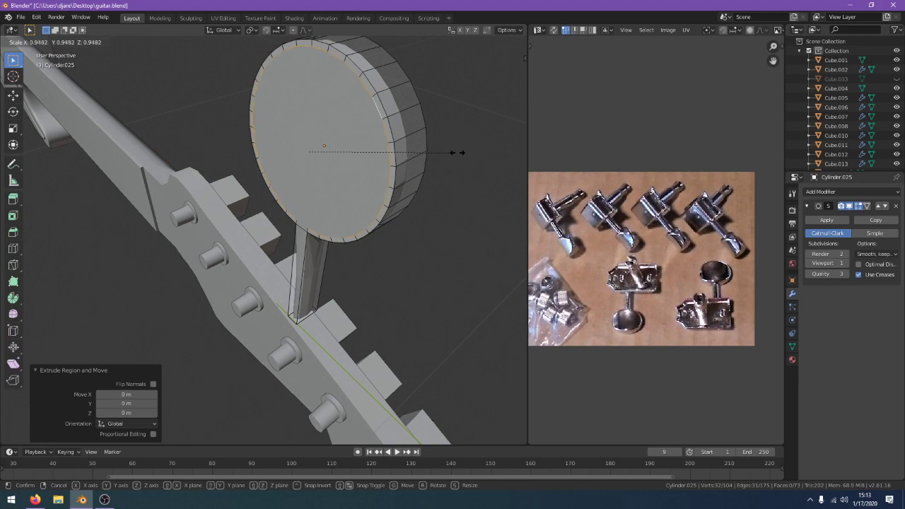
{"action": "left_click", "coordinate": [459, 153]}
Extrude the rim edge loop of the disc's back face in place and scale it slightly inward
{"action": "middle_click_drag", "start_coordinate": [456, 153], "coordinate": [169, 130]}
{"action": "left_click", "coordinate": [179, 130], "text": "alt"}
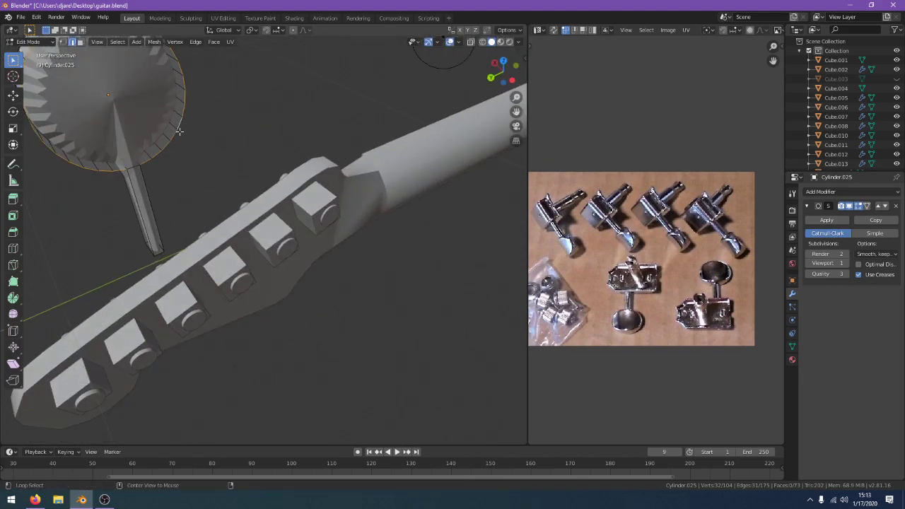
{"action": "key", "text": "s"}
{"action": "left_click", "coordinate": [252, 155]}
{"action": "key", "text": "e"}
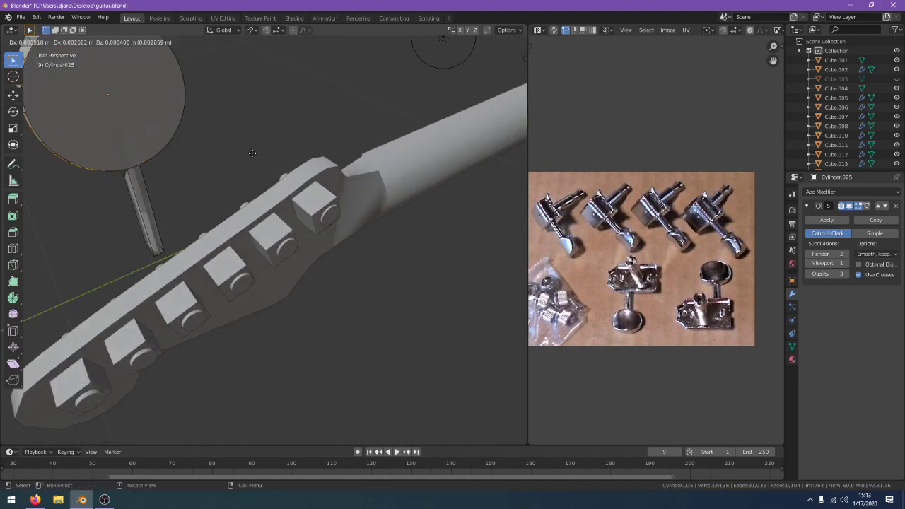
{"action": "right_click", "coordinate": [272, 157]}
{"action": "middle_click_drag", "start_coordinate": [272, 157], "coordinate": [358, 156]}
{"action": "key", "text": "s"}
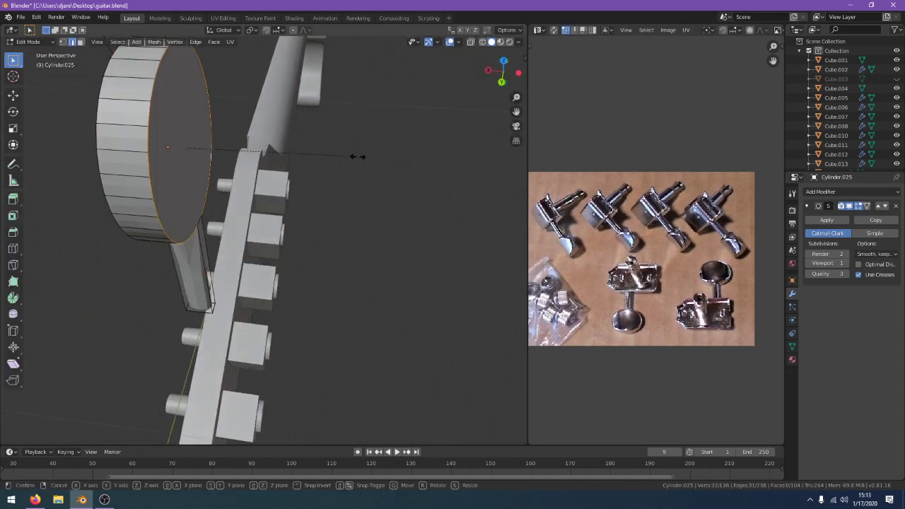
{"action": "left_click", "coordinate": [347, 155]}
Raise the knob's viewport subdivision level to 2 in Object Mode and check the smoothed disc and stem
{"action": "key", "text": "Tab"}
{"action": "middle_click_drag", "start_coordinate": [347, 155], "coordinate": [470, 151]}
{"action": "scroll", "coordinate": [470, 152], "scroll_direction": "up", "scroll_amount": 2}
{"action": "scroll", "coordinate": [463, 132], "scroll_direction": "up", "scroll_amount": 1}
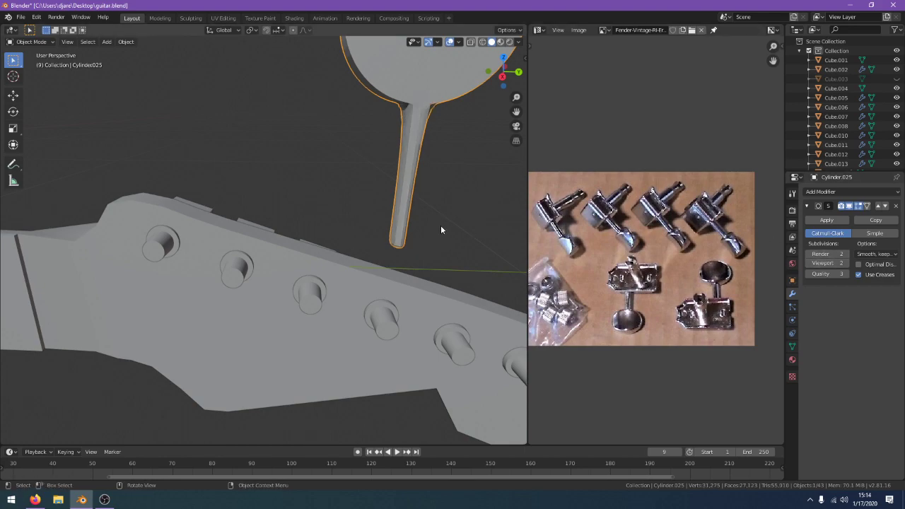
{"action": "middle_click_drag", "start_coordinate": [440, 224], "coordinate": [318, 151]}
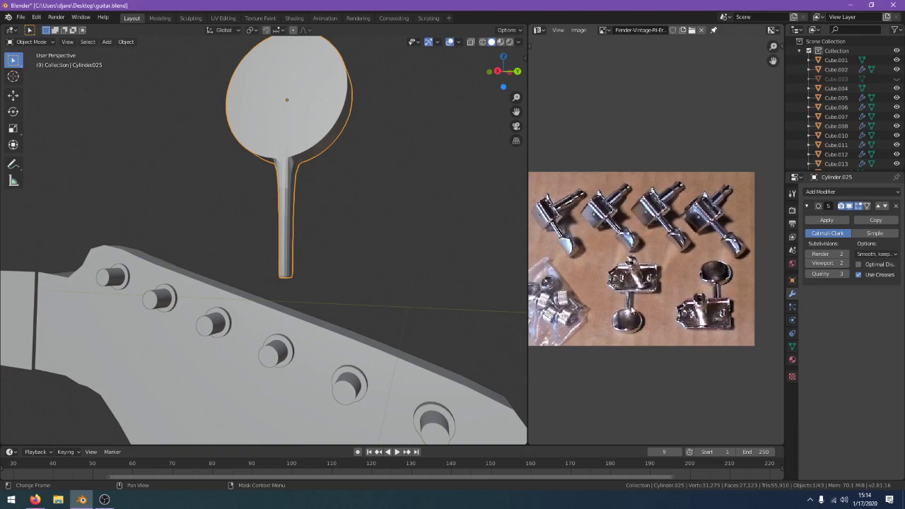
Switch to the YouTube live dashboard in Firefox to check the stream and its chat, and return to Blender
{"action": "left_click", "coordinate": [34, 499]}
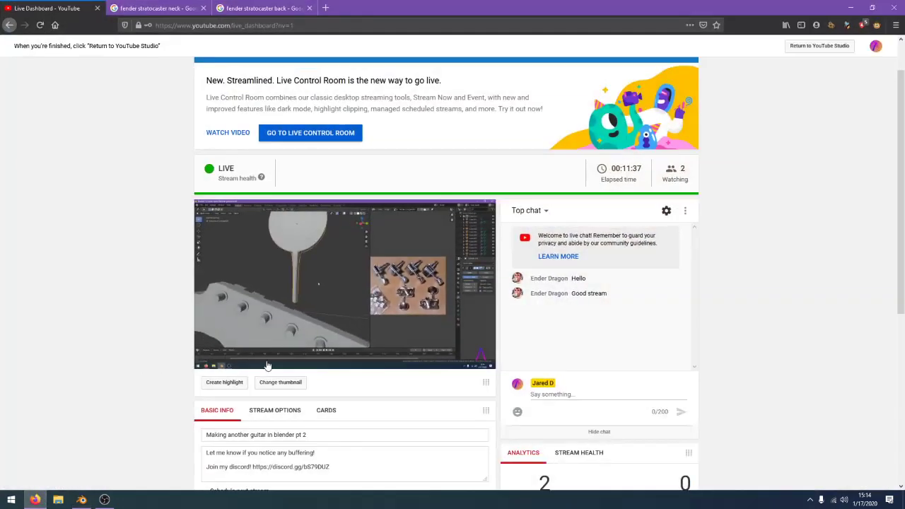
{"action": "scroll", "coordinate": [403, 454], "scroll_direction": "down", "scroll_amount": 3}
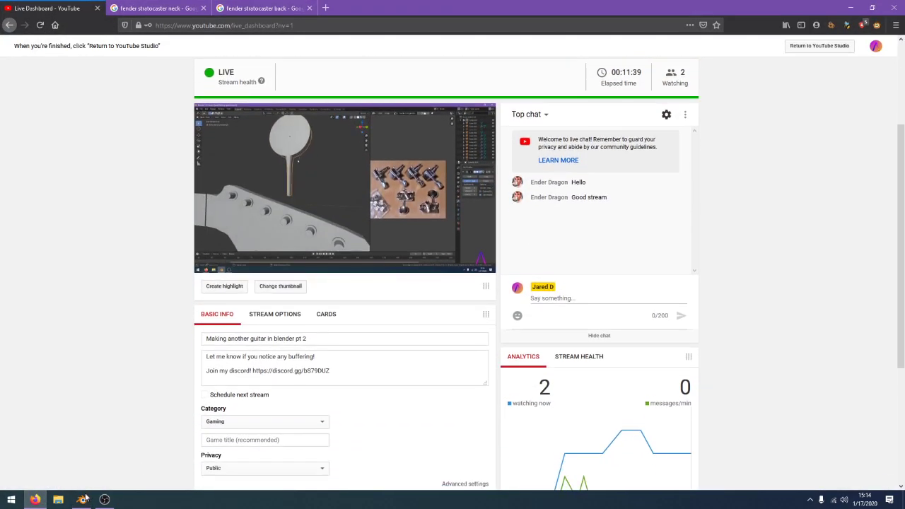
{"action": "mouse_move", "coordinate": [82, 499]}
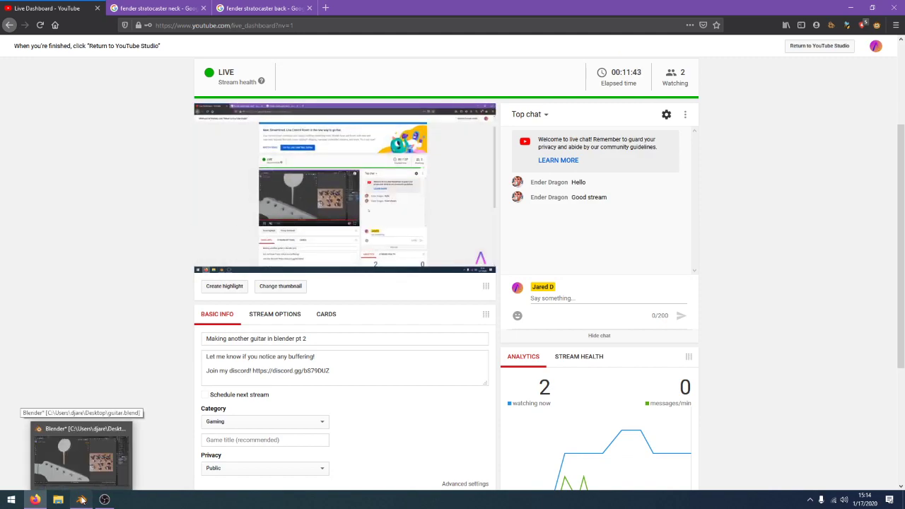
{"action": "left_click", "coordinate": [82, 499]}
Thin the knob by scaling it to about 0.44 along global X, and view it from the right against the blueprint
{"action": "middle_click_drag", "start_coordinate": [303, 261], "coordinate": [419, 268]}
{"action": "key", "text": "s"}
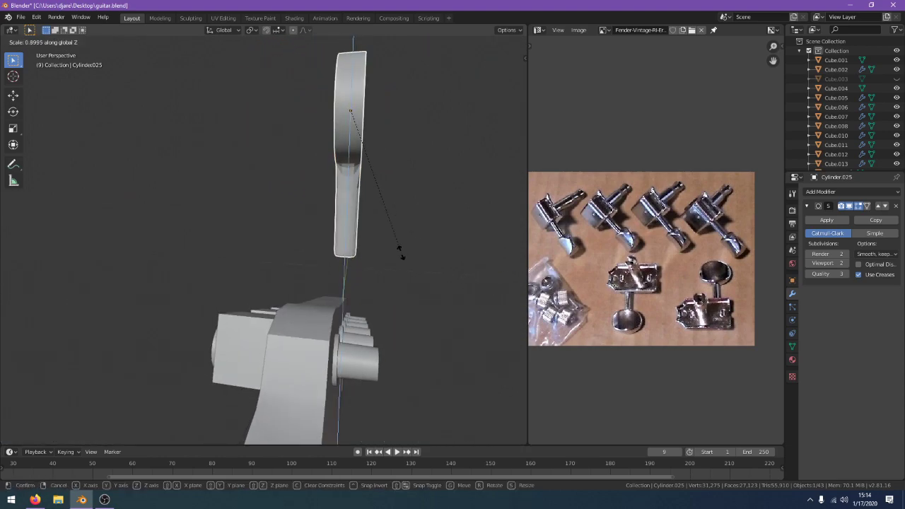
{"action": "key", "text": "x"}
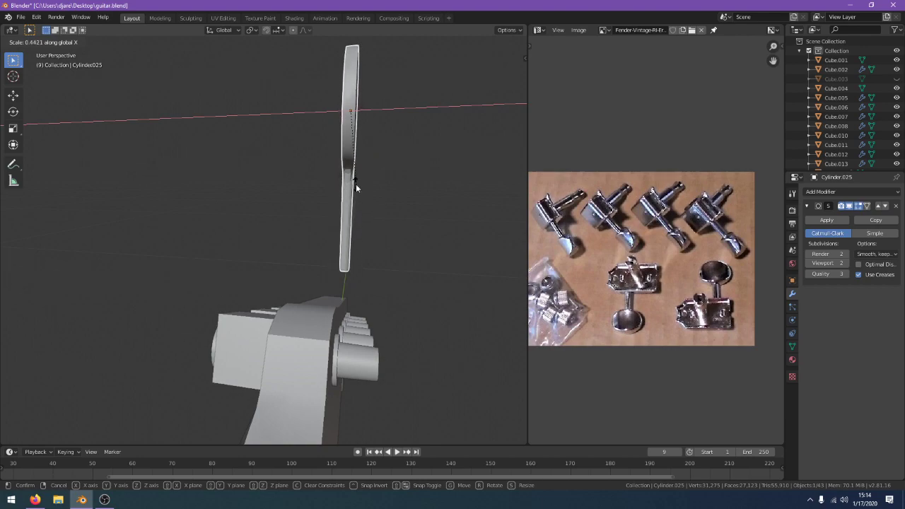
{"action": "left_click", "coordinate": [358, 186]}
{"action": "middle_click_drag", "start_coordinate": [358, 185], "coordinate": [375, 222]}
{"action": "key", "text": "Tab"}
{"action": "key", "text": "ctrl+KP_3"}
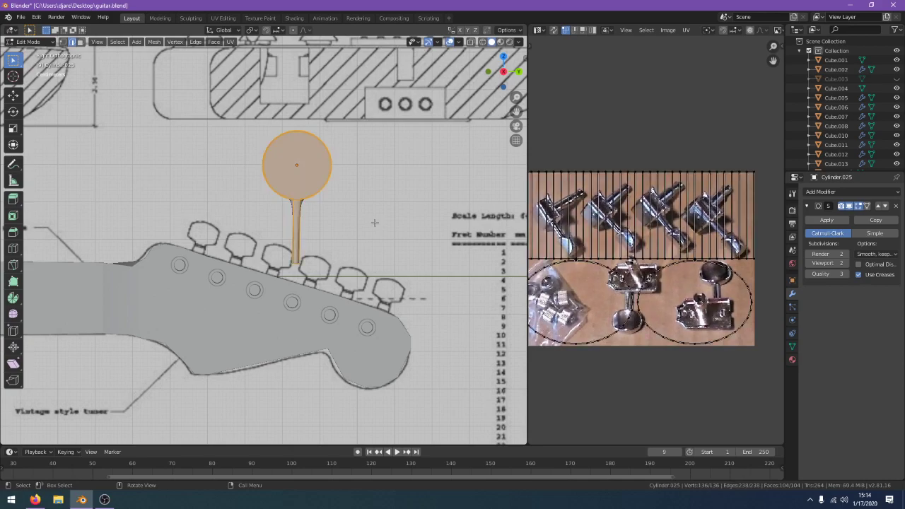
{"action": "key", "text": "Tab"}
{"action": "key", "text": "r"}
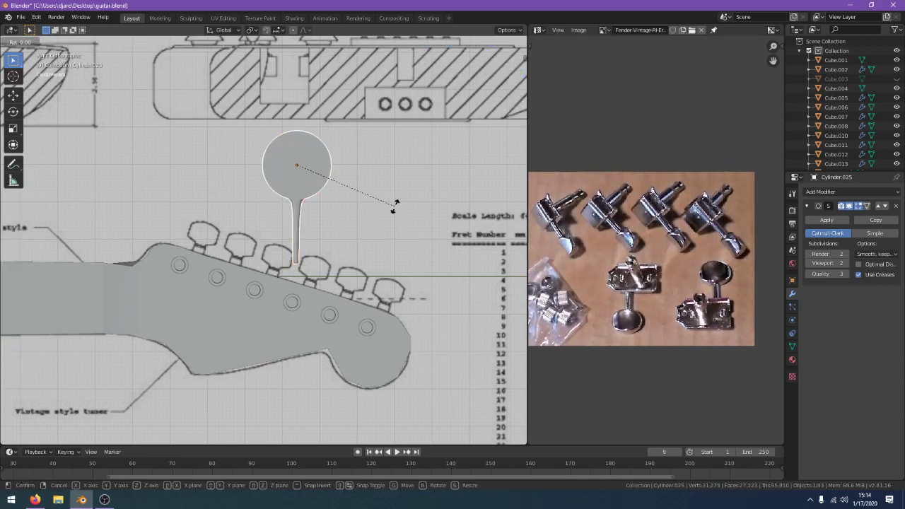
{"action": "key", "text": "Escape"}
{"action": "key", "text": "r"}
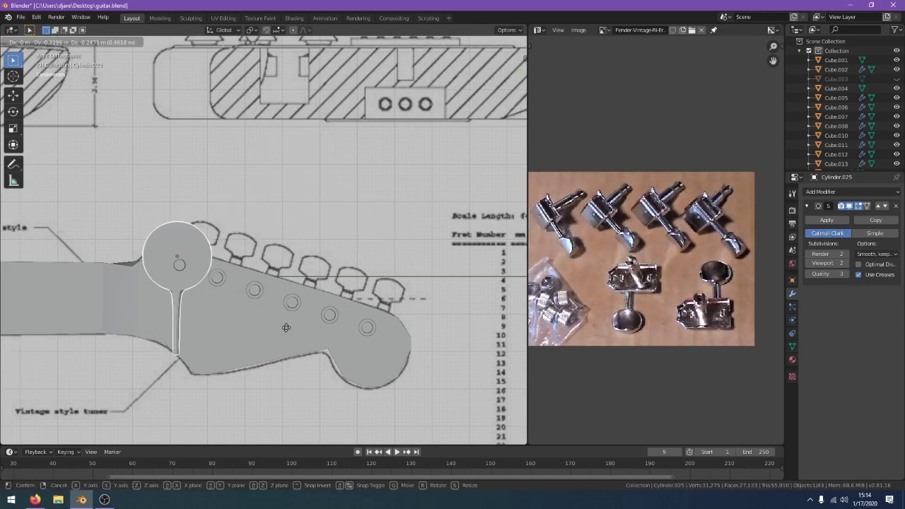
{"action": "key", "text": "Escape"}
Select the knob's whole disc without its stem in wireframe and flatten it to about 0.80 along global Z
{"action": "key", "text": "Tab"}
{"action": "scroll", "coordinate": [268, 170], "scroll_direction": "up", "scroll_amount": 1}
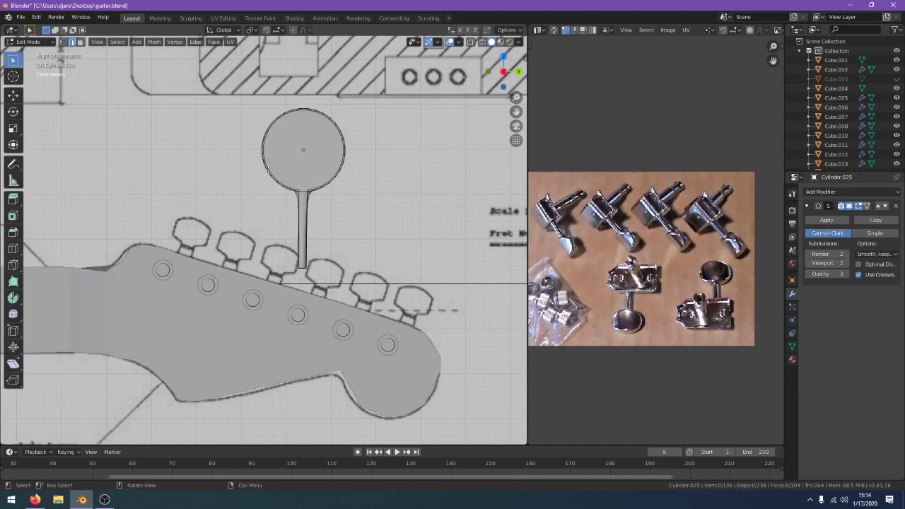
{"action": "scroll", "coordinate": [410, 216], "scroll_direction": "down", "scroll_amount": 2}
{"action": "key", "text": "a"}
{"action": "key", "text": "KP_Decimal"}
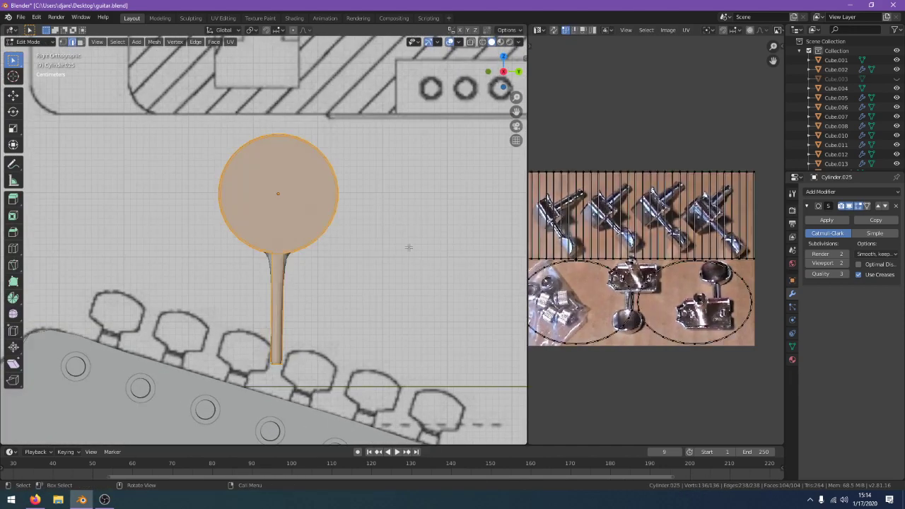
{"action": "key", "text": "alt+a"}
{"action": "left_click_drag", "start_coordinate": [153, 111], "coordinate": [111, 69]}
{"action": "key", "text": "z"}
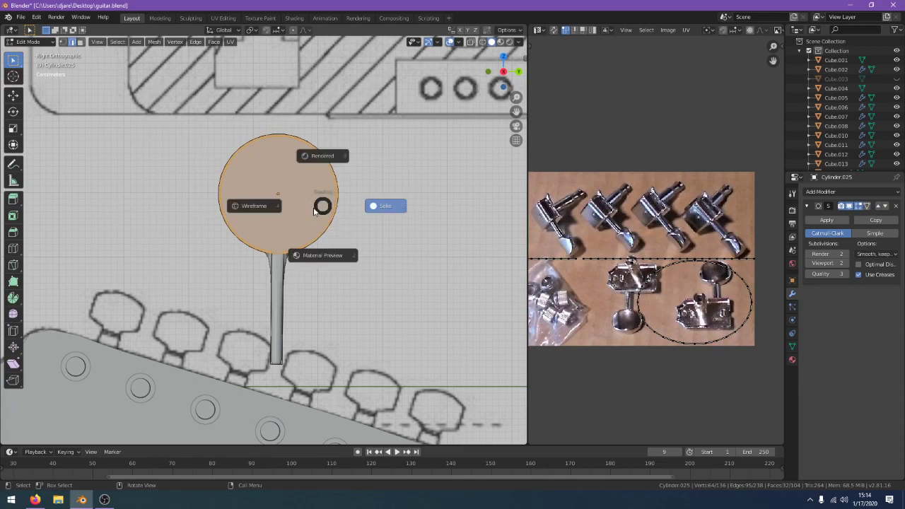
{"action": "left_click", "coordinate": [265, 205]}
{"action": "key", "text": "alt+a"}
{"action": "left_click_drag", "start_coordinate": [138, 122], "coordinate": [140, 125]}
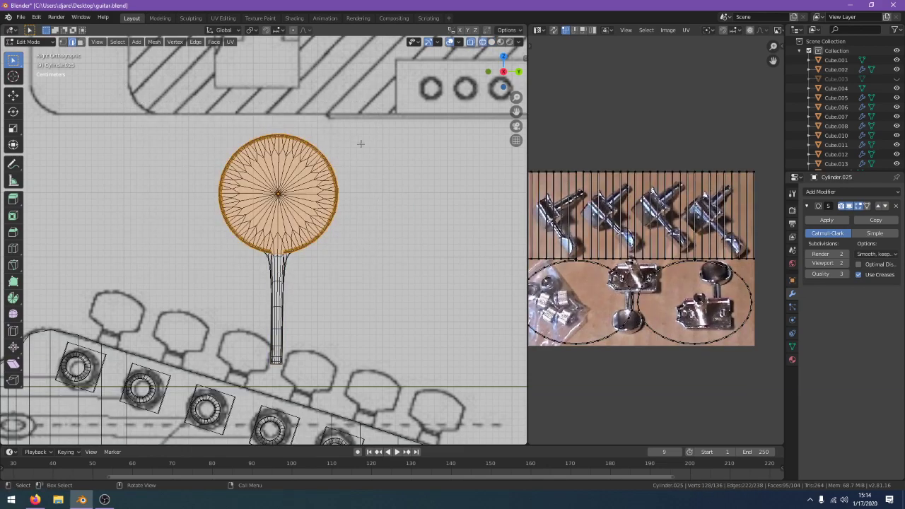
{"action": "key", "text": "s"}
{"action": "key", "text": "z"}
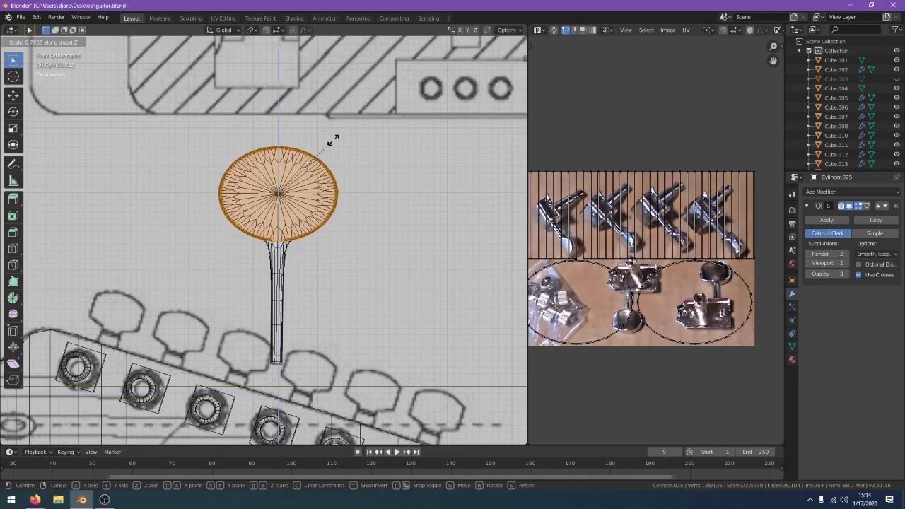
{"action": "left_click", "coordinate": [333, 141]}
{"action": "key", "text": "Tab"}
{"action": "key", "text": "z"}
{"action": "left_click", "coordinate": [453, 182]}
Select the edge loop around the knob disc's +X face and scale it to about 0.891
{"action": "middle_click_drag", "start_coordinate": [472, 194], "coordinate": [507, 229]}
{"action": "key", "text": "Tab"}
{"action": "scroll", "coordinate": [387, 240], "scroll_direction": "up", "scroll_amount": 1}
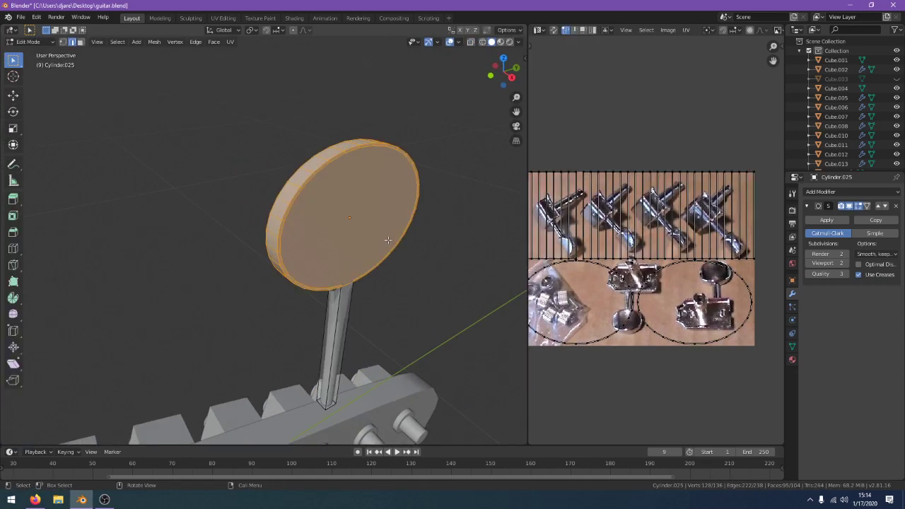
{"action": "left_click", "coordinate": [80, 42]}
{"action": "left_click", "coordinate": [364, 218]}
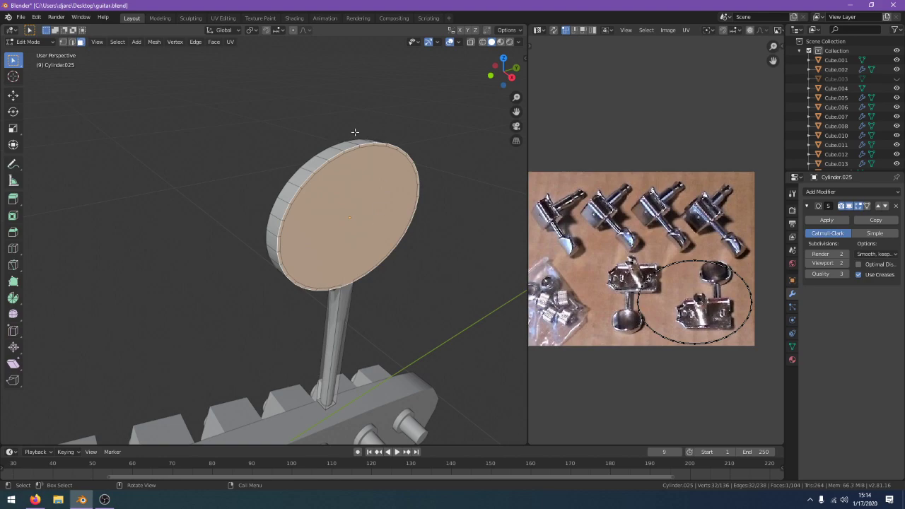
{"action": "left_click", "coordinate": [72, 43]}
{"action": "key", "text": "alt+a"}
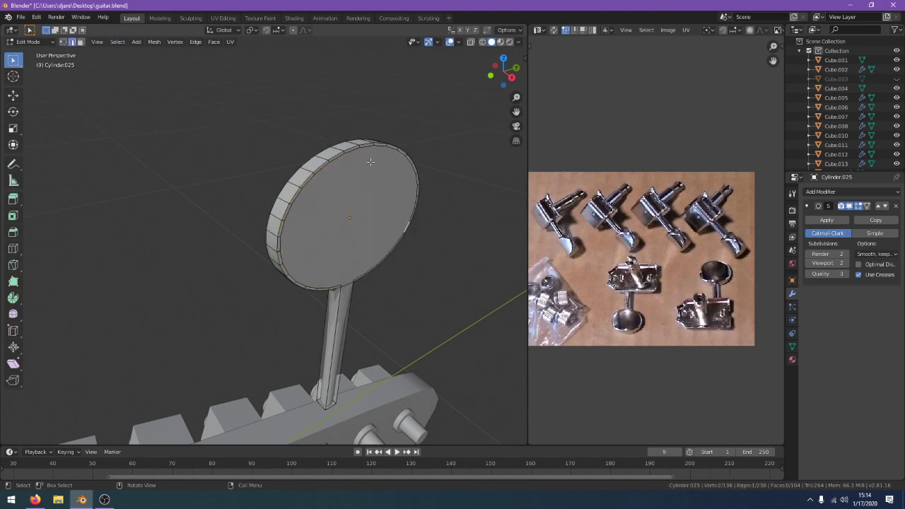
{"action": "middle_click_drag", "start_coordinate": [496, 244], "coordinate": [503, 244]}
{"action": "key", "text": "s"}
{"action": "left_click", "coordinate": [487, 241]}
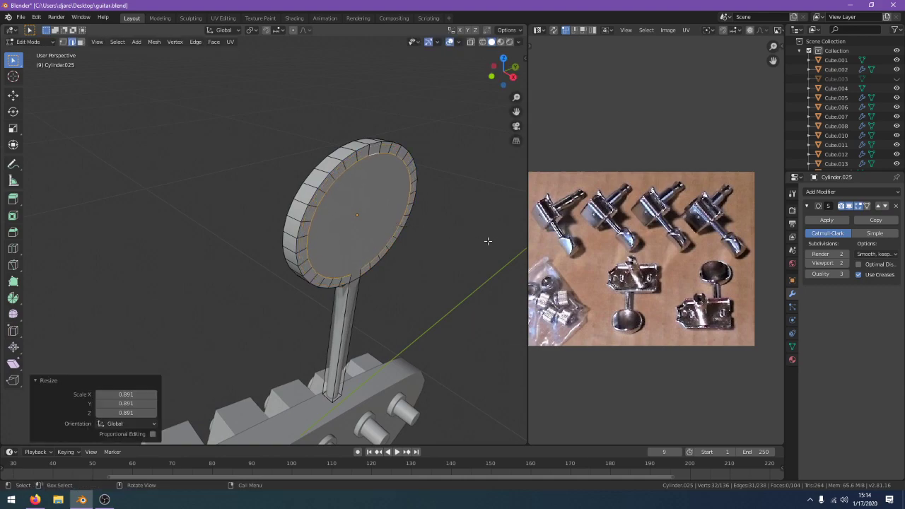
Move the scaled +X loop outward by about 0.00025 m along global X
{"action": "key", "text": "g"}
{"action": "key", "text": "x"}
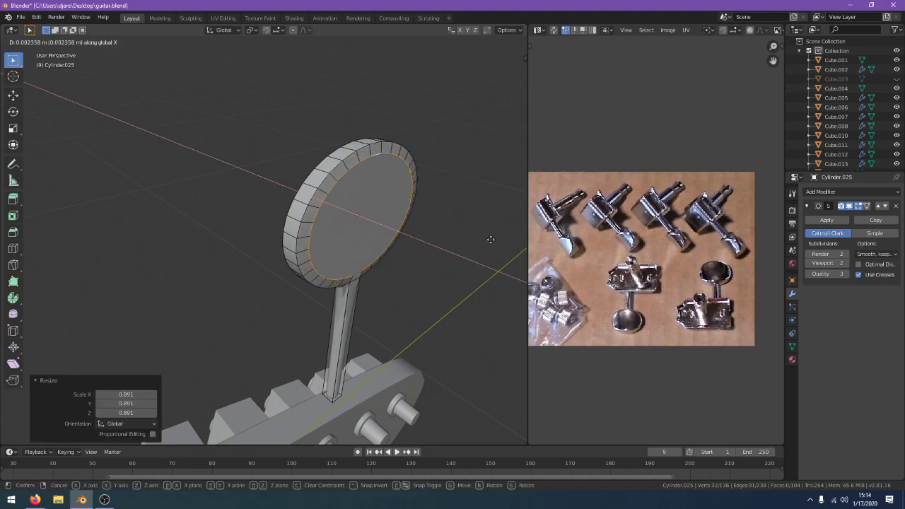
{"action": "left_click", "coordinate": [490, 239]}
Scale the edge loop on the disc's opposite, -X side to about 0.912
{"action": "middle_click_drag", "start_coordinate": [490, 240], "coordinate": [303, 226]}
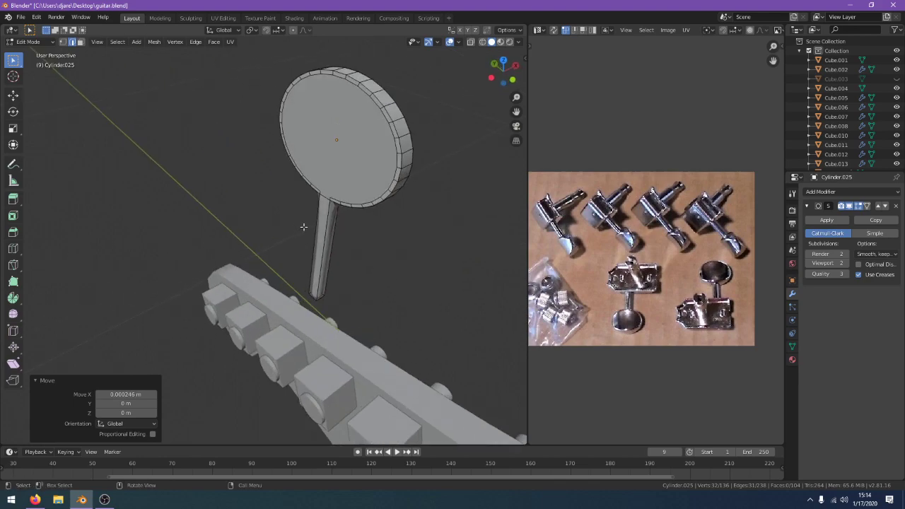
{"action": "middle_click_drag", "start_coordinate": [387, 146], "coordinate": [261, 162]}
{"action": "key", "text": "s"}
{"action": "right_click", "coordinate": [372, 153]}
{"action": "key", "text": "alt+z"}
{"action": "key", "text": "KP_3"}
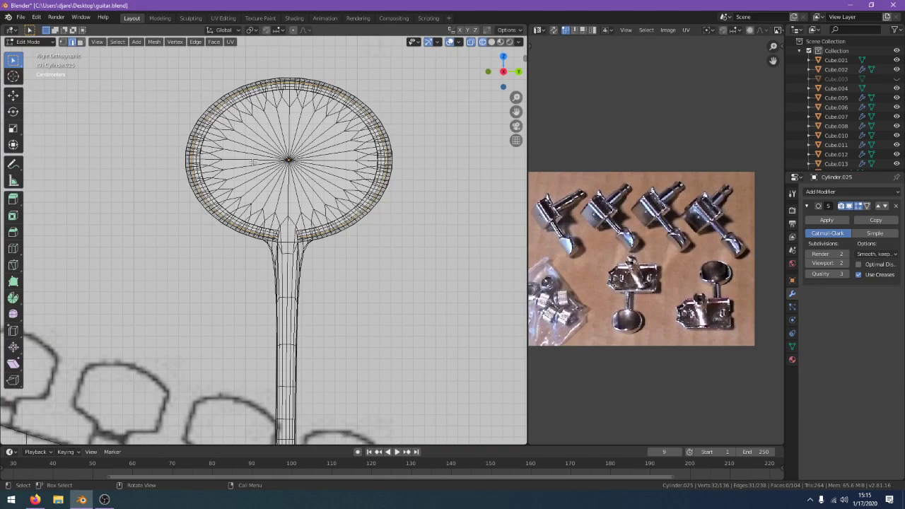
{"action": "key", "text": "s"}
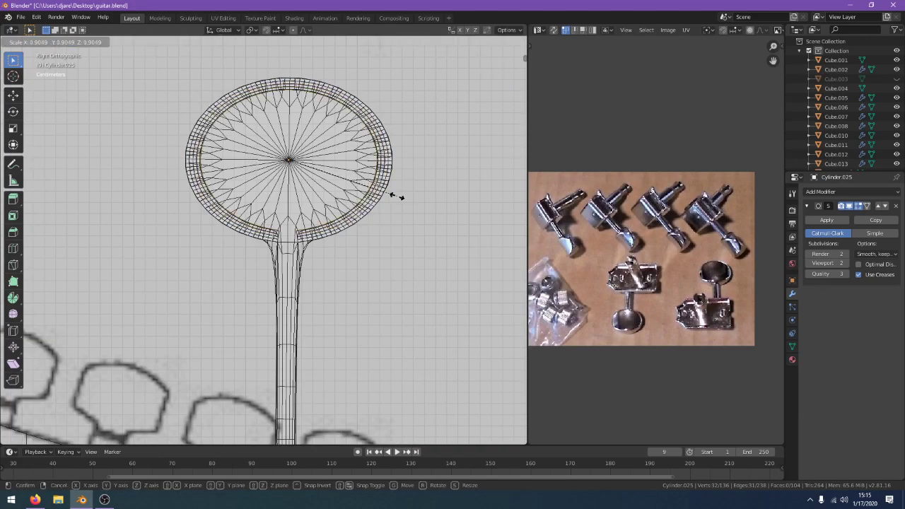
{"action": "left_click", "coordinate": [398, 196]}
Move the scaled -X loop by about -0.00035 m along global X
{"action": "middle_click_drag", "start_coordinate": [398, 196], "coordinate": [290, 239]}
{"action": "key", "text": "z"}
{"action": "left_click", "coordinate": [380, 245]}
{"action": "middle_click_drag", "start_coordinate": [380, 245], "coordinate": [404, 236]}
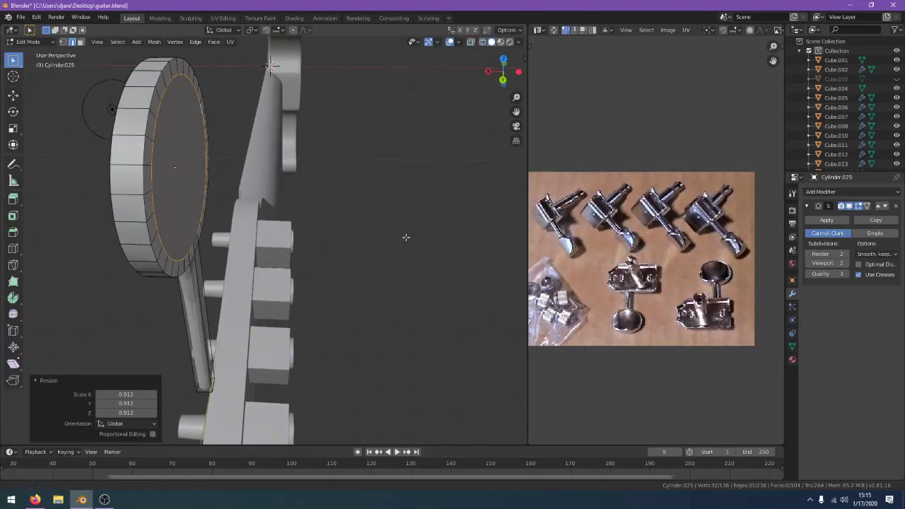
{"action": "key", "text": "g"}
{"action": "key", "text": "y"}
{"action": "key", "text": "x"}
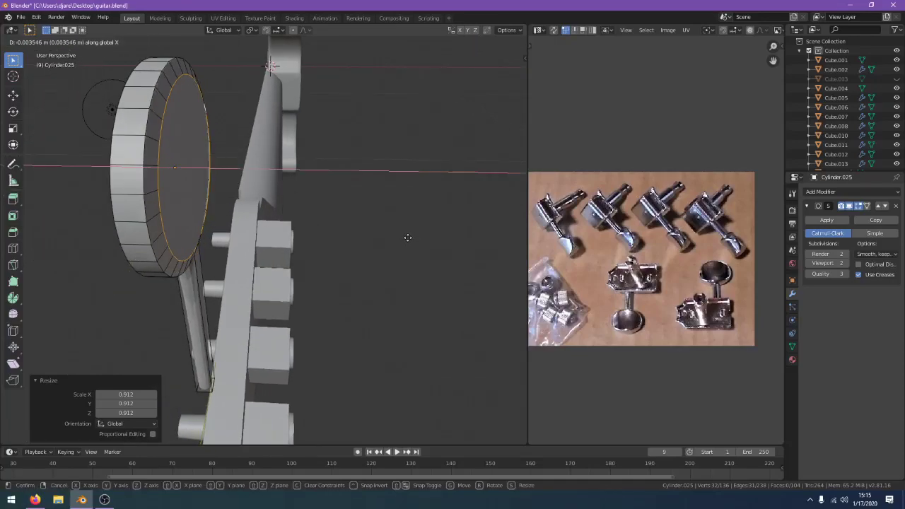
{"action": "left_click", "coordinate": [403, 237]}
In wireframe, shift the -X loop inward by about 0.0056 m along global X
{"action": "key", "text": "z"}
{"action": "left_click", "coordinate": [367, 236]}
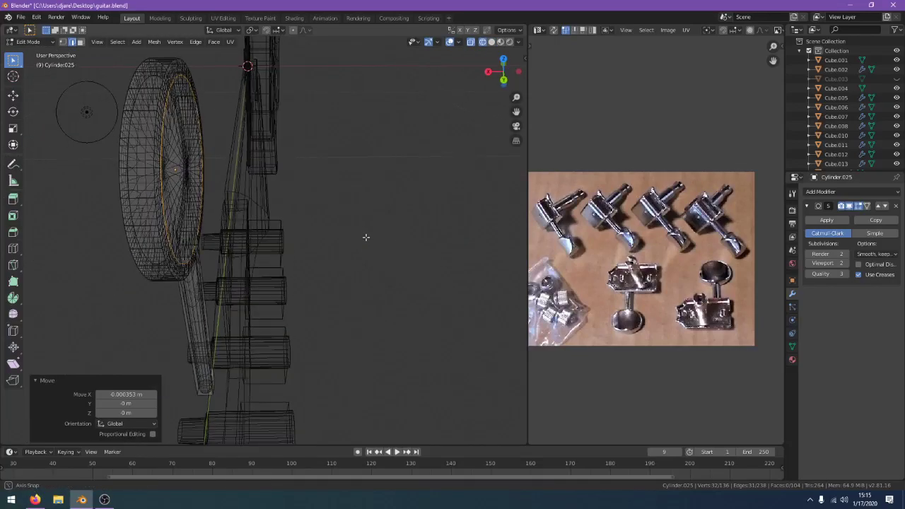
{"action": "middle_click_drag", "start_coordinate": [363, 236], "coordinate": [374, 236]}
{"action": "key", "text": "g"}
{"action": "key", "text": "x"}
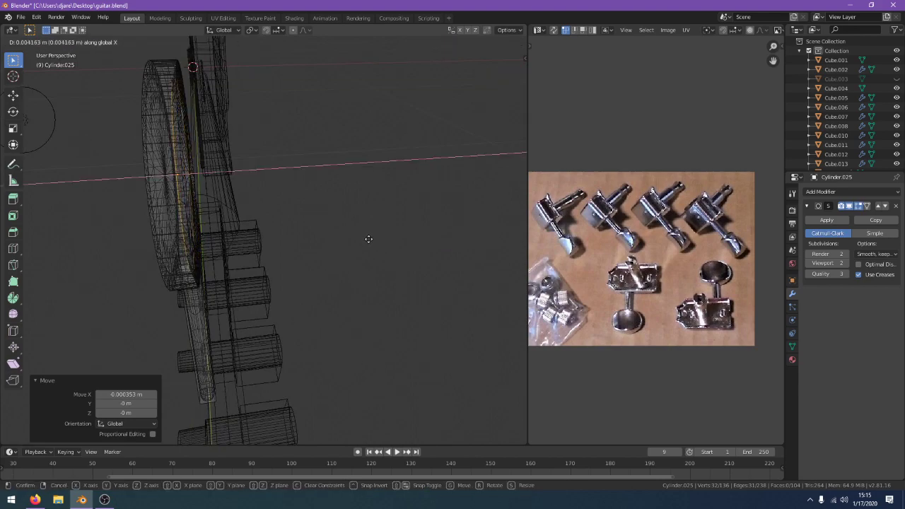
{"action": "left_click", "coordinate": [366, 239]}
Delete the large round face on the disc's -X side
{"action": "key", "text": "shift+z"}
{"action": "middle_click_drag", "start_coordinate": [366, 239], "coordinate": [336, 232]}
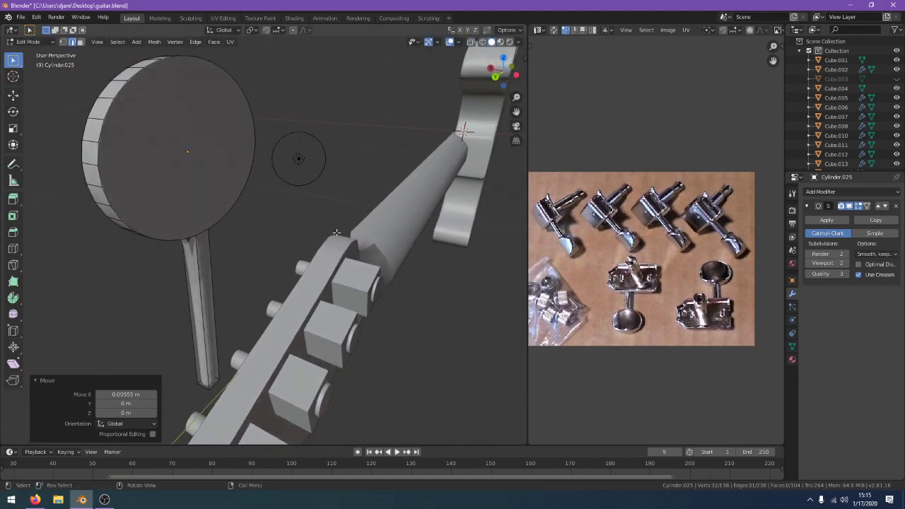
{"action": "left_click", "coordinate": [80, 42]}
{"action": "key", "text": "x"}
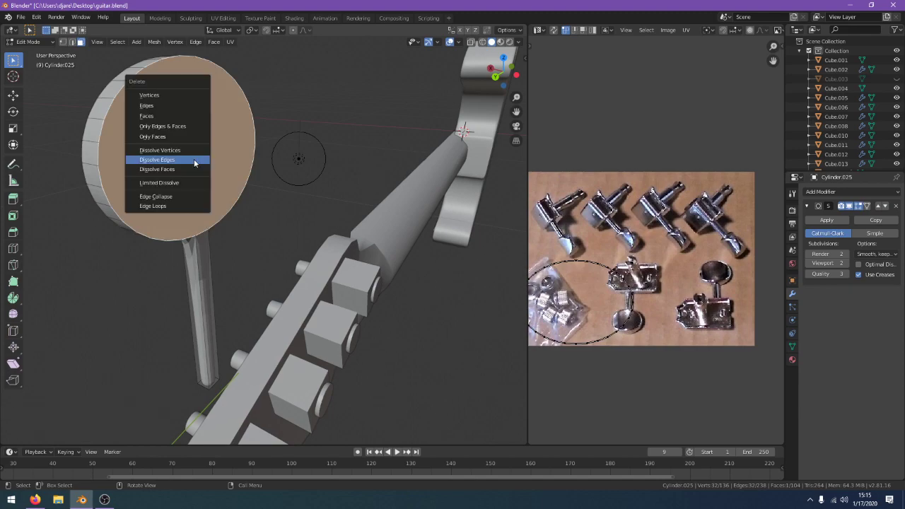
{"action": "left_click", "coordinate": [190, 122]}
Select the inner edge loop on the disc's +X side and move it about -0.0006 m along global X
{"action": "middle_click_drag", "start_coordinate": [190, 123], "coordinate": [281, 111]}
{"action": "scroll", "coordinate": [281, 111], "scroll_direction": "up", "scroll_amount": 3}
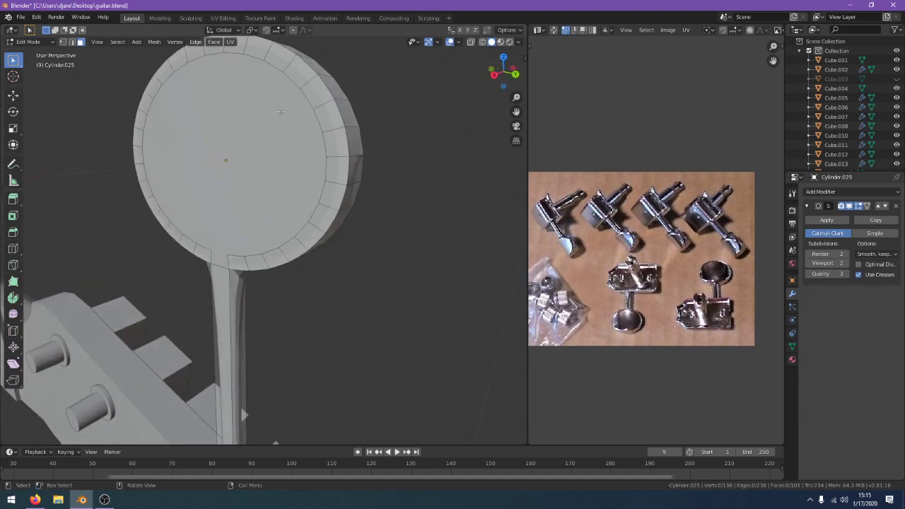
{"action": "left_click", "coordinate": [73, 43]}
{"action": "left_click", "coordinate": [315, 104], "text": "alt"}
{"action": "key", "text": "g"}
{"action": "key", "text": "y"}
{"action": "key", "text": "x"}
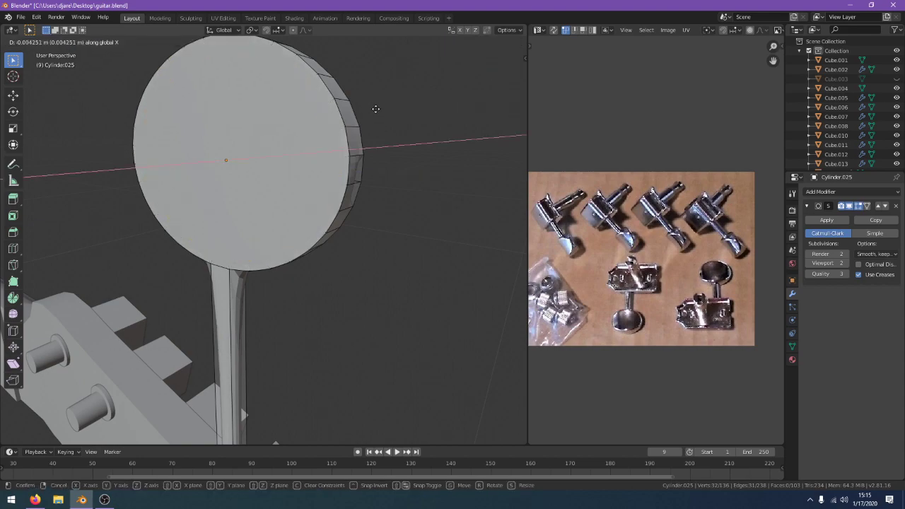
{"action": "left_click", "coordinate": [362, 103]}
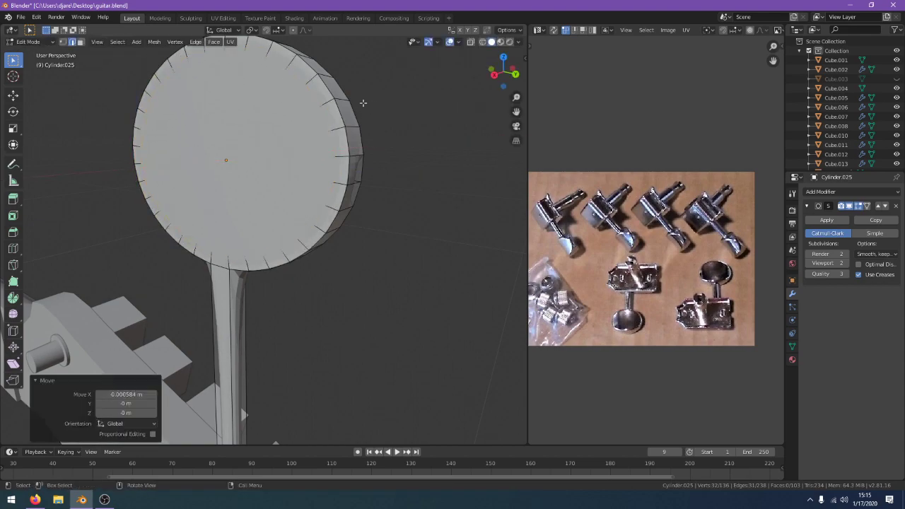
Delete the large round face on the disc's +X side, leaving an open ring
{"action": "left_click", "coordinate": [80, 42]}
{"action": "left_click", "coordinate": [242, 137]}
{"action": "key", "text": "x"}
{"action": "left_click", "coordinate": [241, 137]}
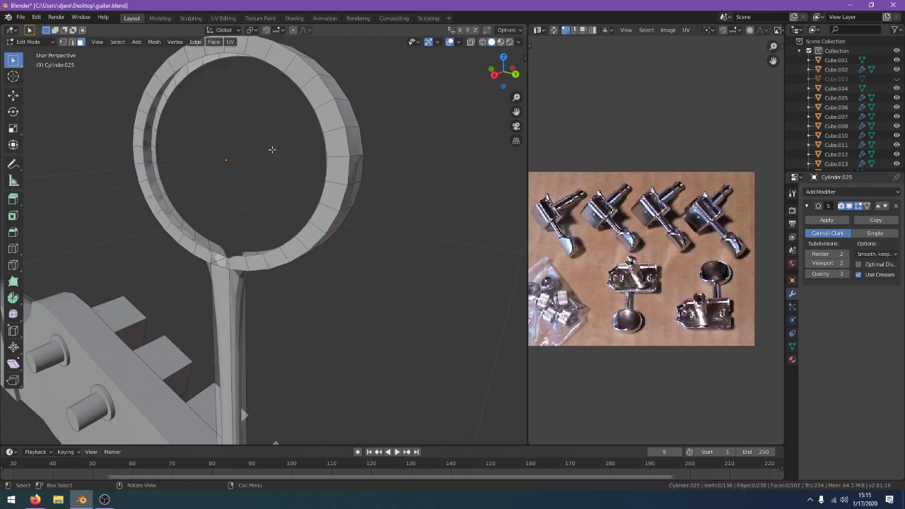
Try to fill the ring's inner edge loop with a face, and undo the fill
{"action": "middle_click_drag", "start_coordinate": [273, 148], "coordinate": [293, 145]}
{"action": "left_click", "coordinate": [73, 43]}
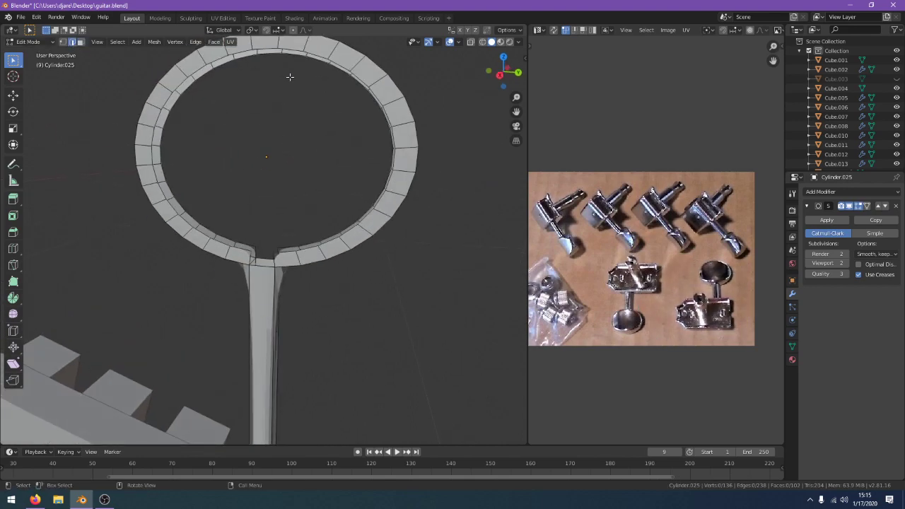
{"action": "left_click", "coordinate": [316, 56], "text": "alt"}
{"action": "key", "text": "f"}
{"action": "middle_click_drag", "start_coordinate": [322, 63], "coordinate": [213, 94]}
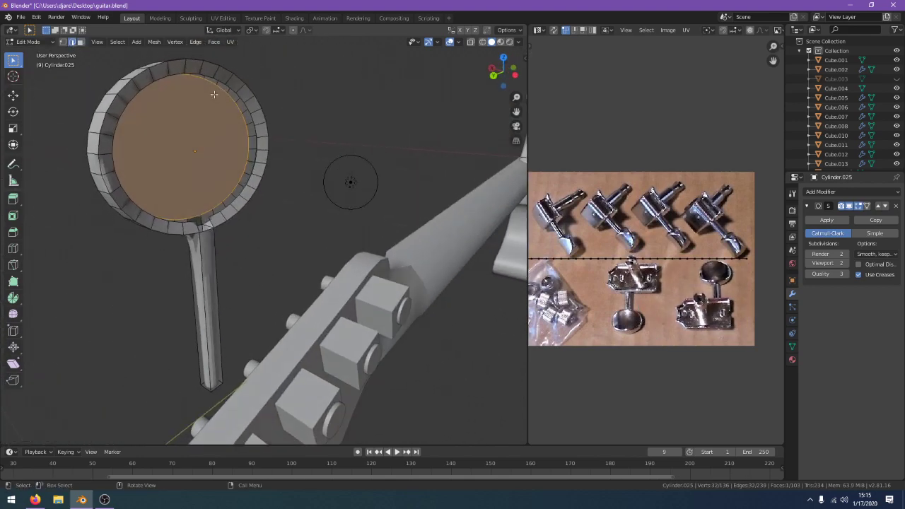
{"action": "key", "text": "alt+a"}
{"action": "scroll", "coordinate": [257, 149], "scroll_direction": "up", "scroll_amount": 4}
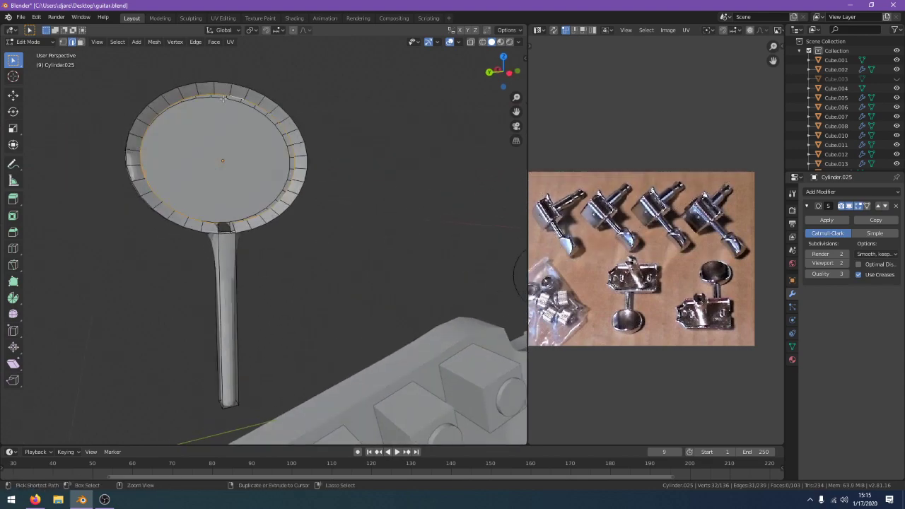
{"action": "key", "text": "ctrl+z"}
{"action": "scroll", "coordinate": [256, 158], "scroll_direction": "up", "scroll_amount": 1}
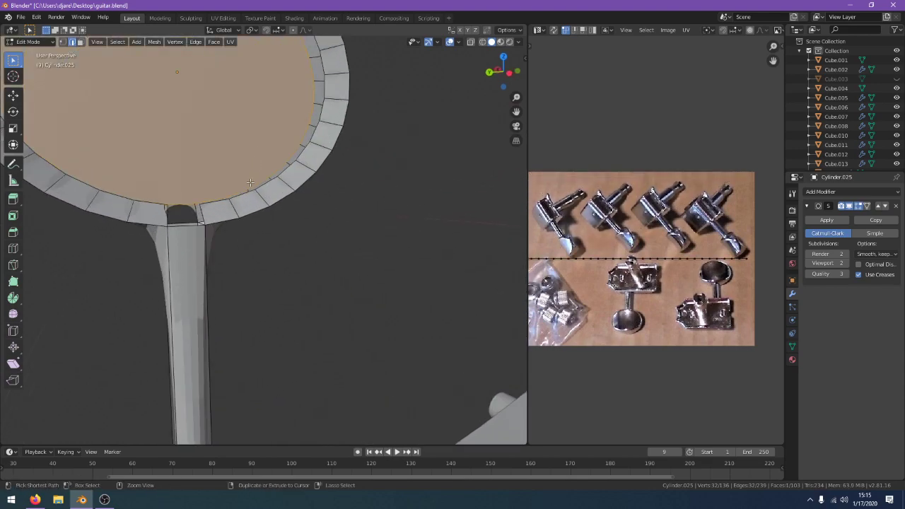
{"action": "key", "text": "ctrl+x"}
{"action": "middle_click_drag", "start_coordinate": [227, 222], "coordinate": [323, 290]}
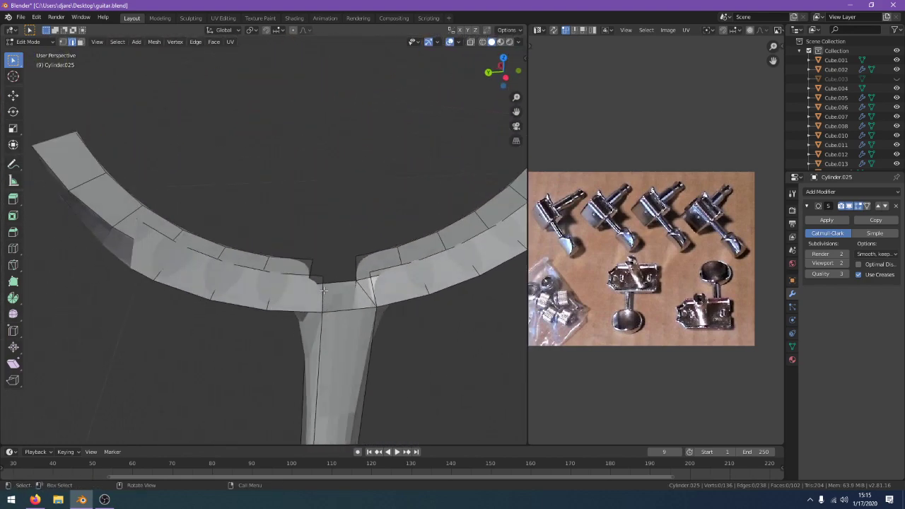
Join the loose vertices where the ring meets the stem to fill the gaps in its rim
{"action": "left_click", "coordinate": [61, 42]}
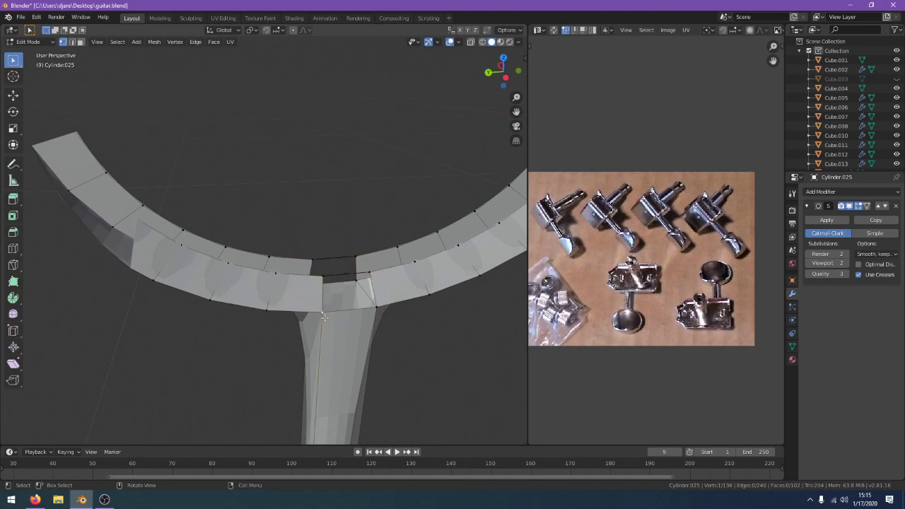
{"action": "left_click", "coordinate": [321, 281], "text": "shift"}
{"action": "key", "text": "f"}
{"action": "middle_click_drag", "start_coordinate": [495, 263], "coordinate": [286, 339]}
{"action": "left_click", "coordinate": [226, 310], "text": "shift"}
{"action": "key", "text": "f"}
{"action": "key", "text": "Tab"}
{"action": "scroll", "coordinate": [296, 318], "scroll_direction": "down", "scroll_amount": 2}
{"action": "key", "text": "Tab"}
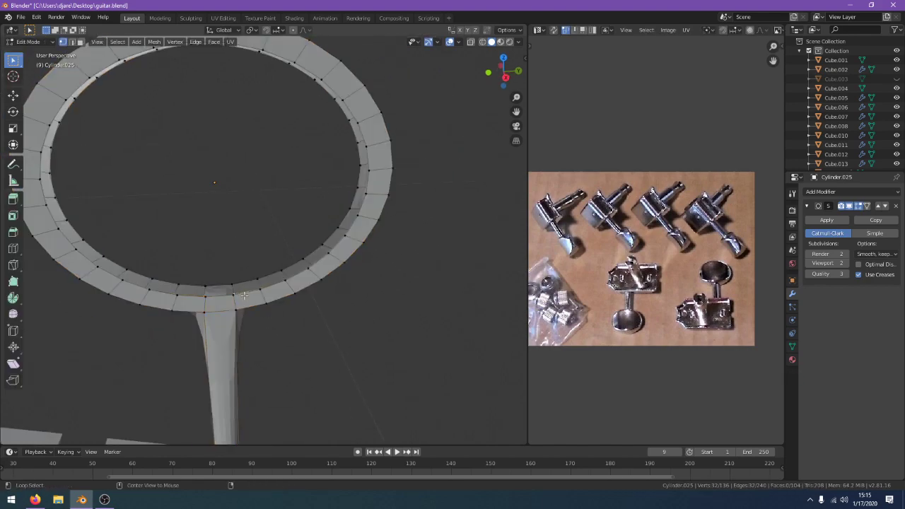
Fill the ring's open inner edge loops with faces and move the selected +X face along global X
{"action": "key", "text": "f"}
{"action": "key", "text": "f"}
{"action": "middle_click_drag", "start_coordinate": [252, 298], "coordinate": [306, 280]}
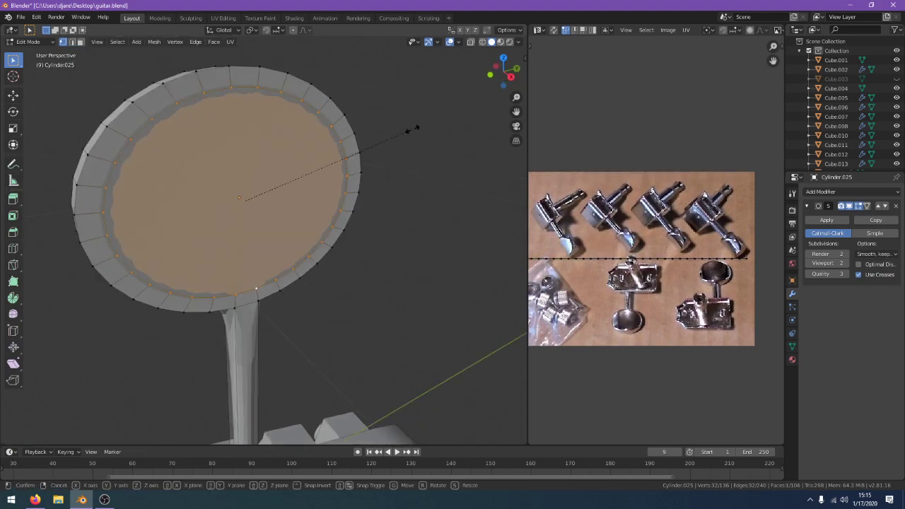
{"action": "key", "text": "Tab"}
{"action": "middle_click_drag", "start_coordinate": [400, 157], "coordinate": [393, 188]}
{"action": "key", "text": "Tab"}
{"action": "middle_click_drag", "start_coordinate": [374, 172], "coordinate": [401, 185]}
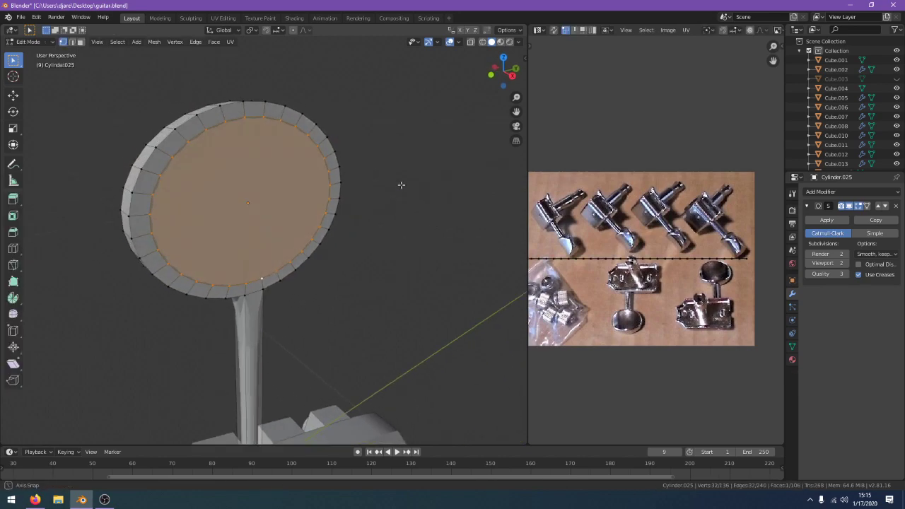
{"action": "key", "text": "z"}
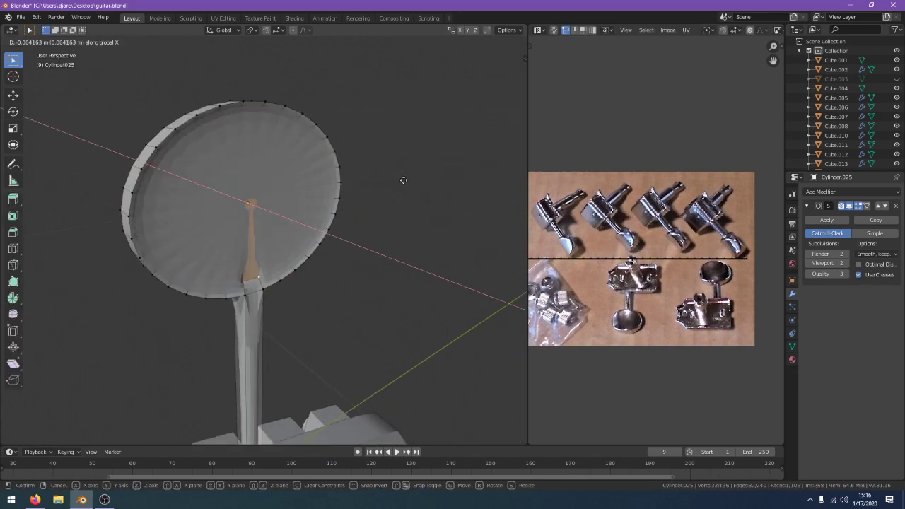
{"action": "key", "text": "x"}
{"action": "left_click", "coordinate": [403, 181]}
Inspect both sides of the smoothed knob in Object Mode and compare it with the blueprint in right view
{"action": "key", "text": "Tab"}
{"action": "middle_click_drag", "start_coordinate": [403, 180], "coordinate": [264, 215]}
{"action": "key", "text": "Tab"}
{"action": "key", "text": "Tab"}
{"action": "scroll", "coordinate": [228, 202], "scroll_direction": "up", "scroll_amount": 3}
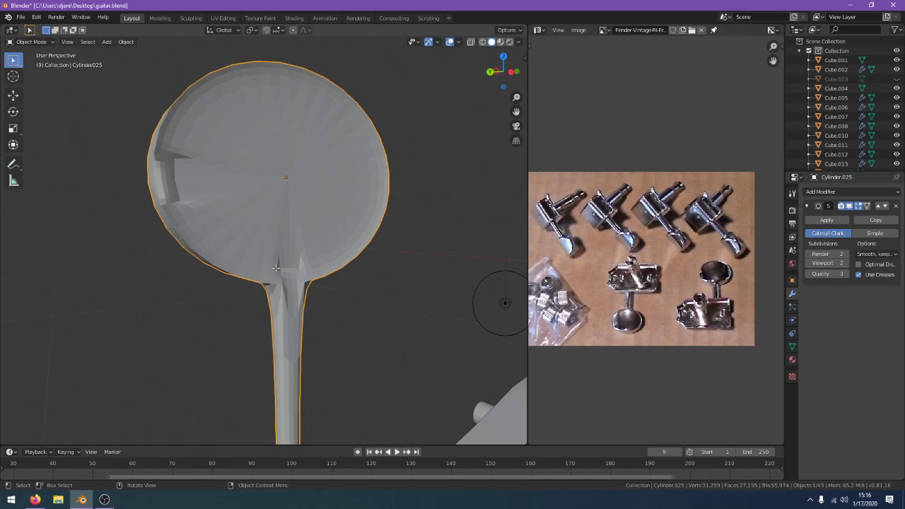
{"action": "middle_click_drag", "start_coordinate": [276, 267], "coordinate": [467, 279]}
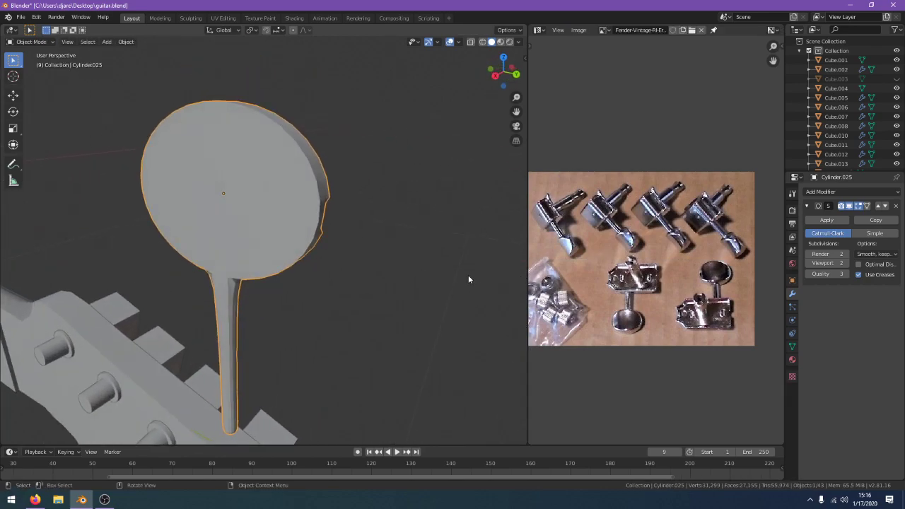
{"action": "key", "text": "KP_3"}
{"action": "scroll", "coordinate": [367, 190], "scroll_direction": "down", "scroll_amount": 5}
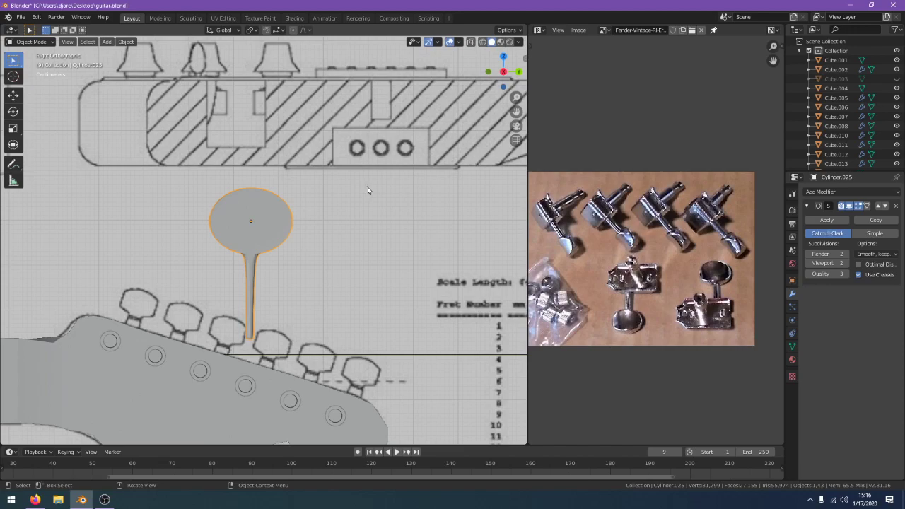
Switch to the YouTube live dashboard in Firefox to check the stream, and open the account menu
{"action": "left_click", "coordinate": [35, 501]}
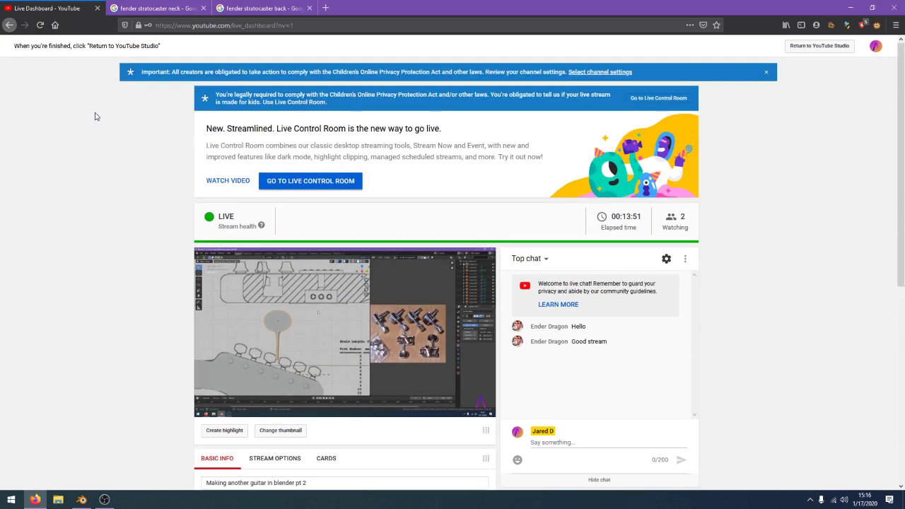
{"action": "left_click", "coordinate": [875, 46]}
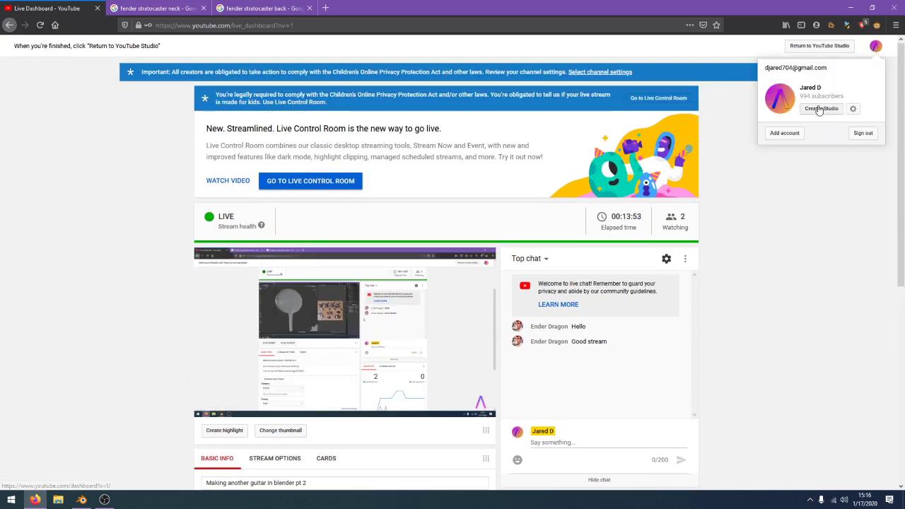
{"action": "right_click", "coordinate": [821, 114]}
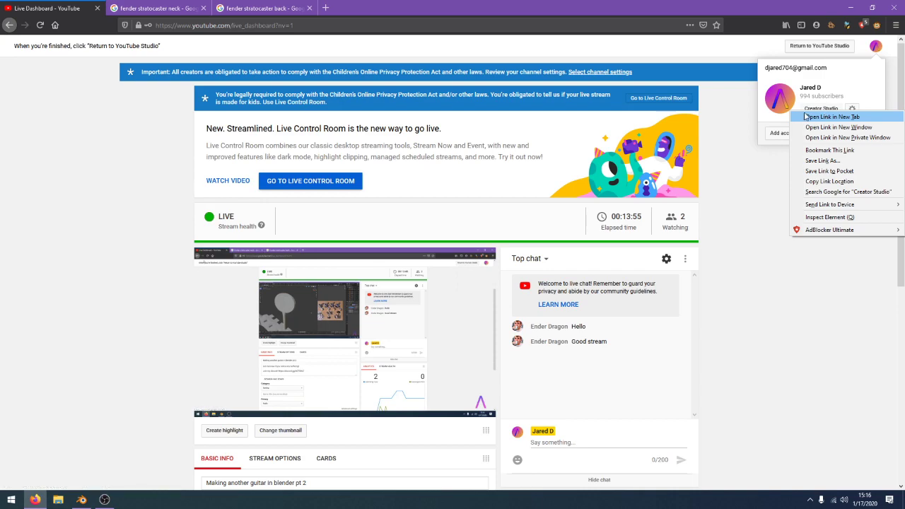
{"action": "left_click", "coordinate": [465, 5]}
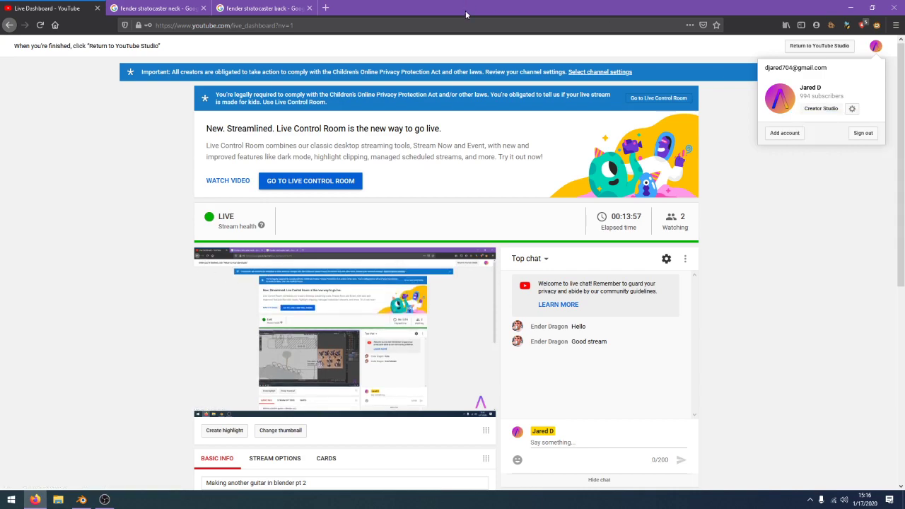
Open YouTube in a new browser tab and go to the account's own channel page
{"action": "key", "text": "ctrl+t"}
{"action": "type", "text": "yotu"}
{"action": "key", "text": "Return"}
{"action": "key", "text": "ctrl+w"}
{"action": "key", "text": "ctrl+t"}
{"action": "type", "text": "youtube.com/"}
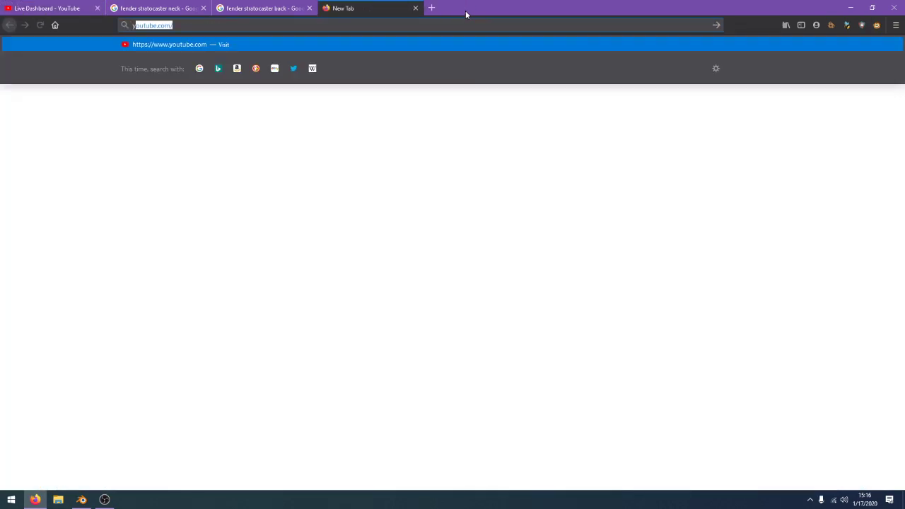
{"action": "key", "text": "Return"}
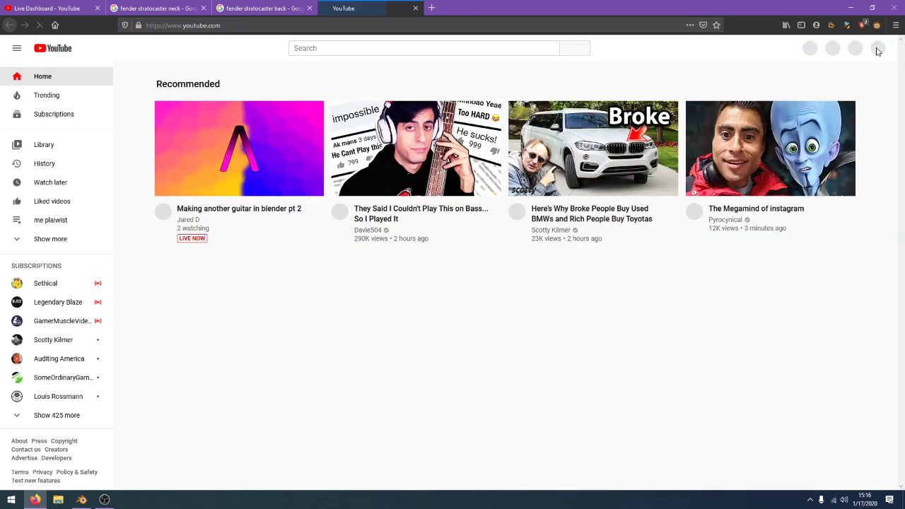
{"action": "left_click", "coordinate": [874, 48]}
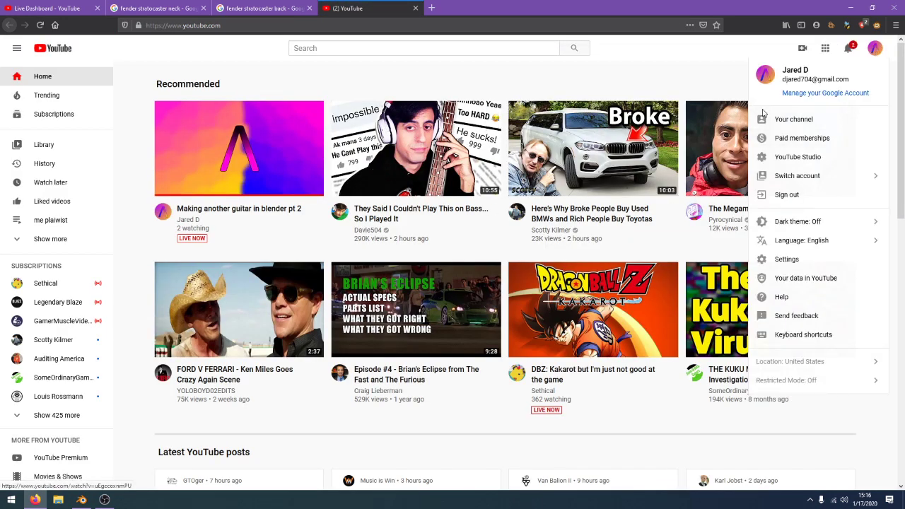
{"action": "left_click", "coordinate": [803, 124]}
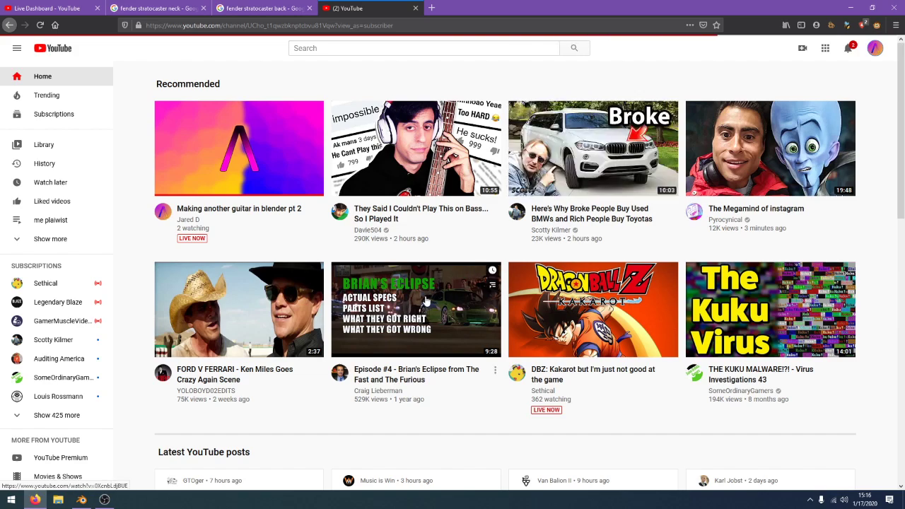
Open the channel video "Making a guitar from start to finish in Blender" and skip to its tuning-knob section
{"action": "scroll", "coordinate": [375, 313], "scroll_direction": "down", "scroll_amount": 7}
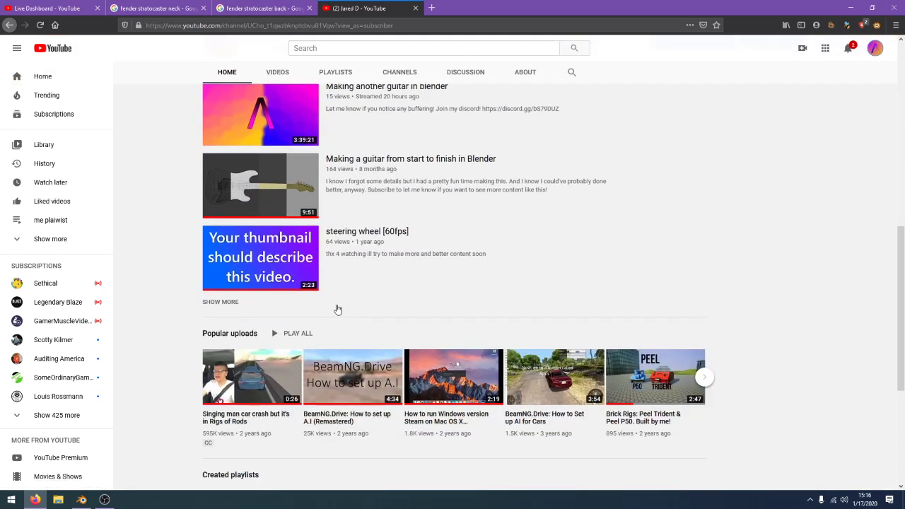
{"action": "scroll", "coordinate": [272, 282], "scroll_direction": "up", "scroll_amount": 1}
{"action": "left_click", "coordinate": [265, 228]}
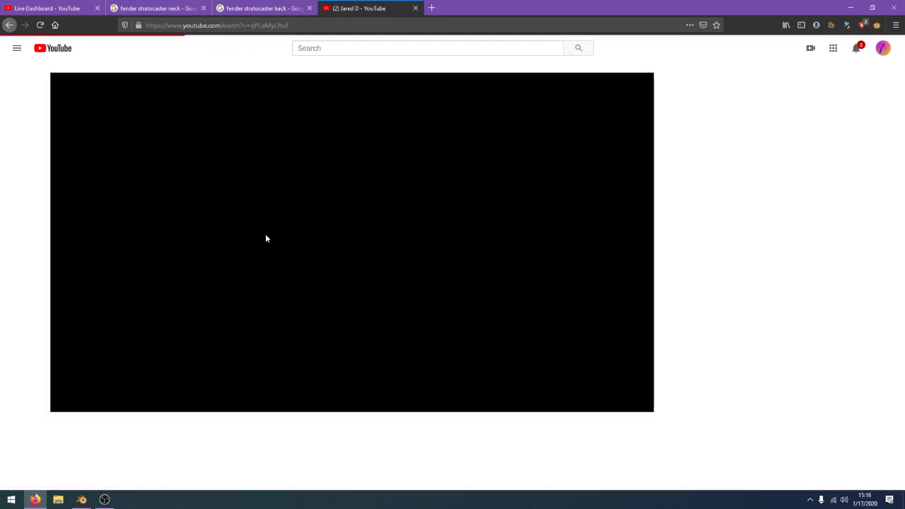
{"action": "left_click", "coordinate": [263, 260]}
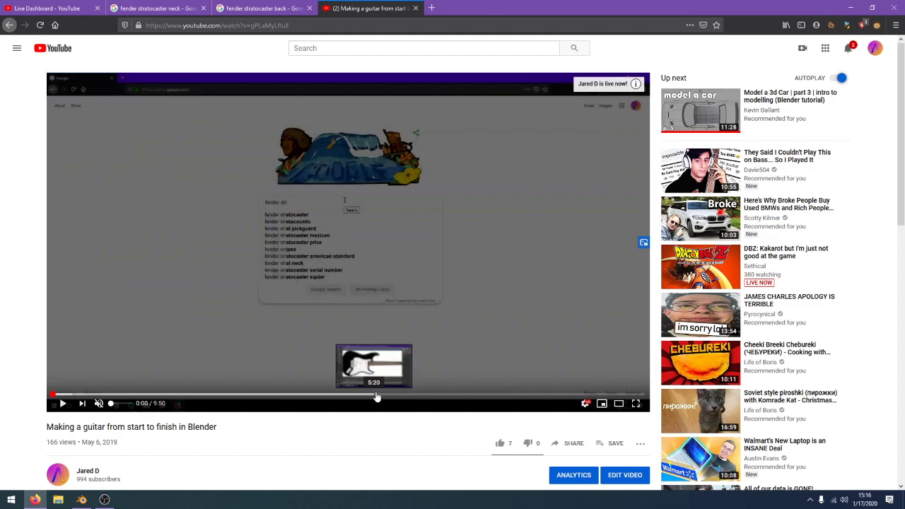
{"action": "left_click", "coordinate": [419, 394]}
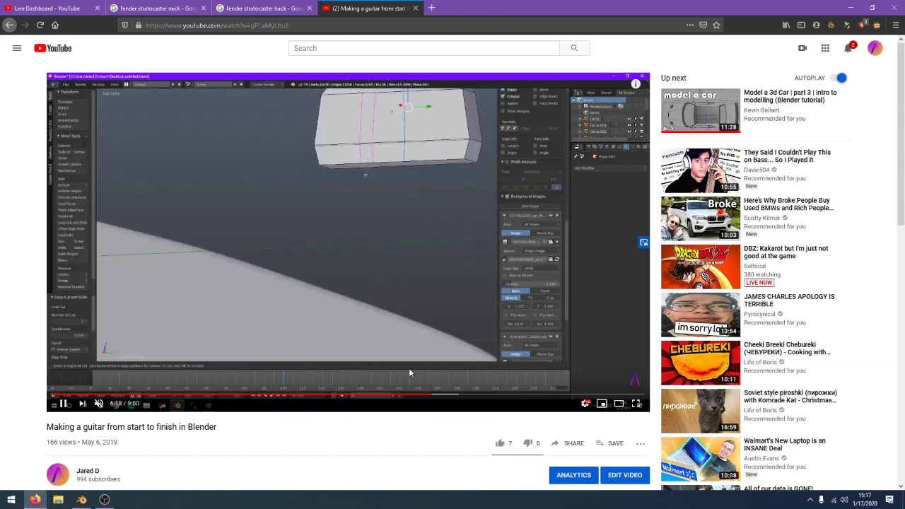
Rewind and replay the part of the video around 6:05 to study how the tuning knob was modelled
{"action": "left_click", "coordinate": [391, 337]}
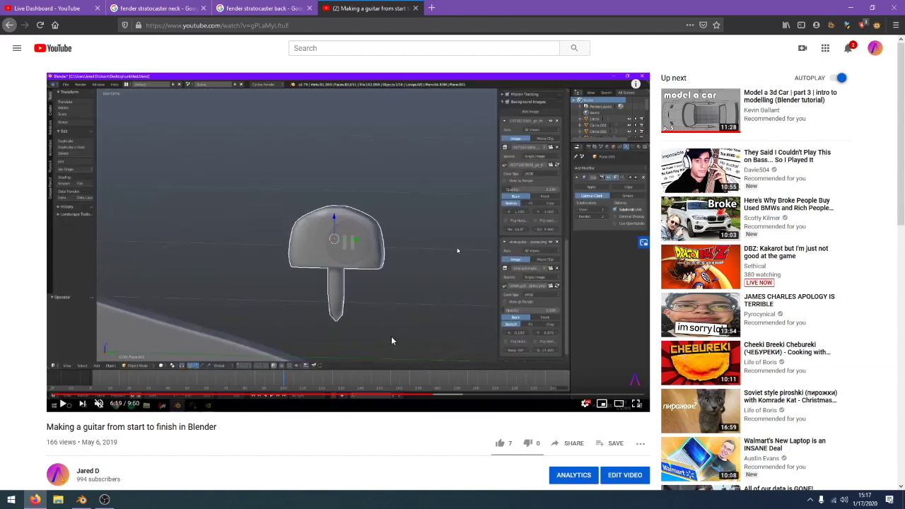
{"action": "key", "text": "Left"}
{"action": "key", "text": "Left"}
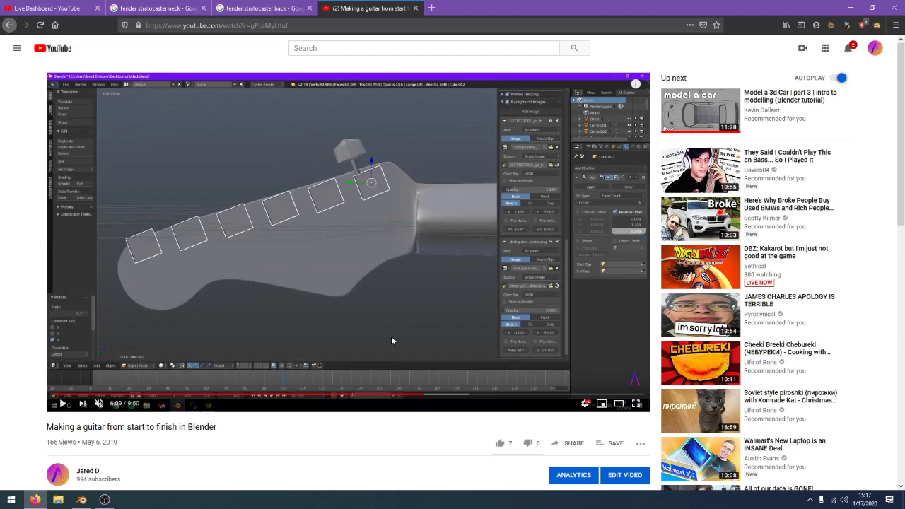
{"action": "key", "text": "Left"}
{"action": "left_click", "coordinate": [391, 337]}
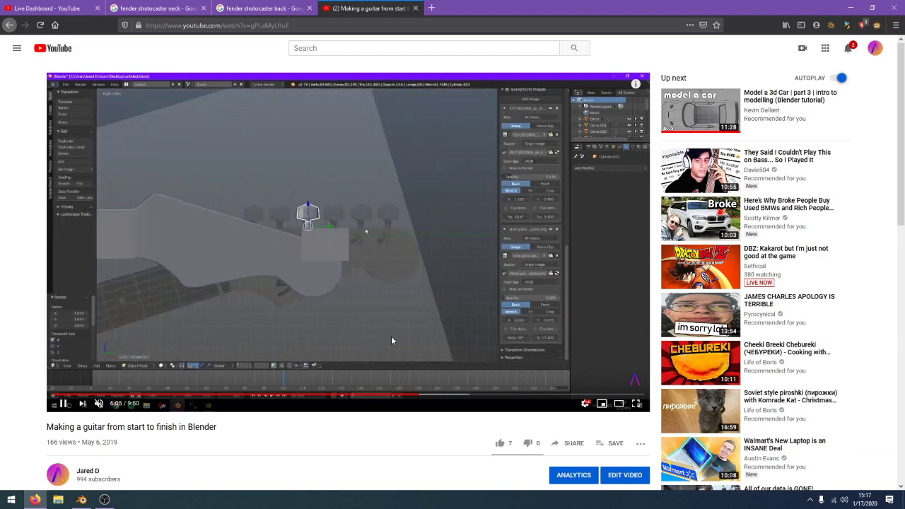
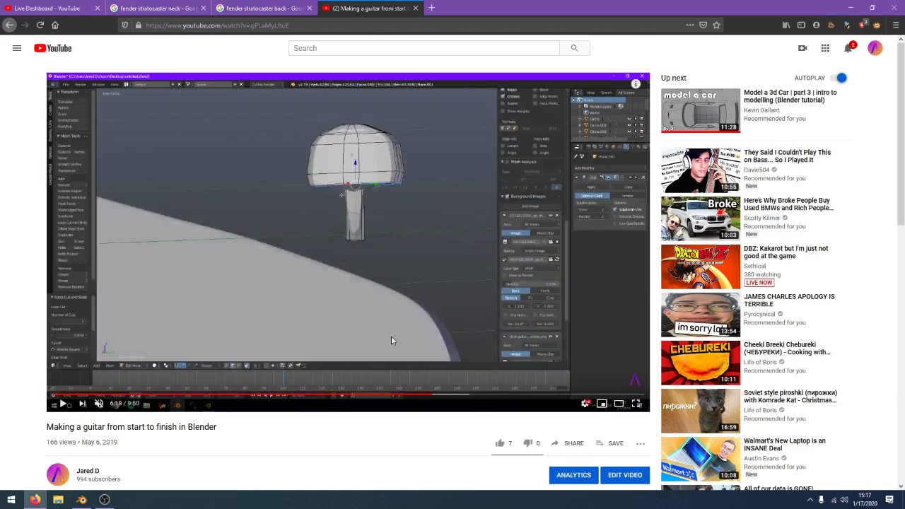
Switch back to Blender and delete the round knob with its stem above the headstock
{"action": "left_click", "coordinate": [82, 499]}
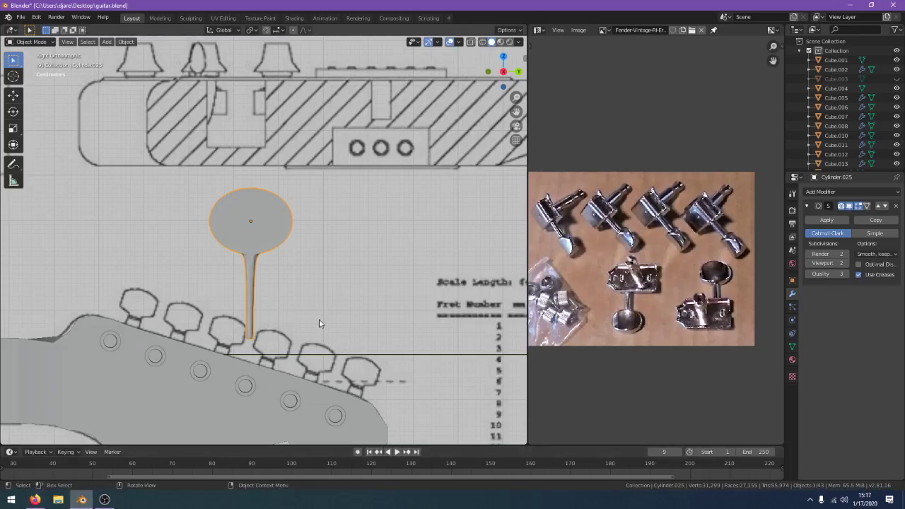
{"action": "middle_click_drag", "start_coordinate": [320, 323], "coordinate": [298, 243]}
{"action": "key", "text": "x"}
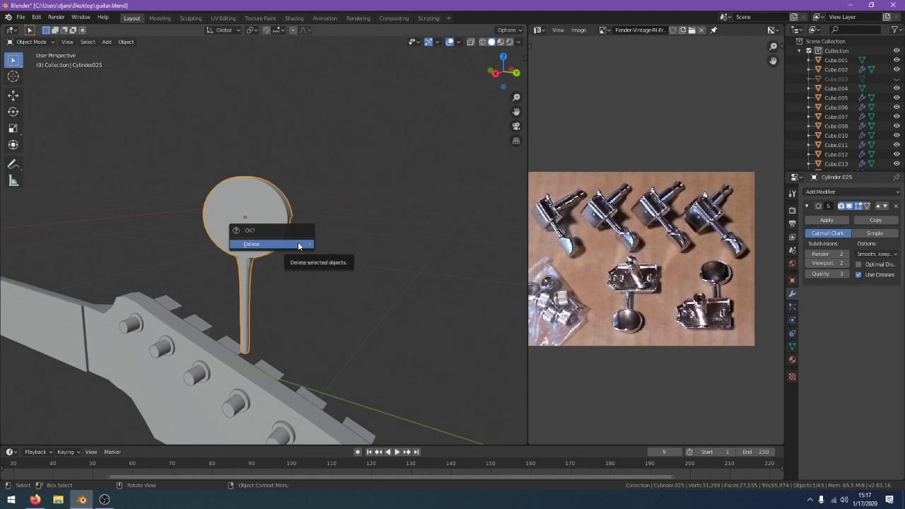
{"action": "left_click", "coordinate": [241, 220]}
{"action": "key", "text": "x"}
{"action": "left_click", "coordinate": [306, 234]}
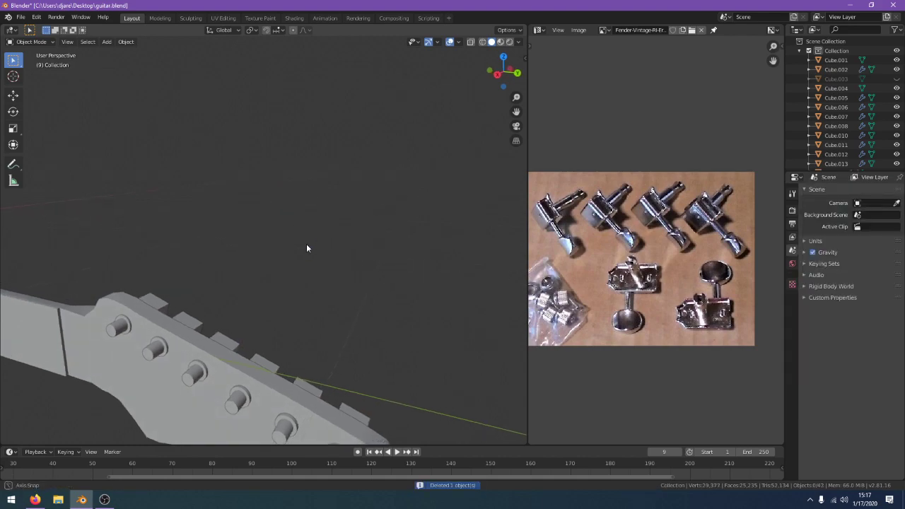
Add a cube mesh with a size of 2 m as the base for a new tuning knob
{"action": "key", "text": "shift+a"}
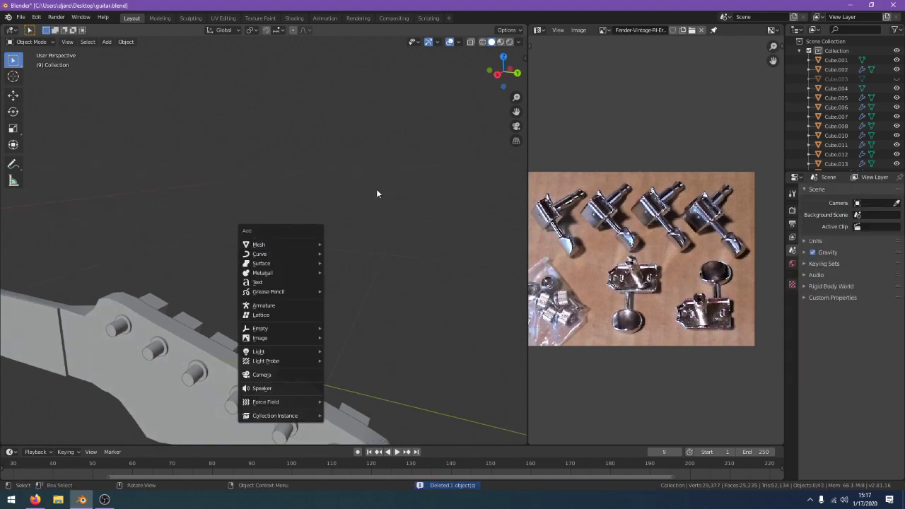
{"action": "key", "text": "Escape"}
{"action": "key", "text": "shift+a"}
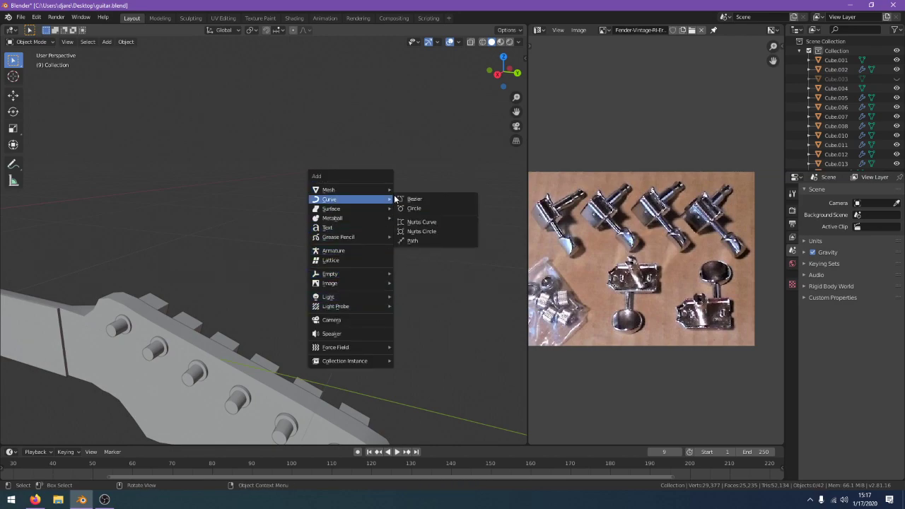
{"action": "key", "text": "Escape"}
{"action": "key", "text": "shift+a"}
{"action": "mouse_move", "coordinate": [351, 203]}
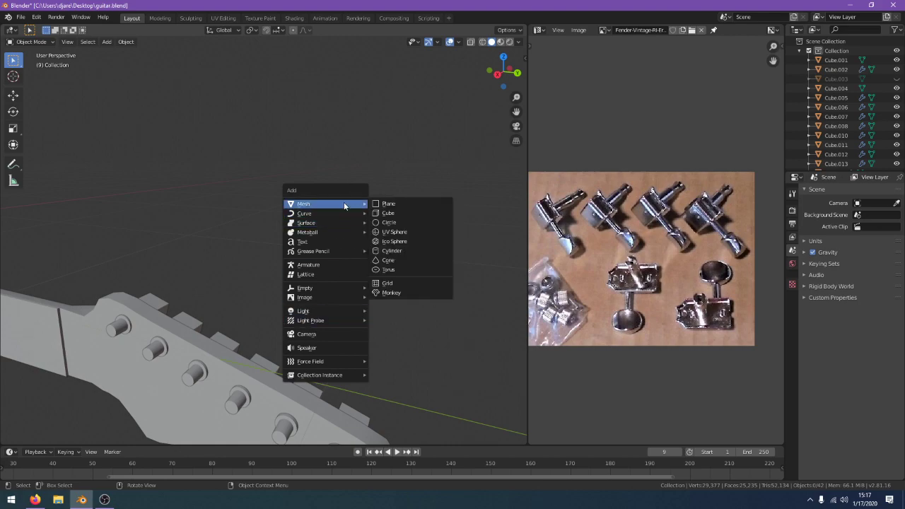
{"action": "left_click", "coordinate": [418, 214]}
In right view, shrink the cube and move it about 2.82 m along Y over the headstock
{"action": "scroll", "coordinate": [415, 217], "scroll_direction": "down", "scroll_amount": 3}
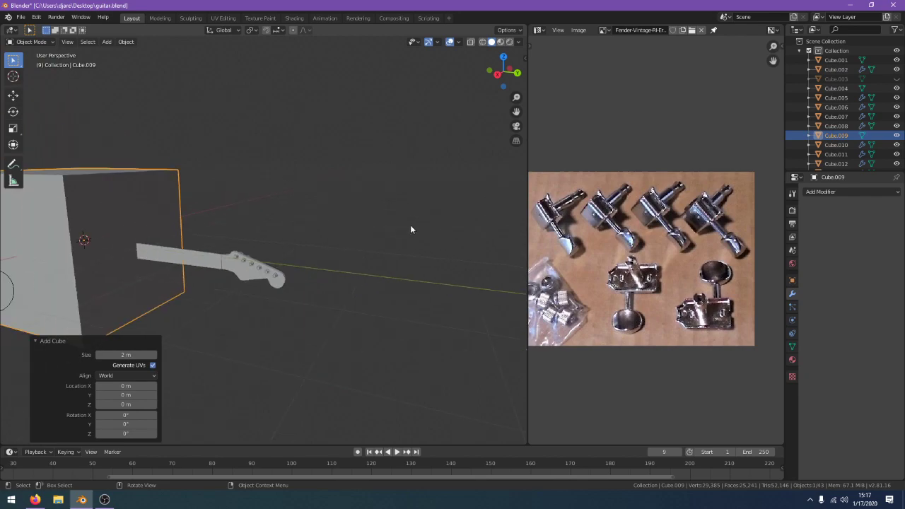
{"action": "key", "text": "KP_3"}
{"action": "key", "text": "s"}
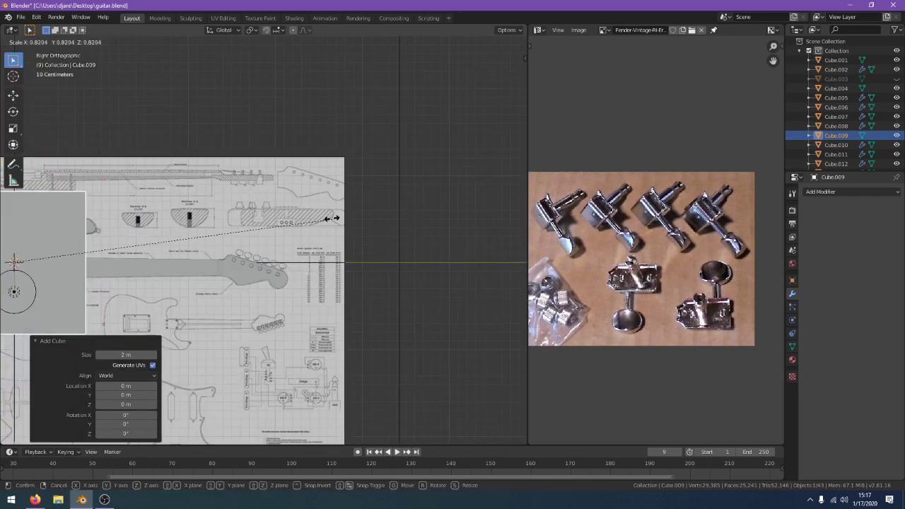
{"action": "left_click", "coordinate": [128, 253]}
{"action": "key", "text": "g"}
{"action": "left_click", "coordinate": [365, 255]}
Switch to wireframe shading and rotate the blueprint image so its row of tuning knobs lies level
{"action": "scroll", "coordinate": [424, 272], "scroll_direction": "up", "scroll_amount": 5}
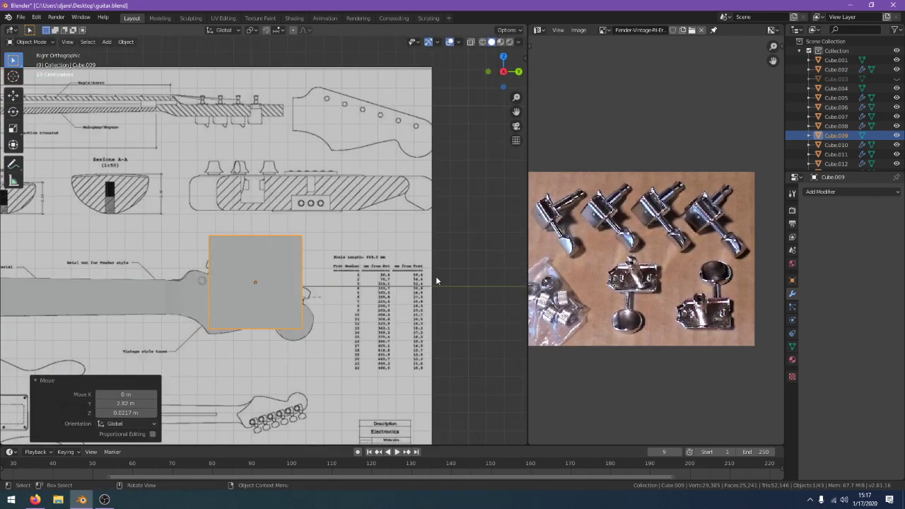
{"action": "key", "text": "z"}
{"action": "left_click", "coordinate": [402, 281]}
{"action": "left_click", "coordinate": [432, 295]}
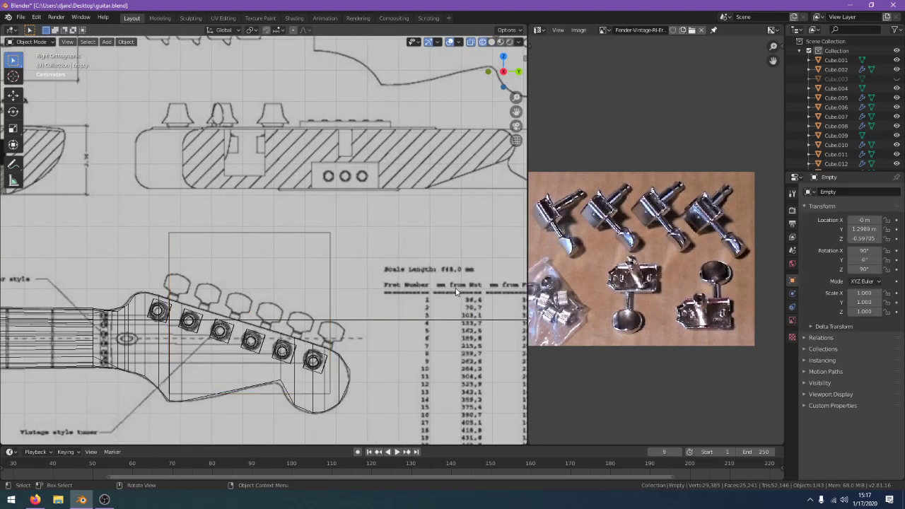
{"action": "key", "text": "r"}
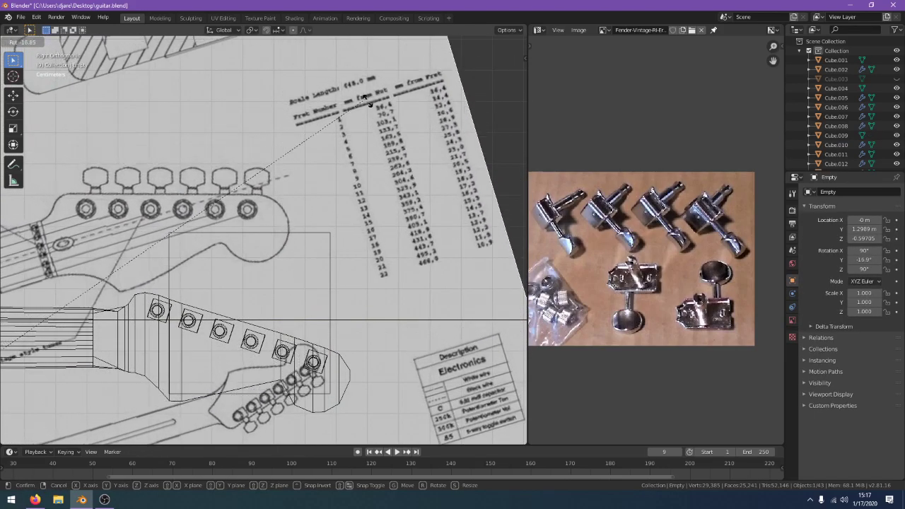
{"action": "left_click", "coordinate": [333, 253]}
Move the cube over the blueprint's tuners and scale it by 0.288, reducing it further to roughly knob size
{"action": "left_click", "coordinate": [330, 259]}
{"action": "key", "text": "g"}
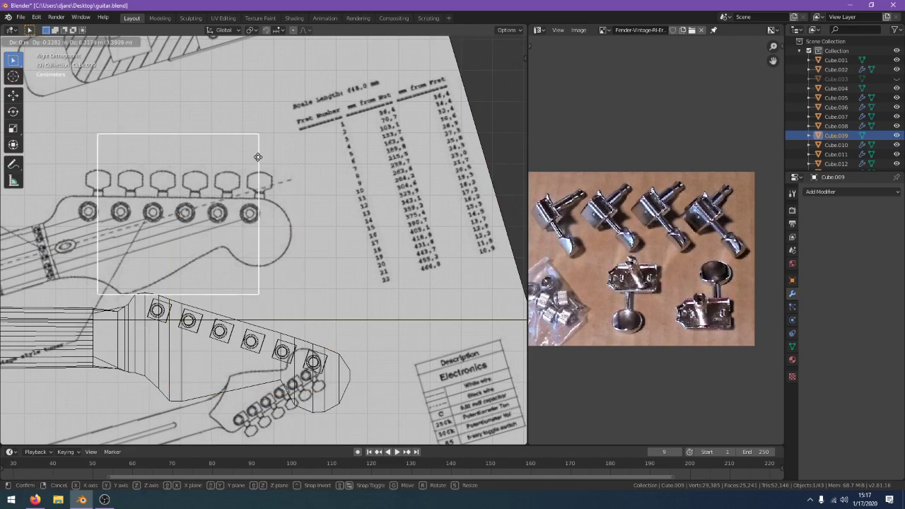
{"action": "left_click", "coordinate": [282, 177]}
{"action": "key", "text": "s"}
{"action": "left_click", "coordinate": [239, 199]}
{"action": "scroll", "coordinate": [397, 289], "scroll_direction": "up", "scroll_amount": 3}
{"action": "key", "text": "s"}
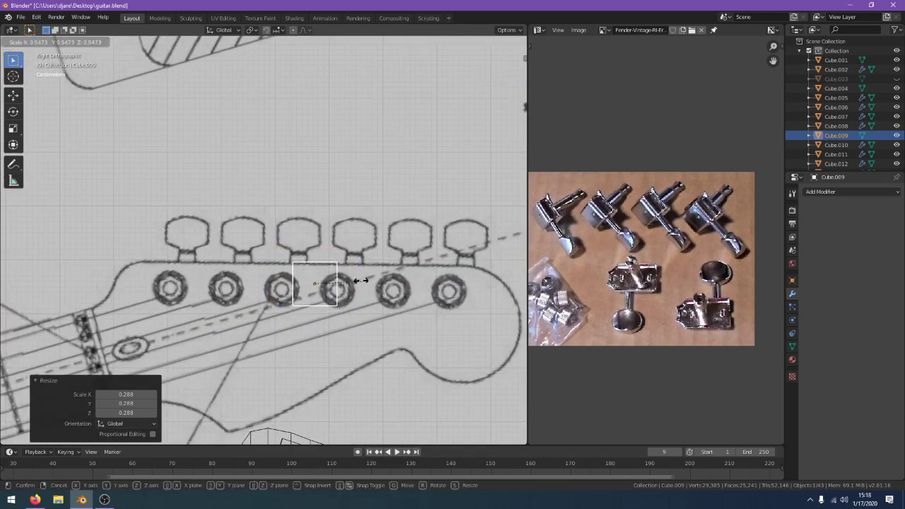
{"action": "left_click", "coordinate": [400, 292]}
Scale the cube to 0.597 along X and position it over the third tuning knob in the blueprint
{"action": "scroll", "coordinate": [400, 294], "scroll_direction": "up", "scroll_amount": 2}
{"action": "key", "text": "Tab"}
{"action": "scroll", "coordinate": [386, 291], "scroll_direction": "up", "scroll_amount": 1}
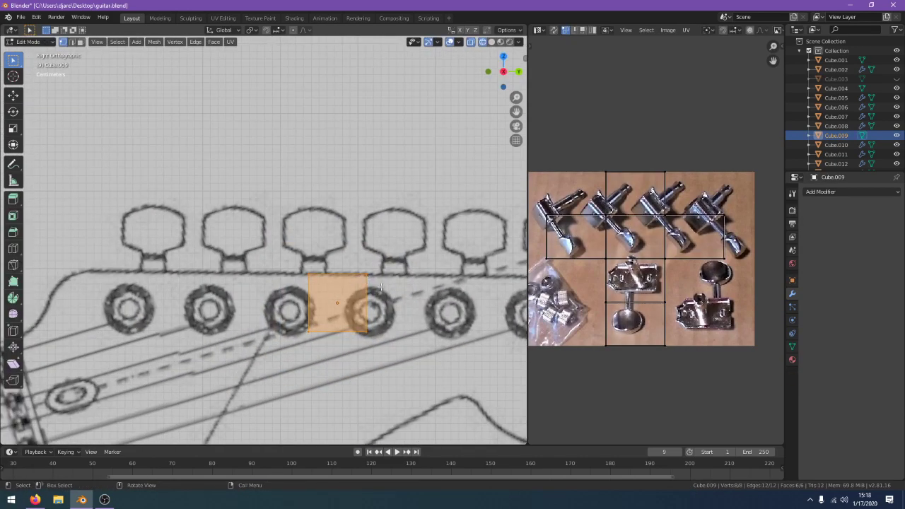
{"action": "key", "text": "Tab"}
{"action": "key", "text": "s"}
{"action": "key", "text": "y"}
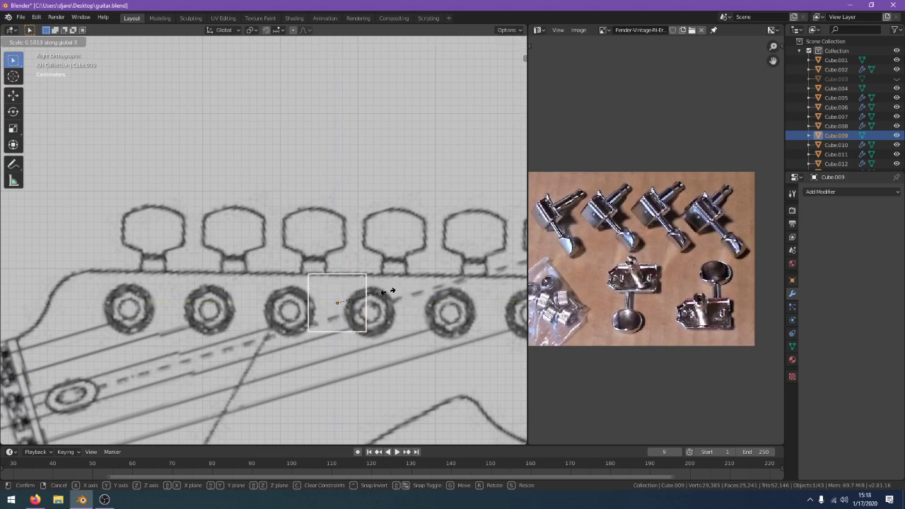
{"action": "left_click", "coordinate": [392, 291]}
{"action": "middle_click_drag", "start_coordinate": [392, 291], "coordinate": [383, 307]}
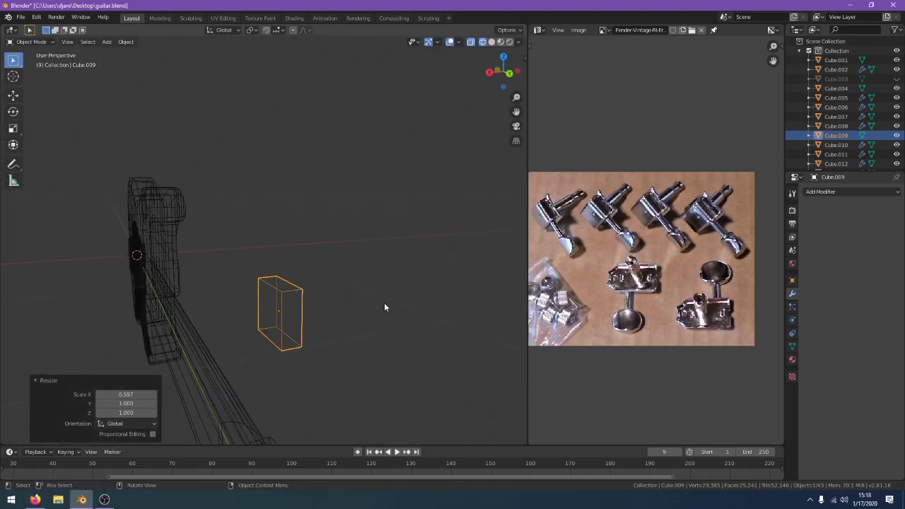
{"action": "key", "text": "KP_3"}
{"action": "key", "text": "g"}
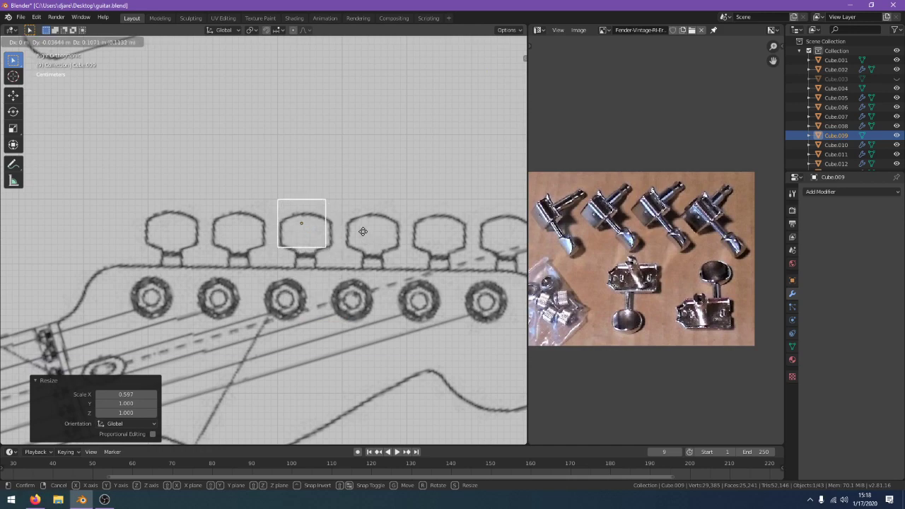
{"action": "left_click", "coordinate": [366, 230]}
In Edit Mode, lower the cube's top face 0.04 m along Z to the shoulder of the knob outline
{"action": "key", "text": "Tab"}
{"action": "middle_click_drag", "start_coordinate": [367, 229], "coordinate": [337, 228]}
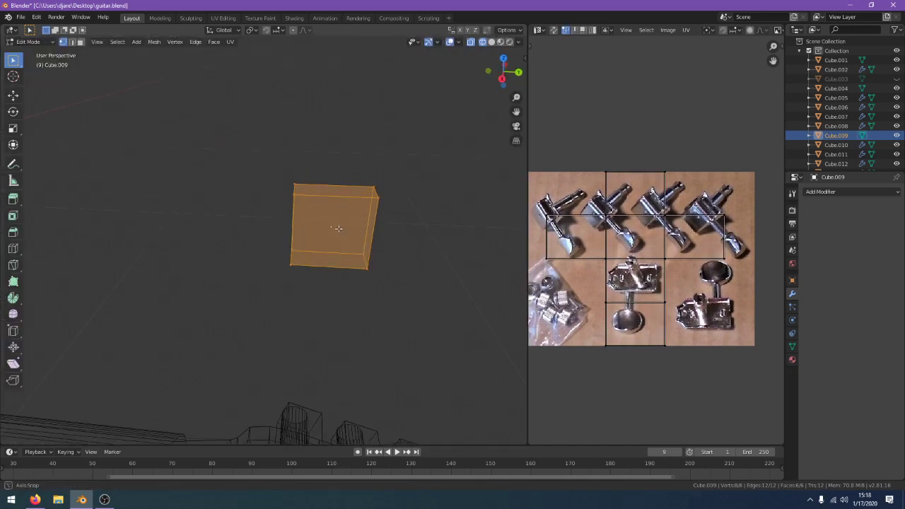
{"action": "left_click", "coordinate": [81, 42]}
{"action": "left_click", "coordinate": [326, 195]}
{"action": "key", "text": "KP_3"}
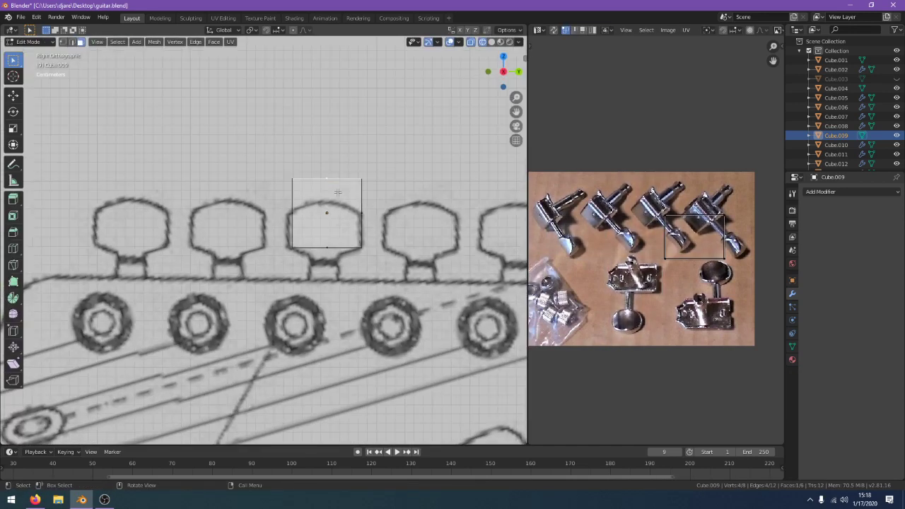
{"action": "key", "text": "g"}
{"action": "key", "text": "z"}
{"action": "left_click", "coordinate": [376, 219]}
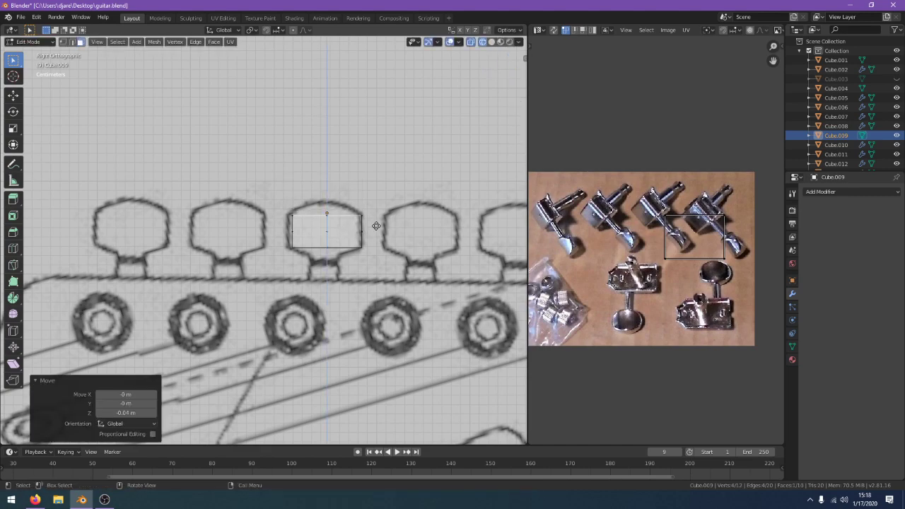
Extrude the top face up about 0.0137 m and narrow it along Y to follow the knob's arched top
{"action": "key", "text": "s"}
{"action": "key", "text": "y"}
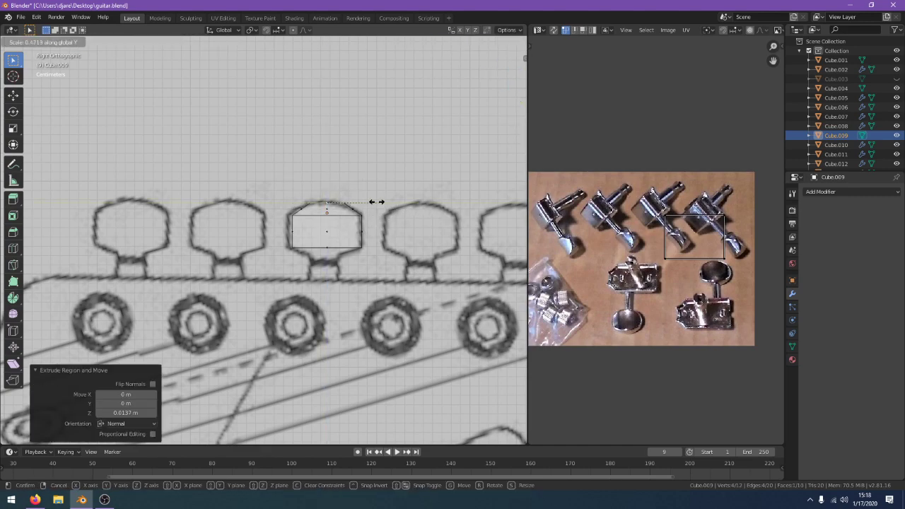
{"action": "left_click", "coordinate": [370, 200]}
Extrude the knob's bottom face down about 0.0106 m and scale it to 0.5 along Y to taper the underside
{"action": "left_click", "coordinate": [336, 247]}
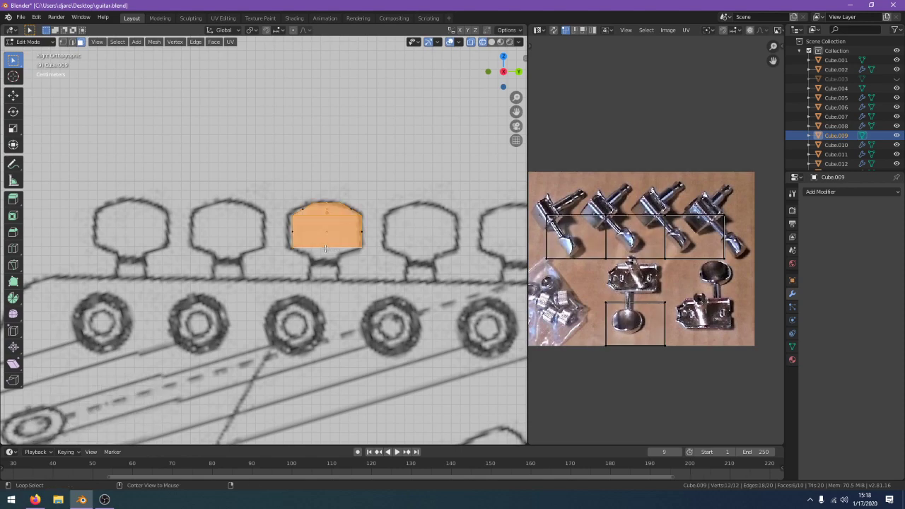
{"action": "left_click", "coordinate": [332, 250]}
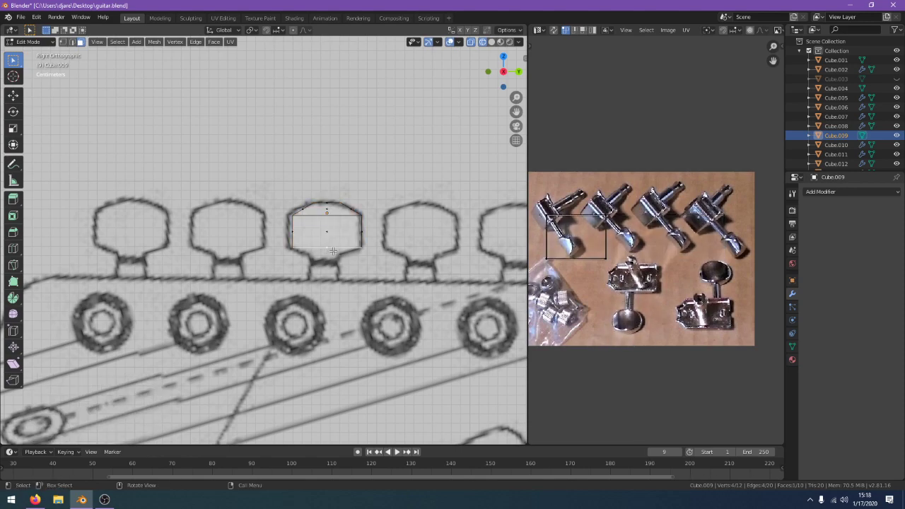
{"action": "key", "text": "e"}
{"action": "left_click", "coordinate": [393, 297]}
{"action": "key", "text": "s"}
{"action": "key", "text": "y"}
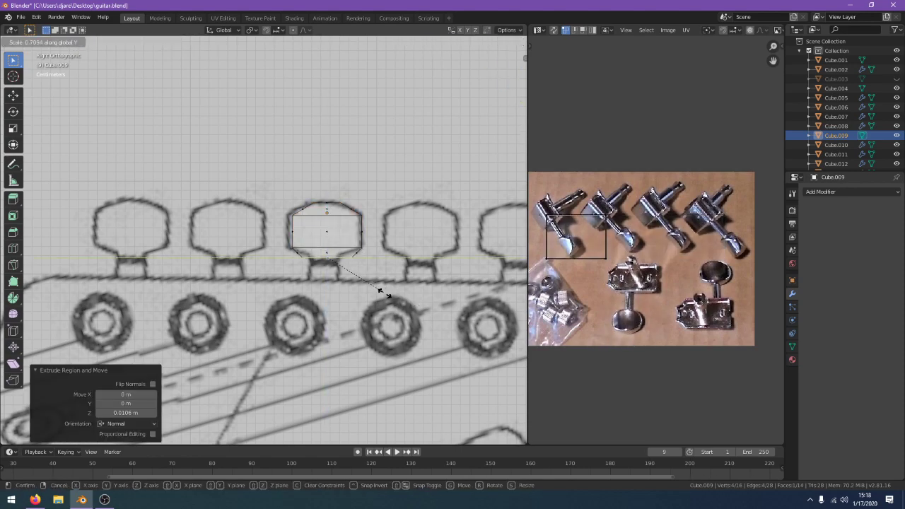
{"action": "left_click", "coordinate": [369, 284]}
Extrude the narrowed bottom face about 0.087 m downward to form the knob's shaft
{"action": "key", "text": "e"}
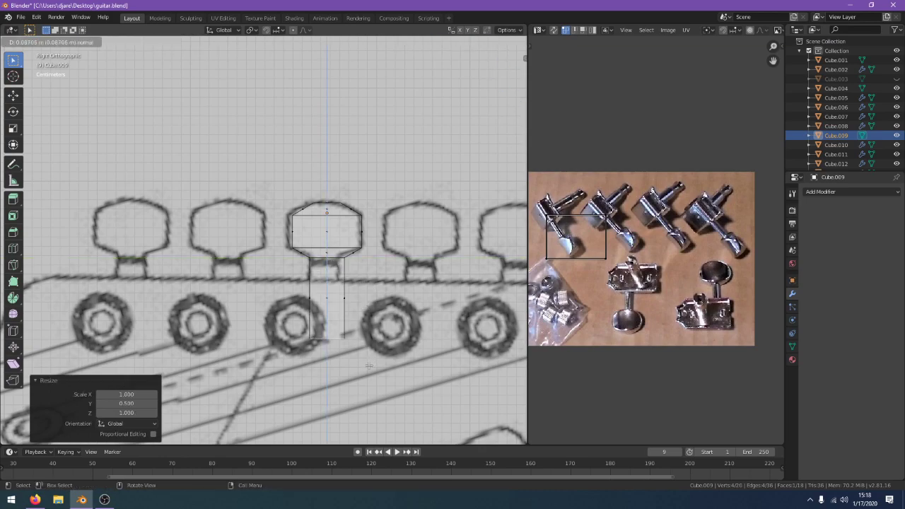
{"action": "left_click", "coordinate": [368, 366]}
{"action": "key", "text": "Tab"}
{"action": "middle_click_drag", "start_coordinate": [368, 365], "coordinate": [344, 363]}
Show the model in solid shading and add a Subdivision Surface modifier to the knob and shaft
{"action": "key", "text": "z"}
{"action": "mouse_move", "coordinate": [404, 364]}
{"action": "middle_mouse_down"}
{"action": "mouse_move", "coordinate": [314, 367]}
{"action": "mouse_move", "coordinate": [368, 364]}
{"action": "middle_mouse_up"}
{"action": "left_click", "coordinate": [827, 191]}
{"action": "left_click", "coordinate": [714, 339]}
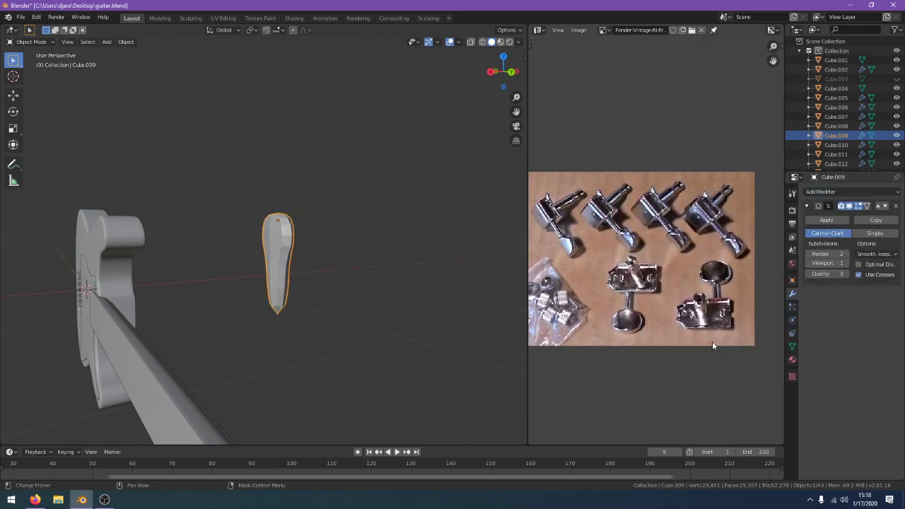
{"action": "middle_click_drag", "start_coordinate": [336, 299], "coordinate": [425, 288]}
Try a vertical loop cut running through the knob and shaft, and undo it
{"action": "key", "text": "Tab"}
{"action": "middle_click_drag", "start_coordinate": [370, 281], "coordinate": [292, 263]}
{"action": "key", "text": "ctrl+r"}
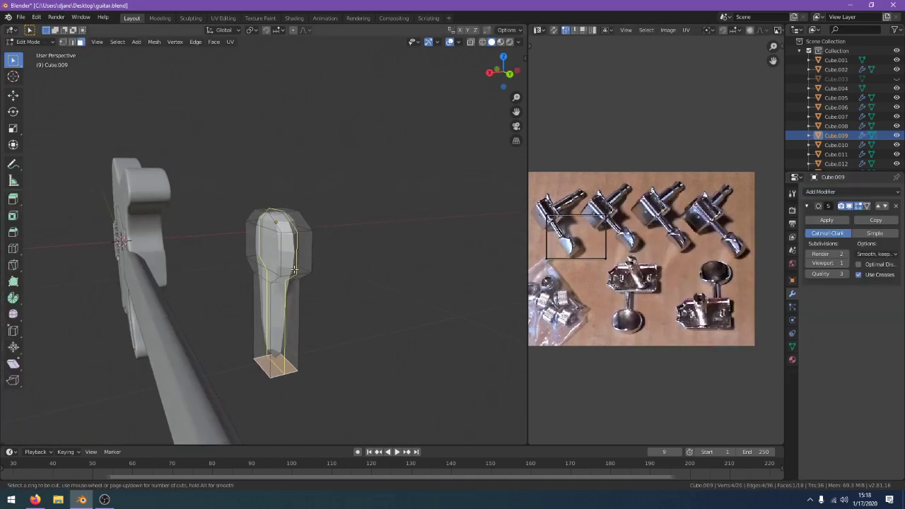
{"action": "left_click", "coordinate": [294, 270]}
{"action": "left_click", "coordinate": [295, 274]}
{"action": "key", "text": "ctrl+z"}
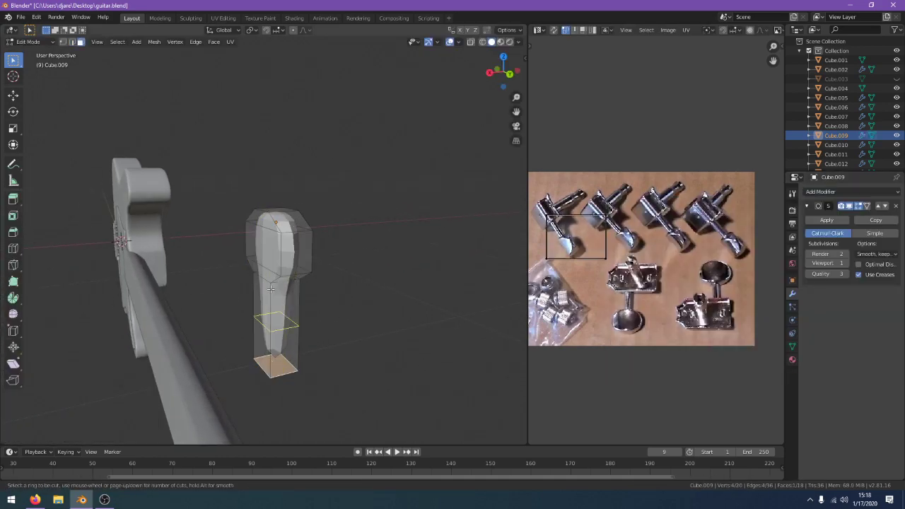
Try loop cuts across the middle of the shaft and around the knob's base to tighten the smoothed shape
{"action": "left_click", "coordinate": [270, 289]}
{"action": "left_click", "coordinate": [272, 281]}
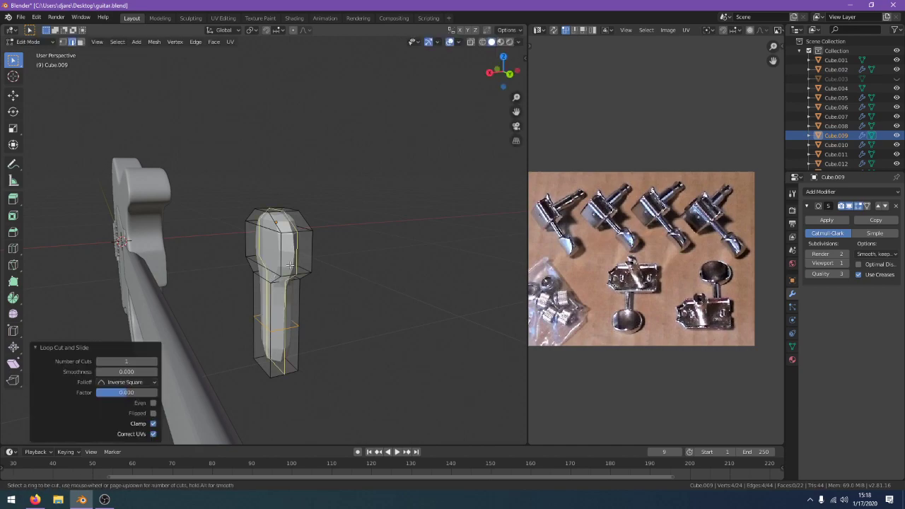
{"action": "left_click", "coordinate": [296, 275]}
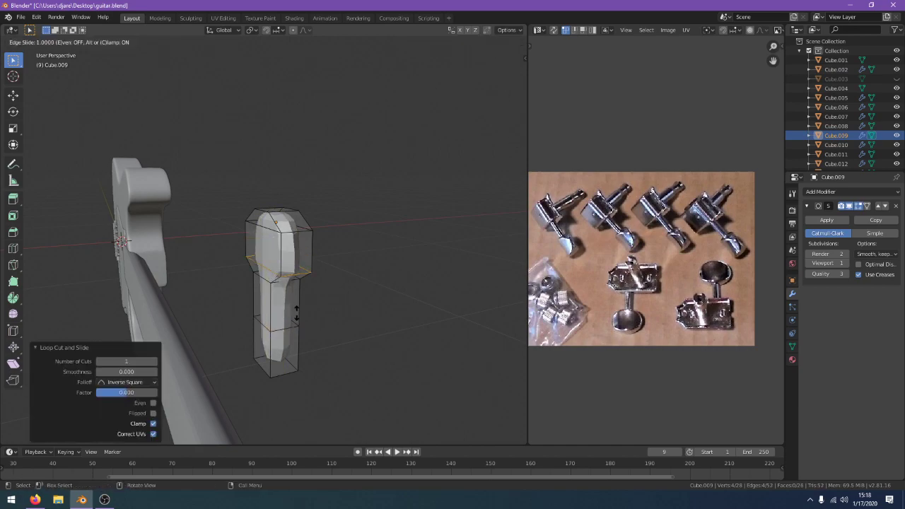
{"action": "left_click", "coordinate": [295, 304]}
{"action": "middle_click_drag", "start_coordinate": [298, 305], "coordinate": [444, 280]}
{"action": "key", "text": "Tab"}
{"action": "key", "text": "Tab"}
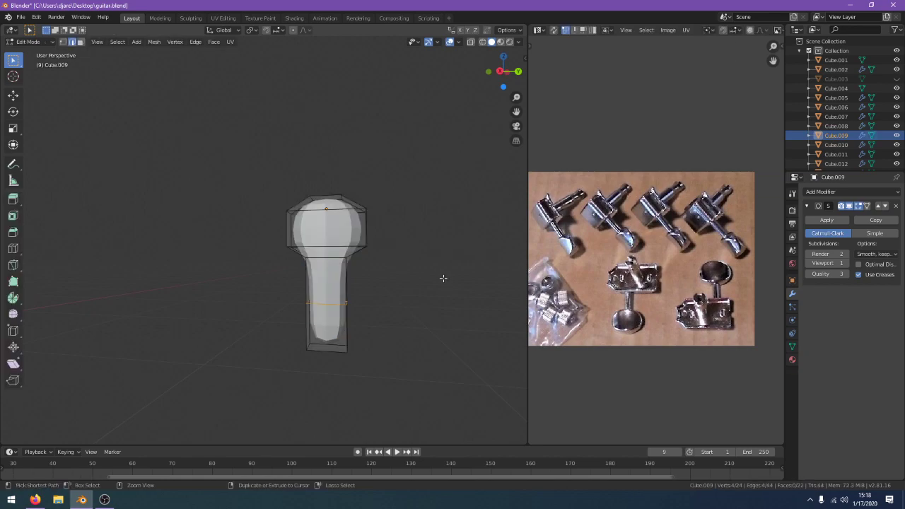
{"action": "key", "text": "Tab"}
{"action": "key", "text": "Tab"}
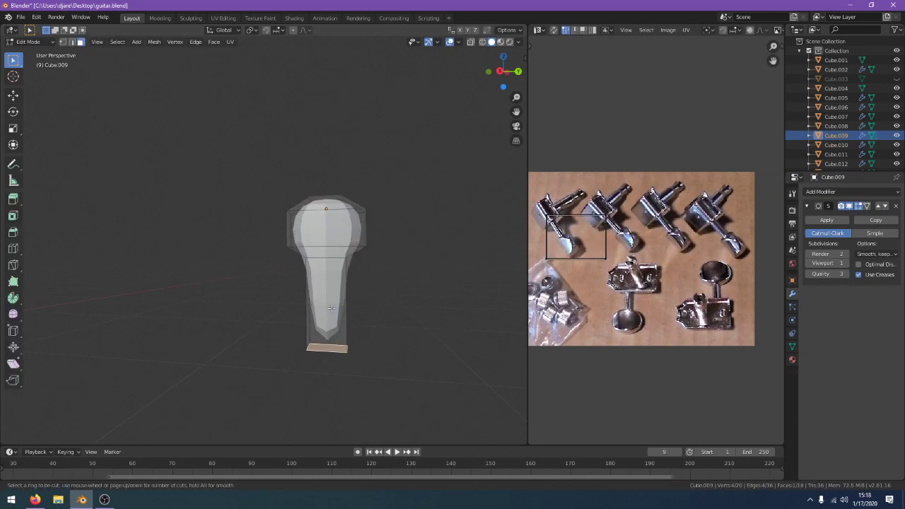
Try a loop cut around the shaft, slid down to its lower end to keep that end square
{"action": "left_click", "coordinate": [331, 308]}
{"action": "left_click", "coordinate": [341, 397]}
{"action": "key", "text": "Tab"}
{"action": "middle_click_drag", "start_coordinate": [354, 350], "coordinate": [315, 363]}
{"action": "key", "text": "Tab"}
{"action": "middle_click_drag", "start_coordinate": [317, 320], "coordinate": [300, 323]}
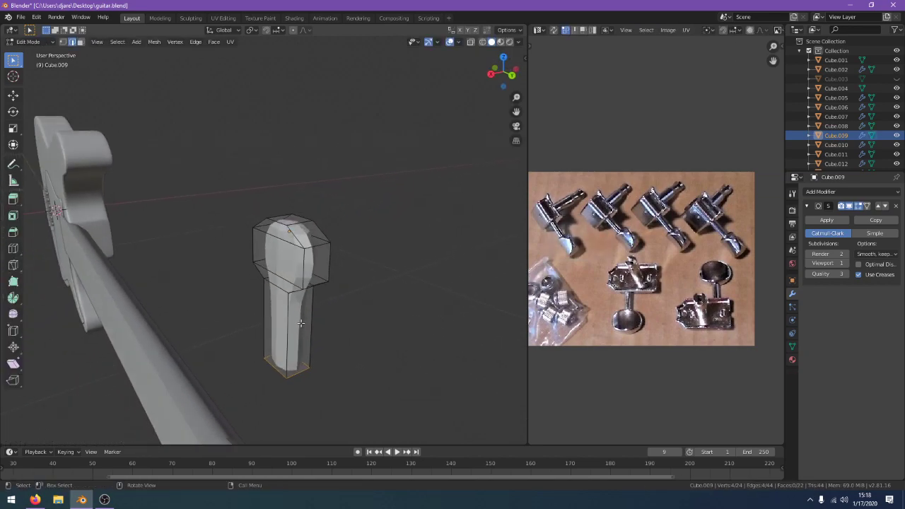
Try further loop cuts at the neck and along the outline, slid against the flat faces to sharpen their edges
{"action": "left_click", "coordinate": [310, 319]}
{"action": "key", "text": "Tab"}
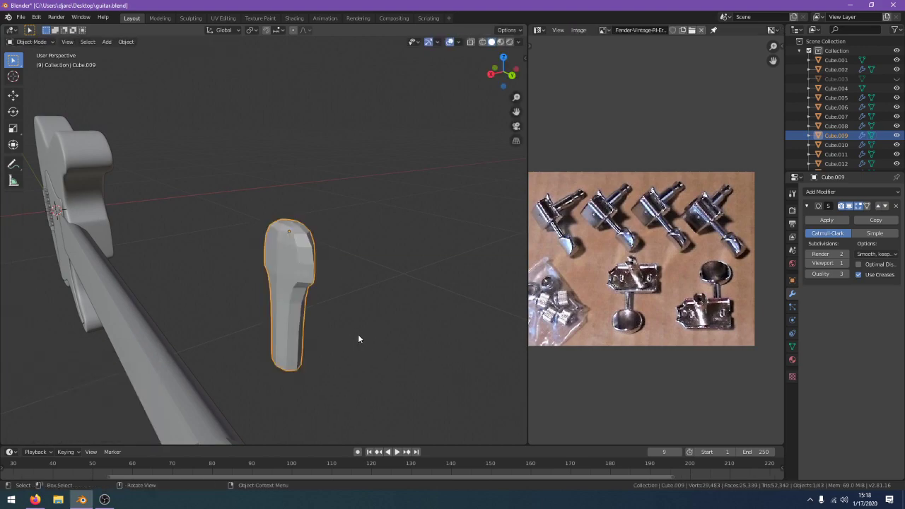
{"action": "middle_click_drag", "start_coordinate": [357, 334], "coordinate": [294, 259]}
{"action": "key", "text": "Tab"}
{"action": "left_click", "coordinate": [332, 286]}
{"action": "key", "text": "Tab"}
{"action": "key", "text": "Tab"}
{"action": "left_click", "coordinate": [301, 267]}
{"action": "left_click", "coordinate": [290, 274]}
{"action": "key", "text": "Tab"}
{"action": "key", "text": "Tab"}
{"action": "key", "text": "Tab"}
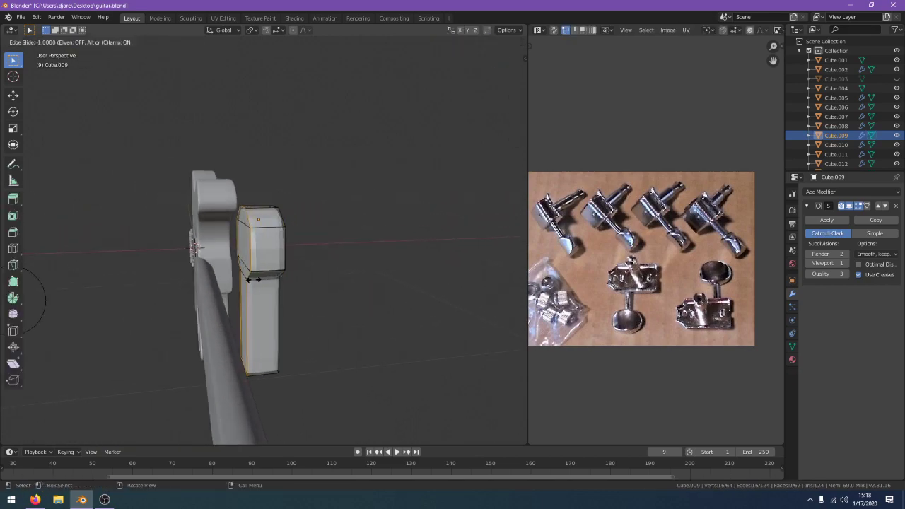
Examine the smoothed knob and shaft from below, comparing the mesh cage with the finished surface
{"action": "key", "text": "KP_Divide"}
{"action": "middle_click_drag", "start_coordinate": [420, 297], "coordinate": [374, 296]}
{"action": "key", "text": "Tab"}
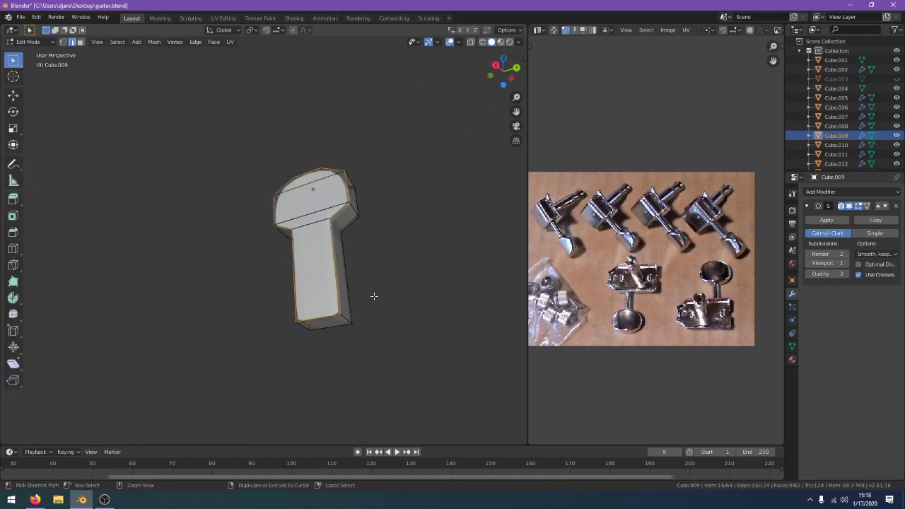
{"action": "key", "text": "Tab"}
{"action": "key", "text": "Tab"}
{"action": "key", "text": "Tab"}
{"action": "key", "text": "Tab"}
{"action": "key", "text": "Tab"}
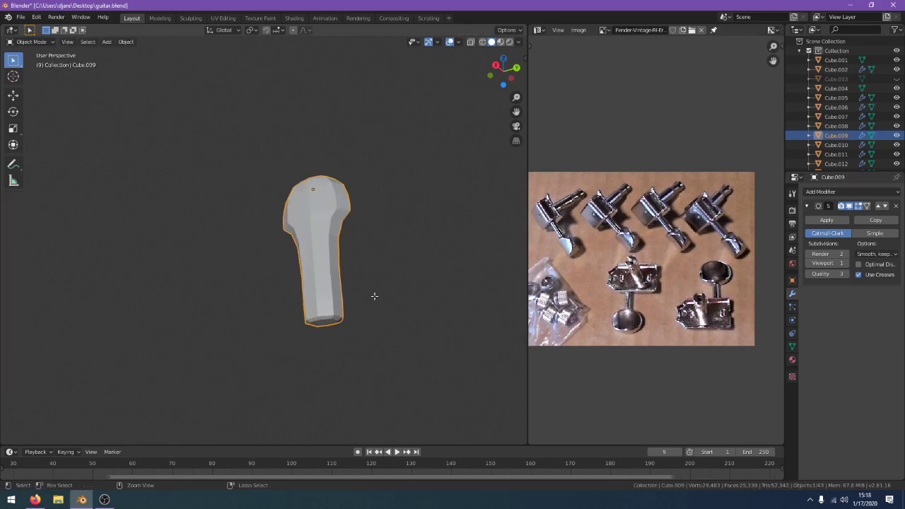
Undo the loop cuts and the Subdivision Surface modifier, back to the plain extruded knob and shaft
{"action": "key", "text": "ctrl+z"}
{"action": "key", "text": "ctrl+z"}
{"action": "key", "text": "ctrl+z"}
{"action": "key", "text": "ctrl+z"}
{"action": "key", "text": "ctrl+z"}
{"action": "key", "text": "ctrl+z"}
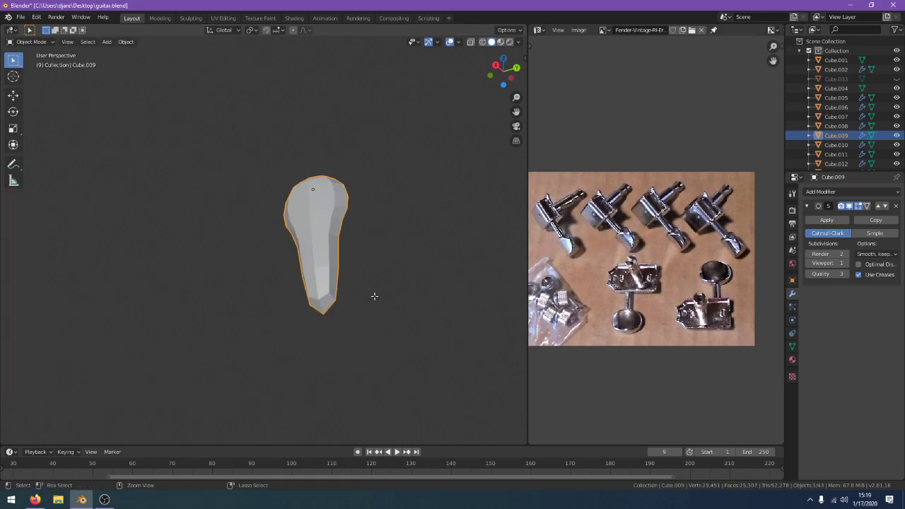
{"action": "key", "text": "ctrl+z"}
Delete the shaft's end face and its four side faces, leaving the knob open underneath
{"action": "middle_click_drag", "start_coordinate": [374, 296], "coordinate": [382, 325]}
{"action": "key", "text": "Tab"}
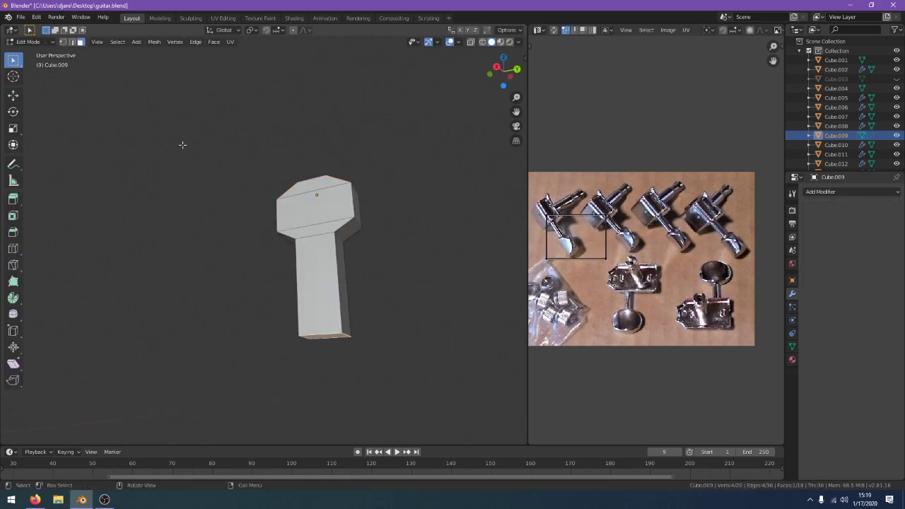
{"action": "key", "text": "x"}
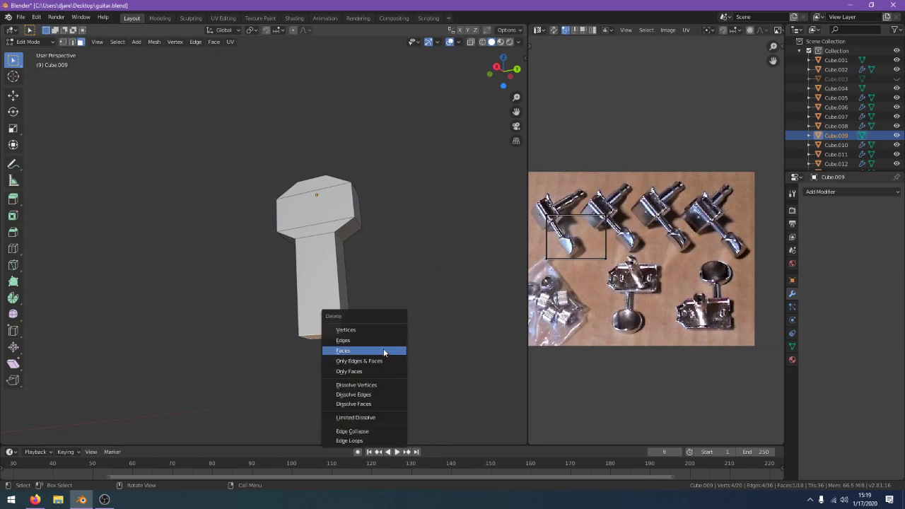
{"action": "left_click", "coordinate": [383, 351]}
{"action": "left_click", "coordinate": [318, 313]}
{"action": "key", "text": "x"}
{"action": "left_click", "coordinate": [318, 313]}
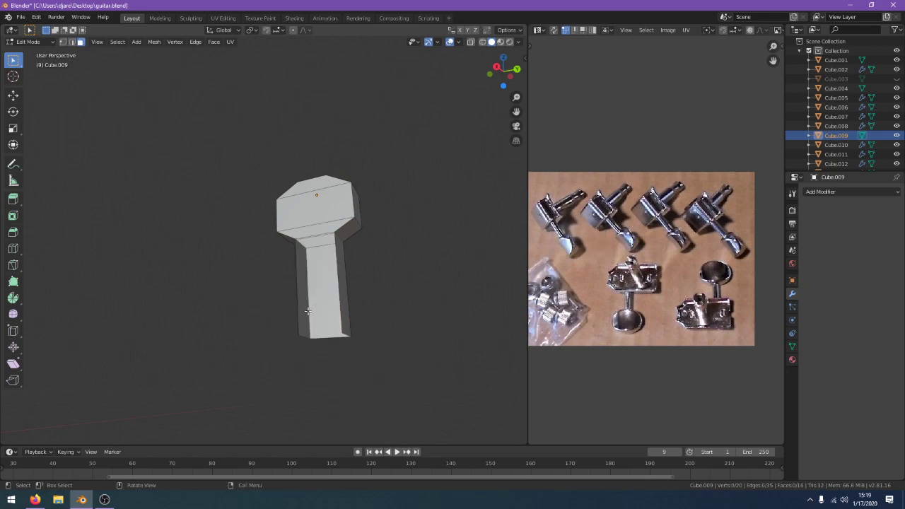
{"action": "left_click", "coordinate": [322, 310]}
{"action": "left_click", "coordinate": [304, 311], "text": "shift"}
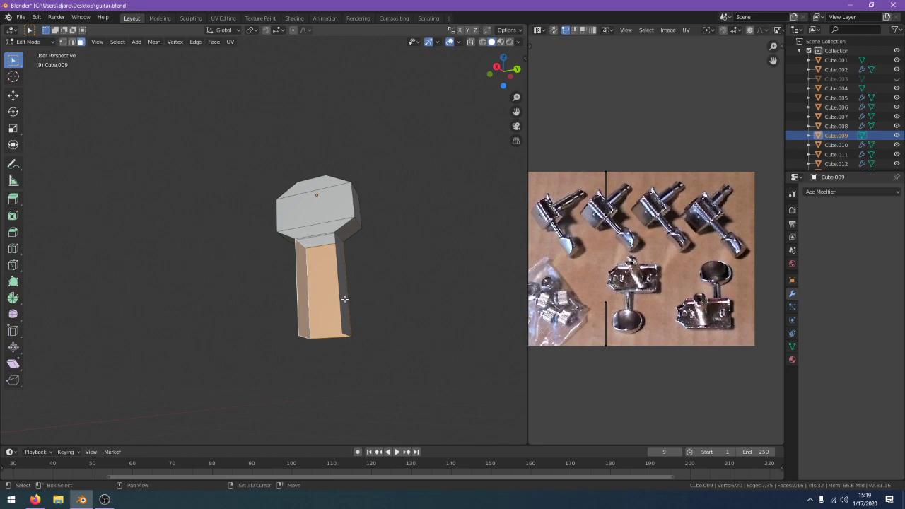
{"action": "key", "text": "x"}
{"action": "left_click", "coordinate": [344, 299]}
Add a Subdivision Surface modifier to the shaftless knob
{"action": "key", "text": "Tab"}
{"action": "key", "text": "Tab"}
{"action": "scroll", "coordinate": [347, 281], "scroll_direction": "up", "scroll_amount": 1}
{"action": "middle_click_drag", "start_coordinate": [347, 281], "coordinate": [361, 265]}
{"action": "left_click", "coordinate": [840, 191]}
{"action": "left_click", "coordinate": [714, 350]}
{"action": "scroll", "coordinate": [396, 257], "scroll_direction": "up", "scroll_amount": 1}
Add loop cuts following the knob's outline and slide them fully to its front and back faces
{"action": "key", "text": "Tab"}
{"action": "key", "text": "Tab"}
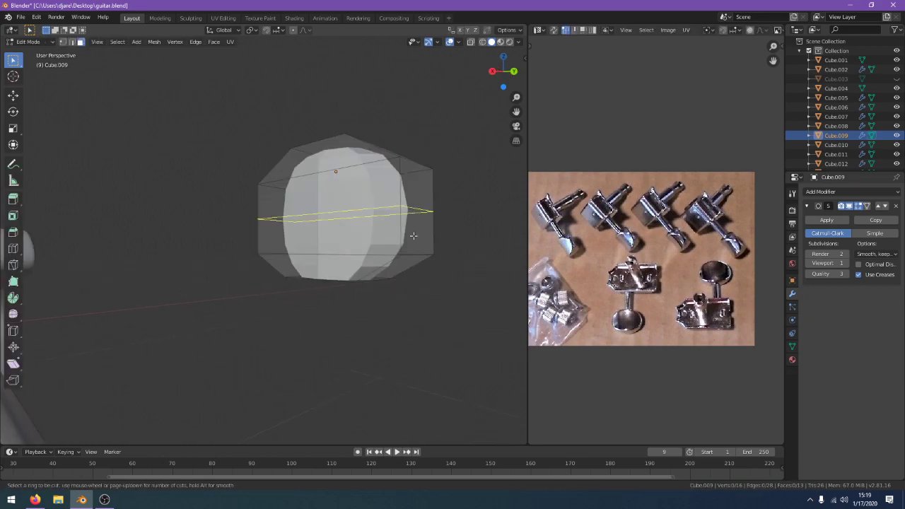
{"action": "left_click", "coordinate": [404, 256]}
{"action": "left_click", "coordinate": [376, 257]}
{"action": "middle_click_drag", "start_coordinate": [420, 249], "coordinate": [352, 259]}
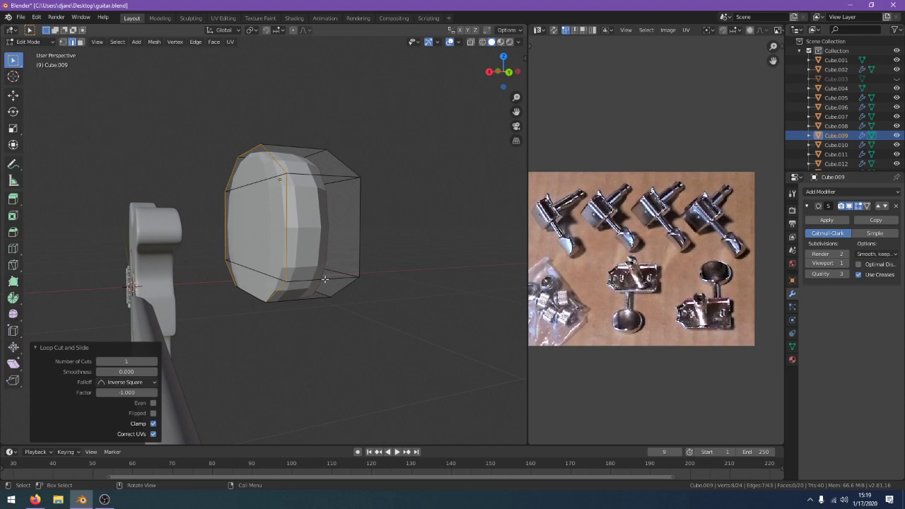
{"action": "key", "text": "Tab"}
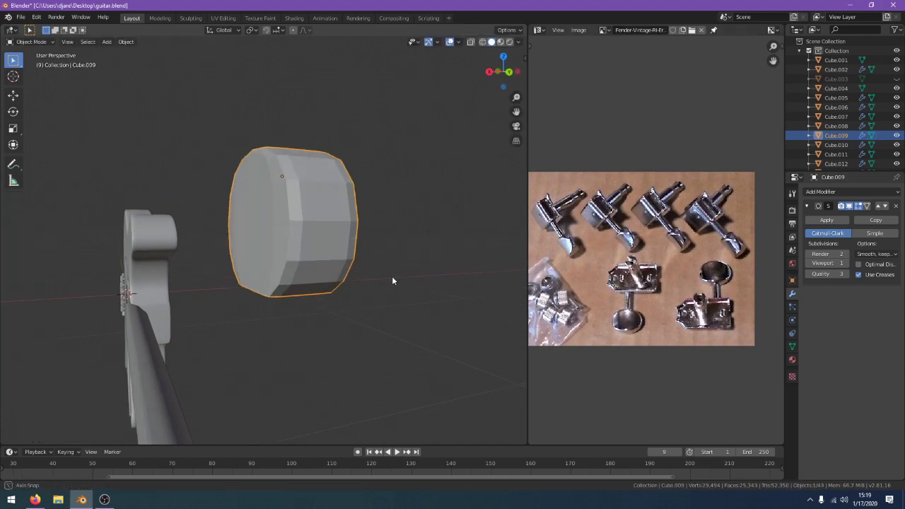
Try to extrude the knob's open bottom rim downward, first the whole rim and again with fewer edges selected
{"action": "key", "text": "Tab"}
{"action": "middle_click_drag", "start_coordinate": [392, 280], "coordinate": [382, 229]}
{"action": "key", "text": "e"}
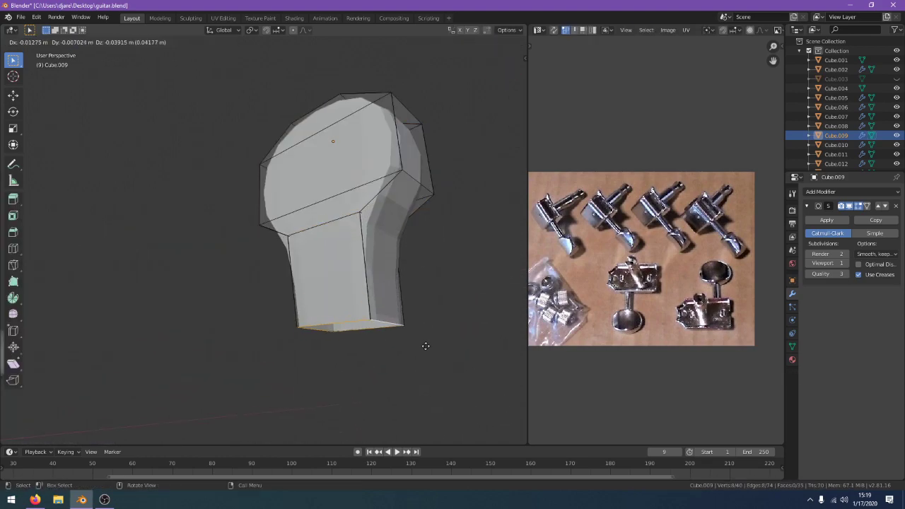
{"action": "key", "text": "z"}
{"action": "right_click", "coordinate": [431, 371]}
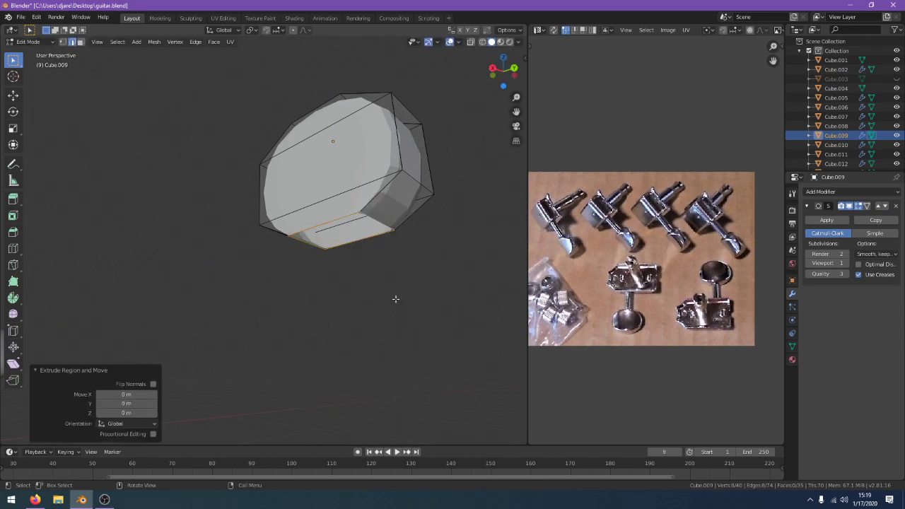
{"action": "left_click", "coordinate": [369, 220]}
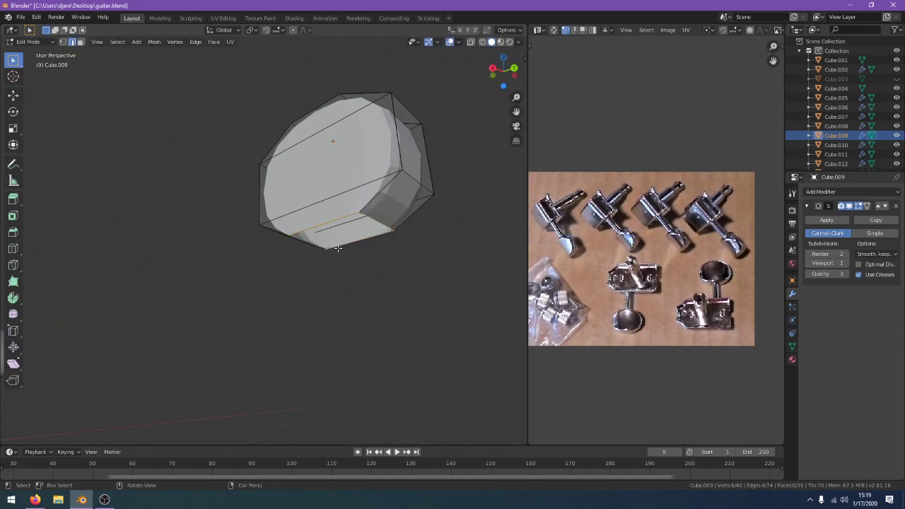
{"action": "key", "text": "e"}
{"action": "right_click", "coordinate": [352, 384]}
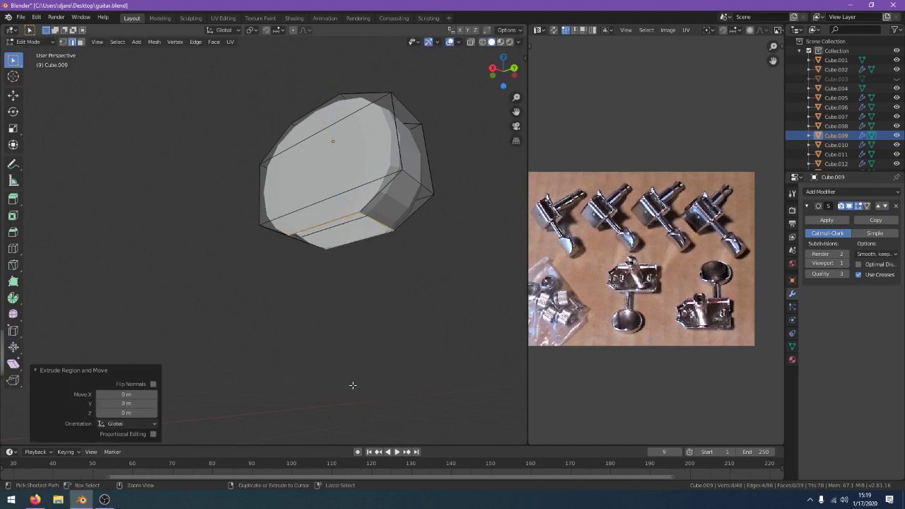
{"action": "key", "text": "ctrl+z"}
Merge the bottom rim's overlapping vertices by distance, using 0.0001 m
{"action": "middle_click_drag", "start_coordinate": [369, 360], "coordinate": [348, 233]}
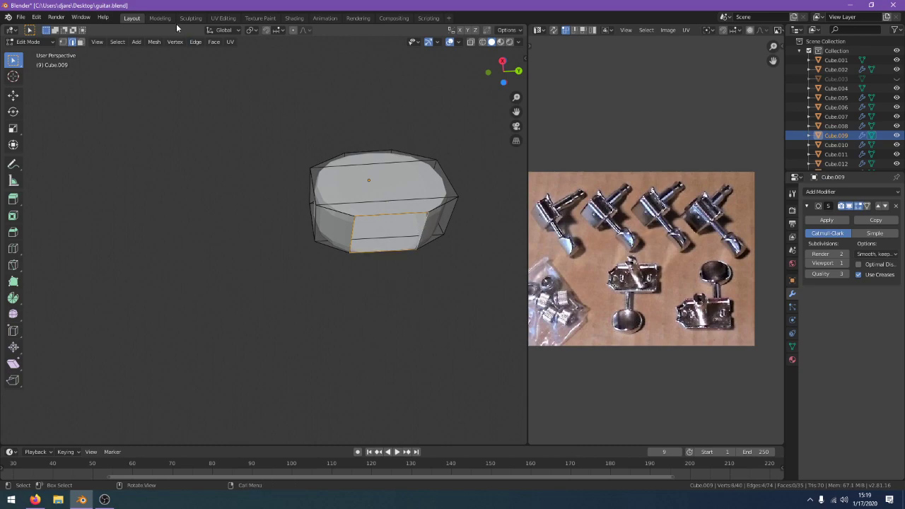
{"action": "left_click", "coordinate": [195, 41]}
{"action": "mouse_move", "coordinate": [155, 42]}
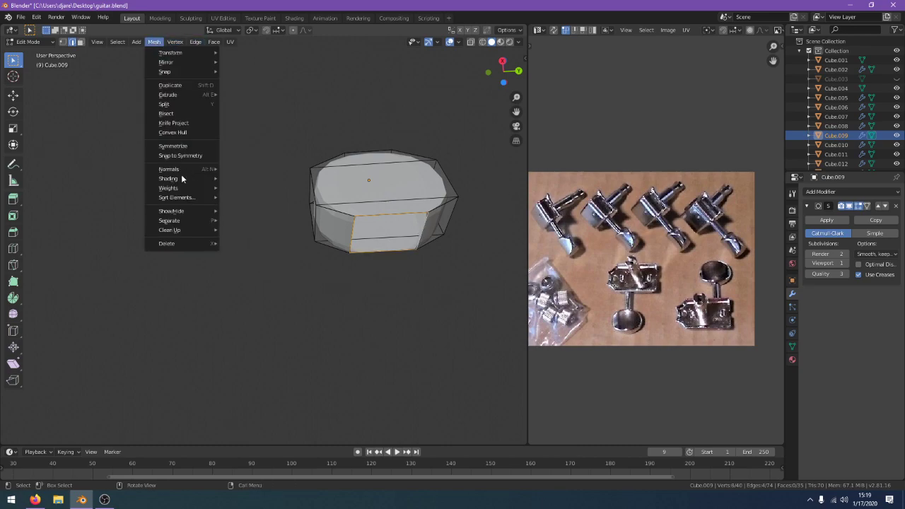
{"action": "mouse_move", "coordinate": [197, 231]}
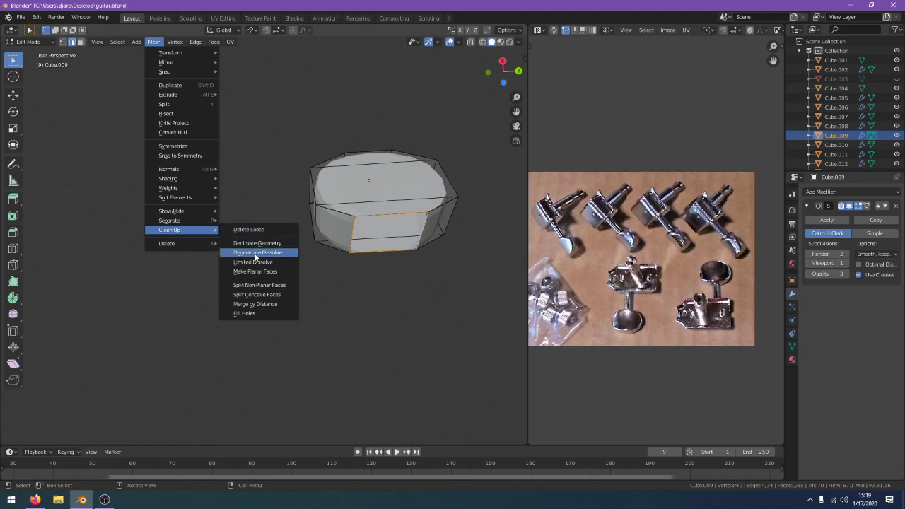
{"action": "left_click", "coordinate": [274, 304]}
Extrude the merged bottom rim down about 0.09 m along Z to form a new shaft
{"action": "key", "text": "e"}
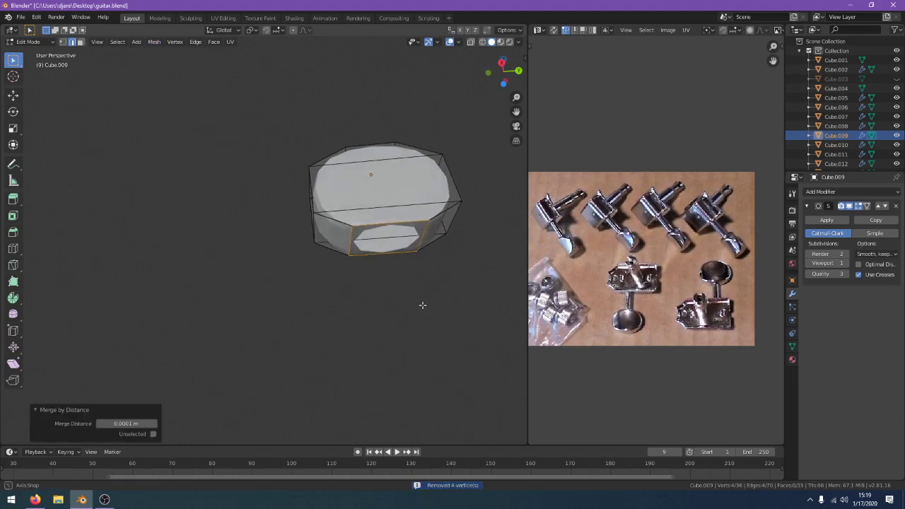
{"action": "key", "text": "z"}
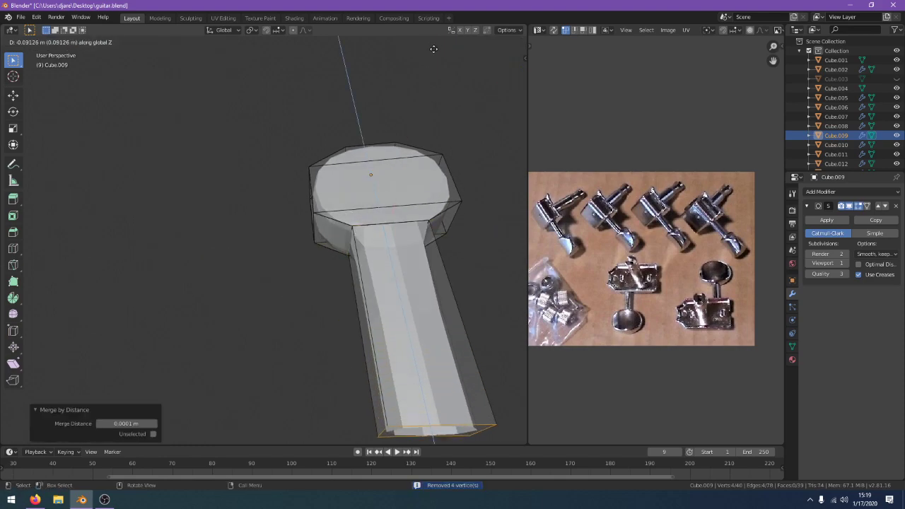
{"action": "left_click", "coordinate": [436, 432]}
{"action": "key", "text": "Tab"}
{"action": "middle_click_drag", "start_coordinate": [443, 136], "coordinate": [418, 233]}
Add a loop cut around the new shaft and slide it up to the knob's base to sharpen the joint
{"action": "key", "text": "Tab"}
{"action": "key", "text": "ctrl+r"}
{"action": "left_click", "coordinate": [360, 345]}
{"action": "left_click", "coordinate": [380, 113]}
{"action": "key", "text": "Tab"}
{"action": "middle_click_drag", "start_coordinate": [379, 112], "coordinate": [398, 258]}
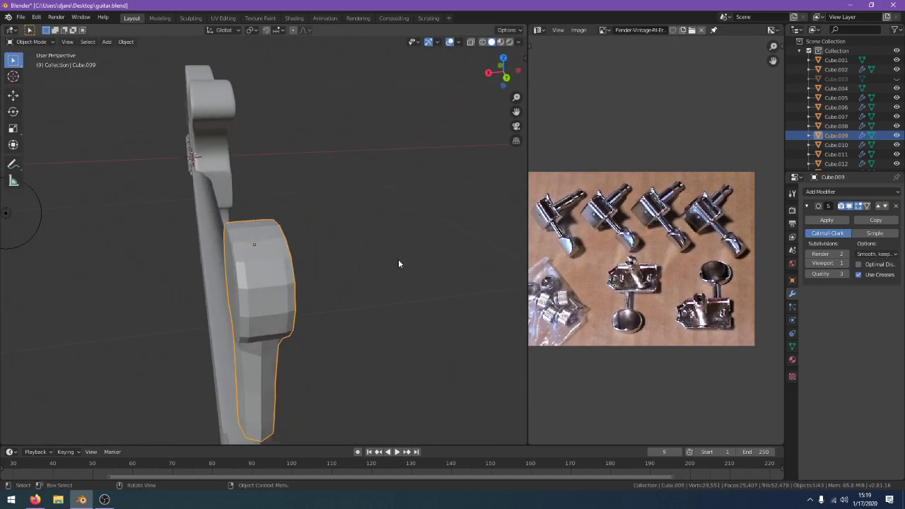
Scale the tuning knob along the X axis to about 0.63 to make it thinner
{"action": "key", "text": "s"}
{"action": "key", "text": "y"}
{"action": "key", "text": "x"}
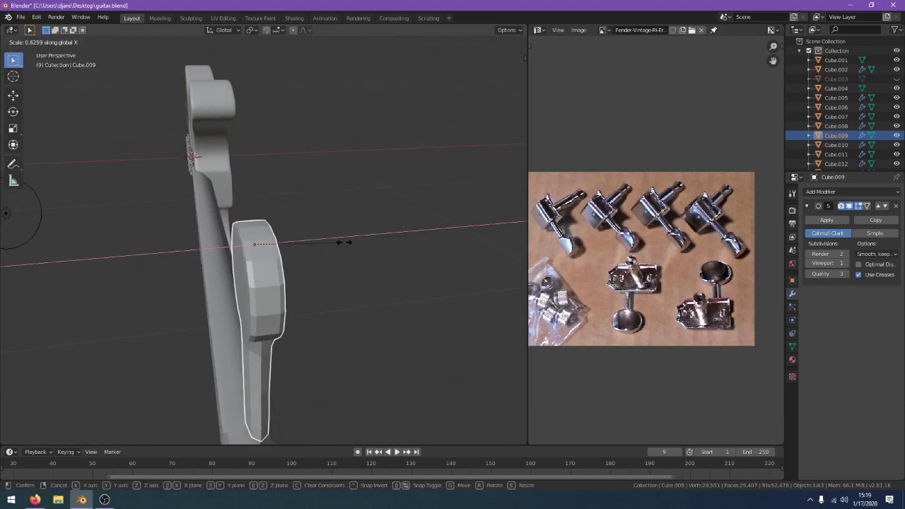
{"action": "left_click", "coordinate": [346, 243]}
Add another loop cut around the knob's shaft and slide it tight against the underside of the head
{"action": "middle_click_drag", "start_coordinate": [346, 243], "coordinate": [467, 213]}
{"action": "key", "text": "Tab"}
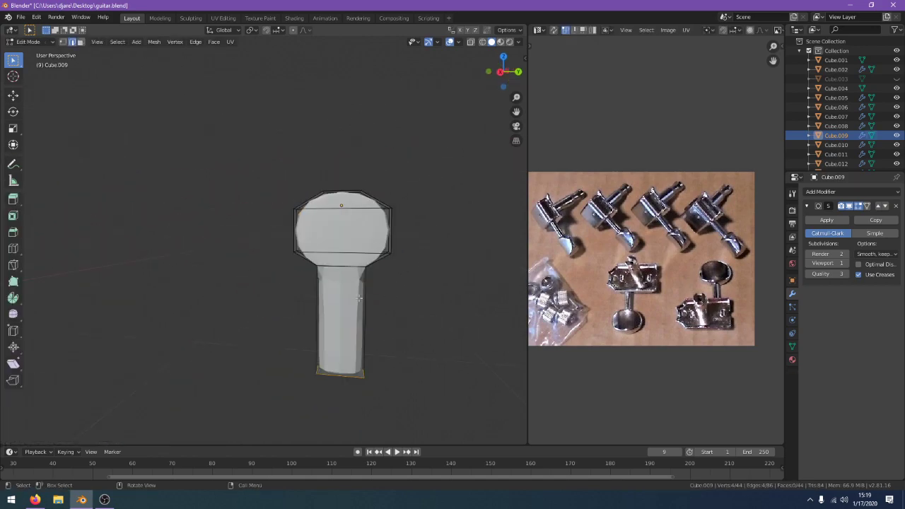
{"action": "key", "text": "ctrl+r"}
{"action": "left_click", "coordinate": [365, 283]}
{"action": "left_click", "coordinate": [370, 181]}
{"action": "key", "text": "Tab"}
Rotate the blueprint image about 16.5° in the right view so it lines up level with the guitar again
{"action": "middle_click_drag", "start_coordinate": [389, 209], "coordinate": [349, 146]}
{"action": "key", "text": "KP_3"}
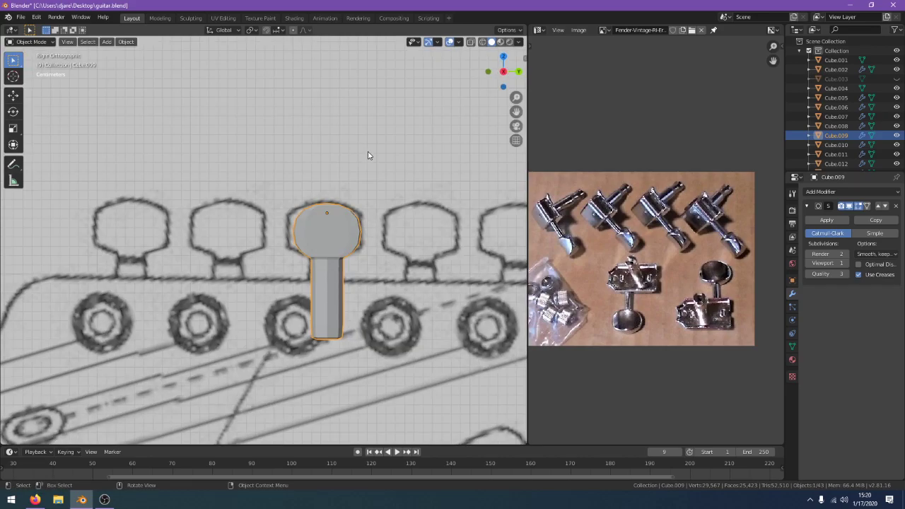
{"action": "scroll", "coordinate": [337, 98], "scroll_direction": "down", "scroll_amount": 6}
{"action": "left_click", "coordinate": [379, 144]}
{"action": "scroll", "coordinate": [394, 155], "scroll_direction": "down", "scroll_amount": 2}
{"action": "key", "text": "r"}
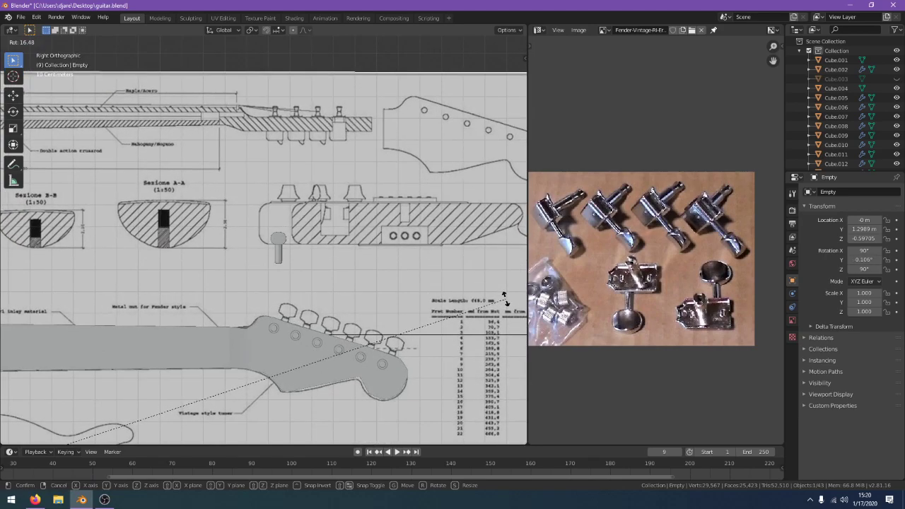
{"action": "left_click", "coordinate": [498, 291]}
Add a loop cut around the lower sloped section of the knob's head and slide it up to the lower corners
{"action": "scroll", "coordinate": [297, 247], "scroll_direction": "up", "scroll_amount": 1}
{"action": "left_click", "coordinate": [282, 251]}
{"action": "scroll", "coordinate": [282, 251], "scroll_direction": "up", "scroll_amount": 2}
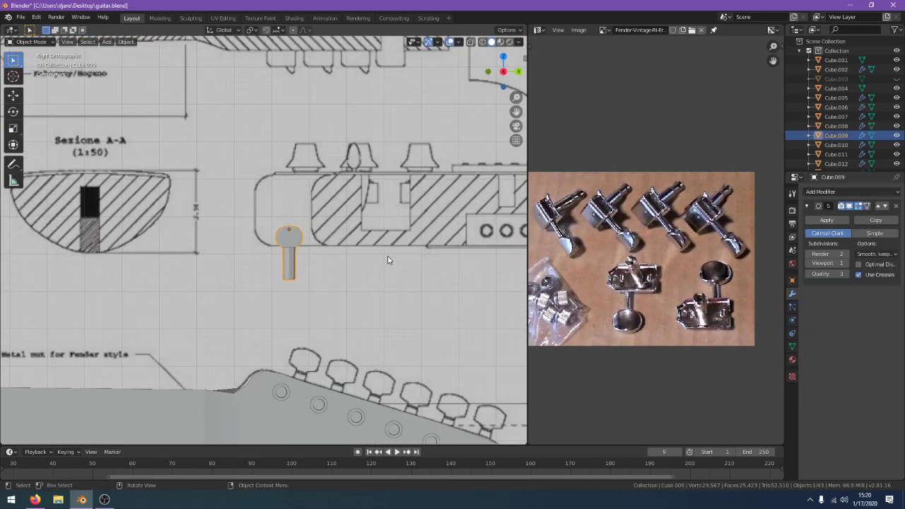
{"action": "middle_click_drag", "start_coordinate": [384, 265], "coordinate": [186, 269]}
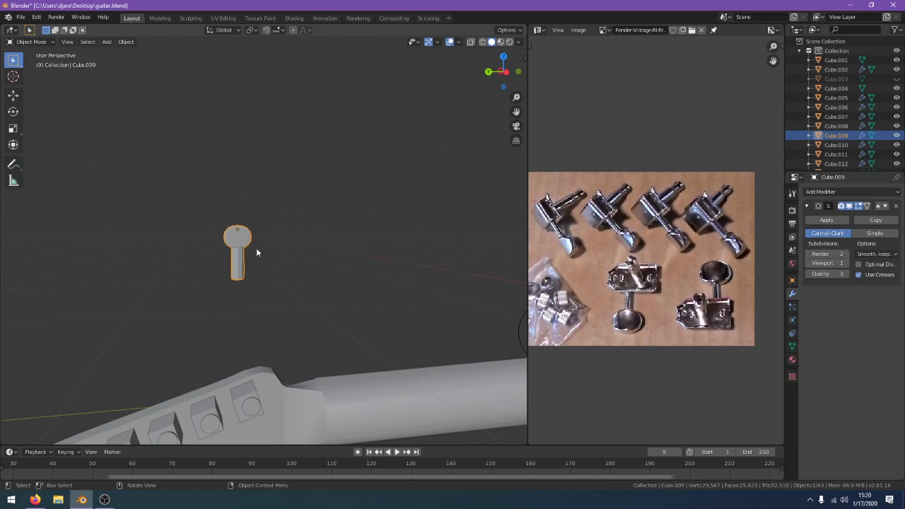
{"action": "middle_click_drag", "start_coordinate": [254, 250], "coordinate": [405, 256]}
{"action": "key", "text": "KP_3"}
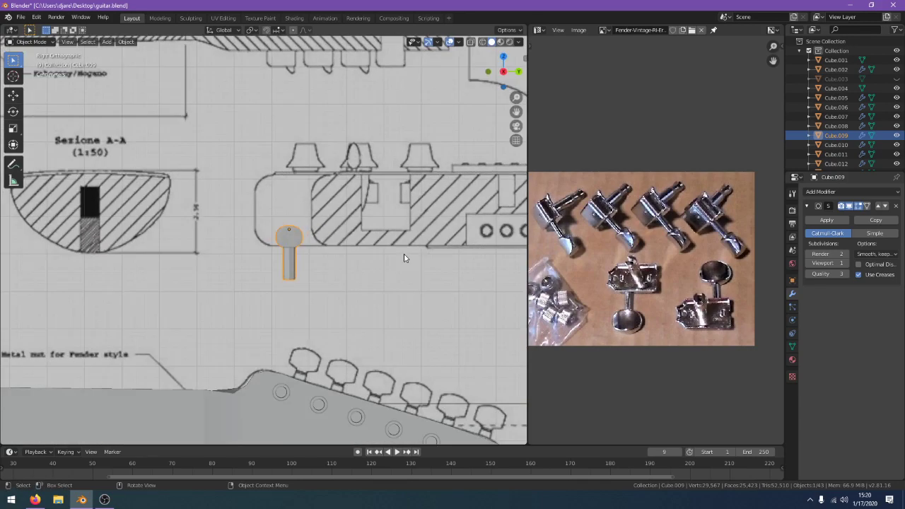
{"action": "key", "text": "Tab"}
{"action": "scroll", "coordinate": [431, 269], "scroll_direction": "up", "scroll_amount": 6}
{"action": "key", "text": "ctrl+r"}
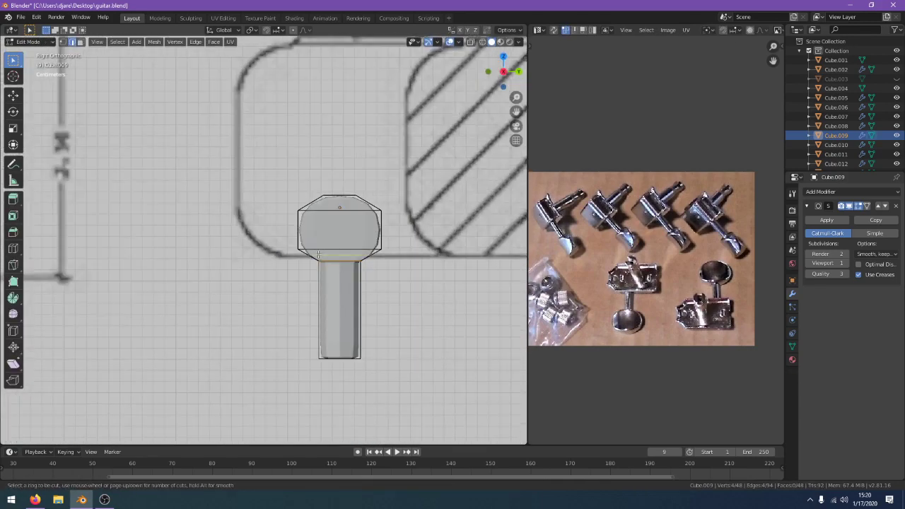
{"action": "left_click", "coordinate": [318, 255]}
{"action": "left_click", "coordinate": [285, 214]}
Add a loop cut around the middle of the knob's head and slide it to the upper corners
{"action": "key", "text": "Tab"}
{"action": "key", "text": "Tab"}
{"action": "key", "text": "ctrl+r"}
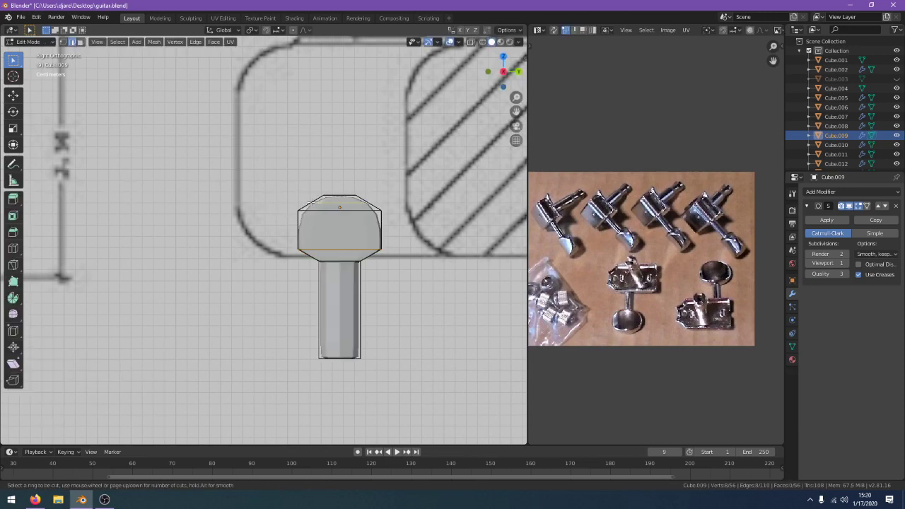
{"action": "left_click", "coordinate": [309, 218]}
{"action": "left_click", "coordinate": [315, 240]}
{"action": "key", "text": "Tab"}
{"action": "key", "text": "Tab"}
Add a loop cut around the upper sloped section of the knob's head to sharpen its outline
{"action": "scroll", "coordinate": [349, 264], "scroll_direction": "down", "scroll_amount": 1}
{"action": "key", "text": "ctrl+r"}
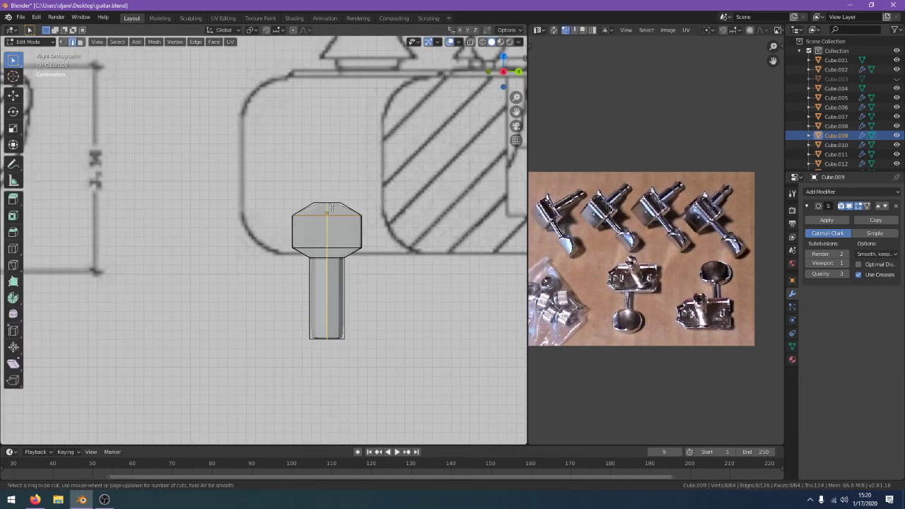
{"action": "left_click", "coordinate": [311, 211]}
{"action": "left_click", "coordinate": [309, 187]}
{"action": "key", "text": "Tab"}
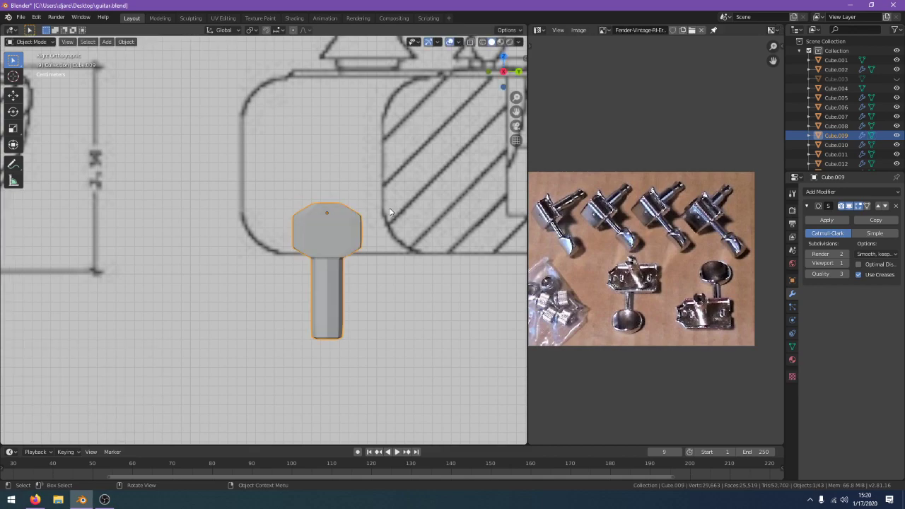
Compare the reshaped knob with the tuners on the blueprint and in the reference photo
{"action": "middle_click_drag", "start_coordinate": [390, 210], "coordinate": [364, 261]}
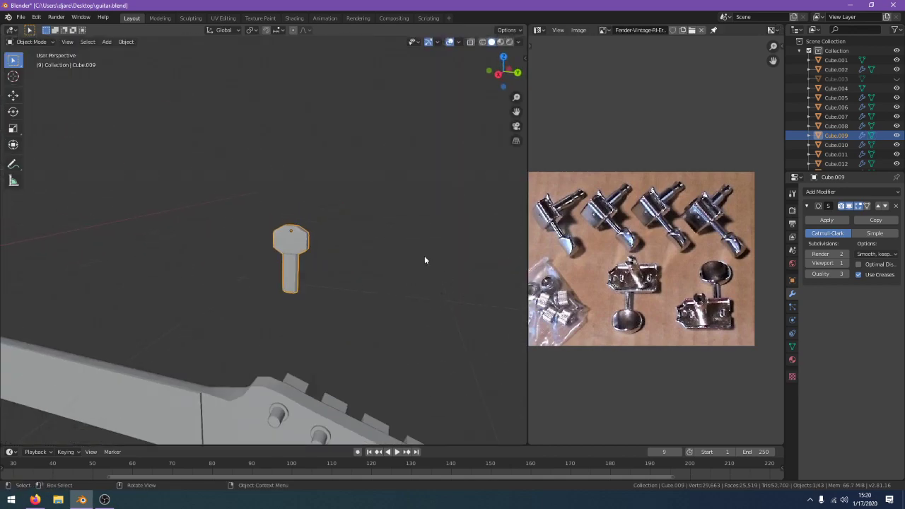
{"action": "key", "text": "KP_3"}
{"action": "scroll", "coordinate": [284, 164], "scroll_direction": "down", "scroll_amount": 4}
{"action": "scroll", "coordinate": [232, 121], "scroll_direction": "up", "scroll_amount": 4}
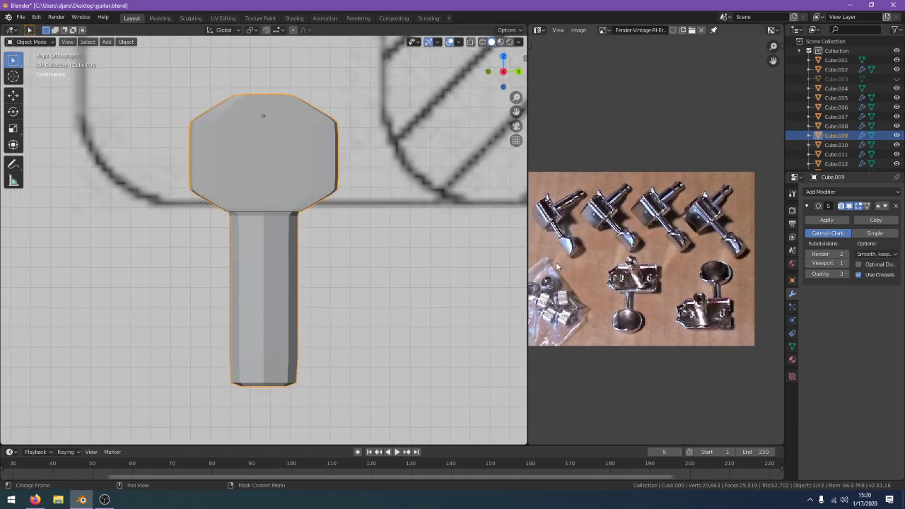
{"action": "scroll", "coordinate": [420, 276], "scroll_direction": "down", "scroll_amount": 2}
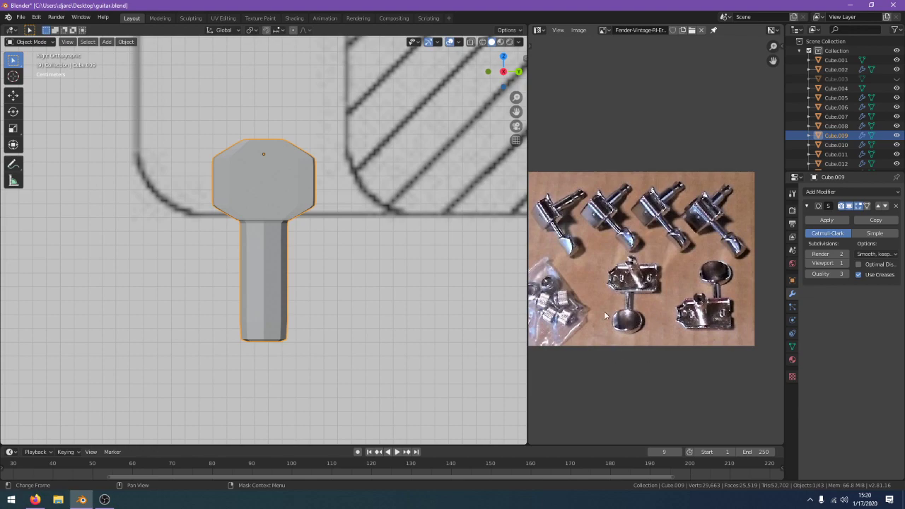
{"action": "scroll", "coordinate": [329, 311], "scroll_direction": "down", "scroll_amount": 6}
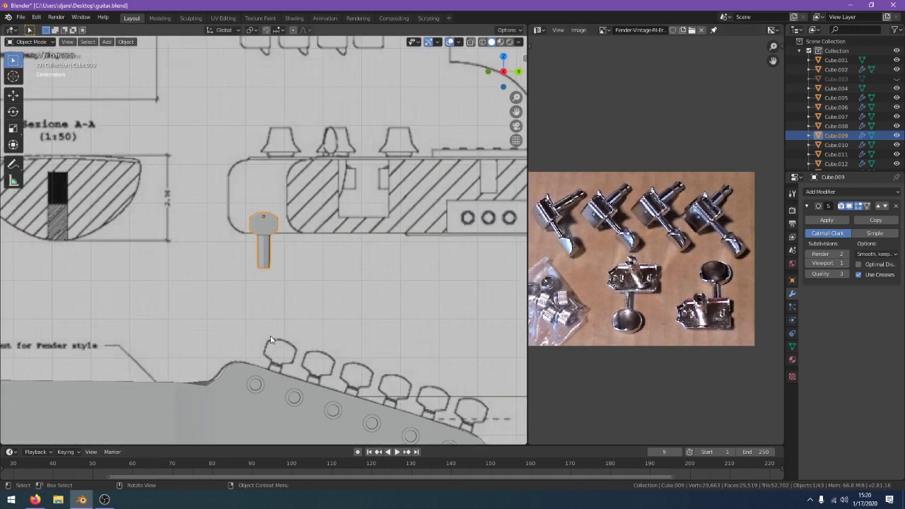
{"action": "scroll", "coordinate": [311, 316], "scroll_direction": "down", "scroll_amount": 4}
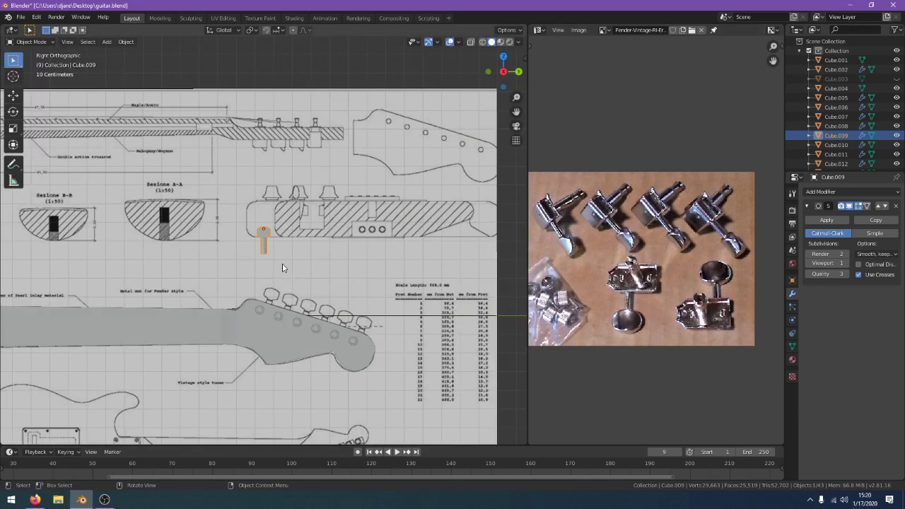
{"action": "scroll", "coordinate": [293, 255], "scroll_direction": "up", "scroll_amount": 4}
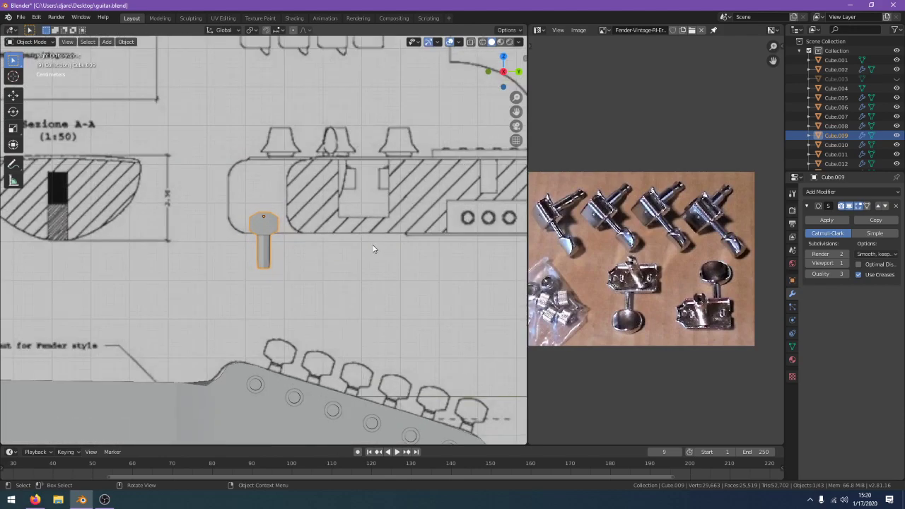
{"action": "scroll", "coordinate": [364, 282], "scroll_direction": "down", "scroll_amount": 1}
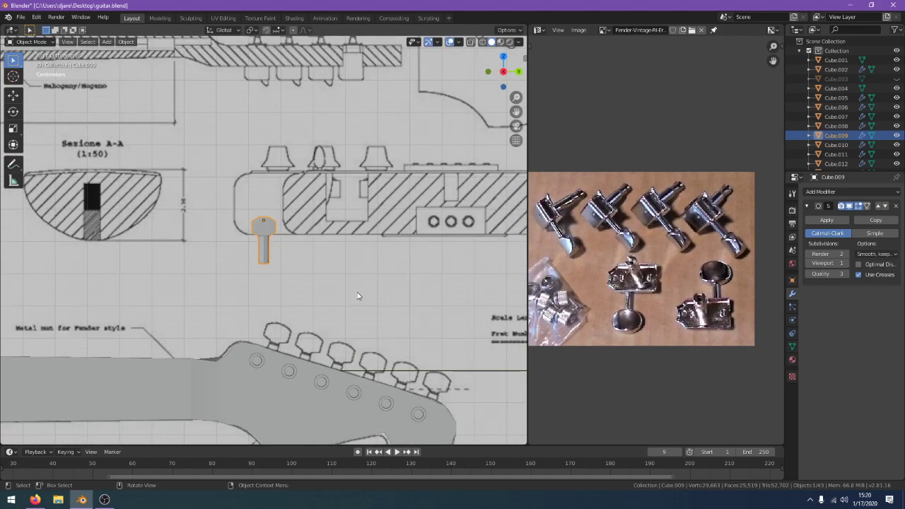
Switch to wireframe display and set the constant Y offset of the headstock's tuner ring array to 0.08 m
{"action": "key", "text": "z"}
{"action": "left_click", "coordinate": [288, 284]}
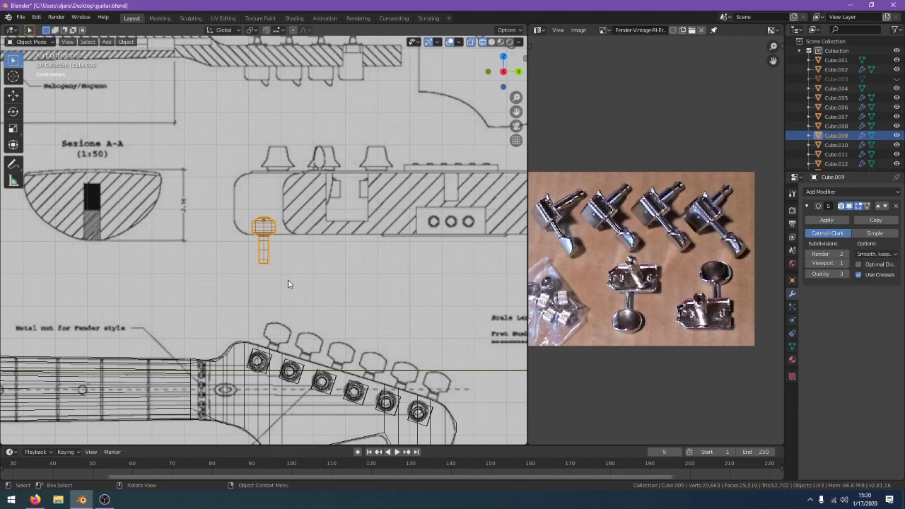
{"action": "scroll", "coordinate": [450, 426], "scroll_direction": "down", "scroll_amount": 1}
{"action": "scroll", "coordinate": [439, 402], "scroll_direction": "up", "scroll_amount": 2}
{"action": "middle_click_drag", "start_coordinate": [440, 404], "coordinate": [398, 246], "text": "shift"}
{"action": "scroll", "coordinate": [409, 281], "scroll_direction": "up", "scroll_amount": 2}
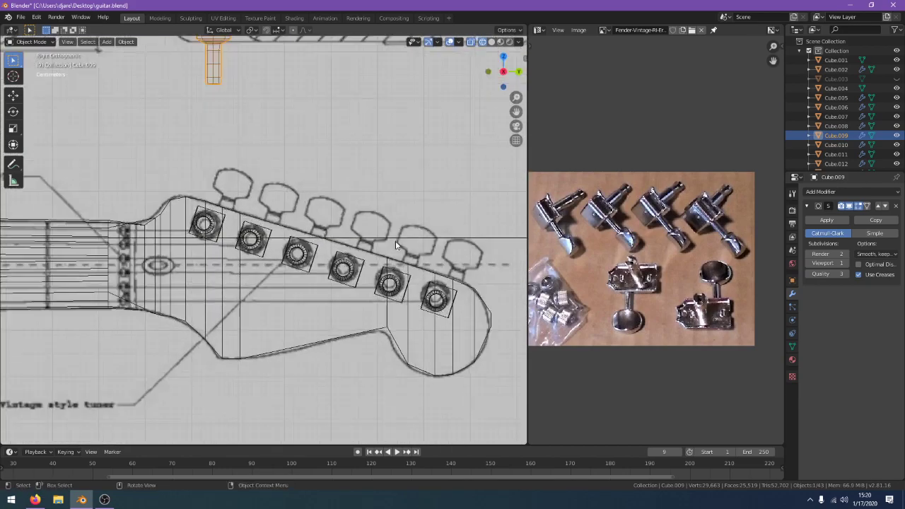
{"action": "scroll", "coordinate": [398, 282], "scroll_direction": "up", "scroll_amount": 3}
{"action": "middle_click_drag", "start_coordinate": [396, 280], "coordinate": [181, 224], "text": "shift"}
{"action": "left_click", "coordinate": [423, 294]}
{"action": "left_click", "coordinate": [421, 296]}
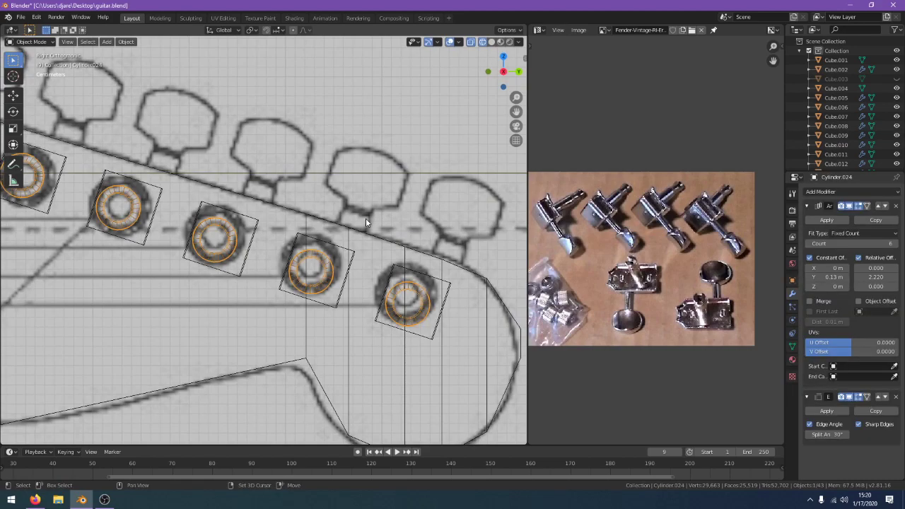
{"action": "scroll", "coordinate": [460, 257], "scroll_direction": "down", "scroll_amount": 2}
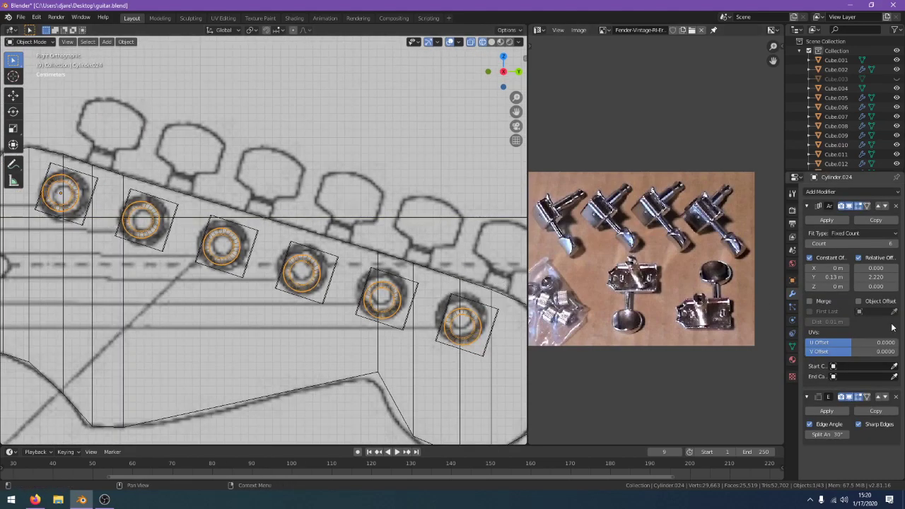
{"action": "left_click_drag", "start_coordinate": [876, 277], "coordinate": [811, 277]}
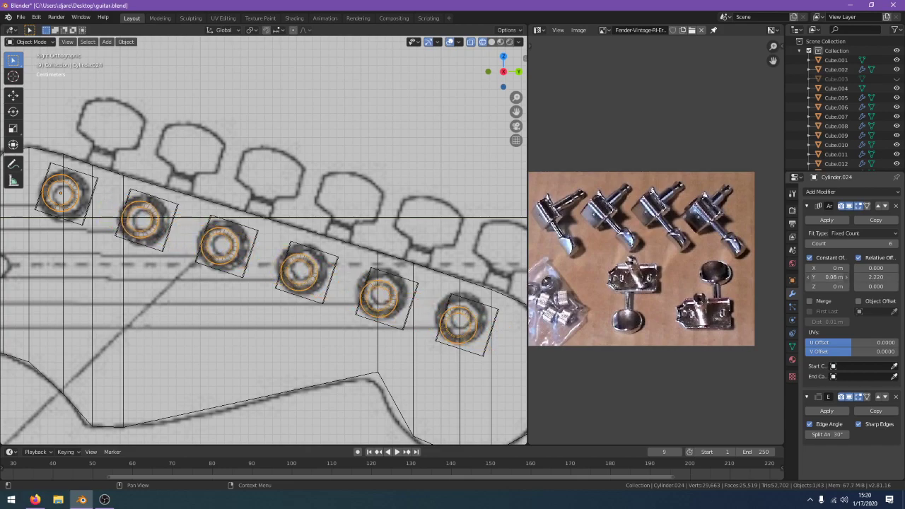
Rotate the tuner ring array 0.623° around the global X axis to follow the row of tuners
{"action": "scroll", "coordinate": [386, 224], "scroll_direction": "down", "scroll_amount": 2}
{"action": "key", "text": "r"}
{"action": "key", "text": "x"}
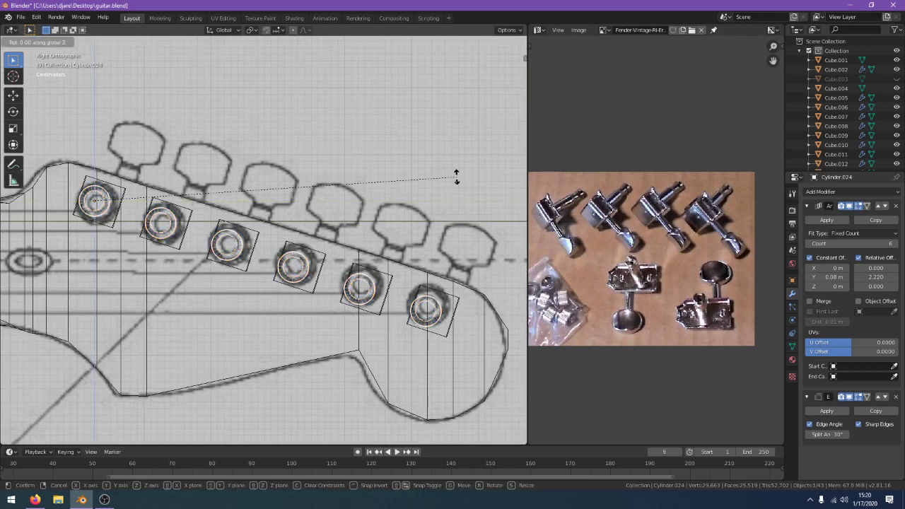
{"action": "left_click", "coordinate": [463, 168]}
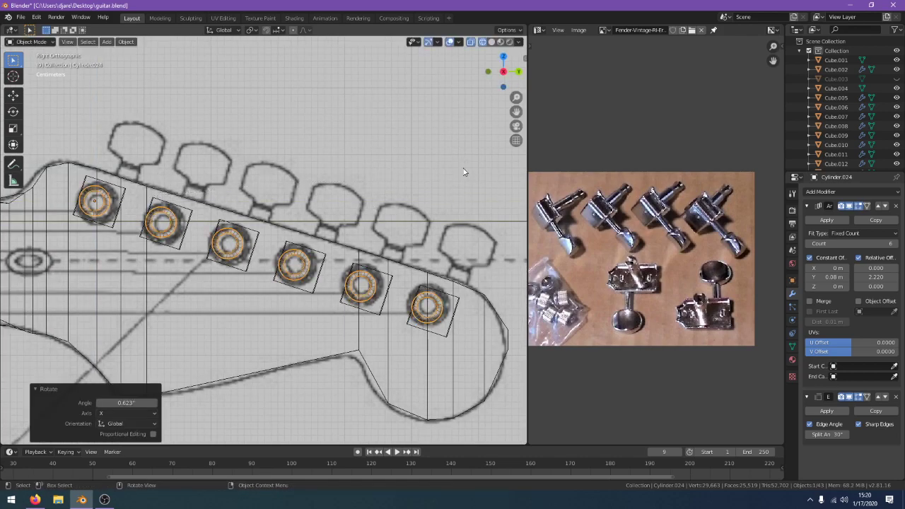
Move the tuner ring array 0.00634 m in Y and -0.00352 m in Z, and set its constant Y offset to 0.02 m
{"action": "key", "text": "g"}
{"action": "left_click", "coordinate": [466, 169]}
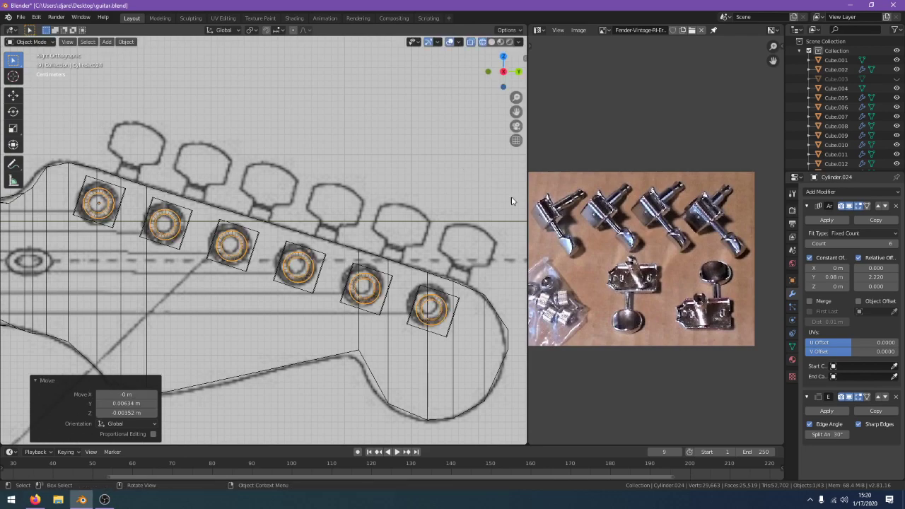
{"action": "left_click_drag", "start_coordinate": [834, 277], "coordinate": [830, 277]}
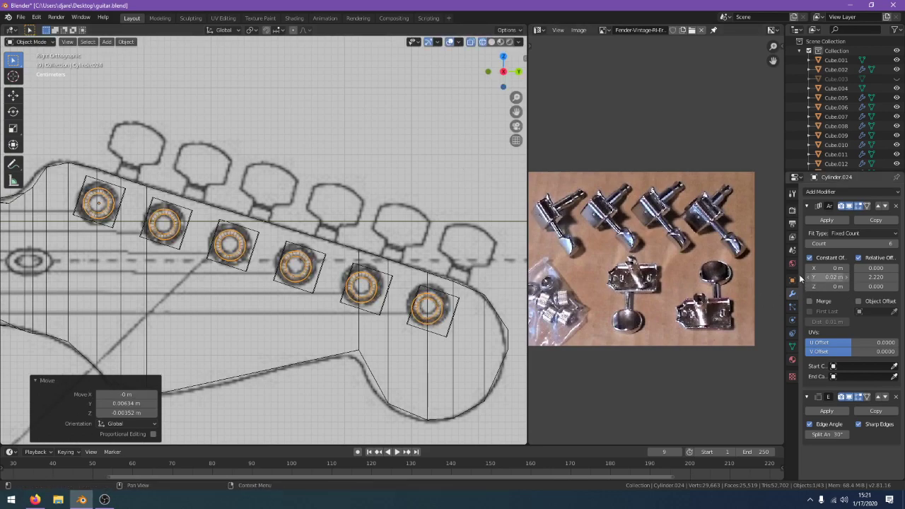
Return the view to solid shading and deselect the tuner ring array
{"action": "middle_click_drag", "start_coordinate": [438, 242], "coordinate": [405, 228]}
{"action": "key", "text": "z"}
{"action": "left_click", "coordinate": [476, 223]}
{"action": "scroll", "coordinate": [476, 224], "scroll_direction": "down", "scroll_amount": 2}
{"action": "left_click", "coordinate": [381, 186]}
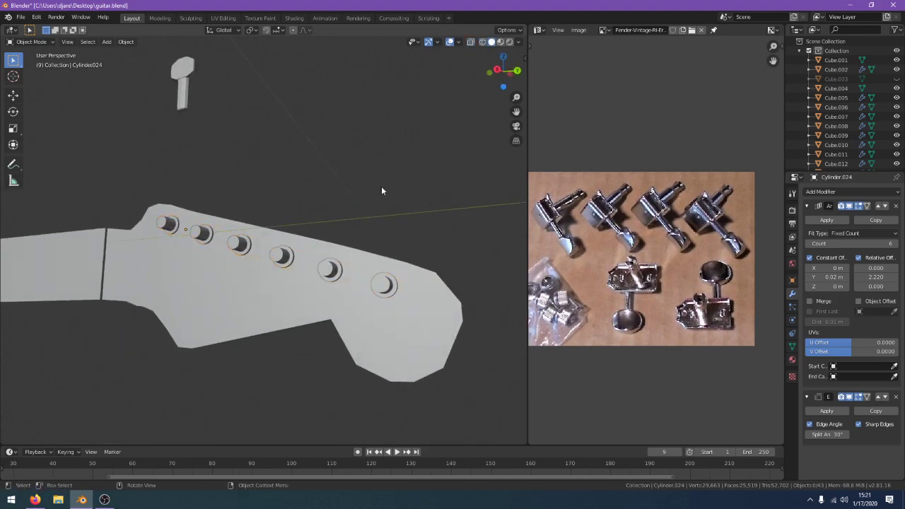
Select the tuning knob and set its subdivision modifier's viewport level to 2
{"action": "middle_click_drag", "start_coordinate": [381, 190], "coordinate": [259, 152]}
{"action": "left_click", "coordinate": [258, 83]}
{"action": "middle_click_drag", "start_coordinate": [258, 83], "coordinate": [471, 284]}
{"action": "scroll", "coordinate": [364, 104], "scroll_direction": "down", "scroll_amount": 2}
{"action": "scroll", "coordinate": [470, 284], "scroll_direction": "up", "scroll_amount": 2}
{"action": "middle_click_drag", "start_coordinate": [268, 168], "coordinate": [155, 85], "text": "shift"}
{"action": "scroll", "coordinate": [164, 92], "scroll_direction": "up", "scroll_amount": 3}
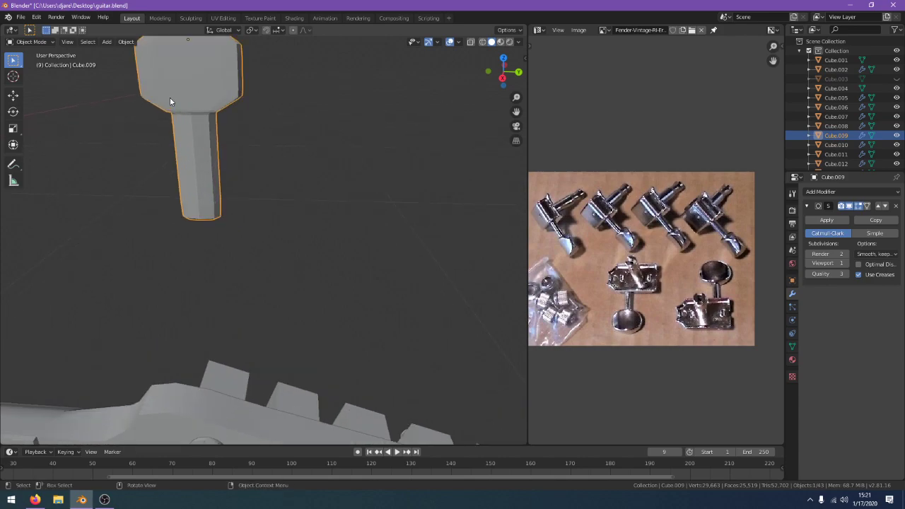
{"action": "scroll", "coordinate": [171, 99], "scroll_direction": "down", "scroll_amount": 1}
{"action": "middle_click_drag", "start_coordinate": [235, 166], "coordinate": [273, 219], "text": "shift"}
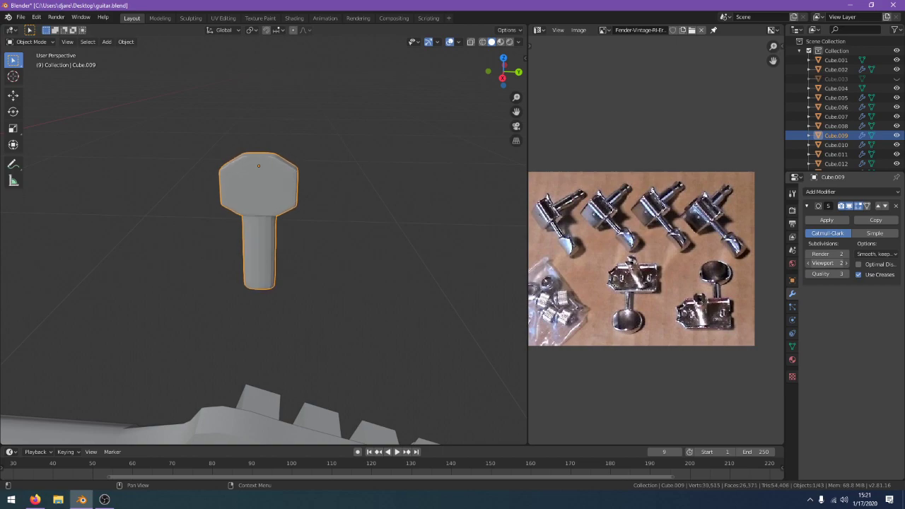
Apply smooth shading to the tuning knob and inspect its surface
{"action": "middle_click_drag", "start_coordinate": [253, 200], "coordinate": [262, 222]}
{"action": "left_click", "coordinate": [118, 42]}
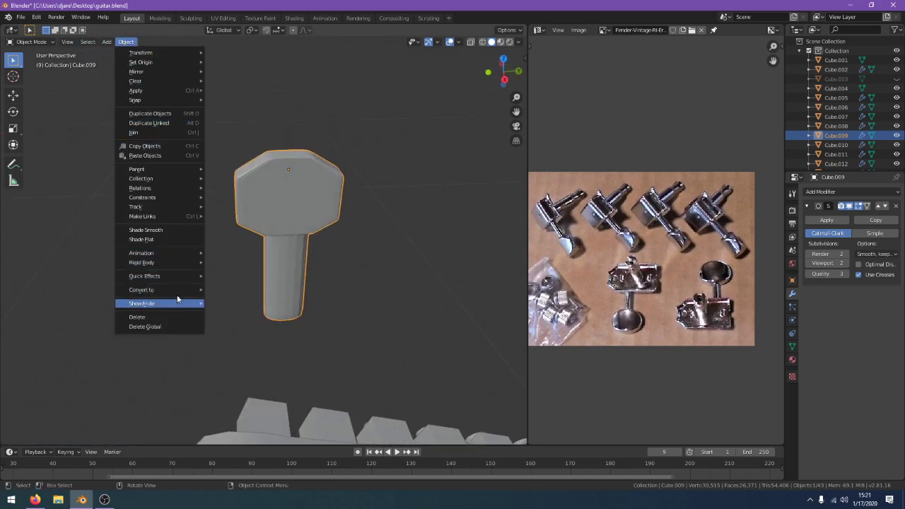
{"action": "left_click", "coordinate": [175, 230]}
{"action": "middle_click_drag", "start_coordinate": [257, 249], "coordinate": [253, 214]}
{"action": "left_click", "coordinate": [327, 212]}
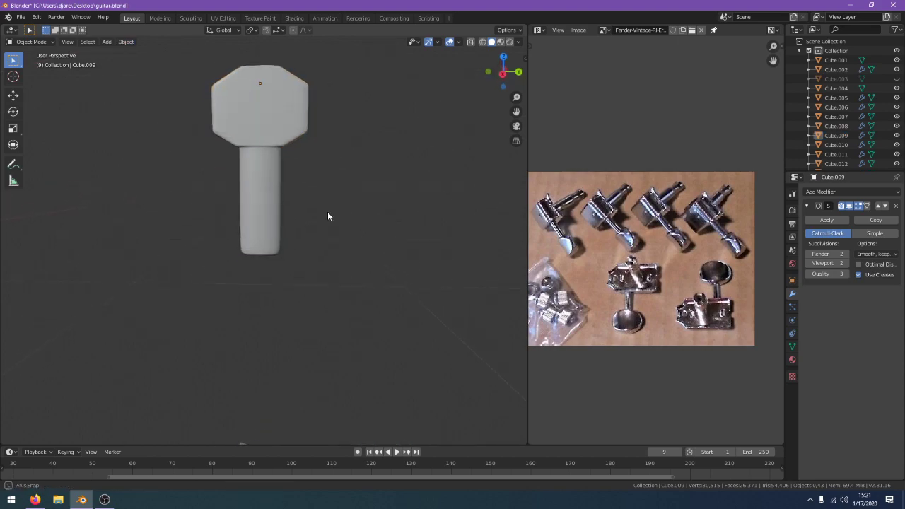
{"action": "middle_click_drag", "start_coordinate": [327, 216], "coordinate": [397, 219]}
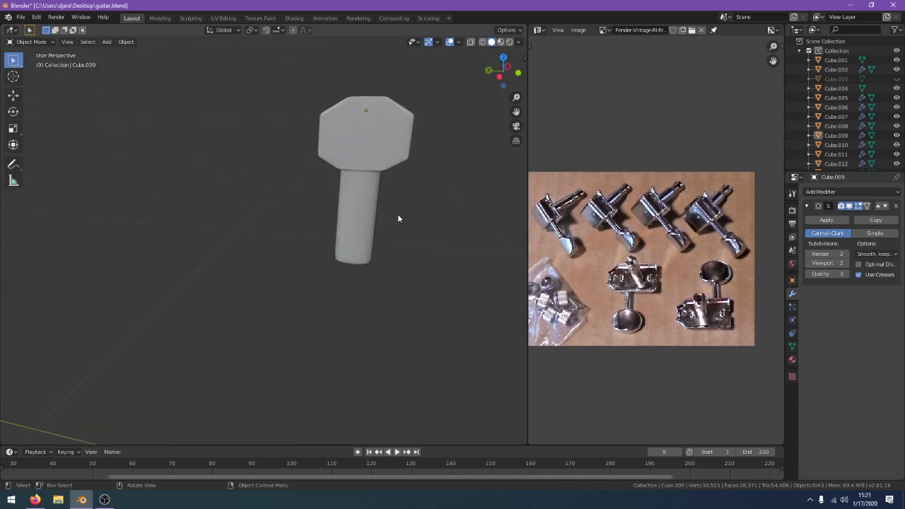
Open the knob's mesh for editing and select the edge loop at the bottom of its shaft
{"action": "left_click", "coordinate": [387, 146]}
{"action": "middle_click_drag", "start_coordinate": [388, 145], "coordinate": [361, 246]}
{"action": "key", "text": "Tab"}
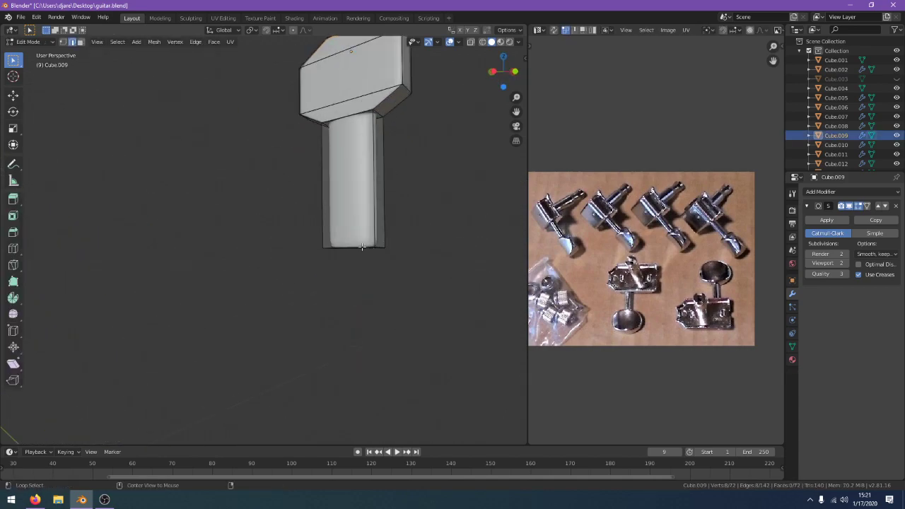
{"action": "key", "text": "e"}
{"action": "key", "text": "y"}
{"action": "key", "text": "z"}
{"action": "right_click", "coordinate": [408, 287]}
{"action": "key", "text": "ctrl+z"}
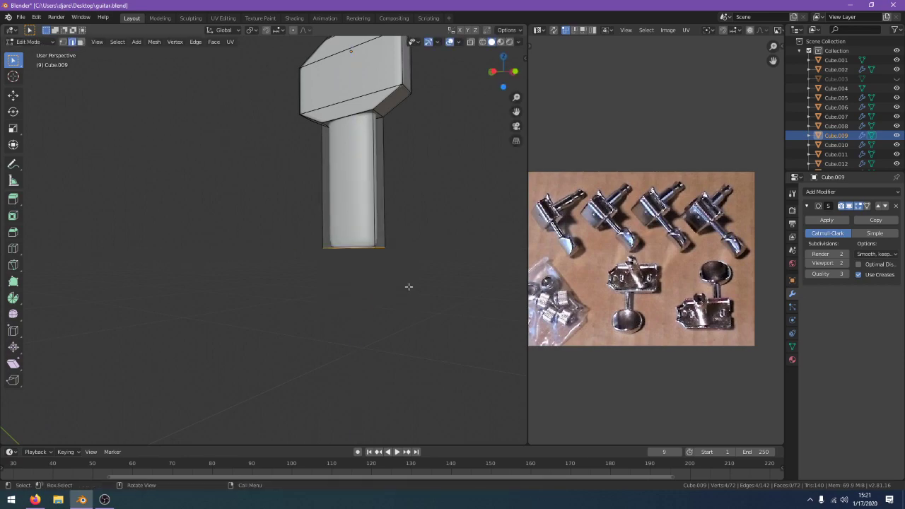
Select the vertices at the bottom end of the tuning knob's shaft in wireframe and move them down along Z
{"action": "key", "text": "alt+a"}
{"action": "key", "text": "b"}
{"action": "right_click", "coordinate": [280, 273]}
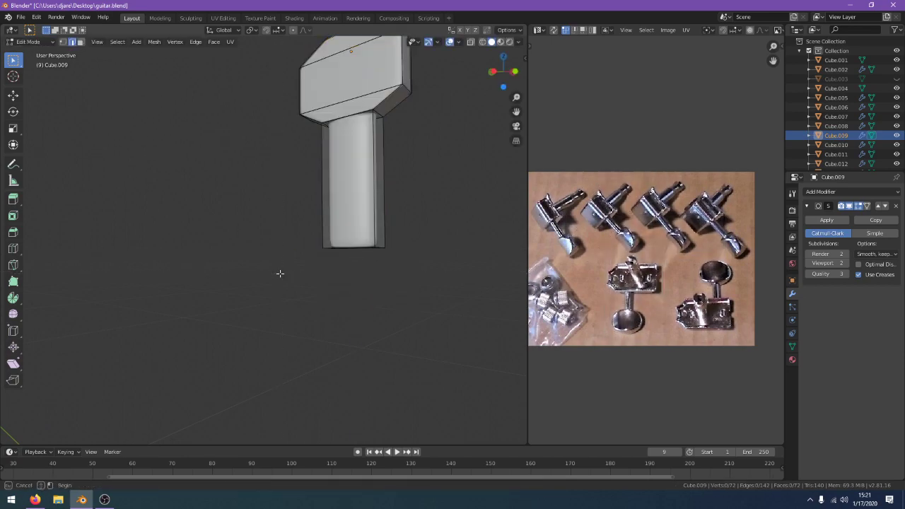
{"action": "key", "text": "z"}
{"action": "left_click", "coordinate": [204, 272]}
{"action": "key", "text": "b"}
{"action": "left_click_drag", "start_coordinate": [260, 276], "coordinate": [447, 212]}
{"action": "key", "text": "e"}
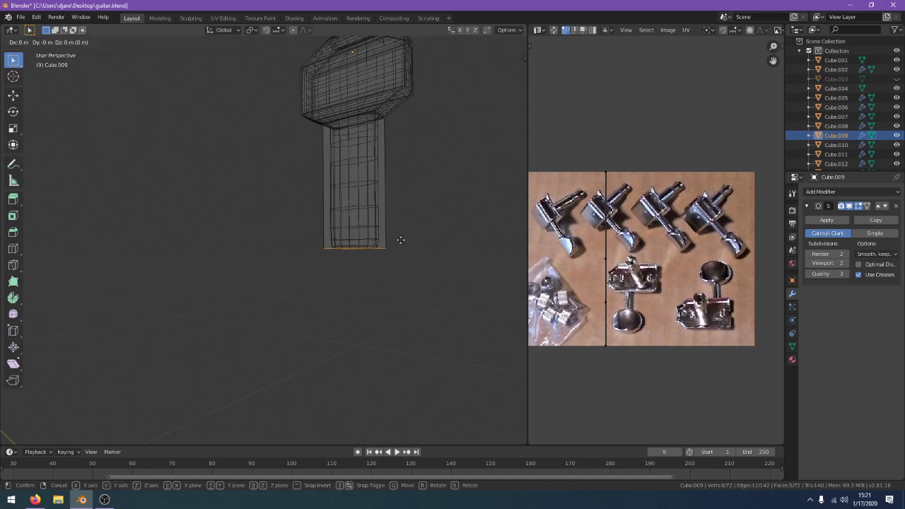
{"action": "key", "text": "z"}
{"action": "left_click", "coordinate": [401, 266]}
Leave mesh editing, return the view to solid shading and deselect the tuning knob
{"action": "key", "text": "Tab"}
{"action": "scroll", "coordinate": [395, 261], "scroll_direction": "down", "scroll_amount": 1}
{"action": "key", "text": "z"}
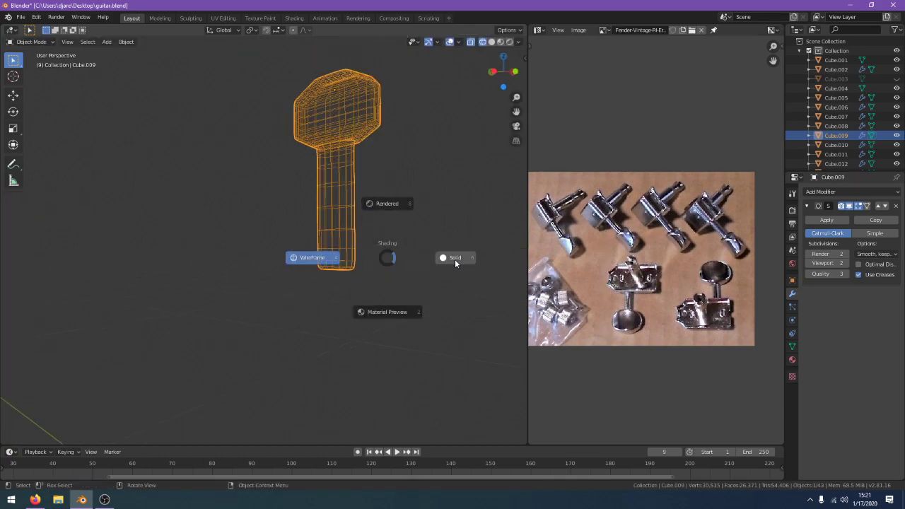
{"action": "left_click", "coordinate": [455, 259]}
{"action": "key", "text": "alt+a"}
{"action": "middle_click_drag", "start_coordinate": [440, 259], "coordinate": [367, 260]}
Rotate the tuning knob 19.5° in the right view and move it onto the headstock at the tuner nearest the neck
{"action": "key", "text": "KP_3"}
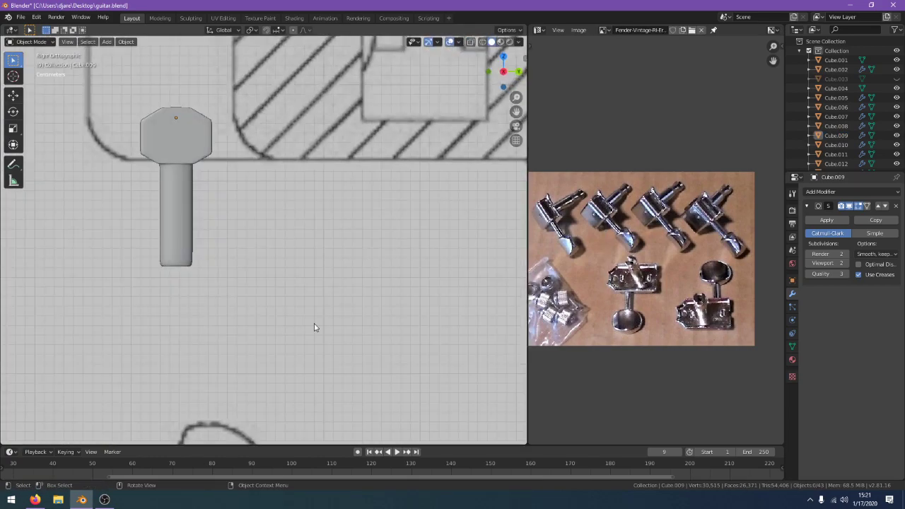
{"action": "scroll", "coordinate": [313, 328], "scroll_direction": "down", "scroll_amount": 3}
{"action": "left_click", "coordinate": [225, 243]}
{"action": "scroll", "coordinate": [385, 233], "scroll_direction": "down", "scroll_amount": 2}
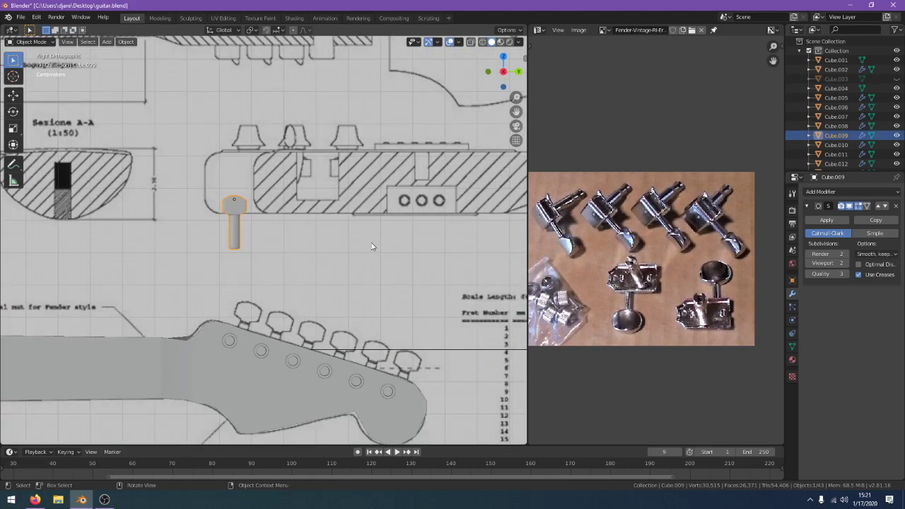
{"action": "key", "text": "KP_7"}
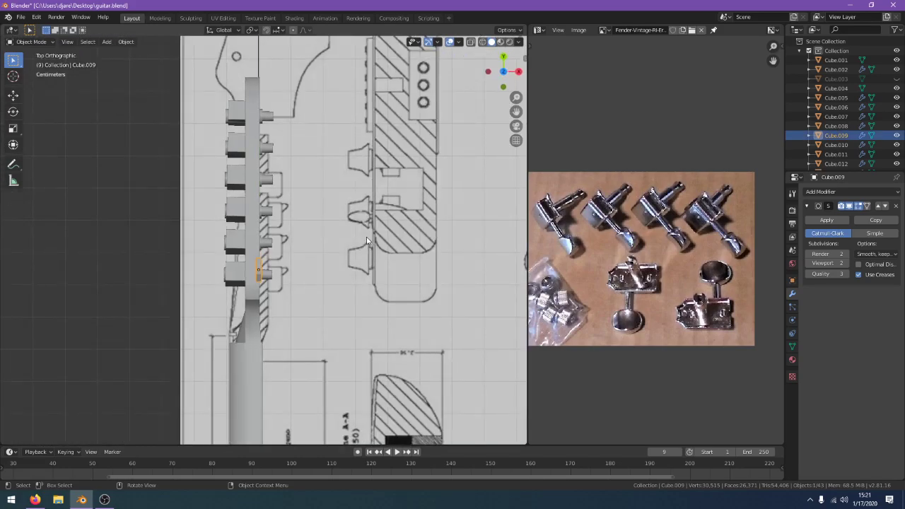
{"action": "key", "text": "KP_3"}
{"action": "key", "text": "r"}
{"action": "left_click", "coordinate": [384, 282]}
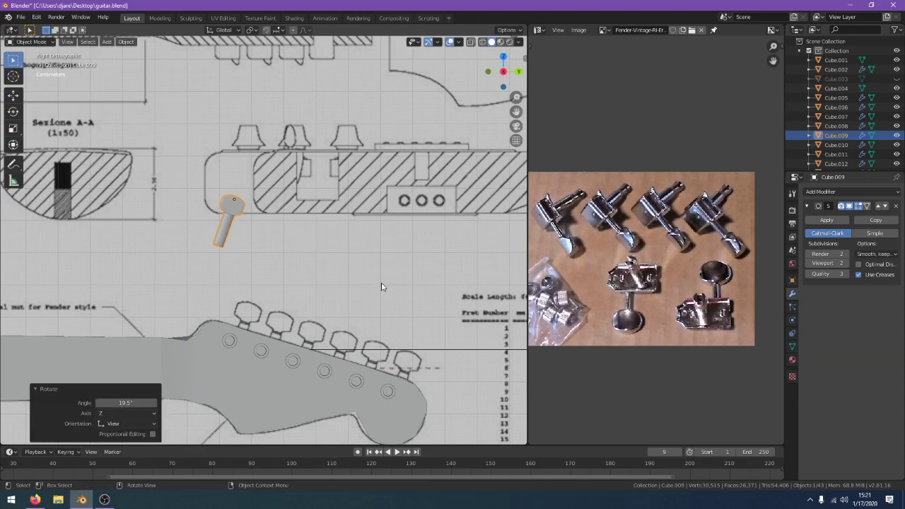
{"action": "key", "text": "g"}
{"action": "left_click", "coordinate": [402, 392]}
Shift the tuning knob about -0.051 m along X in the front view
{"action": "key", "text": "KP_7"}
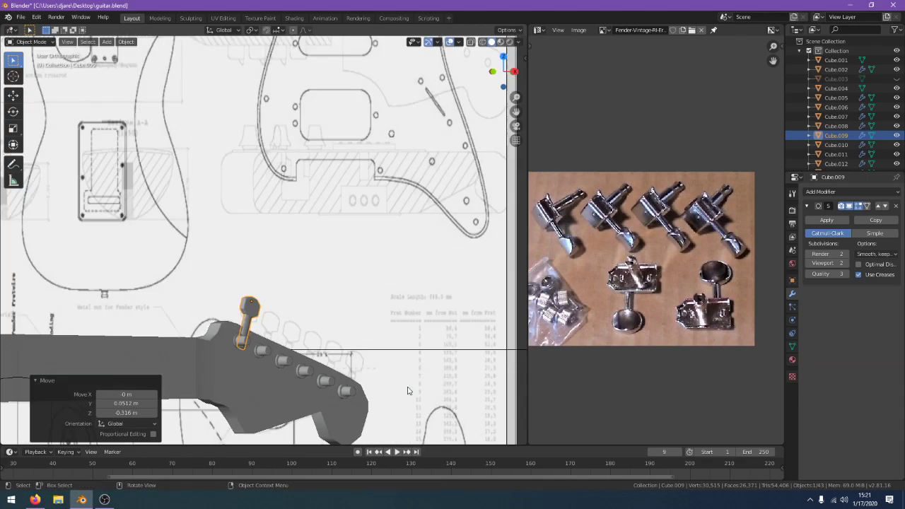
{"action": "key", "text": "KP_1"}
{"action": "key", "text": "g"}
{"action": "left_click", "coordinate": [390, 389]}
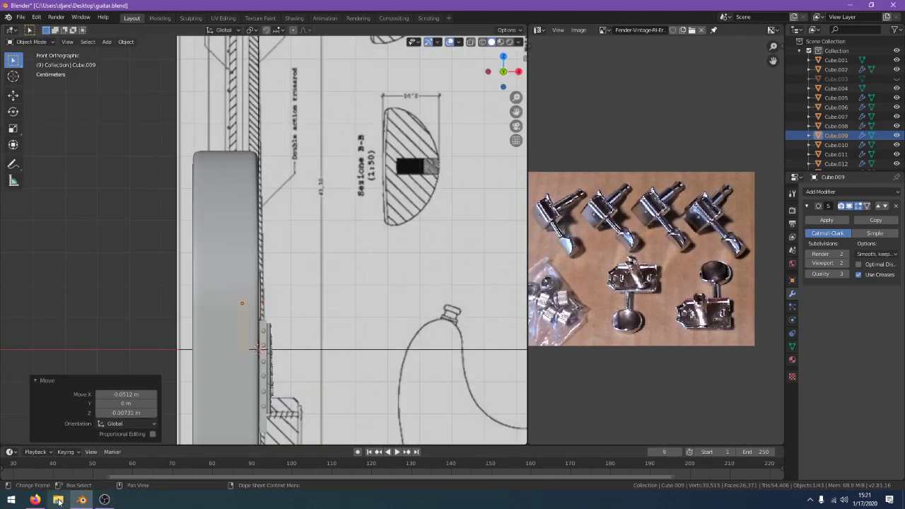
Switch to the browser, check the tuner modelling in the guitar video around 6:12, and look over the live stream dashboard
{"action": "left_click", "coordinate": [35, 499]}
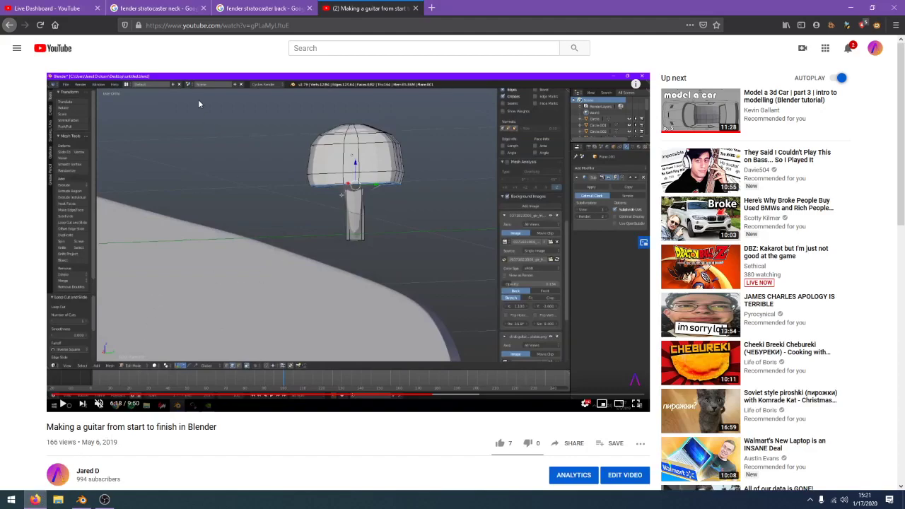
{"action": "left_click", "coordinate": [426, 398]}
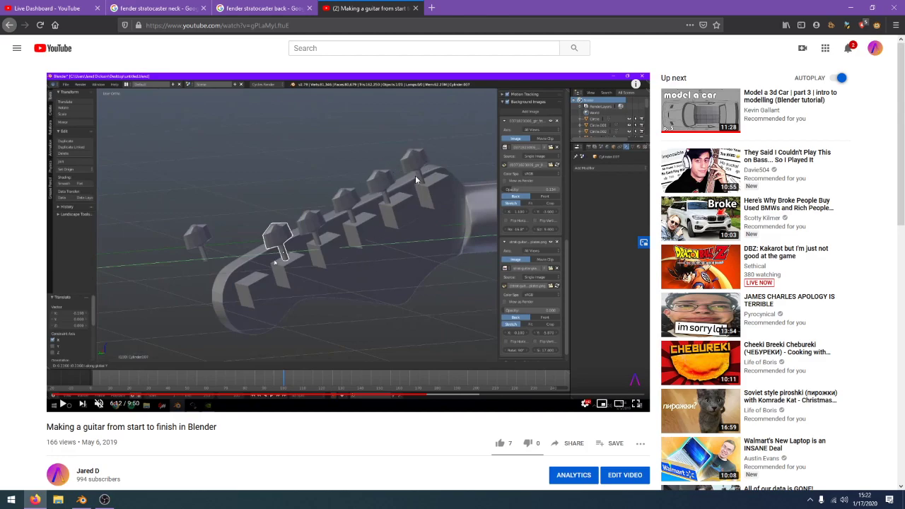
{"action": "left_click", "coordinate": [46, 8]}
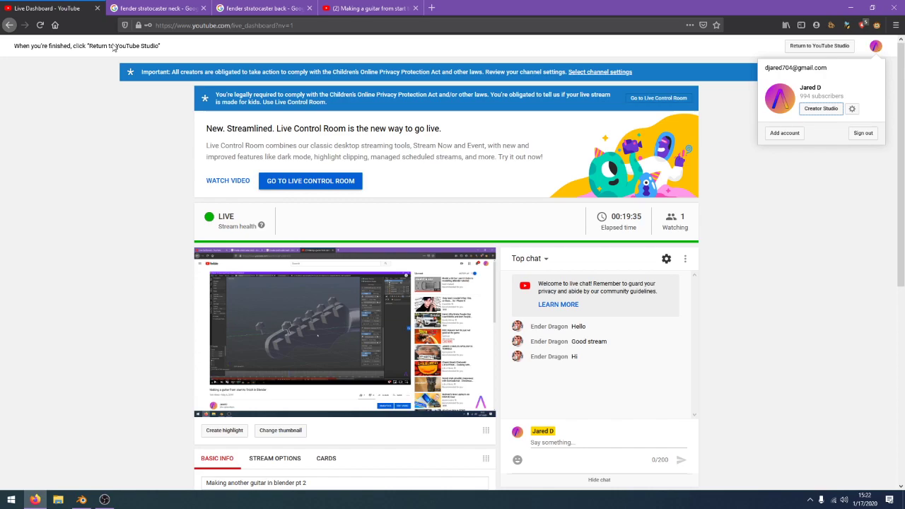
{"action": "left_click", "coordinate": [781, 270]}
{"action": "scroll", "coordinate": [777, 269], "scroll_direction": "down", "scroll_amount": 3}
{"action": "scroll", "coordinate": [770, 268], "scroll_direction": "up", "scroll_amount": 3}
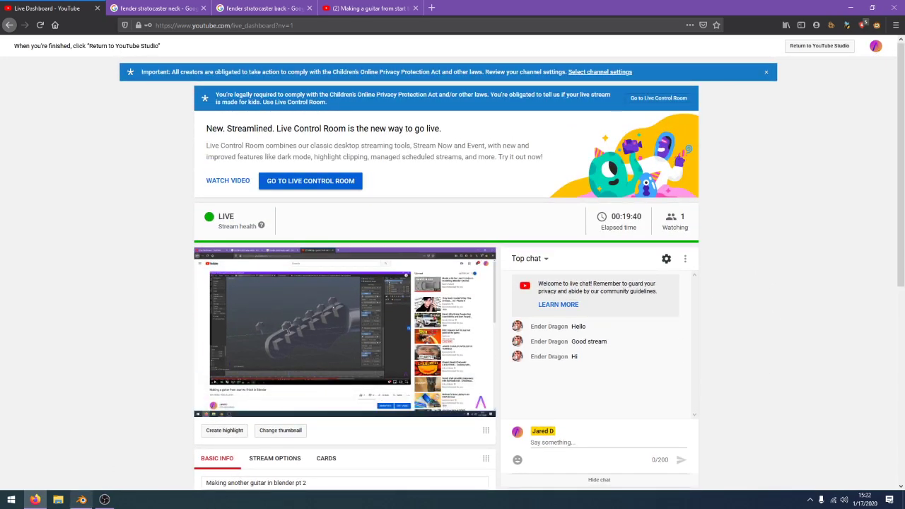
Switch back to Blender and examine the tuning knob against the tuner blocks on the back of the headstock
{"action": "left_click", "coordinate": [81, 499]}
{"action": "middle_click_drag", "start_coordinate": [367, 309], "coordinate": [318, 311]}
{"action": "key", "text": "KP_1"}
{"action": "scroll", "coordinate": [375, 371], "scroll_direction": "up", "scroll_amount": 4}
{"action": "key", "text": "Tab"}
{"action": "key", "text": "Tab"}
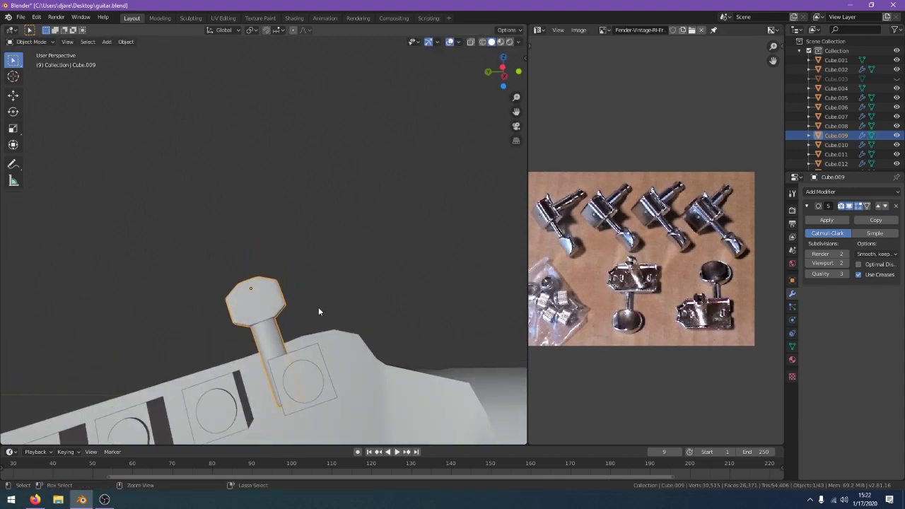
Undo the tuning knob's rotation and its moves onto the headstock
{"action": "key", "text": "ctrl+z"}
{"action": "key", "text": "ctrl+z"}
{"action": "key", "text": "ctrl+z"}
{"action": "key", "text": "ctrl+z"}
Shorten the tuning knob's shaft by moving its bottom end up along Z, and leave mesh editing
{"action": "key", "text": "Tab"}
{"action": "key", "text": "g"}
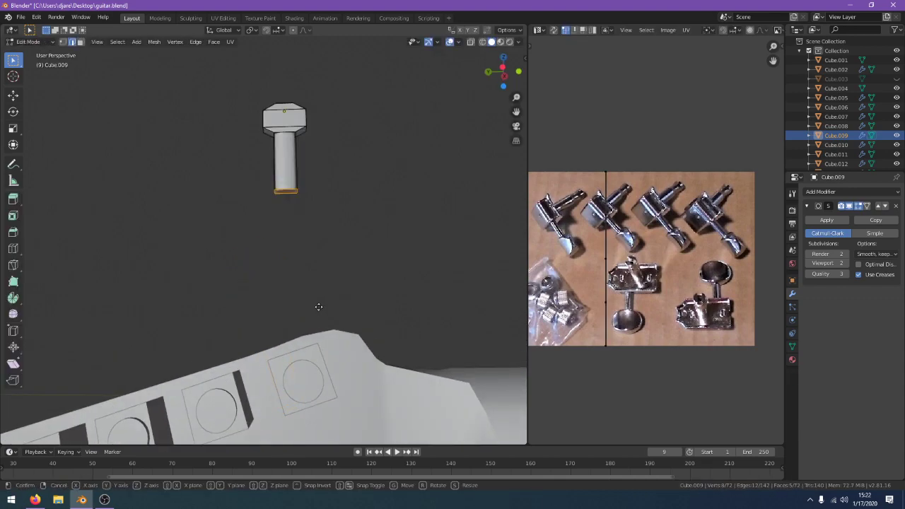
{"action": "key", "text": "z"}
{"action": "left_click", "coordinate": [320, 295]}
{"action": "key", "text": "Tab"}
Rotate the tuning knob -20° in the left view and move it down to the tuner block nearest the neck
{"action": "key", "text": "KP_1"}
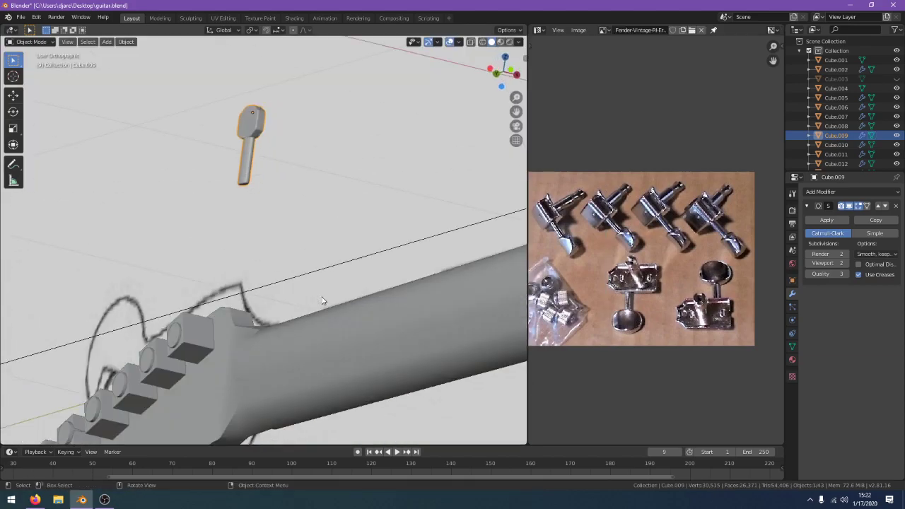
{"action": "key", "text": "ctrl+KP_1"}
{"action": "key", "text": "ctrl+KP_3"}
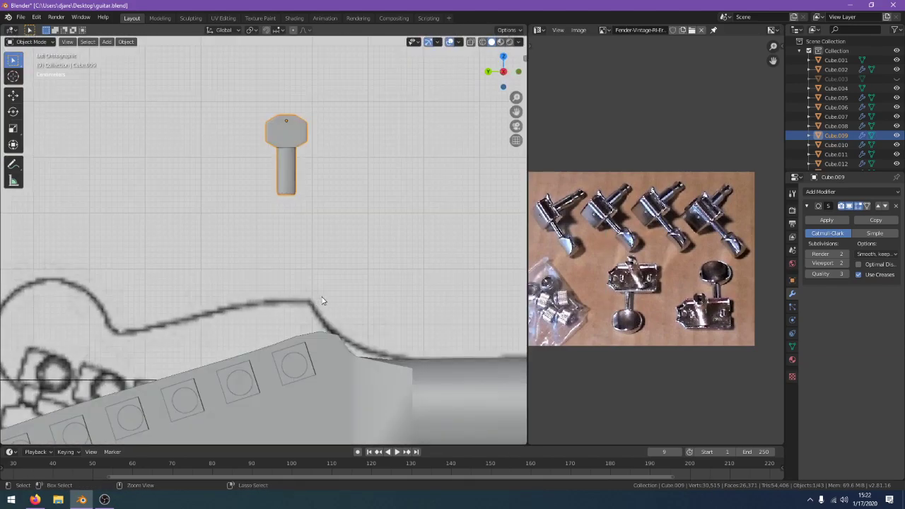
{"action": "scroll", "coordinate": [369, 286], "scroll_direction": "down", "scroll_amount": 3}
{"action": "key", "text": "r"}
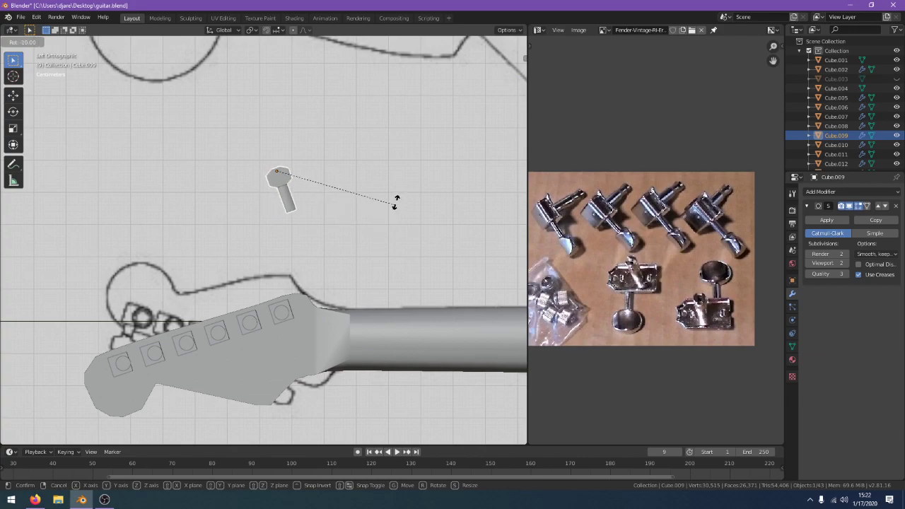
{"action": "left_click", "coordinate": [389, 203]}
{"action": "key", "text": "g"}
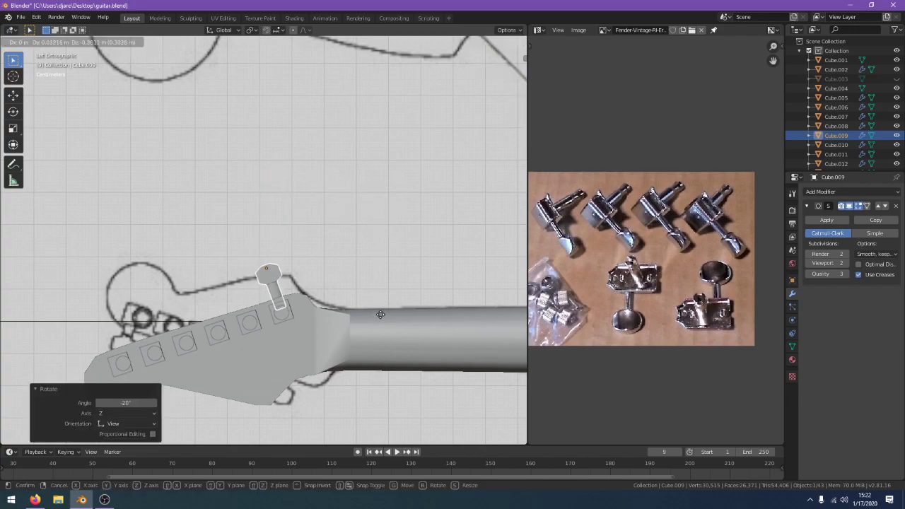
{"action": "left_click", "coordinate": [380, 315]}
Move the tuning knob in the right view by about 0.019 m in Y and -0.036 m in Z, onto the blueprint's first knob outline
{"action": "scroll", "coordinate": [381, 317], "scroll_direction": "up", "scroll_amount": 1}
{"action": "key", "text": "KP_1"}
{"action": "key", "text": "KP_7"}
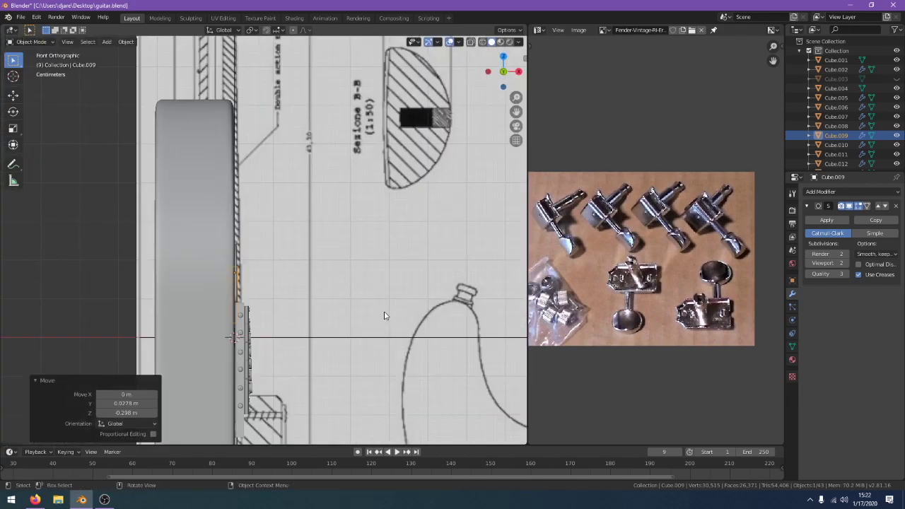
{"action": "key", "text": "KP_3"}
{"action": "scroll", "coordinate": [387, 316], "scroll_direction": "up", "scroll_amount": 2}
{"action": "key", "text": "g"}
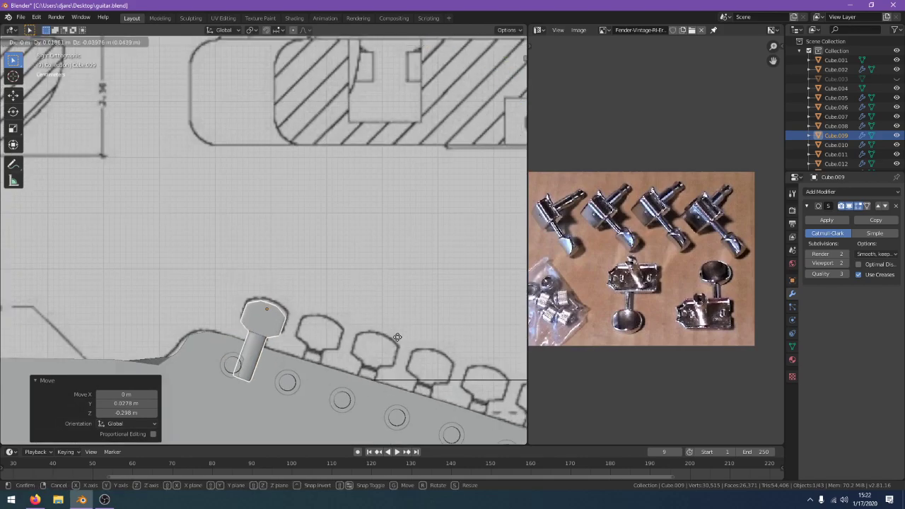
{"action": "left_click", "coordinate": [399, 334]}
Move the tuning knob about -0.093 m along X toward the tuner blocks behind the headstock
{"action": "key", "text": "KP_1"}
{"action": "key", "text": "ctrl+KP_1"}
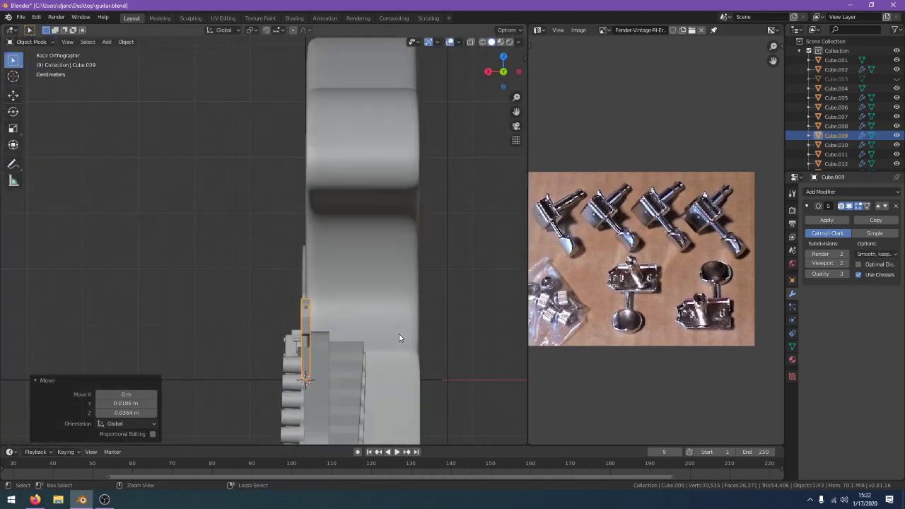
{"action": "key", "text": "KP_3"}
{"action": "key", "text": "ctrl+KP_3"}
{"action": "key", "text": "g"}
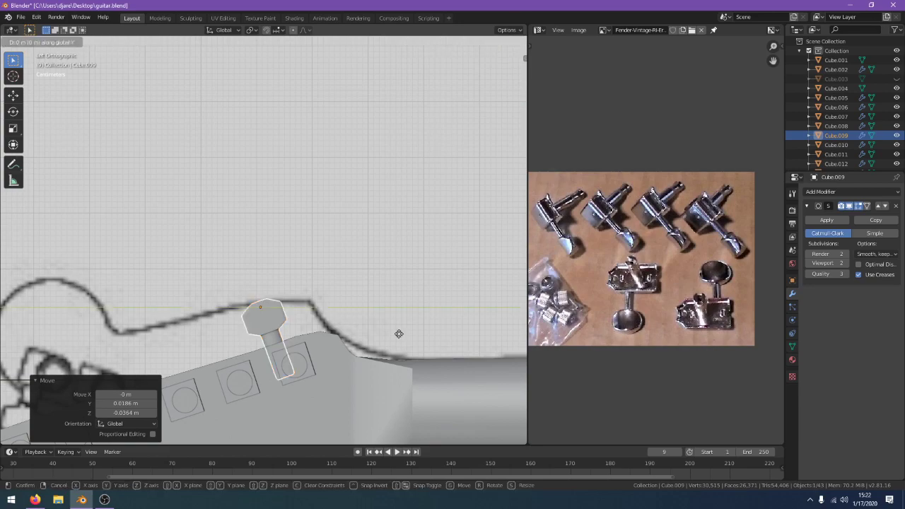
{"action": "key", "text": "z"}
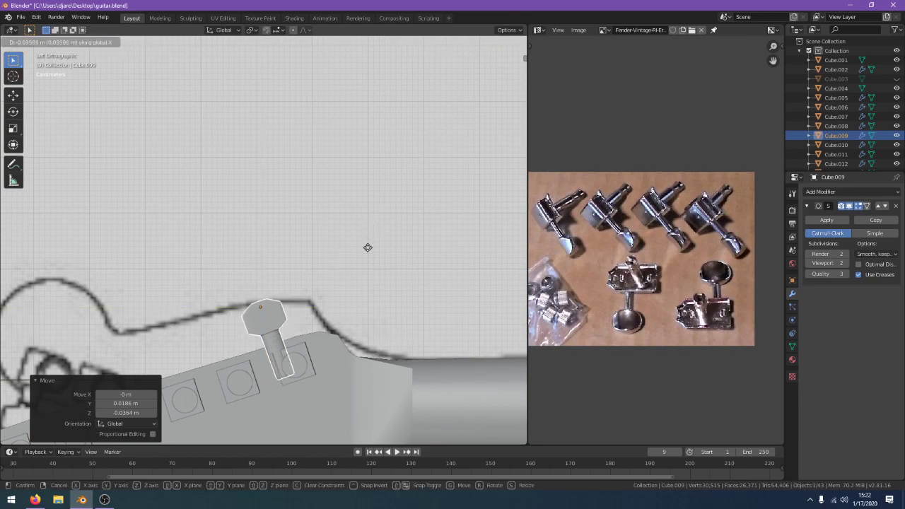
{"action": "left_click", "coordinate": [368, 248]}
Shift the tuning knob along Y by about -0.013 m to line its shaft up with the first tuner block
{"action": "mouse_move", "coordinate": [367, 248]}
{"action": "middle_mouse_down"}
{"action": "mouse_move", "coordinate": [366, 275]}
{"action": "mouse_move", "coordinate": [427, 264]}
{"action": "mouse_move", "coordinate": [380, 256]}
{"action": "middle_mouse_up"}
{"action": "key", "text": "g"}
{"action": "key", "text": "y"}
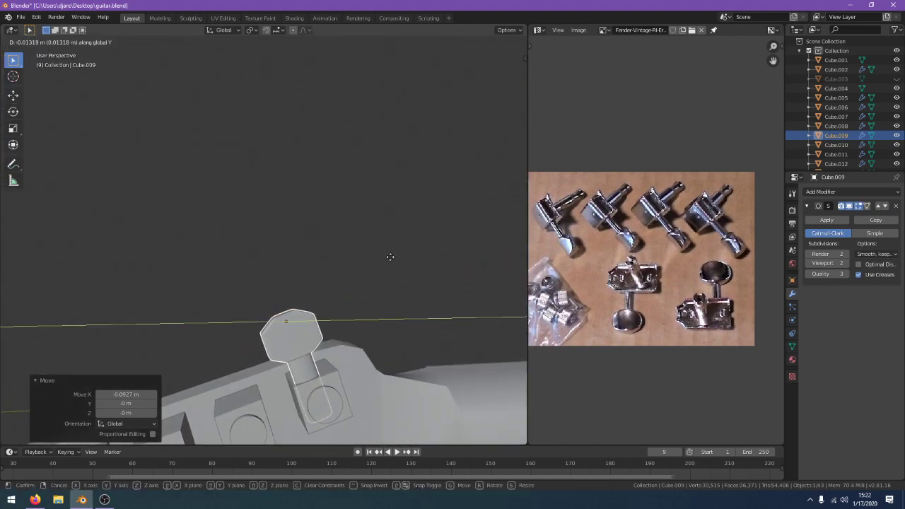
{"action": "left_click", "coordinate": [389, 258]}
{"action": "key", "text": "Tab"}
{"action": "key", "text": "Tab"}
Scale the tuning knob up uniformly by a factor of about 1.134
{"action": "left_click", "coordinate": [367, 259]}
{"action": "mouse_move", "coordinate": [367, 259]}
{"action": "middle_mouse_down"}
{"action": "mouse_move", "coordinate": [397, 236]}
{"action": "mouse_move", "coordinate": [329, 260]}
{"action": "mouse_move", "coordinate": [317, 276]}
{"action": "mouse_move", "coordinate": [469, 280]}
{"action": "mouse_move", "coordinate": [436, 299]}
{"action": "mouse_move", "coordinate": [474, 279]}
{"action": "mouse_move", "coordinate": [326, 301]}
{"action": "mouse_move", "coordinate": [321, 272]}
{"action": "mouse_move", "coordinate": [382, 261]}
{"action": "middle_mouse_up"}
{"action": "scroll", "coordinate": [389, 236], "scroll_direction": "down", "scroll_amount": 4}
{"action": "key", "text": "s"}
{"action": "left_click", "coordinate": [410, 256]}
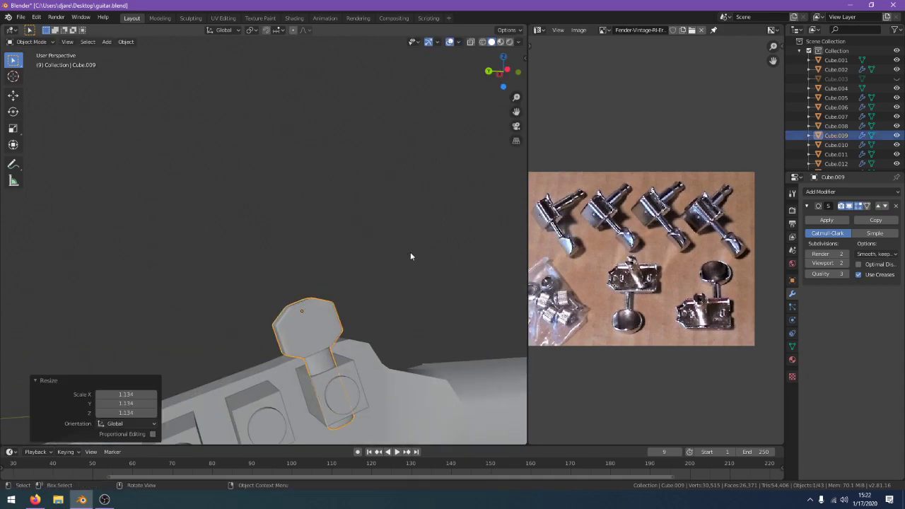
Raise the enlarged tuning knob slightly along Z so its shaft ends inside the tuner block, and deselect it
{"action": "key", "text": "g"}
{"action": "key", "text": "y"}
{"action": "key", "text": "z"}
{"action": "left_click", "coordinate": [410, 245]}
{"action": "key", "text": "Tab"}
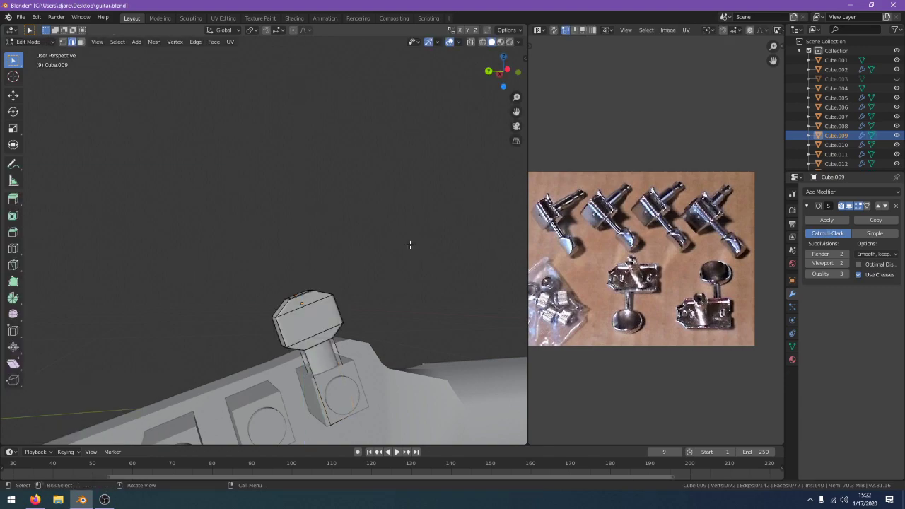
{"action": "scroll", "coordinate": [410, 245], "scroll_direction": "down", "scroll_amount": 1}
{"action": "key", "text": "Tab"}
{"action": "left_click", "coordinate": [405, 244]}
{"action": "middle_click_drag", "start_coordinate": [406, 244], "coordinate": [378, 258]}
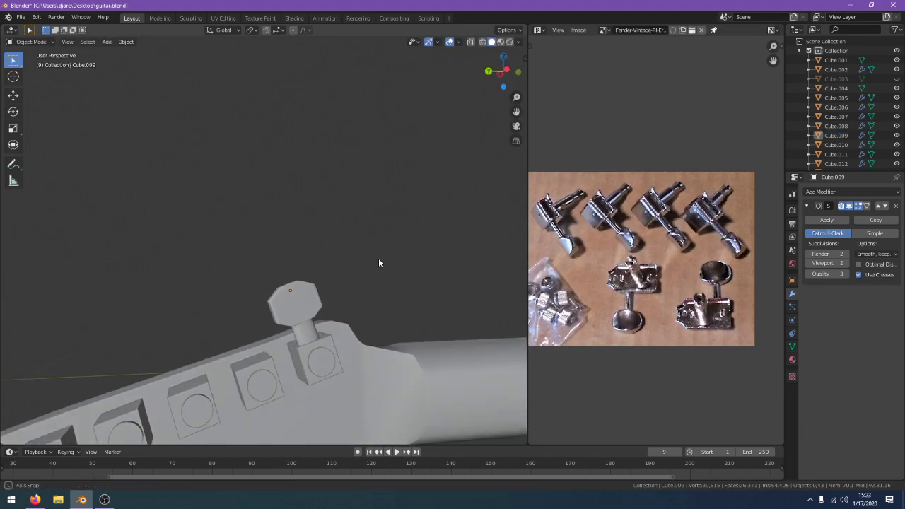
Select the tuning knob and add an Array modifier to it
{"action": "left_click", "coordinate": [296, 304]}
{"action": "left_click", "coordinate": [813, 192]}
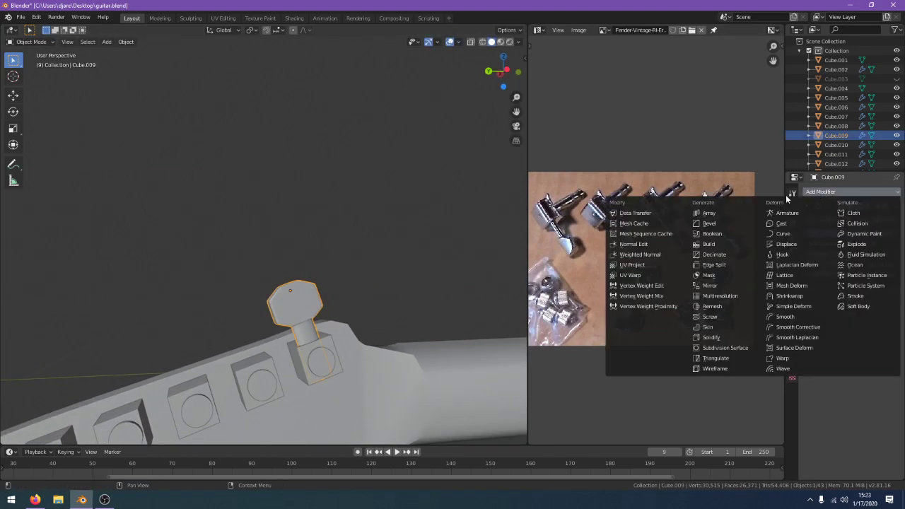
{"action": "left_click", "coordinate": [738, 216]}
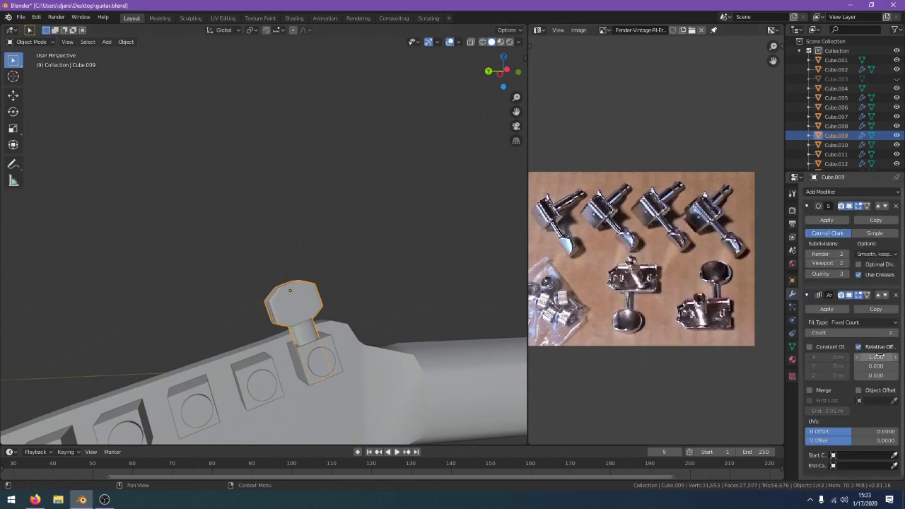
Set the knob array's relative offset to 0 on X and 1.3 on Y
{"action": "left_click", "coordinate": [879, 357]}
{"action": "type", "text": "0"}
{"action": "key", "text": "Return"}
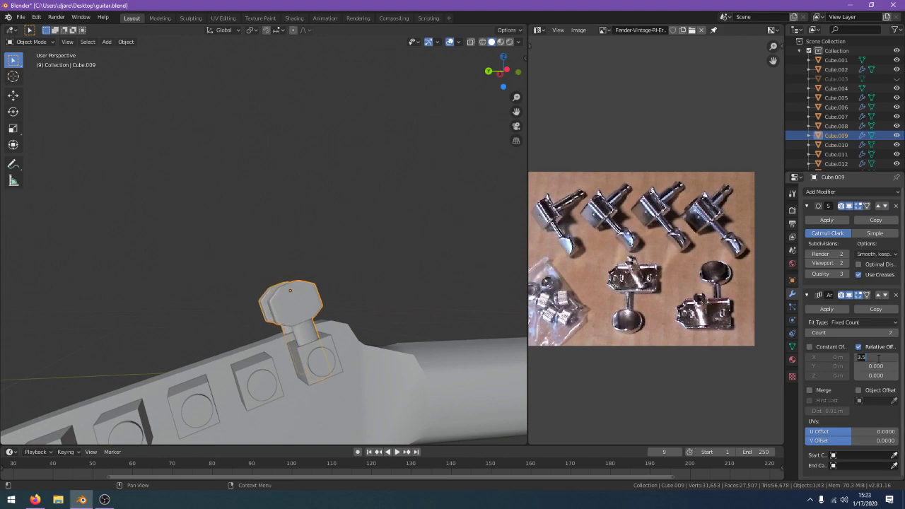
{"action": "left_click_drag", "start_coordinate": [875, 366], "coordinate": [894, 366]}
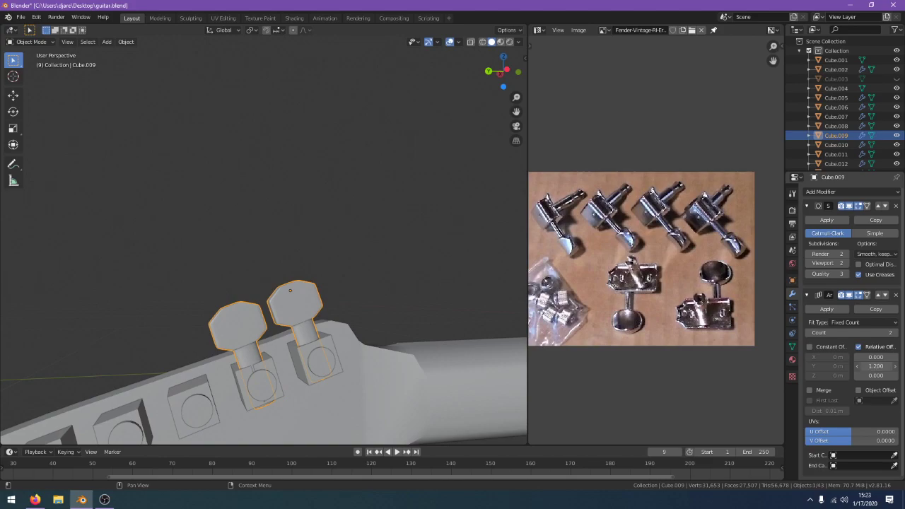
{"action": "type", "text": ".3"}
{"action": "key", "text": "Return"}
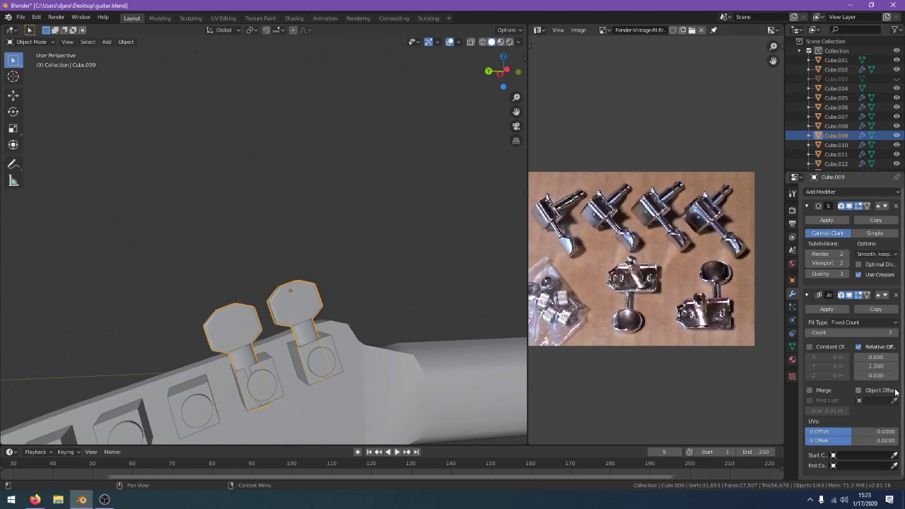
Rotate the arrayed tuning knobs 1° in the top view
{"action": "key", "text": "KP_7"}
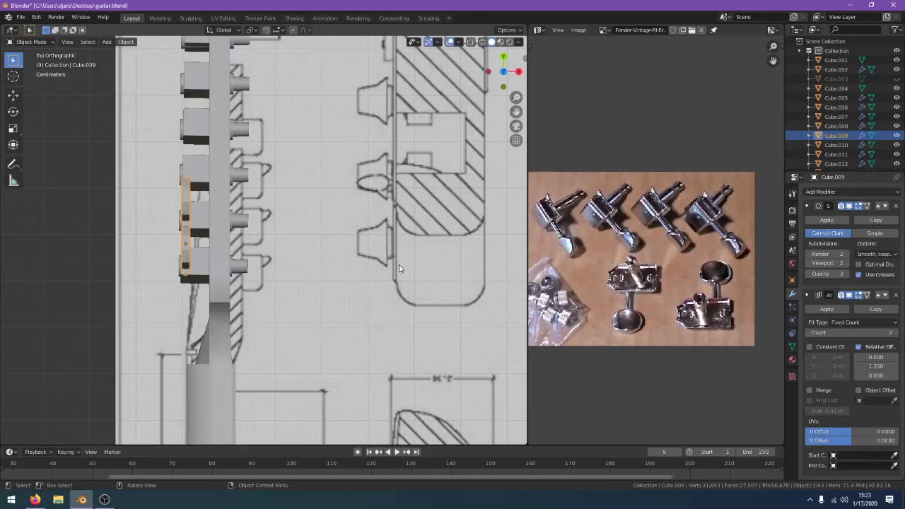
{"action": "key", "text": "r"}
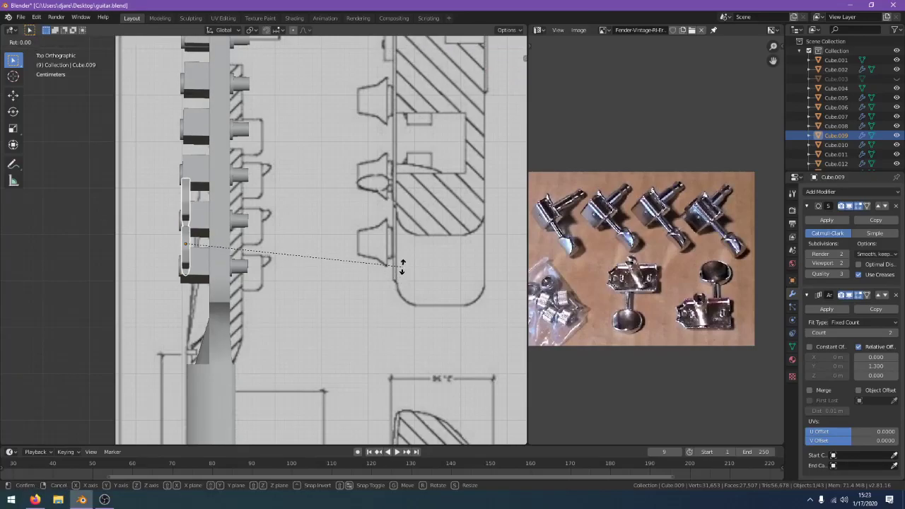
{"action": "left_click", "coordinate": [402, 273]}
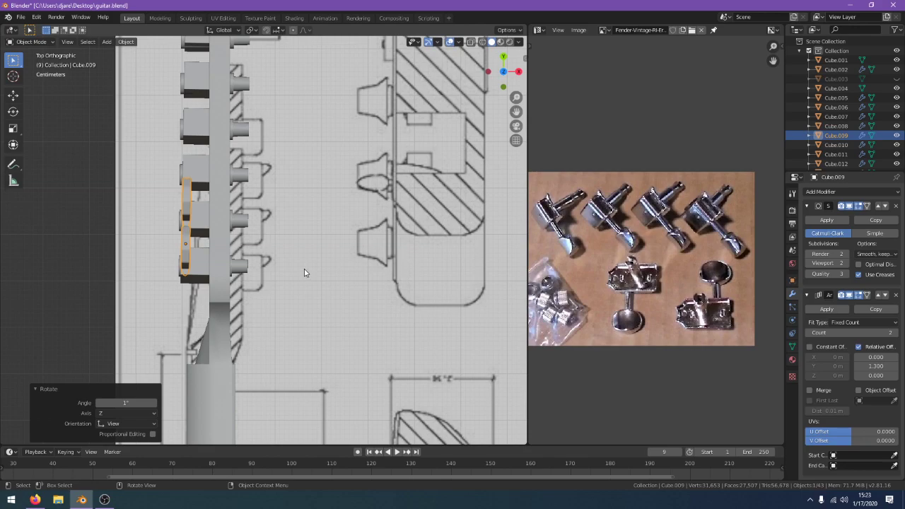
Examine the Fender Standard Stratocaster picture among the "fender stratocaster back" image results in the browser, and return to Blender
{"action": "middle_click_drag", "start_coordinate": [196, 280], "coordinate": [315, 212]}
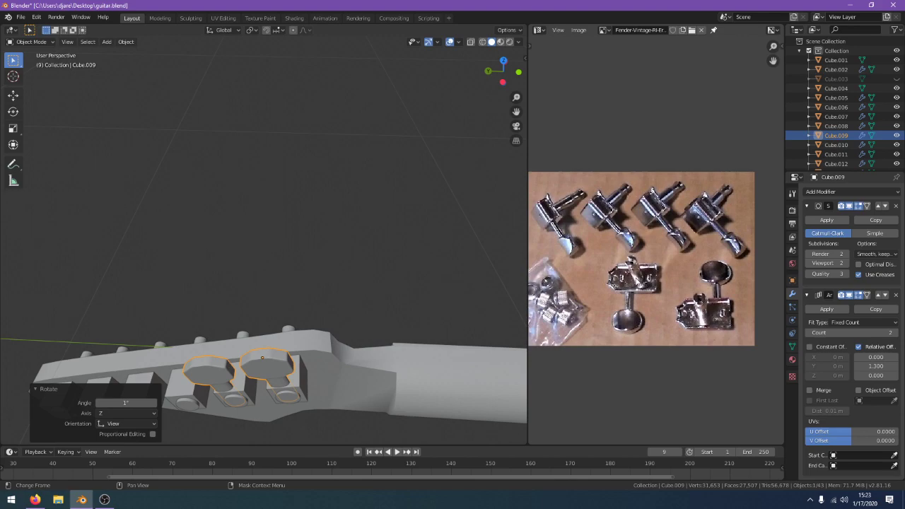
{"action": "middle_click_drag", "start_coordinate": [301, 319], "coordinate": [226, 332]}
{"action": "left_click", "coordinate": [31, 501]}
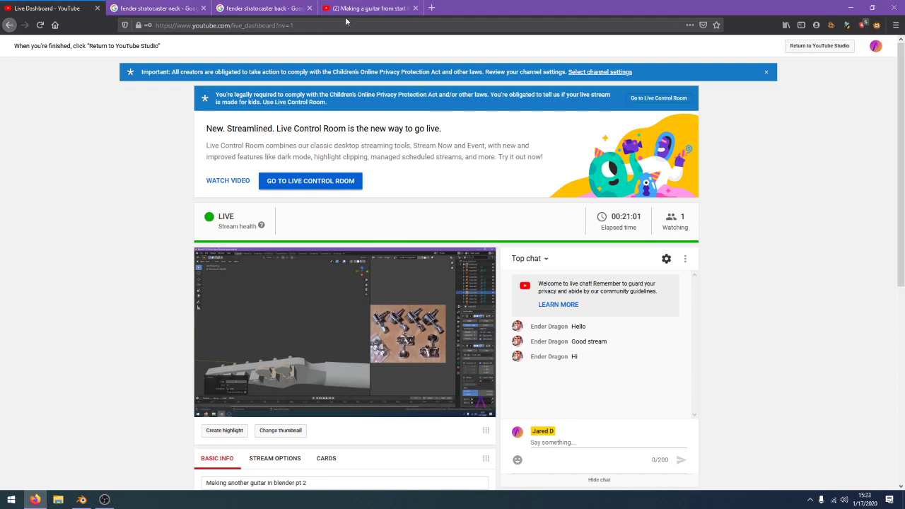
{"action": "left_click", "coordinate": [269, 8]}
{"action": "scroll", "coordinate": [406, 292], "scroll_direction": "up", "scroll_amount": 2}
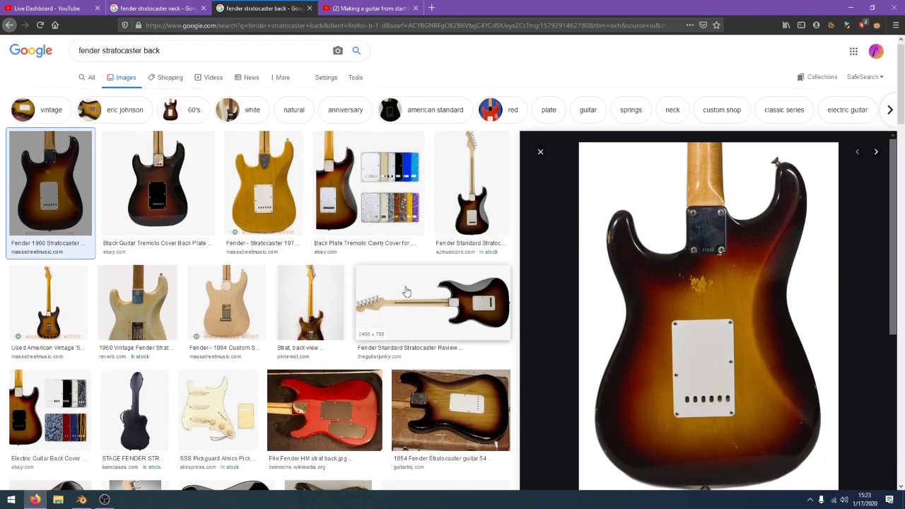
{"action": "left_click", "coordinate": [407, 292]}
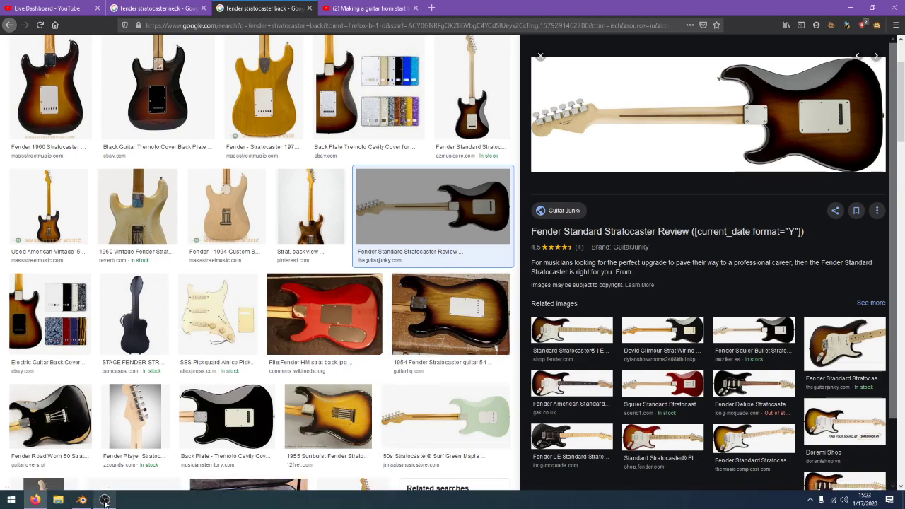
{"action": "left_click", "coordinate": [81, 500]}
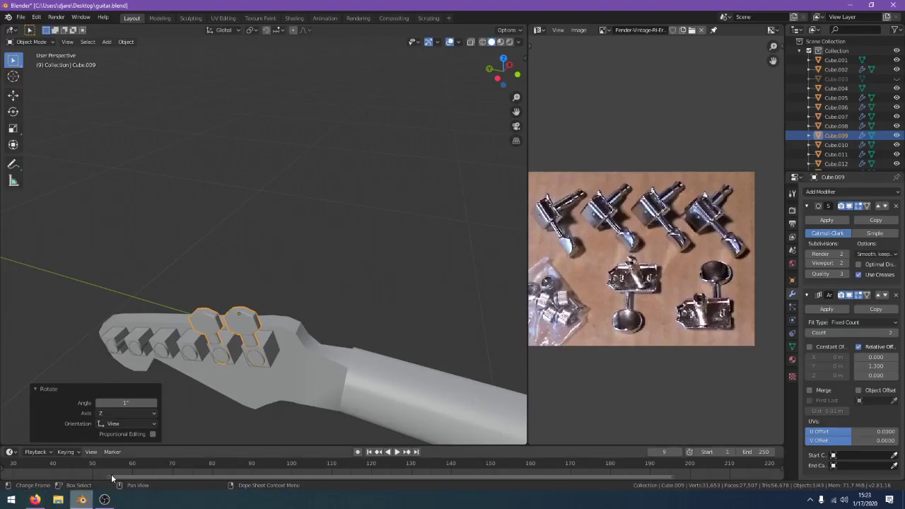
In side view, scale the tuning peg's shaft geometry to about 0.80 and move it slightly up toward the peg head
{"action": "key", "text": "ctrl+KP_3"}
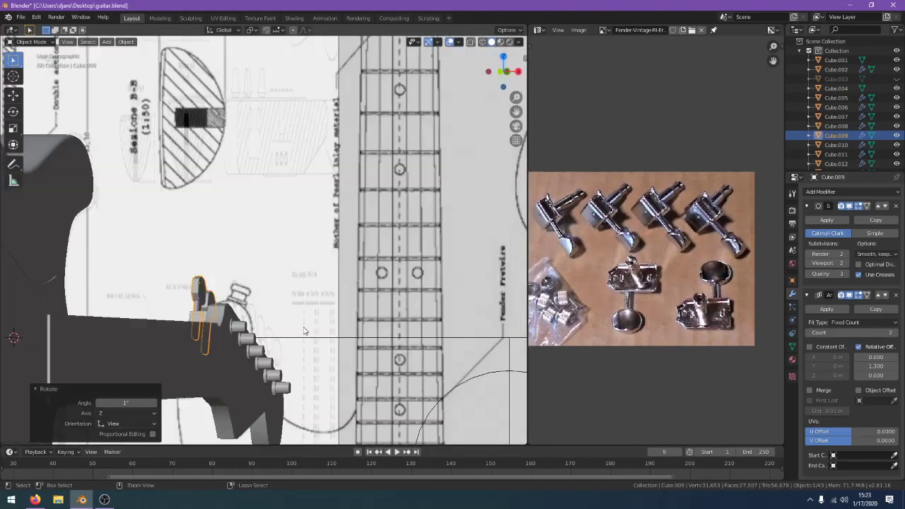
{"action": "scroll", "coordinate": [304, 330], "scroll_direction": "up", "scroll_amount": 5}
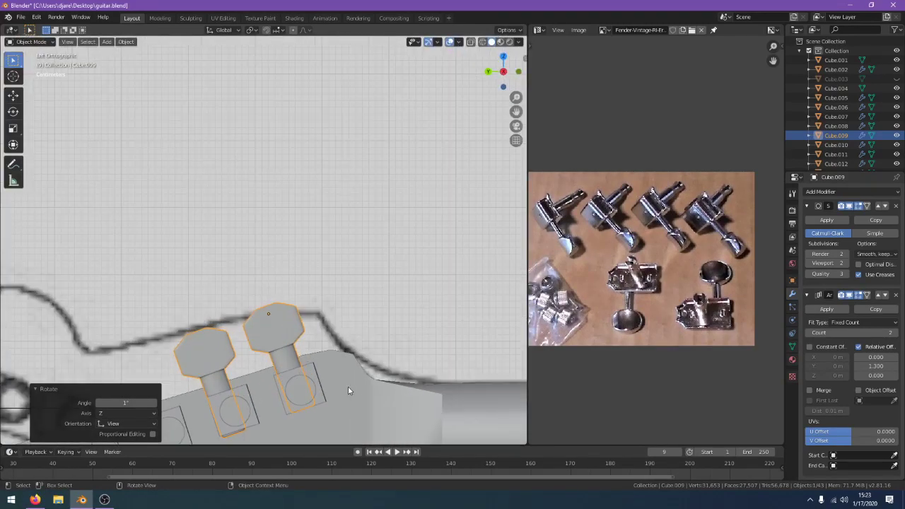
{"action": "key", "text": "Tab"}
{"action": "key", "text": "b"}
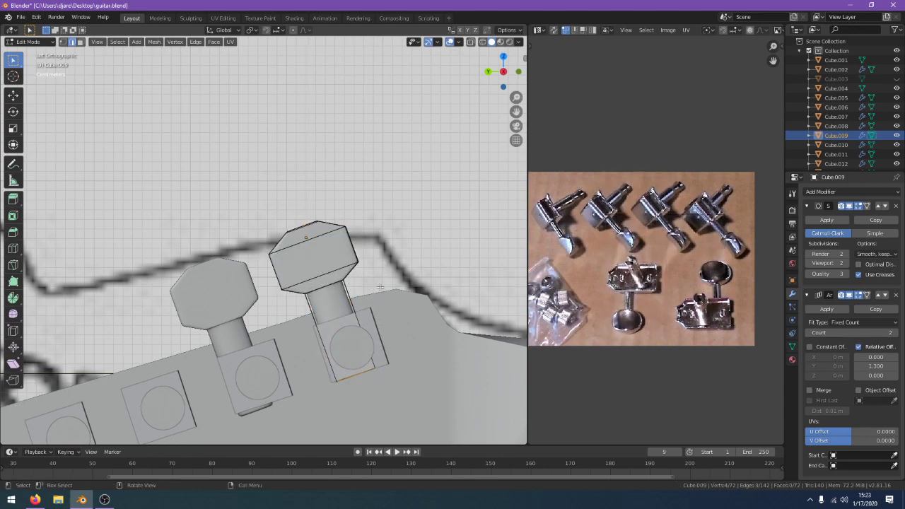
{"action": "key", "text": "shift+z"}
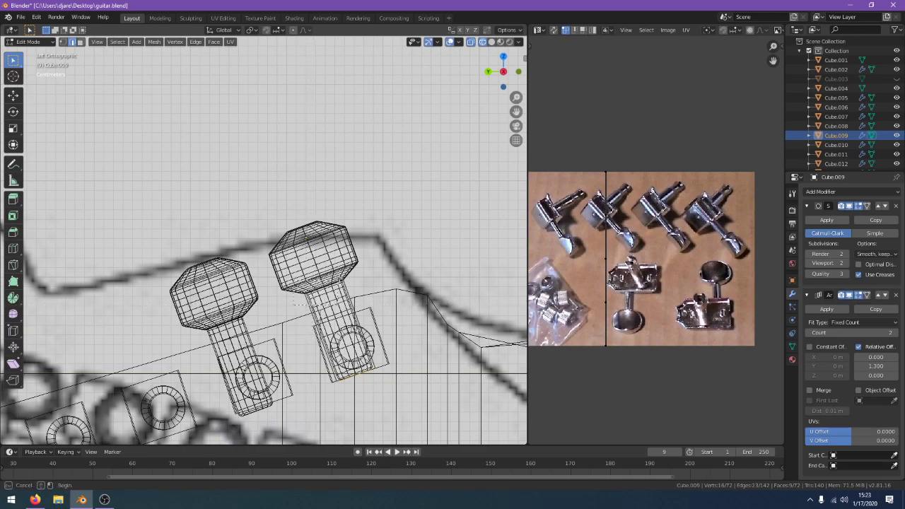
{"action": "left_click", "coordinate": [62, 42]}
{"action": "scroll", "coordinate": [263, 240], "scroll_direction": "up", "scroll_amount": 1}
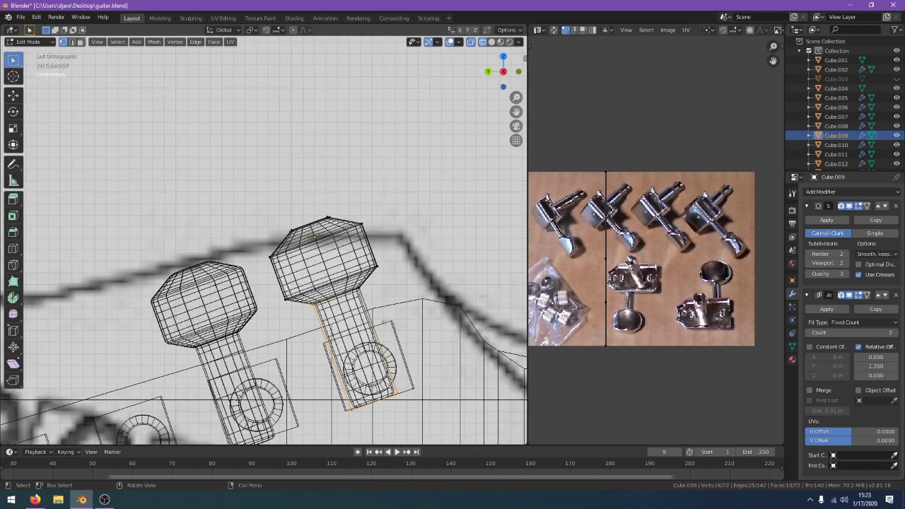
{"action": "key", "text": "l"}
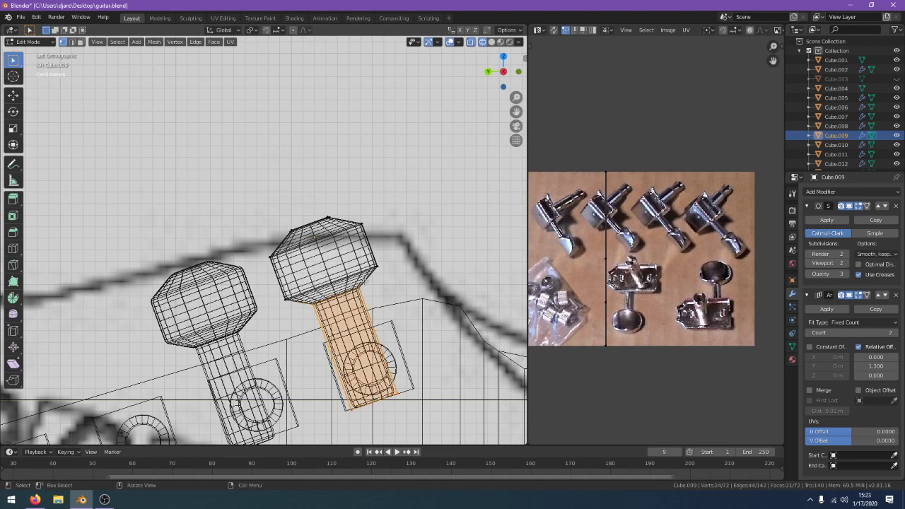
{"action": "key", "text": "z"}
{"action": "left_click", "coordinate": [434, 282]}
{"action": "key", "text": "s"}
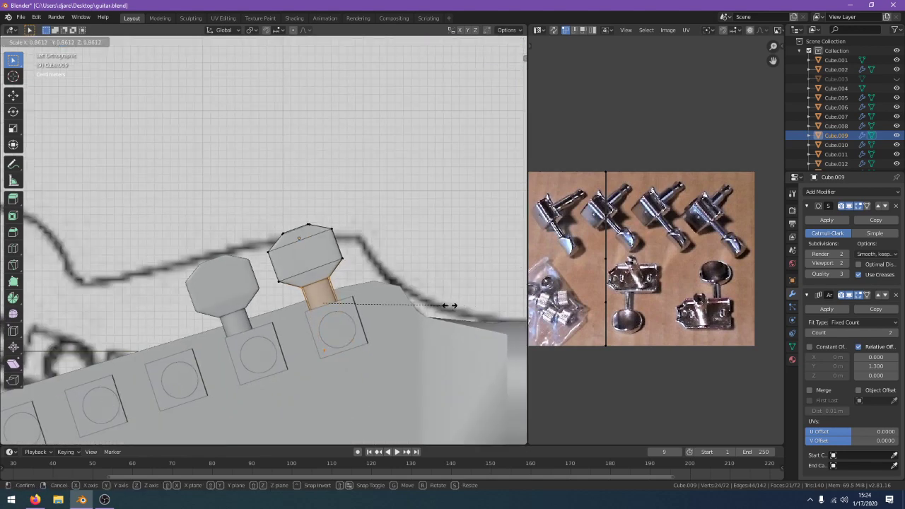
{"action": "left_click", "coordinate": [439, 307]}
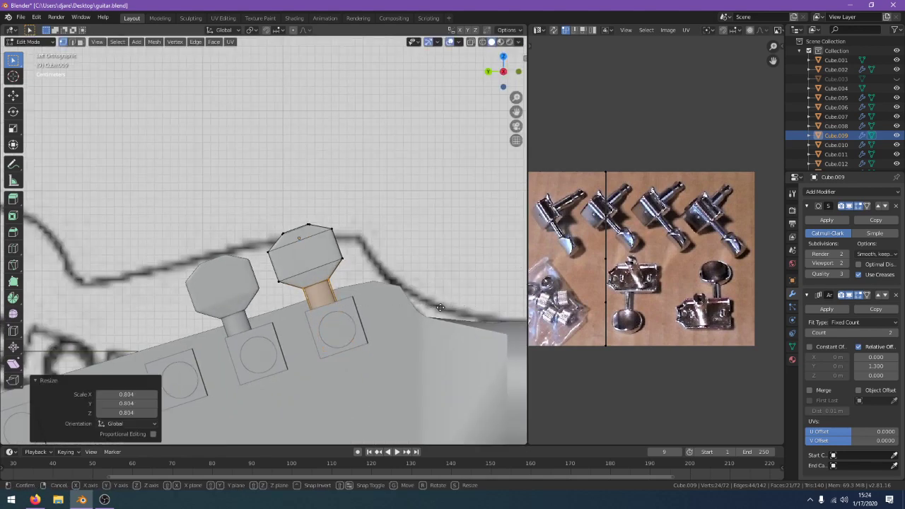
{"action": "key", "text": "g"}
{"action": "left_click", "coordinate": [438, 302]}
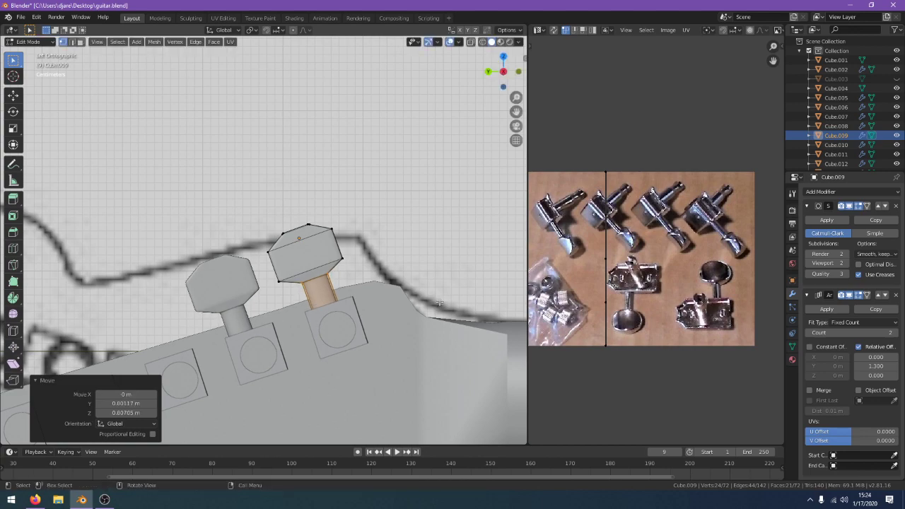
Leave mesh editing and nudge the tuning pegs about 0.0024 m along Y and -0.0006 m along Z
{"action": "key", "text": "Tab"}
{"action": "key", "text": "r"}
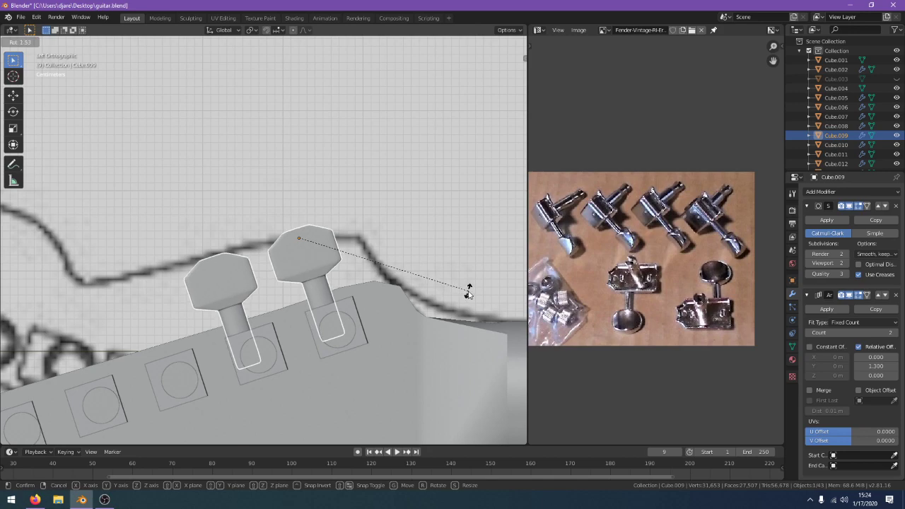
{"action": "right_click", "coordinate": [466, 292]}
{"action": "key", "text": "KP_7"}
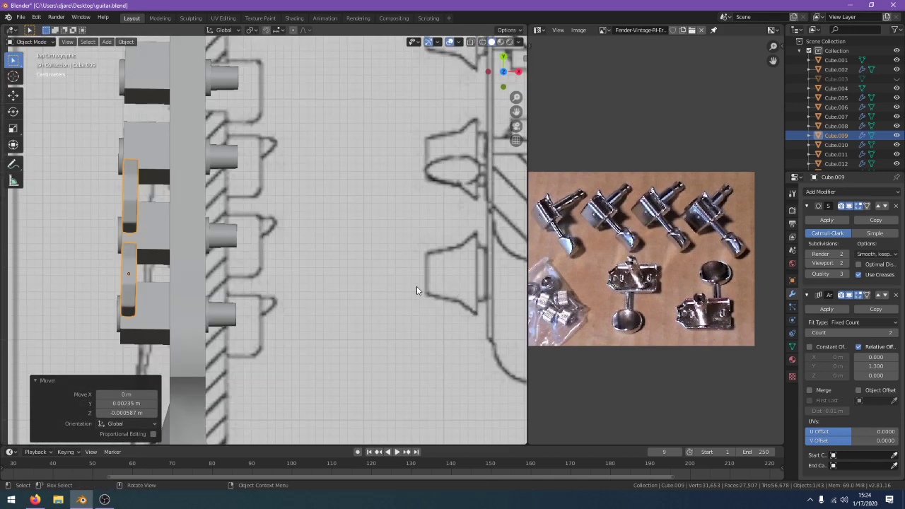
Switch to the browser and search Google Images for "fender stratocaster neck"
{"action": "key", "text": "alt+Tab"}
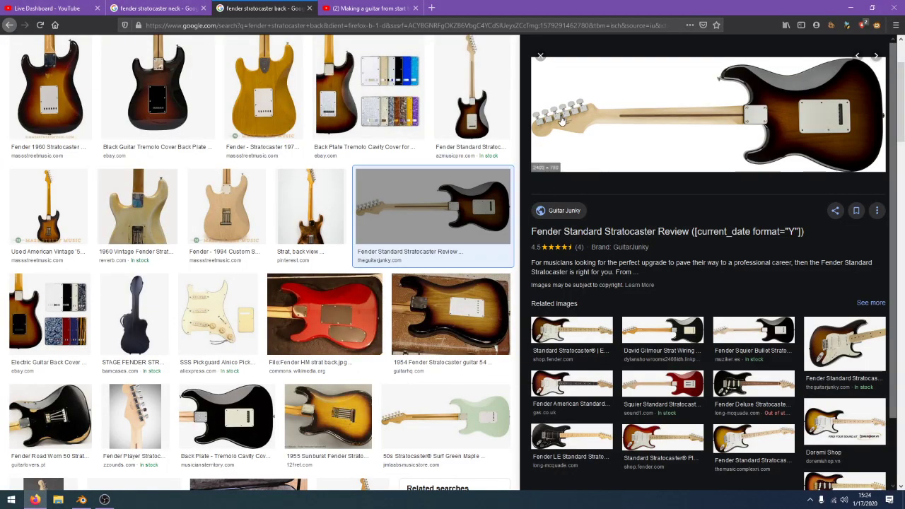
{"action": "scroll", "coordinate": [424, 311], "scroll_direction": "up", "scroll_amount": 3}
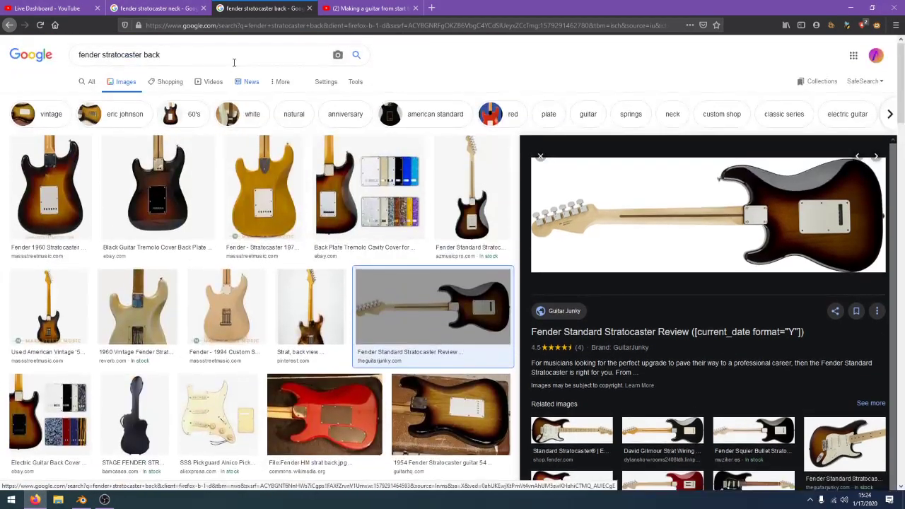
{"action": "left_click", "coordinate": [236, 58]}
{"action": "key", "text": "BackSpace"}
{"action": "key", "text": "BackSpace"}
{"action": "key", "text": "BackSpace"}
{"action": "type", "text": "neck"}
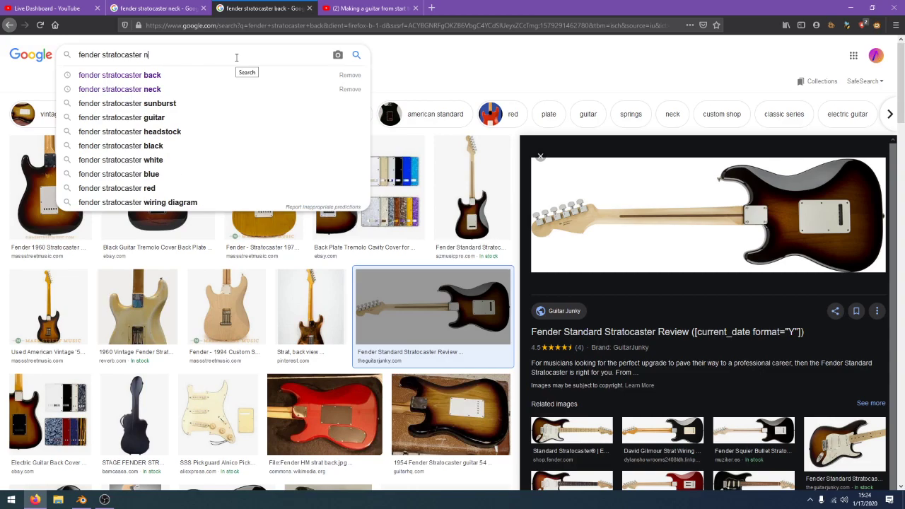
{"action": "key", "text": "Return"}
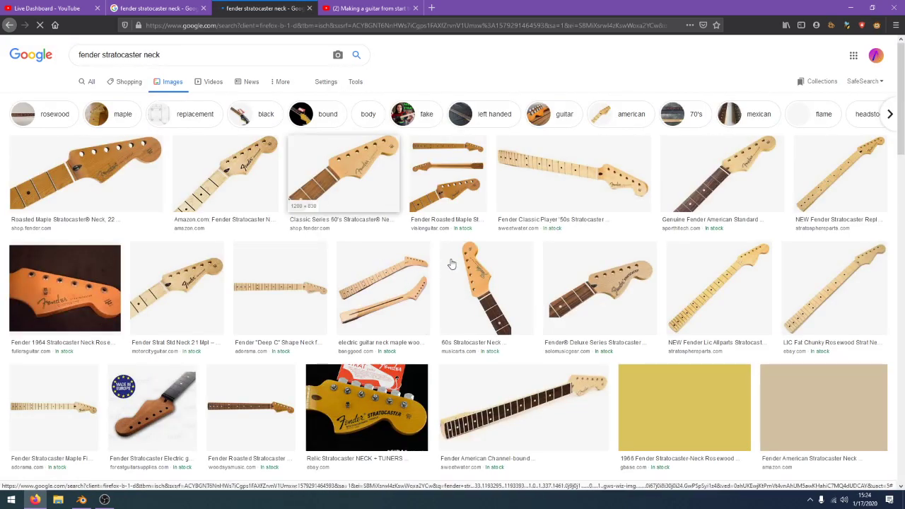
Examine the tuners in the Rosewood Vintage '62 Reissue neck image showing front and back, and return to Blender
{"action": "scroll", "coordinate": [600, 318], "scroll_direction": "down", "scroll_amount": 4}
{"action": "scroll", "coordinate": [590, 318], "scroll_direction": "down", "scroll_amount": 2}
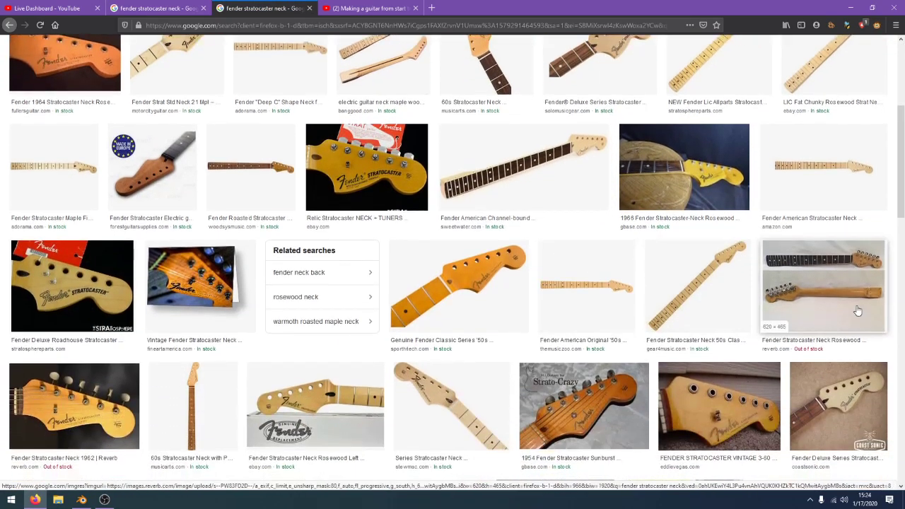
{"action": "left_click", "coordinate": [852, 311]}
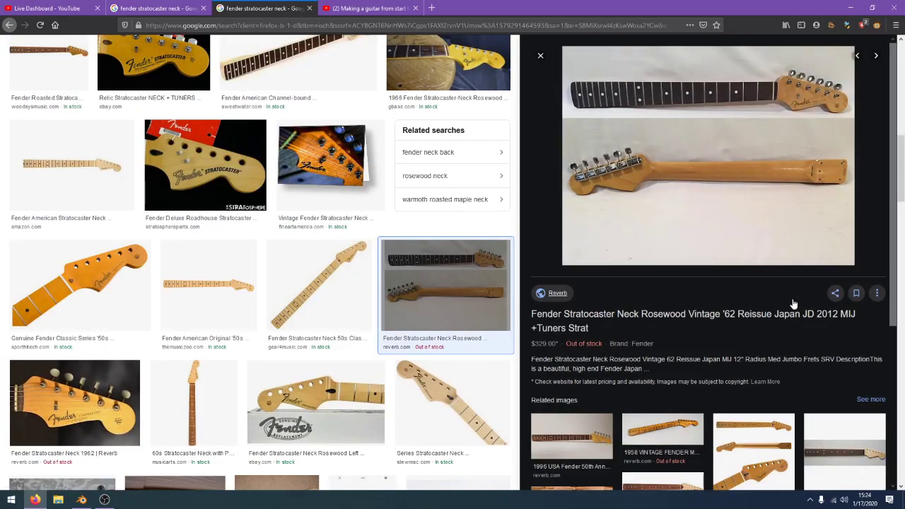
{"action": "scroll", "coordinate": [693, 208], "scroll_direction": "down", "scroll_amount": 3}
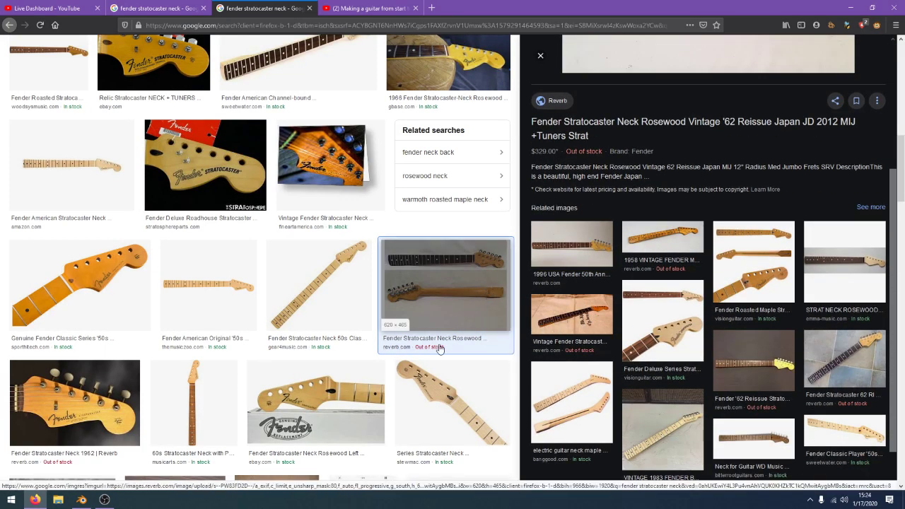
{"action": "left_click", "coordinate": [81, 500]}
In top view, move the tuning pegs along X closer to the headstock and rotate them about 0.36°
{"action": "key", "text": "g"}
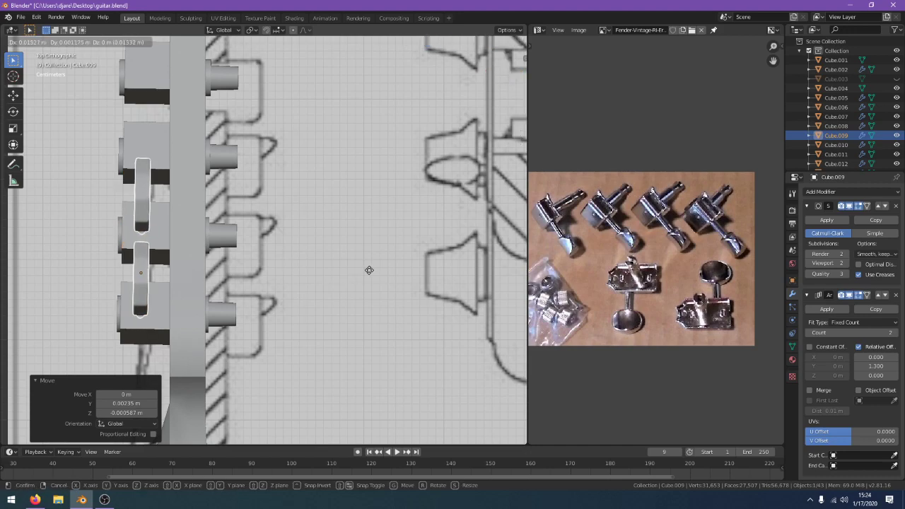
{"action": "left_click", "coordinate": [373, 274]}
{"action": "key", "text": "r"}
{"action": "left_click", "coordinate": [375, 278]}
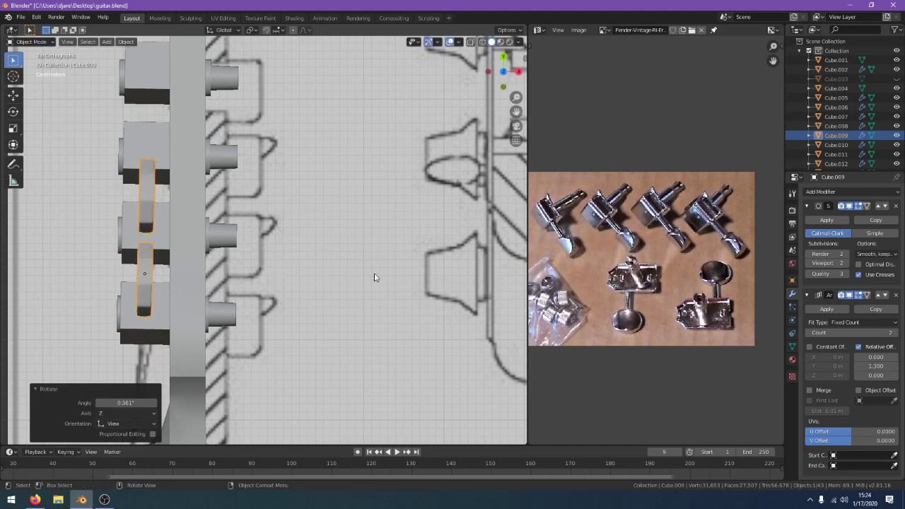
Set the tuning pegs' array count to 3 and move the pegs about 0.0025 m along Y over their housings
{"action": "middle_click_drag", "start_coordinate": [375, 278], "coordinate": [486, 192]}
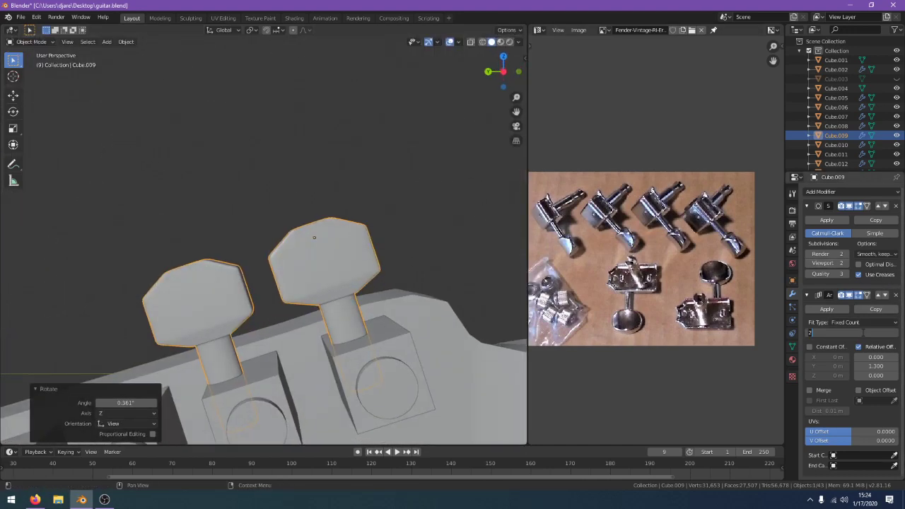
{"action": "type", "text": "3"}
{"action": "key", "text": "Return"}
{"action": "middle_click_drag", "start_coordinate": [488, 297], "coordinate": [500, 255]}
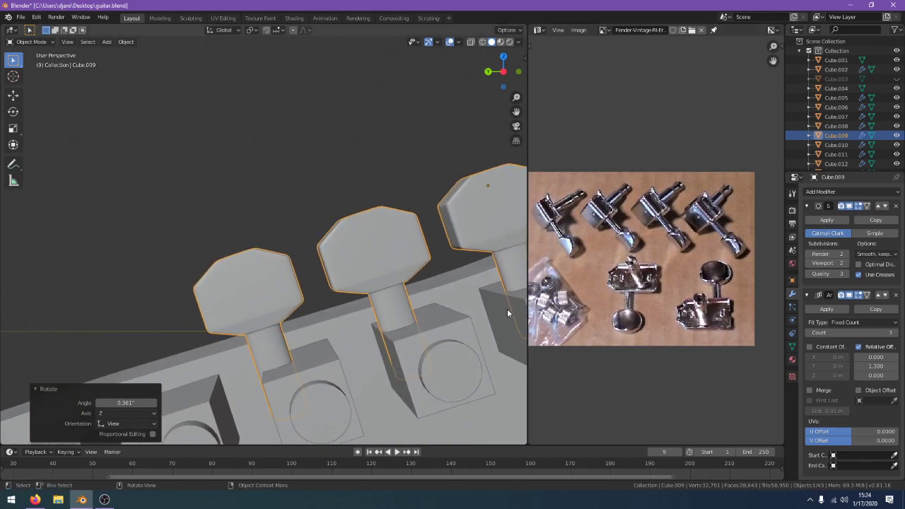
{"action": "middle_click_drag", "start_coordinate": [507, 308], "coordinate": [383, 320]}
{"action": "key", "text": "g"}
{"action": "key", "text": "y"}
{"action": "left_click", "coordinate": [468, 311]}
Configure the pegs' array with constant offset enabled, a relative Y offset of 1.23 and a count of 6
{"action": "left_click_drag", "start_coordinate": [875, 366], "coordinate": [869, 366]}
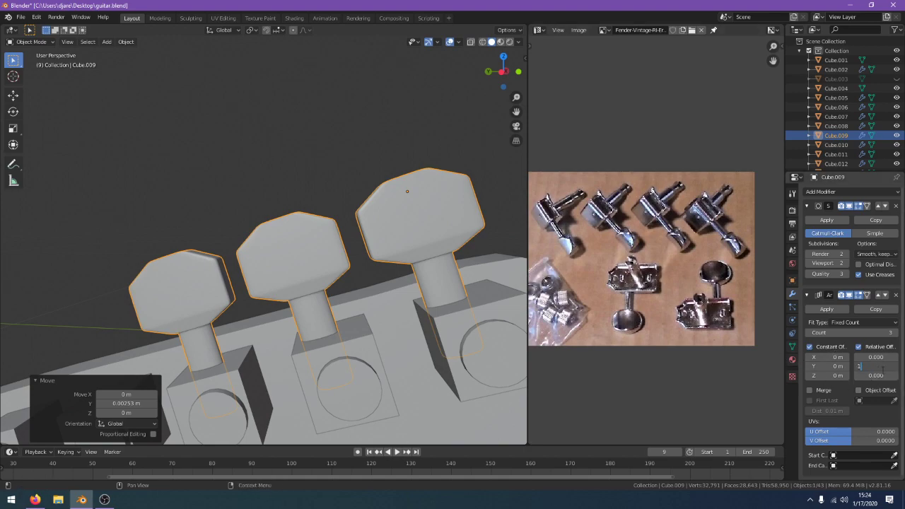
{"action": "key", "text": "Return"}
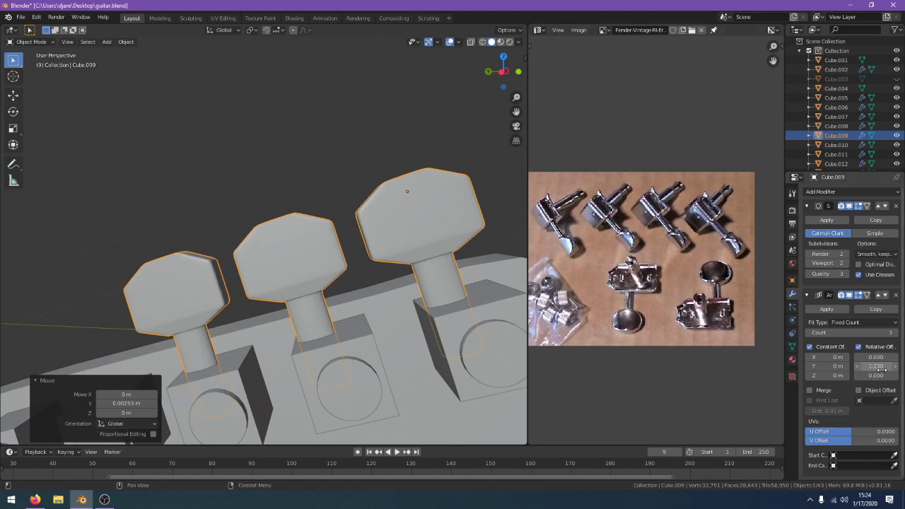
{"action": "double_click", "coordinate": [871, 334]}
{"action": "type", "text": "6"}
{"action": "key", "text": "Return"}
Set the array's constant Y offset to 0.02 m and check the six pegs' spacing along the whole headstock
{"action": "middle_click_drag", "start_coordinate": [363, 272], "coordinate": [148, 237], "text": "shift"}
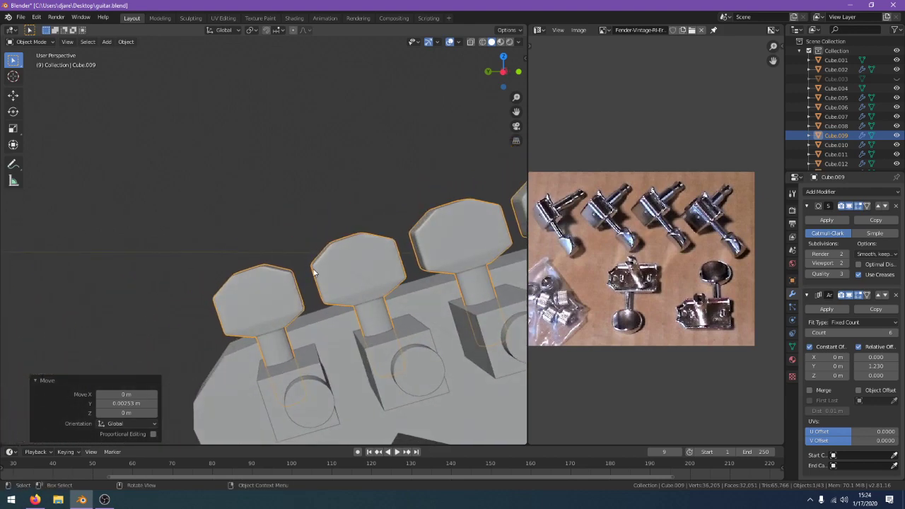
{"action": "left_click_drag", "start_coordinate": [826, 366], "coordinate": [830, 367]}
{"action": "mouse_move", "coordinate": [466, 317]}
{"action": "middle_mouse_down", "text": "shift"}
{"action": "mouse_move", "coordinate": [227, 354]}
{"action": "mouse_move", "coordinate": [461, 318]}
{"action": "middle_mouse_up", "text": "shift"}
{"action": "scroll", "coordinate": [424, 197], "scroll_direction": "down", "scroll_amount": 4}
{"action": "scroll", "coordinate": [432, 251], "scroll_direction": "down", "scroll_amount": 3}
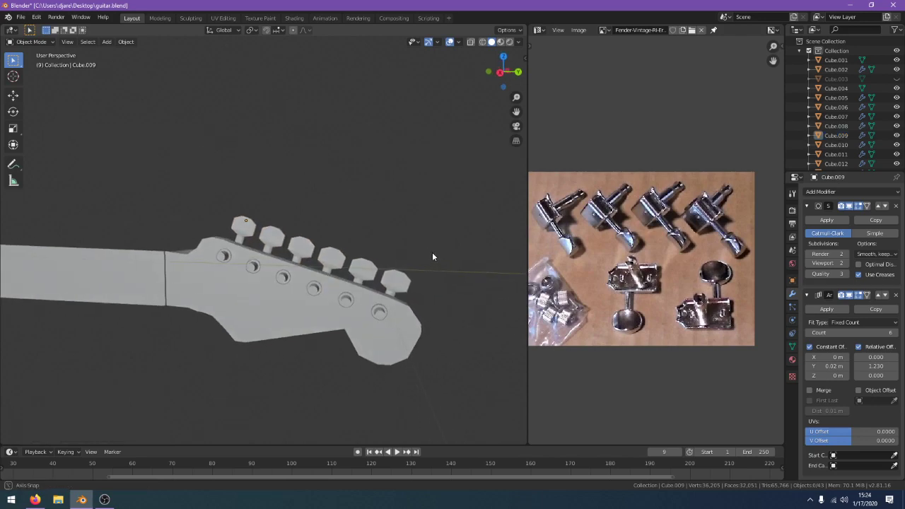
{"action": "middle_click_drag", "start_coordinate": [419, 251], "coordinate": [353, 279]}
{"action": "left_click", "coordinate": [398, 252]}
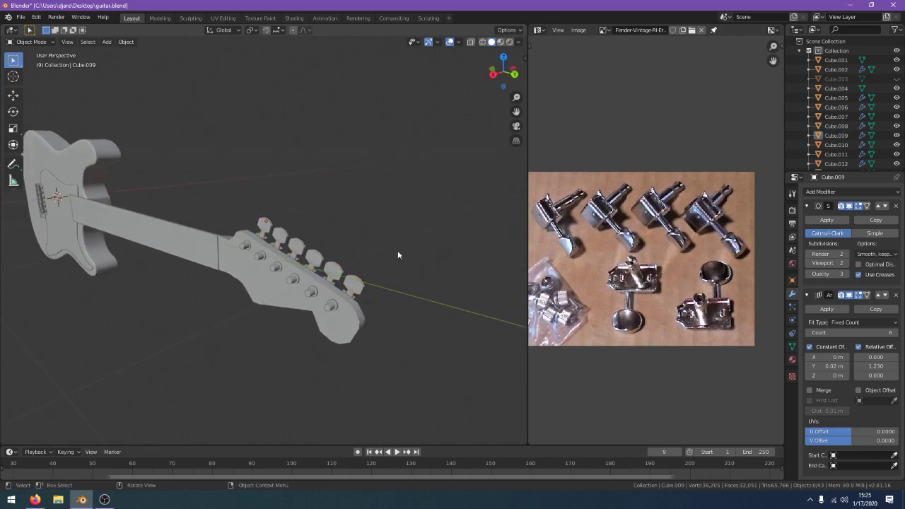
Select the row of tuning pegs and scale it down to about 0.81
{"action": "scroll", "coordinate": [396, 247], "scroll_direction": "up", "scroll_amount": 3}
{"action": "middle_click_drag", "start_coordinate": [394, 241], "coordinate": [291, 234]}
{"action": "scroll", "coordinate": [435, 219], "scroll_direction": "up", "scroll_amount": 1}
{"action": "left_click", "coordinate": [326, 225]}
{"action": "key", "text": "s"}
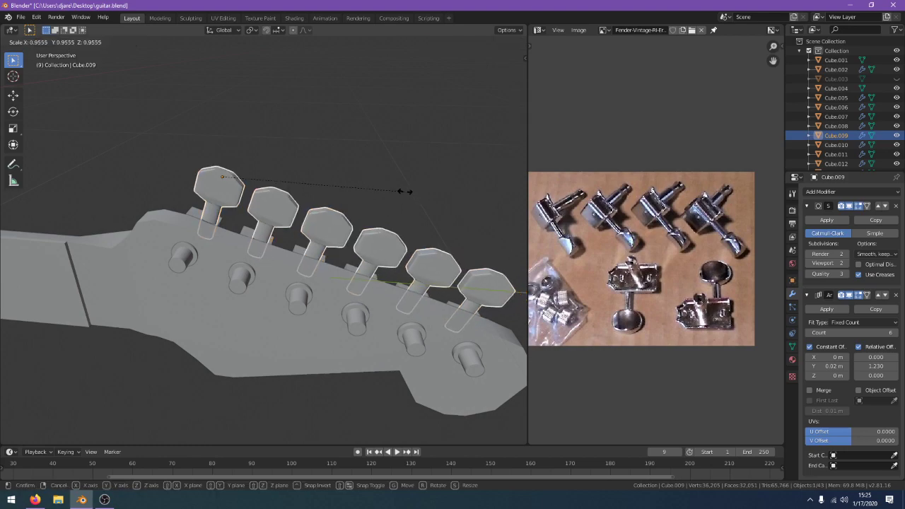
{"action": "left_click", "coordinate": [376, 181]}
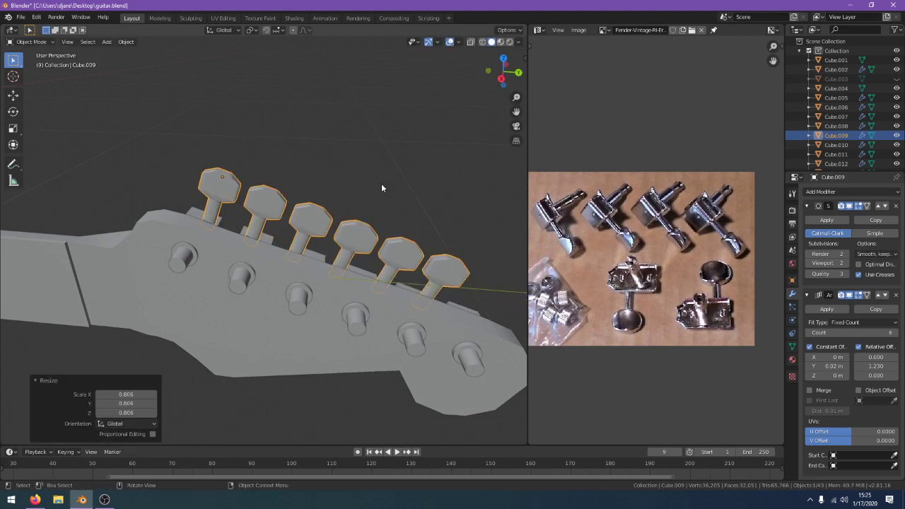
Move the tuning pegs about -0.0098 m along Z and -0.0023 m along Y, and switch to the front view
{"action": "middle_click_drag", "start_coordinate": [381, 183], "coordinate": [424, 179]}
{"action": "key", "text": "g"}
{"action": "left_click", "coordinate": [405, 182]}
{"action": "key", "text": "KP_1"}
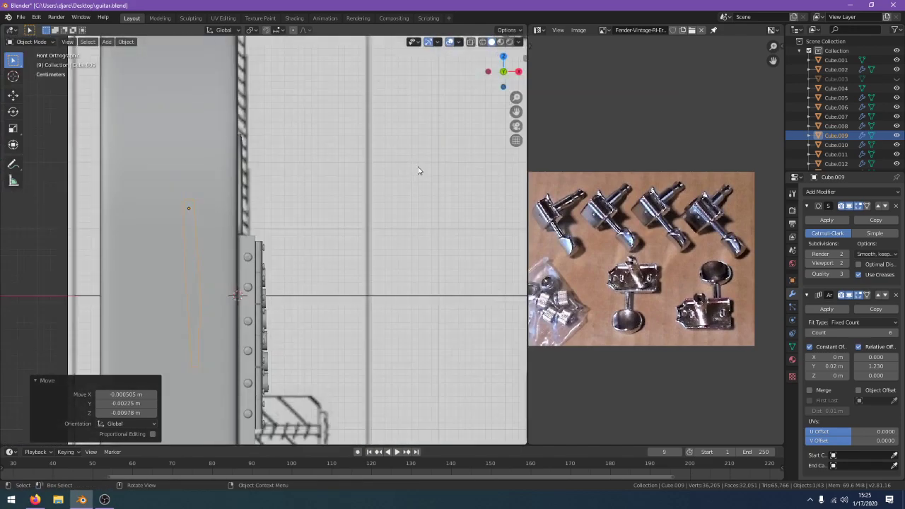
In the left view, move the row of tuning pegs about 0.0035 m along Y and 0.0078 m along Z
{"action": "key", "text": "ctrl+KP_3"}
{"action": "key", "text": "r"}
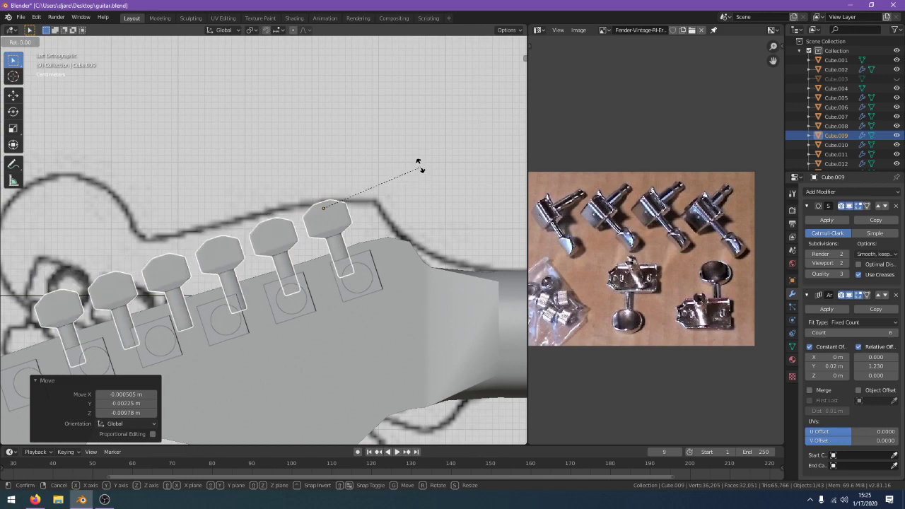
{"action": "key", "text": "Escape"}
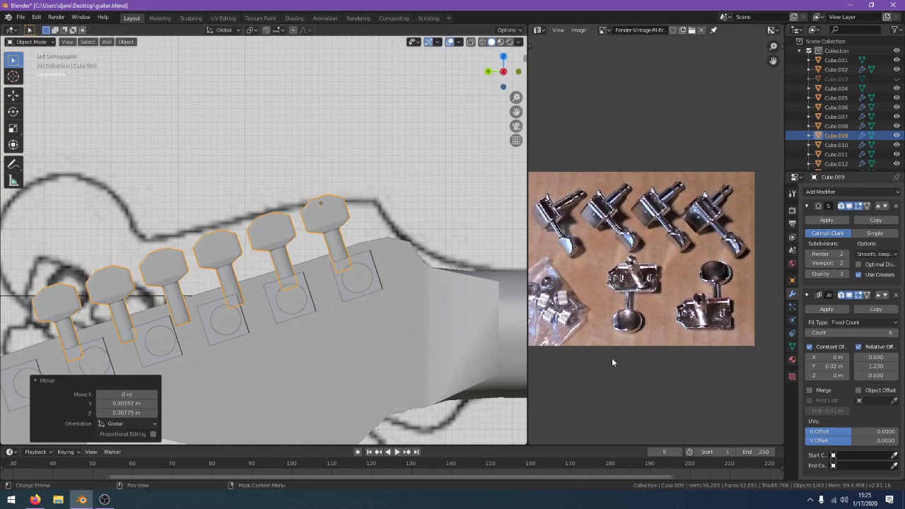
Set the pegs' array relative Y offset to 1.53 so the spacing follows the tuner housings along the headstock
{"action": "left_click_drag", "start_coordinate": [848, 373], "coordinate": [897, 366]}
{"action": "middle_click_drag", "start_coordinate": [433, 328], "coordinate": [62, 289], "text": "shift"}
{"action": "left_click_drag", "start_coordinate": [830, 366], "coordinate": [773, 366]}
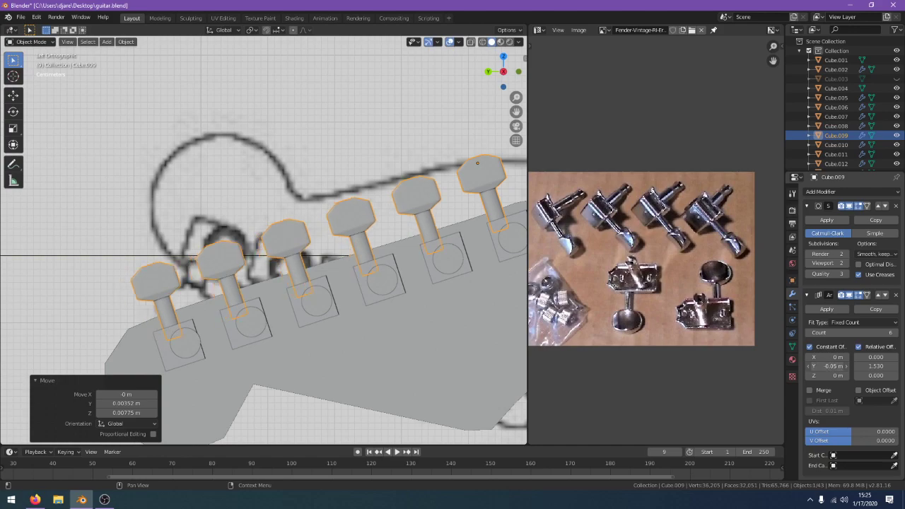
From the right view, move the tuning pegs about -0.0059 m along Y and -0.0093 m along Z against the blueprint
{"action": "middle_click_drag", "start_coordinate": [354, 279], "coordinate": [524, 291]}
{"action": "scroll", "coordinate": [523, 291], "scroll_direction": "down", "scroll_amount": 4}
{"action": "key", "text": "z"}
{"action": "left_click", "coordinate": [387, 217]}
{"action": "mouse_move", "coordinate": [387, 217]}
{"action": "middle_mouse_down"}
{"action": "mouse_move", "coordinate": [512, 231]}
{"action": "mouse_move", "coordinate": [495, 224]}
{"action": "middle_mouse_up"}
{"action": "key", "text": "KP_3"}
{"action": "key", "text": "g"}
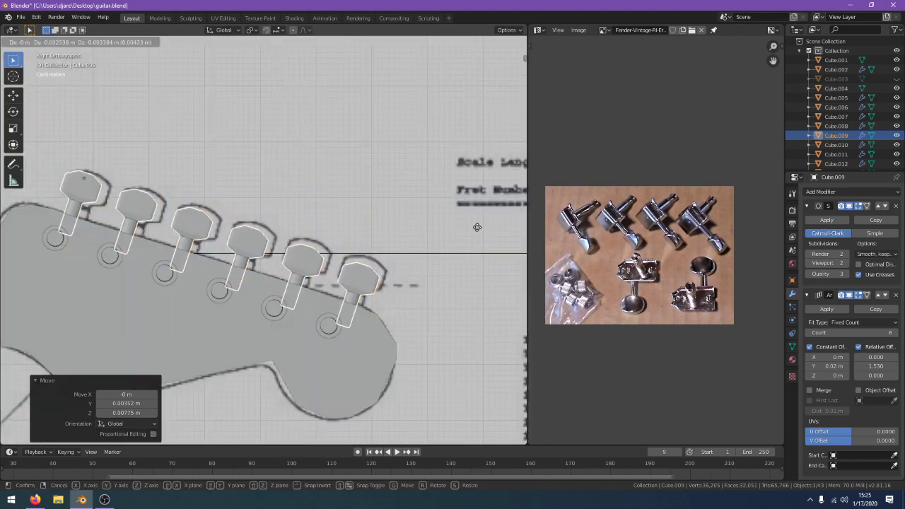
{"action": "left_click", "coordinate": [476, 229]}
Compare the pegs with the blueprint in wireframe, then raise them about 0.0017 m along Z and rotate them about -0.46°
{"action": "key", "text": "z"}
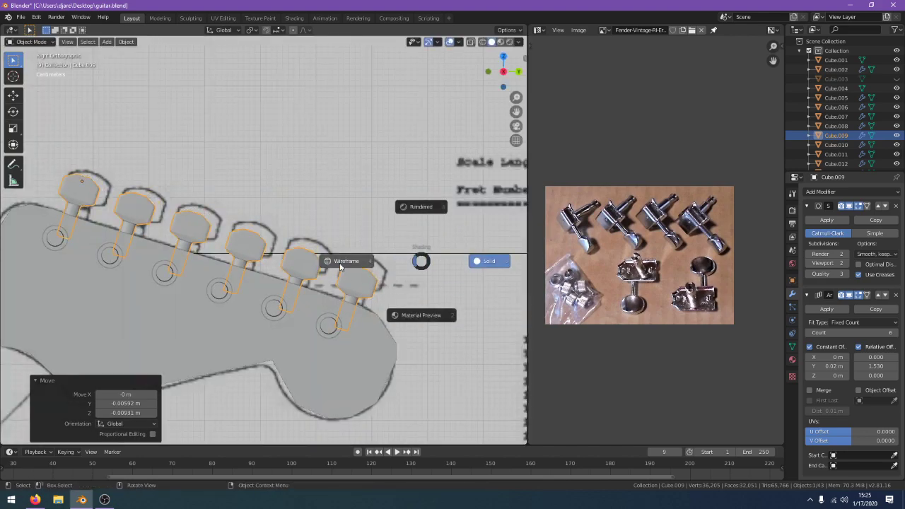
{"action": "left_click", "coordinate": [353, 262]}
{"action": "key", "text": "z"}
{"action": "left_click", "coordinate": [414, 262]}
{"action": "key", "text": "g"}
{"action": "left_click", "coordinate": [412, 256]}
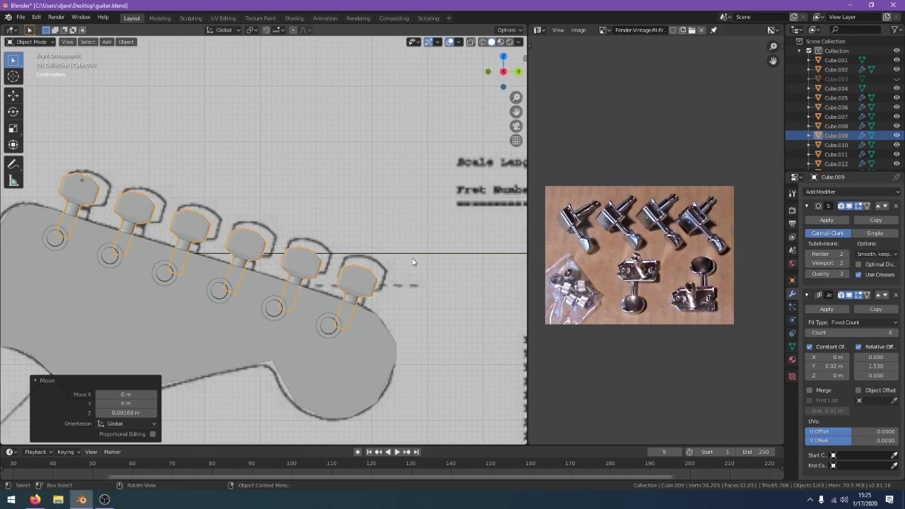
{"action": "key", "text": "r"}
{"action": "left_click", "coordinate": [419, 257]}
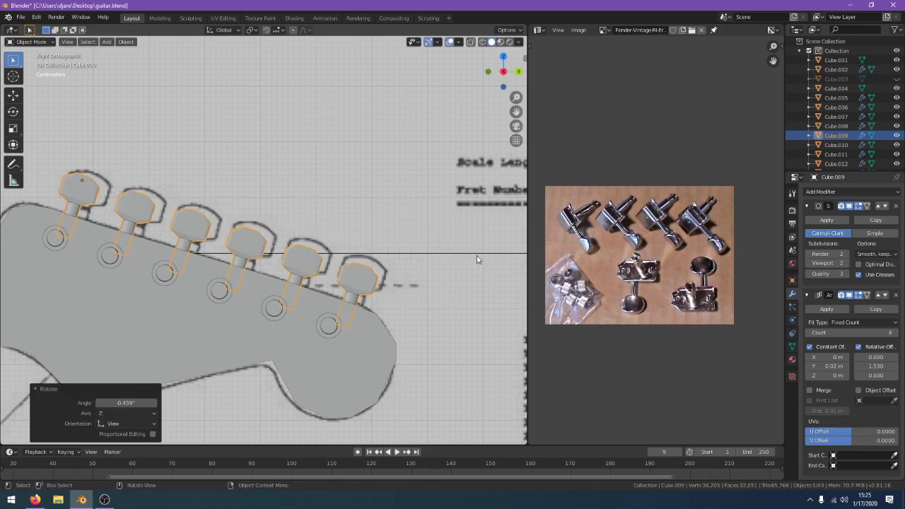
Check the pegs against their housings, deselect them and save the guitar file
{"action": "middle_click_drag", "start_coordinate": [477, 259], "coordinate": [463, 279]}
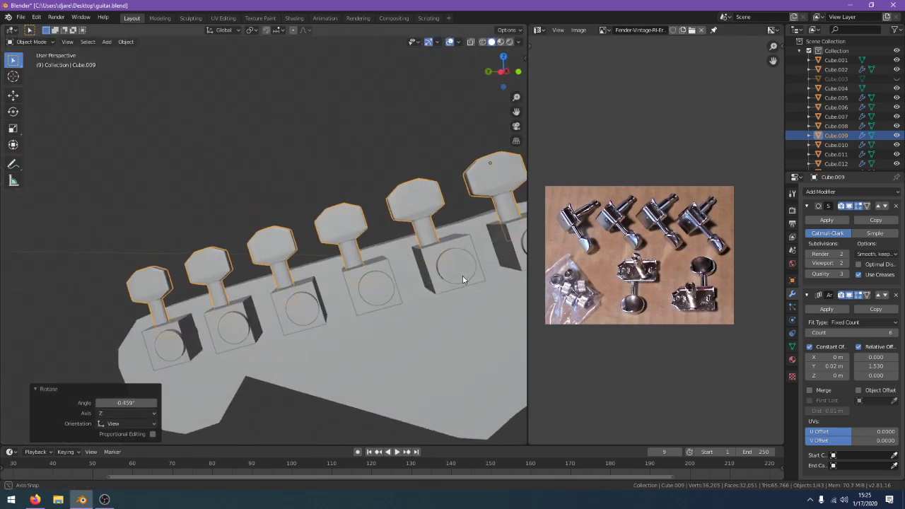
{"action": "left_click", "coordinate": [388, 151]}
{"action": "scroll", "coordinate": [318, 167], "scroll_direction": "down", "scroll_amount": 4}
{"action": "middle_click_drag", "start_coordinate": [248, 181], "coordinate": [412, 264]}
{"action": "scroll", "coordinate": [386, 221], "scroll_direction": "down", "scroll_amount": 2}
{"action": "key", "text": "ctrl+s"}
Examine the blueprint drawings around the guitar in wireframe from the right view and select the pickguard
{"action": "mouse_move", "coordinate": [325, 253]}
{"action": "middle_mouse_down", "text": "shift"}
{"action": "mouse_move", "coordinate": [394, 234]}
{"action": "mouse_move", "coordinate": [448, 234]}
{"action": "middle_mouse_up", "text": "shift"}
{"action": "key", "text": "KP_3"}
{"action": "key", "text": "z"}
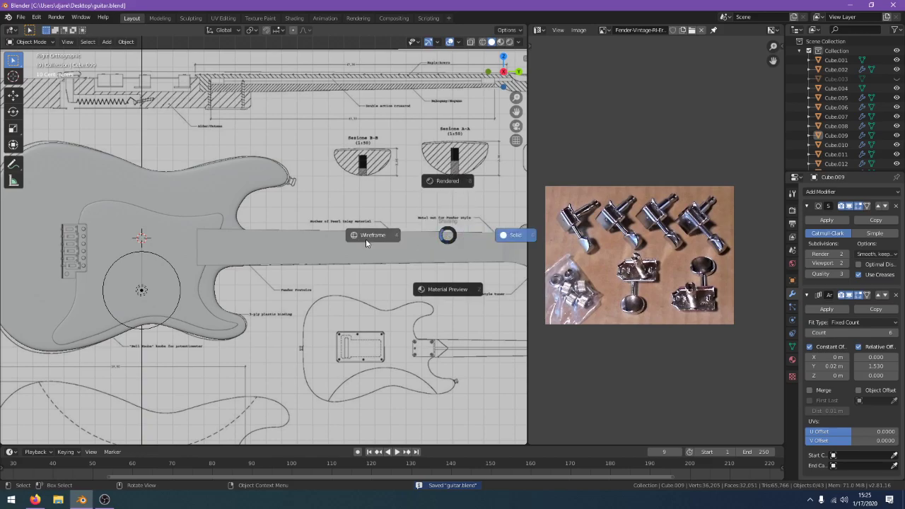
{"action": "left_click", "coordinate": [366, 239]}
{"action": "scroll", "coordinate": [264, 300], "scroll_direction": "up", "scroll_amount": 1}
{"action": "mouse_move", "coordinate": [264, 300]}
{"action": "middle_mouse_down", "text": "shift"}
{"action": "mouse_move", "coordinate": [369, 258]}
{"action": "mouse_move", "coordinate": [94, 149]}
{"action": "middle_mouse_up", "text": "shift"}
{"action": "scroll", "coordinate": [369, 259], "scroll_direction": "up", "scroll_amount": 1}
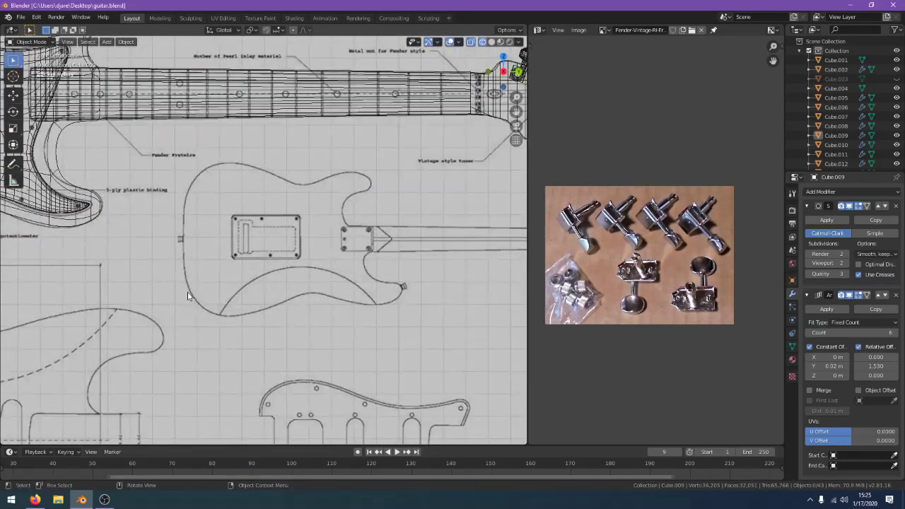
{"action": "mouse_move", "coordinate": [237, 275]}
{"action": "middle_mouse_down", "text": "shift"}
{"action": "mouse_move", "coordinate": [426, 106]}
{"action": "mouse_move", "coordinate": [110, 82]}
{"action": "mouse_move", "coordinate": [95, 135]}
{"action": "middle_mouse_up", "text": "shift"}
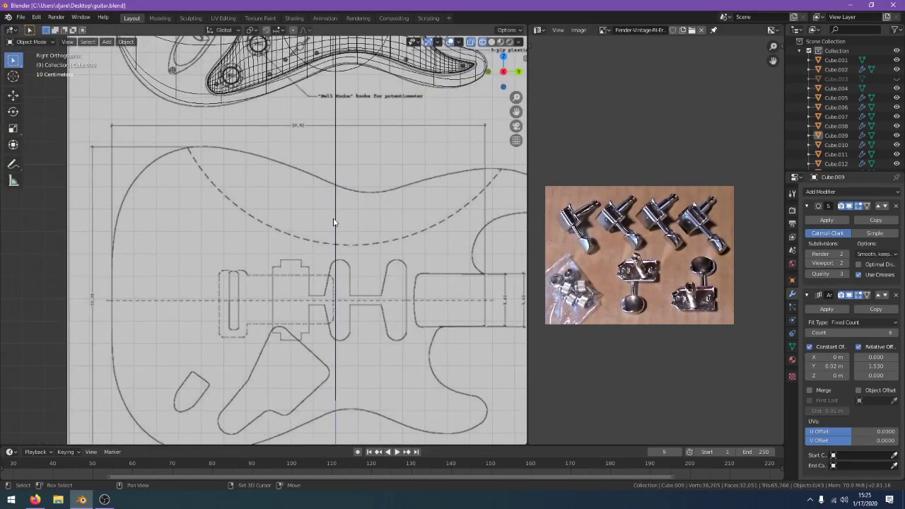
{"action": "middle_click_drag", "start_coordinate": [333, 221], "coordinate": [214, 255], "text": "shift"}
{"action": "mouse_move", "coordinate": [213, 256]}
{"action": "middle_mouse_down", "text": "shift"}
{"action": "mouse_move", "coordinate": [174, 183]}
{"action": "mouse_move", "coordinate": [260, 311]}
{"action": "mouse_move", "coordinate": [185, 280]}
{"action": "mouse_move", "coordinate": [508, 301]}
{"action": "mouse_move", "coordinate": [482, 312]}
{"action": "mouse_move", "coordinate": [161, 340]}
{"action": "mouse_move", "coordinate": [162, 263]}
{"action": "mouse_move", "coordinate": [216, 345]}
{"action": "mouse_move", "coordinate": [283, 212]}
{"action": "mouse_move", "coordinate": [56, 323]}
{"action": "mouse_move", "coordinate": [475, 170]}
{"action": "mouse_move", "coordinate": [368, 268]}
{"action": "mouse_move", "coordinate": [259, 342]}
{"action": "mouse_move", "coordinate": [212, 269]}
{"action": "mouse_move", "coordinate": [191, 205]}
{"action": "mouse_move", "coordinate": [152, 290]}
{"action": "mouse_move", "coordinate": [130, 228]}
{"action": "mouse_move", "coordinate": [104, 302]}
{"action": "middle_mouse_up", "text": "shift"}
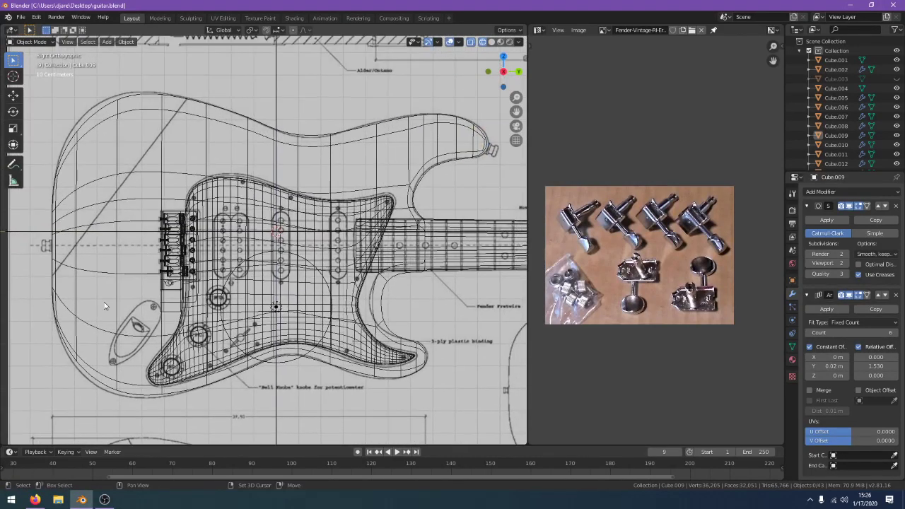
{"action": "left_click", "coordinate": [261, 296]}
{"action": "left_click", "coordinate": [241, 281]}
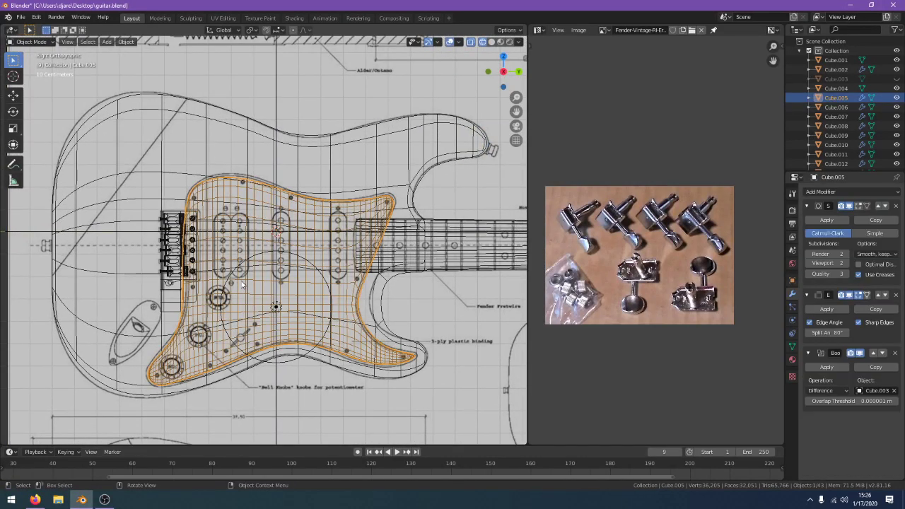
Switch to the browser to check the live stream dashboard and the neck image results, and return to Blender
{"action": "left_click", "coordinate": [34, 500]}
{"action": "left_click", "coordinate": [47, 8]}
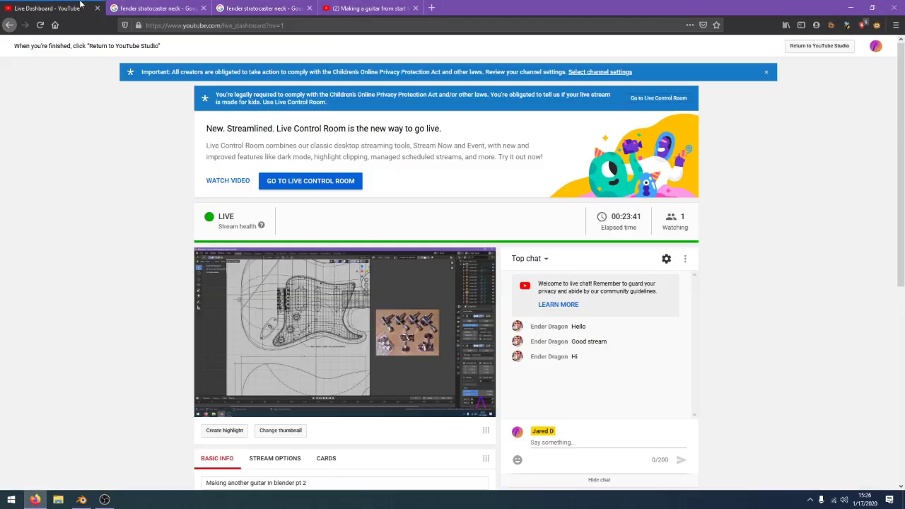
{"action": "left_click", "coordinate": [240, 5]}
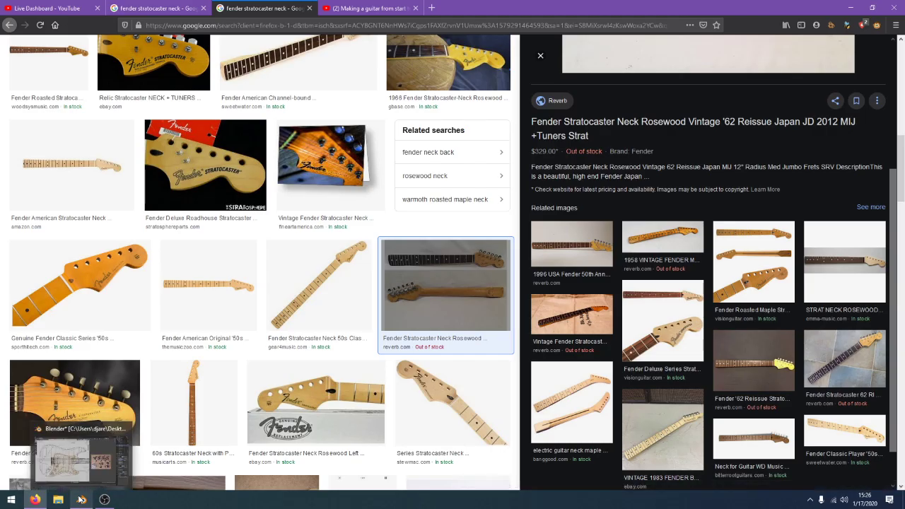
{"action": "left_click", "coordinate": [81, 499]}
{"action": "left_click", "coordinate": [353, 90]}
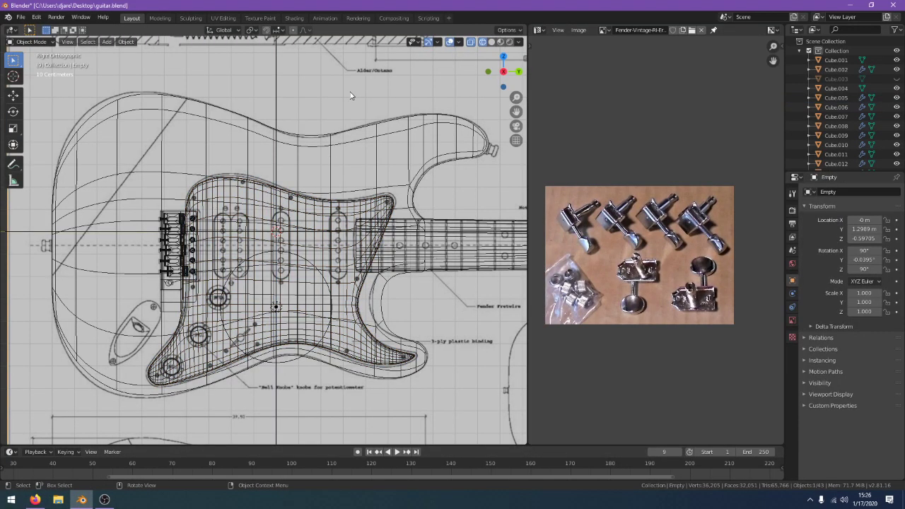
Inspect the bridge and pickguard in solid shading, then compare them with the blueprint's pickup layout in wireframe from the right view
{"action": "middle_click_drag", "start_coordinate": [358, 137], "coordinate": [372, 165]}
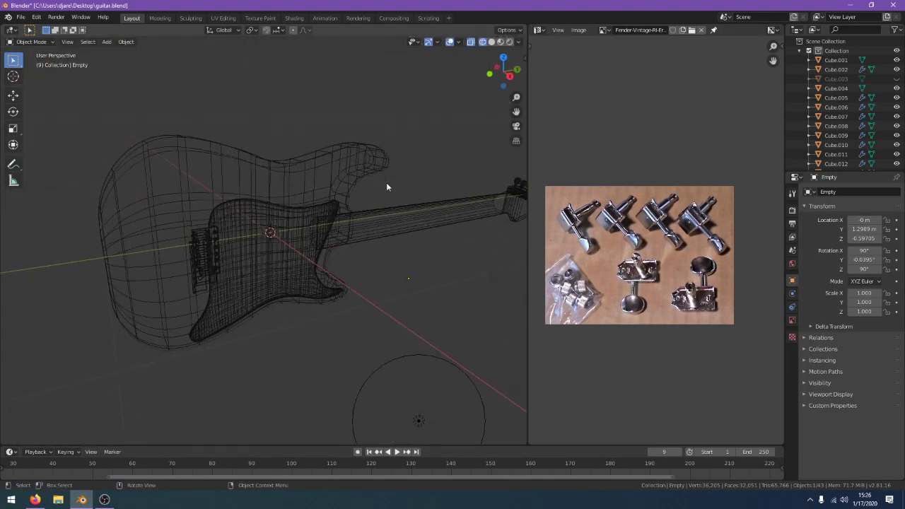
{"action": "key", "text": "shift+z"}
{"action": "scroll", "coordinate": [188, 283], "scroll_direction": "up", "scroll_amount": 5}
{"action": "scroll", "coordinate": [190, 283], "scroll_direction": "up", "scroll_amount": 4}
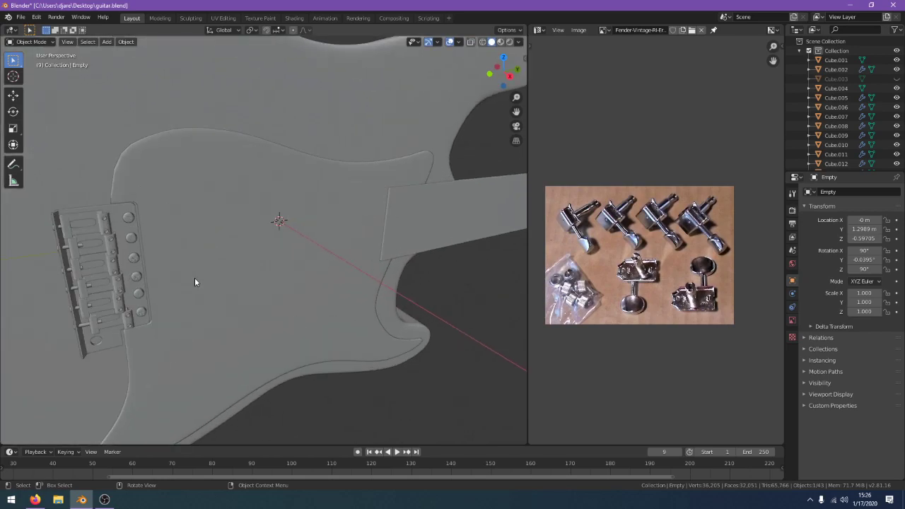
{"action": "middle_click_drag", "start_coordinate": [195, 281], "coordinate": [303, 218]}
{"action": "key", "text": "z"}
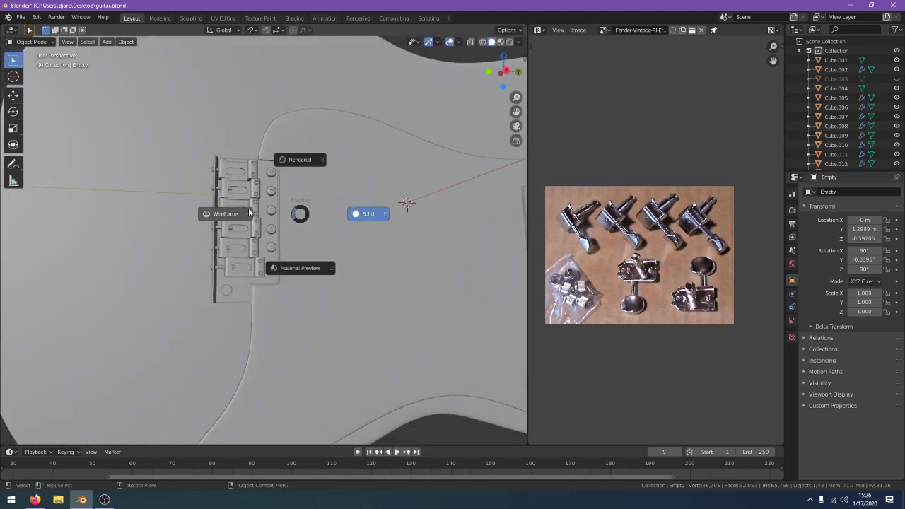
{"action": "left_click", "coordinate": [248, 208]}
{"action": "key", "text": "KP_3"}
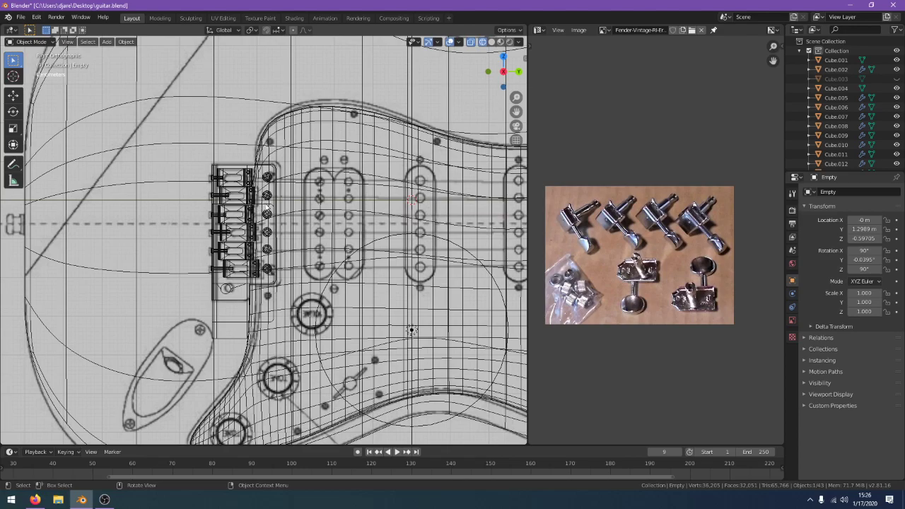
{"action": "scroll", "coordinate": [358, 273], "scroll_direction": "up", "scroll_amount": 2}
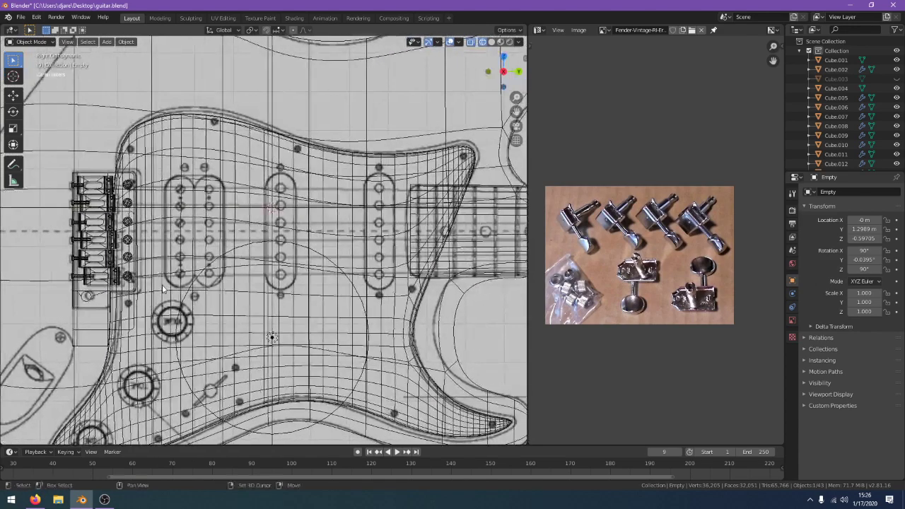
{"action": "scroll", "coordinate": [198, 246], "scroll_direction": "up", "scroll_amount": 1}
{"action": "scroll", "coordinate": [198, 246], "scroll_direction": "down", "scroll_amount": 1}
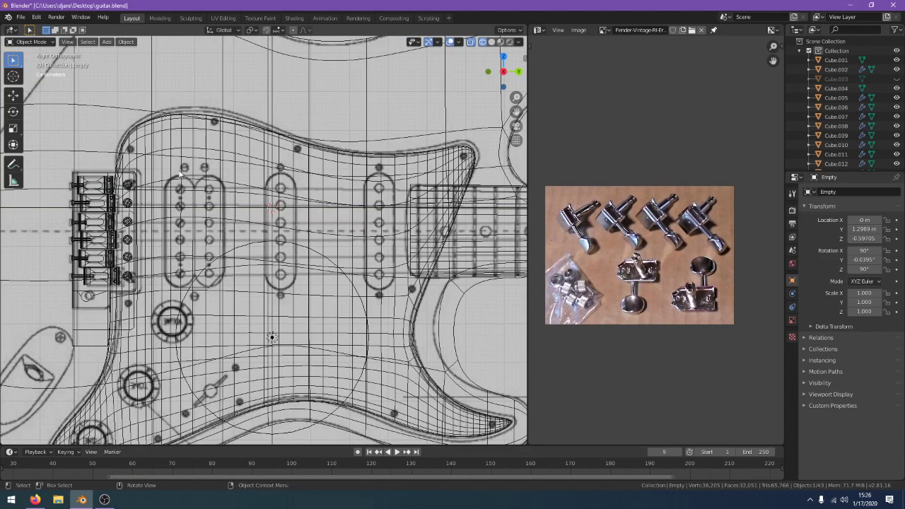
{"action": "scroll", "coordinate": [198, 244], "scroll_direction": "down", "scroll_amount": 2}
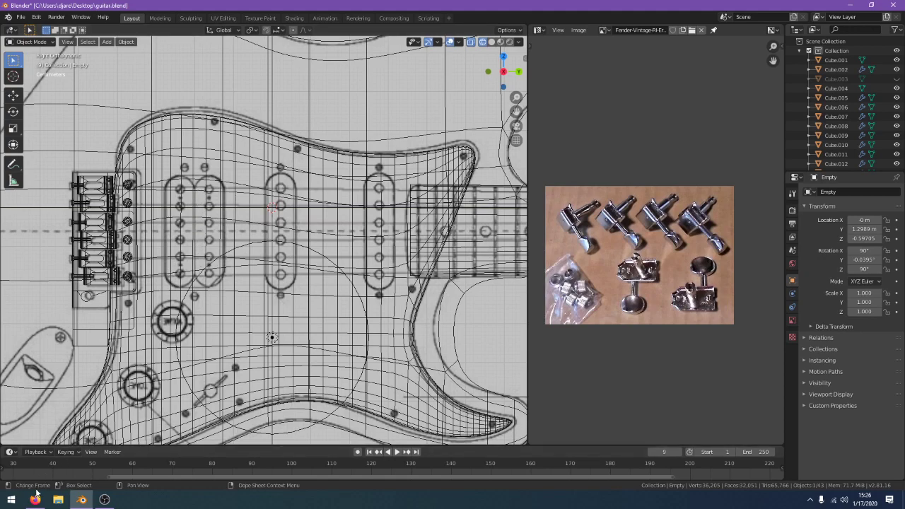
Switch to the browser and search Google Images for "fender stratocaster"
{"action": "left_click", "coordinate": [34, 500]}
{"action": "scroll", "coordinate": [173, 328], "scroll_direction": "up", "scroll_amount": 2}
{"action": "scroll", "coordinate": [133, 171], "scroll_direction": "up", "scroll_amount": 5}
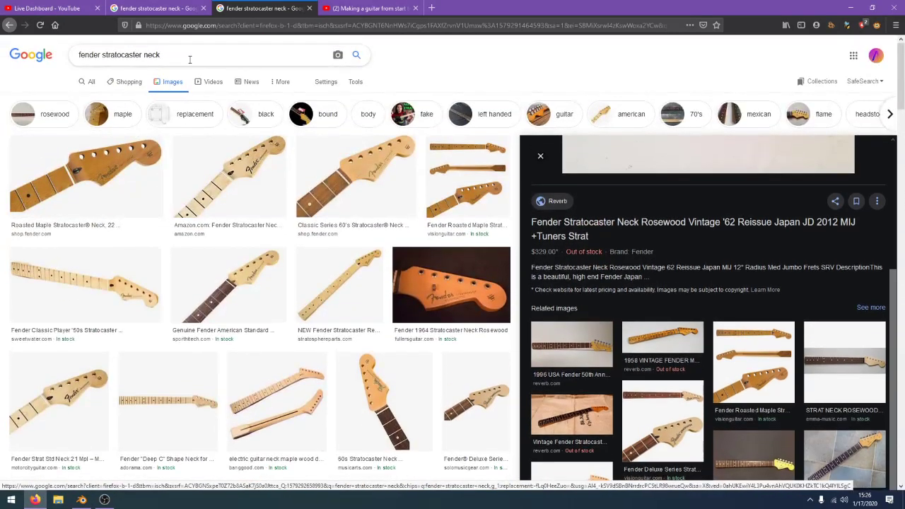
{"action": "double_click", "coordinate": [151, 54]}
{"action": "key", "text": "BackSpace"}
{"action": "key", "text": "Return"}
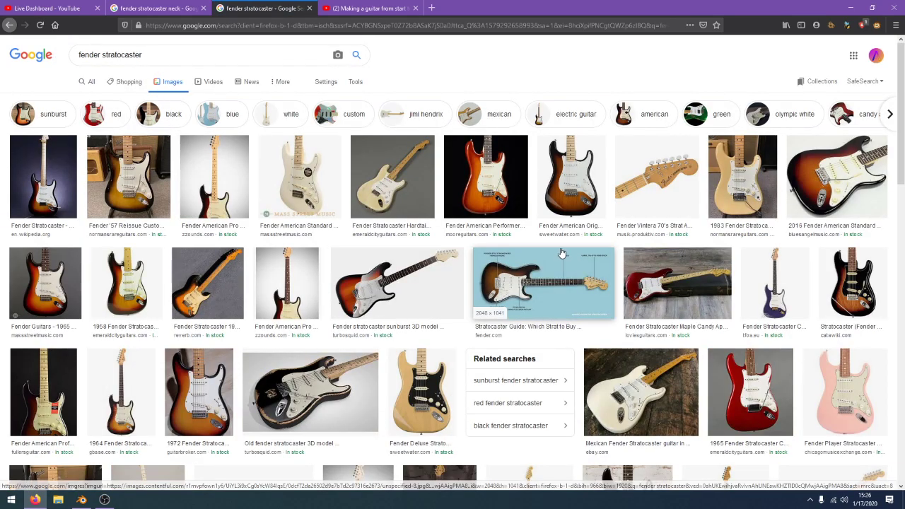
Open the 1965 Fender Stratocaster Candy Apple Red photo at full size in a reduced browser window
{"action": "left_click", "coordinate": [659, 277]}
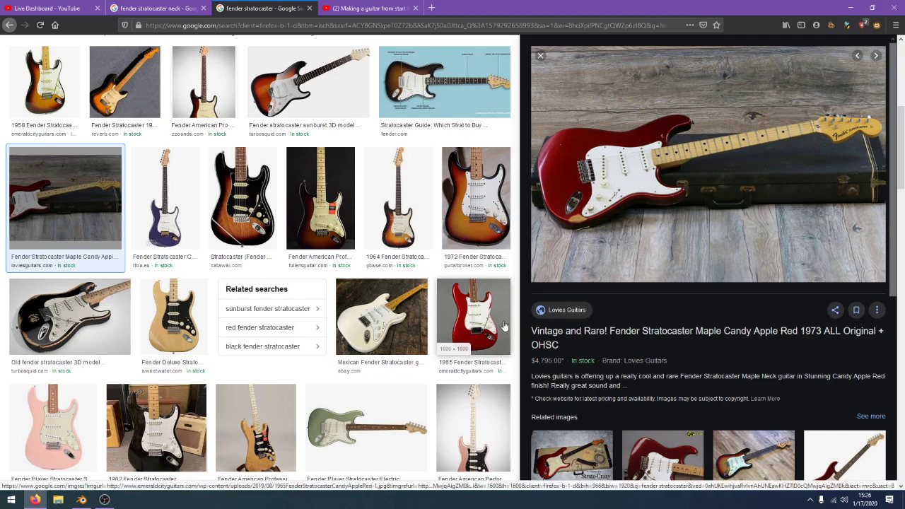
{"action": "left_click", "coordinate": [478, 324]}
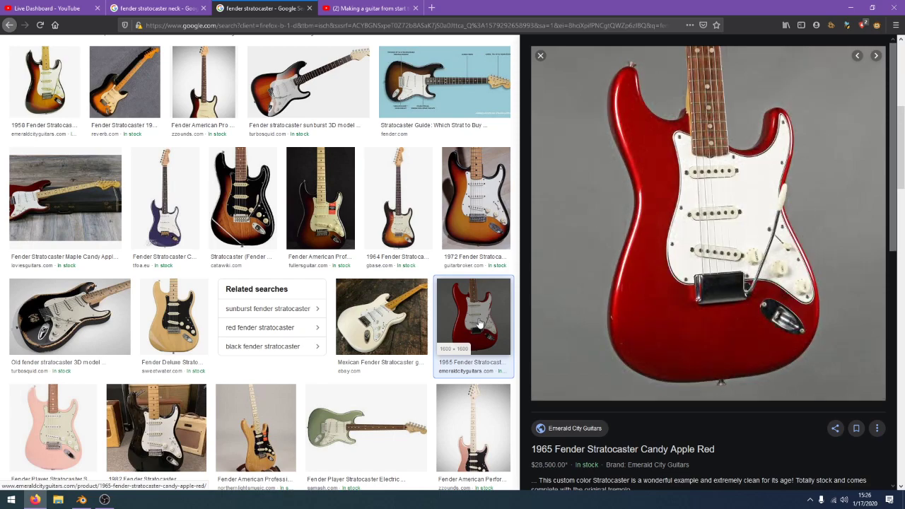
{"action": "left_click_drag", "start_coordinate": [714, 3], "coordinate": [617, 58]}
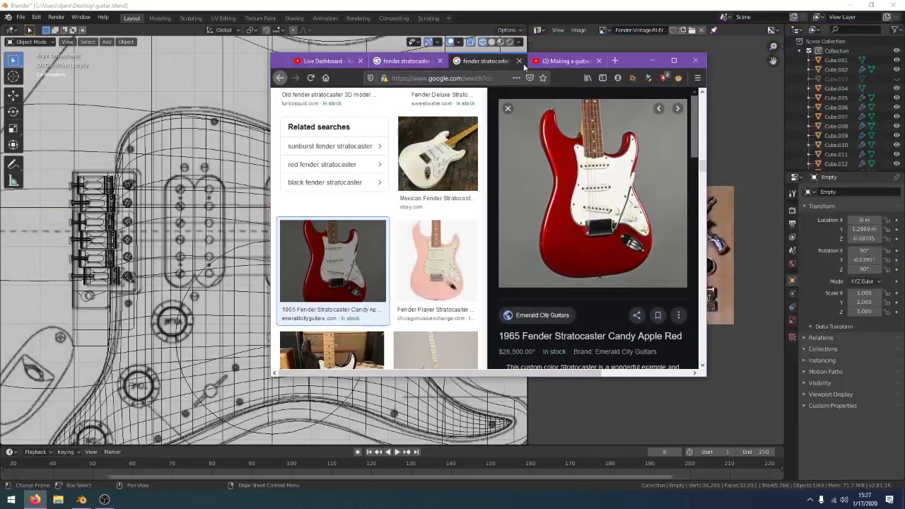
{"action": "right_click", "coordinate": [533, 178]}
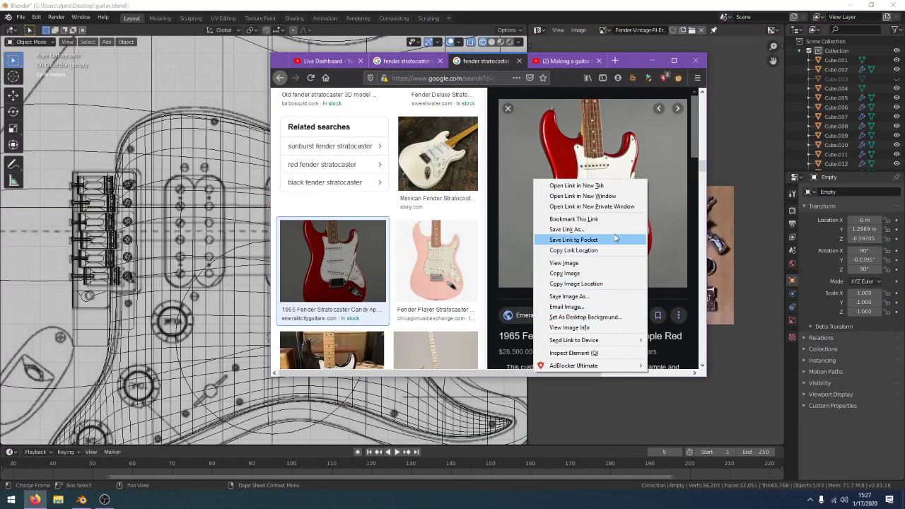
{"action": "left_click", "coordinate": [564, 262]}
{"action": "left_click", "coordinate": [522, 183]}
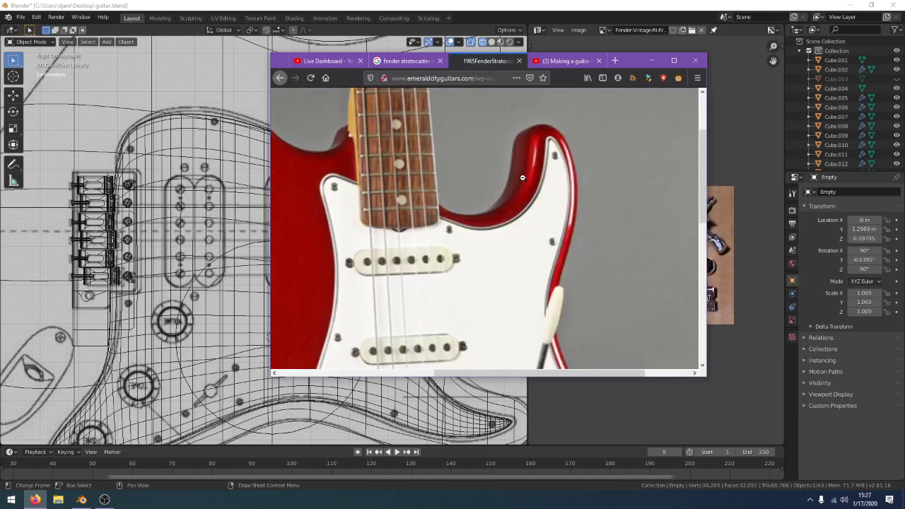
{"action": "scroll", "coordinate": [520, 186], "scroll_direction": "down", "scroll_amount": 4}
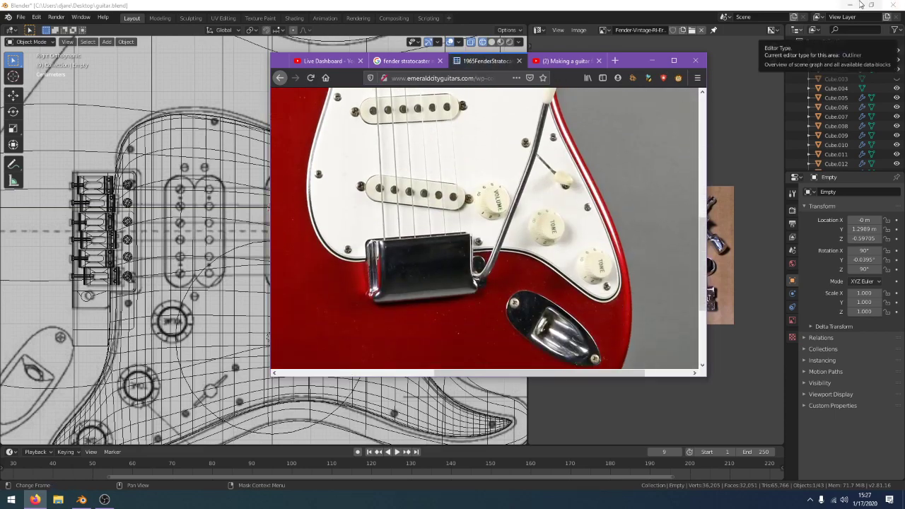
Save the red 1965 Stratocaster photo to the desktop and minimize the browser
{"action": "left_click", "coordinate": [851, 5]}
{"action": "left_click_drag", "start_coordinate": [508, 202], "coordinate": [626, 37]}
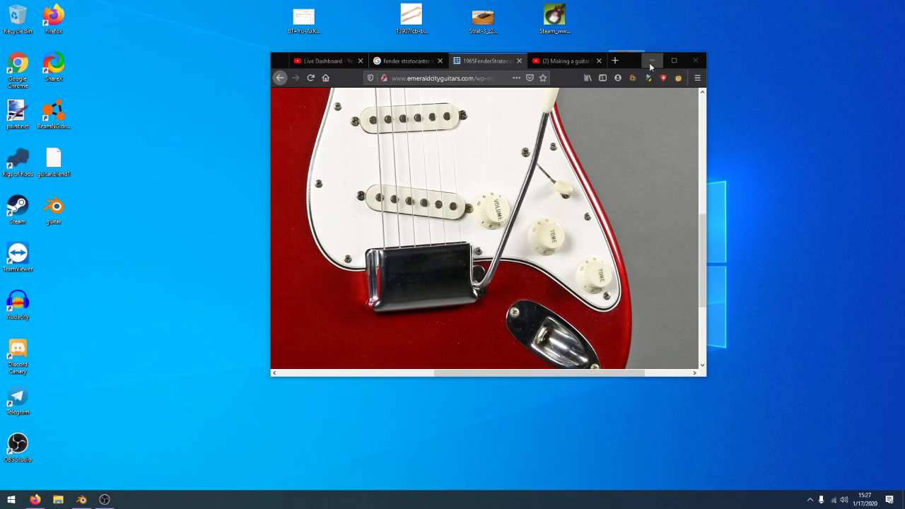
{"action": "left_click", "coordinate": [651, 63]}
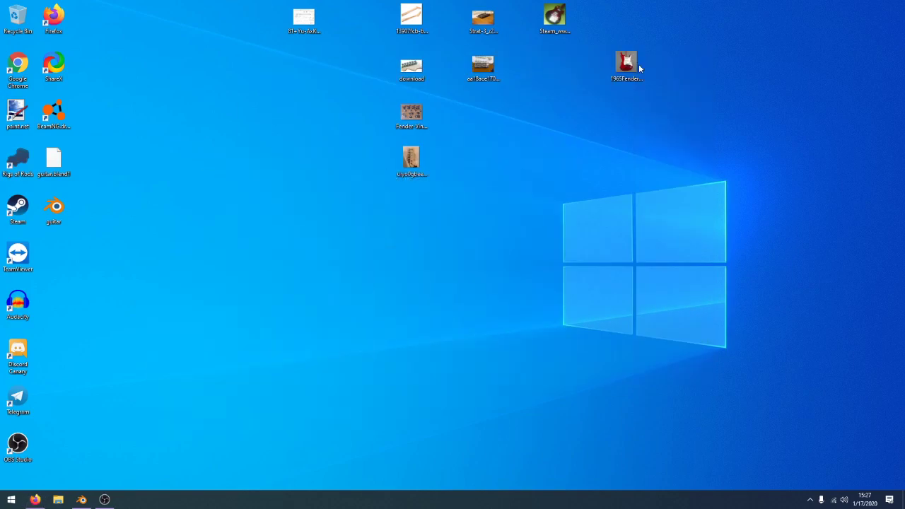
Load the 1965 Stratocaster photo from the desktop into Blender's image editor, and return the model to a maximized right view
{"action": "left_click", "coordinate": [81, 499]}
{"action": "left_click_drag", "start_coordinate": [604, 6], "coordinate": [507, 61]}
{"action": "left_click_drag", "start_coordinate": [625, 17], "coordinate": [543, 293]}
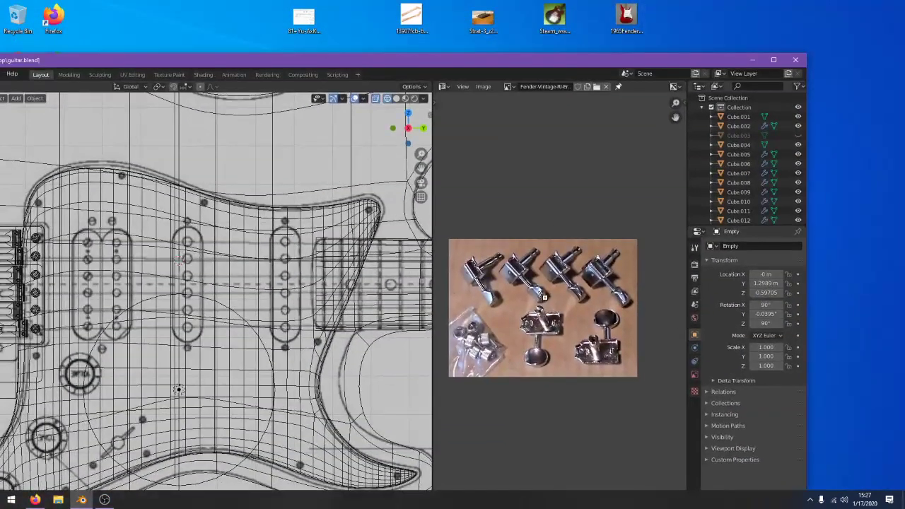
{"action": "left_click_drag", "start_coordinate": [571, 64], "coordinate": [593, 0]}
{"action": "scroll", "coordinate": [430, 197], "scroll_direction": "down", "scroll_amount": 2}
{"action": "middle_click_drag", "start_coordinate": [430, 197], "coordinate": [459, 200]}
{"action": "key", "text": "KP_3"}
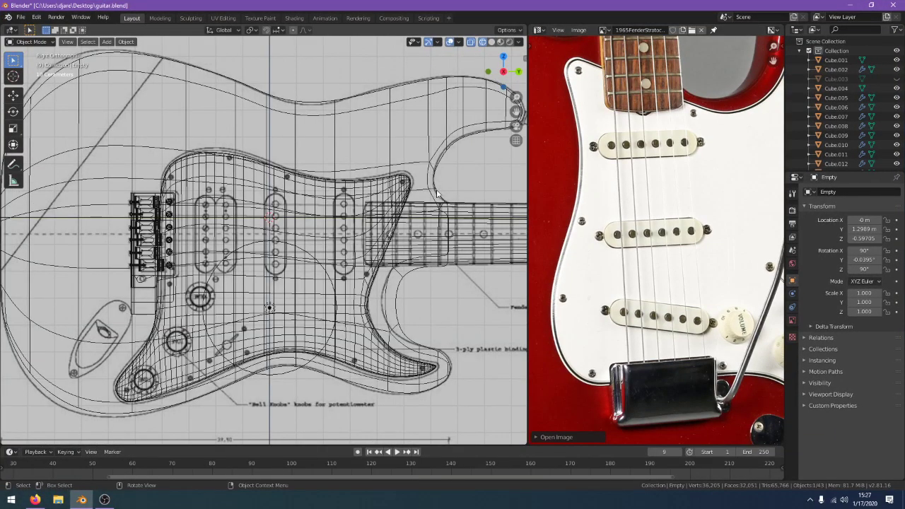
Hide the pickguard object so the blueprint's pickup outlines are exposed beside the red Stratocaster photo
{"action": "left_click", "coordinate": [407, 197]}
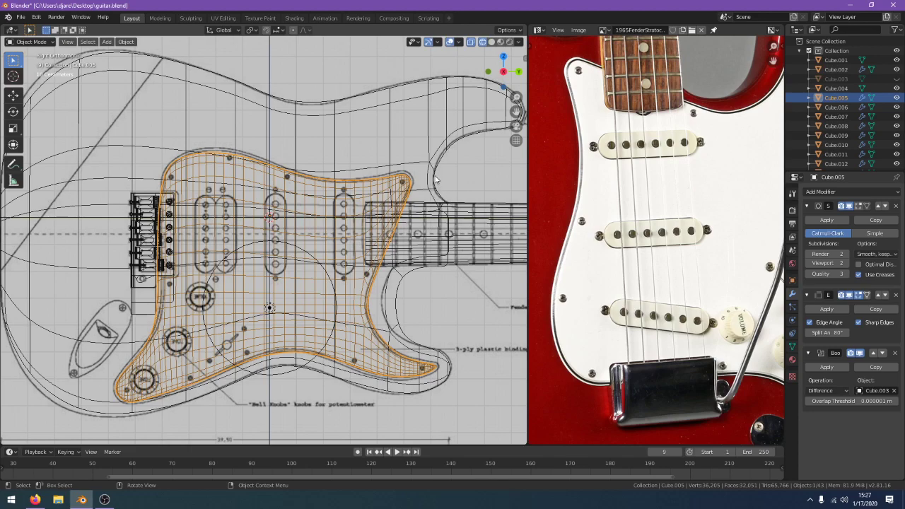
{"action": "key", "text": "h"}
{"action": "scroll", "coordinate": [692, 259], "scroll_direction": "down", "scroll_amount": 1}
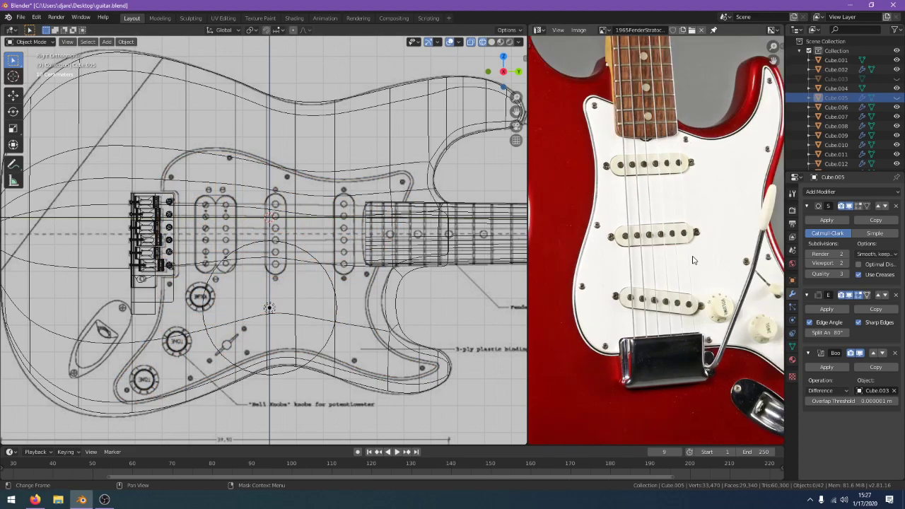
{"action": "scroll", "coordinate": [419, 236], "scroll_direction": "down", "scroll_amount": 2}
{"action": "middle_click_drag", "start_coordinate": [419, 236], "coordinate": [482, 261]}
{"action": "key", "text": "KP_3"}
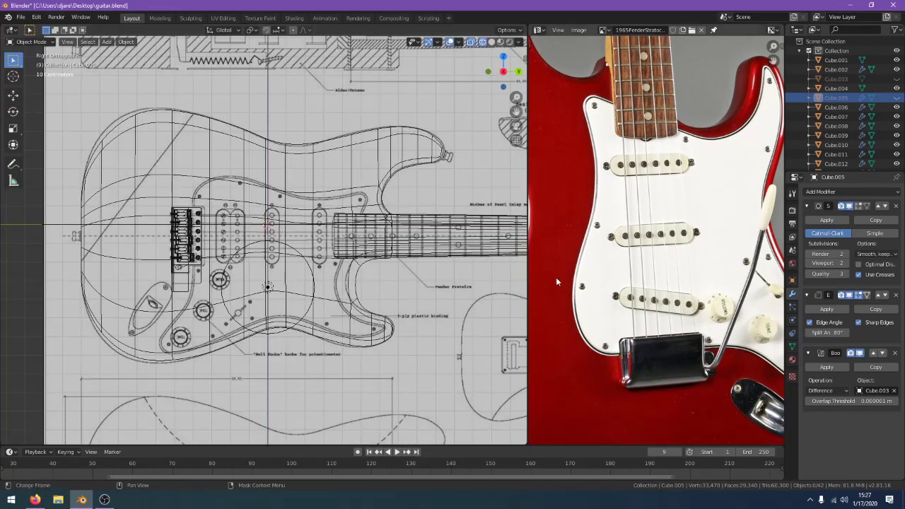
{"action": "scroll", "coordinate": [613, 131], "scroll_direction": "up", "scroll_amount": 2}
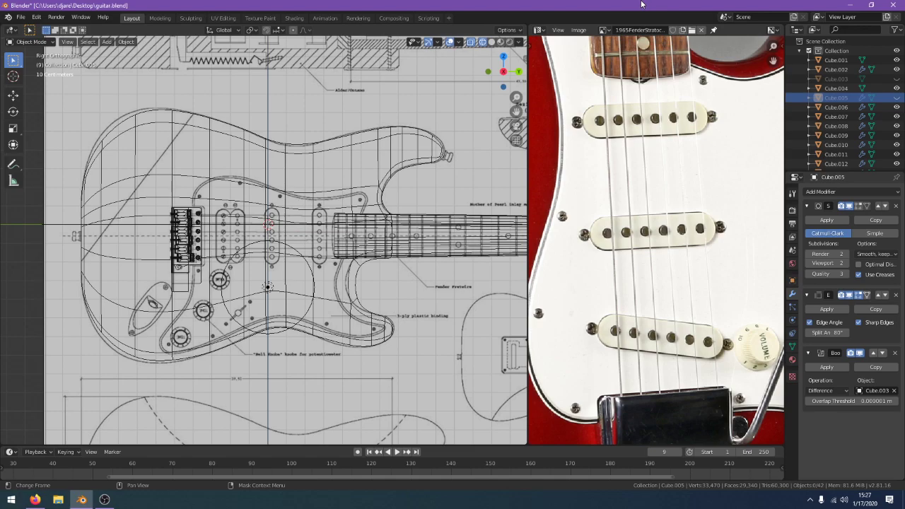
Switch the viewport to solid shading and hide the point light
{"action": "middle_click_drag", "start_coordinate": [410, 209], "coordinate": [454, 246]}
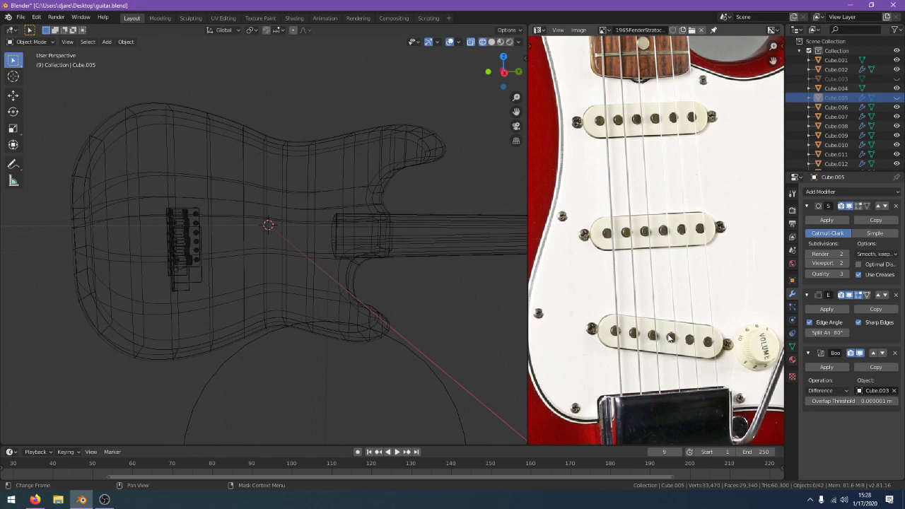
{"action": "mouse_move", "coordinate": [435, 268]}
{"action": "middle_mouse_down"}
{"action": "mouse_move", "coordinate": [366, 275]}
{"action": "mouse_move", "coordinate": [393, 288]}
{"action": "middle_mouse_up"}
{"action": "key", "text": "z"}
{"action": "middle_click_drag", "start_coordinate": [451, 278], "coordinate": [435, 332]}
{"action": "left_click", "coordinate": [435, 333]}
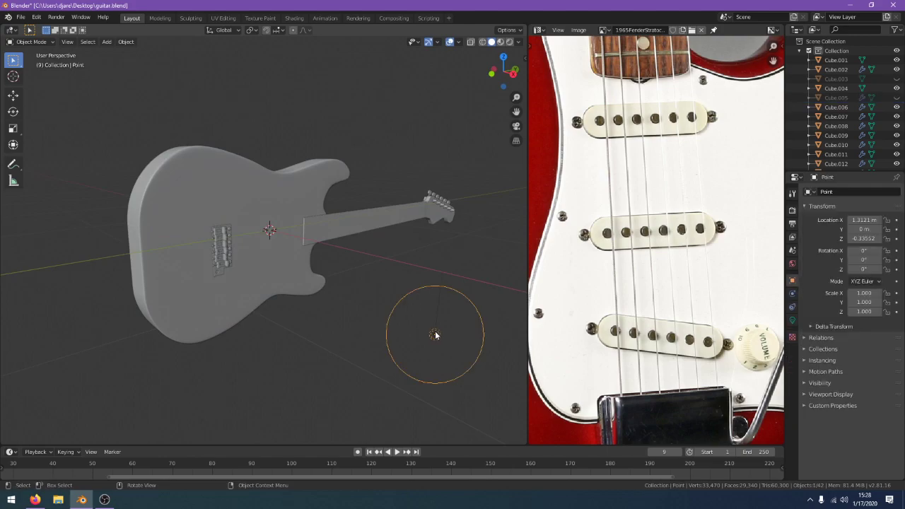
Add a 32-vertex mesh circle with a 1 m radius at the world origin
{"action": "key", "text": "KP_1"}
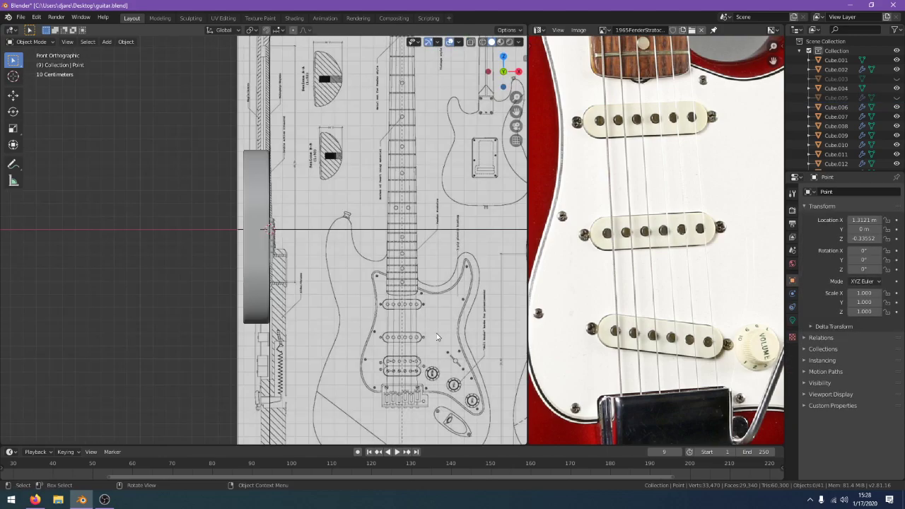
{"action": "key", "text": "shift+a"}
{"action": "mouse_move", "coordinate": [318, 264]}
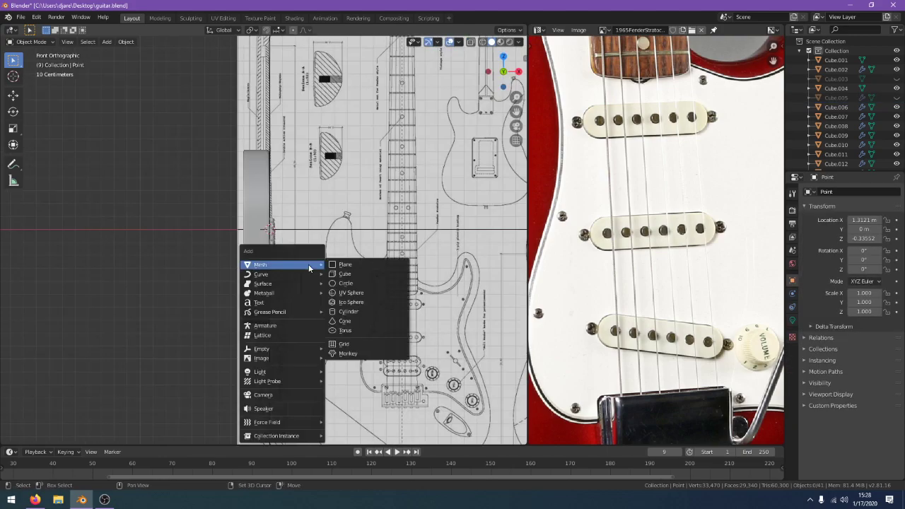
{"action": "left_click", "coordinate": [364, 283]}
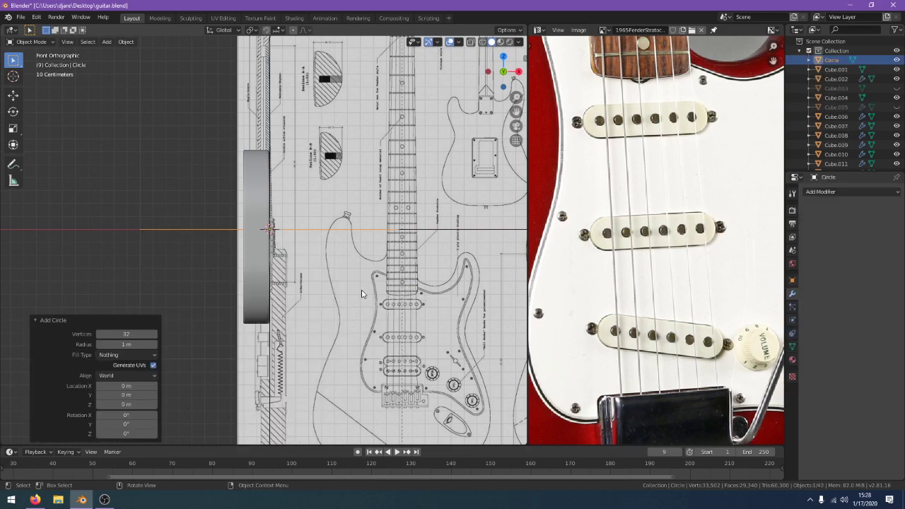
{"action": "key", "text": "KP_3"}
{"action": "key", "text": "KP_1"}
{"action": "key", "text": "KP_3"}
{"action": "key", "text": "KP_1"}
{"action": "middle_click_drag", "start_coordinate": [388, 275], "coordinate": [416, 248]}
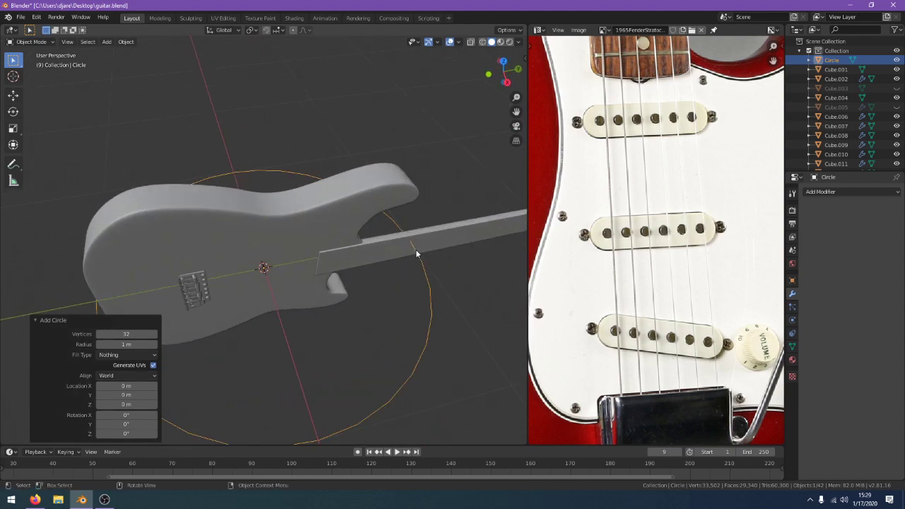
Enter Edit Mode on the circle and delete the vertices of its neck-side half
{"action": "key", "text": "Tab"}
{"action": "scroll", "coordinate": [362, 315], "scroll_direction": "down", "scroll_amount": 1}
{"action": "middle_click_drag", "start_coordinate": [357, 322], "coordinate": [326, 364]}
{"action": "key", "text": "alt+a"}
{"action": "left_click_drag", "start_coordinate": [269, 419], "coordinate": [444, 72]}
{"action": "key", "text": "x"}
{"action": "middle_click_drag", "start_coordinate": [292, 252], "coordinate": [291, 268]}
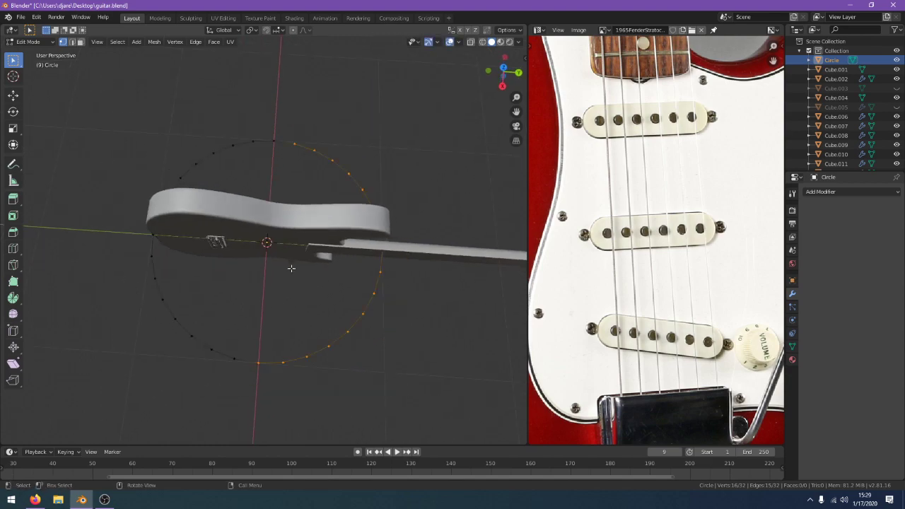
{"action": "key", "text": "x"}
{"action": "left_click", "coordinate": [281, 120]}
{"action": "left_click", "coordinate": [235, 355], "text": "shift"}
Try extruding the remaining arc along Y, and undo both the extrusion and the vertex deletion
{"action": "key", "text": "a"}
{"action": "key", "text": "e"}
{"action": "key", "text": "y"}
{"action": "key", "text": "x"}
{"action": "right_click", "coordinate": [468, 376]}
{"action": "key", "text": "ctrl+z"}
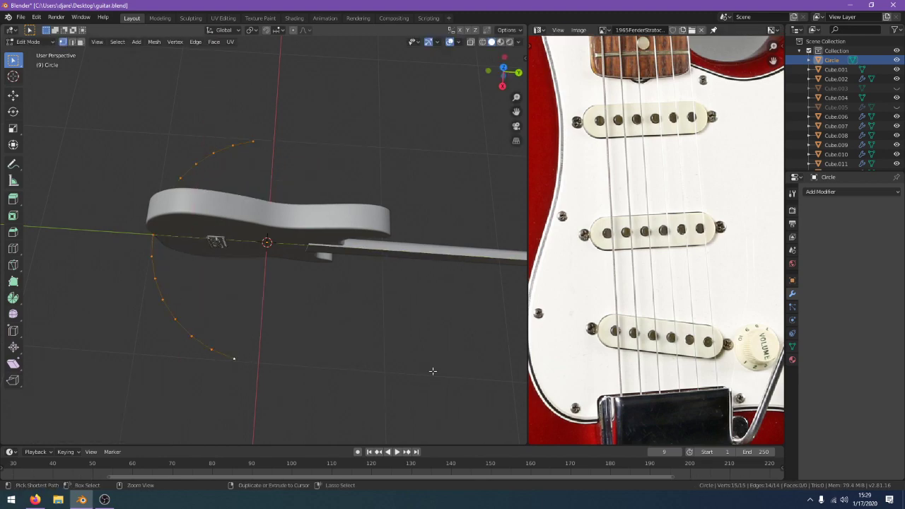
{"action": "key", "text": "ctrl+z"}
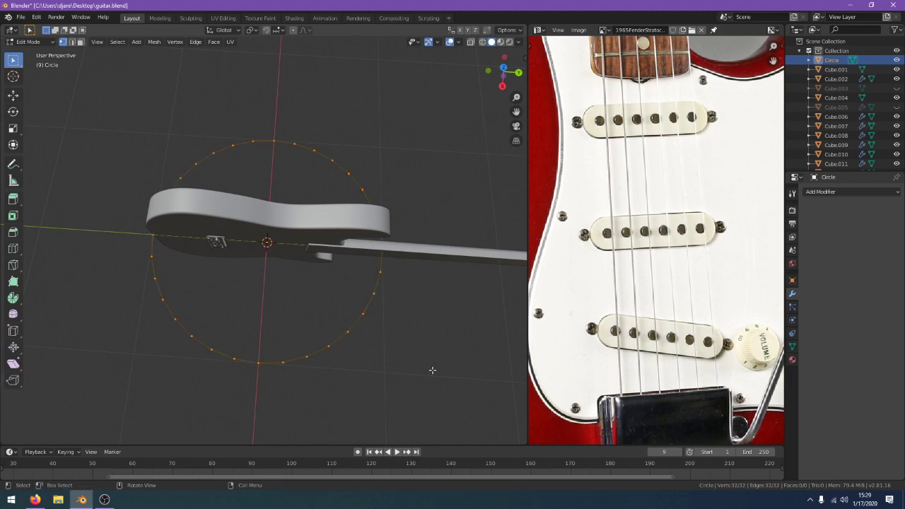
Fill the full circle with a face and try extruding it along the Y axis
{"action": "key", "text": "f"}
{"action": "key", "text": "e"}
{"action": "key", "text": "y"}
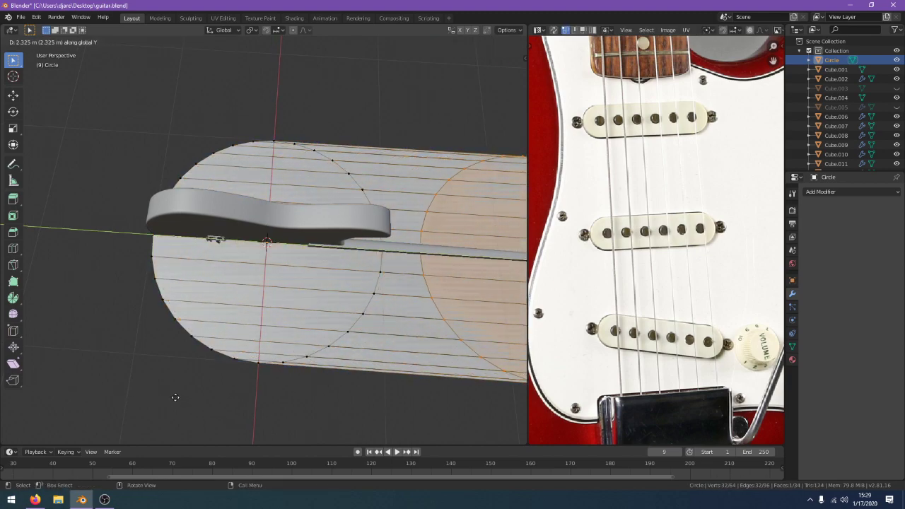
{"action": "right_click", "coordinate": [176, 397]}
{"action": "key", "text": "ctrl+z"}
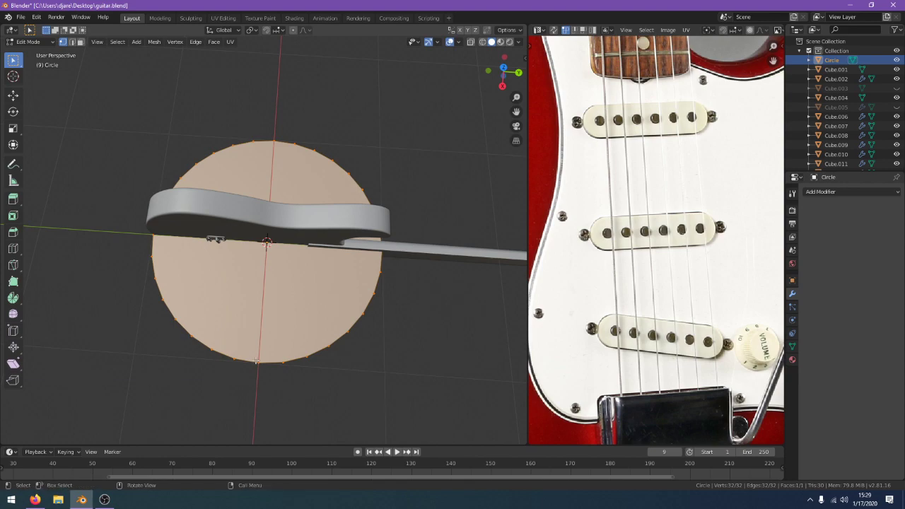
Stretch the filled circle into an elongated oval by moving its neck-side half of vertices about 1.31 m along Y
{"action": "mouse_move", "coordinate": [252, 372]}
{"action": "middle_mouse_down"}
{"action": "mouse_move", "coordinate": [244, 371]}
{"action": "mouse_move", "coordinate": [254, 374]}
{"action": "middle_mouse_up"}
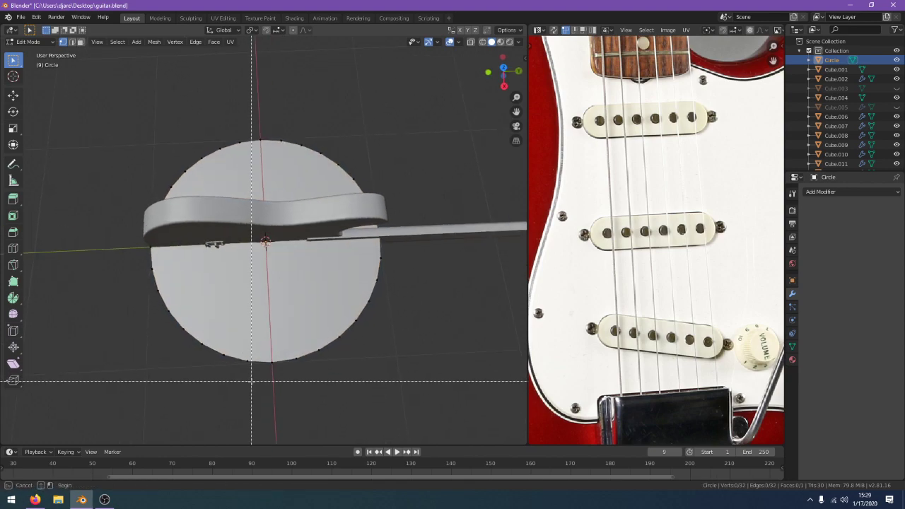
{"action": "left_click_drag", "start_coordinate": [259, 379], "coordinate": [409, 97]}
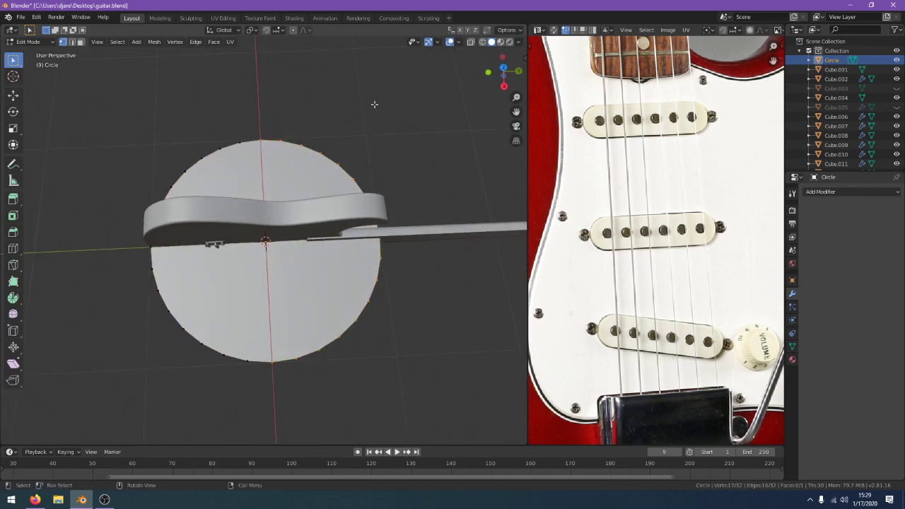
{"action": "key", "text": "g"}
{"action": "key", "text": "y"}
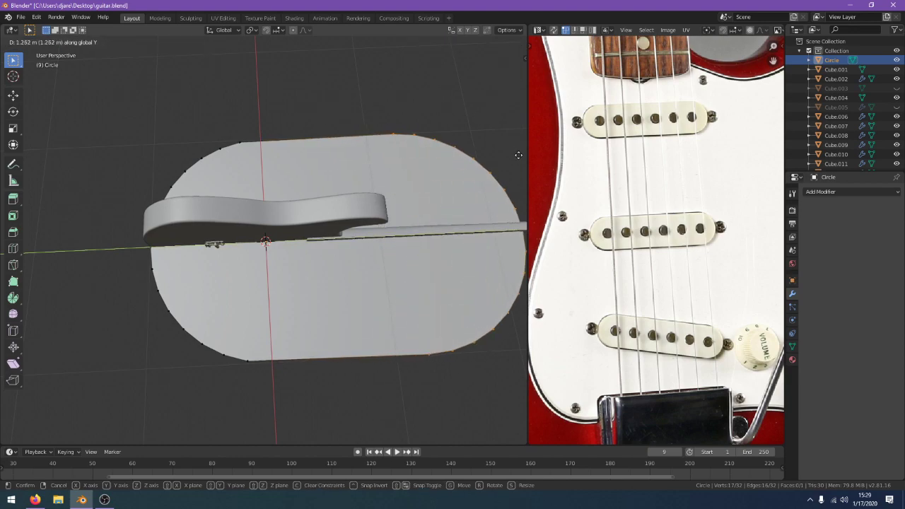
{"action": "left_click", "coordinate": [519, 154]}
{"action": "middle_click_drag", "start_coordinate": [519, 154], "coordinate": [435, 169]}
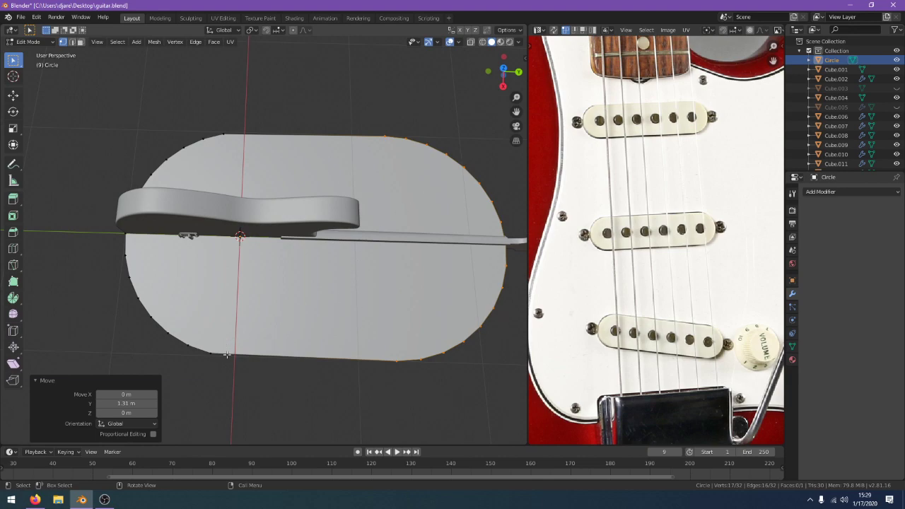
{"action": "middle_click_drag", "start_coordinate": [234, 361], "coordinate": [214, 348]}
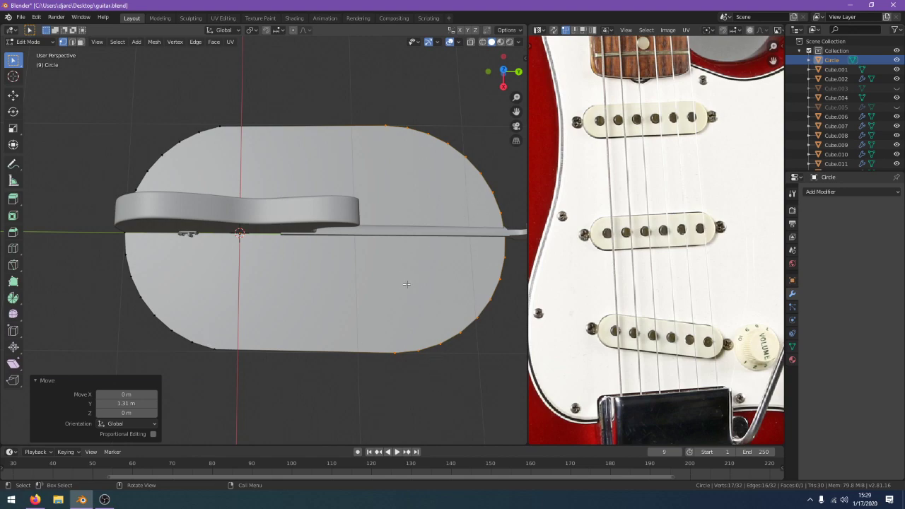
Return to Object Mode and delete the stretched circle object
{"action": "key", "text": "Tab"}
{"action": "key", "text": "x"}
{"action": "left_click", "coordinate": [337, 312]}
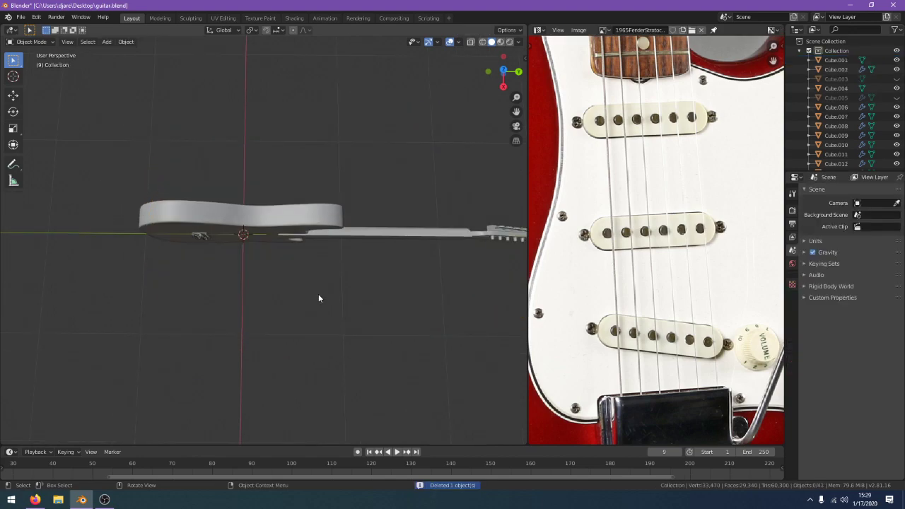
Add a new 32-vertex, 1 m radius mesh circle and rotate it 90° in the front view to parallel the guitar body
{"action": "key", "text": "KP_3"}
{"action": "key", "text": "shift+a"}
{"action": "mouse_move", "coordinate": [322, 297]}
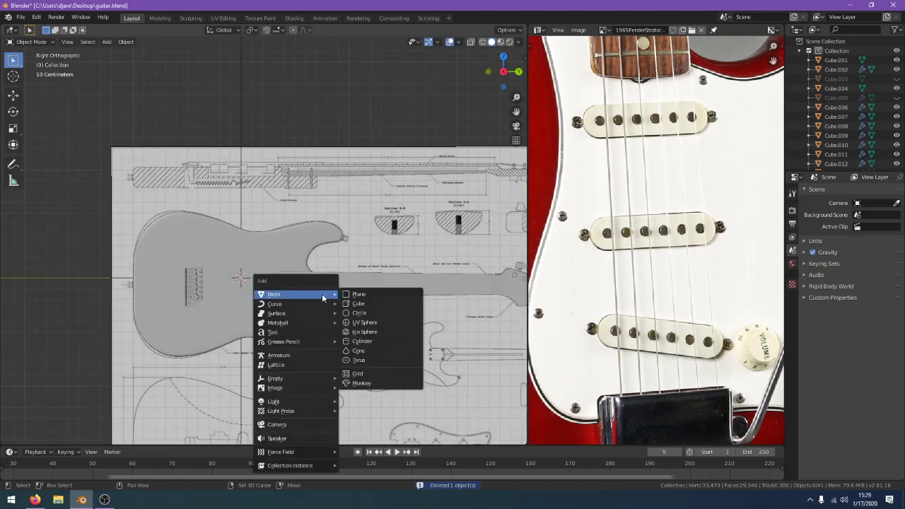
{"action": "left_click", "coordinate": [371, 312]}
{"action": "key", "text": "KP_1"}
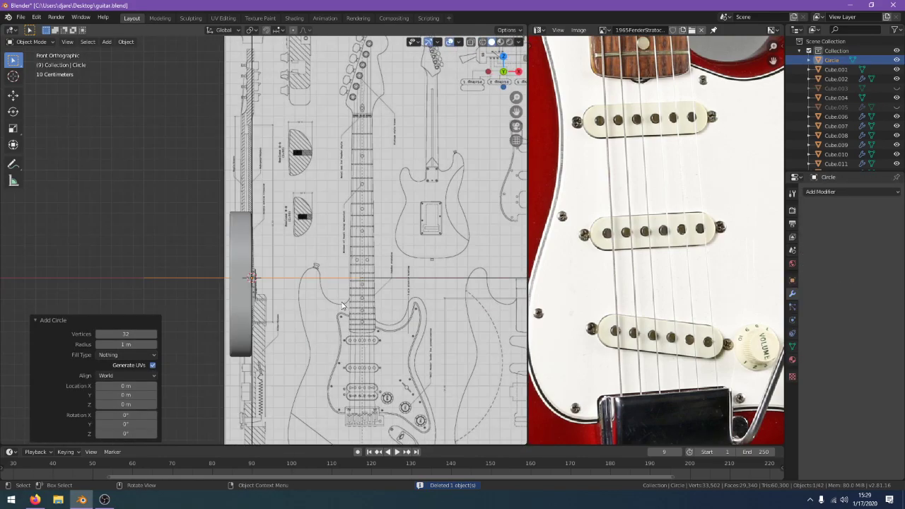
{"action": "key", "text": "r"}
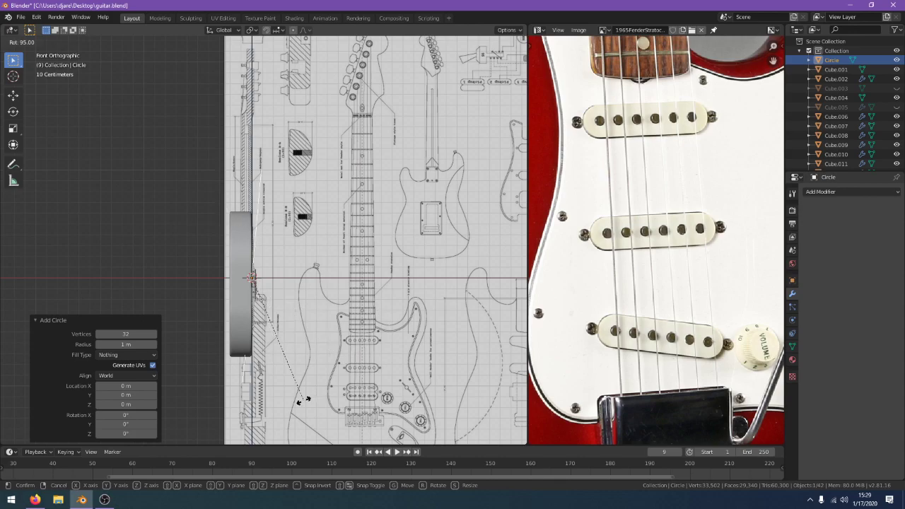
{"action": "left_click", "coordinate": [309, 397]}
{"action": "key", "text": "KP_7"}
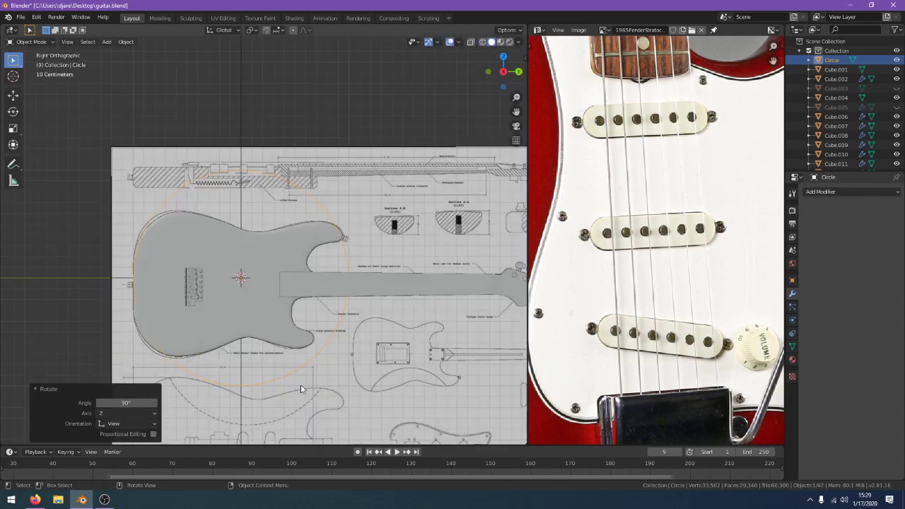
Move the circle along Y toward the neck and about 0.943 m along X, in front of the guitar
{"action": "middle_click_drag", "start_coordinate": [304, 390], "coordinate": [282, 365]}
{"action": "key", "text": "g"}
{"action": "key", "text": "y"}
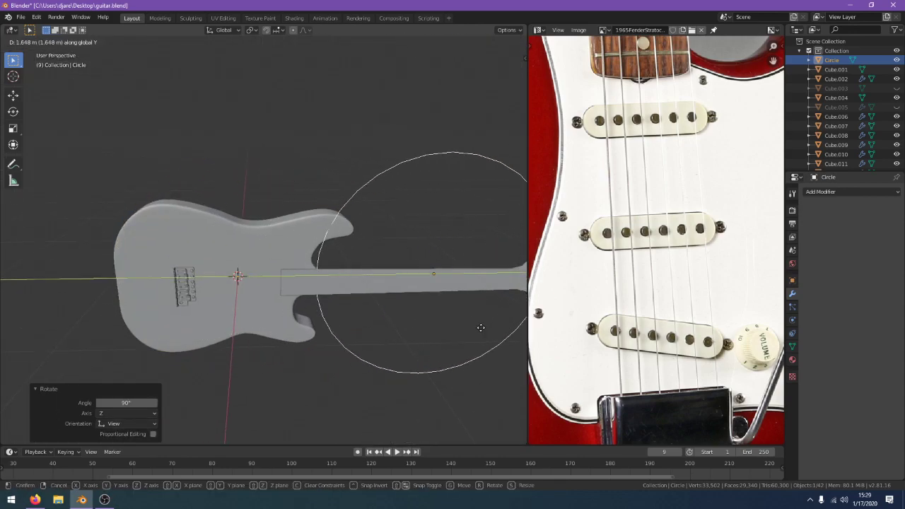
{"action": "left_click", "coordinate": [473, 347]}
{"action": "key", "text": "g"}
{"action": "key", "text": "x"}
{"action": "left_click", "coordinate": [450, 145]}
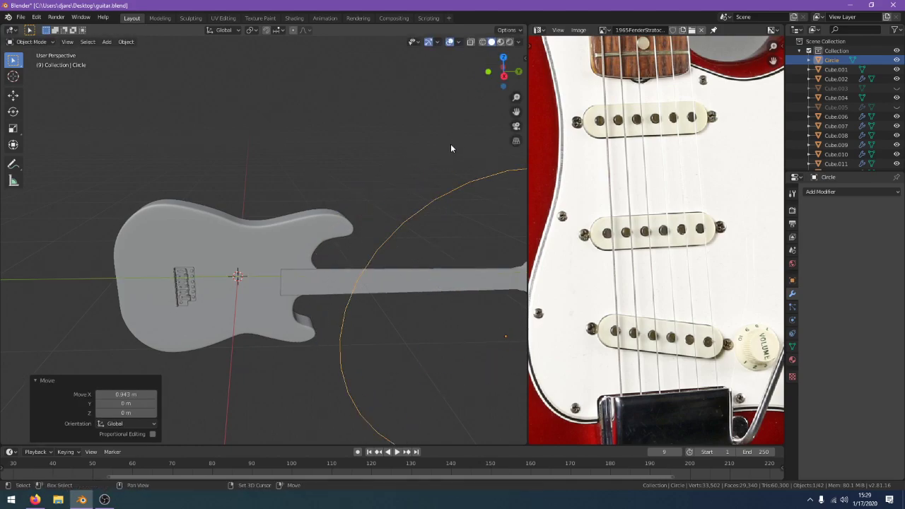
Move the circle clear of the blueprint past the body end, about -3.91 m in Y and 0.069 m in Z
{"action": "middle_click_drag", "start_coordinate": [450, 145], "coordinate": [313, 82], "text": "shift"}
{"action": "key", "text": "KP_3"}
{"action": "scroll", "coordinate": [319, 213], "scroll_direction": "down", "scroll_amount": 3}
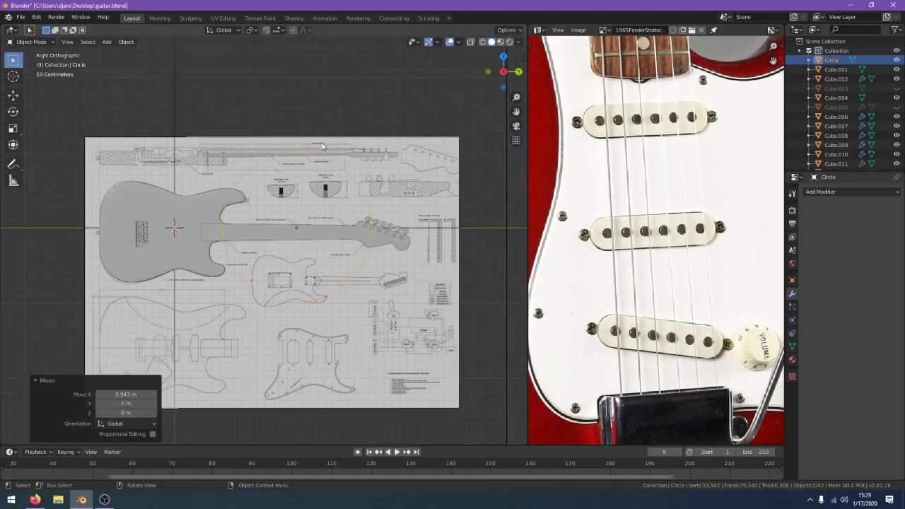
{"action": "middle_click_drag", "start_coordinate": [319, 214], "coordinate": [419, 190], "text": "shift"}
{"action": "key", "text": "g"}
{"action": "left_click", "coordinate": [128, 185]}
{"action": "middle_click_drag", "start_coordinate": [139, 187], "coordinate": [285, 196], "text": "shift"}
{"action": "scroll", "coordinate": [291, 229], "scroll_direction": "up", "scroll_amount": 2}
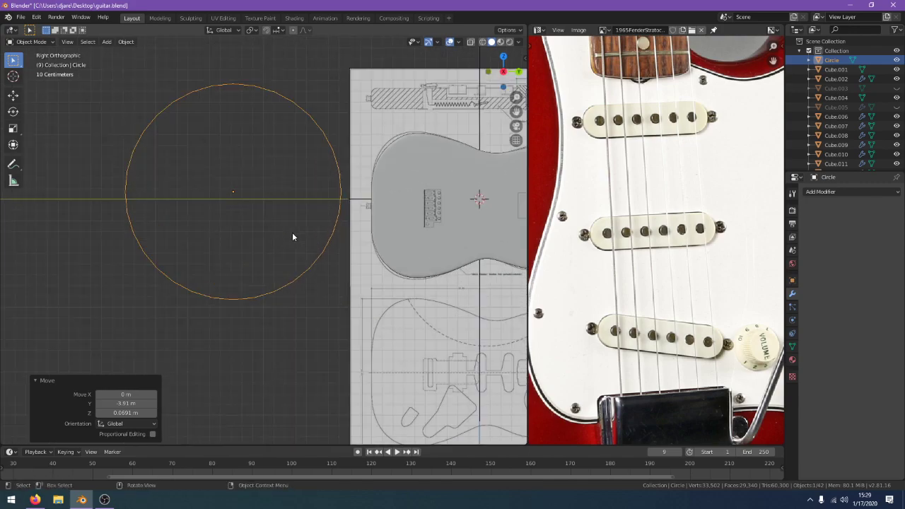
Delete the vertices of the circle's half facing the guitar, leaving an open arc
{"action": "key", "text": "Tab"}
{"action": "scroll", "coordinate": [244, 268], "scroll_direction": "up", "scroll_amount": 1}
{"action": "key", "text": "alt+a"}
{"action": "middle_click_drag", "start_coordinate": [225, 329], "coordinate": [244, 384], "text": "shift"}
{"action": "key", "text": "b"}
{"action": "left_click_drag", "start_coordinate": [232, 391], "coordinate": [362, 86]}
{"action": "key", "text": "x"}
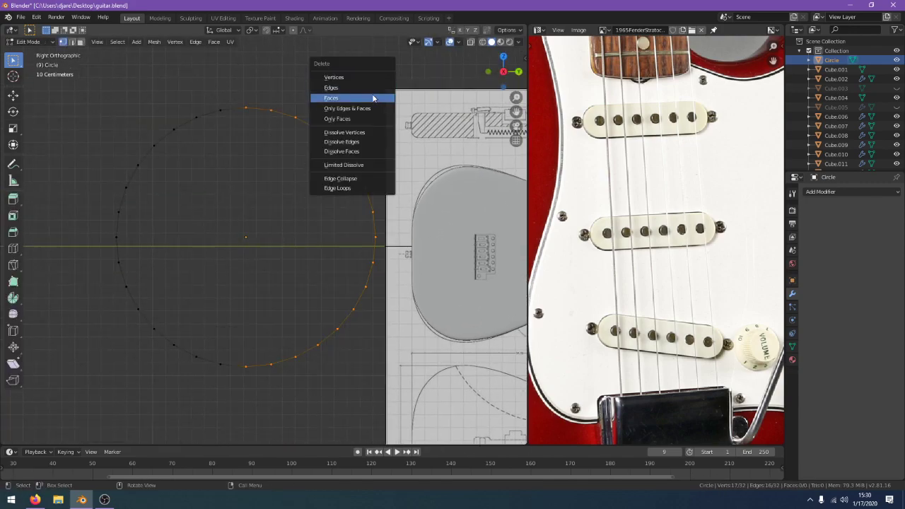
{"action": "left_click", "coordinate": [376, 80]}
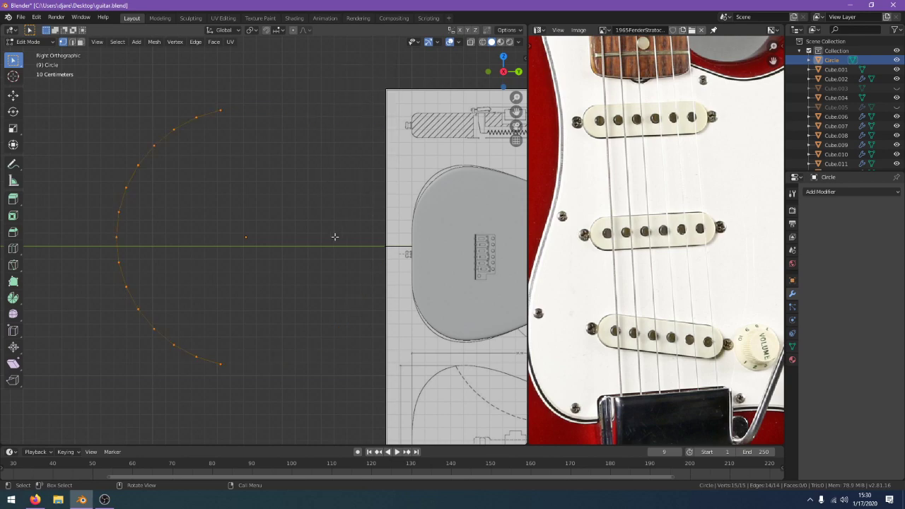
Extrude the arc's two end vertices about 0.77 m along Y and fill the resulting half outline with a face
{"action": "key", "text": "f"}
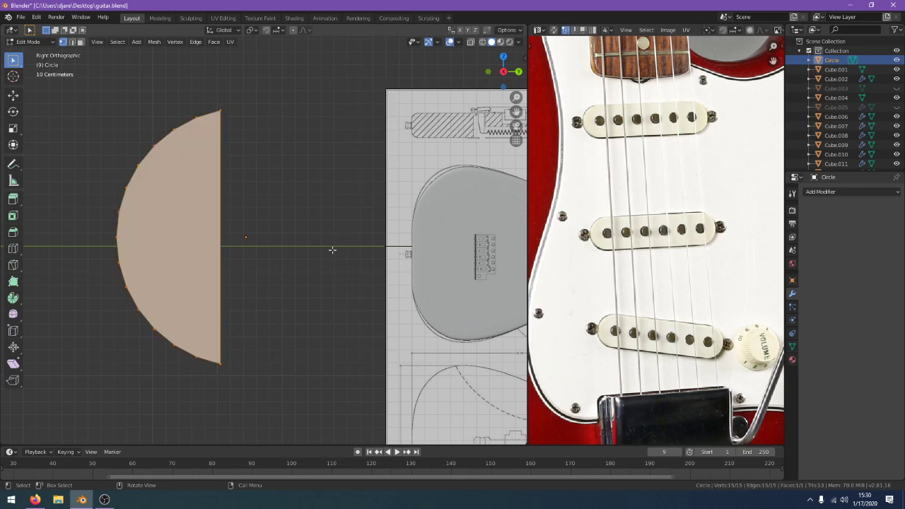
{"action": "key", "text": "ctrl+z"}
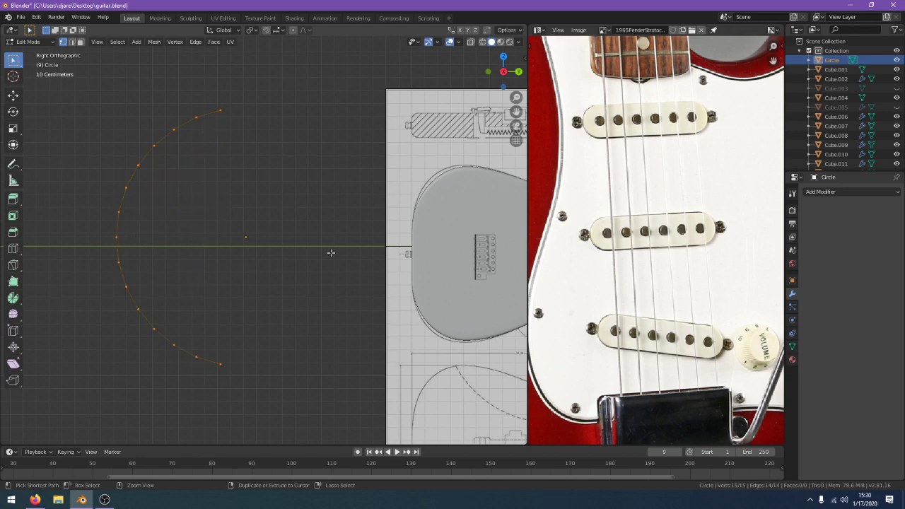
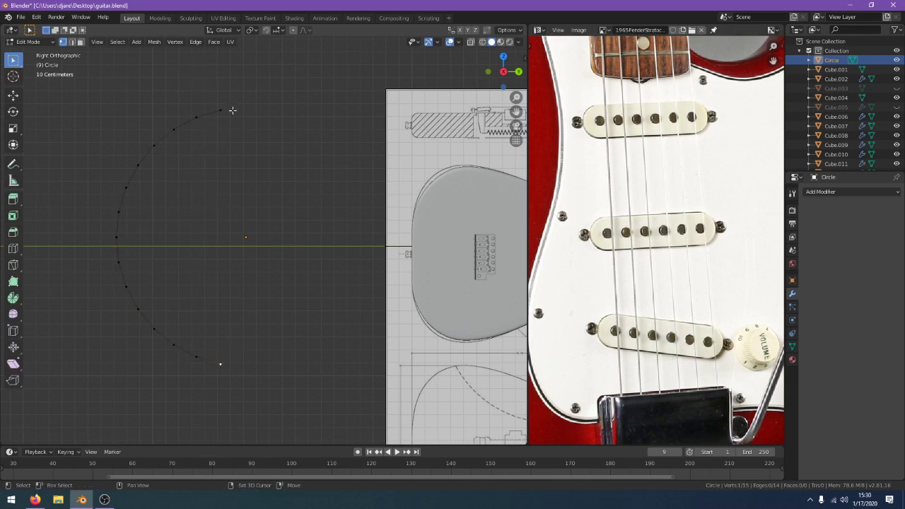
{"action": "key", "text": "e"}
{"action": "key", "text": "y"}
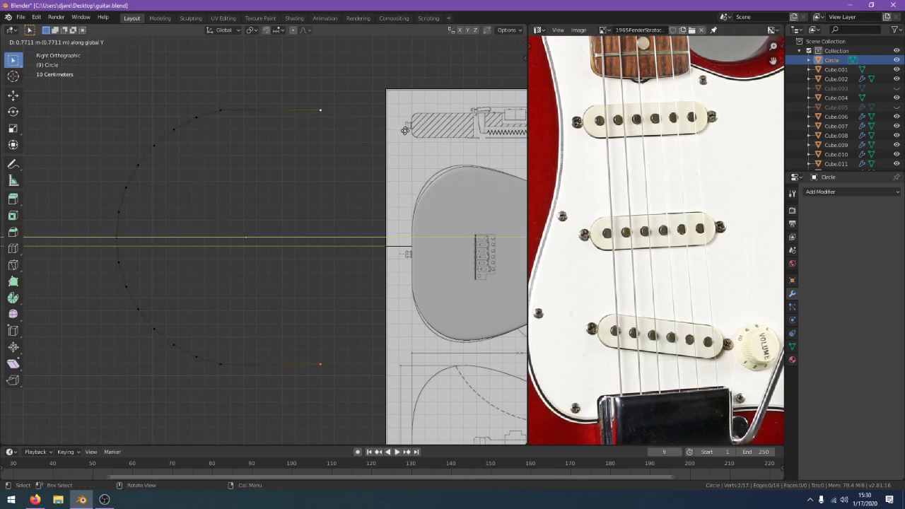
{"action": "left_click", "coordinate": [405, 130]}
{"action": "key", "text": "a"}
{"action": "key", "text": "f"}
{"action": "key", "text": "Tab"}
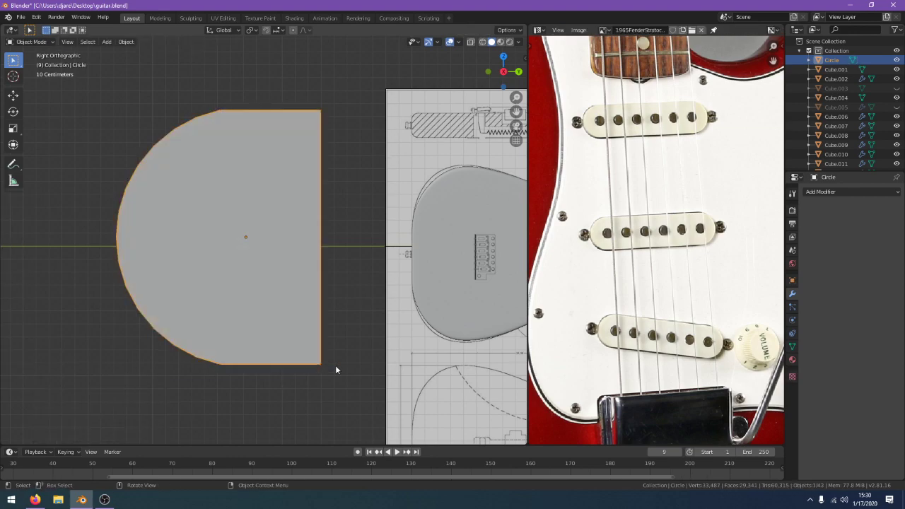
Add a Mirror modifier to the half outline and set it to mirror across Y only
{"action": "middle_click_drag", "start_coordinate": [370, 332], "coordinate": [339, 272], "text": "shift"}
{"action": "left_click", "coordinate": [837, 193]}
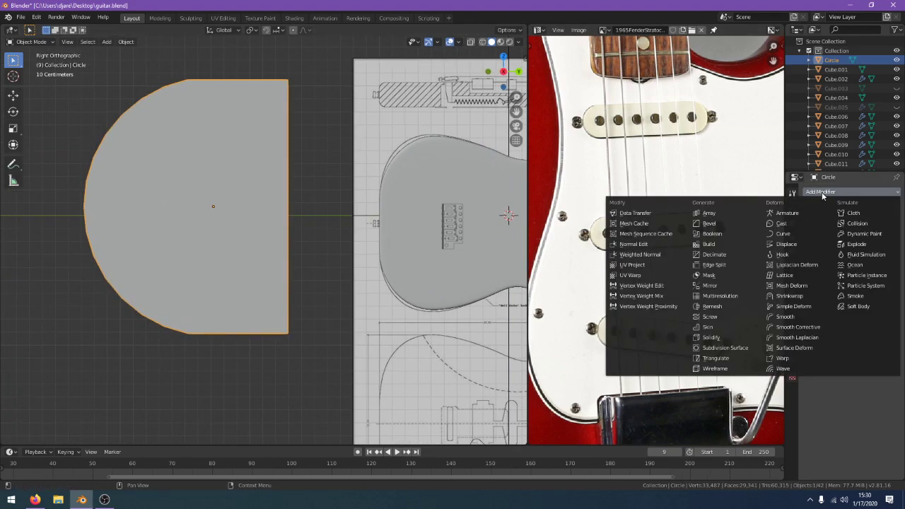
{"action": "left_click", "coordinate": [737, 289]}
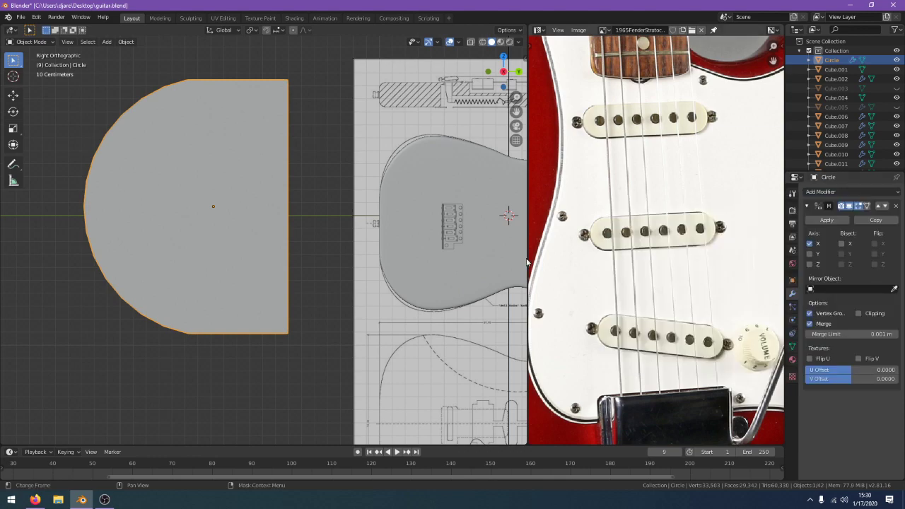
{"action": "scroll", "coordinate": [384, 256], "scroll_direction": "down", "scroll_amount": 2}
{"action": "key", "text": "g"}
{"action": "key", "text": "y"}
{"action": "left_click", "coordinate": [391, 257]}
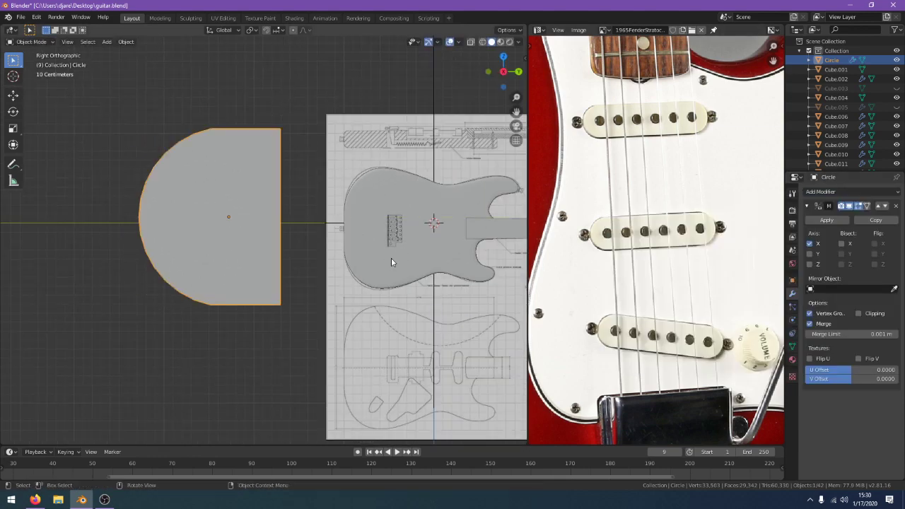
{"action": "key", "text": "Tab"}
{"action": "key", "text": "g"}
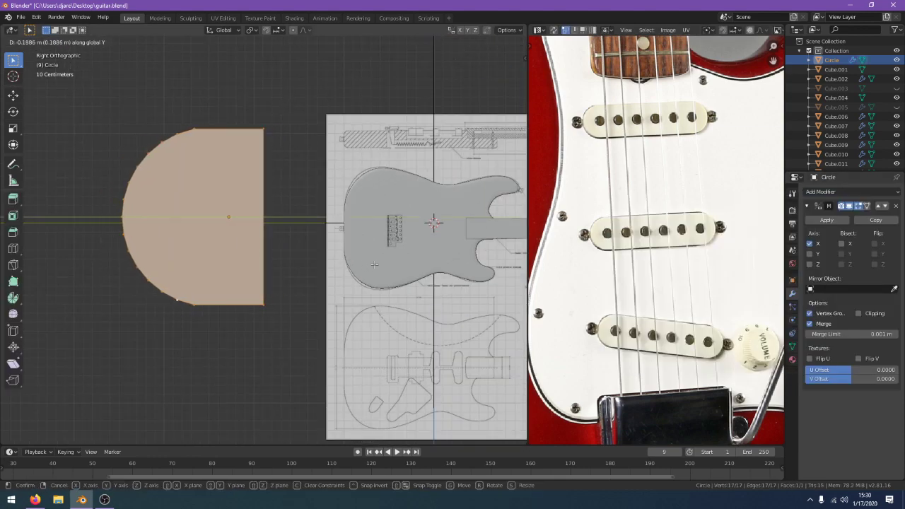
{"action": "key", "text": "x"}
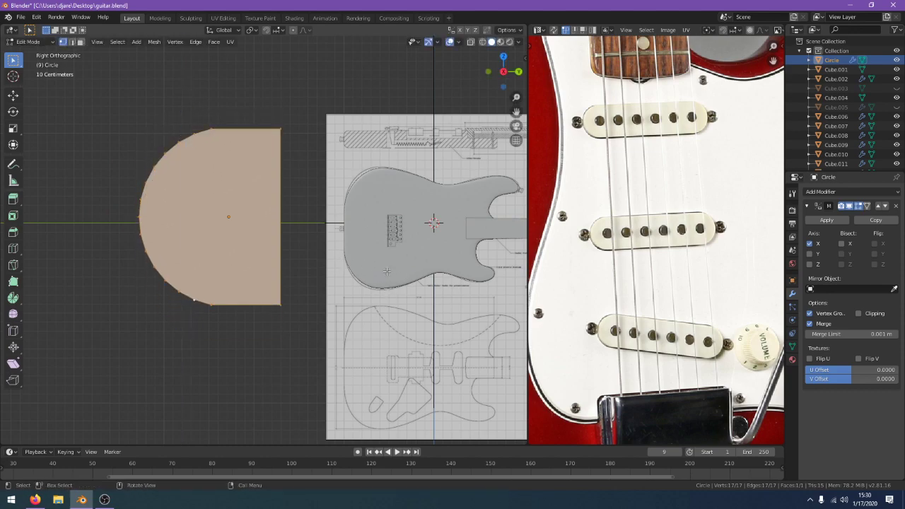
{"action": "key", "text": "y"}
{"action": "key", "text": "Escape"}
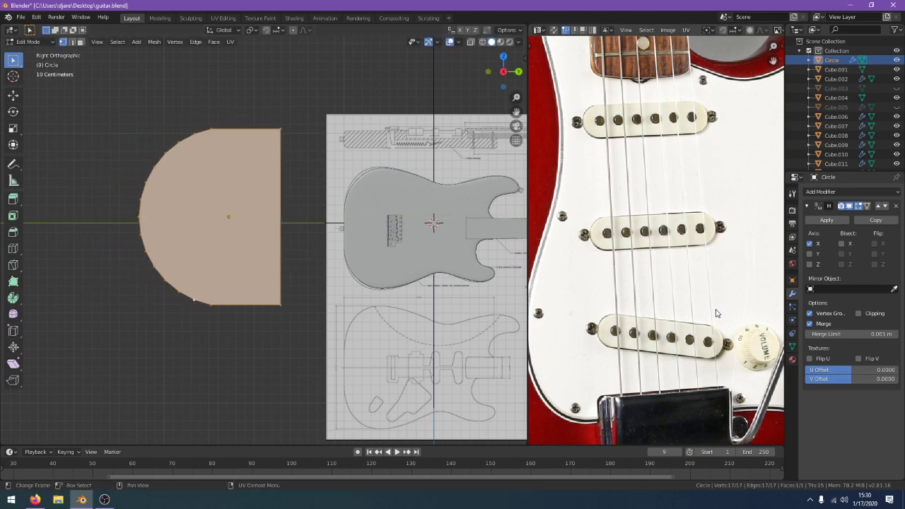
{"action": "left_click", "coordinate": [809, 243]}
{"action": "left_click", "coordinate": [809, 253]}
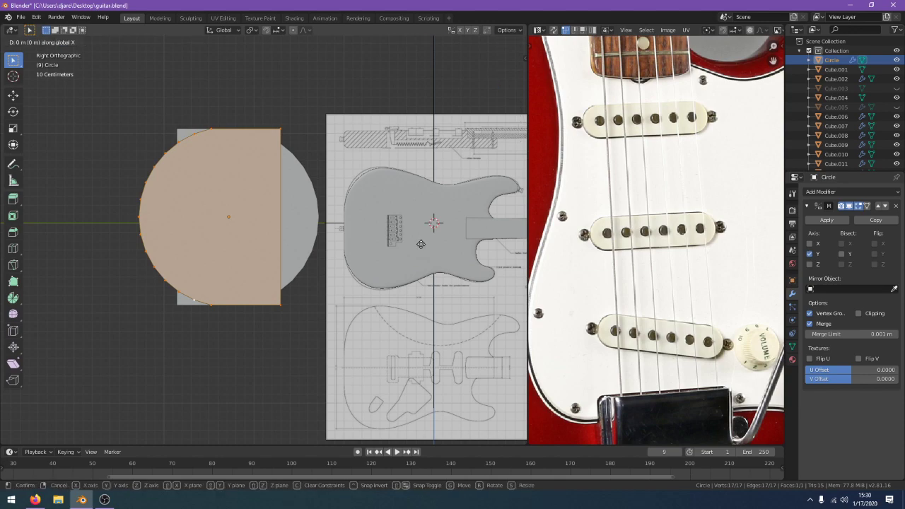
Move the half outline -0.665 m along Y, enable Mirror clipping, and move it back until both halves meet
{"action": "key", "text": "g"}
{"action": "key", "text": "y"}
{"action": "left_click", "coordinate": [353, 243]}
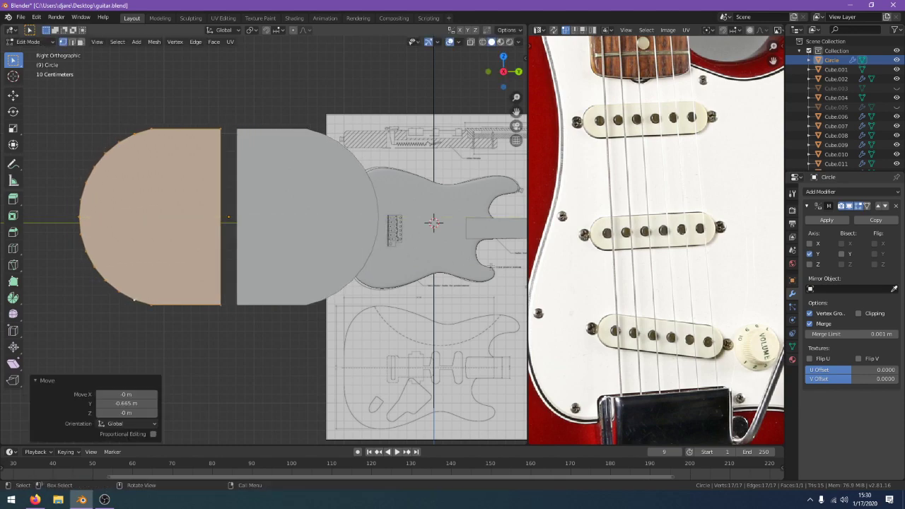
{"action": "key", "text": "g"}
{"action": "key", "text": "y"}
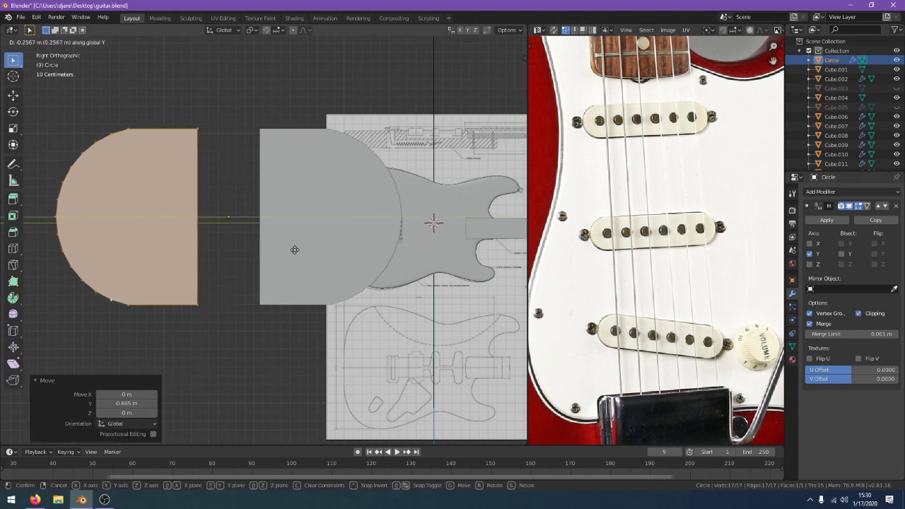
{"action": "key", "text": "Escape"}
{"action": "key", "text": "g"}
{"action": "key", "text": "y"}
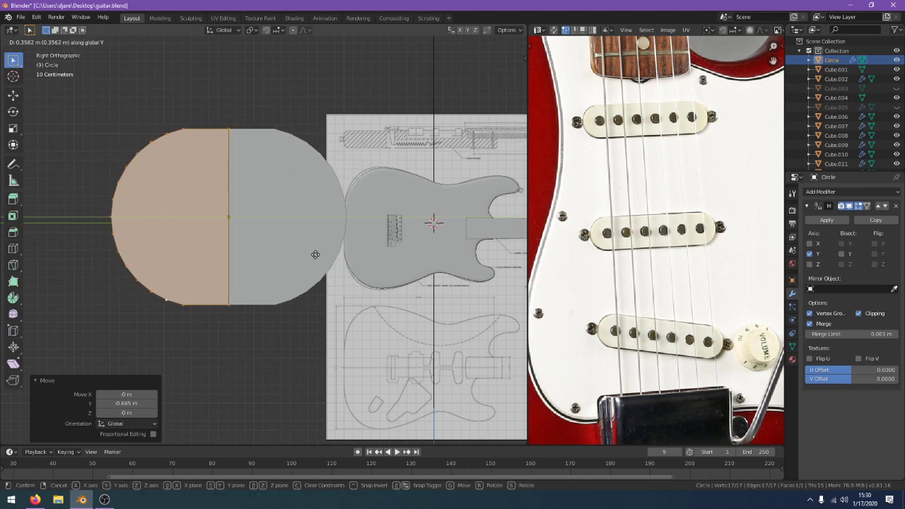
{"action": "left_click", "coordinate": [299, 251]}
{"action": "key", "text": "g"}
{"action": "key", "text": "y"}
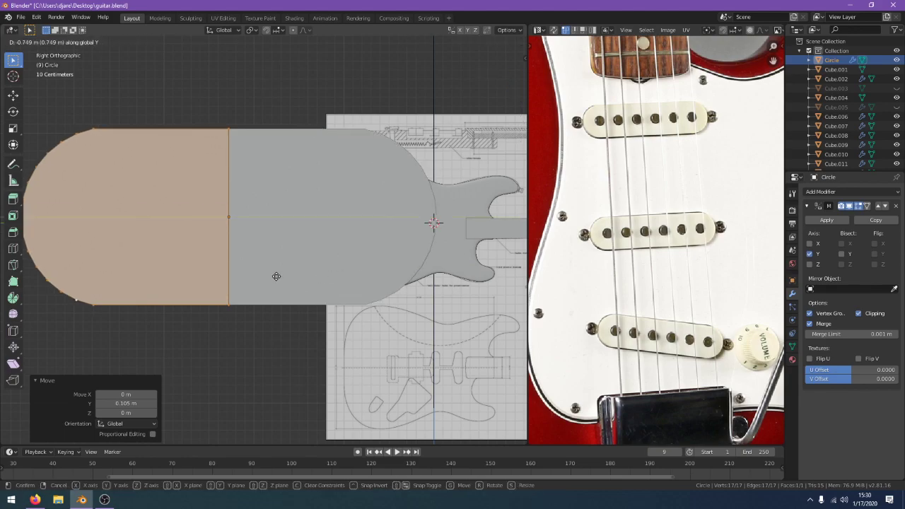
{"action": "right_click", "coordinate": [128, 260]}
{"action": "scroll", "coordinate": [165, 240], "scroll_direction": "down", "scroll_amount": 8}
{"action": "key", "text": "g"}
{"action": "key", "text": "y"}
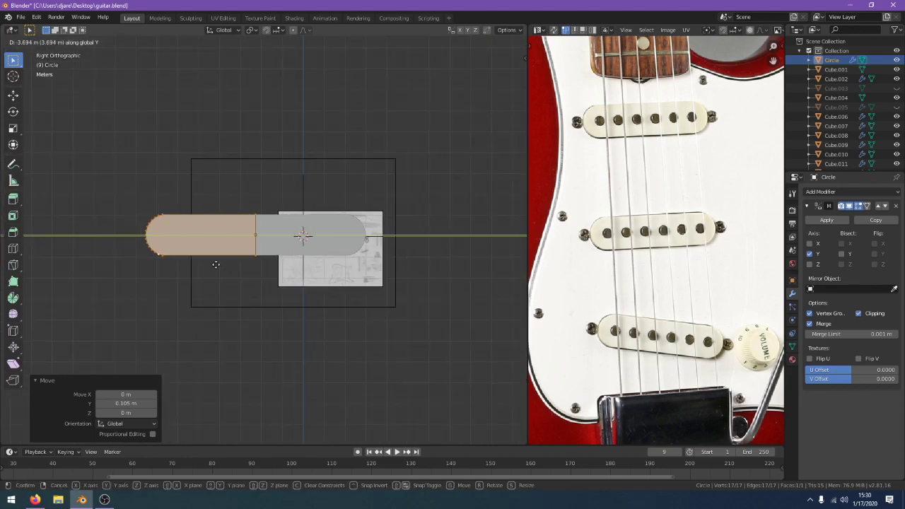
{"action": "right_click", "coordinate": [332, 261]}
{"action": "scroll", "coordinate": [284, 259], "scroll_direction": "up", "scroll_amount": 2}
{"action": "scroll", "coordinate": [283, 260], "scroll_direction": "up", "scroll_amount": 2}
{"action": "middle_click_drag", "start_coordinate": [283, 259], "coordinate": [328, 329]}
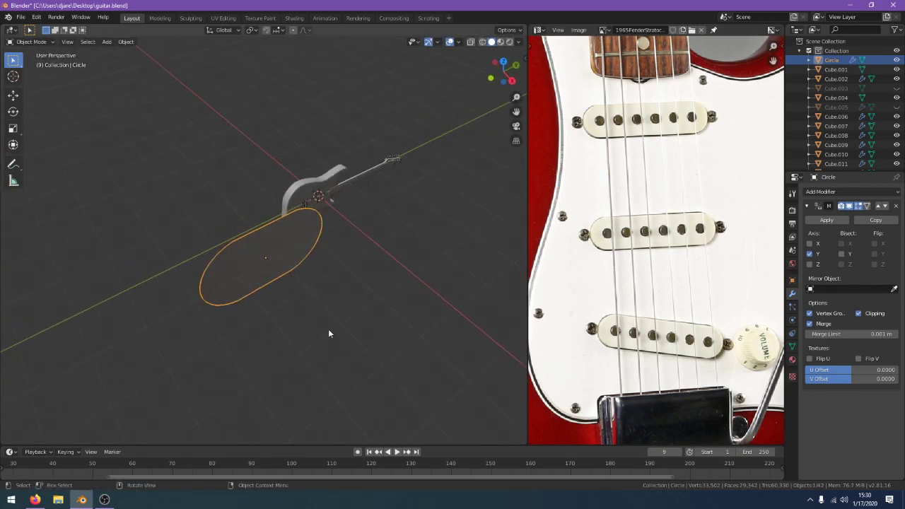
{"action": "key", "text": "g"}
{"action": "key", "text": "y"}
{"action": "right_click", "coordinate": [283, 325]}
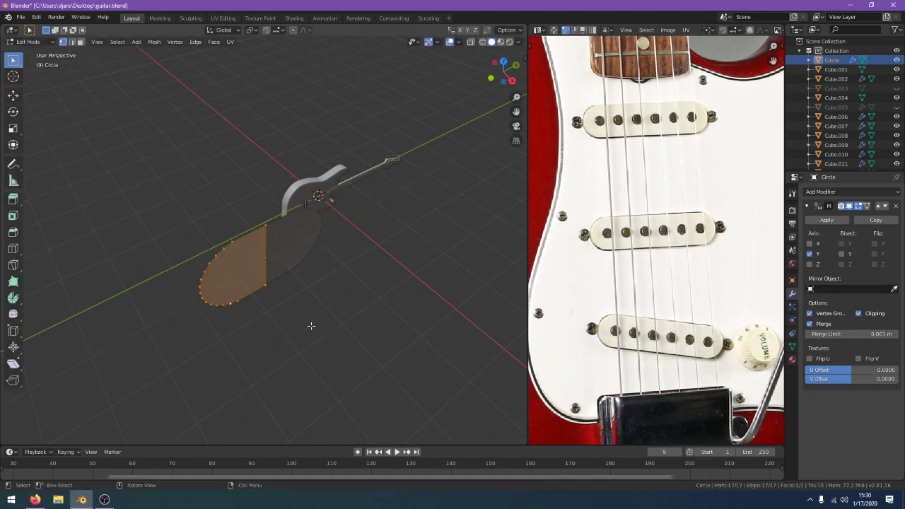
{"action": "key", "text": "g"}
{"action": "key", "text": "z"}
{"action": "key", "text": "x"}
{"action": "right_click", "coordinate": [358, 345]}
{"action": "scroll", "coordinate": [358, 346], "scroll_direction": "up", "scroll_amount": 2}
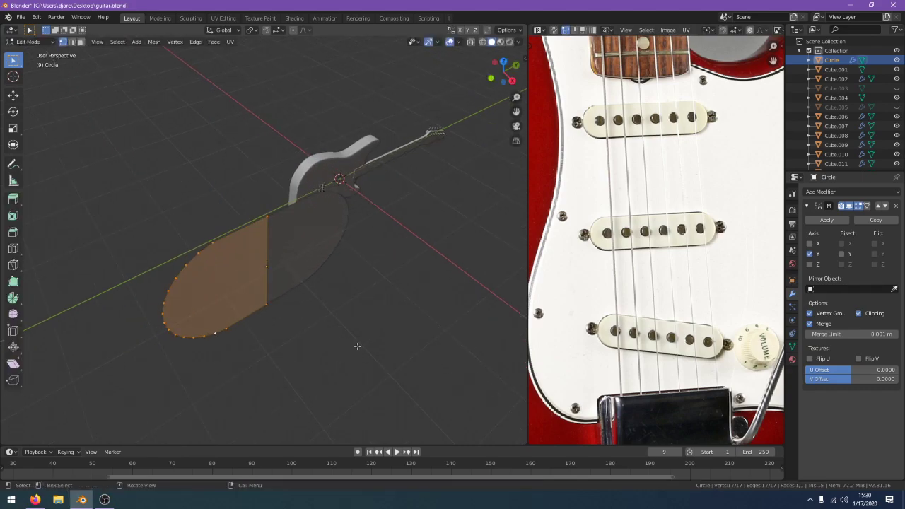
{"action": "key", "text": "r"}
{"action": "right_click", "coordinate": [170, 365]}
{"action": "middle_click_drag", "start_coordinate": [282, 336], "coordinate": [212, 315]}
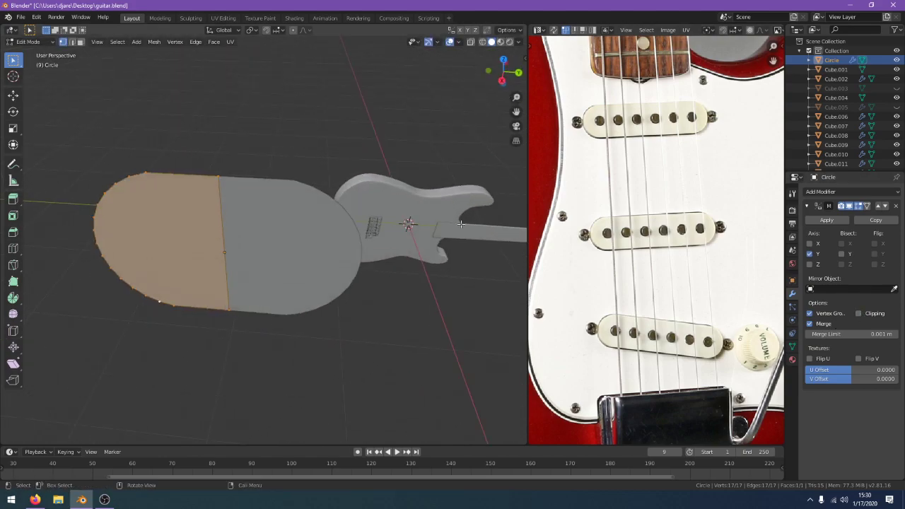
Disable Mirror clipping and move the half outline -0.431 m along Y, away from the mirror plane
{"action": "key", "text": "g"}
{"action": "key", "text": "y"}
{"action": "left_click", "coordinate": [423, 235]}
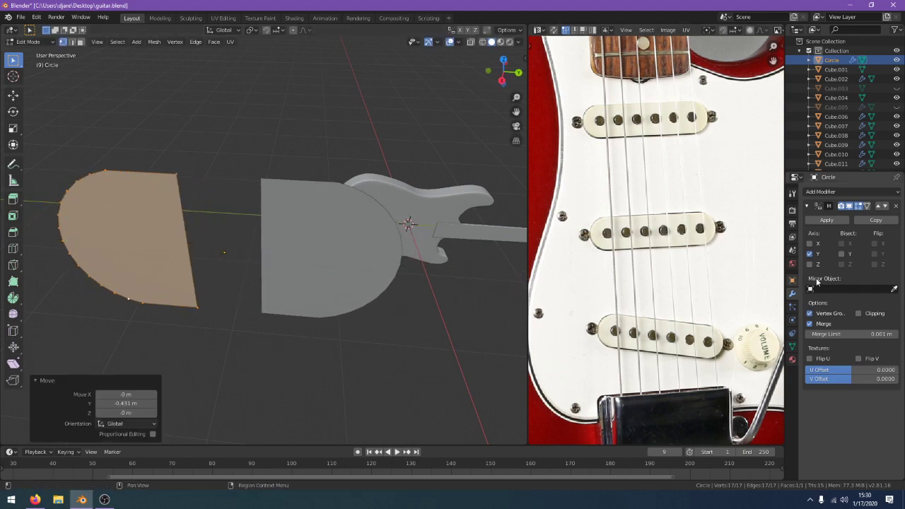
{"action": "key", "text": "g"}
{"action": "key", "text": "y"}
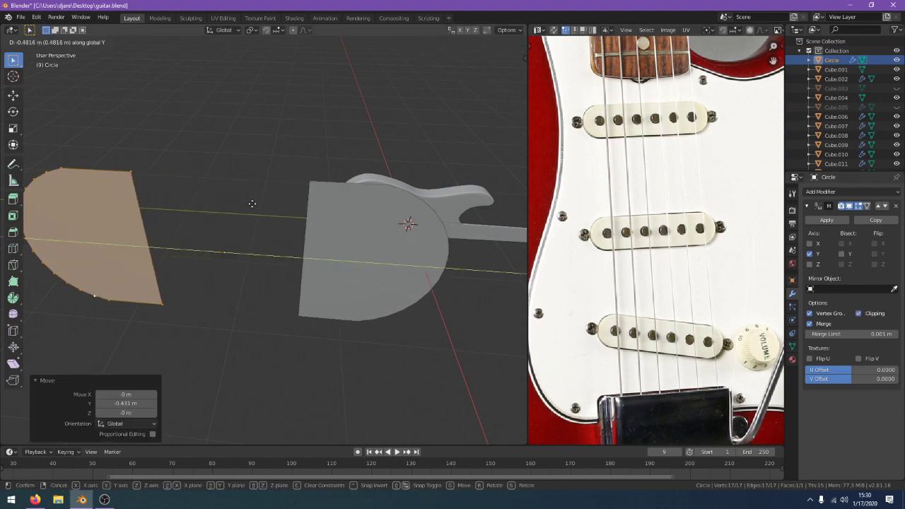
{"action": "right_click", "coordinate": [340, 215]}
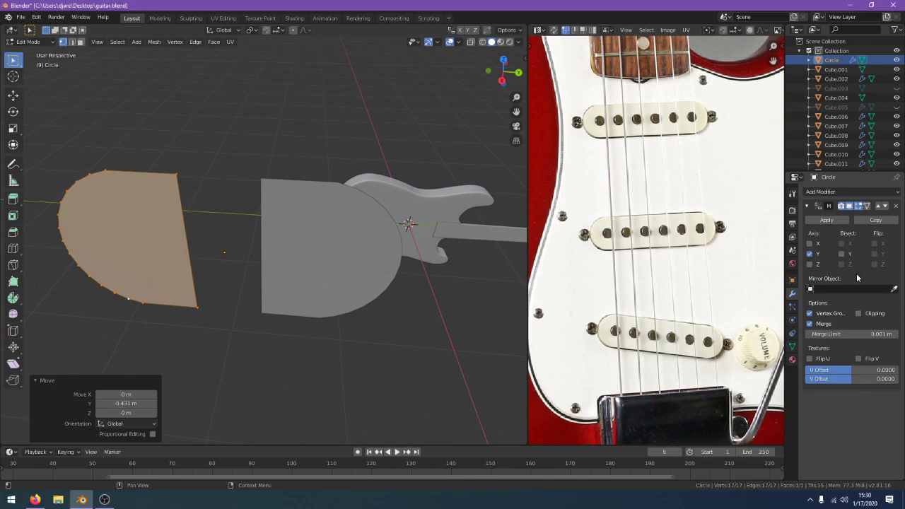
{"action": "scroll", "coordinate": [445, 247], "scroll_direction": "up", "scroll_amount": 1}
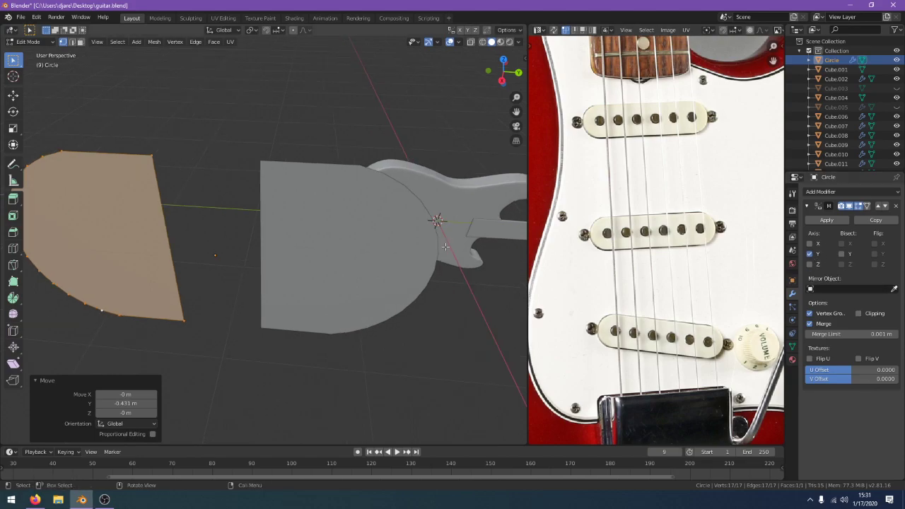
Extrude the half outline's face about 0.09 m along its normal to give it thickness
{"action": "middle_click_drag", "start_coordinate": [456, 246], "coordinate": [482, 243]}
{"action": "key", "text": "e"}
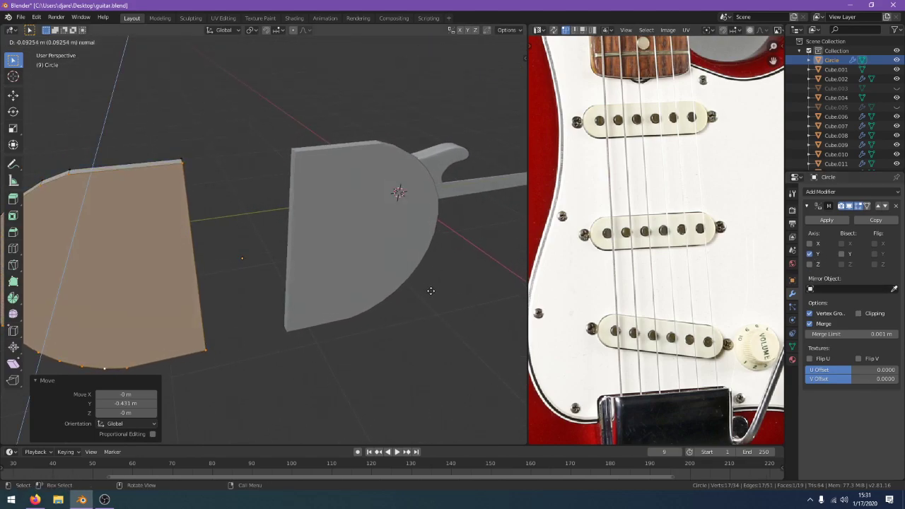
{"action": "right_click", "coordinate": [439, 303]}
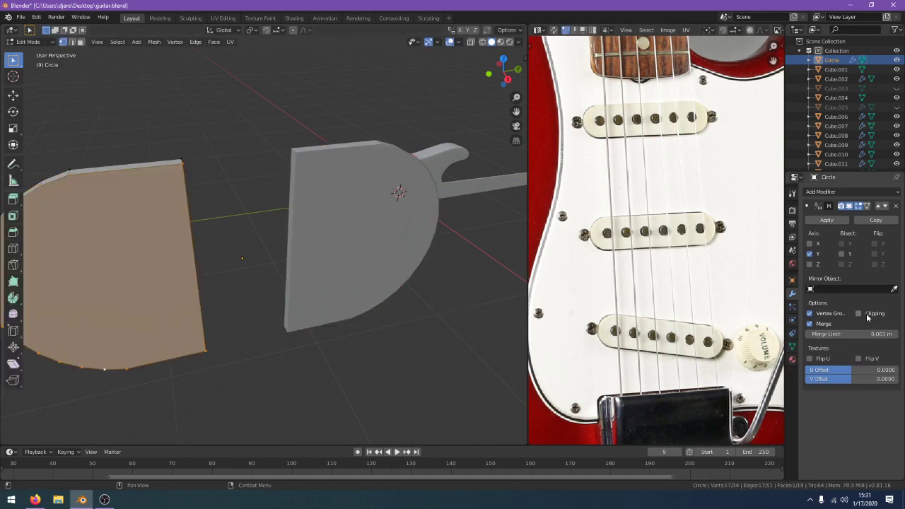
Enable Mirror clipping again and move the entire extruded half along Y
{"action": "key", "text": "a"}
{"action": "scroll", "coordinate": [319, 276], "scroll_direction": "down", "scroll_amount": 2}
{"action": "key", "text": "g"}
{"action": "key", "text": "y"}
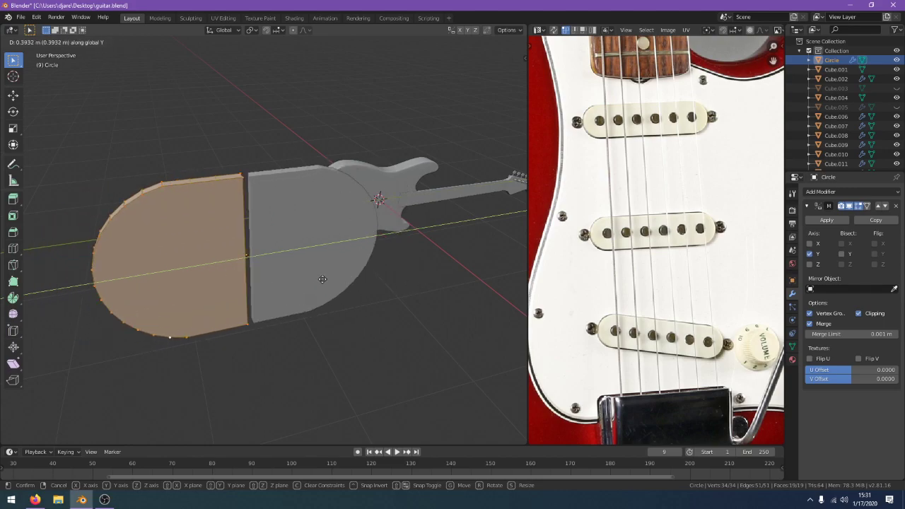
{"action": "left_click", "coordinate": [300, 260]}
{"action": "key", "text": "Tab"}
{"action": "key", "text": "KP_3"}
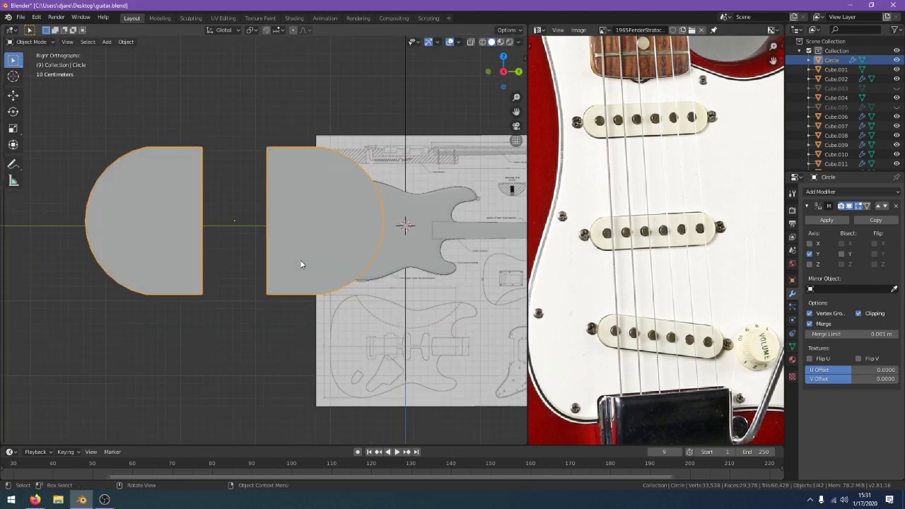
Delete the mirrored shape and add a new 32-vertex mesh circle with a 1 m radius
{"action": "key", "text": "KP_1"}
{"action": "key", "text": "x"}
{"action": "left_click", "coordinate": [300, 259]}
{"action": "key", "text": "shift+a"}
{"action": "mouse_move", "coordinate": [342, 258]}
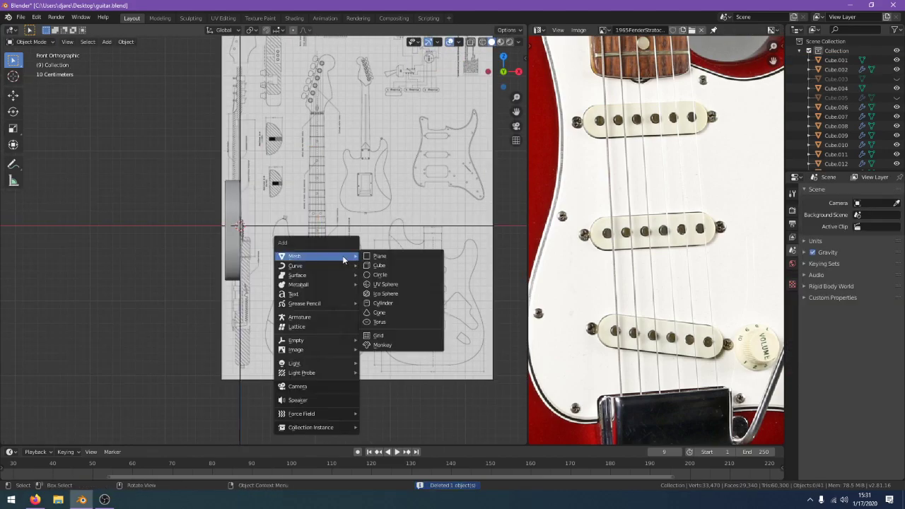
{"action": "left_click", "coordinate": [412, 276]}
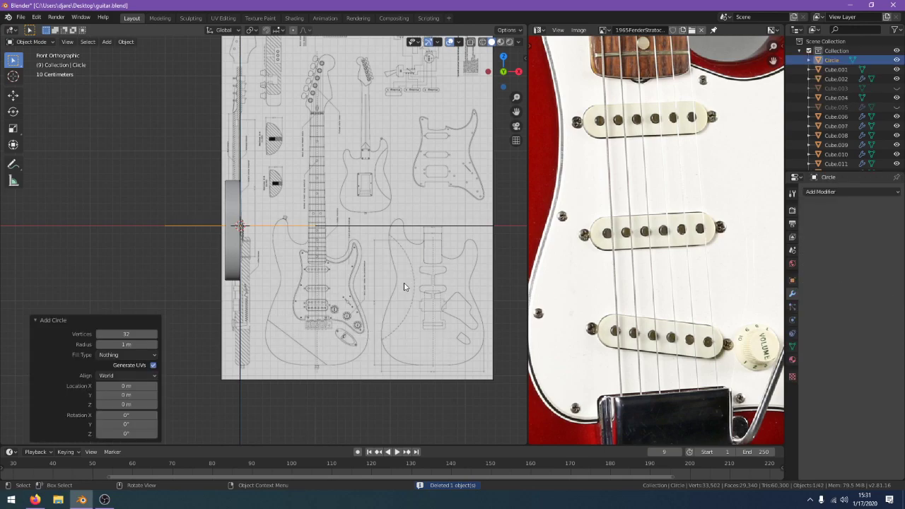
Move the new circle in the top view clear of the blueprint, just past the guitar body's end
{"action": "key", "text": "KP_7"}
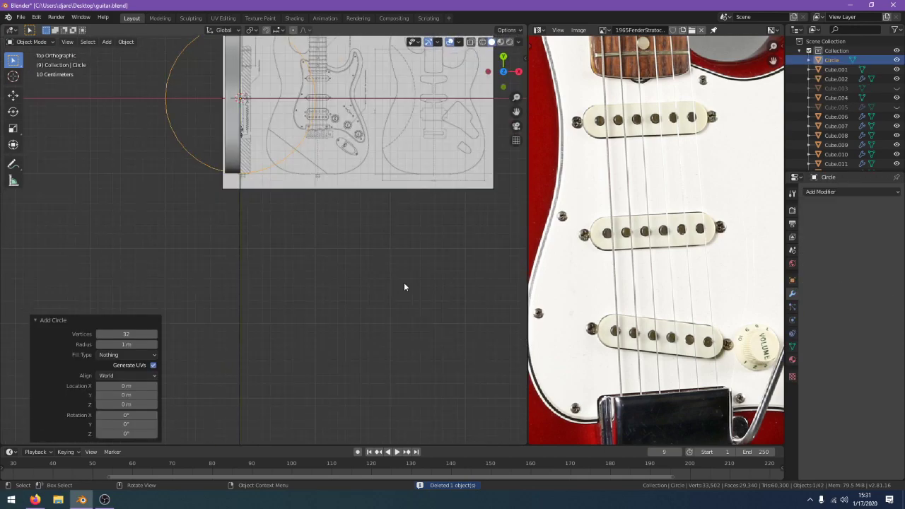
{"action": "key", "text": "KP_3"}
{"action": "middle_click_drag", "start_coordinate": [412, 270], "coordinate": [484, 315]}
{"action": "scroll", "coordinate": [425, 239], "scroll_direction": "down", "scroll_amount": 3}
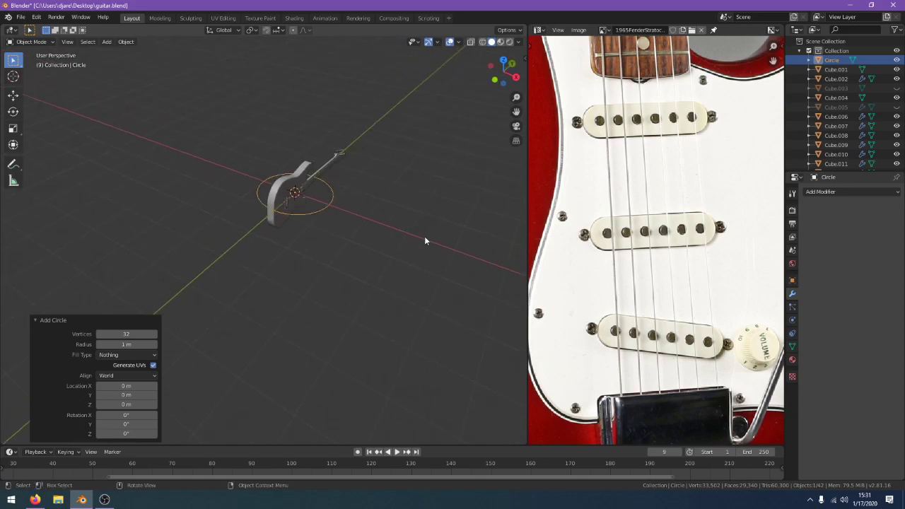
{"action": "middle_click_drag", "start_coordinate": [425, 241], "coordinate": [414, 224]}
{"action": "key", "text": "KP_5"}
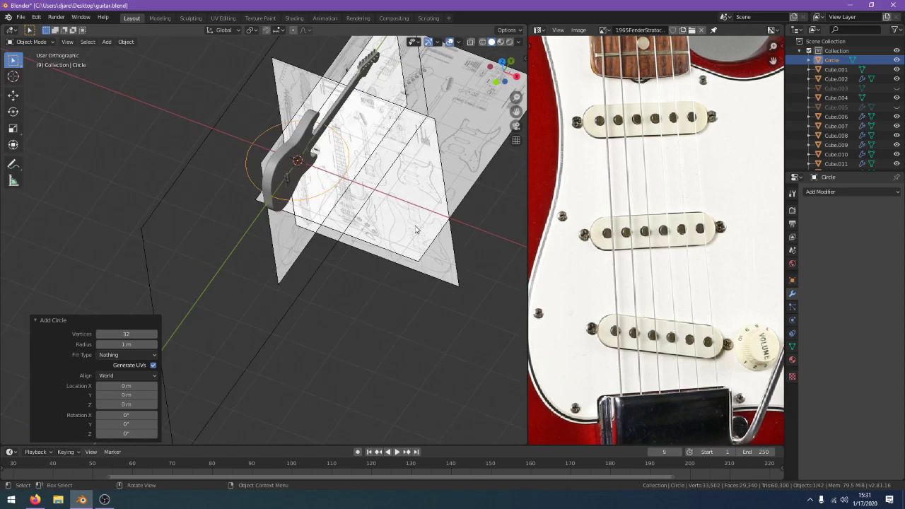
{"action": "key", "text": "KP_7"}
{"action": "key", "text": "g"}
{"action": "left_click", "coordinate": [453, 367]}
{"action": "left_click", "coordinate": [423, 340]}
{"action": "scroll", "coordinate": [339, 295], "scroll_direction": "up", "scroll_amount": 3}
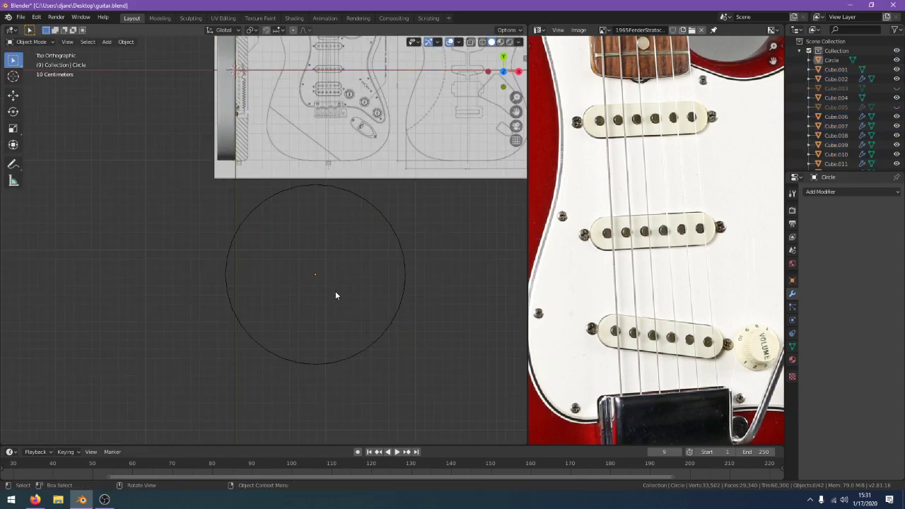
Delete the vertices of the new circle's +X half, leaving an open half circle
{"action": "left_click", "coordinate": [326, 365]}
{"action": "key", "text": "Tab"}
{"action": "left_click_drag", "start_coordinate": [308, 374], "coordinate": [441, 178]}
{"action": "key", "text": "x"}
{"action": "left_click", "coordinate": [441, 165]}
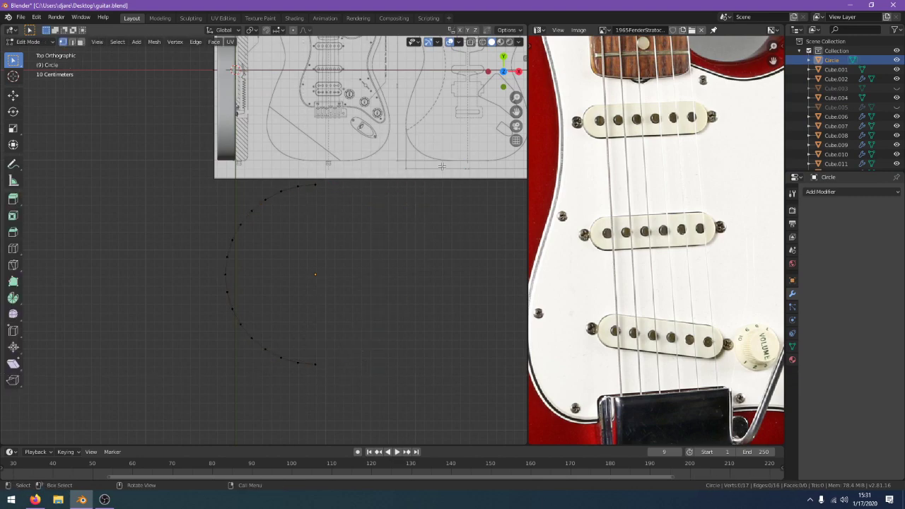
{"action": "key", "text": "a"}
{"action": "key", "text": "f"}
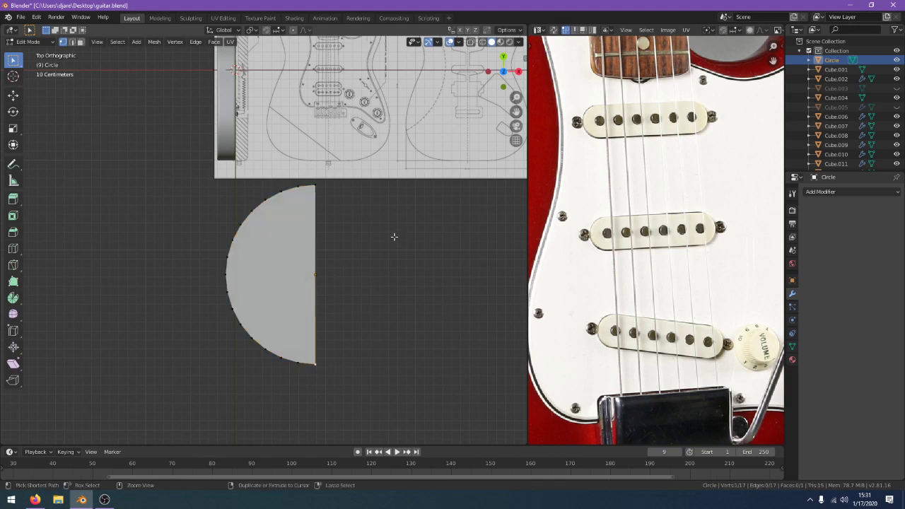
{"action": "key", "text": "ctrl+z"}
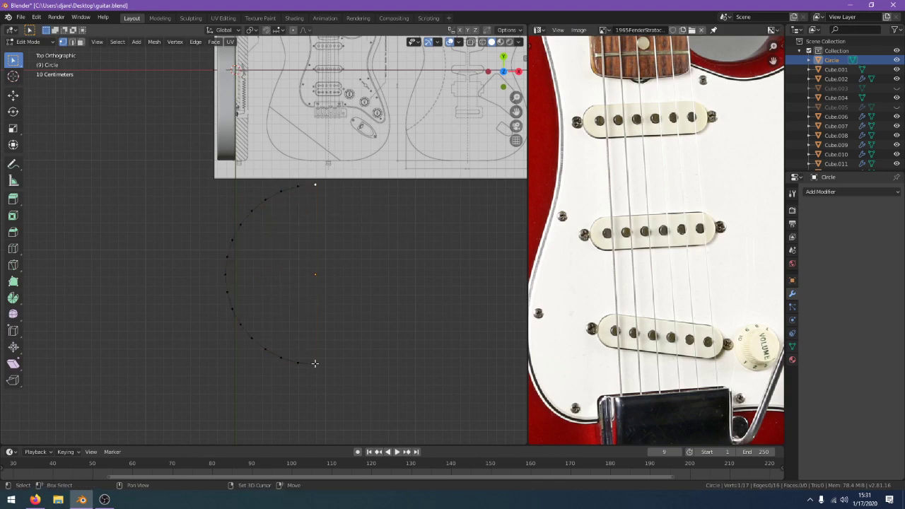
Extrude the half circle's two open end vertices about 0.817 m along X
{"action": "key", "text": "e"}
{"action": "key", "text": "y"}
{"action": "key", "text": "x"}
{"action": "left_click", "coordinate": [427, 376]}
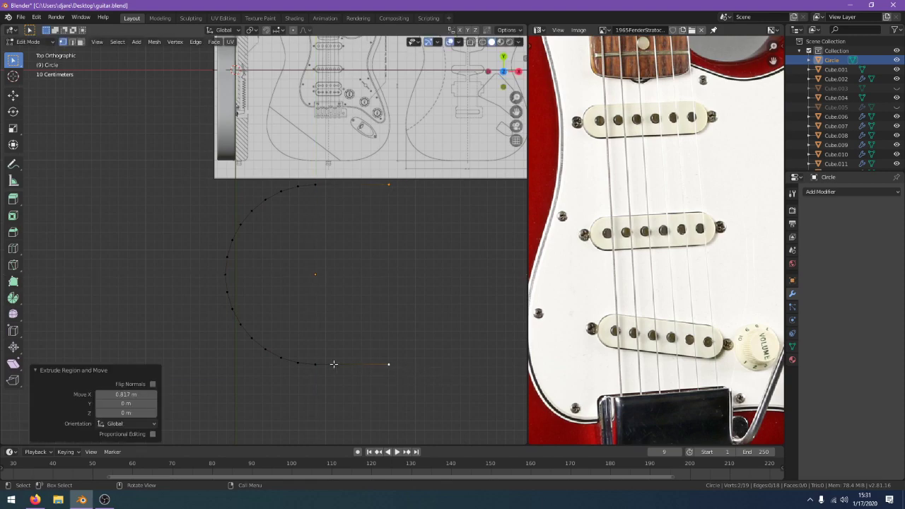
Fill the entire extended outline with a face and return to Object Mode
{"action": "key", "text": "a"}
{"action": "key", "text": "f"}
{"action": "middle_click_drag", "start_coordinate": [434, 375], "coordinate": [339, 353], "text": "shift"}
{"action": "key", "text": "Tab"}
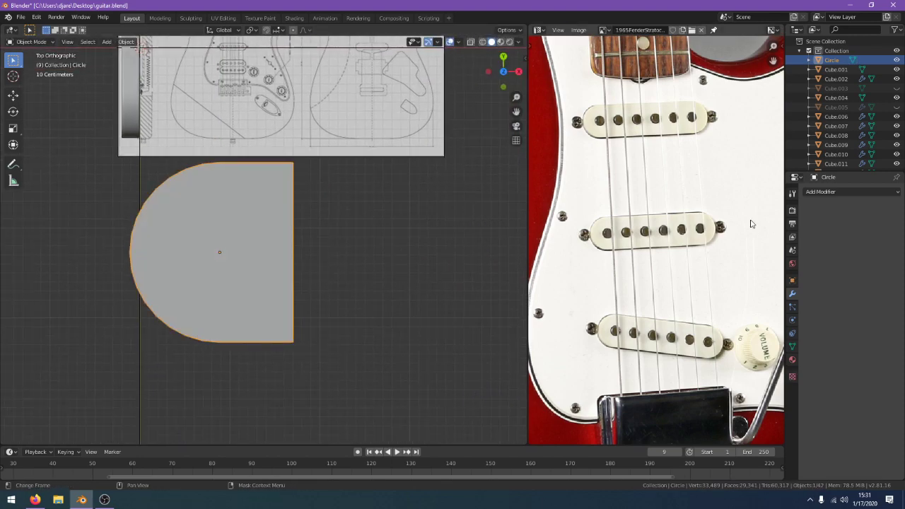
Add a Mirror modifier on the X axis and move the half outline about 1.08 m along negative X
{"action": "left_click", "coordinate": [828, 192]}
{"action": "left_click", "coordinate": [737, 286]}
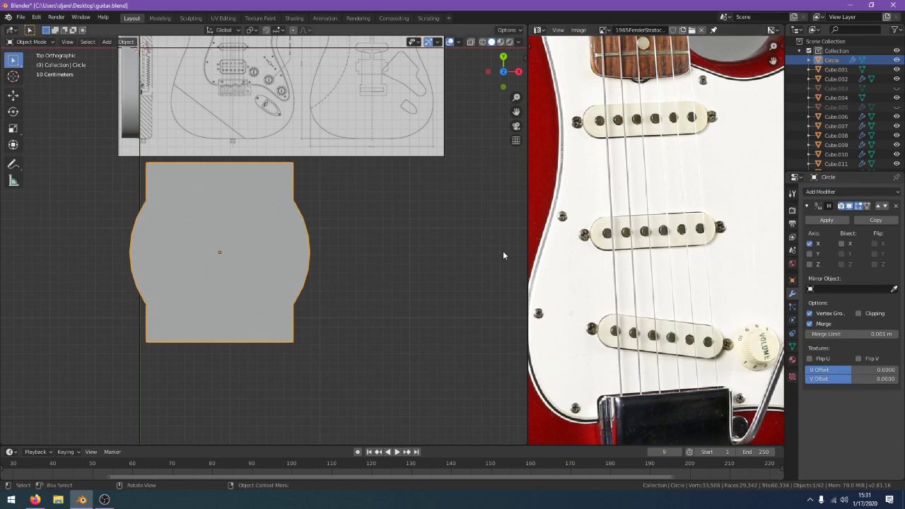
{"action": "key", "text": "Tab"}
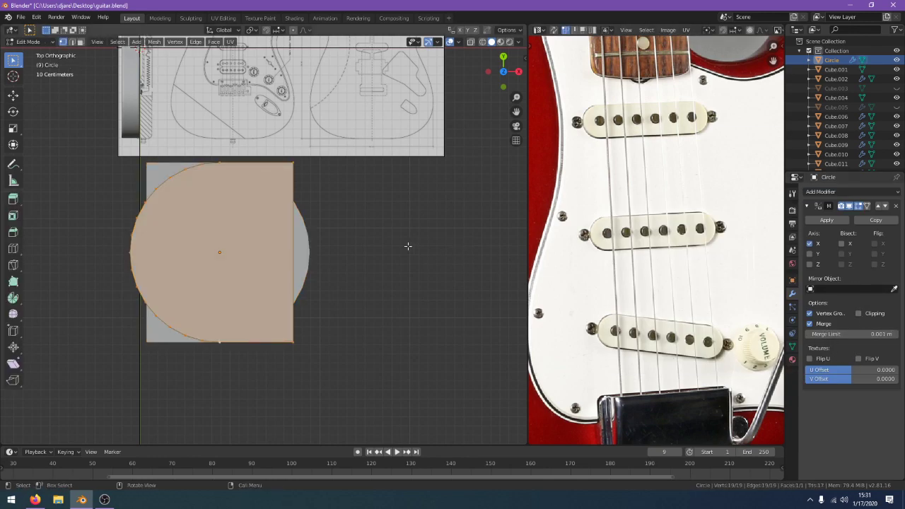
{"action": "key", "text": "g"}
{"action": "key", "text": "x"}
{"action": "left_click", "coordinate": [283, 251]}
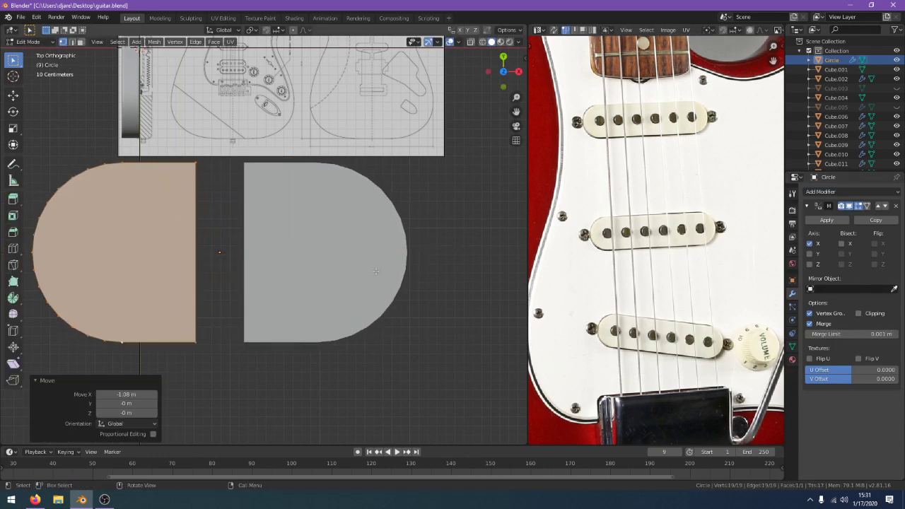
Enable Mirror clipping and move the half outline along X until it almost touches the mirror line
{"action": "key", "text": "g"}
{"action": "key", "text": "x"}
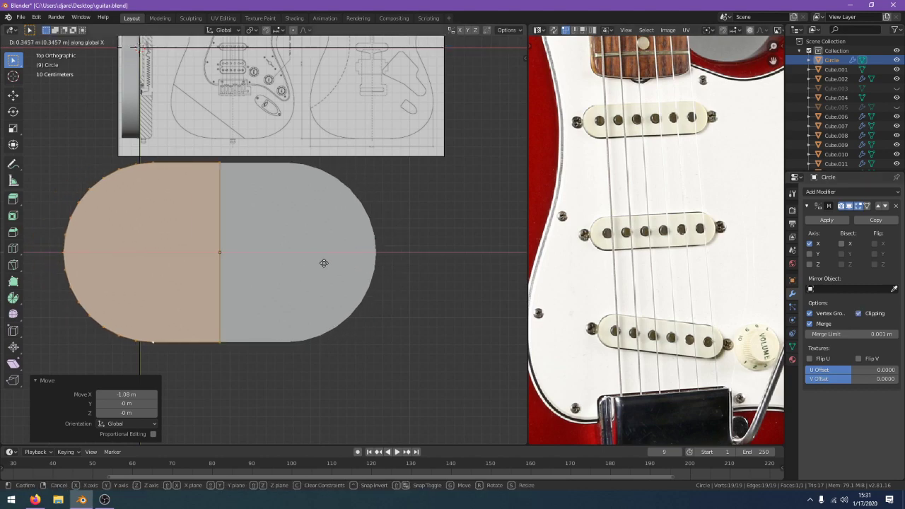
{"action": "left_click", "coordinate": [318, 265]}
{"action": "key", "text": "g"}
{"action": "key", "text": "x"}
{"action": "left_click", "coordinate": [332, 265]}
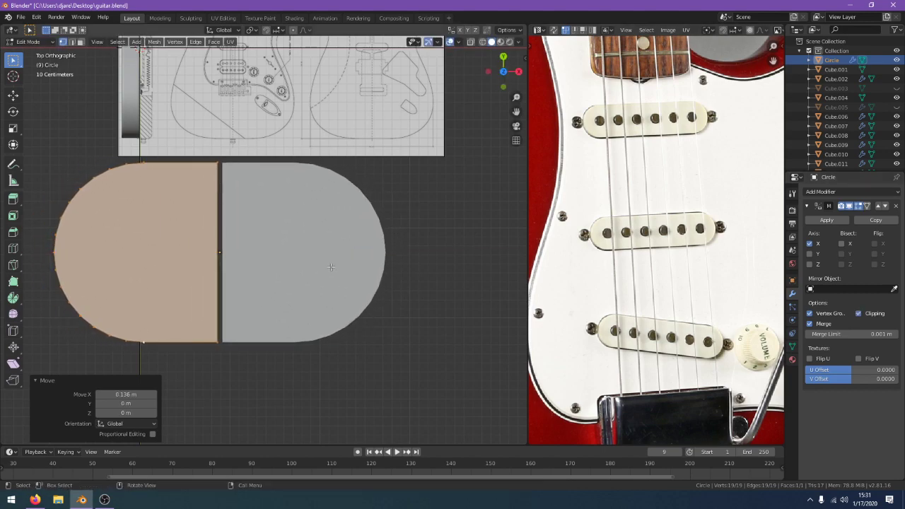
{"action": "key", "text": "g"}
{"action": "key", "text": "x"}
{"action": "left_click", "coordinate": [331, 267]}
Try raising the Mirror modifier's merge limit to 0.097 m and moving the half outline along X
{"action": "scroll", "coordinate": [304, 304], "scroll_direction": "up", "scroll_amount": 3}
{"action": "middle_click_drag", "start_coordinate": [299, 309], "coordinate": [427, 227], "text": "shift"}
{"action": "left_click", "coordinate": [822, 323]}
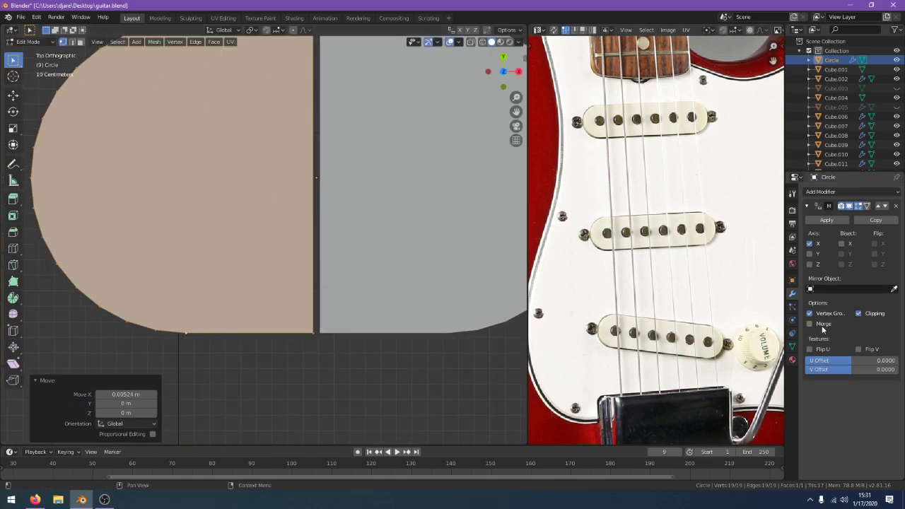
{"action": "left_click", "coordinate": [822, 324]}
{"action": "left_click_drag", "start_coordinate": [855, 334], "coordinate": [883, 333]}
{"action": "key", "text": "g"}
{"action": "key", "text": "x"}
{"action": "right_click", "coordinate": [301, 256]}
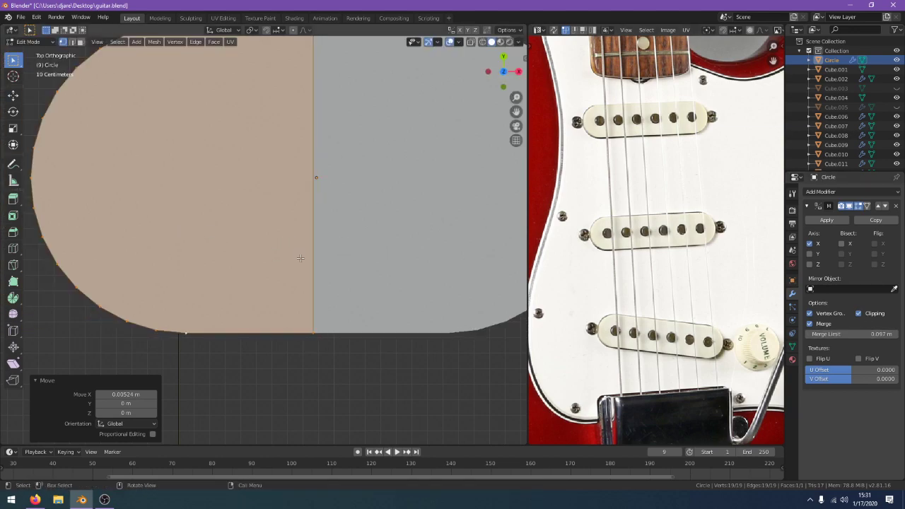
Turn off Merge and Clipping in the Mirror modifier and move the half outline about 0.009 m along X
{"action": "left_click", "coordinate": [815, 326]}
{"action": "key", "text": "g"}
{"action": "key", "text": "x"}
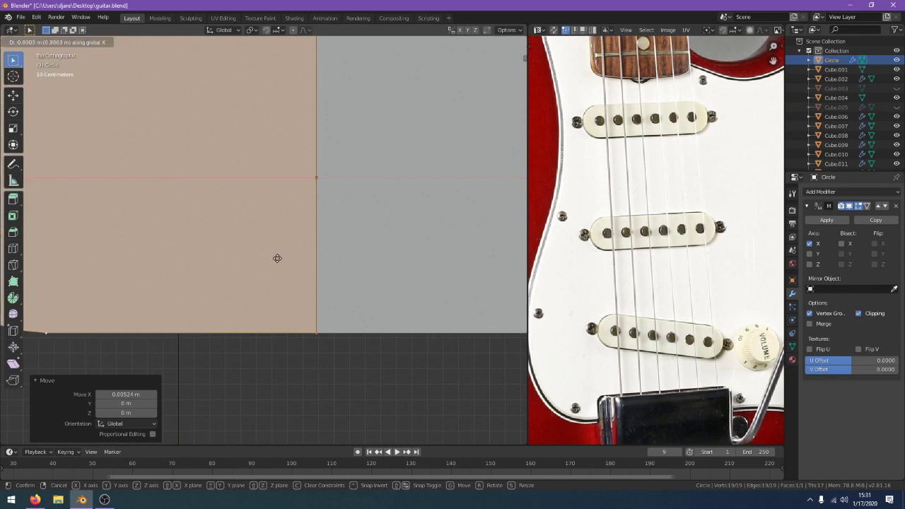
{"action": "right_click", "coordinate": [278, 258]}
{"action": "left_click", "coordinate": [876, 315]}
{"action": "key", "text": "g"}
{"action": "key", "text": "x"}
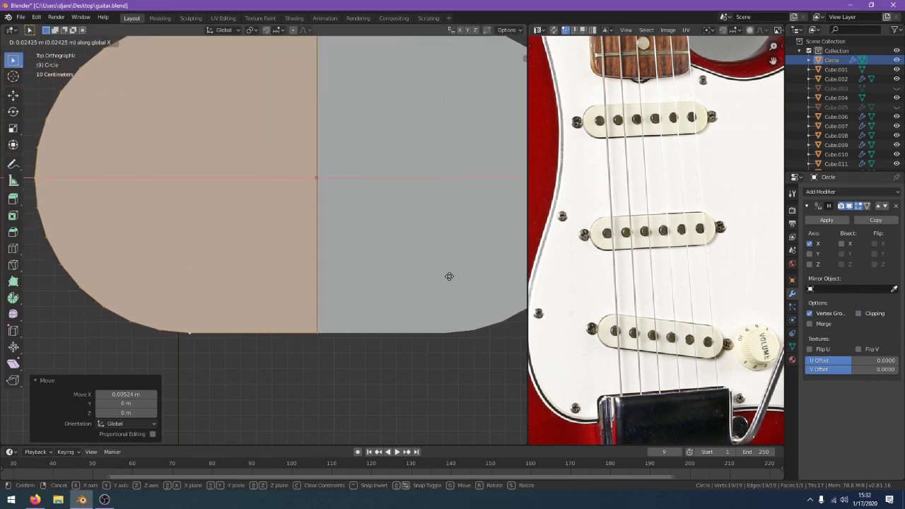
{"action": "left_click", "coordinate": [446, 277]}
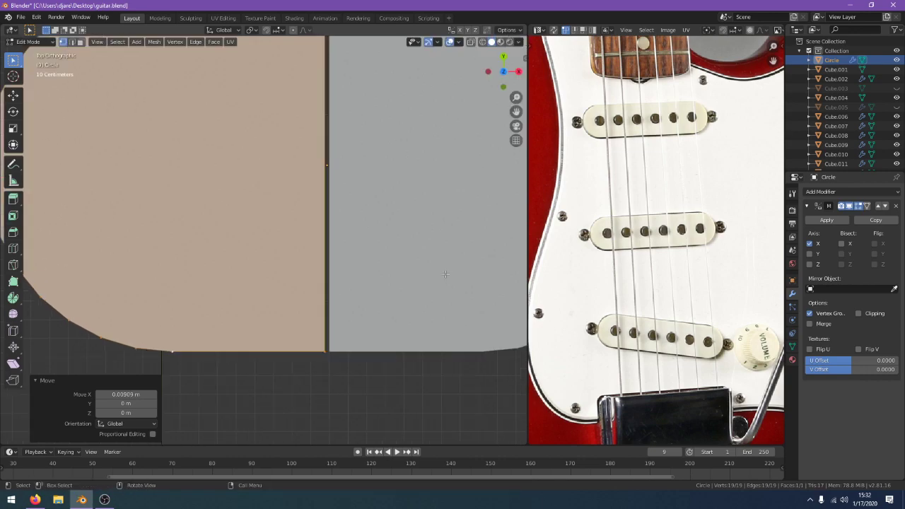
{"action": "left_click", "coordinate": [291, 249]}
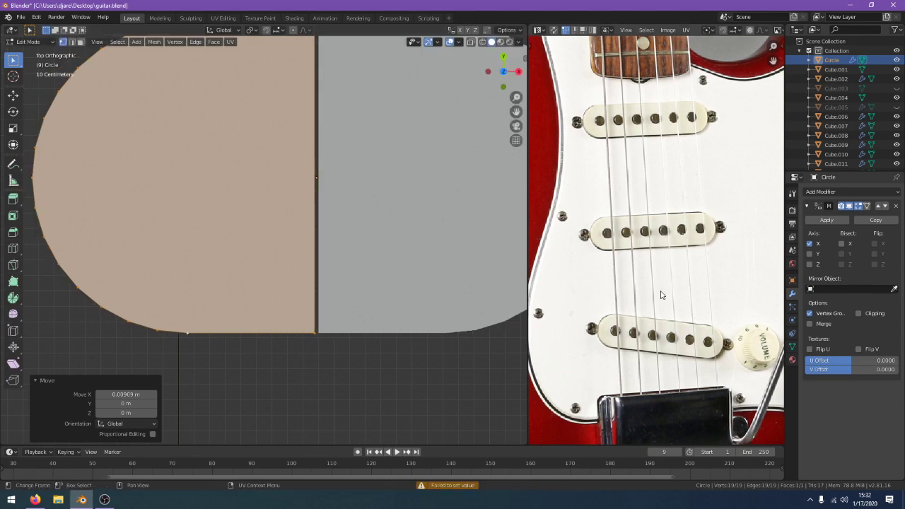
Try the Mirror modifier's Bisect option on the X axis
{"action": "left_click", "coordinate": [810, 244]}
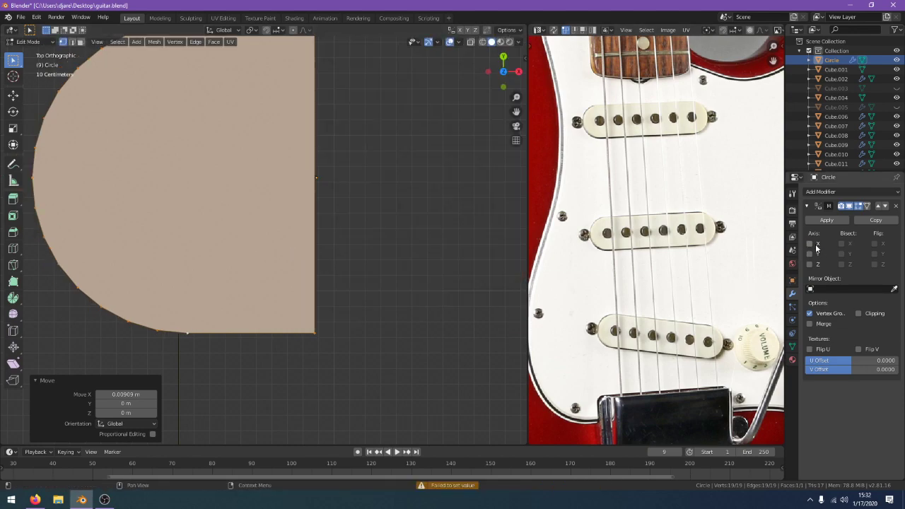
{"action": "left_click", "coordinate": [813, 245]}
{"action": "left_click", "coordinate": [842, 245]}
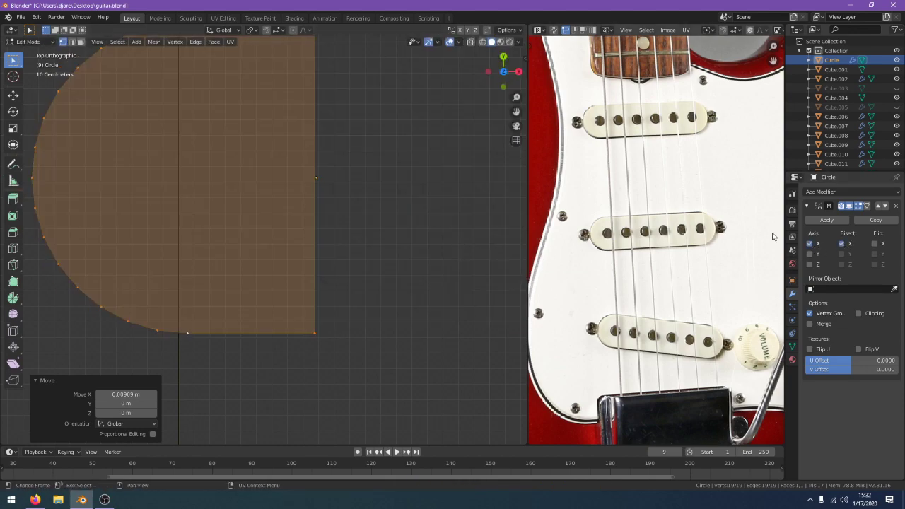
Re-enable Clipping in the Mirror modifier and keep only the X axis mirrored, without Bisect
{"action": "left_click", "coordinate": [812, 245]}
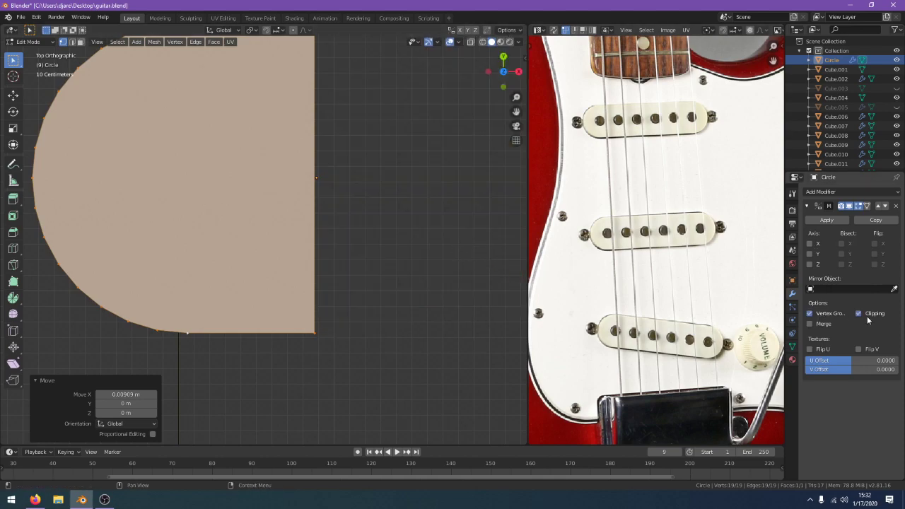
{"action": "key", "text": "g"}
{"action": "key", "text": "x"}
{"action": "right_click", "coordinate": [434, 262]}
{"action": "left_click", "coordinate": [809, 244]}
Move the half outline against the mirror line so that both halves meet without a gap
{"action": "scroll", "coordinate": [319, 171], "scroll_direction": "up", "scroll_amount": 5}
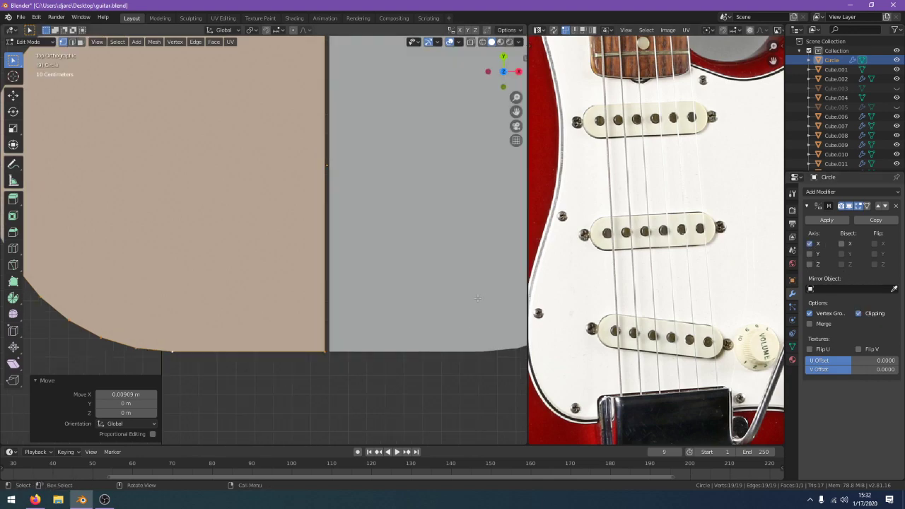
{"action": "scroll", "coordinate": [319, 170], "scroll_direction": "up", "scroll_amount": 6}
{"action": "middle_click_drag", "start_coordinate": [253, 234], "coordinate": [386, 227], "text": "shift"}
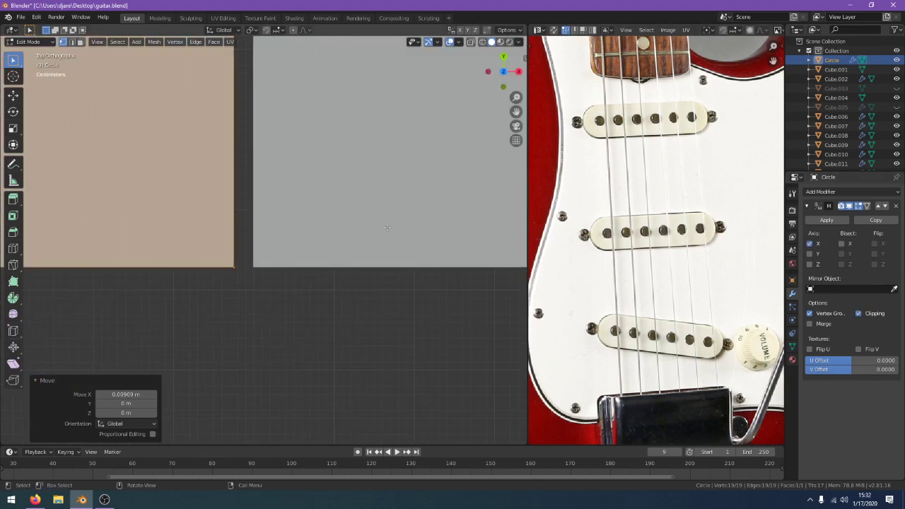
{"action": "scroll", "coordinate": [387, 227], "scroll_direction": "down", "scroll_amount": 3}
{"action": "key", "text": "g"}
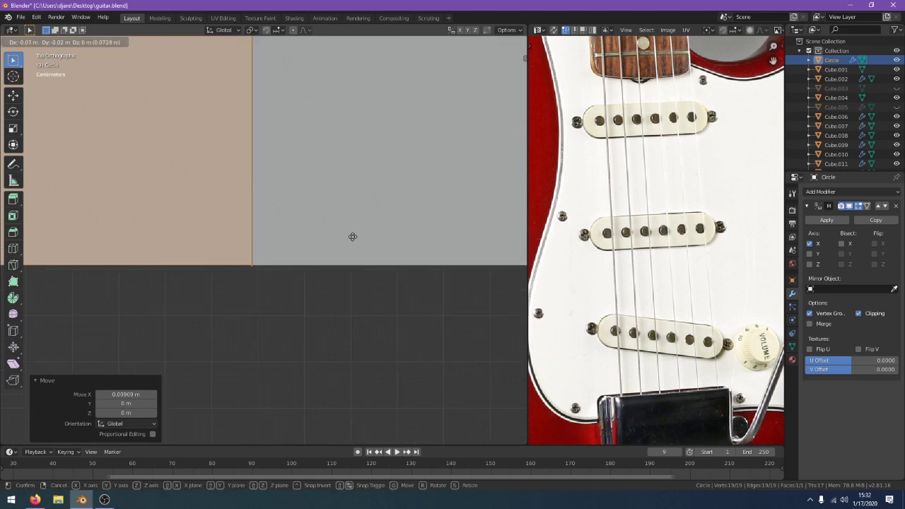
{"action": "right_click", "coordinate": [353, 237]}
{"action": "key", "text": "g"}
{"action": "left_click", "coordinate": [354, 237]}
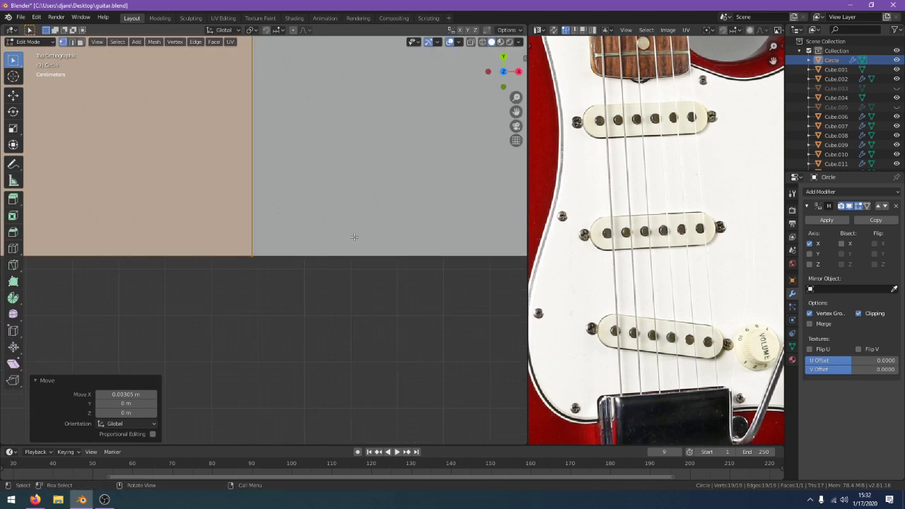
{"action": "scroll", "coordinate": [354, 237], "scroll_direction": "down", "scroll_amount": 5}
{"action": "scroll", "coordinate": [354, 241], "scroll_direction": "up", "scroll_amount": 1}
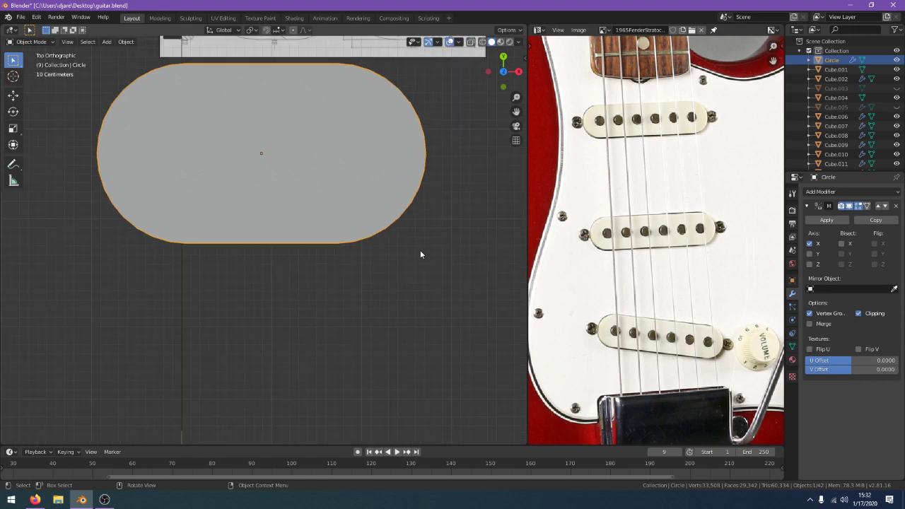
Scale the mirrored rounded plate down slightly in Object Mode
{"action": "key", "text": "s"}
{"action": "left_click", "coordinate": [373, 233]}
{"action": "scroll", "coordinate": [373, 233], "scroll_direction": "up", "scroll_amount": 5}
{"action": "scroll", "coordinate": [375, 238], "scroll_direction": "down", "scroll_amount": 3}
{"action": "key", "text": "Tab"}
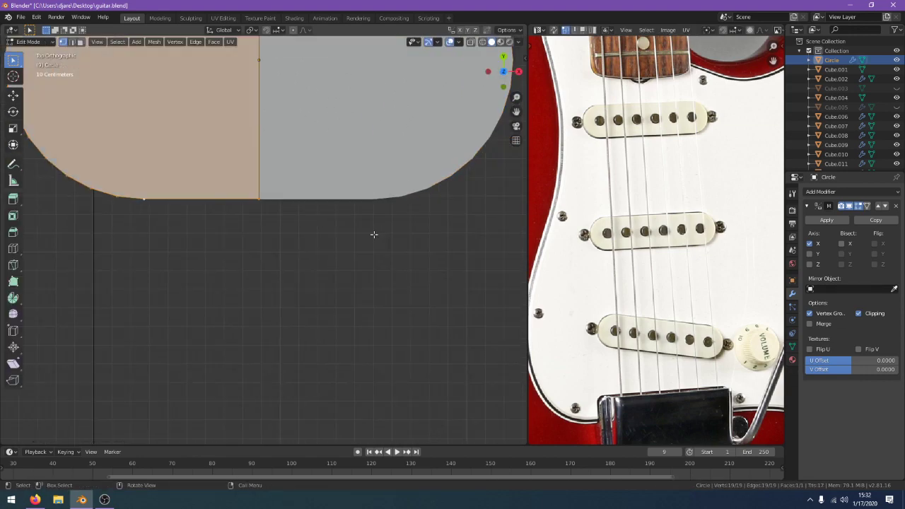
{"action": "key", "text": "Tab"}
Preview the rounded plate in rendered shading, return to solid shading and inspect its surface from several angles
{"action": "key", "text": "z"}
{"action": "left_click", "coordinate": [353, 181]}
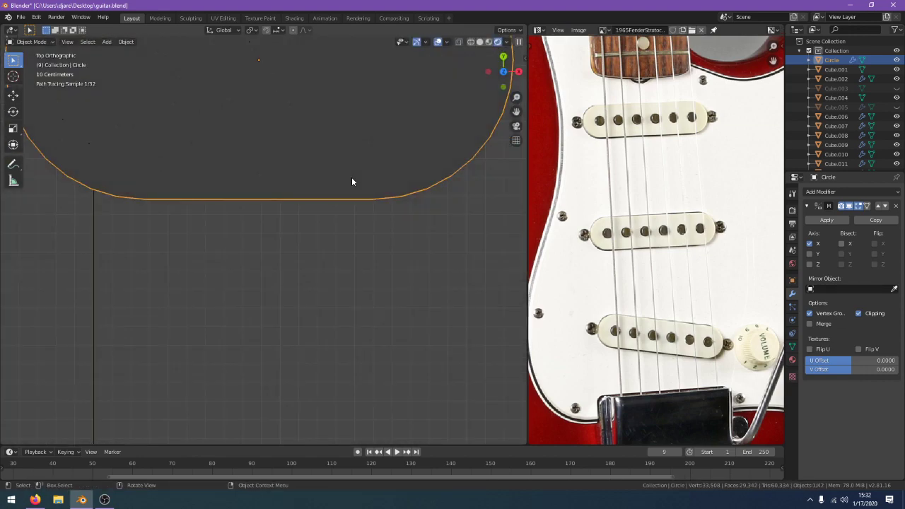
{"action": "mouse_move", "coordinate": [356, 185]}
{"action": "middle_mouse_down"}
{"action": "mouse_move", "coordinate": [323, 151]}
{"action": "mouse_move", "coordinate": [319, 125]}
{"action": "middle_mouse_up"}
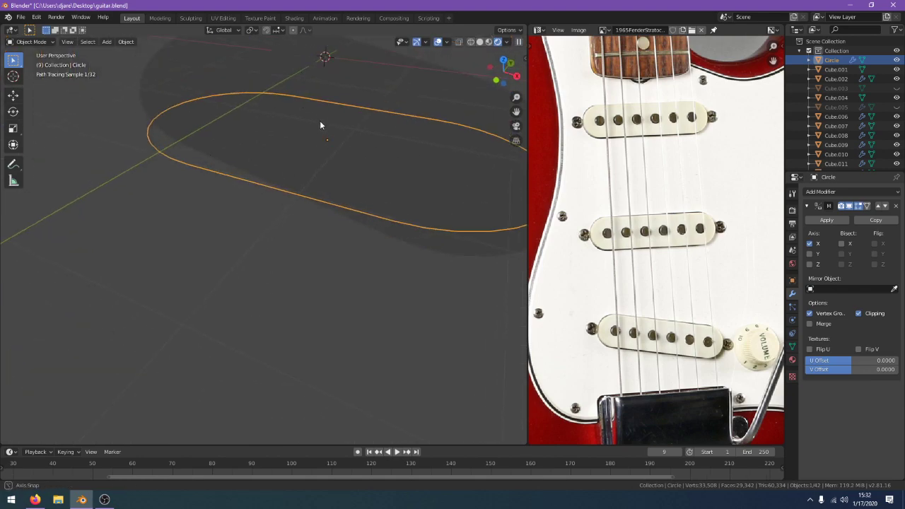
{"action": "key", "text": "z"}
{"action": "left_click", "coordinate": [379, 133]}
{"action": "mouse_move", "coordinate": [380, 133]}
{"action": "middle_mouse_down"}
{"action": "mouse_move", "coordinate": [310, 256]}
{"action": "mouse_move", "coordinate": [305, 244]}
{"action": "mouse_move", "coordinate": [265, 273]}
{"action": "middle_mouse_up"}
{"action": "scroll", "coordinate": [310, 257], "scroll_direction": "up", "scroll_amount": 1}
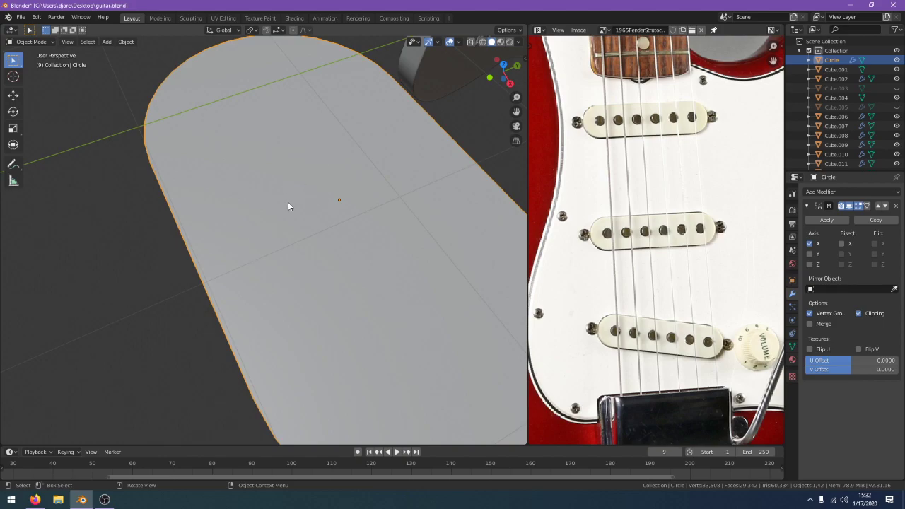
{"action": "middle_click_drag", "start_coordinate": [290, 203], "coordinate": [371, 157]}
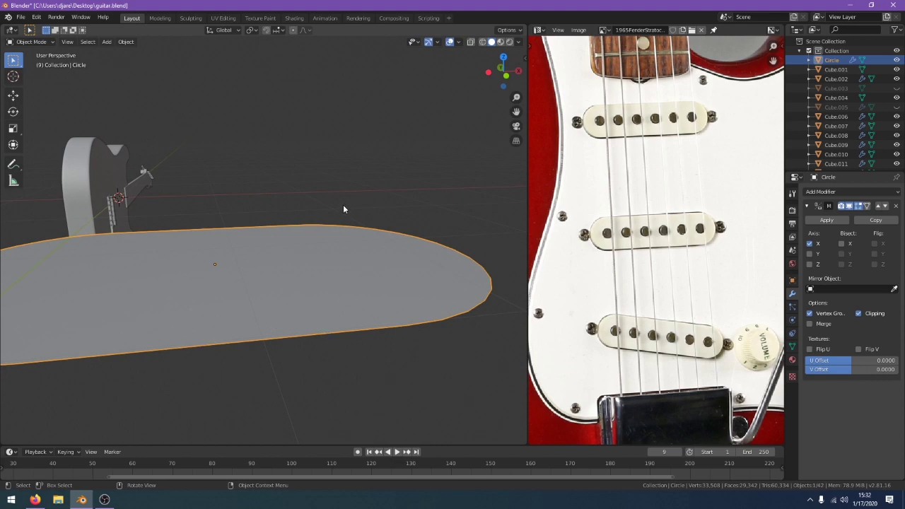
Scale the half outline's mesh to about 0.562 and extrude its face about 0.056 m for thickness
{"action": "scroll", "coordinate": [346, 209], "scroll_direction": "down", "scroll_amount": 2}
{"action": "key", "text": "Tab"}
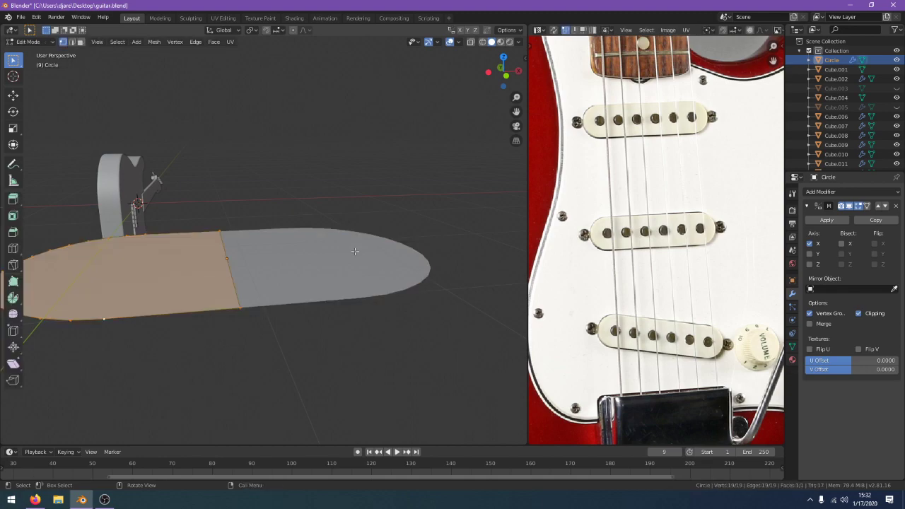
{"action": "scroll", "coordinate": [370, 305], "scroll_direction": "down", "scroll_amount": 1}
{"action": "key", "text": "s"}
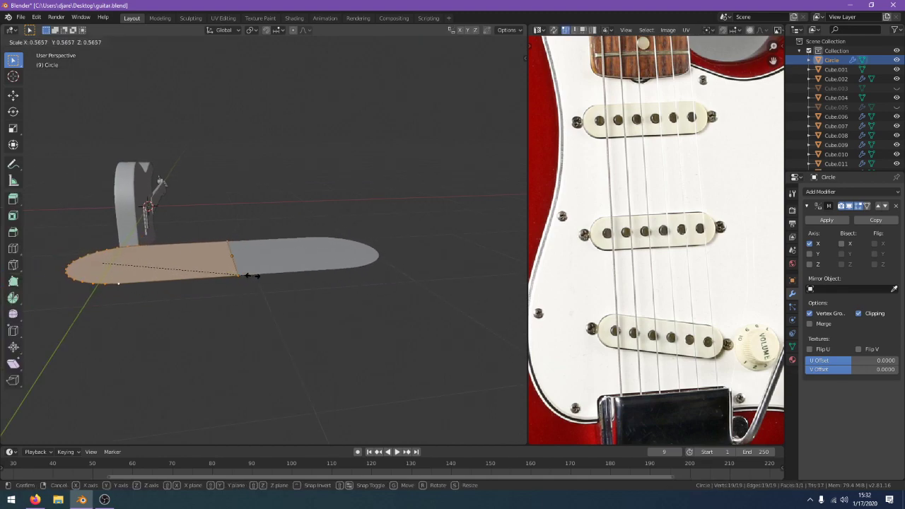
{"action": "left_click", "coordinate": [257, 275]}
{"action": "key", "text": "e"}
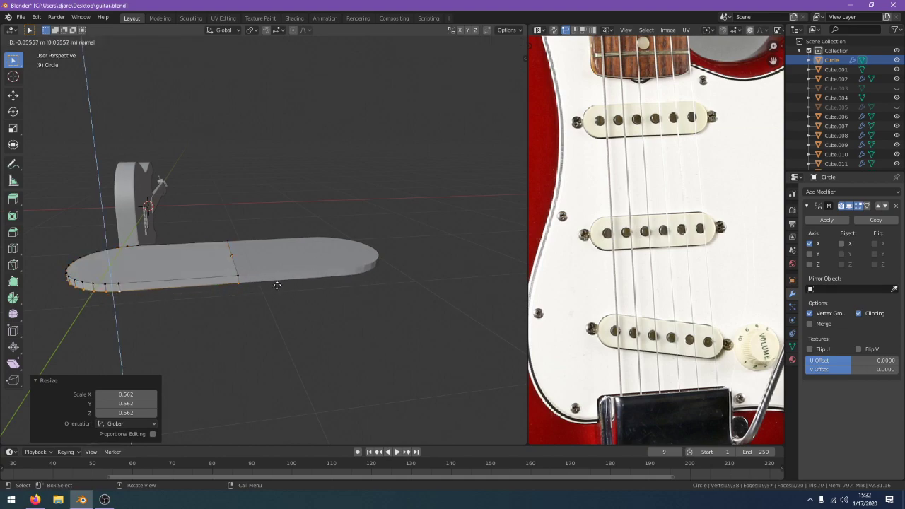
{"action": "left_click", "coordinate": [276, 285]}
Scale the whole extruded pickup cover down in Object Mode
{"action": "key", "text": "Tab"}
{"action": "middle_click_drag", "start_coordinate": [276, 287], "coordinate": [274, 369]}
{"action": "scroll", "coordinate": [297, 364], "scroll_direction": "down", "scroll_amount": 1}
{"action": "key", "text": "s"}
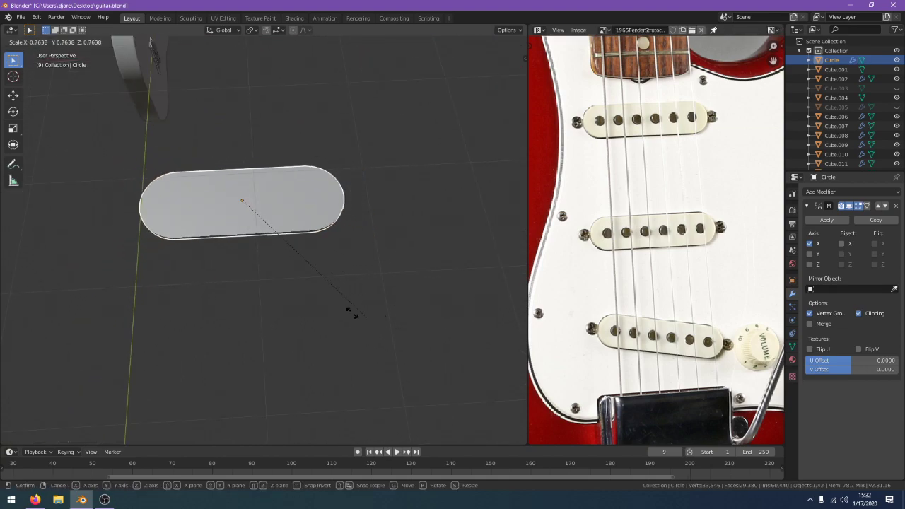
{"action": "left_click", "coordinate": [288, 281]}
Lengthen the mirrored pickup cover by moving its half mesh about 0.076 m in the negative X direction
{"action": "key", "text": "Tab"}
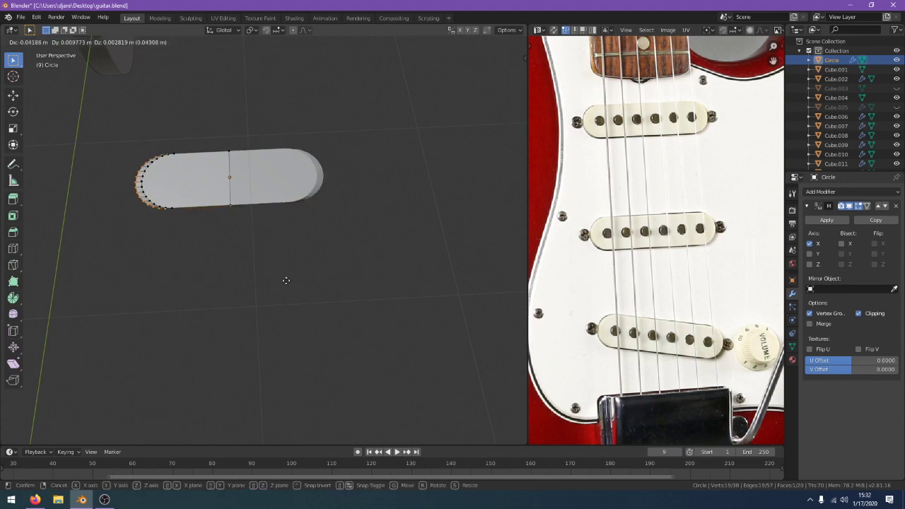
{"action": "key", "text": "s"}
{"action": "key", "text": "x"}
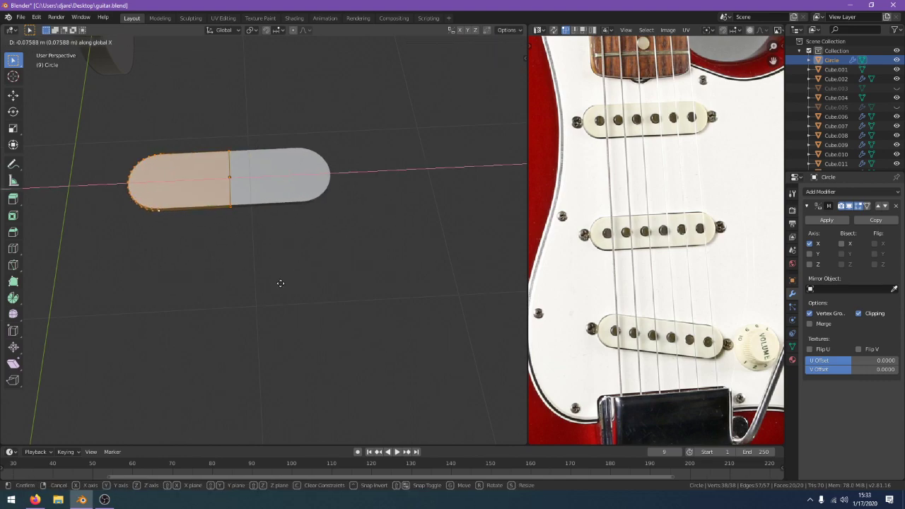
{"action": "left_click", "coordinate": [276, 288]}
Scale the whole pickup cover to about 0.571 in Object Mode
{"action": "key", "text": "Tab"}
{"action": "middle_click_drag", "start_coordinate": [281, 285], "coordinate": [322, 287]}
{"action": "key", "text": "s"}
{"action": "left_click", "coordinate": [375, 321]}
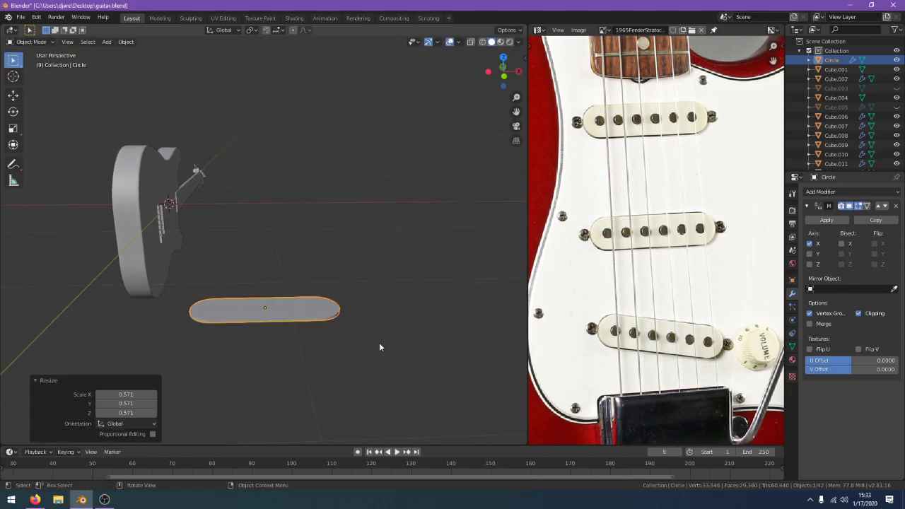
Rotate the pickup cover 90° in the front view so that it stands vertically
{"action": "middle_click_drag", "start_coordinate": [379, 342], "coordinate": [468, 388]}
{"action": "key", "text": "KP_1"}
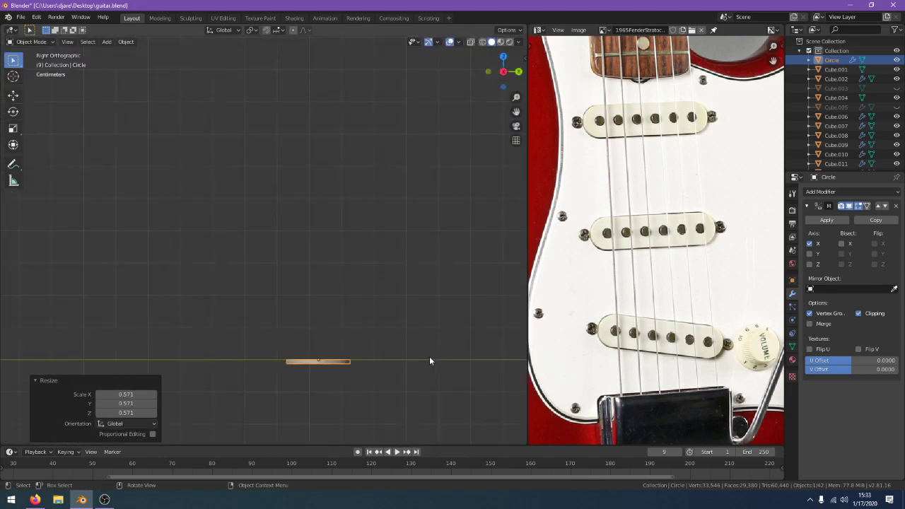
{"action": "scroll", "coordinate": [494, 375], "scroll_direction": "down", "scroll_amount": 5}
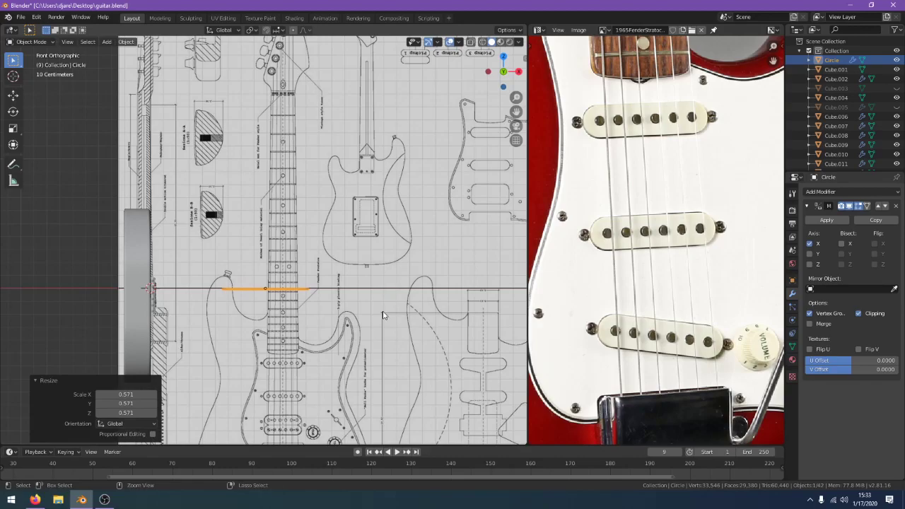
{"action": "key", "text": "s"}
{"action": "left_click", "coordinate": [249, 386], "text": "ctrl"}
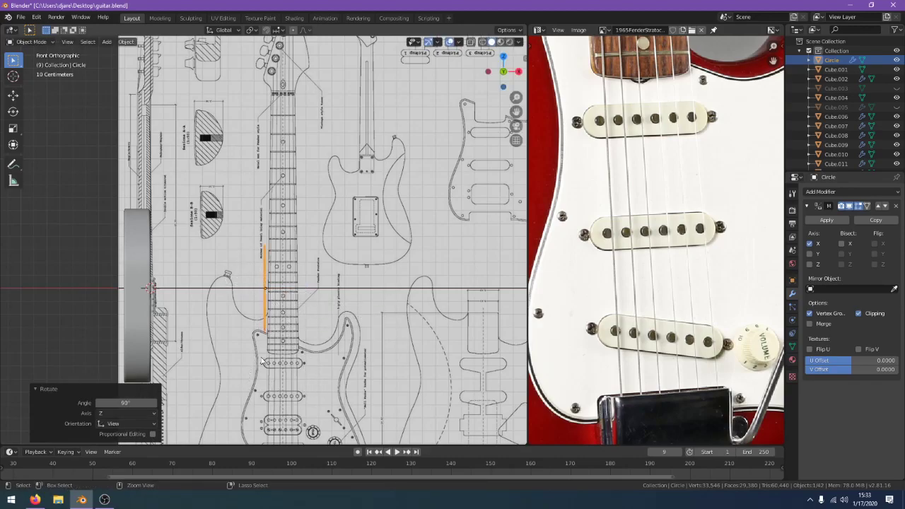
Move the cover over the blueprint's bridge pickup in the right wireframe view and scale it down to about half
{"action": "mouse_move", "coordinate": [258, 365]}
{"action": "middle_mouse_down"}
{"action": "mouse_move", "coordinate": [260, 356]}
{"action": "mouse_move", "coordinate": [95, 301]}
{"action": "middle_mouse_up"}
{"action": "key", "text": "KP_3"}
{"action": "key", "text": "z"}
{"action": "left_click", "coordinate": [194, 347]}
{"action": "scroll", "coordinate": [244, 329], "scroll_direction": "up", "scroll_amount": 1}
{"action": "key", "text": "g"}
{"action": "left_click", "coordinate": [421, 327]}
{"action": "key", "text": "s"}
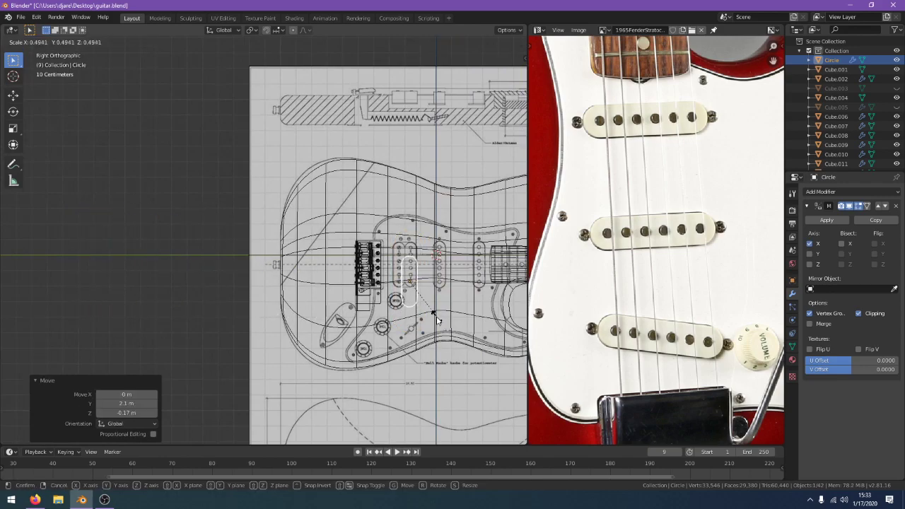
{"action": "left_click", "coordinate": [433, 314]}
Reposition and rescale the cover to match the outline of the blueprint's bridge pickup coil beside the bridge
{"action": "scroll", "coordinate": [463, 345], "scroll_direction": "up", "scroll_amount": 3}
{"action": "middle_click_drag", "start_coordinate": [461, 340], "coordinate": [266, 292], "text": "shift"}
{"action": "scroll", "coordinate": [267, 294], "scroll_direction": "up", "scroll_amount": 2}
{"action": "key", "text": "g"}
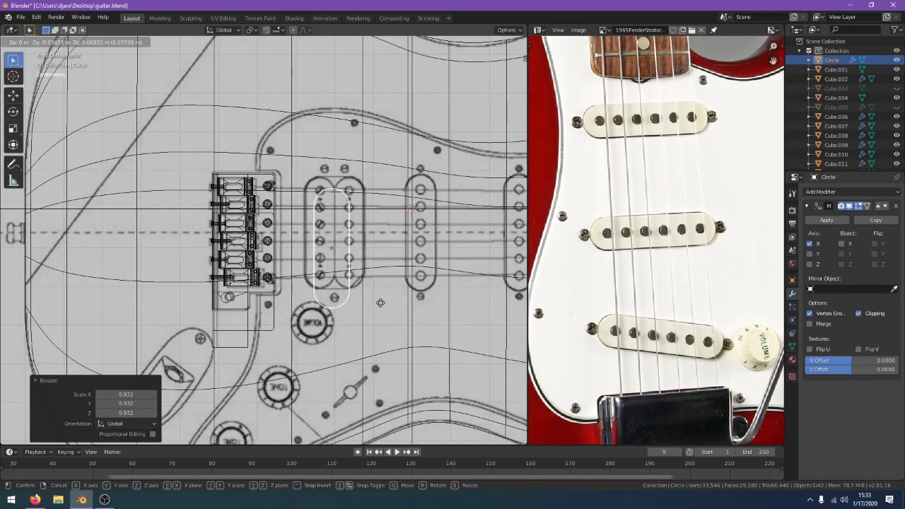
{"action": "left_click", "coordinate": [374, 296]}
{"action": "key", "text": "s"}
{"action": "left_click", "coordinate": [364, 285]}
{"action": "key", "text": "g"}
{"action": "left_click", "coordinate": [360, 282]}
{"action": "key", "text": "s"}
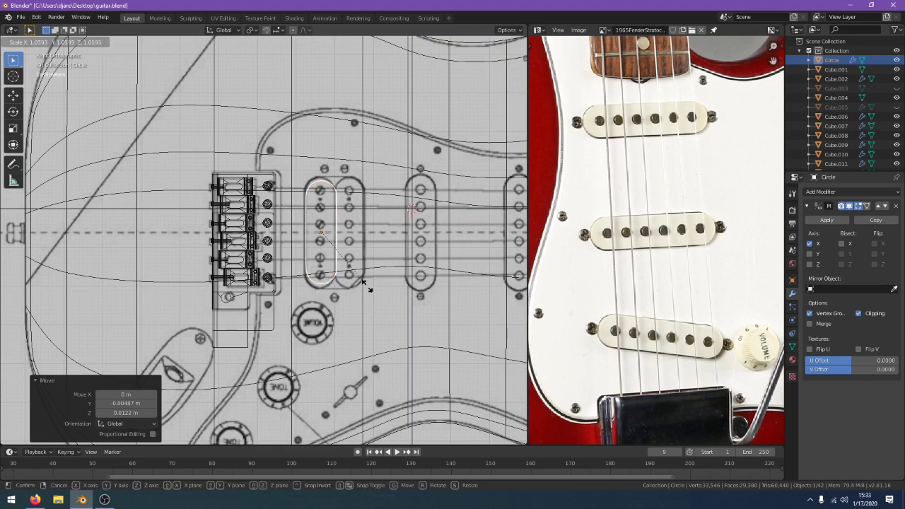
{"action": "left_click", "coordinate": [366, 289]}
Fine-tune the cover's size, position and Z scale against the blueprint pickup coil outline
{"action": "key", "text": "g"}
{"action": "left_click", "coordinate": [364, 286]}
{"action": "key", "text": "s"}
{"action": "left_click", "coordinate": [367, 289]}
{"action": "key", "text": "g"}
{"action": "left_click", "coordinate": [368, 287]}
{"action": "key", "text": "s"}
{"action": "key", "text": "z"}
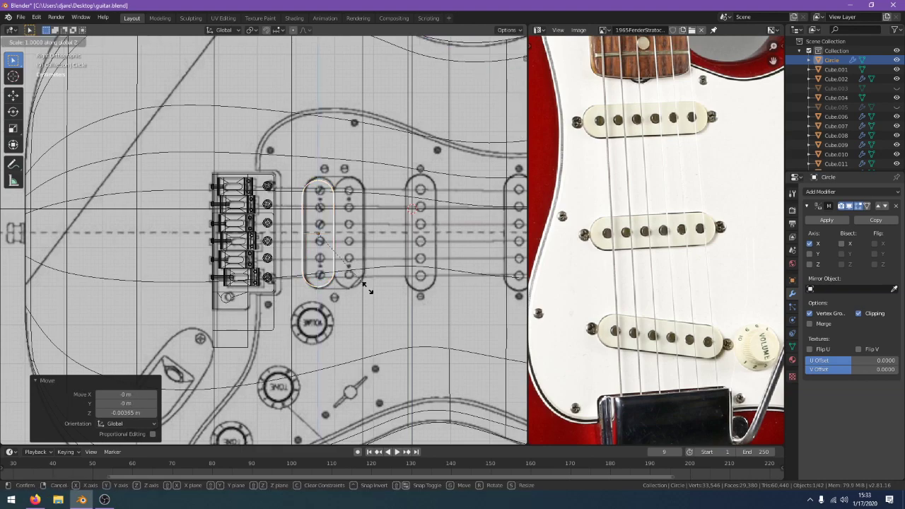
{"action": "left_click", "coordinate": [371, 287]}
{"action": "key", "text": "g"}
{"action": "left_click", "coordinate": [371, 287]}
Inspect the cover's thickness in solid shading and compare it with the pickups in the reference photo
{"action": "key", "text": "Tab"}
{"action": "key", "text": "z"}
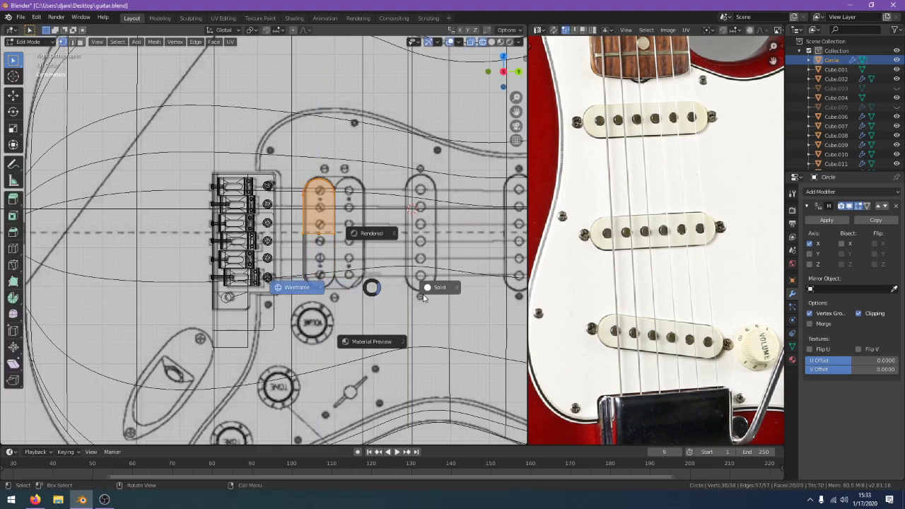
{"action": "left_click", "coordinate": [415, 304]}
{"action": "key", "text": "Tab"}
{"action": "mouse_move", "coordinate": [415, 302]}
{"action": "middle_mouse_down"}
{"action": "mouse_move", "coordinate": [471, 311]}
{"action": "mouse_move", "coordinate": [387, 276]}
{"action": "mouse_move", "coordinate": [266, 264]}
{"action": "mouse_move", "coordinate": [265, 204]}
{"action": "mouse_move", "coordinate": [293, 259]}
{"action": "mouse_move", "coordinate": [458, 339]}
{"action": "mouse_move", "coordinate": [374, 294]}
{"action": "mouse_move", "coordinate": [375, 257]}
{"action": "mouse_move", "coordinate": [428, 206]}
{"action": "middle_mouse_up"}
{"action": "key", "text": "z"}
{"action": "left_click", "coordinate": [490, 311]}
{"action": "key", "text": "z"}
{"action": "left_click", "coordinate": [364, 294]}
{"action": "scroll", "coordinate": [389, 294], "scroll_direction": "up", "scroll_amount": 3}
{"action": "key", "text": "z"}
{"action": "left_click", "coordinate": [463, 298]}
{"action": "key", "text": "Tab"}
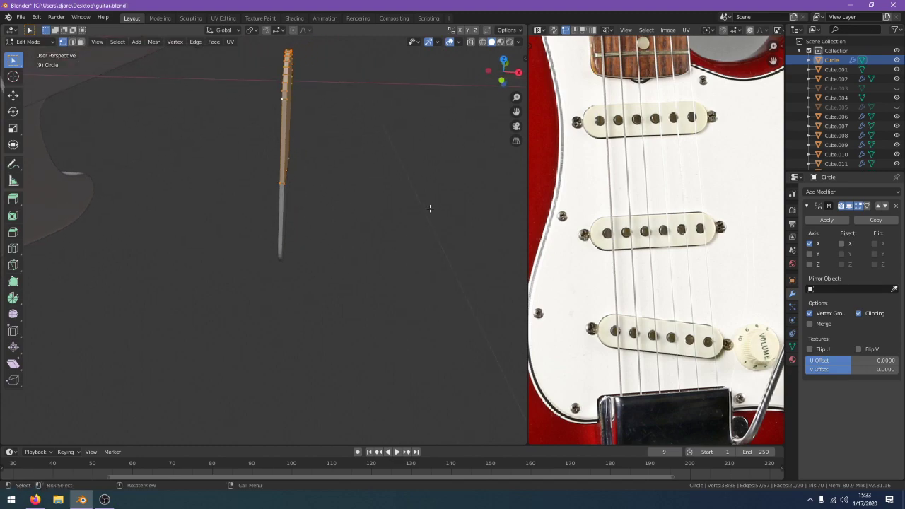
{"action": "middle_click_drag", "start_coordinate": [577, 81], "coordinate": [616, 171]}
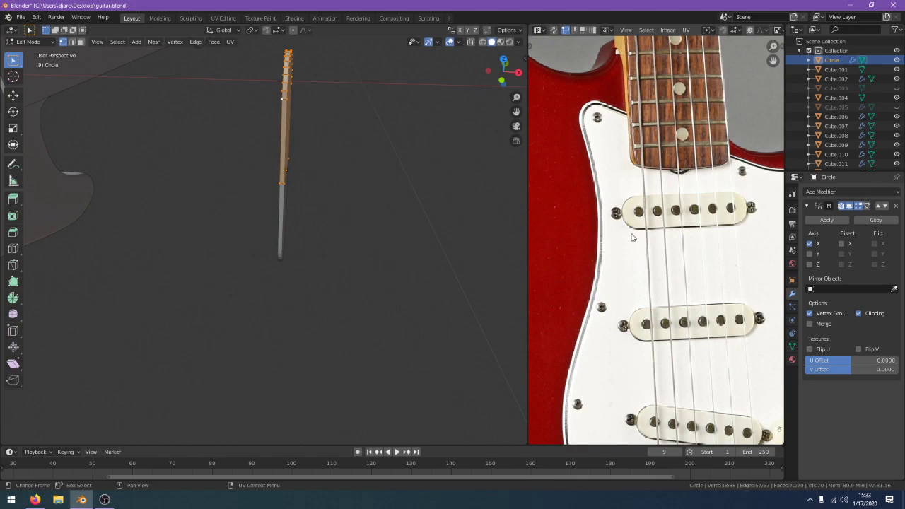
{"action": "middle_click_drag", "start_coordinate": [747, 226], "coordinate": [667, 252]}
Switch to OBS, lower the Mic/Aux level completely and restore it to 0.0 dB
{"action": "left_click", "coordinate": [105, 499]}
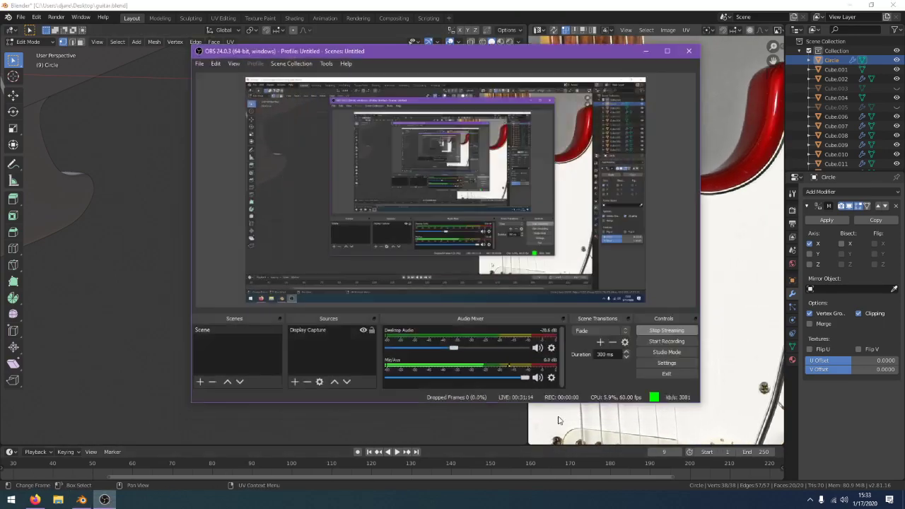
{"action": "left_click_drag", "start_coordinate": [518, 378], "coordinate": [201, 339]}
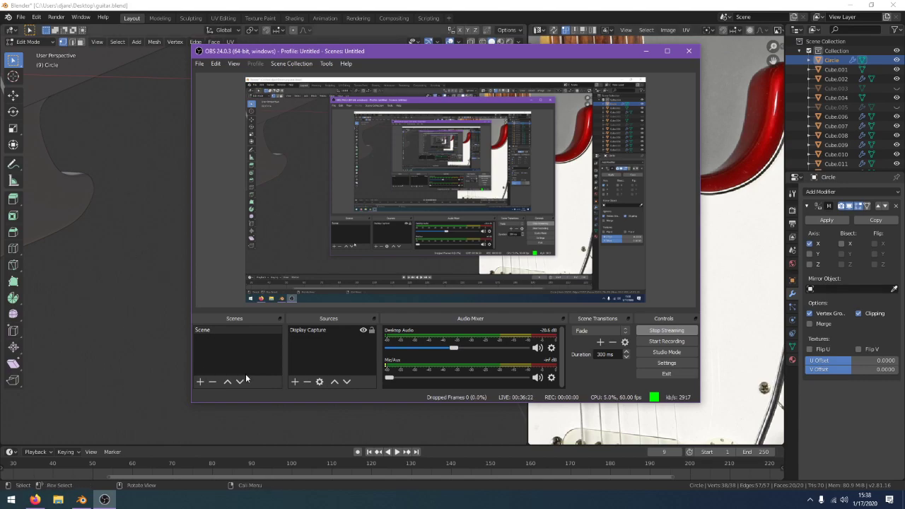
{"action": "left_click_drag", "start_coordinate": [389, 378], "coordinate": [525, 377]}
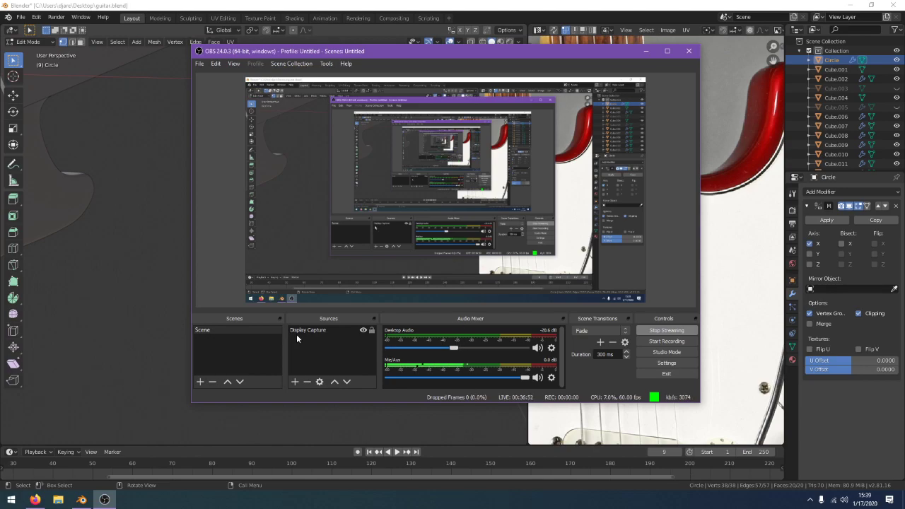
Switch to Firefox, check the live dashboard and guitar reference pages, and return to Blender
{"action": "left_click", "coordinate": [36, 499]}
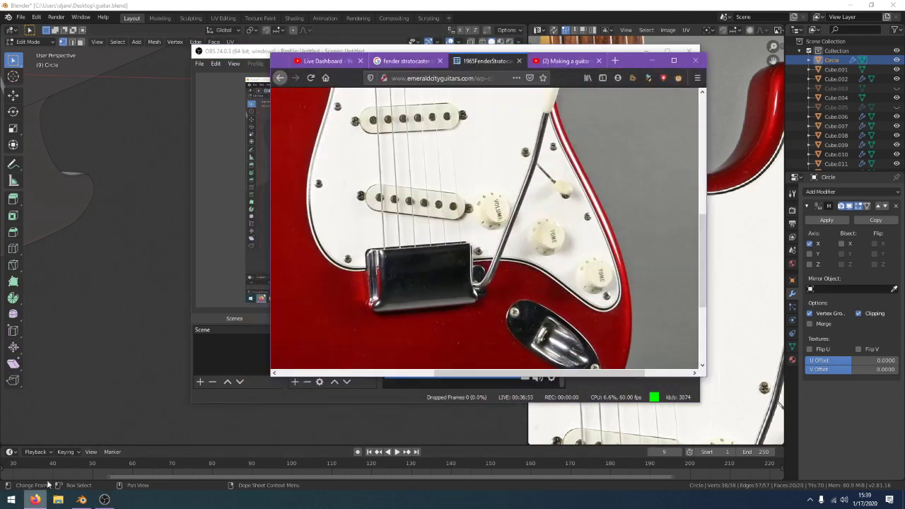
{"action": "left_click", "coordinate": [335, 61]}
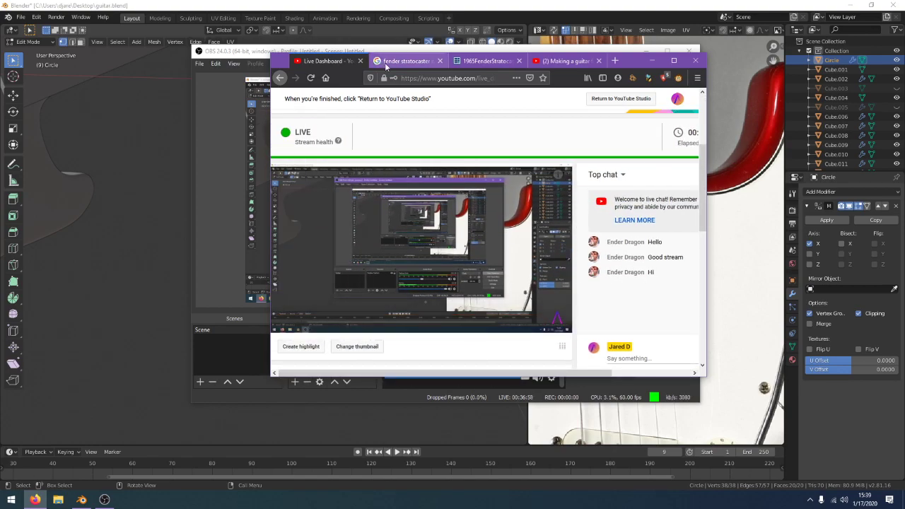
{"action": "left_click", "coordinate": [566, 61]}
{"action": "left_click", "coordinate": [487, 61]}
{"action": "left_click", "coordinate": [402, 61]}
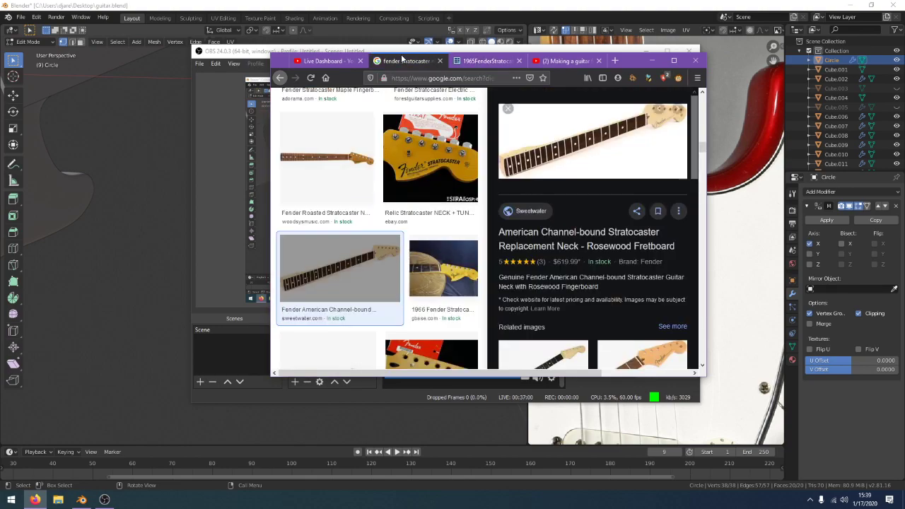
{"action": "left_click", "coordinate": [494, 60]}
{"action": "left_click", "coordinate": [484, 16]}
Apply smooth shading to the pickup cover in Object Mode
{"action": "key", "text": "Tab"}
{"action": "middle_click_drag", "start_coordinate": [412, 130], "coordinate": [334, 102]}
{"action": "scroll", "coordinate": [366, 125], "scroll_direction": "down", "scroll_amount": 3}
{"action": "scroll", "coordinate": [334, 102], "scroll_direction": "up", "scroll_amount": 1}
{"action": "middle_click_drag", "start_coordinate": [433, 221], "coordinate": [316, 163]}
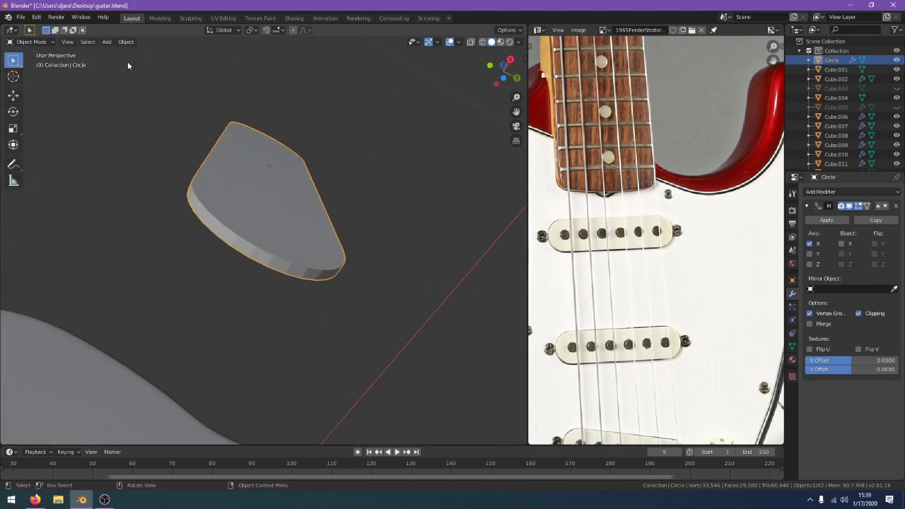
{"action": "left_click", "coordinate": [125, 42]}
{"action": "mouse_move", "coordinate": [126, 44]}
{"action": "middle_mouse_down"}
{"action": "mouse_move", "coordinate": [248, 151]}
{"action": "mouse_move", "coordinate": [254, 182]}
{"action": "mouse_move", "coordinate": [135, 49]}
{"action": "middle_mouse_up"}
{"action": "left_click", "coordinate": [126, 42]}
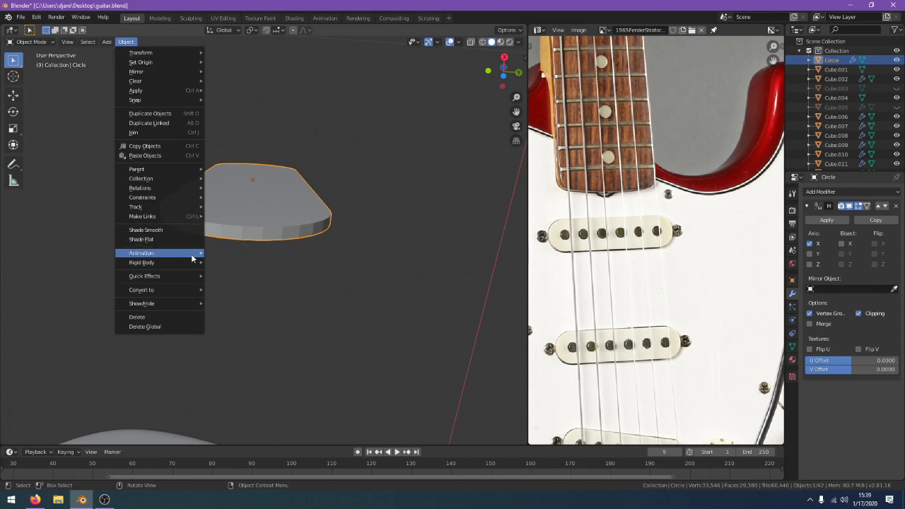
{"action": "left_click", "coordinate": [200, 230]}
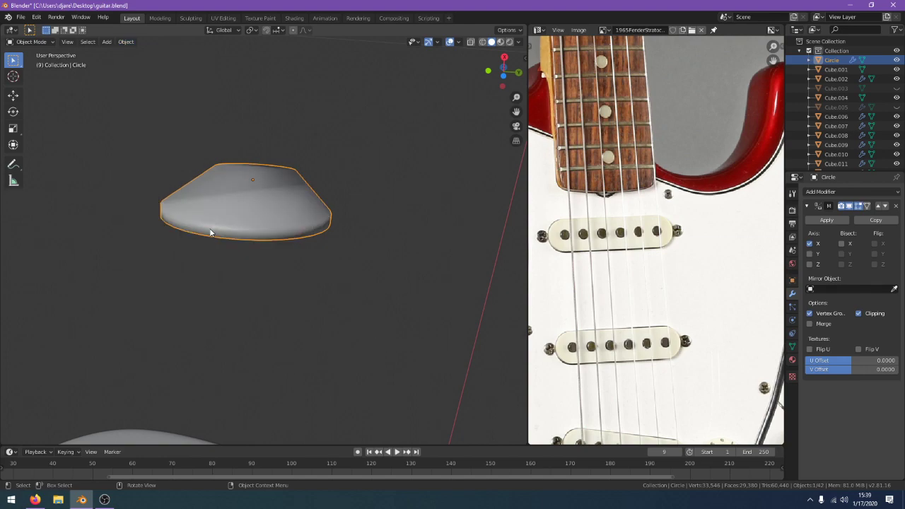
Add an Edge Split modifier to the smooth-shaded pickup cover
{"action": "middle_click_drag", "start_coordinate": [210, 232], "coordinate": [229, 250]}
{"action": "left_click", "coordinate": [814, 191]}
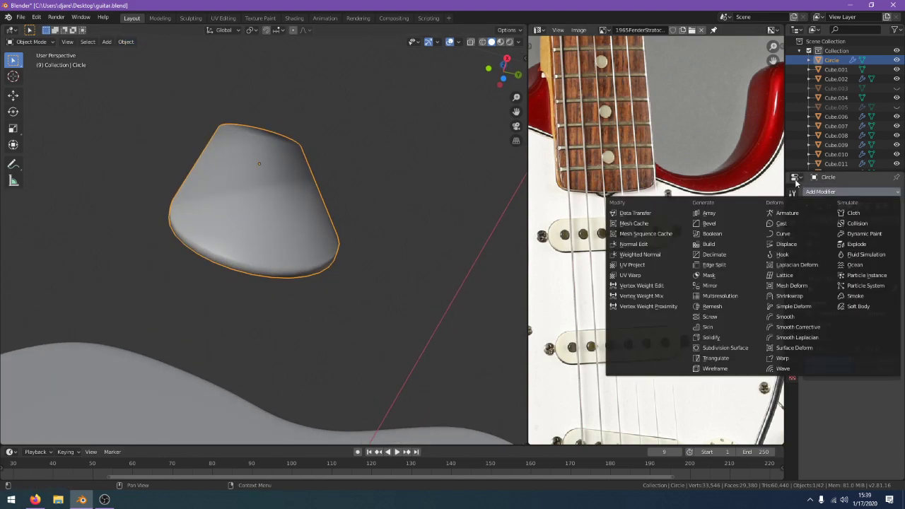
{"action": "left_click", "coordinate": [731, 266]}
{"action": "middle_click_drag", "start_coordinate": [427, 243], "coordinate": [392, 272]}
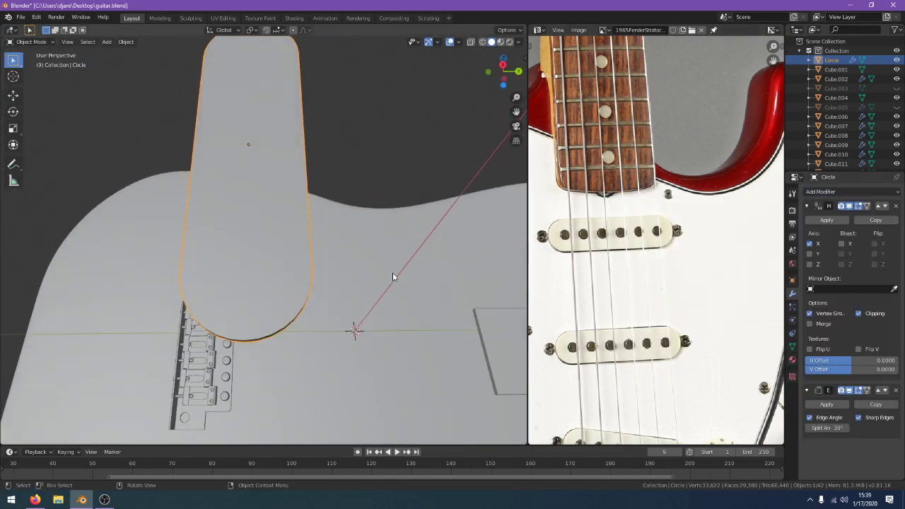
Move the pickup cover -0.847 m along X onto the front face of the guitar body
{"action": "key", "text": "KP_3"}
{"action": "scroll", "coordinate": [392, 276], "scroll_direction": "down", "scroll_amount": 5}
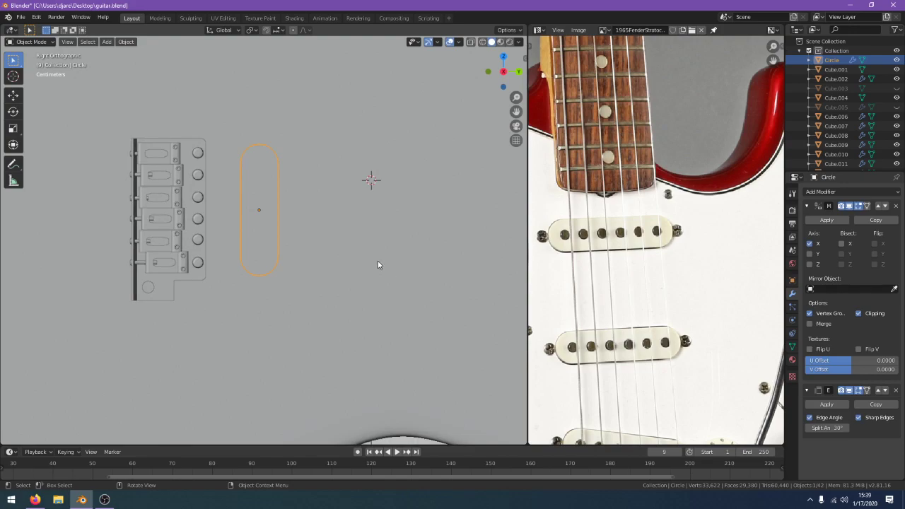
{"action": "key", "text": "KP_1"}
{"action": "scroll", "coordinate": [377, 265], "scroll_direction": "down", "scroll_amount": 6}
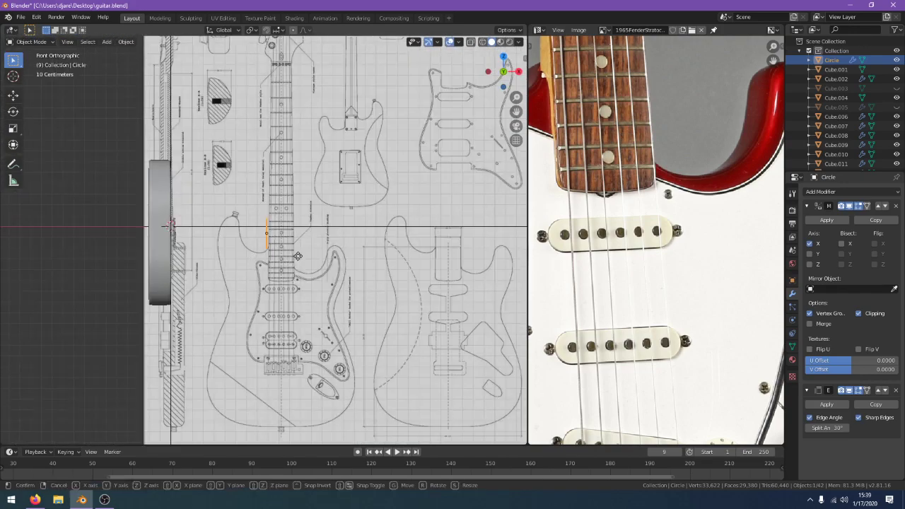
{"action": "key", "text": "g"}
{"action": "key", "text": "x"}
{"action": "left_click", "coordinate": [206, 275]}
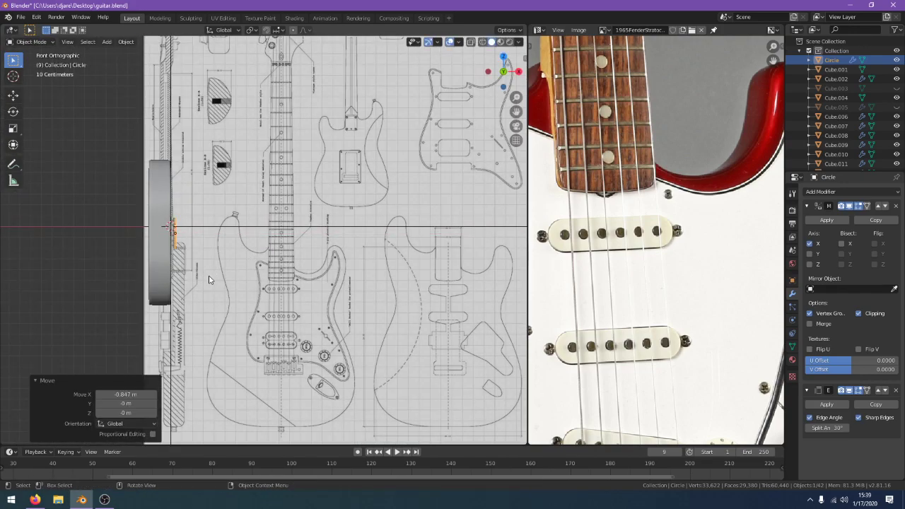
Examine how the pickup cover sits on the guitar body beside the bridge, close up and from a distance
{"action": "key", "text": "KP_3"}
{"action": "scroll", "coordinate": [210, 275], "scroll_direction": "up", "scroll_amount": 6}
{"action": "middle_click_drag", "start_coordinate": [294, 282], "coordinate": [334, 167]}
{"action": "scroll", "coordinate": [349, 188], "scroll_direction": "up", "scroll_amount": 6}
{"action": "scroll", "coordinate": [339, 252], "scroll_direction": "down", "scroll_amount": 8}
{"action": "middle_click_drag", "start_coordinate": [338, 248], "coordinate": [342, 150]}
{"action": "scroll", "coordinate": [358, 407], "scroll_direction": "down", "scroll_amount": 8}
{"action": "scroll", "coordinate": [358, 401], "scroll_direction": "up", "scroll_amount": 5}
{"action": "scroll", "coordinate": [336, 149], "scroll_direction": "down", "scroll_amount": 5}
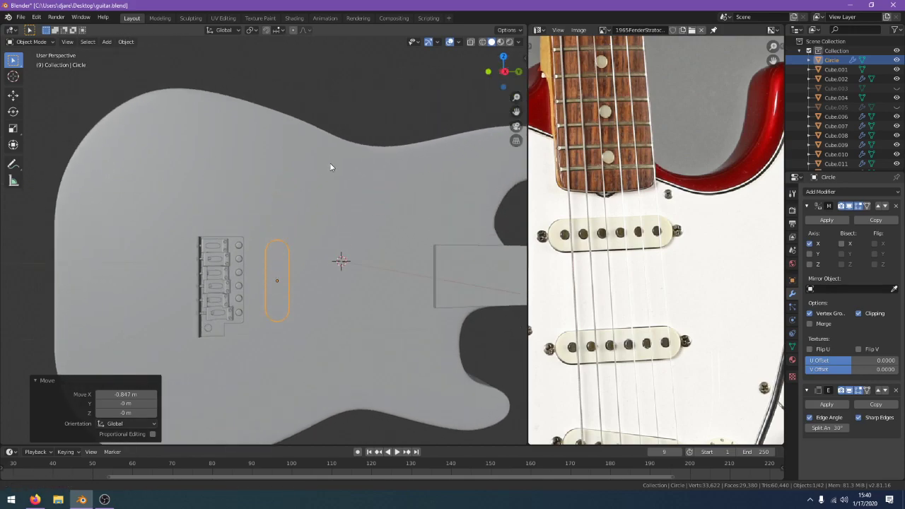
{"action": "scroll", "coordinate": [336, 152], "scroll_direction": "down", "scroll_amount": 4}
{"action": "scroll", "coordinate": [334, 152], "scroll_direction": "up", "scroll_amount": 7}
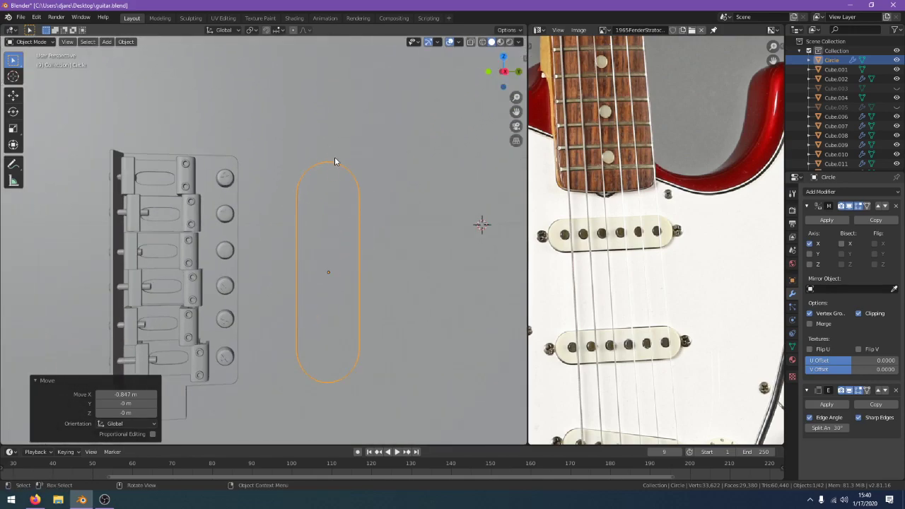
Show the model in wireframe and compare the cover with the blueprint pickups in the right view and with the reference photo
{"action": "key", "text": "z"}
{"action": "left_click", "coordinate": [291, 187]}
{"action": "scroll", "coordinate": [289, 188], "scroll_direction": "down", "scroll_amount": 4}
{"action": "scroll", "coordinate": [290, 189], "scroll_direction": "up", "scroll_amount": 6}
{"action": "key", "text": "z"}
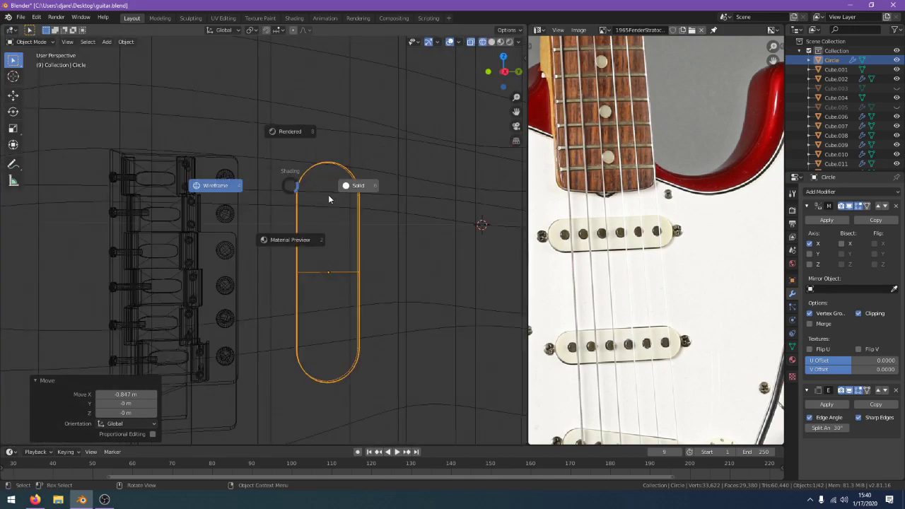
{"action": "left_click", "coordinate": [328, 194]}
{"action": "key", "text": "z"}
{"action": "left_click", "coordinate": [290, 185]}
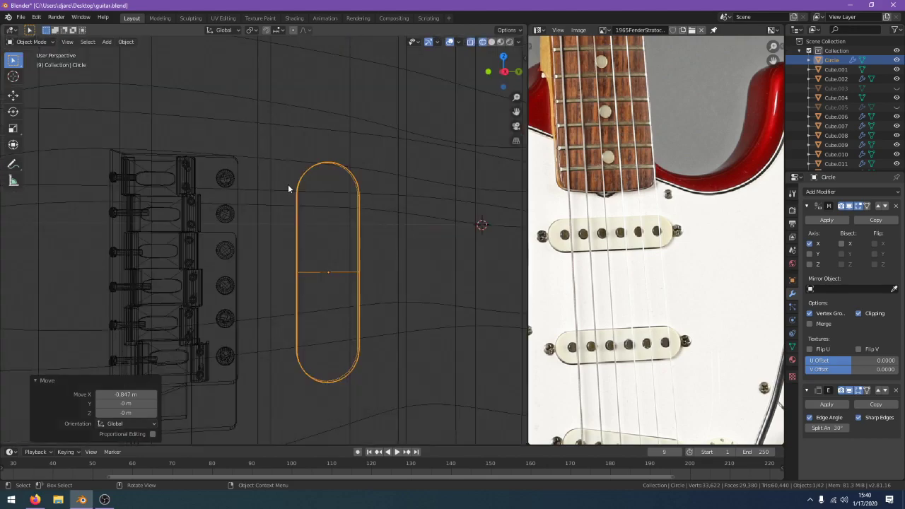
{"action": "scroll", "coordinate": [295, 187], "scroll_direction": "down", "scroll_amount": 4}
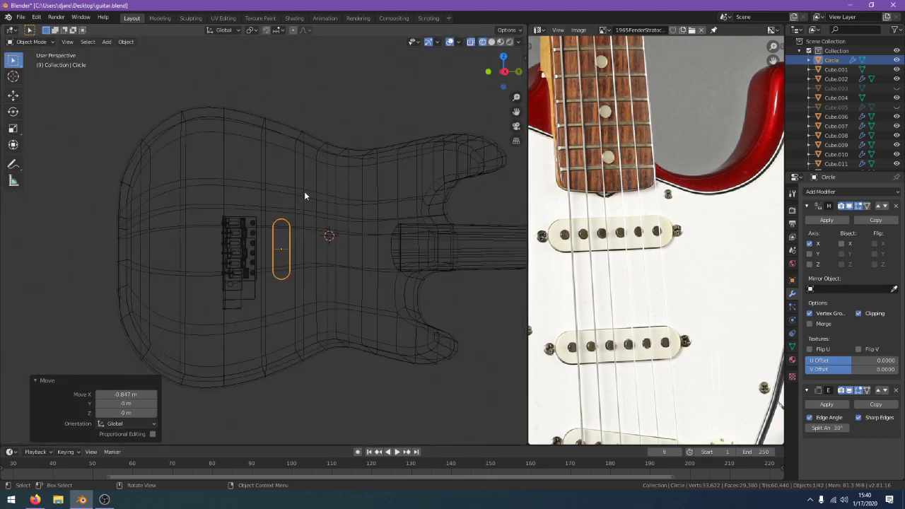
{"action": "key", "text": "KP_3"}
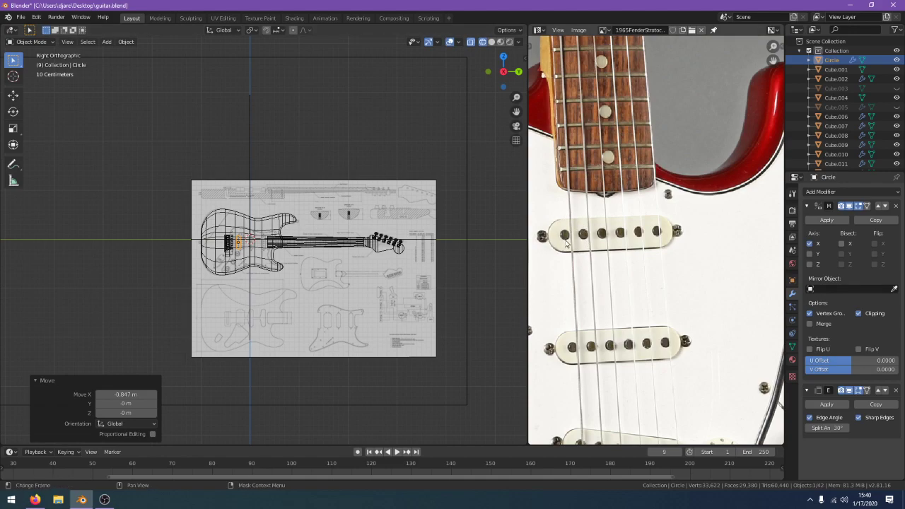
{"action": "scroll", "coordinate": [634, 236], "scroll_direction": "up", "scroll_amount": 1}
{"action": "scroll", "coordinate": [634, 236], "scroll_direction": "up", "scroll_amount": 1}
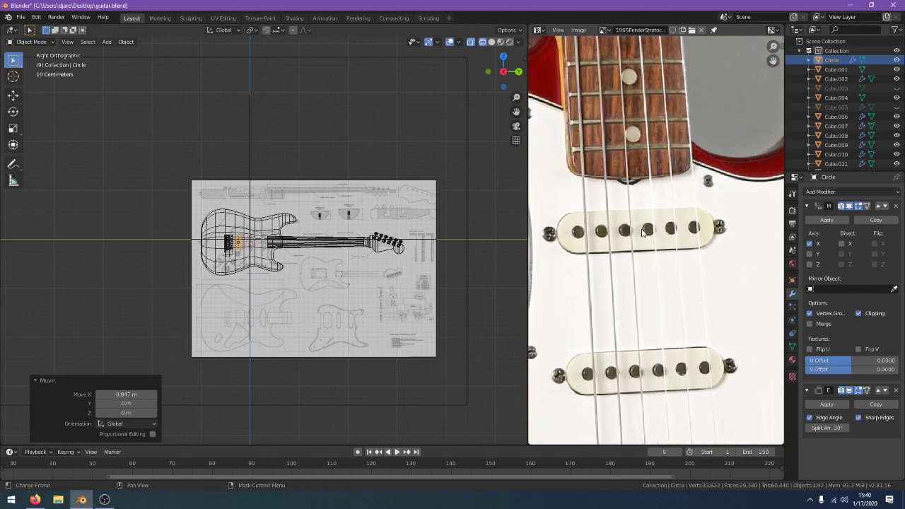
{"action": "scroll", "coordinate": [313, 227], "scroll_direction": "up", "scroll_amount": 8}
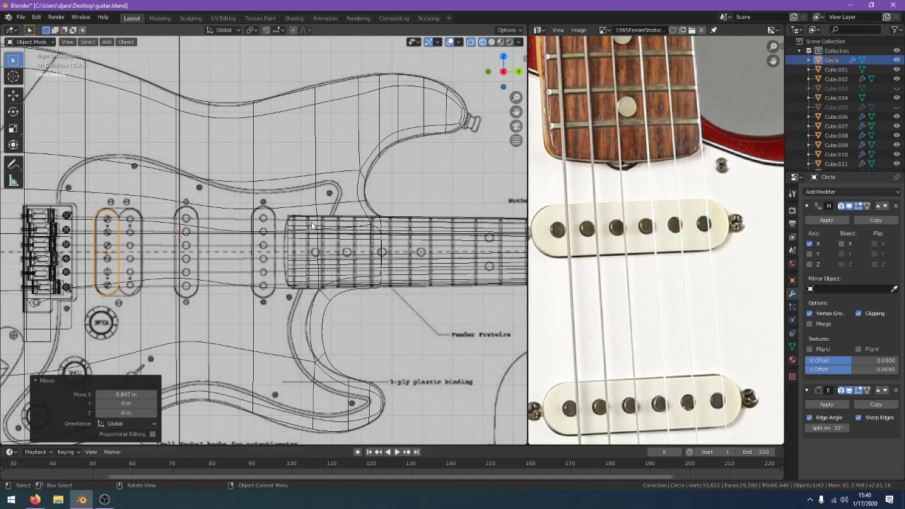
Examine the pole pieces of the three pickups on the blueprint and in the reference photo beside the model
{"action": "scroll", "coordinate": [313, 226], "scroll_direction": "up", "scroll_amount": 1}
{"action": "middle_click_drag", "start_coordinate": [110, 214], "coordinate": [348, 204], "text": "shift"}
{"action": "scroll", "coordinate": [348, 204], "scroll_direction": "up", "scroll_amount": 2}
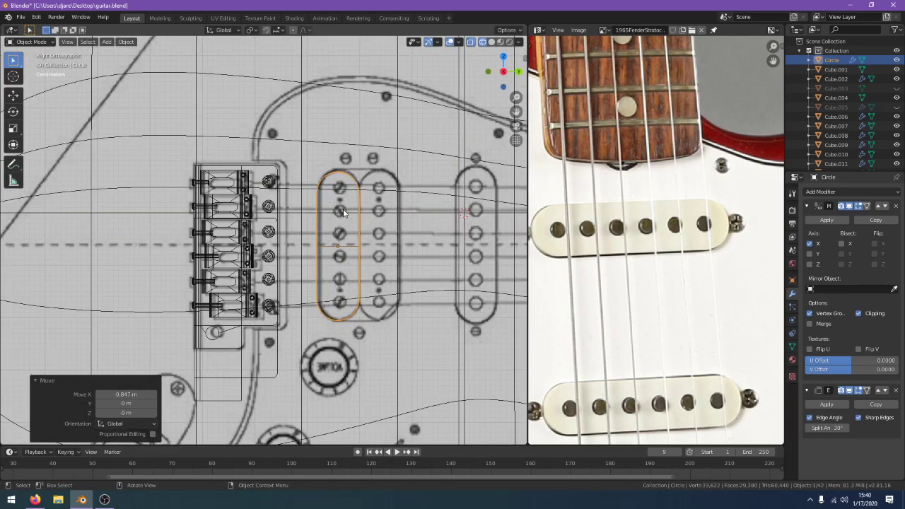
{"action": "middle_click_drag", "start_coordinate": [574, 192], "coordinate": [563, 188]}
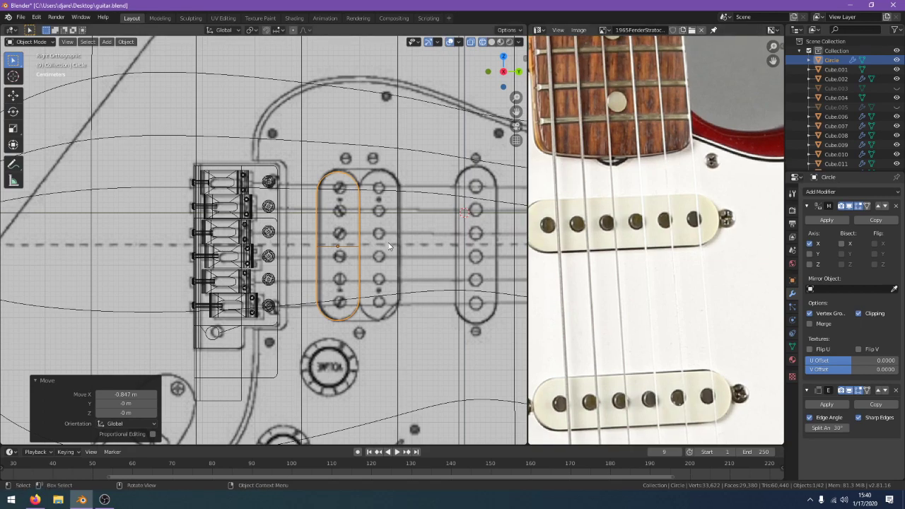
{"action": "scroll", "coordinate": [373, 234], "scroll_direction": "up", "scroll_amount": 1}
{"action": "scroll", "coordinate": [373, 234], "scroll_direction": "down", "scroll_amount": 1}
{"action": "middle_click_drag", "start_coordinate": [670, 235], "coordinate": [675, 148]}
{"action": "middle_click_drag", "start_coordinate": [670, 311], "coordinate": [669, 170]}
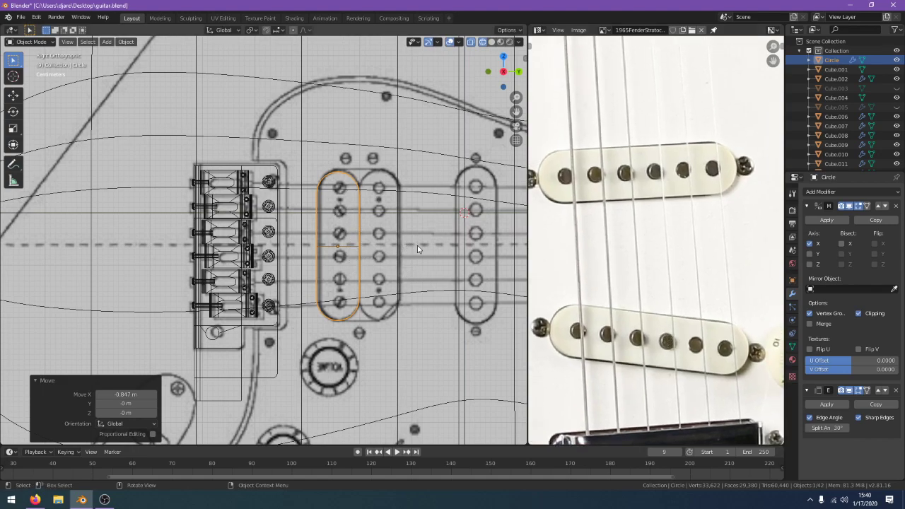
{"action": "middle_click_drag", "start_coordinate": [400, 248], "coordinate": [315, 244]}
{"action": "key", "text": "KP_3"}
{"action": "scroll", "coordinate": [189, 220], "scroll_direction": "up", "scroll_amount": 3}
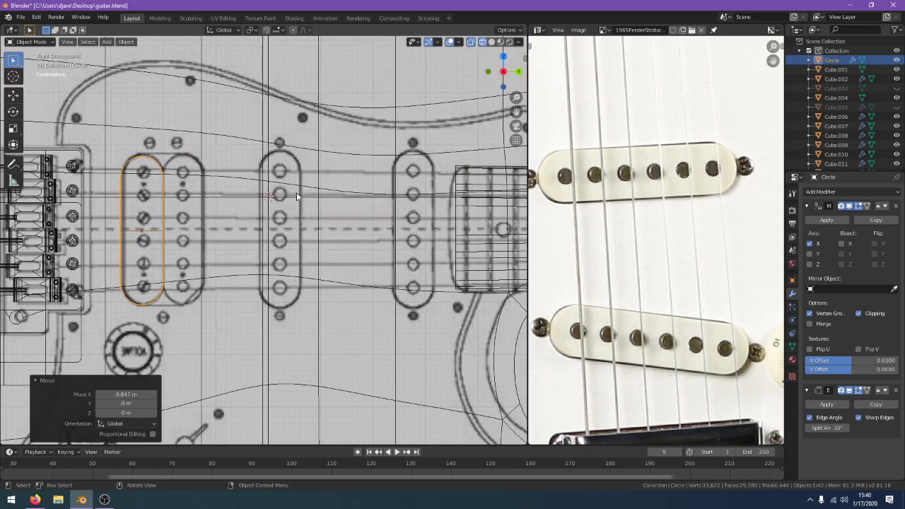
{"action": "middle_click_drag", "start_coordinate": [158, 197], "coordinate": [261, 222], "text": "shift"}
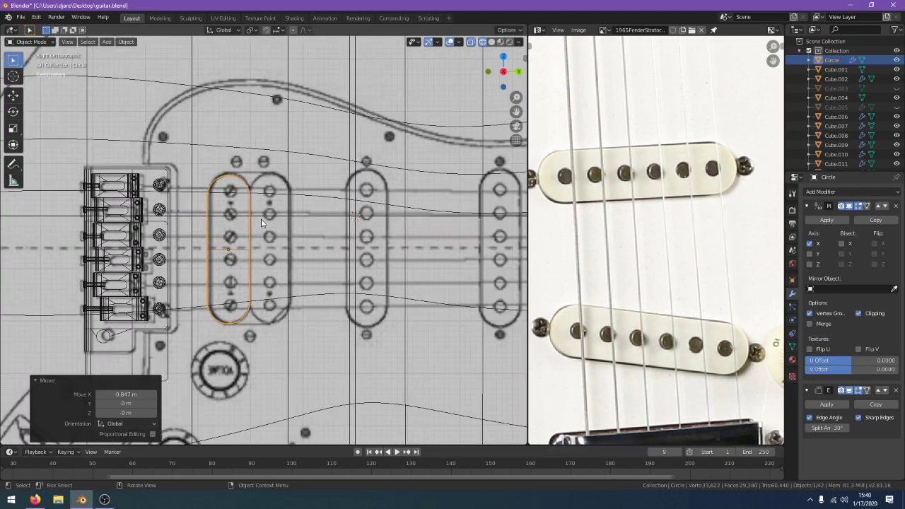
{"action": "scroll", "coordinate": [261, 223], "scroll_direction": "down", "scroll_amount": 2}
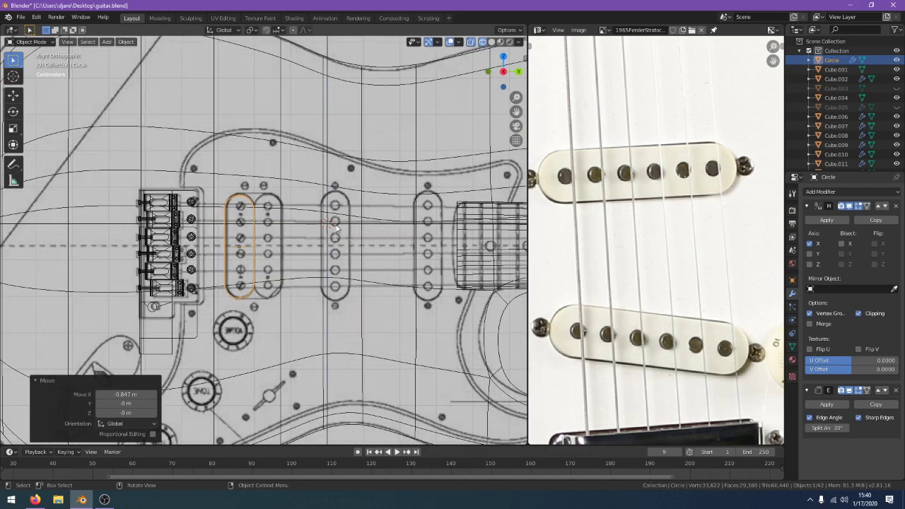
{"action": "scroll", "coordinate": [569, 253], "scroll_direction": "down", "scroll_amount": 2}
{"action": "middle_click_drag", "start_coordinate": [585, 248], "coordinate": [604, 293]}
{"action": "scroll", "coordinate": [322, 265], "scroll_direction": "up", "scroll_amount": 2}
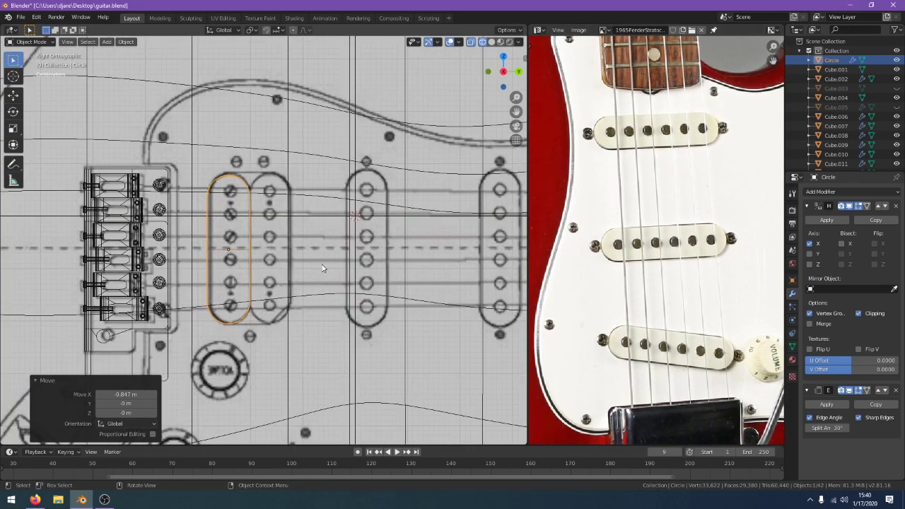
Move the pickup cover along X until it floats well in front of the guitar body
{"action": "middle_click_drag", "start_coordinate": [321, 267], "coordinate": [242, 232]}
{"action": "scroll", "coordinate": [334, 261], "scroll_direction": "down", "scroll_amount": 4}
{"action": "scroll", "coordinate": [332, 258], "scroll_direction": "up", "scroll_amount": 2}
{"action": "key", "text": "g"}
{"action": "key", "text": "y"}
{"action": "key", "text": "x"}
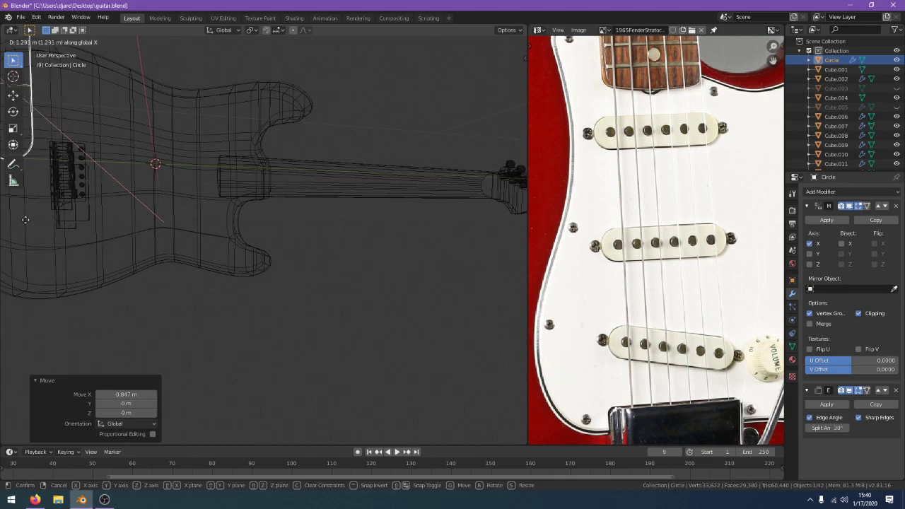
{"action": "left_click", "coordinate": [25, 220]}
Show the model in solid shading and select the pickup cover floating in front of the body
{"action": "middle_click_drag", "start_coordinate": [160, 233], "coordinate": [218, 250], "text": "shift"}
{"action": "scroll", "coordinate": [233, 249], "scroll_direction": "down", "scroll_amount": 1}
{"action": "key", "text": "a"}
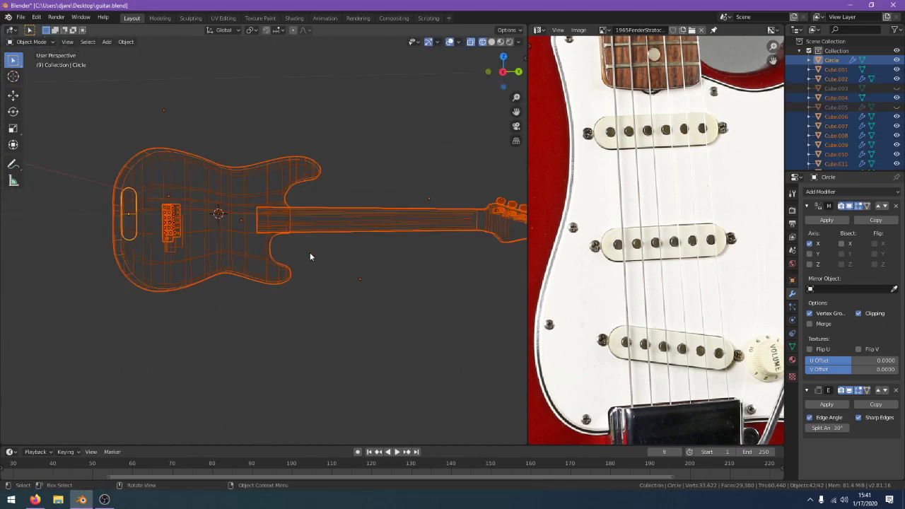
{"action": "key", "text": "alt+a"}
{"action": "mouse_move", "coordinate": [317, 255]}
{"action": "middle_mouse_down", "text": "shift"}
{"action": "mouse_move", "coordinate": [256, 262]}
{"action": "mouse_move", "coordinate": [344, 268]}
{"action": "middle_mouse_up", "text": "shift"}
{"action": "key", "text": "z"}
{"action": "left_click", "coordinate": [398, 271]}
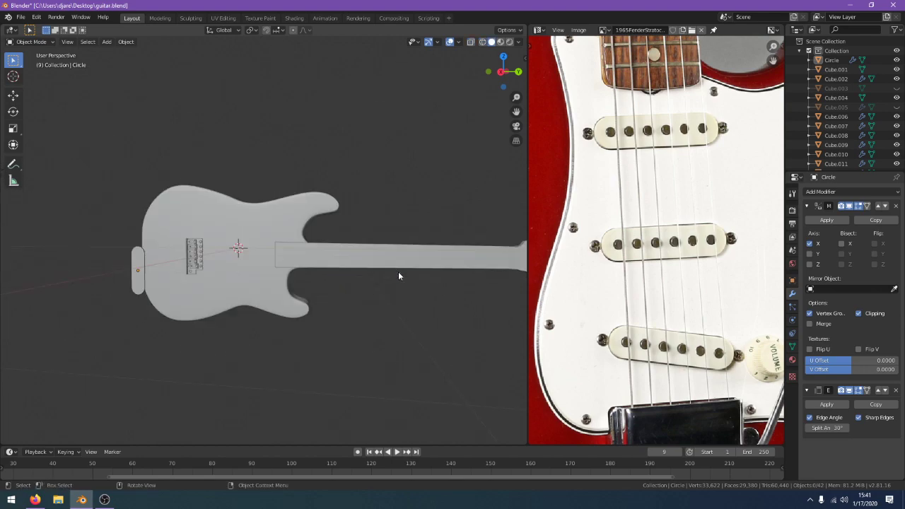
{"action": "mouse_move", "coordinate": [398, 271]}
{"action": "middle_mouse_down"}
{"action": "mouse_move", "coordinate": [410, 269]}
{"action": "mouse_move", "coordinate": [384, 267]}
{"action": "middle_mouse_up"}
{"action": "scroll", "coordinate": [409, 270], "scroll_direction": "up", "scroll_amount": 1}
{"action": "left_click", "coordinate": [378, 266]}
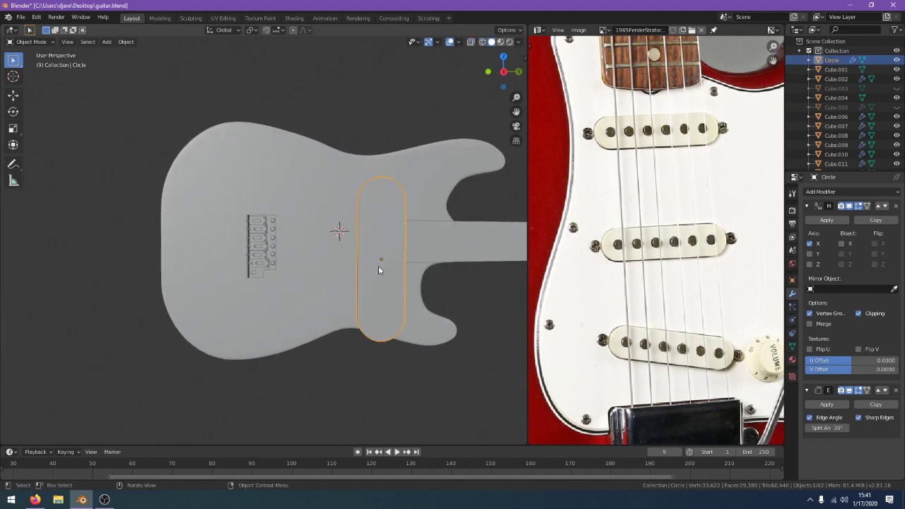
{"action": "key", "text": "Tab"}
{"action": "key", "text": "Tab"}
Add an 18-vertex cylinder and rotate it 90° in the front view so its axis runs along X
{"action": "key", "text": "shift+a"}
{"action": "mouse_move", "coordinate": [343, 246]}
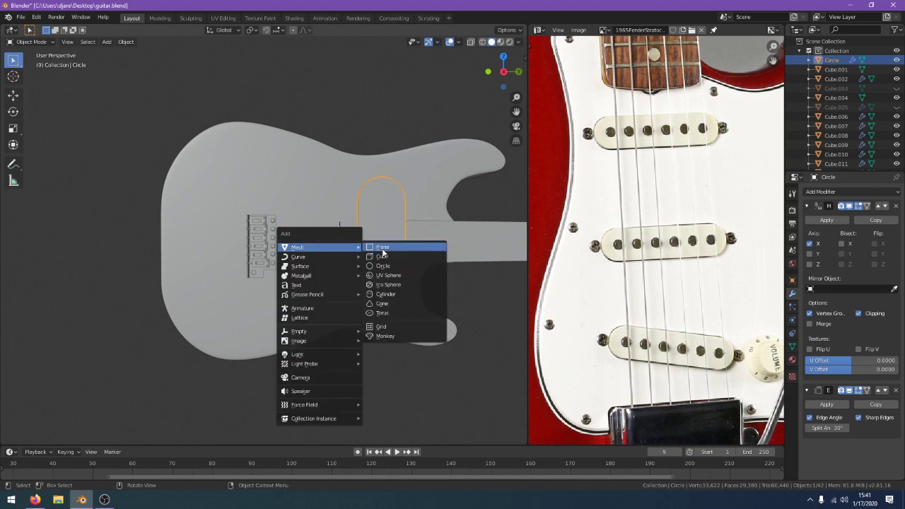
{"action": "left_click", "coordinate": [395, 293]}
{"action": "scroll", "coordinate": [395, 291], "scroll_direction": "down", "scroll_amount": 5}
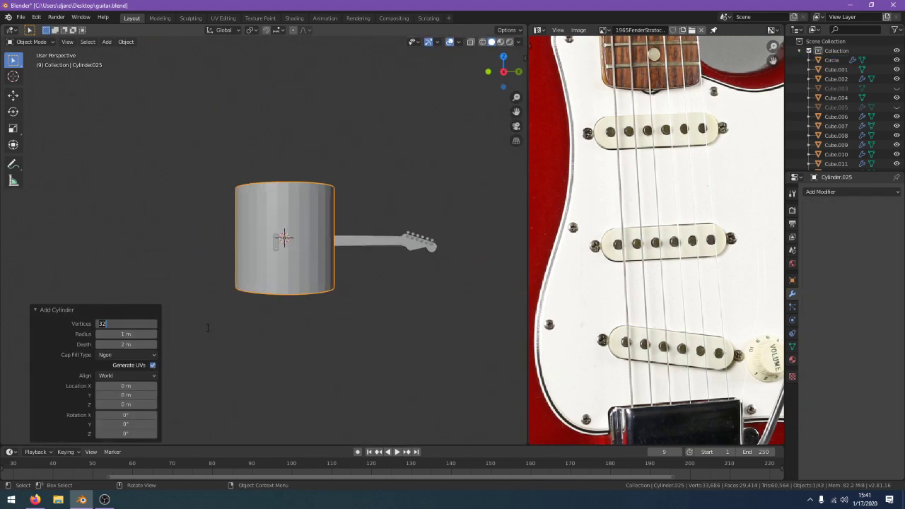
{"action": "type", "text": "18"}
{"action": "key", "text": "Return"}
{"action": "key", "text": "KP_1"}
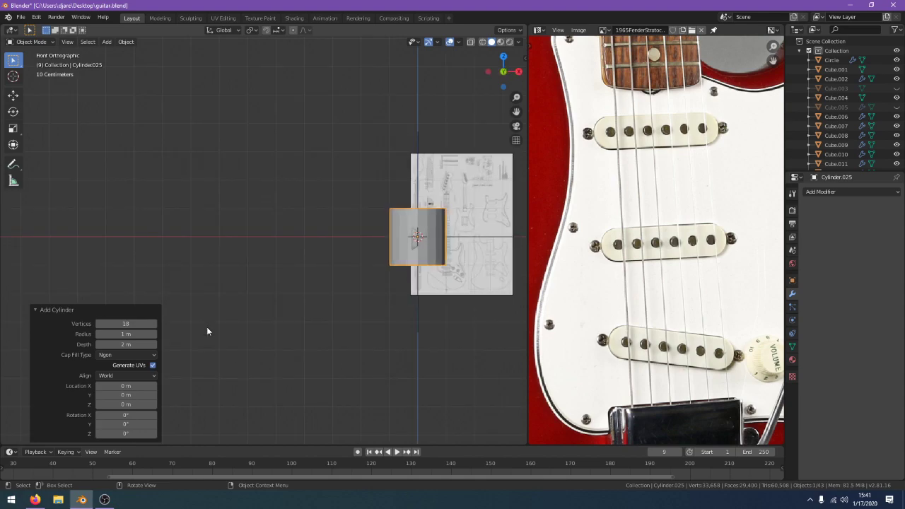
{"action": "key", "text": "r"}
{"action": "left_click", "coordinate": [479, 252], "text": "ctrl"}
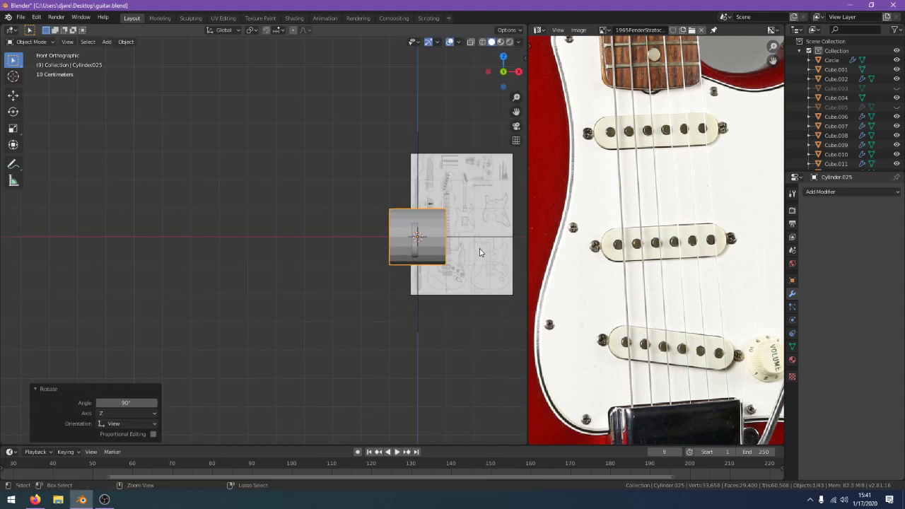
Scale the cylinder down uniformly in the right view to roughly the size of a pickup pole piece
{"action": "key", "text": "KP_3"}
{"action": "scroll", "coordinate": [479, 252], "scroll_direction": "up", "scroll_amount": 4}
{"action": "key", "text": "s"}
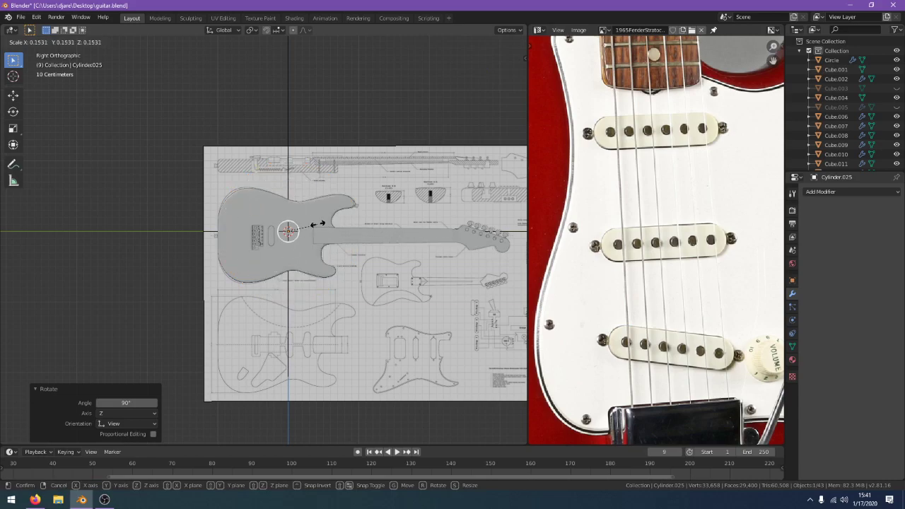
{"action": "left_click", "coordinate": [297, 230]}
{"action": "key", "text": "s"}
{"action": "left_click", "coordinate": [291, 232]}
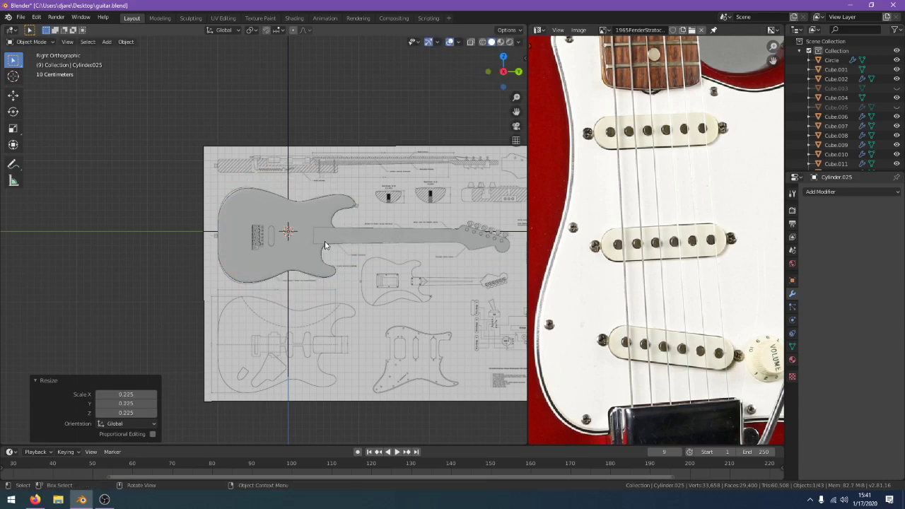
{"action": "scroll", "coordinate": [326, 246], "scroll_direction": "up", "scroll_amount": 10}
{"action": "key", "text": "s"}
{"action": "left_click", "coordinate": [413, 297]}
Move the cylinder onto the upper end of the pickup cover and scale it by 0.975
{"action": "key", "text": "g"}
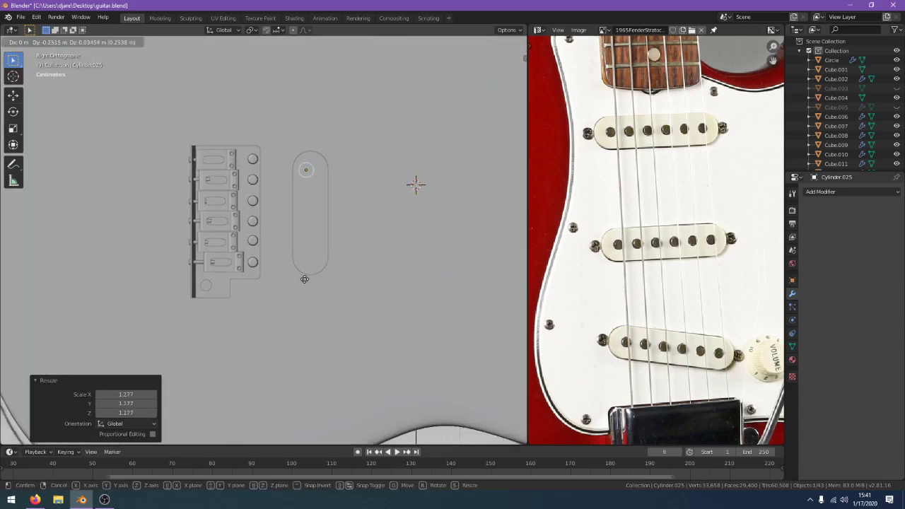
{"action": "left_click", "coordinate": [307, 279]}
{"action": "key", "text": "s"}
{"action": "left_click", "coordinate": [357, 281]}
Show the model in wireframe and examine where the cylinder lies in depth relative to the pickup cover
{"action": "key", "text": "z"}
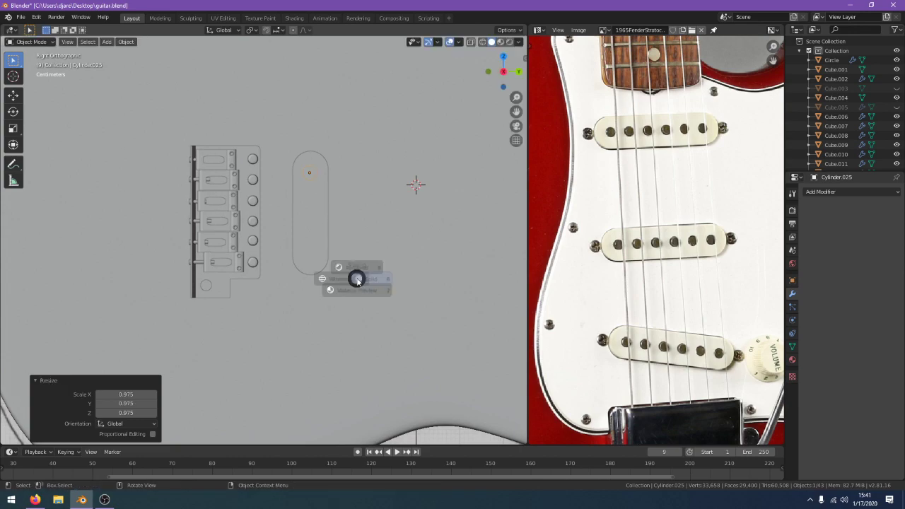
{"action": "left_click", "coordinate": [332, 279]}
{"action": "mouse_move", "coordinate": [332, 283]}
{"action": "middle_mouse_down"}
{"action": "mouse_move", "coordinate": [336, 298]}
{"action": "mouse_move", "coordinate": [257, 273]}
{"action": "middle_mouse_up"}
{"action": "scroll", "coordinate": [364, 304], "scroll_direction": "down", "scroll_amount": 8}
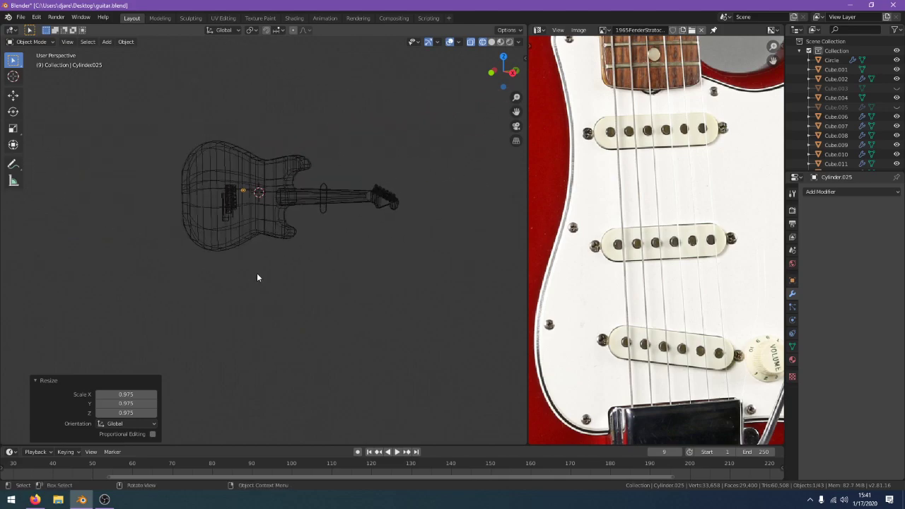
{"action": "scroll", "coordinate": [257, 273], "scroll_direction": "up", "scroll_amount": 4}
{"action": "middle_click_drag", "start_coordinate": [346, 300], "coordinate": [276, 285]}
{"action": "scroll", "coordinate": [353, 300], "scroll_direction": "down", "scroll_amount": 8}
{"action": "scroll", "coordinate": [332, 286], "scroll_direction": "up", "scroll_amount": 3}
{"action": "middle_click_drag", "start_coordinate": [84, 295], "coordinate": [266, 283]}
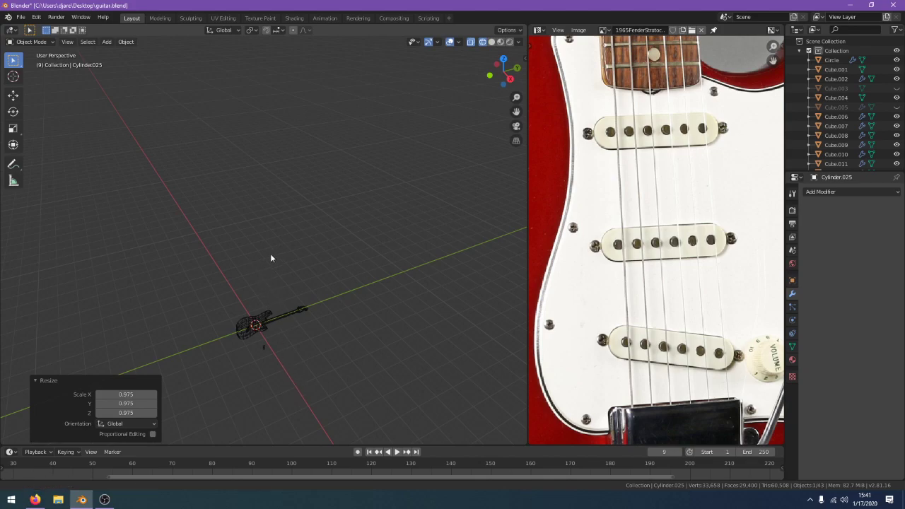
Locate and select the pickup cover in front of the body, and check its distance from the cylinder in perspective
{"action": "left_click", "coordinate": [299, 287]}
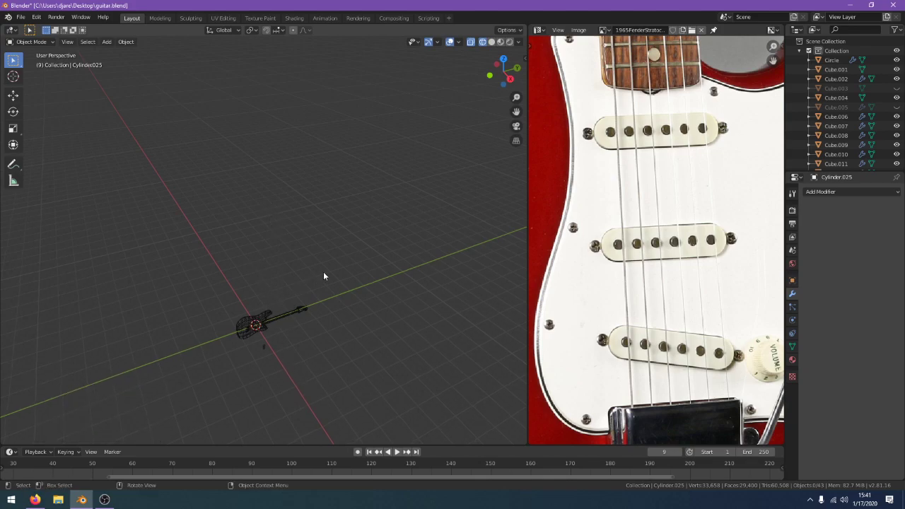
{"action": "key", "text": "KP_1"}
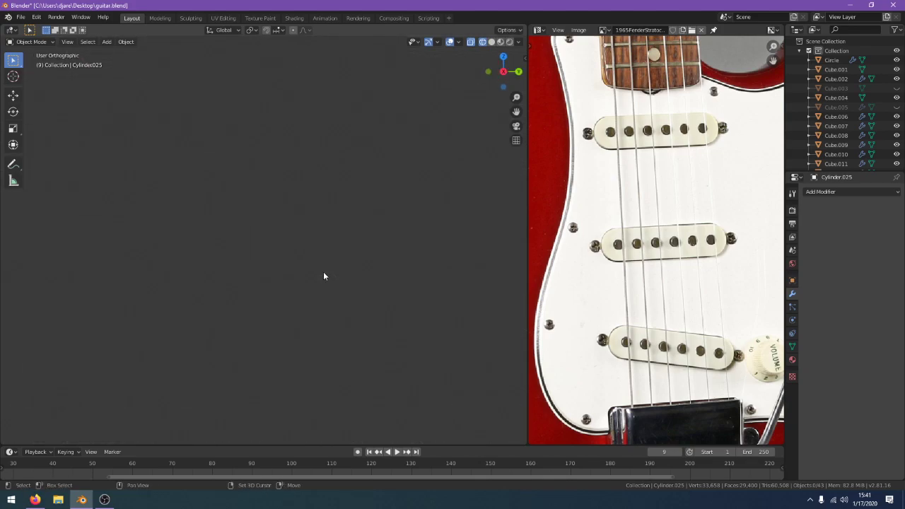
{"action": "scroll", "coordinate": [339, 278], "scroll_direction": "down", "scroll_amount": 6}
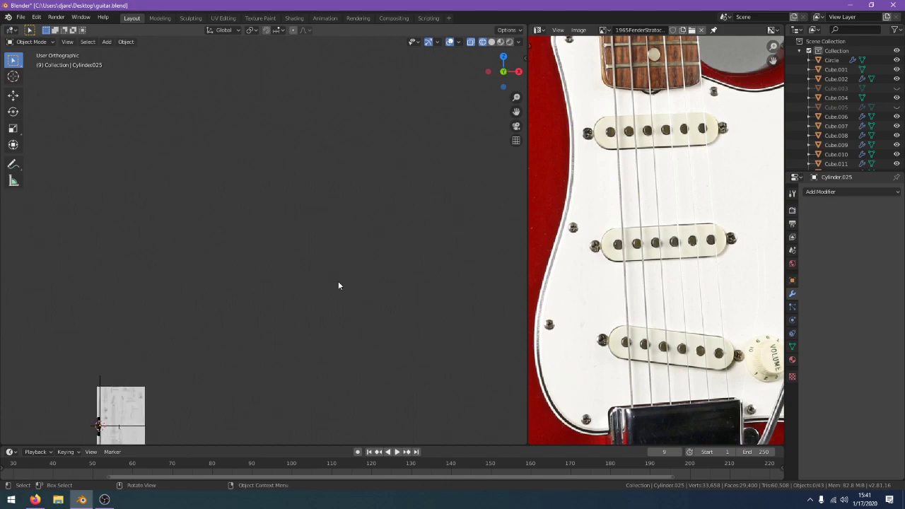
{"action": "middle_click_drag", "start_coordinate": [337, 281], "coordinate": [359, 277]}
{"action": "middle_click_drag", "start_coordinate": [247, 332], "coordinate": [422, 194], "text": "shift"}
{"action": "scroll", "coordinate": [404, 234], "scroll_direction": "up", "scroll_amount": 2}
{"action": "scroll", "coordinate": [405, 238], "scroll_direction": "up", "scroll_amount": 7}
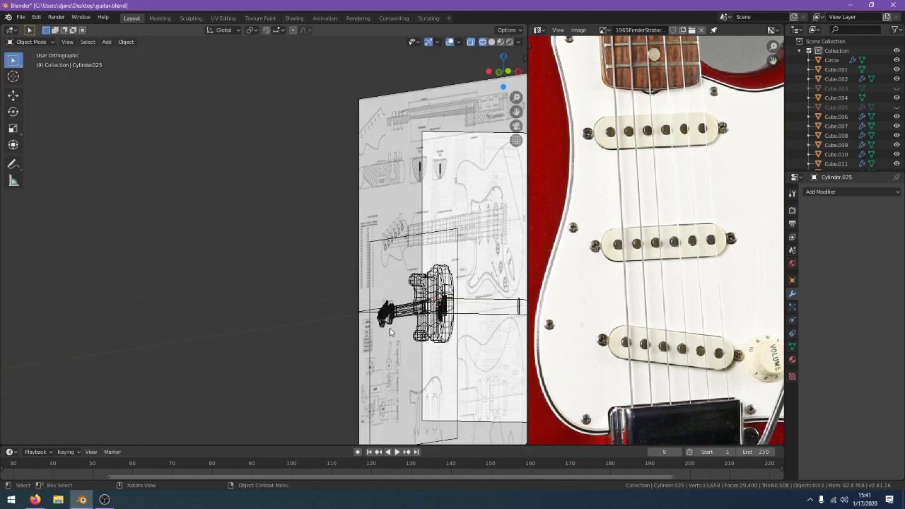
{"action": "middle_click_drag", "start_coordinate": [382, 282], "coordinate": [230, 242], "text": "shift"}
{"action": "middle_click_drag", "start_coordinate": [194, 286], "coordinate": [477, 340]}
{"action": "scroll", "coordinate": [258, 300], "scroll_direction": "up", "scroll_amount": 3}
{"action": "scroll", "coordinate": [426, 313], "scroll_direction": "up", "scroll_amount": 4}
{"action": "left_click", "coordinate": [351, 306]}
{"action": "left_click", "coordinate": [464, 332]}
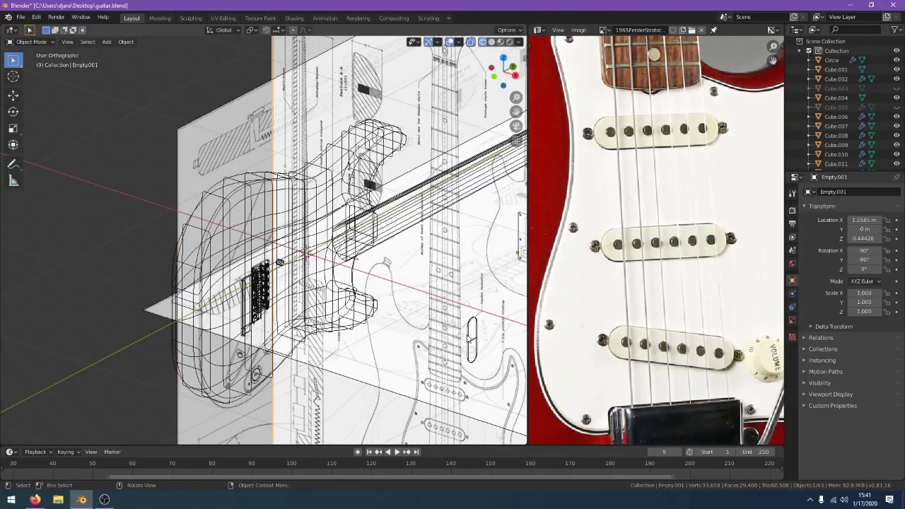
{"action": "left_click", "coordinate": [465, 333]}
{"action": "left_click", "coordinate": [469, 339]}
{"action": "key", "text": "KP_5"}
{"action": "scroll", "coordinate": [451, 322], "scroll_direction": "down", "scroll_amount": 4}
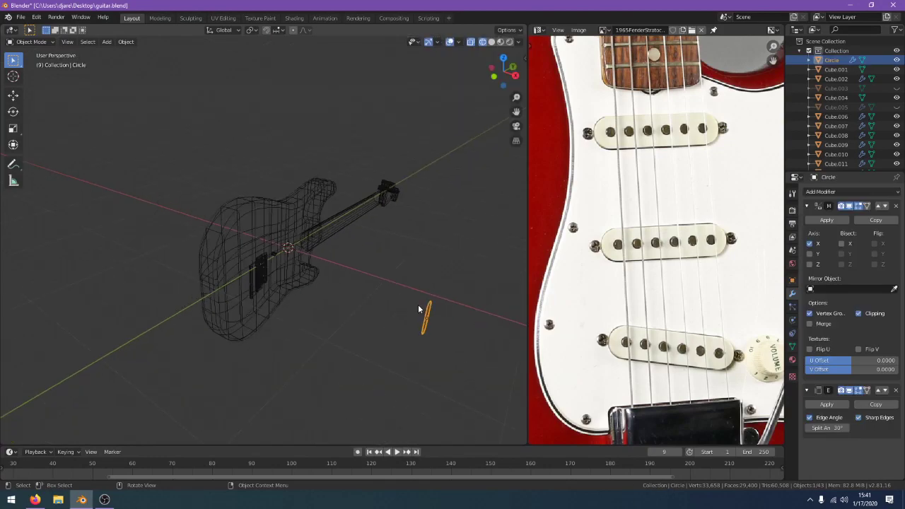
{"action": "middle_click_drag", "start_coordinate": [419, 306], "coordinate": [382, 258]}
{"action": "scroll", "coordinate": [379, 272], "scroll_direction": "up", "scroll_amount": 7}
{"action": "scroll", "coordinate": [367, 271], "scroll_direction": "down", "scroll_amount": 4}
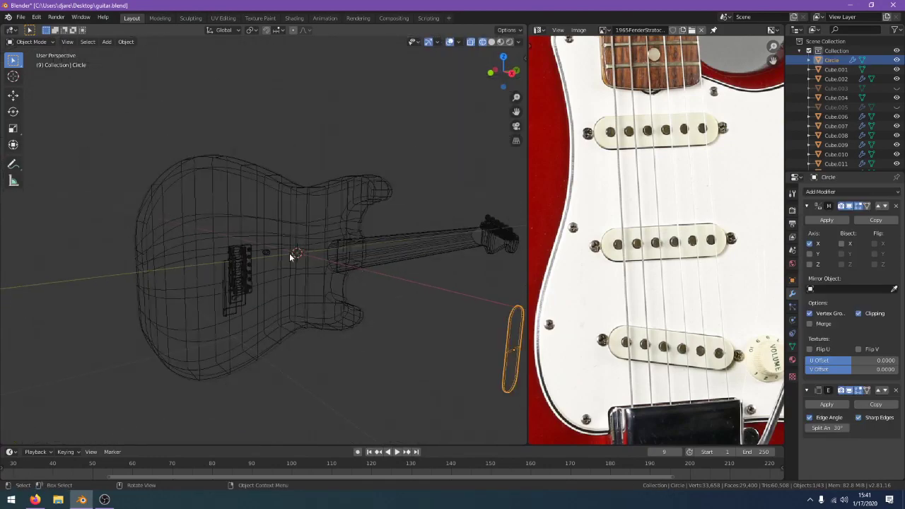
Move the small cylinder 1.41 m along X, out of the body toward the pickup cover
{"action": "left_click", "coordinate": [269, 254]}
{"action": "middle_click_drag", "start_coordinate": [269, 254], "coordinate": [311, 286]}
{"action": "key", "text": "g"}
{"action": "key", "text": "x"}
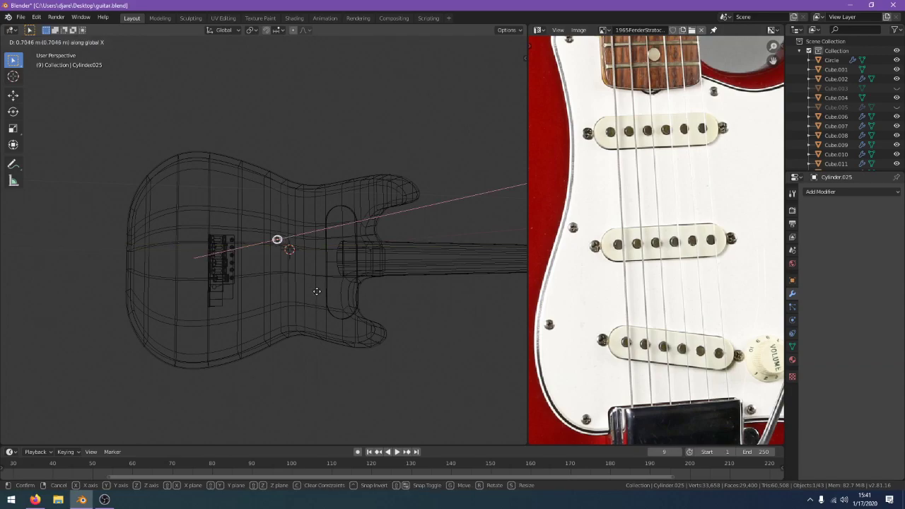
{"action": "left_click", "coordinate": [385, 309]}
{"action": "middle_click_drag", "start_coordinate": [385, 308], "coordinate": [367, 312]}
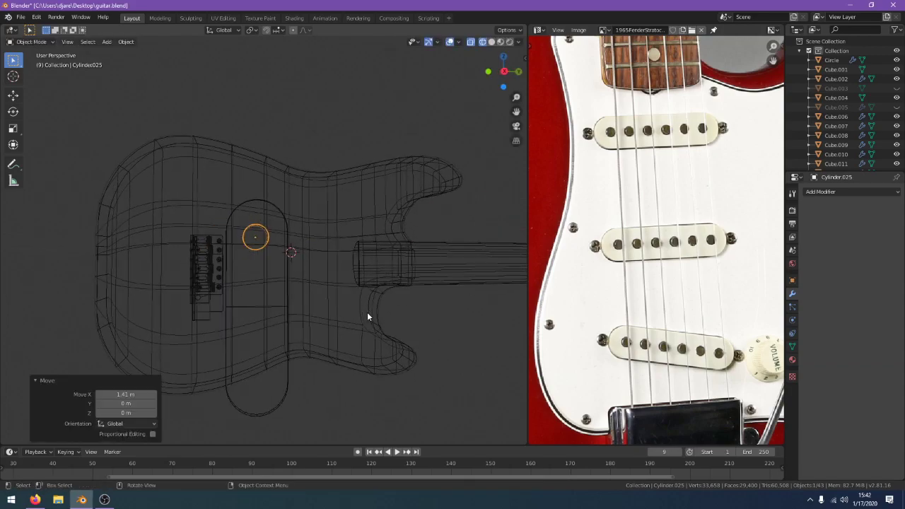
Scale the cylinder by 0.821 against the blueprint pole pieces in the right wireframe view
{"action": "key", "text": "z"}
{"action": "left_click", "coordinate": [432, 309]}
{"action": "mouse_move", "coordinate": [433, 308]}
{"action": "middle_mouse_down"}
{"action": "mouse_move", "coordinate": [455, 317]}
{"action": "mouse_move", "coordinate": [433, 320]}
{"action": "mouse_move", "coordinate": [434, 299]}
{"action": "mouse_move", "coordinate": [424, 306]}
{"action": "middle_mouse_up"}
{"action": "key", "text": "KP_3"}
{"action": "key", "text": "z"}
{"action": "left_click", "coordinate": [382, 308]}
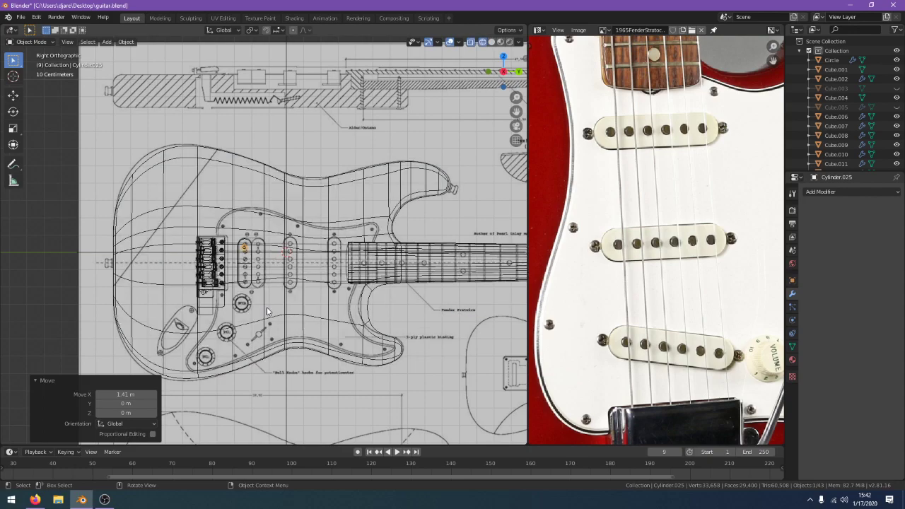
{"action": "scroll", "coordinate": [263, 326], "scroll_direction": "up", "scroll_amount": 7}
{"action": "key", "text": "s"}
{"action": "left_click", "coordinate": [252, 317]}
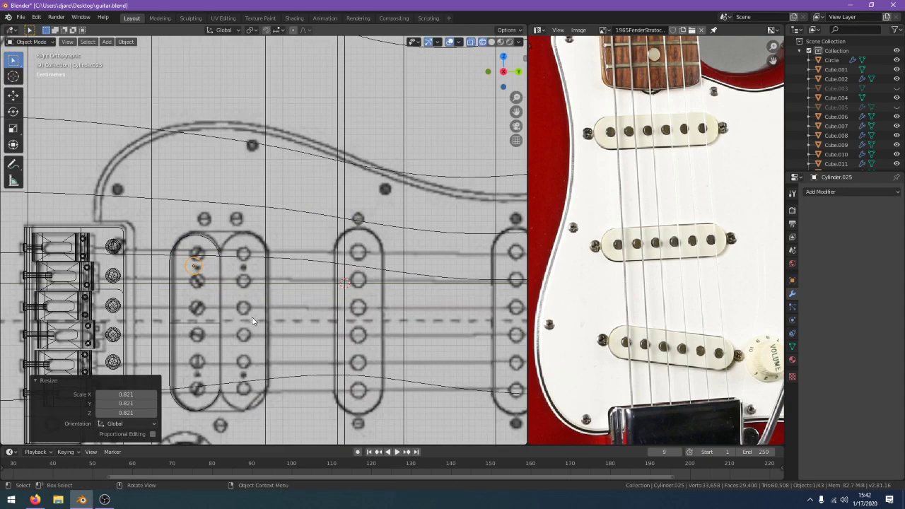
Align the cylinder with the uppermost pole piece of the blueprint's bridge pickup, adjusting its position and scale
{"action": "key", "text": "g"}
{"action": "left_click", "coordinate": [306, 308]}
{"action": "key", "text": "s"}
{"action": "left_click", "coordinate": [339, 311]}
{"action": "key", "text": "g"}
{"action": "left_click", "coordinate": [340, 314]}
Shift the cylinder -0.116 m along Y in perspective view and readjust it by 0.0329 m along Y
{"action": "scroll", "coordinate": [322, 320], "scroll_direction": "down", "scroll_amount": 6}
{"action": "middle_click_drag", "start_coordinate": [246, 207], "coordinate": [222, 239]}
{"action": "key", "text": "g"}
{"action": "key", "text": "y"}
{"action": "left_click", "coordinate": [262, 246]}
{"action": "key", "text": "g"}
{"action": "key", "text": "y"}
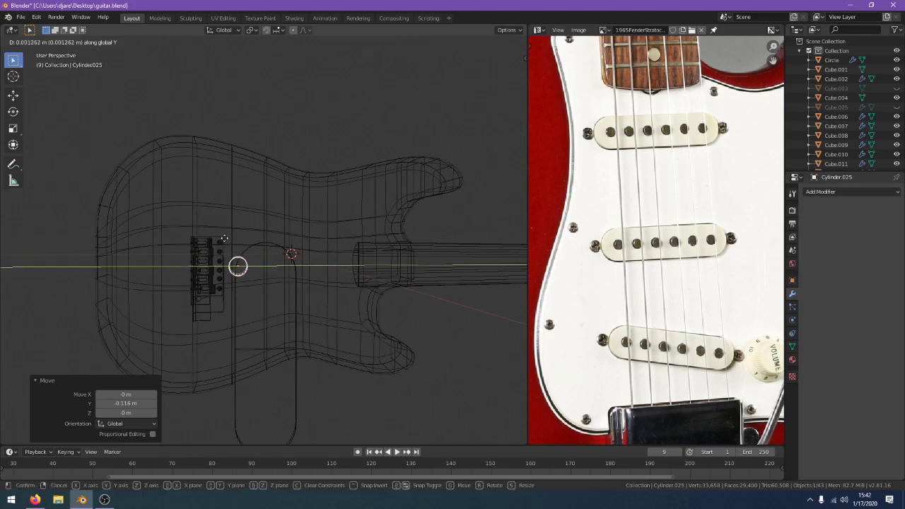
{"action": "left_click", "coordinate": [245, 237]}
{"action": "scroll", "coordinate": [247, 236], "scroll_direction": "down", "scroll_amount": 1}
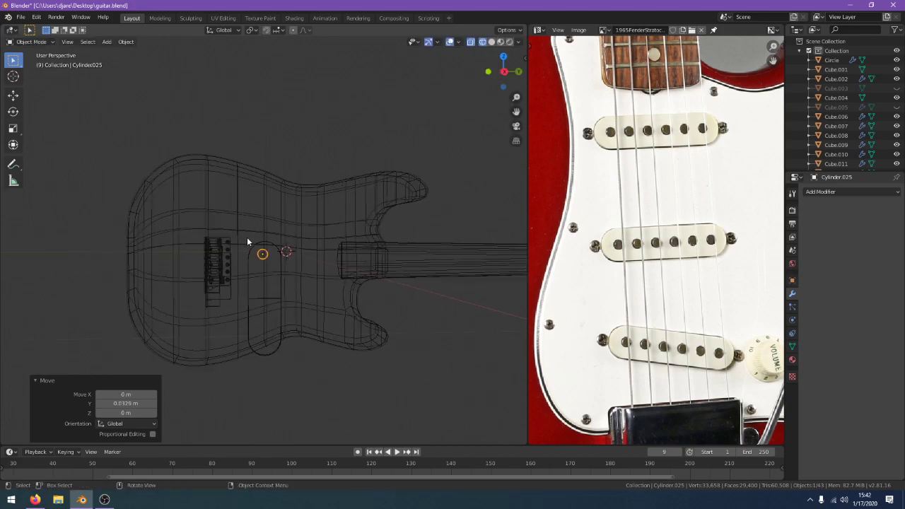
{"action": "left_click", "coordinate": [35, 499]}
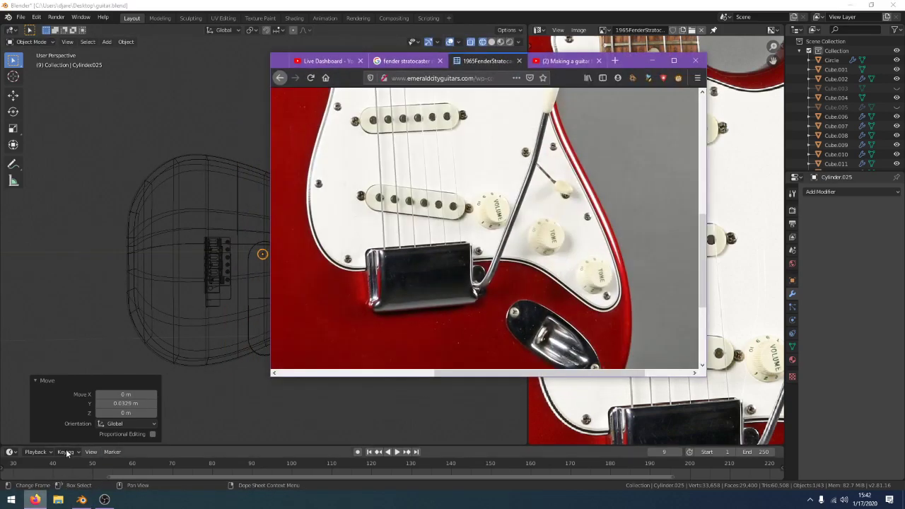
{"action": "left_click", "coordinate": [331, 60]}
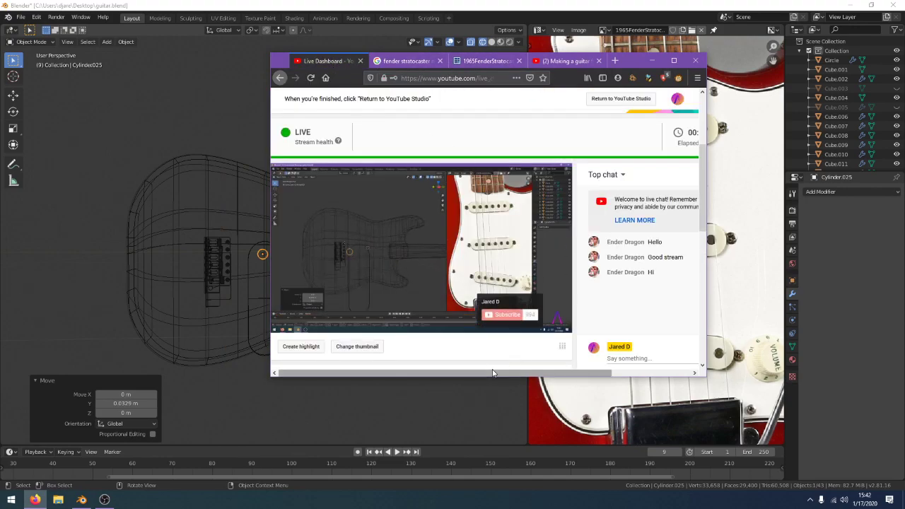
{"action": "mouse_move", "coordinate": [516, 373]}
{"action": "left_mouse_down"}
{"action": "mouse_move", "coordinate": [583, 373]}
{"action": "mouse_move", "coordinate": [503, 372]}
{"action": "left_mouse_up"}
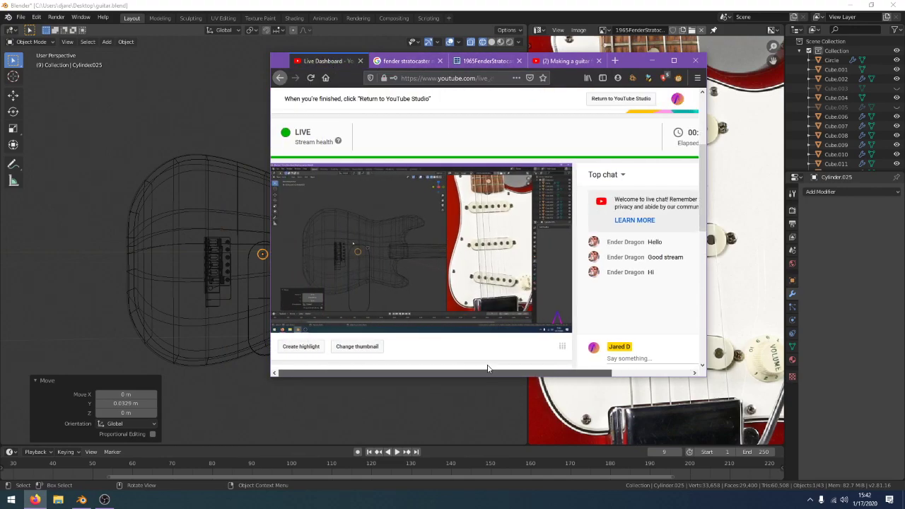
{"action": "left_click", "coordinate": [495, 4]}
Move the cylinder 0.0073 m along Y and 0.000912 m along Z in the right view, and return to solid shading
{"action": "scroll", "coordinate": [305, 273], "scroll_direction": "up", "scroll_amount": 4}
{"action": "scroll", "coordinate": [286, 272], "scroll_direction": "down", "scroll_amount": 2}
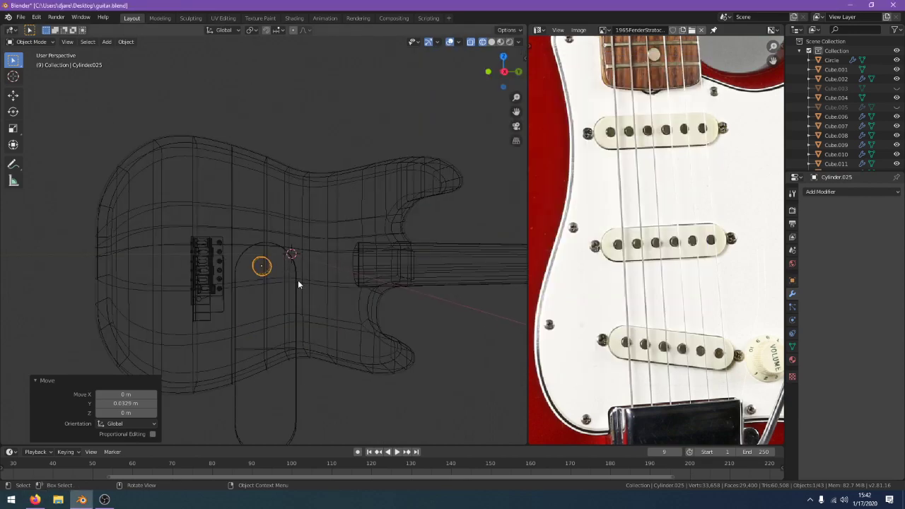
{"action": "key", "text": "grave"}
{"action": "left_click", "coordinate": [240, 266]}
{"action": "scroll", "coordinate": [241, 266], "scroll_direction": "up", "scroll_amount": 7}
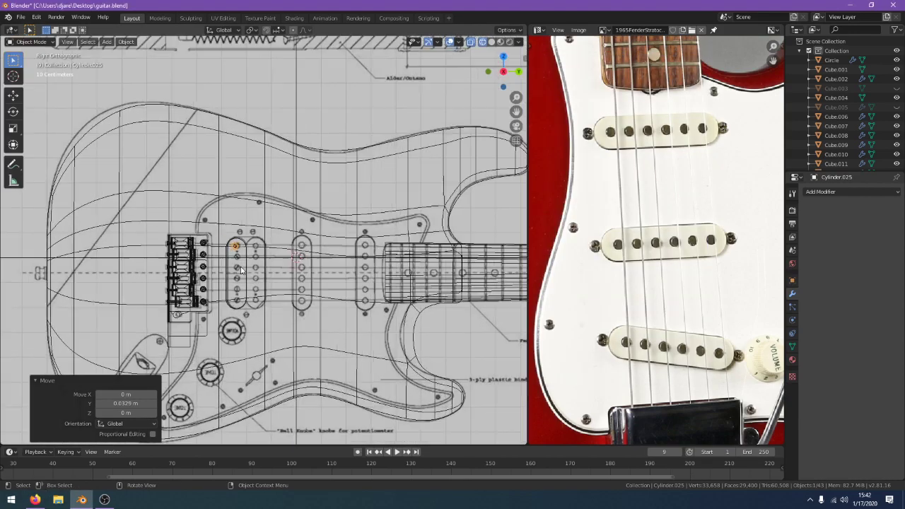
{"action": "key", "text": "g"}
{"action": "left_click", "coordinate": [259, 283]}
{"action": "key", "text": "z"}
{"action": "left_click", "coordinate": [324, 283]}
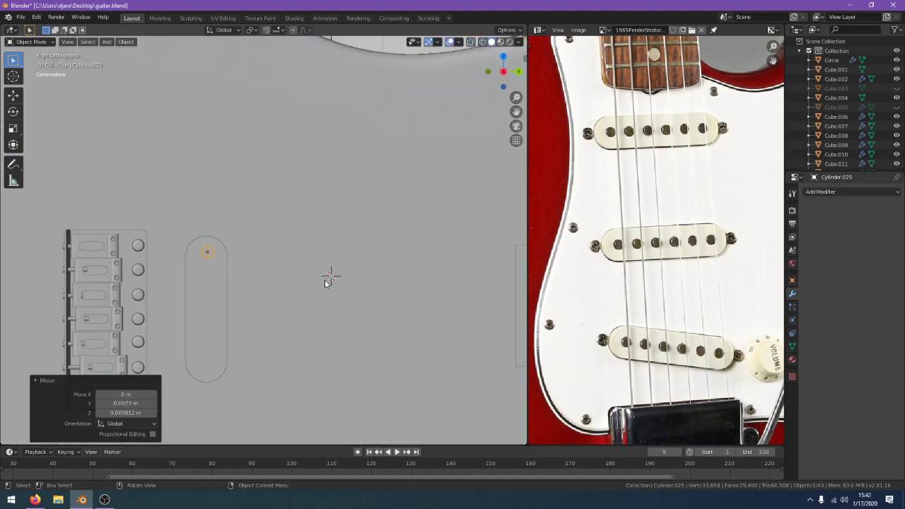
Add an Array modifier to the cylinder with a count of 6 and a relative X offset of 1.9
{"action": "mouse_move", "coordinate": [325, 283]}
{"action": "middle_mouse_down"}
{"action": "mouse_move", "coordinate": [347, 285]}
{"action": "mouse_move", "coordinate": [278, 250]}
{"action": "middle_mouse_up"}
{"action": "scroll", "coordinate": [346, 284], "scroll_direction": "down", "scroll_amount": 4}
{"action": "scroll", "coordinate": [339, 274], "scroll_direction": "down", "scroll_amount": 2}
{"action": "scroll", "coordinate": [278, 249], "scroll_direction": "up", "scroll_amount": 1}
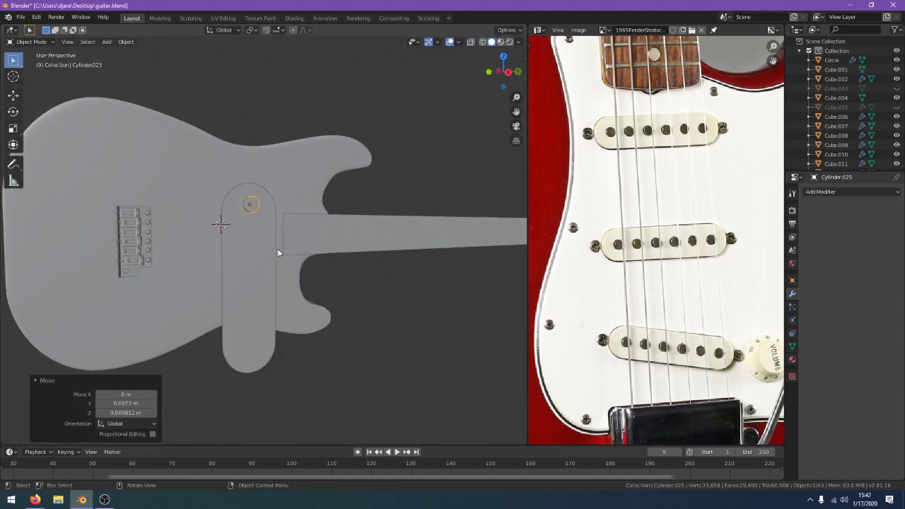
{"action": "left_click", "coordinate": [852, 191]}
{"action": "left_click", "coordinate": [723, 214]}
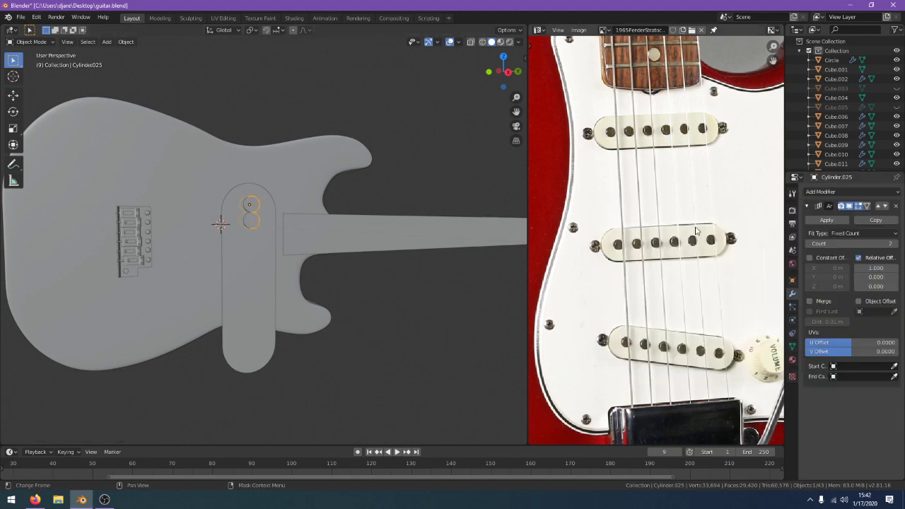
{"action": "left_click", "coordinate": [871, 267]}
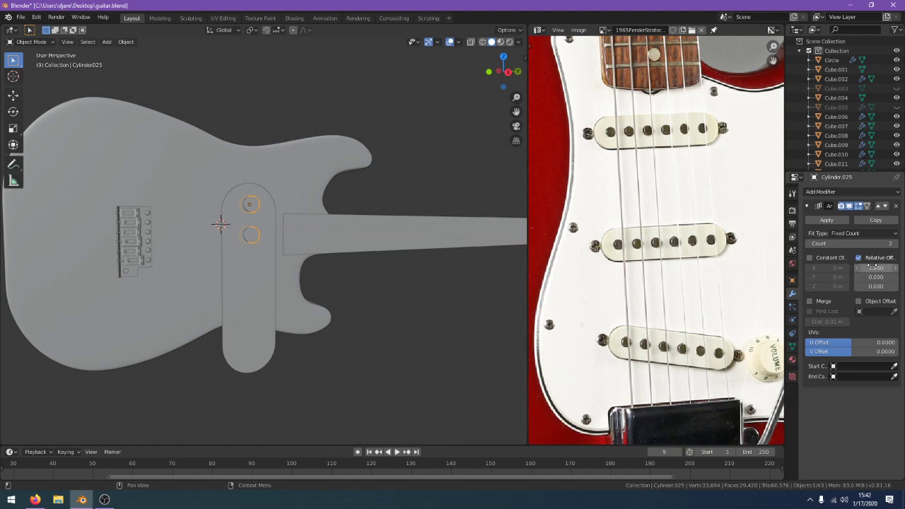
{"action": "left_click", "coordinate": [874, 244]}
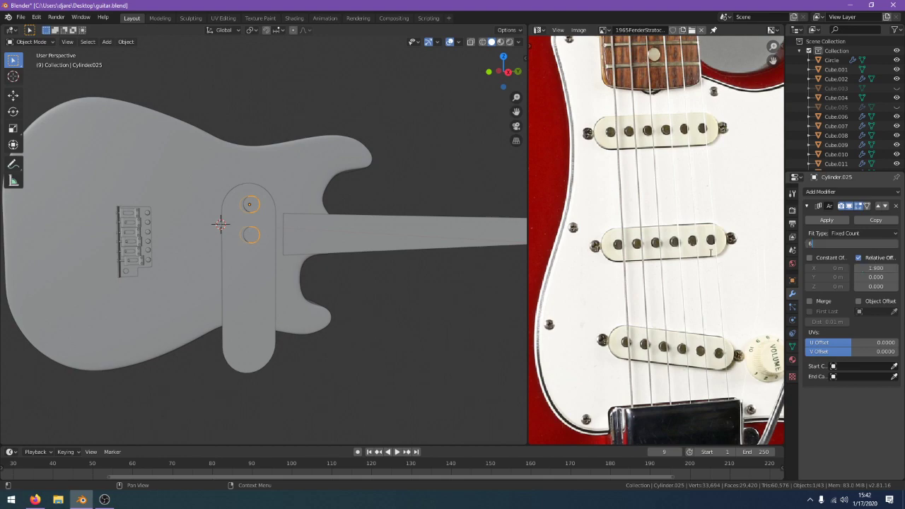
{"action": "type", "text": "6"}
{"action": "key", "text": "Return"}
Examine the row of pole pieces, the bridge, the neck and the headstock tuners from several angles
{"action": "scroll", "coordinate": [410, 222], "scroll_direction": "down", "scroll_amount": 2}
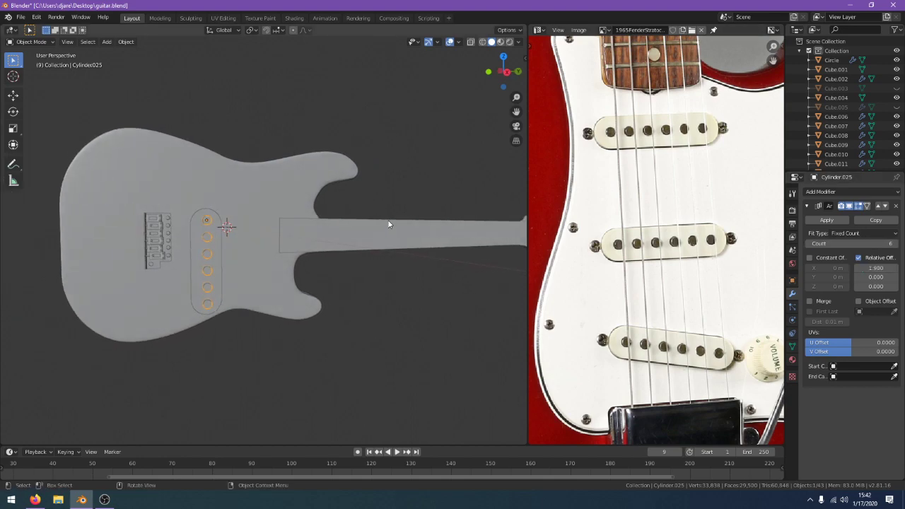
{"action": "scroll", "coordinate": [154, 258], "scroll_direction": "up", "scroll_amount": 1}
{"action": "scroll", "coordinate": [150, 259], "scroll_direction": "up", "scroll_amount": 1}
{"action": "scroll", "coordinate": [146, 258], "scroll_direction": "down", "scroll_amount": 1}
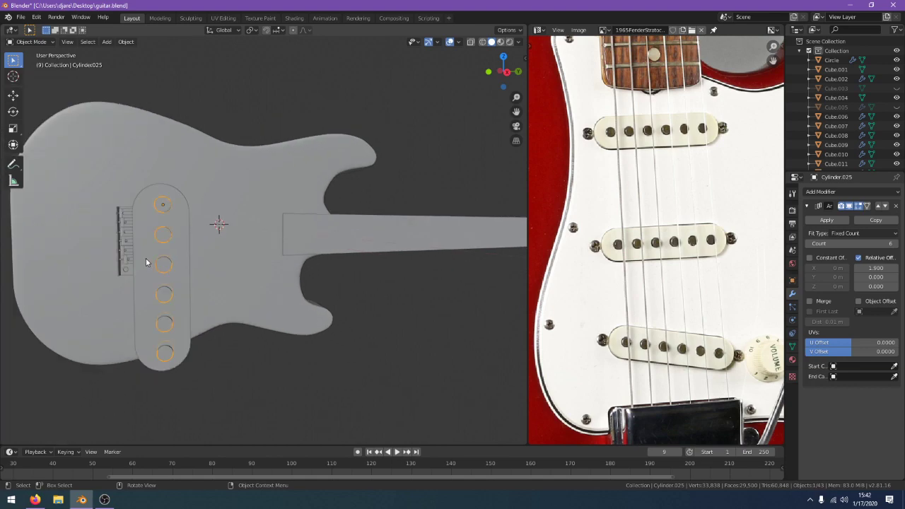
{"action": "middle_click_drag", "start_coordinate": [145, 258], "coordinate": [180, 259], "text": "shift"}
{"action": "scroll", "coordinate": [181, 258], "scroll_direction": "up", "scroll_amount": 3}
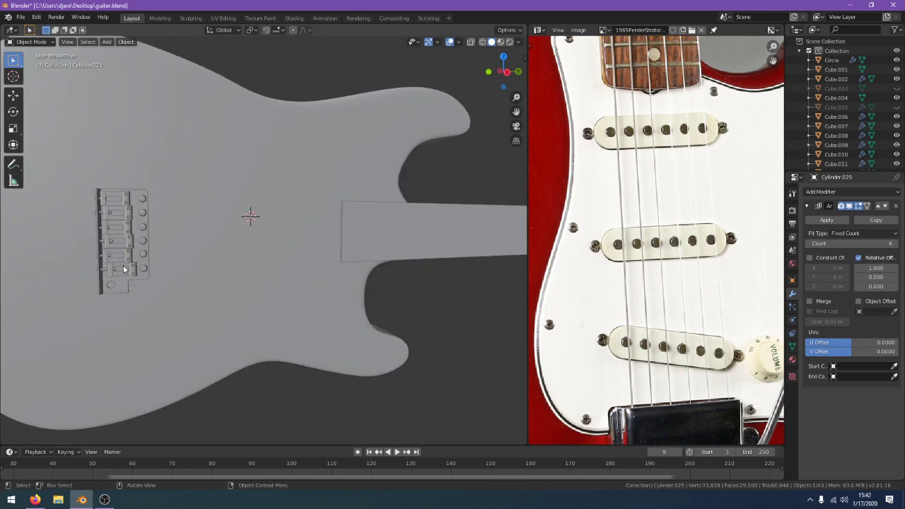
{"action": "scroll", "coordinate": [346, 269], "scroll_direction": "down", "scroll_amount": 1}
{"action": "middle_click_drag", "start_coordinate": [433, 268], "coordinate": [240, 271], "text": "shift"}
{"action": "scroll", "coordinate": [357, 272], "scroll_direction": "down", "scroll_amount": 2}
{"action": "middle_click_drag", "start_coordinate": [409, 255], "coordinate": [299, 227]}
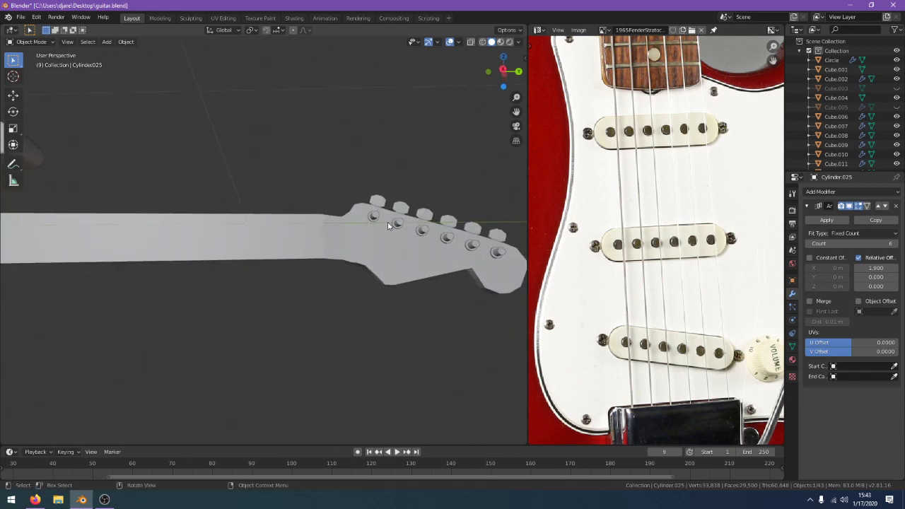
{"action": "middle_click_drag", "start_coordinate": [486, 251], "coordinate": [378, 290]}
Move the row of pole pieces 0.000633 m along Z inside the pickup cover in the right view
{"action": "key", "text": "KP_3"}
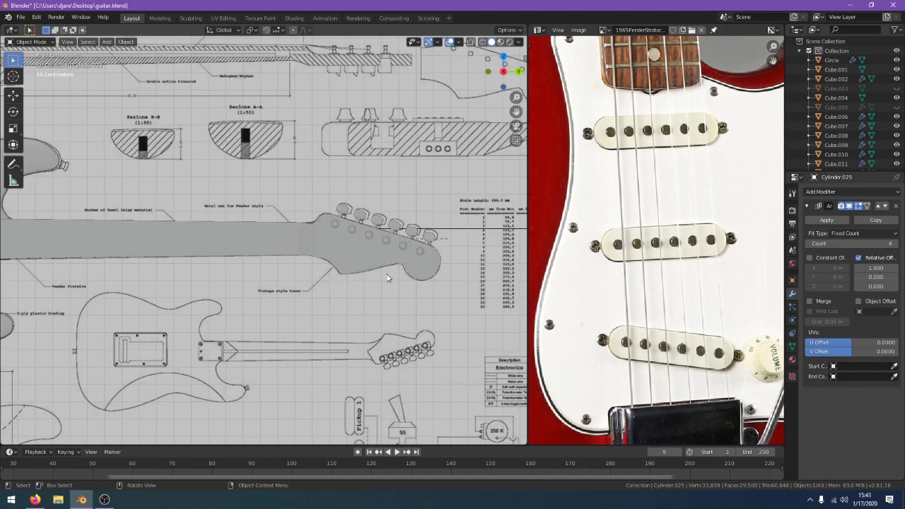
{"action": "middle_click_drag", "start_coordinate": [227, 212], "coordinate": [131, 190], "text": "shift"}
{"action": "scroll", "coordinate": [244, 211], "scroll_direction": "up", "scroll_amount": 7}
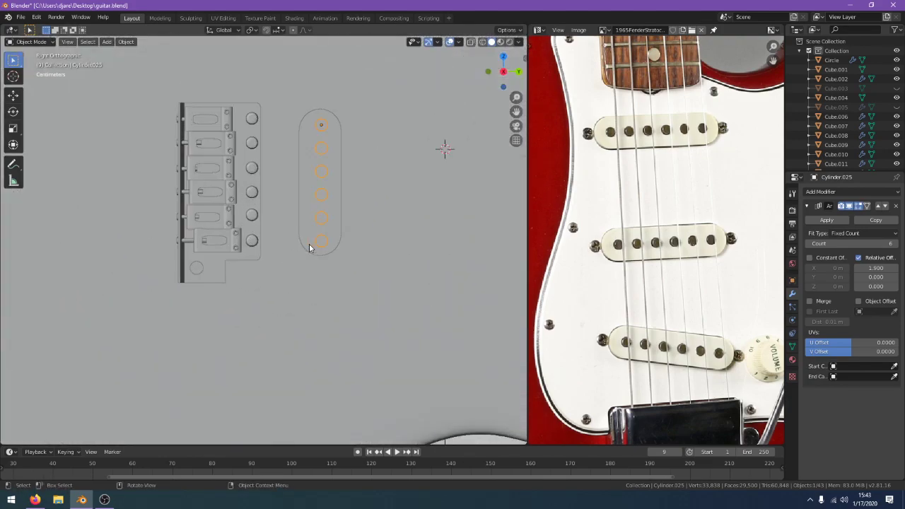
{"action": "scroll", "coordinate": [400, 273], "scroll_direction": "up", "scroll_amount": 1}
{"action": "key", "text": "g"}
{"action": "key", "text": "z"}
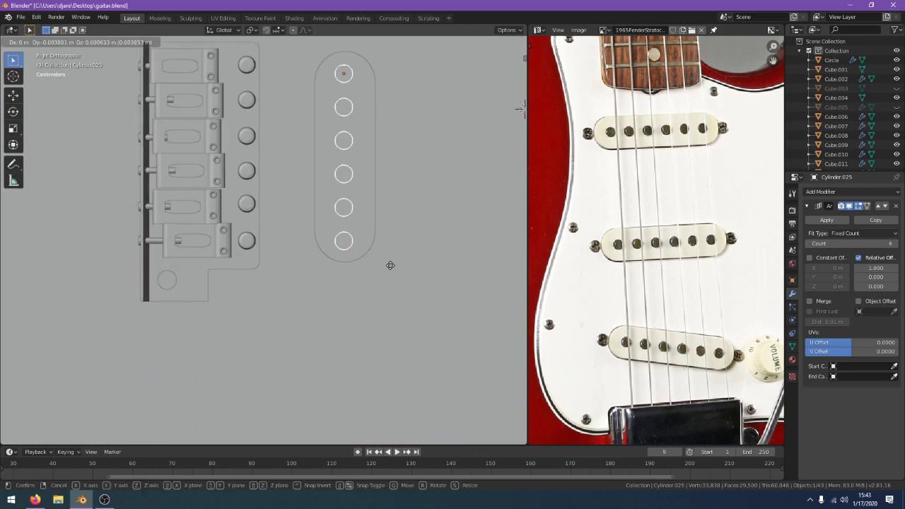
{"action": "left_click", "coordinate": [391, 266]}
Rotate the row of pole pieces 0.042° and shift it 0.0019 m along Y, and show the wireframe over the blueprint
{"action": "key", "text": "r"}
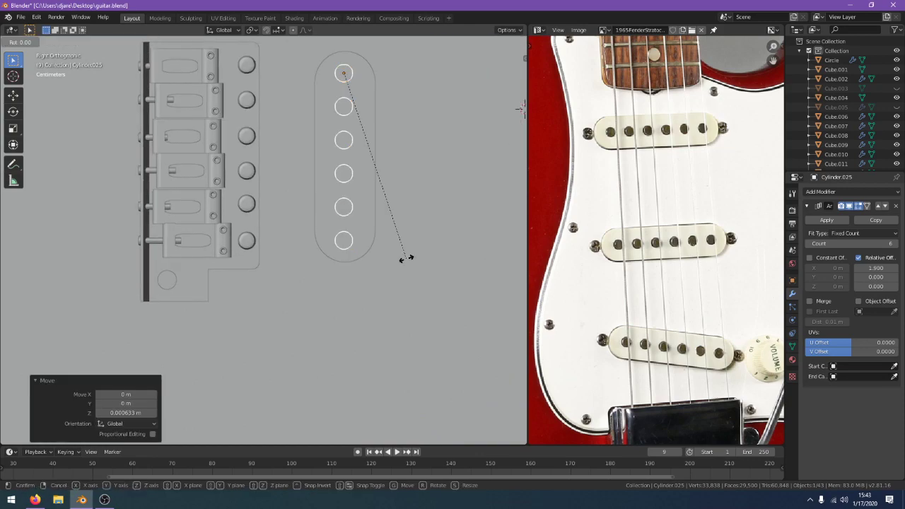
{"action": "left_click", "coordinate": [405, 258]}
{"action": "key", "text": "g"}
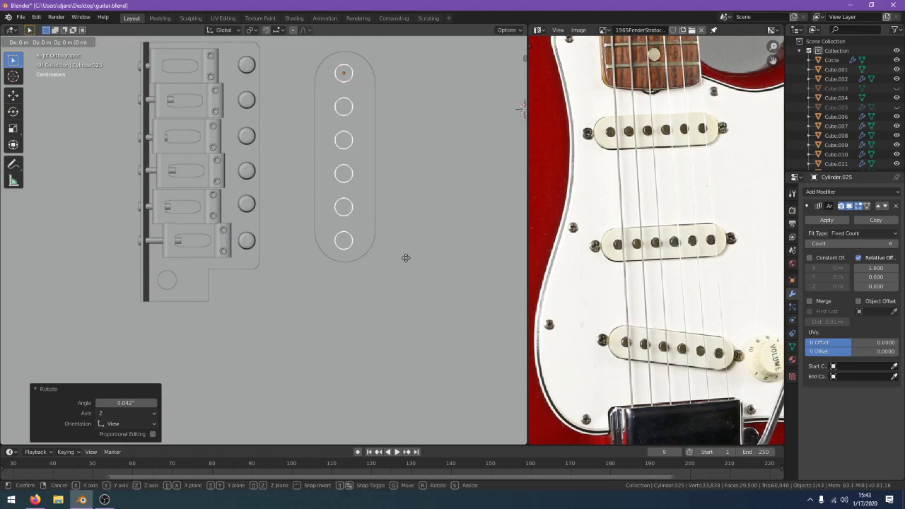
{"action": "left_click", "coordinate": [405, 258]}
{"action": "key", "text": "z"}
{"action": "left_click", "coordinate": [357, 267]}
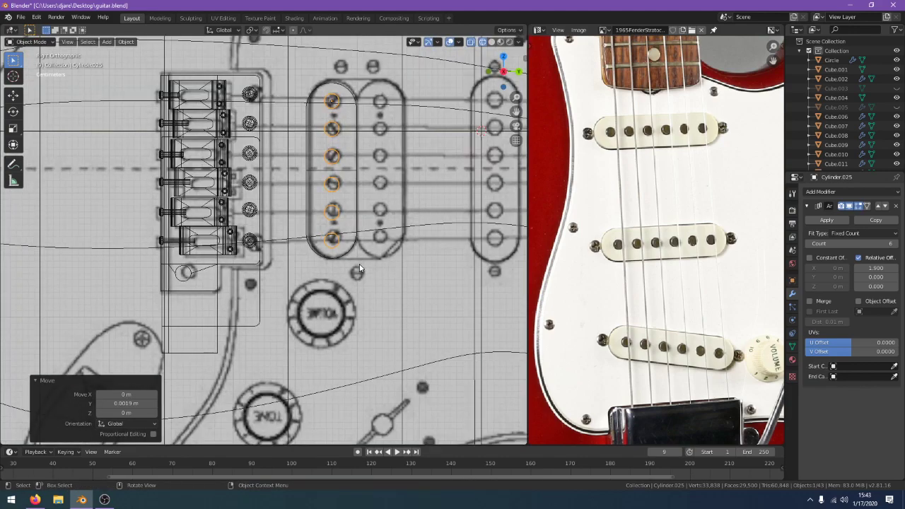
Rotate the pickup cover and its row of pole pieces together about the global X axis
{"action": "middle_click_drag", "start_coordinate": [359, 267], "coordinate": [397, 274]}
{"action": "scroll", "coordinate": [407, 274], "scroll_direction": "down", "scroll_amount": 6}
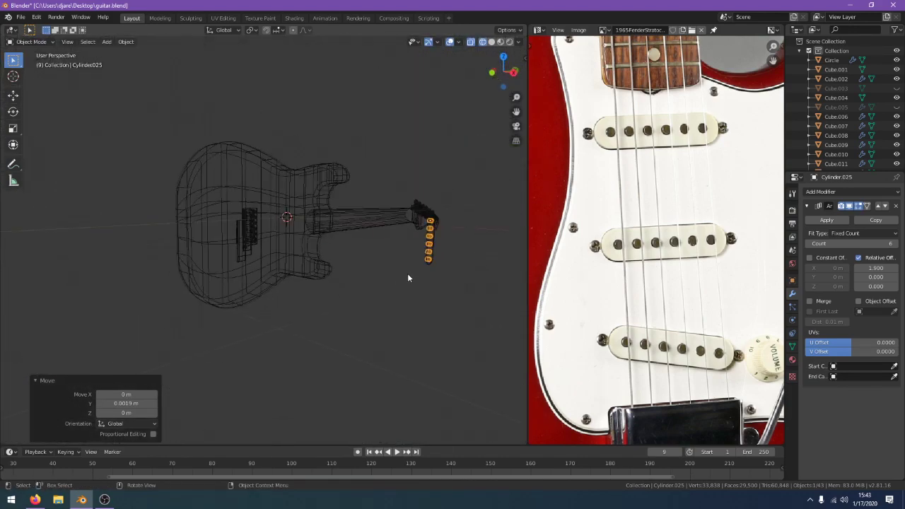
{"action": "scroll", "coordinate": [437, 266], "scroll_direction": "up", "scroll_amount": 1}
{"action": "left_click", "coordinate": [477, 267]}
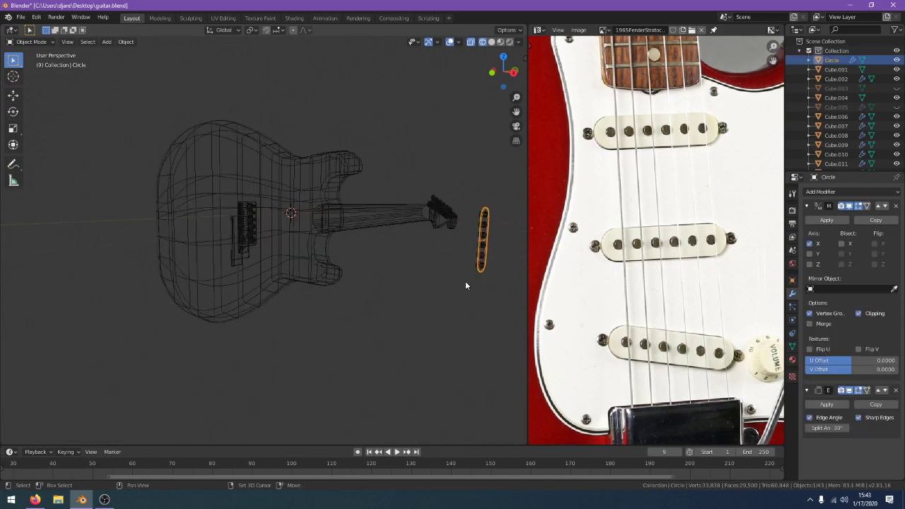
{"action": "middle_click_drag", "start_coordinate": [464, 281], "coordinate": [356, 292], "text": "shift"}
{"action": "scroll", "coordinate": [356, 292], "scroll_direction": "up", "scroll_amount": 1}
{"action": "scroll", "coordinate": [356, 295], "scroll_direction": "up", "scroll_amount": 4}
{"action": "left_click", "coordinate": [272, 299], "text": "shift"}
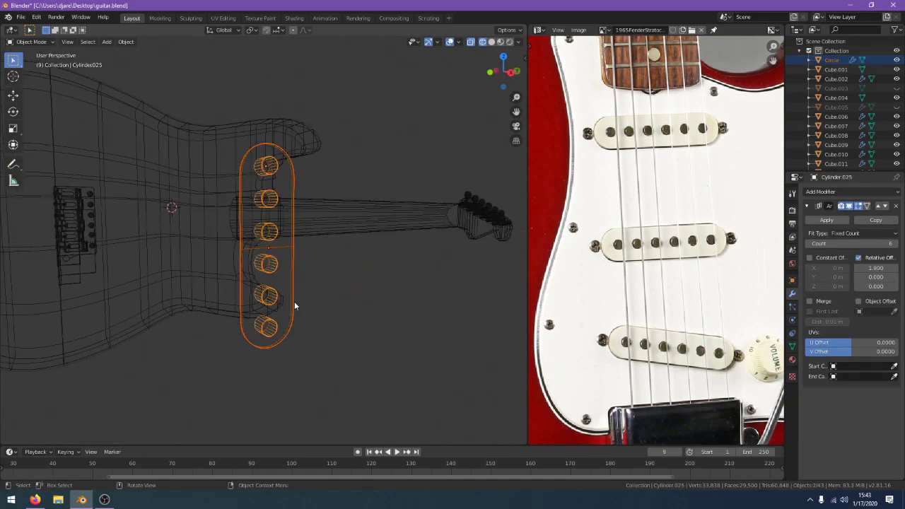
{"action": "scroll", "coordinate": [294, 303], "scroll_direction": "down", "scroll_amount": 6}
{"action": "key", "text": "r"}
{"action": "key", "text": "x"}
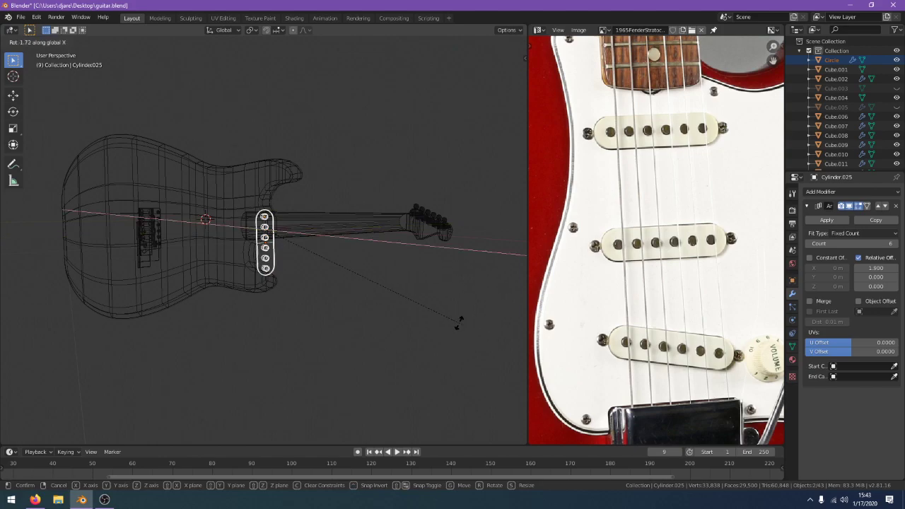
{"action": "left_click", "coordinate": [409, 314]}
Move the pickup cover and pole pieces together along X toward the guitar body
{"action": "middle_click_drag", "start_coordinate": [404, 316], "coordinate": [452, 335]}
{"action": "key", "text": "g"}
{"action": "key", "text": "y"}
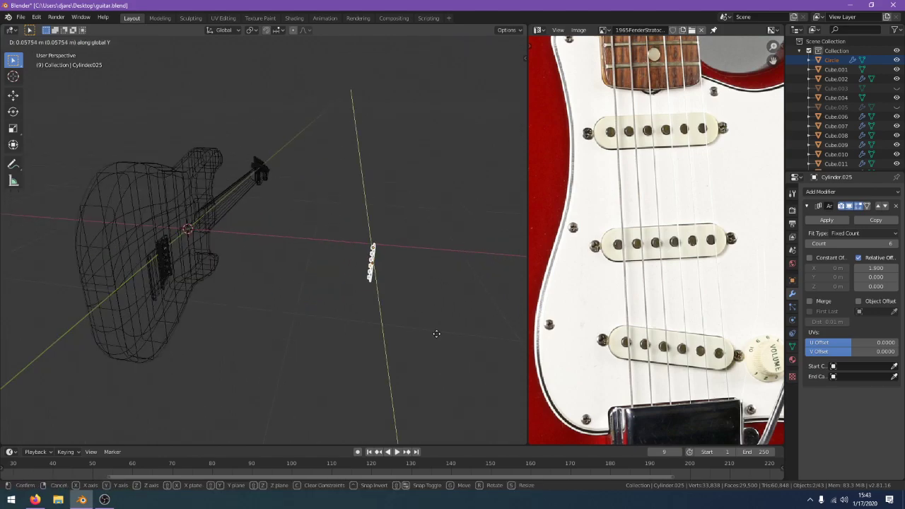
{"action": "left_click", "coordinate": [289, 325]}
{"action": "scroll", "coordinate": [296, 320], "scroll_direction": "up", "scroll_amount": 2}
Unhide all hidden objects and hide only the point light again
{"action": "key", "text": "alt+h"}
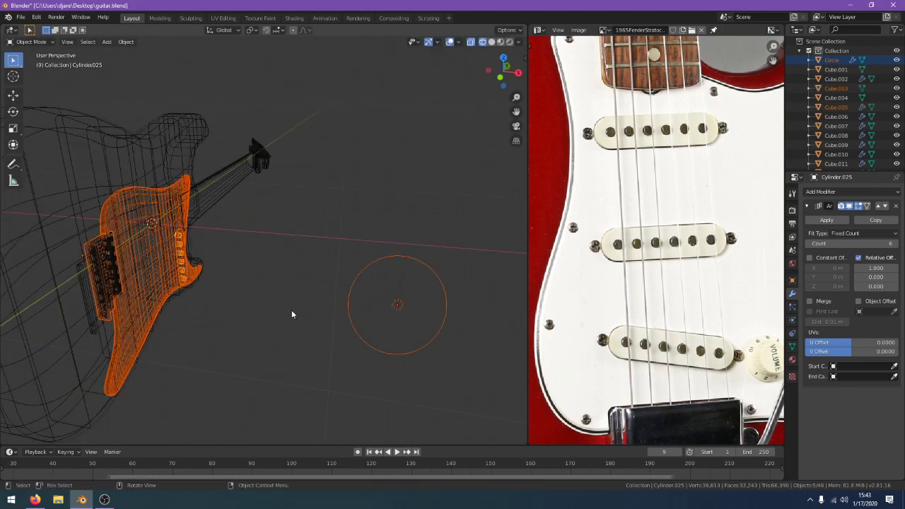
{"action": "left_click", "coordinate": [341, 317]}
{"action": "left_click", "coordinate": [394, 307]}
{"action": "key", "text": "h"}
Display the model in solid shading with the viewport colour set to Random
{"action": "middle_click_drag", "start_coordinate": [295, 281], "coordinate": [450, 260]}
{"action": "key", "text": "z"}
{"action": "left_click", "coordinate": [492, 256]}
{"action": "scroll", "coordinate": [335, 241], "scroll_direction": "up", "scroll_amount": 2}
{"action": "middle_click_drag", "start_coordinate": [335, 241], "coordinate": [405, 222], "text": "shift"}
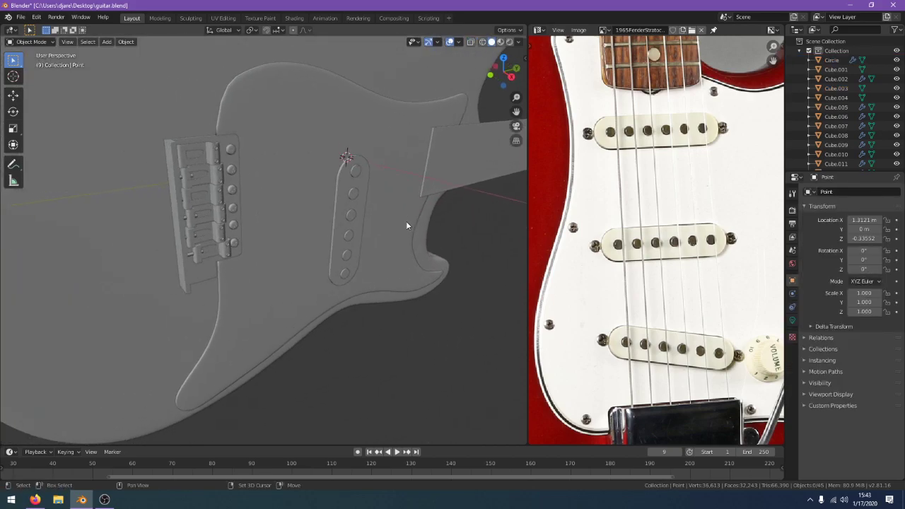
{"action": "left_click", "coordinate": [518, 44]}
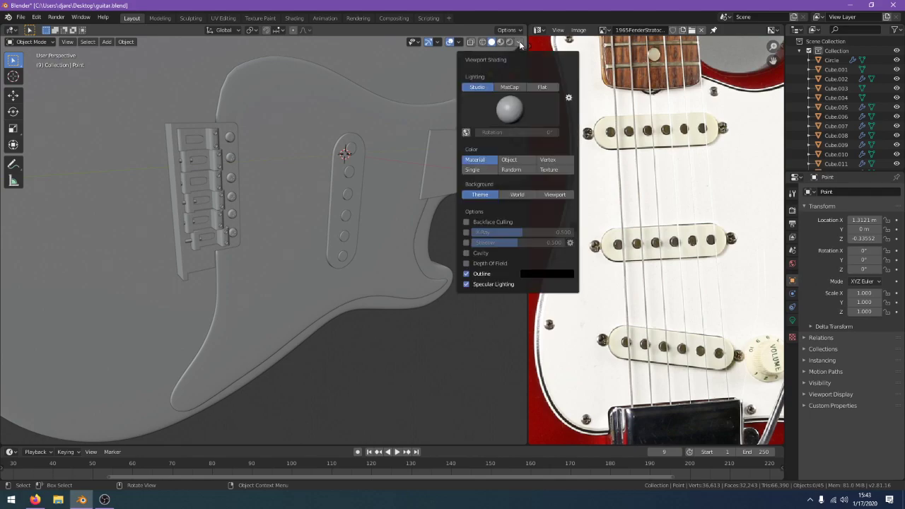
{"action": "left_click", "coordinate": [511, 169]}
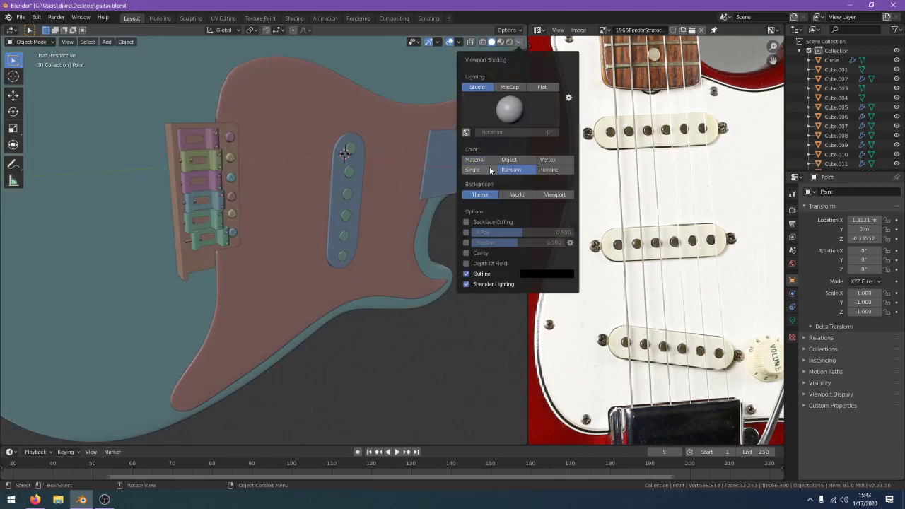
Move the pickup cover and pole pieces -0.267 m along X onto the pickguard
{"action": "scroll", "coordinate": [417, 363], "scroll_direction": "down", "scroll_amount": 5}
{"action": "middle_click_drag", "start_coordinate": [417, 363], "coordinate": [375, 294]}
{"action": "scroll", "coordinate": [370, 281], "scroll_direction": "up", "scroll_amount": 3}
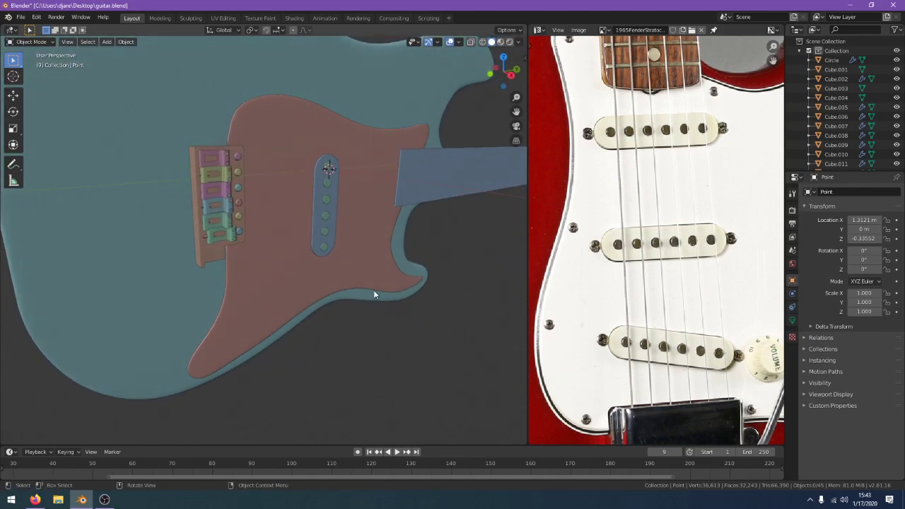
{"action": "left_click", "coordinate": [329, 244]}
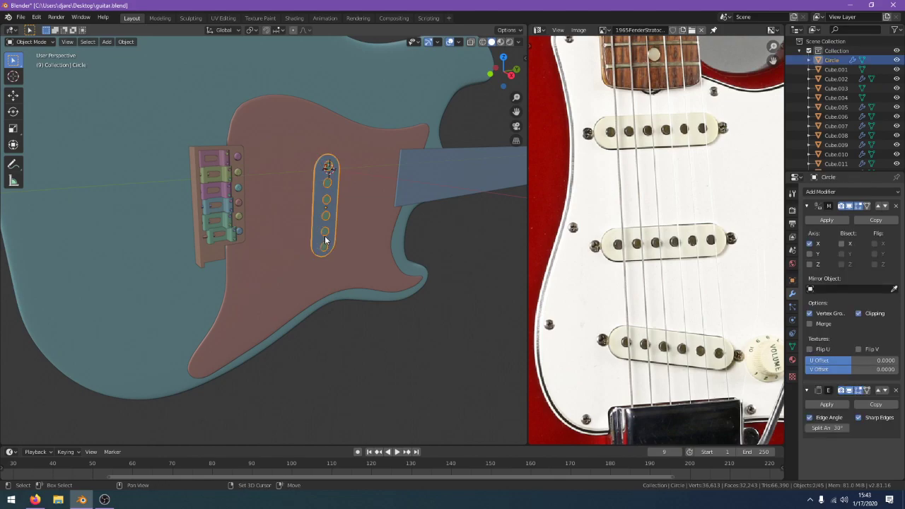
{"action": "scroll", "coordinate": [338, 260], "scroll_direction": "up", "scroll_amount": 3}
{"action": "middle_click_drag", "start_coordinate": [339, 264], "coordinate": [308, 274]}
{"action": "key", "text": "g"}
{"action": "key", "text": "x"}
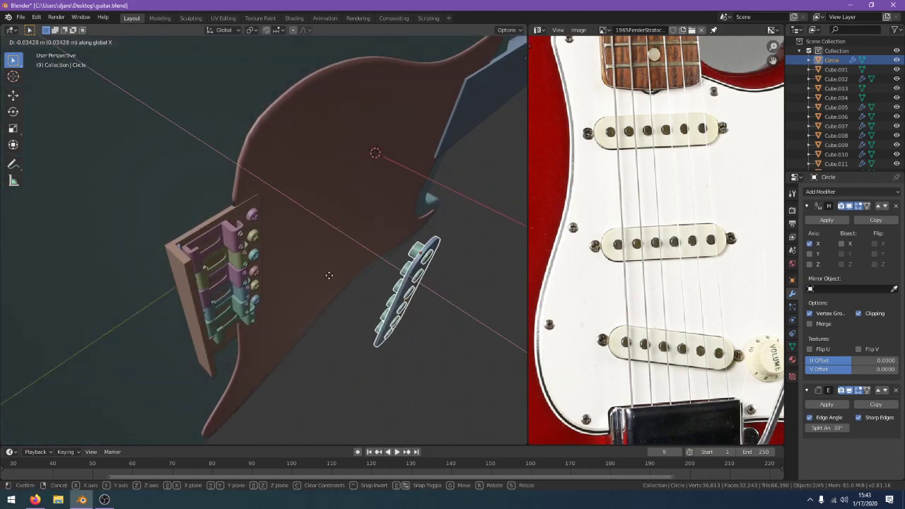
{"action": "left_click", "coordinate": [223, 214]}
{"action": "scroll", "coordinate": [617, 146], "scroll_direction": "up", "scroll_amount": 2}
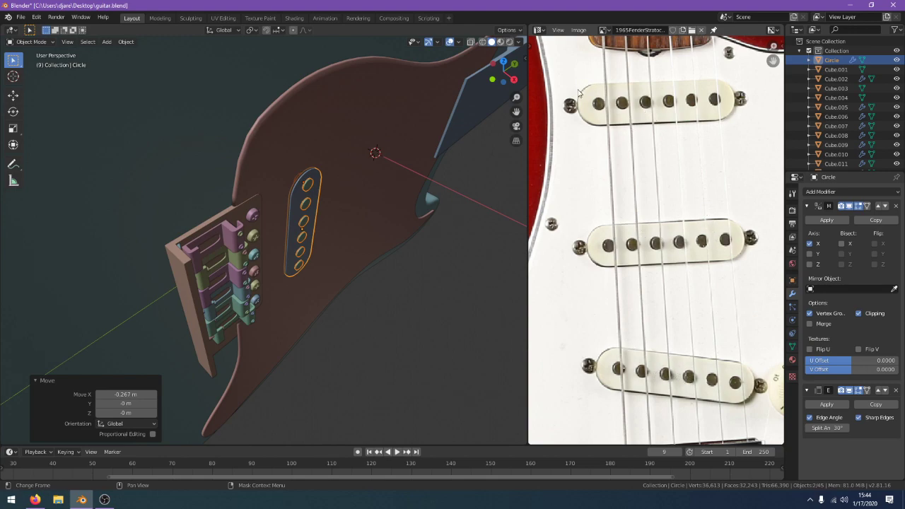
Duplicate the pickup cover in place and scale the copy uniformly to 0.979
{"action": "middle_click_drag", "start_coordinate": [418, 197], "coordinate": [375, 164]}
{"action": "scroll", "coordinate": [375, 164], "scroll_direction": "up", "scroll_amount": 2}
{"action": "key", "text": "z"}
{"action": "left_click", "coordinate": [269, 204]}
{"action": "mouse_move", "coordinate": [273, 222]}
{"action": "middle_mouse_down", "text": "shift"}
{"action": "mouse_move", "coordinate": [308, 287]}
{"action": "mouse_move", "coordinate": [318, 243]}
{"action": "mouse_move", "coordinate": [396, 238]}
{"action": "mouse_move", "coordinate": [362, 184]}
{"action": "mouse_move", "coordinate": [372, 184]}
{"action": "middle_mouse_up", "text": "shift"}
{"action": "key", "text": "z"}
{"action": "left_click", "coordinate": [349, 279]}
{"action": "scroll", "coordinate": [351, 279], "scroll_direction": "up", "scroll_amount": 1}
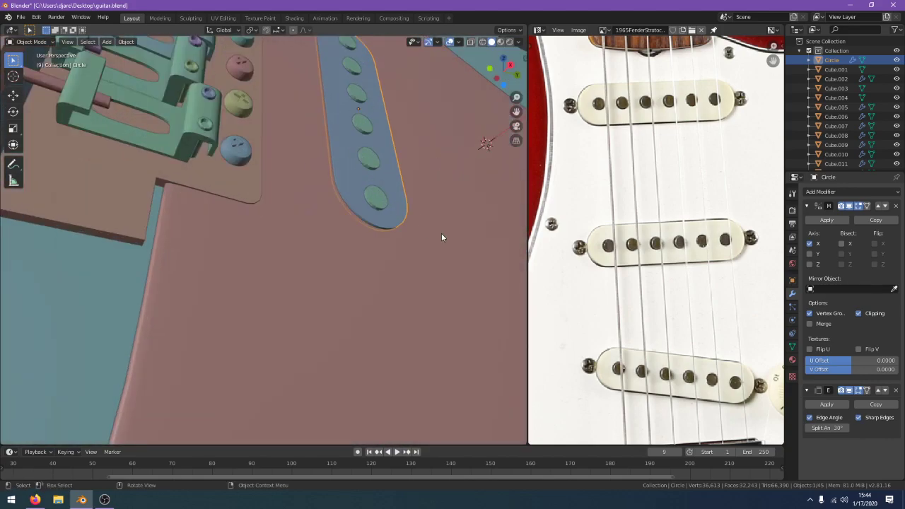
{"action": "key", "text": "ctrl+c"}
{"action": "key", "text": "ctrl+v"}
{"action": "key", "text": "s"}
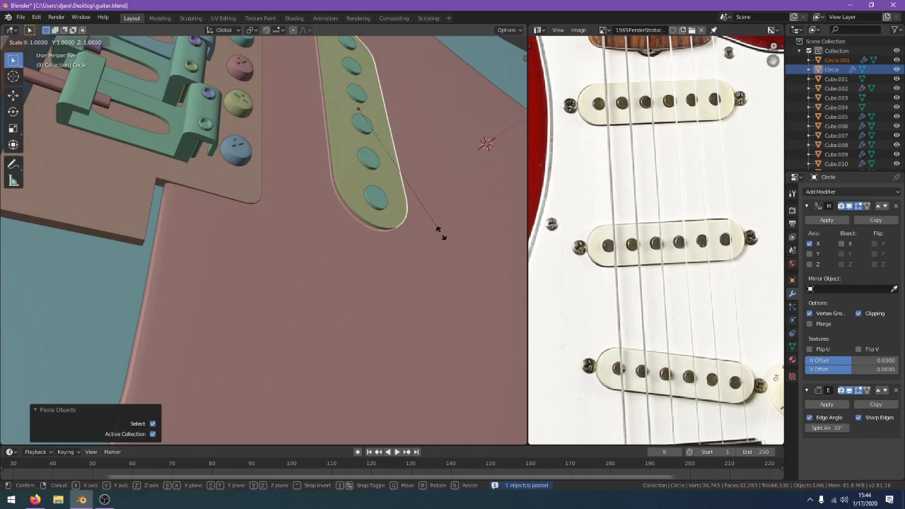
{"action": "left_click", "coordinate": [441, 230]}
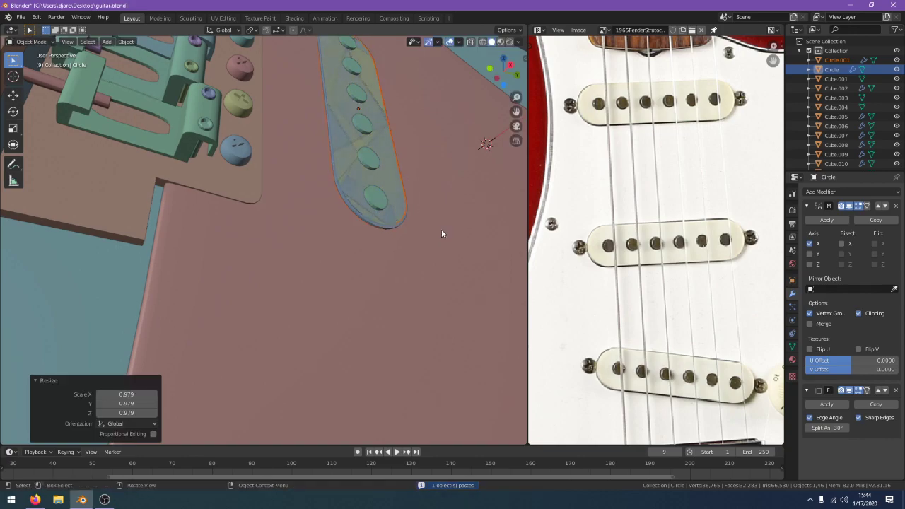
Undo the trial hiding and resizing of the duplicate cover, and rescale the duplicate by a slight amount
{"action": "left_click", "coordinate": [369, 222]}
{"action": "key", "text": "h"}
{"action": "key", "text": "ctrl+z"}
{"action": "key", "text": "ctrl+z"}
{"action": "key", "text": "ctrl+z"}
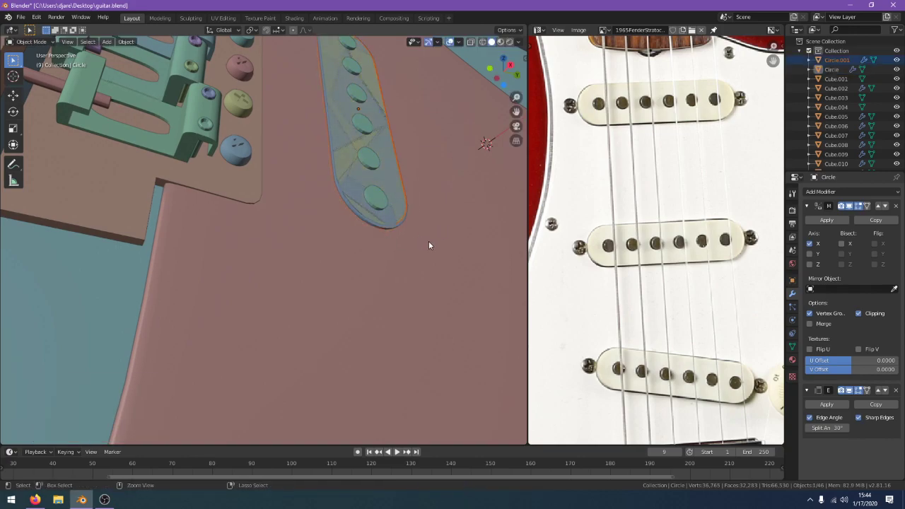
{"action": "key", "text": "s"}
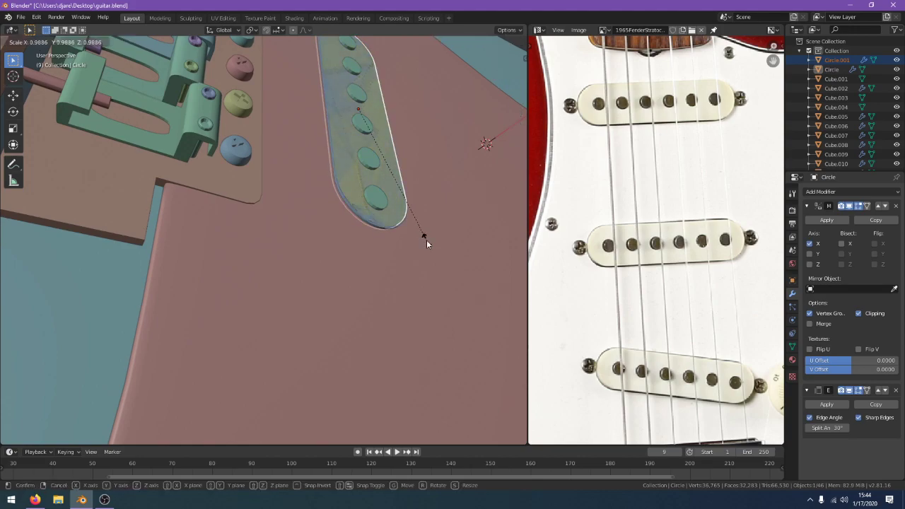
{"action": "left_click", "coordinate": [426, 240]}
Hide the original pickup cover so only the duplicate remains around the pole pieces
{"action": "left_click", "coordinate": [371, 226]}
{"action": "left_click", "coordinate": [371, 222]}
{"action": "key", "text": "h"}
{"action": "middle_click_drag", "start_coordinate": [428, 226], "coordinate": [398, 245], "text": "shift"}
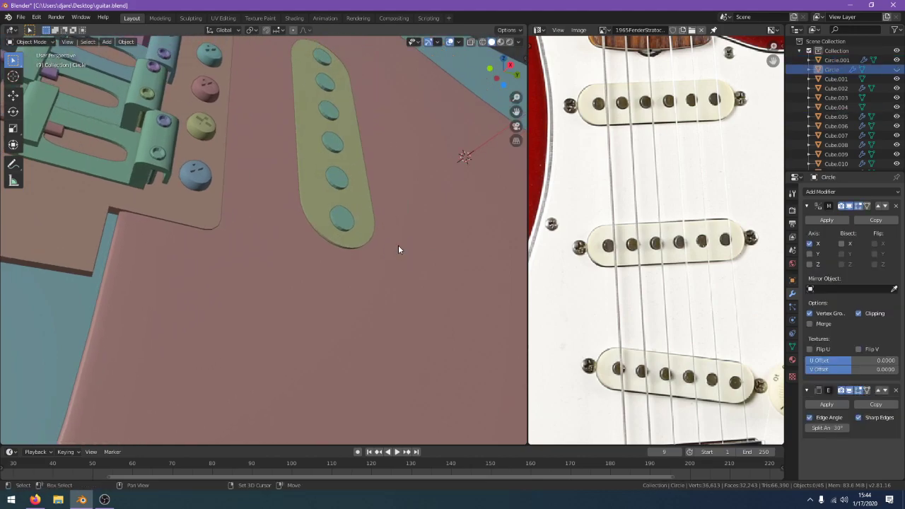
Add a Boolean modifier set to Difference to the pickguard, using the duplicate pickup cover as the cutting object
{"action": "left_click", "coordinate": [360, 242]}
{"action": "left_click", "coordinate": [390, 240]}
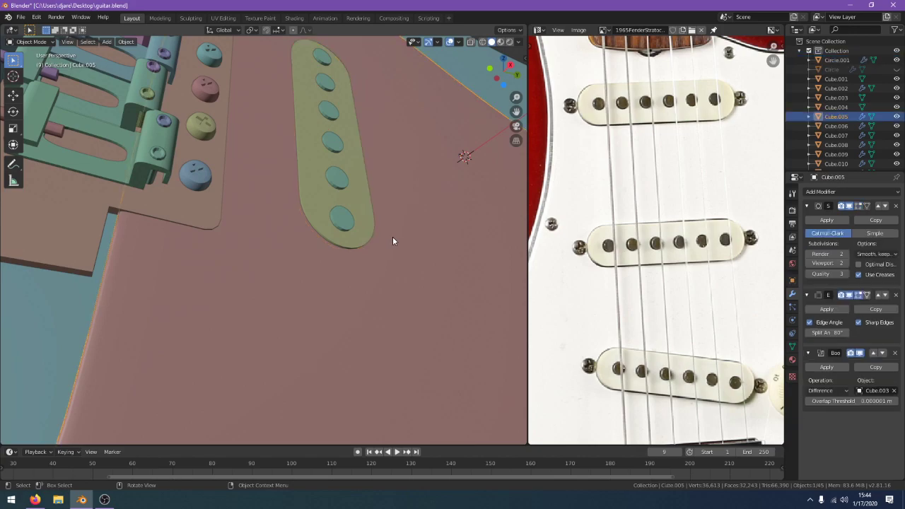
{"action": "left_click", "coordinate": [828, 192]}
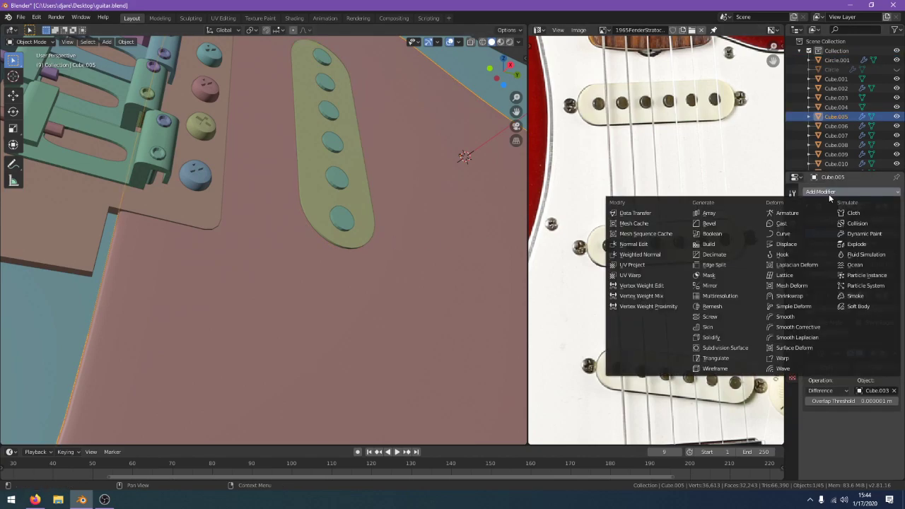
{"action": "left_click", "coordinate": [709, 234]}
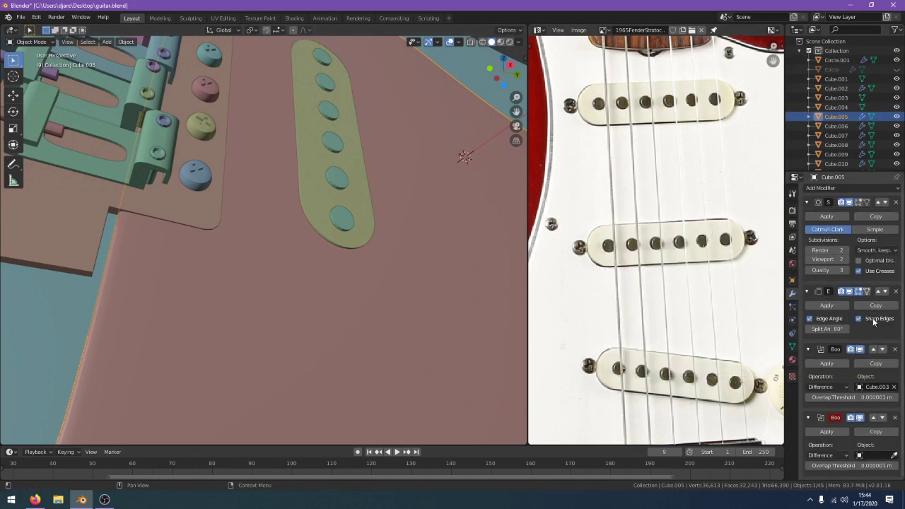
{"action": "scroll", "coordinate": [875, 320], "scroll_direction": "up", "scroll_amount": 1}
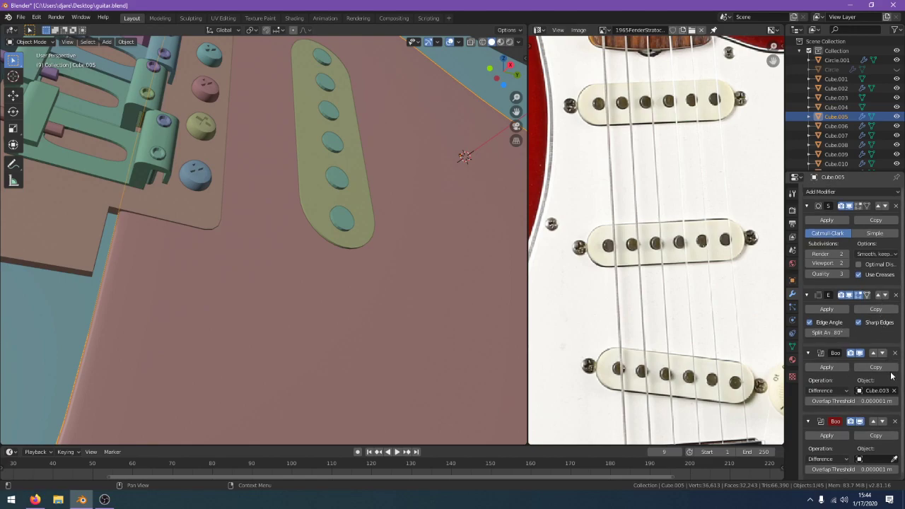
{"action": "left_click", "coordinate": [895, 459]}
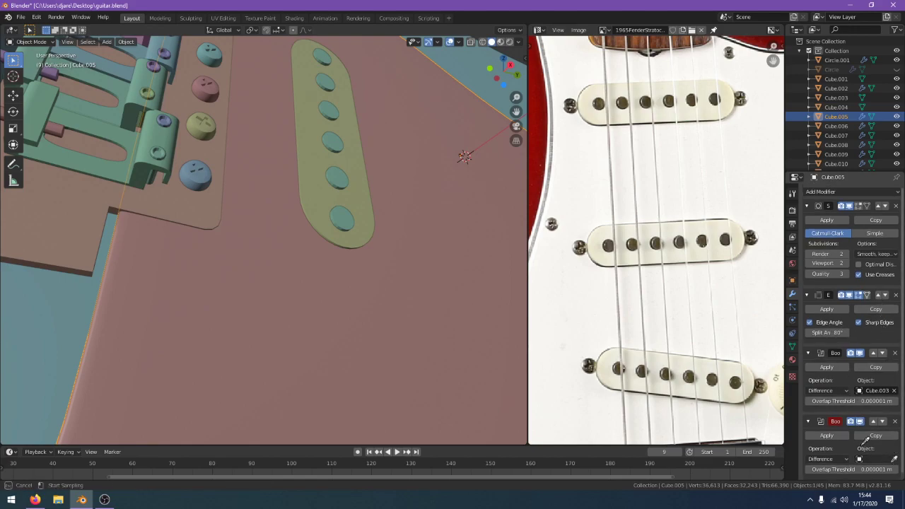
{"action": "left_click", "coordinate": [366, 210]}
Move the pickguard's new Boolean modifier to the top of the stack, above Subdivision and Edge Split
{"action": "left_click", "coordinate": [359, 198]}
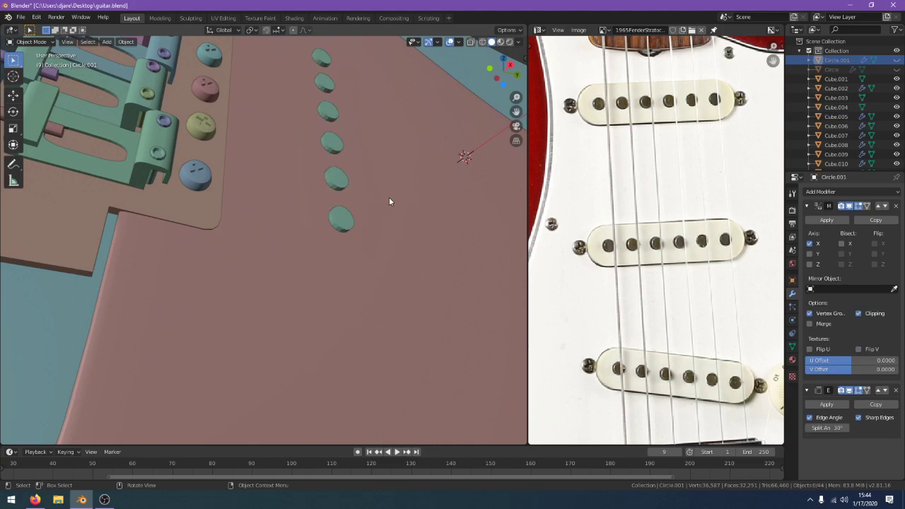
{"action": "middle_click_drag", "start_coordinate": [389, 197], "coordinate": [375, 191], "text": "shift"}
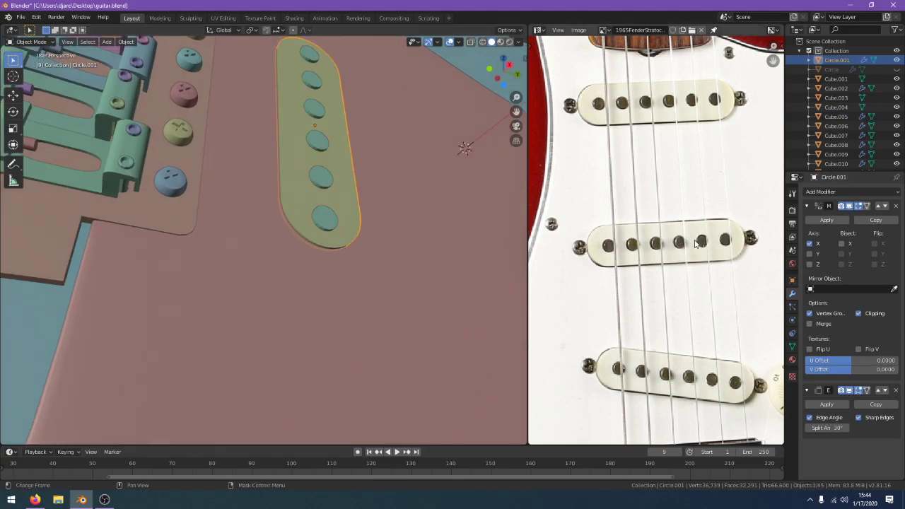
{"action": "left_click", "coordinate": [452, 238]}
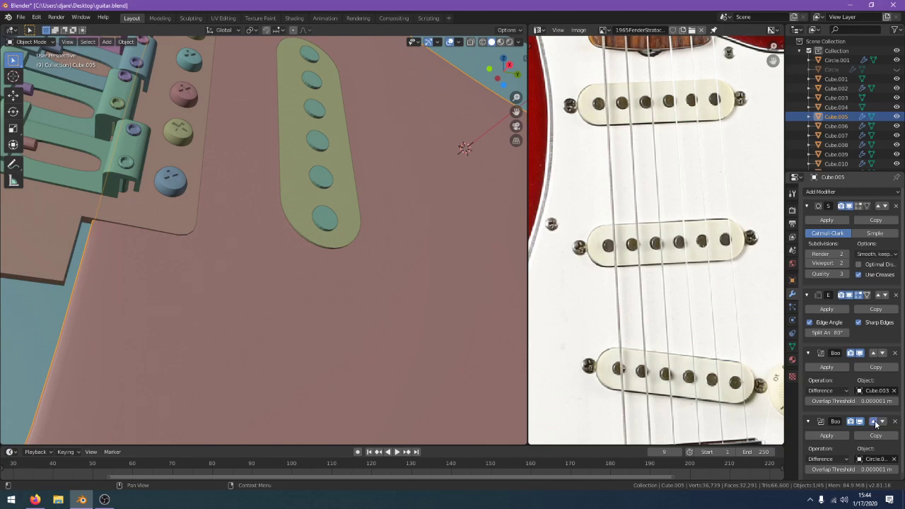
{"action": "left_click", "coordinate": [872, 353]}
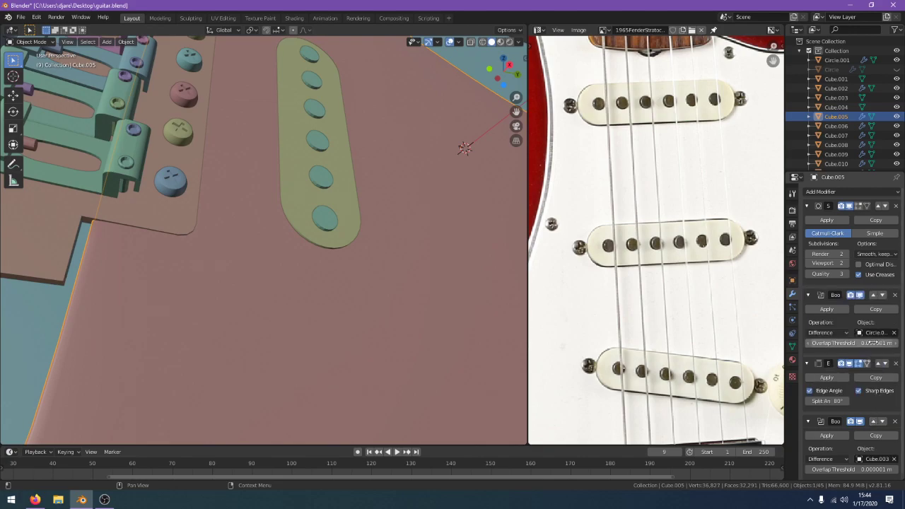
{"action": "left_click", "coordinate": [872, 294]}
Hide the duplicate cover to examine the pickguard cut beneath the pole pieces, and reveal it again
{"action": "left_click", "coordinate": [348, 197]}
{"action": "key", "text": "h"}
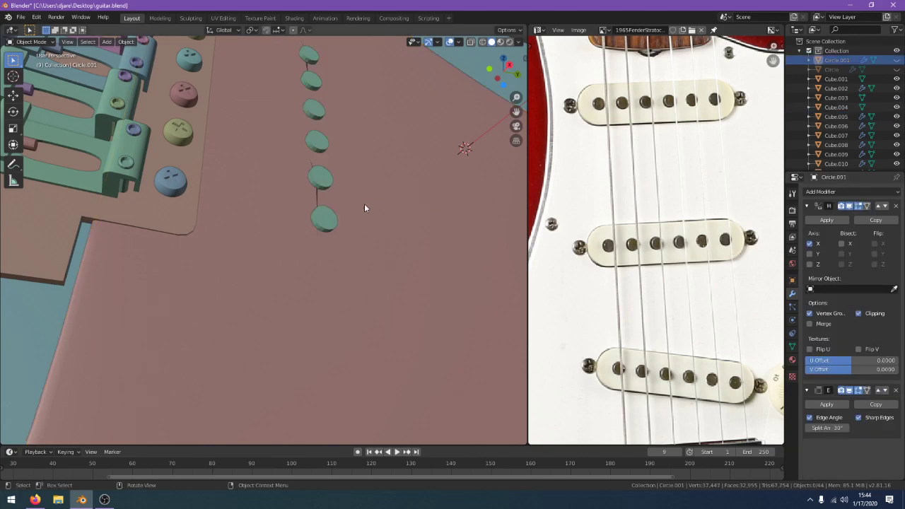
{"action": "middle_click_drag", "start_coordinate": [366, 205], "coordinate": [382, 169]}
{"action": "key", "text": "alt+h"}
In wireframe Edit Mode, select the duplicate cover's large rounded face and move it about -0.011 m along X
{"action": "key", "text": "Tab"}
{"action": "key", "text": "Tab"}
{"action": "key", "text": "Tab"}
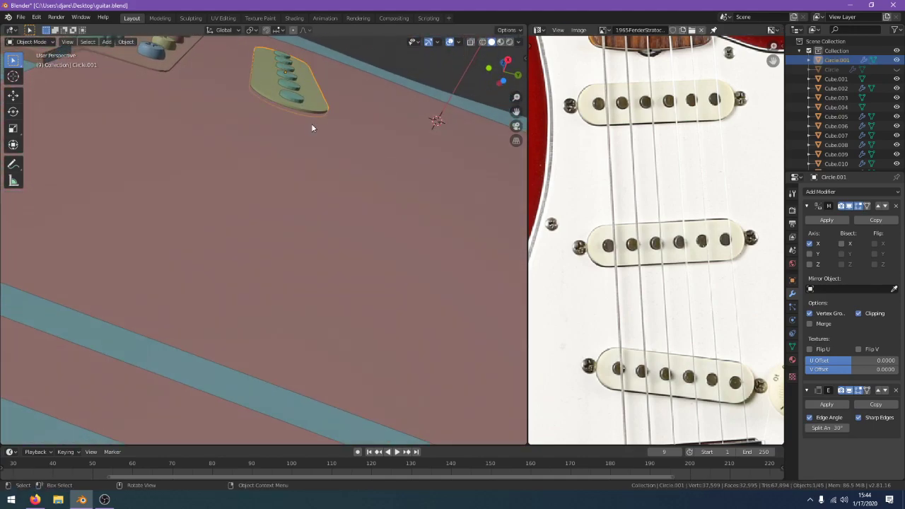
{"action": "key", "text": "shift+z"}
{"action": "mouse_move", "coordinate": [270, 86]}
{"action": "middle_mouse_down"}
{"action": "mouse_move", "coordinate": [263, 137]}
{"action": "mouse_move", "coordinate": [163, 85]}
{"action": "middle_mouse_up"}
{"action": "left_click", "coordinate": [80, 43]}
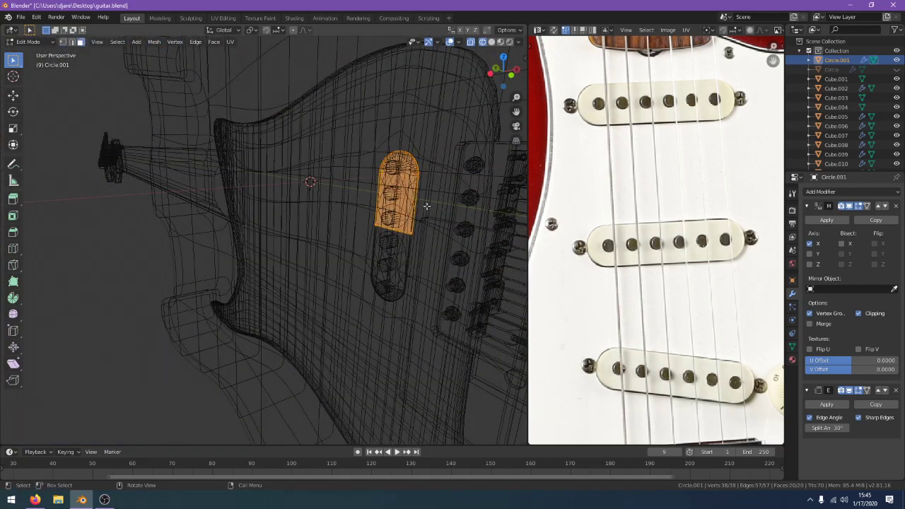
{"action": "left_click", "coordinate": [410, 206]}
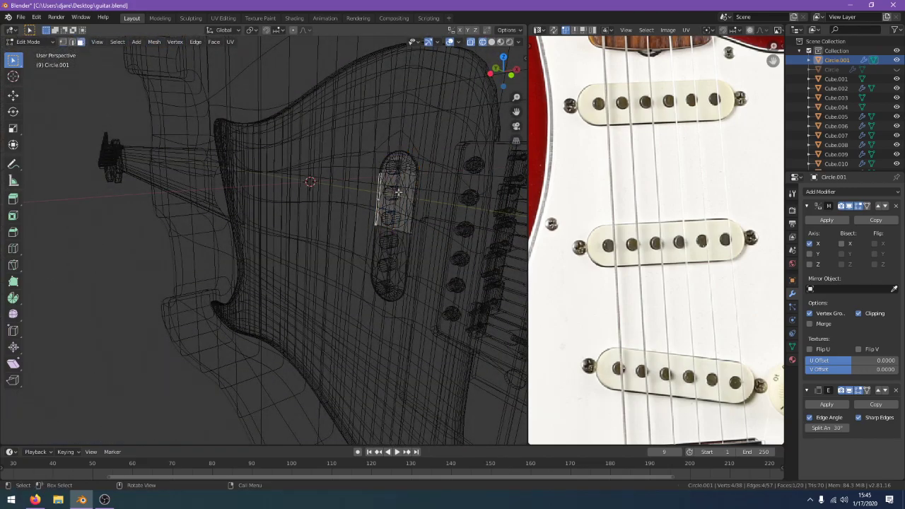
{"action": "key", "text": "z"}
{"action": "left_click", "coordinate": [347, 196]}
{"action": "scroll", "coordinate": [383, 224], "scroll_direction": "up", "scroll_amount": 2}
{"action": "mouse_move", "coordinate": [384, 224]}
{"action": "middle_mouse_down"}
{"action": "mouse_move", "coordinate": [417, 215]}
{"action": "mouse_move", "coordinate": [433, 226]}
{"action": "middle_mouse_up"}
{"action": "scroll", "coordinate": [430, 212], "scroll_direction": "up", "scroll_amount": 1}
{"action": "left_click", "coordinate": [434, 212]}
{"action": "left_click", "coordinate": [502, 193]}
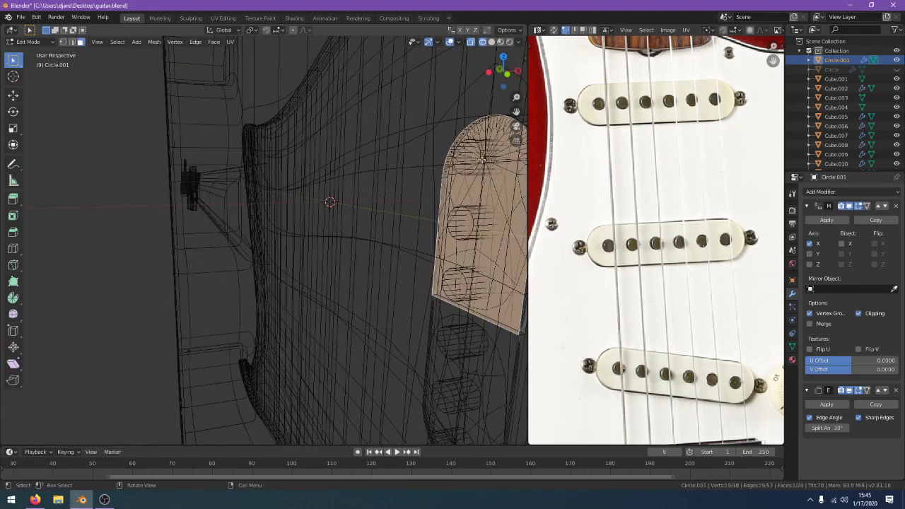
{"action": "key", "text": "g"}
{"action": "key", "text": "x"}
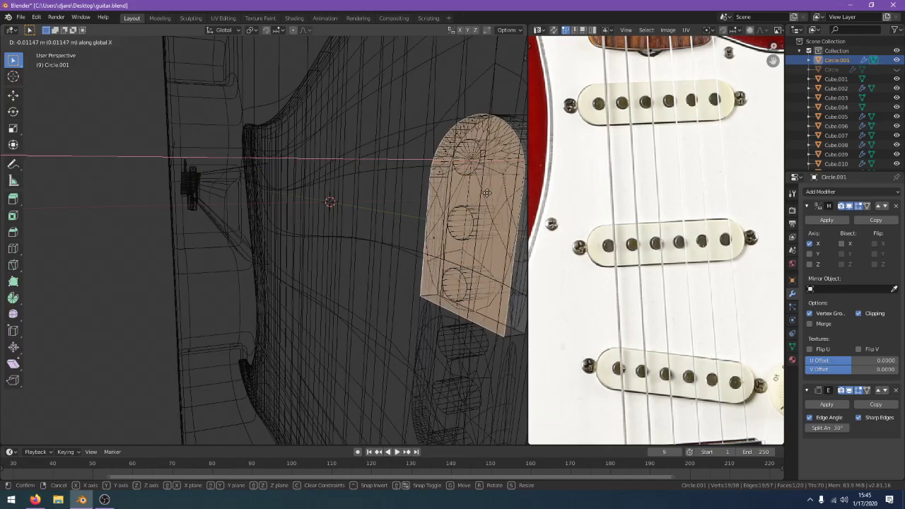
{"action": "left_click", "coordinate": [488, 192]}
Return the viewport to solid shading and leave Edit Mode on the duplicate cover
{"action": "middle_click_drag", "start_coordinate": [489, 193], "coordinate": [358, 212]}
{"action": "scroll", "coordinate": [452, 195], "scroll_direction": "down", "scroll_amount": 3}
{"action": "key", "text": "z"}
{"action": "left_click", "coordinate": [473, 204]}
{"action": "scroll", "coordinate": [403, 202], "scroll_direction": "up", "scroll_amount": 4}
{"action": "key", "text": "Tab"}
{"action": "scroll", "coordinate": [363, 212], "scroll_direction": "down", "scroll_amount": 2}
Try the Intersect and Union operations on the pickguard's top Boolean modifier, and set it back to Difference
{"action": "left_click", "coordinate": [353, 220]}
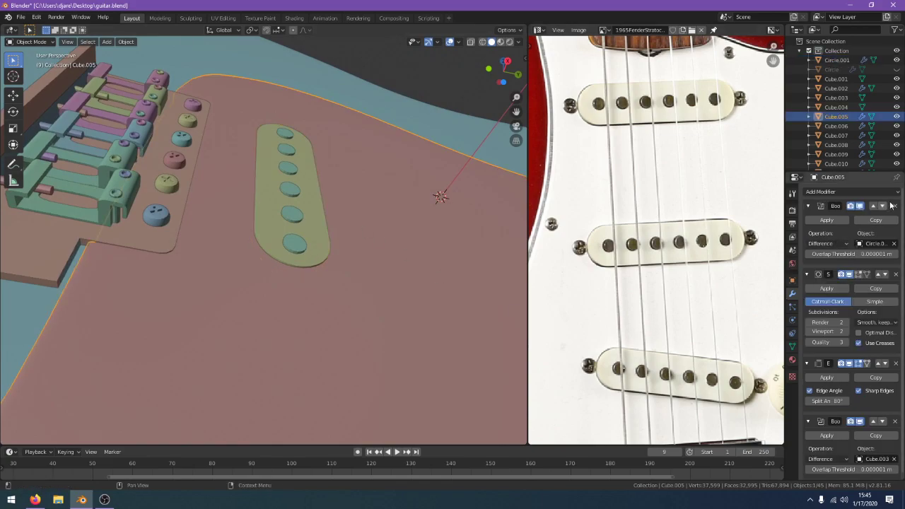
{"action": "left_click", "coordinate": [827, 243]}
{"action": "left_click", "coordinate": [829, 256]}
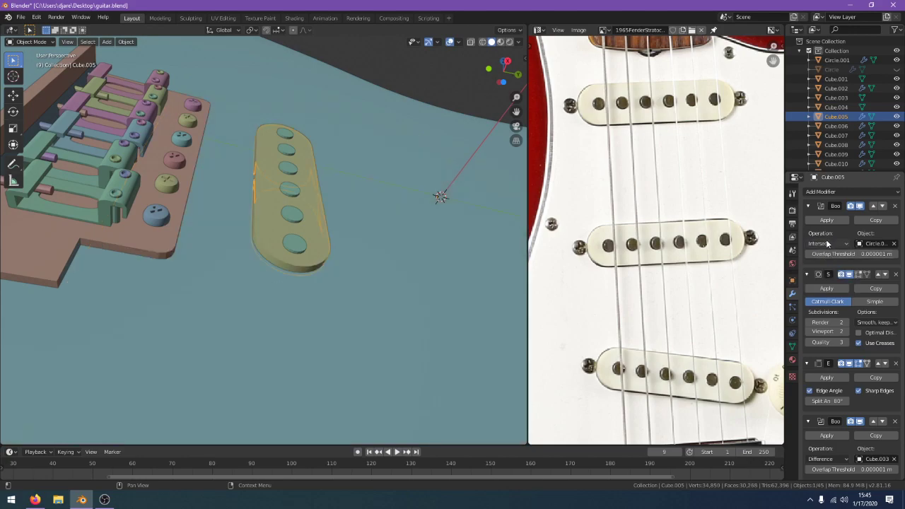
{"action": "left_click", "coordinate": [826, 244]}
{"action": "left_click", "coordinate": [821, 274]}
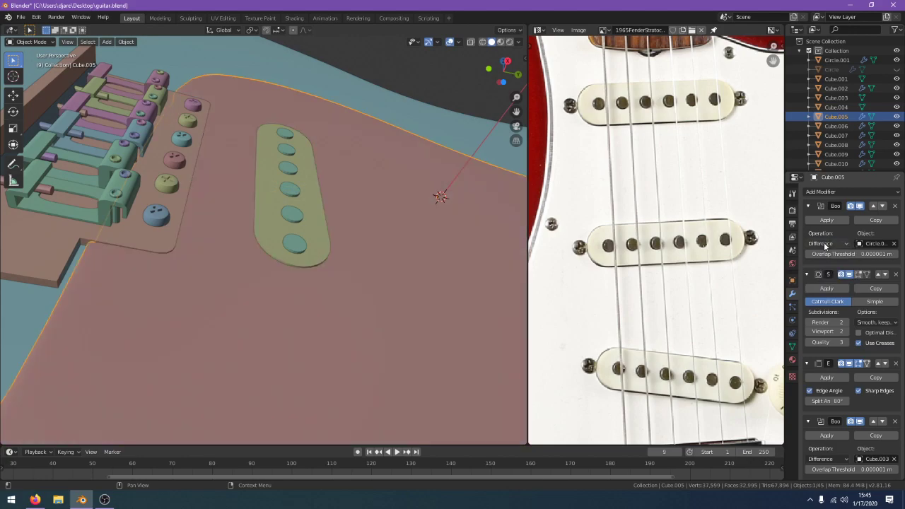
{"action": "left_click", "coordinate": [824, 242]}
{"action": "left_click", "coordinate": [825, 265]}
{"action": "left_click", "coordinate": [826, 243]}
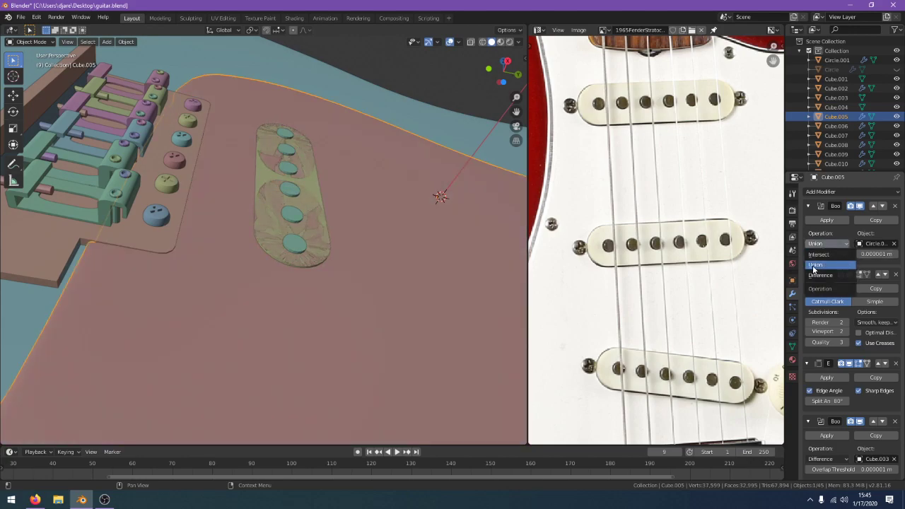
{"action": "left_click", "coordinate": [818, 277]}
Hide the duplicate cover and examine the pickguard surface around the pole pieces in wireframe and solid shading
{"action": "left_click", "coordinate": [322, 242]}
{"action": "key", "text": "h"}
{"action": "mouse_move", "coordinate": [318, 241]}
{"action": "middle_mouse_down"}
{"action": "mouse_move", "coordinate": [316, 205]}
{"action": "mouse_move", "coordinate": [329, 223]}
{"action": "mouse_move", "coordinate": [290, 254]}
{"action": "mouse_move", "coordinate": [293, 262]}
{"action": "middle_mouse_up"}
{"action": "left_click", "coordinate": [331, 225]}
{"action": "key", "text": "z"}
{"action": "left_click", "coordinate": [284, 228]}
{"action": "left_click", "coordinate": [371, 283]}
{"action": "key", "text": "z"}
{"action": "left_click", "coordinate": [435, 286]}
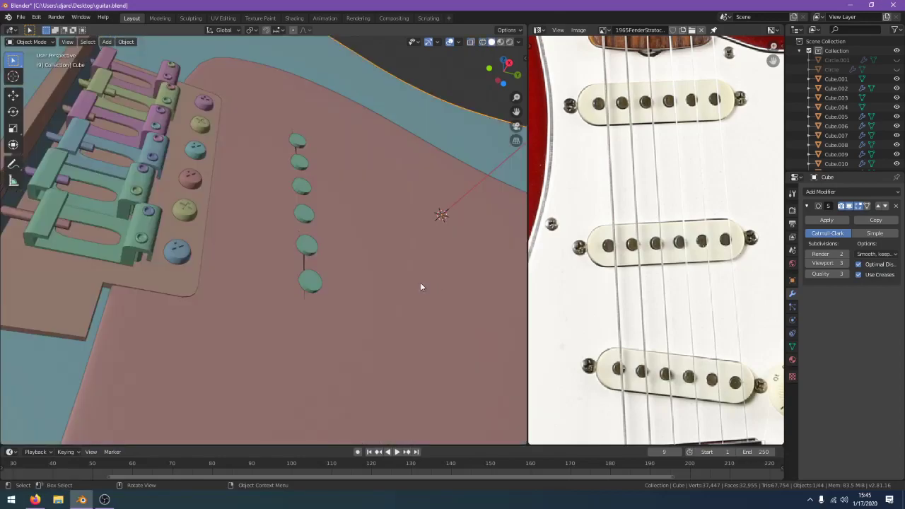
{"action": "middle_click_drag", "start_coordinate": [420, 283], "coordinate": [411, 275]}
{"action": "key", "text": "z"}
{"action": "left_click", "coordinate": [337, 275]}
{"action": "key", "text": "z"}
{"action": "left_click", "coordinate": [413, 276]}
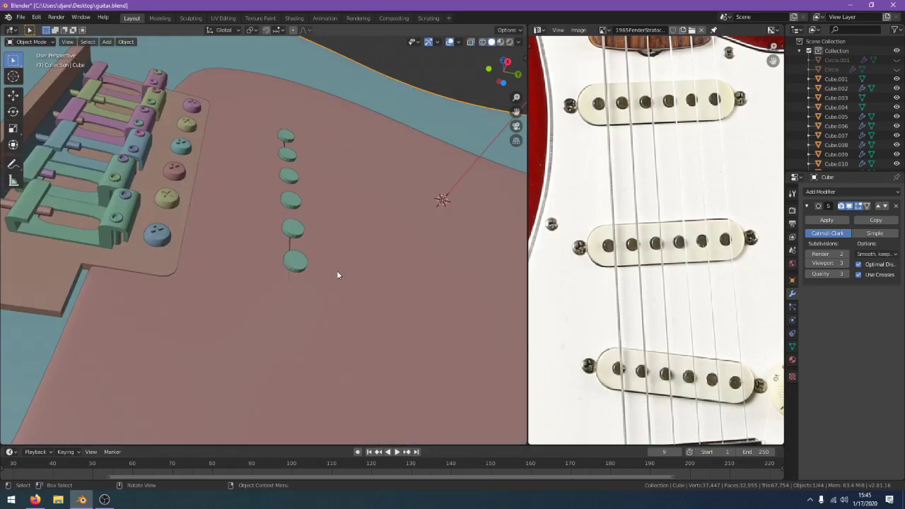
Reveal the hidden pickup covers and hide only the original cover again
{"action": "key", "text": "alt+h"}
{"action": "left_click", "coordinate": [326, 272]}
{"action": "left_click", "coordinate": [325, 271]}
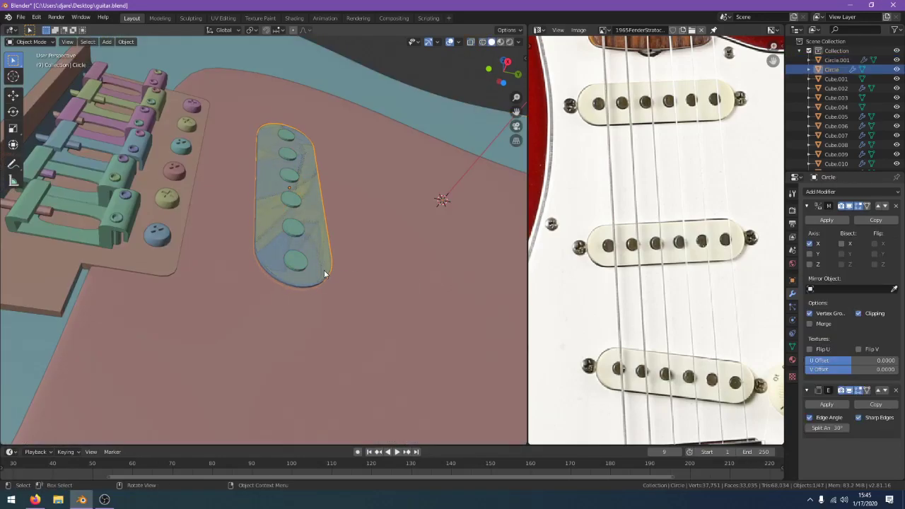
{"action": "left_click", "coordinate": [323, 269]}
{"action": "key", "text": "h"}
{"action": "key", "text": "alt+h"}
{"action": "left_click", "coordinate": [320, 264]}
{"action": "key", "text": "h"}
{"action": "left_click", "coordinate": [320, 262]}
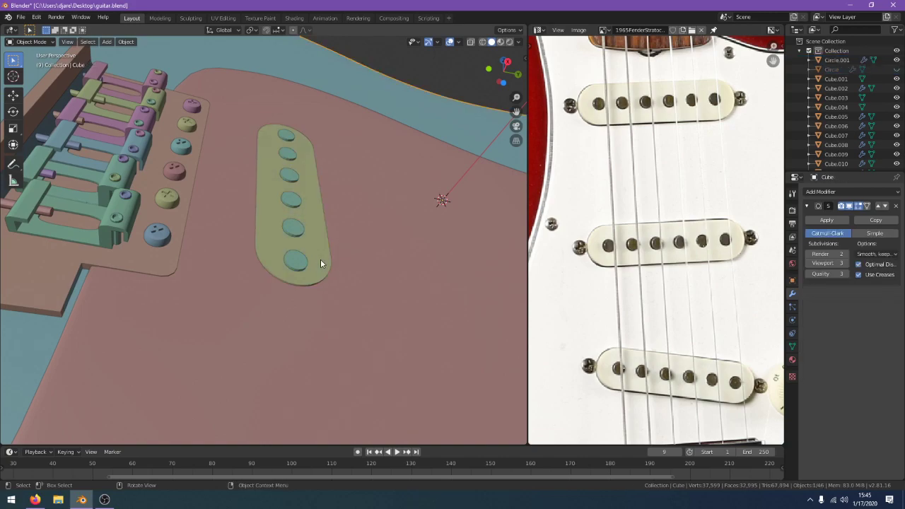
Examine how deep the duplicate cover sits in the pickguard, using wireframe and solid shading
{"action": "key", "text": "Tab"}
{"action": "key", "text": "Tab"}
{"action": "mouse_move", "coordinate": [316, 266]}
{"action": "middle_mouse_down"}
{"action": "mouse_move", "coordinate": [359, 283]}
{"action": "mouse_move", "coordinate": [321, 283]}
{"action": "middle_mouse_up"}
{"action": "key", "text": "z"}
{"action": "left_click", "coordinate": [310, 284]}
{"action": "key", "text": "z"}
{"action": "left_click", "coordinate": [346, 282]}
Try moving the duplicate cover off the pole pieces and rotating it -27.4° to test the Boolean cut
{"action": "left_click", "coordinate": [357, 282]}
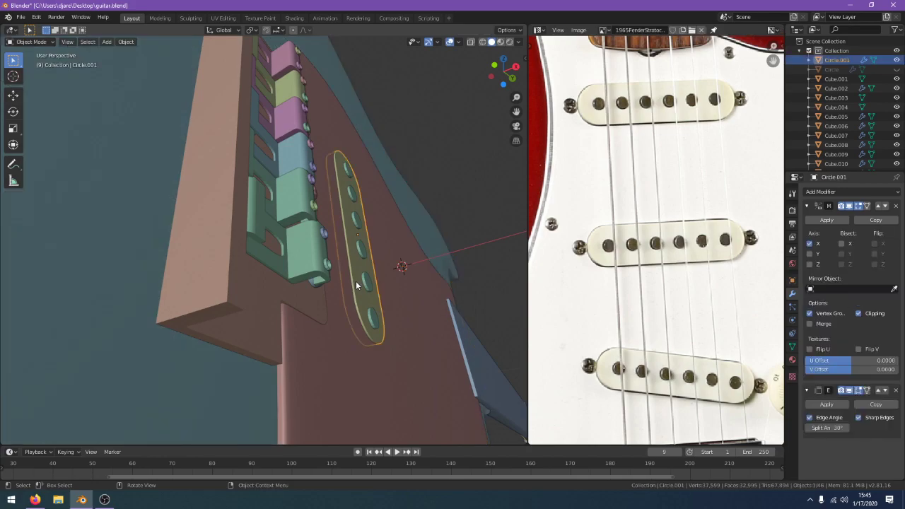
{"action": "key", "text": "g"}
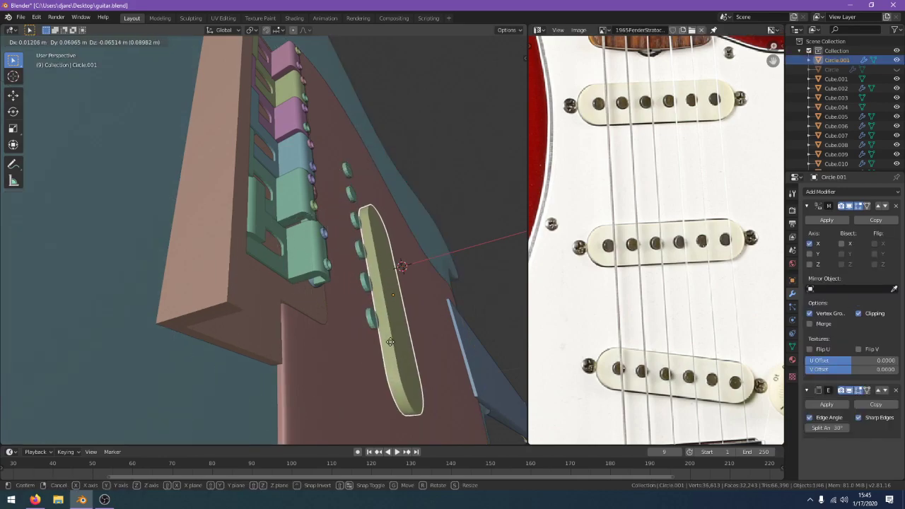
{"action": "left_click", "coordinate": [380, 343]}
{"action": "key", "text": "r"}
{"action": "left_click", "coordinate": [524, 271]}
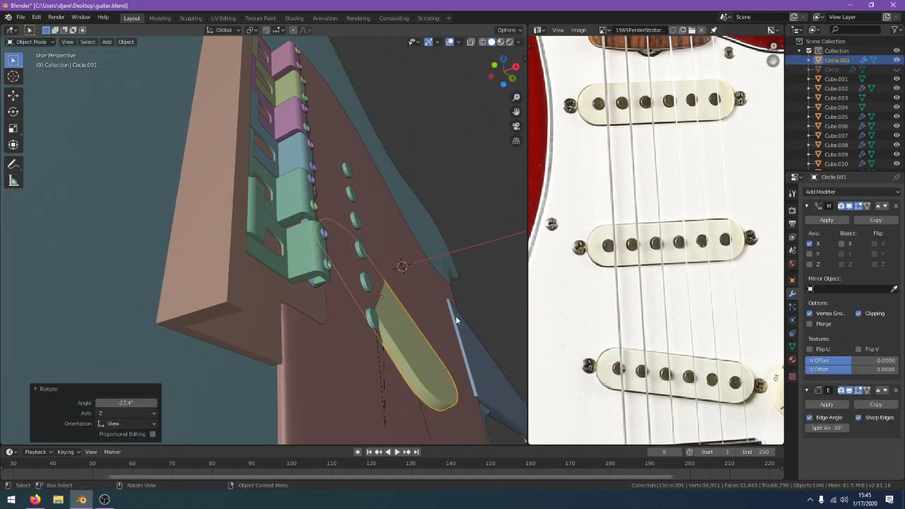
{"action": "key", "text": "h"}
{"action": "middle_click_drag", "start_coordinate": [436, 324], "coordinate": [355, 299]}
{"action": "key", "text": "alt+h"}
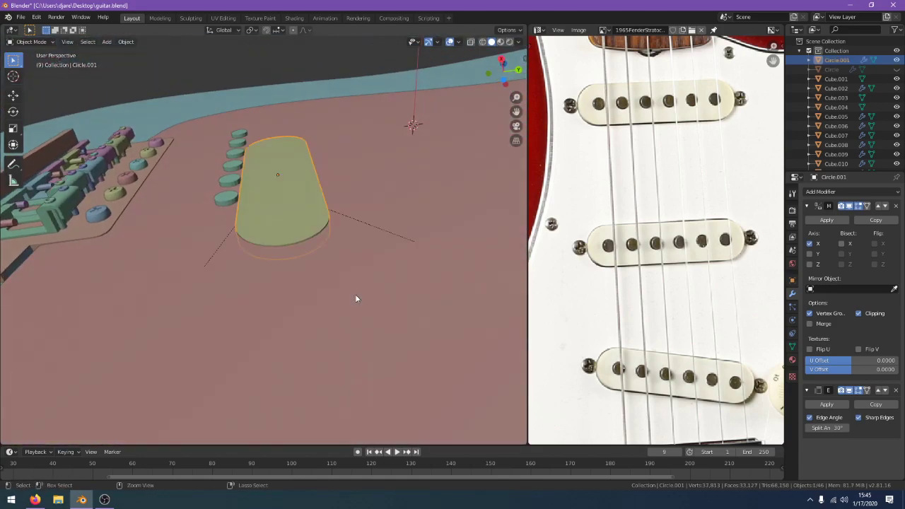
Copy the pickguard and paste it in place together with its Boolean cutters
{"action": "key", "text": "KP_Decimal"}
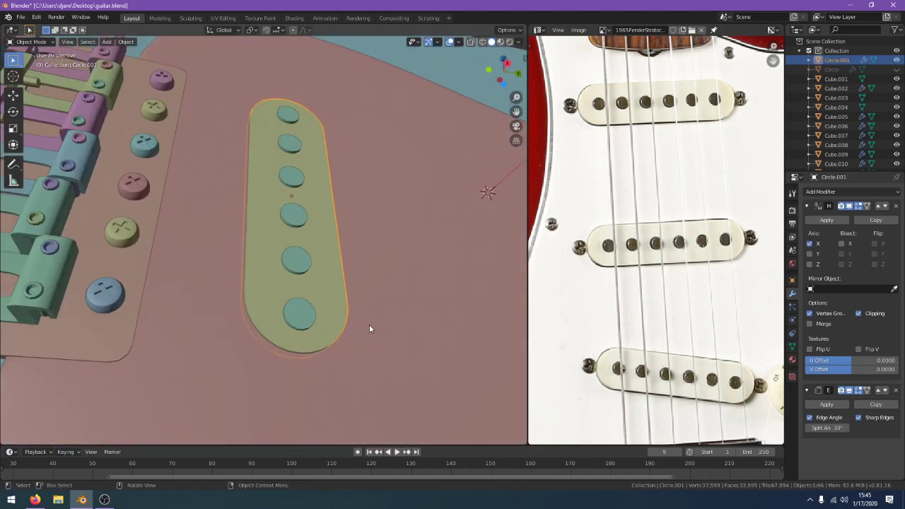
{"action": "left_click", "coordinate": [372, 298]}
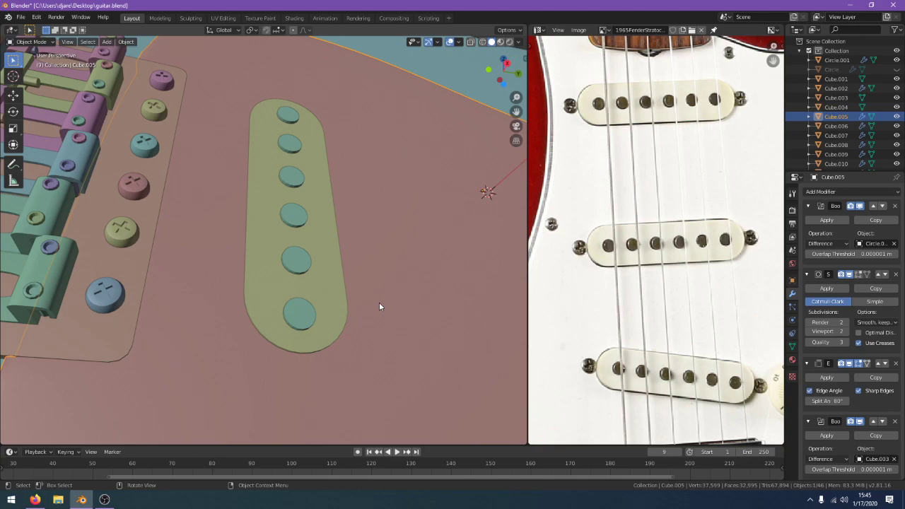
{"action": "scroll", "coordinate": [379, 306], "scroll_direction": "down", "scroll_amount": 6}
{"action": "key", "text": "ctrl+c"}
{"action": "scroll", "coordinate": [391, 290], "scroll_direction": "up", "scroll_amount": 4}
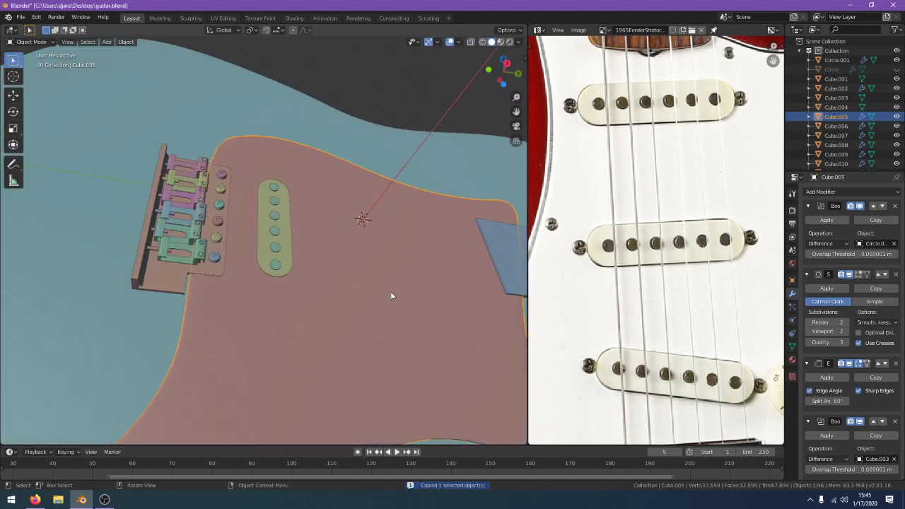
{"action": "scroll", "coordinate": [391, 295], "scroll_direction": "down", "scroll_amount": 4}
{"action": "key", "text": "ctrl+v"}
{"action": "scroll", "coordinate": [367, 291], "scroll_direction": "up", "scroll_amount": 5}
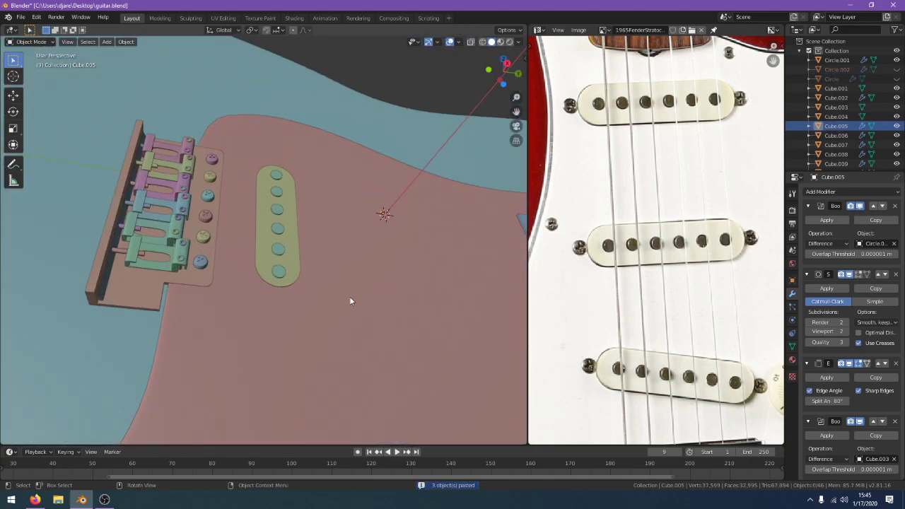
Try applying the pickguard's Edge Split modifier ahead of its other modifiers
{"action": "left_click", "coordinate": [346, 286]}
{"action": "scroll", "coordinate": [472, 306], "scroll_direction": "up", "scroll_amount": 1}
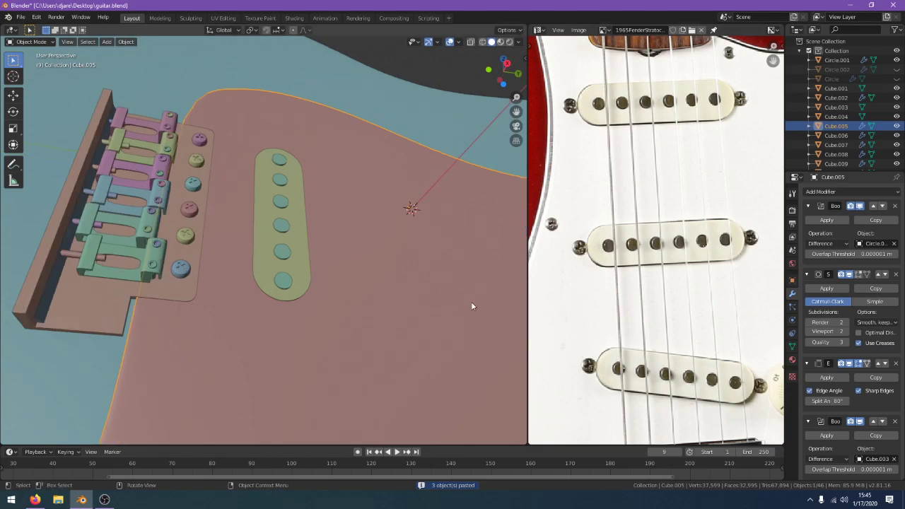
{"action": "left_click", "coordinate": [826, 378]}
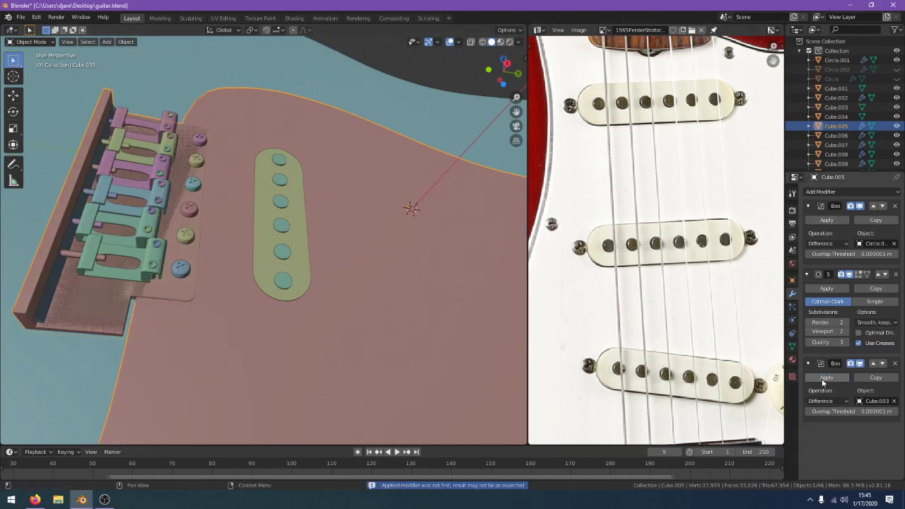
{"action": "left_click", "coordinate": [300, 255]}
{"action": "middle_click_drag", "start_coordinate": [300, 254], "coordinate": [294, 283]}
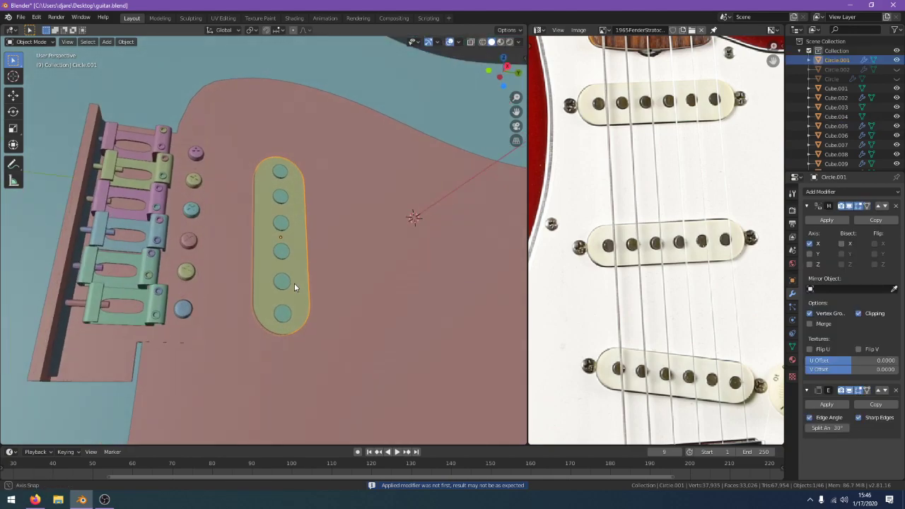
{"action": "left_click", "coordinate": [293, 278]}
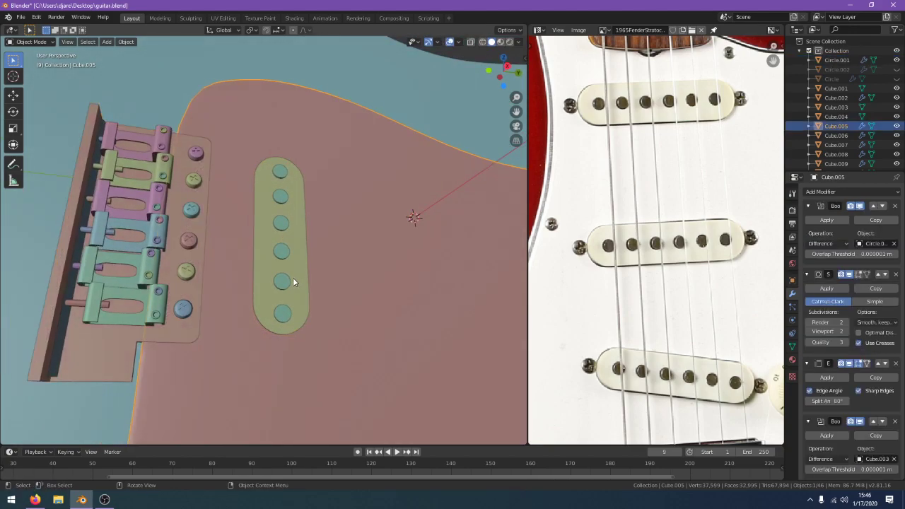
Try deleting the bridge plate cutter and moving it off the bridge toward the neck
{"action": "key", "text": "alt+a"}
{"action": "middle_click_drag", "start_coordinate": [292, 279], "coordinate": [243, 278]}
{"action": "left_click", "coordinate": [236, 268]}
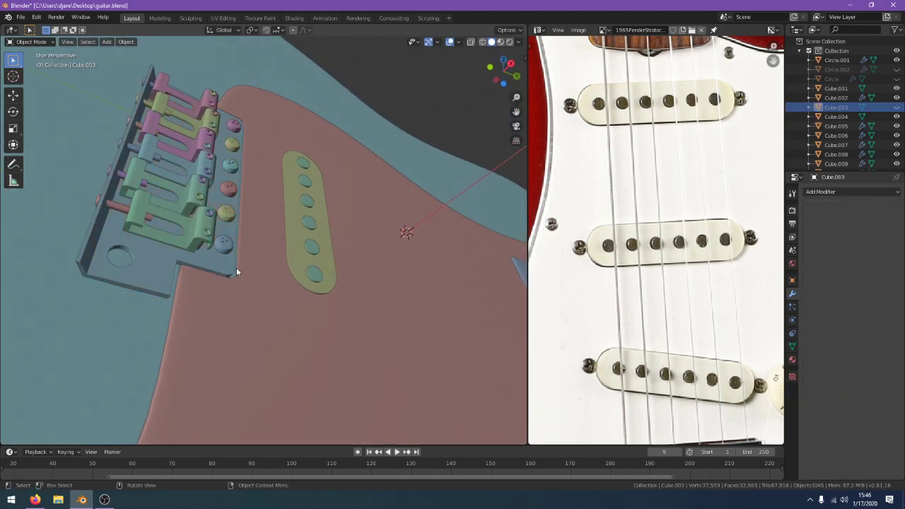
{"action": "key", "text": "x"}
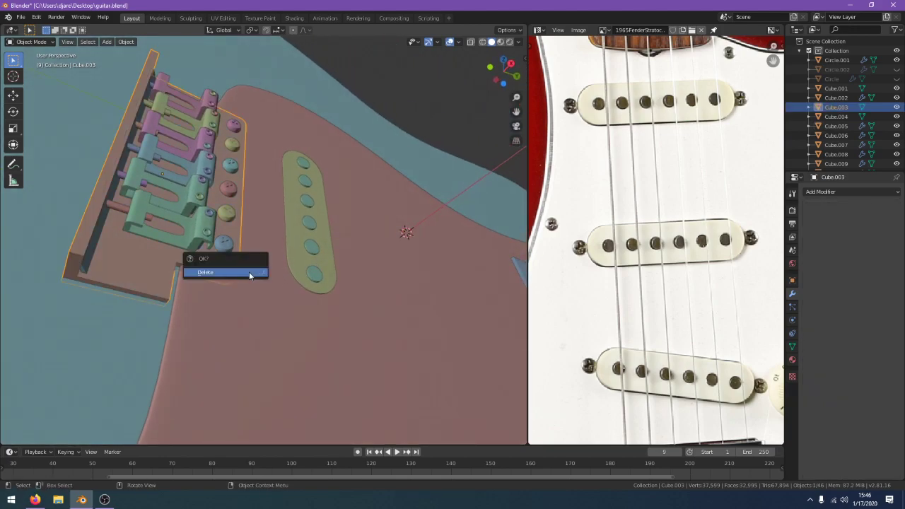
{"action": "left_click", "coordinate": [249, 272]}
{"action": "middle_click_drag", "start_coordinate": [249, 273], "coordinate": [215, 324]}
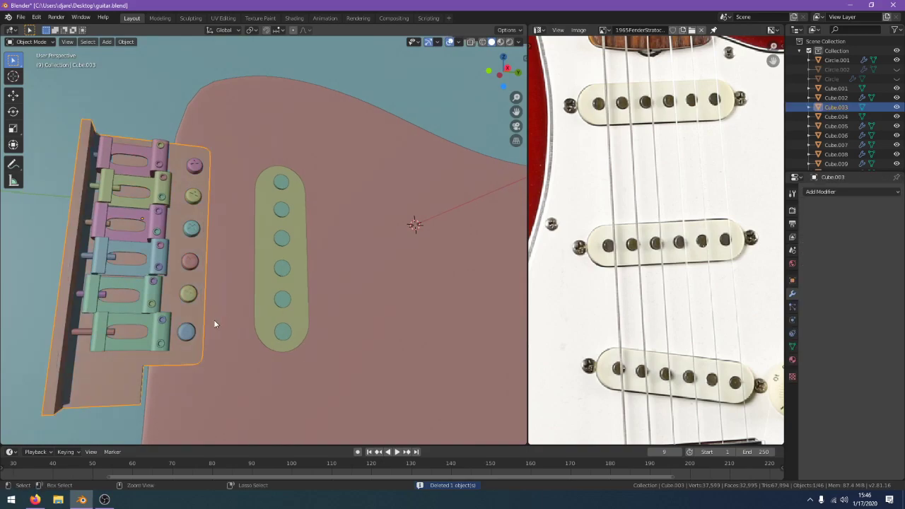
{"action": "key", "text": "g"}
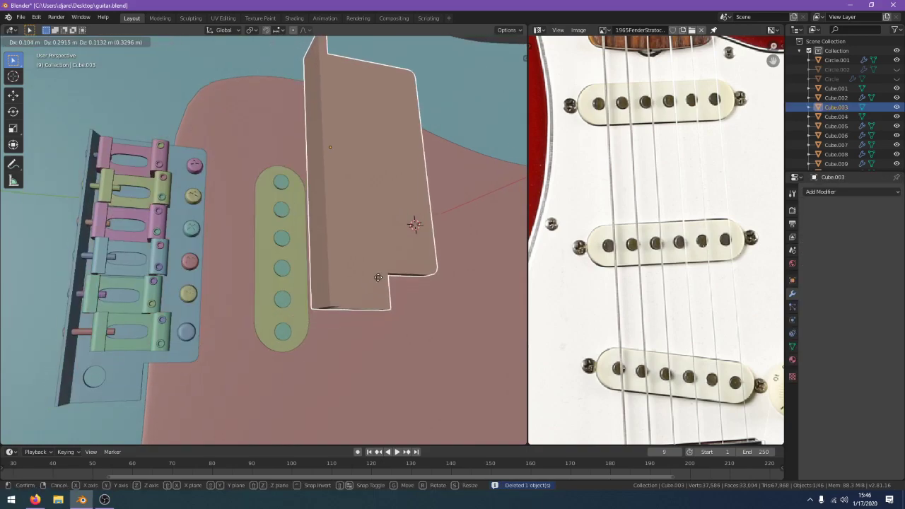
{"action": "right_click", "coordinate": [378, 277]}
{"action": "left_click", "coordinate": [378, 277]}
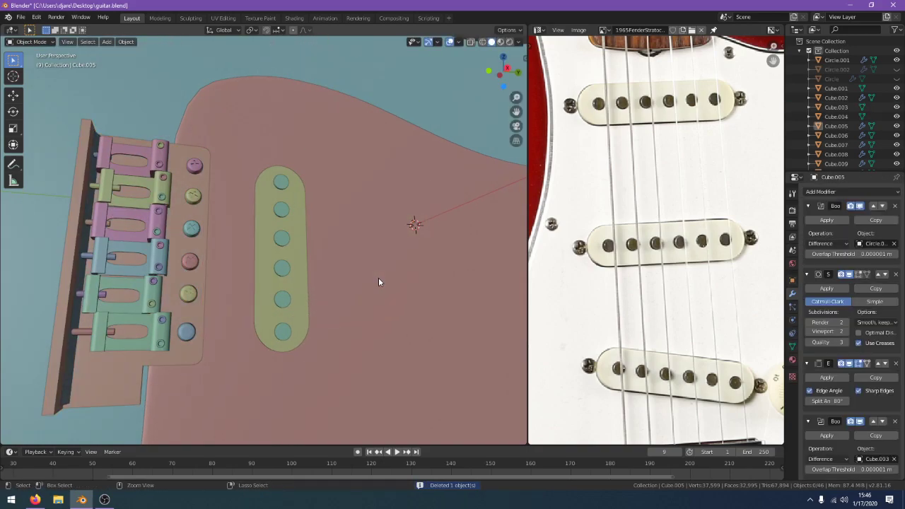
Delete the original bridge plate cutter, with the pasted copies shown
{"action": "left_click", "coordinate": [196, 343]}
{"action": "key", "text": "Delete"}
{"action": "left_click", "coordinate": [236, 358]}
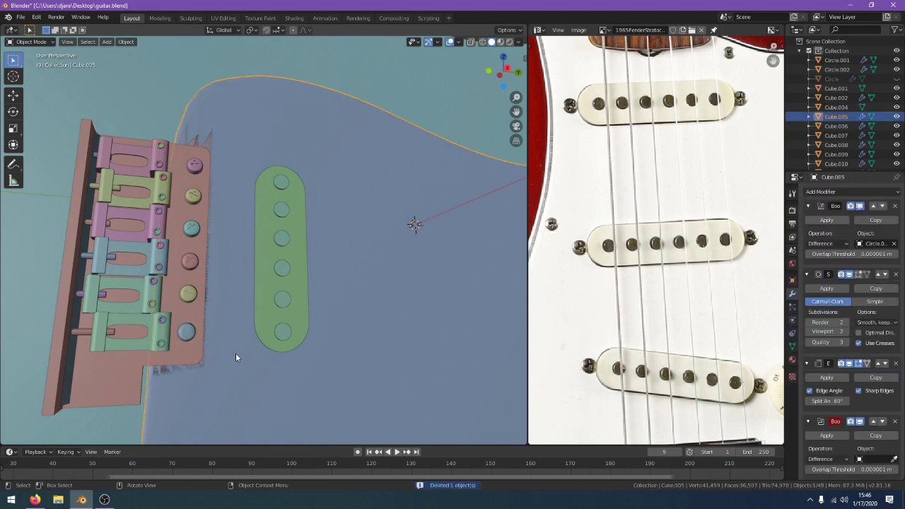
Try deleting both the original pickguard and its pasted copy
{"action": "key", "text": "x"}
{"action": "left_click", "coordinate": [235, 353]}
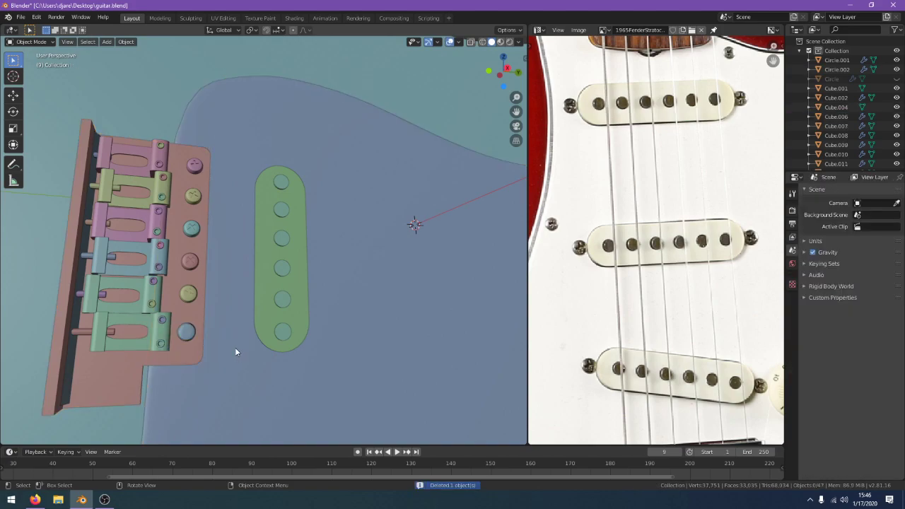
{"action": "left_click", "coordinate": [235, 348]}
{"action": "key", "text": "x"}
{"action": "left_click", "coordinate": [235, 347]}
{"action": "key", "text": "ctrl+z"}
{"action": "key", "text": "ctrl+z"}
{"action": "middle_click_drag", "start_coordinate": [244, 344], "coordinate": [241, 316]}
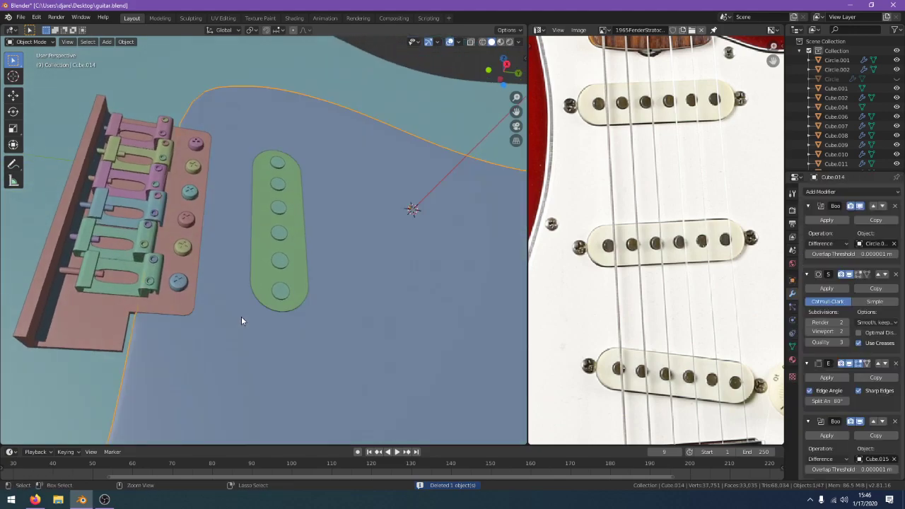
Try moving the original pickguard off the pasted copy to tell the two apart
{"action": "scroll", "coordinate": [241, 320], "scroll_direction": "down", "scroll_amount": 4}
{"action": "key", "text": "g"}
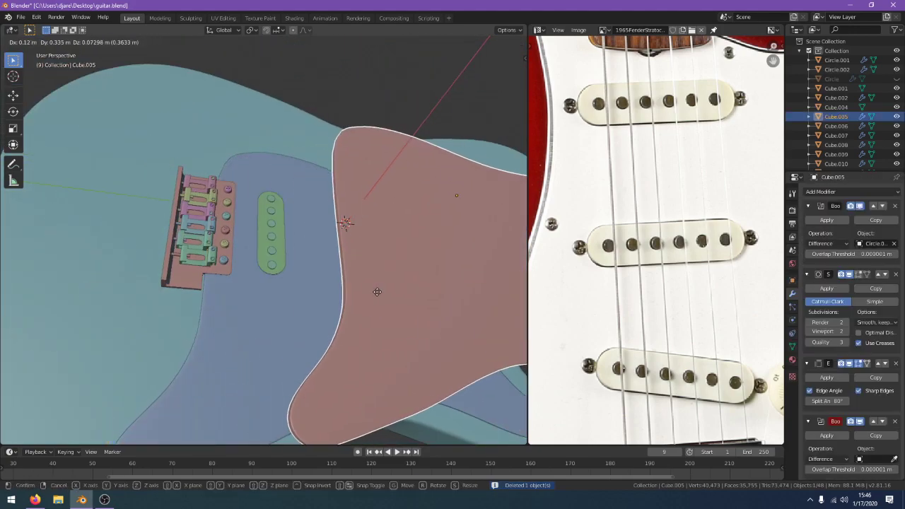
{"action": "right_click", "coordinate": [333, 336]}
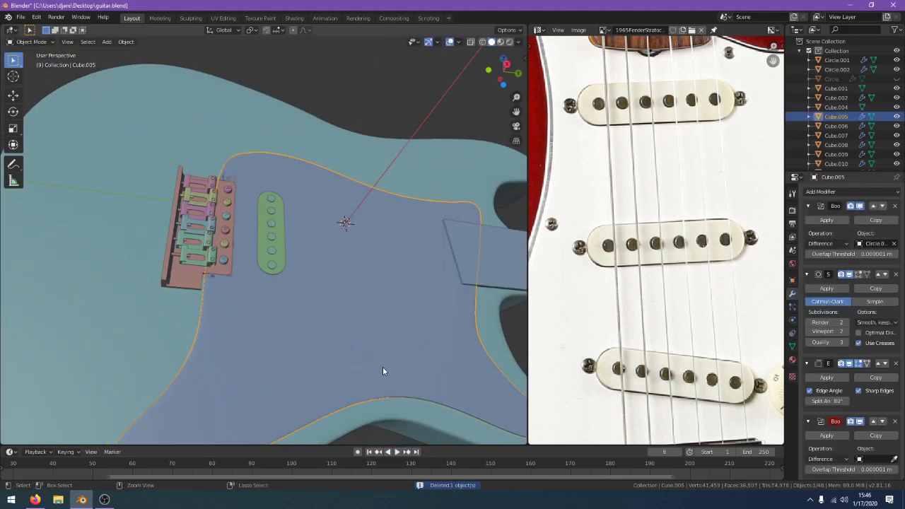
Try deleting the original of the two overlapping pickguards, and undo the deletion
{"action": "left_click", "coordinate": [471, 415]}
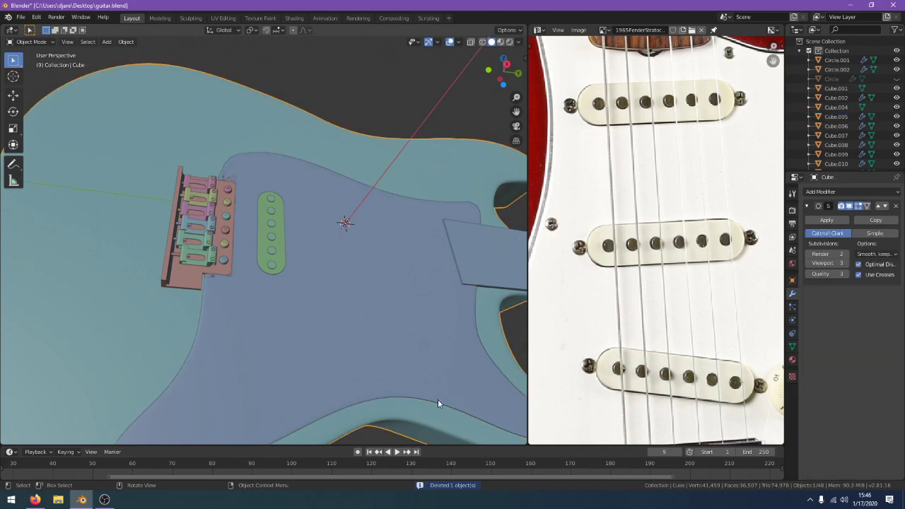
{"action": "left_click", "coordinate": [438, 400]}
{"action": "key", "text": "x"}
{"action": "left_click", "coordinate": [439, 400]}
{"action": "key", "text": "ctrl+z"}
{"action": "left_click", "coordinate": [418, 188]}
{"action": "left_click", "coordinate": [422, 201]}
{"action": "key", "text": "x"}
{"action": "left_click", "coordinate": [423, 201]}
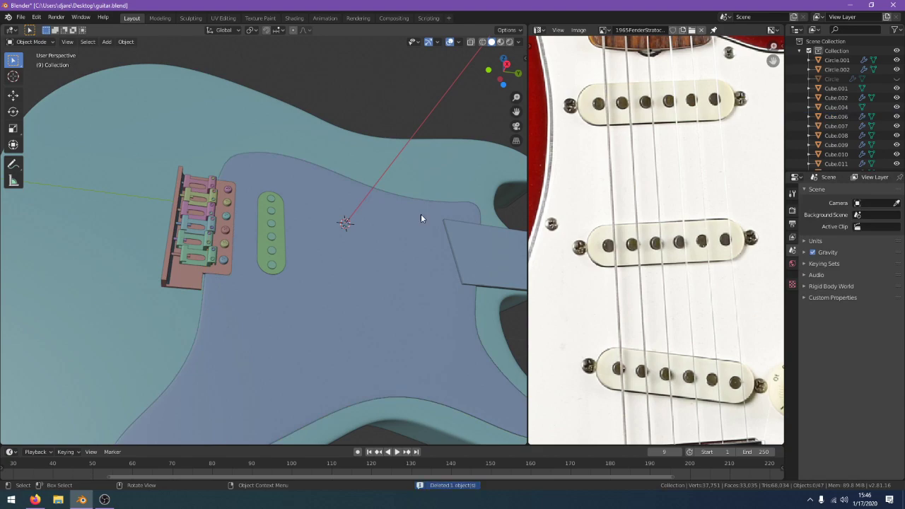
{"action": "key", "text": "ctrl+z"}
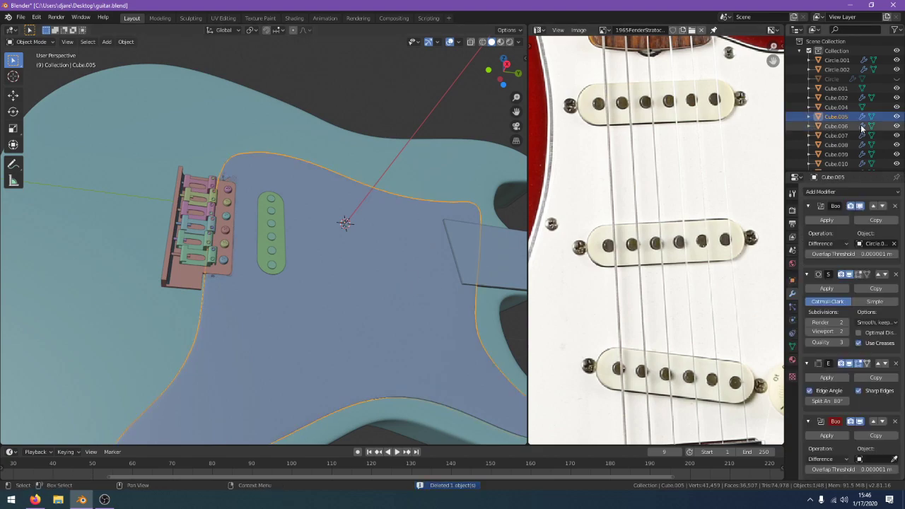
Delete the pasted pickguard copy while the original pickguard is temporarily hidden, and show the original again
{"action": "left_click", "coordinate": [896, 117]}
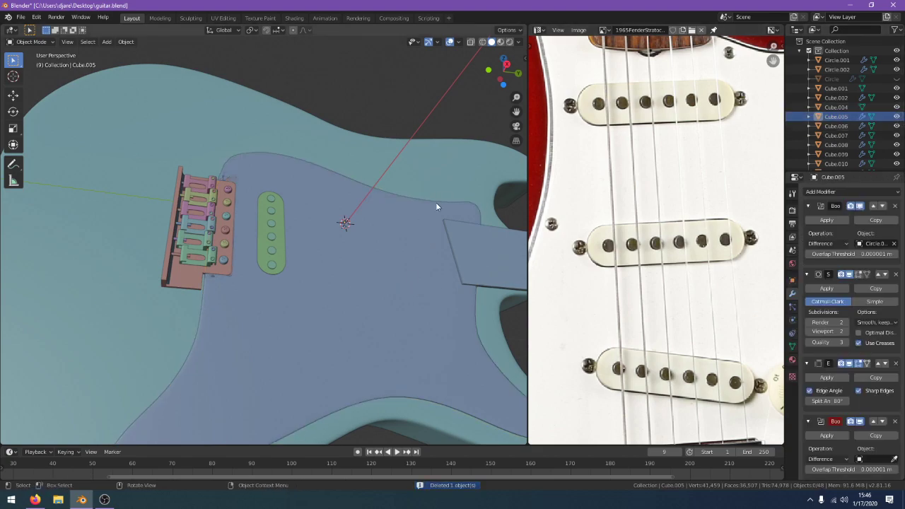
{"action": "left_click", "coordinate": [896, 117]}
{"action": "left_click", "coordinate": [897, 116]}
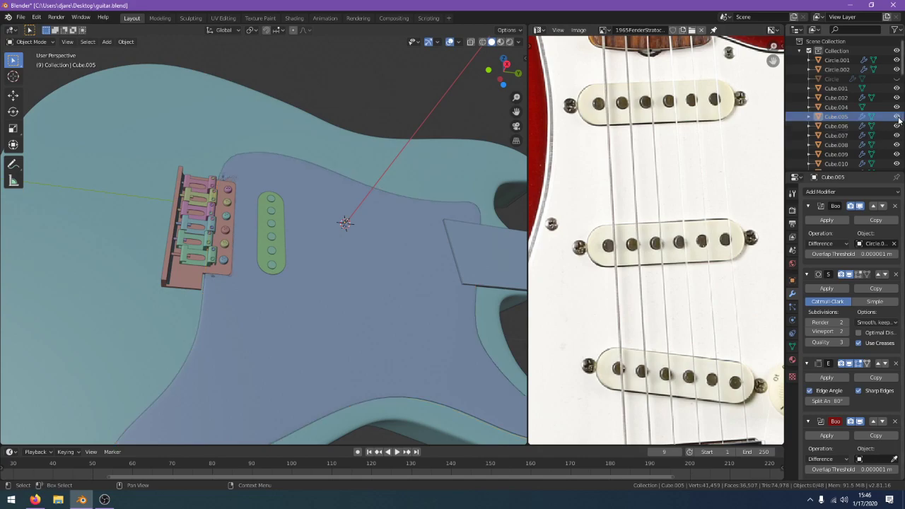
{"action": "key", "text": "x"}
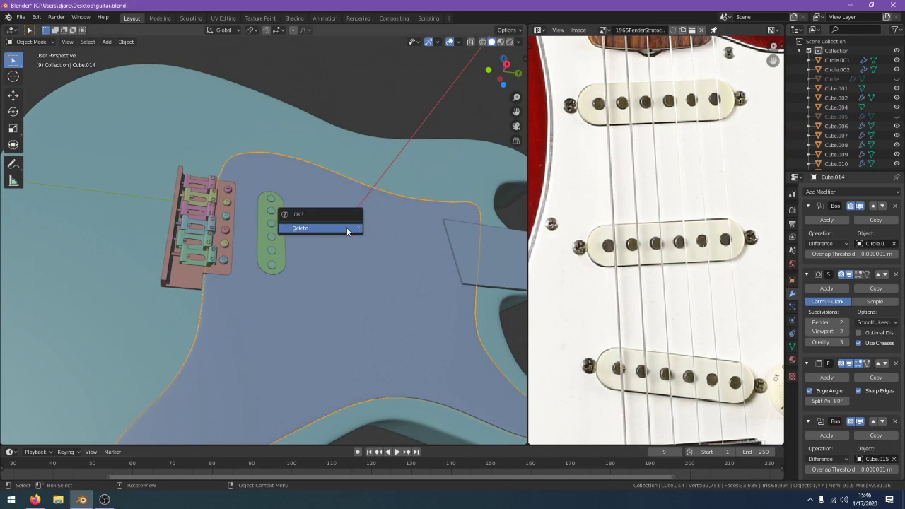
{"action": "left_click", "coordinate": [347, 229]}
{"action": "left_click", "coordinate": [898, 118]}
{"action": "scroll", "coordinate": [255, 282], "scroll_direction": "up", "scroll_amount": 6}
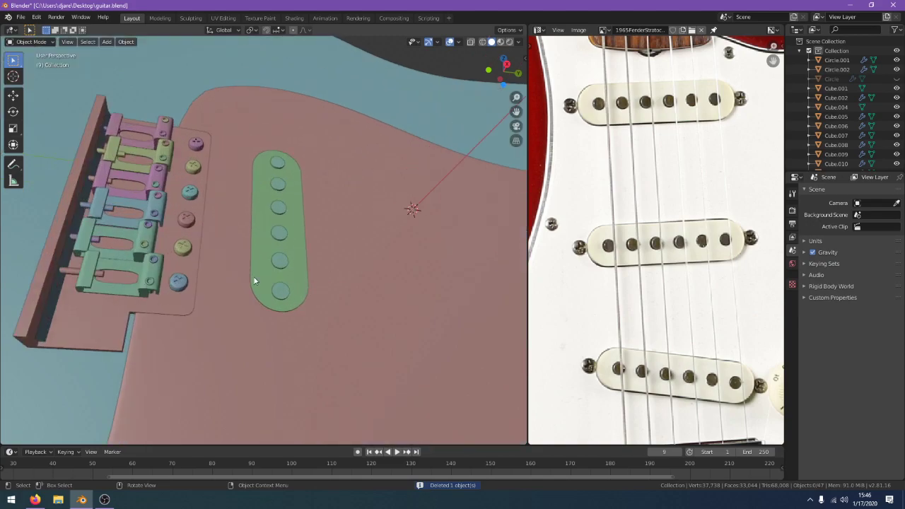
Try moving the pasted bridge plate cutter -0.0529 m along X and deleting it
{"action": "left_click", "coordinate": [142, 377]}
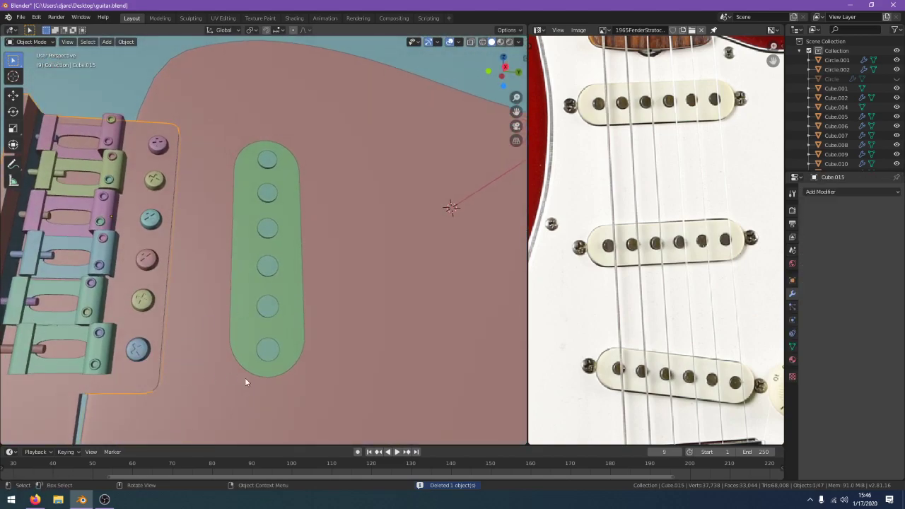
{"action": "scroll", "coordinate": [226, 373], "scroll_direction": "down", "scroll_amount": 2}
{"action": "middle_click_drag", "start_coordinate": [228, 371], "coordinate": [247, 359]}
{"action": "key", "text": "g"}
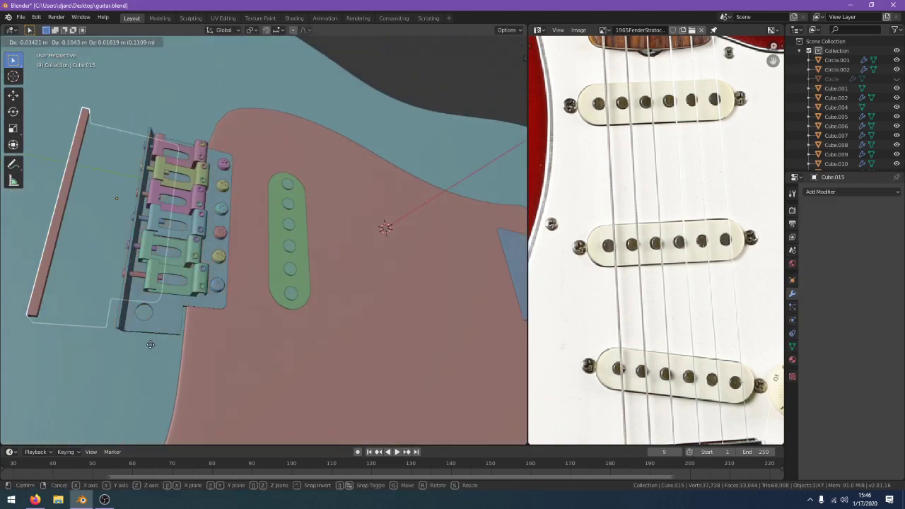
{"action": "key", "text": "x"}
{"action": "left_click", "coordinate": [120, 318]}
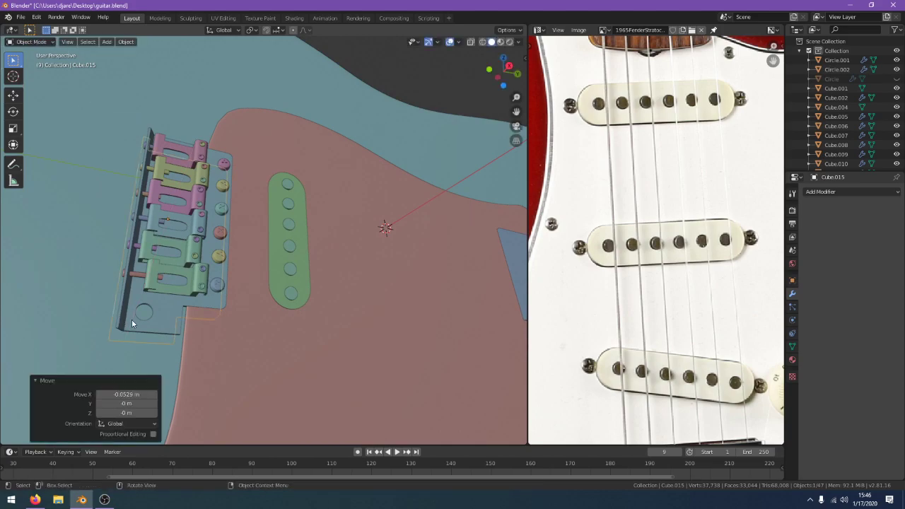
{"action": "key", "text": "x"}
{"action": "left_click", "coordinate": [167, 347]}
Try deleting the bridge plate with the round hole
{"action": "scroll", "coordinate": [173, 328], "scroll_direction": "up", "scroll_amount": 2}
{"action": "middle_click_drag", "start_coordinate": [174, 327], "coordinate": [153, 349]}
{"action": "left_click", "coordinate": [153, 349]}
{"action": "key", "text": "x"}
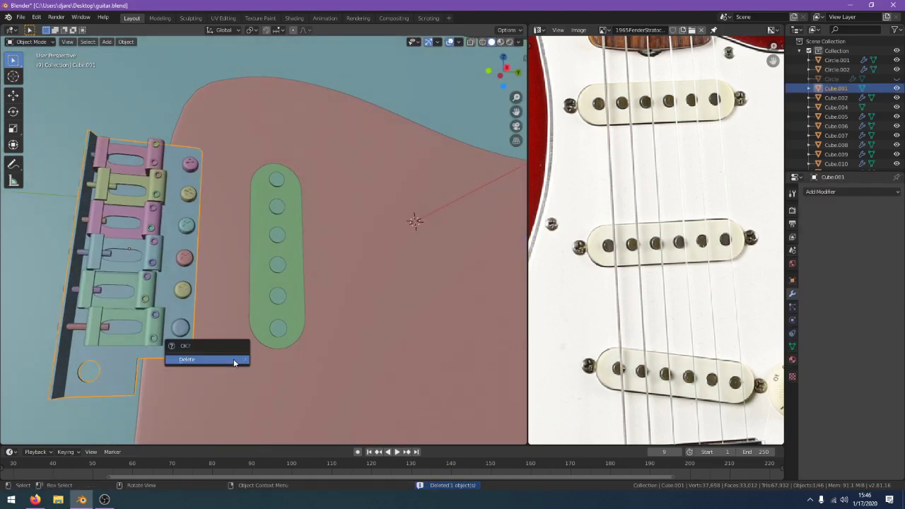
{"action": "left_click", "coordinate": [234, 359]}
{"action": "key", "text": "ctrl+z"}
{"action": "middle_click_drag", "start_coordinate": [245, 358], "coordinate": [250, 343]}
Try using the bridge plate as the object of the pickguard's last Boolean modifier, and undo back to the restored cutter
{"action": "left_click", "coordinate": [249, 340]}
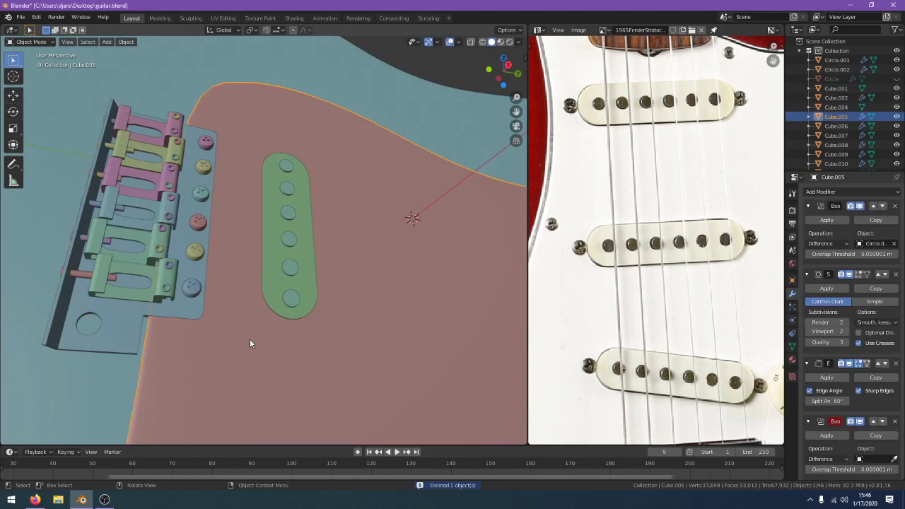
{"action": "left_click", "coordinate": [893, 458]}
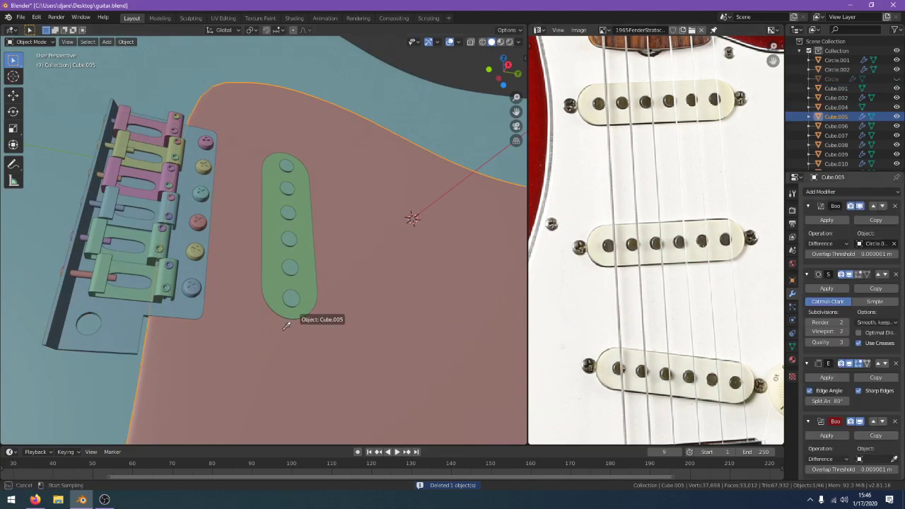
{"action": "left_click", "coordinate": [190, 308]}
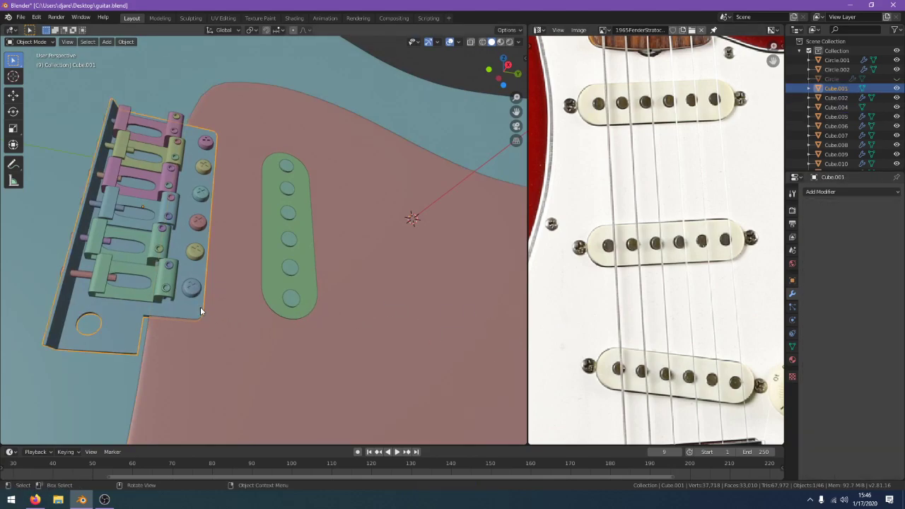
{"action": "left_click", "coordinate": [232, 309], "text": "ctrl"}
{"action": "key", "text": "ctrl+z"}
{"action": "key", "text": "ctrl+z"}
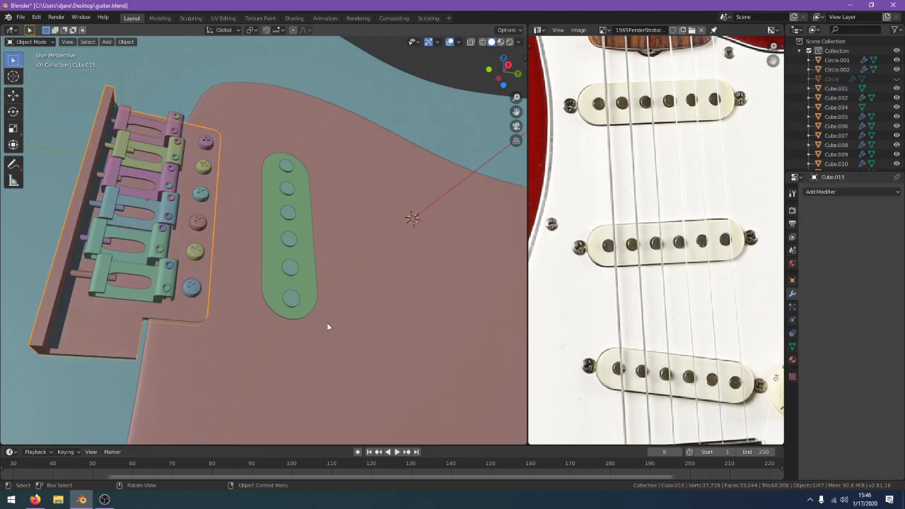
Try hiding the pasted bridge plate cutter and selecting the bridge plate beneath it
{"action": "key", "text": "h"}
{"action": "middle_click_drag", "start_coordinate": [298, 328], "coordinate": [291, 345]}
{"action": "left_click", "coordinate": [188, 328]}
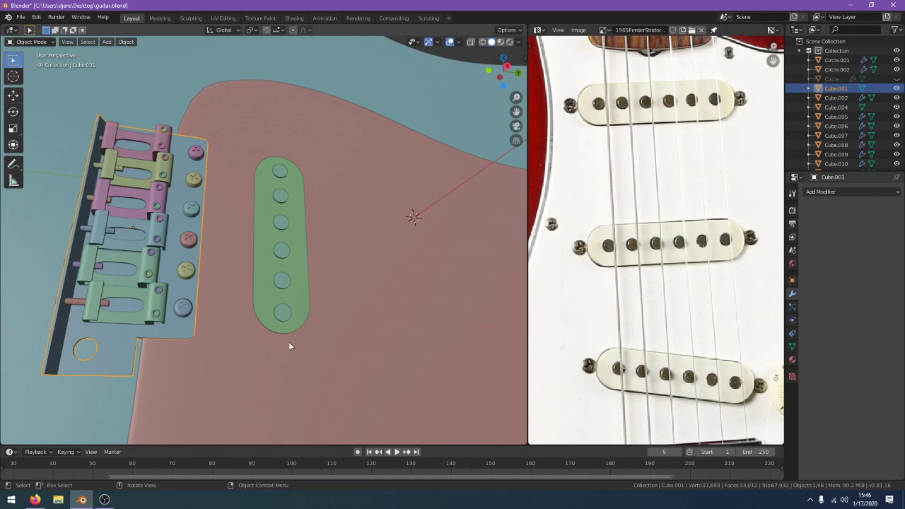
{"action": "key", "text": "ctrl+z"}
{"action": "key", "text": "ctrl+z"}
Try using Cube.001 as the object of the pickguard's last Boolean modifier, hiding the overlapping bridge plates to inspect the cut
{"action": "left_click", "coordinate": [254, 342]}
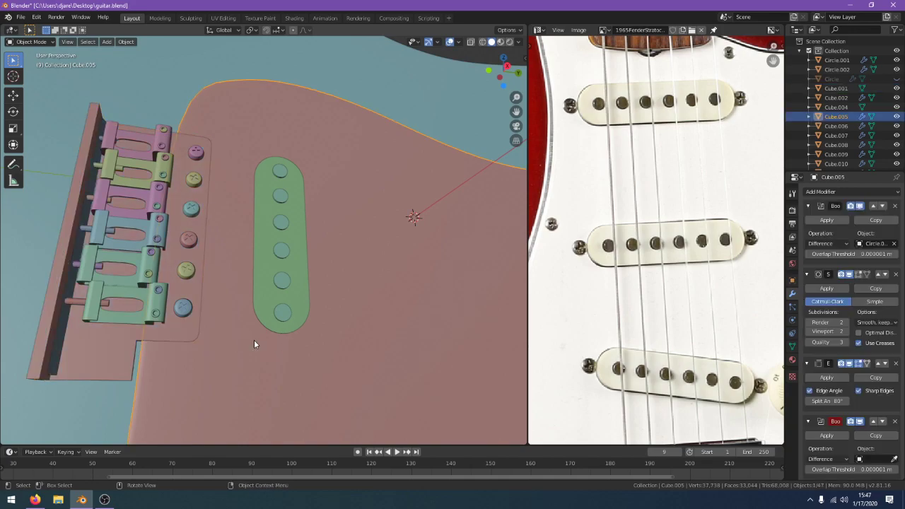
{"action": "left_click", "coordinate": [106, 352]}
{"action": "left_click", "coordinate": [96, 353]}
{"action": "key", "text": "h"}
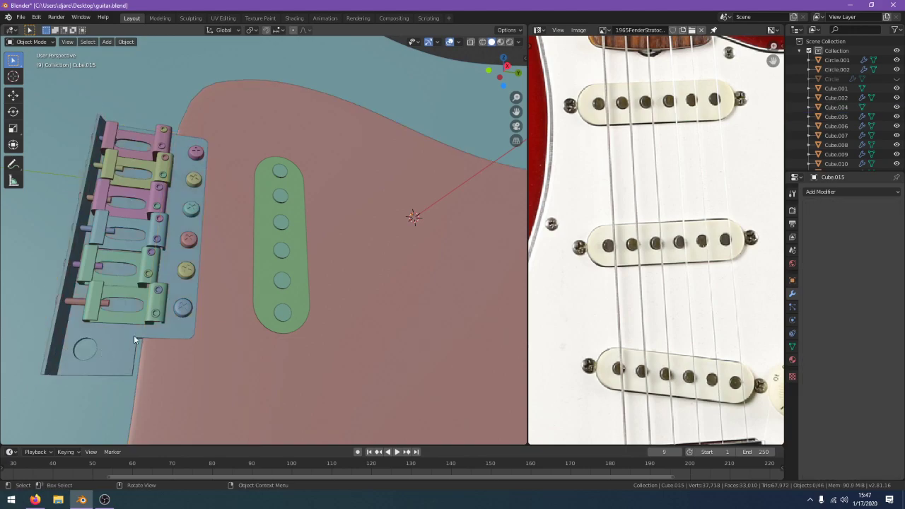
{"action": "left_click", "coordinate": [105, 335]}
{"action": "key", "text": "h"}
{"action": "middle_click_drag", "start_coordinate": [105, 335], "coordinate": [116, 330]}
{"action": "key", "text": "alt+h"}
{"action": "left_click", "coordinate": [120, 329]}
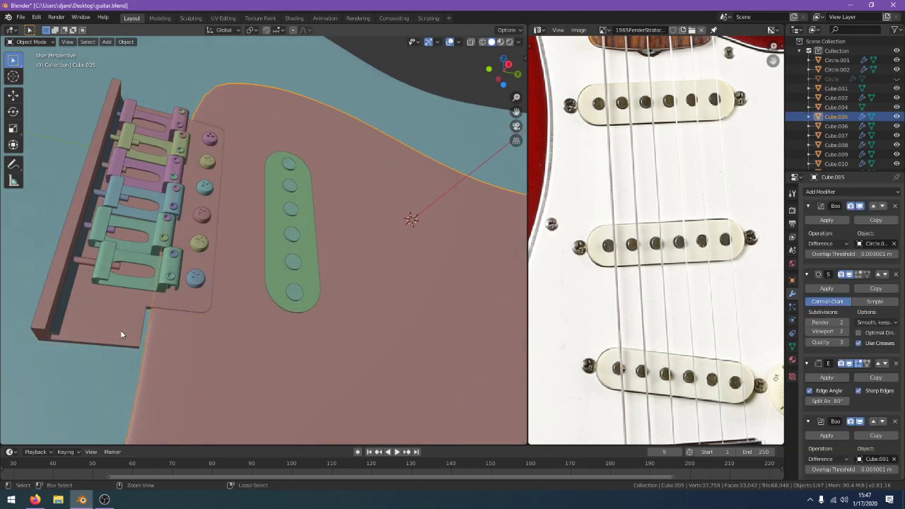
Set the object of the pickguard's last Boolean modifier to Cube.015 and hide that bridge plate cutter
{"action": "left_click", "coordinate": [888, 460]}
{"action": "key", "text": "Return"}
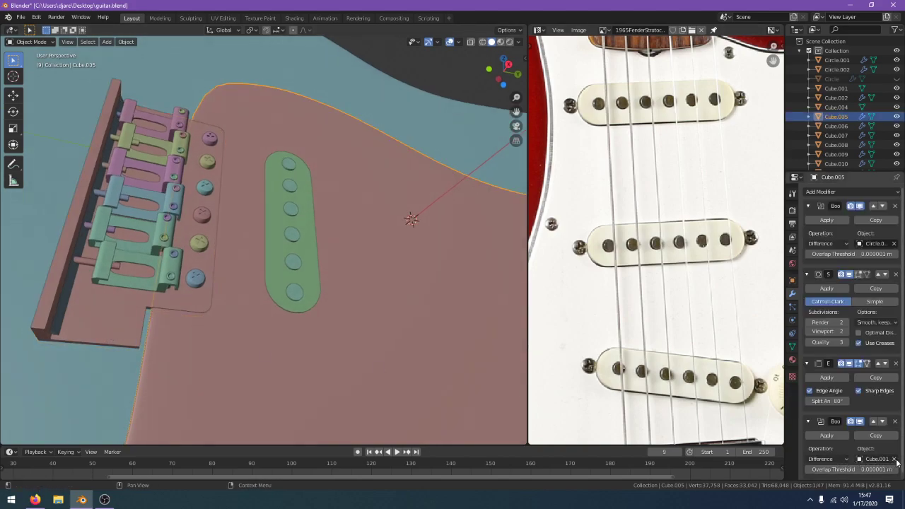
{"action": "left_click", "coordinate": [895, 460]}
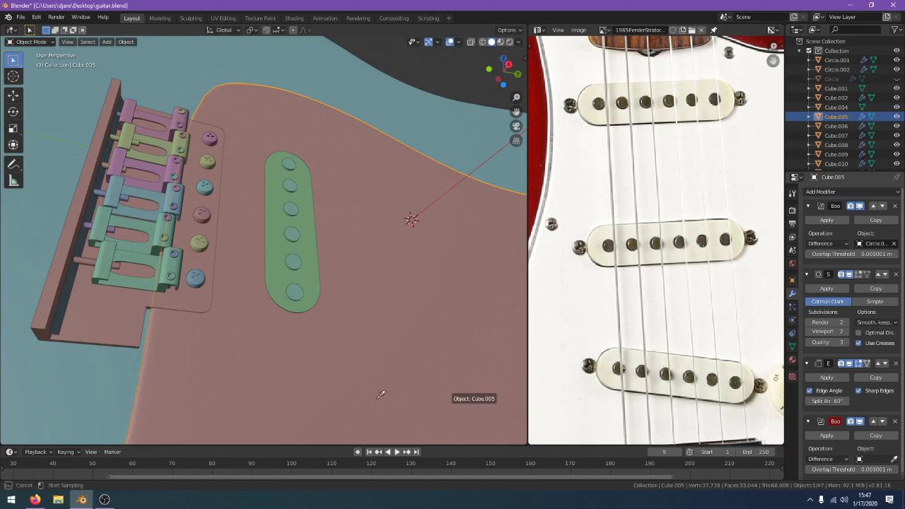
{"action": "left_click", "coordinate": [40, 330]}
{"action": "left_click", "coordinate": [41, 331]}
{"action": "middle_click_drag", "start_coordinate": [41, 332], "coordinate": [45, 377]}
{"action": "middle_click_drag", "start_coordinate": [228, 313], "coordinate": [284, 212]}
{"action": "left_click", "coordinate": [291, 226]}
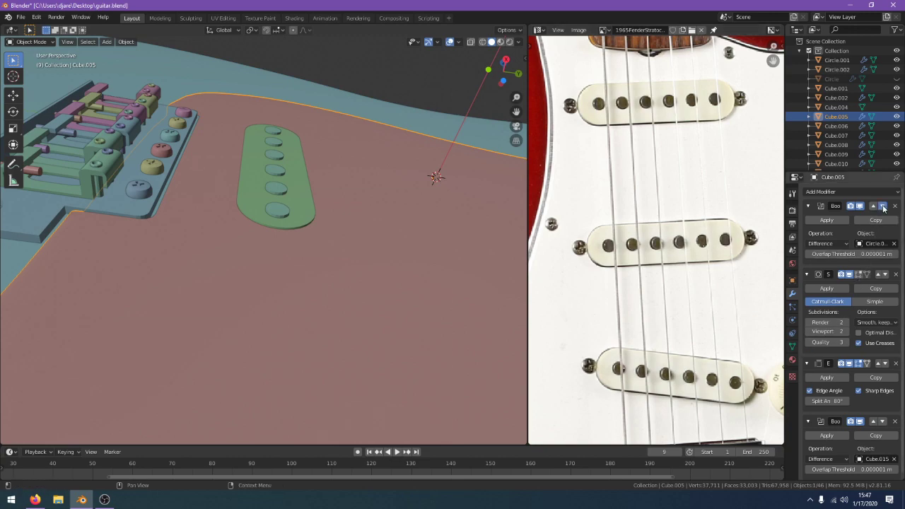
Move the pickguard's pickup Boolean to the end of the modifier stack, and briefly hide the pickup cutter to check the cut
{"action": "left_click", "coordinate": [882, 205]}
{"action": "left_click", "coordinate": [882, 295]}
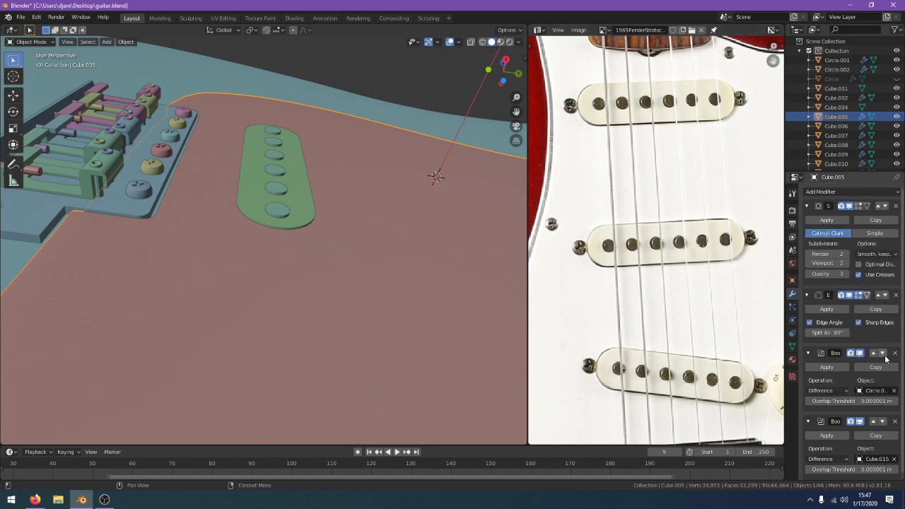
{"action": "left_click", "coordinate": [304, 221]}
{"action": "middle_click_drag", "start_coordinate": [305, 219], "coordinate": [337, 241]}
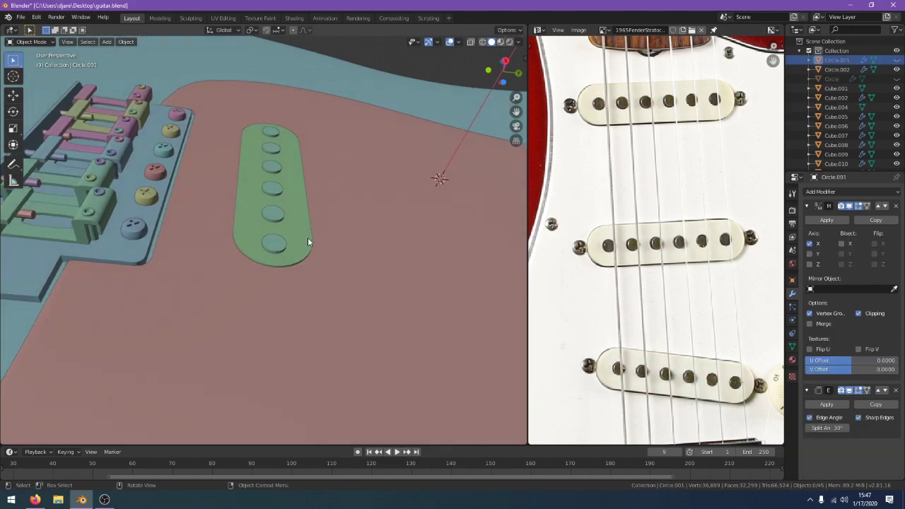
{"action": "left_click", "coordinate": [308, 238]}
{"action": "key", "text": "h"}
{"action": "key", "text": "ctrl+z"}
{"action": "key", "text": "ctrl+z"}
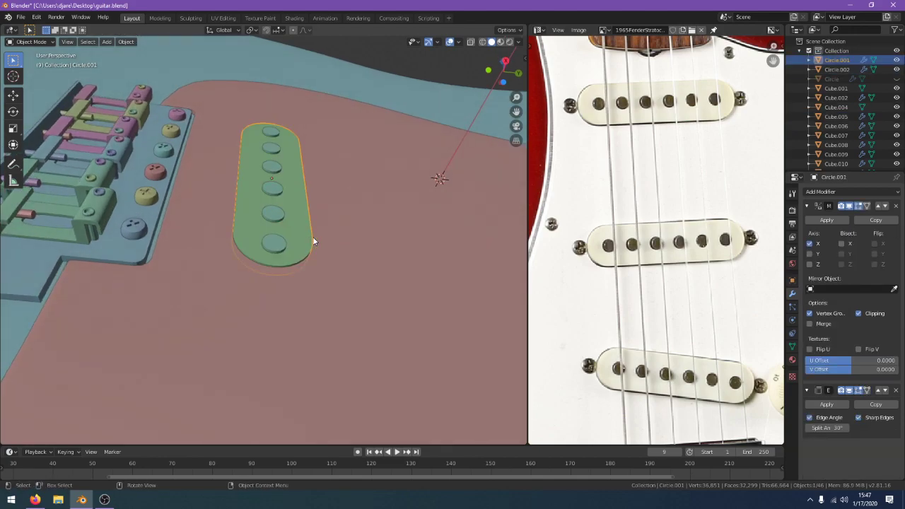
{"action": "left_click", "coordinate": [467, 344]}
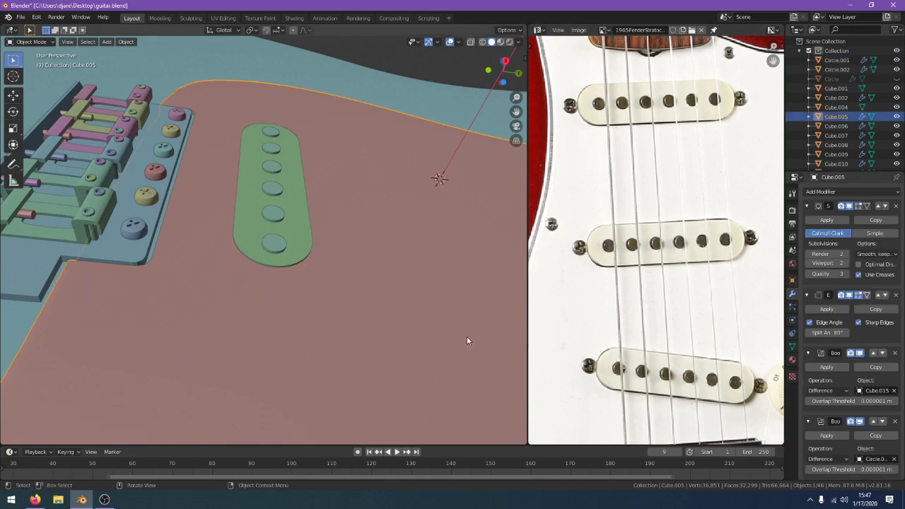
Try applying the Mirror and Edge Split modifiers on the pickup cutter Circle.001 and hiding it
{"action": "left_click", "coordinate": [276, 234]}
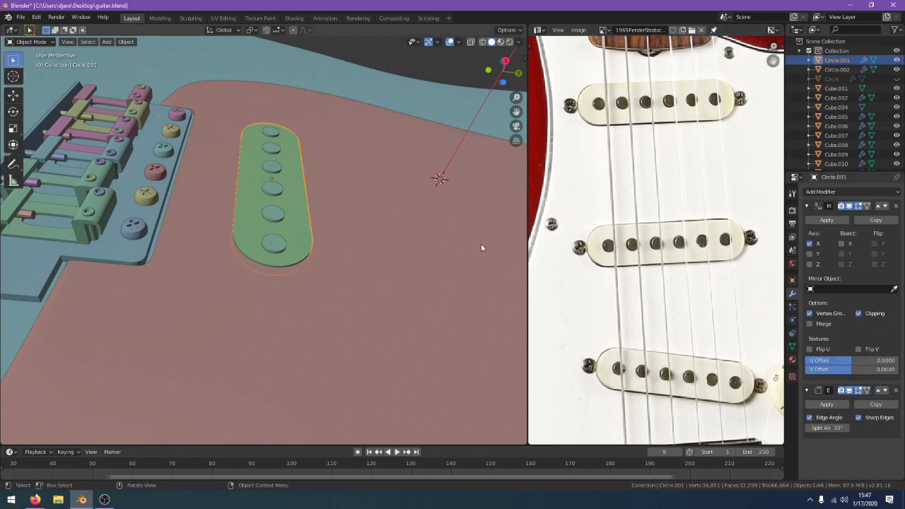
{"action": "left_click", "coordinate": [820, 219]}
{"action": "middle_click_drag", "start_coordinate": [482, 173], "coordinate": [382, 267]}
{"action": "key", "text": "h"}
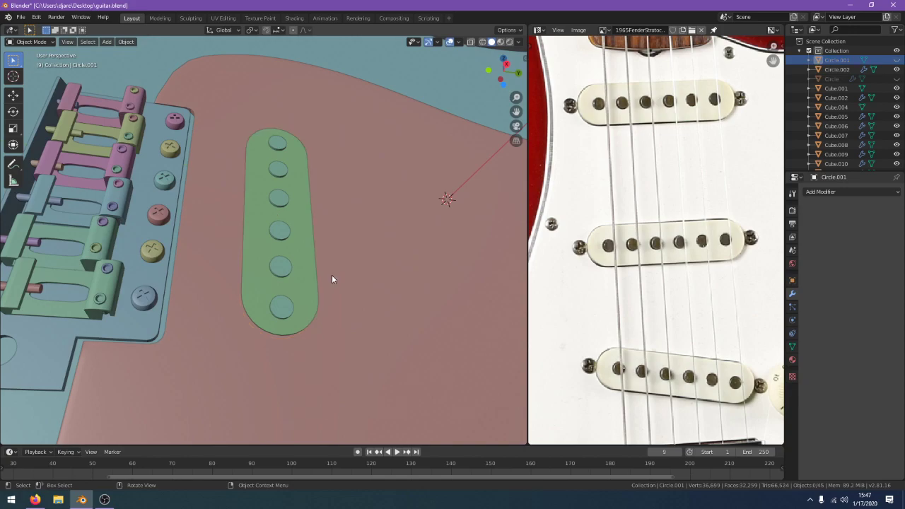
Try hiding and moving the remaining pickup, Circle.002, and undo back until the pickup cutter Circle.001 is restored
{"action": "left_click", "coordinate": [301, 284]}
{"action": "key", "text": "h"}
{"action": "key", "text": "ctrl+z"}
{"action": "key", "text": "ctrl+z"}
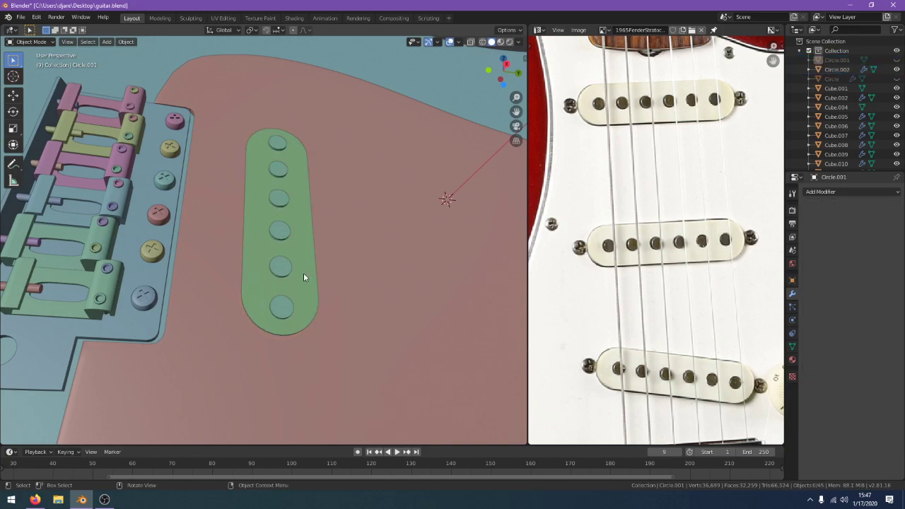
{"action": "left_click", "coordinate": [303, 273]}
{"action": "key", "text": "g"}
{"action": "right_click", "coordinate": [433, 228]}
{"action": "key", "text": "h"}
{"action": "key", "text": "ctrl+z"}
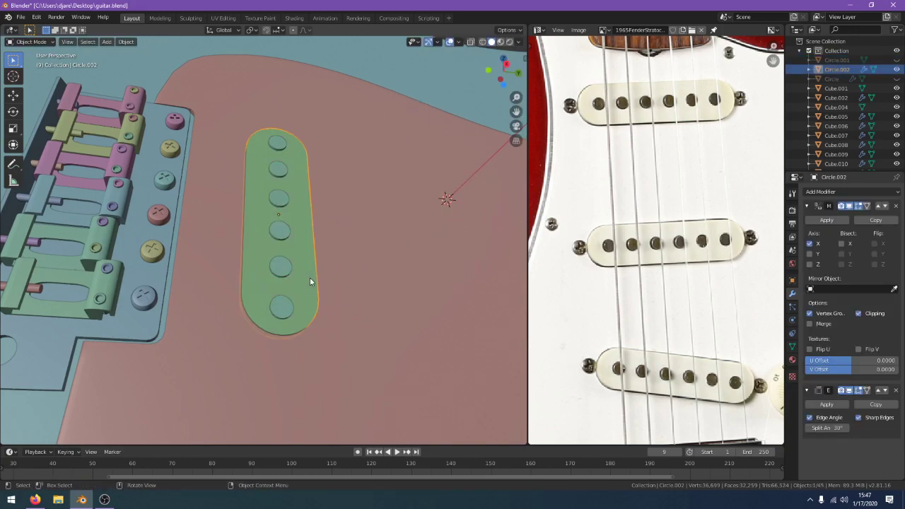
{"action": "key", "text": "ctrl+z"}
Delete the duplicate pickup cutter Circle.001 and select the pickup left in its place
{"action": "key", "text": "g"}
{"action": "right_click", "coordinate": [448, 256]}
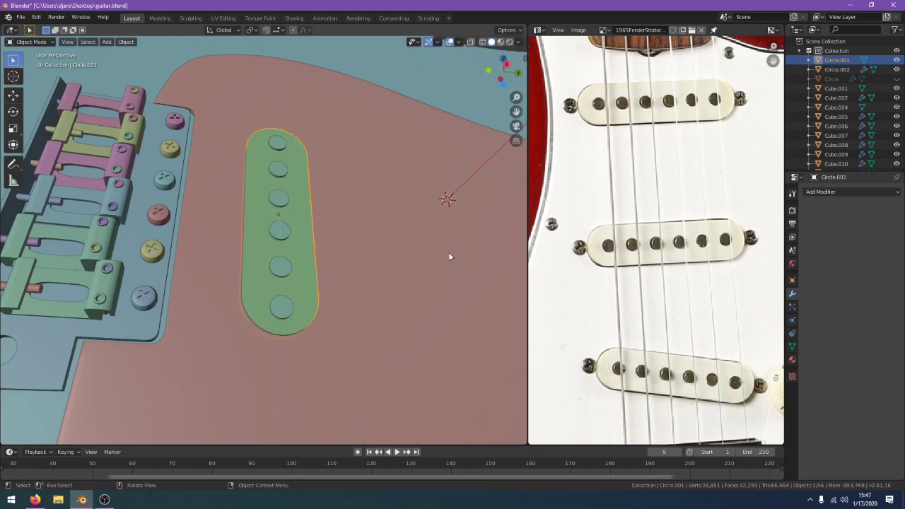
{"action": "key", "text": "g"}
{"action": "right_click", "coordinate": [19, 238]}
{"action": "key", "text": "x"}
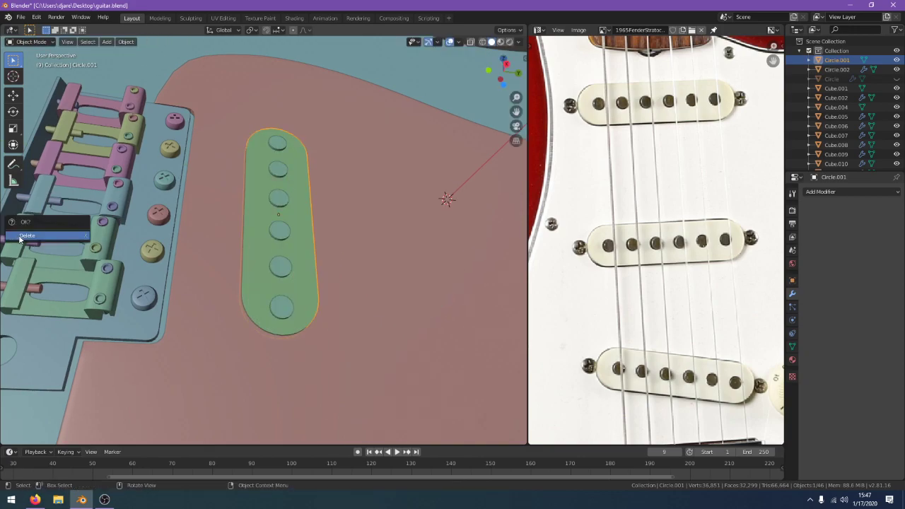
{"action": "left_click", "coordinate": [19, 238]}
{"action": "left_click", "coordinate": [304, 276]}
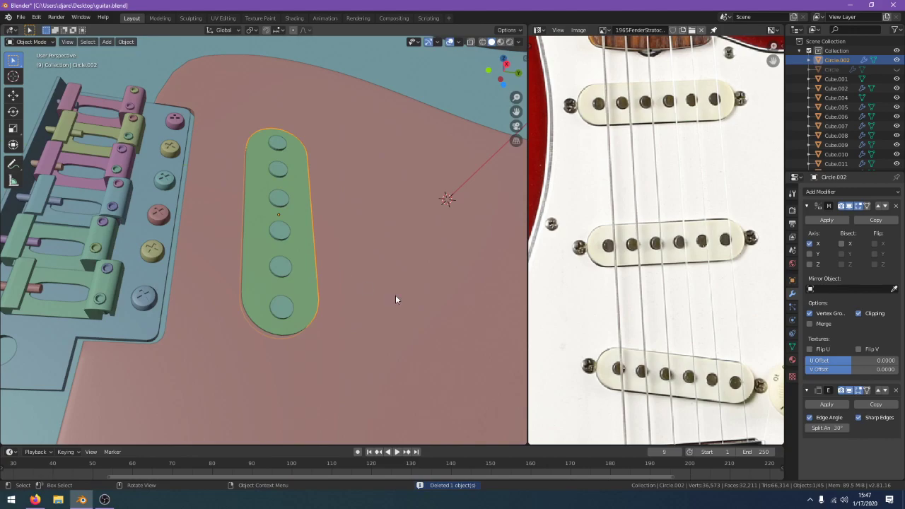
Set the pickup as the object of the pickguard's last Boolean modifier and apply that modifier
{"action": "left_click", "coordinate": [380, 305]}
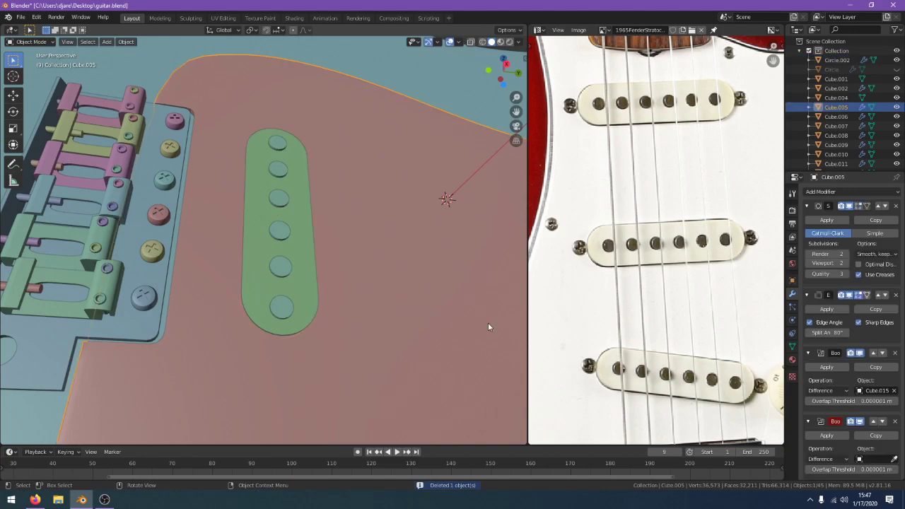
{"action": "left_click", "coordinate": [895, 460]}
{"action": "left_click", "coordinate": [297, 284]}
{"action": "left_click", "coordinate": [297, 284]}
{"action": "key", "text": "h"}
{"action": "key", "text": "ctrl+z"}
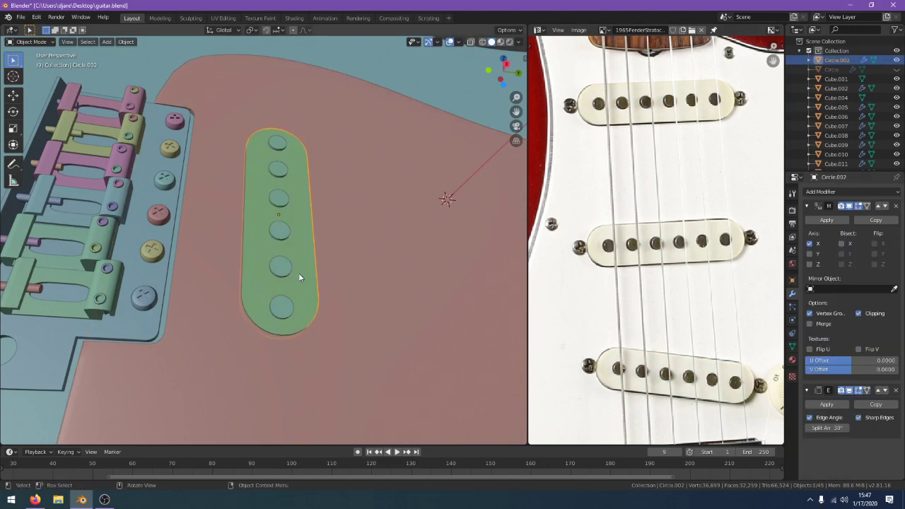
{"action": "mouse_move", "coordinate": [298, 273]}
{"action": "middle_mouse_down"}
{"action": "mouse_move", "coordinate": [300, 222]}
{"action": "mouse_move", "coordinate": [313, 299]}
{"action": "mouse_move", "coordinate": [296, 283]}
{"action": "middle_mouse_up"}
{"action": "left_click", "coordinate": [299, 222]}
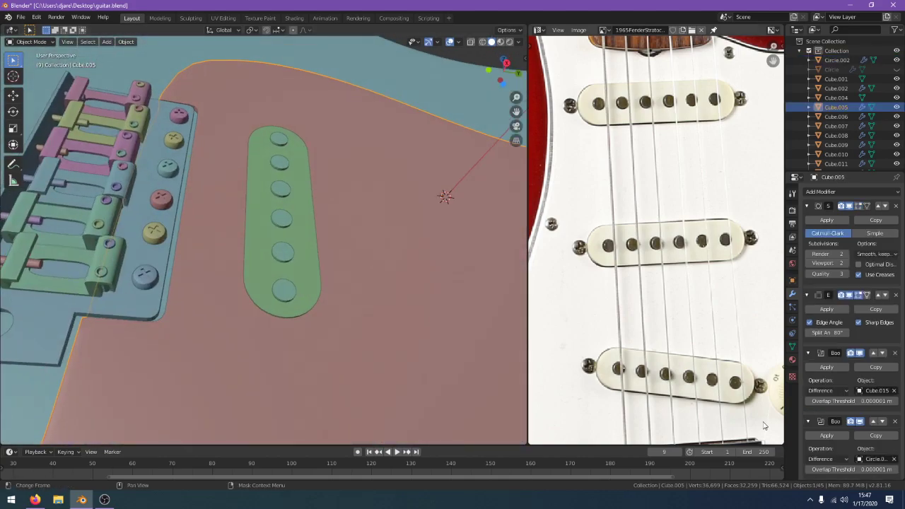
{"action": "left_click", "coordinate": [826, 436]}
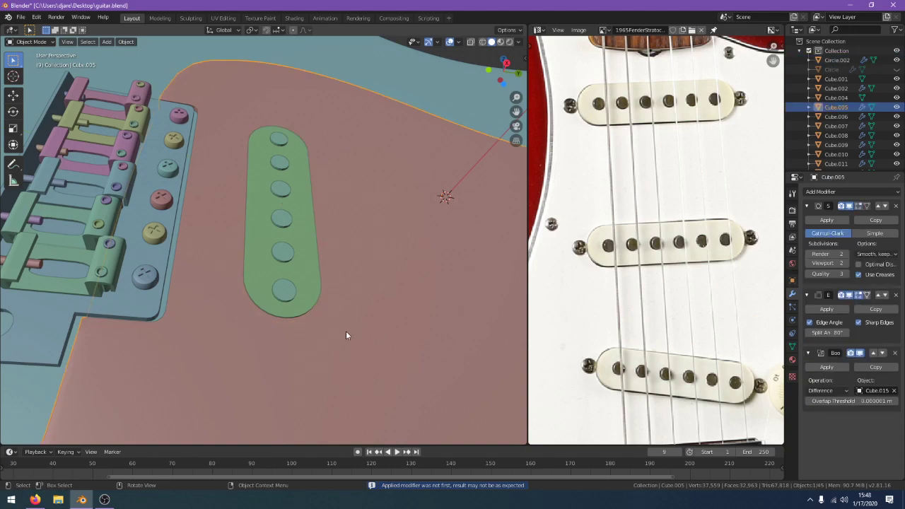
Try adding another Boolean modifier to the pickguard with the pickup as its object, hiding the pickup to inspect the cut
{"action": "middle_click_drag", "start_coordinate": [346, 335], "coordinate": [341, 339]}
{"action": "left_click", "coordinate": [316, 313]}
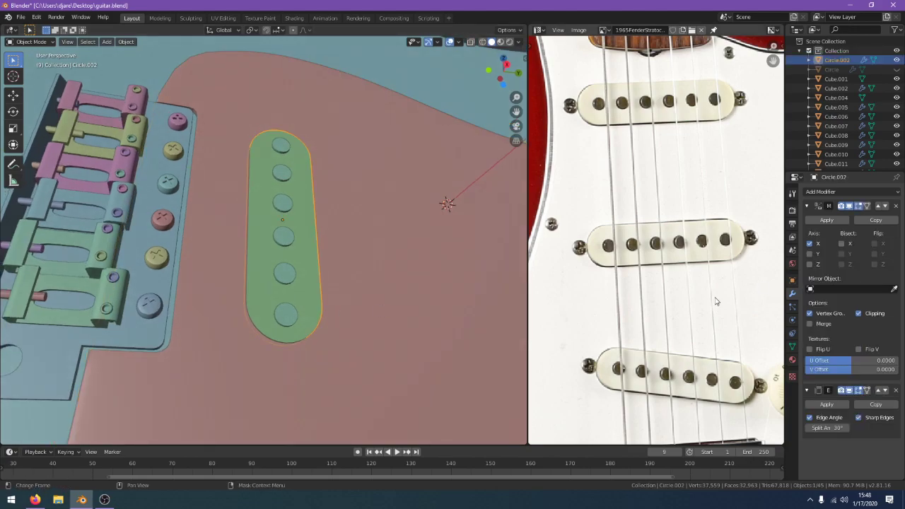
{"action": "left_click", "coordinate": [484, 353]}
{"action": "left_click", "coordinate": [841, 191]}
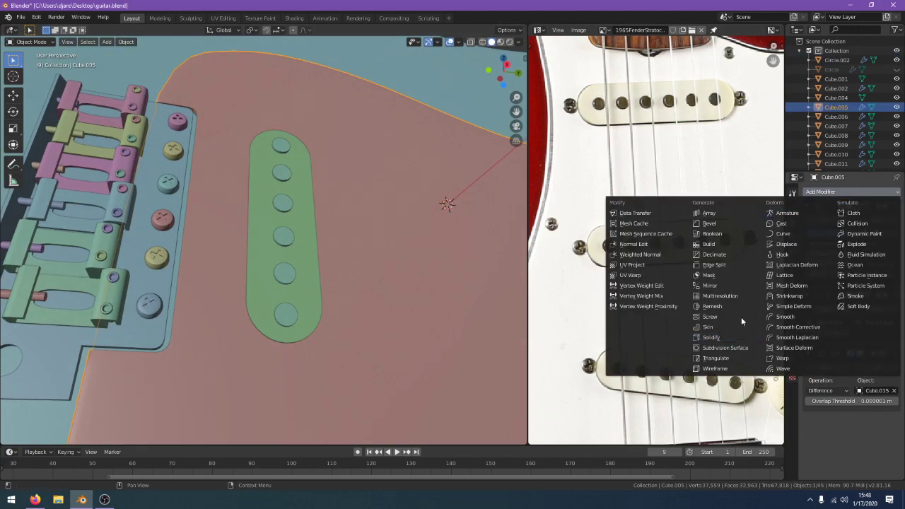
{"action": "left_click", "coordinate": [749, 234]}
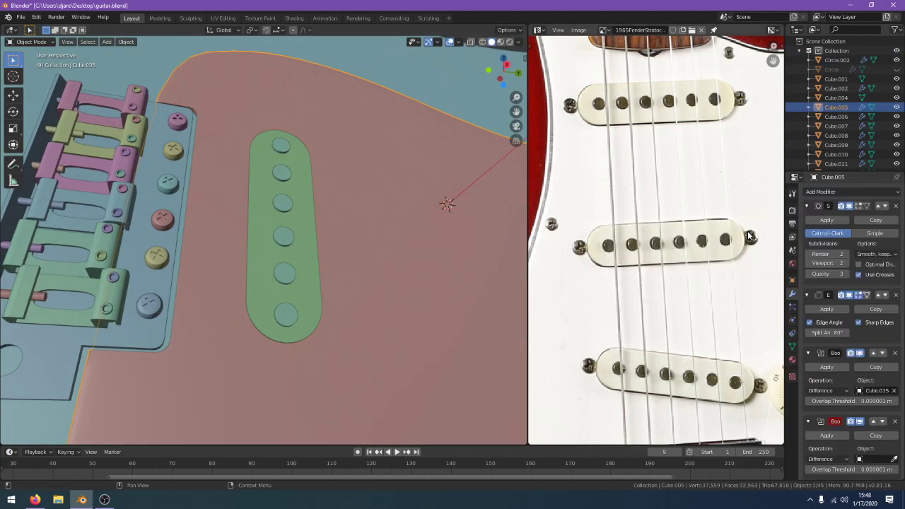
{"action": "left_click", "coordinate": [895, 459]}
{"action": "left_click", "coordinate": [304, 287]}
{"action": "left_click", "coordinate": [309, 292]}
{"action": "key", "text": "h"}
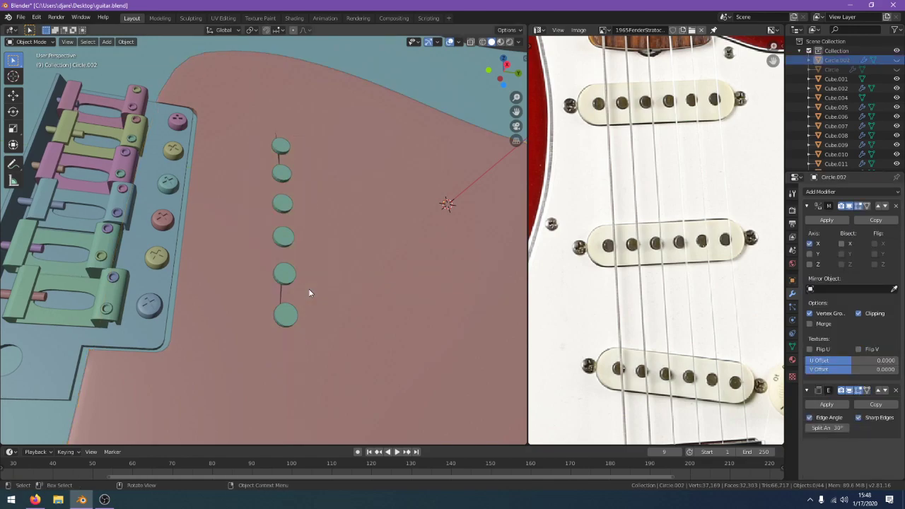
{"action": "mouse_move", "coordinate": [309, 292]}
{"action": "middle_mouse_down"}
{"action": "mouse_move", "coordinate": [312, 230]}
{"action": "mouse_move", "coordinate": [303, 262]}
{"action": "mouse_move", "coordinate": [314, 297]}
{"action": "middle_mouse_up"}
{"action": "key", "text": "alt+h"}
{"action": "left_click", "coordinate": [315, 297]}
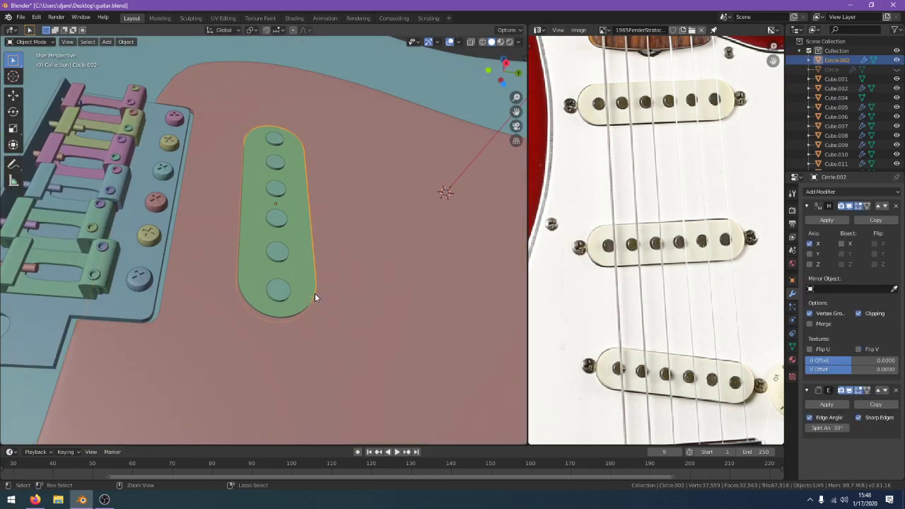
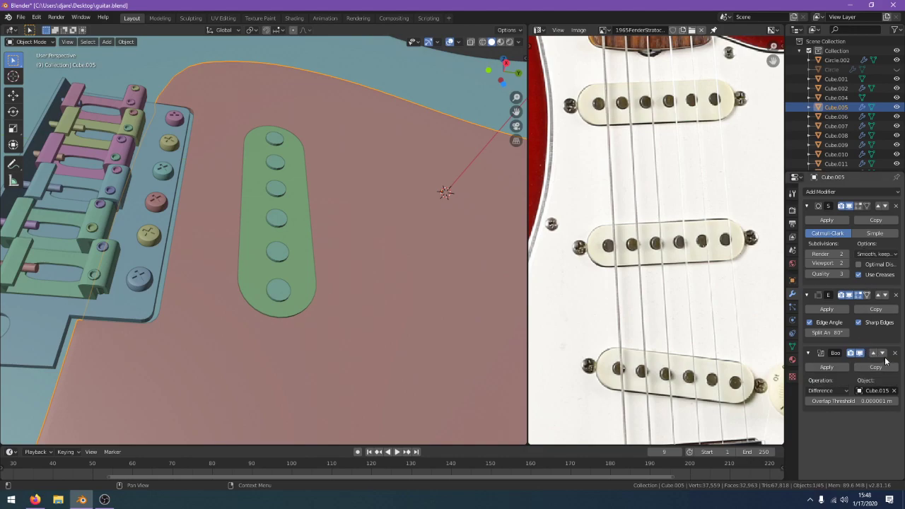
Try moving the pickguard's Cube.015 Boolean above the Subdivision Surface and Edge Split modifiers, and return it to the end
{"action": "left_click", "coordinate": [874, 353]}
{"action": "left_click", "coordinate": [874, 296]}
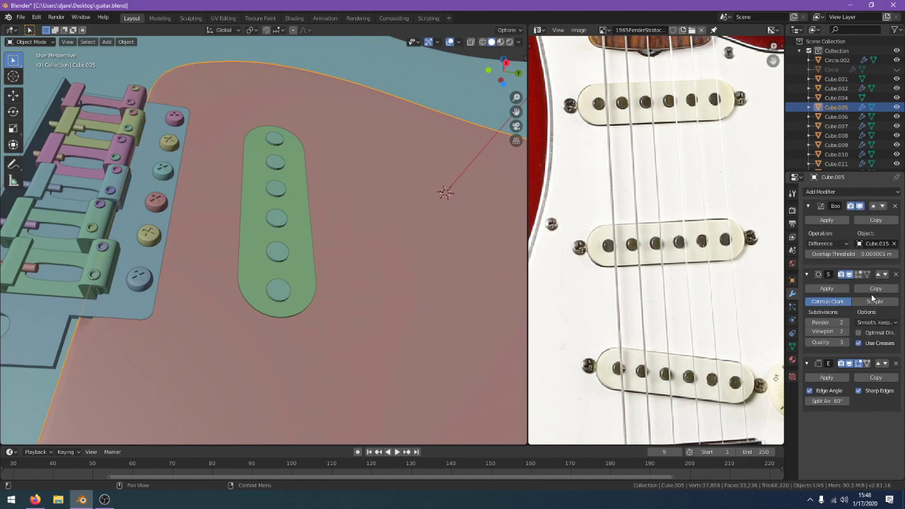
{"action": "left_click", "coordinate": [883, 207]}
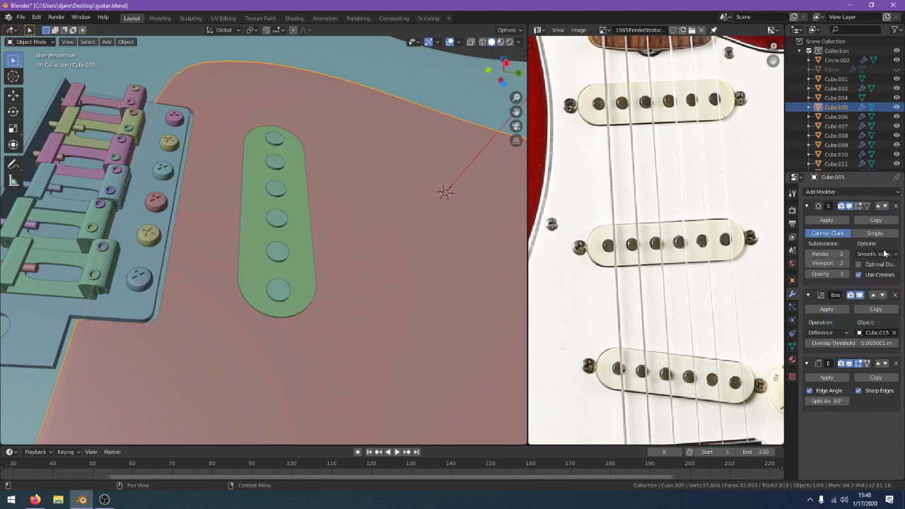
{"action": "left_click", "coordinate": [883, 294]}
Add a Boolean modifier using the pickup as its object at the top of the pickguard's modifier stack, and inspect the cut
{"action": "left_click", "coordinate": [831, 192]}
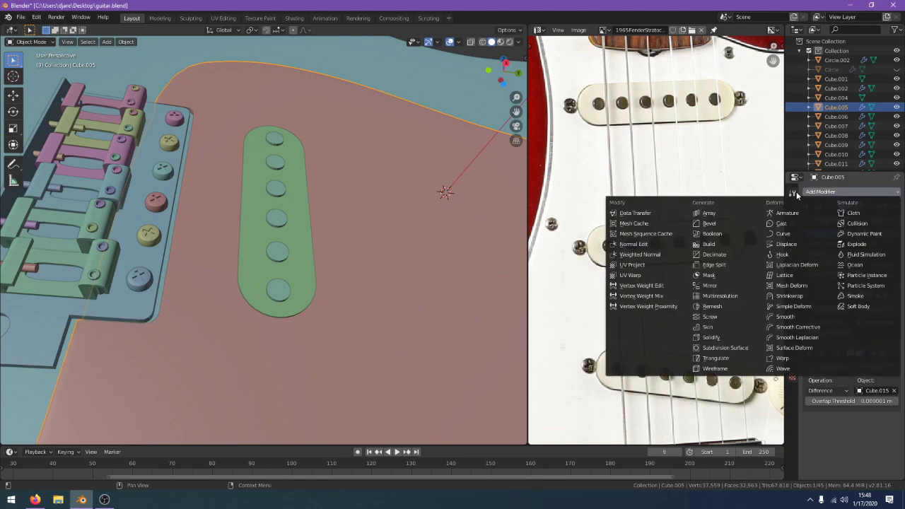
{"action": "left_click", "coordinate": [733, 234]}
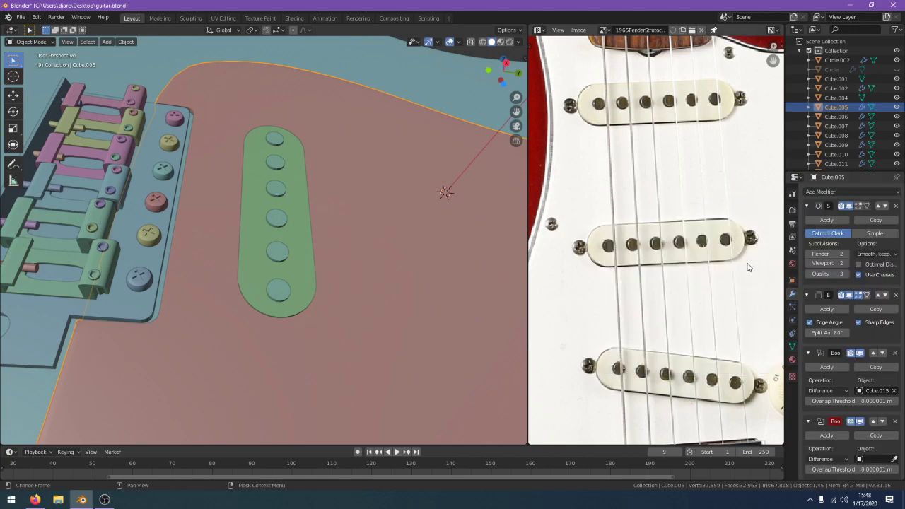
{"action": "left_click", "coordinate": [875, 421]}
{"action": "left_click", "coordinate": [873, 353]}
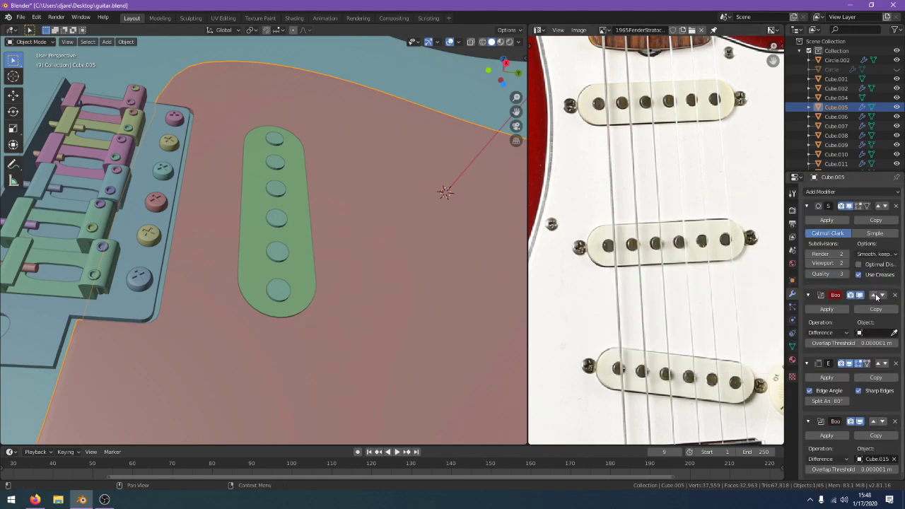
{"action": "left_click", "coordinate": [872, 294]}
{"action": "left_click", "coordinate": [894, 243]}
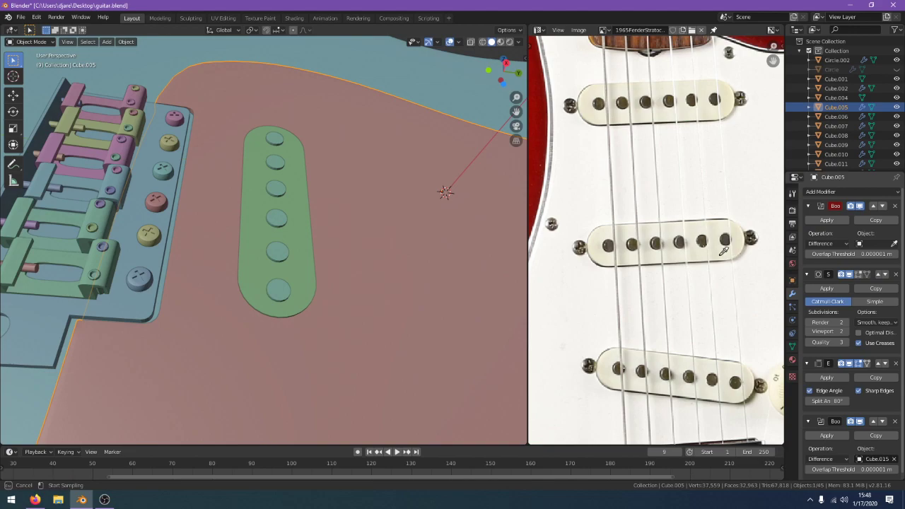
{"action": "left_click", "coordinate": [296, 249]}
{"action": "left_click", "coordinate": [297, 252]}
{"action": "key", "text": "h"}
{"action": "mouse_move", "coordinate": [299, 254]}
{"action": "middle_mouse_down"}
{"action": "mouse_move", "coordinate": [304, 218]}
{"action": "mouse_move", "coordinate": [296, 242]}
{"action": "middle_mouse_up"}
{"action": "key", "text": "alt+h"}
Try moving the top face of the pickup's far half in Edit Mode
{"action": "key", "text": "Tab"}
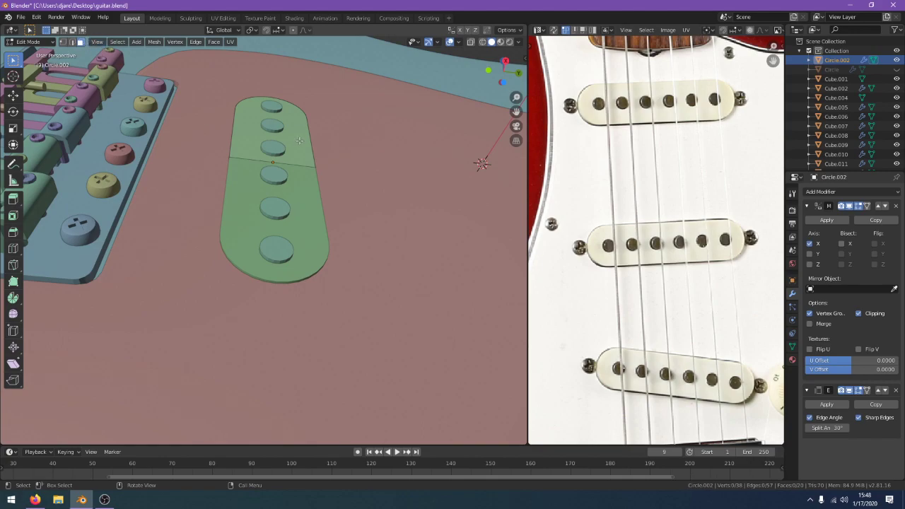
{"action": "left_click", "coordinate": [299, 141]}
{"action": "key", "text": "g"}
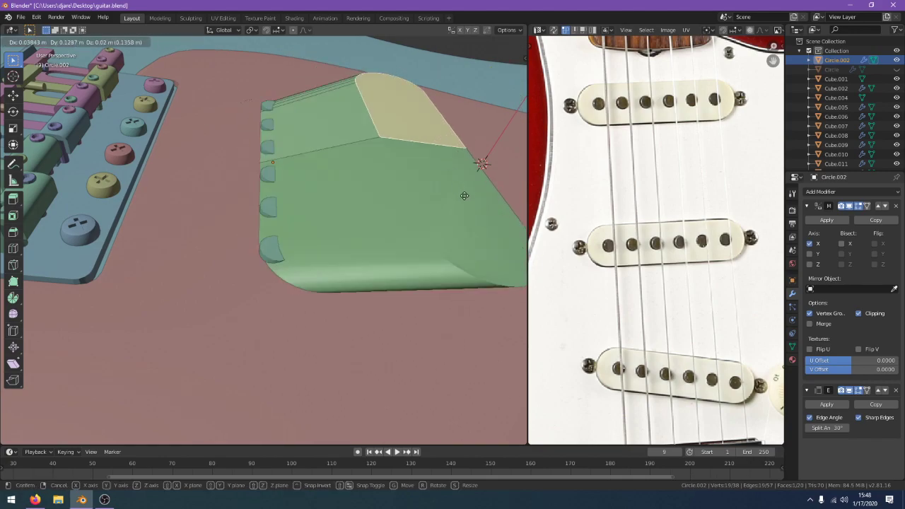
{"action": "right_click", "coordinate": [465, 195]}
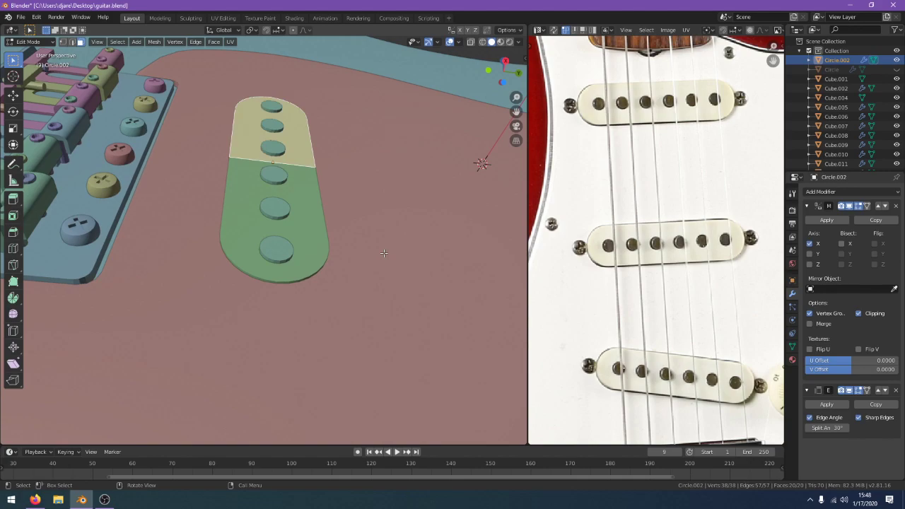
{"action": "middle_click_drag", "start_coordinate": [383, 253], "coordinate": [331, 252]}
{"action": "key", "text": "Tab"}
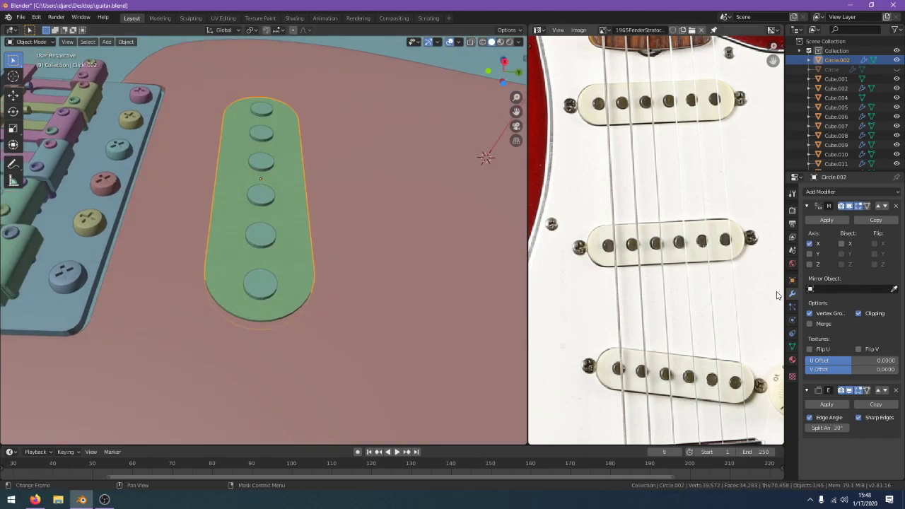
Apply the Mirror and Edge Split modifiers on the selected pickup cover
{"action": "left_click", "coordinate": [835, 220]}
{"action": "left_click", "coordinate": [834, 220]}
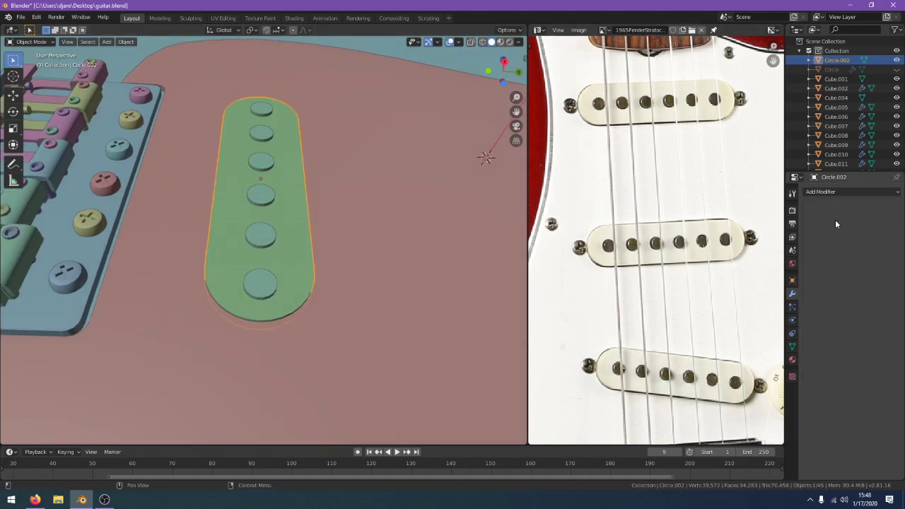
{"action": "key", "text": "Delete"}
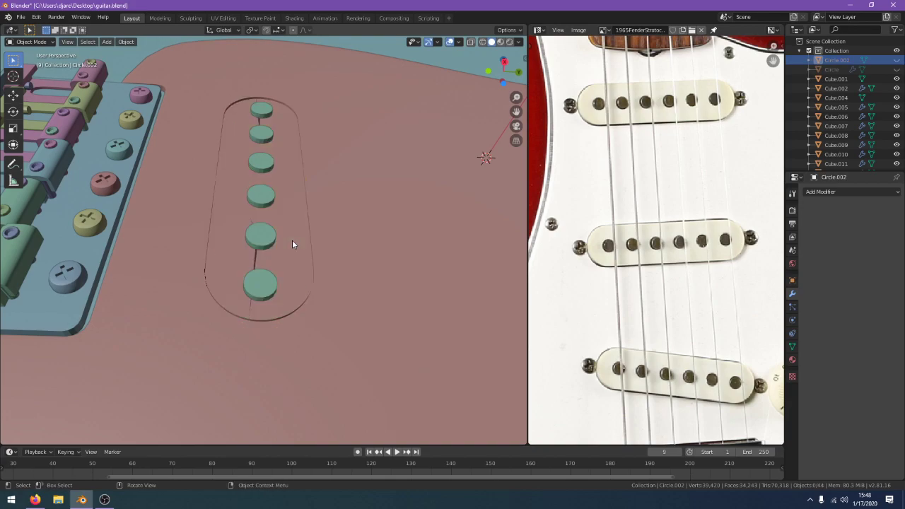
{"action": "key", "text": "ctrl+z"}
{"action": "key", "text": "g"}
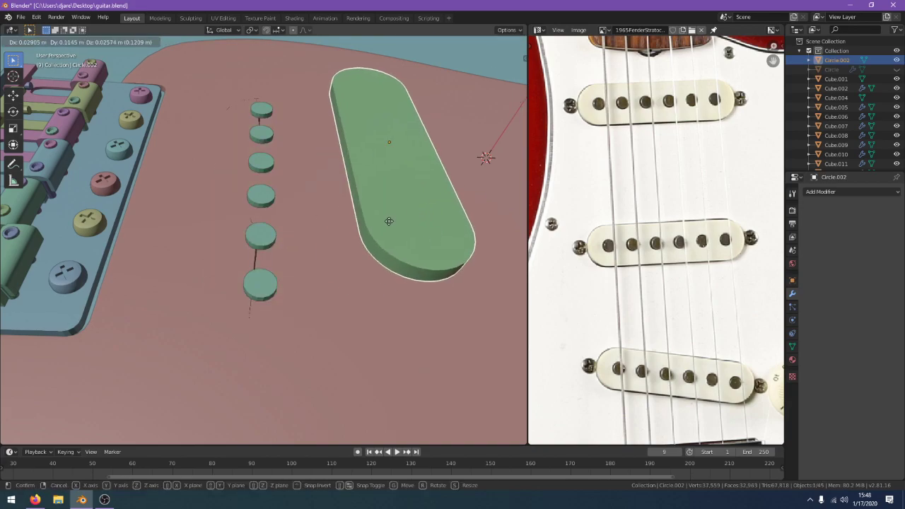
{"action": "key", "text": "Escape"}
Try using one of the round pole pieces as the object of the guitar body's first Boolean modifier
{"action": "left_click", "coordinate": [366, 318]}
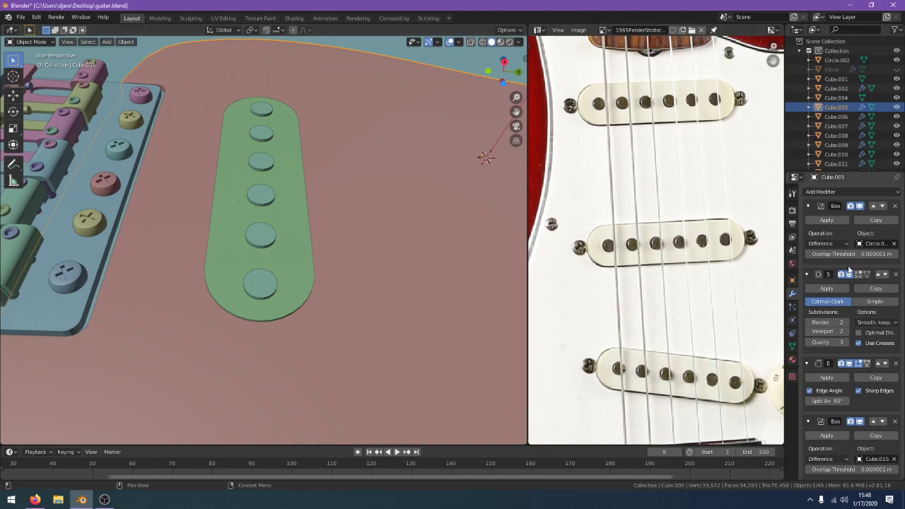
{"action": "left_click", "coordinate": [894, 244]}
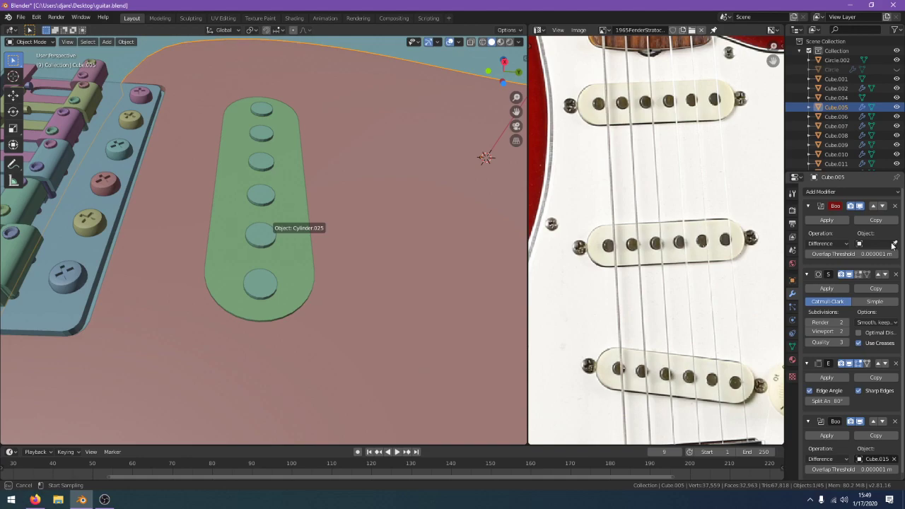
{"action": "left_click", "coordinate": [263, 231]}
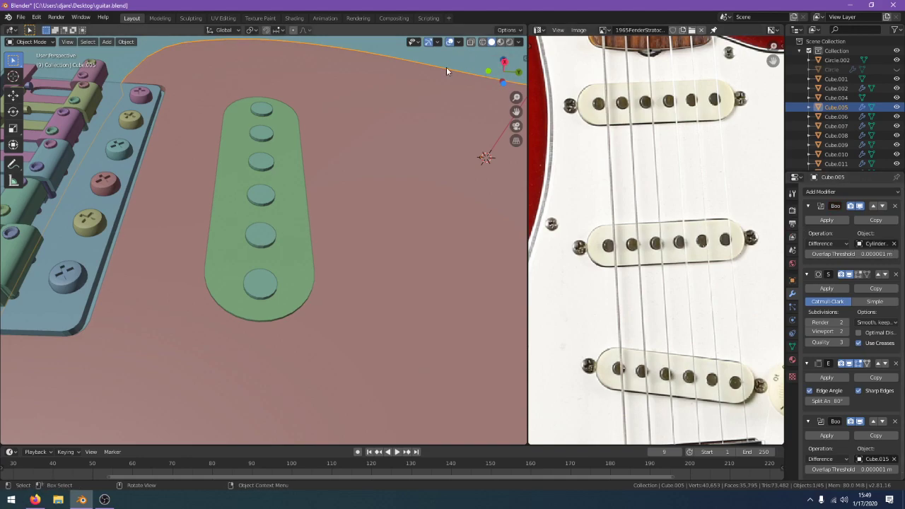
Save the file and set the pickup cover as the object of the guitar body's first Boolean modifier
{"action": "key", "text": "ctrl+s"}
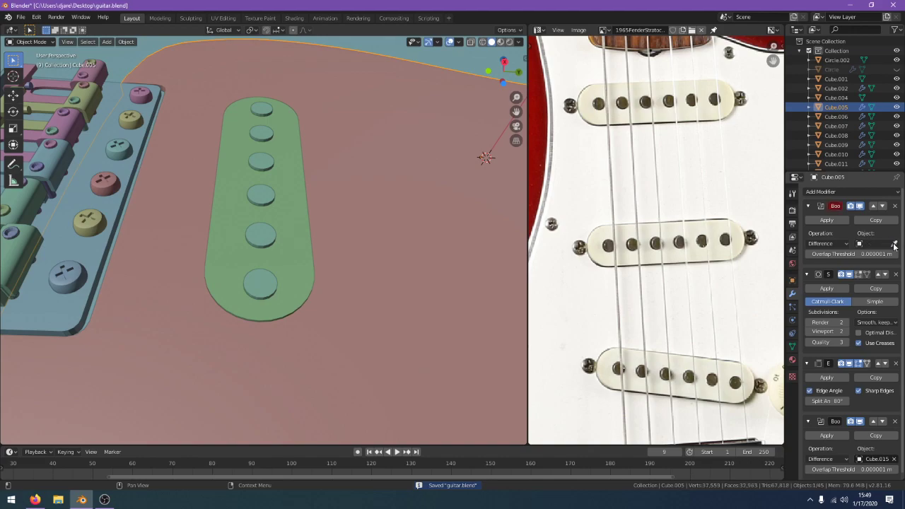
{"action": "left_click", "coordinate": [891, 243]}
{"action": "left_click", "coordinate": [296, 244]}
Hide the pickup cover to inspect the cutout beneath it, and show the cover again
{"action": "left_click", "coordinate": [289, 239]}
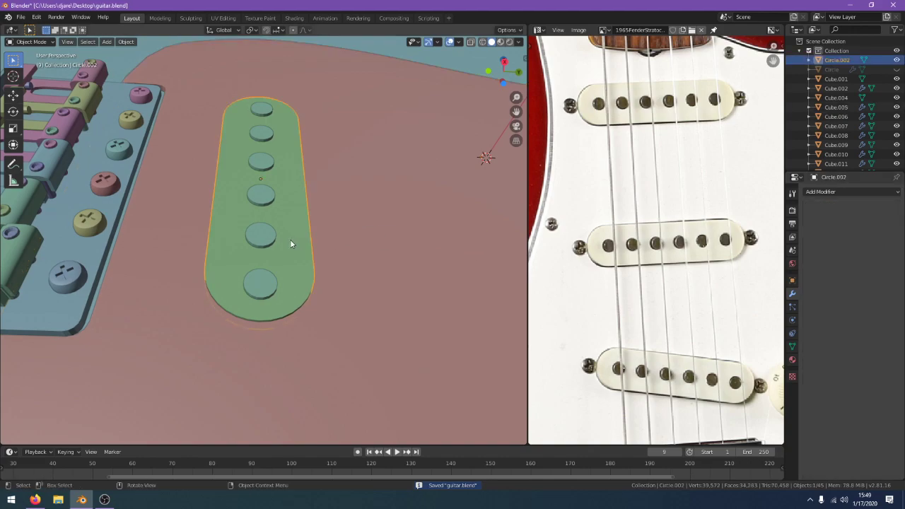
{"action": "key", "text": "h"}
{"action": "middle_click_drag", "start_coordinate": [304, 240], "coordinate": [334, 260]}
{"action": "key", "text": "alt+h"}
Enter Edit Mode on the pickup cover and select both of its front faces
{"action": "key", "text": "Tab"}
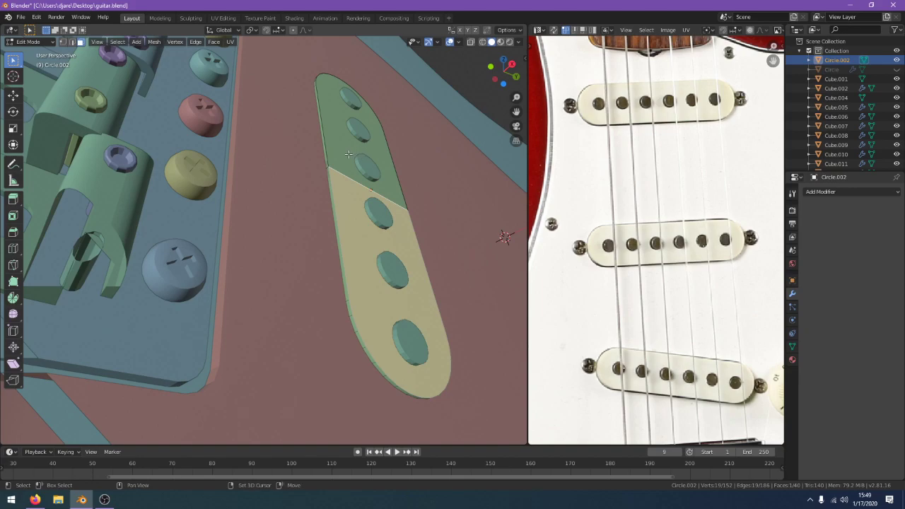
{"action": "left_click", "coordinate": [349, 154], "text": "shift"}
{"action": "key", "text": "g"}
{"action": "key", "text": "y"}
{"action": "key", "text": "x"}
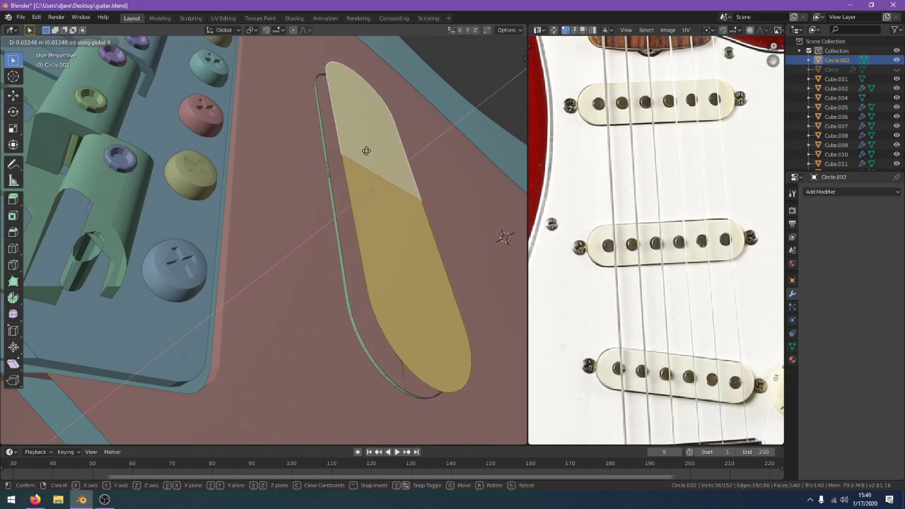
{"action": "right_click", "coordinate": [366, 152]}
{"action": "middle_click_drag", "start_coordinate": [364, 164], "coordinate": [342, 157]}
Move the two selected front faces aside and delete them from the pickup cover
{"action": "key", "text": "g"}
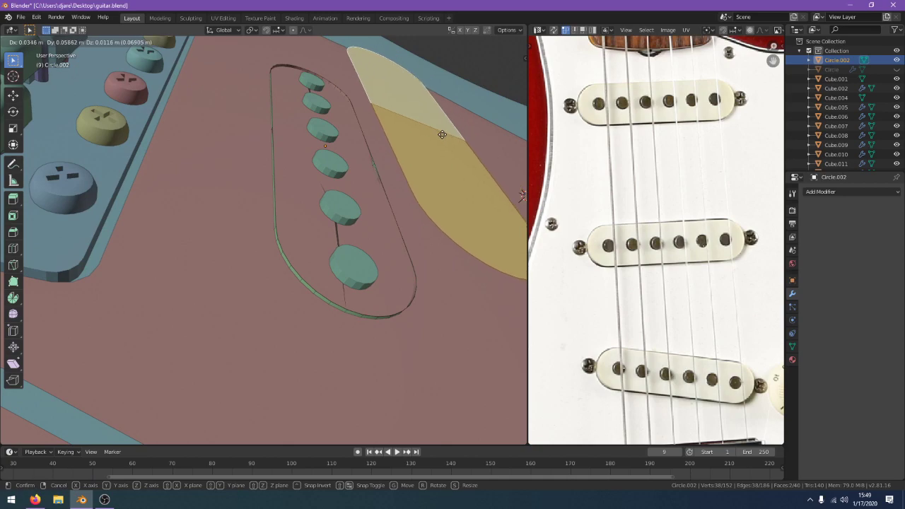
{"action": "left_click", "coordinate": [442, 134]}
{"action": "key", "text": "x"}
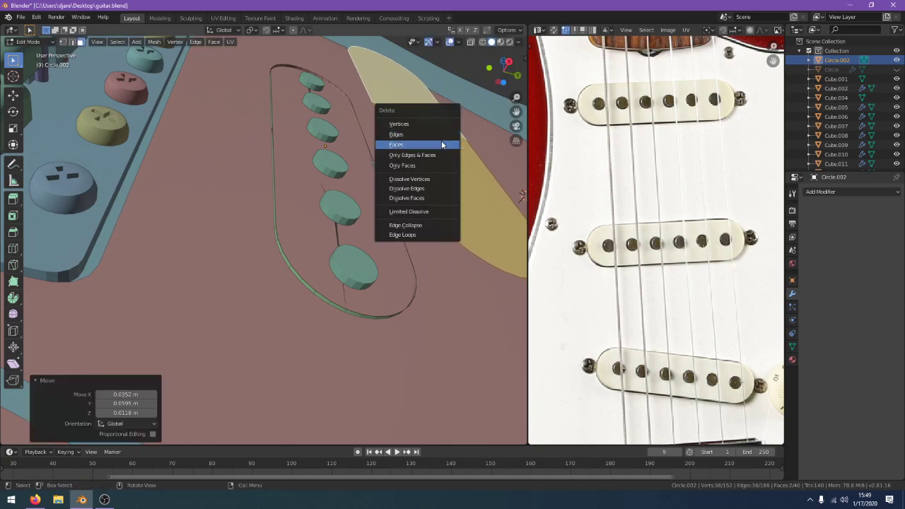
{"action": "left_click", "coordinate": [440, 141]}
Return to Object Mode and move the whole pickup cover out of the guitar body along the X axis
{"action": "key", "text": "Tab"}
{"action": "key", "text": "g"}
{"action": "key", "text": "x"}
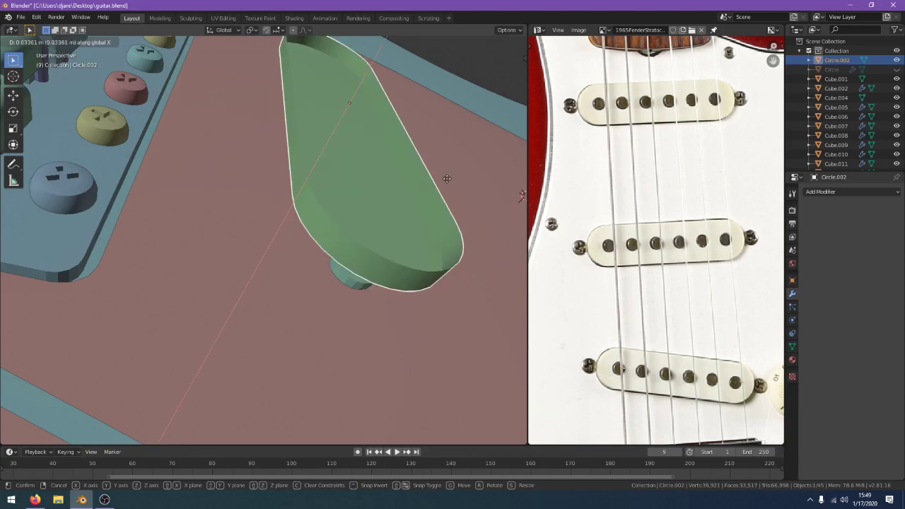
{"action": "left_click", "coordinate": [461, 174]}
{"action": "middle_click_drag", "start_coordinate": [461, 175], "coordinate": [435, 188]}
Delete the two remaining flat faces of the pickup cover in Edit Mode, leaving only its side wall
{"action": "key", "text": "Tab"}
{"action": "left_click", "coordinate": [342, 222]}
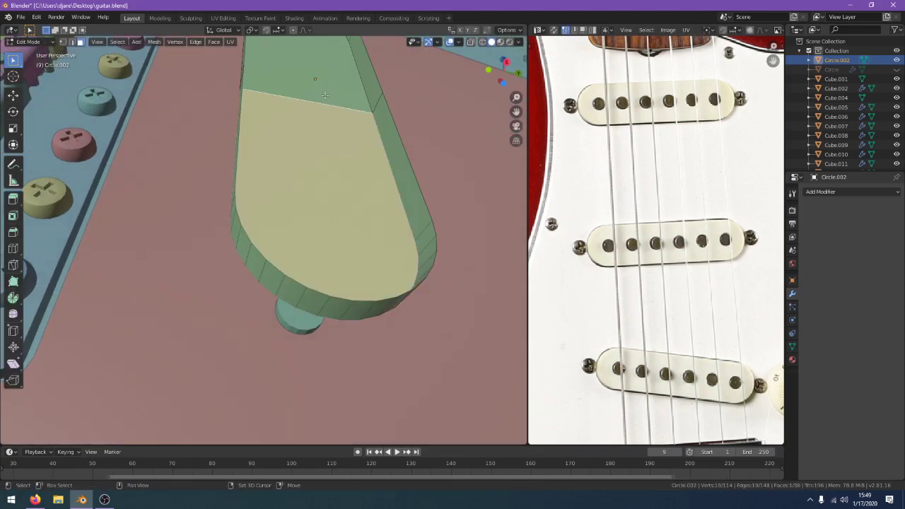
{"action": "key", "text": "x"}
{"action": "left_click", "coordinate": [327, 95]}
Try to fill an edge loop of the pickup cover's side wall with a face, and undo the fill
{"action": "left_click", "coordinate": [70, 42]}
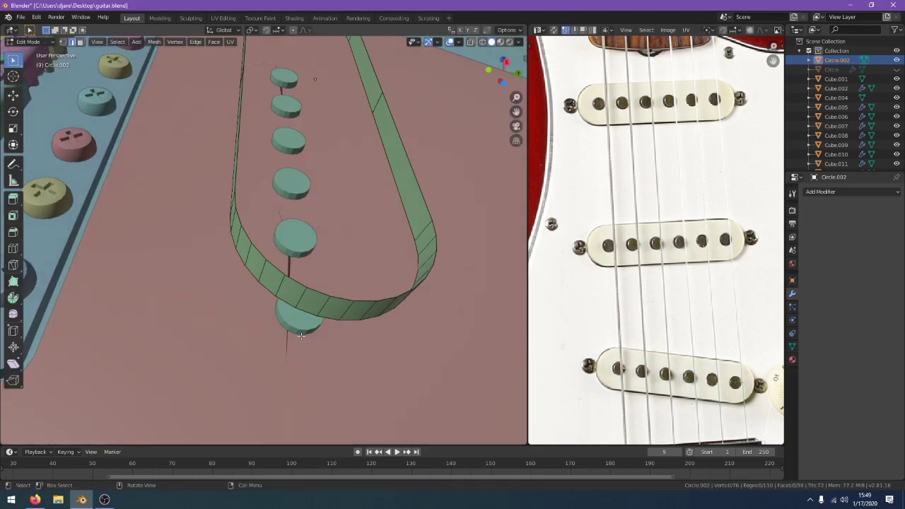
{"action": "left_click", "coordinate": [318, 292], "text": "alt"}
{"action": "key", "text": "f"}
{"action": "middle_click_drag", "start_coordinate": [313, 312], "coordinate": [365, 250]}
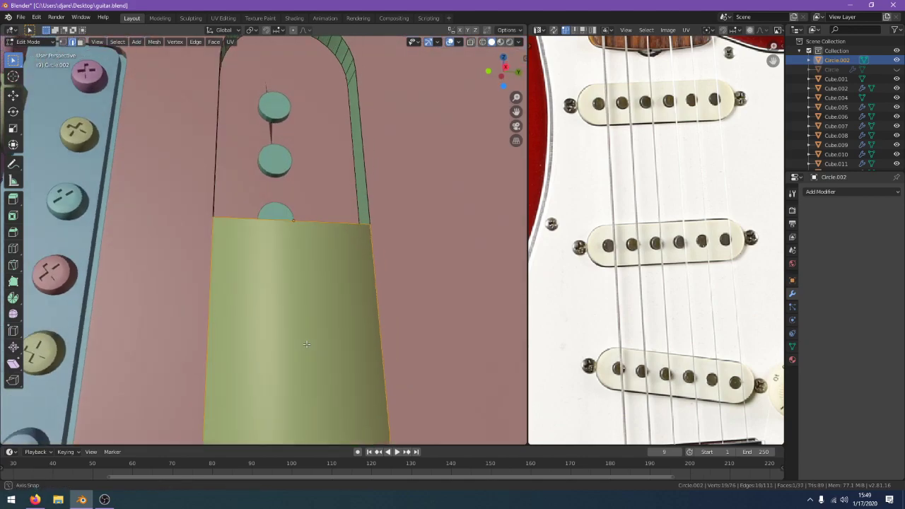
{"action": "key", "text": "ctrl+z"}
Try to remove the middle cross edge on one long side of the wall with Dissolve Edges and by deleting it
{"action": "left_click", "coordinate": [370, 224]}
{"action": "key", "text": "x"}
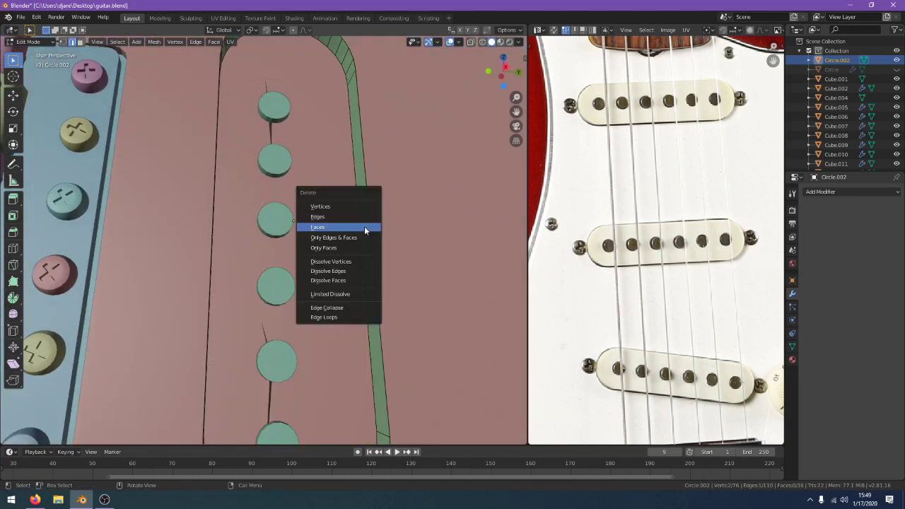
{"action": "left_click", "coordinate": [349, 266]}
{"action": "middle_click_drag", "start_coordinate": [349, 266], "coordinate": [362, 270]}
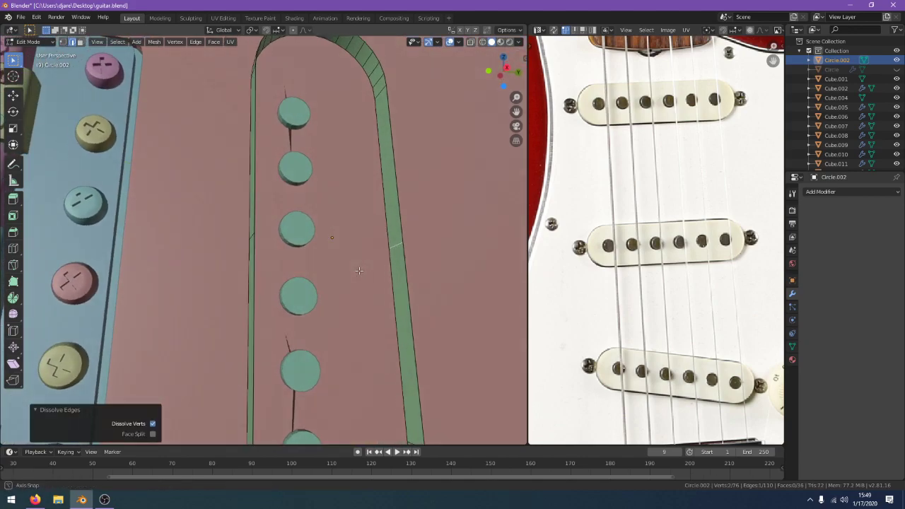
{"action": "key", "text": "x"}
{"action": "key", "text": "Escape"}
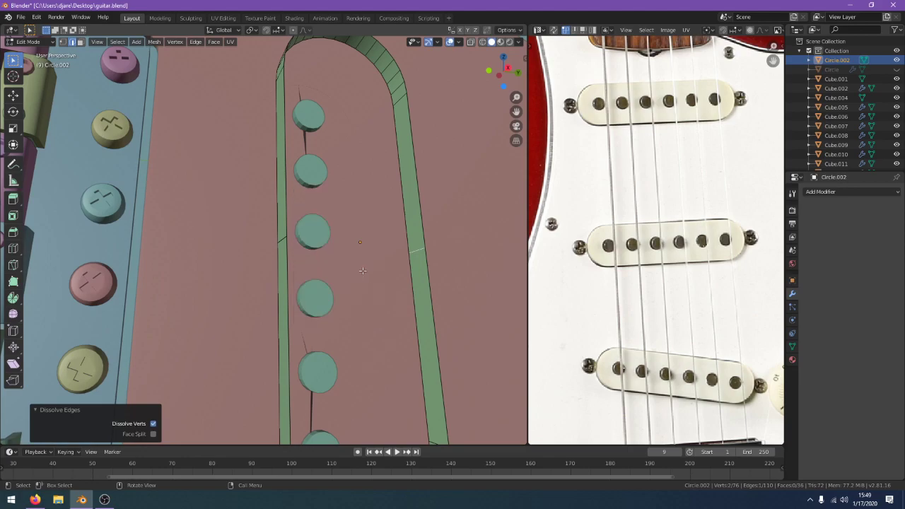
{"action": "key", "text": "x"}
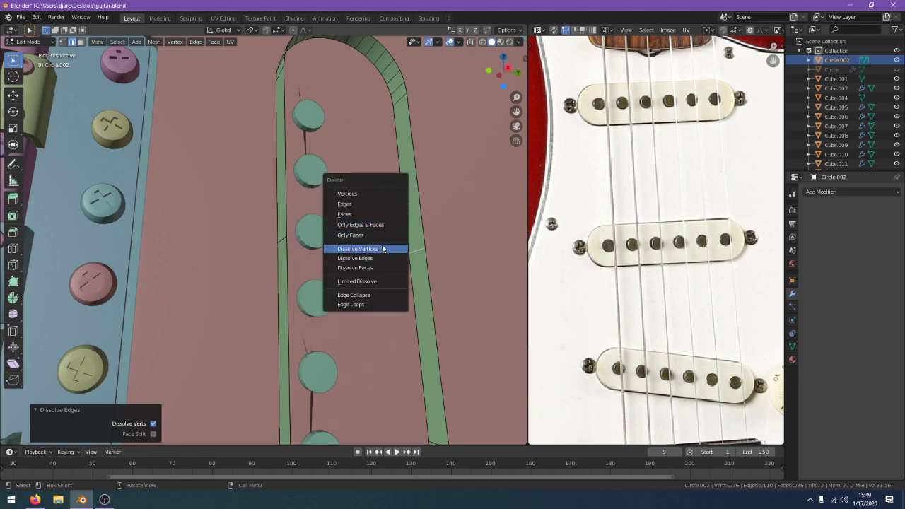
{"action": "left_click", "coordinate": [390, 203]}
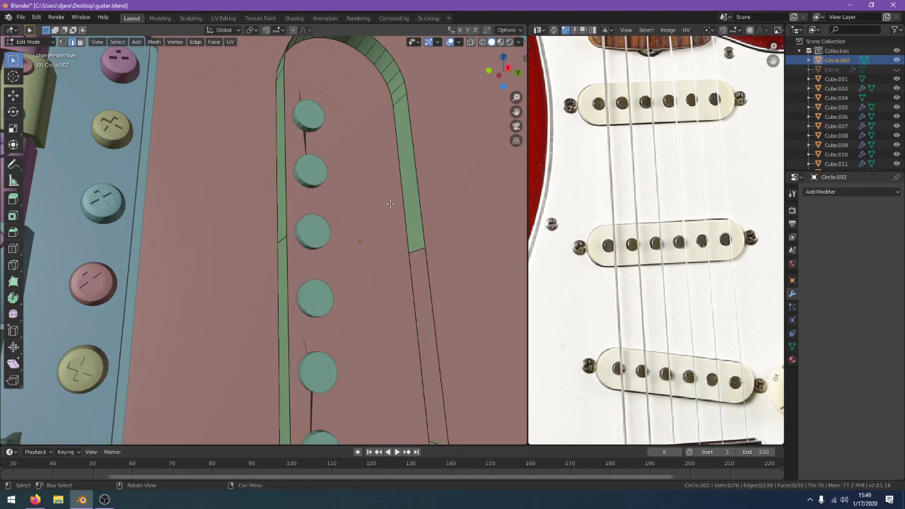
{"action": "key", "text": "ctrl+z"}
Try Dissolve Edges, Dissolve Faces and Rip on the same middle cross edge, and undo the attempts
{"action": "key", "text": "x"}
{"action": "left_click", "coordinate": [421, 263]}
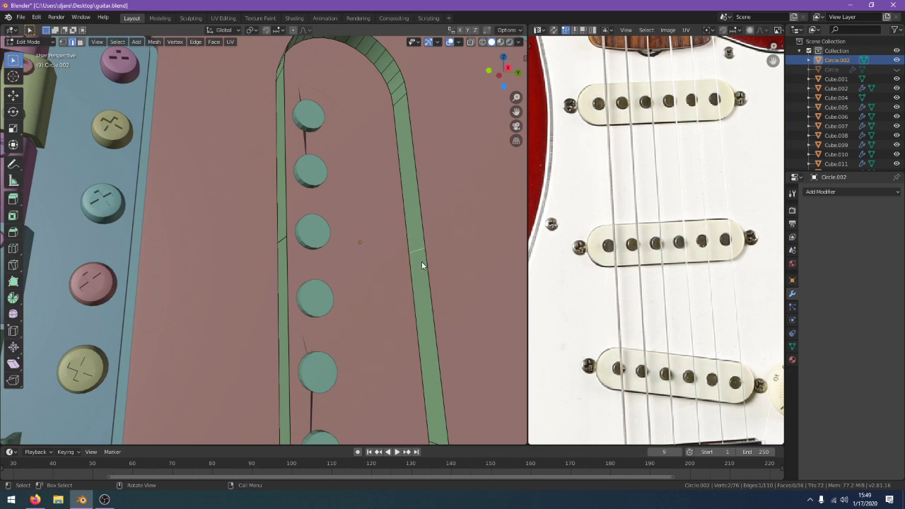
{"action": "key", "text": "x"}
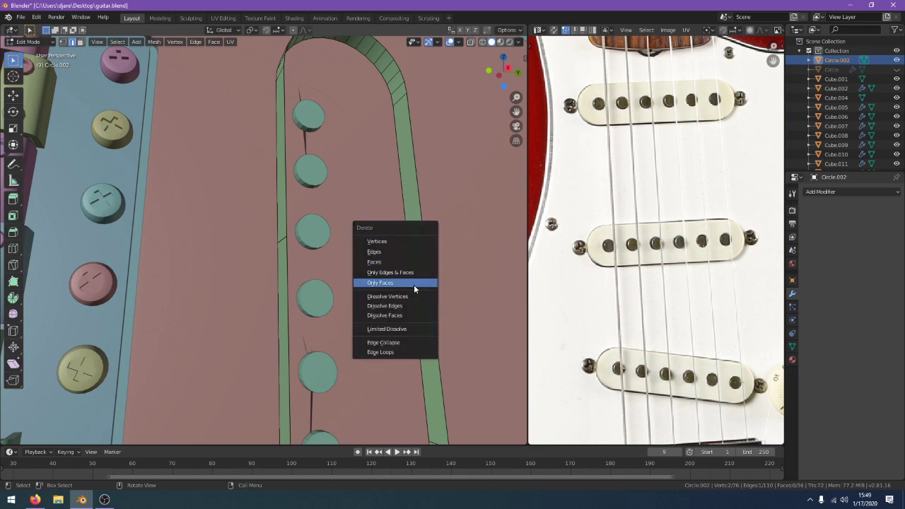
{"action": "left_click", "coordinate": [416, 306]}
{"action": "key", "text": "ctrl+z"}
{"action": "key", "text": "x"}
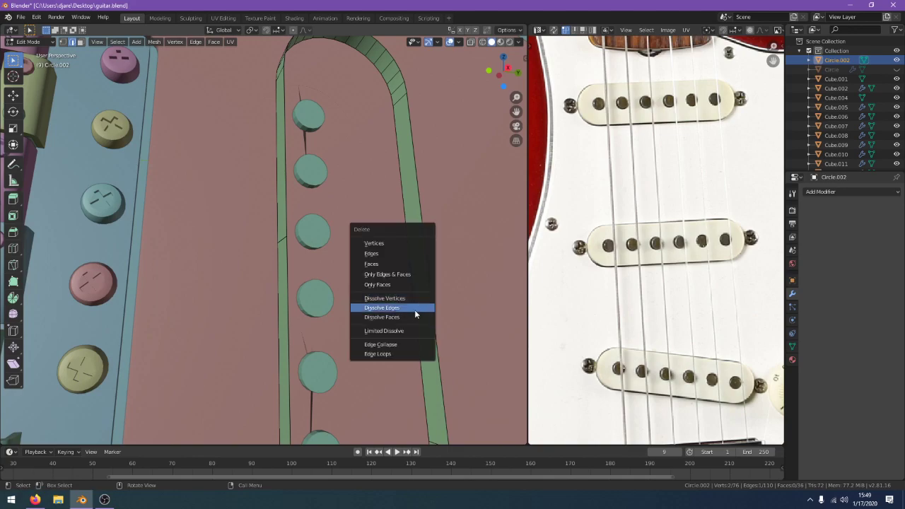
{"action": "left_click", "coordinate": [415, 315]}
{"action": "scroll", "coordinate": [410, 302], "scroll_direction": "up", "scroll_amount": 2}
{"action": "key", "text": "v"}
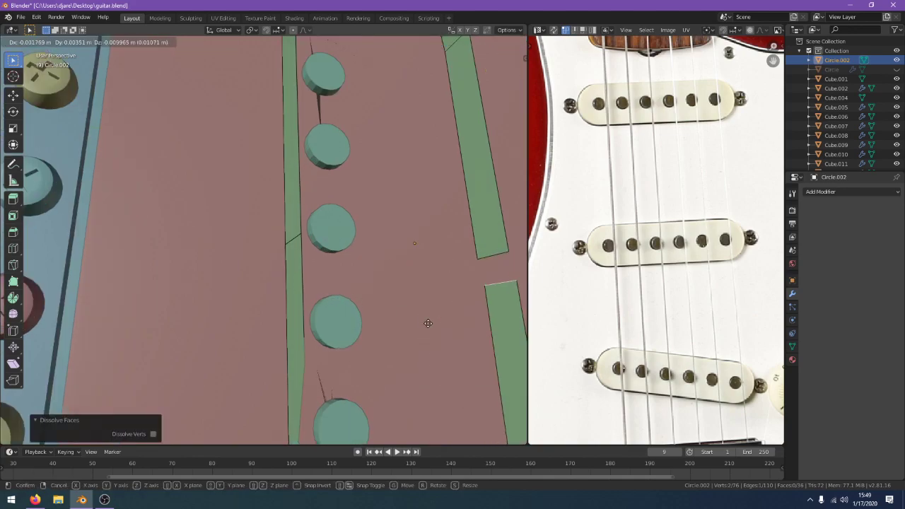
{"action": "right_click", "coordinate": [427, 323]}
{"action": "key", "text": "ctrl+z"}
{"action": "mouse_move", "coordinate": [427, 323]}
{"action": "middle_mouse_down"}
{"action": "mouse_move", "coordinate": [407, 329]}
{"action": "mouse_move", "coordinate": [400, 321]}
{"action": "mouse_move", "coordinate": [439, 330]}
{"action": "middle_mouse_up"}
Delete the overlapping middle cross edges and their adjoining faces on both long sides of the pickup cover's wall
{"action": "key", "text": "x"}
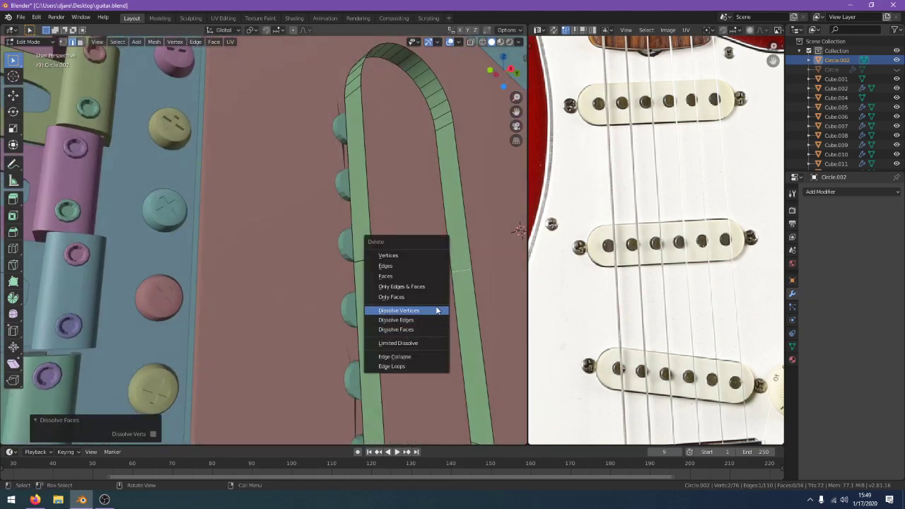
{"action": "left_click", "coordinate": [435, 267]}
{"action": "key", "text": "x"}
{"action": "left_click", "coordinate": [364, 261]}
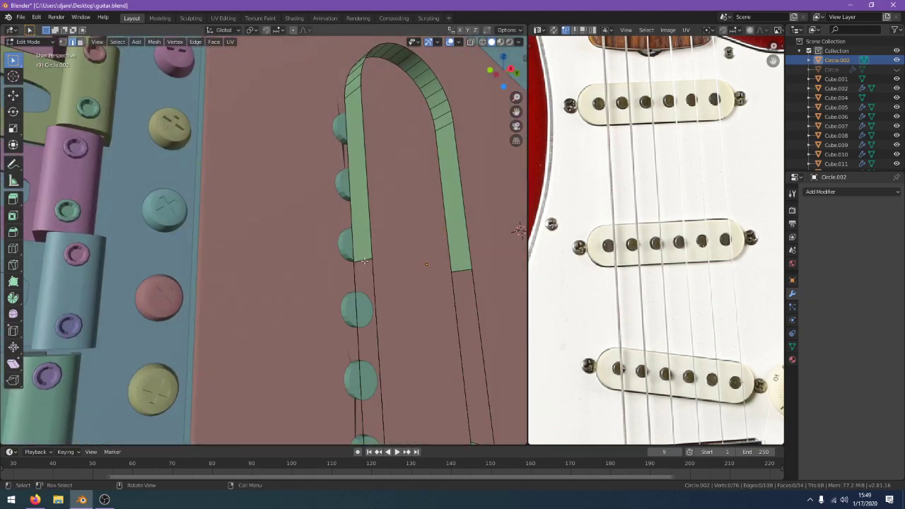
{"action": "middle_click_drag", "start_coordinate": [371, 269], "coordinate": [424, 206]}
{"action": "key", "text": "x"}
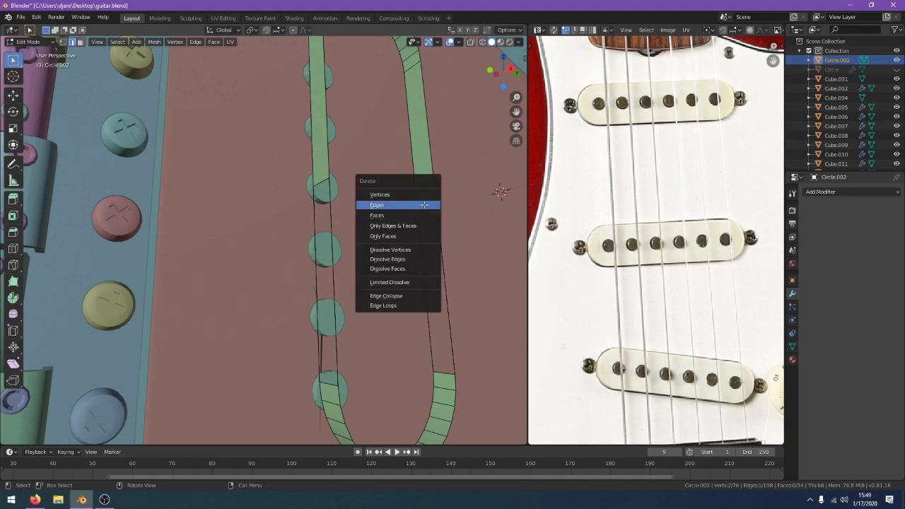
{"action": "left_click", "coordinate": [424, 204]}
{"action": "left_click", "coordinate": [324, 181]}
{"action": "key", "text": "x"}
{"action": "left_click", "coordinate": [323, 182]}
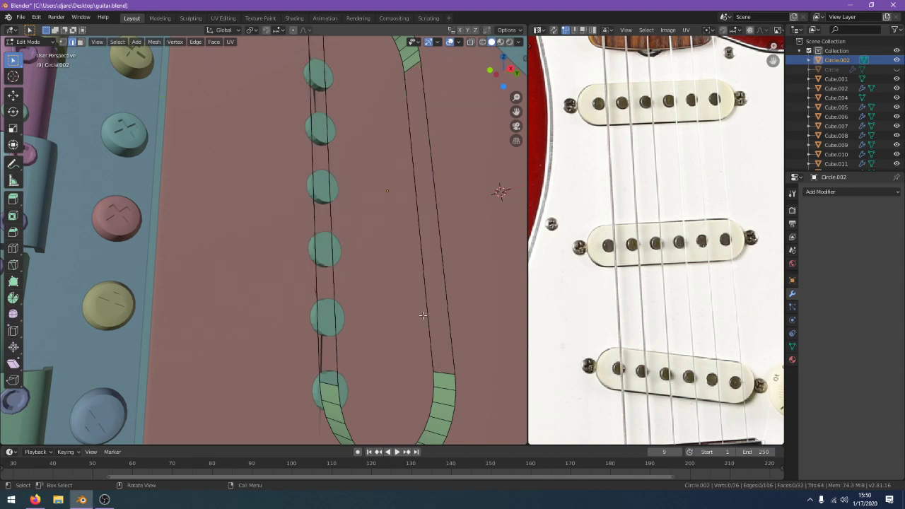
Rebuild both long sides of the wall by filling a face between the end vertices of each gap
{"action": "left_click", "coordinate": [62, 42]}
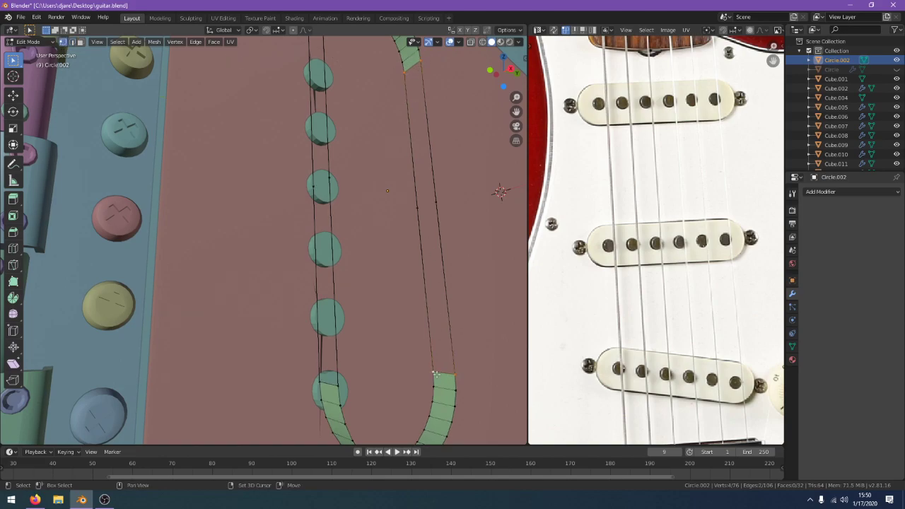
{"action": "key", "text": "f"}
{"action": "middle_click_drag", "start_coordinate": [436, 375], "coordinate": [419, 104]}
{"action": "left_click", "coordinate": [402, 107]}
{"action": "left_click", "coordinate": [386, 116], "text": "shift"}
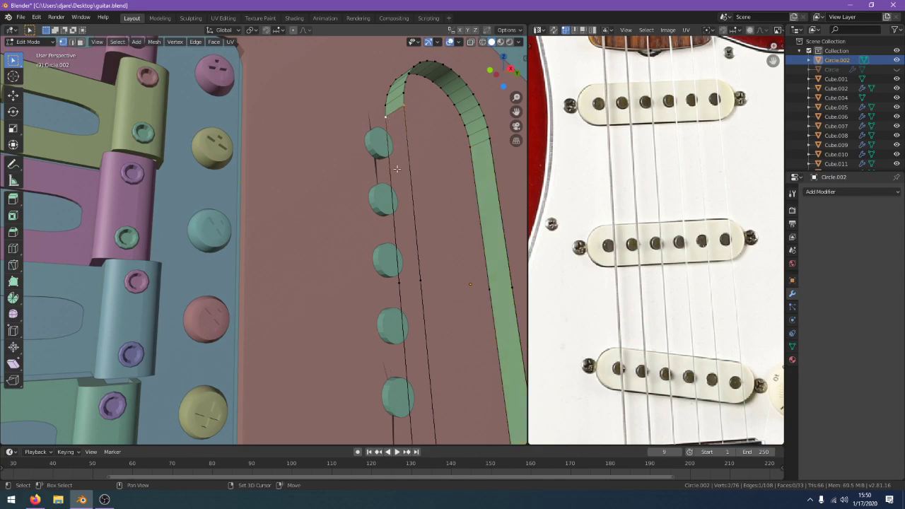
{"action": "middle_click_drag", "start_coordinate": [448, 440], "coordinate": [431, 343], "text": "shift"}
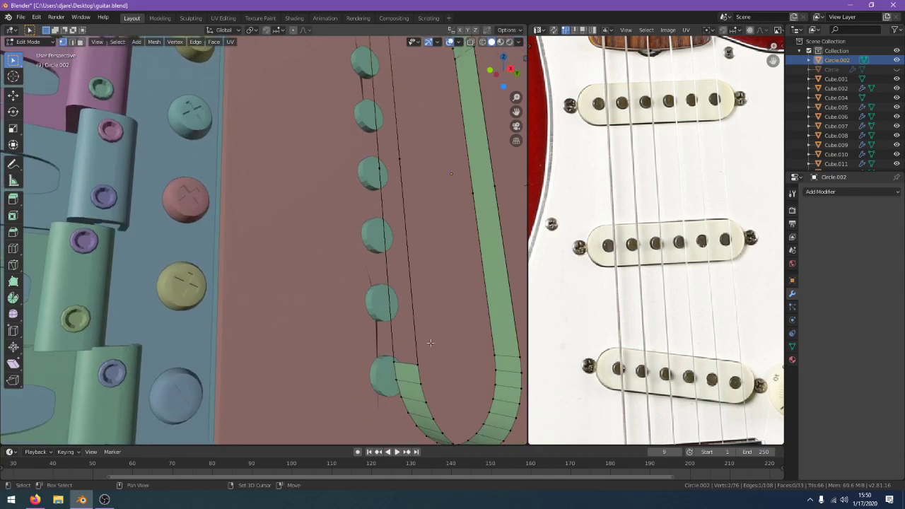
{"action": "key", "text": "f"}
Select the vertex loop along one rim of the pickup cover and fill it with a single face
{"action": "left_click", "coordinate": [418, 383]}
{"action": "left_click", "coordinate": [417, 375], "text": "alt"}
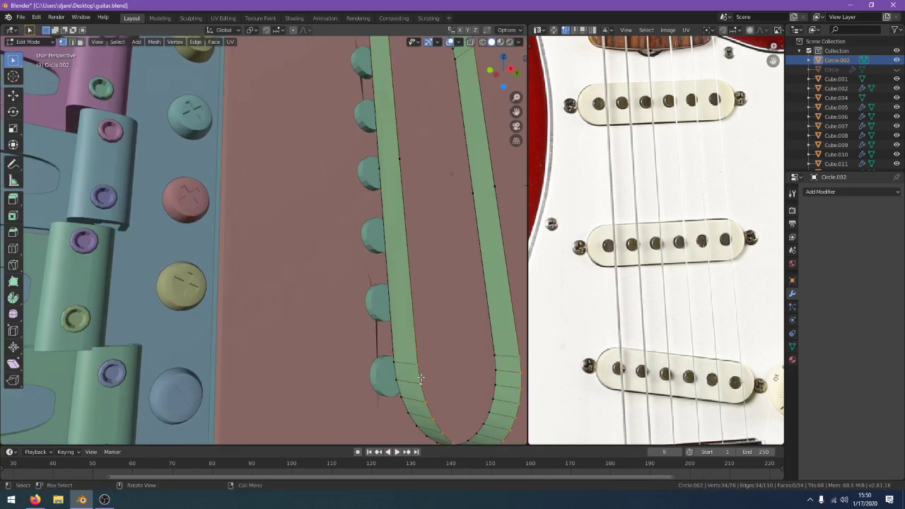
{"action": "key", "text": "f"}
Select the vertex loop along the pickup cover's opposite rim, fill it with a single face, and leave mesh editing
{"action": "left_click", "coordinate": [395, 359]}
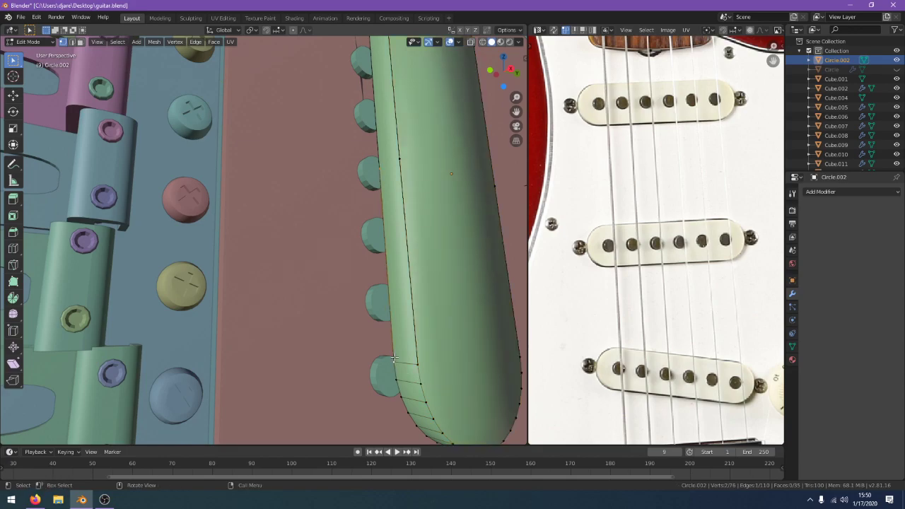
{"action": "middle_click_drag", "start_coordinate": [406, 354], "coordinate": [488, 376]}
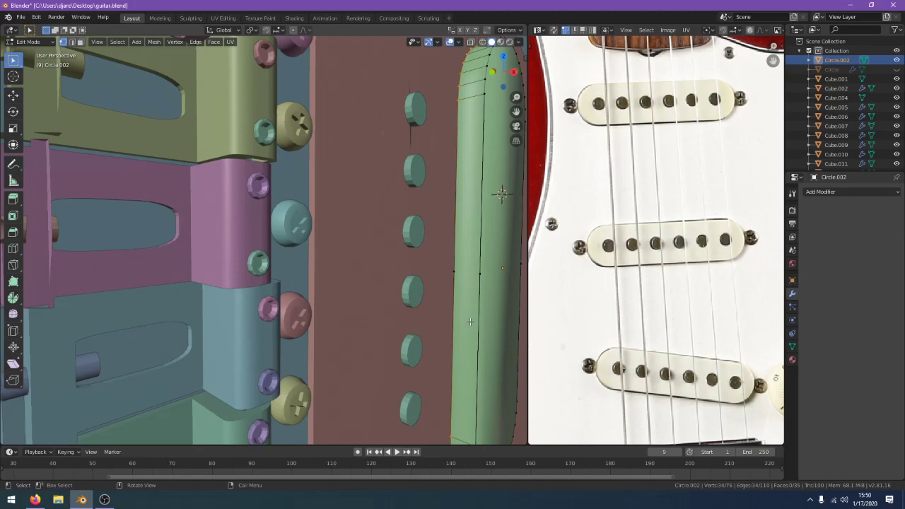
{"action": "middle_click_drag", "start_coordinate": [453, 274], "coordinate": [335, 267]}
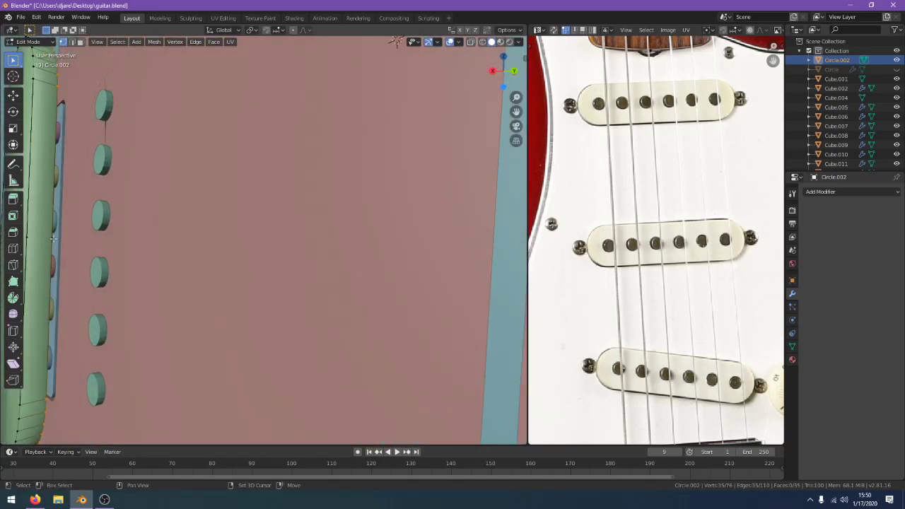
{"action": "key", "text": "Tab"}
Check the pickup cover in wireframe shading, return to solid shading, and move the cover -0.0628 m along X into the guitar body
{"action": "middle_click_drag", "start_coordinate": [53, 240], "coordinate": [261, 254]}
{"action": "key", "text": "z"}
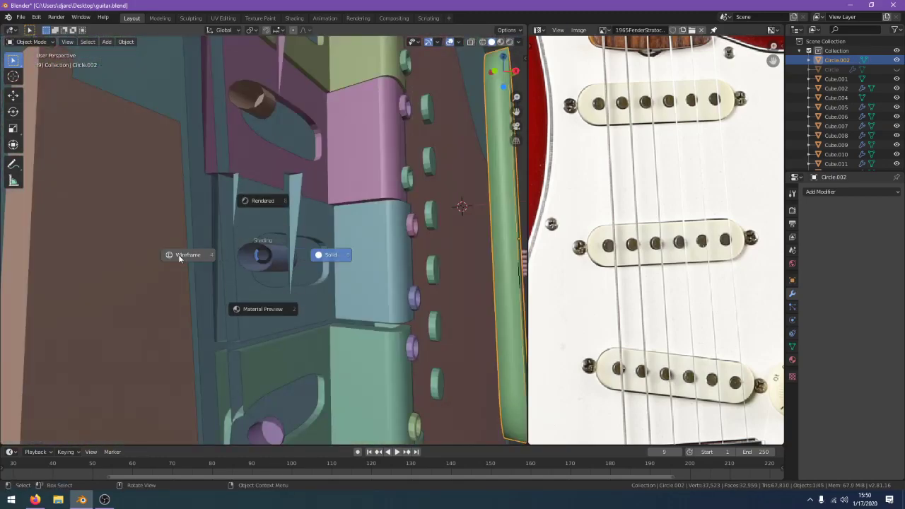
{"action": "left_click", "coordinate": [178, 256]}
{"action": "key", "text": "z"}
{"action": "left_click", "coordinate": [383, 274]}
{"action": "middle_click_drag", "start_coordinate": [404, 279], "coordinate": [285, 198]}
{"action": "key", "text": "g"}
{"action": "key", "text": "x"}
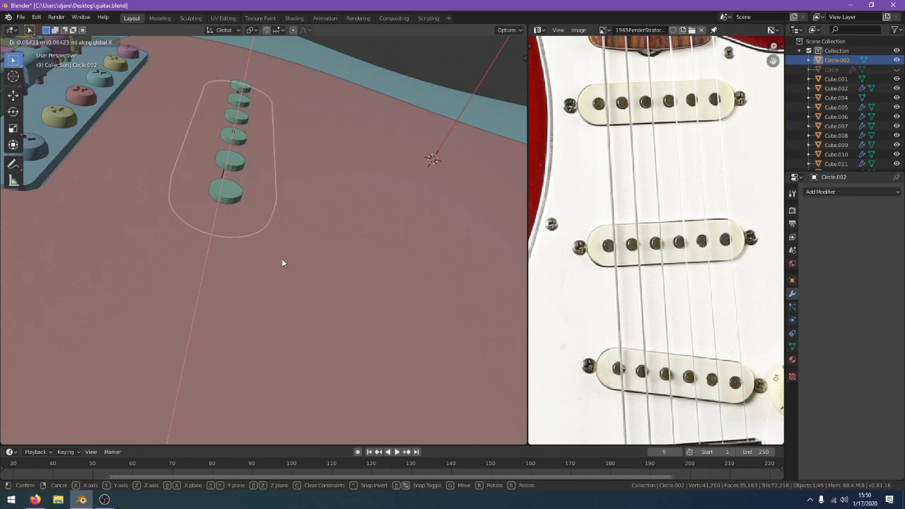
{"action": "left_click", "coordinate": [281, 262]}
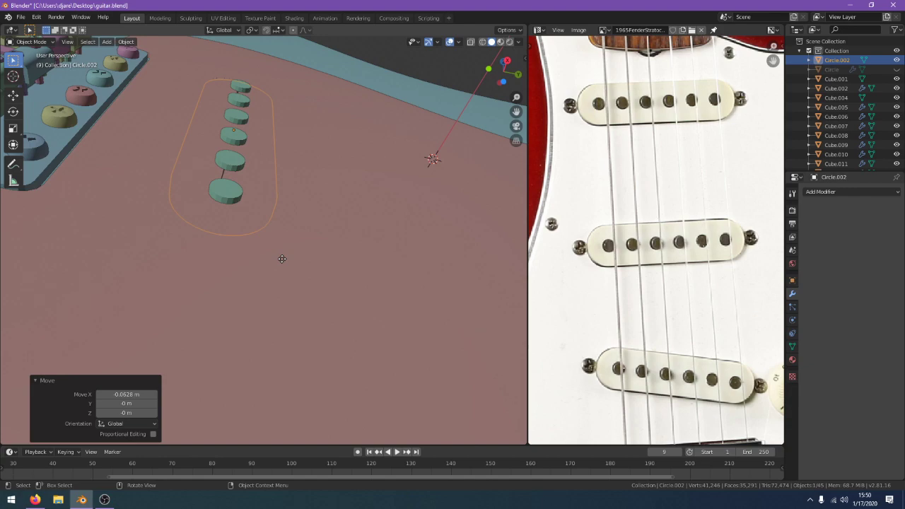
Move the pickup cover back outward along X by about 0.013 m so it protrudes slightly from the body surface
{"action": "key", "text": "g"}
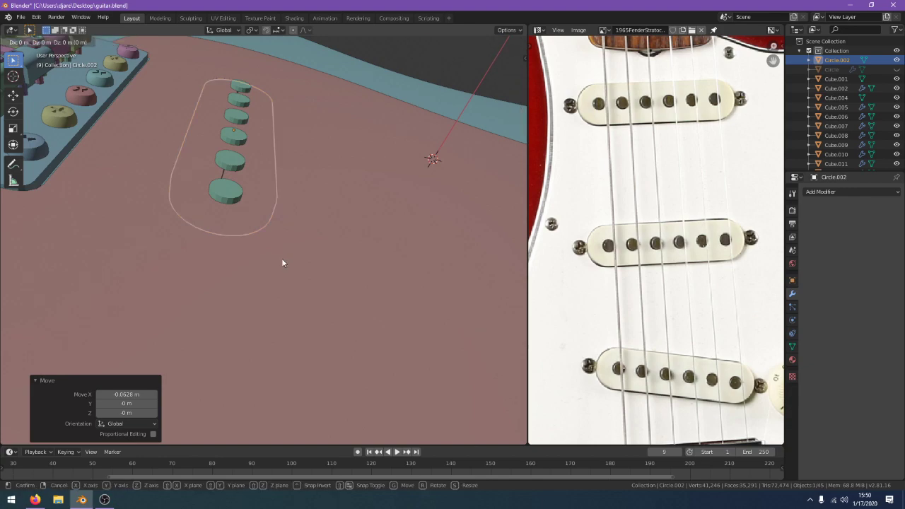
{"action": "left_click", "coordinate": [282, 259]}
{"action": "right_click", "coordinate": [282, 260]}
{"action": "middle_click_drag", "start_coordinate": [354, 215], "coordinate": [416, 252]}
{"action": "key", "text": "g"}
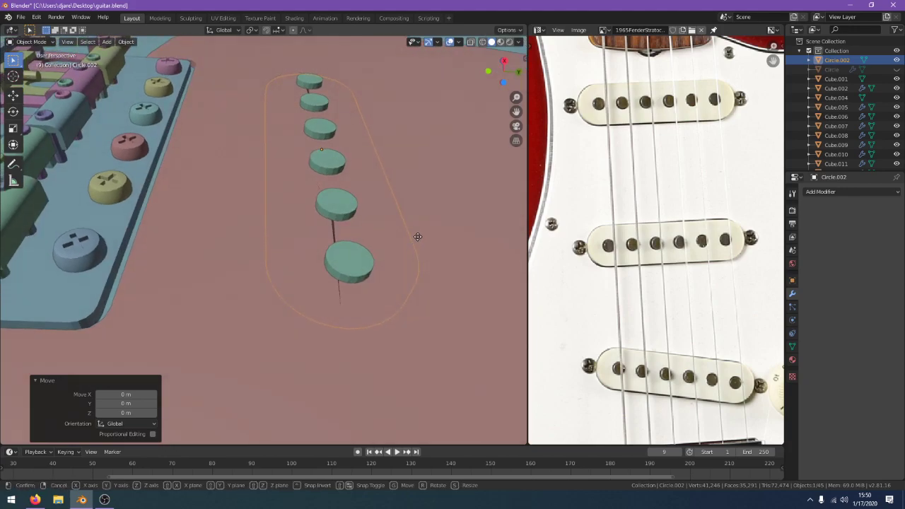
{"action": "left_click", "coordinate": [418, 243]}
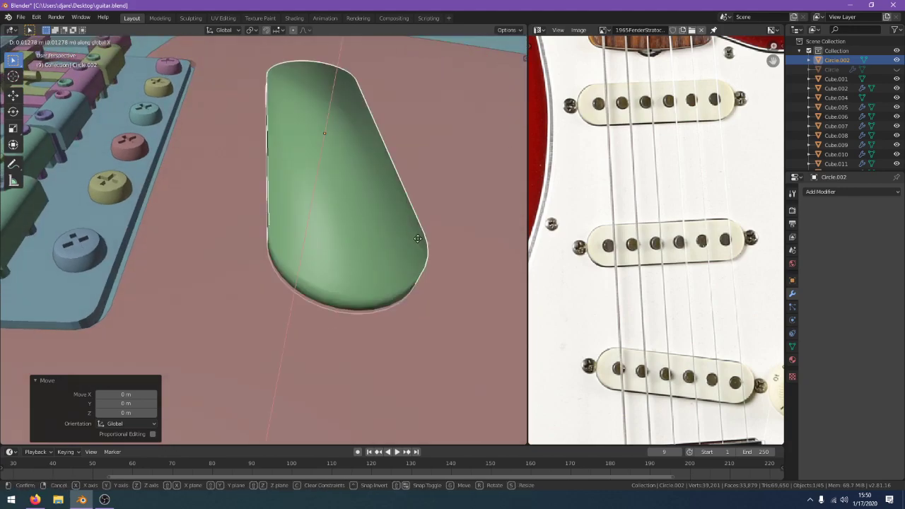
{"action": "key", "text": "Delete"}
{"action": "middle_click_drag", "start_coordinate": [393, 253], "coordinate": [377, 337]}
{"action": "key", "text": "ctrl+z"}
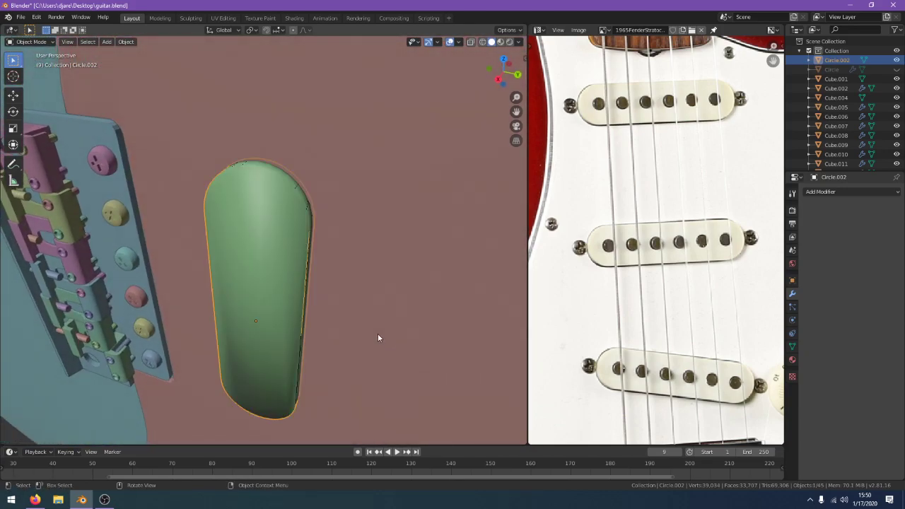
Select the plate beneath the pickup cover, Cube.005, and delete the first Boolean modifier in its stack
{"action": "scroll", "coordinate": [378, 337], "scroll_direction": "up", "scroll_amount": 6}
{"action": "key", "text": "Tab"}
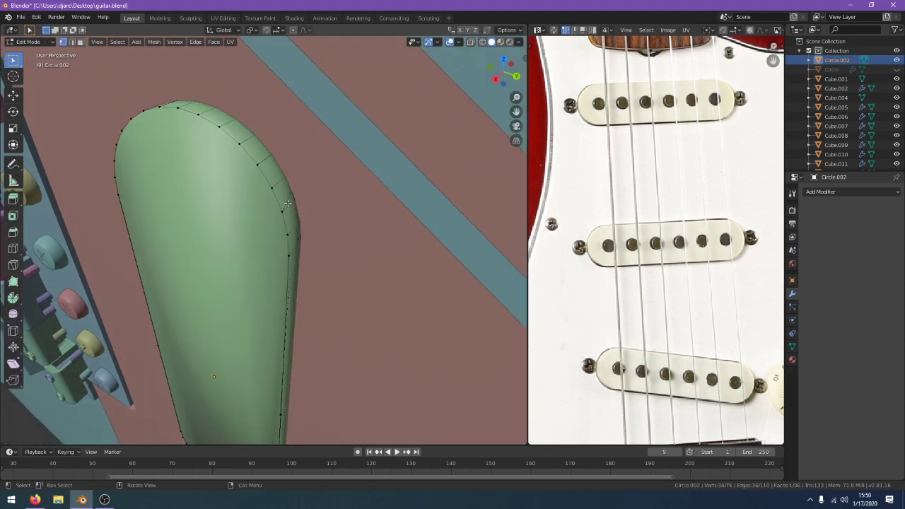
{"action": "key", "text": "Tab"}
{"action": "left_click", "coordinate": [372, 249]}
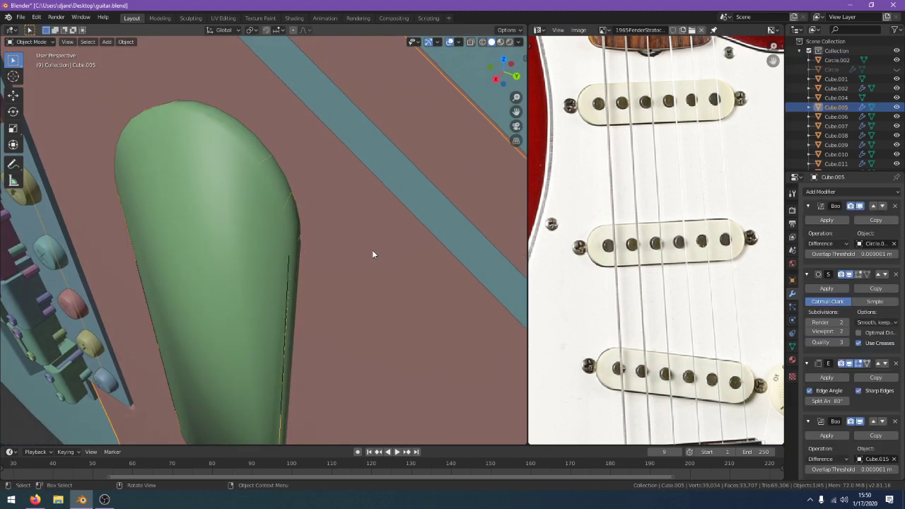
{"action": "left_click", "coordinate": [895, 206]}
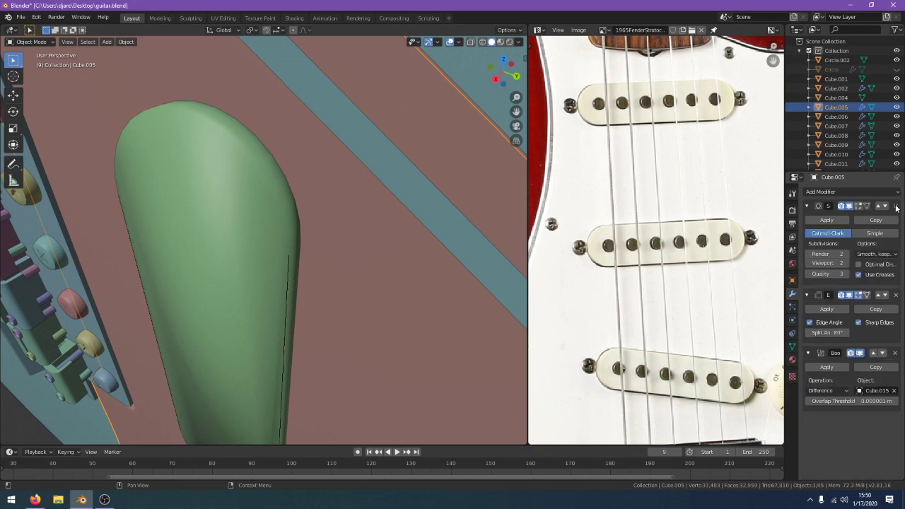
Add a Boolean Difference modifier to Cube.005 with the pickup cover as its object, and hide the cover
{"action": "left_click", "coordinate": [841, 191]}
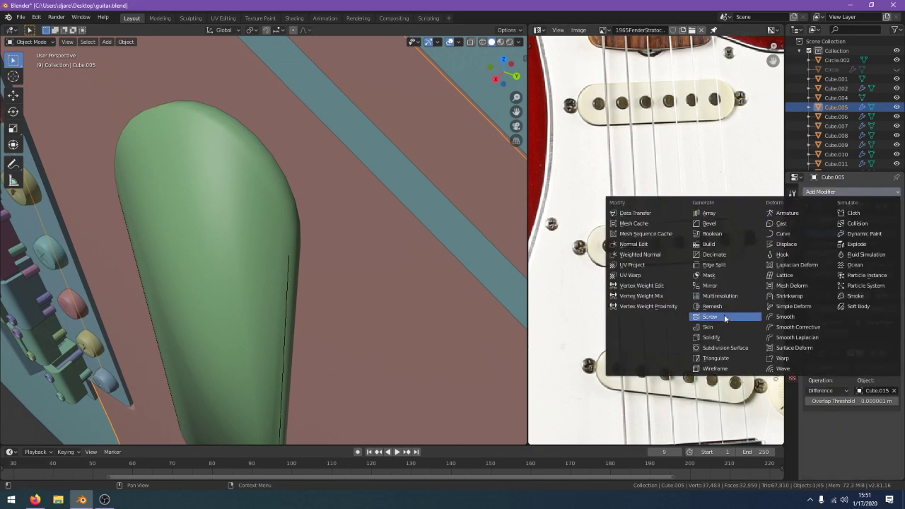
{"action": "left_click", "coordinate": [737, 234]}
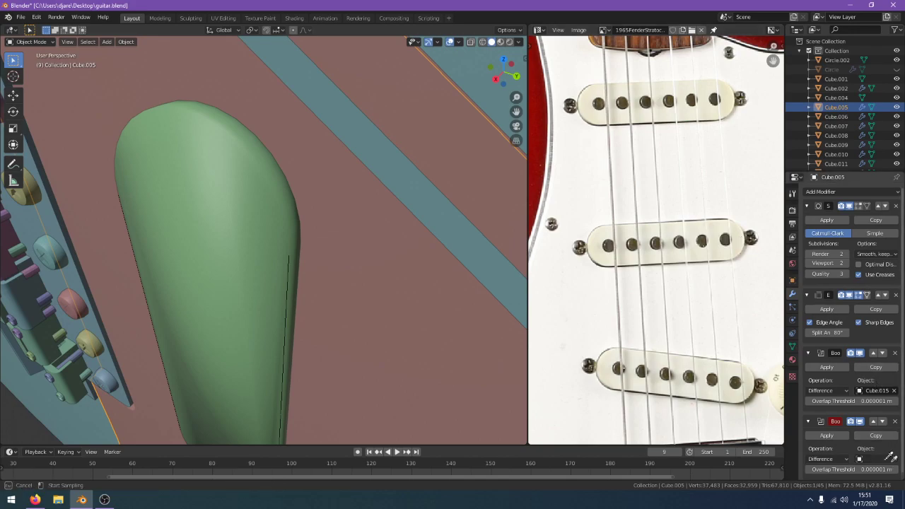
{"action": "left_click", "coordinate": [425, 352]}
{"action": "scroll", "coordinate": [424, 355], "scroll_direction": "down", "scroll_amount": 2}
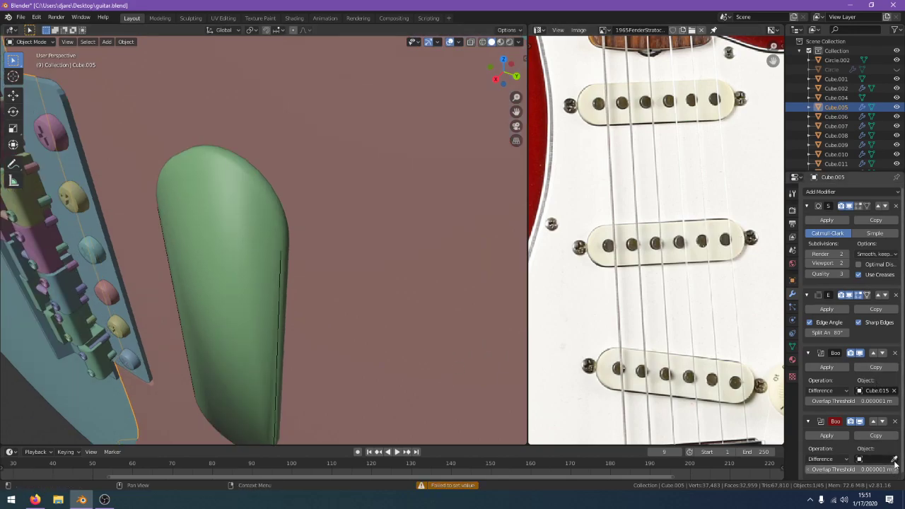
{"action": "left_click", "coordinate": [242, 298]}
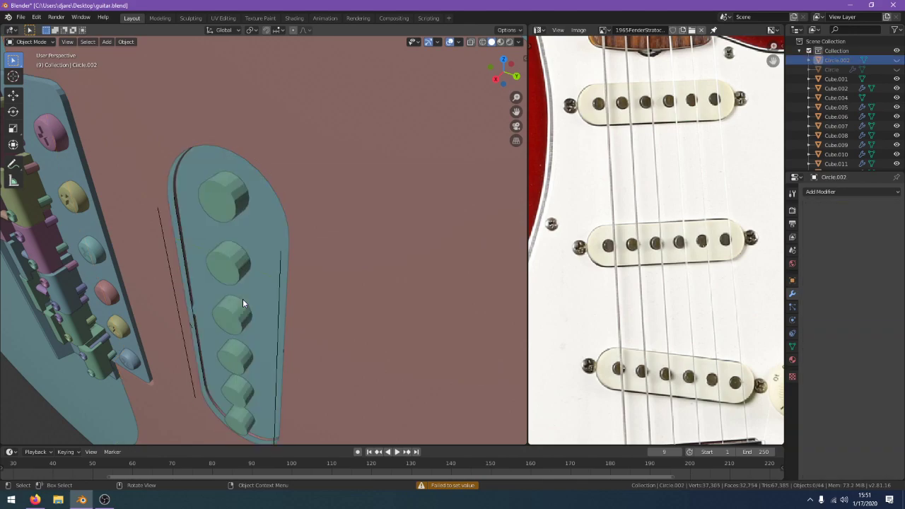
Examine the pickup cutout in Cube.005 from several angles and check the plate's mesh in Edit Mode
{"action": "middle_click_drag", "start_coordinate": [242, 298], "coordinate": [392, 163]}
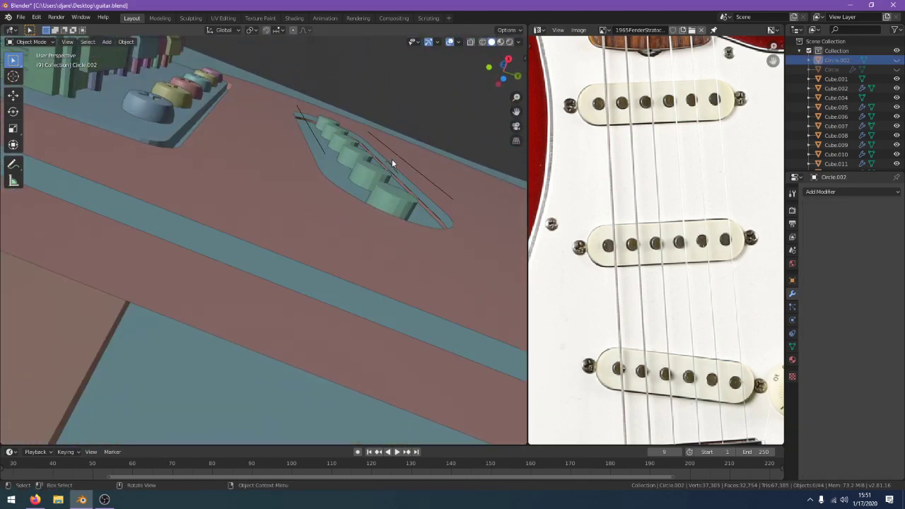
{"action": "left_click", "coordinate": [412, 170]}
{"action": "key", "text": "Tab"}
{"action": "key", "text": "Tab"}
{"action": "middle_click_drag", "start_coordinate": [433, 185], "coordinate": [350, 227]}
{"action": "key", "text": "Tab"}
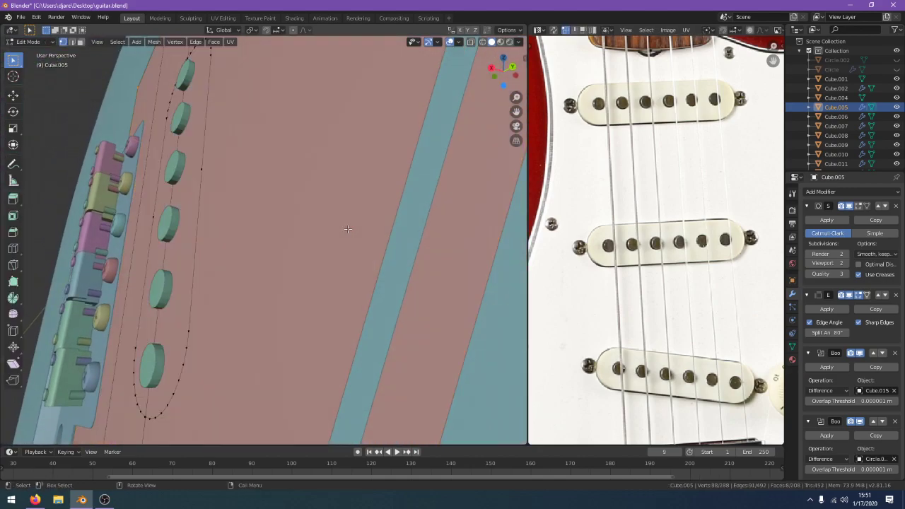
{"action": "key", "text": "Tab"}
Unhide the hidden pickup objects and select only the pickup cover
{"action": "key", "text": "alt+h"}
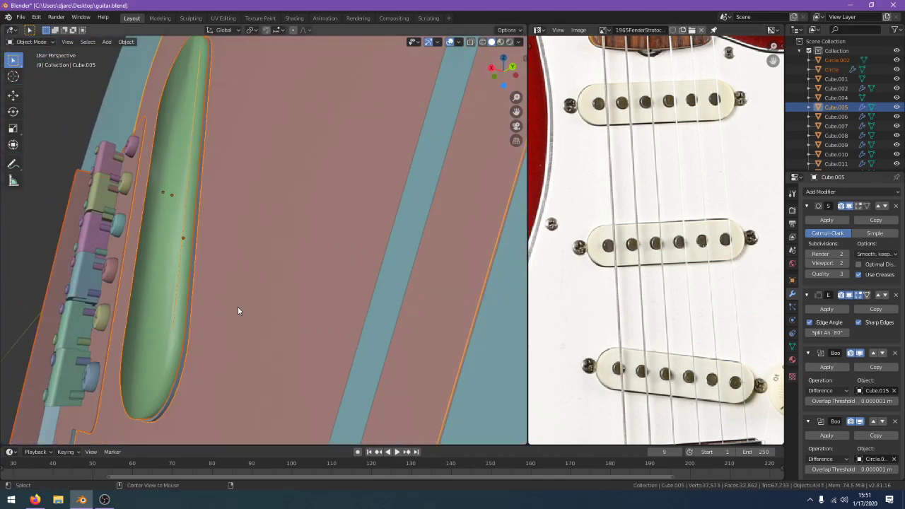
{"action": "left_click", "coordinate": [158, 293]}
{"action": "middle_click_drag", "start_coordinate": [157, 292], "coordinate": [248, 278]}
{"action": "key", "text": "a"}
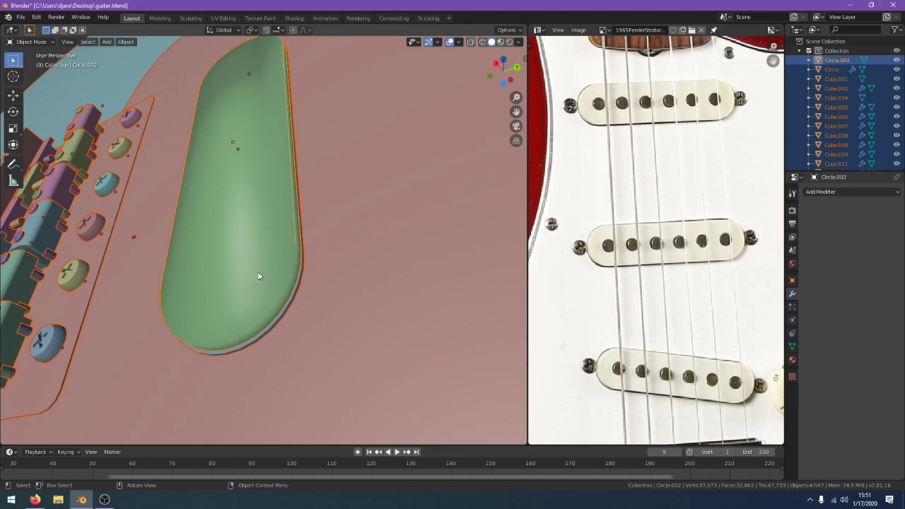
{"action": "left_click", "coordinate": [259, 276]}
Merge all of the pickup cover's vertices by distance, with a merge distance of 0.0001 m
{"action": "key", "text": "Tab"}
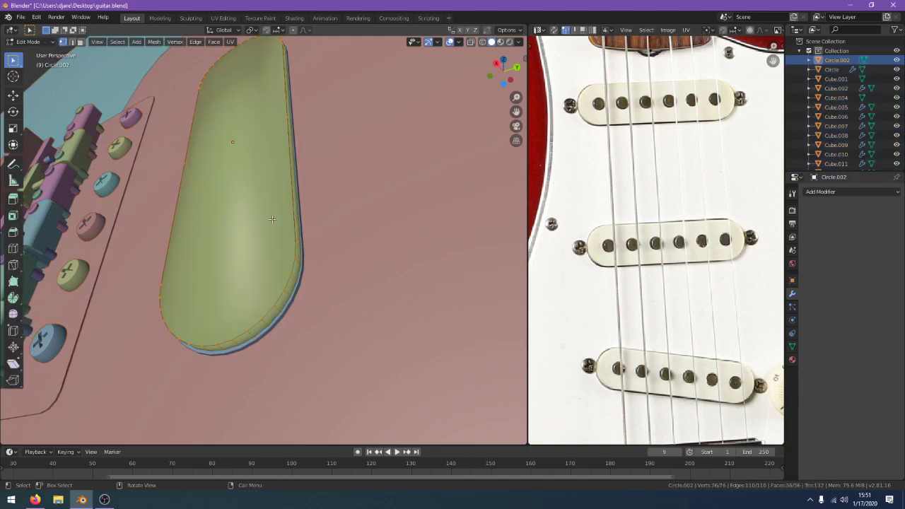
{"action": "left_click", "coordinate": [182, 42]}
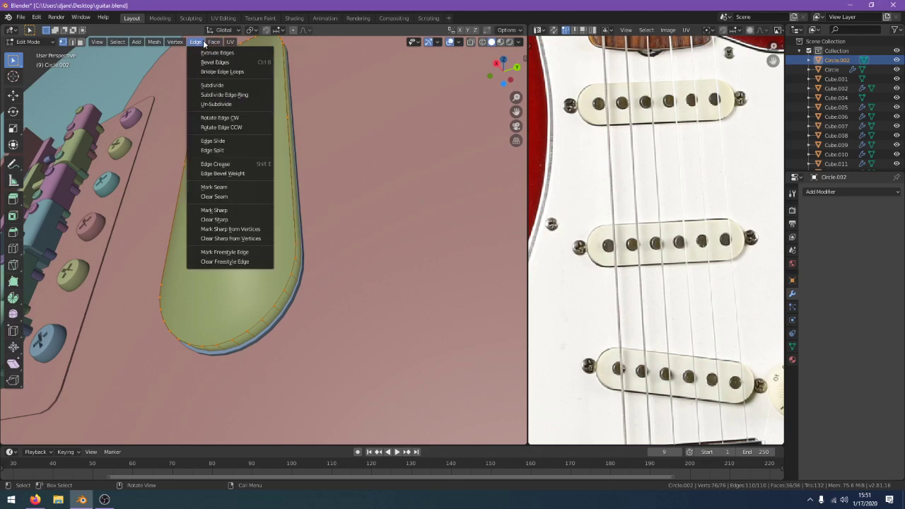
{"action": "mouse_move", "coordinate": [154, 42]}
{"action": "mouse_move", "coordinate": [201, 231]}
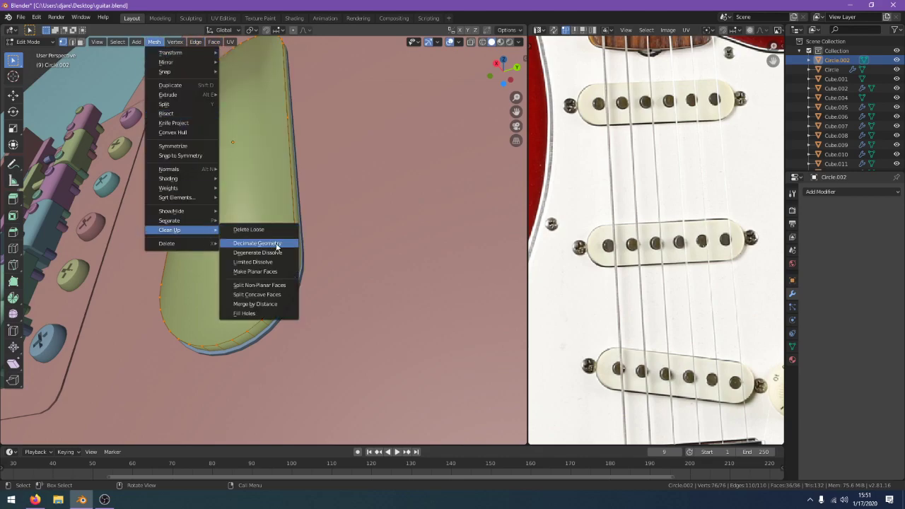
{"action": "left_click", "coordinate": [283, 304]}
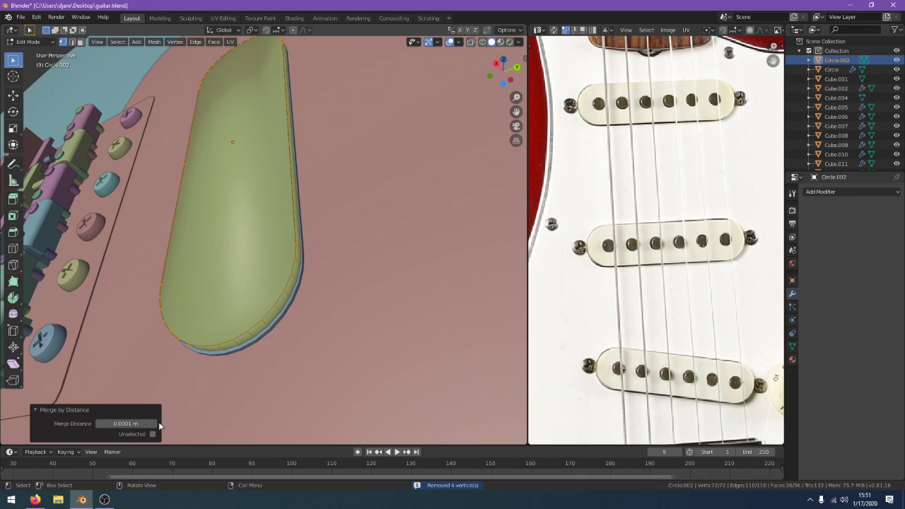
{"action": "middle_click_drag", "start_coordinate": [276, 385], "coordinate": [262, 307]}
Hide the pickup cover to check the cut beneath it, unhide it and reopen its mesh for editing
{"action": "key", "text": "Tab"}
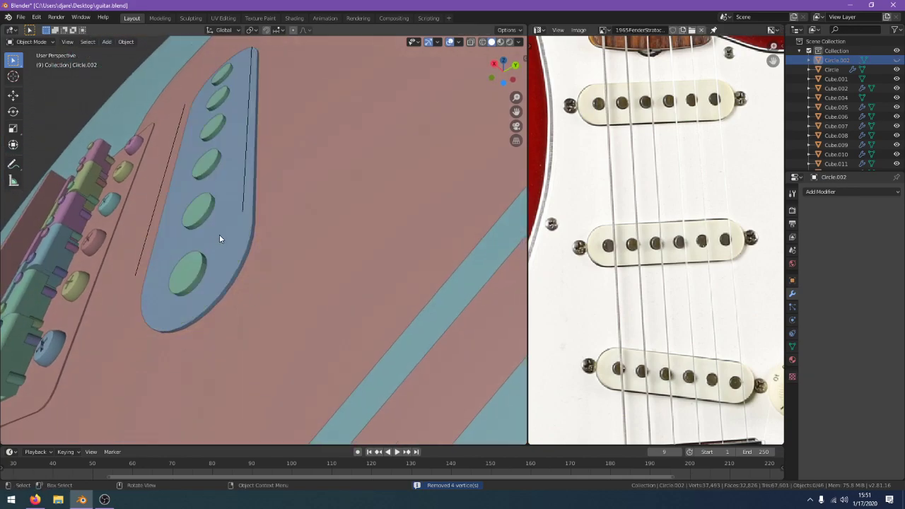
{"action": "middle_click_drag", "start_coordinate": [222, 238], "coordinate": [369, 218]}
{"action": "key", "text": "alt+h"}
{"action": "key", "text": "Tab"}
{"action": "scroll", "coordinate": [367, 216], "scroll_direction": "up", "scroll_amount": 2}
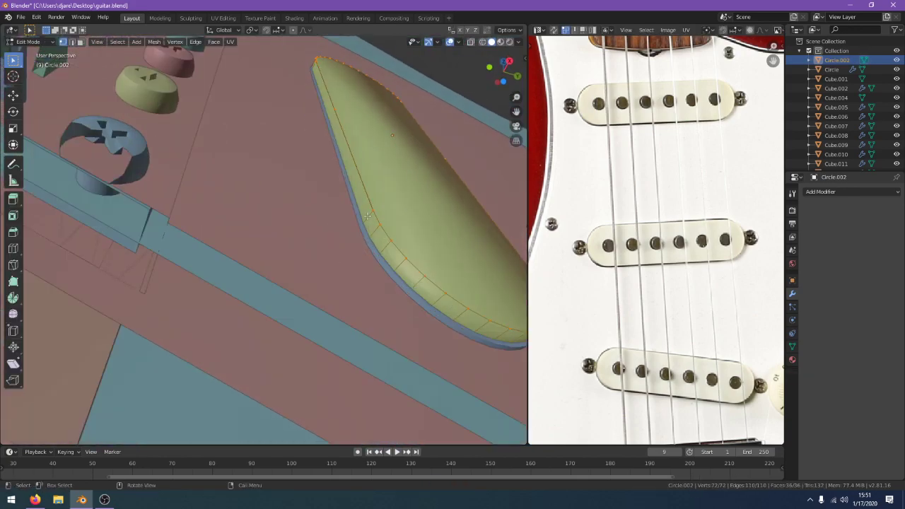
Try moving the rim vertex where the cover's straight side meets its rounded end, and cancel the move
{"action": "left_click", "coordinate": [373, 209]}
{"action": "key", "text": "g"}
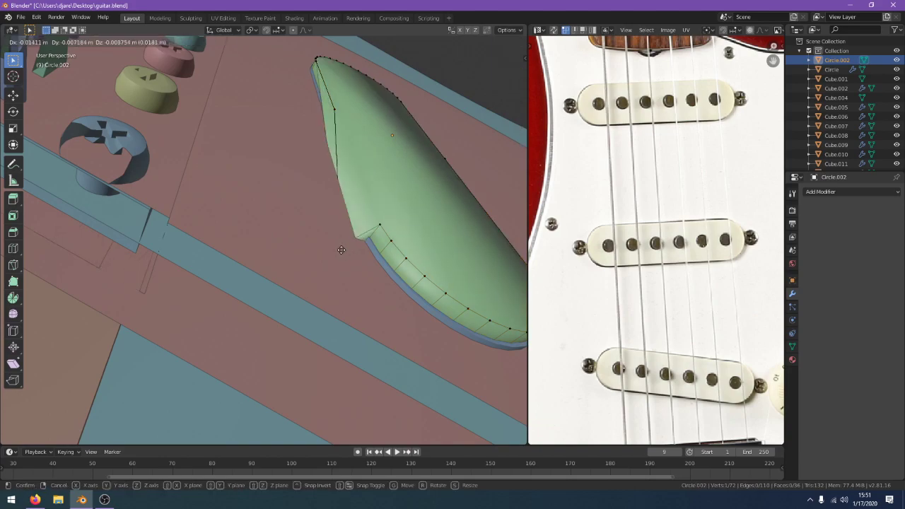
{"action": "right_click", "coordinate": [387, 194]}
Select the pickup cover's entire mesh and run Merge by Distance on it again
{"action": "key", "text": "a"}
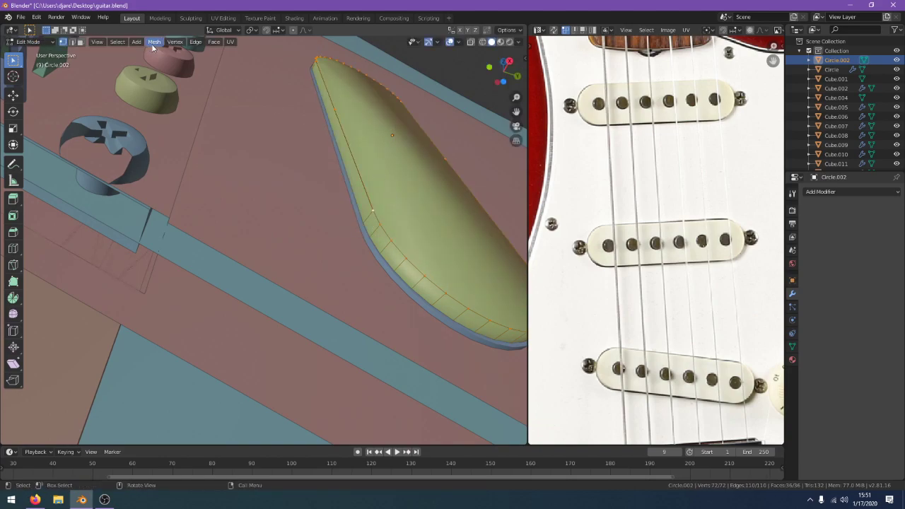
{"action": "left_click", "coordinate": [177, 41]}
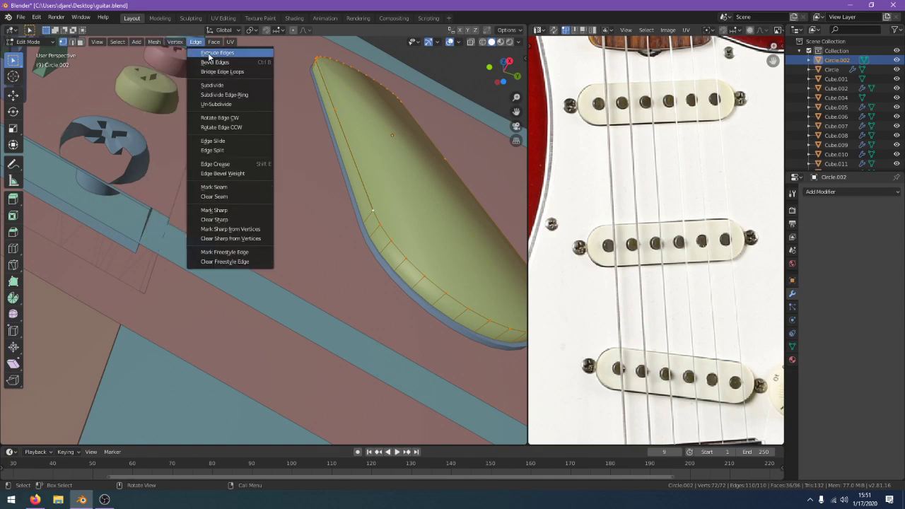
{"action": "left_click", "coordinate": [212, 44]}
{"action": "left_click", "coordinate": [157, 44]}
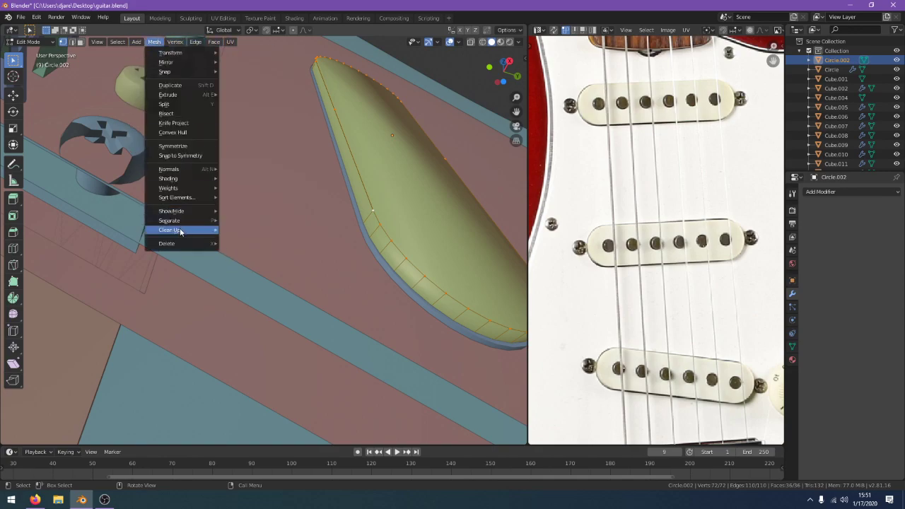
{"action": "mouse_move", "coordinate": [182, 230]}
{"action": "left_click", "coordinate": [281, 305]}
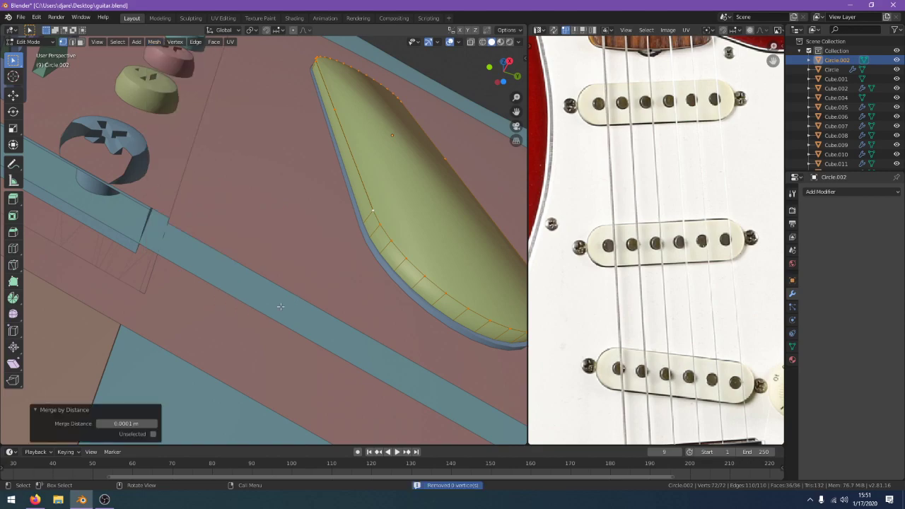
{"action": "mouse_move", "coordinate": [133, 422]}
{"action": "left_mouse_down"}
{"action": "mouse_move", "coordinate": [162, 422]}
{"action": "mouse_move", "coordinate": [133, 423]}
{"action": "left_mouse_up"}
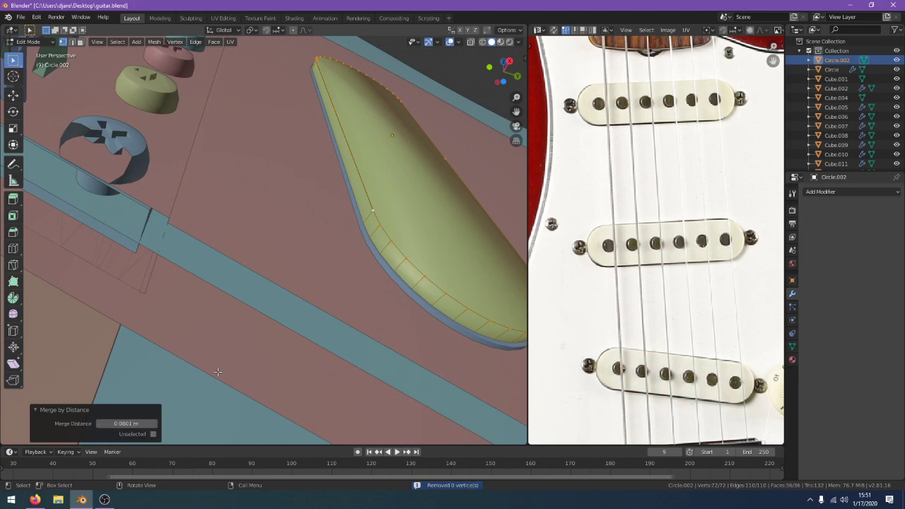
Reopen the cover's mesh and test-move the same rim vertex again, leaving it in its original place
{"action": "key", "text": "Tab"}
{"action": "key", "text": "Tab"}
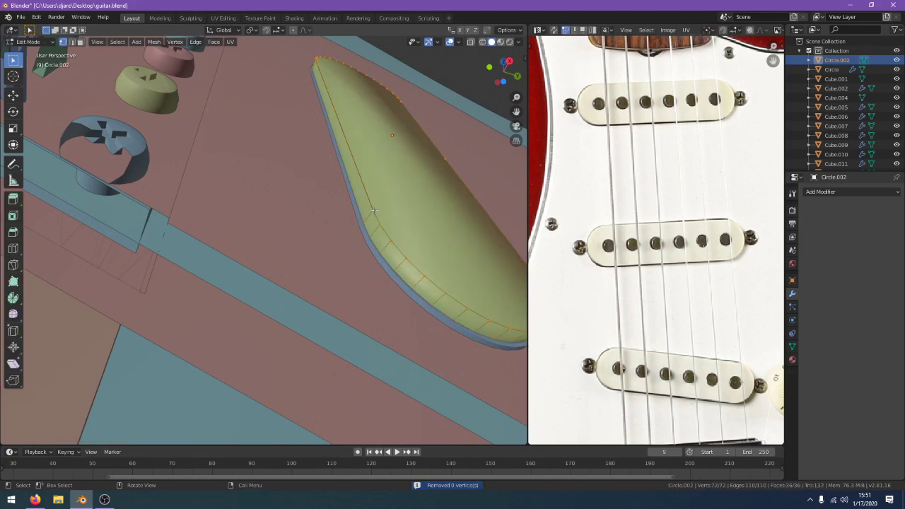
{"action": "left_click", "coordinate": [372, 215]}
{"action": "key", "text": "g"}
{"action": "left_click", "coordinate": [376, 215]}
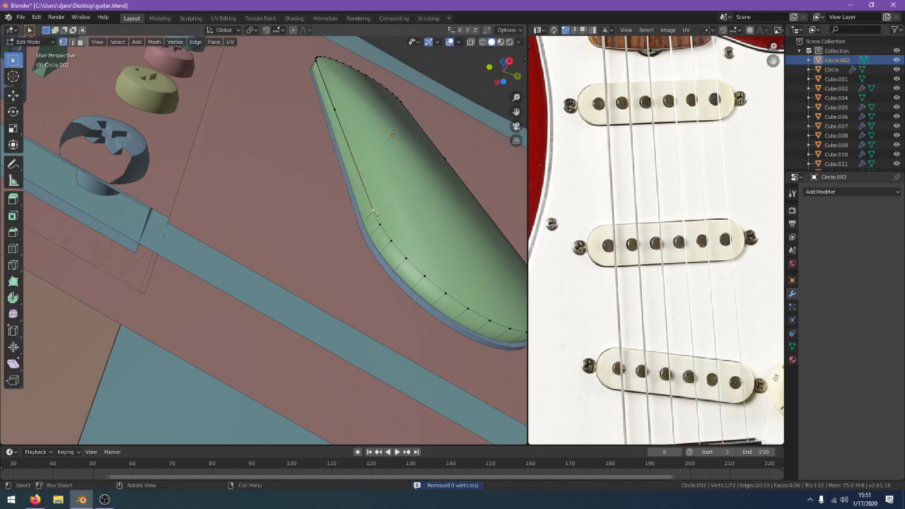
Try Dissolve Edges on the entire pickup cover mesh and undo it
{"action": "key", "text": "x"}
{"action": "key", "text": "Escape"}
{"action": "key", "text": "x"}
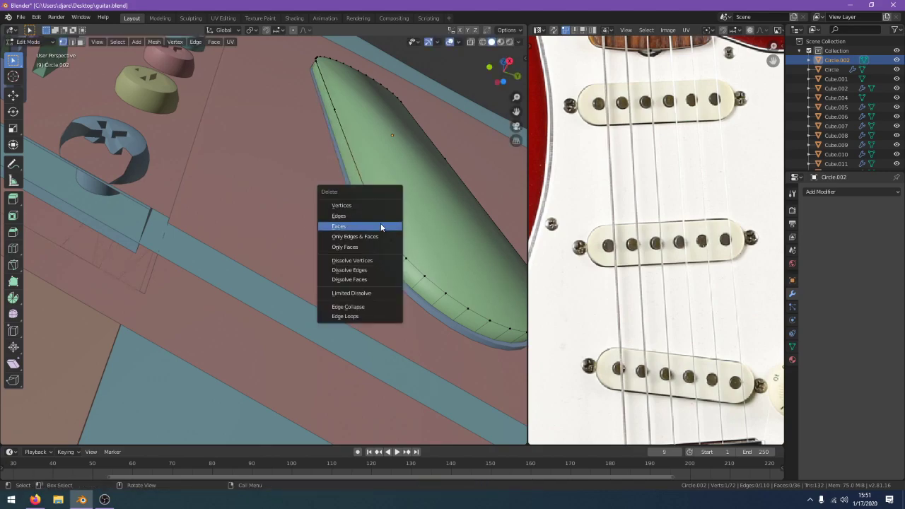
{"action": "key", "text": "Escape"}
{"action": "key", "text": "x"}
{"action": "left_click", "coordinate": [377, 269]}
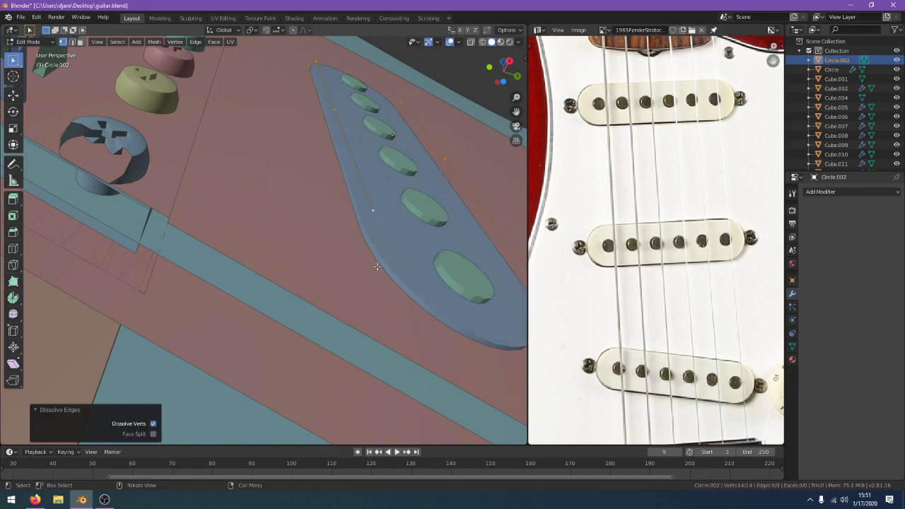
{"action": "key", "text": "ctrl+z"}
Run Limited Dissolve on the entire pickup cover mesh with a max angle of 3.7° and leave mesh editing
{"action": "key", "text": "x"}
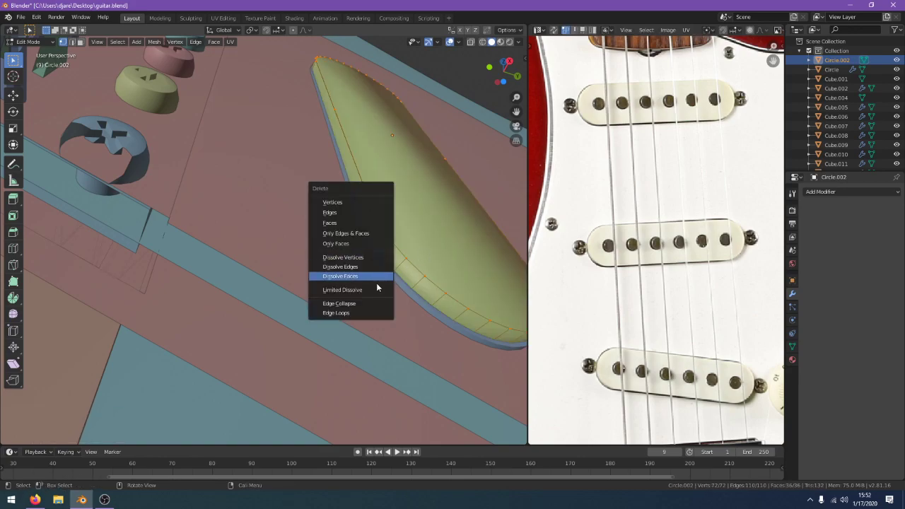
{"action": "left_click", "coordinate": [377, 289]}
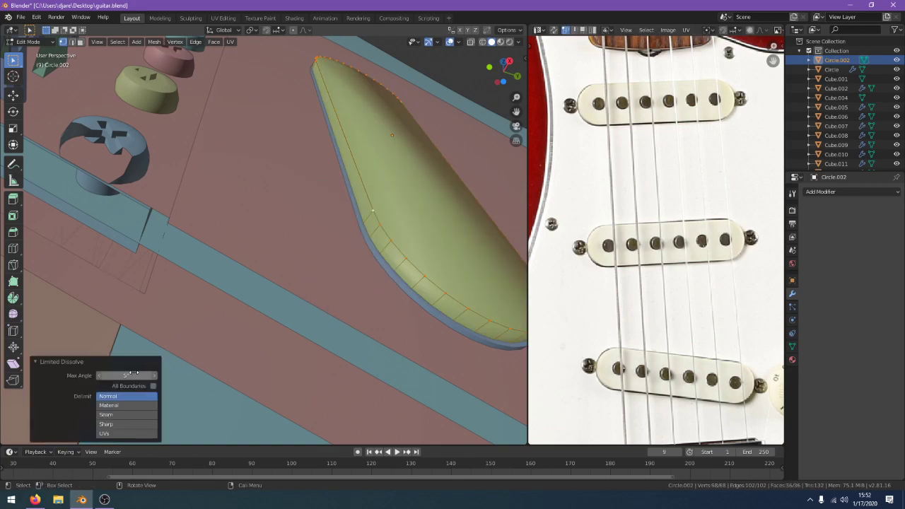
{"action": "left_click_drag", "start_coordinate": [136, 373], "coordinate": [114, 375]}
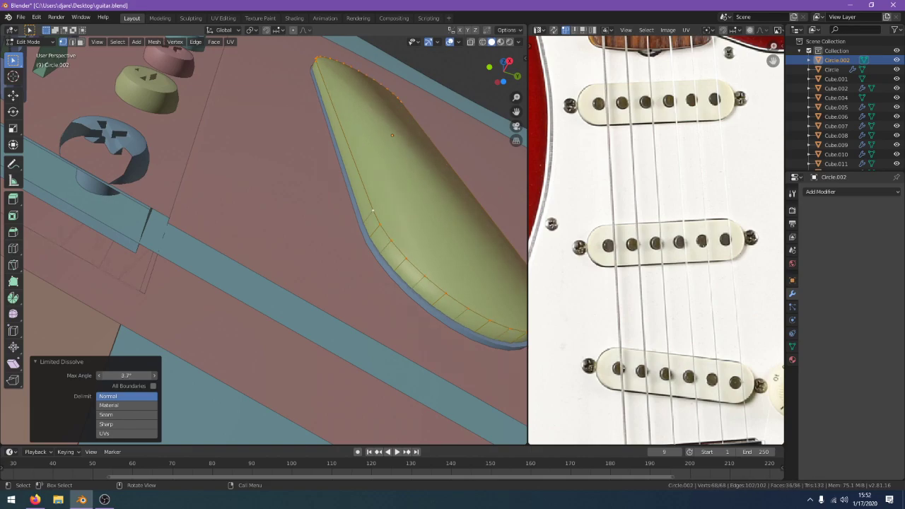
{"action": "key", "text": "Tab"}
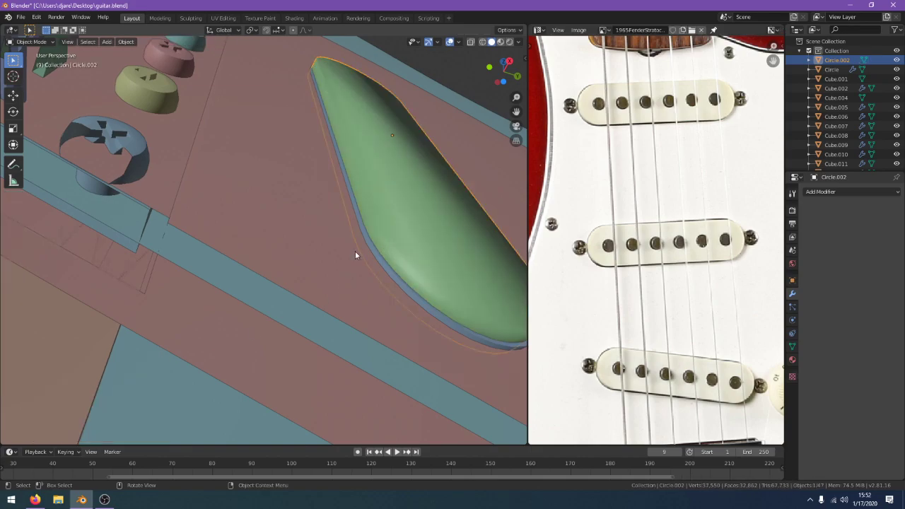
Check the cover's rim vertex in its mesh, and hide the pickup cover to inspect the plate beneath it
{"action": "key", "text": "Tab"}
{"action": "left_click", "coordinate": [373, 210]}
{"action": "key", "text": "Tab"}
{"action": "key", "text": "Delete"}
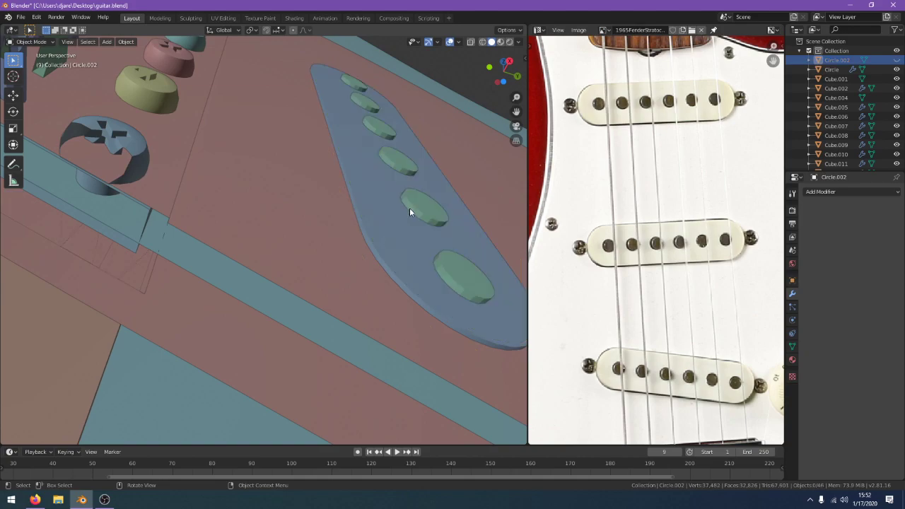
{"action": "middle_click_drag", "start_coordinate": [409, 207], "coordinate": [367, 177]}
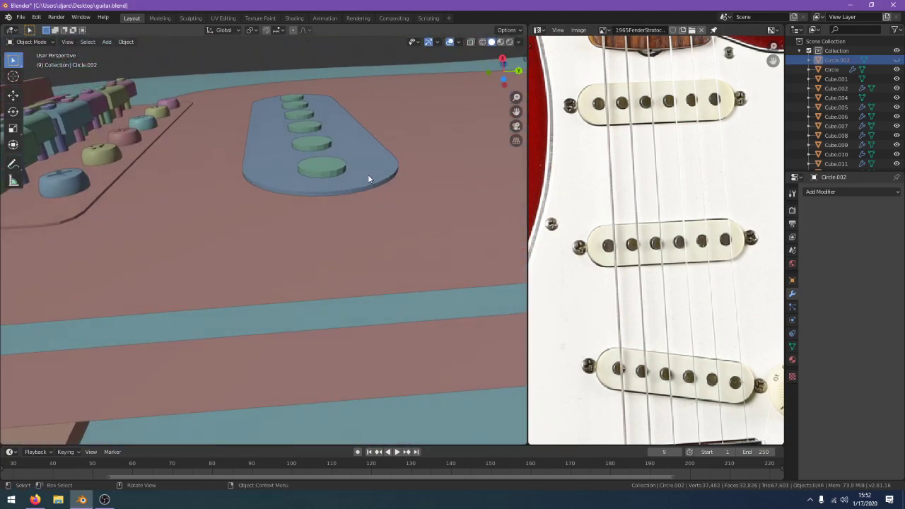
Try deleting the blue pickup plate to examine the pickguard opening beneath it
{"action": "left_click", "coordinate": [368, 178]}
{"action": "scroll", "coordinate": [363, 180], "scroll_direction": "down", "scroll_amount": 6}
{"action": "key", "text": "g"}
{"action": "right_click", "coordinate": [420, 148]}
{"action": "key", "text": "x"}
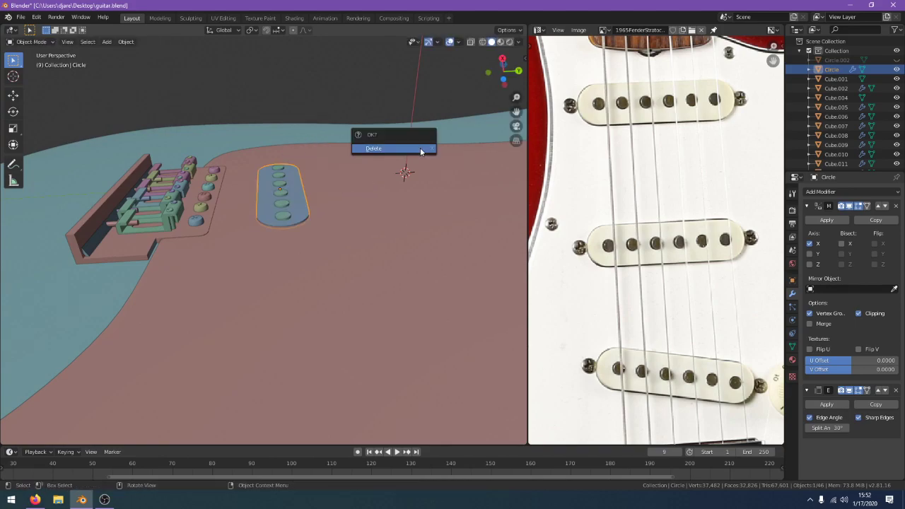
{"action": "left_click", "coordinate": [420, 148]}
{"action": "mouse_move", "coordinate": [419, 148]}
{"action": "middle_mouse_down"}
{"action": "mouse_move", "coordinate": [436, 145]}
{"action": "mouse_move", "coordinate": [421, 138]}
{"action": "mouse_move", "coordinate": [423, 121]}
{"action": "mouse_move", "coordinate": [417, 134]}
{"action": "middle_mouse_up"}
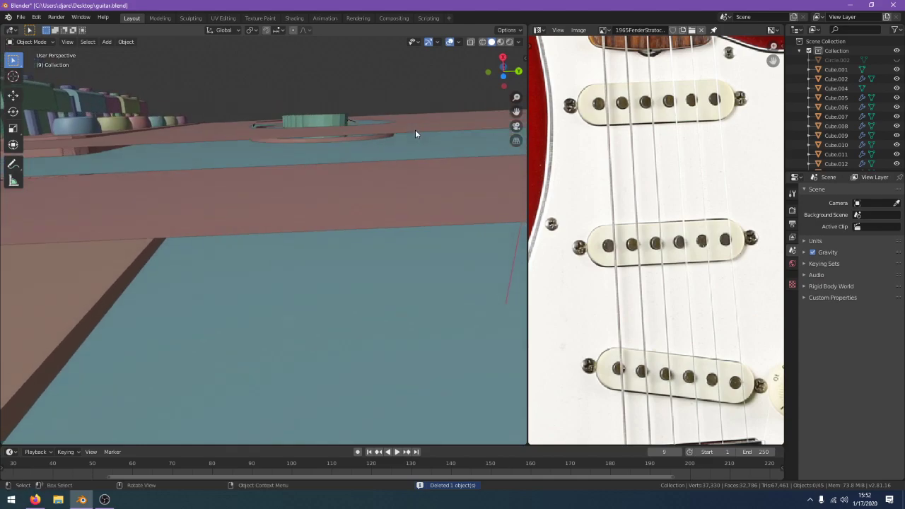
Bring back the deleted pickup plate and try moving it along the Y axis
{"action": "left_click", "coordinate": [366, 138]}
{"action": "key", "text": "KP_Decimal"}
{"action": "middle_click_drag", "start_coordinate": [366, 191], "coordinate": [362, 236]}
{"action": "left_click", "coordinate": [368, 182]}
{"action": "left_click", "coordinate": [368, 183]}
{"action": "key", "text": "r"}
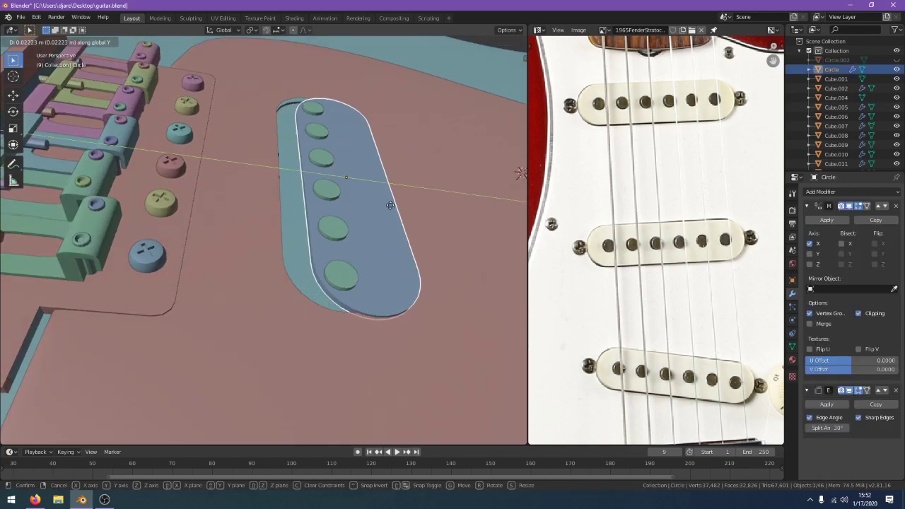
{"action": "key", "text": "Escape"}
Scale the pickup plate to 0.975 and try moving it along the X axis
{"action": "key", "text": "s"}
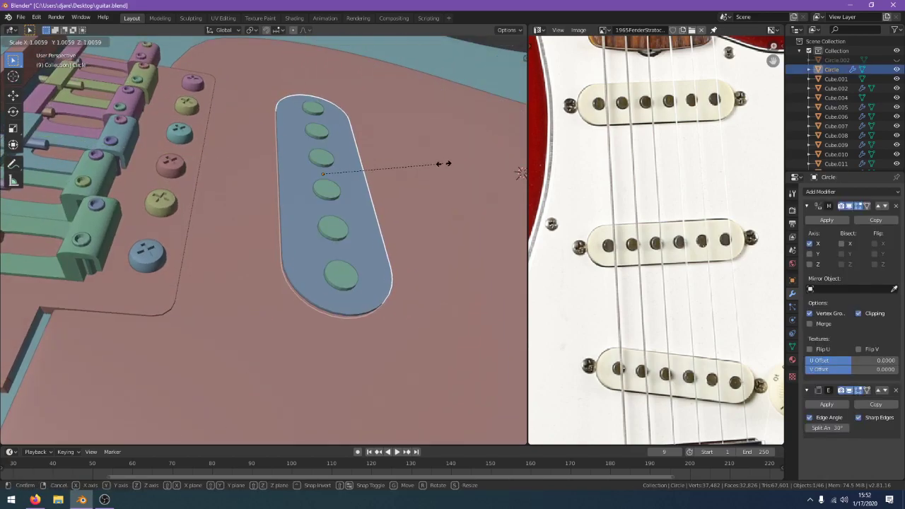
{"action": "left_click", "coordinate": [438, 162]}
{"action": "middle_click_drag", "start_coordinate": [439, 162], "coordinate": [373, 241]}
{"action": "key", "text": "g"}
{"action": "key", "text": "y"}
{"action": "left_click", "coordinate": [363, 245]}
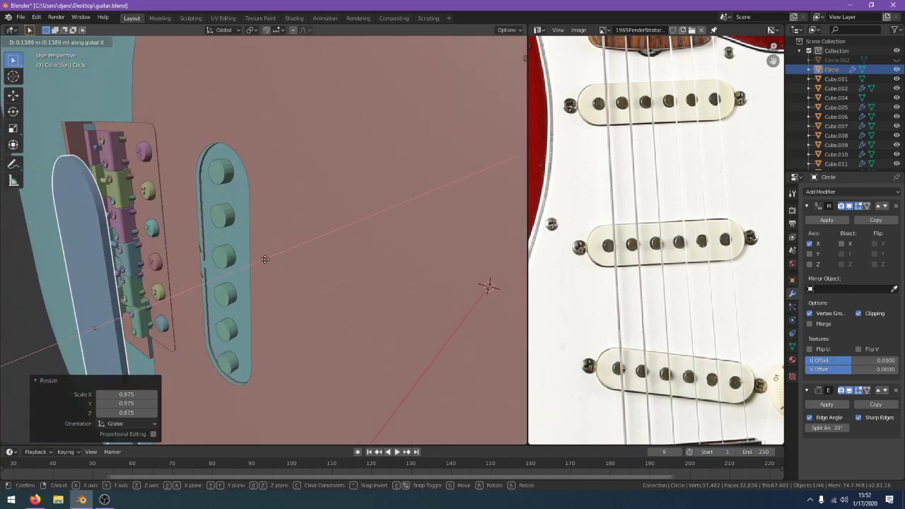
Unhide the green pickup cover and delete it
{"action": "key", "text": "alt+h"}
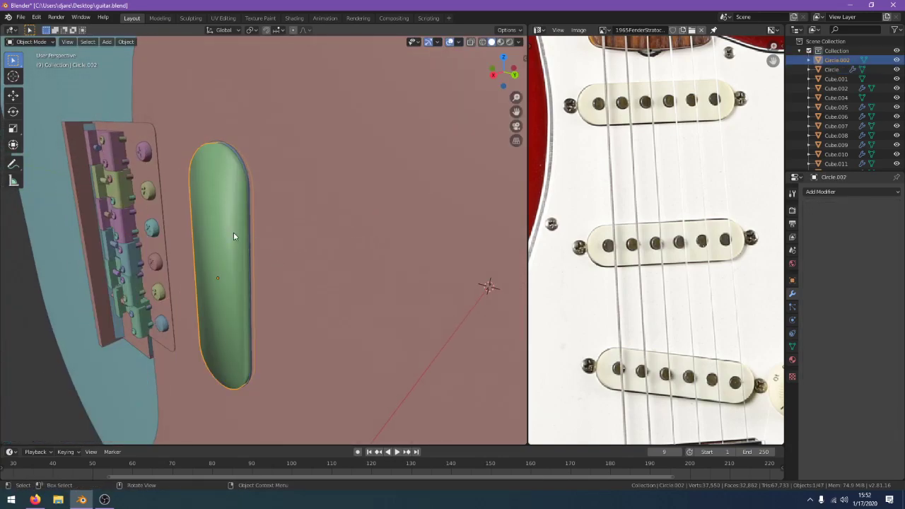
{"action": "key", "text": "x"}
{"action": "left_click", "coordinate": [212, 262]}
{"action": "middle_click_drag", "start_coordinate": [234, 266], "coordinate": [306, 230]}
Move the pickup plate away from the pole pieces by 0.0622 m in X, 0.173 m in Y and 0.0662 m in Z
{"action": "left_click", "coordinate": [288, 232]}
{"action": "key", "text": "g"}
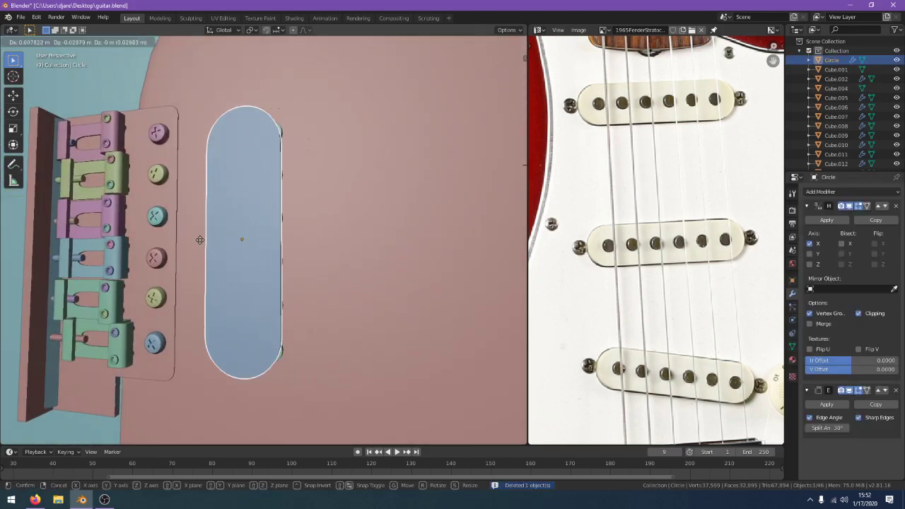
{"action": "right_click", "coordinate": [155, 238]}
{"action": "middle_click_drag", "start_coordinate": [155, 238], "coordinate": [268, 203]}
{"action": "key", "text": "g"}
{"action": "left_click", "coordinate": [433, 139]}
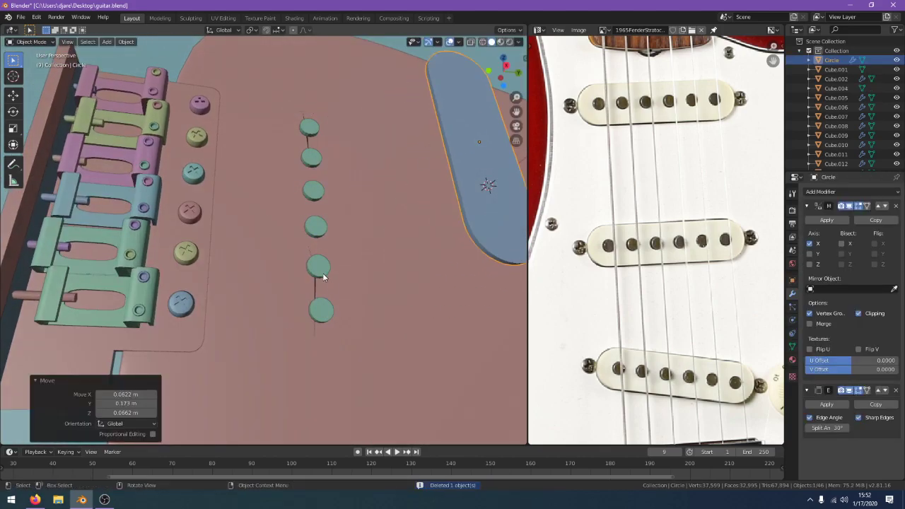
Move the row of pole pieces off the pickguard's pickup area, next to the displaced plate
{"action": "left_click", "coordinate": [318, 288]}
{"action": "left_click", "coordinate": [368, 258]}
{"action": "middle_click_drag", "start_coordinate": [312, 264], "coordinate": [329, 244]}
{"action": "key", "text": "g"}
{"action": "left_click", "coordinate": [472, 181]}
Select the pickguard and remove its Boolean modifier that has no cutter object, keeping the one using Cube.015
{"action": "left_click", "coordinate": [337, 233]}
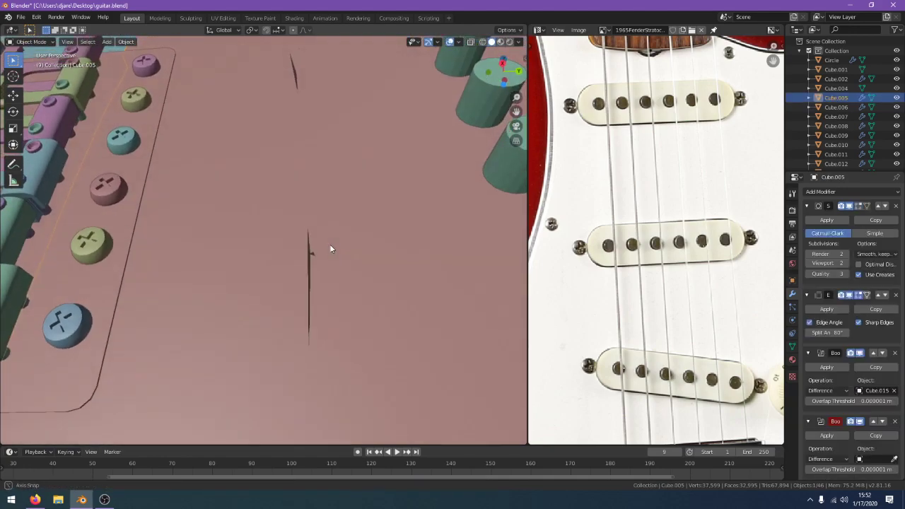
{"action": "scroll", "coordinate": [895, 422], "scroll_direction": "down", "scroll_amount": 1}
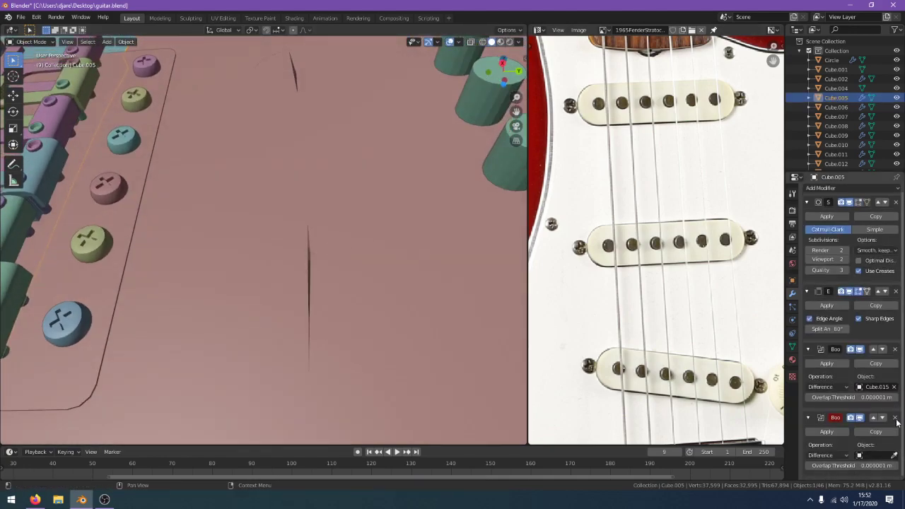
{"action": "left_click", "coordinate": [895, 418]}
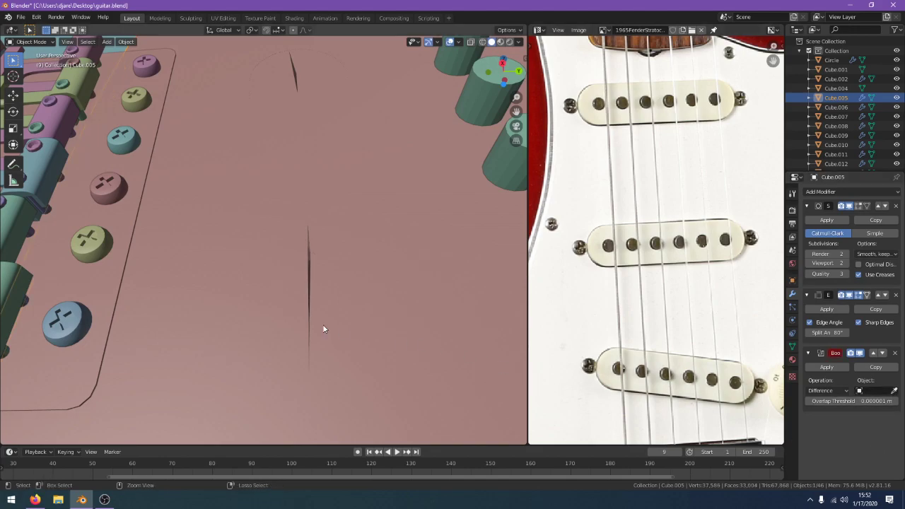
{"action": "left_click", "coordinate": [884, 296]}
{"action": "left_click", "coordinate": [878, 363]}
{"action": "scroll", "coordinate": [374, 283], "scroll_direction": "down", "scroll_amount": 10}
{"action": "scroll", "coordinate": [337, 281], "scroll_direction": "up", "scroll_amount": 8}
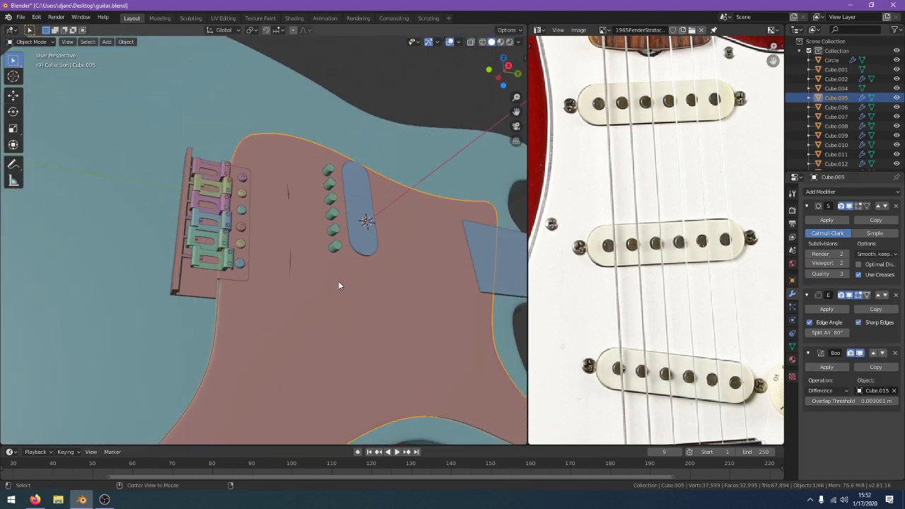
Test-move the pickguard, cancel, and undo the edits back to before the pickup cover's Limited Dissolve
{"action": "scroll", "coordinate": [324, 265], "scroll_direction": "up", "scroll_amount": 3}
{"action": "key", "text": "g"}
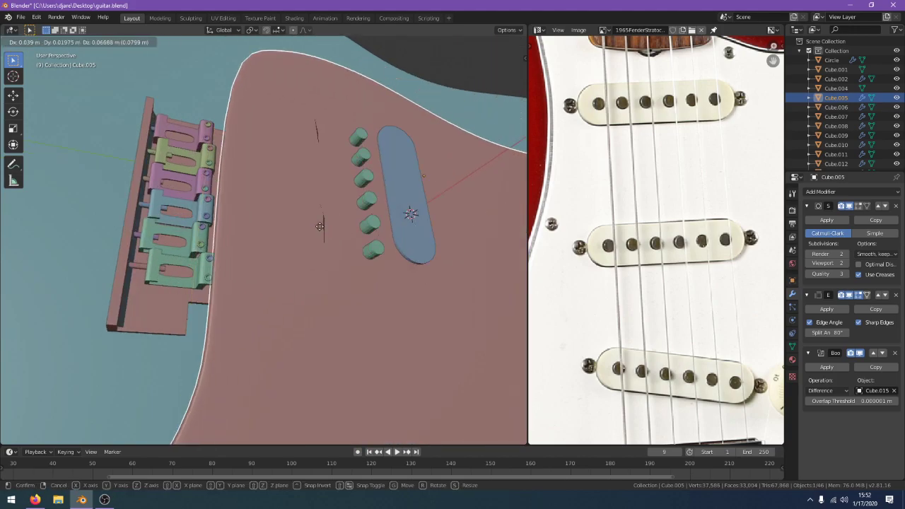
{"action": "right_click", "coordinate": [314, 220]}
{"action": "key", "text": "ctrl+z"}
{"action": "key", "text": "ctrl+z"}
{"action": "key", "text": "ctrl+z"}
{"action": "key", "text": "ctrl+z"}
{"action": "key", "text": "ctrl+z"}
{"action": "key", "text": "ctrl+z"}
{"action": "key", "text": "ctrl+z"}
{"action": "key", "text": "ctrl+z"}
{"action": "key", "text": "ctrl+z"}
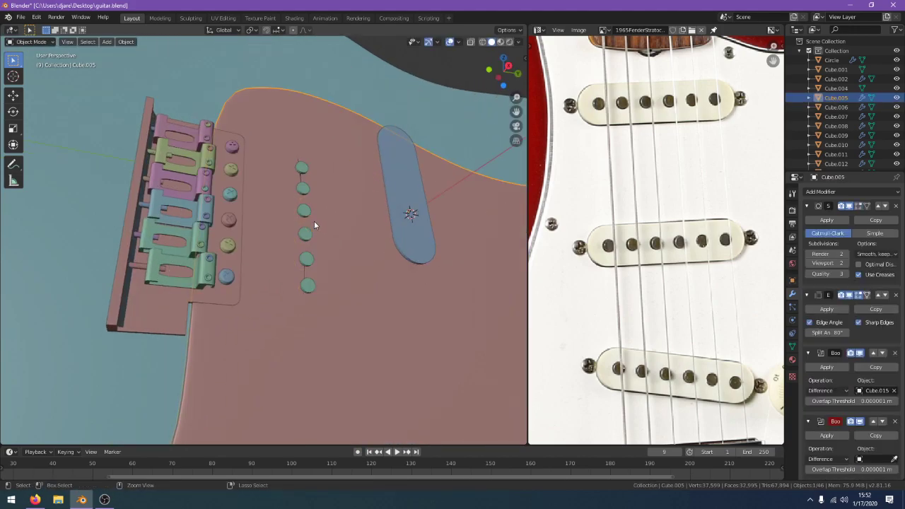
{"action": "key", "text": "ctrl+z"}
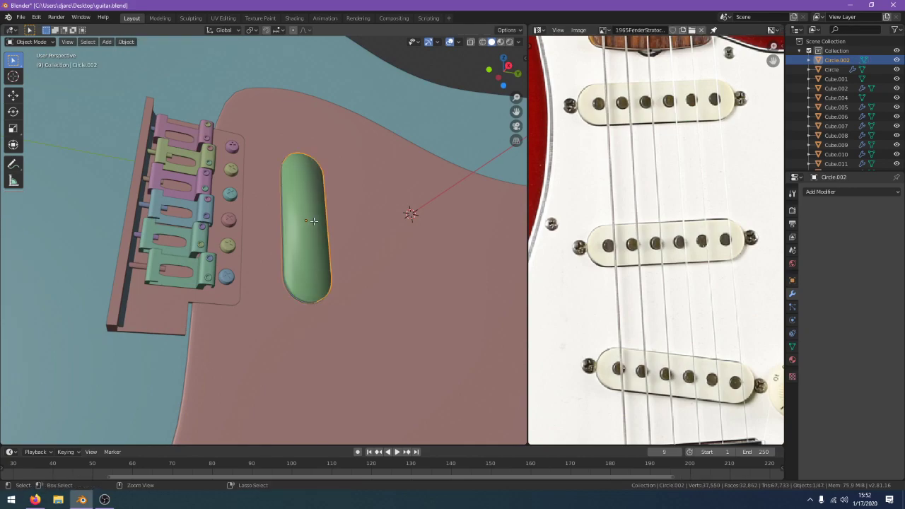
{"action": "key", "text": "ctrl+z"}
{"action": "key", "text": "ctrl+z"}
{"action": "key", "text": "ctrl+z"}
{"action": "key", "text": "ctrl+z"}
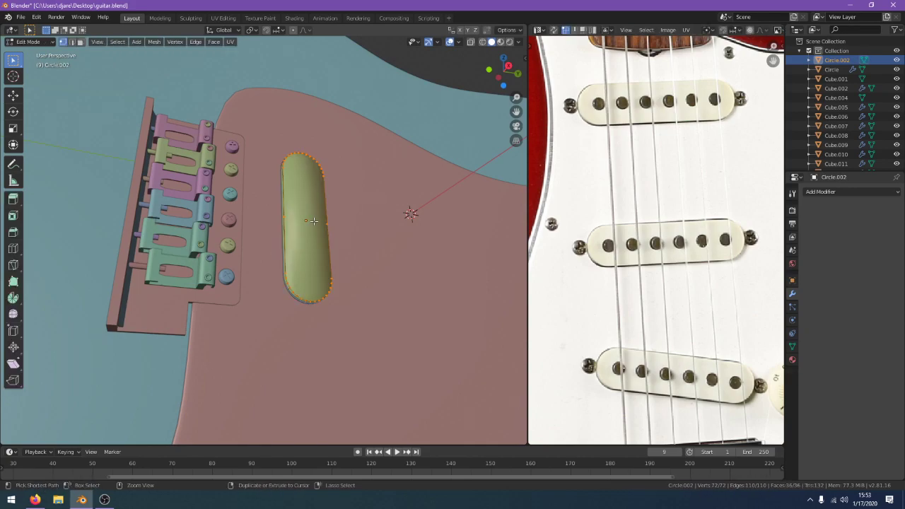
Leave the cover's mesh editing, try moving the pickguard aside and cancel the move
{"action": "key", "text": "Tab"}
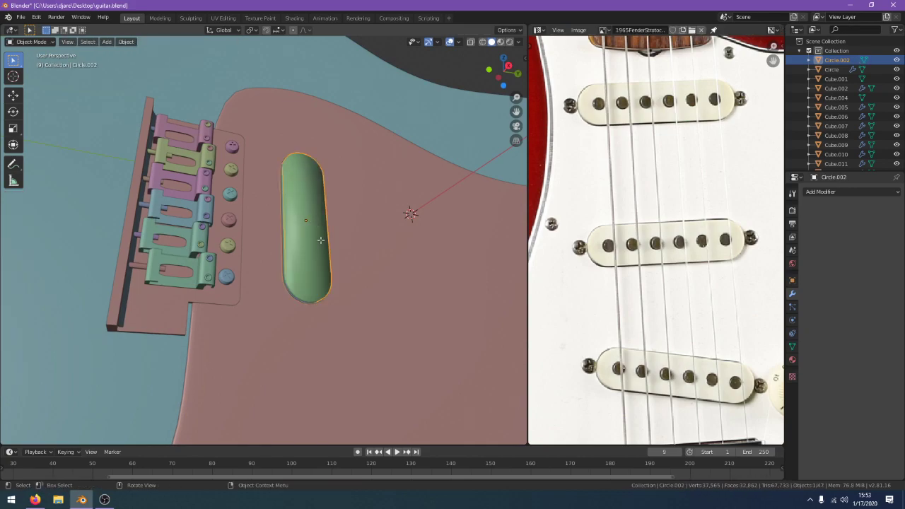
{"action": "scroll", "coordinate": [320, 240], "scroll_direction": "down", "scroll_amount": 7}
{"action": "left_click", "coordinate": [291, 243]}
{"action": "scroll", "coordinate": [304, 253], "scroll_direction": "up", "scroll_amount": 4}
{"action": "key", "text": "g"}
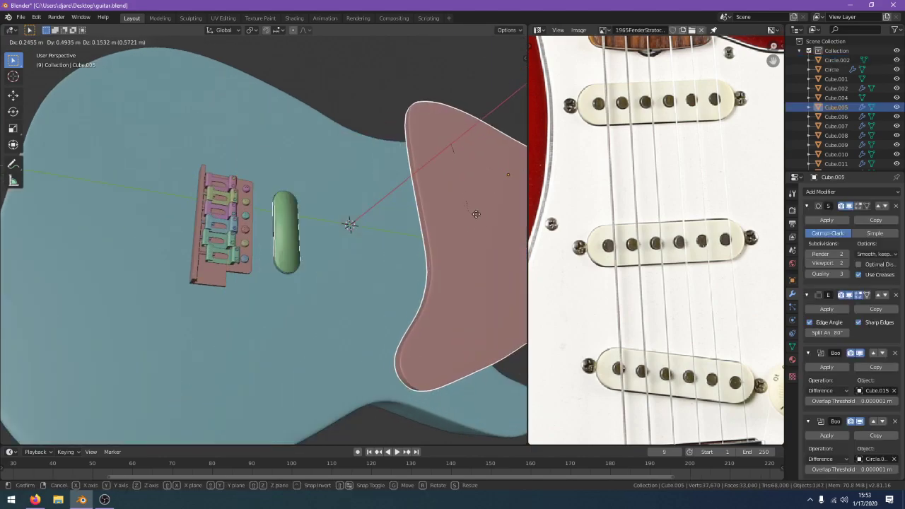
{"action": "right_click", "coordinate": [475, 214]}
Delete the green pickup cover object
{"action": "scroll", "coordinate": [324, 249], "scroll_direction": "up", "scroll_amount": 1}
{"action": "left_click", "coordinate": [290, 257]}
{"action": "key", "text": "x"}
{"action": "left_click", "coordinate": [291, 258]}
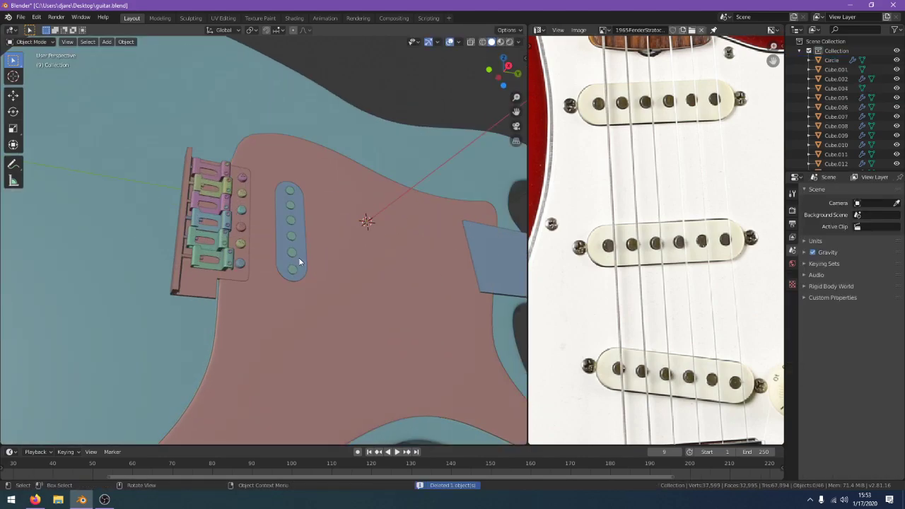
Move the blue pickup plate 0.169 m along the X axis, off the pickguard
{"action": "scroll", "coordinate": [298, 262], "scroll_direction": "up", "scroll_amount": 3}
{"action": "left_click", "coordinate": [327, 283]}
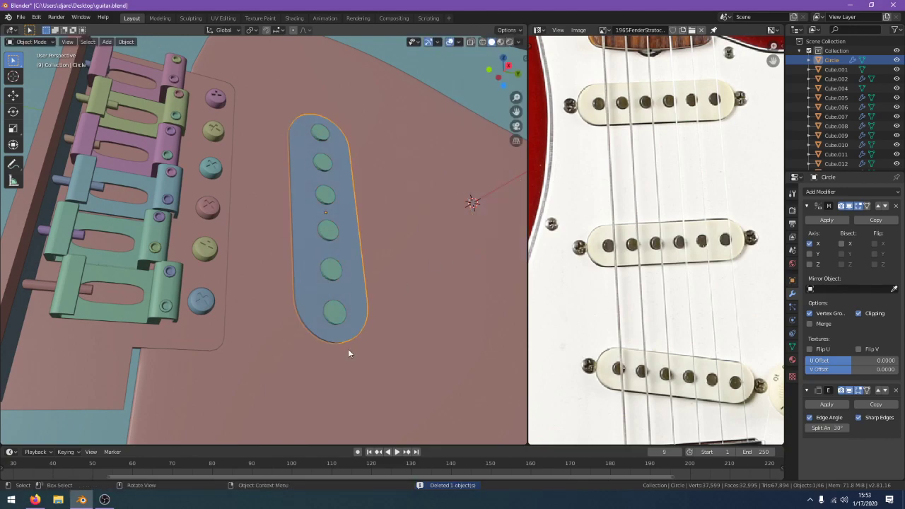
{"action": "key", "text": "g"}
{"action": "key", "text": "x"}
{"action": "left_click", "coordinate": [485, 258]}
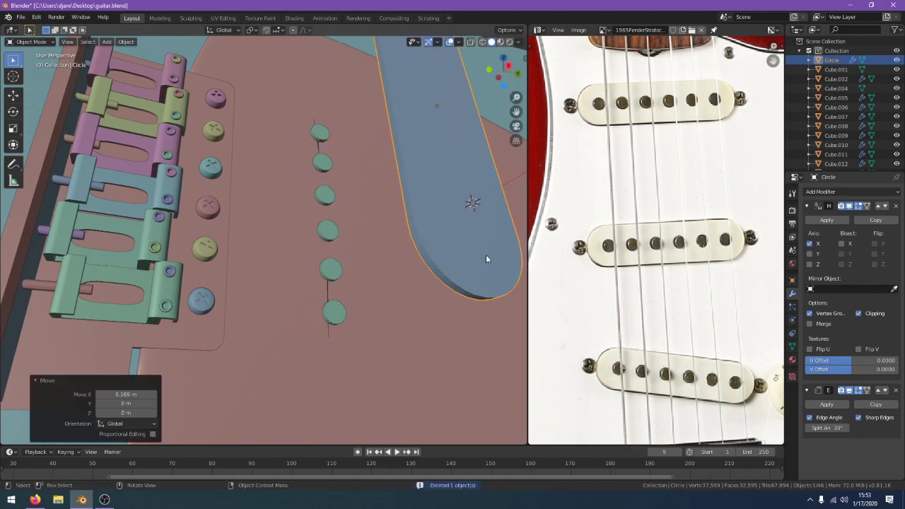
Move the row of pole pieces 0.144 m along the X axis, clear of the pickguard
{"action": "left_click", "coordinate": [342, 315]}
{"action": "key", "text": "g"}
{"action": "key", "text": "x"}
{"action": "left_click", "coordinate": [338, 312]}
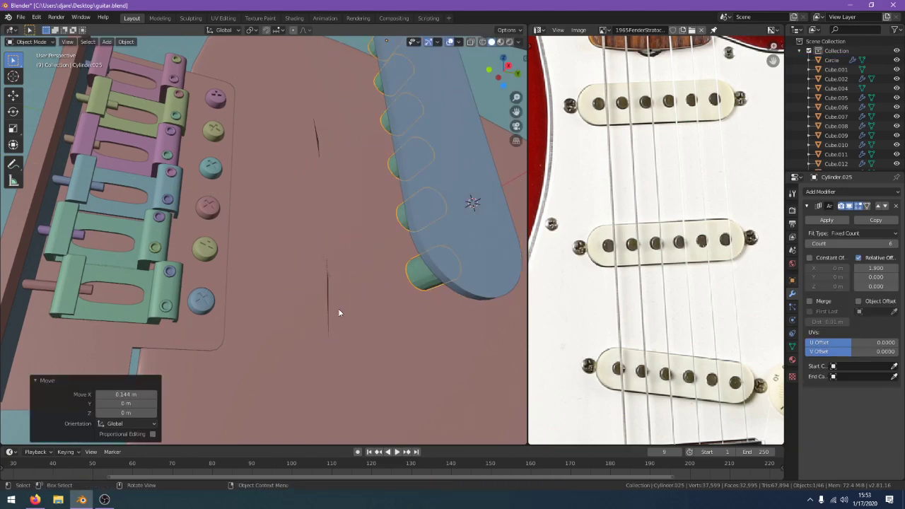
Open the pickguard's mesh, examine the outline vertices of the oval pickup opening and leave mesh editing
{"action": "left_click", "coordinate": [339, 312]}
{"action": "key", "text": "Tab"}
{"action": "middle_click_drag", "start_coordinate": [338, 312], "coordinate": [312, 384]}
{"action": "scroll", "coordinate": [313, 384], "scroll_direction": "up", "scroll_amount": 3}
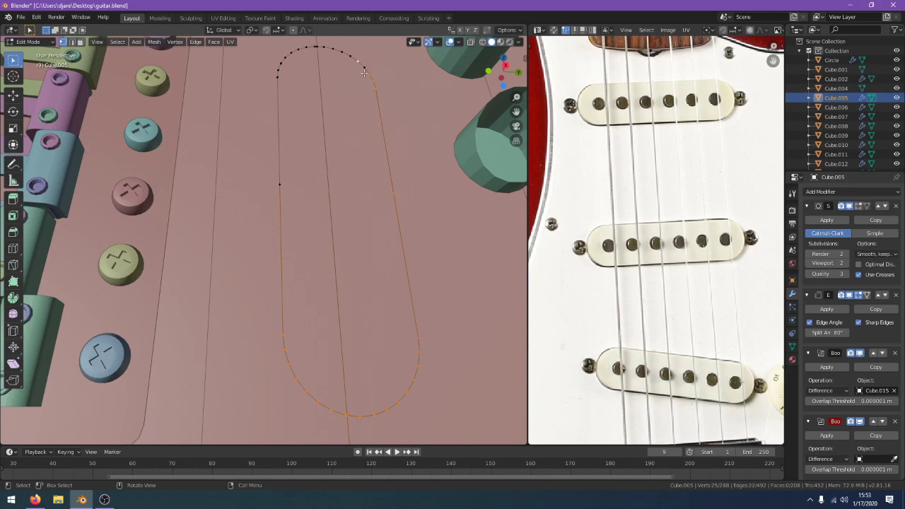
{"action": "key", "text": "Tab"}
Display the model as wireframe and select all objects to examine the geometry around the pickup opening
{"action": "scroll", "coordinate": [354, 192], "scroll_direction": "down", "scroll_amount": 4}
{"action": "middle_click_drag", "start_coordinate": [355, 197], "coordinate": [412, 245]}
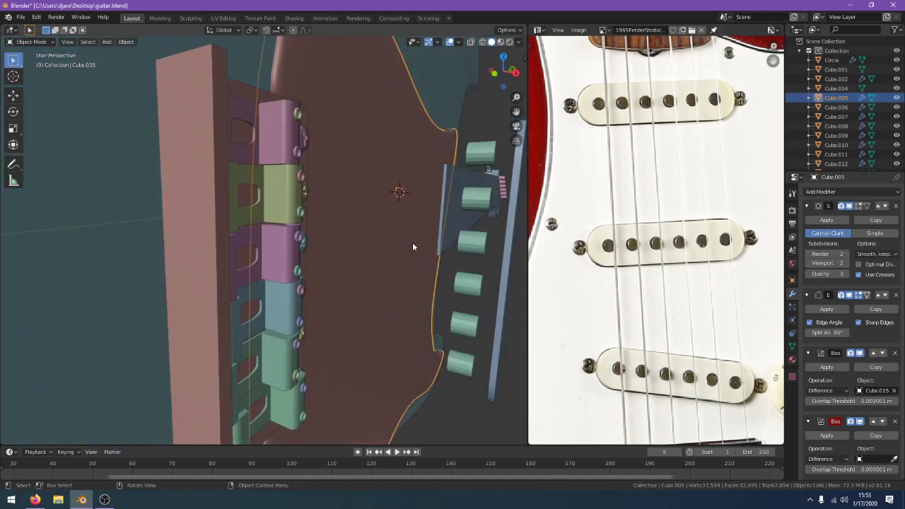
{"action": "key", "text": "shift+z"}
{"action": "mouse_move", "coordinate": [350, 247]}
{"action": "middle_mouse_down"}
{"action": "mouse_move", "coordinate": [299, 282]}
{"action": "mouse_move", "coordinate": [251, 252]}
{"action": "mouse_move", "coordinate": [302, 224]}
{"action": "middle_mouse_up"}
{"action": "scroll", "coordinate": [251, 250], "scroll_direction": "down", "scroll_amount": 2}
{"action": "key", "text": "a"}
{"action": "scroll", "coordinate": [305, 237], "scroll_direction": "up", "scroll_amount": 2}
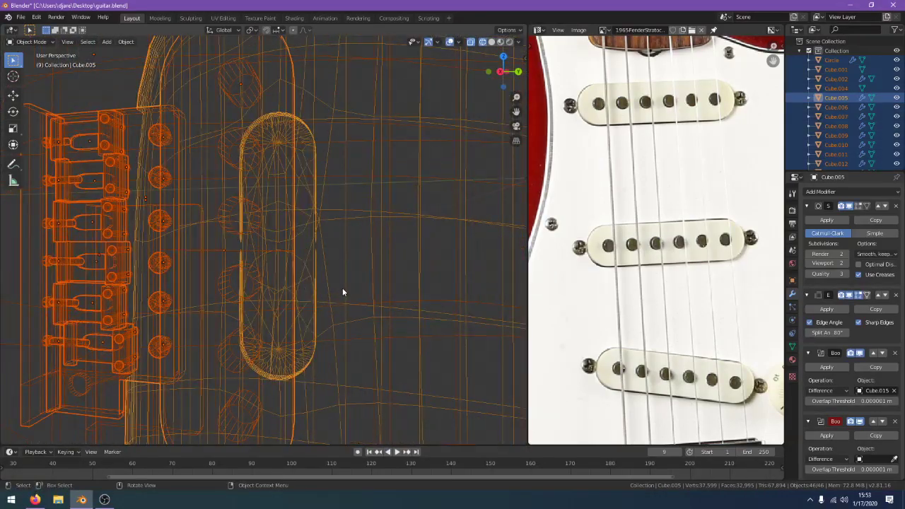
Dissolve the edges of the oval pickup opening in the pickguard's mesh and delete its remaining vertices
{"action": "left_click", "coordinate": [346, 322]}
{"action": "left_click", "coordinate": [349, 342]}
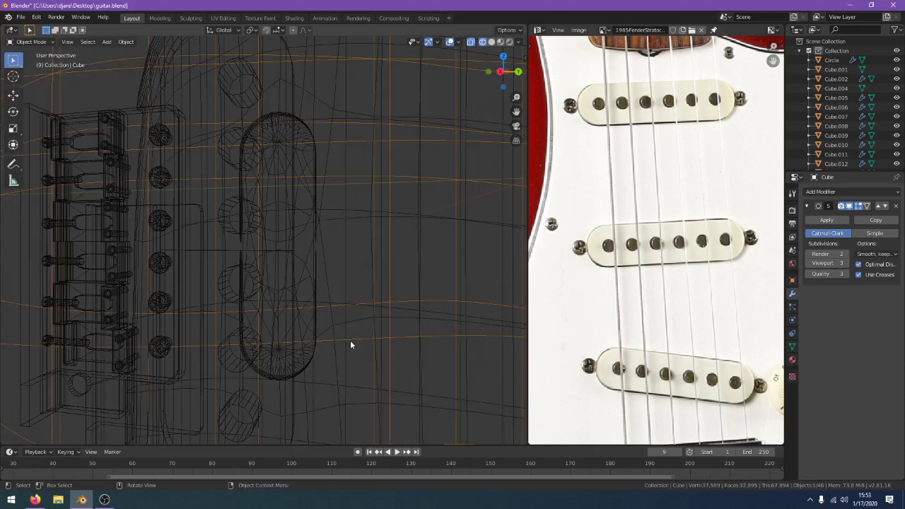
{"action": "left_click", "coordinate": [342, 338]}
{"action": "key", "text": "Tab"}
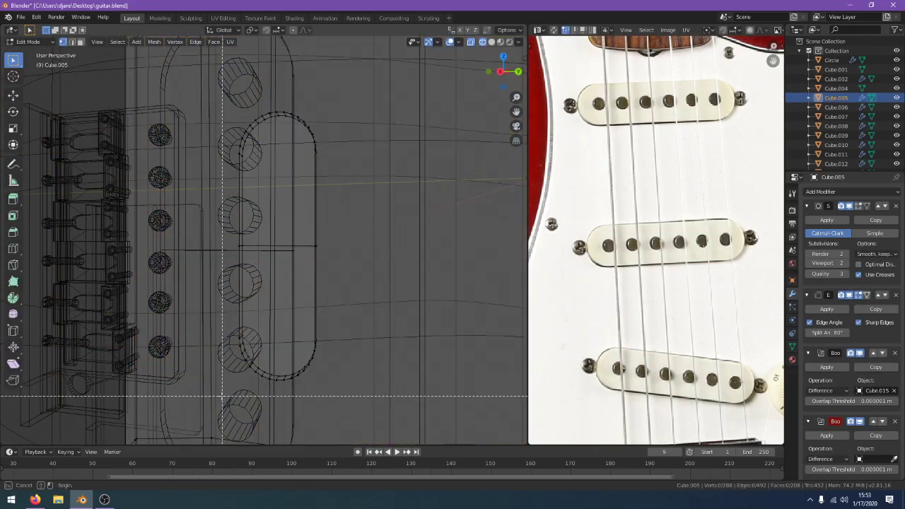
{"action": "left_click_drag", "start_coordinate": [222, 397], "coordinate": [351, 97]}
{"action": "middle_click_drag", "start_coordinate": [350, 96], "coordinate": [383, 102]}
{"action": "key", "text": "x"}
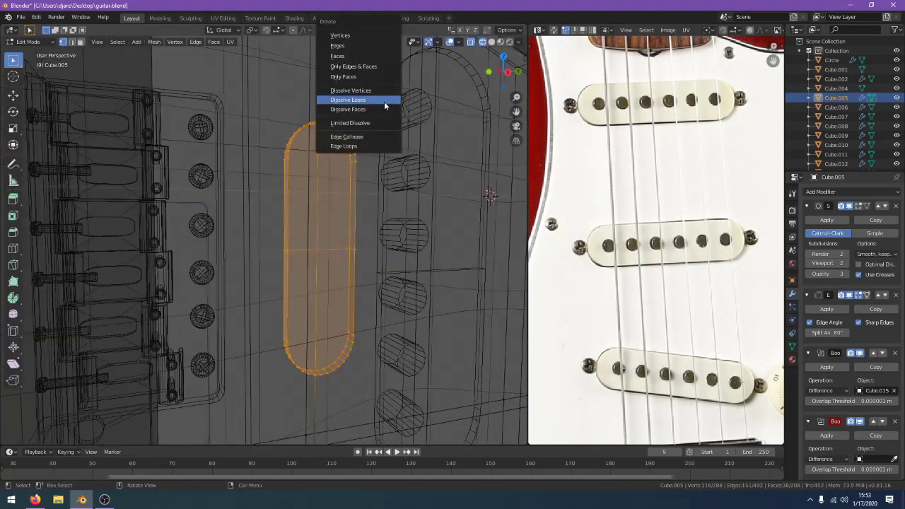
{"action": "left_click", "coordinate": [391, 104]}
{"action": "key", "text": "x"}
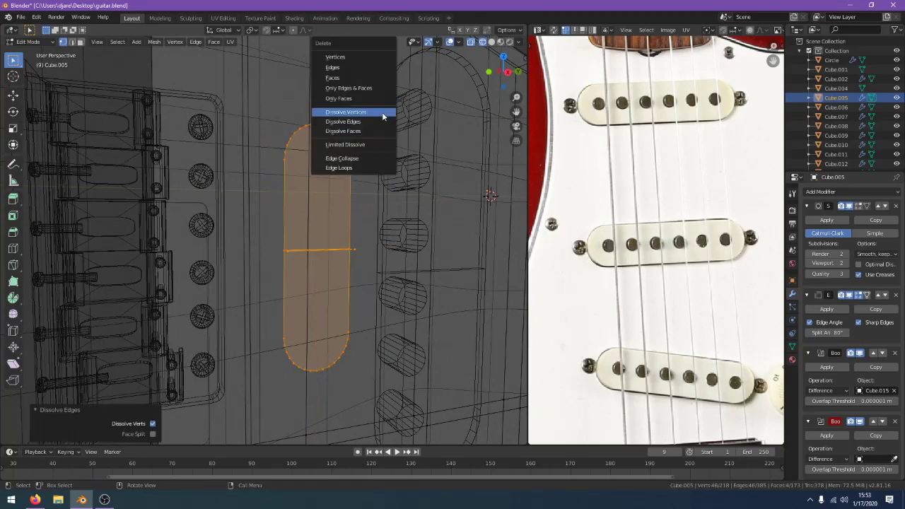
{"action": "left_click", "coordinate": [386, 57]}
Return to solid shading and examine the pickguard's mesh where the oval pickup opening was removed
{"action": "scroll", "coordinate": [348, 161], "scroll_direction": "down", "scroll_amount": 1}
{"action": "key", "text": "z"}
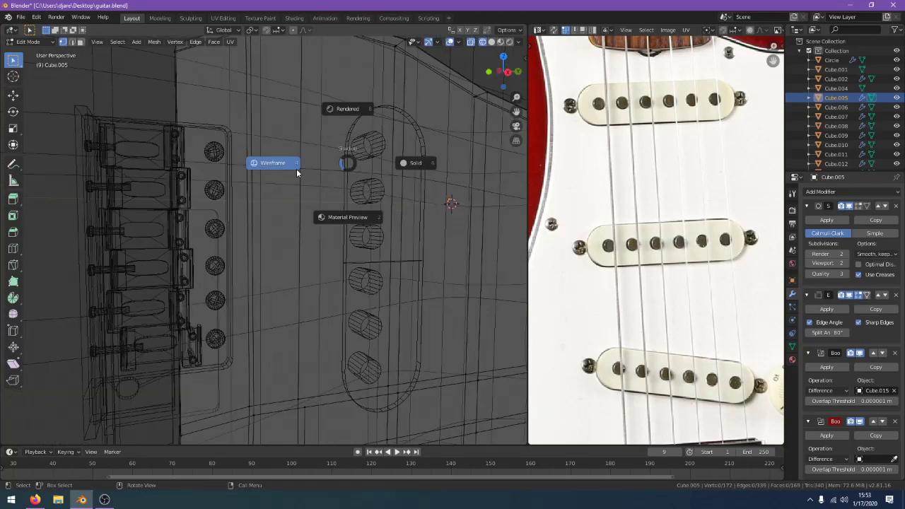
{"action": "left_click", "coordinate": [410, 164]}
{"action": "key", "text": "Tab"}
{"action": "scroll", "coordinate": [309, 189], "scroll_direction": "down", "scroll_amount": 2}
{"action": "middle_click_drag", "start_coordinate": [309, 192], "coordinate": [323, 133]}
{"action": "key", "text": "Tab"}
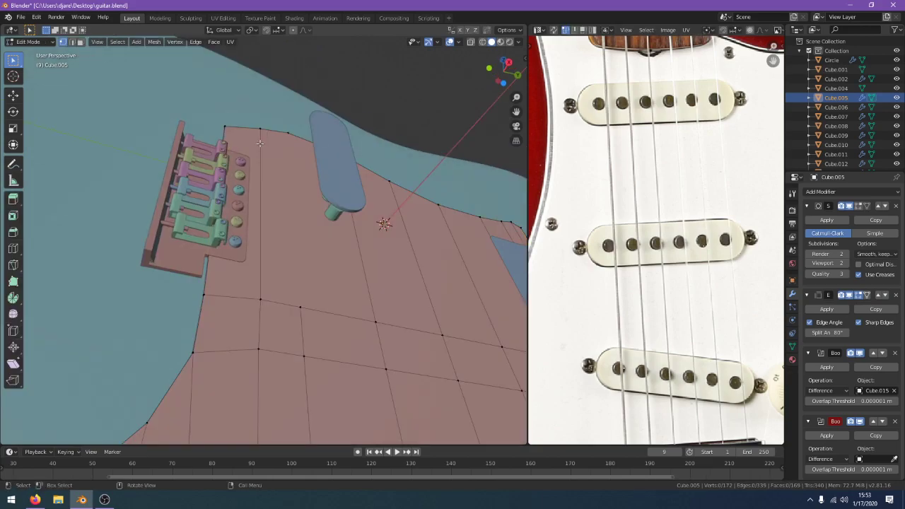
{"action": "middle_click_drag", "start_coordinate": [260, 143], "coordinate": [287, 151]}
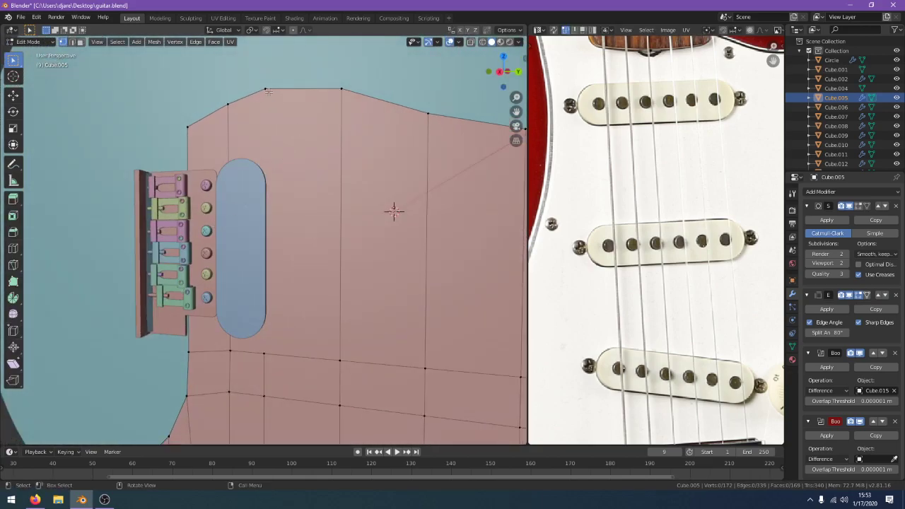
Connect the pickguard vertices above and below the former pickup opening with a new edge, using wireframe display, and return to solid shading
{"action": "mouse_move", "coordinate": [264, 88]}
{"action": "middle_mouse_down"}
{"action": "mouse_move", "coordinate": [268, 157]}
{"action": "mouse_move", "coordinate": [277, 147]}
{"action": "mouse_move", "coordinate": [271, 275]}
{"action": "middle_mouse_up"}
{"action": "key", "text": "z"}
{"action": "left_click", "coordinate": [210, 163]}
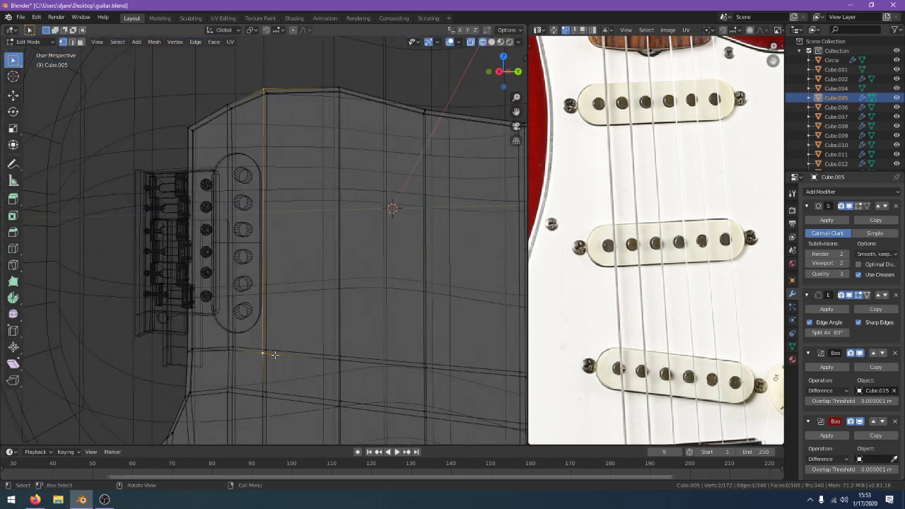
{"action": "middle_click_drag", "start_coordinate": [273, 345], "coordinate": [289, 168]}
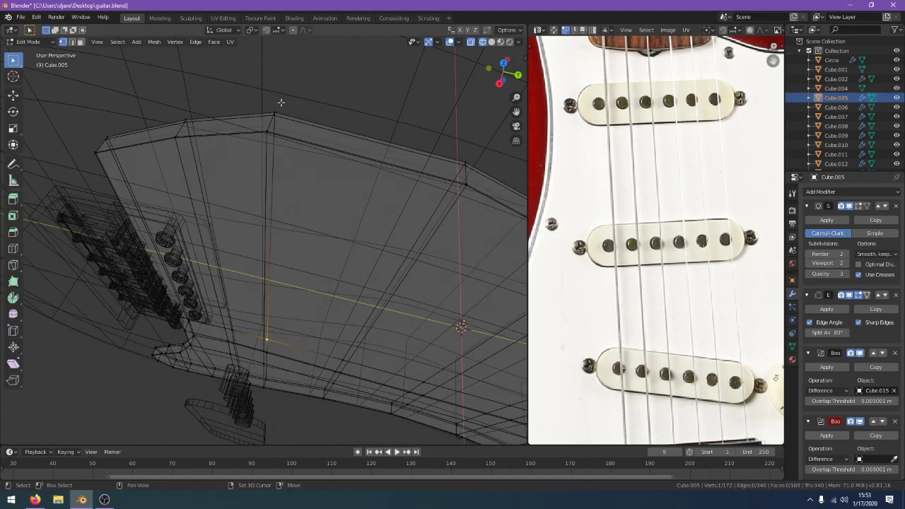
{"action": "key", "text": "Tab"}
{"action": "key", "text": "z"}
{"action": "left_click", "coordinate": [411, 191]}
{"action": "middle_click_drag", "start_coordinate": [412, 191], "coordinate": [424, 122]}
{"action": "scroll", "coordinate": [424, 121], "scroll_direction": "down", "scroll_amount": 2}
{"action": "key", "text": "Tab"}
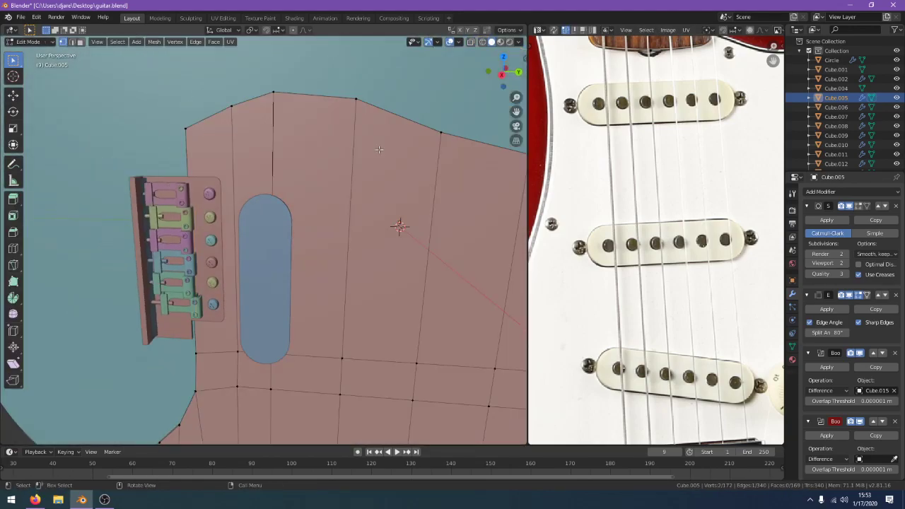
Examine the repaired pickguard surface from several angles, both as a mesh and as a finished object on the guitar body
{"action": "key", "text": "Tab"}
{"action": "middle_click_drag", "start_coordinate": [379, 153], "coordinate": [378, 73]}
{"action": "key", "text": "alt+a"}
{"action": "left_click", "coordinate": [369, 198]}
{"action": "key", "text": "Tab"}
{"action": "key", "text": "Tab"}
{"action": "key", "text": "Tab"}
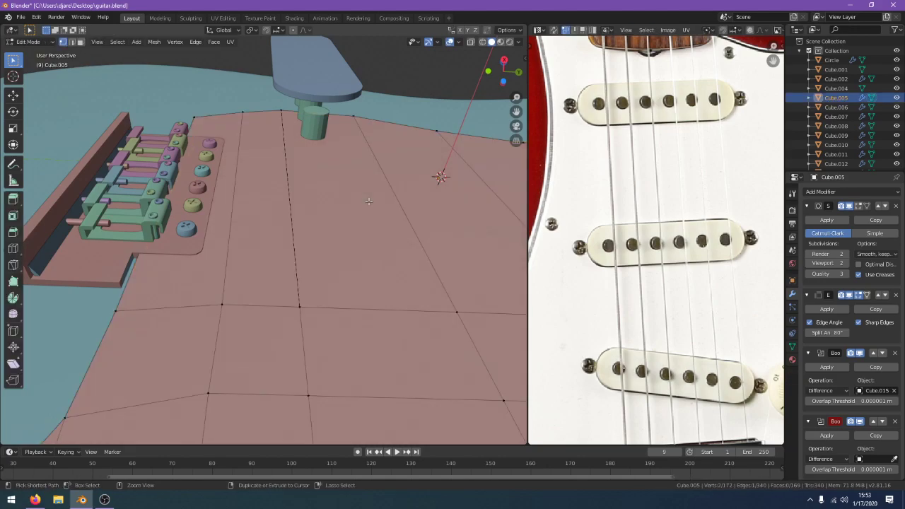
{"action": "key", "text": "Tab"}
{"action": "scroll", "coordinate": [362, 224], "scroll_direction": "down", "scroll_amount": 5}
{"action": "middle_click_drag", "start_coordinate": [366, 212], "coordinate": [370, 369]}
{"action": "scroll", "coordinate": [369, 369], "scroll_direction": "up", "scroll_amount": 1}
{"action": "left_click", "coordinate": [403, 56]}
{"action": "scroll", "coordinate": [400, 78], "scroll_direction": "down", "scroll_amount": 4}
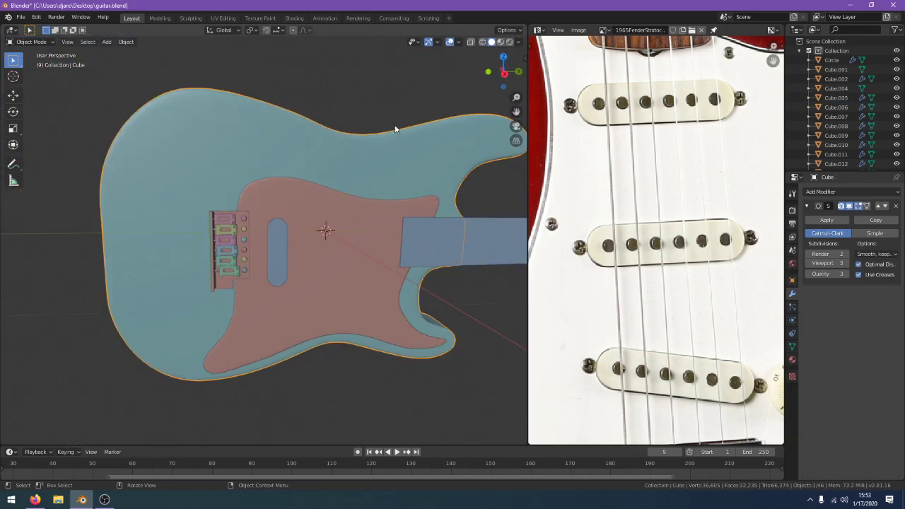
{"action": "middle_click_drag", "start_coordinate": [393, 129], "coordinate": [276, 317]}
{"action": "left_click", "coordinate": [412, 92]}
{"action": "scroll", "coordinate": [372, 104], "scroll_direction": "up", "scroll_amount": 6}
Delete the Cube.015 cutter object covering the bridge plate
{"action": "left_click", "coordinate": [218, 316]}
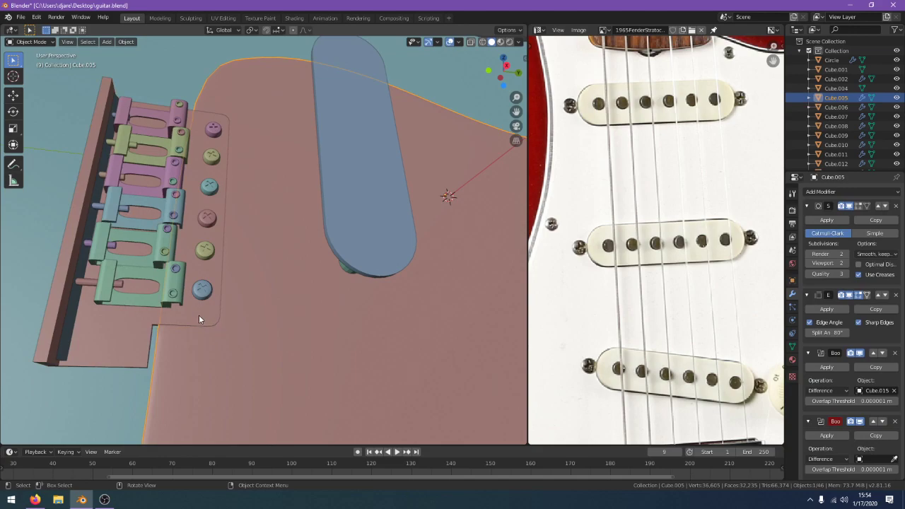
{"action": "left_click", "coordinate": [198, 316]}
{"action": "key", "text": "Delete"}
{"action": "middle_click_drag", "start_coordinate": [191, 331], "coordinate": [240, 364]}
{"action": "scroll", "coordinate": [241, 364], "scroll_direction": "down", "scroll_amount": 4}
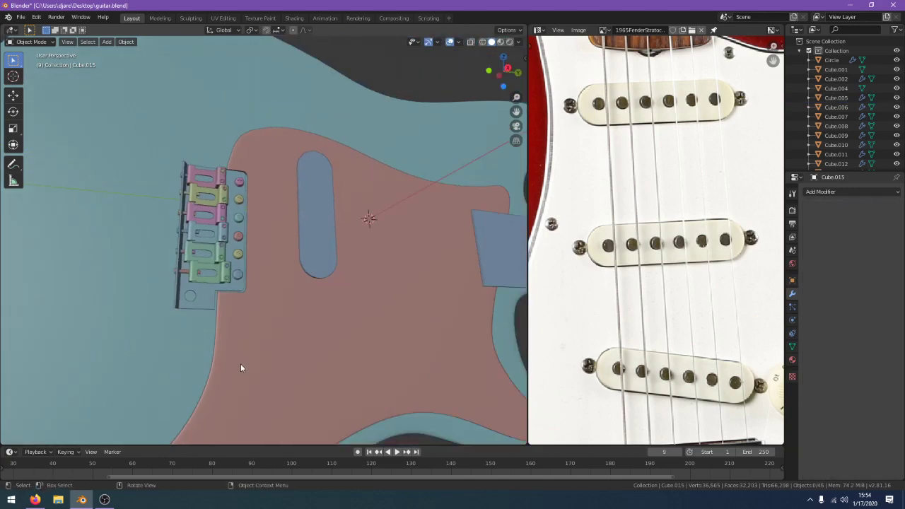
{"action": "scroll", "coordinate": [241, 368], "scroll_direction": "down", "scroll_amount": 3}
Move the flat face of the blue pickup plate's mesh about 0.003 m in the negative X direction
{"action": "left_click", "coordinate": [344, 301]}
{"action": "middle_click_drag", "start_coordinate": [355, 314], "coordinate": [367, 382]}
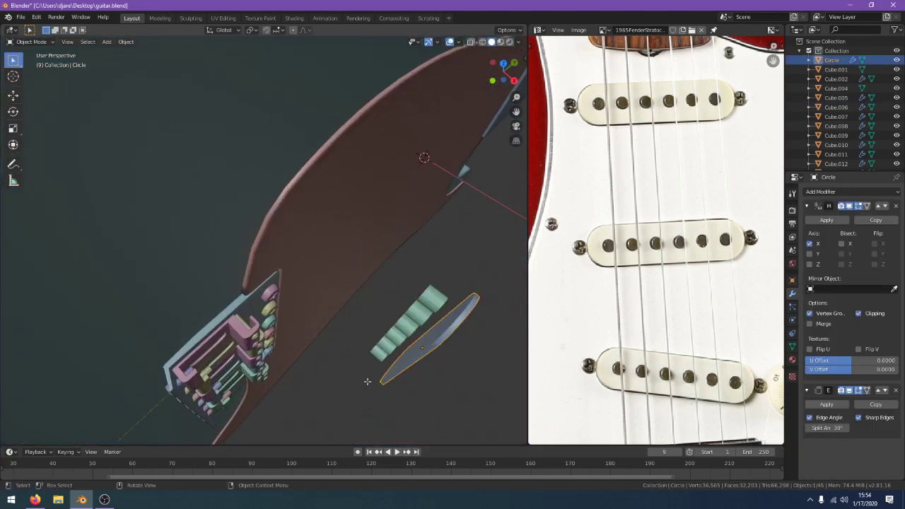
{"action": "key", "text": "Tab"}
{"action": "scroll", "coordinate": [434, 361], "scroll_direction": "up", "scroll_amount": 1}
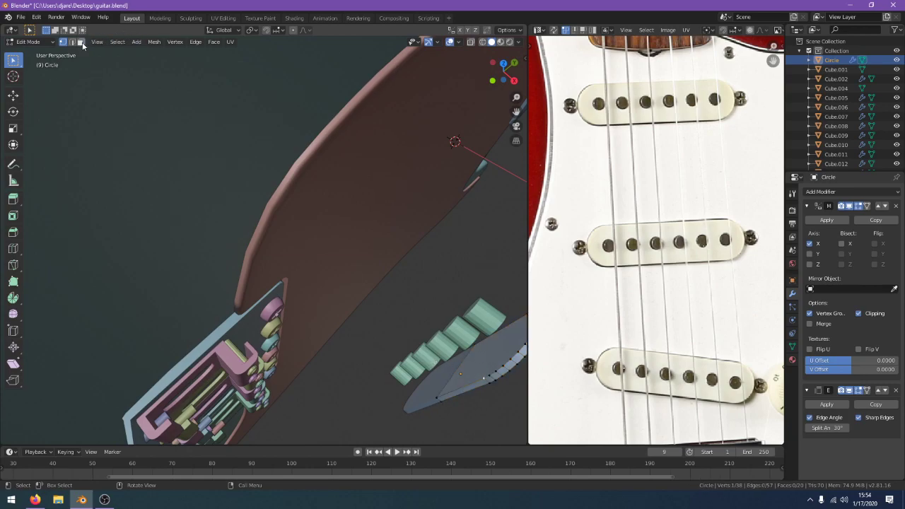
{"action": "left_click", "coordinate": [80, 42]}
{"action": "left_click", "coordinate": [469, 350]}
{"action": "key", "text": "g"}
{"action": "key", "text": "x"}
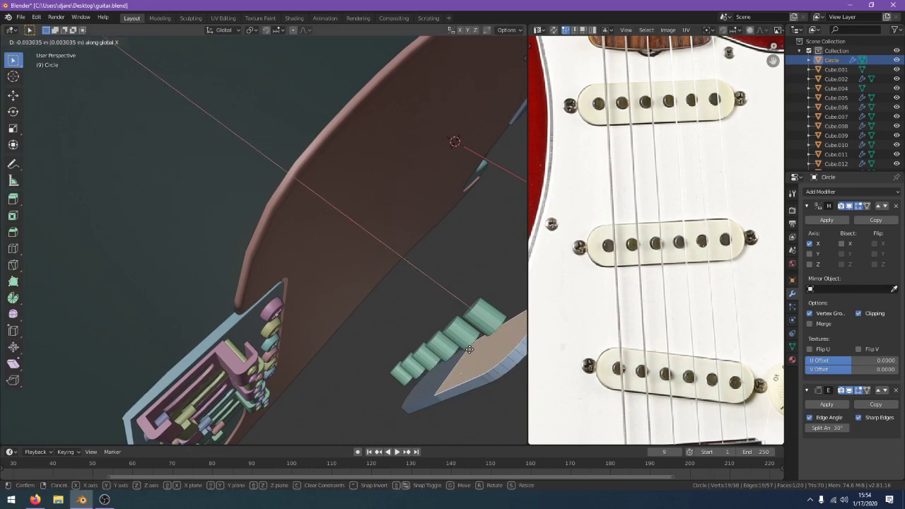
{"action": "left_click", "coordinate": [469, 350]}
{"action": "key", "text": "Tab"}
{"action": "middle_click_drag", "start_coordinate": [468, 356], "coordinate": [446, 331]}
{"action": "scroll", "coordinate": [445, 331], "scroll_direction": "down", "scroll_amount": 1}
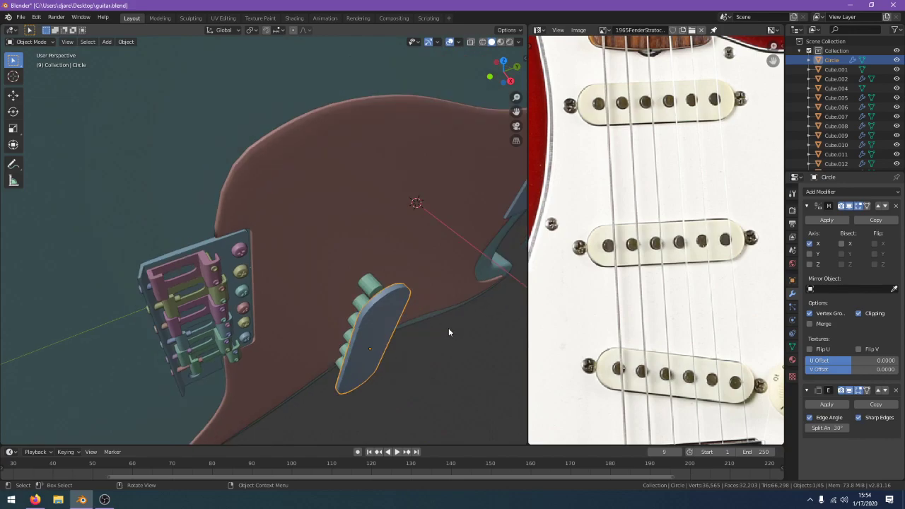
Move the pickup plate -0.139 m and a further -0.029 m or so along the X axis, back onto the pickguard
{"action": "key", "text": "KP_1"}
{"action": "key", "text": "g"}
{"action": "key", "text": "x"}
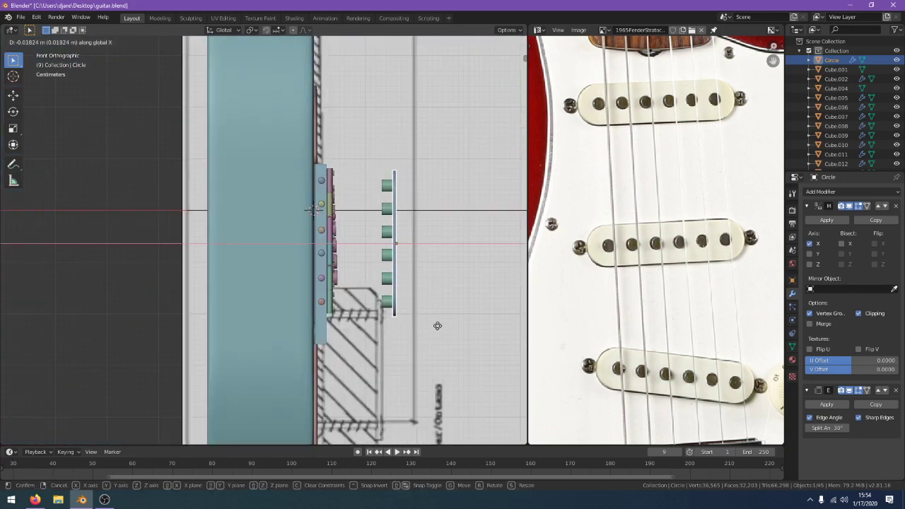
{"action": "left_click", "coordinate": [376, 340]}
{"action": "middle_click_drag", "start_coordinate": [375, 340], "coordinate": [274, 240]}
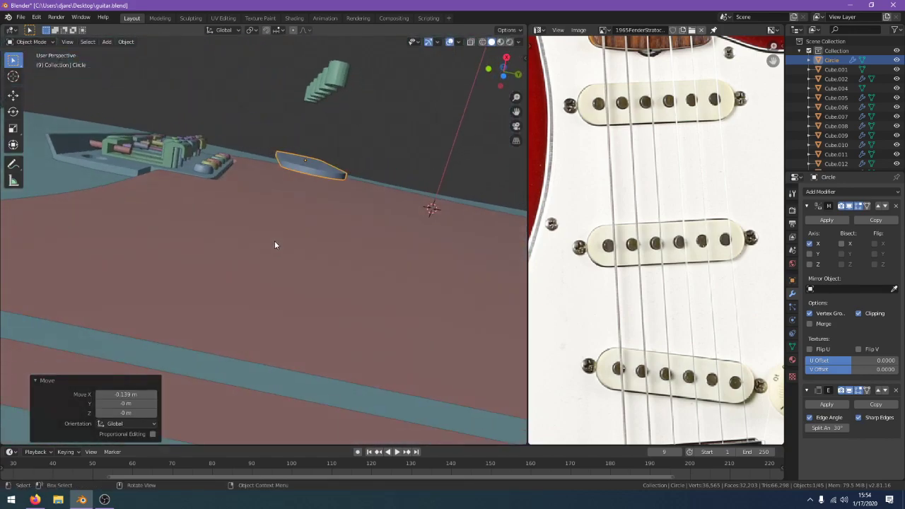
{"action": "key", "text": "g"}
{"action": "key", "text": "x"}
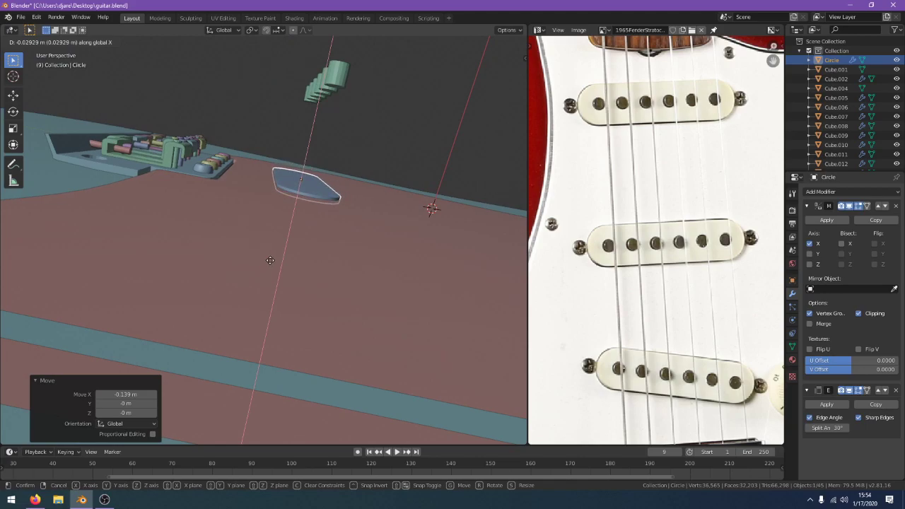
{"action": "key", "text": "Escape"}
Move the row of pole pieces -0.142 m along the X axis, back into the pickup plate
{"action": "left_click", "coordinate": [329, 76]}
{"action": "key", "text": "g"}
{"action": "key", "text": "x"}
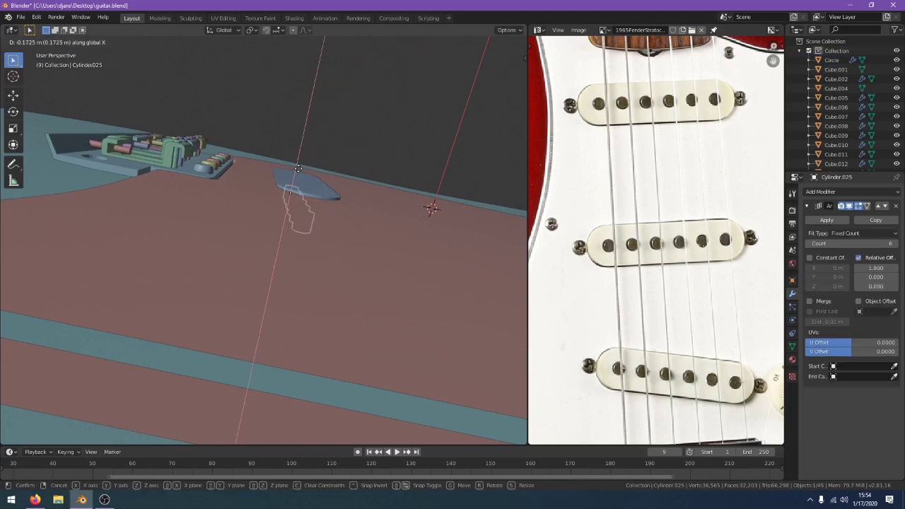
{"action": "left_click", "coordinate": [304, 157]}
{"action": "middle_click_drag", "start_coordinate": [304, 156], "coordinate": [185, 240]}
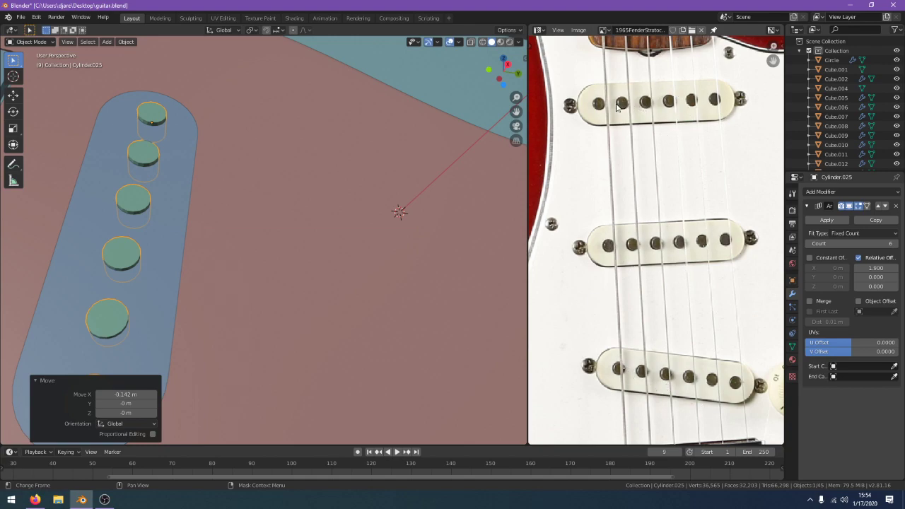
Switch to Firefox, check the YouTube live dashboard's stream and chat, and return to Blender
{"action": "left_click", "coordinate": [43, 502]}
{"action": "left_click_drag", "start_coordinate": [400, 374], "coordinate": [361, 372]}
{"action": "scroll", "coordinate": [408, 371], "scroll_direction": "down", "scroll_amount": 5}
{"action": "scroll", "coordinate": [361, 353], "scroll_direction": "up", "scroll_amount": 5}
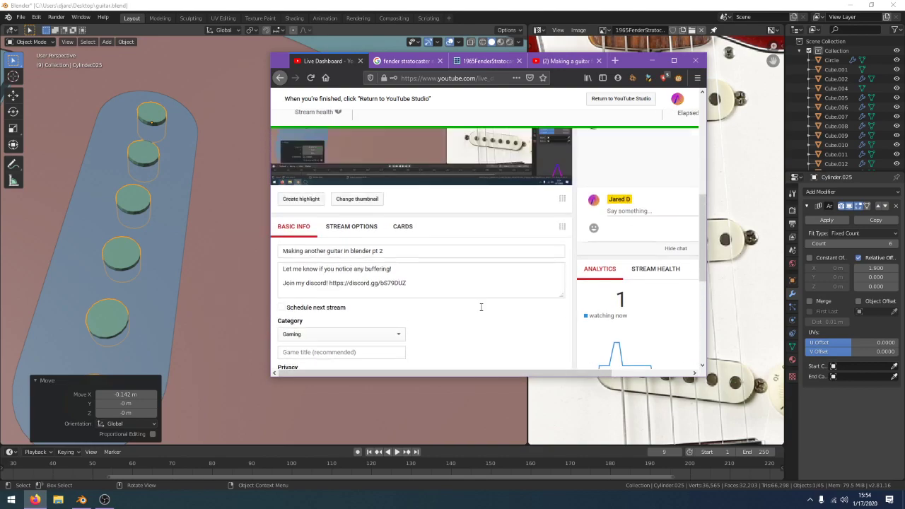
{"action": "scroll", "coordinate": [482, 324], "scroll_direction": "up", "scroll_amount": 1}
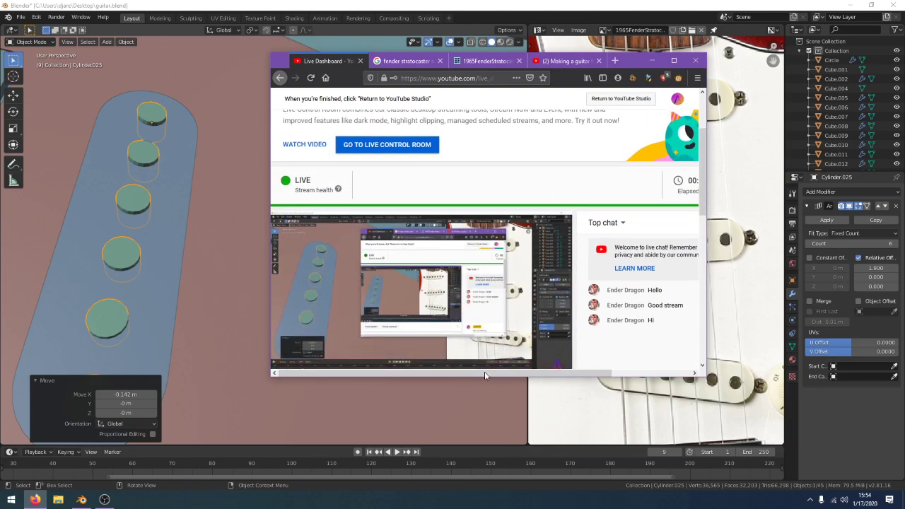
{"action": "left_click", "coordinate": [509, 4]}
Add an Edge Split modifier to the pole pieces and shade them smooth
{"action": "middle_click_drag", "start_coordinate": [308, 189], "coordinate": [348, 206]}
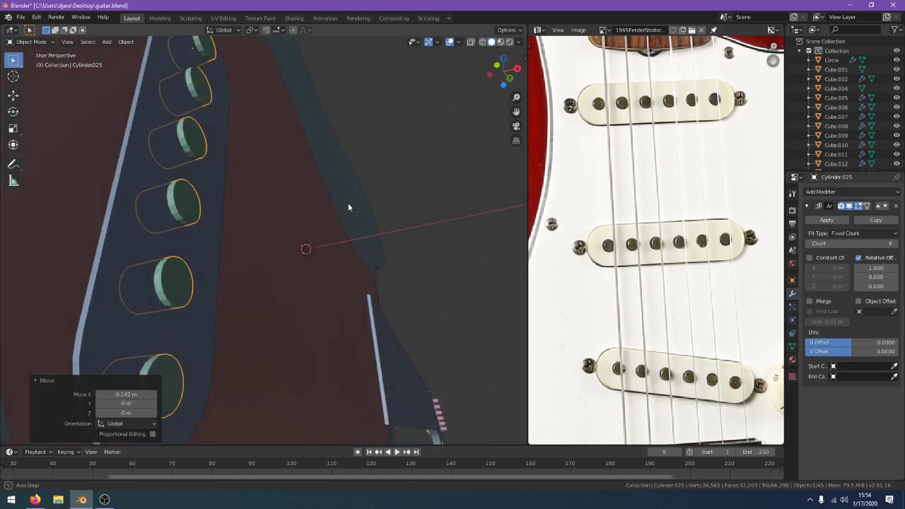
{"action": "left_click", "coordinate": [837, 191]}
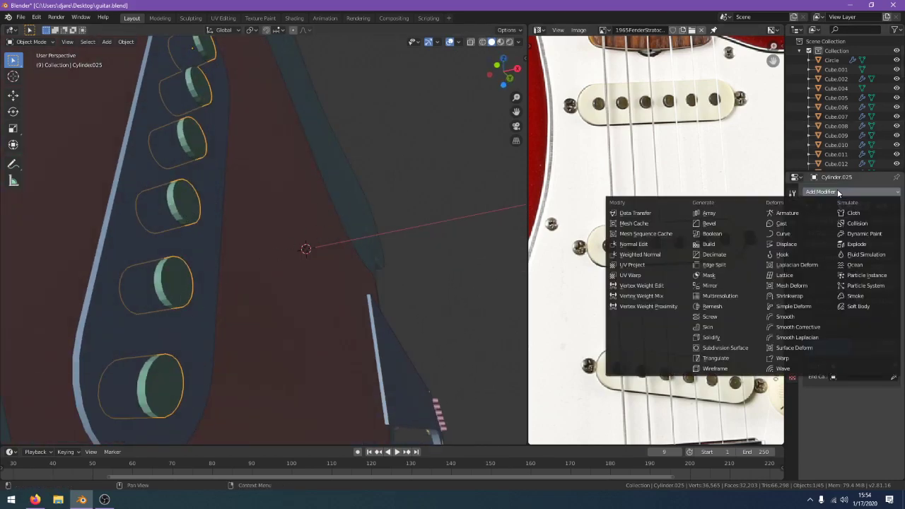
{"action": "left_click", "coordinate": [735, 263]}
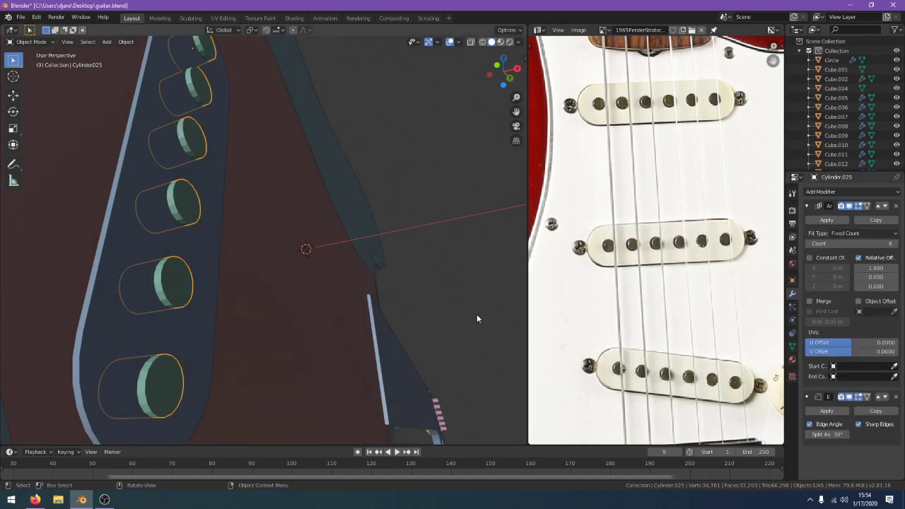
{"action": "left_click", "coordinate": [125, 41]}
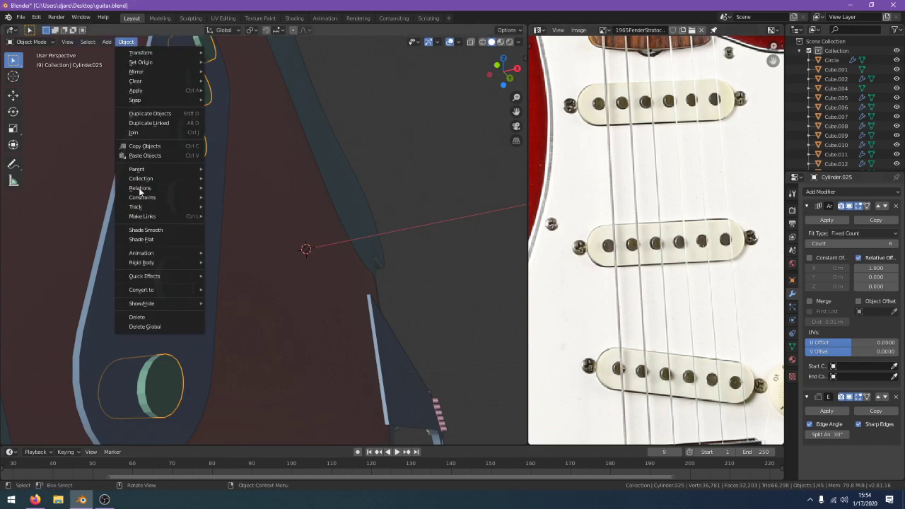
{"action": "left_click", "coordinate": [152, 229]}
{"action": "middle_click_drag", "start_coordinate": [220, 249], "coordinate": [289, 356]}
Move the end face of the pole piece's mesh about 0.018 m along the X axis
{"action": "key", "text": "Tab"}
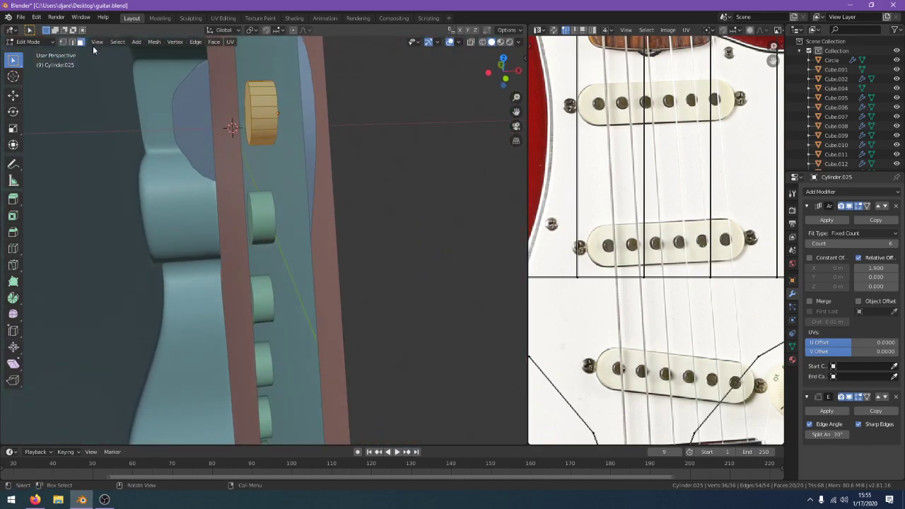
{"action": "left_click", "coordinate": [249, 118]}
{"action": "middle_click_drag", "start_coordinate": [308, 141], "coordinate": [258, 136]}
{"action": "key", "text": "g"}
{"action": "key", "text": "x"}
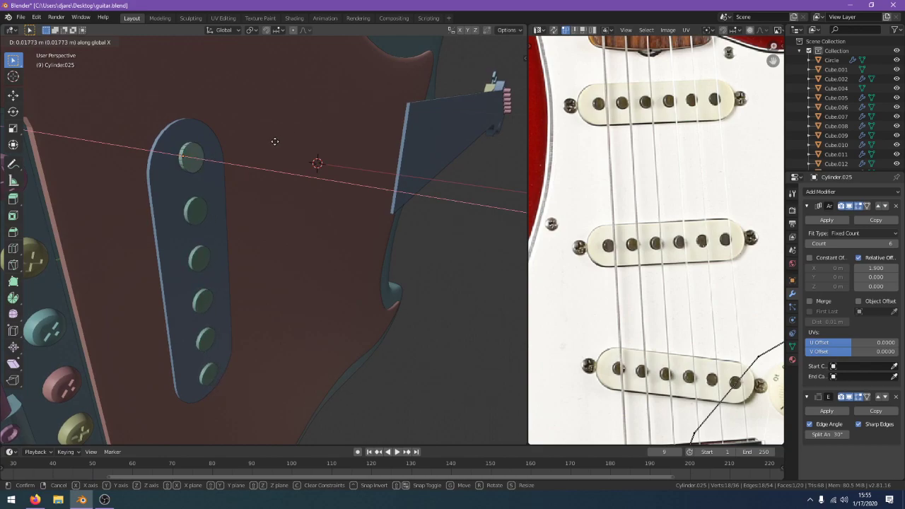
{"action": "left_click", "coordinate": [276, 143]}
{"action": "key", "text": "Tab"}
{"action": "middle_click_drag", "start_coordinate": [277, 145], "coordinate": [395, 119]}
Select the pickup plate together with its row of pole pieces on the pickguard
{"action": "left_click", "coordinate": [464, 69]}
{"action": "scroll", "coordinate": [457, 97], "scroll_direction": "down", "scroll_amount": 4}
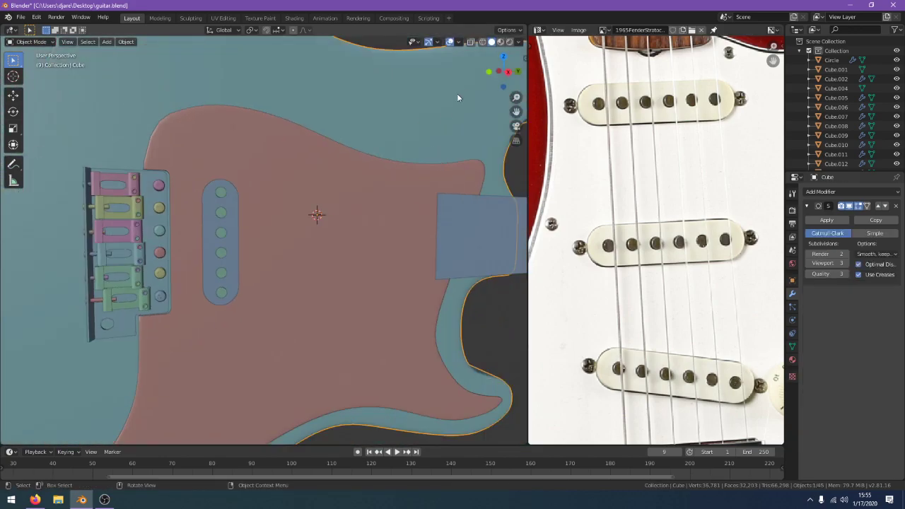
{"action": "scroll", "coordinate": [385, 73], "scroll_direction": "down", "scroll_amount": 3}
{"action": "scroll", "coordinate": [240, 244], "scroll_direction": "up", "scroll_amount": 2}
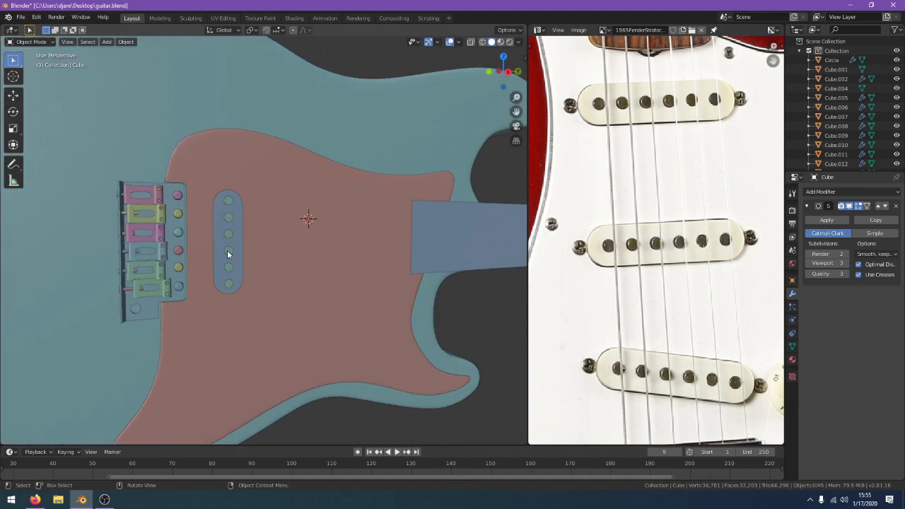
{"action": "left_click", "coordinate": [228, 267]}
{"action": "left_click", "coordinate": [235, 282]}
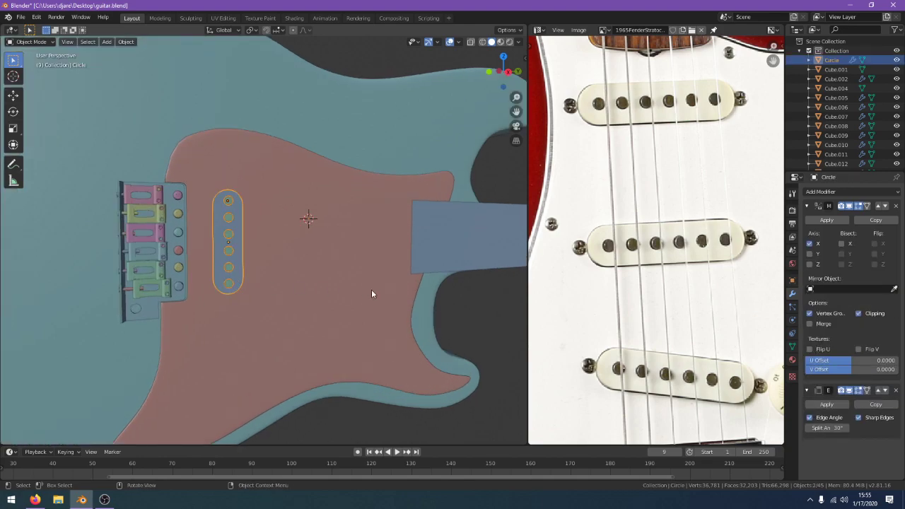
{"action": "key", "text": "r"}
{"action": "key", "text": "y"}
{"action": "key", "text": "x"}
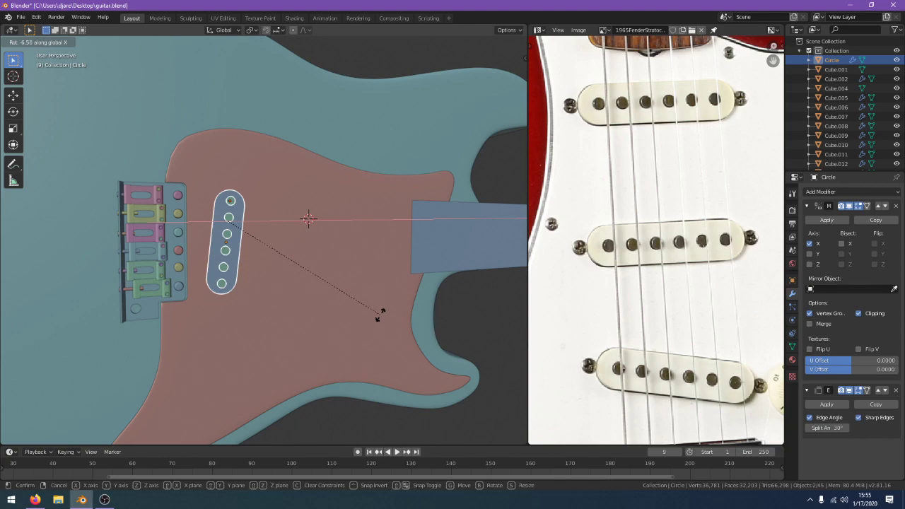
{"action": "right_click", "coordinate": [380, 315]}
Duplicate the pickup plate and its pole pieces and move the copy 0.213 m along the Y axis
{"action": "scroll", "coordinate": [380, 318], "scroll_direction": "up", "scroll_amount": 2}
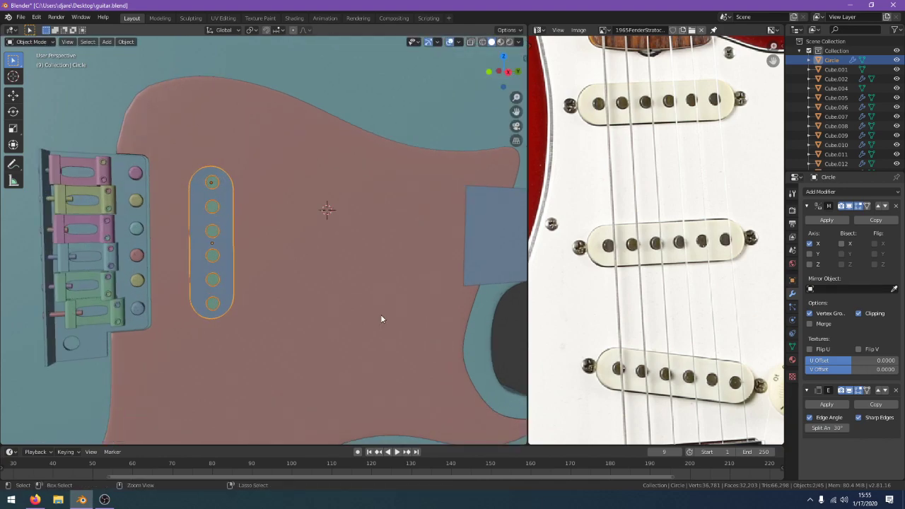
{"action": "key", "text": "ctrl+c"}
{"action": "key", "text": "ctrl+v"}
{"action": "key", "text": "g"}
{"action": "key", "text": "x"}
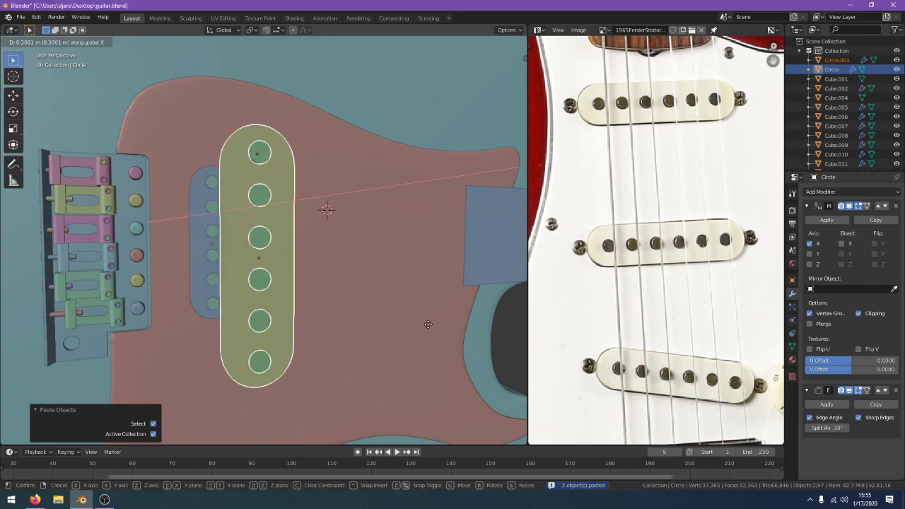
{"action": "key", "text": "y"}
{"action": "left_click", "coordinate": [486, 332]}
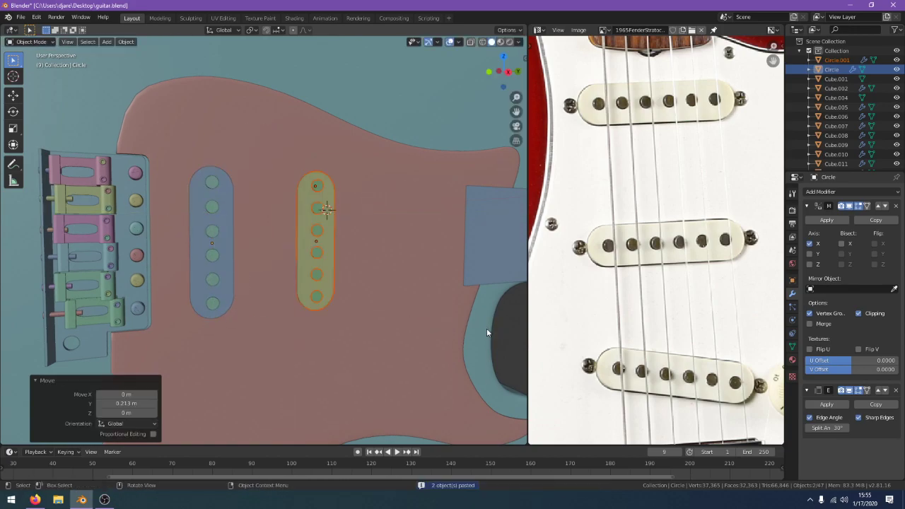
Rotate the bridge pickup's plate and pole pieces about -9° around the X axis
{"action": "left_click", "coordinate": [221, 288]}
{"action": "key", "text": "r"}
{"action": "key", "text": "y"}
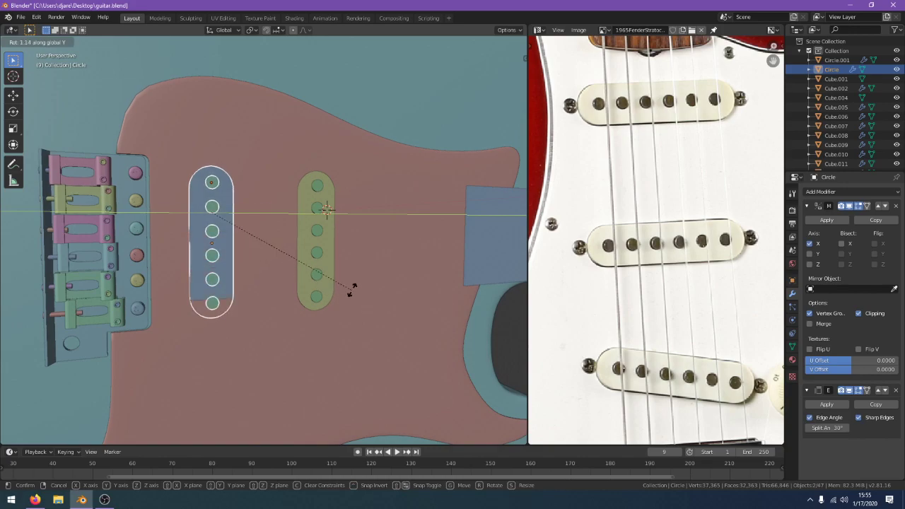
{"action": "key", "text": "x"}
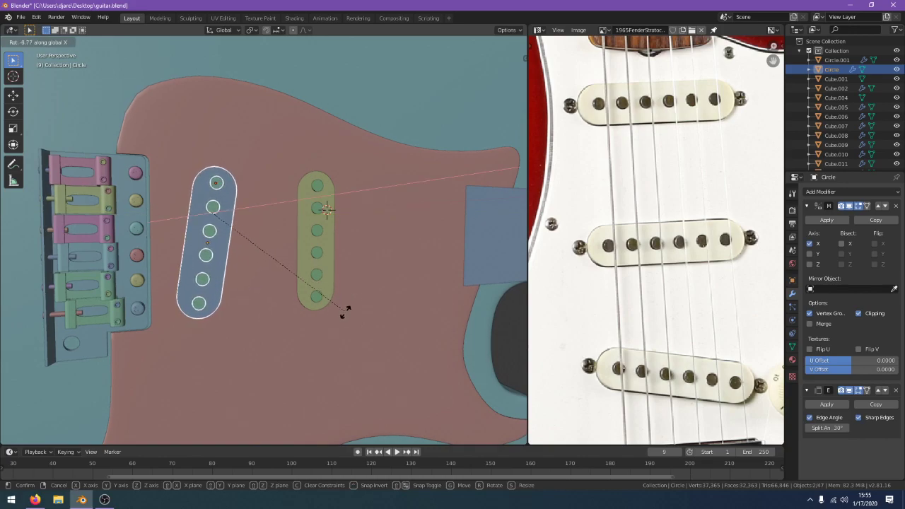
{"action": "left_click", "coordinate": [342, 313]}
Move the copied plate and pole pieces about 0.05 m along the Y axis onto the blueprint's middle pickup in wireframe view
{"action": "left_click", "coordinate": [313, 304]}
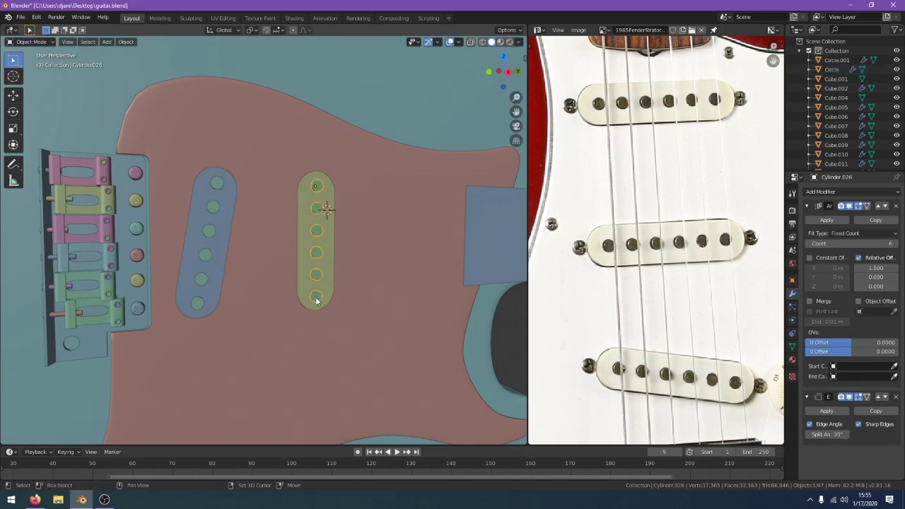
{"action": "left_click", "coordinate": [324, 298]}
{"action": "key", "text": "KP_1"}
{"action": "key", "text": "z"}
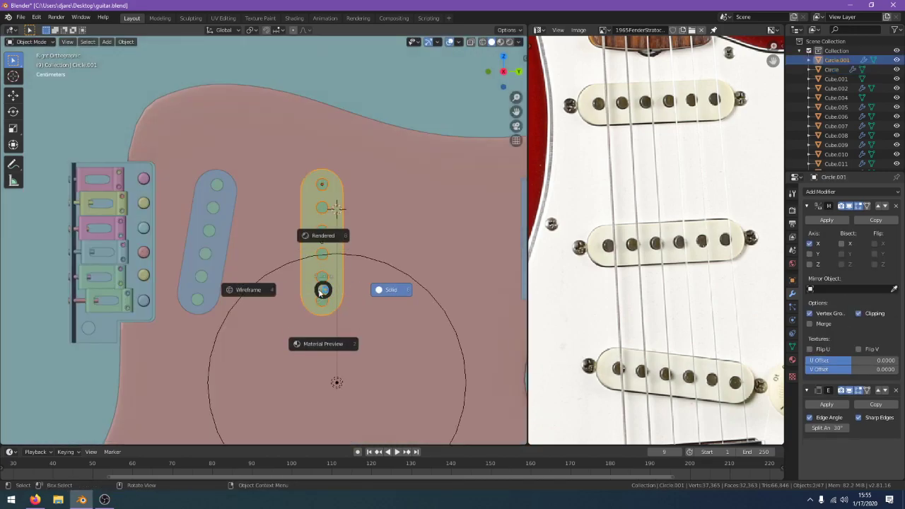
{"action": "left_click", "coordinate": [219, 264]}
{"action": "key", "text": "g"}
{"action": "key", "text": "y"}
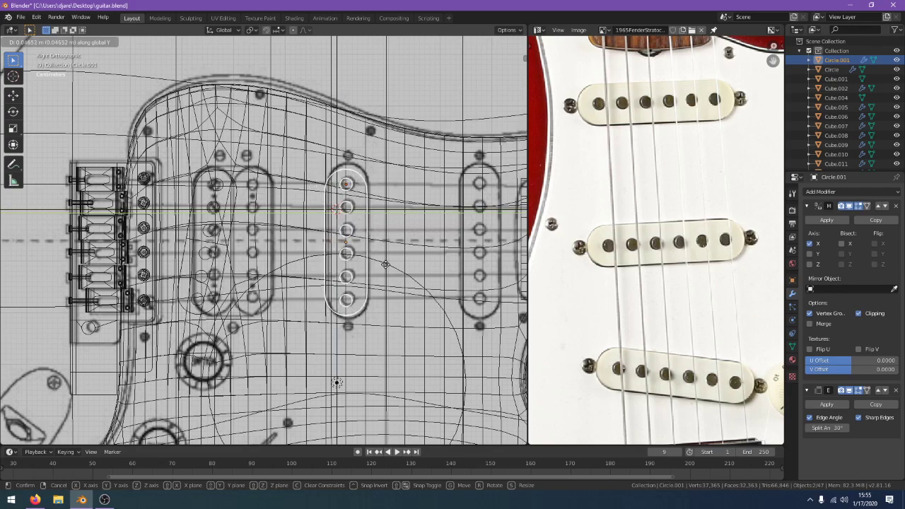
{"action": "left_click", "coordinate": [392, 268]}
Duplicate the middle pickup, move the copy 0.256 m along the Y axis to the neck pickup position, and return to solid shading
{"action": "middle_click_drag", "start_coordinate": [392, 268], "coordinate": [282, 277], "text": "shift"}
{"action": "key", "text": "ctrl+c"}
{"action": "key", "text": "ctrl+v"}
{"action": "key", "text": "g"}
{"action": "key", "text": "y"}
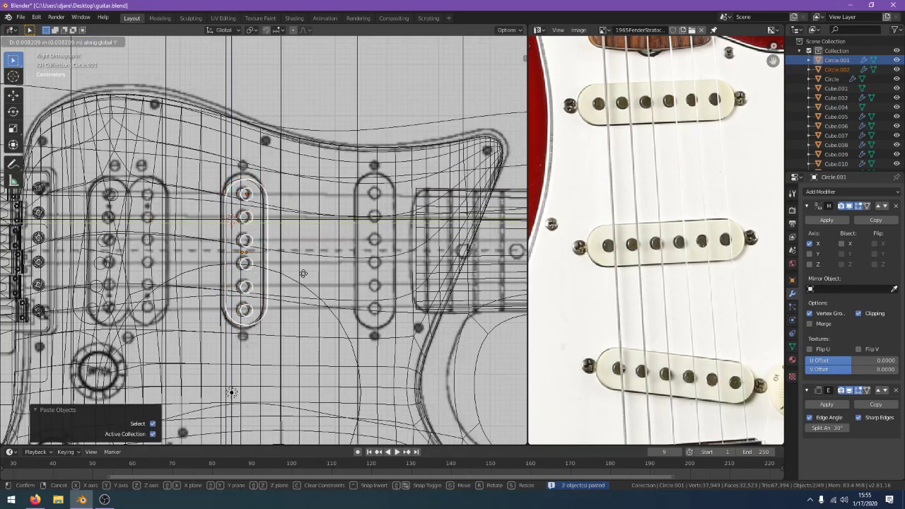
{"action": "left_click", "coordinate": [415, 289]}
{"action": "key", "text": "z"}
{"action": "left_click", "coordinate": [472, 291]}
{"action": "scroll", "coordinate": [452, 212], "scroll_direction": "down", "scroll_amount": 3}
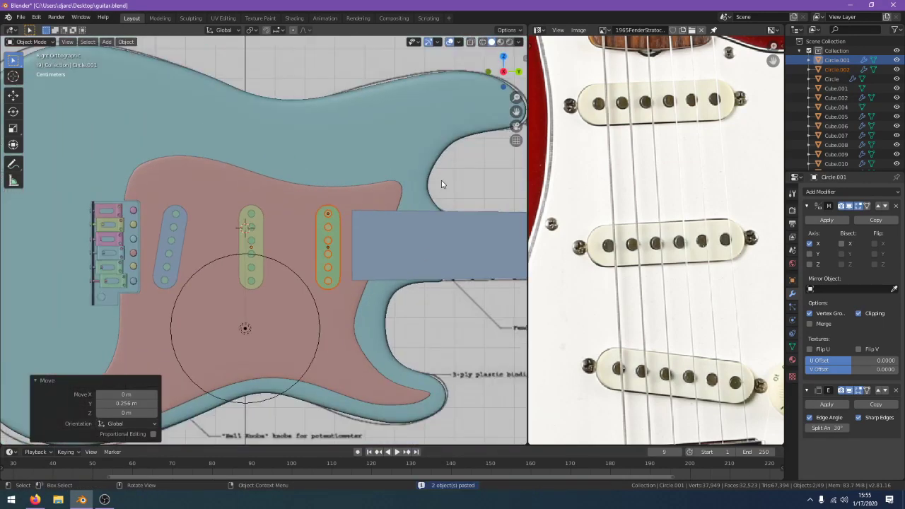
Examine the placement of the three pickups on the pickguard, closing in on the angled bridge pickup
{"action": "left_click", "coordinate": [485, 174]}
{"action": "scroll", "coordinate": [481, 180], "scroll_direction": "down", "scroll_amount": 2}
{"action": "middle_click_drag", "start_coordinate": [465, 195], "coordinate": [492, 197]}
{"action": "scroll", "coordinate": [366, 220], "scroll_direction": "up", "scroll_amount": 3}
{"action": "middle_click_drag", "start_coordinate": [366, 219], "coordinate": [315, 251]}
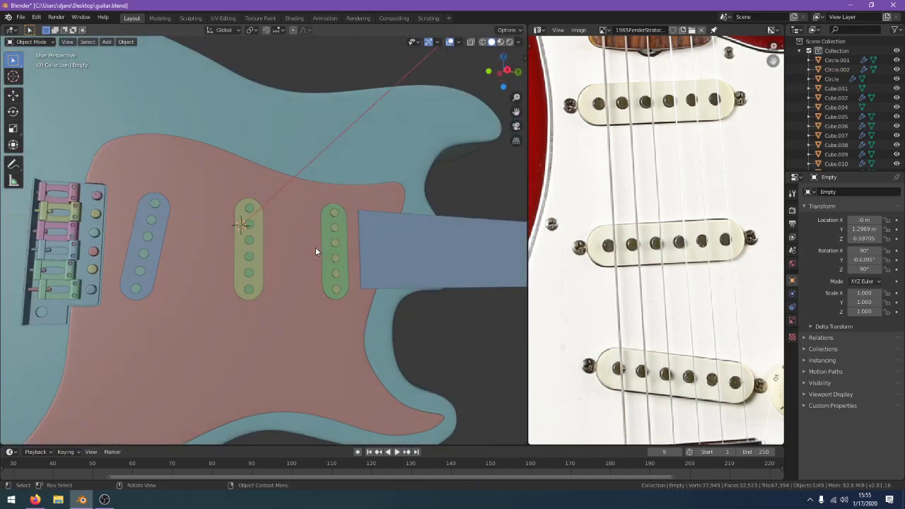
{"action": "scroll", "coordinate": [212, 274], "scroll_direction": "up", "scroll_amount": 1}
{"action": "mouse_move", "coordinate": [177, 282]}
{"action": "middle_mouse_down", "text": "shift"}
{"action": "mouse_move", "coordinate": [357, 274]}
{"action": "mouse_move", "coordinate": [322, 275]}
{"action": "middle_mouse_up", "text": "shift"}
{"action": "scroll", "coordinate": [357, 274], "scroll_direction": "up", "scroll_amount": 3}
{"action": "key", "text": "z"}
{"action": "left_click", "coordinate": [441, 248]}
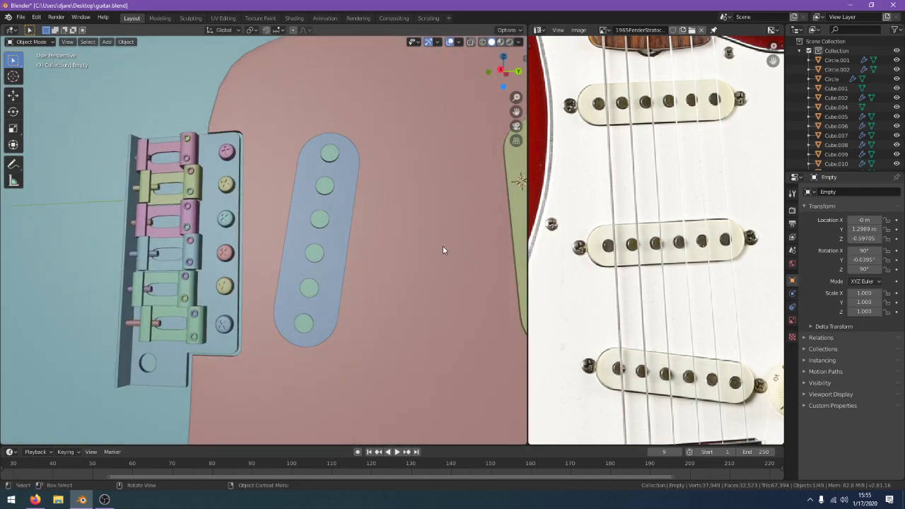
Rotate the bridge pickup's plate and pole pieces back about 3.5° around the X axis to reduce their slant
{"action": "left_click", "coordinate": [325, 321]}
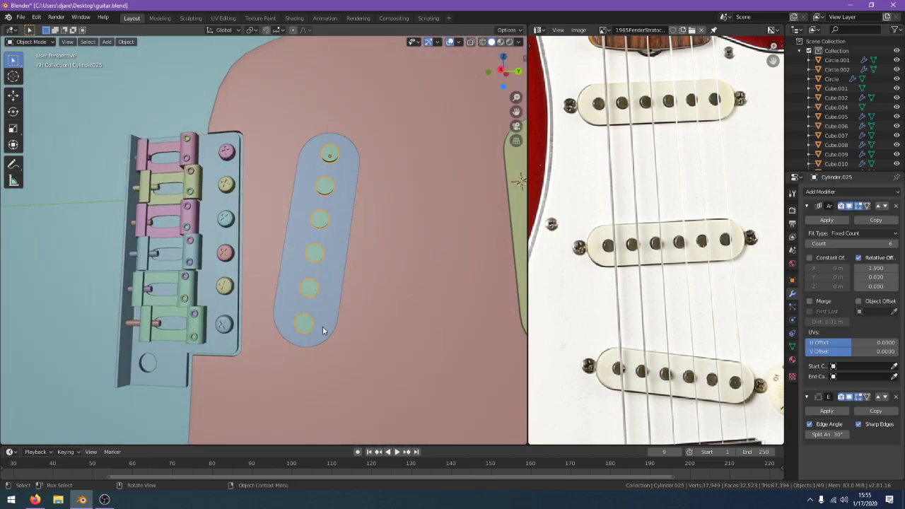
{"action": "key", "text": "r"}
{"action": "key", "text": "y"}
{"action": "key", "text": "x"}
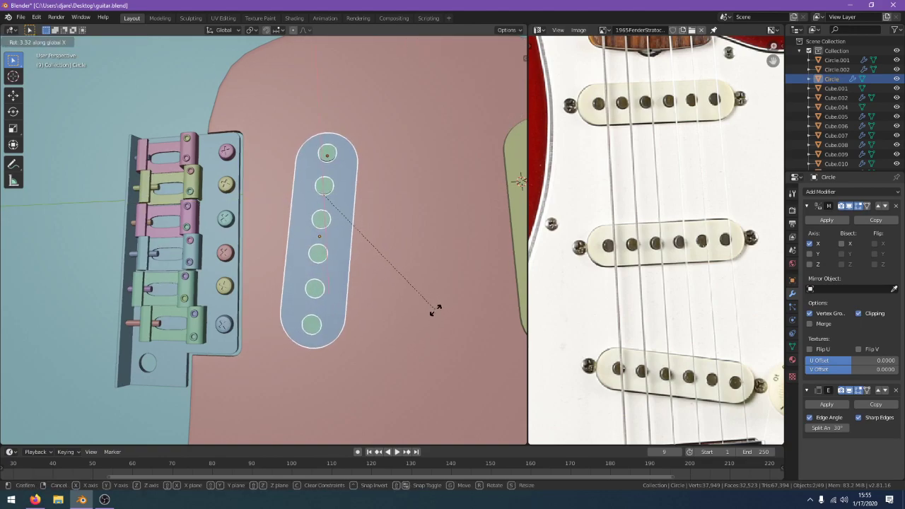
{"action": "left_click", "coordinate": [439, 309]}
Deselect everything, check the guitar body as a whole, and save the file
{"action": "scroll", "coordinate": [488, 311], "scroll_direction": "down", "scroll_amount": 5}
{"action": "left_click", "coordinate": [367, 107]}
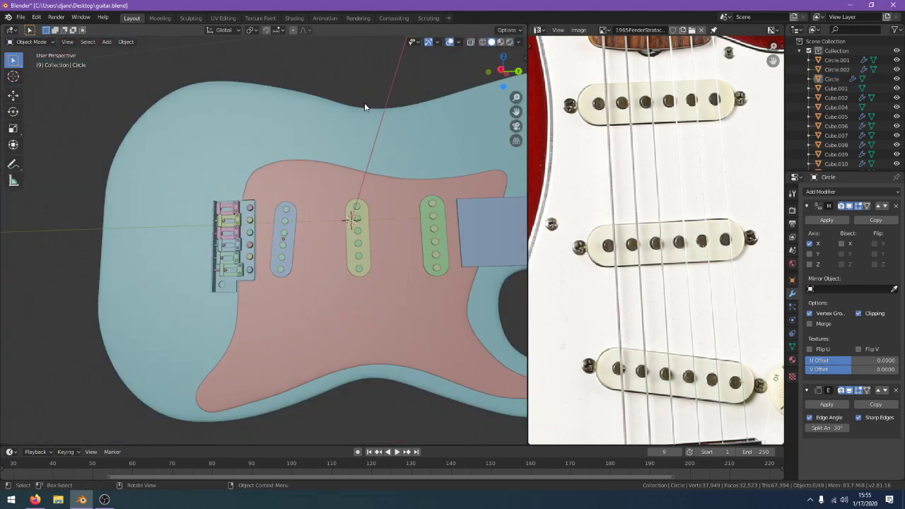
{"action": "scroll", "coordinate": [366, 108], "scroll_direction": "up", "scroll_amount": 2}
{"action": "middle_click_drag", "start_coordinate": [370, 112], "coordinate": [380, 153]}
{"action": "scroll", "coordinate": [339, 143], "scroll_direction": "down", "scroll_amount": 10}
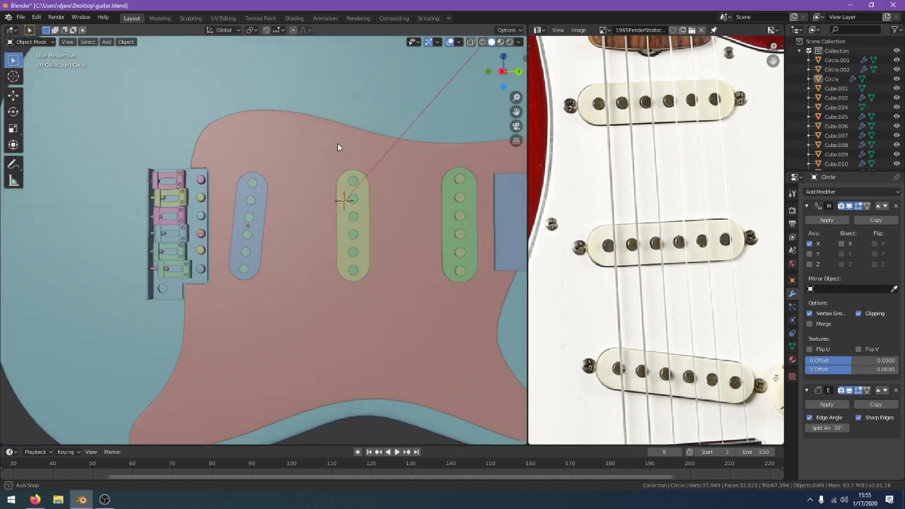
{"action": "middle_click_drag", "start_coordinate": [376, 138], "coordinate": [401, 124]}
{"action": "key", "text": "ctrl+s"}
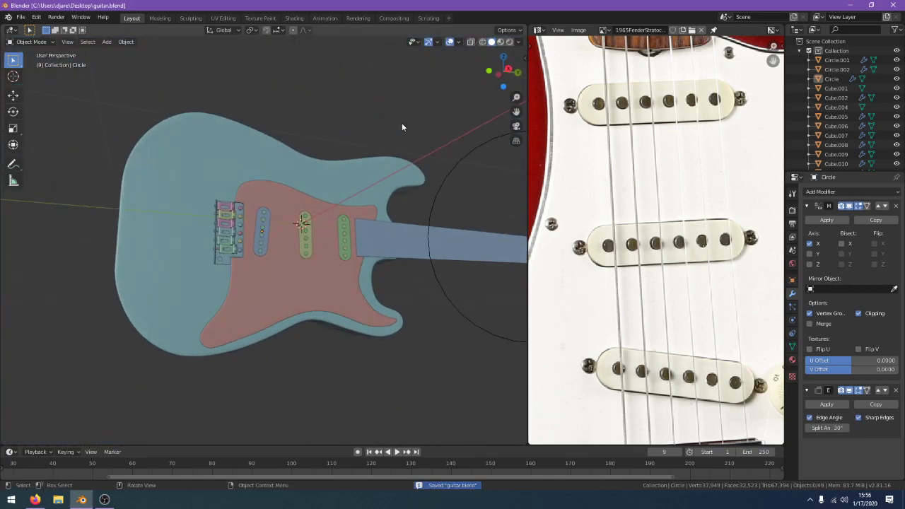
Compare the pickups with the blueprint in wireframe side view, then check the bridge pickup's pole pieces in solid shading
{"action": "scroll", "coordinate": [423, 166], "scroll_direction": "up", "scroll_amount": 4}
{"action": "scroll", "coordinate": [431, 182], "scroll_direction": "down", "scroll_amount": 1}
{"action": "mouse_move", "coordinate": [417, 185]}
{"action": "middle_mouse_down", "text": "shift"}
{"action": "mouse_move", "coordinate": [291, 192]}
{"action": "mouse_move", "coordinate": [343, 178]}
{"action": "mouse_move", "coordinate": [337, 216]}
{"action": "middle_mouse_up", "text": "shift"}
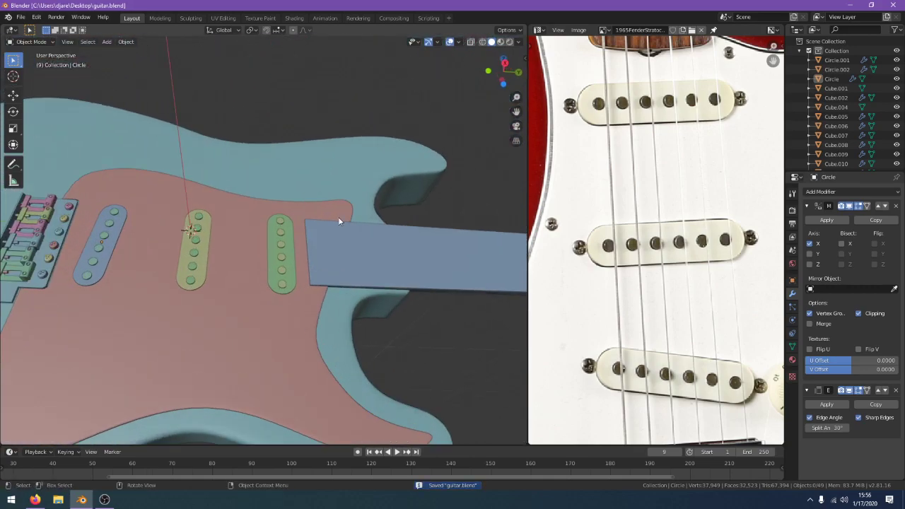
{"action": "key", "text": "KP_3"}
{"action": "key", "text": "z"}
{"action": "left_click", "coordinate": [345, 209]}
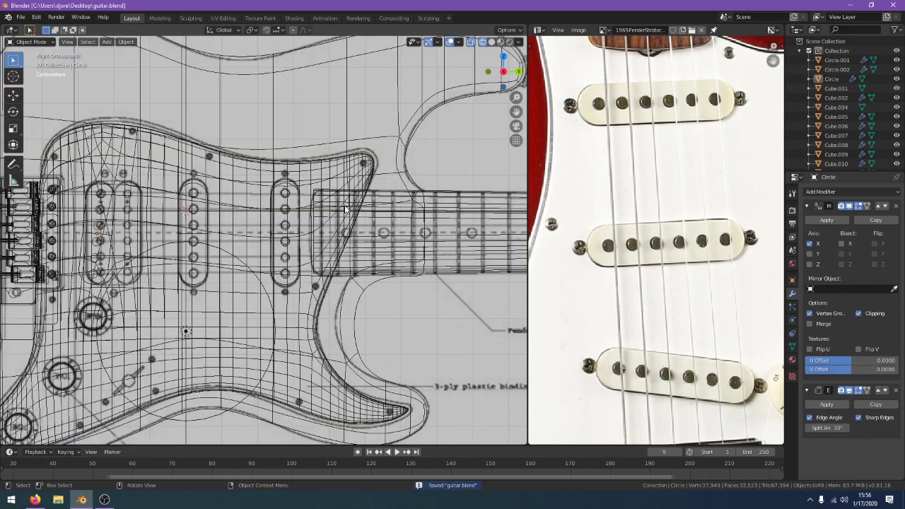
{"action": "scroll", "coordinate": [251, 171], "scroll_direction": "up", "scroll_amount": 4}
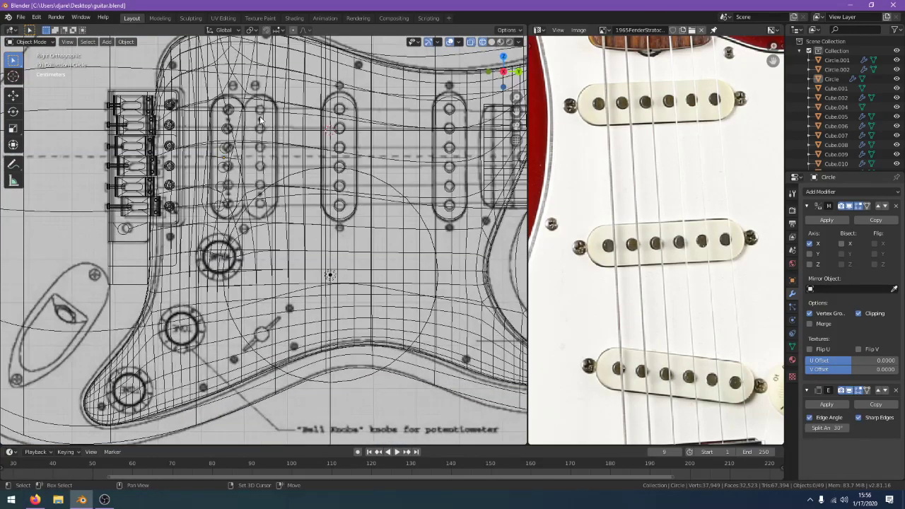
{"action": "middle_click_drag", "start_coordinate": [259, 116], "coordinate": [256, 177], "text": "shift"}
{"action": "scroll", "coordinate": [248, 202], "scroll_direction": "up", "scroll_amount": 2}
{"action": "mouse_move", "coordinate": [261, 282]}
{"action": "middle_mouse_down"}
{"action": "mouse_move", "coordinate": [331, 265]}
{"action": "mouse_move", "coordinate": [357, 245]}
{"action": "mouse_move", "coordinate": [202, 235]}
{"action": "middle_mouse_up"}
{"action": "key", "text": "shift+z"}
{"action": "scroll", "coordinate": [202, 236], "scroll_direction": "up", "scroll_amount": 3}
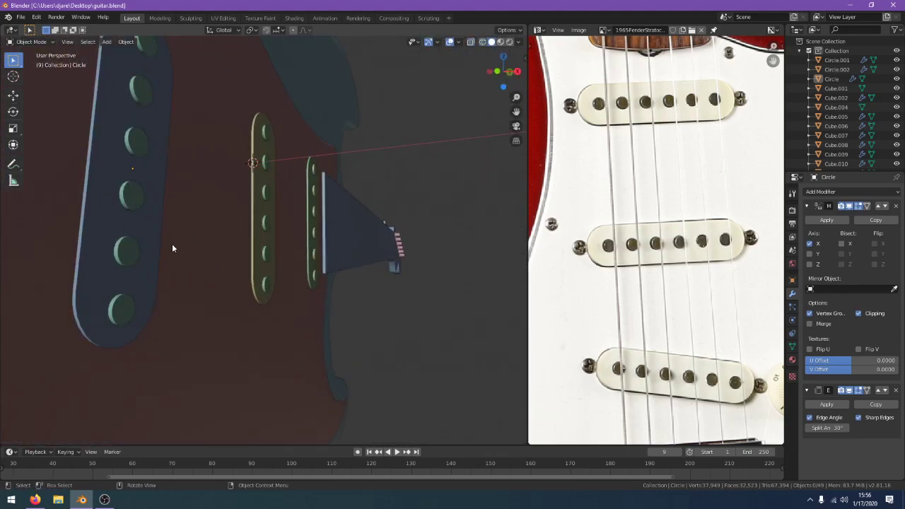
Check the mesh of the bridge pickup's pole pieces in Edit Mode and return to Object Mode
{"action": "left_click", "coordinate": [118, 265]}
{"action": "key", "text": "Tab"}
{"action": "scroll", "coordinate": [120, 259], "scroll_direction": "up", "scroll_amount": 1}
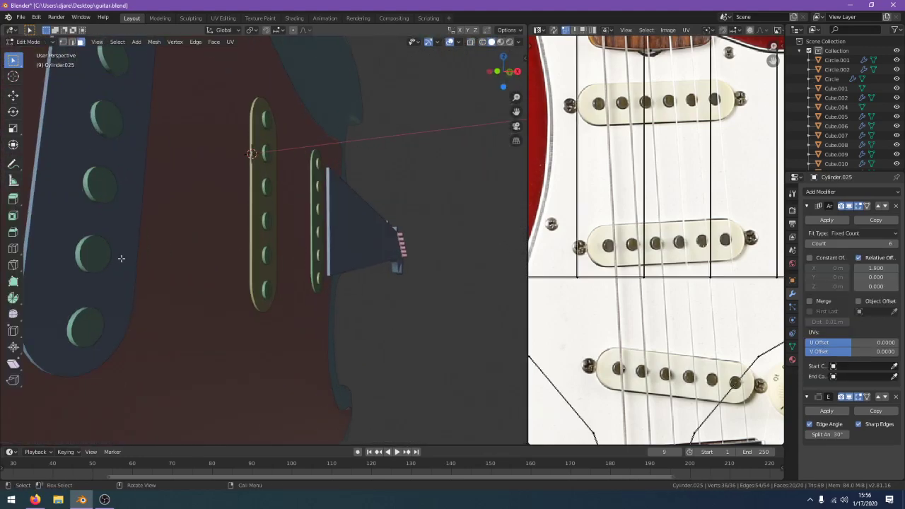
{"action": "key", "text": "Tab"}
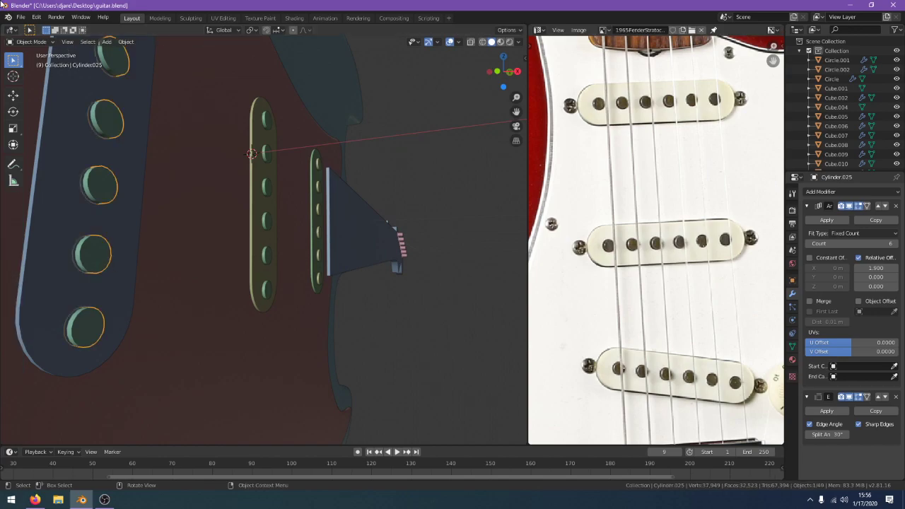
{"action": "key", "text": "Tab"}
{"action": "scroll", "coordinate": [394, 274], "scroll_direction": "down", "scroll_amount": 3}
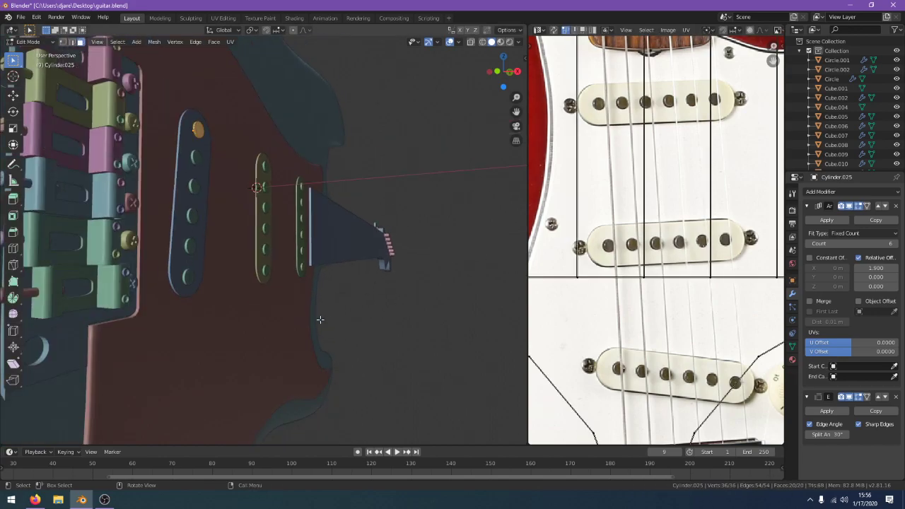
{"action": "key", "text": "Tab"}
{"action": "key", "text": "a"}
{"action": "left_click", "coordinate": [409, 357]}
{"action": "key", "text": "a"}
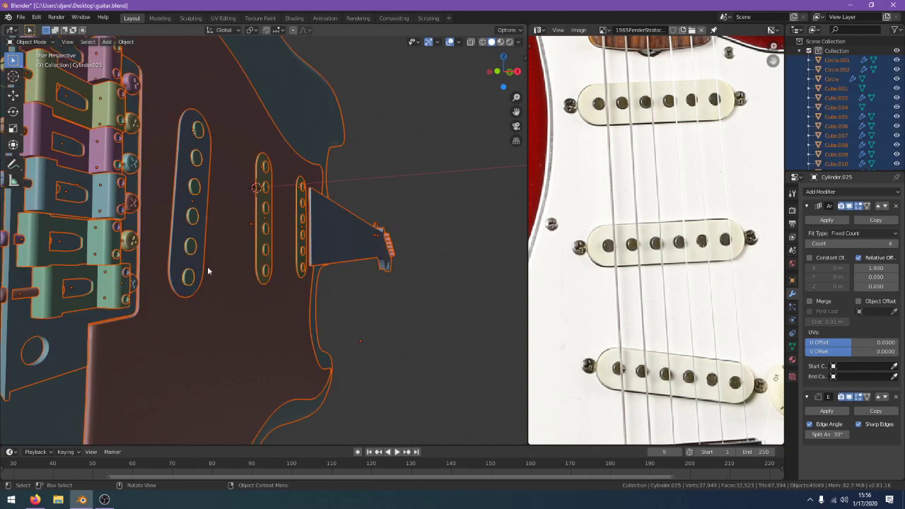
{"action": "left_click", "coordinate": [302, 251], "text": "shift"}
{"action": "scroll", "coordinate": [283, 252], "scroll_direction": "up", "scroll_amount": 2}
{"action": "left_click", "coordinate": [269, 251], "text": "shift"}
{"action": "left_click", "coordinate": [269, 253], "text": "shift"}
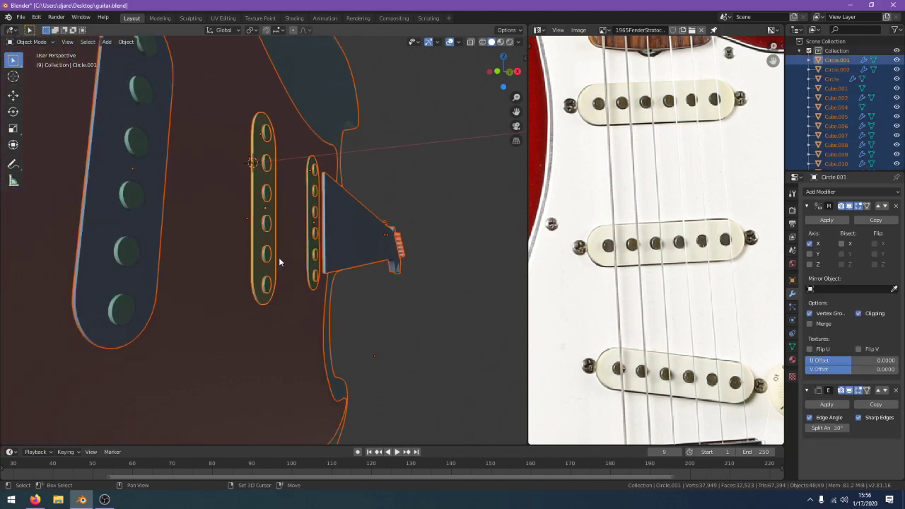
{"action": "left_click", "coordinate": [270, 262], "text": "shift"}
{"action": "middle_click_drag", "start_coordinate": [269, 260], "coordinate": [285, 283]}
Inspect the middle pickup's pole pieces in Edit Mode and compare them with the other pickups from several angles
{"action": "left_click", "coordinate": [404, 247]}
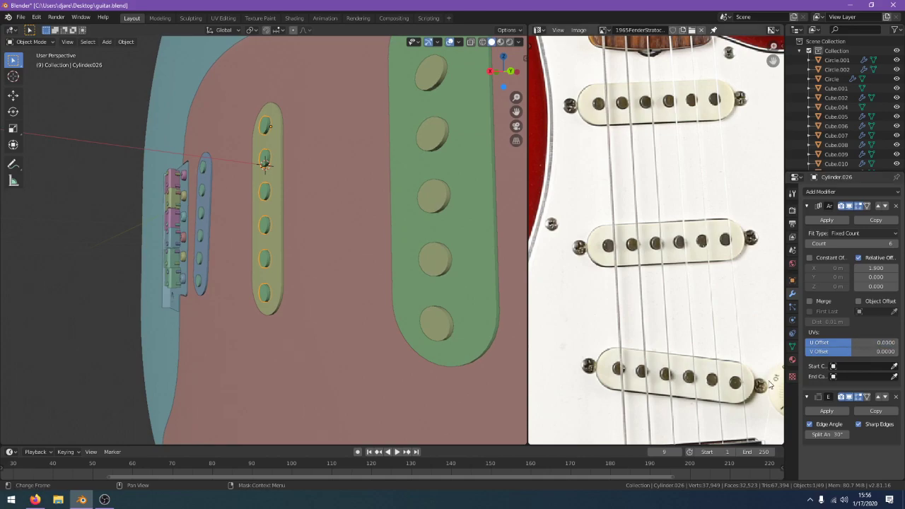
{"action": "scroll", "coordinate": [513, 341], "scroll_direction": "down", "scroll_amount": 2}
{"action": "middle_click_drag", "start_coordinate": [514, 341], "coordinate": [40, 340]}
{"action": "scroll", "coordinate": [40, 341], "scroll_direction": "up", "scroll_amount": 2}
{"action": "key", "text": "Tab"}
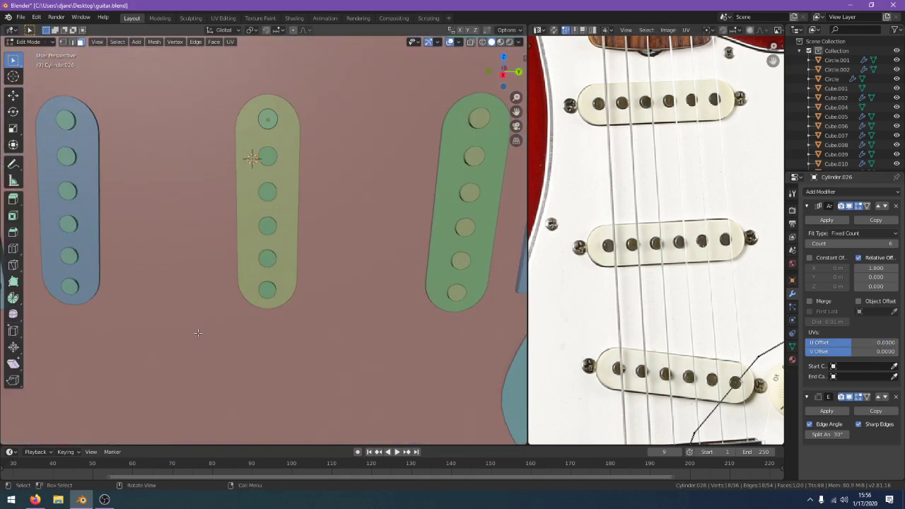
{"action": "key", "text": "Tab"}
{"action": "middle_click_drag", "start_coordinate": [313, 317], "coordinate": [138, 281]}
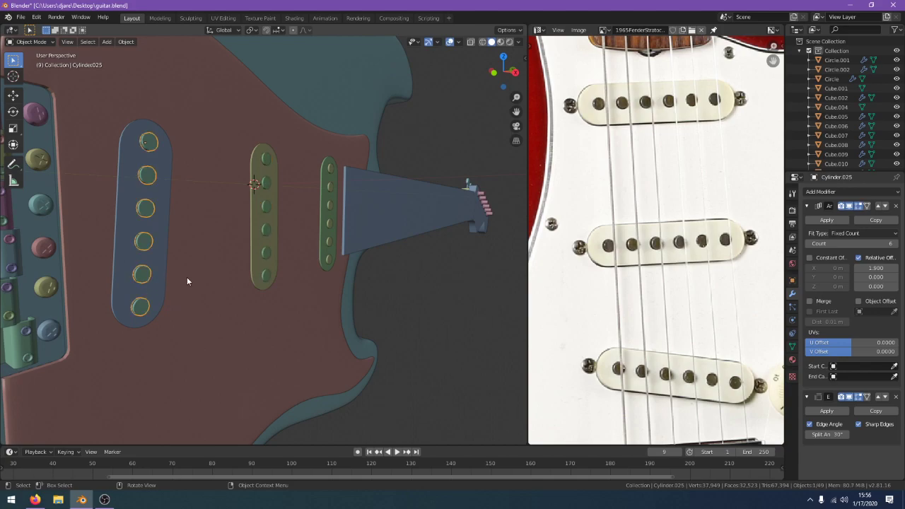
Paste a copy of the bridge pickup's pole pieces, move it straight out in front of the body, and check its mesh in Edit Mode
{"action": "left_click", "coordinate": [269, 256]}
{"action": "middle_click_drag", "start_coordinate": [269, 256], "coordinate": [152, 287]}
{"action": "key", "text": "ctrl+v"}
{"action": "key", "text": "g"}
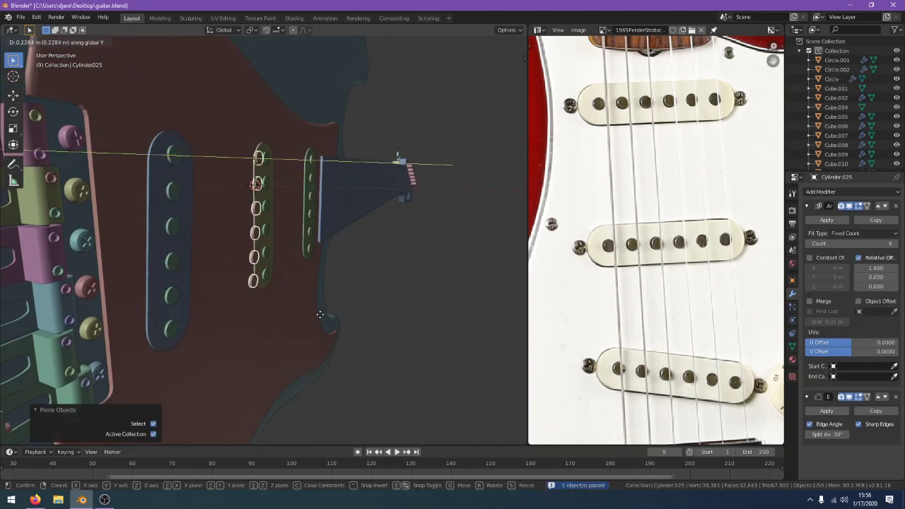
{"action": "left_click", "coordinate": [417, 333]}
{"action": "key", "text": "Tab"}
{"action": "key", "text": "a"}
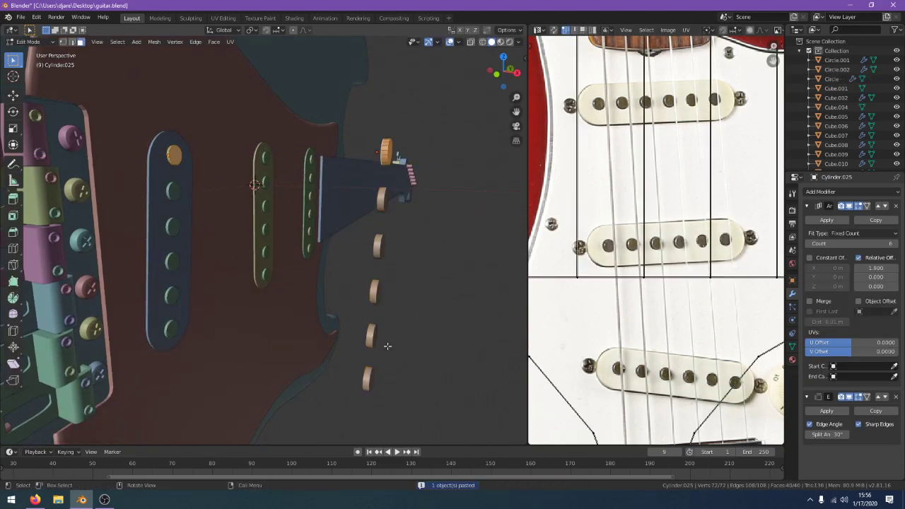
{"action": "key", "text": "Tab"}
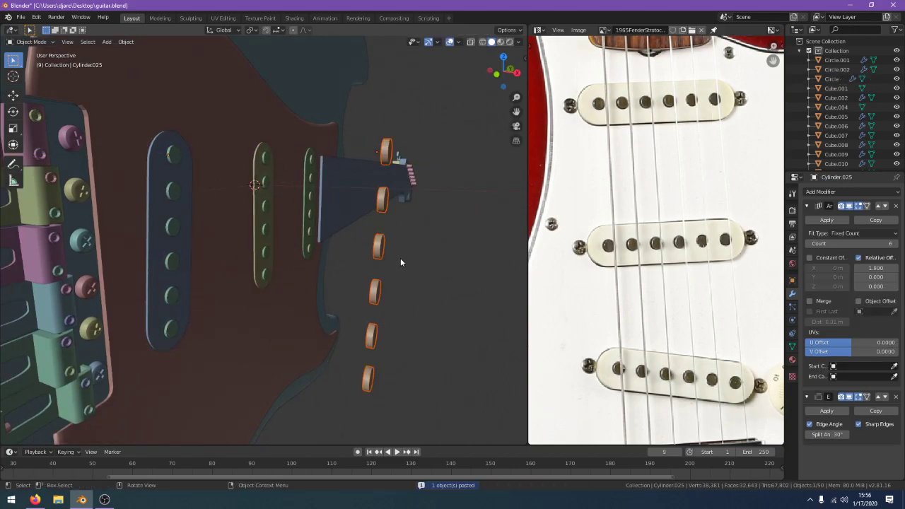
Try applying the Array modifier to the pole pieces, undo it, and check the mesh in Edit Mode again
{"action": "left_click", "coordinate": [825, 220]}
{"action": "key", "text": "ctrl+z"}
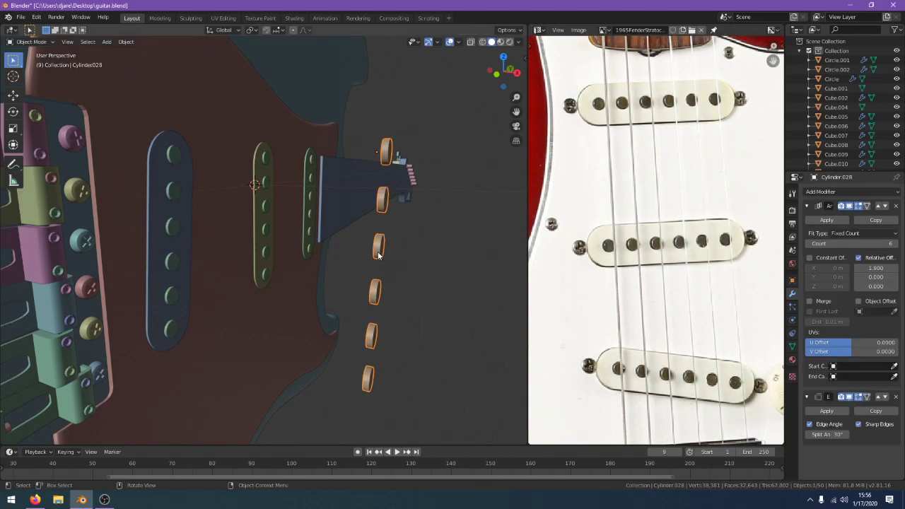
{"action": "key", "text": "ctrl+z"}
{"action": "key", "text": "Tab"}
{"action": "key", "text": "Tab"}
{"action": "key", "text": "Tab"}
{"action": "key", "text": "Tab"}
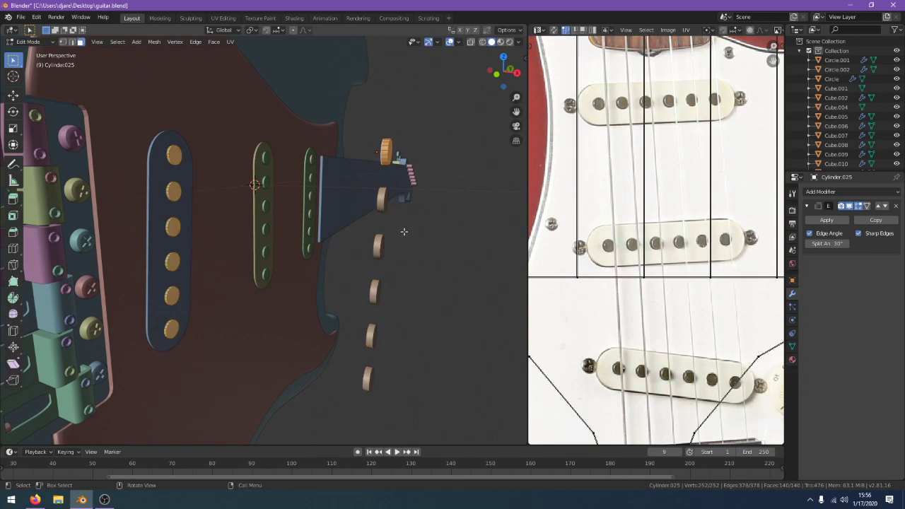
{"action": "key", "text": "Tab"}
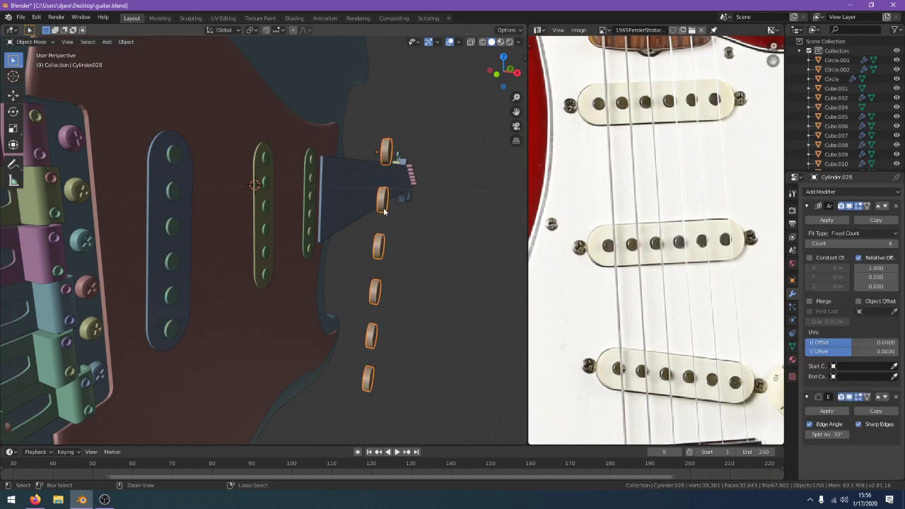
{"action": "key", "text": "Tab"}
{"action": "key", "text": "Tab"}
{"action": "key", "text": "Tab"}
{"action": "key", "text": "Tab"}
{"action": "key", "text": "Tab"}
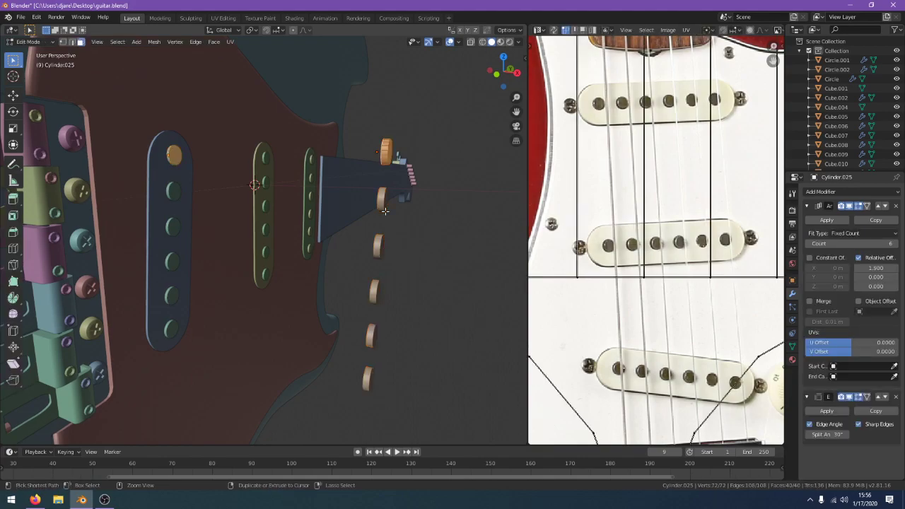
{"action": "key", "text": "Tab"}
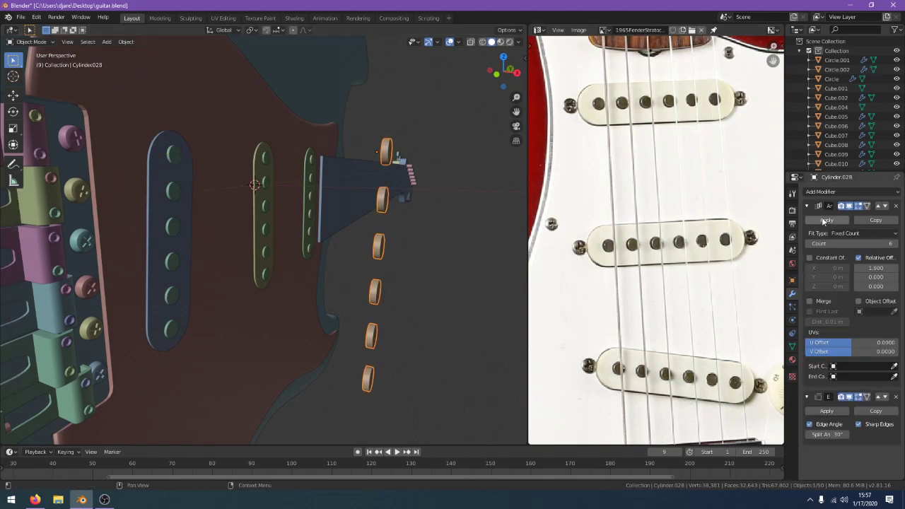
Apply the Array modifier to the copied pole pieces and open their mesh in Edit Mode
{"action": "left_click", "coordinate": [824, 221]}
{"action": "key", "text": "Tab"}
{"action": "middle_click_drag", "start_coordinate": [388, 233], "coordinate": [417, 244]}
Move the second pole piece about 0.003 m and the third about 0.002 m outward along X
{"action": "key", "text": "alt+a"}
{"action": "key", "text": "b"}
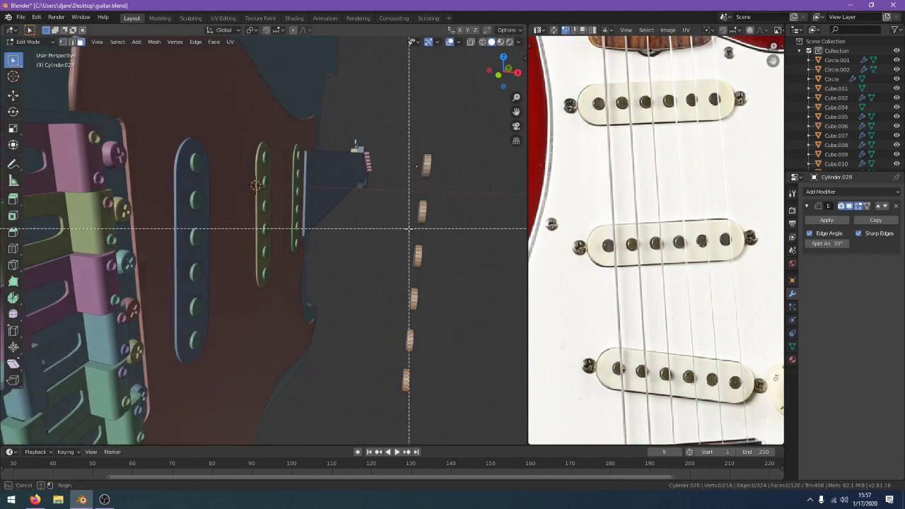
{"action": "left_click_drag", "start_coordinate": [409, 230], "coordinate": [451, 200]}
{"action": "key", "text": "g"}
{"action": "key", "text": "x"}
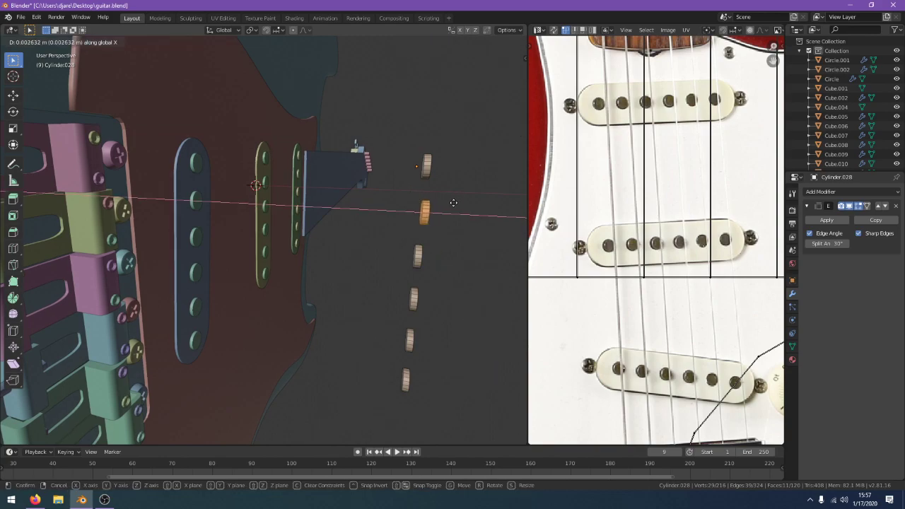
{"action": "left_click", "coordinate": [453, 203]}
{"action": "key", "text": "alt+a"}
{"action": "key", "text": "b"}
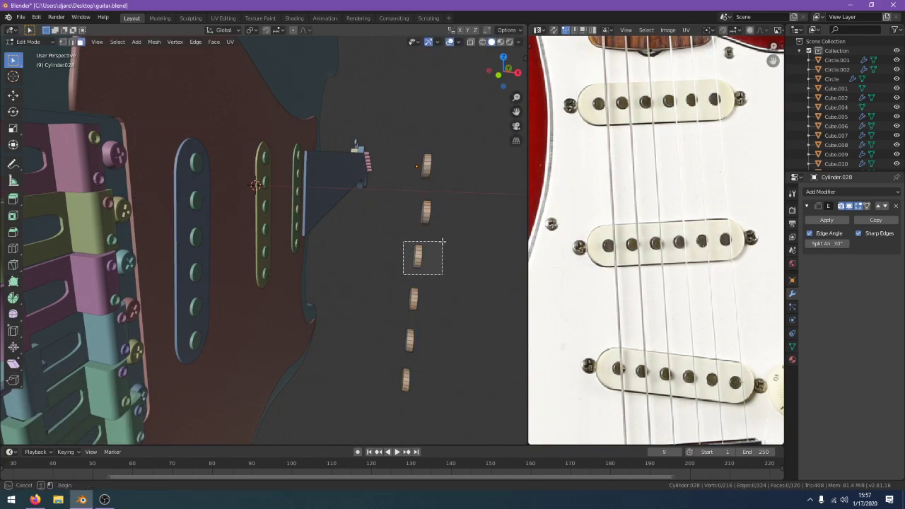
{"action": "left_click_drag", "start_coordinate": [442, 242], "coordinate": [441, 241]}
{"action": "key", "text": "g"}
{"action": "key", "text": "x"}
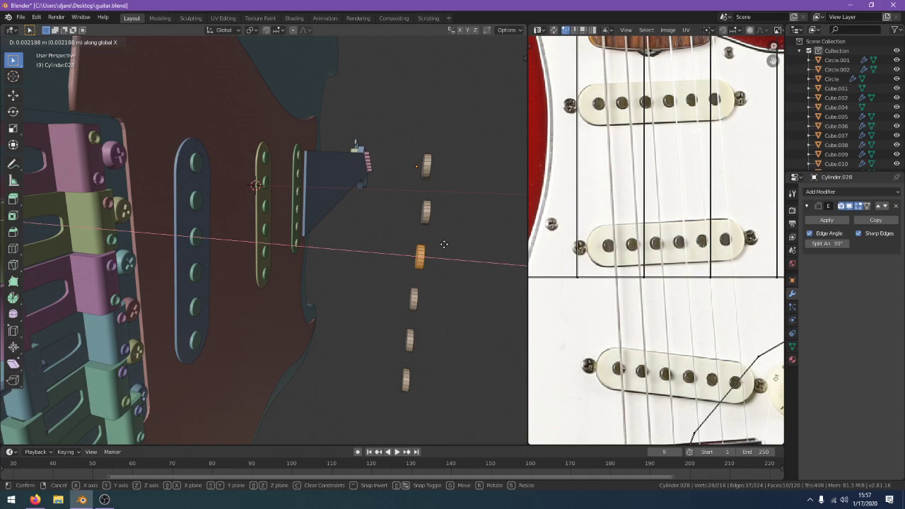
{"action": "left_click", "coordinate": [444, 244]}
Move the fourth pole piece slightly outward along X
{"action": "key", "text": "alt+a"}
{"action": "key", "text": "b"}
{"action": "left_click_drag", "start_coordinate": [399, 318], "coordinate": [449, 281]}
{"action": "key", "text": "g"}
{"action": "key", "text": "x"}
{"action": "left_click", "coordinate": [451, 283]}
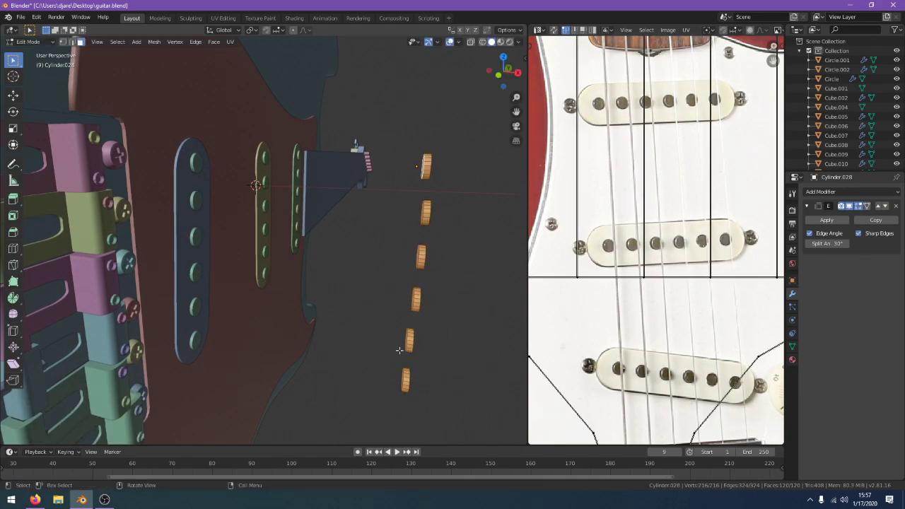
Move the fifth pole piece about 0.0014 m and the sixth 0.0024 m inward along X
{"action": "key", "text": "alt+a"}
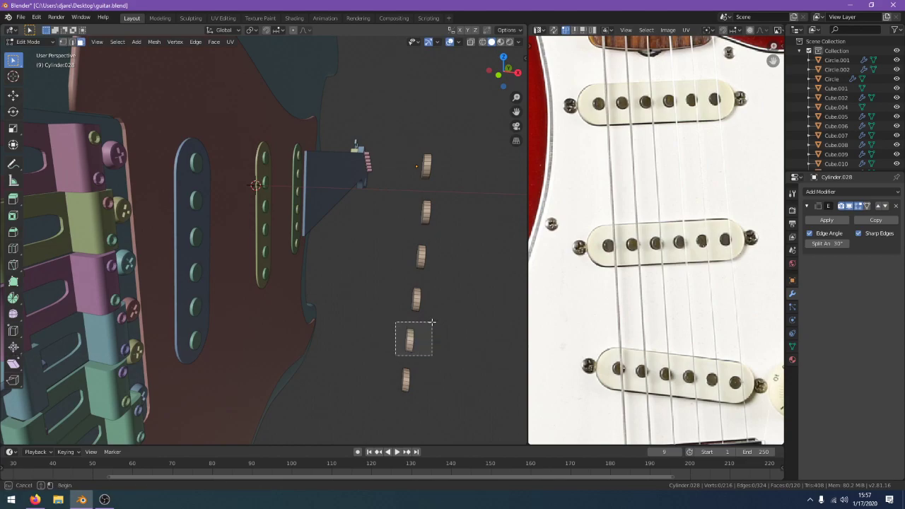
{"action": "left_click_drag", "start_coordinate": [431, 322], "coordinate": [431, 322]}
{"action": "key", "text": "alt+a"}
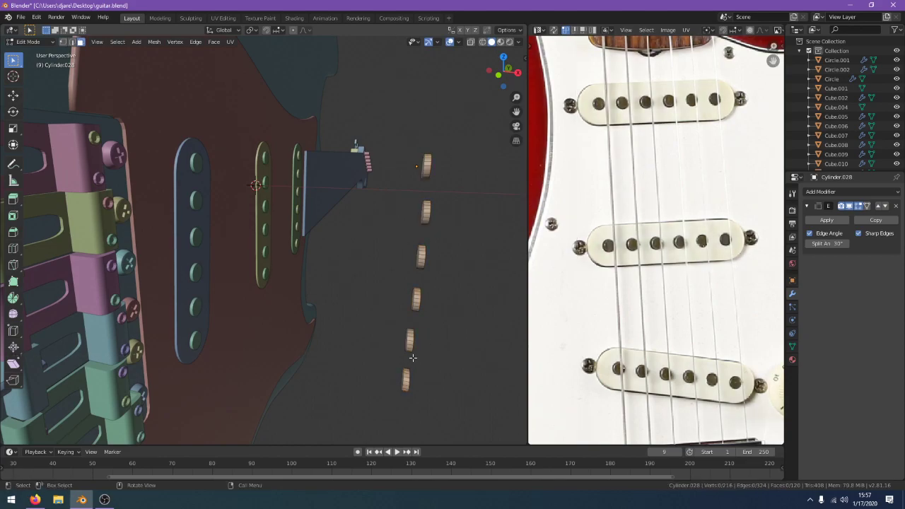
{"action": "left_click_drag", "start_coordinate": [393, 355], "coordinate": [422, 326]}
{"action": "key", "text": "g"}
{"action": "key", "text": "x"}
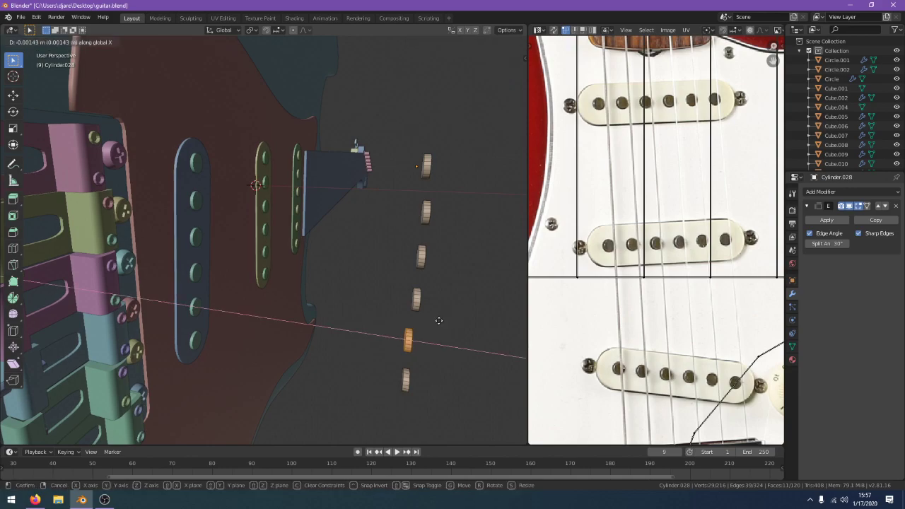
{"action": "left_click", "coordinate": [439, 320]}
{"action": "key", "text": "alt+a"}
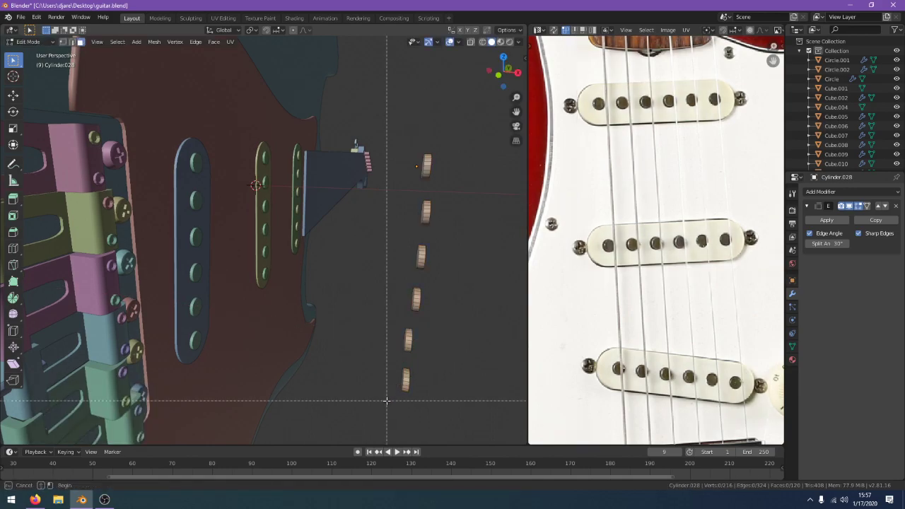
{"action": "left_click_drag", "start_coordinate": [434, 360], "coordinate": [433, 359]}
{"action": "key", "text": "g"}
{"action": "key", "text": "x"}
{"action": "left_click", "coordinate": [432, 360]}
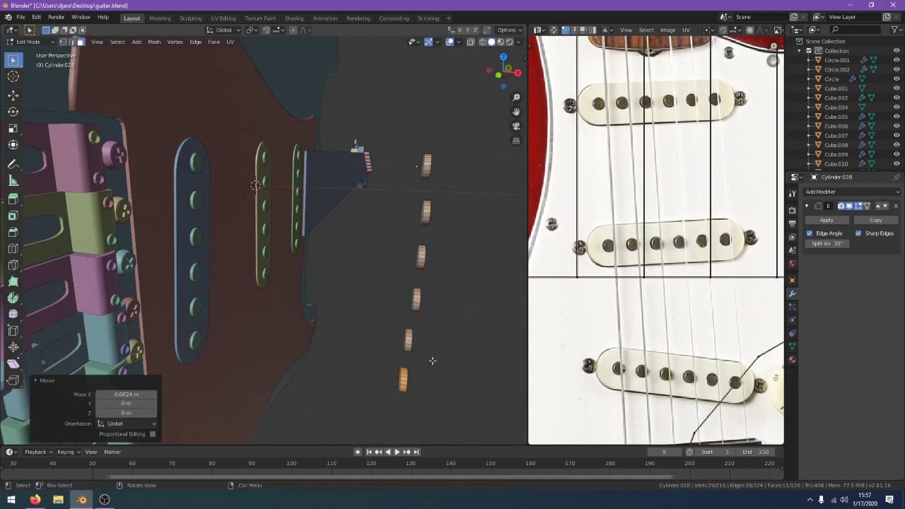
Return to Object Mode and delete the original pole pieces from the bridge pickup
{"action": "key", "text": "Tab"}
{"action": "left_click", "coordinate": [199, 304]}
{"action": "mouse_move", "coordinate": [239, 281]}
{"action": "middle_mouse_down"}
{"action": "mouse_move", "coordinate": [183, 270]}
{"action": "mouse_move", "coordinate": [256, 286]}
{"action": "middle_mouse_up"}
{"action": "key", "text": "x"}
{"action": "left_click", "coordinate": [255, 285]}
Move the staggered pole pieces -0.256 m along X onto the bridge pickup and check their fit in wireframe and solid shading
{"action": "left_click", "coordinate": [422, 341]}
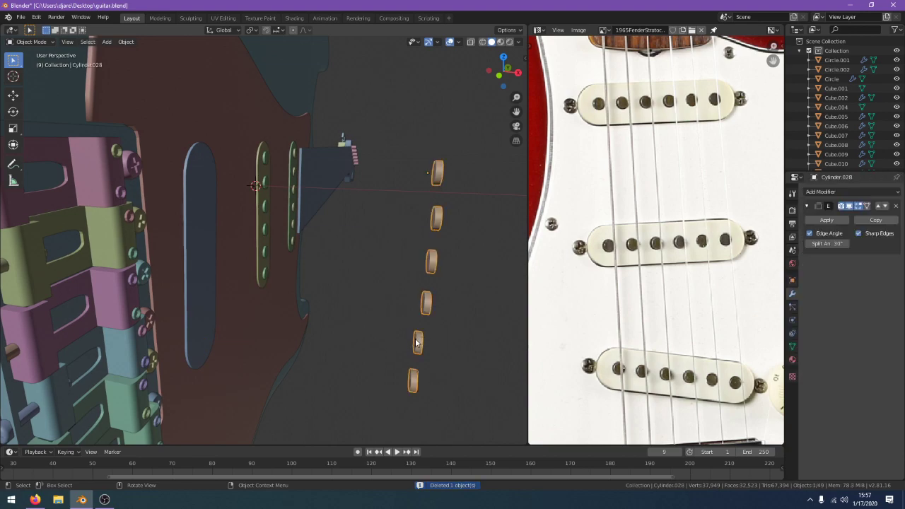
{"action": "key", "text": "g"}
{"action": "key", "text": "x"}
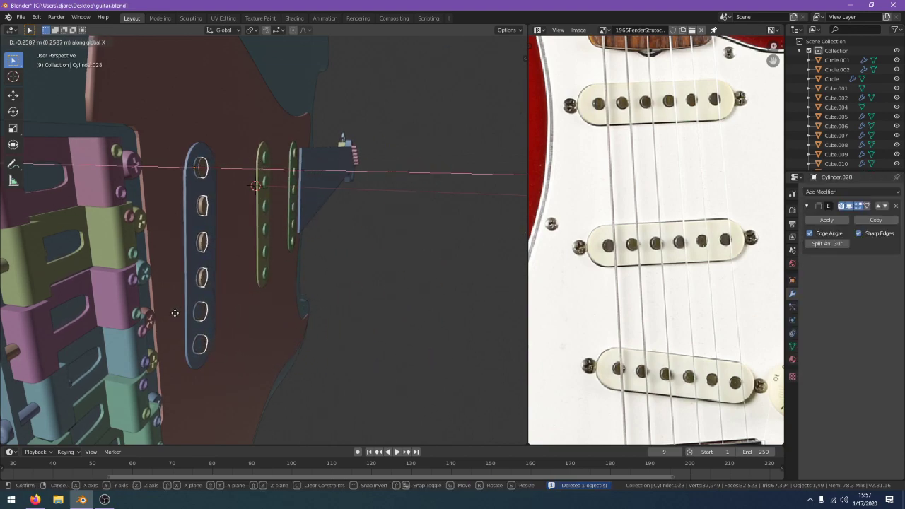
{"action": "left_click", "coordinate": [176, 312]}
{"action": "middle_click_drag", "start_coordinate": [176, 312], "coordinate": [283, 315]}
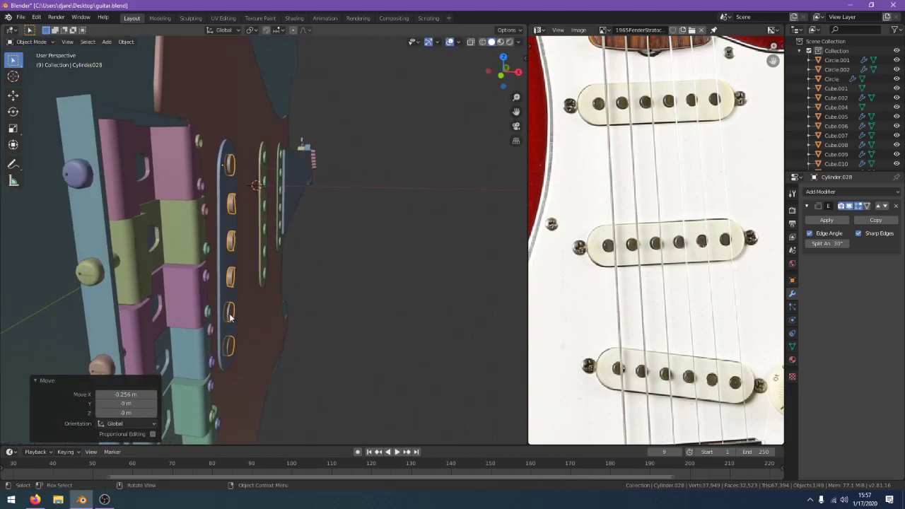
{"action": "key", "text": "z"}
{"action": "left_click", "coordinate": [207, 313]}
{"action": "middle_click_drag", "start_coordinate": [207, 312], "coordinate": [247, 312]}
{"action": "key", "text": "z"}
{"action": "left_click", "coordinate": [306, 308]}
{"action": "mouse_move", "coordinate": [307, 308]}
{"action": "middle_mouse_down"}
{"action": "mouse_move", "coordinate": [277, 244]}
{"action": "mouse_move", "coordinate": [351, 295]}
{"action": "mouse_move", "coordinate": [337, 277]}
{"action": "mouse_move", "coordinate": [355, 349]}
{"action": "mouse_move", "coordinate": [287, 357]}
{"action": "mouse_move", "coordinate": [305, 346]}
{"action": "middle_mouse_up"}
Undo the repositioning, the deletion of the originals, and all individual height changes of the copied pole pieces
{"action": "key", "text": "ctrl+z"}
{"action": "key", "text": "ctrl+z"}
{"action": "left_click", "coordinate": [304, 346]}
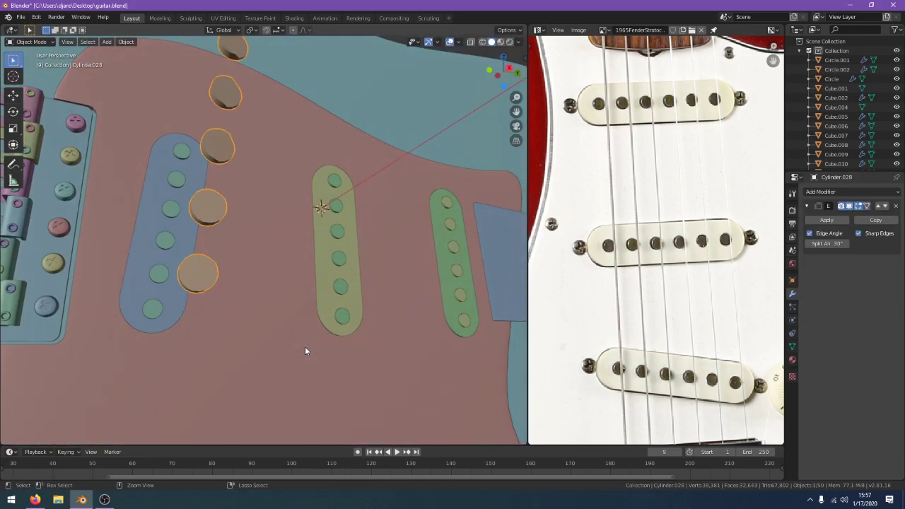
{"action": "key", "text": "Tab"}
{"action": "key", "text": "ctrl+z"}
{"action": "key", "text": "ctrl+z"}
{"action": "key", "text": "ctrl+z"}
{"action": "key", "text": "ctrl+z"}
{"action": "key", "text": "ctrl+z"}
{"action": "key", "text": "ctrl+z"}
{"action": "key", "text": "ctrl+z"}
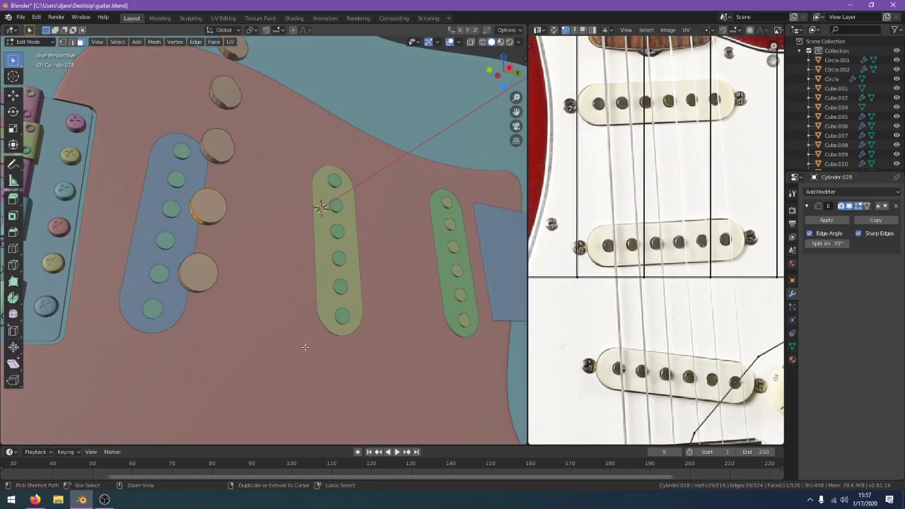
{"action": "key", "text": "ctrl+z"}
{"action": "key", "text": "ctrl+z"}
{"action": "key", "text": "ctrl+z"}
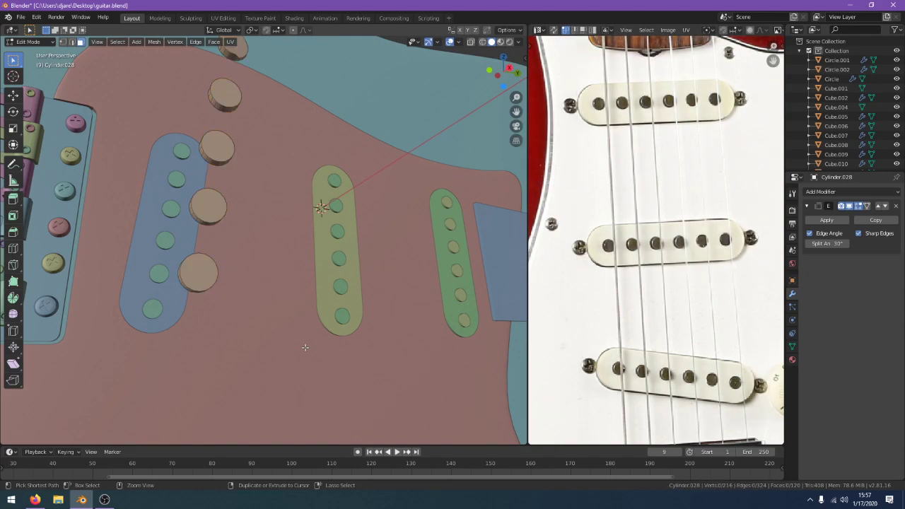
{"action": "middle_click_drag", "start_coordinate": [306, 347], "coordinate": [302, 381], "text": "shift"}
{"action": "key", "text": "ctrl+z"}
{"action": "key", "text": "ctrl+z"}
{"action": "key", "text": "ctrl+z"}
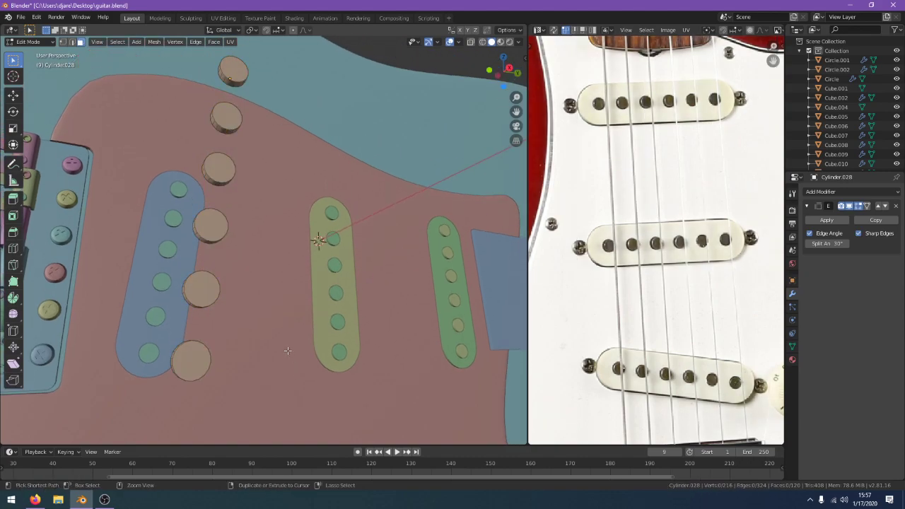
View the row of copied pole pieces from the side in wireframe display
{"action": "middle_click_drag", "start_coordinate": [285, 350], "coordinate": [184, 268]}
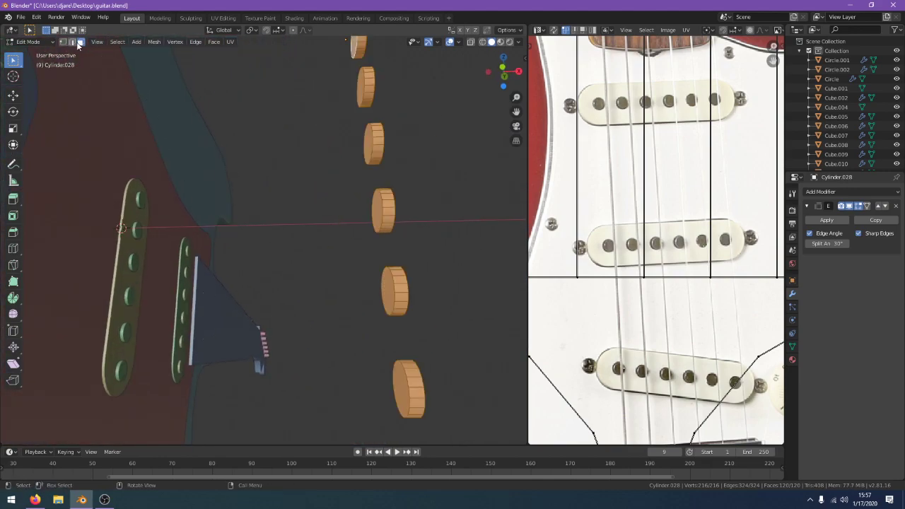
{"action": "left_click", "coordinate": [365, 221]}
{"action": "middle_click_drag", "start_coordinate": [365, 221], "coordinate": [233, 379]}
{"action": "key", "text": "shift+z"}
{"action": "key", "text": "a"}
{"action": "left_click", "coordinate": [217, 374]}
{"action": "left_click_drag", "start_coordinate": [216, 373], "coordinate": [262, 337]}
{"action": "key", "text": "g"}
{"action": "key", "text": "y"}
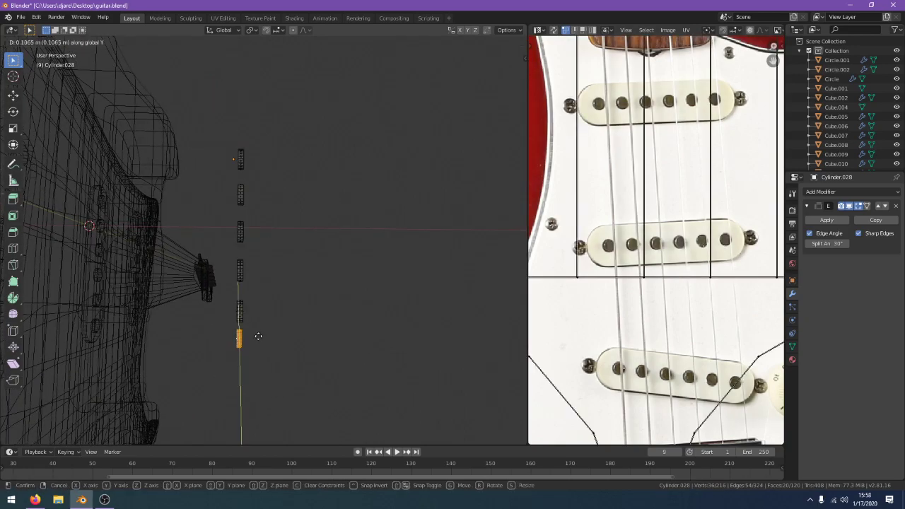
{"action": "left_click", "coordinate": [261, 339]}
{"action": "middle_click_drag", "start_coordinate": [262, 340], "coordinate": [268, 349]}
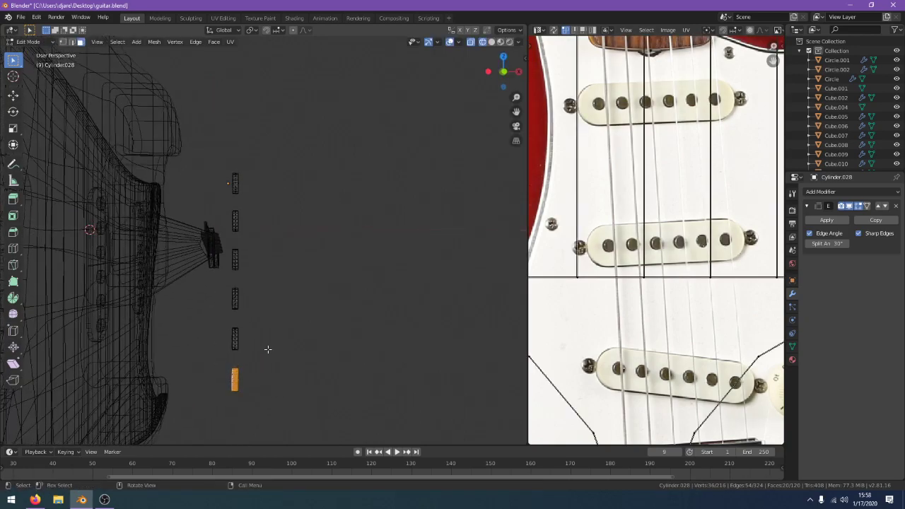
{"action": "left_click", "coordinate": [231, 200]}
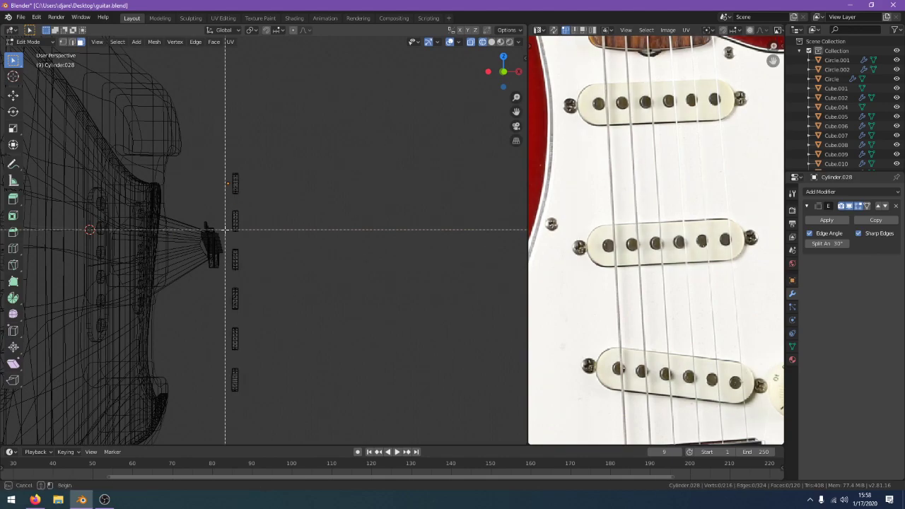
{"action": "key", "text": "Escape"}
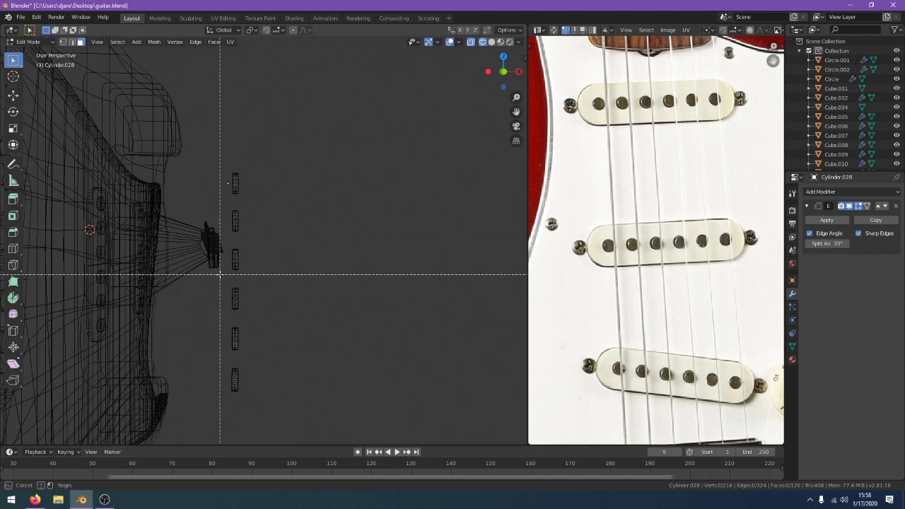
Box-select the whole third pole piece and move it slightly outward along X
{"action": "left_click_drag", "start_coordinate": [259, 249], "coordinate": [260, 248]}
{"action": "left_click", "coordinate": [228, 268]}
{"action": "key", "text": "b"}
{"action": "left_click_drag", "start_coordinate": [219, 274], "coordinate": [261, 243]}
{"action": "key", "text": "g"}
{"action": "key", "text": "x"}
{"action": "left_click", "coordinate": [263, 246]}
{"action": "key", "text": "a"}
{"action": "key", "text": "a"}
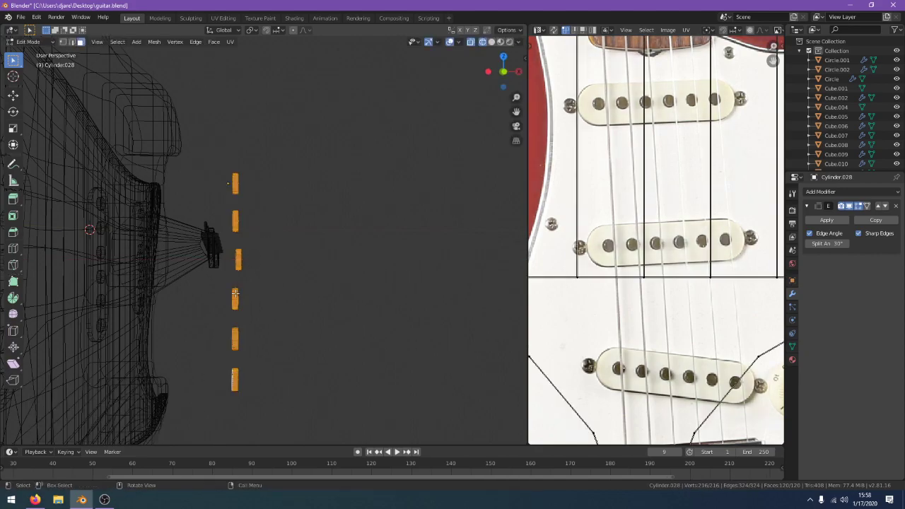
Move the fourth pole piece about 0.005 m outward along X
{"action": "key", "text": "b"}
{"action": "left_click_drag", "start_coordinate": [256, 279], "coordinate": [256, 279]}
{"action": "key", "text": "g"}
{"action": "key", "text": "x"}
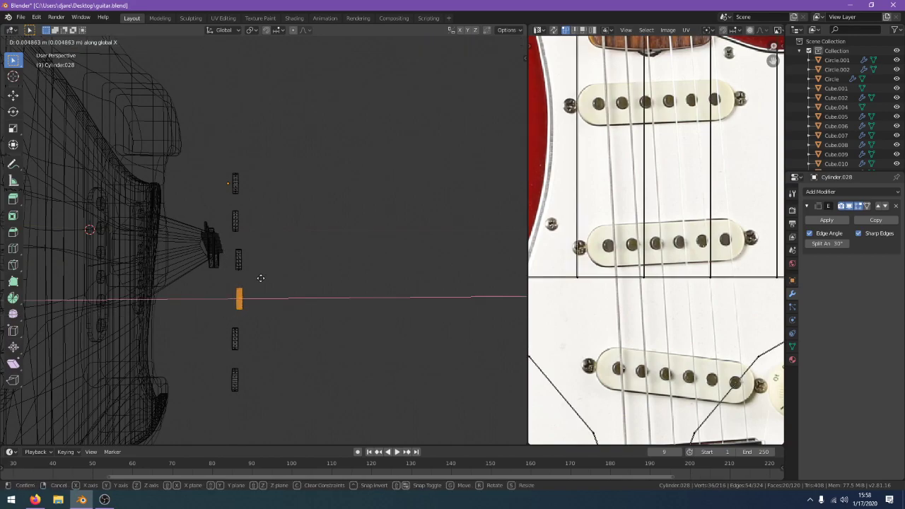
{"action": "left_click", "coordinate": [261, 278]}
{"action": "key", "text": "a"}
{"action": "key", "text": "a"}
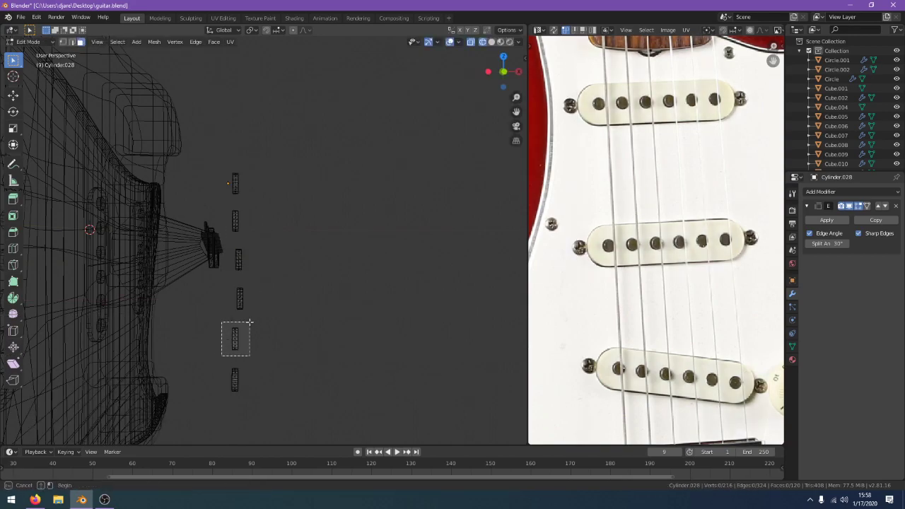
Move the fifth pole piece slightly outward along X and return to Object Mode
{"action": "left_click_drag", "start_coordinate": [249, 322], "coordinate": [249, 322]}
{"action": "key", "text": "g"}
{"action": "key", "text": "x"}
{"action": "left_click", "coordinate": [251, 322]}
{"action": "key", "text": "Tab"}
Delete the original pole pieces from the bridge pickup, return to solid shading, and select the staggered copy
{"action": "scroll", "coordinate": [252, 323], "scroll_direction": "down", "scroll_amount": 3}
{"action": "middle_click_drag", "start_coordinate": [251, 323], "coordinate": [145, 326]}
{"action": "left_click", "coordinate": [71, 323]}
{"action": "left_click", "coordinate": [72, 322]}
{"action": "key", "text": "z"}
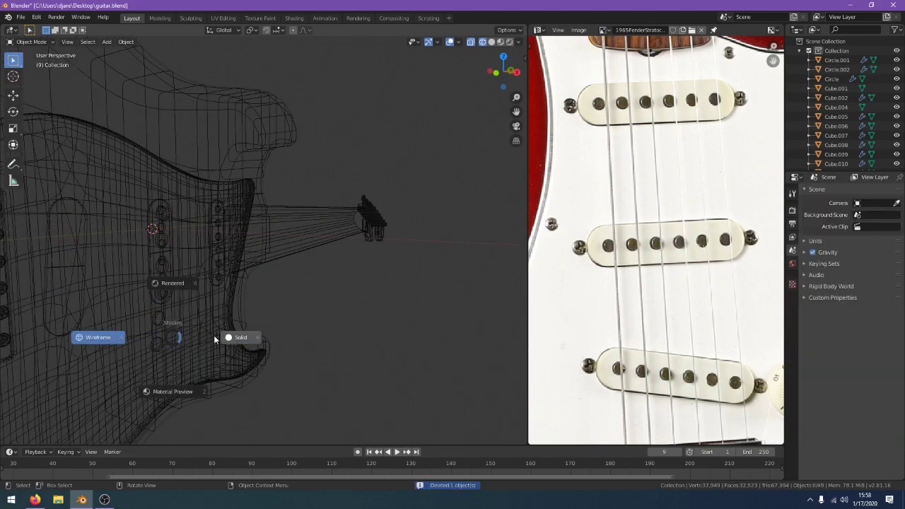
{"action": "left_click", "coordinate": [233, 333]}
{"action": "scroll", "coordinate": [262, 333], "scroll_direction": "up", "scroll_amount": 3}
{"action": "left_click", "coordinate": [272, 380]}
{"action": "middle_click_drag", "start_coordinate": [273, 380], "coordinate": [408, 389]}
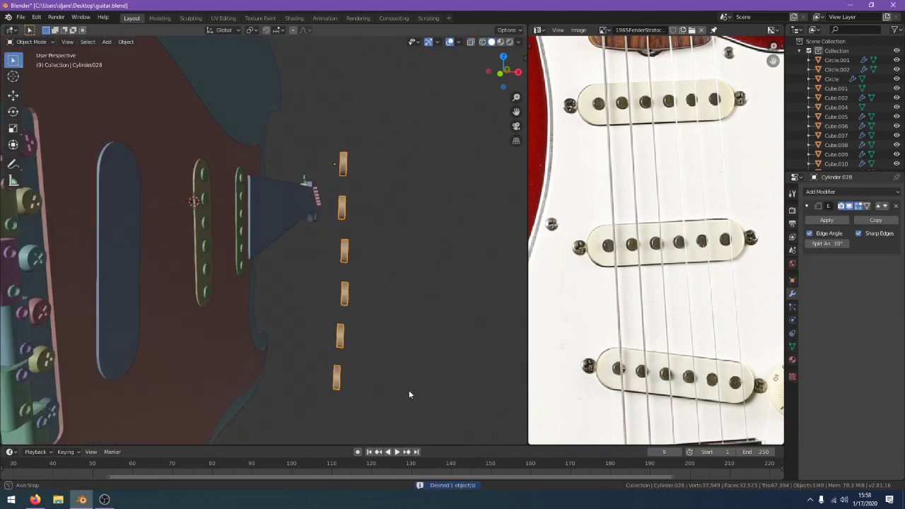
Move the staggered pole pieces about -0.26 m along X into the bridge pickup
{"action": "key", "text": "g"}
{"action": "key", "text": "x"}
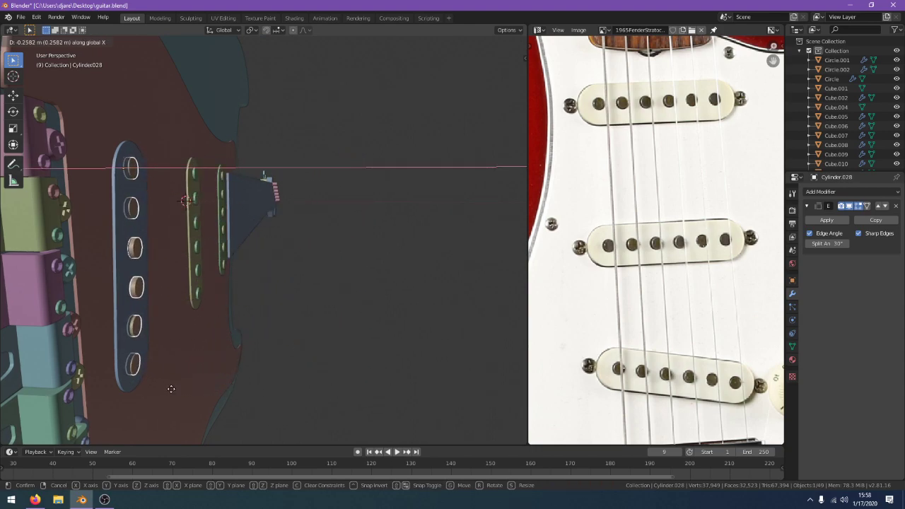
{"action": "left_click", "coordinate": [172, 388]}
{"action": "middle_click_drag", "start_coordinate": [272, 390], "coordinate": [197, 340]}
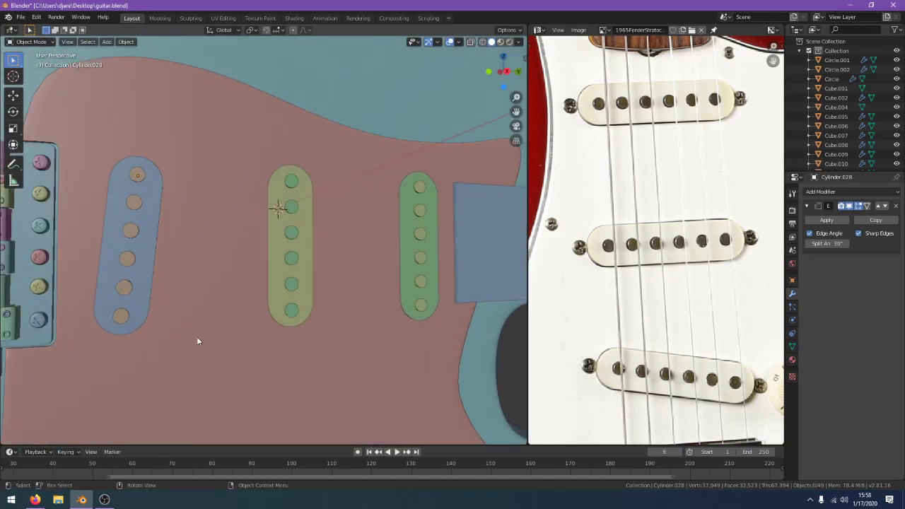
Delete the original pole pieces from the middle and neck pickups
{"action": "left_click", "coordinate": [296, 264]}
{"action": "left_click", "coordinate": [418, 260], "text": "shift"}
{"action": "key", "text": "Delete"}
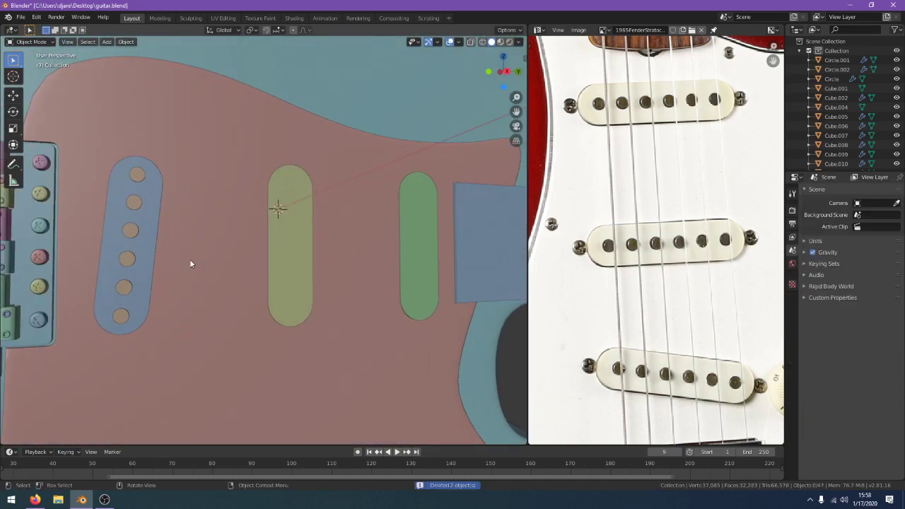
Duplicate the bridge pickup's staggered pole pieces and move the copy 0.261 m along Y onto the middle pickup
{"action": "left_click", "coordinate": [130, 260]}
{"action": "key", "text": "ctrl+c"}
{"action": "key", "text": "ctrl+v"}
{"action": "key", "text": "g"}
{"action": "key", "text": "y"}
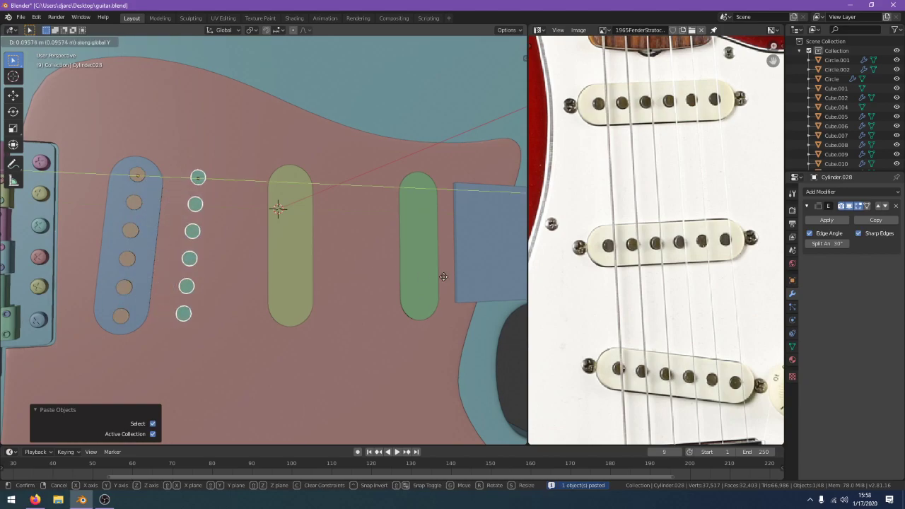
{"action": "left_click", "coordinate": [508, 286]}
{"action": "key", "text": "KP_7"}
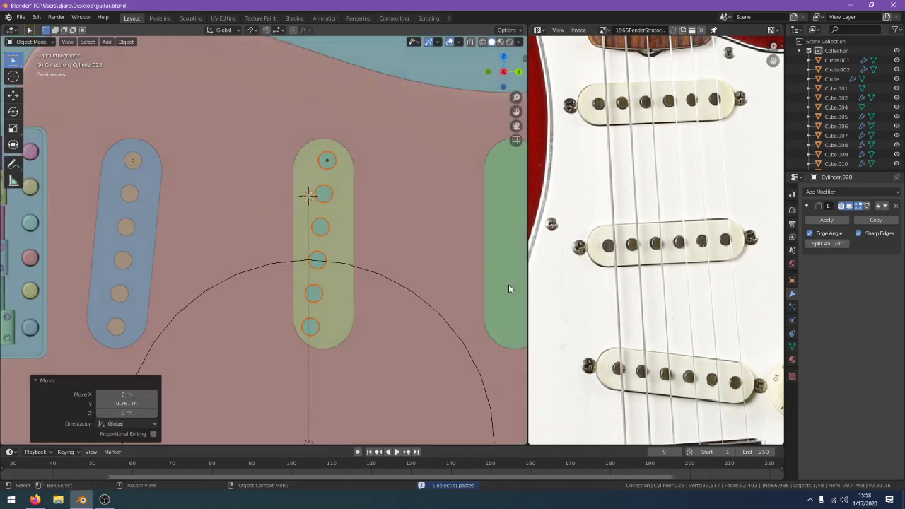
Straighten the copied pole pieces with view rotations of -5° and -1°, and nudge them to the middle pickup's centre
{"action": "key", "text": "r"}
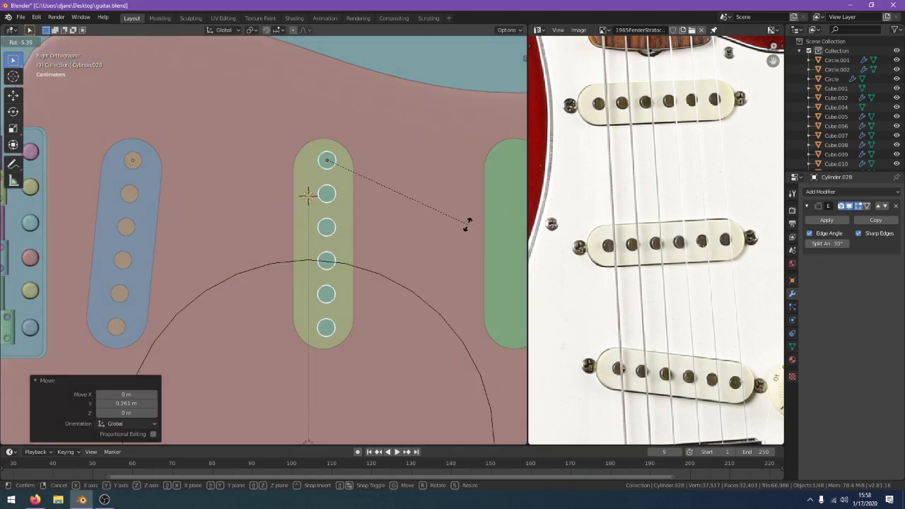
{"action": "left_click", "coordinate": [471, 229]}
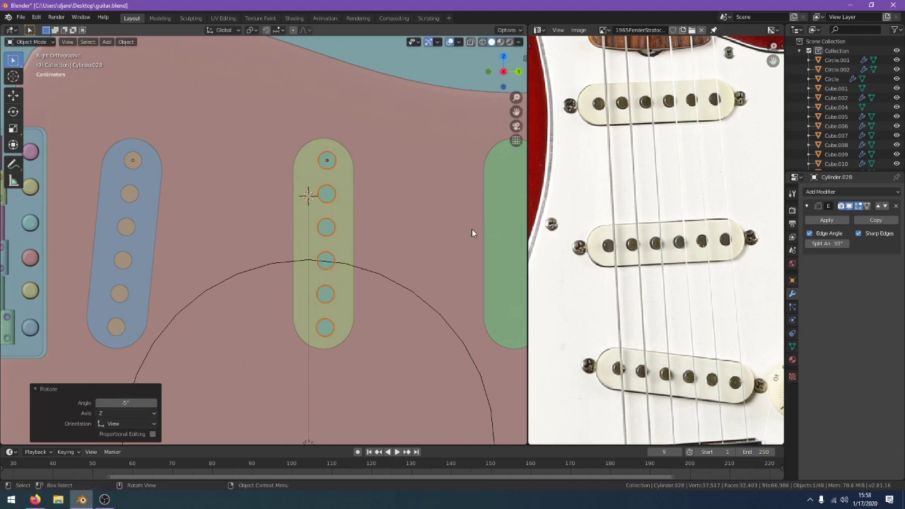
{"action": "key", "text": "g"}
{"action": "left_click", "coordinate": [467, 231]}
{"action": "key", "text": "r"}
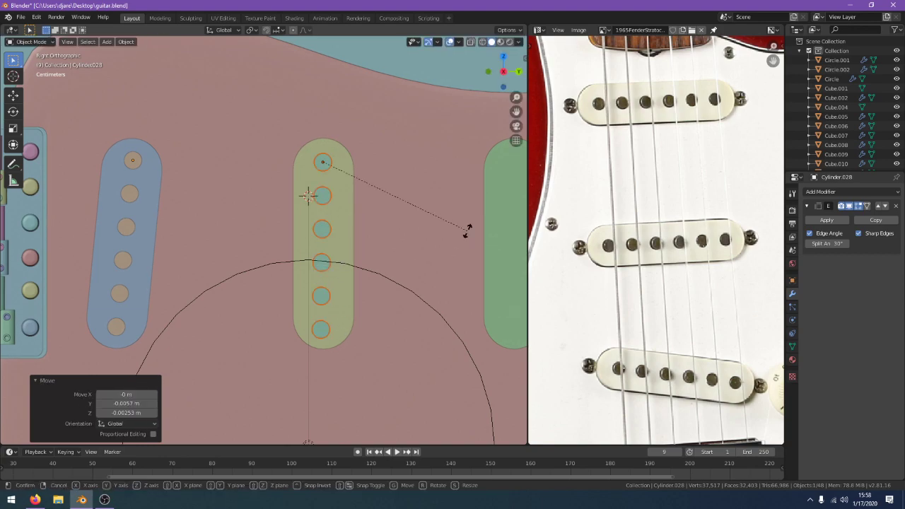
{"action": "left_click", "coordinate": [472, 224]}
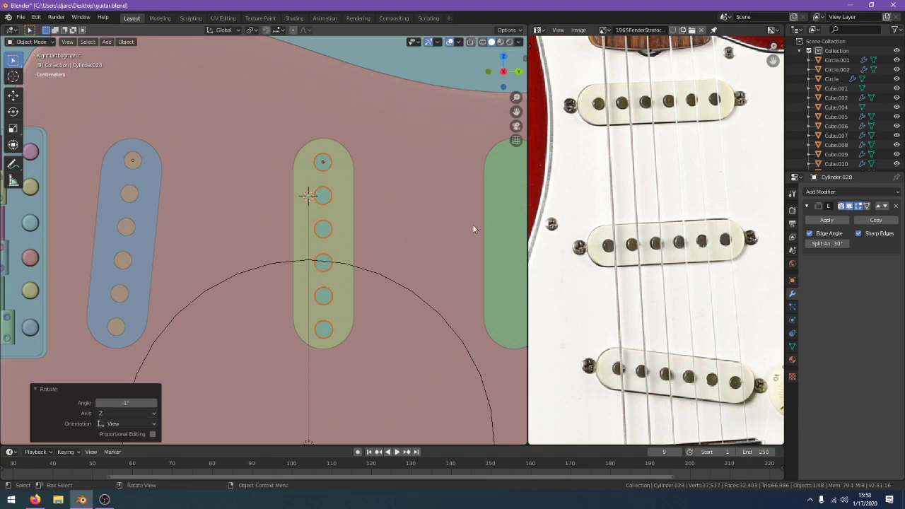
{"action": "key", "text": "g"}
{"action": "left_click", "coordinate": [472, 223]}
Duplicate the middle pickup's pole pieces and move the copy 0.257 m along Y onto the neck pickup
{"action": "middle_click_drag", "start_coordinate": [466, 224], "coordinate": [363, 219], "text": "shift"}
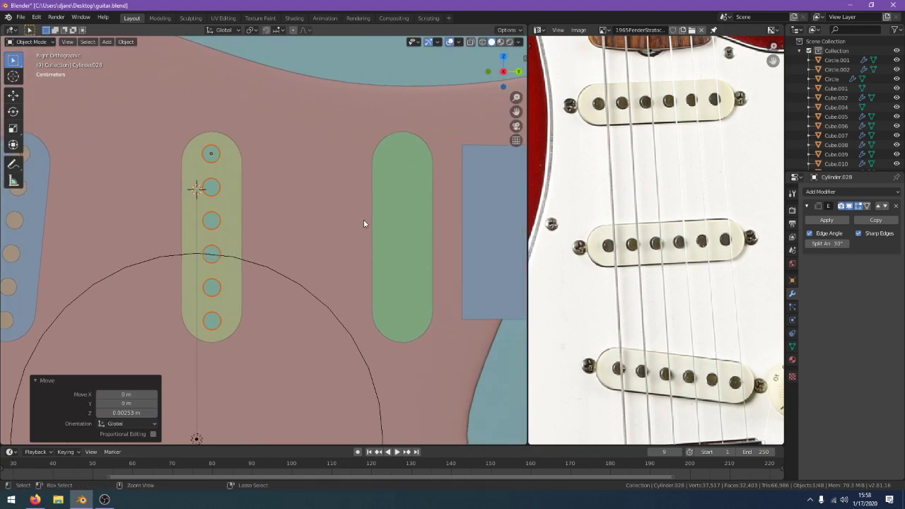
{"action": "key", "text": "ctrl+v"}
{"action": "key", "text": "g"}
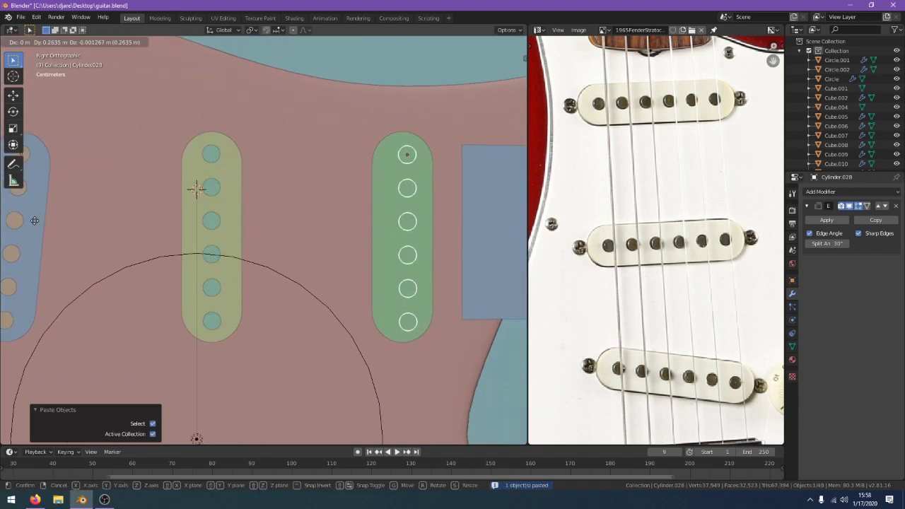
{"action": "right_click", "coordinate": [32, 222]}
{"action": "key", "text": "g"}
{"action": "key", "text": "y"}
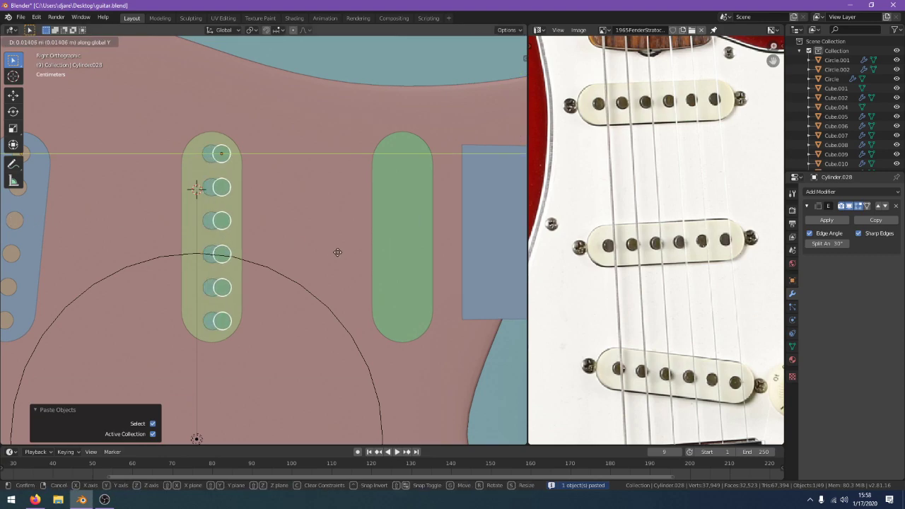
{"action": "left_click", "coordinate": [60, 287]}
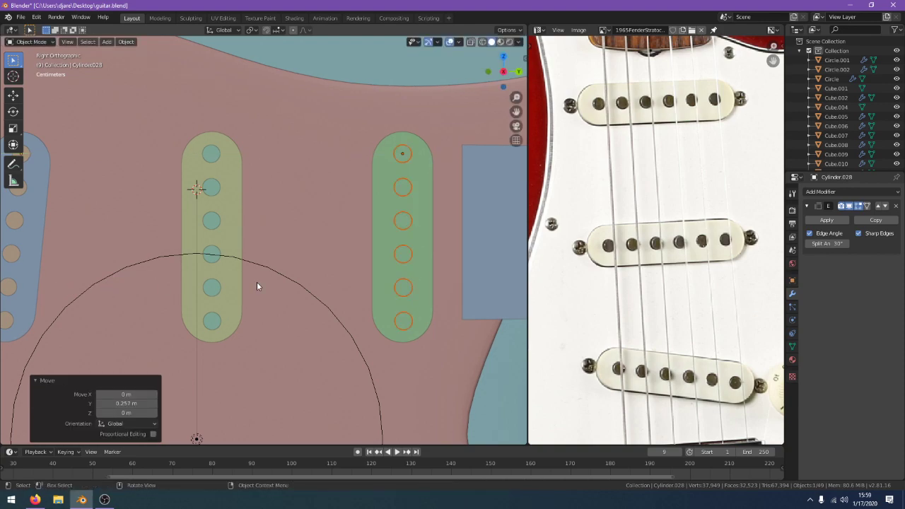
Fine-tune the pole piece rows around X, rotating the neck pickup's by about -0.556° and the middle pickup's by about -0.358°
{"action": "key", "text": "r"}
{"action": "key", "text": "x"}
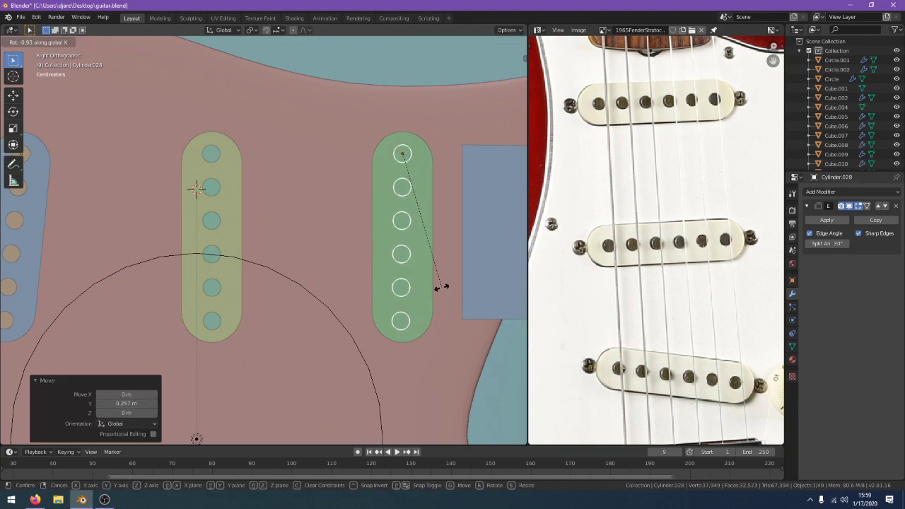
{"action": "left_click", "coordinate": [440, 287]}
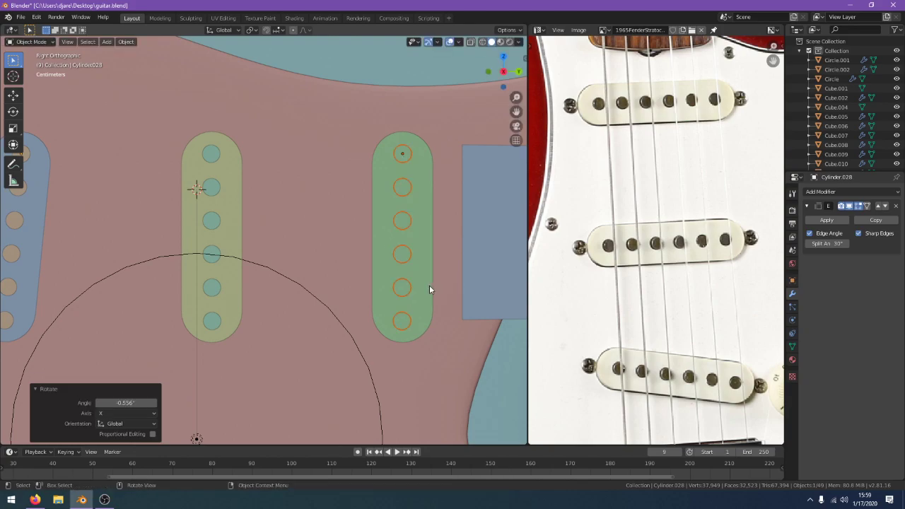
{"action": "left_click", "coordinate": [210, 327]}
{"action": "key", "text": "r"}
{"action": "key", "text": "x"}
{"action": "left_click", "coordinate": [299, 318]}
{"action": "scroll", "coordinate": [283, 311], "scroll_direction": "down", "scroll_amount": 3}
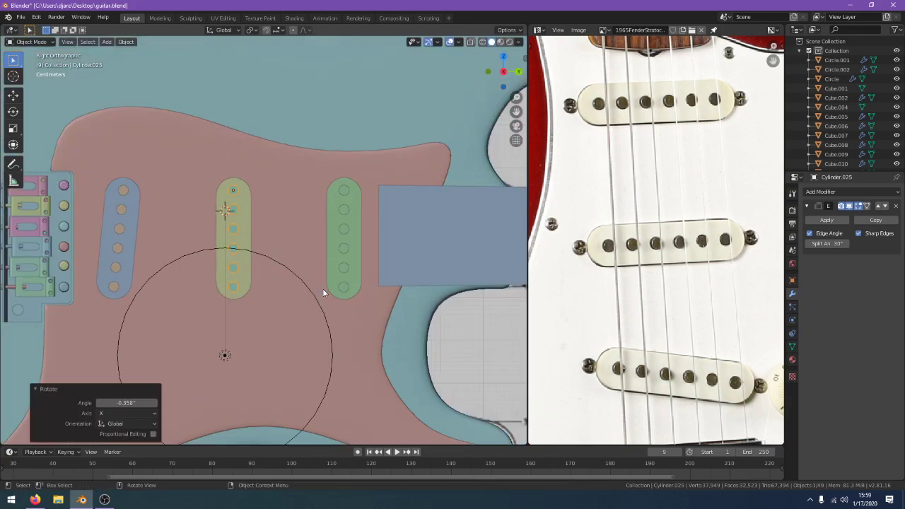
Deselect the pole pieces, check the three pickups in perspective, and save the guitar file
{"action": "scroll", "coordinate": [323, 294], "scroll_direction": "down", "scroll_amount": 2}
{"action": "left_click", "coordinate": [487, 330]}
{"action": "middle_click_drag", "start_coordinate": [487, 329], "coordinate": [211, 330]}
{"action": "scroll", "coordinate": [349, 359], "scroll_direction": "up", "scroll_amount": 2}
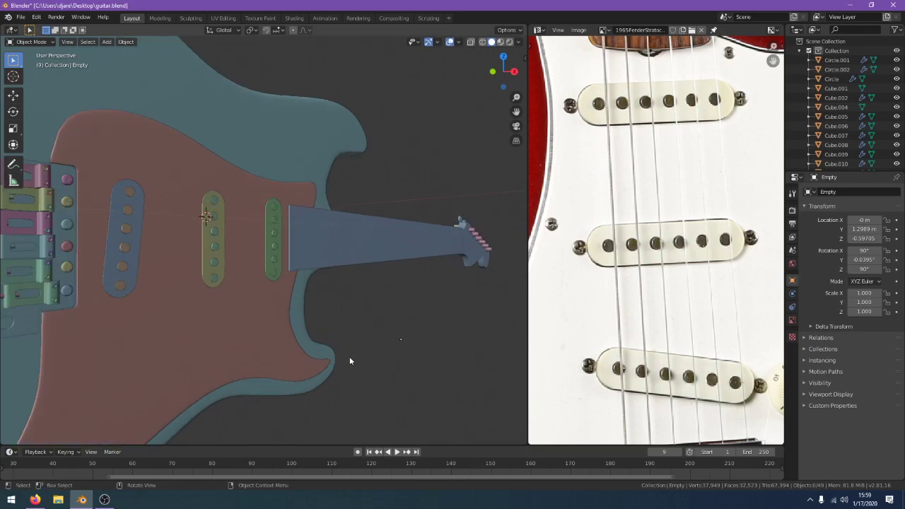
{"action": "scroll", "coordinate": [283, 323], "scroll_direction": "up", "scroll_amount": 5}
{"action": "scroll", "coordinate": [285, 315], "scroll_direction": "down", "scroll_amount": 3}
{"action": "middle_click_drag", "start_coordinate": [285, 314], "coordinate": [312, 277], "text": "shift"}
{"action": "scroll", "coordinate": [354, 295], "scroll_direction": "down", "scroll_amount": 1}
{"action": "left_click", "coordinate": [21, 17]}
{"action": "left_click", "coordinate": [44, 78]}
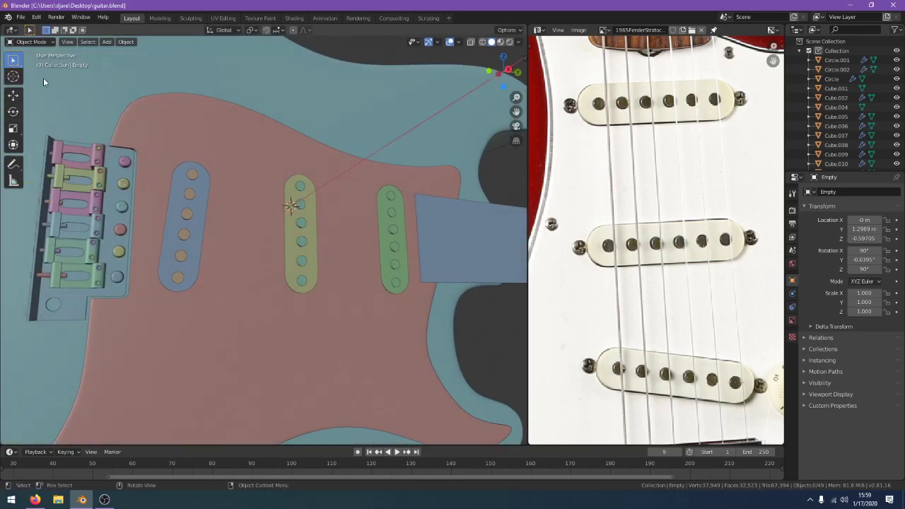
Switch to Firefox and check the live stream dashboard and its chat
{"action": "left_click", "coordinate": [34, 500]}
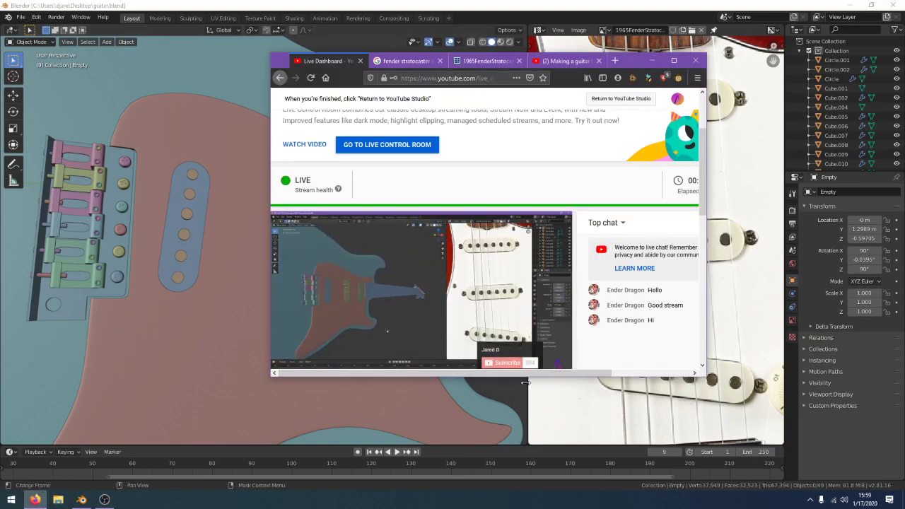
{"action": "left_click_drag", "start_coordinate": [528, 373], "coordinate": [571, 382]}
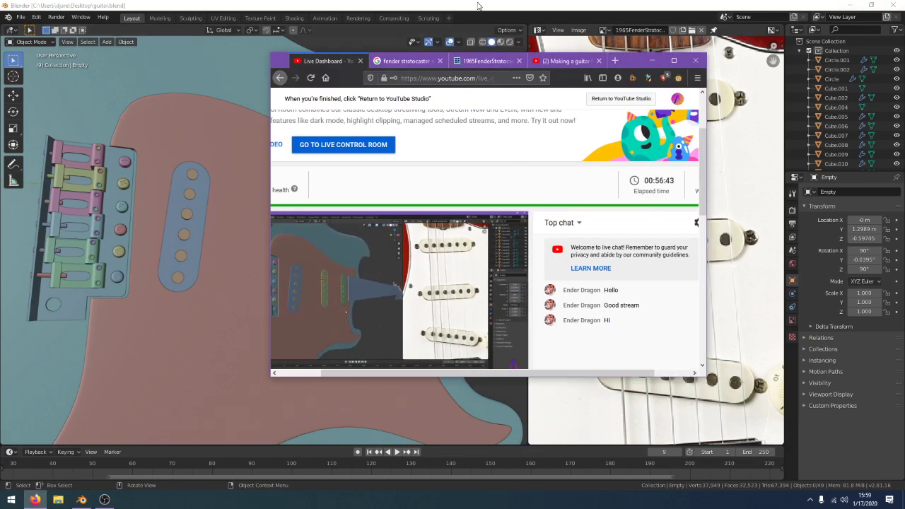
Return to Blender, select the pickguard, and check it in wireframe before restoring solid shading
{"action": "middle_click_drag", "start_coordinate": [365, 204], "coordinate": [317, 208]}
{"action": "left_click", "coordinate": [322, 307]}
{"action": "key", "text": "z"}
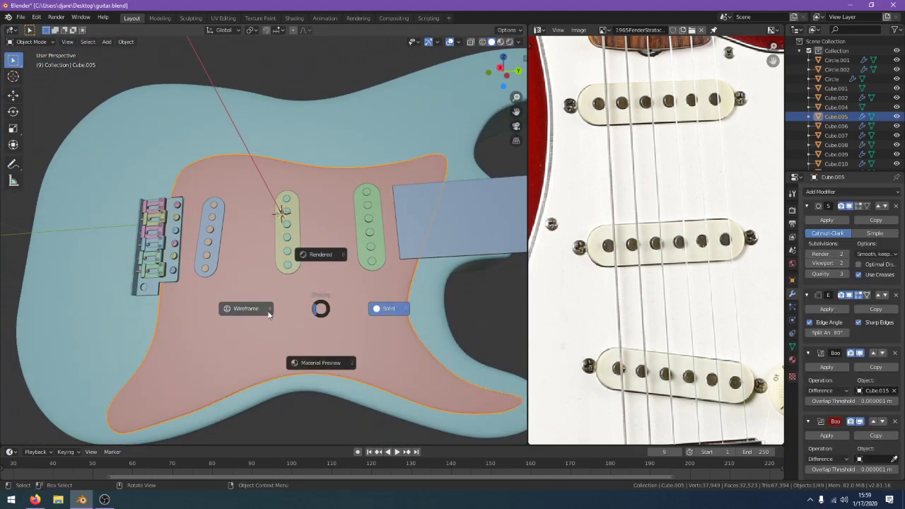
{"action": "left_click", "coordinate": [237, 308]}
{"action": "key", "text": "z"}
{"action": "left_click", "coordinate": [331, 312]}
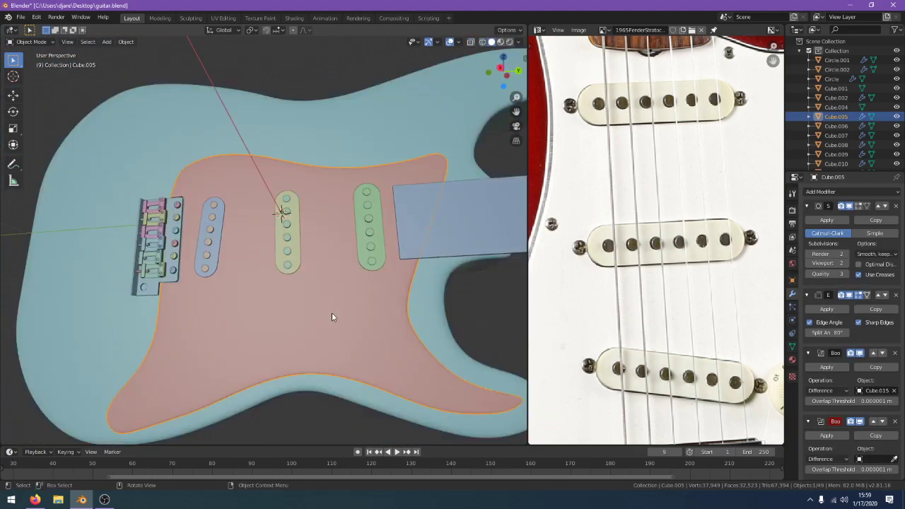
Hide the pickguard, reveal all hidden objects, and hide the bridge cutout's Boolean cutter again
{"action": "key", "text": "h"}
{"action": "key", "text": "alt+h"}
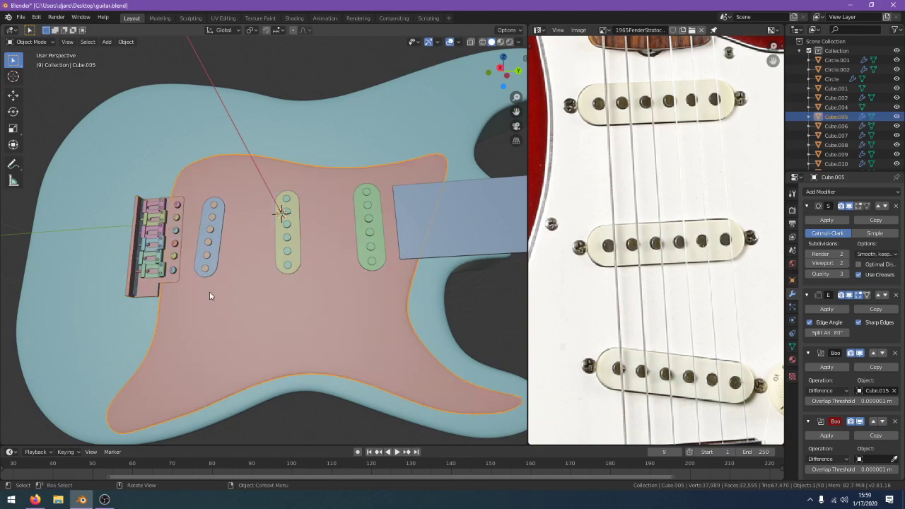
{"action": "left_click", "coordinate": [133, 287]}
{"action": "key", "text": "x"}
{"action": "key", "text": "h"}
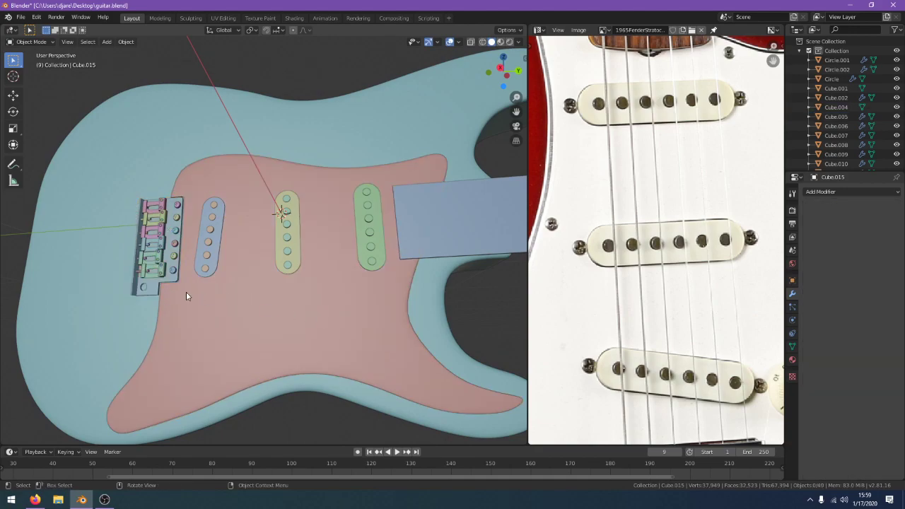
Examine the blueprint's body, neck and headstock in wireframe side view, along with the full guitar reference photo
{"action": "middle_click_drag", "start_coordinate": [186, 292], "coordinate": [236, 305]}
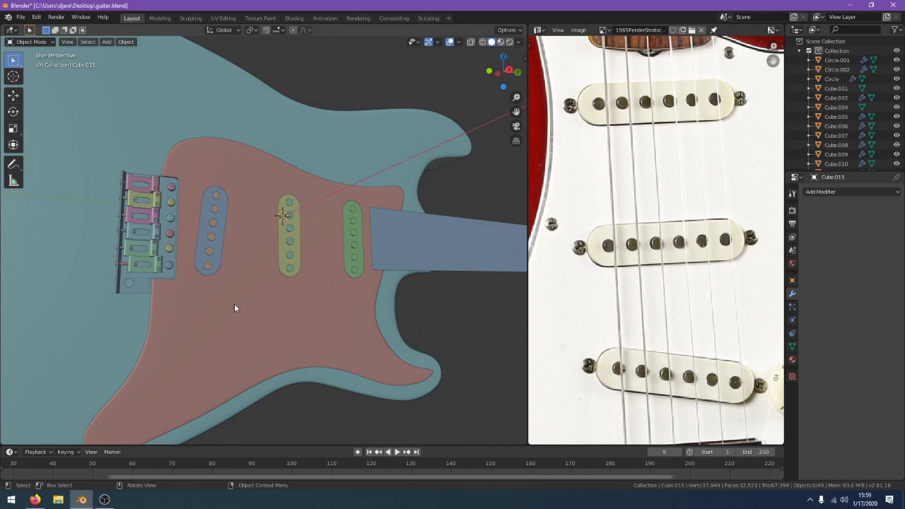
{"action": "key", "text": "KP_3"}
{"action": "key", "text": "z"}
{"action": "left_click", "coordinate": [183, 305]}
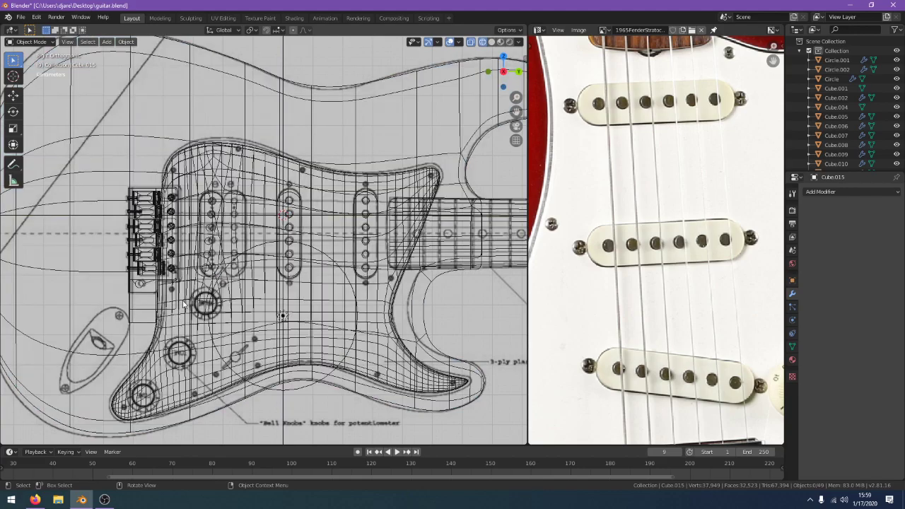
{"action": "scroll", "coordinate": [141, 337], "scroll_direction": "up", "scroll_amount": 1}
{"action": "middle_click_drag", "start_coordinate": [93, 348], "coordinate": [212, 291], "text": "shift"}
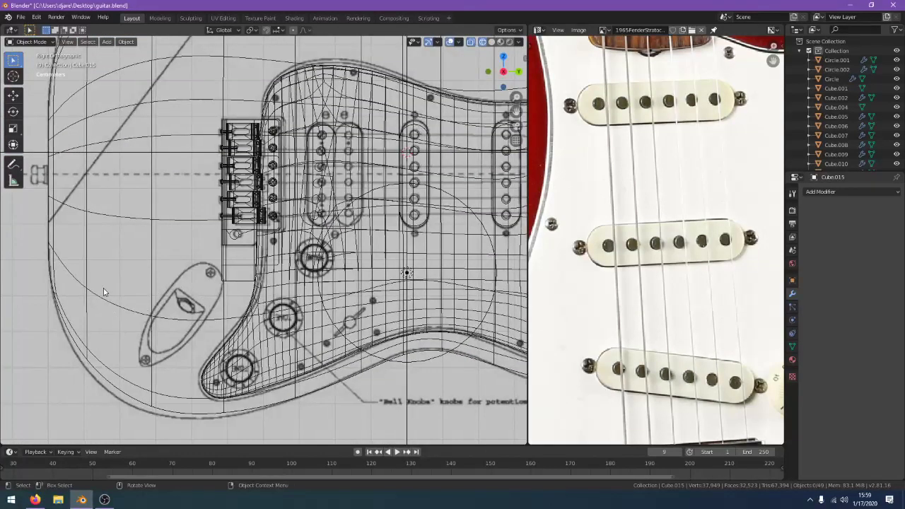
{"action": "middle_click_drag", "start_coordinate": [200, 206], "coordinate": [349, 370], "text": "shift"}
{"action": "scroll", "coordinate": [348, 370], "scroll_direction": "down", "scroll_amount": 1}
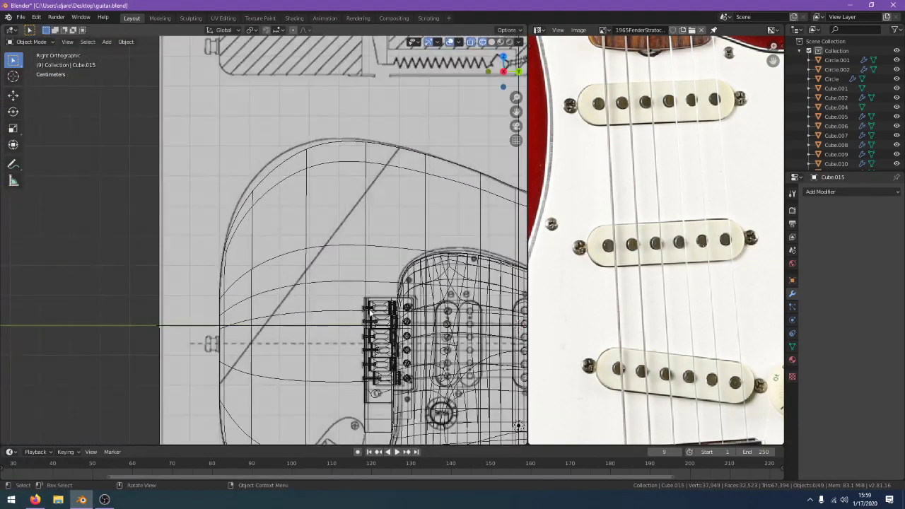
{"action": "middle_click_drag", "start_coordinate": [356, 320], "coordinate": [47, 251], "text": "shift"}
{"action": "scroll", "coordinate": [360, 247], "scroll_direction": "up", "scroll_amount": 1}
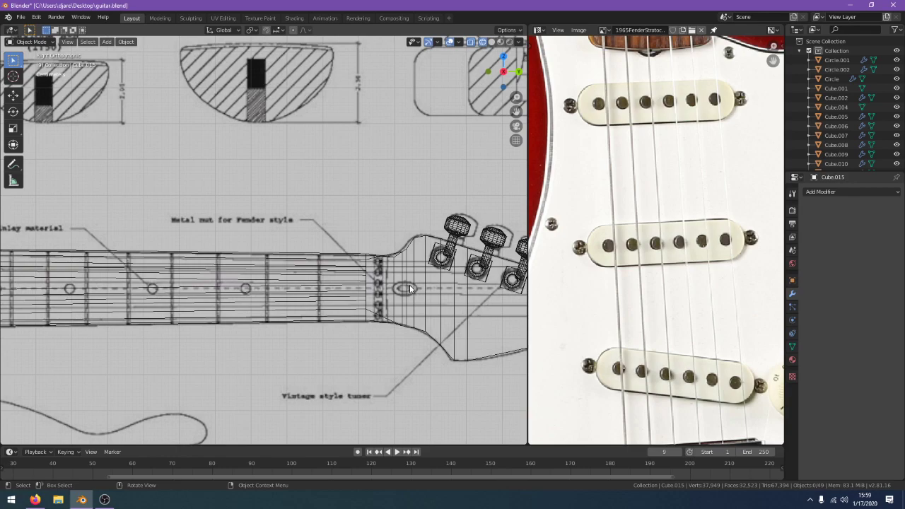
{"action": "middle_click_drag", "start_coordinate": [385, 311], "coordinate": [218, 291], "text": "shift"}
{"action": "scroll", "coordinate": [327, 290], "scroll_direction": "up", "scroll_amount": 2}
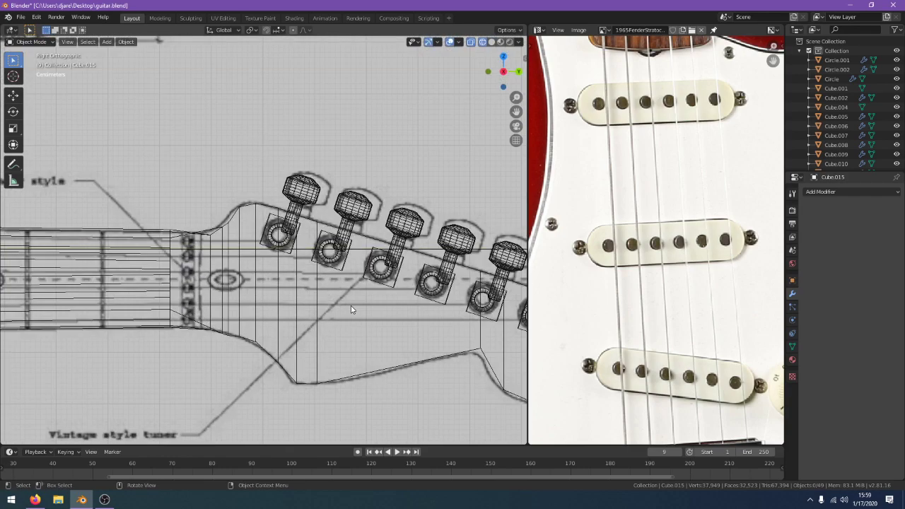
{"action": "scroll", "coordinate": [650, 260], "scroll_direction": "down", "scroll_amount": 4}
{"action": "mouse_move", "coordinate": [650, 261]}
{"action": "middle_mouse_down"}
{"action": "mouse_move", "coordinate": [655, 67]}
{"action": "mouse_move", "coordinate": [637, 270]}
{"action": "middle_mouse_up"}
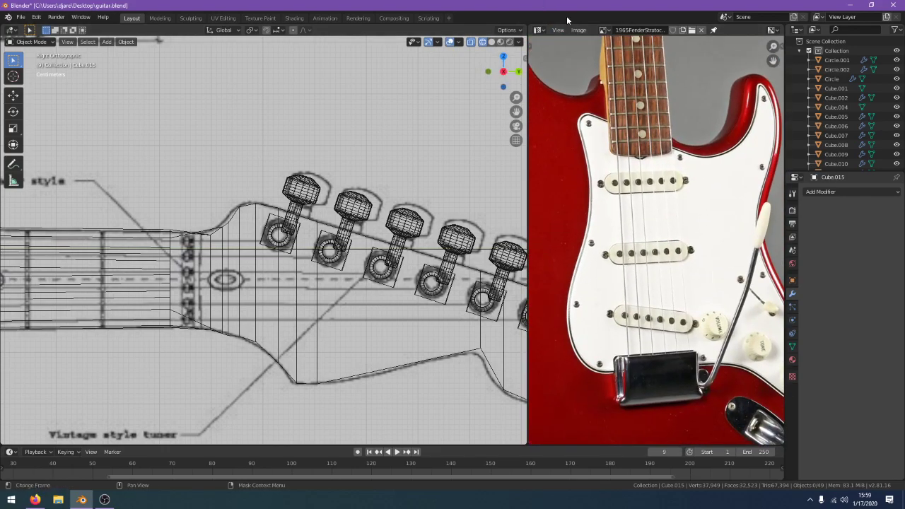
Un-maximize the Blender window, minimize the Firefox and OBS windows, and reposition Blender to expose the desktop image files
{"action": "left_click_drag", "start_coordinate": [566, 5], "coordinate": [525, 97]}
{"action": "left_click", "coordinate": [651, 59]}
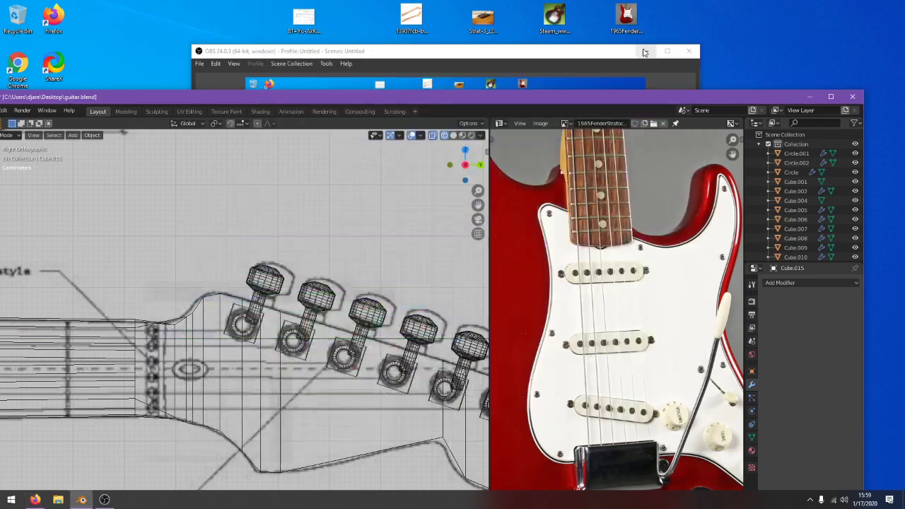
{"action": "left_click", "coordinate": [646, 51]}
{"action": "left_click_drag", "start_coordinate": [628, 98], "coordinate": [503, 102]}
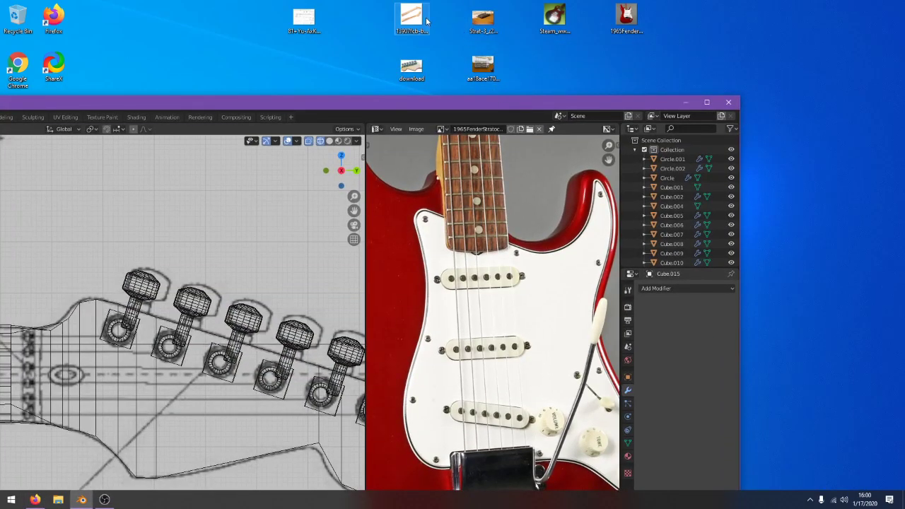
Load the 13907fcb neck photo and the ulyo0gbeen6mapjq image from the desktop into the Image Editor as references
{"action": "left_click_drag", "start_coordinate": [410, 20], "coordinate": [511, 264]}
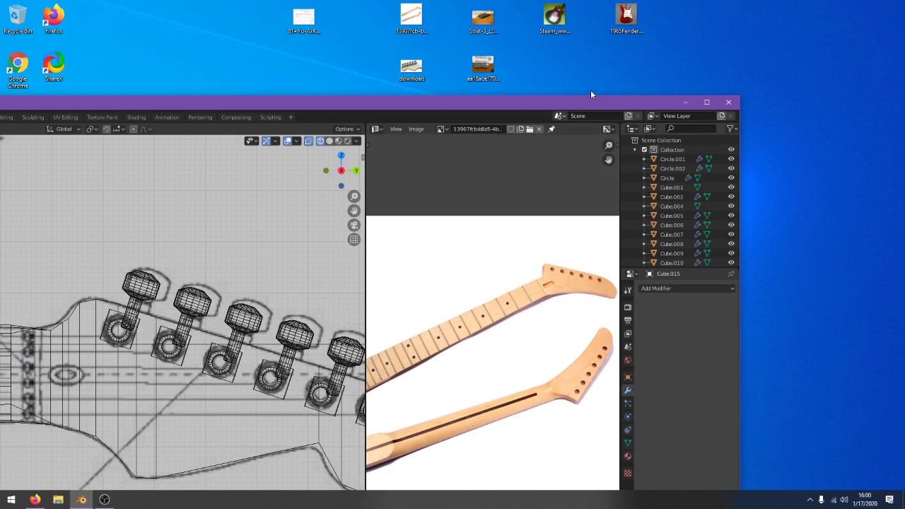
{"action": "left_click_drag", "start_coordinate": [584, 99], "coordinate": [412, 192]}
{"action": "left_click_drag", "start_coordinate": [397, 151], "coordinate": [364, 382]}
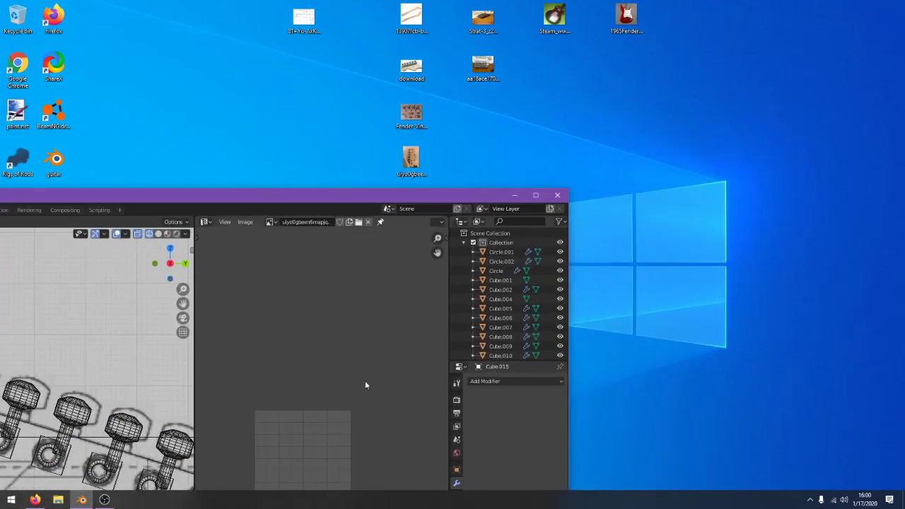
Clear the Blender window off the desktop, open the uiyo0gbeen6mapjq image in Paint, and examine the photographed headstock and tuners
{"action": "left_click_drag", "start_coordinate": [366, 191], "coordinate": [481, 58]}
{"action": "left_click", "coordinate": [384, 89]}
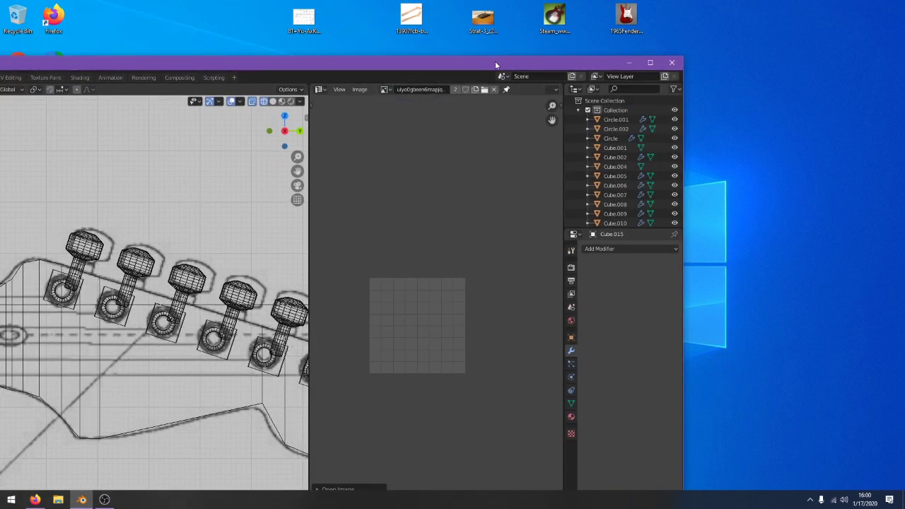
{"action": "left_click_drag", "start_coordinate": [494, 61], "coordinate": [127, 162]}
{"action": "double_click", "coordinate": [412, 164]}
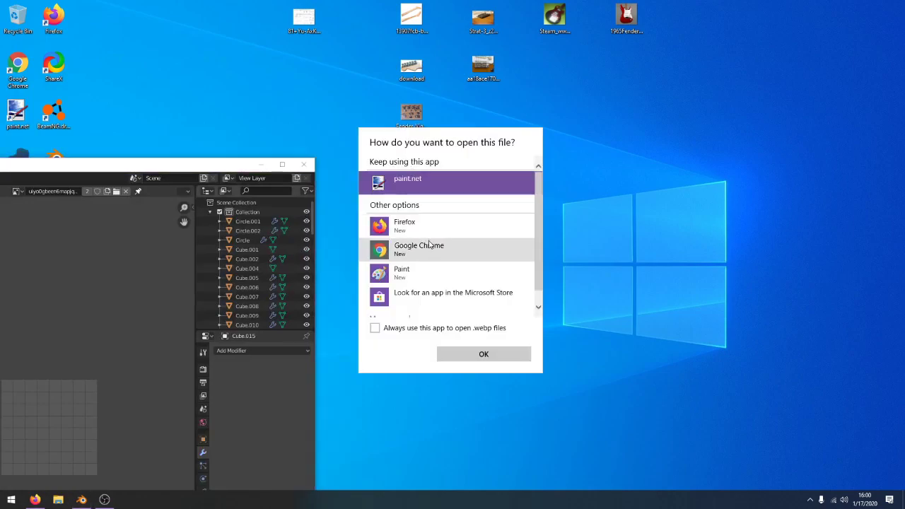
{"action": "scroll", "coordinate": [427, 279], "scroll_direction": "down", "scroll_amount": 1}
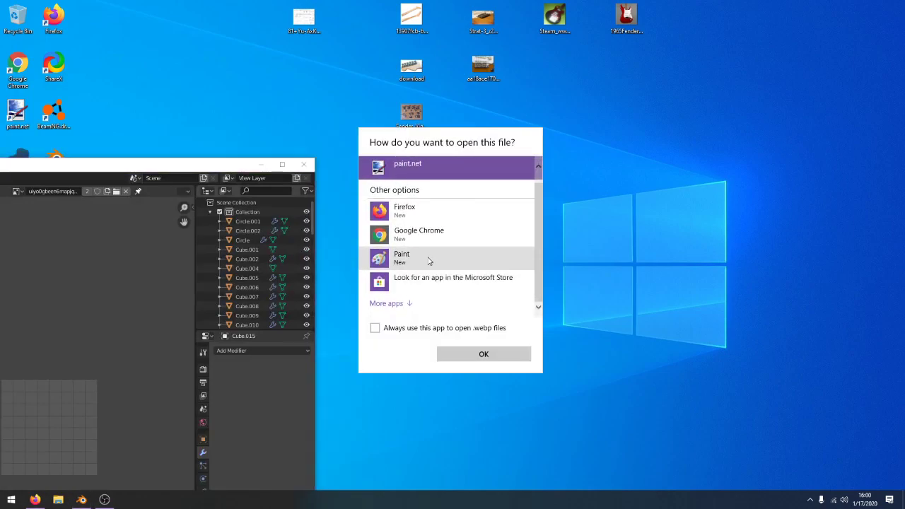
{"action": "left_click", "coordinate": [426, 260]}
{"action": "left_click", "coordinate": [486, 353]}
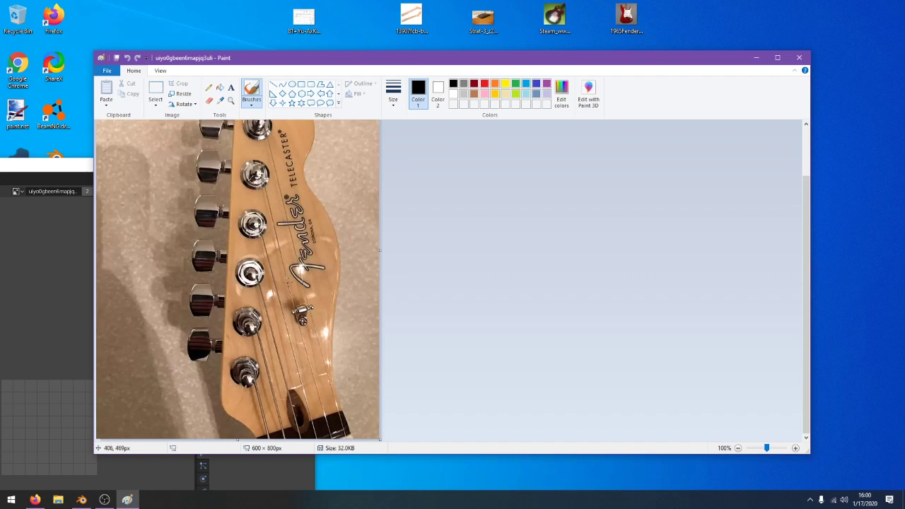
{"action": "scroll", "coordinate": [317, 314], "scroll_direction": "up", "scroll_amount": 2}
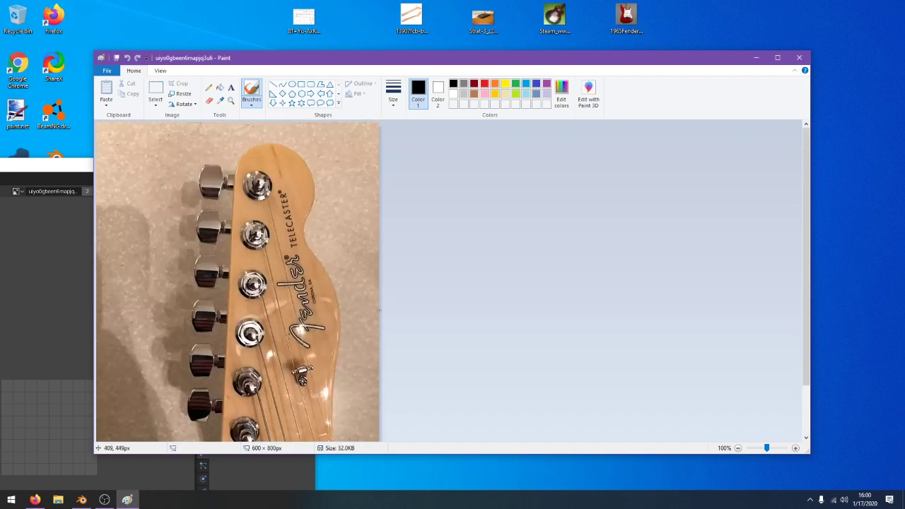
{"action": "scroll", "coordinate": [297, 386], "scroll_direction": "down", "scroll_amount": 2}
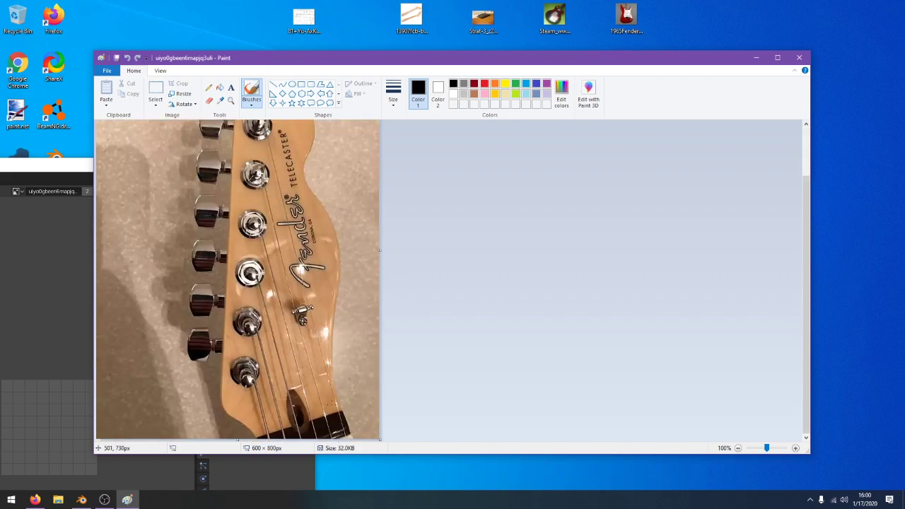
{"action": "scroll", "coordinate": [292, 360], "scroll_direction": "up", "scroll_amount": 2}
{"action": "scroll", "coordinate": [292, 360], "scroll_direction": "down", "scroll_amount": 2}
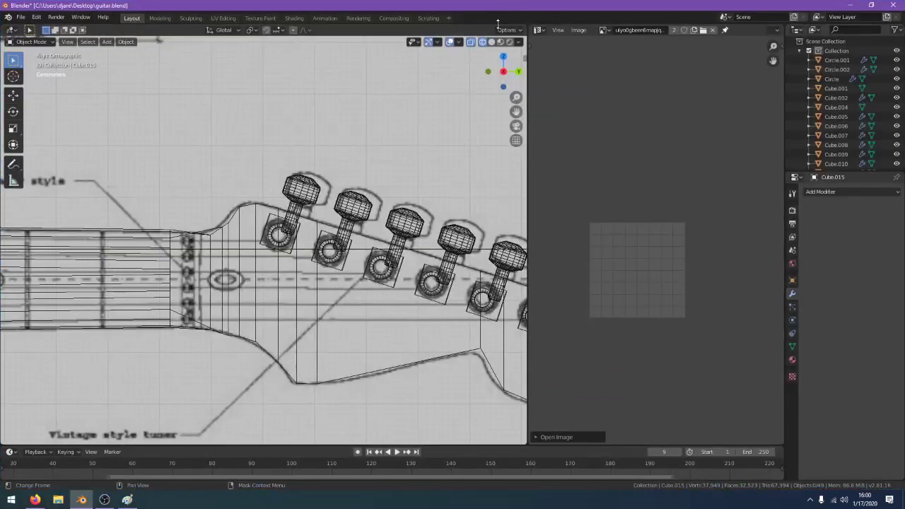
Inspect the modelled headstock, tuners and neck from behind in solid shading, then against the blueprint in side view
{"action": "scroll", "coordinate": [442, 166], "scroll_direction": "down", "scroll_amount": 1}
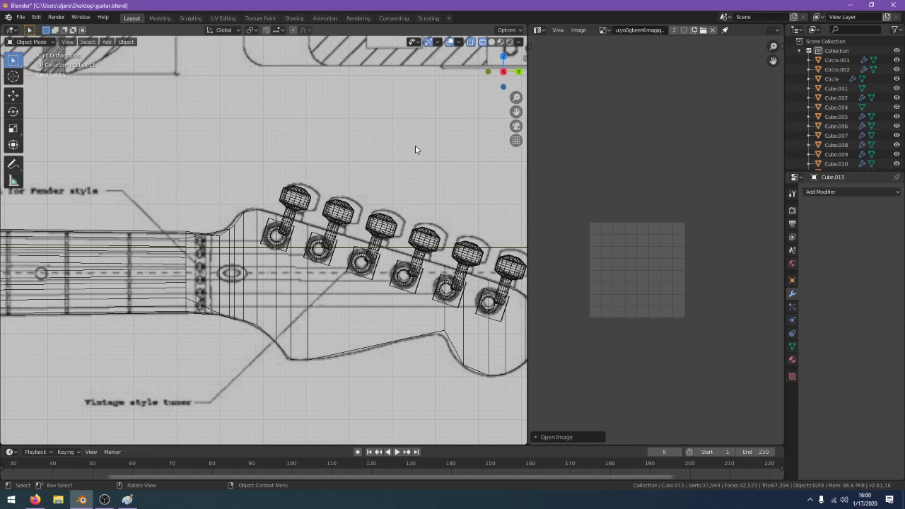
{"action": "mouse_move", "coordinate": [415, 147]}
{"action": "middle_mouse_down"}
{"action": "mouse_move", "coordinate": [357, 158]}
{"action": "mouse_move", "coordinate": [407, 158]}
{"action": "middle_mouse_up"}
{"action": "key", "text": "z"}
{"action": "left_click", "coordinate": [383, 159]}
{"action": "scroll", "coordinate": [301, 170], "scroll_direction": "up", "scroll_amount": 2}
{"action": "middle_click_drag", "start_coordinate": [347, 196], "coordinate": [58, 133]}
{"action": "scroll", "coordinate": [119, 180], "scroll_direction": "down", "scroll_amount": 4}
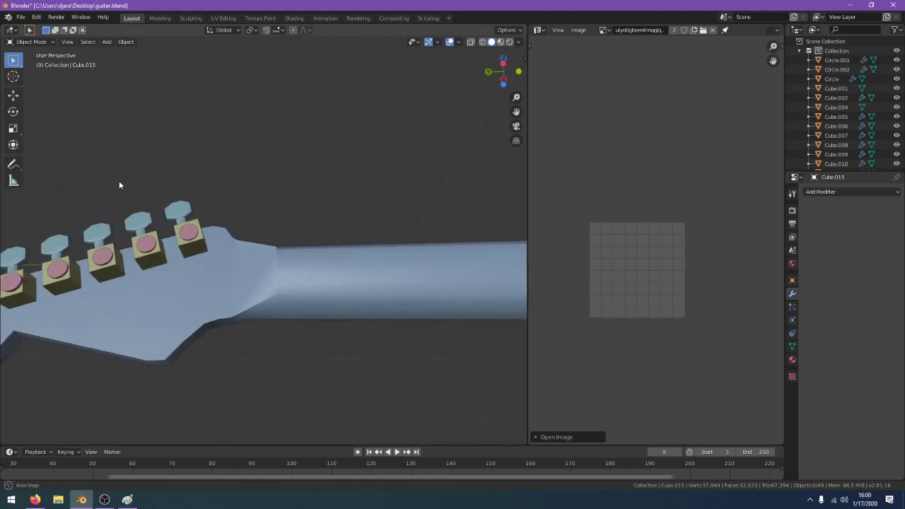
{"action": "middle_click_drag", "start_coordinate": [118, 180], "coordinate": [419, 274]}
{"action": "key", "text": "KP_3"}
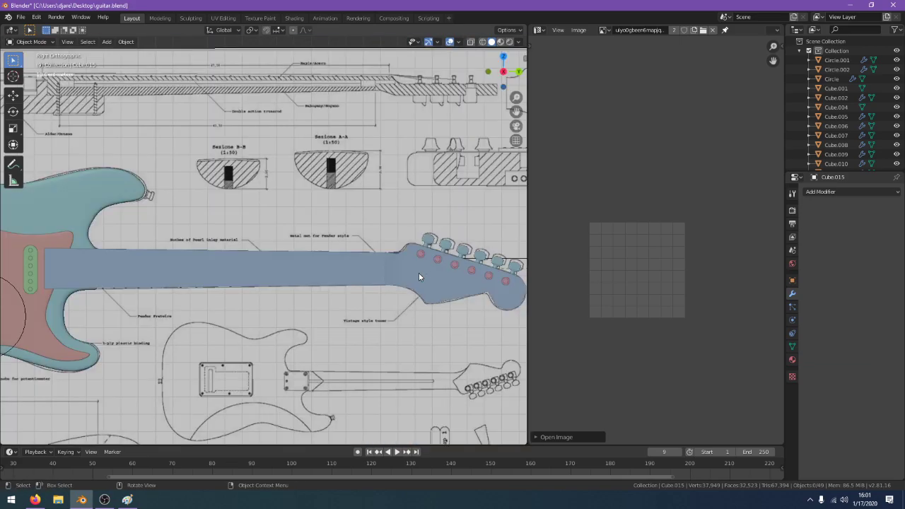
Examine the body, pickguard and bridge in wireframe side view against the blueprint
{"action": "key", "text": "z"}
{"action": "left_click", "coordinate": [332, 274]}
{"action": "scroll", "coordinate": [484, 281], "scroll_direction": "up", "scroll_amount": 4}
{"action": "middle_click_drag", "start_coordinate": [485, 280], "coordinate": [93, 261], "text": "shift"}
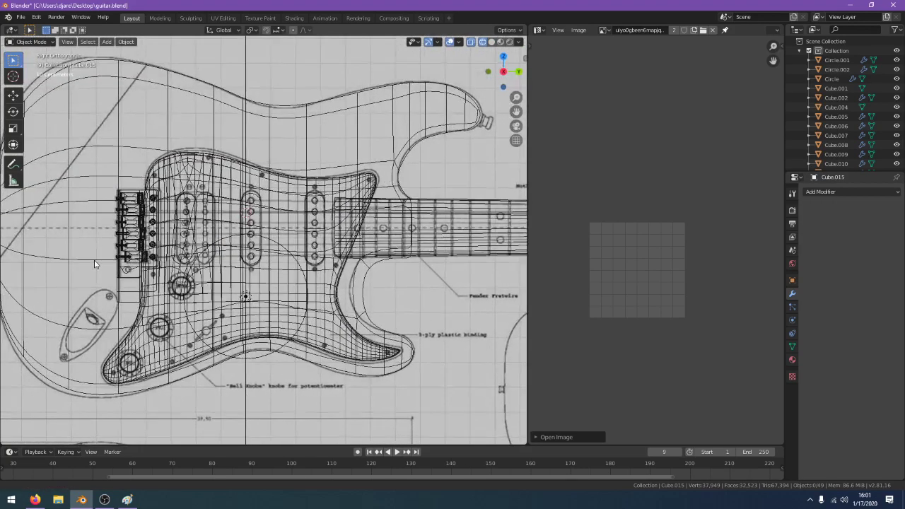
{"action": "scroll", "coordinate": [94, 275], "scroll_direction": "up", "scroll_amount": 1}
{"action": "scroll", "coordinate": [87, 323], "scroll_direction": "up", "scroll_amount": 1}
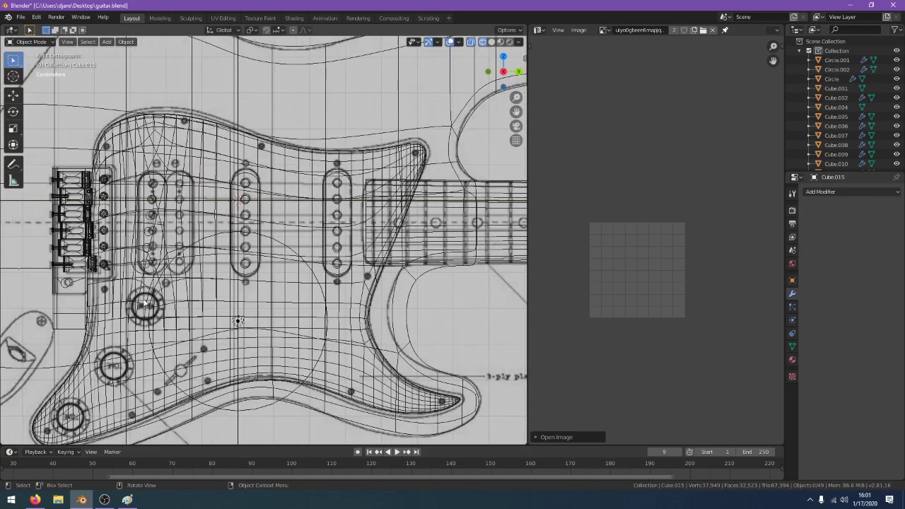
{"action": "scroll", "coordinate": [87, 324], "scroll_direction": "up", "scroll_amount": 1}
{"action": "middle_click_drag", "start_coordinate": [87, 324], "coordinate": [277, 311], "text": "shift"}
{"action": "scroll", "coordinate": [318, 260], "scroll_direction": "up", "scroll_amount": 1}
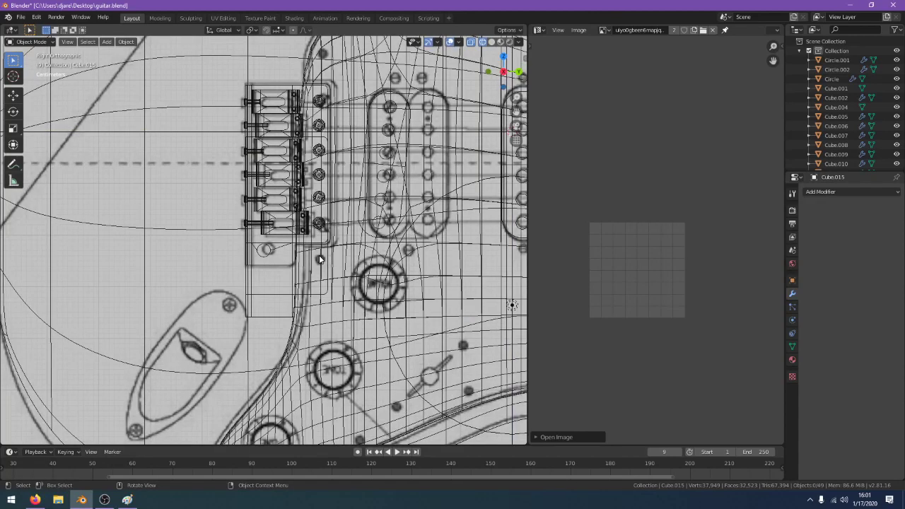
Inspect the bridge in solid shading, select its lowest mounting screw, and check it against the blueprint in wireframe side view
{"action": "middle_click_drag", "start_coordinate": [319, 259], "coordinate": [321, 241]}
{"action": "key", "text": "z"}
{"action": "left_click", "coordinate": [349, 244]}
{"action": "scroll", "coordinate": [346, 248], "scroll_direction": "up", "scroll_amount": 4}
{"action": "scroll", "coordinate": [395, 255], "scroll_direction": "up", "scroll_amount": 2}
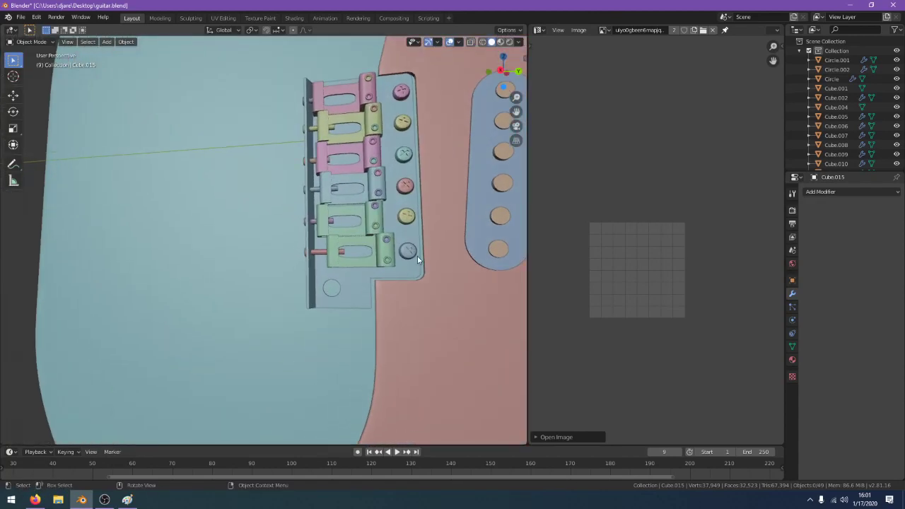
{"action": "left_click", "coordinate": [410, 252]}
{"action": "scroll", "coordinate": [404, 260], "scroll_direction": "down", "scroll_amount": 2}
{"action": "key", "text": "z"}
{"action": "left_click", "coordinate": [281, 265]}
{"action": "scroll", "coordinate": [280, 268], "scroll_direction": "down", "scroll_amount": 2}
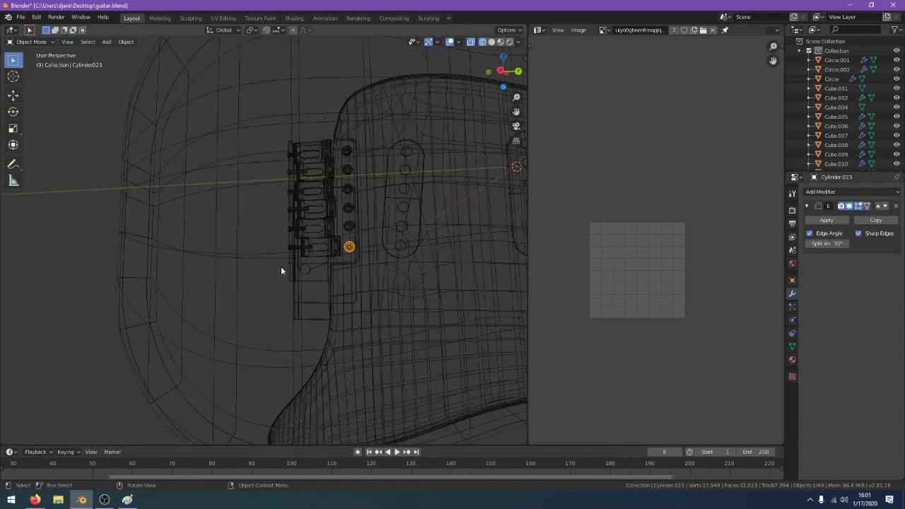
{"action": "key", "text": "KP_3"}
{"action": "key", "text": "z"}
{"action": "left_click", "coordinate": [206, 252]}
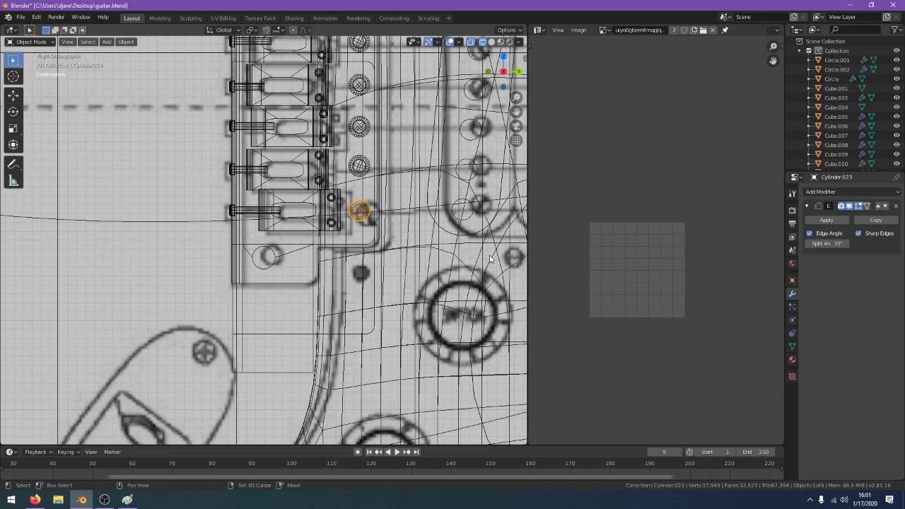
Examine the pickguard screws, knobs and pickups in the blueprint, and compare them with the solid-shaded model
{"action": "middle_click_drag", "start_coordinate": [499, 249], "coordinate": [289, 253], "text": "shift"}
{"action": "scroll", "coordinate": [289, 253], "scroll_direction": "down", "scroll_amount": 2}
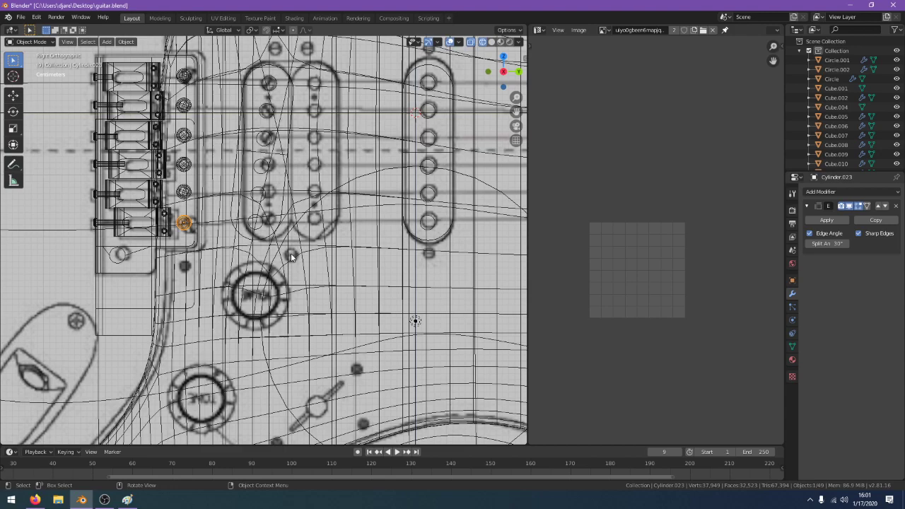
{"action": "scroll", "coordinate": [290, 253], "scroll_direction": "down", "scroll_amount": 3}
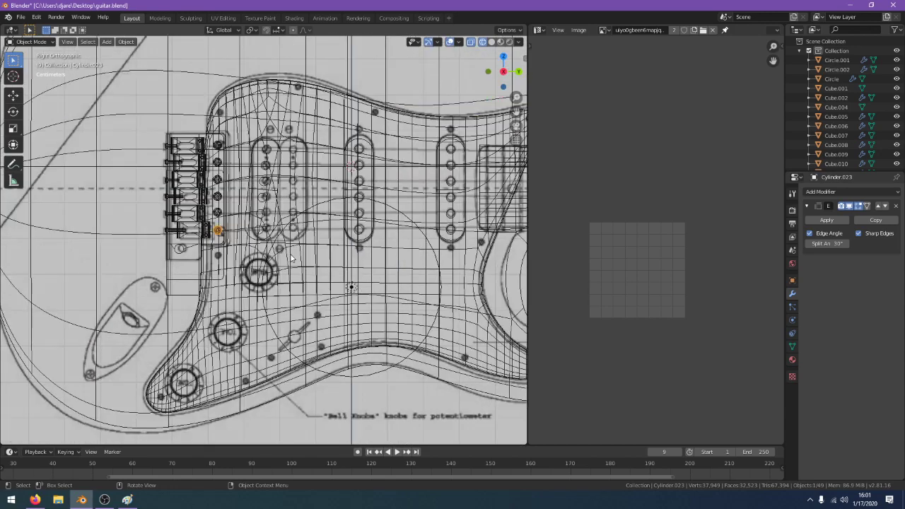
{"action": "scroll", "coordinate": [291, 259], "scroll_direction": "up", "scroll_amount": 1}
{"action": "scroll", "coordinate": [308, 367], "scroll_direction": "up", "scroll_amount": 1}
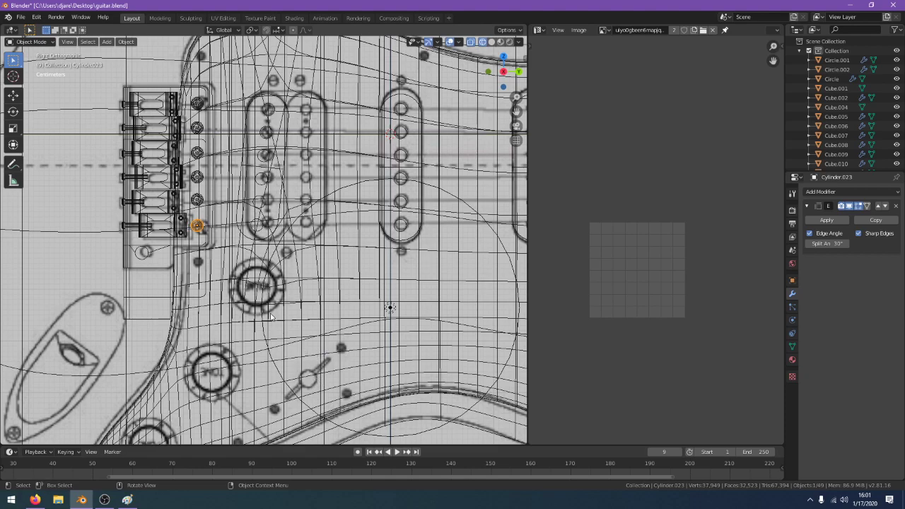
{"action": "key", "text": "shift+a"}
{"action": "mouse_move", "coordinate": [290, 248]}
{"action": "middle_click_drag", "start_coordinate": [350, 304], "coordinate": [320, 351], "text": "shift"}
{"action": "scroll", "coordinate": [319, 351], "scroll_direction": "down", "scroll_amount": 2}
{"action": "key", "text": "z"}
{"action": "left_click", "coordinate": [415, 345]}
{"action": "scroll", "coordinate": [307, 336], "scroll_direction": "up", "scroll_amount": 3}
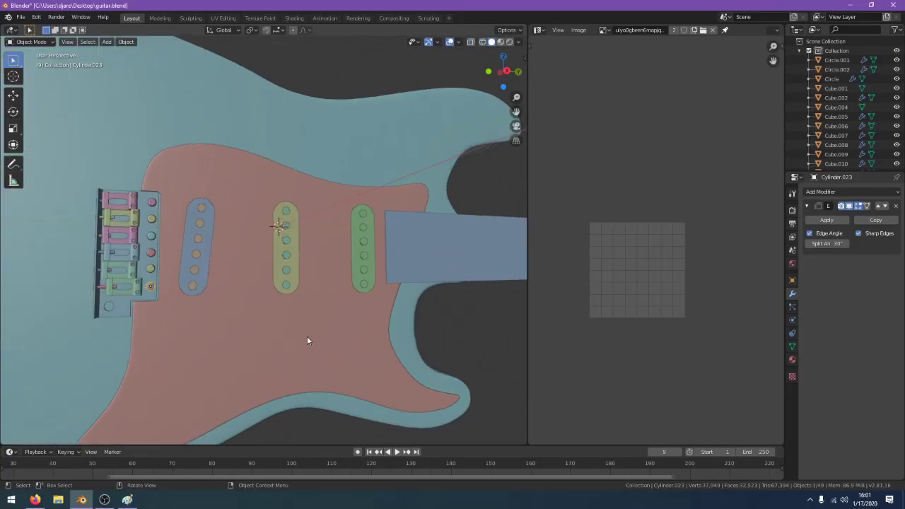
Hide the pickguard and copy the bridge's lowest mounting screw to the clipboard
{"action": "left_click", "coordinate": [309, 350]}
{"action": "key", "text": "h"}
{"action": "key", "text": "shift+a"}
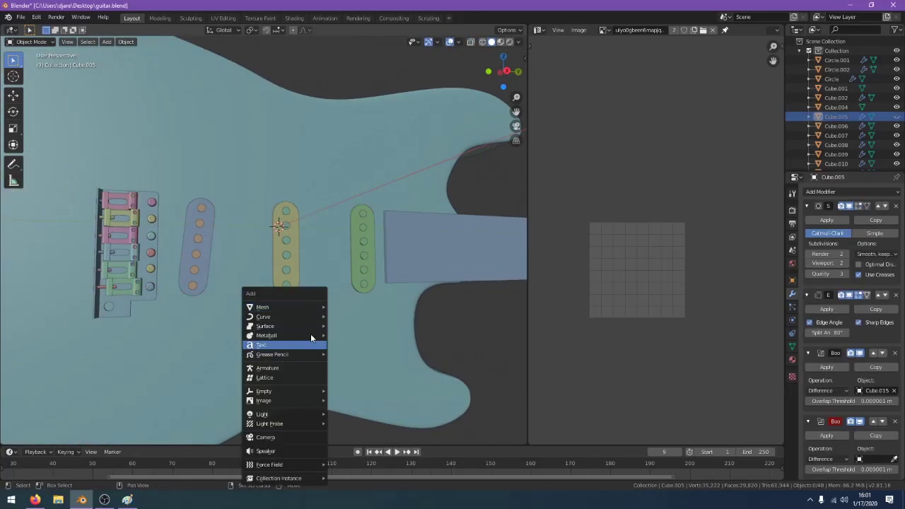
{"action": "left_click", "coordinate": [151, 287]}
{"action": "key", "text": "ctrl+c"}
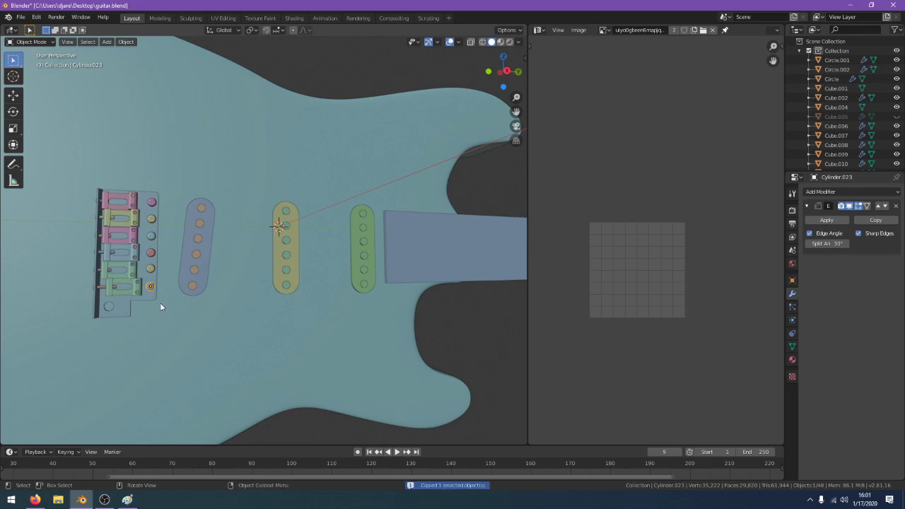
Switch the model to wireframe side view and show the 1965FenderStratoc... photo in the Image Editor
{"action": "key", "text": "KP_3"}
{"action": "key", "text": "z"}
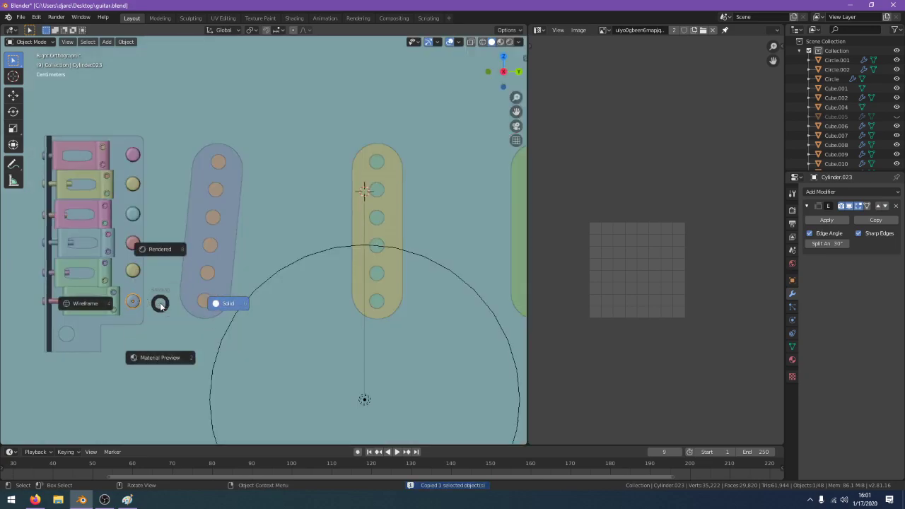
{"action": "left_click", "coordinate": [96, 312]}
{"action": "scroll", "coordinate": [218, 335], "scroll_direction": "down", "scroll_amount": 3}
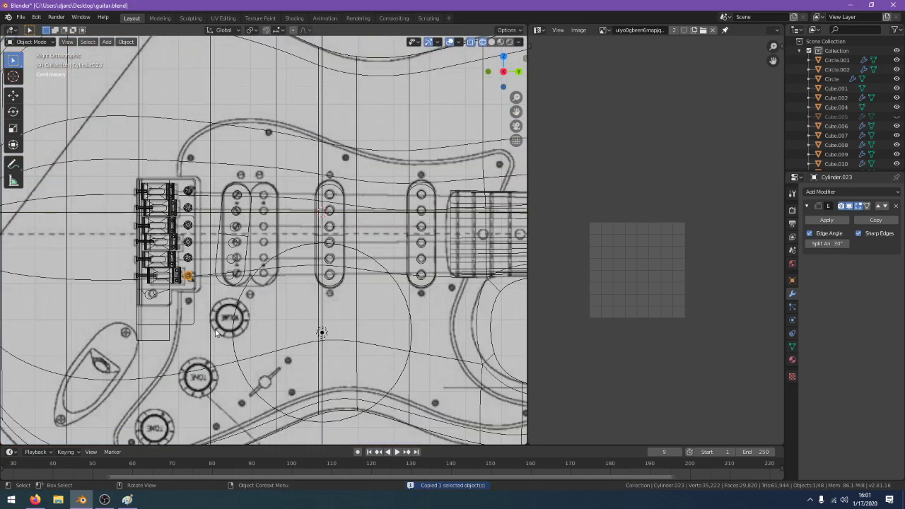
{"action": "scroll", "coordinate": [217, 332], "scroll_direction": "up", "scroll_amount": 5}
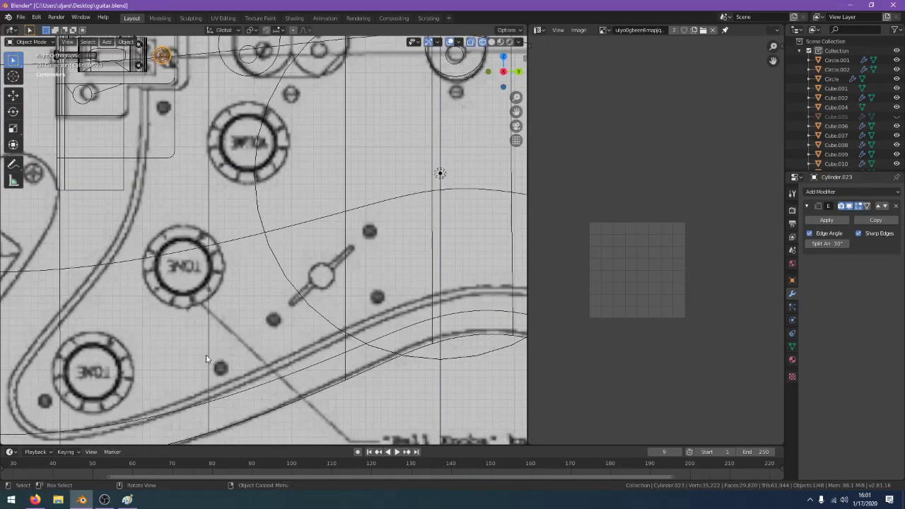
{"action": "left_click", "coordinate": [610, 29]}
{"action": "left_click", "coordinate": [636, 62]}
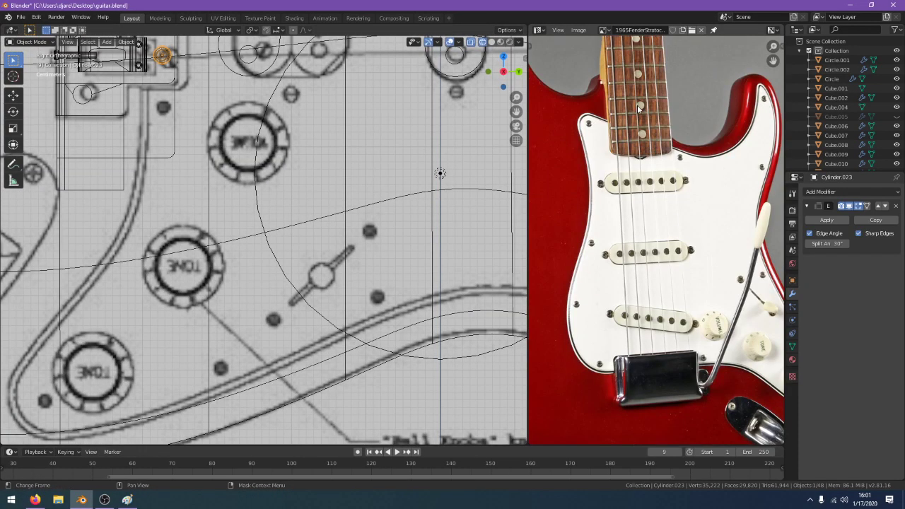
Examine the pickguard screws around the pickups and tone knobs in the photo and compare them with the blueprint
{"action": "scroll", "coordinate": [657, 248], "scroll_direction": "up", "scroll_amount": 3}
{"action": "middle_click_drag", "start_coordinate": [604, 340], "coordinate": [730, 307]}
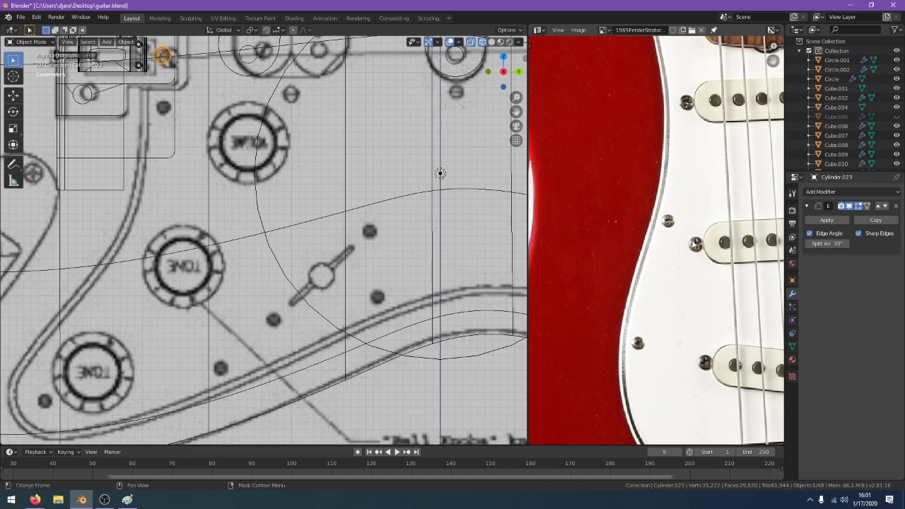
{"action": "middle_click_drag", "start_coordinate": [299, 85], "coordinate": [311, 200], "text": "shift"}
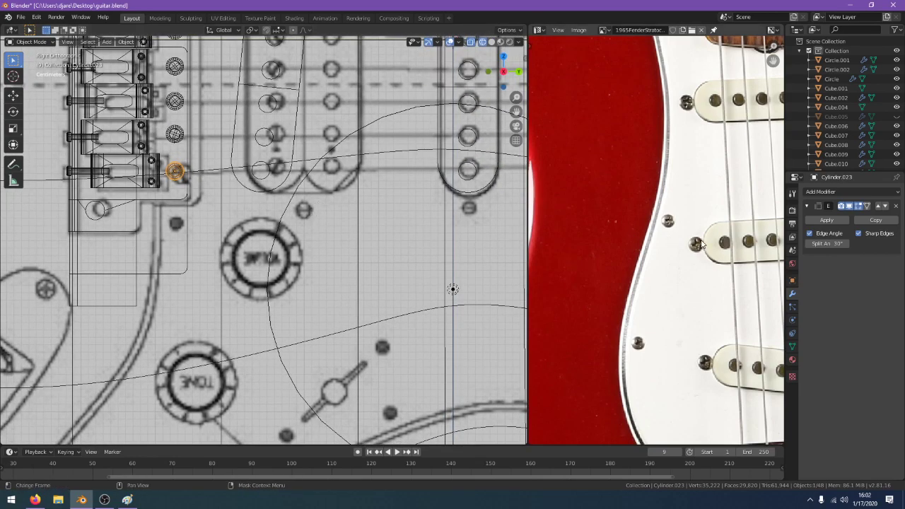
{"action": "middle_click_drag", "start_coordinate": [378, 228], "coordinate": [219, 194], "text": "shift"}
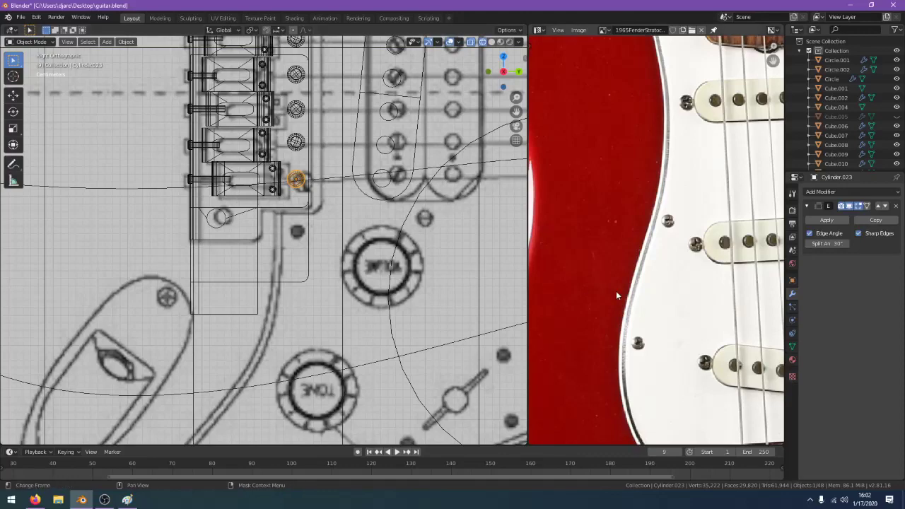
{"action": "middle_click_drag", "start_coordinate": [649, 344], "coordinate": [530, 179]}
{"action": "scroll", "coordinate": [724, 417], "scroll_direction": "up", "scroll_amount": 2}
{"action": "middle_click_drag", "start_coordinate": [724, 416], "coordinate": [673, 348]}
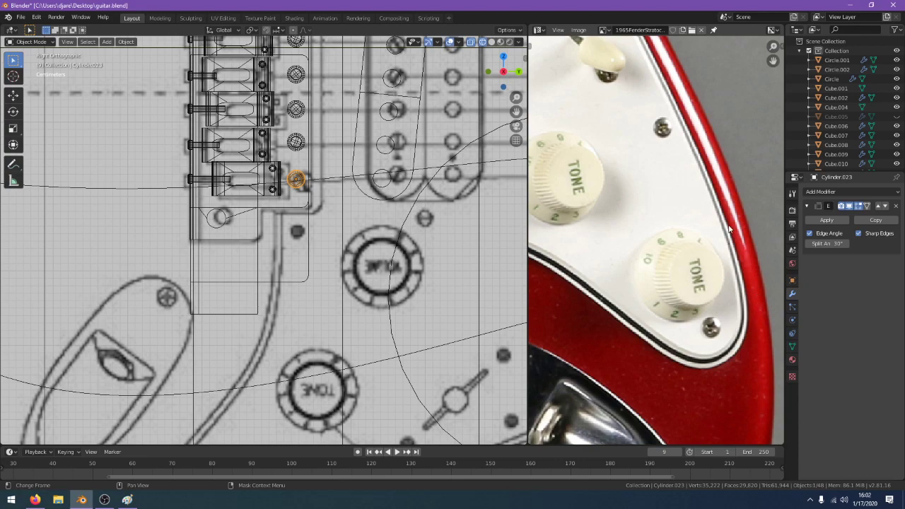
{"action": "scroll", "coordinate": [389, 316], "scroll_direction": "down", "scroll_amount": 3}
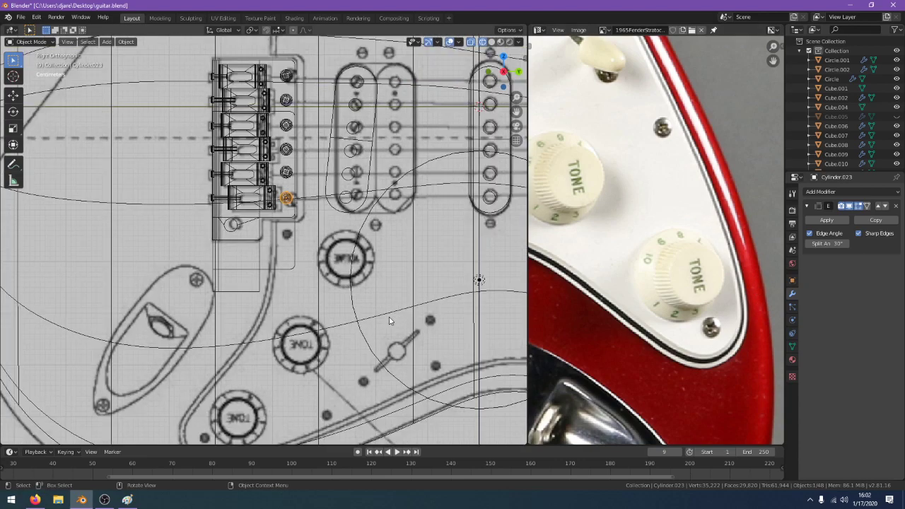
Move the bridge screw about -0.159 m in Y and -0.467 m in Z onto the blueprint's pickguard screw beside the lowest tone knob
{"action": "middle_click_drag", "start_coordinate": [365, 359], "coordinate": [352, 308]}
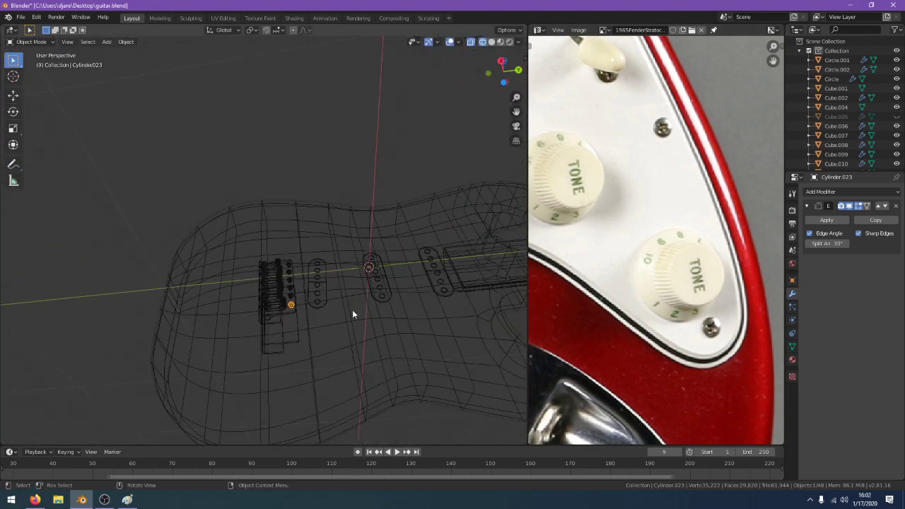
{"action": "key", "text": "KP_3"}
{"action": "key", "text": "g"}
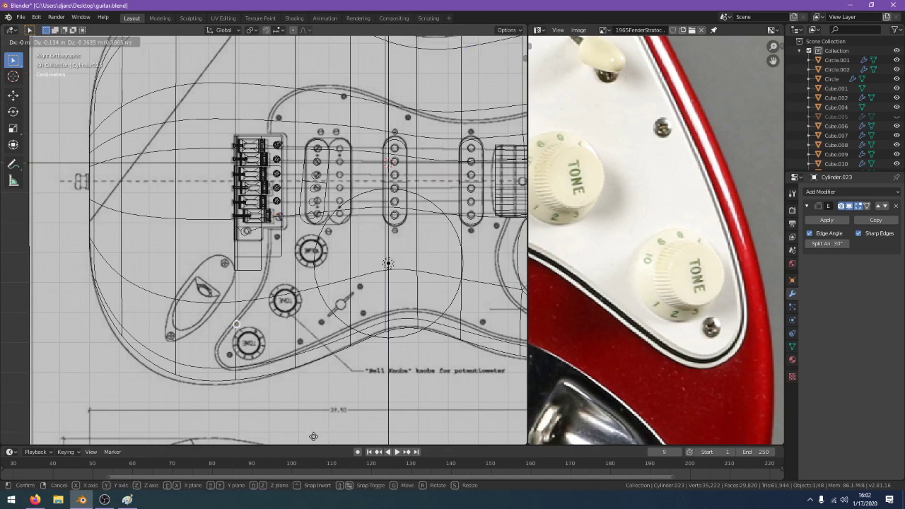
{"action": "left_click", "coordinate": [313, 52]}
{"action": "scroll", "coordinate": [164, 347], "scroll_direction": "up", "scroll_amount": 4}
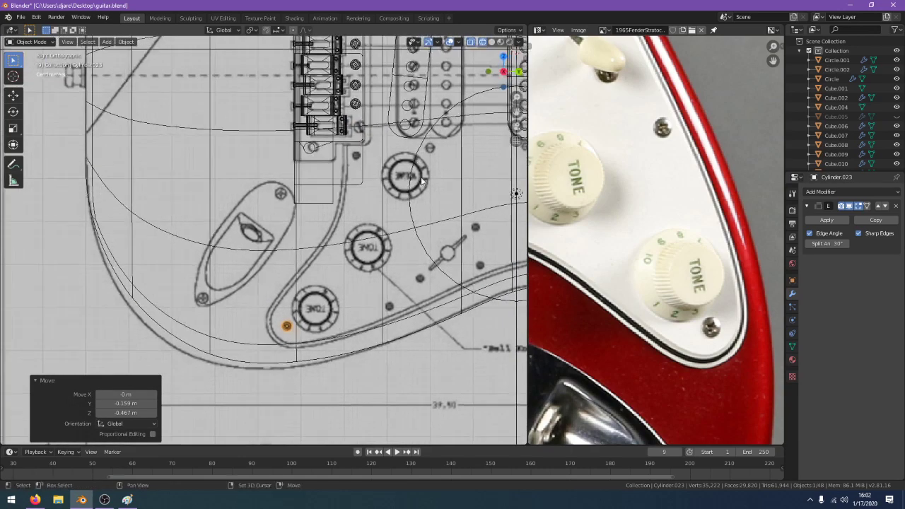
Scale the moved screw uniformly to about 0.682 to match the blueprint and check it in solid shading
{"action": "key", "text": "s"}
{"action": "left_click", "coordinate": [382, 311]}
{"action": "middle_click_drag", "start_coordinate": [397, 310], "coordinate": [407, 284]}
{"action": "key", "text": "z"}
{"action": "left_click", "coordinate": [418, 289]}
{"action": "scroll", "coordinate": [266, 283], "scroll_direction": "up", "scroll_amount": 1}
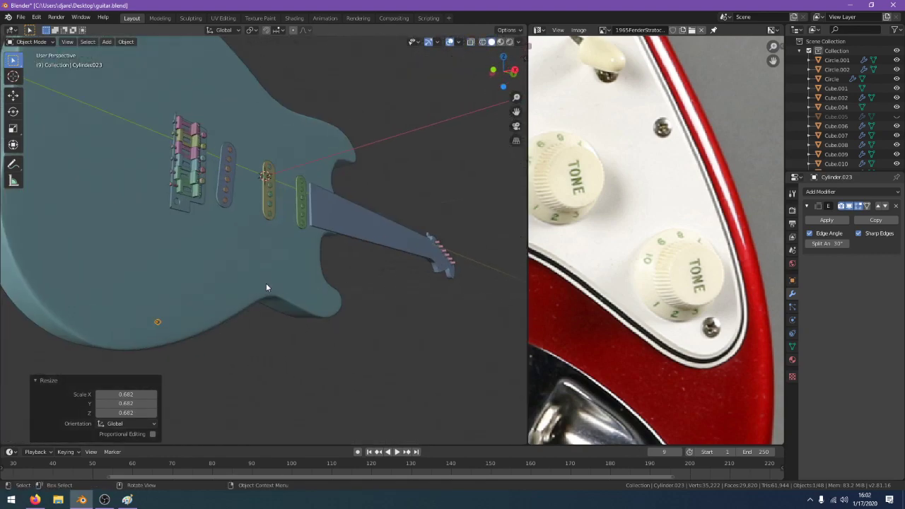
Unhide the pickguard and scale the pickguard screw beside the lowest tone knob uniformly to about 0.843
{"action": "key", "text": "alt+h"}
{"action": "scroll", "coordinate": [186, 316], "scroll_direction": "up", "scroll_amount": 1}
{"action": "middle_click_drag", "start_coordinate": [185, 317], "coordinate": [332, 237], "text": "shift"}
{"action": "scroll", "coordinate": [212, 304], "scroll_direction": "up", "scroll_amount": 3}
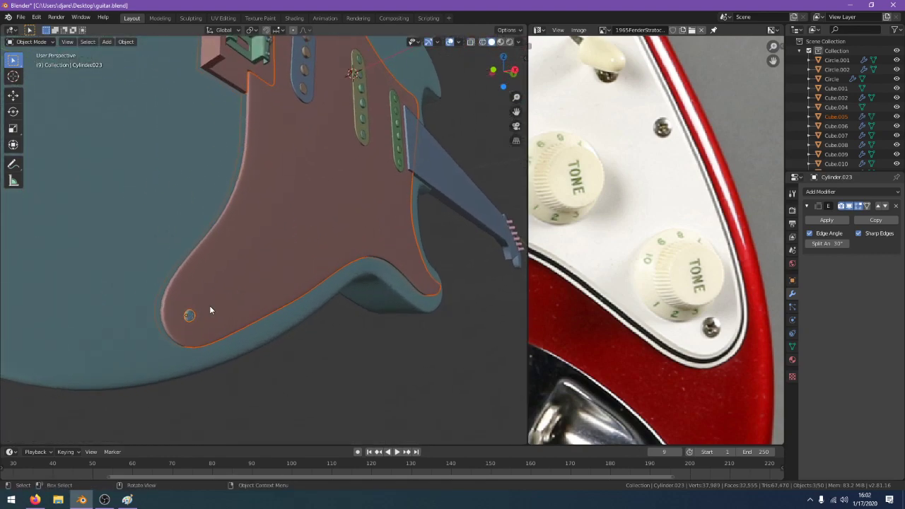
{"action": "left_click", "coordinate": [172, 334]}
{"action": "key", "text": "s"}
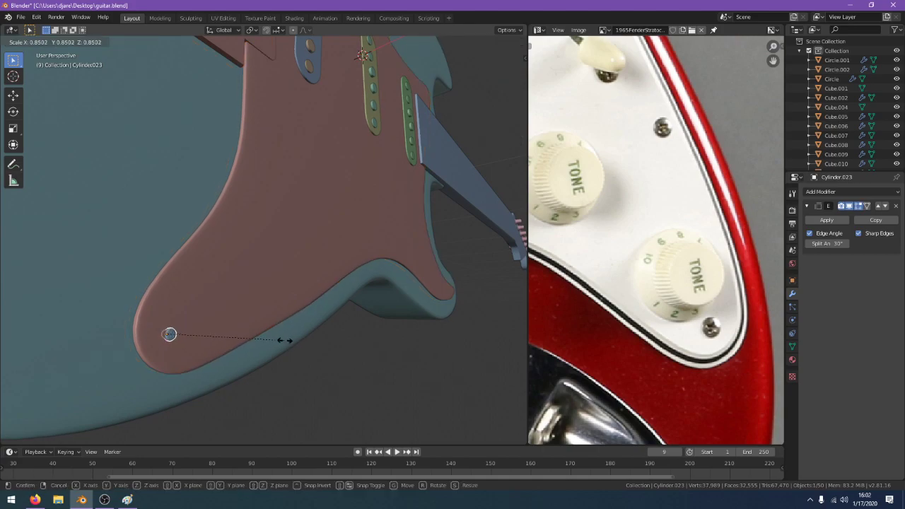
{"action": "left_click", "coordinate": [283, 339]}
Raise the screw along global X in two small moves of about 0.00099 m and 0.00087 m
{"action": "middle_click_drag", "start_coordinate": [243, 355], "coordinate": [356, 296]}
{"action": "key", "text": "g"}
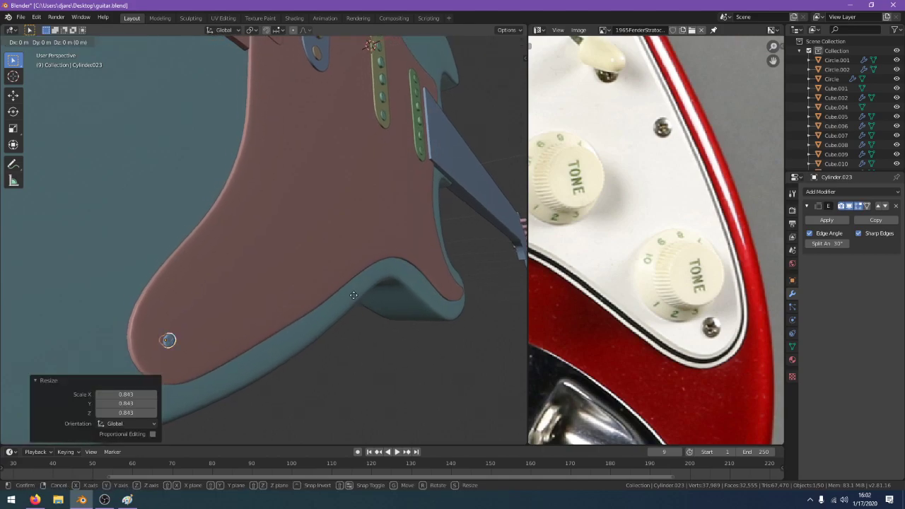
{"action": "key", "text": "x"}
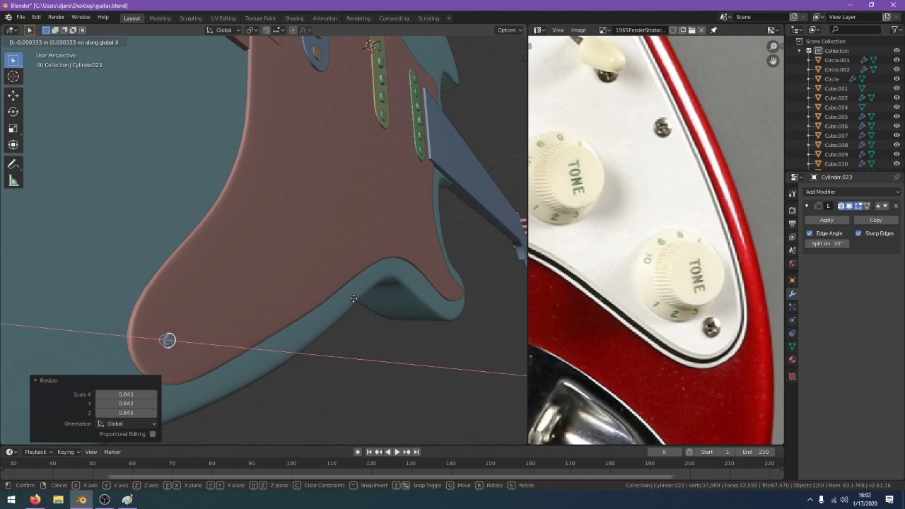
{"action": "left_click", "coordinate": [355, 298]}
{"action": "middle_click_drag", "start_coordinate": [354, 297], "coordinate": [332, 237]}
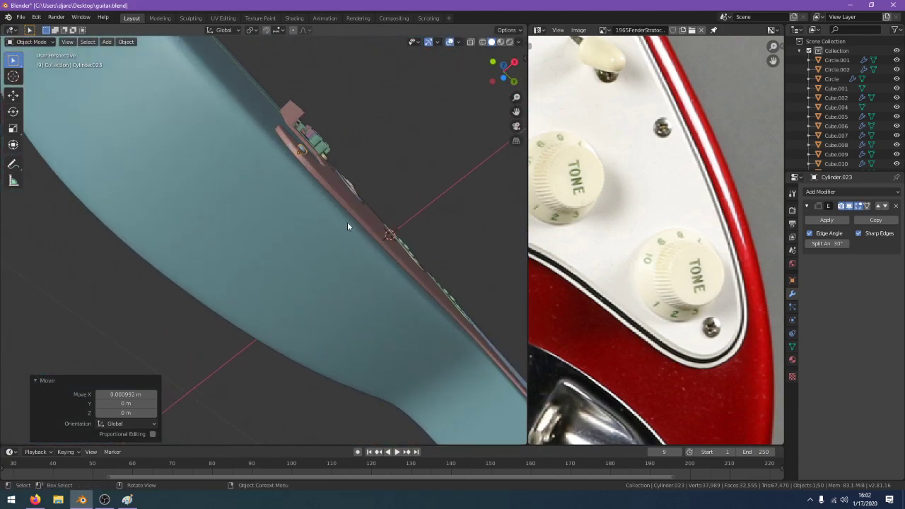
{"action": "key", "text": "g"}
{"action": "key", "text": "x"}
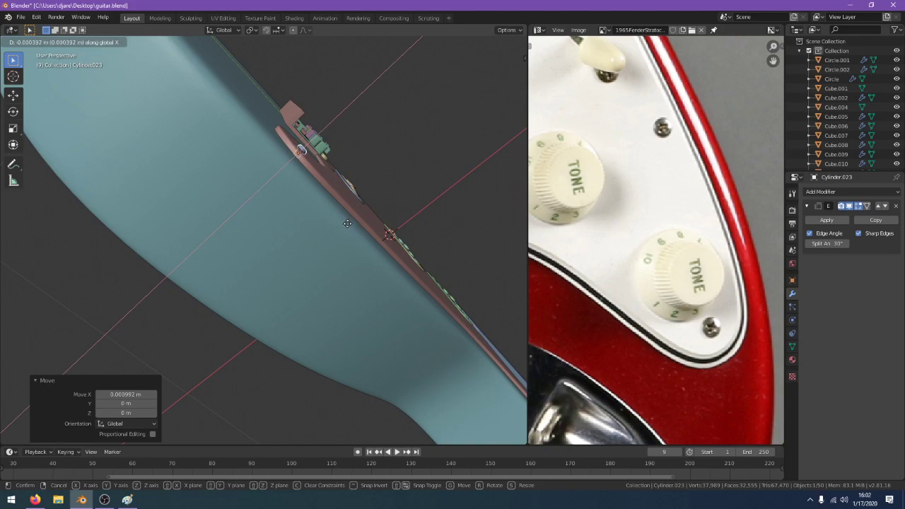
{"action": "left_click", "coordinate": [349, 223]}
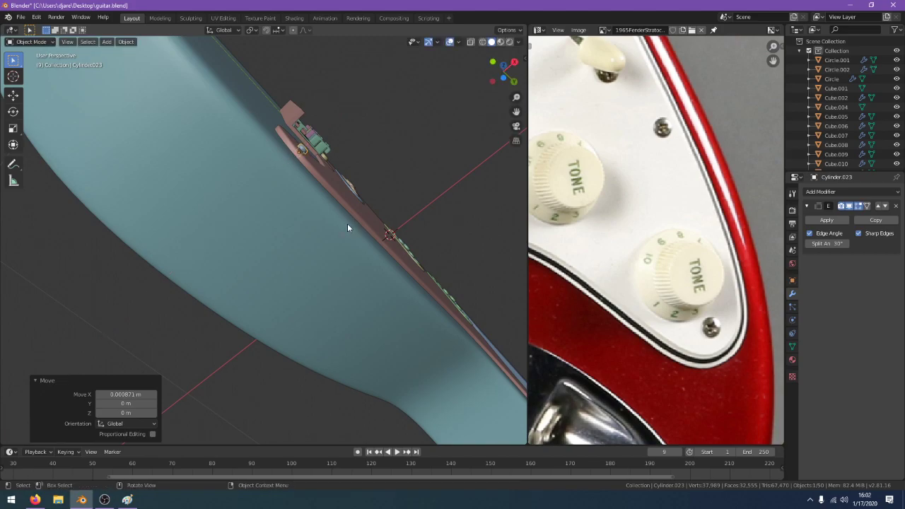
Bevel an edge loop around the screw's head in Edit Mode to round it off
{"action": "mouse_move", "coordinate": [347, 224]}
{"action": "middle_mouse_down"}
{"action": "mouse_move", "coordinate": [303, 289]}
{"action": "mouse_move", "coordinate": [322, 236]}
{"action": "mouse_move", "coordinate": [355, 369]}
{"action": "mouse_move", "coordinate": [367, 239]}
{"action": "mouse_move", "coordinate": [261, 182]}
{"action": "middle_mouse_up"}
{"action": "key", "text": "z"}
{"action": "left_click", "coordinate": [366, 233]}
{"action": "key", "text": "Tab"}
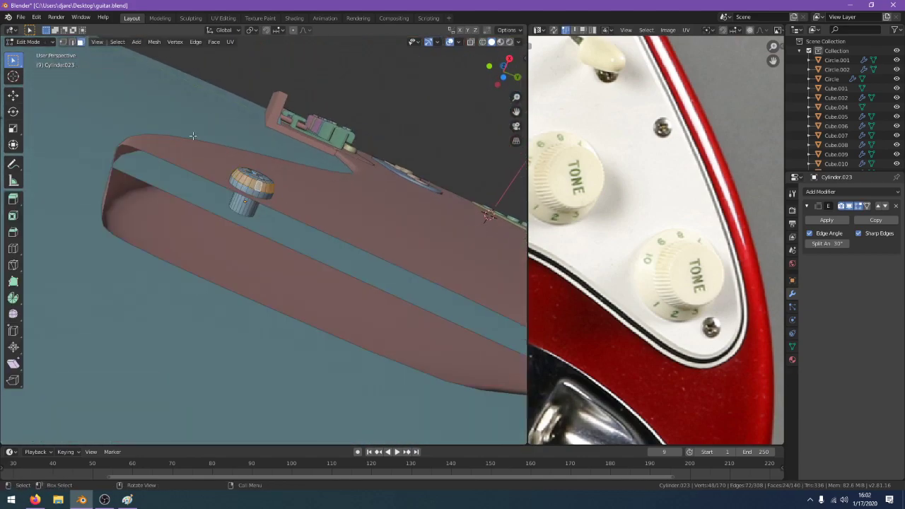
{"action": "left_click", "coordinate": [72, 42]}
{"action": "left_click", "coordinate": [263, 184], "text": "alt"}
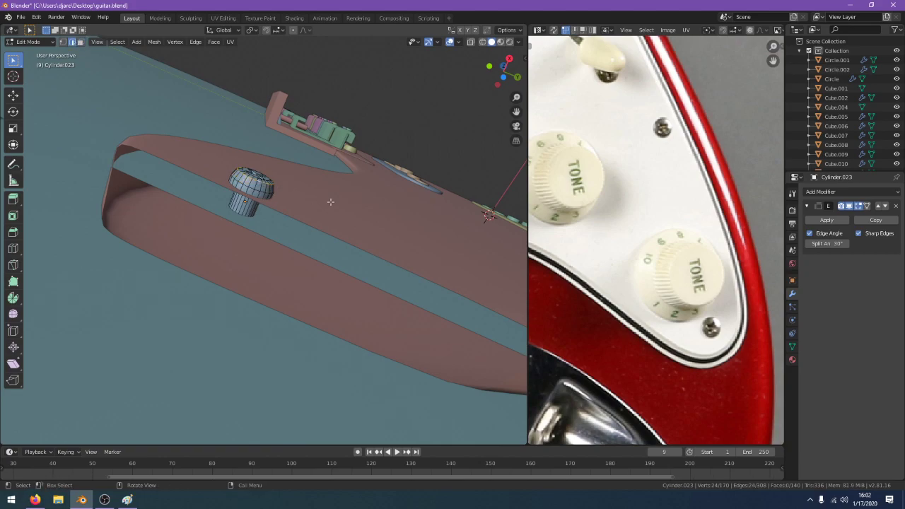
{"action": "key", "text": "ctrl+b"}
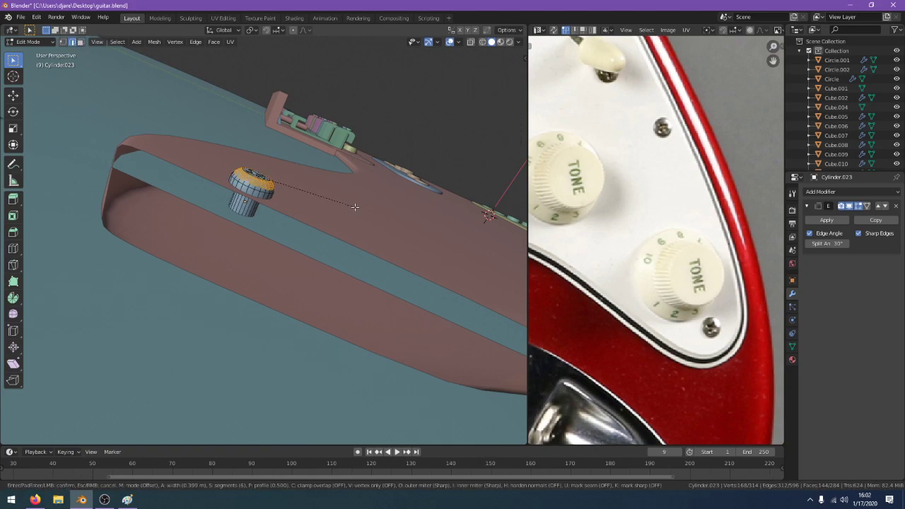
{"action": "scroll", "coordinate": [357, 207], "scroll_direction": "down", "scroll_amount": 2}
{"action": "left_click", "coordinate": [357, 208]}
{"action": "key", "text": "Tab"}
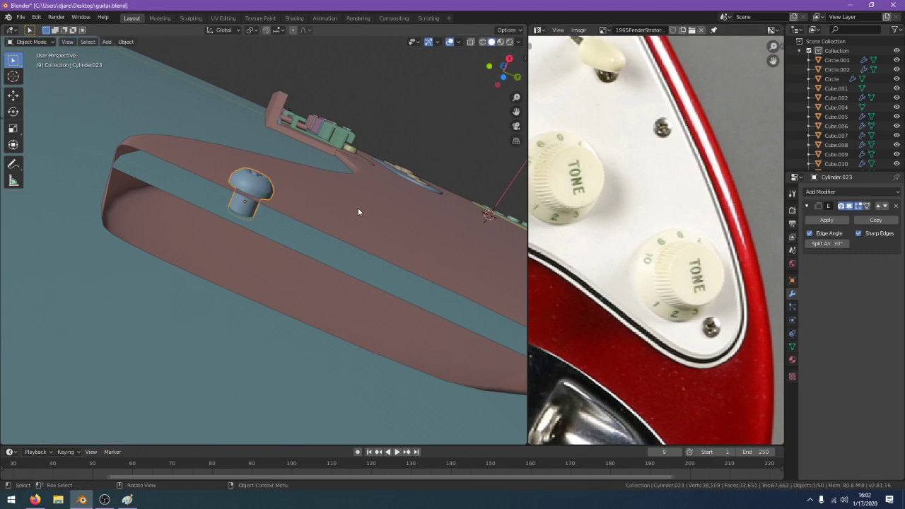
Move the screw about -0.0037 m along global X to sink its shaft into the pickguard
{"action": "middle_click_drag", "start_coordinate": [358, 208], "coordinate": [328, 202]}
{"action": "scroll", "coordinate": [336, 266], "scroll_direction": "down", "scroll_amount": 3}
{"action": "key", "text": "g"}
{"action": "key", "text": "z"}
{"action": "key", "text": "x"}
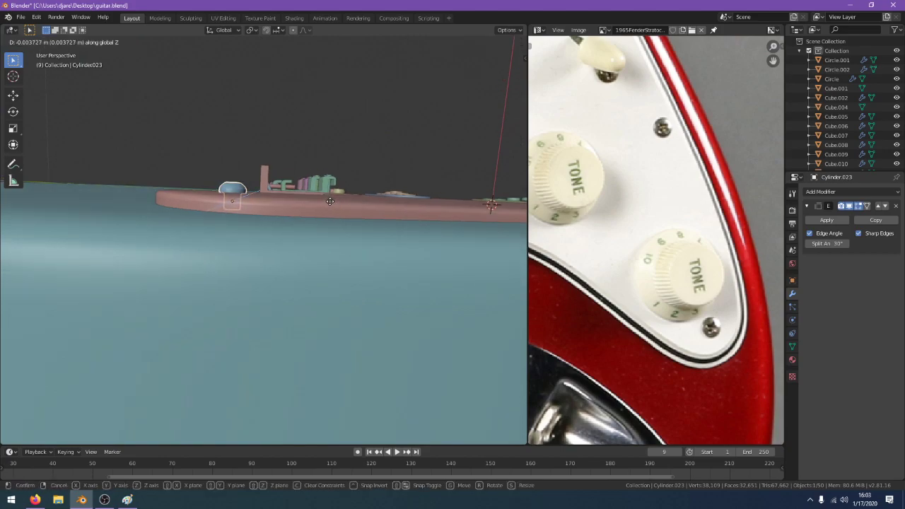
{"action": "left_click", "coordinate": [330, 202]}
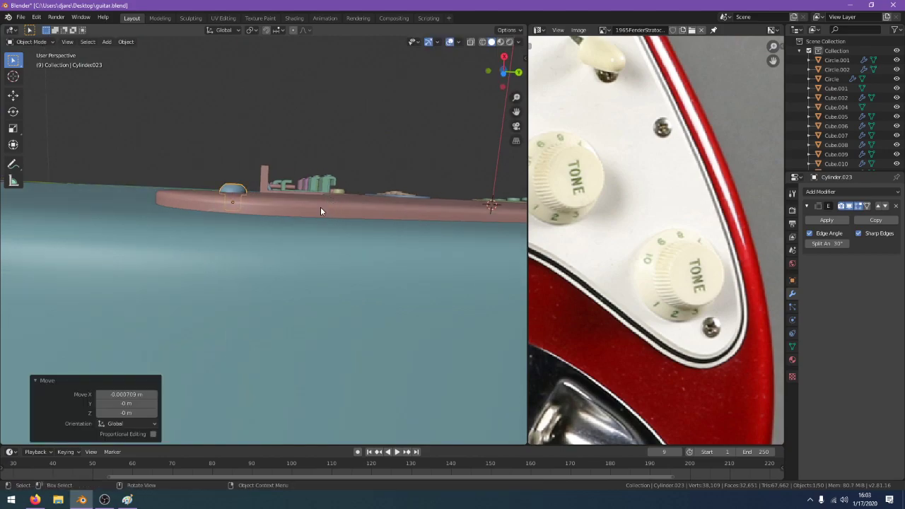
Show the model in wireframe side view and realign the screw with the blueprint's screw beside the lowest tone knob
{"action": "key", "text": "KP_3"}
{"action": "key", "text": "z"}
{"action": "left_click", "coordinate": [267, 210]}
{"action": "scroll", "coordinate": [282, 210], "scroll_direction": "down", "scroll_amount": 4}
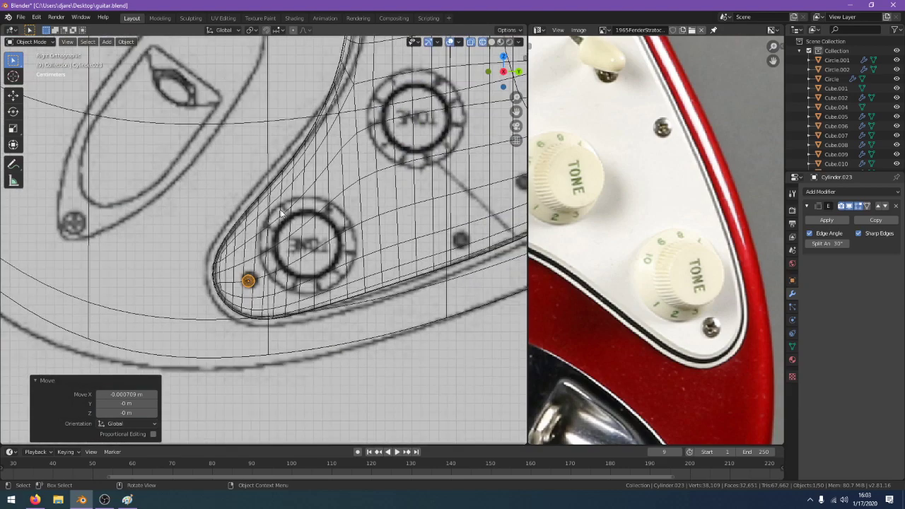
{"action": "key", "text": "g"}
{"action": "left_click", "coordinate": [282, 209]}
Copy the screw and move the duplicate about 0.235 m in Y and 0.0448 m in Z onto the blueprint's next lower-edge screw
{"action": "key", "text": "ctrl+c"}
{"action": "key", "text": "ctrl+v"}
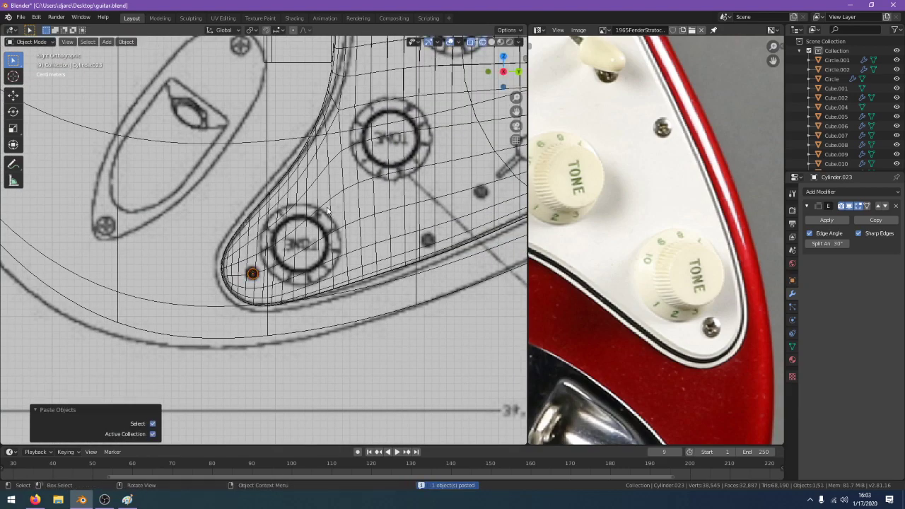
{"action": "scroll", "coordinate": [399, 236], "scroll_direction": "down", "scroll_amount": 3}
{"action": "middle_click_drag", "start_coordinate": [405, 237], "coordinate": [235, 254], "text": "shift"}
{"action": "scroll", "coordinate": [235, 254], "scroll_direction": "down", "scroll_amount": 2}
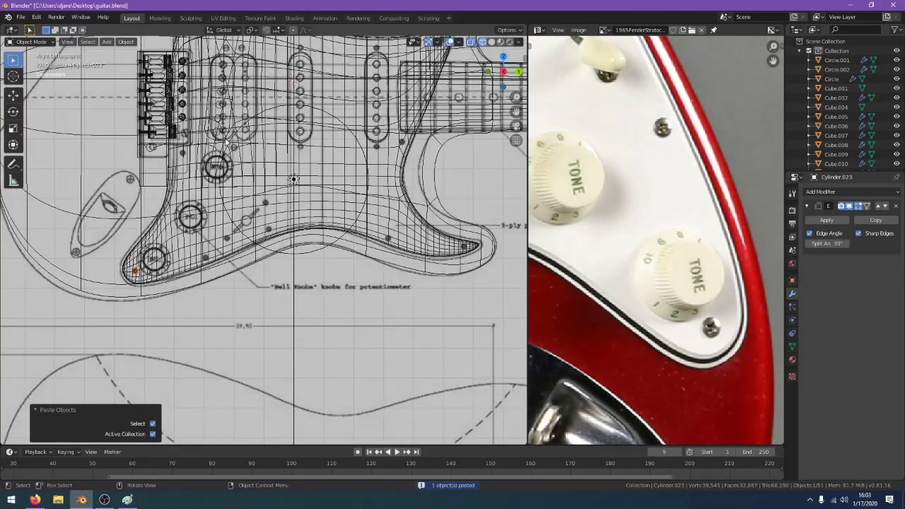
{"action": "scroll", "coordinate": [300, 172], "scroll_direction": "up", "scroll_amount": 4}
{"action": "key", "text": "g"}
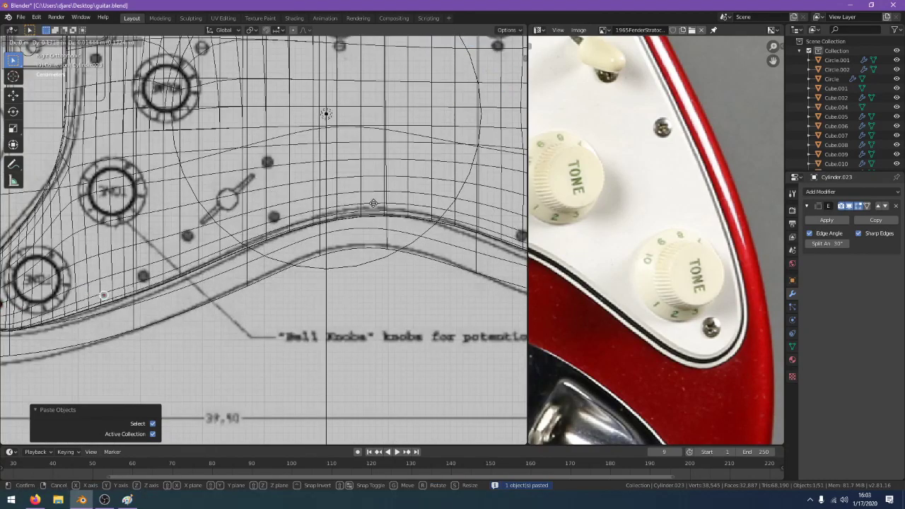
{"action": "left_click", "coordinate": [398, 187]}
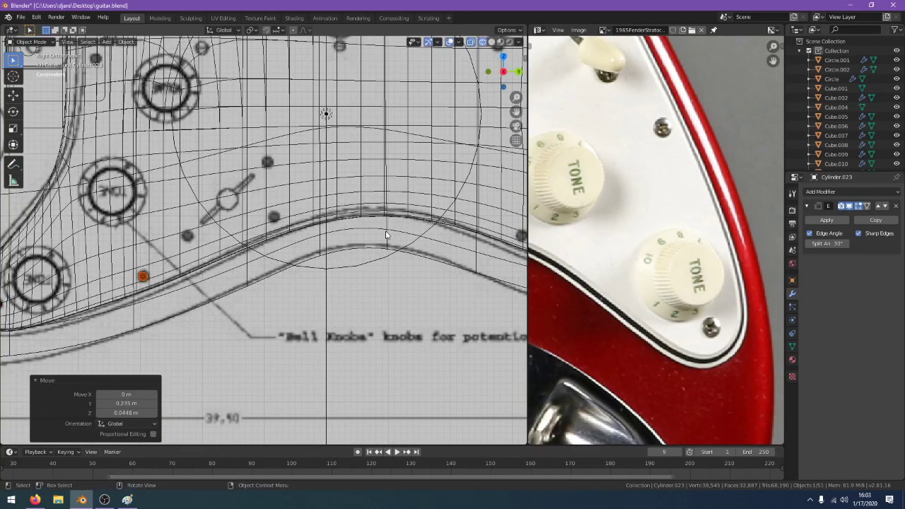
Paste another copy of the screw and place it on the blueprint's lower-edge screw just past the pickup selector switch
{"action": "key", "text": "ctrl+c"}
{"action": "key", "text": "g"}
{"action": "key", "text": "Escape"}
{"action": "key", "text": "ctrl+v"}
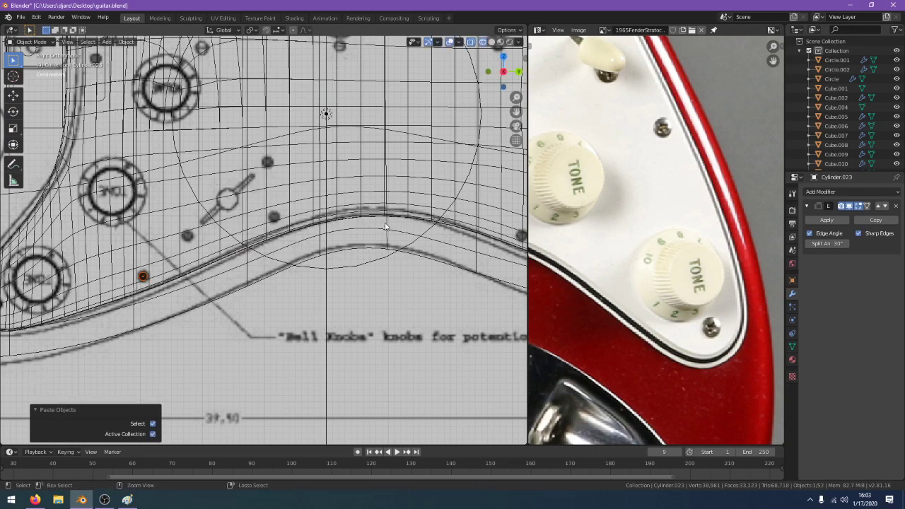
{"action": "key", "text": "g"}
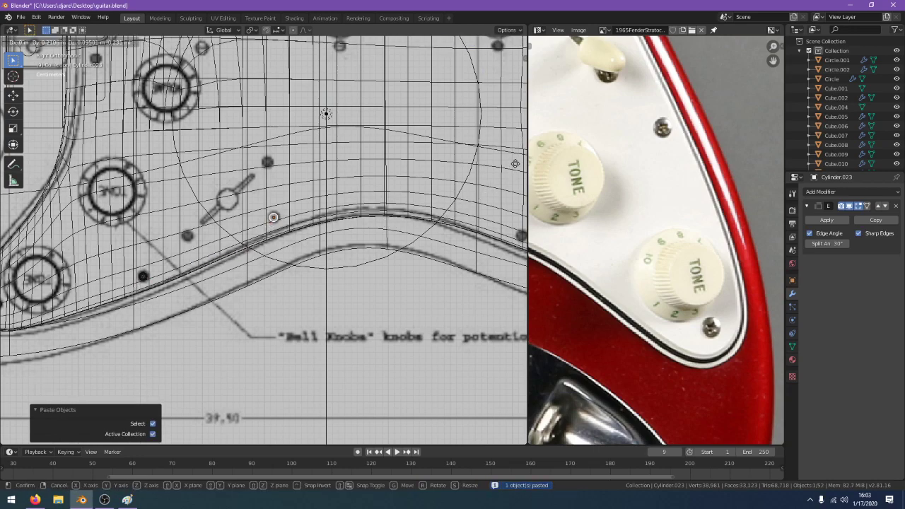
{"action": "left_click", "coordinate": [515, 163]}
Paste a screw copy about 0.399 m in Y and -0.0312 m in Z onto the lower-edge screw before the horn and fine-tune it
{"action": "key", "text": "ctrl+v"}
{"action": "key", "text": "g"}
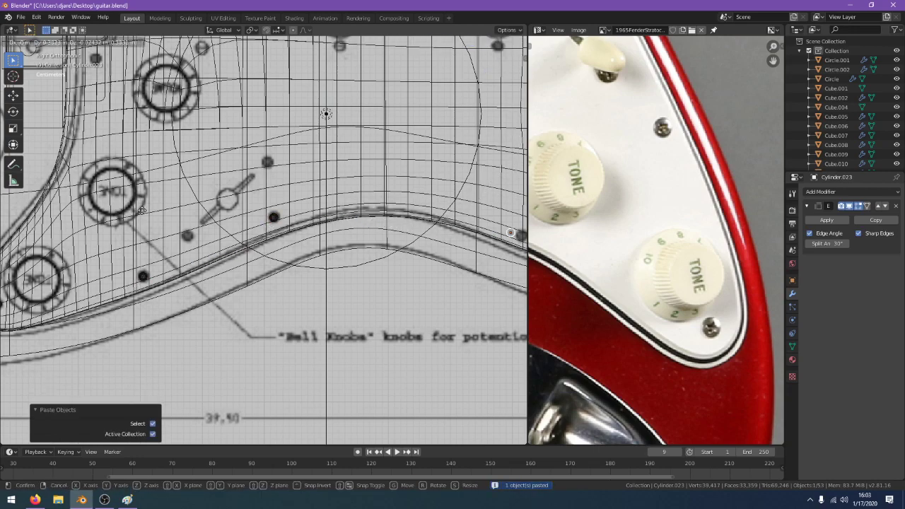
{"action": "left_click", "coordinate": [144, 213]}
{"action": "middle_click_drag", "start_coordinate": [229, 248], "coordinate": [510, 300], "text": "shift"}
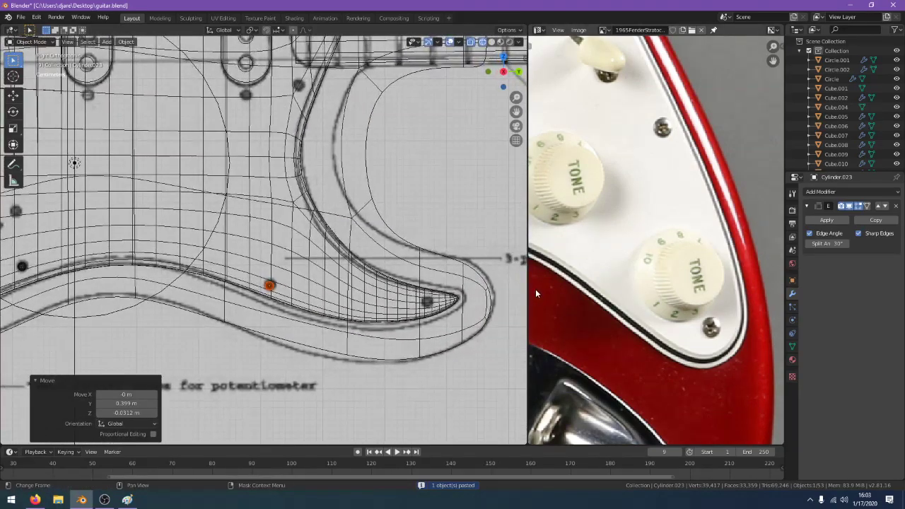
{"action": "key", "text": "g"}
{"action": "left_click", "coordinate": [450, 284]}
Place one pasted screw at the pickguard's lower horn tip and another below the fretboard's end, as on the blueprint
{"action": "key", "text": "ctrl+v"}
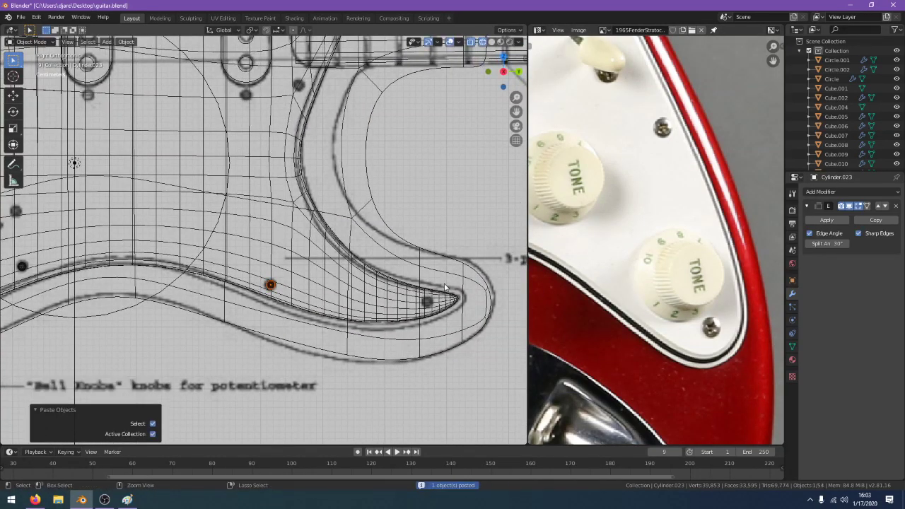
{"action": "key", "text": "g"}
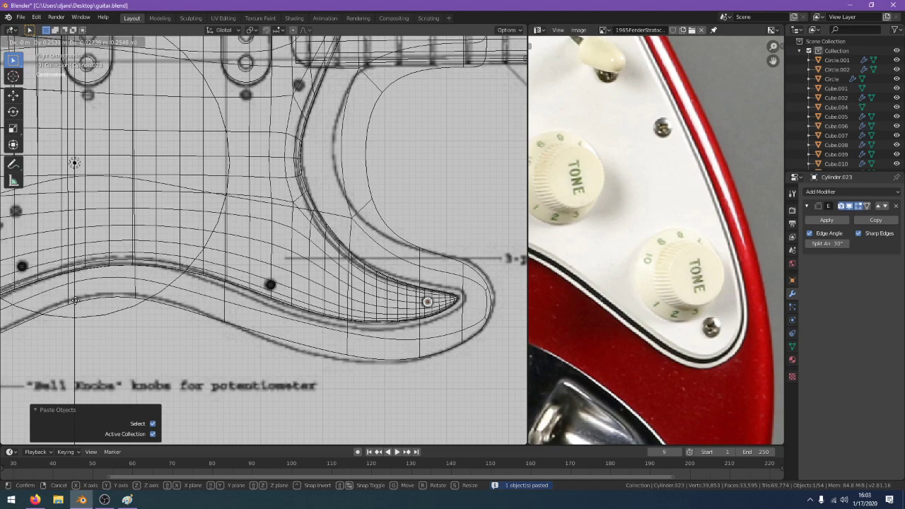
{"action": "left_click", "coordinate": [74, 299]}
{"action": "middle_click_drag", "start_coordinate": [74, 300], "coordinate": [96, 370], "text": "shift"}
{"action": "key", "text": "ctrl+v"}
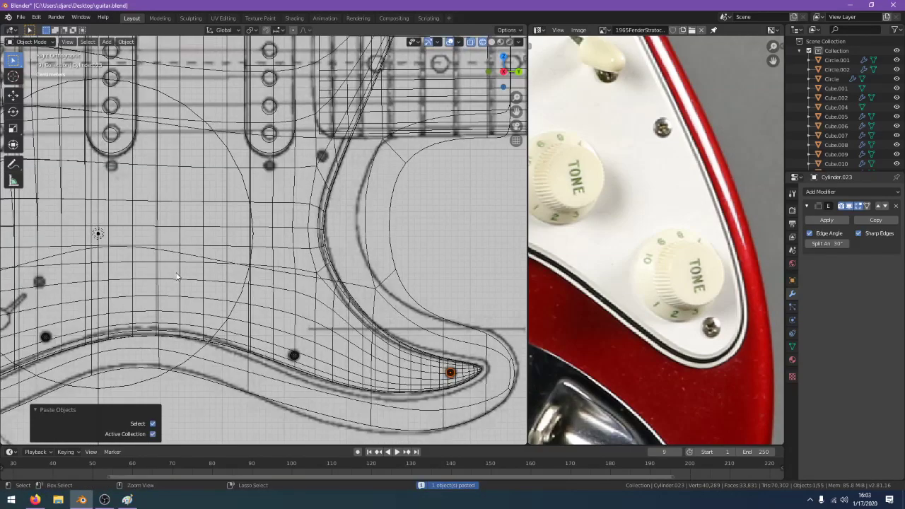
{"action": "key", "text": "g"}
{"action": "left_click", "coordinate": [49, 56]}
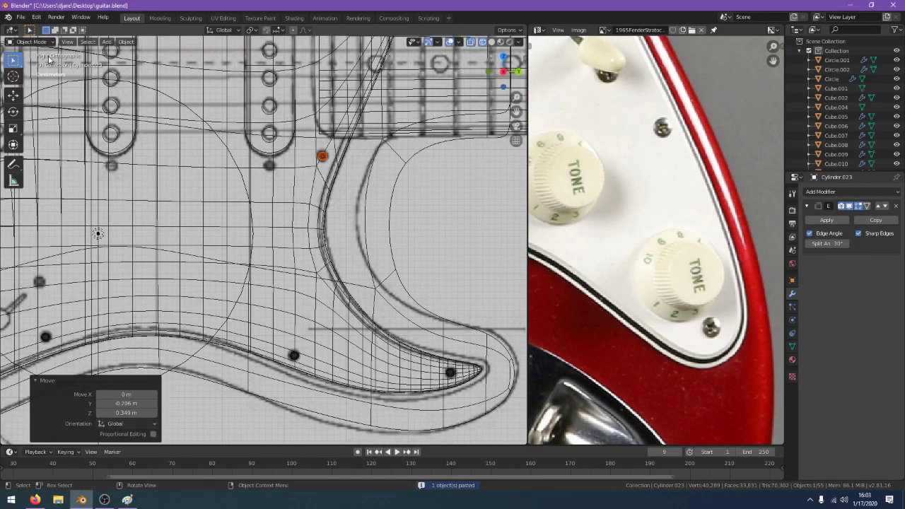
Place one pasted screw at the pickguard's upper horn tip and another about -0.428 m in Y along the upper edge
{"action": "middle_click_drag", "start_coordinate": [195, 151], "coordinate": [179, 383], "text": "shift"}
{"action": "key", "text": "ctrl+v"}
{"action": "key", "text": "g"}
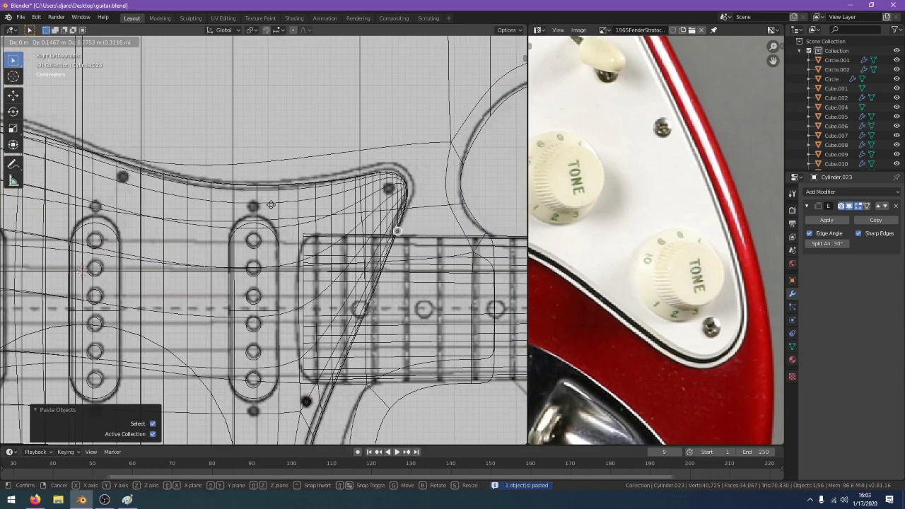
{"action": "left_click", "coordinate": [261, 168]}
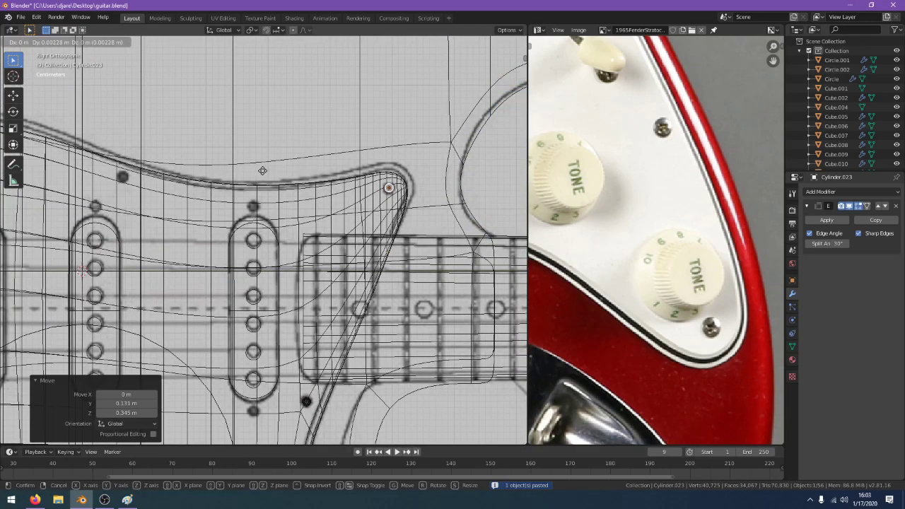
{"action": "middle_click_drag", "start_coordinate": [262, 174], "coordinate": [328, 236], "text": "shift"}
{"action": "key", "text": "ctrl+v"}
{"action": "key", "text": "g"}
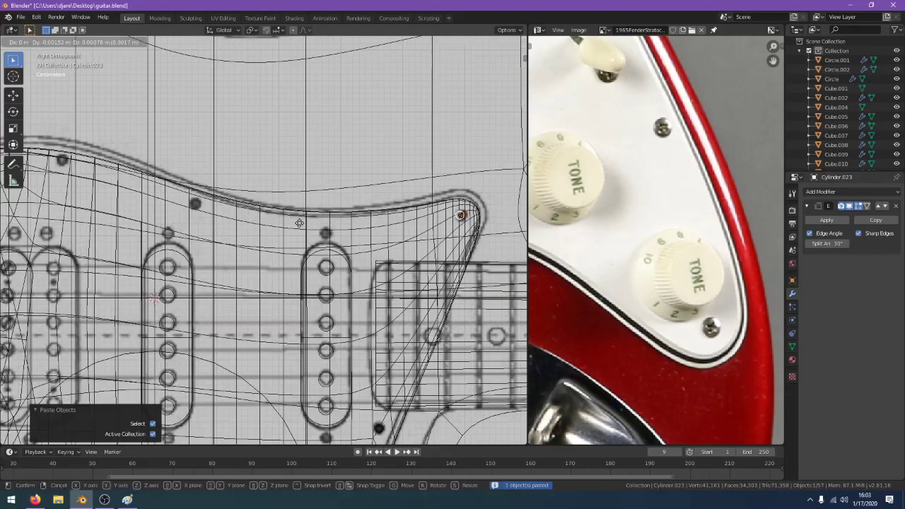
{"action": "left_click", "coordinate": [41, 211]}
Paste two more screws onto the blueprint's remaining upper-edge positions, above the bridge pickup and near the bridge corner
{"action": "middle_click_drag", "start_coordinate": [154, 227], "coordinate": [337, 257], "text": "shift"}
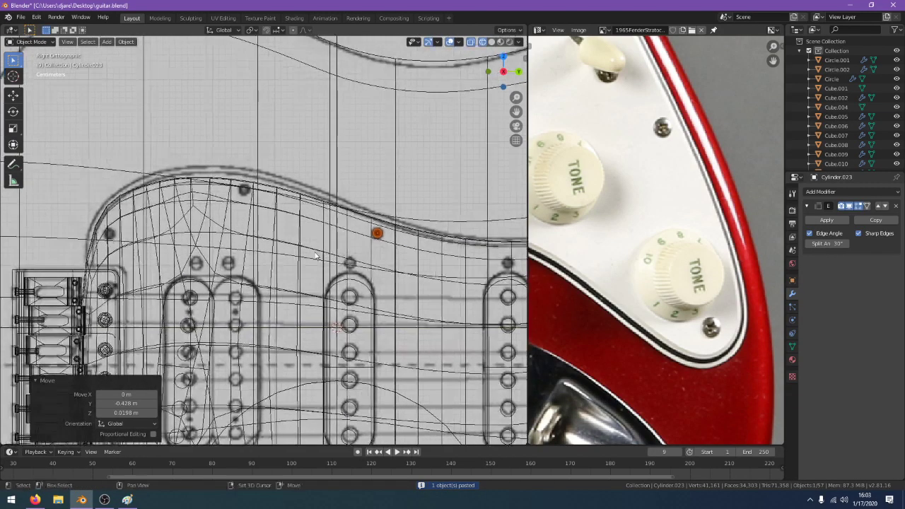
{"action": "key", "text": "ctrl+v"}
{"action": "key", "text": "g"}
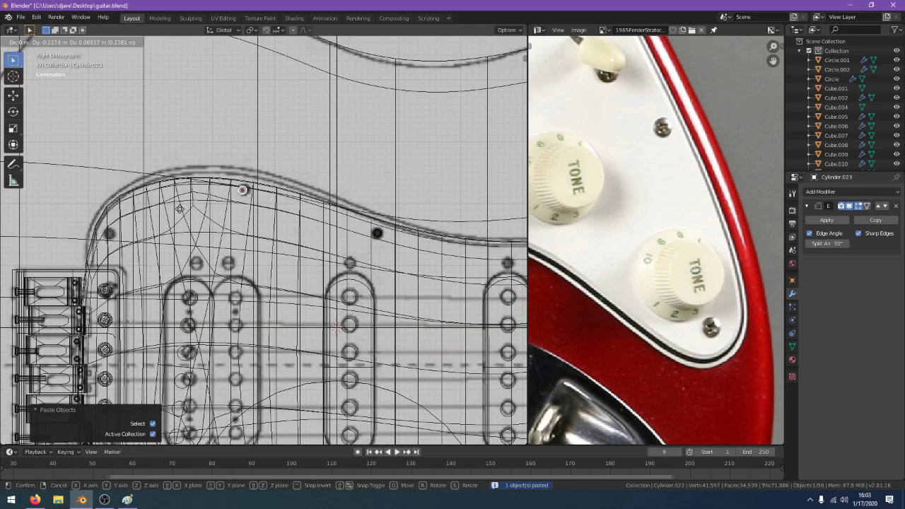
{"action": "left_click", "coordinate": [179, 209]}
{"action": "key", "text": "ctrl+v"}
{"action": "key", "text": "g"}
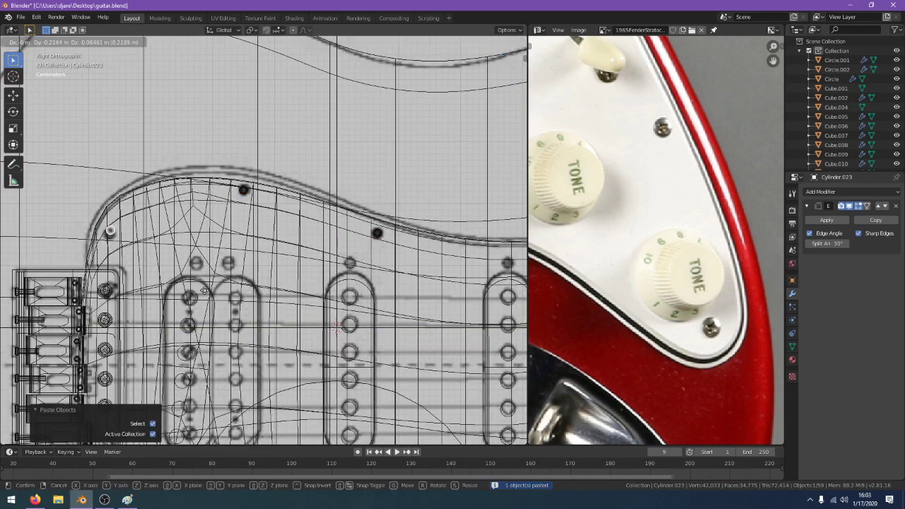
{"action": "left_click", "coordinate": [204, 292]}
Return to solid shading and inspect the placed screws across the whole pickguard
{"action": "key", "text": "z"}
{"action": "left_click", "coordinate": [275, 297]}
{"action": "scroll", "coordinate": [293, 226], "scroll_direction": "down", "scroll_amount": 4}
{"action": "left_click", "coordinate": [359, 124]}
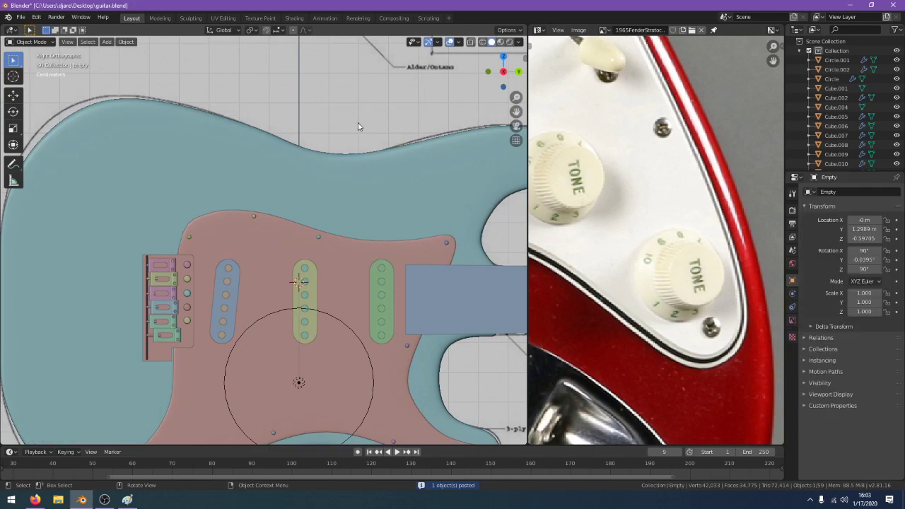
{"action": "scroll", "coordinate": [359, 125], "scroll_direction": "down", "scroll_amount": 1}
{"action": "middle_click_drag", "start_coordinate": [359, 124], "coordinate": [227, 226]}
{"action": "scroll", "coordinate": [276, 205], "scroll_direction": "down", "scroll_amount": 2}
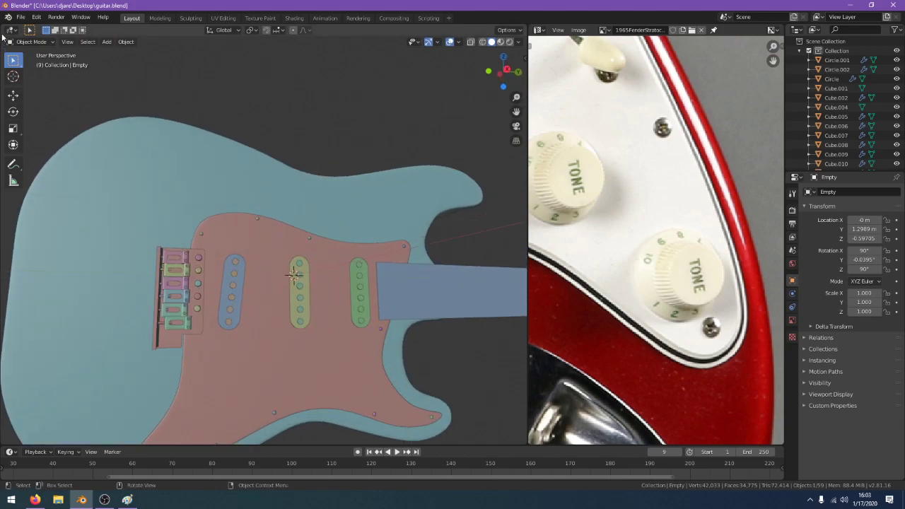
Save guitar.blend and switch to Firefox
{"action": "key", "text": "ctrl+s"}
{"action": "scroll", "coordinate": [279, 256], "scroll_direction": "up", "scroll_amount": 2}
{"action": "left_click", "coordinate": [35, 500]}
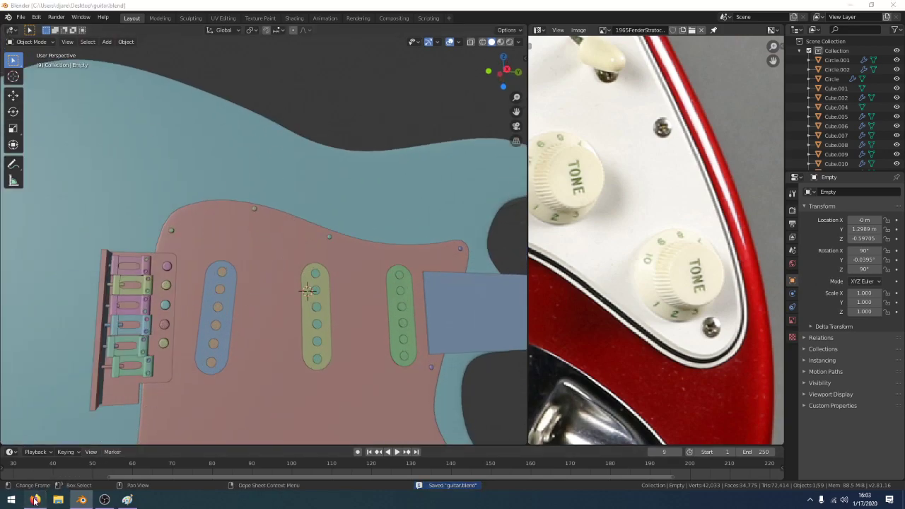
Look through the live dashboard's chat, analytics and share sections, and return to Blender
{"action": "left_click_drag", "start_coordinate": [552, 373], "coordinate": [587, 372]}
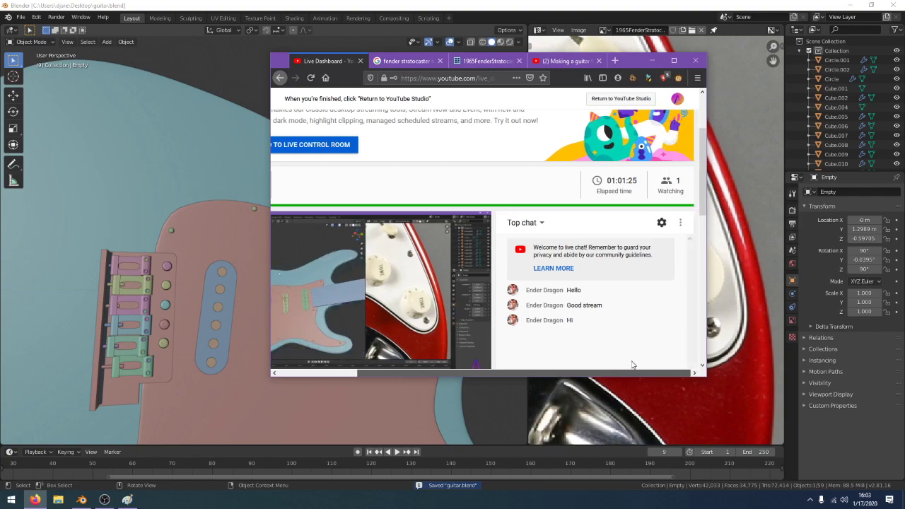
{"action": "scroll", "coordinate": [480, 294], "scroll_direction": "down", "scroll_amount": 8}
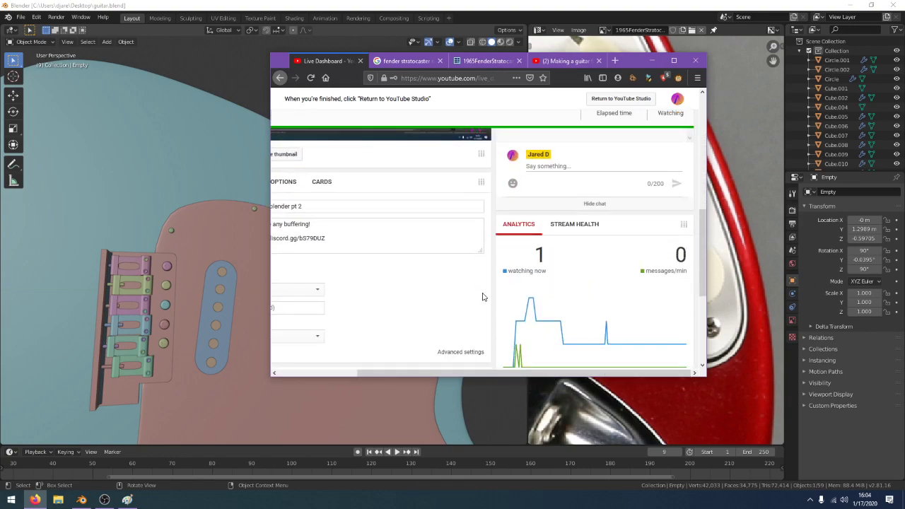
{"action": "scroll", "coordinate": [478, 291], "scroll_direction": "down", "scroll_amount": 1}
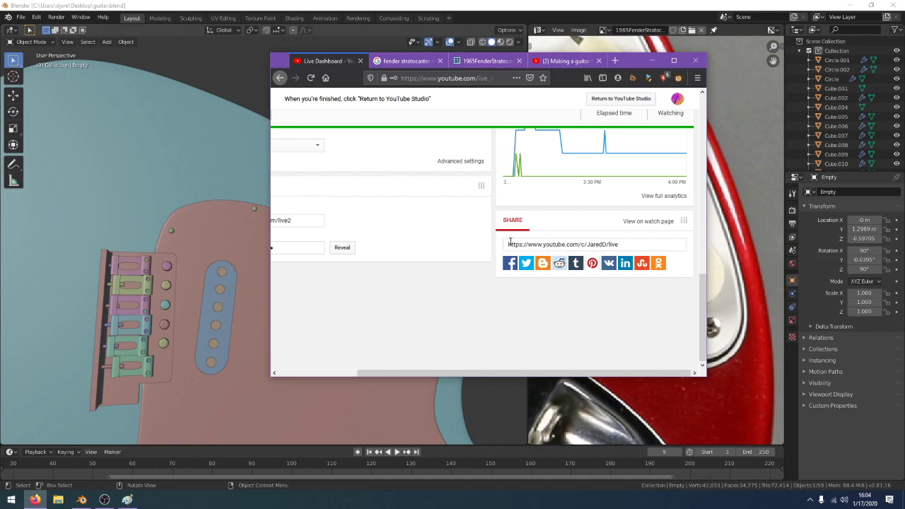
{"action": "scroll", "coordinate": [509, 242], "scroll_direction": "up", "scroll_amount": 3}
{"action": "scroll", "coordinate": [474, 236], "scroll_direction": "up", "scroll_amount": 3}
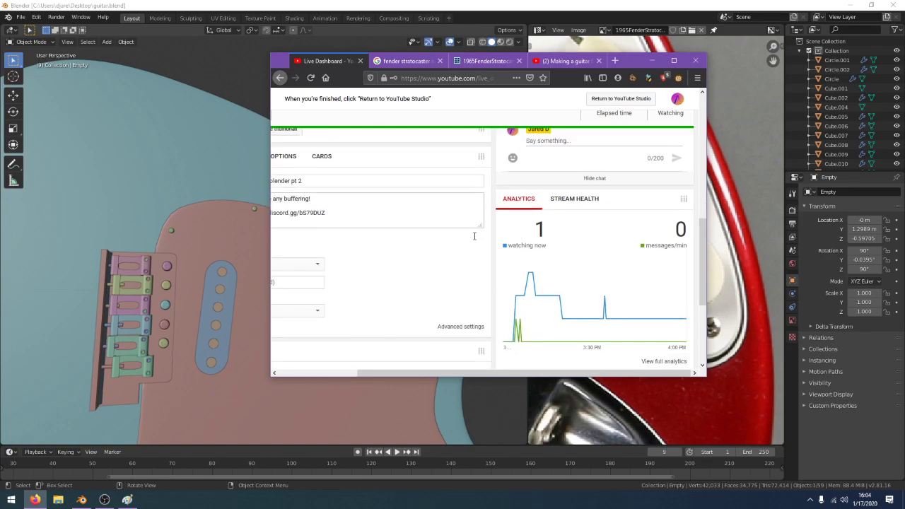
{"action": "scroll", "coordinate": [474, 236], "scroll_direction": "down", "scroll_amount": 1}
{"action": "left_click", "coordinate": [483, 4]}
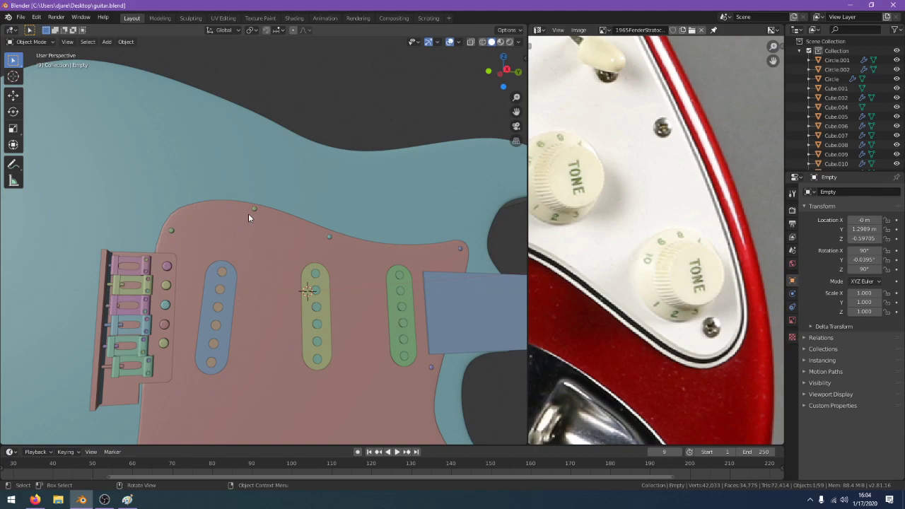
Try to add a loop cut around the pickguard's side wall, and undo it
{"action": "key", "text": "KP_3"}
{"action": "scroll", "coordinate": [283, 209], "scroll_direction": "up", "scroll_amount": 1}
{"action": "middle_click_drag", "start_coordinate": [445, 200], "coordinate": [392, 27], "text": "shift"}
{"action": "middle_click_drag", "start_coordinate": [380, 493], "coordinate": [350, 256]}
{"action": "left_click", "coordinate": [351, 250]}
{"action": "key", "text": "Tab"}
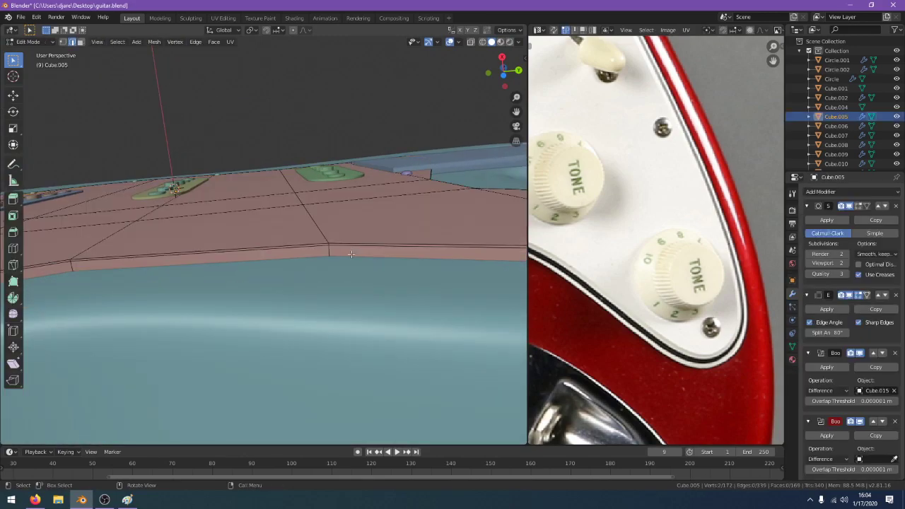
{"action": "key", "text": "ctrl+r"}
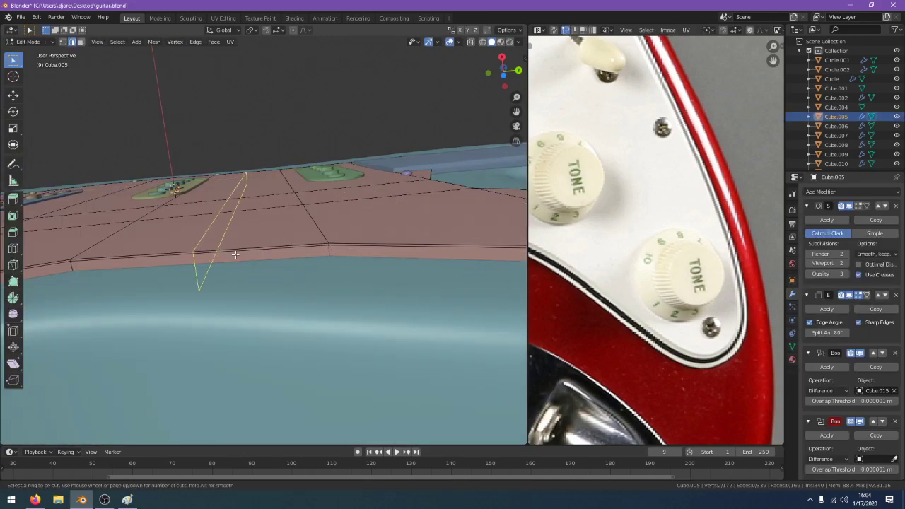
{"action": "left_click", "coordinate": [62, 275]}
{"action": "right_click", "coordinate": [247, 217]}
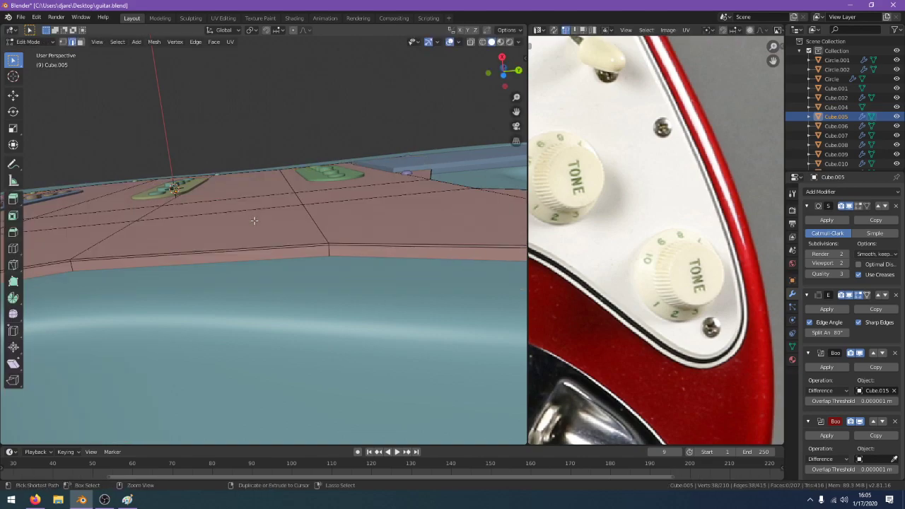
{"action": "key", "text": "ctrl+z"}
Slide the edge loop just below the pickguard's top rim up against the top edge
{"action": "key", "text": "Tab"}
{"action": "left_click", "coordinate": [284, 249], "text": "alt"}
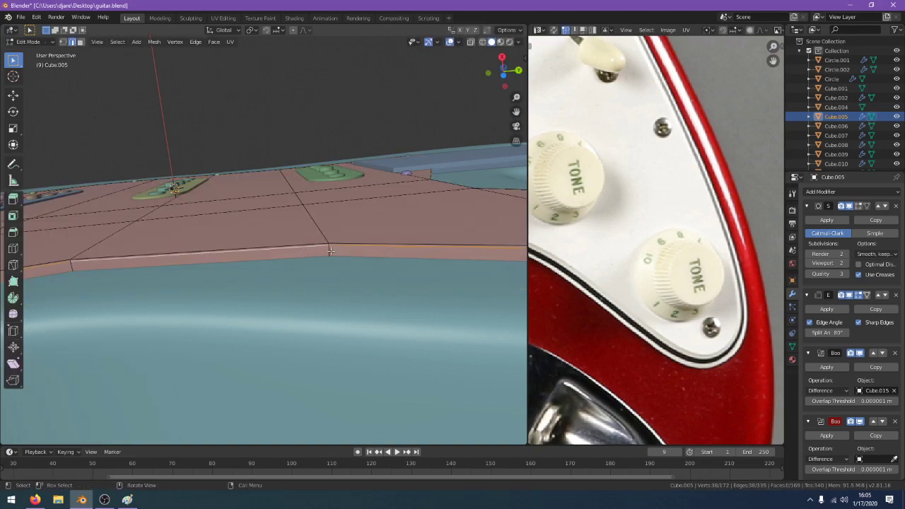
{"action": "key", "text": "g"}
{"action": "key", "text": "g"}
{"action": "left_click", "coordinate": [399, 222]}
{"action": "key", "text": "Tab"}
{"action": "middle_click_drag", "start_coordinate": [398, 226], "coordinate": [400, 238]}
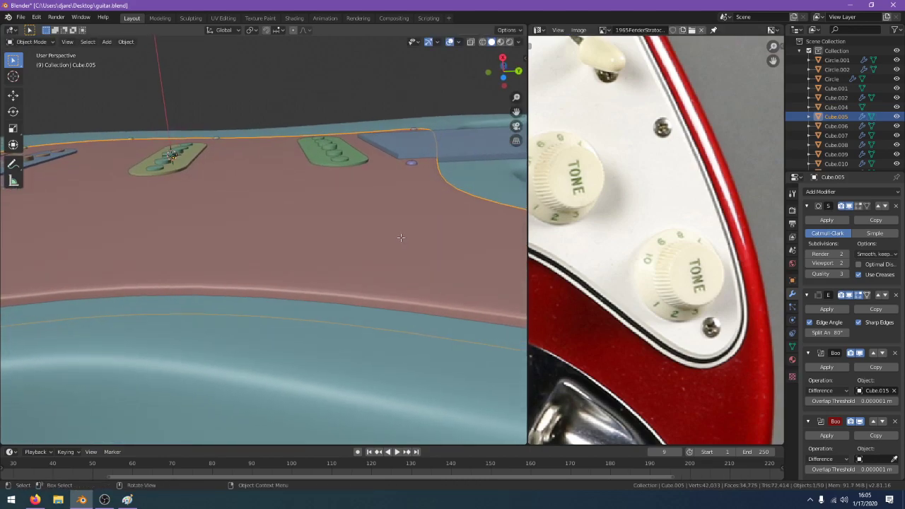
Add a loop cut around the pickguard's side wall to sharpen its rim, and check the smoothed result
{"action": "key", "text": "Tab"}
{"action": "key", "text": "ctrl+r"}
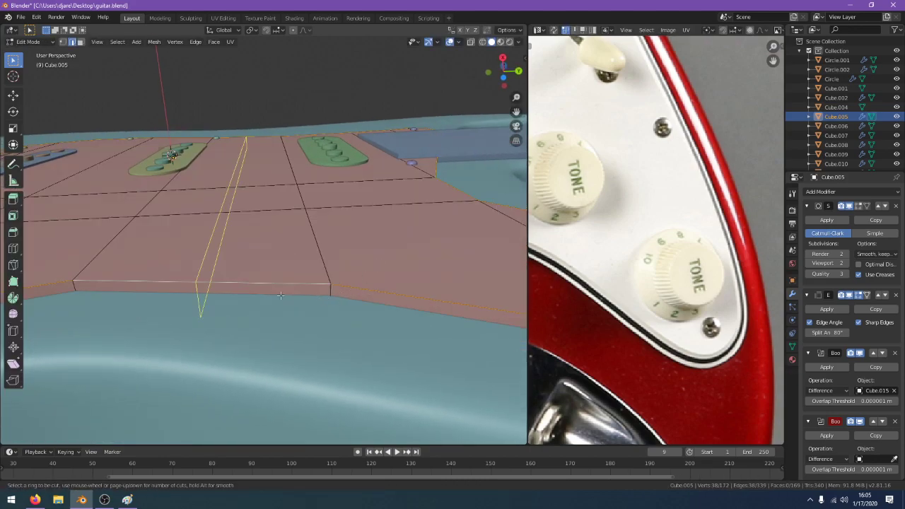
{"action": "left_click", "coordinate": [75, 286]}
{"action": "left_click", "coordinate": [76, 238]}
{"action": "key", "text": "Tab"}
{"action": "middle_click_drag", "start_coordinate": [77, 237], "coordinate": [107, 214]}
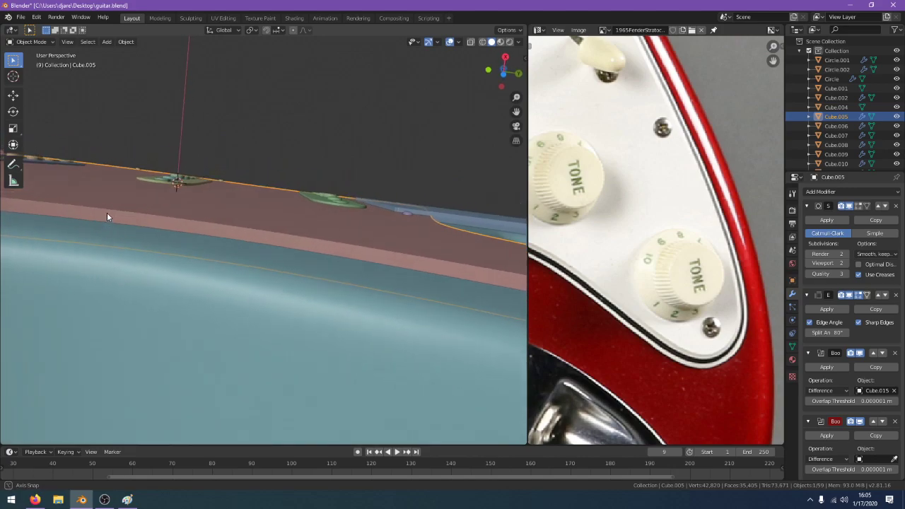
Add an edge loop close to the pickguard's top rim, inspect the edge in Object Mode, and save guitar.blend
{"action": "key", "text": "Tab"}
{"action": "key", "text": "ctrl+r"}
{"action": "left_click", "coordinate": [366, 244]}
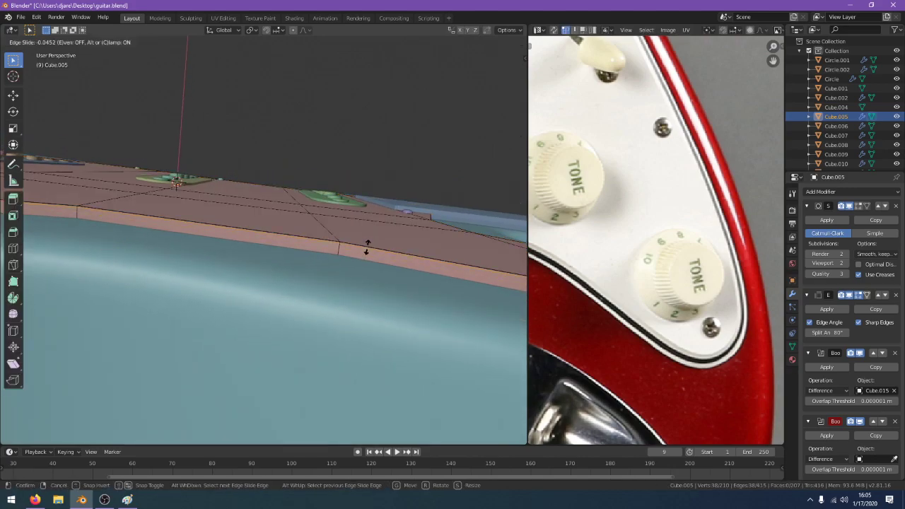
{"action": "left_click", "coordinate": [366, 247]}
{"action": "key", "text": "Tab"}
{"action": "mouse_move", "coordinate": [366, 248]}
{"action": "middle_mouse_down"}
{"action": "mouse_move", "coordinate": [304, 304]}
{"action": "mouse_move", "coordinate": [333, 329]}
{"action": "mouse_move", "coordinate": [485, 366]}
{"action": "mouse_move", "coordinate": [460, 313]}
{"action": "mouse_move", "coordinate": [459, 326]}
{"action": "mouse_move", "coordinate": [463, 301]}
{"action": "mouse_move", "coordinate": [408, 306]}
{"action": "mouse_move", "coordinate": [430, 377]}
{"action": "mouse_move", "coordinate": [416, 283]}
{"action": "mouse_move", "coordinate": [409, 286]}
{"action": "mouse_move", "coordinate": [424, 317]}
{"action": "mouse_move", "coordinate": [466, 331]}
{"action": "mouse_move", "coordinate": [33, 355]}
{"action": "mouse_move", "coordinate": [158, 311]}
{"action": "mouse_move", "coordinate": [234, 335]}
{"action": "mouse_move", "coordinate": [280, 380]}
{"action": "mouse_move", "coordinate": [287, 358]}
{"action": "mouse_move", "coordinate": [306, 370]}
{"action": "mouse_move", "coordinate": [277, 323]}
{"action": "middle_mouse_up"}
{"action": "key", "text": "ctrl+s"}
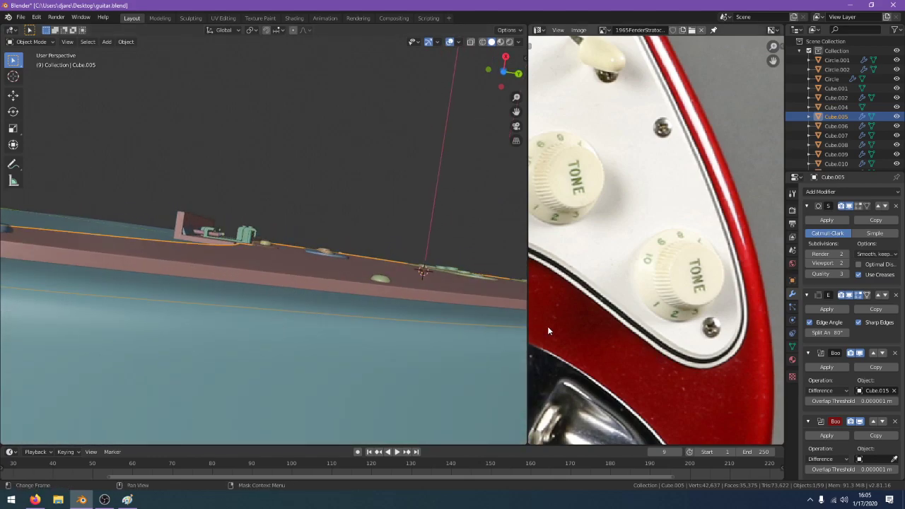
{"action": "mouse_move", "coordinate": [495, 319]}
{"action": "middle_mouse_down"}
{"action": "mouse_move", "coordinate": [365, 297]}
{"action": "mouse_move", "coordinate": [353, 281]}
{"action": "mouse_move", "coordinate": [380, 374]}
{"action": "middle_mouse_up"}
{"action": "key", "text": "z"}
{"action": "left_click", "coordinate": [310, 276]}
{"action": "key", "text": "z"}
{"action": "left_click", "coordinate": [347, 276]}
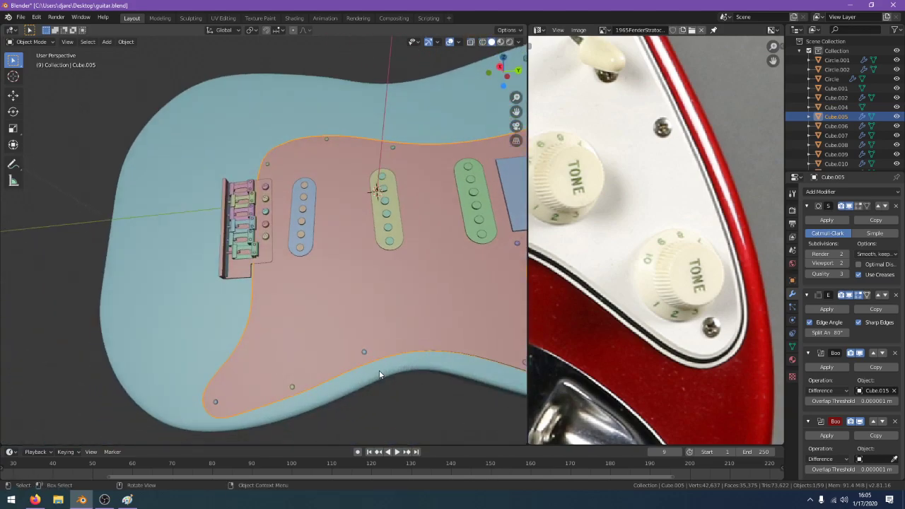
Copy the lowest bridge plate screw and place the copy below the bridge pickup, about 0.108 m in Y and -0.0994 m in Z
{"action": "key", "text": "KP_3"}
{"action": "scroll", "coordinate": [375, 358], "scroll_direction": "up", "scroll_amount": 5}
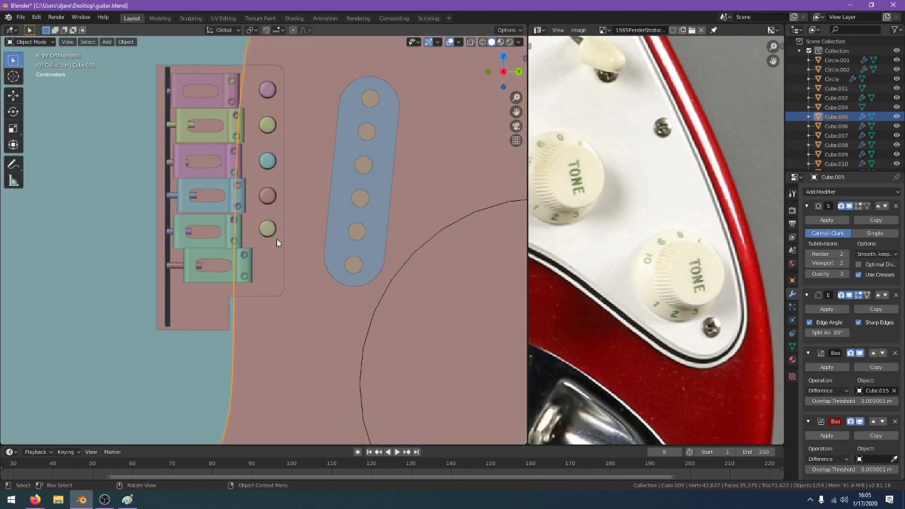
{"action": "left_click", "coordinate": [269, 227]}
{"action": "key", "text": "ctrl+c"}
{"action": "key", "text": "ctrl+v"}
{"action": "key", "text": "g"}
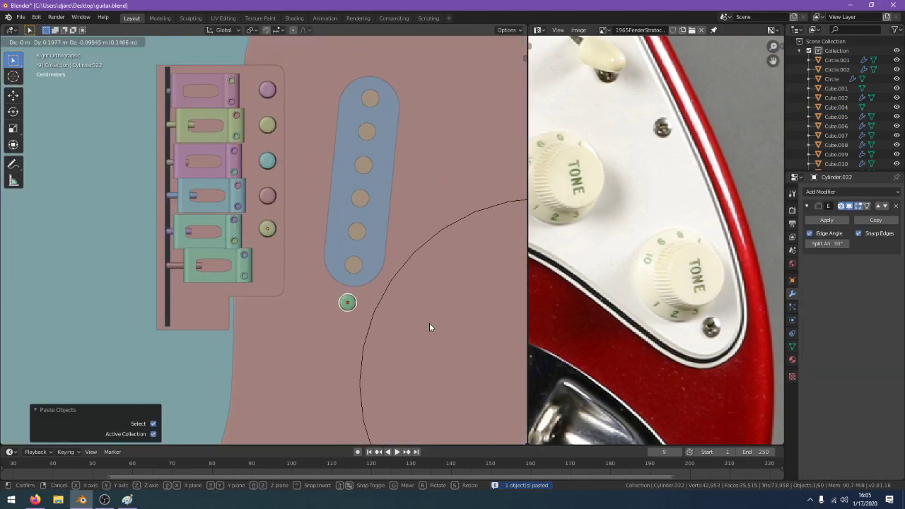
{"action": "left_click", "coordinate": [429, 322]}
{"action": "key", "text": "z"}
{"action": "left_click", "coordinate": [353, 323]}
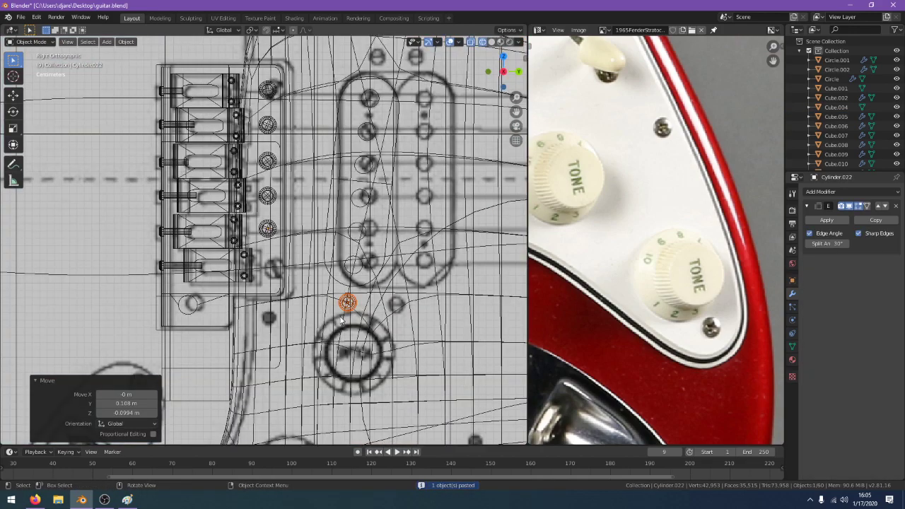
Check the pickup screws in the reference photo and nudge the pasted screw closer to the bridge pickup, about 0.0044 m up in Z
{"action": "key", "text": "g"}
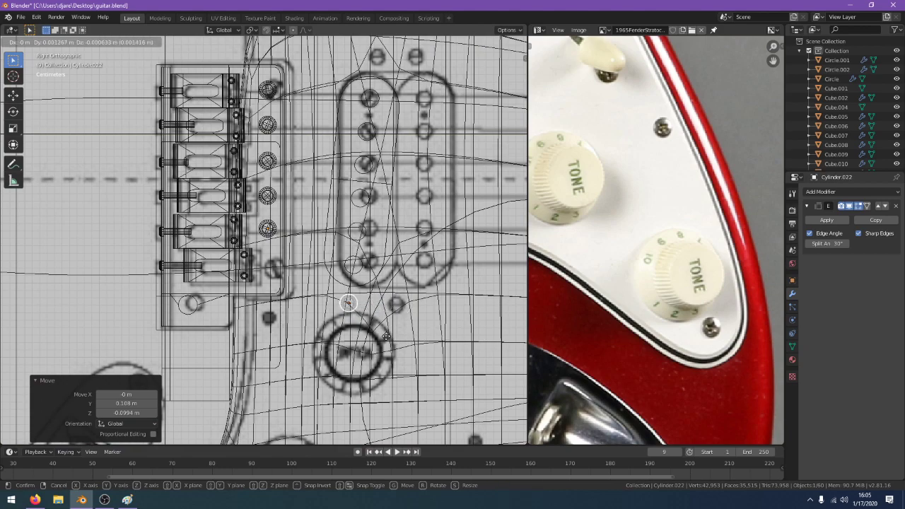
{"action": "left_click", "coordinate": [389, 336]}
{"action": "scroll", "coordinate": [638, 318], "scroll_direction": "down", "scroll_amount": 2}
{"action": "middle_click_drag", "start_coordinate": [638, 318], "coordinate": [596, 401]}
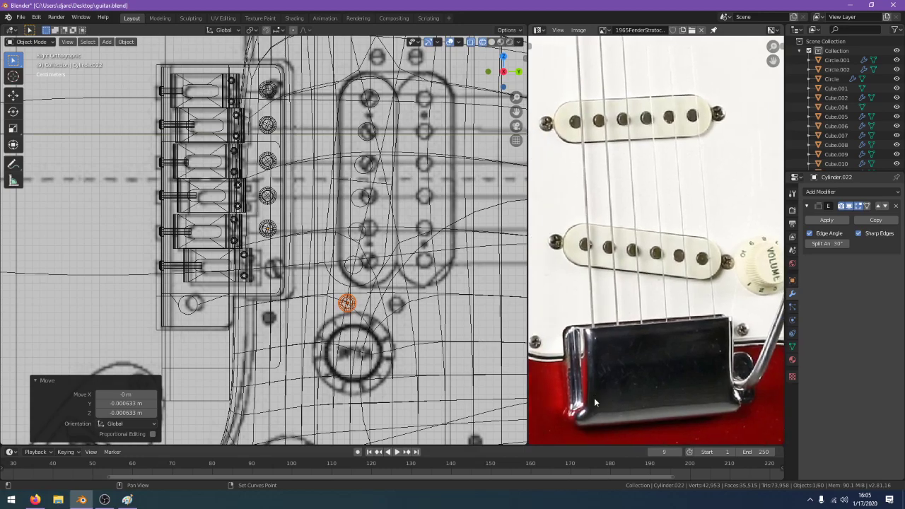
{"action": "scroll", "coordinate": [341, 379], "scroll_direction": "up", "scroll_amount": 1}
{"action": "scroll", "coordinate": [341, 380], "scroll_direction": "up", "scroll_amount": 1}
{"action": "key", "text": "g"}
{"action": "left_click", "coordinate": [410, 368]}
{"action": "scroll", "coordinate": [405, 360], "scroll_direction": "down", "scroll_amount": 2}
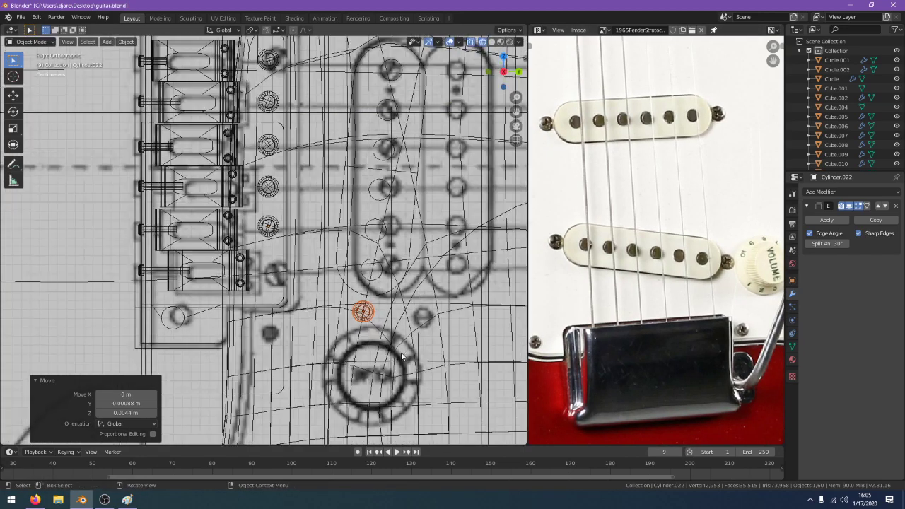
Return to solid shading and scale the pasted pickup screw down slightly
{"action": "key", "text": "KP_1"}
{"action": "key", "text": "KP_3"}
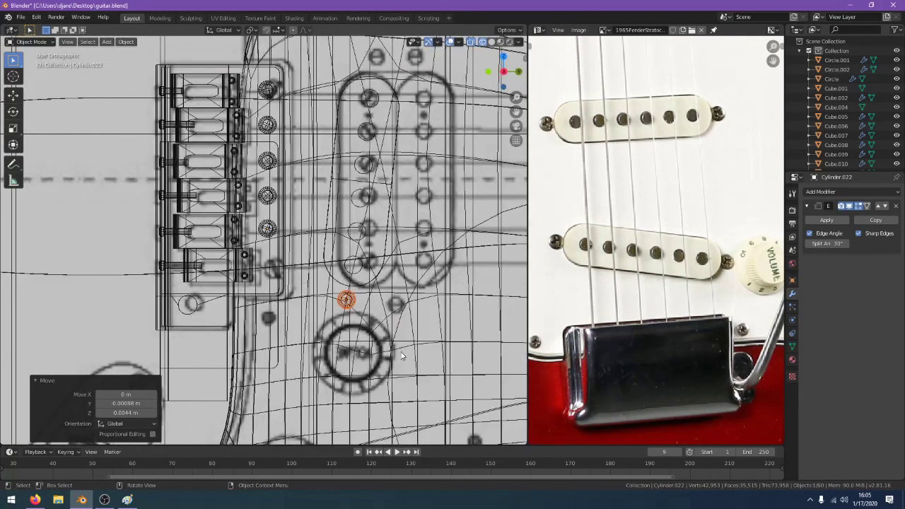
{"action": "key", "text": "z"}
{"action": "left_click", "coordinate": [393, 349]}
{"action": "key", "text": "shift+z"}
{"action": "mouse_move", "coordinate": [364, 365]}
{"action": "middle_mouse_down"}
{"action": "mouse_move", "coordinate": [453, 349]}
{"action": "mouse_move", "coordinate": [395, 283]}
{"action": "mouse_move", "coordinate": [347, 295]}
{"action": "mouse_move", "coordinate": [424, 276]}
{"action": "middle_mouse_up"}
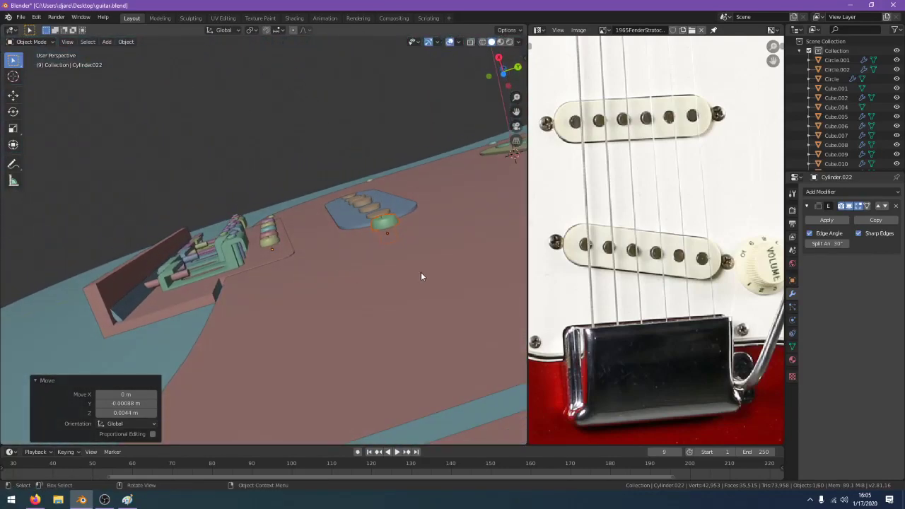
{"action": "key", "text": "s"}
{"action": "left_click", "coordinate": [427, 275]}
Bevel the edges around the top of the pickup screw's head with two segments, about 0.348 m wide
{"action": "middle_click_drag", "start_coordinate": [299, 373], "coordinate": [211, 369]}
{"action": "key", "text": "Tab"}
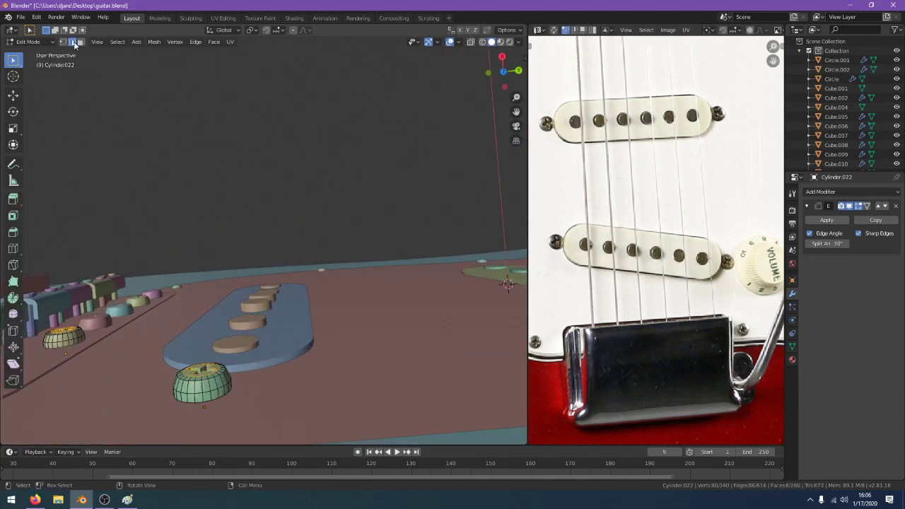
{"action": "key", "text": "ctrl+b"}
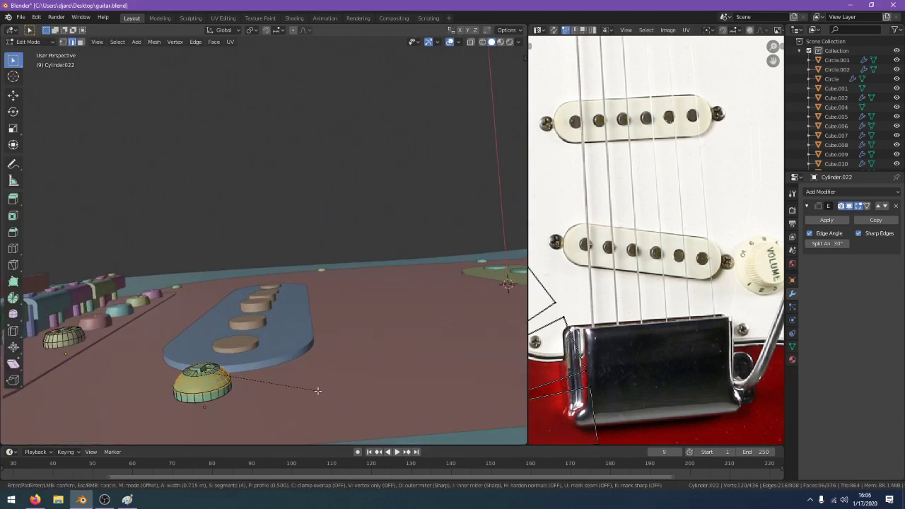
{"action": "scroll", "coordinate": [314, 389], "scroll_direction": "down", "scroll_amount": 2}
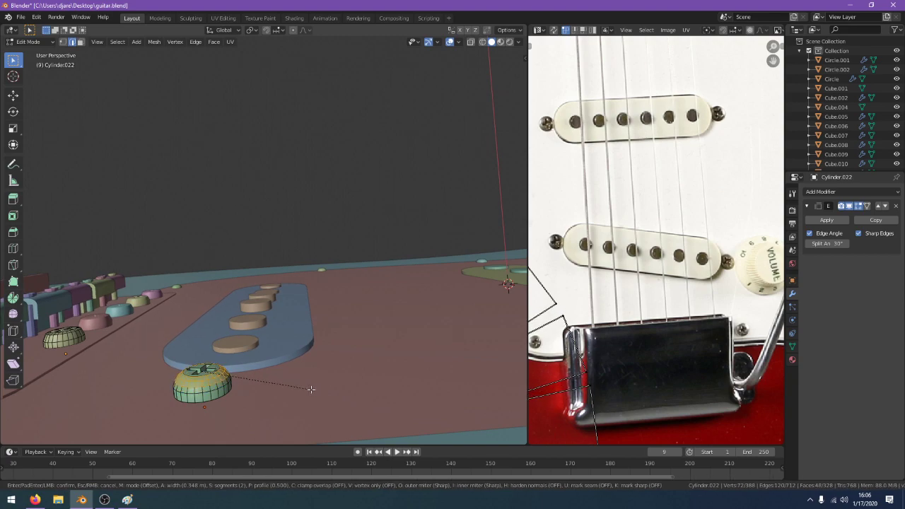
{"action": "left_click", "coordinate": [311, 389]}
{"action": "key", "text": "Tab"}
{"action": "middle_click_drag", "start_coordinate": [311, 389], "coordinate": [313, 134]}
Paste a copy of the pickup screw above the bridge pickup, about 0.0396 m in Y and 0.319 m in Z, and inspect it in solid shading
{"action": "key", "text": "KP_3"}
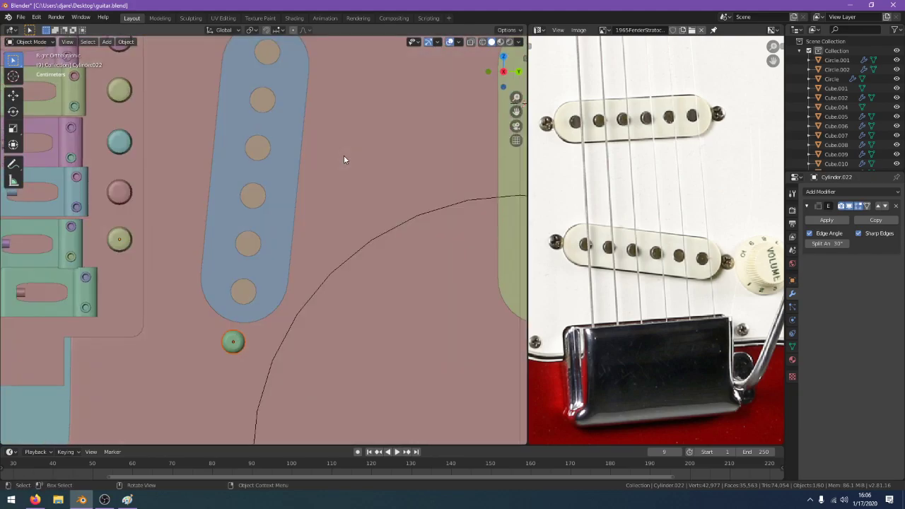
{"action": "key", "text": "z"}
{"action": "left_click", "coordinate": [277, 157]}
{"action": "middle_click_drag", "start_coordinate": [309, 181], "coordinate": [306, 258], "text": "shift"}
{"action": "scroll", "coordinate": [307, 258], "scroll_direction": "down", "scroll_amount": 1}
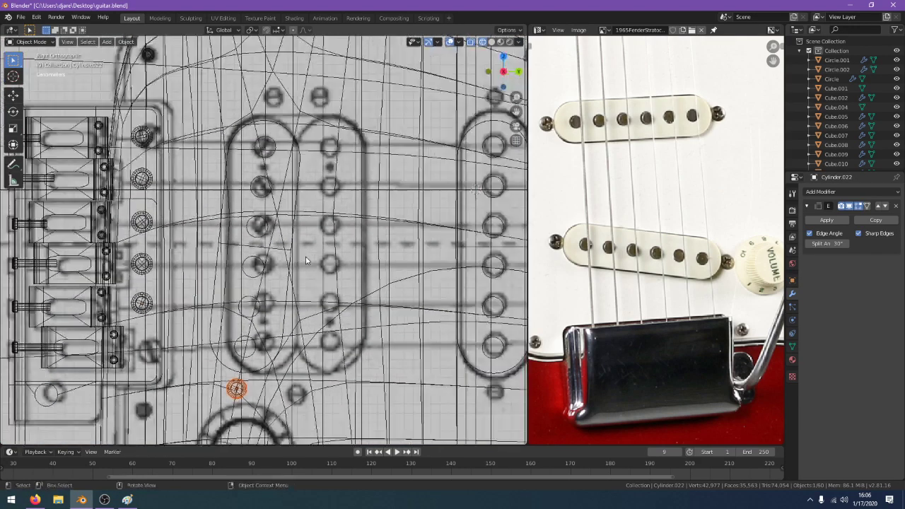
{"action": "key", "text": "ctrl+c"}
{"action": "key", "text": "ctrl+v"}
{"action": "key", "text": "g"}
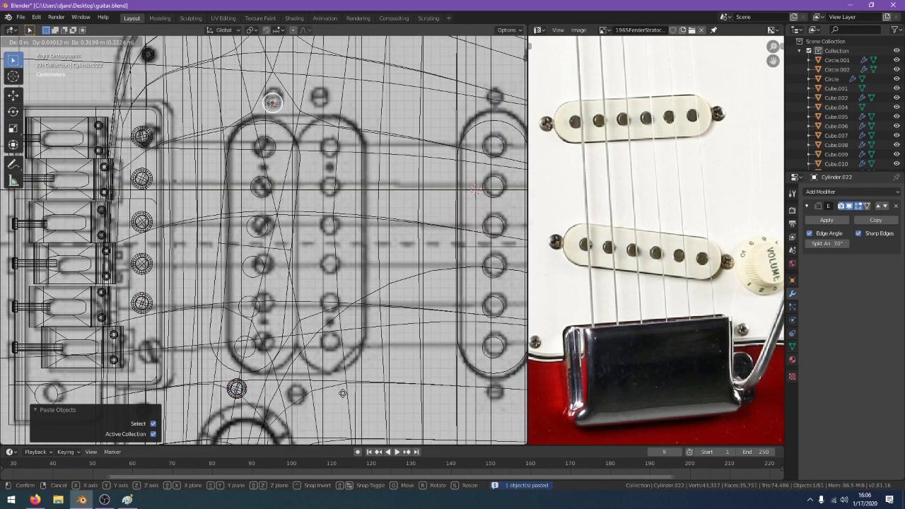
{"action": "left_click", "coordinate": [341, 392]}
{"action": "key", "text": "z"}
{"action": "left_click", "coordinate": [386, 386]}
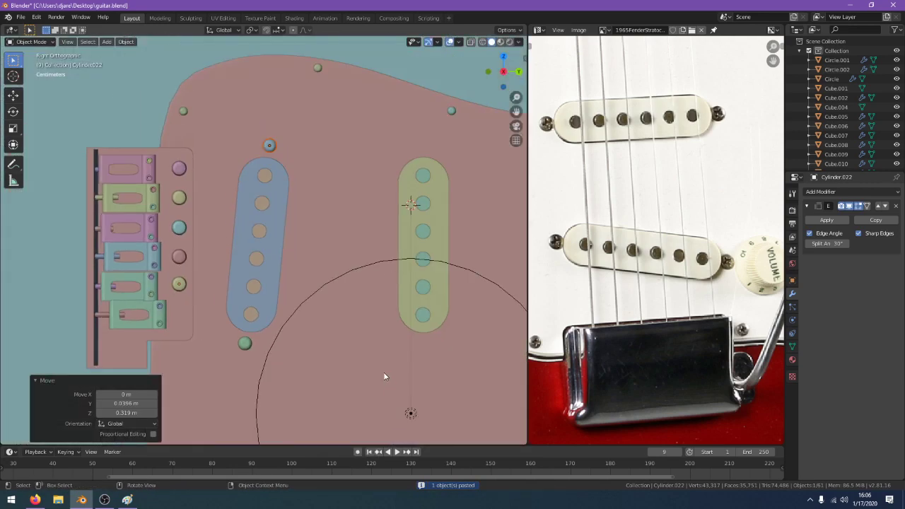
{"action": "middle_click_drag", "start_coordinate": [384, 376], "coordinate": [372, 348]}
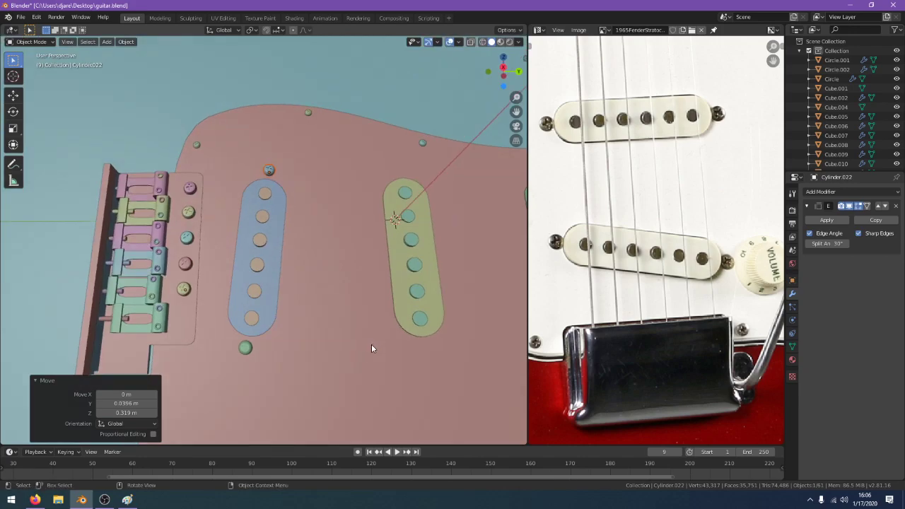
Paste two more pickup screws onto the blueprint's screw positions above and below the middle pickup
{"action": "key", "text": "KP_3"}
{"action": "key", "text": "z"}
{"action": "left_click", "coordinate": [287, 367]}
{"action": "key", "text": "ctrl+c"}
{"action": "key", "text": "ctrl+v"}
{"action": "key", "text": "g"}
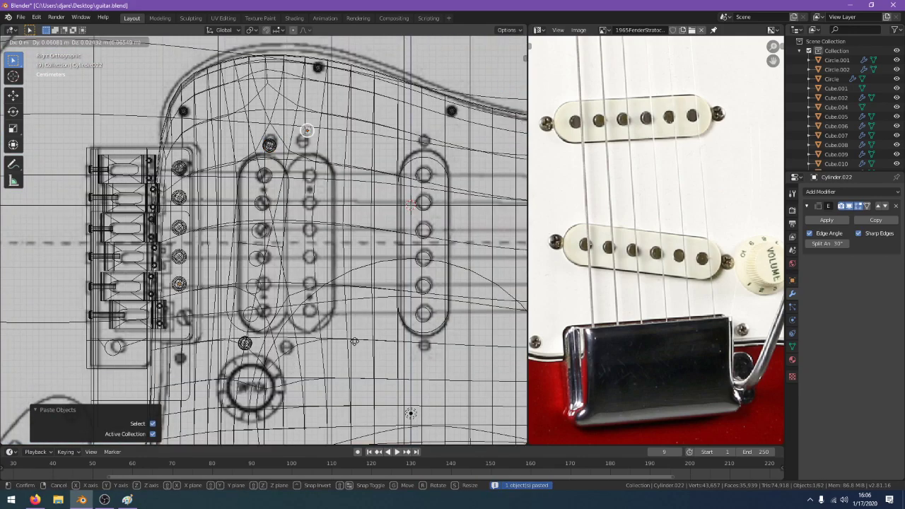
{"action": "left_click", "coordinate": [467, 350]}
{"action": "key", "text": "ctrl+v"}
{"action": "key", "text": "g"}
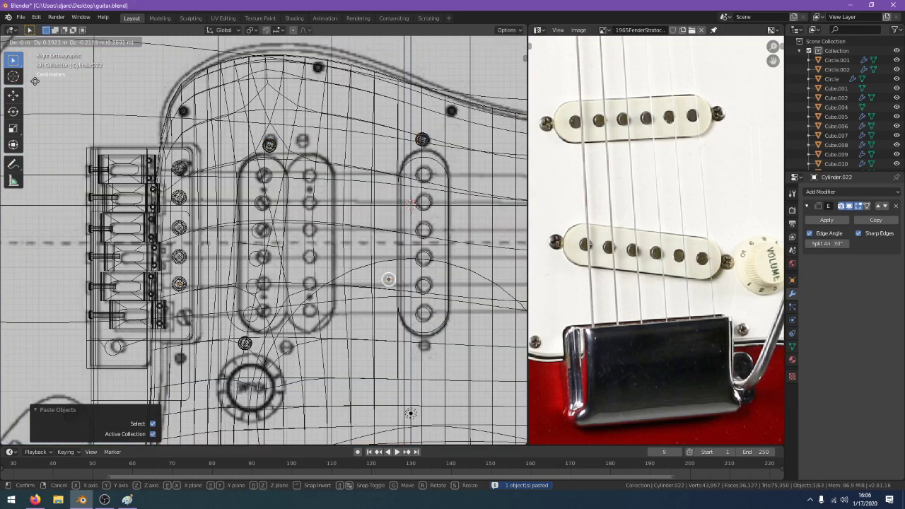
{"action": "left_click", "coordinate": [71, 145]}
Paste another screw below the neck pickup, about 0.252 m in Y and -0.0038 m in Z from the middle pickup's lower screw
{"action": "middle_click_drag", "start_coordinate": [228, 226], "coordinate": [13, 209], "text": "shift"}
{"action": "key", "text": "ctrl+v"}
{"action": "key", "text": "g"}
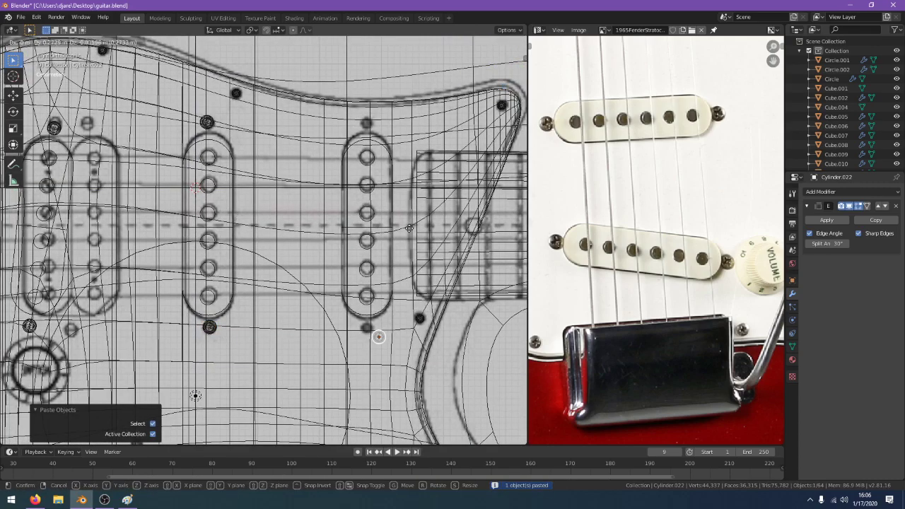
{"action": "left_click", "coordinate": [394, 224]}
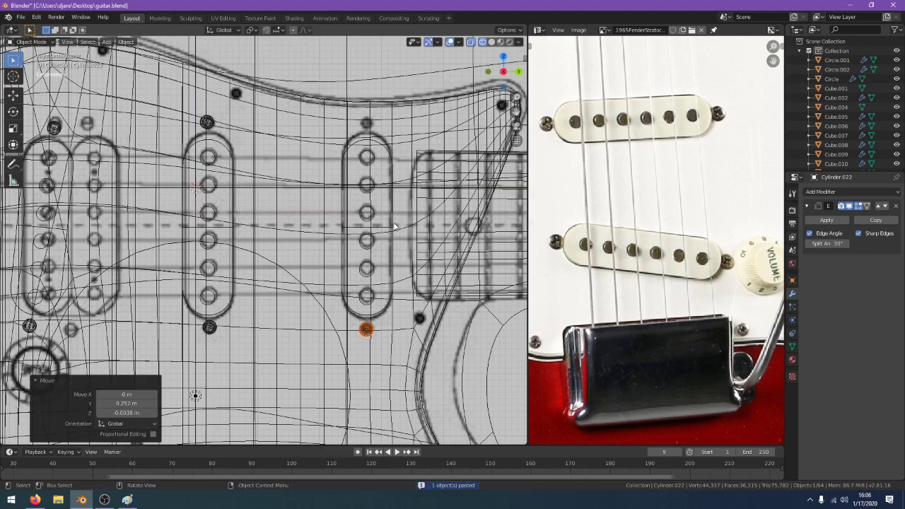
Paste a pickup screw above the neck pickup, about 0.00228 m in Y and 0.331 m in Z, return to solid shading and save the file
{"action": "key", "text": "ctrl+v"}
{"action": "key", "text": "g"}
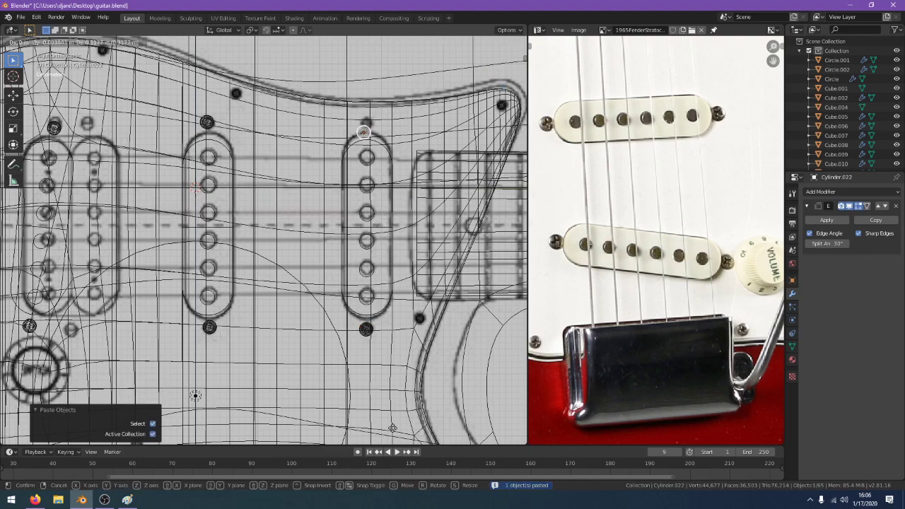
{"action": "left_click", "coordinate": [395, 424]}
{"action": "key", "text": "z"}
{"action": "left_click", "coordinate": [460, 424]}
{"action": "key", "text": "ctrl+s"}
Inspect the placed pickup screws across the guitar body in solid and rendered shading, and save the file
{"action": "scroll", "coordinate": [382, 359], "scroll_direction": "down", "scroll_amount": 4}
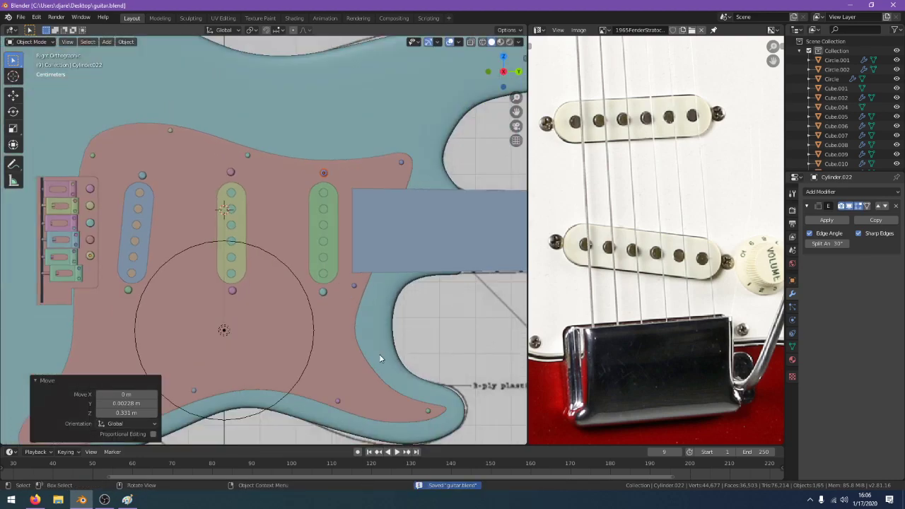
{"action": "scroll", "coordinate": [368, 170], "scroll_direction": "down", "scroll_amount": 8}
{"action": "left_click", "coordinate": [122, 215]}
{"action": "scroll", "coordinate": [257, 291], "scroll_direction": "up", "scroll_amount": 8}
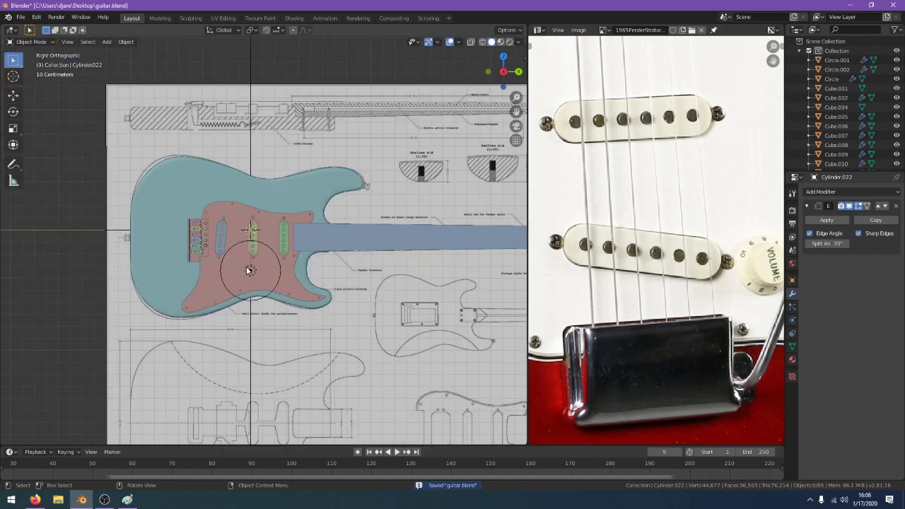
{"action": "middle_click_drag", "start_coordinate": [256, 290], "coordinate": [291, 282]}
{"action": "key", "text": "z"}
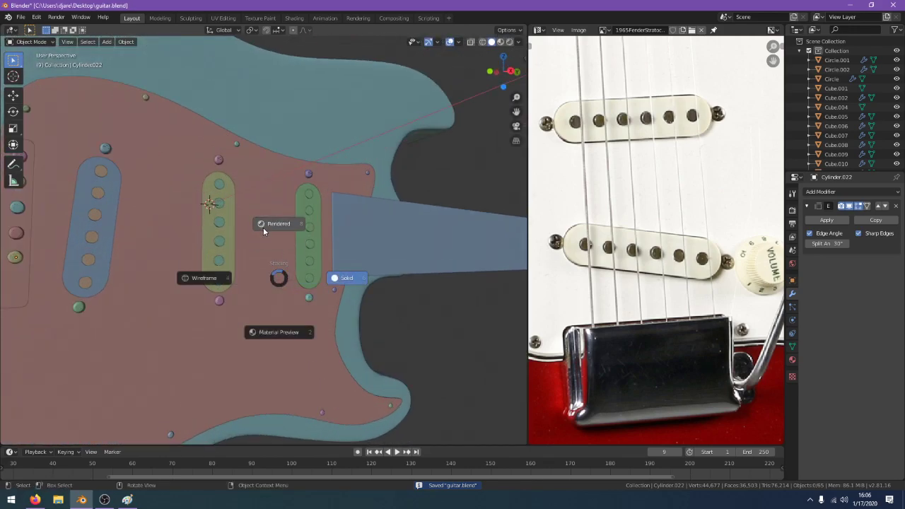
{"action": "left_click", "coordinate": [263, 226]}
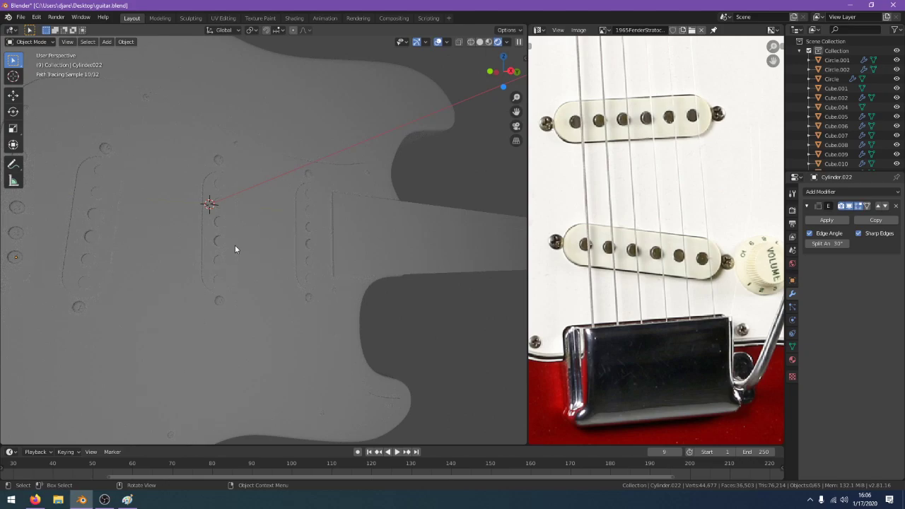
{"action": "key", "text": "ctrl+s"}
{"action": "scroll", "coordinate": [235, 241], "scroll_direction": "down", "scroll_amount": 1}
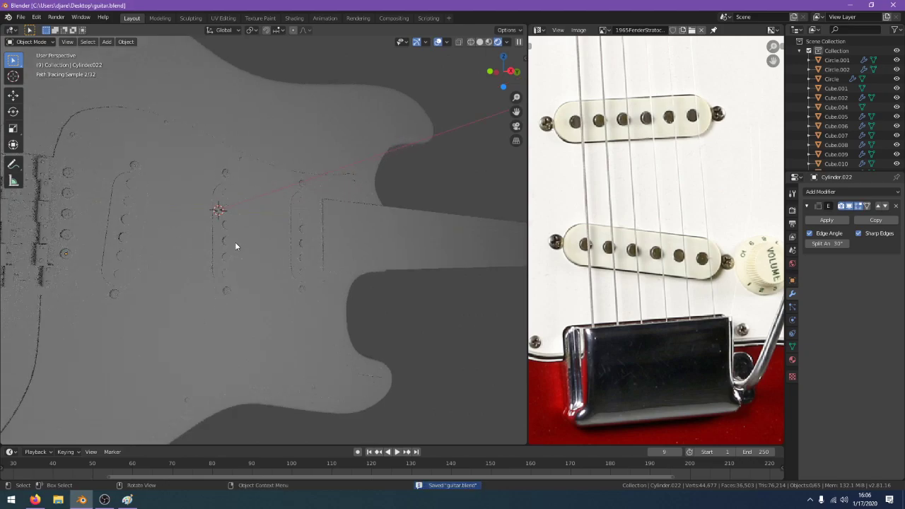
{"action": "middle_click_drag", "start_coordinate": [236, 246], "coordinate": [291, 244], "text": "shift"}
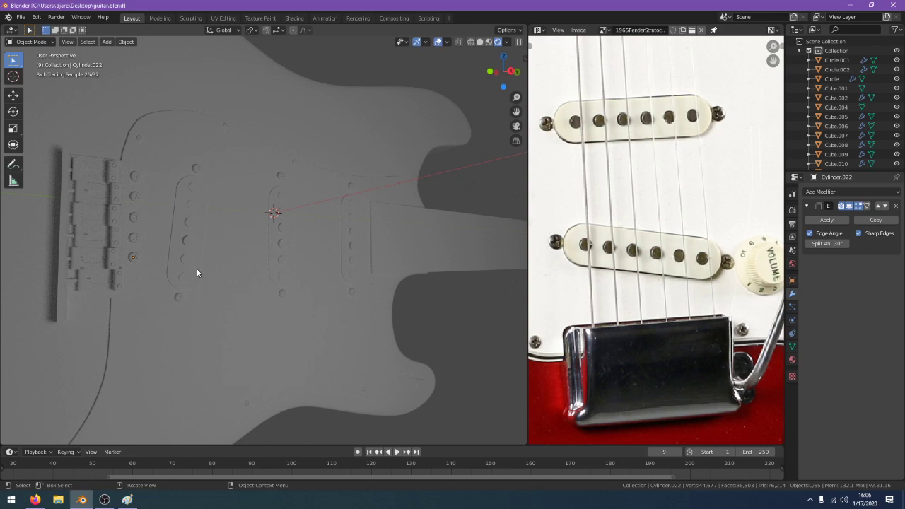
Examine the blueprint's output jack plate on the guitar body in the right-side wireframe view
{"action": "key", "text": "z"}
{"action": "left_click", "coordinate": [398, 198]}
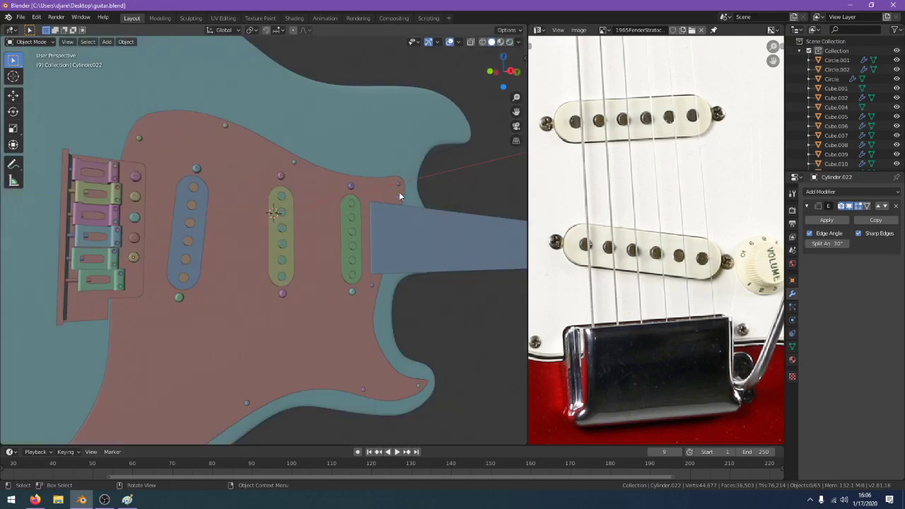
{"action": "key", "text": "KP_3"}
{"action": "key", "text": "z"}
{"action": "left_click", "coordinate": [286, 204]}
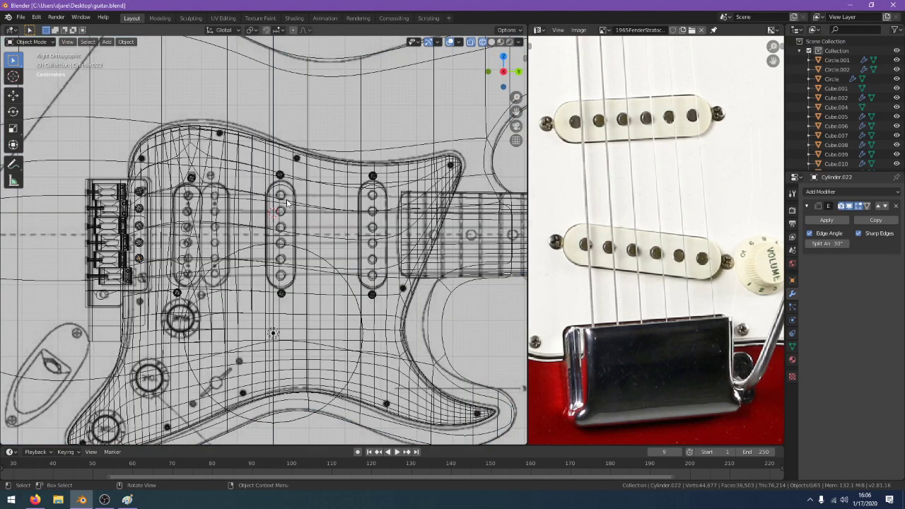
{"action": "middle_click_drag", "start_coordinate": [203, 297], "coordinate": [269, 232], "text": "shift"}
{"action": "scroll", "coordinate": [230, 287], "scroll_direction": "up", "scroll_amount": 1}
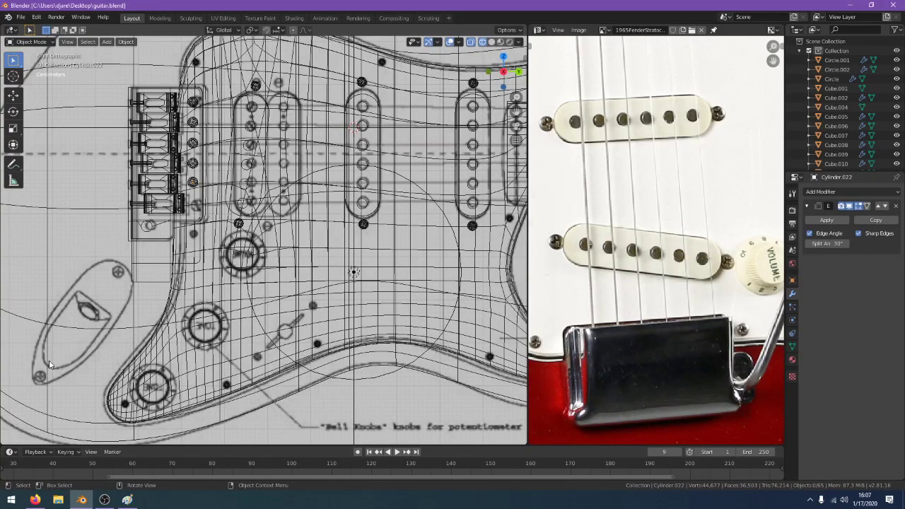
{"action": "middle_click_drag", "start_coordinate": [50, 364], "coordinate": [247, 321], "text": "shift"}
{"action": "scroll", "coordinate": [251, 304], "scroll_direction": "up", "scroll_amount": 2}
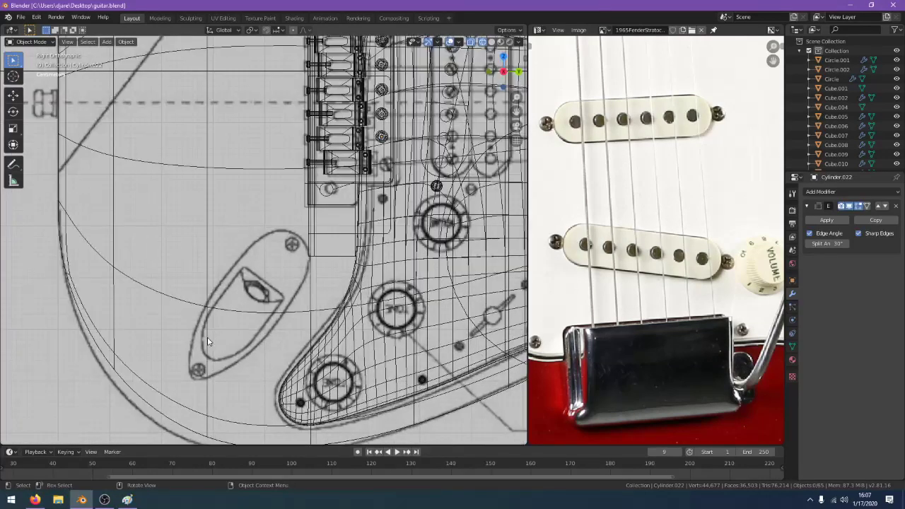
{"action": "scroll", "coordinate": [255, 286], "scroll_direction": "up", "scroll_amount": 1}
Switch to Firefox and review the jack plate modelling part of the "Making a guitar from start to finish in Blender" video, around 6:42
{"action": "key", "text": "alt+Tab"}
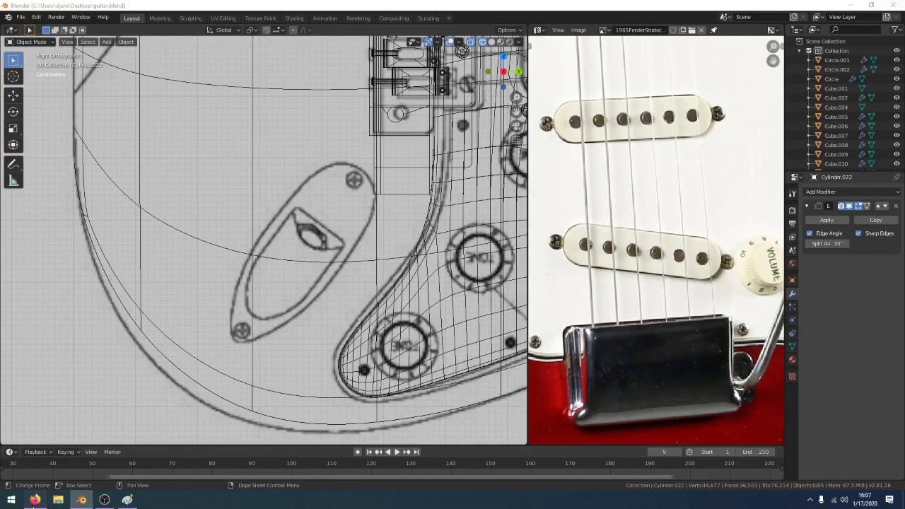
{"action": "scroll", "coordinate": [514, 199], "scroll_direction": "up", "scroll_amount": 5}
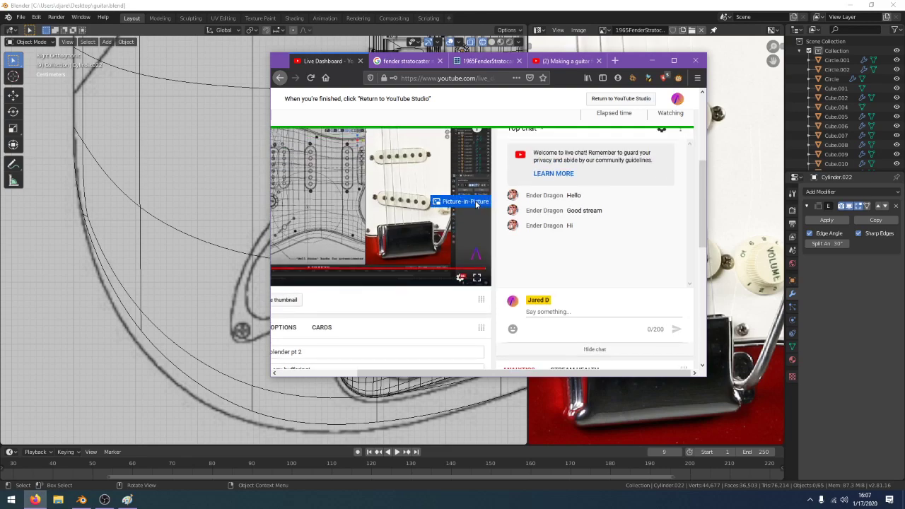
{"action": "left_click", "coordinate": [548, 63]}
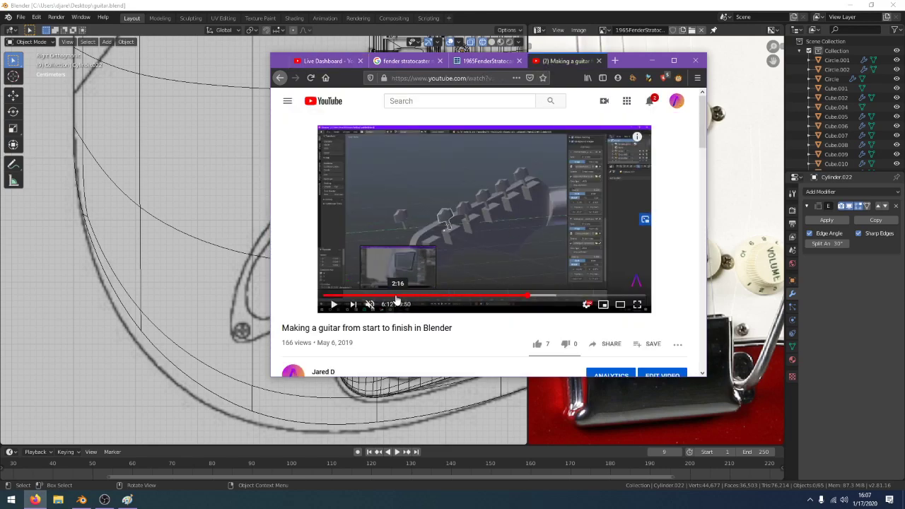
{"action": "left_click", "coordinate": [540, 295]}
{"action": "left_click", "coordinate": [544, 296]}
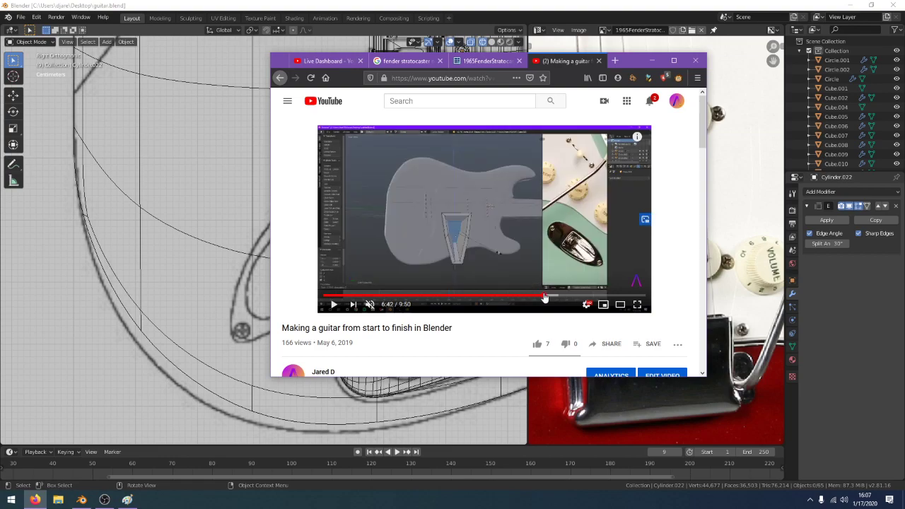
{"action": "left_click", "coordinate": [530, 278]}
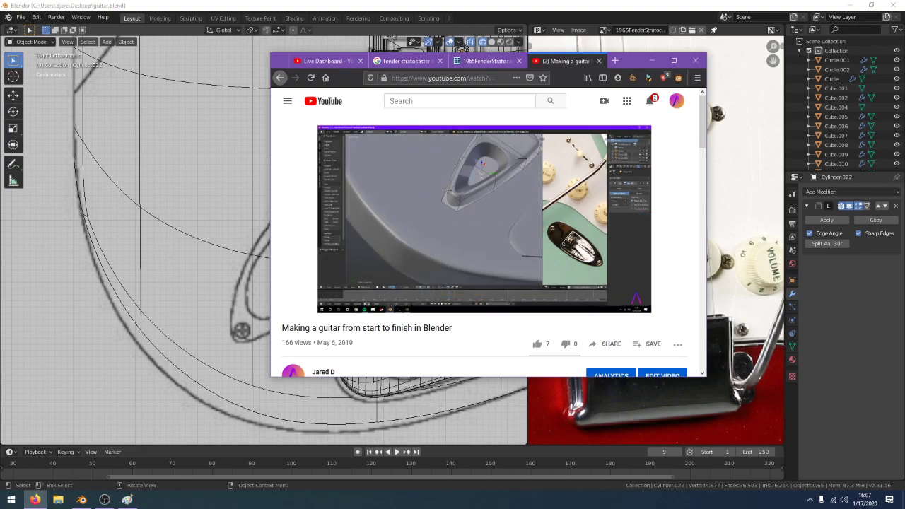
{"action": "left_click", "coordinate": [502, 215]}
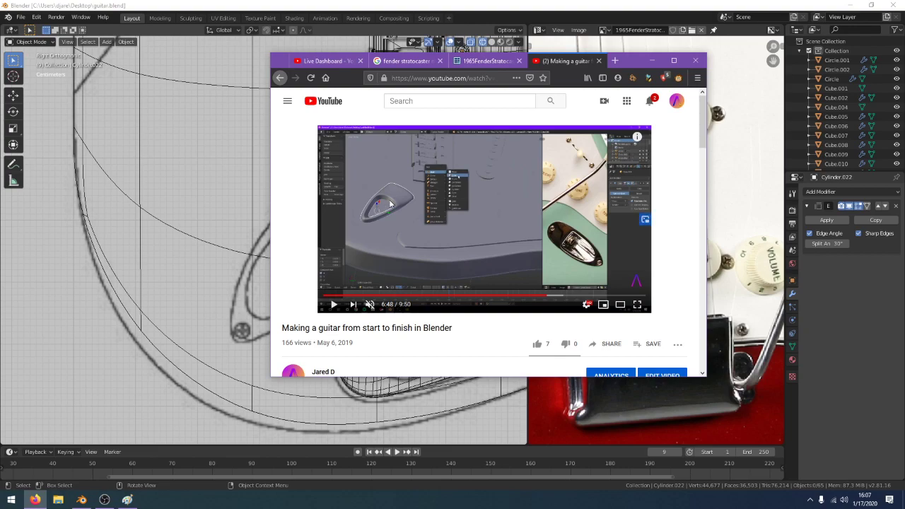
{"action": "left_click", "coordinate": [390, 205]}
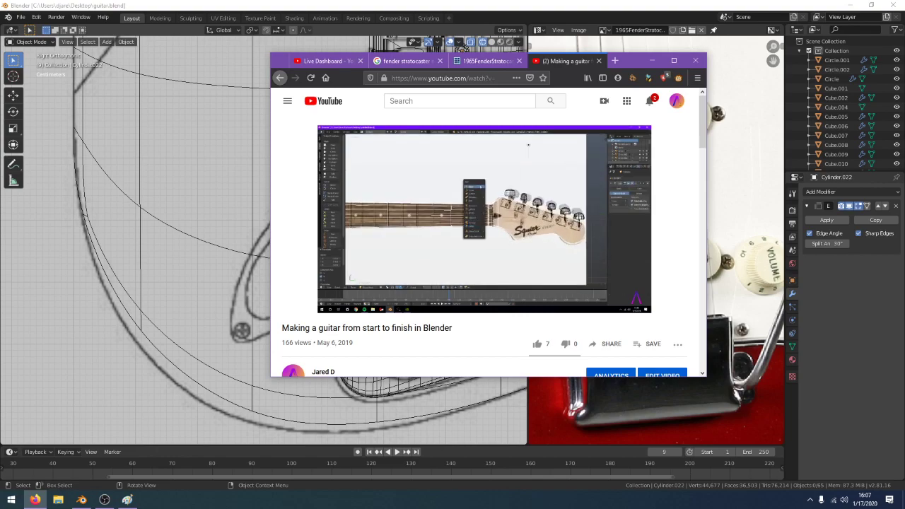
{"action": "left_click", "coordinate": [466, 200]}
{"action": "left_click", "coordinate": [640, 5]}
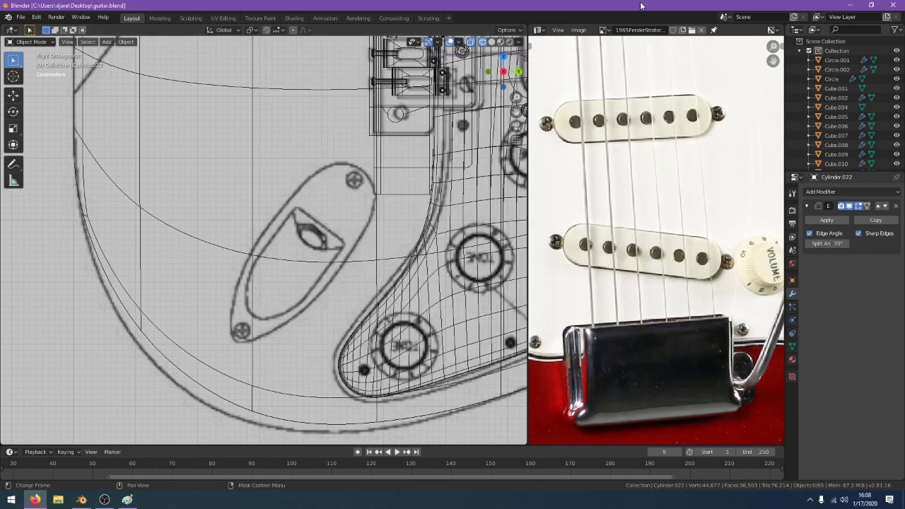
Frame the jack plate in the reference photo and check the live stream dashboard and the guitar video in the browser
{"action": "middle_click_drag", "start_coordinate": [637, 146], "coordinate": [744, 437]}
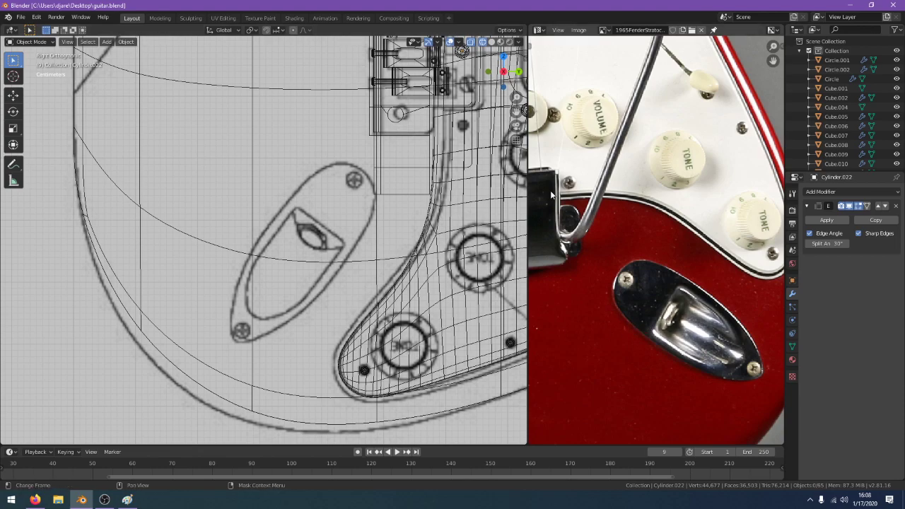
{"action": "left_click", "coordinate": [35, 499]}
{"action": "left_click", "coordinate": [323, 61]}
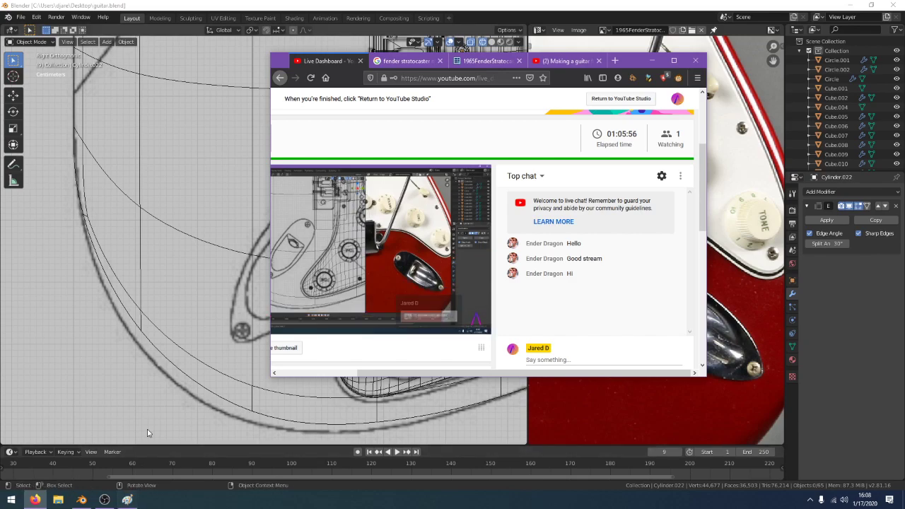
{"action": "left_click", "coordinate": [562, 61]}
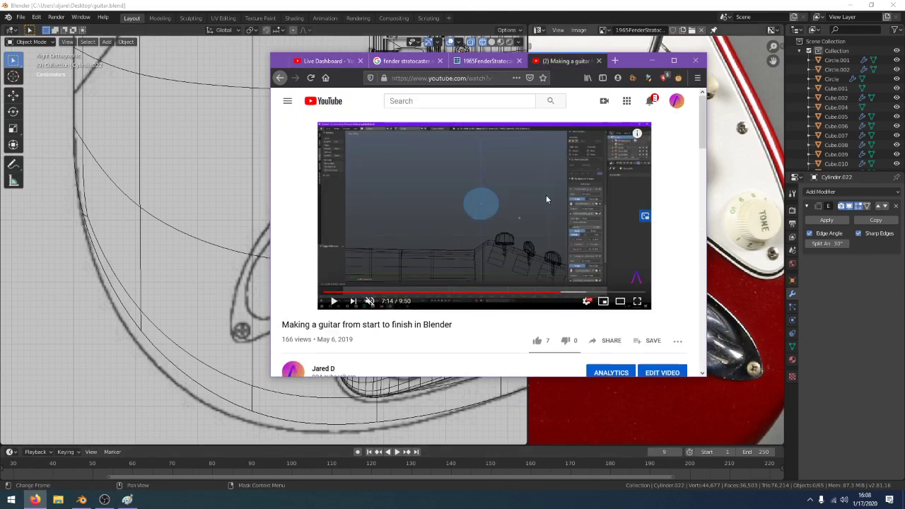
{"action": "scroll", "coordinate": [546, 194], "scroll_direction": "down", "scroll_amount": 3}
{"action": "scroll", "coordinate": [546, 196], "scroll_direction": "up", "scroll_amount": 3}
{"action": "left_click", "coordinate": [513, 3]}
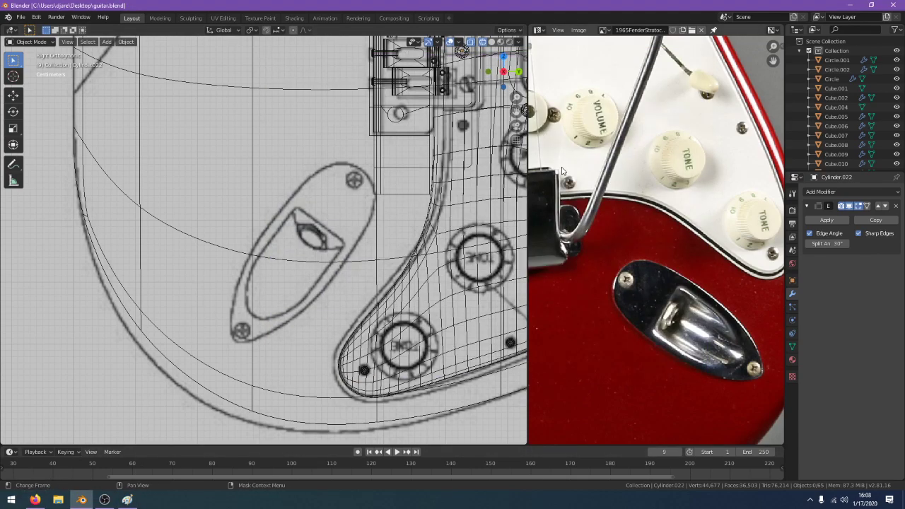
{"action": "scroll", "coordinate": [561, 224], "scroll_direction": "down", "scroll_amount": 1}
{"action": "scroll", "coordinate": [566, 229], "scroll_direction": "down", "scroll_amount": 2}
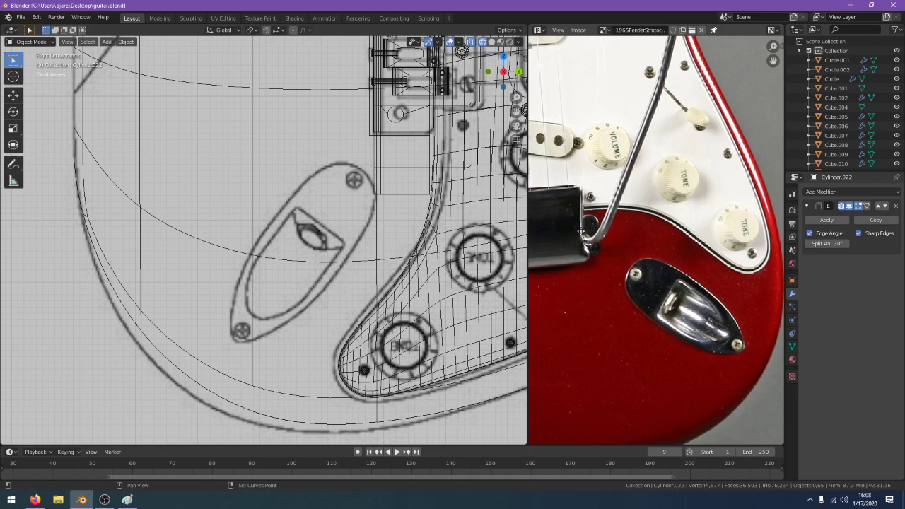
{"action": "middle_click_drag", "start_coordinate": [438, 248], "coordinate": [483, 345]}
{"action": "key", "text": "shift+a"}
{"action": "mouse_move", "coordinate": [367, 230]}
{"action": "left_click", "coordinate": [414, 236]}
{"action": "scroll", "coordinate": [412, 253], "scroll_direction": "down", "scroll_amount": 5}
{"action": "key", "text": "x"}
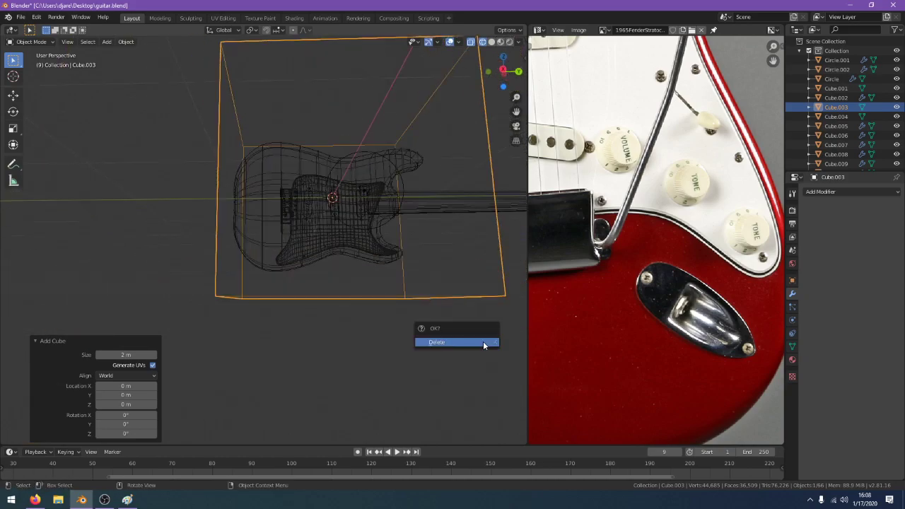
{"action": "left_click", "coordinate": [483, 345]}
Add a cube, scale it by about 0.469 and rotate it 22.5° in the right-side view
{"action": "key", "text": "shift+a"}
{"action": "mouse_move", "coordinate": [482, 309]}
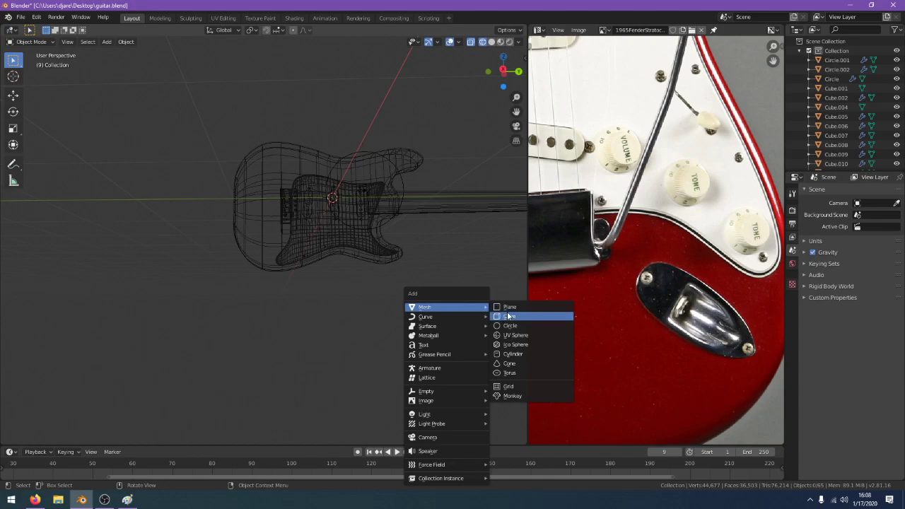
{"action": "left_click", "coordinate": [509, 316]}
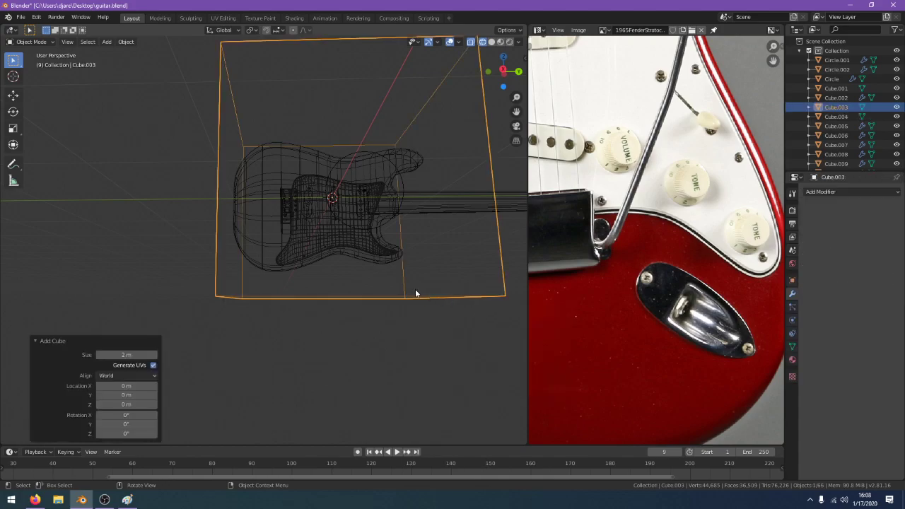
{"action": "key", "text": "s"}
{"action": "left_click", "coordinate": [386, 262]}
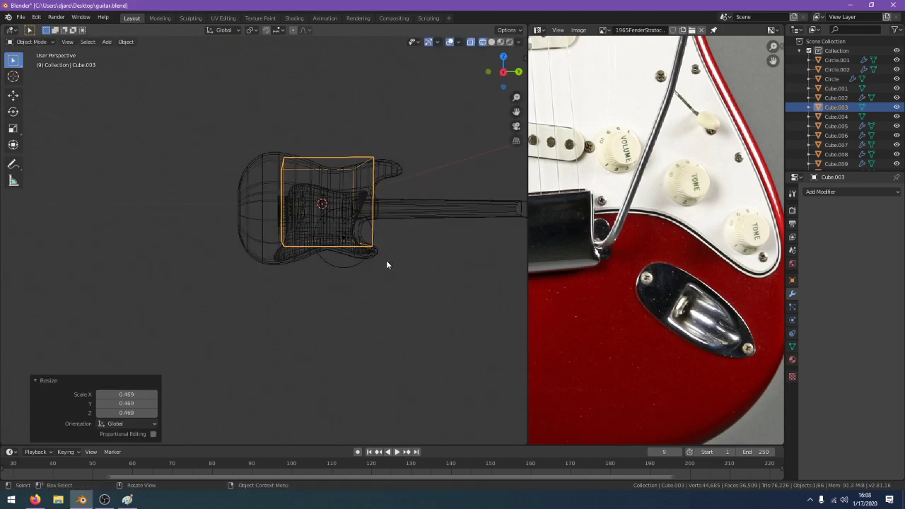
{"action": "key", "text": "KP_3"}
{"action": "scroll", "coordinate": [332, 264], "scroll_direction": "up", "scroll_amount": 3}
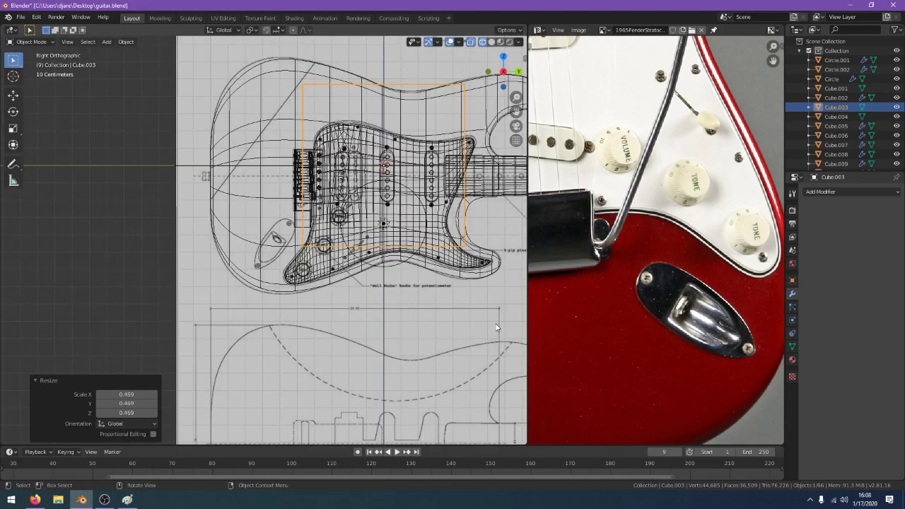
{"action": "type", "text": "r22.5"}
{"action": "key", "text": "Return"}
Shrink the cube and move it onto the blueprint's jack plate, then scale it again by about 0.690
{"action": "key", "text": "s"}
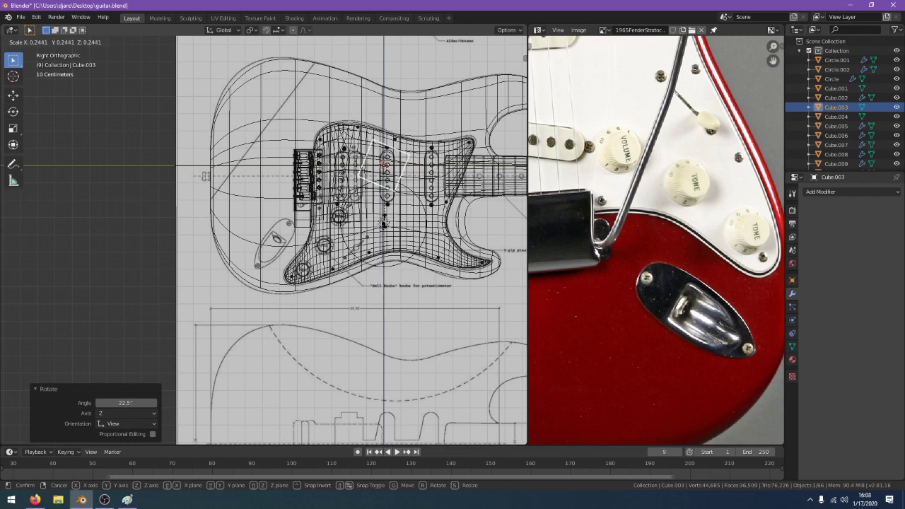
{"action": "left_click", "coordinate": [383, 217]}
{"action": "scroll", "coordinate": [396, 230], "scroll_direction": "up", "scroll_amount": 3}
{"action": "key", "text": "g"}
{"action": "left_click", "coordinate": [237, 390]}
{"action": "key", "text": "s"}
{"action": "left_click", "coordinate": [317, 370]}
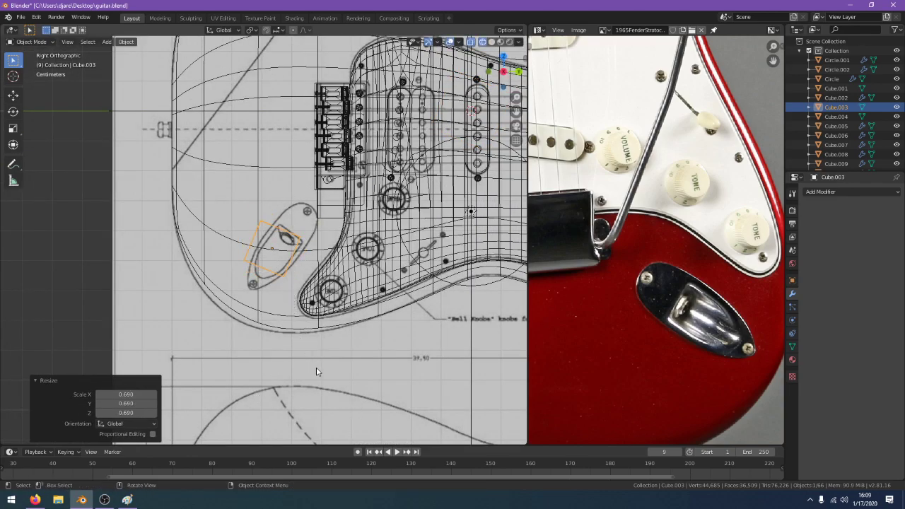
Rotate the cube a further 12°, scale it by about 0.957 and position it over the blueprint's jack recess
{"action": "type", "text": "r12"}
{"action": "key", "text": "Return"}
{"action": "key", "text": "g"}
{"action": "left_click", "coordinate": [356, 403]}
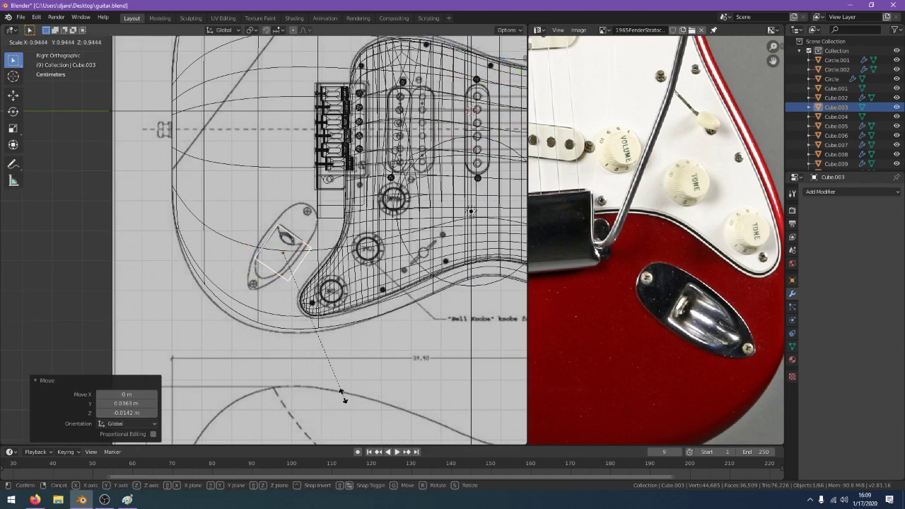
{"action": "key", "text": "s"}
{"action": "left_click", "coordinate": [344, 401]}
{"action": "scroll", "coordinate": [343, 400], "scroll_direction": "up", "scroll_amount": 4}
{"action": "left_click", "coordinate": [404, 406]}
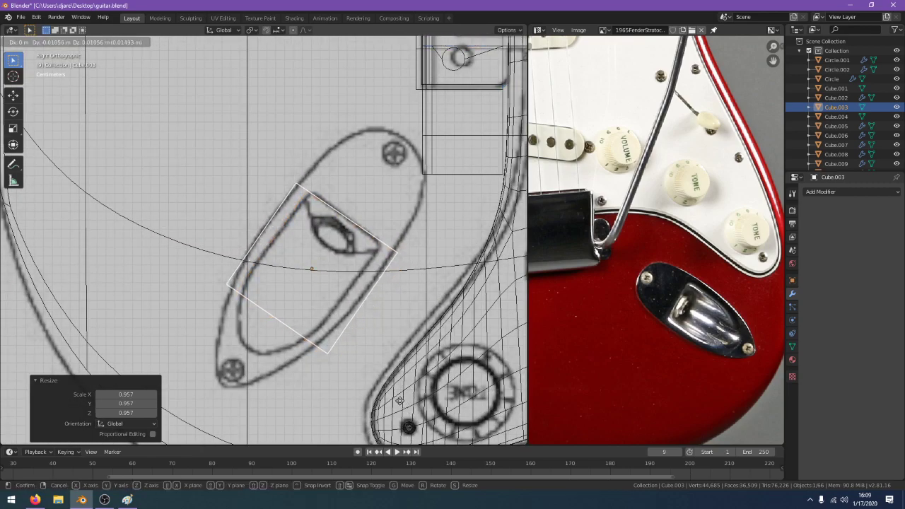
Open the jack recess cube's mesh for face editing and select a single face
{"action": "key", "text": "Tab"}
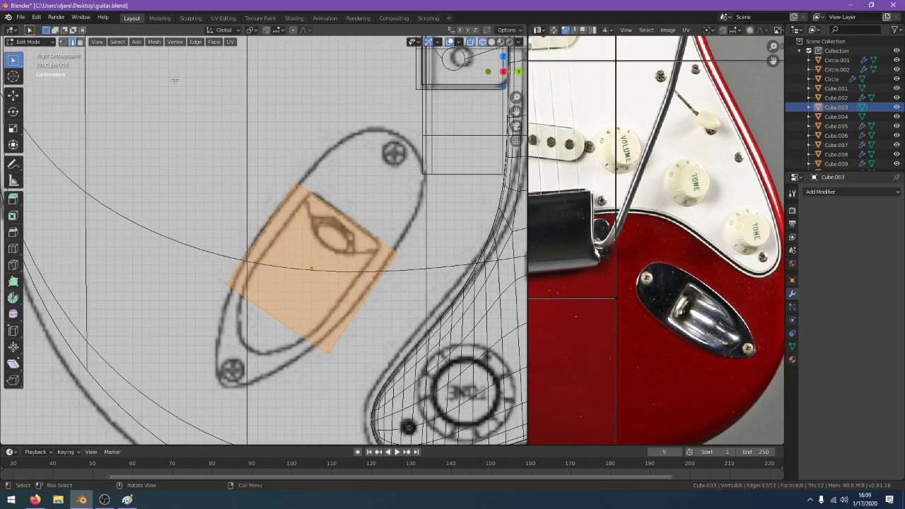
{"action": "key", "text": "3"}
{"action": "middle_click_drag", "start_coordinate": [297, 233], "coordinate": [354, 275]}
{"action": "left_click", "coordinate": [354, 276]}
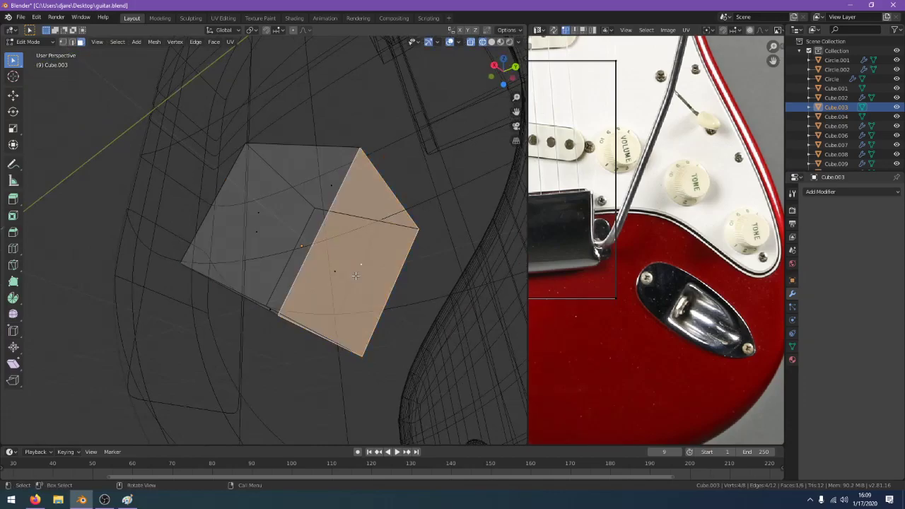
Extrude the jack plate block's upper end face about 0.056 m along the blueprint and scale it to about 0.749 in Y
{"action": "key", "text": "KP_3"}
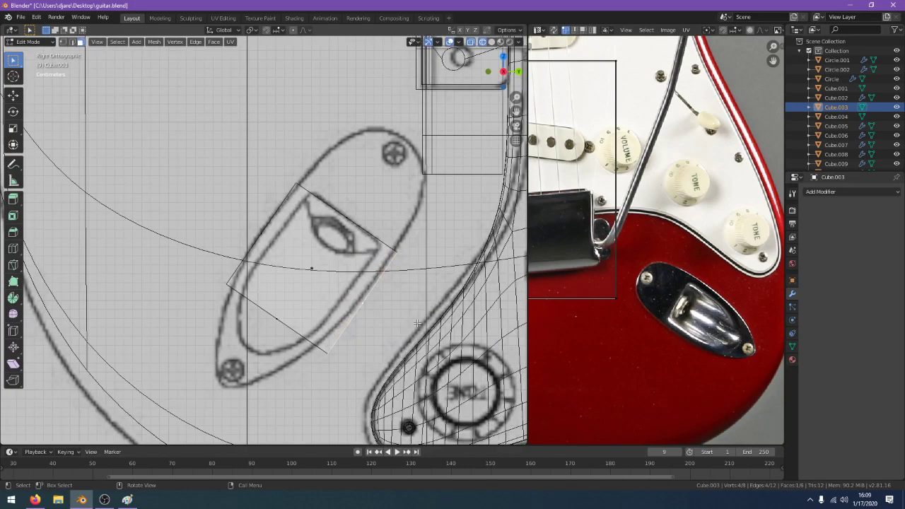
{"action": "middle_click_drag", "start_coordinate": [417, 318], "coordinate": [357, 233]}
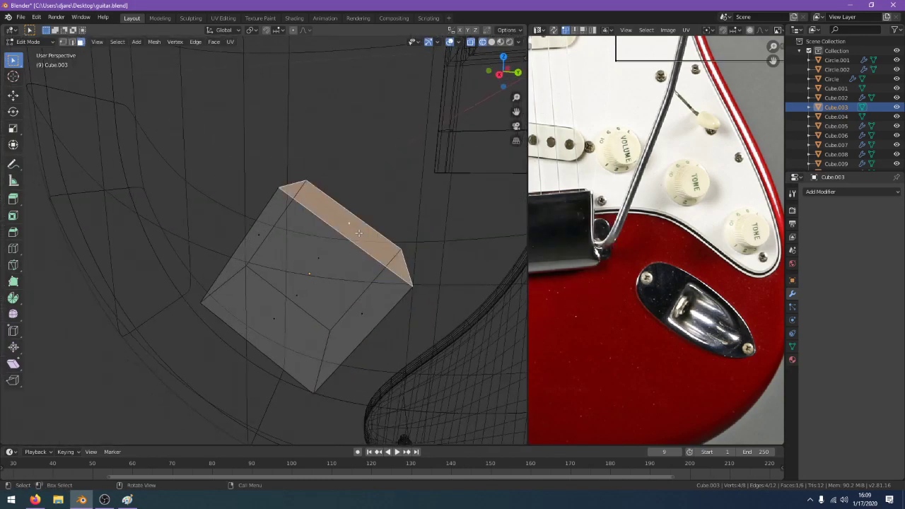
{"action": "key", "text": "KP_3"}
{"action": "key", "text": "e"}
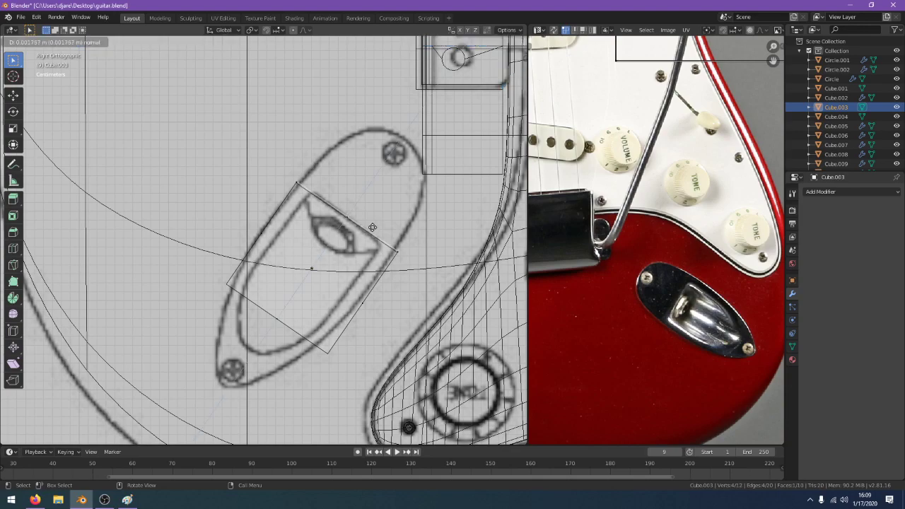
{"action": "left_click", "coordinate": [407, 195]}
{"action": "key", "text": "s"}
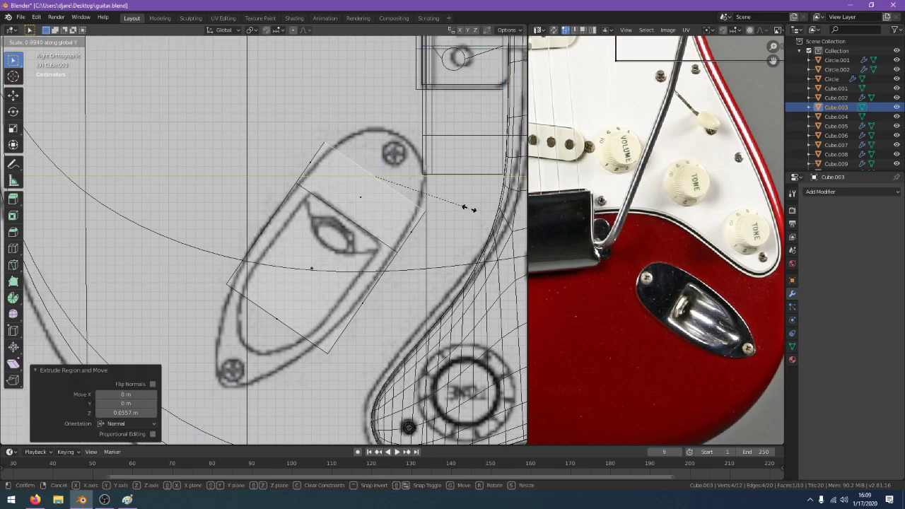
{"action": "key", "text": "y"}
{"action": "left_click", "coordinate": [448, 193]}
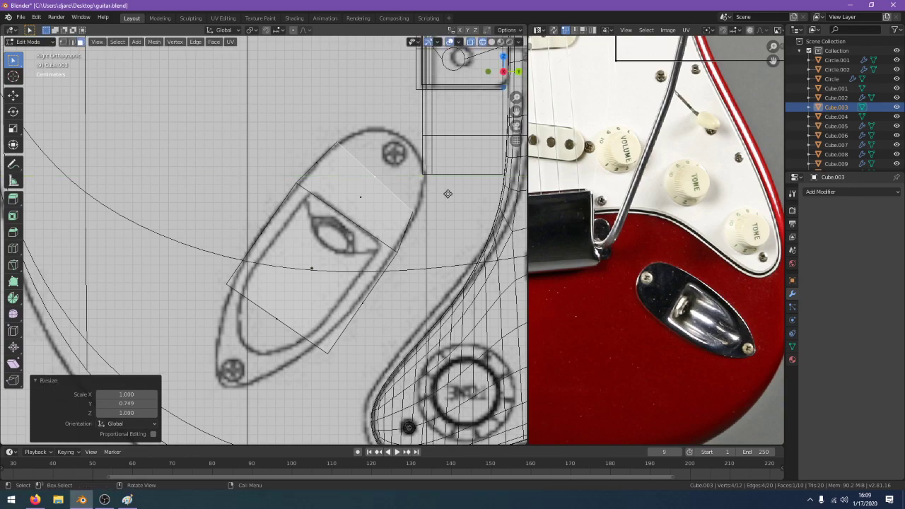
Extrude the upper end face another 0.037 m or so toward the upper screw and narrow it to about 0.617 along Y
{"action": "key", "text": "e"}
{"action": "left_click", "coordinate": [474, 179]}
{"action": "key", "text": "s"}
{"action": "key", "text": "y"}
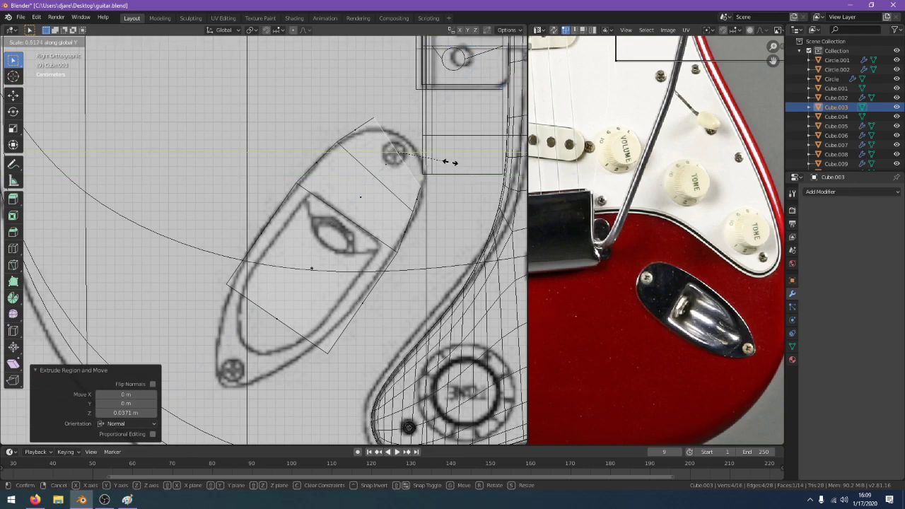
{"action": "left_click", "coordinate": [452, 163]}
Move the new end's upper edge onto the blueprint outline, about -0.01 m in Y and -0.0143 m in Z
{"action": "middle_click_drag", "start_coordinate": [452, 163], "coordinate": [395, 125]}
{"action": "left_click", "coordinate": [72, 42]}
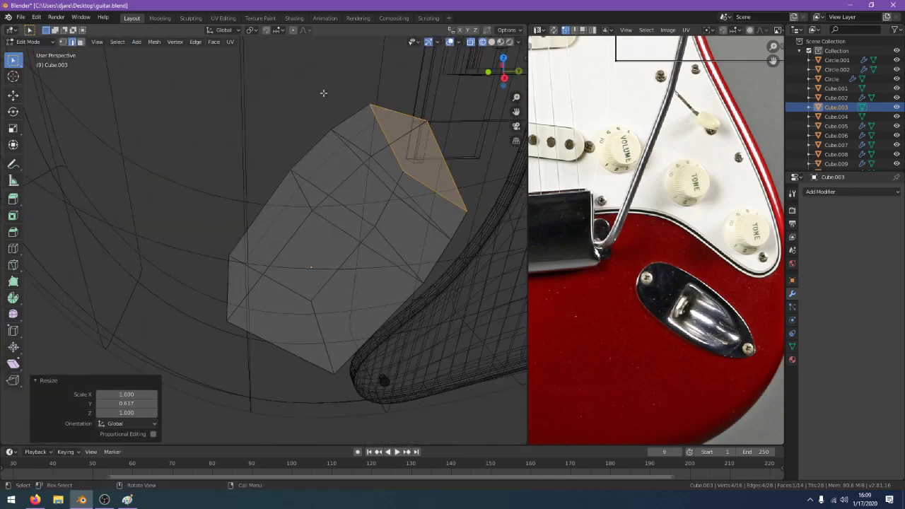
{"action": "left_click", "coordinate": [401, 111]}
{"action": "key", "text": "KP_3"}
{"action": "key", "text": "g"}
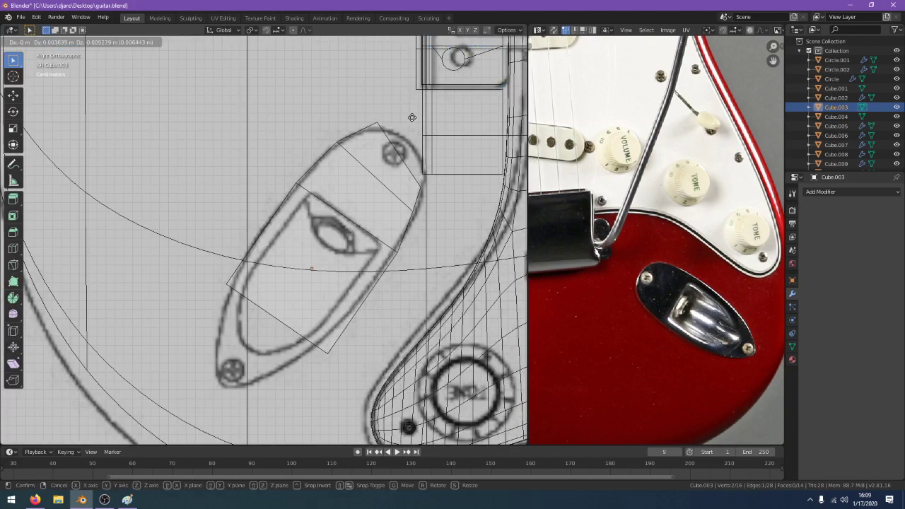
{"action": "left_click", "coordinate": [400, 126]}
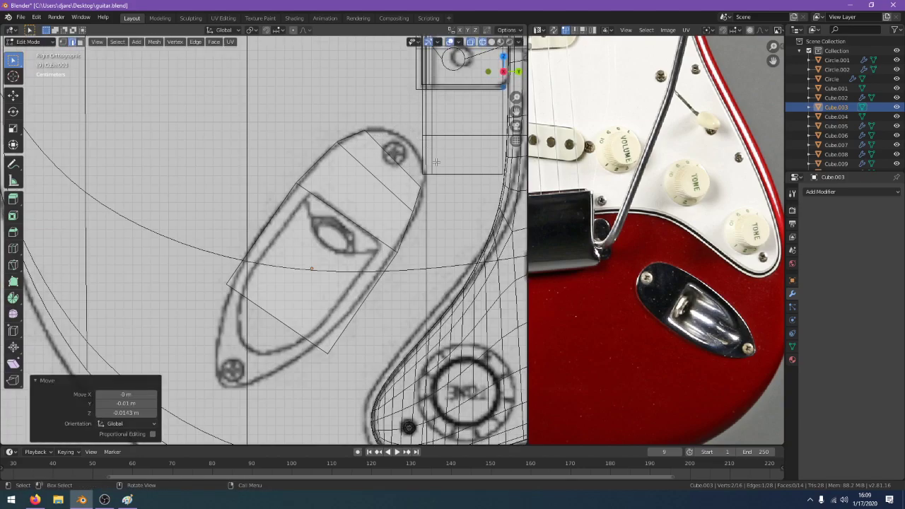
Select the edges of the upper end face, extrude it about 0.022 m, and scale it narrower along Y
{"action": "mouse_move", "coordinate": [430, 161]}
{"action": "middle_mouse_down"}
{"action": "mouse_move", "coordinate": [409, 198]}
{"action": "mouse_move", "coordinate": [417, 162]}
{"action": "middle_mouse_up"}
{"action": "left_click", "coordinate": [422, 162]}
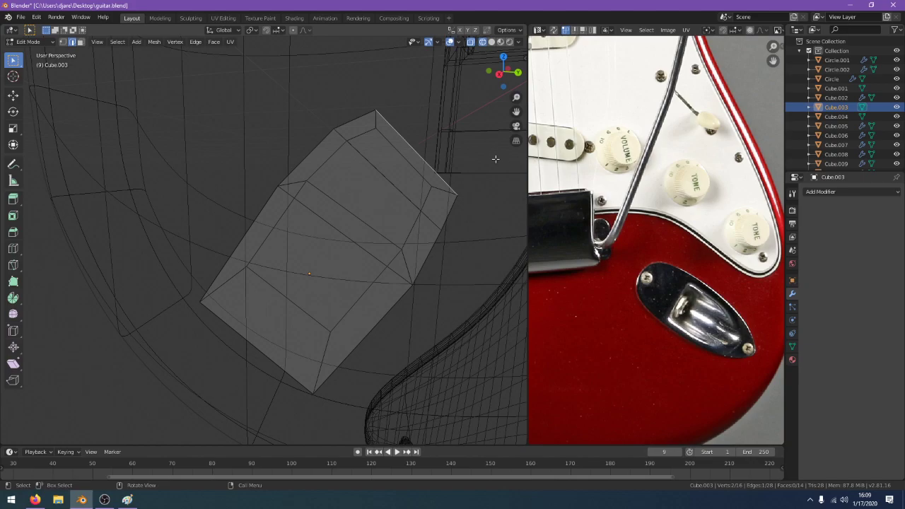
{"action": "left_click", "coordinate": [399, 145], "text": "shift"}
{"action": "key", "text": "KP_3"}
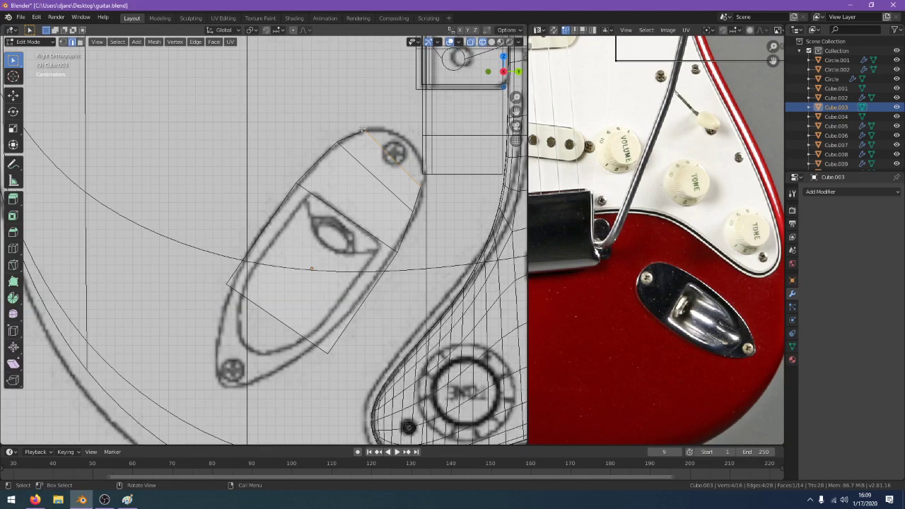
{"action": "key", "text": "e"}
{"action": "left_click", "coordinate": [465, 134]}
{"action": "key", "text": "s"}
{"action": "key", "text": "y"}
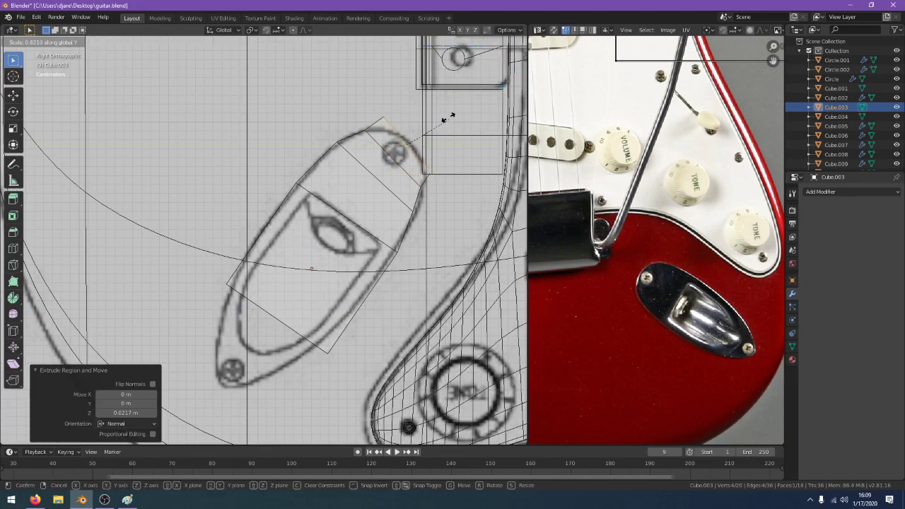
{"action": "left_click", "coordinate": [416, 103]}
Move the upper edge of the last extrusion onto the plate's rounded outline and leave Edit Mode
{"action": "middle_click_drag", "start_coordinate": [416, 105], "coordinate": [370, 186]}
{"action": "left_click", "coordinate": [396, 135]}
{"action": "key", "text": "KP_3"}
{"action": "key", "text": "g"}
{"action": "left_click", "coordinate": [400, 145]}
{"action": "key", "text": "Tab"}
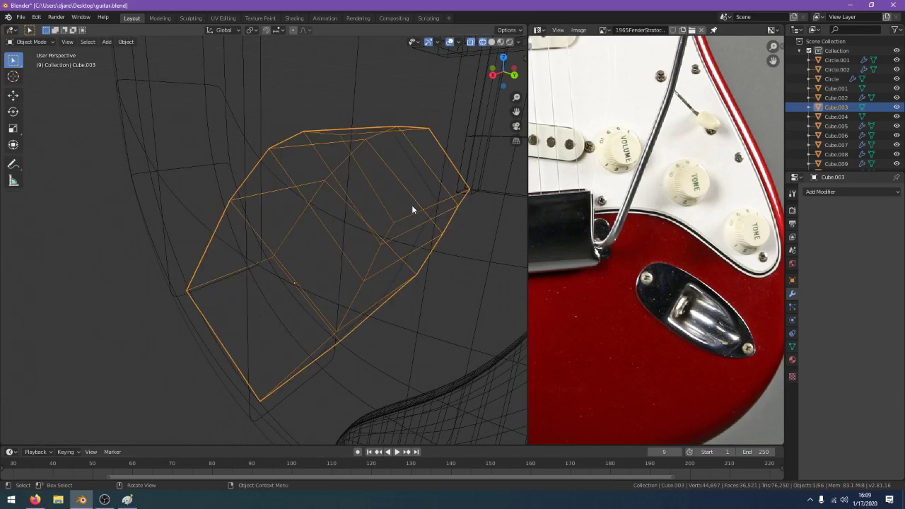
Reduce the jack plate object's thickness by scaling it along the X axis
{"action": "middle_click_drag", "start_coordinate": [413, 210], "coordinate": [396, 212]}
{"action": "key", "text": "s"}
{"action": "key", "text": "x"}
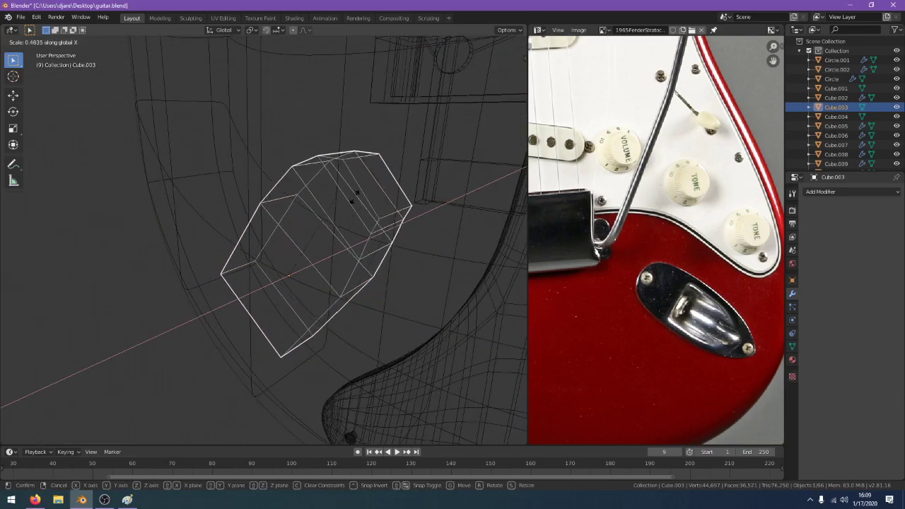
{"action": "left_click", "coordinate": [344, 233]}
{"action": "middle_click_drag", "start_coordinate": [356, 253], "coordinate": [329, 308]}
{"action": "key", "text": "KP_3"}
In Edit Mode, move the block's lower right edge onto the outline, about -0.0133 m in Y and 0.0063 m in Z
{"action": "key", "text": "Tab"}
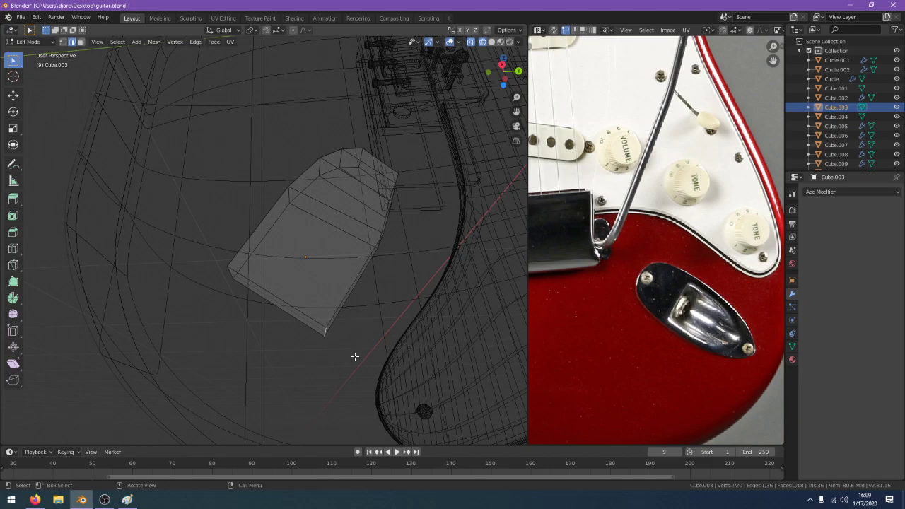
{"action": "key", "text": "KP_3"}
{"action": "key", "text": "g"}
{"action": "left_click", "coordinate": [340, 353]}
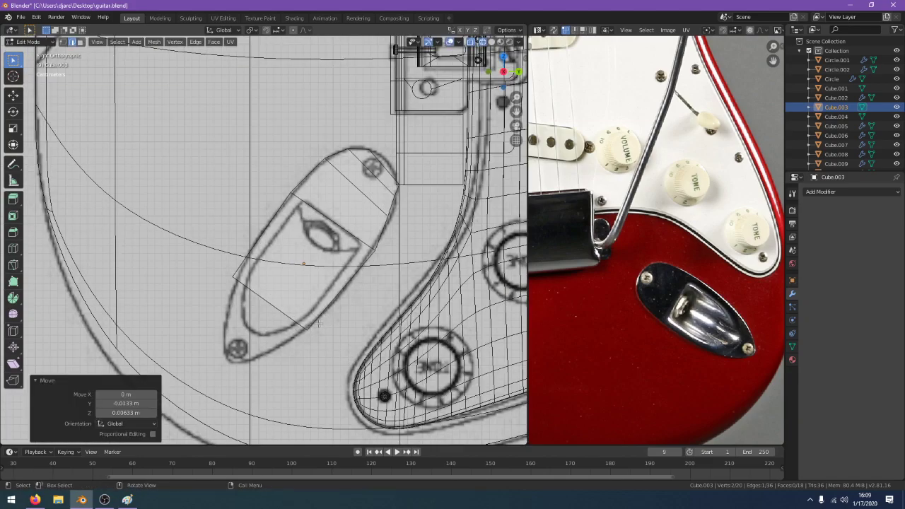
Move the block's lower left edge onto the outline, about 0.0032 m in Y and -0.0057 m in Z
{"action": "middle_click_drag", "start_coordinate": [318, 323], "coordinate": [248, 278]}
{"action": "key", "text": "KP_3"}
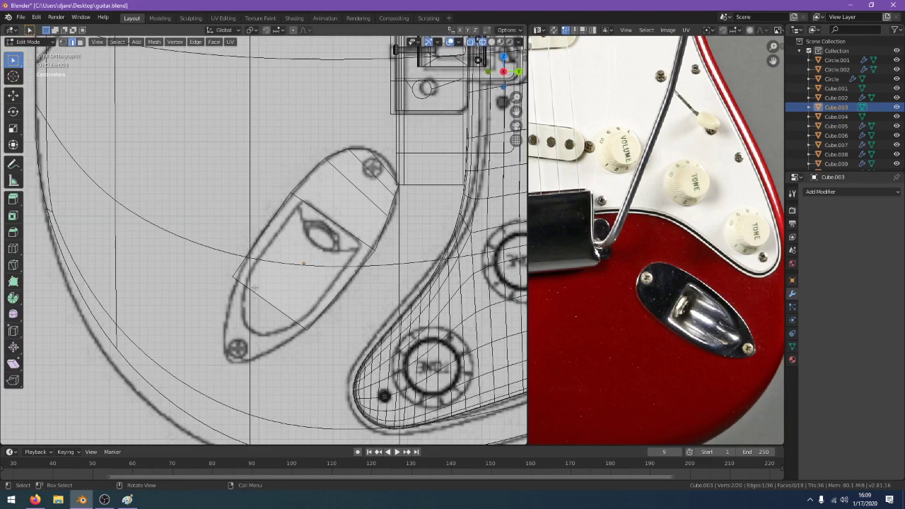
{"action": "key", "text": "g"}
{"action": "left_click", "coordinate": [257, 293]}
{"action": "middle_click_drag", "start_coordinate": [257, 293], "coordinate": [253, 255]}
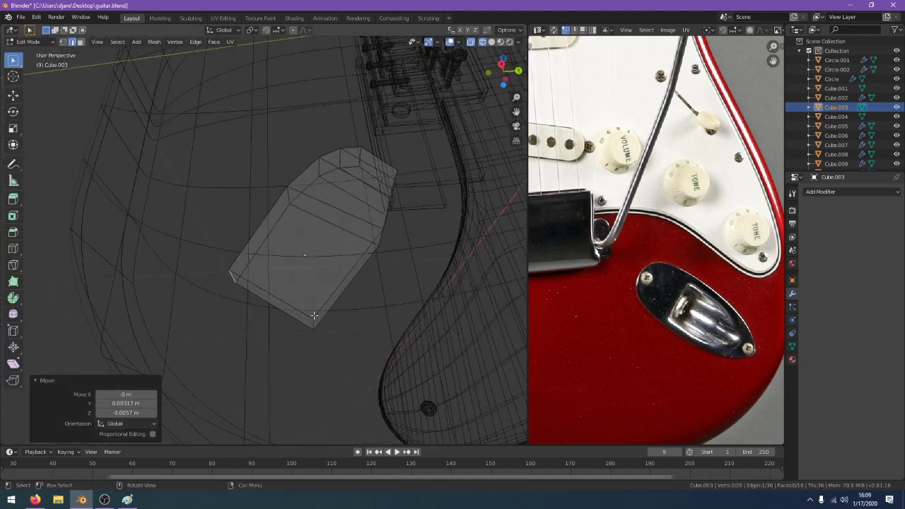
Select the edges around the block's lower end face and extrude it about 0.025 m toward the lower screw
{"action": "left_click", "coordinate": [313, 323], "text": "shift"}
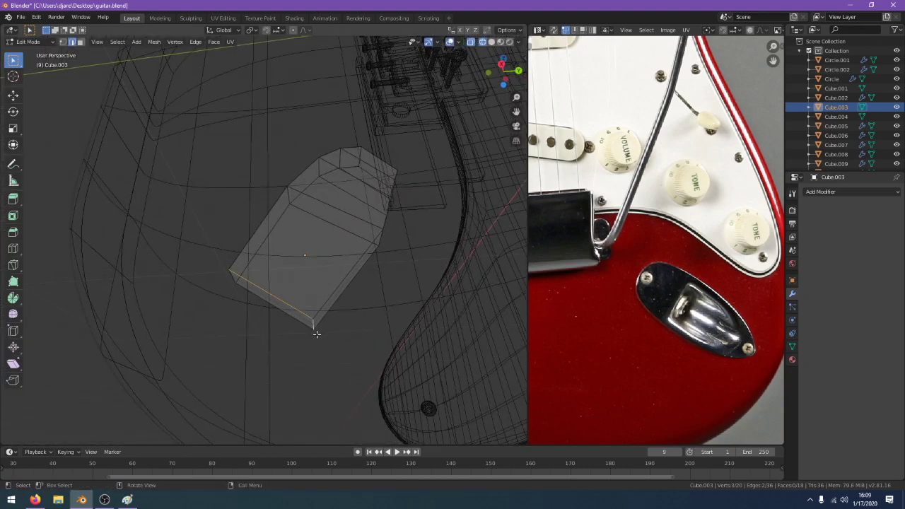
{"action": "key", "text": "b"}
{"action": "left_click_drag", "start_coordinate": [208, 313], "coordinate": [287, 277]}
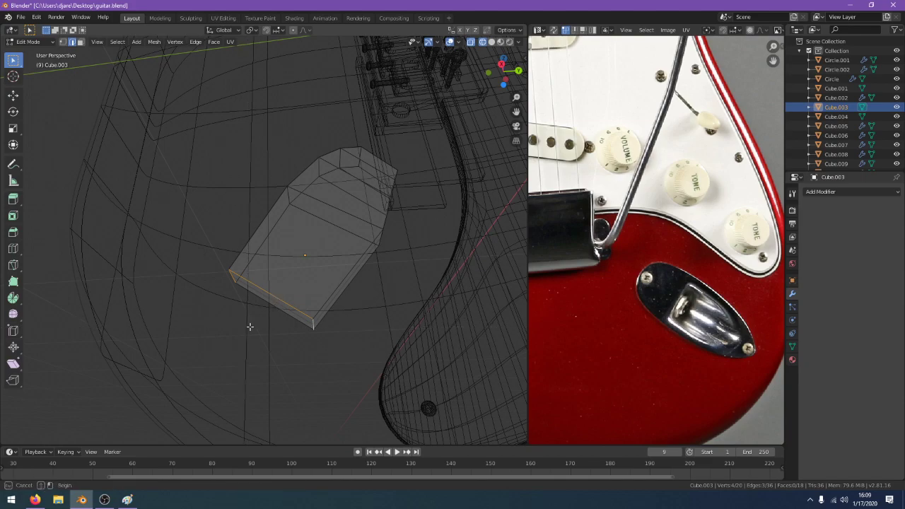
{"action": "left_click_drag", "start_coordinate": [250, 325], "coordinate": [332, 292]}
{"action": "key", "text": "ctrl+z"}
{"action": "key", "text": "b"}
{"action": "left_click_drag", "start_coordinate": [251, 312], "coordinate": [284, 297]}
{"action": "key", "text": "KP_3"}
{"action": "key", "text": "e"}
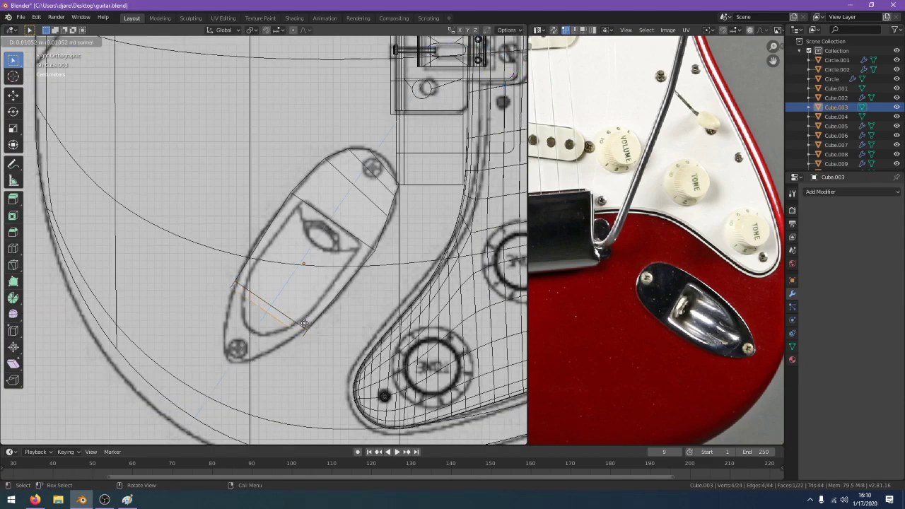
{"action": "left_click", "coordinate": [309, 339]}
Narrow the new lower end along Y and shift it about -0.0025 m in Y and 0.0032 m in Z to fit the outline
{"action": "key", "text": "s"}
{"action": "key", "text": "y"}
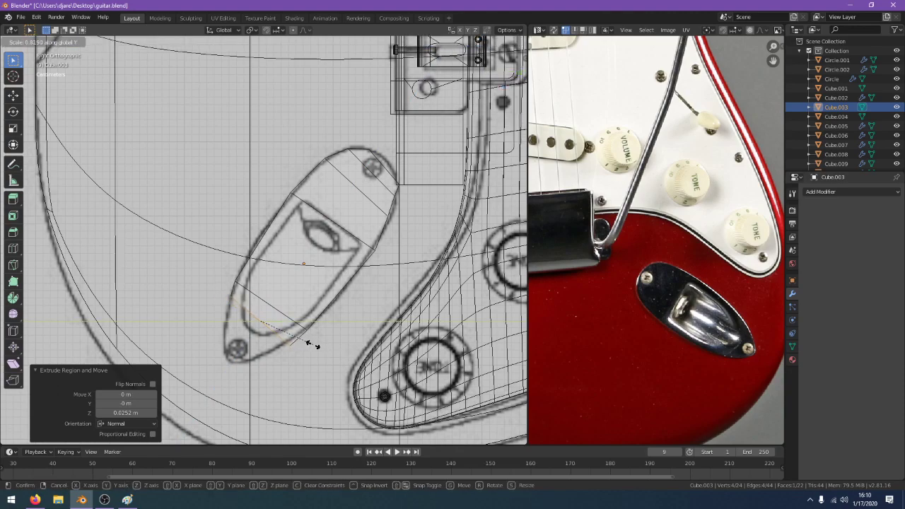
{"action": "left_click", "coordinate": [307, 344]}
{"action": "key", "text": "g"}
{"action": "left_click", "coordinate": [306, 340]}
Extrude the lower end again to the lower screw, scale it to 0.431, and move it about -0.0101 m in Z
{"action": "key", "text": "e"}
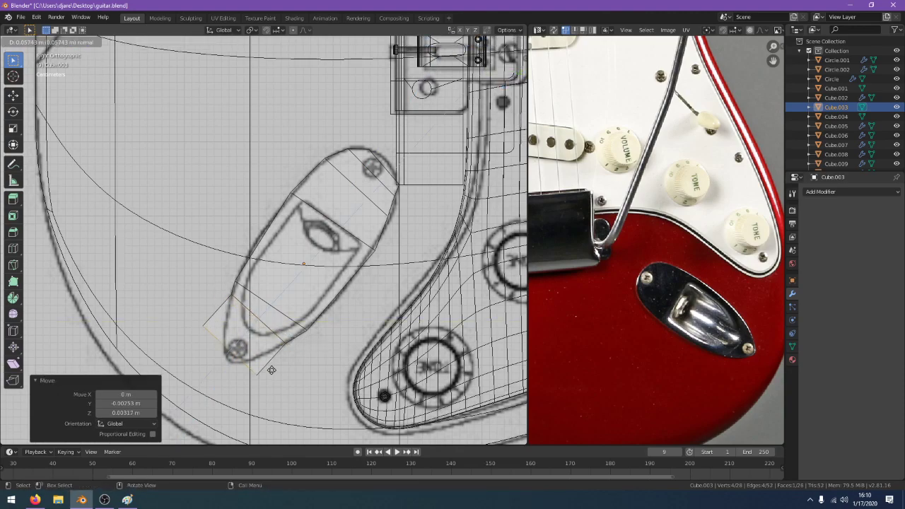
{"action": "left_click", "coordinate": [280, 367]}
{"action": "key", "text": "s"}
{"action": "left_click", "coordinate": [248, 360]}
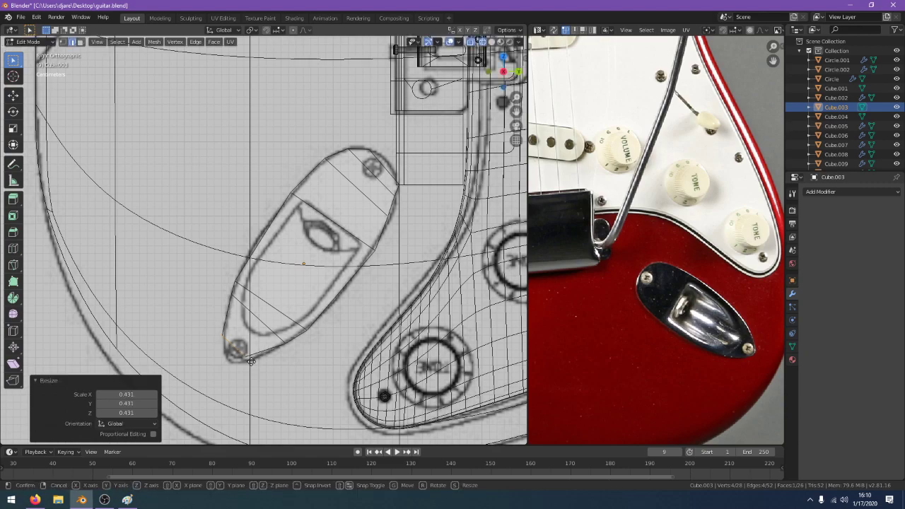
{"action": "key", "text": "g"}
{"action": "left_click", "coordinate": [250, 368]}
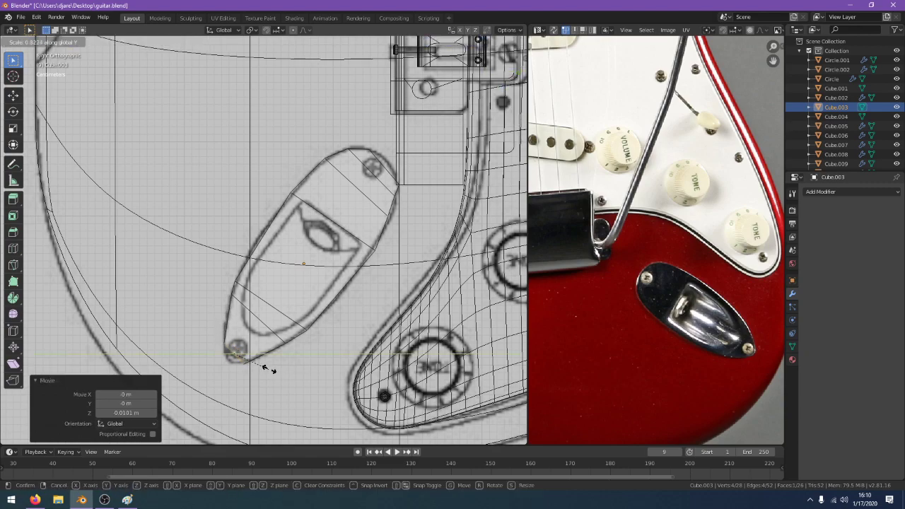
Switch to solid shading and scale the plate's lower tip face to about 0.412 along Y
{"action": "key", "text": "Tab"}
{"action": "mouse_move", "coordinate": [275, 375]}
{"action": "middle_mouse_down"}
{"action": "mouse_move", "coordinate": [303, 337]}
{"action": "mouse_move", "coordinate": [355, 333]}
{"action": "mouse_move", "coordinate": [313, 318]}
{"action": "mouse_move", "coordinate": [271, 263]}
{"action": "middle_mouse_up"}
{"action": "key", "text": "shift+z"}
{"action": "key", "text": "Tab"}
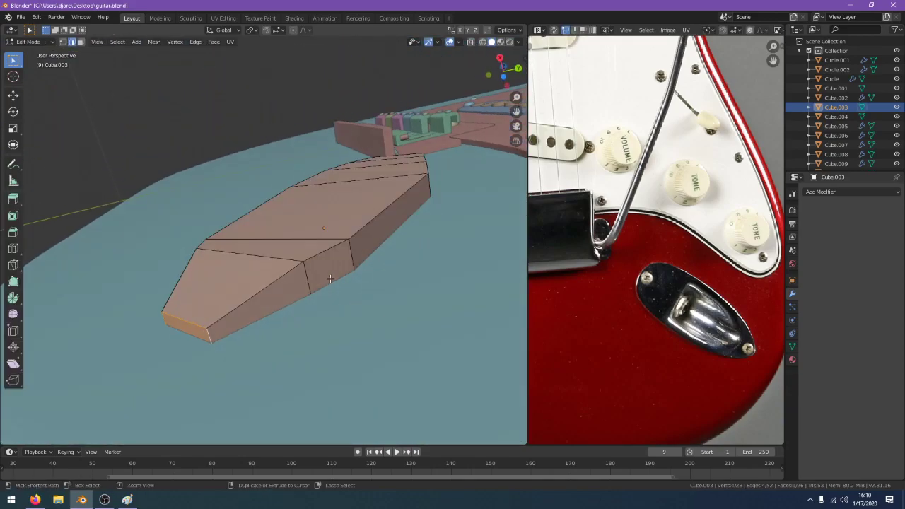
{"action": "middle_click_drag", "start_coordinate": [393, 291], "coordinate": [416, 285]}
{"action": "key", "text": "s"}
{"action": "key", "text": "y"}
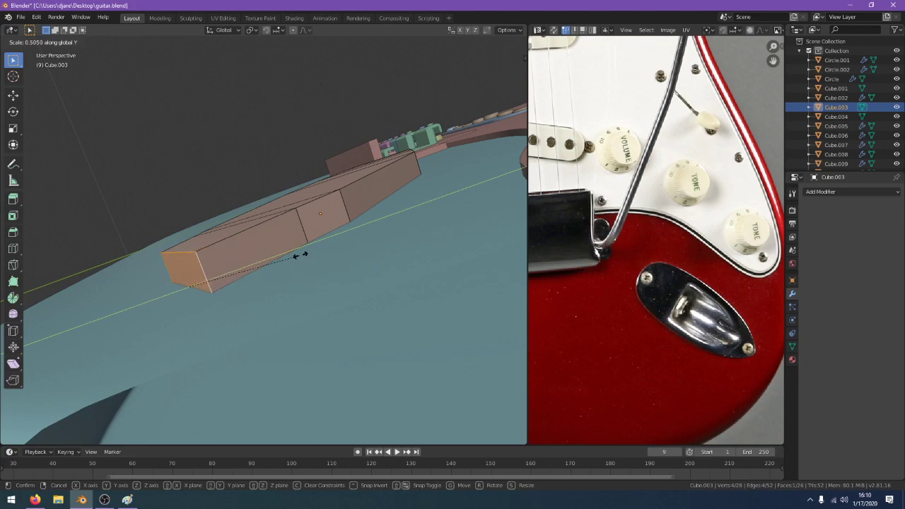
{"action": "left_click", "coordinate": [278, 253]}
Return to wireframe shading and move the lower tip's left edge down onto the blueprint outline beside the screw
{"action": "middle_click_drag", "start_coordinate": [278, 253], "coordinate": [333, 296]}
{"action": "key", "text": "KP_3"}
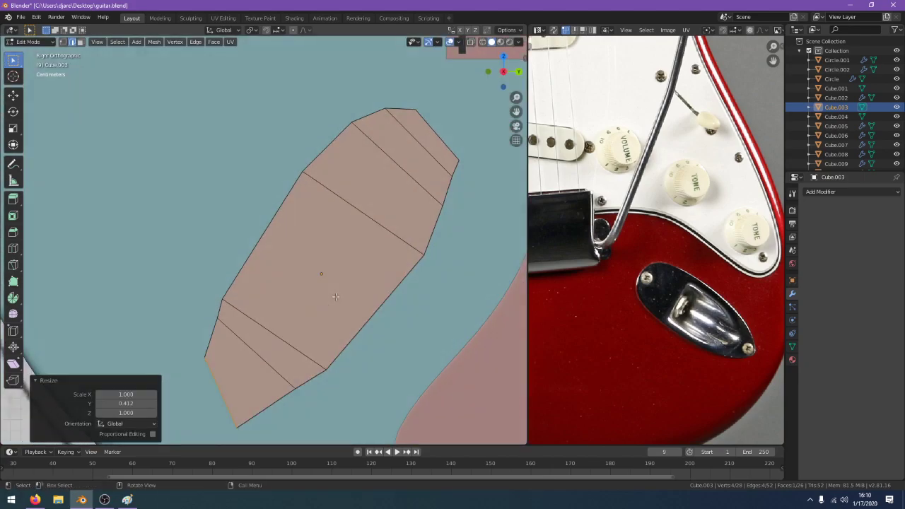
{"action": "key", "text": "z"}
{"action": "left_click", "coordinate": [261, 296]}
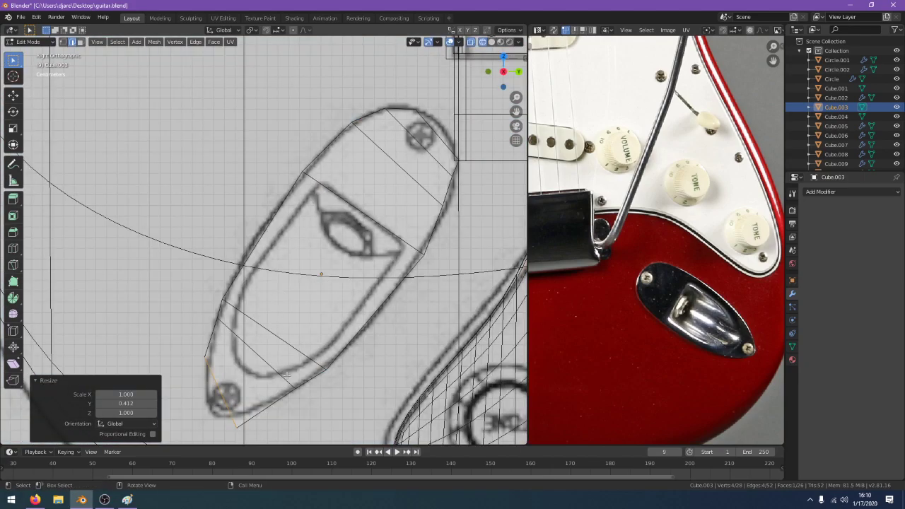
{"action": "mouse_move", "coordinate": [204, 367]}
{"action": "middle_mouse_down"}
{"action": "mouse_move", "coordinate": [223, 347]}
{"action": "mouse_move", "coordinate": [202, 353]}
{"action": "middle_mouse_up"}
{"action": "left_click", "coordinate": [212, 359]}
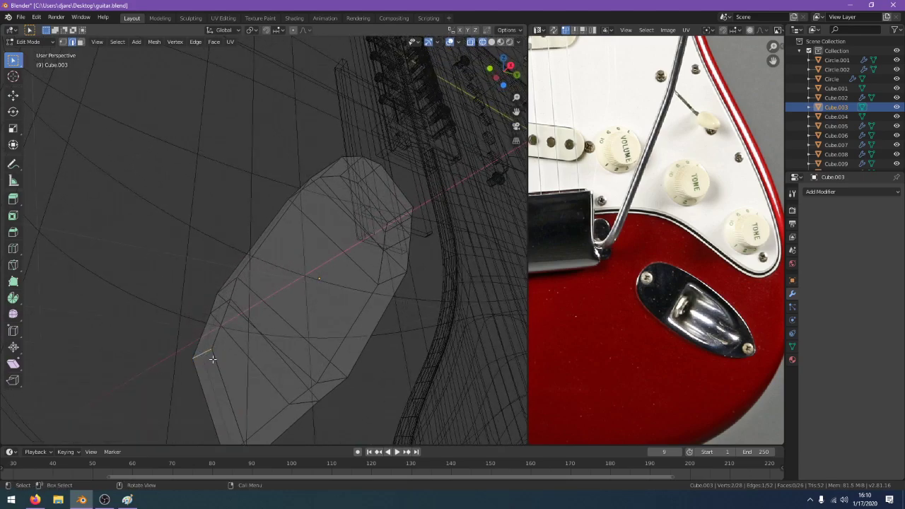
{"action": "key", "text": "KP_3"}
{"action": "key", "text": "g"}
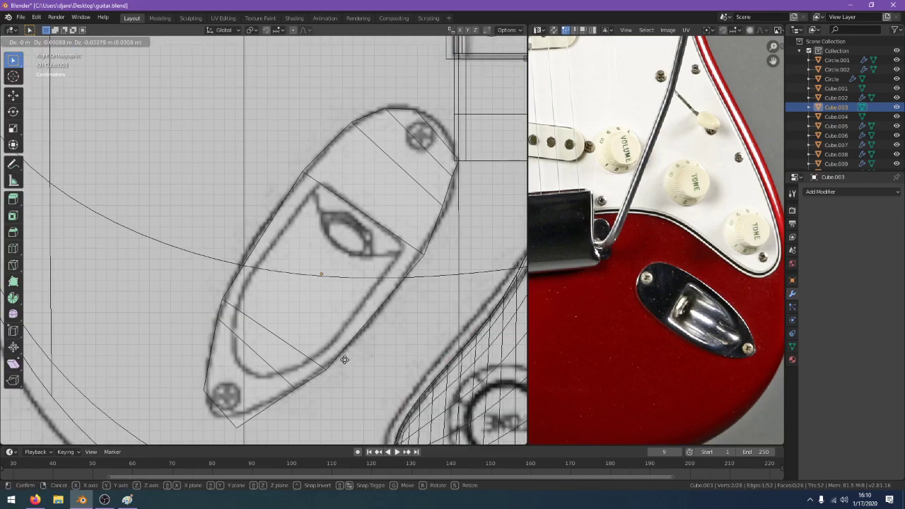
{"action": "left_click", "coordinate": [344, 360]}
{"action": "key", "text": "g"}
{"action": "left_click", "coordinate": [307, 397]}
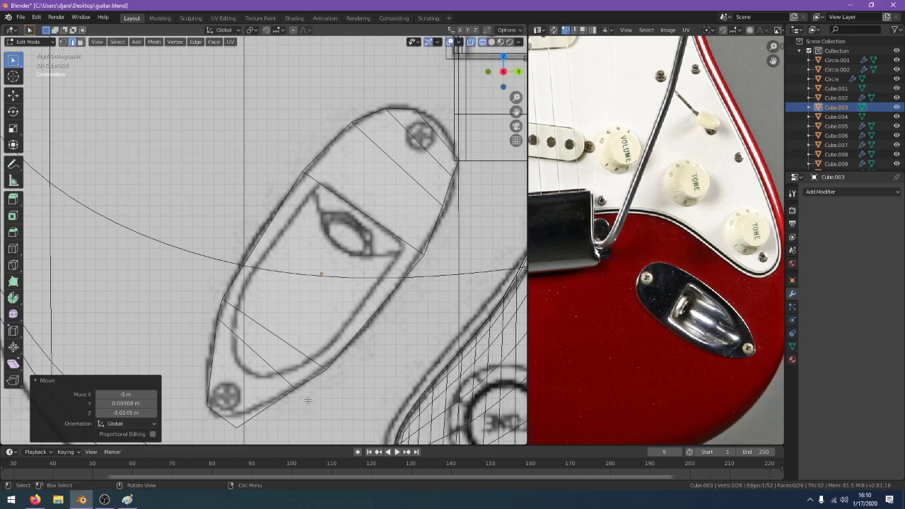
Move the lower tip's other edge onto the outline, about -0.012 m in Y and 0.0076 m in Z
{"action": "middle_click_drag", "start_coordinate": [307, 397], "coordinate": [290, 355]}
{"action": "scroll", "coordinate": [290, 355], "scroll_direction": "down", "scroll_amount": 2}
{"action": "left_click", "coordinate": [244, 366]}
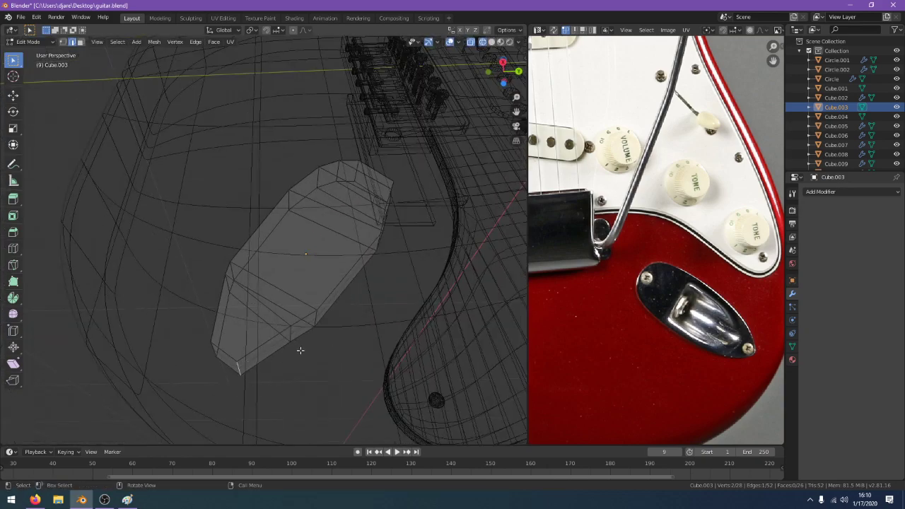
{"action": "key", "text": "KP_3"}
{"action": "key", "text": "g"}
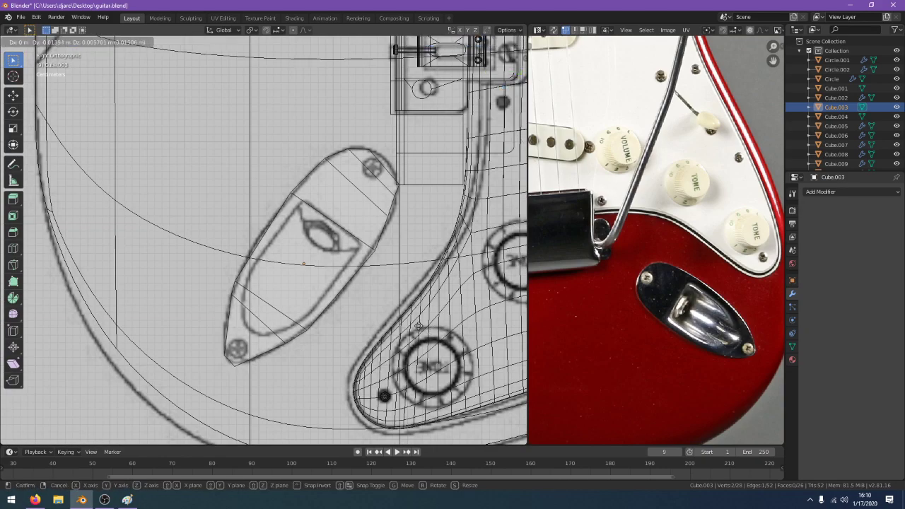
{"action": "left_click", "coordinate": [379, 318]}
{"action": "middle_click_drag", "start_coordinate": [245, 306], "coordinate": [281, 313]}
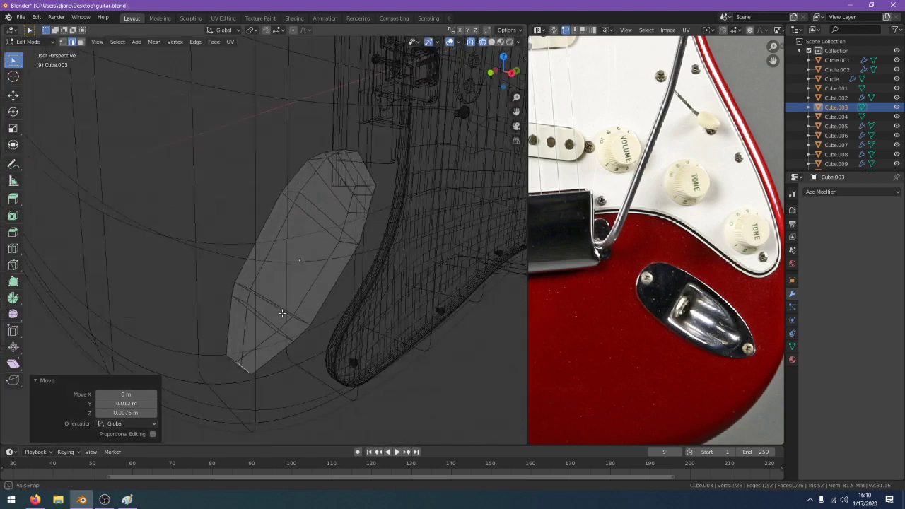
Edge-slide the plate's side edge near the lower tip by a factor of about -0.190, and slide the side edge near the upper end too
{"action": "key", "text": "g"}
{"action": "key", "text": "g"}
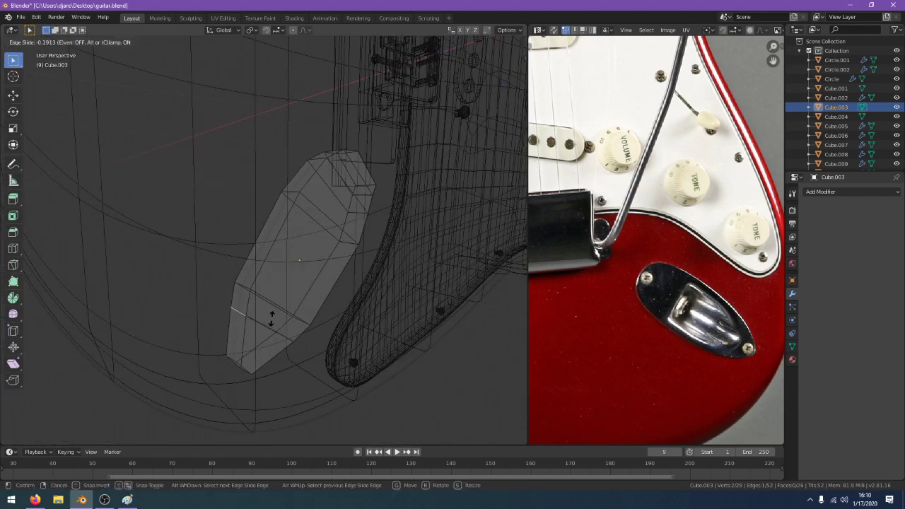
{"action": "left_click", "coordinate": [272, 319]}
{"action": "middle_click_drag", "start_coordinate": [272, 318], "coordinate": [291, 282]}
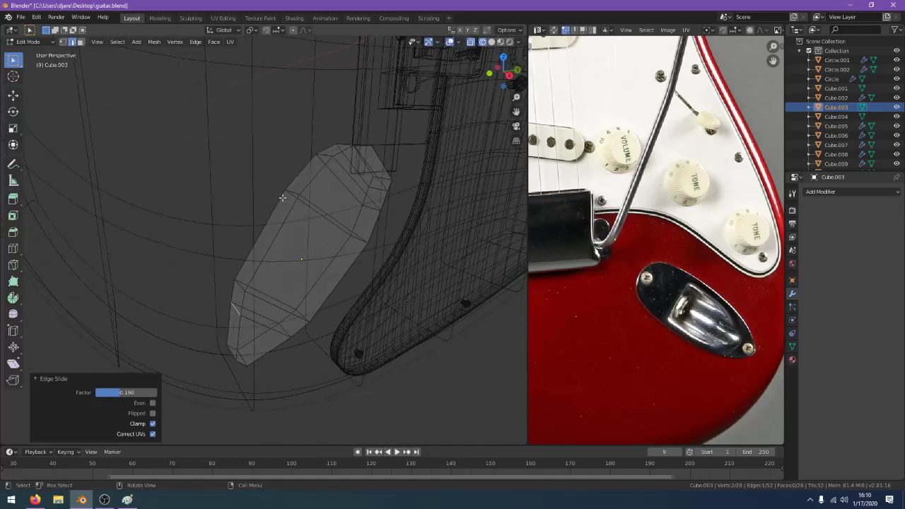
{"action": "left_click", "coordinate": [294, 194]}
{"action": "key", "text": "g"}
{"action": "key", "text": "g"}
{"action": "left_click", "coordinate": [338, 208]}
Switch to solid shading and Object Mode, and move the plate about -0.0182 m along X
{"action": "mouse_move", "coordinate": [337, 208]}
{"action": "middle_mouse_down"}
{"action": "mouse_move", "coordinate": [298, 182]}
{"action": "mouse_move", "coordinate": [381, 166]}
{"action": "mouse_move", "coordinate": [404, 106]}
{"action": "mouse_move", "coordinate": [388, 233]}
{"action": "mouse_move", "coordinate": [362, 150]}
{"action": "mouse_move", "coordinate": [414, 201]}
{"action": "mouse_move", "coordinate": [369, 274]}
{"action": "mouse_move", "coordinate": [375, 184]}
{"action": "mouse_move", "coordinate": [406, 185]}
{"action": "middle_mouse_up"}
{"action": "key", "text": "z"}
{"action": "key", "text": "Tab"}
{"action": "key", "text": "g"}
{"action": "key", "text": "x"}
{"action": "left_click", "coordinate": [369, 155]}
{"action": "scroll", "coordinate": [369, 274], "scroll_direction": "down", "scroll_amount": 2}
{"action": "scroll", "coordinate": [368, 274], "scroll_direction": "up", "scroll_amount": 4}
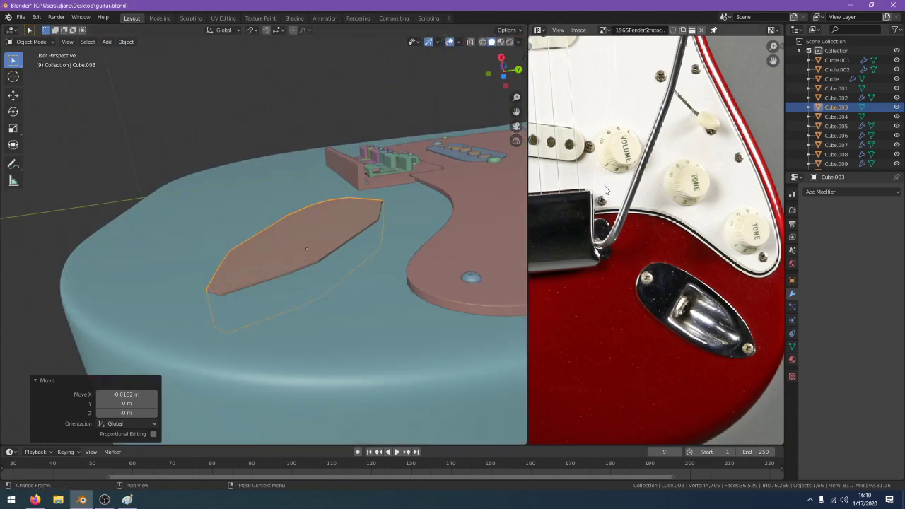
Add a Subdivision Surface modifier to the plate and reposition the plate so it rises above the guitar body's surface
{"action": "left_click", "coordinate": [848, 192]}
{"action": "left_click", "coordinate": [735, 348]}
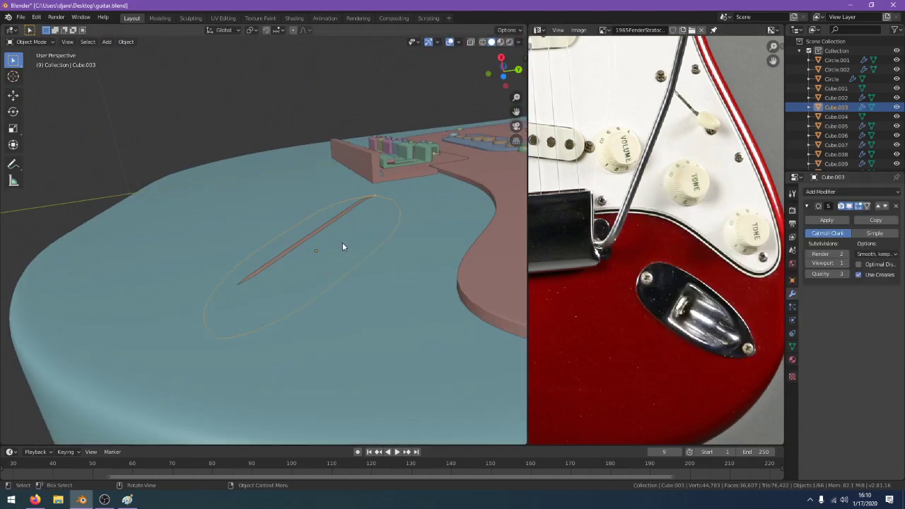
{"action": "key", "text": "shift+z"}
{"action": "key", "text": "g"}
{"action": "key", "text": "z"}
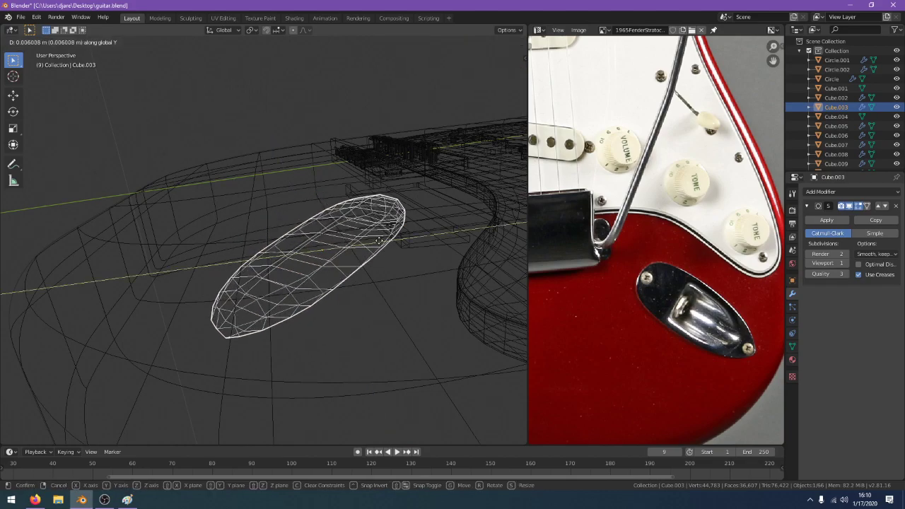
{"action": "left_click", "coordinate": [380, 224]}
{"action": "middle_click_drag", "start_coordinate": [381, 224], "coordinate": [381, 283]}
{"action": "key", "text": "shift+z"}
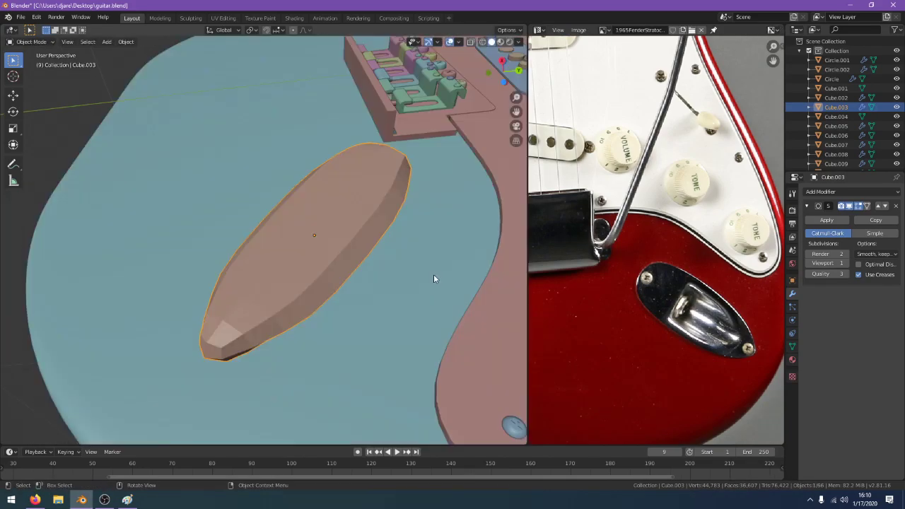
Add two loop cuts around the plate's side wall and slide them towards its upper and lower rims to sharpen them
{"action": "middle_click_drag", "start_coordinate": [433, 276], "coordinate": [397, 226]}
{"action": "key", "text": "Tab"}
{"action": "key", "text": "ctrl+r"}
{"action": "left_click", "coordinate": [218, 271]}
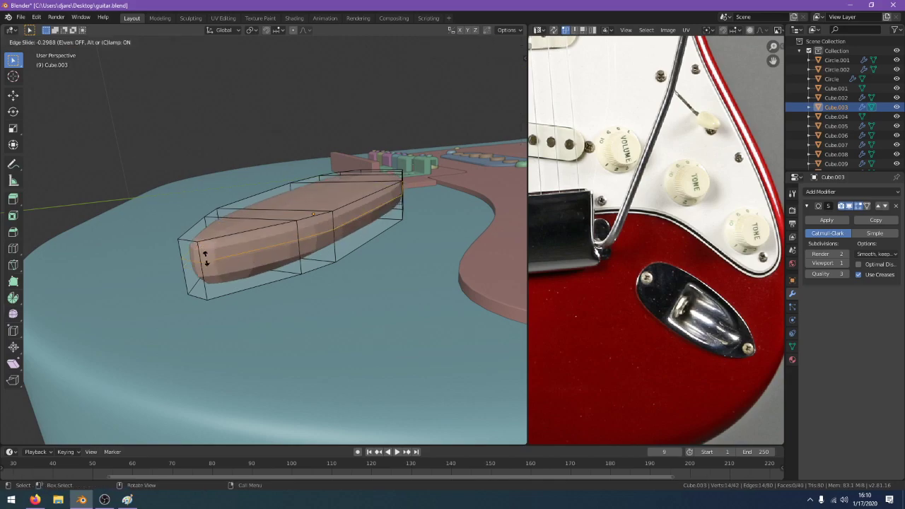
{"action": "key", "text": "Tab"}
{"action": "middle_click_drag", "start_coordinate": [229, 256], "coordinate": [250, 308]}
{"action": "key", "text": "Tab"}
{"action": "key", "text": "ctrl+r"}
{"action": "left_click", "coordinate": [227, 246]}
{"action": "left_click", "coordinate": [224, 303]}
{"action": "key", "text": "Tab"}
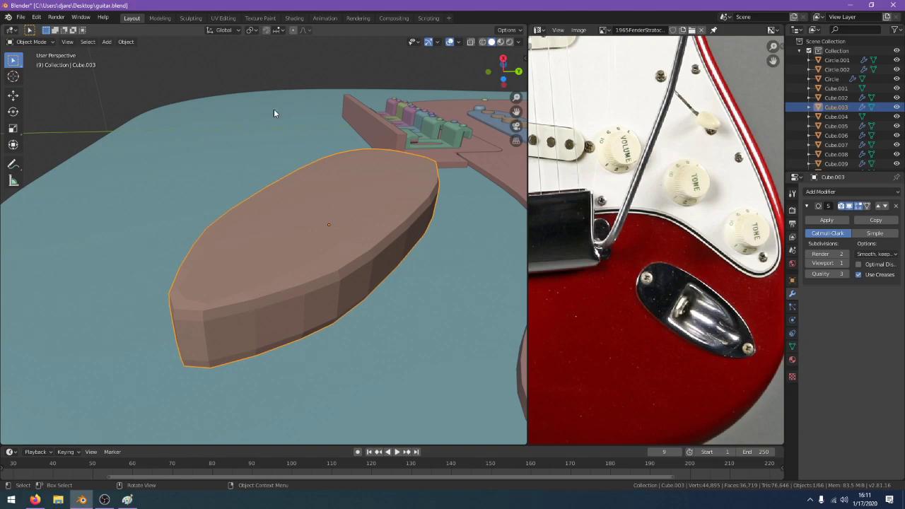
Shade the plate smooth and set the Subdivision modifier's viewport level to 2
{"action": "left_click", "coordinate": [106, 41]}
{"action": "mouse_move", "coordinate": [91, 42]}
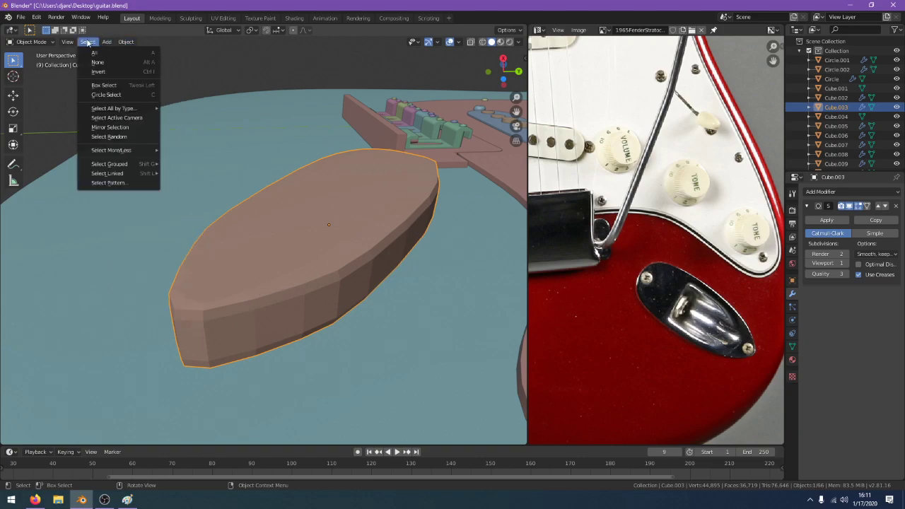
{"action": "mouse_move", "coordinate": [125, 42]}
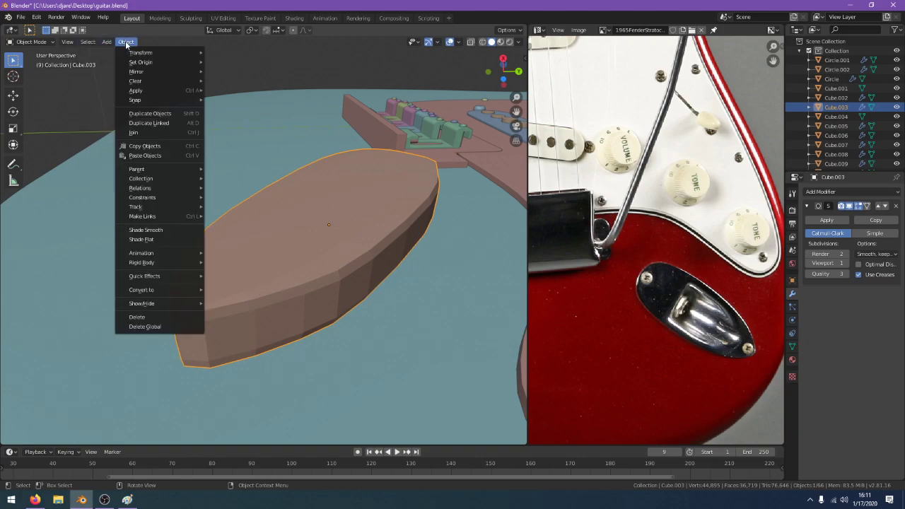
{"action": "left_click", "coordinate": [176, 230]}
{"action": "middle_click_drag", "start_coordinate": [175, 227], "coordinate": [248, 198]}
{"action": "left_click", "coordinate": [845, 263]}
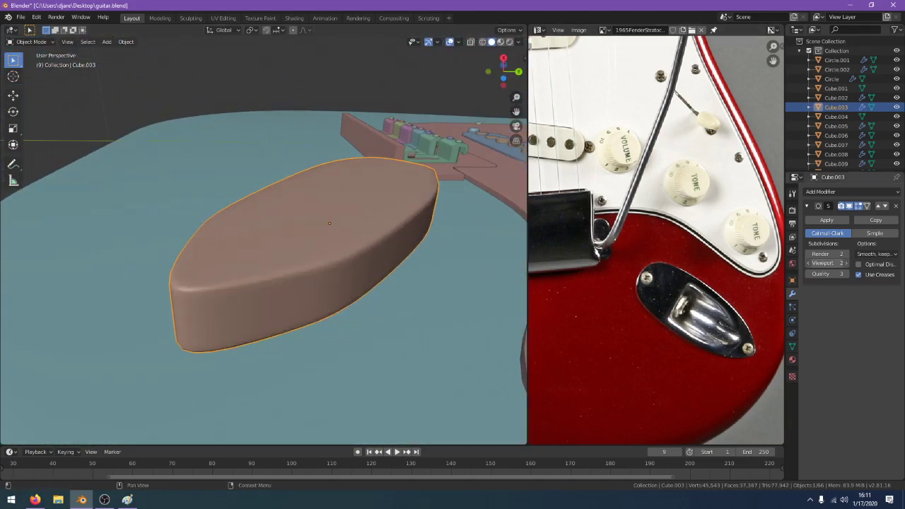
{"action": "middle_click_drag", "start_coordinate": [404, 253], "coordinate": [373, 306]}
{"action": "scroll", "coordinate": [379, 332], "scroll_direction": "down", "scroll_amount": 6}
{"action": "scroll", "coordinate": [383, 304], "scroll_direction": "up", "scroll_amount": 3}
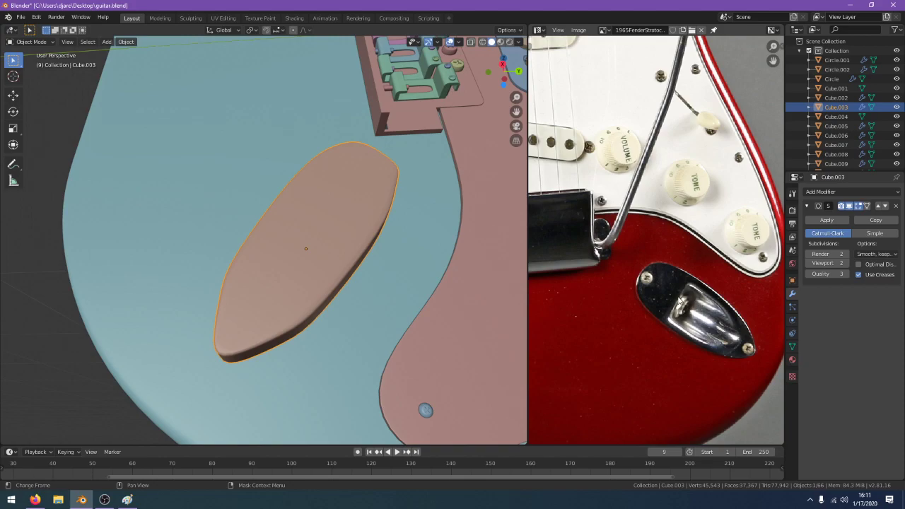
Select the large middle face on the plate's top and inset it by about 0.4136 m
{"action": "middle_click_drag", "start_coordinate": [689, 330], "coordinate": [643, 261]}
{"action": "scroll", "coordinate": [643, 260], "scroll_direction": "up", "scroll_amount": 1}
{"action": "scroll", "coordinate": [258, 258], "scroll_direction": "down", "scroll_amount": 2}
{"action": "middle_click_drag", "start_coordinate": [262, 260], "coordinate": [291, 247]}
{"action": "left_click_drag", "start_coordinate": [290, 245], "coordinate": [289, 252]}
{"action": "scroll", "coordinate": [290, 253], "scroll_direction": "up", "scroll_amount": 2}
{"action": "key", "text": "Tab"}
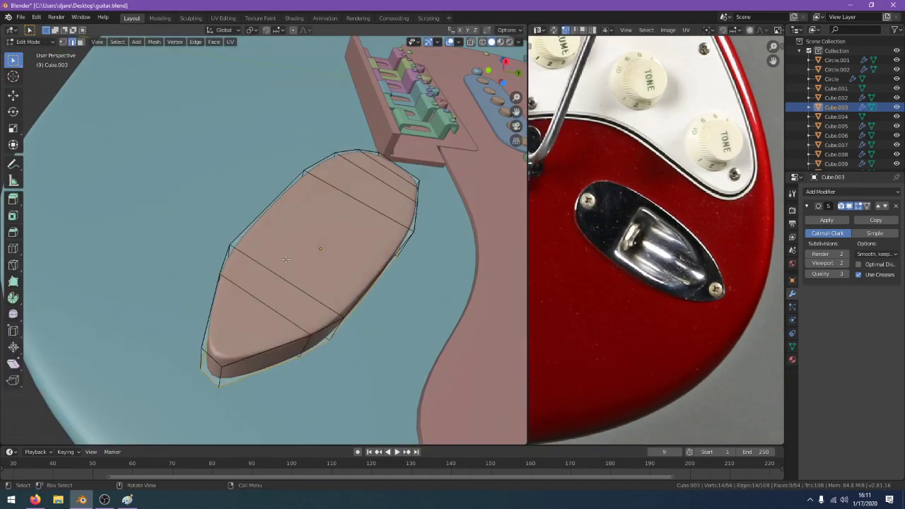
{"action": "middle_click_drag", "start_coordinate": [285, 258], "coordinate": [266, 262]}
{"action": "scroll", "coordinate": [265, 262], "scroll_direction": "up", "scroll_amount": 1}
{"action": "left_click", "coordinate": [80, 42]}
{"action": "left_click", "coordinate": [294, 302], "text": "alt"}
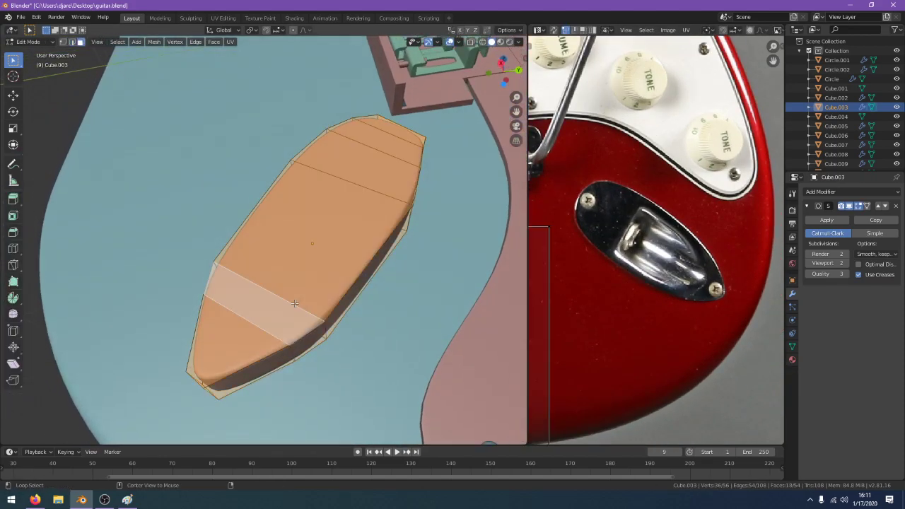
{"action": "left_click", "coordinate": [297, 282]}
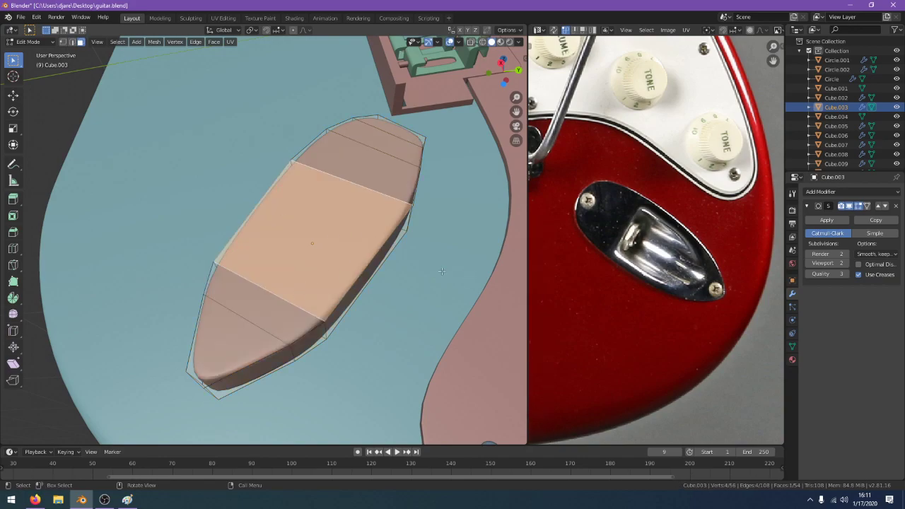
{"action": "key", "text": "i"}
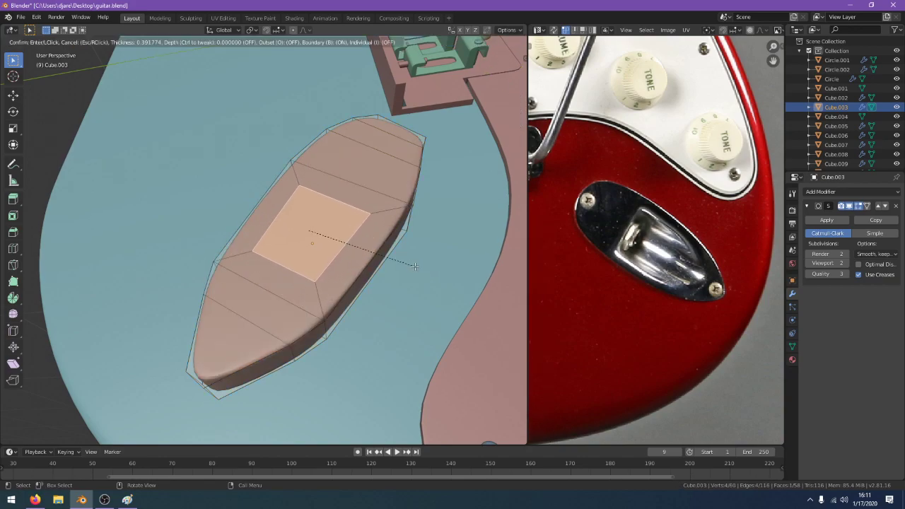
{"action": "left_click", "coordinate": [413, 266]}
Try moving the inset face about 0.0183 m in Y, 0.0153 m in Z and -0.0045 m in X
{"action": "key", "text": "g"}
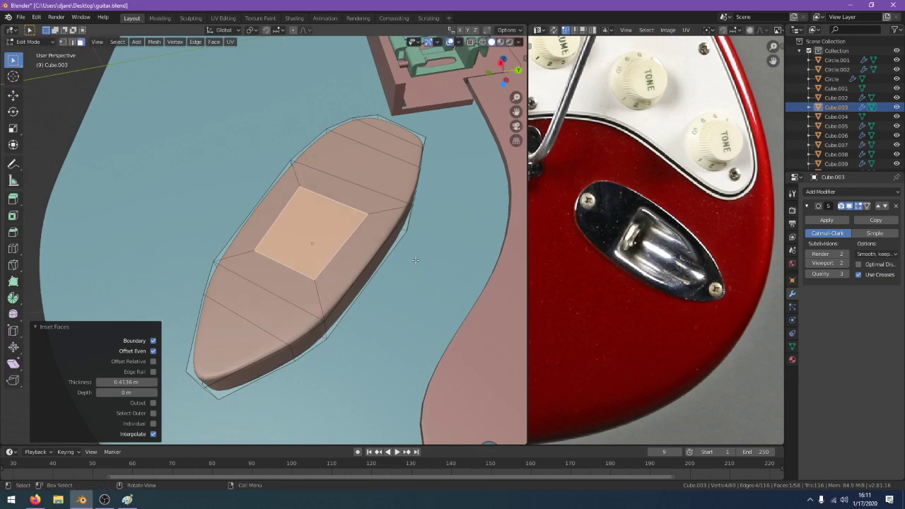
{"action": "key", "text": "x"}
{"action": "key", "text": "y"}
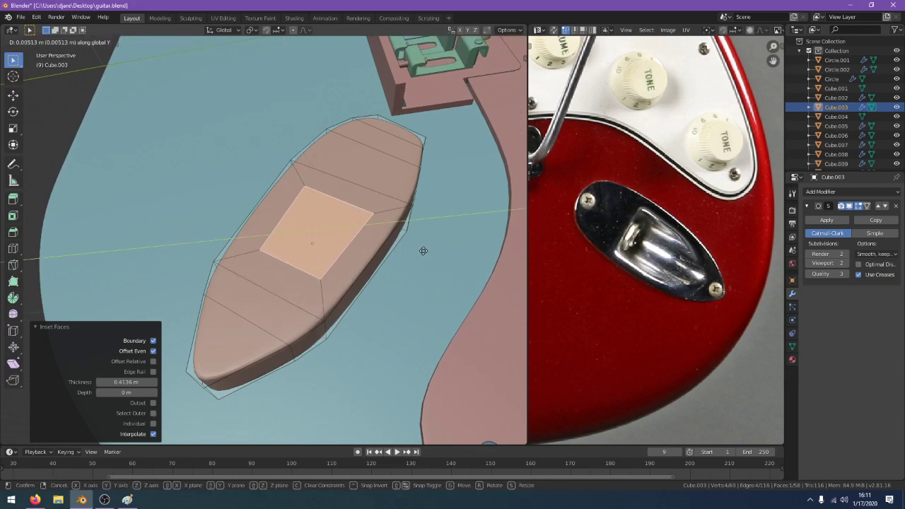
{"action": "left_click", "coordinate": [432, 249]}
{"action": "key", "text": "g"}
{"action": "key", "text": "x"}
{"action": "key", "text": "z"}
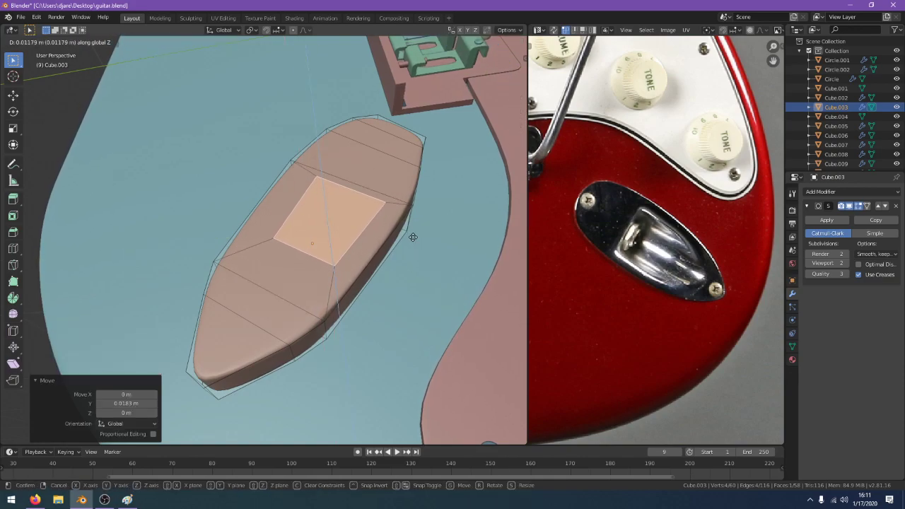
{"action": "left_click", "coordinate": [411, 236]}
{"action": "middle_click_drag", "start_coordinate": [411, 236], "coordinate": [386, 222]}
{"action": "key", "text": "g"}
{"action": "key", "text": "y"}
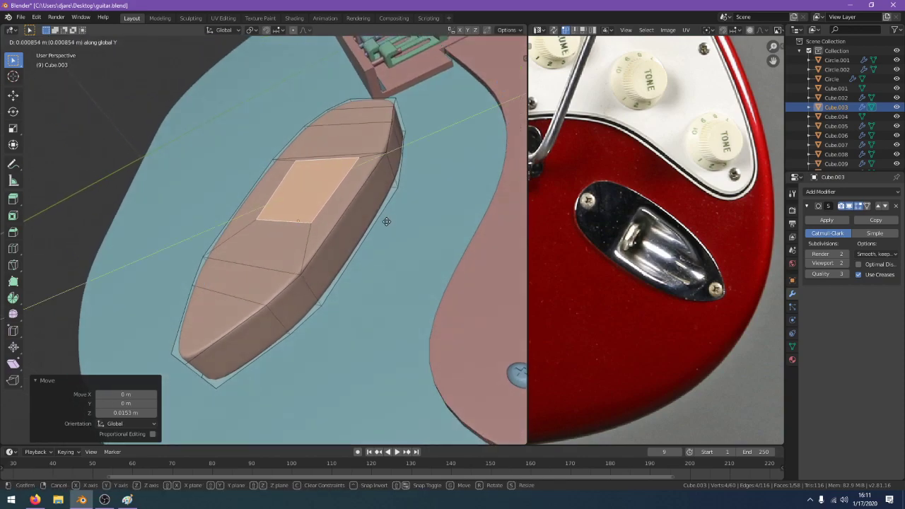
{"action": "key", "text": "x"}
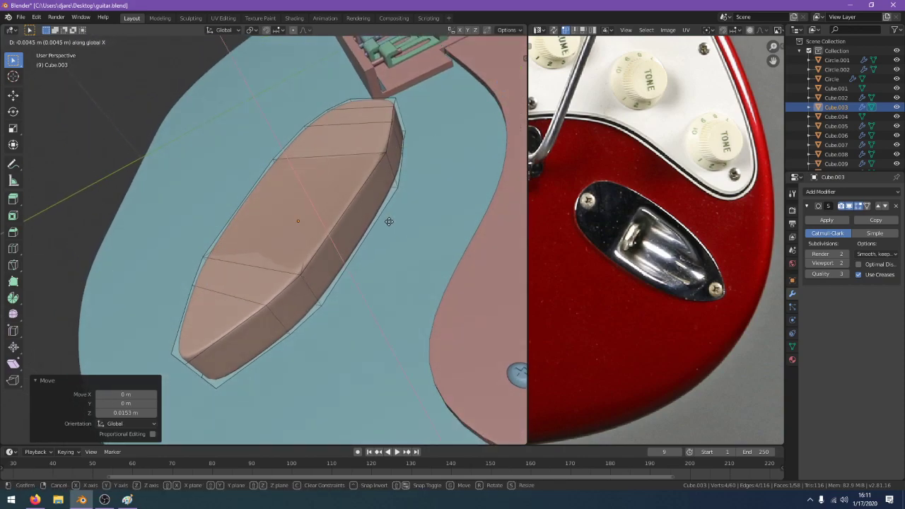
{"action": "left_click", "coordinate": [389, 221]}
Try adding a lengthwise loop cut slid to a factor of 1.000 and a crosswise loop cut through the plate's middle section
{"action": "key", "text": "z"}
{"action": "left_click", "coordinate": [339, 222]}
{"action": "scroll", "coordinate": [340, 222], "scroll_direction": "up", "scroll_amount": 1}
{"action": "middle_click_drag", "start_coordinate": [340, 225], "coordinate": [343, 244]}
{"action": "key", "text": "ctrl+r"}
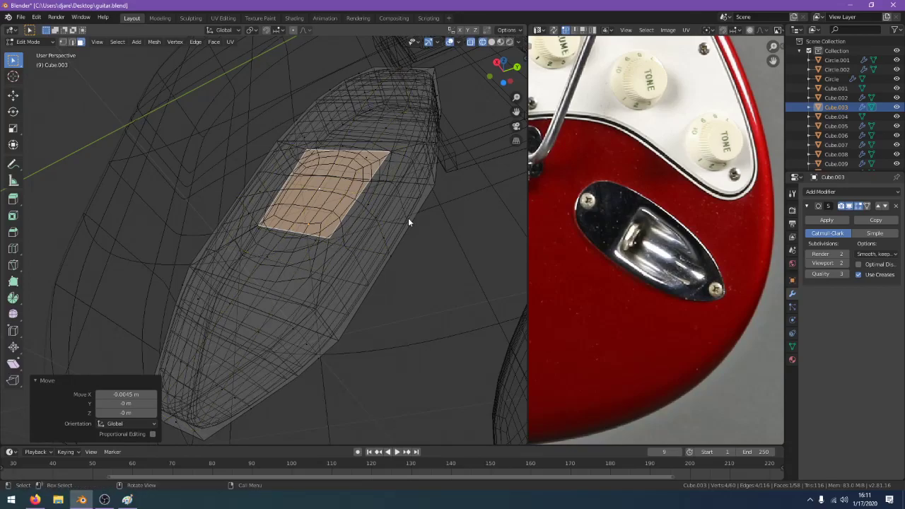
{"action": "key", "text": "z"}
{"action": "left_click", "coordinate": [457, 222]}
{"action": "middle_click_drag", "start_coordinate": [452, 227], "coordinate": [443, 245]}
{"action": "key", "text": "ctrl+r"}
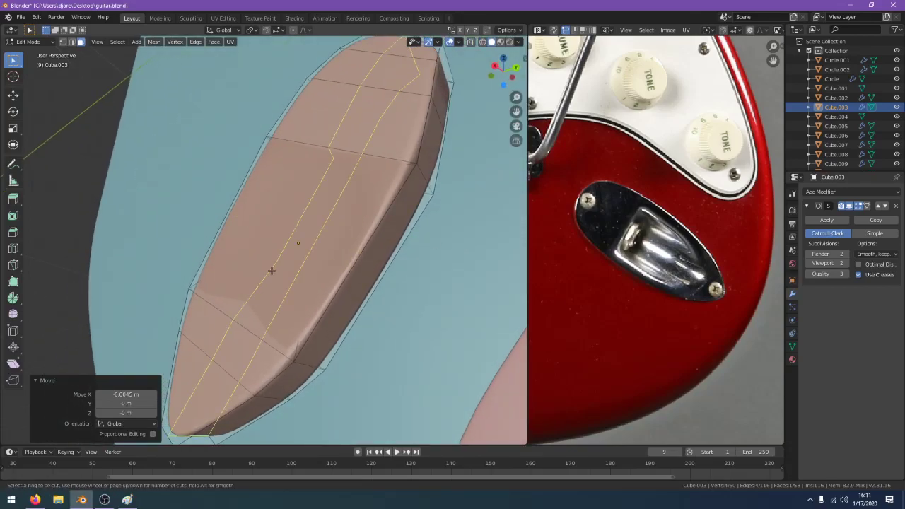
{"action": "left_click", "coordinate": [271, 270]}
{"action": "left_click", "coordinate": [181, 202]}
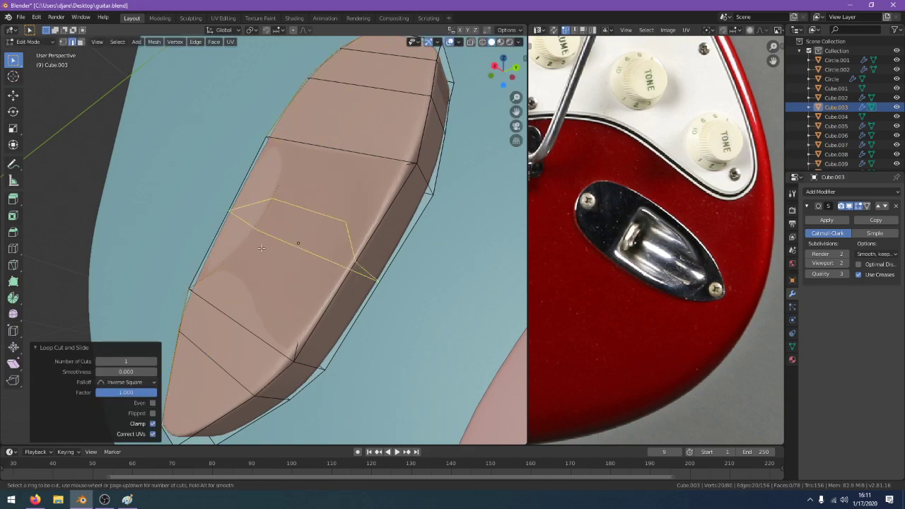
{"action": "left_click", "coordinate": [368, 304]}
Check the smoothed plate in Object Mode and undo the two loop cuts
{"action": "key", "text": "Tab"}
{"action": "key", "text": "Tab"}
{"action": "middle_click_drag", "start_coordinate": [445, 337], "coordinate": [409, 287]}
{"action": "key", "text": "Tab"}
{"action": "key", "text": "Tab"}
{"action": "key", "text": "Tab"}
{"action": "key", "text": "ctrl+z"}
{"action": "key", "text": "ctrl+z"}
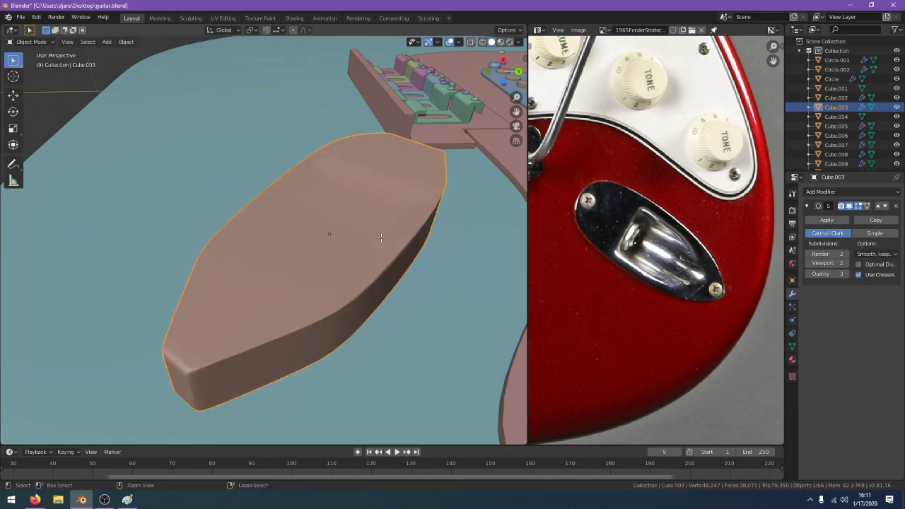
Try sinking the inset face about -0.0126 m along X and insetting it once more
{"action": "key", "text": "Tab"}
{"action": "left_click", "coordinate": [380, 238]}
{"action": "mouse_move", "coordinate": [381, 238]}
{"action": "middle_mouse_down"}
{"action": "mouse_move", "coordinate": [372, 247]}
{"action": "mouse_move", "coordinate": [368, 235]}
{"action": "middle_mouse_up"}
{"action": "key", "text": "g"}
{"action": "key", "text": "x"}
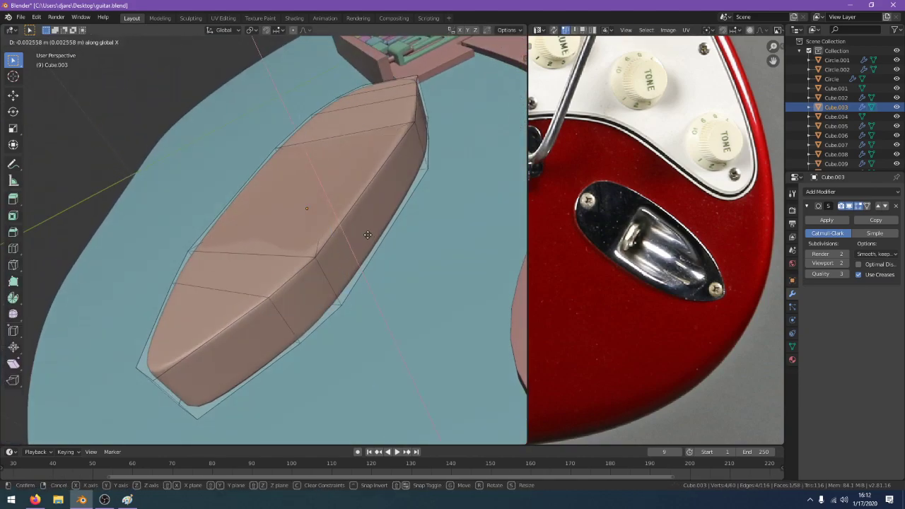
{"action": "left_click", "coordinate": [374, 238]}
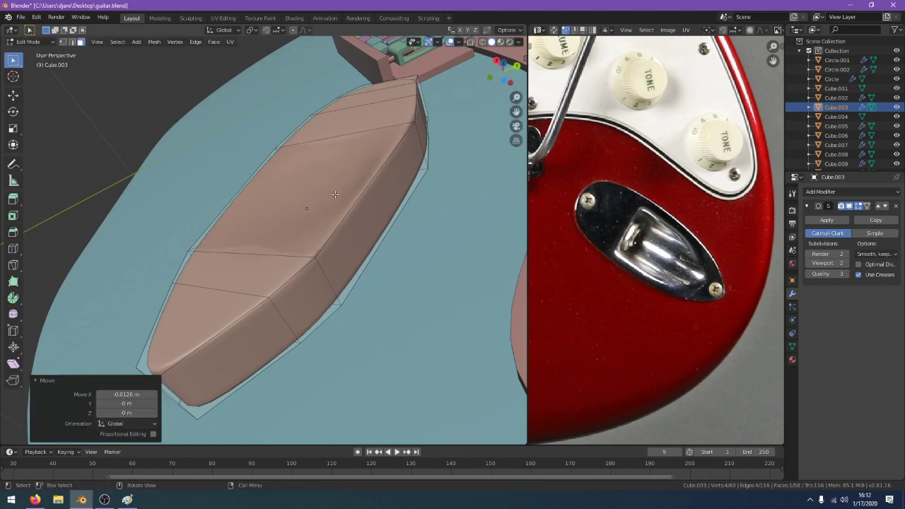
{"action": "key", "text": "i"}
{"action": "key", "text": "Escape"}
{"action": "middle_click_drag", "start_coordinate": [390, 204], "coordinate": [443, 271]}
{"action": "key", "text": "i"}
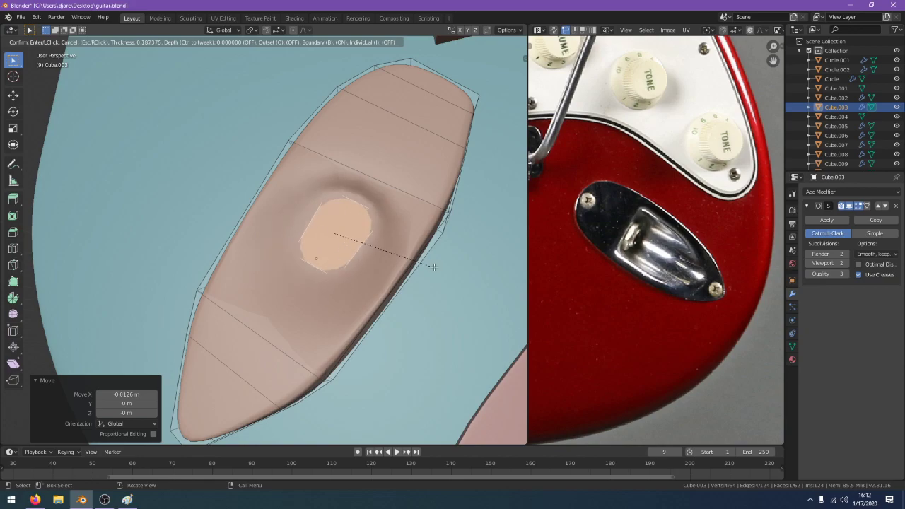
{"action": "key", "text": "Escape"}
{"action": "key", "text": "i"}
{"action": "left_click", "coordinate": [469, 272]}
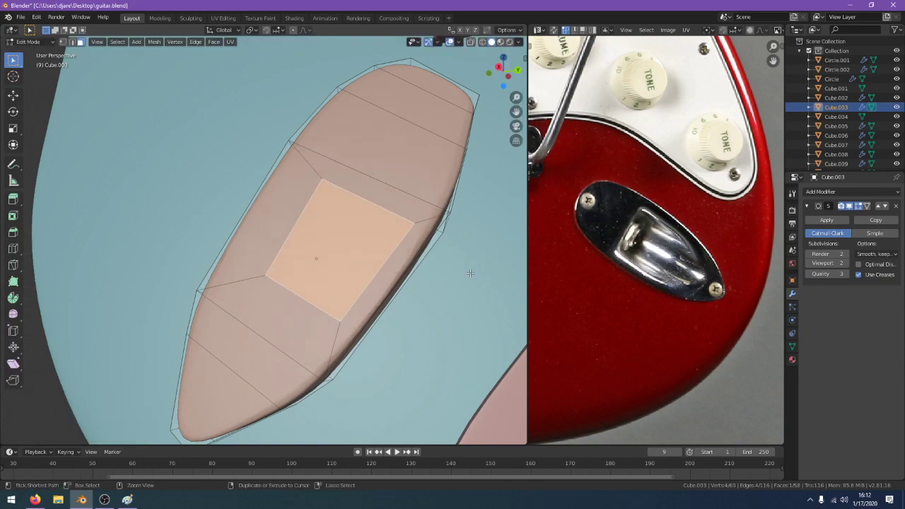
Restore the inset face to its centred position and delete it to open a hole in the plate's top
{"action": "key", "text": "x"}
{"action": "left_click", "coordinate": [465, 295]}
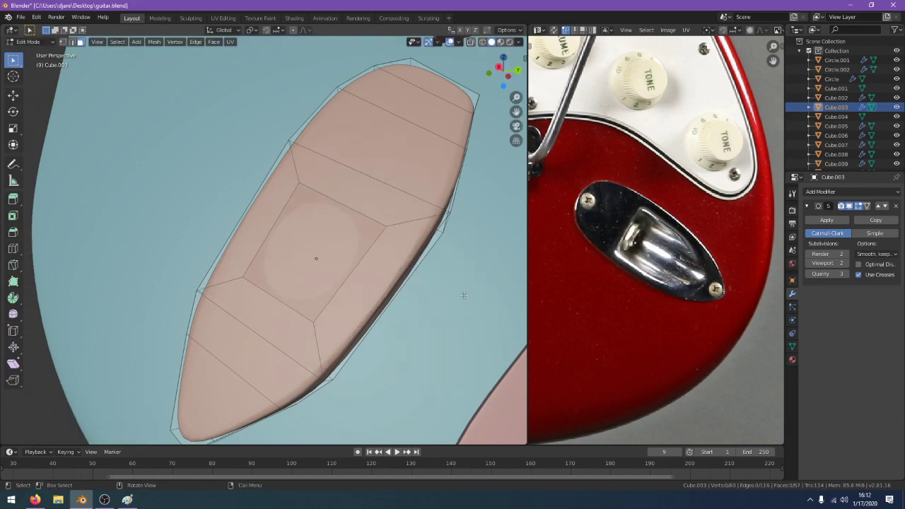
{"action": "middle_click_drag", "start_coordinate": [464, 295], "coordinate": [486, 256]}
{"action": "scroll", "coordinate": [453, 247], "scroll_direction": "up", "scroll_amount": 2}
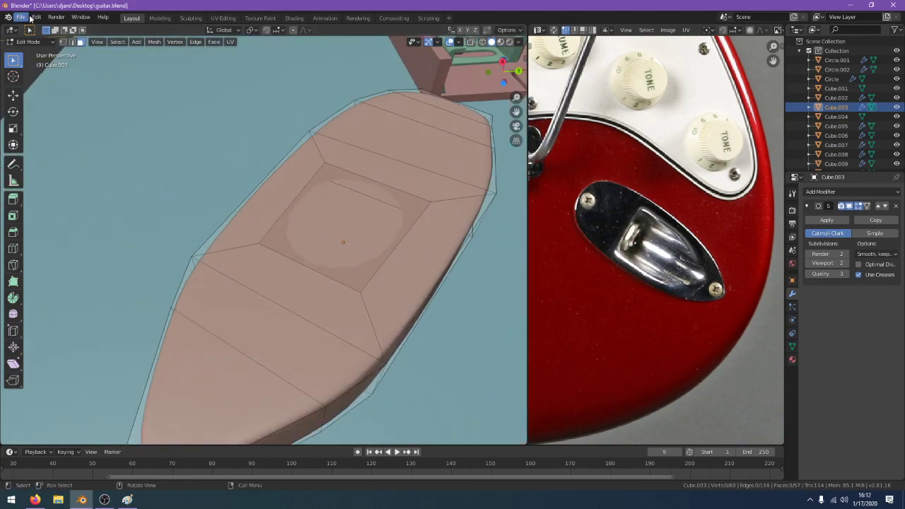
Select the edge loop around the hole and delete its vertices to widen the opening to the full middle section
{"action": "left_click", "coordinate": [73, 42]}
{"action": "left_click", "coordinate": [300, 268], "text": "alt"}
{"action": "key", "text": "x"}
{"action": "key", "text": "Escape"}
{"action": "key", "text": "x"}
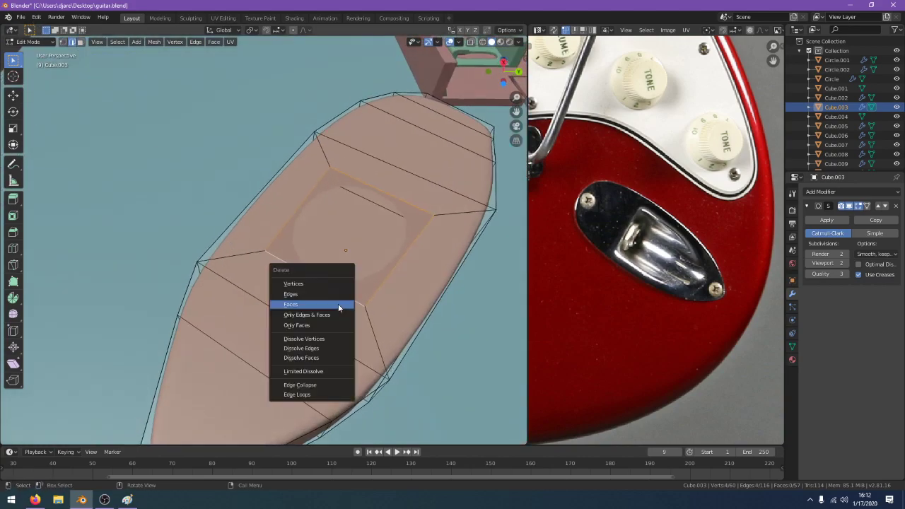
{"action": "left_click", "coordinate": [342, 286]}
{"action": "middle_click_drag", "start_coordinate": [342, 286], "coordinate": [352, 322]}
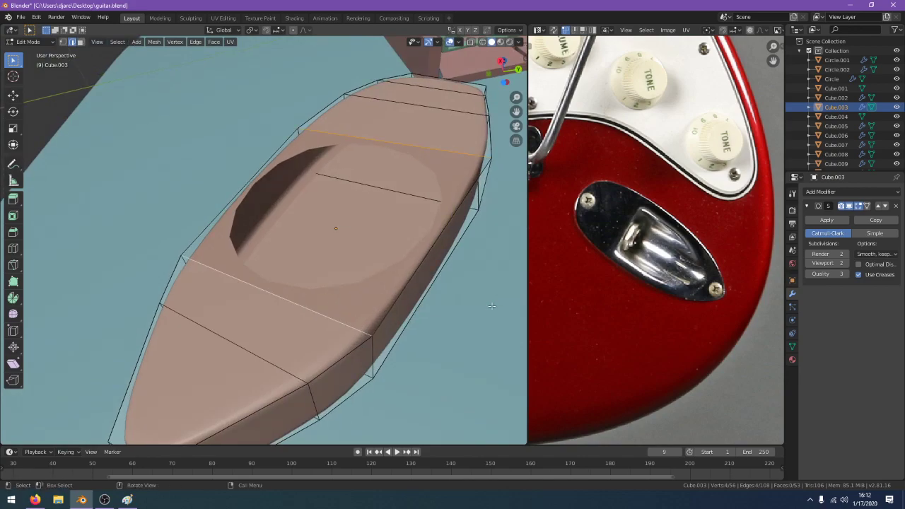
Extrude the opening's edge loop in place and scale it to 0.570
{"action": "key", "text": "e"}
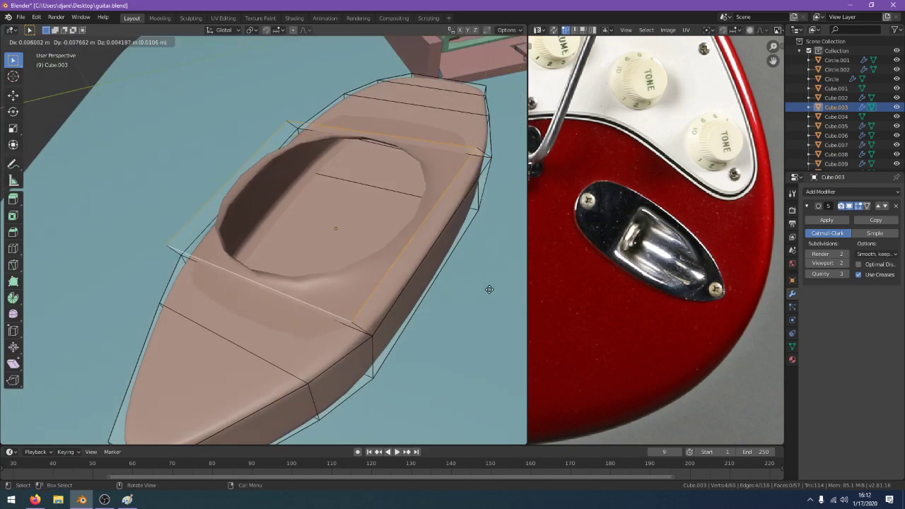
{"action": "right_click", "coordinate": [489, 289]}
{"action": "key", "text": "s"}
{"action": "left_click", "coordinate": [437, 257]}
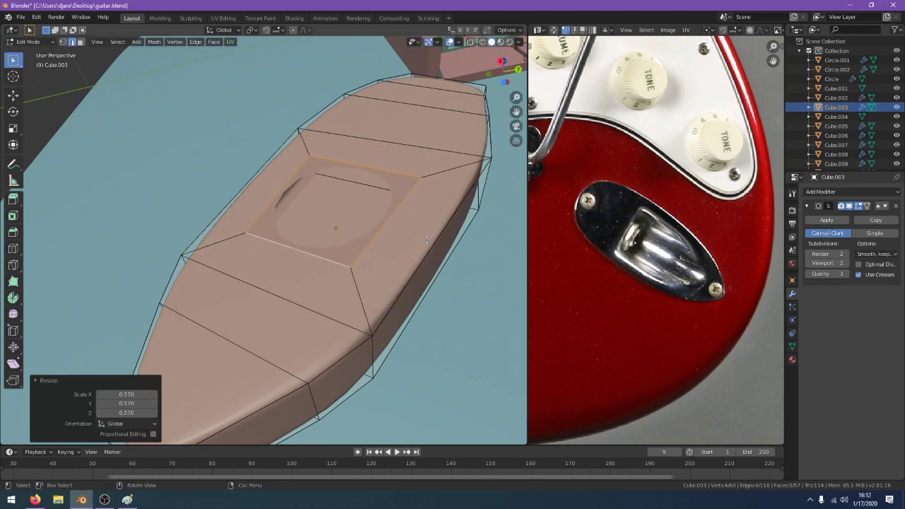
Try moving the opening's inner edge loop along X and filling it with a face to form the recess floor
{"action": "key", "text": "g"}
{"action": "key", "text": "x"}
{"action": "left_click", "coordinate": [442, 262]}
{"action": "key", "text": "f"}
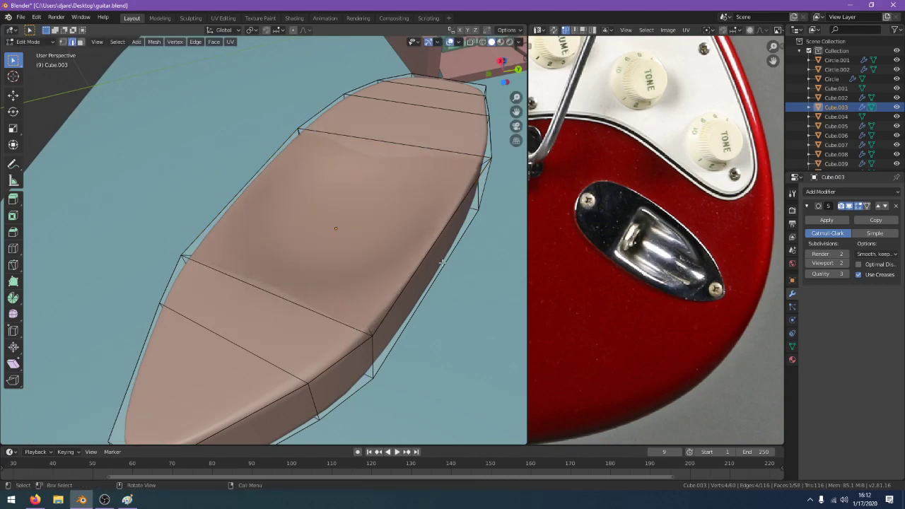
Try shifting the recess floor face along global Z while checking its depth from the plate's side
{"action": "middle_click_drag", "start_coordinate": [400, 272], "coordinate": [400, 299]}
{"action": "key", "text": "g"}
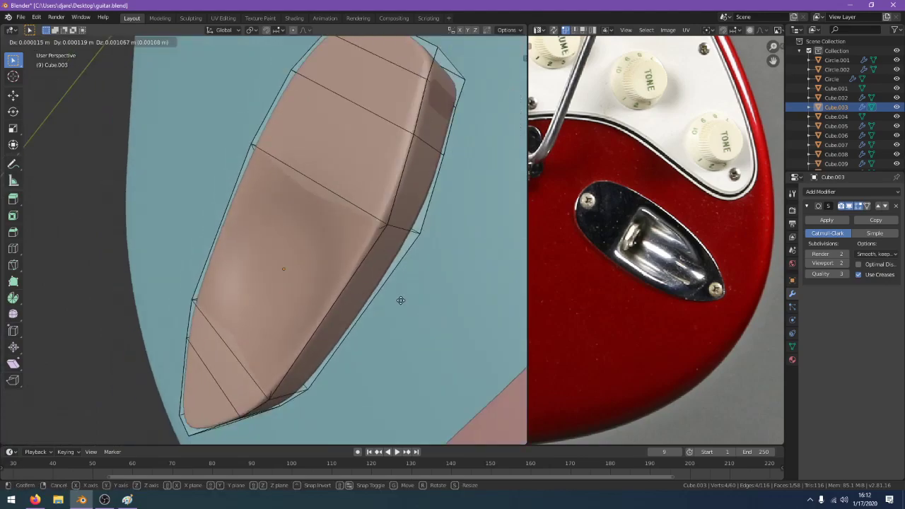
{"action": "key", "text": "x"}
{"action": "key", "text": "z"}
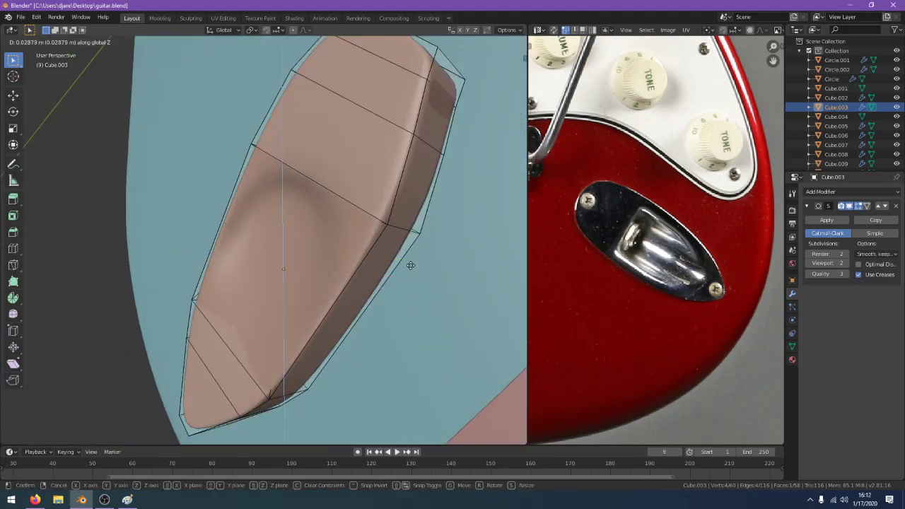
{"action": "left_click", "coordinate": [410, 264]}
{"action": "middle_click_drag", "start_coordinate": [410, 264], "coordinate": [39, 311]}
{"action": "key", "text": "g"}
{"action": "key", "text": "z"}
{"action": "left_click", "coordinate": [459, 194]}
{"action": "key", "text": "g"}
{"action": "key", "text": "z"}
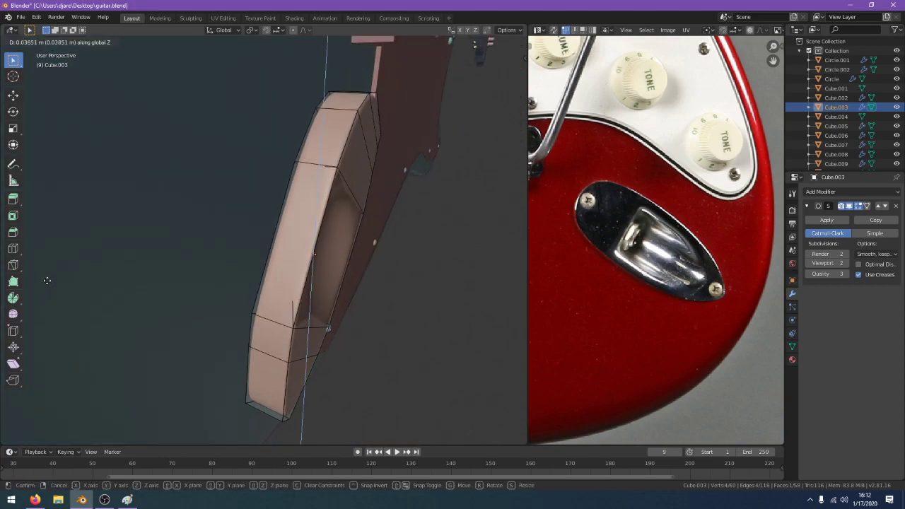
{"action": "left_click", "coordinate": [47, 280]}
Try moving the recess floor about 0.0079 m in Y and 0.0229 m in Z from the right view
{"action": "key", "text": "KP_3"}
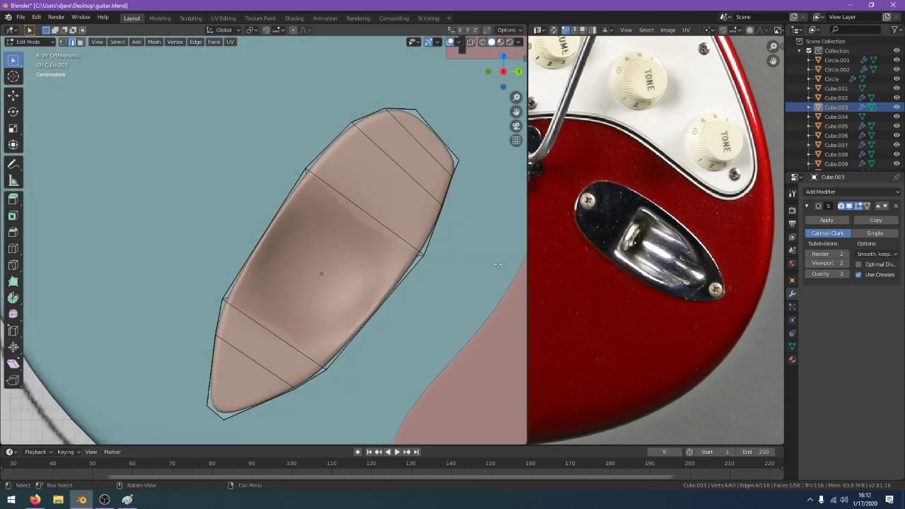
{"action": "key", "text": "g"}
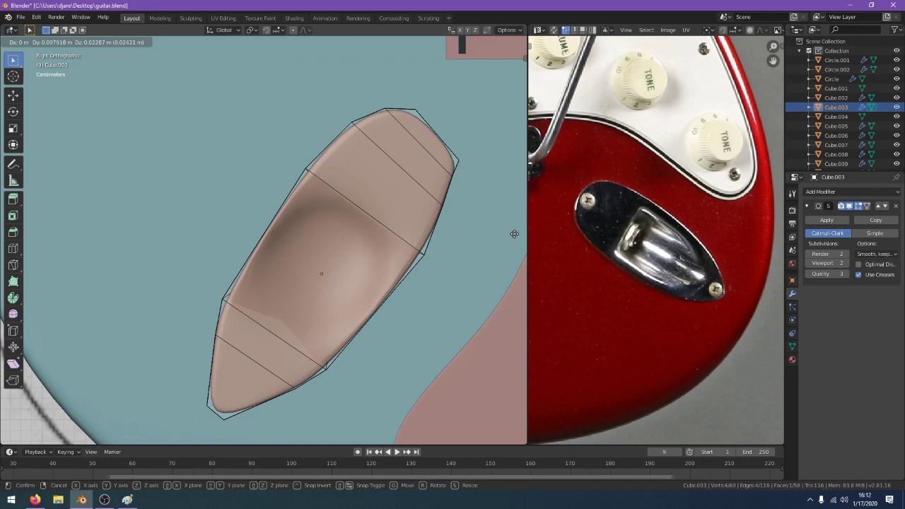
{"action": "left_click", "coordinate": [514, 234]}
Try sharpening the recess with two crosswise edge loops slid to its ends, and inspect the plate in Object Mode
{"action": "middle_click_drag", "start_coordinate": [514, 233], "coordinate": [318, 243]}
{"action": "key", "text": "ctrl+r"}
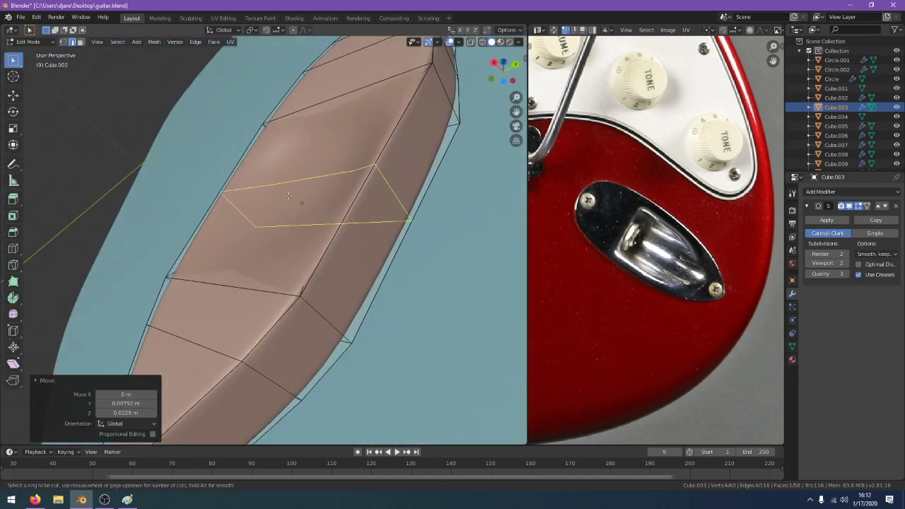
{"action": "left_click", "coordinate": [269, 242]}
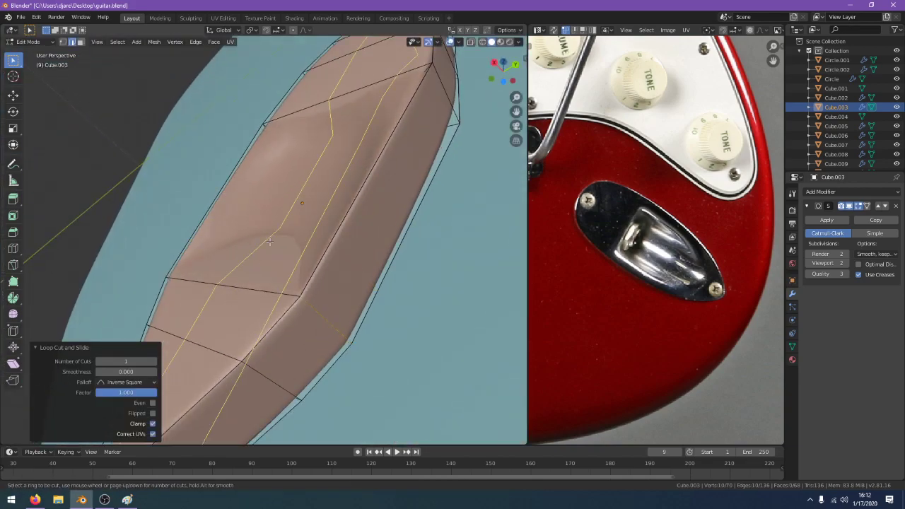
{"action": "left_click", "coordinate": [308, 216]}
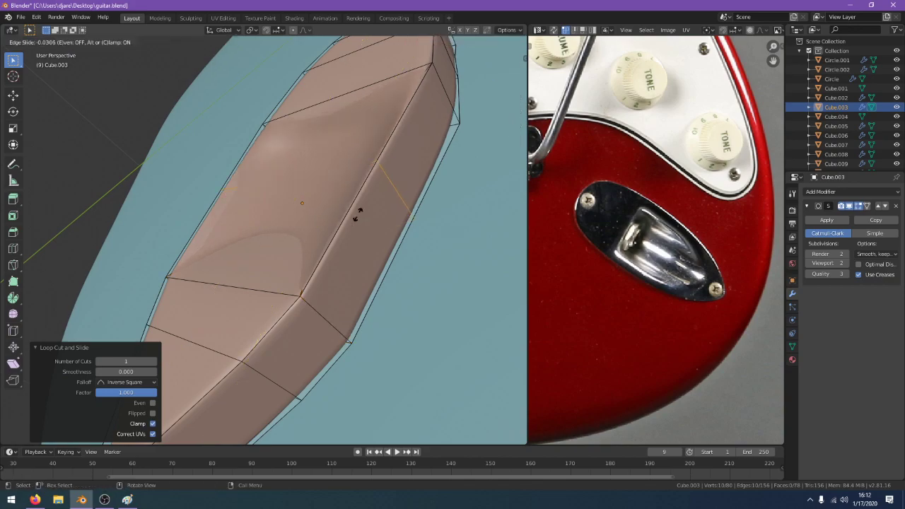
{"action": "left_click", "coordinate": [443, 85]}
{"action": "scroll", "coordinate": [443, 85], "scroll_direction": "down", "scroll_amount": 4}
{"action": "key", "text": "Tab"}
{"action": "middle_click_drag", "start_coordinate": [443, 85], "coordinate": [291, 292]}
{"action": "scroll", "coordinate": [474, 213], "scroll_direction": "up", "scroll_amount": 2}
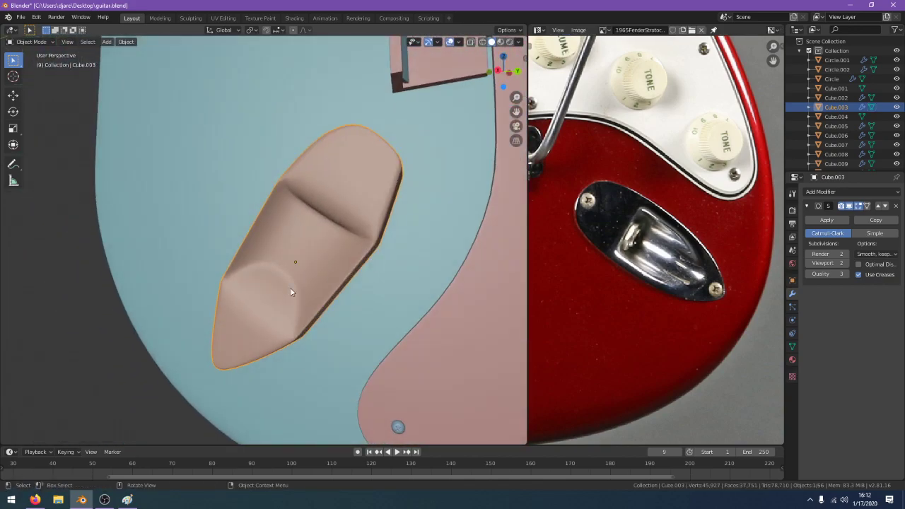
Check the stream's chat and analytics on the YouTube Live Dashboard in Firefox and return to Blender
{"action": "left_click", "coordinate": [34, 500]}
{"action": "left_click", "coordinate": [338, 62]}
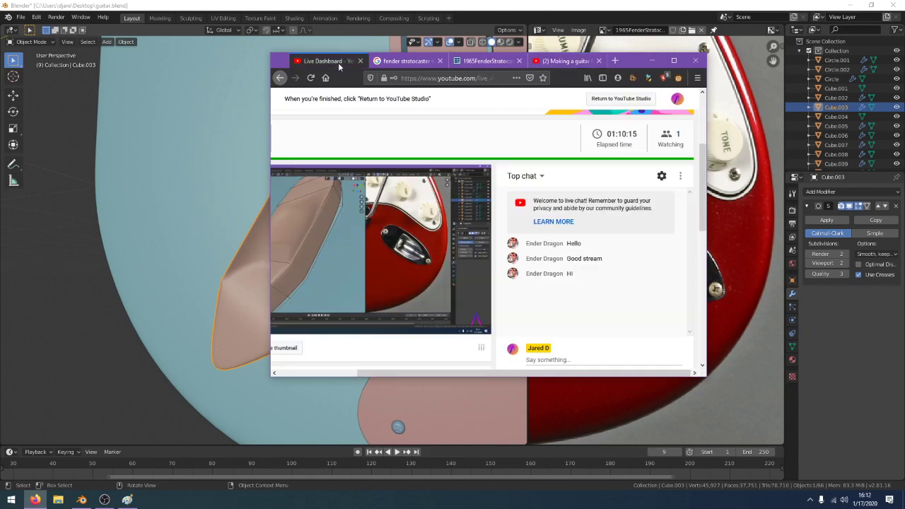
{"action": "scroll", "coordinate": [495, 182], "scroll_direction": "down", "scroll_amount": 5}
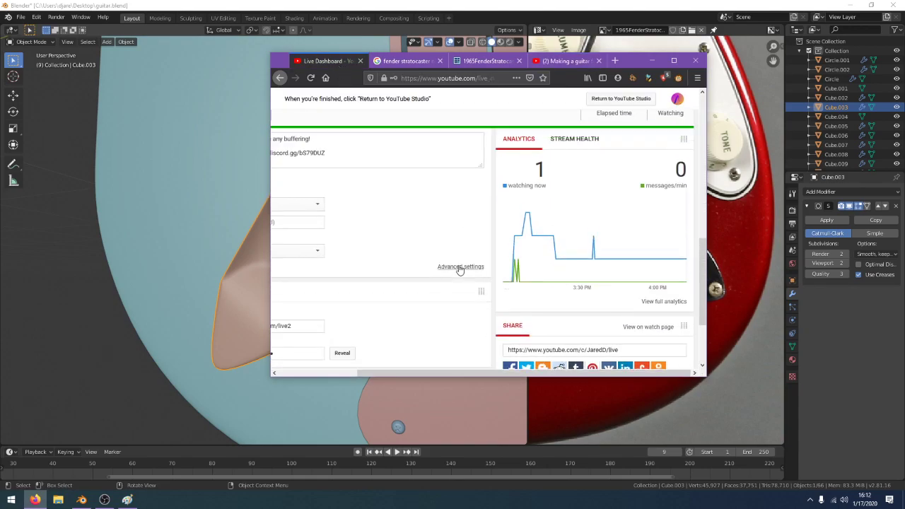
{"action": "scroll", "coordinate": [459, 269], "scroll_direction": "up", "scroll_amount": 5}
{"action": "scroll", "coordinate": [470, 297], "scroll_direction": "down", "scroll_amount": 3}
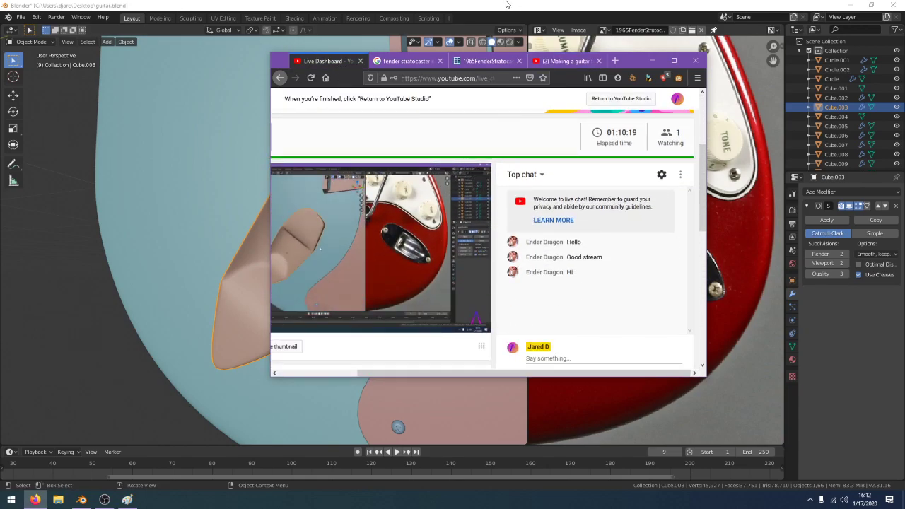
{"action": "left_click", "coordinate": [507, 4]}
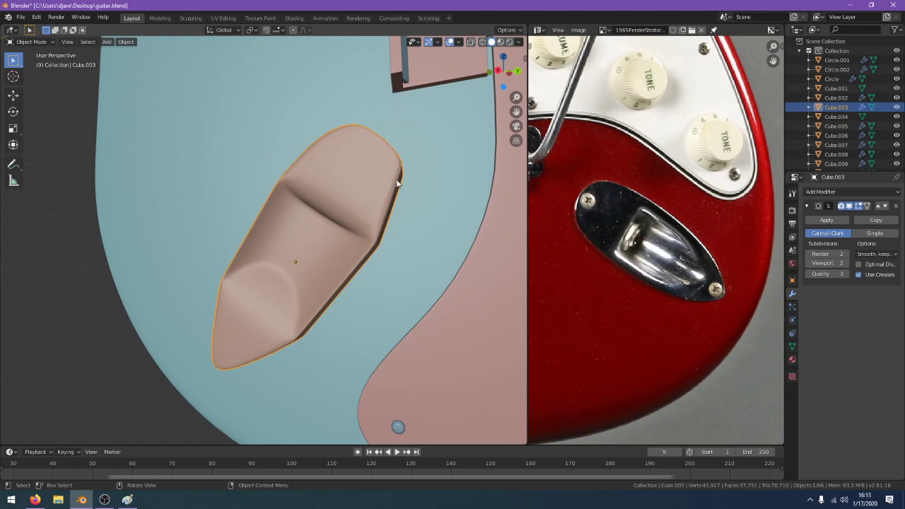
Delete the whole jack plate object to restart its modelling
{"action": "middle_click_drag", "start_coordinate": [373, 215], "coordinate": [429, 174]}
{"action": "key", "text": "x"}
{"action": "left_click", "coordinate": [428, 175]}
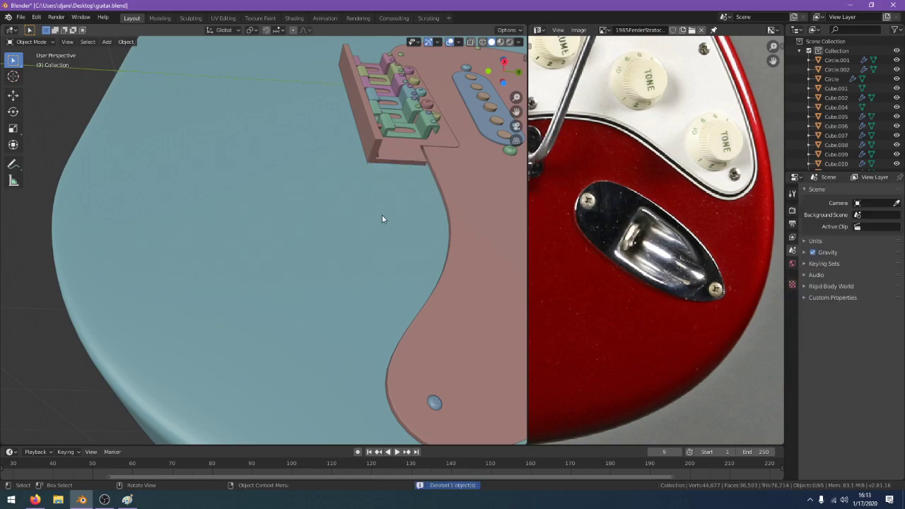
Add a new cube in the right-side wireframe view and scale it down to about 0.218
{"action": "key", "text": "KP_3"}
{"action": "key", "text": "z"}
{"action": "left_click", "coordinate": [344, 211]}
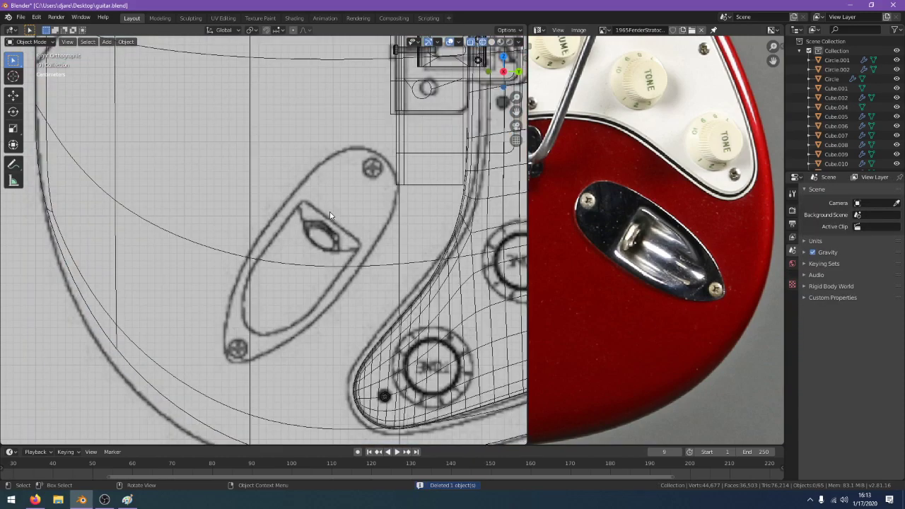
{"action": "key", "text": "shift+a"}
{"action": "mouse_move", "coordinate": [331, 215]}
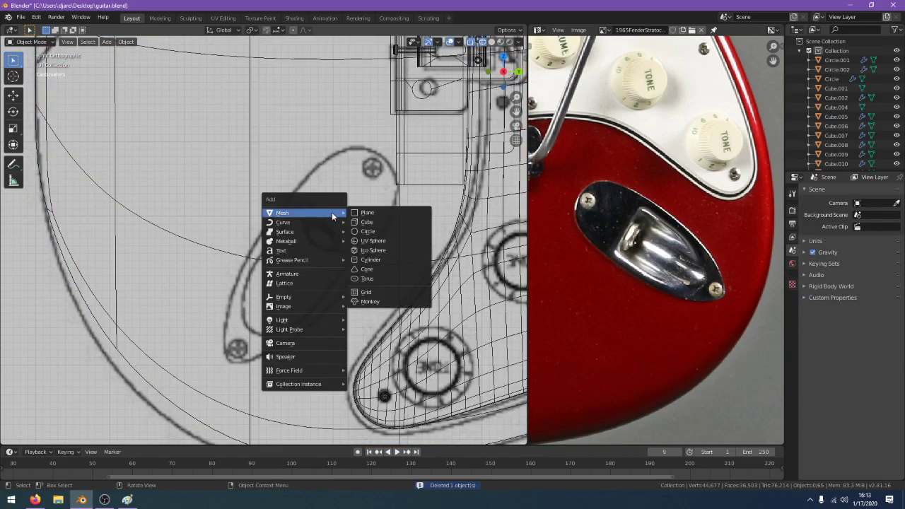
{"action": "left_click", "coordinate": [414, 222]}
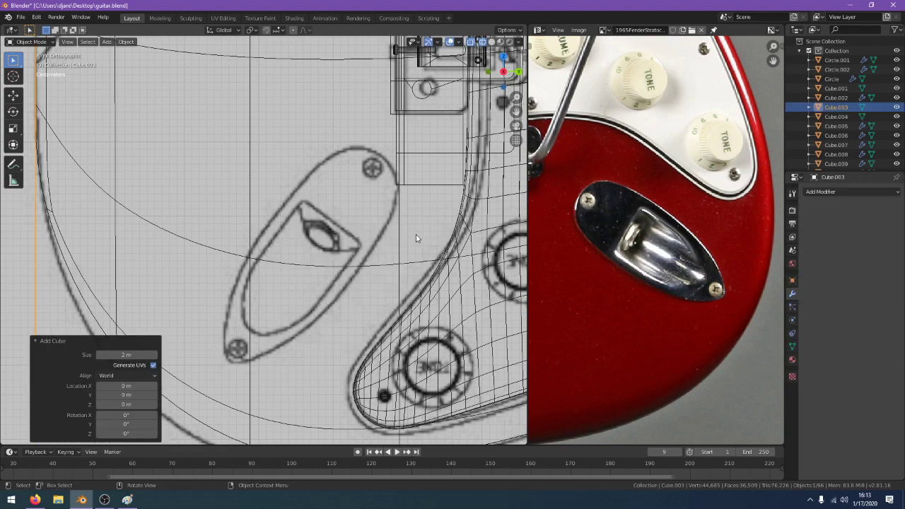
{"action": "scroll", "coordinate": [416, 234], "scroll_direction": "down", "scroll_amount": 5}
{"action": "key", "text": "s"}
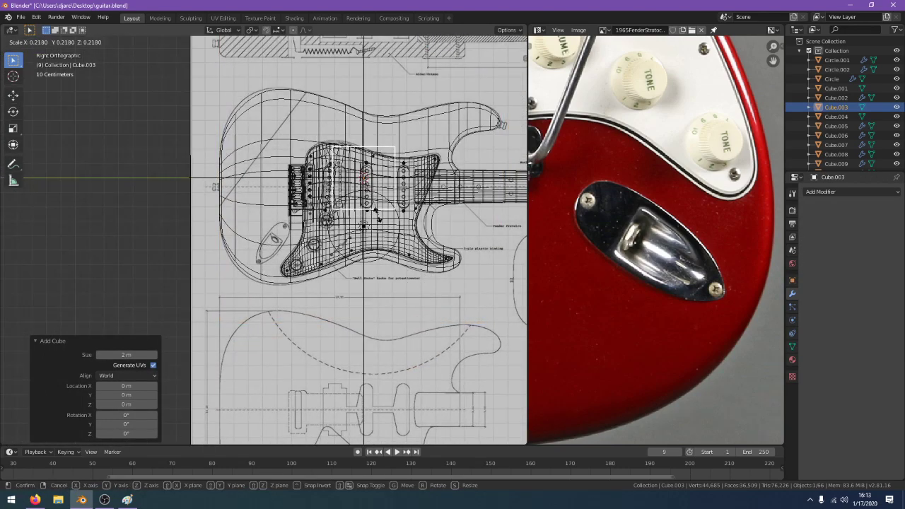
{"action": "left_click", "coordinate": [380, 214]}
Rotate the blueprint reference image by -34.2° so the drawn jack plate stands upright
{"action": "left_click", "coordinate": [401, 306]}
{"action": "key", "text": "r"}
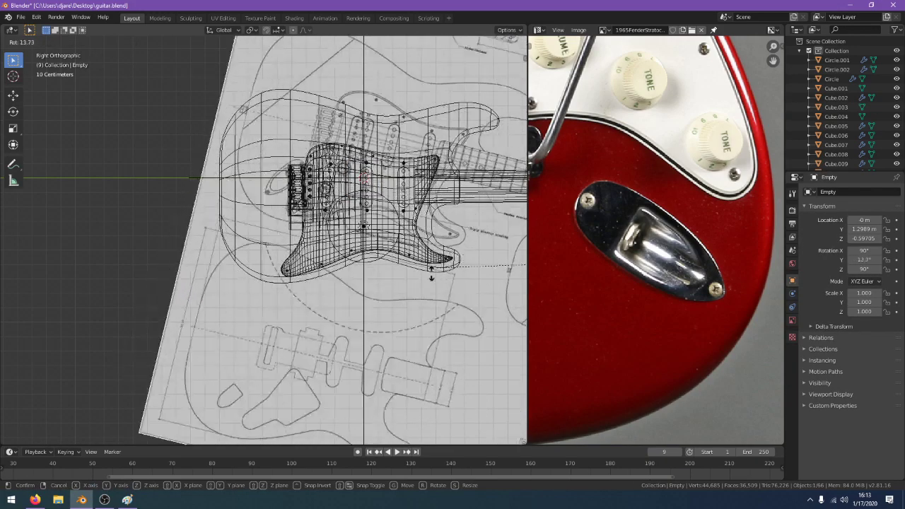
{"action": "left_click", "coordinate": [420, 424]}
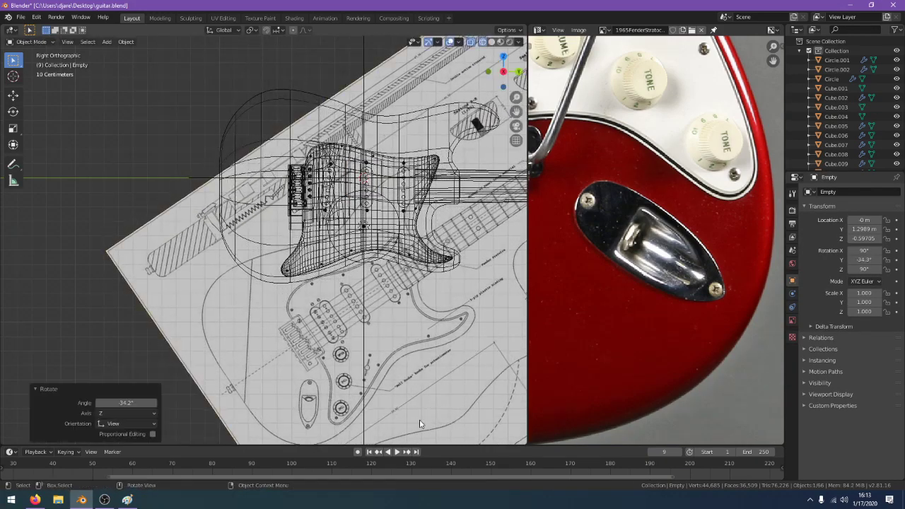
Examine the guitar and the new cube from several angles in solid shading
{"action": "middle_click_drag", "start_coordinate": [354, 190], "coordinate": [424, 232]}
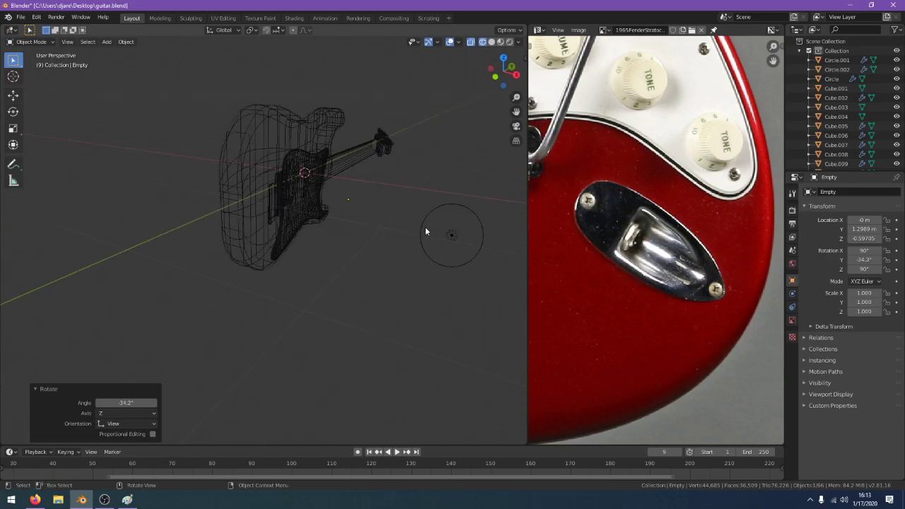
{"action": "scroll", "coordinate": [424, 232], "scroll_direction": "down", "scroll_amount": 4}
{"action": "mouse_move", "coordinate": [486, 238]}
{"action": "middle_mouse_down"}
{"action": "mouse_move", "coordinate": [330, 212]}
{"action": "mouse_move", "coordinate": [320, 225]}
{"action": "mouse_move", "coordinate": [266, 198]}
{"action": "mouse_move", "coordinate": [306, 197]}
{"action": "mouse_move", "coordinate": [464, 323]}
{"action": "mouse_move", "coordinate": [426, 365]}
{"action": "mouse_move", "coordinate": [393, 356]}
{"action": "mouse_move", "coordinate": [364, 317]}
{"action": "mouse_move", "coordinate": [384, 277]}
{"action": "mouse_move", "coordinate": [354, 226]}
{"action": "mouse_move", "coordinate": [370, 179]}
{"action": "middle_mouse_up"}
{"action": "scroll", "coordinate": [321, 225], "scroll_direction": "up", "scroll_amount": 8}
{"action": "left_click", "coordinate": [306, 224]}
{"action": "left_click", "coordinate": [307, 226]}
{"action": "key", "text": "z"}
{"action": "left_click", "coordinate": [415, 310]}
{"action": "left_click", "coordinate": [318, 176]}
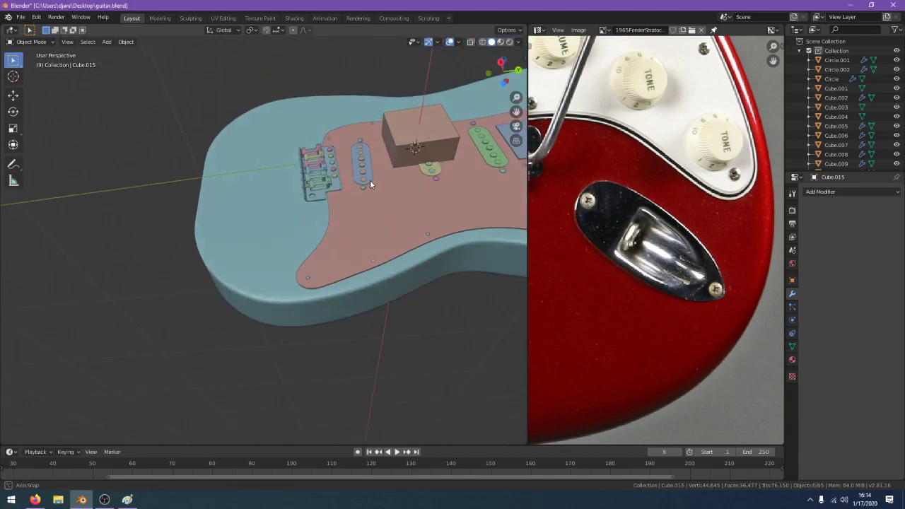
Select the stray object Cube.004, pull it along Y away from the guitar and delete it
{"action": "key", "text": "z"}
{"action": "left_click", "coordinate": [265, 192]}
{"action": "middle_click_drag", "start_coordinate": [264, 192], "coordinate": [363, 242]}
{"action": "left_click", "coordinate": [276, 177]}
{"action": "key", "text": "g"}
{"action": "key", "text": "x"}
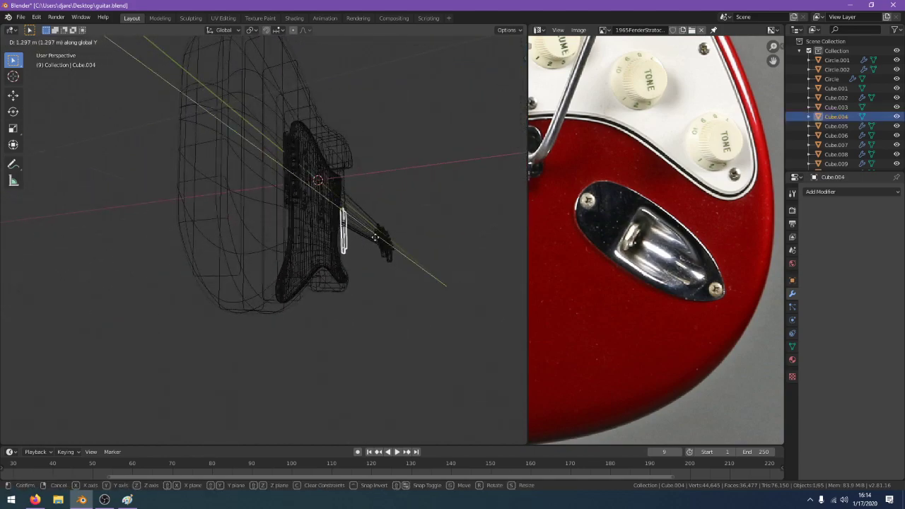
{"action": "left_click", "coordinate": [428, 246]}
{"action": "key", "text": "z"}
{"action": "left_click", "coordinate": [503, 257]}
{"action": "middle_click_drag", "start_coordinate": [503, 257], "coordinate": [435, 308]}
{"action": "key", "text": "x"}
{"action": "left_click", "coordinate": [409, 276]}
Move the new cube along Y toward the bridge and -1.39 m along Z, below the guitar body
{"action": "left_click", "coordinate": [394, 167]}
{"action": "key", "text": "g"}
{"action": "key", "text": "y"}
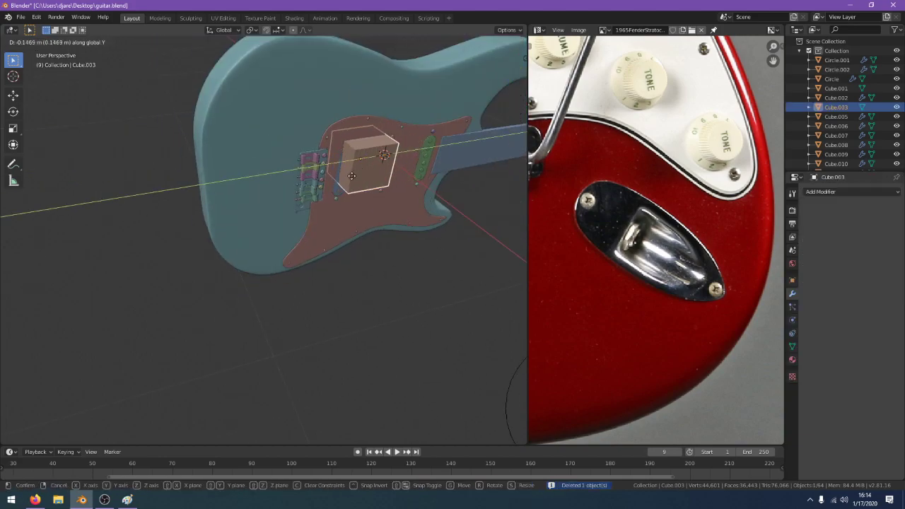
{"action": "left_click", "coordinate": [278, 187]}
{"action": "key", "text": "g"}
{"action": "key", "text": "z"}
{"action": "left_click", "coordinate": [316, 343]}
Move the cube onto the blueprint's jack plate in the right view, by 0.329 m in Y and then -0.159 m in Z
{"action": "key", "text": "KP_3"}
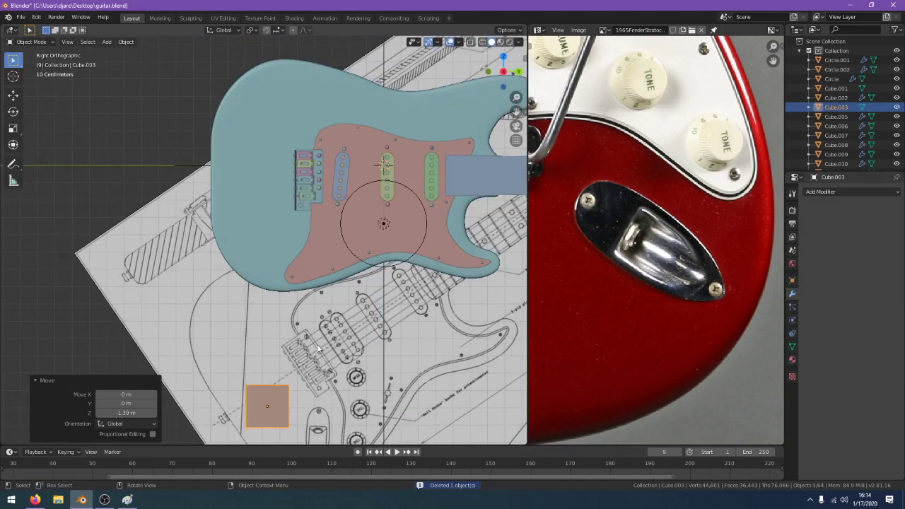
{"action": "scroll", "coordinate": [270, 288], "scroll_direction": "up", "scroll_amount": 3}
{"action": "scroll", "coordinate": [269, 288], "scroll_direction": "up", "scroll_amount": 4}
{"action": "key", "text": "g"}
{"action": "left_click", "coordinate": [375, 331]}
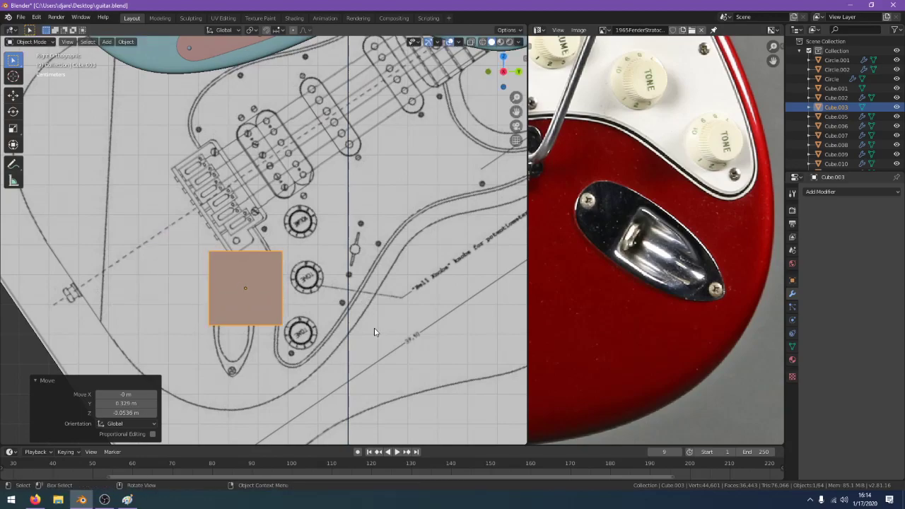
{"action": "key", "text": "z"}
{"action": "left_click", "coordinate": [300, 338]}
{"action": "scroll", "coordinate": [300, 340], "scroll_direction": "up", "scroll_amount": 3}
{"action": "key", "text": "g"}
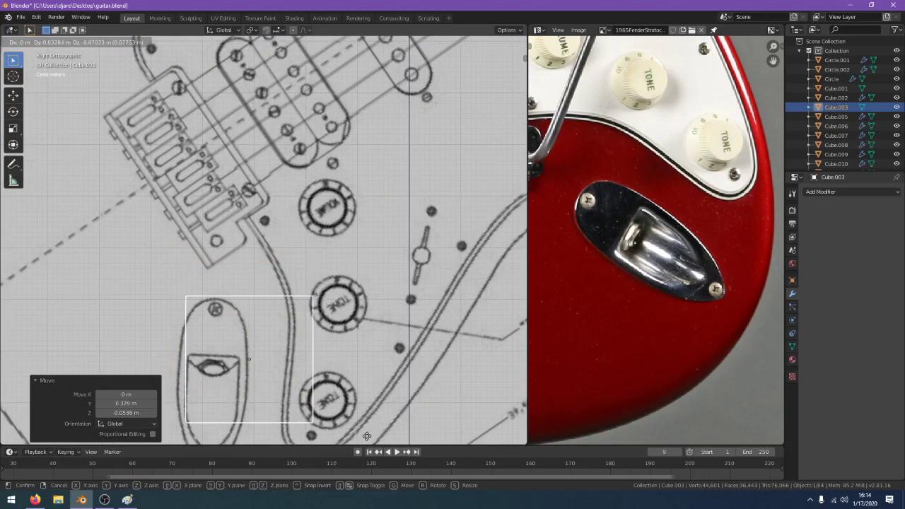
{"action": "left_click", "coordinate": [366, 62]}
{"action": "middle_click_drag", "start_coordinate": [322, 181], "coordinate": [336, 94], "text": "shift"}
Scale the cube to 0.143 and place it over the lower screw of the drawn jack plate
{"action": "key", "text": "s"}
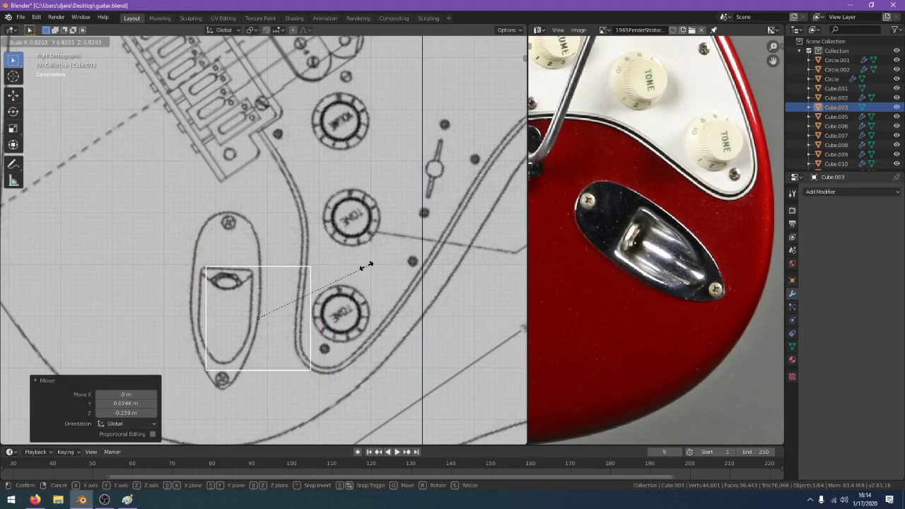
{"action": "left_click", "coordinate": [272, 304]}
{"action": "key", "text": "g"}
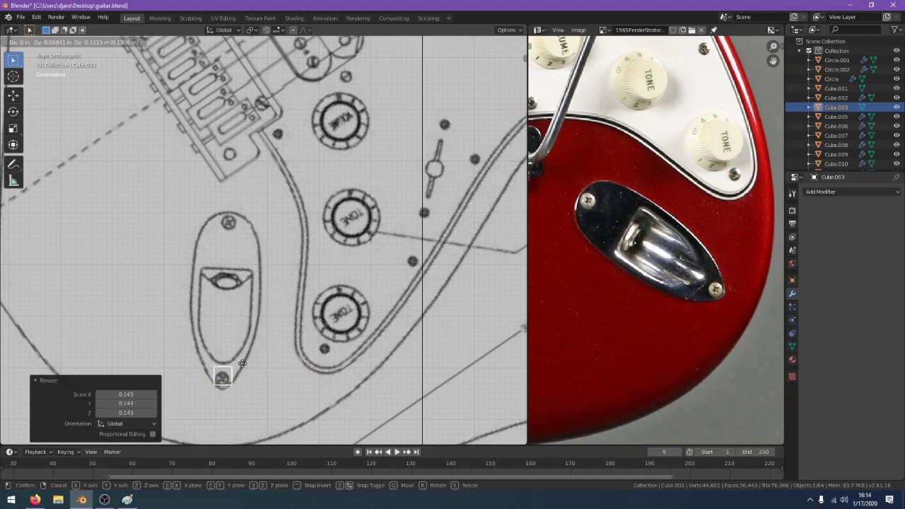
{"action": "left_click", "coordinate": [241, 367]}
Select the cube's upper face in Edit Mode and scale it 1.815 along Y to follow the plate's tapered outline
{"action": "key", "text": "Tab"}
{"action": "scroll", "coordinate": [275, 361], "scroll_direction": "up", "scroll_amount": 1}
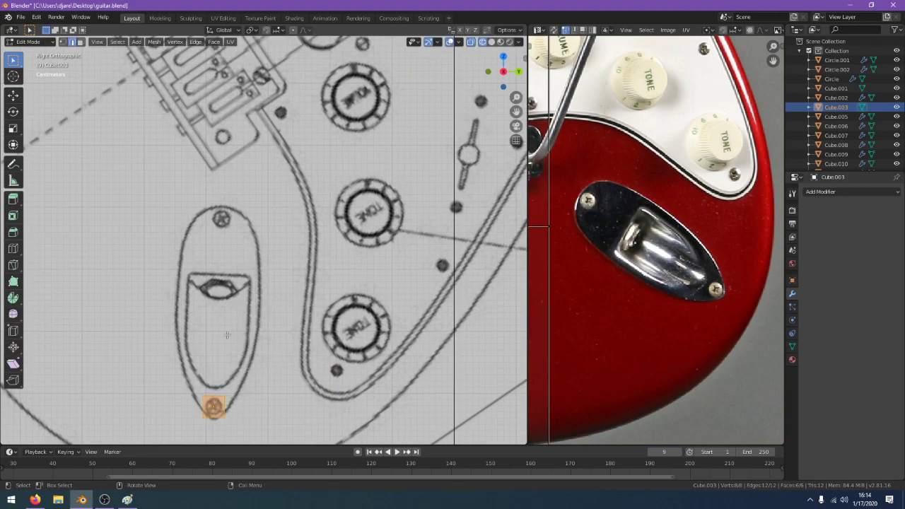
{"action": "left_click", "coordinate": [81, 43]}
{"action": "middle_click_drag", "start_coordinate": [205, 260], "coordinate": [205, 312]}
{"action": "left_click", "coordinate": [221, 329]}
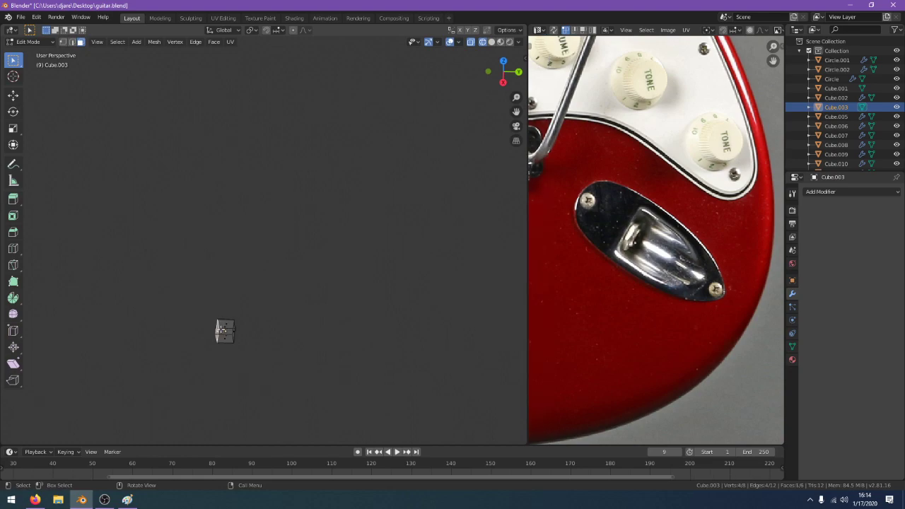
{"action": "left_click", "coordinate": [227, 328]}
{"action": "key", "text": "KP_3"}
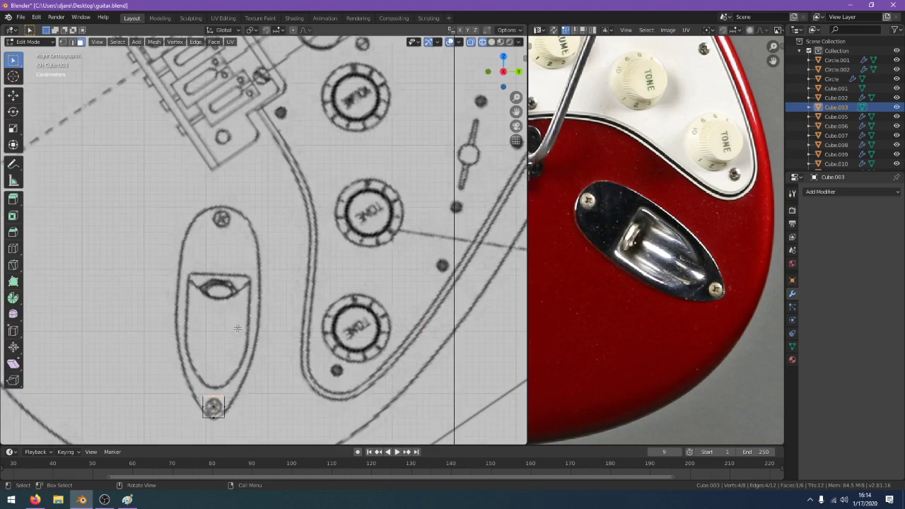
{"action": "key", "text": "s"}
{"action": "key", "text": "y"}
{"action": "left_click", "coordinate": [514, 311]}
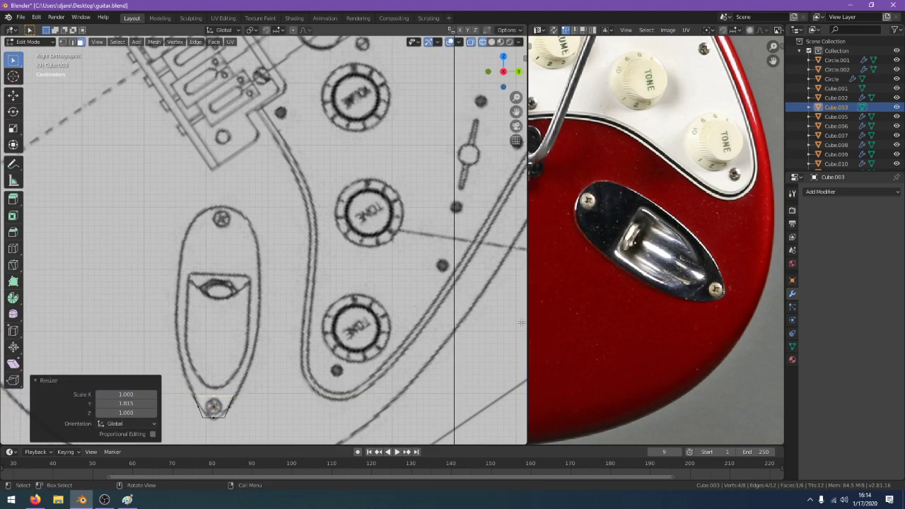
Extrude the plate's upper face 0.019 m and scale it 1.39 along Y, and extrude again with a 1.292 Y scale along the outline
{"action": "key", "text": "e"}
{"action": "left_click", "coordinate": [519, 310]}
{"action": "key", "text": "s"}
{"action": "key", "text": "y"}
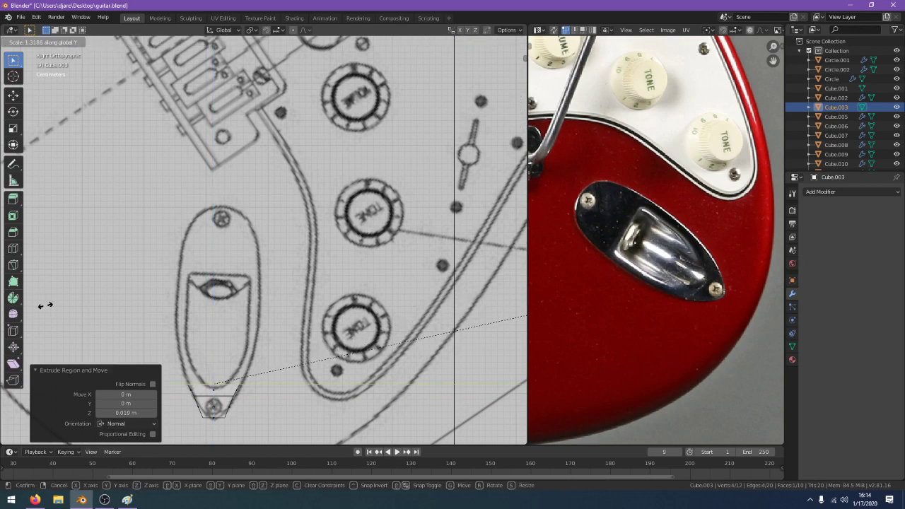
{"action": "left_click", "coordinate": [69, 317]}
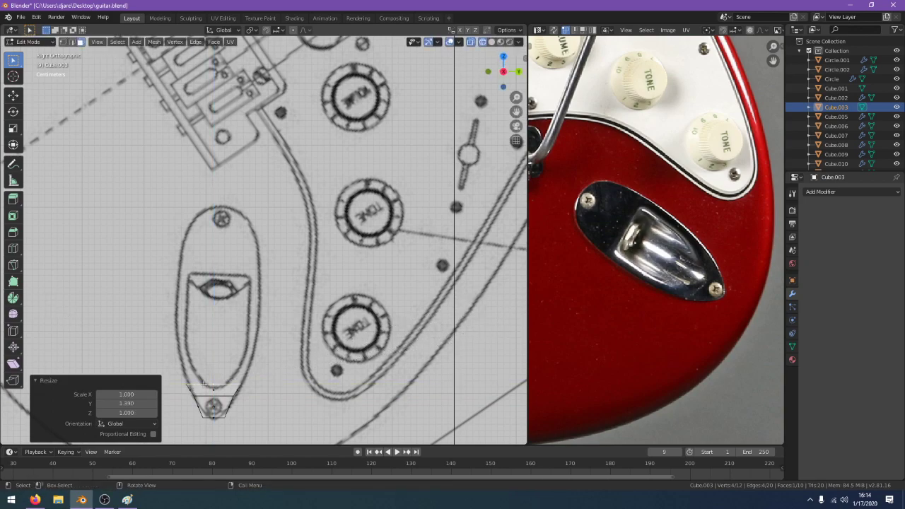
{"action": "key", "text": "e"}
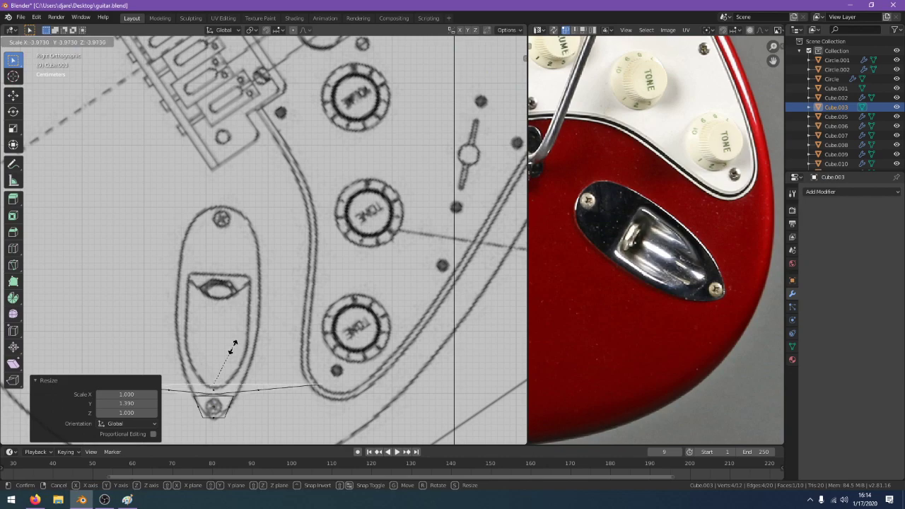
{"action": "left_click", "coordinate": [304, 388]}
{"action": "key", "text": "ctrl+z"}
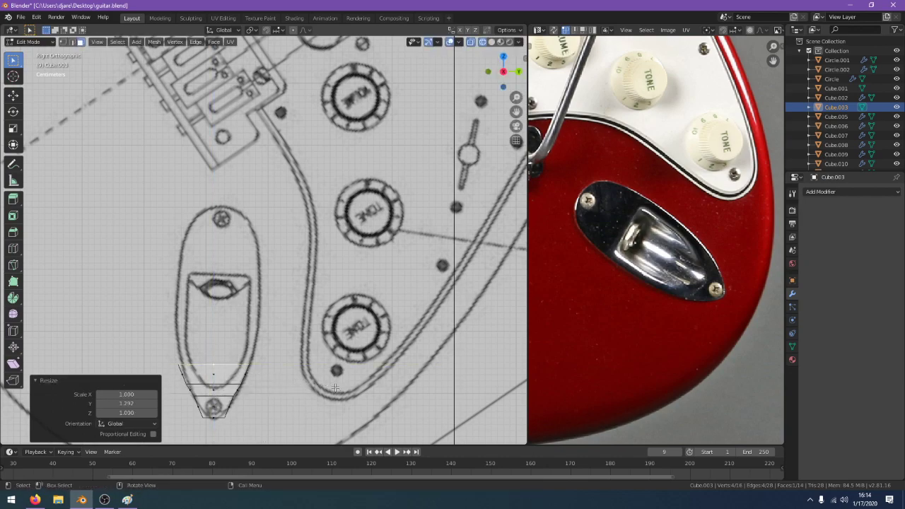
Fine-tune the blueprint's rotation to -34.3° so the drawn jack plate lines up with the mesh
{"action": "key", "text": "Tab"}
{"action": "left_click", "coordinate": [341, 386]}
{"action": "key", "text": "r"}
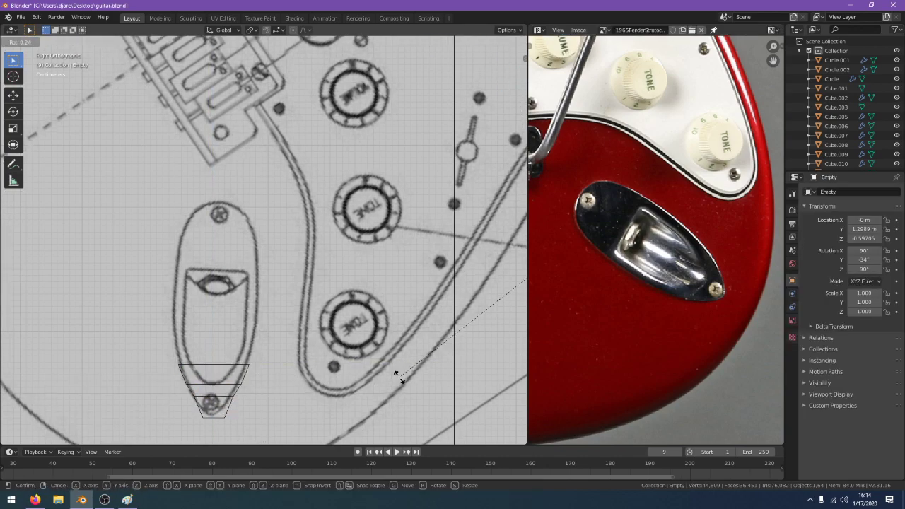
{"action": "left_click", "coordinate": [383, 396]}
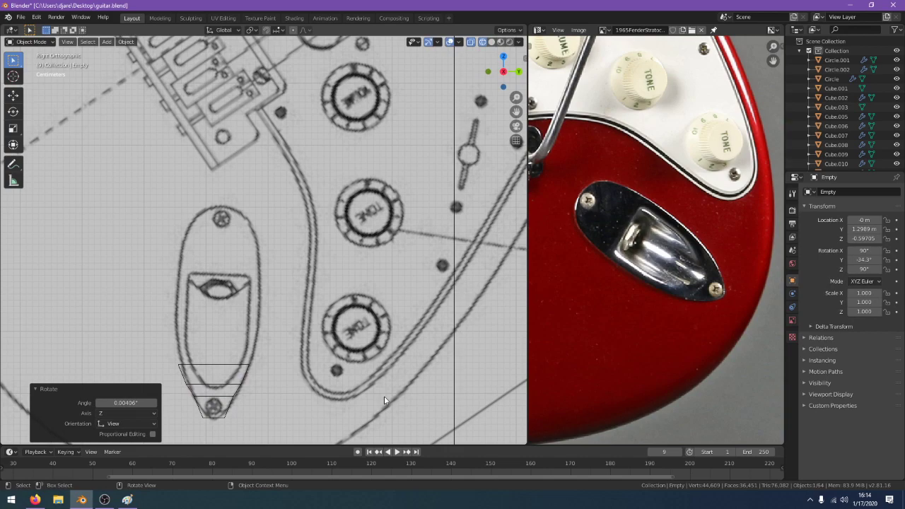
Extrude the plate's upper face further up in the right view and scale it 1.148 along Y to match the outline
{"action": "left_click", "coordinate": [215, 374]}
{"action": "key", "text": "Tab"}
{"action": "middle_click_drag", "start_coordinate": [215, 374], "coordinate": [306, 370]}
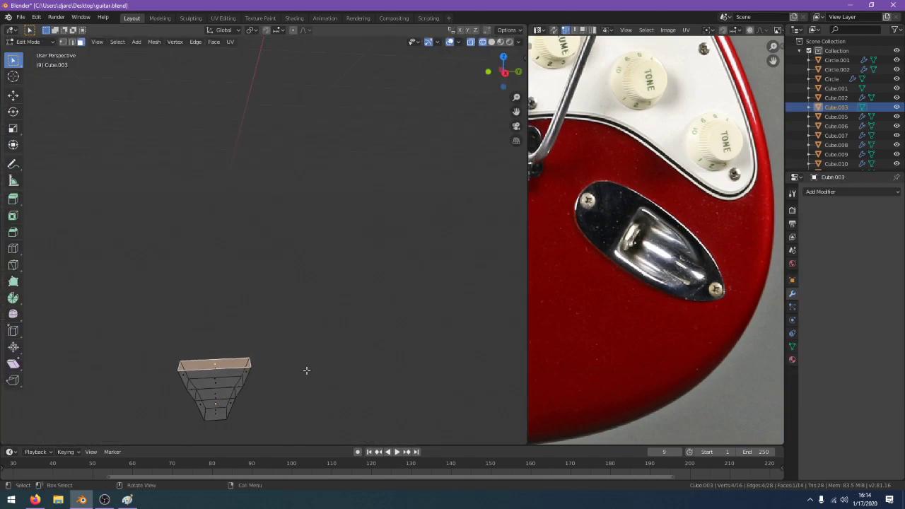
{"action": "key", "text": "KP_1"}
{"action": "key", "text": "e"}
{"action": "left_click", "coordinate": [312, 343]}
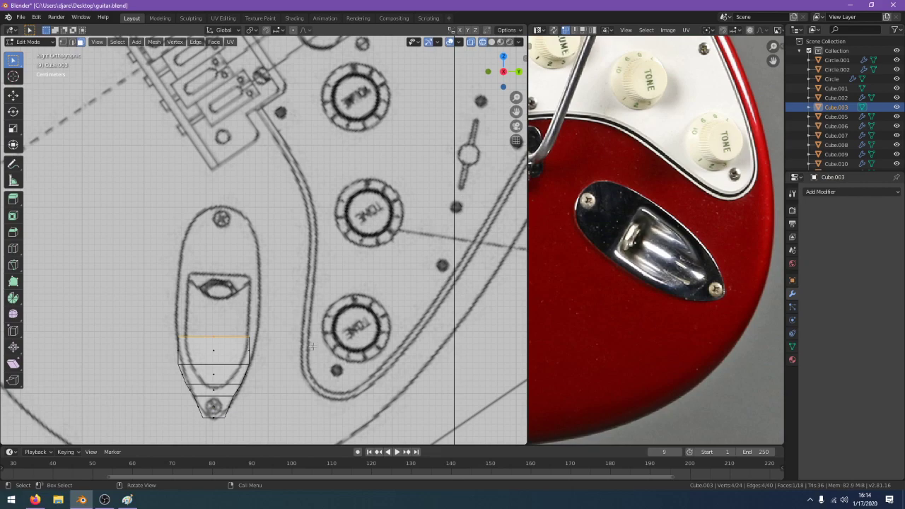
{"action": "key", "text": "s"}
{"action": "key", "text": "y"}
{"action": "right_click", "coordinate": [379, 367]}
{"action": "key", "text": "ctrl+z"}
{"action": "key", "text": "s"}
{"action": "key", "text": "y"}
{"action": "left_click", "coordinate": [389, 386]}
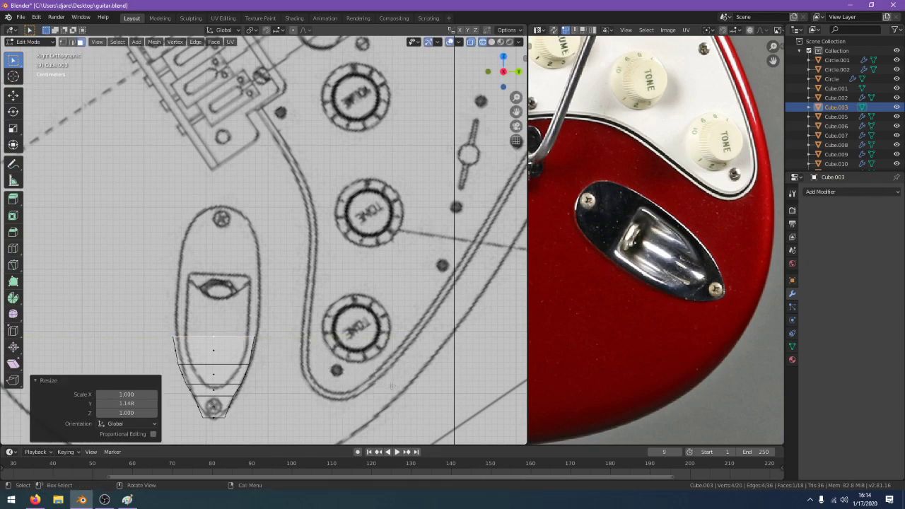
Rotate the blueprint by -0.234° and move it -0.0076 m in Y and 0.00304 m in Z to align it with the mesh
{"action": "key", "text": "Tab"}
{"action": "left_click", "coordinate": [380, 386]}
{"action": "key", "text": "r"}
{"action": "left_click", "coordinate": [379, 385]}
{"action": "key", "text": "g"}
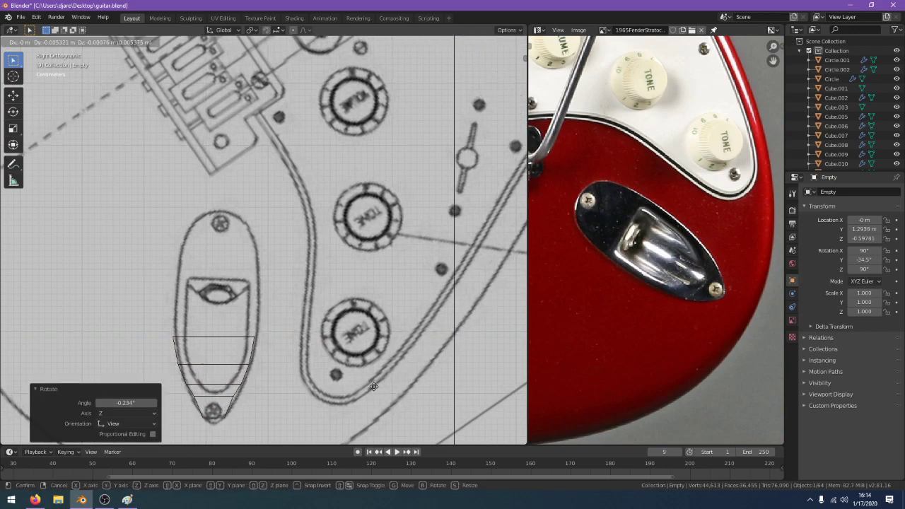
{"action": "left_click", "coordinate": [275, 342]}
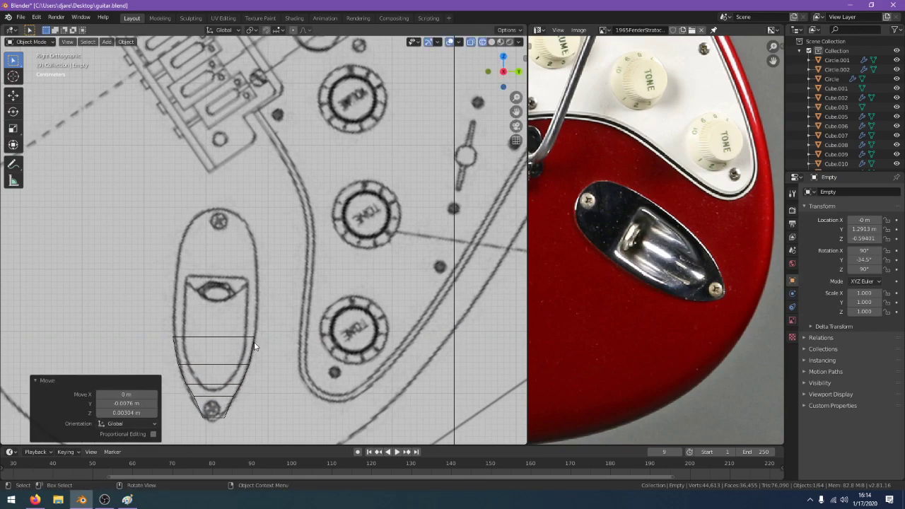
Extrude the plate's upper face up to the lower edge of the drawn jack hole
{"action": "left_click", "coordinate": [255, 346]}
{"action": "key", "text": "Tab"}
{"action": "key", "text": "e"}
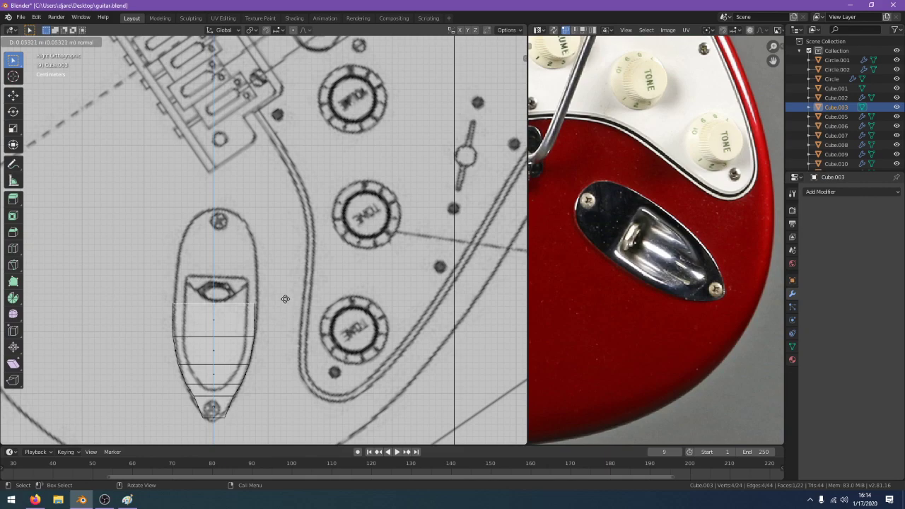
{"action": "left_click", "coordinate": [285, 298]}
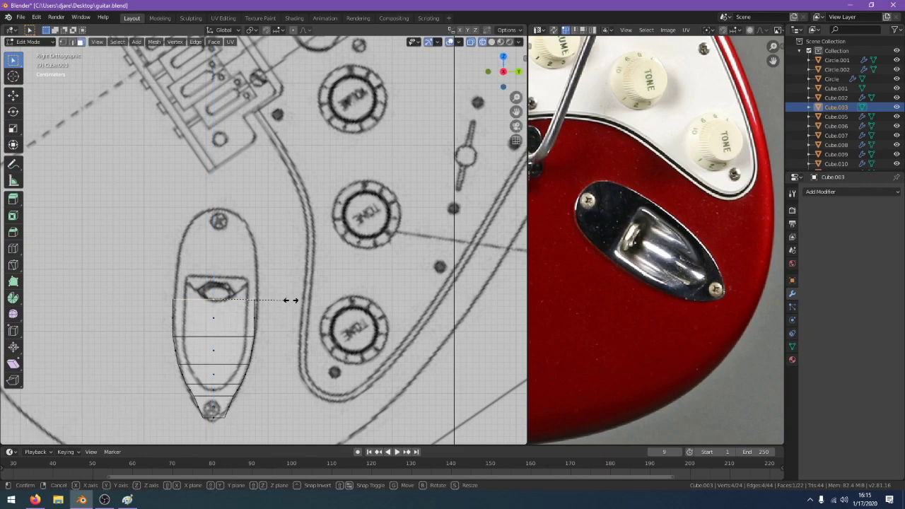
Nudge the blueprint slightly along negative Y to centre the drawn plate on the mesh, and resume editing the plate
{"action": "key", "text": "Tab"}
{"action": "left_click", "coordinate": [297, 313]}
{"action": "left_click_drag", "start_coordinate": [297, 313], "coordinate": [287, 311]}
{"action": "left_click", "coordinate": [255, 306]}
{"action": "key", "text": "Tab"}
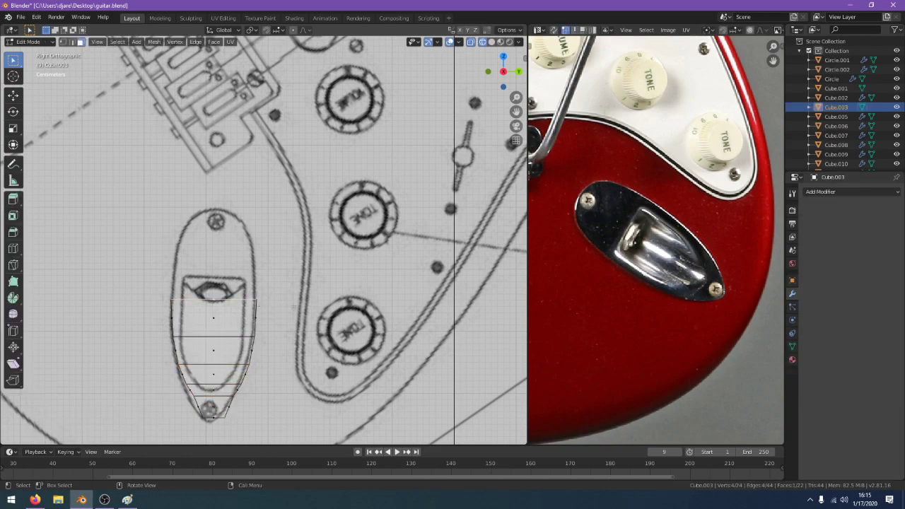
Extrude the plate's upper face 0.0768 m past the jack hole and scale it about 0.92 along Y
{"action": "key", "text": "e"}
{"action": "left_click", "coordinate": [301, 255]}
{"action": "key", "text": "s"}
{"action": "key", "text": "y"}
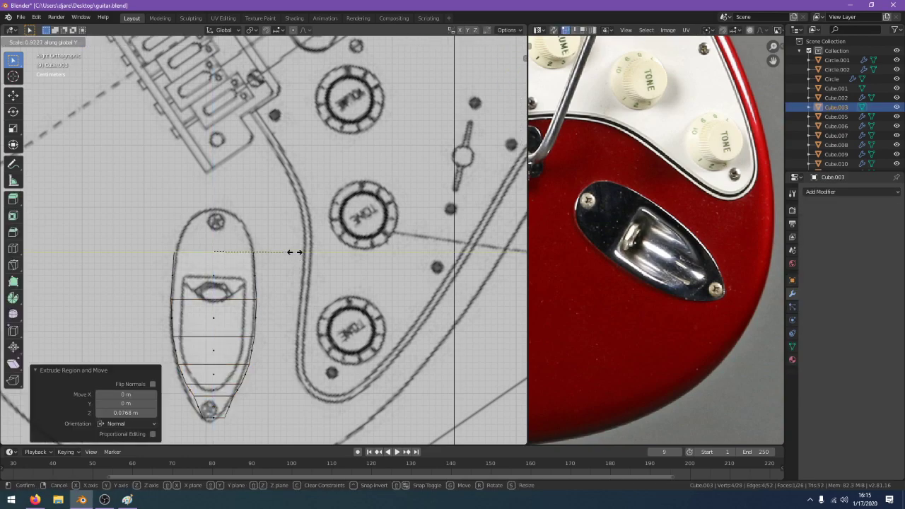
{"action": "left_click", "coordinate": [295, 252]}
Extrude the upper face 0.0616 m to the plate's rounded end and scale it 0.613 along Y
{"action": "key", "text": "e"}
{"action": "left_click", "coordinate": [287, 211]}
{"action": "key", "text": "s"}
{"action": "key", "text": "y"}
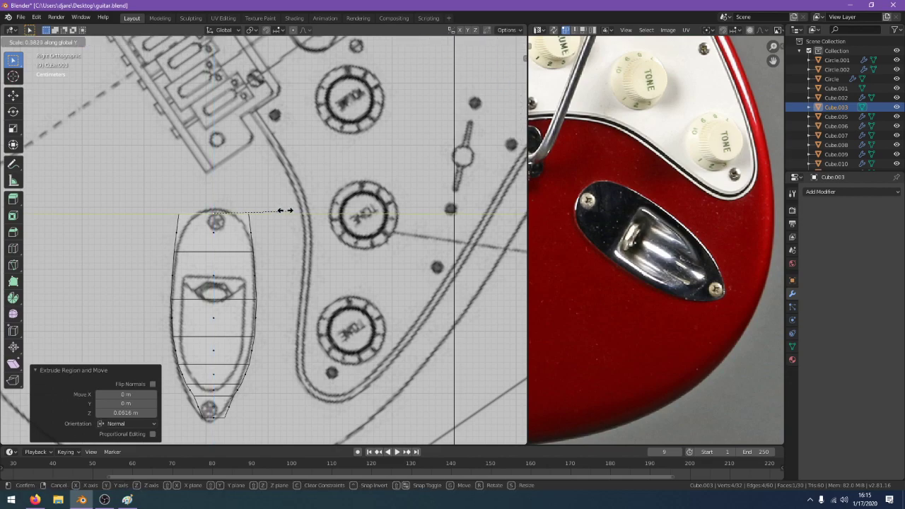
{"action": "left_click", "coordinate": [265, 203]}
Add a loop cut across the plate's uppermost segment, near the upper screw
{"action": "scroll", "coordinate": [285, 214], "scroll_direction": "up", "scroll_amount": 3}
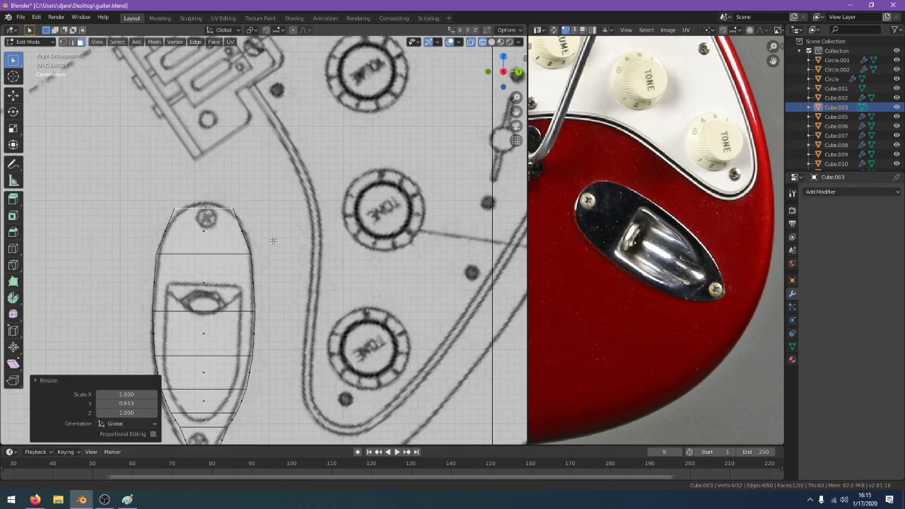
{"action": "key", "text": "ctrl+r"}
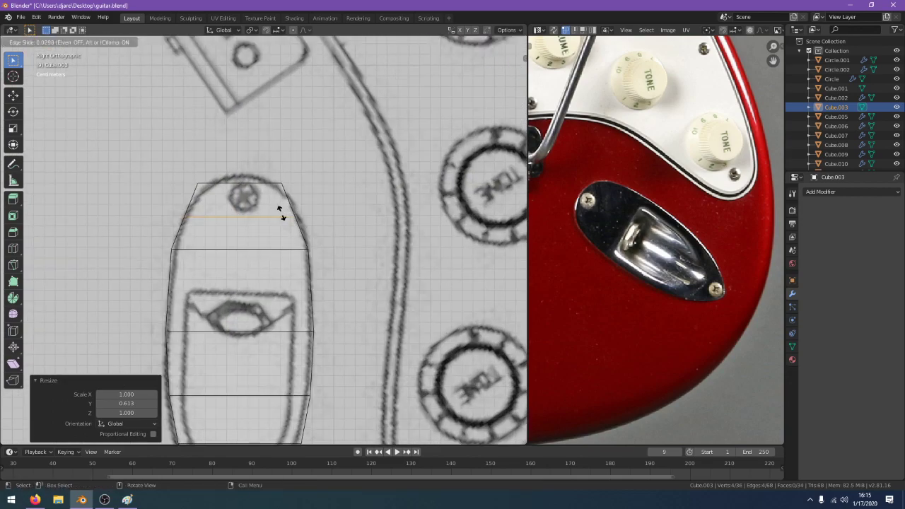
{"action": "left_click", "coordinate": [285, 213]}
{"action": "left_click", "coordinate": [285, 214]}
{"action": "right_click", "coordinate": [285, 215]}
Select the two side edges of the plate's upper end and scale them to about 0.87 to narrow the rounded tip
{"action": "middle_click_drag", "start_coordinate": [311, 159], "coordinate": [299, 216]}
{"action": "left_click", "coordinate": [286, 193]}
{"action": "left_click", "coordinate": [195, 189], "text": "shift"}
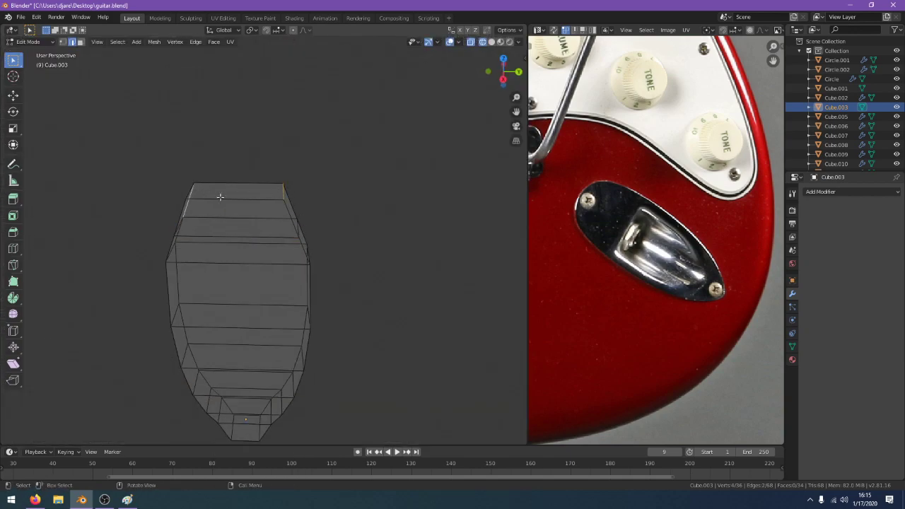
{"action": "middle_click_drag", "start_coordinate": [285, 180], "coordinate": [243, 231]}
{"action": "left_click", "coordinate": [277, 190], "text": "shift"}
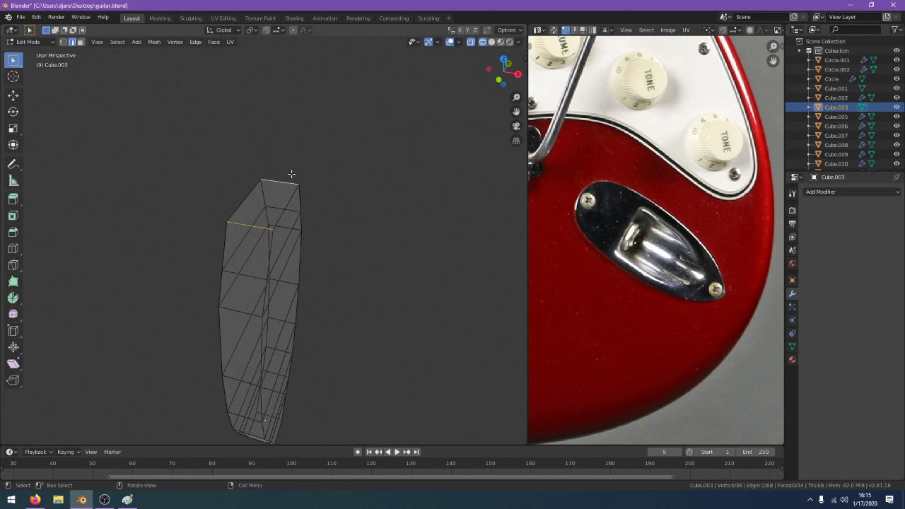
{"action": "key", "text": "KP_3"}
{"action": "key", "text": "s"}
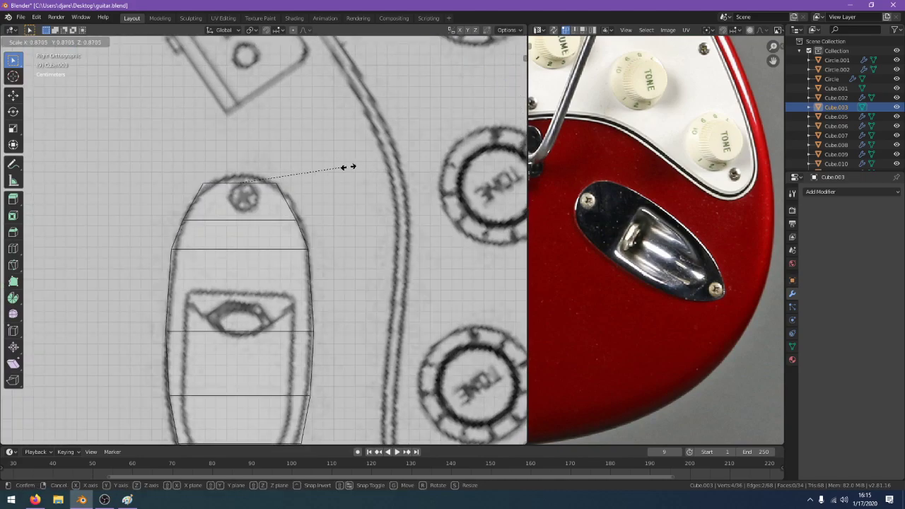
{"action": "left_click", "coordinate": [335, 171]}
{"action": "key", "text": "Tab"}
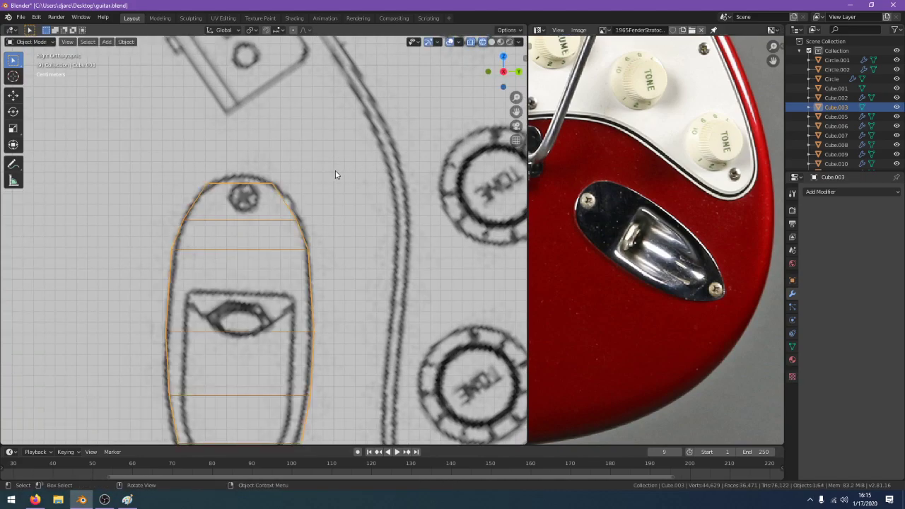
Scale the section just above the lower screw by about 1.12 to meet the outline, and show the plate in solid shading
{"action": "scroll", "coordinate": [335, 170], "scroll_direction": "down", "scroll_amount": 3}
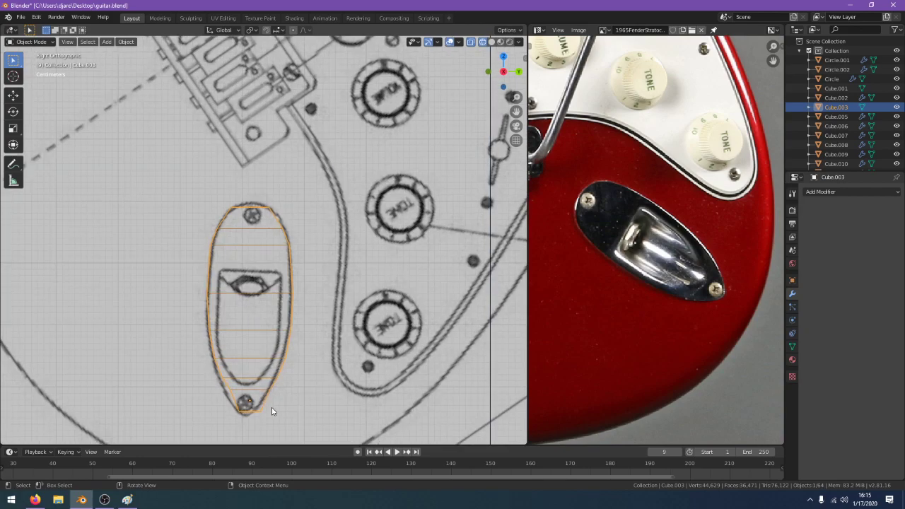
{"action": "middle_click_drag", "start_coordinate": [273, 412], "coordinate": [425, 273], "text": "shift"}
{"action": "key", "text": "Tab"}
{"action": "scroll", "coordinate": [276, 302], "scroll_direction": "up", "scroll_amount": 2}
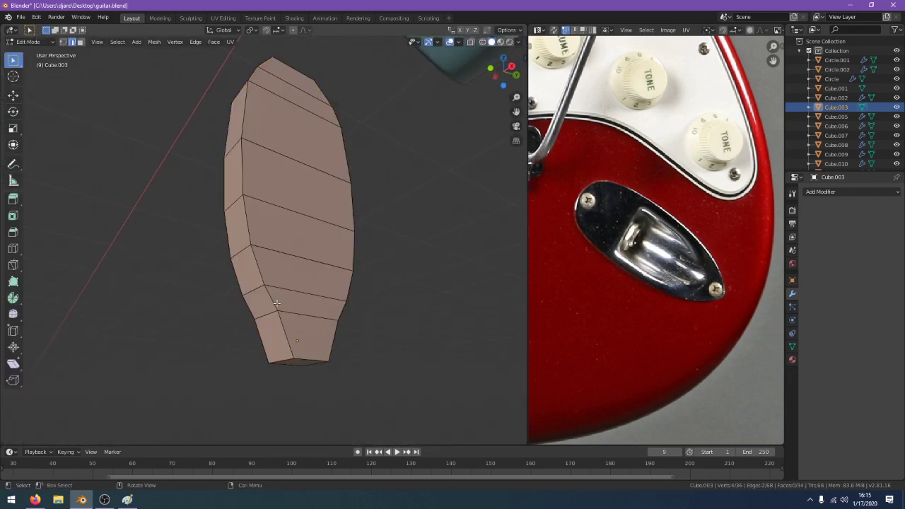
{"action": "middle_click_drag", "start_coordinate": [297, 316], "coordinate": [226, 325]}
{"action": "middle_click_drag", "start_coordinate": [315, 315], "coordinate": [380, 317]}
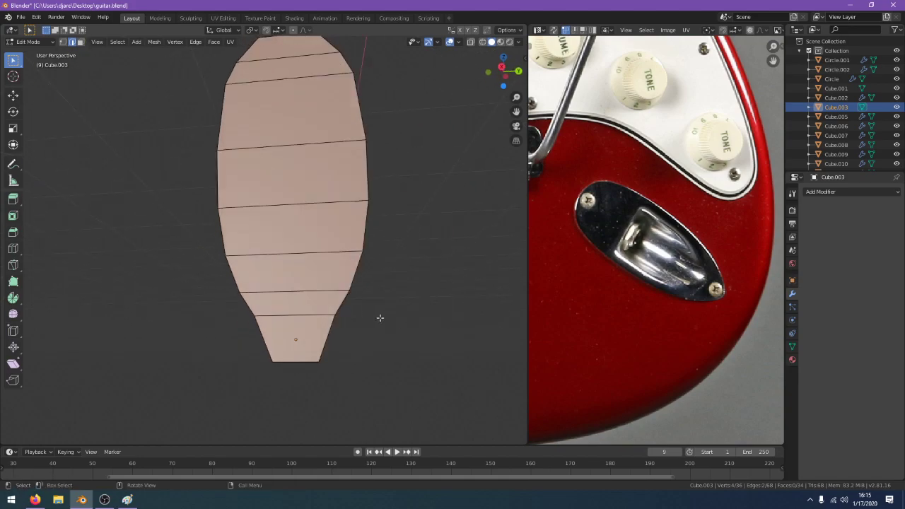
{"action": "key", "text": "KP_3"}
{"action": "key", "text": "z"}
{"action": "left_click", "coordinate": [342, 321]}
{"action": "key", "text": "s"}
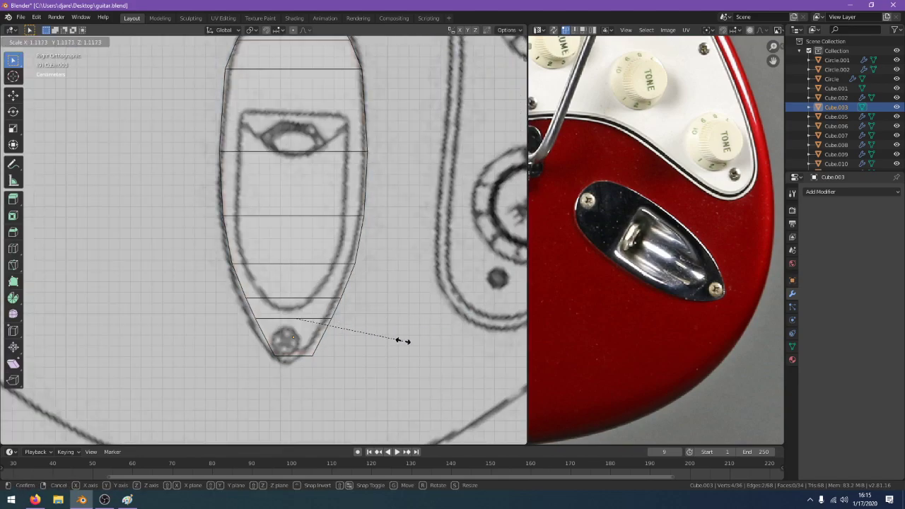
{"action": "left_click", "coordinate": [400, 340]}
{"action": "key", "text": "Tab"}
{"action": "mouse_move", "coordinate": [360, 359]}
{"action": "middle_mouse_down"}
{"action": "mouse_move", "coordinate": [391, 326]}
{"action": "mouse_move", "coordinate": [400, 339]}
{"action": "mouse_move", "coordinate": [387, 338]}
{"action": "middle_mouse_up"}
{"action": "key", "text": "z"}
{"action": "left_click", "coordinate": [455, 314]}
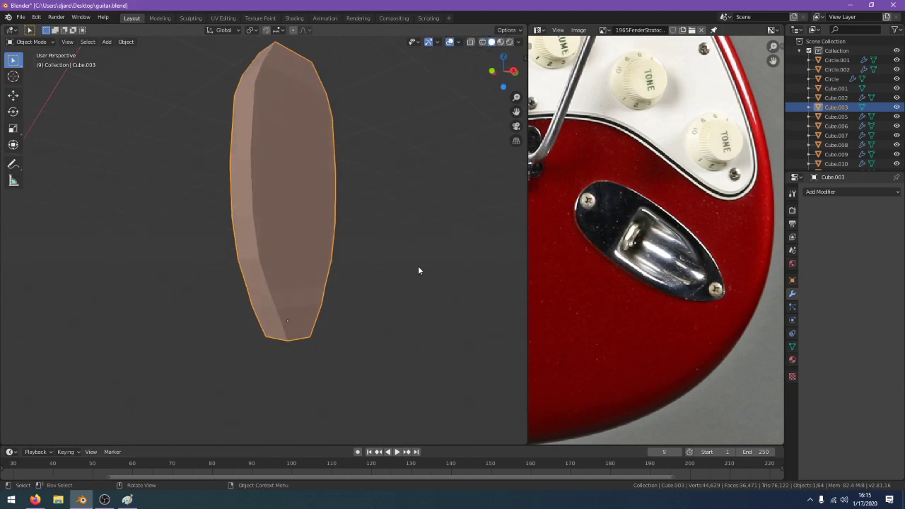
{"action": "left_click", "coordinate": [852, 191]}
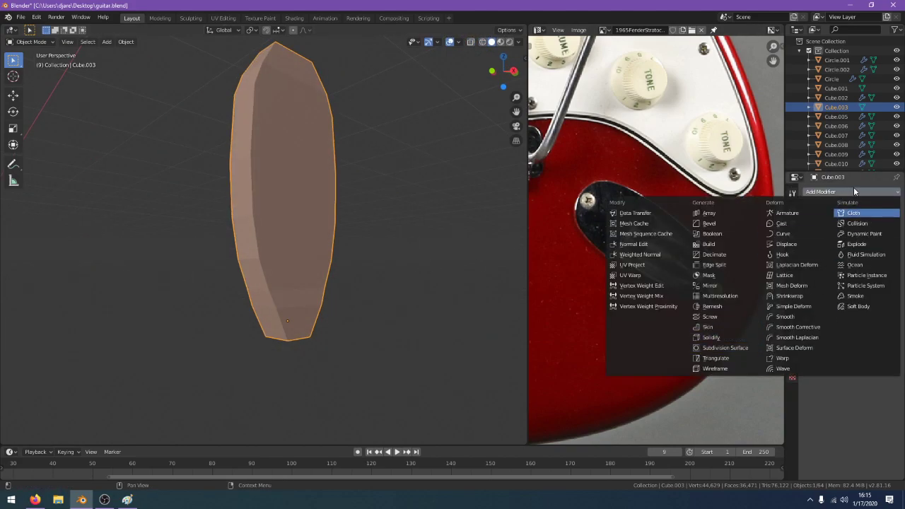
{"action": "left_click", "coordinate": [853, 213]}
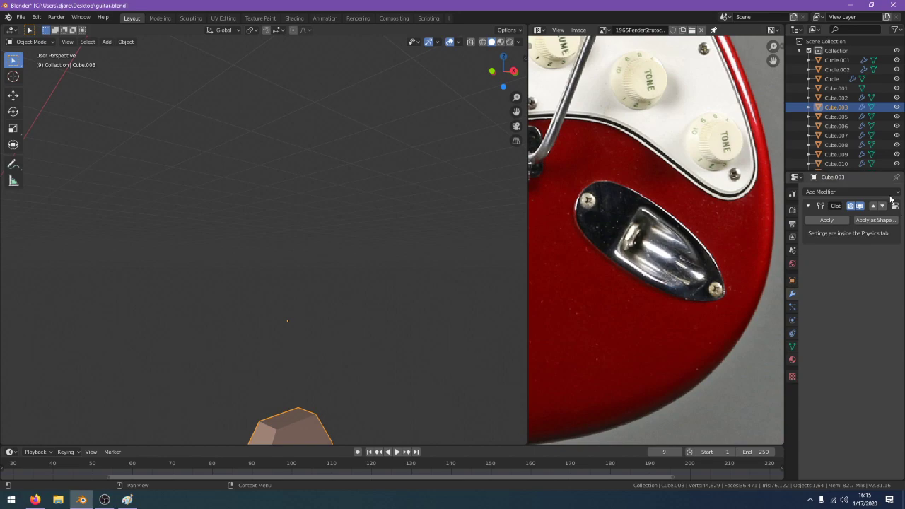
{"action": "scroll", "coordinate": [365, 274], "scroll_direction": "down", "scroll_amount": 2}
{"action": "scroll", "coordinate": [319, 243], "scroll_direction": "down", "scroll_amount": 3}
{"action": "middle_click_drag", "start_coordinate": [365, 274], "coordinate": [313, 320]}
{"action": "key", "text": "ctrl+z"}
{"action": "scroll", "coordinate": [319, 242], "scroll_direction": "up", "scroll_amount": 3}
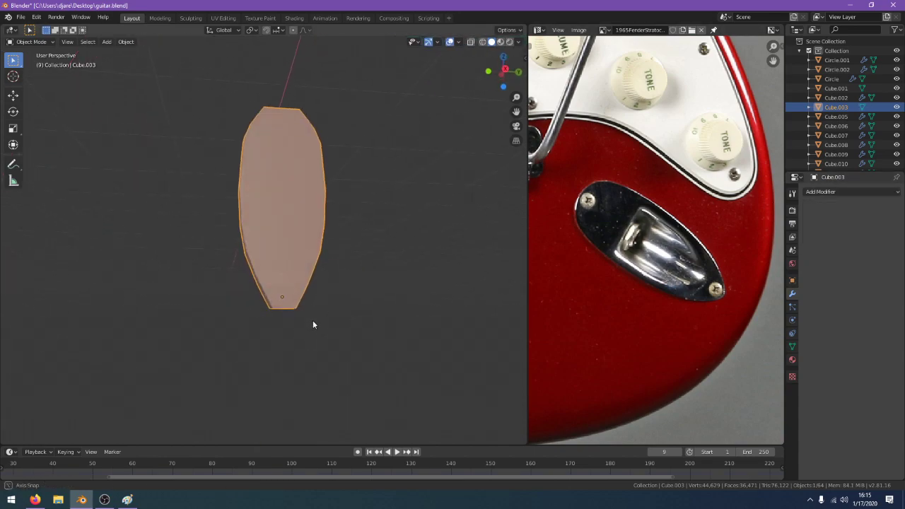
Check the stream's live chat in Firefox and return to the plate model in Blender
{"action": "left_click", "coordinate": [35, 499]}
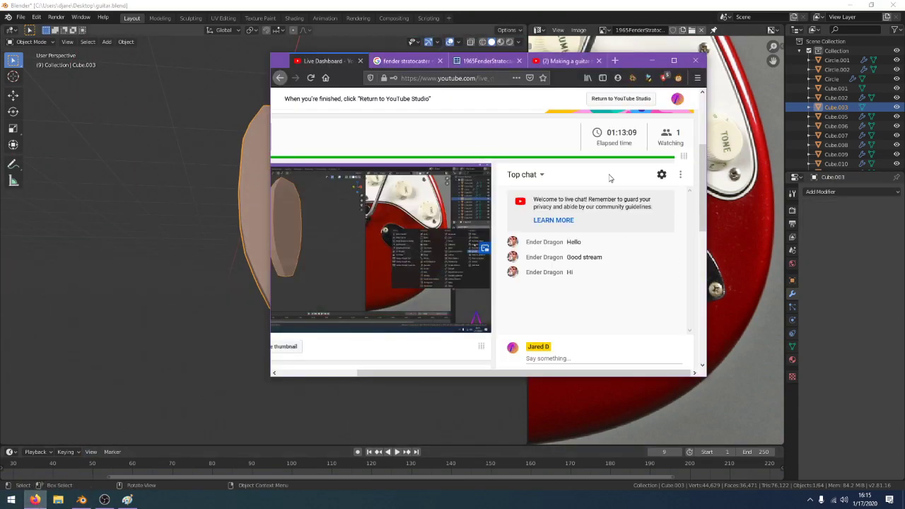
{"action": "left_click", "coordinate": [568, 5]}
{"action": "scroll", "coordinate": [371, 221], "scroll_direction": "up", "scroll_amount": 2}
{"action": "middle_click_drag", "start_coordinate": [370, 221], "coordinate": [286, 363]}
Select the plate's lowest segments around the lower screw through the mesh in Edit Mode, and delete their faces
{"action": "key", "text": "a"}
{"action": "key", "text": "alt+a"}
{"action": "left_click", "coordinate": [353, 311]}
{"action": "key", "text": "Tab"}
{"action": "key", "text": "a"}
{"action": "key", "text": "alt+z"}
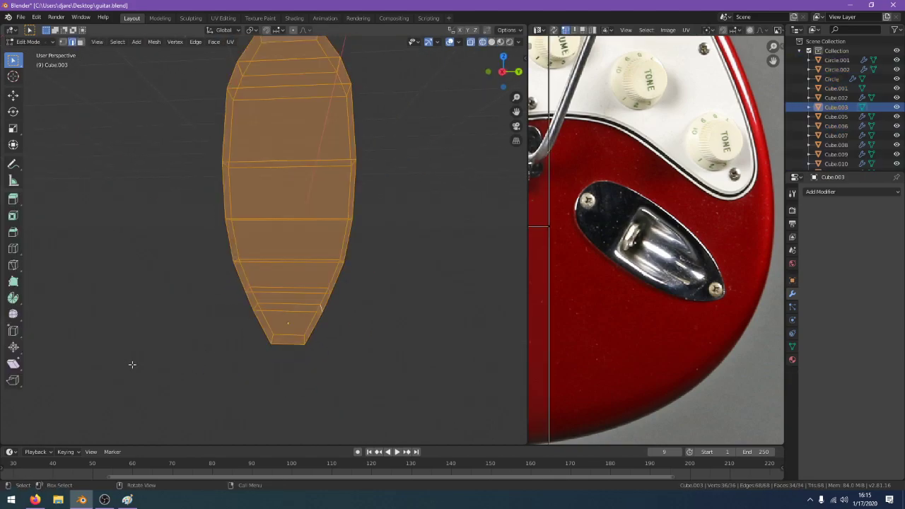
{"action": "key", "text": "alt+a"}
{"action": "left_click_drag", "start_coordinate": [213, 371], "coordinate": [390, 273]}
{"action": "key", "text": "x"}
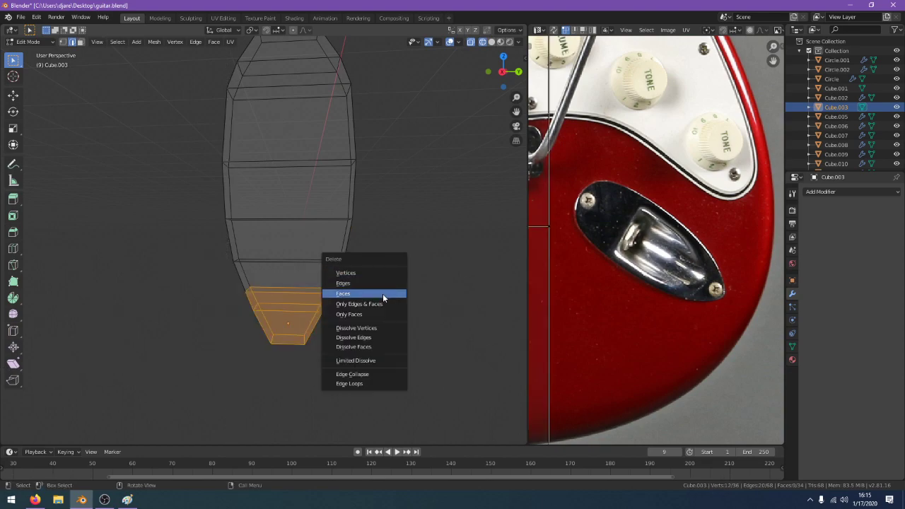
{"action": "left_click", "coordinate": [382, 293]}
Select the plate's open bottom edge loop, extrude it down 0.0336 m and scale it to 0.555 along Y
{"action": "middle_click_drag", "start_coordinate": [370, 304], "coordinate": [219, 214]}
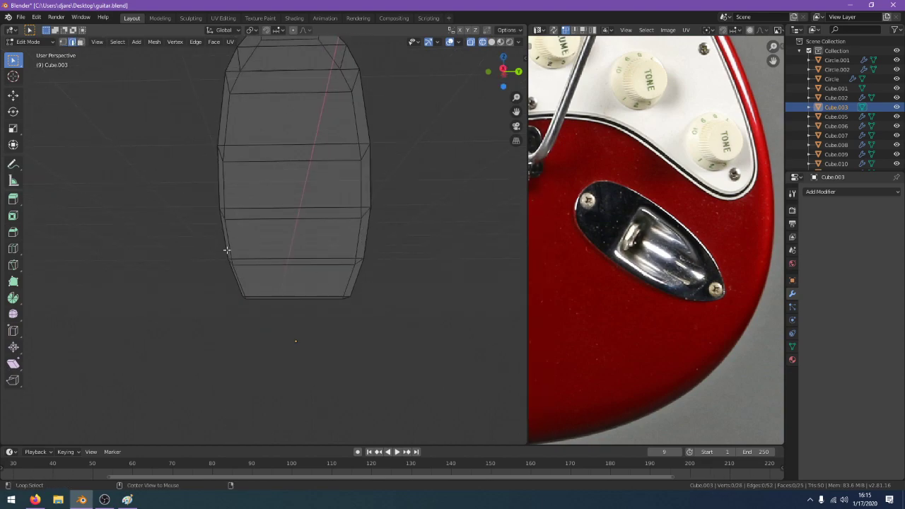
{"action": "left_click", "coordinate": [278, 298], "text": "alt"}
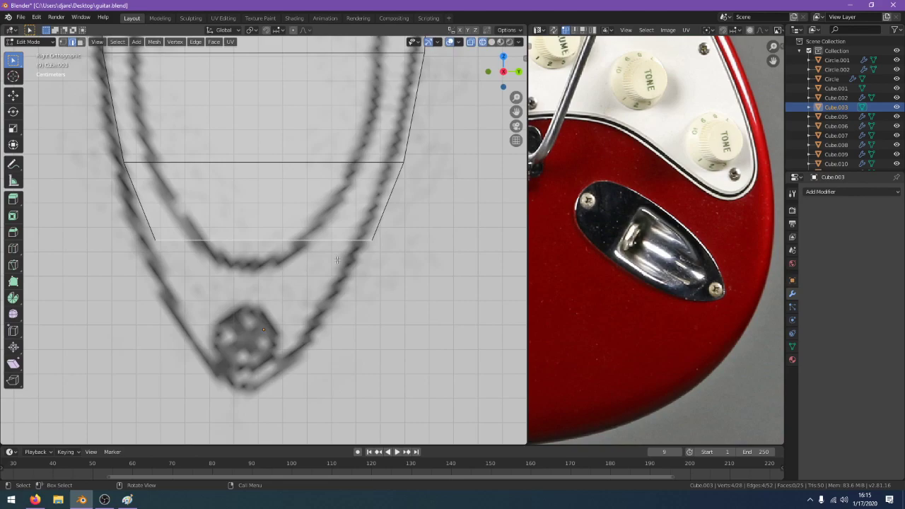
{"action": "scroll", "coordinate": [337, 260], "scroll_direction": "down", "scroll_amount": 2}
{"action": "key", "text": "e"}
{"action": "left_click", "coordinate": [337, 317]}
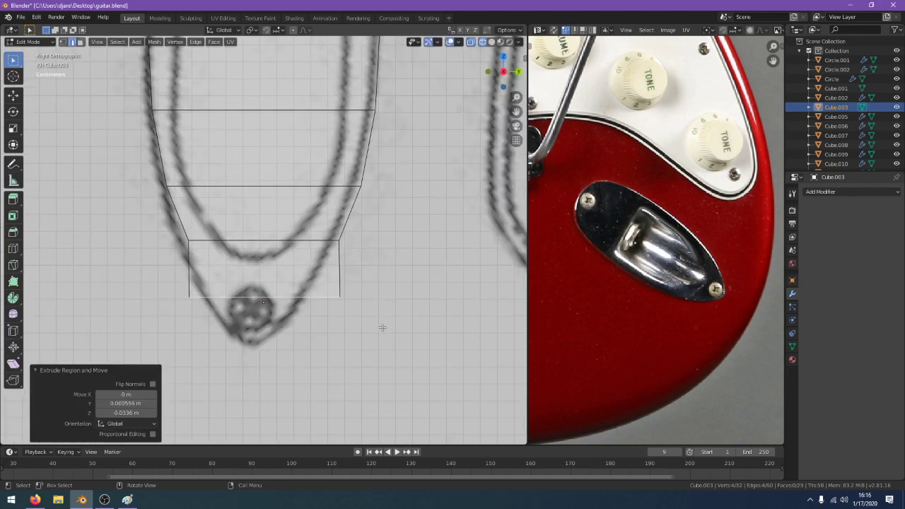
{"action": "key", "text": "s"}
{"action": "key", "text": "y"}
{"action": "left_click", "coordinate": [345, 317]}
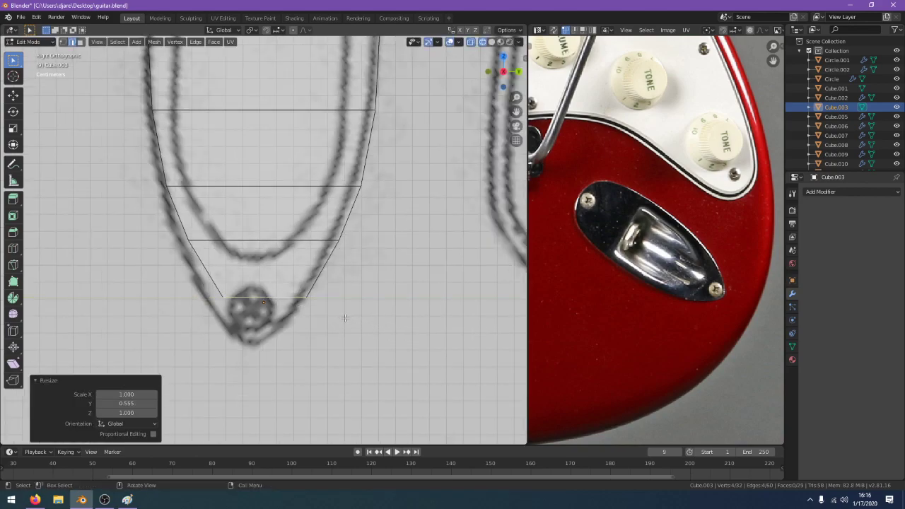
Nudge the bottom loop to the outline, extrude it down to the plate's tip and narrow it to about half along Y
{"action": "key", "text": "g"}
{"action": "left_click", "coordinate": [339, 327]}
{"action": "key", "text": "e"}
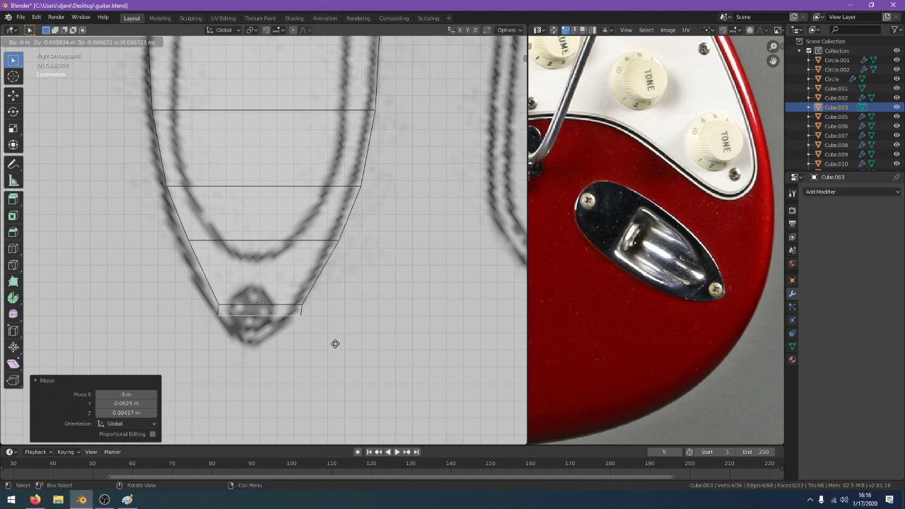
{"action": "left_click", "coordinate": [335, 353]}
{"action": "key", "text": "s"}
{"action": "key", "text": "y"}
{"action": "left_click", "coordinate": [301, 334]}
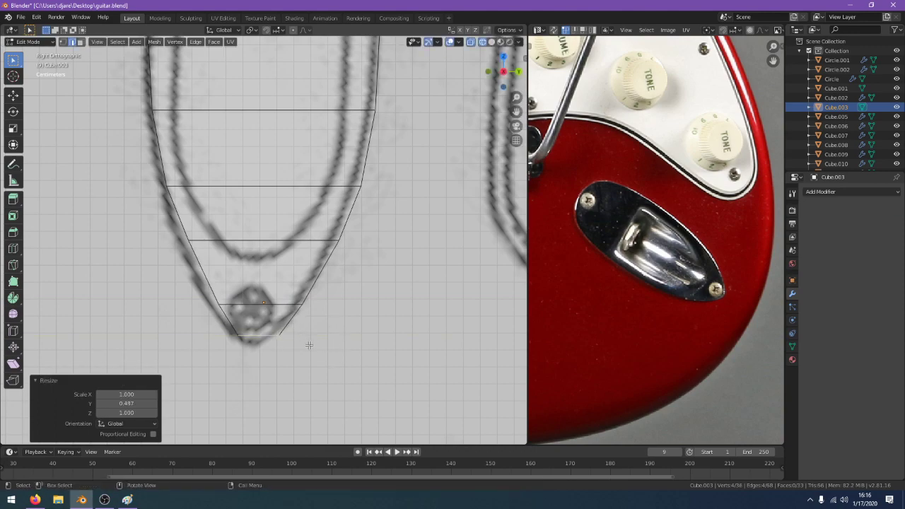
Show the plate in solid shading and inspect its shape and closed lower tip from several angles in Object Mode
{"action": "key", "text": "Tab"}
{"action": "middle_click_drag", "start_coordinate": [310, 344], "coordinate": [312, 308]}
{"action": "key", "text": "Tab"}
{"action": "key", "text": "Tab"}
{"action": "key", "text": "z"}
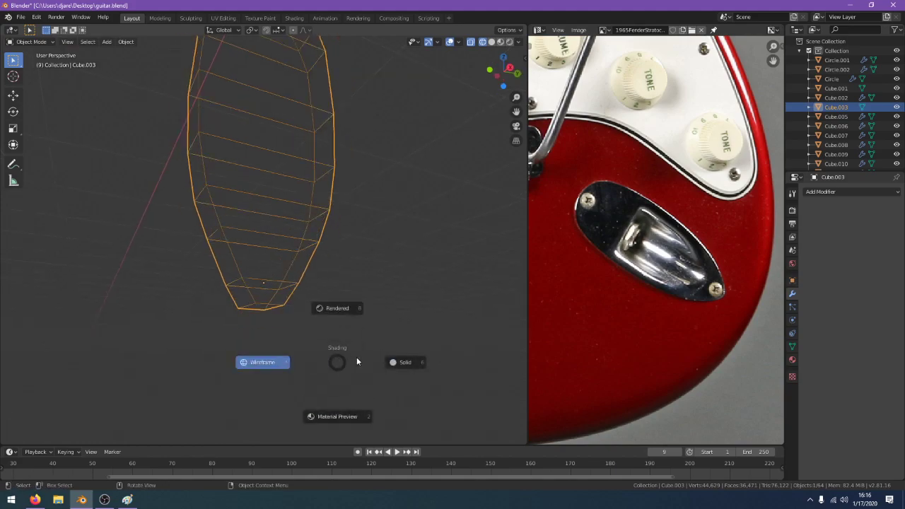
{"action": "left_click", "coordinate": [404, 361]}
{"action": "mouse_move", "coordinate": [436, 370]}
{"action": "middle_mouse_down"}
{"action": "mouse_move", "coordinate": [443, 336]}
{"action": "mouse_move", "coordinate": [396, 339]}
{"action": "middle_mouse_up"}
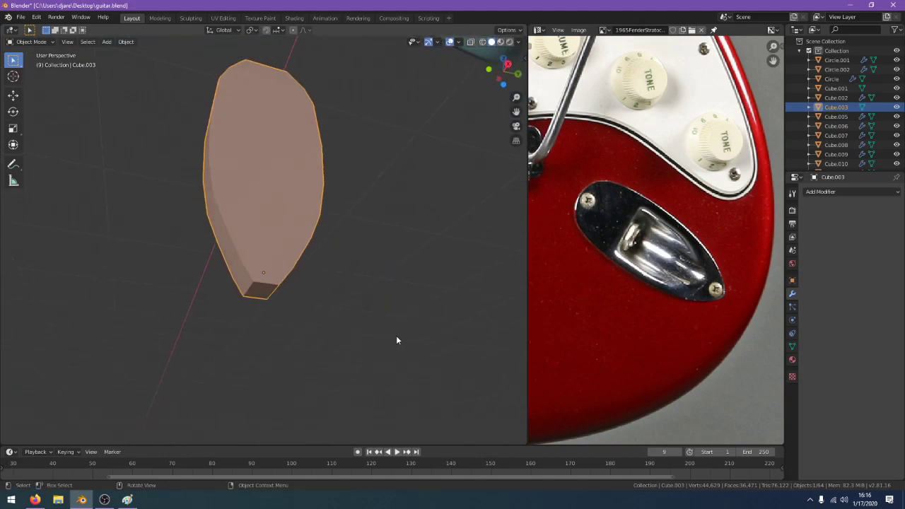
{"action": "key", "text": "Tab"}
{"action": "key", "text": "Tab"}
{"action": "middle_click_drag", "start_coordinate": [323, 304], "coordinate": [332, 283]}
{"action": "left_click", "coordinate": [834, 193]}
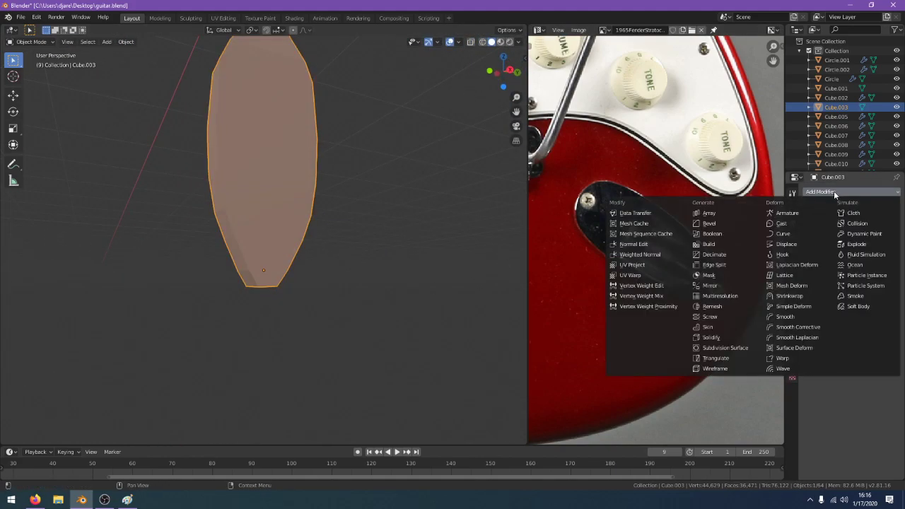
{"action": "key", "text": "Tab"}
{"action": "middle_click_drag", "start_coordinate": [335, 216], "coordinate": [352, 240]}
{"action": "scroll", "coordinate": [308, 214], "scroll_direction": "up", "scroll_amount": 1}
{"action": "scroll", "coordinate": [308, 215], "scroll_direction": "down", "scroll_amount": 1}
{"action": "key", "text": "Tab"}
{"action": "scroll", "coordinate": [349, 242], "scroll_direction": "down", "scroll_amount": 2}
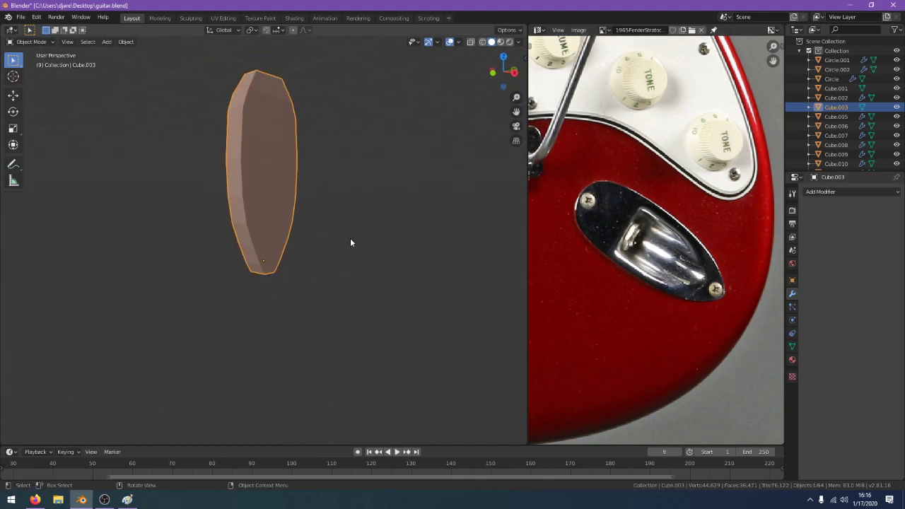
Add a mesh cube, scale it down and place it over the jack plate in the right orthographic view
{"action": "key", "text": "shift+a"}
{"action": "mouse_move", "coordinate": [364, 239]}
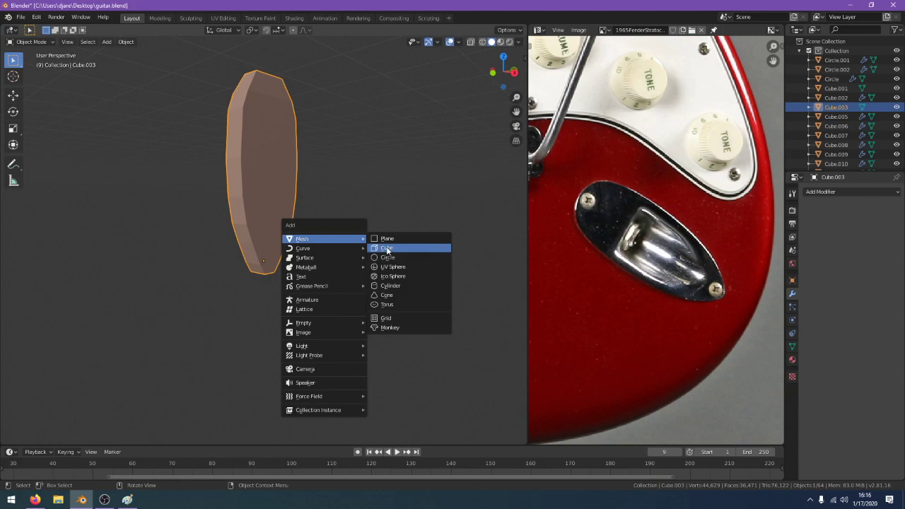
{"action": "left_click", "coordinate": [387, 248]}
{"action": "key", "text": "KP_3"}
{"action": "scroll", "coordinate": [428, 253], "scroll_direction": "down", "scroll_amount": 2}
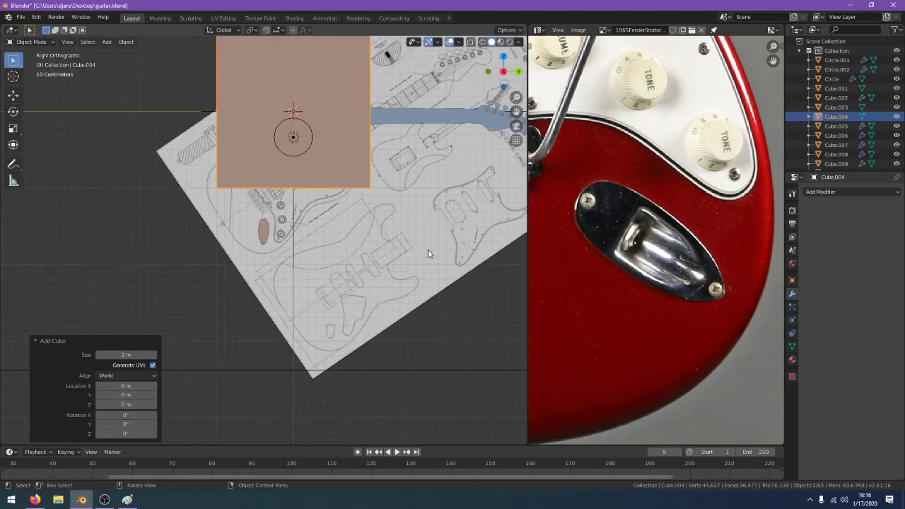
{"action": "key", "text": "s"}
{"action": "left_click", "coordinate": [321, 136]}
{"action": "key", "text": "g"}
{"action": "left_click", "coordinate": [294, 263]}
Show the scene in wireframe, scale the new cube to 0.194 and move it inside the blueprint's inner recess outline
{"action": "scroll", "coordinate": [293, 263], "scroll_direction": "up", "scroll_amount": 5}
{"action": "key", "text": "z"}
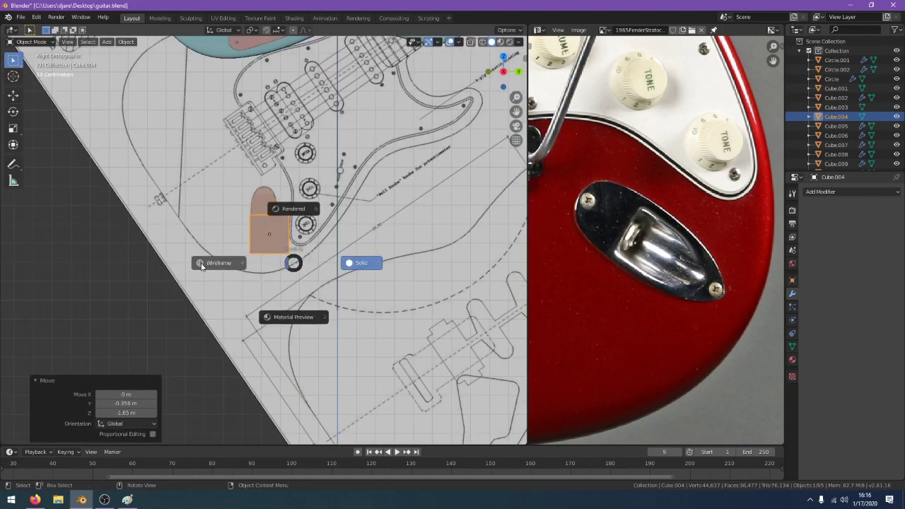
{"action": "left_click", "coordinate": [201, 266]}
{"action": "scroll", "coordinate": [282, 276], "scroll_direction": "up", "scroll_amount": 4}
{"action": "key", "text": "s"}
{"action": "left_click", "coordinate": [291, 240]}
{"action": "scroll", "coordinate": [349, 257], "scroll_direction": "up", "scroll_amount": 4}
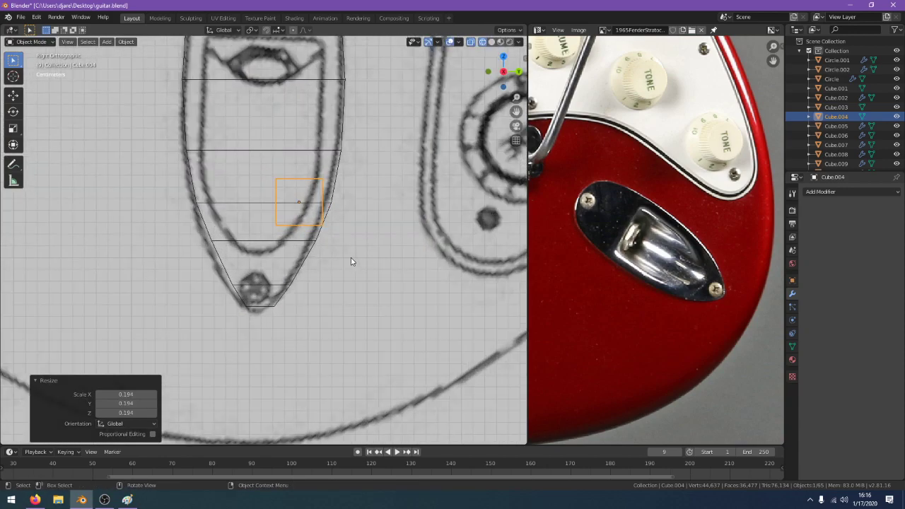
{"action": "key", "text": "g"}
{"action": "left_click", "coordinate": [279, 318]}
Thin the new cube along X in two passes and move it 0.0242 m along X to the plate's front face
{"action": "key", "text": "s"}
{"action": "key", "text": "z"}
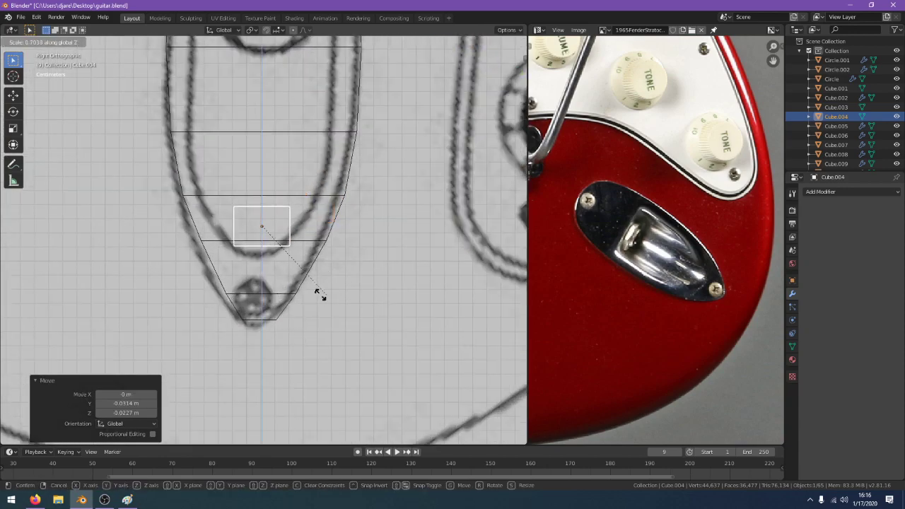
{"action": "left_click", "coordinate": [317, 257]}
{"action": "middle_click_drag", "start_coordinate": [322, 258], "coordinate": [493, 272]}
{"action": "key", "text": "s"}
{"action": "key", "text": "x"}
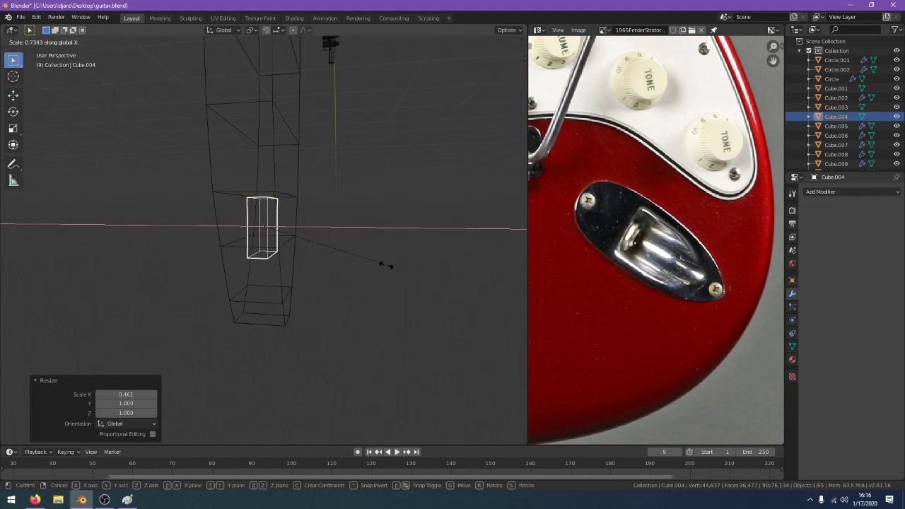
{"action": "left_click", "coordinate": [382, 264]}
{"action": "key", "text": "g"}
{"action": "key", "text": "y"}
{"action": "key", "text": "x"}
{"action": "left_click", "coordinate": [385, 264]}
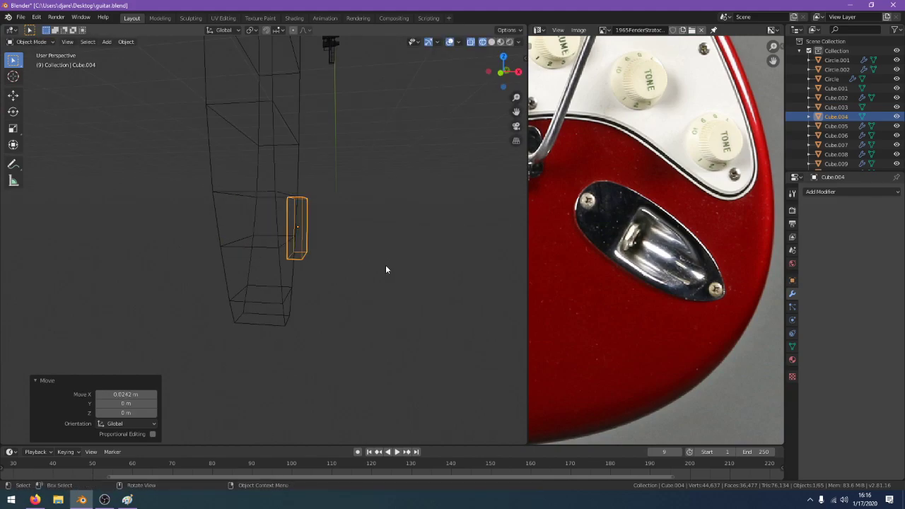
Shrink the cube slightly in the right view and position its lower edge on the bottom of the inner recess outline
{"action": "key", "text": "KP_3"}
{"action": "key", "text": "Tab"}
{"action": "key", "text": "Tab"}
{"action": "key", "text": "Tab"}
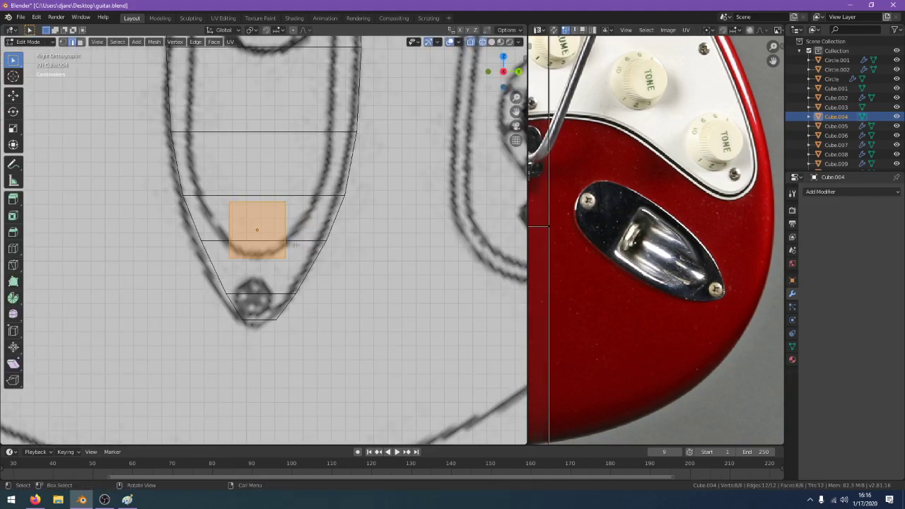
{"action": "key", "text": "Tab"}
{"action": "key", "text": "s"}
{"action": "left_click", "coordinate": [366, 262]}
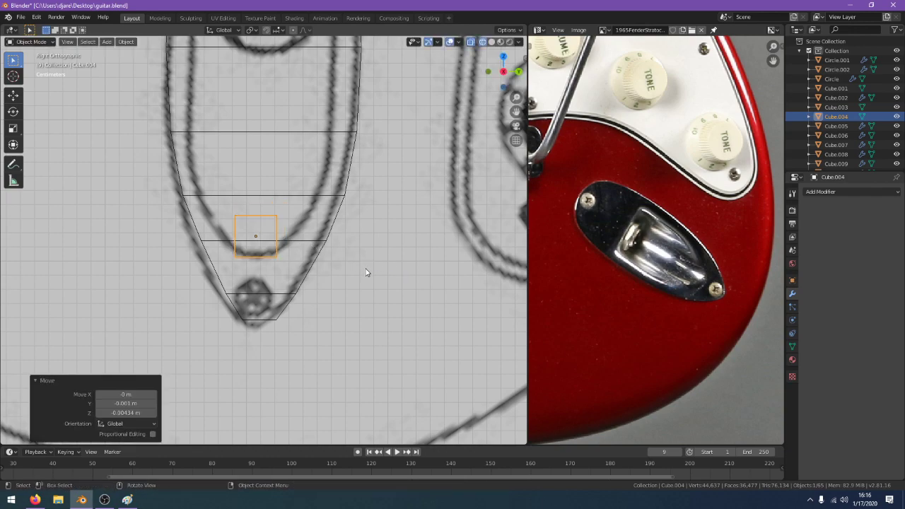
Select the cube's top face and scale it to 2.517 along Y to meet the inner recess outline
{"action": "key", "text": "Tab"}
{"action": "middle_click_drag", "start_coordinate": [365, 267], "coordinate": [256, 229]}
{"action": "left_click", "coordinate": [256, 229]}
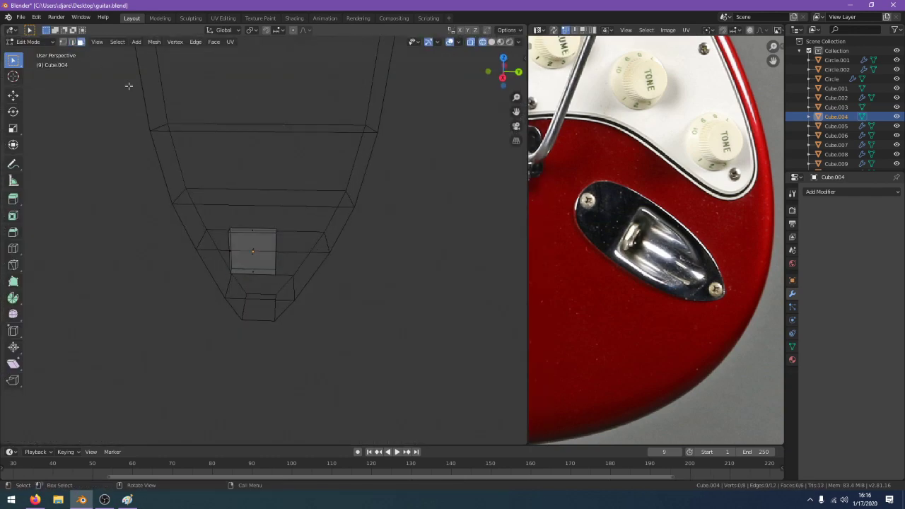
{"action": "key", "text": "KP_3"}
{"action": "key", "text": "s"}
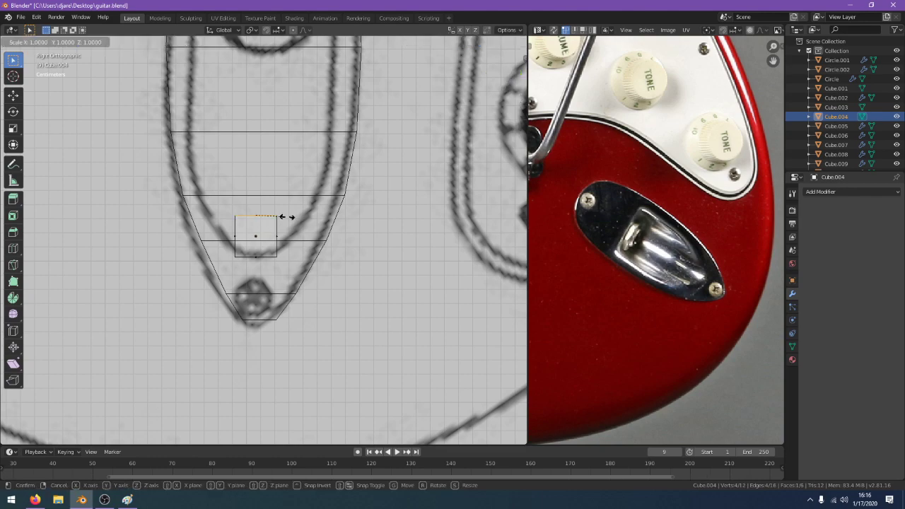
{"action": "key", "text": "Escape"}
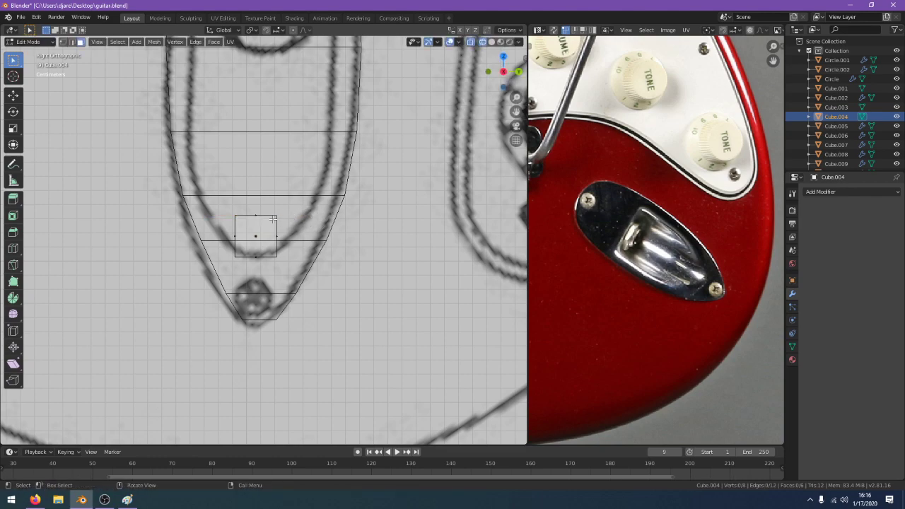
{"action": "key", "text": "s"}
{"action": "key", "text": "y"}
{"action": "left_click", "coordinate": [282, 214]}
Extrude the top face upward along the inner outline and scale it to 1.277 along Y
{"action": "key", "text": "e"}
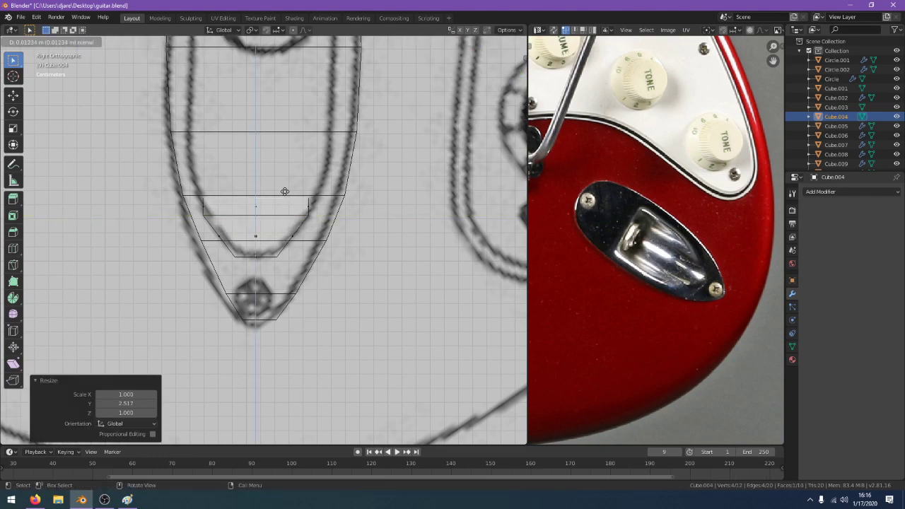
{"action": "left_click", "coordinate": [285, 171]}
{"action": "key", "text": "s"}
{"action": "key", "text": "y"}
{"action": "left_click", "coordinate": [292, 172]}
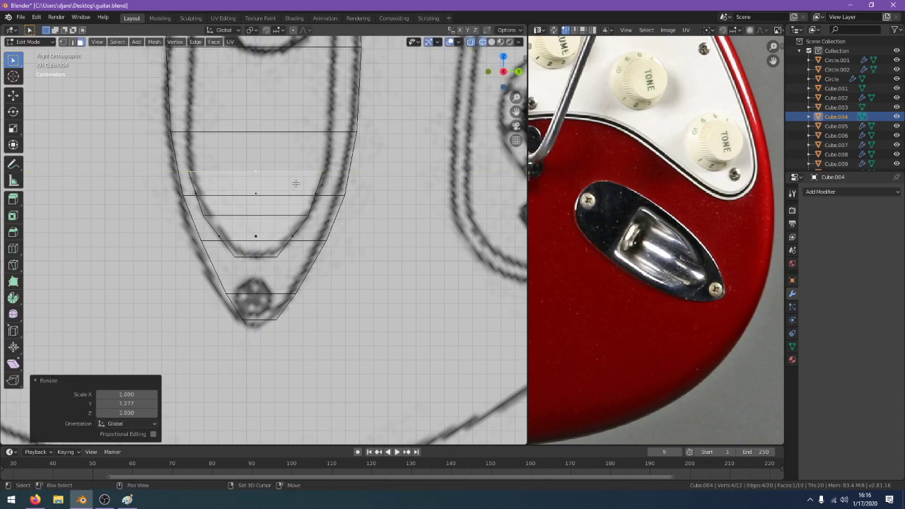
Extrude the top face up another 0.0444 m and rotate the whole recess block slightly to align with the blueprint
{"action": "middle_click_drag", "start_coordinate": [291, 172], "coordinate": [291, 244], "text": "shift"}
{"action": "key", "text": "e"}
{"action": "left_click", "coordinate": [291, 188]}
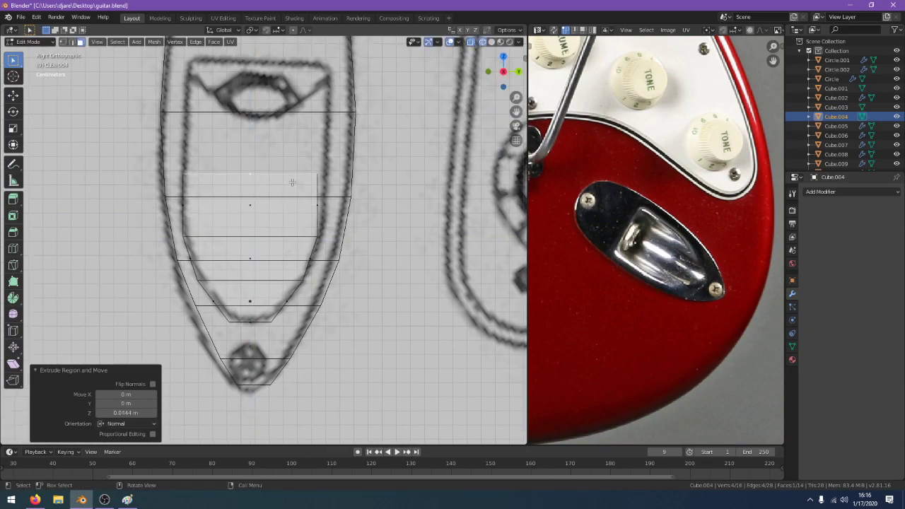
{"action": "key", "text": "Tab"}
{"action": "key", "text": "r"}
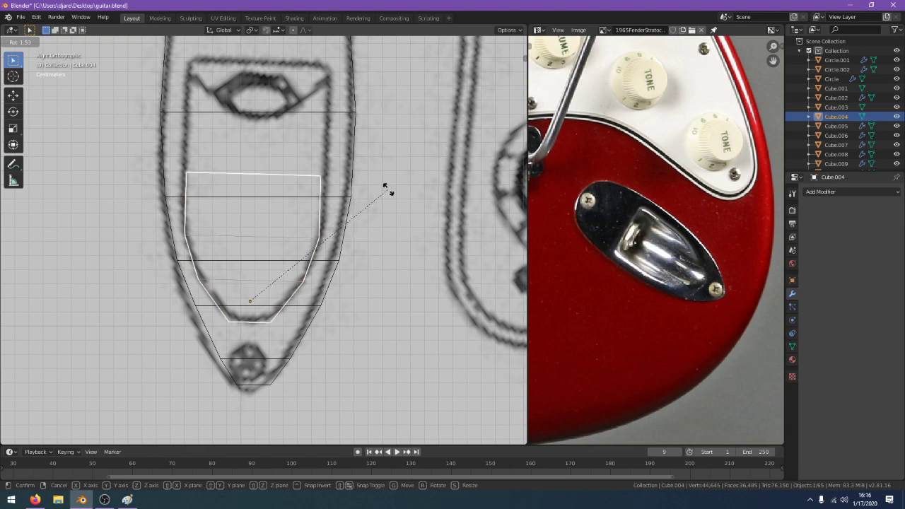
{"action": "key", "text": "Escape"}
Extrude the top face up to the inner outline's upper edge and adjust the block's rotation to match
{"action": "key", "text": "Tab"}
{"action": "key", "text": "e"}
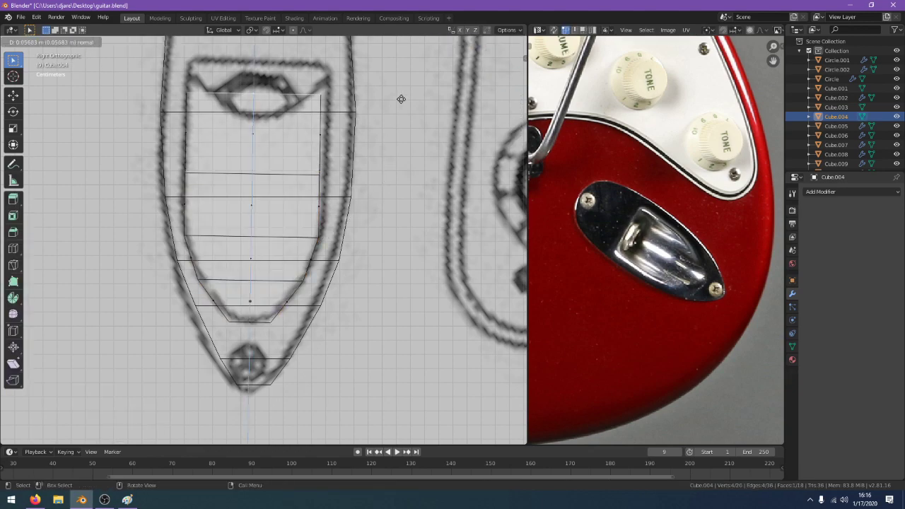
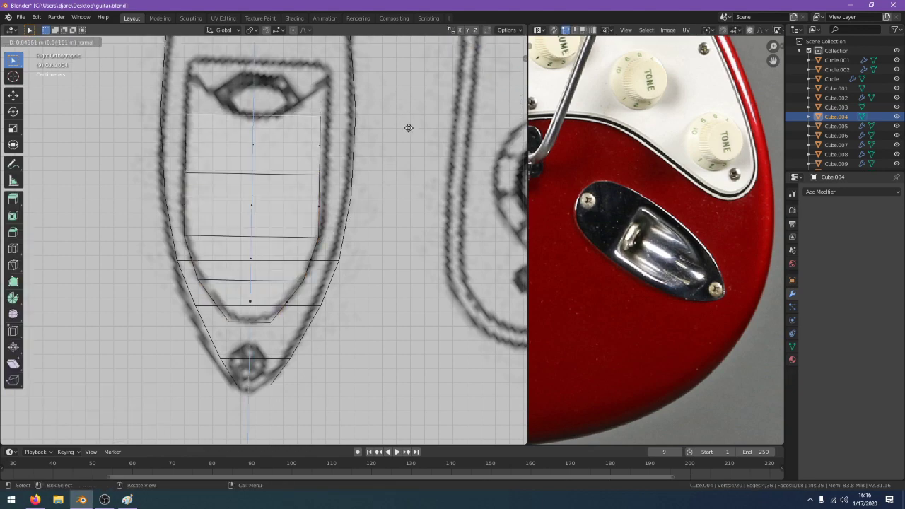
{"action": "left_click", "coordinate": [428, 87]}
{"action": "key", "text": "Tab"}
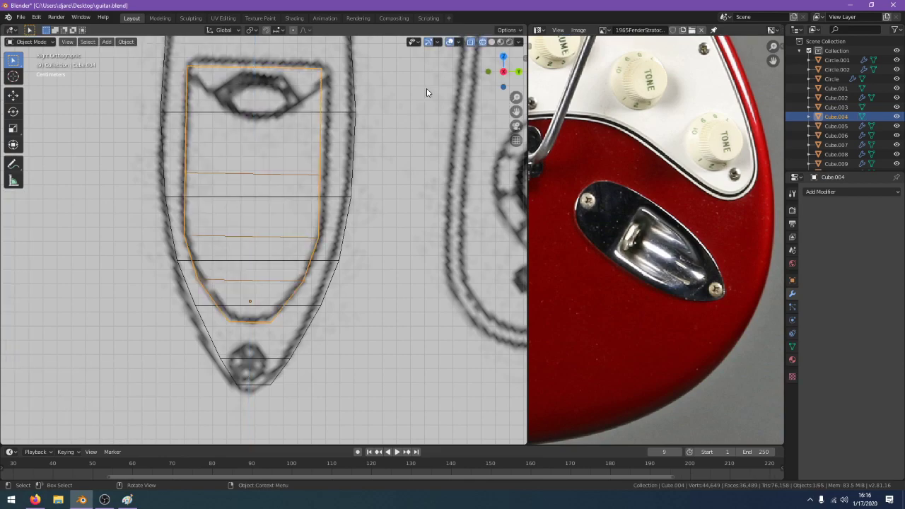
{"action": "key", "text": "r"}
{"action": "left_click", "coordinate": [426, 91]}
Switch to solid shading and reposition the recess block against the plate's front face
{"action": "mouse_move", "coordinate": [426, 91]}
{"action": "middle_mouse_down"}
{"action": "mouse_move", "coordinate": [397, 147]}
{"action": "mouse_move", "coordinate": [417, 151]}
{"action": "mouse_move", "coordinate": [396, 155]}
{"action": "mouse_move", "coordinate": [389, 132]}
{"action": "mouse_move", "coordinate": [416, 146]}
{"action": "mouse_move", "coordinate": [319, 216]}
{"action": "mouse_move", "coordinate": [184, 112]}
{"action": "middle_mouse_up"}
{"action": "key", "text": "z"}
{"action": "key", "text": "g"}
{"action": "left_click", "coordinate": [396, 132]}
Select the recess block's four front faces in Edit Mode and move them 0.0161 m along X to thicken it
{"action": "key", "text": "Tab"}
{"action": "left_click", "coordinate": [287, 256]}
{"action": "left_click", "coordinate": [294, 237], "text": "shift"}
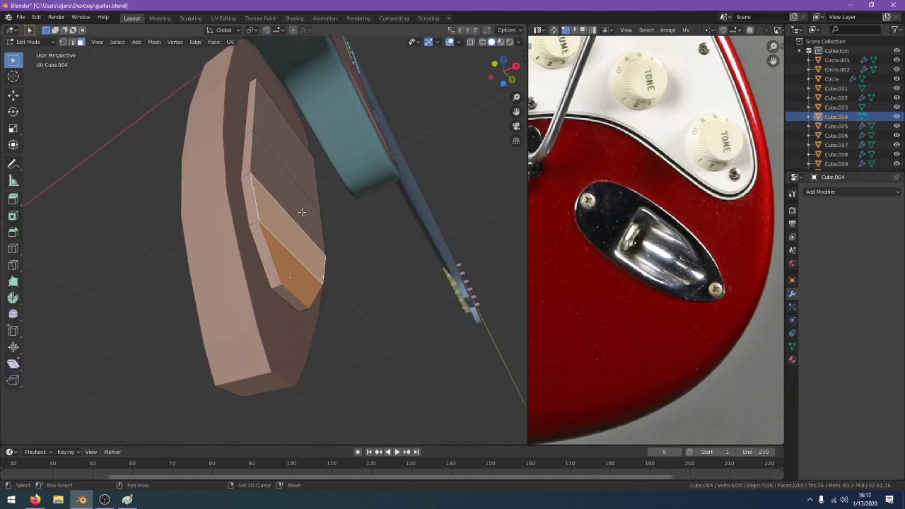
{"action": "left_click", "coordinate": [301, 211], "text": "shift"}
{"action": "left_click", "coordinate": [299, 168], "text": "shift"}
{"action": "key", "text": "g"}
{"action": "key", "text": "y"}
{"action": "key", "text": "x"}
{"action": "left_click", "coordinate": [330, 169]}
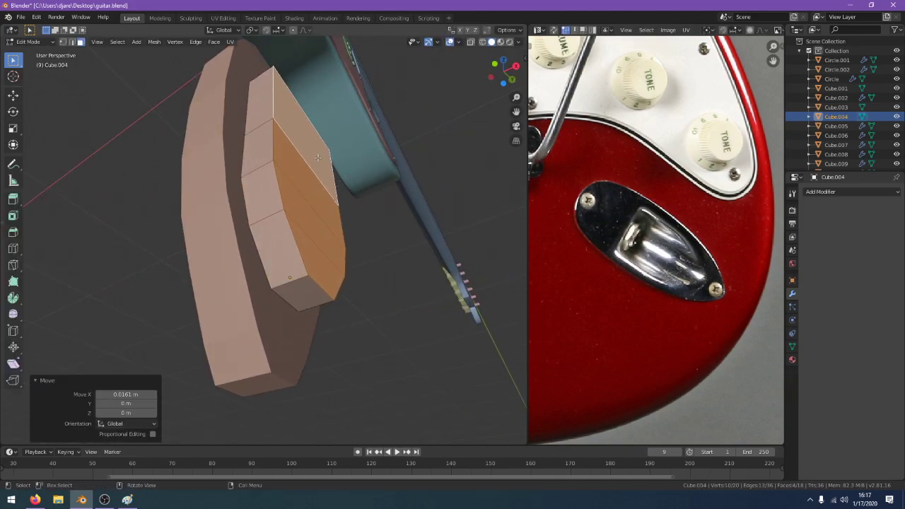
Move the recess block -0.0116 m along X into the plate, and pull it back out clear of the plate's face
{"action": "key", "text": "Tab"}
{"action": "middle_click_drag", "start_coordinate": [329, 168], "coordinate": [230, 154]}
{"action": "key", "text": "g"}
{"action": "key", "text": "z"}
{"action": "key", "text": "x"}
{"action": "left_click", "coordinate": [276, 159]}
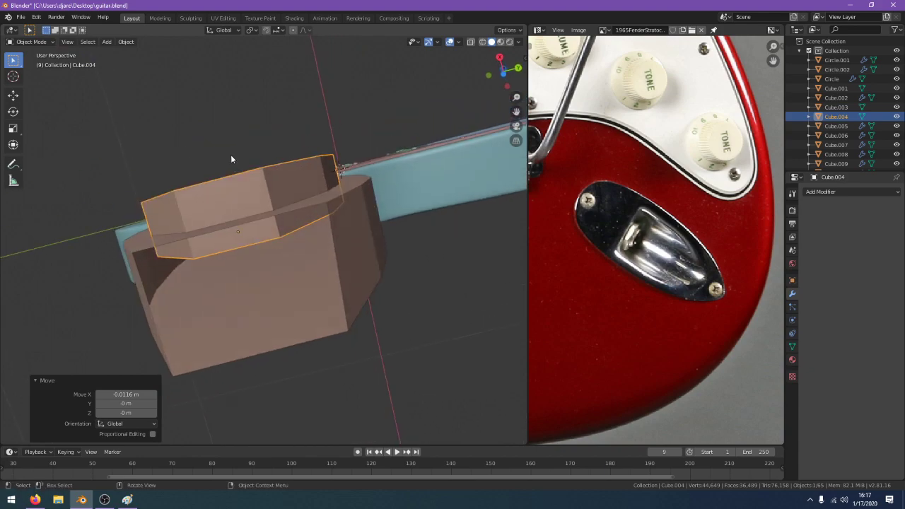
{"action": "key", "text": "g"}
{"action": "key", "text": "z"}
{"action": "left_click", "coordinate": [236, 110]}
Select the edge loop around the recess block's back face in Edit Mode
{"action": "key", "text": "Tab"}
{"action": "middle_click_drag", "start_coordinate": [288, 167], "coordinate": [249, 222]}
{"action": "left_click", "coordinate": [280, 195]}
{"action": "key", "text": "alt+a"}
{"action": "left_click", "coordinate": [249, 222]}
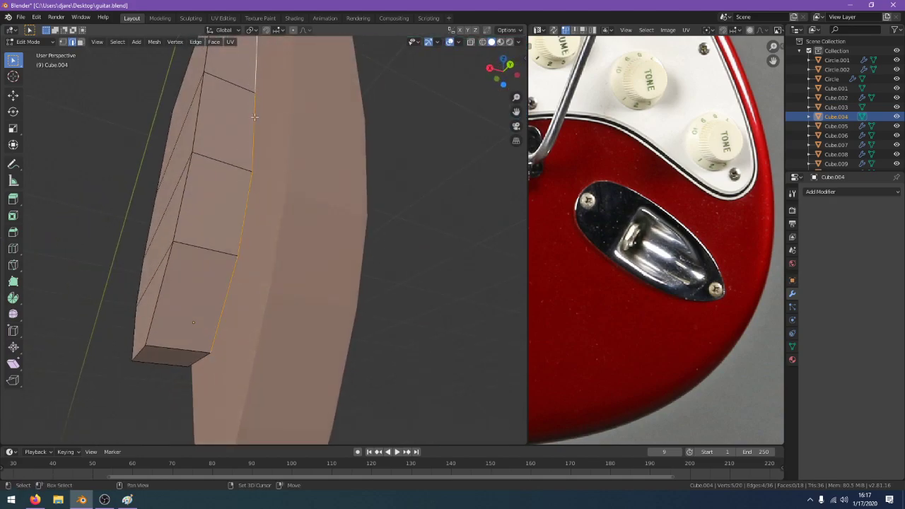
{"action": "middle_click_drag", "start_coordinate": [255, 117], "coordinate": [299, 166]}
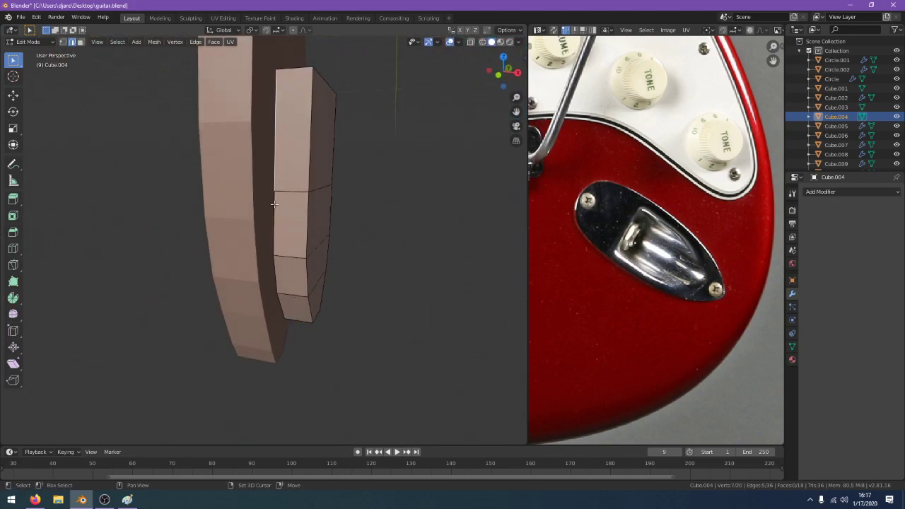
{"action": "middle_click_drag", "start_coordinate": [274, 204], "coordinate": [286, 222]}
{"action": "left_click", "coordinate": [289, 257], "text": "shift"}
{"action": "middle_click_drag", "start_coordinate": [289, 258], "coordinate": [285, 195]}
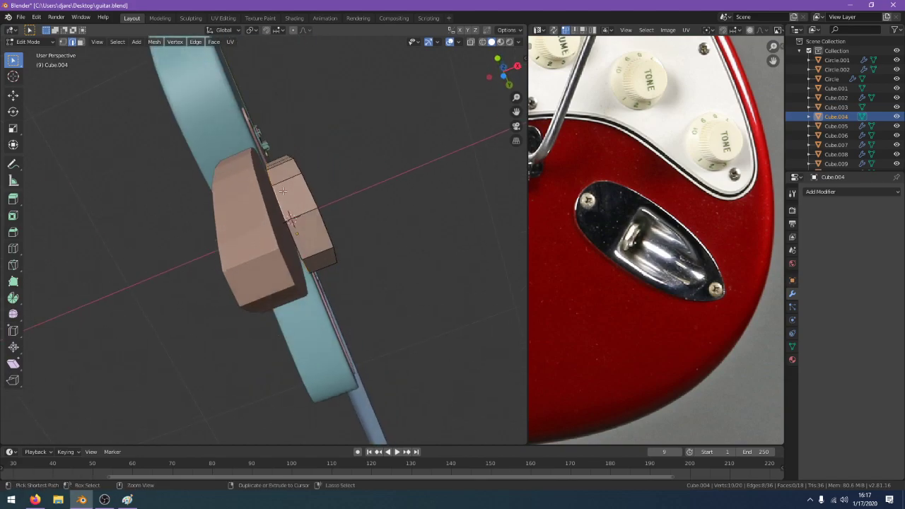
{"action": "key", "text": "ctrl+g"}
{"action": "key", "text": "ctrl+b"}
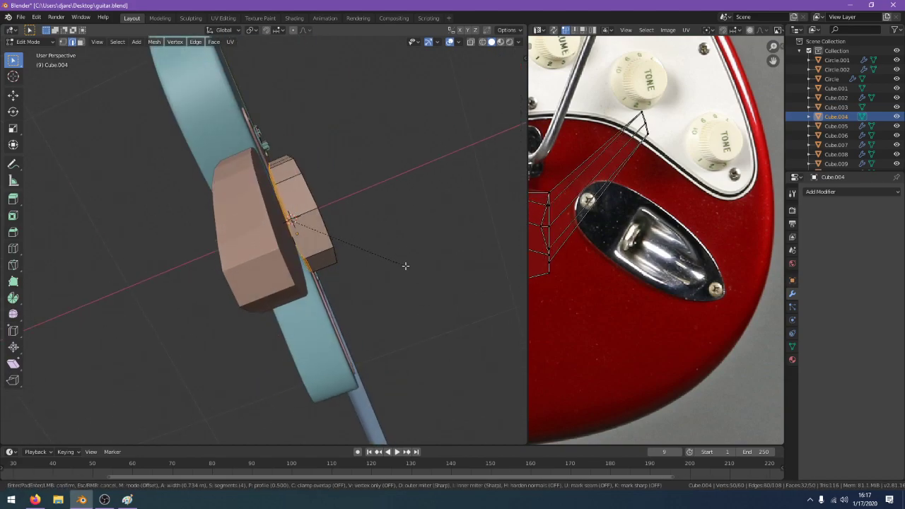
{"action": "scroll", "coordinate": [406, 267], "scroll_direction": "down", "scroll_amount": 3}
{"action": "right_click", "coordinate": [412, 267]}
Bevel the back edge loop of the recess block with four segments and a width of about 2.25 m
{"action": "middle_click_drag", "start_coordinate": [412, 268], "coordinate": [334, 242]}
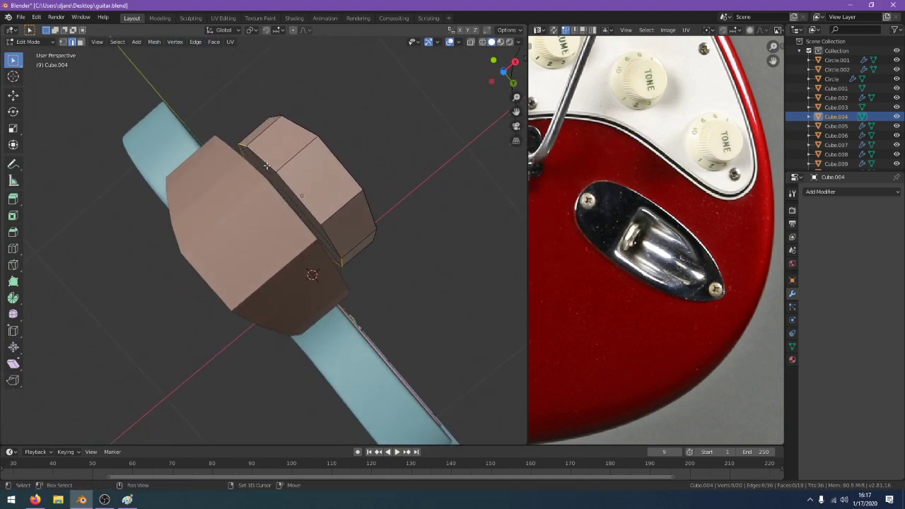
{"action": "key", "text": "ctrl+b"}
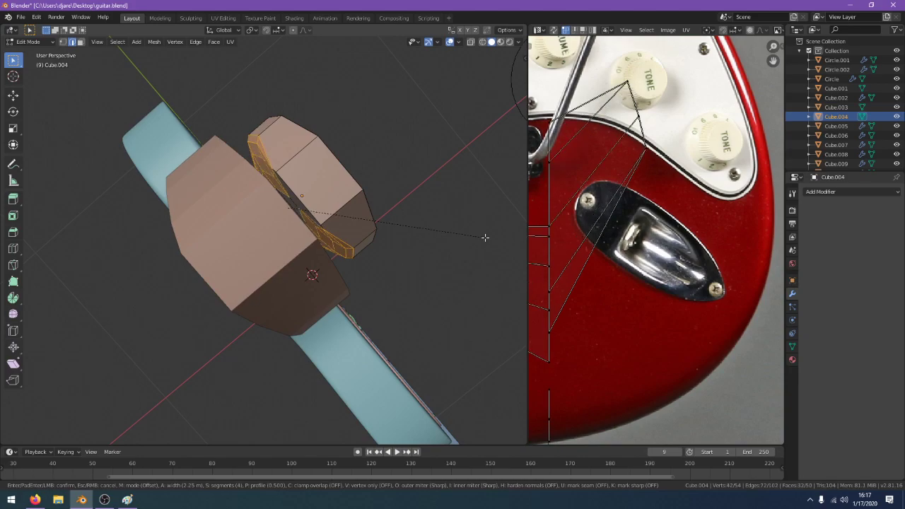
{"action": "left_click", "coordinate": [484, 238]}
Return to Object Mode and reposition the recess block along X against the jack plate
{"action": "middle_click_drag", "start_coordinate": [484, 237], "coordinate": [405, 216]}
{"action": "key", "text": "Tab"}
{"action": "key", "text": "g"}
{"action": "key", "text": "x"}
{"action": "left_click", "coordinate": [505, 350]}
{"action": "scroll", "coordinate": [402, 215], "scroll_direction": "up", "scroll_amount": 2}
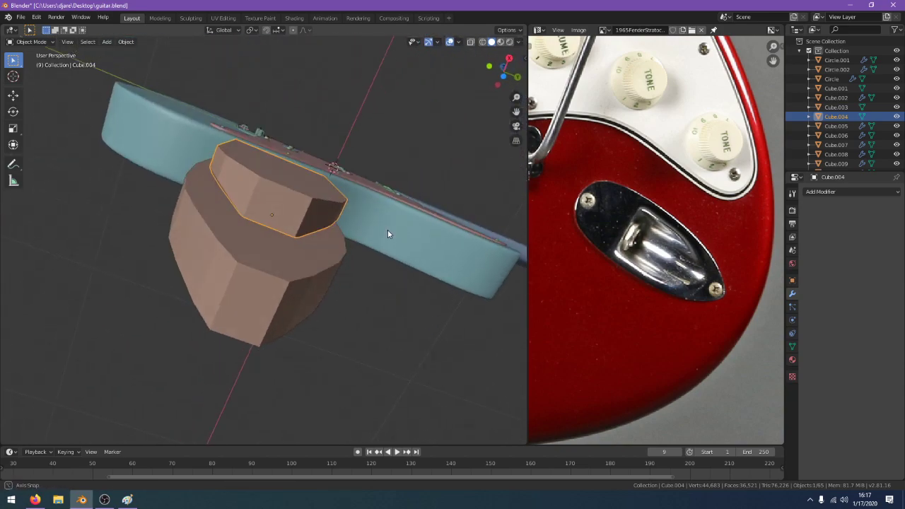
Add a Boolean modifier to the jack plate, set to Difference with the recess block Cube.004 as the cutter
{"action": "left_click", "coordinate": [288, 265]}
{"action": "left_click", "coordinate": [879, 192]}
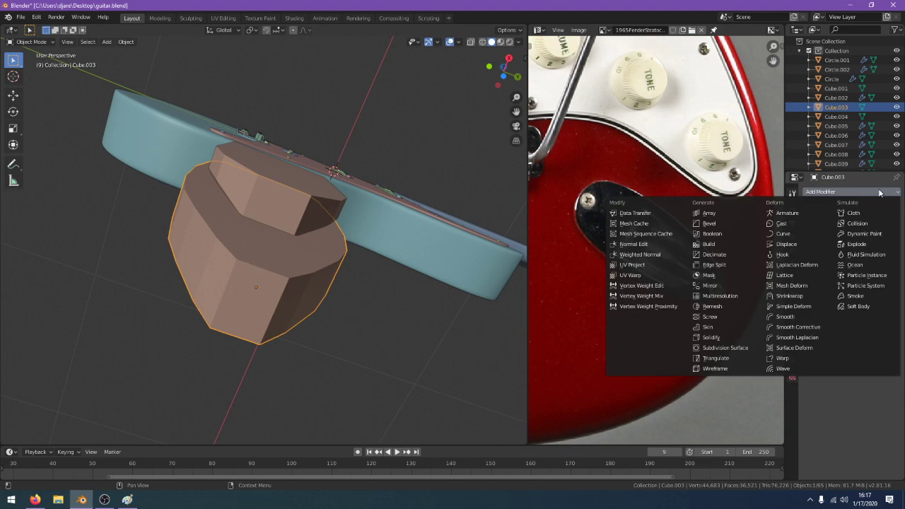
{"action": "left_click", "coordinate": [729, 235]}
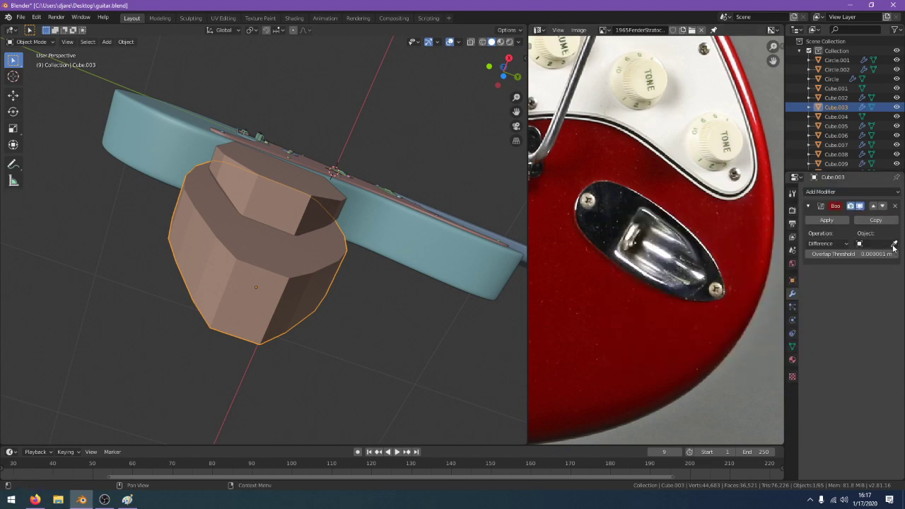
{"action": "left_click", "coordinate": [282, 199]}
Shift the recess block slightly along Y and hide it to check the cut in the plate
{"action": "key", "text": "g"}
{"action": "key", "text": "x"}
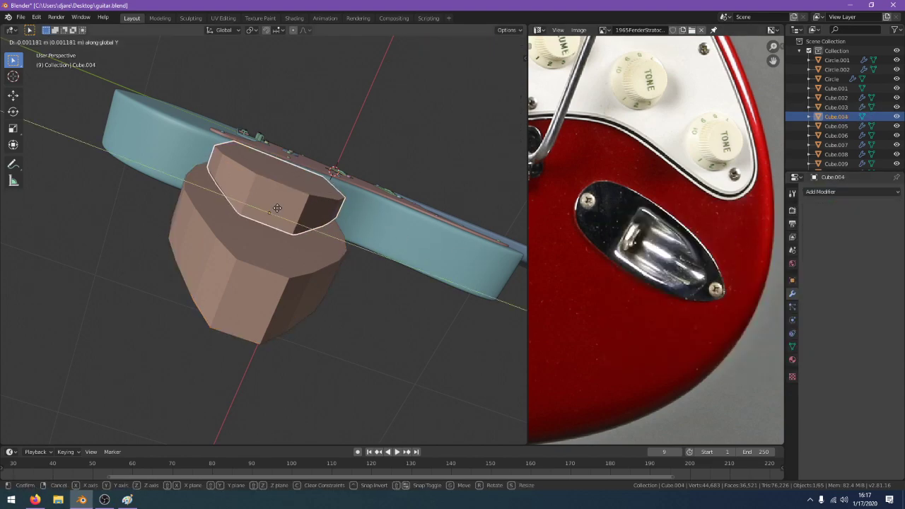
{"action": "left_click", "coordinate": [285, 213]}
{"action": "key", "text": "h"}
{"action": "middle_click_drag", "start_coordinate": [285, 213], "coordinate": [384, 324]}
Unhide the recess block and move it along Y to align the cut within the plate's outline
{"action": "key", "text": "alt+h"}
{"action": "key", "text": "g"}
{"action": "key", "text": "x"}
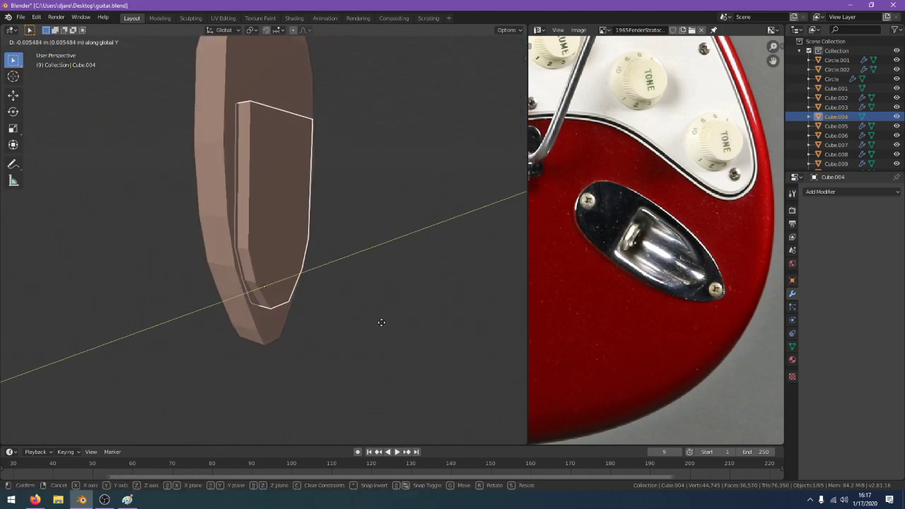
{"action": "left_click", "coordinate": [376, 324]}
{"action": "scroll", "coordinate": [376, 322], "scroll_direction": "up", "scroll_amount": 2}
{"action": "key", "text": "Tab"}
{"action": "key", "text": "Tab"}
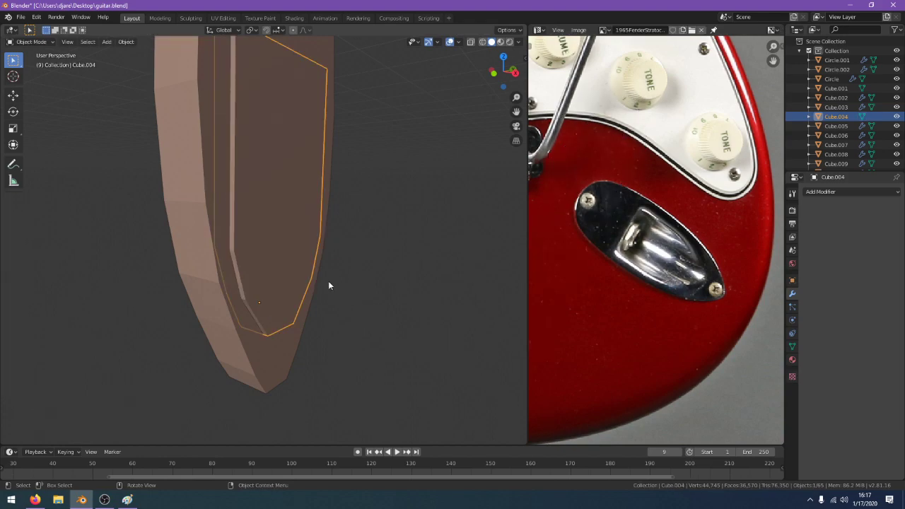
Hide the recess block and apply smooth shading to the jack plate
{"action": "key", "text": "h"}
{"action": "middle_click_drag", "start_coordinate": [328, 280], "coordinate": [327, 309]}
{"action": "left_click", "coordinate": [282, 234]}
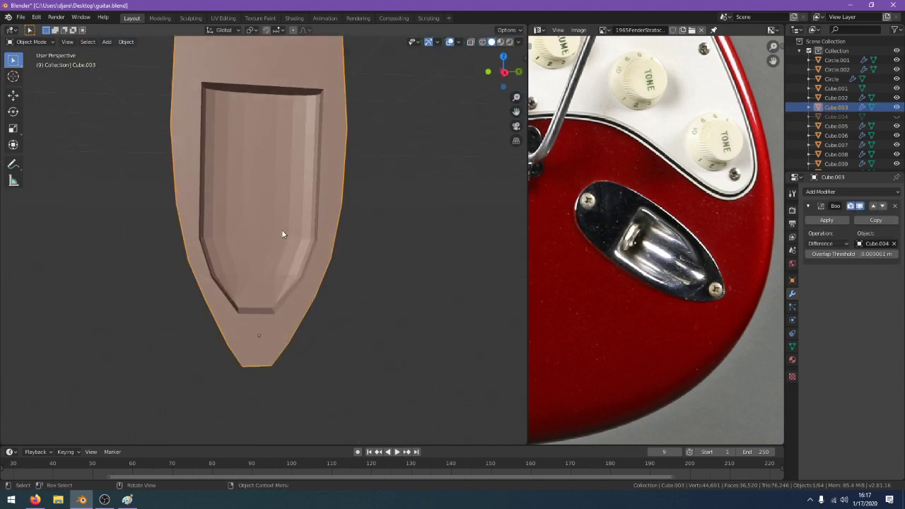
{"action": "left_click", "coordinate": [125, 42]}
{"action": "left_click", "coordinate": [169, 239]}
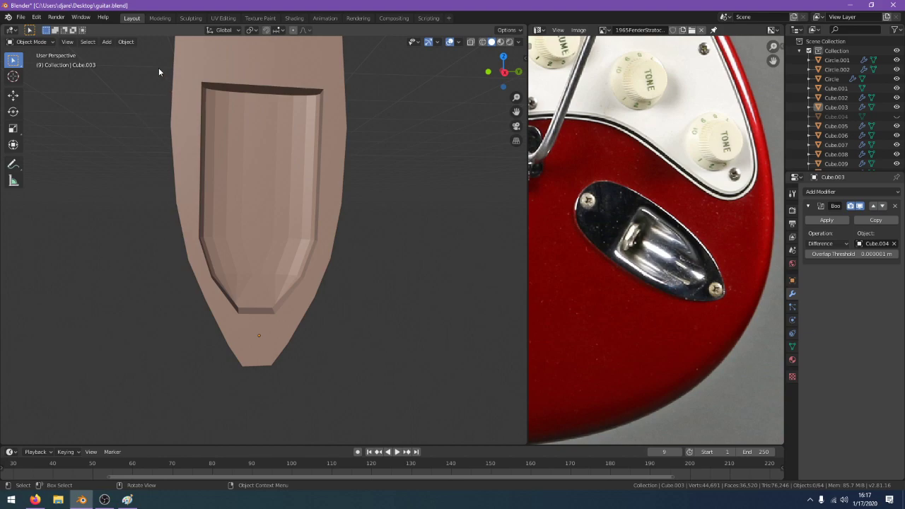
{"action": "left_click", "coordinate": [125, 42]}
{"action": "left_click", "coordinate": [171, 230]}
{"action": "left_click", "coordinate": [250, 268]}
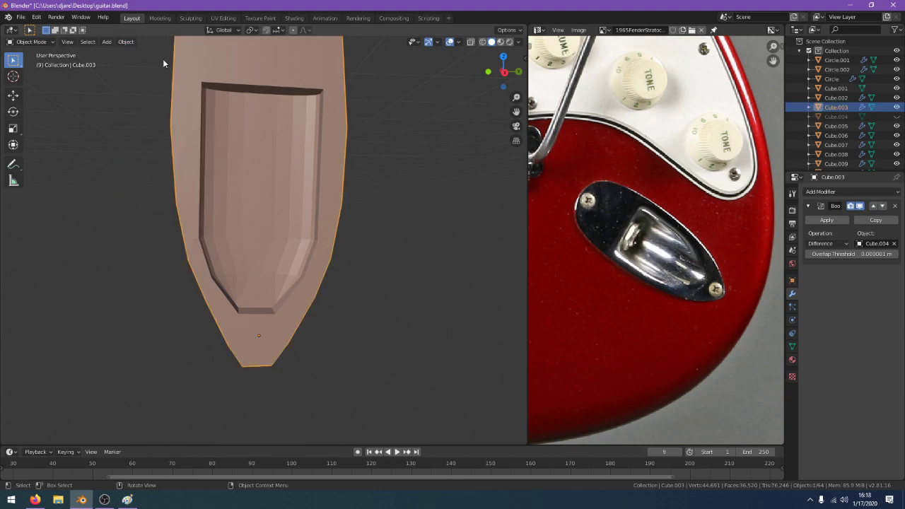
{"action": "left_click", "coordinate": [133, 42]}
{"action": "left_click", "coordinate": [181, 230]}
{"action": "middle_click_drag", "start_coordinate": [200, 242], "coordinate": [780, 223]}
Bring back the hidden recess block and apply smooth shading to it
{"action": "left_click", "coordinate": [820, 192]}
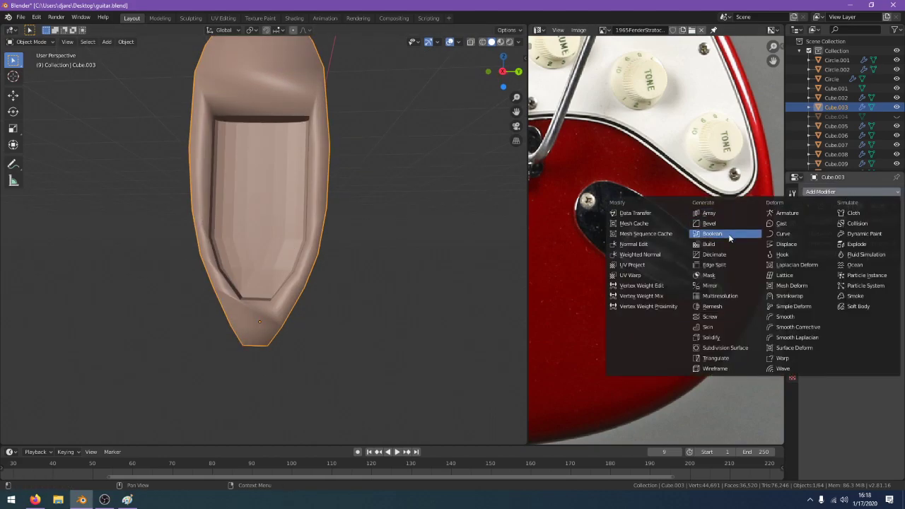
{"action": "left_click", "coordinate": [714, 254]}
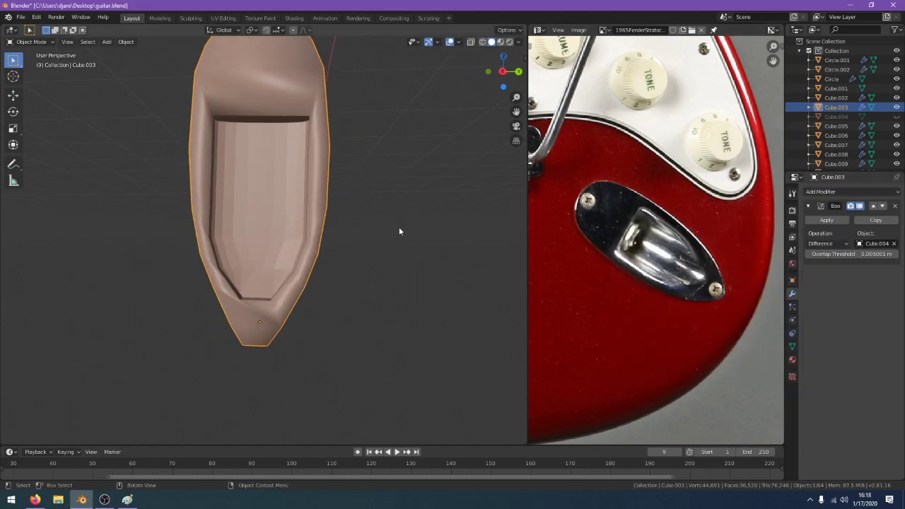
{"action": "left_click", "coordinate": [283, 197]}
{"action": "left_click", "coordinate": [123, 41]}
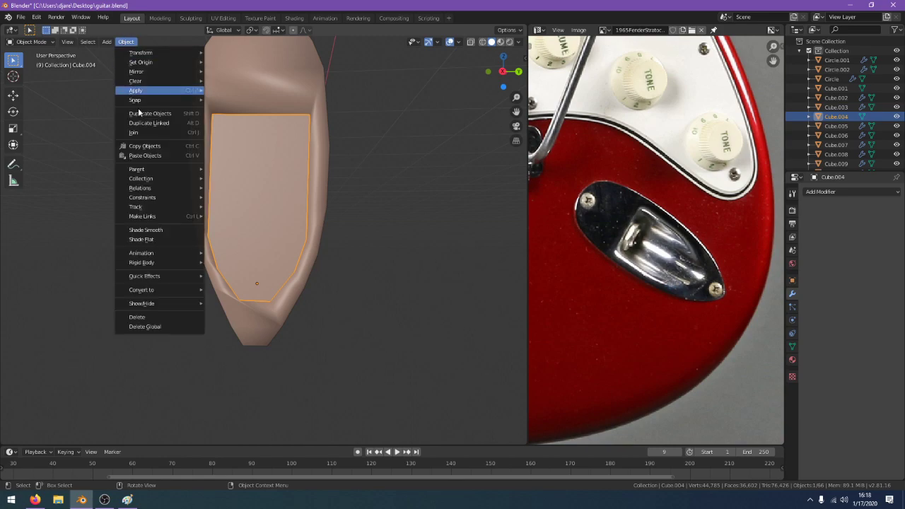
{"action": "left_click", "coordinate": [184, 230]}
Try a Subdivision Surface modifier on the recess block
{"action": "left_click", "coordinate": [845, 193]}
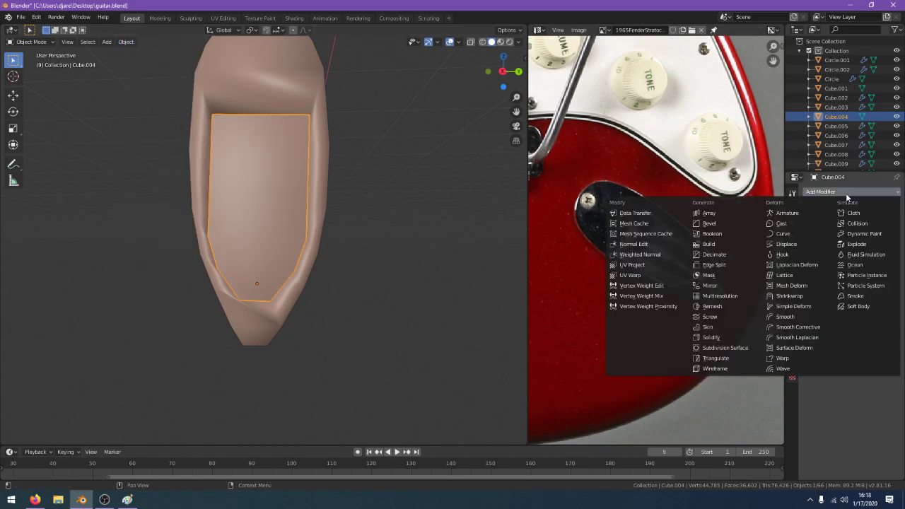
{"action": "left_click", "coordinate": [748, 346]}
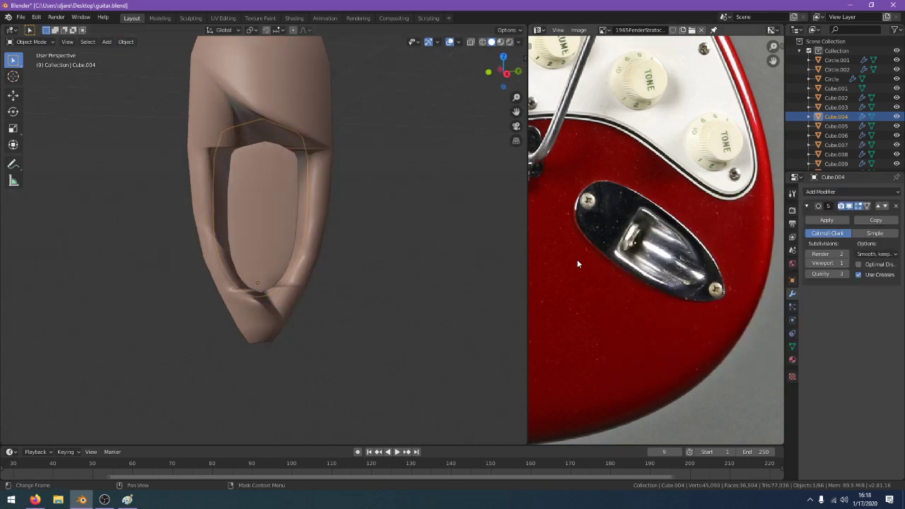
{"action": "left_click", "coordinate": [896, 206]}
{"action": "left_click", "coordinate": [848, 191]}
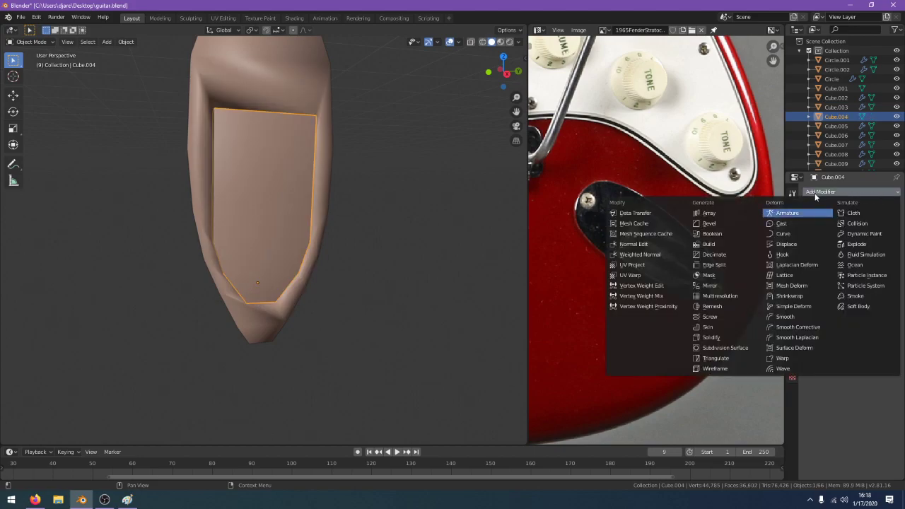
{"action": "left_click", "coordinate": [823, 212]}
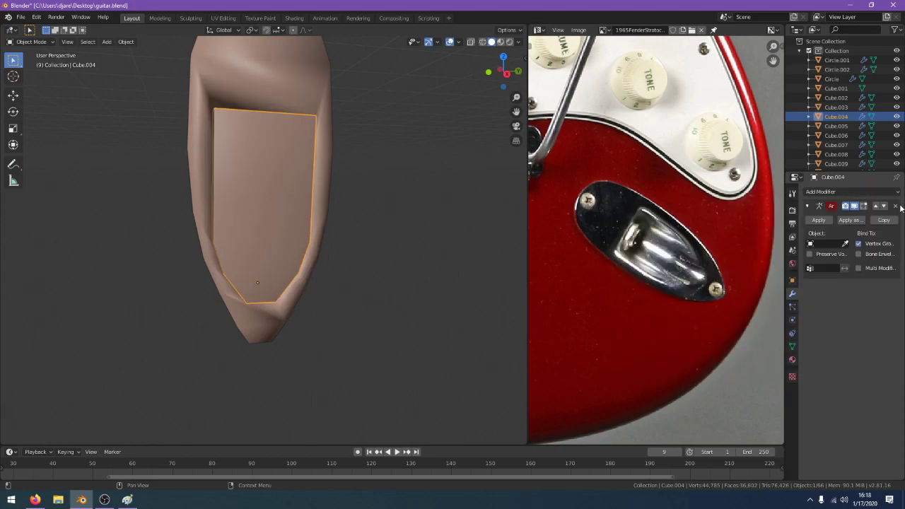
{"action": "left_click", "coordinate": [896, 206]}
Try an Edge Split modifier on the recess block and inspect the plate's cut with the block hidden
{"action": "left_click", "coordinate": [860, 192]}
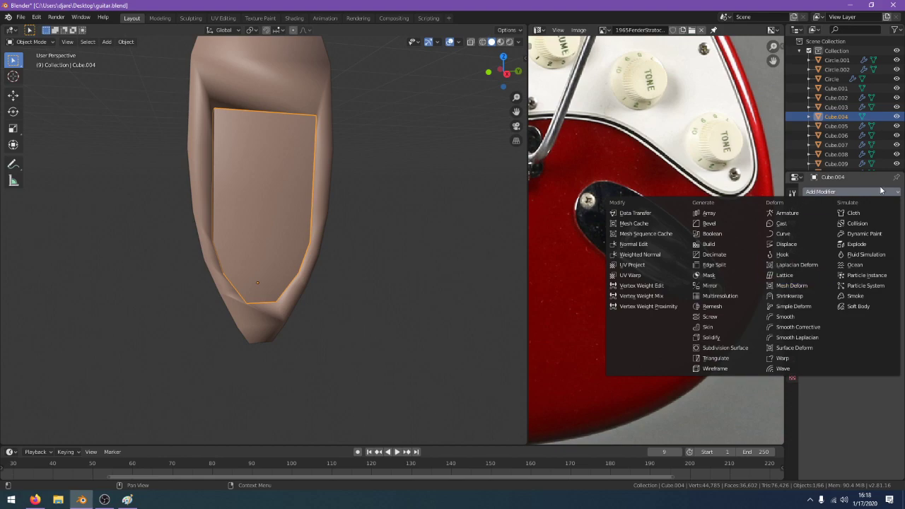
{"action": "left_click", "coordinate": [755, 264]}
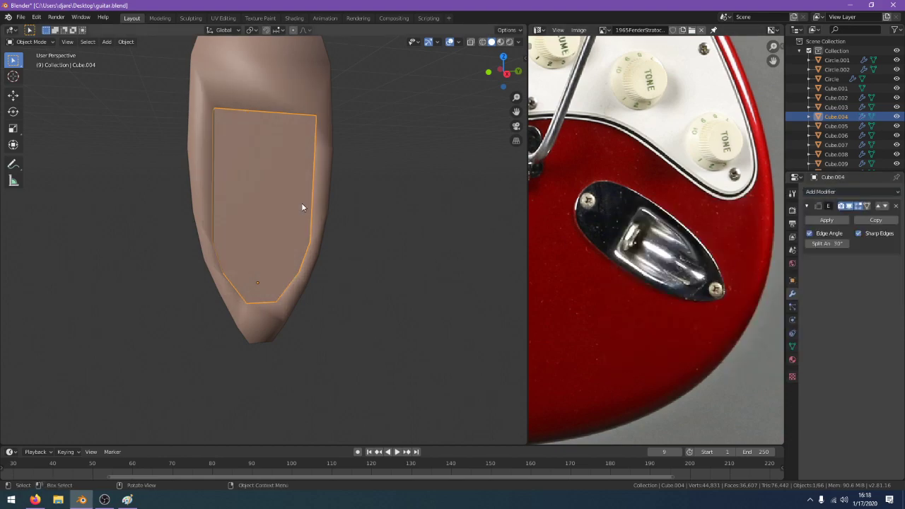
{"action": "key", "text": "h"}
{"action": "middle_click_drag", "start_coordinate": [372, 203], "coordinate": [373, 139]}
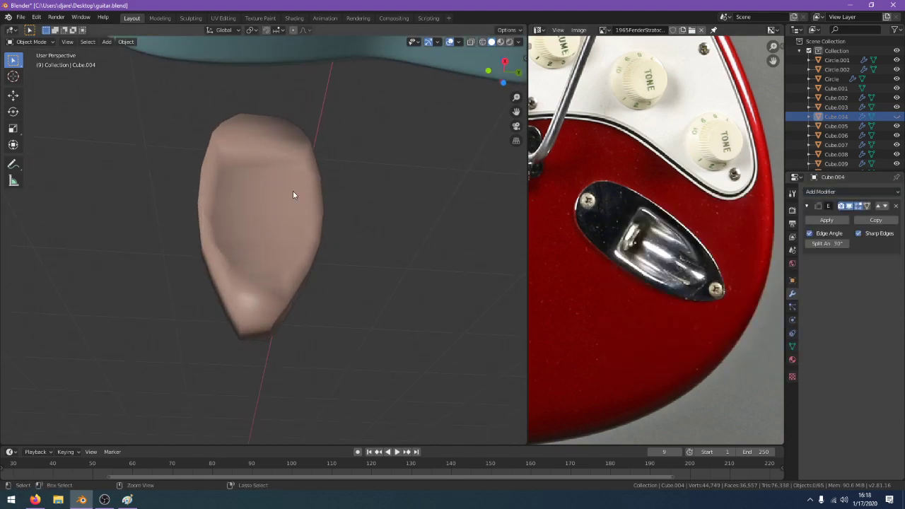
{"action": "key", "text": "alt+h"}
{"action": "left_click", "coordinate": [896, 206]}
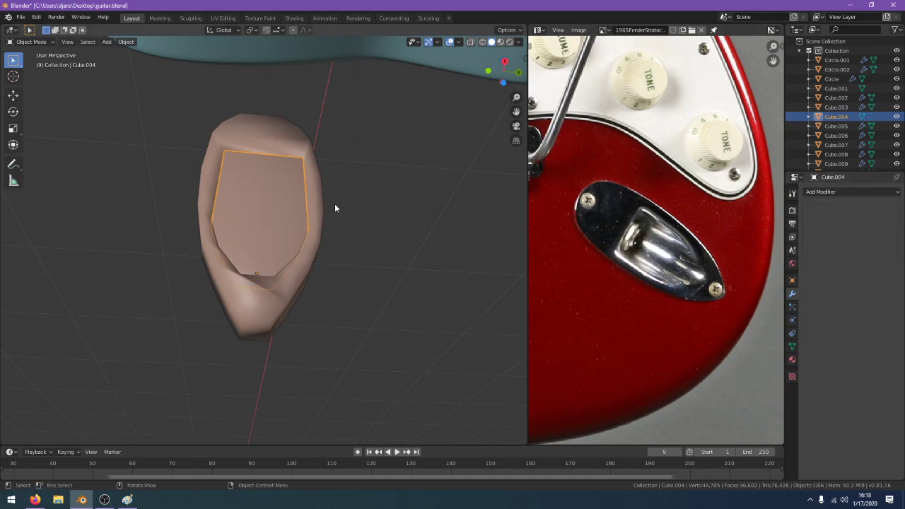
Hide the recess block and add an Edge Split modifier to the jack plate
{"action": "middle_click_drag", "start_coordinate": [335, 205], "coordinate": [325, 237]}
{"action": "key", "text": "h"}
{"action": "left_click", "coordinate": [302, 203]}
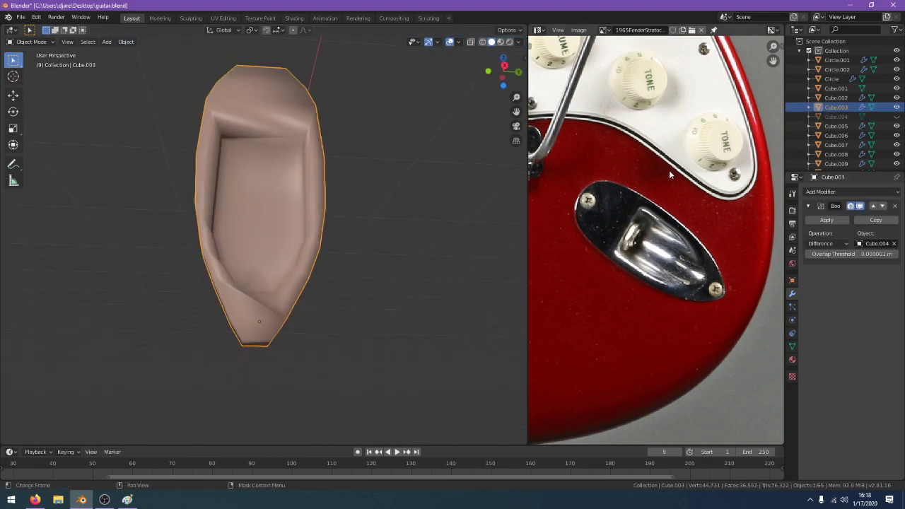
{"action": "left_click", "coordinate": [842, 192]}
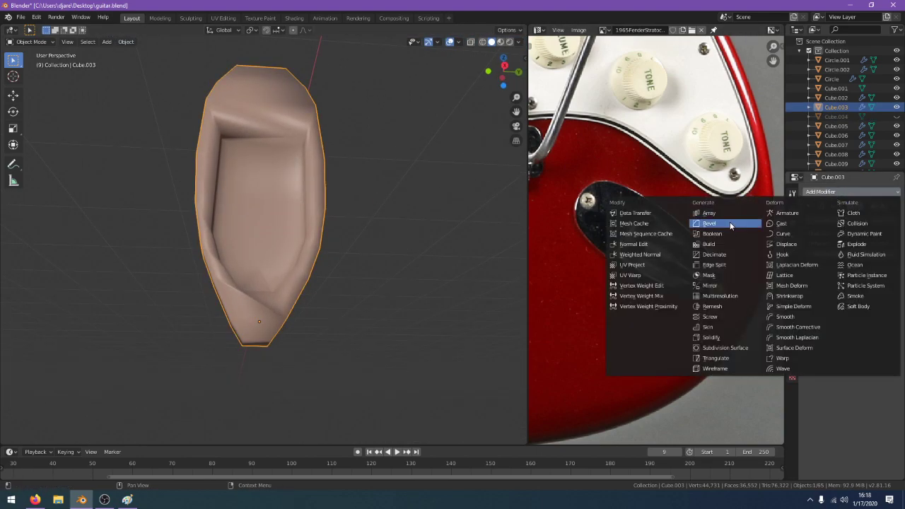
{"action": "left_click", "coordinate": [740, 265]}
Try placing the Edge Split modifier above the Boolean modifier in the plate's modifier stack
{"action": "mouse_move", "coordinate": [432, 220]}
{"action": "middle_mouse_down"}
{"action": "mouse_move", "coordinate": [434, 184]}
{"action": "mouse_move", "coordinate": [443, 256]}
{"action": "mouse_move", "coordinate": [459, 299]}
{"action": "mouse_move", "coordinate": [438, 236]}
{"action": "mouse_move", "coordinate": [417, 221]}
{"action": "mouse_move", "coordinate": [424, 217]}
{"action": "mouse_move", "coordinate": [440, 263]}
{"action": "mouse_move", "coordinate": [372, 257]}
{"action": "mouse_move", "coordinate": [402, 323]}
{"action": "mouse_move", "coordinate": [409, 322]}
{"action": "middle_mouse_up"}
{"action": "scroll", "coordinate": [442, 256], "scroll_direction": "up", "scroll_amount": 3}
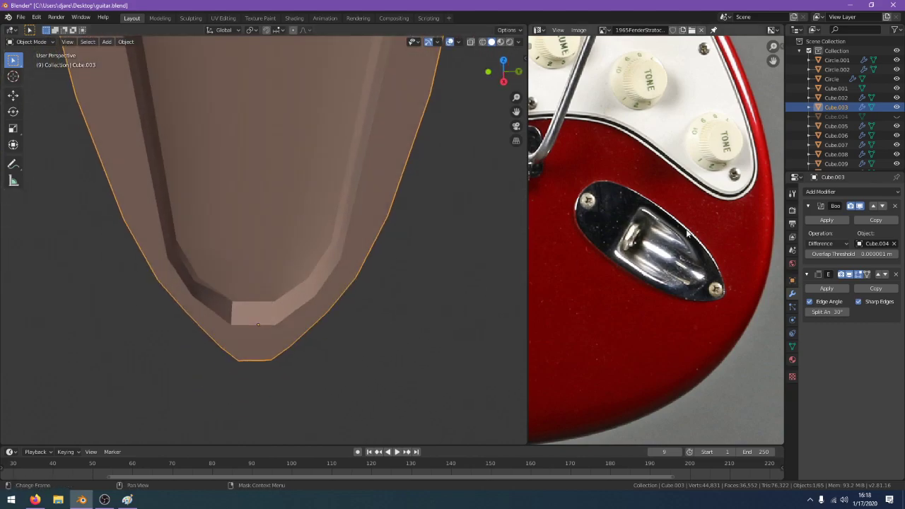
{"action": "left_click", "coordinate": [879, 275]}
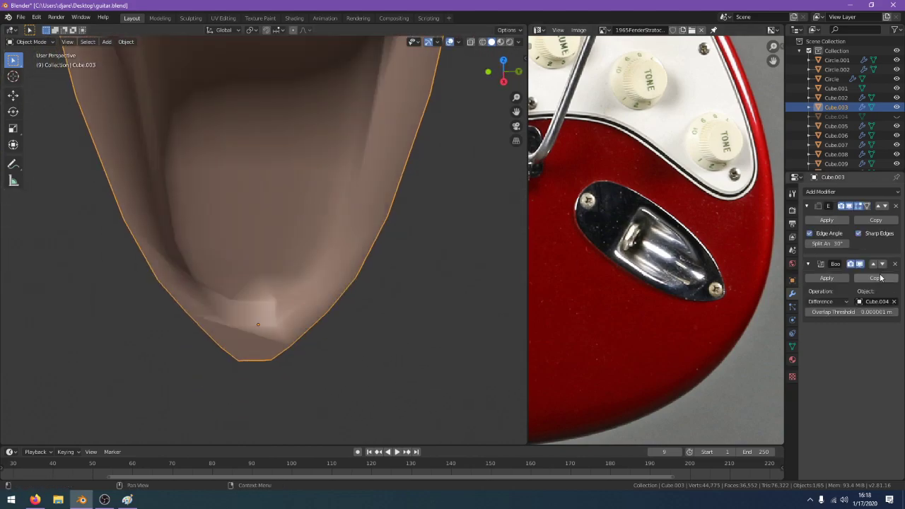
{"action": "left_click", "coordinate": [886, 207]}
Set the split angle of the plate's Edge Split modifier to 0°
{"action": "left_click_drag", "start_coordinate": [837, 312], "coordinate": [841, 312]}
{"action": "scroll", "coordinate": [256, 203], "scroll_direction": "down", "scroll_amount": 2}
{"action": "middle_click_drag", "start_coordinate": [256, 204], "coordinate": [259, 128]}
{"action": "left_click_drag", "start_coordinate": [837, 311], "coordinate": [813, 311]}
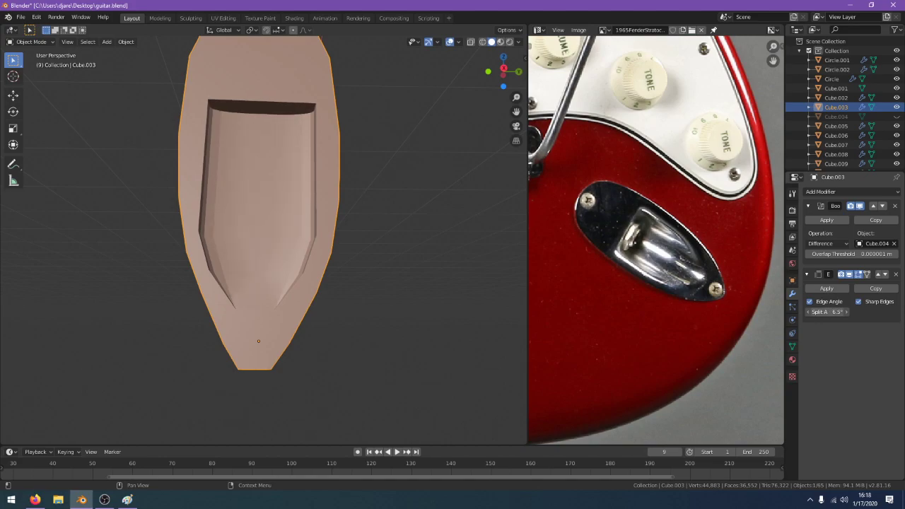
{"action": "left_click_drag", "start_coordinate": [837, 312], "coordinate": [839, 312]}
{"action": "middle_click_drag", "start_coordinate": [568, 255], "coordinate": [609, 275]}
{"action": "middle_click_drag", "start_coordinate": [468, 256], "coordinate": [462, 292]}
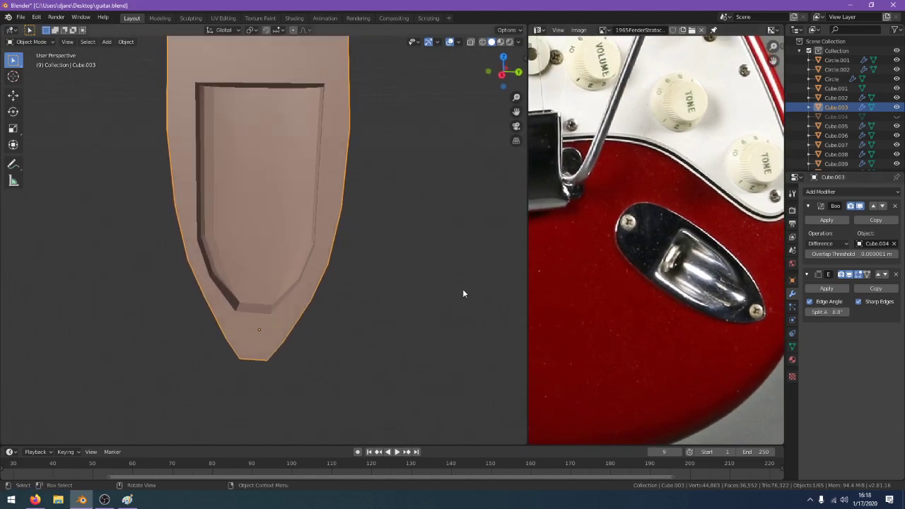
{"action": "left_click", "coordinate": [895, 274]}
{"action": "key", "text": "ctrl+z"}
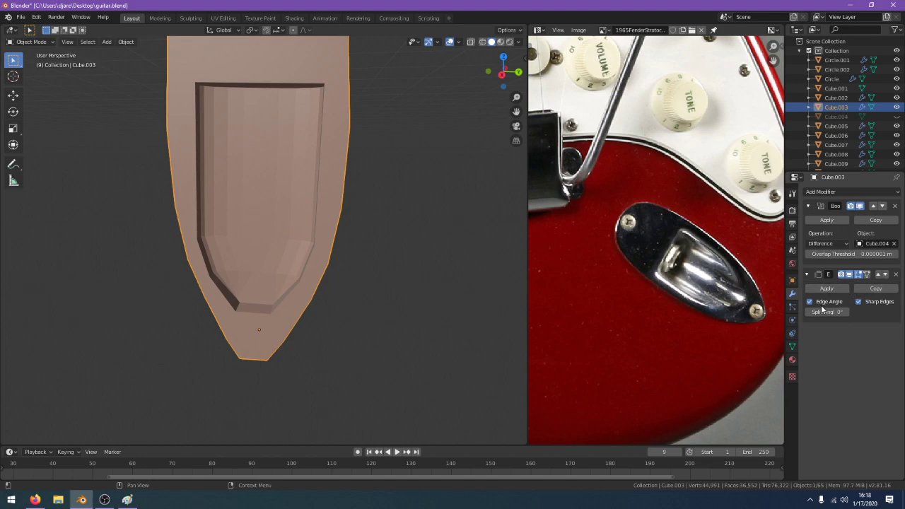
Apply the plate's Boolean modifier followed by its Edge Split modifier, and unhide the recess block
{"action": "left_click", "coordinate": [827, 289]}
{"action": "key", "text": "ctrl+z"}
{"action": "left_click", "coordinate": [829, 220]}
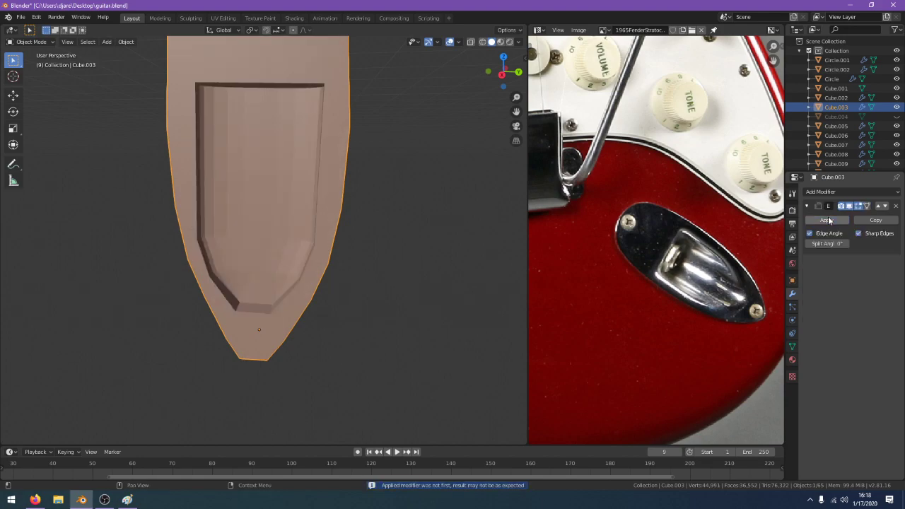
{"action": "left_click", "coordinate": [828, 218]}
{"action": "key", "text": "alt+h"}
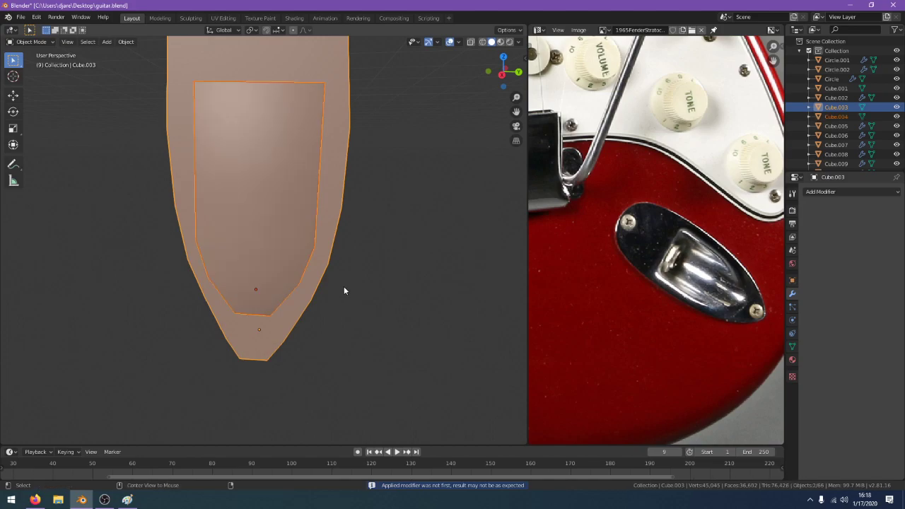
Delete the block used to cut the recess and select the jack plate
{"action": "left_click", "coordinate": [285, 261]}
{"action": "key", "text": "Delete"}
{"action": "left_click", "coordinate": [303, 265]}
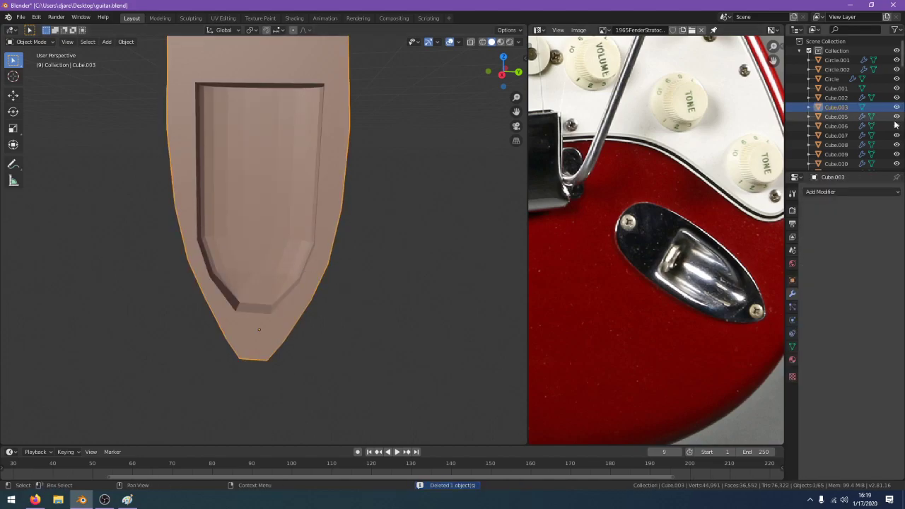
Try adding a Subdivision Surface modifier followed by an Edge Split modifier to the jack plate, and undo both
{"action": "left_click", "coordinate": [832, 192]}
{"action": "left_click", "coordinate": [717, 347]}
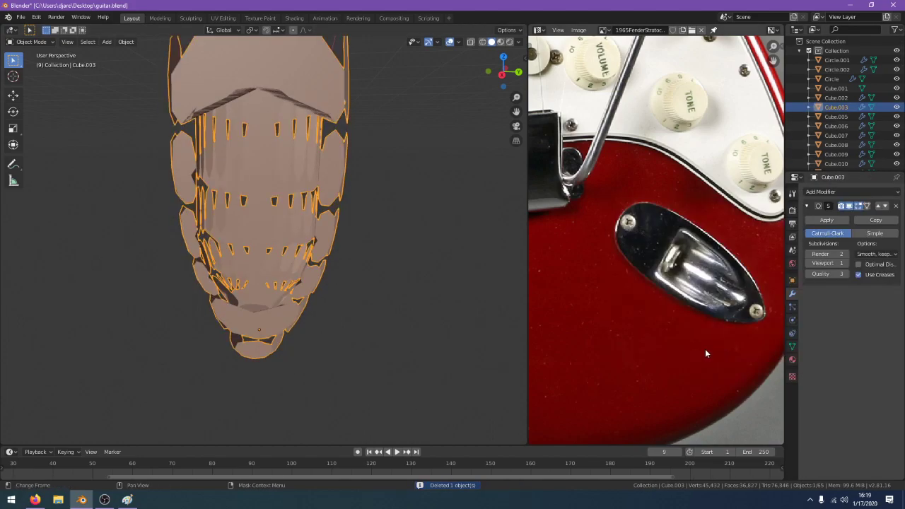
{"action": "key", "text": "Tab"}
{"action": "left_click", "coordinate": [843, 191]}
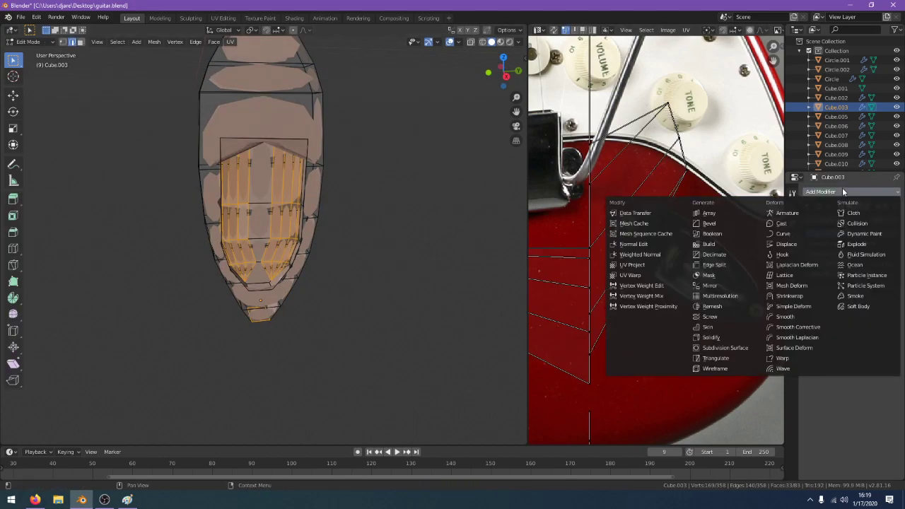
{"action": "left_click", "coordinate": [747, 265]}
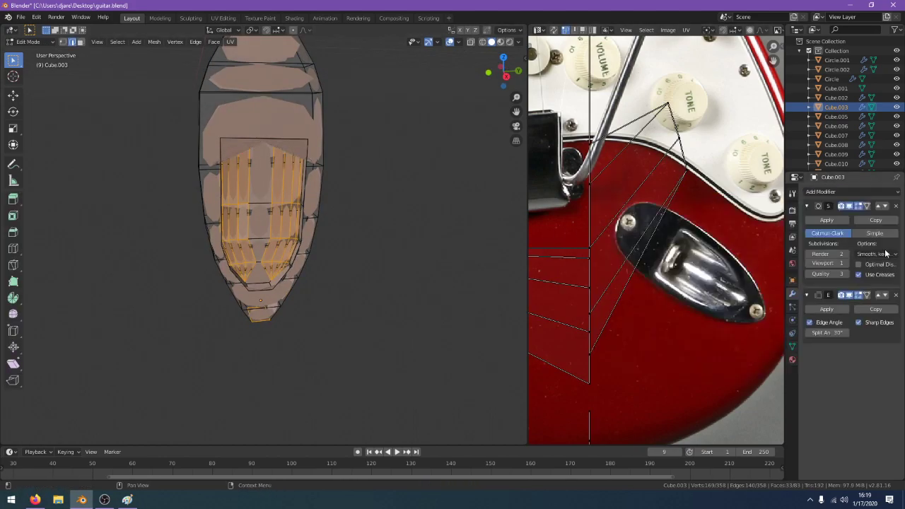
{"action": "key", "text": "Tab"}
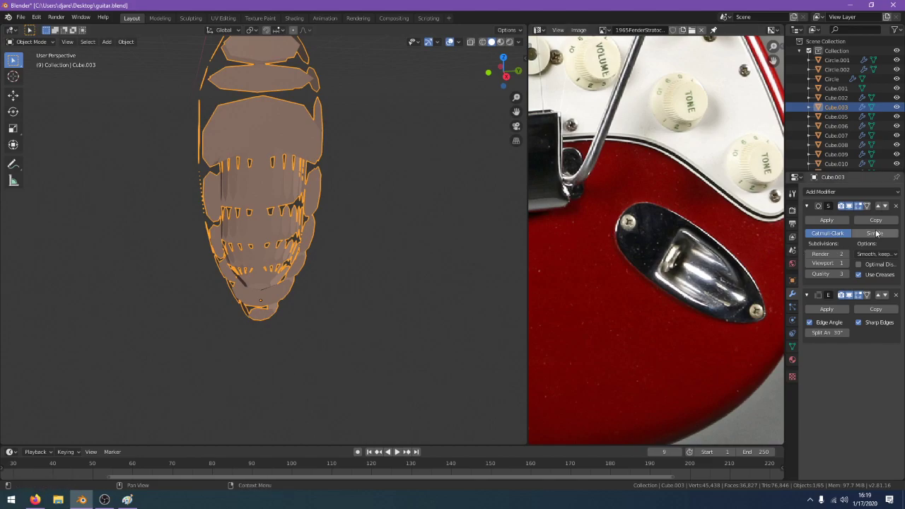
{"action": "key", "text": "ctrl+z"}
{"action": "key", "text": "ctrl+z"}
{"action": "key", "text": "Tab"}
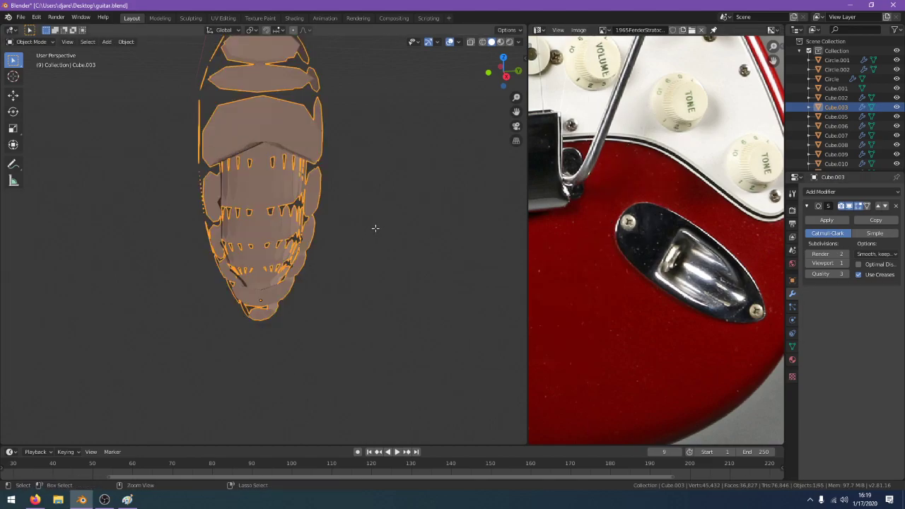
{"action": "key", "text": "ctrl+z"}
Add Edge Split and Subdivision Surface modifiers to the jack plate and open its mesh for editing
{"action": "left_click", "coordinate": [835, 192]}
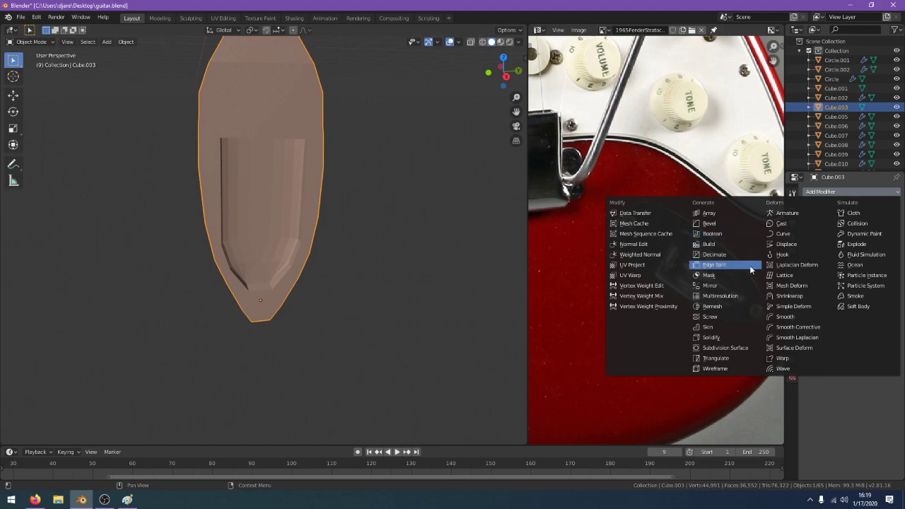
{"action": "left_click", "coordinate": [750, 266]}
{"action": "left_click", "coordinate": [837, 191]}
{"action": "left_click", "coordinate": [744, 348]}
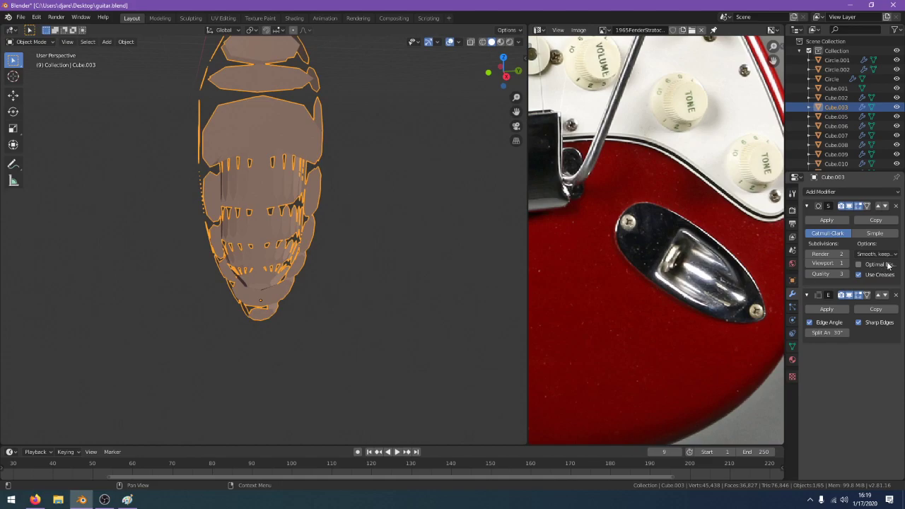
{"action": "middle_click_drag", "start_coordinate": [354, 263], "coordinate": [293, 318]}
{"action": "key", "text": "Tab"}
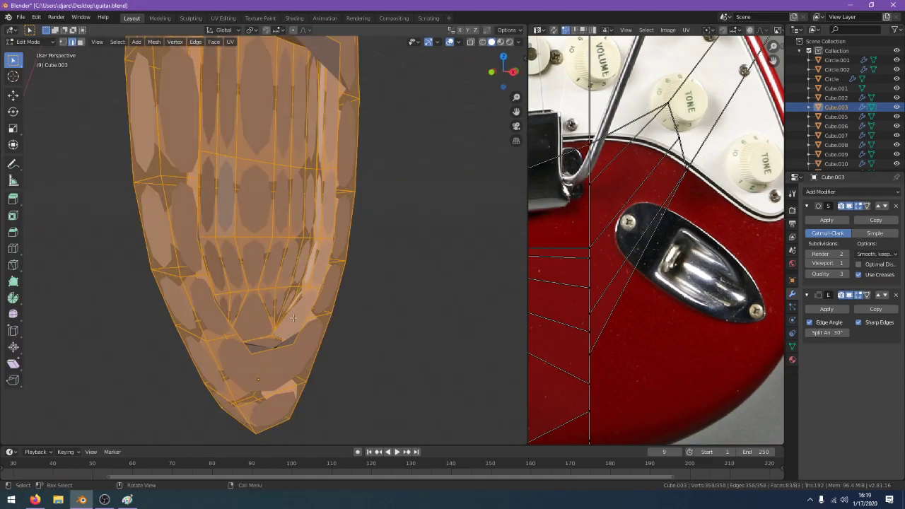
{"action": "left_click", "coordinate": [195, 42]}
{"action": "mouse_move", "coordinate": [175, 47]}
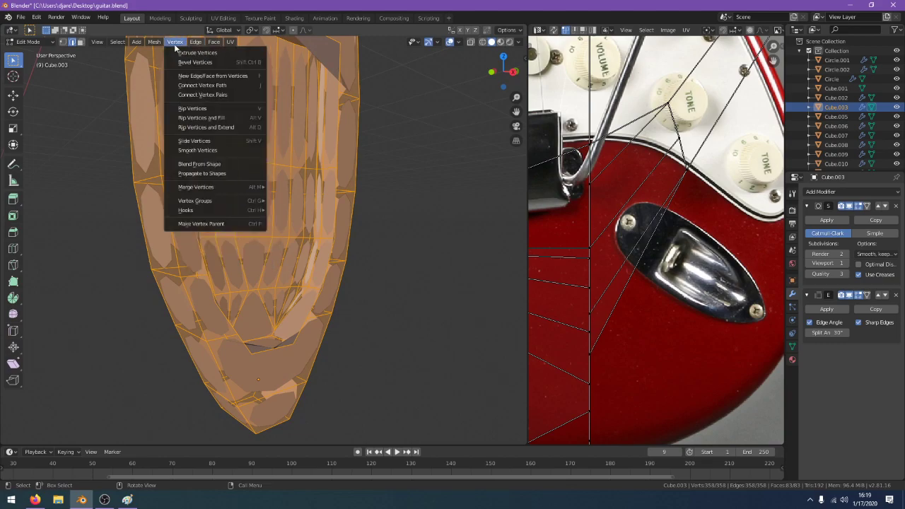
{"action": "left_click", "coordinate": [192, 53]}
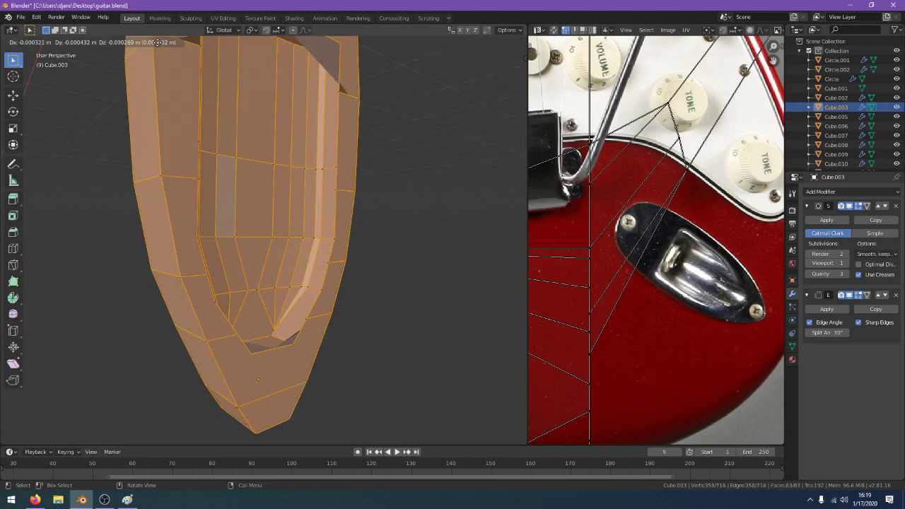
{"action": "left_click", "coordinate": [202, 126]}
Merge the jack plate's duplicate vertices by distance and return to Object Mode
{"action": "left_click", "coordinate": [154, 43]}
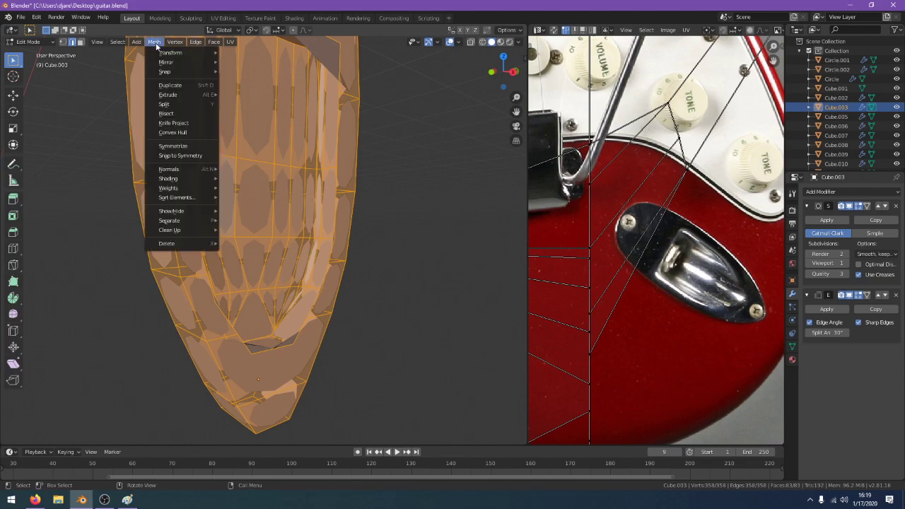
{"action": "mouse_move", "coordinate": [196, 234]}
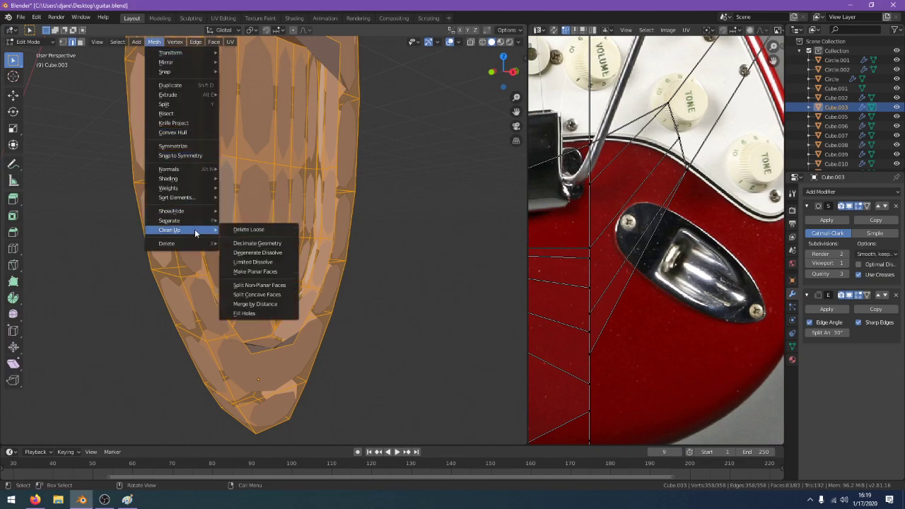
{"action": "left_click", "coordinate": [290, 304]}
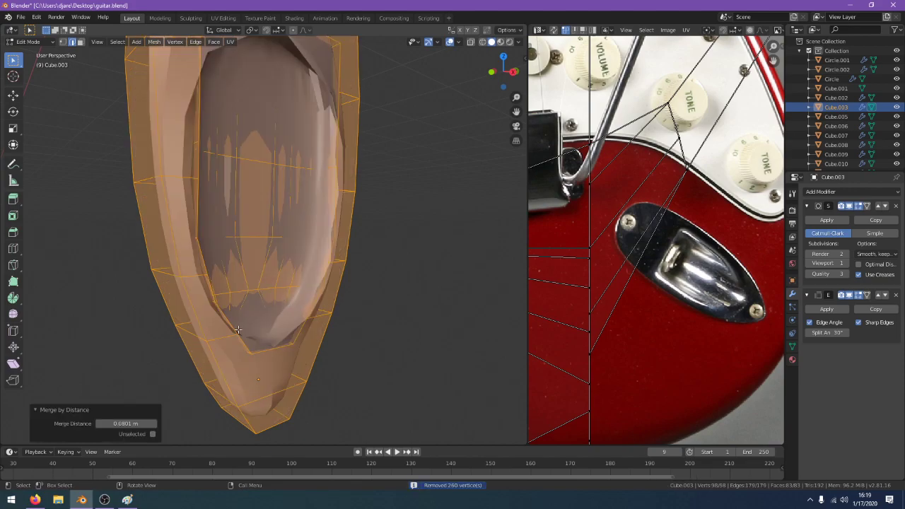
{"action": "scroll", "coordinate": [196, 348], "scroll_direction": "down", "scroll_amount": 1}
{"action": "key", "text": "Tab"}
{"action": "middle_click_drag", "start_coordinate": [196, 347], "coordinate": [176, 299]}
{"action": "scroll", "coordinate": [179, 297], "scroll_direction": "down", "scroll_amount": 2}
{"action": "scroll", "coordinate": [176, 299], "scroll_direction": "up", "scroll_amount": 2}
Remove the Subdivision Surface and Edge Split modifiers from the jack plate
{"action": "left_click", "coordinate": [895, 206]}
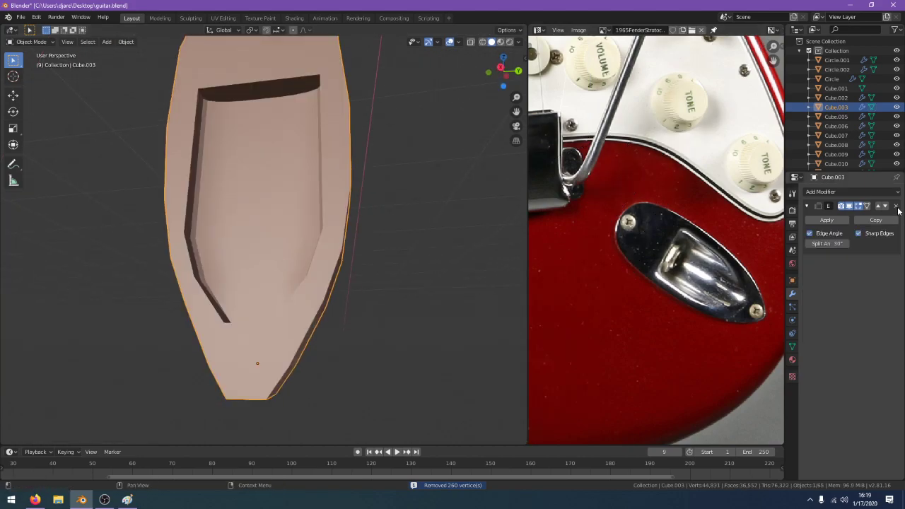
{"action": "left_click", "coordinate": [896, 206]}
{"action": "middle_click_drag", "start_coordinate": [326, 252], "coordinate": [360, 267]}
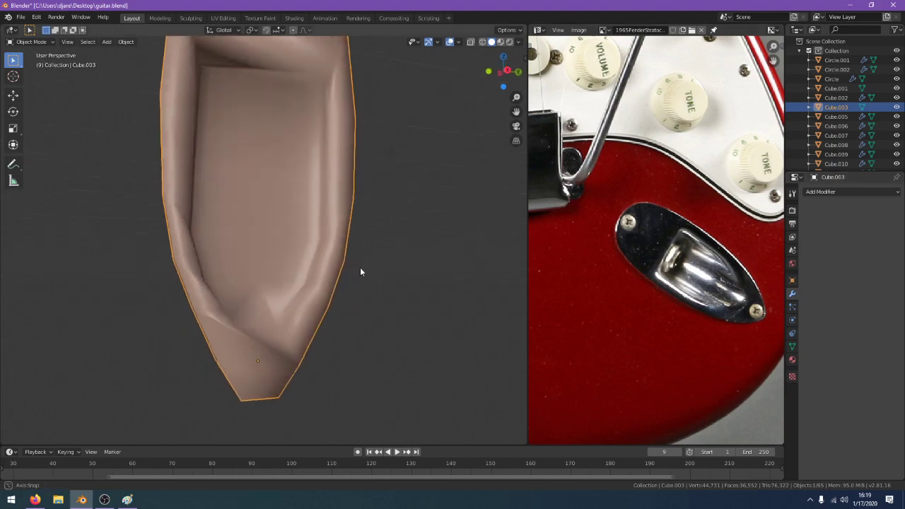
{"action": "scroll", "coordinate": [358, 265], "scroll_direction": "down", "scroll_amount": 2}
{"action": "middle_click_drag", "start_coordinate": [142, 72], "coordinate": [159, 170]}
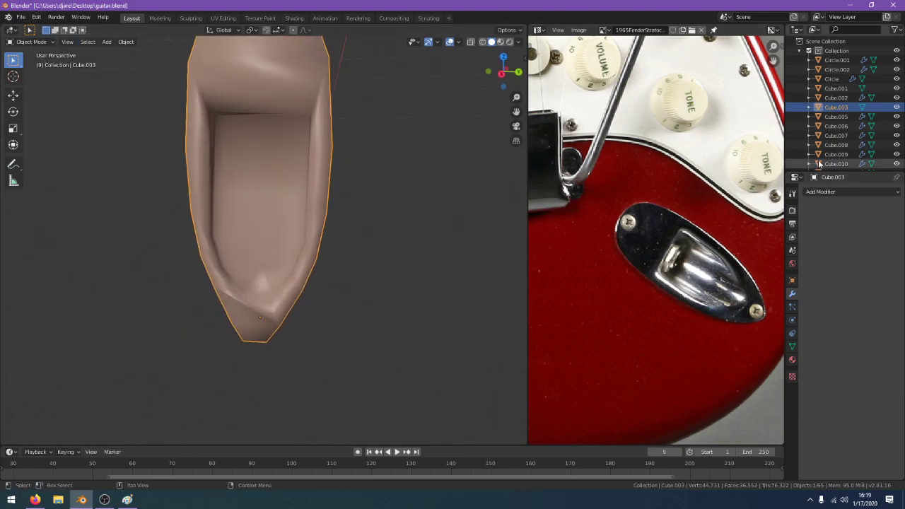
Add a new Edge Split modifier to the merged jack plate
{"action": "left_click", "coordinate": [852, 191]}
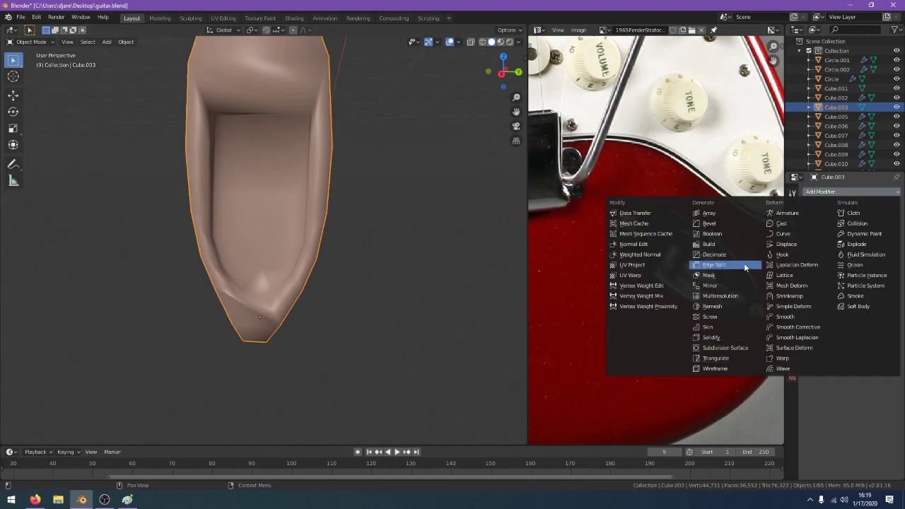
{"action": "left_click", "coordinate": [744, 267]}
{"action": "middle_click_drag", "start_coordinate": [349, 273], "coordinate": [359, 200]}
{"action": "middle_click_drag", "start_coordinate": [330, 263], "coordinate": [320, 364]}
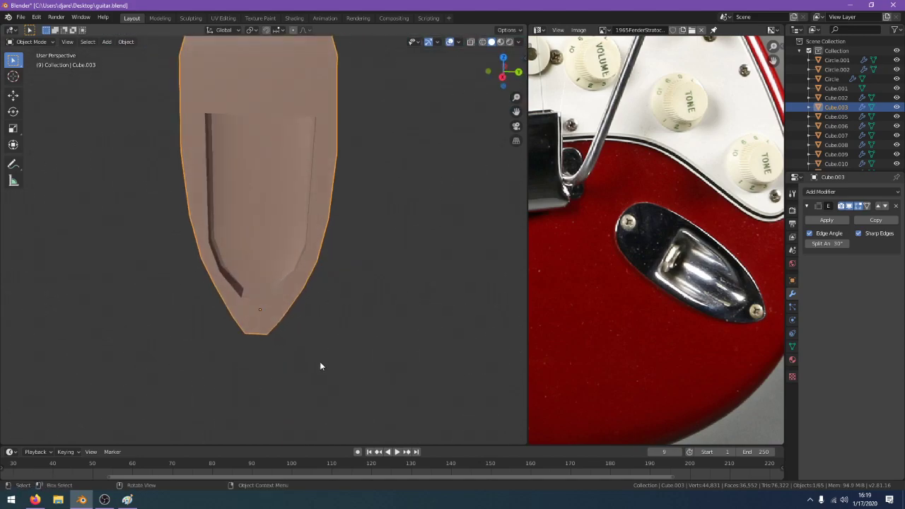
Try beveling one corner edge at the recess's narrow end about 1.02 m wide with 4 segments, and undo it
{"action": "scroll", "coordinate": [320, 366], "scroll_direction": "up", "scroll_amount": 3}
{"action": "key", "text": "Tab"}
{"action": "scroll", "coordinate": [269, 356], "scroll_direction": "up", "scroll_amount": 1}
{"action": "left_click", "coordinate": [221, 347]}
{"action": "key", "text": "ctrl+b"}
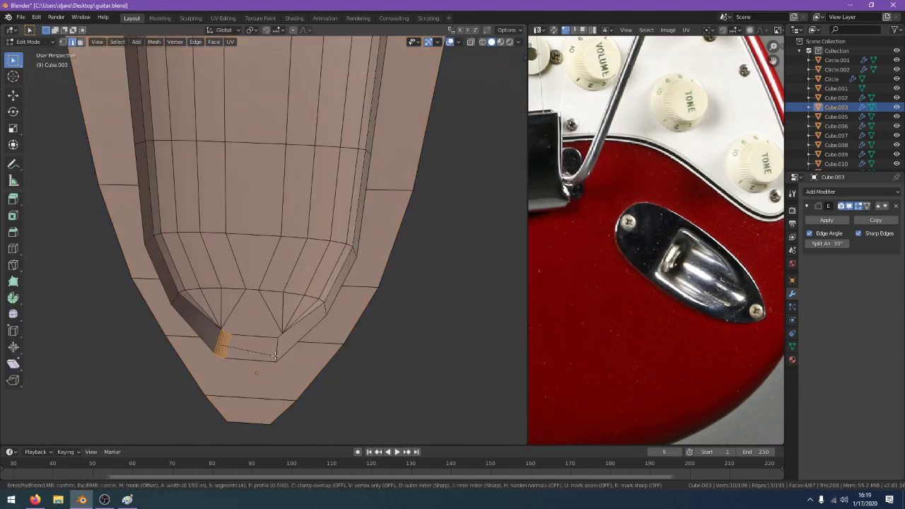
{"action": "left_click", "coordinate": [300, 360]}
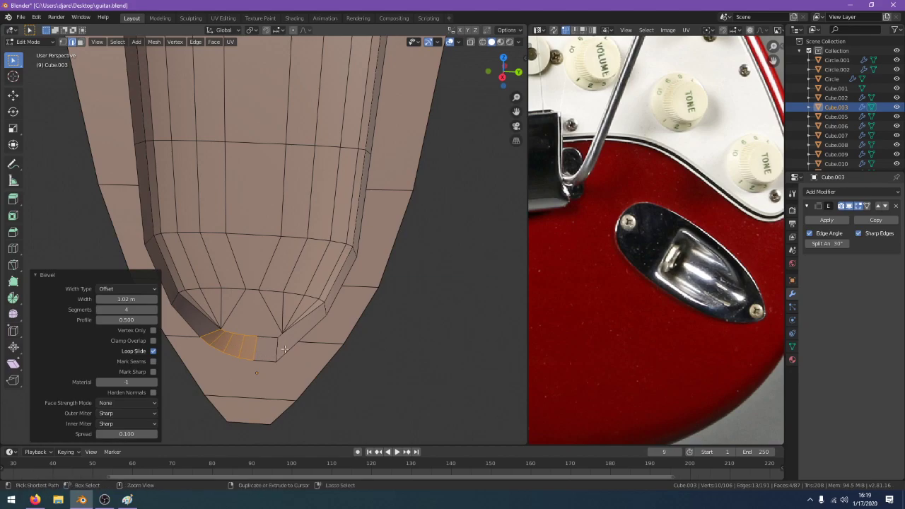
{"action": "key", "text": "ctrl+z"}
Try beveling both corner edges at the recess's narrow end about 0.71 m wide with 4 segments, and undo it
{"action": "left_click", "coordinate": [279, 349], "text": "ctrl"}
{"action": "key", "text": "ctrl+b"}
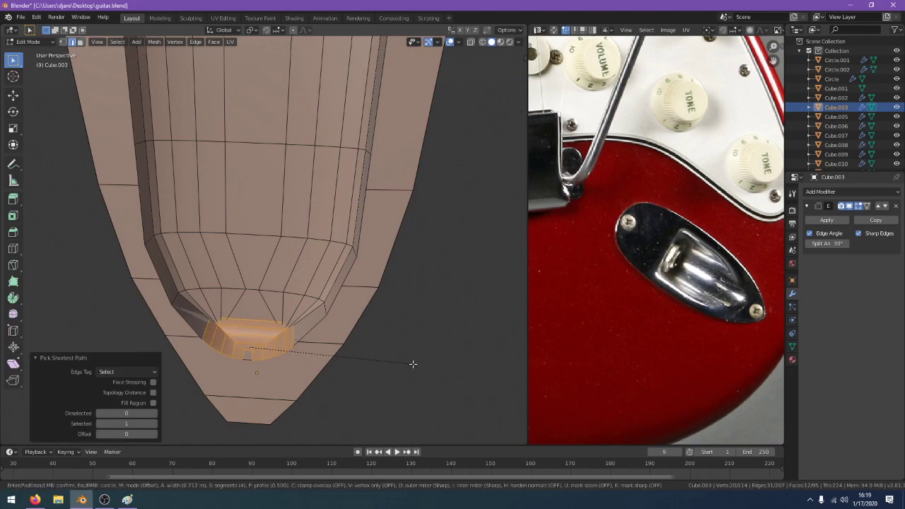
{"action": "left_click", "coordinate": [412, 364]}
{"action": "key", "text": "Tab"}
{"action": "middle_click_drag", "start_coordinate": [412, 363], "coordinate": [403, 385]}
{"action": "key", "text": "Tab"}
{"action": "key", "text": "ctrl+z"}
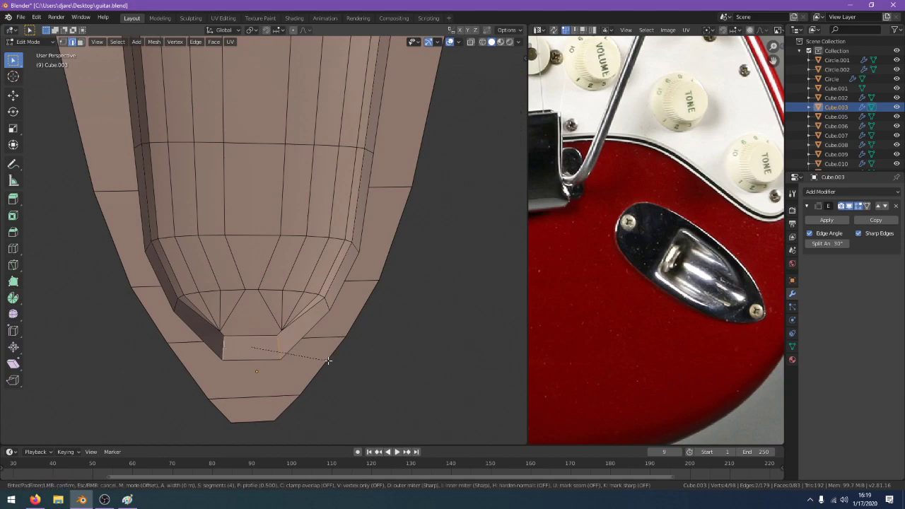
Bevel both corner edges at the recess's narrow end with 4 segments to round the end wall
{"action": "key", "text": "ctrl+b"}
{"action": "left_click", "coordinate": [355, 361]}
{"action": "key", "text": "Tab"}
{"action": "middle_click_drag", "start_coordinate": [356, 360], "coordinate": [246, 326]}
{"action": "key", "text": "Tab"}
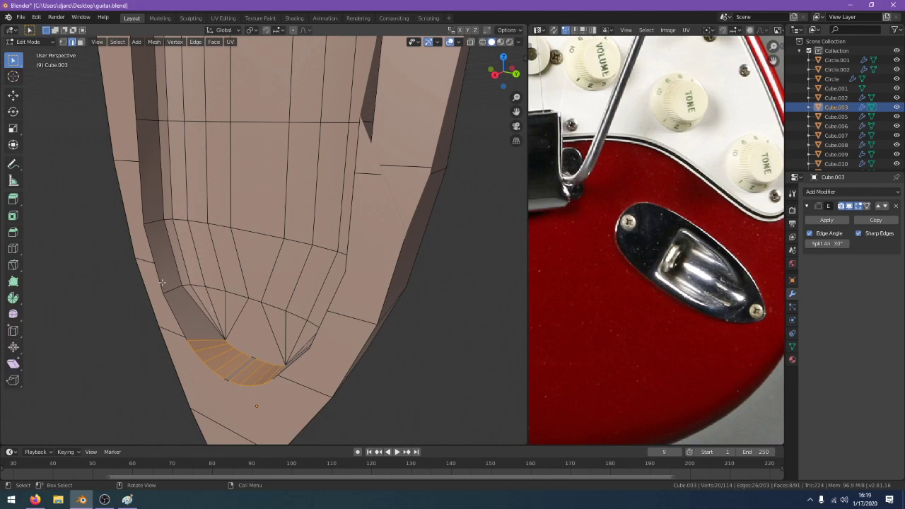
{"action": "key", "text": "Tab"}
{"action": "middle_click_drag", "start_coordinate": [287, 268], "coordinate": [368, 295]}
{"action": "scroll", "coordinate": [367, 306], "scroll_direction": "down", "scroll_amount": 5}
Try beveling the two corner edges at the plate's wide end above the recess about 0.77 m with 2 segments
{"action": "key", "text": "Tab"}
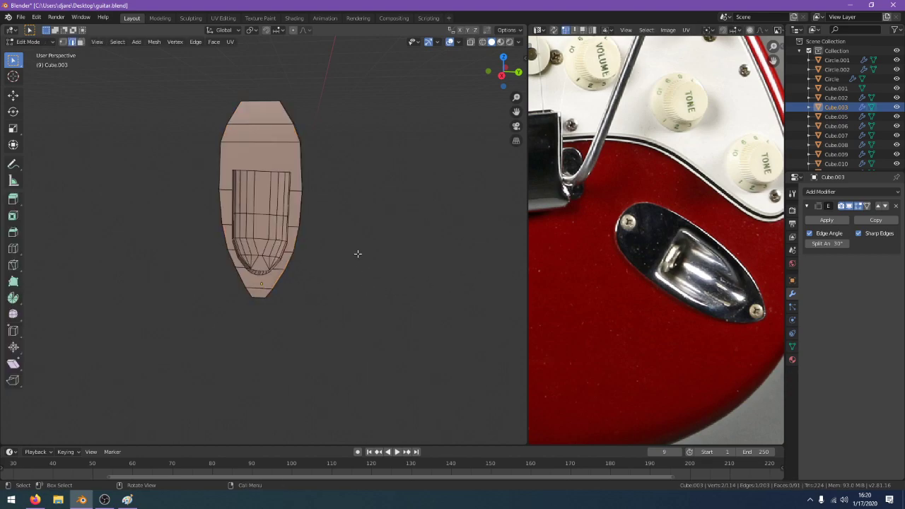
{"action": "key", "text": "Tab"}
{"action": "key", "text": "Tab"}
{"action": "middle_click_drag", "start_coordinate": [323, 209], "coordinate": [298, 189]}
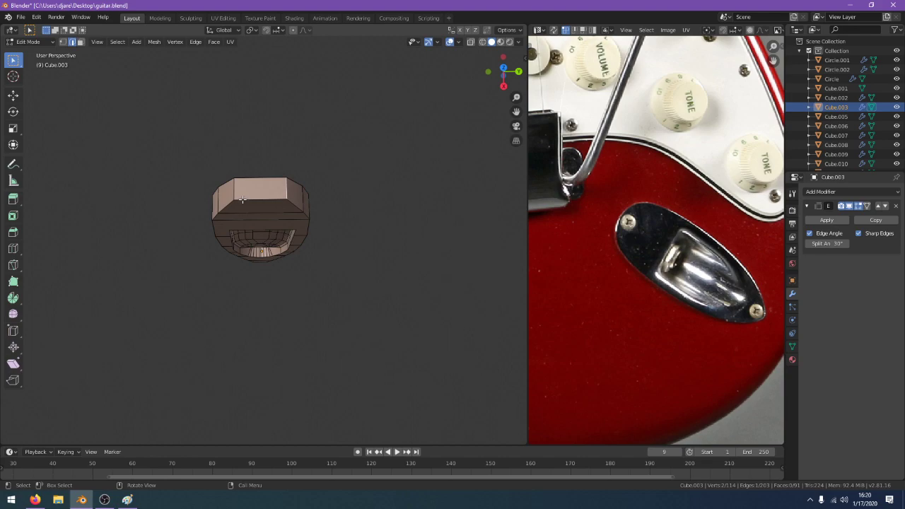
{"action": "key", "text": "ctrl+b"}
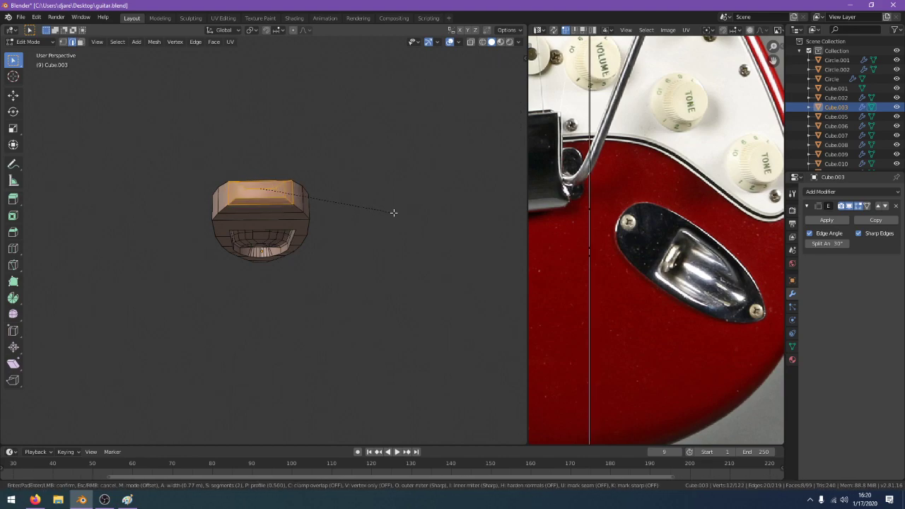
{"action": "left_click", "coordinate": [393, 212]}
{"action": "key", "text": "Tab"}
{"action": "mouse_move", "coordinate": [393, 204]}
{"action": "middle_mouse_down"}
{"action": "mouse_move", "coordinate": [392, 150]}
{"action": "mouse_move", "coordinate": [393, 206]}
{"action": "middle_mouse_up"}
{"action": "key", "text": "Tab"}
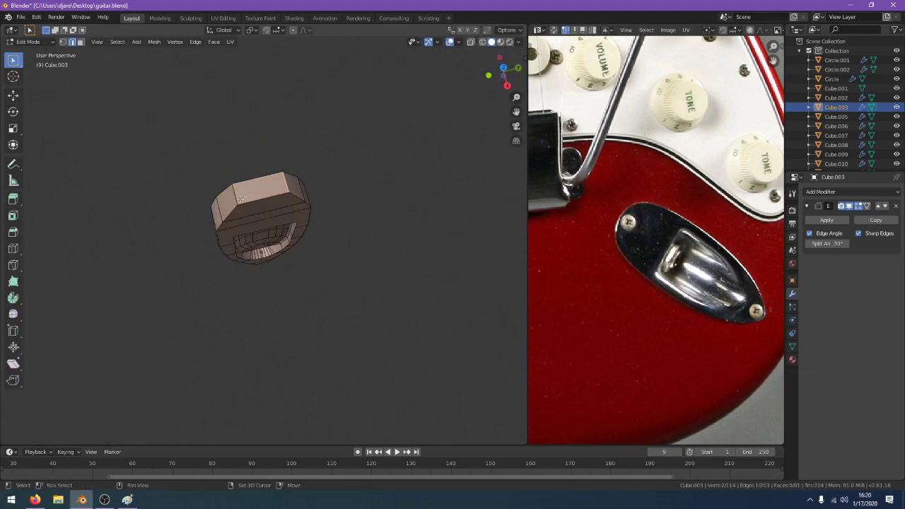
Round the plate's wide end by beveling its two corner edges about 1.48 m with 2 segments
{"action": "middle_click_drag", "start_coordinate": [240, 200], "coordinate": [404, 157]}
{"action": "key", "text": "ctrl+b"}
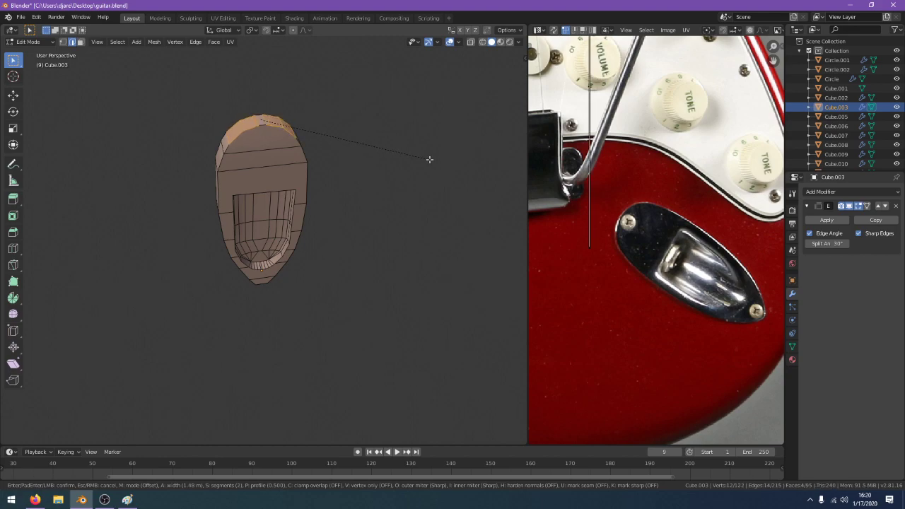
{"action": "left_click", "coordinate": [430, 160]}
{"action": "key", "text": "Tab"}
{"action": "middle_click_drag", "start_coordinate": [427, 156], "coordinate": [410, 100]}
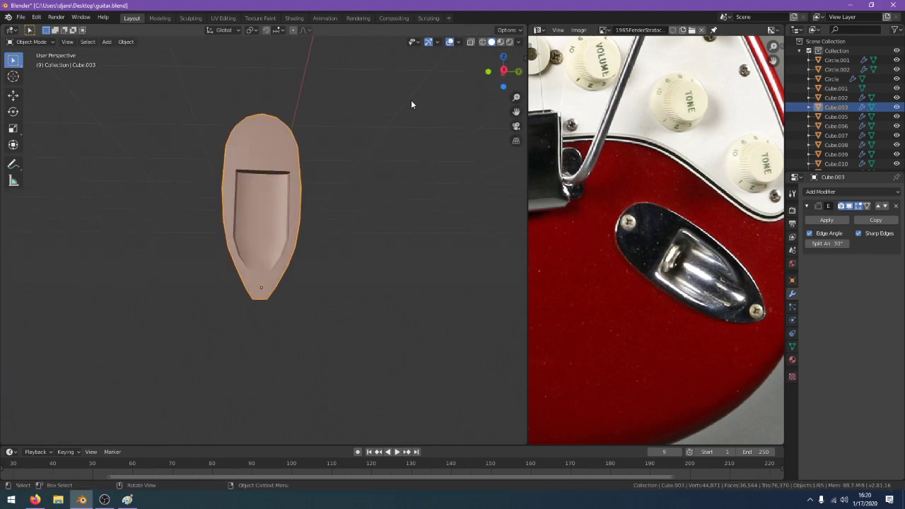
Round the plate's pointed lower tip by beveling its two corner edges with 2 segments
{"action": "scroll", "coordinate": [381, 141], "scroll_direction": "up", "scroll_amount": 2}
{"action": "key", "text": "Tab"}
{"action": "middle_click_drag", "start_coordinate": [289, 301], "coordinate": [394, 80]}
{"action": "key", "text": "ctrl+b"}
{"action": "left_click", "coordinate": [376, 371]}
{"action": "key", "text": "Tab"}
{"action": "scroll", "coordinate": [372, 178], "scroll_direction": "down", "scroll_amount": 2}
{"action": "middle_click_drag", "start_coordinate": [372, 177], "coordinate": [346, 175]}
{"action": "scroll", "coordinate": [345, 175], "scroll_direction": "up", "scroll_amount": 2}
Select the three central faces running lengthwise along the jack plate's recess floor
{"action": "key", "text": "Tab"}
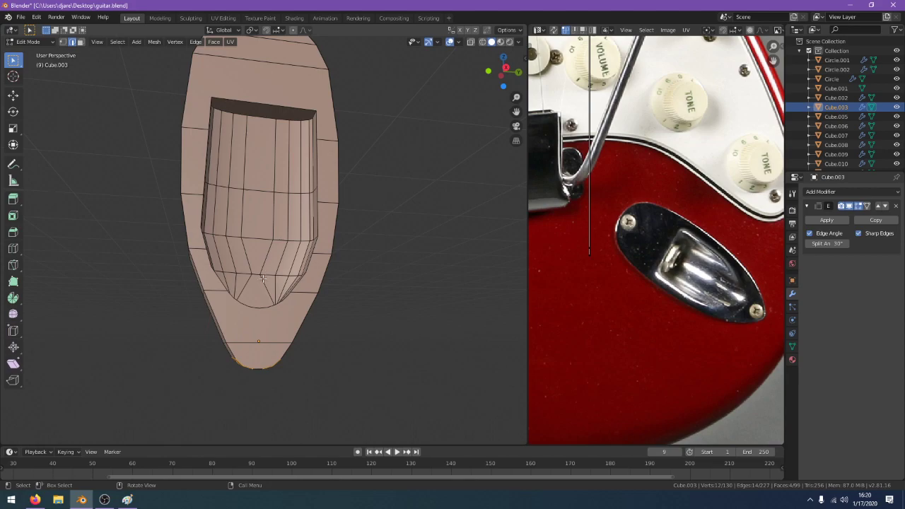
{"action": "left_click", "coordinate": [81, 41]}
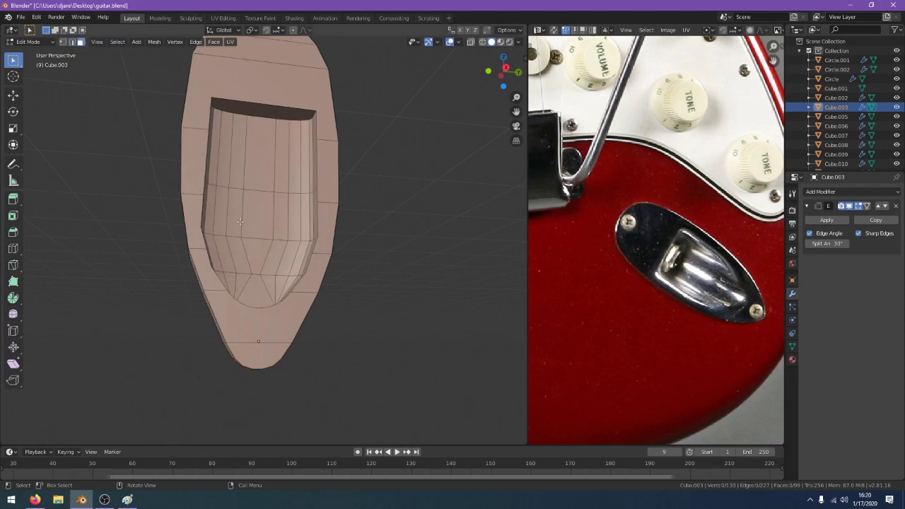
{"action": "left_click", "coordinate": [248, 163], "text": "ctrl"}
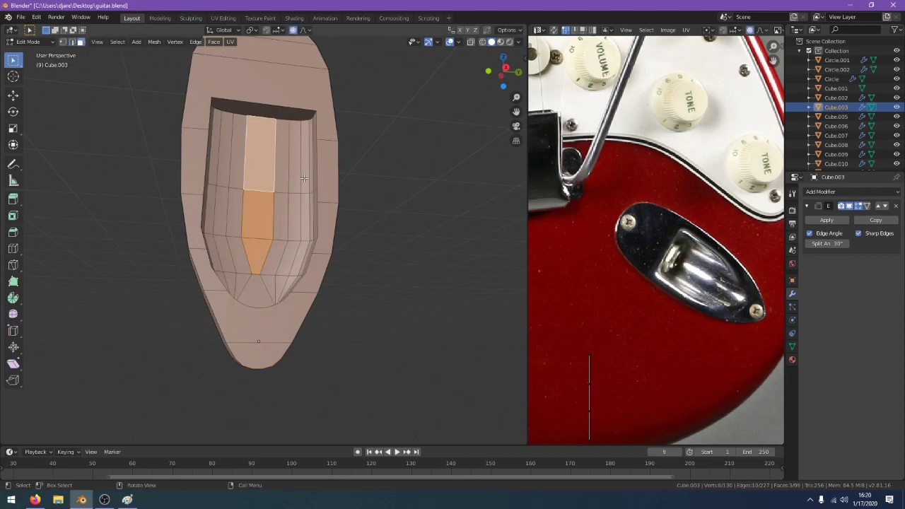
Try moving the central recess-floor faces slightly along X with proportional editing at size 0.06
{"action": "key", "text": "g"}
{"action": "key", "text": "x"}
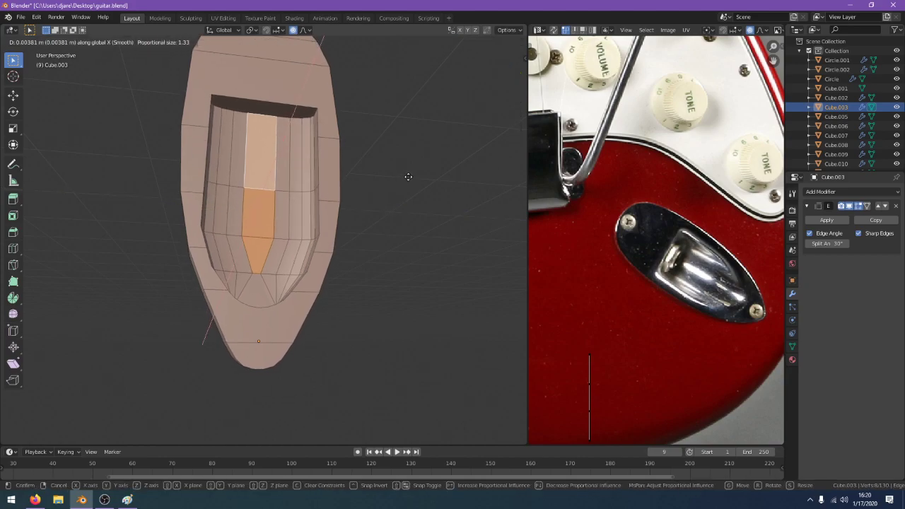
{"action": "scroll", "coordinate": [406, 176], "scroll_direction": "up", "scroll_amount": 20}
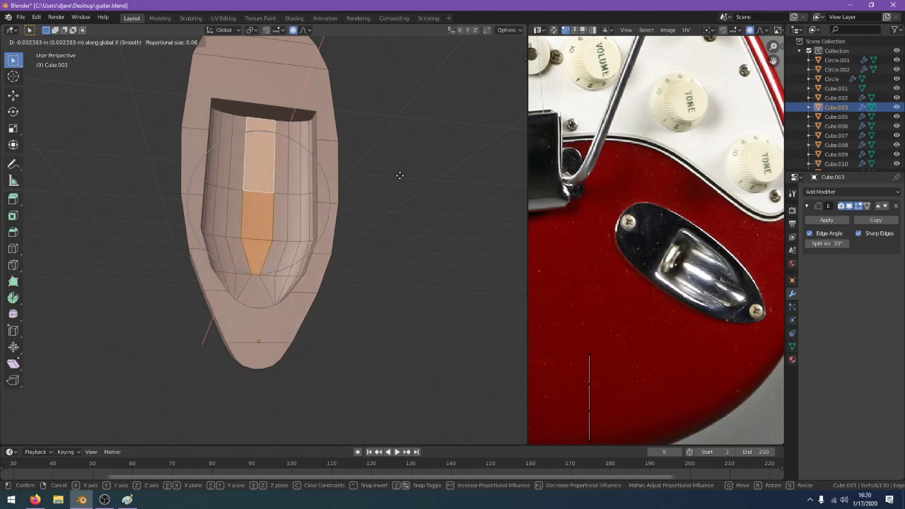
{"action": "left_click", "coordinate": [397, 176]}
{"action": "key", "text": "Tab"}
{"action": "middle_click_drag", "start_coordinate": [377, 199], "coordinate": [420, 208]}
{"action": "key", "text": "Tab"}
Try deleting the triangular floor face at the recess's narrow end, and undo back to the central face selection before the proportional move
{"action": "scroll", "coordinate": [288, 302], "scroll_direction": "up", "scroll_amount": 3}
{"action": "scroll", "coordinate": [288, 302], "scroll_direction": "up", "scroll_amount": 2}
{"action": "left_click", "coordinate": [260, 309]}
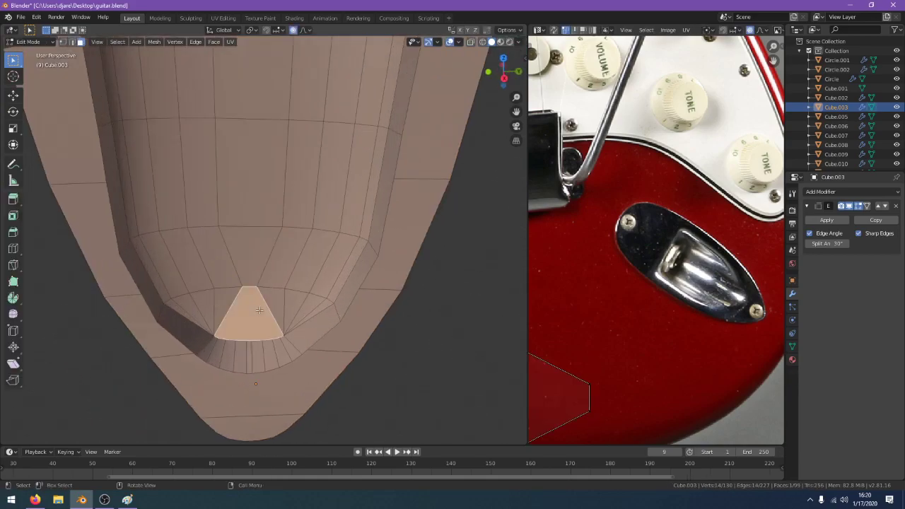
{"action": "key", "text": "x"}
{"action": "left_click", "coordinate": [261, 310]}
{"action": "middle_click_drag", "start_coordinate": [260, 310], "coordinate": [264, 268]}
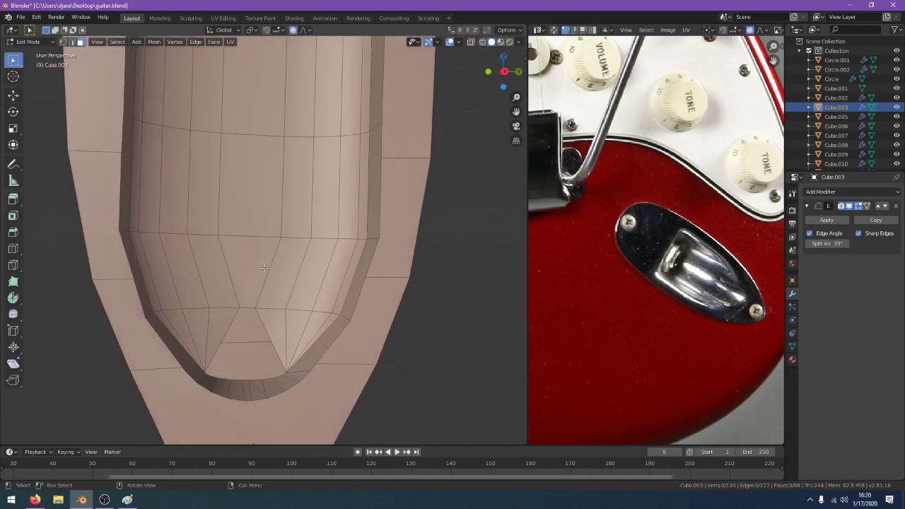
{"action": "middle_click_drag", "start_coordinate": [200, 224], "coordinate": [241, 266]}
{"action": "key", "text": "ctrl+z"}
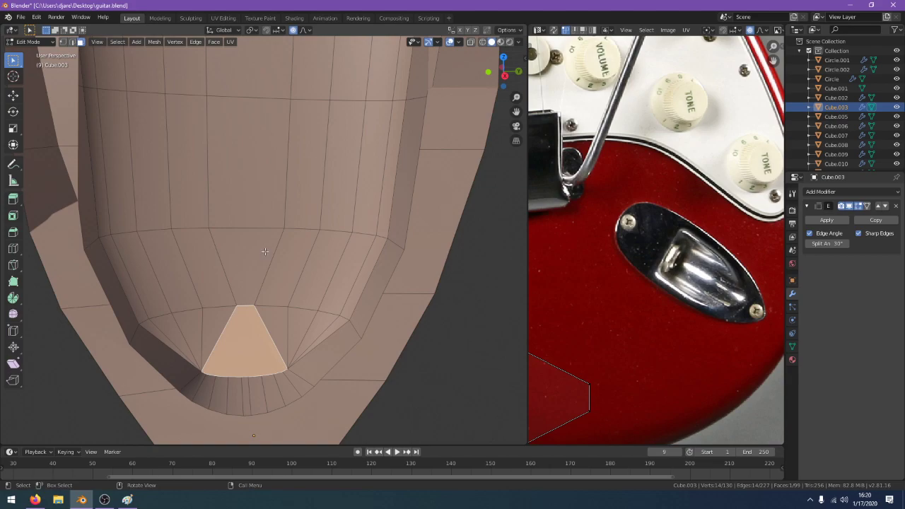
{"action": "middle_click_drag", "start_coordinate": [279, 239], "coordinate": [257, 338]}
{"action": "key", "text": "Tab"}
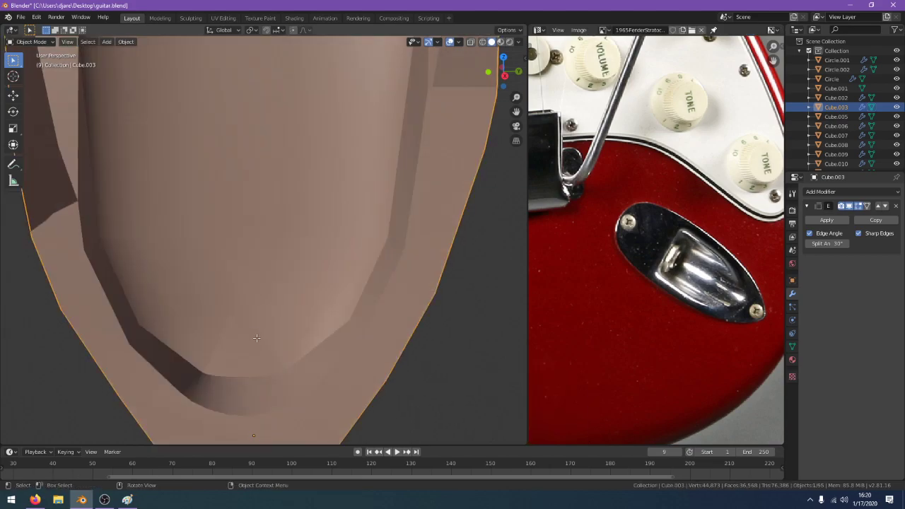
{"action": "key", "text": "Tab"}
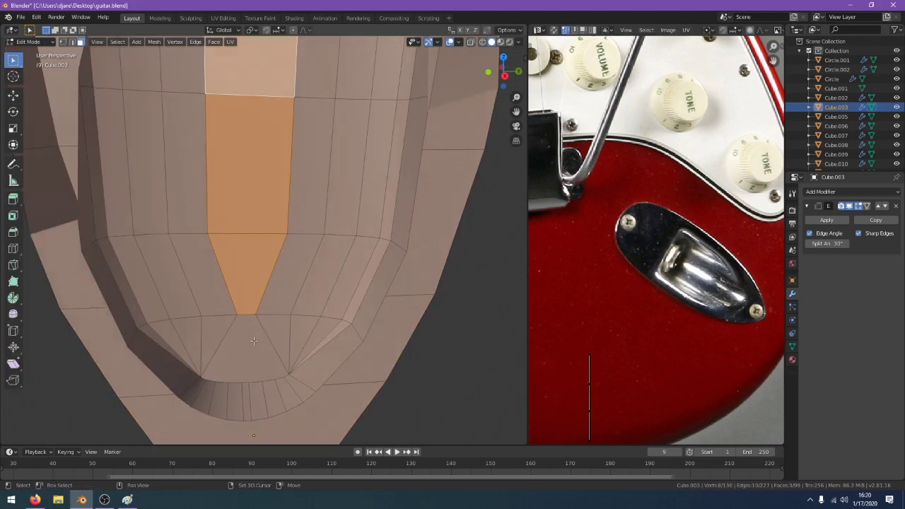
Add the triangular end face to the selected recess-floor faces and shift them all slightly along X without proportional editing
{"action": "left_click", "coordinate": [252, 341], "text": "shift"}
{"action": "key", "text": "g"}
{"action": "key", "text": "x"}
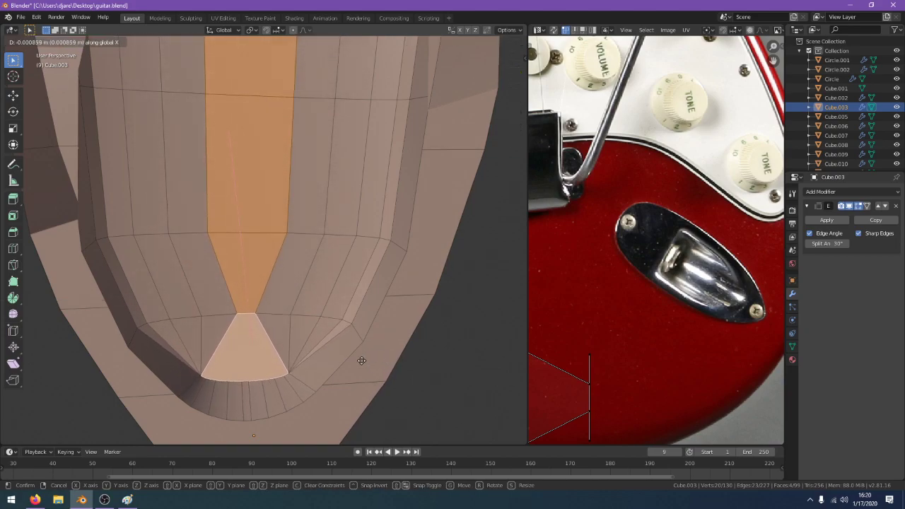
{"action": "left_click", "coordinate": [360, 360]}
{"action": "key", "text": "Tab"}
{"action": "middle_click_drag", "start_coordinate": [360, 361], "coordinate": [305, 277]}
{"action": "key", "text": "Tab"}
{"action": "key", "text": "g"}
{"action": "key", "text": "x"}
{"action": "left_click", "coordinate": [401, 351]}
{"action": "key", "text": "Tab"}
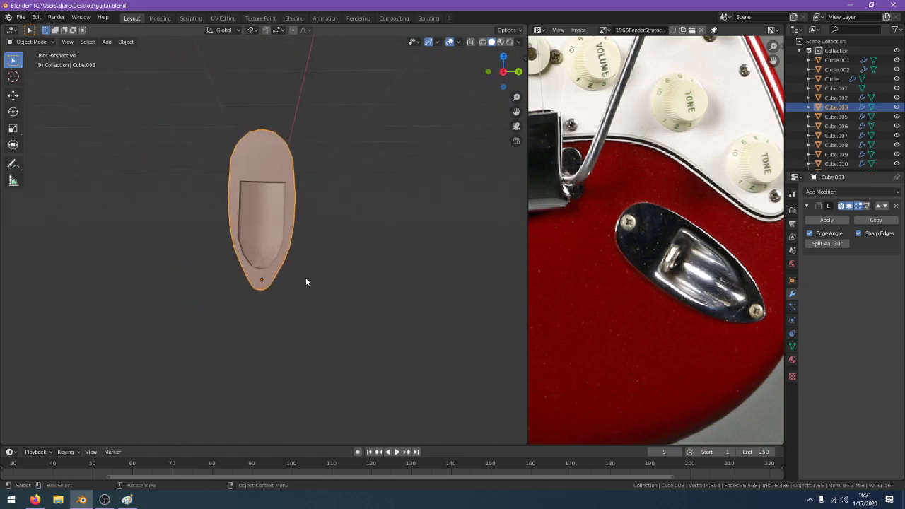
Rotate the blueprint reference image in the right side view to level it with the guitar model
{"action": "scroll", "coordinate": [306, 279], "scroll_direction": "down", "scroll_amount": 3}
{"action": "key", "text": "KP_3"}
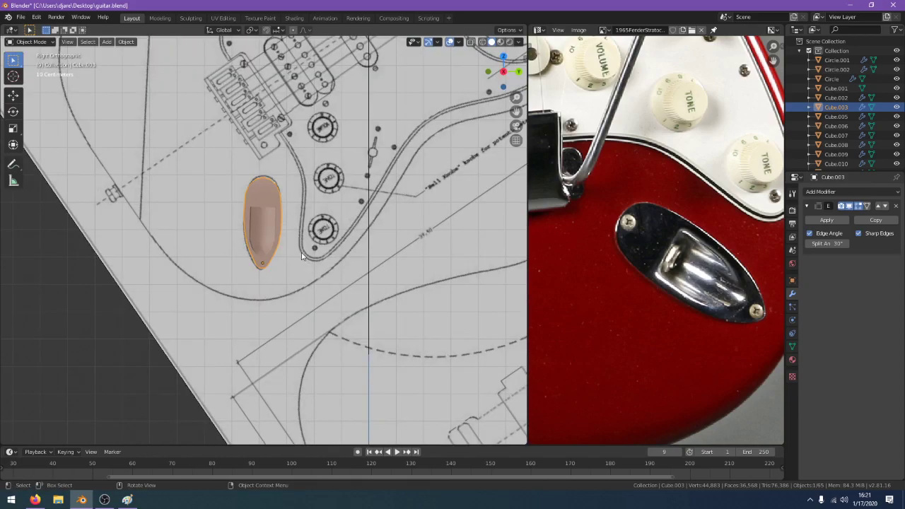
{"action": "scroll", "coordinate": [308, 257], "scroll_direction": "down", "scroll_amount": 4}
{"action": "left_click", "coordinate": [358, 251]}
{"action": "key", "text": "r"}
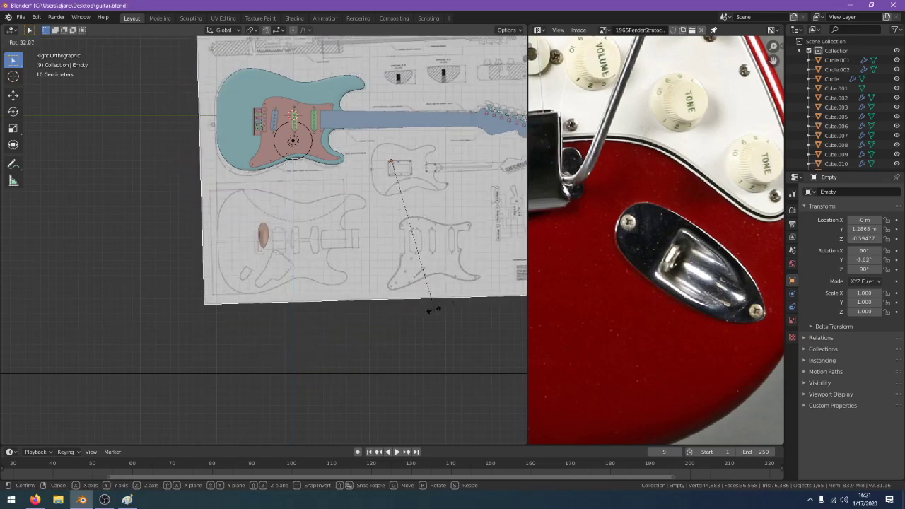
{"action": "left_click", "coordinate": [424, 301]}
Move the jack plate about -0.258 m in Y and 1.16 m in Z toward the blueprint's jack drawing, using wireframe shading
{"action": "scroll", "coordinate": [262, 245], "scroll_direction": "up", "scroll_amount": 4}
{"action": "left_click", "coordinate": [262, 246]}
{"action": "scroll", "coordinate": [263, 245], "scroll_direction": "up", "scroll_amount": 5}
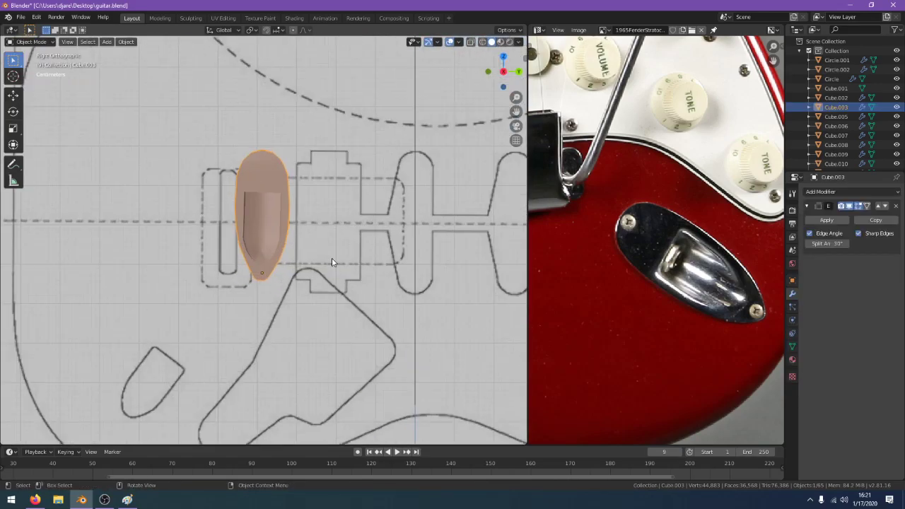
{"action": "scroll", "coordinate": [333, 261], "scroll_direction": "up", "scroll_amount": 1}
{"action": "middle_click_drag", "start_coordinate": [333, 261], "coordinate": [414, 342], "text": "shift"}
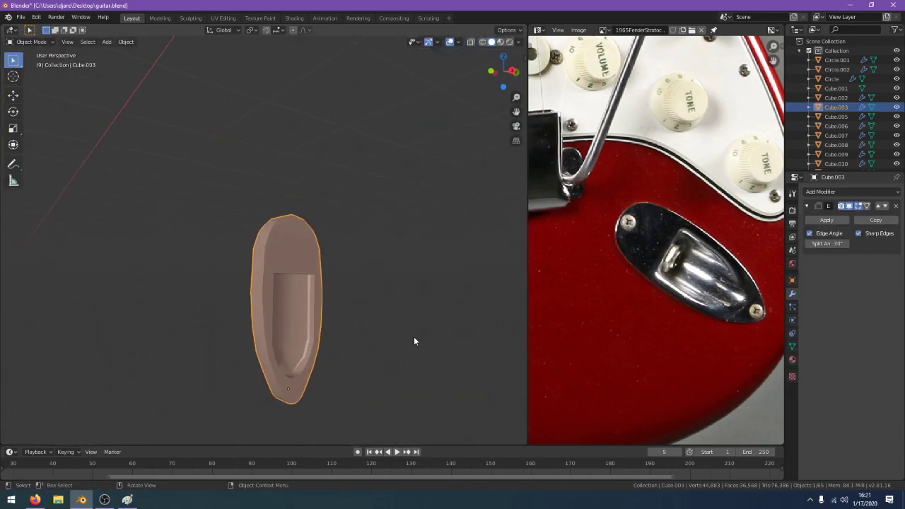
{"action": "key", "text": "KP_3"}
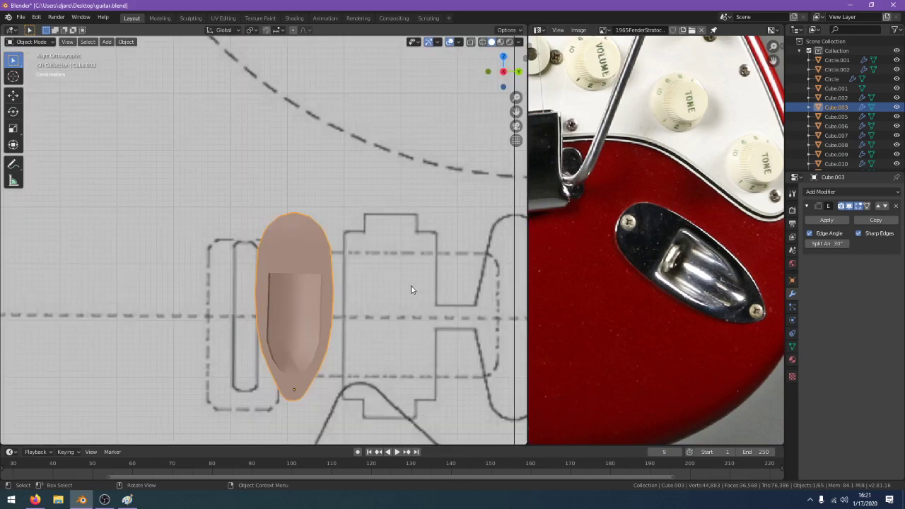
{"action": "scroll", "coordinate": [411, 289], "scroll_direction": "down", "scroll_amount": 5}
{"action": "middle_click_drag", "start_coordinate": [391, 260], "coordinate": [407, 385], "text": "shift"}
{"action": "key", "text": "z"}
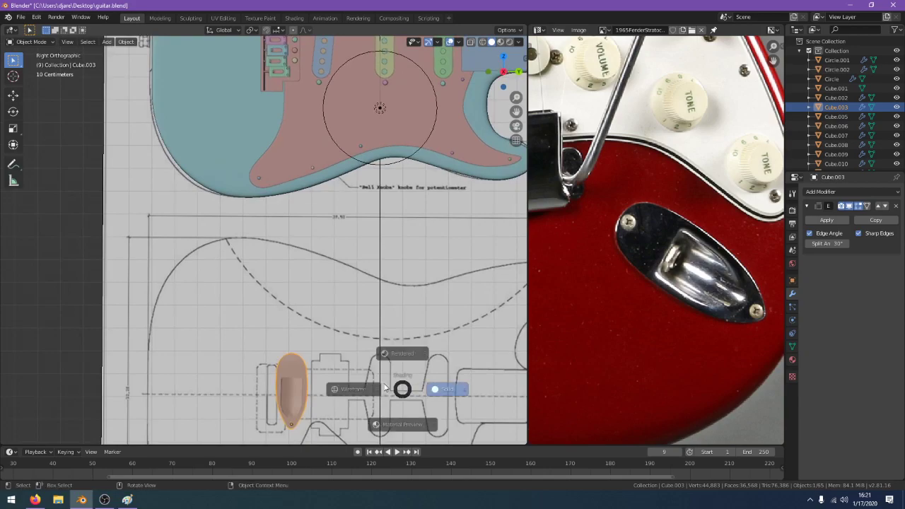
{"action": "left_click", "coordinate": [345, 382]}
{"action": "key", "text": "g"}
{"action": "key", "text": "Return"}
Rotate the jack plate about 40°, correct it by -2.28°, and nudge it to match the blueprint's jack outline
{"action": "key", "text": "r"}
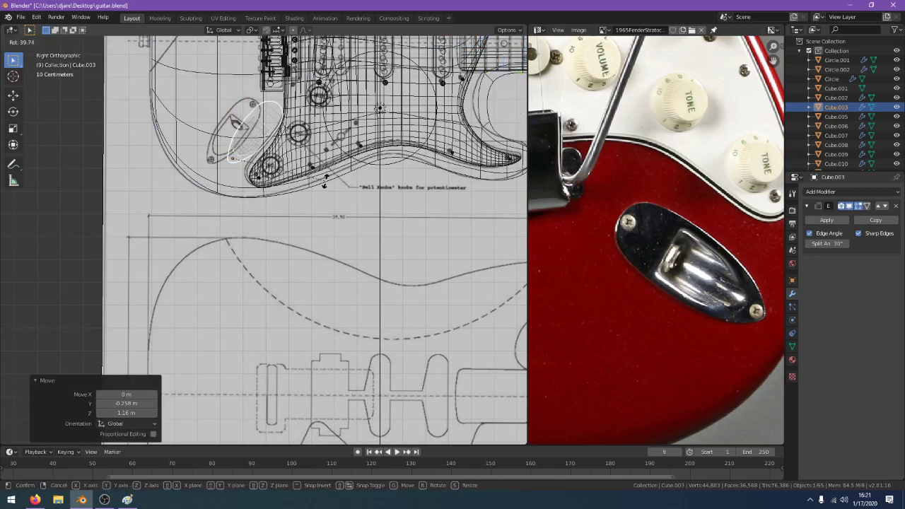
{"action": "left_click", "coordinate": [327, 180]}
{"action": "scroll", "coordinate": [341, 169], "scroll_direction": "up", "scroll_amount": 4}
{"action": "middle_click_drag", "start_coordinate": [342, 169], "coordinate": [399, 348], "text": "shift"}
{"action": "scroll", "coordinate": [399, 346], "scroll_direction": "up", "scroll_amount": 2}
{"action": "key", "text": "g"}
{"action": "left_click", "coordinate": [329, 346]}
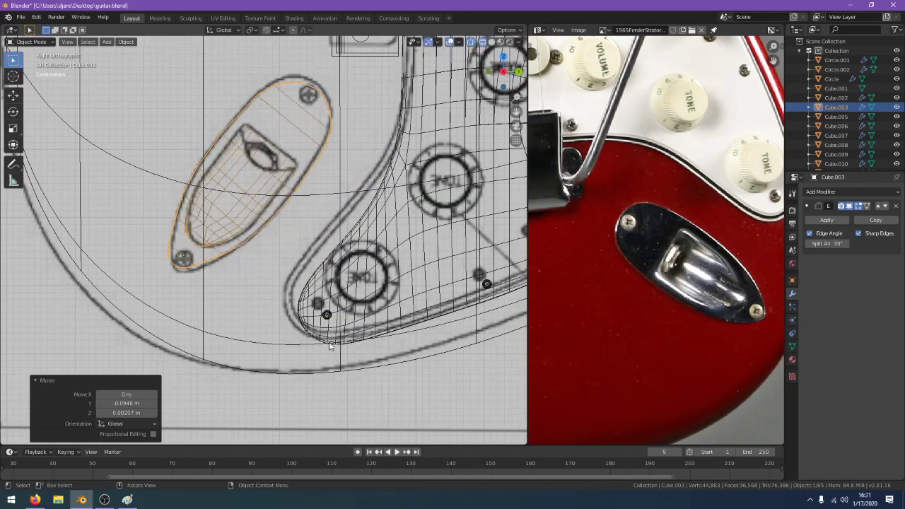
{"action": "key", "text": "r"}
{"action": "left_click", "coordinate": [392, 308]}
{"action": "key", "text": "g"}
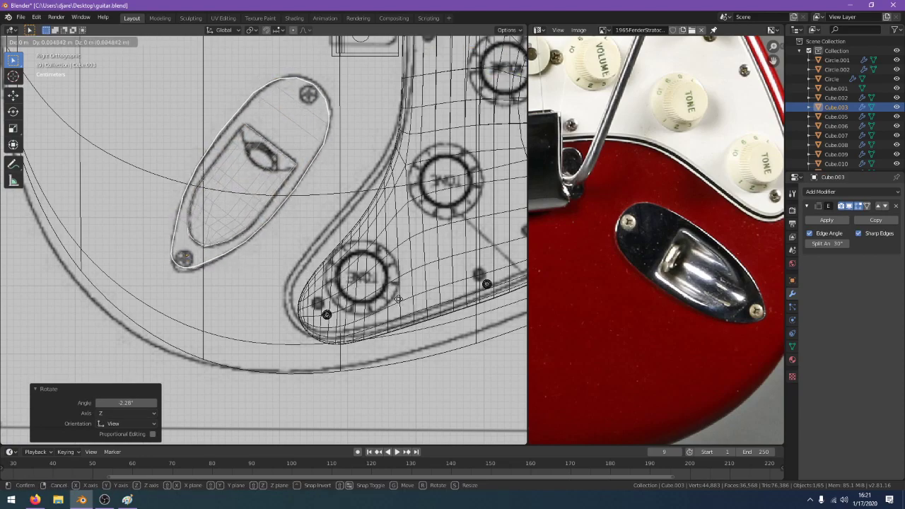
{"action": "left_click", "coordinate": [398, 299]}
Return to solid shading and move the jack plate about -0.0154 m along X to sink it into the body's face
{"action": "middle_click_drag", "start_coordinate": [398, 299], "coordinate": [387, 207]}
{"action": "key", "text": "shift+z"}
{"action": "scroll", "coordinate": [439, 216], "scroll_direction": "up", "scroll_amount": 2}
{"action": "key", "text": "g"}
{"action": "key", "text": "x"}
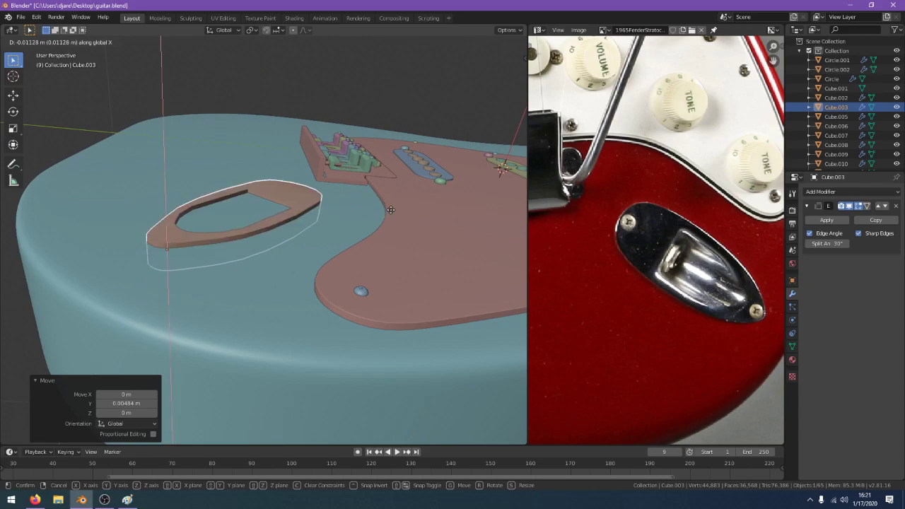
{"action": "left_click", "coordinate": [394, 212]}
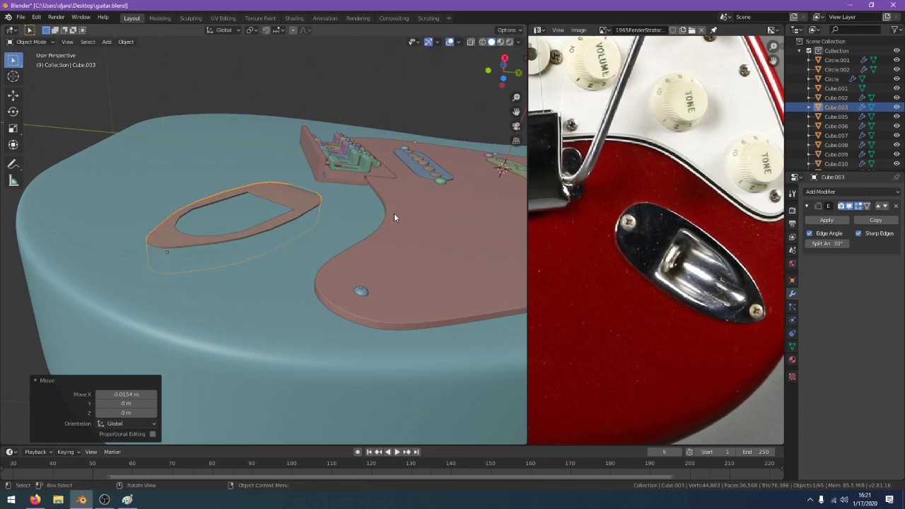
{"action": "middle_click_drag", "start_coordinate": [335, 208], "coordinate": [619, 283]}
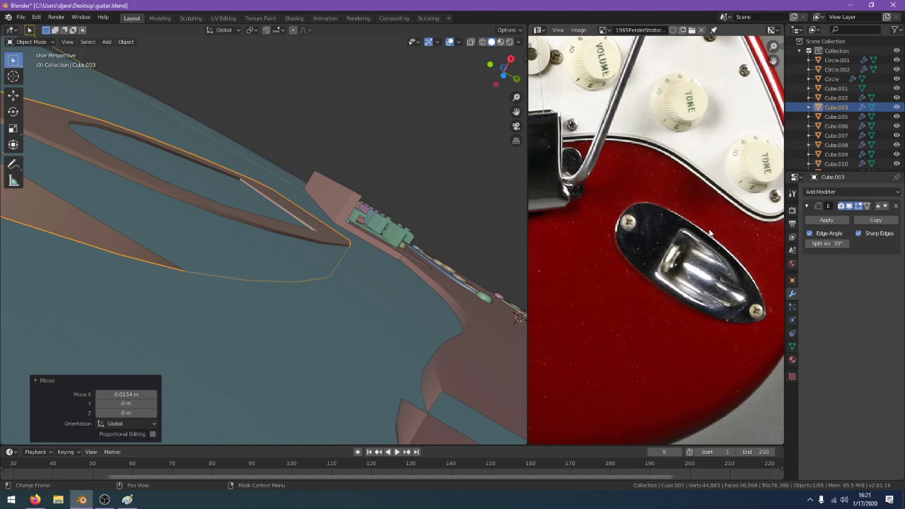
Check the live stream chat in Firefox, return to Blender, and examine how the jack plate sits on the guitar body
{"action": "left_click", "coordinate": [36, 500]}
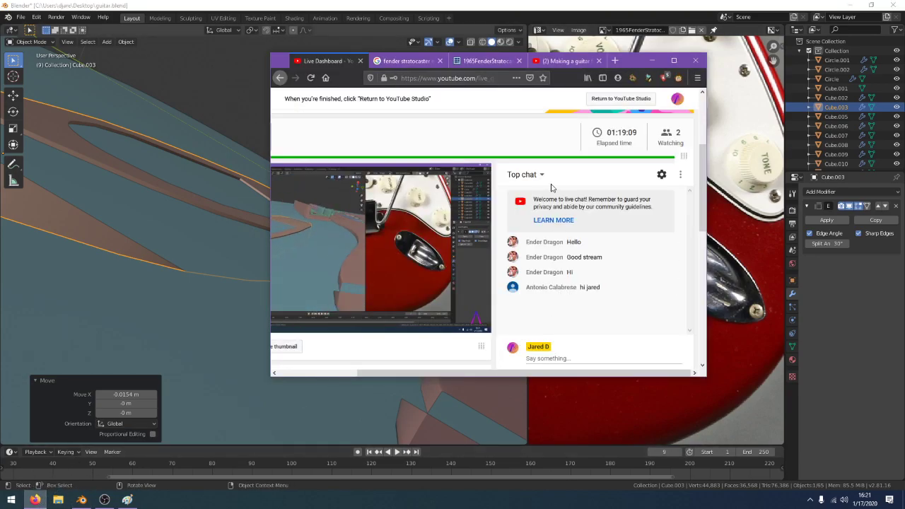
{"action": "left_click", "coordinate": [402, 5]}
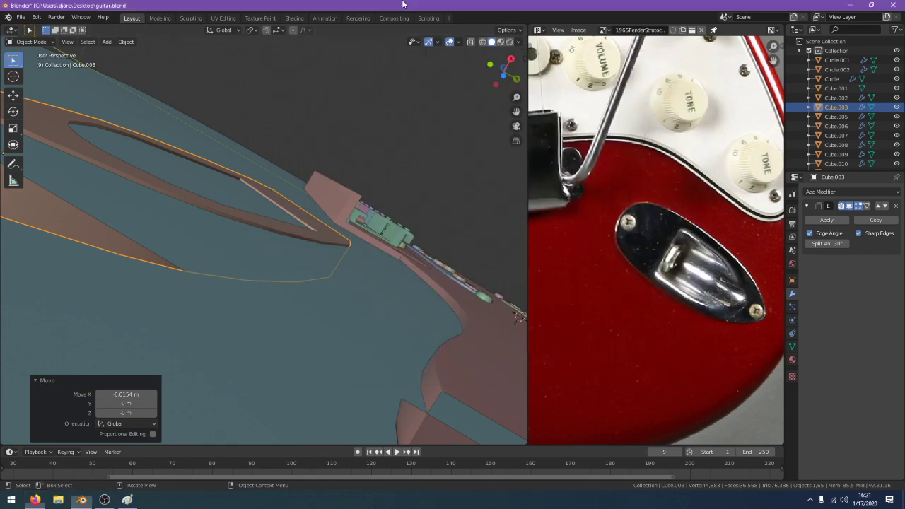
{"action": "middle_click_drag", "start_coordinate": [195, 223], "coordinate": [266, 227]}
{"action": "scroll", "coordinate": [270, 215], "scroll_direction": "down", "scroll_amount": 4}
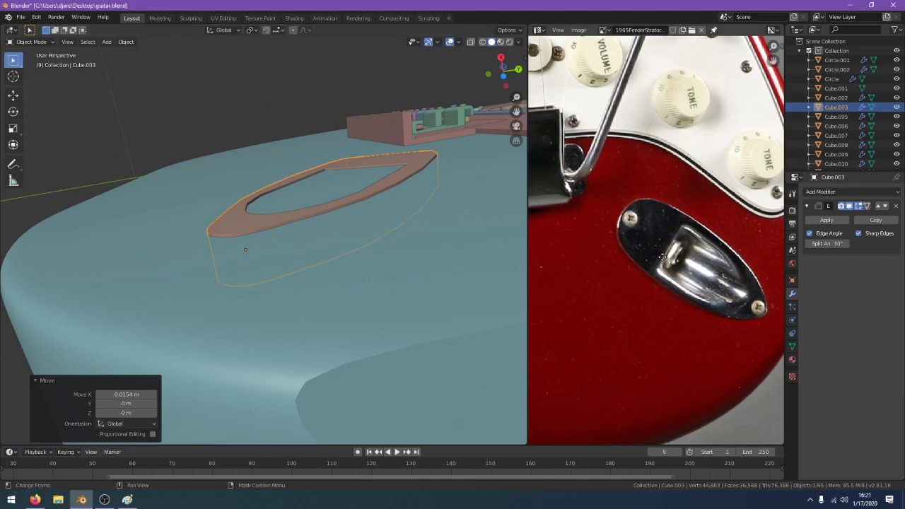
{"action": "middle_click_drag", "start_coordinate": [518, 239], "coordinate": [401, 210]}
{"action": "scroll", "coordinate": [436, 242], "scroll_direction": "down", "scroll_amount": 5}
{"action": "scroll", "coordinate": [386, 276], "scroll_direction": "up", "scroll_amount": 3}
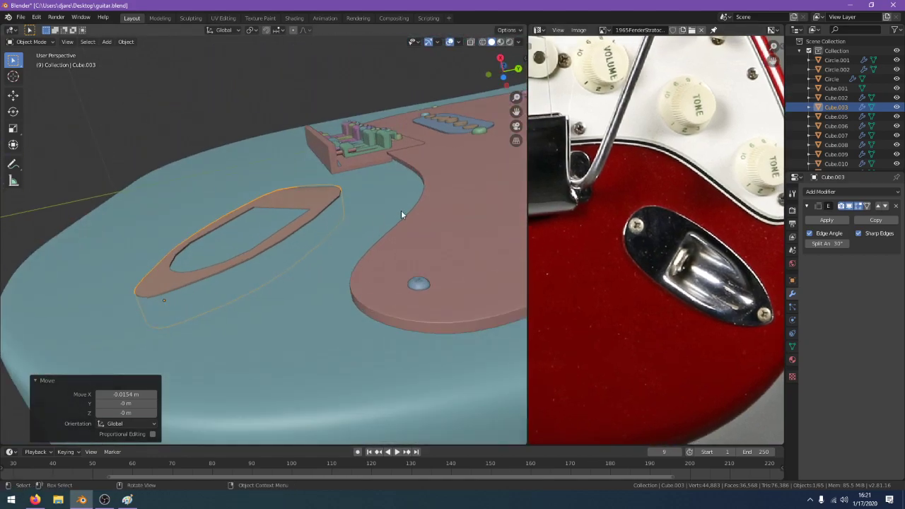
Select the guitar body instead of the jack plate
{"action": "left_click", "coordinate": [826, 192]}
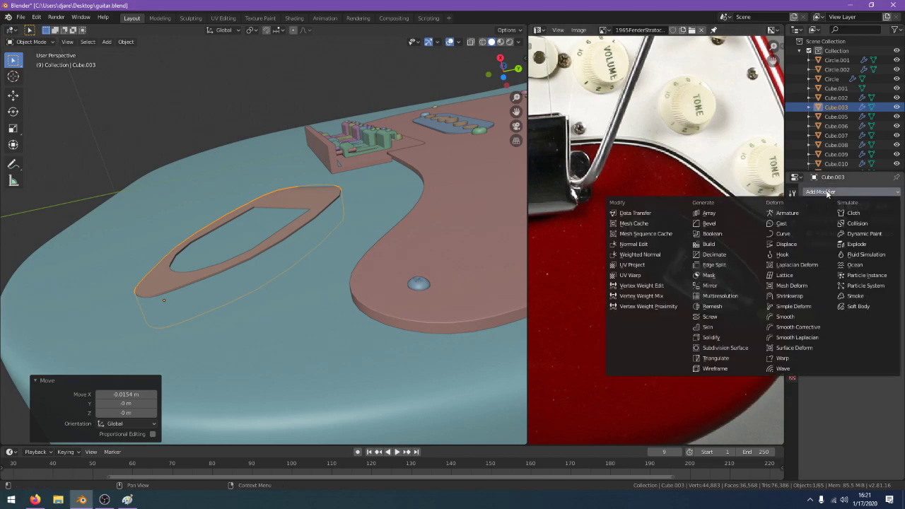
{"action": "left_click", "coordinate": [268, 304]}
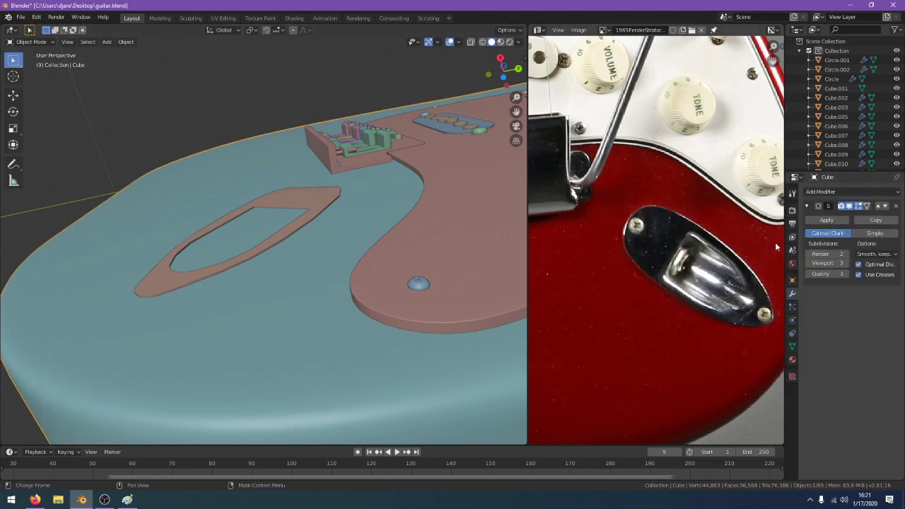
{"action": "left_click", "coordinate": [830, 190]}
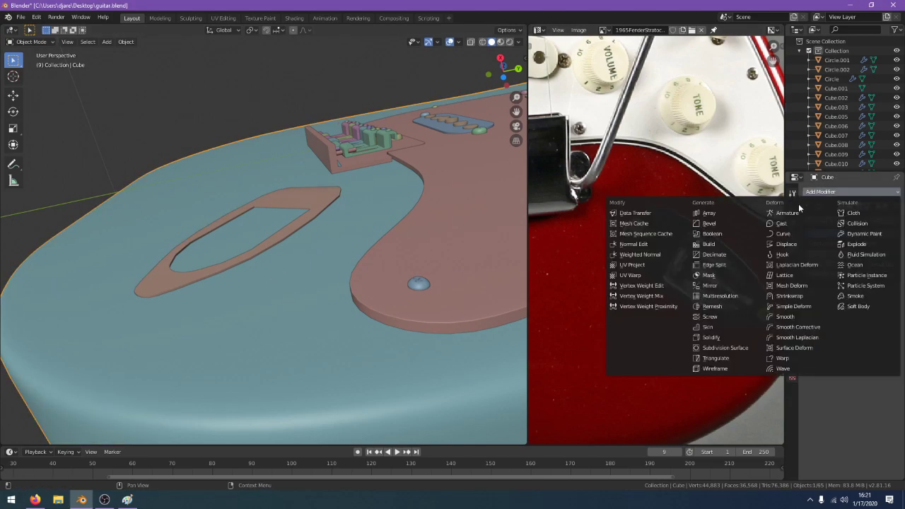
{"action": "left_click", "coordinate": [746, 224]}
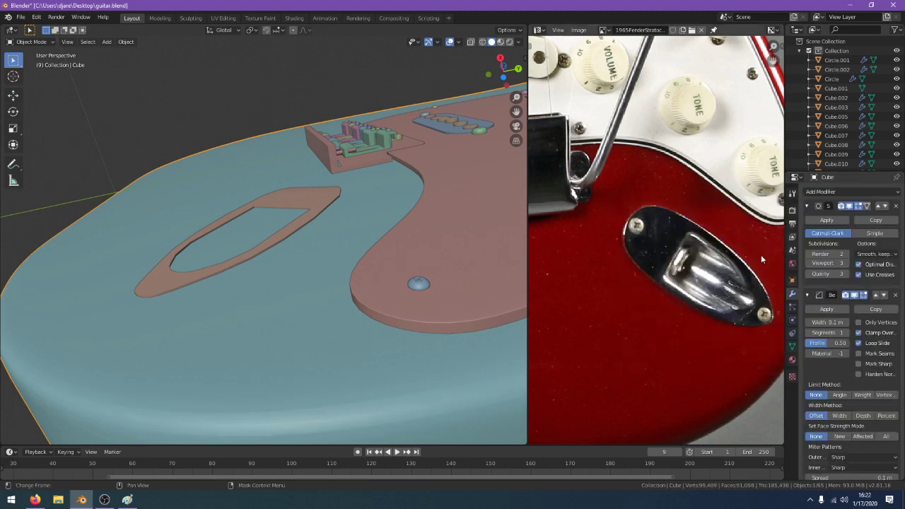
{"action": "left_click", "coordinate": [896, 294]}
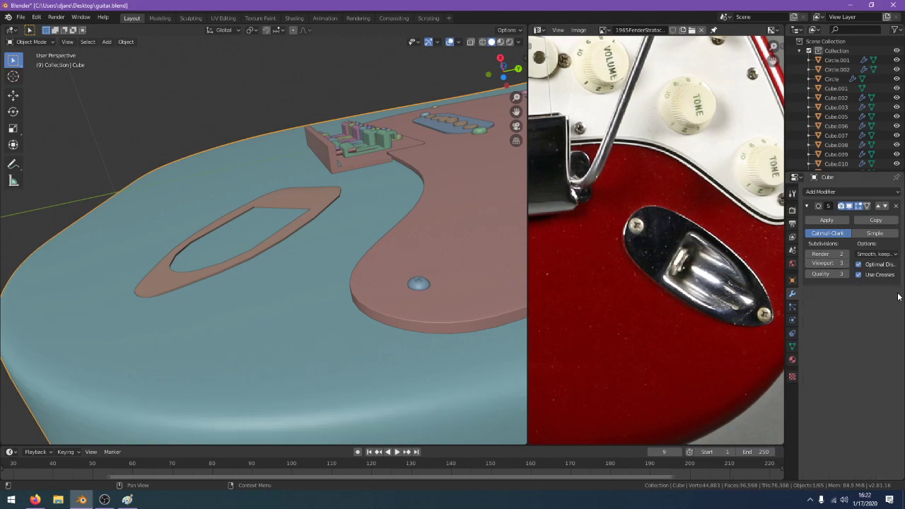
Add a Boolean modifier with the Difference operation to the guitar body, using the jack plate Cube.003 as its object
{"action": "left_click", "coordinate": [826, 194]}
{"action": "left_click", "coordinate": [744, 234]}
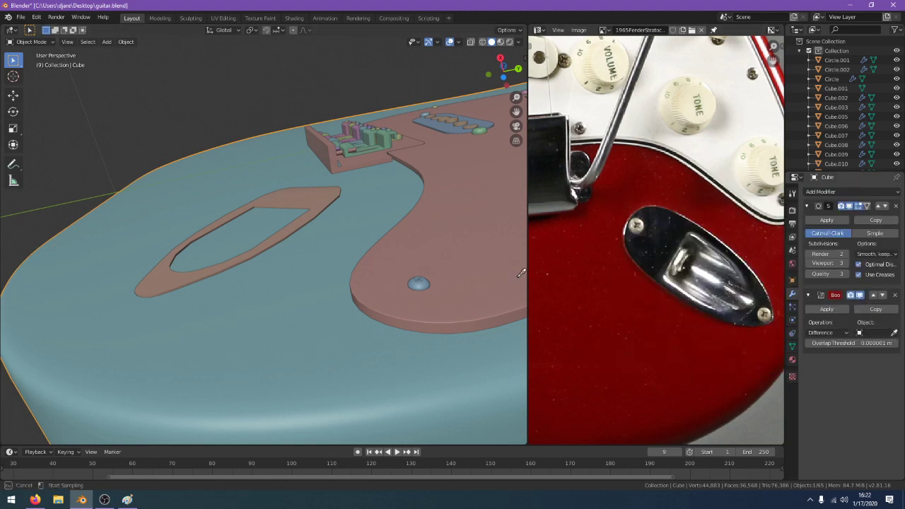
{"action": "left_click", "coordinate": [304, 200]}
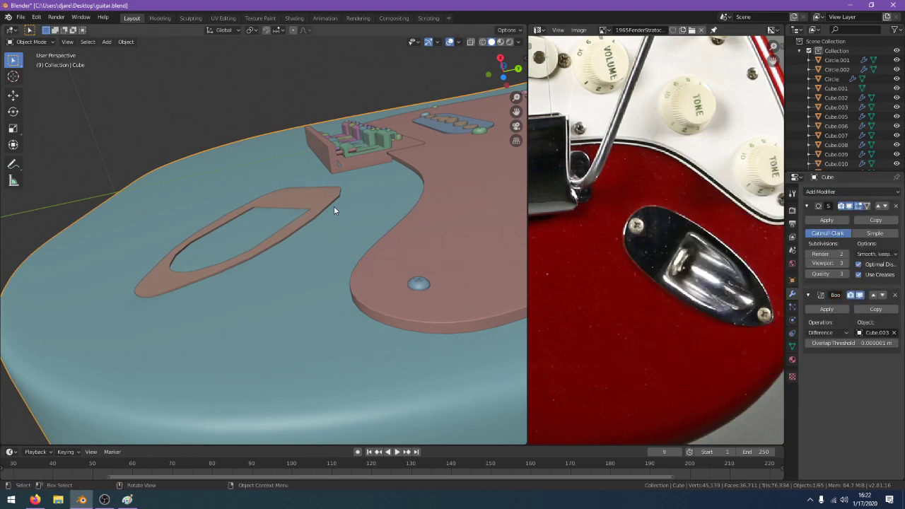
Hide the jack plate to inspect the Boolean cut in the body, unhide it, and reselect the guitar body
{"action": "left_click", "coordinate": [281, 194]}
{"action": "key", "text": "h"}
{"action": "scroll", "coordinate": [311, 222], "scroll_direction": "up", "scroll_amount": 2}
{"action": "key", "text": "alt+h"}
{"action": "scroll", "coordinate": [315, 237], "scroll_direction": "up", "scroll_amount": 2}
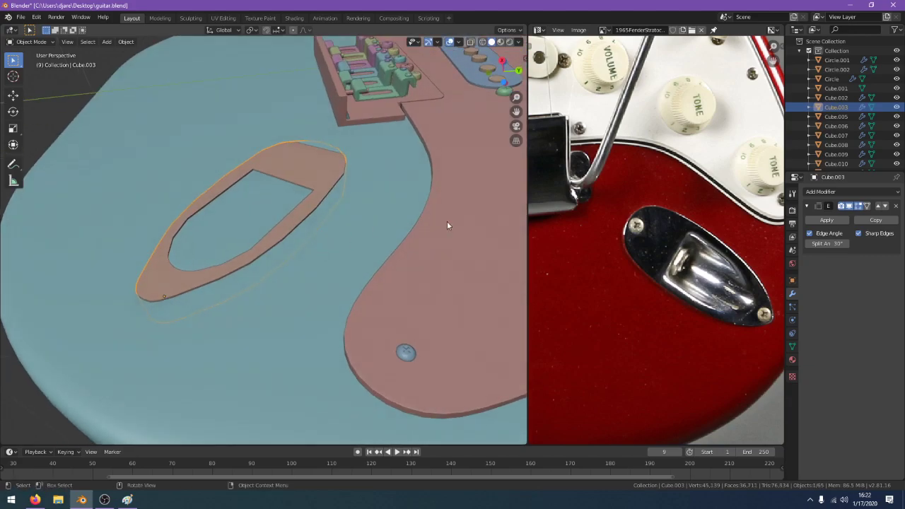
{"action": "left_click", "coordinate": [329, 242]}
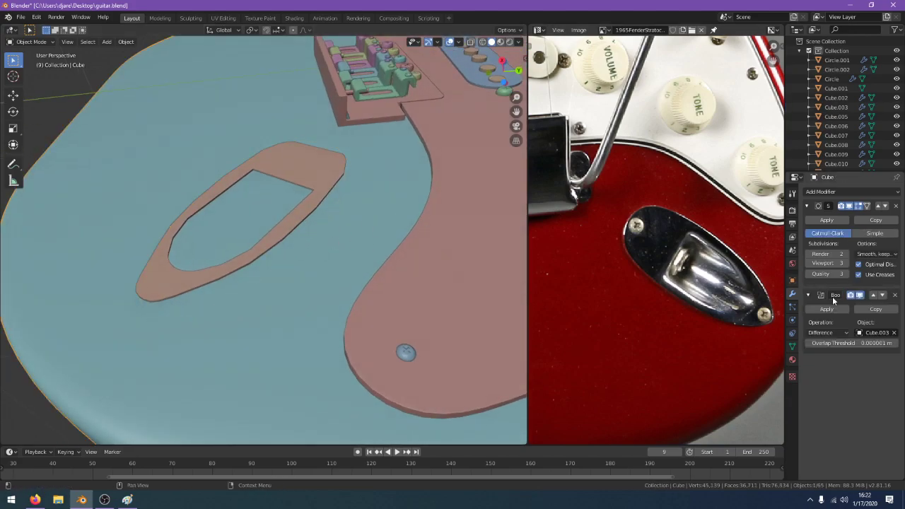
Try the Boolean modifier above the Subdivision modifier on the body, inspecting the cut with the jack plate temporarily hidden
{"action": "left_click", "coordinate": [876, 297]}
{"action": "left_click", "coordinate": [300, 171]}
{"action": "key", "text": "h"}
{"action": "middle_click_drag", "start_coordinate": [300, 171], "coordinate": [326, 185]}
{"action": "key", "text": "alt+h"}
{"action": "scroll", "coordinate": [339, 231], "scroll_direction": "up", "scroll_amount": 2}
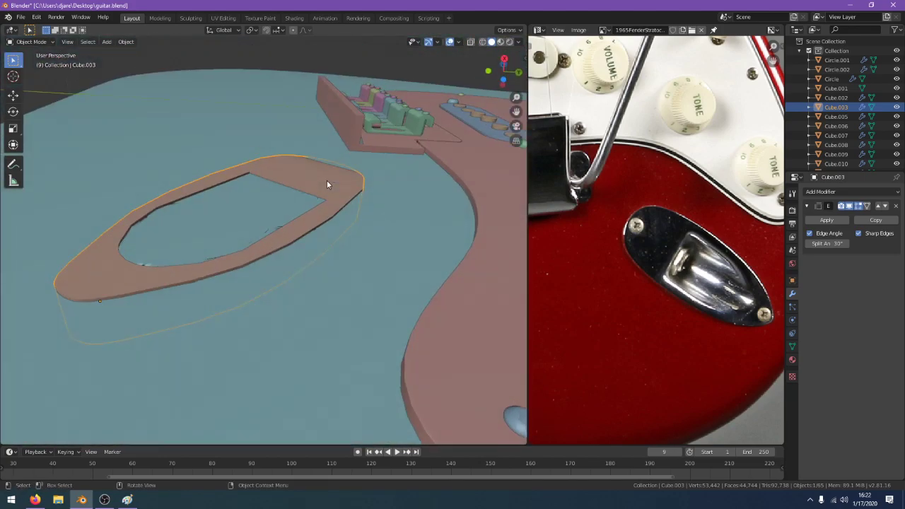
Check the audio mixer in OBS and the stream page in Firefox, and return to Blender
{"action": "left_click", "coordinate": [105, 500]}
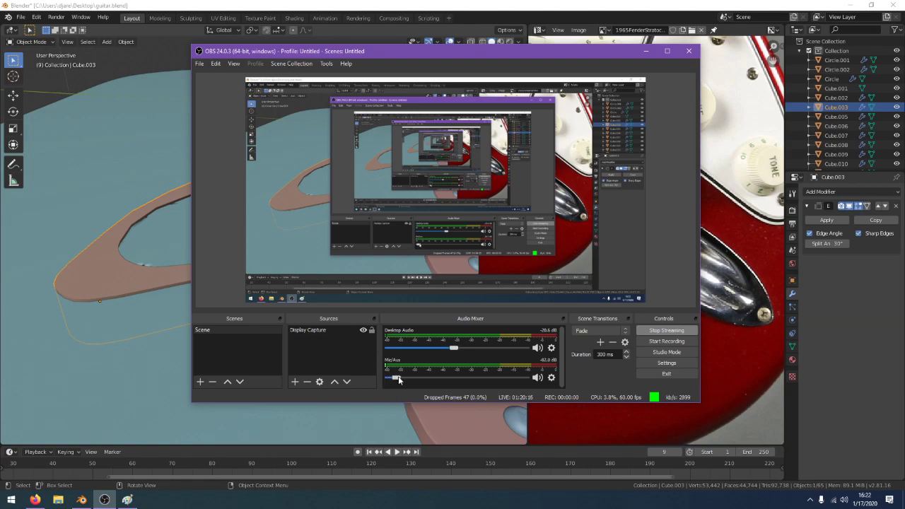
{"action": "left_click", "coordinate": [530, 4]}
{"action": "mouse_move", "coordinate": [345, 209]}
{"action": "middle_mouse_down"}
{"action": "mouse_move", "coordinate": [313, 240]}
{"action": "mouse_move", "coordinate": [324, 189]}
{"action": "mouse_move", "coordinate": [356, 199]}
{"action": "middle_mouse_up"}
{"action": "scroll", "coordinate": [318, 245], "scroll_direction": "down", "scroll_amount": 2}
{"action": "left_click", "coordinate": [346, 243]}
{"action": "left_click", "coordinate": [35, 499]}
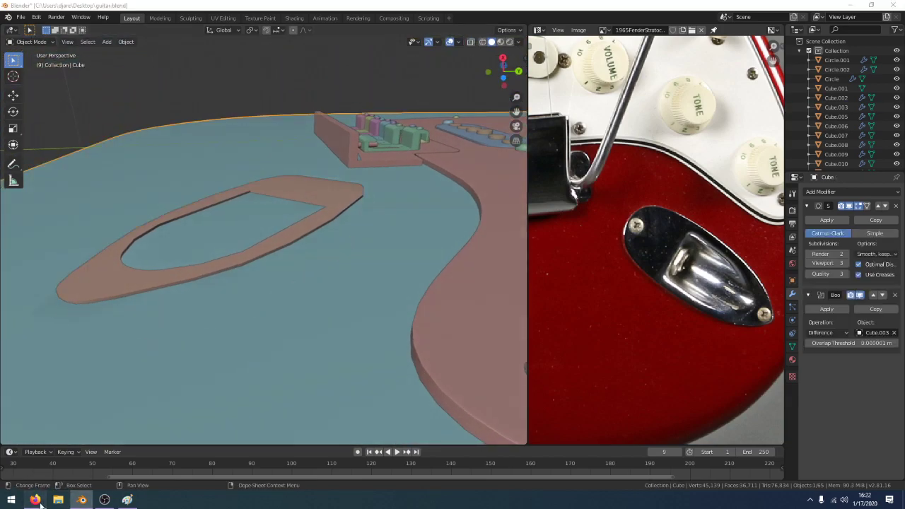
{"action": "left_click", "coordinate": [441, 5]}
Undo the addition of the Boolean modifier on the guitar body
{"action": "middle_click_drag", "start_coordinate": [358, 250], "coordinate": [299, 257]}
{"action": "left_click", "coordinate": [301, 200]}
{"action": "left_click", "coordinate": [298, 255]}
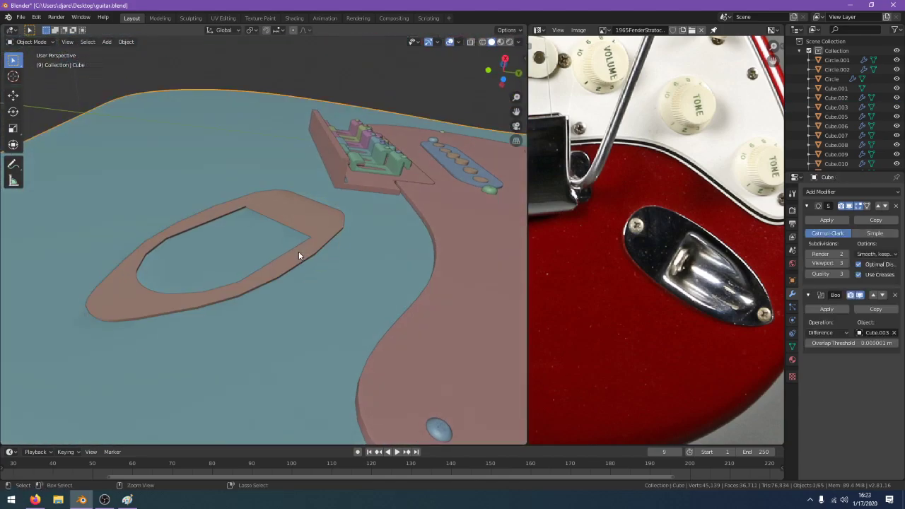
{"action": "key", "text": "ctrl+z"}
Select the jack plate and move it along the X axis, clear of the guitar body
{"action": "left_click", "coordinate": [307, 243]}
{"action": "key", "text": "g"}
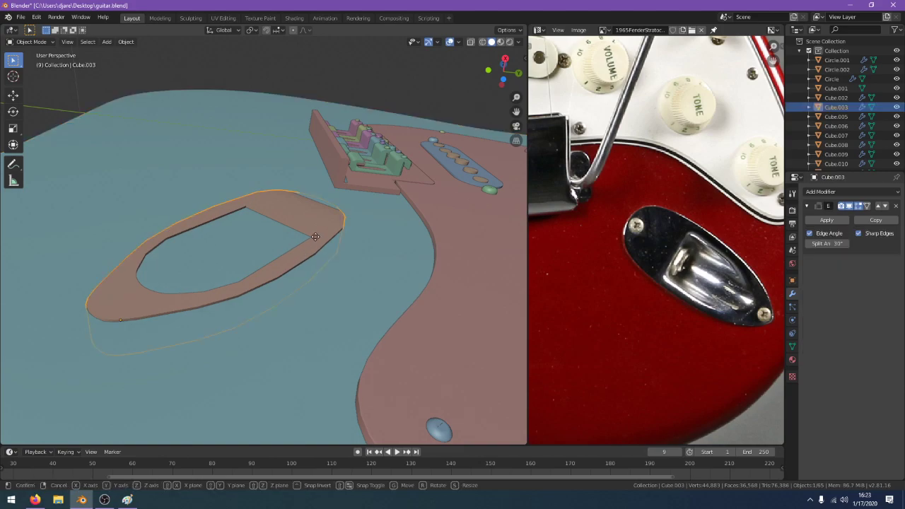
{"action": "right_click", "coordinate": [396, 103]}
{"action": "middle_click_drag", "start_coordinate": [345, 235], "coordinate": [418, 323]}
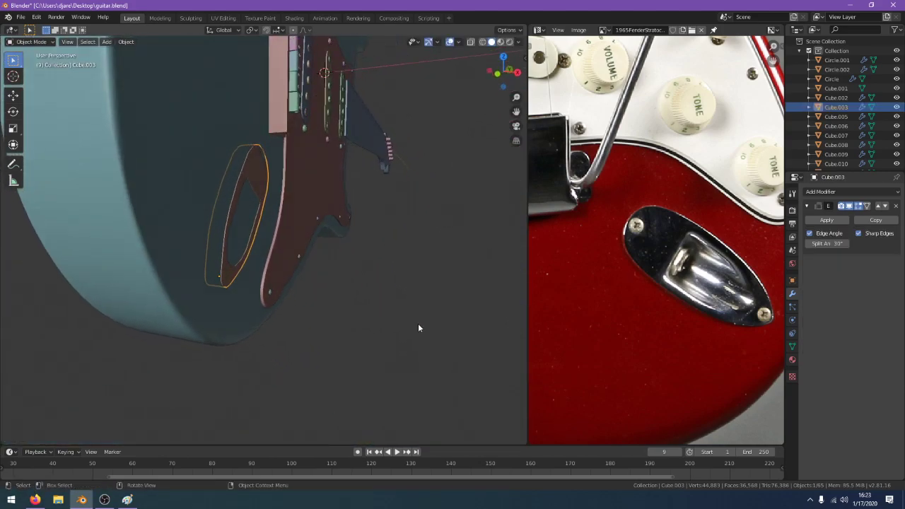
{"action": "key", "text": "g"}
{"action": "key", "text": "x"}
{"action": "left_click", "coordinate": [126, 343]}
Enter Edit Mode on the jack plate and select all the faces on its underside
{"action": "middle_click_drag", "start_coordinate": [364, 312], "coordinate": [406, 317]}
{"action": "key", "text": "Tab"}
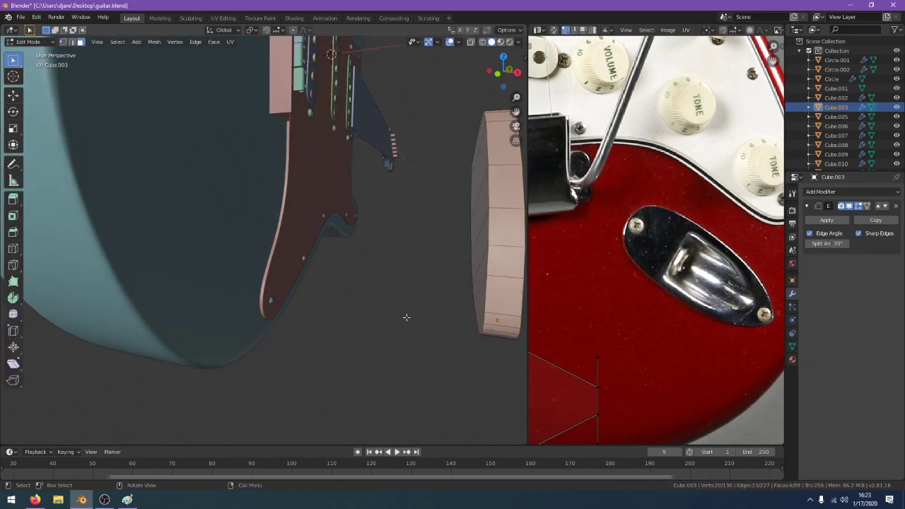
{"action": "mouse_move", "coordinate": [488, 294]}
{"action": "middle_mouse_down"}
{"action": "mouse_move", "coordinate": [424, 283]}
{"action": "mouse_move", "coordinate": [441, 276]}
{"action": "mouse_move", "coordinate": [484, 290]}
{"action": "middle_mouse_up"}
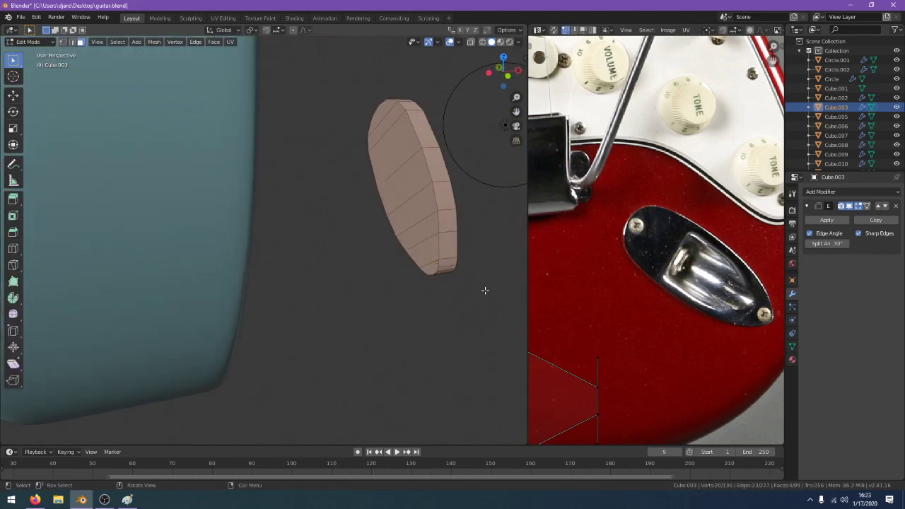
{"action": "scroll", "coordinate": [479, 290], "scroll_direction": "up", "scroll_amount": 1}
{"action": "left_click", "coordinate": [472, 269]}
{"action": "left_click", "coordinate": [443, 212], "text": "shift"}
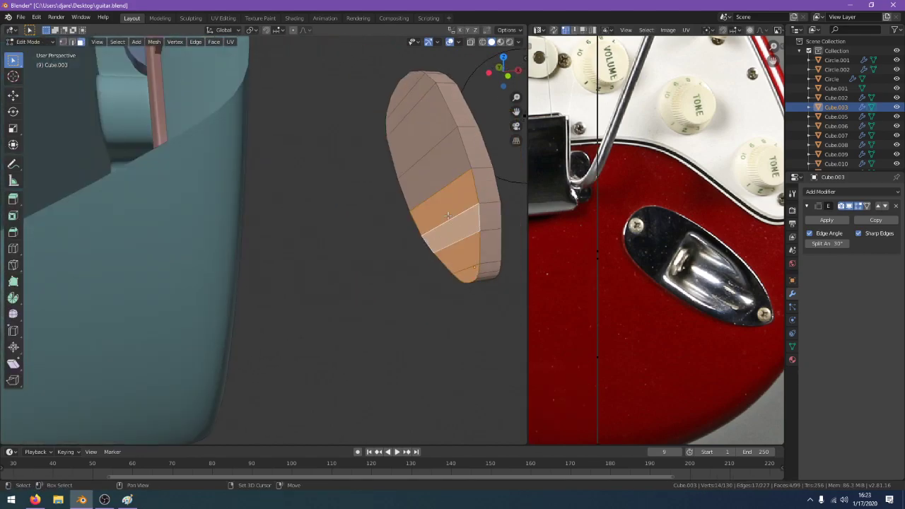
{"action": "left_click", "coordinate": [432, 169], "text": "shift"}
{"action": "left_click", "coordinate": [404, 94], "text": "shift"}
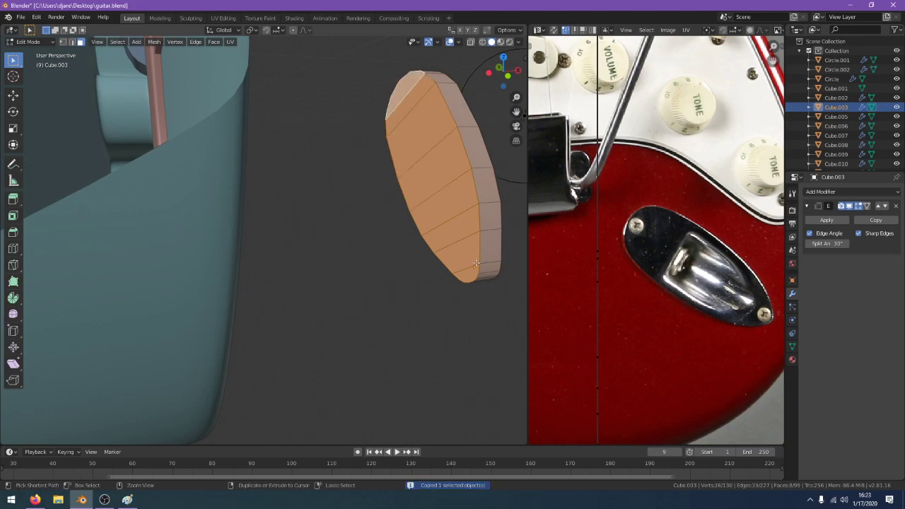
Extrude the selected underside faces about 0.034 m along their normal to thicken the jack plate, and return to Object Mode
{"action": "key", "text": "ctrl+v"}
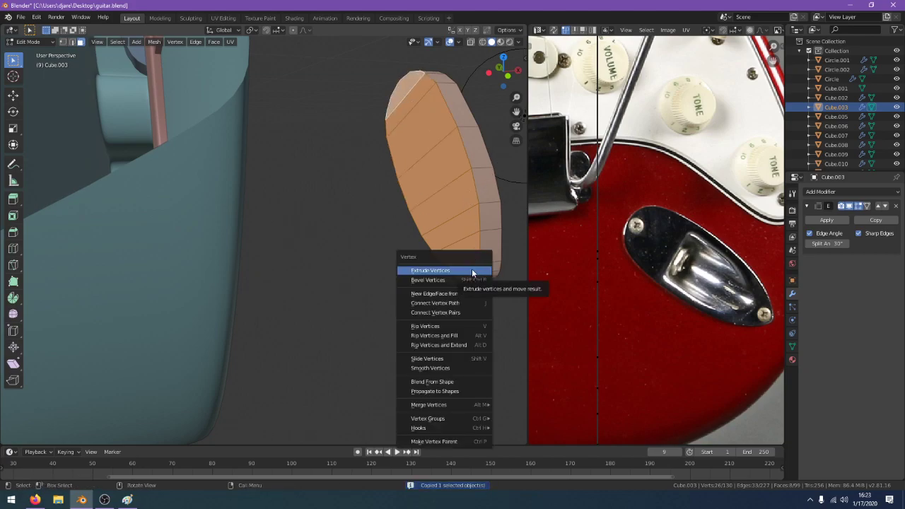
{"action": "left_click", "coordinate": [485, 294]}
{"action": "middle_click_drag", "start_coordinate": [485, 296], "coordinate": [427, 337]}
{"action": "key", "text": "ctrl+t"}
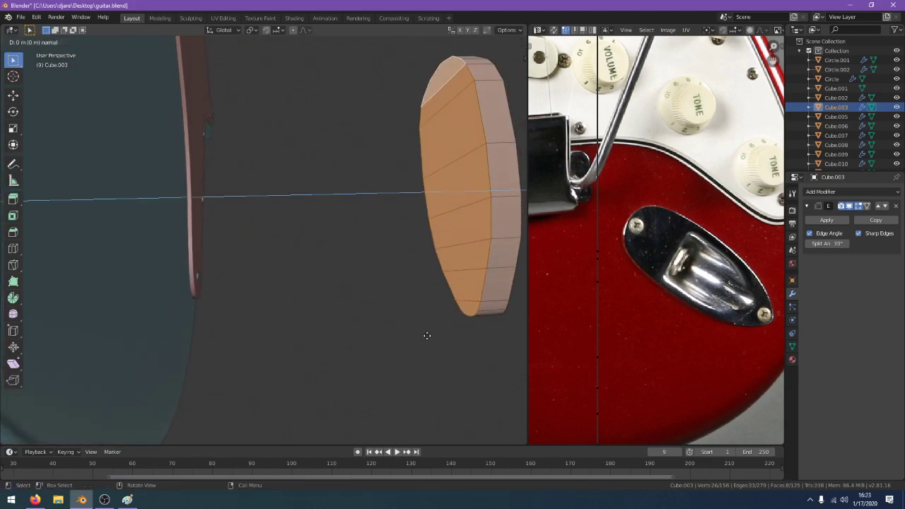
{"action": "right_click", "coordinate": [402, 334]}
{"action": "middle_click_drag", "start_coordinate": [460, 341], "coordinate": [431, 359]}
{"action": "key", "text": "e"}
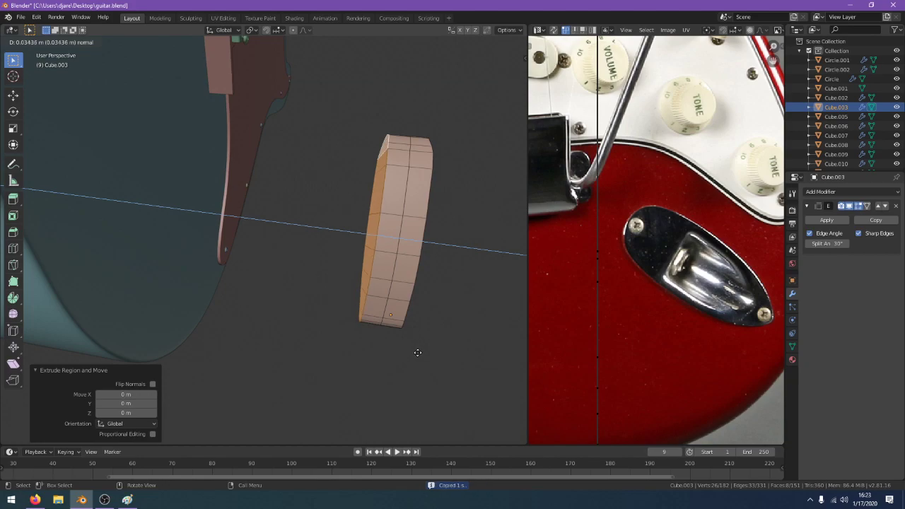
{"action": "key", "text": "Tab"}
Move the jack plate about -0.35 m along X, back into the face of the guitar body
{"action": "mouse_move", "coordinate": [409, 354]}
{"action": "middle_mouse_down"}
{"action": "mouse_move", "coordinate": [389, 349]}
{"action": "mouse_move", "coordinate": [426, 361]}
{"action": "middle_mouse_up"}
{"action": "key", "text": "g"}
{"action": "key", "text": "y"}
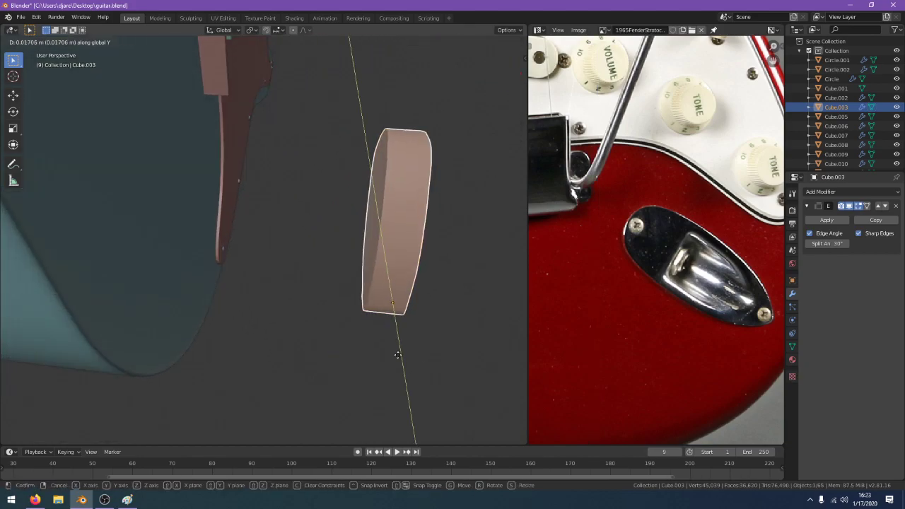
{"action": "key", "text": "x"}
{"action": "left_click", "coordinate": [237, 343]}
{"action": "middle_click_drag", "start_coordinate": [237, 343], "coordinate": [232, 371]}
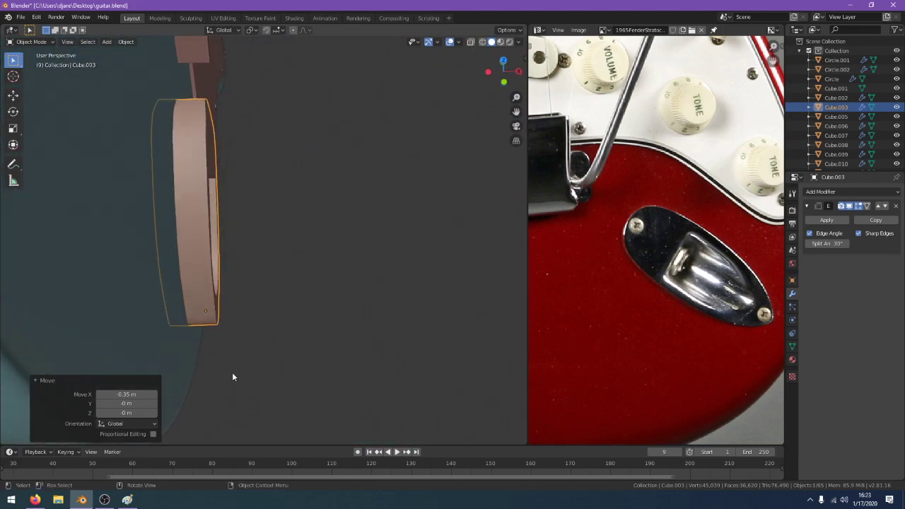
Add a Boolean modifier with the Difference operation to the guitar body, picking the thickened jack plate Cube.003 as its object
{"action": "left_click", "coordinate": [150, 297]}
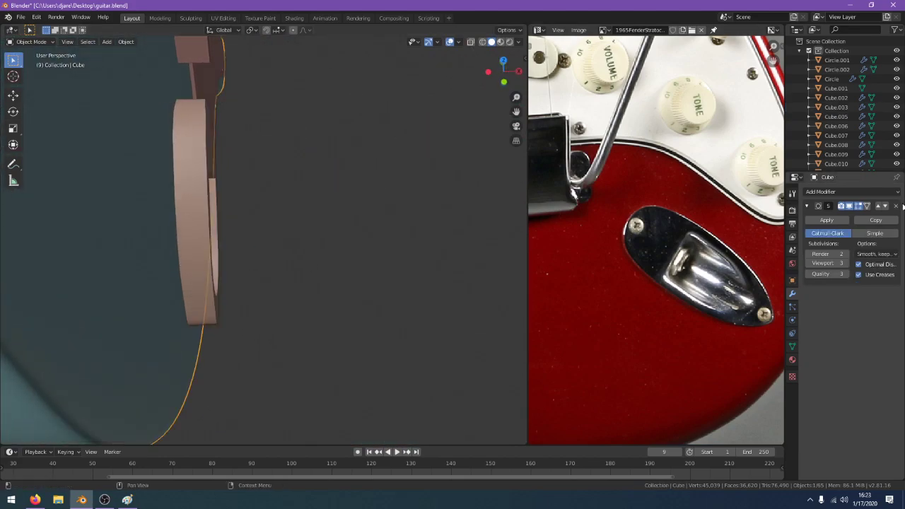
{"action": "left_click", "coordinate": [871, 192]}
{"action": "left_click", "coordinate": [739, 233]}
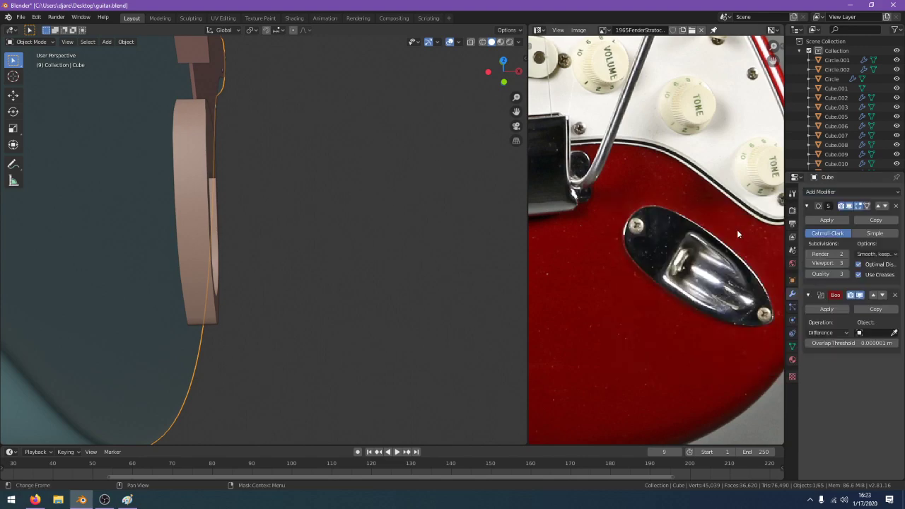
{"action": "left_click", "coordinate": [198, 176]}
Hide the jack plate to inspect the recess cut into the guitar body
{"action": "middle_click_drag", "start_coordinate": [371, 197], "coordinate": [304, 90]}
{"action": "left_click", "coordinate": [266, 170]}
{"action": "key", "text": "h"}
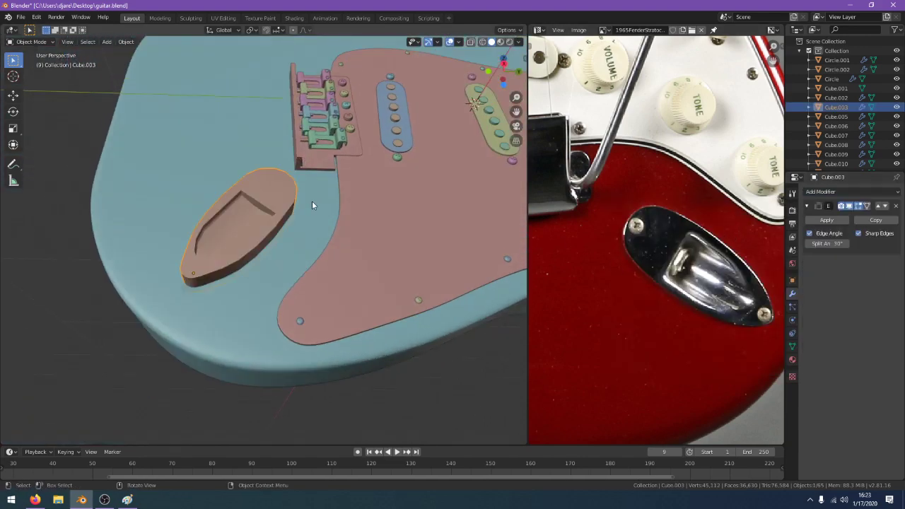
Try the Boolean above the Subdivision modifier on the body, check the recess, and restore the original modifier order
{"action": "left_click", "coordinate": [313, 202]}
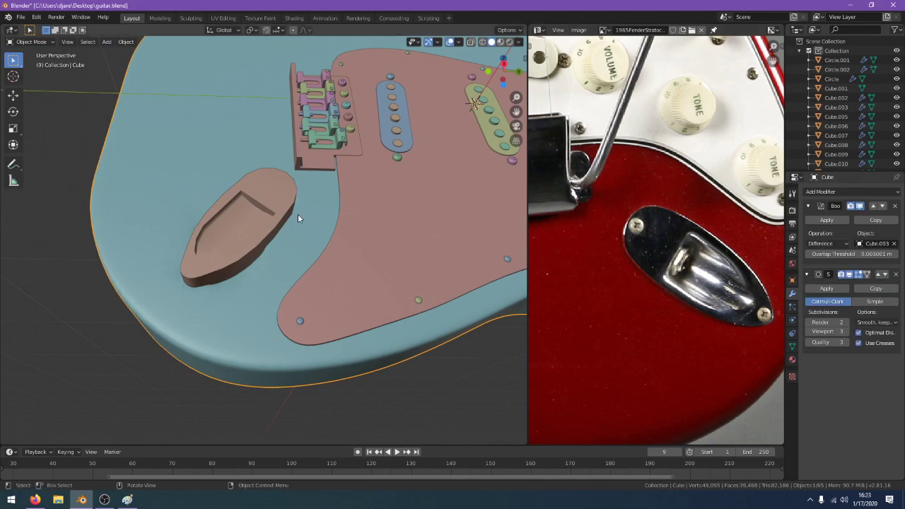
{"action": "left_click", "coordinate": [270, 205]}
{"action": "key", "text": "h"}
{"action": "middle_click_drag", "start_coordinate": [271, 205], "coordinate": [300, 235]}
{"action": "key", "text": "alt+h"}
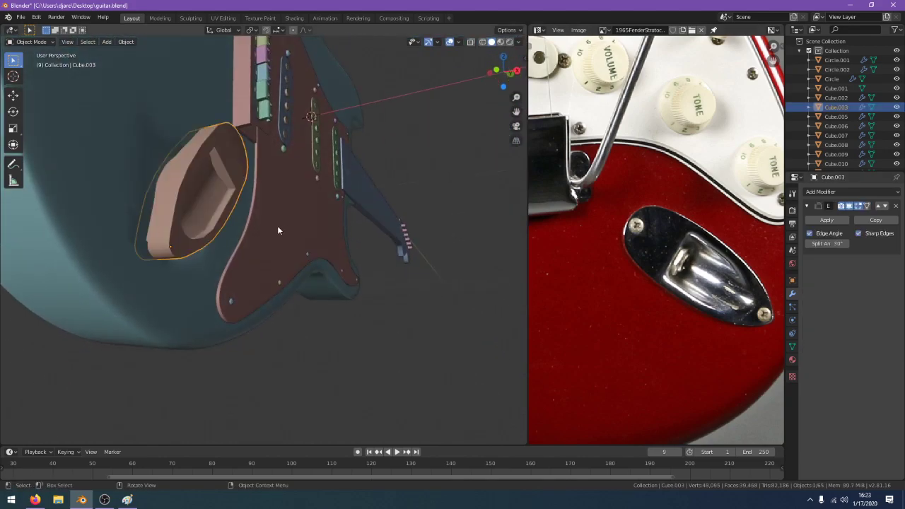
{"action": "left_click", "coordinate": [206, 268]}
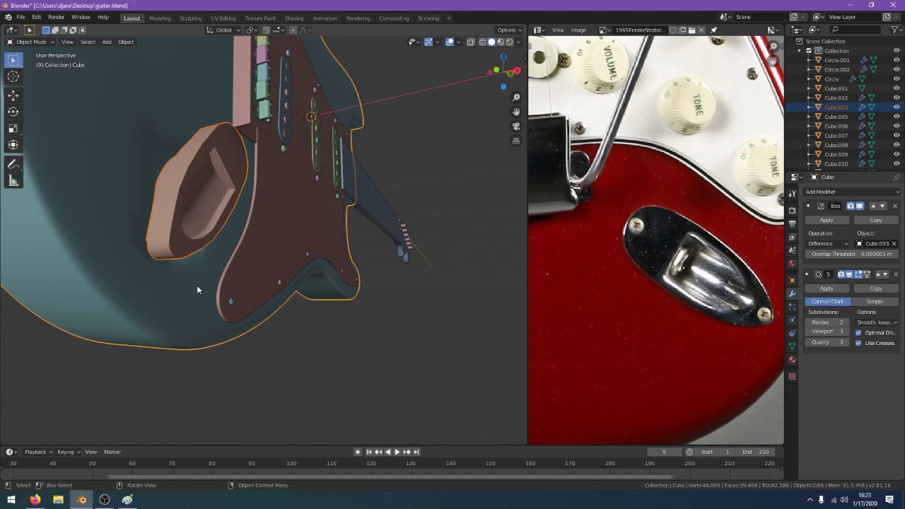
{"action": "left_click", "coordinate": [881, 208]}
Hide the jack plate, examine the recess from several angles, and select the guitar body
{"action": "left_click", "coordinate": [233, 193]}
{"action": "key", "text": "h"}
{"action": "middle_click_drag", "start_coordinate": [244, 190], "coordinate": [349, 277]}
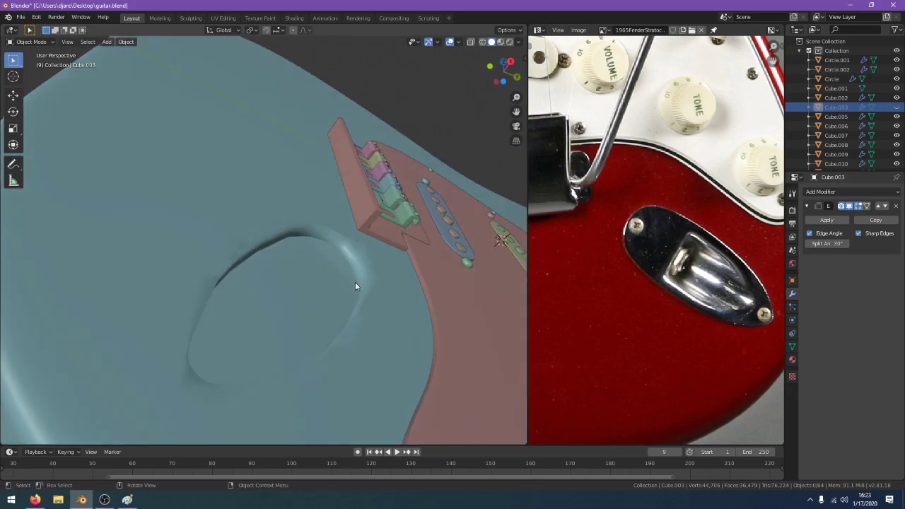
{"action": "left_click", "coordinate": [423, 140]}
{"action": "middle_click_drag", "start_coordinate": [423, 140], "coordinate": [310, 309]}
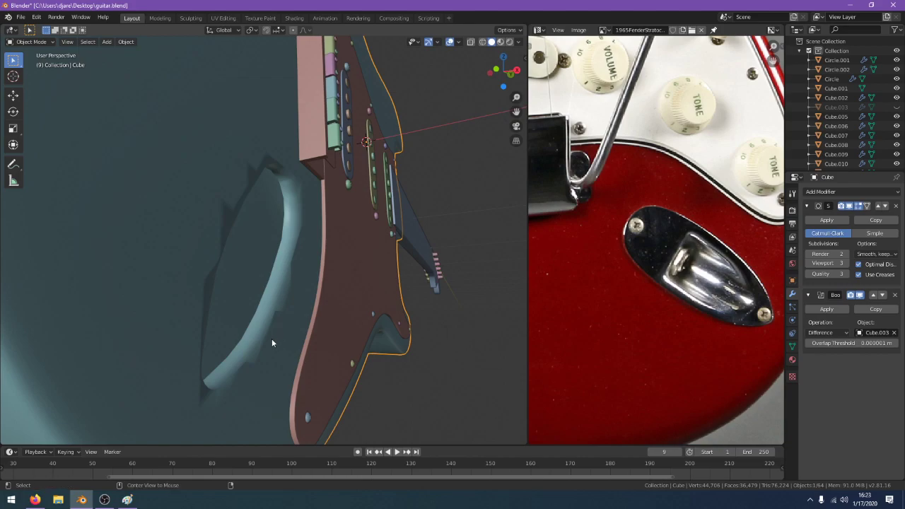
Unhide the jack plate, shift it along X to adjust the recess depth, and hide it again to check the cut
{"action": "key", "text": "alt+h"}
{"action": "left_click", "coordinate": [283, 285]}
{"action": "middle_click_drag", "start_coordinate": [330, 289], "coordinate": [226, 282]}
{"action": "key", "text": "g"}
{"action": "key", "text": "x"}
{"action": "left_click", "coordinate": [356, 314]}
{"action": "key", "text": "h"}
{"action": "left_click", "coordinate": [461, 319]}
{"action": "middle_click_drag", "start_coordinate": [395, 301], "coordinate": [377, 327]}
Try an Edge Split modifier on the guitar body, check the shading, and remove the modifier
{"action": "left_click", "coordinate": [848, 192]}
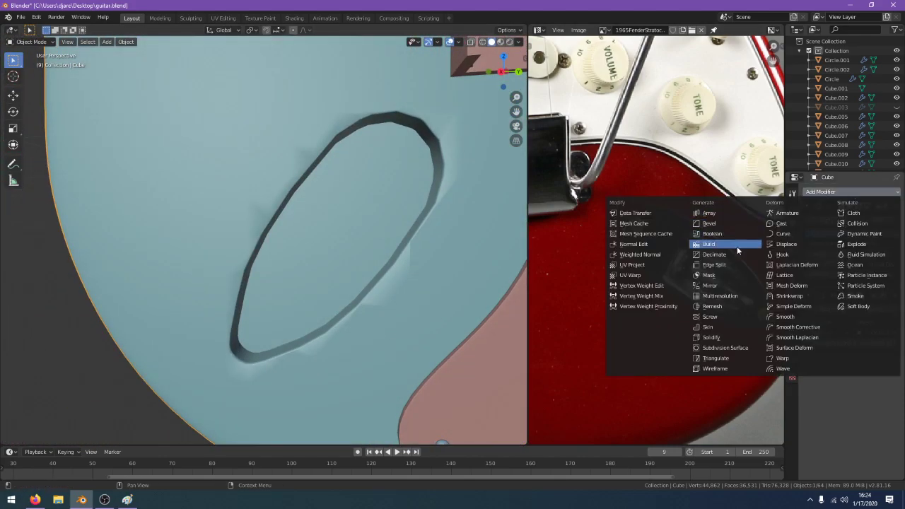
{"action": "left_click", "coordinate": [738, 266]}
{"action": "middle_click_drag", "start_coordinate": [435, 277], "coordinate": [283, 325]}
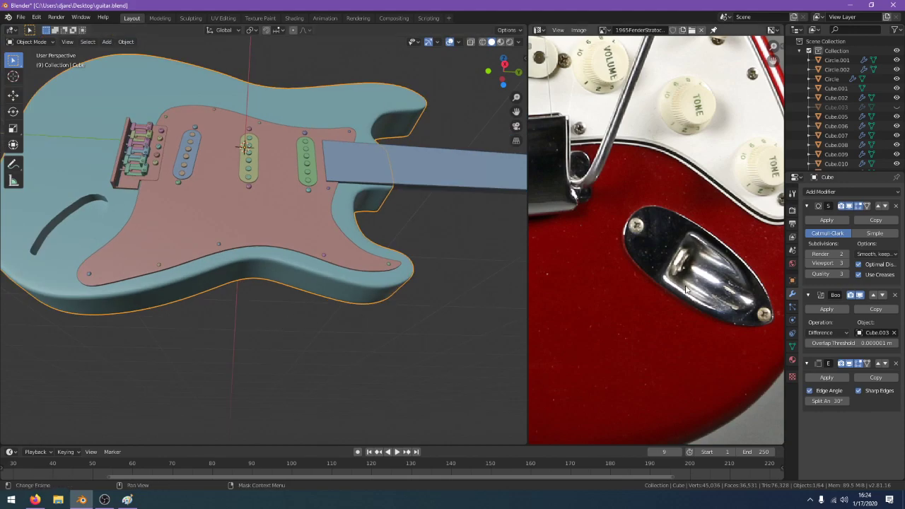
{"action": "left_click", "coordinate": [895, 363]}
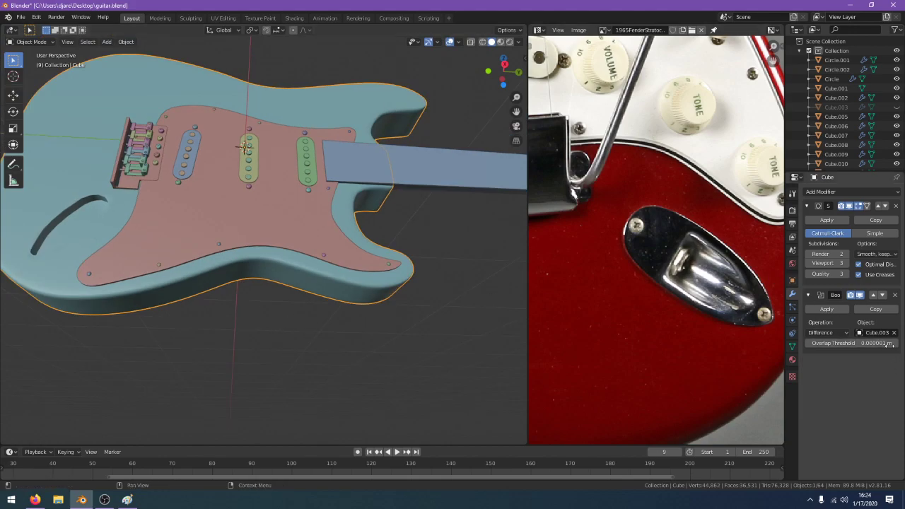
Add an Edge Split modifier to the guitar body, unhide the jack plate, and select only the body
{"action": "left_click", "coordinate": [820, 191]}
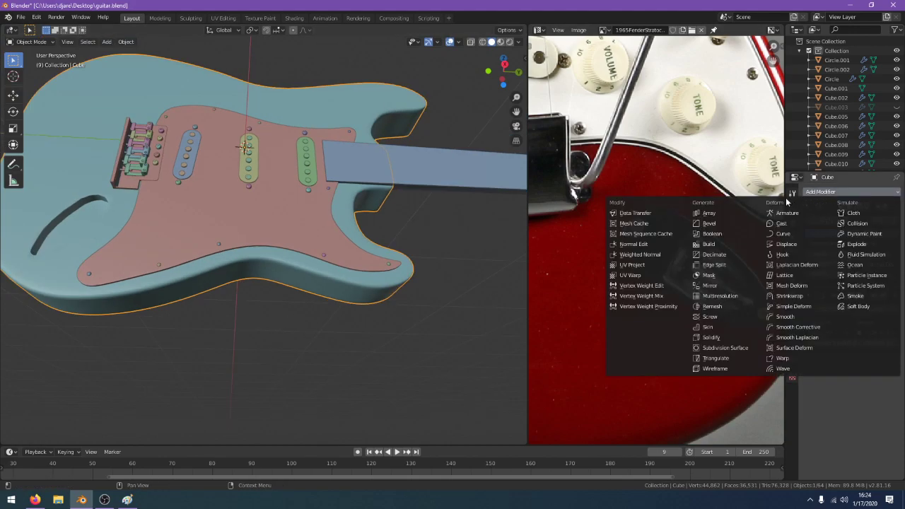
{"action": "left_click", "coordinate": [713, 264]}
{"action": "scroll", "coordinate": [322, 279], "scroll_direction": "up", "scroll_amount": 5}
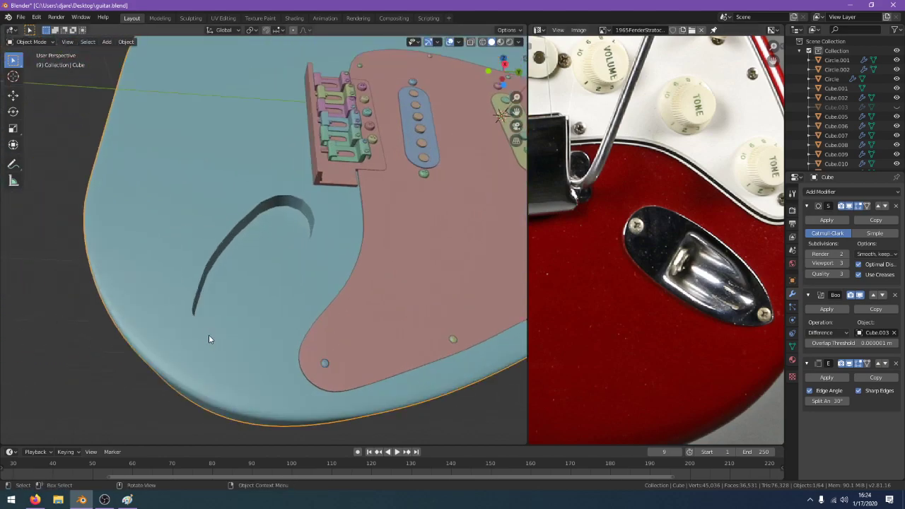
{"action": "middle_click_drag", "start_coordinate": [208, 338], "coordinate": [294, 281]}
{"action": "key", "text": "alt+h"}
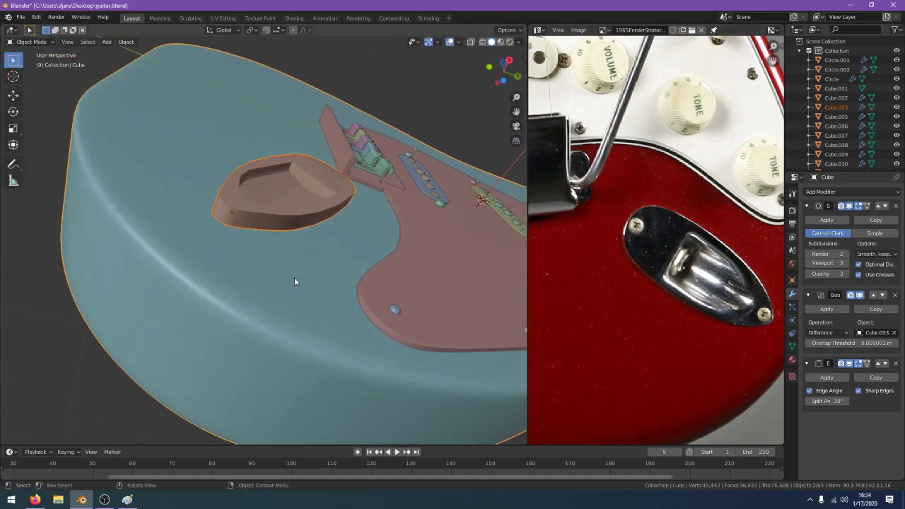
{"action": "left_click", "coordinate": [295, 281]}
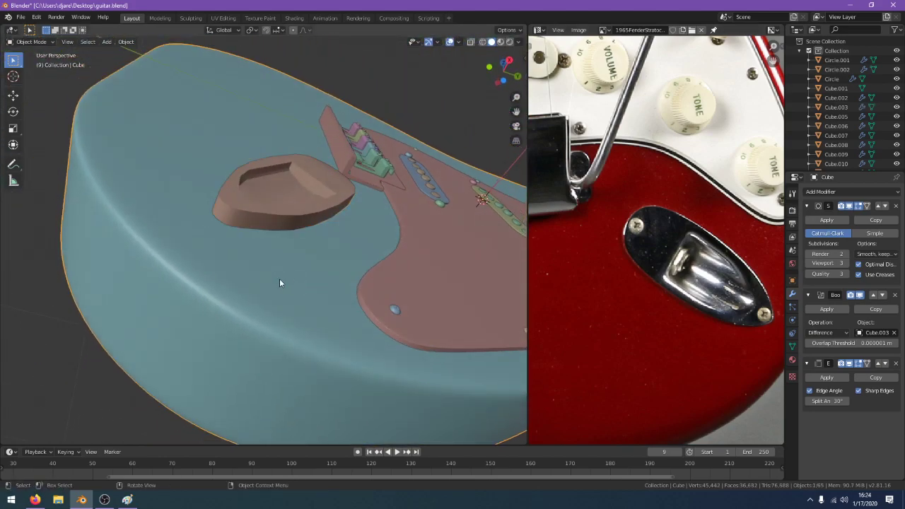
Try applying the guitar body's Edge Split and Boolean modifiers, and undo the applications
{"action": "left_click", "coordinate": [814, 378]}
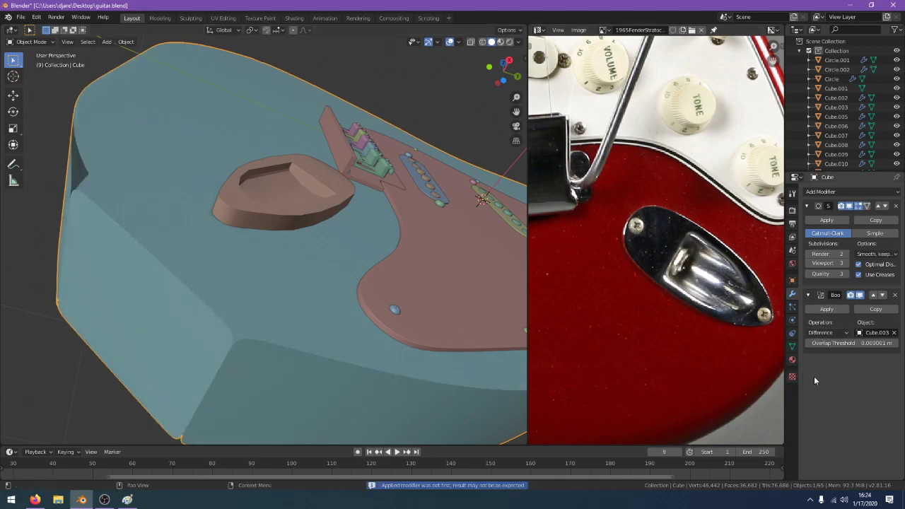
{"action": "key", "text": "ctrl+z"}
{"action": "left_click", "coordinate": [826, 309]}
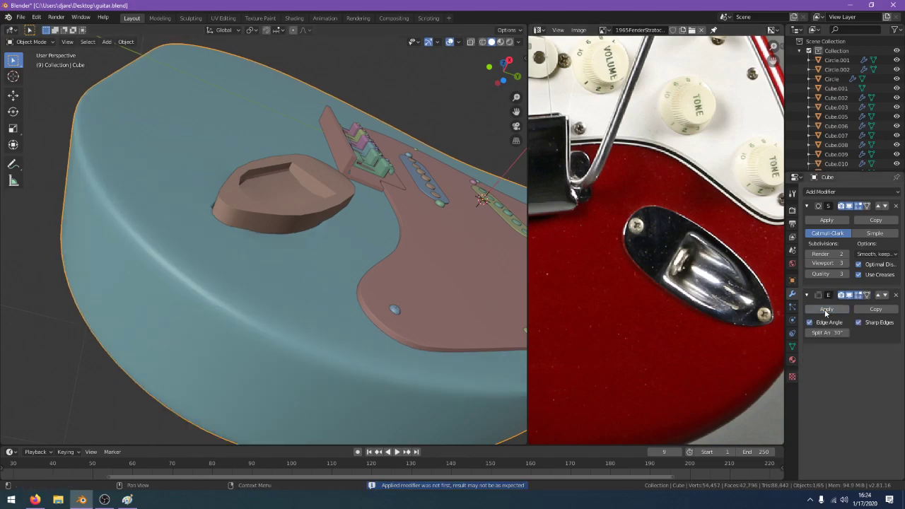
{"action": "left_click", "coordinate": [826, 309]}
{"action": "key", "text": "ctrl+z"}
{"action": "key", "text": "ctrl+z"}
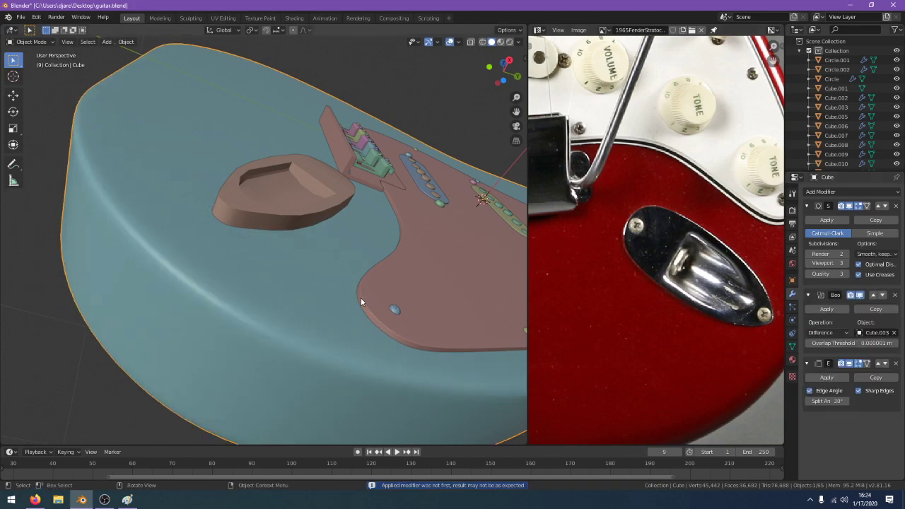
Try applying the guitar body's Subdivision and Boolean modifiers in stack order, and undo the applications
{"action": "left_click", "coordinate": [826, 220]}
{"action": "left_click", "coordinate": [825, 220]}
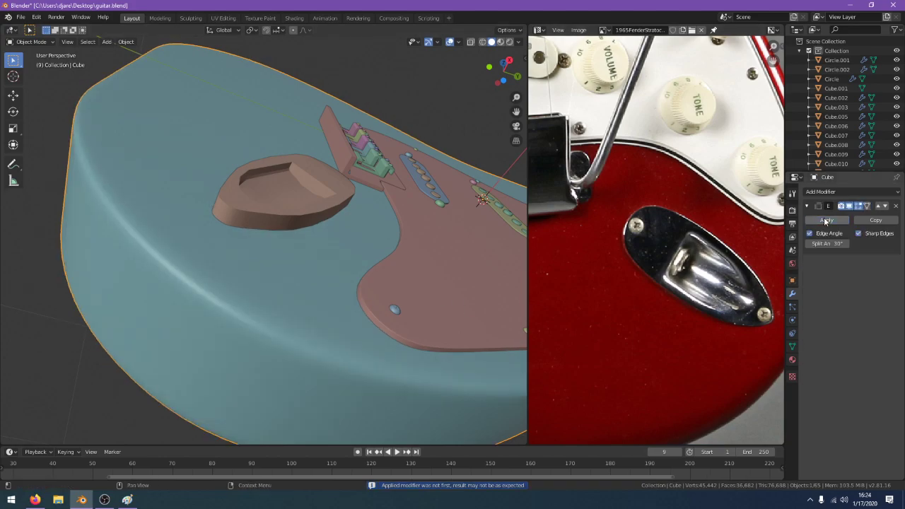
{"action": "key", "text": "ctrl+z"}
{"action": "key", "text": "ctrl+z"}
{"action": "key", "text": "ctrl+z"}
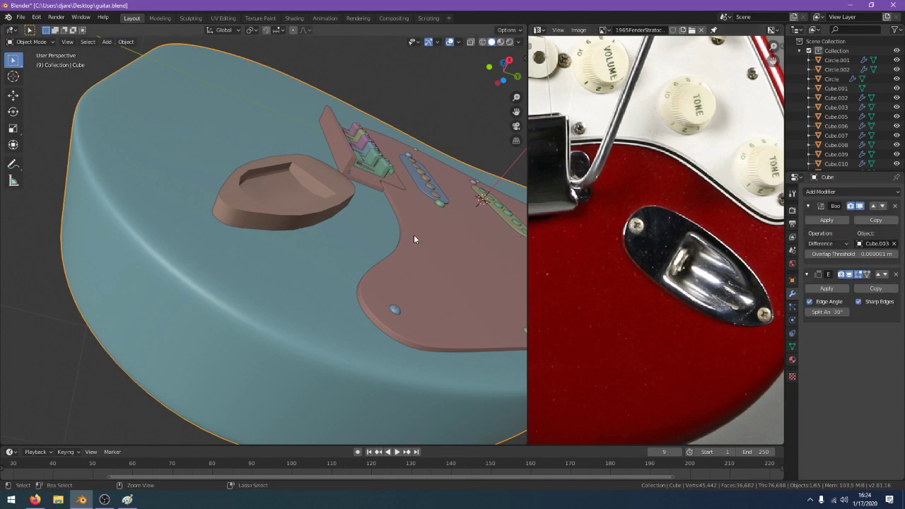
Copy and paste the guitar body with its jack plate, and move the duplicates along X clear of the original
{"action": "scroll", "coordinate": [332, 324], "scroll_direction": "down", "scroll_amount": 3}
{"action": "key", "text": "ctrl+c"}
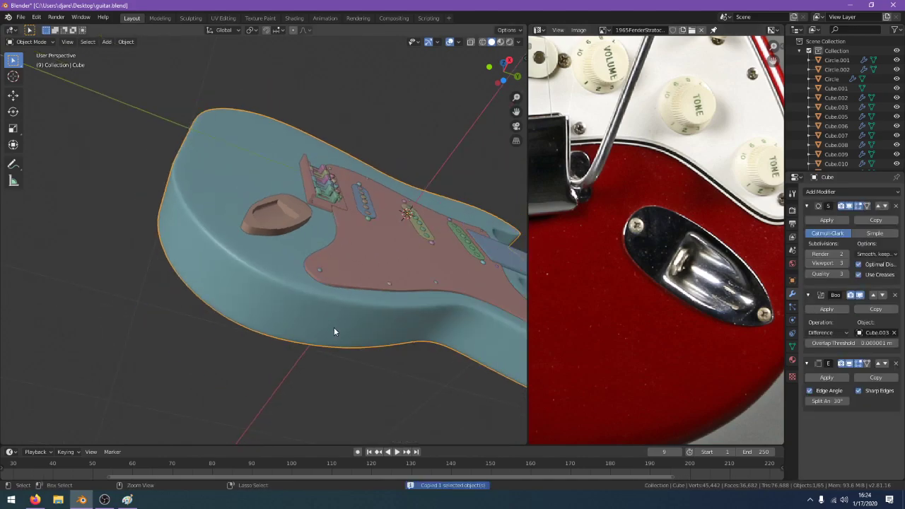
{"action": "key", "text": "g"}
{"action": "key", "text": "y"}
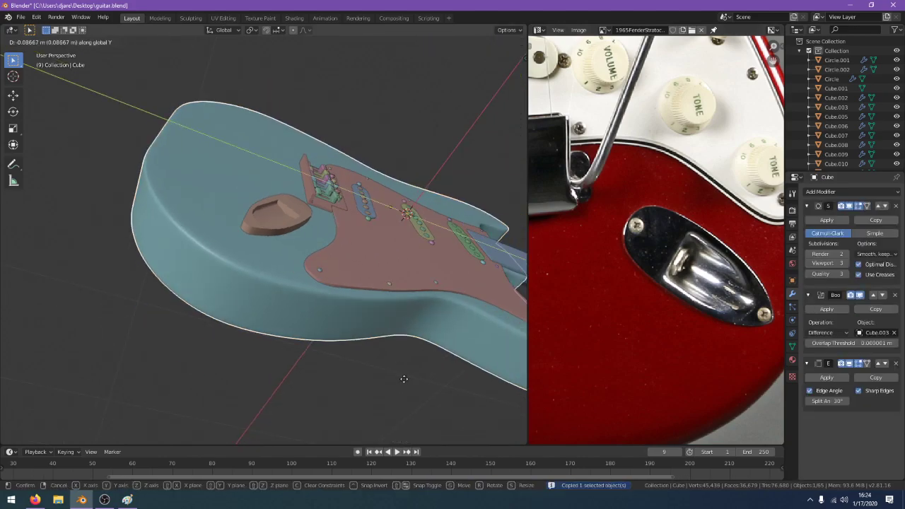
{"action": "key", "text": "z"}
{"action": "right_click", "coordinate": [399, 392]}
{"action": "key", "text": "ctrl+v"}
{"action": "key", "text": "g"}
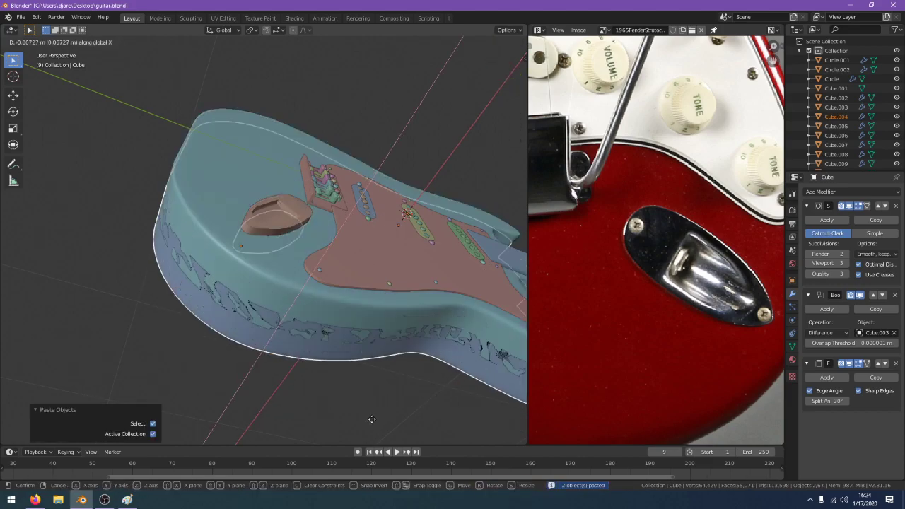
{"action": "key", "text": "x"}
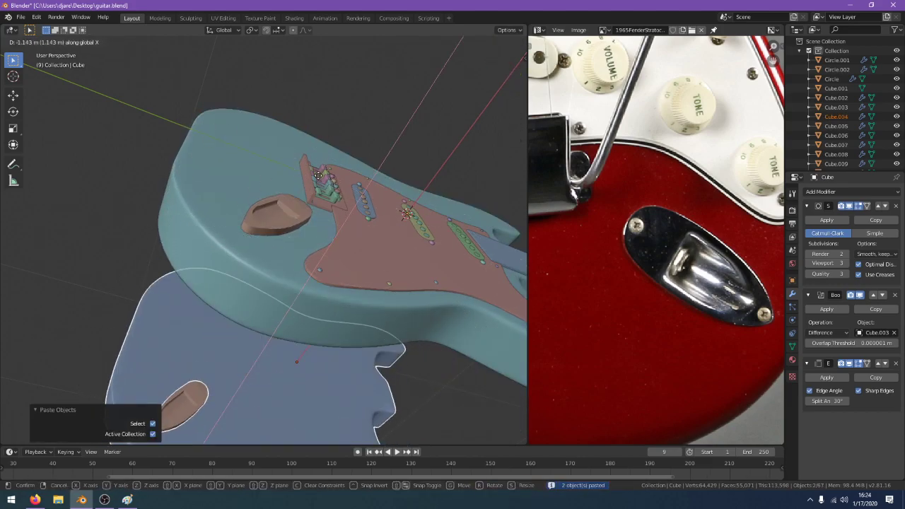
{"action": "left_click", "coordinate": [280, 205]}
Apply the original guitar body's Subdivision, Boolean and Edge Split modifiers
{"action": "left_click", "coordinate": [272, 271]}
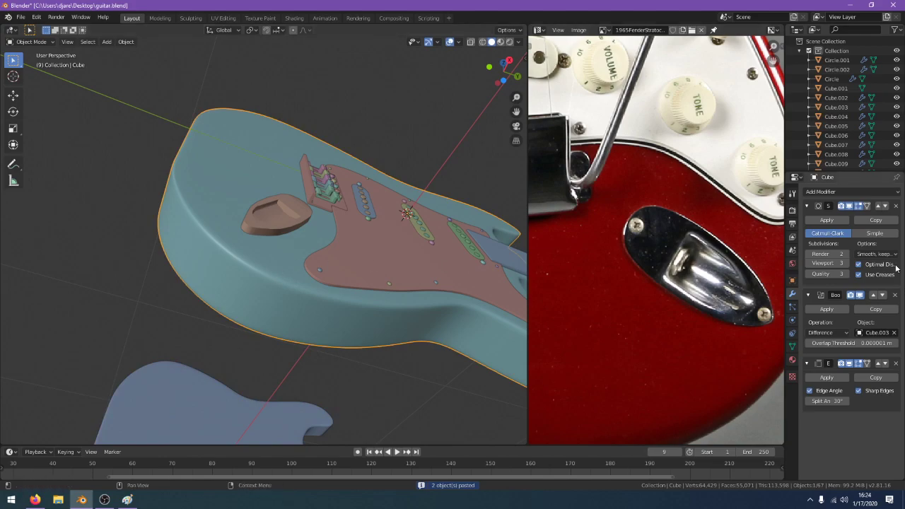
{"action": "left_click", "coordinate": [834, 222]}
{"action": "left_click", "coordinate": [833, 222]}
{"action": "left_click", "coordinate": [833, 222]}
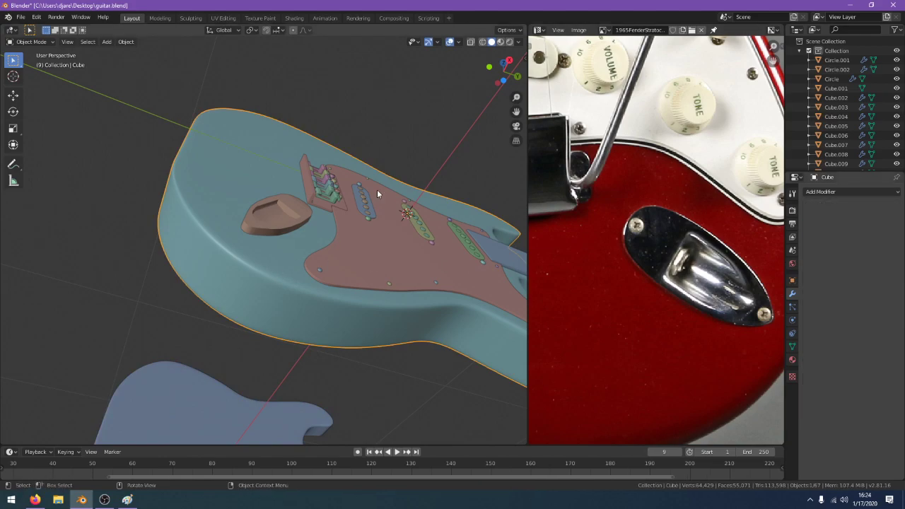
Move the original jack plate about -0.024 m along X to seat it in the body's recess
{"action": "scroll", "coordinate": [311, 209], "scroll_direction": "up", "scroll_amount": 2}
{"action": "left_click", "coordinate": [297, 212]}
{"action": "scroll", "coordinate": [297, 213], "scroll_direction": "up", "scroll_amount": 3}
{"action": "key", "text": "g"}
{"action": "key", "text": "y"}
{"action": "right_click", "coordinate": [404, 204]}
{"action": "key", "text": "Tab"}
{"action": "middle_click_drag", "start_coordinate": [404, 204], "coordinate": [284, 267]}
{"action": "key", "text": "g"}
{"action": "key", "text": "x"}
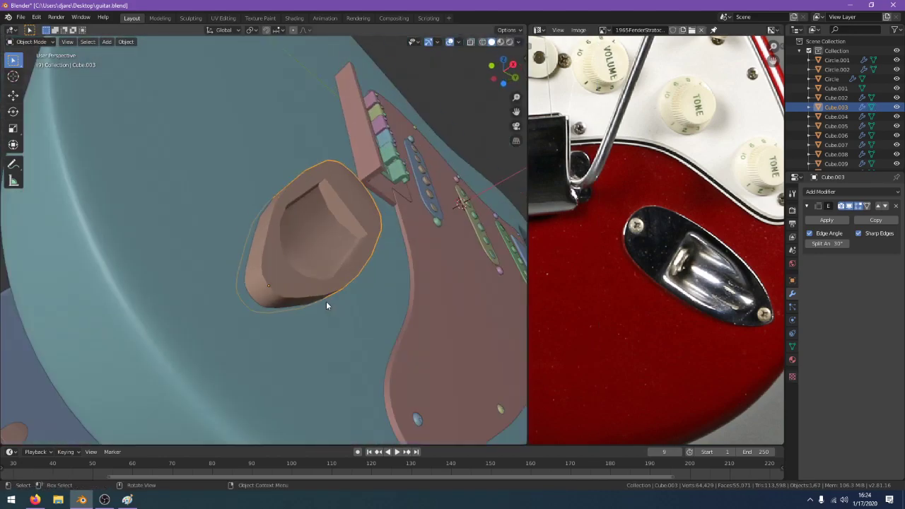
{"action": "scroll", "coordinate": [326, 301], "scroll_direction": "up", "scroll_amount": 2}
{"action": "key", "text": "g"}
{"action": "key", "text": "x"}
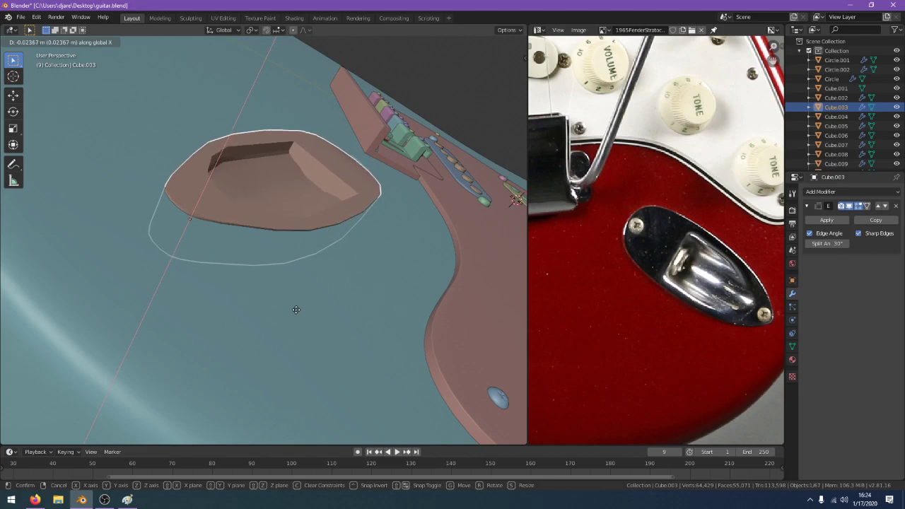
{"action": "left_click", "coordinate": [295, 310]}
Hide the duplicate guitar body and its jack plate, and save the file
{"action": "scroll", "coordinate": [300, 293], "scroll_direction": "down", "scroll_amount": 2}
{"action": "middle_click_drag", "start_coordinate": [301, 292], "coordinate": [374, 122]}
{"action": "left_click", "coordinate": [424, 69]}
{"action": "scroll", "coordinate": [342, 187], "scroll_direction": "down", "scroll_amount": 2}
{"action": "mouse_move", "coordinate": [336, 198]}
{"action": "middle_mouse_down"}
{"action": "mouse_move", "coordinate": [318, 251]}
{"action": "mouse_move", "coordinate": [333, 216]}
{"action": "middle_mouse_up"}
{"action": "left_click", "coordinate": [309, 352]}
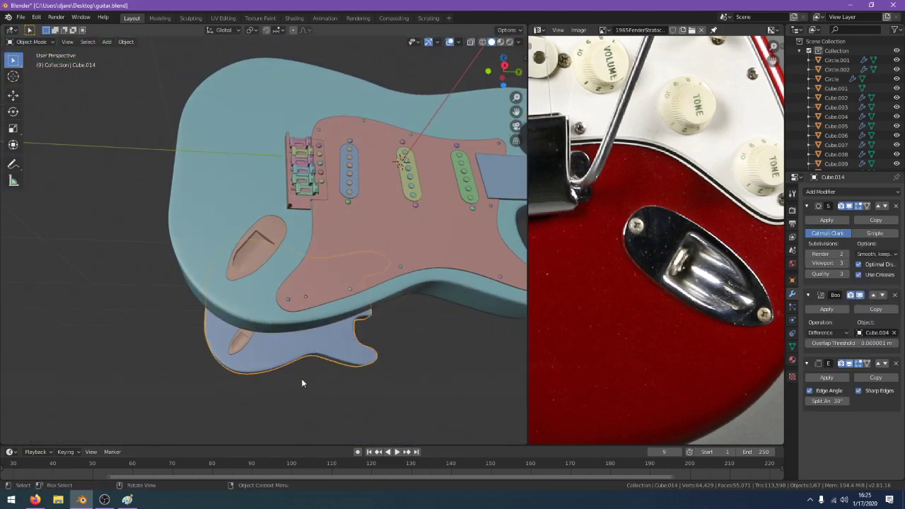
{"action": "left_click", "coordinate": [234, 344]}
{"action": "middle_click_drag", "start_coordinate": [351, 378], "coordinate": [295, 400]}
{"action": "key", "text": "ctrl+s"}
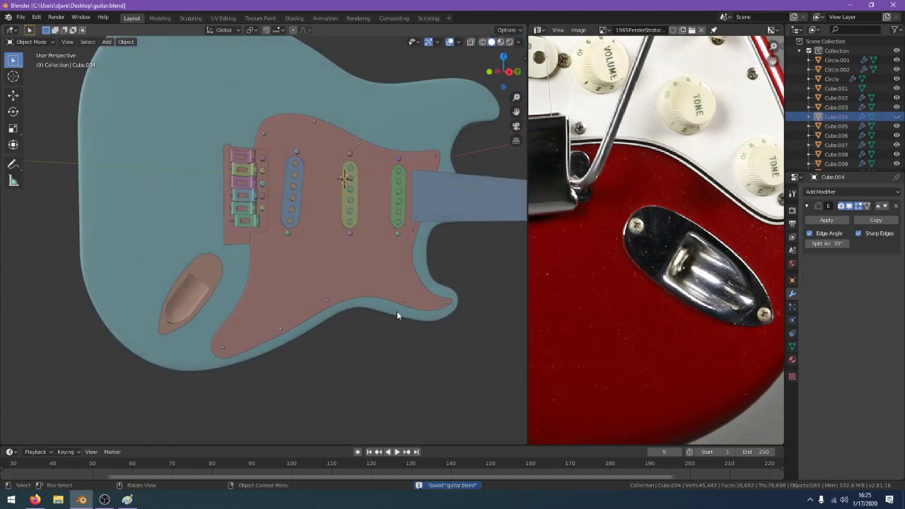
Examine the guitar against the blueprint in wireframe from the right view, return to solid shading, and save the file
{"action": "middle_click_drag", "start_coordinate": [395, 360], "coordinate": [378, 358]}
{"action": "key", "text": "KP_3"}
{"action": "key", "text": "z"}
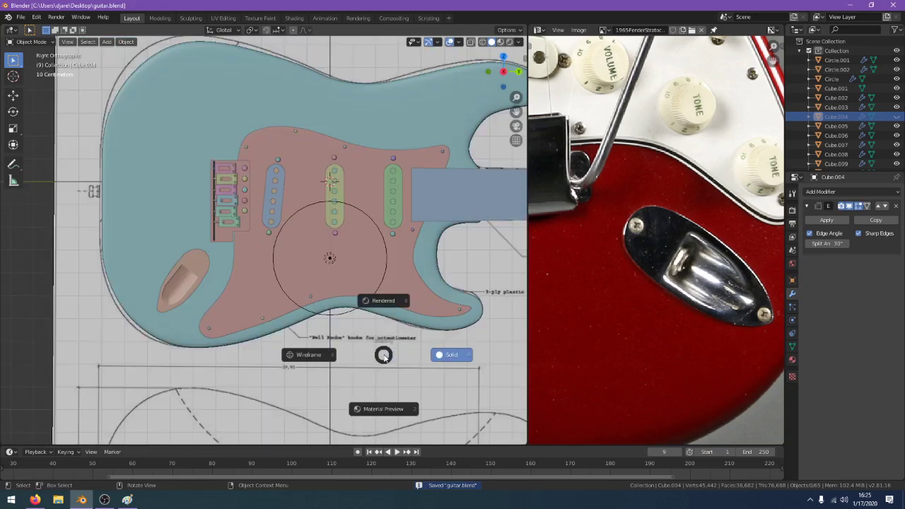
{"action": "left_click", "coordinate": [335, 355]}
{"action": "scroll", "coordinate": [366, 340], "scroll_direction": "up", "scroll_amount": 1}
{"action": "scroll", "coordinate": [396, 311], "scroll_direction": "down", "scroll_amount": 2}
{"action": "middle_click_drag", "start_coordinate": [419, 279], "coordinate": [282, 268], "text": "shift"}
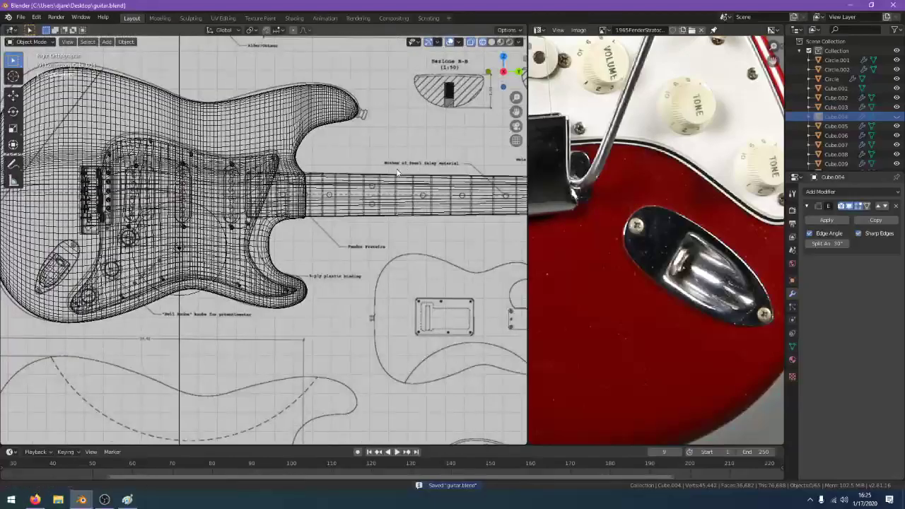
{"action": "middle_click_drag", "start_coordinate": [463, 212], "coordinate": [375, 203], "text": "shift"}
{"action": "key", "text": "z"}
{"action": "mouse_move", "coordinate": [484, 196]}
{"action": "middle_mouse_down"}
{"action": "mouse_move", "coordinate": [424, 199]}
{"action": "mouse_move", "coordinate": [448, 237]}
{"action": "mouse_move", "coordinate": [469, 227]}
{"action": "mouse_move", "coordinate": [322, 240]}
{"action": "mouse_move", "coordinate": [243, 258]}
{"action": "mouse_move", "coordinate": [339, 266]}
{"action": "mouse_move", "coordinate": [276, 271]}
{"action": "mouse_move", "coordinate": [357, 285]}
{"action": "mouse_move", "coordinate": [381, 258]}
{"action": "mouse_move", "coordinate": [370, 234]}
{"action": "mouse_move", "coordinate": [348, 259]}
{"action": "mouse_move", "coordinate": [341, 242]}
{"action": "mouse_move", "coordinate": [324, 248]}
{"action": "mouse_move", "coordinate": [417, 239]}
{"action": "mouse_move", "coordinate": [458, 184]}
{"action": "middle_mouse_up"}
{"action": "left_click", "coordinate": [467, 200]}
{"action": "scroll", "coordinate": [370, 235], "scroll_direction": "up", "scroll_amount": 3}
{"action": "scroll", "coordinate": [324, 247], "scroll_direction": "down", "scroll_amount": 5}
{"action": "scroll", "coordinate": [458, 184], "scroll_direction": "up", "scroll_amount": 2}
{"action": "scroll", "coordinate": [384, 195], "scroll_direction": "up", "scroll_amount": 1}
{"action": "middle_click_drag", "start_coordinate": [384, 196], "coordinate": [460, 177]}
{"action": "key", "text": "ctrl+s"}
{"action": "scroll", "coordinate": [675, 271], "scroll_direction": "up", "scroll_amount": 1}
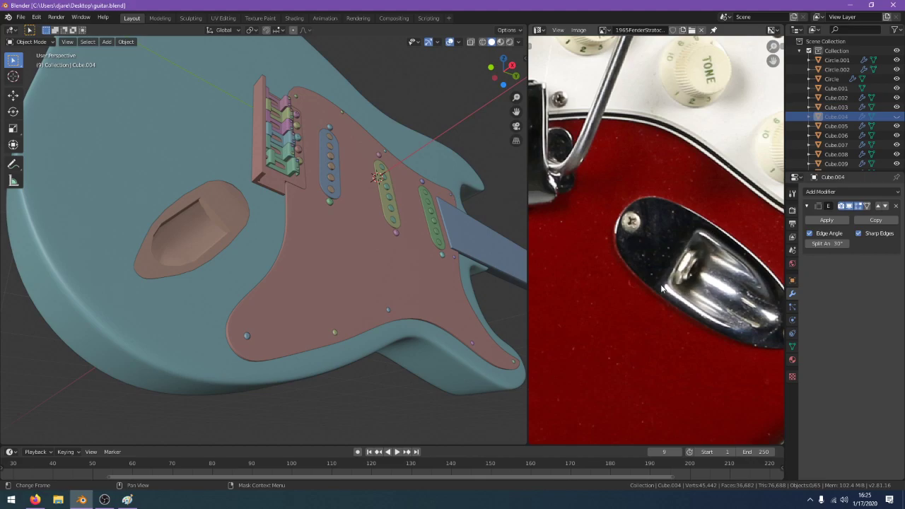
Add an 18-vertex cylinder, rotate it 20° in the right view, and scale it down
{"action": "middle_click_drag", "start_coordinate": [396, 240], "coordinate": [226, 197]}
{"action": "scroll", "coordinate": [233, 201], "scroll_direction": "down", "scroll_amount": 4}
{"action": "key", "text": "shift+a"}
{"action": "mouse_move", "coordinate": [258, 209]}
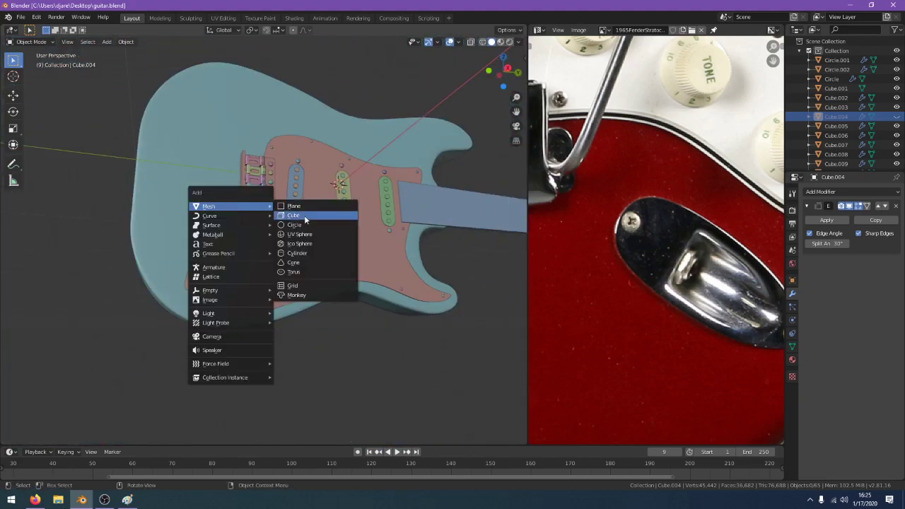
{"action": "left_click", "coordinate": [341, 253]}
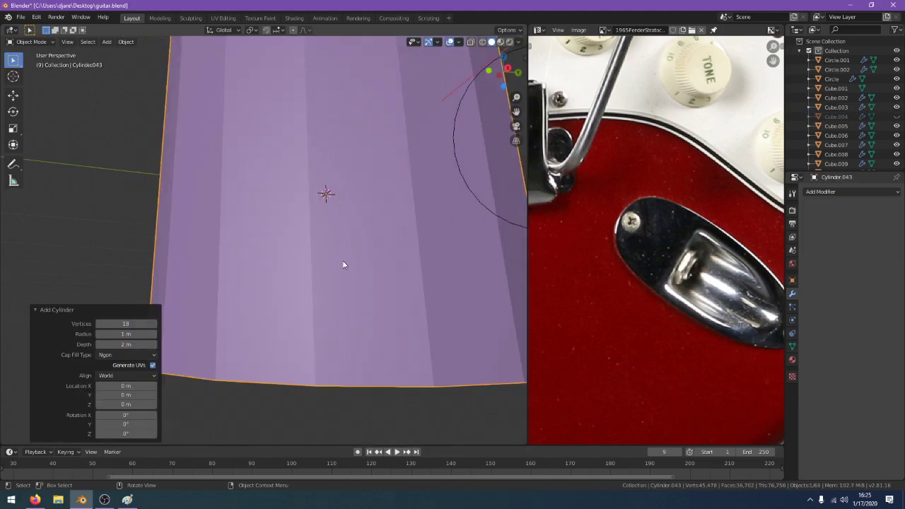
{"action": "scroll", "coordinate": [339, 269], "scroll_direction": "down", "scroll_amount": 4}
{"action": "key", "text": "KP_3"}
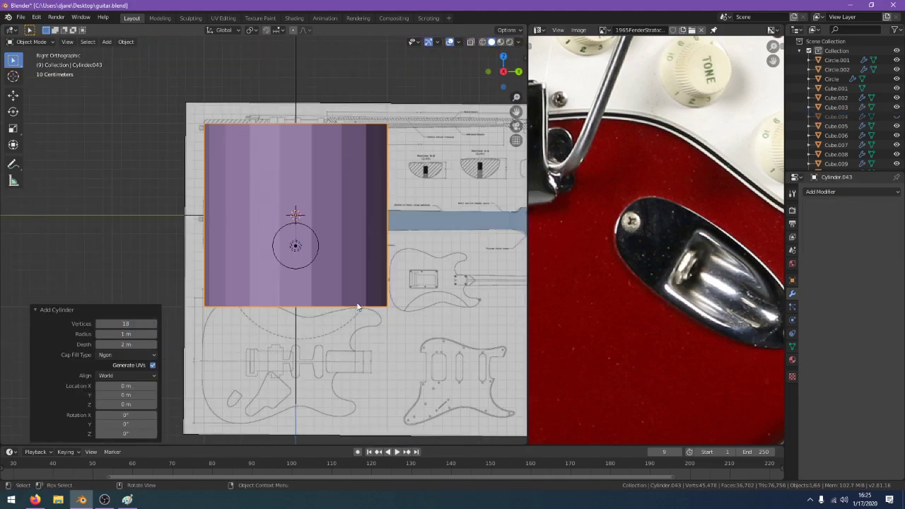
{"action": "type", "text": "r20"}
{"action": "key", "text": "Return"}
{"action": "key", "text": "s"}
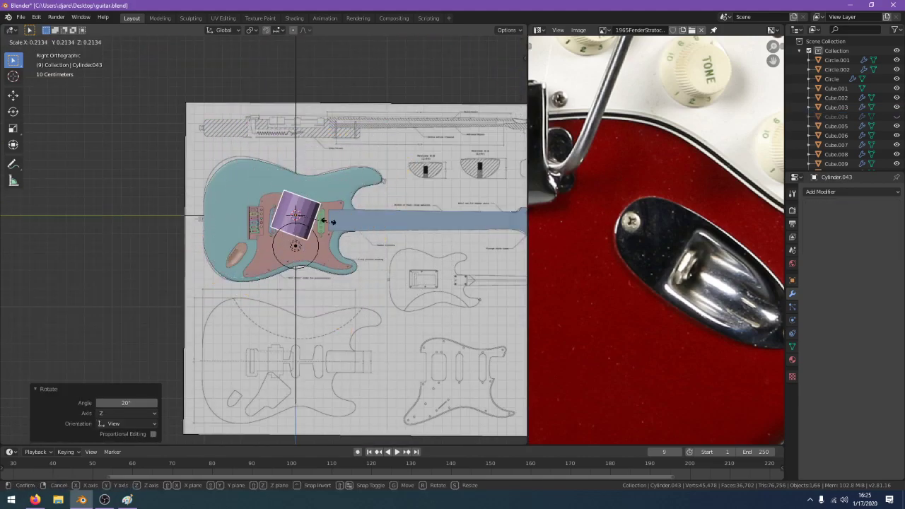
{"action": "left_click", "coordinate": [304, 216]}
Move the cylinder onto the jack plate, scale it to 0.296, and rotate it by about 20° in the right view
{"action": "scroll", "coordinate": [262, 241], "scroll_direction": "up", "scroll_amount": 8}
{"action": "key", "text": "g"}
{"action": "left_click", "coordinate": [171, 435]}
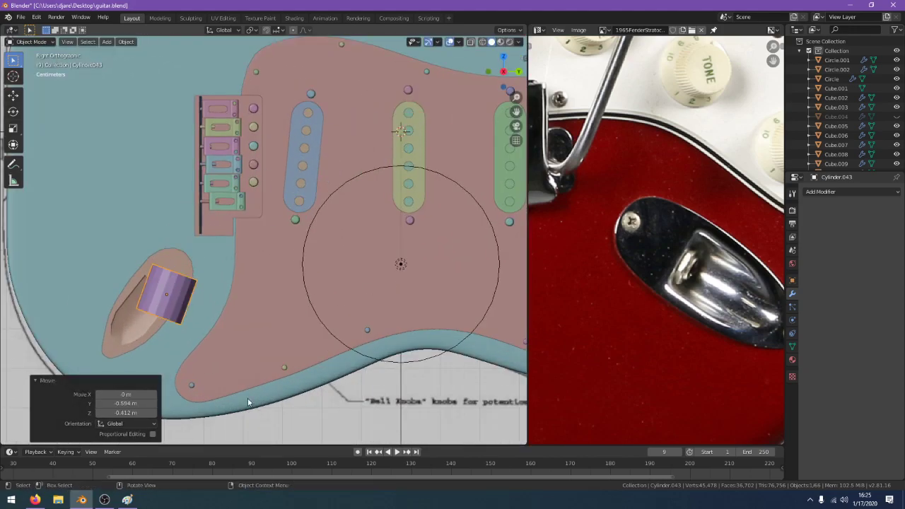
{"action": "key", "text": "s"}
{"action": "left_click", "coordinate": [210, 333]}
{"action": "scroll", "coordinate": [277, 336], "scroll_direction": "up", "scroll_amount": 2}
{"action": "key", "text": "r"}
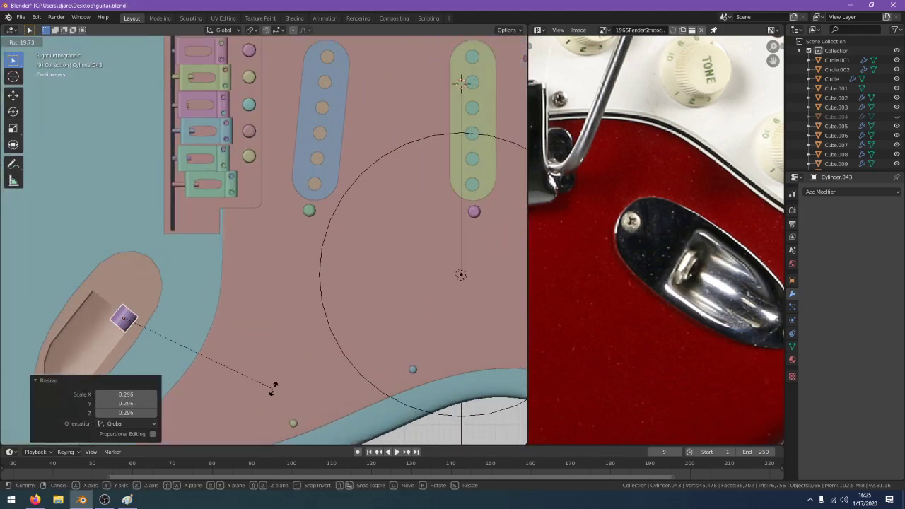
{"action": "left_click", "coordinate": [274, 378]}
Move the cylinder to the upper end wall of the jack plate's hollow and scale it to 0.566
{"action": "middle_click_drag", "start_coordinate": [274, 363], "coordinate": [296, 322]}
{"action": "scroll", "coordinate": [296, 321], "scroll_direction": "up", "scroll_amount": 4}
{"action": "scroll", "coordinate": [296, 325], "scroll_direction": "down", "scroll_amount": 4}
{"action": "key", "text": "g"}
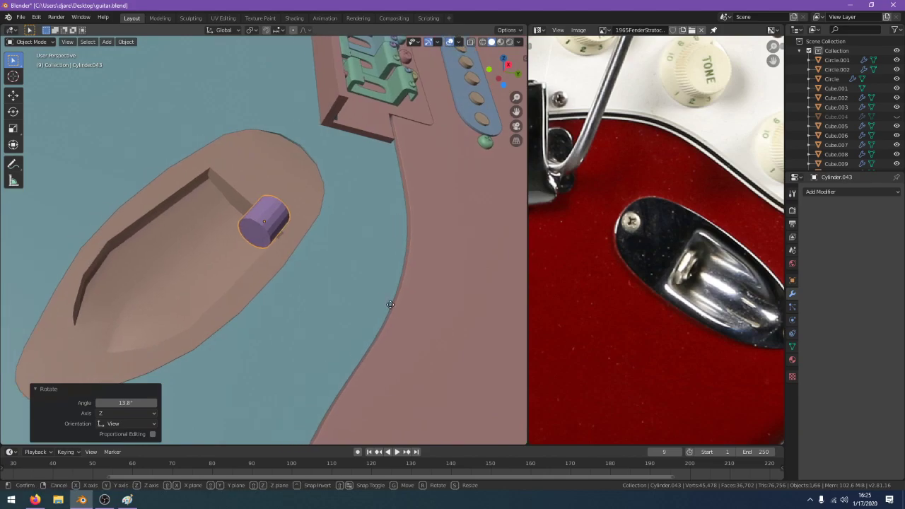
{"action": "left_click", "coordinate": [359, 279]}
{"action": "key", "text": "s"}
{"action": "left_click", "coordinate": [326, 263]}
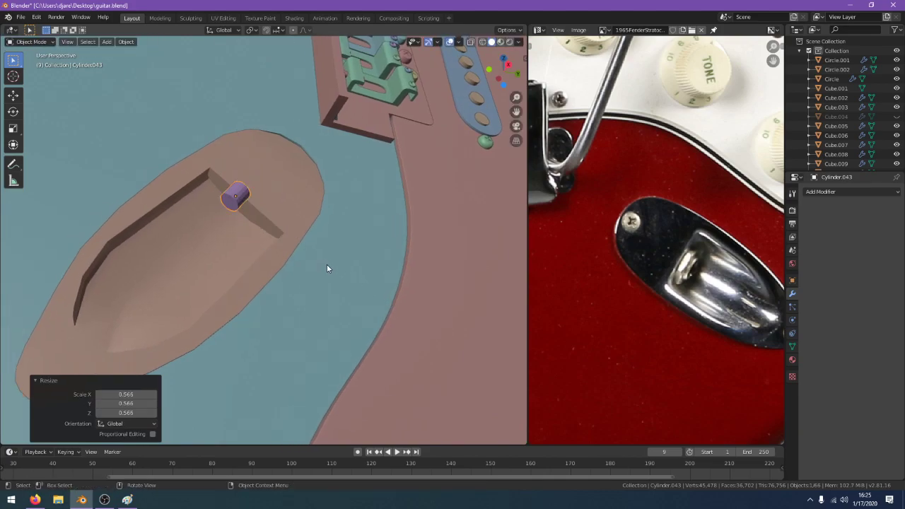
Rotate the cylinder 7.36° in the right view to align with the hollow, and shift it slightly along Y
{"action": "key", "text": "KP_3"}
{"action": "key", "text": "r"}
{"action": "left_click", "coordinate": [358, 246]}
{"action": "key", "text": "g"}
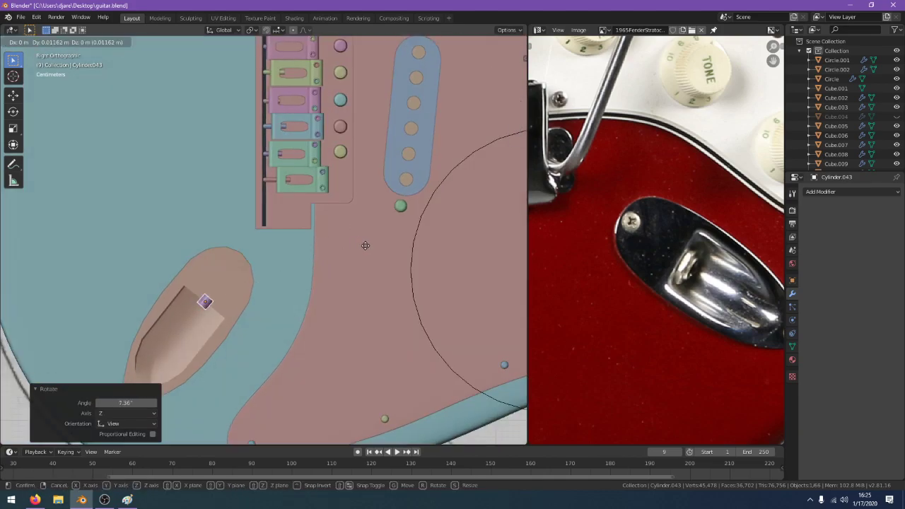
{"action": "left_click", "coordinate": [366, 245]}
Sink the cylinder into the jack plate's hollow along X and shift it -0.0298 m along Y
{"action": "middle_click_drag", "start_coordinate": [369, 242], "coordinate": [392, 217]}
{"action": "key", "text": "g"}
{"action": "left_click", "coordinate": [389, 195]}
{"action": "key", "text": "x"}
{"action": "key", "text": "g"}
{"action": "key", "text": "x"}
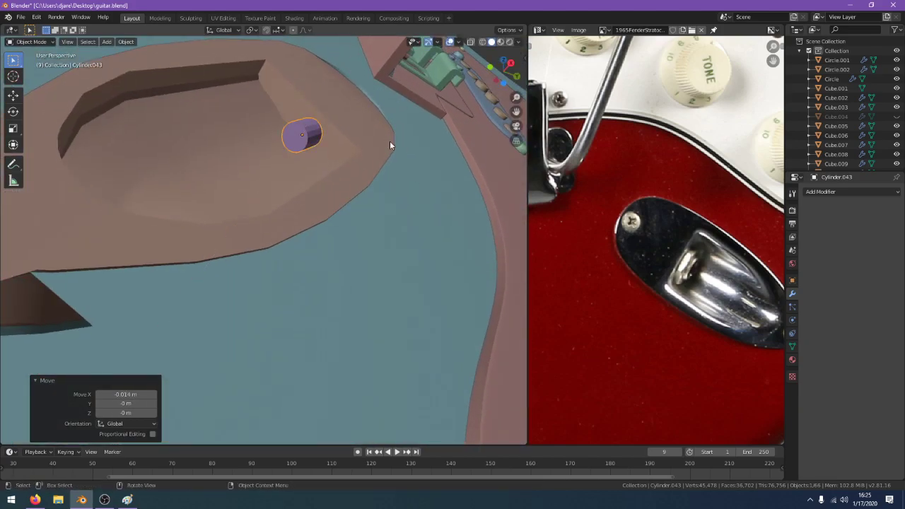
{"action": "key", "text": "g"}
{"action": "key", "text": "y"}
{"action": "left_click", "coordinate": [352, 130]}
Shift the cylinder toward the hollow's end wall by 0.0357 m in Y, 0.0129 m in Z, and -0.0166 m in Y
{"action": "key", "text": "g"}
{"action": "key", "text": "z"}
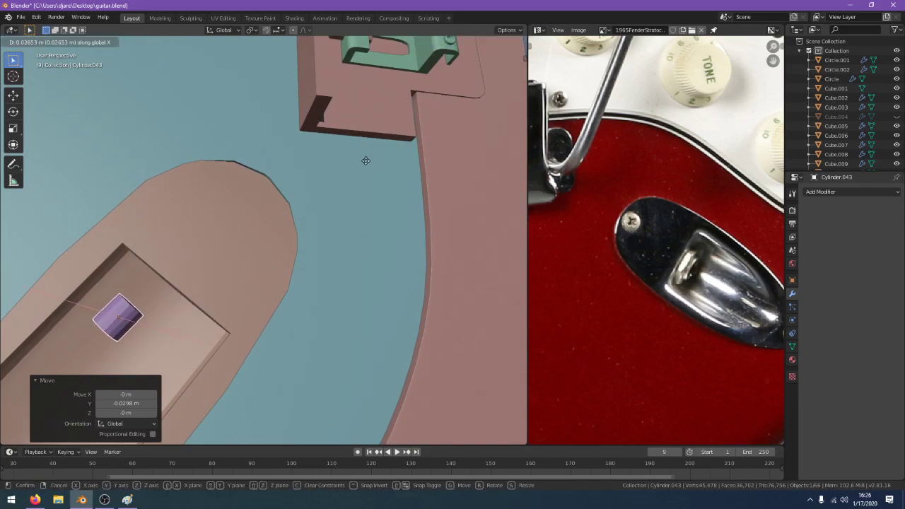
{"action": "key", "text": "y"}
{"action": "left_click", "coordinate": [402, 173]}
{"action": "key", "text": "z"}
{"action": "left_click", "coordinate": [469, 173]}
{"action": "key", "text": "g"}
{"action": "key", "text": "z"}
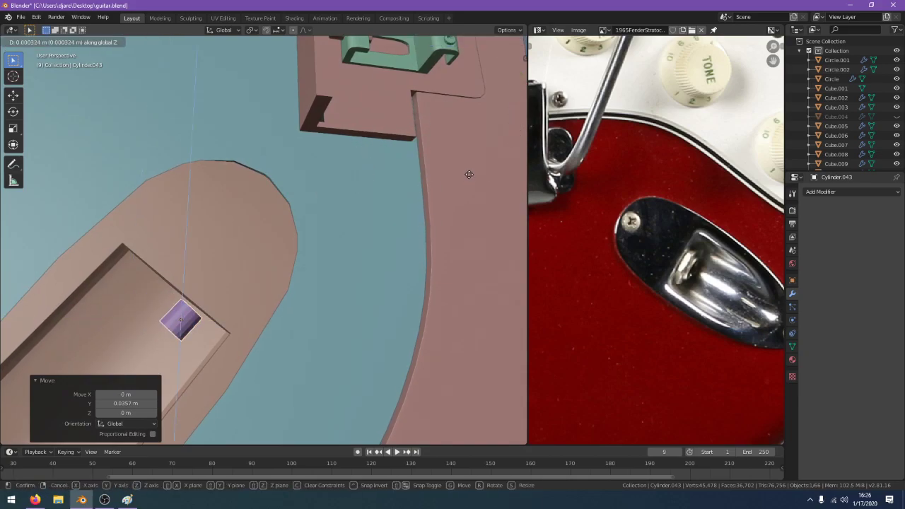
{"action": "key", "text": "y"}
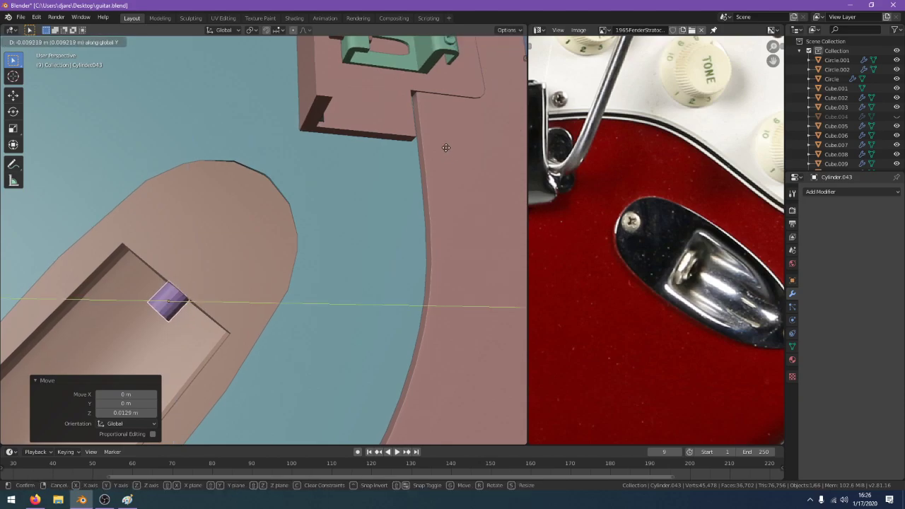
{"action": "left_click", "coordinate": [436, 149]}
Set the cylinder into the hollow's end wall by moving it 0.00686 m along Z and about 0.009 m along Y, and deselect it
{"action": "key", "text": "g"}
{"action": "key", "text": "z"}
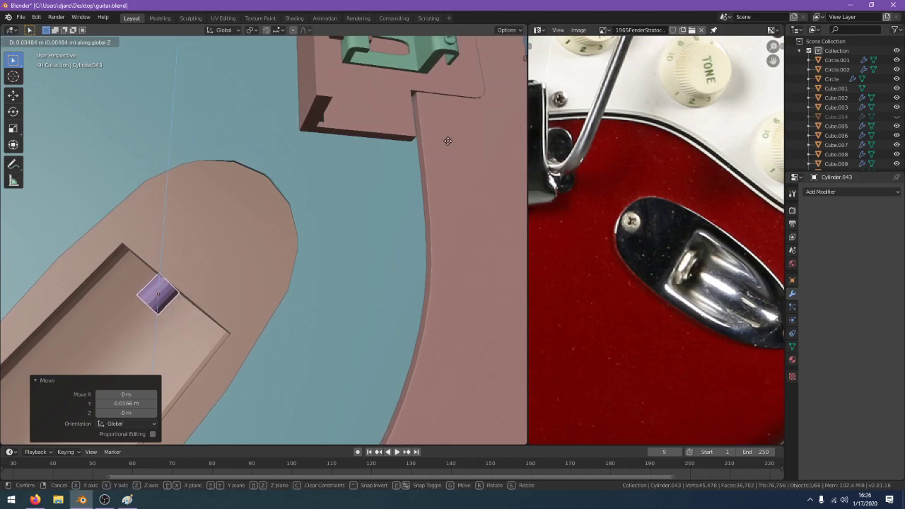
{"action": "left_click", "coordinate": [447, 141]}
{"action": "key", "text": "g"}
{"action": "key", "text": "y"}
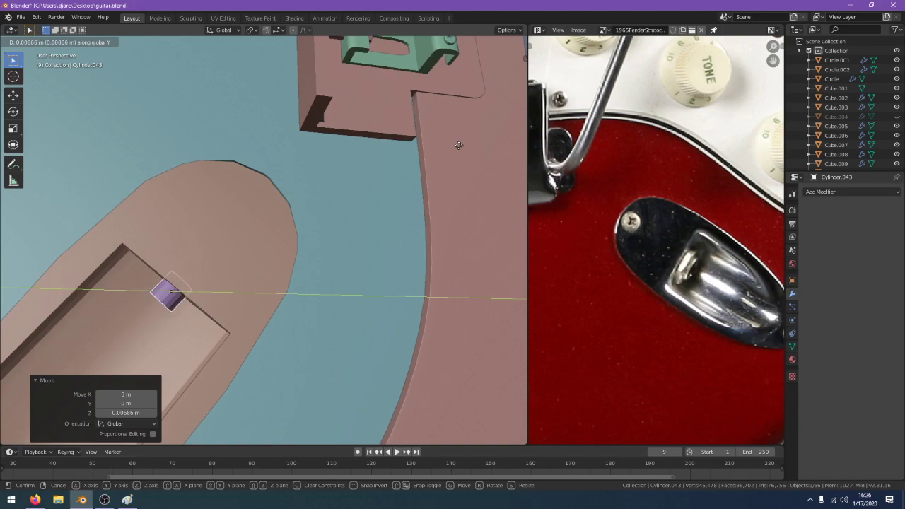
{"action": "left_click", "coordinate": [459, 146]}
{"action": "middle_click_drag", "start_coordinate": [458, 146], "coordinate": [415, 176]}
{"action": "key", "text": "Tab"}
{"action": "scroll", "coordinate": [404, 181], "scroll_direction": "down", "scroll_amount": 4}
{"action": "key", "text": "Tab"}
{"action": "key", "text": "alt+a"}
{"action": "scroll", "coordinate": [396, 169], "scroll_direction": "down", "scroll_amount": 6}
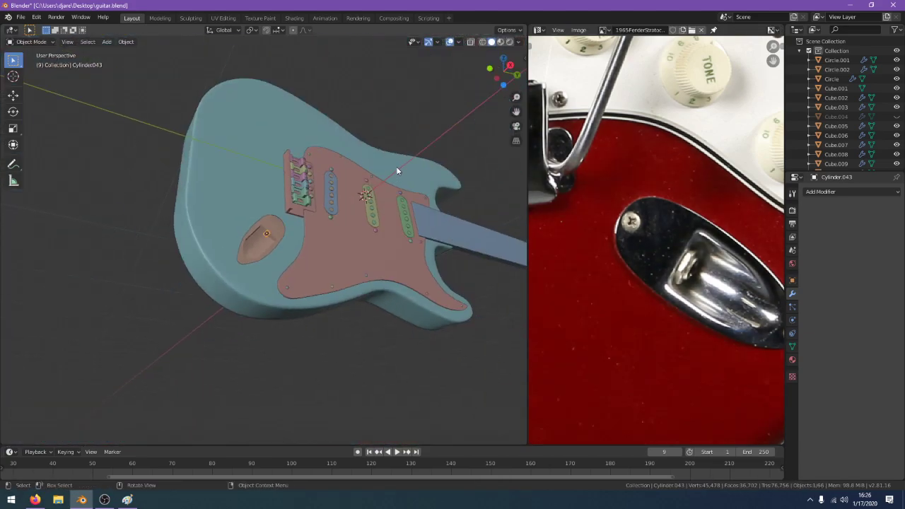
Inspect the cylinder's placement in the jack plate and the nearby pickguard and pickups
{"action": "scroll", "coordinate": [399, 134], "scroll_direction": "up", "scroll_amount": 1}
{"action": "scroll", "coordinate": [371, 175], "scroll_direction": "up", "scroll_amount": 6}
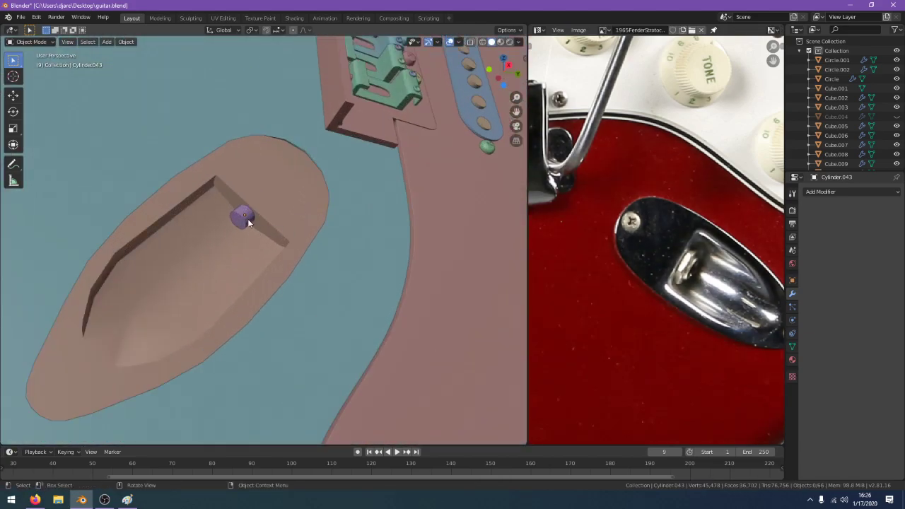
{"action": "scroll", "coordinate": [451, 209], "scroll_direction": "down", "scroll_amount": 6}
{"action": "scroll", "coordinate": [296, 209], "scroll_direction": "down", "scroll_amount": 2}
{"action": "middle_click_drag", "start_coordinate": [415, 203], "coordinate": [296, 243], "text": "shift"}
{"action": "scroll", "coordinate": [309, 226], "scroll_direction": "up", "scroll_amount": 2}
{"action": "scroll", "coordinate": [296, 199], "scroll_direction": "up", "scroll_amount": 5}
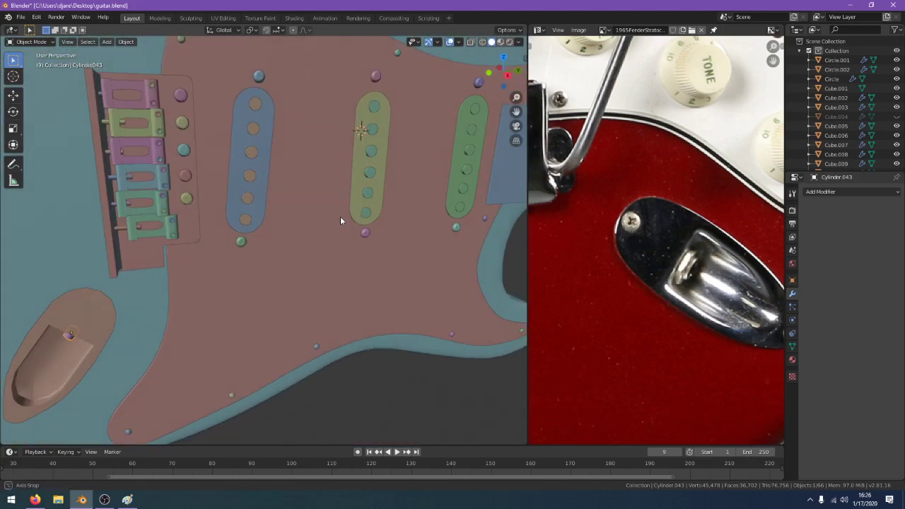
Set the solid viewport shading color to Material
{"action": "mouse_move", "coordinate": [263, 204]}
{"action": "middle_mouse_down"}
{"action": "mouse_move", "coordinate": [132, 221]}
{"action": "mouse_move", "coordinate": [155, 219]}
{"action": "middle_mouse_up"}
{"action": "scroll", "coordinate": [155, 219], "scroll_direction": "down", "scroll_amount": 2}
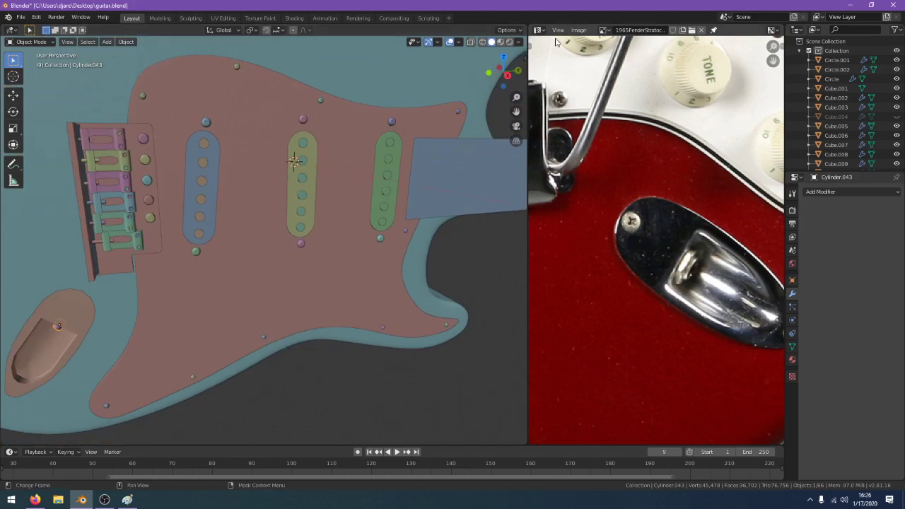
{"action": "left_click", "coordinate": [520, 41]}
{"action": "left_click", "coordinate": [474, 160]}
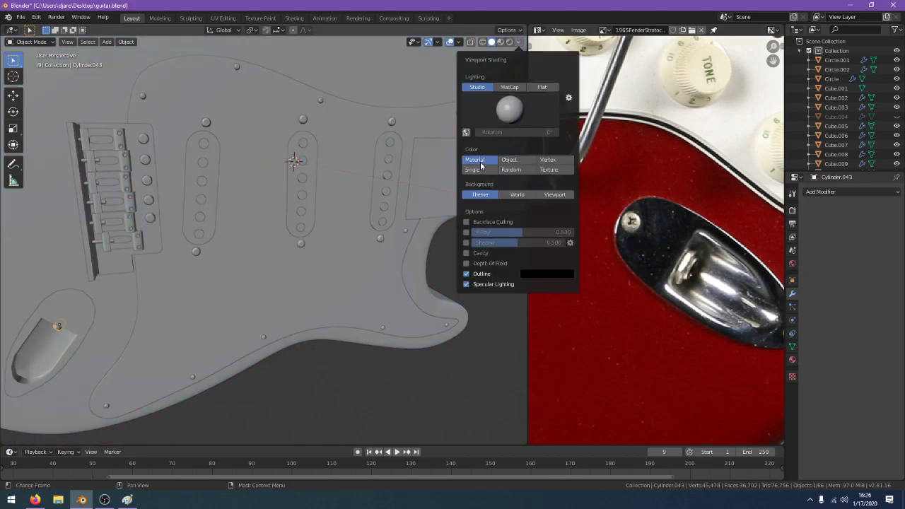
Set the solid viewport shading color to Random and its background to World
{"action": "left_click", "coordinate": [506, 170]}
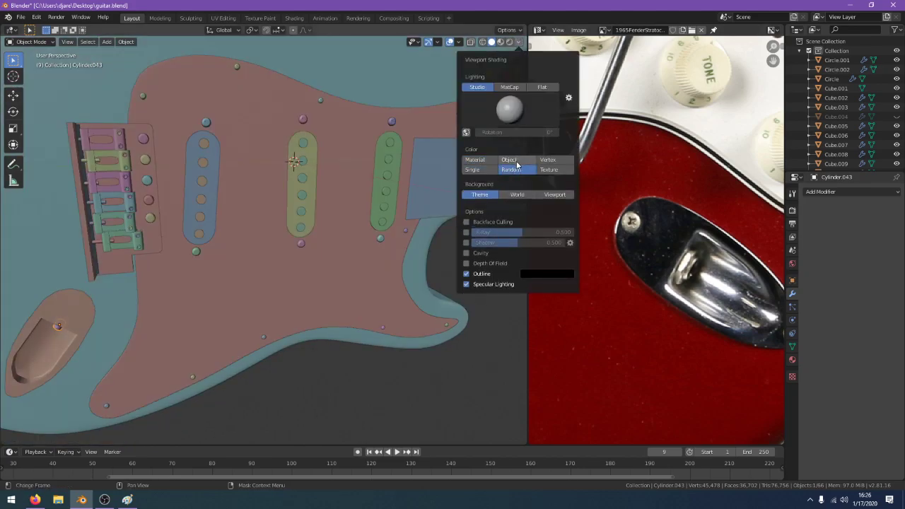
{"action": "left_click", "coordinate": [523, 195]}
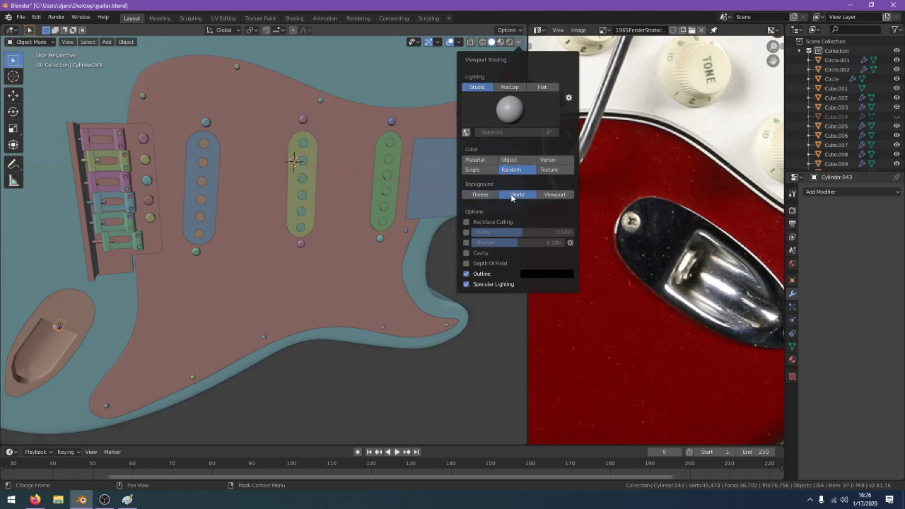
{"action": "left_click", "coordinate": [550, 197]}
{"action": "left_click", "coordinate": [487, 194]}
{"action": "left_click", "coordinate": [512, 195]}
In the cylinder's mesh, select only the exposed end face inside the jack plate's hollow, and return to Object Mode
{"action": "scroll", "coordinate": [465, 284], "scroll_direction": "down", "scroll_amount": 6}
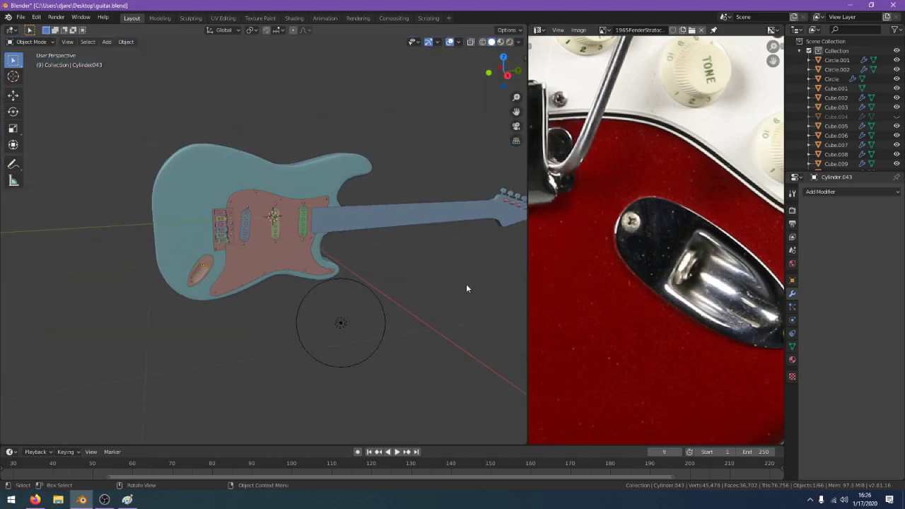
{"action": "middle_click_drag", "start_coordinate": [465, 284], "coordinate": [490, 247]}
{"action": "scroll", "coordinate": [297, 254], "scroll_direction": "up", "scroll_amount": 6}
{"action": "middle_click_drag", "start_coordinate": [298, 254], "coordinate": [424, 248]}
{"action": "scroll", "coordinate": [378, 248], "scroll_direction": "up", "scroll_amount": 6}
{"action": "mouse_move", "coordinate": [346, 252]}
{"action": "middle_mouse_down"}
{"action": "mouse_move", "coordinate": [378, 249]}
{"action": "mouse_move", "coordinate": [350, 237]}
{"action": "middle_mouse_up"}
{"action": "key", "text": "Tab"}
{"action": "scroll", "coordinate": [318, 183], "scroll_direction": "up", "scroll_amount": 3}
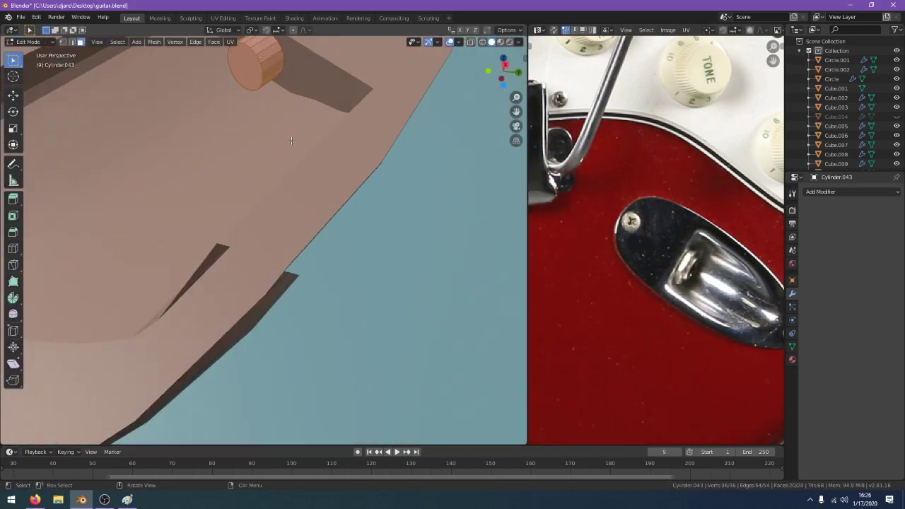
{"action": "key", "text": "alt+a"}
{"action": "left_click", "coordinate": [256, 68]}
{"action": "middle_click_drag", "start_coordinate": [257, 70], "coordinate": [277, 95]}
{"action": "middle_click_drag", "start_coordinate": [277, 95], "coordinate": [390, 172], "text": "shift"}
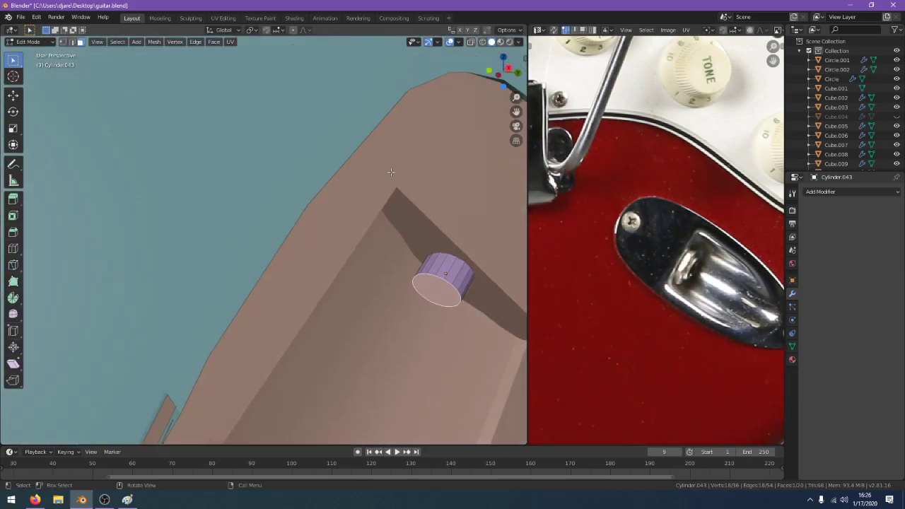
{"action": "scroll", "coordinate": [450, 199], "scroll_direction": "down", "scroll_amount": 3}
{"action": "key", "text": "Tab"}
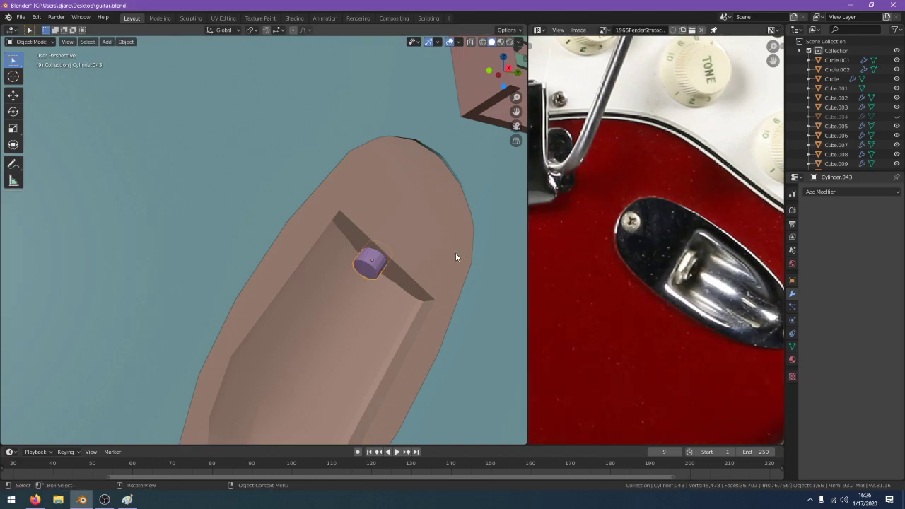
Rescale the whole jack cylinder slightly and check its fit in the hollow
{"action": "key", "text": "s"}
{"action": "left_click", "coordinate": [458, 250]}
{"action": "middle_click_drag", "start_coordinate": [458, 250], "coordinate": [450, 222]}
{"action": "key", "text": "Tab"}
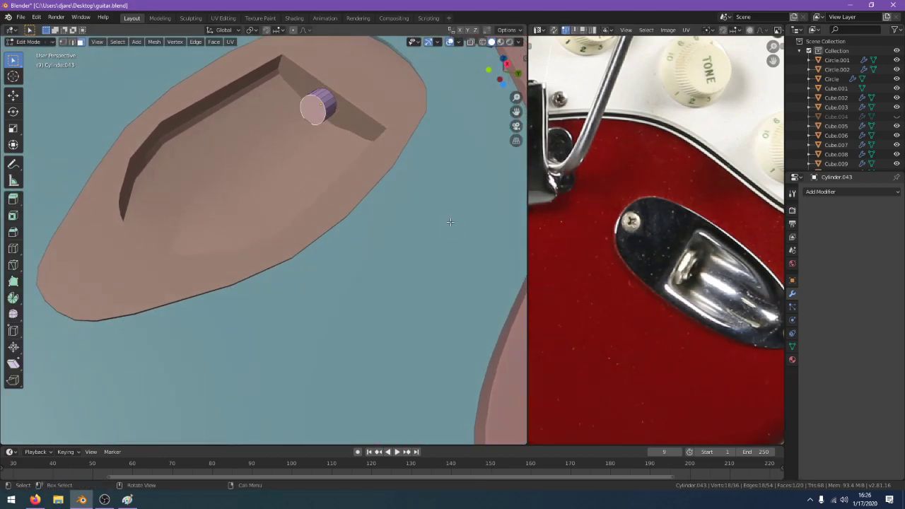
Try to nudge the cylinder about 0.0005 m along the global X axis, and undo it
{"action": "key", "text": "Tab"}
{"action": "key", "text": "g"}
{"action": "key", "text": "x"}
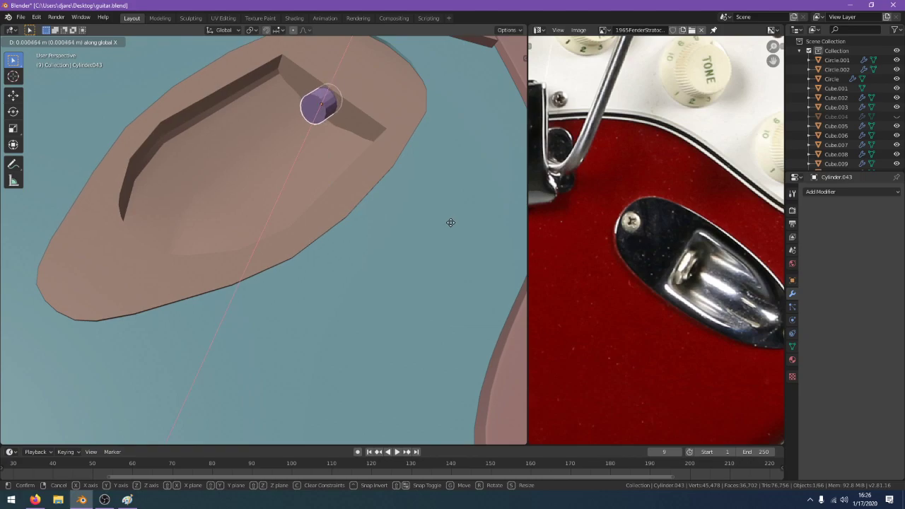
{"action": "left_click", "coordinate": [451, 222]}
{"action": "middle_click_drag", "start_coordinate": [451, 221], "coordinate": [462, 225]}
{"action": "key", "text": "Tab"}
{"action": "key", "text": "Tab"}
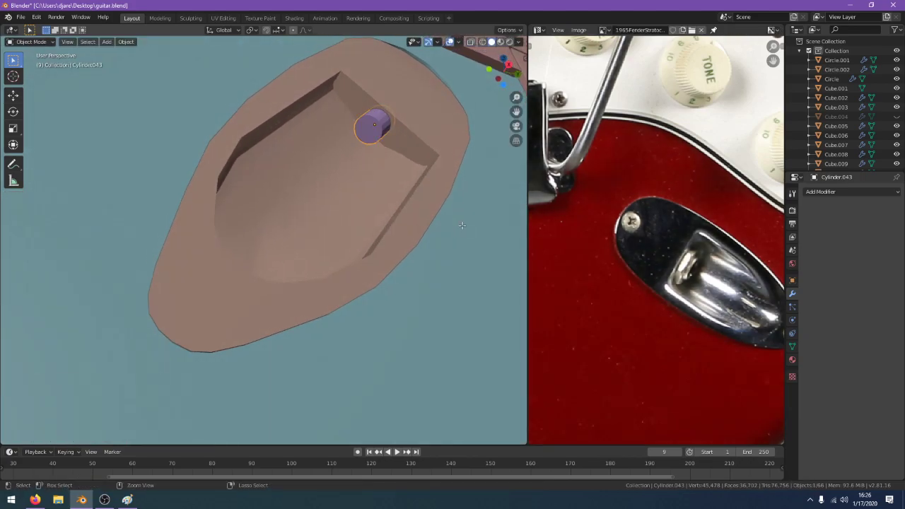
{"action": "key", "text": "ctrl+z"}
Scale the cylinder slightly along the global Y axis and nudge it about 0.0016 m along Z
{"action": "key", "text": "s"}
{"action": "key", "text": "y"}
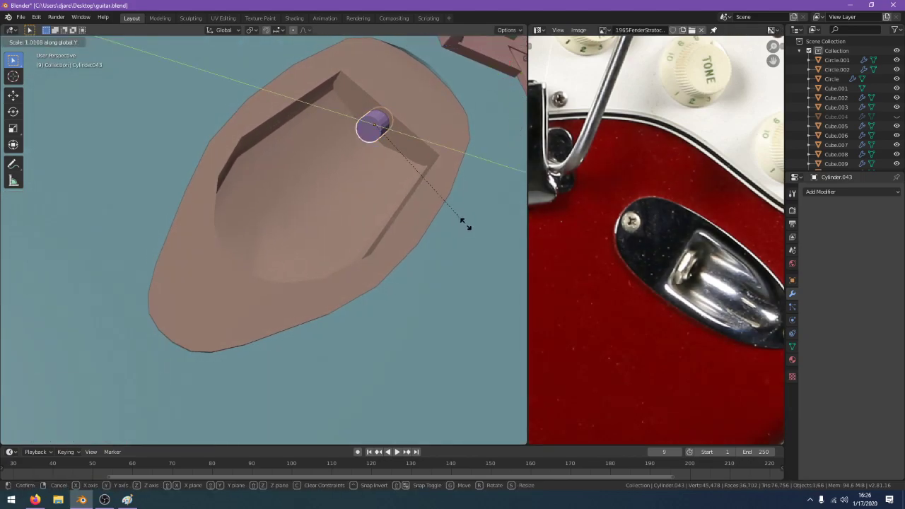
{"action": "left_click", "coordinate": [477, 224]}
{"action": "key", "text": "Tab"}
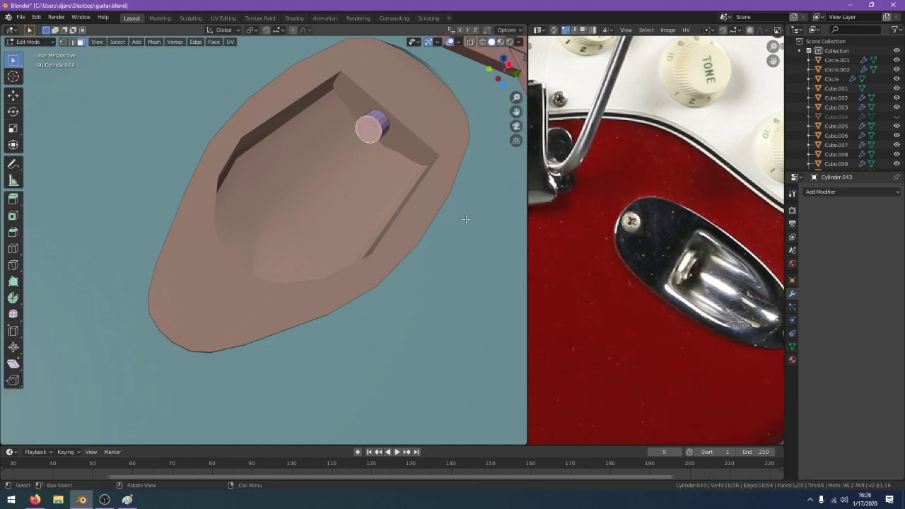
{"action": "key", "text": "Tab"}
{"action": "key", "text": "g"}
{"action": "key", "text": "x"}
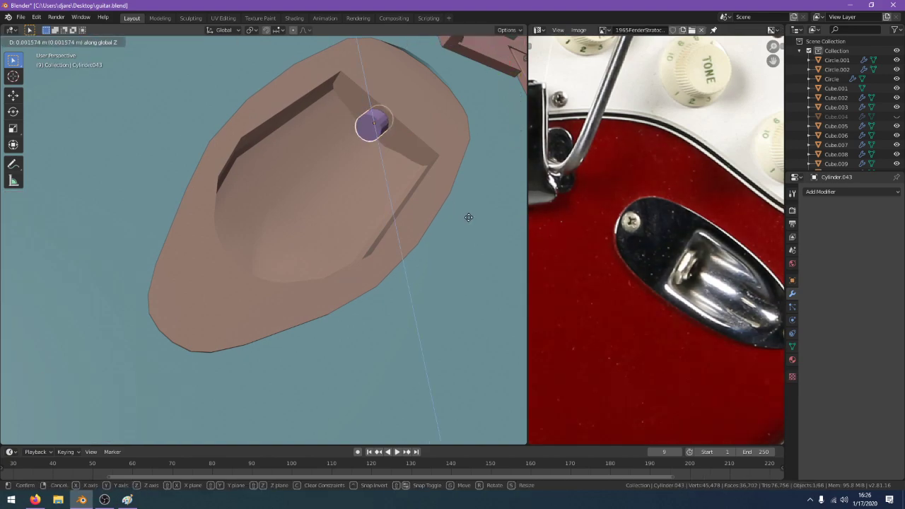
{"action": "left_click", "coordinate": [465, 218]}
Inset the cylinder's exposed end face by 0.2043 m and extrude it inward about 0.011 m to hollow out the socket
{"action": "key", "text": "Tab"}
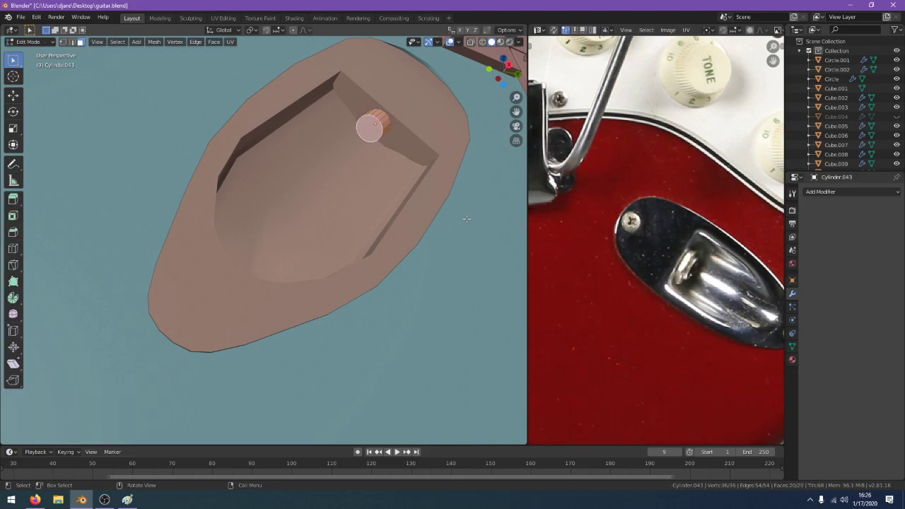
{"action": "left_click", "coordinate": [369, 127]}
{"action": "key", "text": "i"}
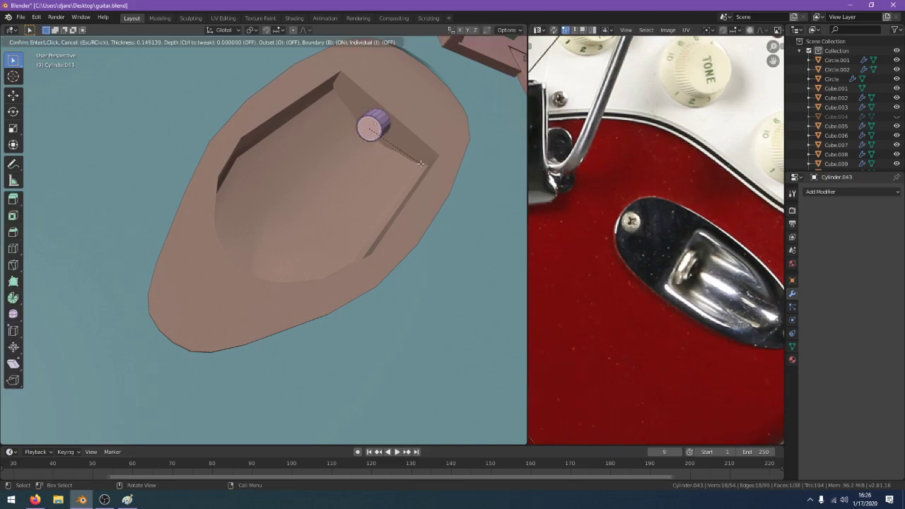
{"action": "left_click", "coordinate": [419, 164]}
{"action": "key", "text": "e"}
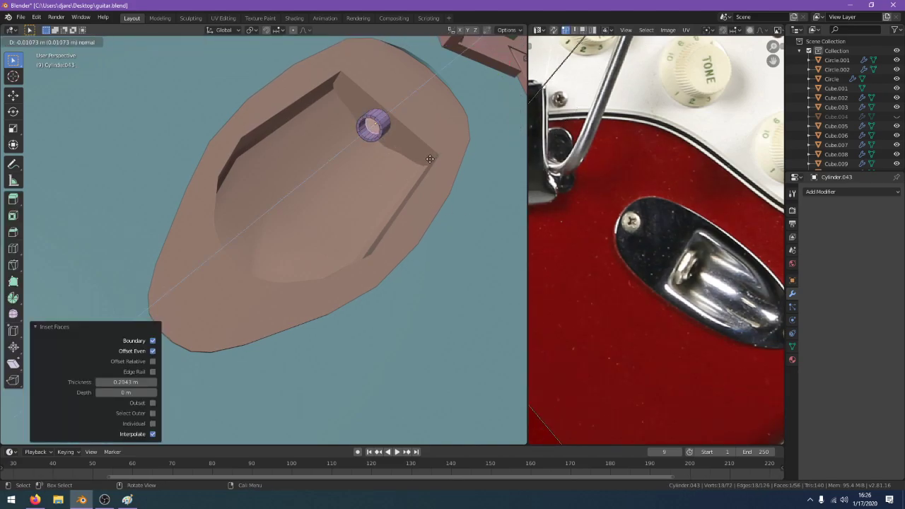
{"action": "left_click", "coordinate": [435, 158]}
Return to Object Mode, clear the cylinder's selection, and save guitar.blend
{"action": "key", "text": "Tab"}
{"action": "scroll", "coordinate": [432, 160], "scroll_direction": "down", "scroll_amount": 7}
{"action": "middle_click_drag", "start_coordinate": [430, 158], "coordinate": [405, 103]}
{"action": "left_click", "coordinate": [424, 96]}
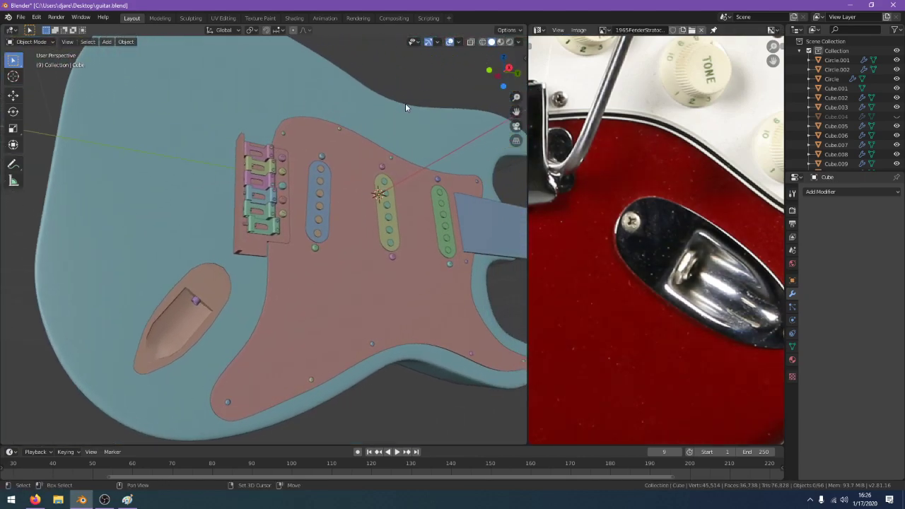
{"action": "key", "text": "ctrl+s"}
{"action": "left_click", "coordinate": [400, 110]}
Preview the guitar body in Rendered shading and return to Solid shading
{"action": "key", "text": "z"}
{"action": "left_click", "coordinate": [350, 54]}
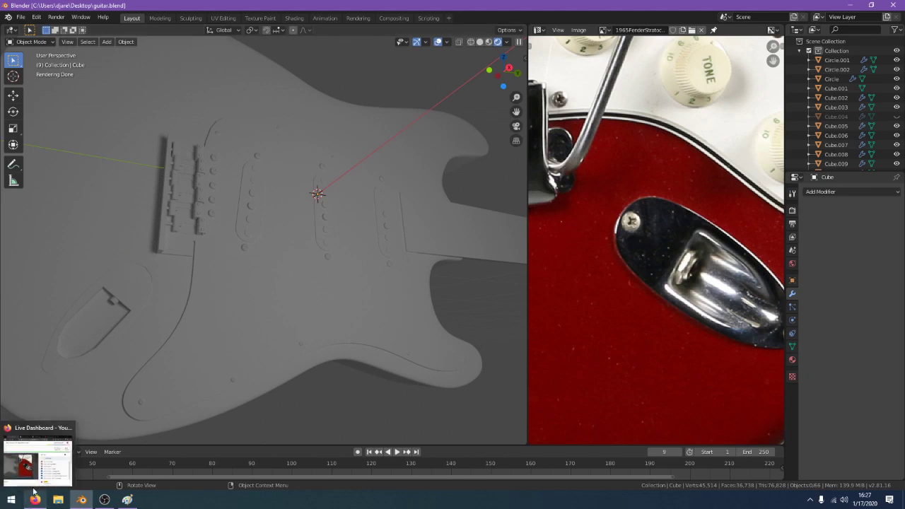
{"action": "mouse_move", "coordinate": [194, 286]}
{"action": "middle_mouse_down", "text": "shift"}
{"action": "mouse_move", "coordinate": [185, 295]}
{"action": "mouse_move", "coordinate": [208, 260]}
{"action": "mouse_move", "coordinate": [264, 236]}
{"action": "middle_mouse_up", "text": "shift"}
{"action": "scroll", "coordinate": [183, 294], "scroll_direction": "down", "scroll_amount": 4}
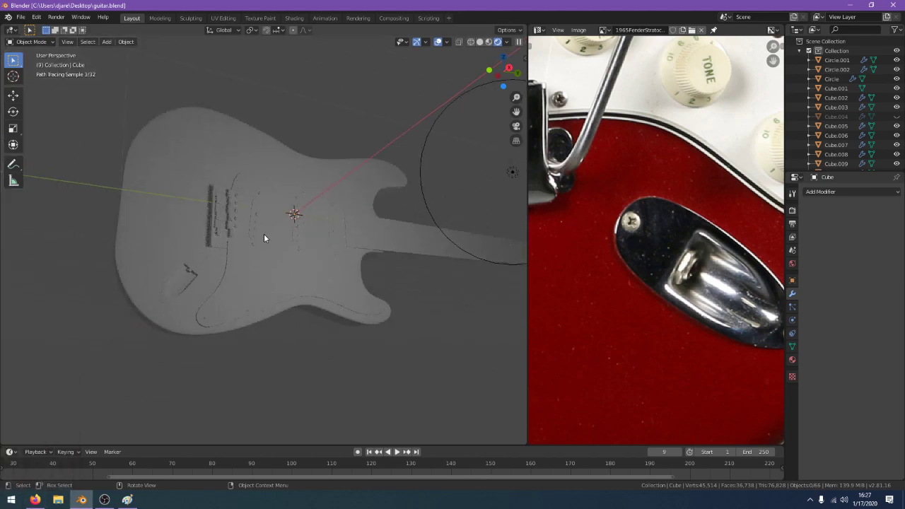
{"action": "key", "text": "z"}
{"action": "left_click", "coordinate": [295, 241]}
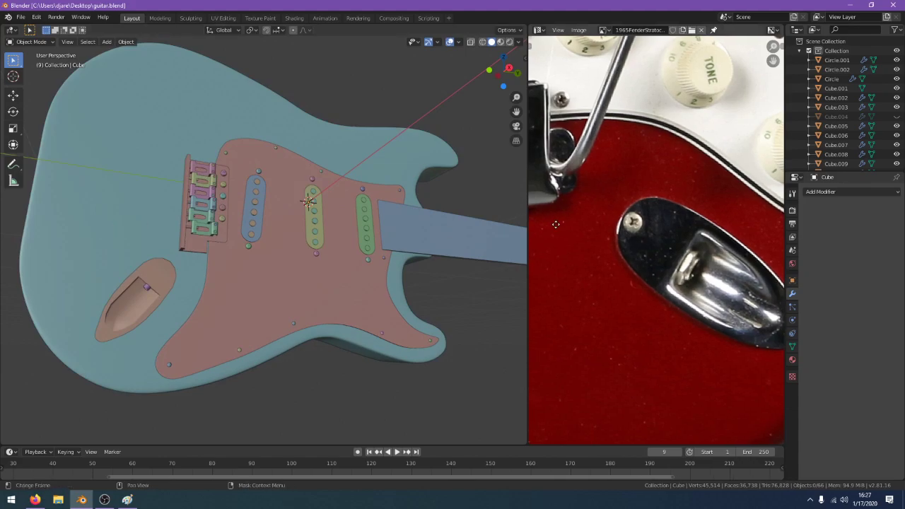
Reframe the reference photo around the pickguard and knobs, and check the live stream chat in Firefox
{"action": "scroll", "coordinate": [592, 345], "scroll_direction": "down", "scroll_amount": 4}
{"action": "middle_click_drag", "start_coordinate": [700, 100], "coordinate": [699, 223]}
{"action": "left_click", "coordinate": [34, 500]}
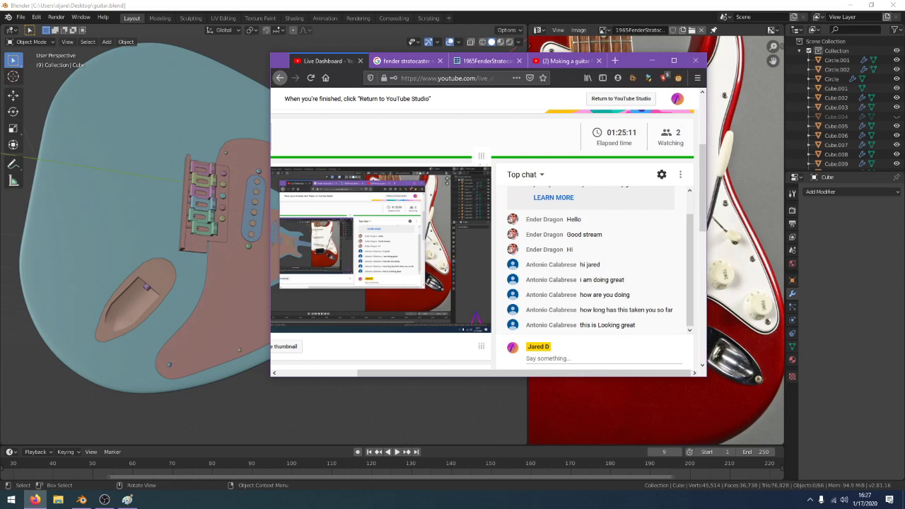
{"action": "left_click", "coordinate": [530, 3]}
View the guitar in right orthographic view and examine the volume and tone knobs and pickup switch in the reference photo
{"action": "middle_click_drag", "start_coordinate": [343, 150], "coordinate": [335, 163]}
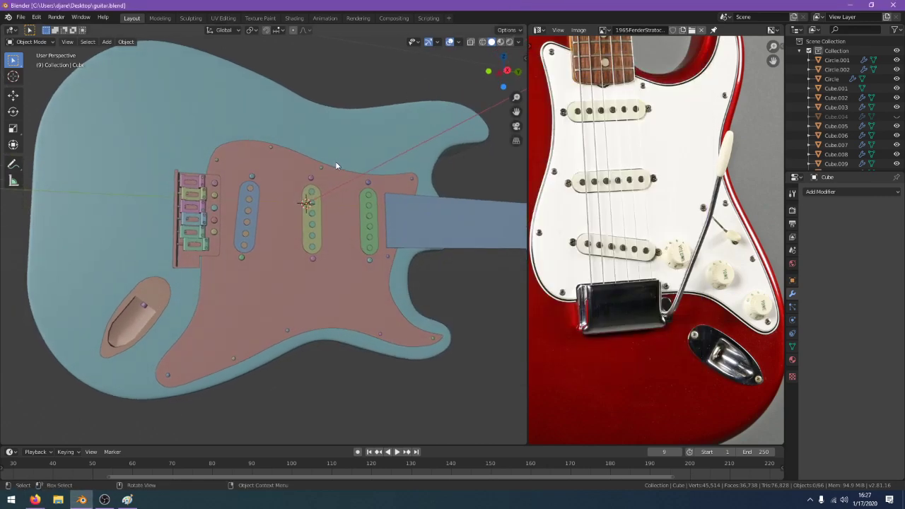
{"action": "scroll", "coordinate": [339, 155], "scroll_direction": "up", "scroll_amount": 1}
{"action": "key", "text": "KP_3"}
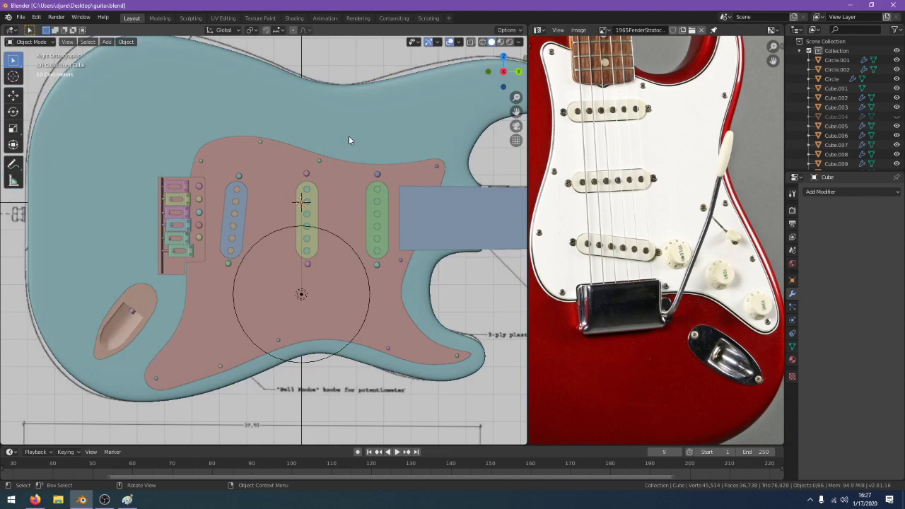
{"action": "scroll", "coordinate": [716, 238], "scroll_direction": "up", "scroll_amount": 4}
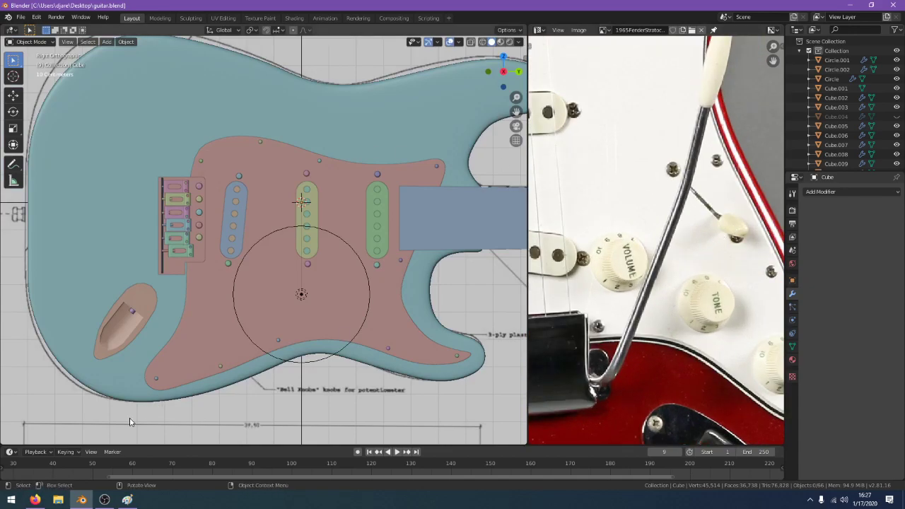
Switch to Firefox and search Google Images for "fender stratocaster switch"
{"action": "left_click", "coordinate": [35, 500]}
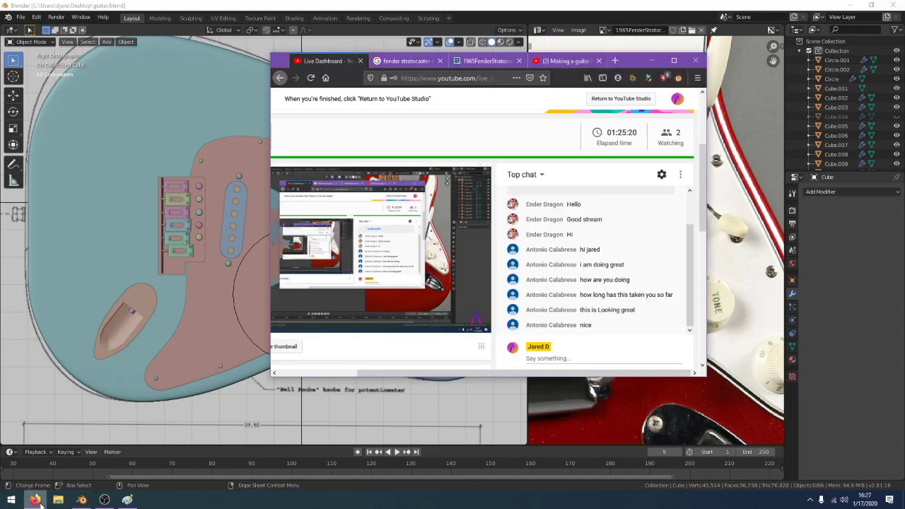
{"action": "left_click", "coordinate": [570, 62]}
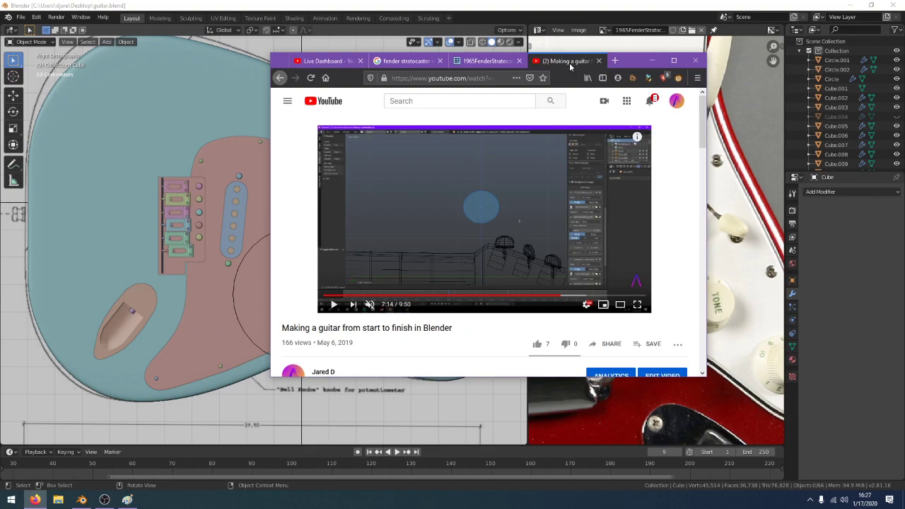
{"action": "left_click", "coordinate": [417, 61]}
{"action": "scroll", "coordinate": [405, 145], "scroll_direction": "up", "scroll_amount": 10}
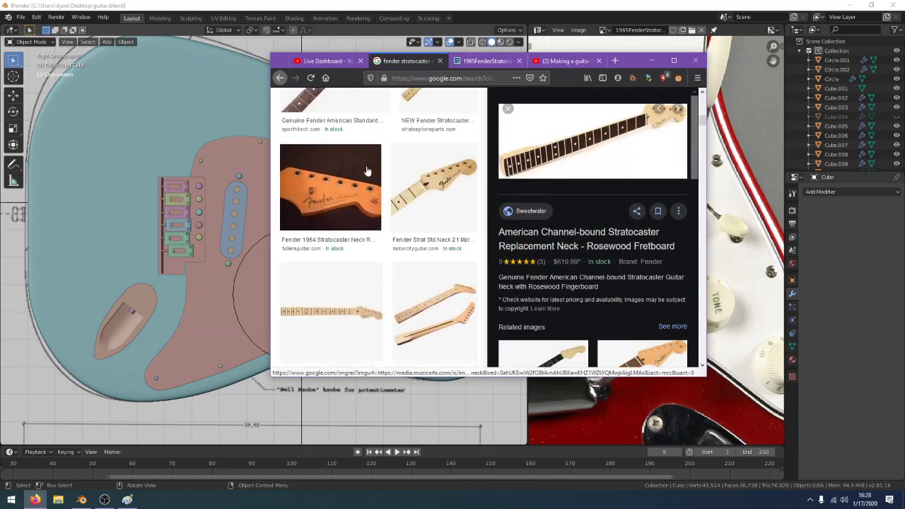
{"action": "left_click", "coordinate": [446, 112]}
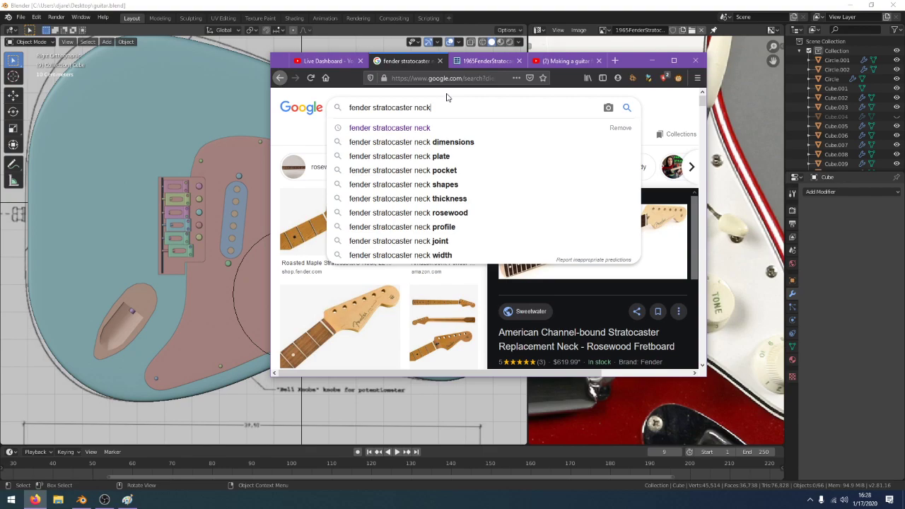
{"action": "key", "text": "ctrl+a"}
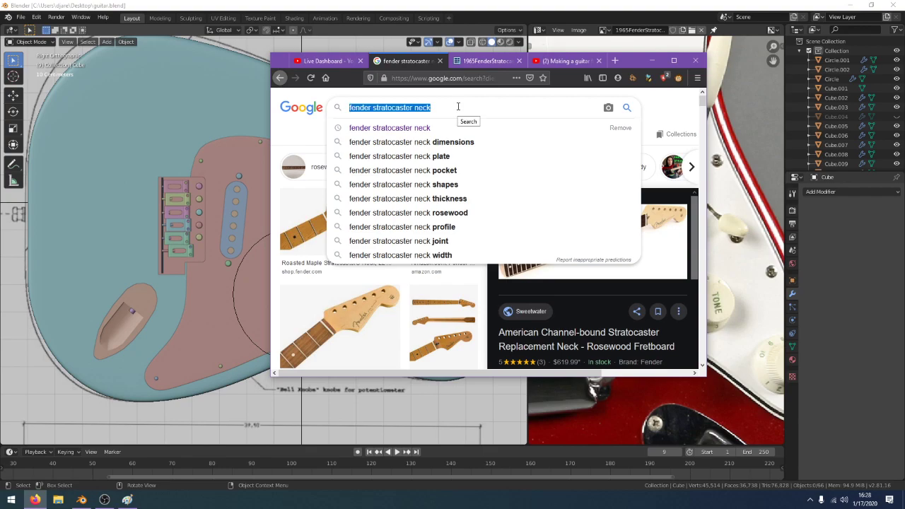
{"action": "key", "text": "BackSpace"}
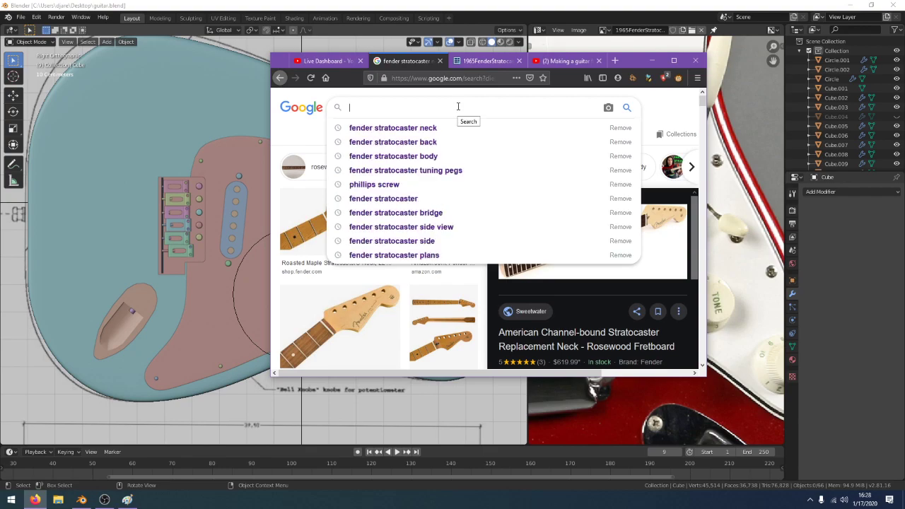
{"action": "type", "text": "fender stra"}
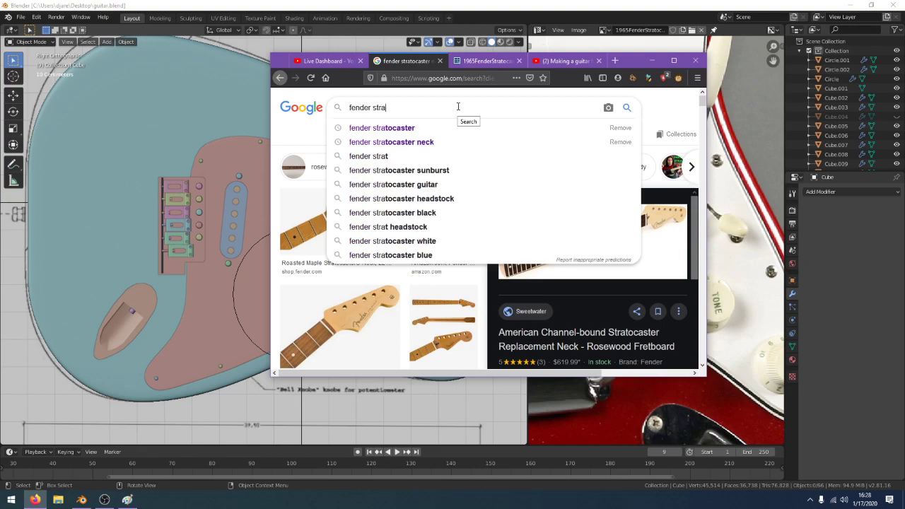
{"action": "type", "text": "tocaster switch"}
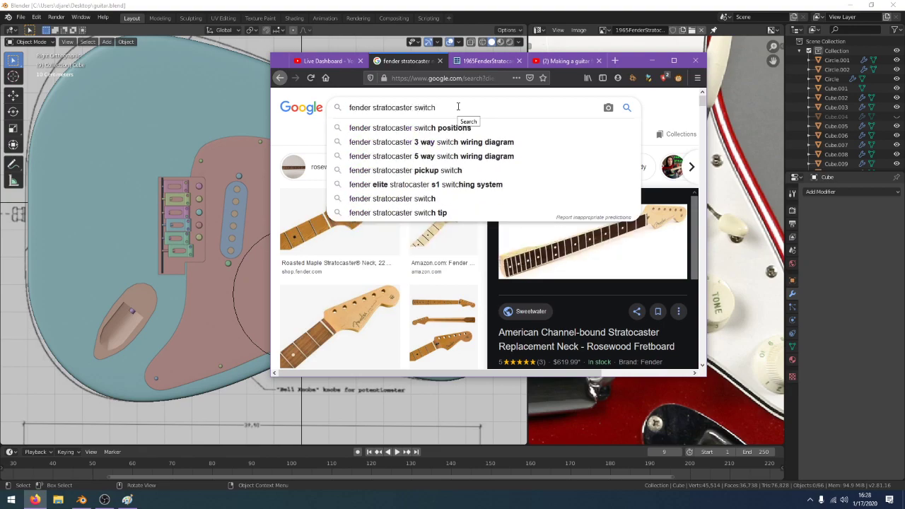
{"action": "key", "text": "Return"}
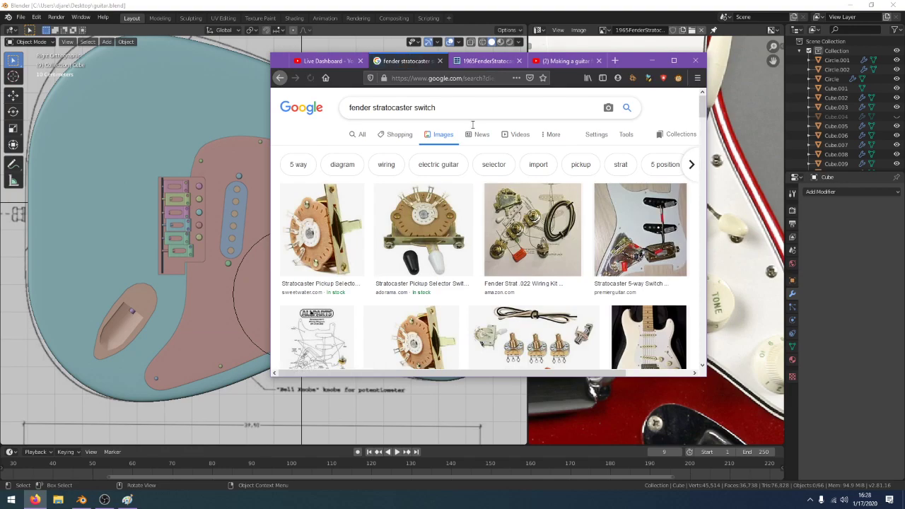
Examine the image results of the 5-position Stratocaster pickup selector switch, including its lever and tips
{"action": "left_click", "coordinate": [416, 216]}
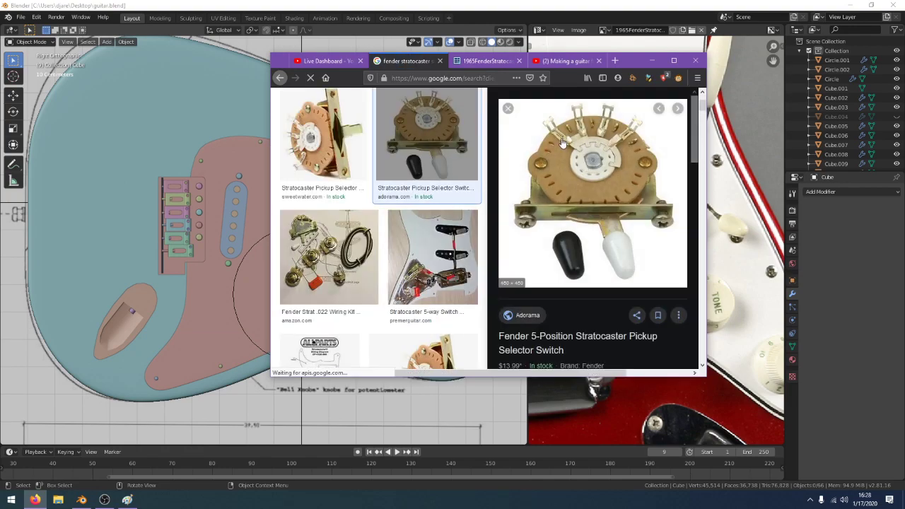
{"action": "scroll", "coordinate": [415, 233], "scroll_direction": "down", "scroll_amount": 1}
{"action": "scroll", "coordinate": [415, 233], "scroll_direction": "down", "scroll_amount": 5}
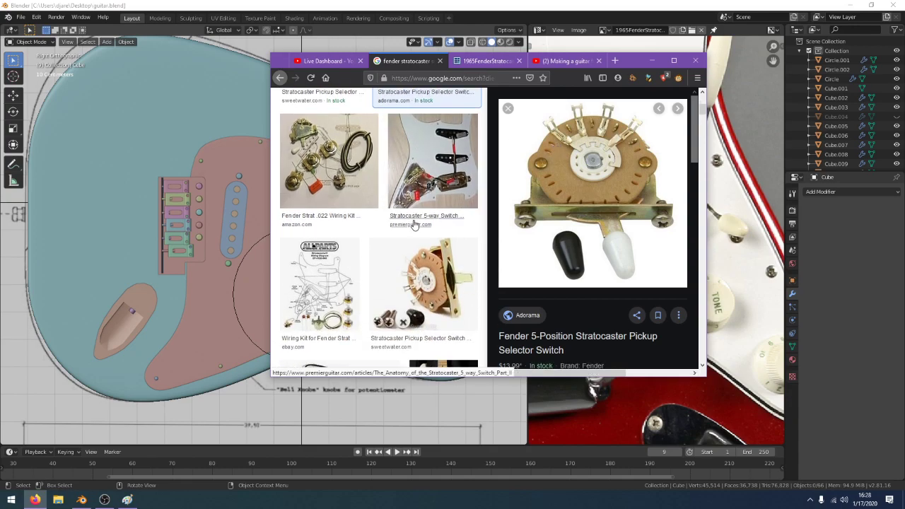
{"action": "left_click", "coordinate": [417, 205]}
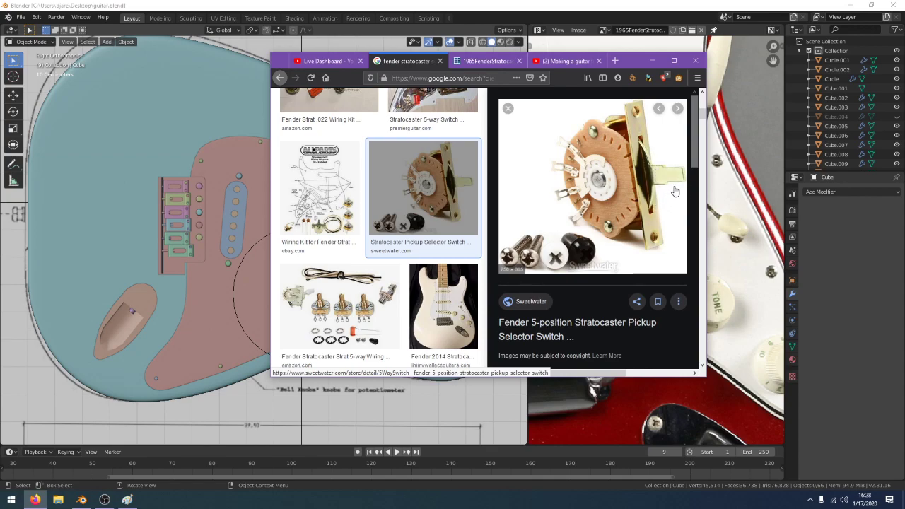
{"action": "scroll", "coordinate": [446, 210], "scroll_direction": "up", "scroll_amount": 5}
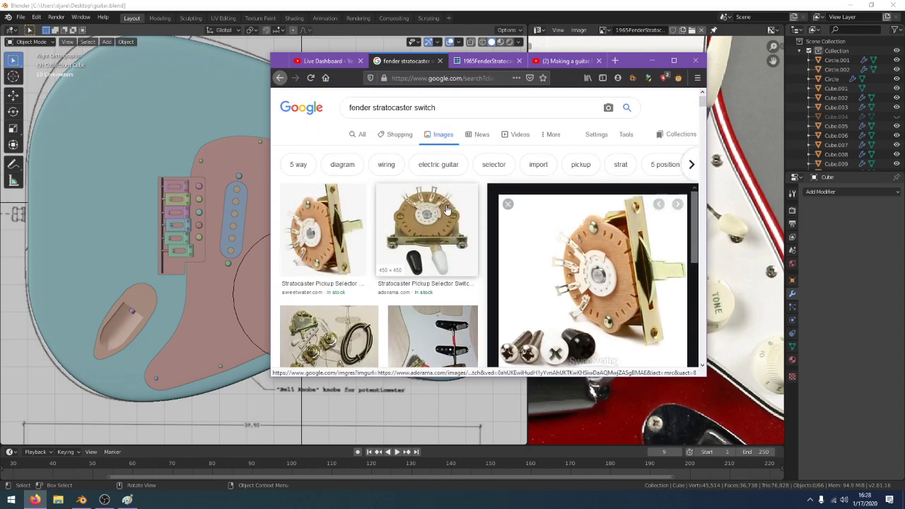
Look at the Adorama selector switch picture and the full Fender 2014 Stratocaster photo in the image results
{"action": "left_click", "coordinate": [446, 210]}
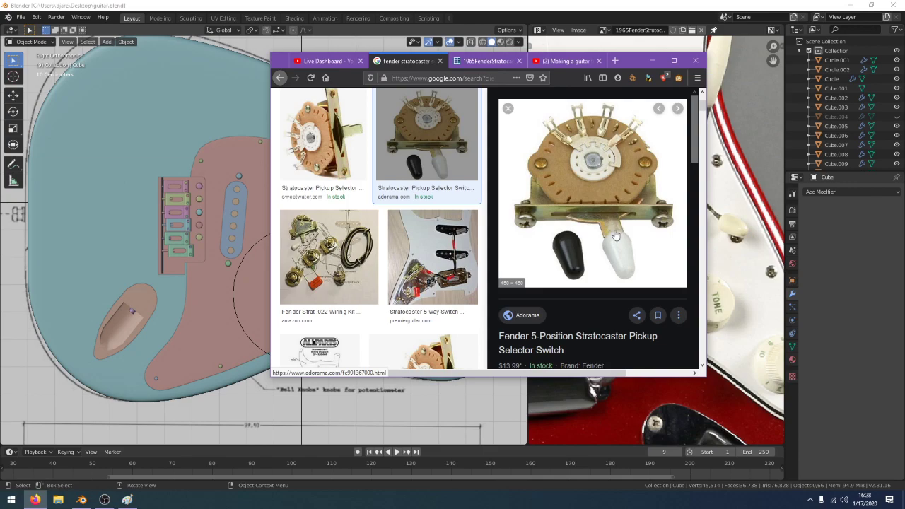
{"action": "scroll", "coordinate": [407, 231], "scroll_direction": "down", "scroll_amount": 3}
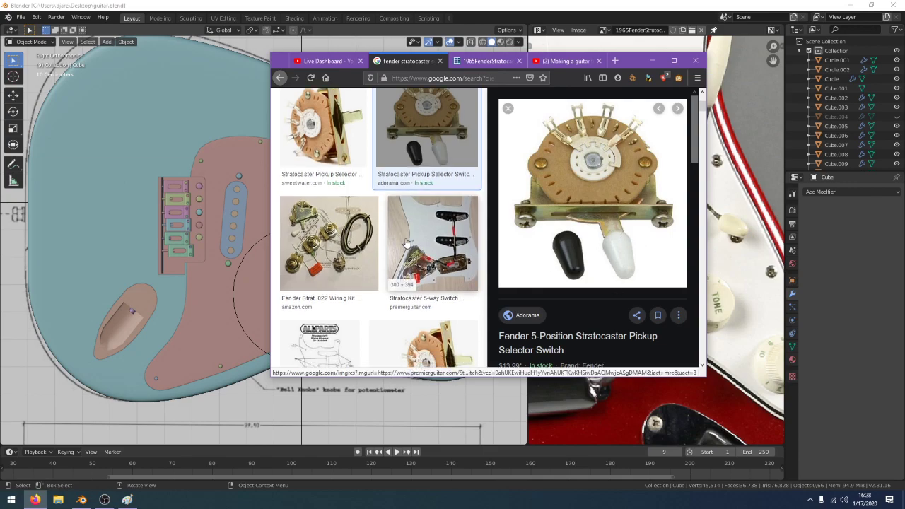
{"action": "left_click", "coordinate": [442, 297]}
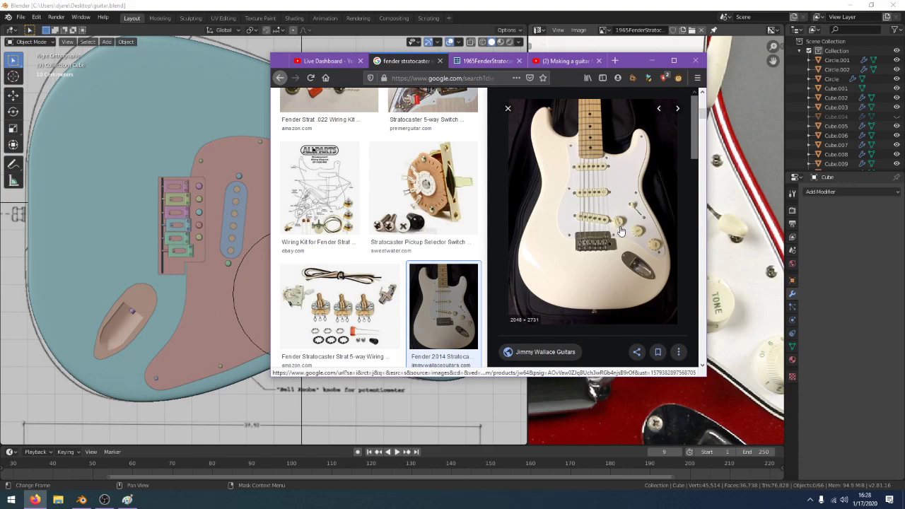
Switch to Blender and examine the selector switch and knobs in the Stratocaster reference photo
{"action": "left_click", "coordinate": [646, 4]}
{"action": "scroll", "coordinate": [647, 203], "scroll_direction": "down", "scroll_amount": 1}
{"action": "middle_click_drag", "start_coordinate": [594, 245], "coordinate": [615, 248]}
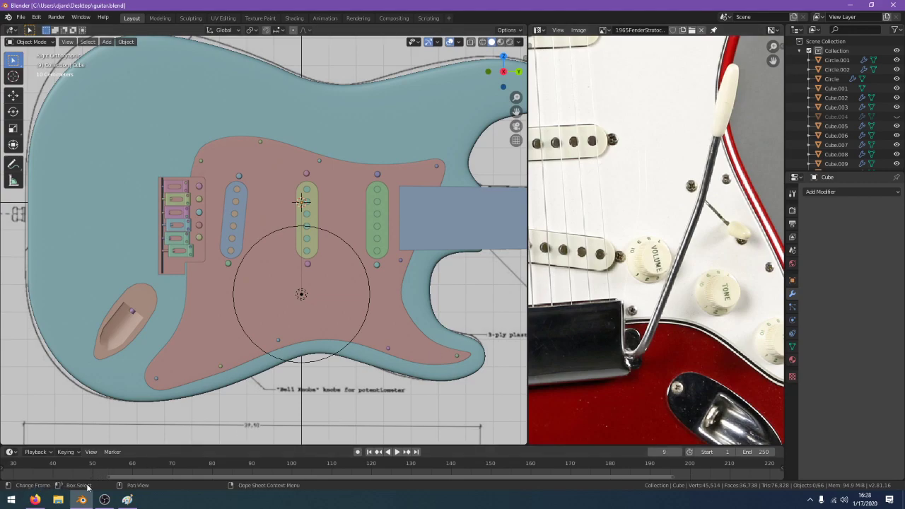
{"action": "middle_click_drag", "start_coordinate": [647, 297], "coordinate": [633, 310]}
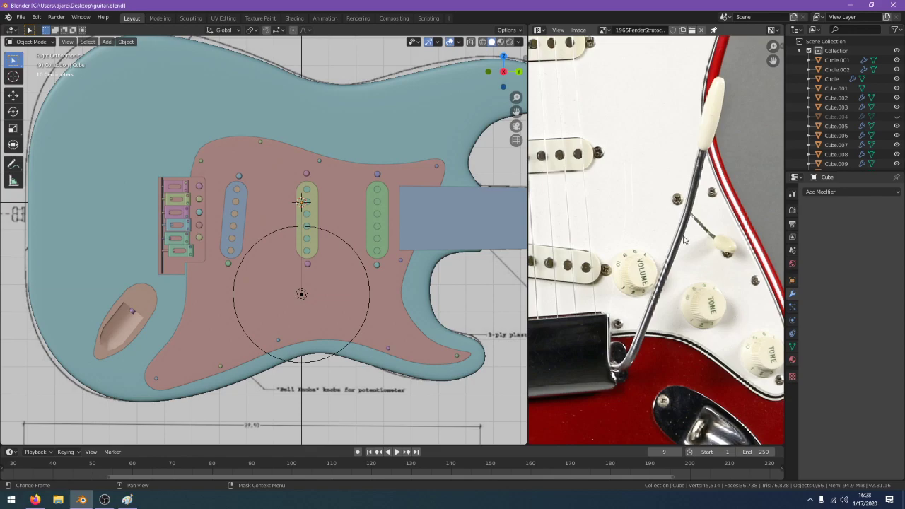
{"action": "mouse_move", "coordinate": [683, 280]}
{"action": "middle_mouse_down"}
{"action": "mouse_move", "coordinate": [706, 294]}
{"action": "mouse_move", "coordinate": [658, 285]}
{"action": "mouse_move", "coordinate": [687, 278]}
{"action": "middle_mouse_up"}
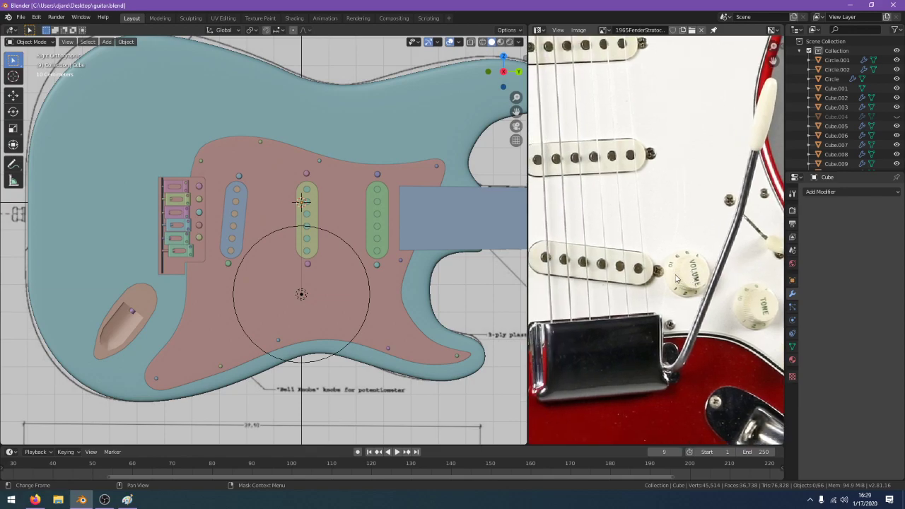
Switch to the browser, open the Sweetwater pickup selector switch picture and save it to the desktop
{"action": "left_click", "coordinate": [35, 500]}
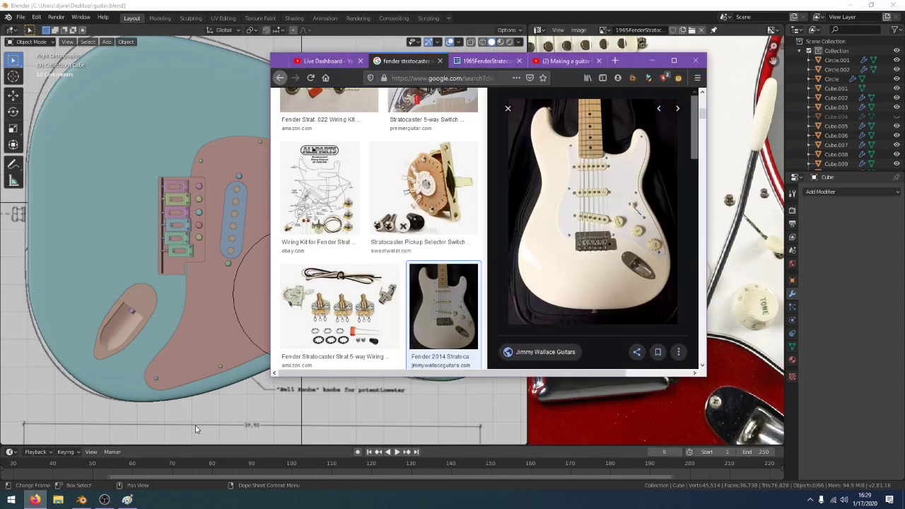
{"action": "left_click", "coordinate": [324, 62]}
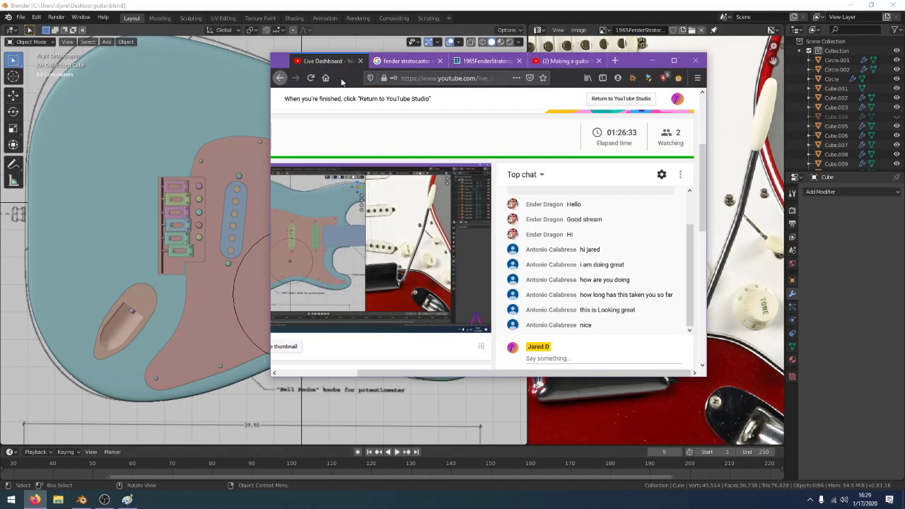
{"action": "left_click", "coordinate": [407, 61]}
{"action": "scroll", "coordinate": [359, 262], "scroll_direction": "up", "scroll_amount": 5}
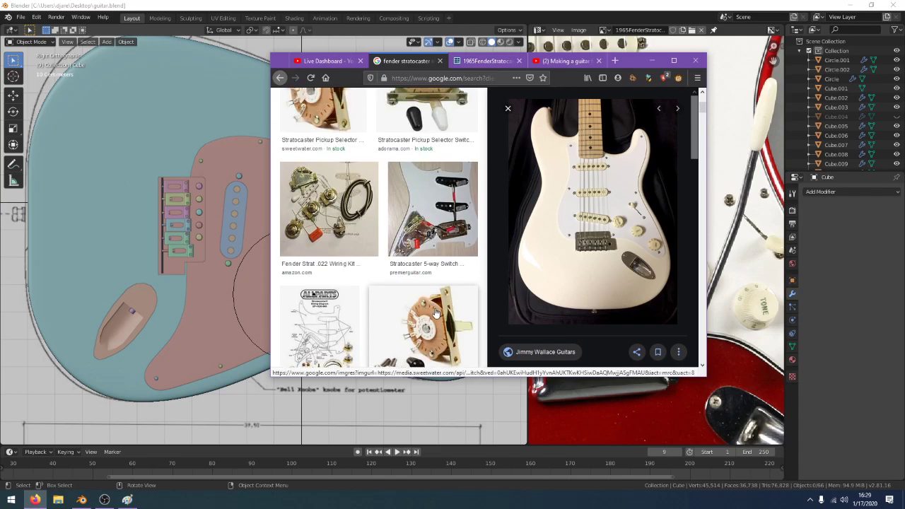
{"action": "left_click", "coordinate": [435, 312]}
{"action": "left_click_drag", "start_coordinate": [684, 6], "coordinate": [375, 238]}
{"action": "left_click_drag", "start_coordinate": [592, 173], "coordinate": [677, 19]}
Clear the desktop by minimizing the browser and OBS, closing Paint and moving the Blender window aside
{"action": "left_click", "coordinate": [651, 60]}
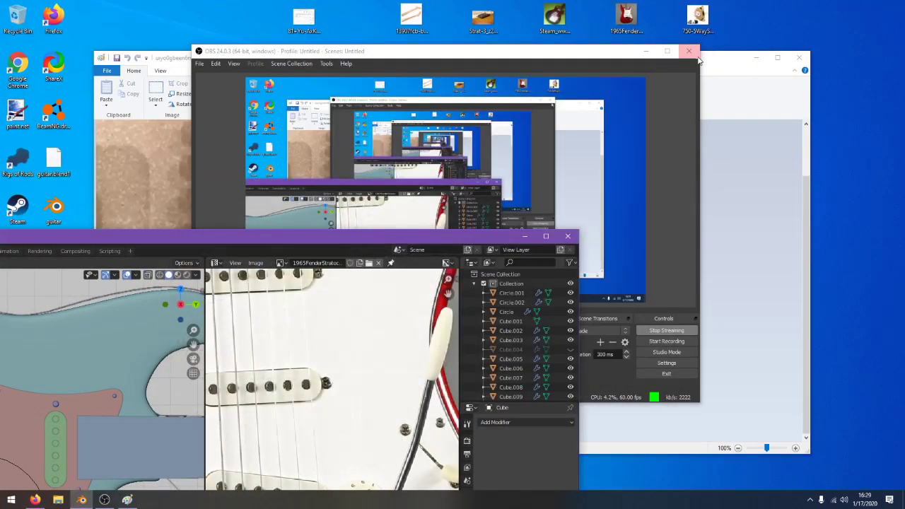
{"action": "left_click", "coordinate": [650, 52]}
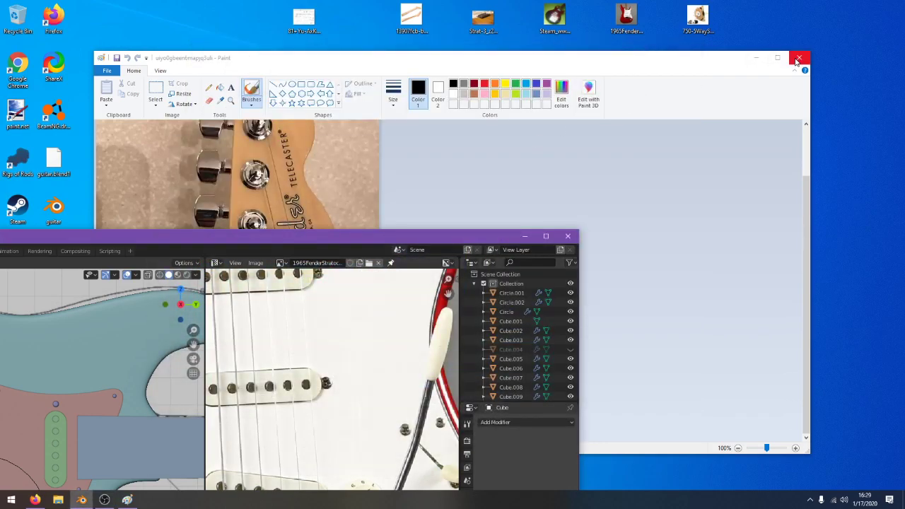
{"action": "left_click", "coordinate": [798, 60]}
{"action": "mouse_move", "coordinate": [509, 236]}
{"action": "left_mouse_down"}
{"action": "mouse_move", "coordinate": [542, 199]}
{"action": "mouse_move", "coordinate": [561, 104]}
{"action": "left_mouse_up"}
Switch to the browser, find Adorama's front-view picture of the 5-position selector switch and save it to the desktop
{"action": "left_click", "coordinate": [35, 500]}
{"action": "scroll", "coordinate": [395, 326], "scroll_direction": "down", "scroll_amount": 6}
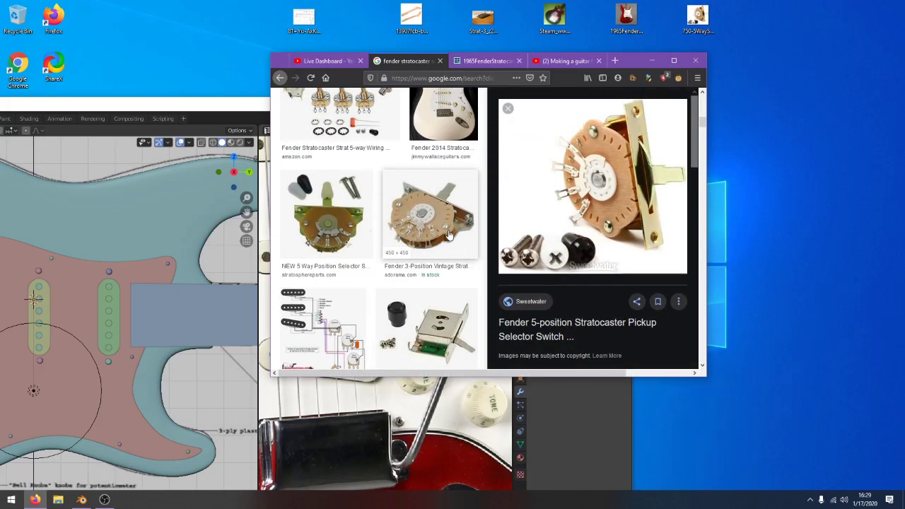
{"action": "scroll", "coordinate": [449, 243], "scroll_direction": "down", "scroll_amount": 1}
{"action": "scroll", "coordinate": [450, 243], "scroll_direction": "up", "scroll_amount": 1}
{"action": "scroll", "coordinate": [450, 243], "scroll_direction": "up", "scroll_amount": 3}
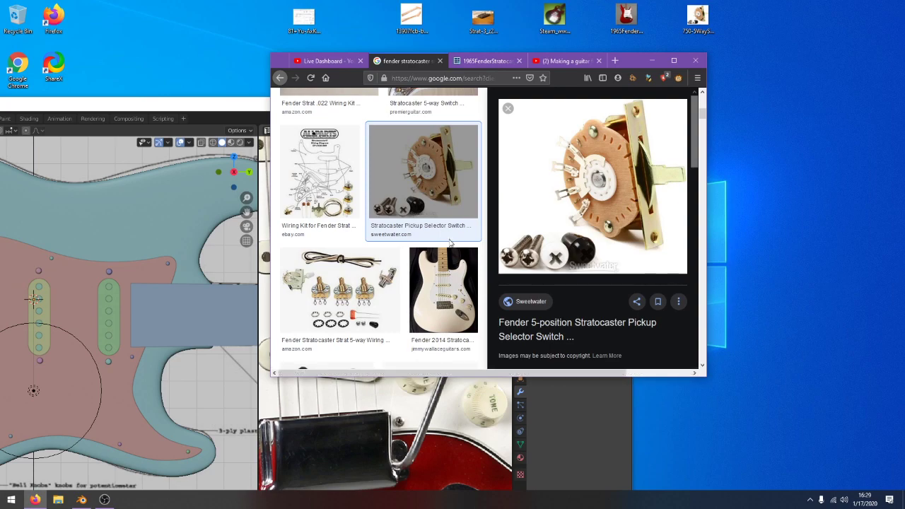
{"action": "scroll", "coordinate": [450, 243], "scroll_direction": "up", "scroll_amount": 4}
{"action": "left_click", "coordinate": [447, 247]}
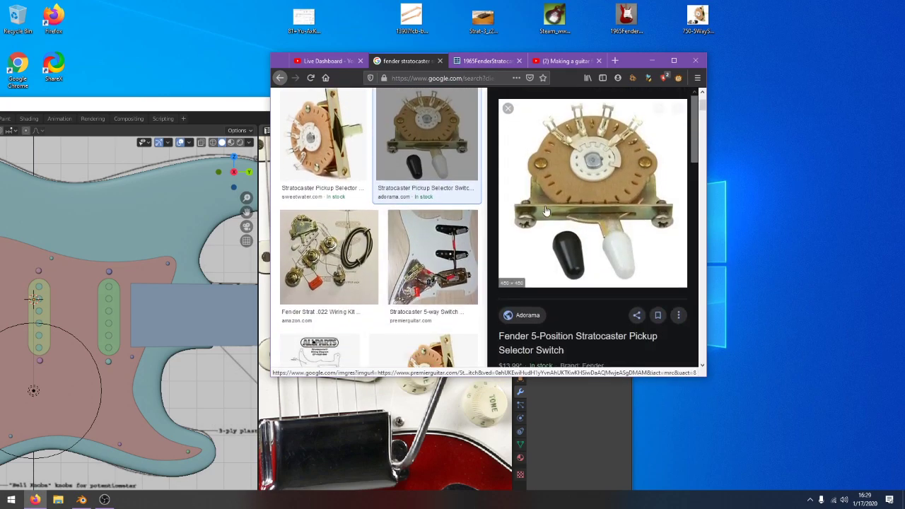
{"action": "left_click_drag", "start_coordinate": [545, 210], "coordinate": [734, 18]}
{"action": "left_click", "coordinate": [652, 60]}
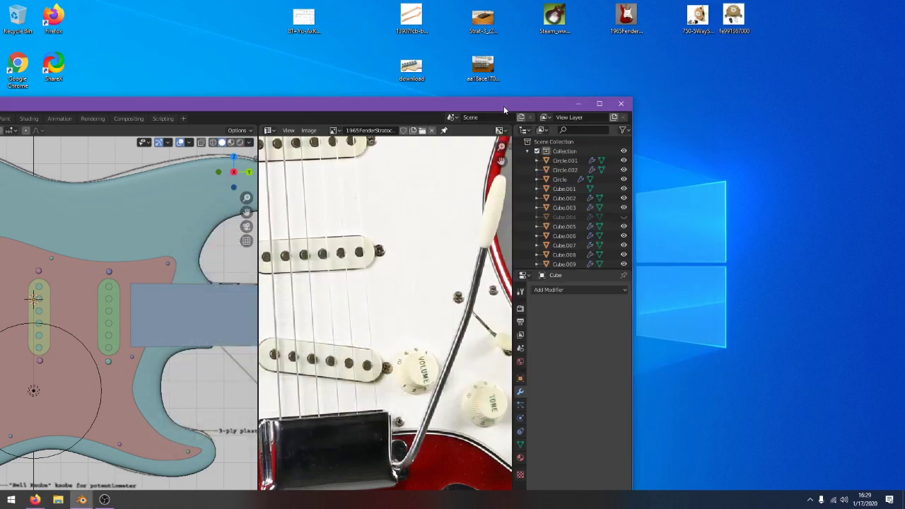
Examine the switch lever in Blender's Stratocaster reference photo and the guitar model in wireframe shading
{"action": "left_click_drag", "start_coordinate": [503, 105], "coordinate": [512, 46]}
{"action": "scroll", "coordinate": [460, 259], "scroll_direction": "up", "scroll_amount": 2}
{"action": "middle_click_drag", "start_coordinate": [459, 259], "coordinate": [424, 239]}
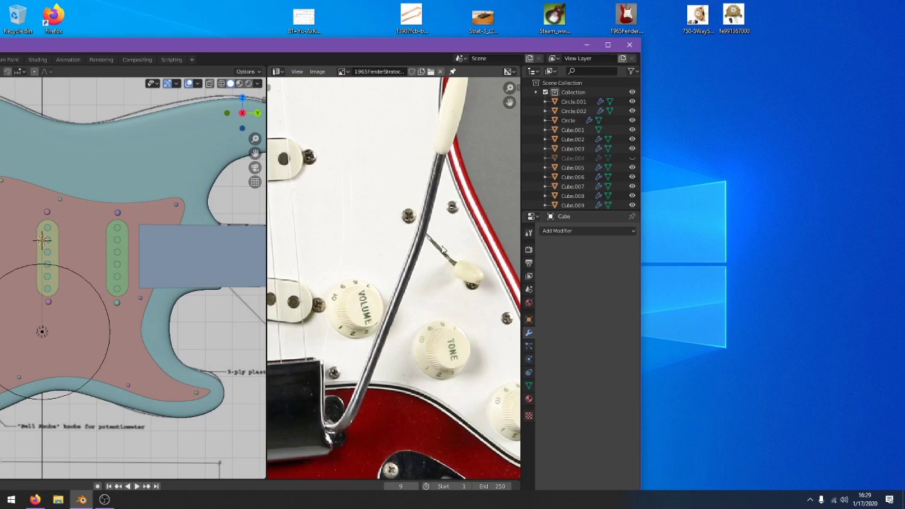
{"action": "scroll", "coordinate": [424, 255], "scroll_direction": "down", "scroll_amount": 2}
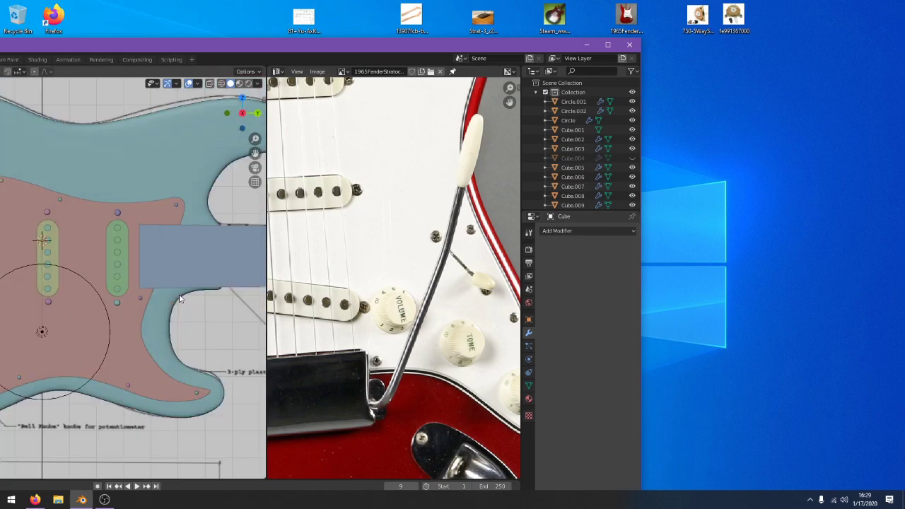
{"action": "key", "text": "z"}
{"action": "left_click", "coordinate": [133, 297]}
{"action": "mouse_move", "coordinate": [110, 329]}
{"action": "middle_mouse_down", "text": "shift"}
{"action": "mouse_move", "coordinate": [247, 291]}
{"action": "mouse_move", "coordinate": [233, 287]}
{"action": "mouse_move", "coordinate": [135, 316]}
{"action": "mouse_move", "coordinate": [147, 313]}
{"action": "middle_mouse_up", "text": "shift"}
{"action": "scroll", "coordinate": [224, 293], "scroll_direction": "up", "scroll_amount": 2}
Load the two saved selector switch pictures from the desktop into the image editor and maximize the Blender window
{"action": "left_click_drag", "start_coordinate": [258, 48], "coordinate": [334, 52]}
{"action": "left_click_drag", "start_coordinate": [691, 22], "coordinate": [524, 164]}
{"action": "left_click_drag", "start_coordinate": [722, 25], "coordinate": [459, 182]}
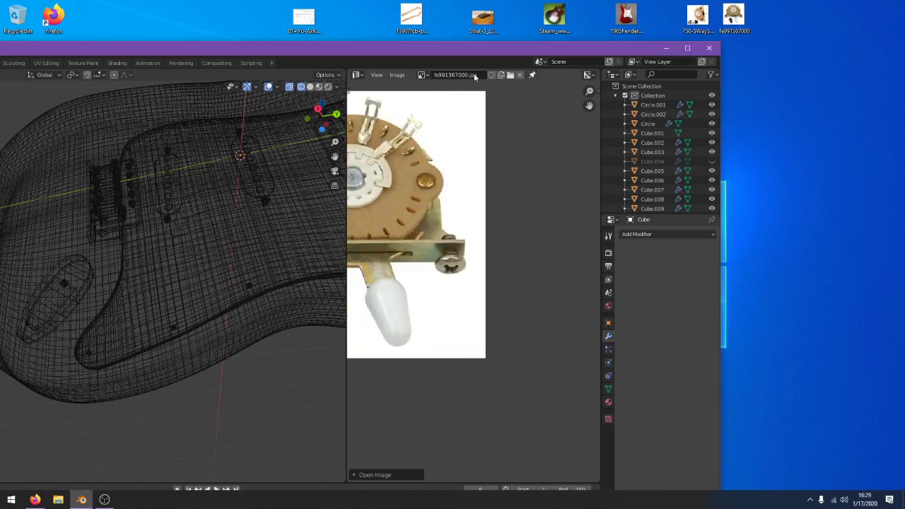
{"action": "left_click_drag", "start_coordinate": [488, 49], "coordinate": [560, 0]}
Look through the loaded reference images and bring back fe991367000.jpg, framed on the whole selector switch
{"action": "left_click", "coordinate": [604, 31]}
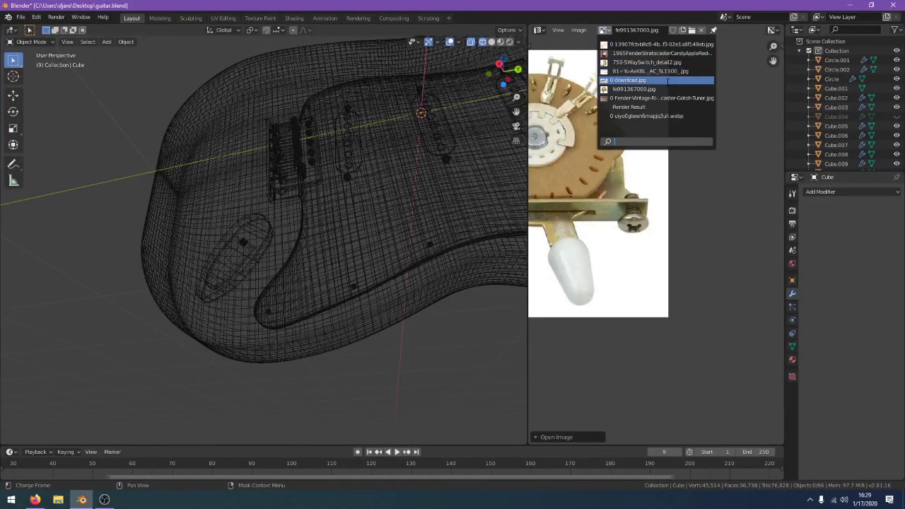
{"action": "left_click", "coordinate": [615, 44]}
{"action": "left_click", "coordinate": [605, 30]}
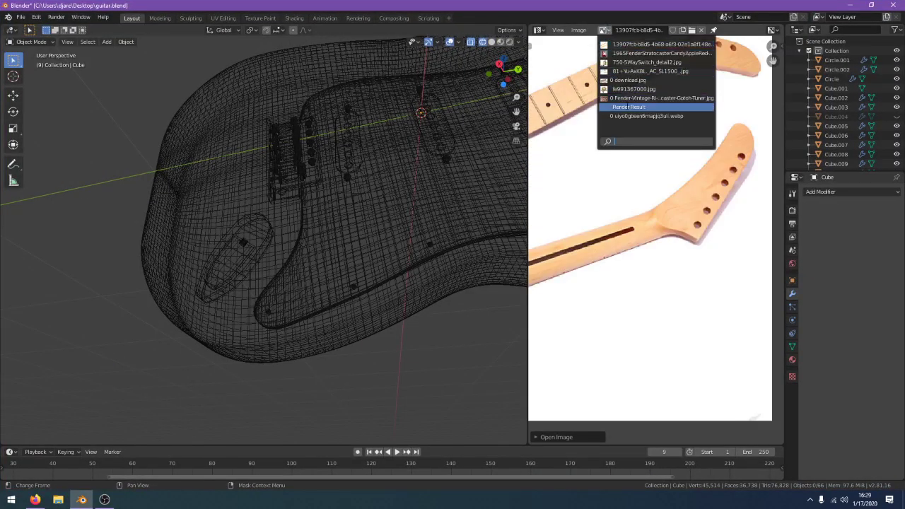
{"action": "left_click", "coordinate": [632, 97]}
{"action": "left_click", "coordinate": [605, 30]}
{"action": "left_click", "coordinate": [633, 89]}
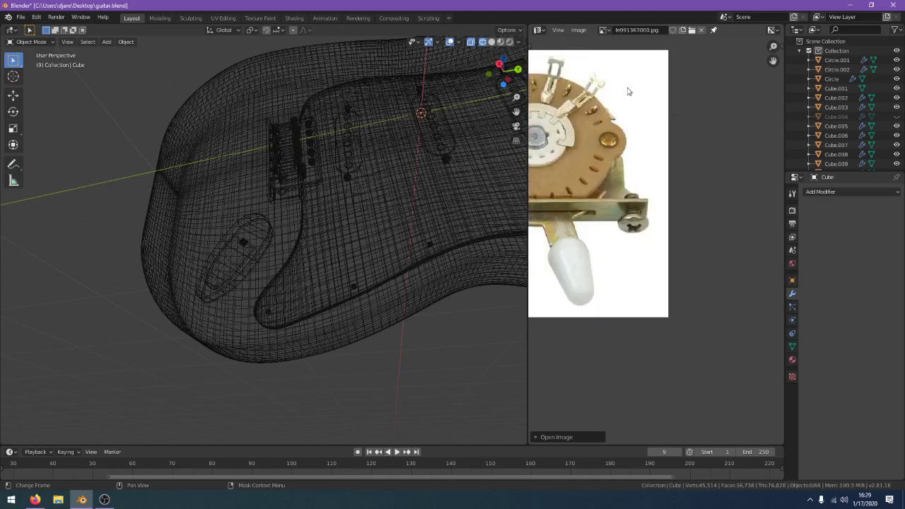
{"action": "scroll", "coordinate": [702, 162], "scroll_direction": "up", "scroll_amount": 4}
{"action": "scroll", "coordinate": [702, 163], "scroll_direction": "down", "scroll_amount": 2}
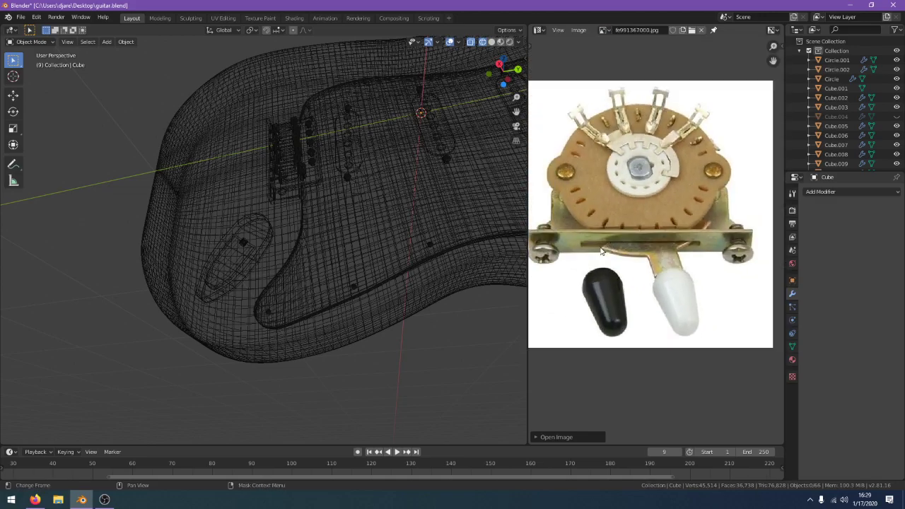
Inspect the pickguard area of the guitar model up close, toggling between solid and wireframe shading
{"action": "key", "text": "z"}
{"action": "left_click", "coordinate": [446, 284]}
{"action": "scroll", "coordinate": [330, 313], "scroll_direction": "up", "scroll_amount": 2}
{"action": "mouse_move", "coordinate": [448, 285]}
{"action": "middle_mouse_down", "text": "shift"}
{"action": "mouse_move", "coordinate": [330, 313]}
{"action": "mouse_move", "coordinate": [361, 306]}
{"action": "middle_mouse_up", "text": "shift"}
{"action": "key", "text": "z"}
{"action": "left_click", "coordinate": [327, 306]}
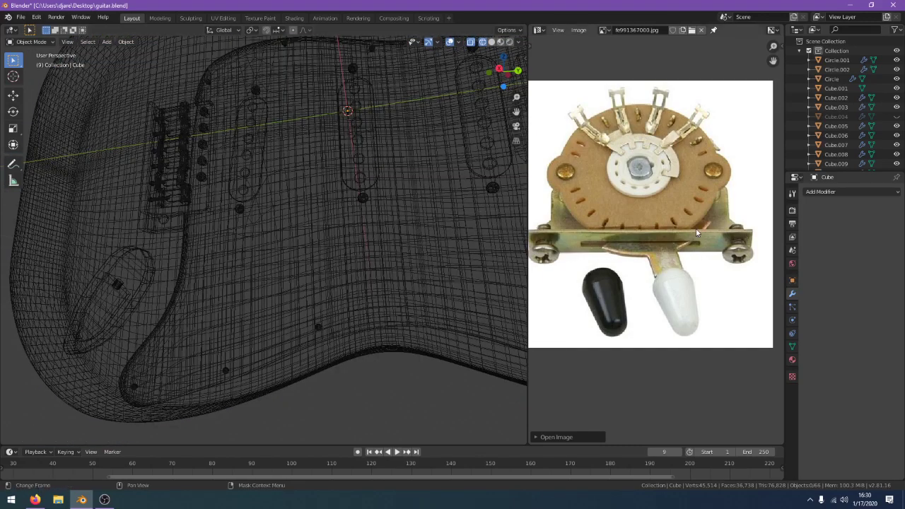
Examine the blueprint's switch slot and knob positions through the wireframe model in the right orthographic view
{"action": "key", "text": "z"}
{"action": "left_click", "coordinate": [452, 271]}
{"action": "key", "text": "KP_3"}
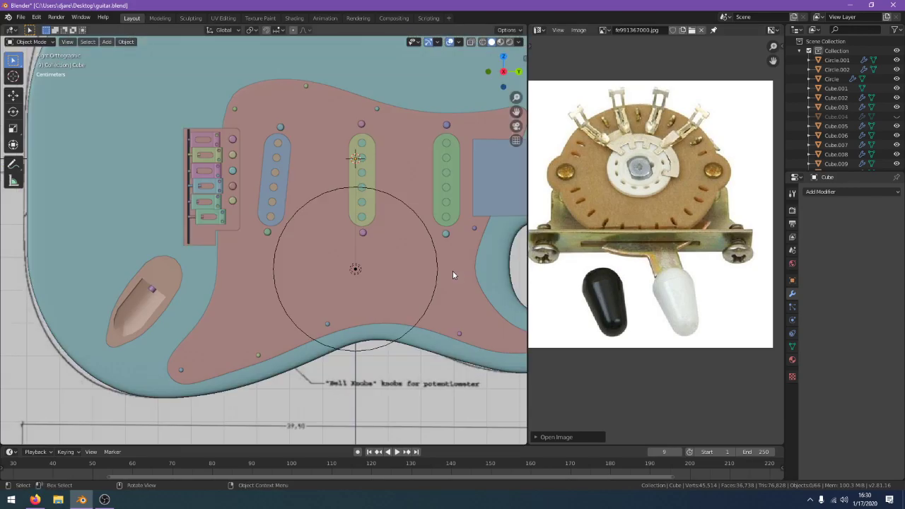
{"action": "key", "text": "z"}
{"action": "left_click", "coordinate": [350, 316]}
{"action": "scroll", "coordinate": [347, 313], "scroll_direction": "up", "scroll_amount": 2}
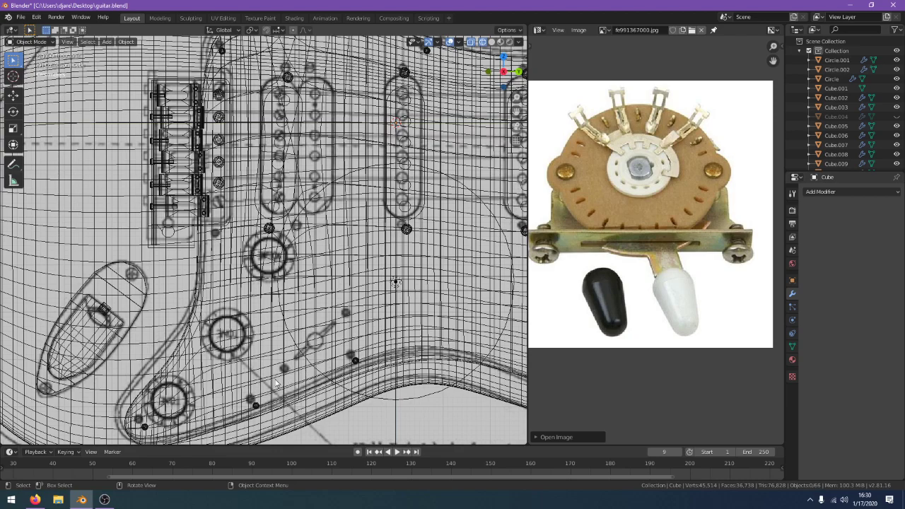
Restore solid shading and add an 18-vertex cylinder mesh
{"action": "middle_click_drag", "start_coordinate": [384, 293], "coordinate": [364, 267]}
{"action": "key", "text": "z"}
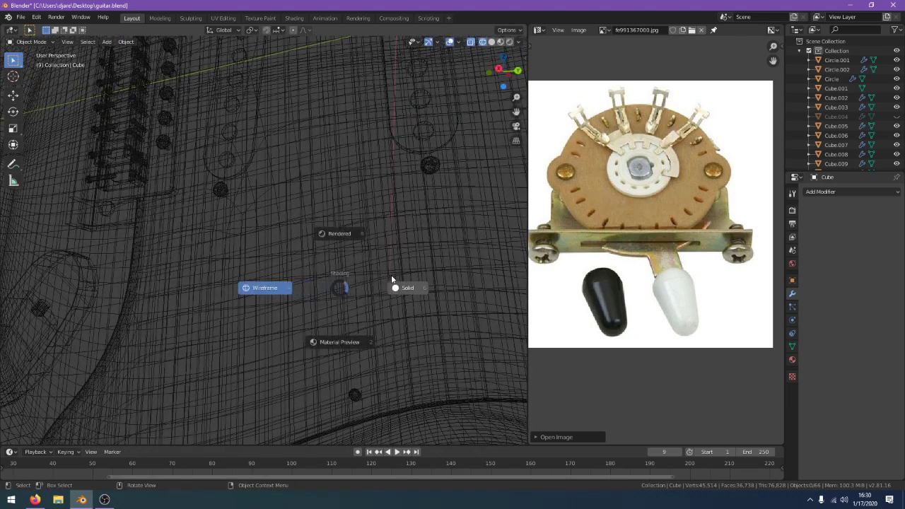
{"action": "left_click", "coordinate": [403, 287]}
{"action": "mouse_move", "coordinate": [421, 292]}
{"action": "middle_mouse_down"}
{"action": "mouse_move", "coordinate": [485, 370]}
{"action": "mouse_move", "coordinate": [241, 336]}
{"action": "middle_mouse_up"}
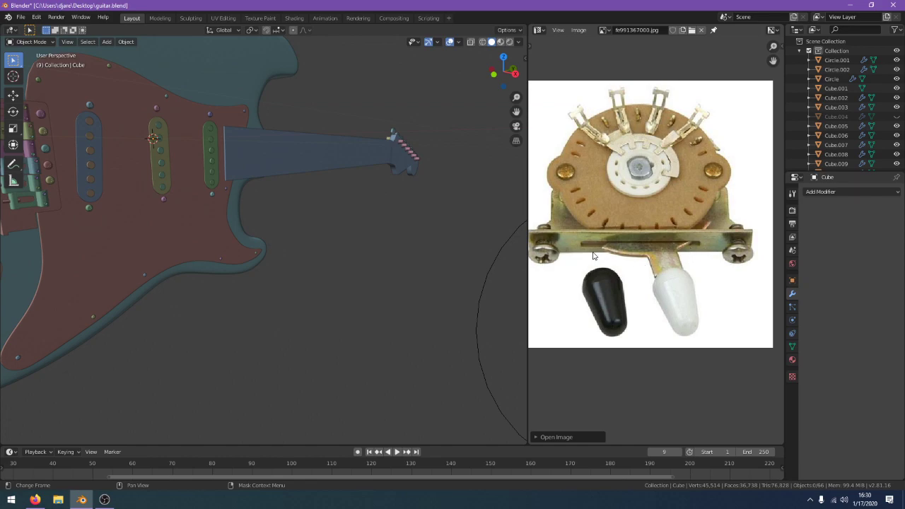
{"action": "key", "text": "shift+a"}
{"action": "mouse_move", "coordinate": [441, 284]}
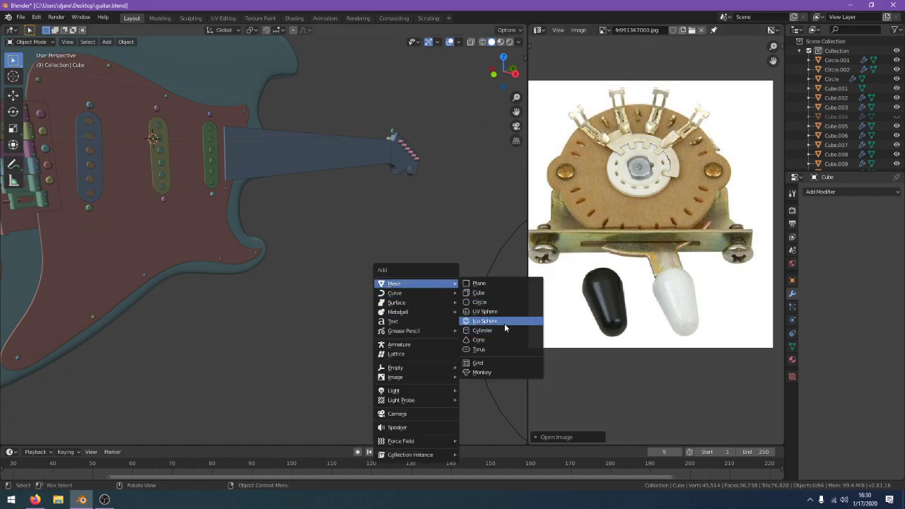
{"action": "left_click", "coordinate": [482, 330]}
{"action": "key", "text": "KP_Decimal"}
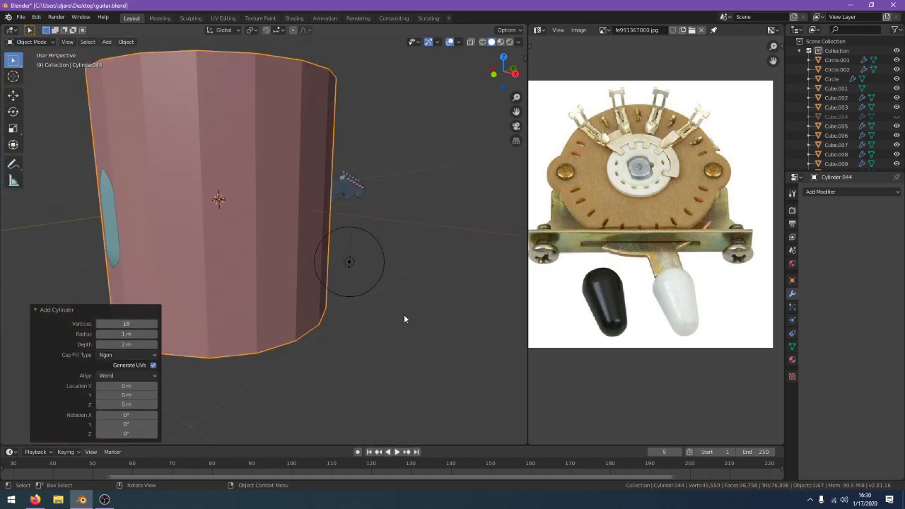
Rotate the new cylinder 90° in the right orthographic view
{"action": "key", "text": "KP_3"}
{"action": "type", "text": "r"}
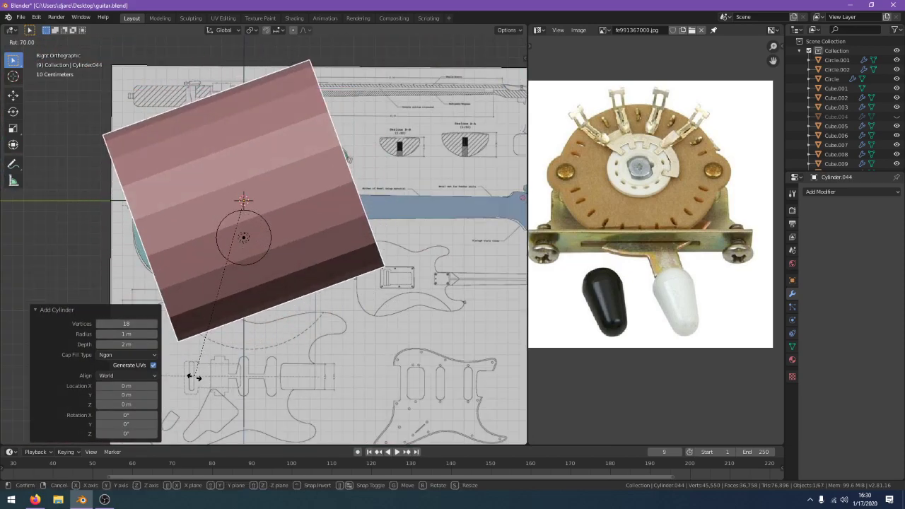
{"action": "type", "text": "90"}
{"action": "key", "text": "Return"}
In the front view, scale the cylinder to about 0.107 and move it about 0.48 m in X and -0.685 m in Z
{"action": "key", "text": "KP_1"}
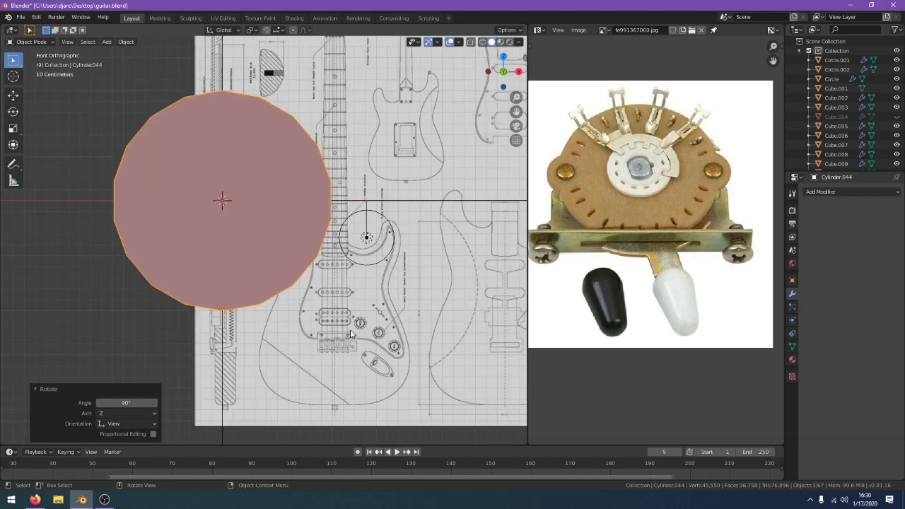
{"action": "key", "text": "s"}
{"action": "left_click", "coordinate": [251, 214]}
{"action": "key", "text": "g"}
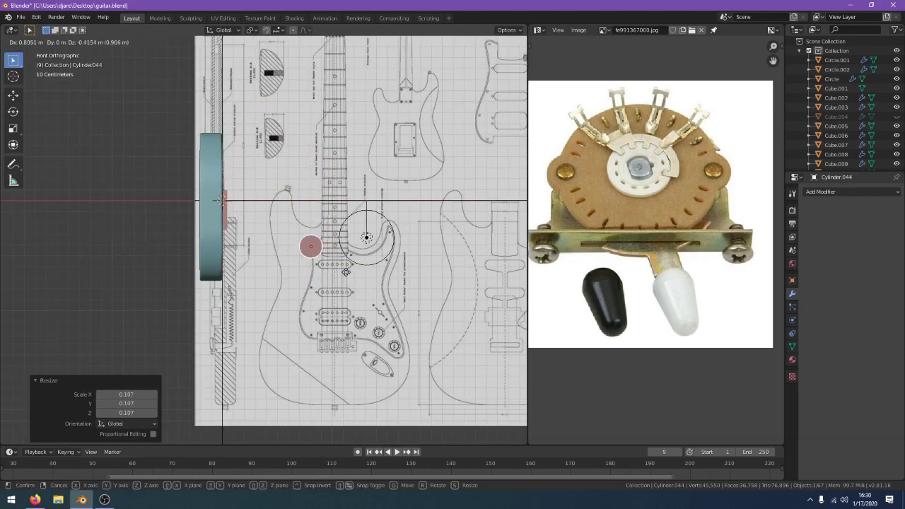
{"action": "left_click", "coordinate": [308, 294]}
{"action": "scroll", "coordinate": [413, 336], "scroll_direction": "up", "scroll_amount": 6}
{"action": "scroll", "coordinate": [412, 340], "scroll_direction": "up", "scroll_amount": 3}
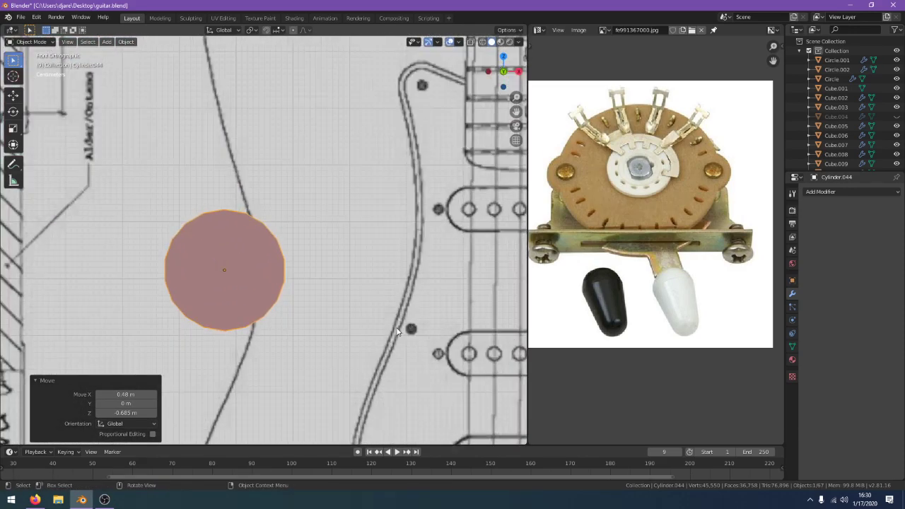
Rotate the cylinder -10° in the front view and scale it uniformly to about 0.777
{"action": "key", "text": "r"}
{"action": "left_click", "coordinate": [395, 297]}
{"action": "scroll", "coordinate": [393, 311], "scroll_direction": "up", "scroll_amount": 1}
{"action": "key", "text": "s"}
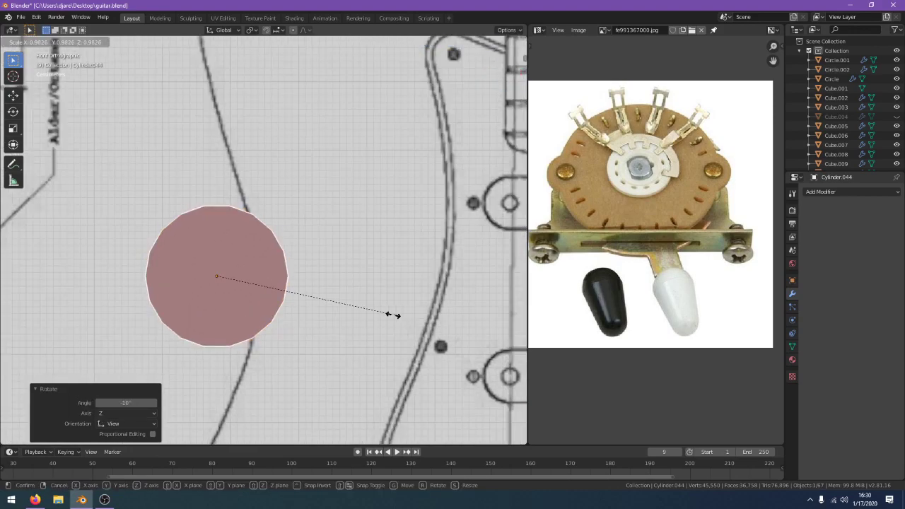
{"action": "left_click", "coordinate": [357, 309]}
Flatten the cylinder along the global Y axis to about 0.074 of its depth, forming a thin disc
{"action": "middle_click_drag", "start_coordinate": [357, 309], "coordinate": [293, 308]}
{"action": "key", "text": "s"}
{"action": "key", "text": "x"}
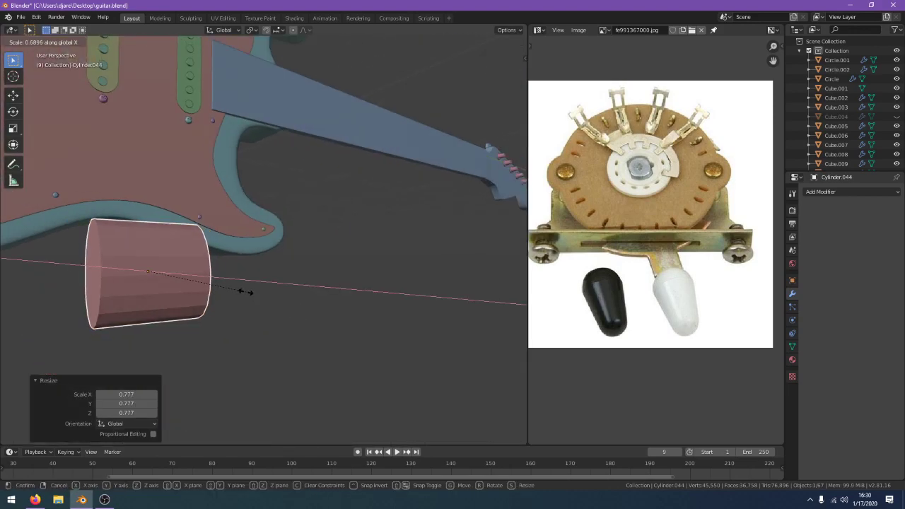
{"action": "key", "text": "y"}
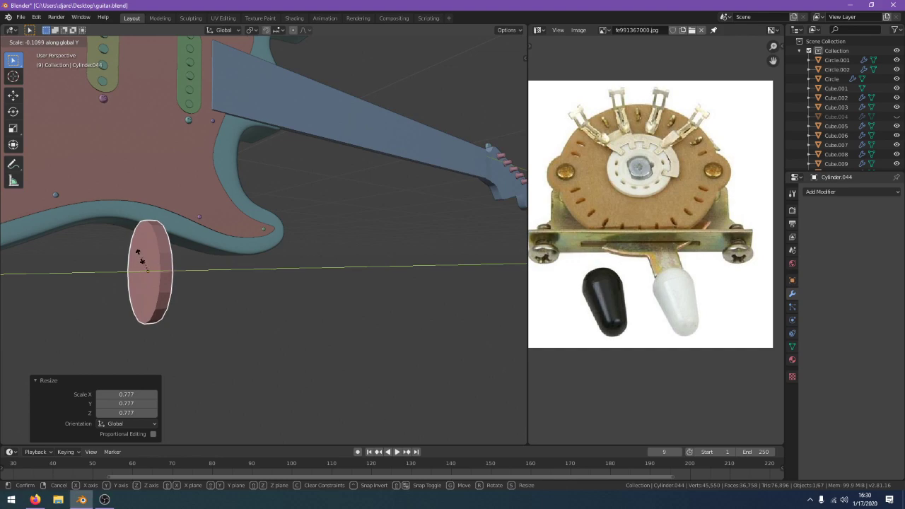
{"action": "left_click", "coordinate": [141, 265]}
{"action": "middle_click_drag", "start_coordinate": [140, 266], "coordinate": [276, 298]}
{"action": "scroll", "coordinate": [342, 311], "scroll_direction": "up", "scroll_amount": 1}
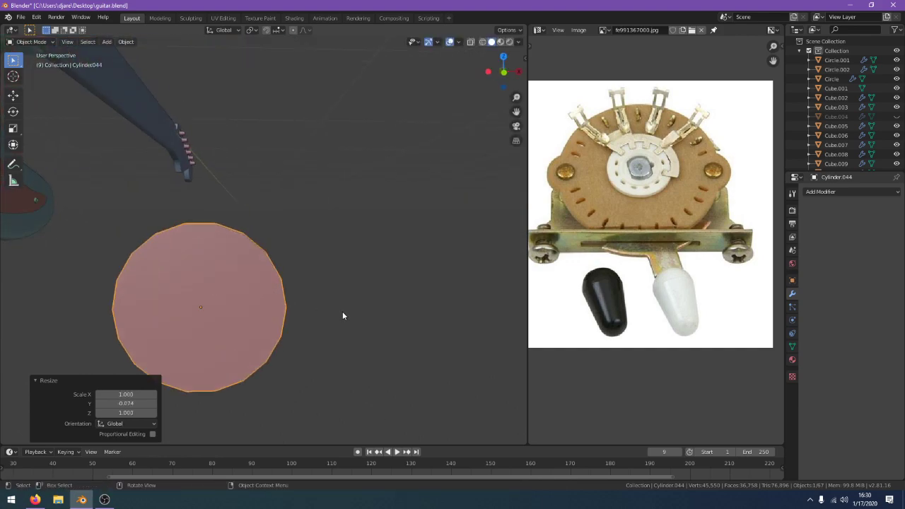
Extrude a single side face on the disc's upper rim outward by 0.0398 m to form the stem
{"action": "key", "text": "Tab"}
{"action": "middle_click_drag", "start_coordinate": [342, 311], "coordinate": [362, 347]}
{"action": "middle_click_drag", "start_coordinate": [320, 325], "coordinate": [227, 327]}
{"action": "left_click", "coordinate": [239, 327]}
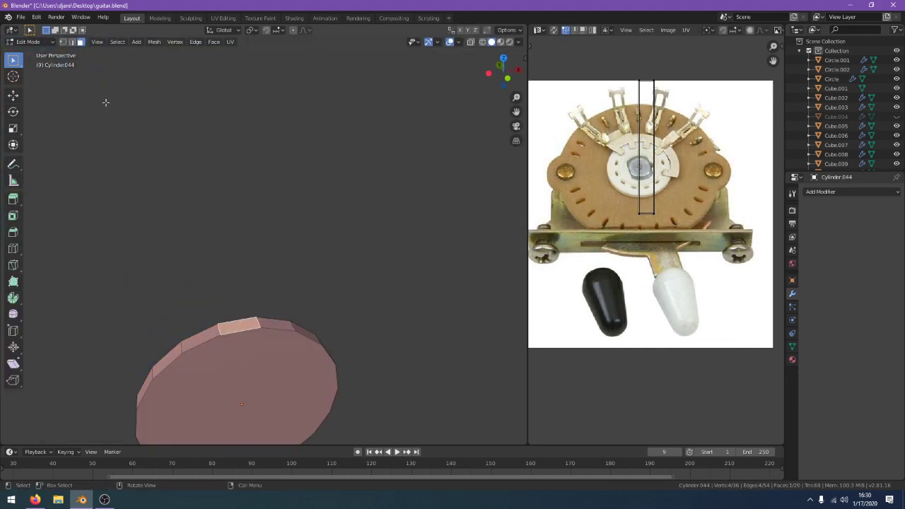
{"action": "key", "text": "e"}
{"action": "left_click", "coordinate": [384, 330]}
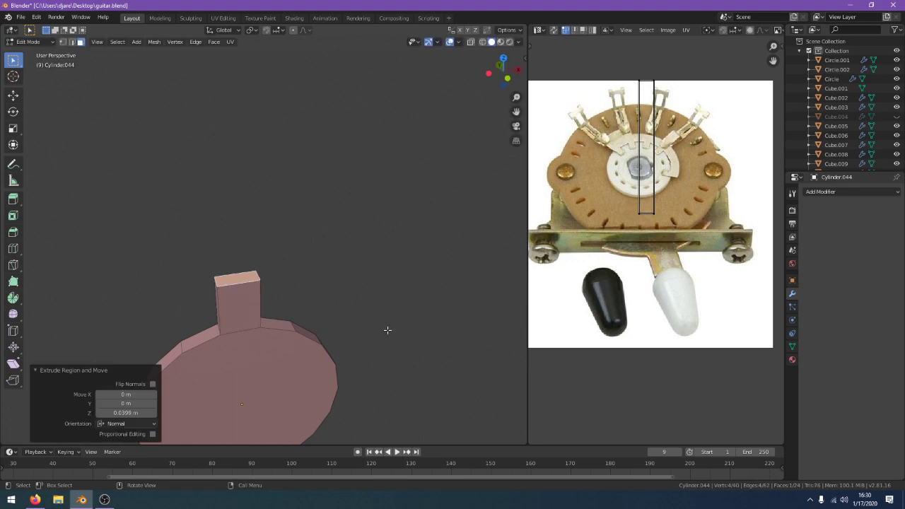
{"action": "middle_click_drag", "start_coordinate": [383, 329], "coordinate": [349, 279]}
{"action": "key", "text": "a"}
{"action": "key", "text": "a"}
{"action": "key", "text": "b"}
{"action": "left_click_drag", "start_coordinate": [344, 229], "coordinate": [44, 412]}
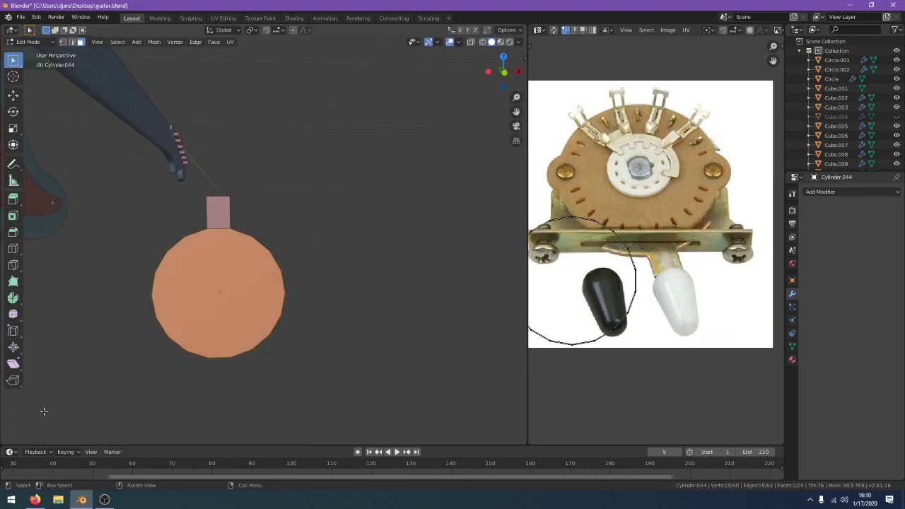
{"action": "key", "text": "x"}
Box-select the vertices of the disc's lower part in wireframe display and delete the faces between them
{"action": "key", "text": "1"}
{"action": "key", "text": "alt+a"}
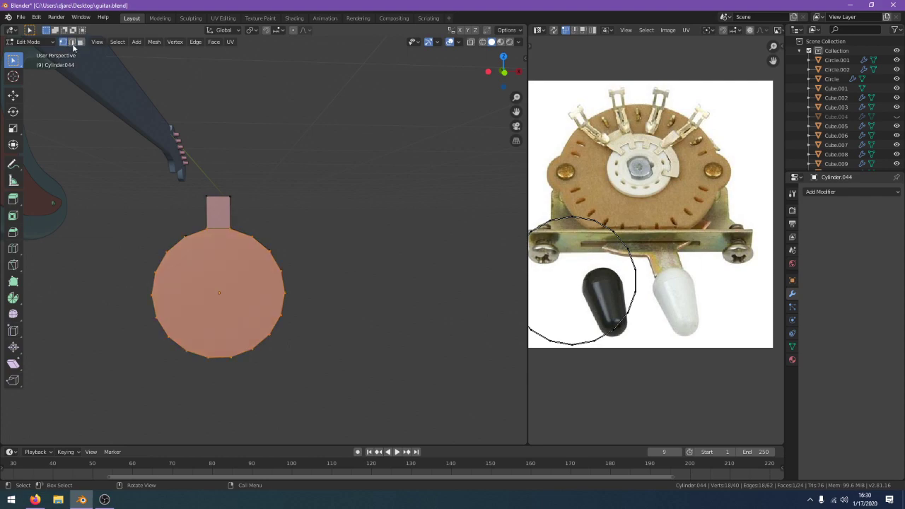
{"action": "key", "text": "b"}
{"action": "left_click_drag", "start_coordinate": [112, 263], "coordinate": [416, 404]}
{"action": "key", "text": "z"}
{"action": "left_click", "coordinate": [343, 394]}
{"action": "key", "text": "b"}
{"action": "left_click_drag", "start_coordinate": [348, 260], "coordinate": [101, 397]}
{"action": "key", "text": "x"}
{"action": "left_click", "coordinate": [101, 387]}
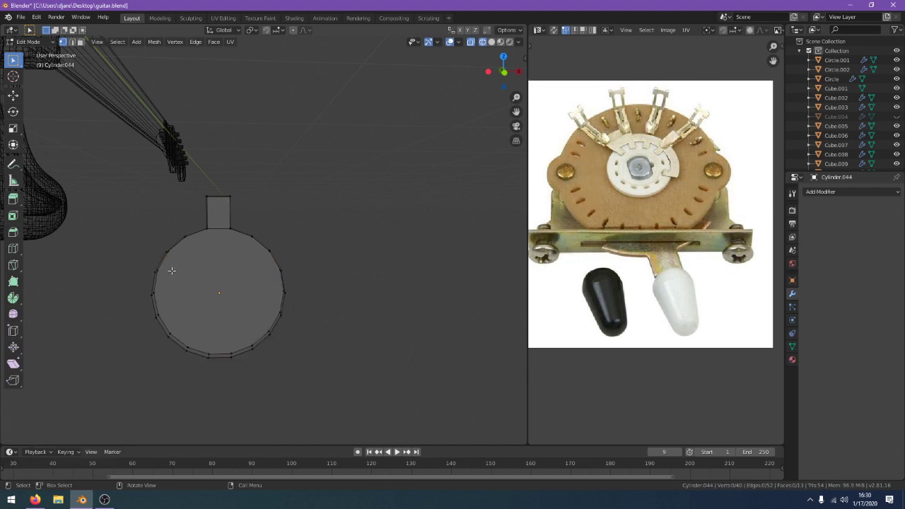
Delete the vertices of the disc's lower part, keeping the arc around the stem, and restore solid shading
{"action": "left_click_drag", "start_coordinate": [147, 255], "coordinate": [370, 417]}
{"action": "key", "text": "x"}
{"action": "left_click", "coordinate": [372, 368]}
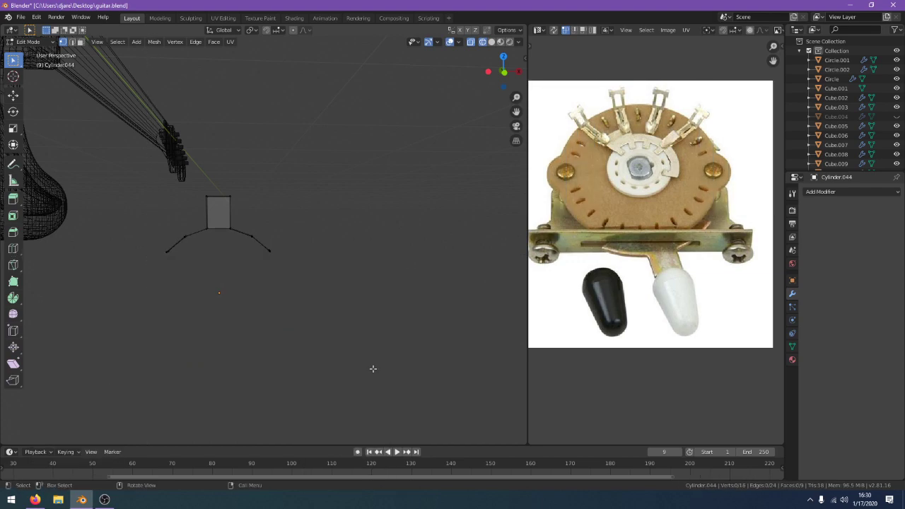
{"action": "key", "text": "z"}
{"action": "left_click", "coordinate": [450, 373]}
{"action": "scroll", "coordinate": [351, 355], "scroll_direction": "up", "scroll_amount": 1}
{"action": "key", "text": "Tab"}
{"action": "scroll", "coordinate": [326, 344], "scroll_direction": "up", "scroll_amount": 1}
{"action": "key", "text": "Tab"}
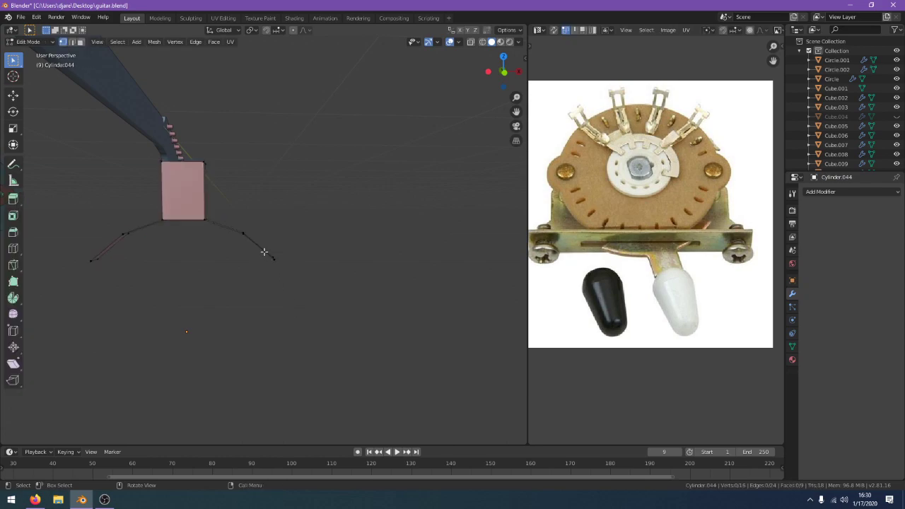
Fill the open front and back boundaries of the arc below the stem with faces
{"action": "left_click", "coordinate": [260, 248], "text": "alt"}
{"action": "key", "text": "f"}
{"action": "middle_click_drag", "start_coordinate": [260, 248], "coordinate": [167, 337]}
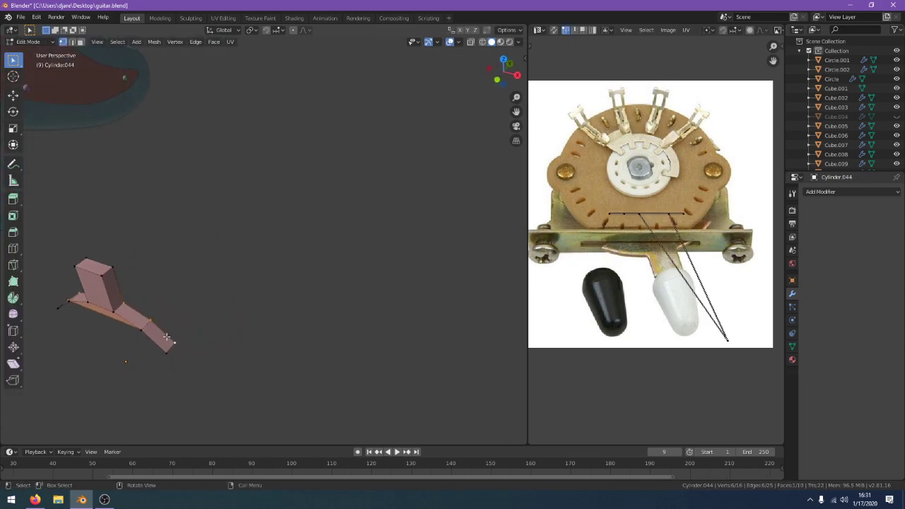
{"action": "left_click", "coordinate": [167, 357], "text": "alt"}
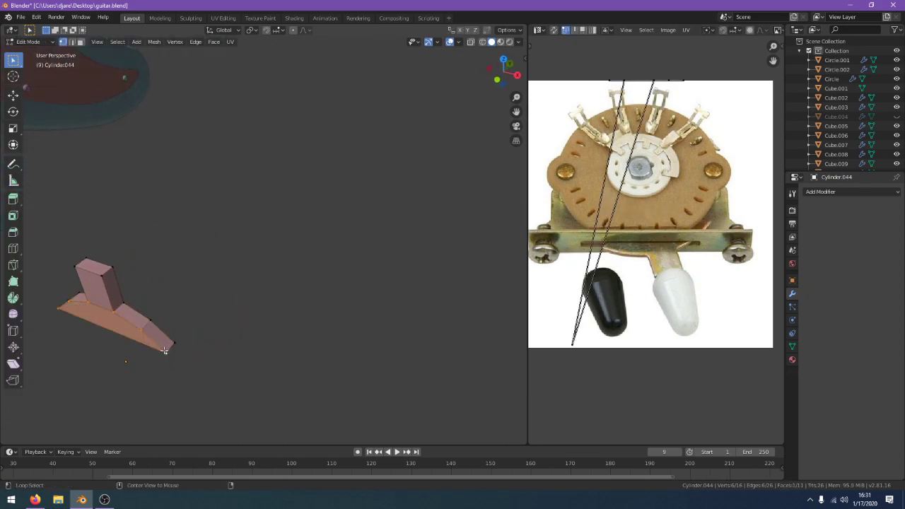
{"action": "left_click", "coordinate": [167, 352], "text": "alt"}
{"action": "key", "text": "f"}
{"action": "key", "text": "Tab"}
{"action": "middle_click_drag", "start_coordinate": [182, 352], "coordinate": [265, 325]}
{"action": "key", "text": "Tab"}
{"action": "key", "text": "Tab"}
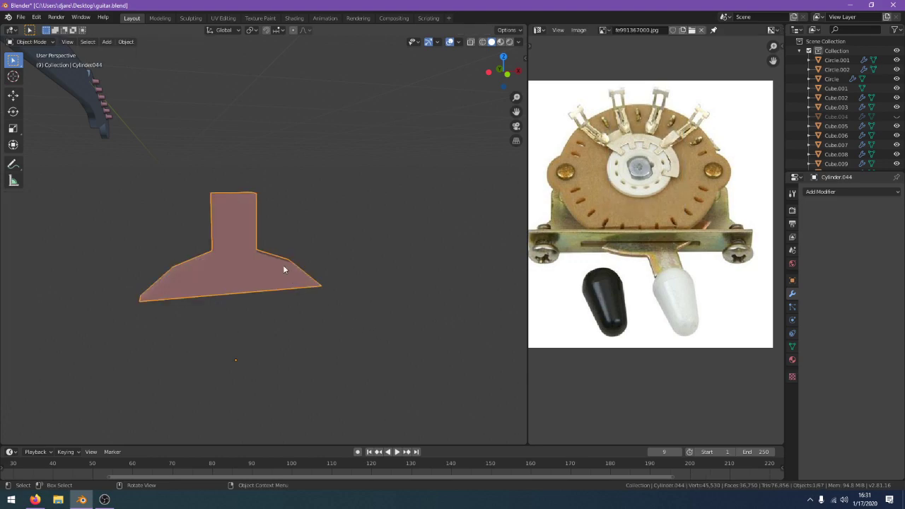
{"action": "key", "text": "Tab"}
{"action": "middle_click_drag", "start_coordinate": [260, 254], "coordinate": [180, 284]}
{"action": "left_click", "coordinate": [175, 284]}
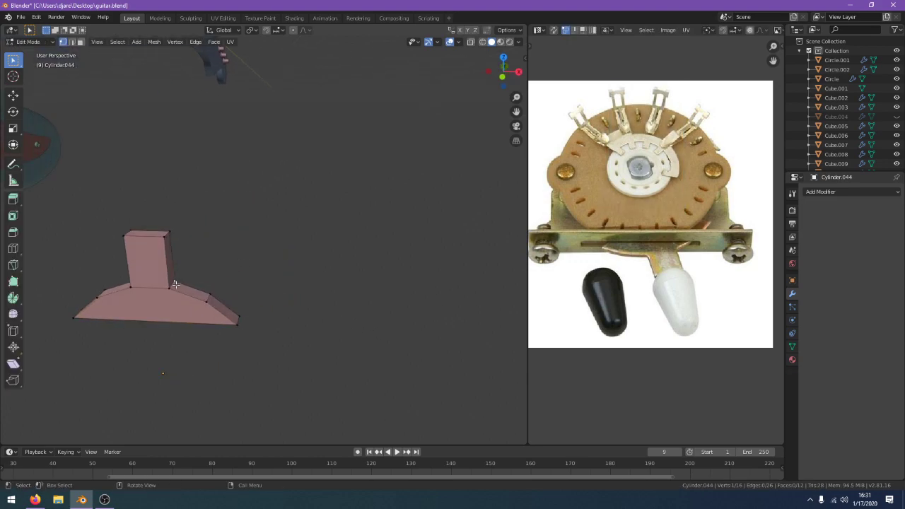
{"action": "middle_click_drag", "start_coordinate": [171, 232], "coordinate": [346, 273]}
{"action": "key", "text": "g"}
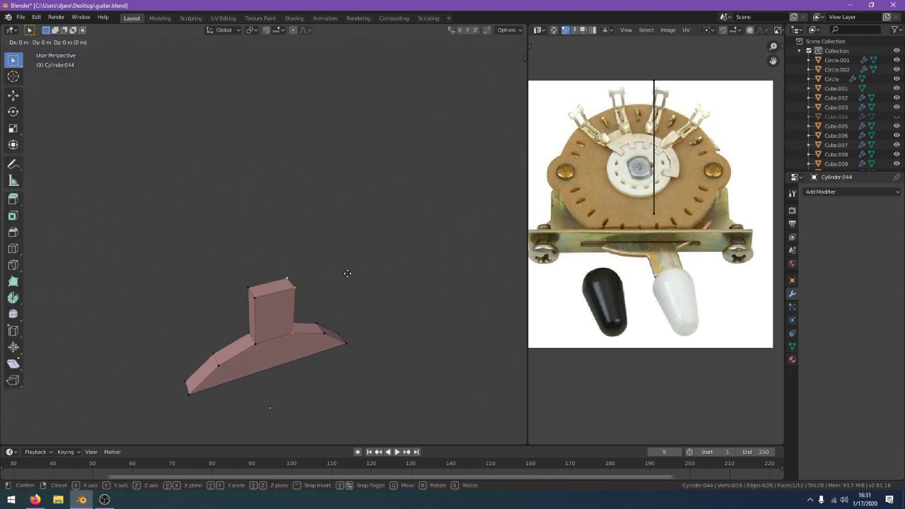
{"action": "key", "text": "x"}
{"action": "left_click", "coordinate": [339, 277]}
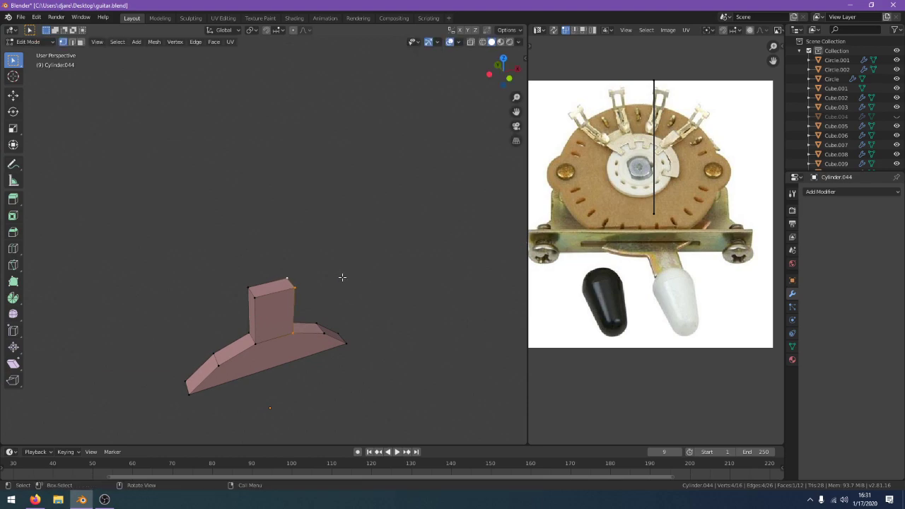
Select the whole stem above the arc and scale it narrower along the global X axis
{"action": "key", "text": "Tab"}
{"action": "middle_click_drag", "start_coordinate": [311, 273], "coordinate": [249, 323]}
{"action": "key", "text": "Tab"}
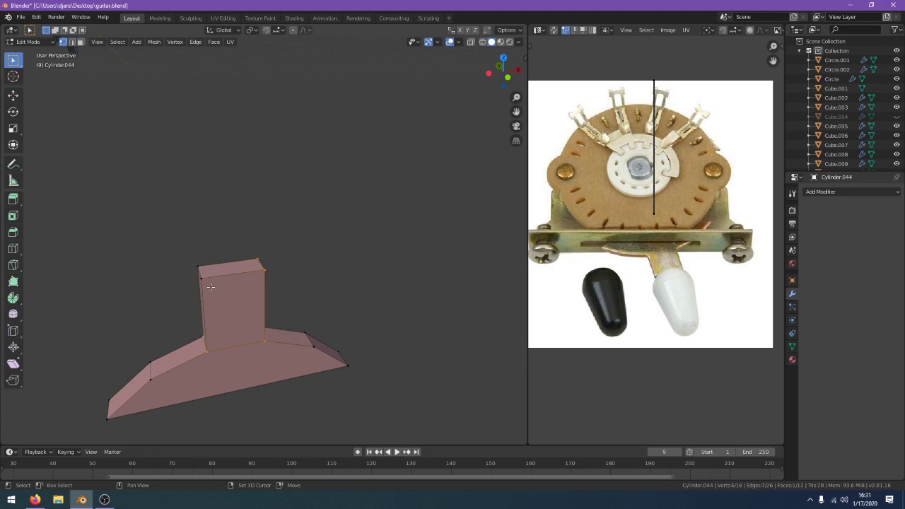
{"action": "key", "text": "ctrl+l"}
{"action": "key", "text": "s"}
{"action": "key", "text": "z"}
{"action": "key", "text": "x"}
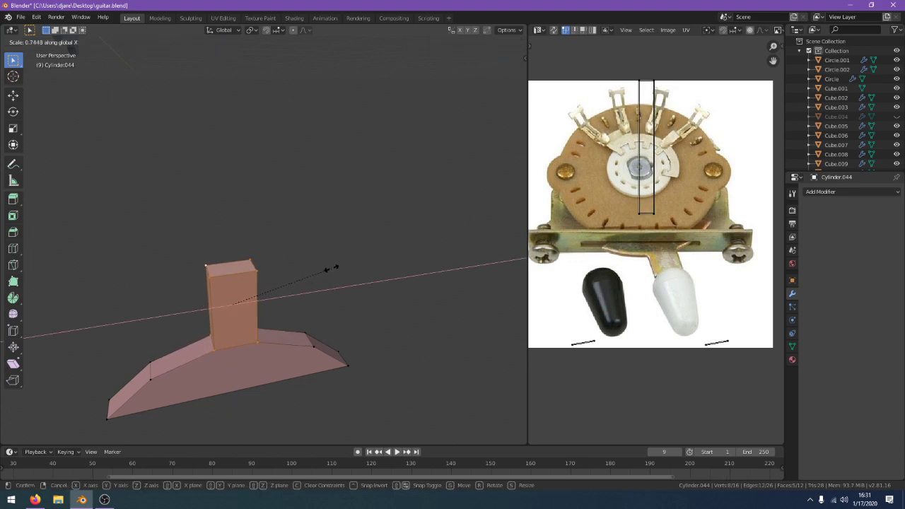
{"action": "left_click", "coordinate": [317, 269]}
{"action": "key", "text": "Tab"}
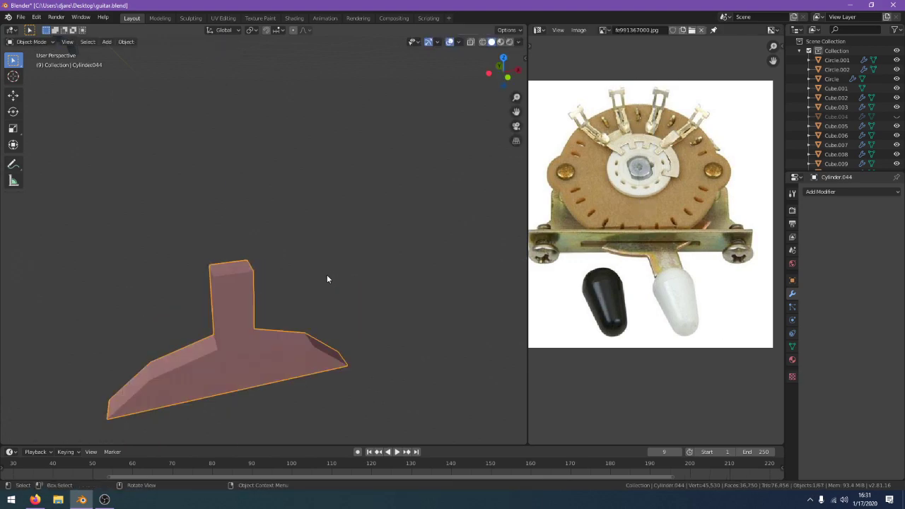
Add a UV sphere with default settings and scale it uniformly to 0.098 in the right orthographic view
{"action": "scroll", "coordinate": [326, 274], "scroll_direction": "down", "scroll_amount": 3}
{"action": "middle_click_drag", "start_coordinate": [326, 275], "coordinate": [298, 287]}
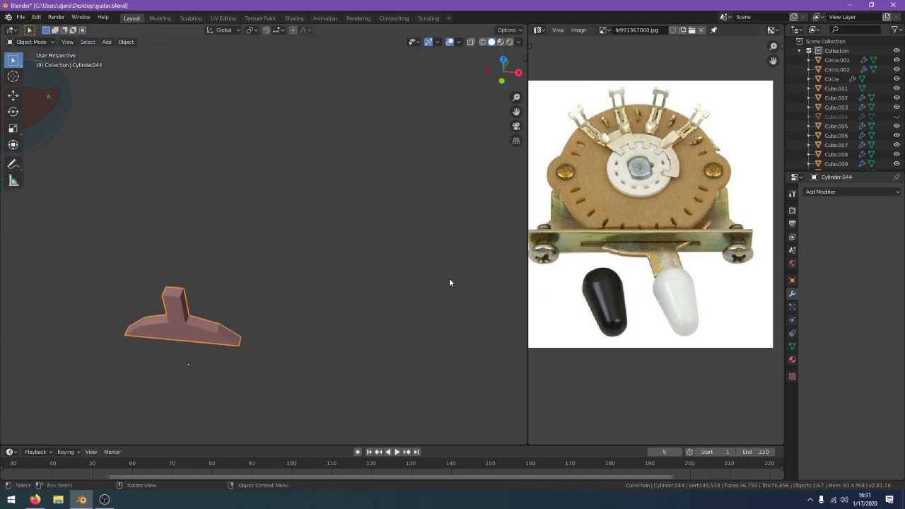
{"action": "left_click", "coordinate": [338, 281]}
{"action": "key", "text": "shift+a"}
{"action": "mouse_move", "coordinate": [266, 288]}
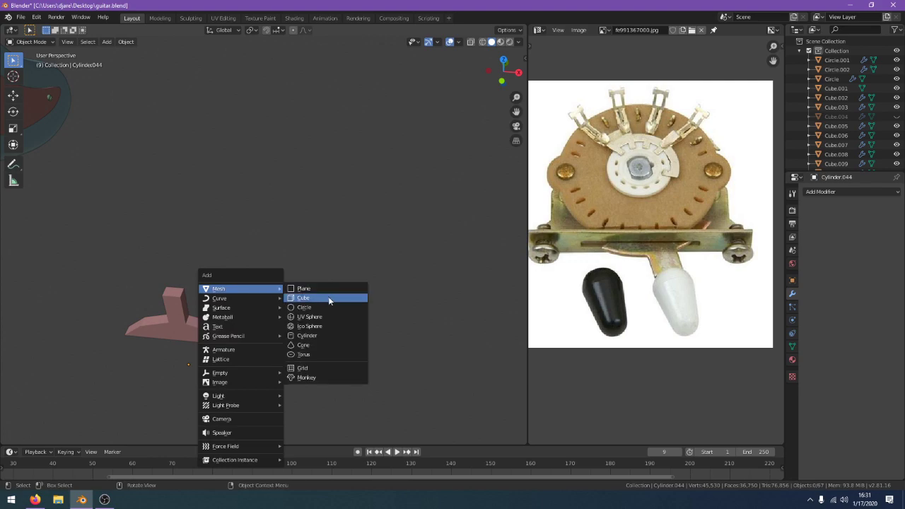
{"action": "left_click", "coordinate": [364, 317]}
{"action": "scroll", "coordinate": [363, 318], "scroll_direction": "down", "scroll_amount": 5}
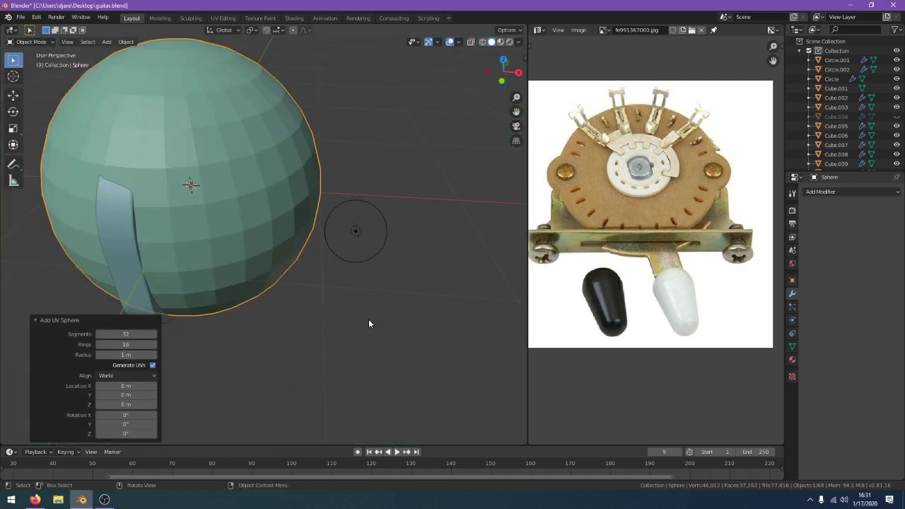
{"action": "key", "text": "KP_3"}
{"action": "scroll", "coordinate": [368, 319], "scroll_direction": "down", "scroll_amount": 2}
{"action": "key", "text": "s"}
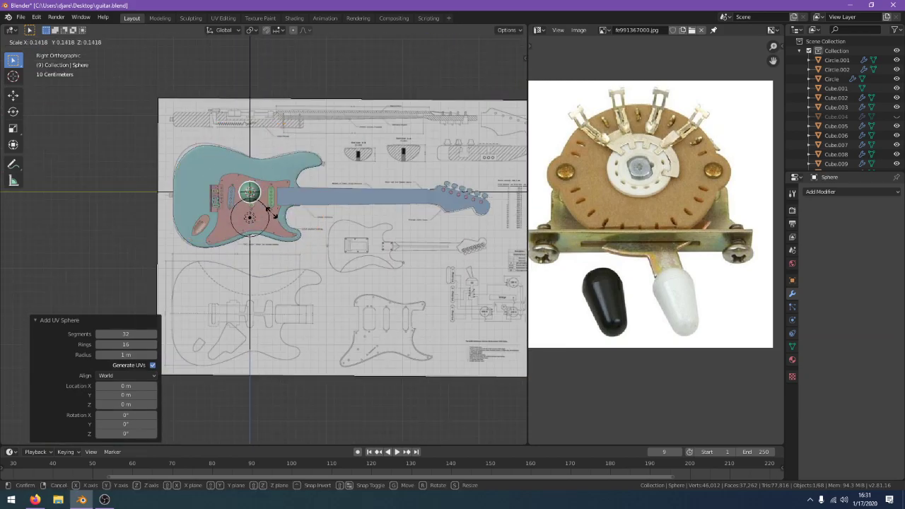
{"action": "left_click", "coordinate": [265, 208]}
In the front view, move the sphere above the switch piece and scale it uniformly to 0.161
{"action": "key", "text": "KP_1"}
{"action": "scroll", "coordinate": [264, 210], "scroll_direction": "up", "scroll_amount": 4}
{"action": "key", "text": "g"}
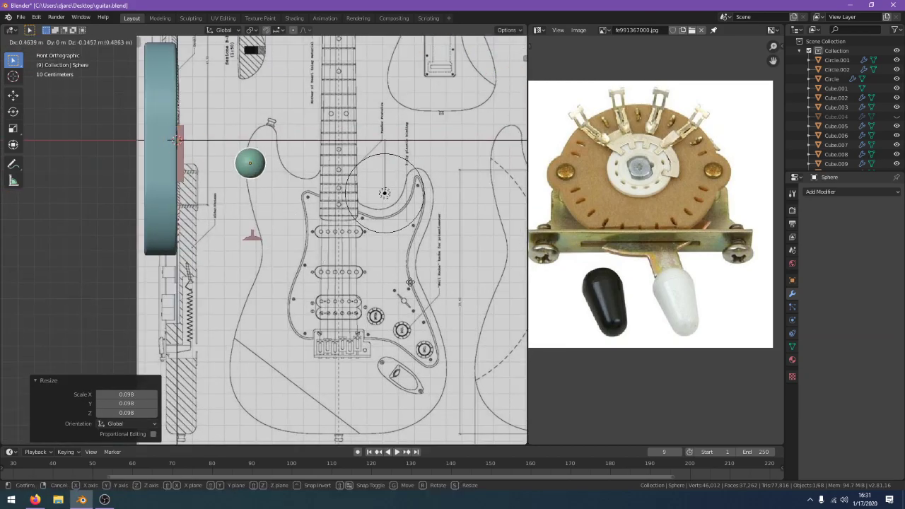
{"action": "left_click", "coordinate": [402, 347]}
{"action": "scroll", "coordinate": [403, 349], "scroll_direction": "up", "scroll_amount": 1}
{"action": "scroll", "coordinate": [402, 347], "scroll_direction": "up", "scroll_amount": 5}
{"action": "key", "text": "s"}
{"action": "left_click", "coordinate": [202, 117]}
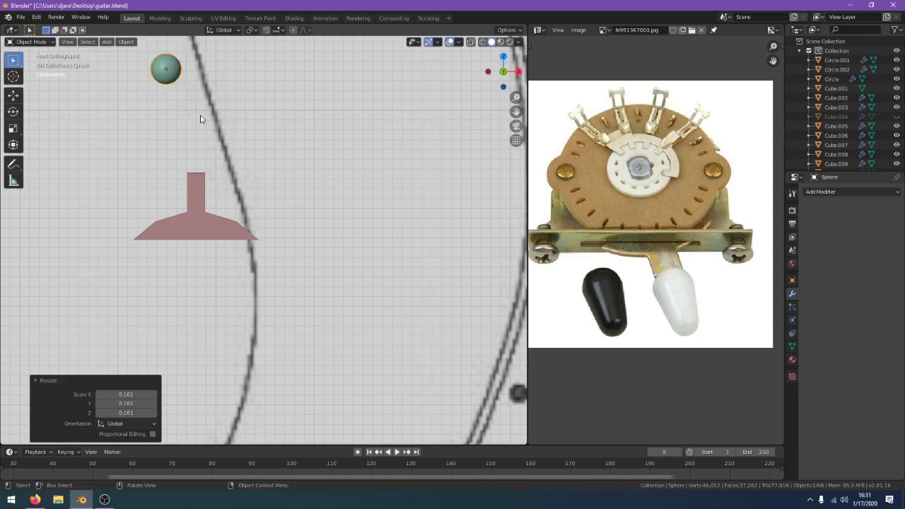
Delete the small sphere above the switch piece
{"action": "scroll", "coordinate": [231, 144], "scroll_direction": "up", "scroll_amount": 2}
{"action": "scroll", "coordinate": [389, 293], "scroll_direction": "down", "scroll_amount": 5}
{"action": "key", "text": "x"}
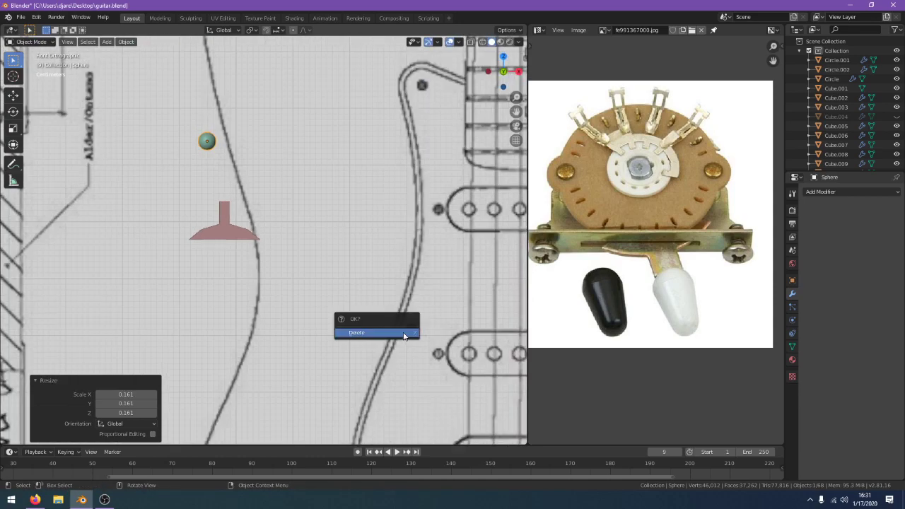
{"action": "left_click", "coordinate": [375, 331]}
Add a new UV sphere with 16 segments and 8 rings
{"action": "key", "text": "shift+a"}
{"action": "mouse_move", "coordinate": [299, 243]}
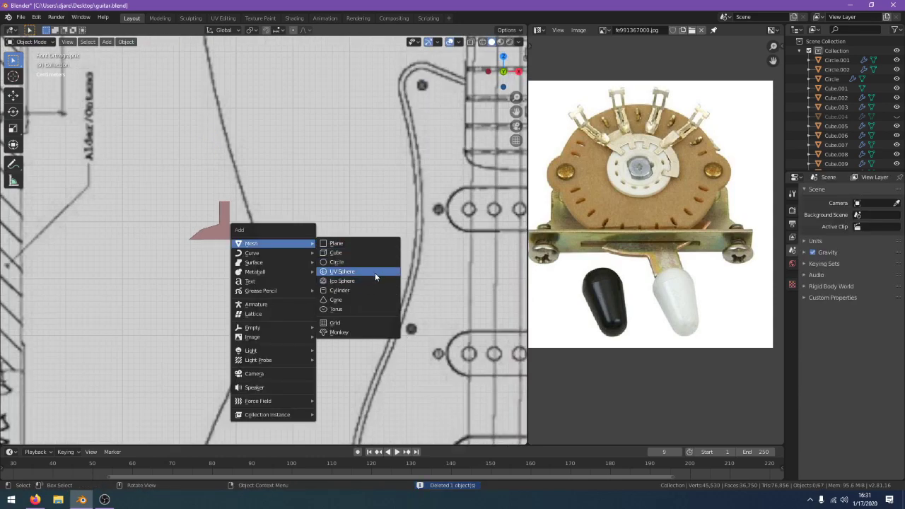
{"action": "left_click", "coordinate": [374, 274]}
{"action": "scroll", "coordinate": [371, 270], "scroll_direction": "down", "scroll_amount": 4}
{"action": "left_click_drag", "start_coordinate": [124, 333], "coordinate": [157, 325]}
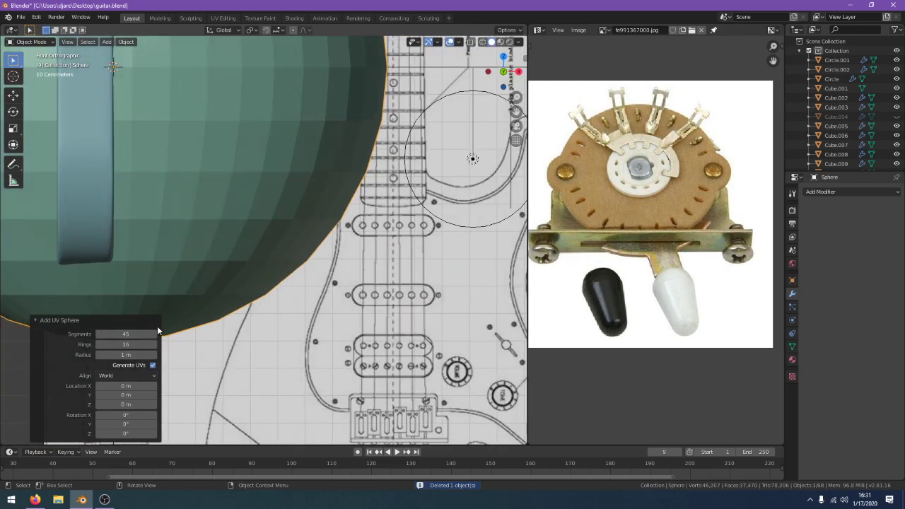
{"action": "left_click", "coordinate": [130, 333]}
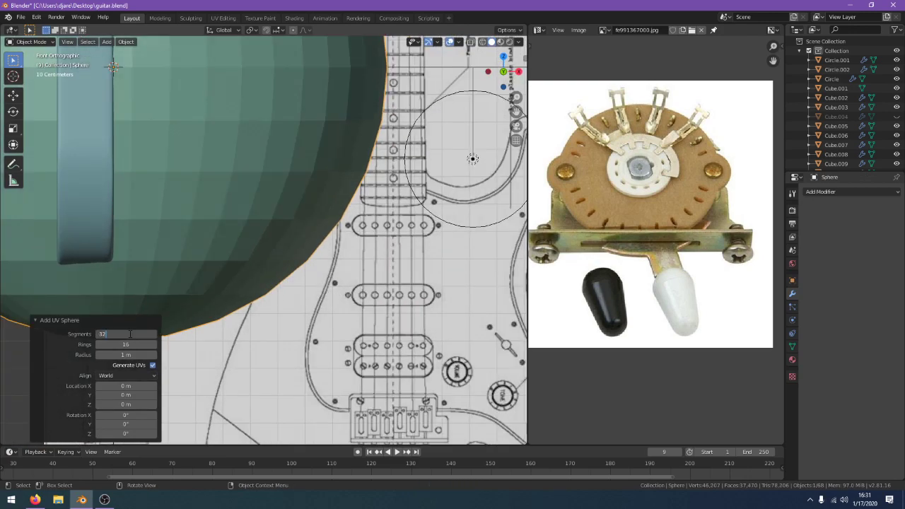
{"action": "type", "text": "32"}
{"action": "key", "text": "Return"}
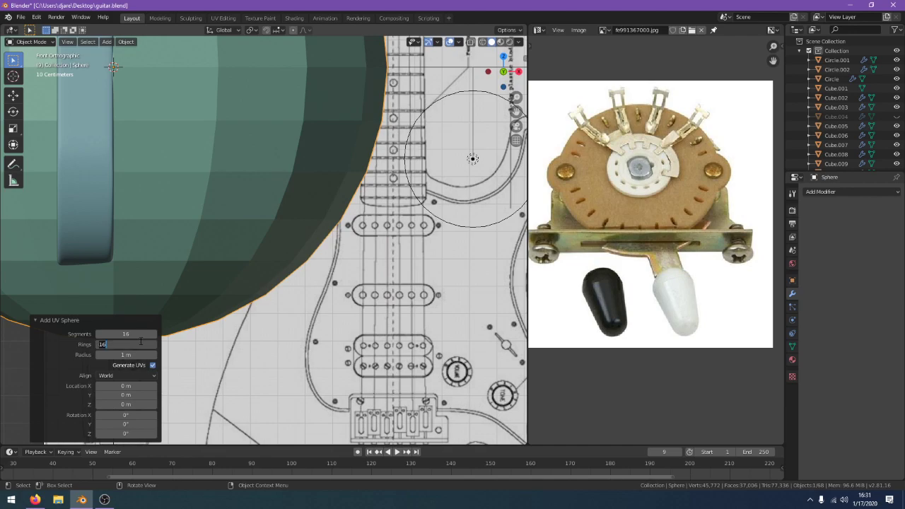
{"action": "left_click", "coordinate": [141, 343]}
{"action": "type", "text": "16/2"}
{"action": "key", "text": "Return"}
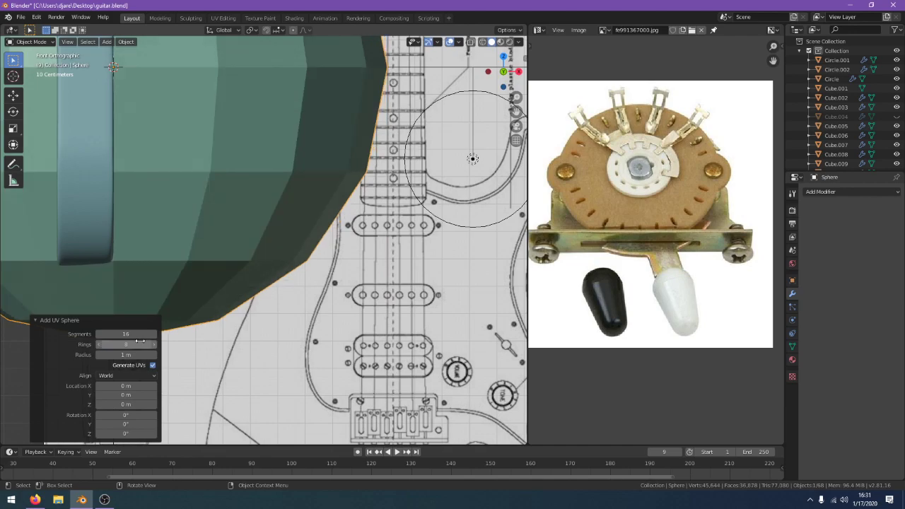
Shrink the new sphere and move it 0.562 m in X and -0.46 m in Z, next to the stem
{"action": "scroll", "coordinate": [247, 290], "scroll_direction": "down", "scroll_amount": 4}
{"action": "key", "text": "s"}
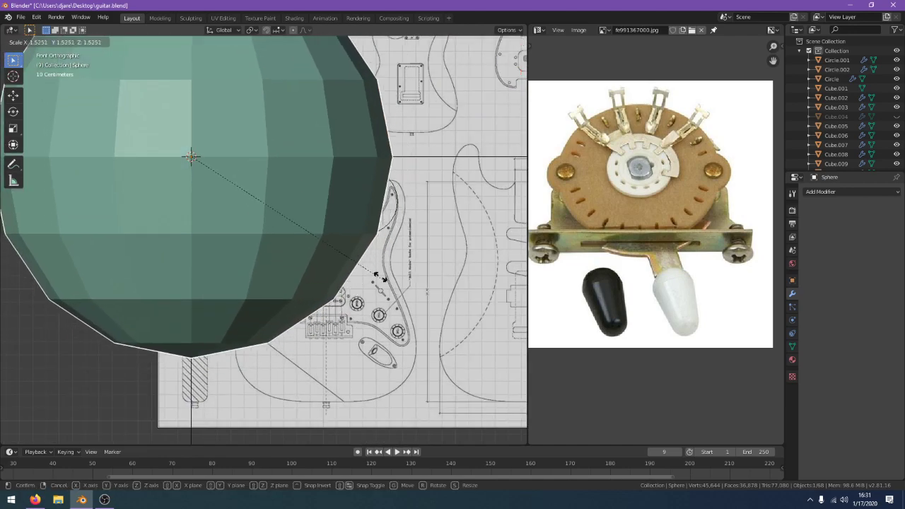
{"action": "left_click", "coordinate": [209, 168]}
{"action": "scroll", "coordinate": [296, 213], "scroll_direction": "up", "scroll_amount": 5}
{"action": "key", "text": "g"}
{"action": "left_click", "coordinate": [517, 379]}
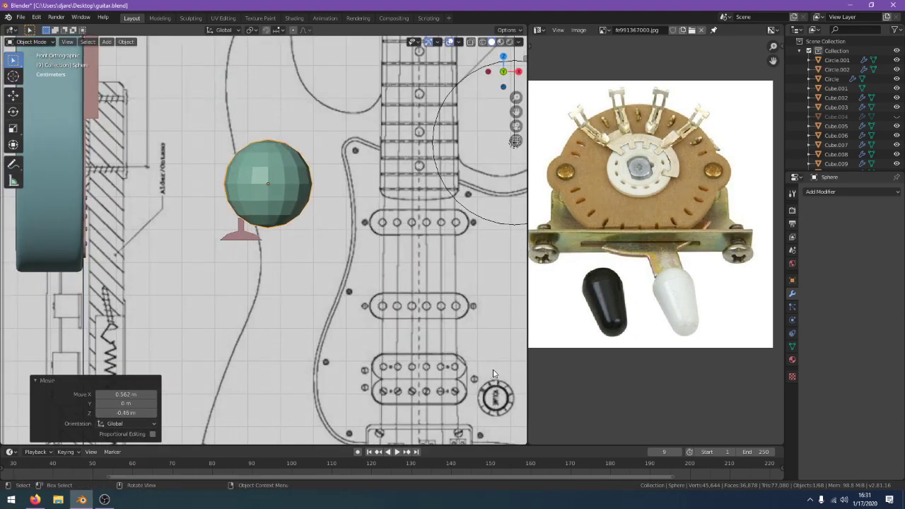
Scale the sphere uniformly to 0.25 and leave only the sphere selected
{"action": "key", "text": "s"}
{"action": "left_click", "coordinate": [318, 238]}
{"action": "scroll", "coordinate": [317, 237], "scroll_direction": "up", "scroll_amount": 5}
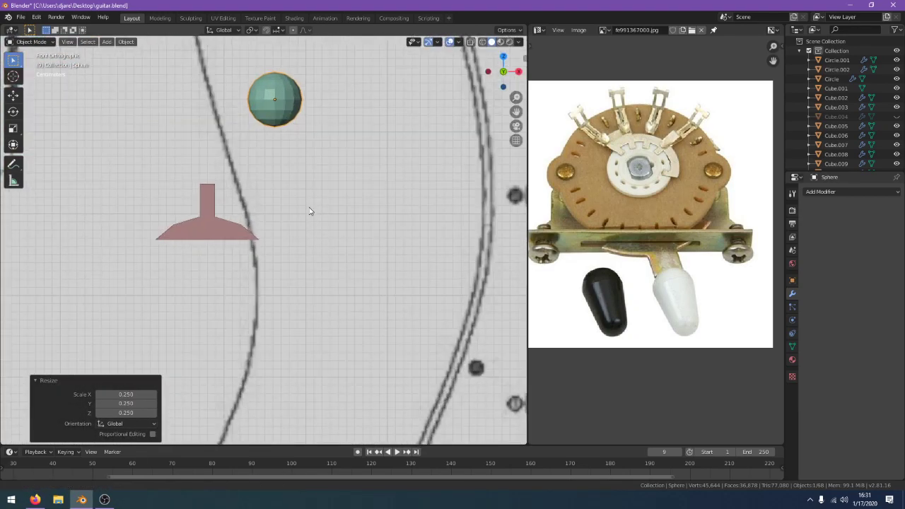
{"action": "middle_click_drag", "start_coordinate": [309, 211], "coordinate": [306, 294], "text": "shift"}
{"action": "scroll", "coordinate": [290, 279], "scroll_direction": "up", "scroll_amount": 2}
{"action": "key", "text": "a"}
{"action": "left_click", "coordinate": [275, 166]}
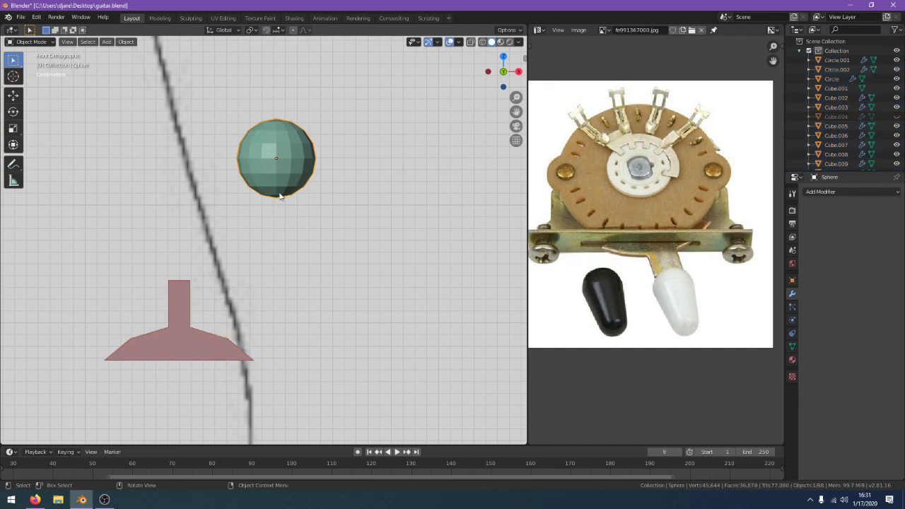
Open the new sphere's mesh for editing in wireframe display with nothing selected
{"action": "scroll", "coordinate": [280, 194], "scroll_direction": "up", "scroll_amount": 1}
{"action": "key", "text": "a"}
{"action": "left_click", "coordinate": [263, 168]}
{"action": "key", "text": "Tab"}
{"action": "left_click", "coordinate": [211, 214]}
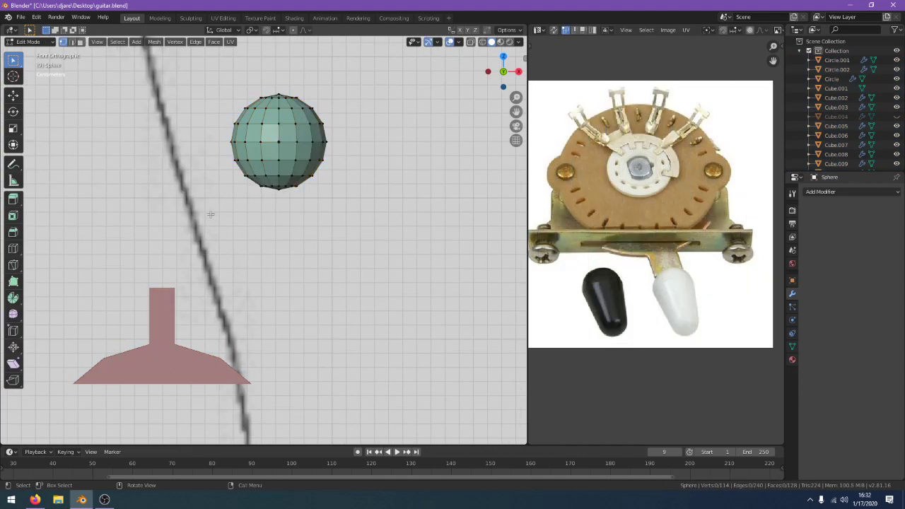
{"action": "left_click_drag", "start_coordinate": [366, 129], "coordinate": [347, 219]}
{"action": "key", "text": "z"}
{"action": "left_click", "coordinate": [267, 217]}
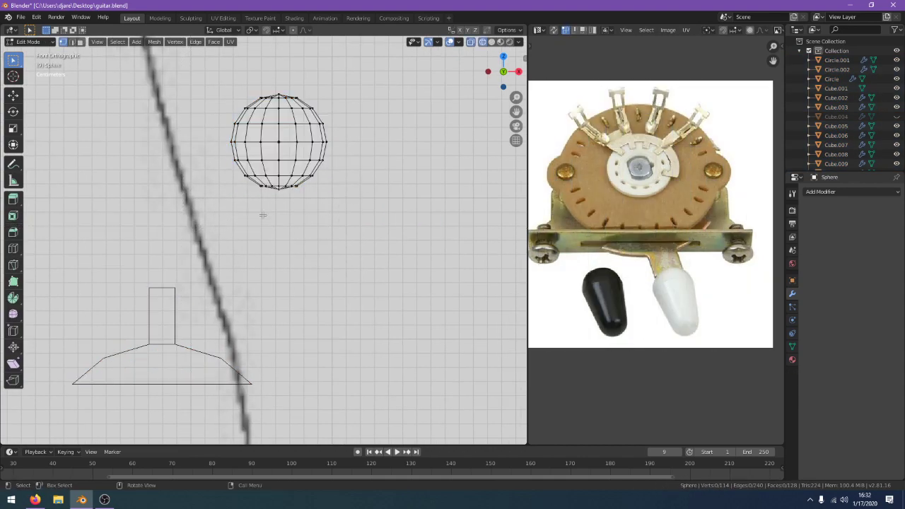
Move the sphere's lower rings of vertices down 0.0364 m along Z to stretch it into a capsule
{"action": "key", "text": "a"}
{"action": "key", "text": "a"}
{"action": "left_click_drag", "start_coordinate": [361, 139], "coordinate": [377, 148]}
{"action": "key", "text": "g"}
{"action": "key", "text": "z"}
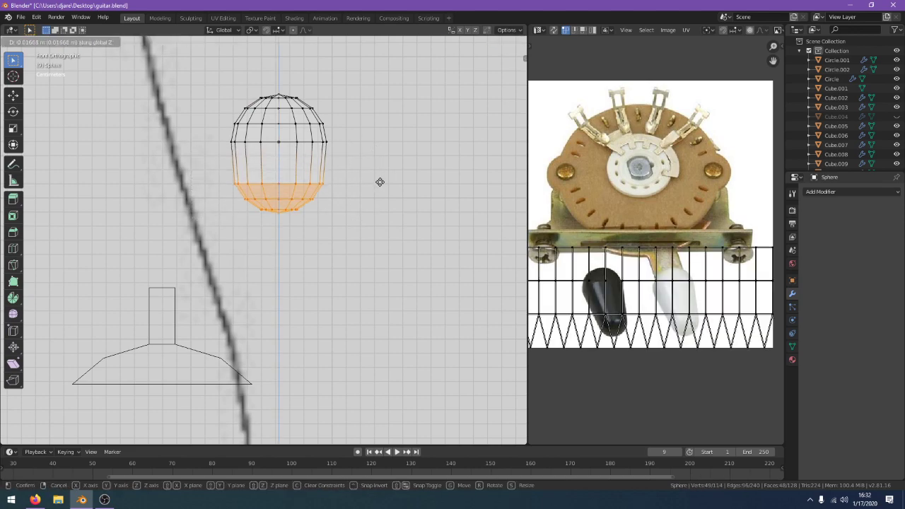
{"action": "left_click", "coordinate": [378, 199]}
{"action": "scroll", "coordinate": [356, 211], "scroll_direction": "up", "scroll_amount": 1}
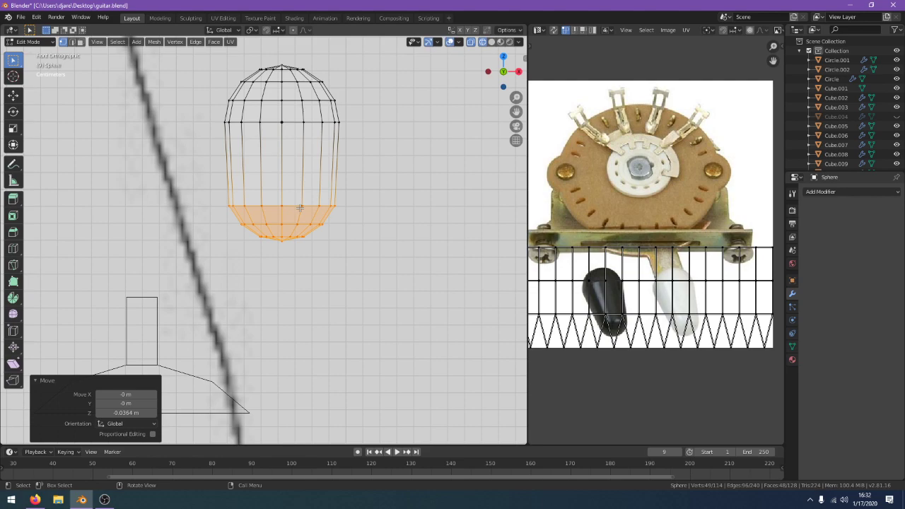
Move the capsule's lowest two rings and its bottom pole up slightly along Z
{"action": "left_click", "coordinate": [233, 247]}
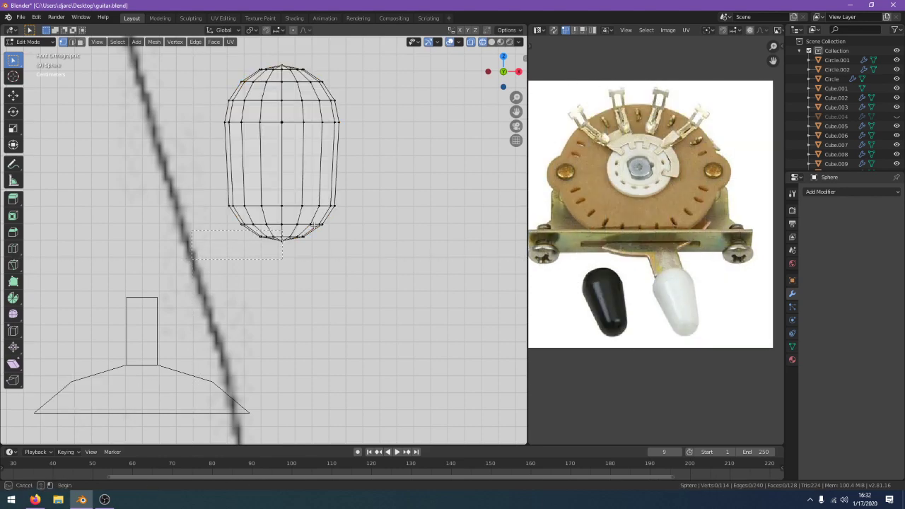
{"action": "left_click_drag", "start_coordinate": [313, 225], "coordinate": [327, 216]}
{"action": "key", "text": "g"}
{"action": "key", "text": "z"}
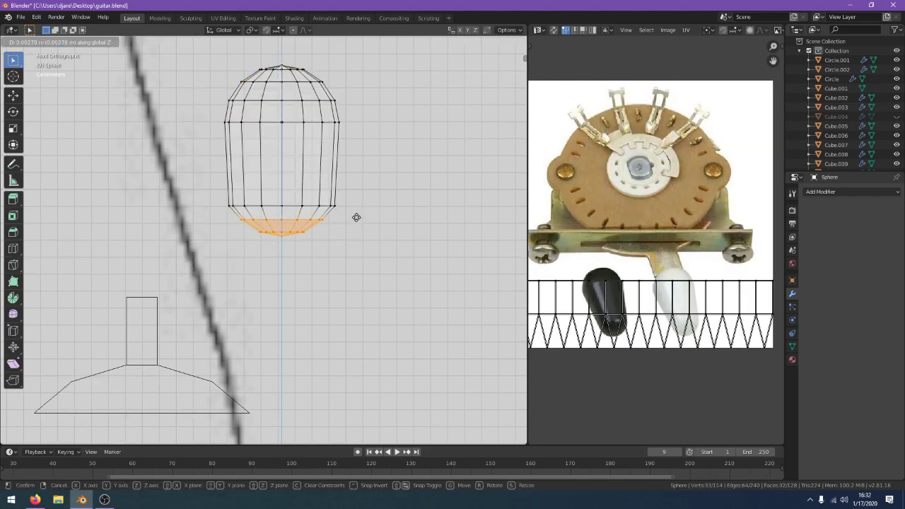
{"action": "left_click", "coordinate": [357, 216]}
Delete the capsule's lowest vertex ring and bottom pole, leaving a flat open end
{"action": "left_click", "coordinate": [280, 229], "text": "alt"}
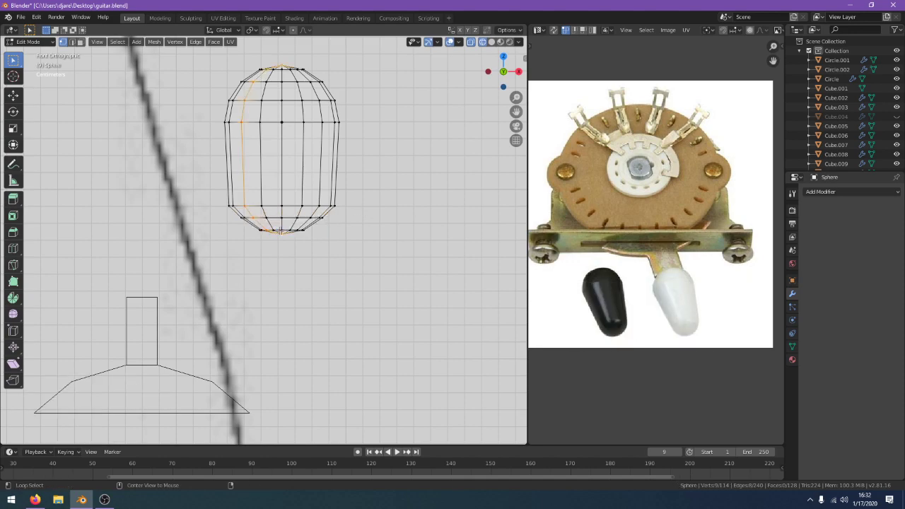
{"action": "left_click", "coordinate": [239, 258]}
{"action": "key", "text": "a"}
{"action": "key", "text": "a"}
{"action": "left_click_drag", "start_coordinate": [338, 223], "coordinate": [337, 226]}
{"action": "key", "text": "x"}
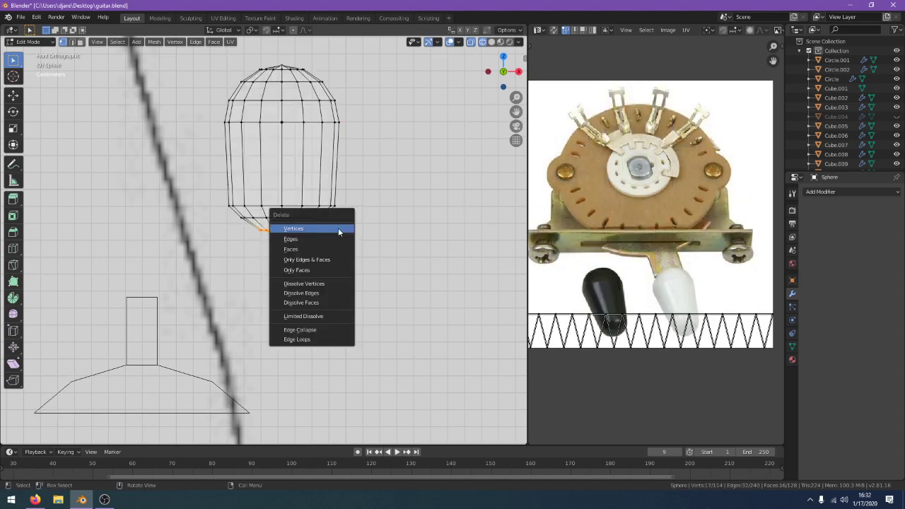
{"action": "left_click", "coordinate": [337, 230]}
Fill the capsule's open bottom loop with a face and return to object mode in solid shading
{"action": "key", "text": "a"}
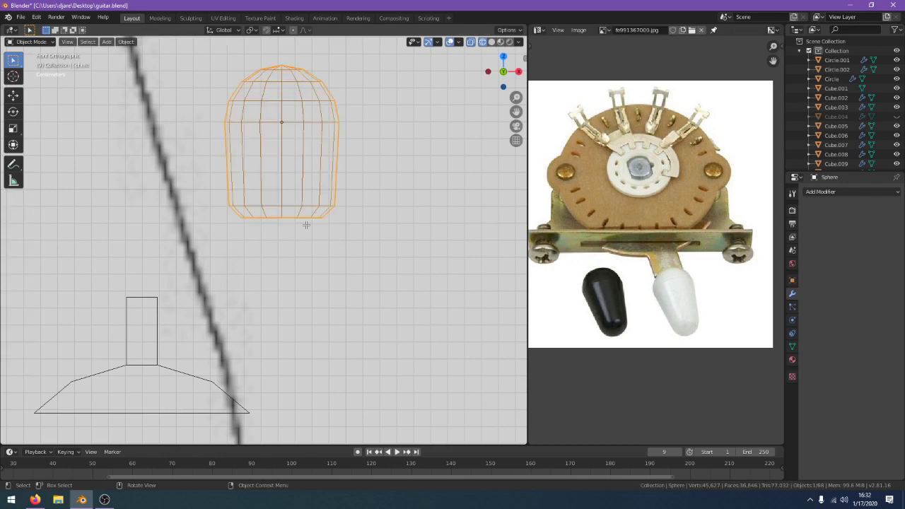
{"action": "key", "text": "alt+a"}
{"action": "left_click", "coordinate": [292, 217], "text": "alt"}
{"action": "key", "text": "f"}
{"action": "key", "text": "Tab"}
{"action": "scroll", "coordinate": [329, 242], "scroll_direction": "down", "scroll_amount": 2}
{"action": "key", "text": "z"}
{"action": "left_click", "coordinate": [359, 242]}
{"action": "scroll", "coordinate": [394, 257], "scroll_direction": "down", "scroll_amount": 1}
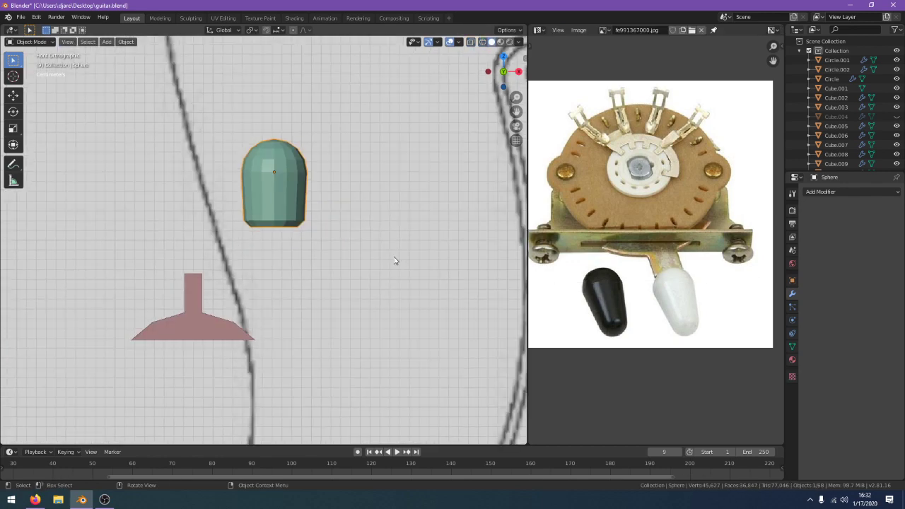
{"action": "middle_click_drag", "start_coordinate": [395, 260], "coordinate": [374, 275]}
{"action": "scroll", "coordinate": [374, 275], "scroll_direction": "down", "scroll_amount": 2}
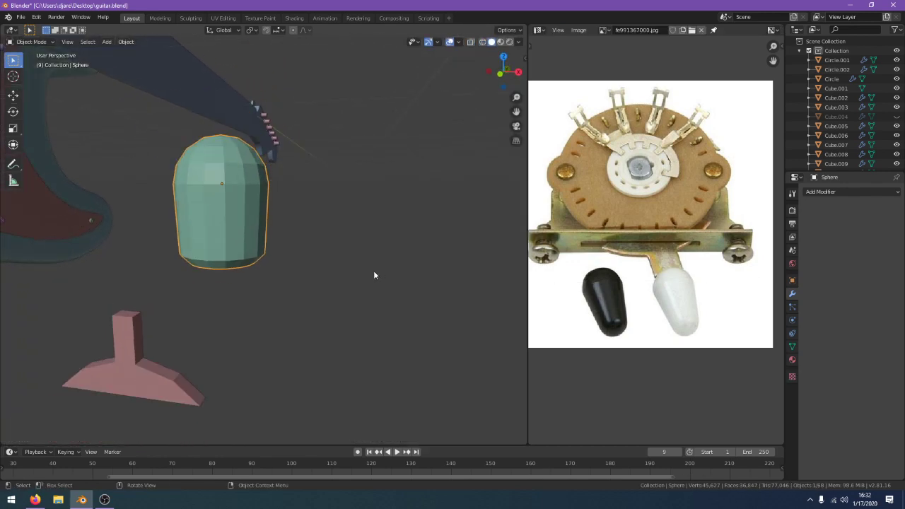
Scale down the capsule's two bottom rings in wireframe front view so the tip tapers toward its base
{"action": "key", "text": "Tab"}
{"action": "key", "text": "z"}
{"action": "left_click", "coordinate": [319, 263]}
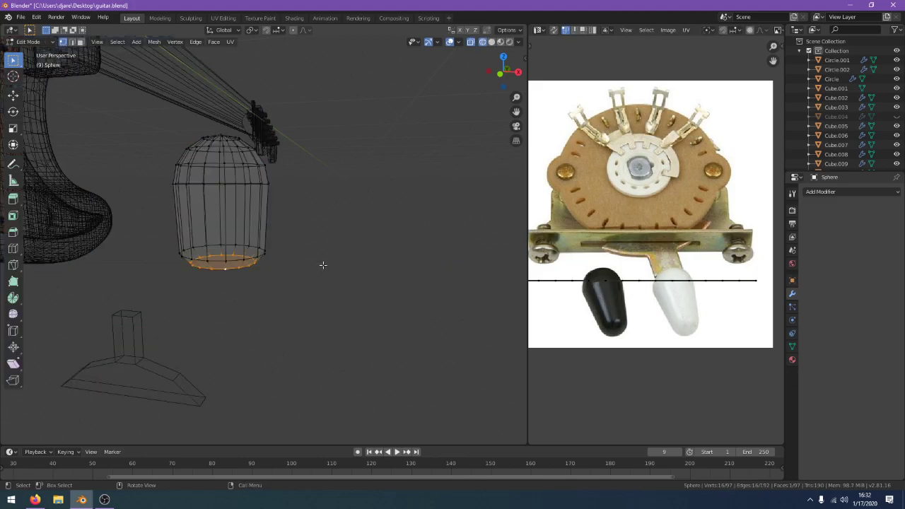
{"action": "key", "text": "KP_1"}
{"action": "key", "text": "KP_Divide"}
{"action": "key", "text": "a"}
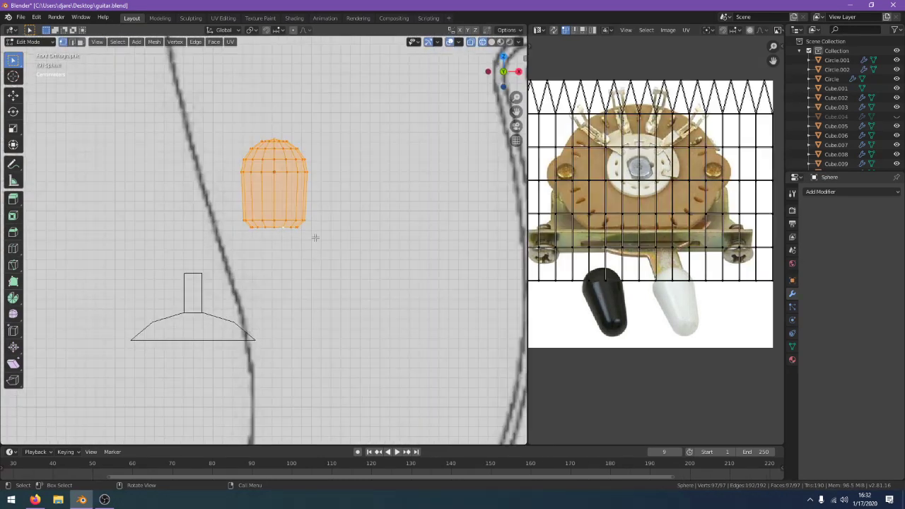
{"action": "key", "text": "alt+a"}
{"action": "left_click_drag", "start_coordinate": [341, 245], "coordinate": [342, 246]}
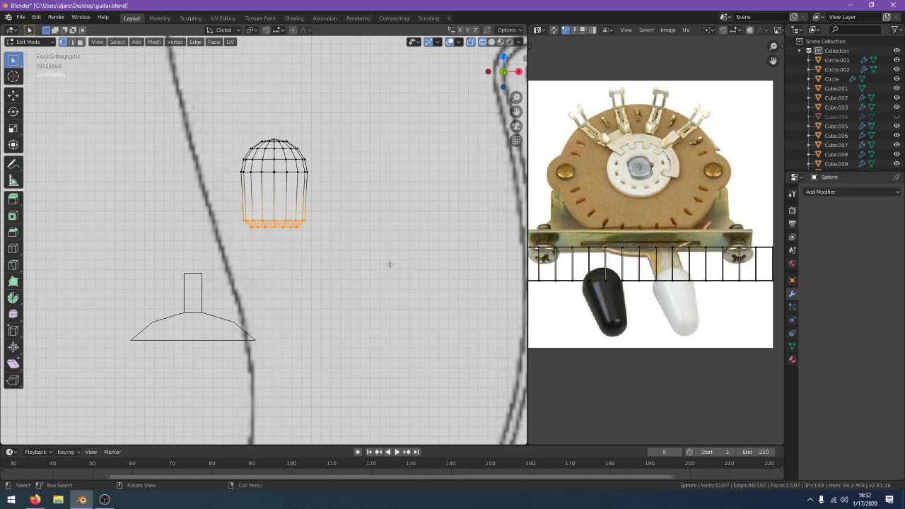
{"action": "key", "text": "s"}
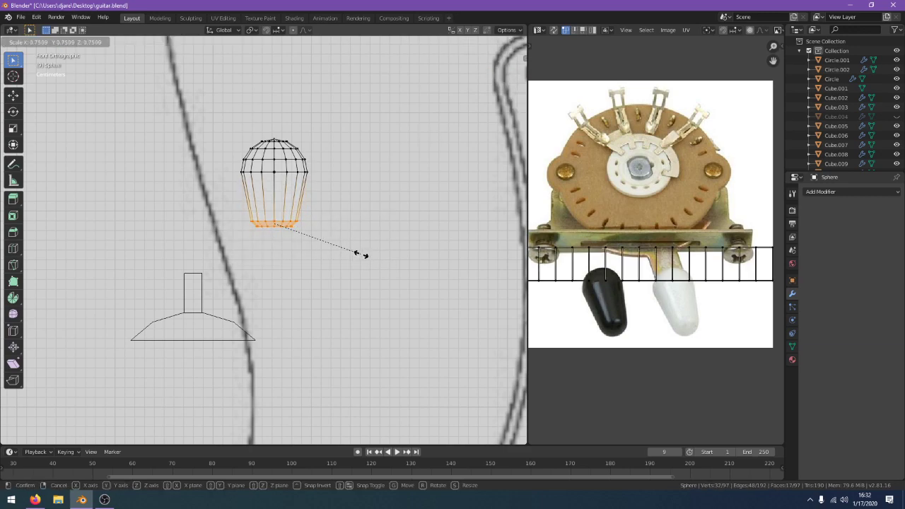
{"action": "left_click", "coordinate": [365, 254]}
Scale the tip's two bottom rings up slightly, then show the object in solid shading
{"action": "key", "text": "a"}
{"action": "scroll", "coordinate": [270, 177], "scroll_direction": "up", "scroll_amount": 1}
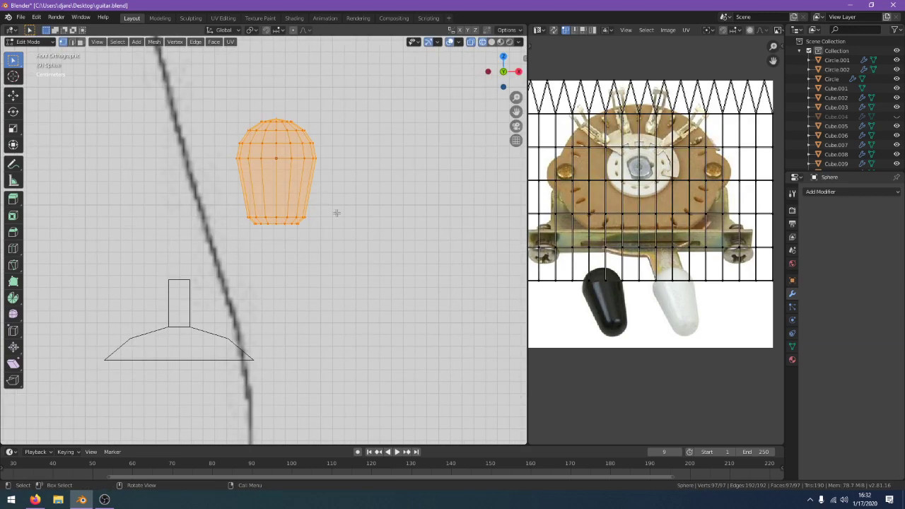
{"action": "left_click", "coordinate": [368, 252]}
{"action": "left_click_drag", "start_coordinate": [216, 237], "coordinate": [363, 202]}
{"action": "key", "text": "s"}
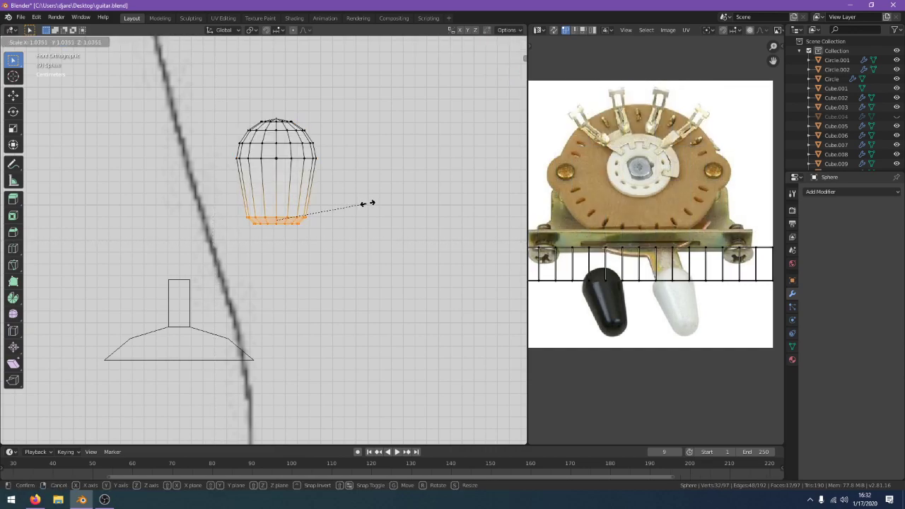
{"action": "left_click", "coordinate": [368, 204]}
{"action": "key", "text": "Tab"}
{"action": "scroll", "coordinate": [366, 214], "scroll_direction": "down", "scroll_amount": 1}
{"action": "key", "text": "shift+z"}
{"action": "middle_click_drag", "start_coordinate": [444, 228], "coordinate": [418, 252]}
{"action": "scroll", "coordinate": [417, 252], "scroll_direction": "down", "scroll_amount": 2}
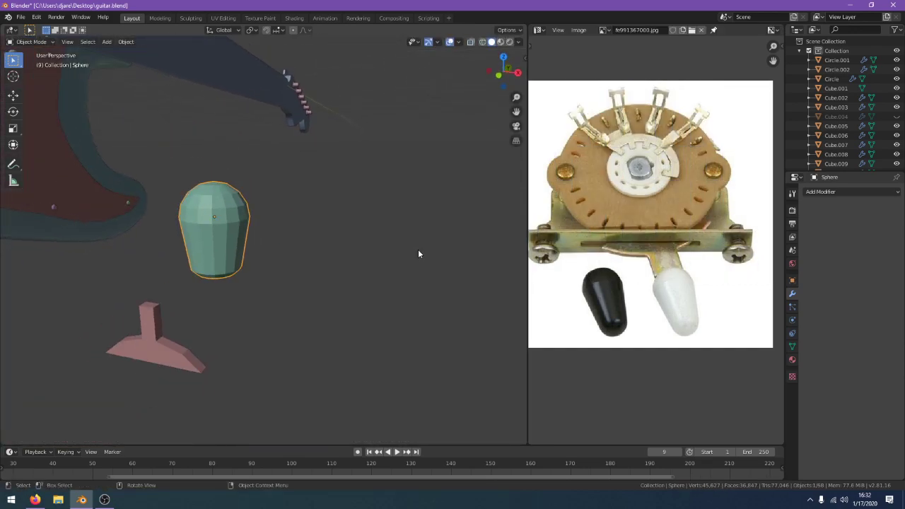
Scale the whole tip uniformly to 0.55 in front view
{"action": "key", "text": "KP_1"}
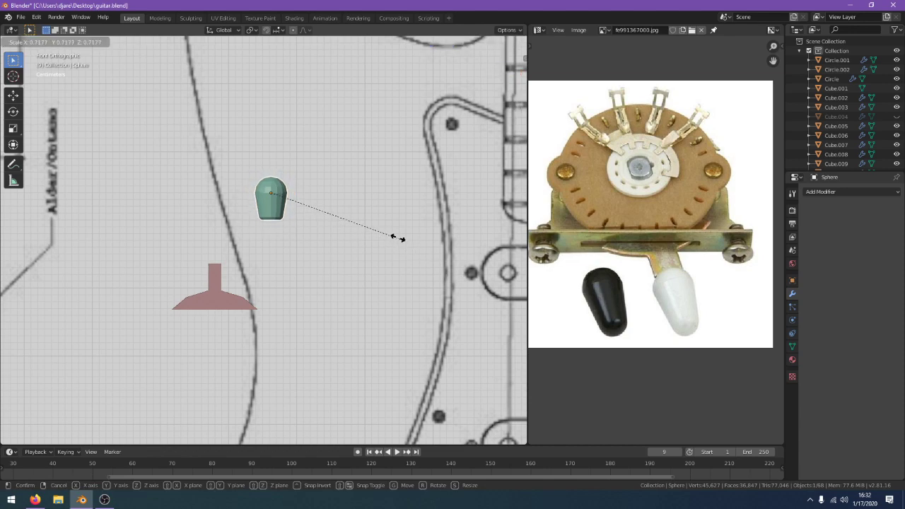
{"action": "left_click", "coordinate": [374, 233]}
{"action": "key", "text": "s"}
{"action": "key", "text": "z"}
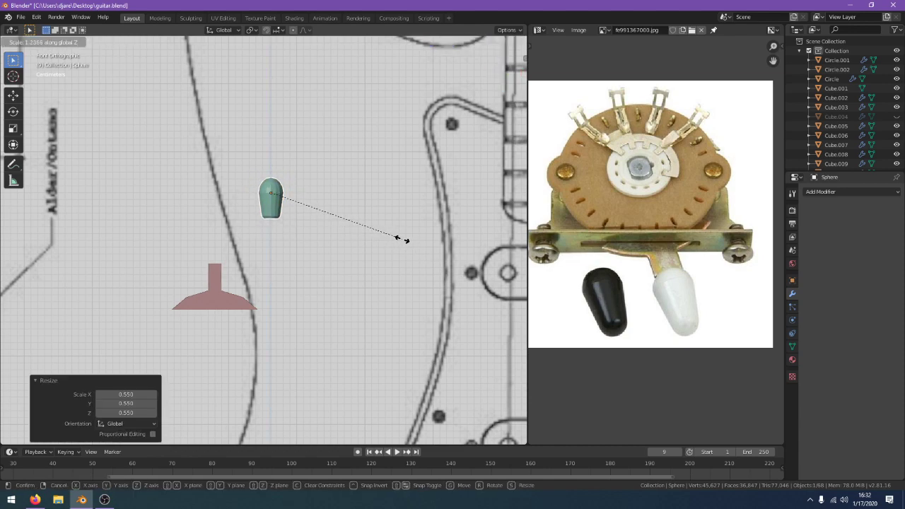
{"action": "right_click", "coordinate": [398, 241]}
Raise the vertices of the tip's rounded upper half along Z to lengthen it, and leave mesh editing
{"action": "scroll", "coordinate": [398, 241], "scroll_direction": "up", "scroll_amount": 3}
{"action": "key", "text": "Tab"}
{"action": "scroll", "coordinate": [398, 241], "scroll_direction": "up", "scroll_amount": 2}
{"action": "key", "text": "a"}
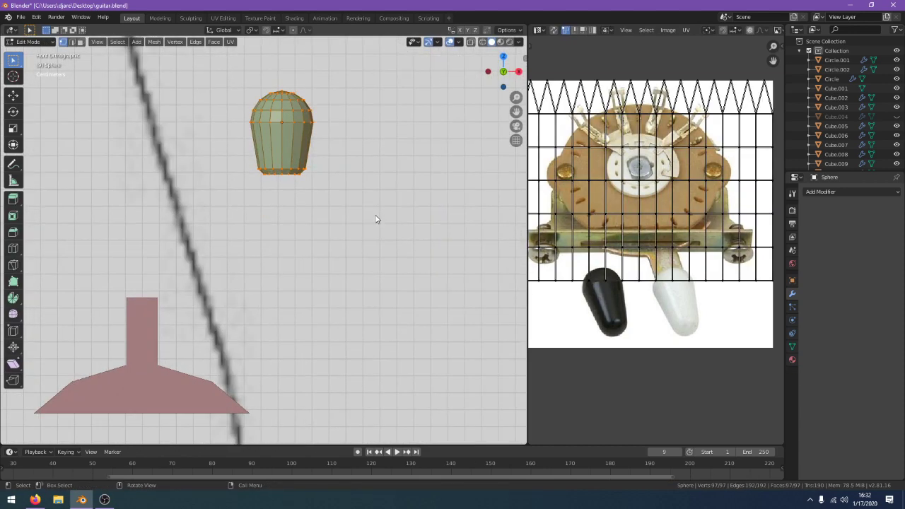
{"action": "key", "text": "shift+z"}
{"action": "middle_click_drag", "start_coordinate": [310, 220], "coordinate": [288, 275], "text": "shift"}
{"action": "key", "text": "alt+a"}
{"action": "left_click_drag", "start_coordinate": [317, 151], "coordinate": [349, 124]}
{"action": "key", "text": "g"}
{"action": "key", "text": "z"}
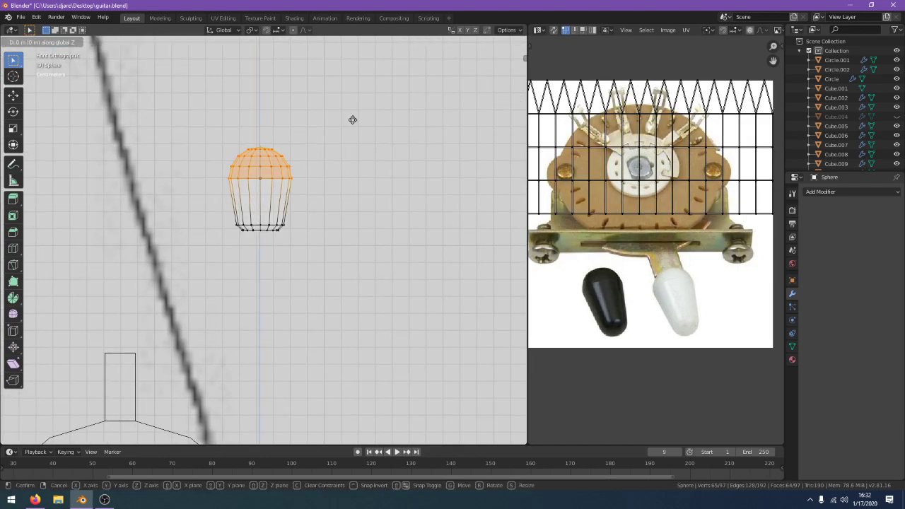
{"action": "left_click", "coordinate": [355, 111]}
{"action": "key", "text": "Tab"}
Move the tip onto the top of the lever's stem and scale it uniformly to 1.05
{"action": "scroll", "coordinate": [346, 186], "scroll_direction": "down", "scroll_amount": 3}
{"action": "key", "text": "g"}
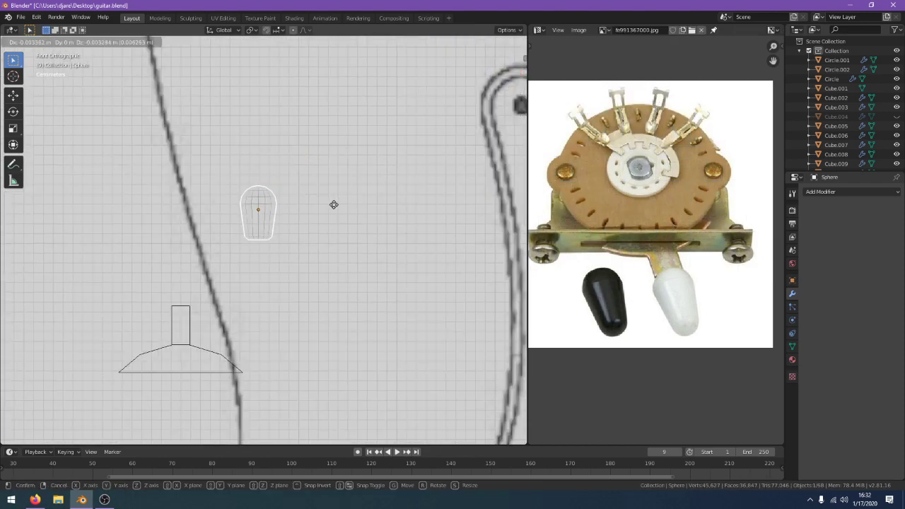
{"action": "left_click", "coordinate": [267, 279]}
{"action": "key", "text": "s"}
{"action": "left_click", "coordinate": [334, 280]}
{"action": "key", "text": "shift+z"}
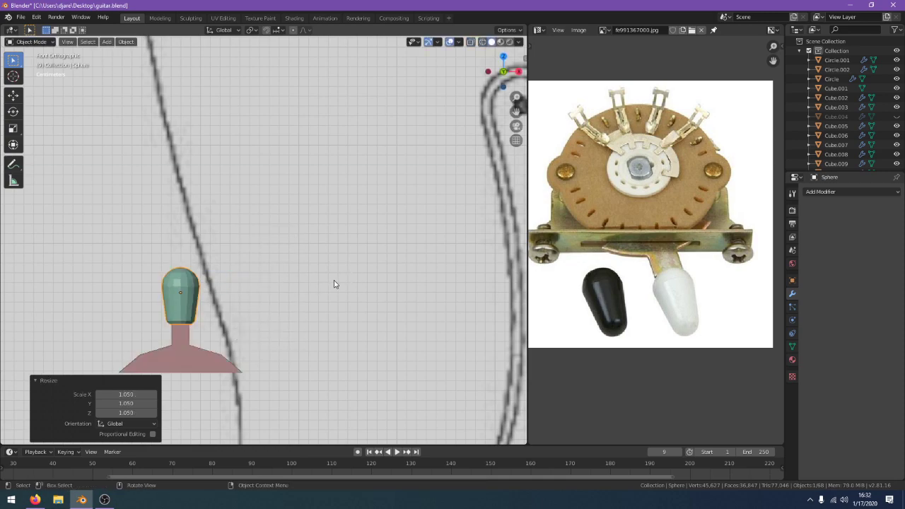
{"action": "mouse_move", "coordinate": [333, 280]}
{"action": "middle_mouse_down"}
{"action": "mouse_move", "coordinate": [294, 290]}
{"action": "mouse_move", "coordinate": [339, 255]}
{"action": "mouse_move", "coordinate": [315, 269]}
{"action": "mouse_move", "coordinate": [343, 275]}
{"action": "mouse_move", "coordinate": [348, 254]}
{"action": "mouse_move", "coordinate": [357, 282]}
{"action": "middle_mouse_up"}
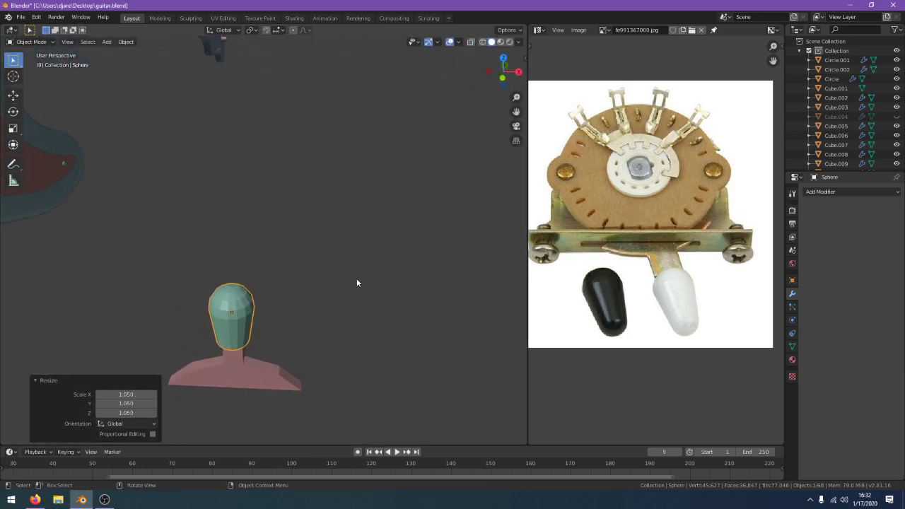
Select the switch lever together with its tip in front view
{"action": "key", "text": "KP_7"}
{"action": "scroll", "coordinate": [357, 283], "scroll_direction": "down", "scroll_amount": 4}
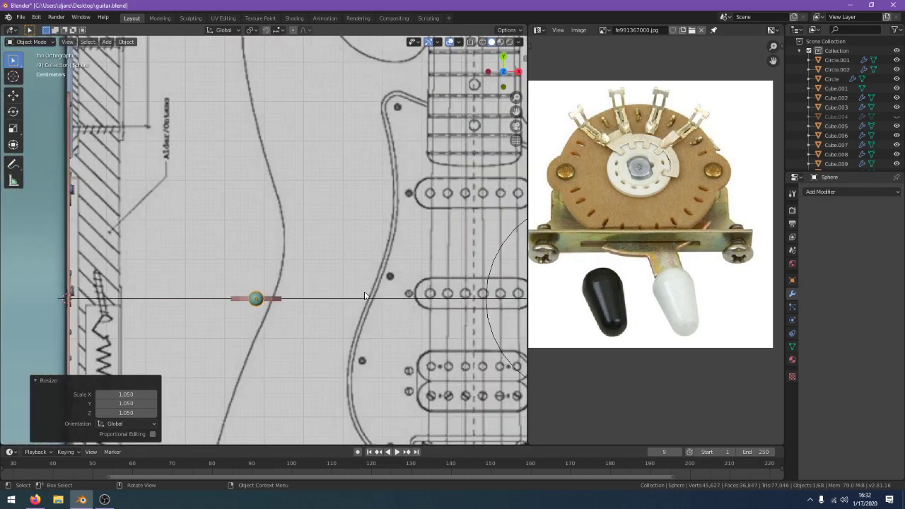
{"action": "key", "text": "KP_1"}
{"action": "scroll", "coordinate": [308, 290], "scroll_direction": "up", "scroll_amount": 5}
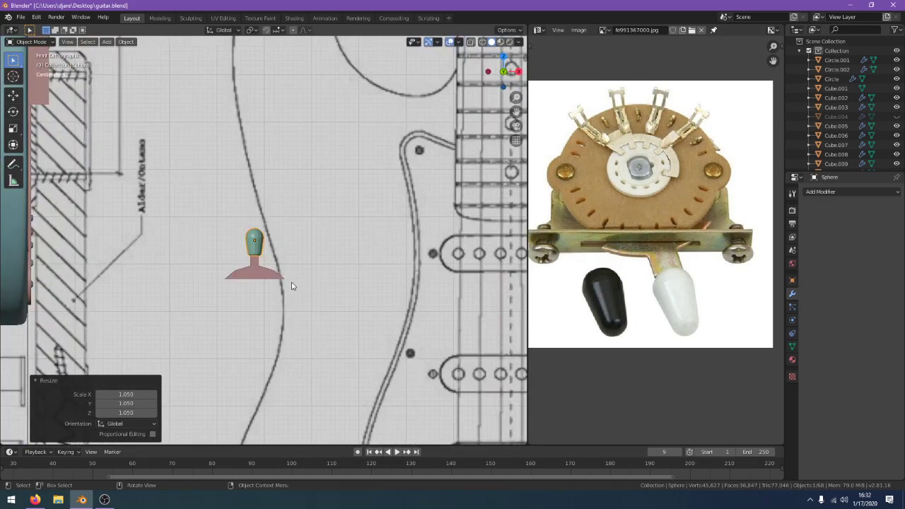
{"action": "left_click", "coordinate": [257, 308], "text": "shift"}
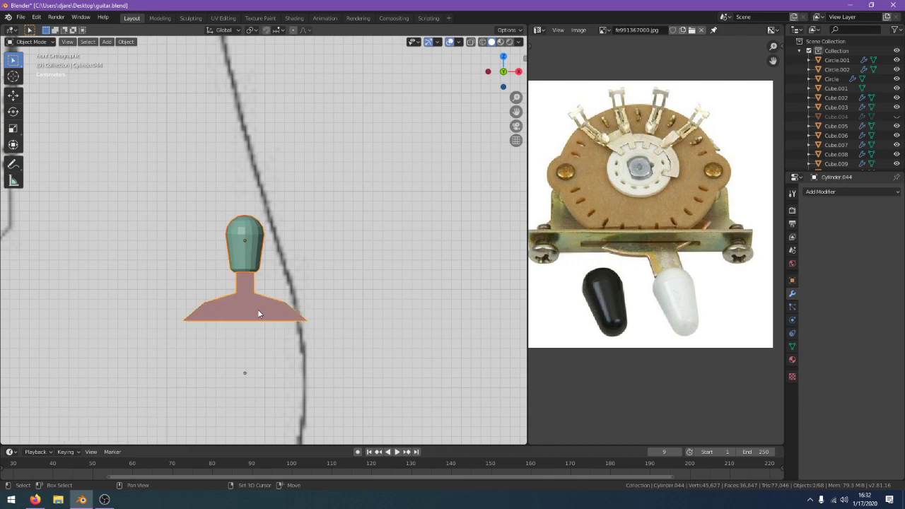
Show the reference image 750-5WaySwitch_detail2.jpg and examine the switch lever closely
{"action": "left_click", "coordinate": [603, 29]}
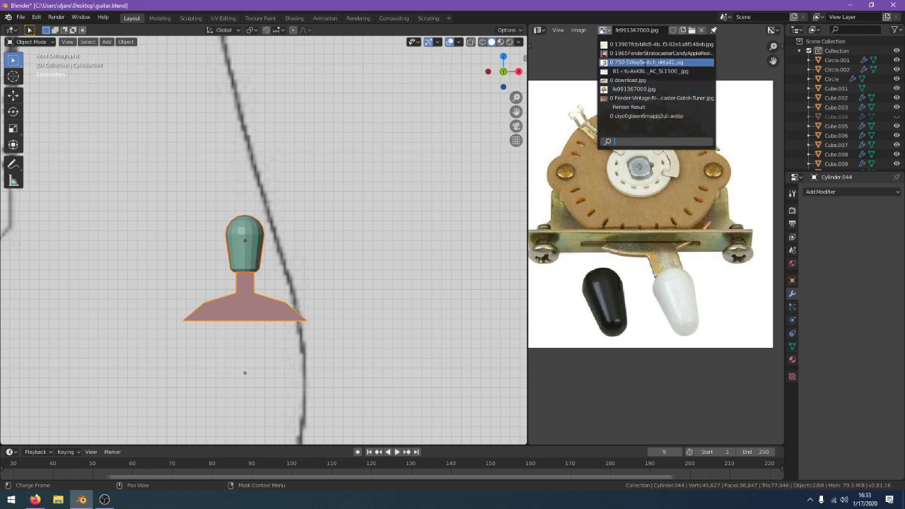
{"action": "left_click", "coordinate": [645, 62]}
{"action": "middle_click_drag", "start_coordinate": [657, 151], "coordinate": [642, 152]}
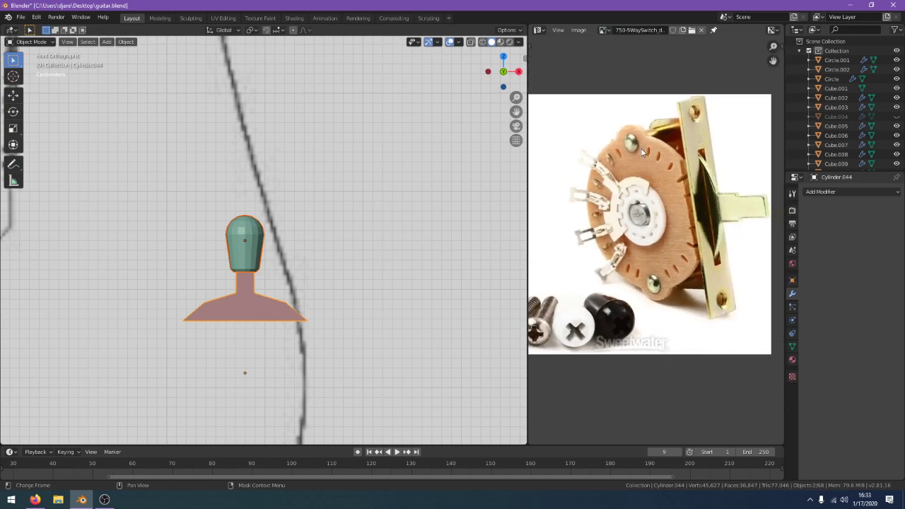
{"action": "scroll", "coordinate": [642, 152], "scroll_direction": "up", "scroll_amount": 1}
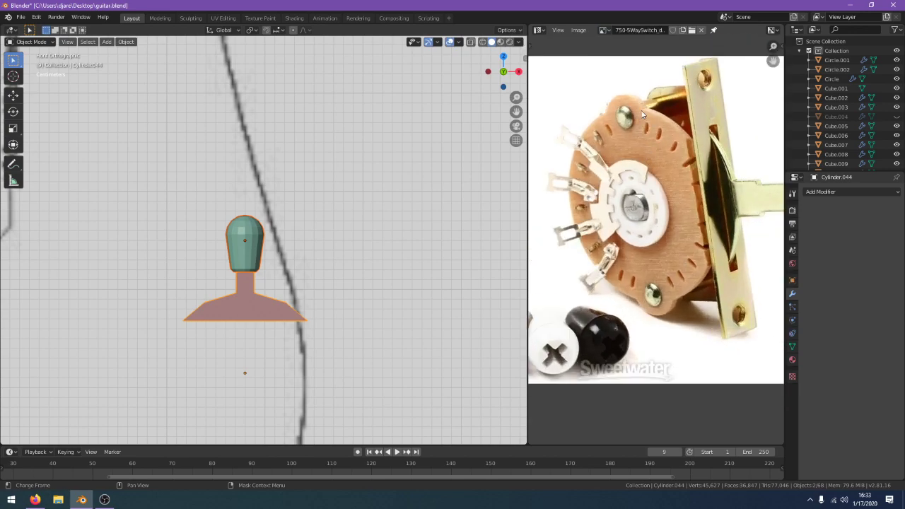
Switch the reference to the 1965 Fender Stratocaster photo and examine the pickup selector beside the tremolo arm
{"action": "left_click", "coordinate": [604, 31]}
{"action": "left_click", "coordinate": [640, 46]}
{"action": "middle_click_drag", "start_coordinate": [647, 226], "coordinate": [565, 198]}
{"action": "scroll", "coordinate": [682, 240], "scroll_direction": "up", "scroll_amount": 1}
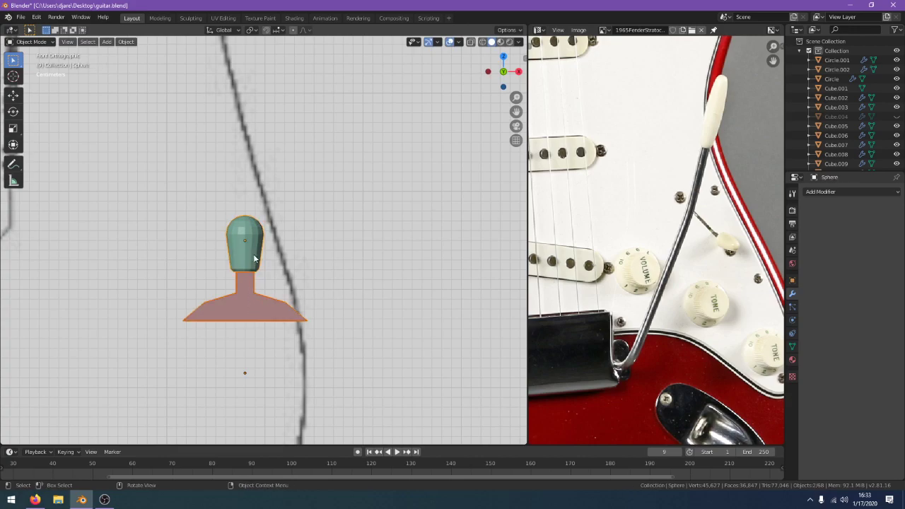
Rotate the switch lever and its tip by 85° and another 5° in front view so the tip points away from the body
{"action": "key", "text": "KP_3"}
{"action": "scroll", "coordinate": [299, 299], "scroll_direction": "down", "scroll_amount": 2}
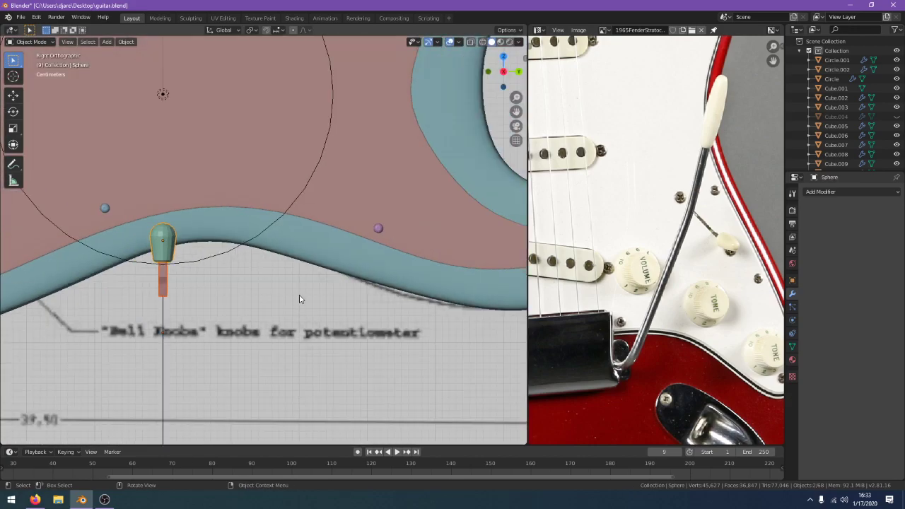
{"action": "key", "text": "KP_1"}
{"action": "scroll", "coordinate": [299, 298], "scroll_direction": "down", "scroll_amount": 4}
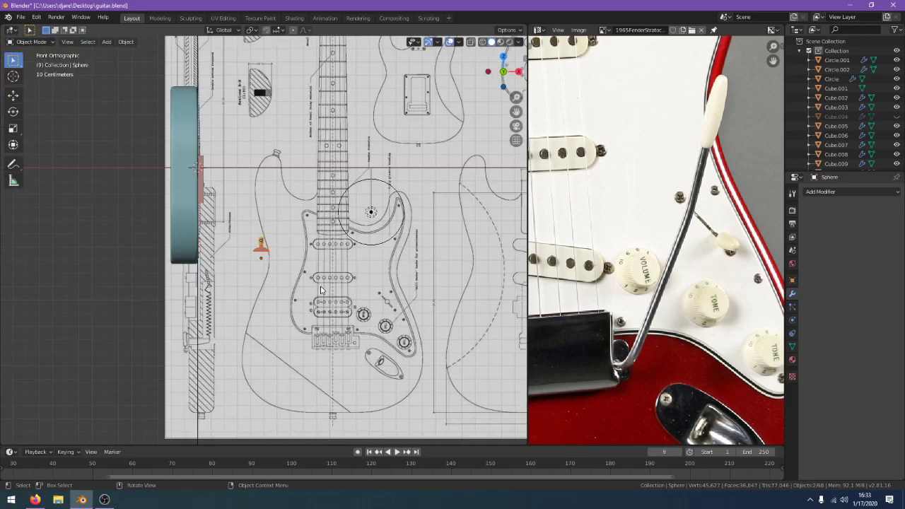
{"action": "key", "text": "r"}
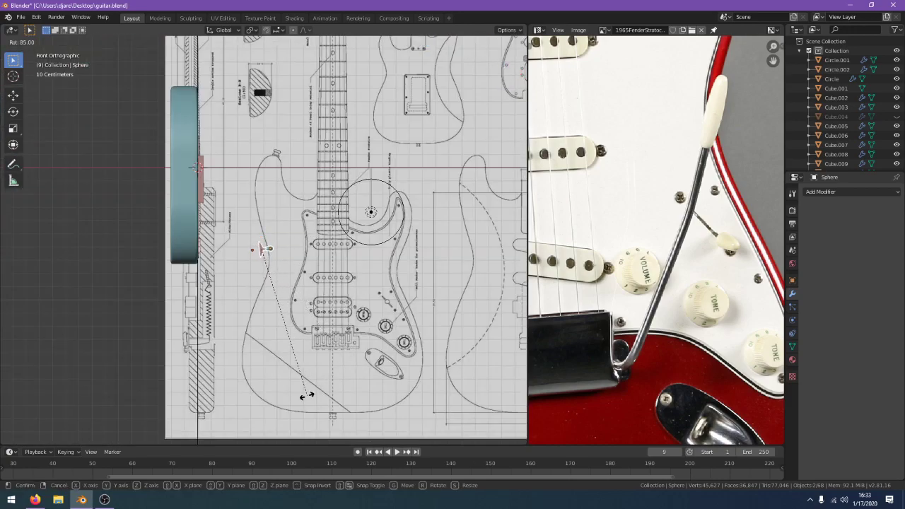
{"action": "left_click", "coordinate": [308, 395]}
{"action": "scroll", "coordinate": [400, 352], "scroll_direction": "up", "scroll_amount": 7}
{"action": "key", "text": "r"}
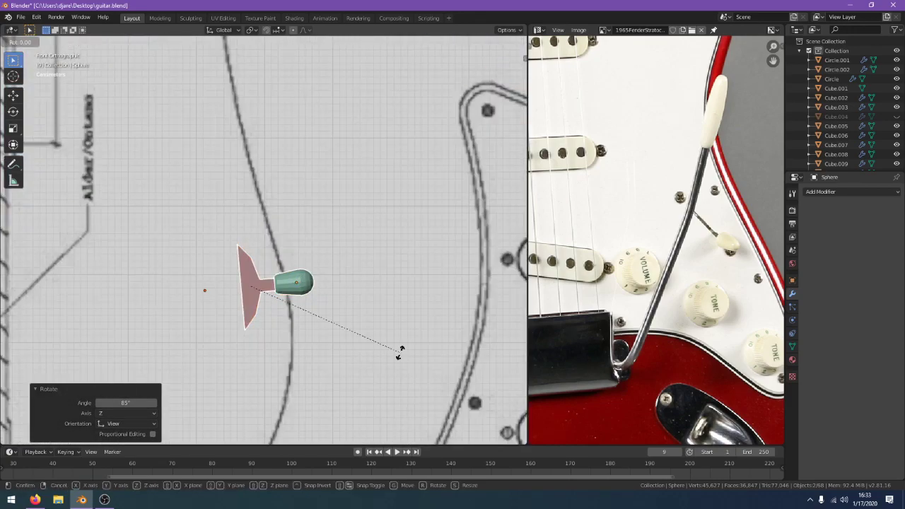
{"action": "left_click", "coordinate": [391, 369]}
Switch to Firefox, check the live stream chat, and return to Blender
{"action": "left_click", "coordinate": [34, 499]}
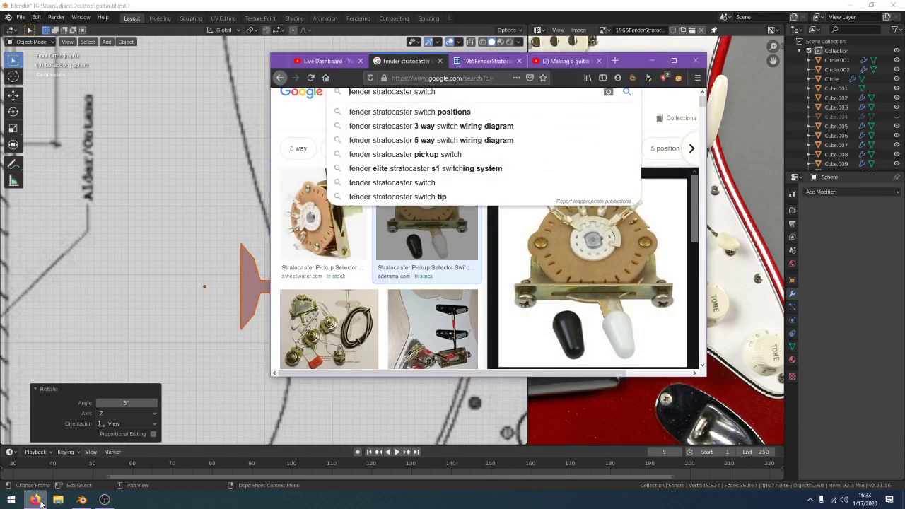
{"action": "left_click", "coordinate": [315, 62]}
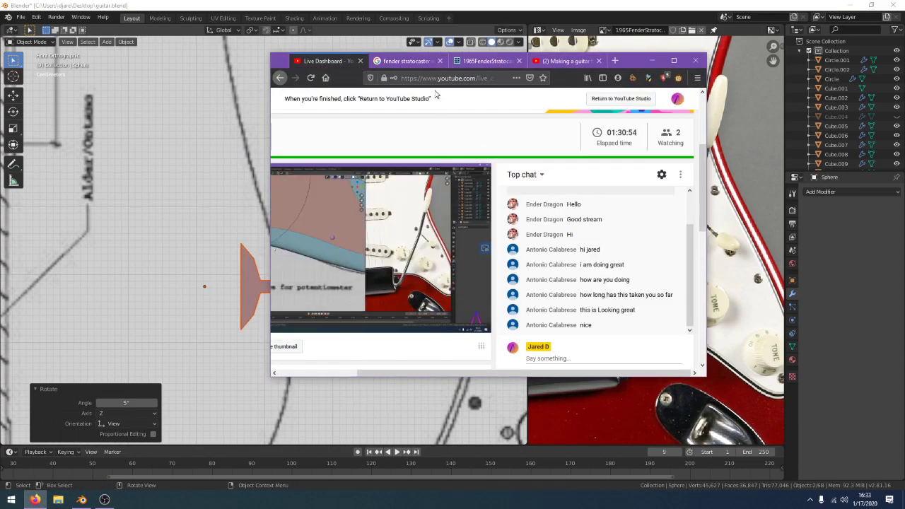
{"action": "left_click", "coordinate": [412, 62]}
{"action": "left_click", "coordinate": [404, 36]}
Rotate the lever and tip by 40° in right view with wireframe shading to match the diagonal selector slot
{"action": "scroll", "coordinate": [368, 255], "scroll_direction": "down", "scroll_amount": 3}
{"action": "key", "text": "KP_3"}
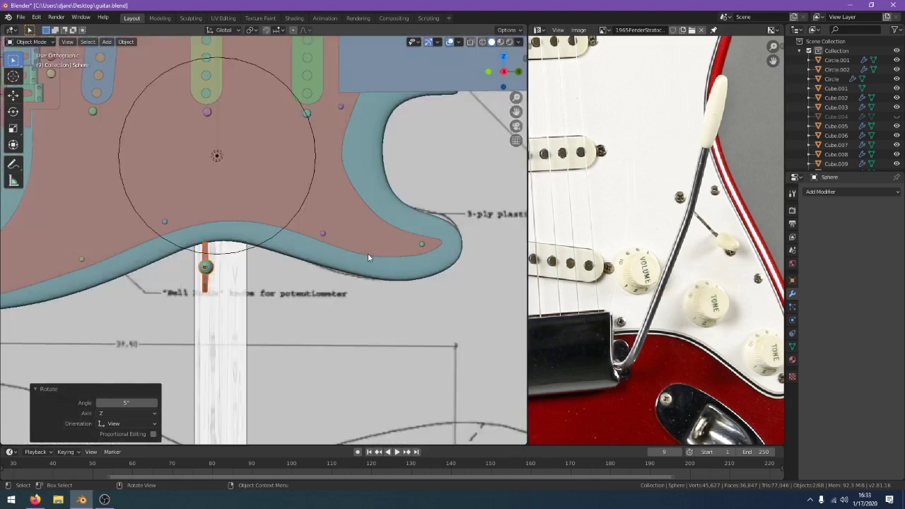
{"action": "key", "text": "z"}
{"action": "left_click", "coordinate": [317, 266]}
{"action": "key", "text": "r"}
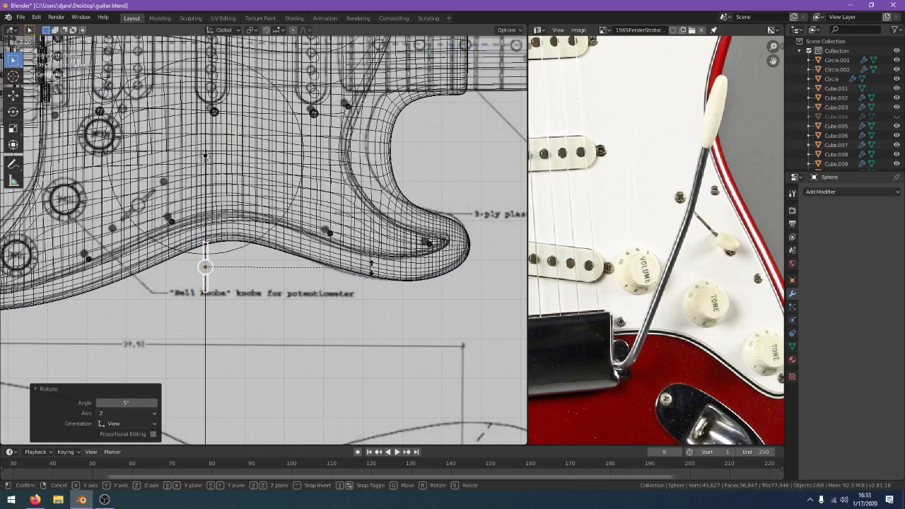
{"action": "left_click", "coordinate": [326, 364], "text": "ctrl"}
Move the lever and tip onto the diagonal selector slot in the blueprint and fine-tune their rotation
{"action": "scroll", "coordinate": [326, 364], "scroll_direction": "up", "scroll_amount": 2}
{"action": "middle_click_drag", "start_coordinate": [327, 364], "coordinate": [425, 382], "text": "shift"}
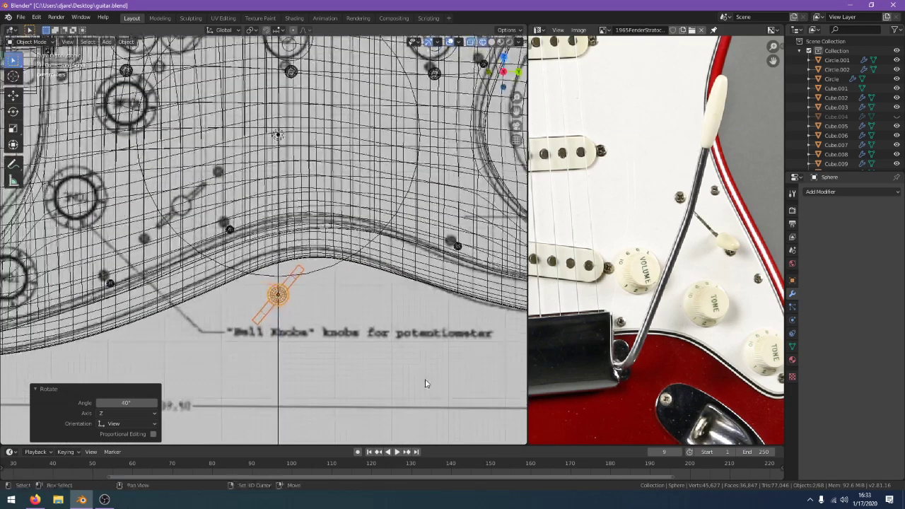
{"action": "key", "text": "g"}
{"action": "left_click", "coordinate": [327, 286]}
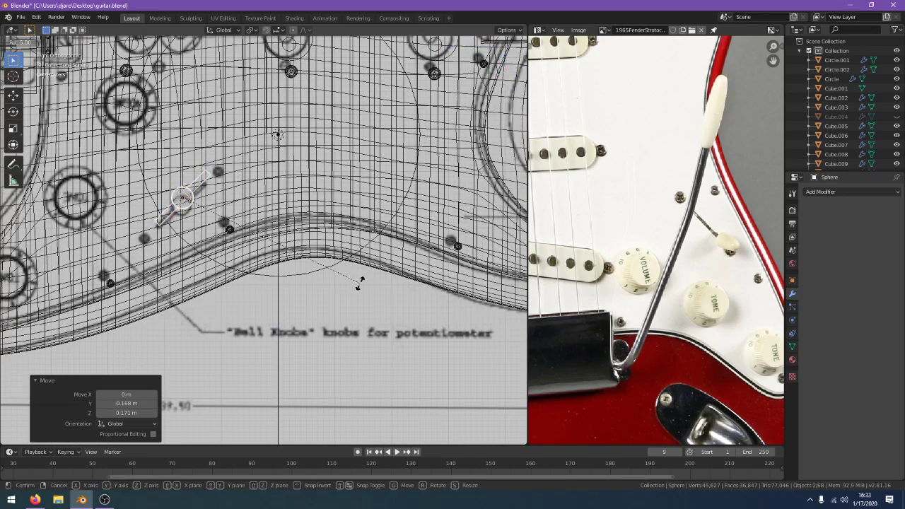
{"action": "left_click", "coordinate": [360, 285]}
{"action": "key", "text": "r"}
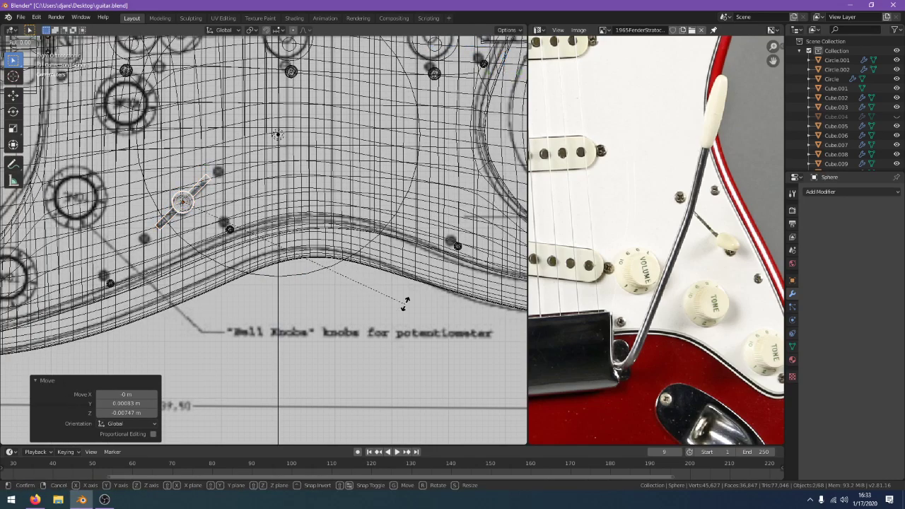
{"action": "left_click", "coordinate": [403, 313]}
Try to bring the lever and tip toward the guitar body by moving them -0.436 m along Z
{"action": "middle_click_drag", "start_coordinate": [403, 313], "coordinate": [369, 250]}
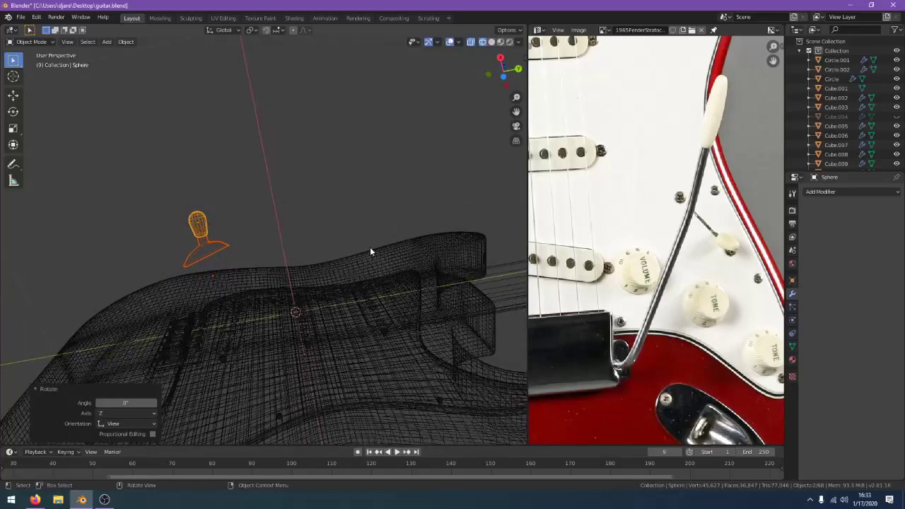
{"action": "key", "text": "g"}
{"action": "key", "text": "z"}
{"action": "key", "text": "x"}
{"action": "key", "text": "z"}
{"action": "left_click", "coordinate": [425, 390]}
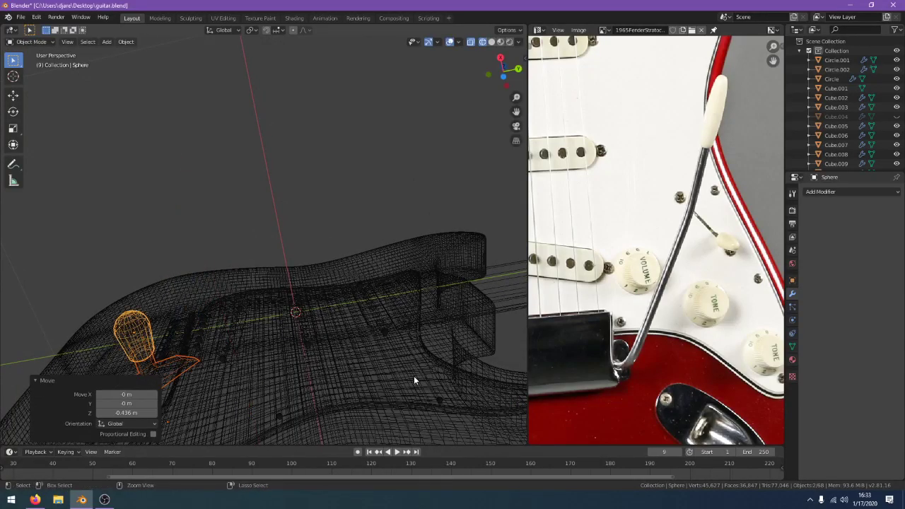
Move the lever and tip back onto the blueprint's selector slot in right view and rotate them by 1.32°
{"action": "middle_click_drag", "start_coordinate": [414, 375], "coordinate": [408, 396]}
{"action": "key", "text": "KP_3"}
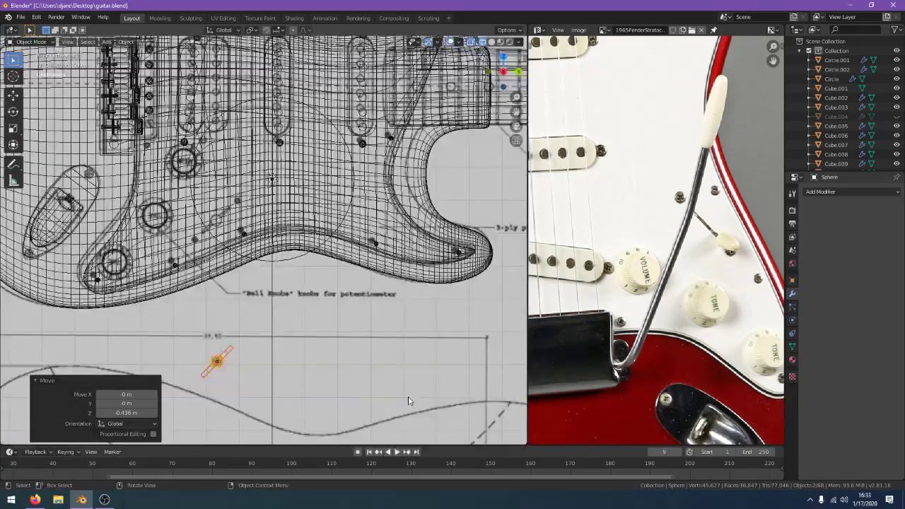
{"action": "key", "text": "g"}
{"action": "left_click", "coordinate": [414, 246]}
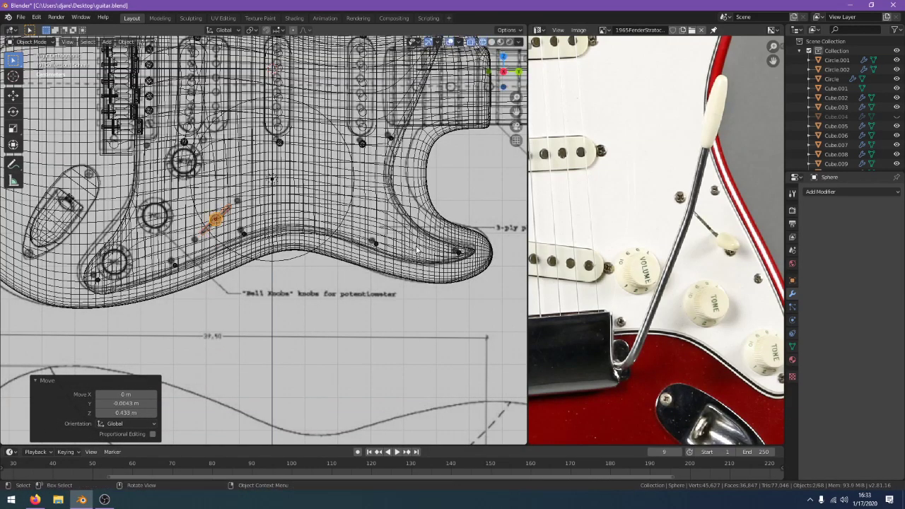
{"action": "key", "text": "r"}
{"action": "left_click", "coordinate": [412, 250]}
{"action": "scroll", "coordinate": [303, 301], "scroll_direction": "up", "scroll_amount": 1}
Move the lever and tip -0.48 m along X in front view to seat them on the pickguard
{"action": "key", "text": "KP_1"}
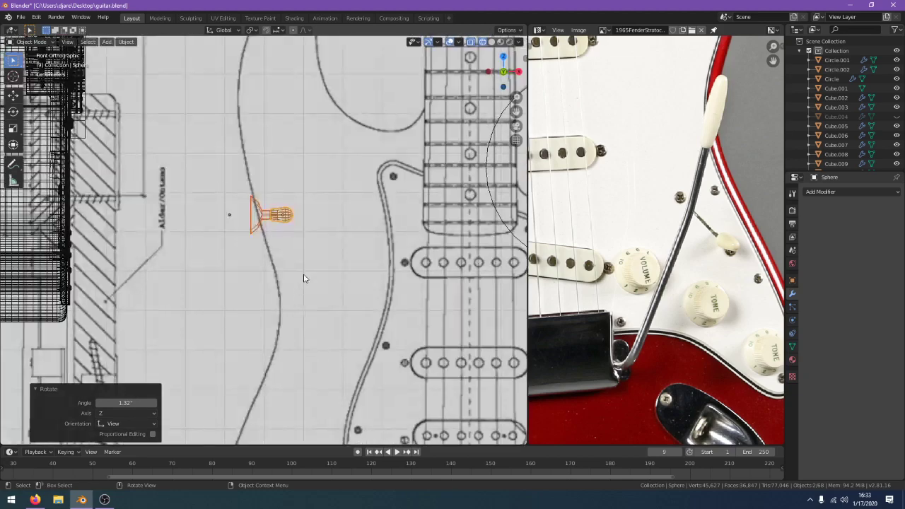
{"action": "key", "text": "g"}
{"action": "key", "text": "y"}
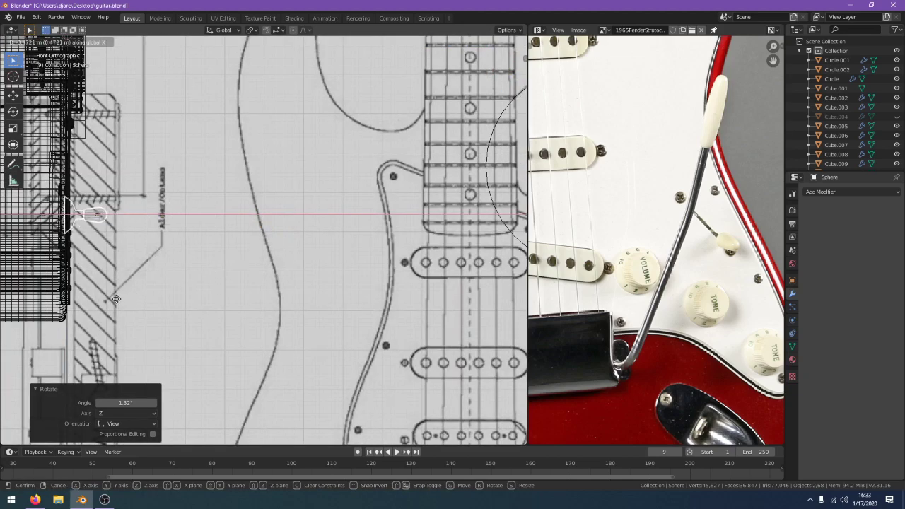
{"action": "left_click", "coordinate": [114, 300]}
{"action": "middle_click_drag", "start_coordinate": [235, 301], "coordinate": [304, 145]}
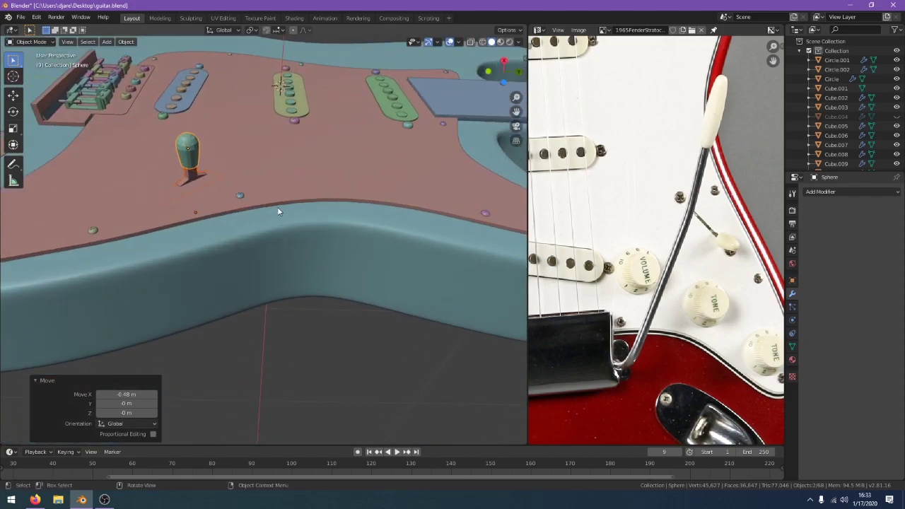
{"action": "middle_click_drag", "start_coordinate": [278, 211], "coordinate": [421, 311]}
Examine how the lever and tip line up with the blueprint's selector slot in right-view wireframe, then restore solid shading
{"action": "key", "text": "KP_3"}
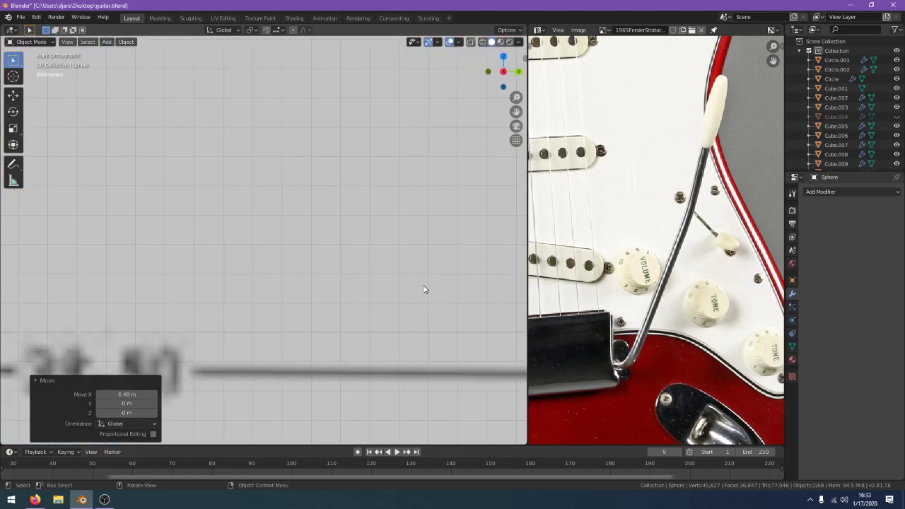
{"action": "scroll", "coordinate": [424, 289], "scroll_direction": "down", "scroll_amount": 8}
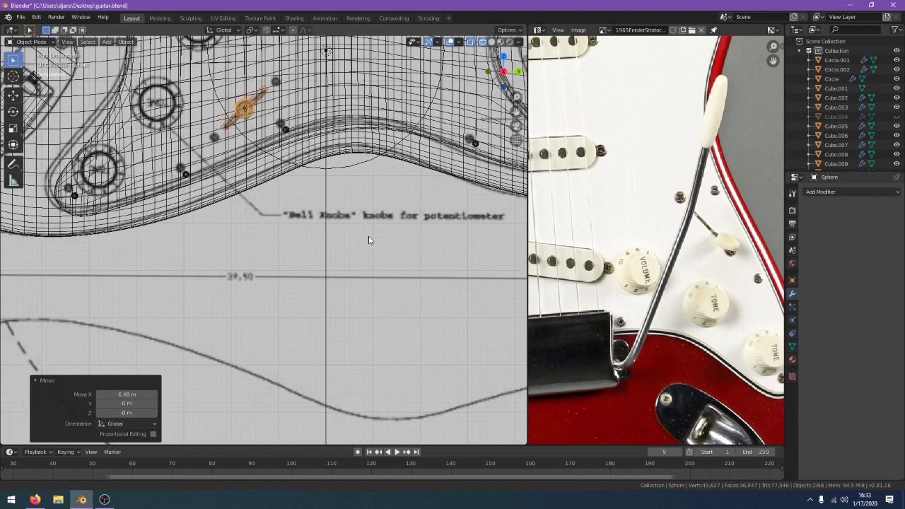
{"action": "middle_click_drag", "start_coordinate": [368, 240], "coordinate": [372, 272], "text": "shift"}
{"action": "key", "text": "z"}
{"action": "left_click", "coordinate": [306, 271]}
{"action": "scroll", "coordinate": [274, 136], "scroll_direction": "up", "scroll_amount": 3}
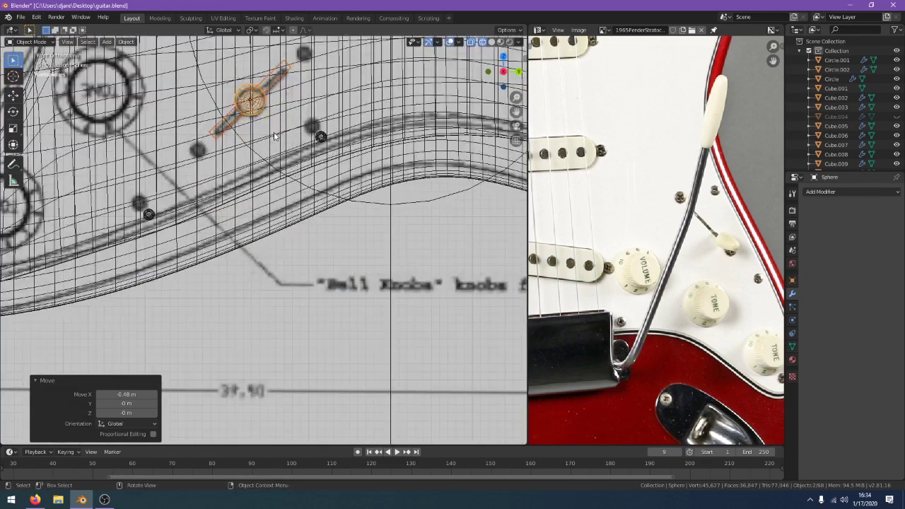
{"action": "left_click", "coordinate": [250, 102]}
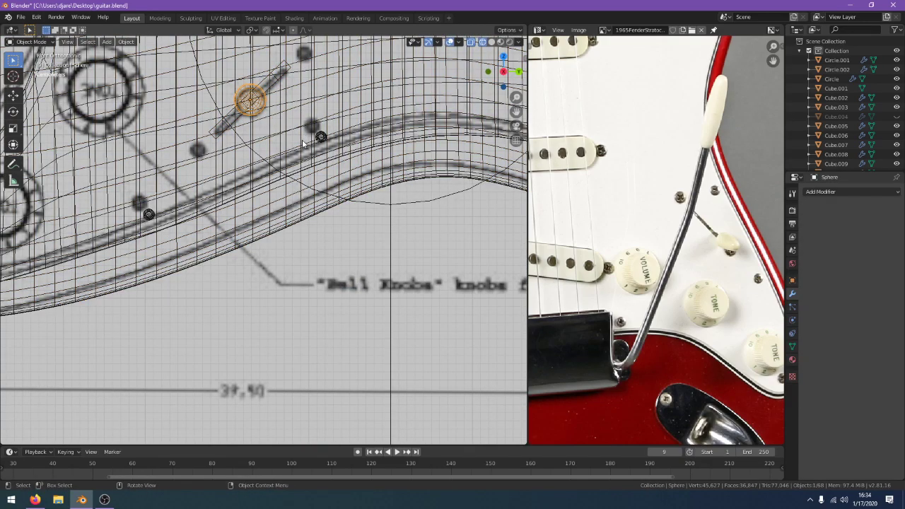
{"action": "middle_click_drag", "start_coordinate": [303, 145], "coordinate": [343, 147]}
{"action": "key", "text": "shift+z"}
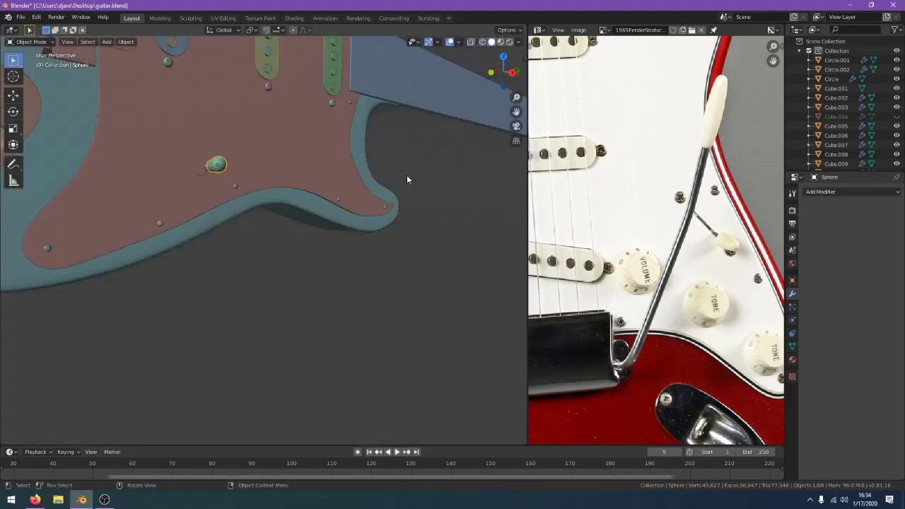
Select the lever together with the tip and shift both about 0.008 m outward from the pickguard along X
{"action": "middle_click_drag", "start_coordinate": [484, 270], "coordinate": [182, 190]}
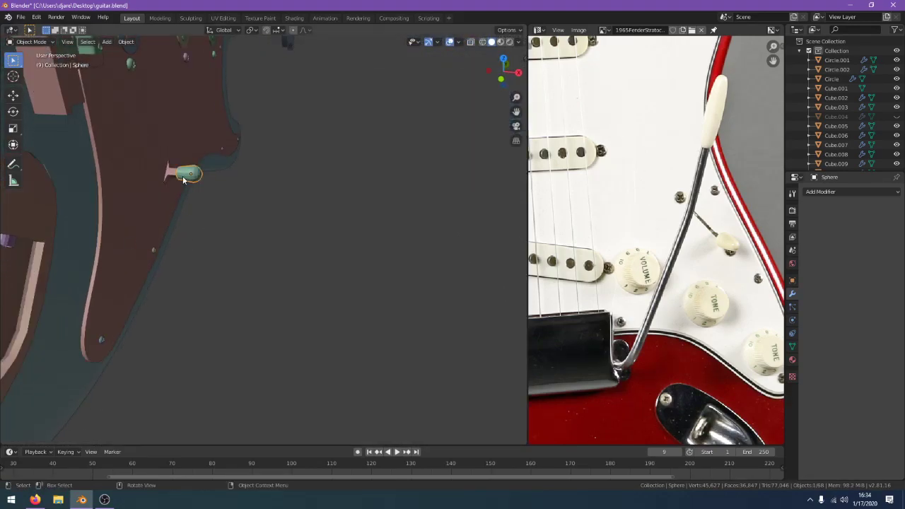
{"action": "left_click", "coordinate": [224, 194]}
{"action": "key", "text": "g"}
{"action": "key", "text": "x"}
{"action": "left_click", "coordinate": [241, 211]}
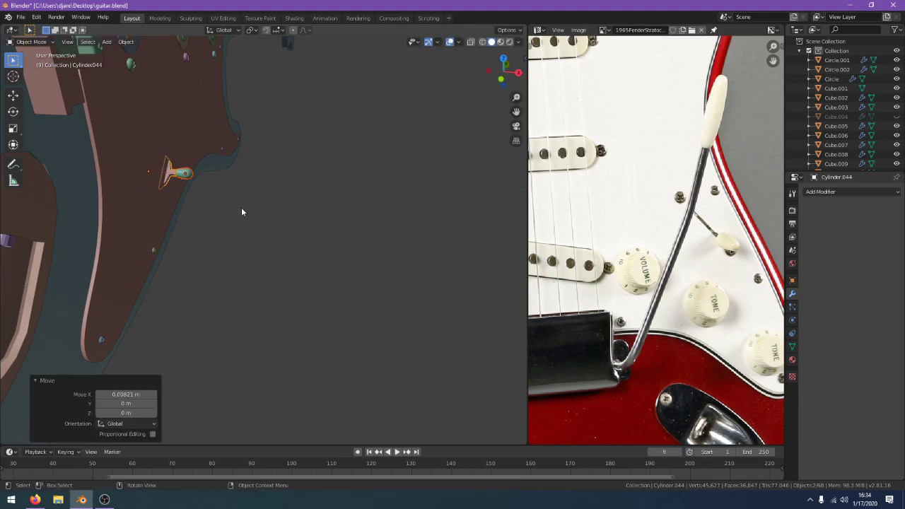
{"action": "left_click", "coordinate": [241, 211]}
Apply smooth shading to the rounded switch tip
{"action": "middle_click_drag", "start_coordinate": [241, 211], "coordinate": [427, 329]}
{"action": "scroll", "coordinate": [200, 167], "scroll_direction": "up", "scroll_amount": 2}
{"action": "scroll", "coordinate": [381, 276], "scroll_direction": "up", "scroll_amount": 3}
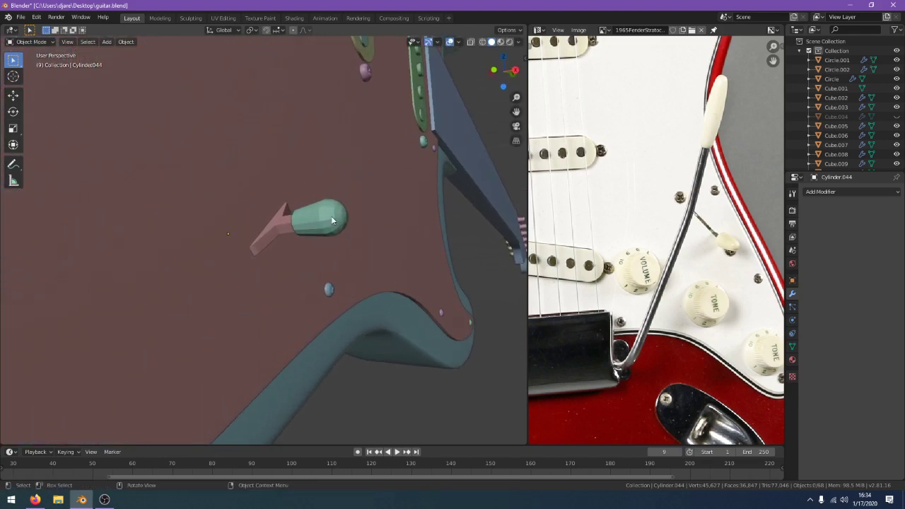
{"action": "left_click", "coordinate": [124, 42]}
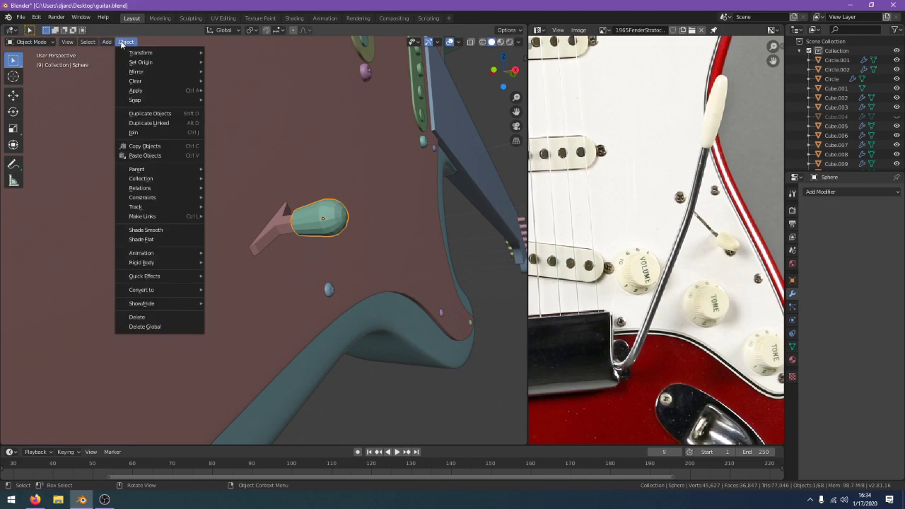
{"action": "scroll", "coordinate": [450, 394], "scroll_direction": "down", "scroll_amount": 8}
{"action": "scroll", "coordinate": [430, 377], "scroll_direction": "up", "scroll_amount": 5}
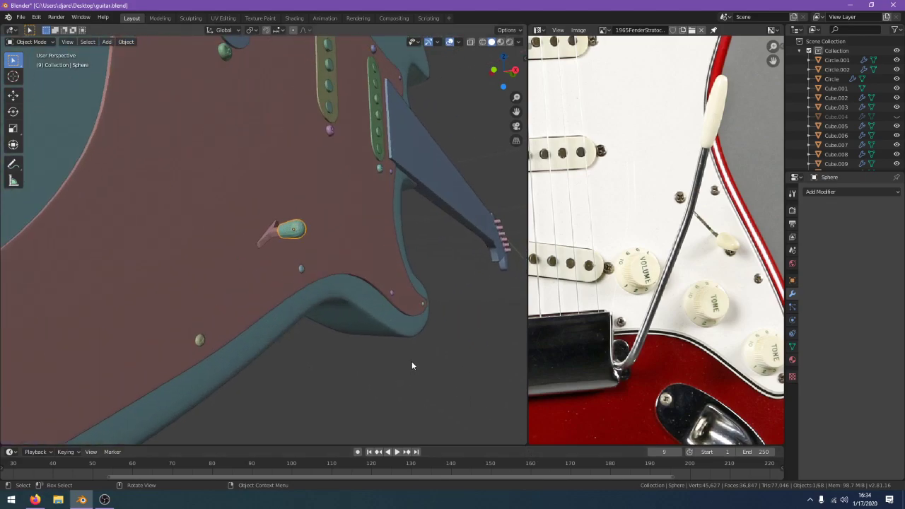
{"action": "scroll", "coordinate": [412, 362], "scroll_direction": "down", "scroll_amount": 8}
{"action": "scroll", "coordinate": [412, 366], "scroll_direction": "up", "scroll_amount": 6}
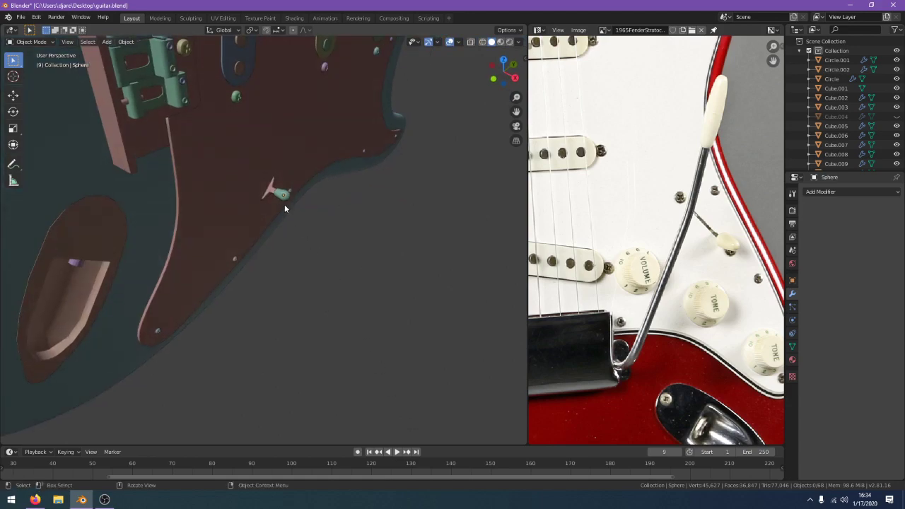
{"action": "scroll", "coordinate": [332, 208], "scroll_direction": "up", "scroll_amount": 4}
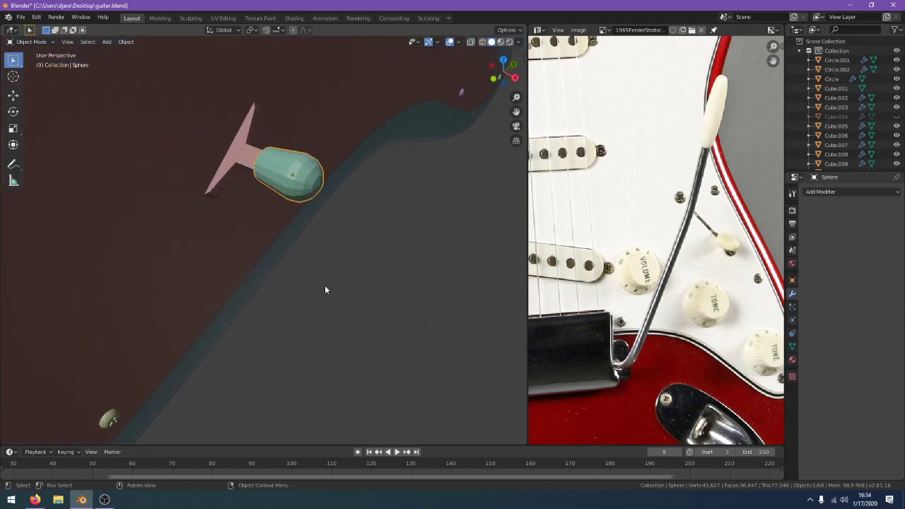
{"action": "left_click", "coordinate": [126, 42]}
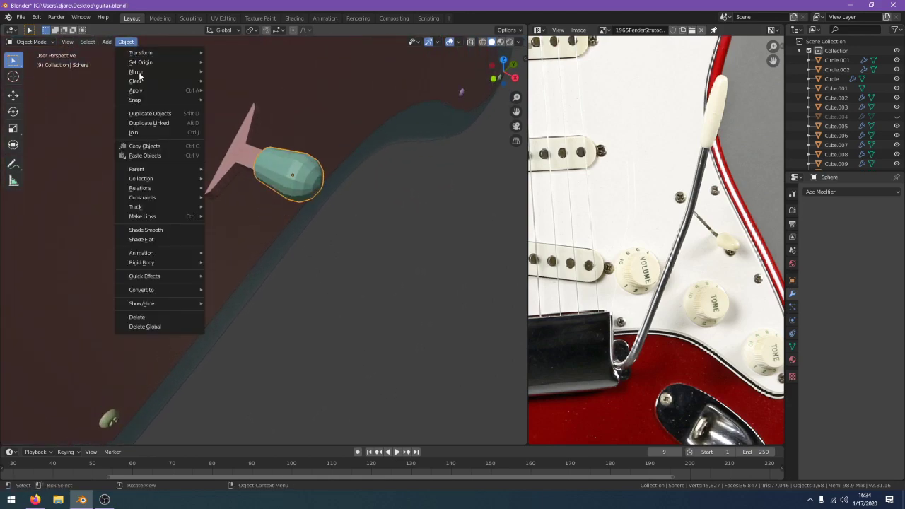
{"action": "left_click", "coordinate": [172, 230]}
{"action": "left_click", "coordinate": [832, 192]}
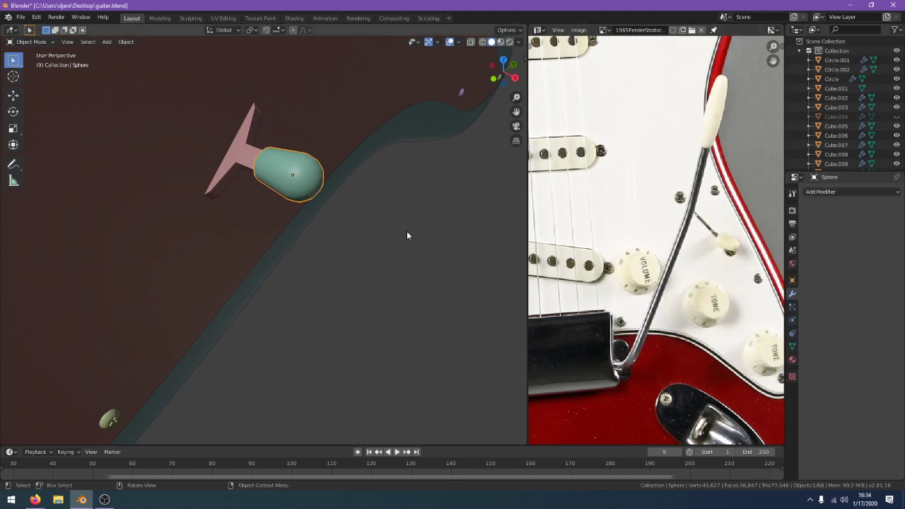
Select the switch lever together with its rounded tip and shift both about 0.005 m further outward along X
{"action": "middle_click_drag", "start_coordinate": [406, 236], "coordinate": [488, 290]}
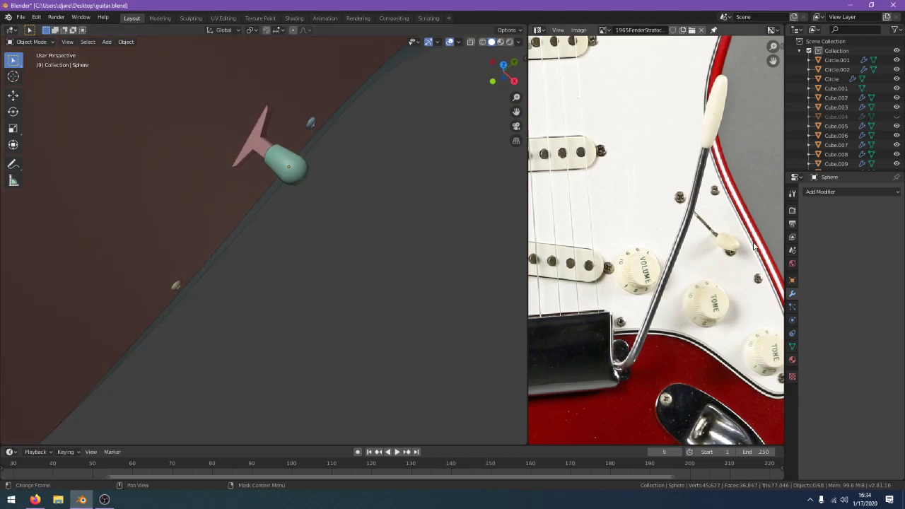
{"action": "middle_click_drag", "start_coordinate": [452, 198], "coordinate": [416, 219]}
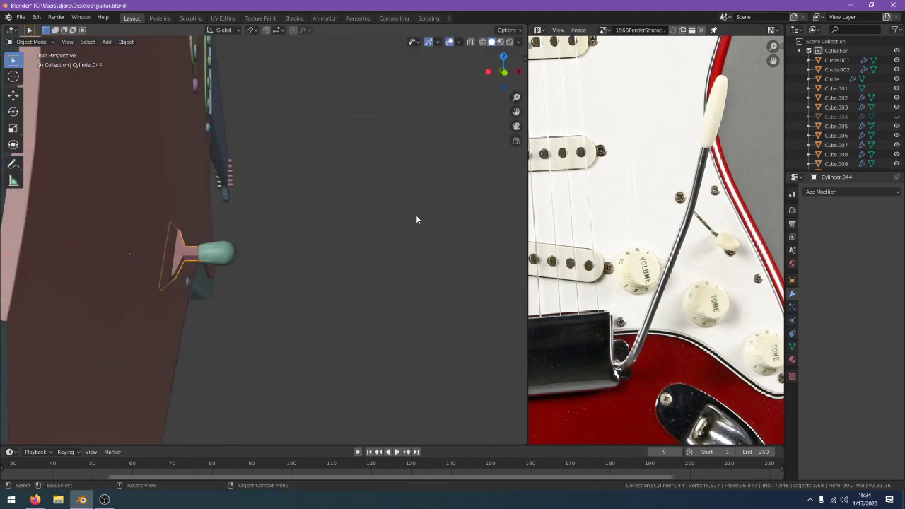
{"action": "left_click", "coordinate": [219, 253], "text": "shift"}
{"action": "key", "text": "g"}
{"action": "key", "text": "x"}
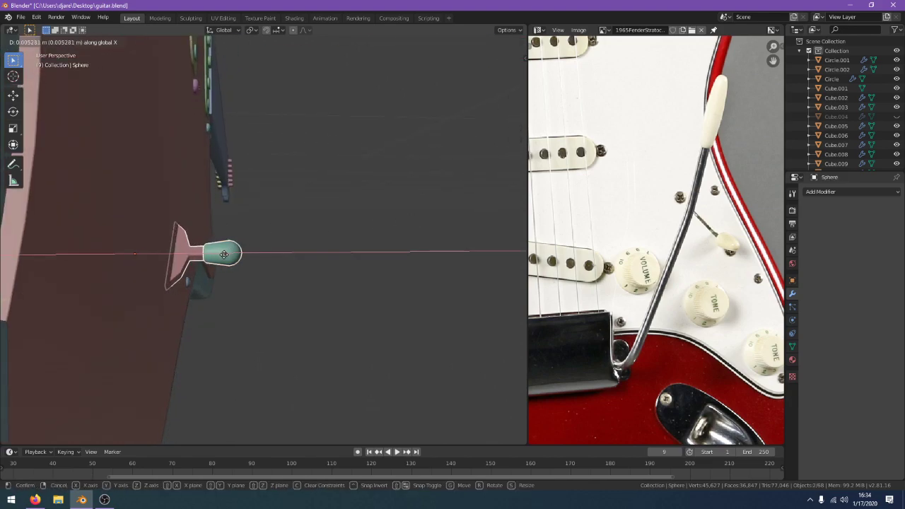
{"action": "left_click", "coordinate": [254, 265]}
{"action": "middle_click_drag", "start_coordinate": [254, 265], "coordinate": [321, 207]}
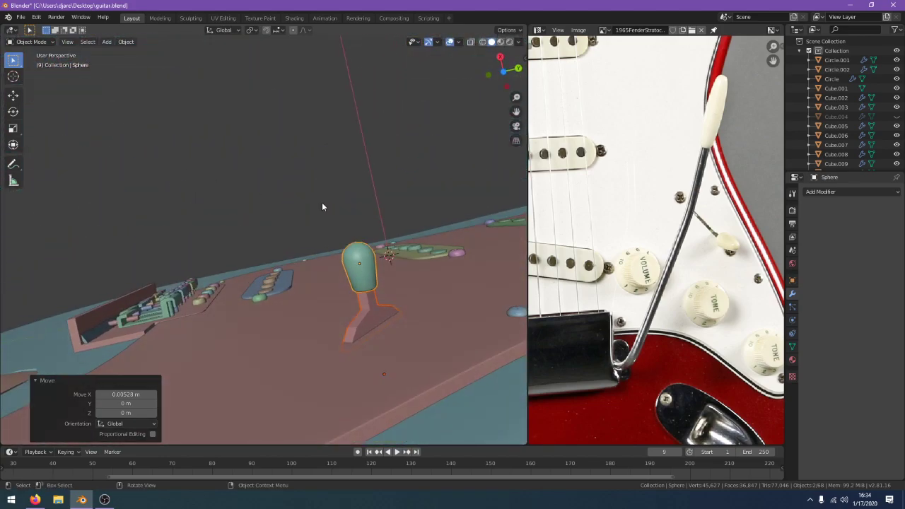
Add a Boolean Difference modifier to the pickguard with the switch lever as cutter, and hide the lever temporarily to inspect the slot
{"action": "left_click", "coordinate": [443, 301]}
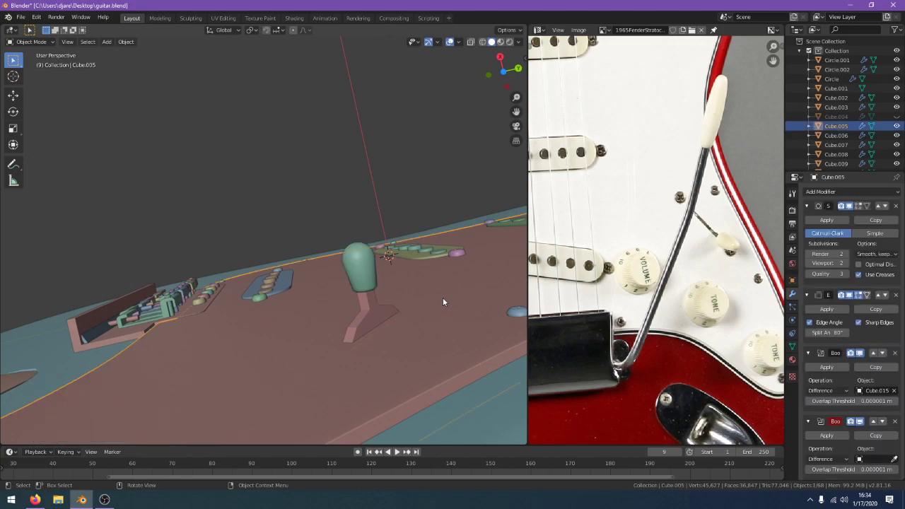
{"action": "scroll", "coordinate": [656, 333], "scroll_direction": "down", "scroll_amount": 2}
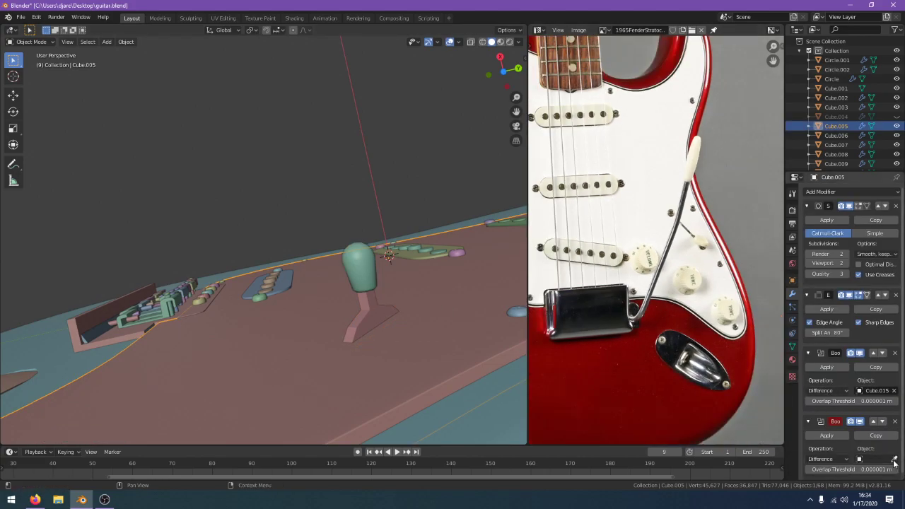
{"action": "left_click", "coordinate": [369, 318]}
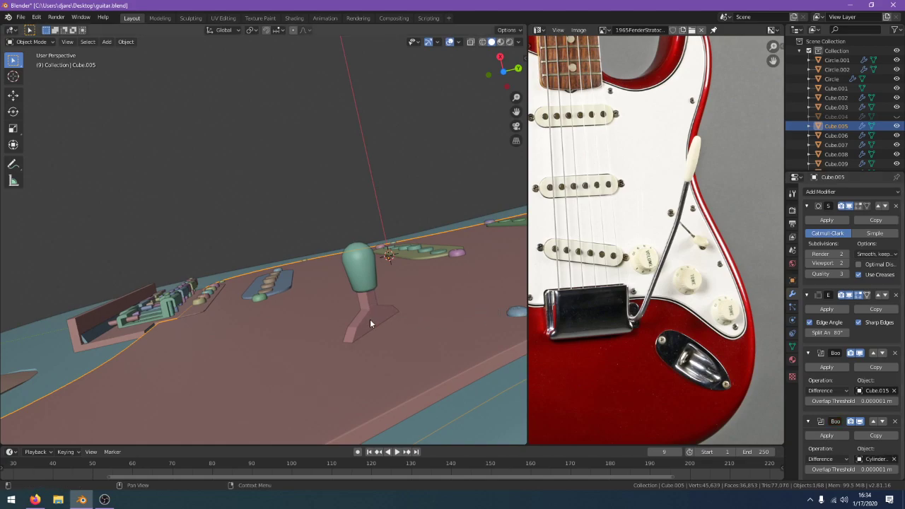
{"action": "left_click", "coordinate": [369, 318]}
{"action": "key", "text": "h"}
{"action": "middle_click_drag", "start_coordinate": [418, 318], "coordinate": [415, 349]}
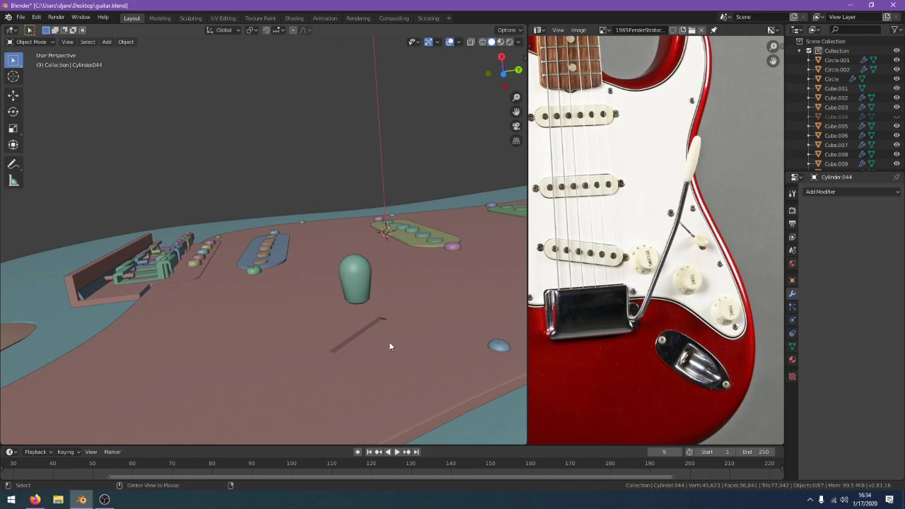
{"action": "key", "text": "alt+h"}
Select faces of the switch lever in wireframe edit mode and move them along X, then restore solid shading
{"action": "key", "text": "Tab"}
{"action": "middle_click_drag", "start_coordinate": [356, 315], "coordinate": [353, 291]}
{"action": "key", "text": "z"}
{"action": "left_click", "coordinate": [343, 296]}
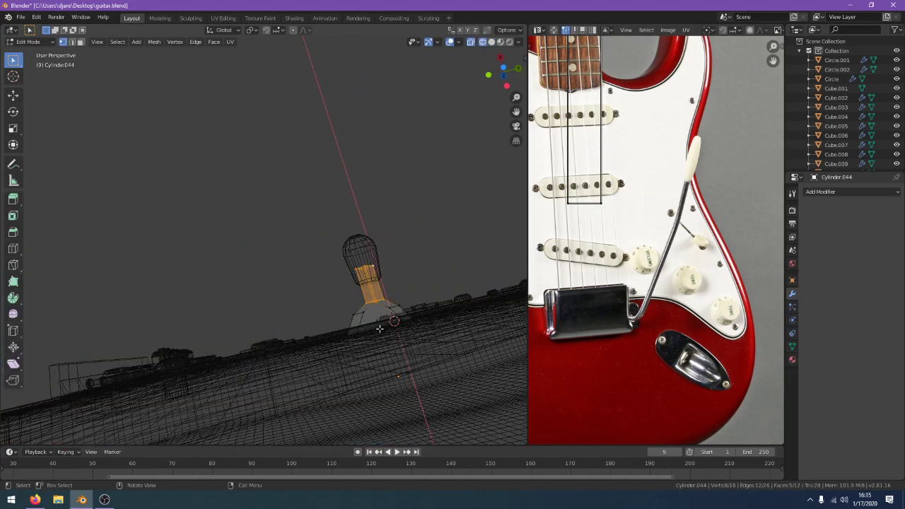
{"action": "mouse_move", "coordinate": [380, 335]}
{"action": "middle_mouse_down"}
{"action": "mouse_move", "coordinate": [374, 309]}
{"action": "mouse_move", "coordinate": [386, 386]}
{"action": "mouse_move", "coordinate": [418, 374]}
{"action": "middle_mouse_up"}
{"action": "left_click", "coordinate": [389, 318]}
{"action": "key", "text": "g"}
{"action": "key", "text": "z"}
{"action": "key", "text": "x"}
{"action": "left_click", "coordinate": [386, 394]}
{"action": "key", "text": "Tab"}
{"action": "key", "text": "shift+z"}
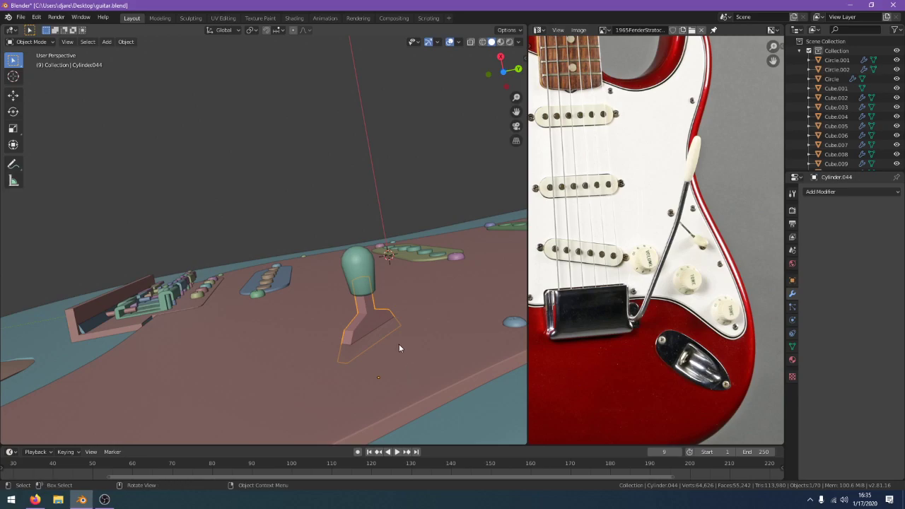
{"action": "middle_click_drag", "start_coordinate": [359, 330], "coordinate": [391, 346]}
{"action": "key", "text": "alt+h"}
{"action": "key", "text": "s"}
{"action": "key", "text": "y"}
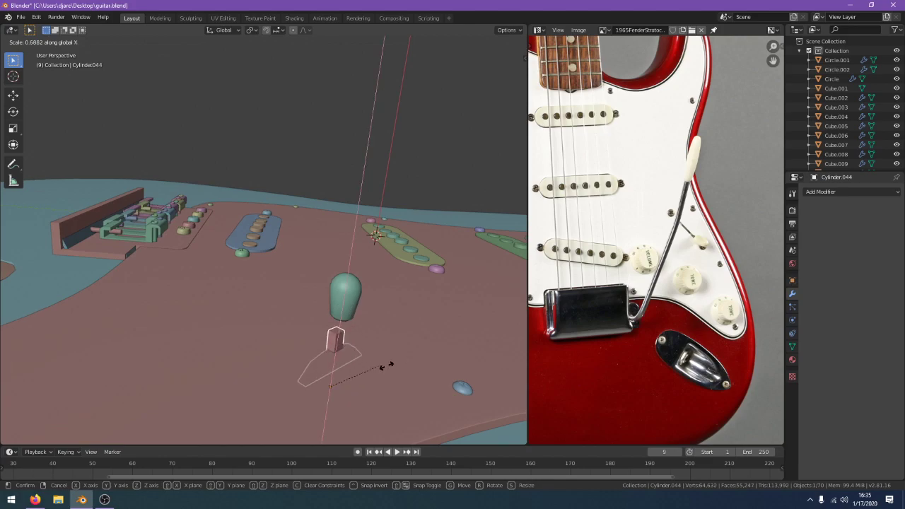
{"action": "key", "text": "Escape"}
Select the faces on one side of the lever and move them about -0.0024 m in Y and 0.0019 m in Z to thin it
{"action": "key", "text": "Tab"}
{"action": "middle_click_drag", "start_coordinate": [318, 317], "coordinate": [309, 288]}
{"action": "left_click", "coordinate": [364, 339]}
{"action": "key", "text": "z"}
{"action": "left_click", "coordinate": [309, 338]}
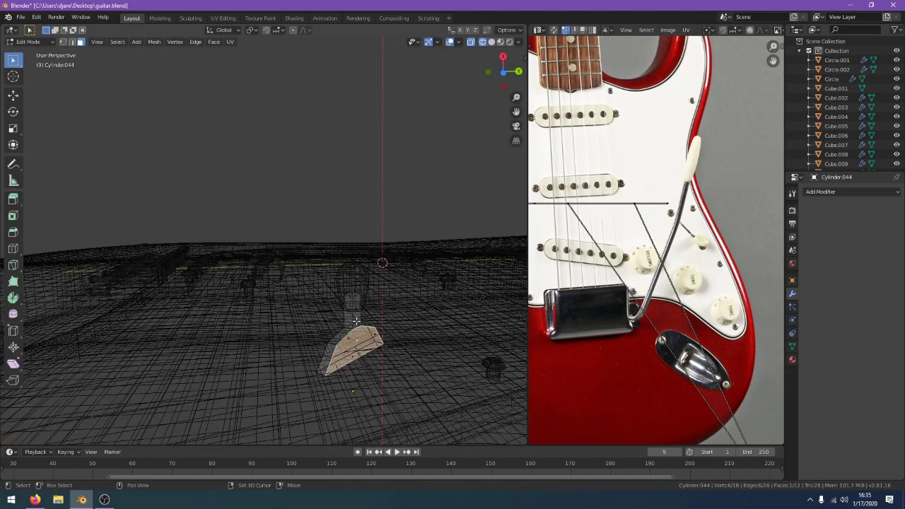
{"action": "middle_click_drag", "start_coordinate": [356, 322], "coordinate": [501, 365]}
{"action": "key", "text": "g"}
{"action": "key", "text": "y"}
{"action": "right_click", "coordinate": [421, 381]}
{"action": "key", "text": "g"}
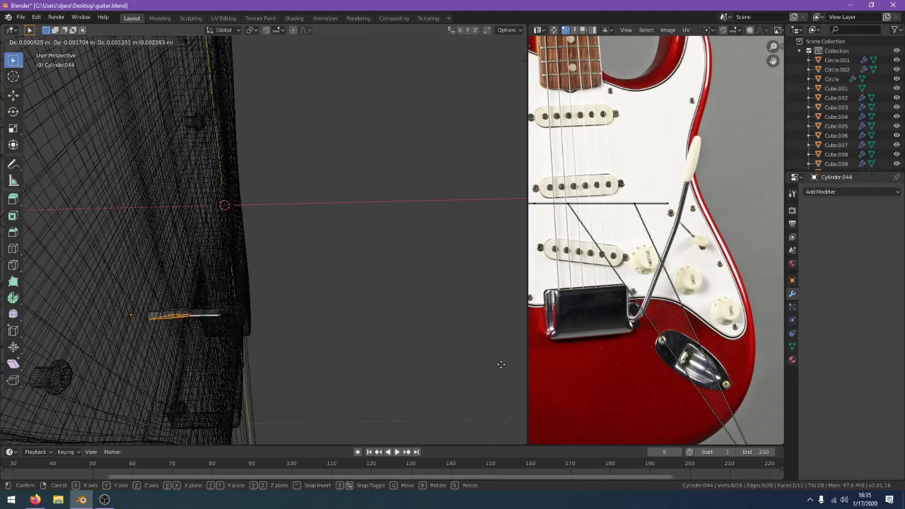
{"action": "left_click", "coordinate": [500, 363]}
{"action": "key", "text": "z"}
{"action": "left_click", "coordinate": [533, 363]}
{"action": "mouse_move", "coordinate": [516, 359]}
{"action": "middle_mouse_down"}
{"action": "mouse_move", "coordinate": [368, 381]}
{"action": "mouse_move", "coordinate": [309, 374]}
{"action": "mouse_move", "coordinate": [292, 57]}
{"action": "middle_mouse_up"}
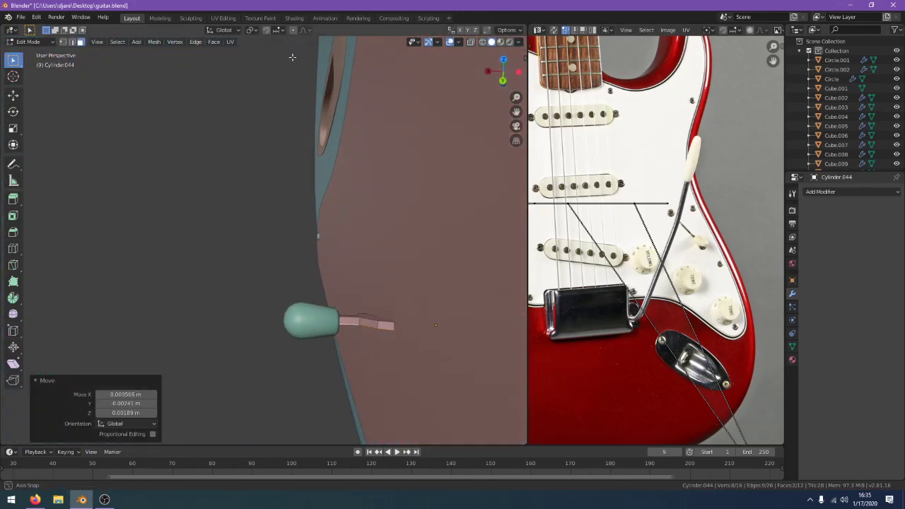
Thin the lever further by moving the selected side faces -0.00315 m along Y, then fine-tune their position while facing the pickguard
{"action": "key", "text": "g"}
{"action": "key", "text": "y"}
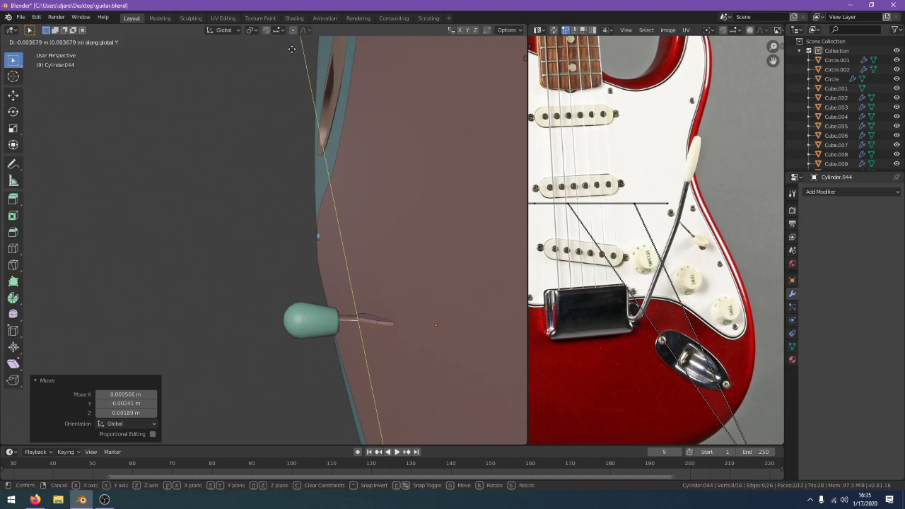
{"action": "left_click", "coordinate": [293, 49]}
{"action": "middle_click_drag", "start_coordinate": [311, 112], "coordinate": [424, 90]}
{"action": "key", "text": "g"}
{"action": "key", "text": "z"}
{"action": "key", "text": "z"}
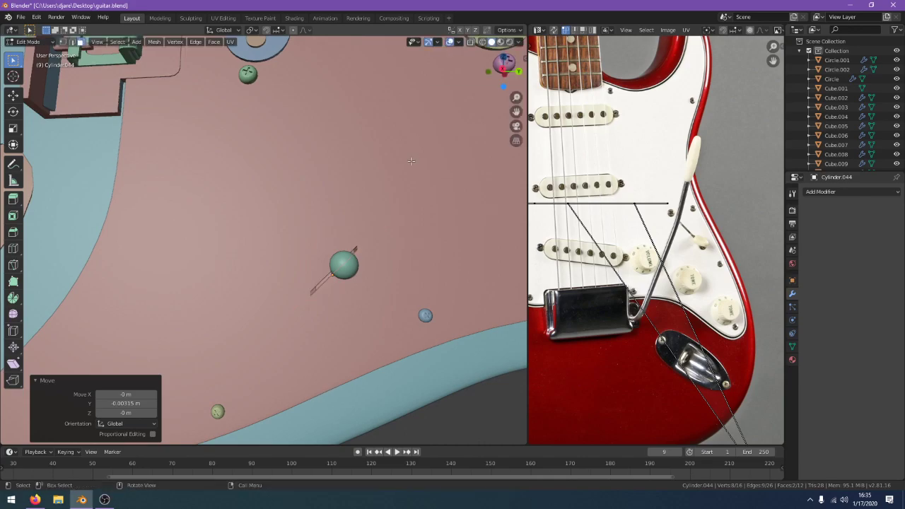
{"action": "key", "text": "z"}
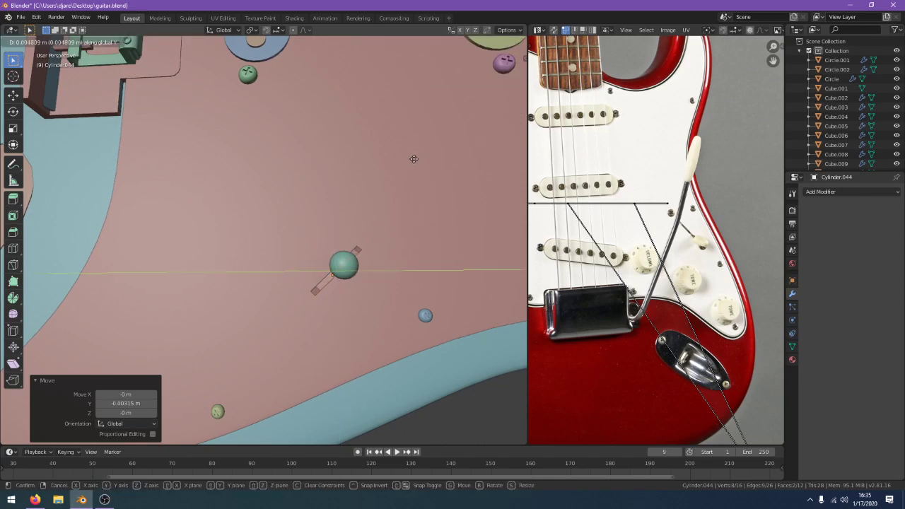
{"action": "key", "text": "z"}
{"action": "left_click", "coordinate": [416, 157]}
{"action": "middle_click_drag", "start_coordinate": [416, 157], "coordinate": [359, 248]}
{"action": "key", "text": "Tab"}
Apply the pickguard's modifiers in order, starting with Subdivision Surface, then hide the switch lever to expose its slot
{"action": "left_click", "coordinate": [406, 272]}
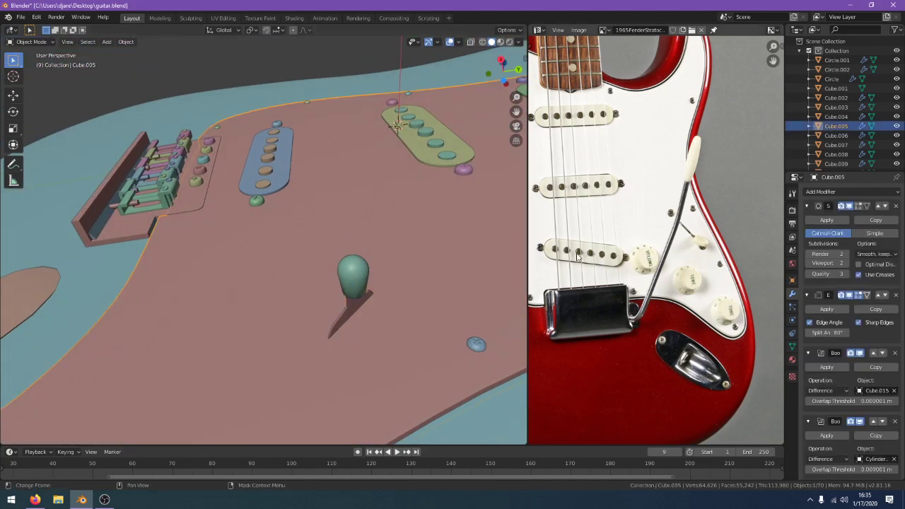
{"action": "middle_click_drag", "start_coordinate": [460, 285], "coordinate": [417, 183]}
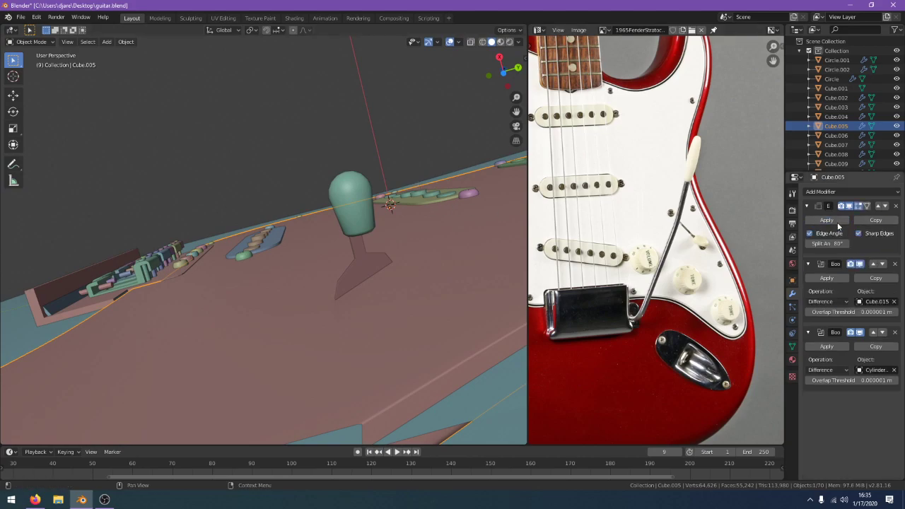
{"action": "left_click", "coordinate": [379, 274]}
{"action": "key", "text": "Delete"}
{"action": "middle_click_drag", "start_coordinate": [383, 265], "coordinate": [405, 357]}
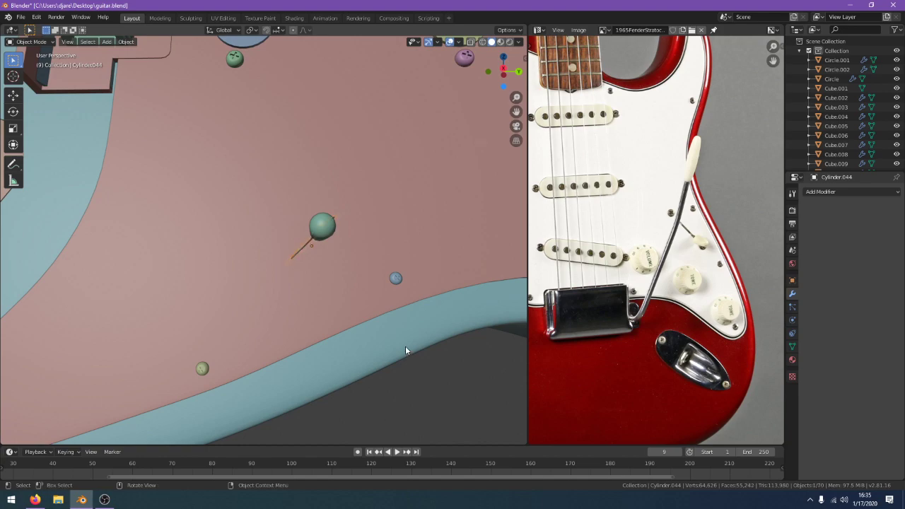
{"action": "middle_click_drag", "start_coordinate": [405, 346], "coordinate": [366, 294]}
{"action": "scroll", "coordinate": [308, 266], "scroll_direction": "down", "scroll_amount": 4}
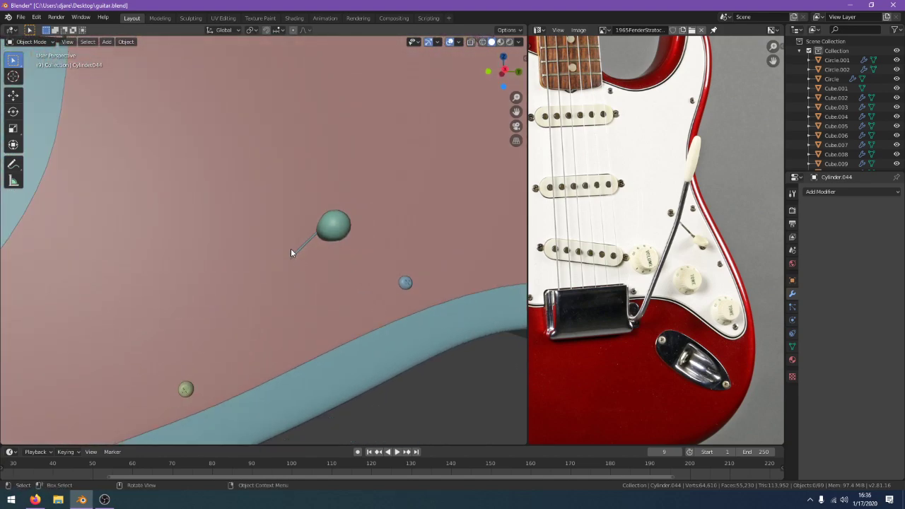
Examine the narrow slot beneath the rounded tip and compare it with the selector slot in the reference photo
{"action": "scroll", "coordinate": [277, 260], "scroll_direction": "down", "scroll_amount": 2}
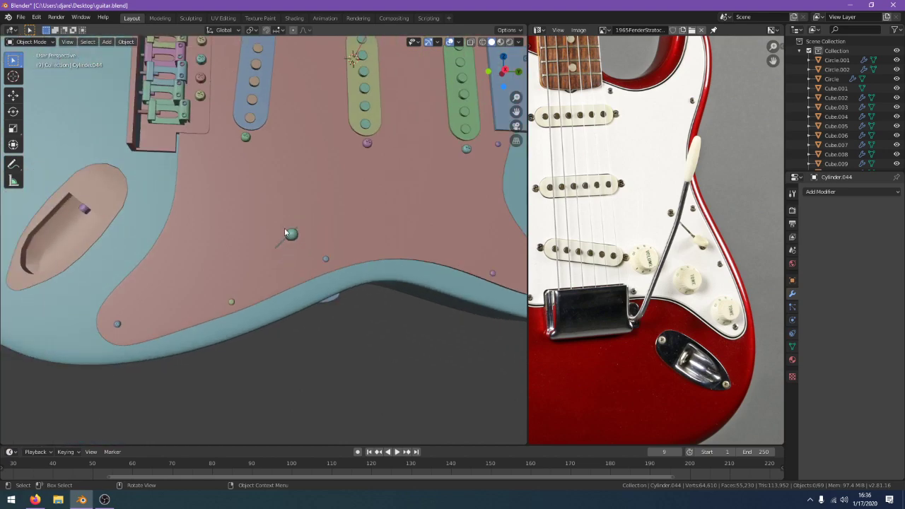
{"action": "scroll", "coordinate": [266, 277], "scroll_direction": "up", "scroll_amount": 4}
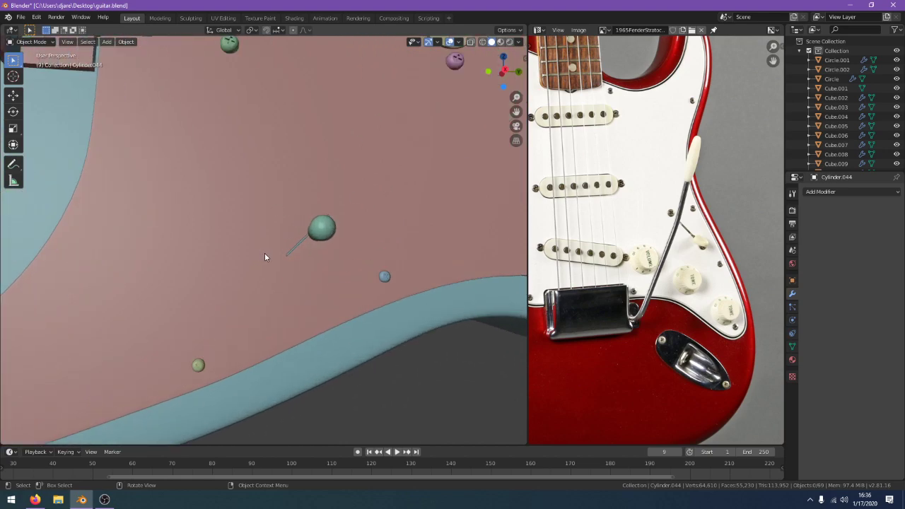
{"action": "middle_click_drag", "start_coordinate": [403, 265], "coordinate": [403, 294]}
{"action": "scroll", "coordinate": [727, 233], "scroll_direction": "up", "scroll_amount": 3}
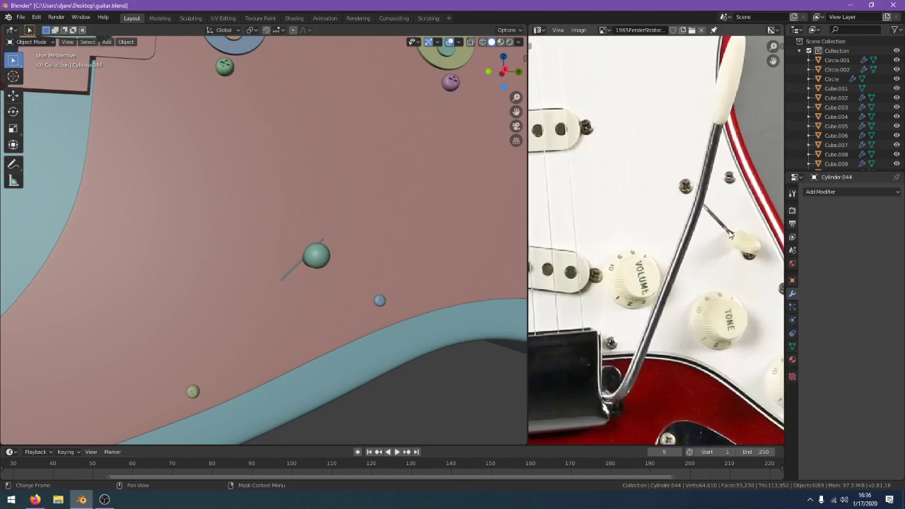
{"action": "scroll", "coordinate": [730, 234], "scroll_direction": "up", "scroll_amount": 3}
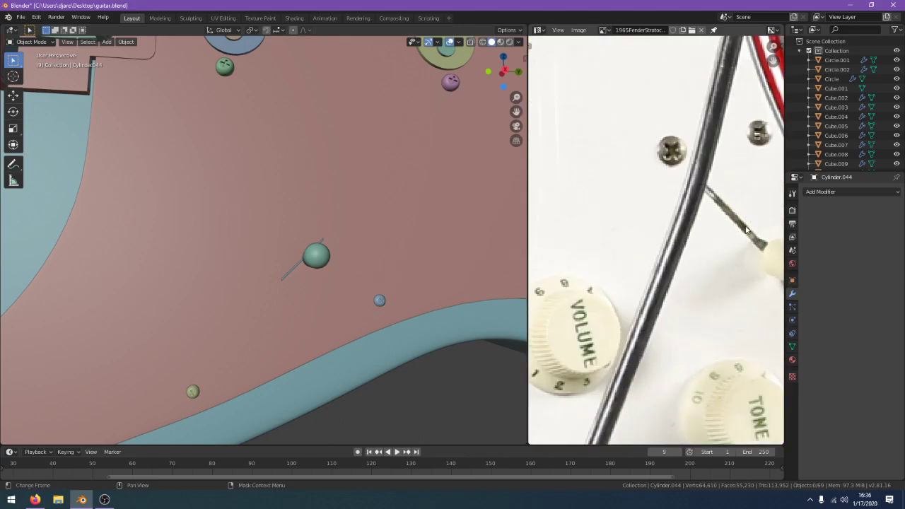
{"action": "scroll", "coordinate": [394, 238], "scroll_direction": "up", "scroll_amount": 3}
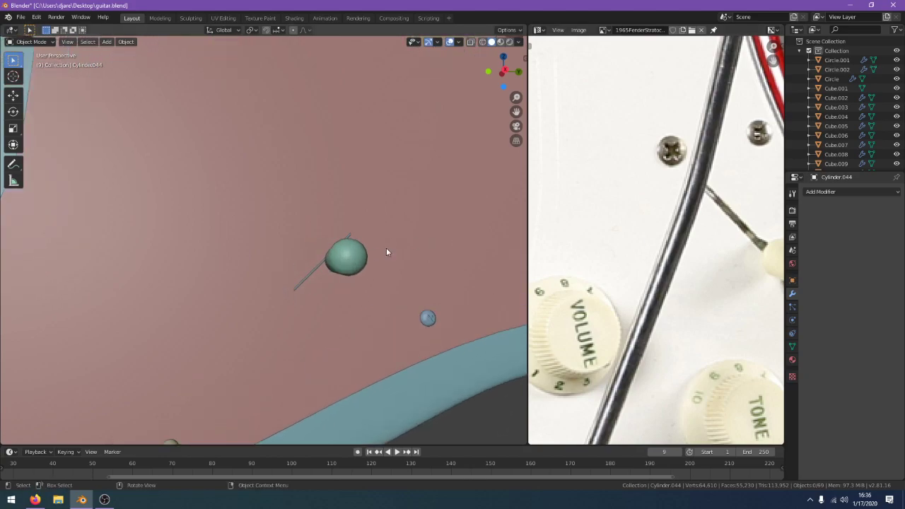
{"action": "key", "text": "z"}
{"action": "left_click", "coordinate": [458, 252]}
{"action": "scroll", "coordinate": [460, 253], "scroll_direction": "down", "scroll_amount": 2}
{"action": "mouse_move", "coordinate": [460, 253]}
{"action": "middle_mouse_down"}
{"action": "mouse_move", "coordinate": [470, 253]}
{"action": "mouse_move", "coordinate": [449, 244]}
{"action": "middle_mouse_up"}
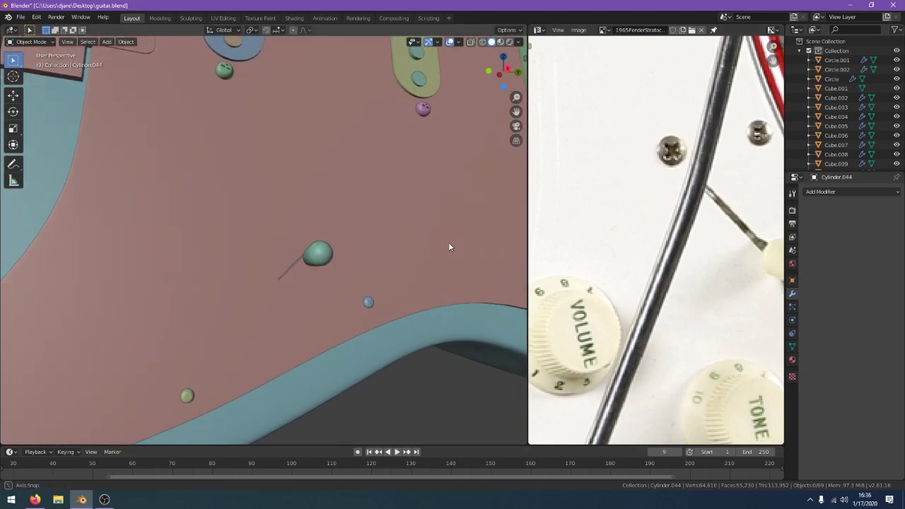
Check the slot in rendered preview, restore solid shading, and look over the whole pickguard in the reference photo
{"action": "key", "text": "z"}
{"action": "left_click", "coordinate": [450, 208]}
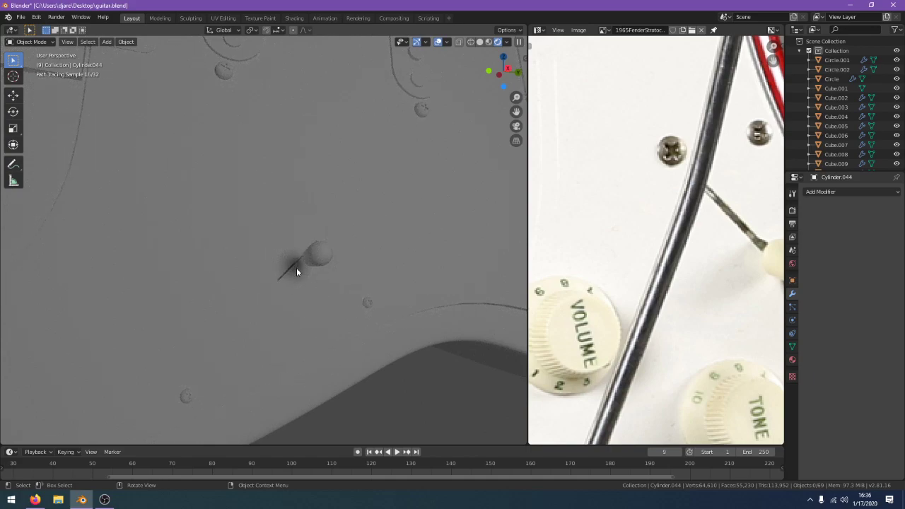
{"action": "scroll", "coordinate": [296, 267], "scroll_direction": "up", "scroll_amount": 2}
{"action": "key", "text": "z"}
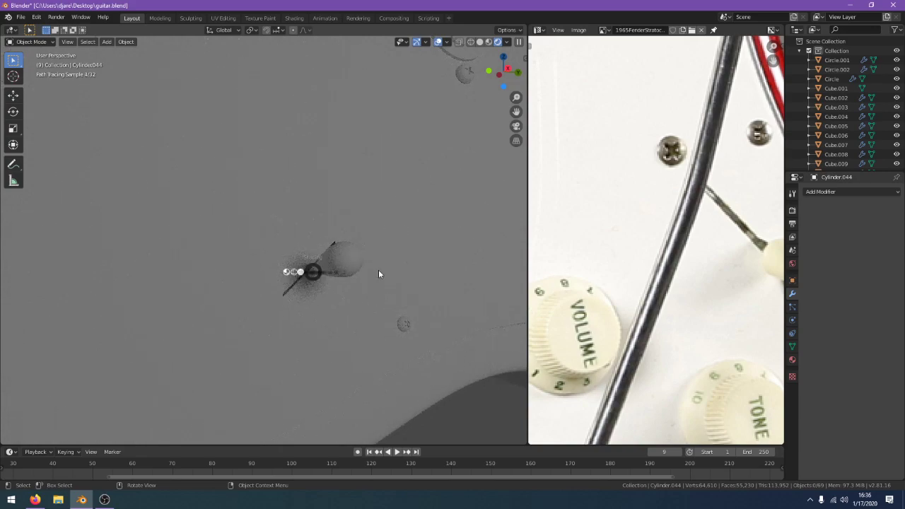
{"action": "left_click", "coordinate": [378, 269]}
{"action": "mouse_move", "coordinate": [378, 270]}
{"action": "middle_mouse_down"}
{"action": "mouse_move", "coordinate": [346, 256]}
{"action": "mouse_move", "coordinate": [328, 269]}
{"action": "mouse_move", "coordinate": [357, 257]}
{"action": "middle_mouse_up"}
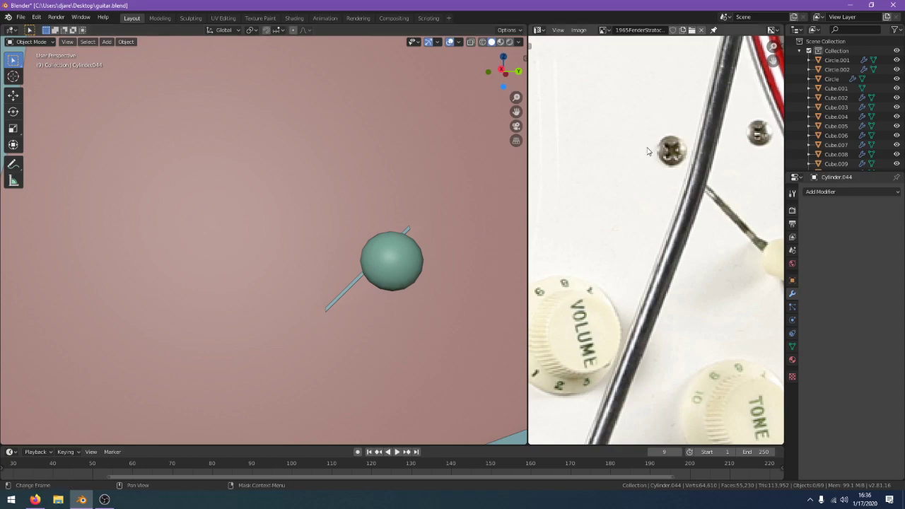
{"action": "middle_click_drag", "start_coordinate": [721, 206], "coordinate": [583, 302]}
{"action": "scroll", "coordinate": [638, 202], "scroll_direction": "down", "scroll_amount": 3}
{"action": "scroll", "coordinate": [587, 285], "scroll_direction": "down", "scroll_amount": 3}
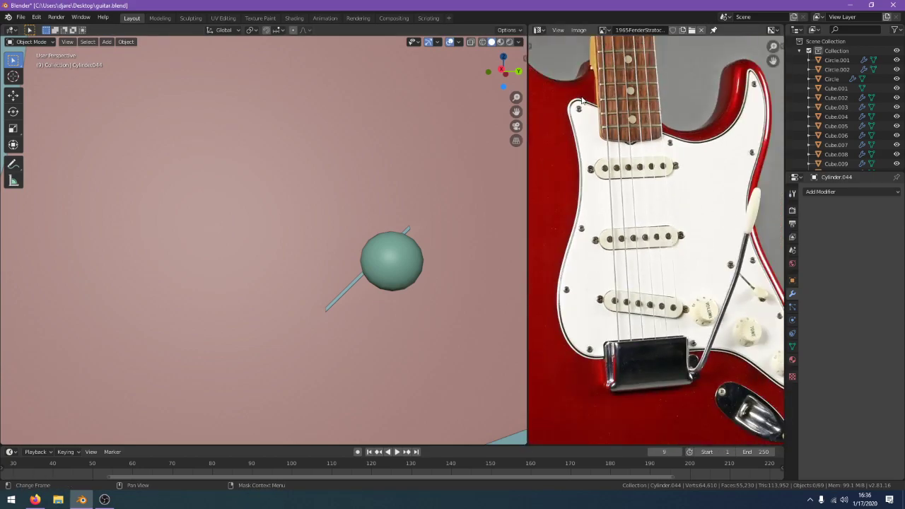
{"action": "scroll", "coordinate": [382, 337], "scroll_direction": "up", "scroll_amount": 2}
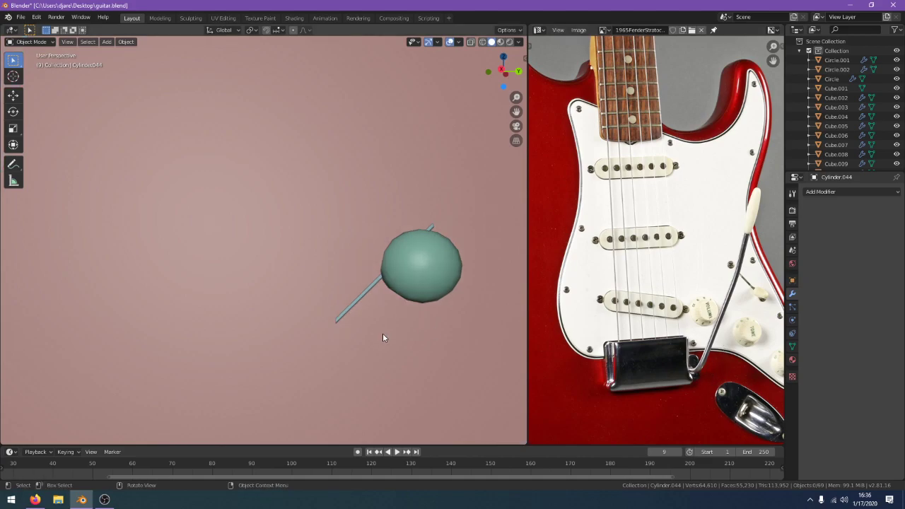
Center the switch's rounded tip over the lever against the blueprint by moving it -0.00278 m in Y and 0.000927 m in Z
{"action": "middle_click_drag", "start_coordinate": [389, 304], "coordinate": [417, 176]}
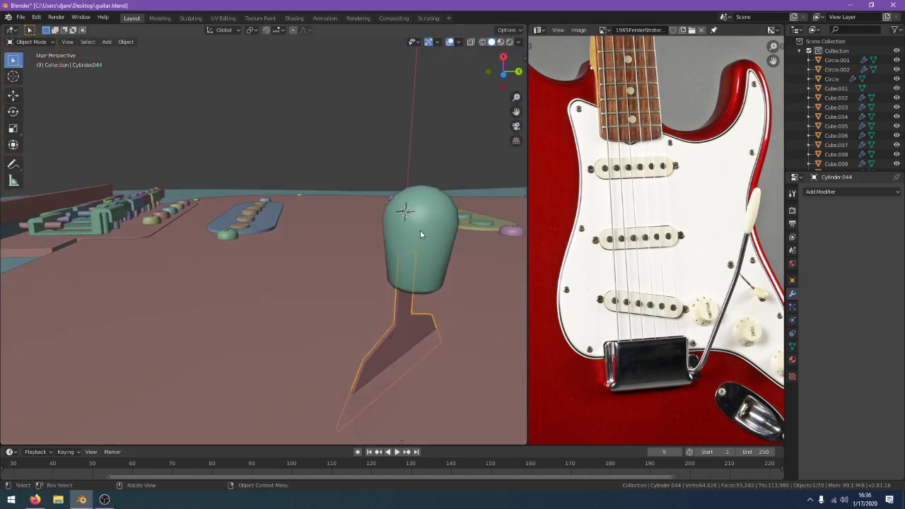
{"action": "left_click", "coordinate": [420, 229]}
{"action": "mouse_move", "coordinate": [419, 230]}
{"action": "middle_mouse_down"}
{"action": "mouse_move", "coordinate": [488, 321]}
{"action": "mouse_move", "coordinate": [440, 288]}
{"action": "mouse_move", "coordinate": [448, 317]}
{"action": "middle_mouse_up"}
{"action": "key", "text": "KP_3"}
{"action": "key", "text": "z"}
{"action": "left_click", "coordinate": [432, 330]}
{"action": "scroll", "coordinate": [445, 329], "scroll_direction": "down", "scroll_amount": 1}
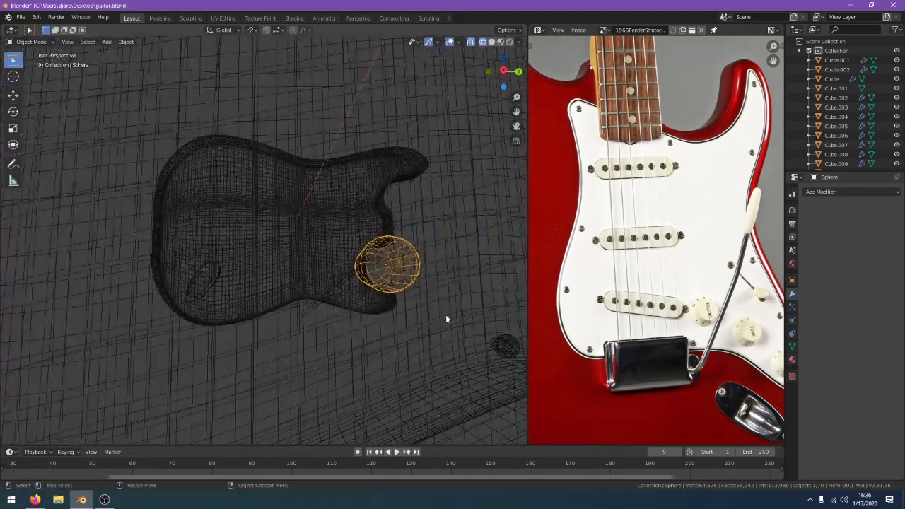
{"action": "key", "text": "KP_7"}
{"action": "key", "text": "z"}
{"action": "left_click", "coordinate": [372, 327]}
{"action": "key", "text": "g"}
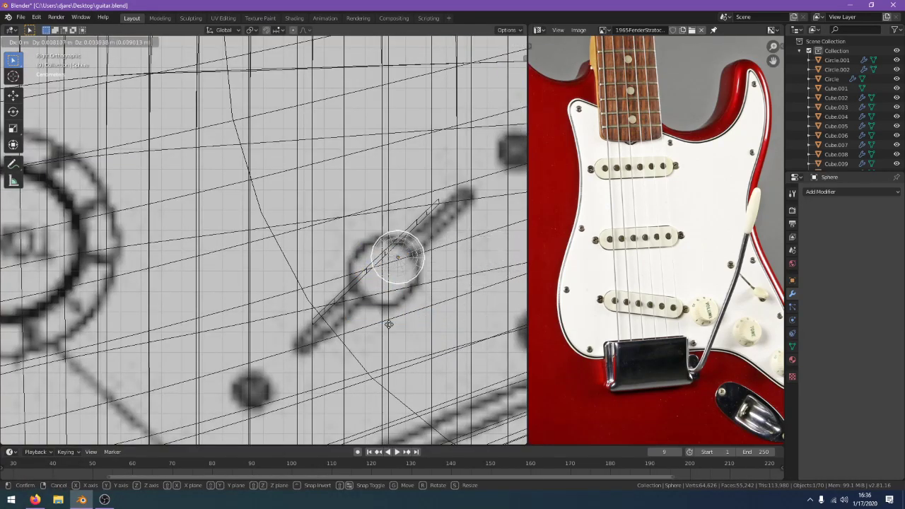
{"action": "left_click", "coordinate": [371, 276]}
{"action": "mouse_move", "coordinate": [373, 279]}
{"action": "middle_mouse_down"}
{"action": "mouse_move", "coordinate": [354, 202]}
{"action": "mouse_move", "coordinate": [394, 243]}
{"action": "middle_mouse_up"}
{"action": "key", "text": "z"}
{"action": "left_click", "coordinate": [452, 253]}
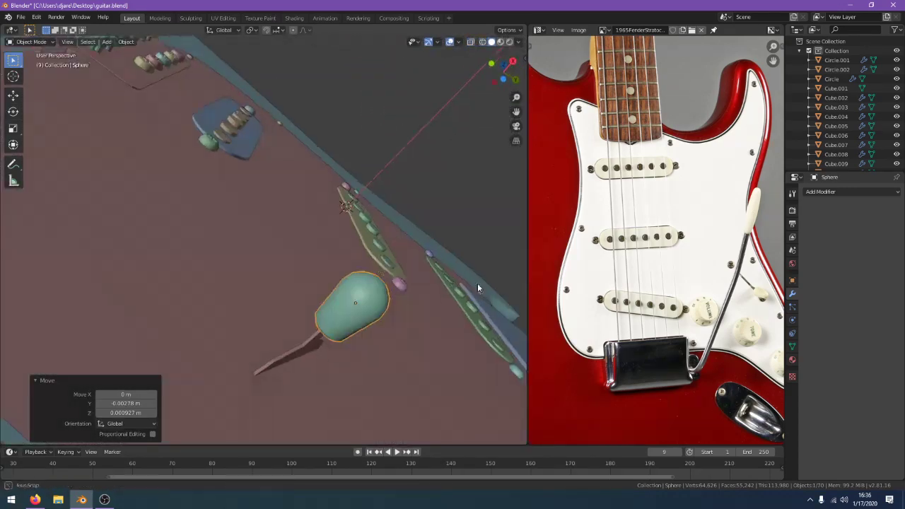
{"action": "mouse_move", "coordinate": [477, 284]}
{"action": "middle_mouse_down"}
{"action": "mouse_move", "coordinate": [456, 380]}
{"action": "mouse_move", "coordinate": [402, 330]}
{"action": "middle_mouse_up"}
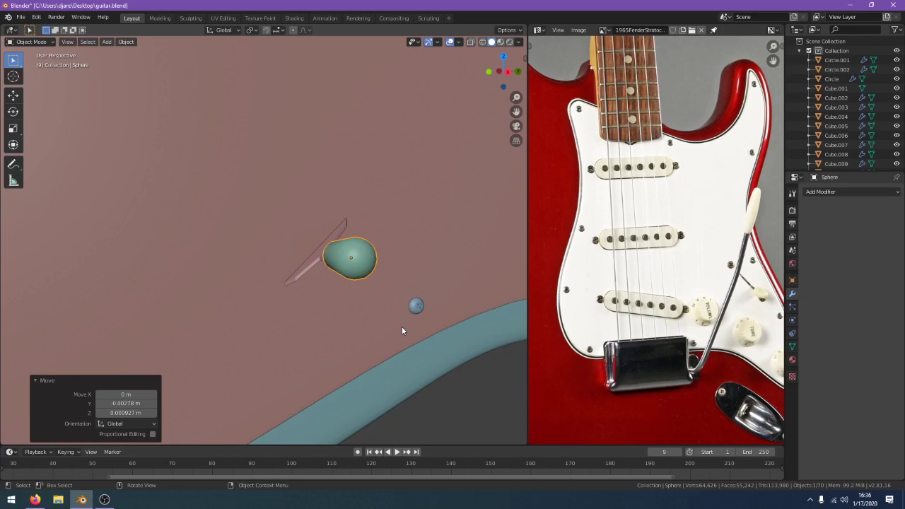
Try to move the switch lever -0.019 m along the X axis and undo the move
{"action": "left_click", "coordinate": [312, 267]}
{"action": "middle_click_drag", "start_coordinate": [315, 269], "coordinate": [303, 245]}
{"action": "key", "text": "g"}
{"action": "key", "text": "y"}
{"action": "key", "text": "x"}
{"action": "left_click", "coordinate": [379, 296]}
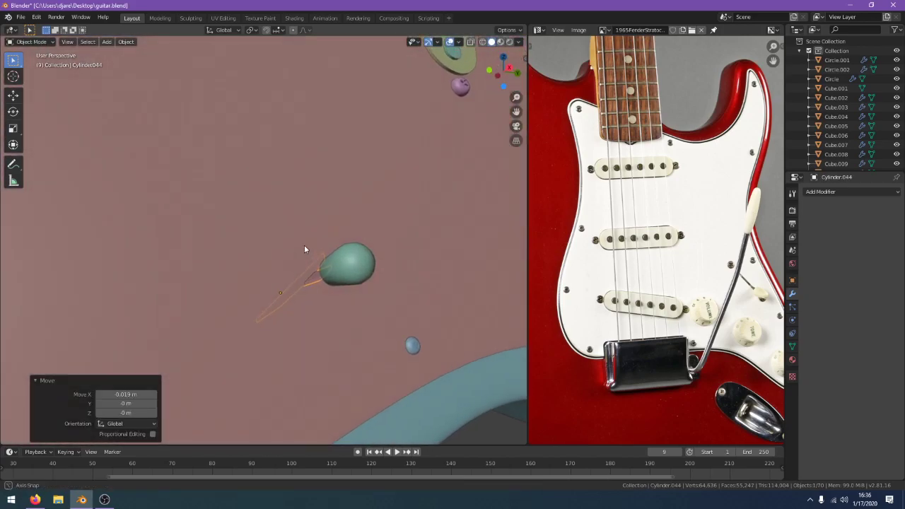
{"action": "key", "text": "ctrl+z"}
Apply the pickguard's Boolean that uses the lever, and sink the lever about 0.017 m into the slot along X
{"action": "left_click", "coordinate": [333, 347]}
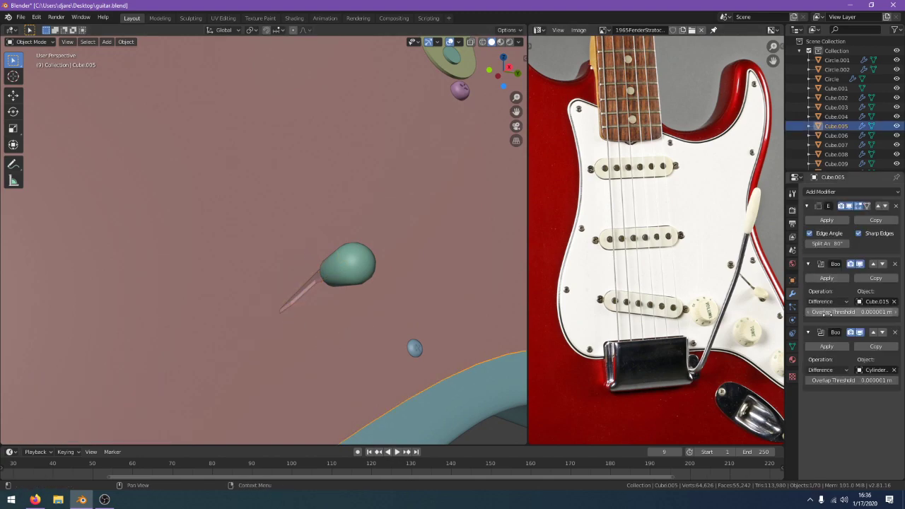
{"action": "left_click", "coordinate": [827, 347]}
{"action": "left_click", "coordinate": [314, 279]}
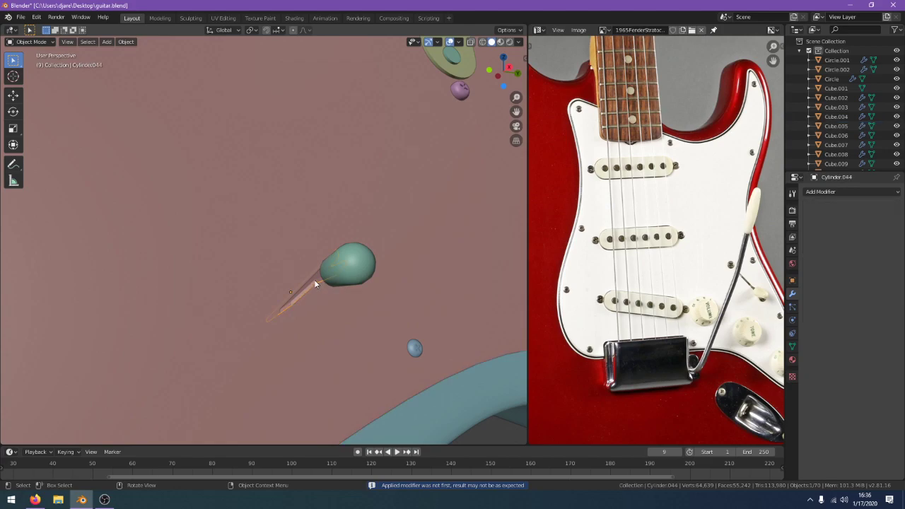
{"action": "middle_click_drag", "start_coordinate": [362, 283], "coordinate": [423, 291]}
{"action": "key", "text": "alt+h"}
{"action": "middle_click_drag", "start_coordinate": [366, 288], "coordinate": [420, 329]}
{"action": "key", "text": "g"}
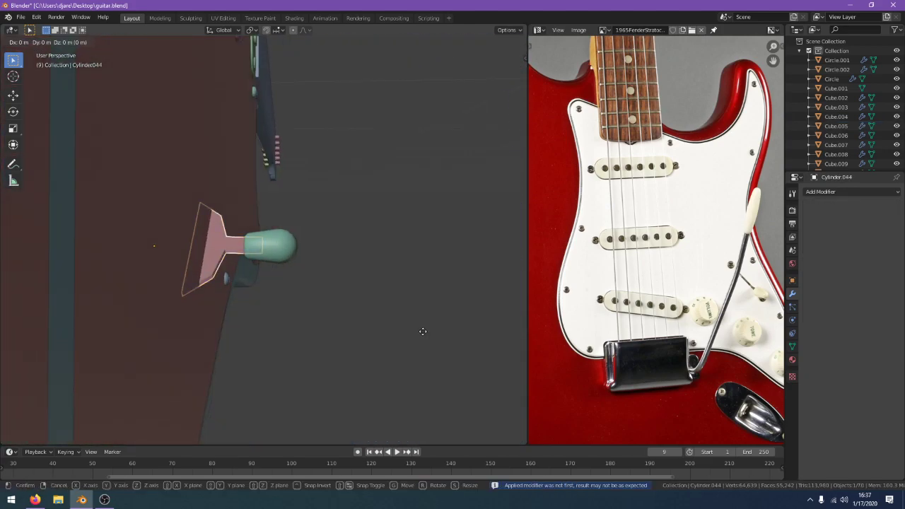
{"action": "key", "text": "y"}
{"action": "key", "text": "x"}
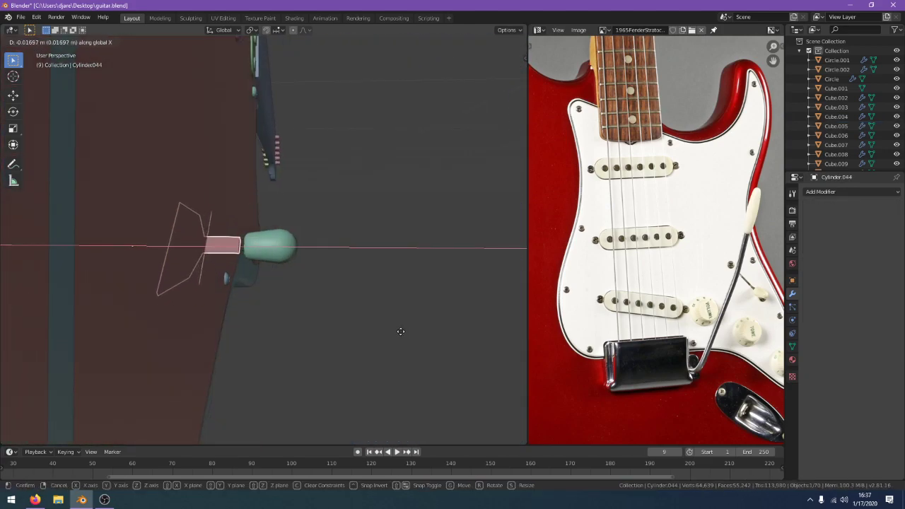
{"action": "left_click", "coordinate": [400, 331]}
Move the rounded tip back along the X axis so it sits on the lever's stem
{"action": "left_click", "coordinate": [265, 244]}
{"action": "key", "text": "g"}
{"action": "key", "text": "y"}
{"action": "key", "text": "x"}
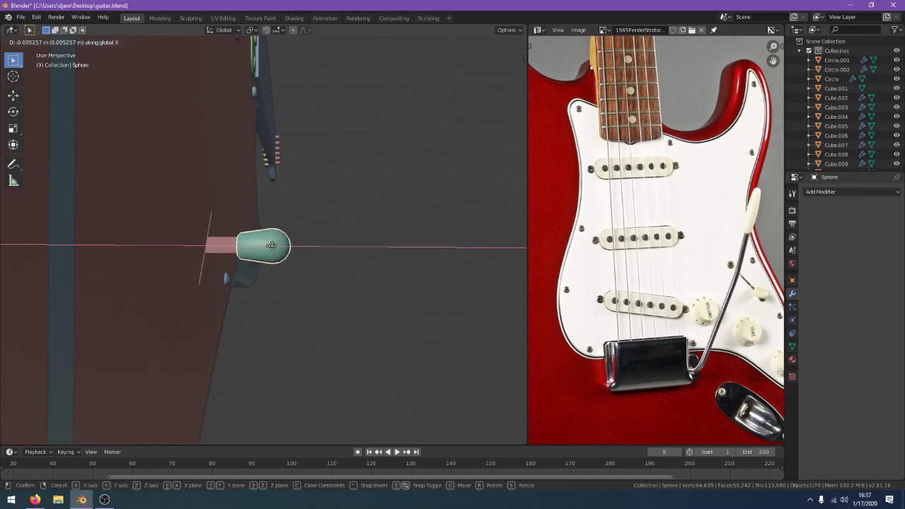
{"action": "left_click", "coordinate": [268, 246]}
Inspect the seated switch and its slot up close in rendered preview and solid shading
{"action": "mouse_move", "coordinate": [266, 245]}
{"action": "middle_mouse_down"}
{"action": "mouse_move", "coordinate": [181, 313]}
{"action": "mouse_move", "coordinate": [187, 282]}
{"action": "mouse_move", "coordinate": [337, 383]}
{"action": "mouse_move", "coordinate": [361, 309]}
{"action": "mouse_move", "coordinate": [345, 258]}
{"action": "mouse_move", "coordinate": [341, 318]}
{"action": "mouse_move", "coordinate": [366, 280]}
{"action": "mouse_move", "coordinate": [404, 268]}
{"action": "mouse_move", "coordinate": [408, 298]}
{"action": "middle_mouse_up"}
{"action": "scroll", "coordinate": [342, 318], "scroll_direction": "up", "scroll_amount": 4}
{"action": "key", "text": "z"}
{"action": "left_click", "coordinate": [346, 300]}
{"action": "mouse_move", "coordinate": [331, 323]}
{"action": "middle_mouse_down"}
{"action": "mouse_move", "coordinate": [295, 318]}
{"action": "mouse_move", "coordinate": [349, 342]}
{"action": "mouse_move", "coordinate": [337, 330]}
{"action": "middle_mouse_up"}
{"action": "key", "text": "z"}
{"action": "left_click", "coordinate": [374, 327]}
{"action": "mouse_move", "coordinate": [375, 325]}
{"action": "middle_mouse_down"}
{"action": "mouse_move", "coordinate": [361, 307]}
{"action": "mouse_move", "coordinate": [320, 307]}
{"action": "mouse_move", "coordinate": [351, 319]}
{"action": "mouse_move", "coordinate": [333, 272]}
{"action": "middle_mouse_up"}
{"action": "left_click", "coordinate": [343, 291]}
{"action": "left_click", "coordinate": [341, 293]}
Study the pickup selector and its screws in the Stratocaster photo and the 750-5WaySwitch detail image
{"action": "scroll", "coordinate": [697, 326], "scroll_direction": "up", "scroll_amount": 3}
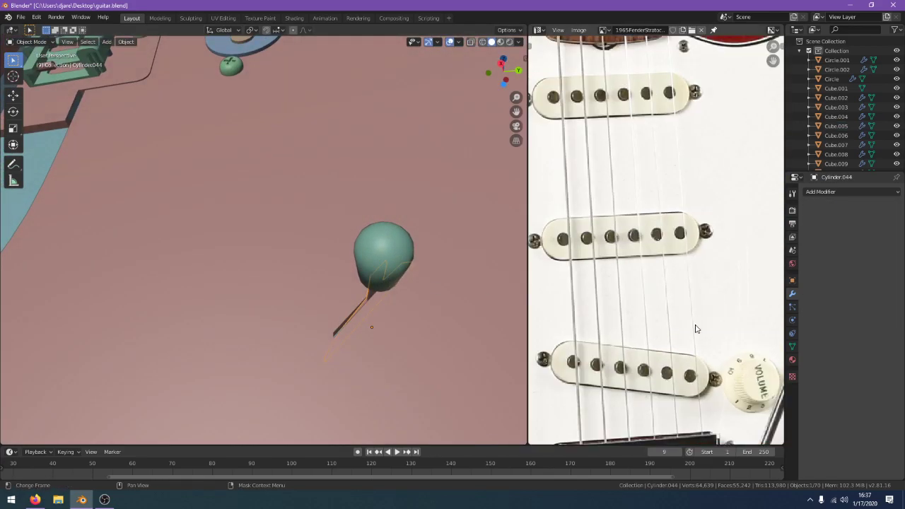
{"action": "middle_click_drag", "start_coordinate": [697, 326], "coordinate": [532, 277]}
{"action": "scroll", "coordinate": [717, 303], "scroll_direction": "up", "scroll_amount": 2}
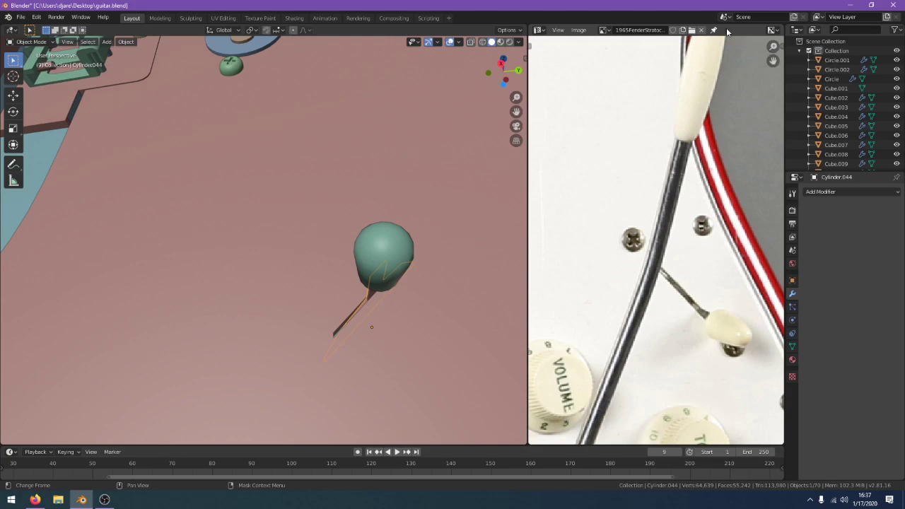
{"action": "left_click", "coordinate": [602, 31]}
{"action": "left_click", "coordinate": [626, 68]}
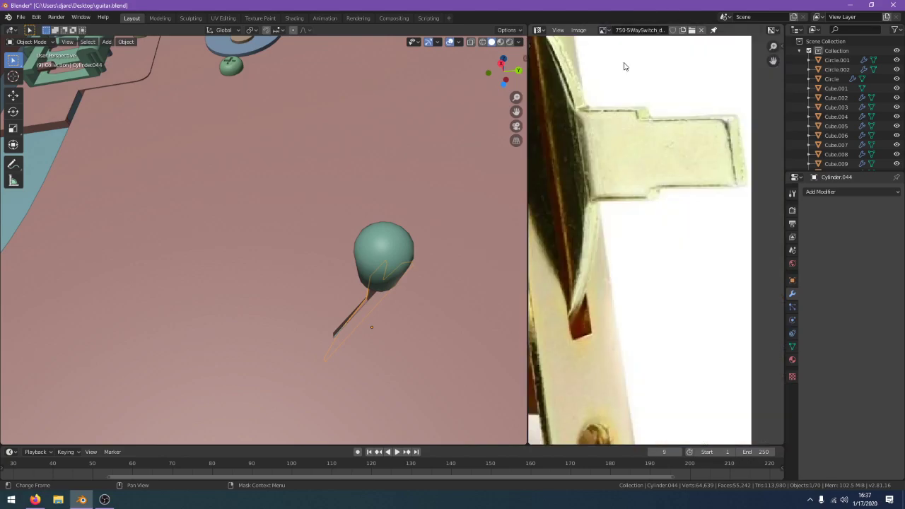
{"action": "scroll", "coordinate": [685, 162], "scroll_direction": "down", "scroll_amount": 4}
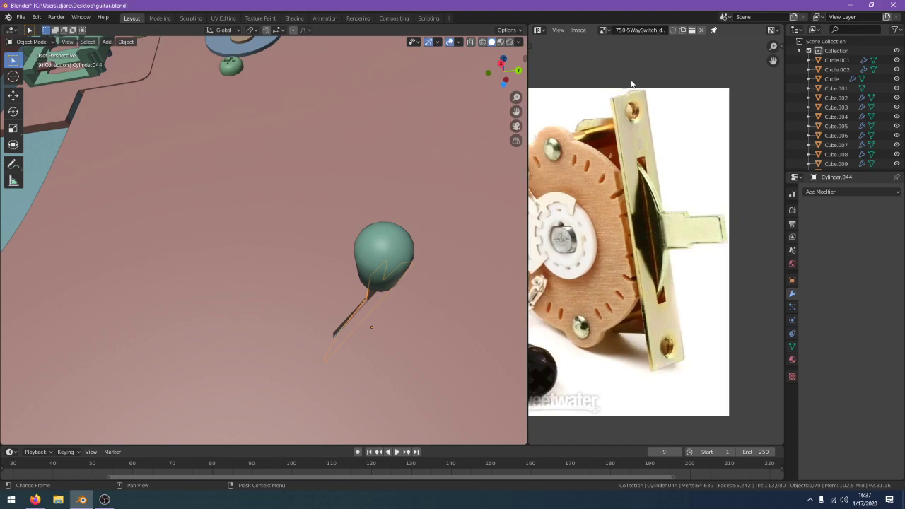
{"action": "left_click", "coordinate": [603, 30]}
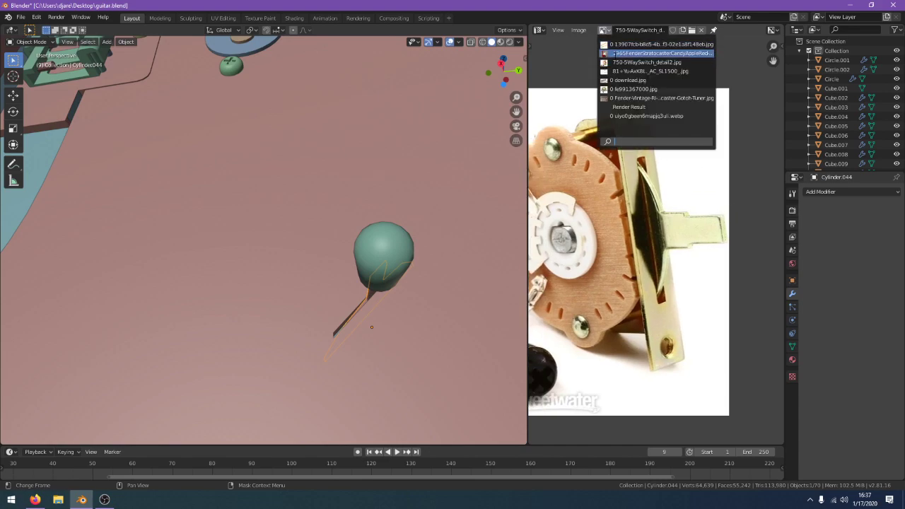
{"action": "left_click", "coordinate": [615, 54]}
{"action": "scroll", "coordinate": [744, 333], "scroll_direction": "up", "scroll_amount": 4}
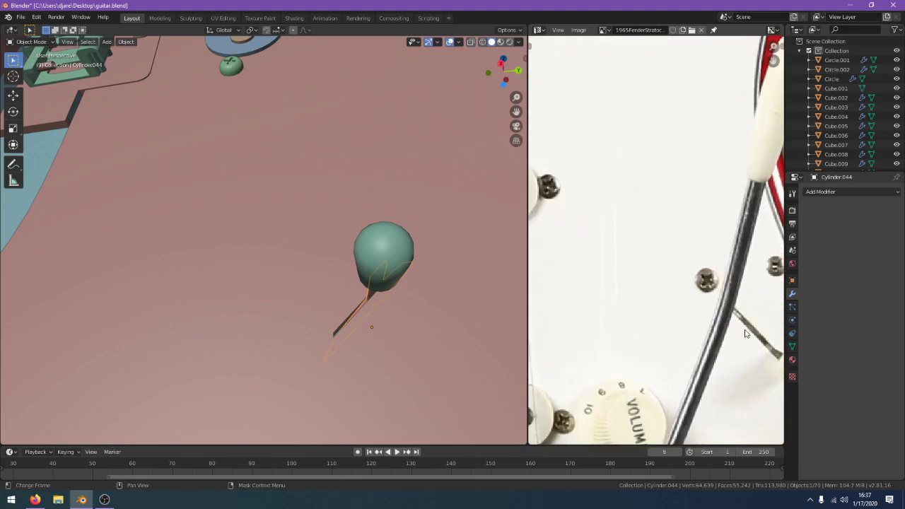
{"action": "middle_click_drag", "start_coordinate": [738, 317], "coordinate": [693, 278]}
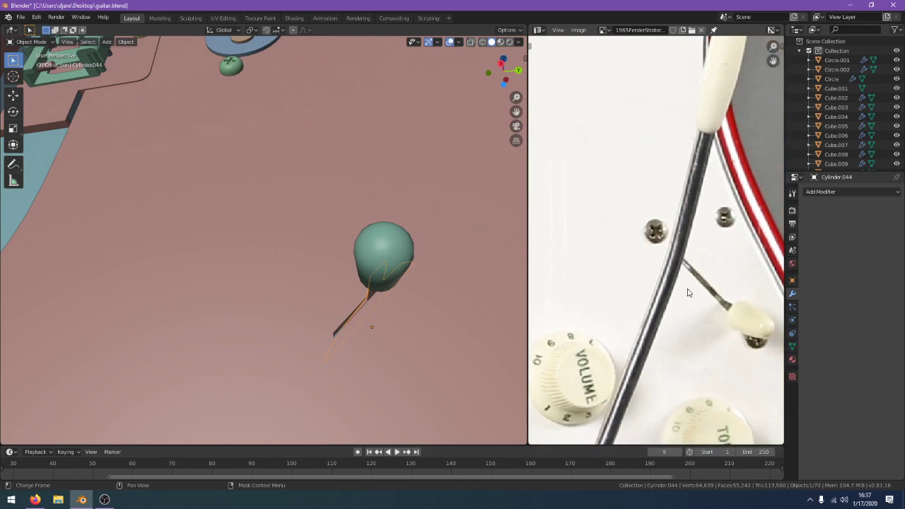
Readjust the rounded tip's depth along the X axis and check it against the pickguard
{"action": "middle_click_drag", "start_coordinate": [388, 284], "coordinate": [453, 304]}
{"action": "left_click", "coordinate": [364, 192]}
{"action": "key", "text": "g"}
{"action": "key", "text": "z"}
{"action": "key", "text": "x"}
{"action": "left_click", "coordinate": [399, 232]}
{"action": "left_click", "coordinate": [460, 419]}
{"action": "middle_click_drag", "start_coordinate": [460, 419], "coordinate": [497, 40]}
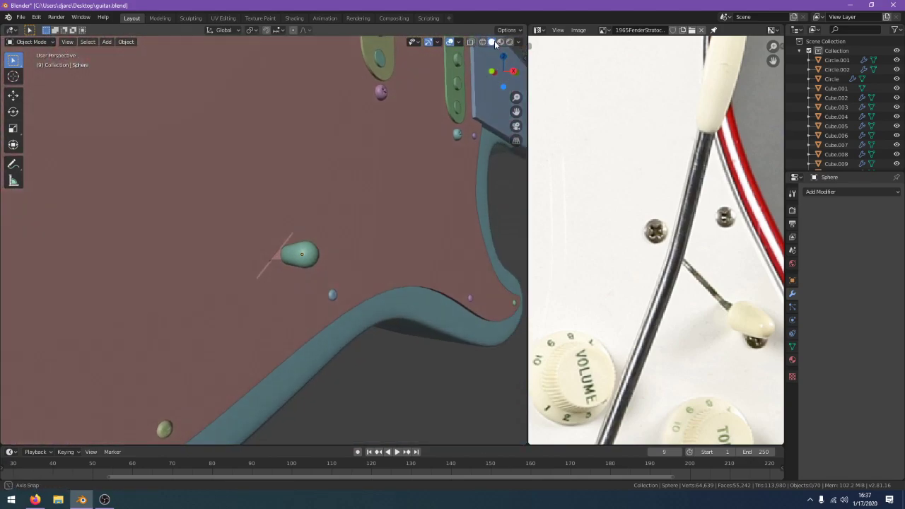
Copy the screw below the middle pickup and place the duplicate on the blueprint's upper switch screw mark
{"action": "scroll", "coordinate": [406, 101], "scroll_direction": "down", "scroll_amount": 2}
{"action": "middle_click_drag", "start_coordinate": [384, 108], "coordinate": [395, 117]}
{"action": "left_click", "coordinate": [394, 118]}
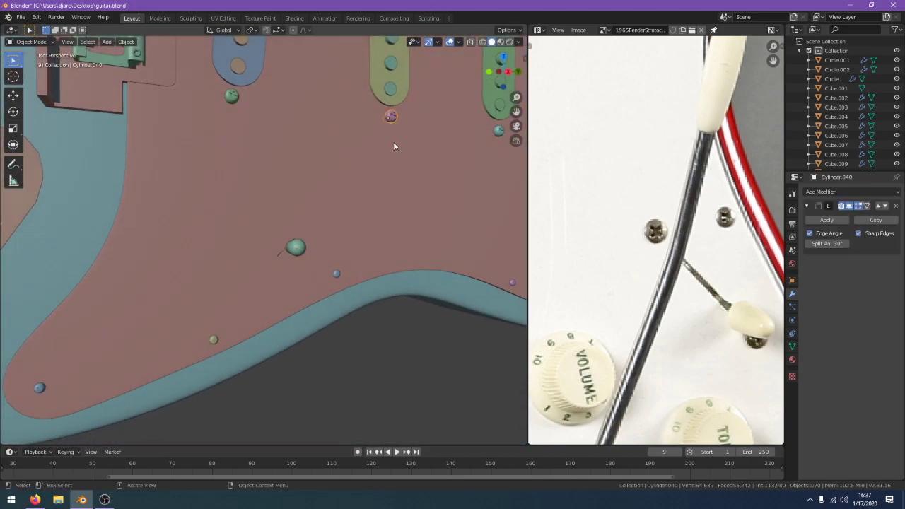
{"action": "key", "text": "ctrl+c"}
{"action": "key", "text": "KP_3"}
{"action": "key", "text": "z"}
{"action": "left_click", "coordinate": [345, 159]}
{"action": "scroll", "coordinate": [381, 169], "scroll_direction": "up", "scroll_amount": 1}
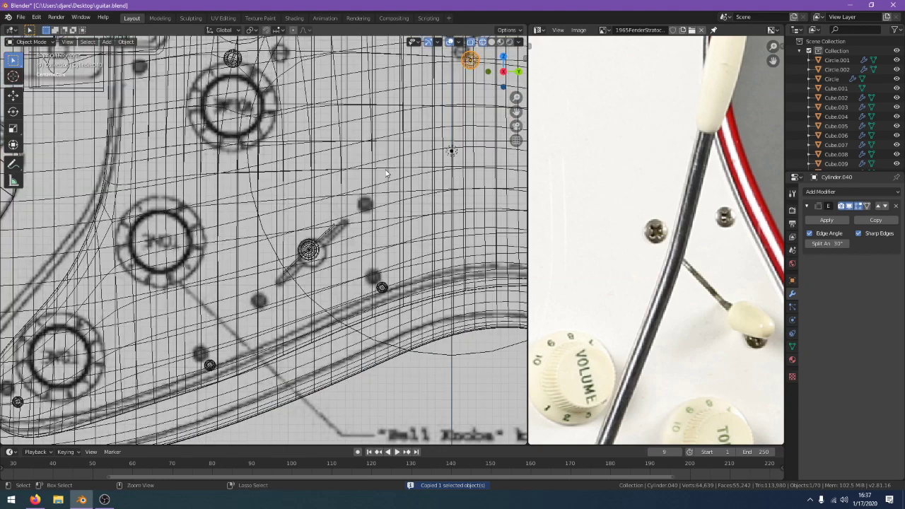
{"action": "key", "text": "ctrl+v"}
{"action": "key", "text": "g"}
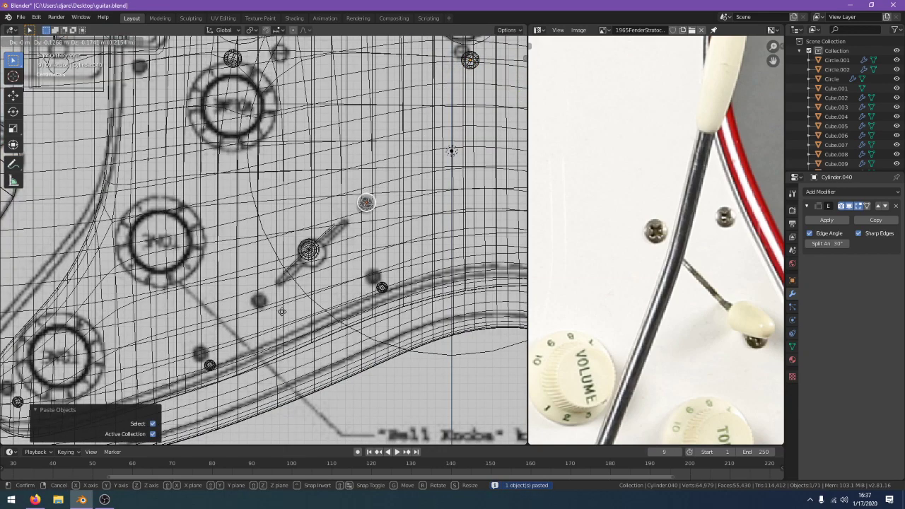
{"action": "left_click", "coordinate": [279, 313]}
Duplicate the new switch screw onto the blueprint's lower switch screw mark and check both in solid shading
{"action": "key", "text": "ctrl+v"}
{"action": "key", "text": "b"}
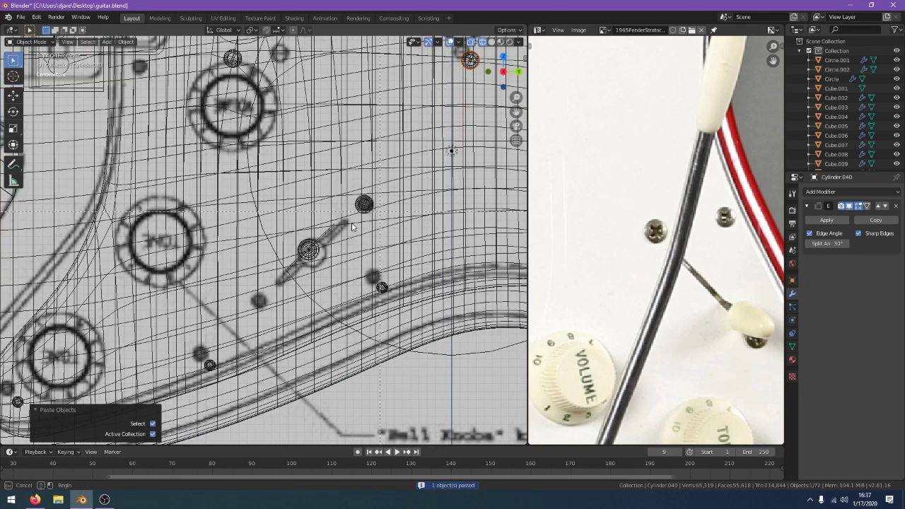
{"action": "left_click", "coordinate": [364, 204]}
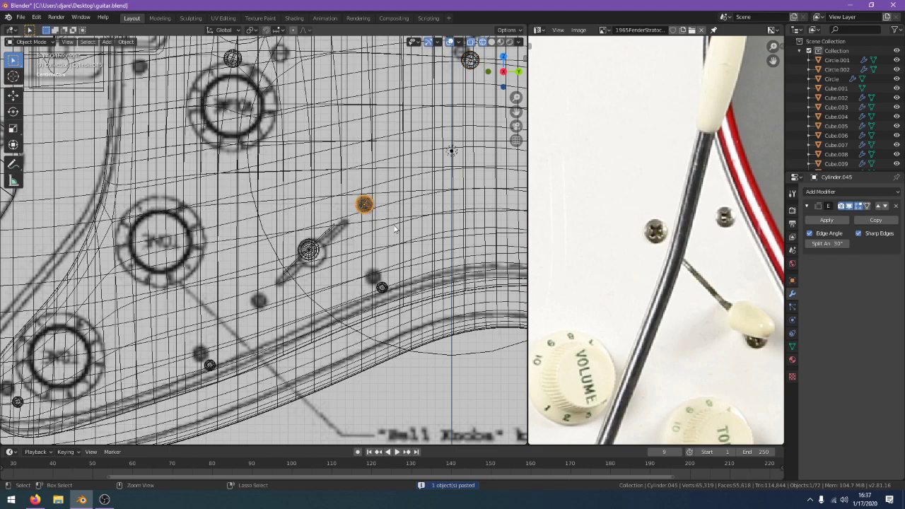
{"action": "key", "text": "ctrl+c"}
{"action": "key", "text": "ctrl+v"}
{"action": "key", "text": "g"}
{"action": "left_click", "coordinate": [290, 325]}
{"action": "key", "text": "z"}
{"action": "left_click", "coordinate": [341, 328]}
{"action": "scroll", "coordinate": [353, 346], "scroll_direction": "down", "scroll_amount": 3}
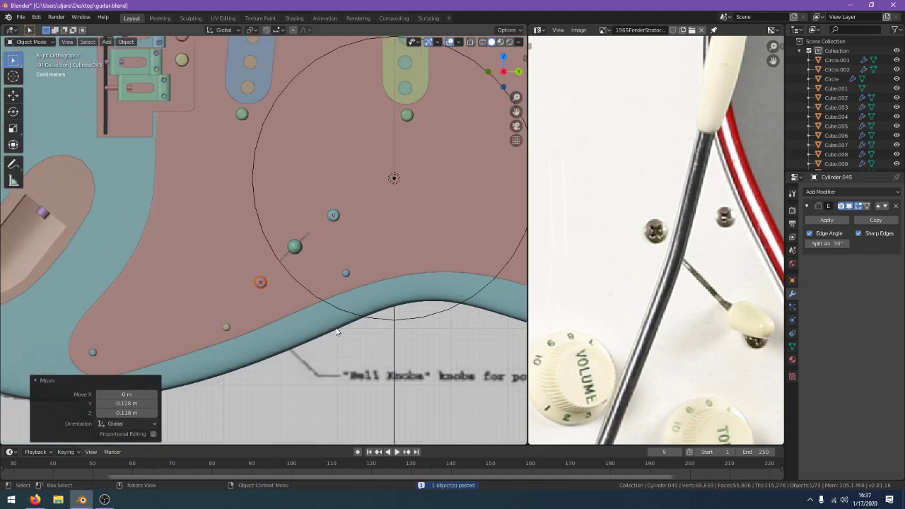
{"action": "left_click", "coordinate": [373, 374]}
{"action": "mouse_move", "coordinate": [373, 374]}
{"action": "middle_mouse_down"}
{"action": "mouse_move", "coordinate": [392, 334]}
{"action": "mouse_move", "coordinate": [380, 305]}
{"action": "mouse_move", "coordinate": [358, 331]}
{"action": "middle_mouse_up"}
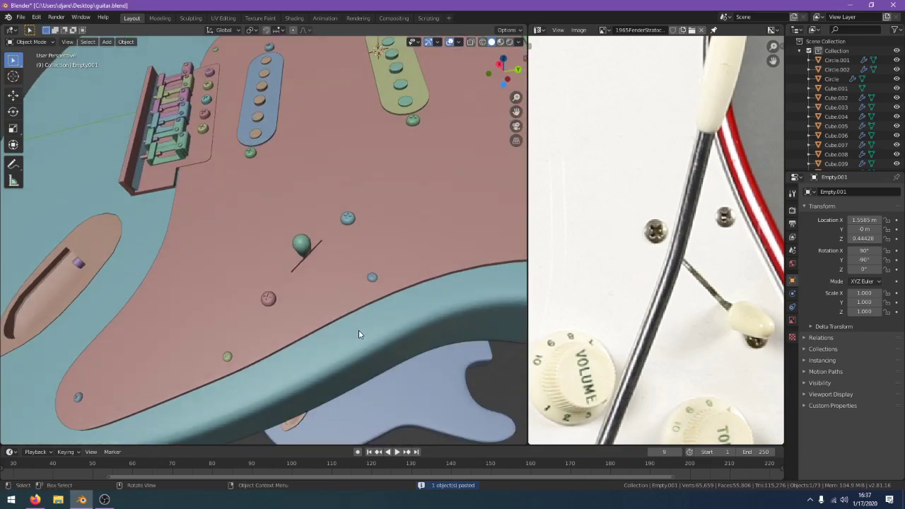
Move both switch screws inward from their blueprint marks, closer to the ends of the selector slot
{"action": "key", "text": "KP_3"}
{"action": "key", "text": "z"}
{"action": "left_click", "coordinate": [313, 329]}
{"action": "scroll", "coordinate": [312, 330], "scroll_direction": "up", "scroll_amount": 4}
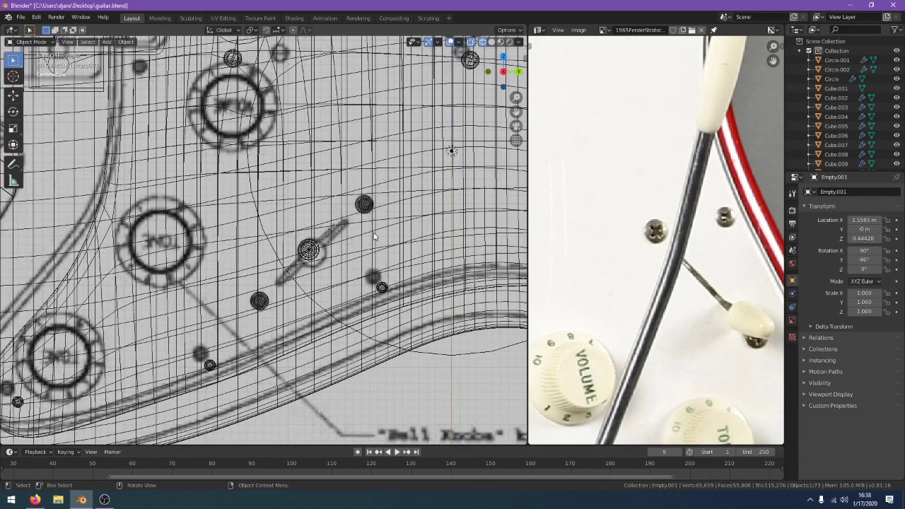
{"action": "left_click", "coordinate": [380, 195]}
{"action": "key", "text": "g"}
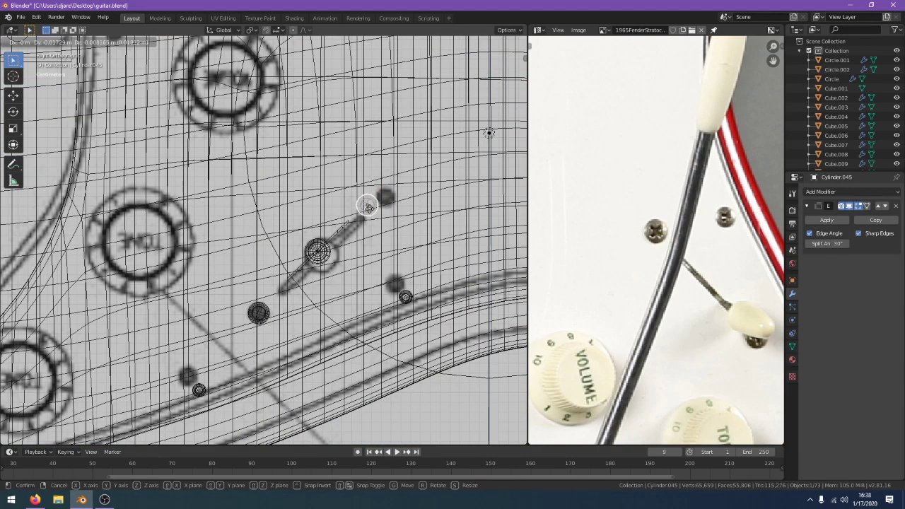
{"action": "left_click", "coordinate": [368, 210]}
{"action": "left_click", "coordinate": [262, 314]}
{"action": "key", "text": "g"}
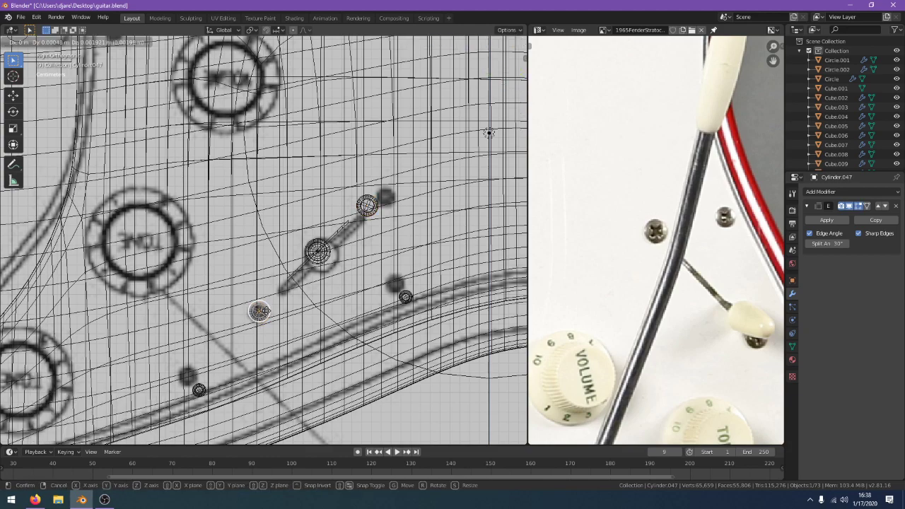
{"action": "left_click", "coordinate": [274, 300]}
Check the repositioned screws in solid shading and save the guitar file
{"action": "key", "text": "z"}
{"action": "left_click", "coordinate": [339, 293]}
{"action": "scroll", "coordinate": [343, 293], "scroll_direction": "down", "scroll_amount": 3}
{"action": "left_click", "coordinate": [363, 383]}
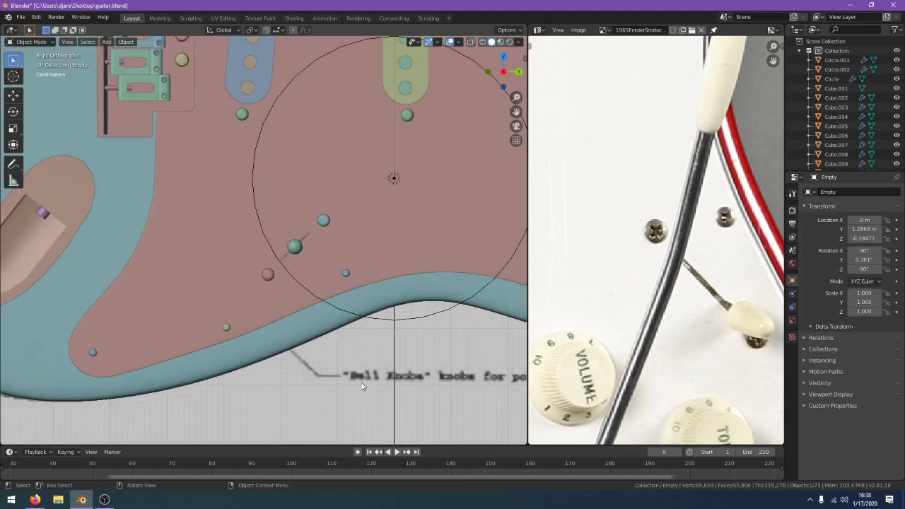
{"action": "key", "text": "ctrl+s"}
{"action": "mouse_move", "coordinate": [363, 383]}
{"action": "middle_mouse_down"}
{"action": "mouse_move", "coordinate": [369, 293]}
{"action": "mouse_move", "coordinate": [358, 355]}
{"action": "mouse_move", "coordinate": [339, 383]}
{"action": "mouse_move", "coordinate": [332, 364]}
{"action": "middle_mouse_up"}
Scale both switch screws down together to about 0.75
{"action": "key", "text": "KP_3"}
{"action": "key", "text": "z"}
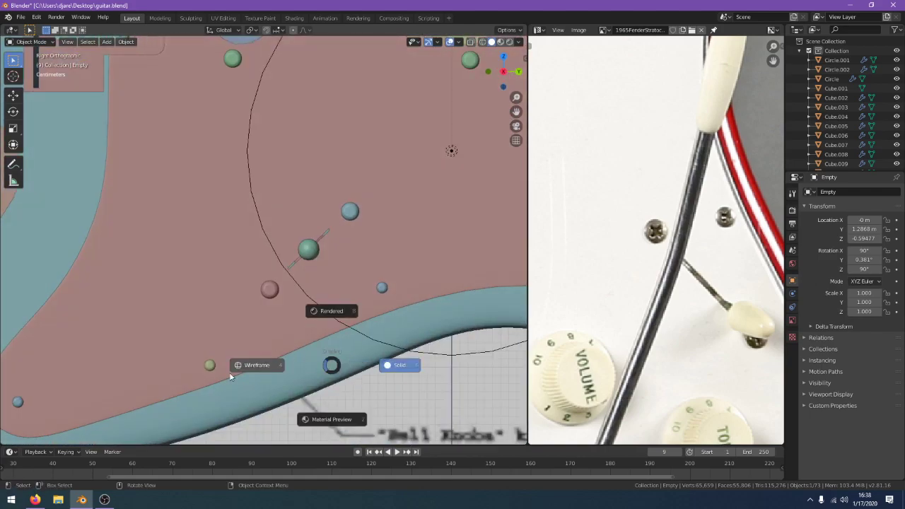
{"action": "left_click", "coordinate": [231, 374]}
{"action": "scroll", "coordinate": [367, 241], "scroll_direction": "up", "scroll_amount": 1}
{"action": "left_click", "coordinate": [375, 212]}
{"action": "left_click", "coordinate": [375, 214]}
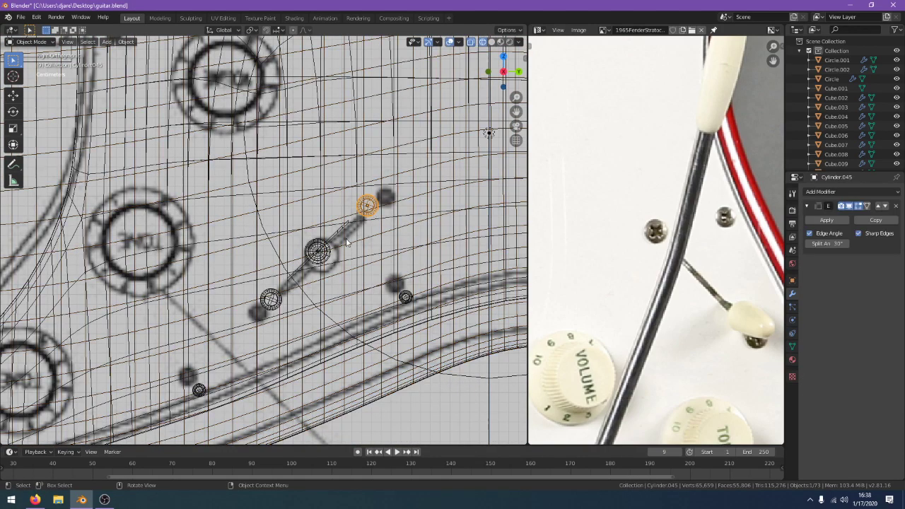
{"action": "key", "text": "s"}
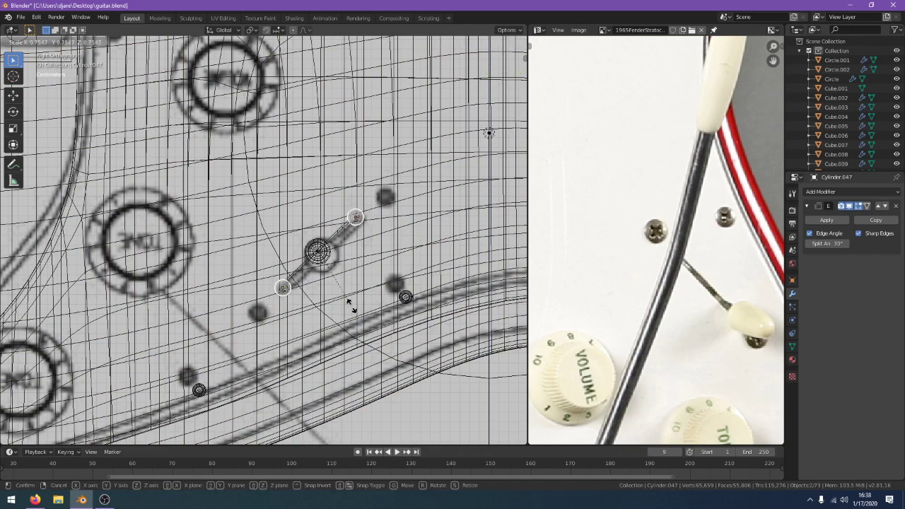
{"action": "left_click", "coordinate": [352, 307]}
Move the two scaled-down switch screws back outward, between the ends of the selector slot and their blueprint marks
{"action": "left_click", "coordinate": [361, 222]}
{"action": "left_click", "coordinate": [357, 221]}
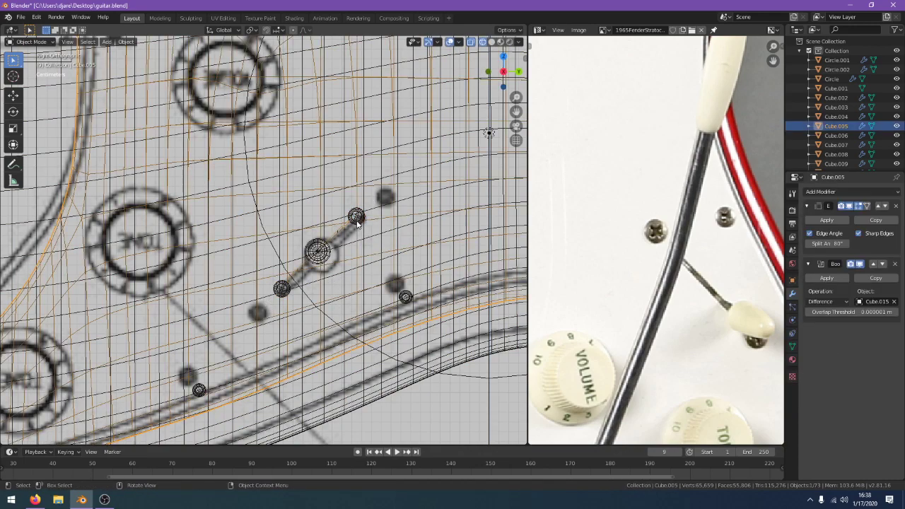
{"action": "left_click", "coordinate": [359, 223]}
{"action": "key", "text": "g"}
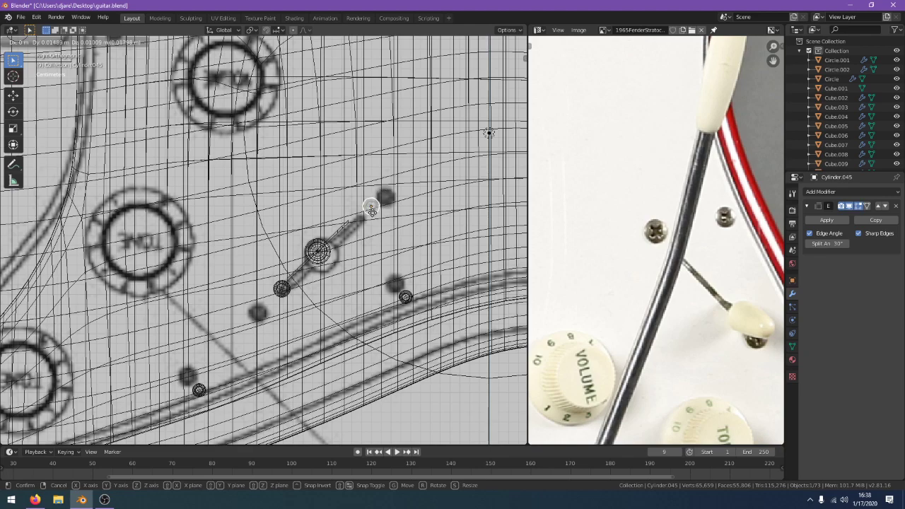
{"action": "left_click", "coordinate": [366, 205]}
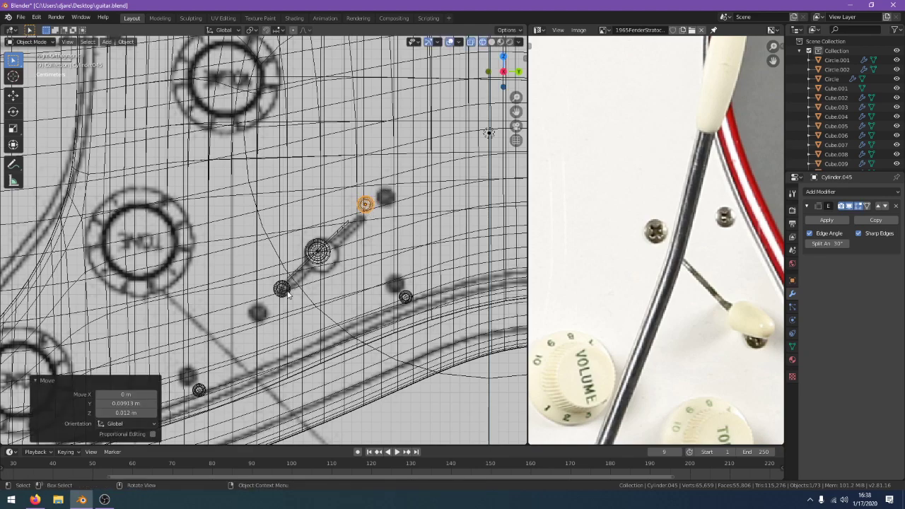
{"action": "left_click", "coordinate": [283, 289]}
{"action": "key", "text": "g"}
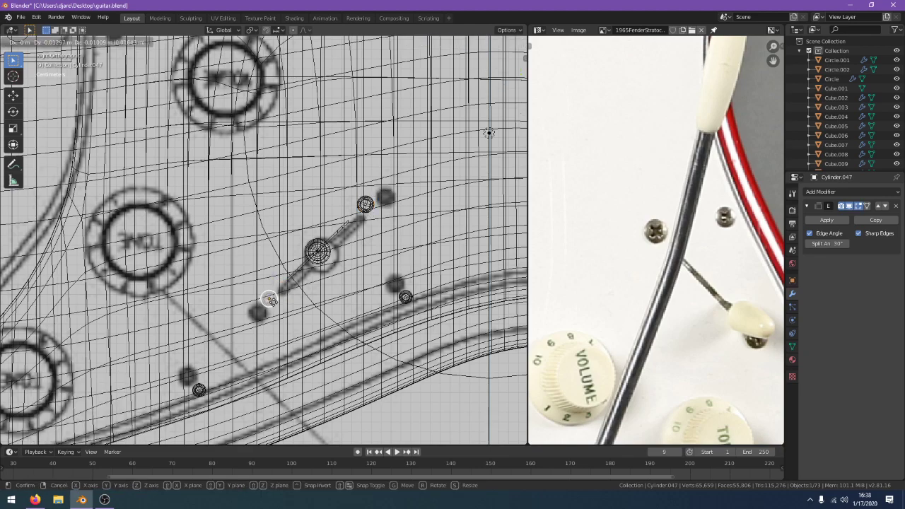
{"action": "left_click", "coordinate": [271, 300]}
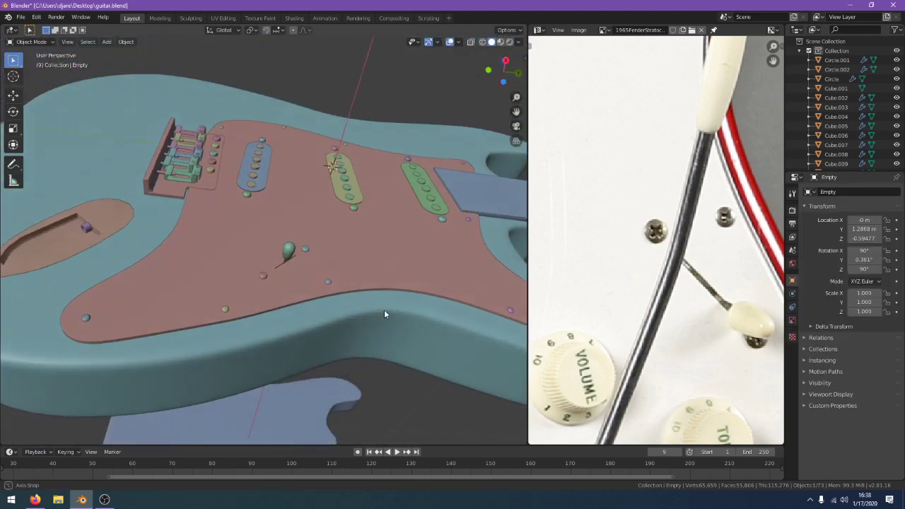
Scale the selector switch tip down to about 0.772
{"action": "mouse_move", "coordinate": [384, 314]}
{"action": "middle_mouse_down"}
{"action": "mouse_move", "coordinate": [365, 253]}
{"action": "mouse_move", "coordinate": [374, 318]}
{"action": "middle_mouse_up"}
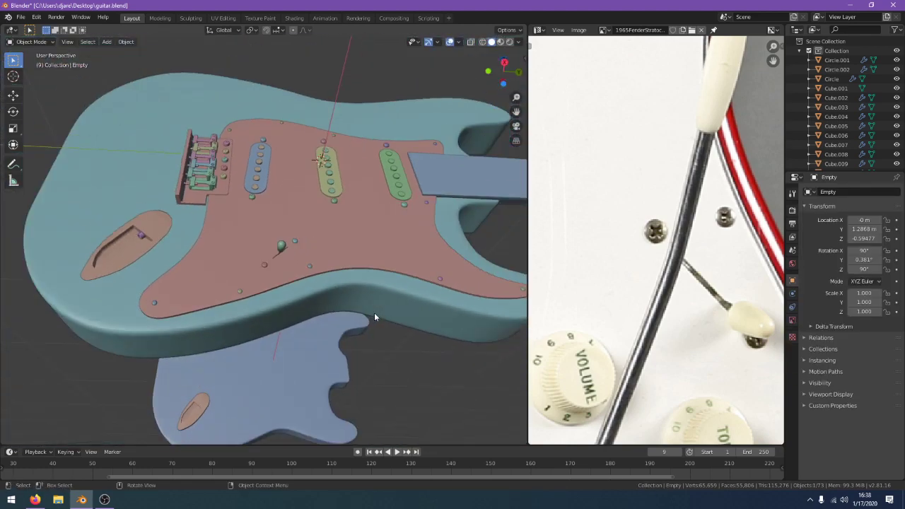
{"action": "scroll", "coordinate": [354, 335], "scroll_direction": "up", "scroll_amount": 6}
{"action": "middle_click_drag", "start_coordinate": [264, 330], "coordinate": [277, 288]}
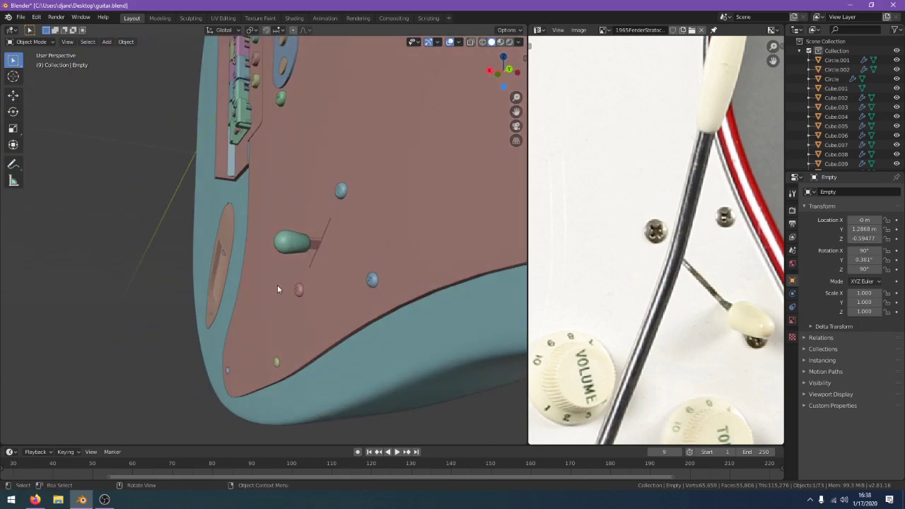
{"action": "scroll", "coordinate": [278, 287], "scroll_direction": "up", "scroll_amount": 2}
{"action": "left_click", "coordinate": [305, 246]}
{"action": "key", "text": "s"}
{"action": "left_click", "coordinate": [375, 276]}
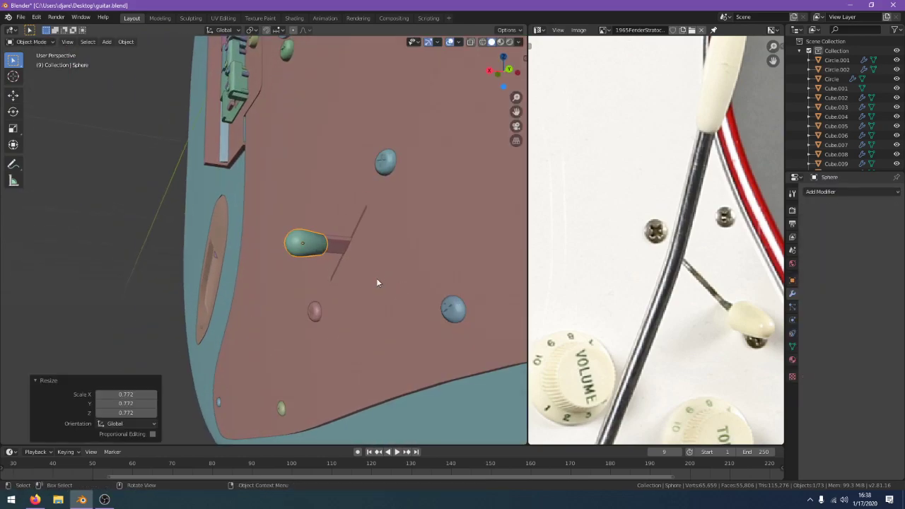
Rotate the switch lever and its tip together about the global Z axis
{"action": "middle_click_drag", "start_coordinate": [376, 277], "coordinate": [366, 327]}
{"action": "scroll", "coordinate": [362, 319], "scroll_direction": "down", "scroll_amount": 5}
{"action": "scroll", "coordinate": [406, 298], "scroll_direction": "down", "scroll_amount": 3}
{"action": "left_click", "coordinate": [294, 189]}
{"action": "left_click", "coordinate": [357, 201]}
{"action": "scroll", "coordinate": [321, 207], "scroll_direction": "up", "scroll_amount": 4}
{"action": "left_click", "coordinate": [337, 249]}
{"action": "left_click", "coordinate": [338, 269], "text": "shift"}
{"action": "key", "text": "r"}
{"action": "key", "text": "x"}
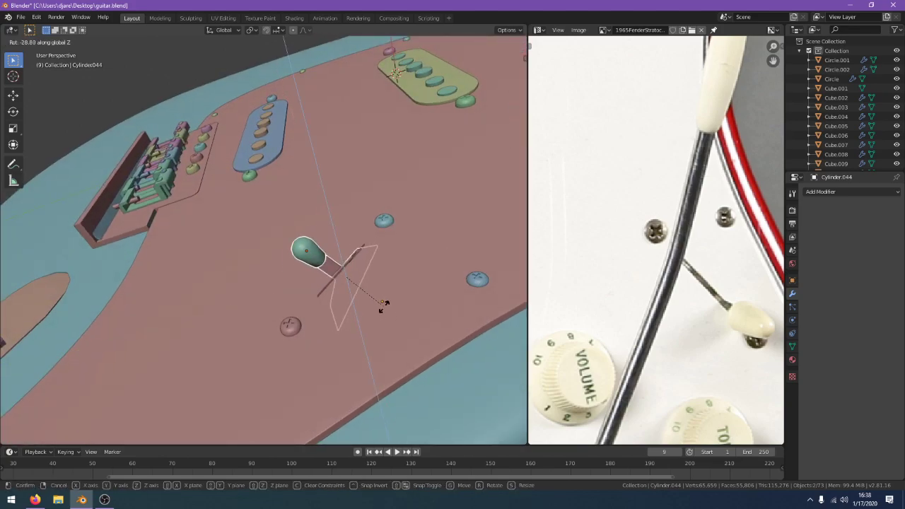
{"action": "right_click", "coordinate": [383, 305]}
{"action": "middle_click_drag", "start_coordinate": [383, 307], "coordinate": [29, 429]}
{"action": "key", "text": "r"}
{"action": "key", "text": "z"}
{"action": "left_click", "coordinate": [421, 376]}
Check the guitar body in rendered shading, return to solid shading and save the guitar file
{"action": "middle_click_drag", "start_coordinate": [297, 375], "coordinate": [292, 228]}
{"action": "middle_click_drag", "start_coordinate": [294, 266], "coordinate": [262, 306]}
{"action": "scroll", "coordinate": [257, 304], "scroll_direction": "down", "scroll_amount": 2}
{"action": "scroll", "coordinate": [265, 304], "scroll_direction": "down", "scroll_amount": 1}
{"action": "key", "text": "z"}
{"action": "left_click", "coordinate": [309, 248]}
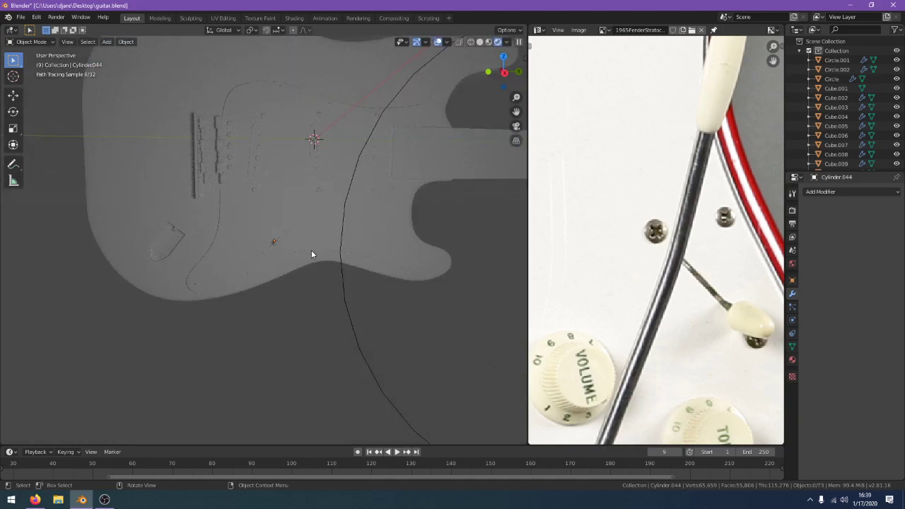
{"action": "key", "text": "z"}
{"action": "left_click", "coordinate": [385, 272]}
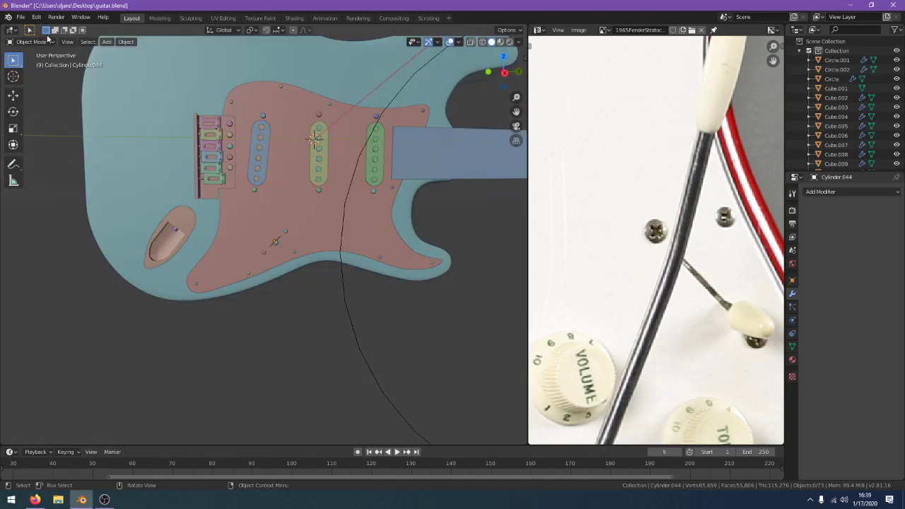
Examine the blueprint's knob markings beside the selector switch in wireframe from the right orthographic view, and restore solid shading
{"action": "key", "text": "KP_3"}
{"action": "key", "text": "z"}
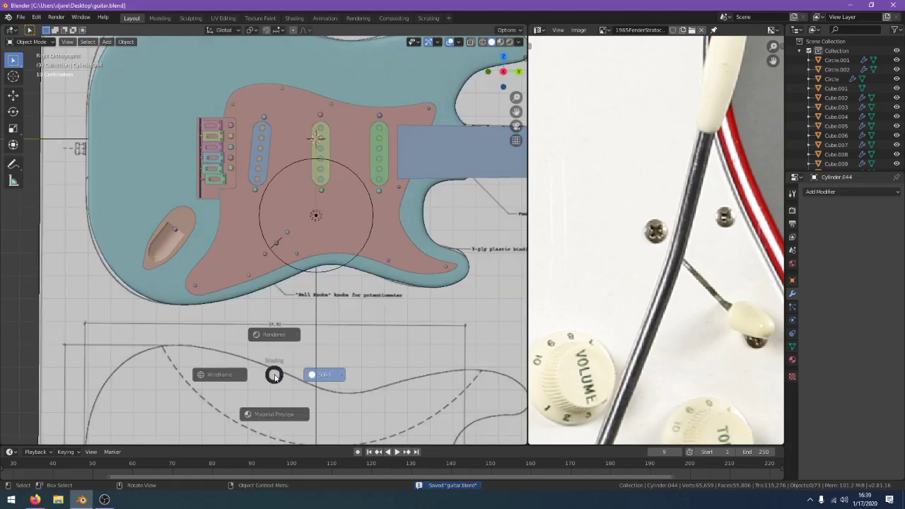
{"action": "left_click", "coordinate": [206, 374]}
{"action": "scroll", "coordinate": [219, 352], "scroll_direction": "up", "scroll_amount": 2}
{"action": "scroll", "coordinate": [237, 247], "scroll_direction": "up", "scroll_amount": 2}
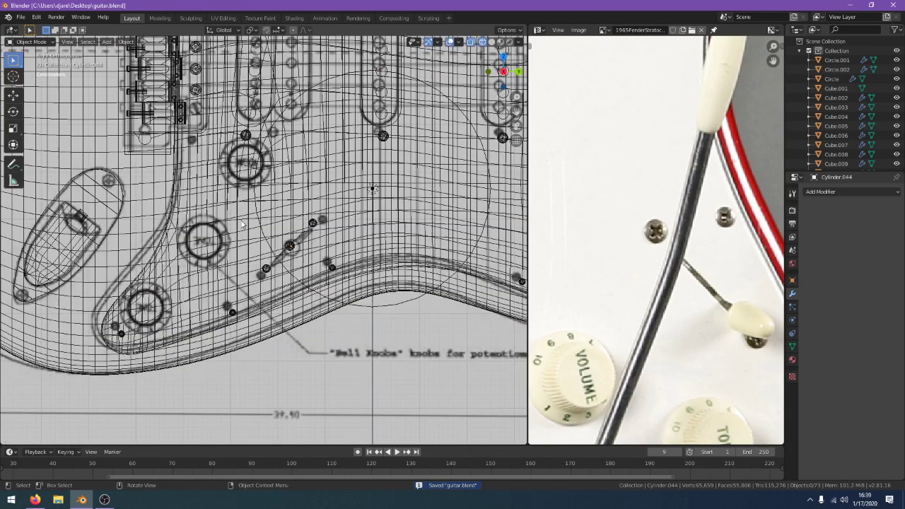
{"action": "mouse_move", "coordinate": [346, 245]}
{"action": "middle_mouse_down", "text": "shift"}
{"action": "mouse_move", "coordinate": [270, 423]}
{"action": "mouse_move", "coordinate": [342, 335]}
{"action": "mouse_move", "coordinate": [266, 340]}
{"action": "mouse_move", "coordinate": [233, 359]}
{"action": "mouse_move", "coordinate": [302, 344]}
{"action": "middle_mouse_up", "text": "shift"}
{"action": "scroll", "coordinate": [300, 339], "scroll_direction": "down", "scroll_amount": 1}
{"action": "key", "text": "z"}
{"action": "left_click", "coordinate": [350, 320]}
{"action": "scroll", "coordinate": [272, 348], "scroll_direction": "down", "scroll_amount": 2}
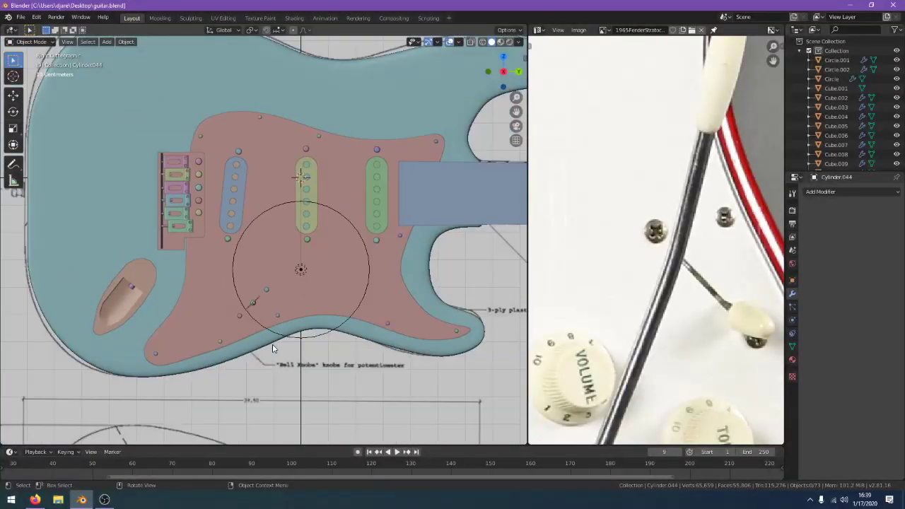
Switch to Firefox to check the live stream dashboard and its chat, and return to Blender
{"action": "key", "text": "shift+a"}
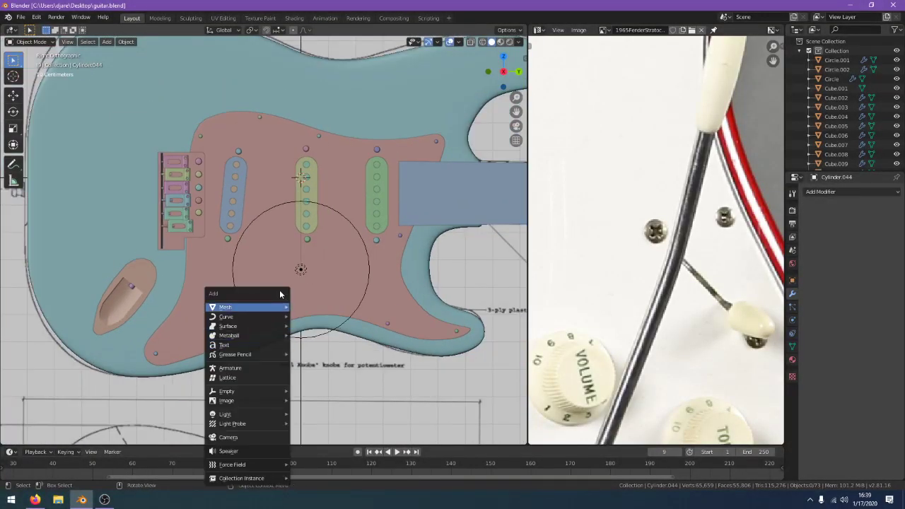
{"action": "left_click", "coordinate": [323, 372]}
{"action": "left_click", "coordinate": [34, 499]}
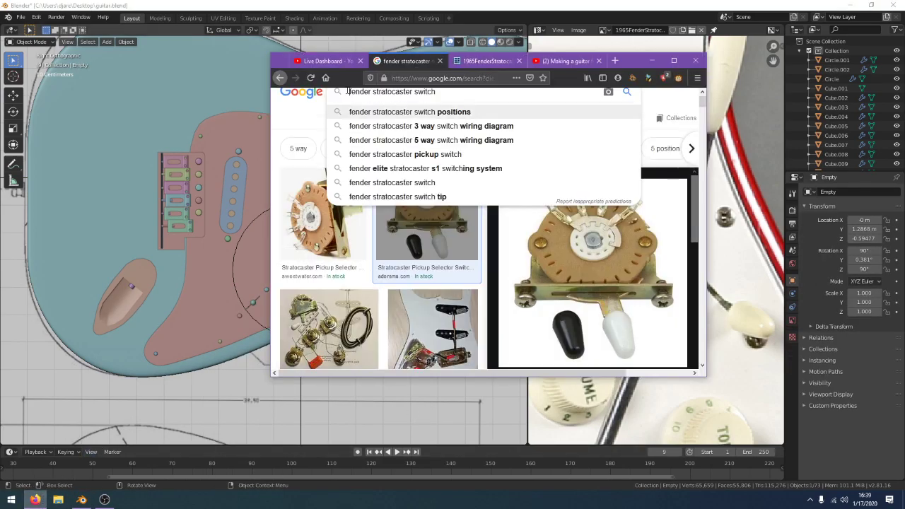
{"action": "left_click", "coordinate": [325, 61]}
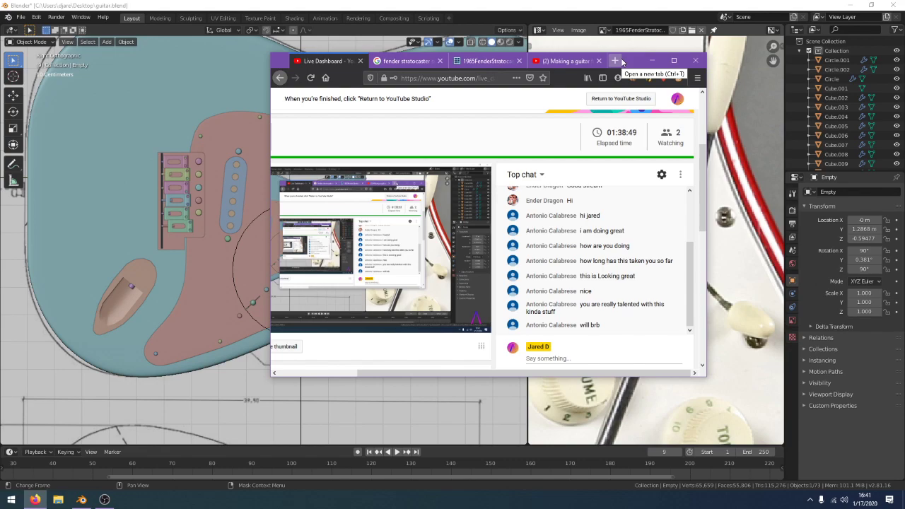
{"action": "left_click", "coordinate": [652, 60]}
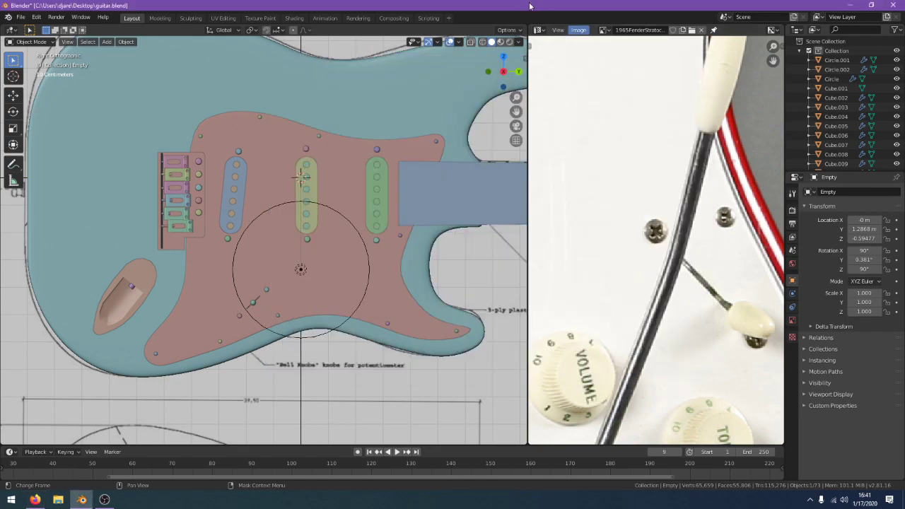
Try to delete the boolean cutter object around the bridge
{"action": "scroll", "coordinate": [130, 247], "scroll_direction": "up", "scroll_amount": 4}
{"action": "left_click", "coordinate": [121, 248]}
{"action": "key", "text": "x"}
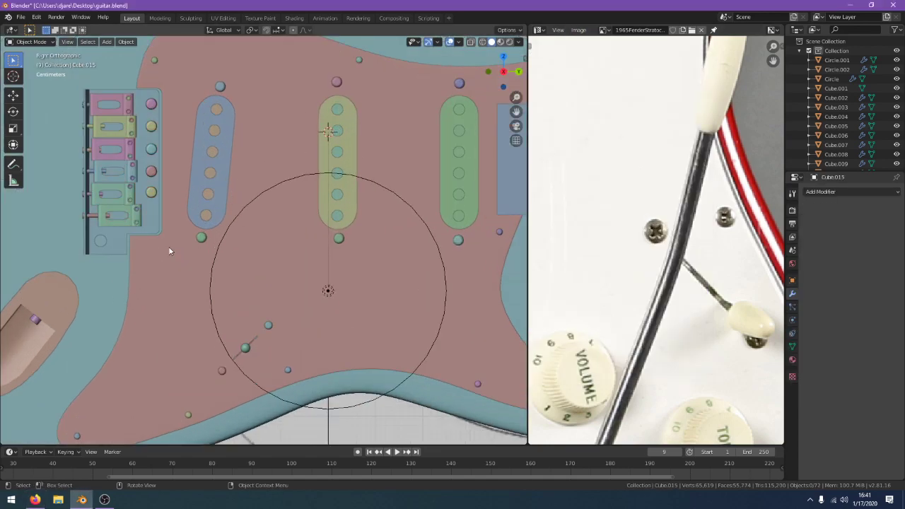
{"action": "key", "text": "x"}
{"action": "left_click", "coordinate": [143, 244]}
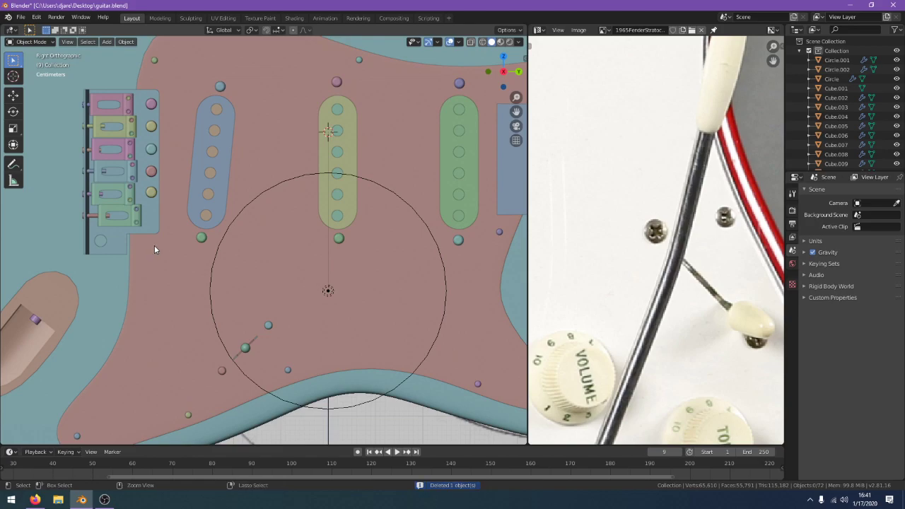
Apply the pickguard's Boolean modifier and delete its cutter object around the bridge
{"action": "left_click", "coordinate": [172, 269]}
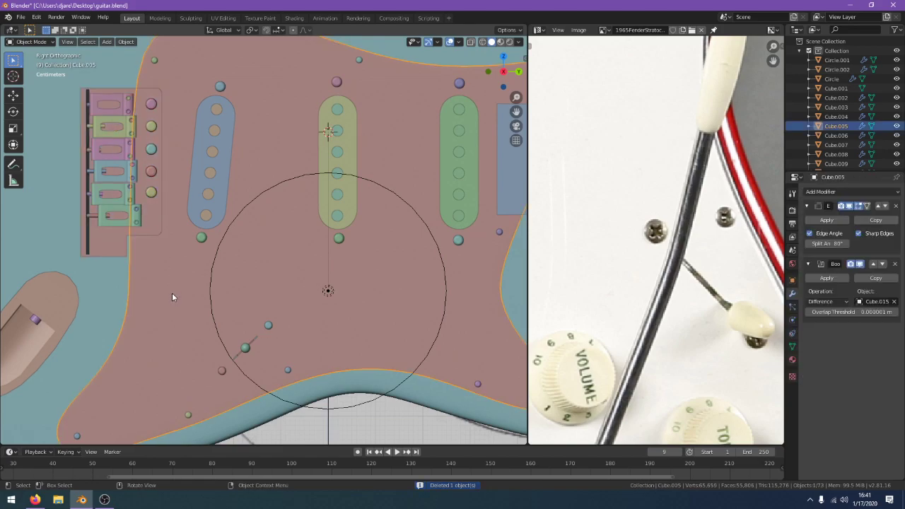
{"action": "left_click", "coordinate": [826, 277]}
{"action": "left_click", "coordinate": [113, 240]}
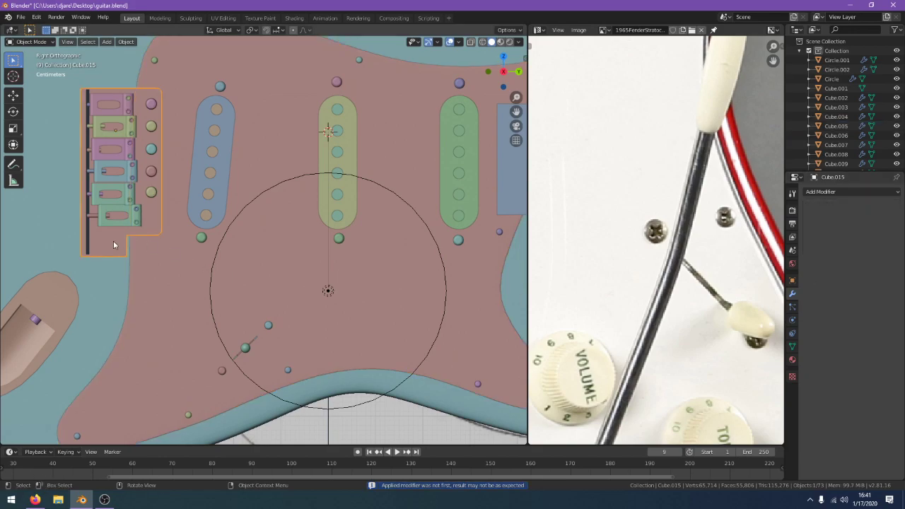
{"action": "key", "text": "x"}
{"action": "left_click", "coordinate": [156, 249]}
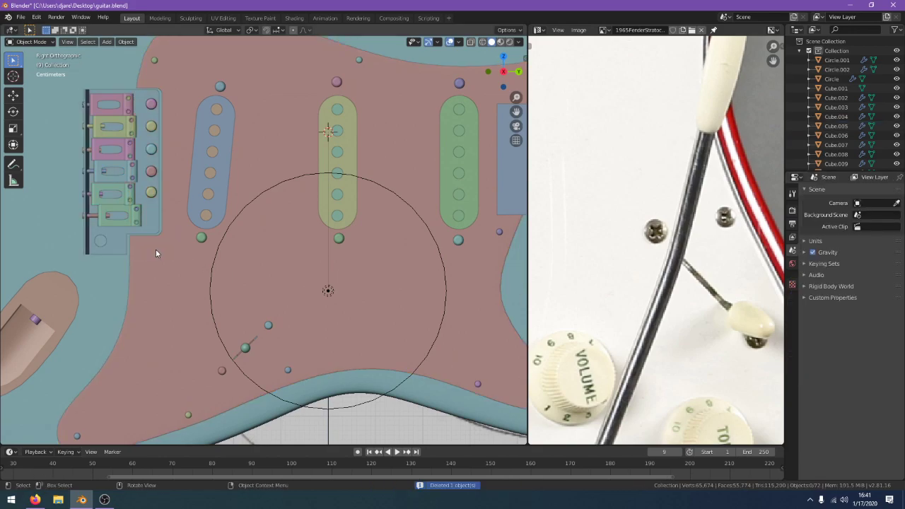
Apply the pickguard's remaining Edge Split modifier and deselect the pickguard
{"action": "left_click", "coordinate": [486, 295]}
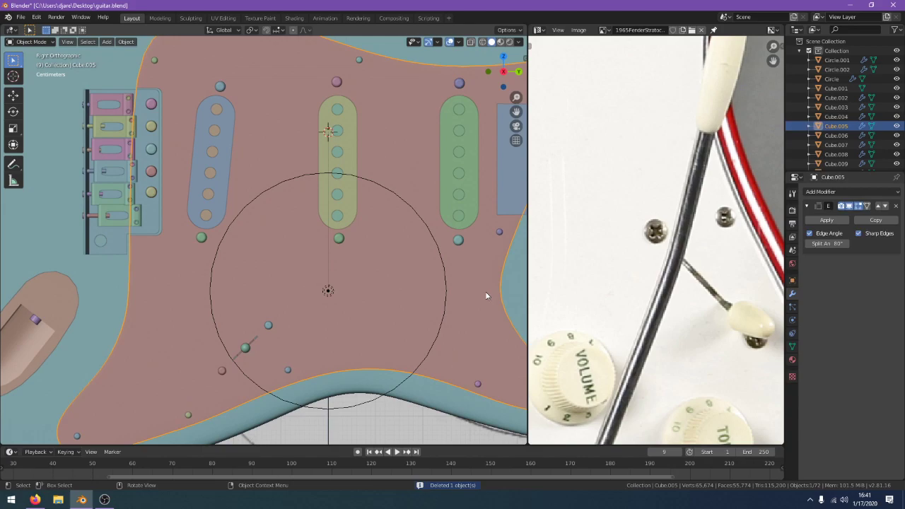
{"action": "left_click", "coordinate": [826, 220]}
{"action": "scroll", "coordinate": [297, 282], "scroll_direction": "down", "scroll_amount": 4}
{"action": "left_click", "coordinate": [359, 405]}
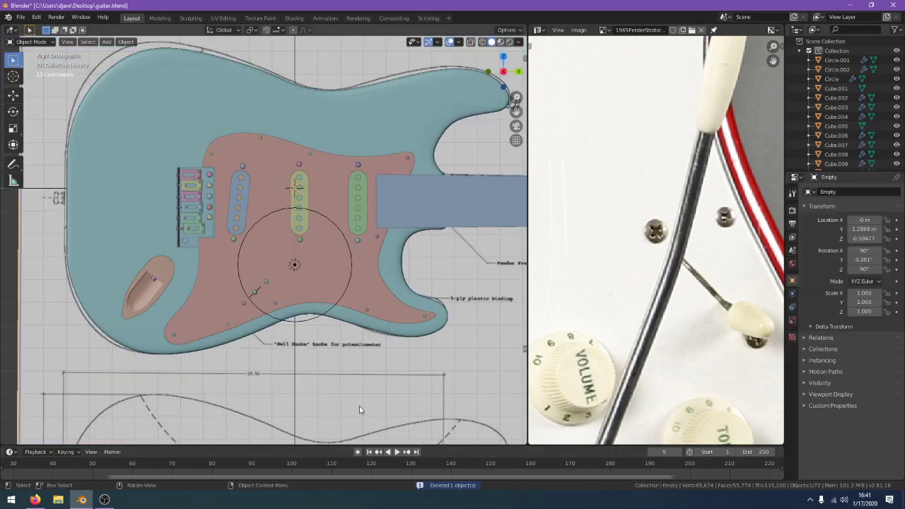
Switch to Firefox and search the web for "fender stratocaster tone knobs" in a new tab
{"action": "scroll", "coordinate": [290, 363], "scroll_direction": "up", "scroll_amount": 3}
{"action": "middle_click_drag", "start_coordinate": [291, 363], "coordinate": [264, 317], "text": "shift"}
{"action": "scroll", "coordinate": [372, 340], "scroll_direction": "up", "scroll_amount": 3}
{"action": "scroll", "coordinate": [372, 338], "scroll_direction": "down", "scroll_amount": 2}
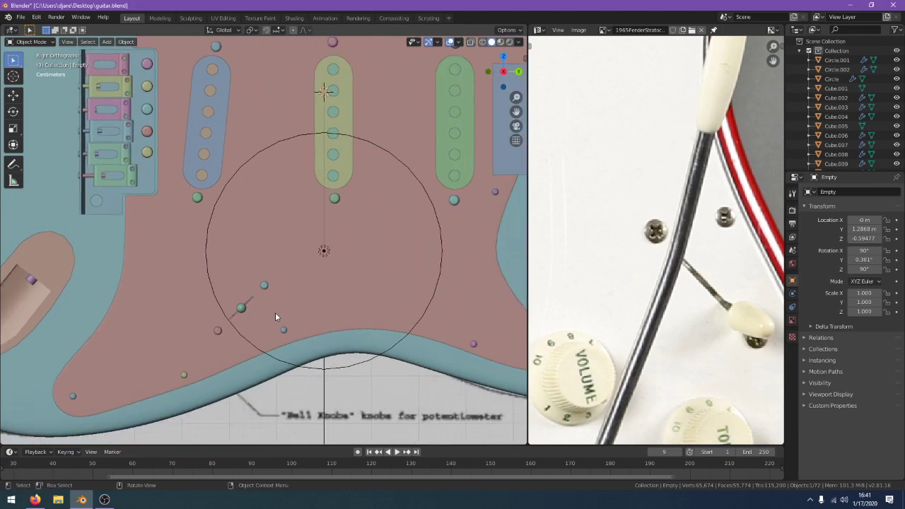
{"action": "scroll", "coordinate": [593, 299], "scroll_direction": "down", "scroll_amount": 2}
{"action": "scroll", "coordinate": [592, 300], "scroll_direction": "down", "scroll_amount": 2}
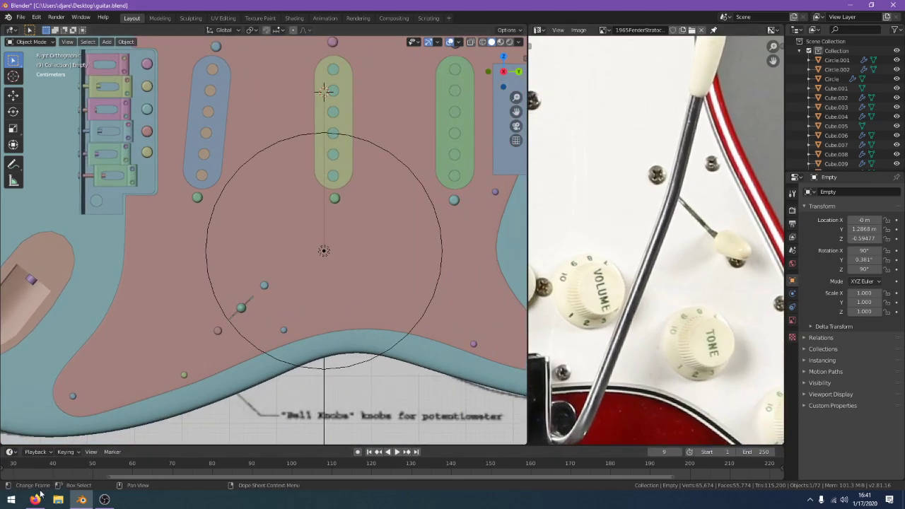
{"action": "left_click", "coordinate": [35, 500]}
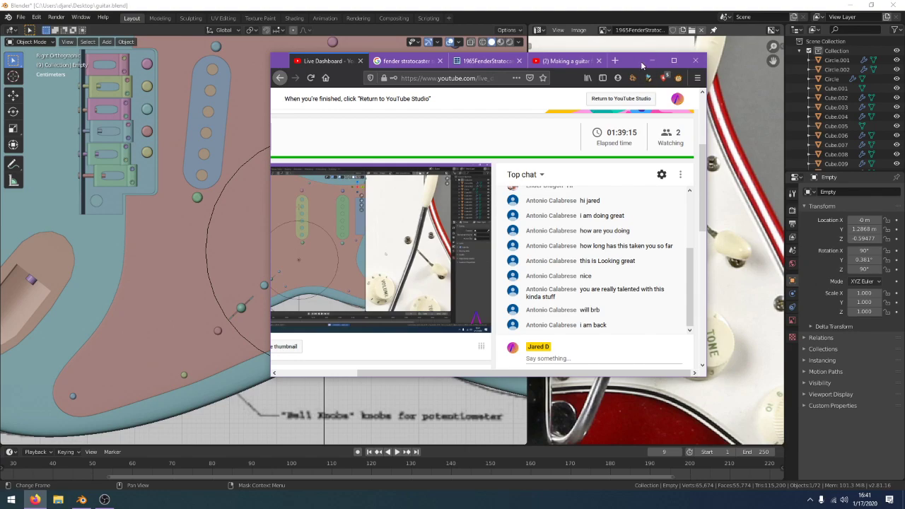
{"action": "left_click", "coordinate": [609, 62]}
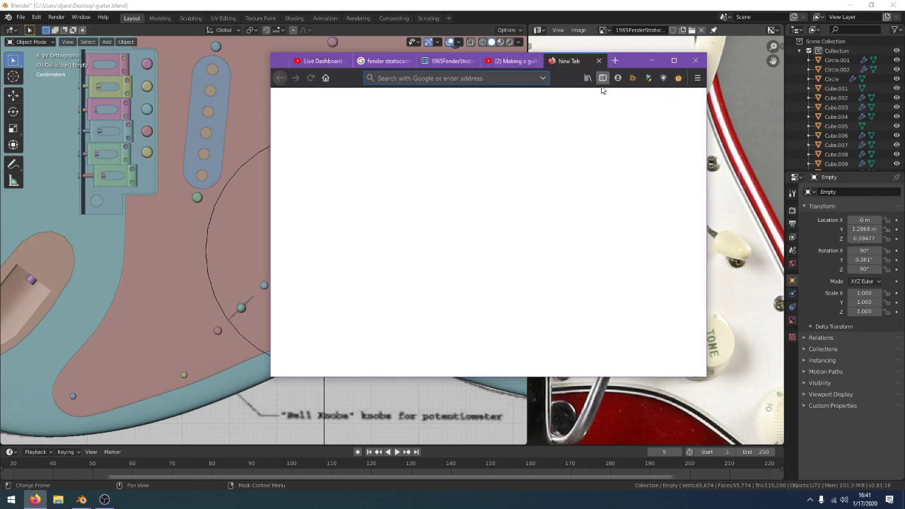
{"action": "type", "text": "tone"}
{"action": "key", "text": "BackSpace"}
{"action": "type", "text": "fender stra"}
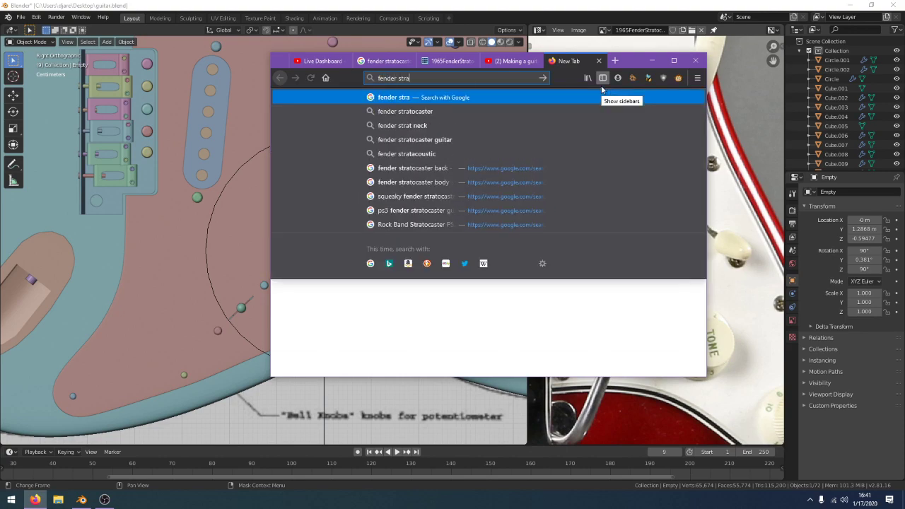
{"action": "type", "text": "tocaster tone knob"}
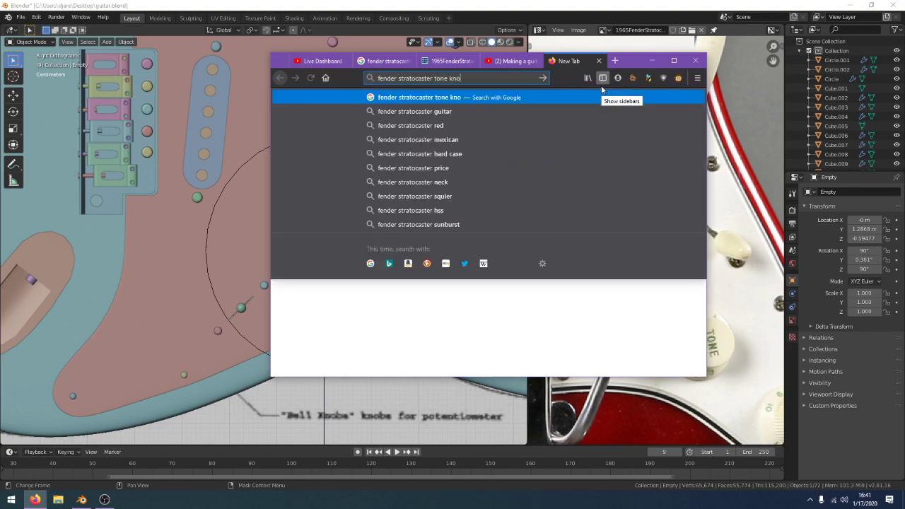
{"action": "key", "text": "Return"}
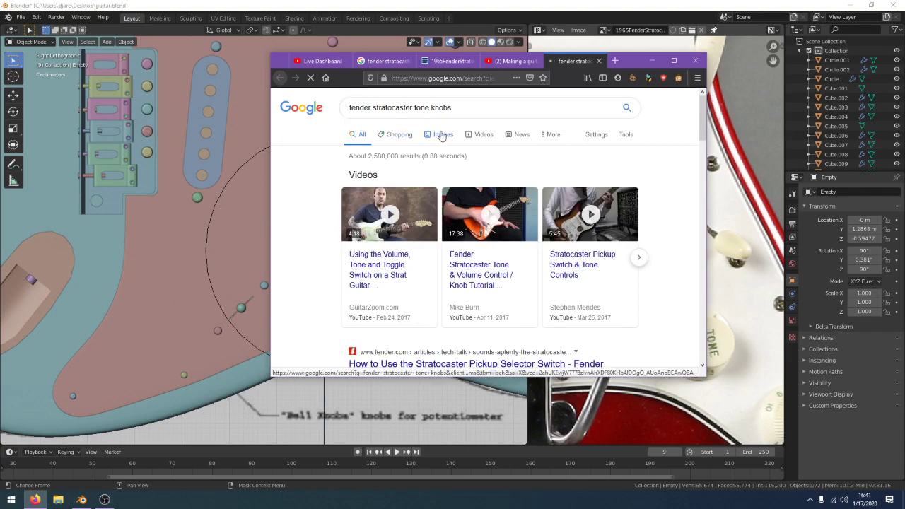
Open the image results and preview the Fender Stratocaster 1965 Volume and Tone Knobs photo
{"action": "left_click", "coordinate": [441, 134]}
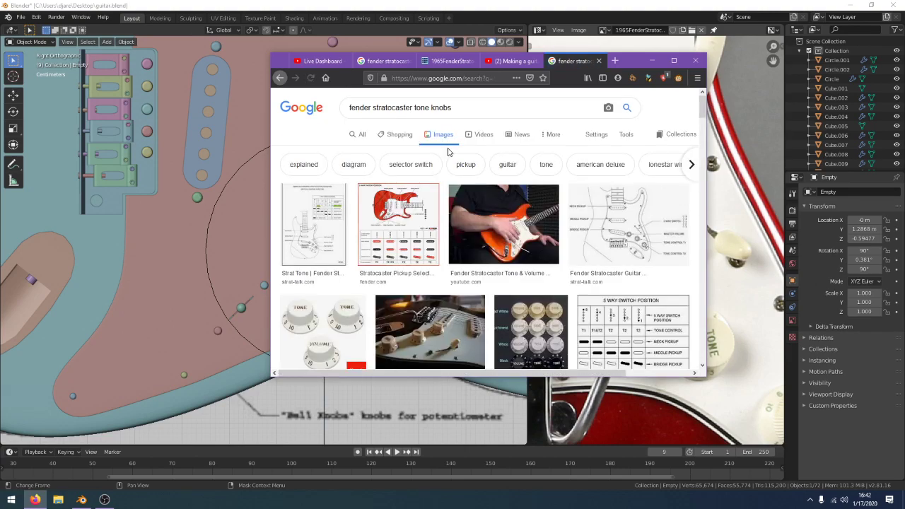
{"action": "left_click", "coordinate": [409, 205]}
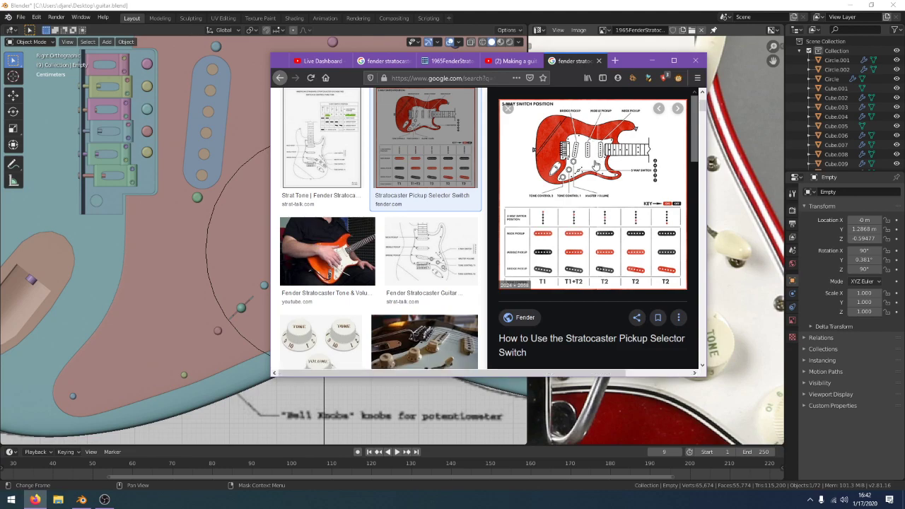
{"action": "scroll", "coordinate": [435, 246], "scroll_direction": "down", "scroll_amount": 3}
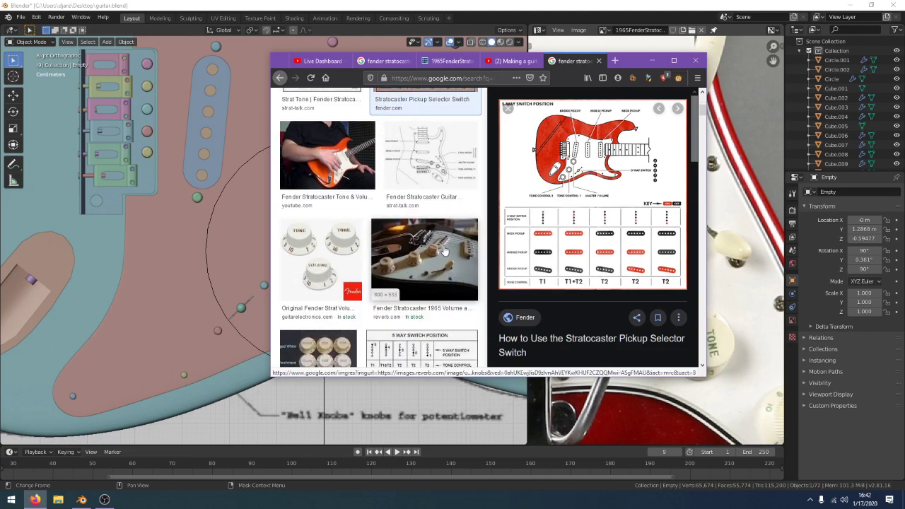
{"action": "left_click", "coordinate": [455, 246]}
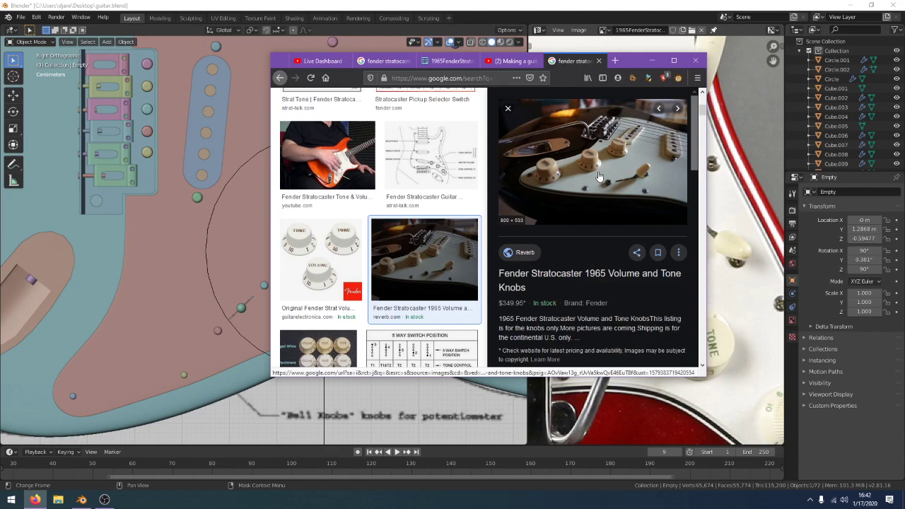
Switch back to Blender and examine the knobs and output jack plate in the reference photo
{"action": "left_click", "coordinate": [344, 169]}
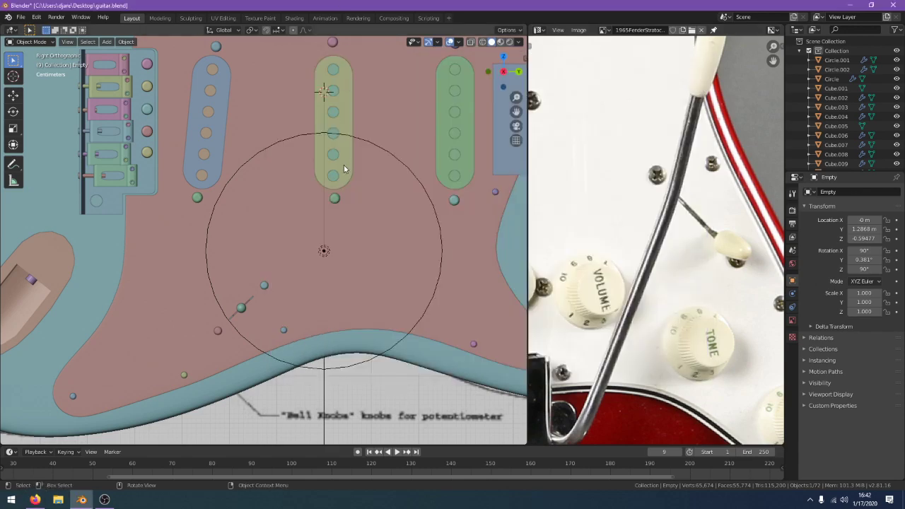
{"action": "scroll", "coordinate": [661, 310], "scroll_direction": "down", "scroll_amount": 3}
{"action": "middle_click_drag", "start_coordinate": [672, 371], "coordinate": [654, 335]}
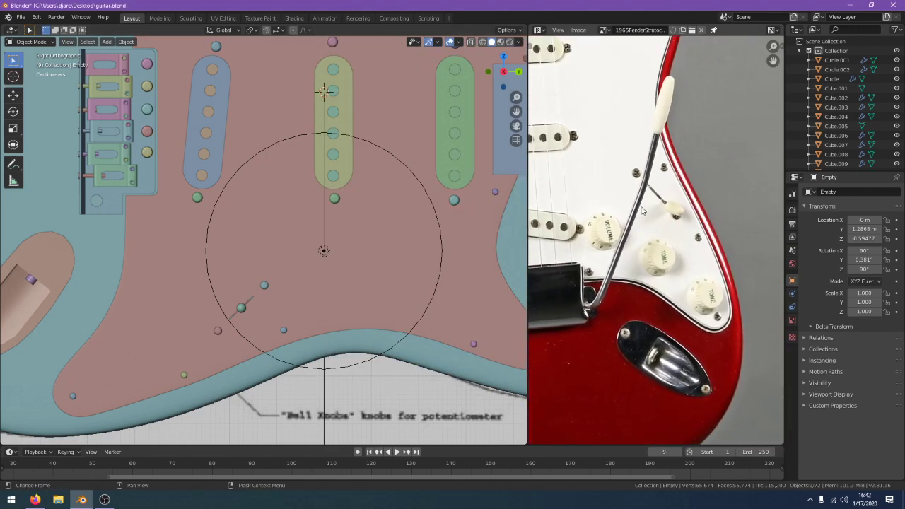
{"action": "scroll", "coordinate": [664, 374], "scroll_direction": "up", "scroll_amount": 2}
{"action": "middle_click_drag", "start_coordinate": [652, 379], "coordinate": [661, 328]}
{"action": "scroll", "coordinate": [254, 251], "scroll_direction": "up", "scroll_amount": 2}
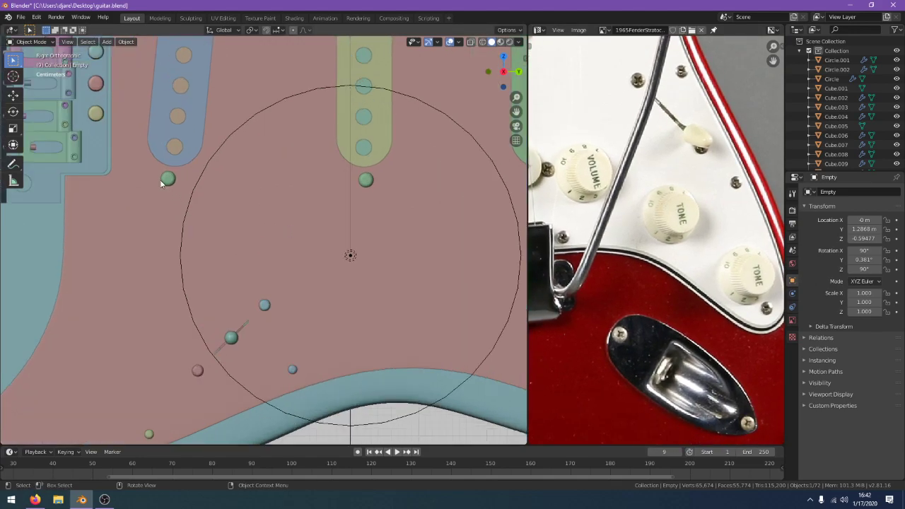
Copy the pickguard screw below the selector switch and place the duplicate on the upper end of the jack plate
{"action": "scroll", "coordinate": [193, 195], "scroll_direction": "up", "scroll_amount": 2}
{"action": "middle_click_drag", "start_coordinate": [304, 212], "coordinate": [346, 174]}
{"action": "left_click", "coordinate": [268, 306]}
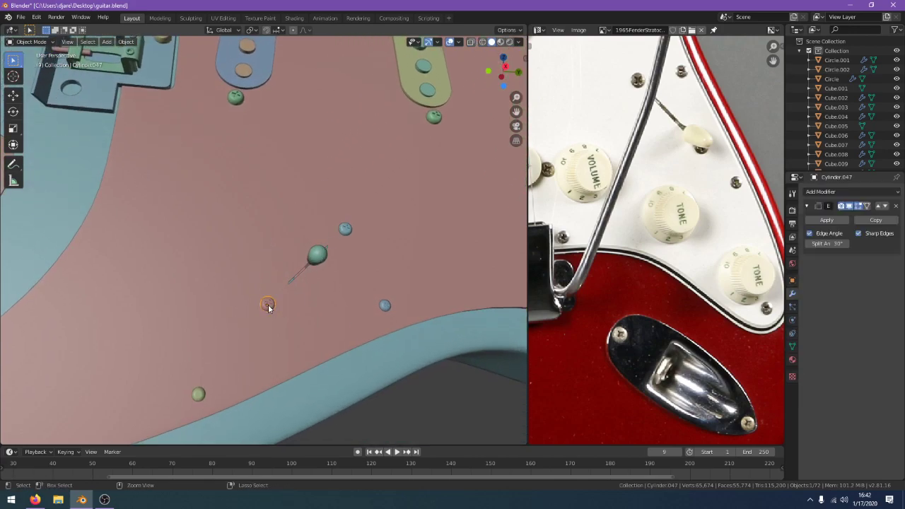
{"action": "key", "text": "ctrl+c"}
{"action": "key", "text": "KP_3"}
{"action": "key", "text": "ctrl+v"}
{"action": "mouse_move", "coordinate": [431, 307]}
{"action": "middle_mouse_down", "text": "shift"}
{"action": "mouse_move", "coordinate": [75, 327]}
{"action": "mouse_move", "coordinate": [106, 323]}
{"action": "middle_mouse_up", "text": "shift"}
{"action": "key", "text": "z"}
{"action": "left_click", "coordinate": [14, 335]}
{"action": "key", "text": "g"}
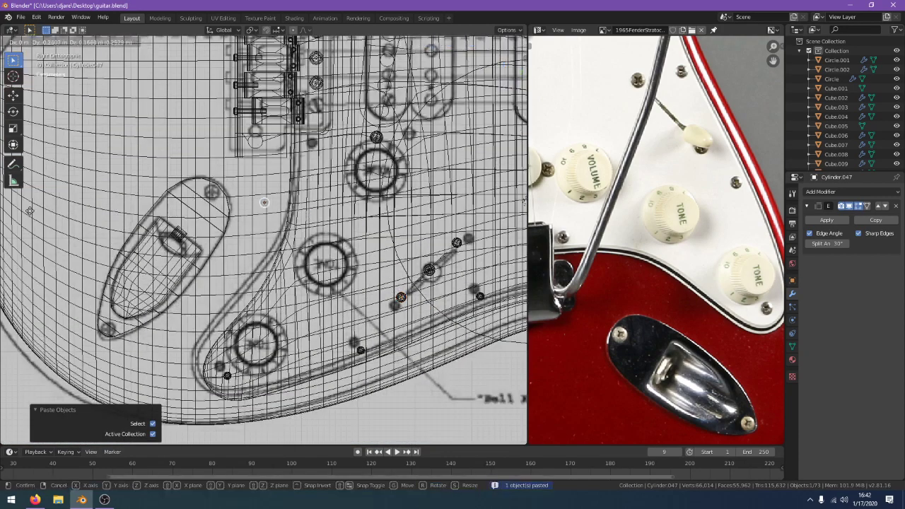
{"action": "key", "text": "Return"}
{"action": "key", "text": "z"}
{"action": "left_click", "coordinate": [252, 278]}
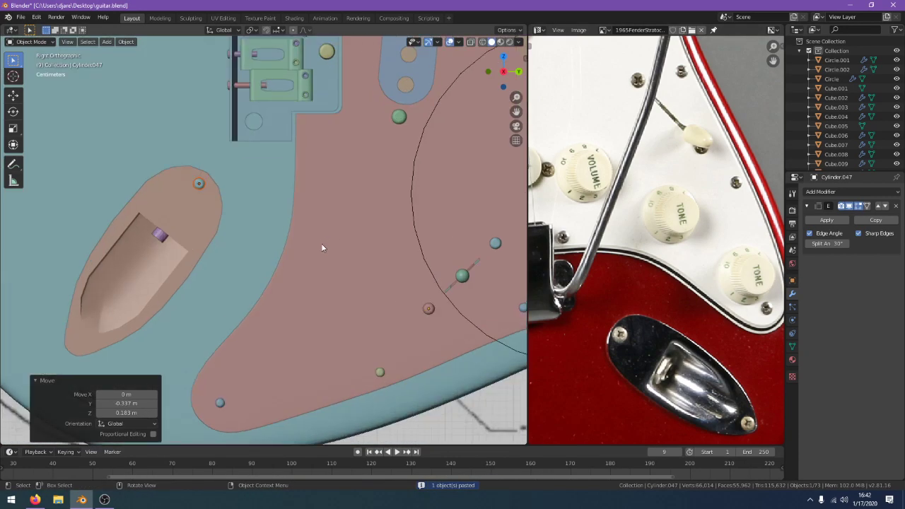
Paste another screw copy and position it on the lower tip of the jack plate, aligned with the blueprint
{"action": "middle_click_drag", "start_coordinate": [251, 278], "coordinate": [319, 184]}
{"action": "key", "text": "ctrl+v"}
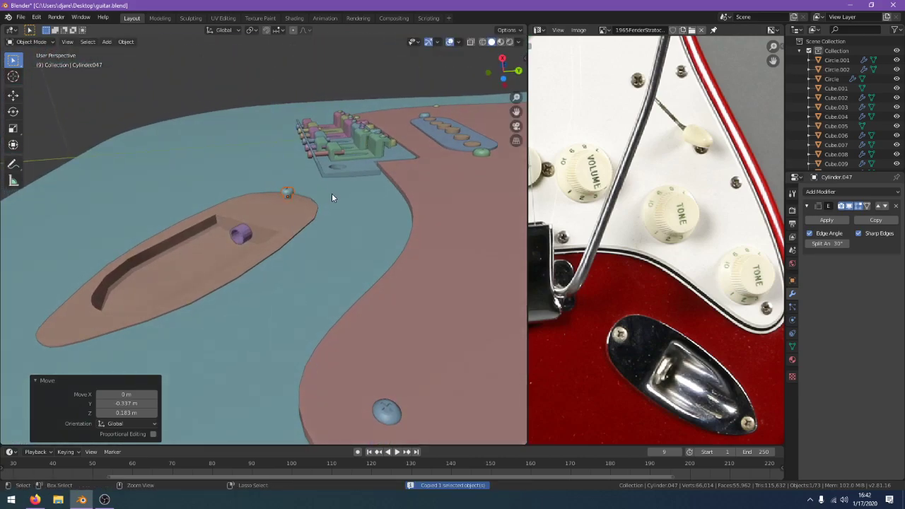
{"action": "key", "text": "KP_3"}
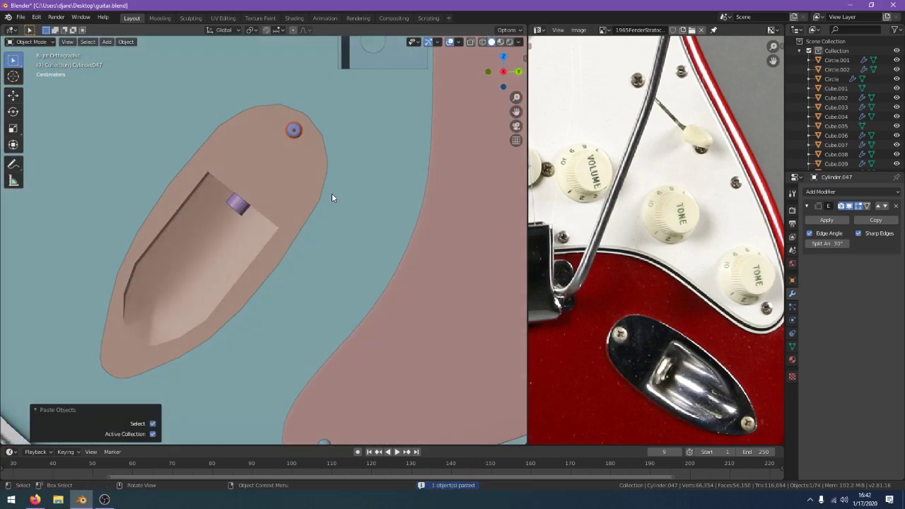
{"action": "key", "text": "g"}
{"action": "left_click", "coordinate": [151, 433]}
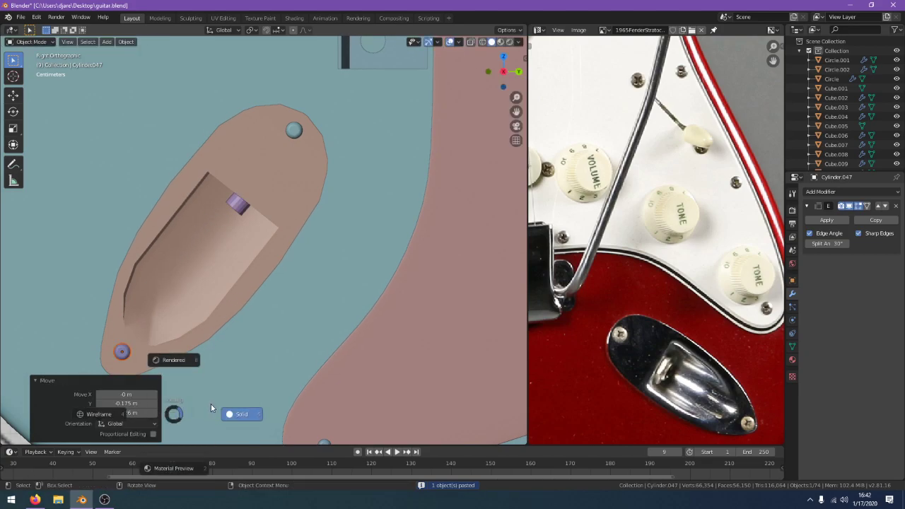
{"action": "key", "text": "z"}
{"action": "left_click", "coordinate": [205, 398]}
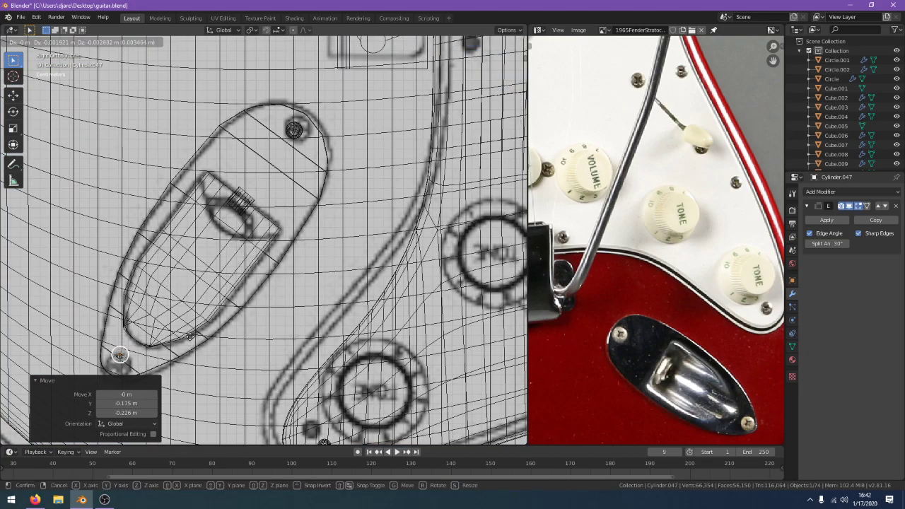
{"action": "key", "text": "z"}
{"action": "left_click", "coordinate": [231, 338]}
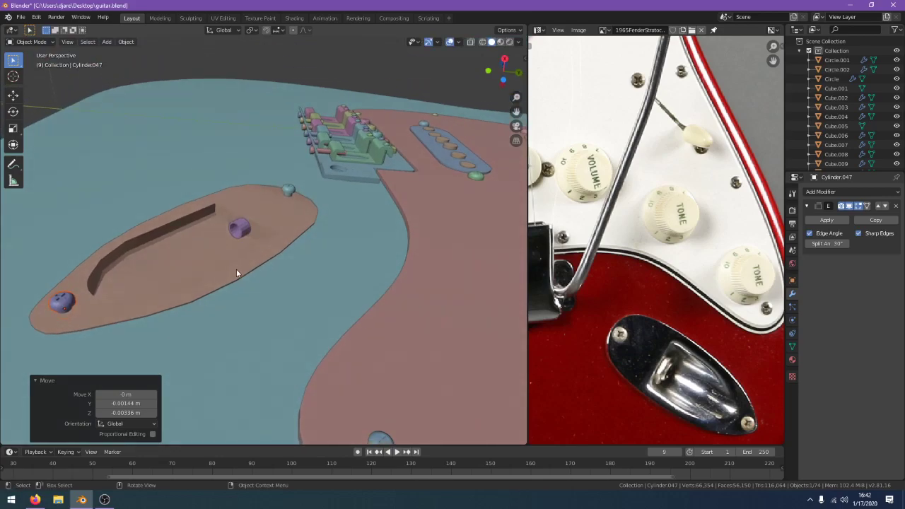
Nudge the lower and upper jack plate screws into better positions at the plate's ends in the right view
{"action": "middle_click_drag", "start_coordinate": [232, 266], "coordinate": [249, 327]}
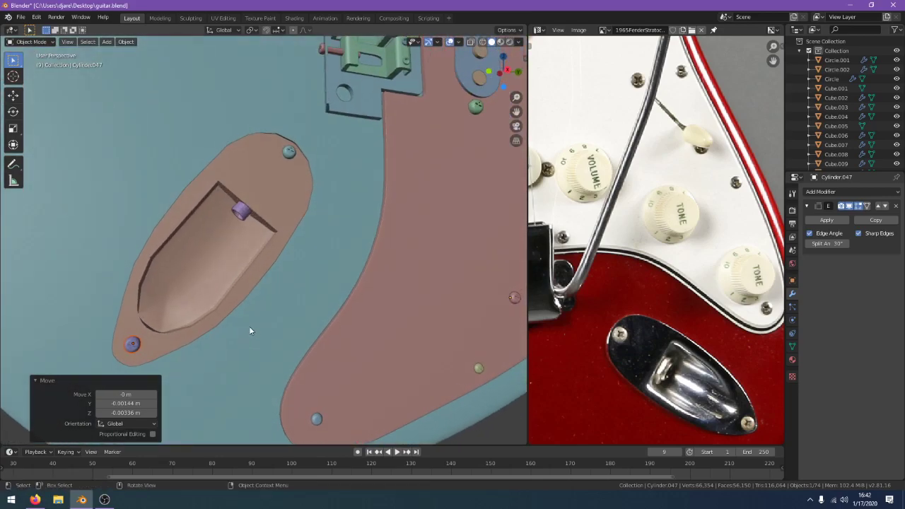
{"action": "key", "text": "KP_3"}
{"action": "key", "text": "g"}
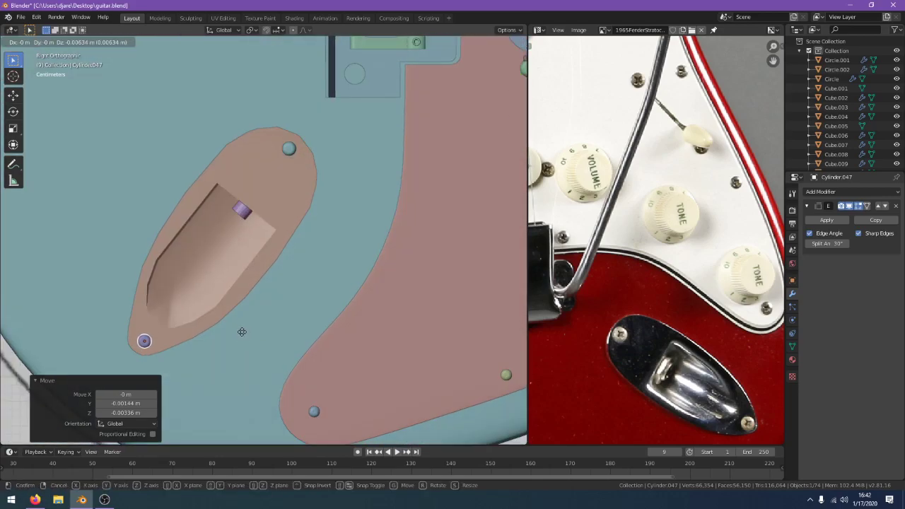
{"action": "left_click", "coordinate": [240, 333]}
{"action": "left_click", "coordinate": [289, 147]}
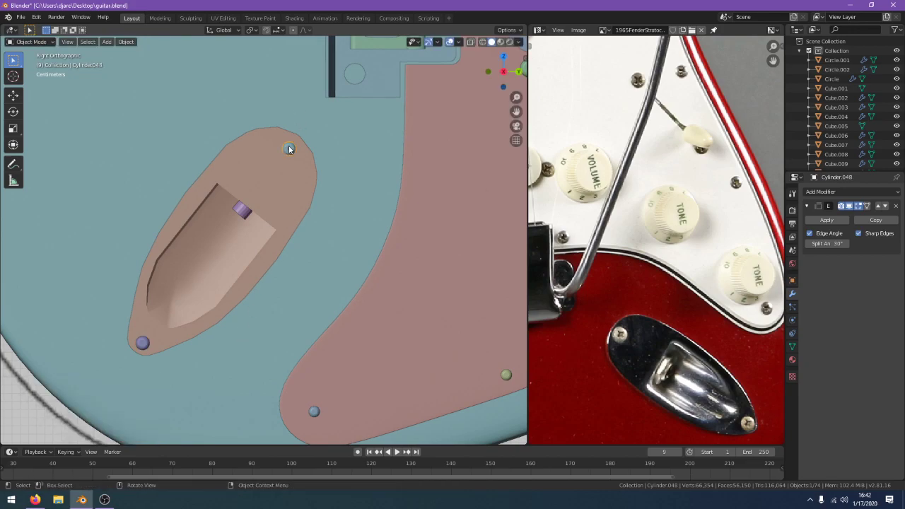
{"action": "key", "text": "g"}
{"action": "left_click", "coordinate": [291, 146]}
Select both jack plate screws and sink them along X, by about -0.001 m and a further -0.005 m, toward the plate
{"action": "left_click", "coordinate": [144, 344], "text": "shift"}
{"action": "middle_click_drag", "start_coordinate": [145, 346], "coordinate": [198, 260]}
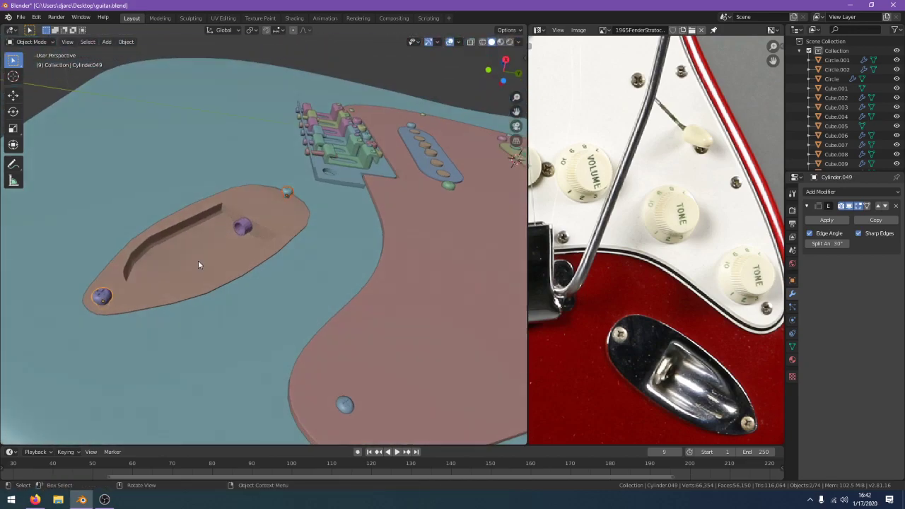
{"action": "key", "text": "KP_1"}
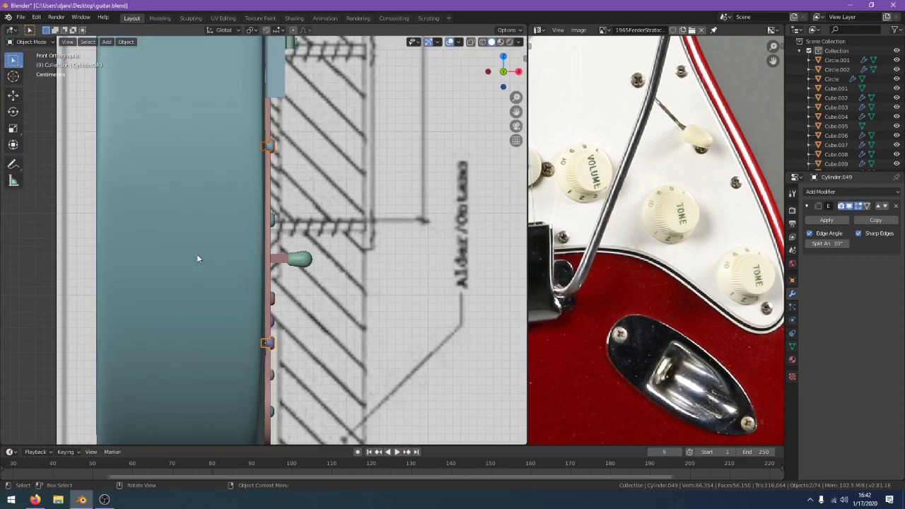
{"action": "key", "text": "g"}
{"action": "key", "text": "x"}
{"action": "left_click", "coordinate": [306, 231]}
{"action": "key", "text": "z"}
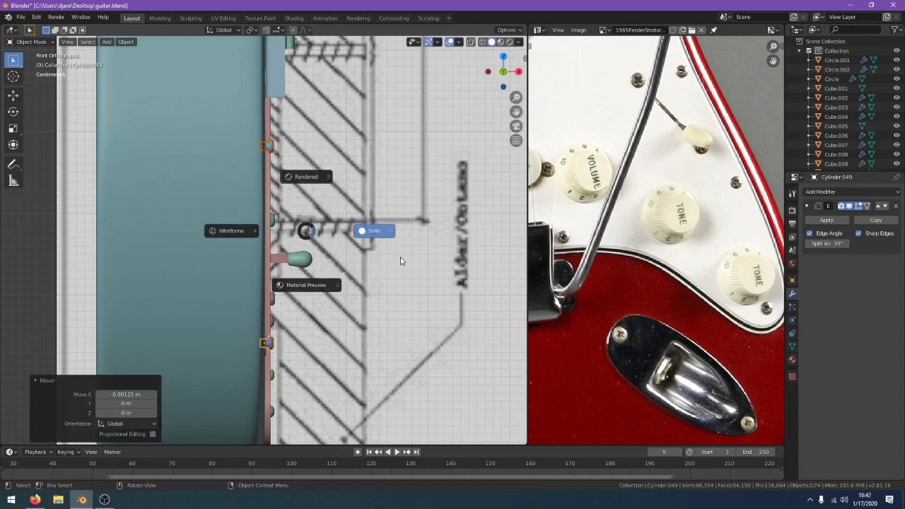
{"action": "mouse_move", "coordinate": [400, 261]}
{"action": "middle_mouse_down"}
{"action": "mouse_move", "coordinate": [339, 195]}
{"action": "mouse_move", "coordinate": [319, 151]}
{"action": "middle_mouse_up"}
{"action": "key", "text": "g"}
{"action": "key", "text": "z"}
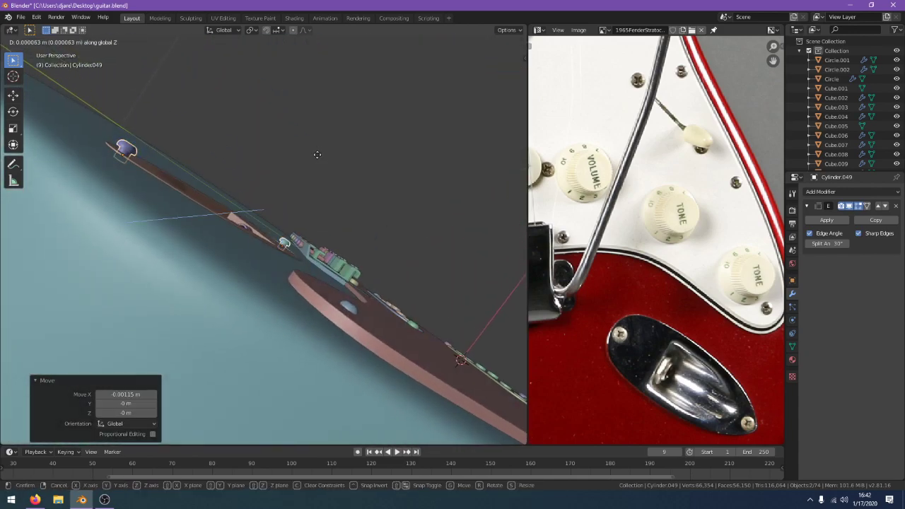
{"action": "key", "text": "x"}
{"action": "left_click", "coordinate": [315, 154]}
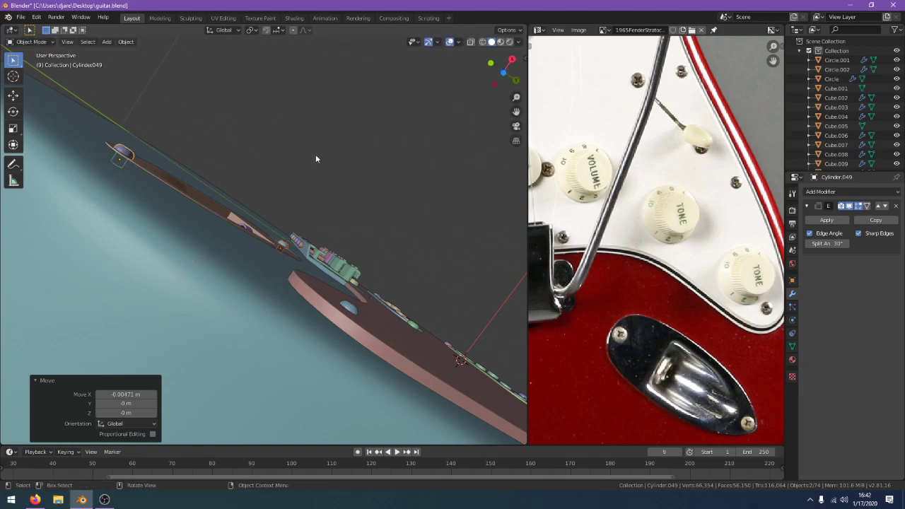
Deselect the jack plate screws and undo their placement
{"action": "middle_click_drag", "start_coordinate": [344, 159], "coordinate": [385, 271]}
{"action": "left_click", "coordinate": [338, 164]}
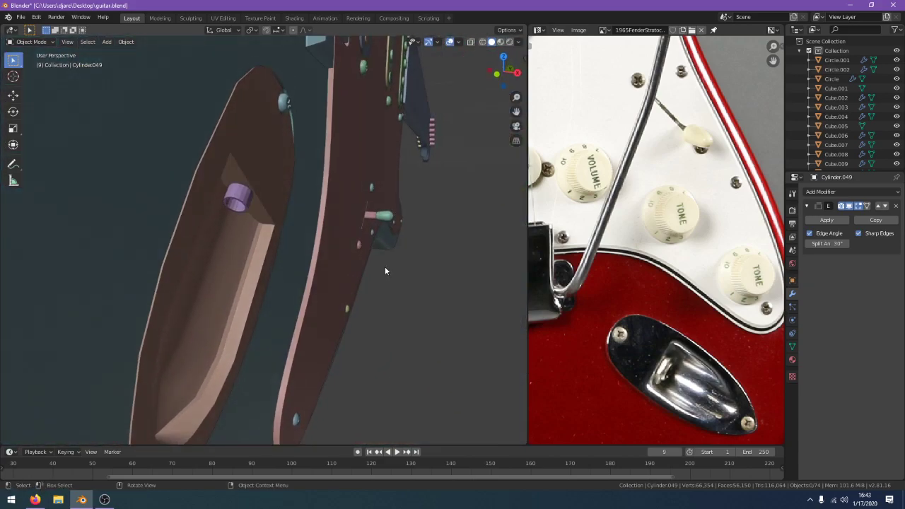
{"action": "key", "text": "ctrl+z"}
{"action": "key", "text": "ctrl+z"}
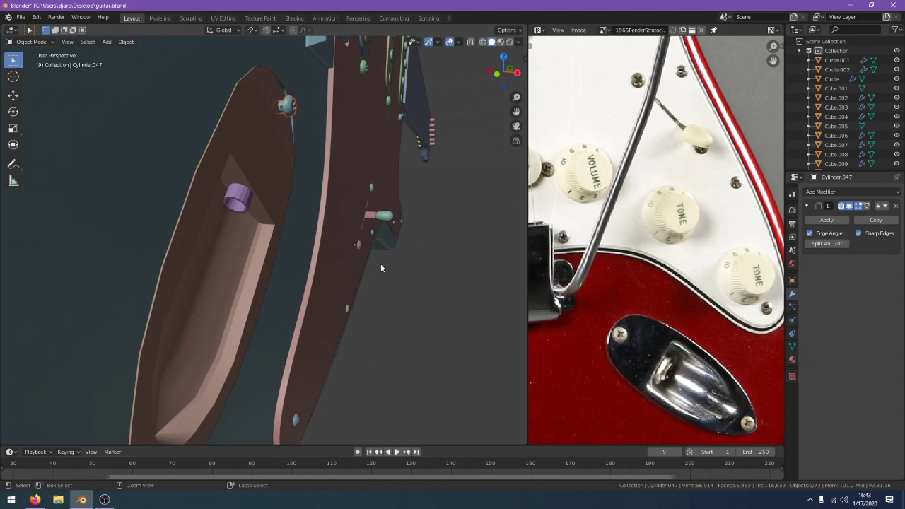
Open the jack plate's mesh for vertex editing and select vertices on the edge of its wide end
{"action": "middle_click_drag", "start_coordinate": [380, 265], "coordinate": [203, 270]}
{"action": "left_click", "coordinate": [297, 193]}
{"action": "key", "text": "Tab"}
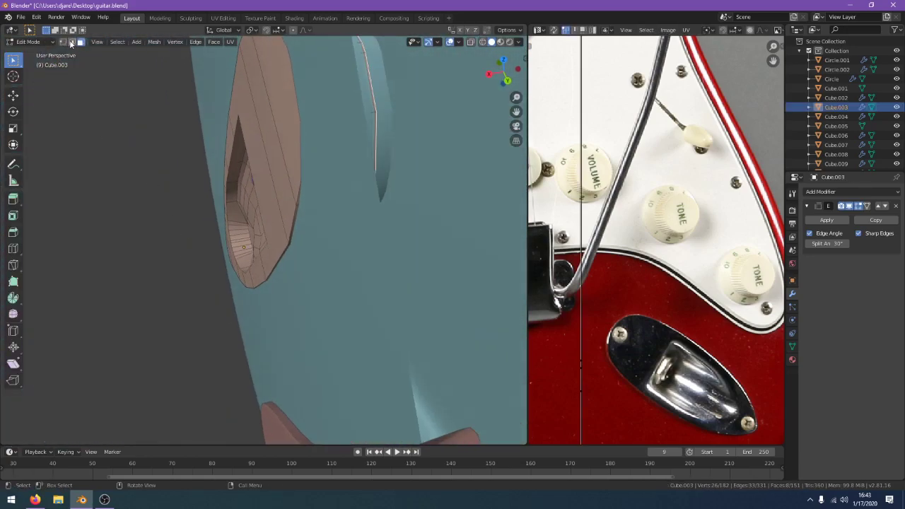
{"action": "middle_click_drag", "start_coordinate": [263, 154], "coordinate": [281, 159]}
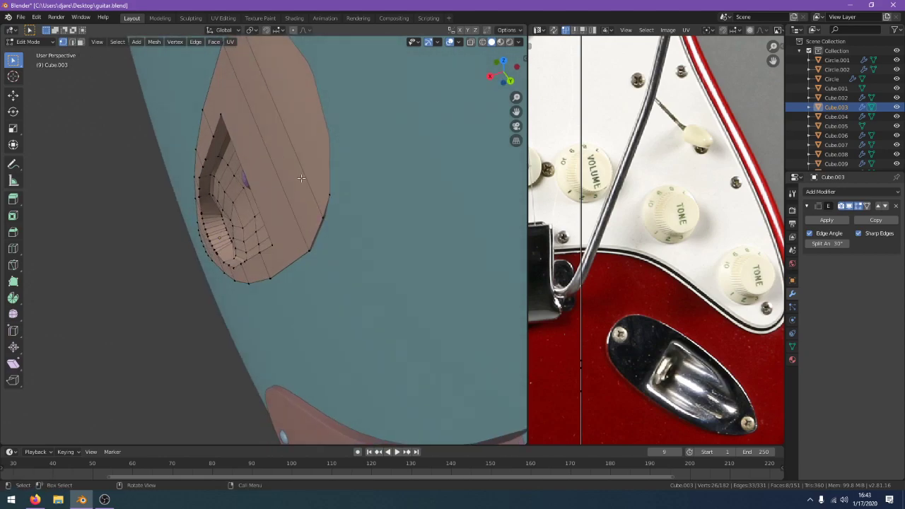
{"action": "left_click", "coordinate": [330, 193]}
{"action": "middle_click_drag", "start_coordinate": [329, 193], "coordinate": [265, 147]}
{"action": "key", "text": "g"}
{"action": "key", "text": "y"}
{"action": "key", "text": "x"}
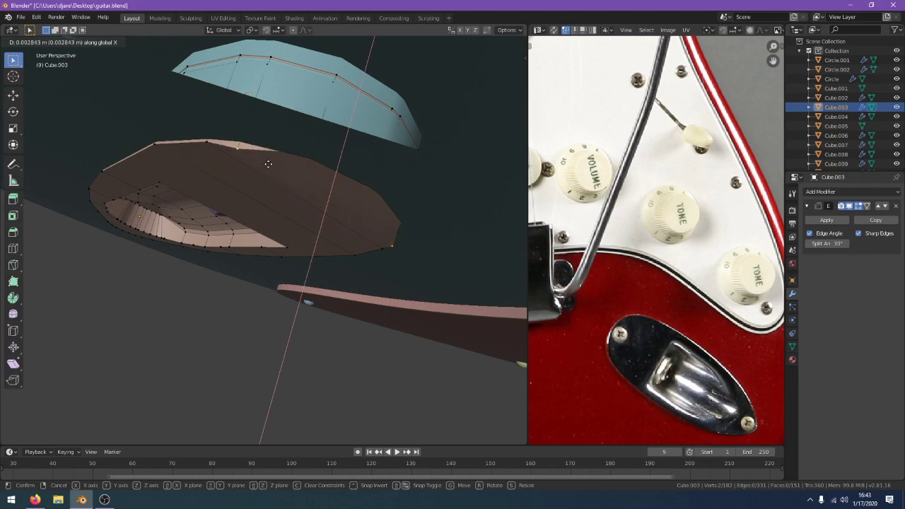
{"action": "right_click", "coordinate": [270, 171]}
Extend the selection to six vertices along the outer rim at the jack plate's wide end, using wireframe shading
{"action": "key", "text": "z"}
{"action": "left_click", "coordinate": [211, 174]}
{"action": "left_click", "coordinate": [310, 154], "text": "shift"}
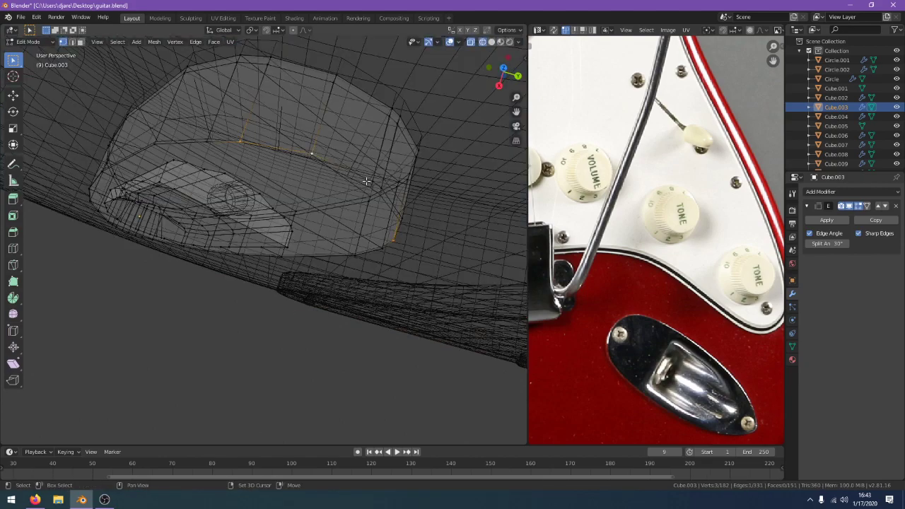
{"action": "left_click", "coordinate": [372, 181], "text": "shift"}
{"action": "left_click", "coordinate": [383, 189], "text": "shift"}
{"action": "key", "text": "z"}
{"action": "left_click", "coordinate": [397, 204]}
{"action": "middle_click_drag", "start_coordinate": [397, 204], "coordinate": [333, 196]}
{"action": "key", "text": "z"}
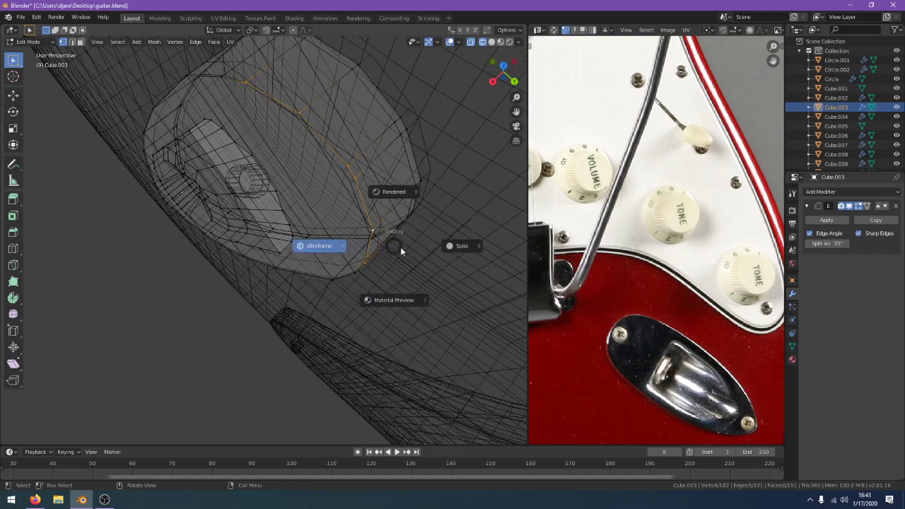
{"action": "left_click", "coordinate": [460, 245]}
{"action": "middle_click_drag", "start_coordinate": [419, 250], "coordinate": [432, 250]}
Move the selected rim vertices about 0.003 m along X, refine their X position and leave Edit Mode
{"action": "key", "text": "g"}
{"action": "key", "text": "z"}
{"action": "key", "text": "x"}
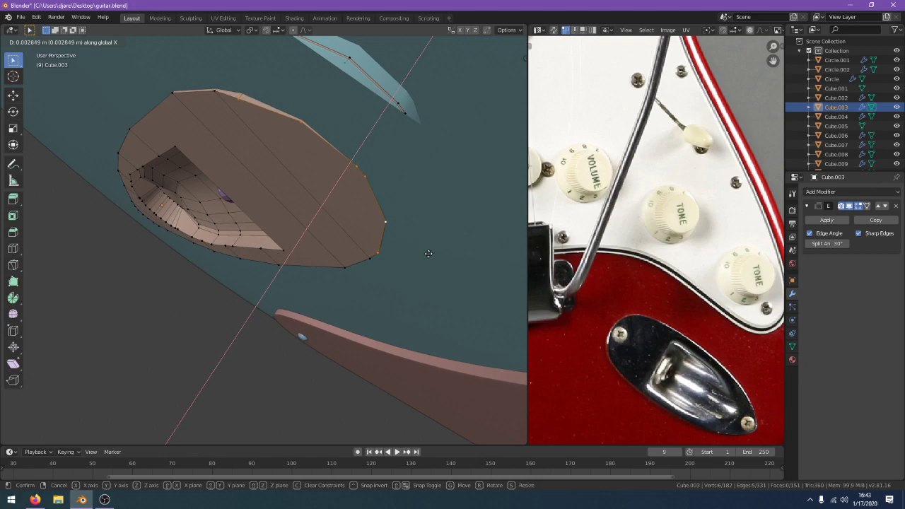
{"action": "left_click", "coordinate": [427, 254]}
{"action": "middle_click_drag", "start_coordinate": [426, 253], "coordinate": [442, 71]}
{"action": "key", "text": "g"}
{"action": "key", "text": "x"}
{"action": "left_click", "coordinate": [443, 131]}
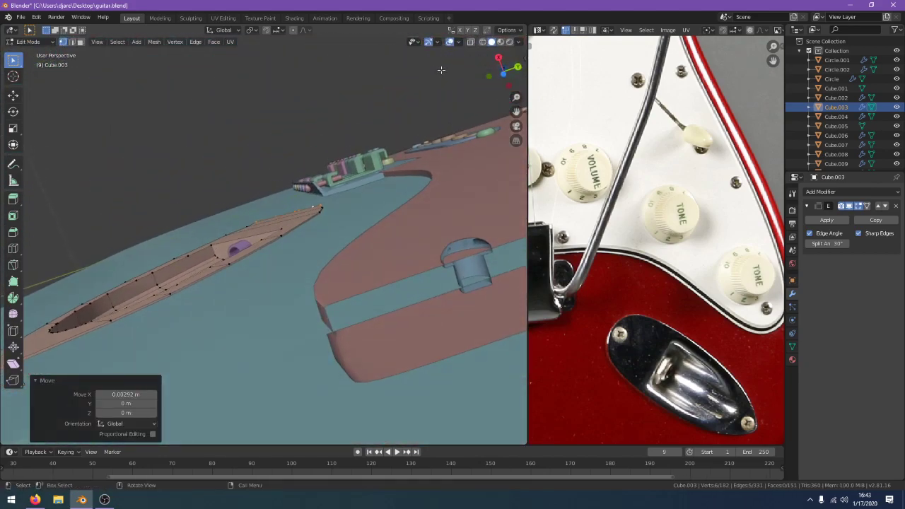
{"action": "key", "text": "Tab"}
{"action": "left_click", "coordinate": [371, 105]}
Copy the screw at the pickguard's lower corner and place two pasted copies at the jack plate's narrow and wide ends
{"action": "middle_click_drag", "start_coordinate": [371, 104], "coordinate": [357, 290]}
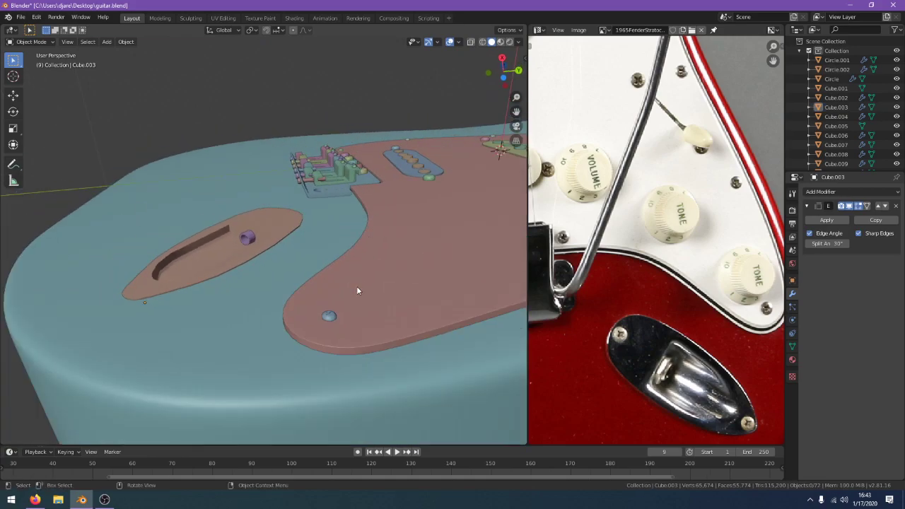
{"action": "left_click", "coordinate": [328, 317]}
{"action": "scroll", "coordinate": [329, 324], "scroll_direction": "down", "scroll_amount": 4}
{"action": "key", "text": "KP_3"}
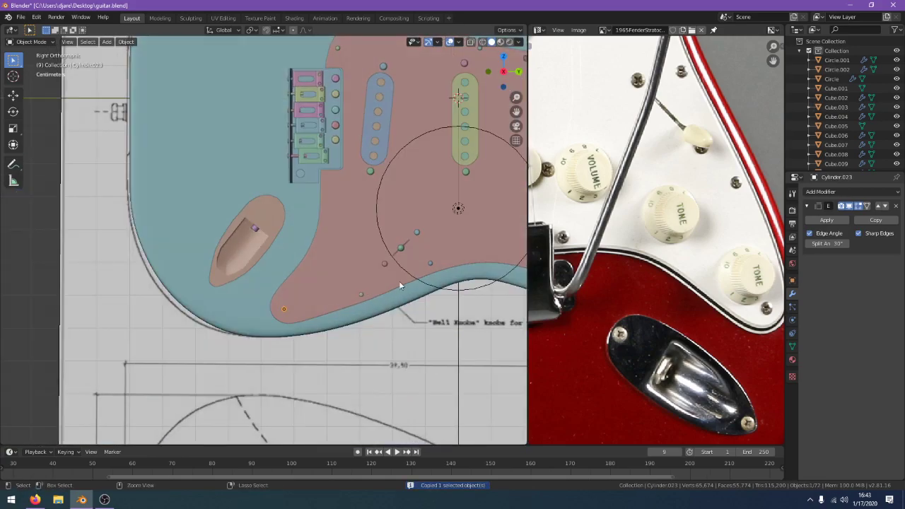
{"action": "key", "text": "ctrl+v"}
{"action": "key", "text": "g"}
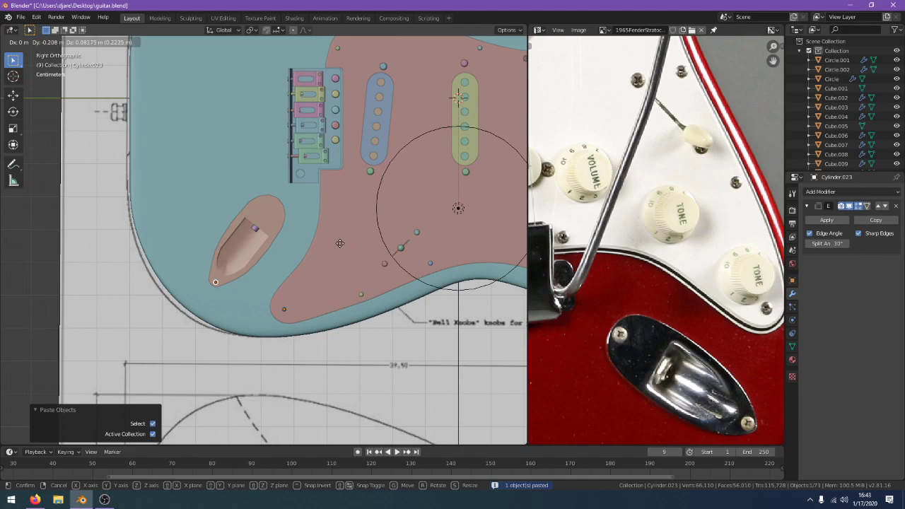
{"action": "left_click", "coordinate": [339, 242]}
{"action": "key", "text": "ctrl+v"}
{"action": "key", "text": "g"}
{"action": "left_click", "coordinate": [358, 115]}
Sink both jack plate screws into the plate by moving them about -0.0056 m along X
{"action": "mouse_move", "coordinate": [359, 122]}
{"action": "middle_mouse_down"}
{"action": "mouse_move", "coordinate": [341, 121]}
{"action": "mouse_move", "coordinate": [332, 152]}
{"action": "mouse_move", "coordinate": [404, 97]}
{"action": "middle_mouse_up"}
{"action": "middle_click_drag", "start_coordinate": [194, 218], "coordinate": [276, 200], "text": "shift"}
{"action": "left_click", "coordinate": [169, 180]}
{"action": "key", "text": "shift+d"}
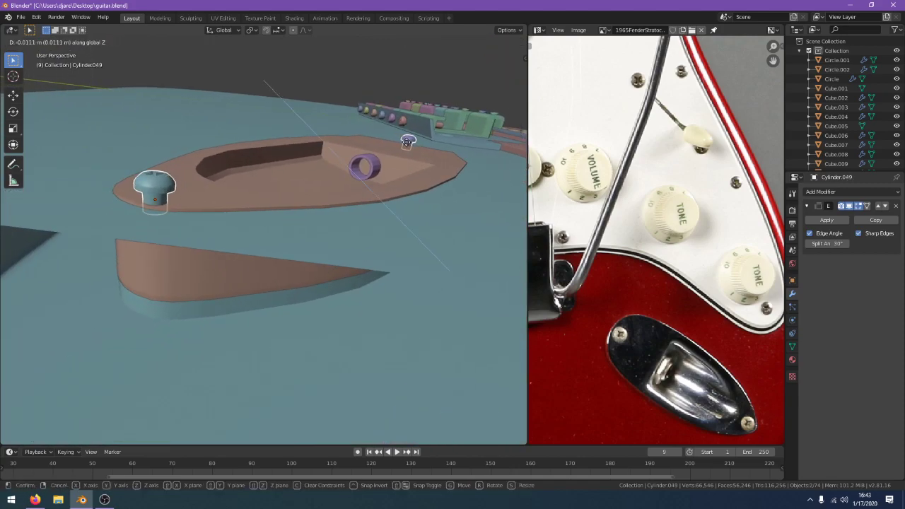
{"action": "key", "text": "x"}
{"action": "left_click", "coordinate": [408, 145]}
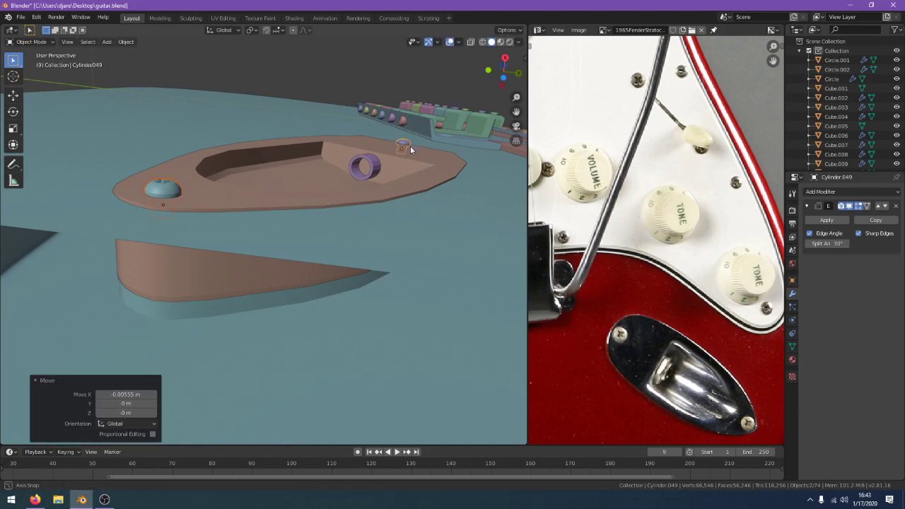
{"action": "middle_click_drag", "start_coordinate": [409, 146], "coordinate": [373, 259]}
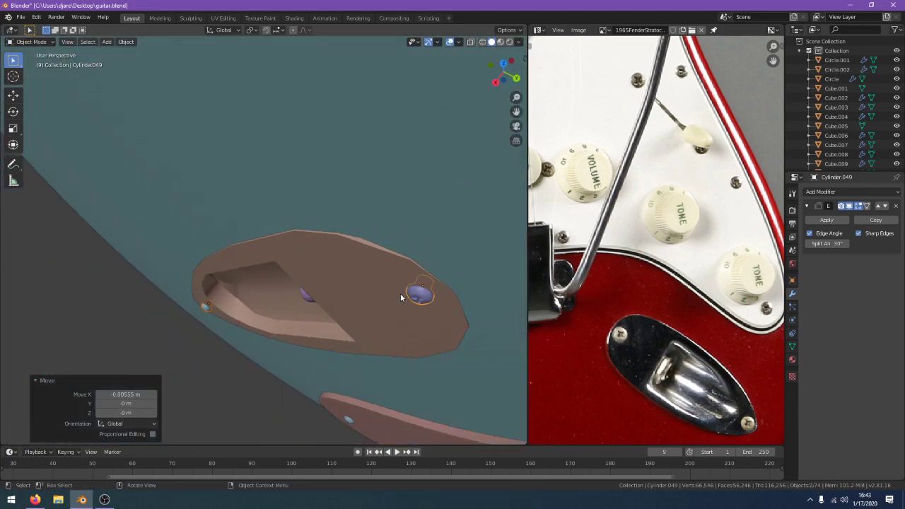
Open the jack plate's mesh for editing and move one outer rim vertex about -0.0016 m along X
{"action": "middle_click_drag", "start_coordinate": [400, 292], "coordinate": [352, 247]}
{"action": "scroll", "coordinate": [382, 226], "scroll_direction": "down", "scroll_amount": 4}
{"action": "left_click", "coordinate": [353, 250]}
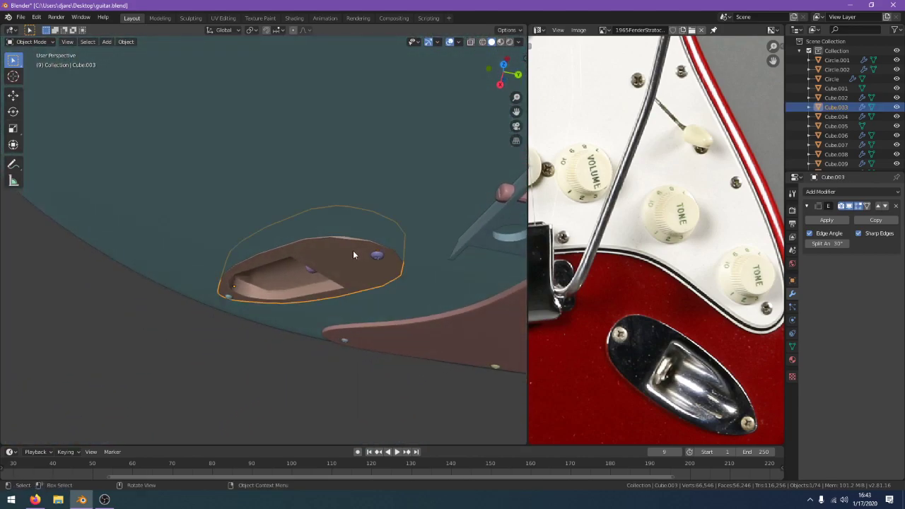
{"action": "scroll", "coordinate": [356, 253], "scroll_direction": "up", "scroll_amount": 2}
{"action": "key", "text": "Tab"}
{"action": "left_click", "coordinate": [408, 239]}
{"action": "key", "text": "g"}
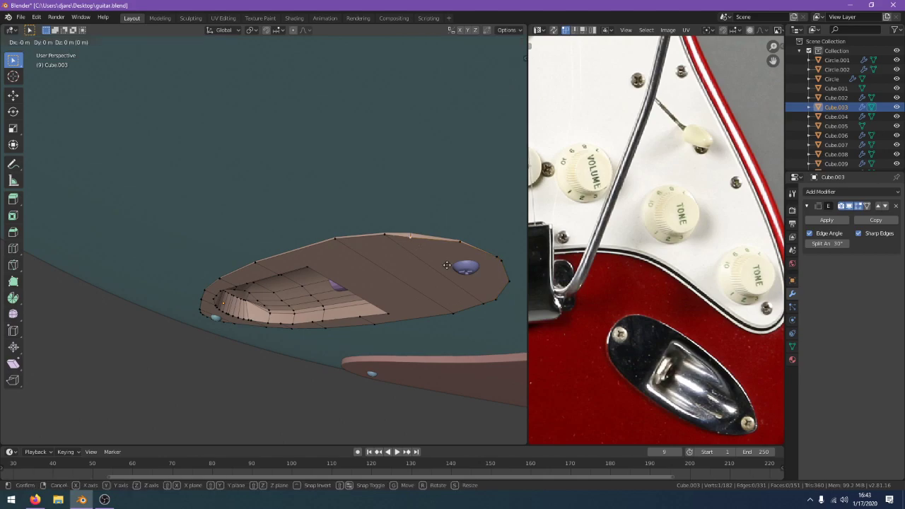
{"action": "key", "text": "x"}
{"action": "left_click", "coordinate": [448, 263]}
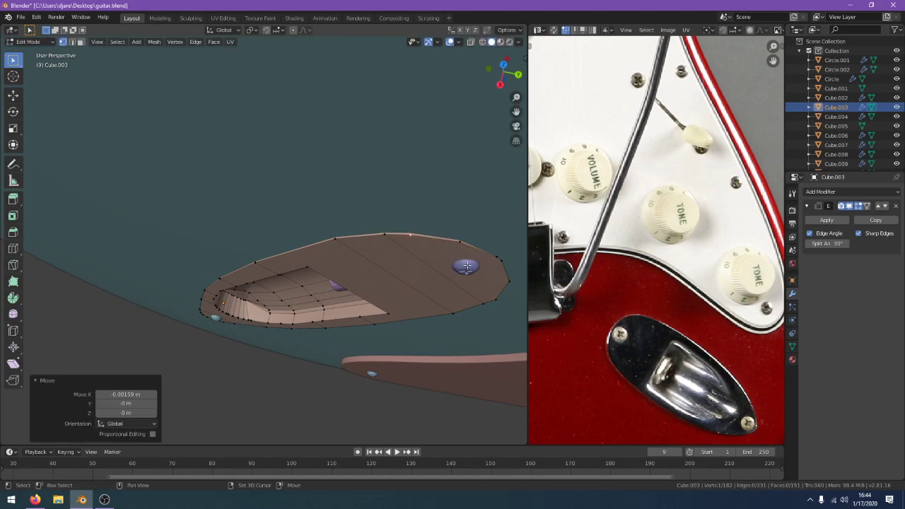
Adjust the rim near the jack plate's wide-end screw with two more vertex moves along X
{"action": "middle_click_drag", "start_coordinate": [448, 263], "coordinate": [289, 226]}
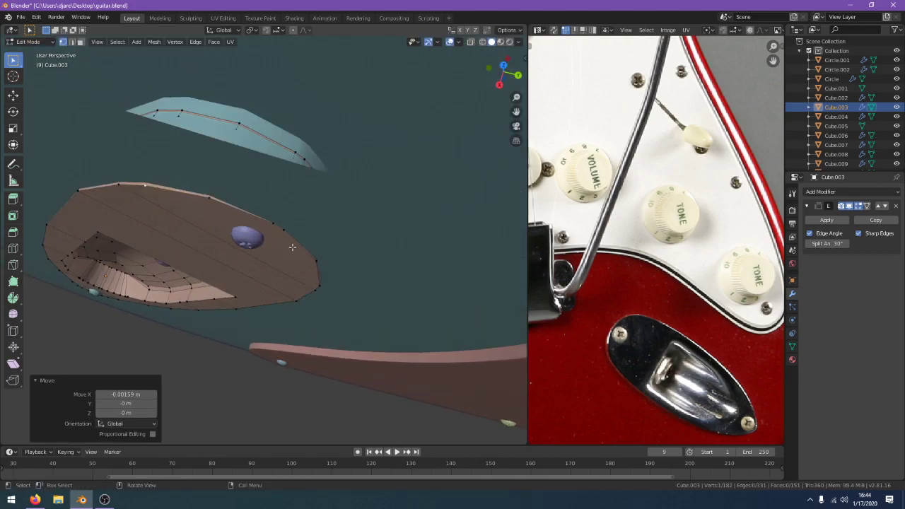
{"action": "key", "text": "g"}
{"action": "key", "text": "x"}
{"action": "left_click", "coordinate": [283, 233]}
{"action": "key", "text": "g"}
{"action": "key", "text": "x"}
{"action": "left_click", "coordinate": [341, 244]}
Leave Edit Mode on the jack plate, deselect everything and save the guitar file
{"action": "scroll", "coordinate": [340, 253], "scroll_direction": "down", "scroll_amount": 3}
{"action": "middle_click_drag", "start_coordinate": [343, 232], "coordinate": [340, 95]}
{"action": "scroll", "coordinate": [340, 96], "scroll_direction": "down", "scroll_amount": 4}
{"action": "key", "text": "a"}
{"action": "scroll", "coordinate": [341, 96], "scroll_direction": "down", "scroll_amount": 4}
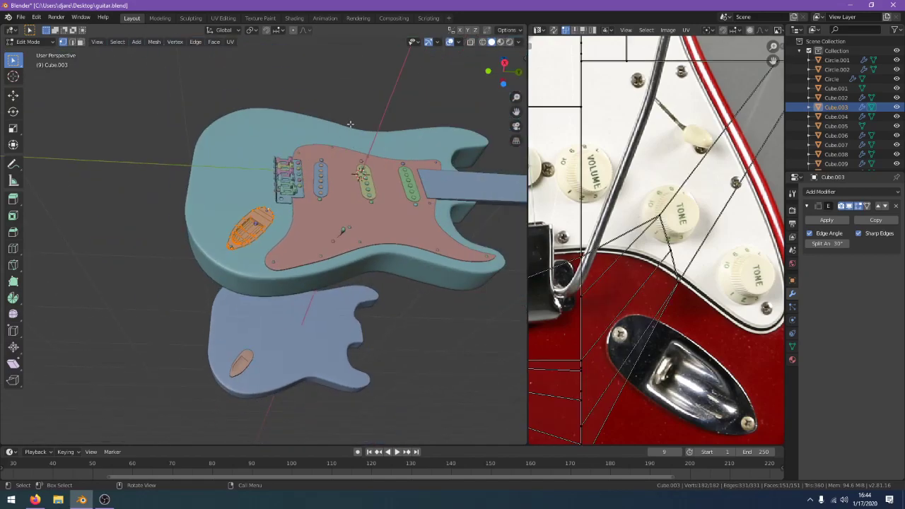
{"action": "key", "text": "Tab"}
{"action": "left_click", "coordinate": [414, 341]}
{"action": "scroll", "coordinate": [414, 342], "scroll_direction": "up", "scroll_amount": 4}
{"action": "middle_click_drag", "start_coordinate": [414, 341], "coordinate": [453, 375]}
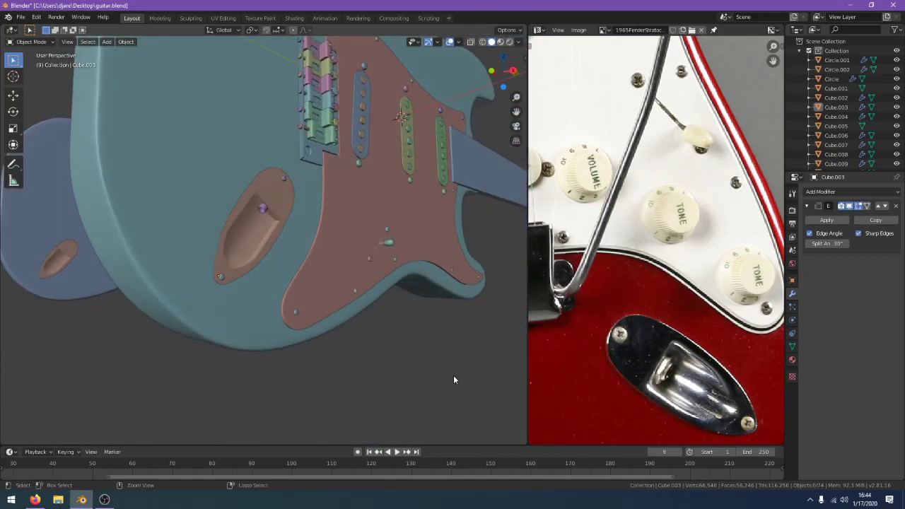
{"action": "key", "text": "ctrl+s"}
Switch to Firefox to check the live stream dashboard and the computer's network status
{"action": "left_click", "coordinate": [34, 500]}
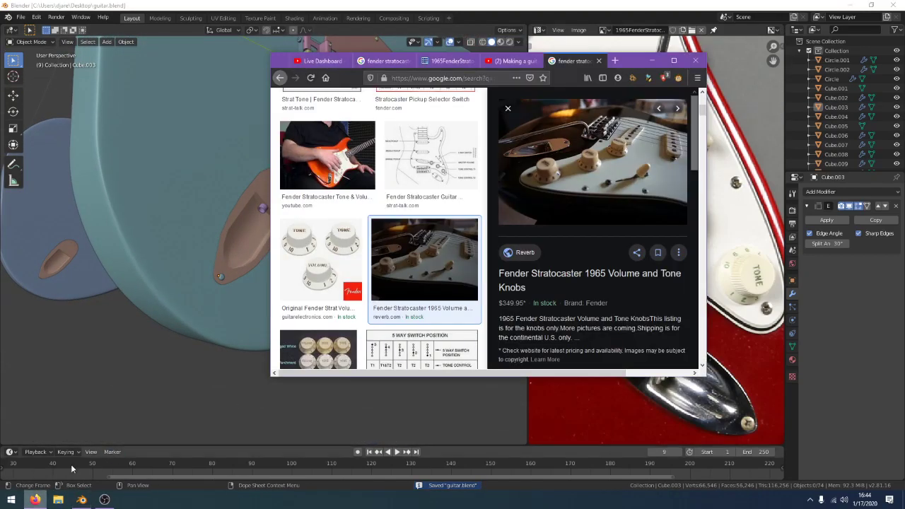
{"action": "left_click", "coordinate": [320, 60]}
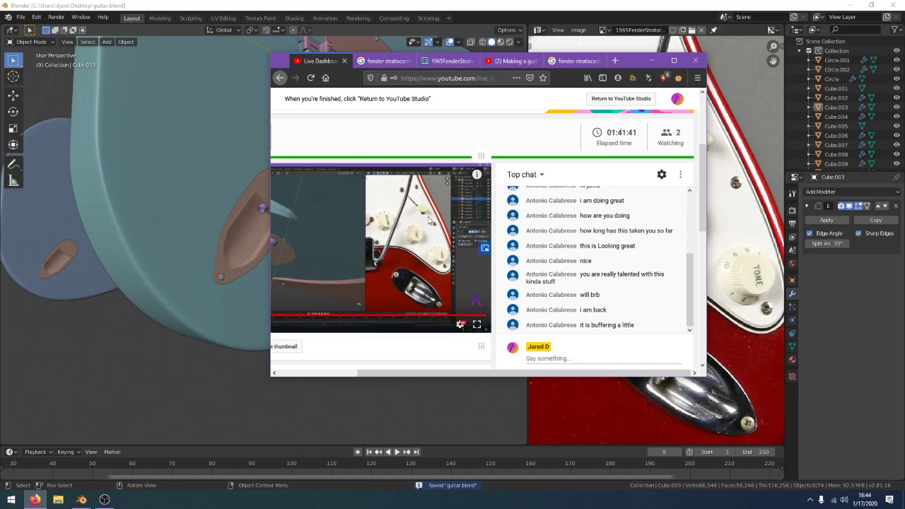
{"action": "left_click", "coordinate": [836, 502]}
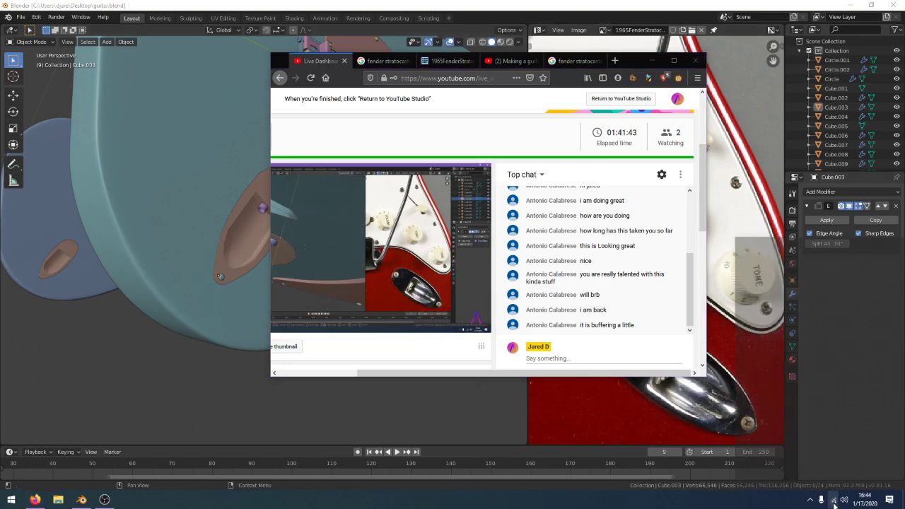
{"action": "left_click", "coordinate": [835, 502]}
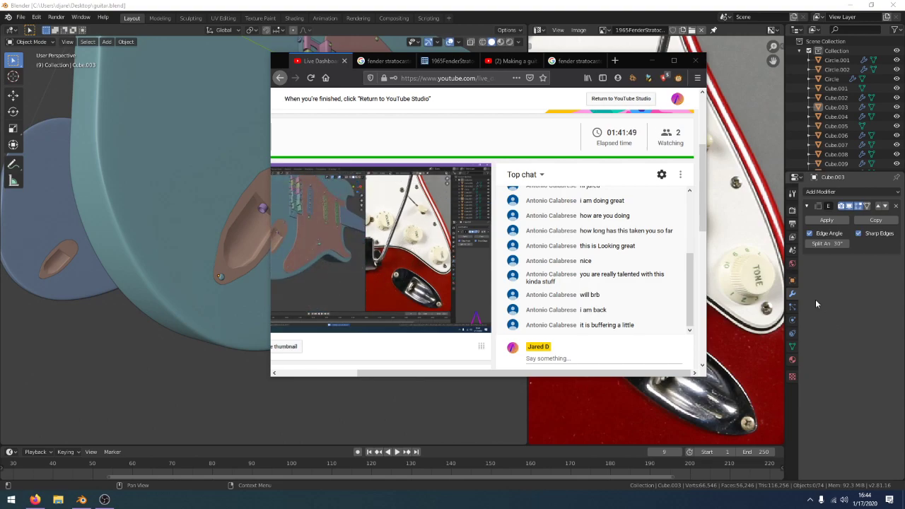
Change the live stream preview's playback quality and switch back to Blender
{"action": "left_click", "coordinate": [458, 325]}
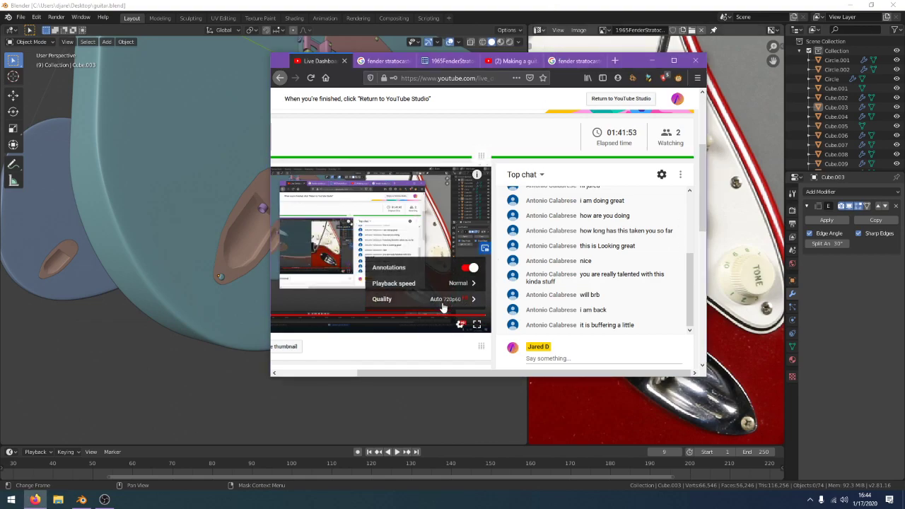
{"action": "left_click", "coordinate": [449, 299]}
{"action": "left_click", "coordinate": [438, 248]}
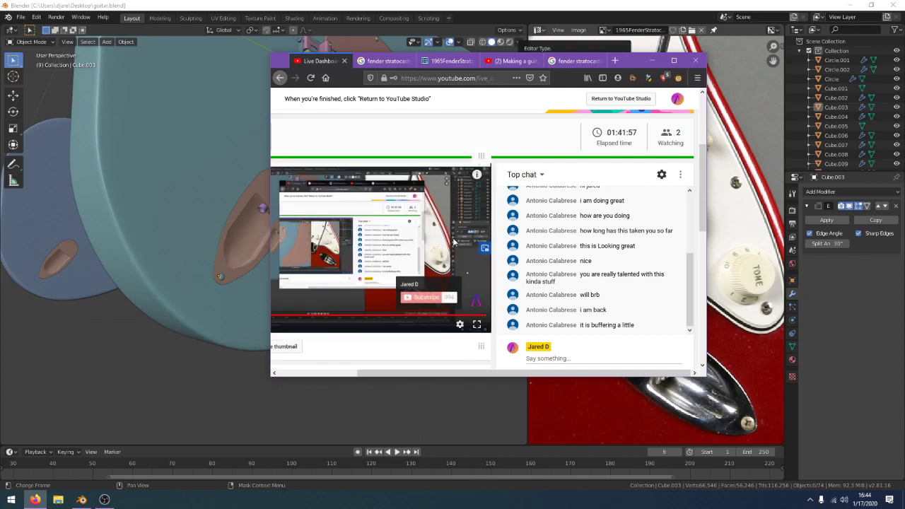
{"action": "left_click", "coordinate": [497, 6]}
Show the guitar in the right orthographic view with wireframe shading over the blueprint's knob area
{"action": "key", "text": "KP_3"}
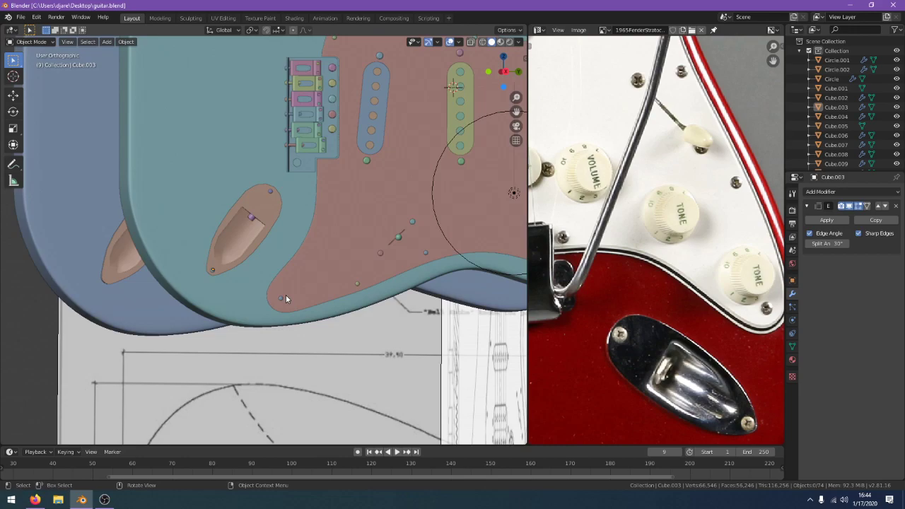
{"action": "key", "text": "z"}
{"action": "left_click", "coordinate": [198, 315]}
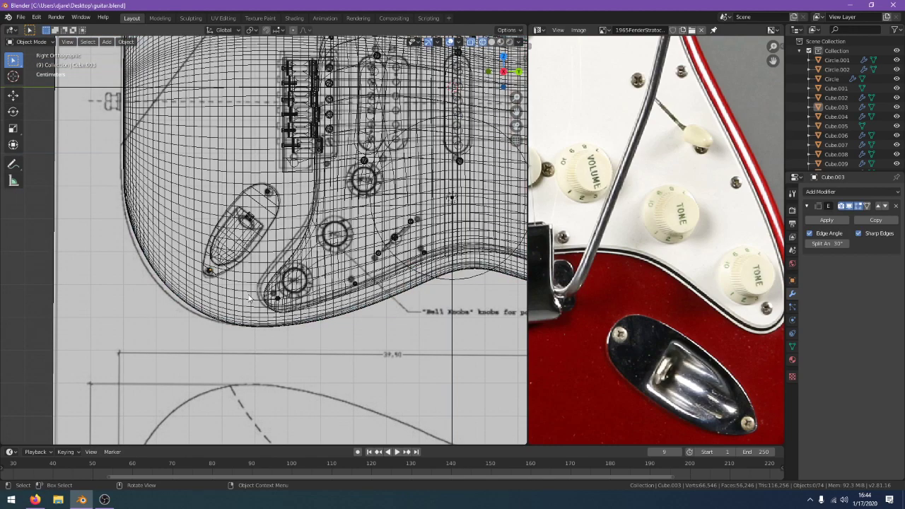
{"action": "scroll", "coordinate": [248, 299], "scroll_direction": "up", "scroll_amount": 1}
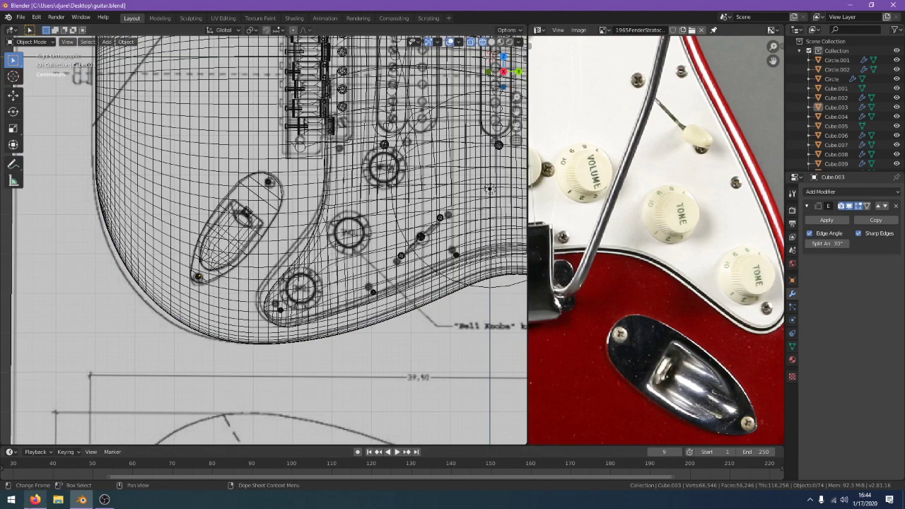
Switch to Firefox and examine the Stratocaster volume and tone knob image results to compare knob shapes
{"action": "left_click", "coordinate": [34, 500]}
{"action": "left_click", "coordinate": [570, 61]}
{"action": "scroll", "coordinate": [484, 226], "scroll_direction": "down", "scroll_amount": 4}
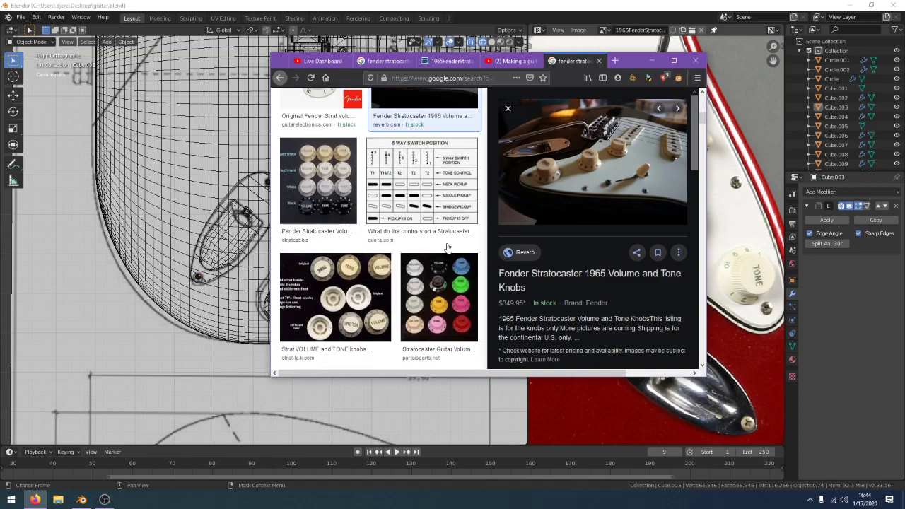
{"action": "left_click", "coordinate": [337, 190]}
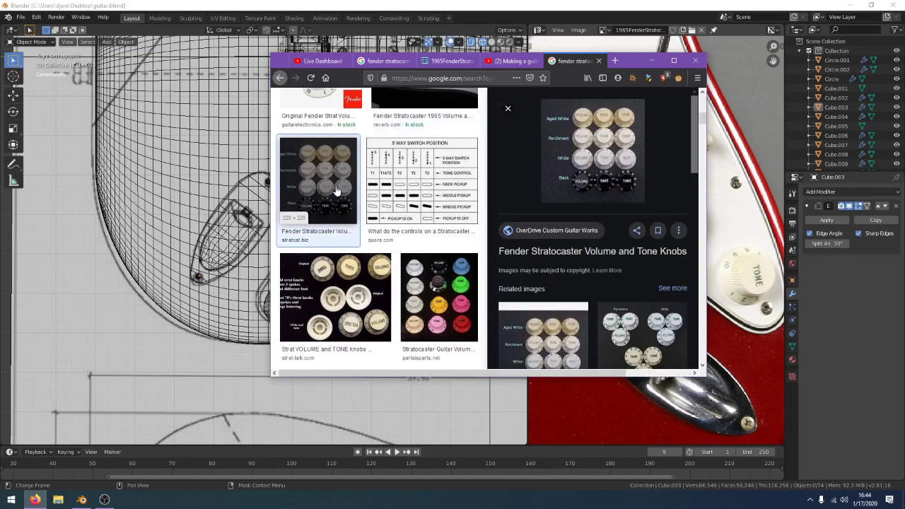
{"action": "left_click", "coordinate": [458, 272]}
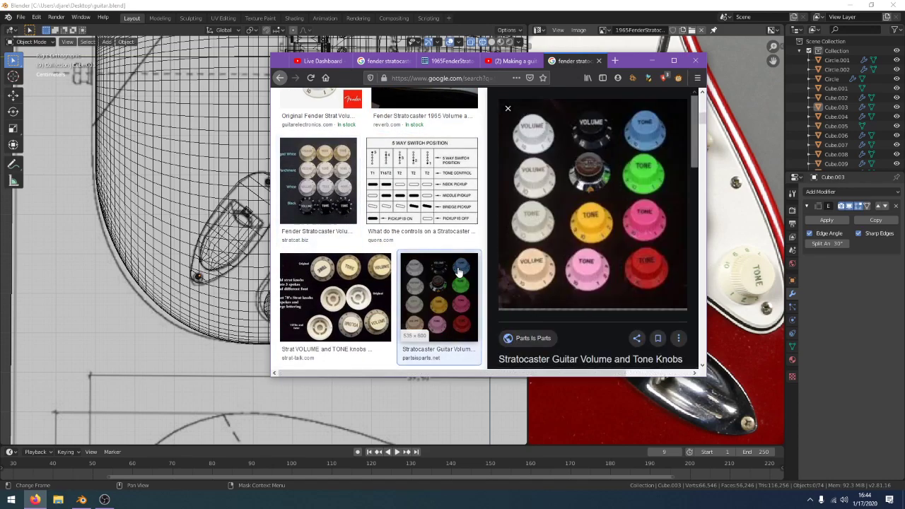
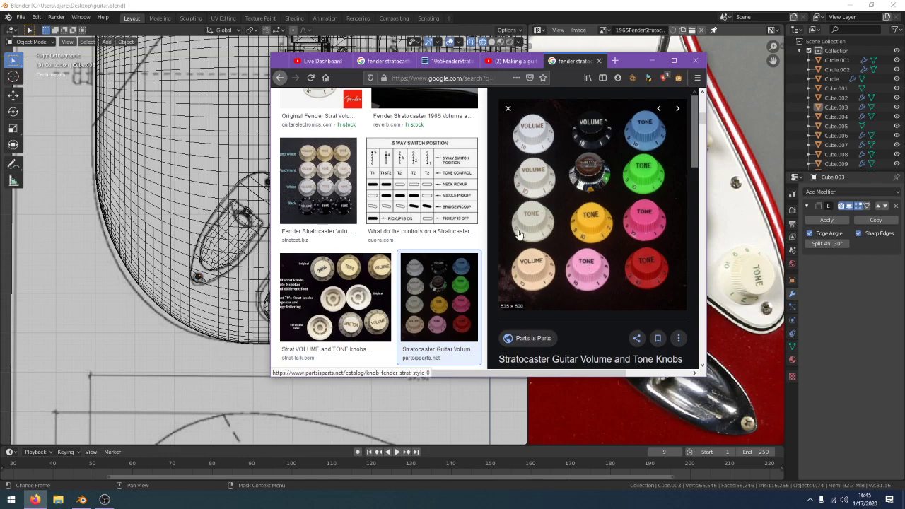
{"action": "scroll", "coordinate": [356, 157], "scroll_direction": "up", "scroll_amount": 4}
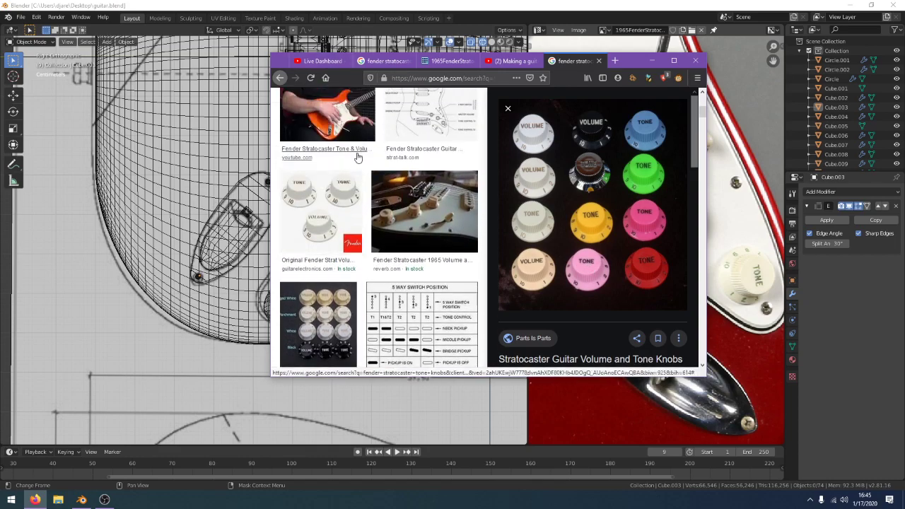
{"action": "left_click", "coordinate": [344, 198]}
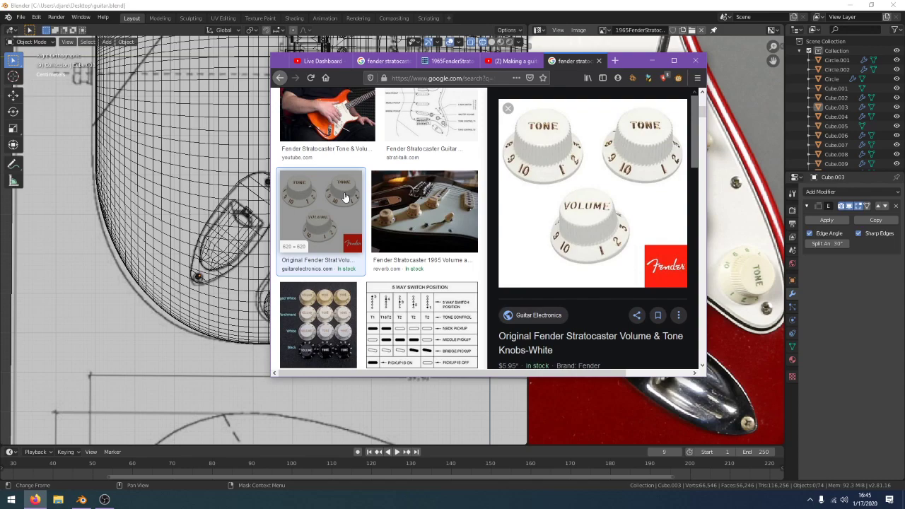
{"action": "scroll", "coordinate": [345, 197], "scroll_direction": "up", "scroll_amount": 3}
{"action": "left_click", "coordinate": [416, 191]}
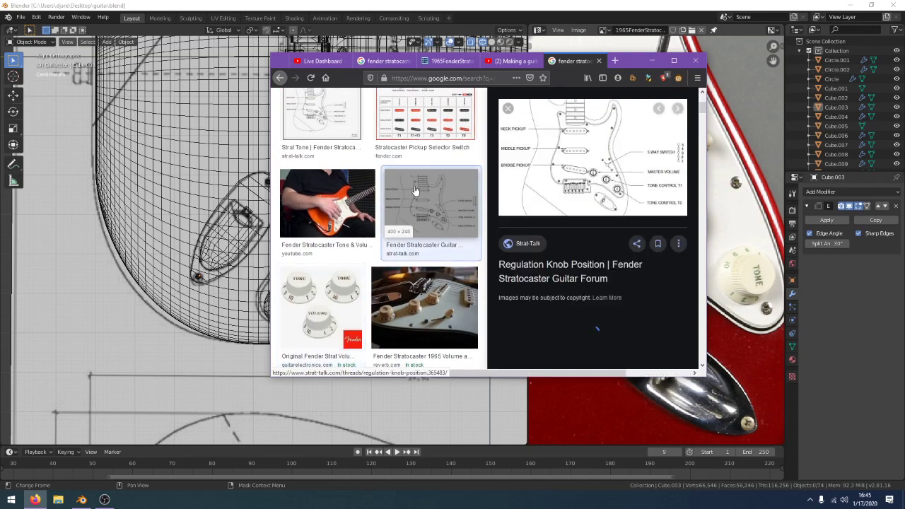
{"action": "left_click", "coordinate": [346, 291]}
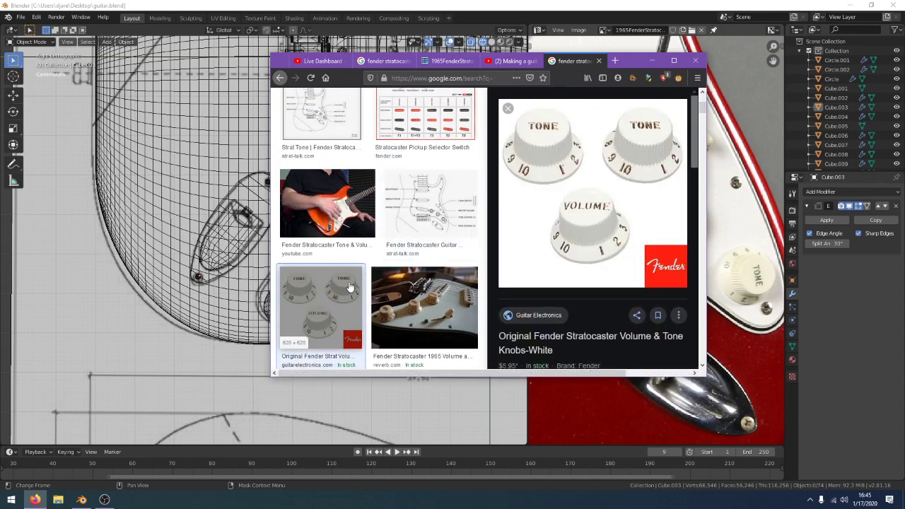
{"action": "left_click", "coordinate": [328, 205]}
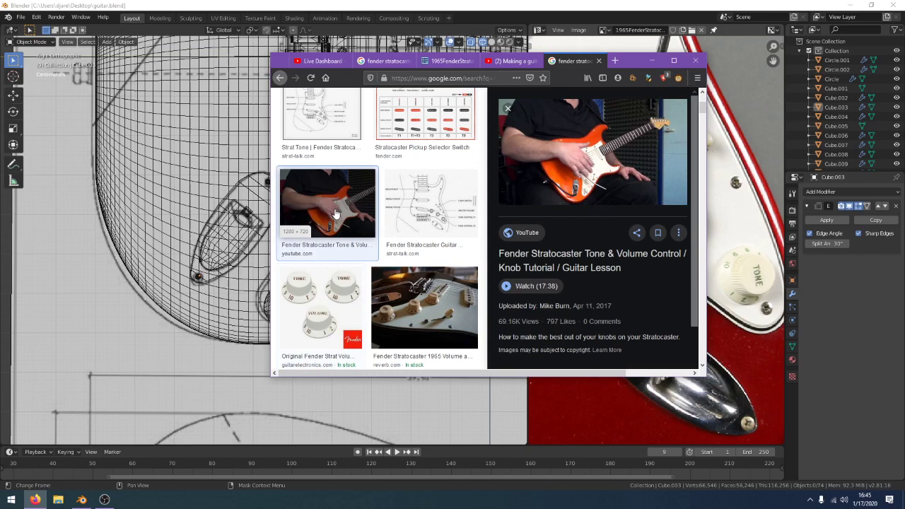
Save the "Original Fender Stratocaster Volume & Tone Knobs-White" image to the desktop and minimize Firefox
{"action": "left_click", "coordinate": [325, 303]}
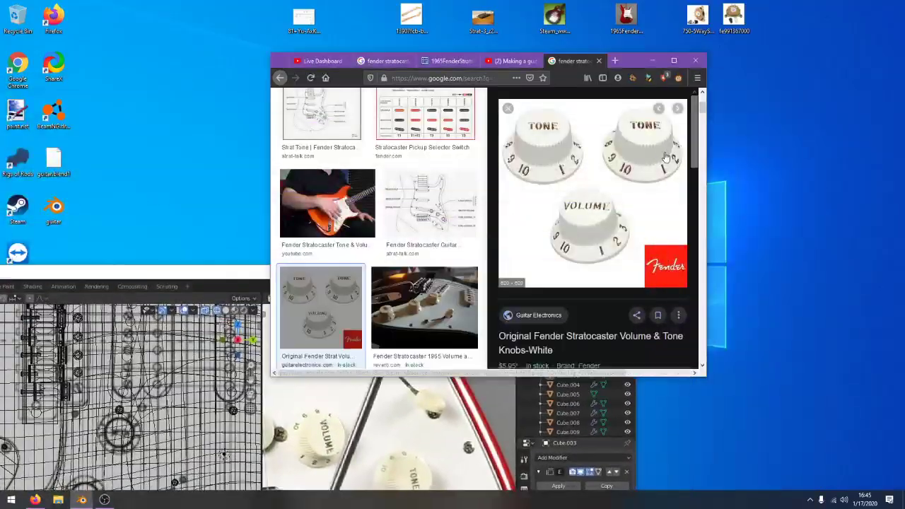
{"action": "left_click_drag", "start_coordinate": [664, 157], "coordinate": [841, 65]}
{"action": "left_click", "coordinate": [652, 61]}
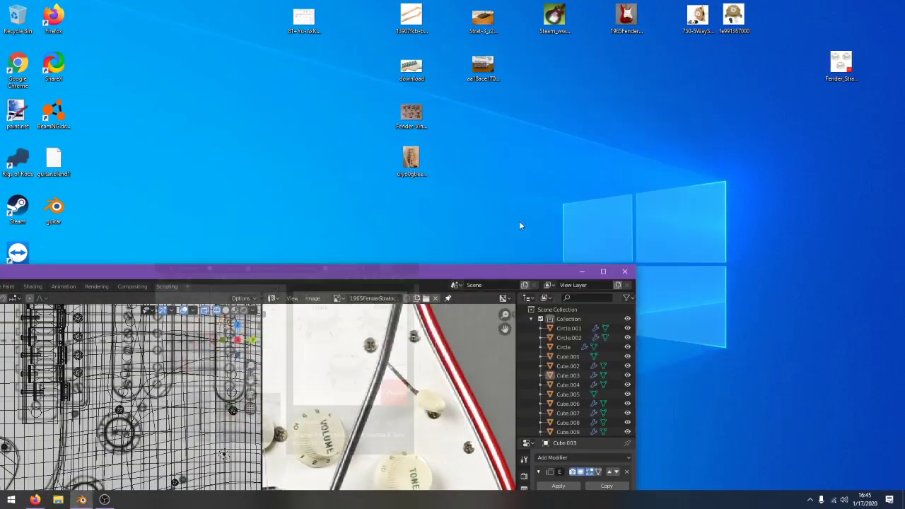
Load the saved knob picture into Blender's image editor as the reference, maximize Blender and frame all three knobs
{"action": "left_click_drag", "start_coordinate": [487, 269], "coordinate": [441, 50]}
{"action": "left_click_drag", "start_coordinate": [841, 65], "coordinate": [549, 203]}
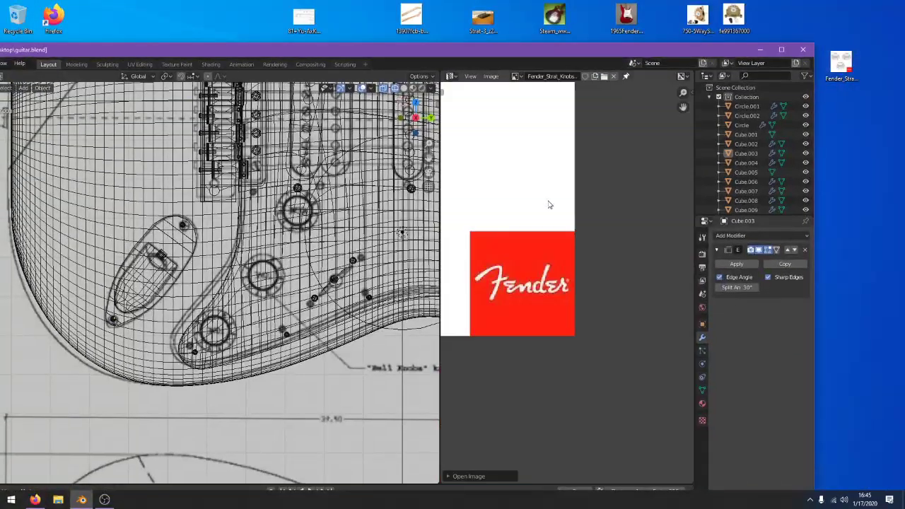
{"action": "left_click_drag", "start_coordinate": [591, 50], "coordinate": [614, 1]}
{"action": "middle_click_drag", "start_coordinate": [590, 220], "coordinate": [781, 381]}
{"action": "scroll", "coordinate": [549, 382], "scroll_direction": "down", "scroll_amount": 3}
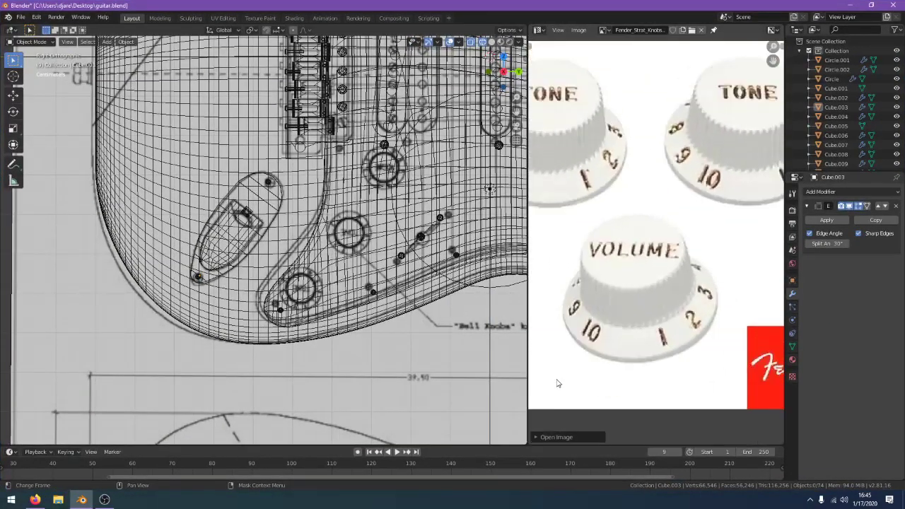
{"action": "scroll", "coordinate": [633, 325], "scroll_direction": "up", "scroll_amount": 1}
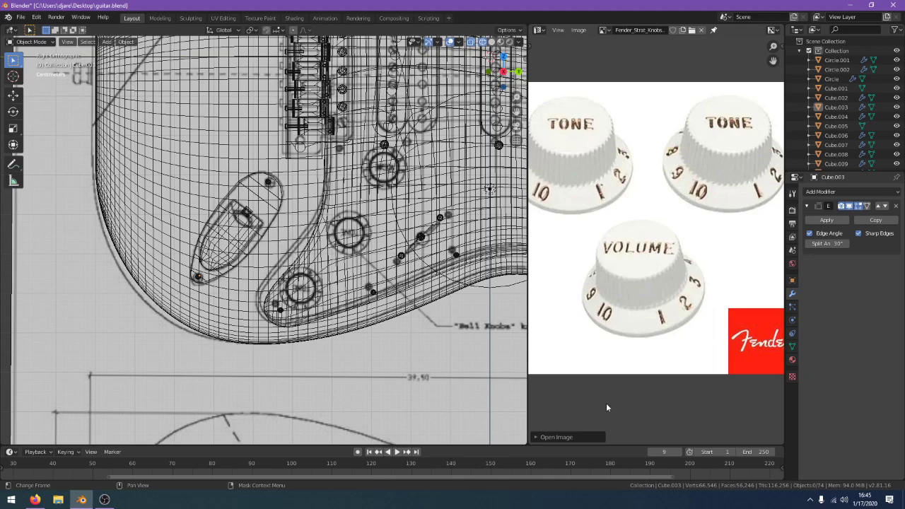
Switch to Firefox, check the live stream's chat, and minimize the browser
{"action": "left_click", "coordinate": [34, 498]}
{"action": "left_click", "coordinate": [319, 62]}
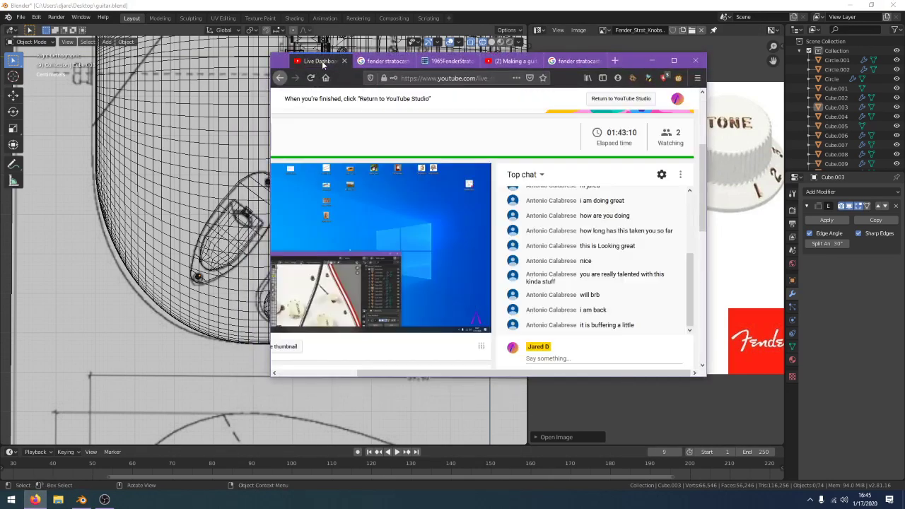
{"action": "left_click", "coordinate": [652, 60]}
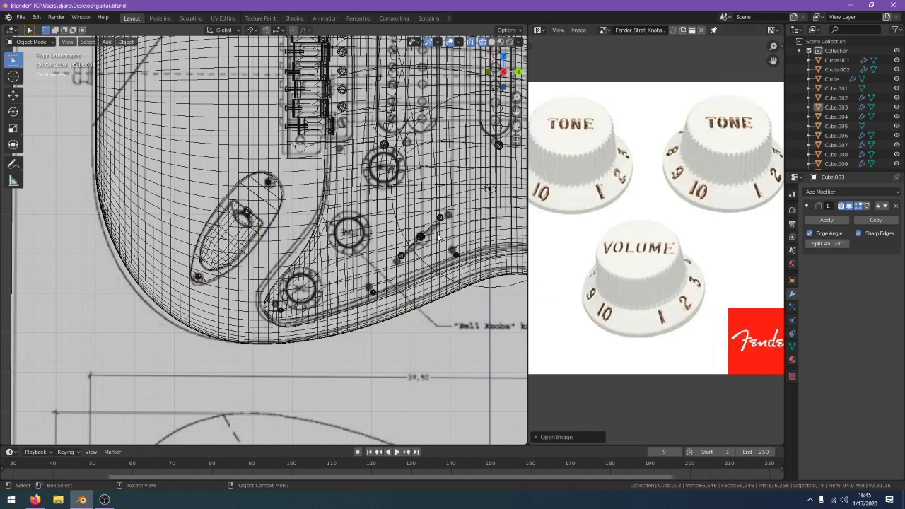
Add an 18-vertex cylinder mesh at the scene origin as the base for the volume knob
{"action": "scroll", "coordinate": [438, 239], "scroll_direction": "down", "scroll_amount": 5}
{"action": "middle_click_drag", "start_coordinate": [438, 239], "coordinate": [422, 208]}
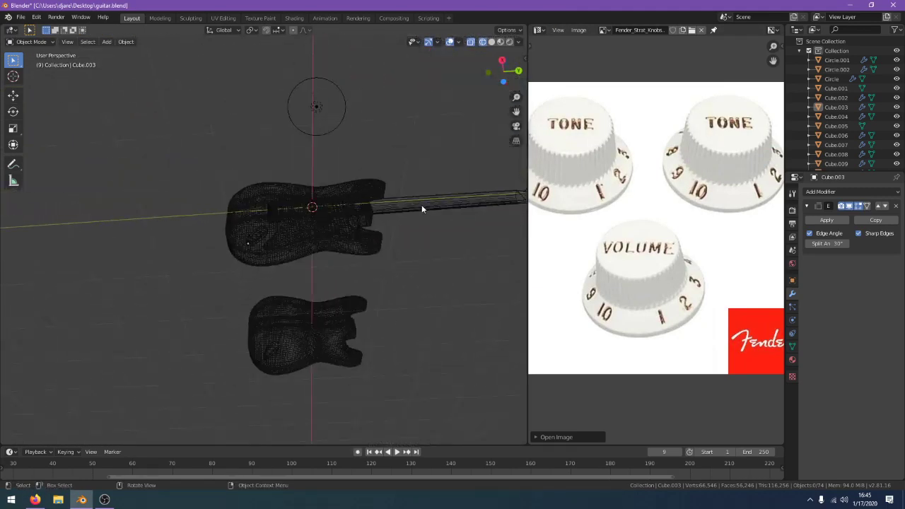
{"action": "middle_click_drag", "start_coordinate": [448, 277], "coordinate": [490, 323]}
{"action": "key", "text": "shift+a"}
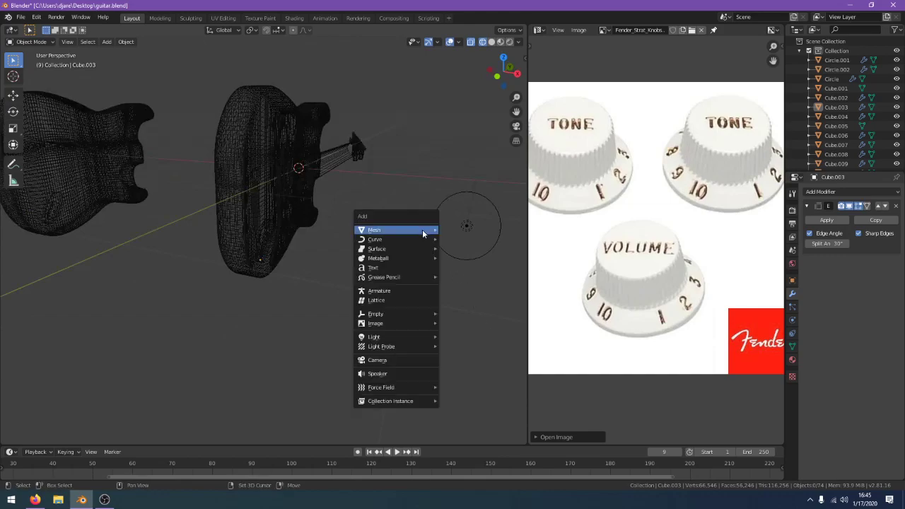
{"action": "mouse_move", "coordinate": [422, 229]}
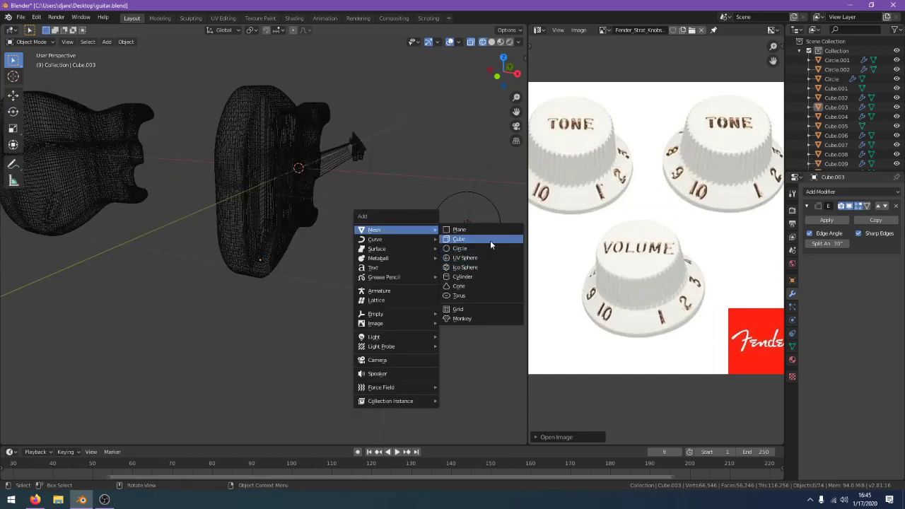
{"action": "left_click", "coordinate": [488, 276]}
{"action": "scroll", "coordinate": [455, 269], "scroll_direction": "down", "scroll_amount": 3}
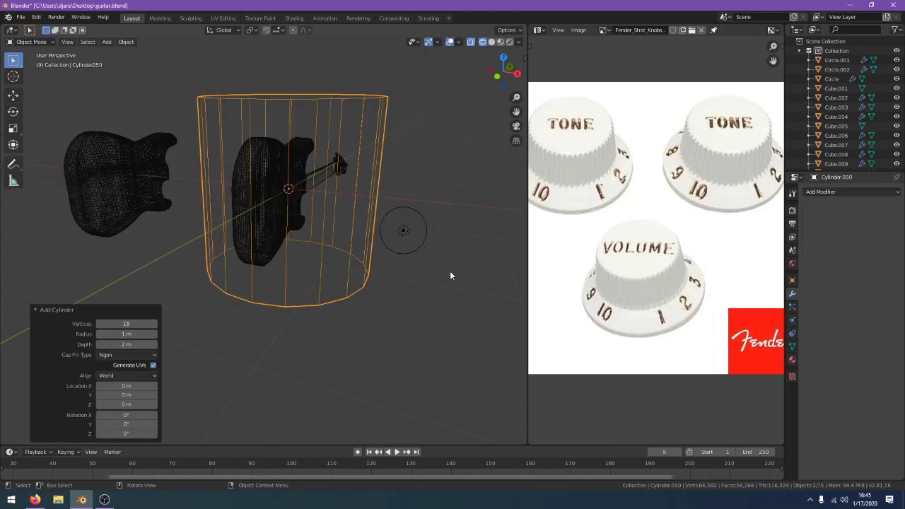
Rotate the new cylinder 90° in the front orthographic view so its axis runs along X
{"action": "key", "text": "KP_1"}
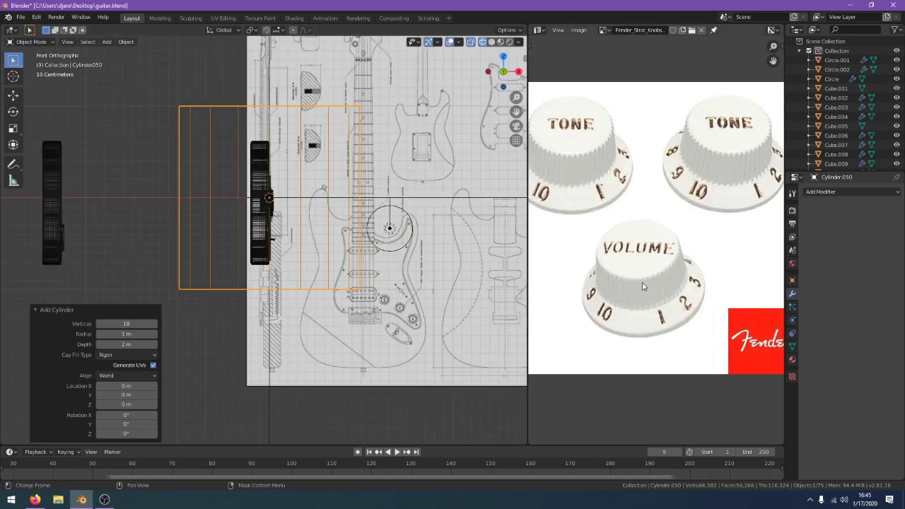
{"action": "scroll", "coordinate": [643, 268], "scroll_direction": "up", "scroll_amount": 1}
{"action": "key", "text": "r"}
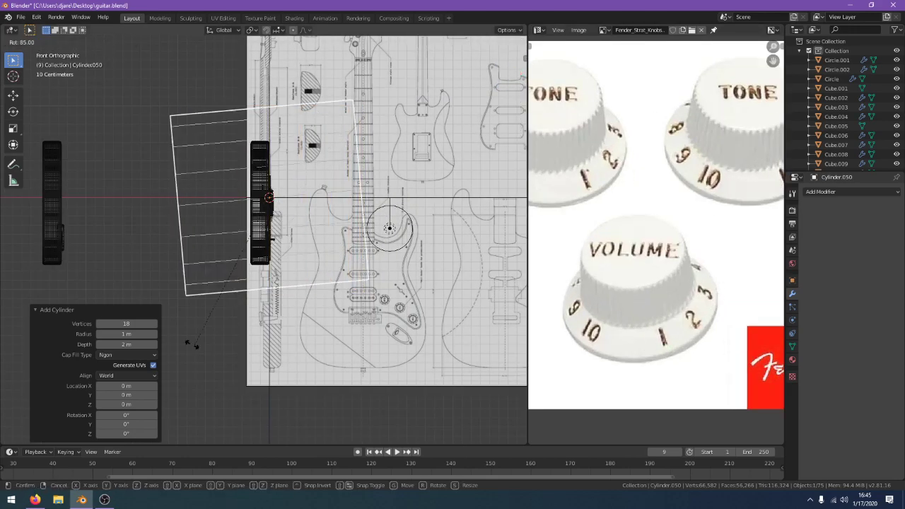
{"action": "left_click", "coordinate": [178, 319], "text": "ctrl"}
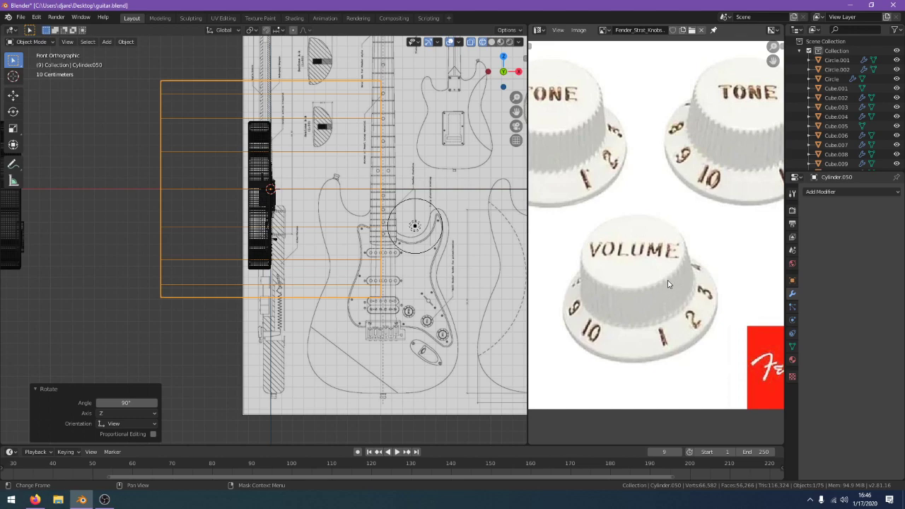
{"action": "scroll", "coordinate": [638, 289], "scroll_direction": "down", "scroll_amount": 1}
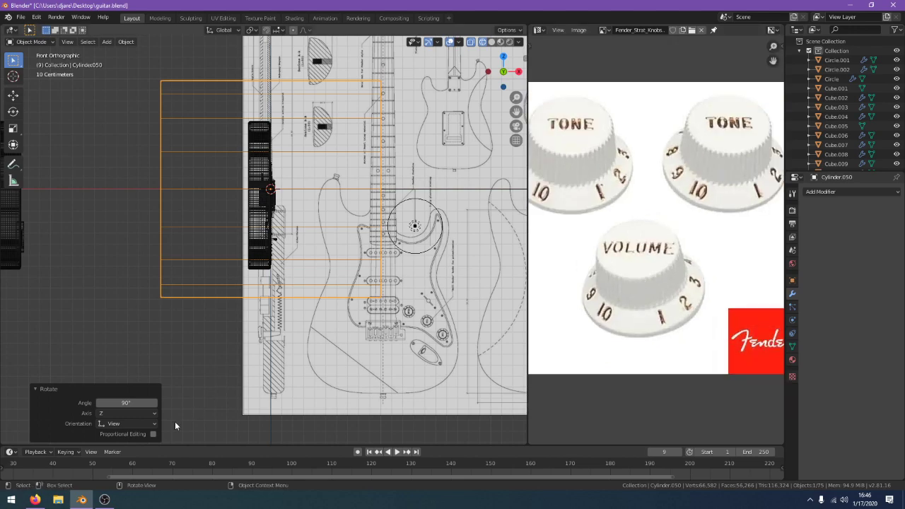
Switch to Firefox, examine further Stratocaster knob photos such as the 1965 knobs and the Wikimedia controls picture, and return to Blender
{"action": "left_click", "coordinate": [35, 499]}
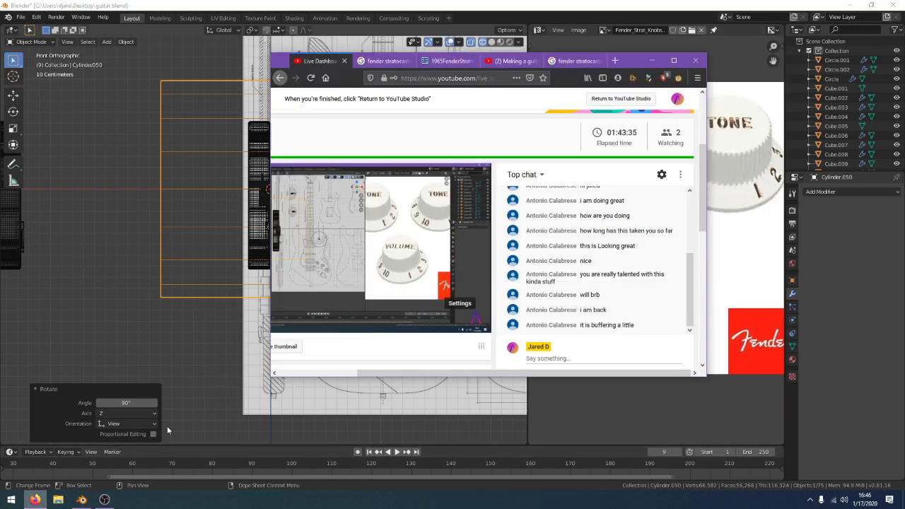
{"action": "left_click", "coordinate": [576, 61]}
{"action": "scroll", "coordinate": [417, 233], "scroll_direction": "down", "scroll_amount": 3}
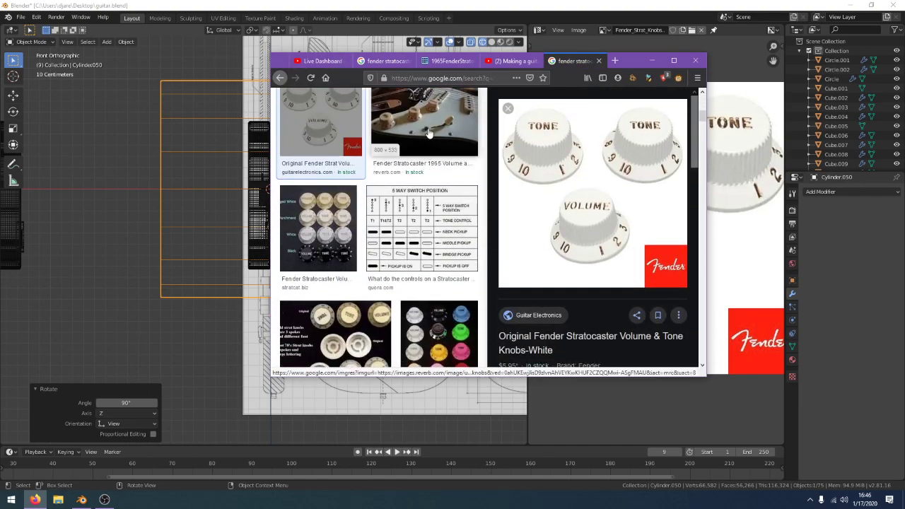
{"action": "left_click", "coordinate": [424, 124]}
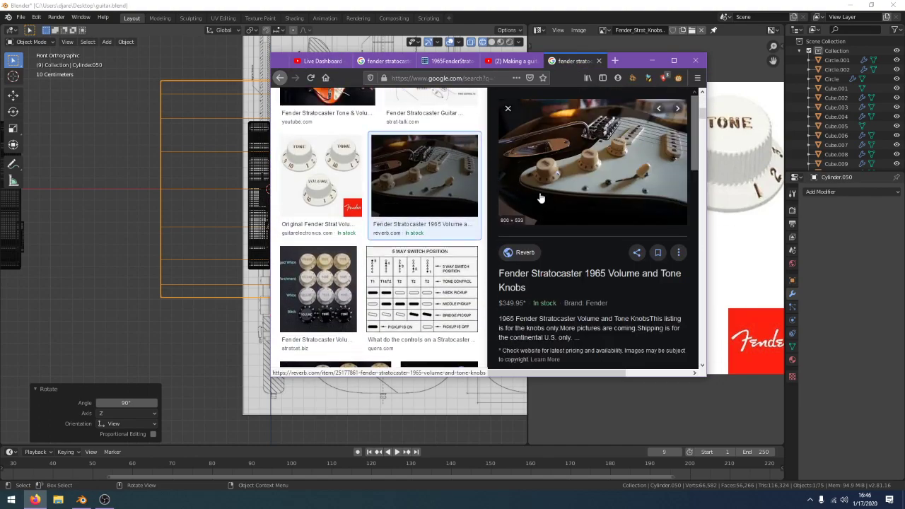
{"action": "scroll", "coordinate": [433, 233], "scroll_direction": "down", "scroll_amount": 2}
{"action": "left_click", "coordinate": [318, 145]}
{"action": "left_click", "coordinate": [438, 262]}
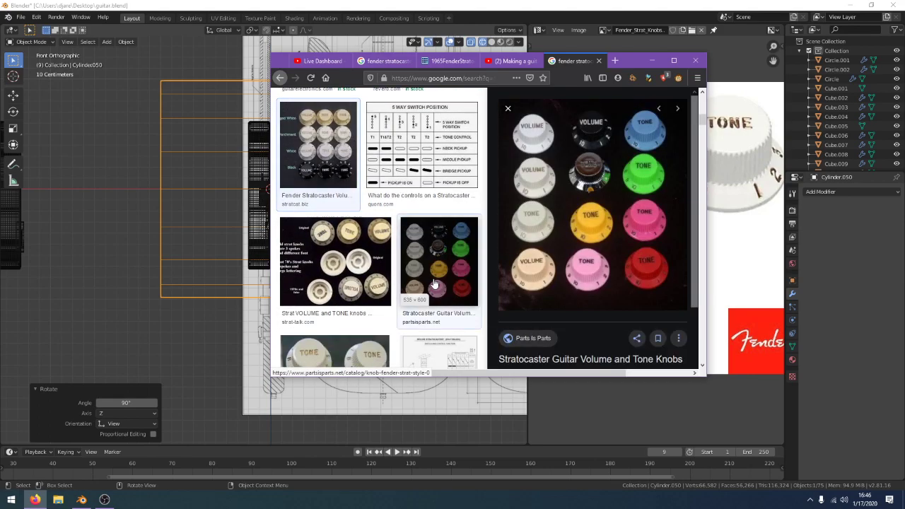
{"action": "scroll", "coordinate": [377, 274], "scroll_direction": "down", "scroll_amount": 5}
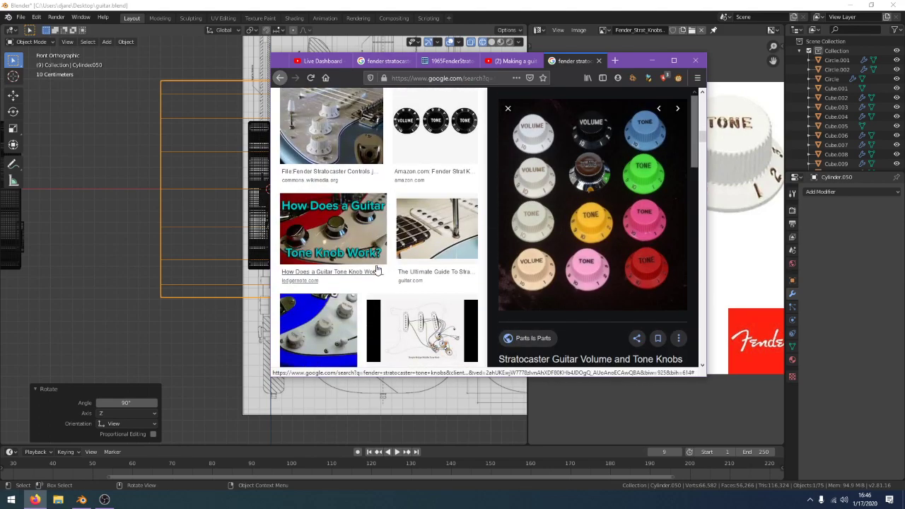
{"action": "left_click", "coordinate": [353, 148]}
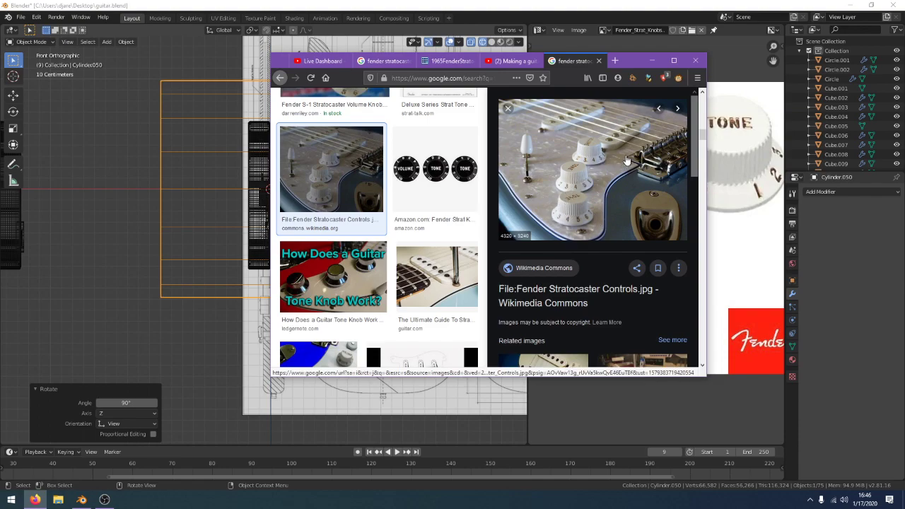
{"action": "left_click", "coordinate": [558, 43]}
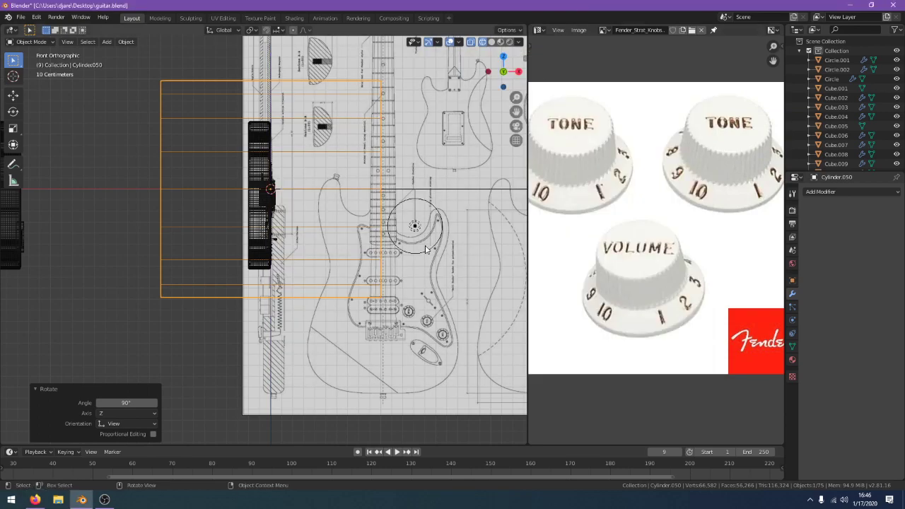
Scale the cylinder by 0.125 on all axes
{"action": "scroll", "coordinate": [426, 254], "scroll_direction": "down", "scroll_amount": 1}
{"action": "scroll", "coordinate": [427, 255], "scroll_direction": "up", "scroll_amount": 2}
{"action": "type", "text": "s.125"}
{"action": "key", "text": "Return"}
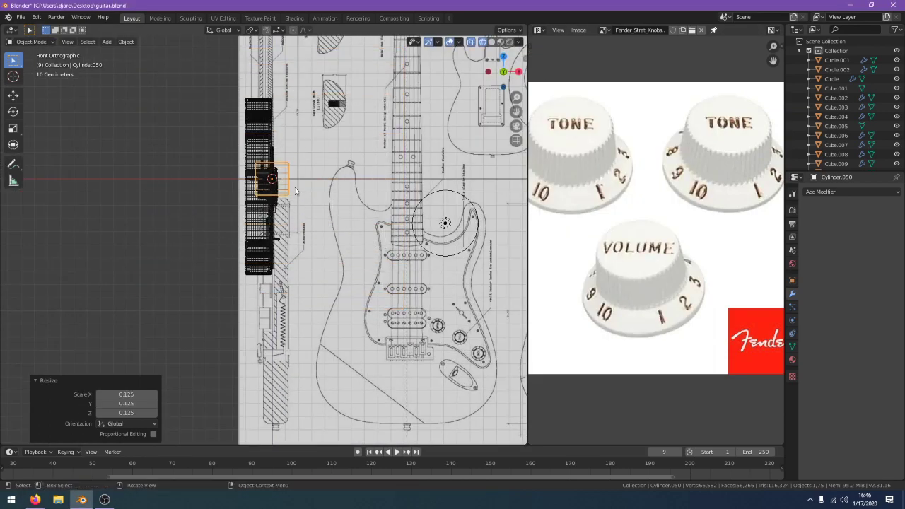
Move the cylinder clear of the guitar body, beside the blueprint's guitar outline, and shrink it further towards knob size
{"action": "key", "text": "g"}
{"action": "left_click", "coordinate": [361, 305]}
{"action": "key", "text": "s"}
{"action": "left_click", "coordinate": [368, 307]}
{"action": "scroll", "coordinate": [417, 353], "scroll_direction": "up", "scroll_amount": 5}
{"action": "middle_click_drag", "start_coordinate": [433, 371], "coordinate": [304, 262], "text": "shift"}
{"action": "scroll", "coordinate": [338, 306], "scroll_direction": "up", "scroll_amount": 4}
Enlarge the cylinder's body-side vertex ring by a factor of about 1.4 to form the knob's wide base
{"action": "key", "text": "Tab"}
{"action": "scroll", "coordinate": [339, 307], "scroll_direction": "up", "scroll_amount": 1}
{"action": "left_click", "coordinate": [370, 320], "text": "alt"}
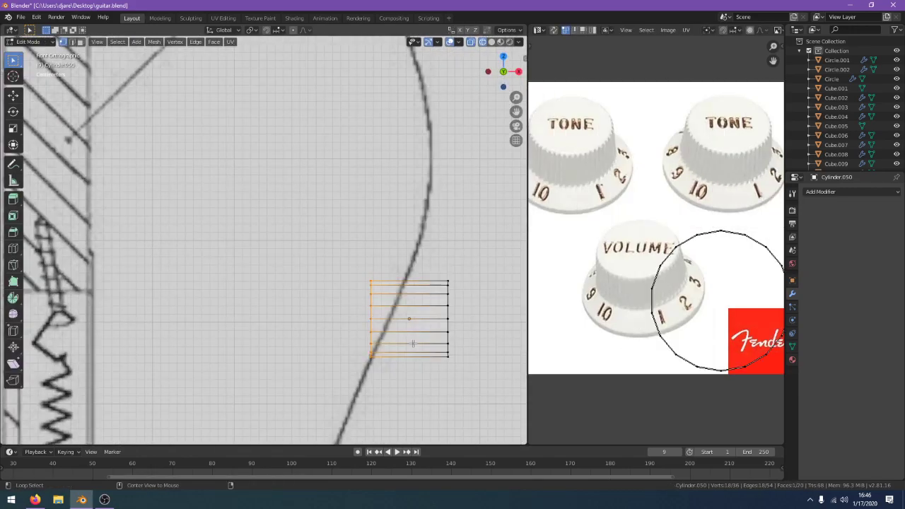
{"action": "key", "text": "KP_3"}
{"action": "key", "text": "KP_1"}
{"action": "scroll", "coordinate": [423, 341], "scroll_direction": "down", "scroll_amount": 4}
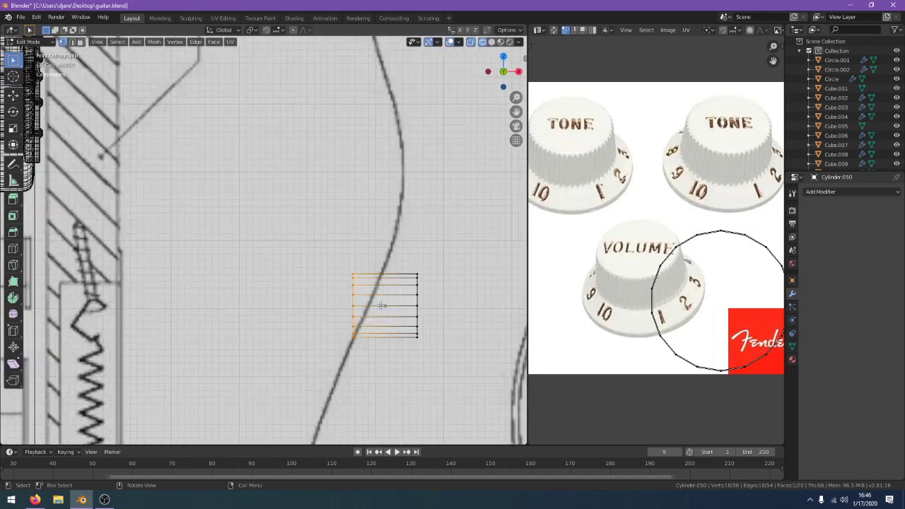
{"action": "scroll", "coordinate": [408, 309], "scroll_direction": "up", "scroll_amount": 1}
{"action": "key", "text": "s"}
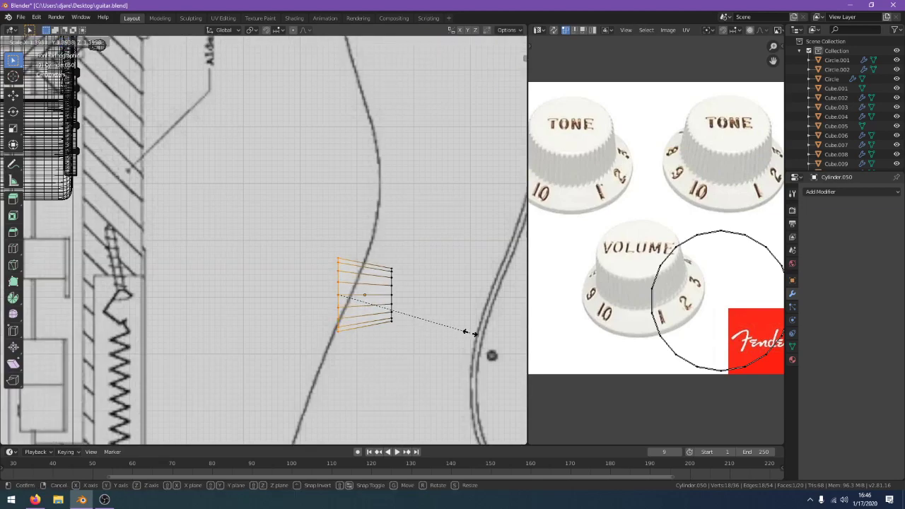
{"action": "left_click", "coordinate": [466, 331]}
Move the outer end ring about -0.078 m along X to form a flared skirt, and extrude it outward into the knob's barrel
{"action": "scroll", "coordinate": [468, 332], "scroll_direction": "up", "scroll_amount": 1}
{"action": "key", "text": "g"}
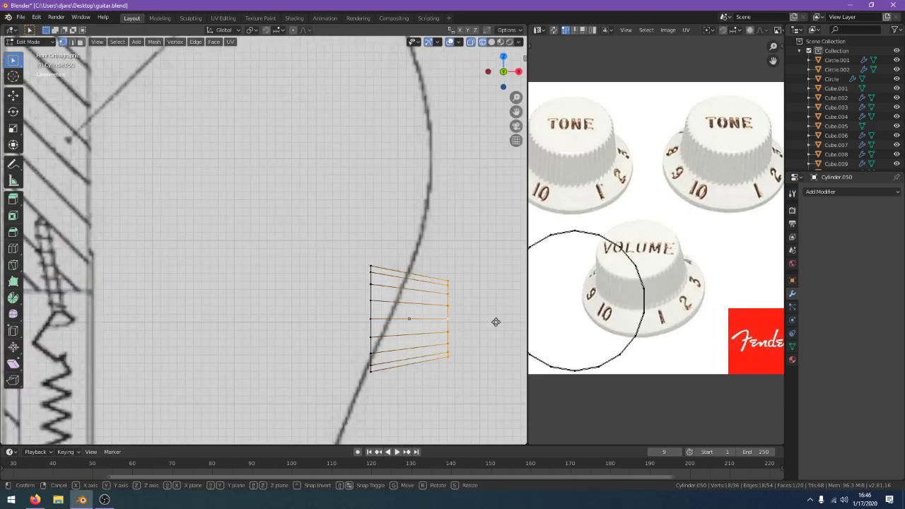
{"action": "key", "text": "x"}
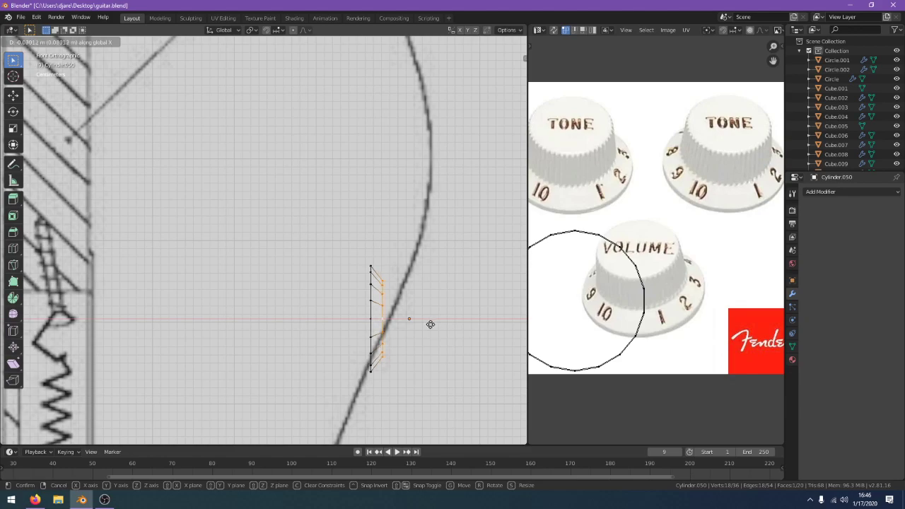
{"action": "left_click", "coordinate": [429, 323]}
{"action": "key", "text": "e"}
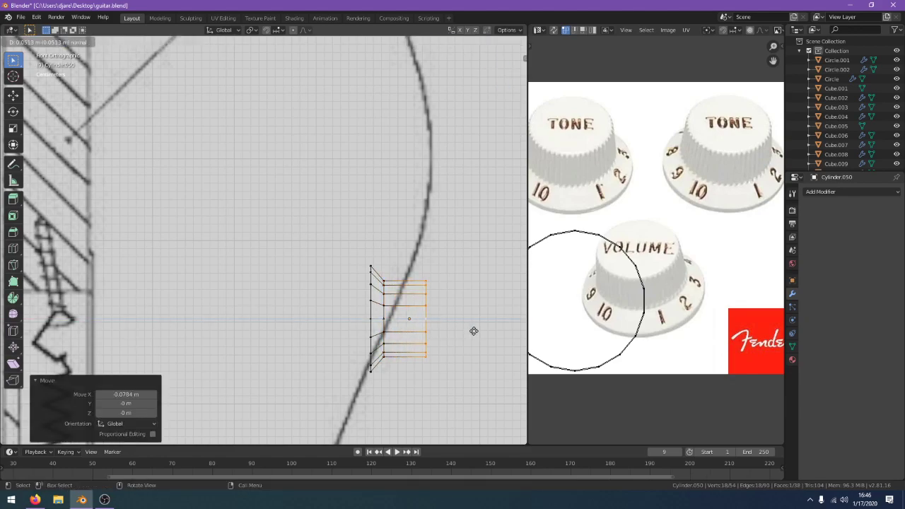
{"action": "left_click", "coordinate": [478, 332]}
Show the knob in solid shading and move its top face about -0.006 m along X to shorten the barrel
{"action": "key", "text": "Tab"}
{"action": "mouse_move", "coordinate": [472, 332]}
{"action": "middle_mouse_down"}
{"action": "mouse_move", "coordinate": [406, 295]}
{"action": "mouse_move", "coordinate": [302, 272]}
{"action": "mouse_move", "coordinate": [302, 224]}
{"action": "mouse_move", "coordinate": [367, 276]}
{"action": "mouse_move", "coordinate": [363, 311]}
{"action": "mouse_move", "coordinate": [347, 212]}
{"action": "mouse_move", "coordinate": [358, 250]}
{"action": "mouse_move", "coordinate": [348, 233]}
{"action": "middle_mouse_up"}
{"action": "scroll", "coordinate": [404, 294], "scroll_direction": "down", "scroll_amount": 2}
{"action": "scroll", "coordinate": [302, 225], "scroll_direction": "up", "scroll_amount": 3}
{"action": "key", "text": "Tab"}
{"action": "scroll", "coordinate": [363, 312], "scroll_direction": "up", "scroll_amount": 1}
{"action": "key", "text": "shift+z"}
{"action": "key", "text": "g"}
{"action": "key", "text": "x"}
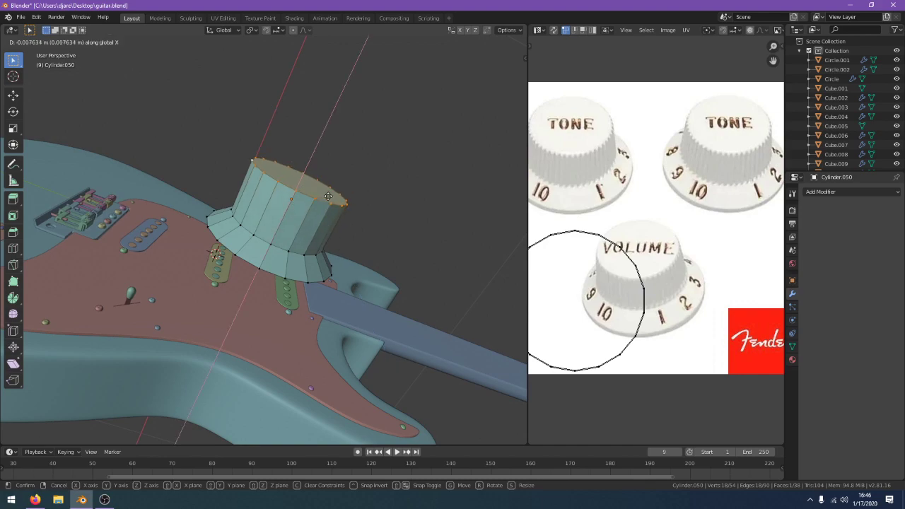
{"action": "left_click", "coordinate": [329, 193]}
{"action": "scroll", "coordinate": [329, 194], "scroll_direction": "up", "scroll_amount": 2}
{"action": "middle_click_drag", "start_coordinate": [328, 195], "coordinate": [308, 250]}
{"action": "scroll", "coordinate": [308, 250], "scroll_direction": "down", "scroll_amount": 1}
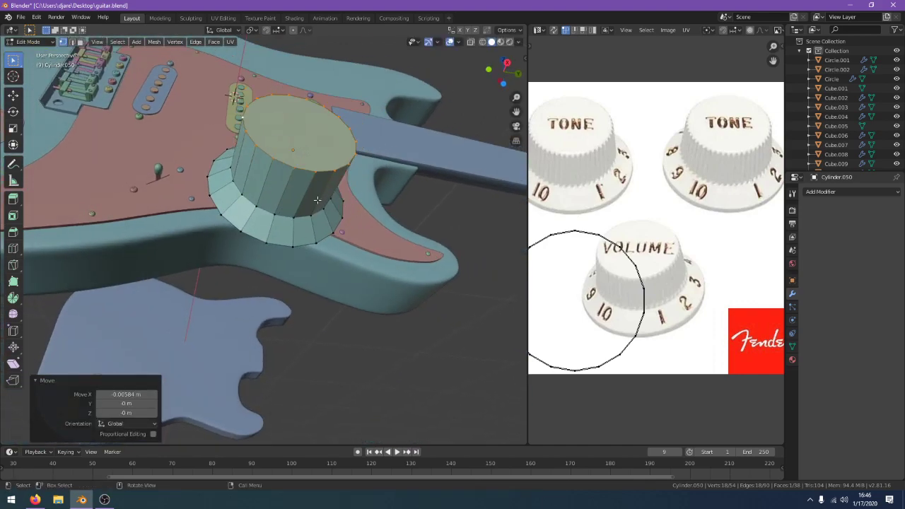
Return to object mode with the knob selected, isolate it from the guitar and inspect its side profile
{"action": "key", "text": "Tab"}
{"action": "key", "text": "Tab"}
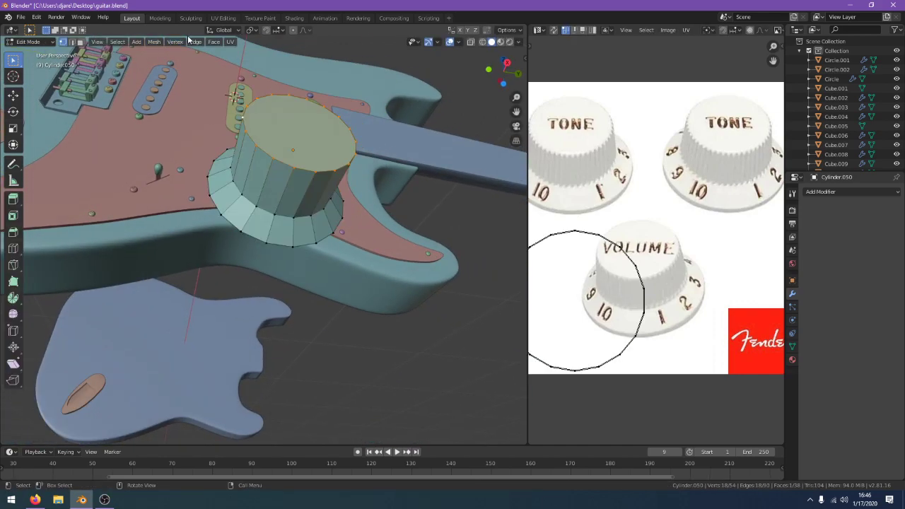
{"action": "key", "text": "Tab"}
{"action": "key", "text": "a"}
{"action": "key", "text": "a"}
{"action": "left_click", "coordinate": [290, 152]}
{"action": "middle_click_drag", "start_coordinate": [349, 221], "coordinate": [401, 327]}
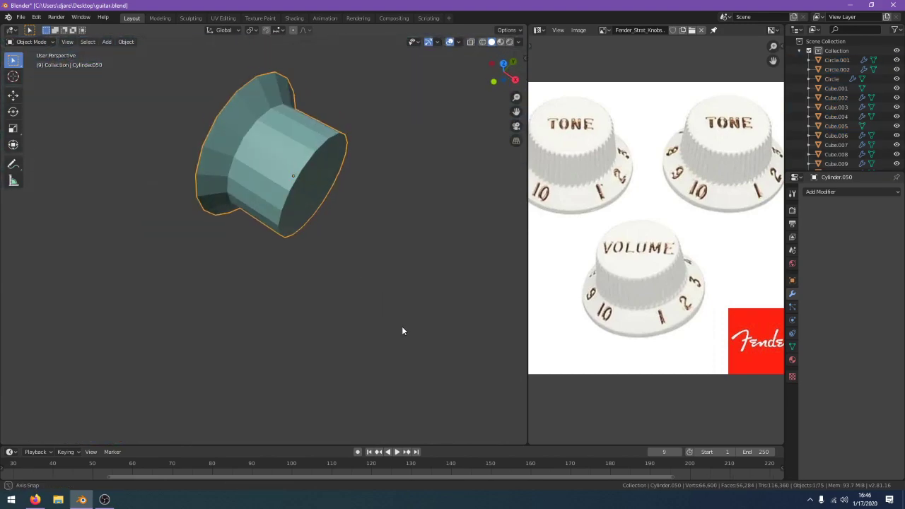
Try smoothing the knob with a Subdivision Surface modifier and a loop cut on the barrel slid against the skirt's edge
{"action": "left_click", "coordinate": [823, 192]}
{"action": "left_click", "coordinate": [724, 347]}
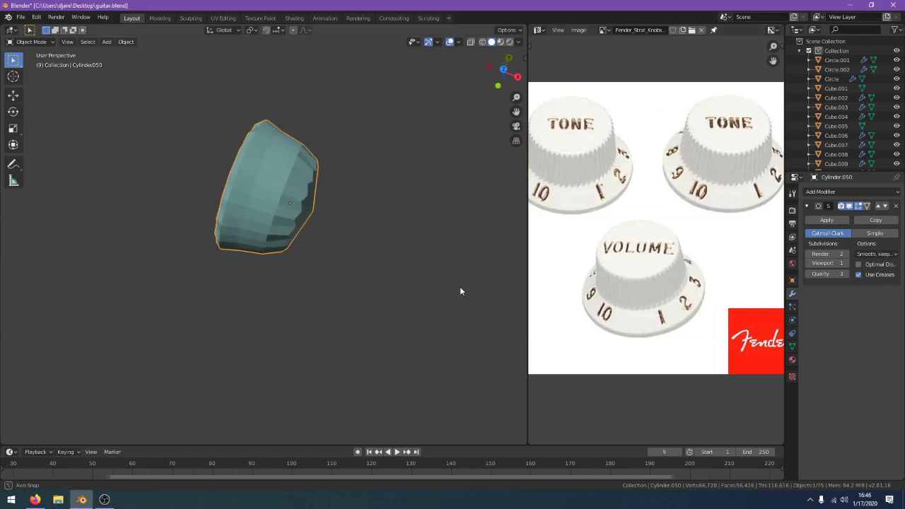
{"action": "key", "text": "Tab"}
{"action": "key", "text": "ctrl+r"}
{"action": "left_click", "coordinate": [242, 205]}
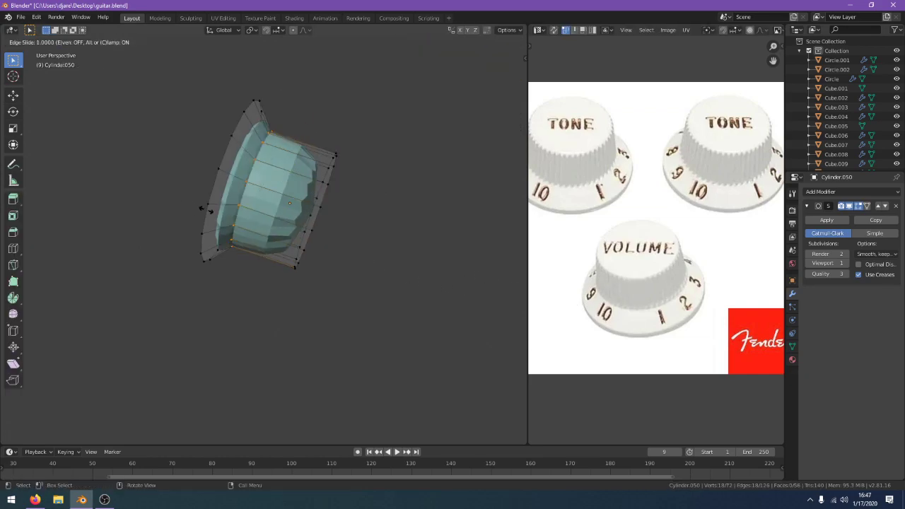
{"action": "left_click", "coordinate": [206, 210]}
{"action": "key", "text": "Tab"}
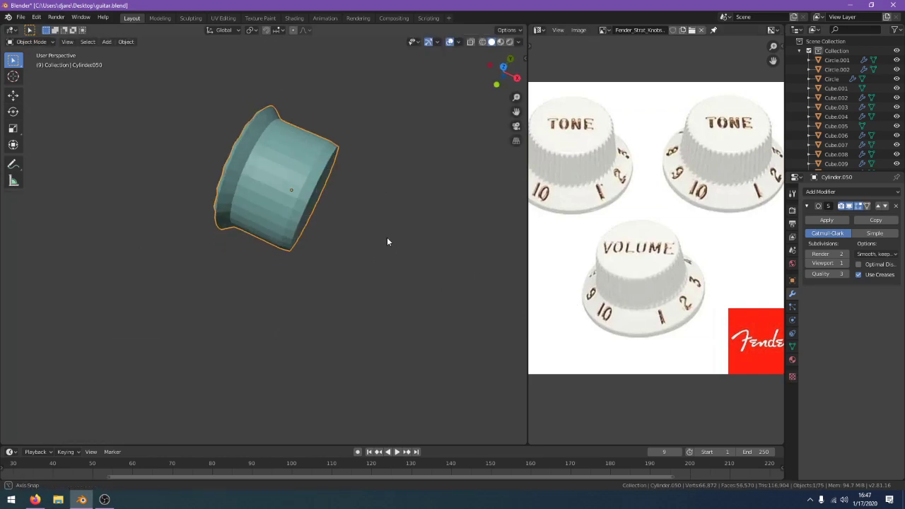
{"action": "key", "text": "KP_Divide"}
{"action": "middle_click_drag", "start_coordinate": [377, 128], "coordinate": [212, 249]}
{"action": "scroll", "coordinate": [314, 168], "scroll_direction": "up", "scroll_amount": 3}
Undo the knob's loop cut and its Subdivision Surface modifier
{"action": "key", "text": "ctrl+z"}
{"action": "key", "text": "ctrl+z"}
{"action": "key", "text": "ctrl+z"}
{"action": "key", "text": "ctrl+z"}
{"action": "key", "text": "ctrl+z"}
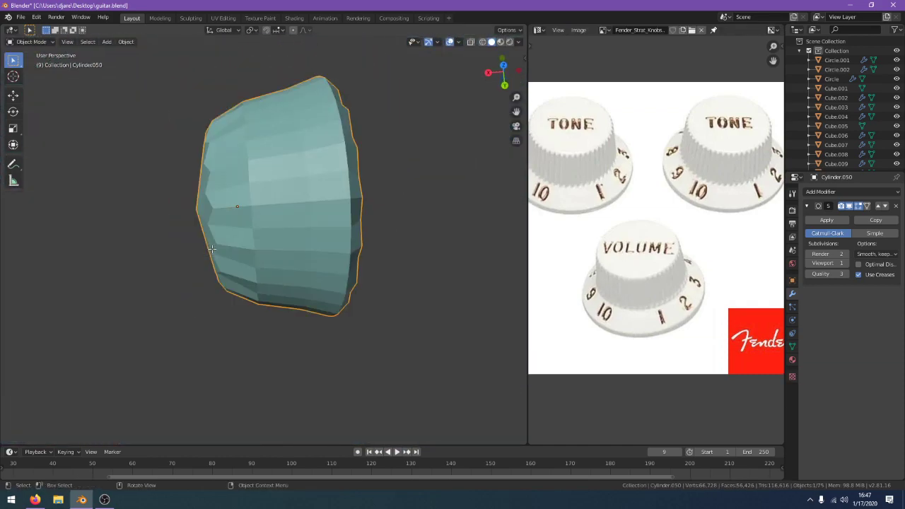
{"action": "left_click", "coordinate": [830, 192]}
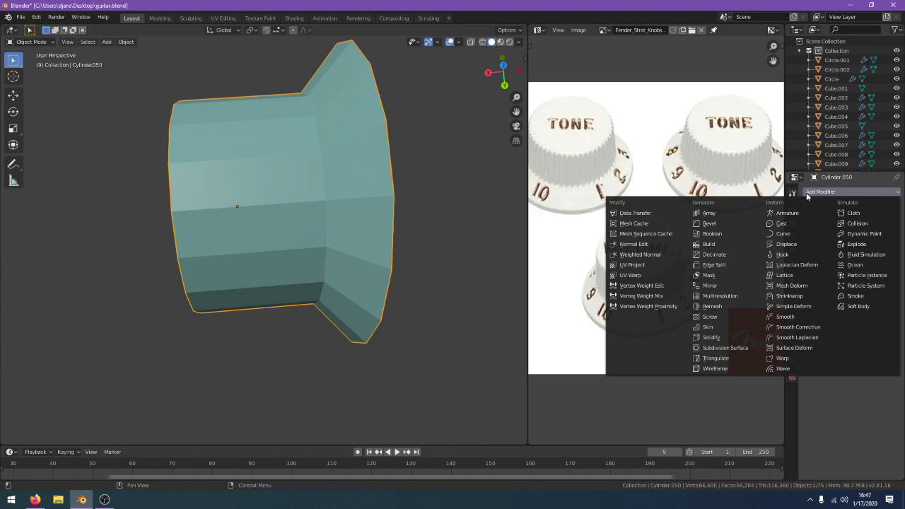
{"action": "key", "text": "Escape"}
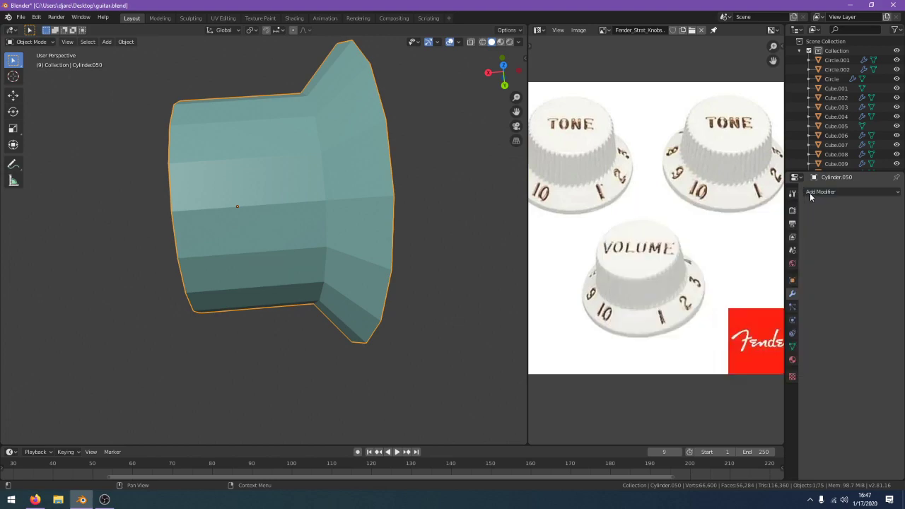
Save guitar.blend and show the knob in the right orthographic view
{"action": "scroll", "coordinate": [390, 230], "scroll_direction": "down", "scroll_amount": 3}
{"action": "middle_click_drag", "start_coordinate": [390, 230], "coordinate": [380, 250]}
{"action": "key", "text": "ctrl+s"}
{"action": "key", "text": "KP_3"}
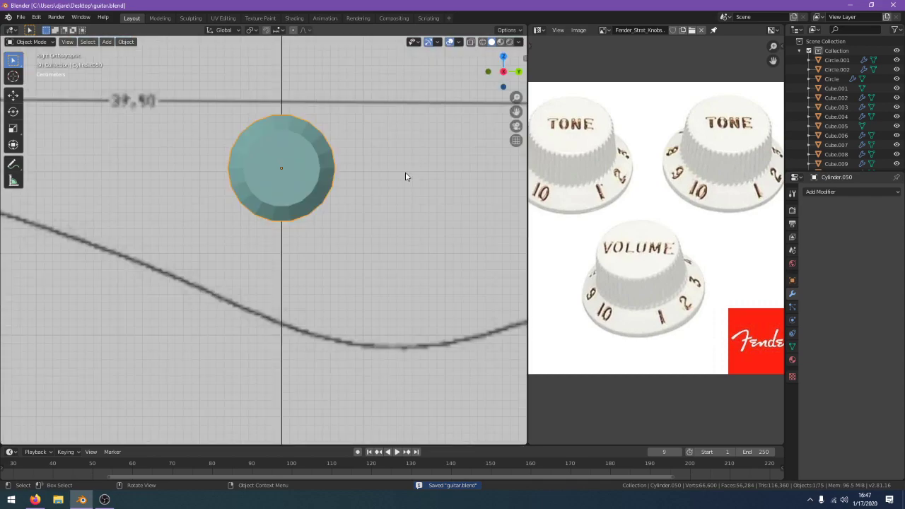
Check the knob's mesh in edit mode, return to object mode and bring the rest of the guitar back into view
{"action": "middle_click_drag", "start_coordinate": [405, 177], "coordinate": [373, 244]}
{"action": "key", "text": "Tab"}
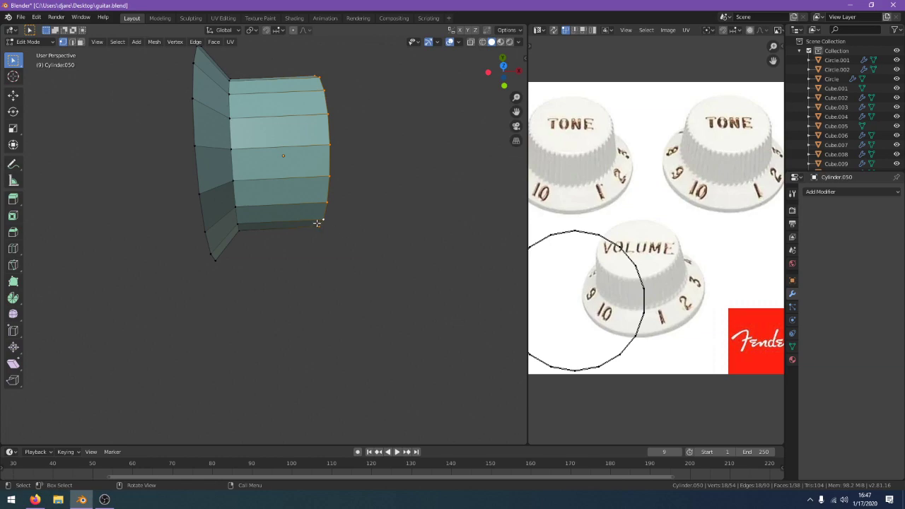
{"action": "scroll", "coordinate": [305, 205], "scroll_direction": "up", "scroll_amount": 2}
{"action": "middle_click_drag", "start_coordinate": [301, 195], "coordinate": [277, 170]}
{"action": "scroll", "coordinate": [277, 170], "scroll_direction": "down", "scroll_amount": 1}
{"action": "key", "text": "Tab"}
{"action": "key", "text": "z"}
{"action": "left_click", "coordinate": [429, 202]}
{"action": "scroll", "coordinate": [375, 177], "scroll_direction": "down", "scroll_amount": 3}
{"action": "middle_click_drag", "start_coordinate": [350, 169], "coordinate": [309, 139]}
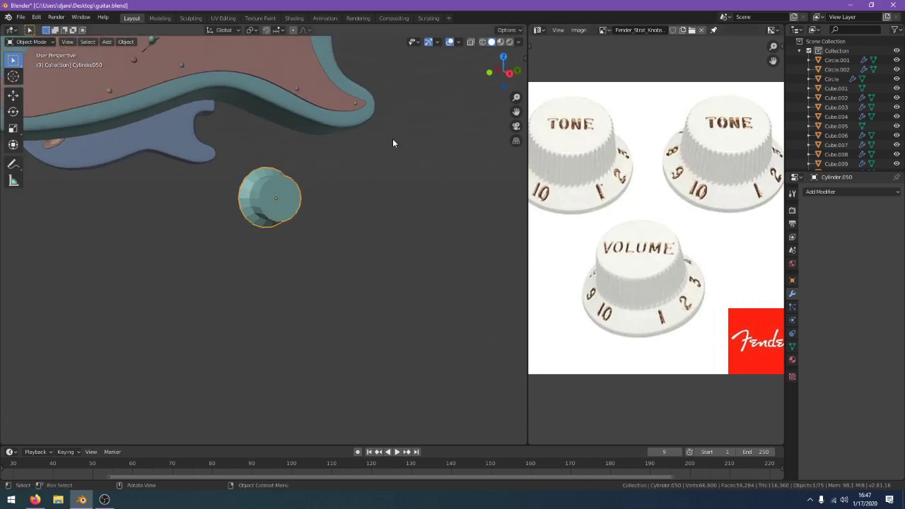
Resize the knob to match the blueprint in wireframe right view and move it onto the volume knob, -0.262 m in Y and 0.618 m in Z
{"action": "key", "text": "KP_3"}
{"action": "key", "text": "z"}
{"action": "left_click", "coordinate": [313, 145]}
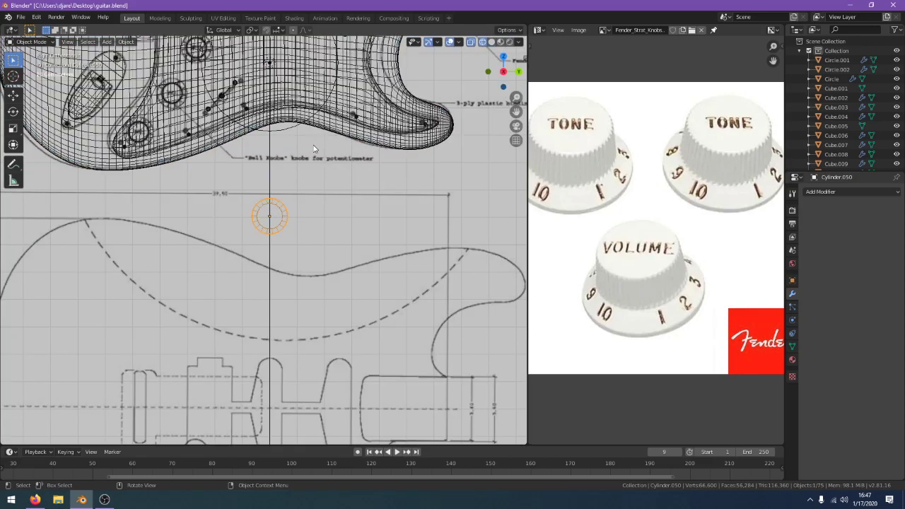
{"action": "middle_click_drag", "start_coordinate": [341, 185], "coordinate": [371, 267], "text": "shift"}
{"action": "key", "text": "s"}
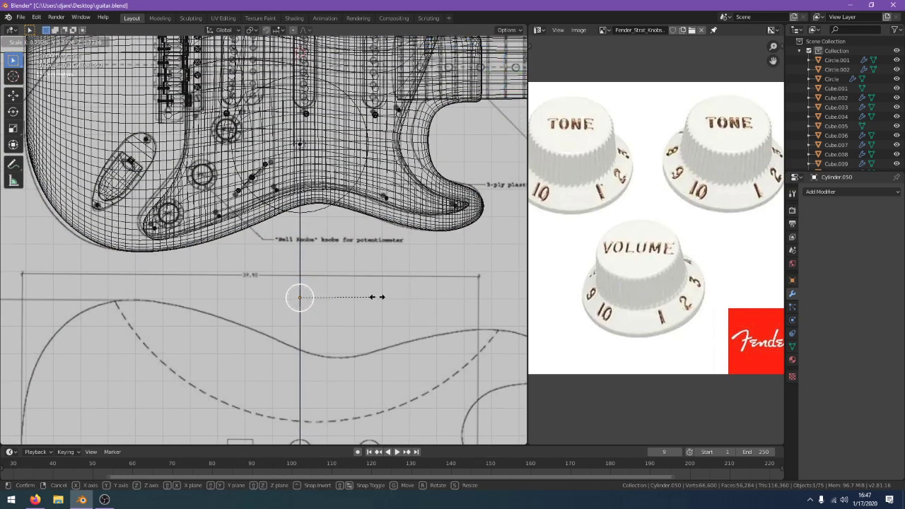
{"action": "left_click", "coordinate": [382, 297]}
{"action": "key", "text": "g"}
{"action": "left_click", "coordinate": [309, 128]}
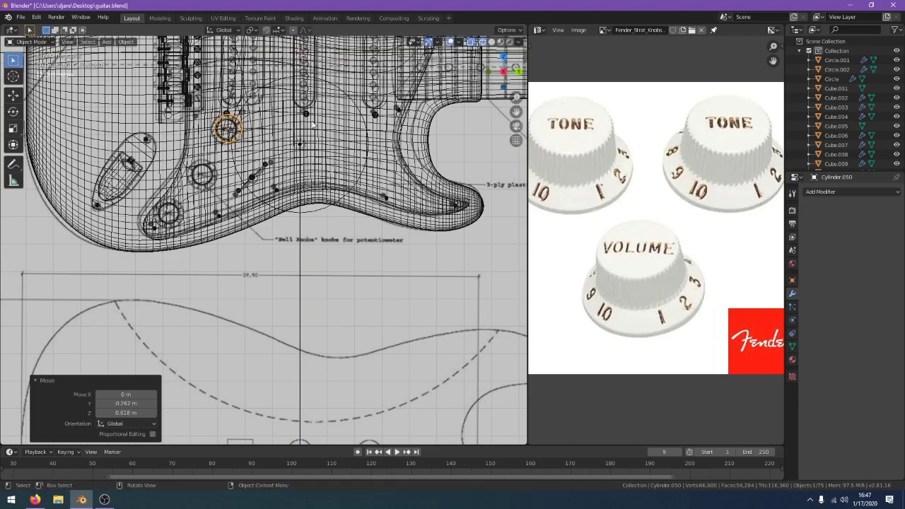
Move the knob -0.468 m along X so it sits on the pickguard, and check its placement in solid shading
{"action": "key", "text": "KP_1"}
{"action": "key", "text": "g"}
{"action": "key", "text": "x"}
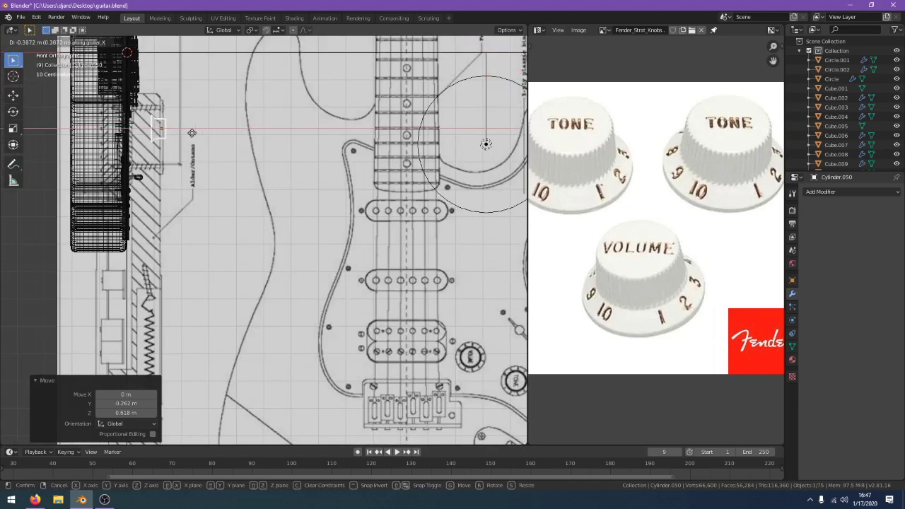
{"action": "left_click", "coordinate": [183, 137]}
{"action": "middle_click_drag", "start_coordinate": [183, 136], "coordinate": [67, 128]}
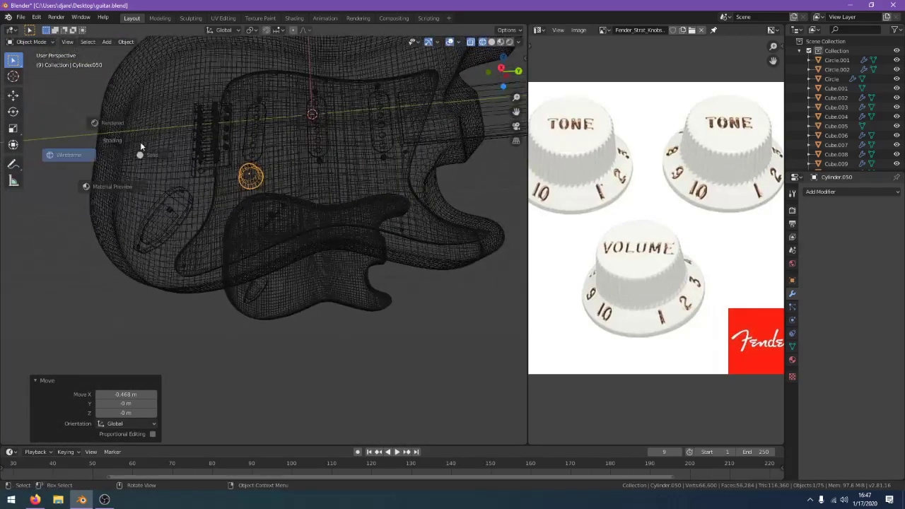
{"action": "left_click", "coordinate": [141, 149]}
{"action": "scroll", "coordinate": [225, 209], "scroll_direction": "up", "scroll_amount": 4}
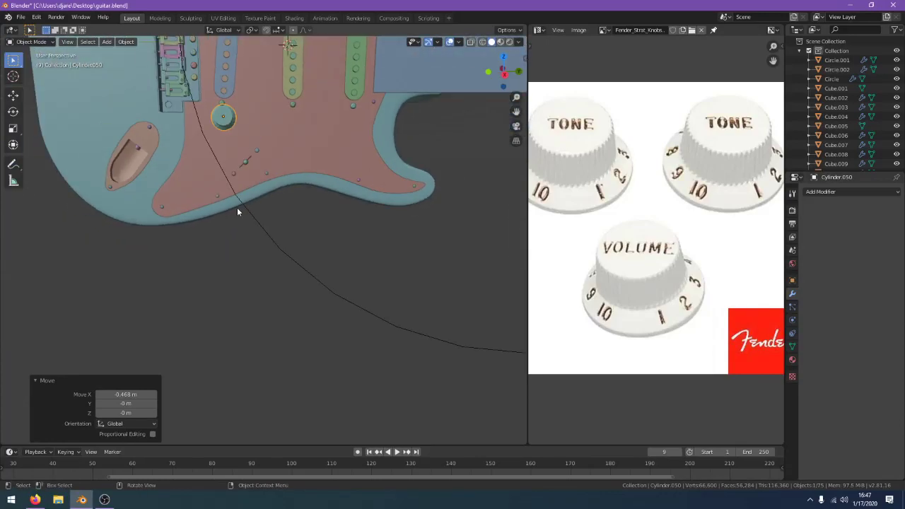
Shift the volume knob -0.0156 m along Z, clear of the pickup screw above it
{"action": "key", "text": "KP_3"}
{"action": "scroll", "coordinate": [254, 294], "scroll_direction": "up", "scroll_amount": 4}
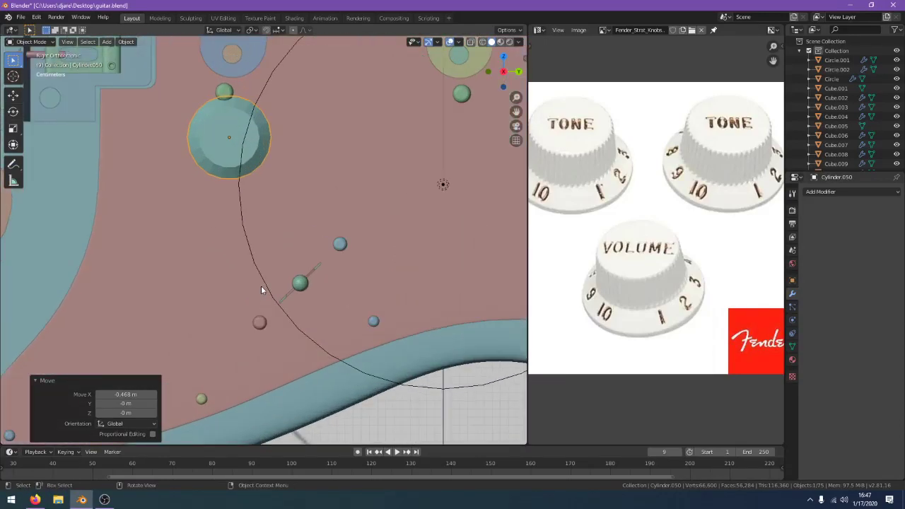
{"action": "key", "text": "g"}
{"action": "key", "text": "z"}
{"action": "left_click", "coordinate": [261, 298]}
Compare the volume knob with the blueprint in wireframe and fine-tune its position over the drawn knob
{"action": "key", "text": "z"}
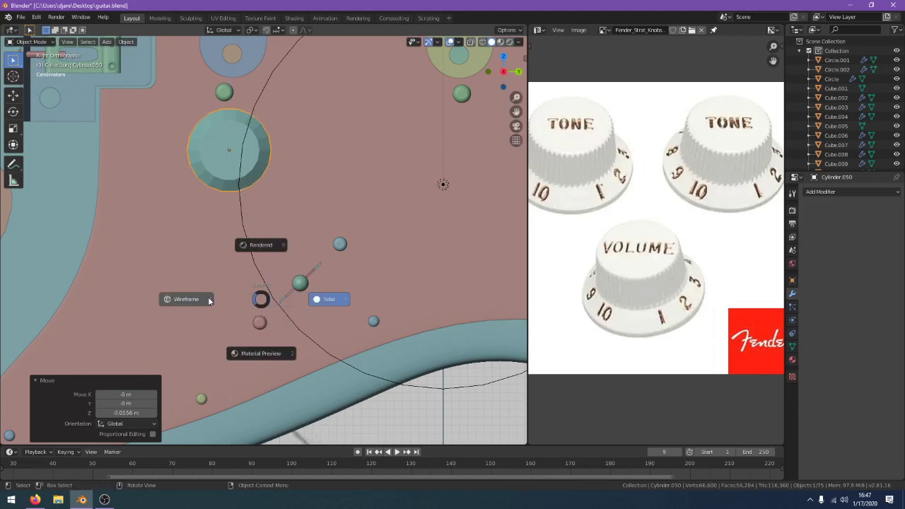
{"action": "left_click", "coordinate": [209, 300]}
{"action": "key", "text": "s"}
{"action": "key", "text": "Escape"}
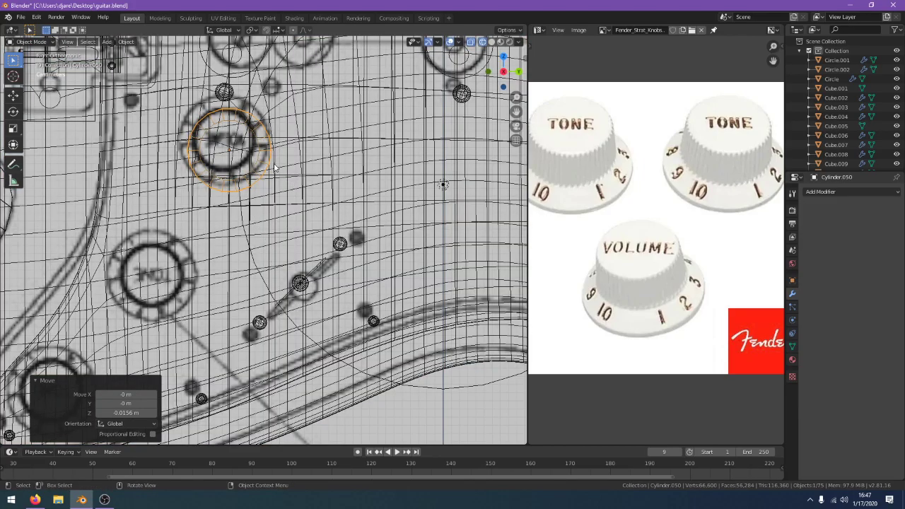
{"action": "middle_click_drag", "start_coordinate": [246, 122], "coordinate": [231, 296], "text": "shift"}
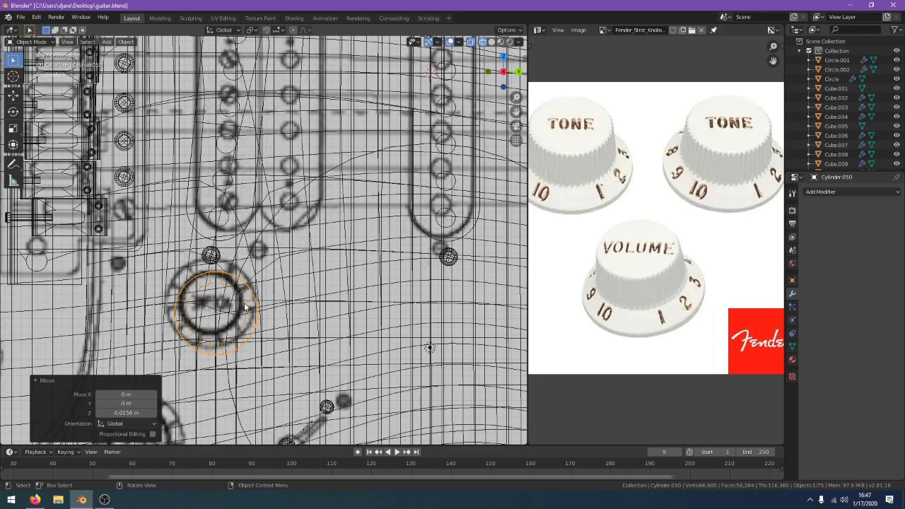
{"action": "scroll", "coordinate": [244, 304], "scroll_direction": "down", "scroll_amount": 1}
{"action": "key", "text": "g"}
{"action": "left_click", "coordinate": [237, 302]}
Copy the volume knob and place the duplicate over the blueprint's middle tone knob
{"action": "middle_click_drag", "start_coordinate": [247, 290], "coordinate": [305, 195], "text": "shift"}
{"action": "key", "text": "ctrl+c"}
{"action": "key", "text": "ctrl+v"}
{"action": "key", "text": "g"}
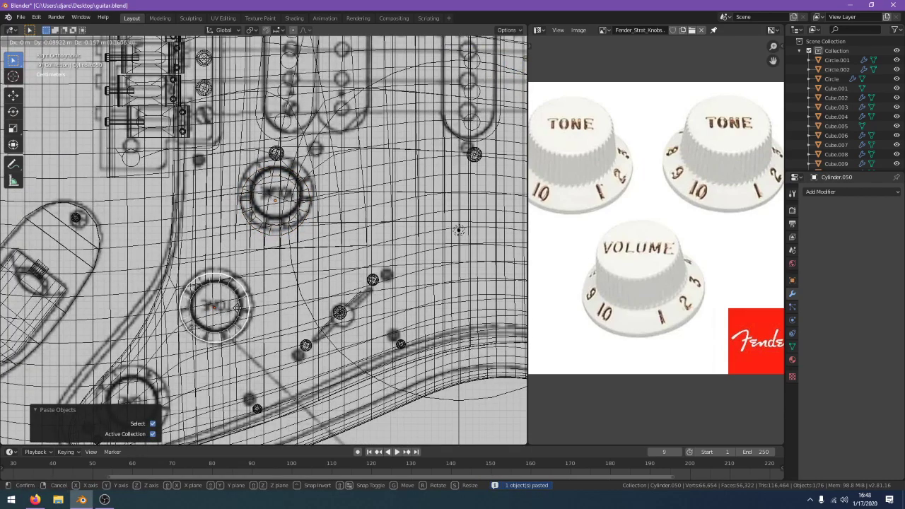
{"action": "left_click", "coordinate": [237, 308]}
Make another copy of the knob and place it over the blueprint's lowest tone knob
{"action": "middle_click_drag", "start_coordinate": [237, 307], "coordinate": [356, 219], "text": "shift"}
{"action": "key", "text": "ctrl+c"}
{"action": "key", "text": "ctrl+v"}
{"action": "key", "text": "g"}
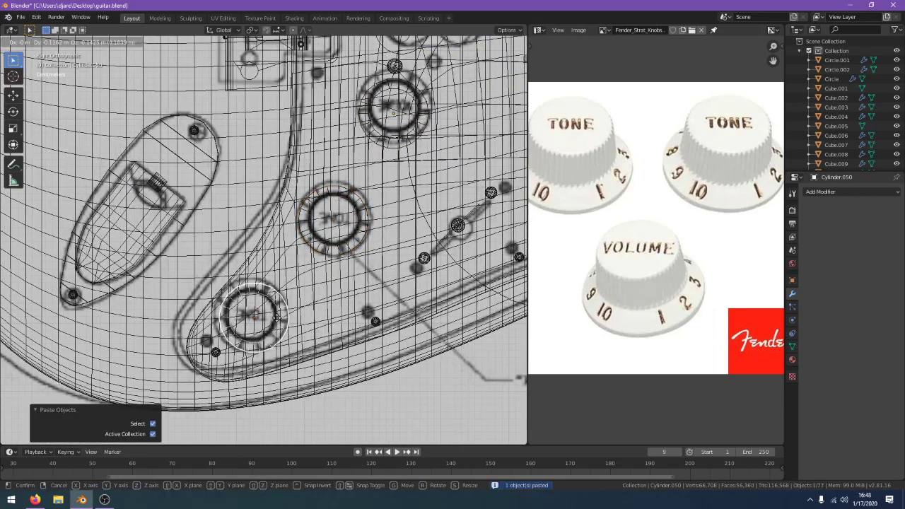
{"action": "left_click", "coordinate": [275, 317]}
Return to solid shading and inspect how the three knobs sit on the pickguard from several angles
{"action": "key", "text": "z"}
{"action": "left_click", "coordinate": [346, 342]}
{"action": "left_click", "coordinate": [401, 410]}
{"action": "scroll", "coordinate": [402, 410], "scroll_direction": "down", "scroll_amount": 5}
{"action": "middle_click_drag", "start_coordinate": [402, 410], "coordinate": [456, 390]}
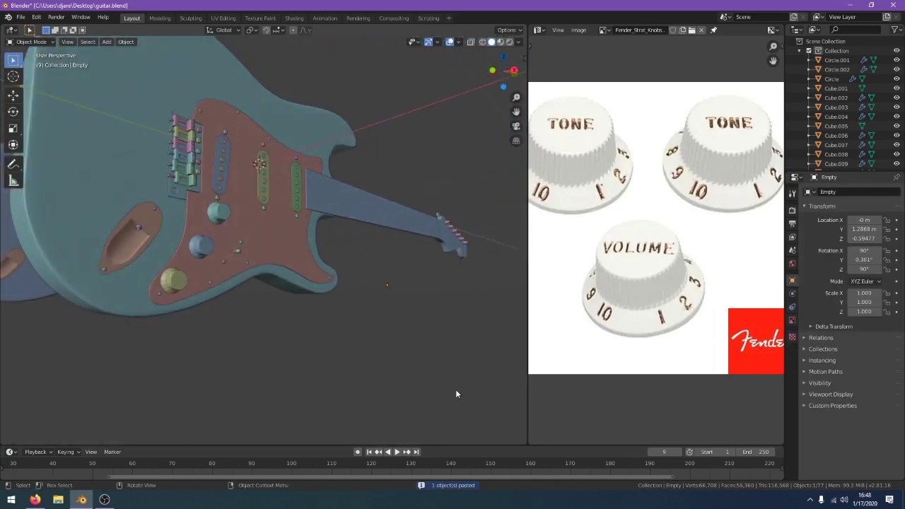
{"action": "key", "text": "z"}
{"action": "left_click", "coordinate": [522, 403]}
{"action": "mouse_move", "coordinate": [408, 313]}
{"action": "middle_mouse_down"}
{"action": "mouse_move", "coordinate": [426, 379]}
{"action": "mouse_move", "coordinate": [311, 346]}
{"action": "mouse_move", "coordinate": [268, 368]}
{"action": "mouse_move", "coordinate": [290, 309]}
{"action": "mouse_move", "coordinate": [303, 333]}
{"action": "mouse_move", "coordinate": [285, 268]}
{"action": "mouse_move", "coordinate": [299, 295]}
{"action": "mouse_move", "coordinate": [361, 335]}
{"action": "mouse_move", "coordinate": [391, 386]}
{"action": "mouse_move", "coordinate": [327, 345]}
{"action": "mouse_move", "coordinate": [259, 322]}
{"action": "mouse_move", "coordinate": [147, 306]}
{"action": "mouse_move", "coordinate": [118, 322]}
{"action": "mouse_move", "coordinate": [185, 311]}
{"action": "mouse_move", "coordinate": [380, 238]}
{"action": "middle_mouse_up"}
{"action": "scroll", "coordinate": [427, 378], "scroll_direction": "up", "scroll_amount": 3}
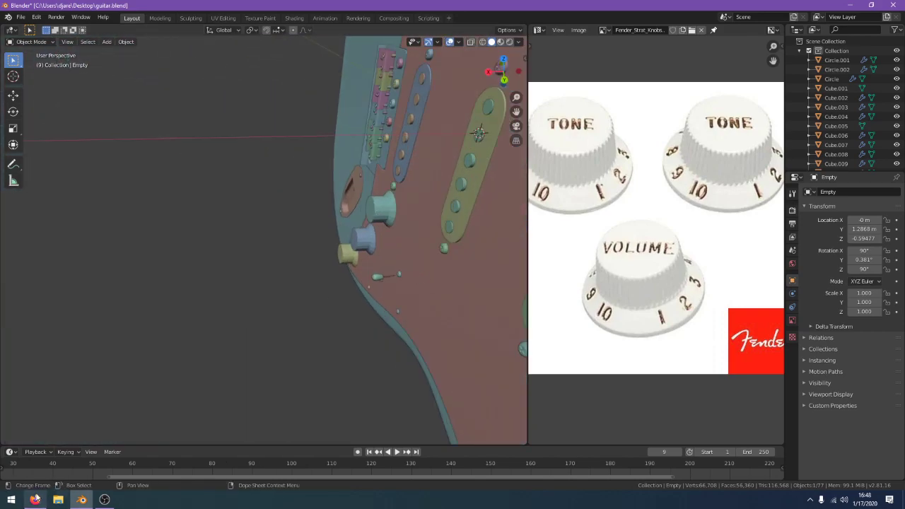
Switch to Firefox, examine an enlarged Stratocaster photo from the tone knob image results, close it and return to Blender
{"action": "left_click", "coordinate": [34, 500]}
{"action": "scroll", "coordinate": [394, 254], "scroll_direction": "up", "scroll_amount": 1}
{"action": "scroll", "coordinate": [393, 240], "scroll_direction": "up", "scroll_amount": 7}
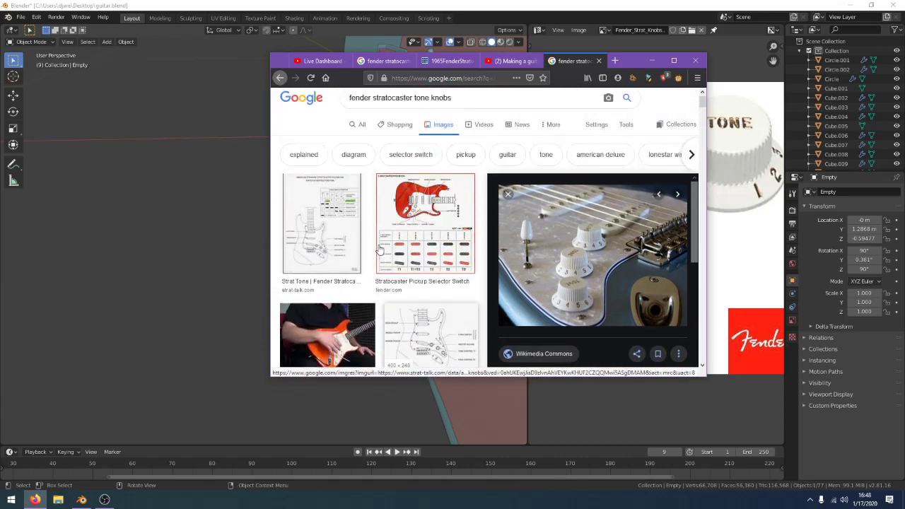
{"action": "scroll", "coordinate": [380, 248], "scroll_direction": "down", "scroll_amount": 3}
{"action": "left_click", "coordinate": [330, 123]}
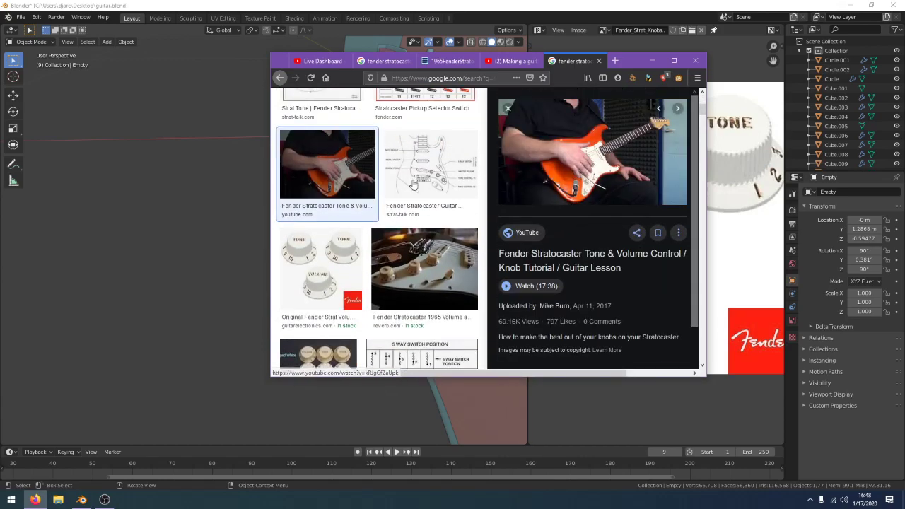
{"action": "right_click", "coordinate": [573, 171]}
{"action": "left_click", "coordinate": [616, 251]}
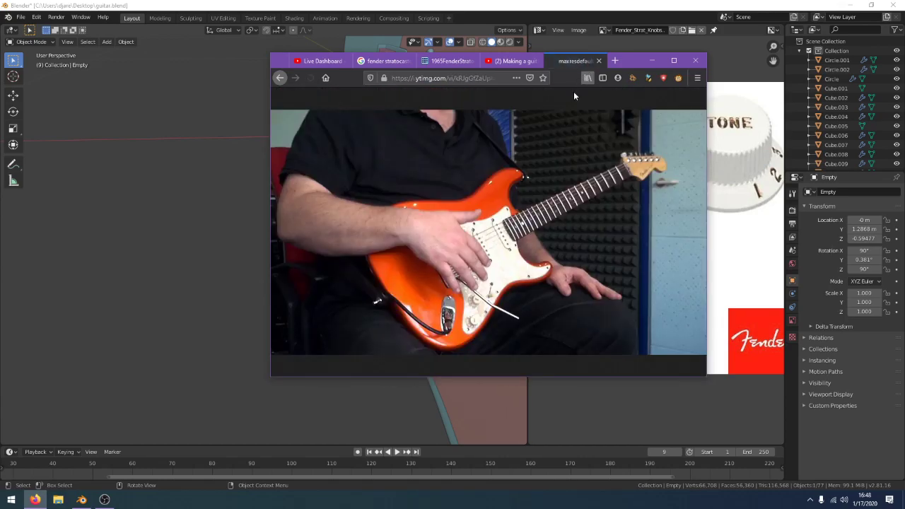
{"action": "left_click", "coordinate": [473, 302]}
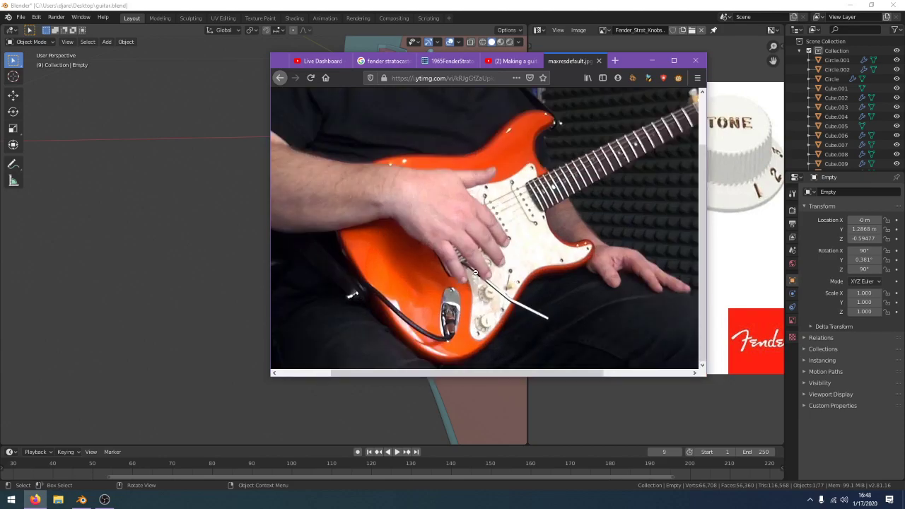
{"action": "key", "text": "ctrl+w"}
{"action": "left_click", "coordinate": [520, 4]}
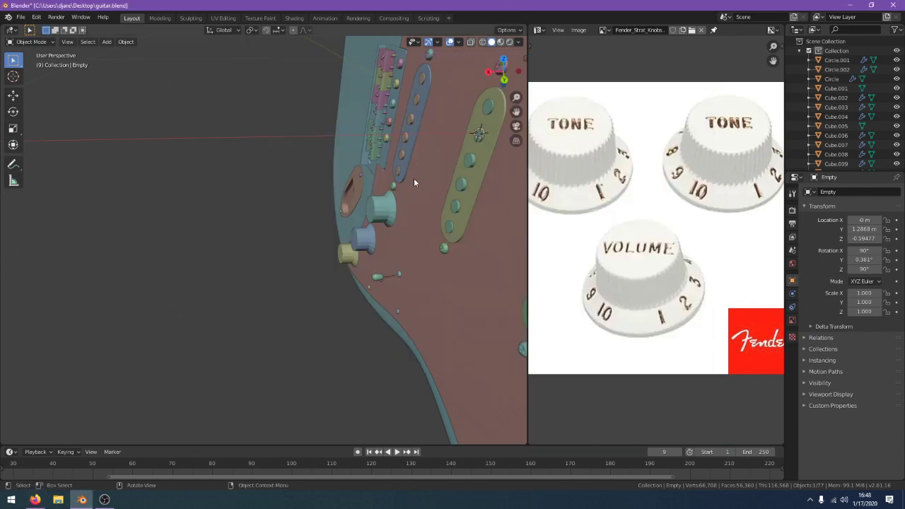
Add an Edge Split modifier to the volume knob and shade it smooth
{"action": "middle_click_drag", "start_coordinate": [413, 178], "coordinate": [417, 229]}
{"action": "left_click", "coordinate": [443, 207]}
{"action": "left_click", "coordinate": [813, 193]}
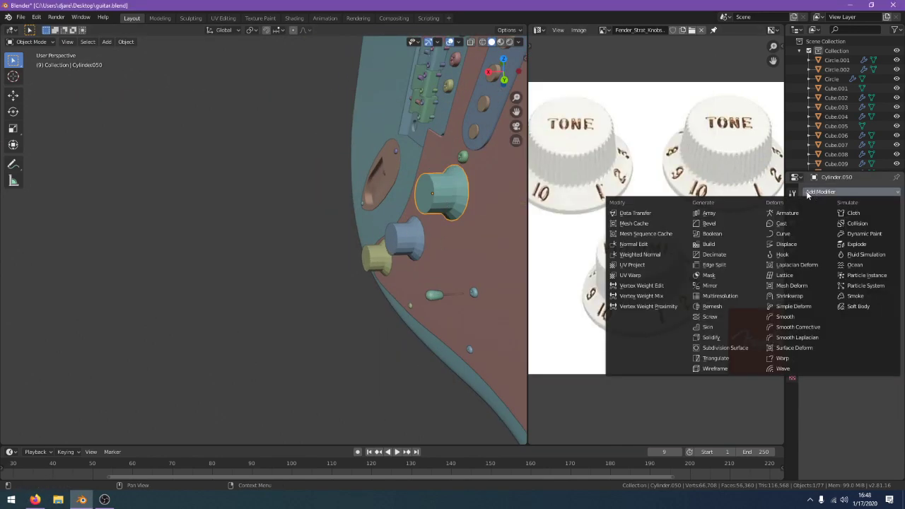
{"action": "left_click", "coordinate": [739, 265]}
{"action": "mouse_move", "coordinate": [90, 41]}
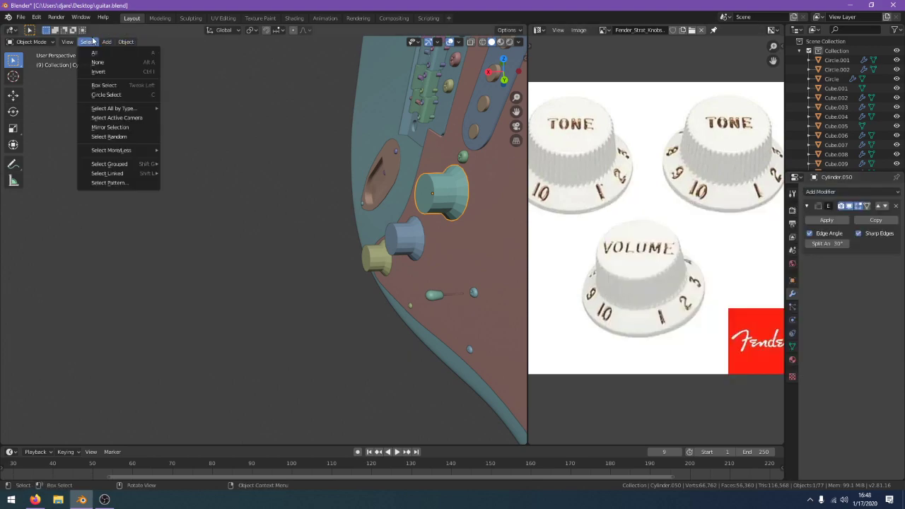
{"action": "mouse_move", "coordinate": [125, 44]}
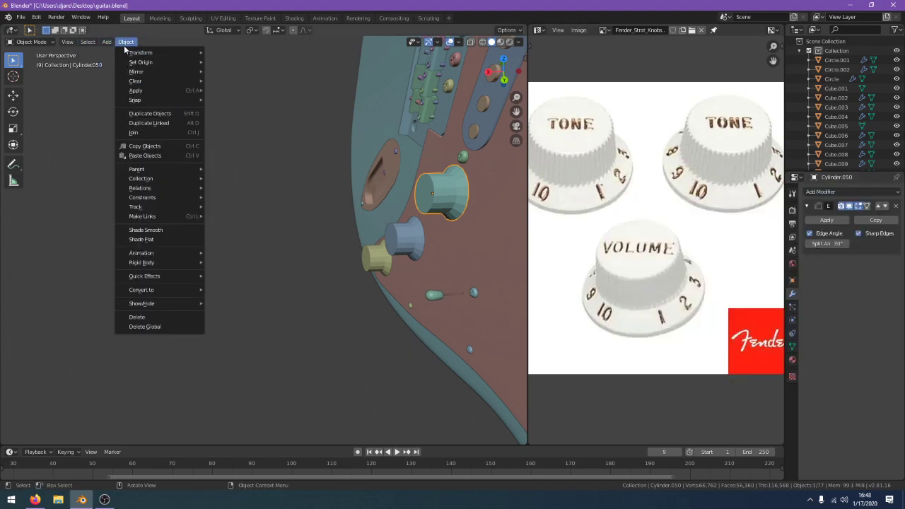
{"action": "left_click", "coordinate": [166, 230]}
Add an Edge Split modifier to the middle tone knob
{"action": "left_click", "coordinate": [409, 242]}
{"action": "middle_click_drag", "start_coordinate": [410, 239], "coordinate": [238, 204]}
{"action": "scroll", "coordinate": [268, 188], "scroll_direction": "down", "scroll_amount": 2}
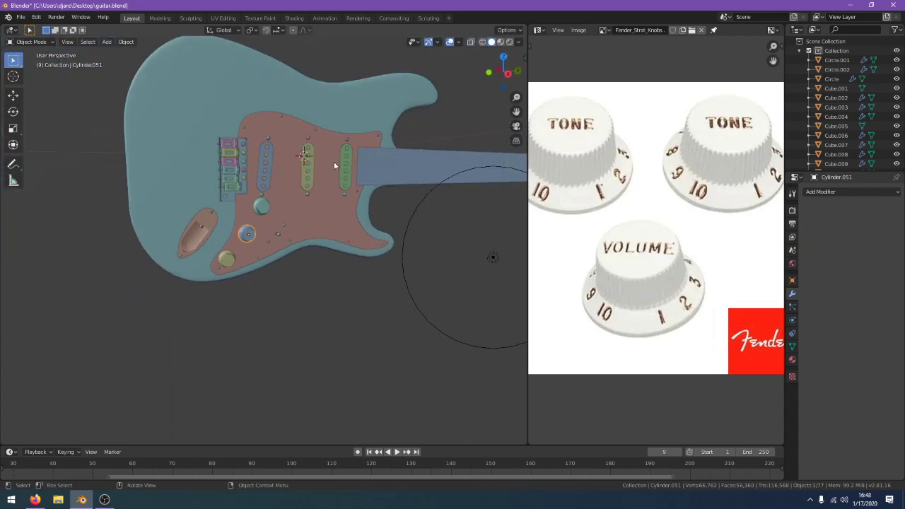
{"action": "scroll", "coordinate": [327, 170], "scroll_direction": "up", "scroll_amount": 4}
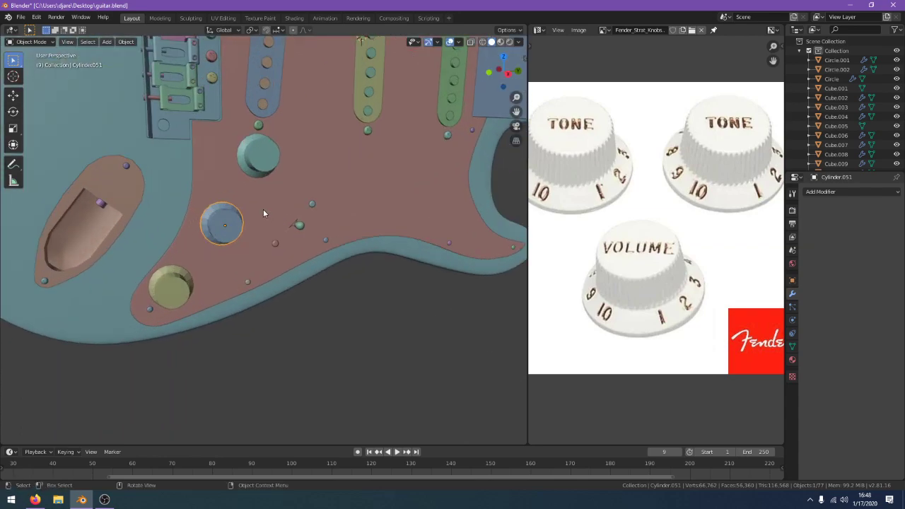
{"action": "middle_click_drag", "start_coordinate": [253, 212], "coordinate": [346, 254]}
{"action": "left_click", "coordinate": [825, 193]}
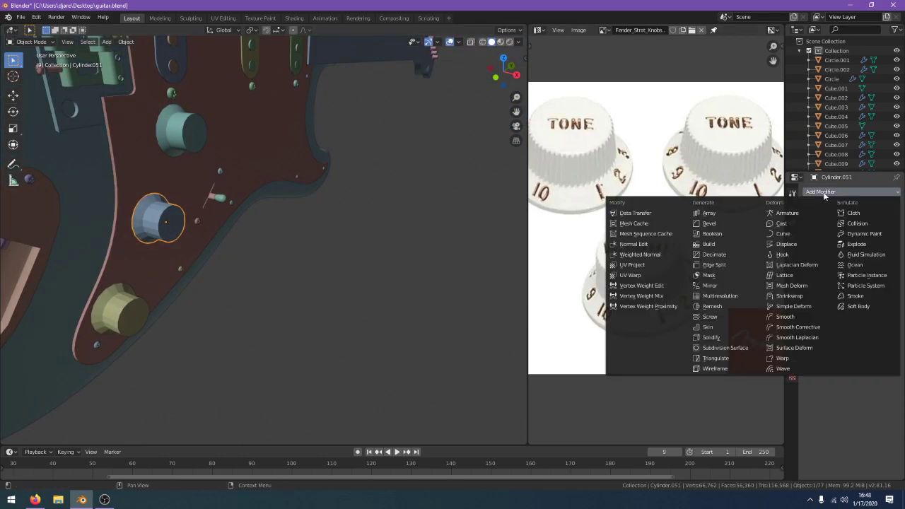
{"action": "left_click", "coordinate": [740, 264]}
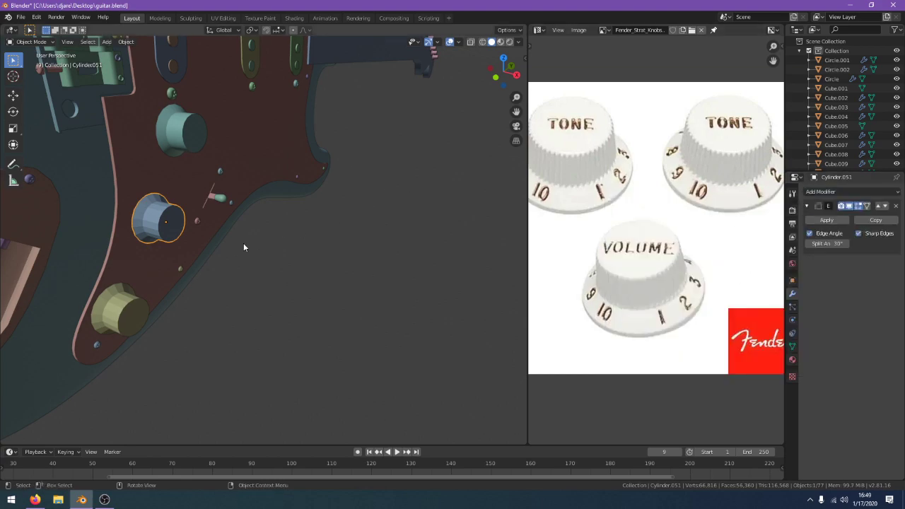
Add an Edge Split modifier to the lowest tone knob, and shade both tone knobs smooth
{"action": "left_click", "coordinate": [109, 321]}
{"action": "left_click", "coordinate": [826, 191]}
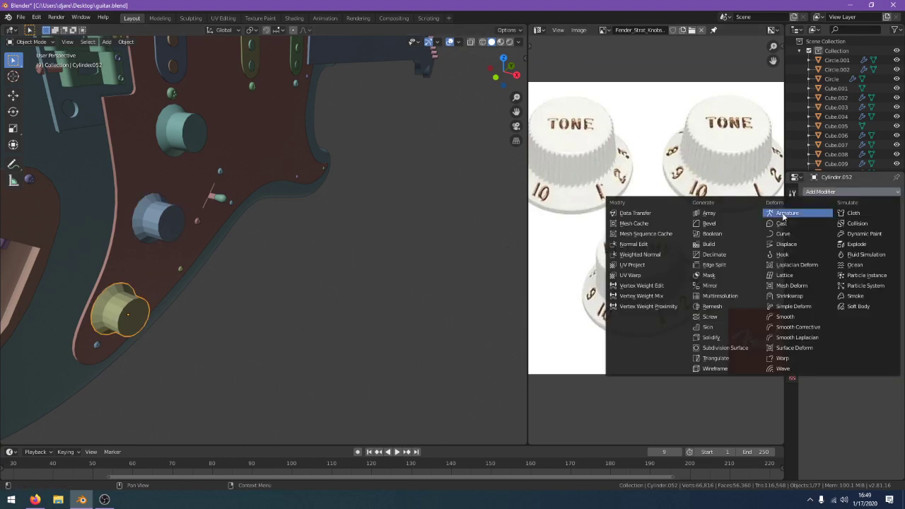
{"action": "left_click", "coordinate": [721, 268]}
{"action": "left_click", "coordinate": [113, 42]}
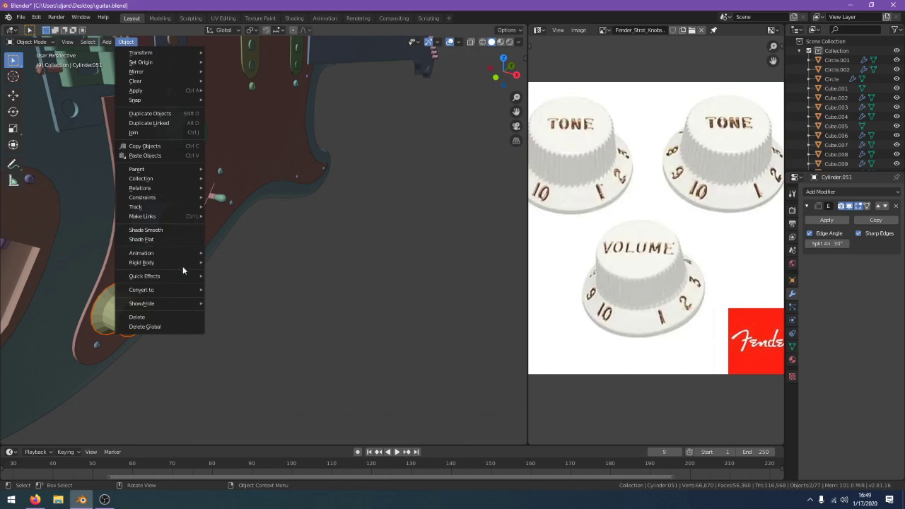
{"action": "left_click", "coordinate": [186, 239]}
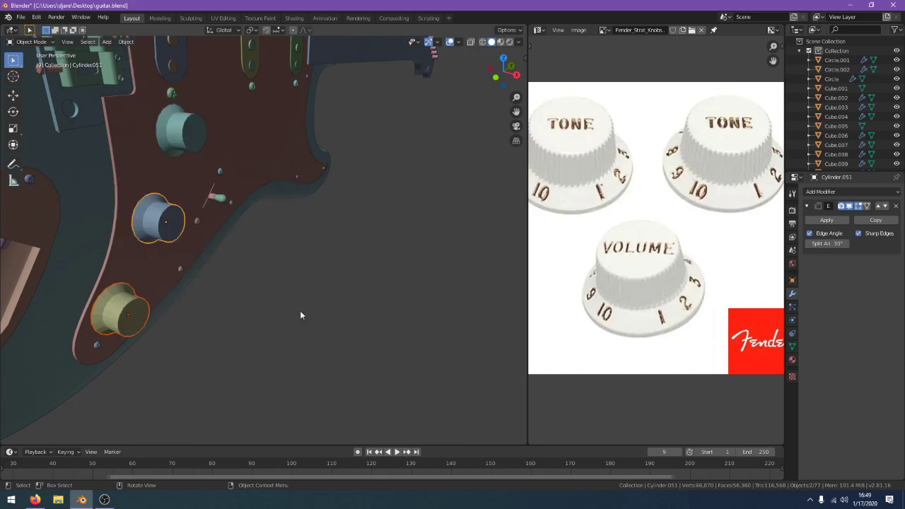
Compare the knobs with the blueprint in wireframe, return to solid shading and save guitar.blend
{"action": "middle_click_drag", "start_coordinate": [311, 301], "coordinate": [248, 265]}
{"action": "key", "text": "KP_7"}
{"action": "key", "text": "shift+z"}
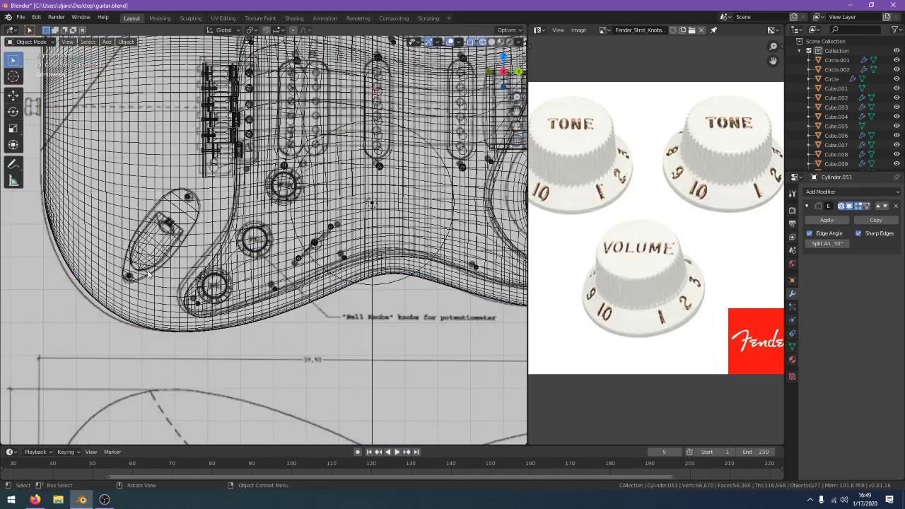
{"action": "left_click", "coordinate": [330, 382]}
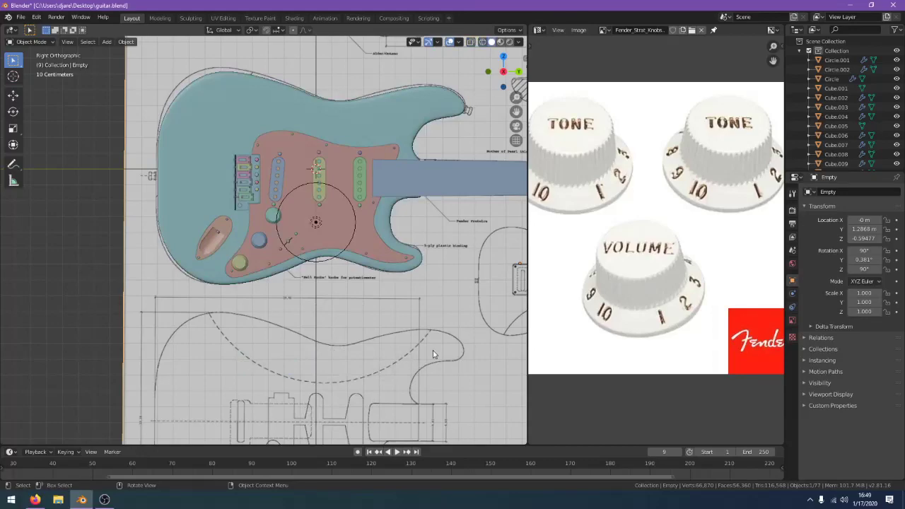
{"action": "key", "text": "ctrl+s"}
Review the whole guitar in perspective and against the full blueprint in the right orthographic view
{"action": "middle_click_drag", "start_coordinate": [433, 350], "coordinate": [229, 347], "text": "shift"}
{"action": "scroll", "coordinate": [350, 344], "scroll_direction": "down", "scroll_amount": 2}
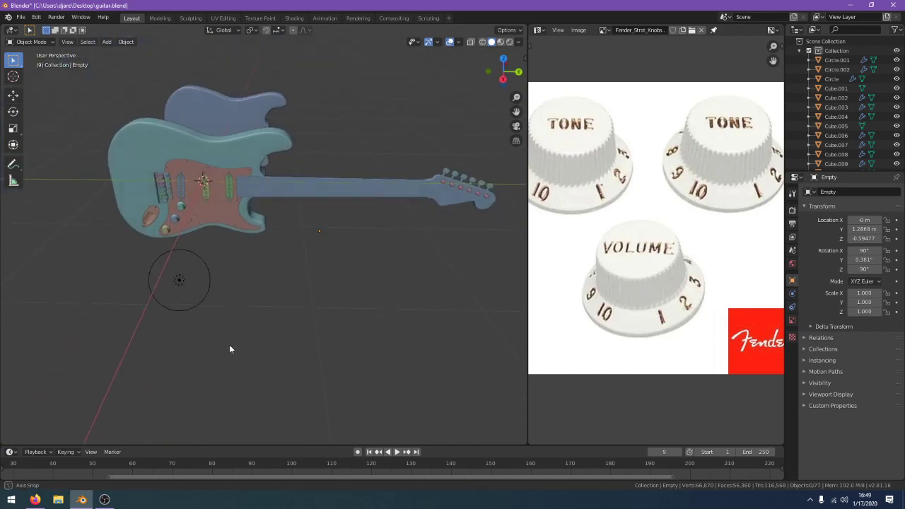
{"action": "scroll", "coordinate": [240, 337], "scroll_direction": "up", "scroll_amount": 1}
{"action": "middle_click_drag", "start_coordinate": [286, 325], "coordinate": [212, 324], "text": "shift"}
{"action": "key", "text": "KP_3"}
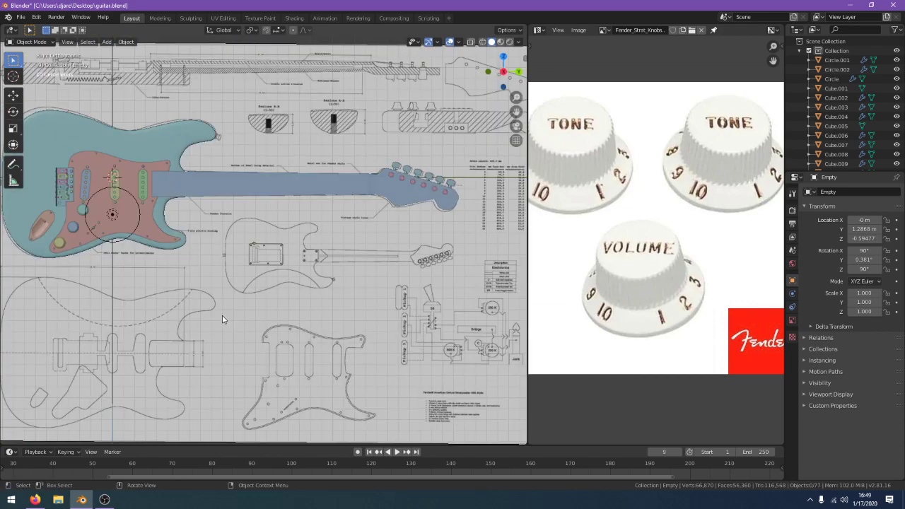
Display the guitar in wireframe and examine the blueprint's frets, inlay dots and nut along the neck up to the headstock
{"action": "key", "text": "z"}
{"action": "left_click", "coordinate": [142, 311]}
{"action": "scroll", "coordinate": [145, 310], "scroll_direction": "up", "scroll_amount": 2}
{"action": "middle_click_drag", "start_coordinate": [173, 302], "coordinate": [326, 380], "text": "shift"}
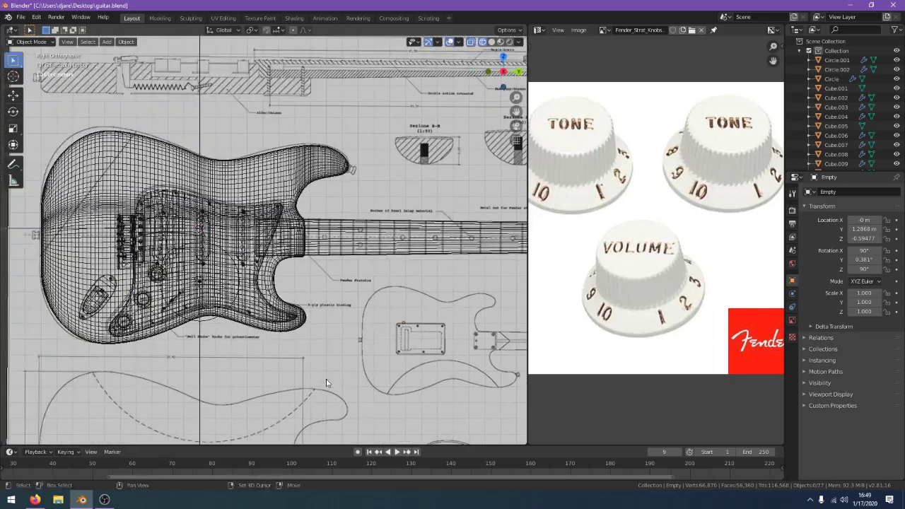
{"action": "scroll", "coordinate": [335, 277], "scroll_direction": "up", "scroll_amount": 4}
{"action": "scroll", "coordinate": [391, 247], "scroll_direction": "up", "scroll_amount": 1}
{"action": "middle_click_drag", "start_coordinate": [483, 209], "coordinate": [374, 212], "text": "shift"}
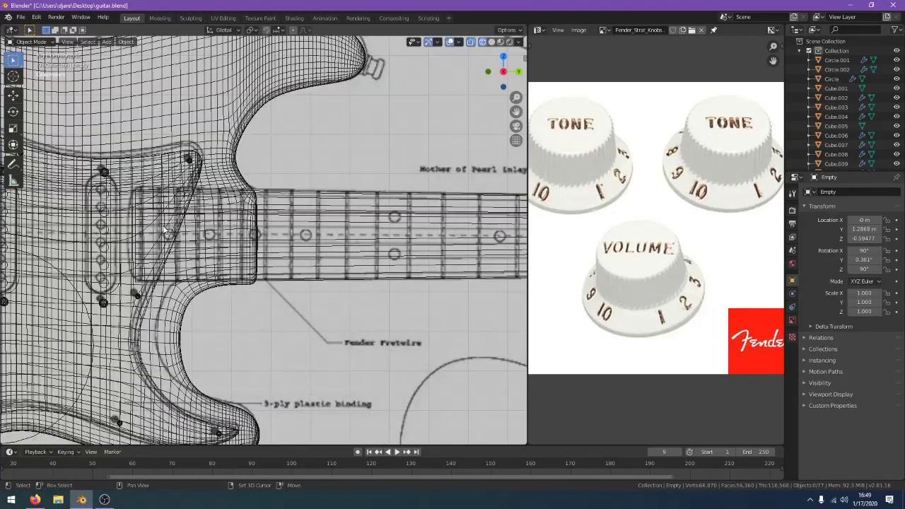
{"action": "middle_click_drag", "start_coordinate": [191, 223], "coordinate": [313, 238], "text": "shift"}
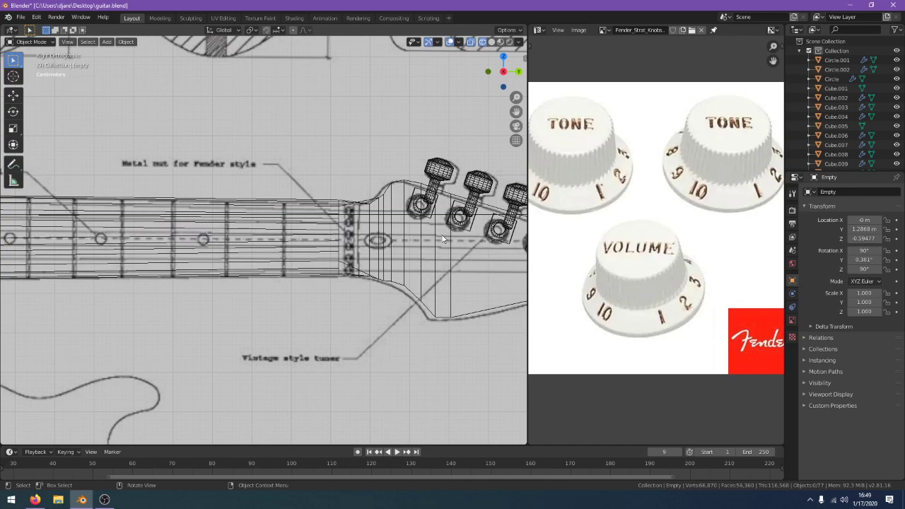
{"action": "scroll", "coordinate": [305, 249], "scroll_direction": "up", "scroll_amount": 1}
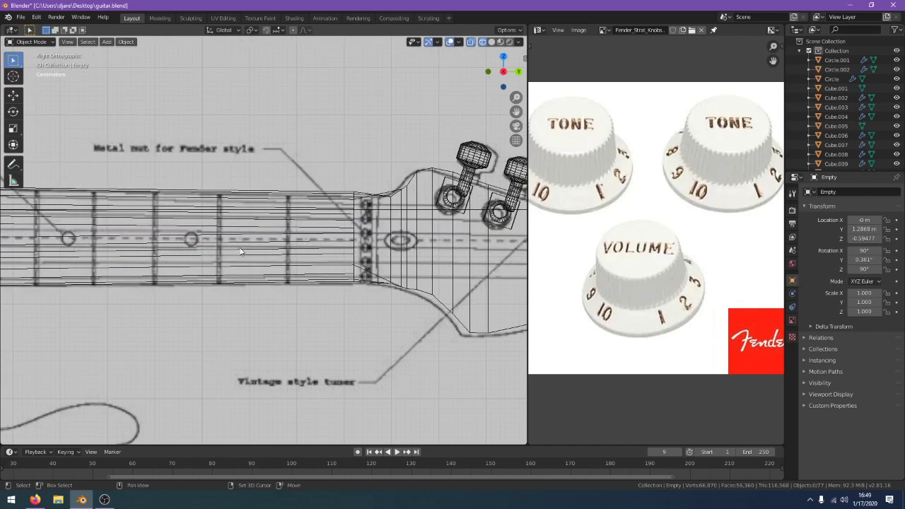
{"action": "middle_click_drag", "start_coordinate": [240, 252], "coordinate": [233, 234], "text": "shift"}
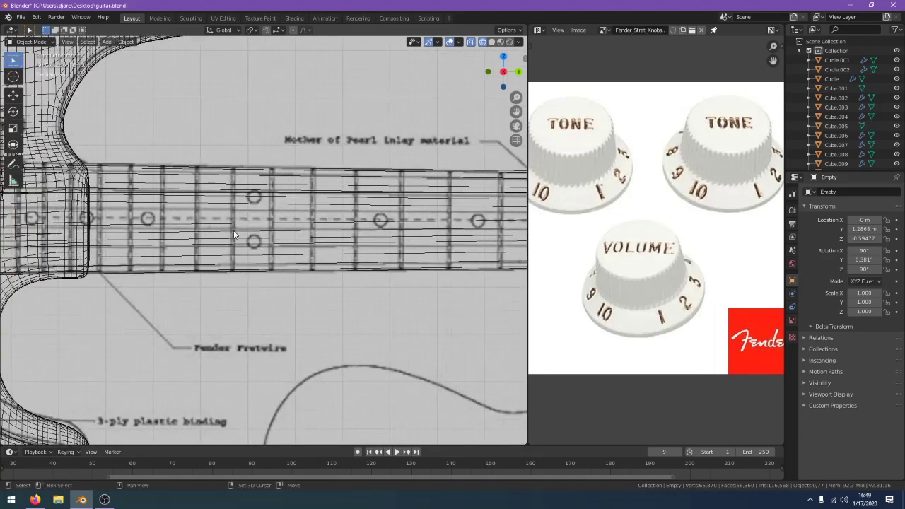
{"action": "scroll", "coordinate": [234, 234], "scroll_direction": "down", "scroll_amount": 2}
{"action": "scroll", "coordinate": [234, 234], "scroll_direction": "up", "scroll_amount": 1}
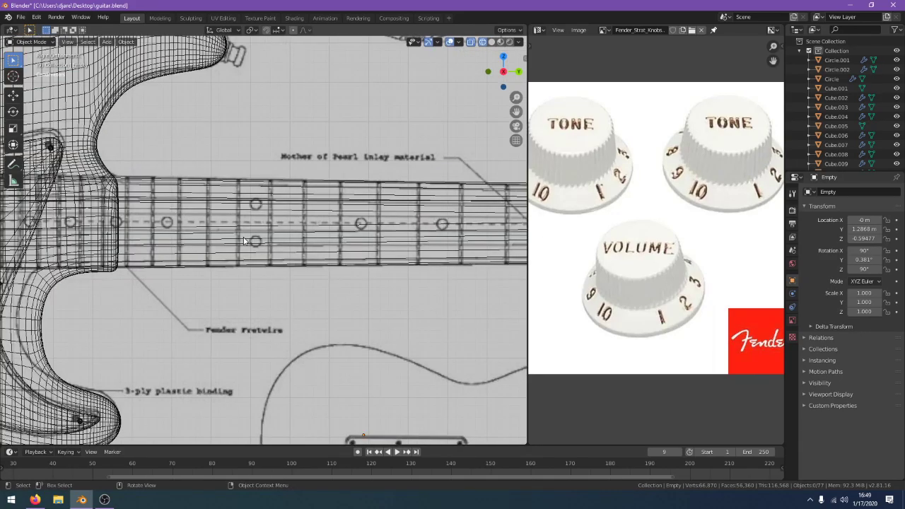
Switch to Firefox and skip the YouTube video "Making a guitar from start to finish in Blender" ahead to about 7:56
{"action": "key", "text": "alt+Tab"}
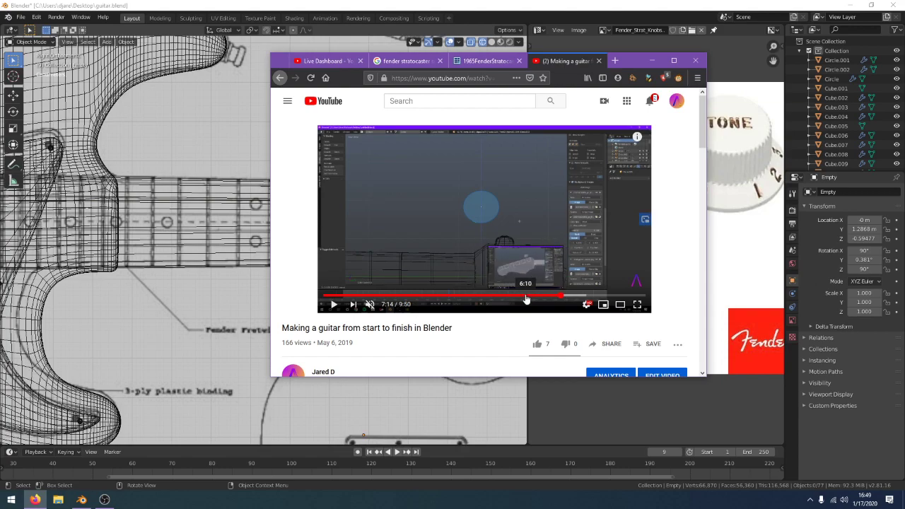
{"action": "left_click", "coordinate": [561, 298]}
{"action": "left_click", "coordinate": [572, 278]}
{"action": "left_click", "coordinate": [574, 278]}
{"action": "left_click", "coordinate": [585, 296]}
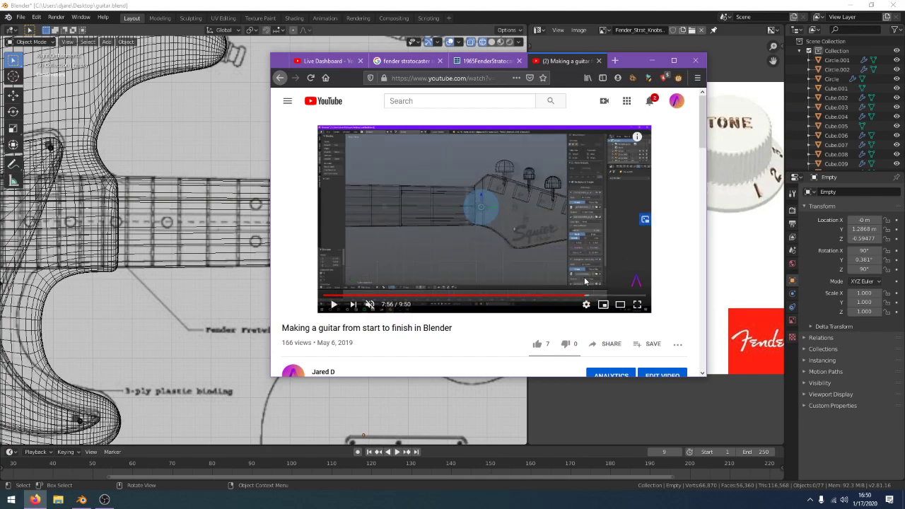
Scrub the paused guitar-making video back to 5:18, where the neck meets the body
{"action": "left_click", "coordinate": [585, 282]}
{"action": "left_click", "coordinate": [497, 296]}
{"action": "key", "text": "space"}
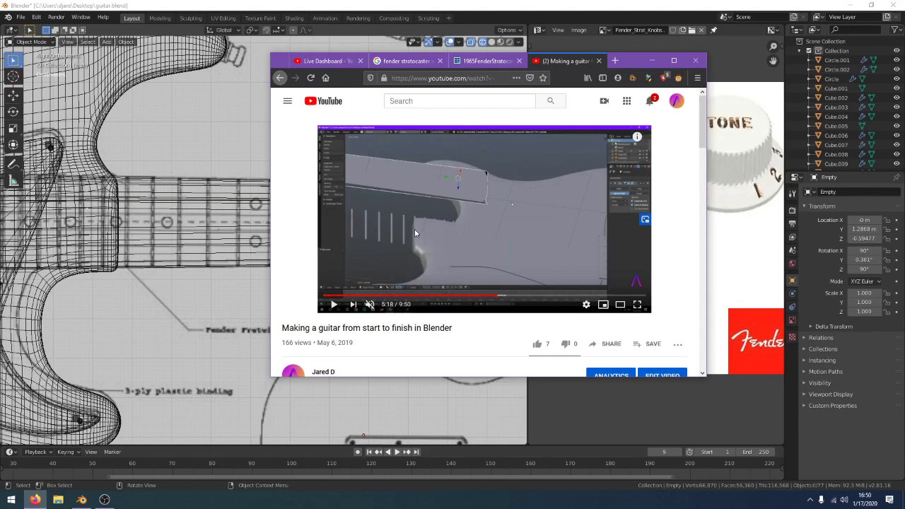
Switch to Blender and examine the neck's frets and inlay dots on the blueprint, comparing them with the reference video
{"action": "left_click", "coordinate": [228, 265]}
{"action": "key", "text": "shift+a"}
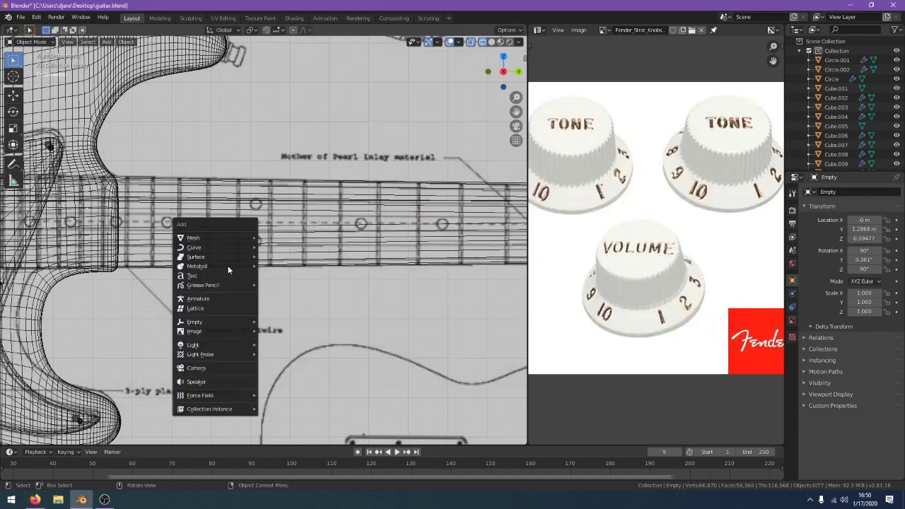
{"action": "mouse_move", "coordinate": [221, 321]}
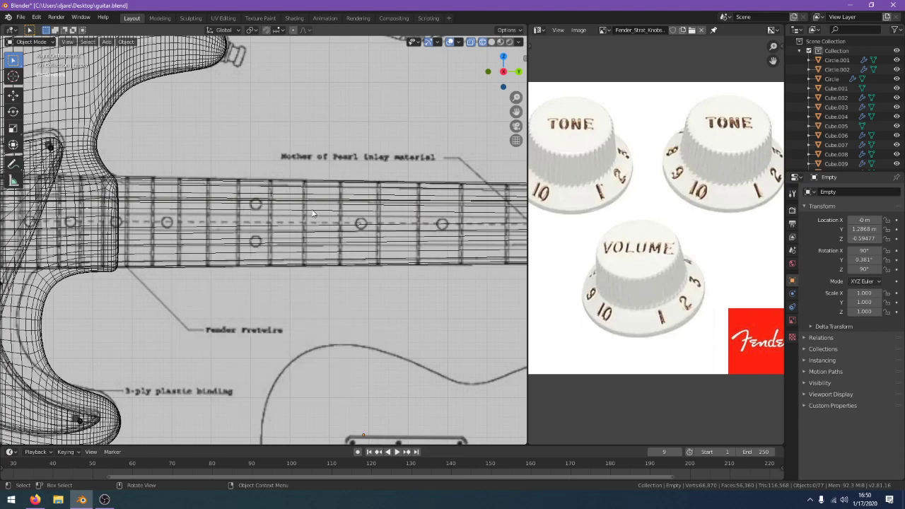
{"action": "scroll", "coordinate": [254, 204], "scroll_direction": "down", "scroll_amount": 2}
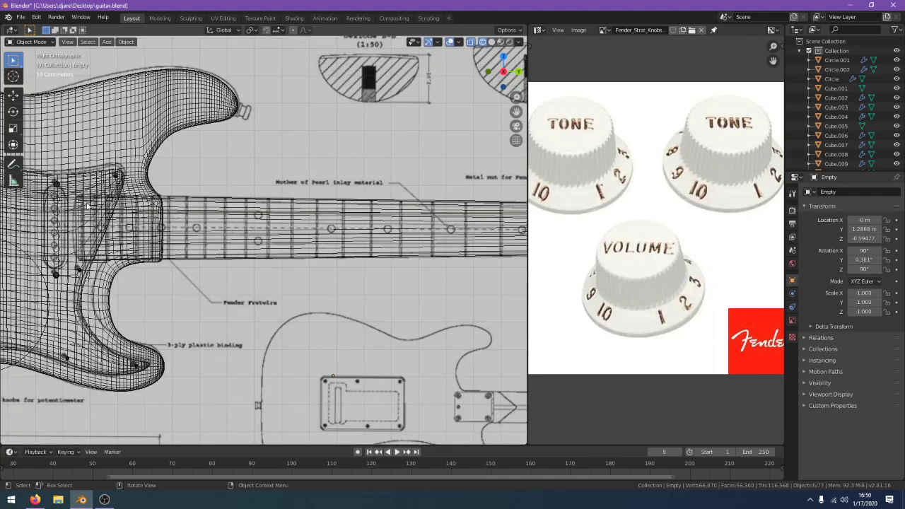
{"action": "middle_click_drag", "start_coordinate": [111, 207], "coordinate": [139, 224], "text": "shift"}
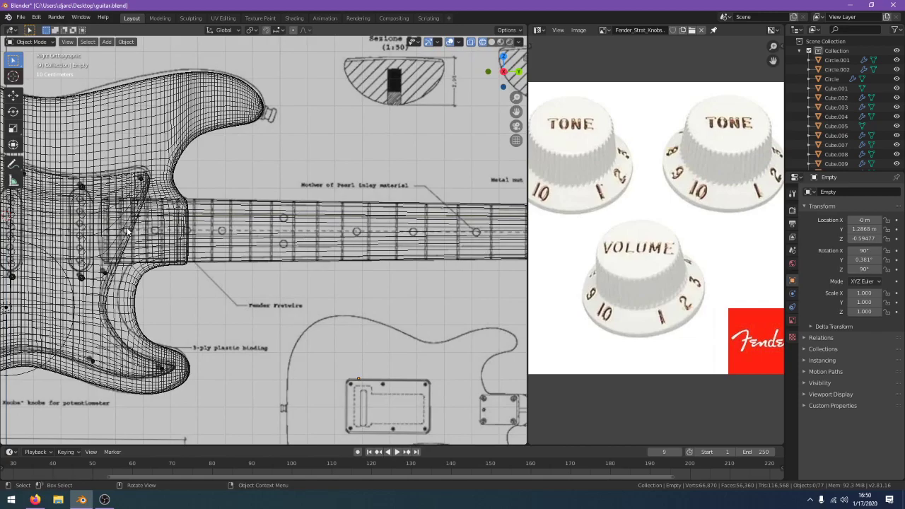
{"action": "middle_click_drag", "start_coordinate": [336, 235], "coordinate": [140, 234], "text": "shift"}
{"action": "middle_click_drag", "start_coordinate": [438, 225], "coordinate": [392, 225], "text": "shift"}
{"action": "middle_click_drag", "start_coordinate": [201, 212], "coordinate": [358, 214], "text": "shift"}
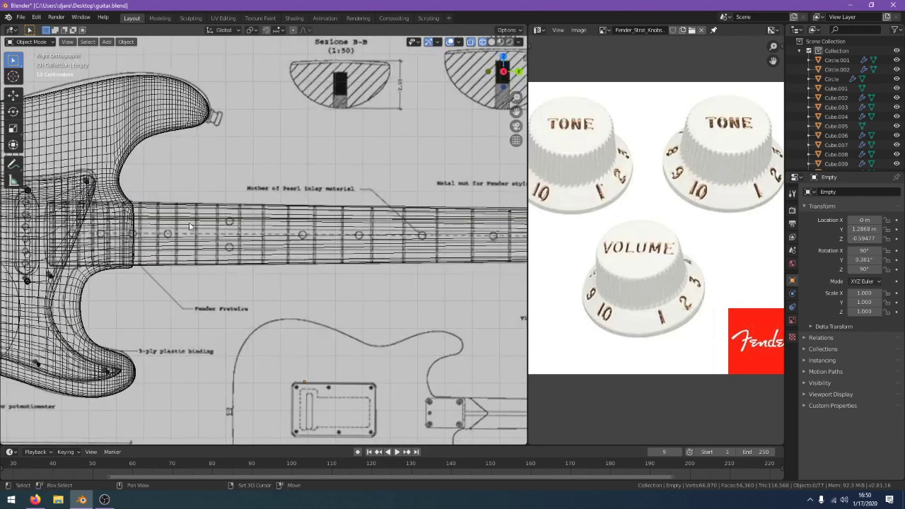
{"action": "scroll", "coordinate": [134, 229], "scroll_direction": "down", "scroll_amount": 1}
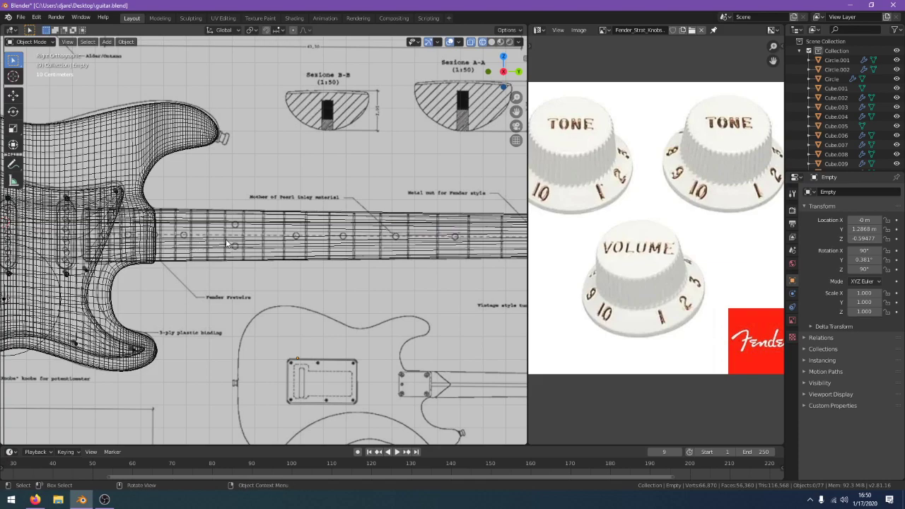
{"action": "scroll", "coordinate": [227, 244], "scroll_direction": "up", "scroll_amount": 1}
{"action": "scroll", "coordinate": [147, 235], "scroll_direction": "up", "scroll_amount": 1}
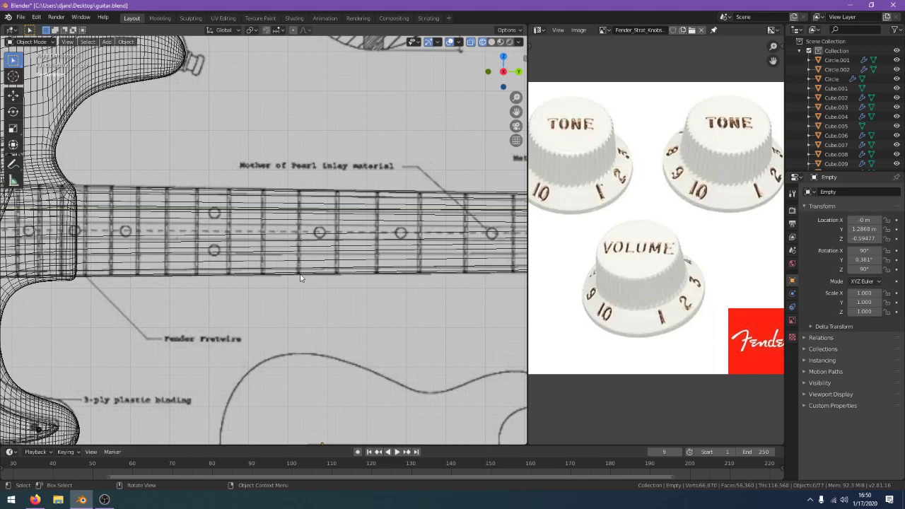
{"action": "scroll", "coordinate": [212, 247], "scroll_direction": "down", "scroll_amount": 2}
{"action": "scroll", "coordinate": [209, 244], "scroll_direction": "up", "scroll_amount": 1}
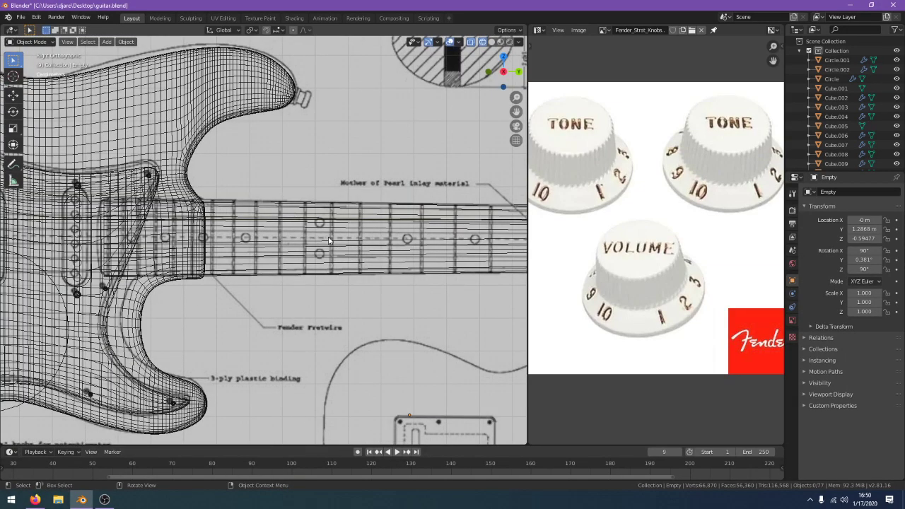
{"action": "key", "text": "alt+Tab"}
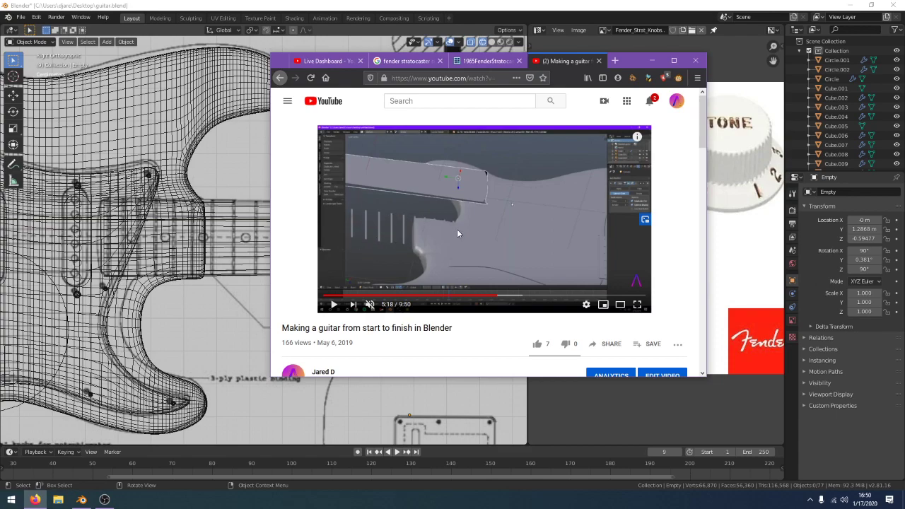
{"action": "key", "text": "alt+Tab"}
Show the guitar in solid shading and save the guitar file
{"action": "middle_click_drag", "start_coordinate": [427, 205], "coordinate": [413, 156]}
{"action": "key", "text": "z"}
{"action": "left_click", "coordinate": [472, 158]}
{"action": "mouse_move", "coordinate": [348, 241]}
{"action": "middle_mouse_down"}
{"action": "mouse_move", "coordinate": [339, 176]}
{"action": "mouse_move", "coordinate": [353, 242]}
{"action": "mouse_move", "coordinate": [337, 269]}
{"action": "mouse_move", "coordinate": [311, 266]}
{"action": "mouse_move", "coordinate": [402, 319]}
{"action": "mouse_move", "coordinate": [416, 275]}
{"action": "mouse_move", "coordinate": [454, 233]}
{"action": "middle_mouse_up"}
{"action": "key", "text": "ctrl+s"}
{"action": "scroll", "coordinate": [403, 312], "scroll_direction": "up", "scroll_amount": 1}
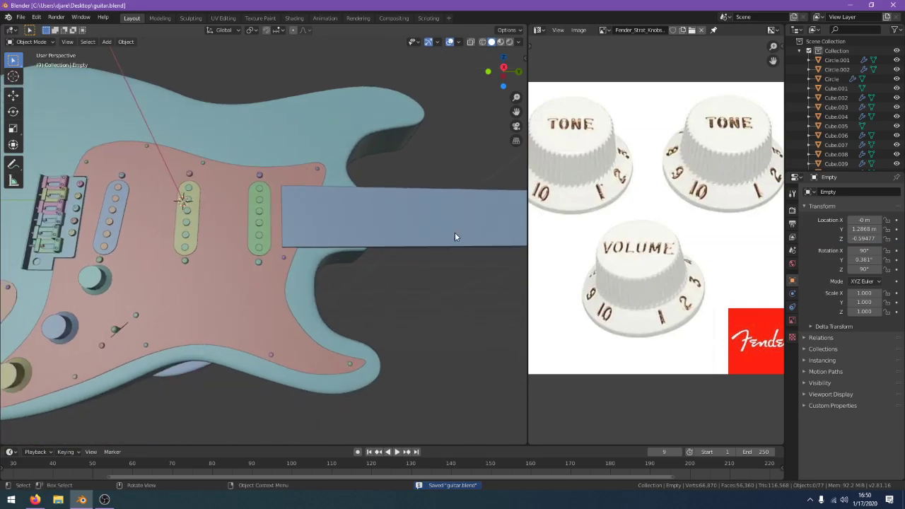
Select the guitar neck in the right orthographic view and open its mesh in Edit Mode
{"action": "key", "text": "KP_3"}
{"action": "scroll", "coordinate": [455, 237], "scroll_direction": "up", "scroll_amount": 6}
{"action": "left_click", "coordinate": [337, 174]}
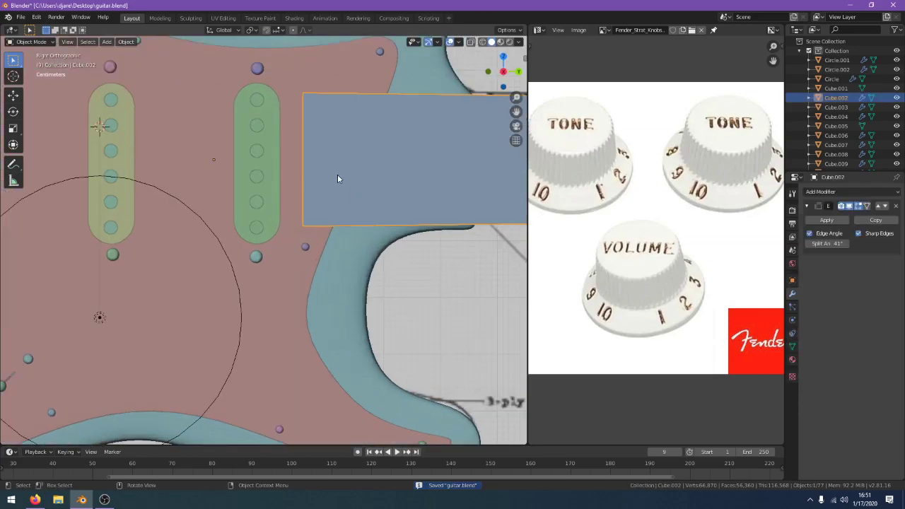
{"action": "key", "text": "Tab"}
{"action": "key", "text": "z"}
{"action": "left_click", "coordinate": [271, 182]}
{"action": "key", "text": "z"}
{"action": "left_click", "coordinate": [420, 219]}
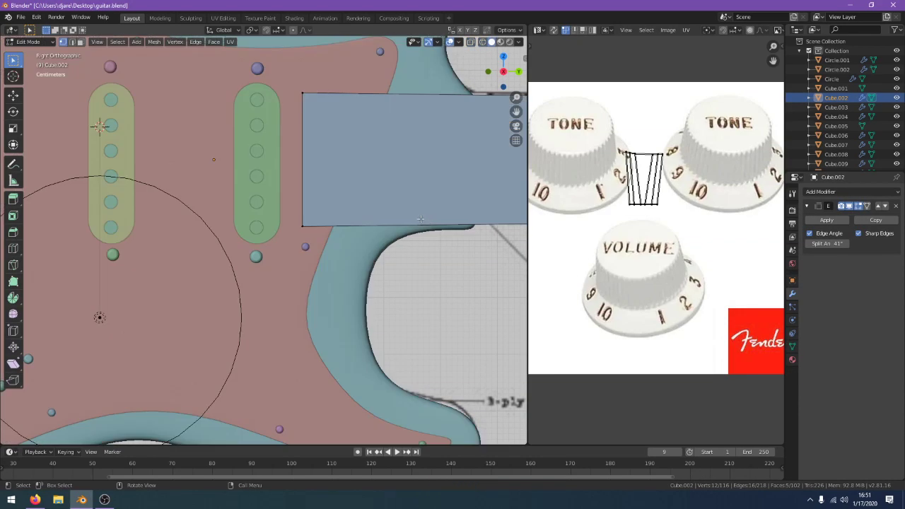
Examine the neck mesh from the body joint to the headstock in wireframe and solid shading
{"action": "middle_click_drag", "start_coordinate": [419, 219], "coordinate": [458, 196]}
{"action": "scroll", "coordinate": [327, 285], "scroll_direction": "up", "scroll_amount": 2}
{"action": "middle_click_drag", "start_coordinate": [327, 285], "coordinate": [221, 221], "text": "shift"}
{"action": "key", "text": "z"}
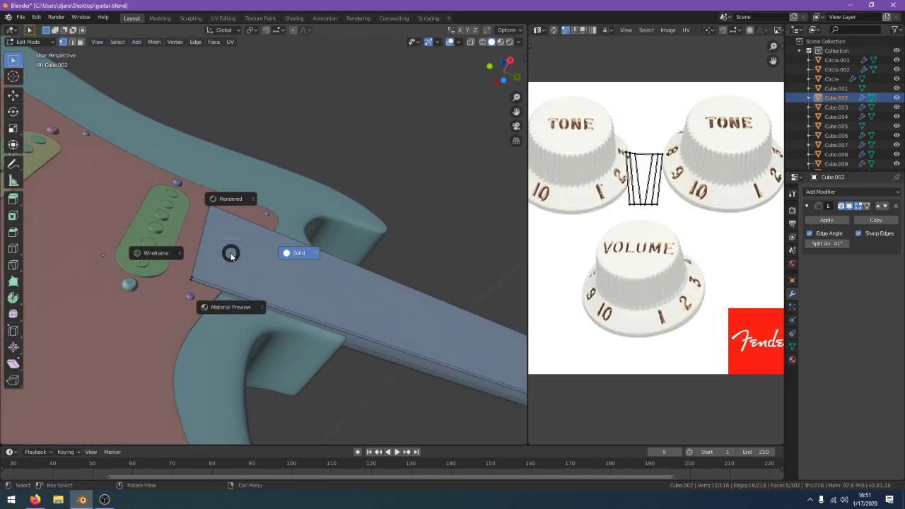
{"action": "left_click", "coordinate": [151, 249]}
{"action": "scroll", "coordinate": [174, 194], "scroll_direction": "up", "scroll_amount": 4}
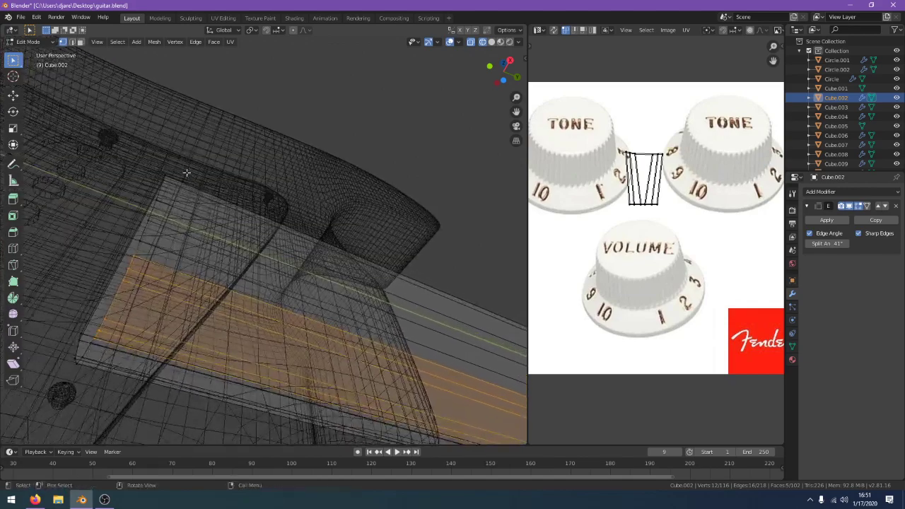
{"action": "key", "text": "z"}
{"action": "left_click", "coordinate": [324, 219]}
{"action": "middle_click_drag", "start_coordinate": [324, 283], "coordinate": [448, 345]}
{"action": "scroll", "coordinate": [293, 232], "scroll_direction": "down", "scroll_amount": 5}
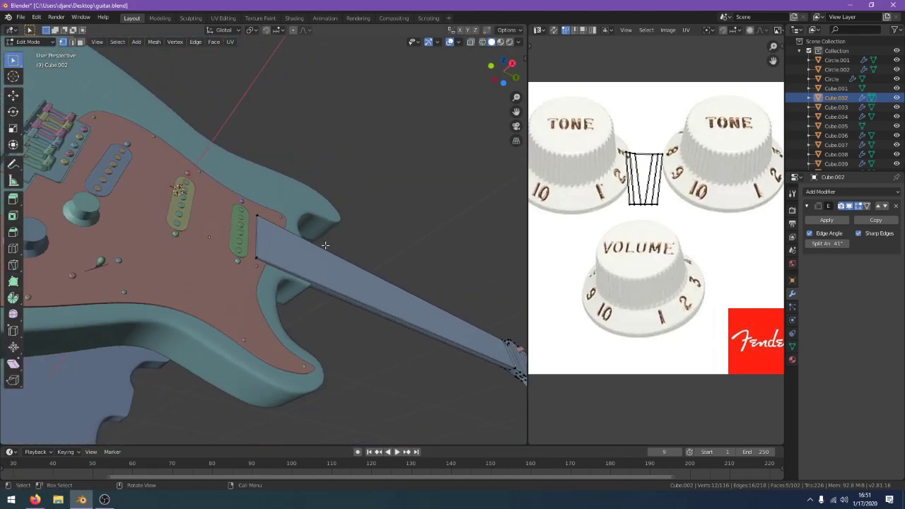
{"action": "scroll", "coordinate": [328, 172], "scroll_direction": "up", "scroll_amount": 4}
{"action": "scroll", "coordinate": [321, 258], "scroll_direction": "down", "scroll_amount": 6}
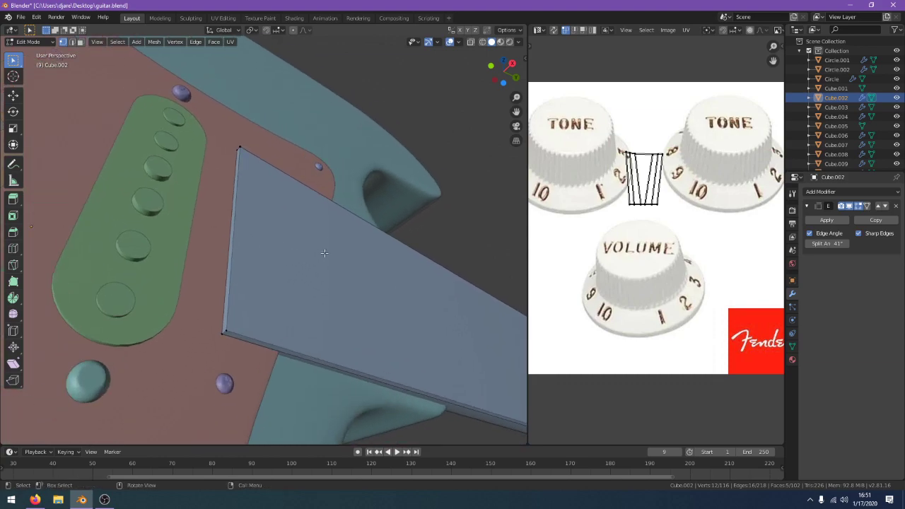
{"action": "middle_click_drag", "start_coordinate": [320, 258], "coordinate": [500, 368], "text": "ctrl"}
{"action": "scroll", "coordinate": [500, 368], "scroll_direction": "down", "scroll_amount": 6}
{"action": "middle_click_drag", "start_coordinate": [464, 340], "coordinate": [520, 270]}
{"action": "scroll", "coordinate": [538, 271], "scroll_direction": "up", "scroll_amount": 2}
{"action": "scroll", "coordinate": [365, 281], "scroll_direction": "up", "scroll_amount": 4}
{"action": "middle_click_drag", "start_coordinate": [253, 266], "coordinate": [343, 297], "text": "shift"}
{"action": "scroll", "coordinate": [337, 296], "scroll_direction": "up", "scroll_amount": 3}
{"action": "scroll", "coordinate": [337, 297], "scroll_direction": "down", "scroll_amount": 5}
{"action": "scroll", "coordinate": [333, 297], "scroll_direction": "up", "scroll_amount": 5}
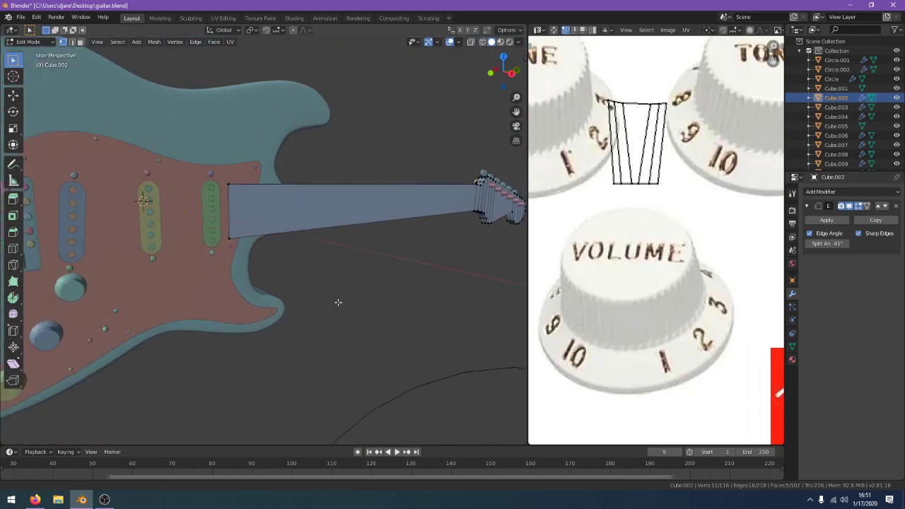
{"action": "mouse_move", "coordinate": [331, 278]}
{"action": "middle_mouse_down"}
{"action": "mouse_move", "coordinate": [350, 301]}
{"action": "mouse_move", "coordinate": [335, 278]}
{"action": "mouse_move", "coordinate": [311, 282]}
{"action": "mouse_move", "coordinate": [304, 217]}
{"action": "mouse_move", "coordinate": [322, 293]}
{"action": "middle_mouse_up"}
Select the edge loop around the neck's body-side end and try to bevel it
{"action": "key", "text": "z"}
{"action": "left_click", "coordinate": [255, 280]}
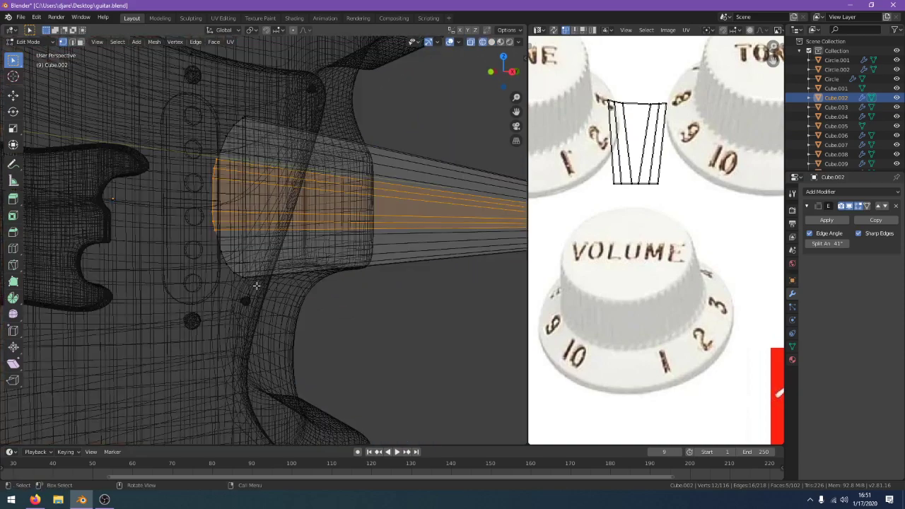
{"action": "key", "text": "Tab"}
{"action": "key", "text": "Tab"}
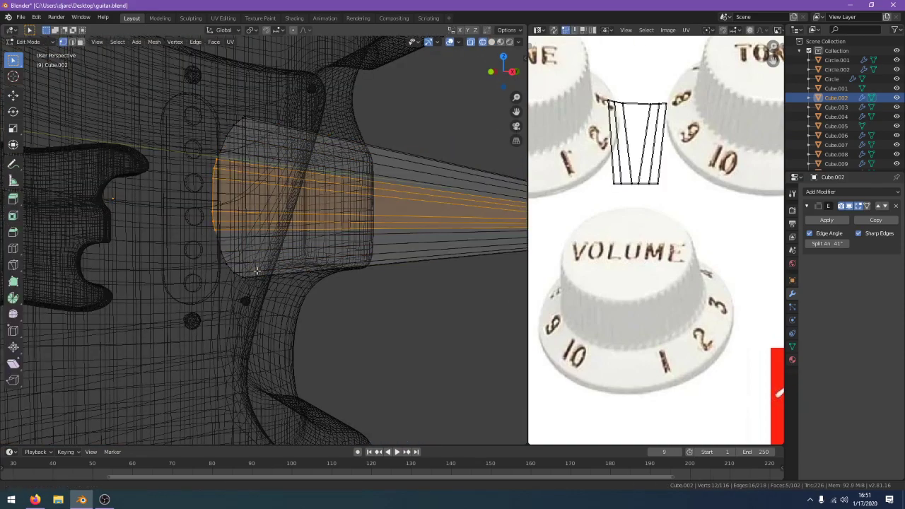
{"action": "middle_click_drag", "start_coordinate": [256, 278], "coordinate": [260, 265]}
{"action": "left_click", "coordinate": [212, 270], "text": "alt"}
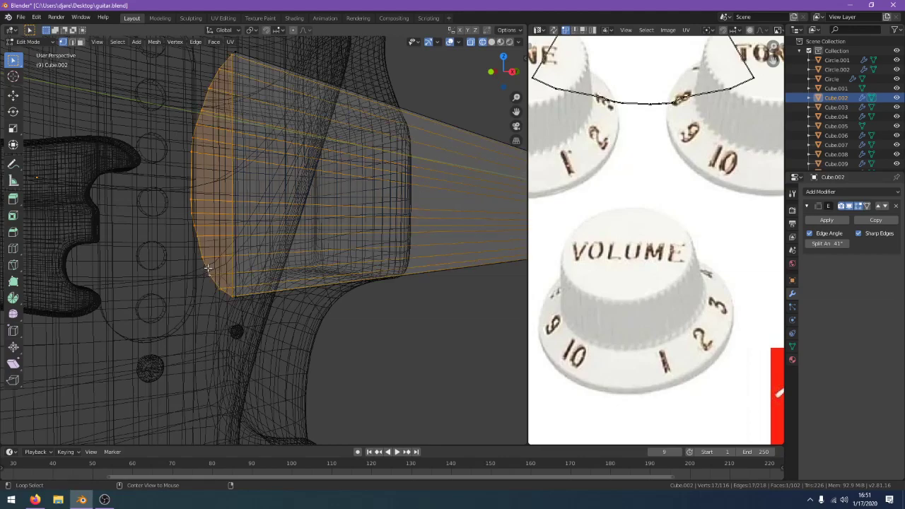
{"action": "left_click", "coordinate": [329, 268]}
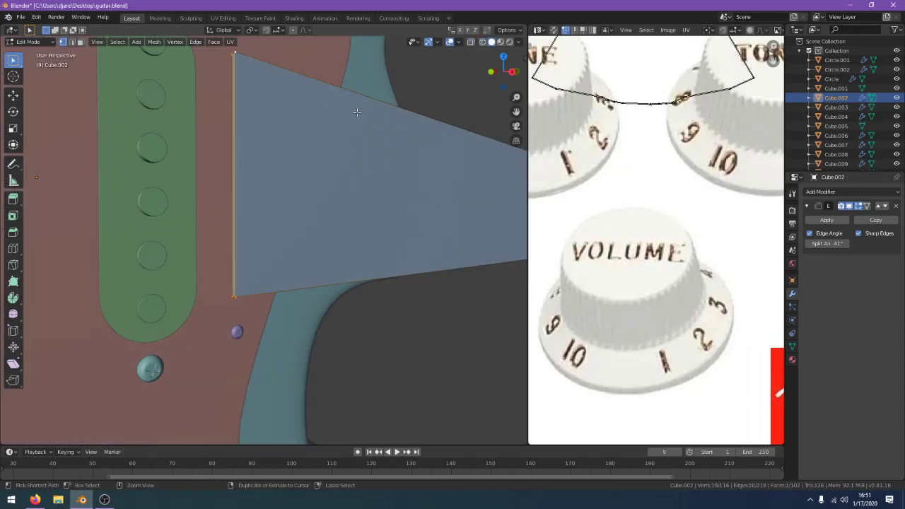
{"action": "key", "text": "ctrl+b"}
{"action": "key", "text": "Escape"}
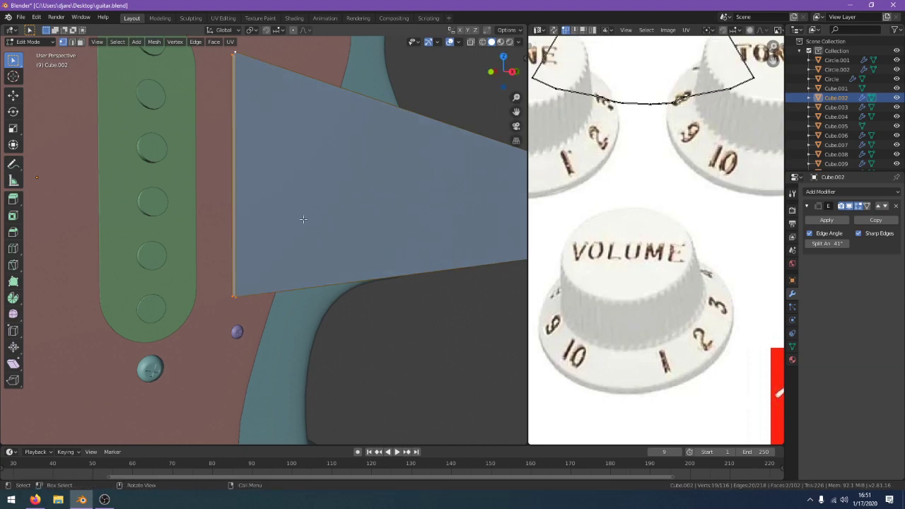
{"action": "left_click", "coordinate": [242, 288]}
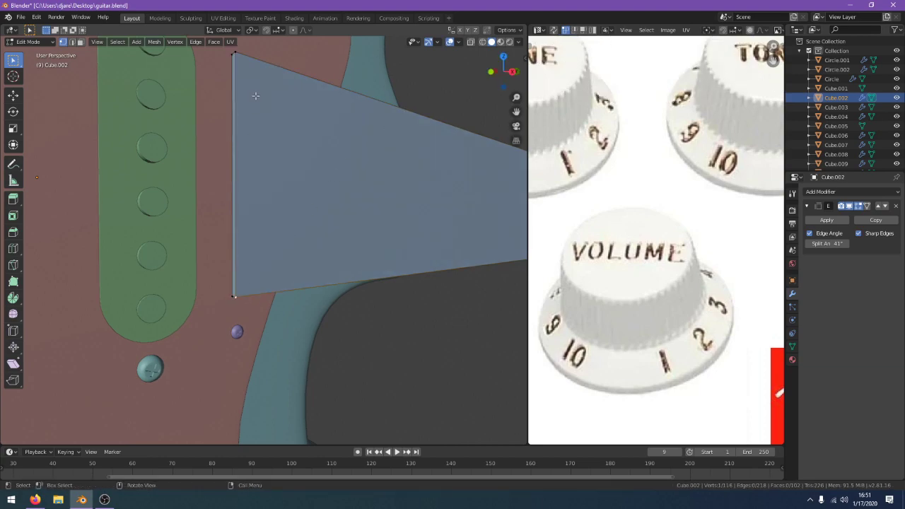
{"action": "key", "text": "g"}
{"action": "key", "text": "y"}
{"action": "right_click", "coordinate": [264, 294]}
Select the edge loop around the neck's body-side end, leaving the upper corner vertices out of the selection
{"action": "key", "text": "z"}
{"action": "left_click", "coordinate": [198, 287]}
{"action": "key", "text": "z"}
{"action": "left_click", "coordinate": [172, 288]}
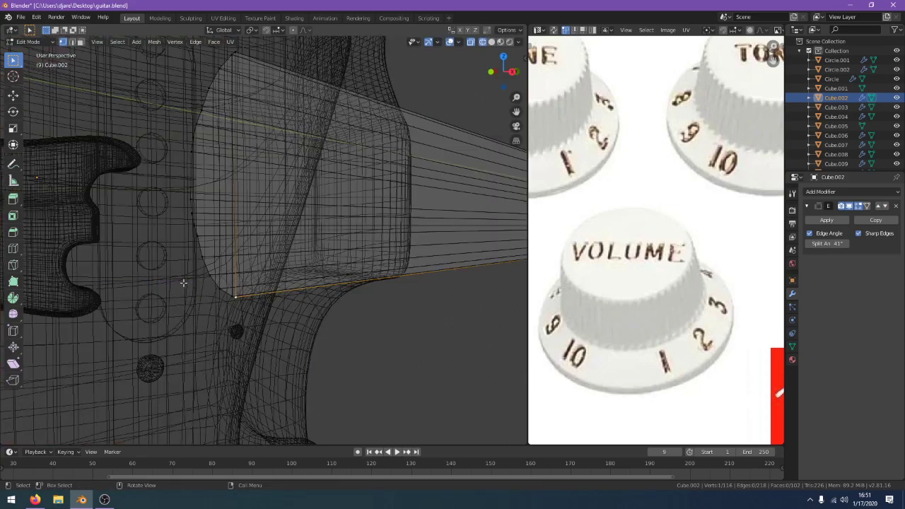
{"action": "left_click", "coordinate": [212, 283], "text": "alt"}
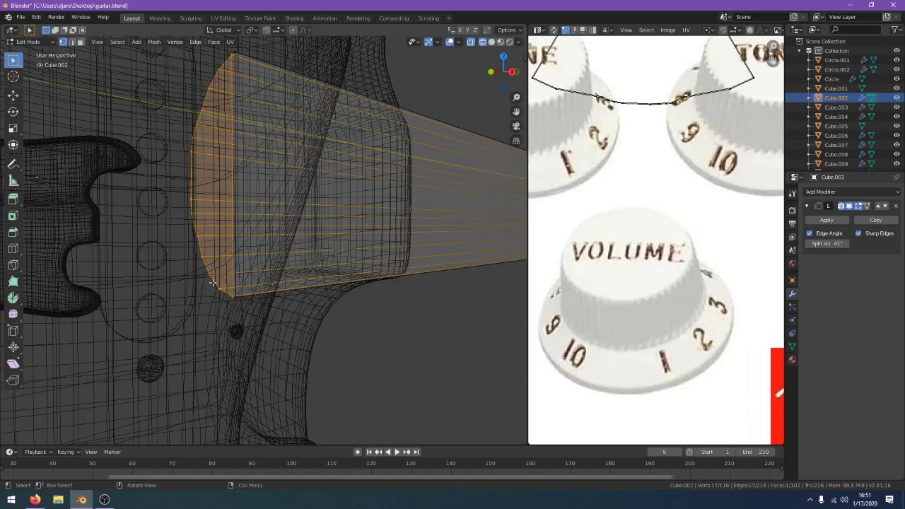
{"action": "middle_click_drag", "start_coordinate": [212, 284], "coordinate": [242, 288]}
{"action": "left_click", "coordinate": [237, 302]}
{"action": "key", "text": "h"}
{"action": "key", "text": "ctrl+z"}
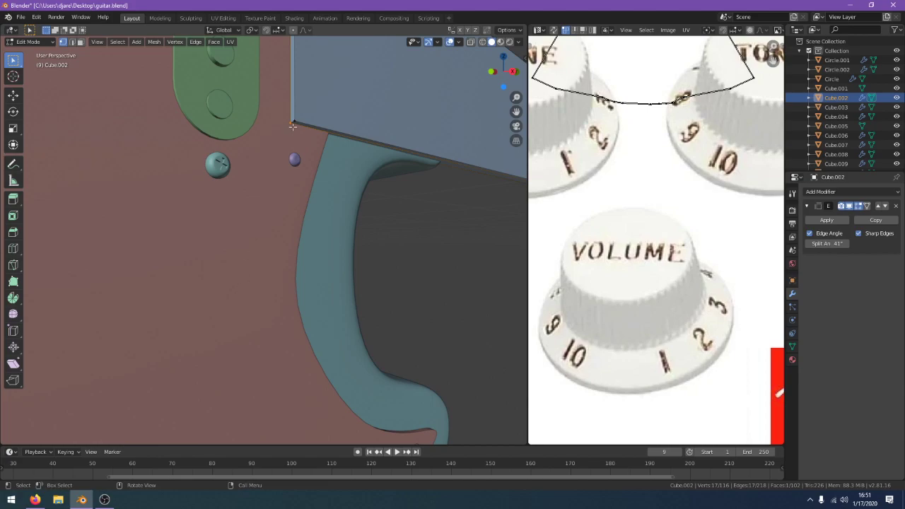
{"action": "left_click", "coordinate": [292, 126], "text": "shift"}
{"action": "middle_click_drag", "start_coordinate": [310, 160], "coordinate": [312, 188], "text": "shift"}
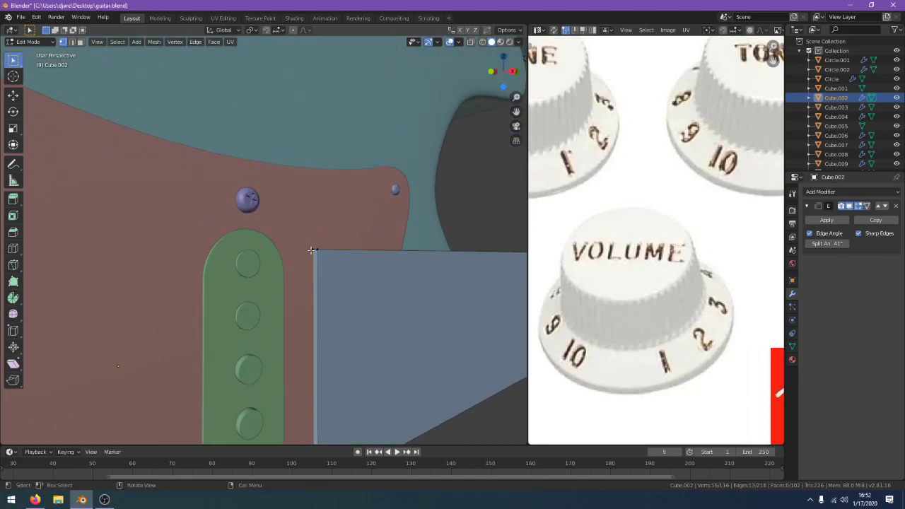
Try hiding the selected curved underside of the neck, and undo the hiding
{"action": "key", "text": "z"}
{"action": "left_click", "coordinate": [263, 251]}
{"action": "middle_click_drag", "start_coordinate": [263, 251], "coordinate": [262, 249]}
{"action": "key", "text": "h"}
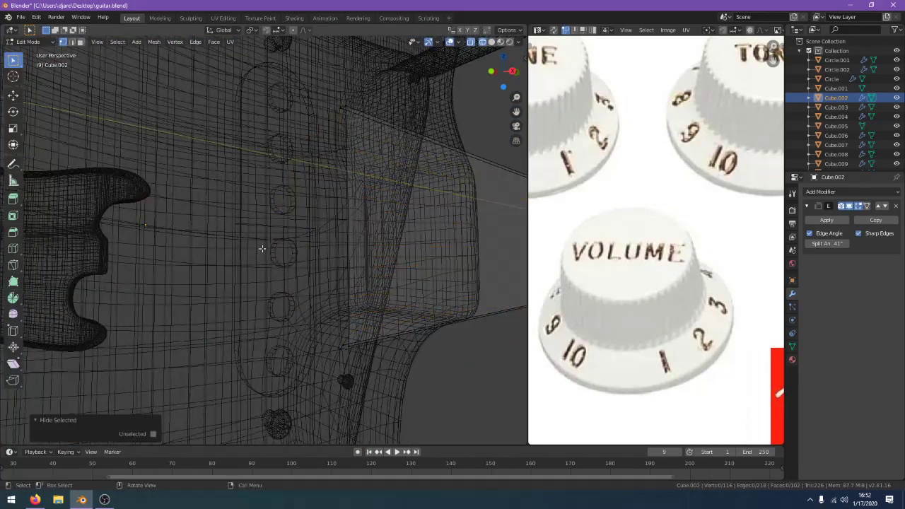
{"action": "key", "text": "z"}
{"action": "left_click", "coordinate": [321, 250]}
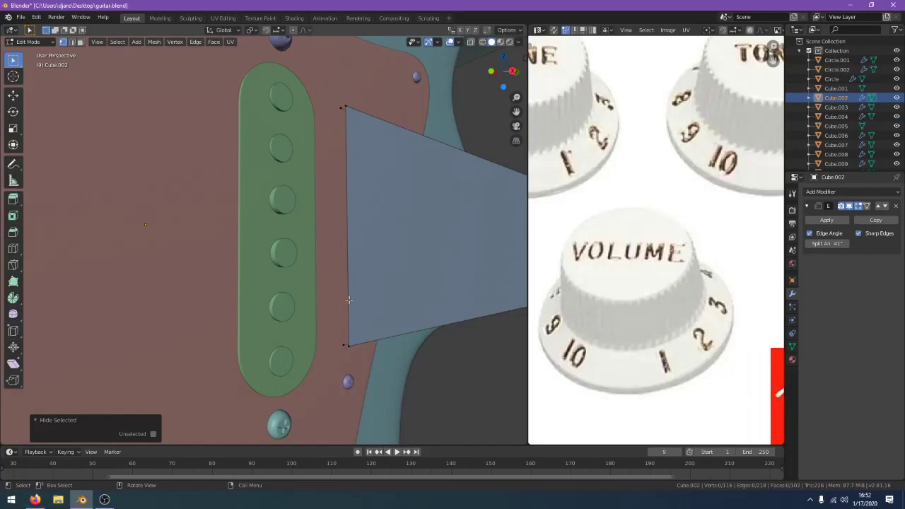
{"action": "key", "text": "ctrl+z"}
Inspect the selected underside along the whole neck in wireframe, and return to solid shading at the body joint
{"action": "key", "text": "z"}
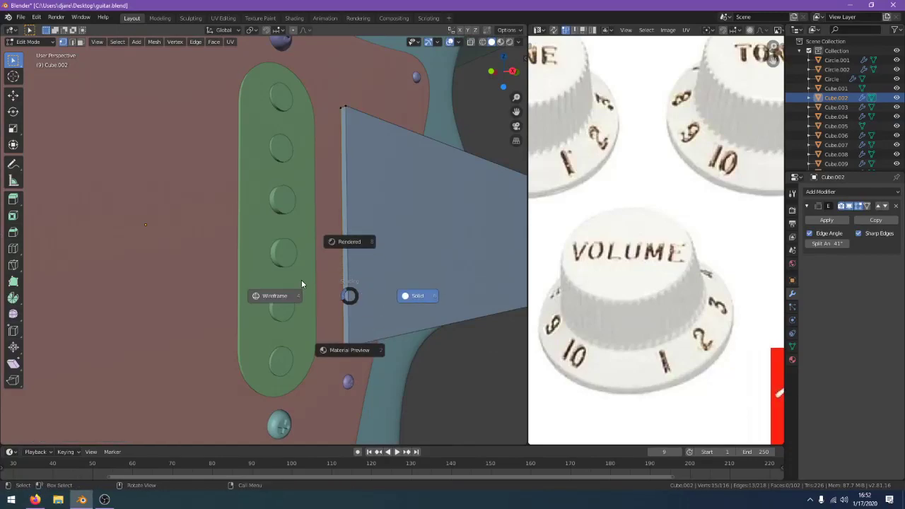
{"action": "left_click", "coordinate": [302, 280]}
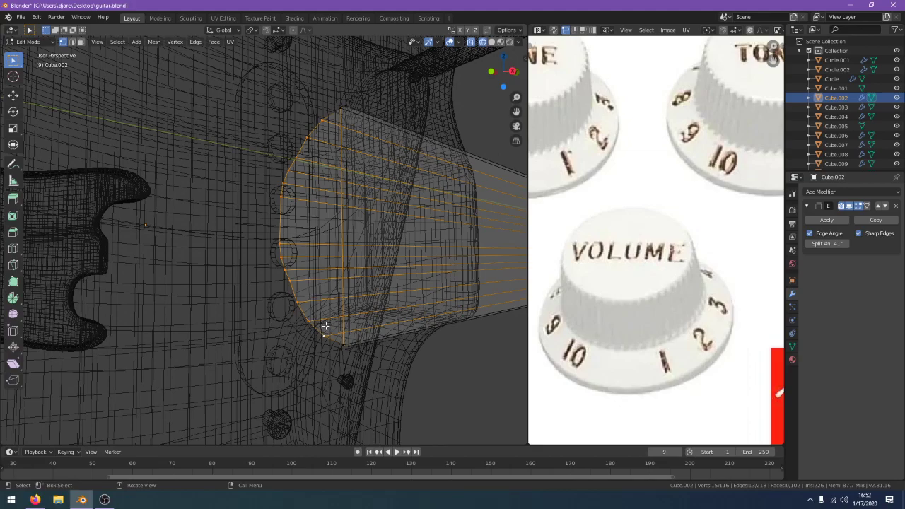
{"action": "scroll", "coordinate": [322, 318], "scroll_direction": "down", "scroll_amount": 15}
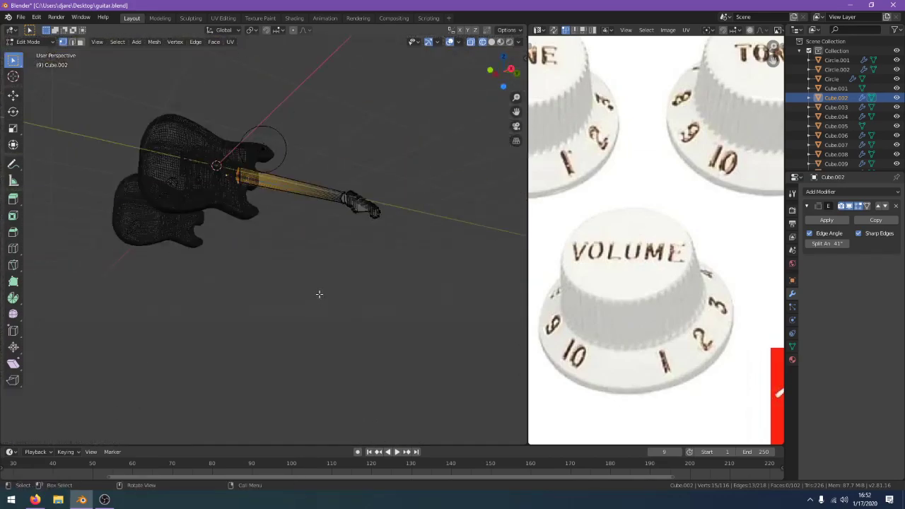
{"action": "middle_click_drag", "start_coordinate": [319, 294], "coordinate": [168, 295]}
{"action": "scroll", "coordinate": [167, 291], "scroll_direction": "up", "scroll_amount": 6}
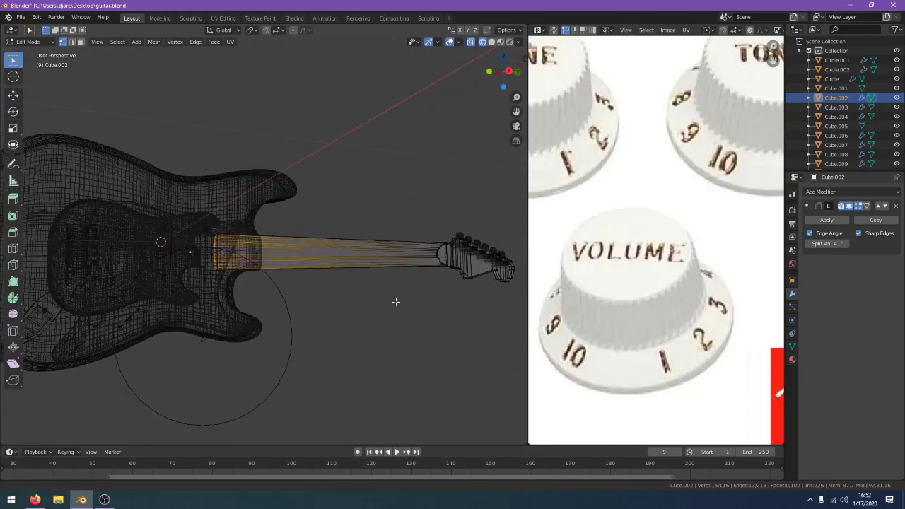
{"action": "scroll", "coordinate": [395, 302], "scroll_direction": "up", "scroll_amount": 8}
{"action": "mouse_move", "coordinate": [347, 294]}
{"action": "middle_mouse_down"}
{"action": "mouse_move", "coordinate": [335, 291]}
{"action": "mouse_move", "coordinate": [359, 284]}
{"action": "middle_mouse_up"}
{"action": "key", "text": "z"}
{"action": "left_click", "coordinate": [424, 285]}
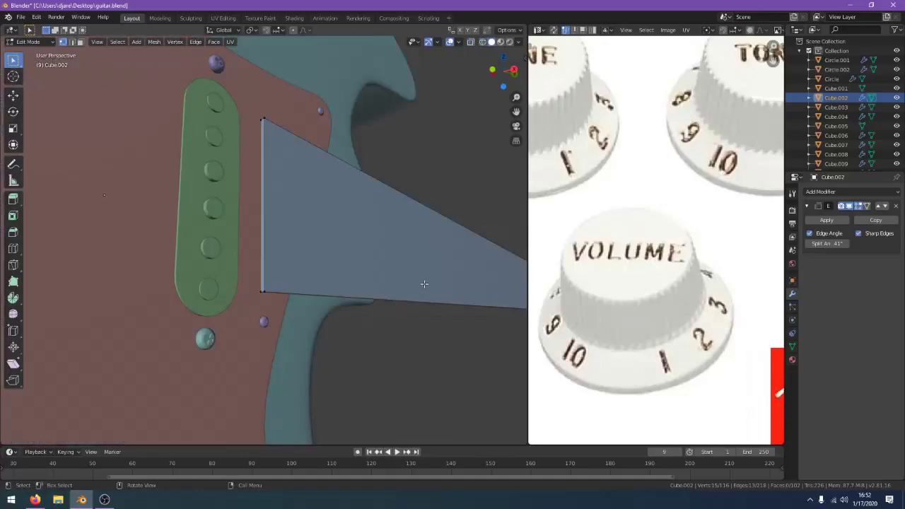
Hide all the guitar parts except the neck
{"action": "scroll", "coordinate": [390, 308], "scroll_direction": "down", "scroll_amount": 5}
{"action": "key", "text": "Tab"}
{"action": "key", "text": "a"}
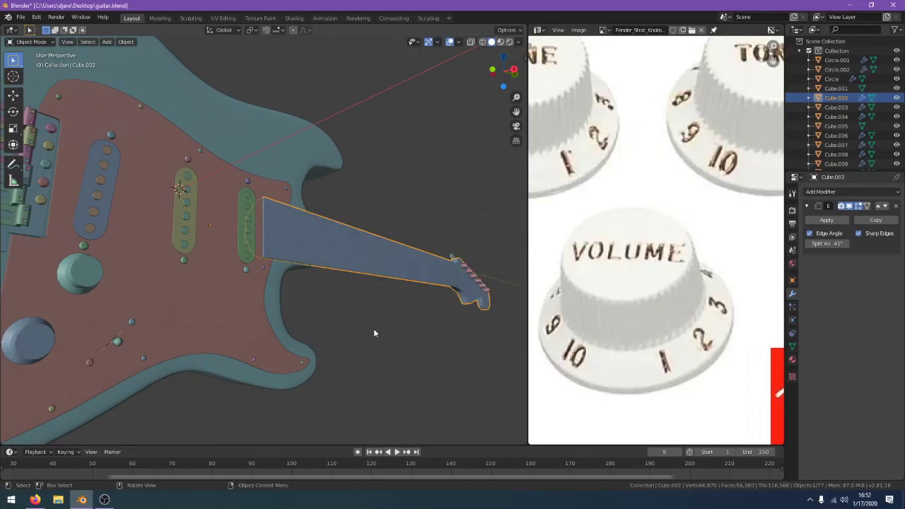
{"action": "key", "text": "alt+a"}
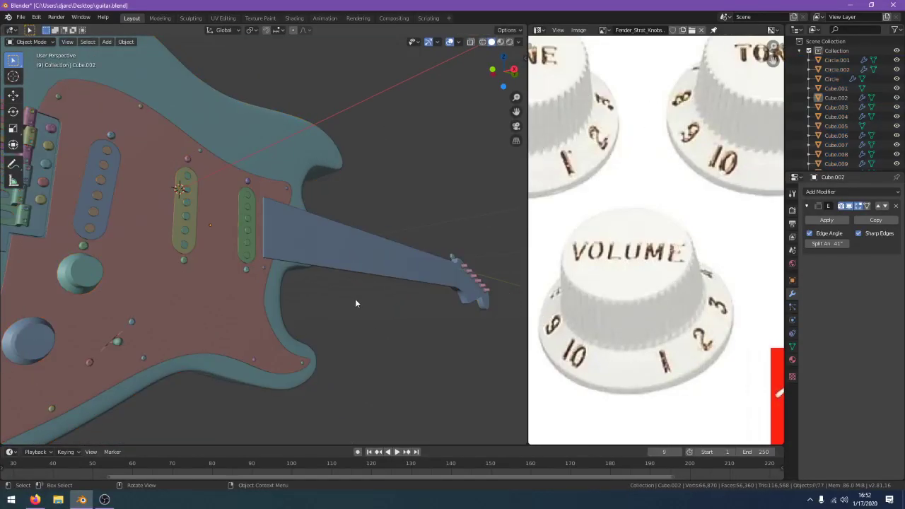
{"action": "key", "text": "a"}
{"action": "left_click", "coordinate": [357, 263], "text": "shift"}
{"action": "left_click", "coordinate": [359, 266], "text": "shift"}
{"action": "left_click", "coordinate": [360, 266], "text": "shift"}
{"action": "key", "text": "h"}
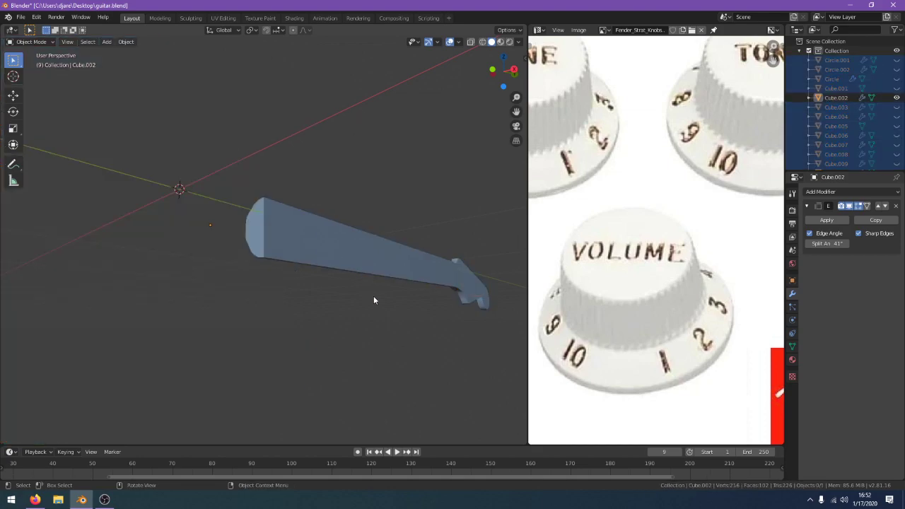
Move the neck's rounded body-end face along Y toward the headstock, leaving the fretboard layer overhanging
{"action": "scroll", "coordinate": [373, 299], "scroll_direction": "up", "scroll_amount": 3}
{"action": "middle_click_drag", "start_coordinate": [370, 311], "coordinate": [335, 275]}
{"action": "left_click", "coordinate": [289, 291]}
{"action": "key", "text": "Tab"}
{"action": "scroll", "coordinate": [330, 268], "scroll_direction": "down", "scroll_amount": 2}
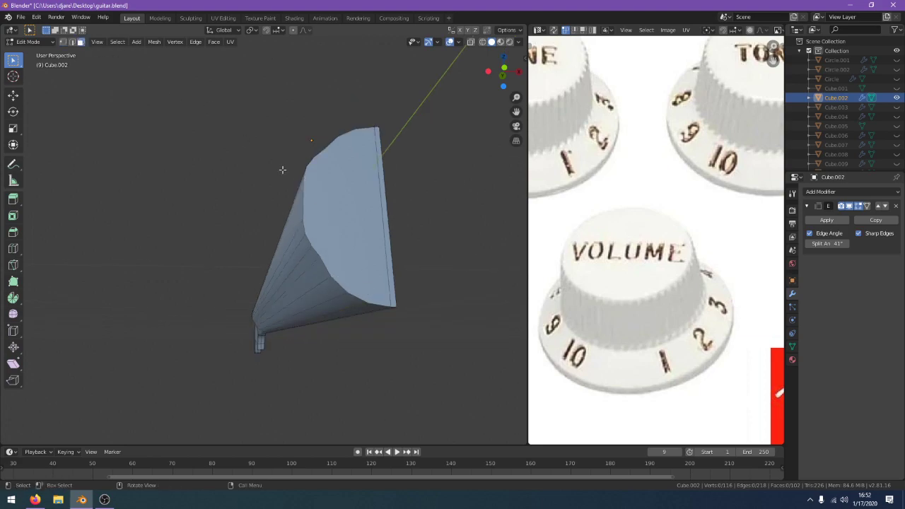
{"action": "left_click", "coordinate": [356, 226]}
{"action": "mouse_move", "coordinate": [345, 219]}
{"action": "middle_mouse_down"}
{"action": "mouse_move", "coordinate": [343, 200]}
{"action": "mouse_move", "coordinate": [343, 236]}
{"action": "middle_mouse_up"}
{"action": "key", "text": "g"}
{"action": "key", "text": "y"}
{"action": "right_click", "coordinate": [343, 225]}
{"action": "scroll", "coordinate": [344, 233], "scroll_direction": "up", "scroll_amount": 2}
{"action": "key", "text": "g"}
{"action": "key", "text": "y"}
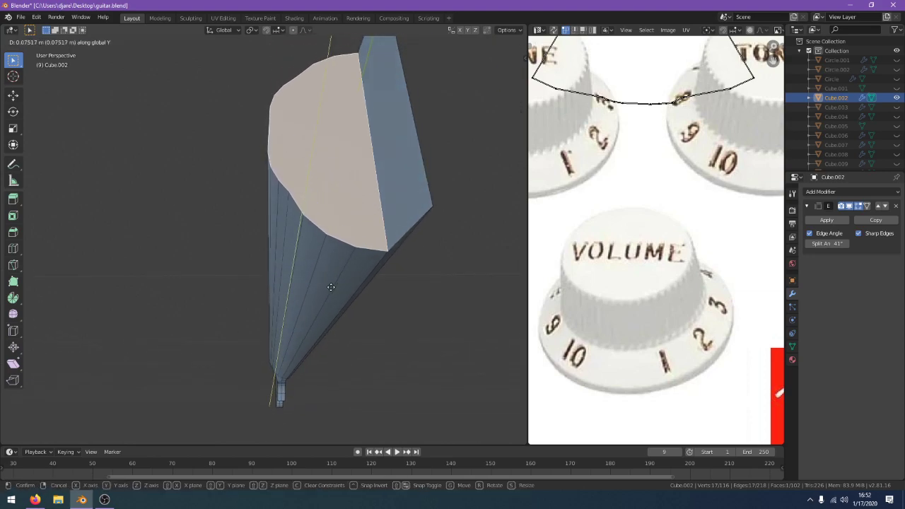
Delete the face on the underside of the fretboard overhang, beside the neck's rounded end
{"action": "left_click", "coordinate": [389, 206]}
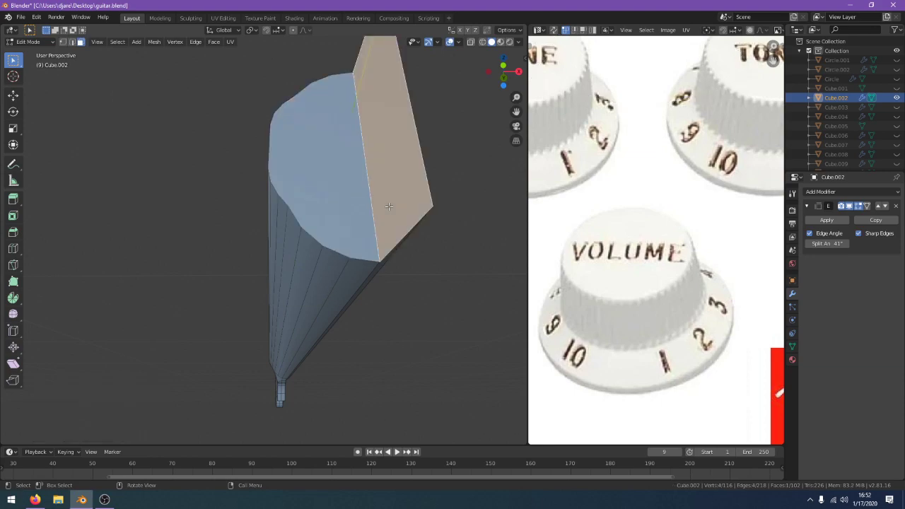
{"action": "middle_click_drag", "start_coordinate": [389, 206], "coordinate": [379, 228]}
{"action": "key", "text": "x"}
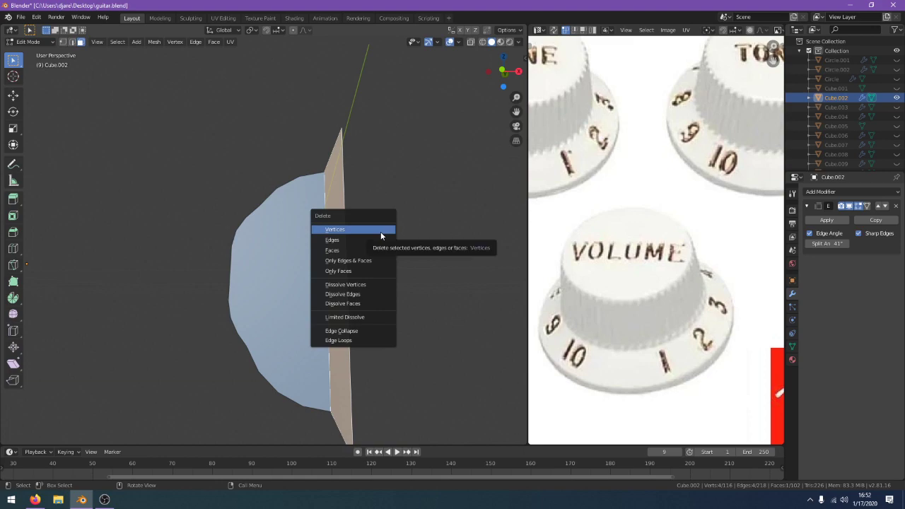
{"action": "left_click", "coordinate": [389, 250]}
Extrude the end edge of the fretboard overhang about 0.009 m along negative X
{"action": "middle_click_drag", "start_coordinate": [386, 247], "coordinate": [353, 236]}
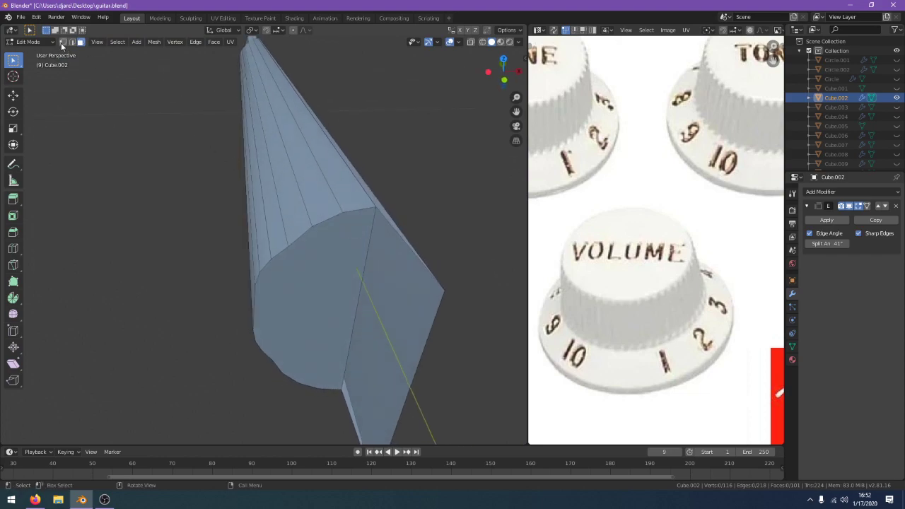
{"action": "middle_click_drag", "start_coordinate": [494, 309], "coordinate": [457, 311]}
{"action": "middle_click_drag", "start_coordinate": [456, 311], "coordinate": [459, 192], "text": "shift"}
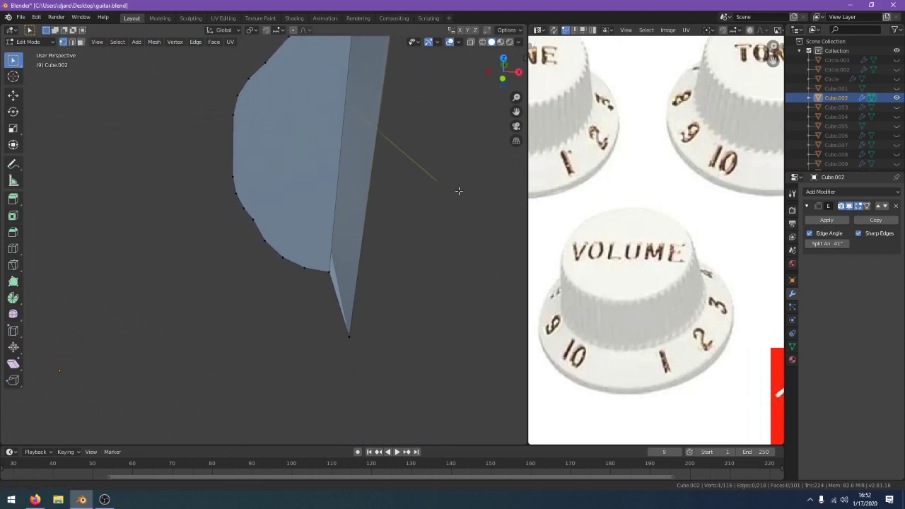
{"action": "left_click", "coordinate": [355, 341], "text": "shift"}
{"action": "middle_click_drag", "start_coordinate": [439, 320], "coordinate": [439, 335]}
{"action": "key", "text": "e"}
{"action": "key", "text": "x"}
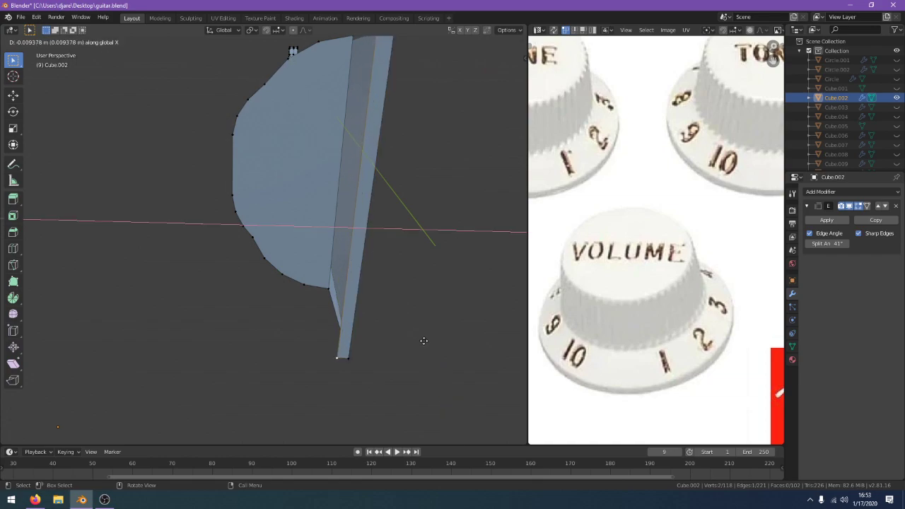
{"action": "left_click", "coordinate": [423, 340]}
Check the extruded end of the neck in solid shading, and unhide all the guitar parts
{"action": "middle_click_drag", "start_coordinate": [424, 341], "coordinate": [418, 359]}
{"action": "key", "text": "Tab"}
{"action": "key", "text": "z"}
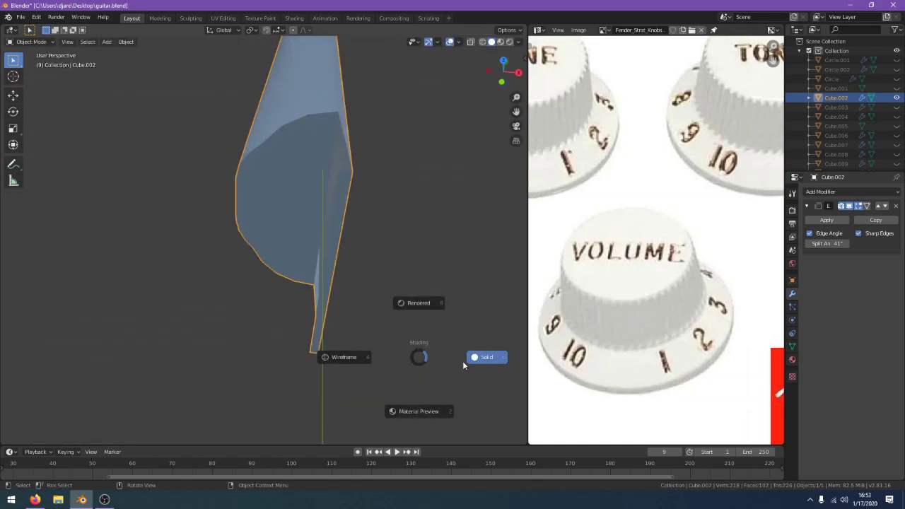
{"action": "left_click", "coordinate": [515, 368]}
{"action": "mouse_move", "coordinate": [444, 327]}
{"action": "middle_mouse_down"}
{"action": "mouse_move", "coordinate": [387, 345]}
{"action": "mouse_move", "coordinate": [351, 318]}
{"action": "mouse_move", "coordinate": [366, 317]}
{"action": "mouse_move", "coordinate": [374, 347]}
{"action": "mouse_move", "coordinate": [327, 375]}
{"action": "mouse_move", "coordinate": [307, 376]}
{"action": "middle_mouse_up"}
{"action": "key", "text": "Tab"}
{"action": "key", "text": "Tab"}
{"action": "key", "text": "alt+h"}
{"action": "key", "text": "alt+a"}
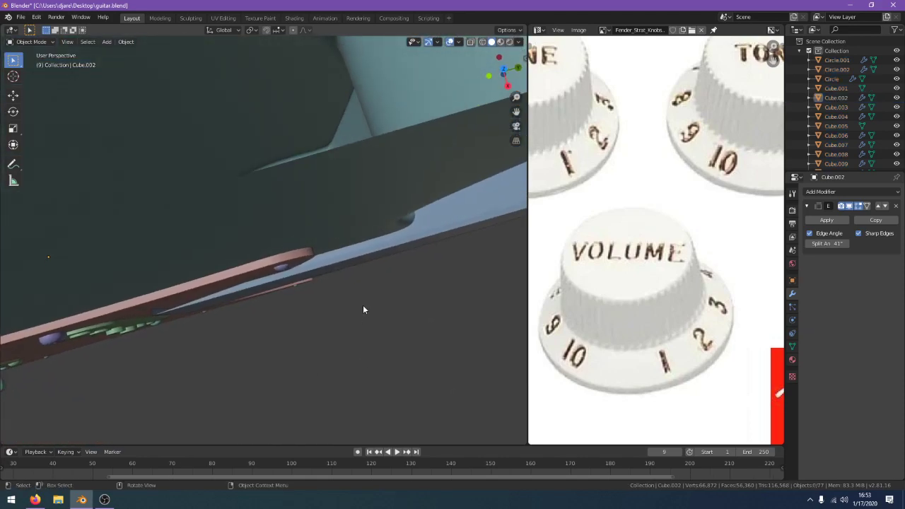
Examine how the neck's extruded end sits against the pickguard and body in both wireframe and solid shading
{"action": "left_click", "coordinate": [422, 232]}
{"action": "middle_click_drag", "start_coordinate": [422, 233], "coordinate": [406, 318]}
{"action": "key", "text": "Tab"}
{"action": "key", "text": "z"}
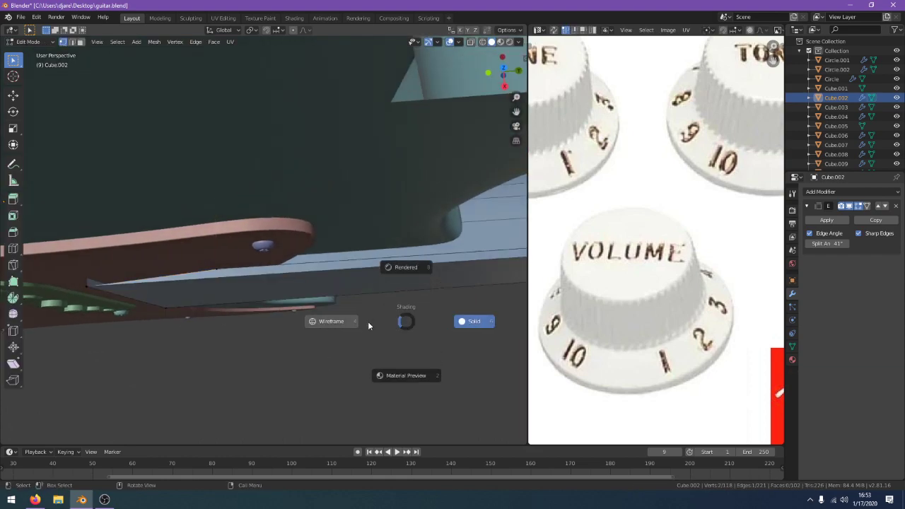
{"action": "key", "text": "4"}
{"action": "key", "text": "z"}
{"action": "left_click", "coordinate": [404, 327]}
{"action": "middle_click_drag", "start_coordinate": [403, 328], "coordinate": [442, 331]}
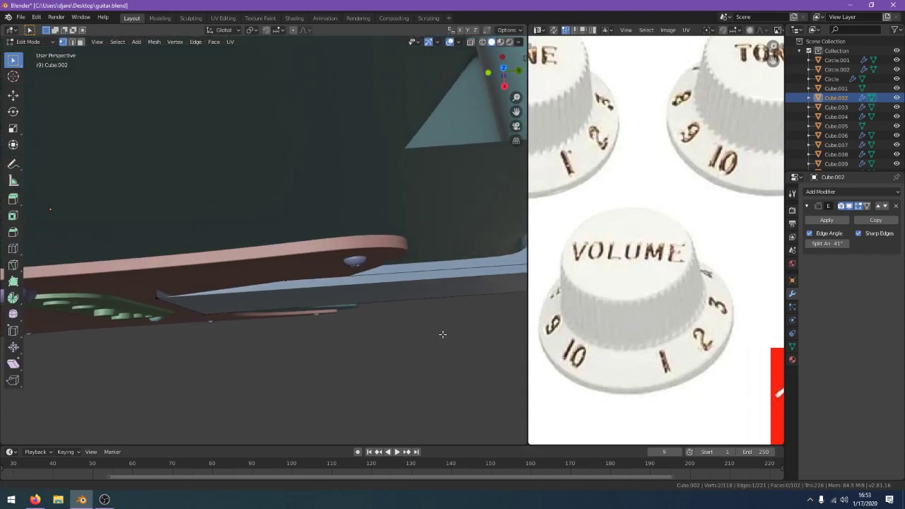
{"action": "key", "text": "z"}
{"action": "left_click", "coordinate": [342, 317]}
{"action": "scroll", "coordinate": [342, 318], "scroll_direction": "up", "scroll_amount": 2}
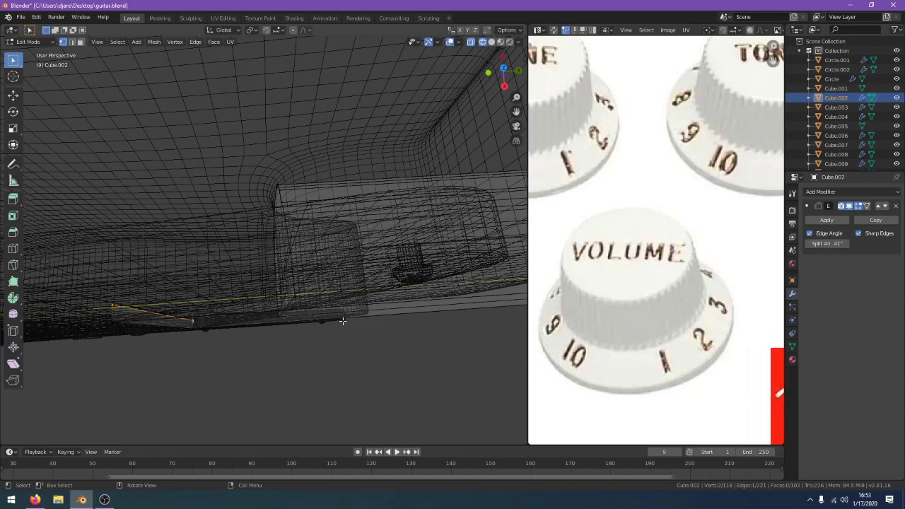
{"action": "mouse_move", "coordinate": [342, 320]}
{"action": "middle_mouse_down"}
{"action": "mouse_move", "coordinate": [381, 326]}
{"action": "mouse_move", "coordinate": [354, 254]}
{"action": "middle_mouse_up"}
{"action": "key", "text": "z"}
{"action": "left_click", "coordinate": [394, 327]}
{"action": "key", "text": "Tab"}
Isolate the neck again by hiding every other guitar part
{"action": "left_click", "coordinate": [365, 267], "text": "shift"}
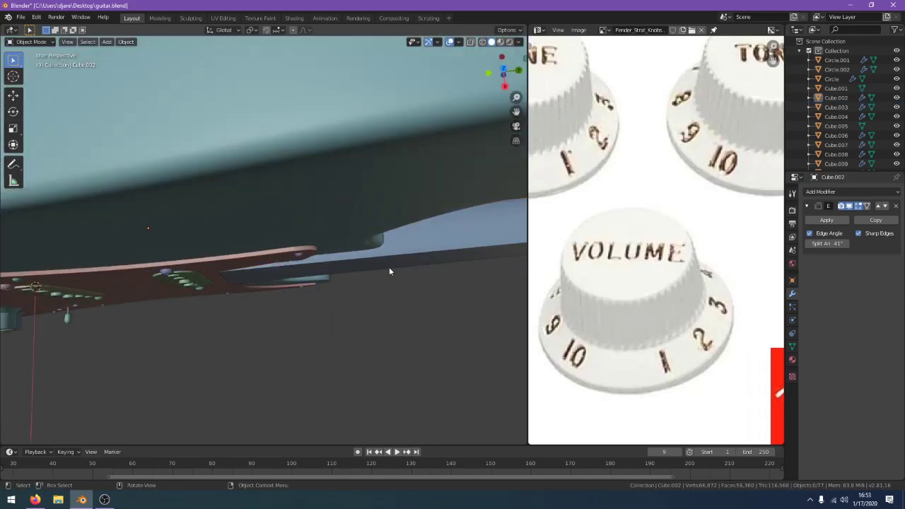
{"action": "key", "text": "a"}
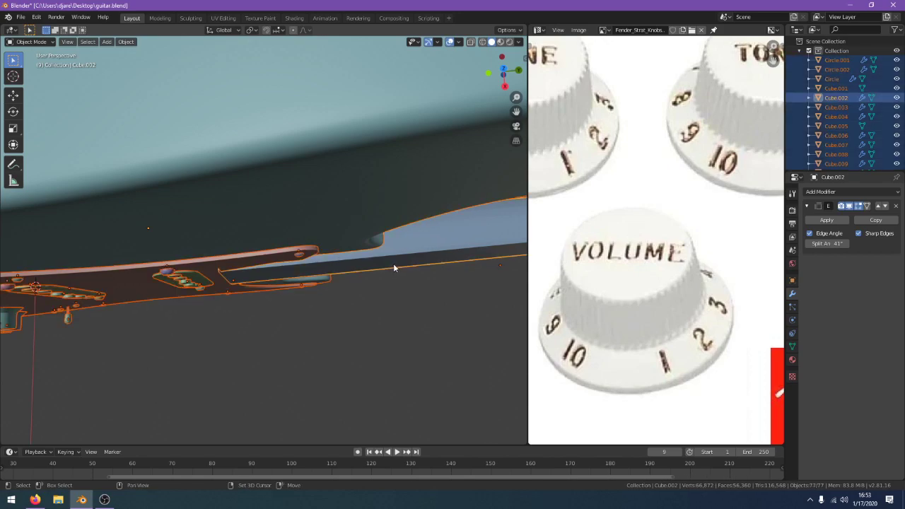
{"action": "key", "text": "h"}
{"action": "left_click", "coordinate": [349, 264]}
{"action": "scroll", "coordinate": [265, 339], "scroll_direction": "up", "scroll_amount": 3}
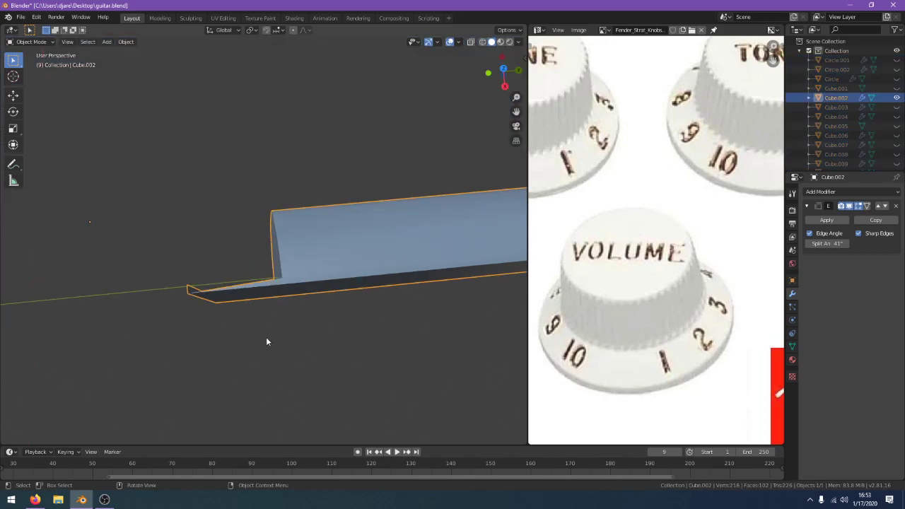
Move the extruded edge at the fretboard's body end 0.00154 m along X
{"action": "key", "text": "Tab"}
{"action": "scroll", "coordinate": [262, 339], "scroll_direction": "up", "scroll_amount": 2}
{"action": "middle_click_drag", "start_coordinate": [262, 339], "coordinate": [272, 347]}
{"action": "key", "text": "g"}
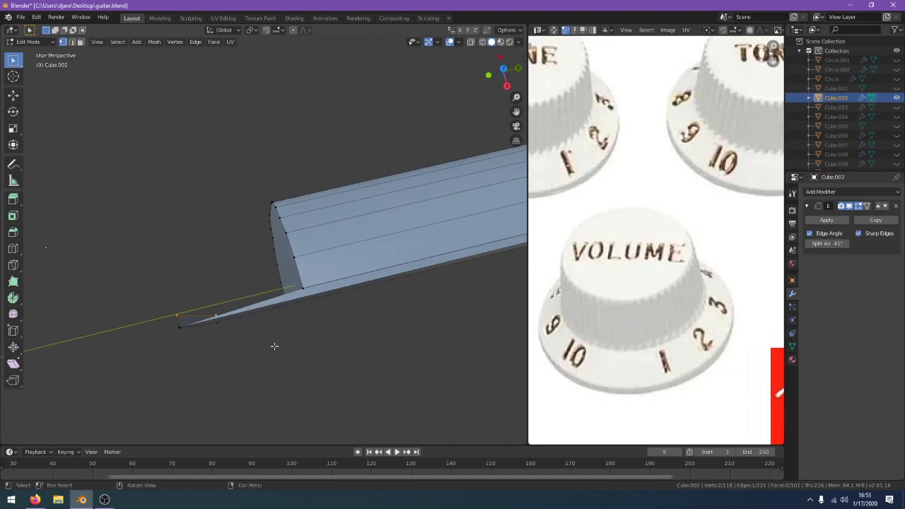
{"action": "key", "text": "y"}
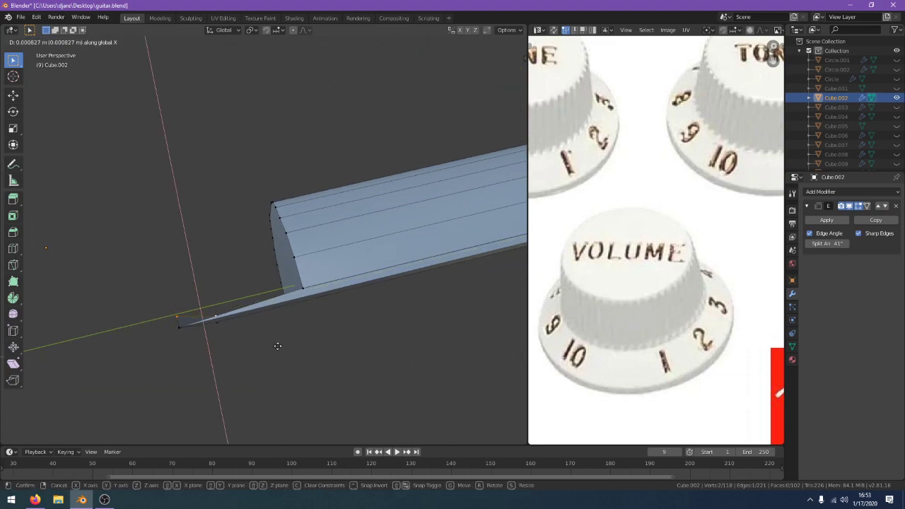
{"action": "left_click", "coordinate": [281, 346]}
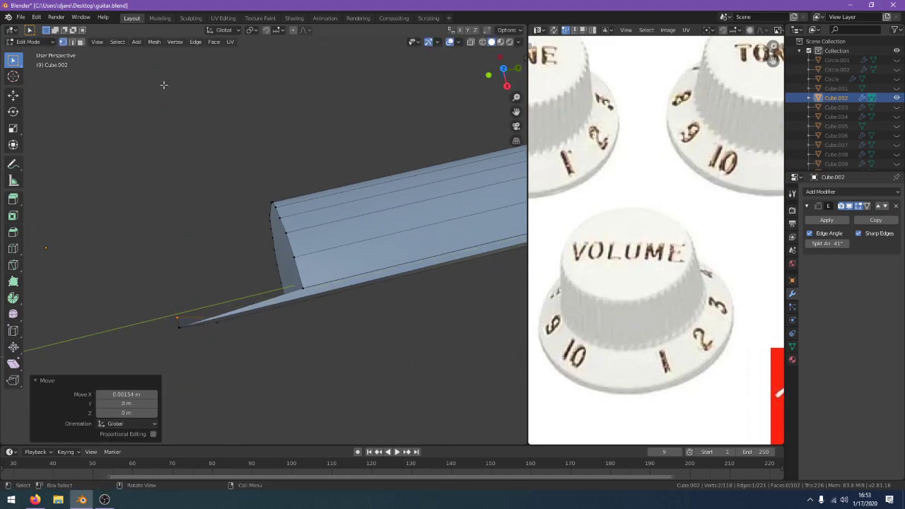
Delete the long narrow side face running along the fretboard from the body end to the nut
{"action": "left_click", "coordinate": [82, 42]}
{"action": "left_click", "coordinate": [301, 292]}
{"action": "middle_click_drag", "start_coordinate": [379, 299], "coordinate": [73, 442]}
{"action": "scroll", "coordinate": [344, 128], "scroll_direction": "up", "scroll_amount": 1}
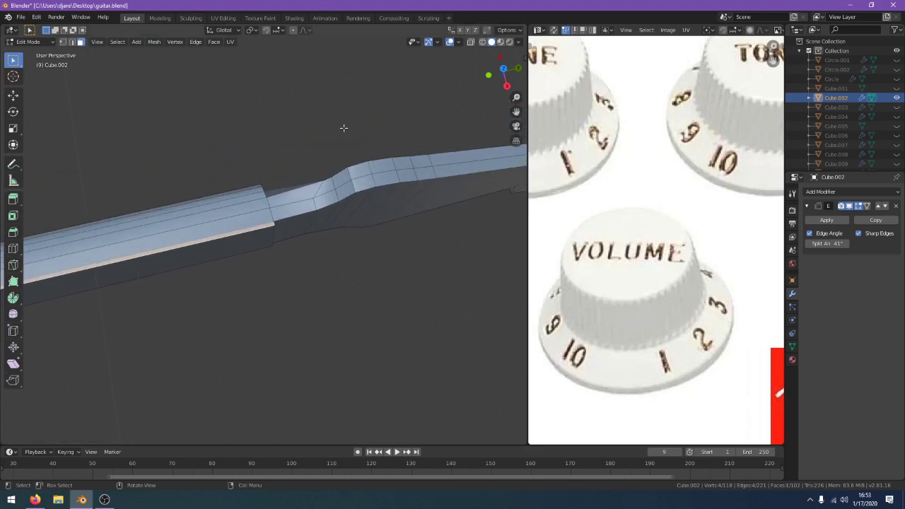
{"action": "scroll", "coordinate": [343, 128], "scroll_direction": "up", "scroll_amount": 4}
{"action": "scroll", "coordinate": [278, 139], "scroll_direction": "down", "scroll_amount": 3}
{"action": "middle_click_drag", "start_coordinate": [279, 139], "coordinate": [498, 294], "text": "shift"}
{"action": "scroll", "coordinate": [295, 315], "scroll_direction": "up", "scroll_amount": 2}
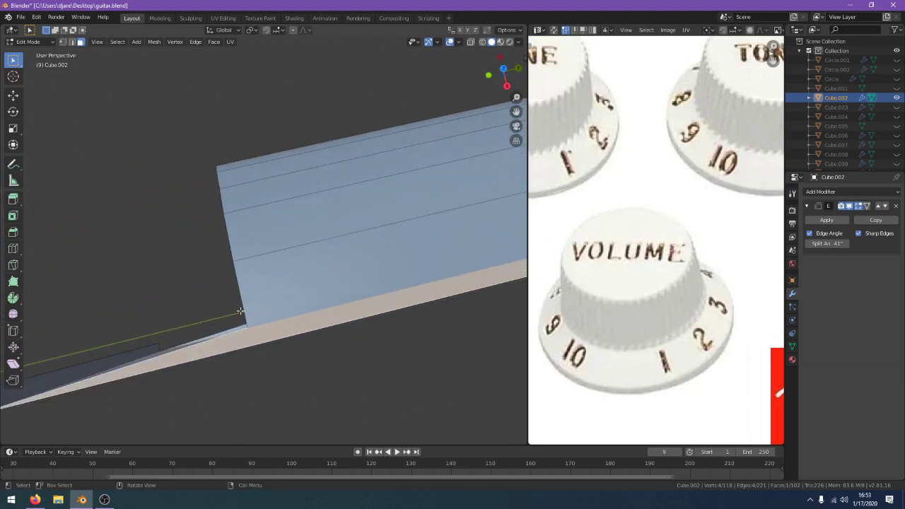
{"action": "key", "text": "x"}
{"action": "left_click", "coordinate": [240, 311]}
Add one loop cut around the neck near its body end, with a slide factor of -0.897
{"action": "middle_click_drag", "start_coordinate": [261, 315], "coordinate": [260, 310]}
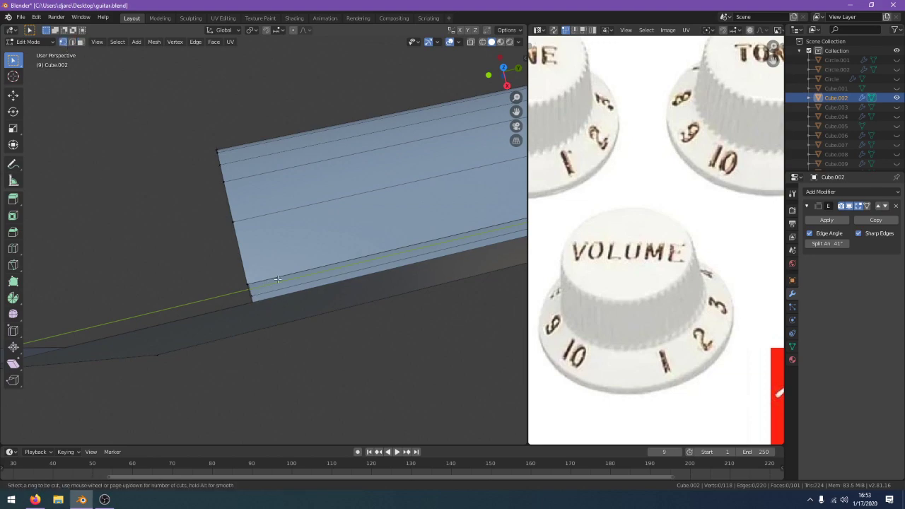
{"action": "left_click", "coordinate": [277, 279]}
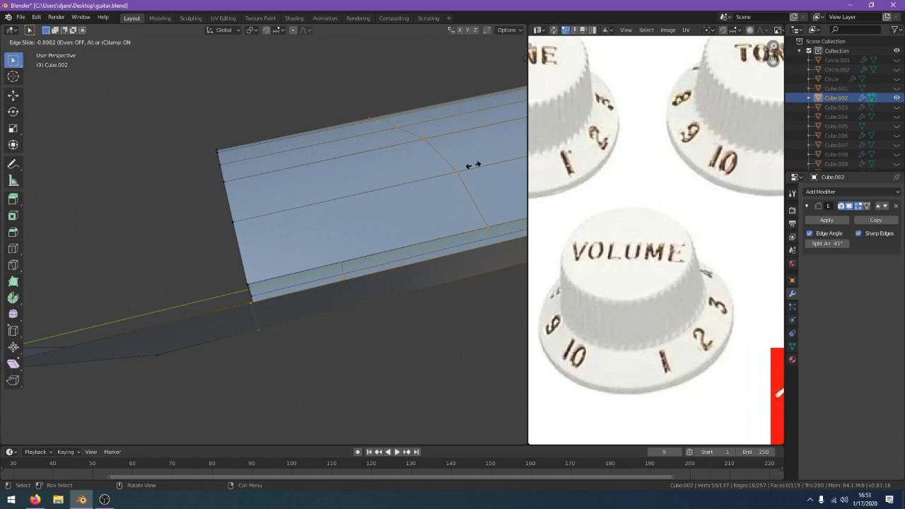
{"action": "left_click", "coordinate": [472, 164]}
{"action": "middle_click_drag", "start_coordinate": [439, 187], "coordinate": [371, 244]}
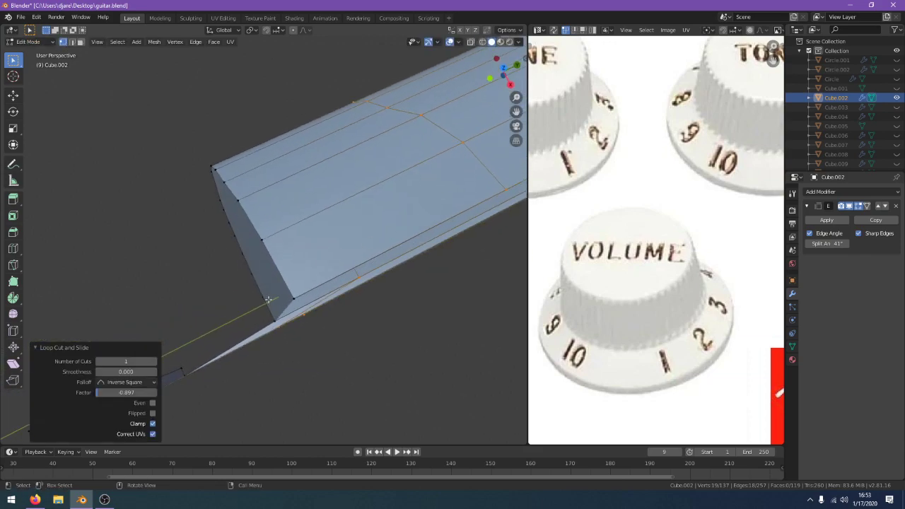
Connect the neck's body-end corner to the fretboard edge and fill a face along the open side up to the nut end
{"action": "left_click", "coordinate": [296, 300]}
{"action": "middle_click_drag", "start_coordinate": [318, 321], "coordinate": [307, 329]}
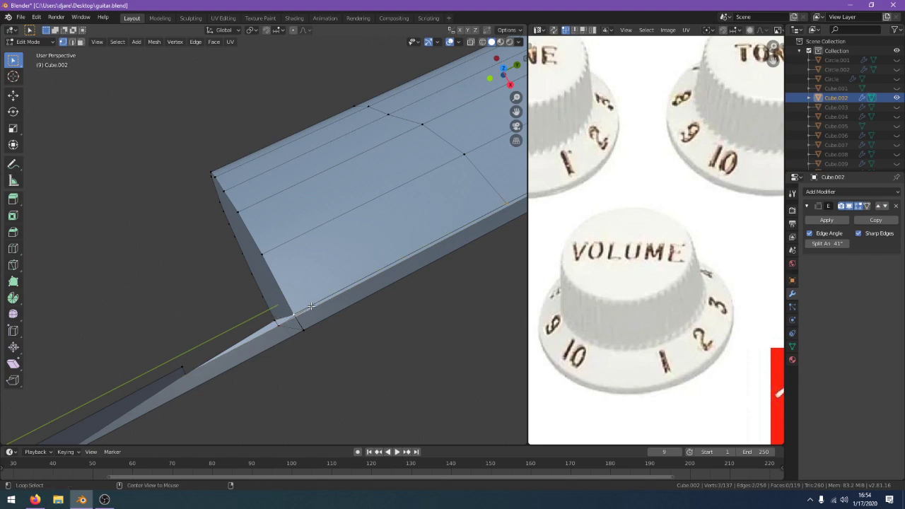
{"action": "middle_click_drag", "start_coordinate": [301, 330], "coordinate": [392, 330]}
{"action": "left_click", "coordinate": [229, 330]}
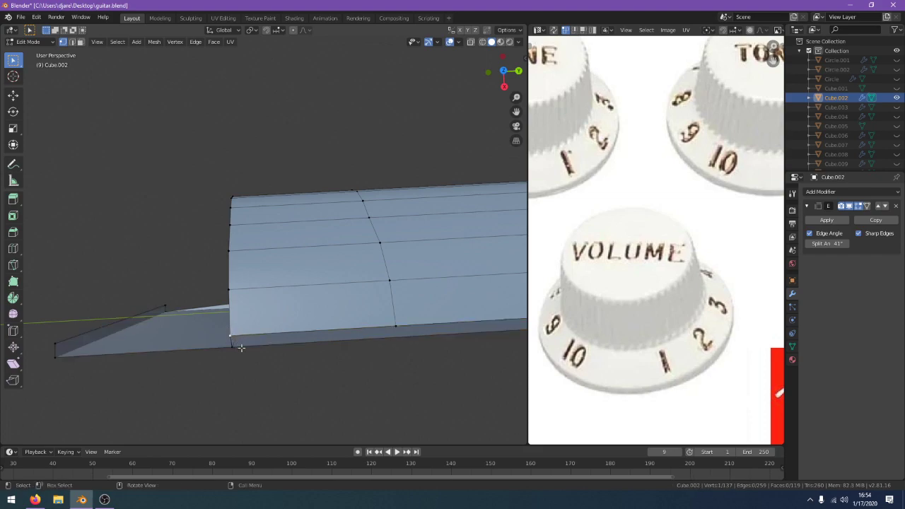
{"action": "middle_click_drag", "start_coordinate": [229, 330], "coordinate": [178, 241]}
{"action": "middle_click_drag", "start_coordinate": [344, 255], "coordinate": [380, 281]}
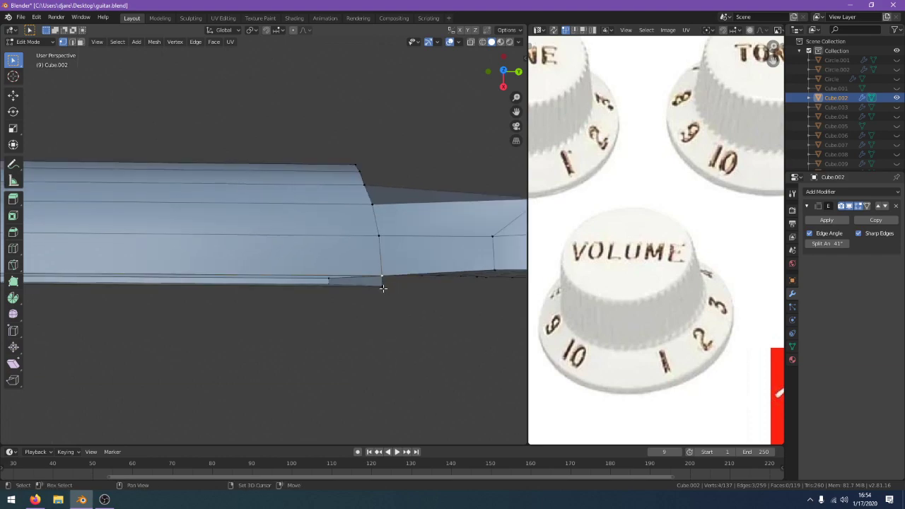
{"action": "left_click", "coordinate": [383, 287], "text": "shift"}
{"action": "key", "text": "f"}
{"action": "key", "text": "z"}
{"action": "left_click", "coordinate": [469, 317]}
Delete the two badly shaped faces along the fretboard's side at the neck's body end
{"action": "mouse_move", "coordinate": [266, 311]}
{"action": "middle_mouse_down", "text": "shift"}
{"action": "mouse_move", "coordinate": [510, 295]}
{"action": "mouse_move", "coordinate": [254, 328]}
{"action": "mouse_move", "coordinate": [80, 335]}
{"action": "mouse_move", "coordinate": [168, 348]}
{"action": "mouse_move", "coordinate": [304, 135]}
{"action": "mouse_move", "coordinate": [281, 144]}
{"action": "middle_mouse_up", "text": "shift"}
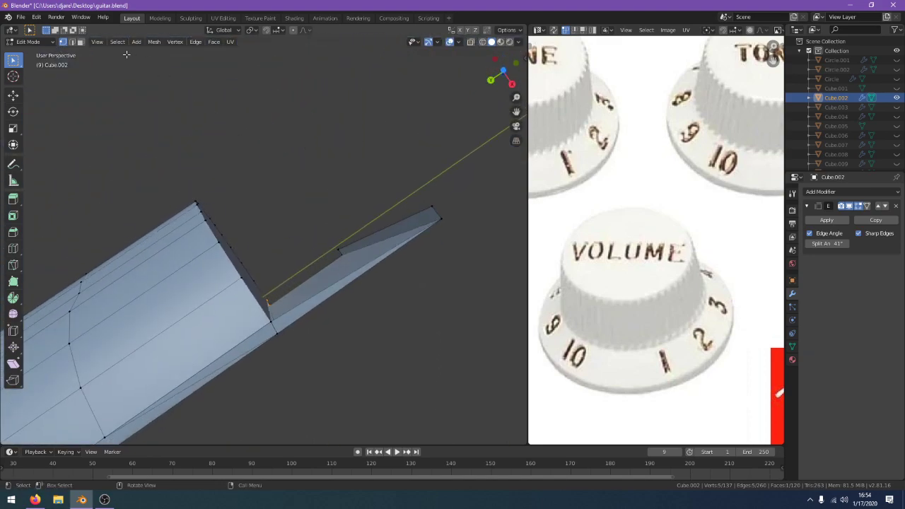
{"action": "left_click", "coordinate": [285, 319]}
{"action": "key", "text": "x"}
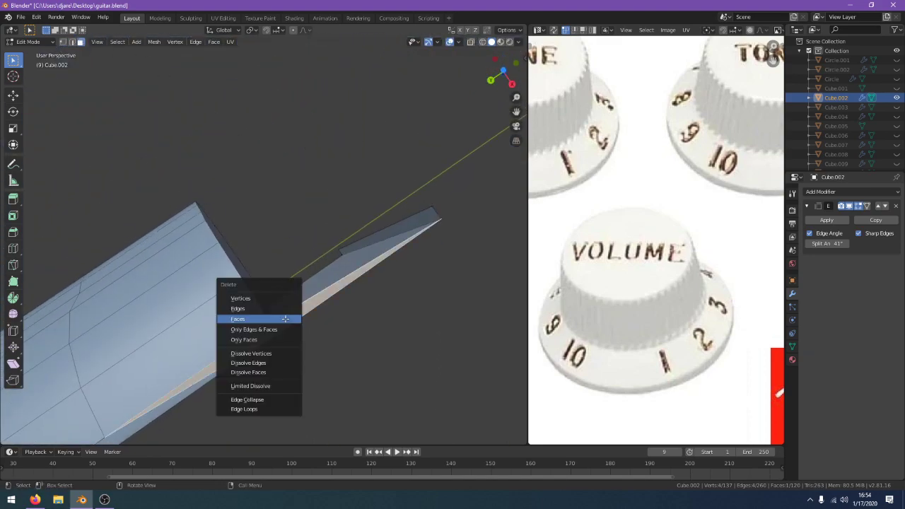
{"action": "left_click", "coordinate": [285, 318]}
{"action": "middle_click_drag", "start_coordinate": [274, 339], "coordinate": [295, 291], "text": "shift"}
{"action": "left_click", "coordinate": [402, 232]}
{"action": "key", "text": "x"}
{"action": "left_click", "coordinate": [400, 235]}
Fill one new face along the neck's open side between the vertices at the body end and those at the nut end
{"action": "scroll", "coordinate": [295, 290], "scroll_direction": "up", "scroll_amount": 2}
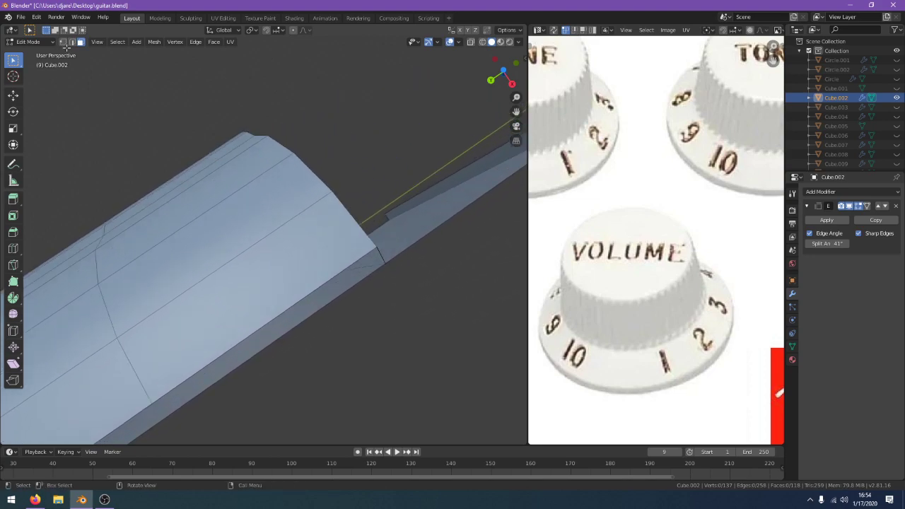
{"action": "key", "text": "g"}
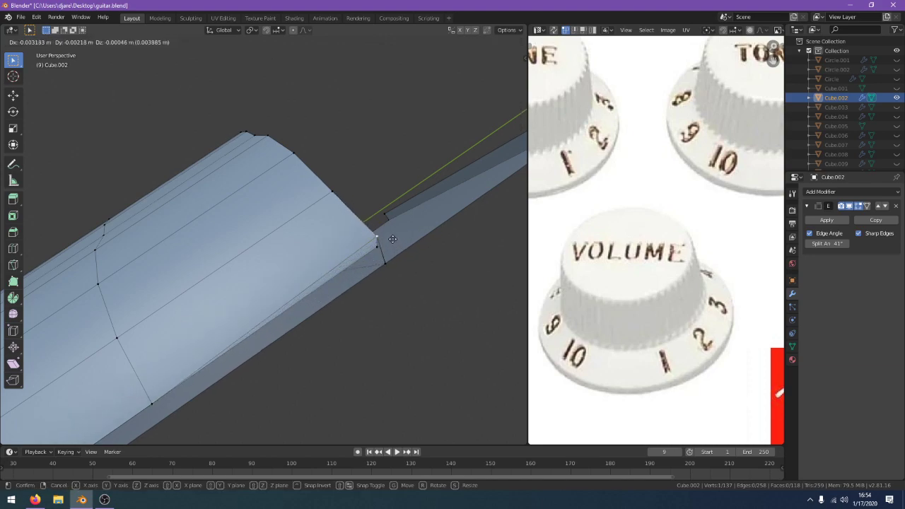
{"action": "right_click", "coordinate": [389, 249]}
{"action": "middle_click_drag", "start_coordinate": [344, 289], "coordinate": [267, 284]}
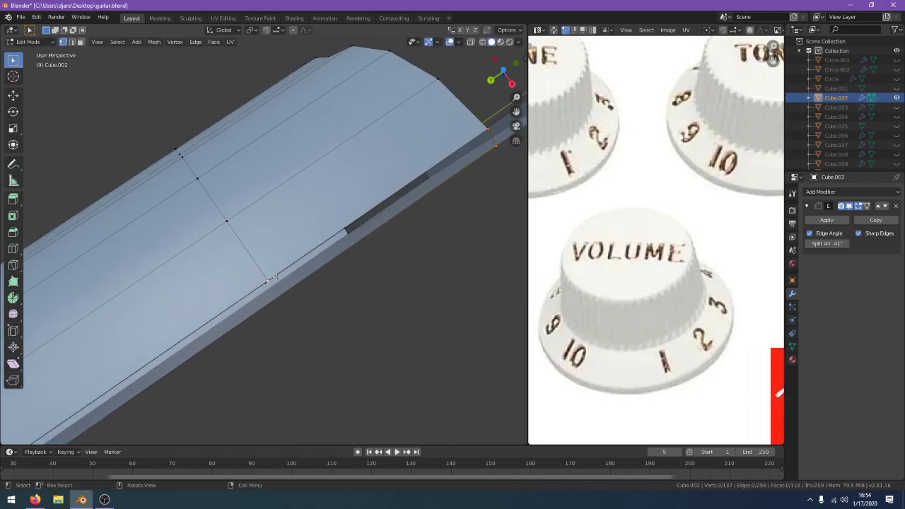
{"action": "scroll", "coordinate": [274, 277], "scroll_direction": "down", "scroll_amount": 6}
{"action": "middle_click_drag", "start_coordinate": [191, 315], "coordinate": [141, 72], "text": "shift"}
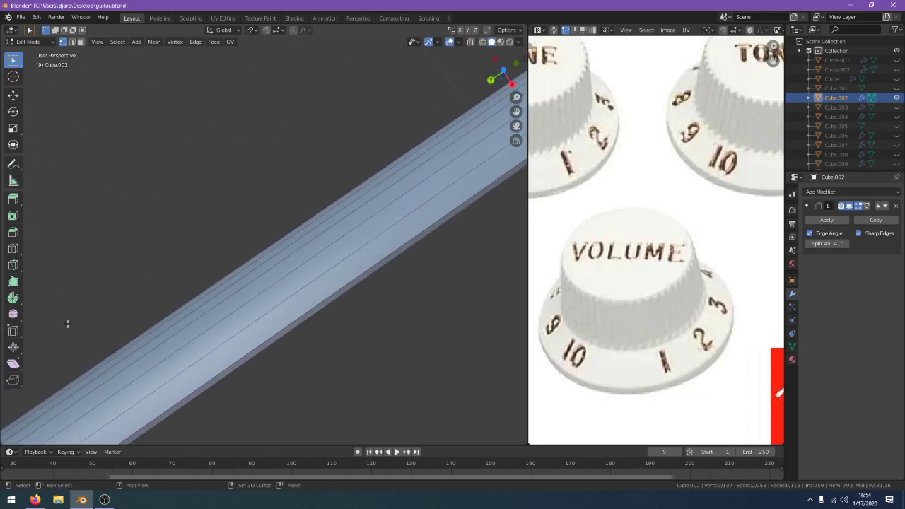
{"action": "middle_click_drag", "start_coordinate": [68, 324], "coordinate": [271, 147], "text": "shift"}
{"action": "scroll", "coordinate": [83, 365], "scroll_direction": "up", "scroll_amount": 4}
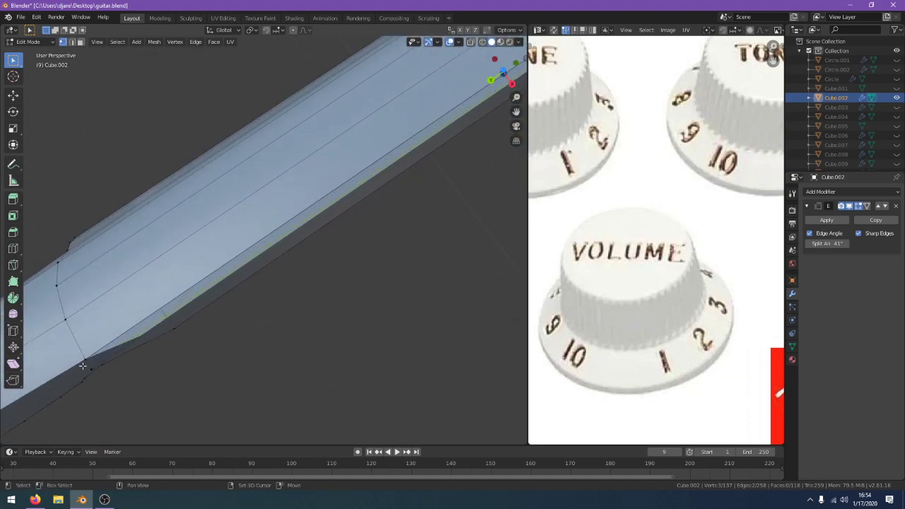
{"action": "middle_click_drag", "start_coordinate": [82, 365], "coordinate": [239, 362]}
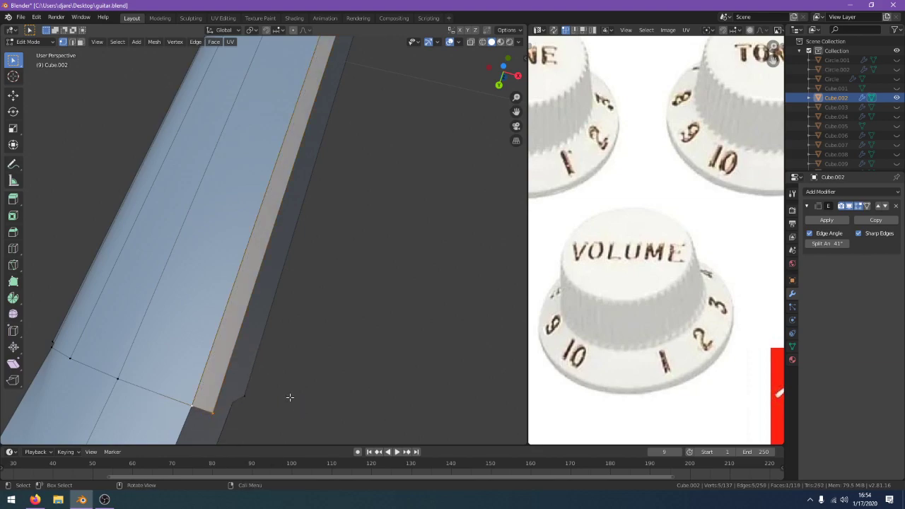
{"action": "key", "text": "Tab"}
Show the 1965FenderStratocasterCandyAppleRed photo as the reference image, framed on the end of the fretboard
{"action": "mouse_move", "coordinate": [289, 395]}
{"action": "middle_mouse_down"}
{"action": "mouse_move", "coordinate": [229, 352]}
{"action": "mouse_move", "coordinate": [169, 210]}
{"action": "mouse_move", "coordinate": [458, 299]}
{"action": "mouse_move", "coordinate": [127, 149]}
{"action": "mouse_move", "coordinate": [279, 185]}
{"action": "mouse_move", "coordinate": [248, 196]}
{"action": "mouse_move", "coordinate": [248, 178]}
{"action": "mouse_move", "coordinate": [199, 395]}
{"action": "mouse_move", "coordinate": [238, 305]}
{"action": "middle_mouse_up"}
{"action": "key", "text": "z"}
{"action": "left_click", "coordinate": [247, 258]}
{"action": "key", "text": "z"}
{"action": "left_click", "coordinate": [300, 305]}
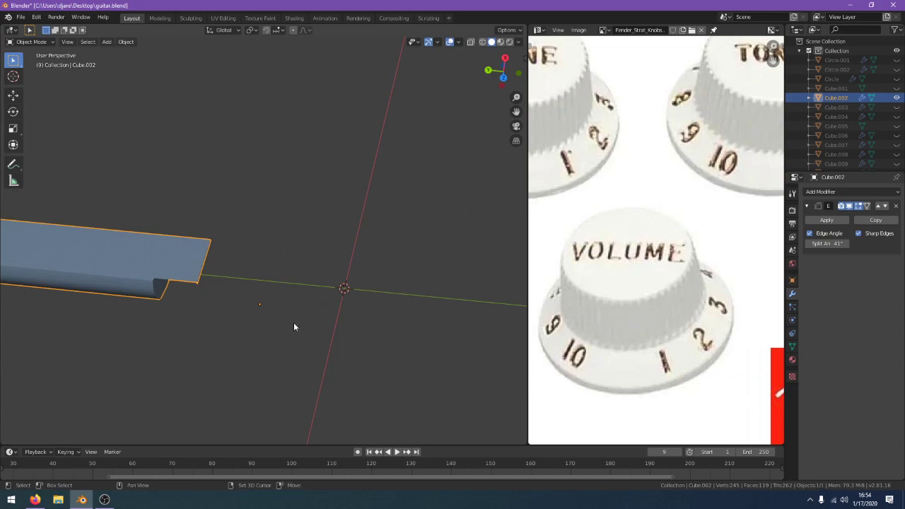
{"action": "mouse_move", "coordinate": [294, 322]}
{"action": "middle_mouse_down"}
{"action": "mouse_move", "coordinate": [287, 347]}
{"action": "mouse_move", "coordinate": [242, 369]}
{"action": "mouse_move", "coordinate": [255, 424]}
{"action": "middle_mouse_up"}
{"action": "left_click", "coordinate": [604, 30]}
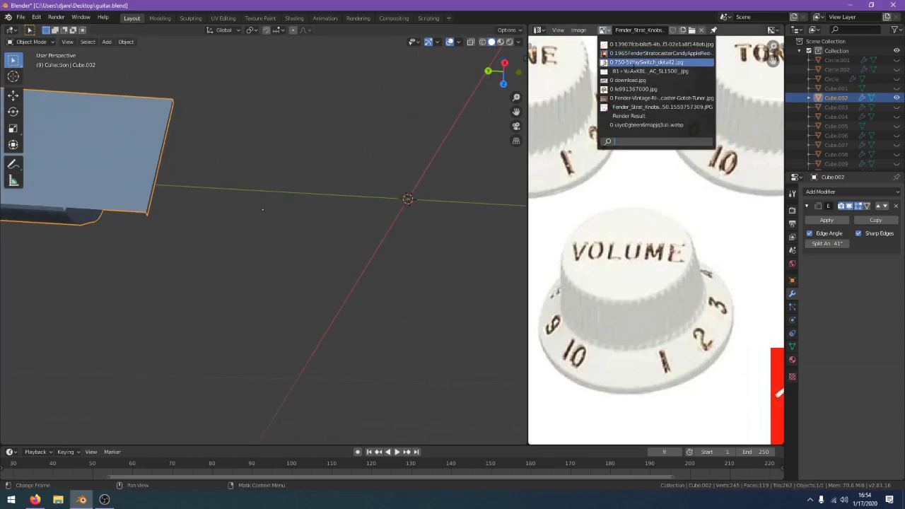
{"action": "left_click", "coordinate": [648, 54]}
{"action": "middle_click_drag", "start_coordinate": [650, 147], "coordinate": [630, 202]}
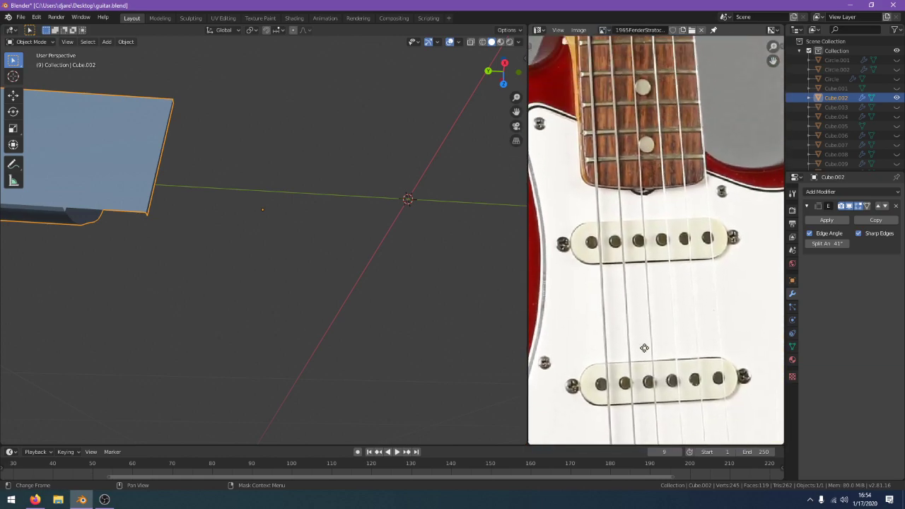
{"action": "scroll", "coordinate": [552, 243], "scroll_direction": "up", "scroll_amount": 2}
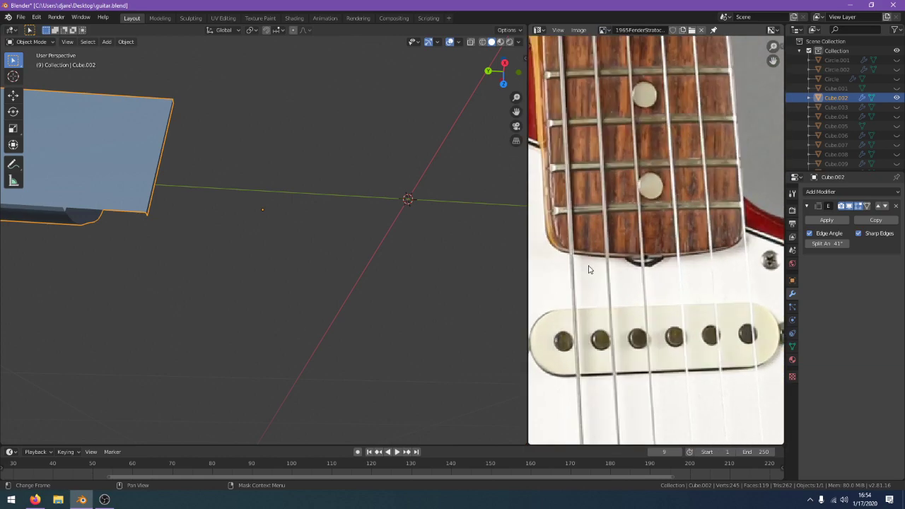
Show the neck in the right orthographic view, framed closely on the fretboard's body end
{"action": "middle_click_drag", "start_coordinate": [328, 231], "coordinate": [329, 241]}
{"action": "key", "text": "KP_7"}
{"action": "key", "text": "KP_3"}
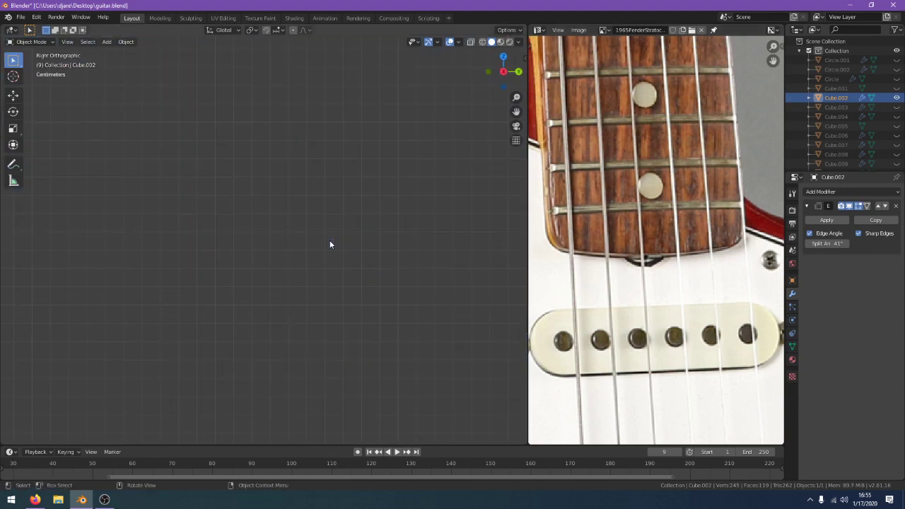
{"action": "key", "text": "KP_7"}
{"action": "key", "text": "KP_3"}
{"action": "scroll", "coordinate": [329, 241], "scroll_direction": "down", "scroll_amount": 6}
{"action": "middle_click_drag", "start_coordinate": [344, 343], "coordinate": [249, 167], "text": "shift"}
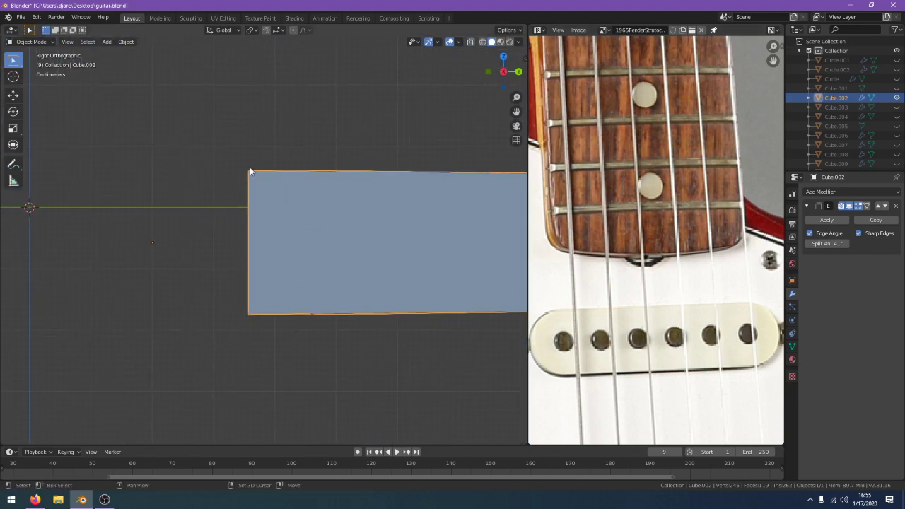
{"action": "scroll", "coordinate": [249, 170], "scroll_direction": "up", "scroll_amount": 3}
Add one loop cut across the fretboard overhang and slide it close to the body-end edge
{"action": "key", "text": "Tab"}
{"action": "scroll", "coordinate": [257, 376], "scroll_direction": "up", "scroll_amount": 1}
{"action": "key", "text": "a"}
{"action": "key", "text": "alt+a"}
{"action": "key", "text": "b"}
{"action": "right_click", "coordinate": [216, 410]}
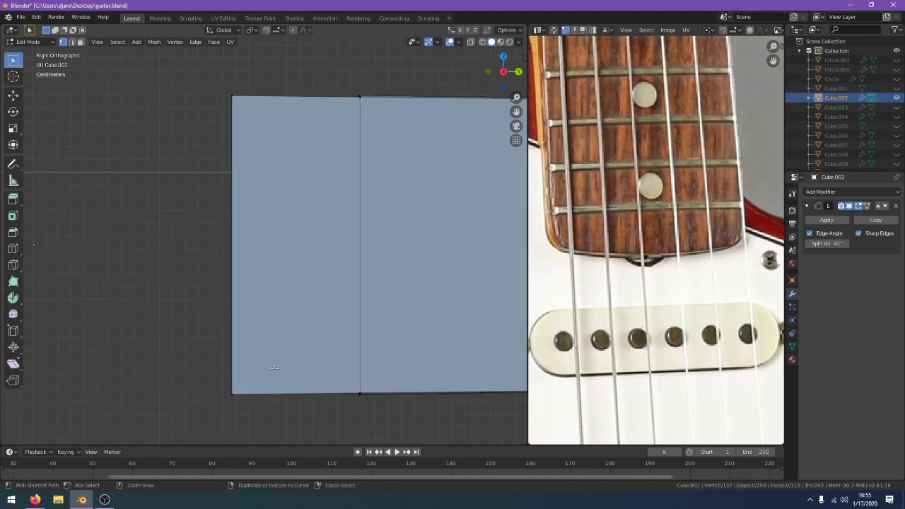
{"action": "left_click", "coordinate": [289, 397]}
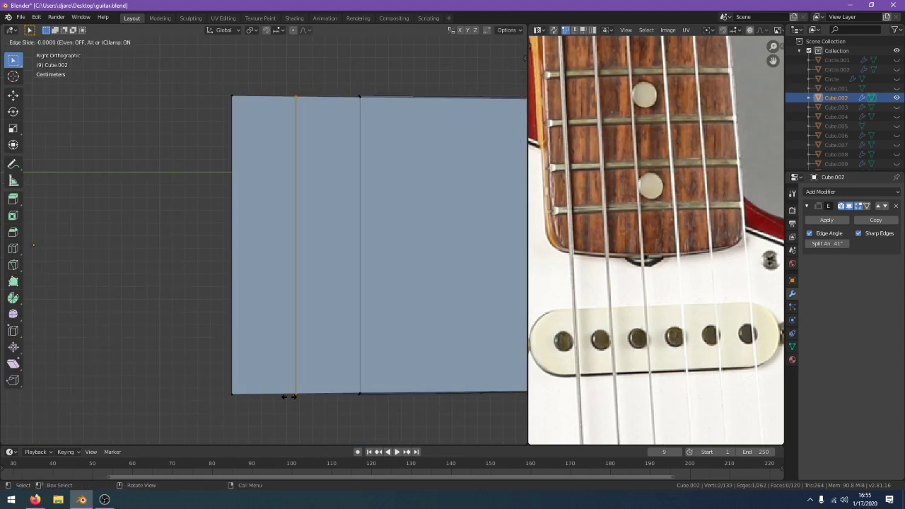
{"action": "left_click", "coordinate": [255, 414]}
{"action": "left_click", "coordinate": [223, 405]}
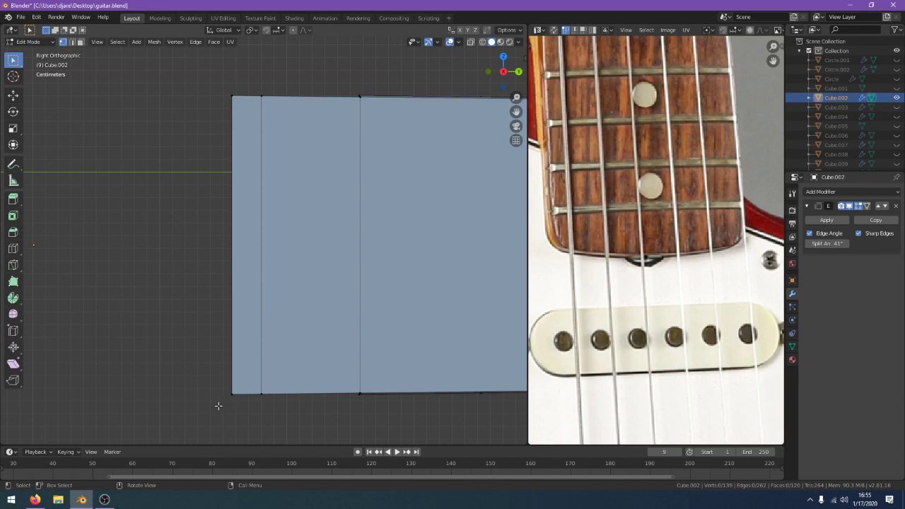
Add a lengthwise loop cut along the middle of the fretboard and display the mesh in wireframe
{"action": "left_click_drag", "start_coordinate": [215, 451], "coordinate": [212, 455]}
{"action": "left_click", "coordinate": [245, 279]}
{"action": "left_click", "coordinate": [222, 410]}
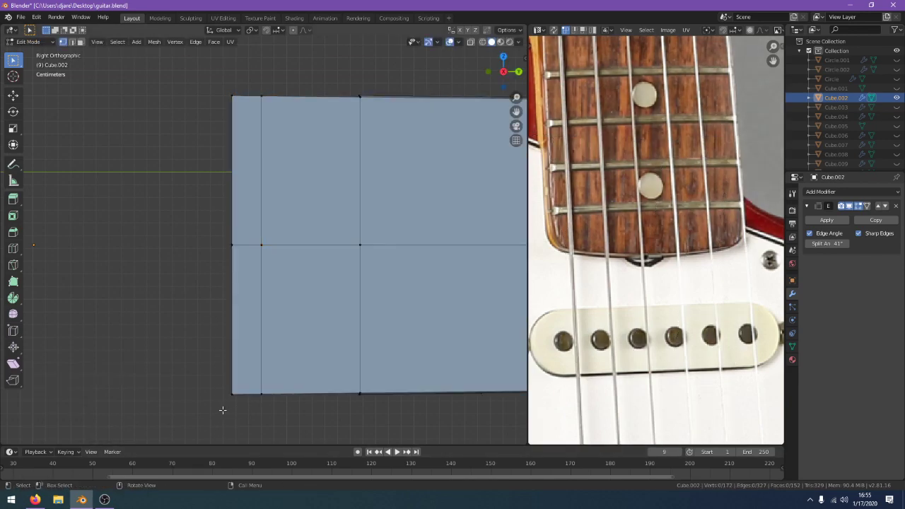
{"action": "key", "text": "g"}
{"action": "key", "text": "y"}
{"action": "right_click", "coordinate": [251, 381]}
{"action": "key", "text": "z"}
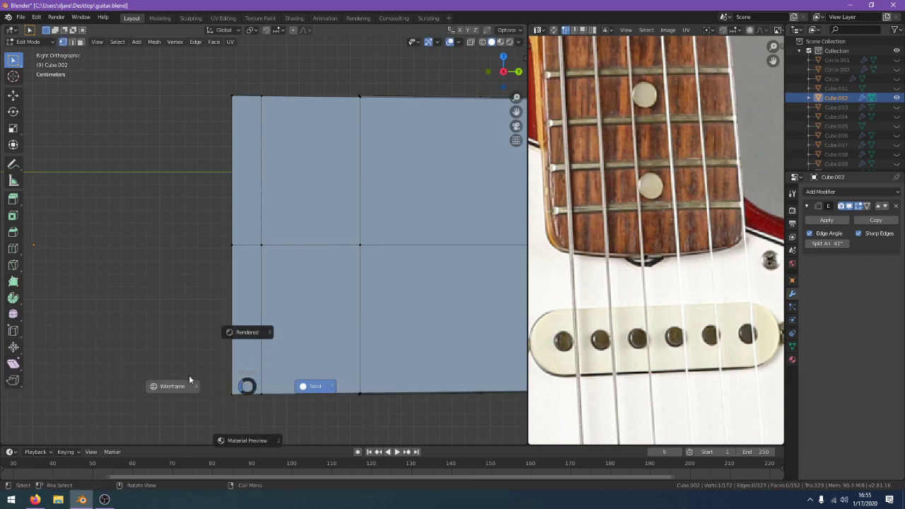
{"action": "left_click", "coordinate": [188, 375]}
{"action": "key", "text": "a"}
{"action": "left_click_drag", "start_coordinate": [218, 407], "coordinate": [249, 382]}
{"action": "key", "text": "g"}
{"action": "key", "text": "y"}
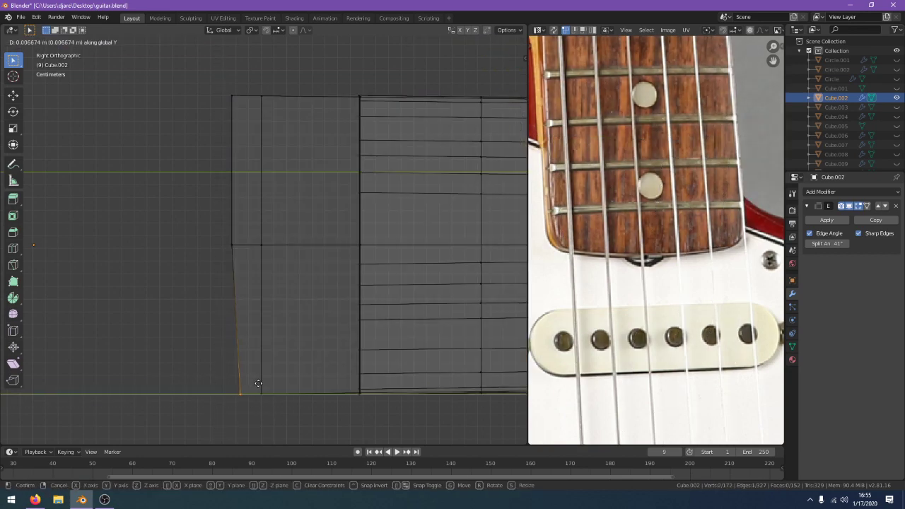
{"action": "right_click", "coordinate": [260, 384]}
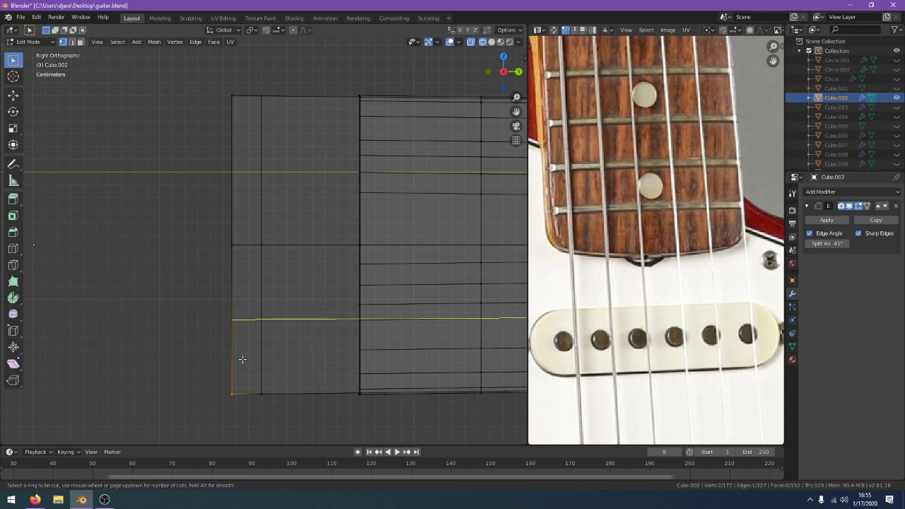
Add a second lengthwise loop cut and slide the two lengthwise loops towards the fretboard's opposite long edges
{"action": "left_click", "coordinate": [240, 378]}
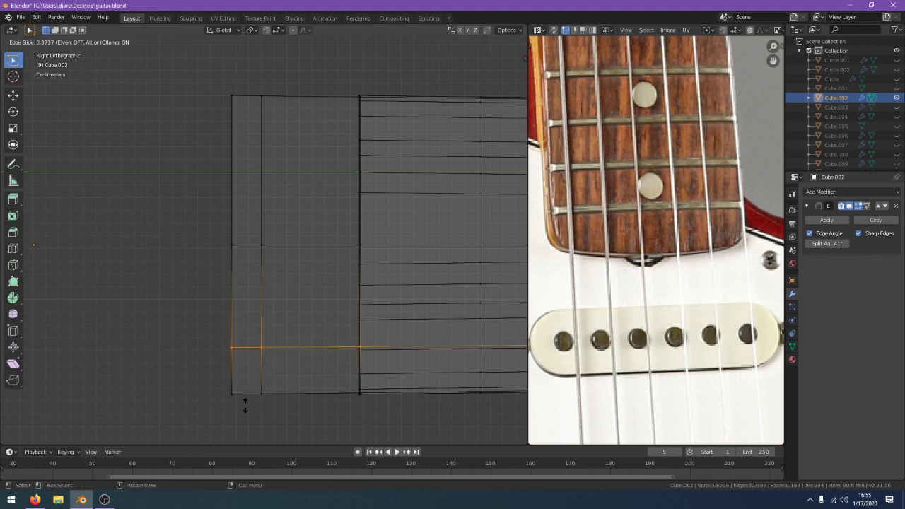
{"action": "right_click", "coordinate": [244, 404]}
{"action": "key", "text": "g"}
{"action": "key", "text": "g"}
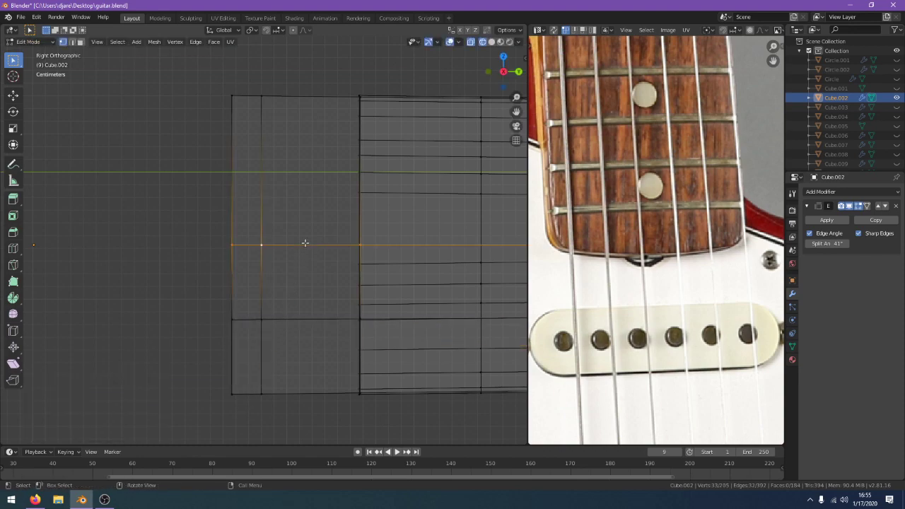
{"action": "left_click", "coordinate": [318, 170]}
{"action": "key", "text": "g"}
{"action": "key", "text": "g"}
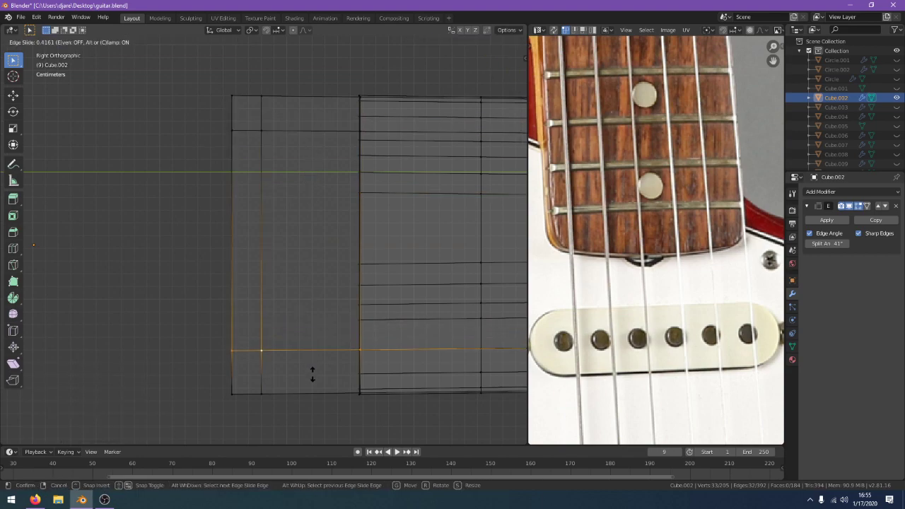
{"action": "left_click", "coordinate": [312, 375]}
Move both outer corners of the fretboard's body end inward along Y, one by 0.00779 m and the other by about 0.0074 m
{"action": "left_click", "coordinate": [230, 401]}
{"action": "key", "text": "g"}
{"action": "key", "text": "y"}
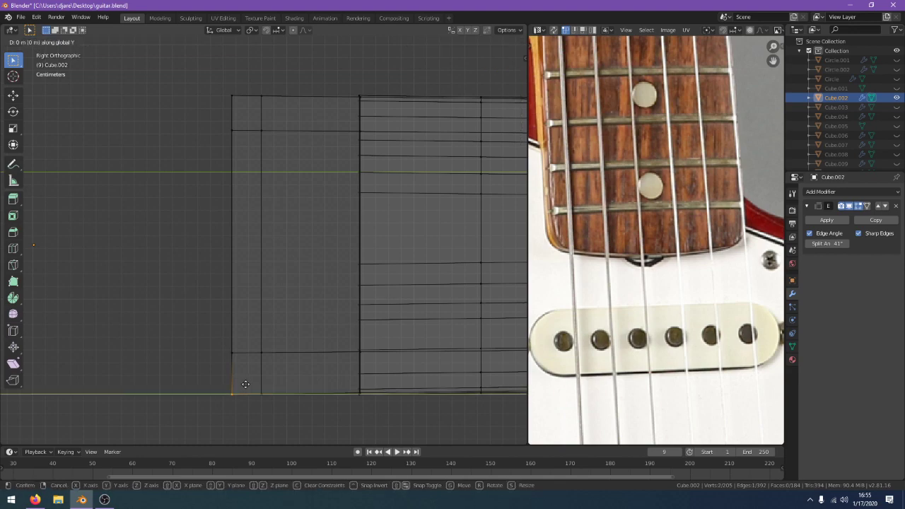
{"action": "left_click", "coordinate": [253, 383]}
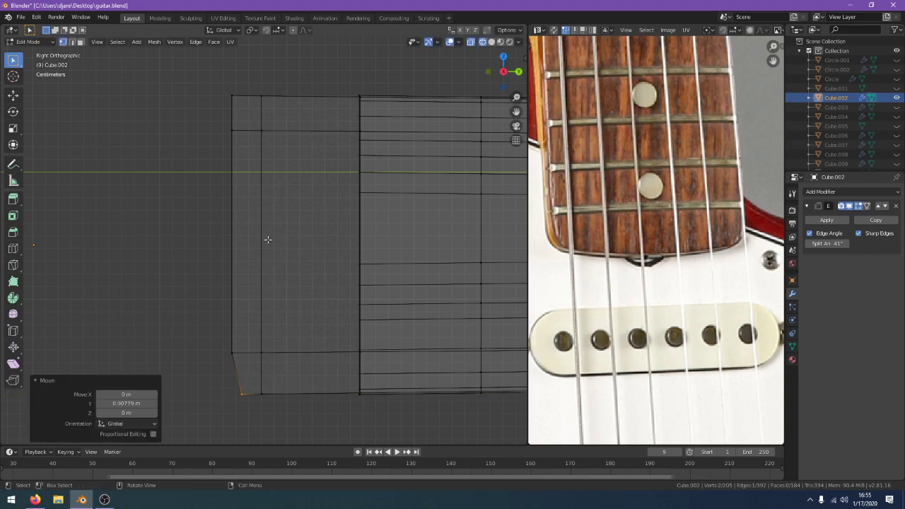
{"action": "key", "text": "alt+a"}
{"action": "left_click_drag", "start_coordinate": [255, 84], "coordinate": [256, 85]}
{"action": "key", "text": "g"}
{"action": "key", "text": "y"}
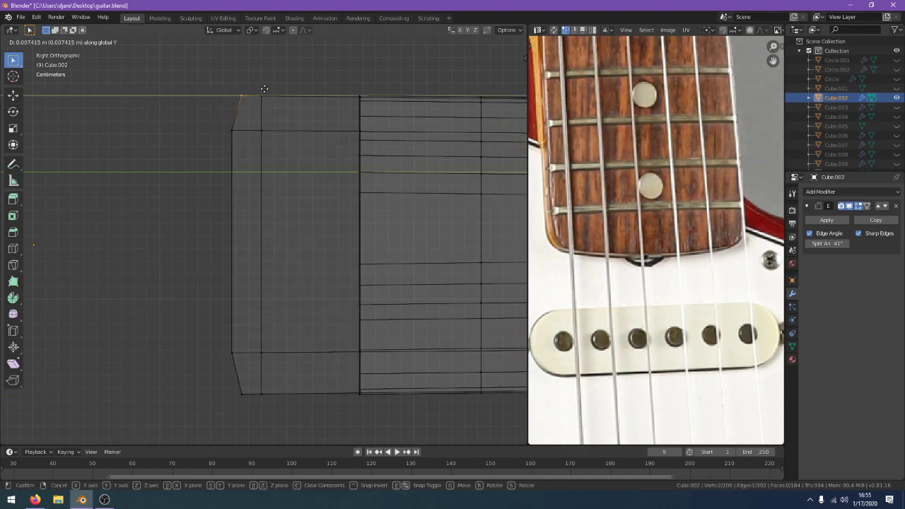
{"action": "left_click", "coordinate": [264, 91]}
Return to Object Mode in solid display and unhide all guitar parts
{"action": "key", "text": "Tab"}
{"action": "key", "text": "z"}
{"action": "left_click", "coordinate": [329, 106]}
{"action": "scroll", "coordinate": [336, 120], "scroll_direction": "down", "scroll_amount": 3}
{"action": "middle_click_drag", "start_coordinate": [335, 135], "coordinate": [355, 101]}
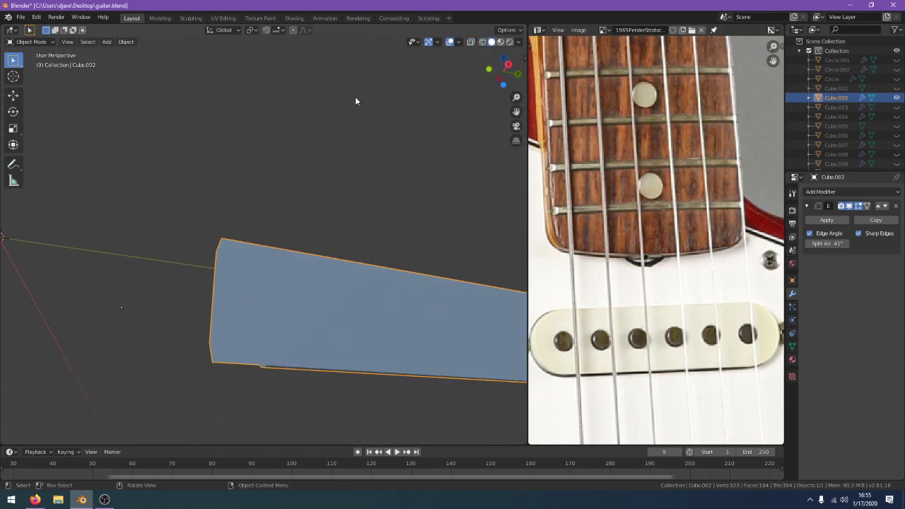
{"action": "key", "text": "alt+h"}
{"action": "left_click", "coordinate": [407, 243]}
{"action": "middle_click_drag", "start_coordinate": [408, 243], "coordinate": [334, 148]}
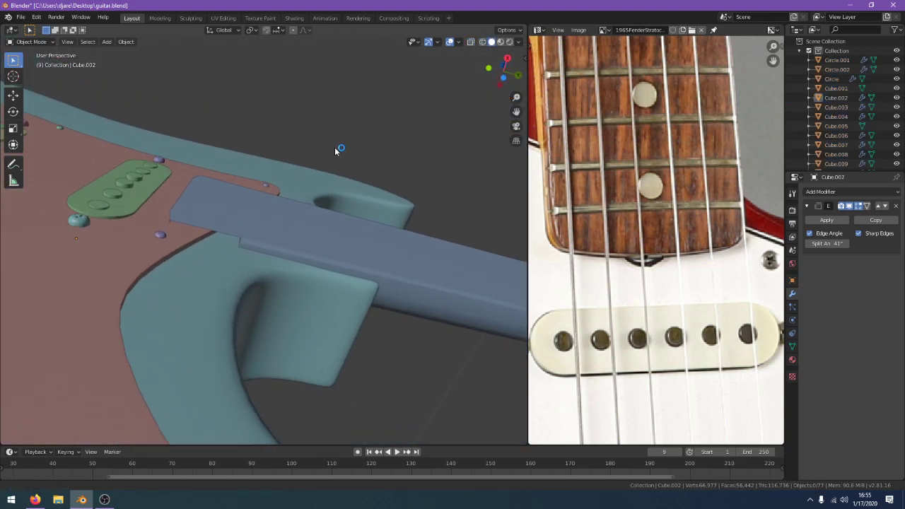
Examine how the neck's body end and fretboard overhang sit in the guitar body, in wireframe and solid display
{"action": "scroll", "coordinate": [322, 158], "scroll_direction": "up", "scroll_amount": 5}
{"action": "left_click", "coordinate": [226, 210]}
{"action": "key", "text": "z"}
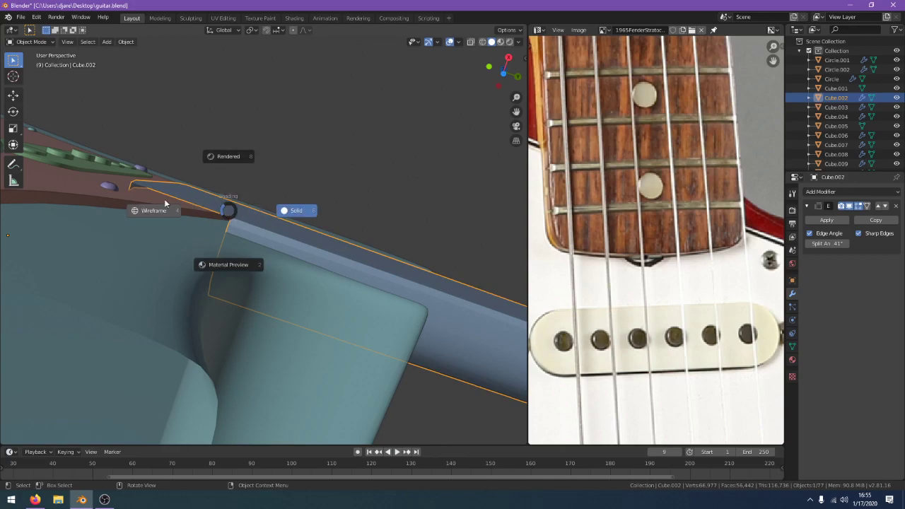
{"action": "left_click", "coordinate": [165, 204]}
{"action": "mouse_move", "coordinate": [165, 204]}
{"action": "middle_mouse_down"}
{"action": "mouse_move", "coordinate": [202, 232]}
{"action": "mouse_move", "coordinate": [210, 199]}
{"action": "mouse_move", "coordinate": [212, 245]}
{"action": "middle_mouse_up"}
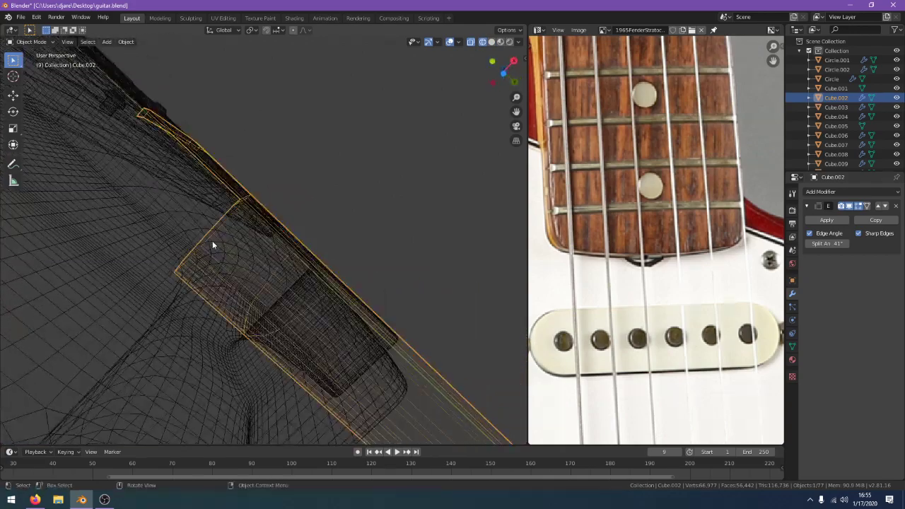
{"action": "key", "text": "Tab"}
{"action": "key", "text": "Tab"}
{"action": "key", "text": "z"}
{"action": "left_click", "coordinate": [284, 255]}
{"action": "mouse_move", "coordinate": [284, 256]}
{"action": "middle_mouse_down", "text": "shift"}
{"action": "mouse_move", "coordinate": [379, 320]}
{"action": "mouse_move", "coordinate": [351, 296]}
{"action": "mouse_move", "coordinate": [337, 339]}
{"action": "mouse_move", "coordinate": [335, 281]}
{"action": "mouse_move", "coordinate": [328, 304]}
{"action": "mouse_move", "coordinate": [290, 236]}
{"action": "mouse_move", "coordinate": [332, 143]}
{"action": "mouse_move", "coordinate": [266, 285]}
{"action": "middle_mouse_up", "text": "shift"}
{"action": "key", "text": "Tab"}
{"action": "key", "text": "Tab"}
Hide every guitar part except the neck
{"action": "key", "text": "a"}
{"action": "key", "text": "alt+a"}
{"action": "key", "text": "a"}
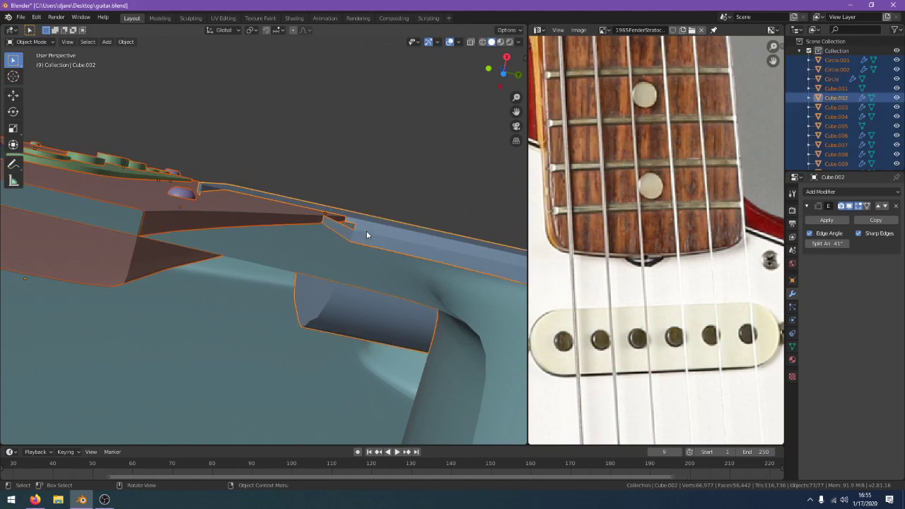
{"action": "left_click", "coordinate": [367, 231], "text": "shift"}
{"action": "key", "text": "h"}
Fill the two open long sides of the neck's fretboard overhang with faces between its upper and lower edges
{"action": "middle_click_drag", "start_coordinate": [385, 219], "coordinate": [356, 185]}
{"action": "left_click", "coordinate": [323, 212]}
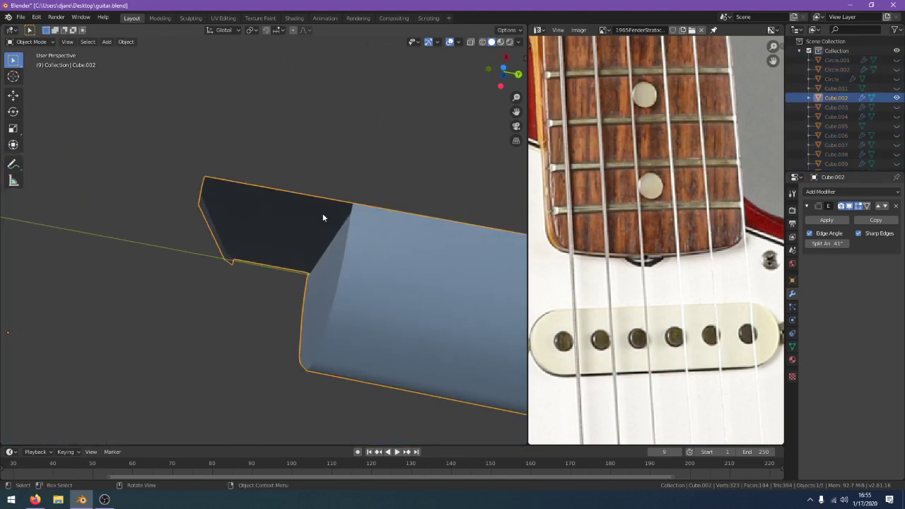
{"action": "middle_click_drag", "start_coordinate": [322, 212], "coordinate": [317, 259]}
{"action": "key", "text": "Tab"}
{"action": "key", "text": "alt+a"}
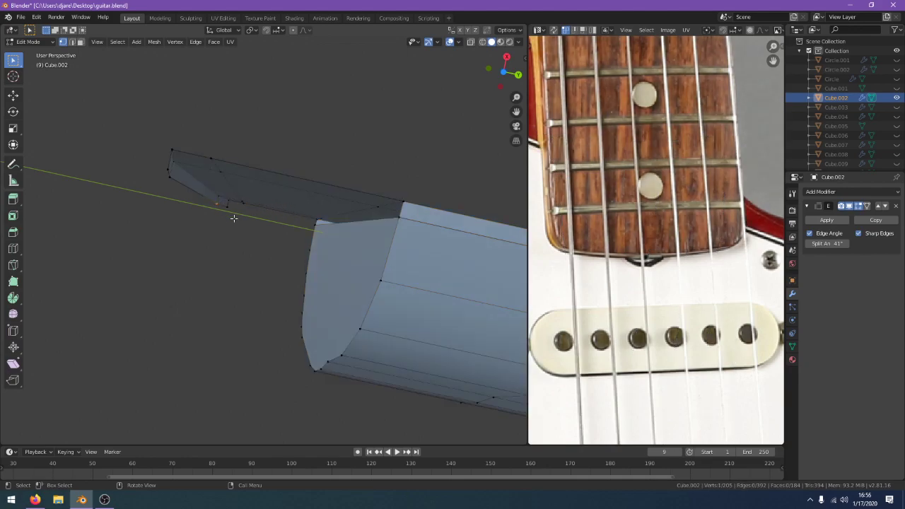
{"action": "mouse_move", "coordinate": [237, 227]}
{"action": "middle_mouse_down"}
{"action": "mouse_move", "coordinate": [259, 246]}
{"action": "mouse_move", "coordinate": [239, 150]}
{"action": "mouse_move", "coordinate": [224, 182]}
{"action": "mouse_move", "coordinate": [249, 221]}
{"action": "mouse_move", "coordinate": [244, 214]}
{"action": "middle_mouse_up"}
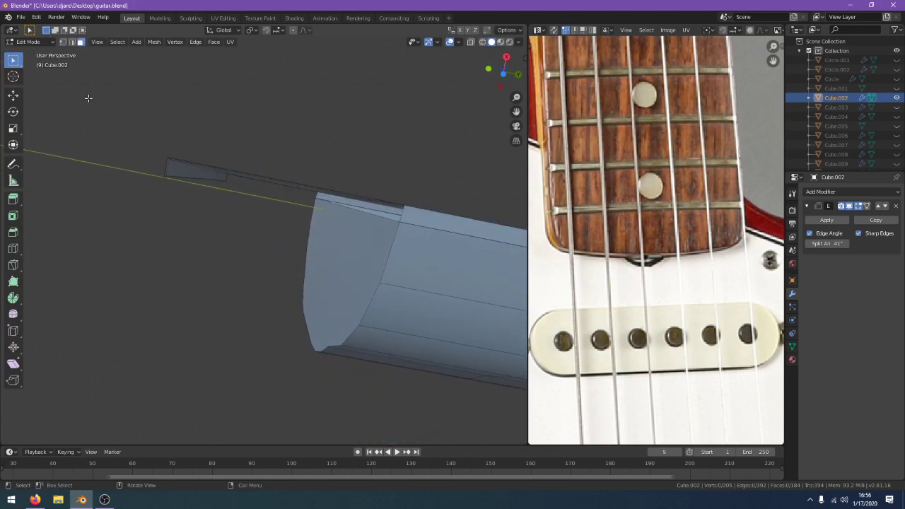
{"action": "left_click", "coordinate": [63, 44]}
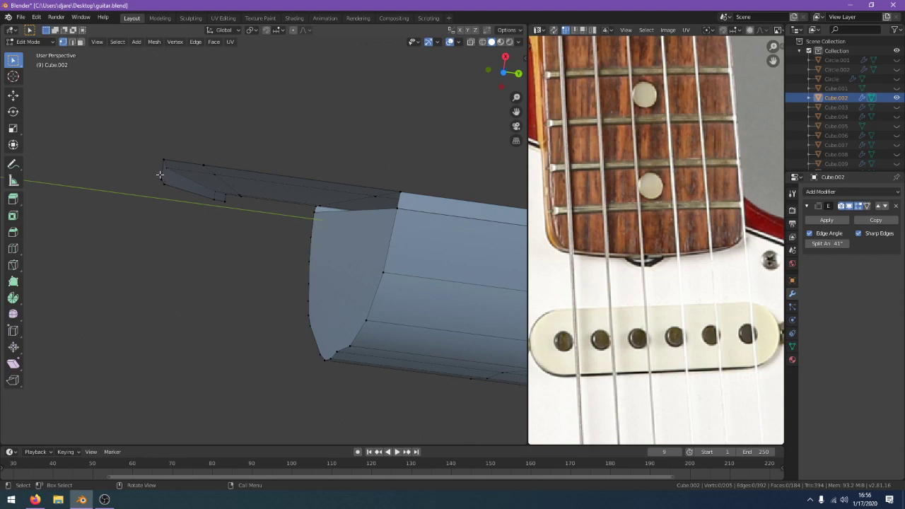
{"action": "middle_click_drag", "start_coordinate": [171, 187], "coordinate": [158, 189]}
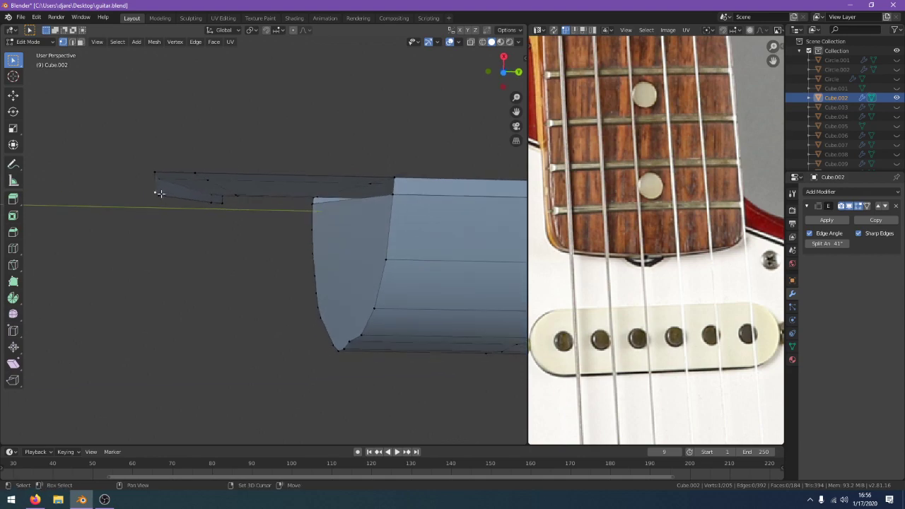
{"action": "middle_click_drag", "start_coordinate": [268, 215], "coordinate": [301, 208]}
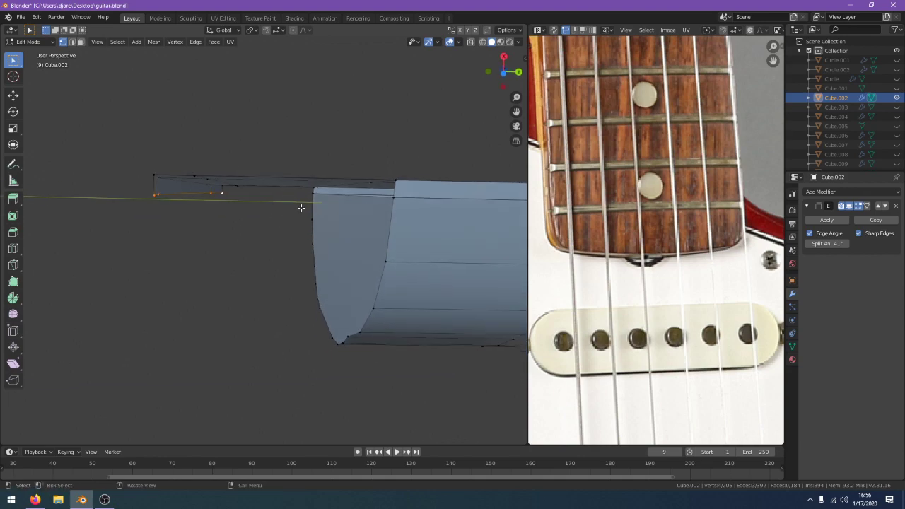
{"action": "middle_click_drag", "start_coordinate": [400, 199], "coordinate": [142, 252]}
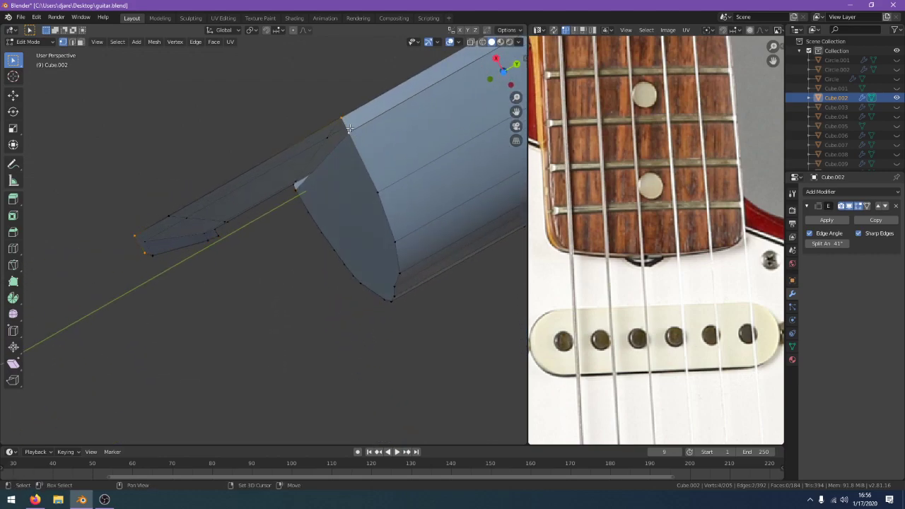
{"action": "key", "text": "f"}
{"action": "middle_click_drag", "start_coordinate": [358, 143], "coordinate": [372, 126]}
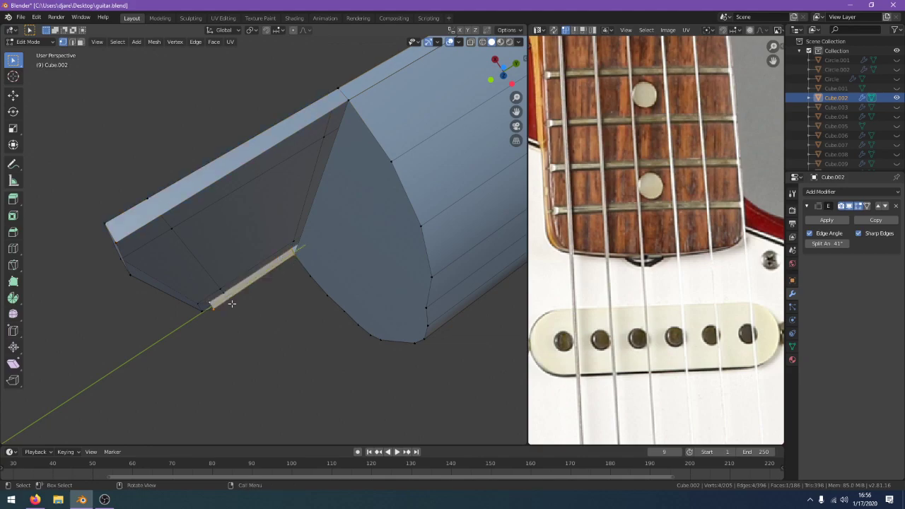
Close the underside of the fretboard overhang with a face spanning its corner vertices and the neck junction
{"action": "left_click", "coordinate": [127, 276]}
{"action": "middle_click_drag", "start_coordinate": [127, 276], "coordinate": [161, 288]}
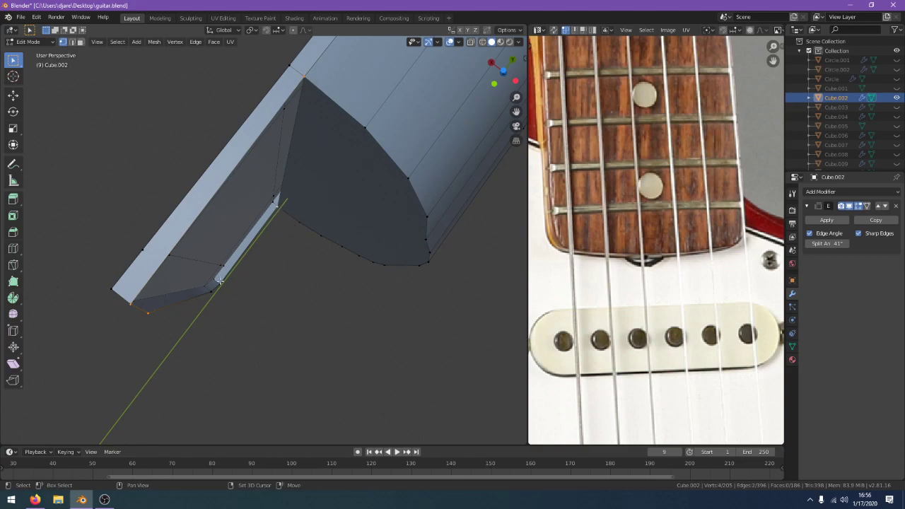
{"action": "key", "text": "f"}
{"action": "middle_click_drag", "start_coordinate": [211, 291], "coordinate": [251, 281]}
Return to Object Mode and unhide all guitar parts
{"action": "key", "text": "Tab"}
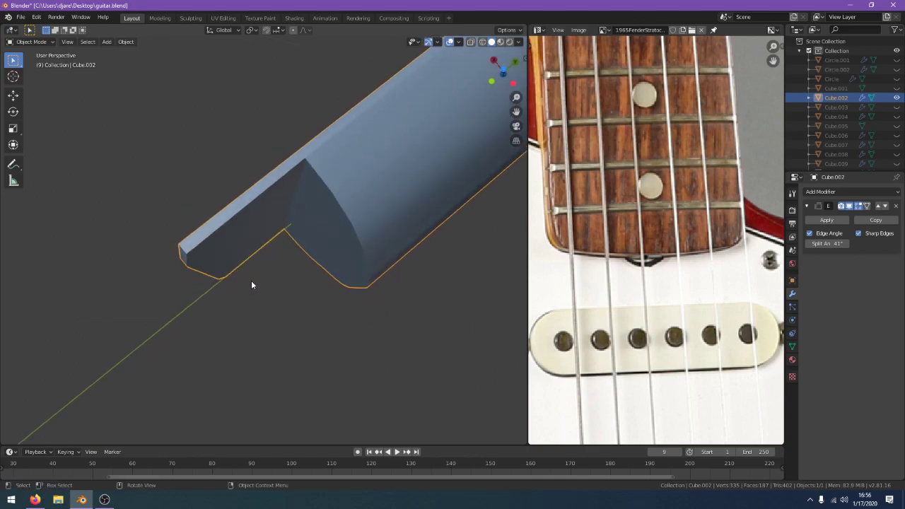
{"action": "key", "text": "alt+h"}
{"action": "middle_click_drag", "start_coordinate": [277, 244], "coordinate": [61, 87]}
{"action": "key", "text": "Tab"}
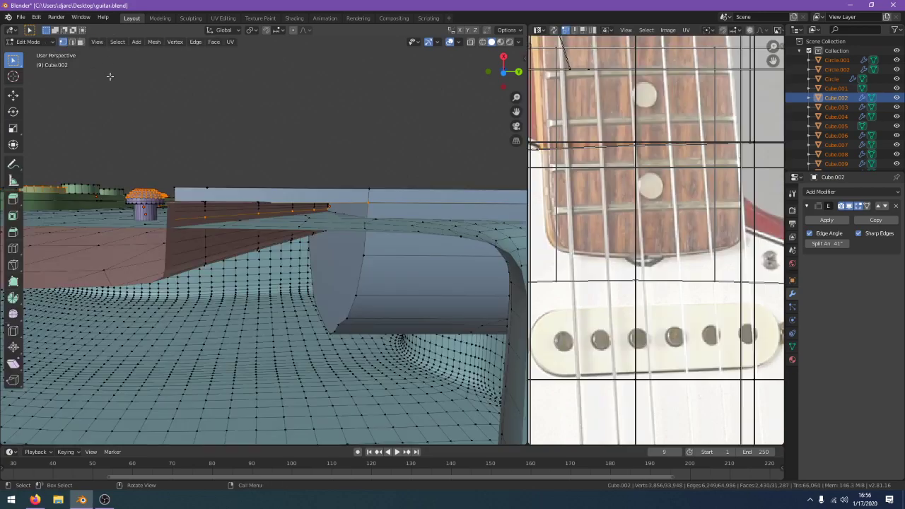
{"action": "left_click", "coordinate": [81, 41]}
{"action": "mouse_move", "coordinate": [299, 239]}
{"action": "middle_mouse_down"}
{"action": "mouse_move", "coordinate": [285, 172]}
{"action": "mouse_move", "coordinate": [305, 250]}
{"action": "middle_mouse_up"}
{"action": "middle_click_drag", "start_coordinate": [329, 210], "coordinate": [332, 212]}
{"action": "key", "text": "g"}
{"action": "key", "text": "x"}
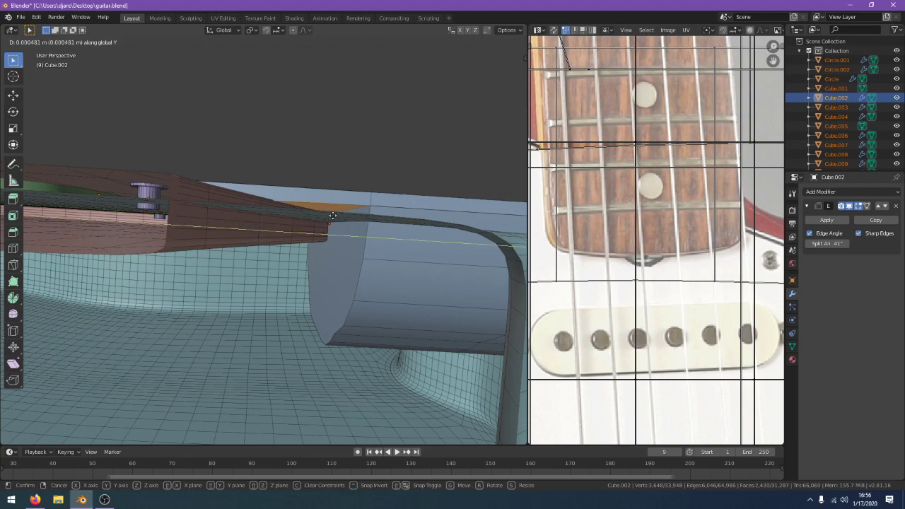
{"action": "left_click", "coordinate": [335, 212]}
{"action": "key", "text": "e"}
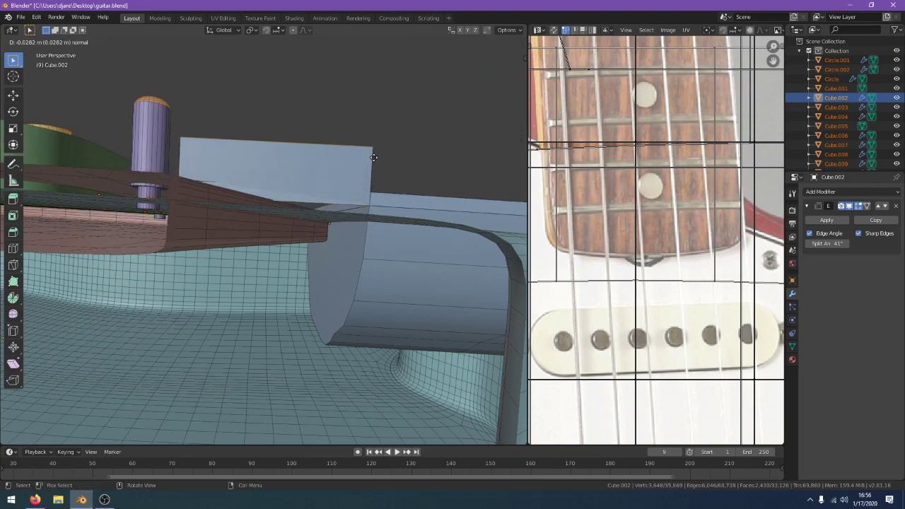
{"action": "key", "text": "Escape"}
{"action": "middle_click_drag", "start_coordinate": [363, 226], "coordinate": [348, 214]}
{"action": "key", "text": "Tab"}
{"action": "key", "text": "a"}
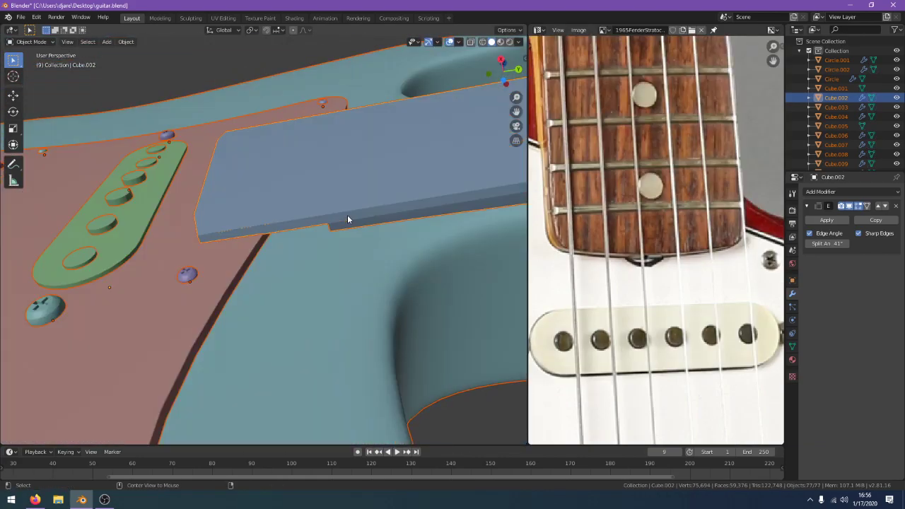
{"action": "key", "text": "Tab"}
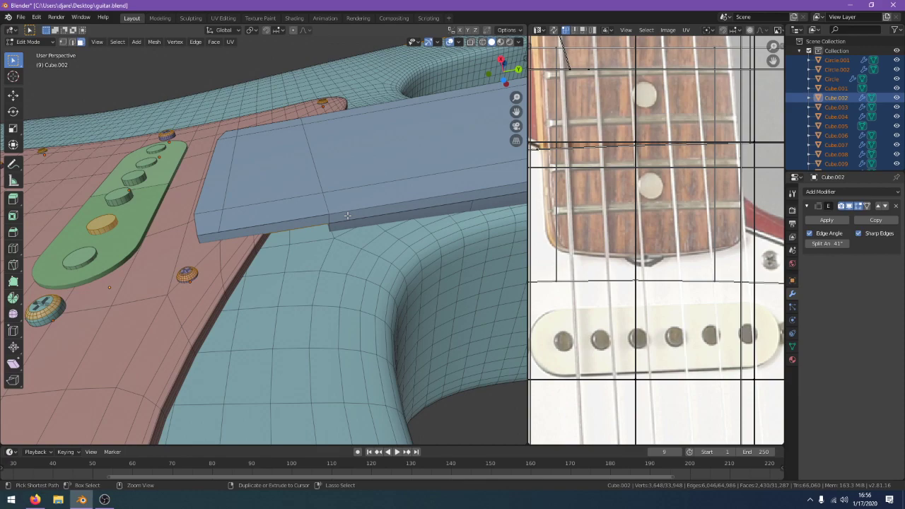
{"action": "key", "text": "Tab"}
Select only the neck and extrude the underside face of its fretboard overhang by -0.011 m along X
{"action": "left_click", "coordinate": [347, 214]}
{"action": "key", "text": "KP_Divide"}
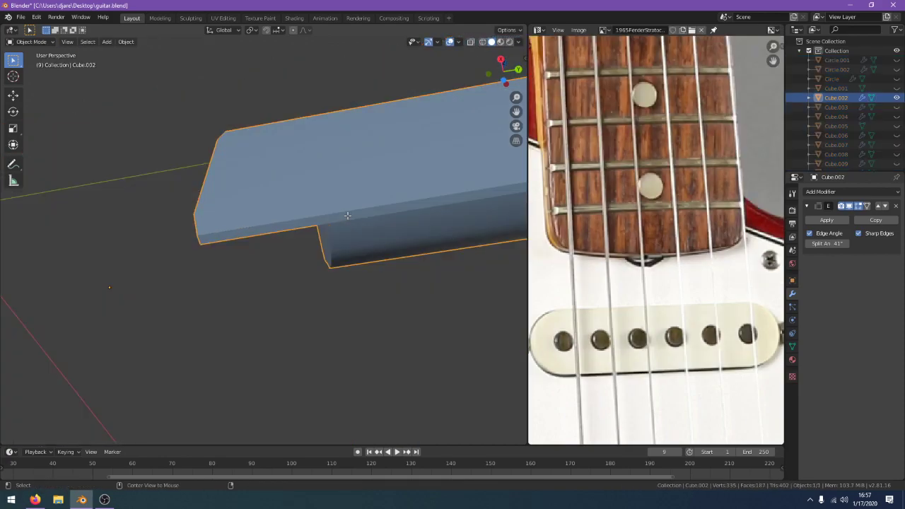
{"action": "key", "text": "KP_Divide"}
{"action": "key", "text": "Tab"}
{"action": "key", "text": "Tab"}
{"action": "left_click", "coordinate": [371, 205]}
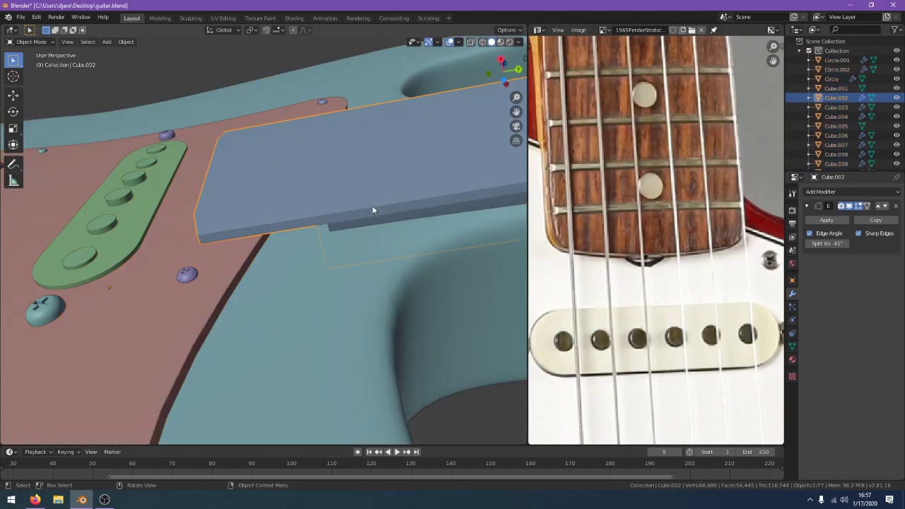
{"action": "key", "text": "Tab"}
{"action": "scroll", "coordinate": [333, 210], "scroll_direction": "up", "scroll_amount": 2}
{"action": "middle_click_drag", "start_coordinate": [318, 212], "coordinate": [327, 240]}
{"action": "key", "text": "e"}
{"action": "key", "text": "x"}
{"action": "left_click", "coordinate": [330, 205]}
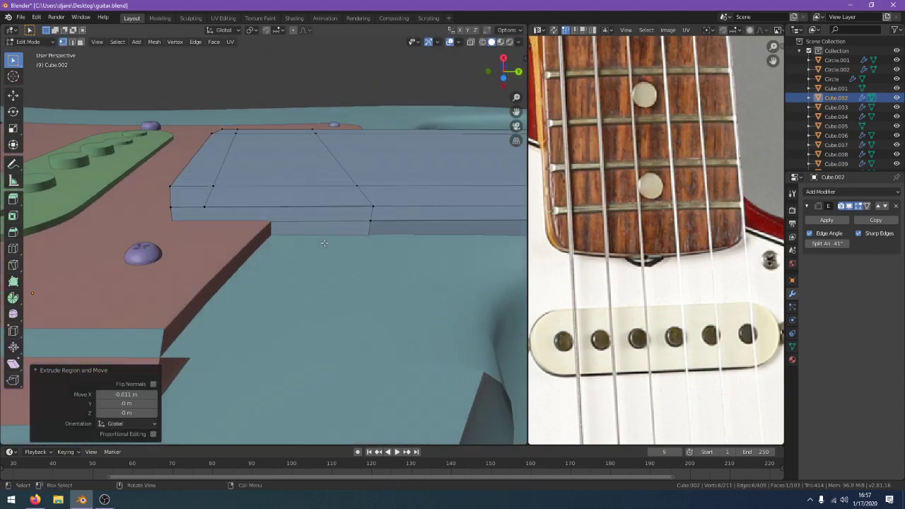
{"action": "key", "text": "Tab"}
Move the vertex where the extruded overhang meets the neck heel 0.00266 m along Z
{"action": "scroll", "coordinate": [341, 178], "scroll_direction": "down", "scroll_amount": 4}
{"action": "left_click", "coordinate": [371, 117]}
{"action": "scroll", "coordinate": [371, 117], "scroll_direction": "up", "scroll_amount": 3}
{"action": "middle_click_drag", "start_coordinate": [371, 116], "coordinate": [387, 214]}
{"action": "left_click", "coordinate": [352, 247]}
{"action": "key", "text": "Tab"}
{"action": "middle_click_drag", "start_coordinate": [352, 247], "coordinate": [408, 251]}
{"action": "key", "text": "g"}
{"action": "key", "text": "y"}
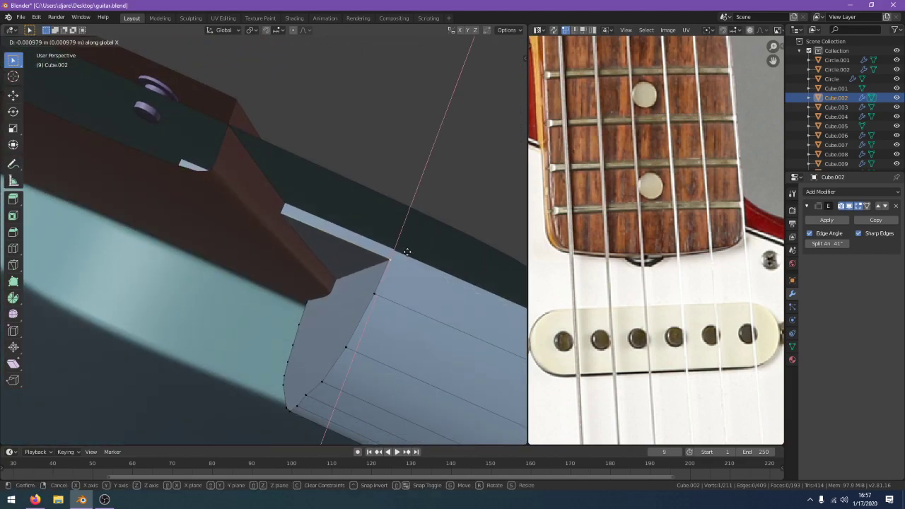
{"action": "key", "text": "z"}
{"action": "left_click", "coordinate": [409, 252]}
{"action": "middle_click_drag", "start_coordinate": [355, 284], "coordinate": [128, 306]}
{"action": "scroll", "coordinate": [318, 238], "scroll_direction": "down", "scroll_amount": 7}
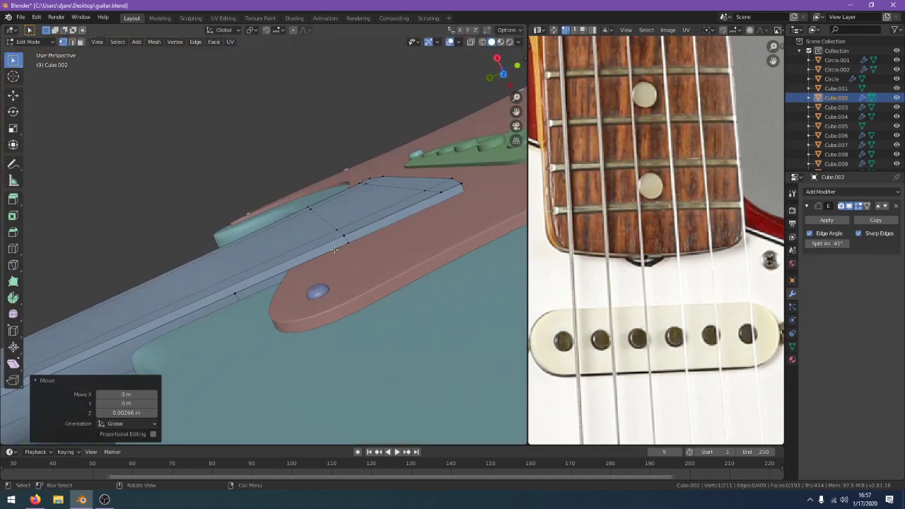
Add one centred loop cut along each long edge strip of the fretboard, splitting both chamfered corners at the body end
{"action": "key", "text": "Tab"}
{"action": "left_click", "coordinate": [311, 154]}
{"action": "middle_click_drag", "start_coordinate": [265, 202], "coordinate": [248, 176]}
{"action": "scroll", "coordinate": [269, 121], "scroll_direction": "up", "scroll_amount": 5}
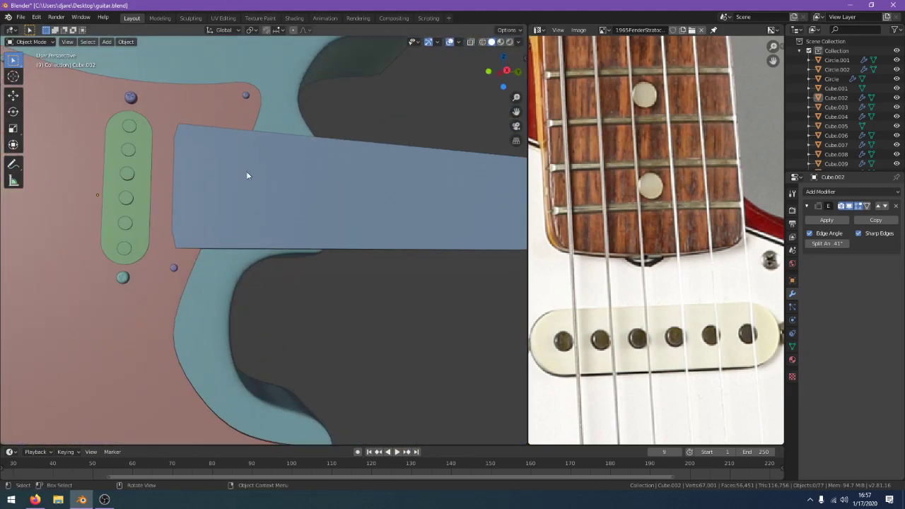
{"action": "key", "text": "Tab"}
{"action": "scroll", "coordinate": [187, 132], "scroll_direction": "up", "scroll_amount": 2}
{"action": "left_click", "coordinate": [164, 108]}
{"action": "right_click", "coordinate": [165, 110]}
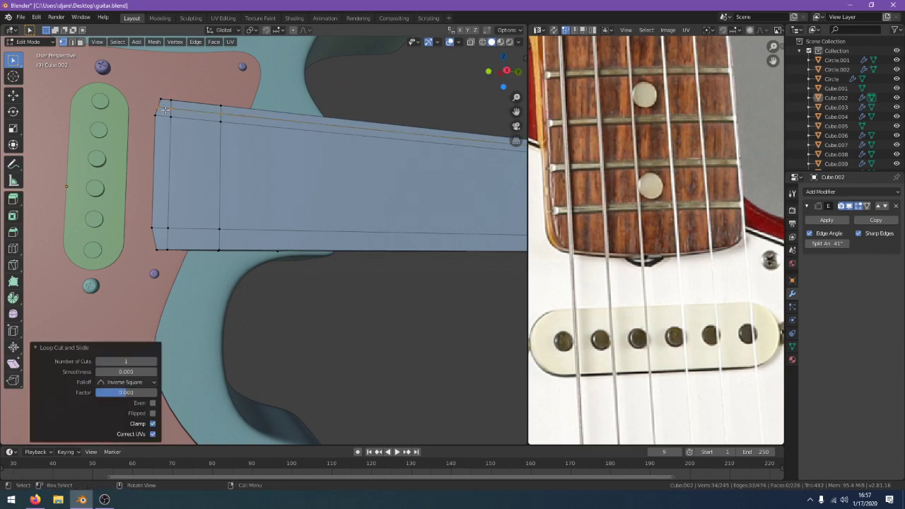
{"action": "left_click", "coordinate": [159, 245]}
{"action": "right_click", "coordinate": [158, 245]}
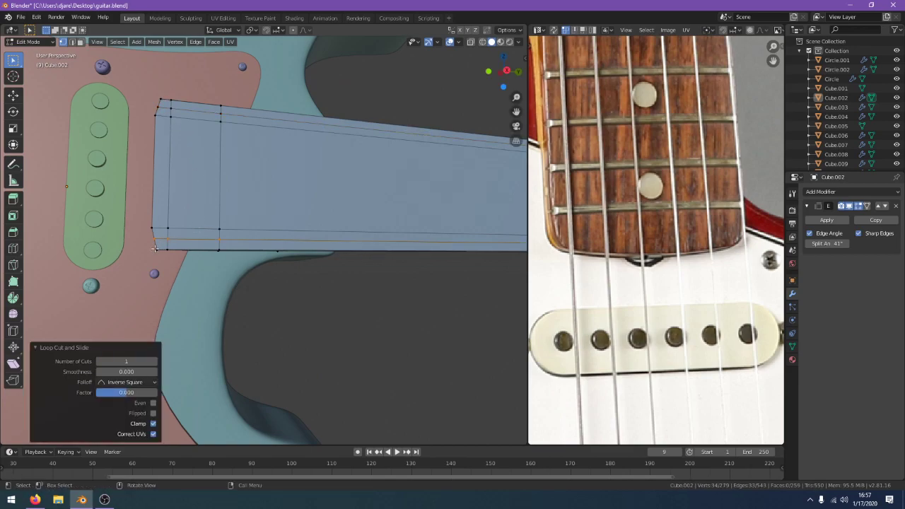
In wireframe display, move the outermost vertices of one corner at the fretboard's body end about 0.0032 m along Y
{"action": "left_click", "coordinate": [155, 248]}
{"action": "scroll", "coordinate": [174, 234], "scroll_direction": "up", "scroll_amount": 1}
{"action": "scroll", "coordinate": [194, 225], "scroll_direction": "up", "scroll_amount": 2}
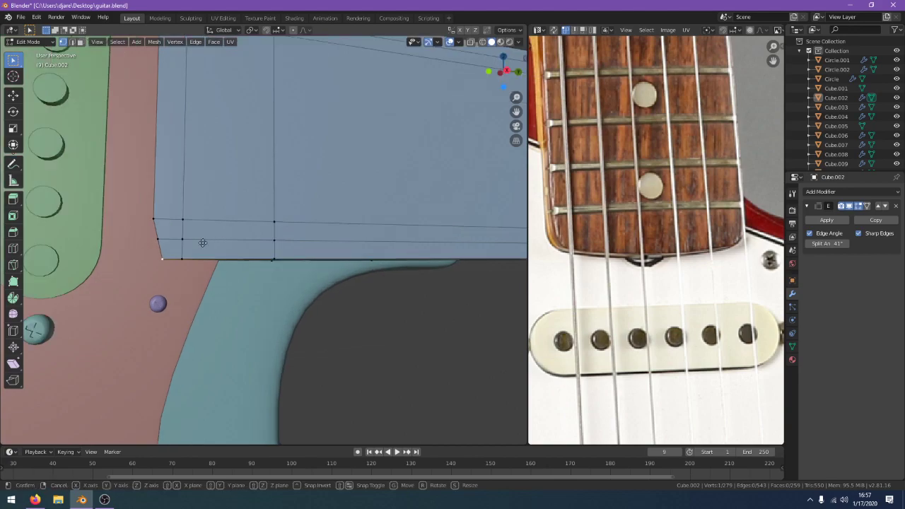
{"action": "key", "text": "shift+z"}
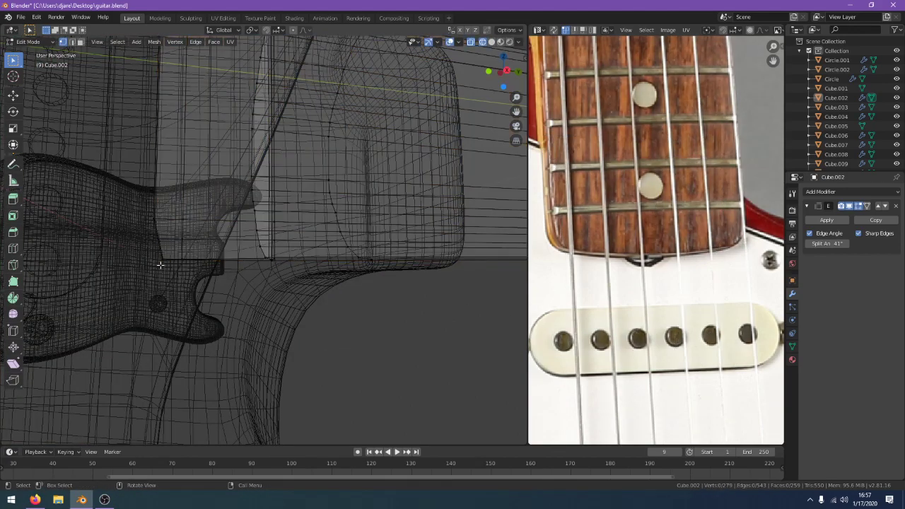
{"action": "key", "text": "b"}
{"action": "key", "text": "g"}
{"action": "key", "text": "y"}
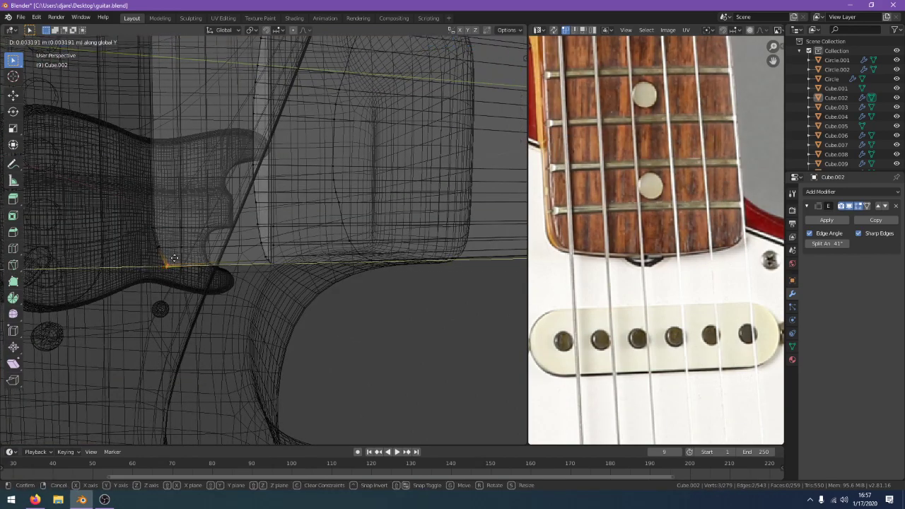
{"action": "left_click", "coordinate": [174, 259]}
Move the outermost vertices of both body-end fretboard corners about 0.0024 m along Y and return to solid display in Object Mode
{"action": "middle_click_drag", "start_coordinate": [200, 183], "coordinate": [238, 267], "text": "shift"}
{"action": "left_click", "coordinate": [212, 115]}
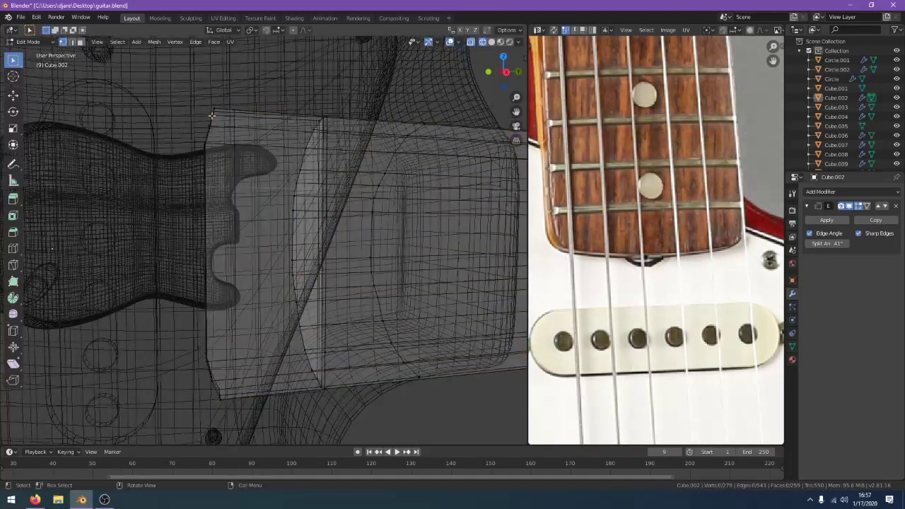
{"action": "key", "text": "ctrl+z"}
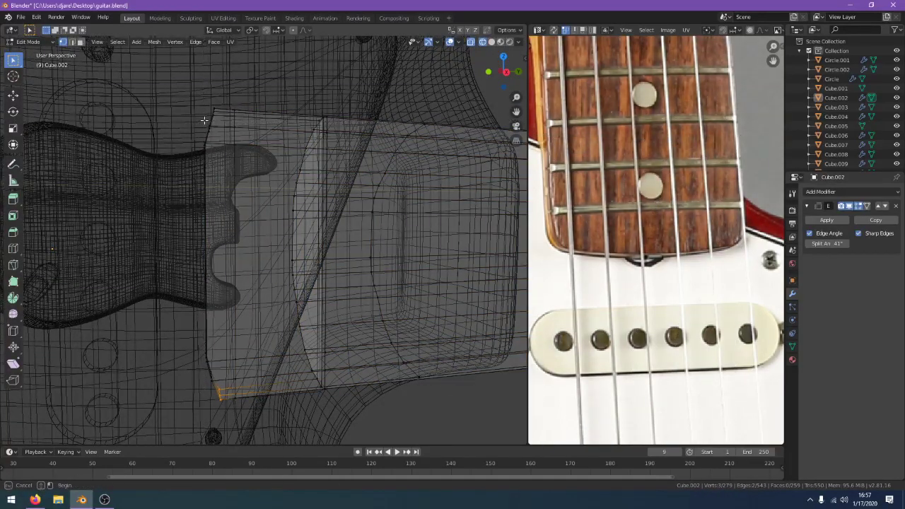
{"action": "left_click_drag", "start_coordinate": [221, 103], "coordinate": [221, 103], "text": "shift"}
{"action": "key", "text": "g"}
{"action": "key", "text": "y"}
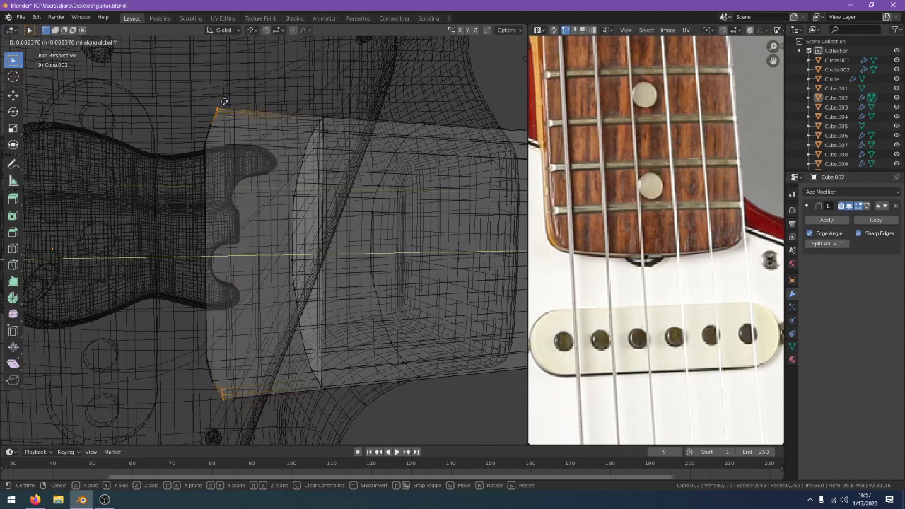
{"action": "left_click", "coordinate": [224, 101]}
{"action": "key", "text": "z"}
{"action": "left_click", "coordinate": [277, 115]}
{"action": "scroll", "coordinate": [374, 125], "scroll_direction": "down", "scroll_amount": 2}
{"action": "key", "text": "Tab"}
Save the changes to guitar.blend
{"action": "scroll", "coordinate": [442, 99], "scroll_direction": "down", "scroll_amount": 1}
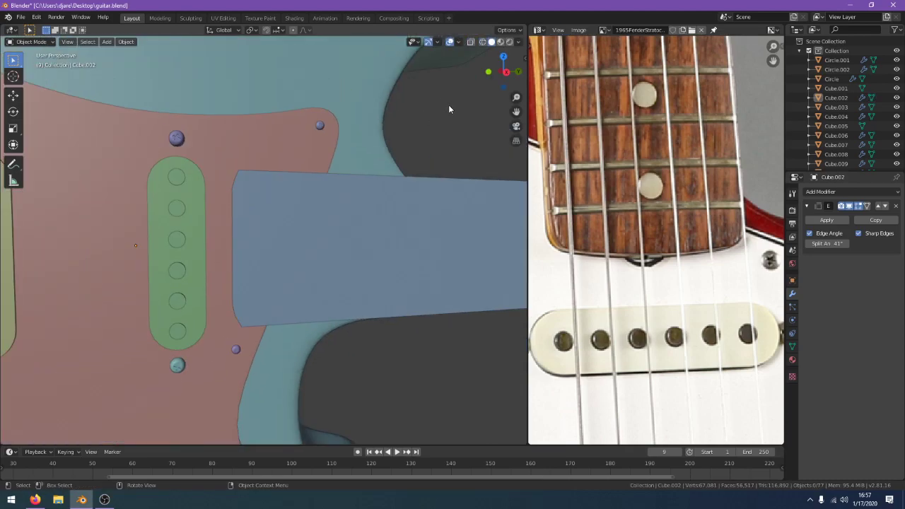
{"action": "scroll", "coordinate": [448, 105], "scroll_direction": "down", "scroll_amount": 2}
{"action": "middle_click_drag", "start_coordinate": [448, 106], "coordinate": [434, 87]}
{"action": "scroll", "coordinate": [375, 184], "scroll_direction": "up", "scroll_amount": 3}
{"action": "scroll", "coordinate": [362, 179], "scroll_direction": "down", "scroll_amount": 2}
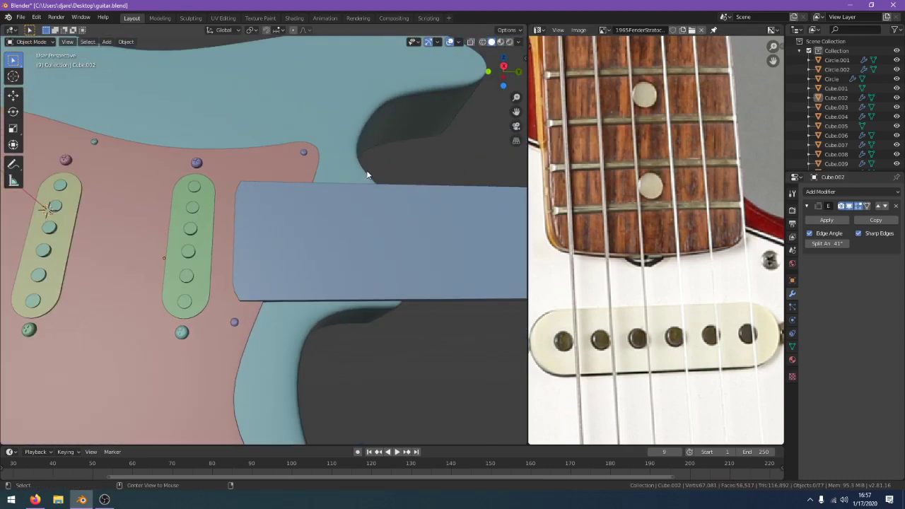
{"action": "key", "text": "ctrl+s"}
{"action": "scroll", "coordinate": [371, 164], "scroll_direction": "down", "scroll_amount": 5}
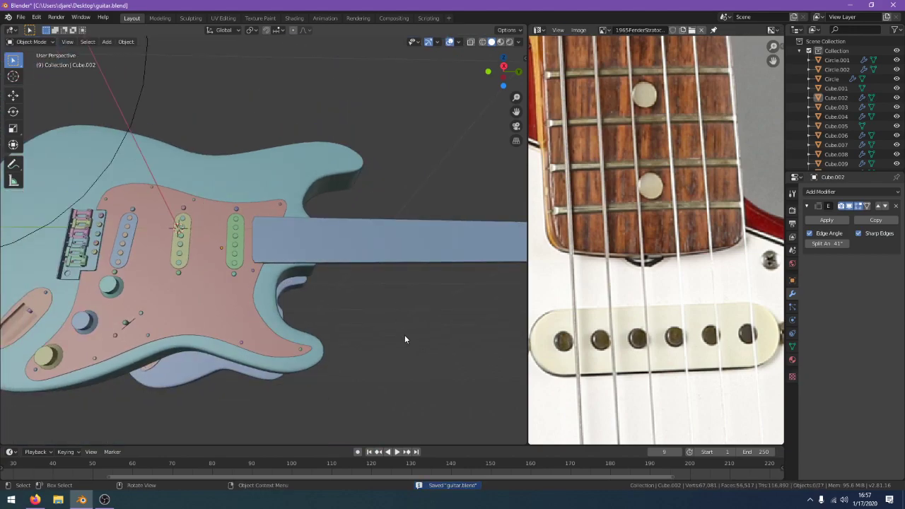
{"action": "scroll", "coordinate": [388, 353], "scroll_direction": "down", "scroll_amount": 3}
{"action": "middle_click_drag", "start_coordinate": [404, 337], "coordinate": [387, 296]}
{"action": "scroll", "coordinate": [648, 296], "scroll_direction": "down", "scroll_amount": 2}
{"action": "middle_click_drag", "start_coordinate": [648, 309], "coordinate": [645, 365]}
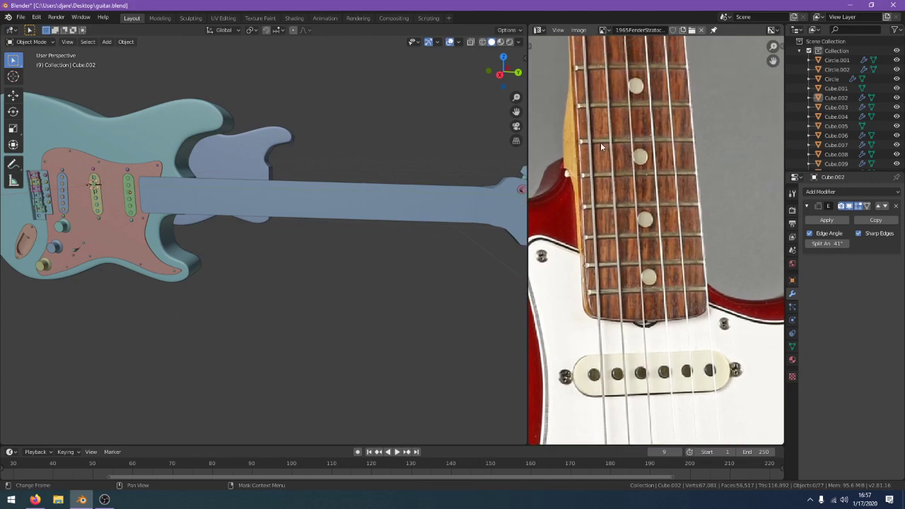
Switch to Firefox and check the live chat on the YouTube Live Dashboard
{"action": "left_click", "coordinate": [34, 499]}
{"action": "left_click", "coordinate": [319, 62]}
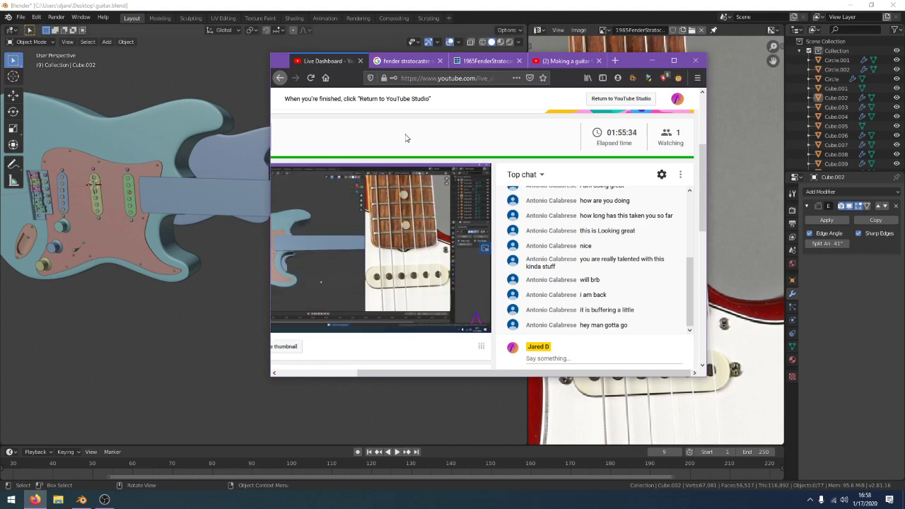
{"action": "scroll", "coordinate": [415, 131], "scroll_direction": "down", "scroll_amount": 2}
{"action": "scroll", "coordinate": [432, 233], "scroll_direction": "up", "scroll_amount": 5}
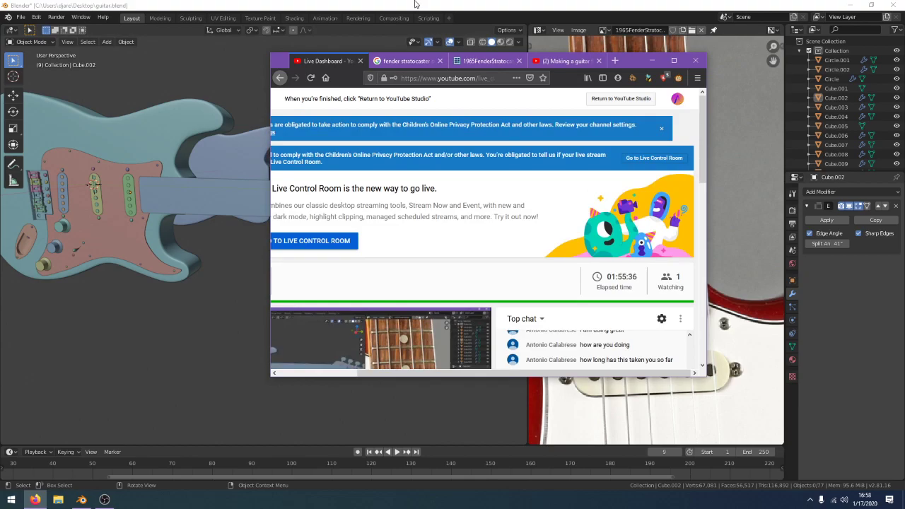
Return to Blender and examine the fret positions at the neck's body end in the wireframe side view and the reference photo
{"action": "left_click", "coordinate": [416, 4]}
{"action": "scroll", "coordinate": [280, 196], "scroll_direction": "up", "scroll_amount": 1}
{"action": "key", "text": "KP_3"}
{"action": "key", "text": "z"}
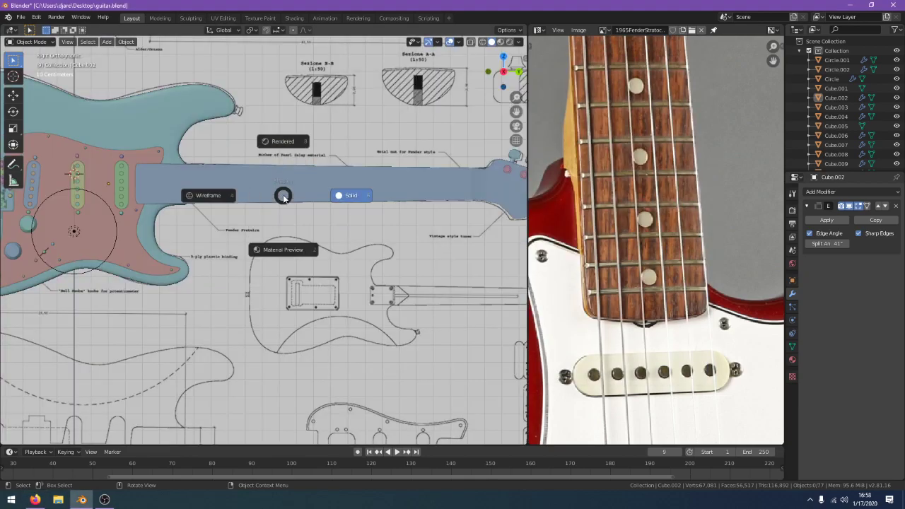
{"action": "left_click", "coordinate": [212, 195]}
{"action": "scroll", "coordinate": [234, 197], "scroll_direction": "up", "scroll_amount": 6}
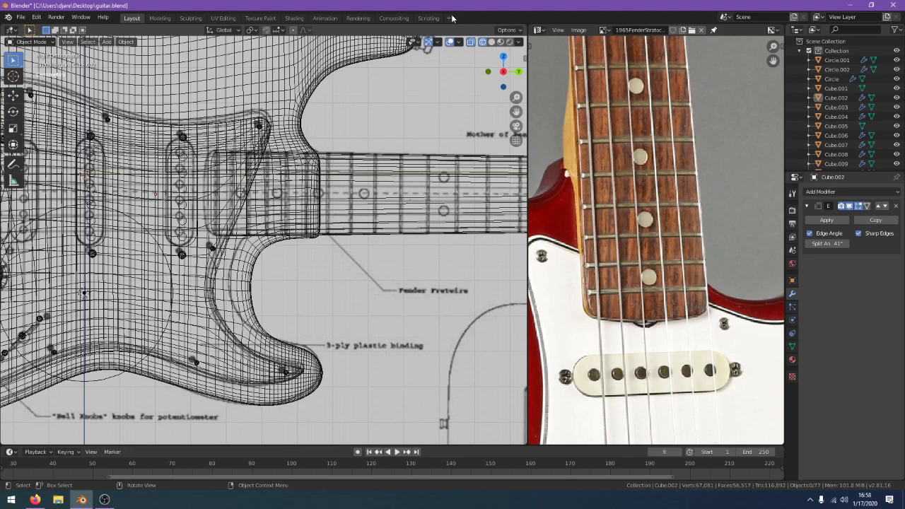
{"action": "scroll", "coordinate": [611, 119], "scroll_direction": "up", "scroll_amount": 1}
{"action": "middle_click_drag", "start_coordinate": [639, 182], "coordinate": [636, 201]}
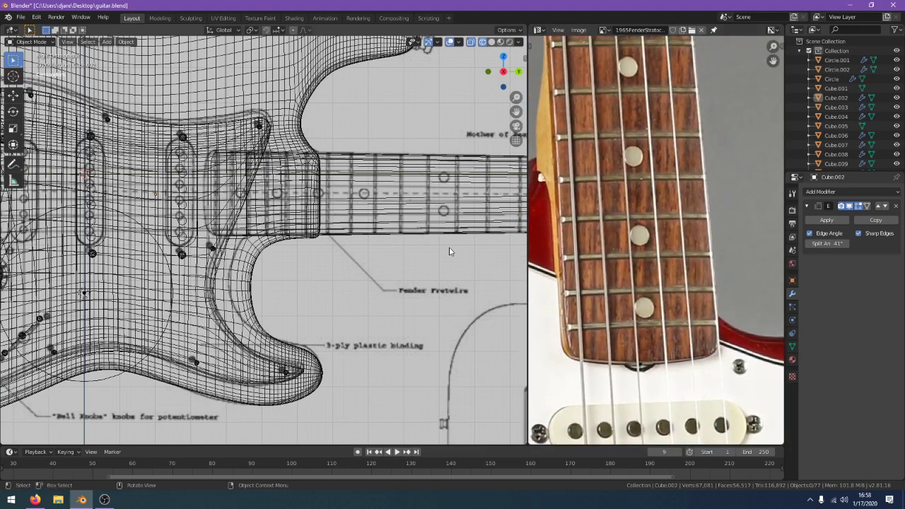
{"action": "scroll", "coordinate": [431, 240], "scroll_direction": "up", "scroll_amount": 2}
{"action": "mouse_move", "coordinate": [409, 227]}
{"action": "middle_mouse_down"}
{"action": "mouse_move", "coordinate": [408, 192]}
{"action": "mouse_move", "coordinate": [455, 232]}
{"action": "mouse_move", "coordinate": [441, 267]}
{"action": "mouse_move", "coordinate": [459, 246]}
{"action": "middle_mouse_up"}
{"action": "key", "text": "z"}
{"action": "left_click", "coordinate": [455, 204]}
Add a plane and rotate it 90° in the front view so it lies parallel to the guitar's face
{"action": "key", "text": "shift+a"}
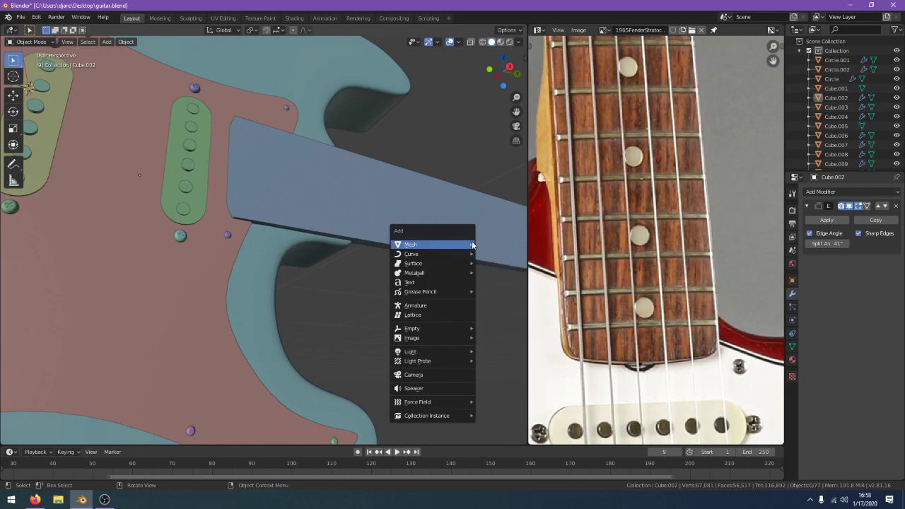
{"action": "mouse_move", "coordinate": [472, 244]}
{"action": "left_click", "coordinate": [523, 244]}
{"action": "scroll", "coordinate": [447, 219], "scroll_direction": "down", "scroll_amount": 6}
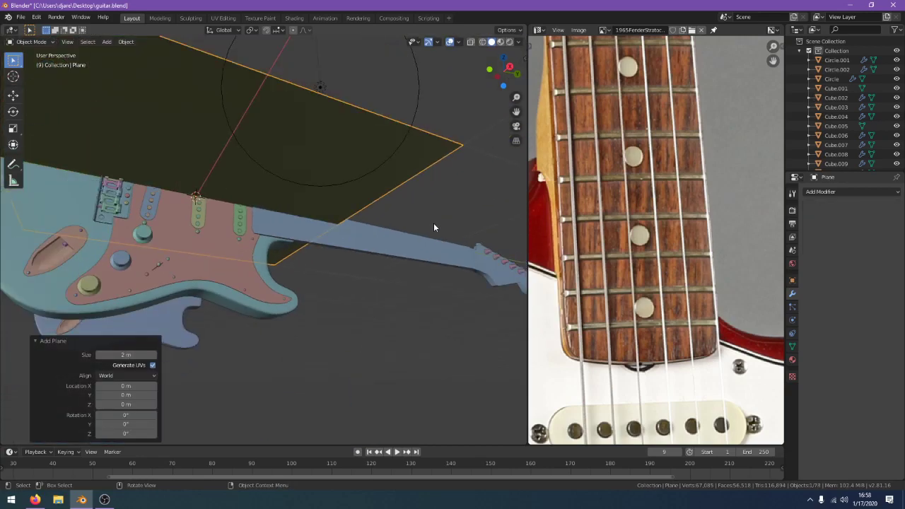
{"action": "key", "text": "KP_3"}
{"action": "key", "text": "KP_1"}
{"action": "key", "text": "r"}
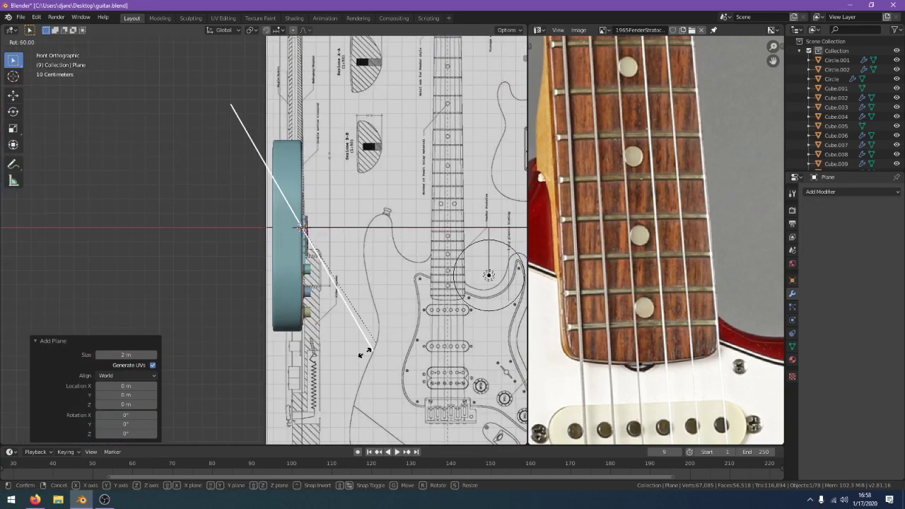
{"action": "left_click", "coordinate": [309, 385]}
{"action": "key", "text": "KP_3"}
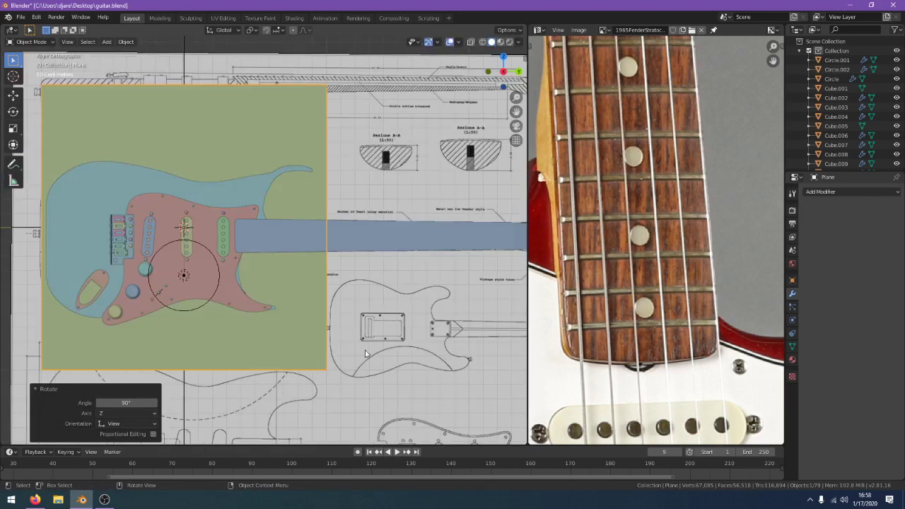
Scale the plane down and move it about 0.493 m along Y and -0.119 m along Z onto the fretboard's body end
{"action": "key", "text": "s"}
{"action": "left_click", "coordinate": [190, 242]}
{"action": "key", "text": "g"}
{"action": "left_click", "coordinate": [324, 288]}
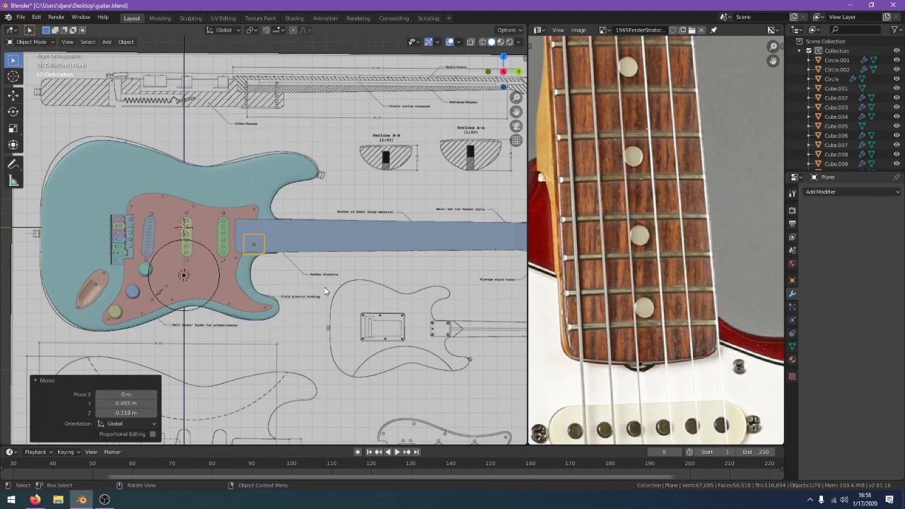
{"action": "middle_click_drag", "start_coordinate": [324, 288], "coordinate": [389, 370]}
{"action": "key", "text": "s"}
{"action": "key", "text": "x"}
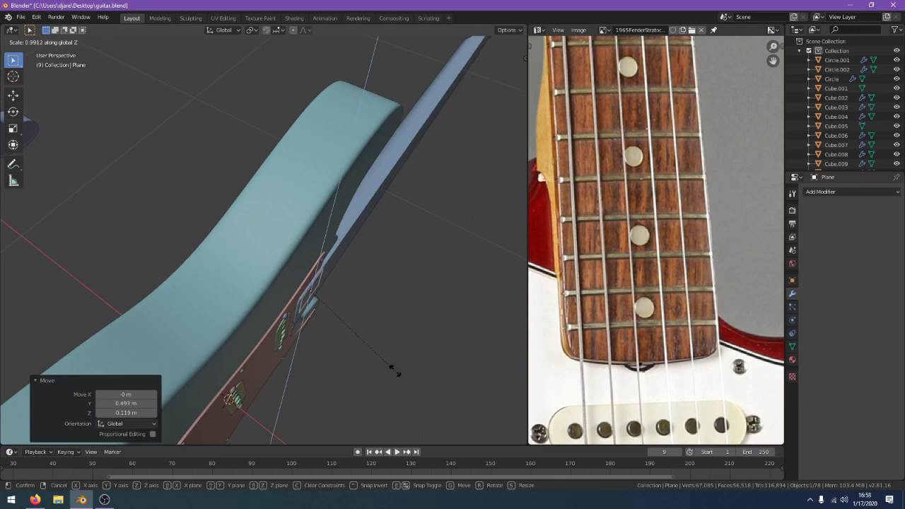
{"action": "key", "text": "y"}
{"action": "right_click", "coordinate": [362, 343]}
{"action": "key", "text": "Tab"}
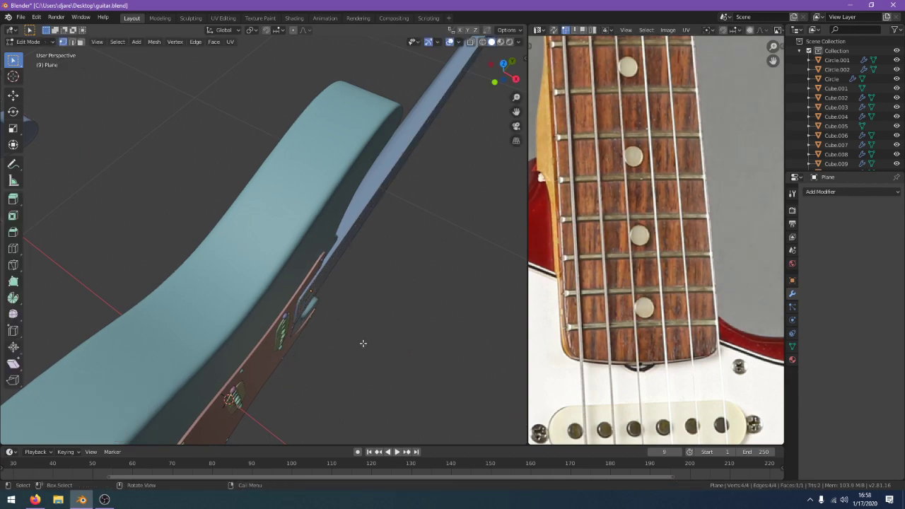
{"action": "key", "text": "Tab"}
{"action": "key", "text": "s"}
{"action": "key", "text": "y"}
{"action": "left_click", "coordinate": [368, 343]}
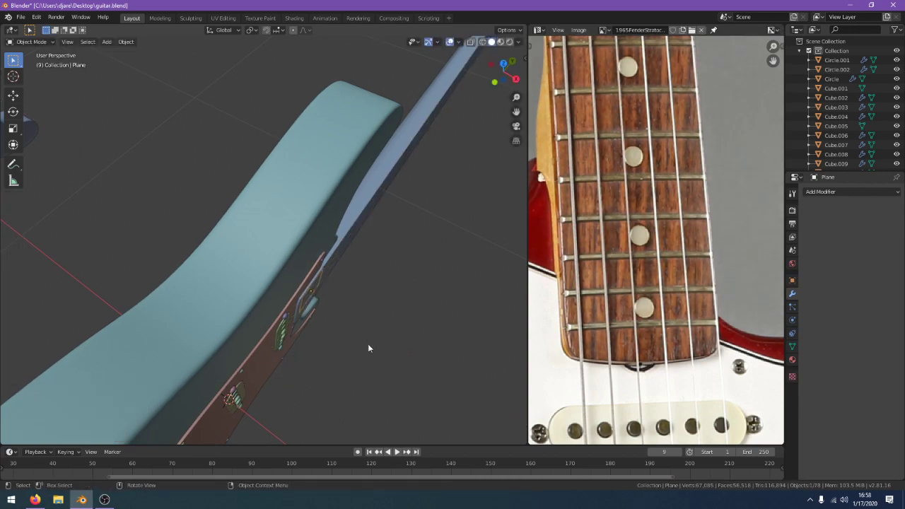
Move the plane about 0.0222 m along X so it sits in front of the fretboard
{"action": "key", "text": "g"}
{"action": "key", "text": "y"}
{"action": "key", "text": "x"}
{"action": "left_click", "coordinate": [375, 345]}
In the wireframe side view, scale the plane to 0.595 overall and narrow it to 0.345 along Y
{"action": "middle_click_drag", "start_coordinate": [375, 344], "coordinate": [293, 262]}
{"action": "key", "text": "KP_3"}
{"action": "key", "text": "z"}
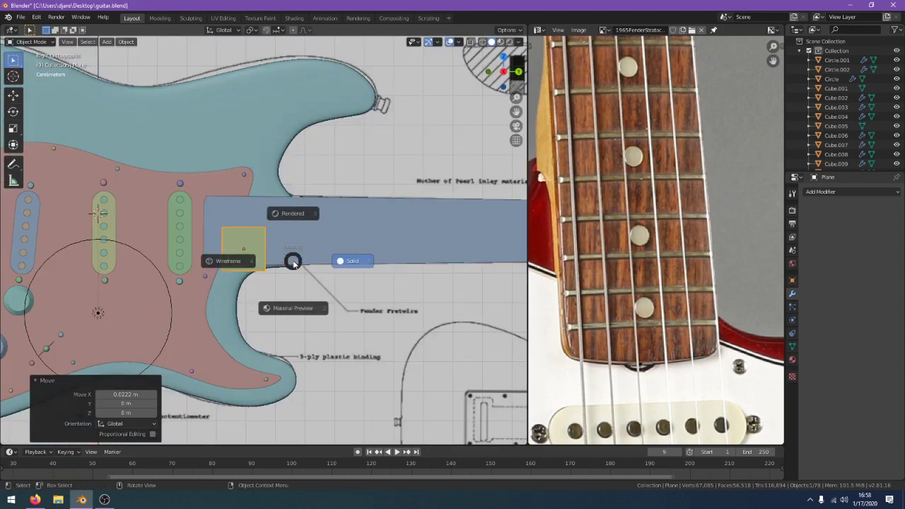
{"action": "left_click", "coordinate": [213, 260]}
{"action": "scroll", "coordinate": [243, 265], "scroll_direction": "up", "scroll_amount": 3}
{"action": "key", "text": "s"}
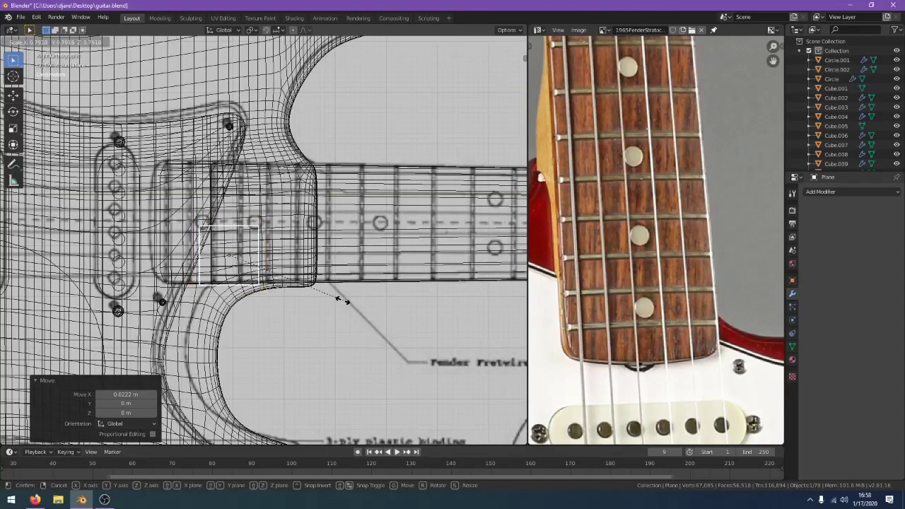
{"action": "left_click", "coordinate": [319, 289]}
{"action": "key", "text": "s"}
{"action": "key", "text": "y"}
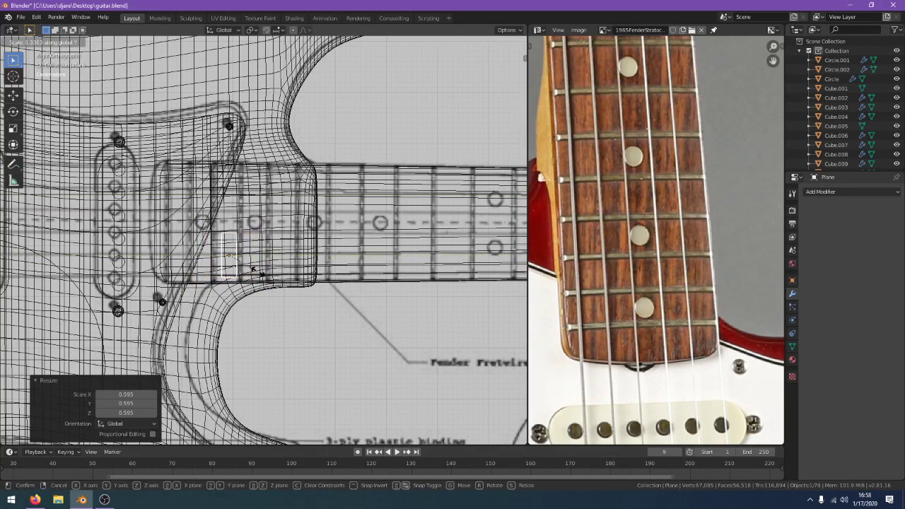
{"action": "left_click", "coordinate": [260, 275]}
Compare the fretboard with the blueprint by alternating between wireframe and solid display, ending in wireframe
{"action": "key", "text": "z"}
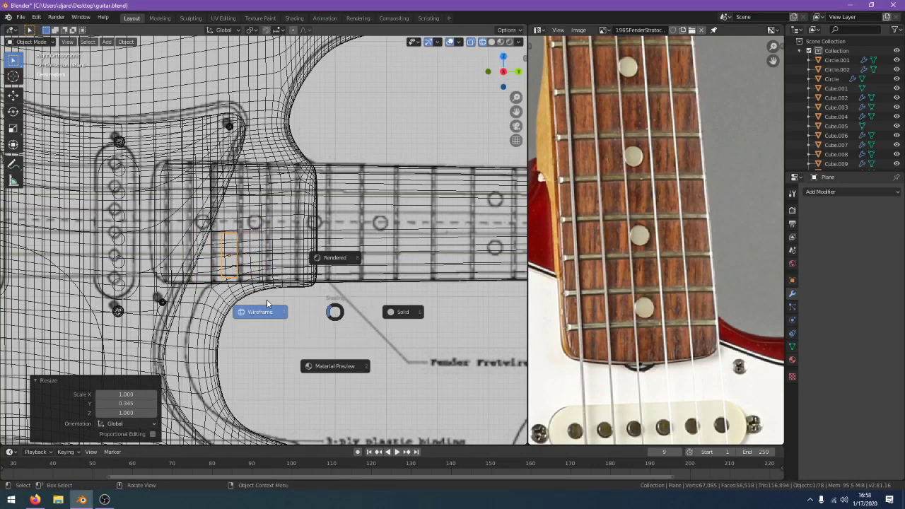
{"action": "left_click", "coordinate": [273, 300]}
{"action": "key", "text": "z"}
{"action": "left_click", "coordinate": [383, 312]}
{"action": "key", "text": "z"}
{"action": "left_click", "coordinate": [304, 310]}
{"action": "key", "text": "z"}
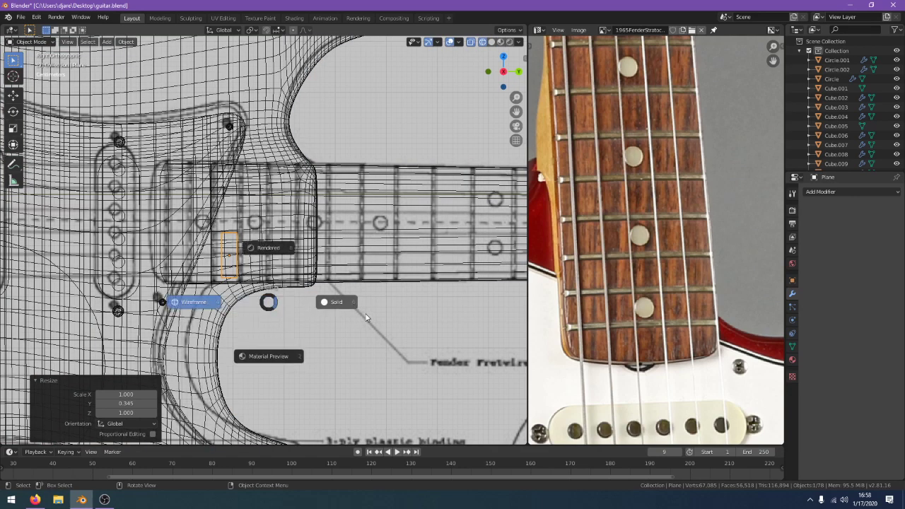
{"action": "left_click", "coordinate": [329, 299]}
{"action": "key", "text": "z"}
{"action": "left_click", "coordinate": [296, 323]}
Move the blueprint reference image about 0.0092 m along Y to align it with the modelled neck
{"action": "left_click", "coordinate": [296, 323]}
{"action": "key", "text": "g"}
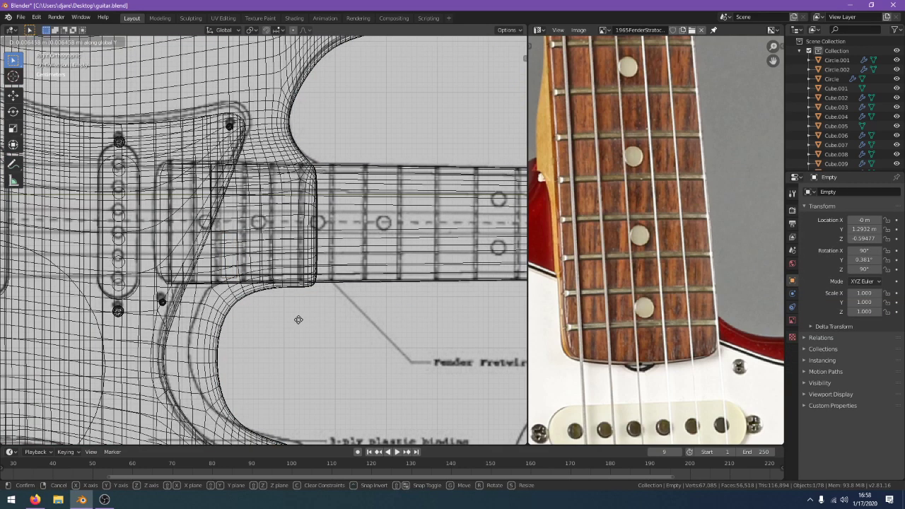
{"action": "key", "text": "y"}
{"action": "left_click", "coordinate": [299, 325]}
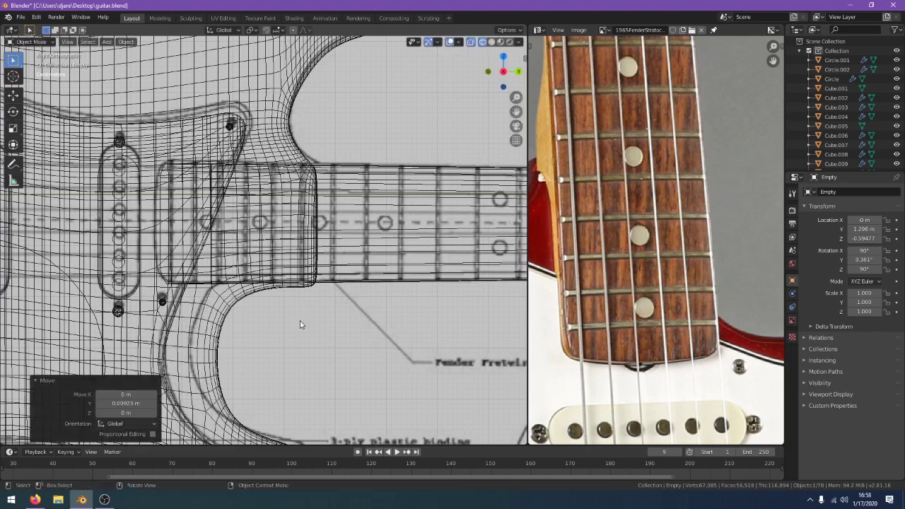
Remove the two overlapping guitar body meshes from view around the neck joint
{"action": "left_click", "coordinate": [210, 335]}
{"action": "key", "text": "Delete"}
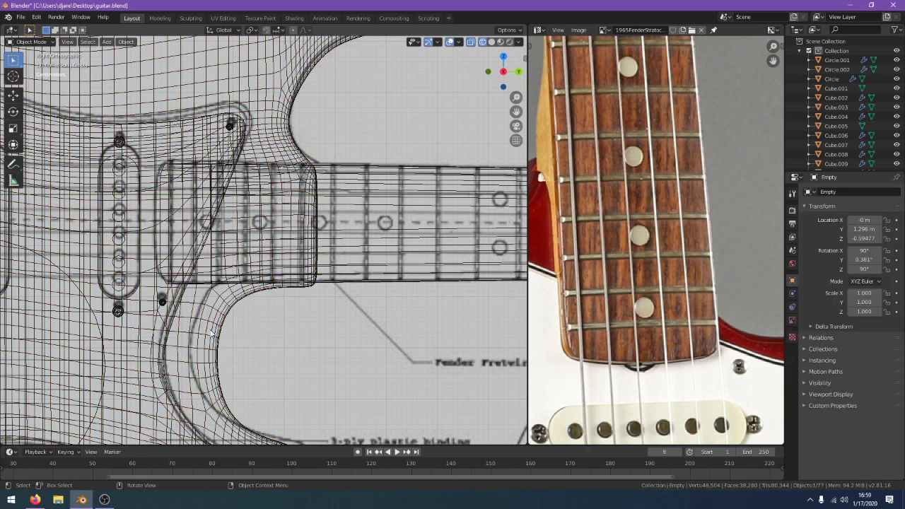
{"action": "left_click", "coordinate": [184, 333]}
{"action": "key", "text": "Delete"}
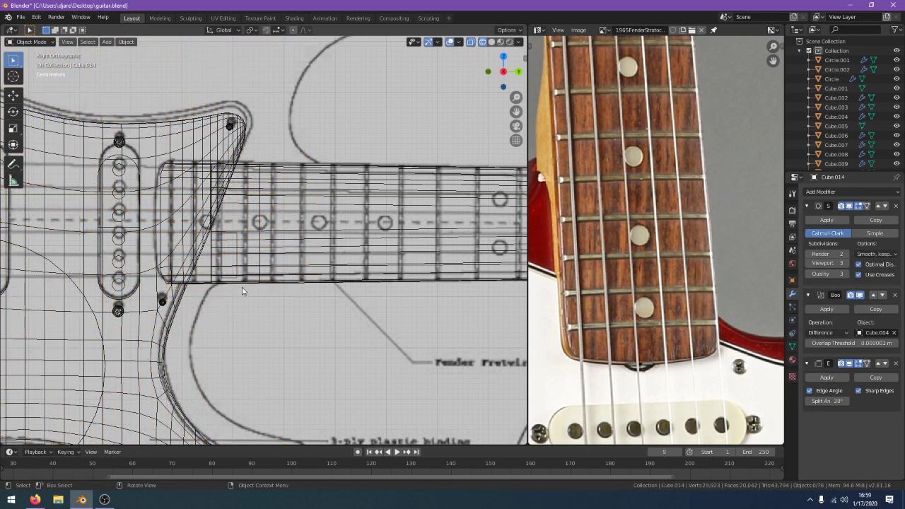
Shift the blueprint reference image about a further 0.0018 m along Y
{"action": "left_click", "coordinate": [288, 317]}
{"action": "key", "text": "g"}
{"action": "key", "text": "y"}
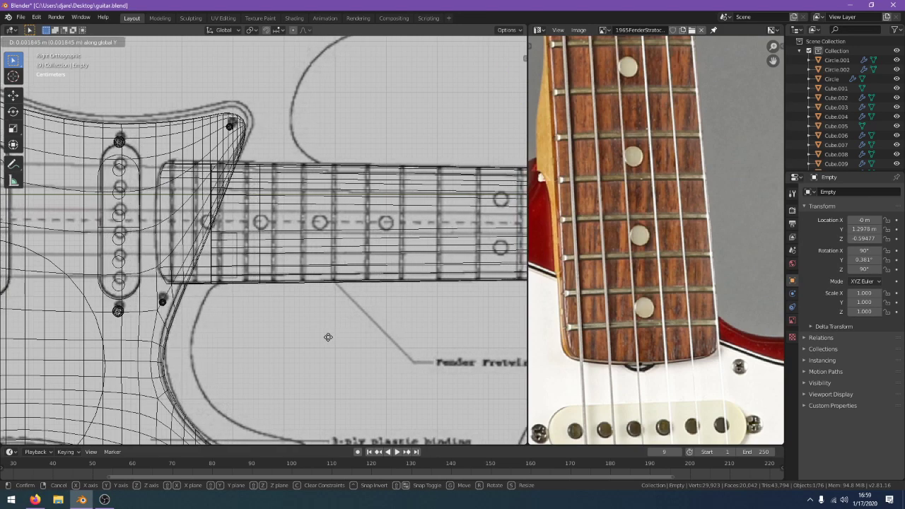
{"action": "left_click", "coordinate": [328, 338]}
Select the small plane, stretch it to 3.403 along Z and narrow it along Y into a thin fret strip
{"action": "left_click", "coordinate": [232, 277]}
{"action": "left_click", "coordinate": [232, 277]}
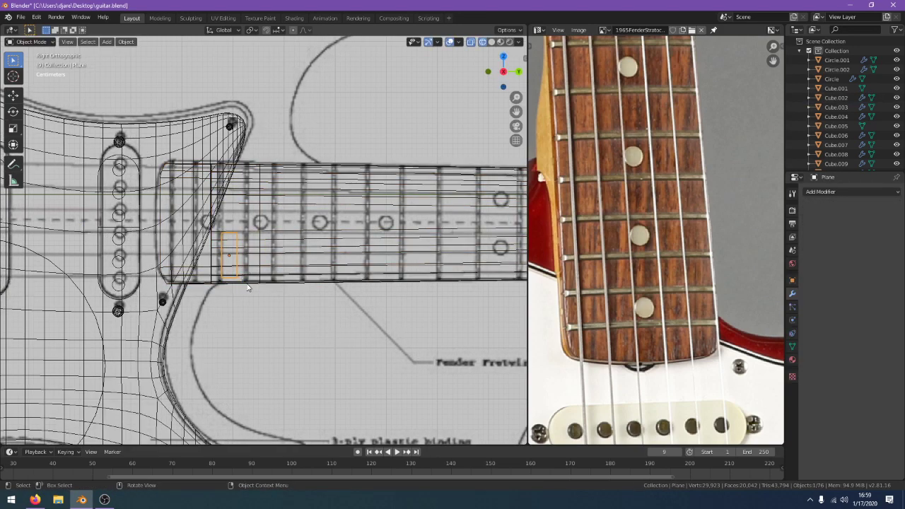
{"action": "key", "text": "s"}
{"action": "key", "text": "y"}
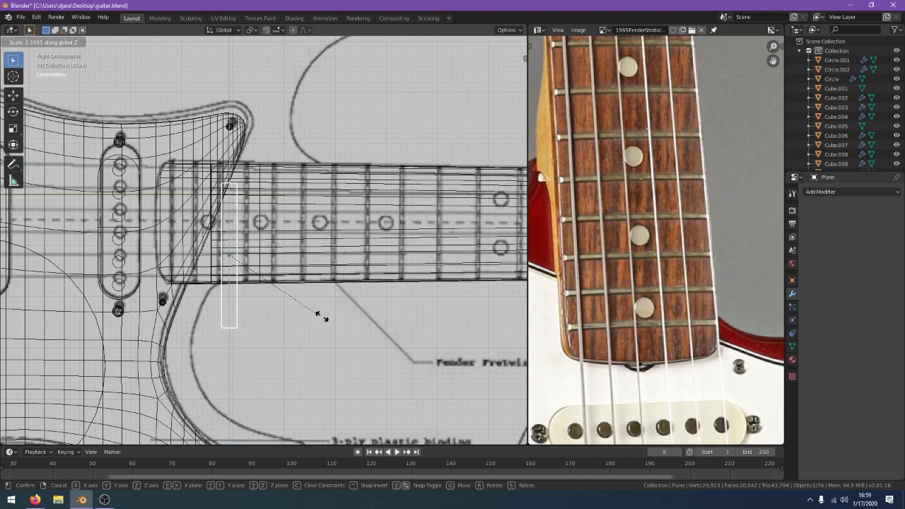
{"action": "left_click", "coordinate": [317, 315]}
{"action": "key", "text": "s"}
{"action": "key", "text": "x"}
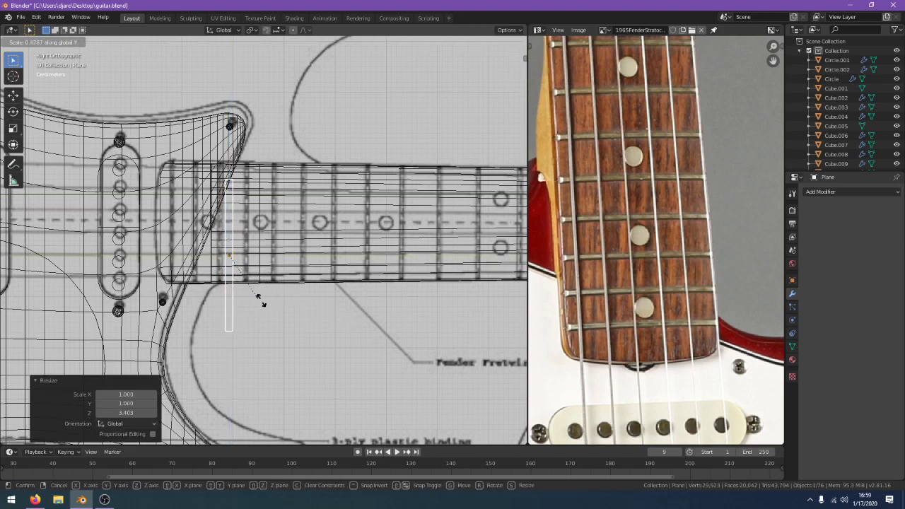
{"action": "left_click", "coordinate": [247, 289]}
Place the strip on the fret line nearest the fretboard's body end and scale it to 0.765 along Z to fit the fretboard's width
{"action": "key", "text": "g"}
{"action": "left_click", "coordinate": [171, 270]}
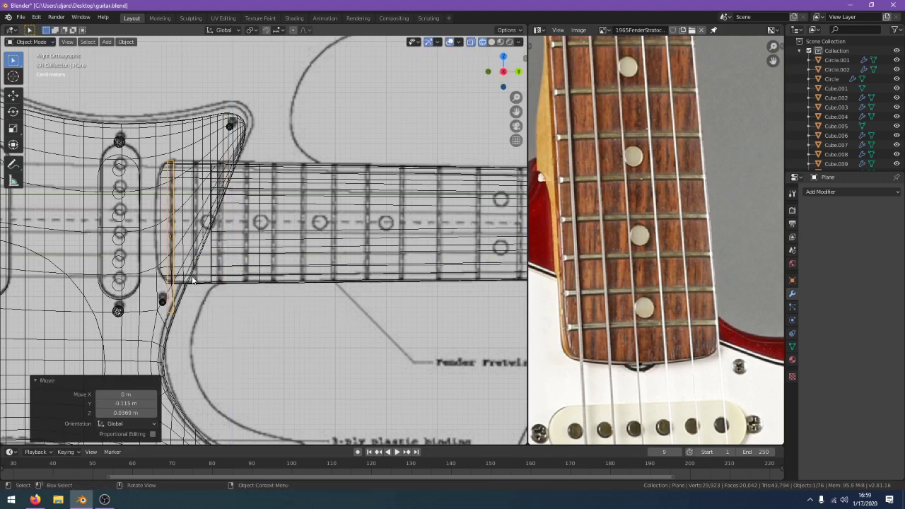
{"action": "key", "text": "s"}
{"action": "key", "text": "z"}
{"action": "left_click", "coordinate": [219, 281]}
{"action": "key", "text": "g"}
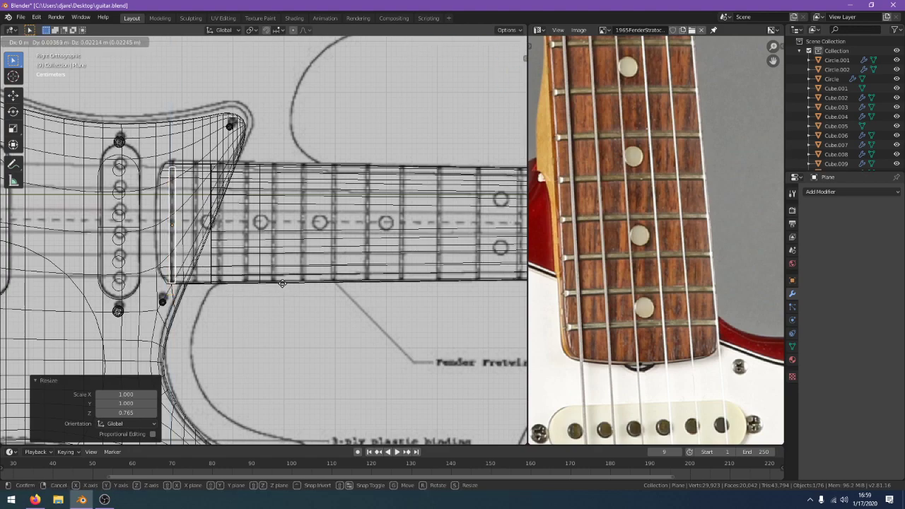
{"action": "left_click", "coordinate": [282, 281]}
In Edit Mode, try to duplicate the fret strip's face with copy and paste and with Rip Vertices
{"action": "key", "text": "Tab"}
{"action": "scroll", "coordinate": [279, 279], "scroll_direction": "up", "scroll_amount": 1}
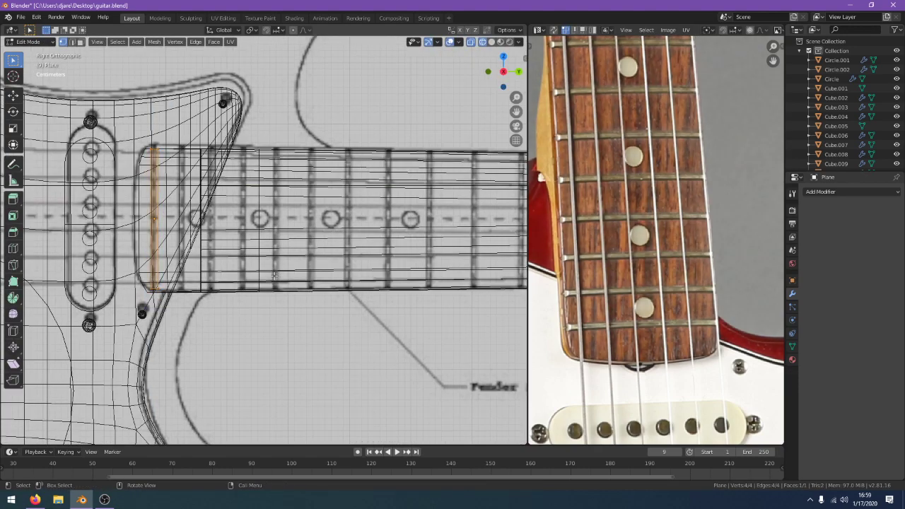
{"action": "key", "text": "ctrl+v"}
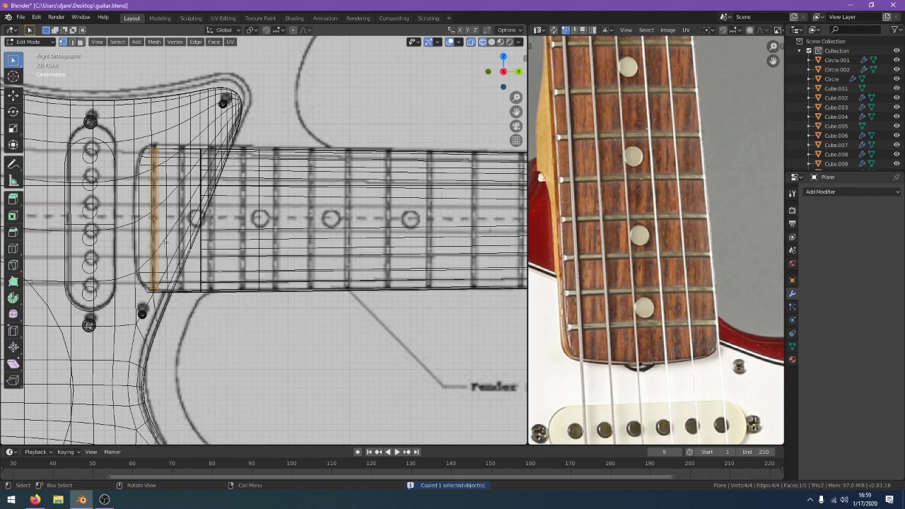
{"action": "right_click", "coordinate": [190, 260]}
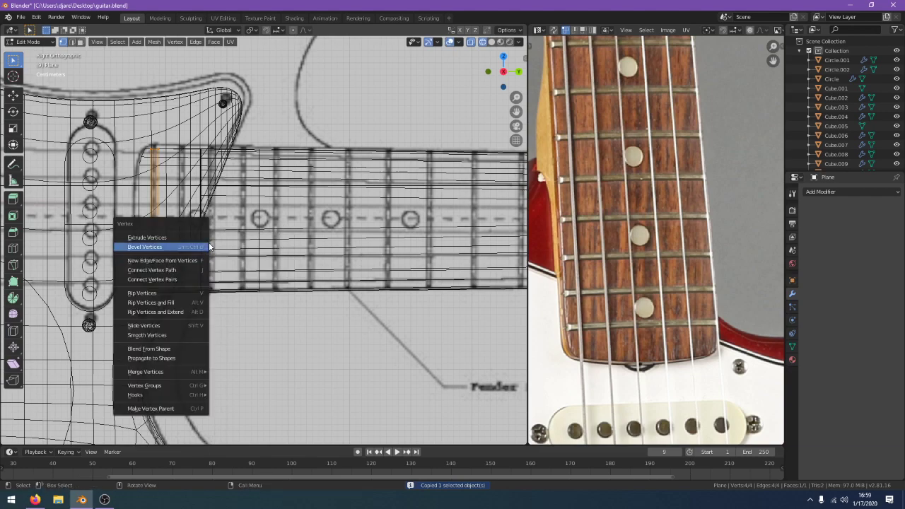
{"action": "left_click", "coordinate": [197, 292]}
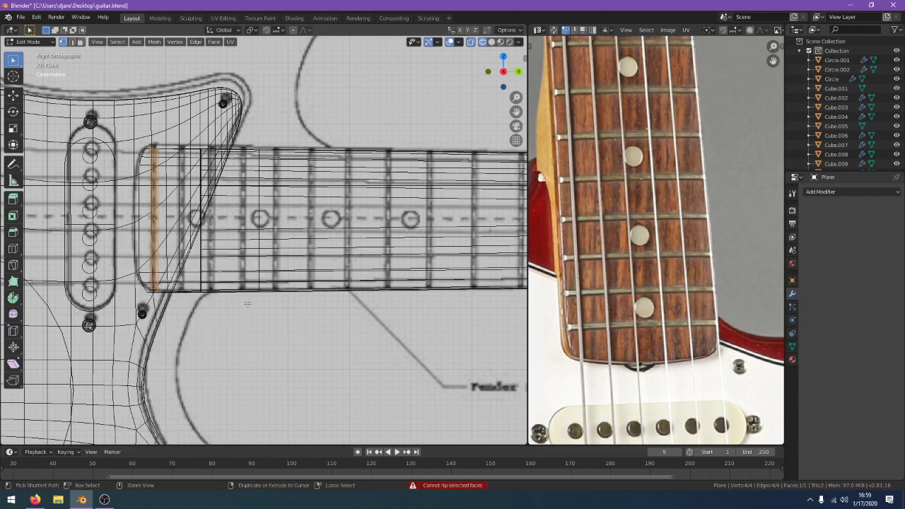
{"action": "key", "text": "ctrl+c"}
{"action": "key", "text": "ctrl+v"}
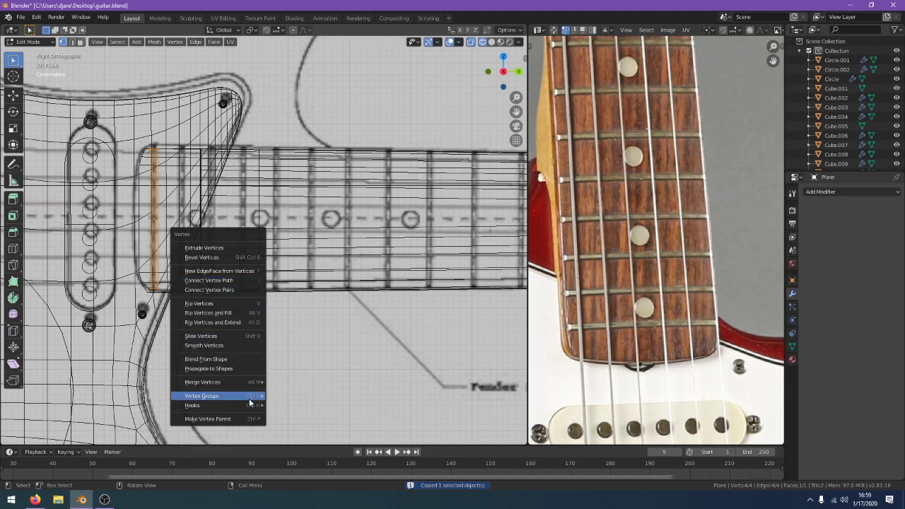
{"action": "left_click", "coordinate": [252, 273]}
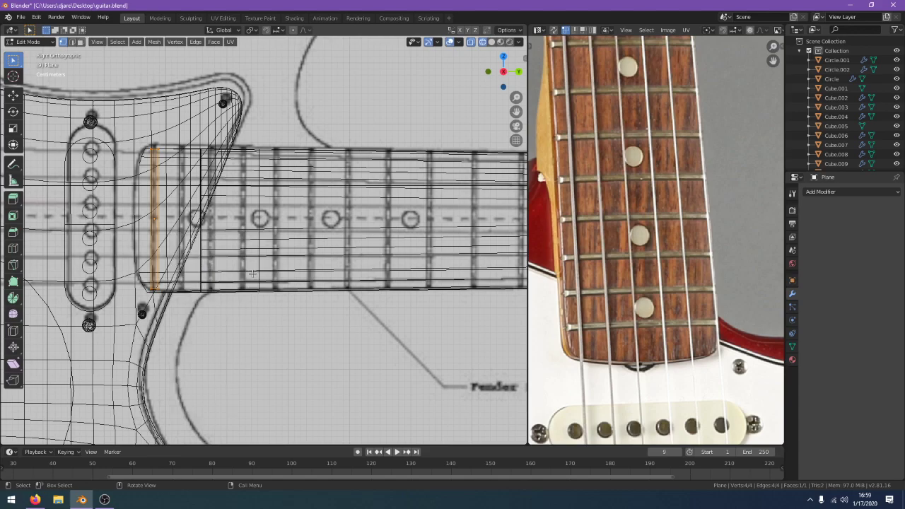
{"action": "middle_click_drag", "start_coordinate": [300, 282], "coordinate": [321, 311]}
{"action": "key", "text": "ctrl+v"}
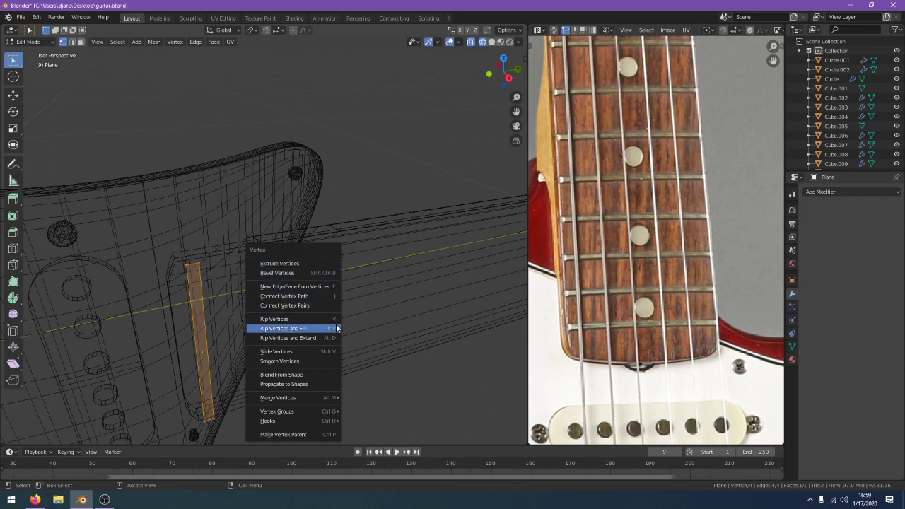
{"action": "mouse_move", "coordinate": [325, 414]}
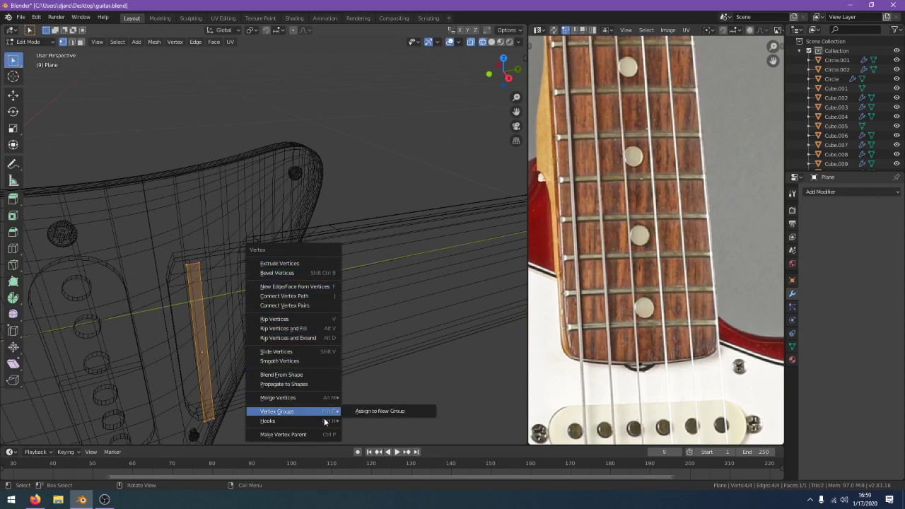
Check the live stream's chat in the web browser and return to Blender
{"action": "left_click", "coordinate": [35, 499]}
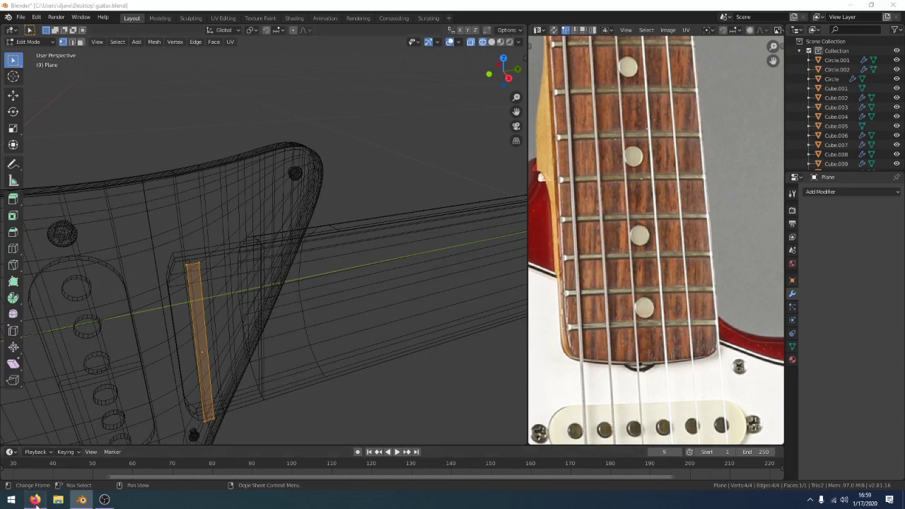
{"action": "scroll", "coordinate": [415, 263], "scroll_direction": "down", "scroll_amount": 1}
{"action": "scroll", "coordinate": [415, 263], "scroll_direction": "down", "scroll_amount": 2}
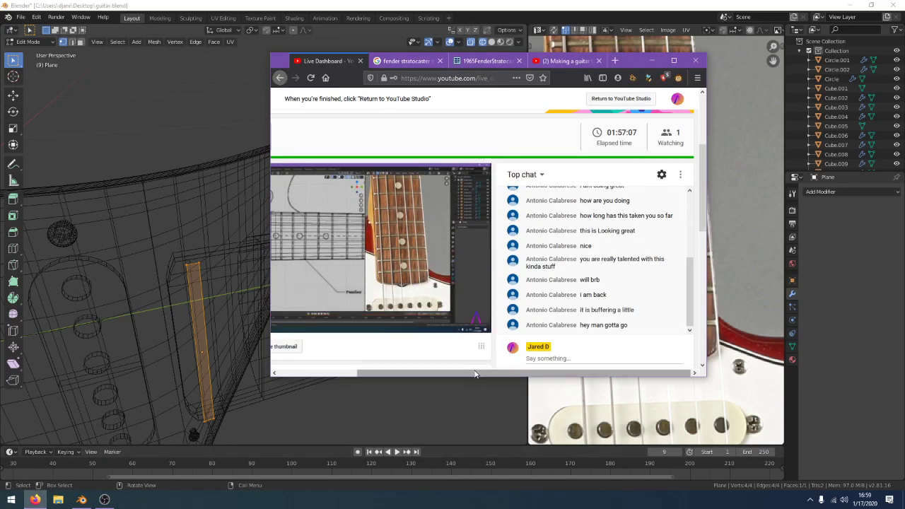
{"action": "left_click", "coordinate": [600, 4]}
Leave Edit Mode on the fret strip and add a Plain Axes empty at the world origin
{"action": "middle_click_drag", "start_coordinate": [346, 242], "coordinate": [344, 220]}
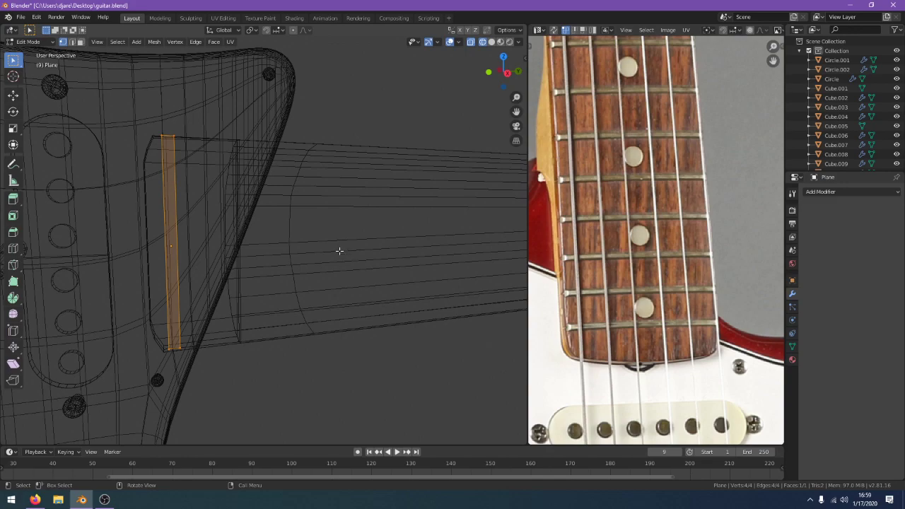
{"action": "middle_click_drag", "start_coordinate": [339, 250], "coordinate": [301, 197]}
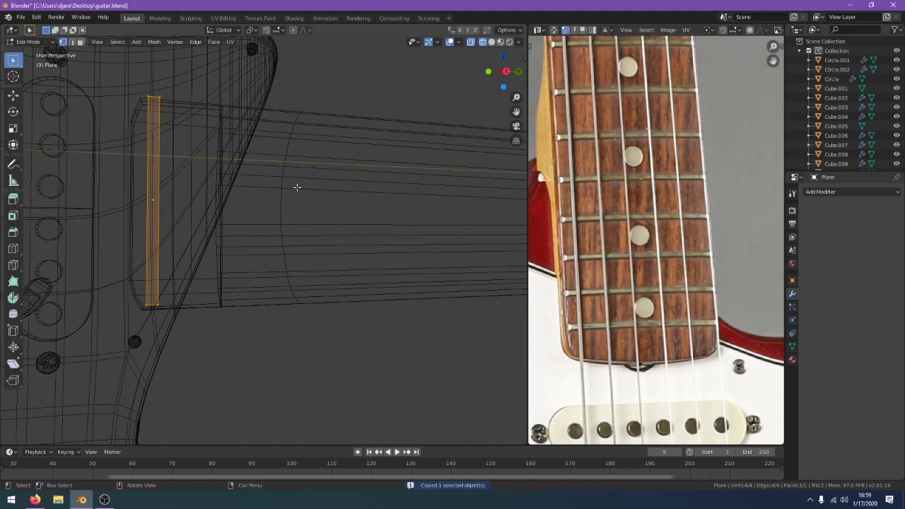
{"action": "key", "text": "Tab"}
{"action": "scroll", "coordinate": [296, 188], "scroll_direction": "down", "scroll_amount": 5}
{"action": "middle_click_drag", "start_coordinate": [282, 197], "coordinate": [274, 210]}
{"action": "key", "text": "KP_3"}
{"action": "key", "text": "KP_Decimal"}
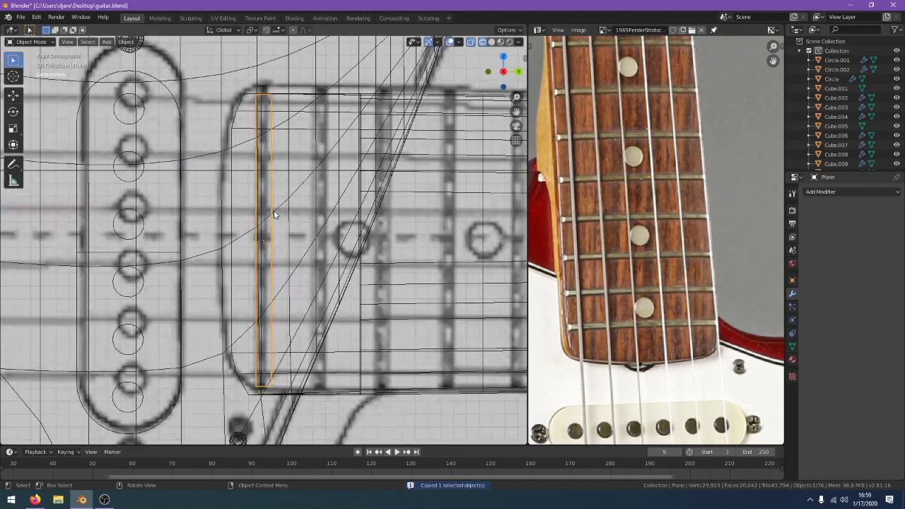
{"action": "scroll", "coordinate": [274, 210], "scroll_direction": "down", "scroll_amount": 4}
{"action": "key", "text": "shift+a"}
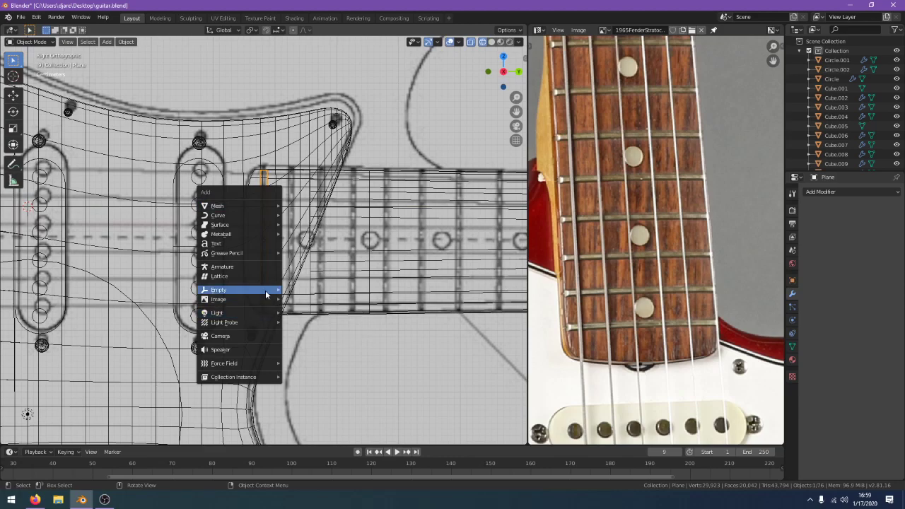
{"action": "mouse_move", "coordinate": [265, 290]}
{"action": "left_click", "coordinate": [322, 295]}
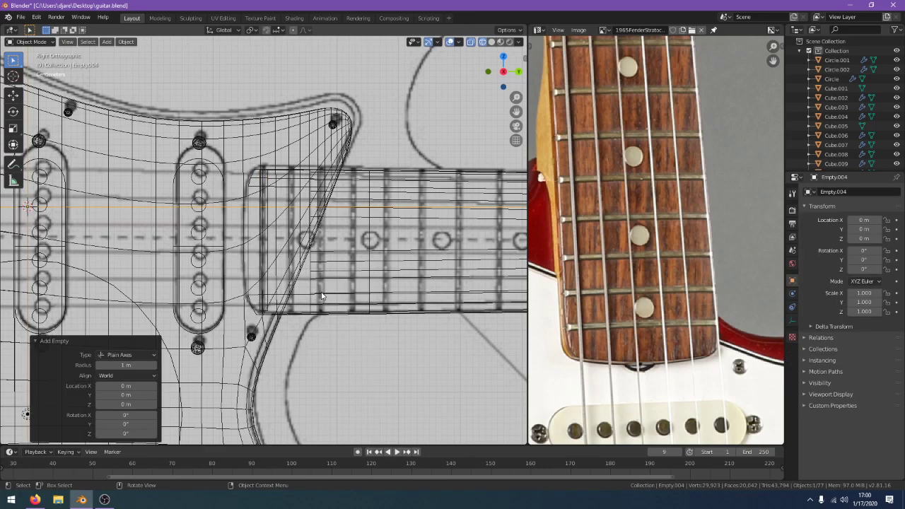
Shrink the empty to a scale of about 0.114 and place it on the fretboard near the fret strip, about Y 0.435 m and Z -0.062 m
{"action": "scroll", "coordinate": [321, 295], "scroll_direction": "down", "scroll_amount": 6}
{"action": "key", "text": "s"}
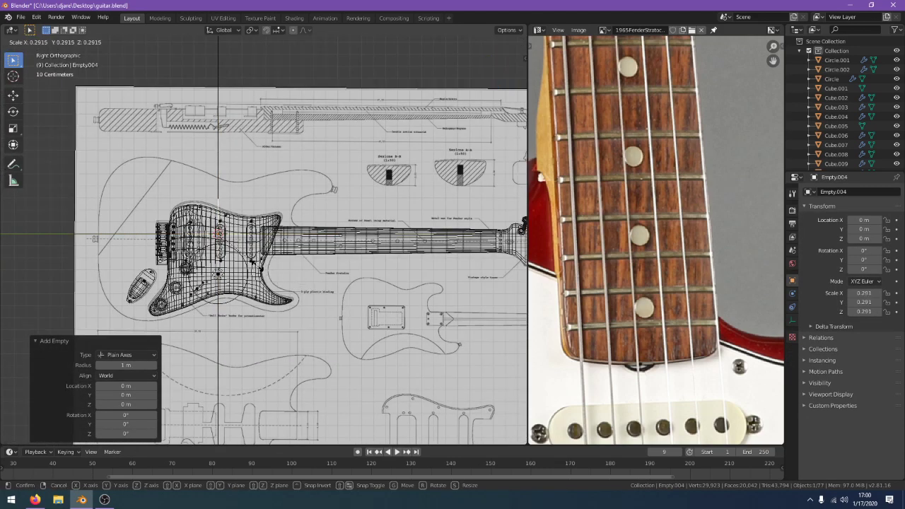
{"action": "left_click", "coordinate": [240, 253]}
{"action": "scroll", "coordinate": [244, 251], "scroll_direction": "up", "scroll_amount": 5}
{"action": "key", "text": "g"}
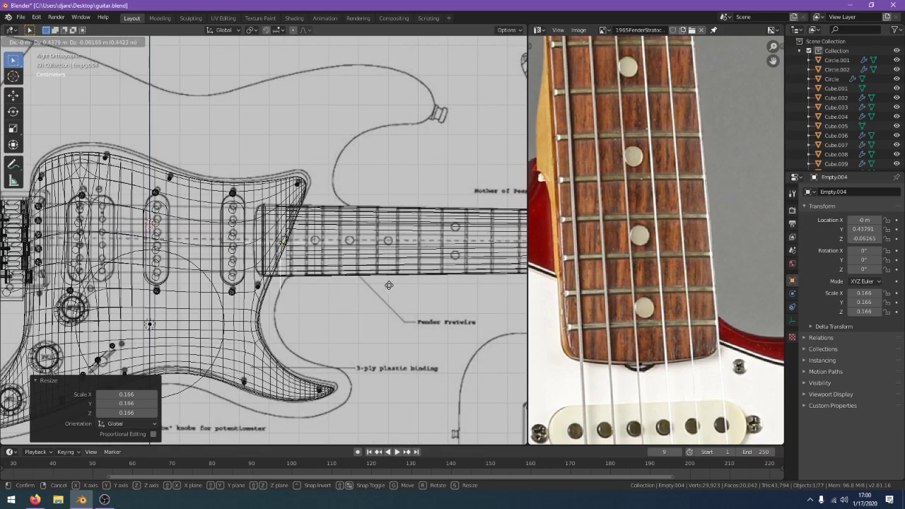
{"action": "left_click", "coordinate": [388, 285]}
{"action": "scroll", "coordinate": [444, 318], "scroll_direction": "up", "scroll_amount": 4}
{"action": "key", "text": "s"}
{"action": "left_click", "coordinate": [411, 312]}
Switch the viewport to solid shading
{"action": "key", "text": "z"}
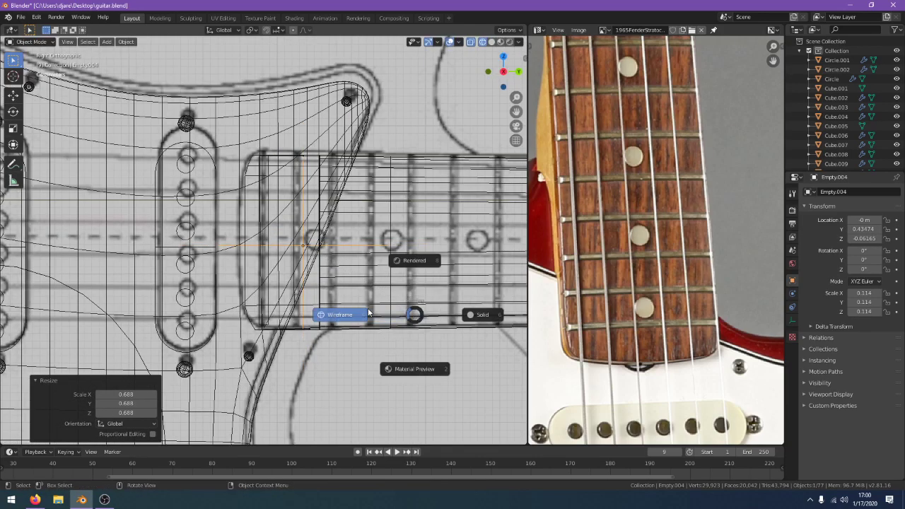
{"action": "left_click", "coordinate": [481, 317]}
{"action": "scroll", "coordinate": [460, 332], "scroll_direction": "down", "scroll_amount": 3}
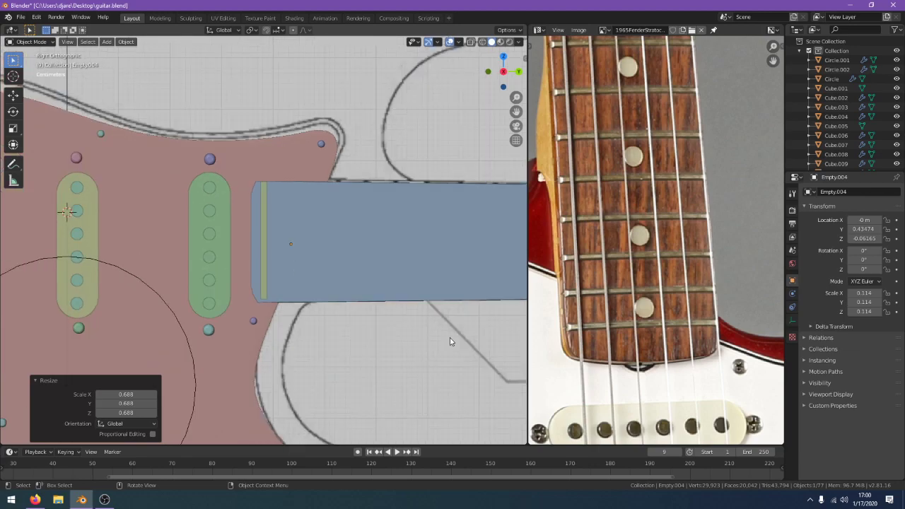
{"action": "middle_click_drag", "start_coordinate": [452, 343], "coordinate": [343, 334]}
{"action": "key", "text": "g"}
{"action": "key", "text": "y"}
{"action": "right_click", "coordinate": [477, 390]}
Add an Array modifier to the fret strip, pick the empty as its offset object and set the relative X offset to 0
{"action": "scroll", "coordinate": [353, 313], "scroll_direction": "up", "scroll_amount": 4}
{"action": "middle_click_drag", "start_coordinate": [370, 297], "coordinate": [269, 260]}
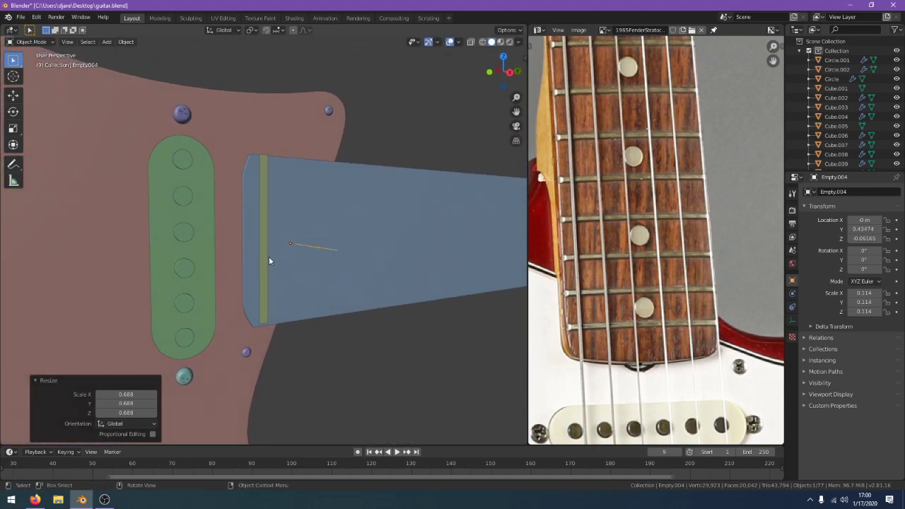
{"action": "left_click", "coordinate": [266, 259]}
{"action": "left_click", "coordinate": [791, 293]}
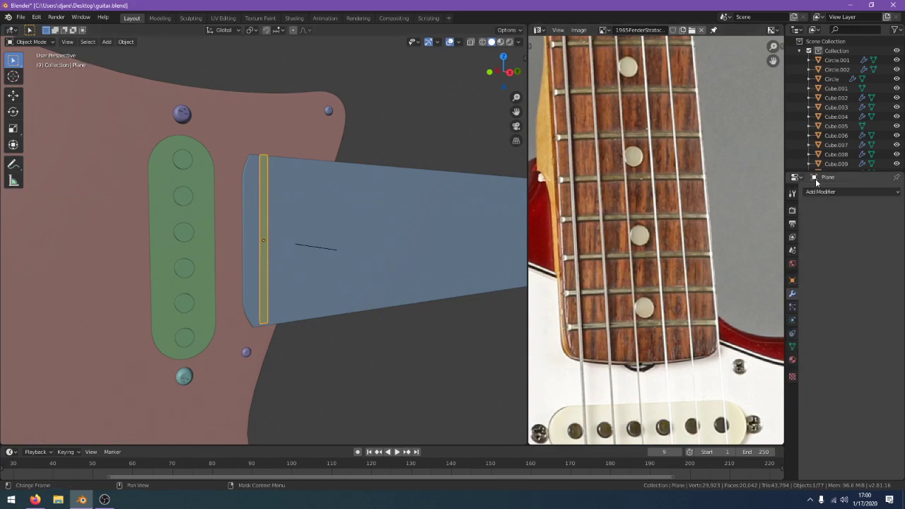
{"action": "left_click", "coordinate": [852, 192]}
{"action": "left_click", "coordinate": [715, 215]}
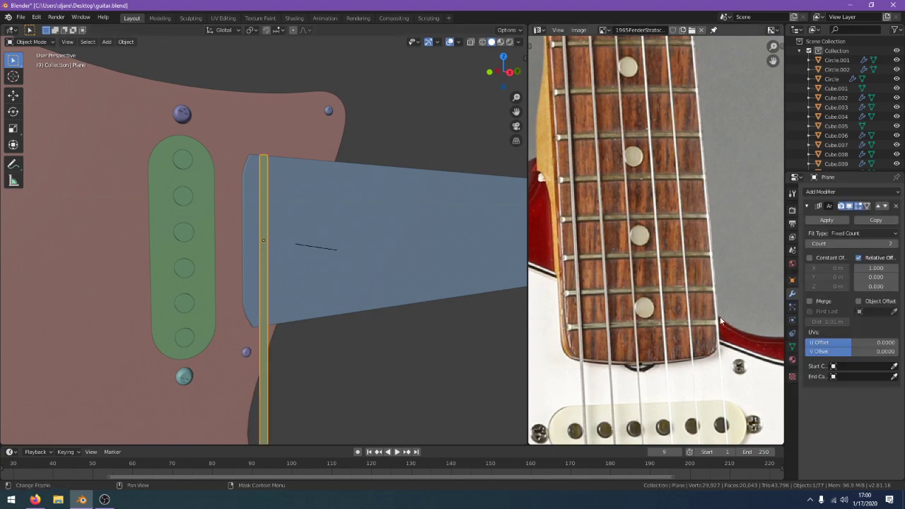
{"action": "left_click", "coordinate": [297, 244]}
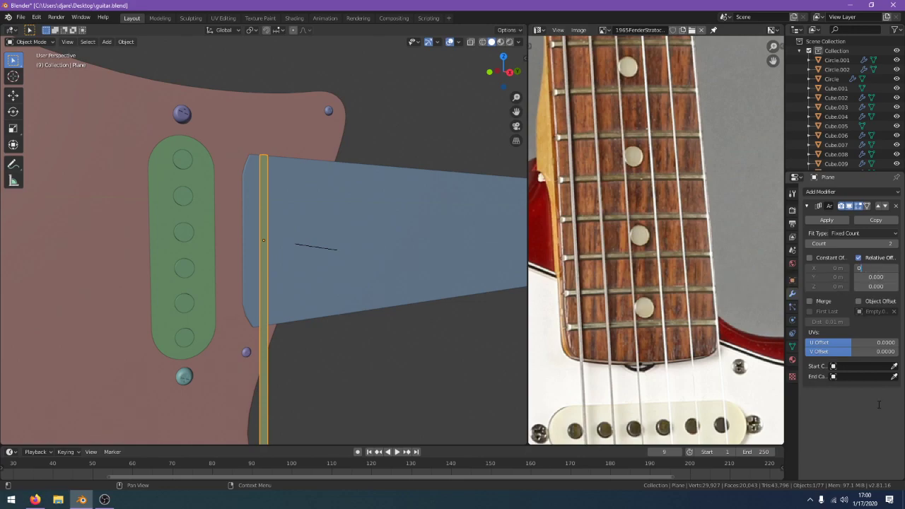
{"action": "key", "text": "Return"}
Set the fret array's count to 22 and its relative Y offset to 2.300
{"action": "left_click", "coordinate": [862, 244]}
{"action": "type", "text": "2"}
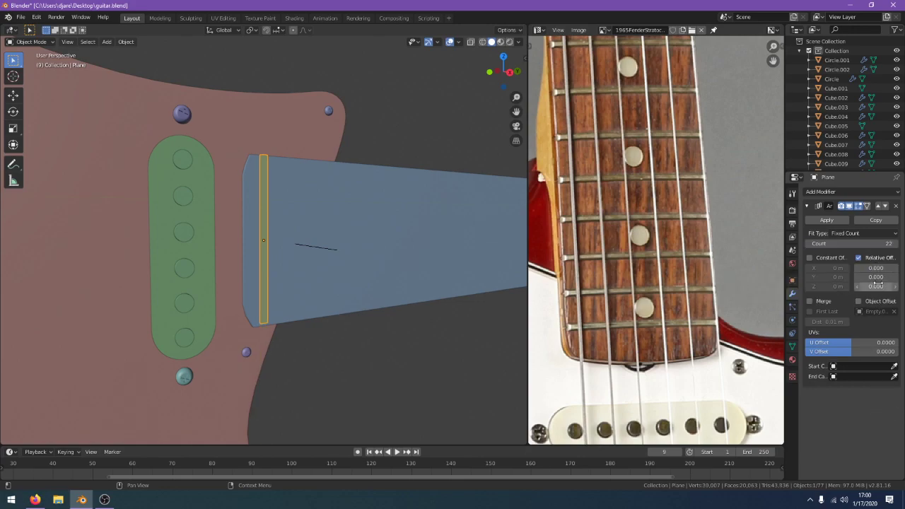
{"action": "left_click_drag", "start_coordinate": [875, 277], "coordinate": [899, 277]}
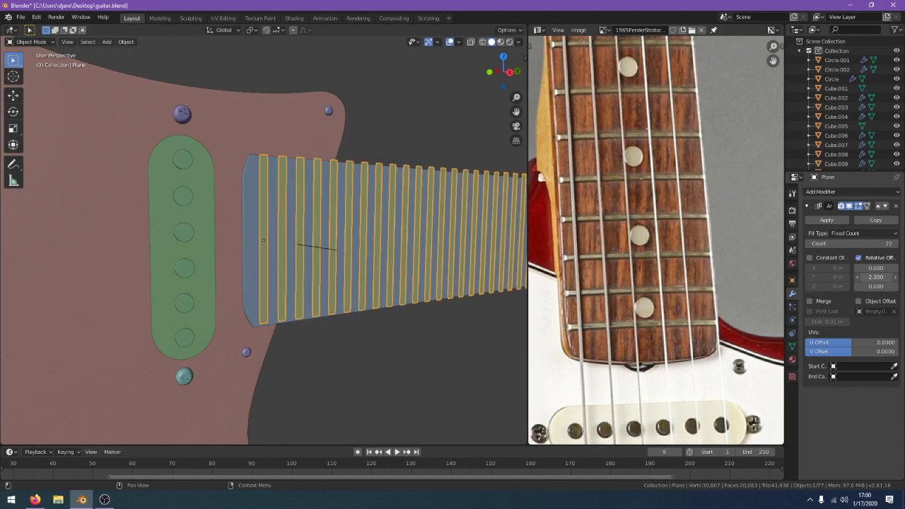
{"action": "left_click", "coordinate": [328, 249]}
{"action": "key", "text": "g"}
{"action": "key", "text": "y"}
{"action": "right_click", "coordinate": [330, 247]}
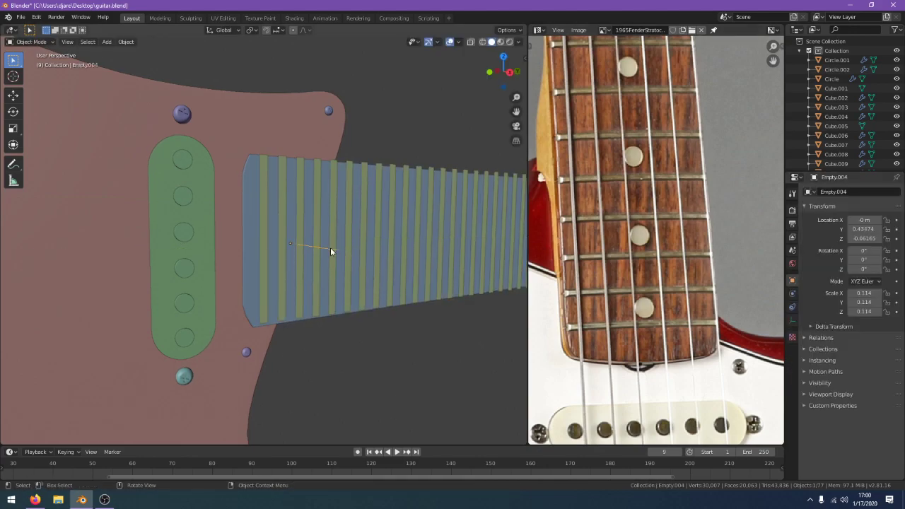
Turn on Object Offset for the fret array, with relative Y offset 0 and count 2
{"action": "left_click", "coordinate": [267, 259]}
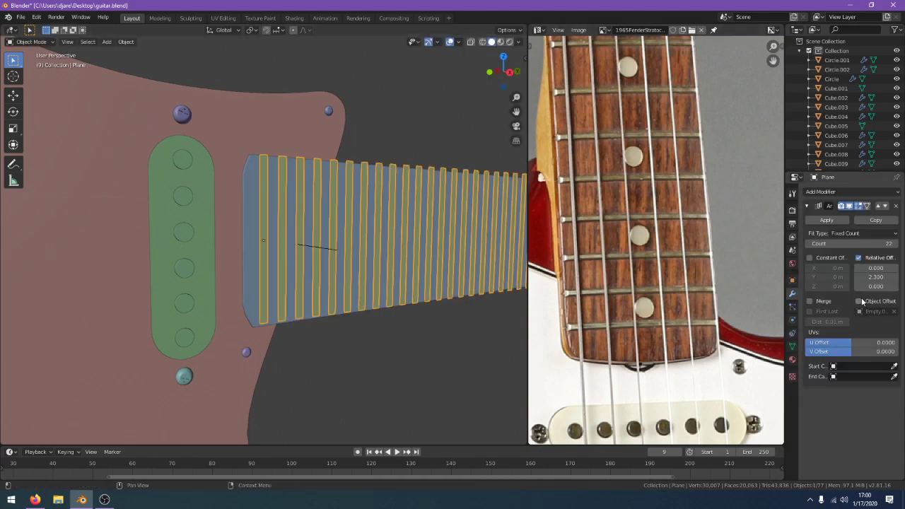
{"action": "key", "text": "KP_Decimal"}
{"action": "scroll", "coordinate": [417, 282], "scroll_direction": "down", "scroll_amount": 3}
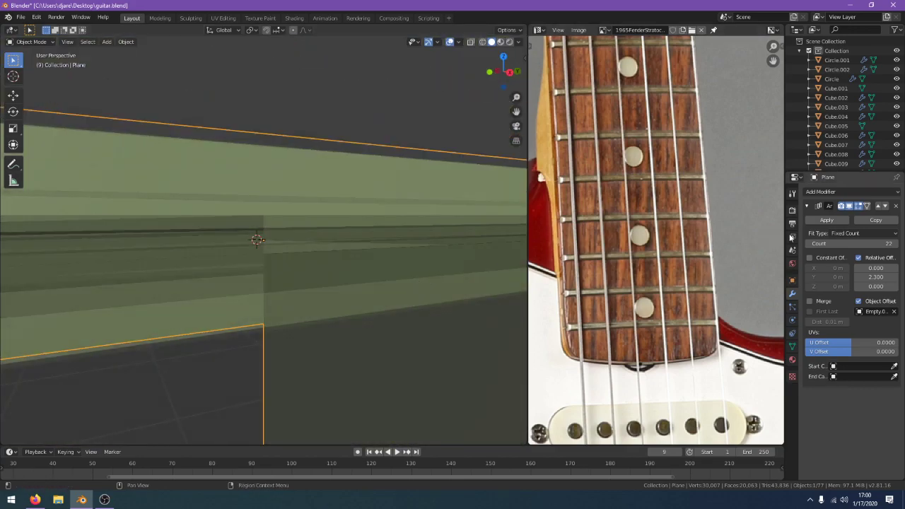
{"action": "left_click", "coordinate": [879, 276]}
{"action": "type", "text": "0"}
{"action": "key", "text": "Return"}
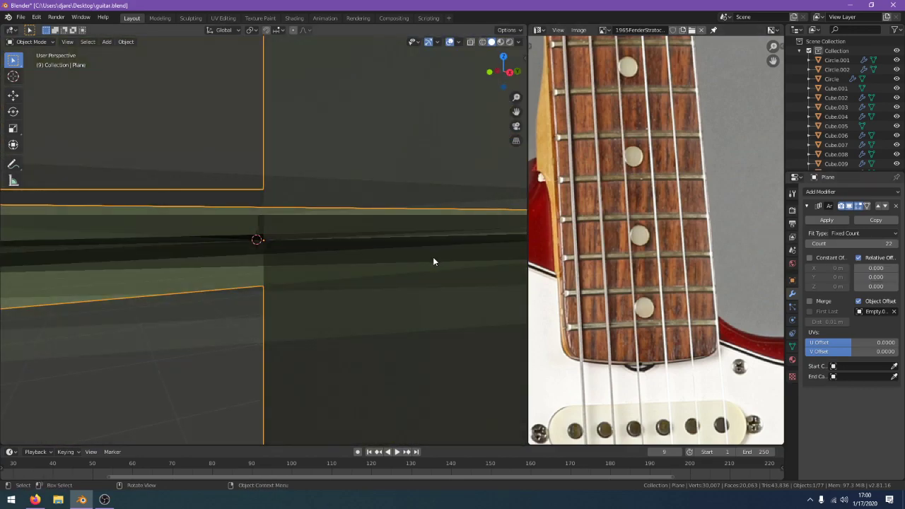
{"action": "middle_click_drag", "start_coordinate": [433, 256], "coordinate": [445, 304]}
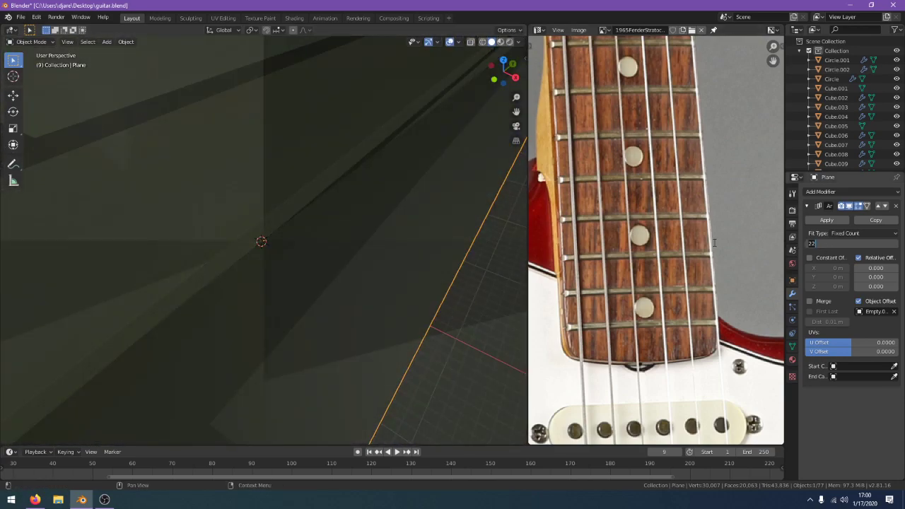
{"action": "type", "text": "2"}
{"action": "key", "text": "Return"}
{"action": "scroll", "coordinate": [381, 227], "scroll_direction": "up", "scroll_amount": 12}
{"action": "left_click_drag", "start_coordinate": [357, 233], "coordinate": [310, 202], "text": "alt"}
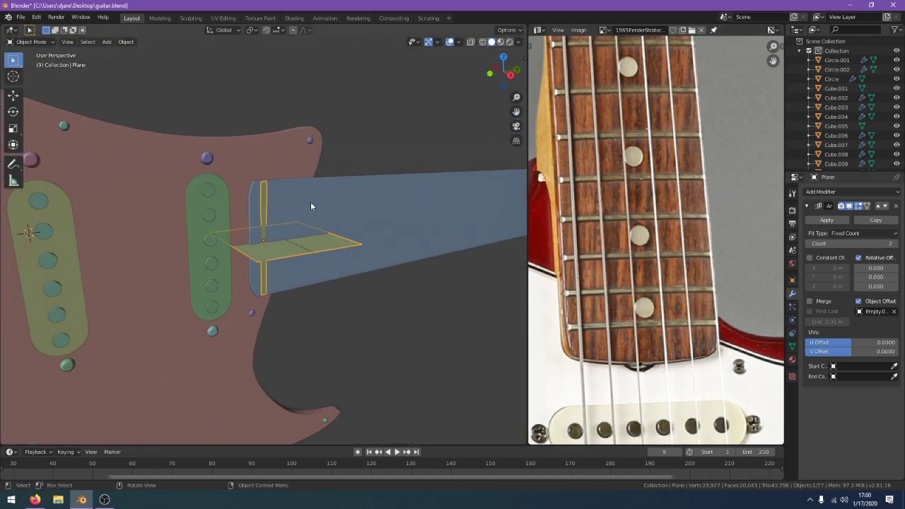
{"action": "middle_click_drag", "start_coordinate": [310, 206], "coordinate": [338, 248]}
{"action": "key", "text": "Tab"}
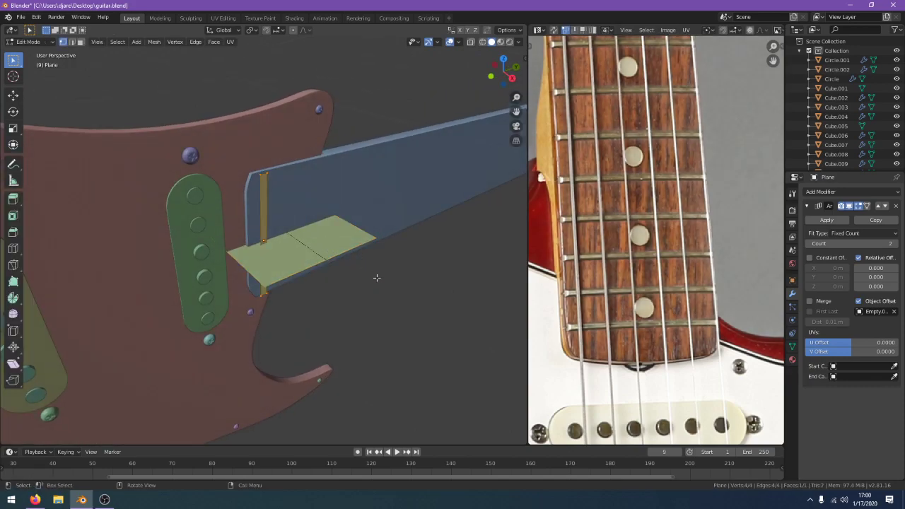
{"action": "scroll", "coordinate": [376, 277], "scroll_direction": "up", "scroll_amount": 2}
{"action": "middle_click_drag", "start_coordinate": [376, 277], "coordinate": [339, 297]}
{"action": "scroll", "coordinate": [428, 319], "scroll_direction": "up", "scroll_amount": 2}
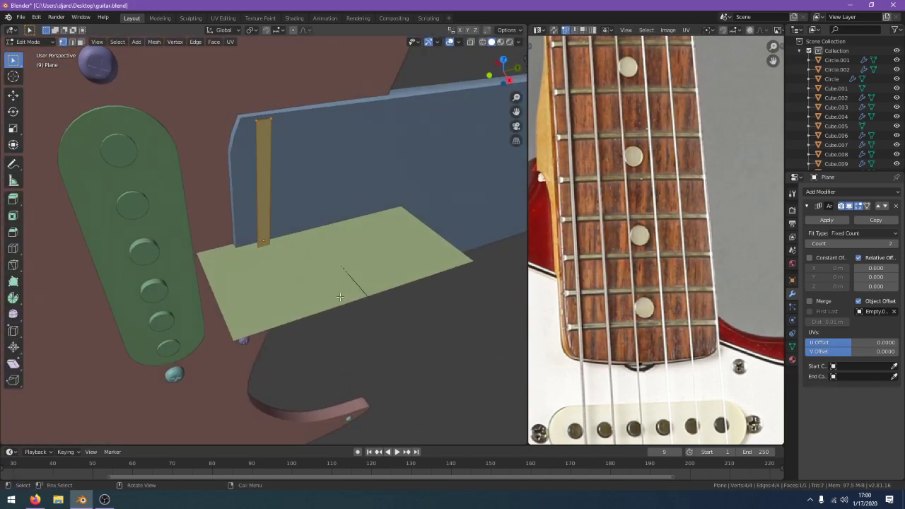
{"action": "key", "text": "Tab"}
{"action": "key", "text": "Tab"}
{"action": "key", "text": "Tab"}
Rotate the offset empty 90° about Y so the array's copy lies parallel to the fretboard
{"action": "left_click", "coordinate": [350, 278]}
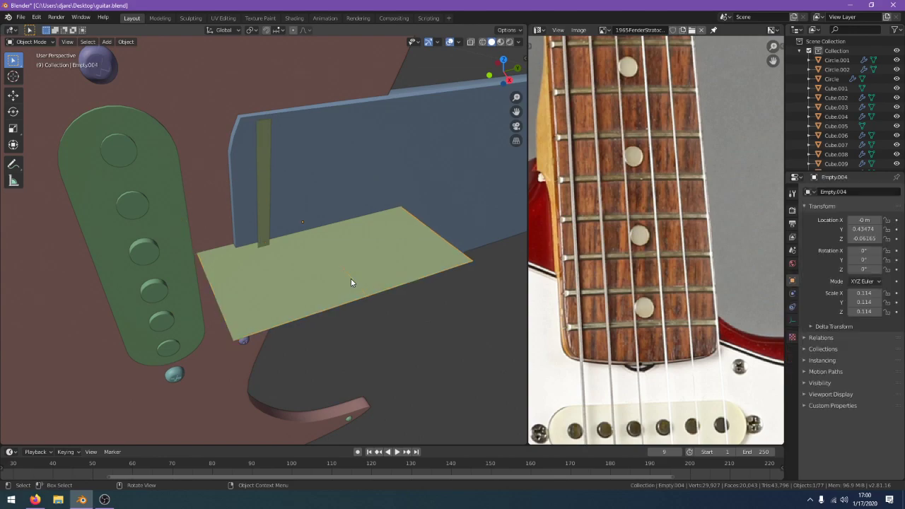
{"action": "key", "text": "r"}
{"action": "key", "text": "y"}
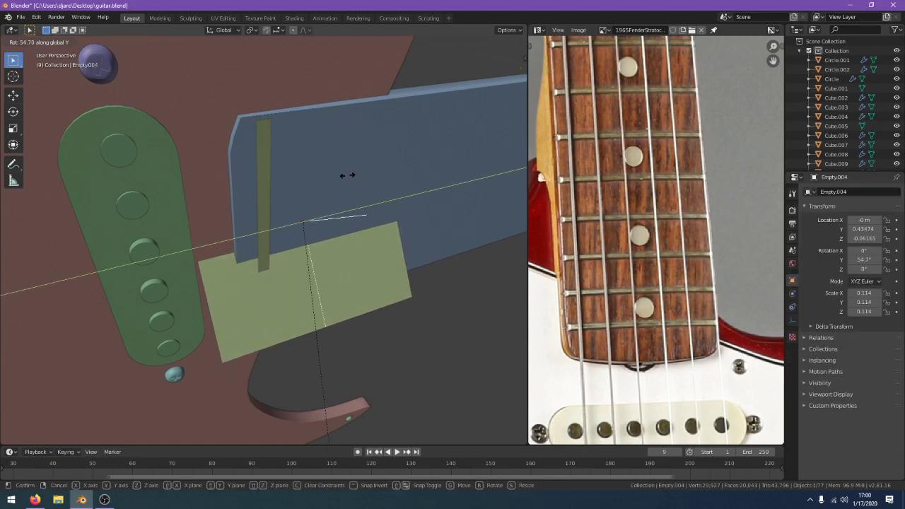
{"action": "key", "text": "5"}
{"action": "key", "text": "KP_1"}
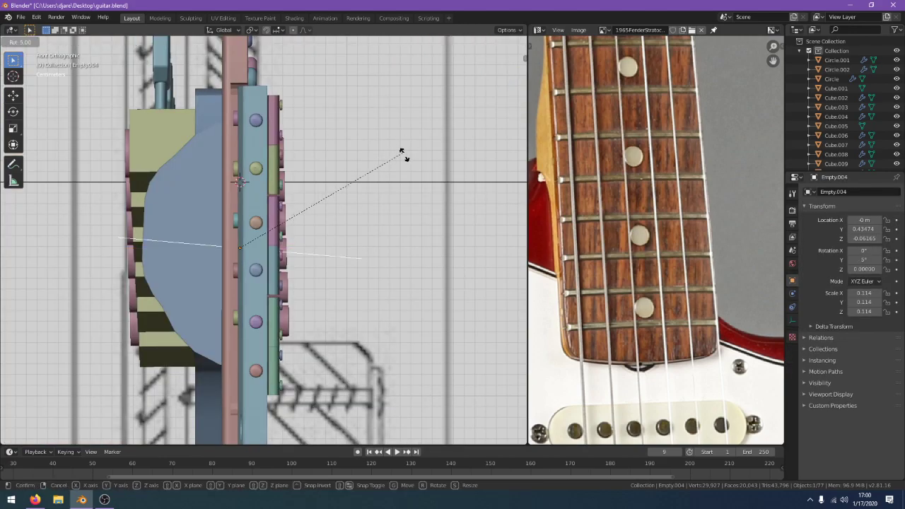
{"action": "key", "text": "BackSpace"}
{"action": "type", "text": "90"}
{"action": "key", "text": "Return"}
Move the empty in front of the fretboard to about 0.023 m in X and shift it 0.124 m along Y
{"action": "key", "text": "KP_3"}
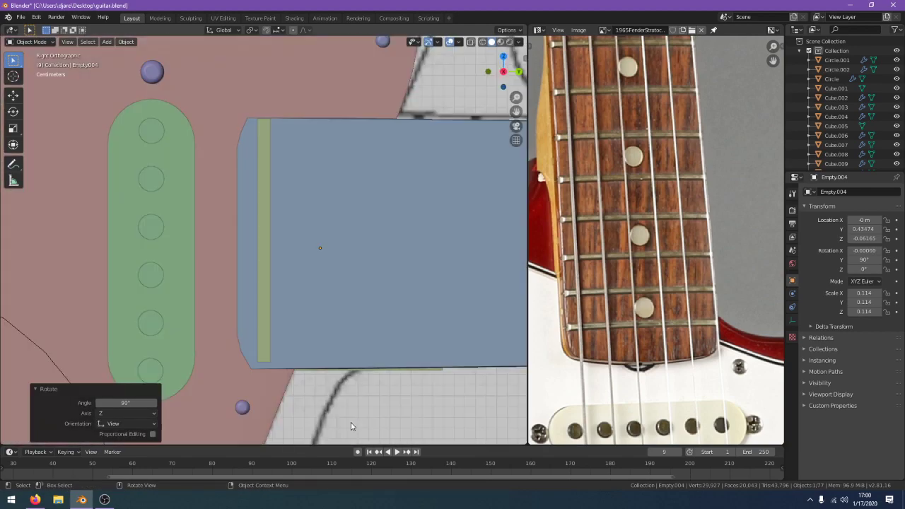
{"action": "key", "text": "z"}
{"action": "scroll", "coordinate": [329, 347], "scroll_direction": "down", "scroll_amount": 1}
{"action": "key", "text": "z"}
{"action": "scroll", "coordinate": [446, 363], "scroll_direction": "down", "scroll_amount": 2}
{"action": "middle_click_drag", "start_coordinate": [446, 363], "coordinate": [485, 406]}
{"action": "key", "text": "g"}
{"action": "key", "text": "x"}
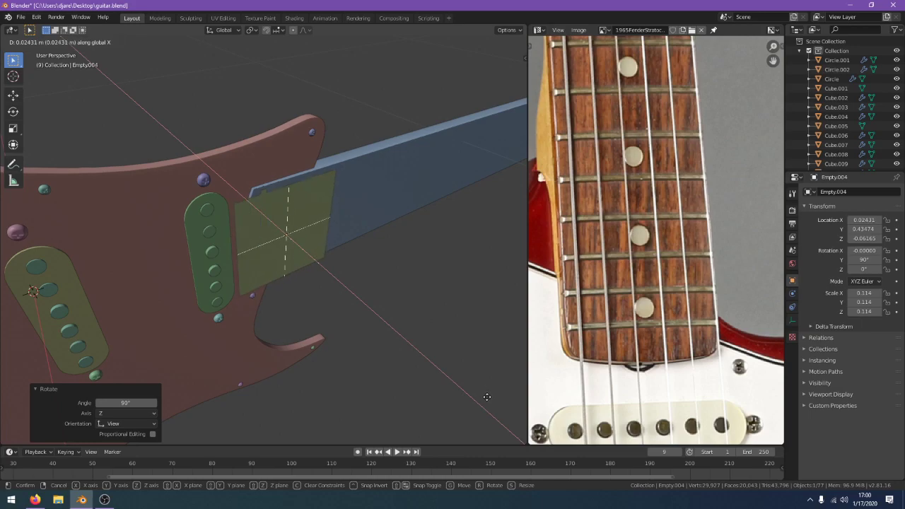
{"action": "key", "text": "y"}
{"action": "left_click", "coordinate": [131, 246]}
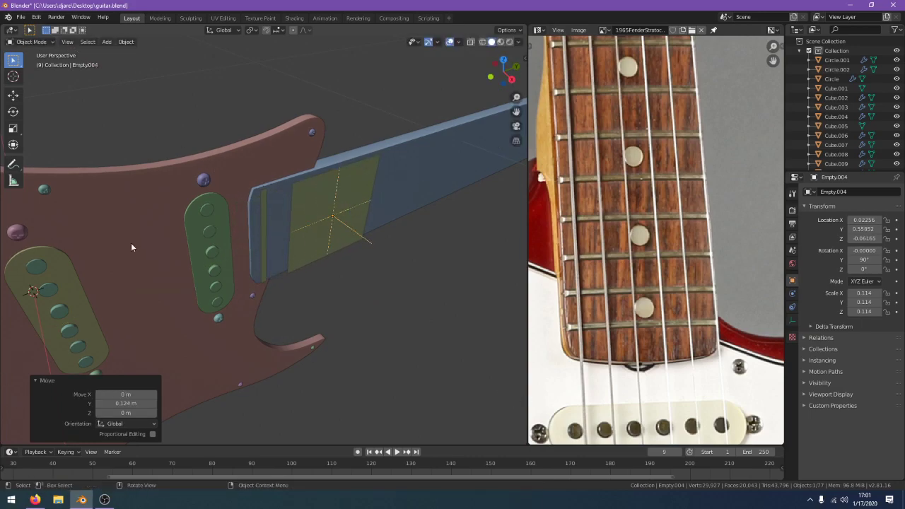
Set the fret array's count to 5 and its relative X offset to -0.200
{"action": "left_click", "coordinate": [263, 233]}
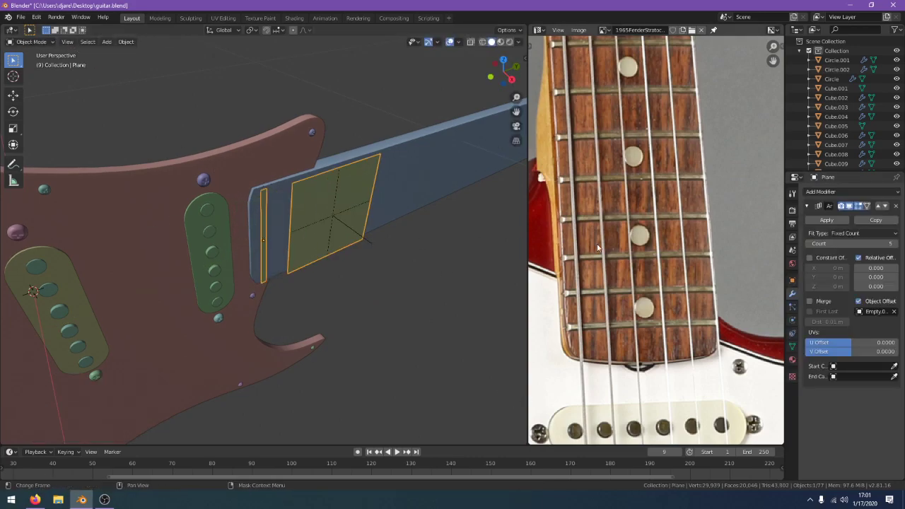
{"action": "left_click_drag", "start_coordinate": [875, 268], "coordinate": [722, 284]}
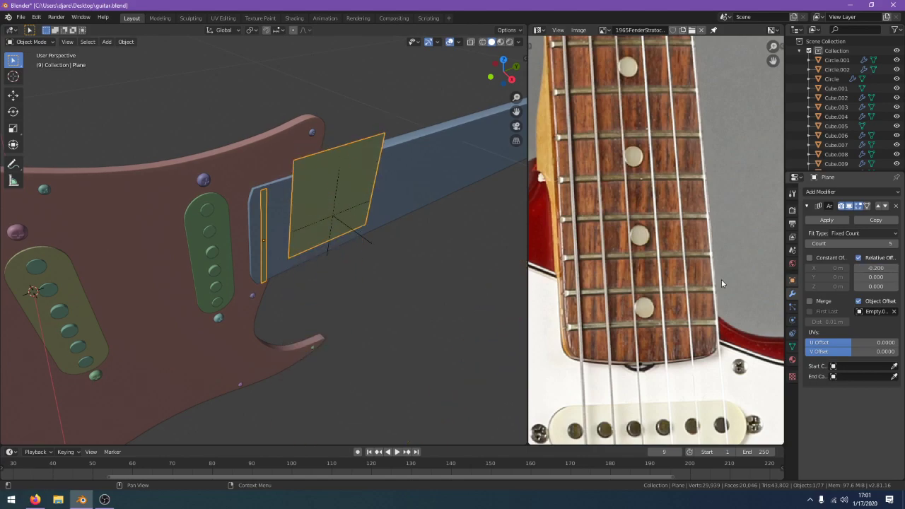
Switch the fret array's fit type from Fixed Count to Fit Length
{"action": "scroll", "coordinate": [717, 282], "scroll_direction": "down", "scroll_amount": 4}
{"action": "scroll", "coordinate": [472, 264], "scroll_direction": "down", "scroll_amount": 6}
{"action": "scroll", "coordinate": [428, 271], "scroll_direction": "up", "scroll_amount": 1}
{"action": "middle_click_drag", "start_coordinate": [429, 271], "coordinate": [516, 268], "text": "shift"}
{"action": "scroll", "coordinate": [283, 248], "scroll_direction": "up", "scroll_amount": 3}
{"action": "scroll", "coordinate": [597, 277], "scroll_direction": "up", "scroll_amount": 2}
{"action": "scroll", "coordinate": [426, 253], "scroll_direction": "up", "scroll_amount": 1}
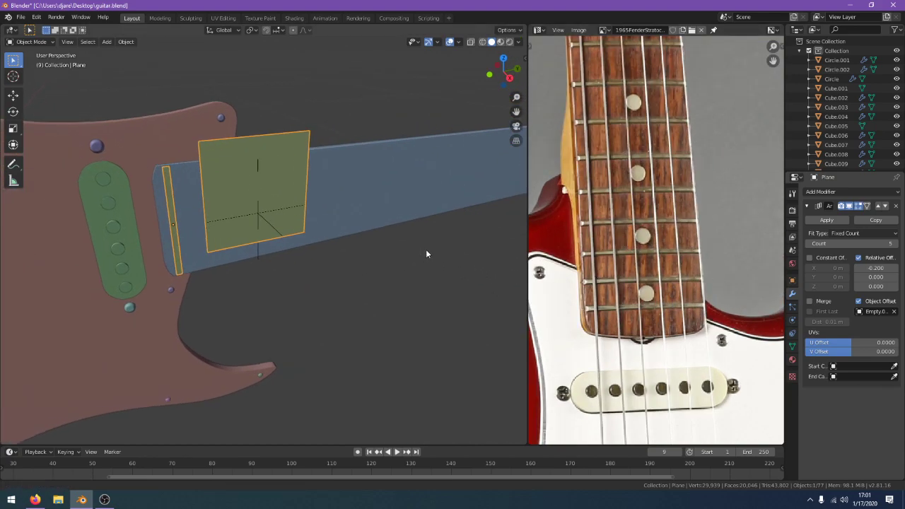
{"action": "middle_click_drag", "start_coordinate": [426, 254], "coordinate": [329, 238]}
{"action": "left_click", "coordinate": [325, 237]}
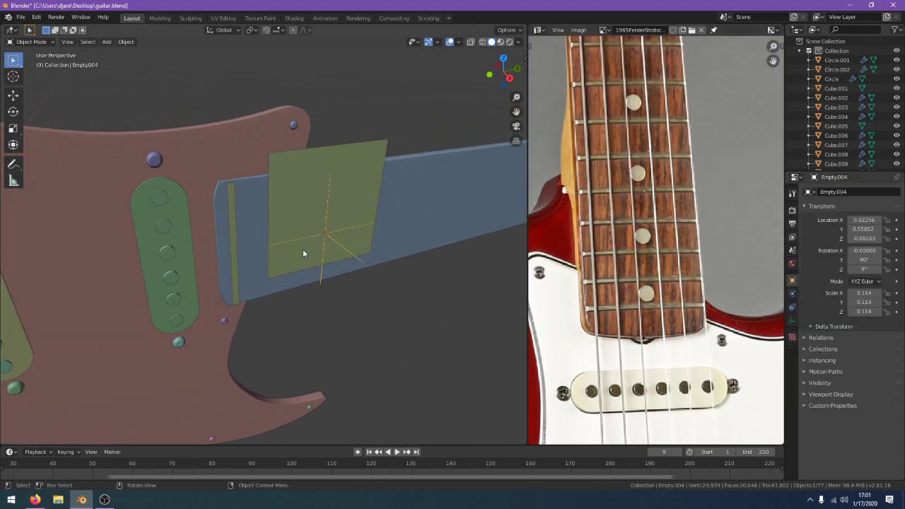
{"action": "left_click", "coordinate": [275, 256]}
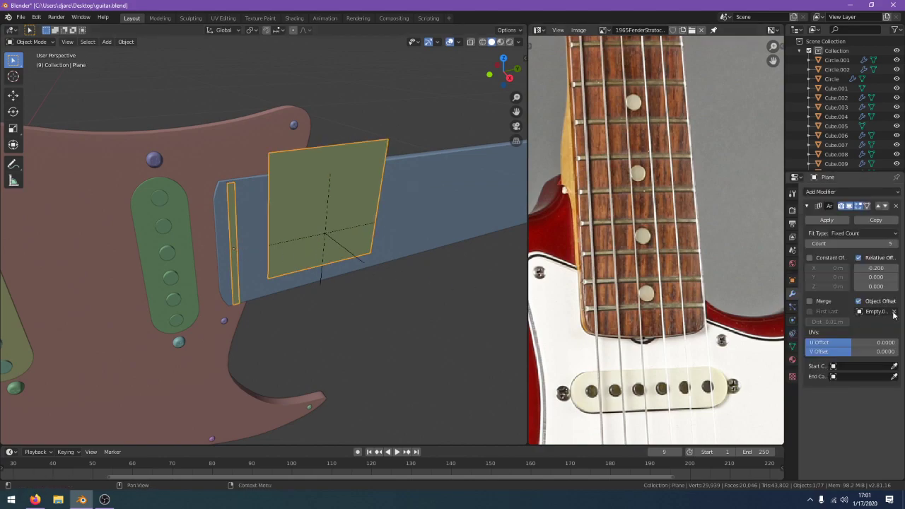
{"action": "left_click", "coordinate": [862, 233]}
{"action": "left_click", "coordinate": [866, 245]}
{"action": "middle_click_drag", "start_coordinate": [424, 290], "coordinate": [349, 263]}
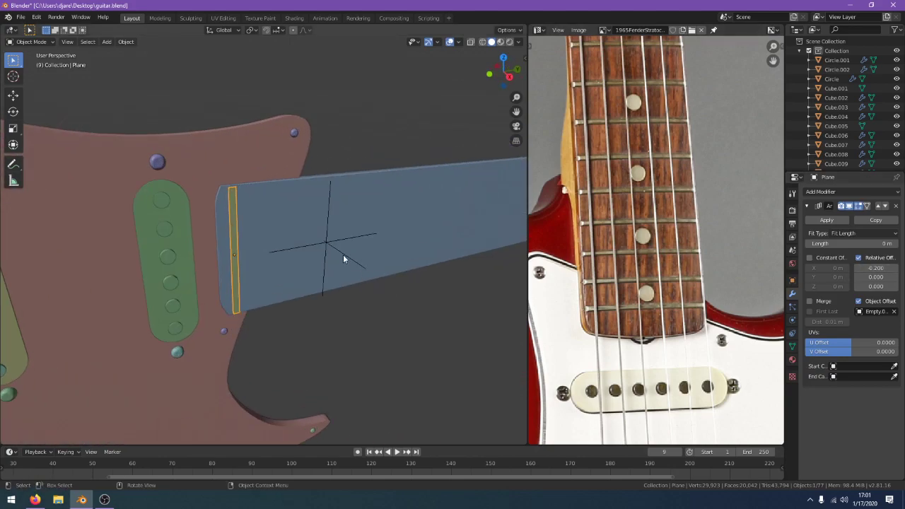
Delete the arrayed fret plane at the body end of the fretboard, keeping the offset empty
{"action": "key", "text": "Delete"}
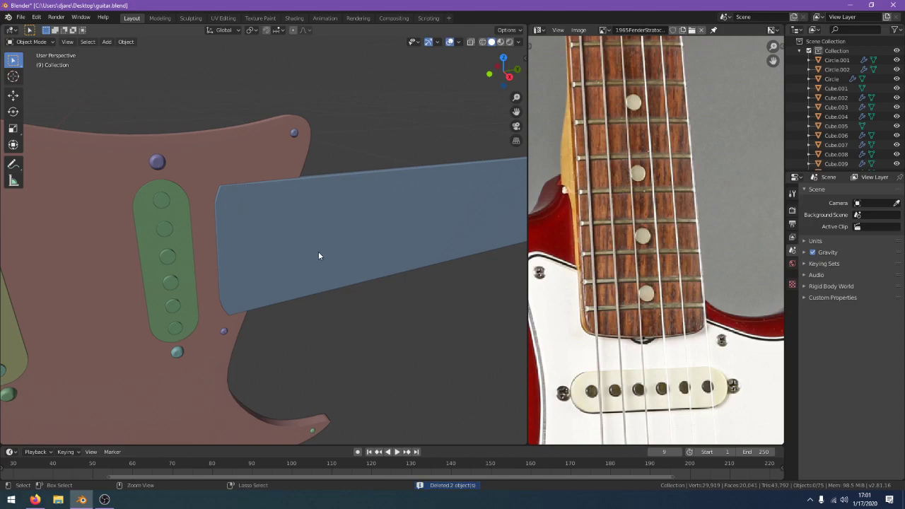
{"action": "key", "text": "a"}
{"action": "key", "text": "KP_3"}
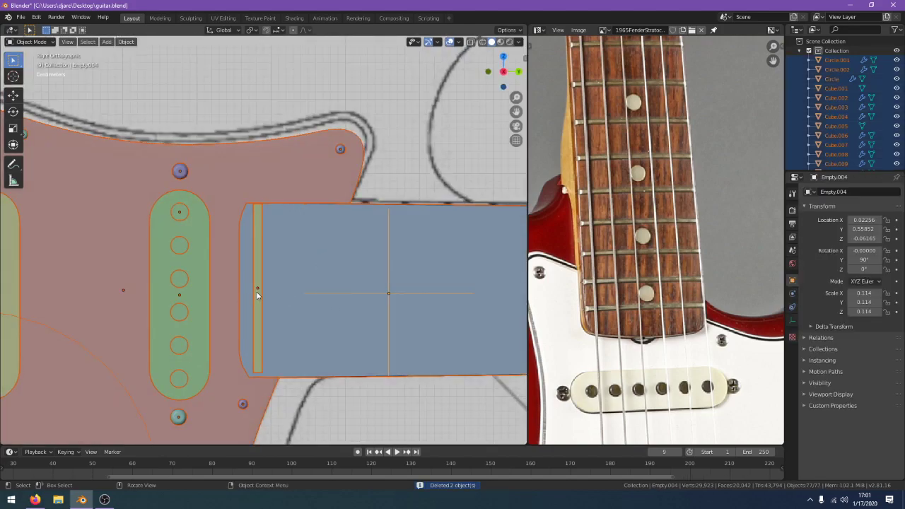
{"action": "left_click", "coordinate": [257, 292]}
{"action": "key", "text": "Delete"}
Add a new plane and rotate it 90° in the front view so it stands parallel to the fretboard
{"action": "key", "text": "shift+a"}
{"action": "mouse_move", "coordinate": [279, 212]}
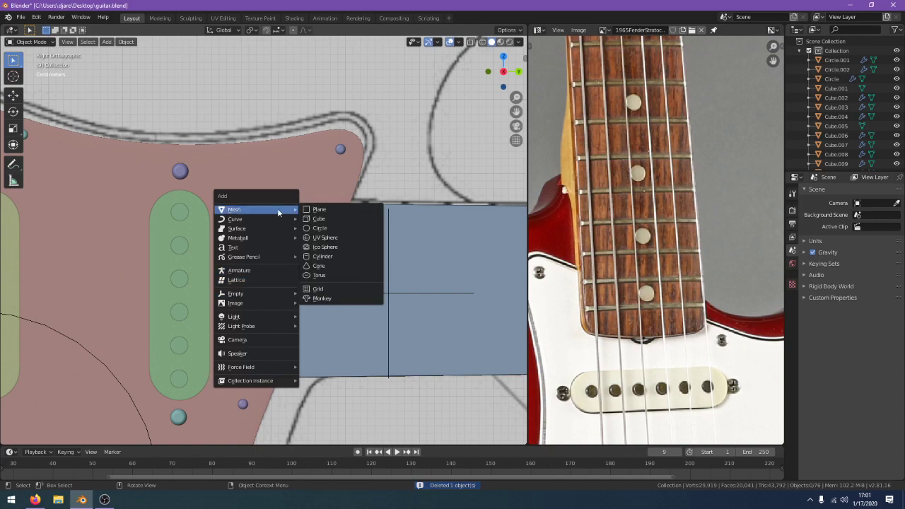
{"action": "left_click", "coordinate": [342, 211]}
{"action": "key", "text": "KP_1"}
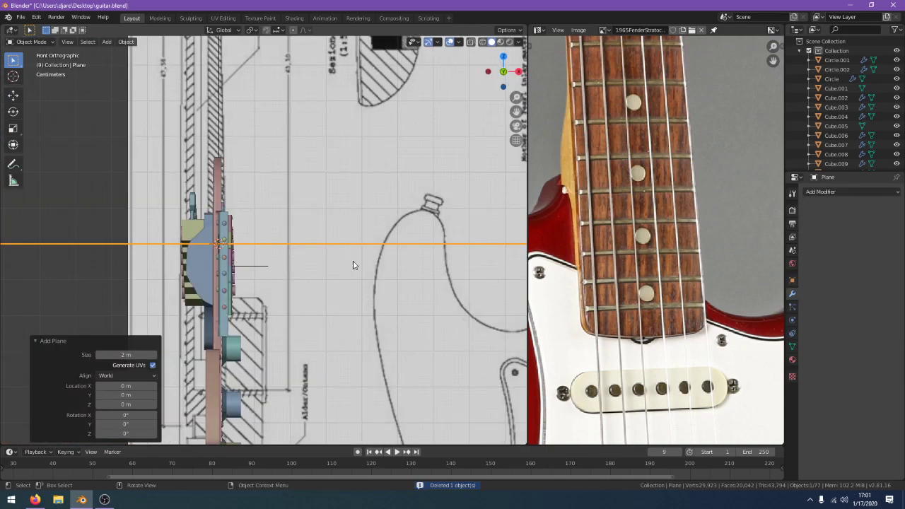
{"action": "key", "text": "r"}
{"action": "left_click", "coordinate": [192, 399]}
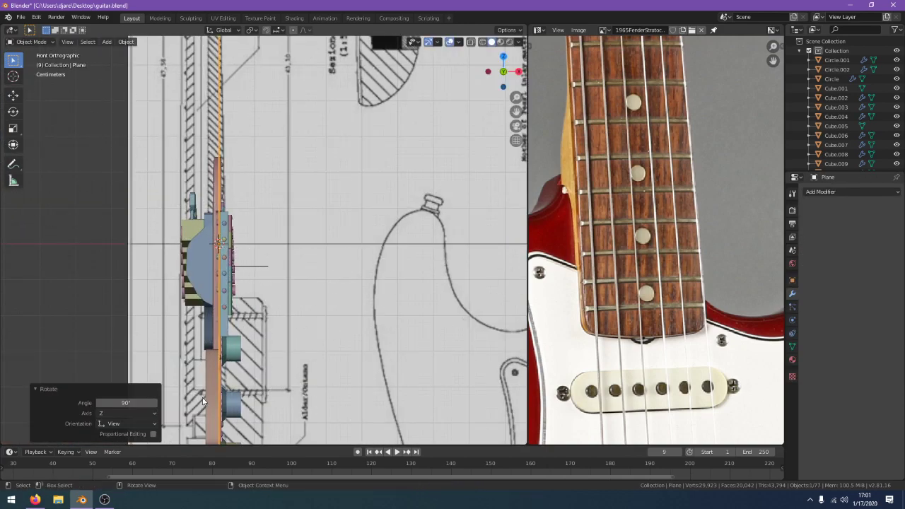
Scale the plane down to about 0.05, move it onto the body end of the fretboard, and shift it 0.0315 m along X
{"action": "key", "text": "KP_7"}
{"action": "scroll", "coordinate": [231, 304], "scroll_direction": "down", "scroll_amount": 5}
{"action": "key", "text": "s"}
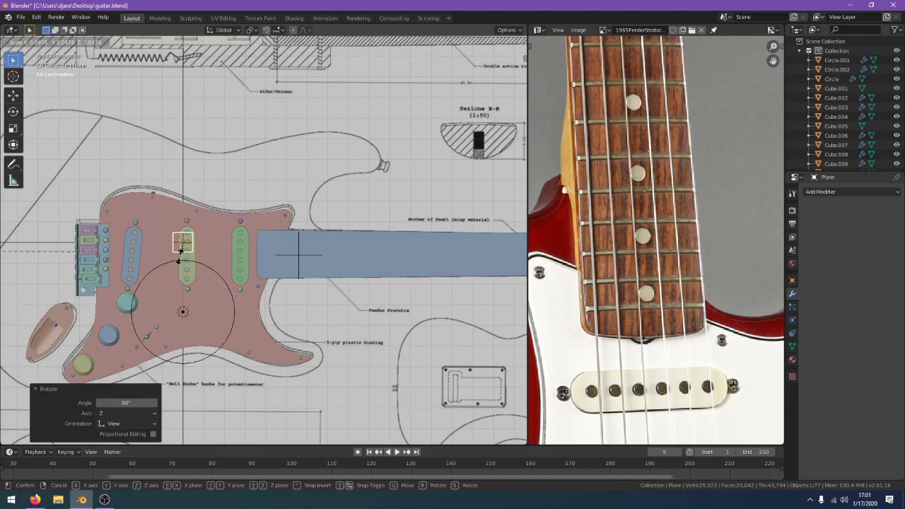
{"action": "left_click", "coordinate": [180, 256]}
{"action": "key", "text": "g"}
{"action": "left_click", "coordinate": [273, 277]}
{"action": "key", "text": "g"}
{"action": "key", "text": "y"}
{"action": "key", "text": "x"}
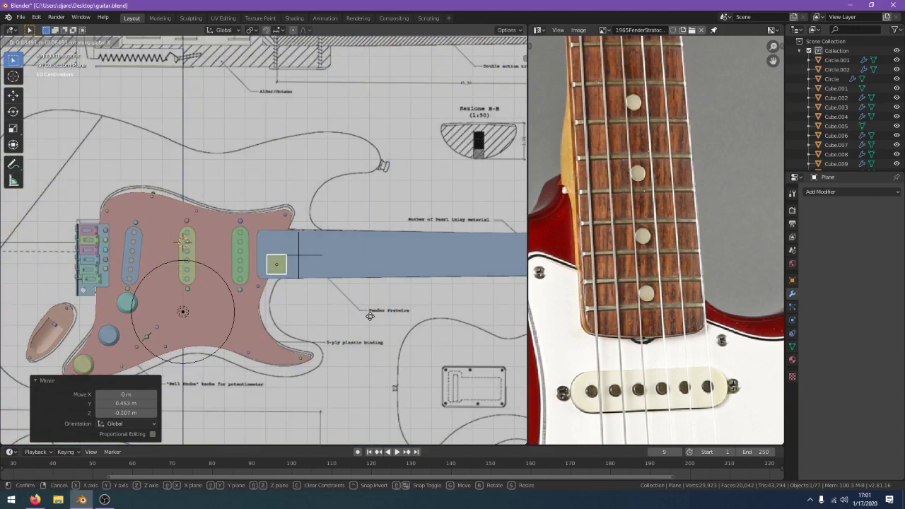
{"action": "left_click", "coordinate": [385, 306]}
Narrow the plane along Y into a thin strip and move it about 0.05 m toward the fretboard's body end
{"action": "scroll", "coordinate": [385, 305], "scroll_direction": "up", "scroll_amount": 4}
{"action": "key", "text": "s"}
{"action": "key", "text": "z"}
{"action": "key", "text": "y"}
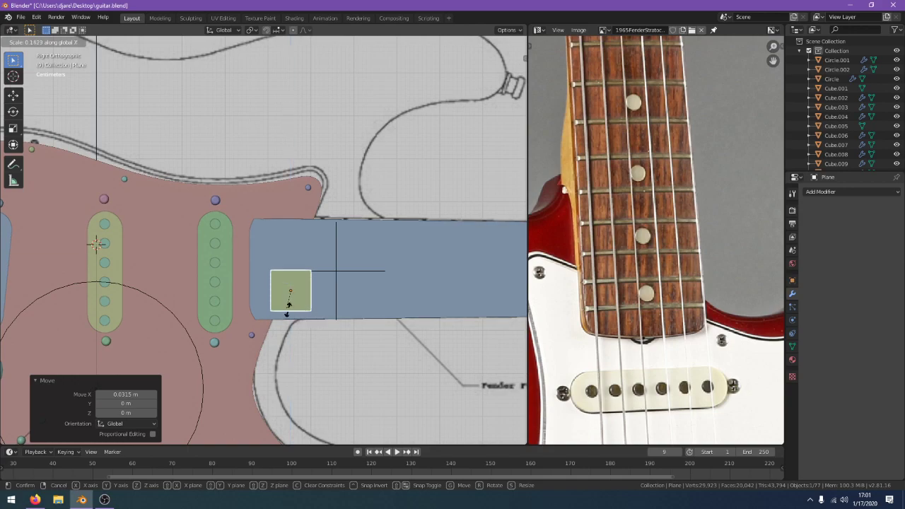
{"action": "left_click", "coordinate": [305, 294]}
{"action": "key", "text": "g"}
{"action": "left_click", "coordinate": [284, 296]}
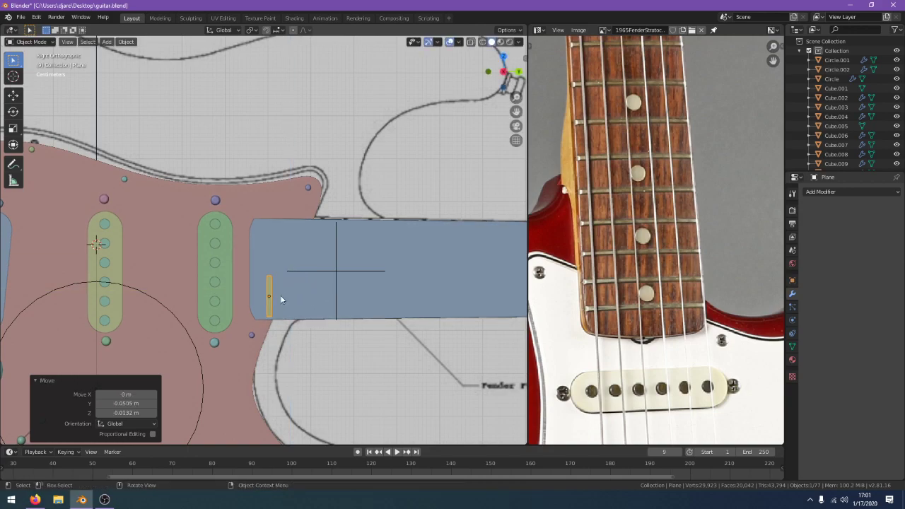
Show the model in wireframe, then stretch the strip along Z and move it over the blueprint's fret line nearest the body
{"action": "scroll", "coordinate": [346, 322], "scroll_direction": "up", "scroll_amount": 3}
{"action": "key", "text": "z"}
{"action": "left_click", "coordinate": [321, 311]}
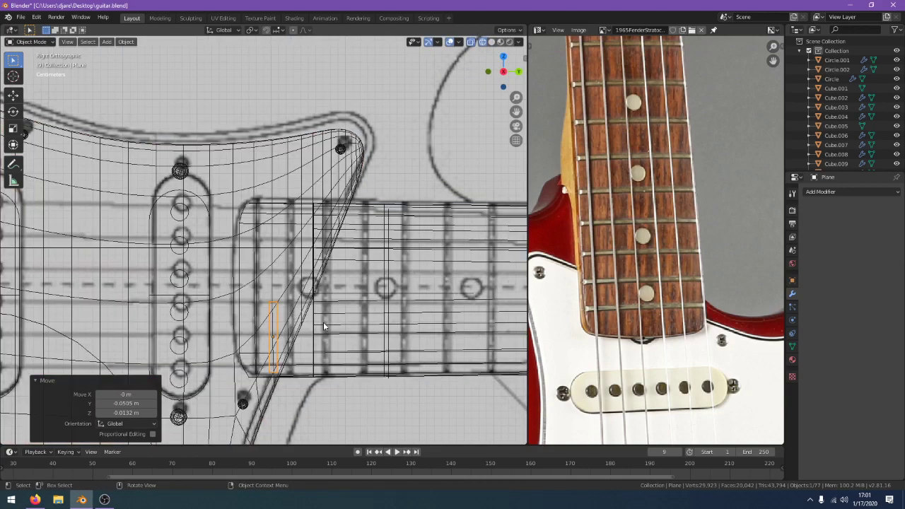
{"action": "key", "text": "s"}
{"action": "key", "text": "z"}
{"action": "left_click", "coordinate": [378, 321]}
{"action": "key", "text": "g"}
{"action": "left_click", "coordinate": [364, 284]}
Scale the strip by 1.187 along Z and shift it 0.0184 m in Z so it spans the fretboard's width
{"action": "key", "text": "s"}
{"action": "key", "text": "z"}
{"action": "left_click", "coordinate": [385, 282]}
{"action": "key", "text": "g"}
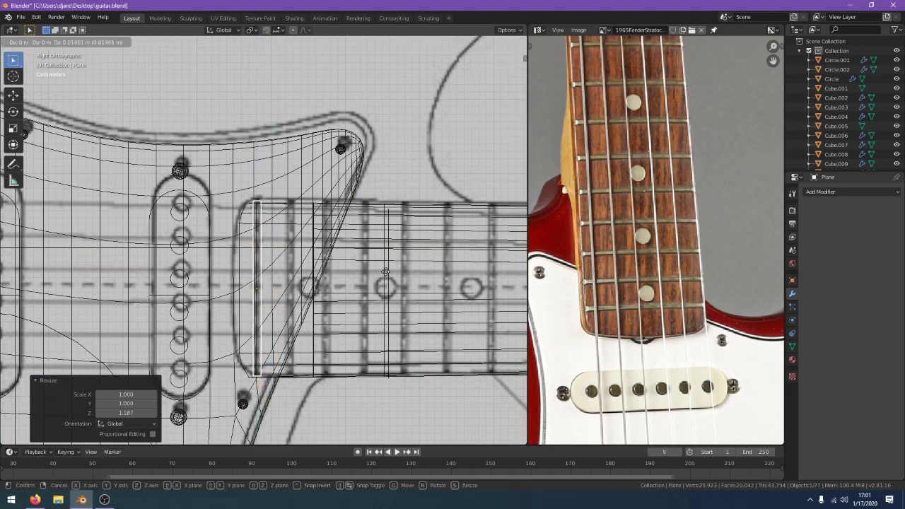
{"action": "left_click", "coordinate": [385, 271]}
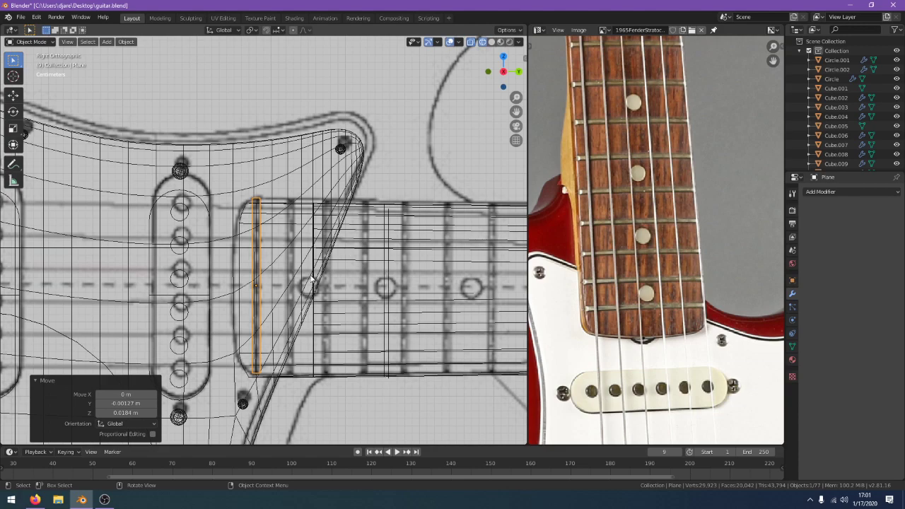
Add an Array modifier to the fret strip
{"action": "middle_click_drag", "start_coordinate": [332, 297], "coordinate": [349, 267]}
{"action": "left_click", "coordinate": [350, 267]}
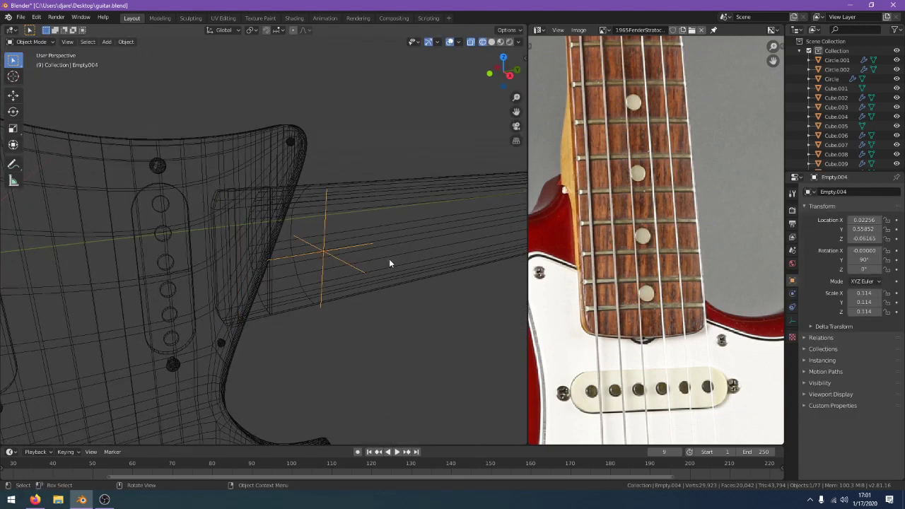
{"action": "left_click", "coordinate": [237, 275]}
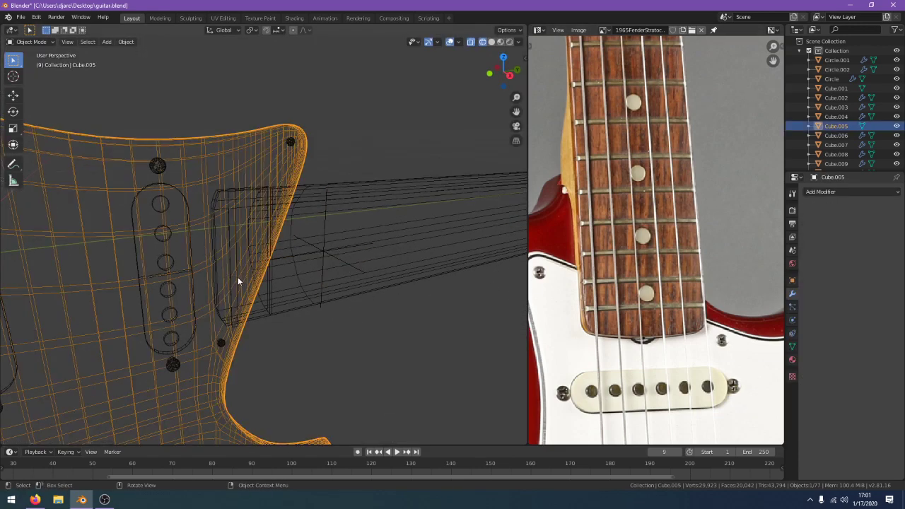
{"action": "left_click", "coordinate": [237, 277]}
{"action": "left_click", "coordinate": [814, 192]}
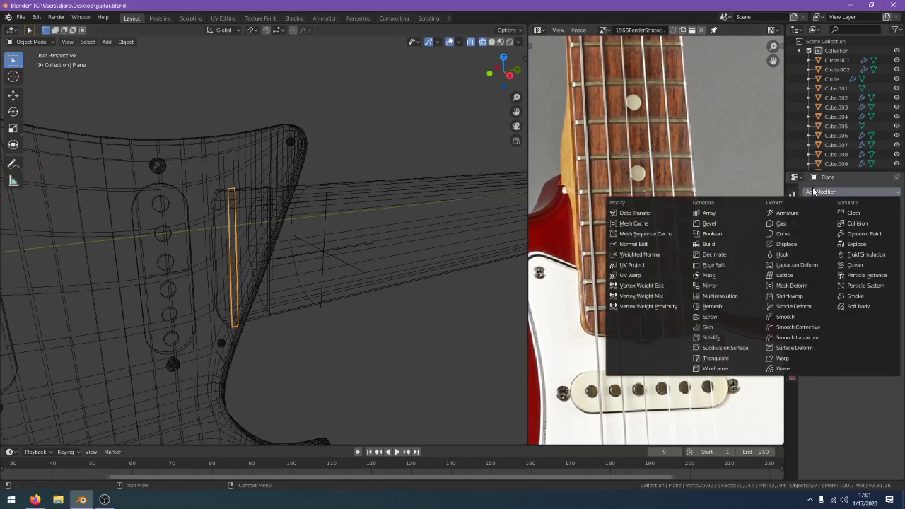
{"action": "left_click", "coordinate": [745, 216]}
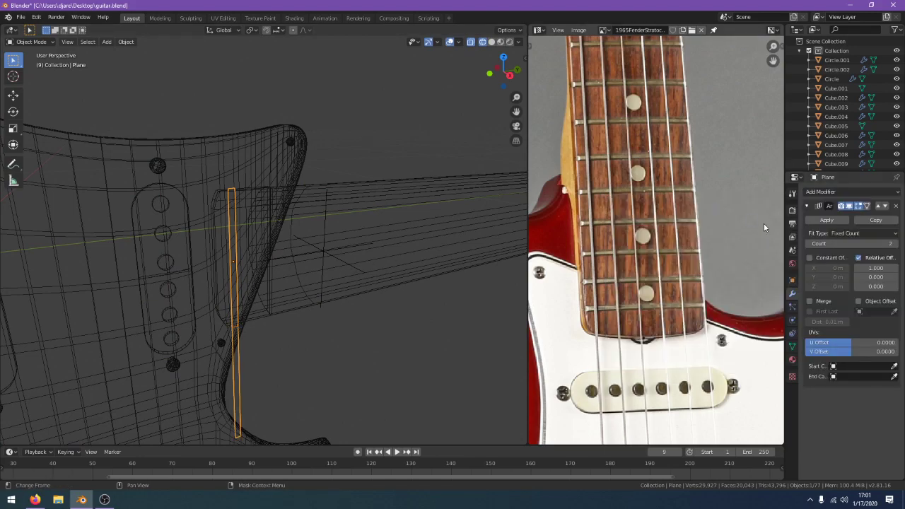
Replace the array's Relative Offset with an Object Offset that uses the empty in front of the fretboard
{"action": "left_click", "coordinate": [859, 257]}
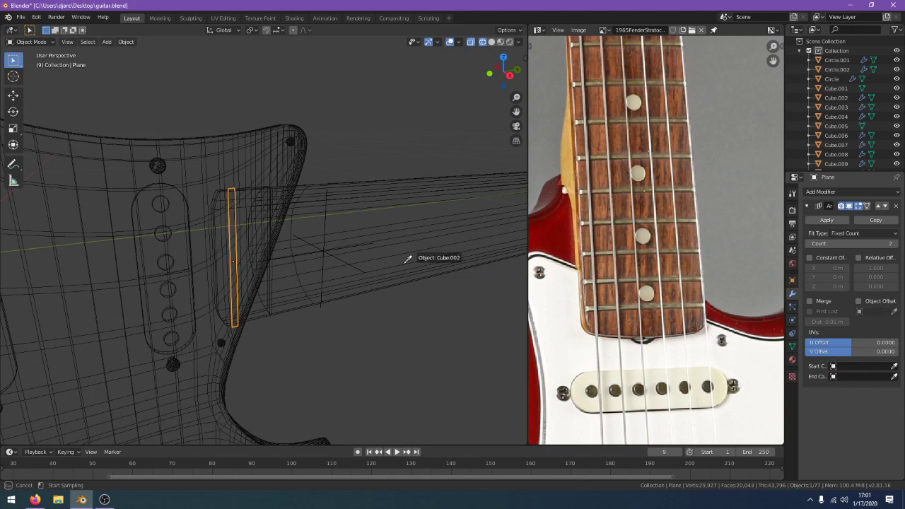
{"action": "left_click", "coordinate": [318, 252]}
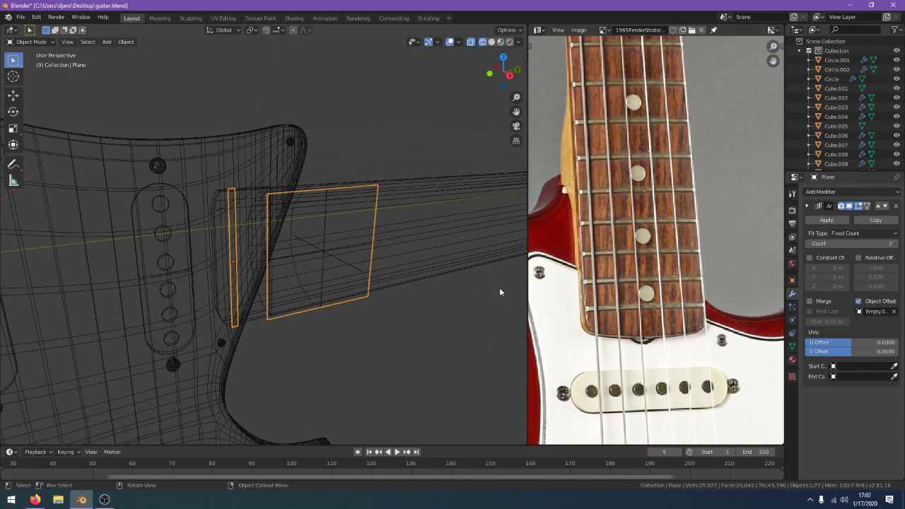
{"action": "middle_click_drag", "start_coordinate": [499, 291], "coordinate": [452, 229]}
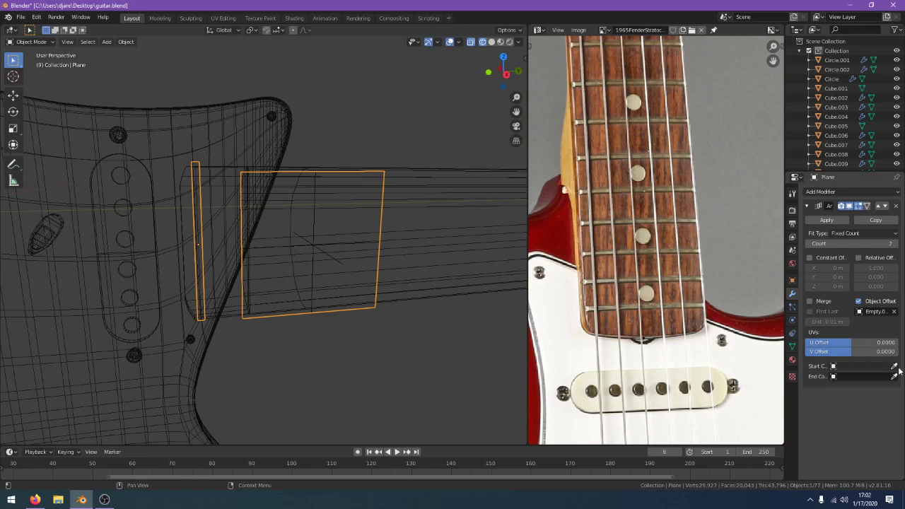
Return the viewport to solid shading
{"action": "key", "text": "z"}
{"action": "left_click", "coordinate": [429, 286]}
{"action": "middle_click_drag", "start_coordinate": [428, 287], "coordinate": [441, 301]}
{"action": "key", "text": "z"}
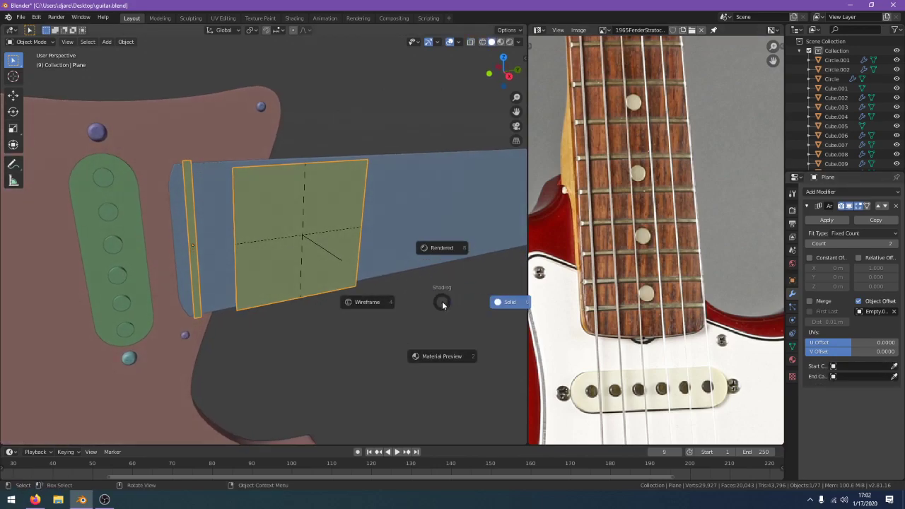
{"action": "left_click", "coordinate": [382, 302]}
{"action": "key", "text": "shift+z"}
{"action": "key", "text": "shift+a"}
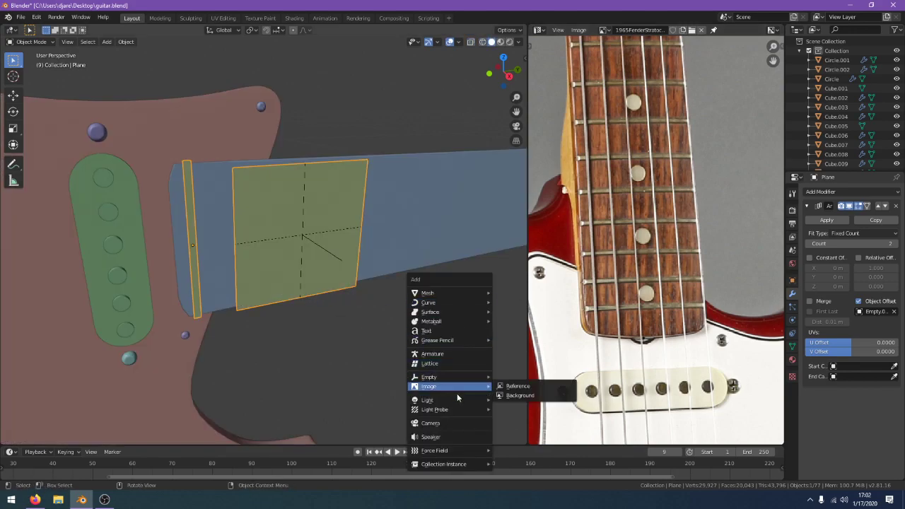
{"action": "mouse_move", "coordinate": [446, 377]}
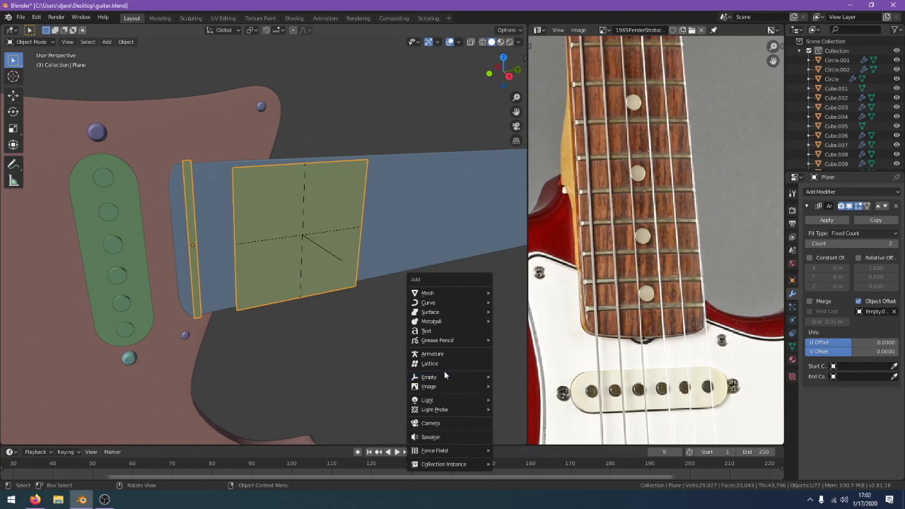
Delete the offset empty in front of the fretboard
{"action": "left_click", "coordinate": [302, 237]}
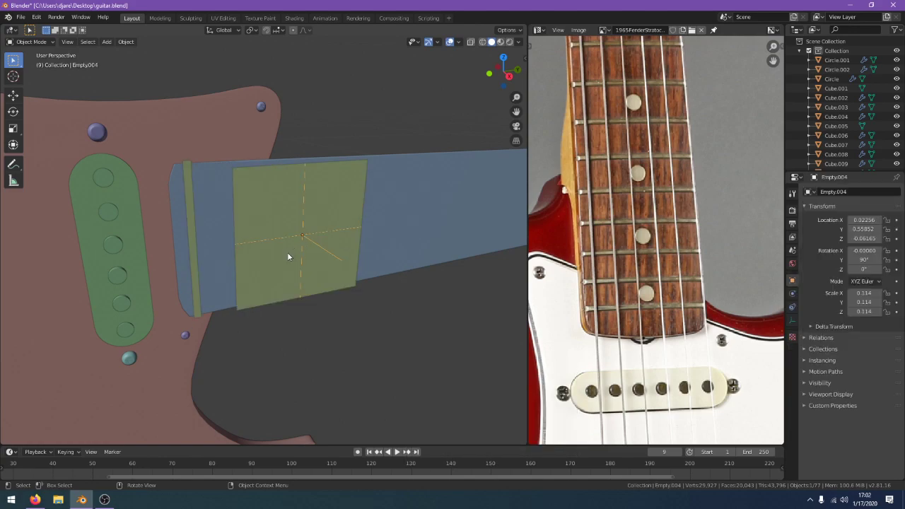
{"action": "left_click", "coordinate": [287, 256], "text": "shift"}
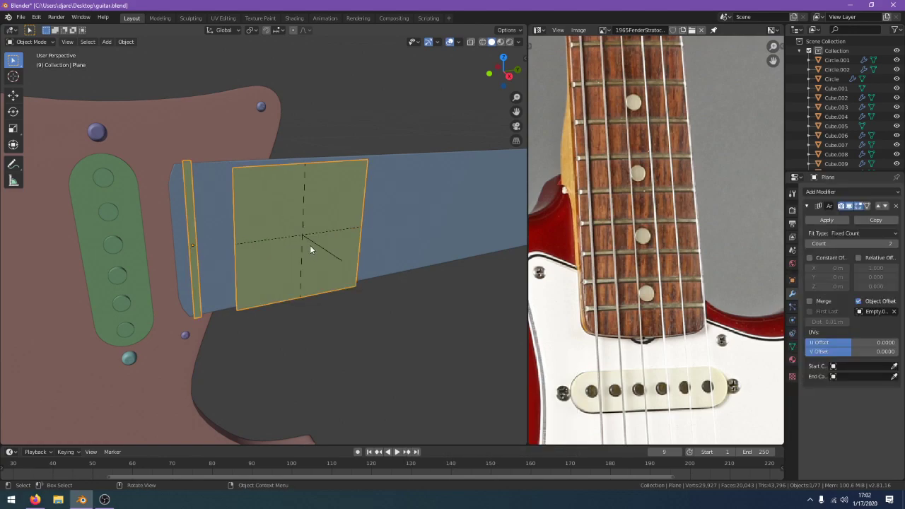
{"action": "key", "text": "Delete"}
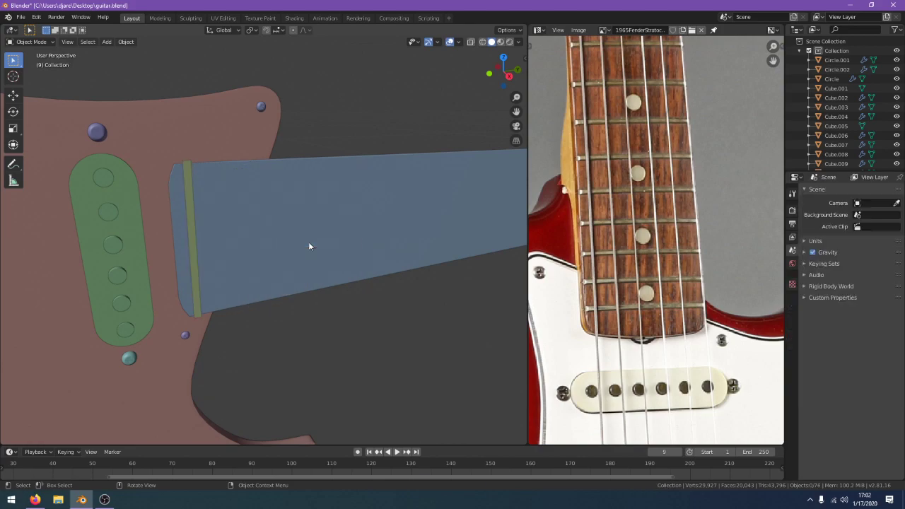
Set the fret array's count to 22 and turn on Relative Offset with X at 0
{"action": "left_click", "coordinate": [191, 259]}
{"action": "left_click", "coordinate": [851, 243]}
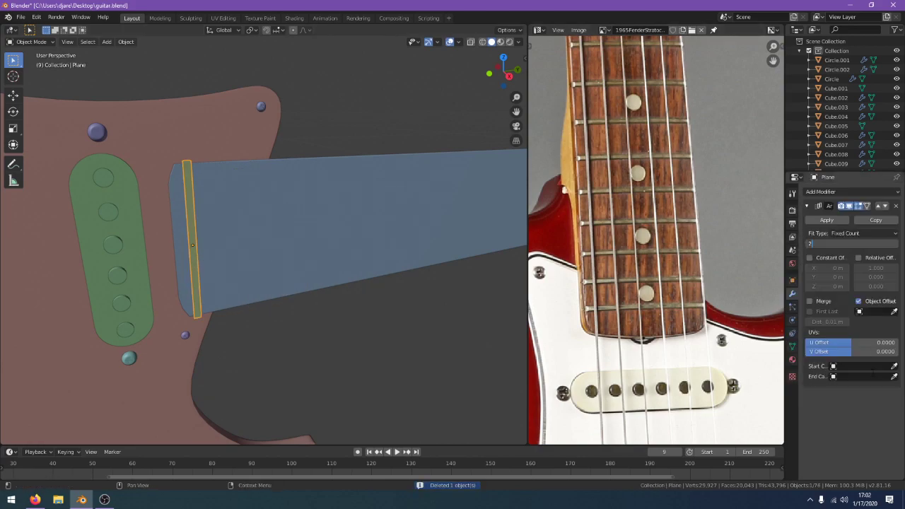
{"action": "type", "text": "22"}
{"action": "key", "text": "Return"}
{"action": "left_click", "coordinate": [862, 259]}
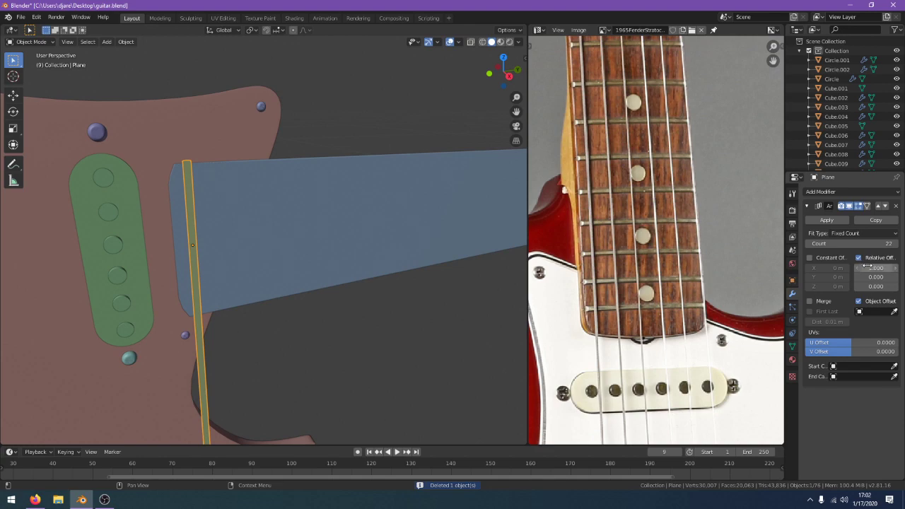
{"action": "type", "text": "0"}
{"action": "key", "text": "Return"}
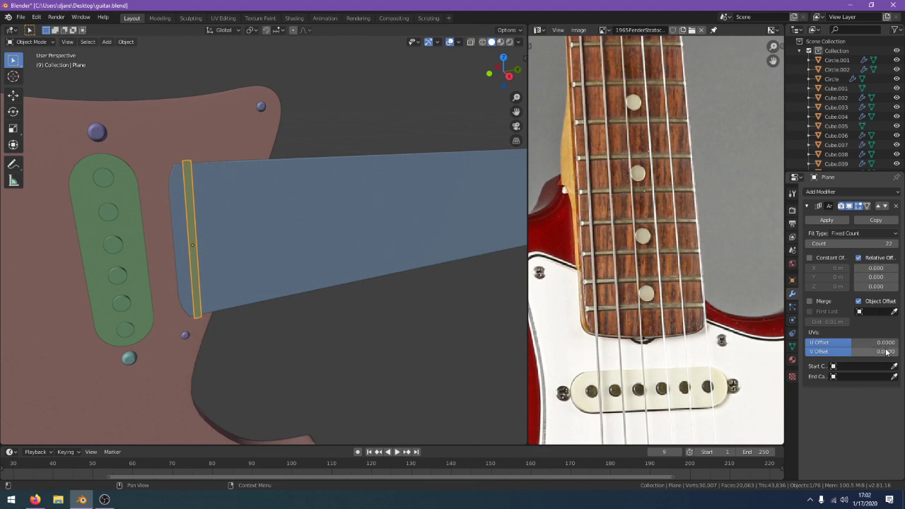
Turn on the array's Constant Offset with X at 0 m and Y at 4.61 m
{"action": "left_click", "coordinate": [822, 258]}
{"action": "mouse_move", "coordinate": [831, 268]}
{"action": "left_mouse_down"}
{"action": "mouse_move", "coordinate": [820, 268]}
{"action": "mouse_move", "coordinate": [838, 277]}
{"action": "left_mouse_up"}
{"action": "type", "text": "0"}
{"action": "key", "text": "Return"}
In wireframe, spread the frets along the neck with a relative Y offset of 2.900 and a constant Y offset of 13.65 m
{"action": "key", "text": "z"}
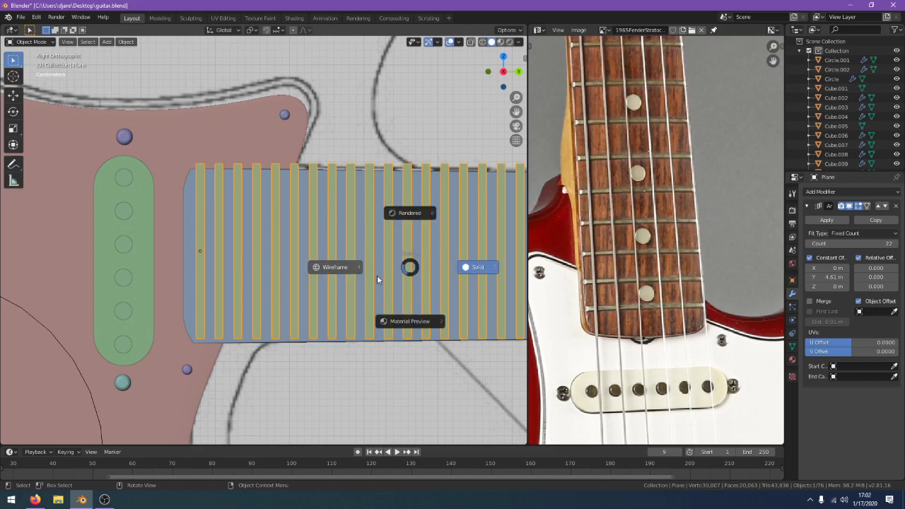
{"action": "scroll", "coordinate": [398, 257], "scroll_direction": "down", "scroll_amount": 3}
{"action": "scroll", "coordinate": [398, 257], "scroll_direction": "down", "scroll_amount": 2}
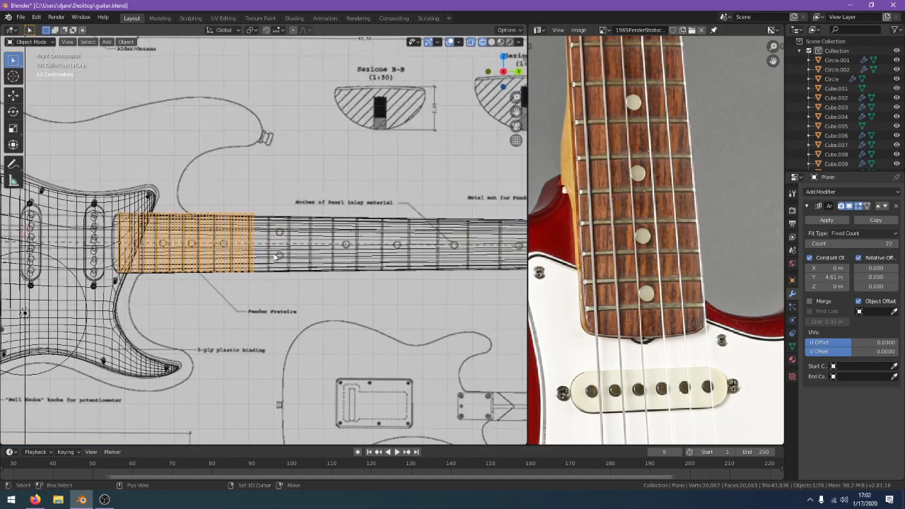
{"action": "left_click_drag", "start_coordinate": [875, 277], "coordinate": [894, 277]}
{"action": "mouse_move", "coordinate": [834, 277]}
{"action": "left_mouse_down"}
{"action": "mouse_move", "coordinate": [864, 277]}
{"action": "mouse_move", "coordinate": [828, 277]}
{"action": "left_mouse_up"}
{"action": "scroll", "coordinate": [489, 261], "scroll_direction": "up", "scroll_amount": 2}
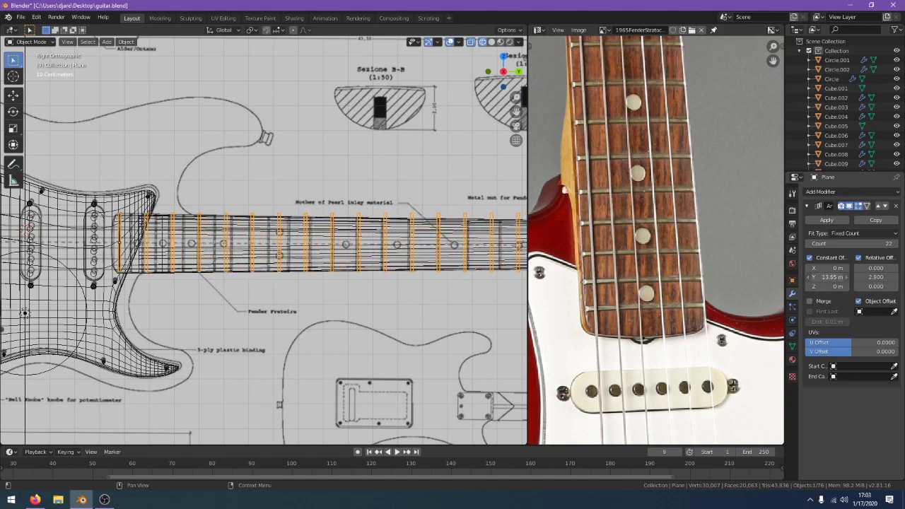
Set the fret array's relative Y offset to -4.400 and constant Y offset to 25.25 m, comparing the spacing with the blueprint
{"action": "left_click_drag", "start_coordinate": [828, 277], "coordinate": [820, 277]}
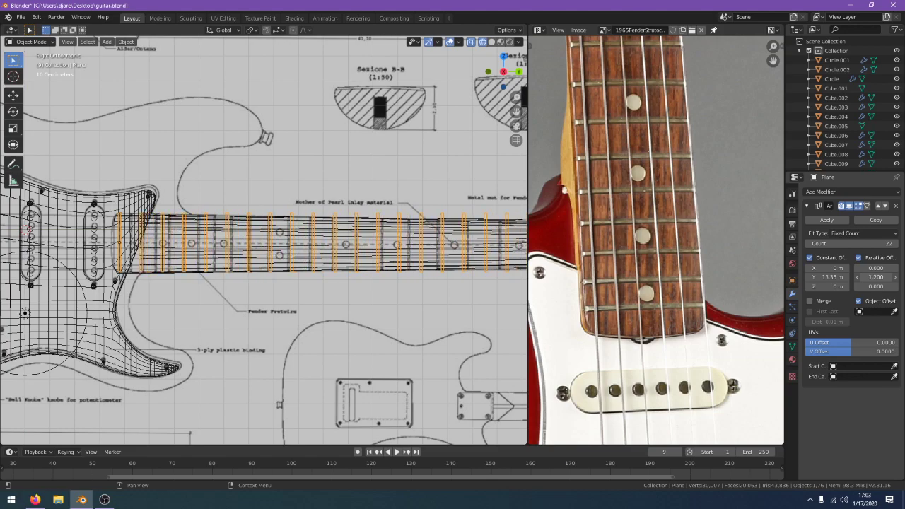
{"action": "left_click_drag", "start_coordinate": [877, 277], "coordinate": [897, 277]}
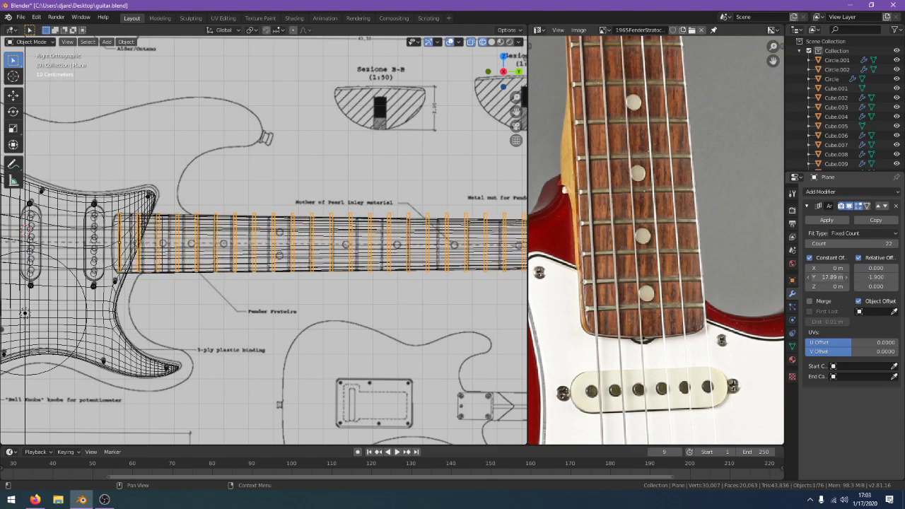
{"action": "left_click_drag", "start_coordinate": [828, 277], "coordinate": [826, 277]}
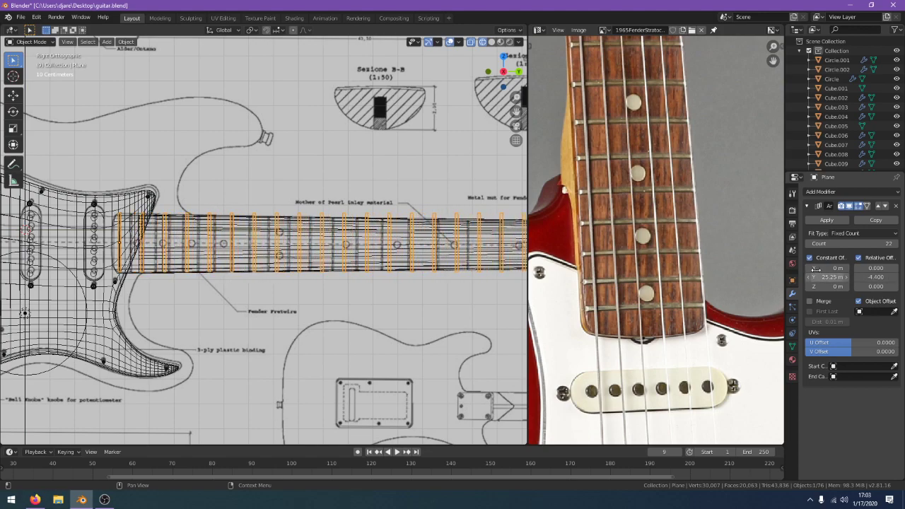
{"action": "scroll", "coordinate": [296, 256], "scroll_direction": "down", "scroll_amount": 2}
{"action": "middle_click_drag", "start_coordinate": [297, 255], "coordinate": [397, 258], "text": "shift"}
{"action": "scroll", "coordinate": [313, 271], "scroll_direction": "up", "scroll_amount": 1}
{"action": "scroll", "coordinate": [397, 259], "scroll_direction": "up", "scroll_amount": 6}
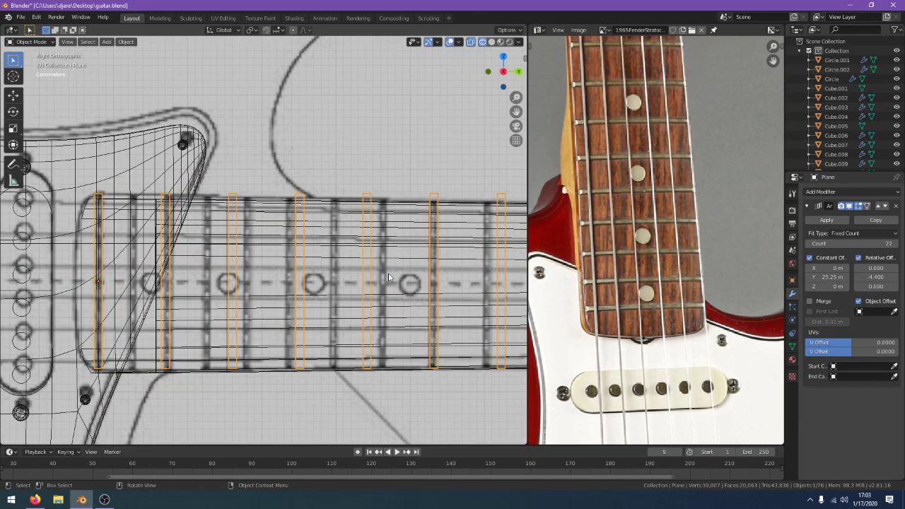
{"action": "scroll", "coordinate": [387, 277], "scroll_direction": "down", "scroll_amount": 1}
Apply the fret Array modifier and try moving the second fret along Y onto its blueprint line
{"action": "left_click", "coordinate": [826, 220]}
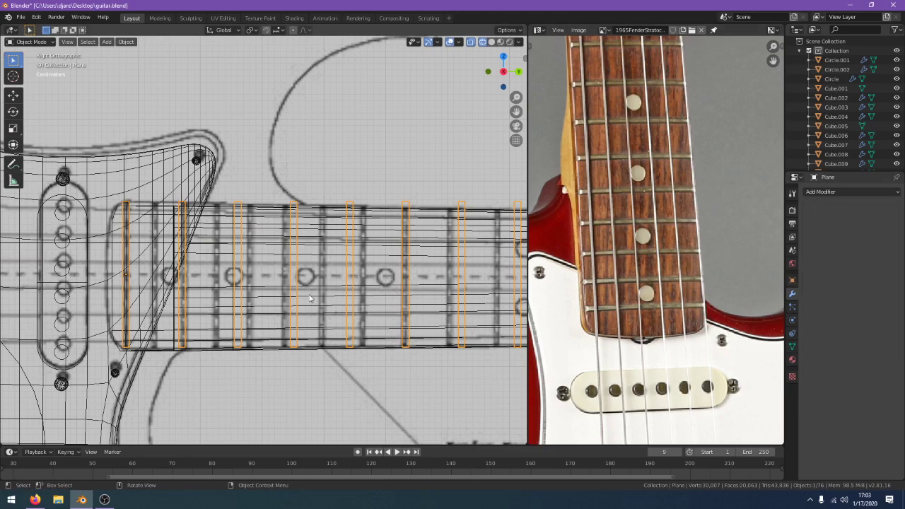
{"action": "key", "text": "Tab"}
{"action": "key", "text": "Tab"}
{"action": "key", "text": "Tab"}
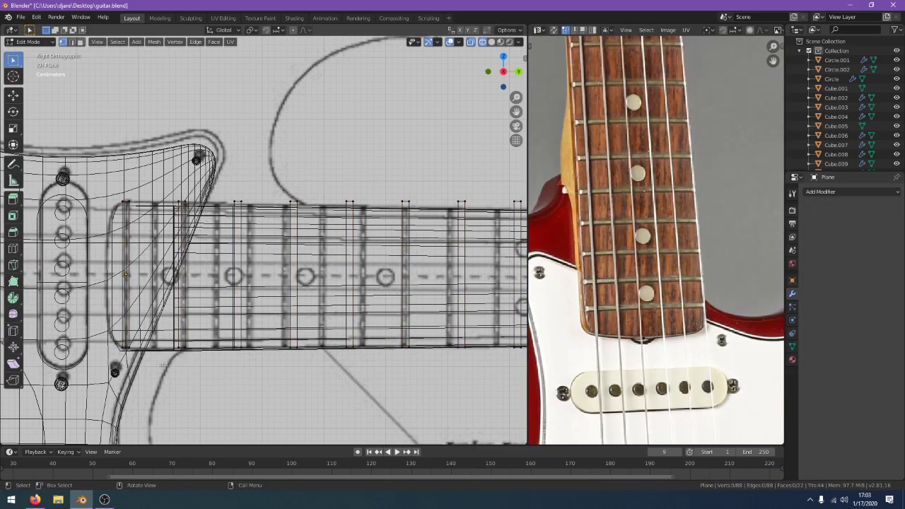
{"action": "left_click", "coordinate": [180, 276]}
{"action": "key", "text": "g"}
{"action": "key", "text": "y"}
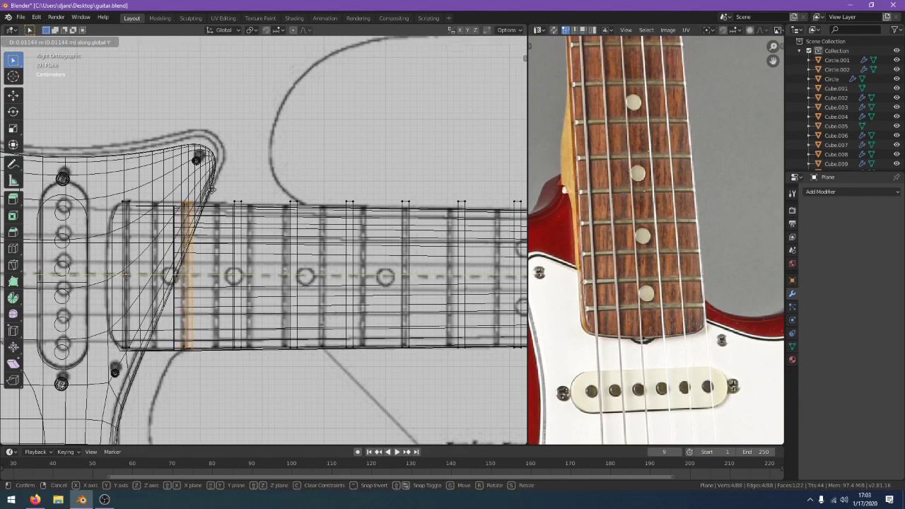
{"action": "left_click", "coordinate": [210, 191]}
Try moving the third fret about -0.0335 m along Y onto its blueprint line, and return to Object Mode
{"action": "key", "text": "a"}
{"action": "key", "text": "a"}
{"action": "key", "text": "a"}
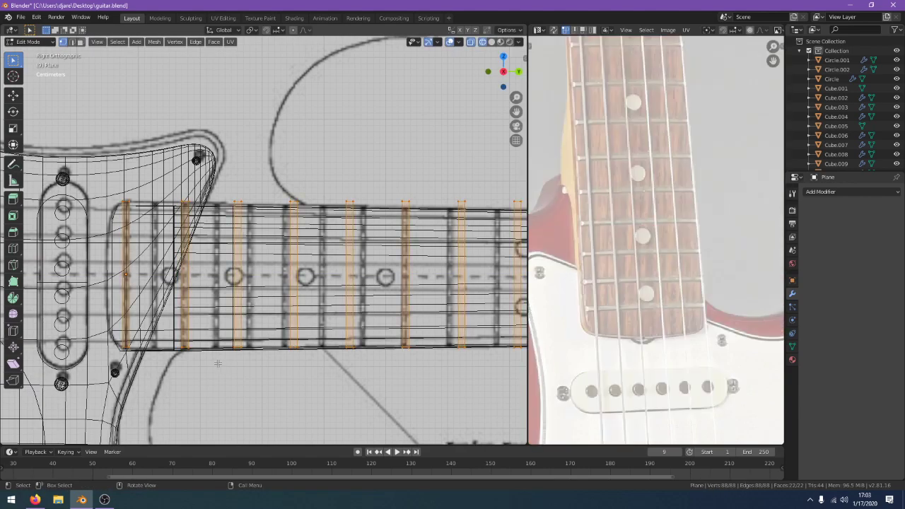
{"action": "key", "text": "a"}
{"action": "left_click_drag", "start_coordinate": [219, 364], "coordinate": [267, 189]}
{"action": "key", "text": "g"}
{"action": "key", "text": "y"}
{"action": "left_click", "coordinate": [248, 189]}
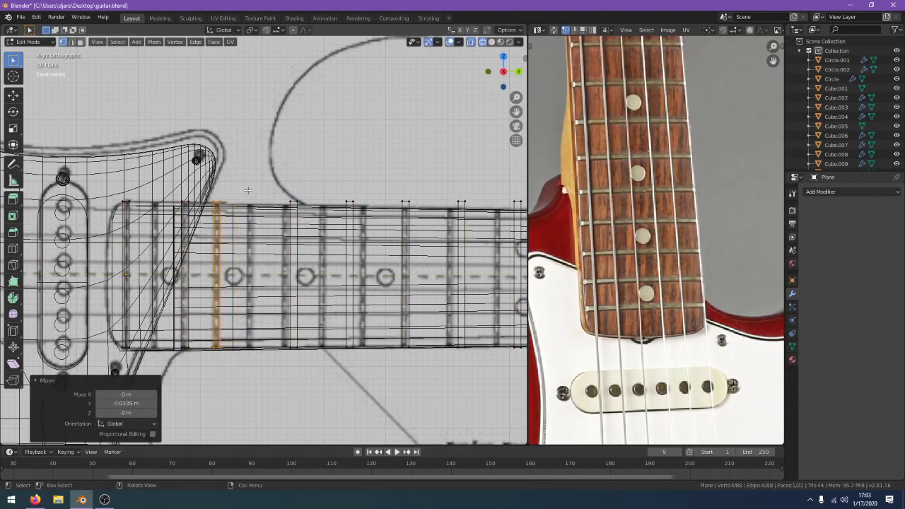
{"action": "key", "text": "Tab"}
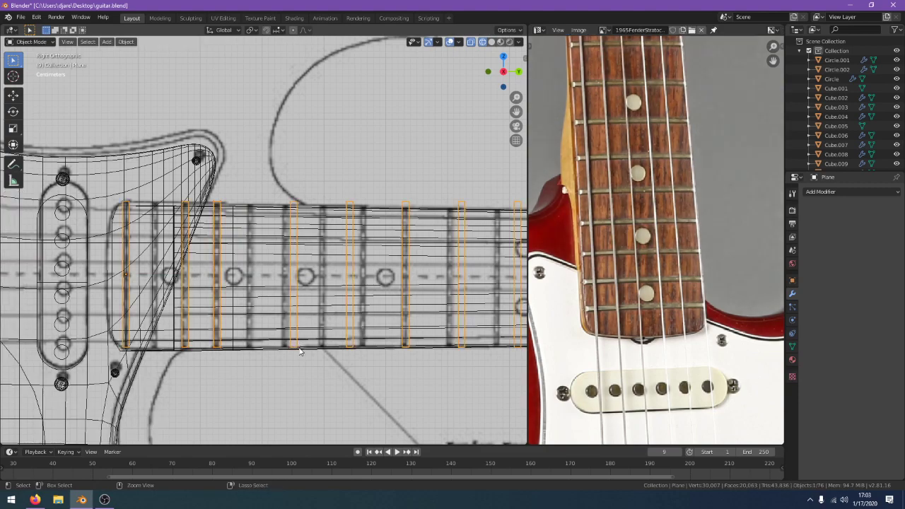
Undo the individual fret moves and the applied Array modifier
{"action": "key", "text": "ctrl+z"}
{"action": "key", "text": "ctrl+z"}
{"action": "key", "text": "ctrl+z"}
{"action": "key", "text": "ctrl+z"}
{"action": "key", "text": "ctrl+z"}
{"action": "key", "text": "ctrl+z"}
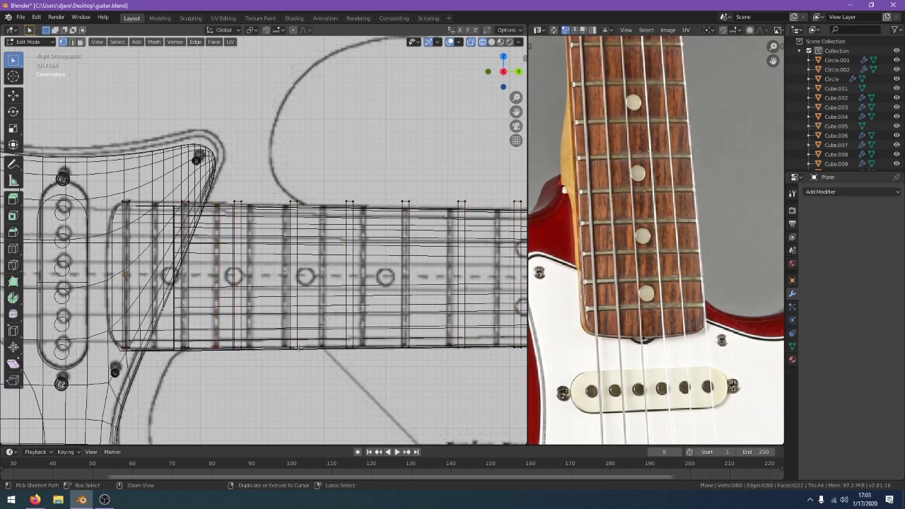
{"action": "key", "text": "ctrl+z"}
{"action": "key", "text": "ctrl+z"}
{"action": "key", "text": "ctrl+z"}
{"action": "key", "text": "ctrl+z"}
{"action": "key", "text": "ctrl+z"}
{"action": "key", "text": "ctrl+z"}
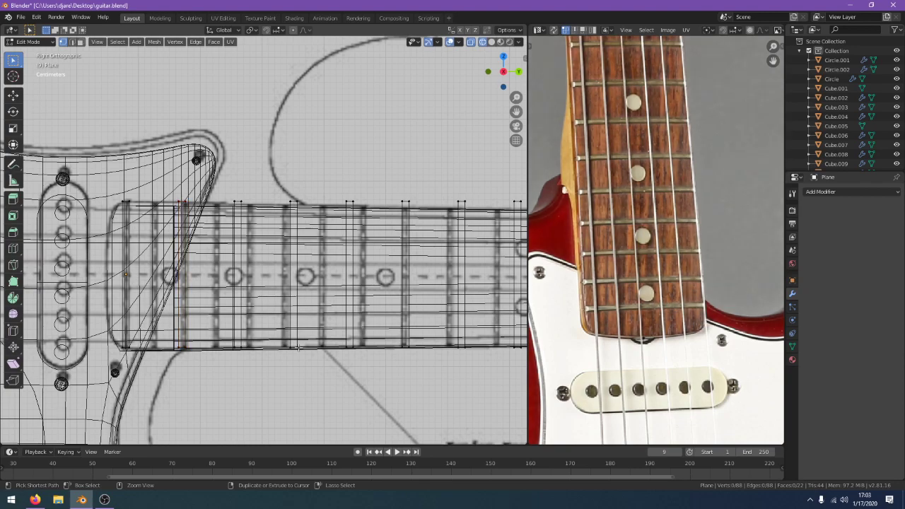
{"action": "key", "text": "ctrl+z"}
{"action": "key", "text": "ctrl+z"}
{"action": "key", "text": "ctrl+z"}
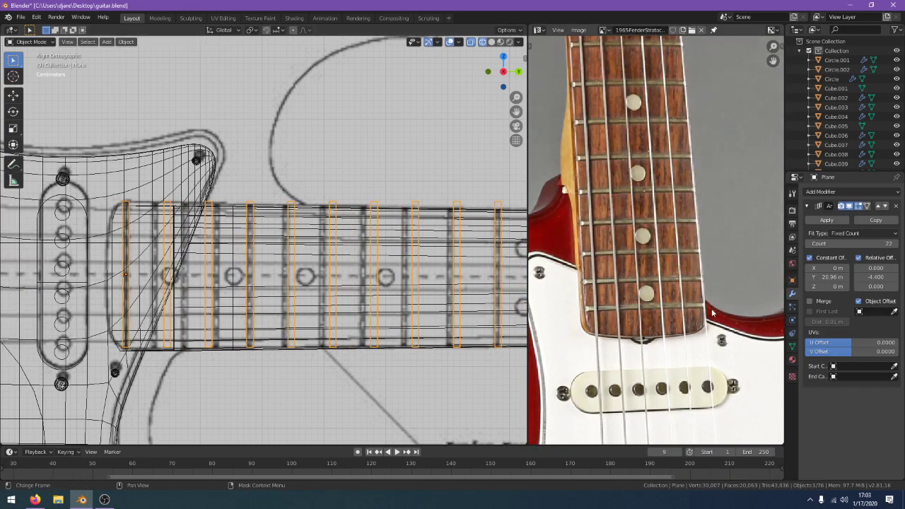
Try a constant Y offset of 7.82 m with a relative Y offset of 4.100 on the fret array
{"action": "left_click_drag", "start_coordinate": [832, 277], "coordinate": [798, 277]}
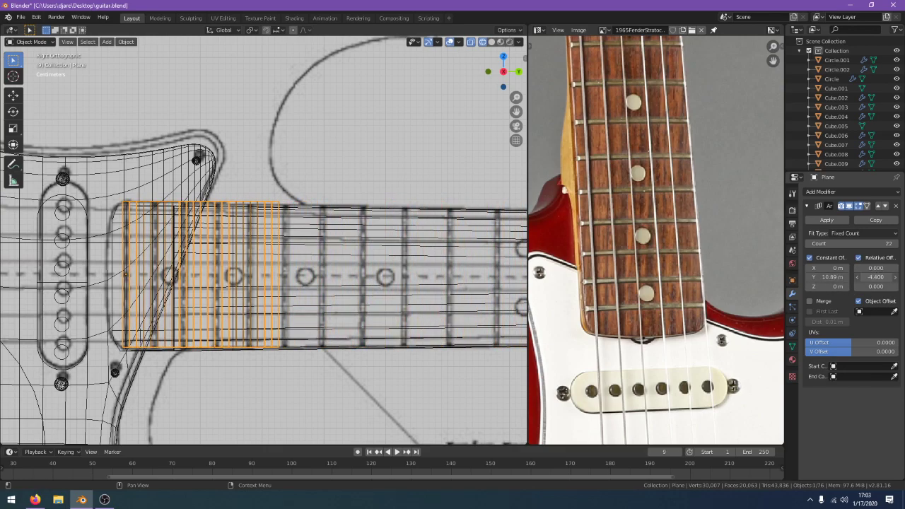
{"action": "left_click_drag", "start_coordinate": [875, 277], "coordinate": [892, 277]}
{"action": "scroll", "coordinate": [300, 261], "scroll_direction": "down", "scroll_amount": 6}
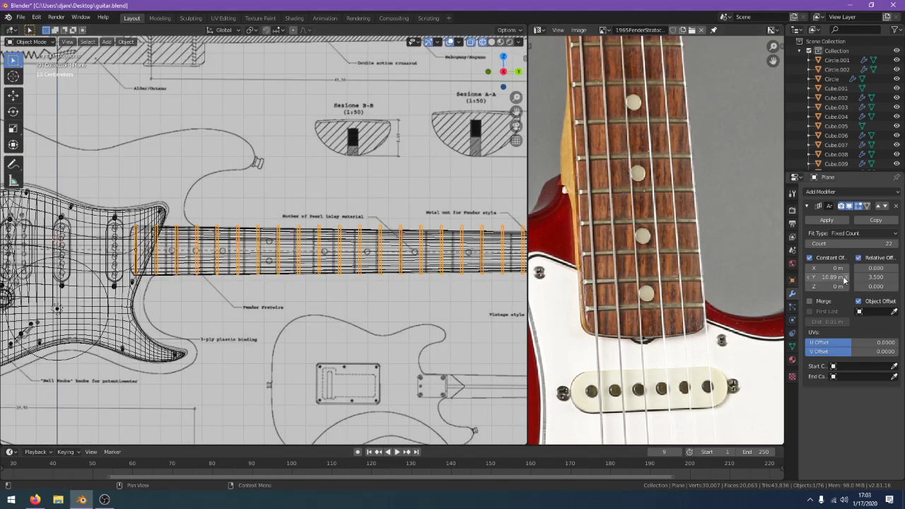
{"action": "left_click_drag", "start_coordinate": [827, 277], "coordinate": [809, 277]}
{"action": "left_click_drag", "start_coordinate": [875, 277], "coordinate": [883, 277]}
{"action": "scroll", "coordinate": [494, 265], "scroll_direction": "up", "scroll_amount": 5}
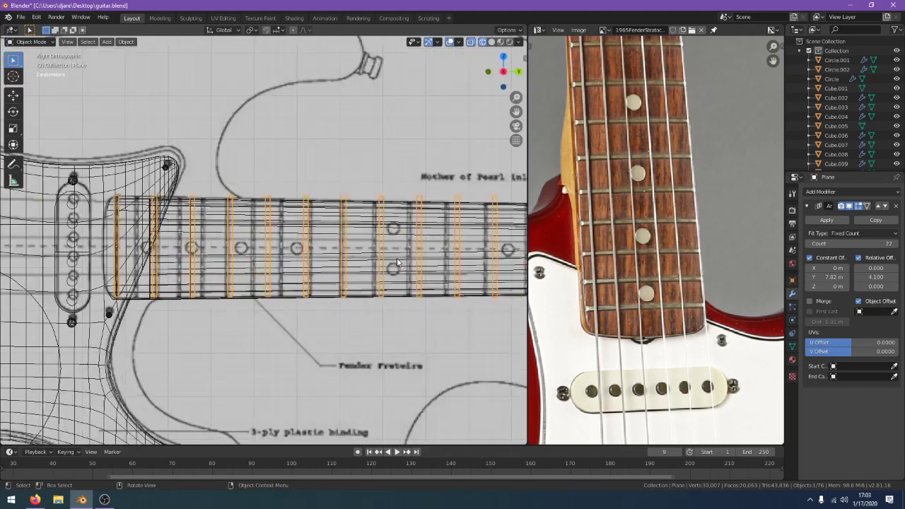
Try a constant Y offset of -18.56 m with a relative Y offset of 13.600, keeping the side view
{"action": "left_click_drag", "start_coordinate": [831, 277], "coordinate": [818, 277]}
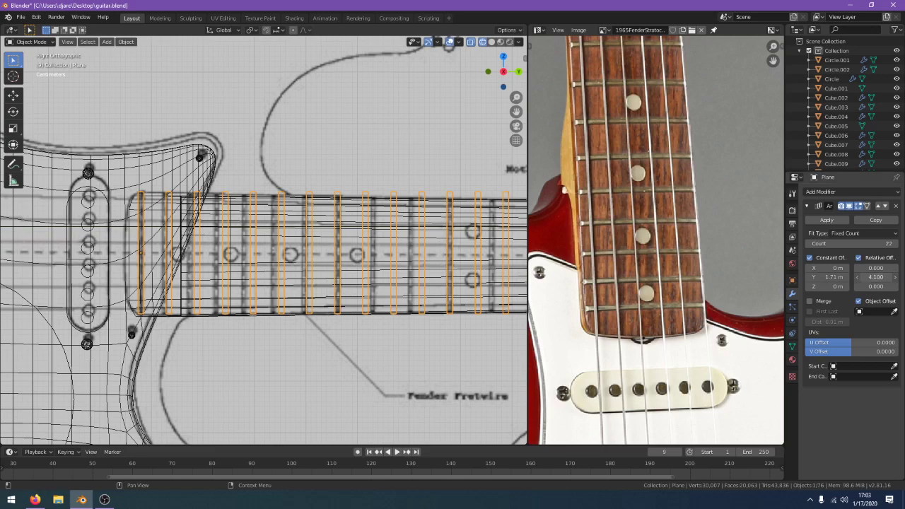
{"action": "left_click_drag", "start_coordinate": [875, 277], "coordinate": [806, 277]}
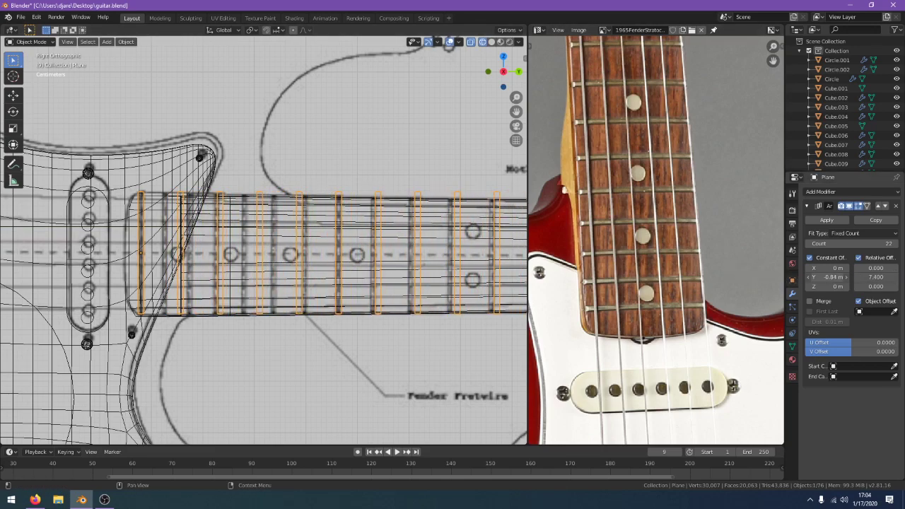
{"action": "left_click_drag", "start_coordinate": [876, 277], "coordinate": [899, 277]}
{"action": "scroll", "coordinate": [445, 281], "scroll_direction": "down", "scroll_amount": 5}
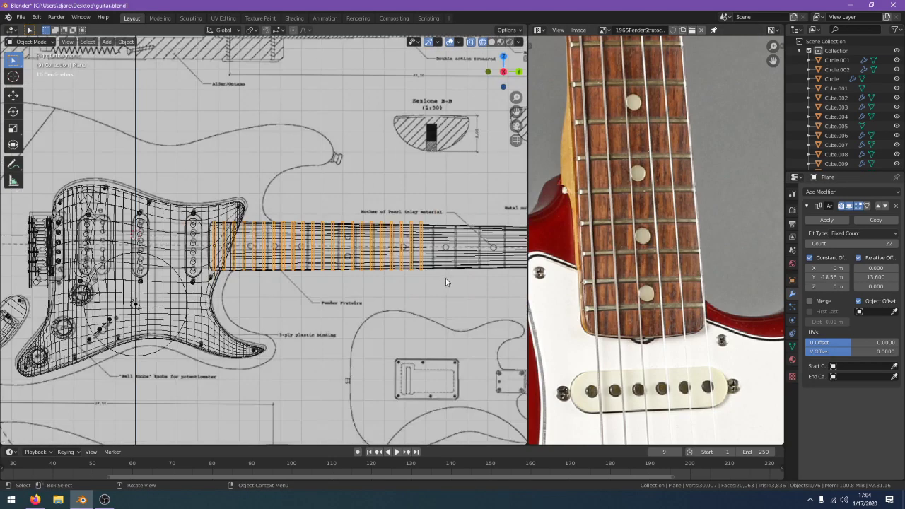
{"action": "middle_click_drag", "start_coordinate": [445, 278], "coordinate": [400, 270]}
{"action": "key", "text": "KP_3"}
Switch to the browser to check the livestream chat, and return to Blender
{"action": "left_click", "coordinate": [37, 500]}
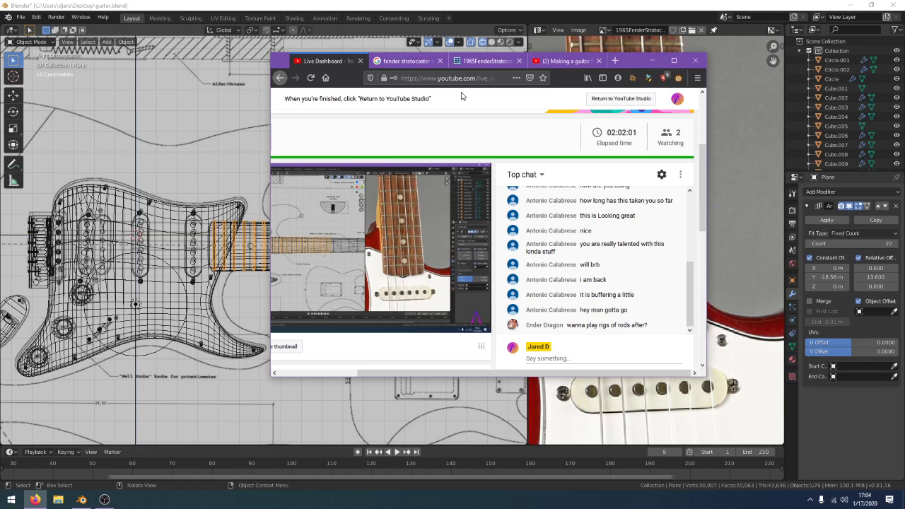
{"action": "left_click", "coordinate": [535, 4]}
Try a constant Y offset of 17.48 m with a relative Y offset of -1.500 on the fret array
{"action": "scroll", "coordinate": [410, 228], "scroll_direction": "up", "scroll_amount": 3}
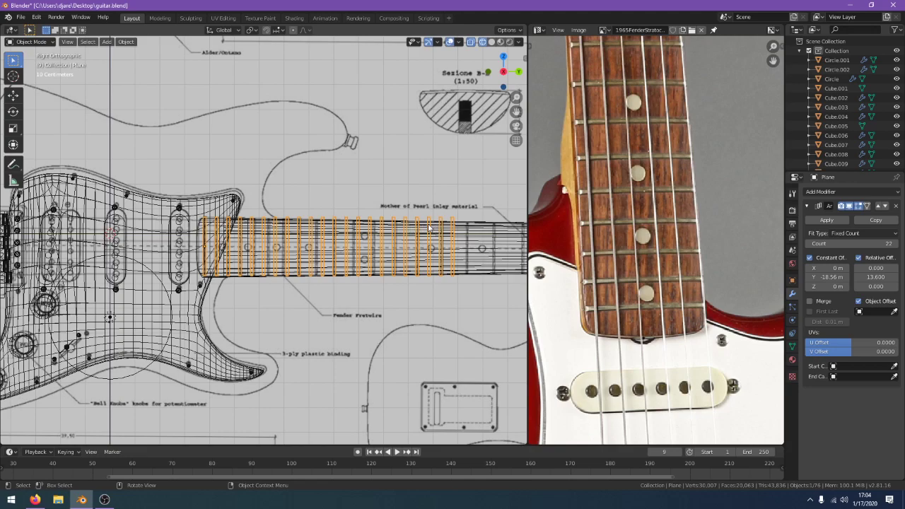
{"action": "scroll", "coordinate": [428, 227], "scroll_direction": "up", "scroll_amount": 1}
{"action": "mouse_move", "coordinate": [827, 277]}
{"action": "left_mouse_down"}
{"action": "mouse_move", "coordinate": [902, 277]}
{"action": "mouse_move", "coordinate": [820, 277]}
{"action": "left_mouse_up"}
{"action": "scroll", "coordinate": [321, 346], "scroll_direction": "down", "scroll_amount": 4}
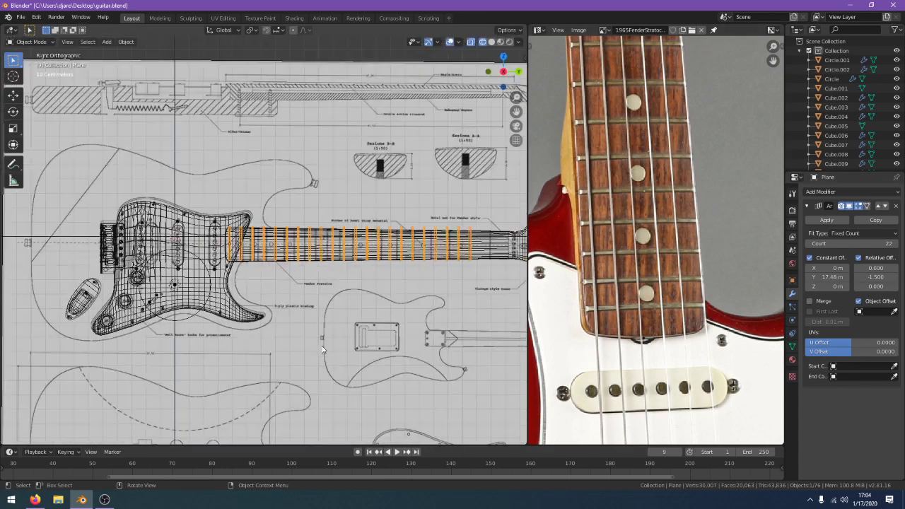
{"action": "middle_click_drag", "start_coordinate": [346, 345], "coordinate": [292, 348], "text": "shift"}
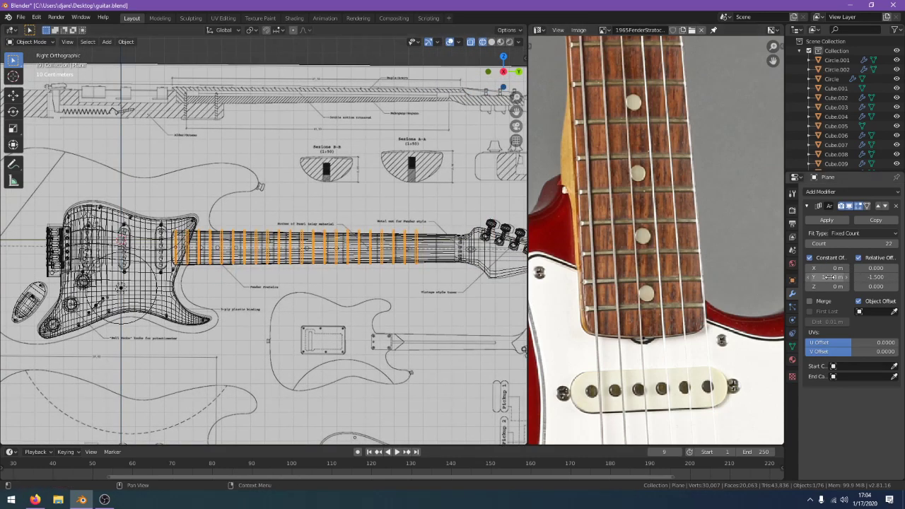
Try a constant Y offset of 55 m with a relative Y offset of -19.000 on the fret array
{"action": "left_click", "coordinate": [823, 277]}
{"action": "type", "text": "55"}
{"action": "key", "text": "Return"}
{"action": "left_click_drag", "start_coordinate": [875, 277], "coordinate": [857, 277]}
{"action": "scroll", "coordinate": [440, 289], "scroll_direction": "up", "scroll_amount": 8}
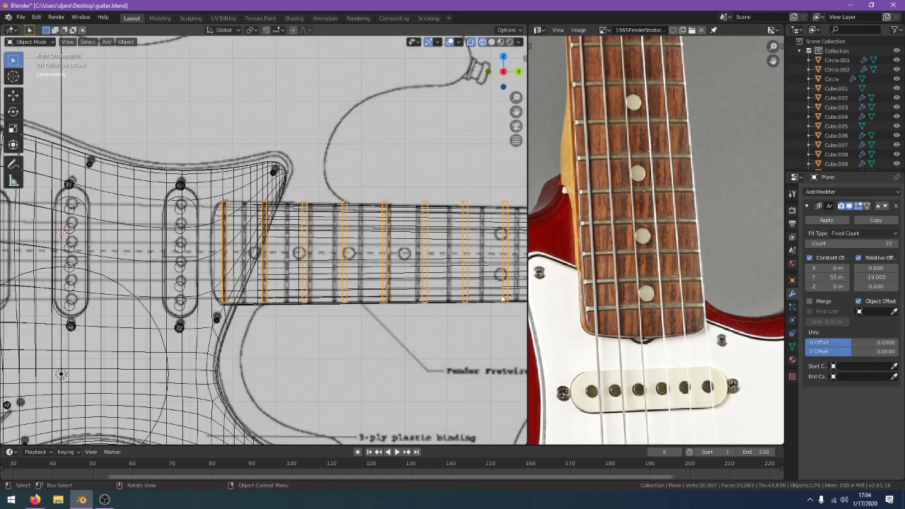
Try a constant Y offset of 43 m with a relative Y offset of -13.700, comparing the frets up to the nut
{"action": "left_click", "coordinate": [827, 277]}
{"action": "type", "text": "43"}
{"action": "key", "text": "Return"}
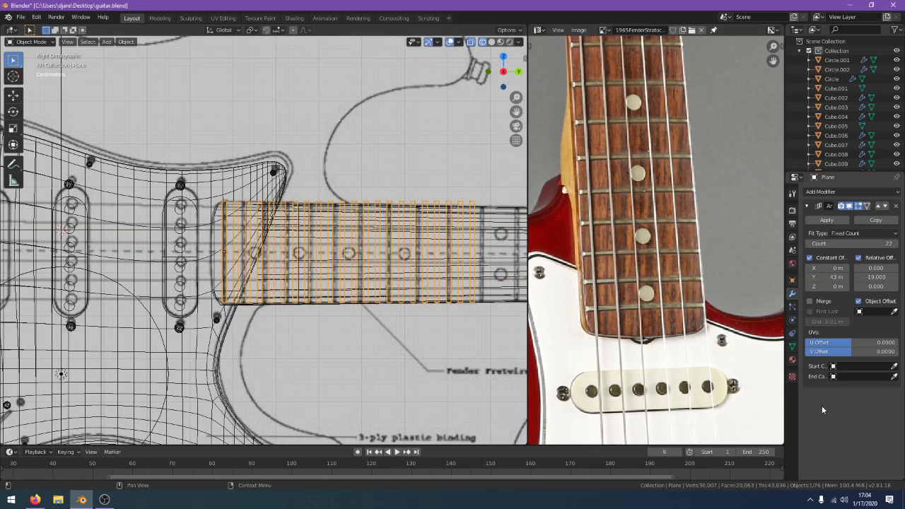
{"action": "left_click_drag", "start_coordinate": [874, 277], "coordinate": [885, 277]}
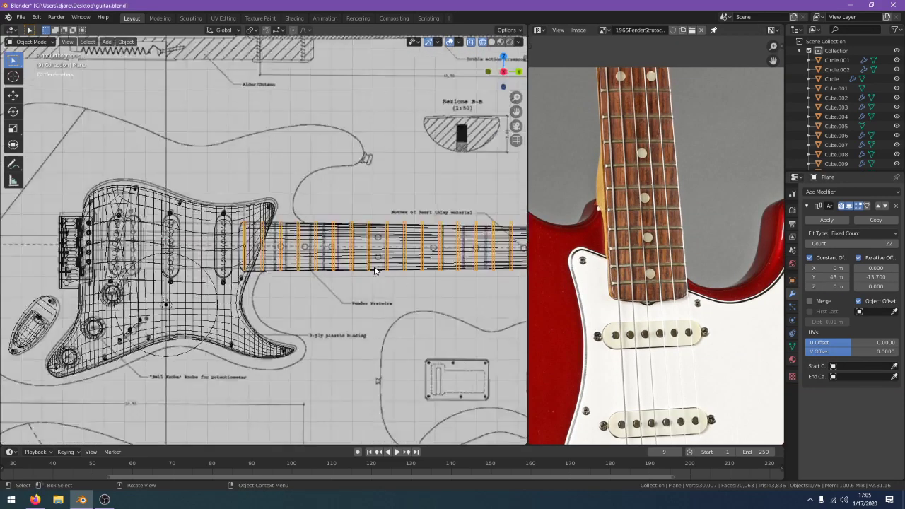
{"action": "scroll", "coordinate": [376, 271], "scroll_direction": "down", "scroll_amount": 1}
{"action": "middle_click_drag", "start_coordinate": [375, 270], "coordinate": [176, 258], "text": "shift"}
{"action": "scroll", "coordinate": [187, 258], "scroll_direction": "up", "scroll_amount": 3}
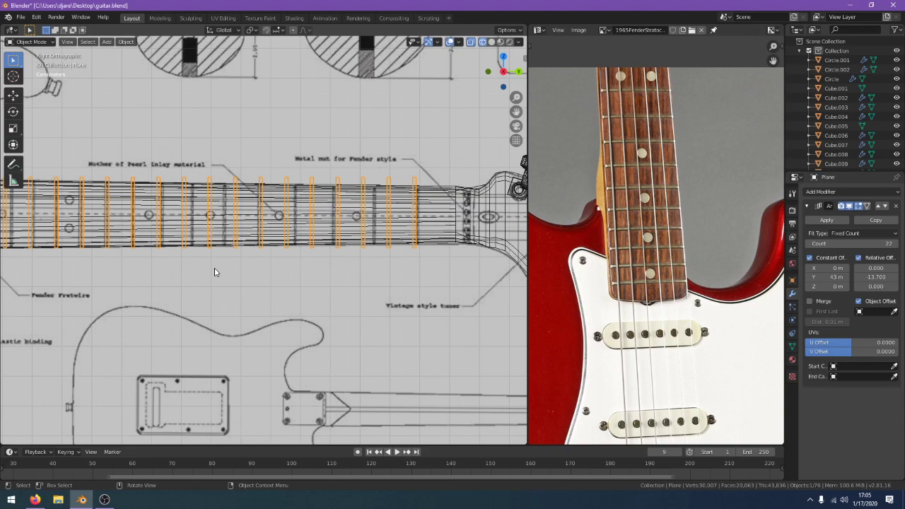
Try a constant Y offset of 25 m with a relative Y offset of -6.100 on the fret array
{"action": "left_click", "coordinate": [827, 277]}
{"action": "type", "text": "25"}
{"action": "key", "text": "Return"}
{"action": "middle_click_drag", "start_coordinate": [308, 279], "coordinate": [615, 331], "text": "shift"}
{"action": "mouse_move", "coordinate": [875, 277]}
{"action": "left_mouse_down"}
{"action": "mouse_move", "coordinate": [899, 277]}
{"action": "mouse_move", "coordinate": [870, 277]}
{"action": "left_mouse_up"}
Check the livestream chat in the browser again, and return to Blender
{"action": "left_click", "coordinate": [33, 501]}
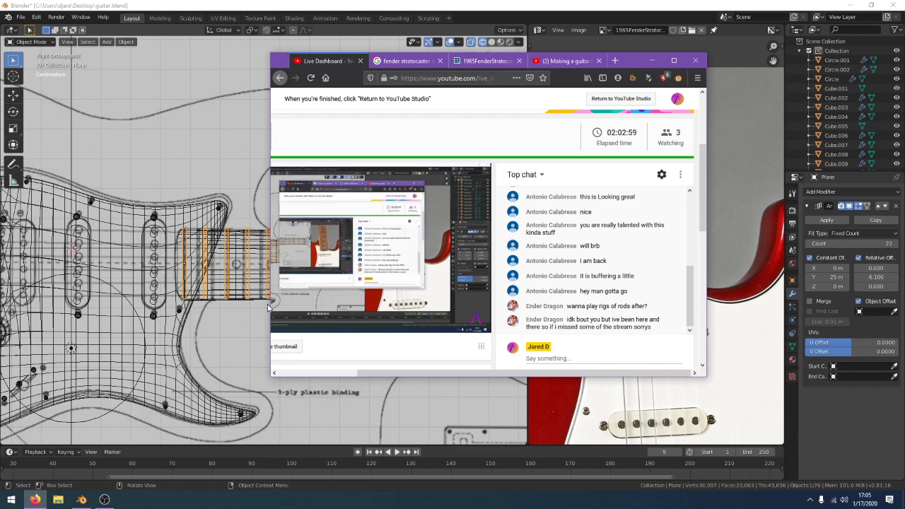
{"action": "left_click", "coordinate": [393, 4]}
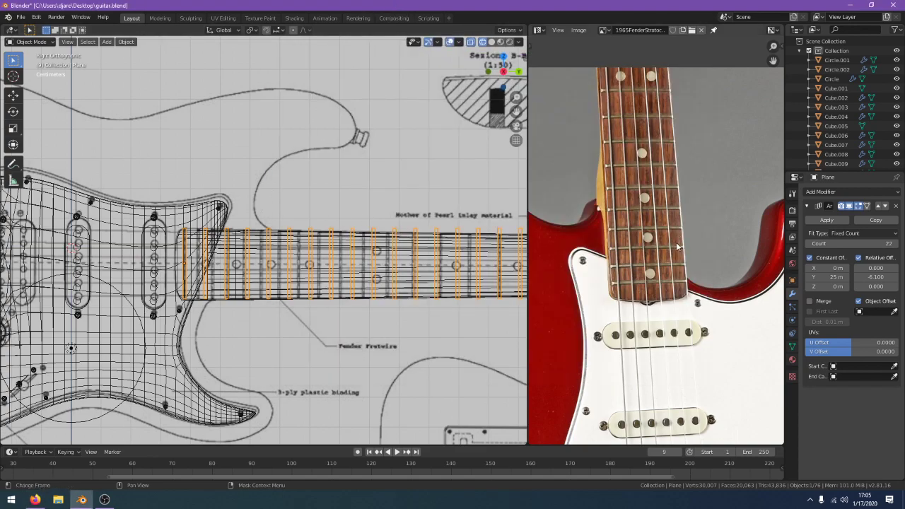
Try the Fit Length and Fit Curve fit types on the fret array, and turn off its relative and constant offsets
{"action": "left_click", "coordinate": [882, 233]}
{"action": "left_click", "coordinate": [884, 254]}
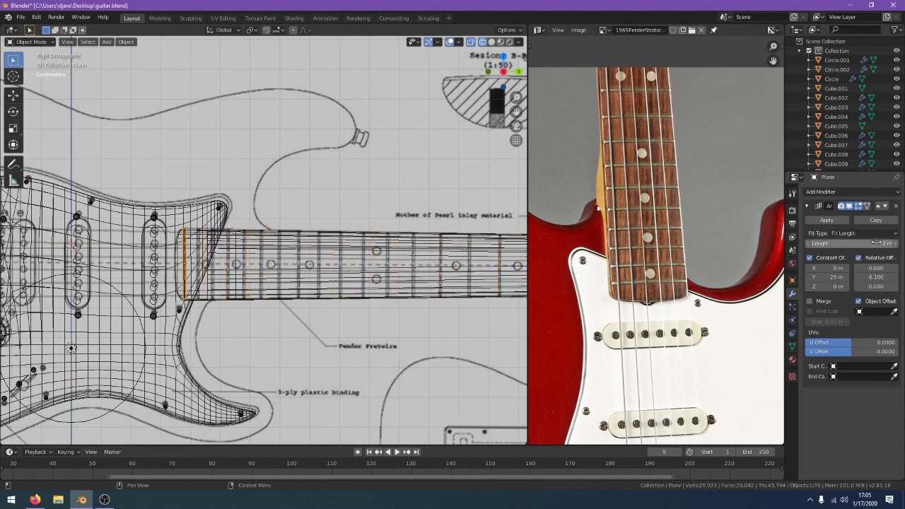
{"action": "left_click", "coordinate": [863, 233]}
{"action": "left_click", "coordinate": [866, 264]}
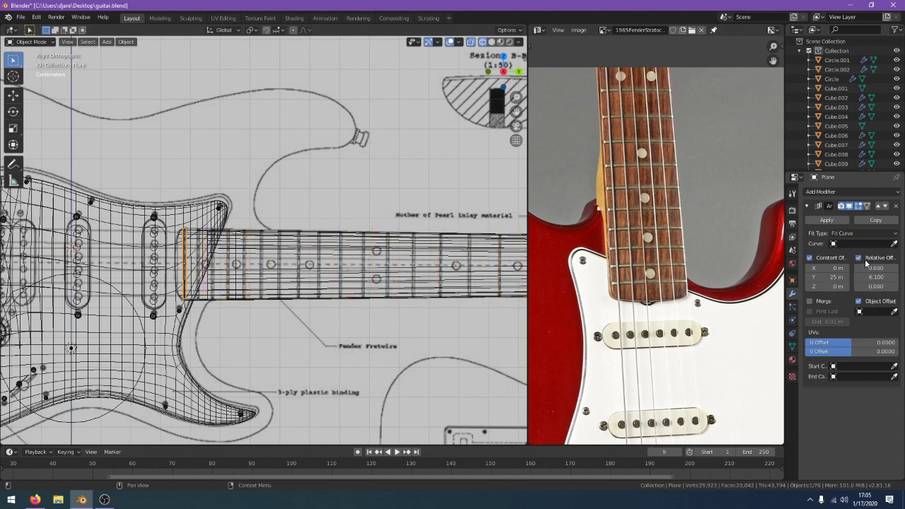
{"action": "left_click", "coordinate": [865, 260]}
{"action": "left_click", "coordinate": [810, 257]}
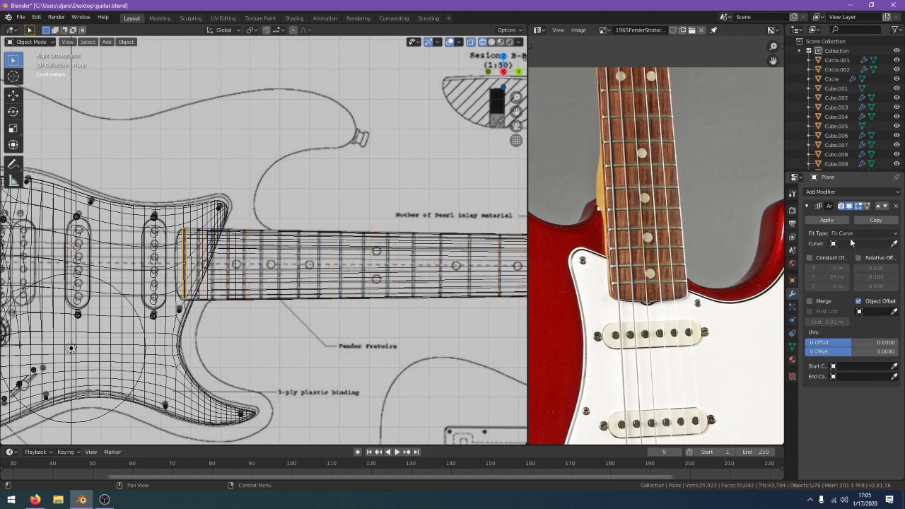
Return the array to Fixed Count with both offsets on, at a constant Y of 12.41 m and a relative Y of -2.100
{"action": "left_click", "coordinate": [851, 233]}
{"action": "left_click", "coordinate": [847, 244]}
{"action": "left_click", "coordinate": [836, 259]}
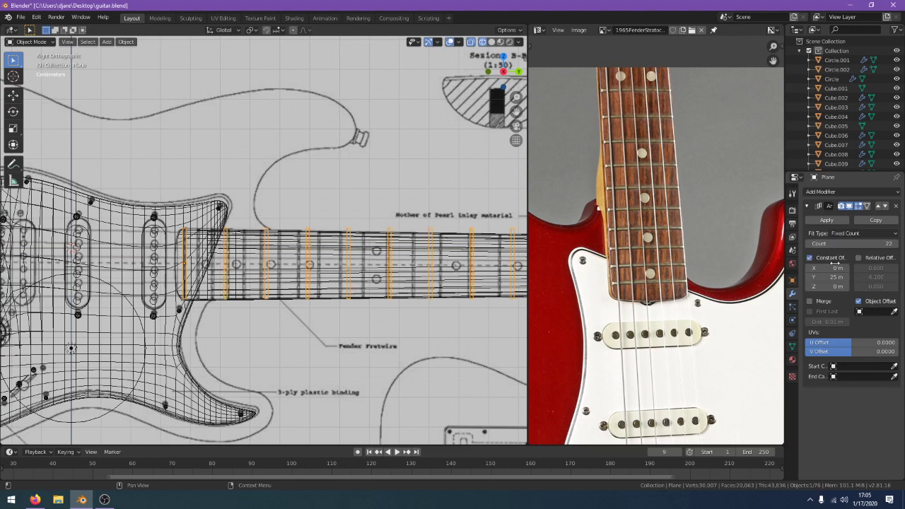
{"action": "left_click_drag", "start_coordinate": [833, 277], "coordinate": [891, 277]}
{"action": "left_click", "coordinate": [858, 258]}
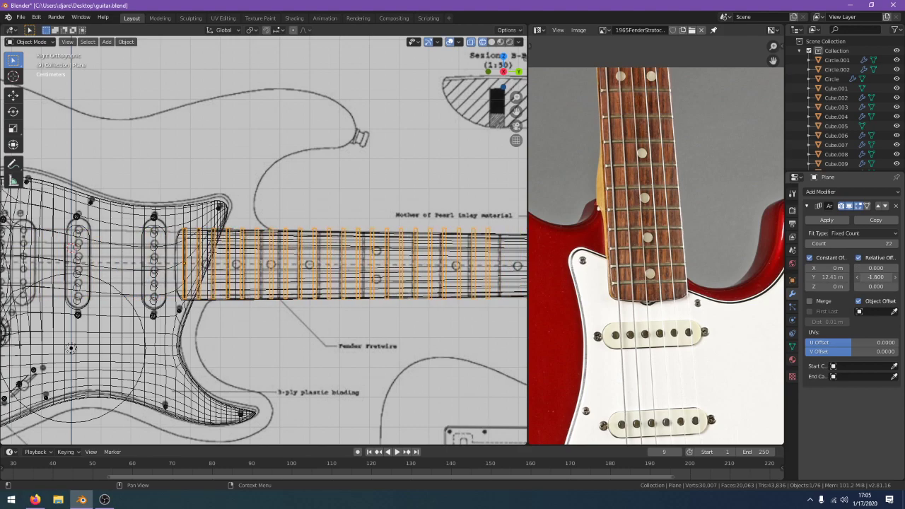
{"action": "left_click_drag", "start_coordinate": [876, 277], "coordinate": [872, 277]}
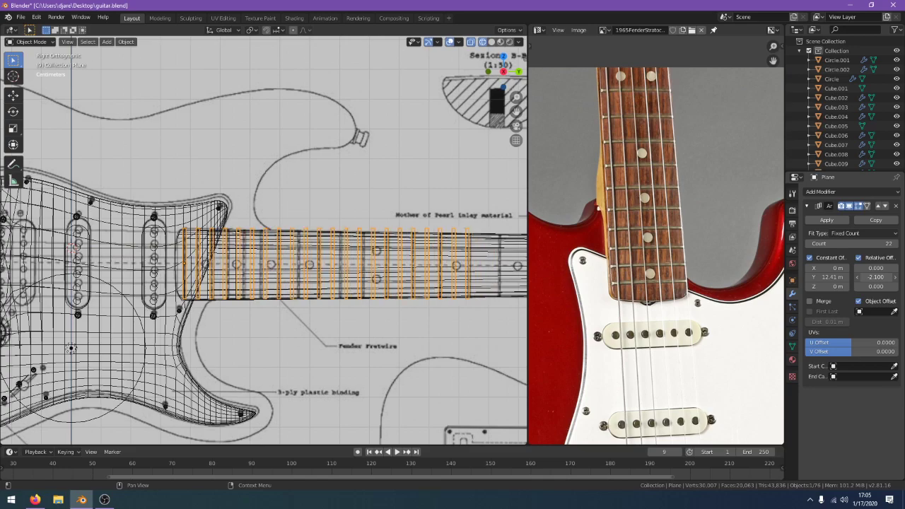
Set the fret array's constant Y offset to 13.11 m and apply the Array modifier
{"action": "scroll", "coordinate": [217, 286], "scroll_direction": "up", "scroll_amount": 3}
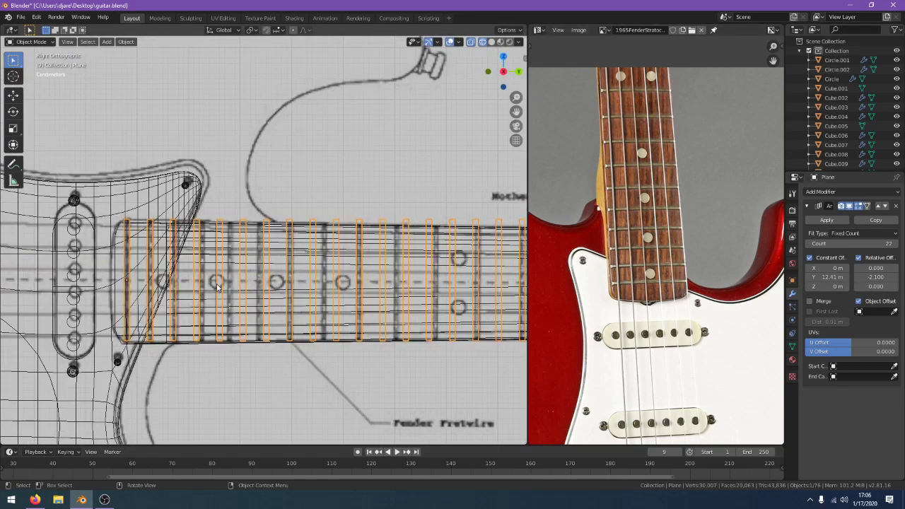
{"action": "middle_click_drag", "start_coordinate": [311, 269], "coordinate": [314, 260], "text": "shift"}
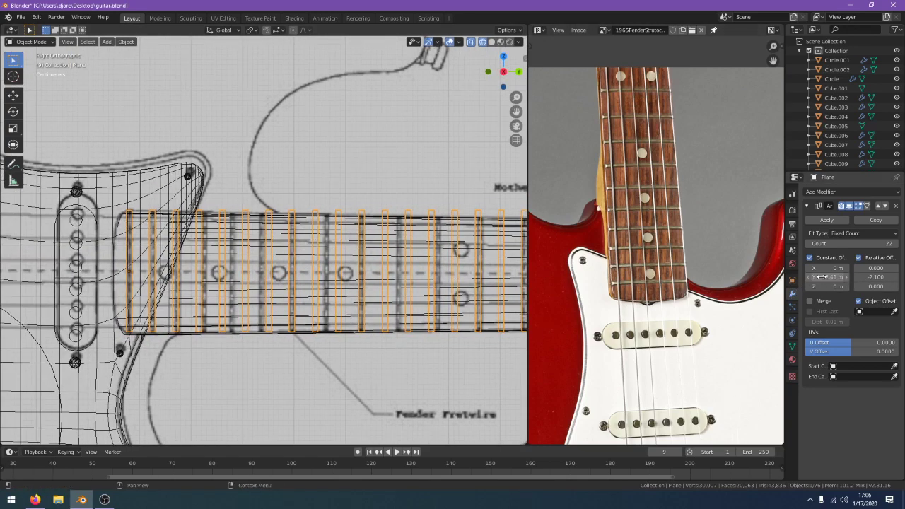
{"action": "left_click_drag", "start_coordinate": [828, 277], "coordinate": [852, 277]}
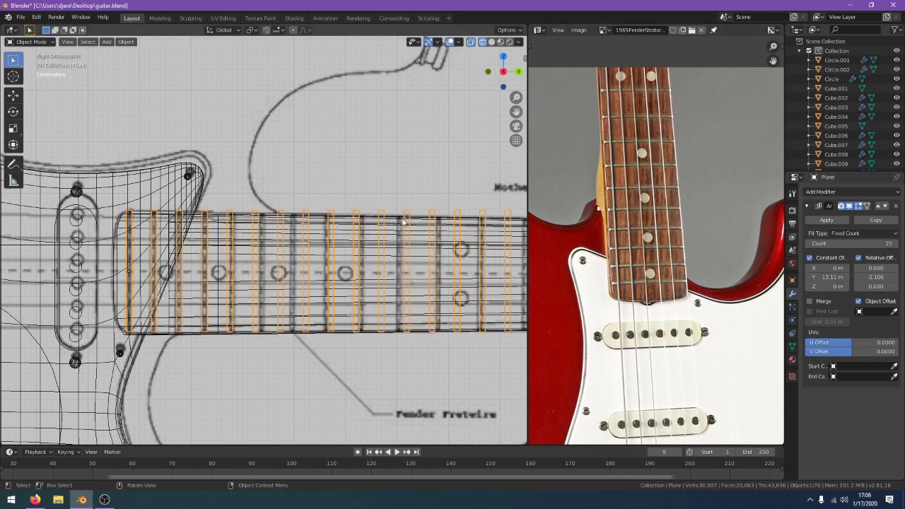
{"action": "key", "text": "Tab"}
{"action": "key", "text": "Tab"}
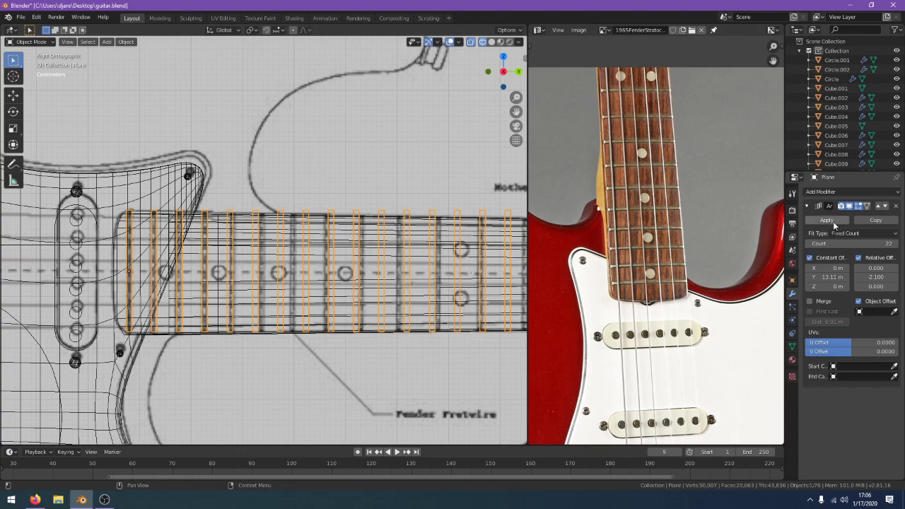
{"action": "left_click", "coordinate": [825, 220]}
{"action": "scroll", "coordinate": [320, 334], "scroll_direction": "down", "scroll_amount": 3}
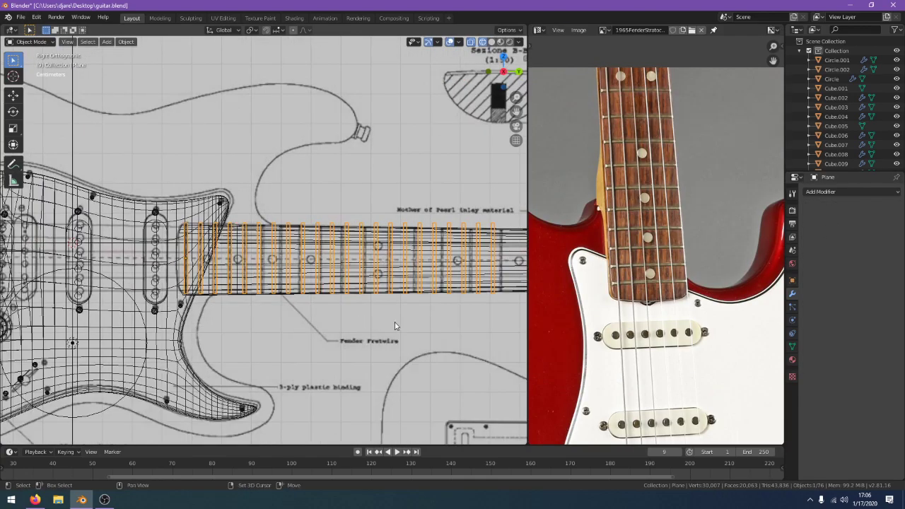
Deselect everything, select the fret object on the neck, and enter Edit Mode
{"action": "key", "text": "a"}
{"action": "left_click", "coordinate": [225, 307]}
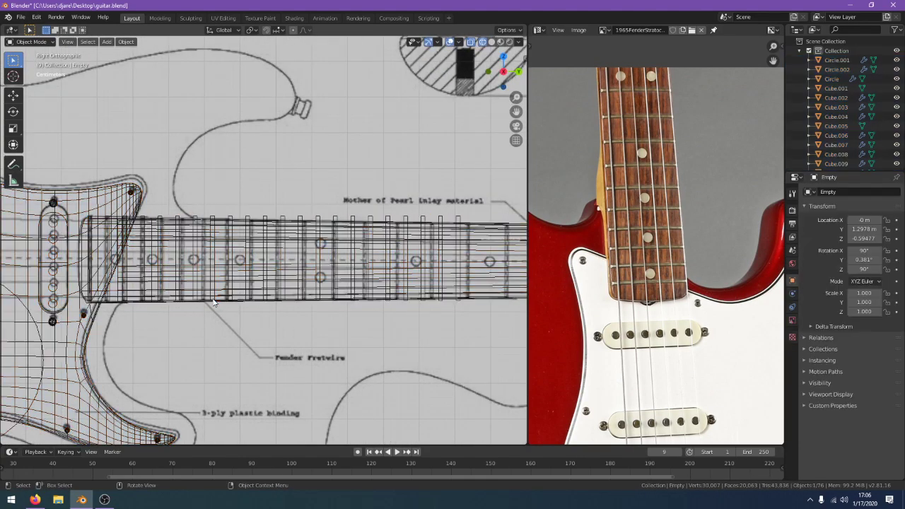
{"action": "left_click", "coordinate": [215, 301]}
{"action": "key", "text": "Tab"}
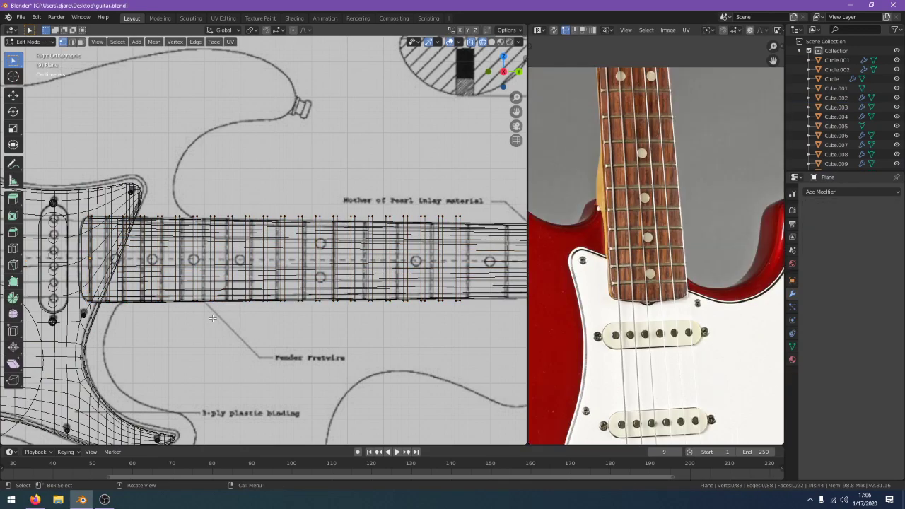
Select the 17 frets nearest the nut and move them about 0.0079 m along Y, aligning the first of them with the blueprint
{"action": "scroll", "coordinate": [211, 319], "scroll_direction": "up", "scroll_amount": 4}
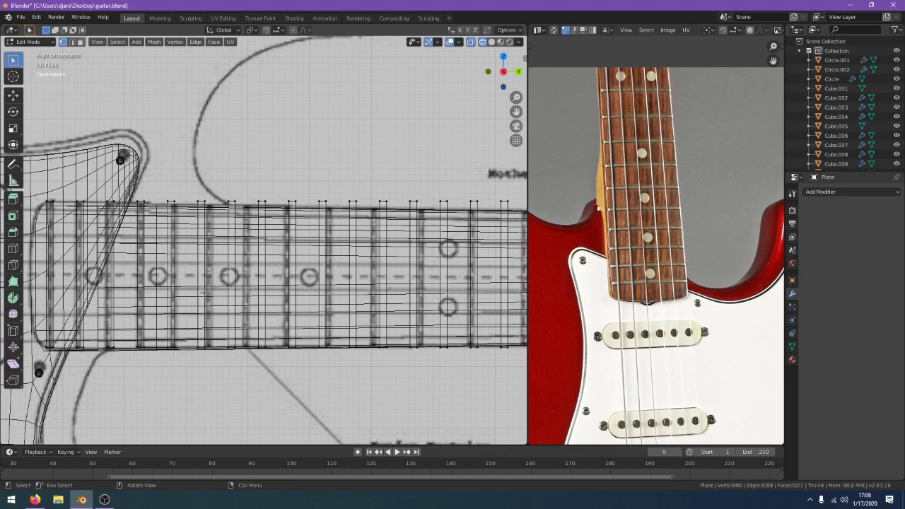
{"action": "scroll", "coordinate": [207, 331], "scroll_direction": "down", "scroll_amount": 2}
{"action": "middle_click_drag", "start_coordinate": [236, 328], "coordinate": [129, 311], "text": "shift"}
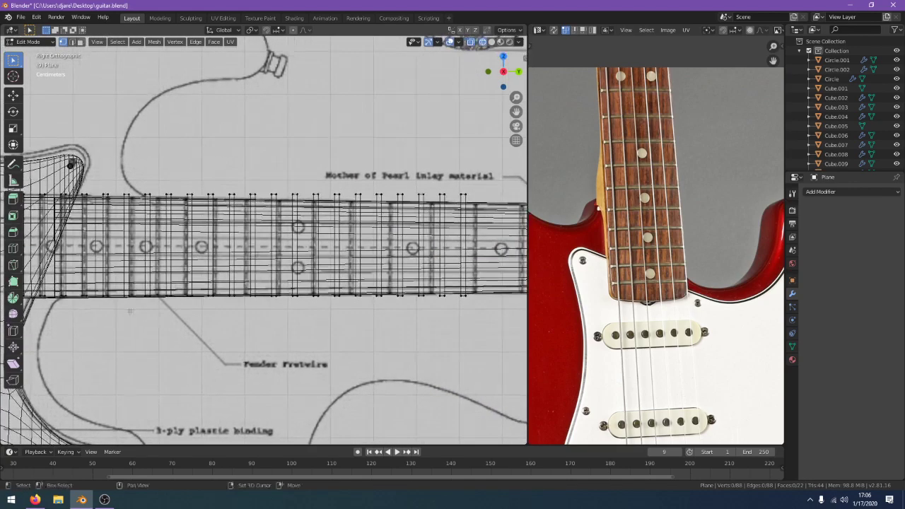
{"action": "scroll", "coordinate": [165, 277], "scroll_direction": "down", "scroll_amount": 2}
{"action": "left_click_drag", "start_coordinate": [336, 200], "coordinate": [424, 203]}
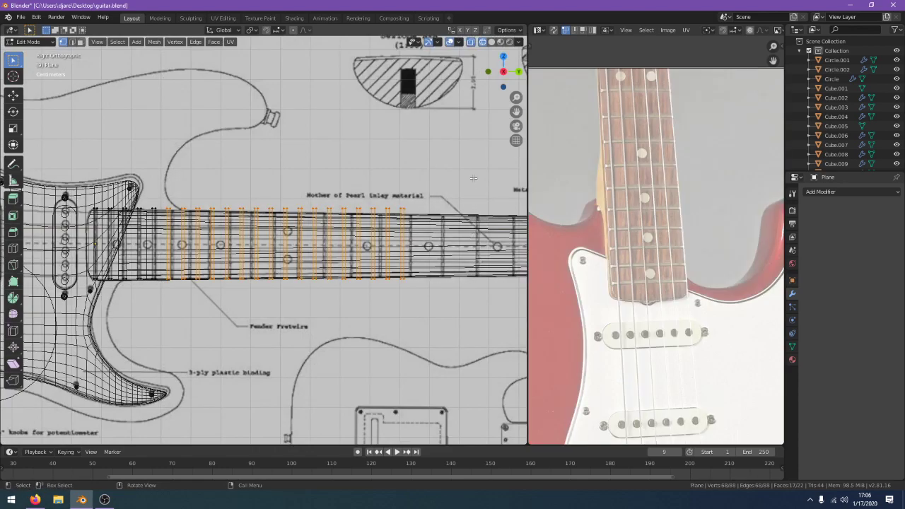
{"action": "key", "text": "g"}
{"action": "key", "text": "y"}
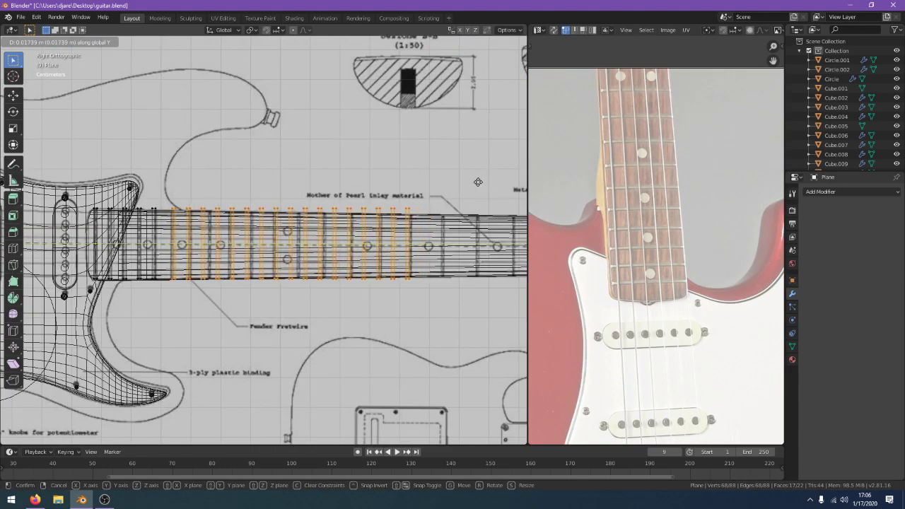
{"action": "left_click", "coordinate": [478, 182]}
{"action": "key", "text": "g"}
{"action": "key", "text": "y"}
{"action": "left_click", "coordinate": [224, 262]}
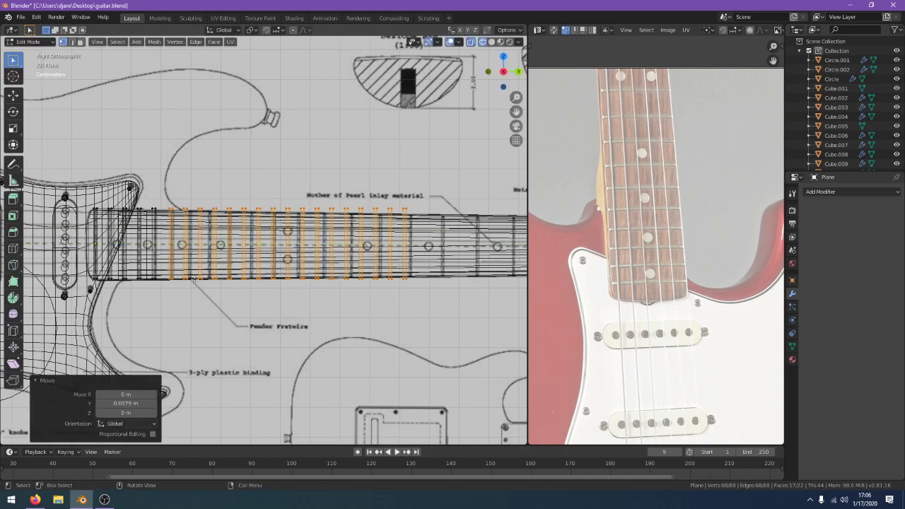
Align two more frets by moving the 16 nearest the nut about 0.0126 m along Y and the remaining 15 about 0.0174 m
{"action": "left_click_drag", "start_coordinate": [183, 204], "coordinate": [178, 203], "text": "shift"}
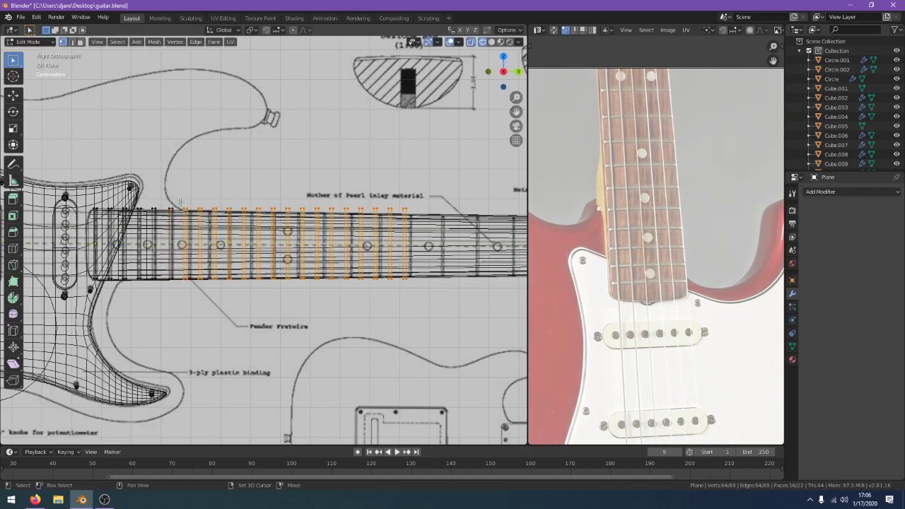
{"action": "key", "text": "g"}
{"action": "key", "text": "y"}
{"action": "left_click", "coordinate": [217, 281]}
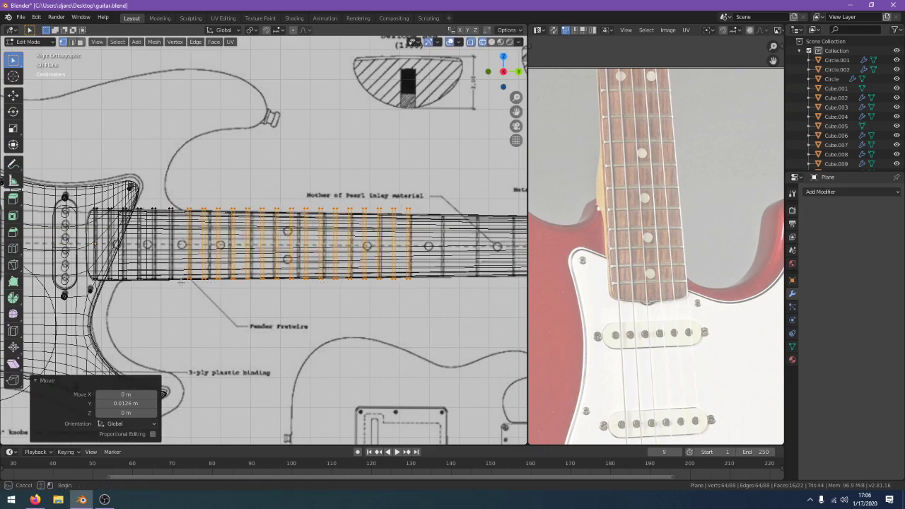
{"action": "left_click_drag", "start_coordinate": [196, 200], "coordinate": [197, 200], "text": "ctrl"}
{"action": "key", "text": "g"}
{"action": "key", "text": "y"}
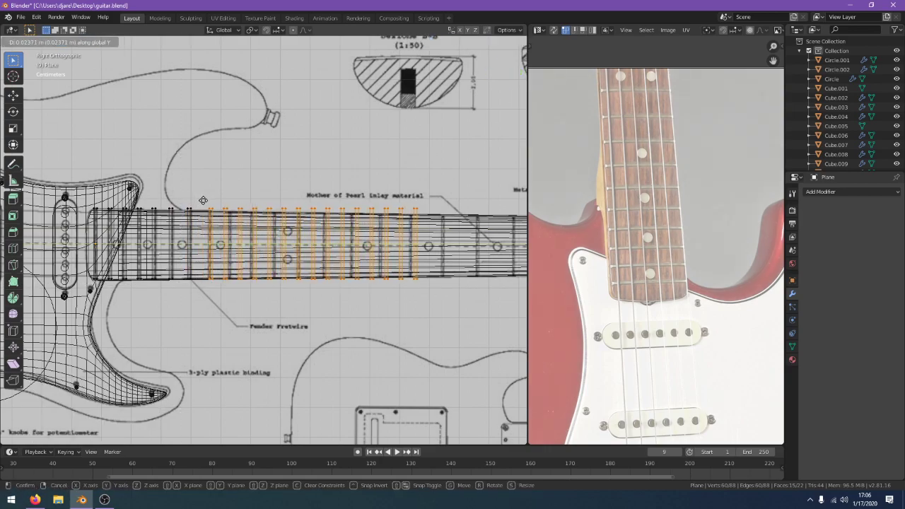
{"action": "left_click", "coordinate": [201, 200]}
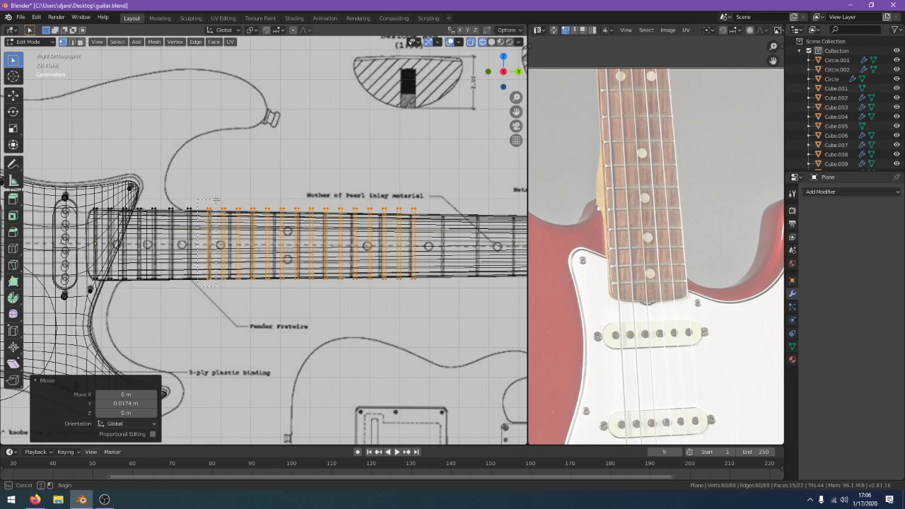
Move the 14 frets nearest the nut about 0.0206 m along Y, and shift the remaining 13 to the next blueprint fret line
{"action": "left_click_drag", "start_coordinate": [216, 200], "coordinate": [216, 200], "text": "ctrl"}
{"action": "key", "text": "g"}
{"action": "key", "text": "y"}
{"action": "left_click", "coordinate": [222, 201]}
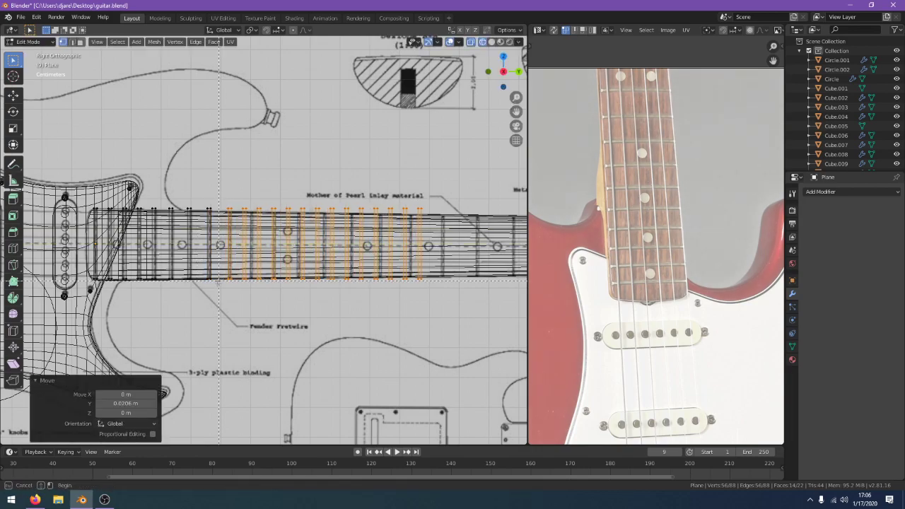
{"action": "left_click_drag", "start_coordinate": [219, 281], "coordinate": [232, 239], "text": "ctrl"}
{"action": "left_click_drag", "start_coordinate": [231, 199], "coordinate": [256, 200], "text": "ctrl"}
{"action": "key", "text": "g"}
{"action": "key", "text": "y"}
{"action": "left_click", "coordinate": [263, 280]}
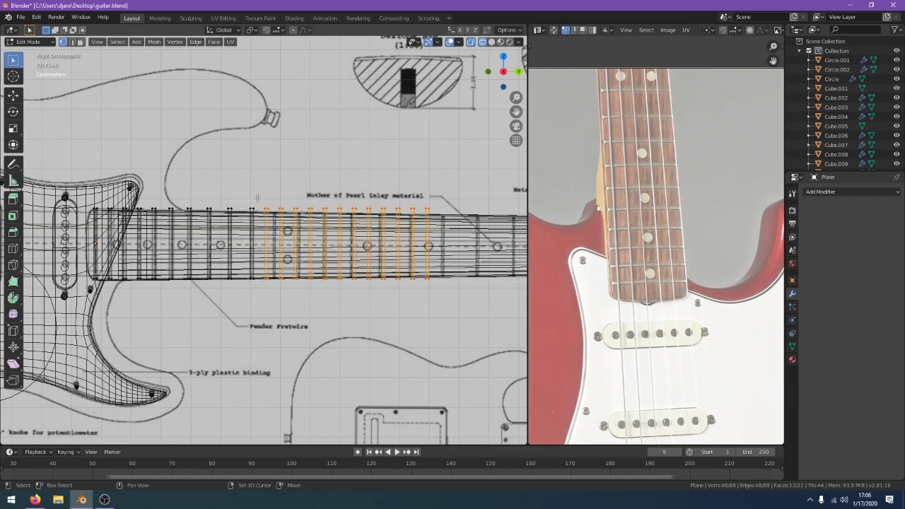
Move the 12 frets nearest the nut about 0.0253 m along Y and the remaining 11 about 0.033 m, following the blueprint's fret lines
{"action": "key", "text": "g"}
{"action": "key", "text": "y"}
{"action": "left_click", "coordinate": [323, 263]}
{"action": "scroll", "coordinate": [324, 263], "scroll_direction": "up", "scroll_amount": 2}
{"action": "middle_click_drag", "start_coordinate": [298, 318], "coordinate": [220, 314], "text": "shift"}
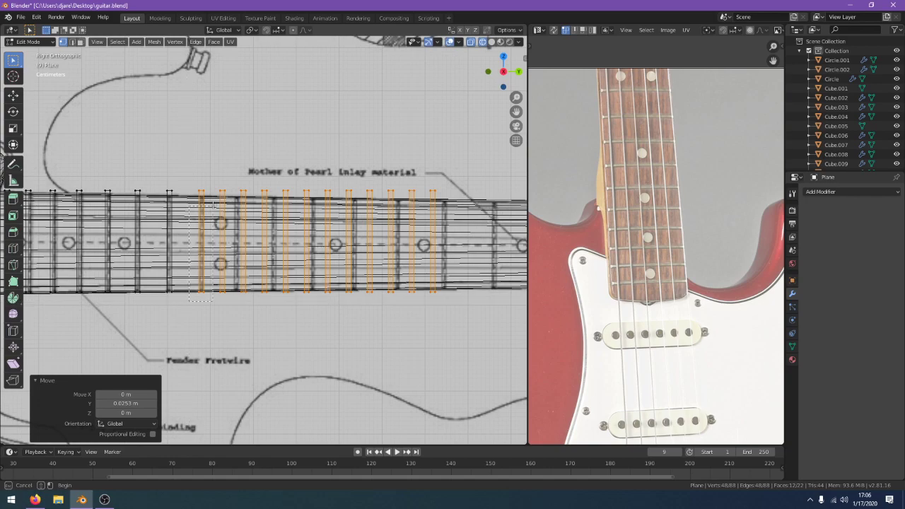
{"action": "left_click_drag", "start_coordinate": [211, 181], "coordinate": [211, 180], "text": "ctrl"}
{"action": "key", "text": "g"}
{"action": "key", "text": "y"}
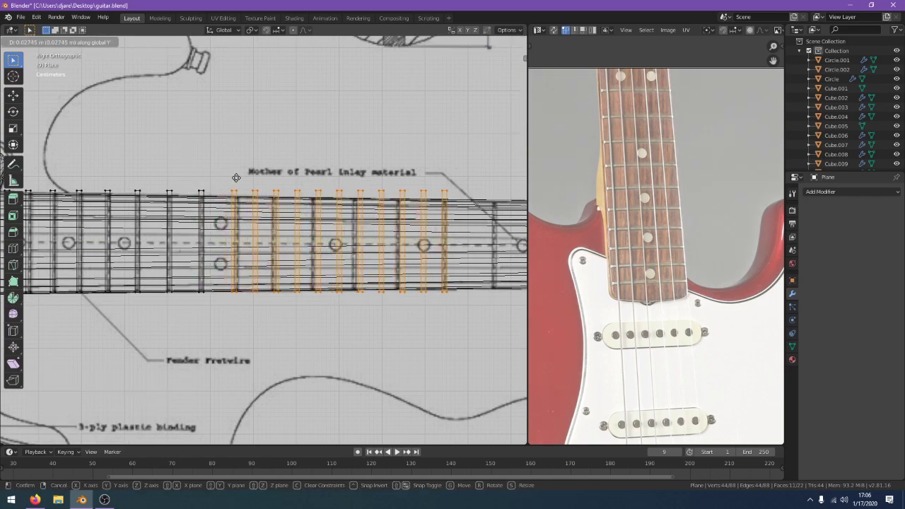
{"action": "left_click", "coordinate": [238, 178]}
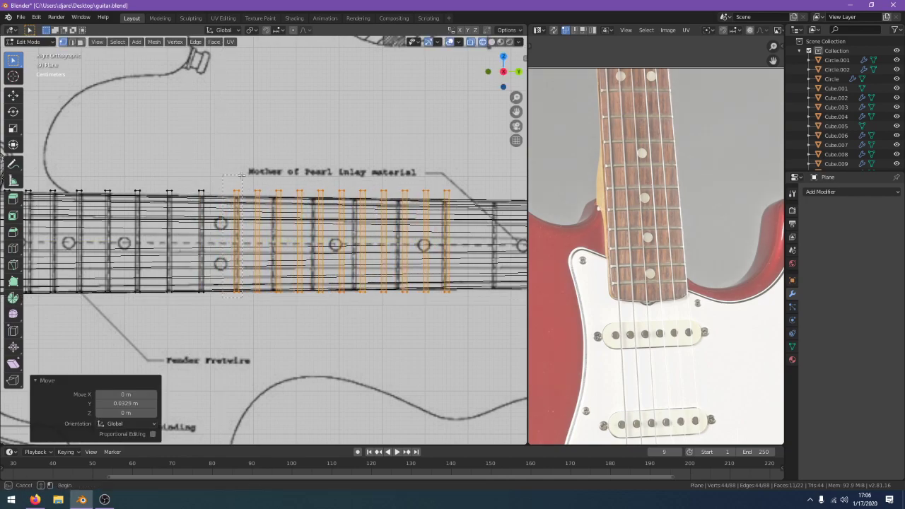
Move the 10 frets nearest the nut about 0.034 m along Y and the remaining nine about 0.045 m to match the blueprint
{"action": "left_click_drag", "start_coordinate": [241, 175], "coordinate": [241, 174], "text": "ctrl"}
{"action": "key", "text": "g"}
{"action": "key", "text": "y"}
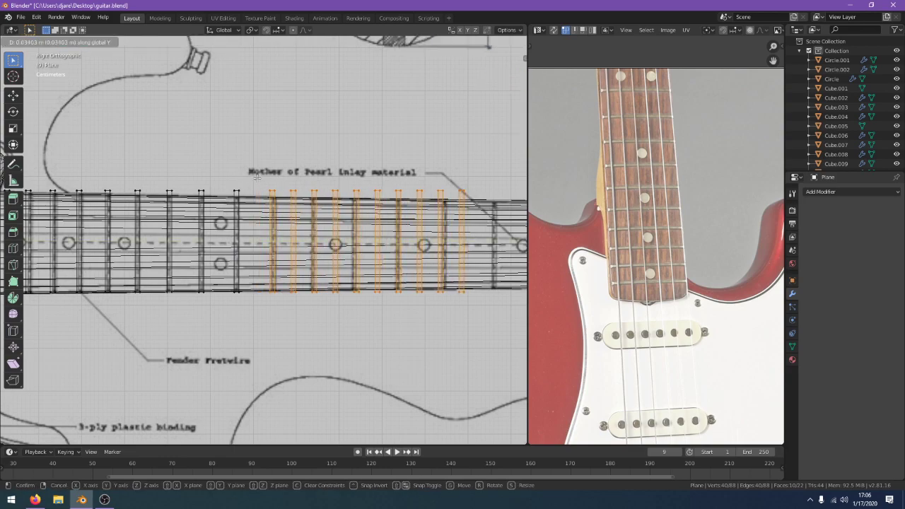
{"action": "left_click", "coordinate": [256, 177]}
{"action": "middle_click_drag", "start_coordinate": [322, 273], "coordinate": [220, 277], "text": "shift"}
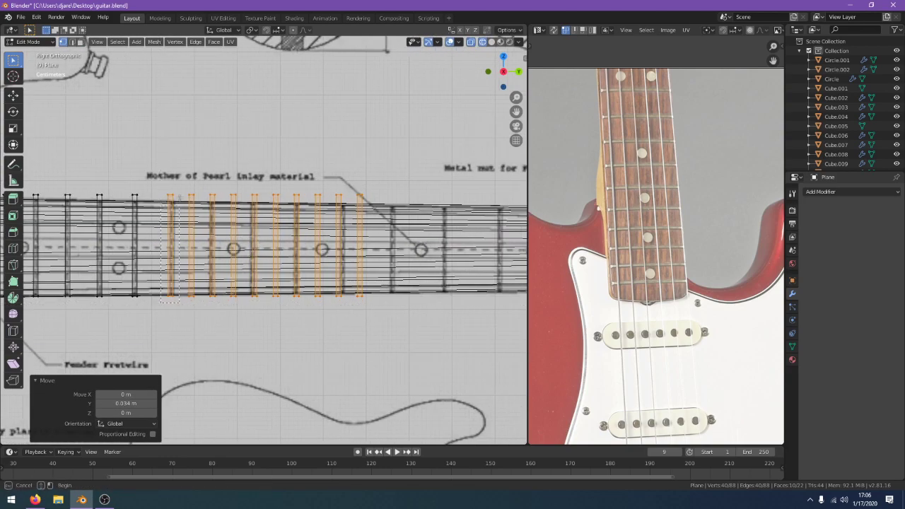
{"action": "left_click_drag", "start_coordinate": [179, 197], "coordinate": [179, 197], "text": "ctrl"}
{"action": "key", "text": "g"}
{"action": "key", "text": "y"}
{"action": "left_click", "coordinate": [198, 178]}
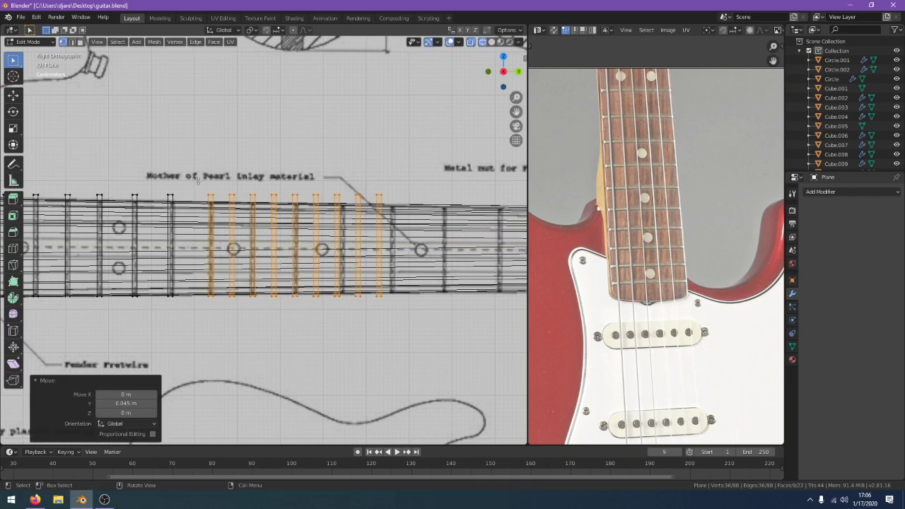
Move the eight frets nearest the nut about 0.0472 m along Y and the remaining seven about 0.051 m to match the blueprint
{"action": "left_click_drag", "start_coordinate": [215, 176], "coordinate": [215, 176], "text": "ctrl"}
{"action": "key", "text": "g"}
{"action": "key", "text": "y"}
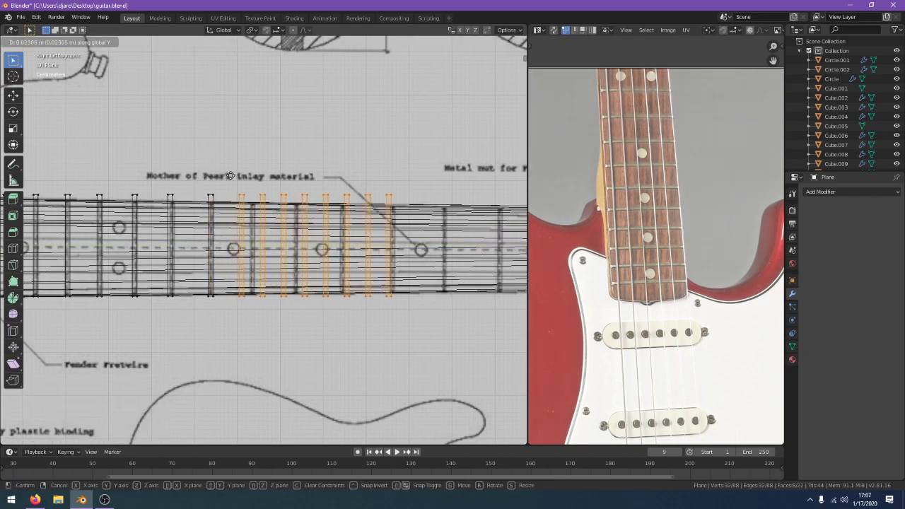
{"action": "left_click", "coordinate": [260, 278]}
{"action": "key", "text": "b"}
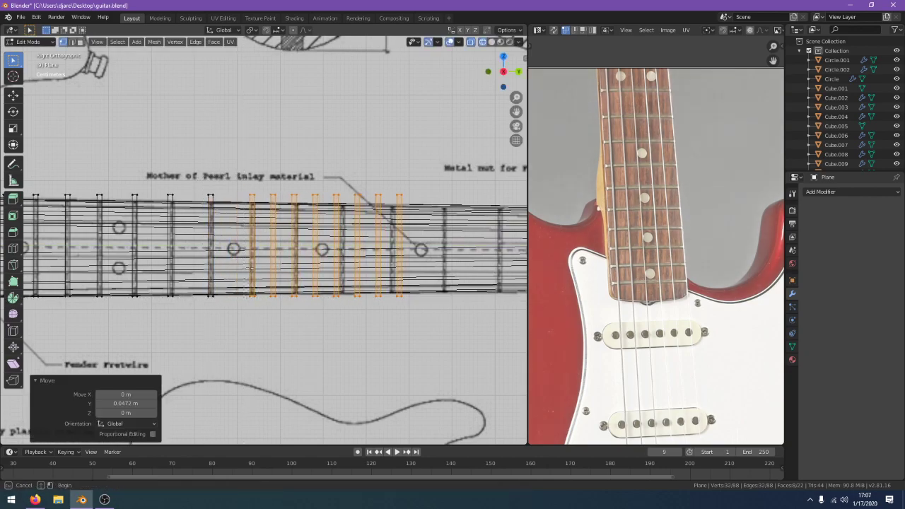
{"action": "middle_click_drag", "start_coordinate": [267, 172], "coordinate": [263, 181]}
{"action": "key", "text": "g"}
{"action": "key", "text": "y"}
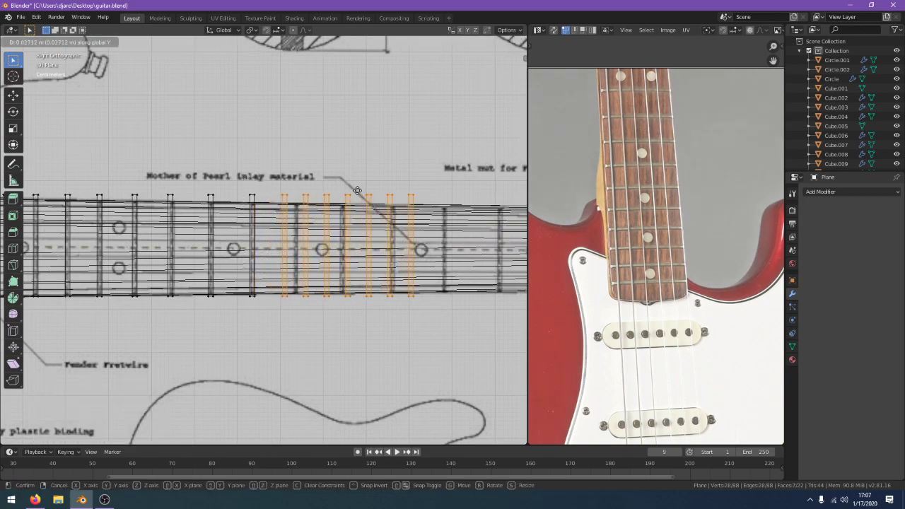
{"action": "left_click", "coordinate": [423, 195]}
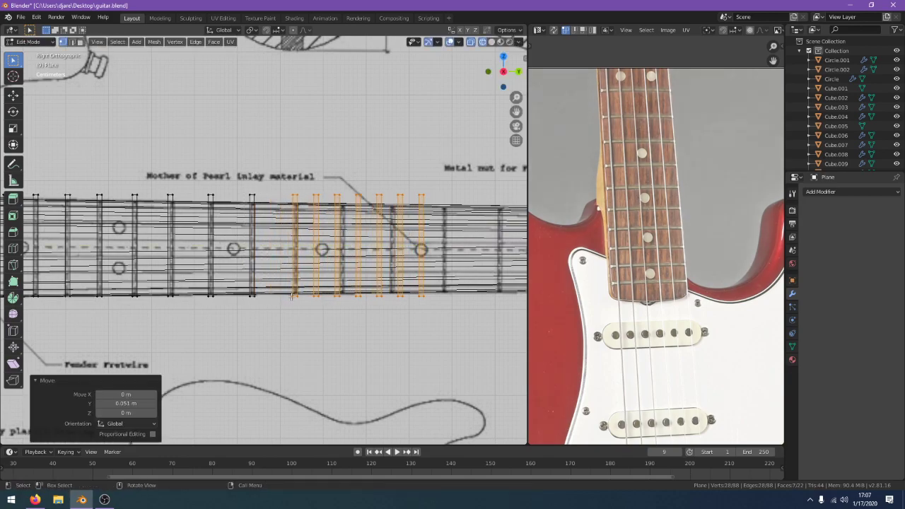
Move the six frets nearest the nut about 0.0584 m along Y and the remaining five about 0.0716 m to match the blueprint
{"action": "left_click_drag", "start_coordinate": [280, 304], "coordinate": [292, 246]}
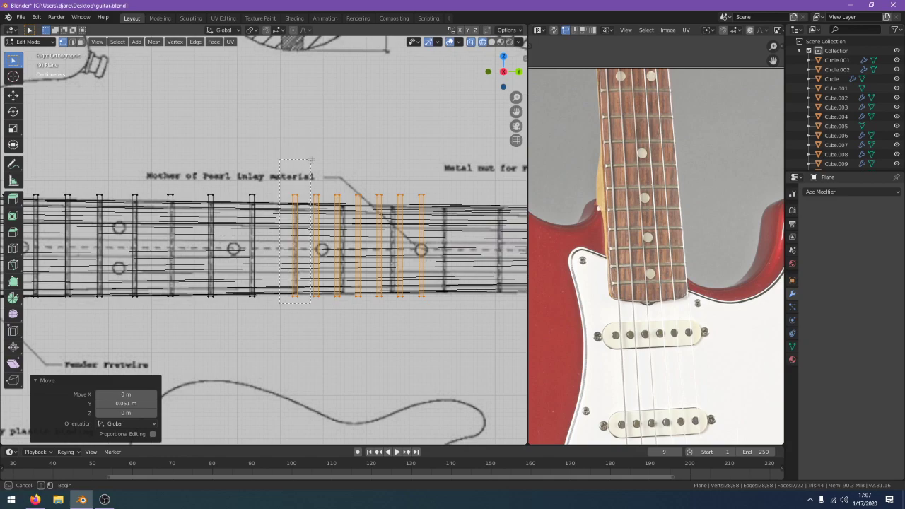
{"action": "middle_click_drag", "start_coordinate": [309, 161], "coordinate": [309, 158]}
{"action": "key", "text": "g"}
{"action": "key", "text": "y"}
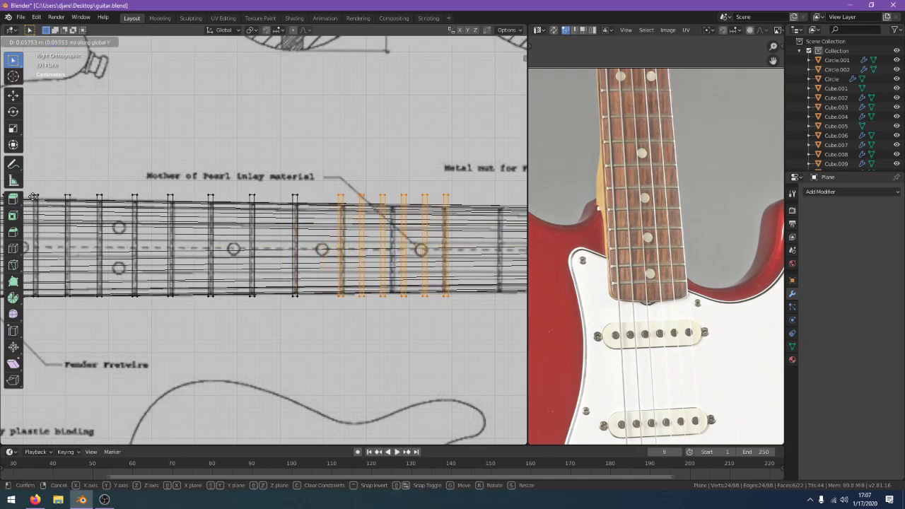
{"action": "left_click", "coordinate": [33, 197]}
{"action": "middle_click_drag", "start_coordinate": [297, 275], "coordinate": [181, 271], "text": "shift"}
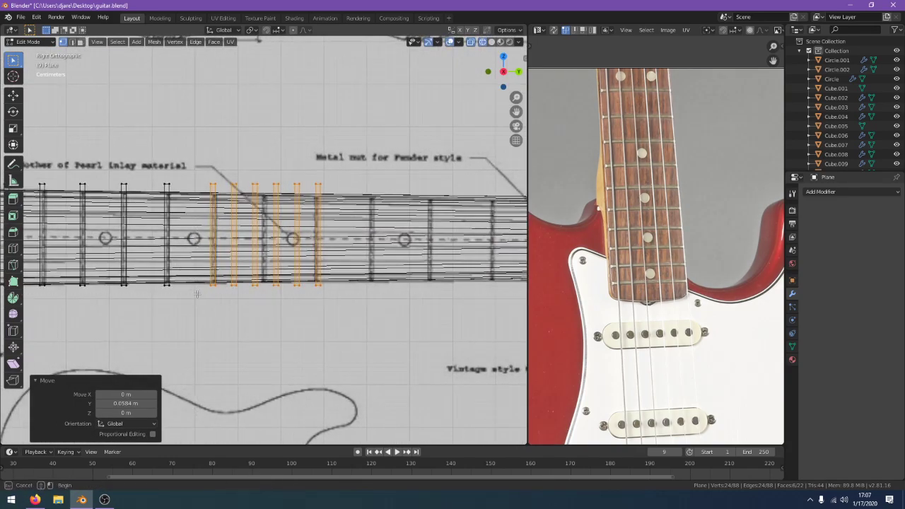
{"action": "middle_click_drag", "start_coordinate": [225, 170], "coordinate": [225, 169]}
{"action": "key", "text": "g"}
{"action": "key", "text": "y"}
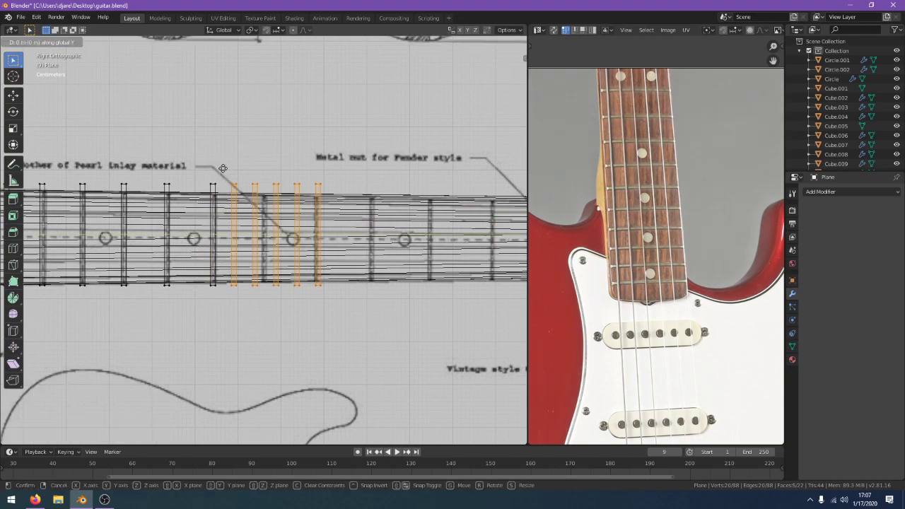
{"action": "left_click", "coordinate": [9, 216]}
Move the four frets nearest the nut about 0.0725 m along Y, and shift the remaining three to the next blueprint fret line
{"action": "middle_click_drag", "start_coordinate": [261, 336], "coordinate": [157, 336], "text": "shift"}
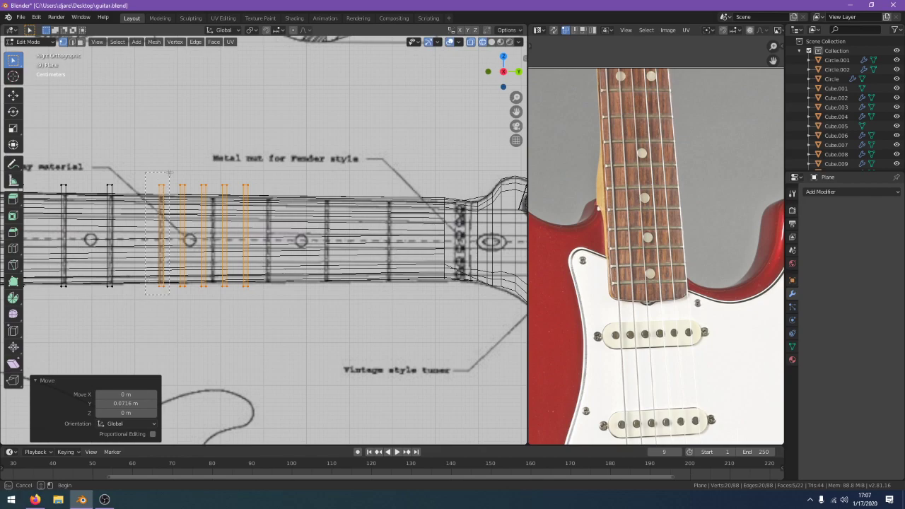
{"action": "middle_click_drag", "start_coordinate": [169, 173], "coordinate": [168, 173]}
{"action": "key", "text": "g"}
{"action": "key", "text": "y"}
{"action": "left_click", "coordinate": [200, 178]}
{"action": "key", "text": "b"}
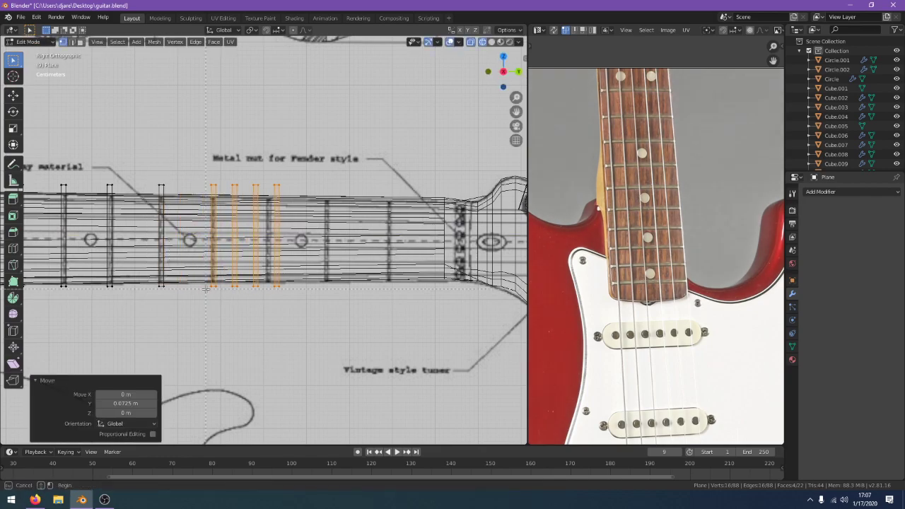
{"action": "middle_click_drag", "start_coordinate": [224, 171], "coordinate": [271, 185]}
{"action": "key", "text": "g"}
{"action": "key", "text": "y"}
{"action": "left_click", "coordinate": [262, 178]}
Move the two frets nearest the nut about 0.0889 m along Y, and shift the last fret to the final blueprint fret line
{"action": "key", "text": "b"}
{"action": "key", "text": "g"}
{"action": "key", "text": "y"}
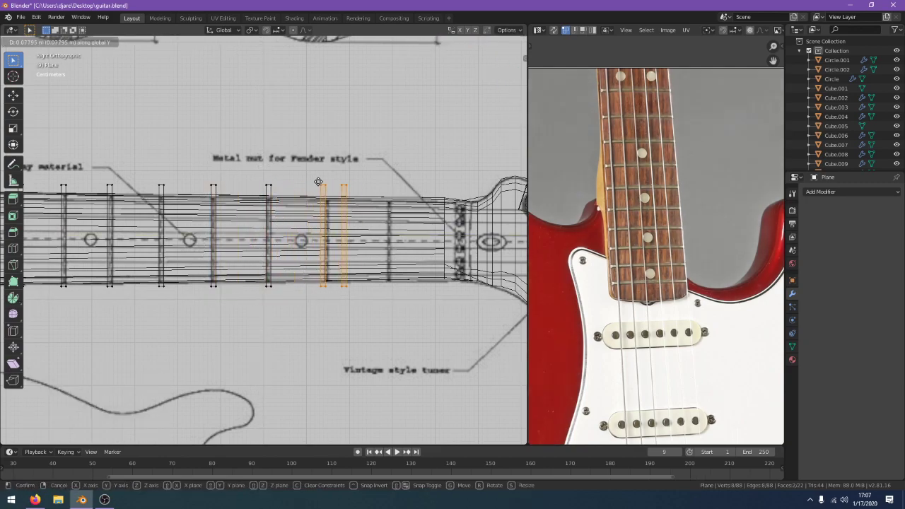
{"action": "left_click", "coordinate": [315, 181]}
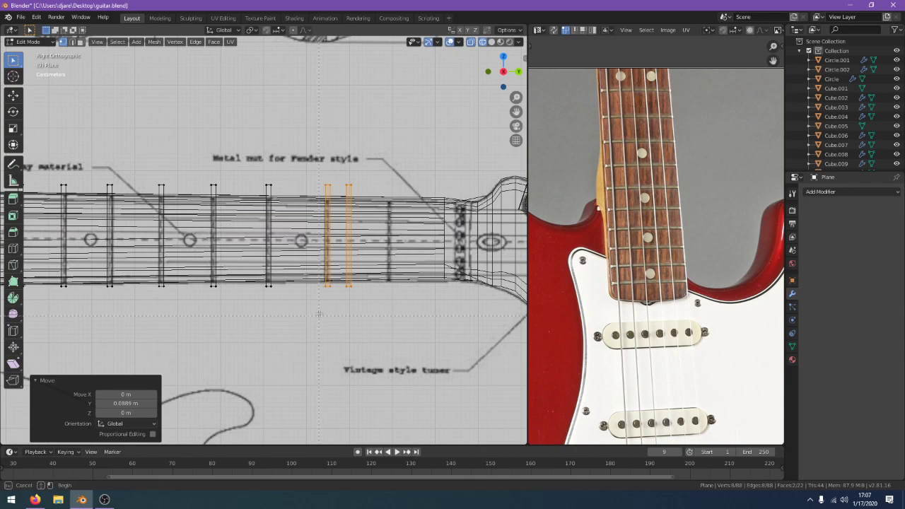
{"action": "middle_click_drag", "start_coordinate": [330, 168], "coordinate": [335, 290]}
{"action": "key", "text": "g"}
{"action": "key", "text": "y"}
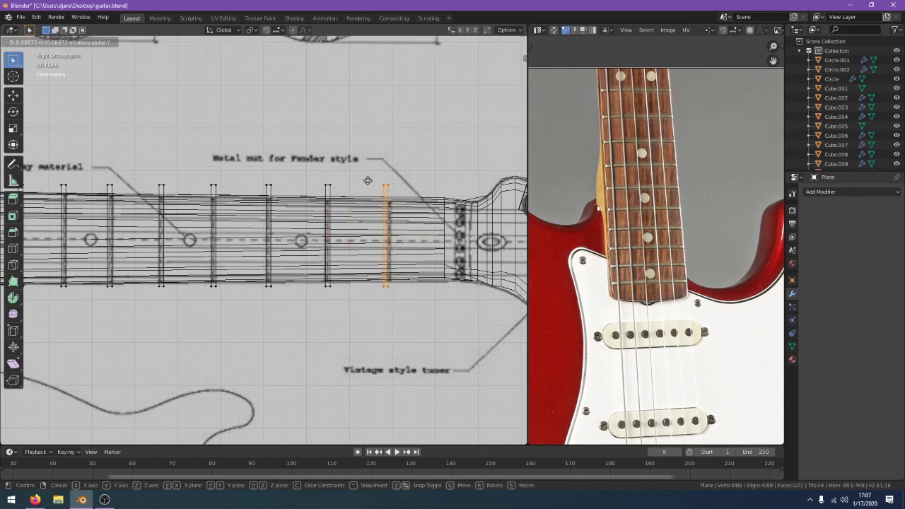
{"action": "left_click", "coordinate": [371, 182]}
Return the fret mesh to Object Mode in solid shading, reveal all hidden objects and clear the selection
{"action": "key", "text": "z"}
{"action": "left_click", "coordinate": [428, 189]}
{"action": "scroll", "coordinate": [417, 205], "scroll_direction": "down", "scroll_amount": 7}
{"action": "key", "text": "Tab"}
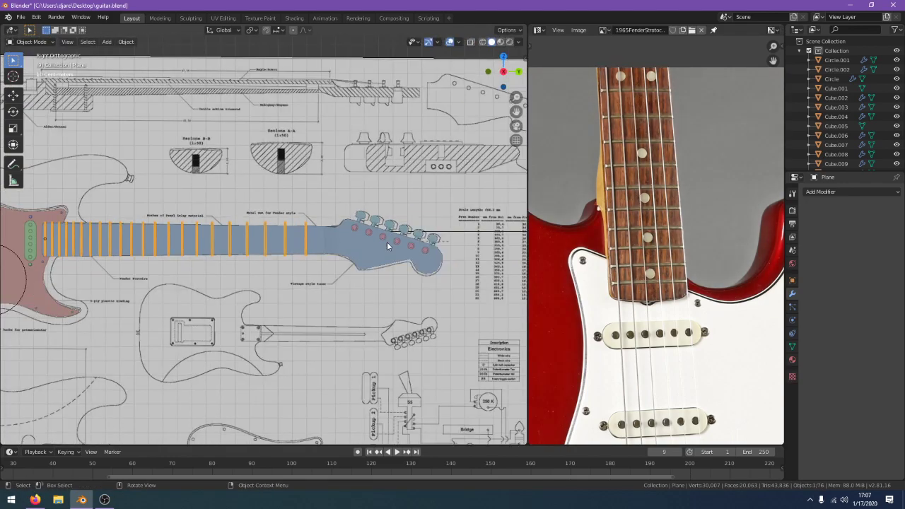
{"action": "scroll", "coordinate": [226, 283], "scroll_direction": "up", "scroll_amount": 1}
{"action": "middle_click_drag", "start_coordinate": [221, 284], "coordinate": [262, 241]}
{"action": "key", "text": "alt+h"}
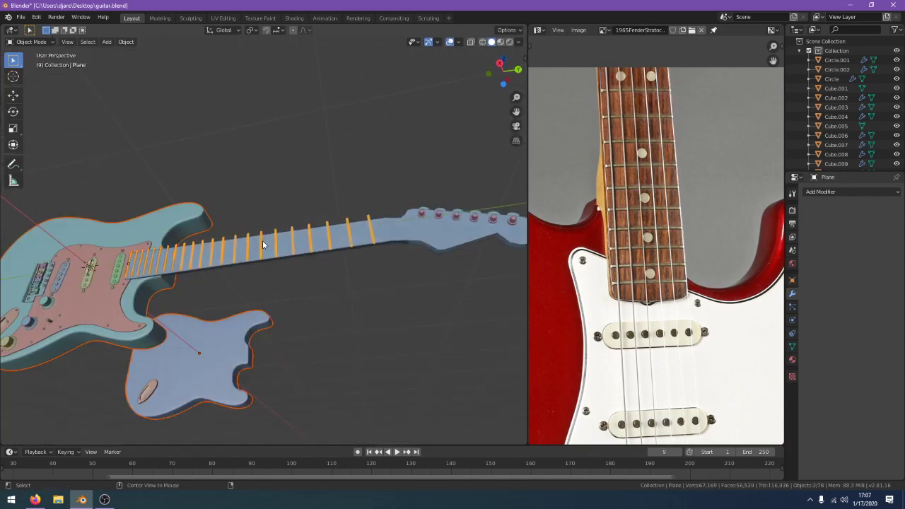
{"action": "left_click", "coordinate": [279, 164]}
{"action": "scroll", "coordinate": [277, 177], "scroll_direction": "up", "scroll_amount": 2}
{"action": "middle_click_drag", "start_coordinate": [268, 208], "coordinate": [228, 255]}
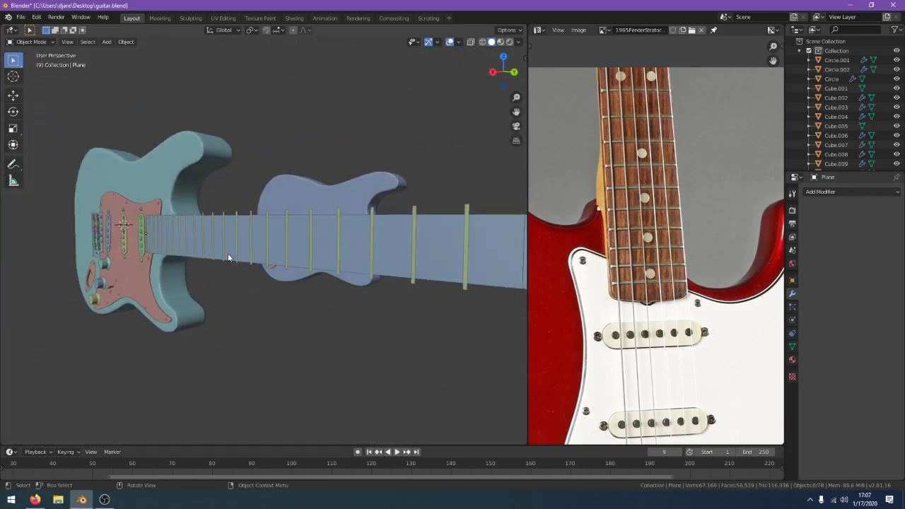
{"action": "scroll", "coordinate": [227, 255], "scroll_direction": "down", "scroll_amount": 1}
Switch to Firefox to check the live stream chat, and return to Blender
{"action": "left_click", "coordinate": [34, 499]}
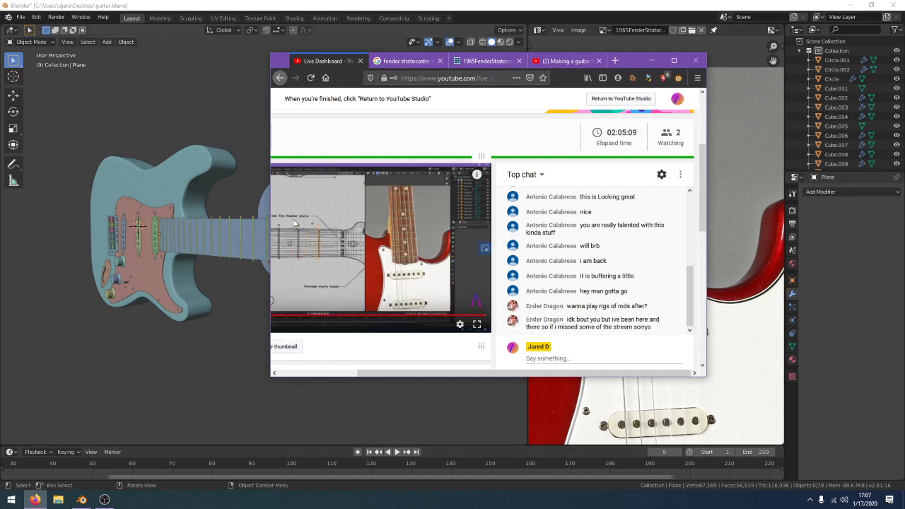
{"action": "left_click", "coordinate": [327, 41]}
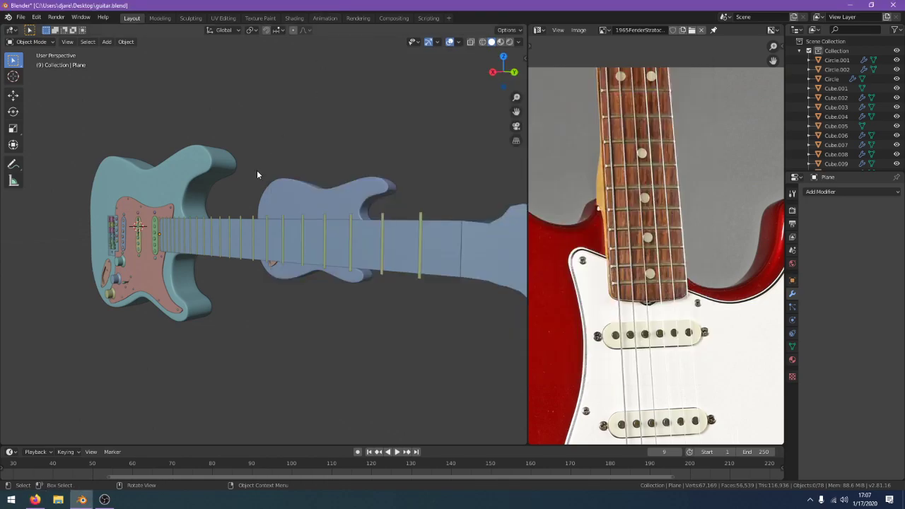
Show the model in wireframe from the right orthographic view with no objects selected
{"action": "key", "text": "KP_3"}
{"action": "key", "text": "z"}
{"action": "left_click", "coordinate": [157, 192]}
{"action": "scroll", "coordinate": [155, 222], "scroll_direction": "up", "scroll_amount": 4}
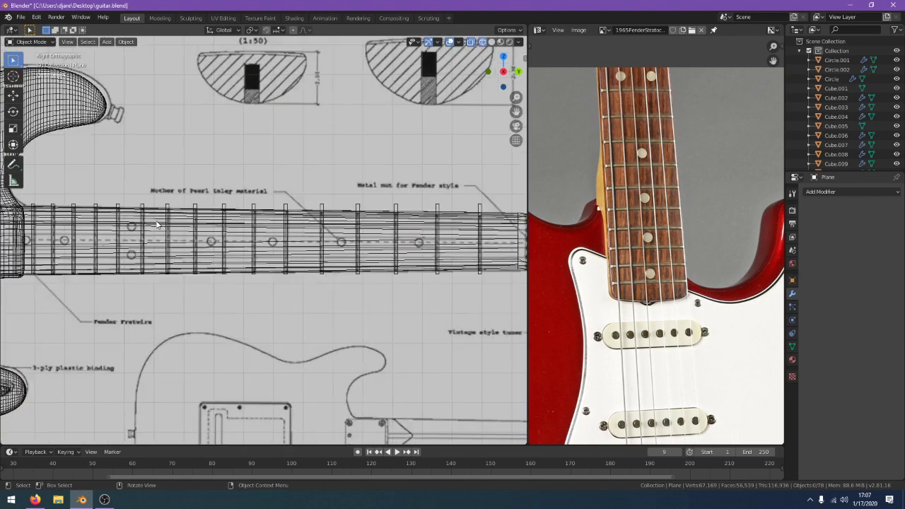
{"action": "scroll", "coordinate": [180, 296], "scroll_direction": "down", "scroll_amount": 7}
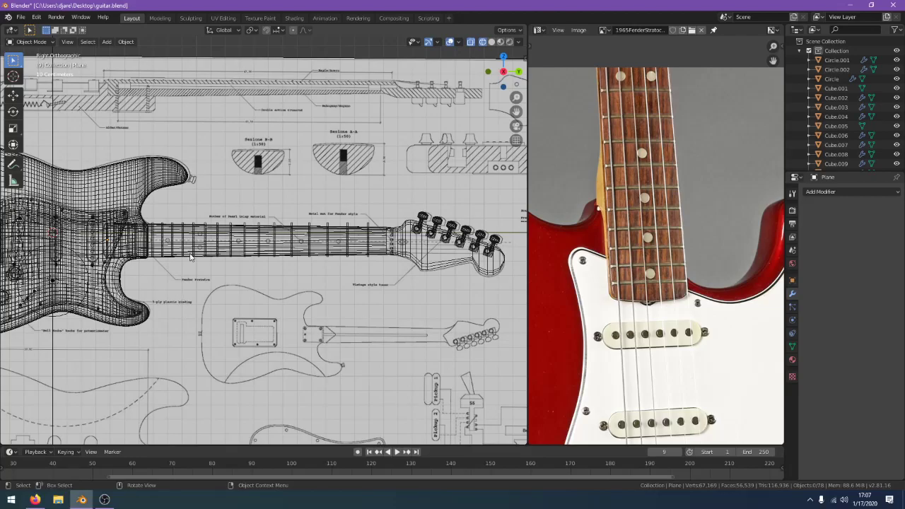
{"action": "left_click", "coordinate": [189, 255]}
{"action": "scroll", "coordinate": [191, 258], "scroll_direction": "up", "scroll_amount": 3}
{"action": "left_click", "coordinate": [200, 267]}
{"action": "scroll", "coordinate": [209, 275], "scroll_direction": "down", "scroll_amount": 2}
{"action": "key", "text": "alt+a"}
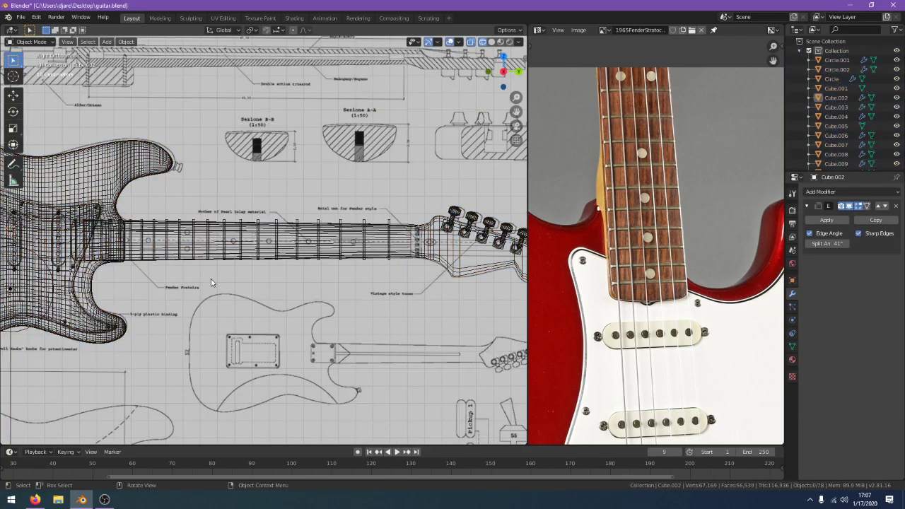
Select every object, exclude the neck and the frets from the selection, and hide all the others
{"action": "scroll", "coordinate": [215, 277], "scroll_direction": "up", "scroll_amount": 4}
{"action": "key", "text": "a"}
{"action": "scroll", "coordinate": [222, 275], "scroll_direction": "down", "scroll_amount": 2}
{"action": "middle_click_drag", "start_coordinate": [222, 275], "coordinate": [226, 261]}
{"action": "scroll", "coordinate": [232, 272], "scroll_direction": "up", "scroll_amount": 2}
{"action": "left_click", "coordinate": [215, 264], "text": "shift"}
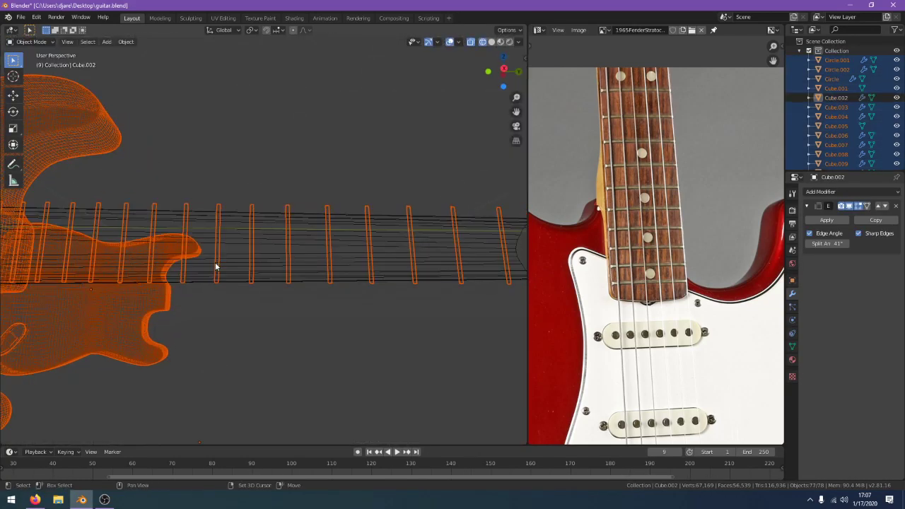
{"action": "left_click", "coordinate": [220, 273], "text": "shift"}
{"action": "left_click", "coordinate": [220, 272], "text": "shift"}
{"action": "left_click", "coordinate": [220, 272], "text": "shift"}
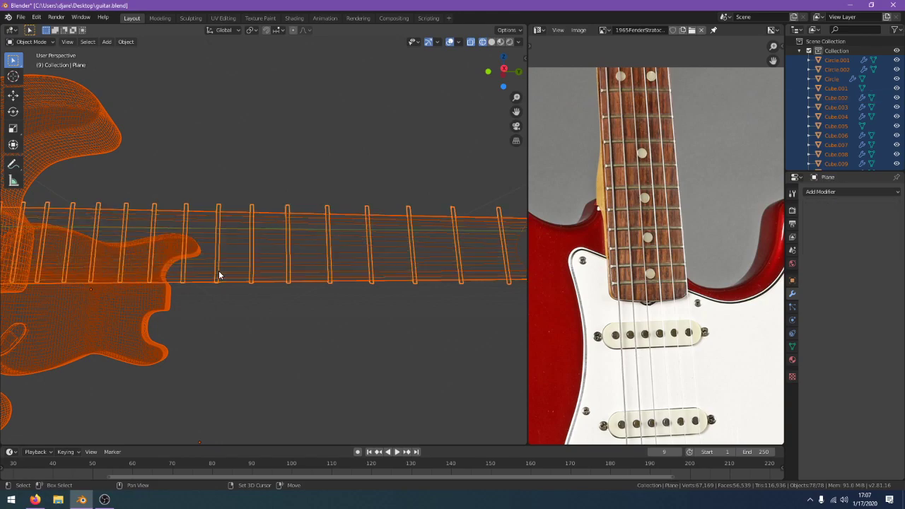
{"action": "left_click", "coordinate": [219, 271], "text": "shift"}
{"action": "left_click", "coordinate": [218, 209], "text": "shift"}
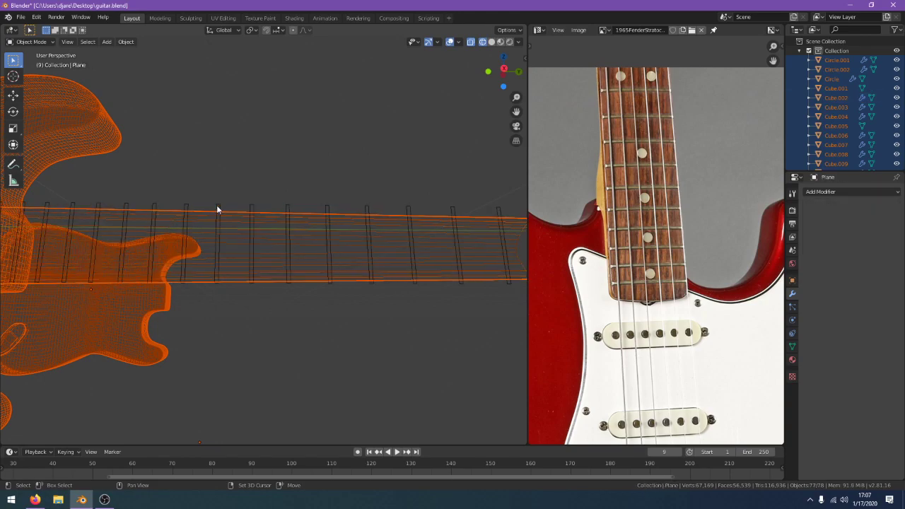
{"action": "left_click", "coordinate": [206, 218], "text": "shift"}
{"action": "left_click", "coordinate": [205, 218], "text": "shift"}
{"action": "key", "text": "h"}
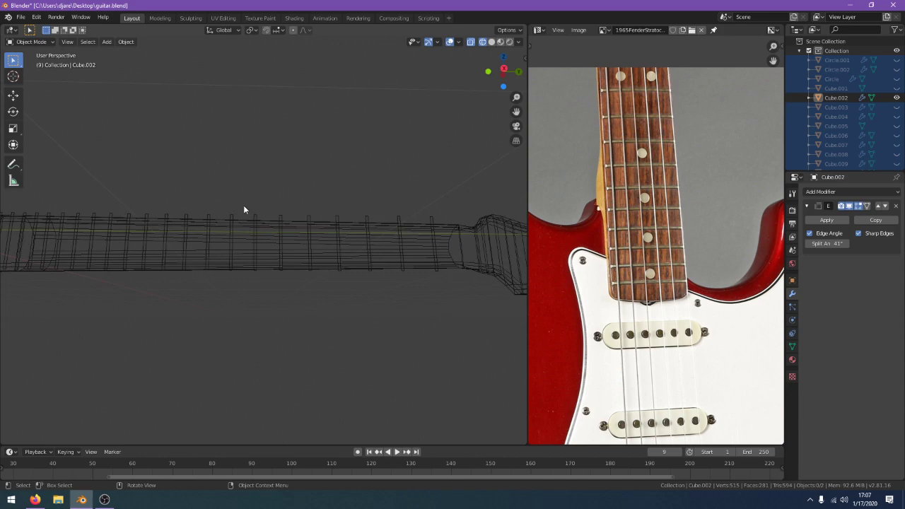
Display the isolated neck and frets in solid shading from the right orthographic view
{"action": "key", "text": "KP_3"}
{"action": "key", "text": "z"}
{"action": "left_click", "coordinate": [164, 216]}
{"action": "scroll", "coordinate": [199, 202], "scroll_direction": "down", "scroll_amount": 3}
{"action": "key", "text": "z"}
{"action": "left_click", "coordinate": [306, 204]}
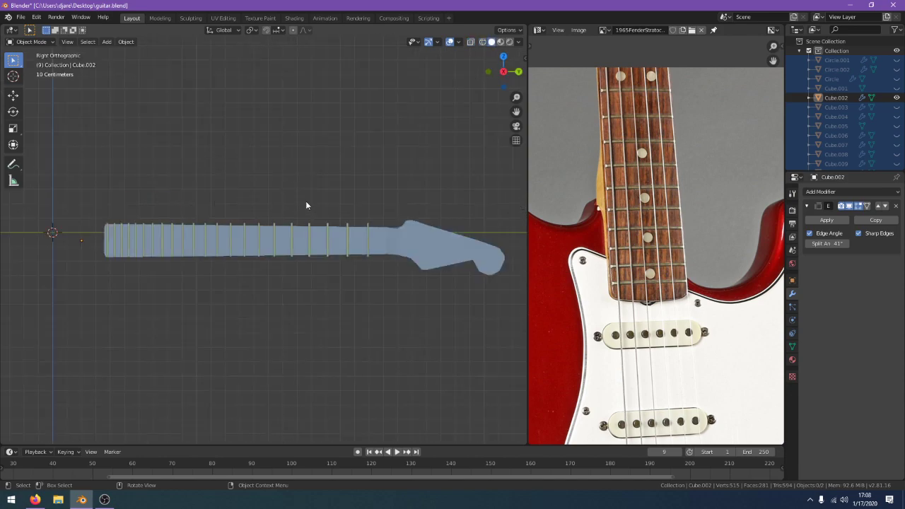
Move the fret mesh about -0.00732 m along Z to align it with the neck's width
{"action": "scroll", "coordinate": [186, 240], "scroll_direction": "up", "scroll_amount": 5}
{"action": "middle_click_drag", "start_coordinate": [165, 251], "coordinate": [394, 246], "text": "shift"}
{"action": "scroll", "coordinate": [308, 260], "scroll_direction": "up", "scroll_amount": 2}
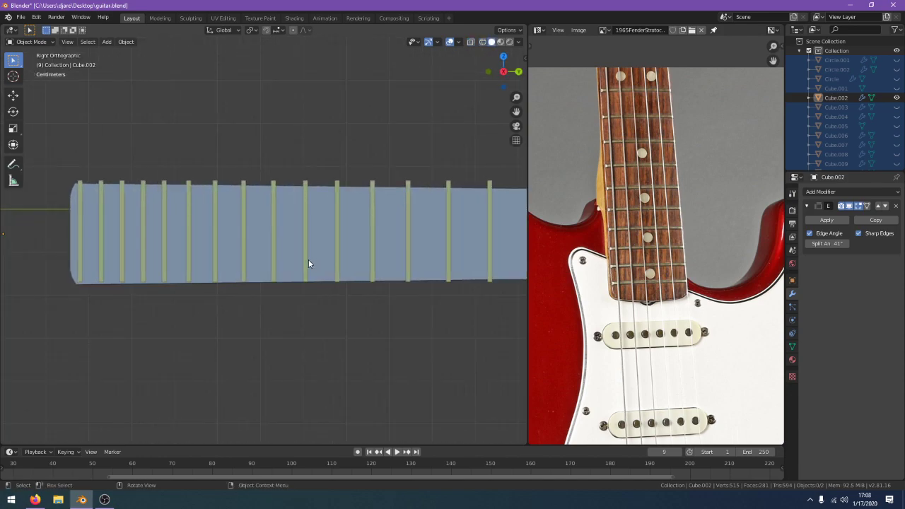
{"action": "left_click", "coordinate": [145, 274]}
{"action": "key", "text": "g"}
{"action": "key", "text": "y"}
{"action": "key", "text": "z"}
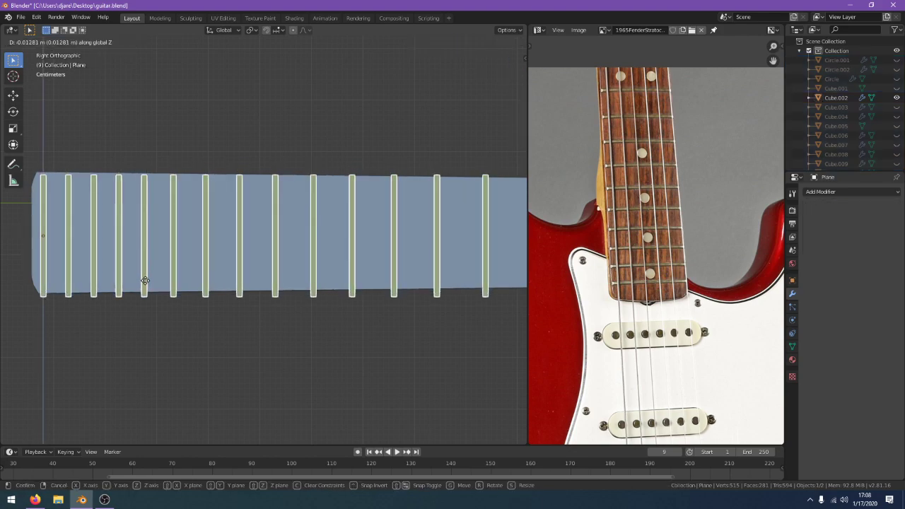
{"action": "left_click", "coordinate": [147, 281]}
{"action": "scroll", "coordinate": [188, 253], "scroll_direction": "up", "scroll_amount": 1}
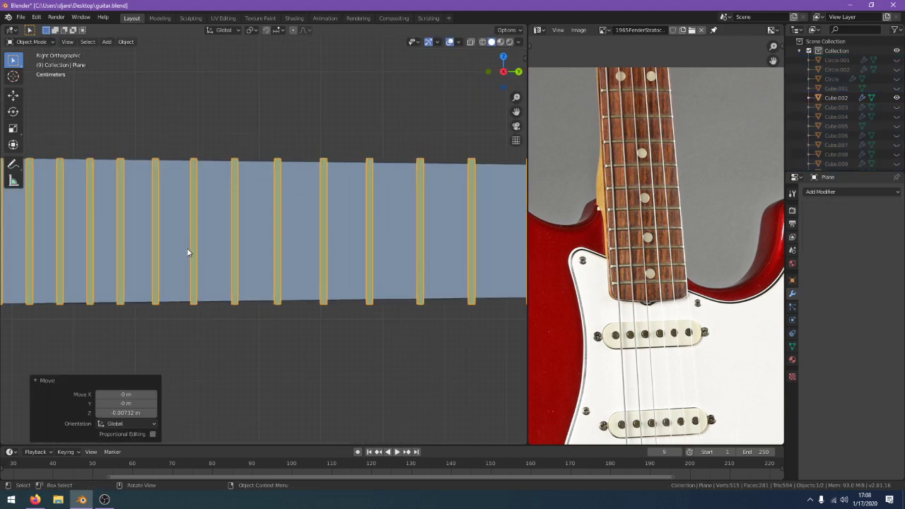
In Edit Mode, select the lower end vertices of all frets except the four nearest the body
{"action": "key", "text": "Tab"}
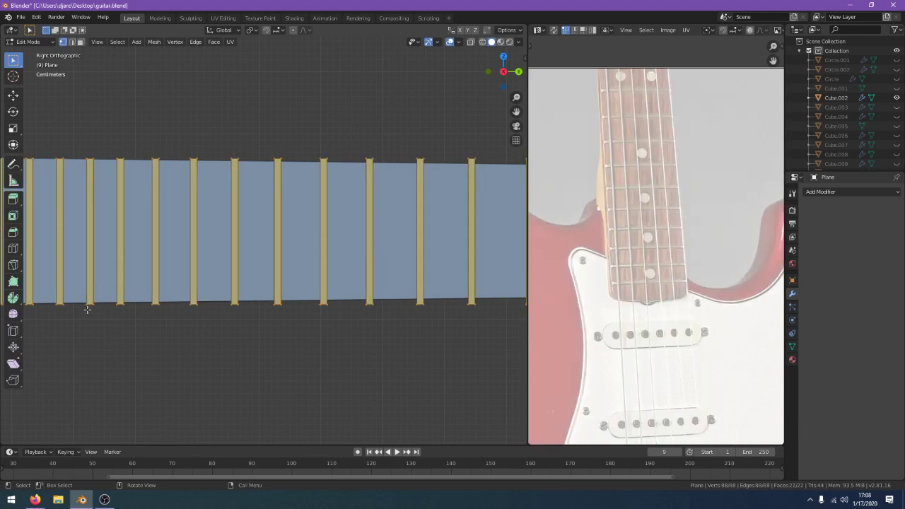
{"action": "scroll", "coordinate": [87, 311], "scroll_direction": "down", "scroll_amount": 1}
{"action": "key", "text": "b"}
{"action": "mouse_move", "coordinate": [112, 302]}
{"action": "left_mouse_down"}
{"action": "mouse_move", "coordinate": [285, 280]}
{"action": "mouse_move", "coordinate": [259, 385]}
{"action": "left_mouse_up"}
{"action": "scroll", "coordinate": [237, 355], "scroll_direction": "down", "scroll_amount": 2}
{"action": "middle_click_drag", "start_coordinate": [274, 344], "coordinate": [214, 344], "text": "shift"}
{"action": "scroll", "coordinate": [213, 344], "scroll_direction": "down", "scroll_amount": 3}
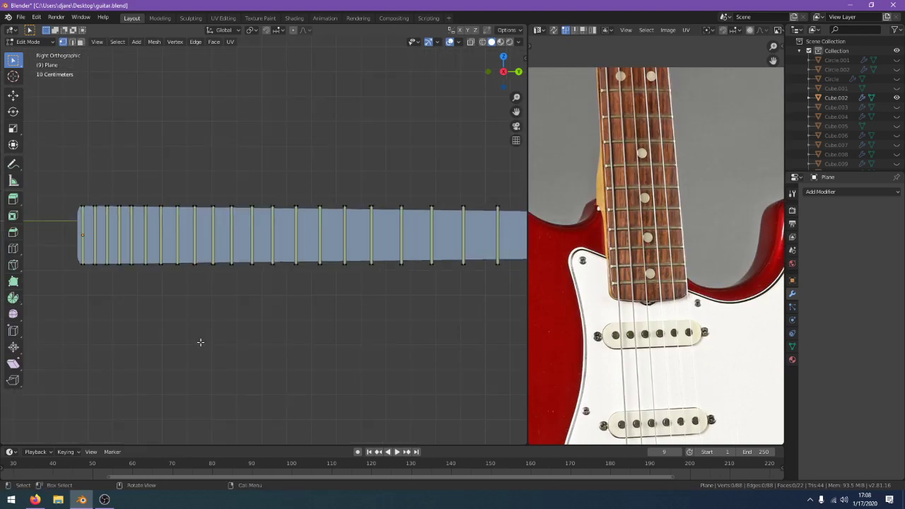
{"action": "left_click_drag", "start_coordinate": [518, 282], "coordinate": [150, 248]}
{"action": "scroll", "coordinate": [216, 295], "scroll_direction": "up", "scroll_amount": 2}
{"action": "scroll", "coordinate": [217, 296], "scroll_direction": "up", "scroll_amount": 2}
{"action": "middle_click_drag", "start_coordinate": [198, 307], "coordinate": [465, 315], "text": "shift"}
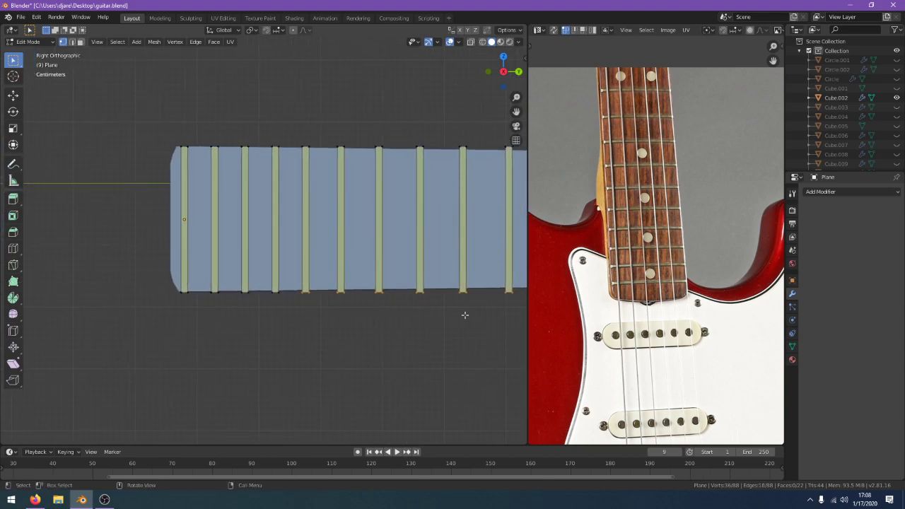
Raise the selected lower fret ends about 0.00445 m along Z toward the neck's lower edge
{"action": "scroll", "coordinate": [464, 315], "scroll_direction": "up", "scroll_amount": 1}
{"action": "key", "text": "g"}
{"action": "key", "text": "y"}
{"action": "key", "text": "z"}
{"action": "left_click", "coordinate": [457, 315]}
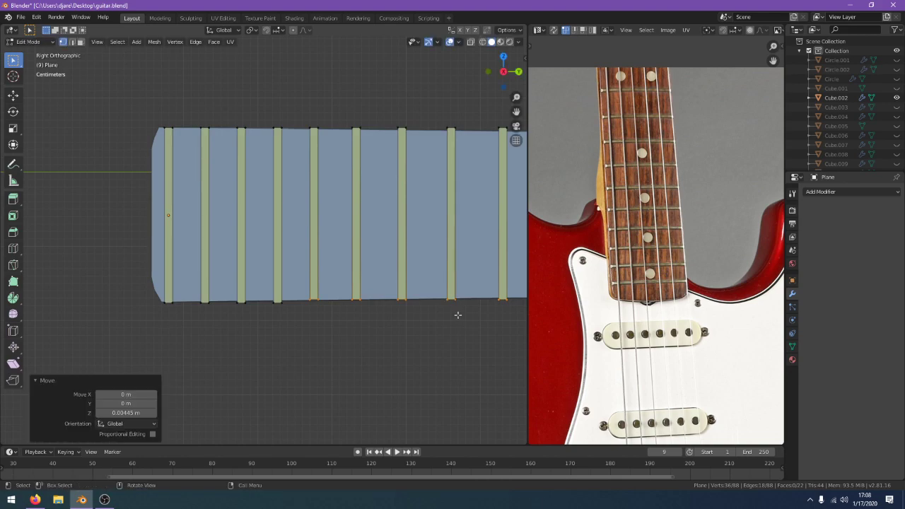
Exclude the fifth and sixth frets from the body and raise the lower ends of the remaining 16 about 0.00191 m along Z
{"action": "key", "text": "g"}
{"action": "key", "text": "z"}
{"action": "left_click", "coordinate": [322, 283]}
{"action": "middle_click_drag", "start_coordinate": [455, 337], "coordinate": [317, 327], "text": "shift"}
{"action": "key", "text": "b"}
{"action": "middle_click_drag", "start_coordinate": [200, 302], "coordinate": [226, 282]}
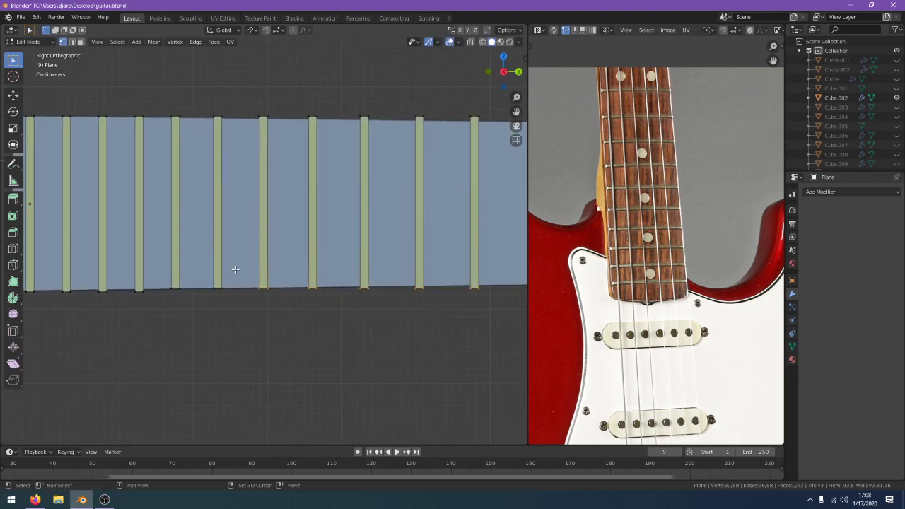
{"action": "key", "text": "g"}
{"action": "key", "text": "z"}
{"action": "left_click", "coordinate": [309, 309]}
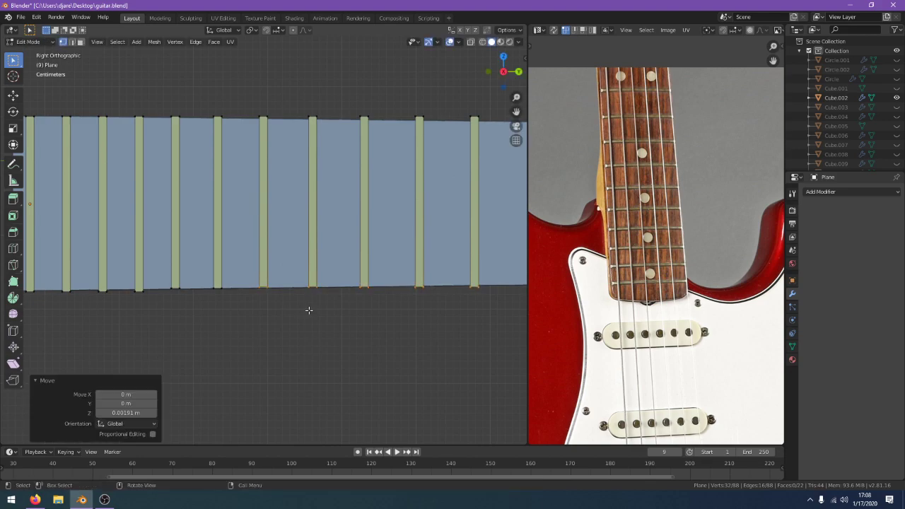
Narrow the selection to the lower ends of the 13 frets nearest the nut and raise them about 0.0025 m along Z
{"action": "key", "text": "b"}
{"action": "middle_click_drag", "start_coordinate": [251, 302], "coordinate": [273, 278]}
{"action": "key", "text": "g"}
{"action": "key", "text": "z"}
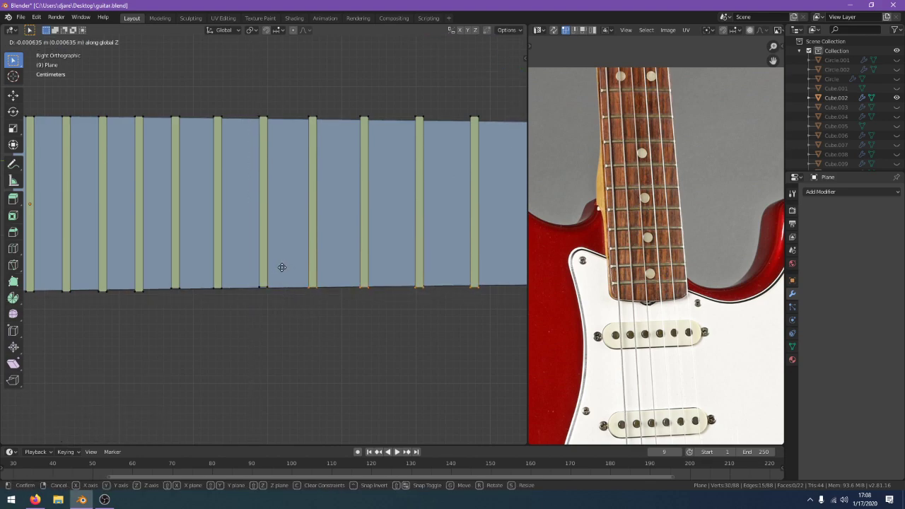
{"action": "left_click", "coordinate": [283, 267]}
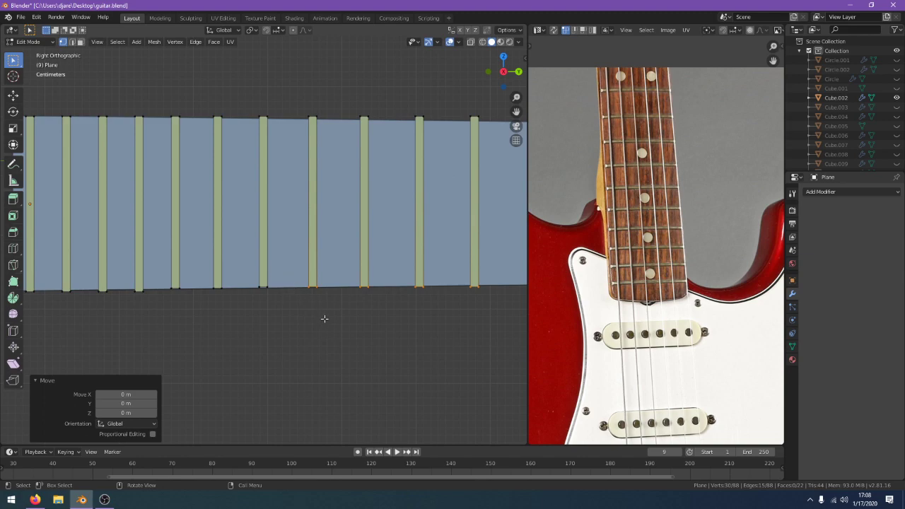
{"action": "key", "text": "b"}
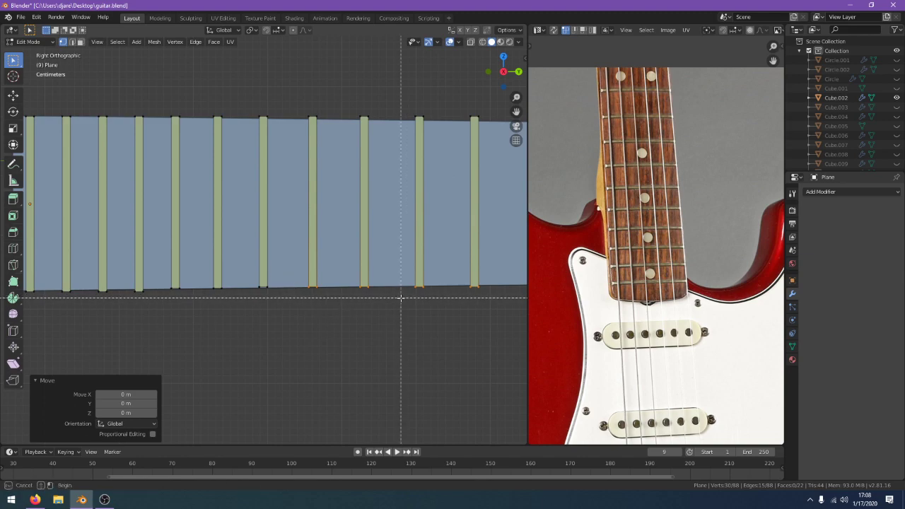
{"action": "middle_click_drag", "start_coordinate": [397, 296], "coordinate": [284, 270]}
{"action": "middle_click_drag", "start_coordinate": [413, 319], "coordinate": [202, 308], "text": "shift"}
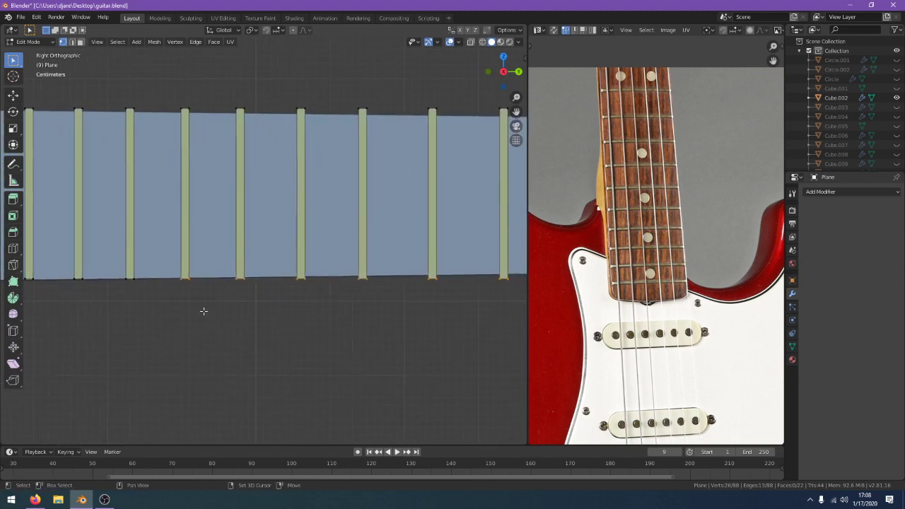
{"action": "key", "text": "g"}
{"action": "key", "text": "z"}
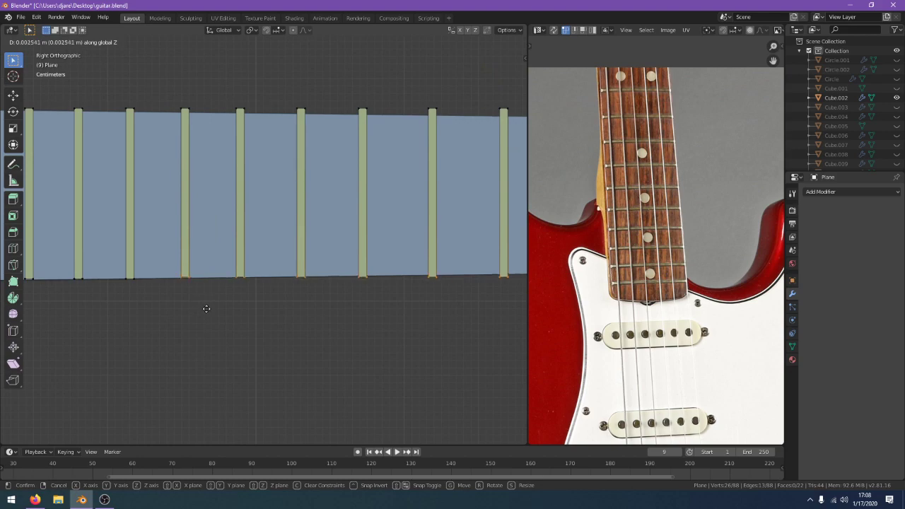
{"action": "left_click", "coordinate": [206, 309]}
Adjust the lower ends of the 12 frets nearest the nut along Z, and raise those of the nearest 11 about 0.00127 m
{"action": "key", "text": "b"}
{"action": "middle_click_drag", "start_coordinate": [166, 285], "coordinate": [207, 263]}
{"action": "key", "text": "g"}
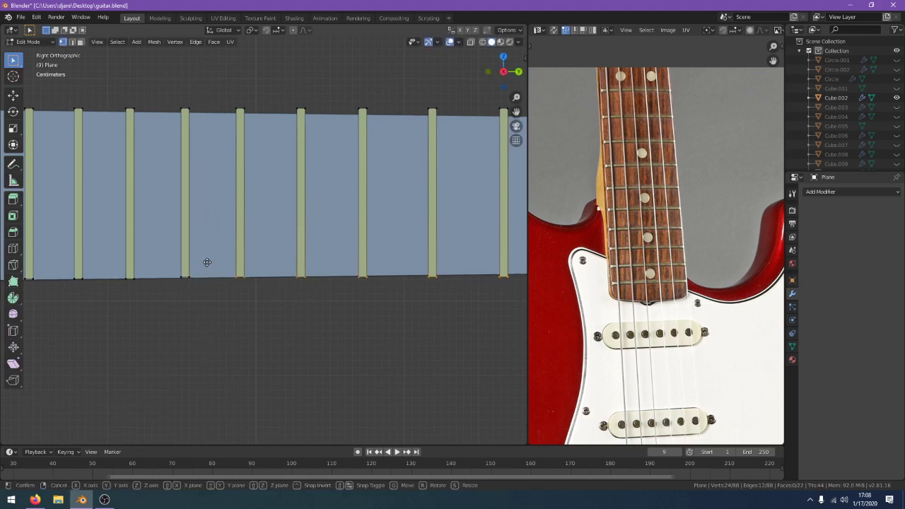
{"action": "key", "text": "z"}
{"action": "left_click", "coordinate": [207, 263]}
{"action": "middle_click_drag", "start_coordinate": [272, 303], "coordinate": [189, 261], "text": "shift"}
{"action": "key", "text": "b"}
{"action": "key", "text": "g"}
{"action": "key", "text": "z"}
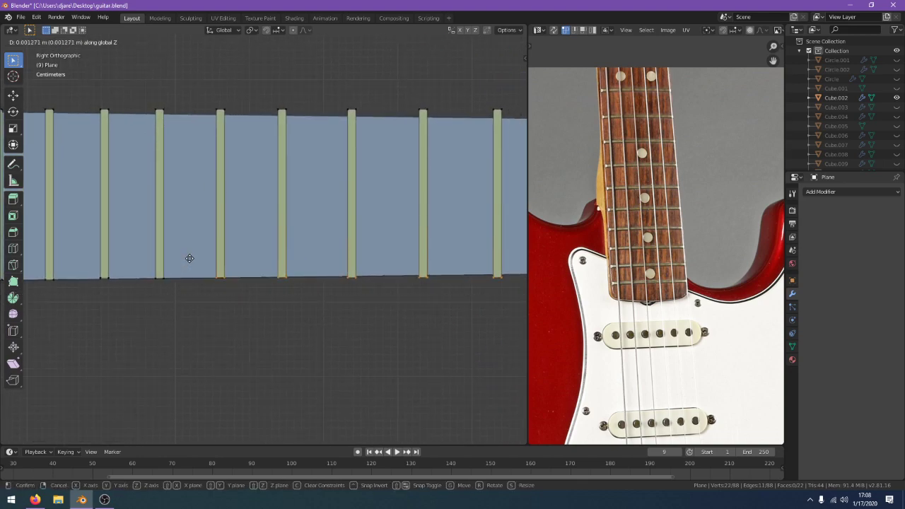
{"action": "left_click", "coordinate": [190, 258]}
Raise the lower ends of the 10 frets nearest the nut about 0.00127 m along Z, and the nearest nine another 0.00127 m
{"action": "key", "text": "b"}
{"action": "middle_click_drag", "start_coordinate": [227, 292], "coordinate": [201, 272]}
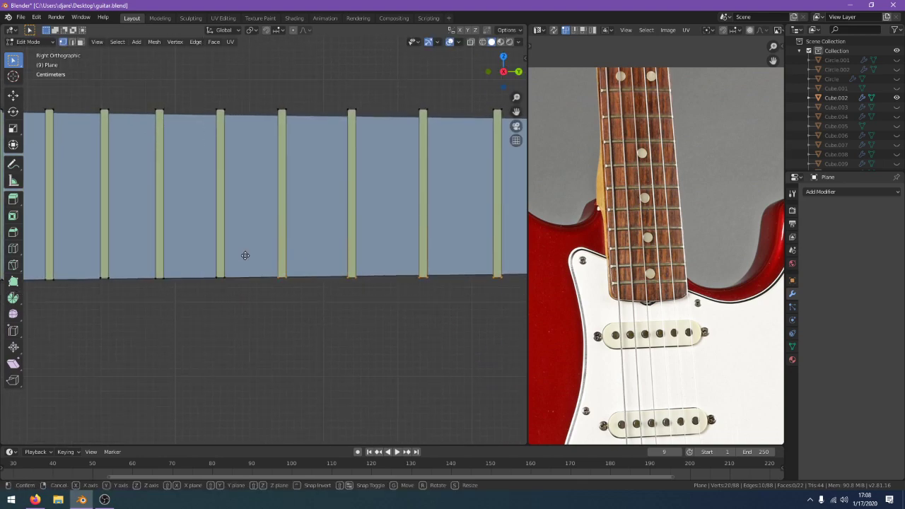
{"action": "key", "text": "g"}
{"action": "key", "text": "z"}
{"action": "left_click", "coordinate": [245, 254]}
{"action": "middle_click_drag", "start_coordinate": [365, 293], "coordinate": [236, 299], "text": "shift"}
{"action": "key", "text": "b"}
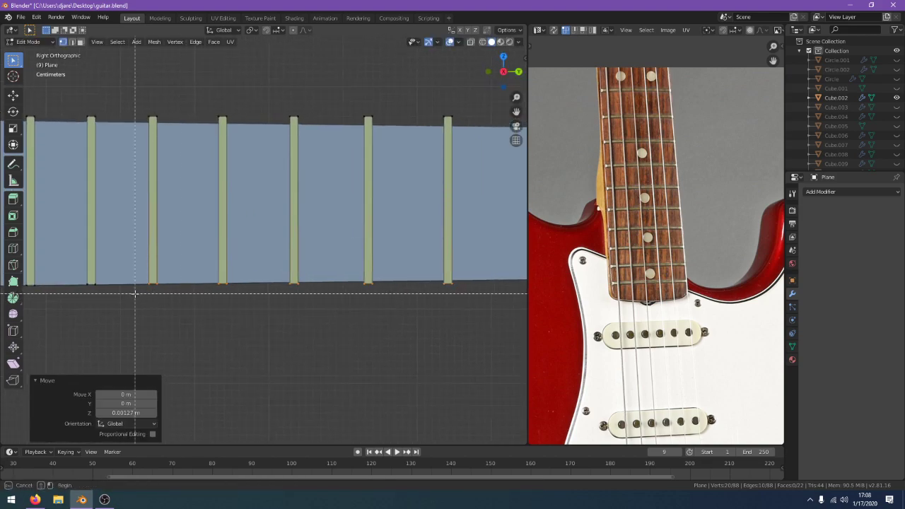
{"action": "middle_click_drag", "start_coordinate": [135, 294], "coordinate": [176, 270]}
{"action": "key", "text": "g"}
{"action": "key", "text": "z"}
{"action": "left_click", "coordinate": [178, 270]}
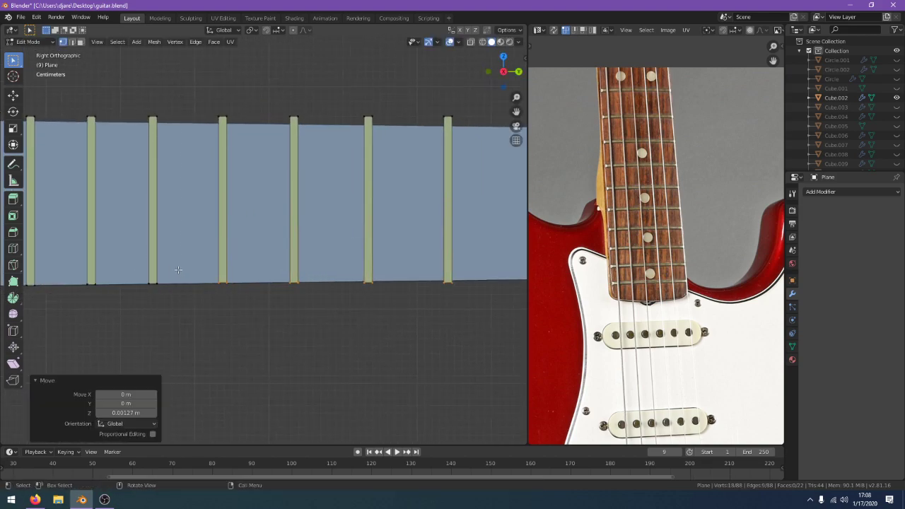
Narrow the selection to the lower ends of the eight frets nearest the nut and raise them about 0.0025 m along Z
{"action": "key", "text": "b"}
{"action": "middle_click_drag", "start_coordinate": [205, 299], "coordinate": [248, 280]}
{"action": "key", "text": "g"}
{"action": "key", "text": "z"}
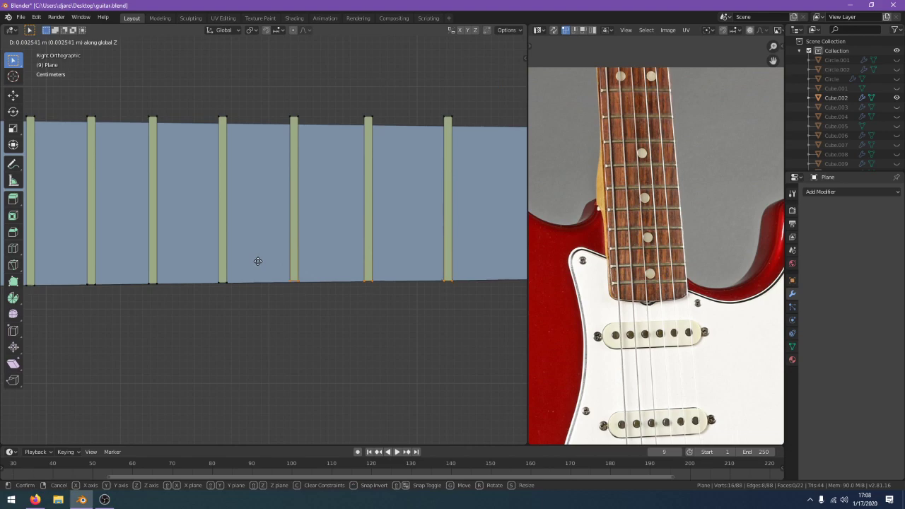
{"action": "left_click", "coordinate": [257, 262]}
Narrow the selection to the lower ends of the five frets nearest the nut and raise them 0.00254 m along Z
{"action": "middle_click_drag", "start_coordinate": [380, 296], "coordinate": [188, 304], "text": "shift"}
{"action": "key", "text": "b"}
{"action": "middle_click_drag", "start_coordinate": [126, 295], "coordinate": [172, 272]}
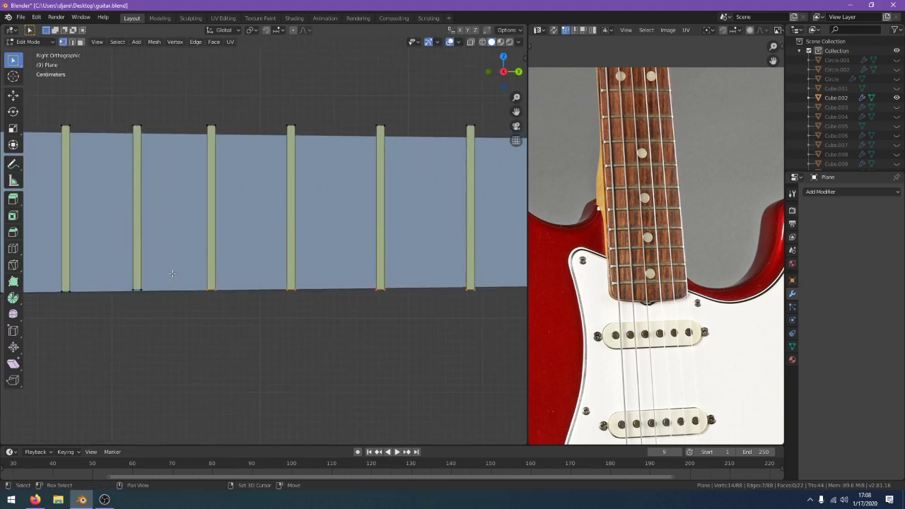
{"action": "key", "text": "g"}
{"action": "key", "text": "z"}
{"action": "left_click", "coordinate": [175, 274]}
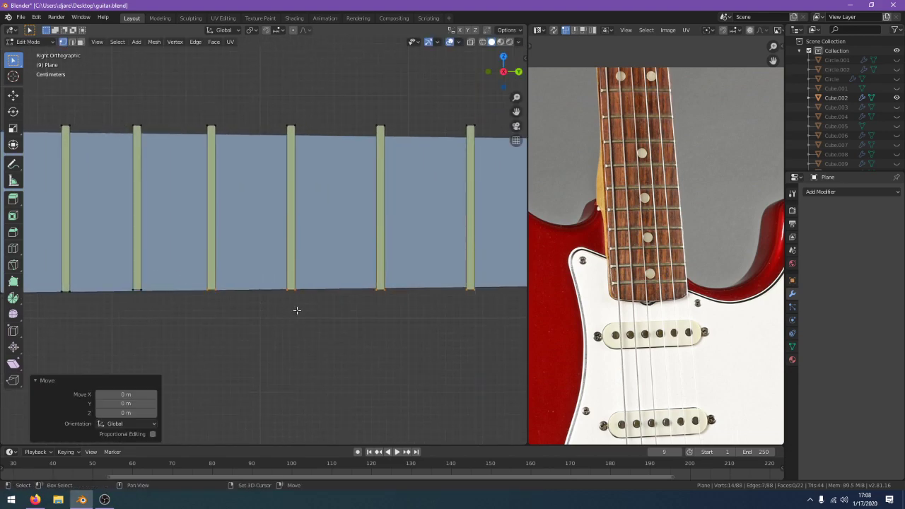
{"action": "middle_click_drag", "start_coordinate": [297, 309], "coordinate": [228, 307], "text": "shift"}
{"action": "key", "text": "b"}
{"action": "middle_click_drag", "start_coordinate": [284, 315], "coordinate": [117, 275]}
{"action": "key", "text": "g"}
{"action": "key", "text": "z"}
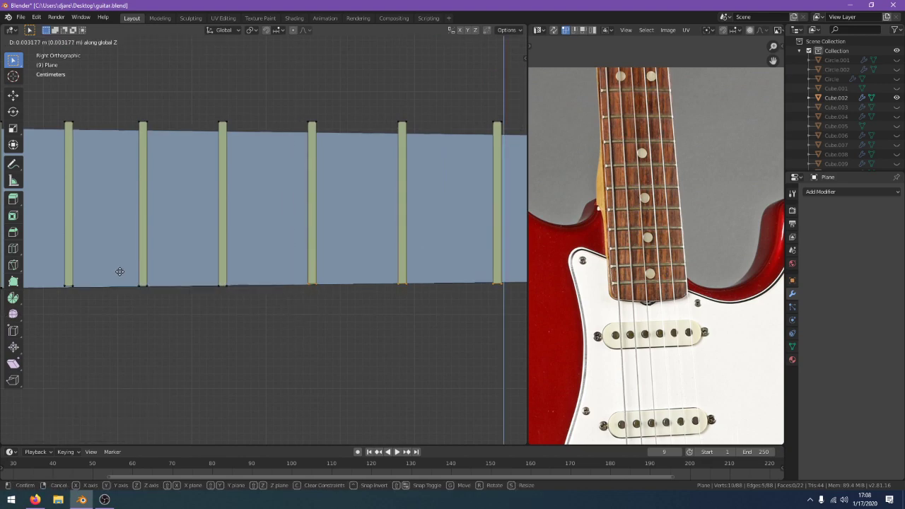
{"action": "left_click", "coordinate": [120, 272]}
Narrow the selection to the lower ends of the four frets nearest the nut and raise them 0.00191 m along Z
{"action": "middle_click_drag", "start_coordinate": [349, 321], "coordinate": [195, 318], "text": "shift"}
{"action": "key", "text": "b"}
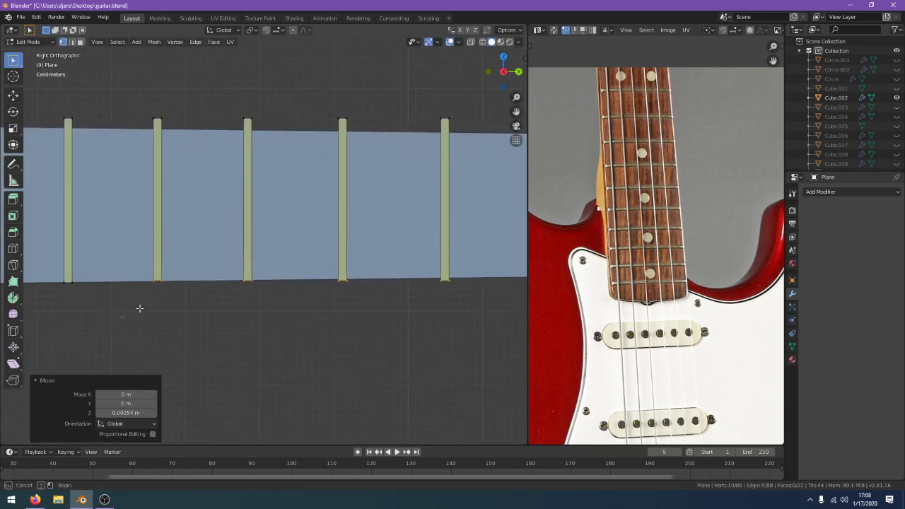
{"action": "middle_click_drag", "start_coordinate": [121, 317], "coordinate": [210, 266]}
{"action": "key", "text": "g"}
{"action": "key", "text": "z"}
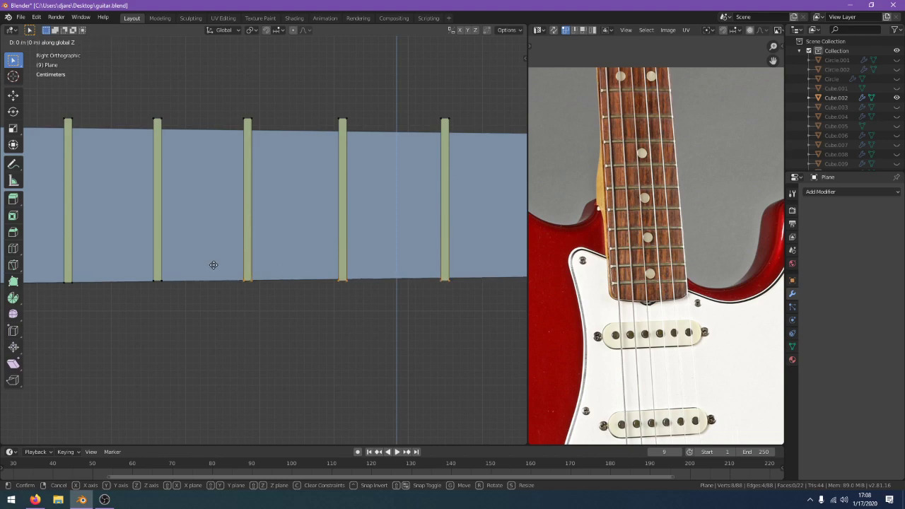
{"action": "left_click", "coordinate": [214, 263]}
{"action": "key", "text": "g"}
{"action": "right_click", "coordinate": [234, 312]}
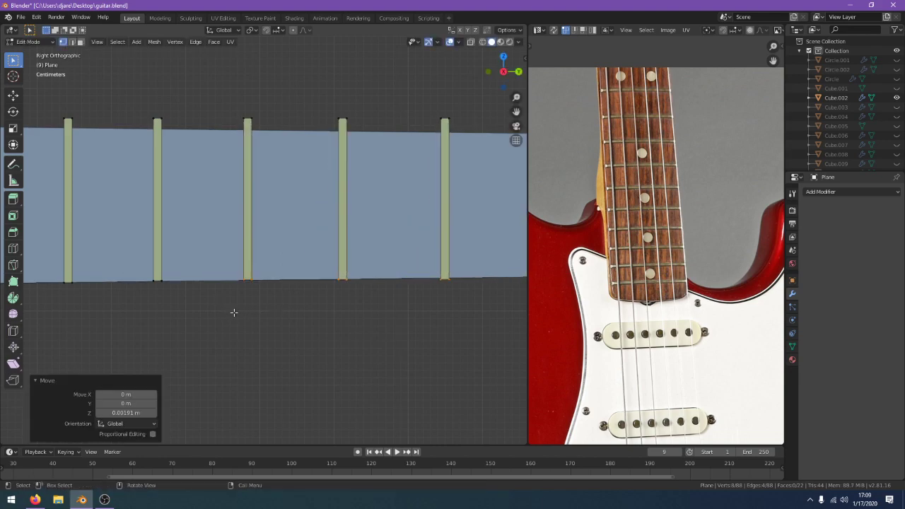
Exclude the fourth fret from the nut and raise the lower ends of the nearest three 0.00127 m along Z
{"action": "key", "text": "b"}
{"action": "middle_click_drag", "start_coordinate": [213, 306], "coordinate": [323, 277]}
{"action": "key", "text": "g"}
{"action": "key", "text": "z"}
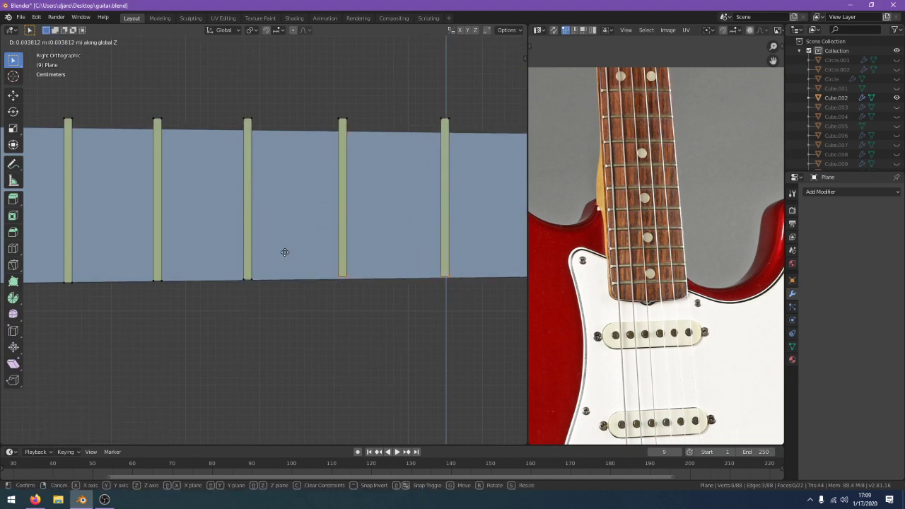
{"action": "left_click", "coordinate": [287, 254]}
Narrow the selection to the lower ends of the two frets nearest the nut and raise them about 0.0025 m along Z
{"action": "middle_click_drag", "start_coordinate": [401, 282], "coordinate": [247, 276], "text": "shift"}
{"action": "key", "text": "b"}
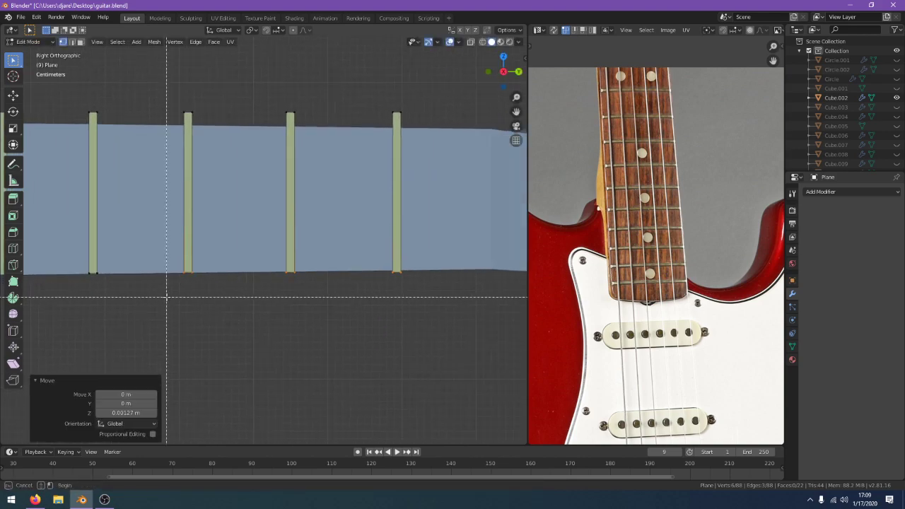
{"action": "middle_click_drag", "start_coordinate": [166, 297], "coordinate": [253, 256]}
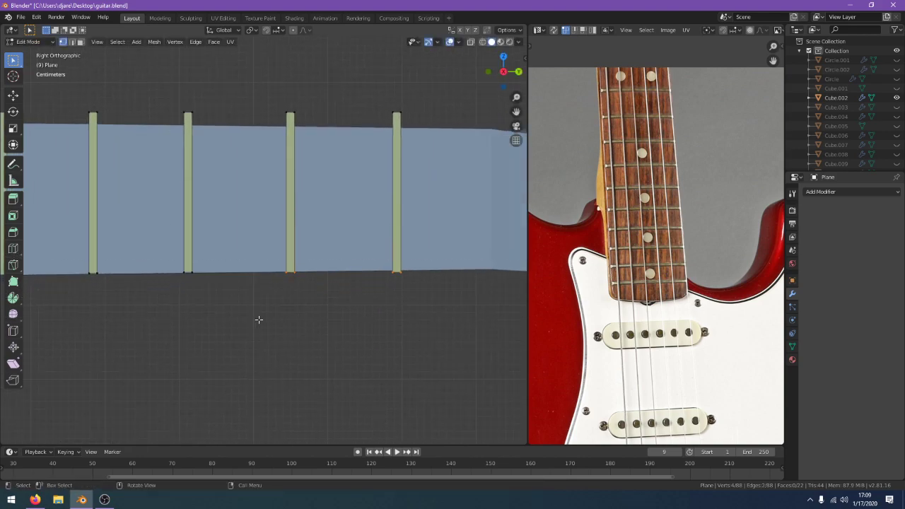
{"action": "key", "text": "g"}
{"action": "key", "text": "z"}
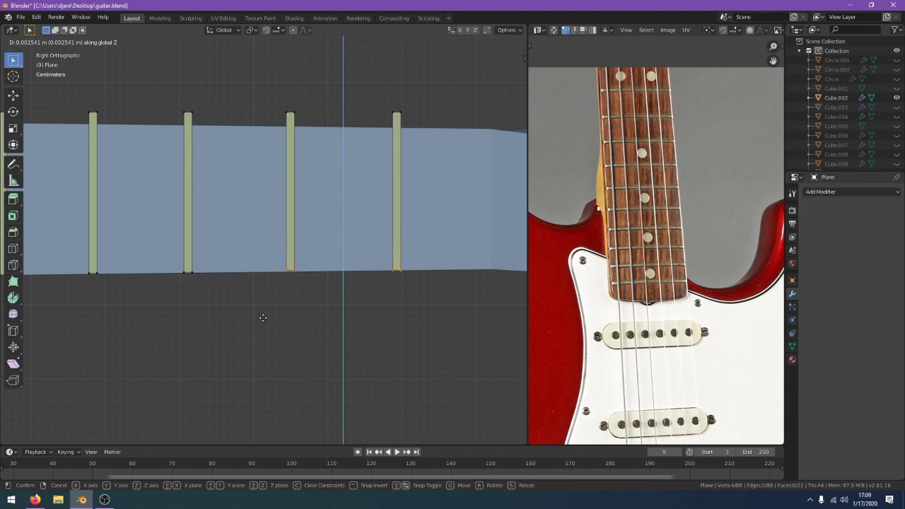
{"action": "left_click", "coordinate": [263, 317]}
Select only the lower end of the second fret from the nut and lower it 0.00254 m along Z
{"action": "key", "text": "alt+a"}
{"action": "key", "text": "b"}
{"action": "left_click_drag", "start_coordinate": [267, 294], "coordinate": [313, 244]}
{"action": "key", "text": "g"}
{"action": "key", "text": "z"}
{"action": "left_click", "coordinate": [312, 240]}
Add the lower end of the eighth fret from the nut to the selection and move it down about 0.00127 m along Z
{"action": "middle_click_drag", "start_coordinate": [230, 272], "coordinate": [499, 243], "text": "shift"}
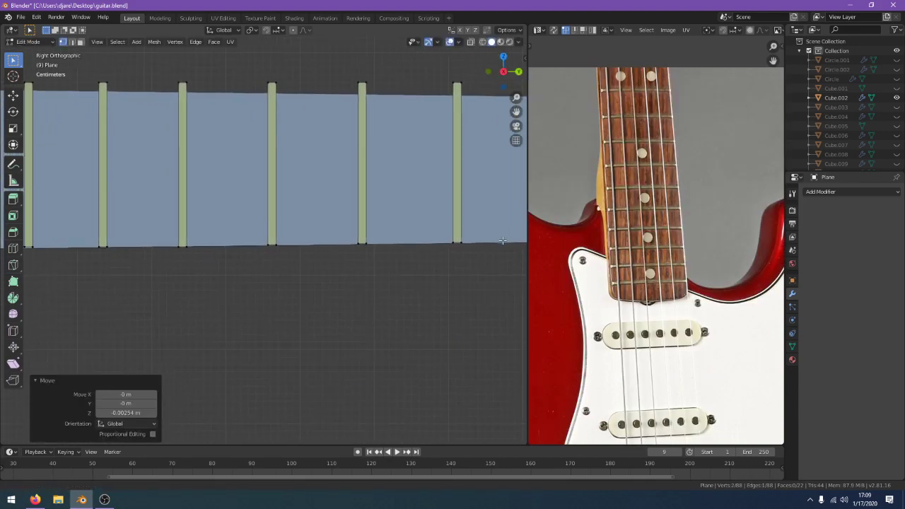
{"action": "middle_click_drag", "start_coordinate": [191, 257], "coordinate": [298, 271], "text": "shift"}
{"action": "middle_click_drag", "start_coordinate": [213, 283], "coordinate": [333, 273], "text": "shift"}
{"action": "key", "text": "b"}
{"action": "left_click_drag", "start_coordinate": [225, 250], "coordinate": [262, 274]}
{"action": "key", "text": "g"}
{"action": "key", "text": "z"}
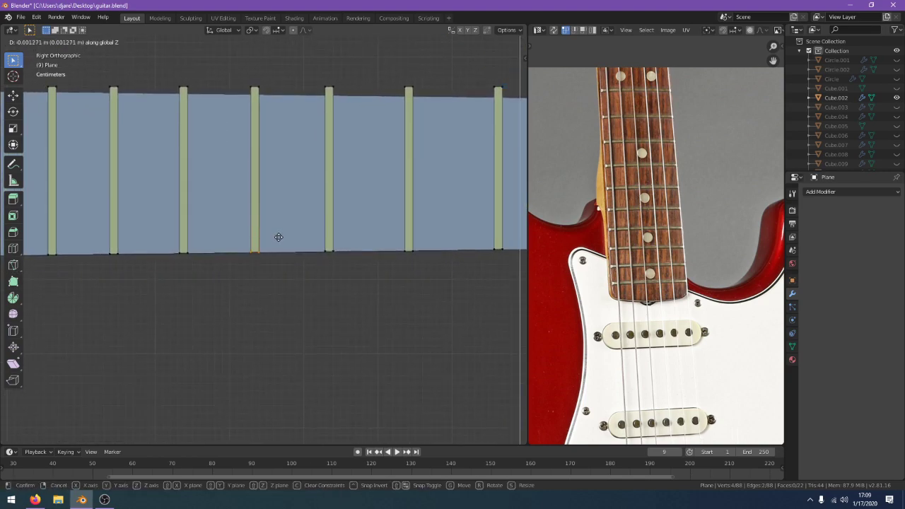
{"action": "left_click", "coordinate": [279, 237]}
Clear the selection, select the upper ends of the 17 frets nearest the nut and lower them 0.00221 m along Z
{"action": "middle_click_drag", "start_coordinate": [124, 206], "coordinate": [276, 210], "text": "shift"}
{"action": "middle_click_drag", "start_coordinate": [179, 251], "coordinate": [5, 245], "text": "shift"}
{"action": "key", "text": "a"}
{"action": "key", "text": "a"}
{"action": "key", "text": "b"}
{"action": "left_click_drag", "start_coordinate": [151, 151], "coordinate": [456, 134]}
{"action": "scroll", "coordinate": [452, 138], "scroll_direction": "down", "scroll_amount": 2}
{"action": "scroll", "coordinate": [313, 192], "scroll_direction": "down", "scroll_amount": 4}
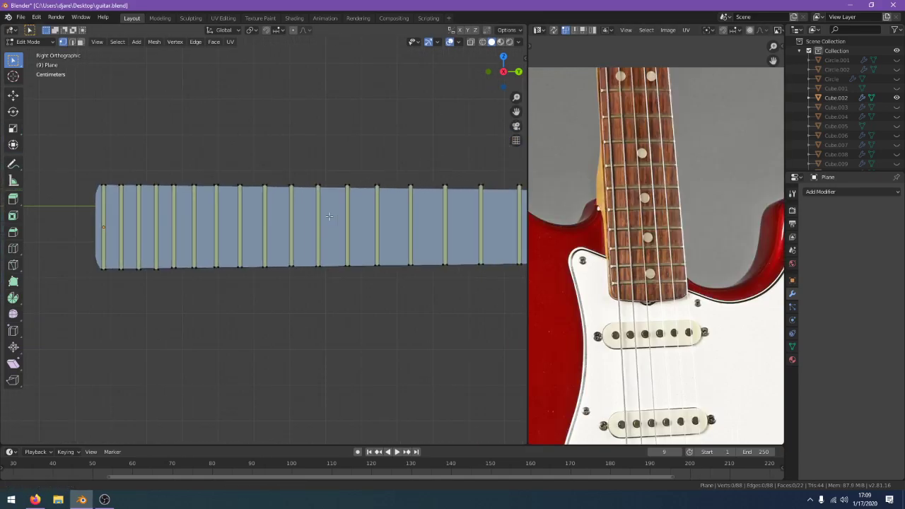
{"action": "left_click_drag", "start_coordinate": [497, 226], "coordinate": [151, 197]}
{"action": "scroll", "coordinate": [371, 268], "scroll_direction": "up", "scroll_amount": 4}
{"action": "scroll", "coordinate": [263, 254], "scroll_direction": "up", "scroll_amount": 3}
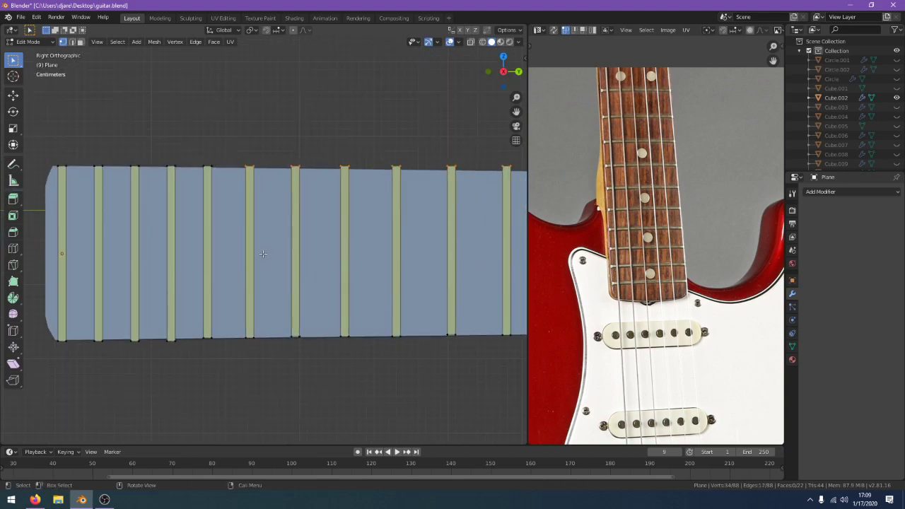
{"action": "key", "text": "g"}
{"action": "key", "text": "z"}
{"action": "left_click", "coordinate": [273, 256]}
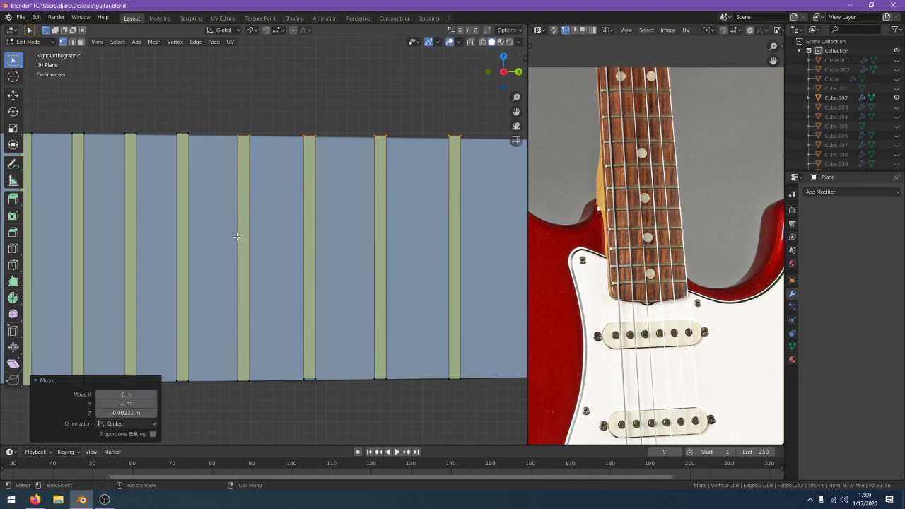
Narrow the selection to the upper ends of the 16 frets nearest the nut and lower them 0.00176 m along Z
{"action": "key", "text": "b"}
{"action": "middle_click_drag", "start_coordinate": [211, 172], "coordinate": [272, 115]}
{"action": "key", "text": "g"}
{"action": "key", "text": "z"}
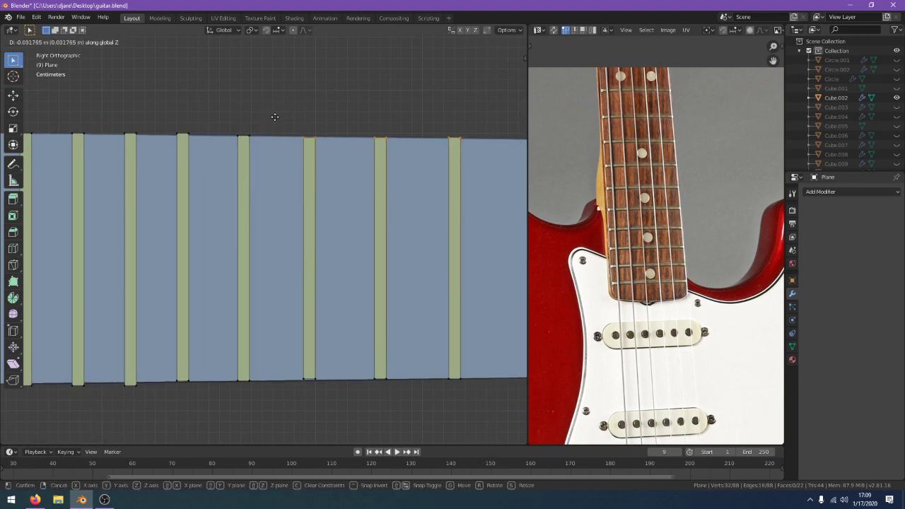
{"action": "left_click", "coordinate": [275, 117]}
Raise the upper ends of the 16 frets nearest the nut by 0.000441 m along Z
{"action": "key", "text": "z"}
{"action": "left_click", "coordinate": [374, 121]}
{"action": "key", "text": "g"}
{"action": "key", "text": "z"}
{"action": "key", "text": "g"}
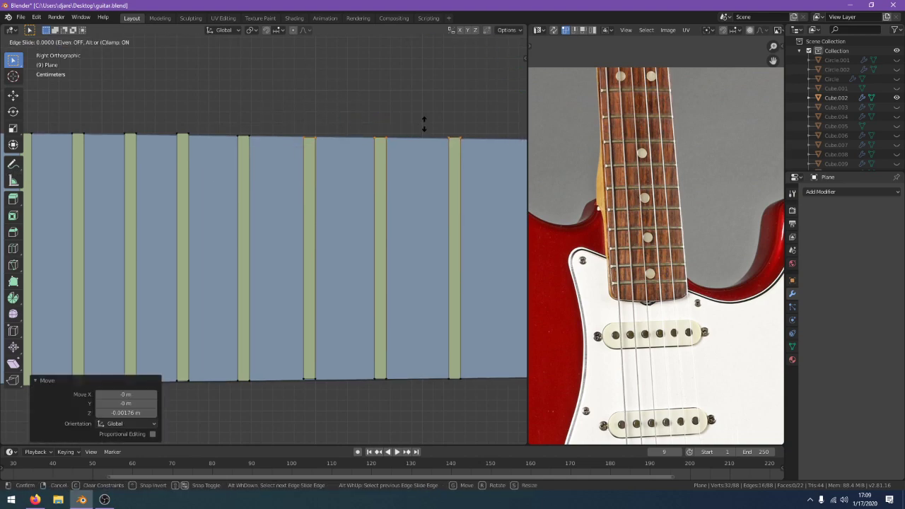
{"action": "key", "text": "g"}
{"action": "key", "text": "z"}
{"action": "left_click", "coordinate": [432, 120]}
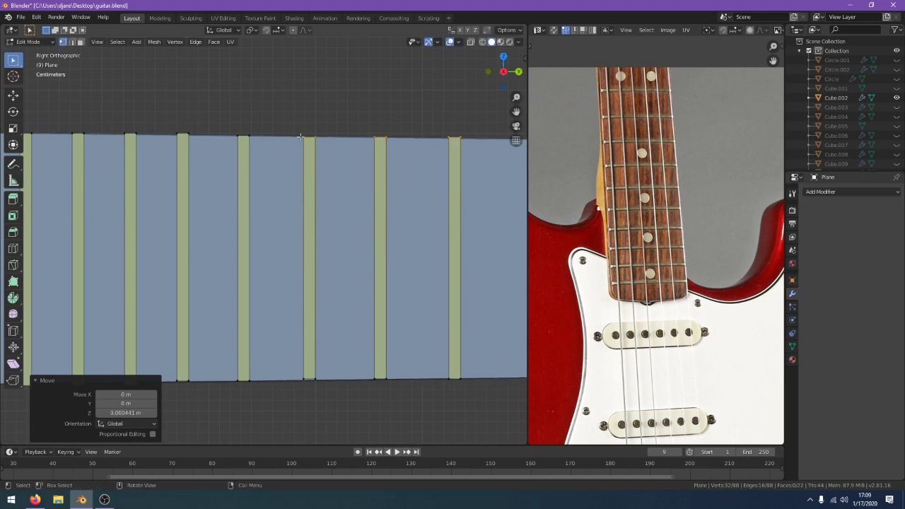
Exclude one more body-side fret and lower the upper ends of the 15 frets nearest the nut slightly along Z
{"action": "left_click_drag", "start_coordinate": [345, 132], "coordinate": [352, 121], "text": "ctrl"}
{"action": "middle_click_drag", "start_coordinate": [453, 167], "coordinate": [272, 168], "text": "shift"}
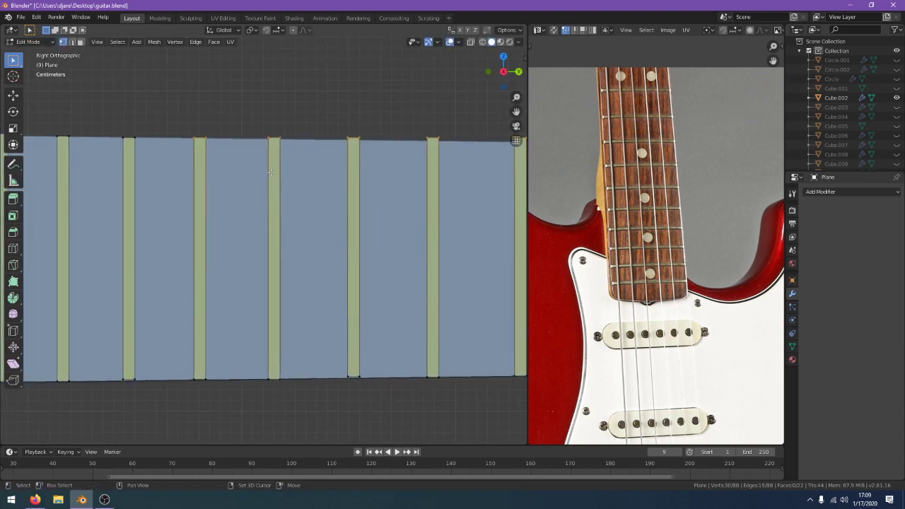
{"action": "key", "text": "g"}
{"action": "key", "text": "z"}
{"action": "left_click", "coordinate": [273, 173]}
Adjust the upper ends of the 14 frets nearest the nut along Z, and lower those of the nearest 13 about 0.00088 m
{"action": "left_click_drag", "start_coordinate": [175, 45], "coordinate": [302, 124], "text": "ctrl"}
{"action": "key", "text": "g"}
{"action": "key", "text": "z"}
{"action": "left_click", "coordinate": [235, 128]}
{"action": "key", "text": "g"}
{"action": "key", "text": "z"}
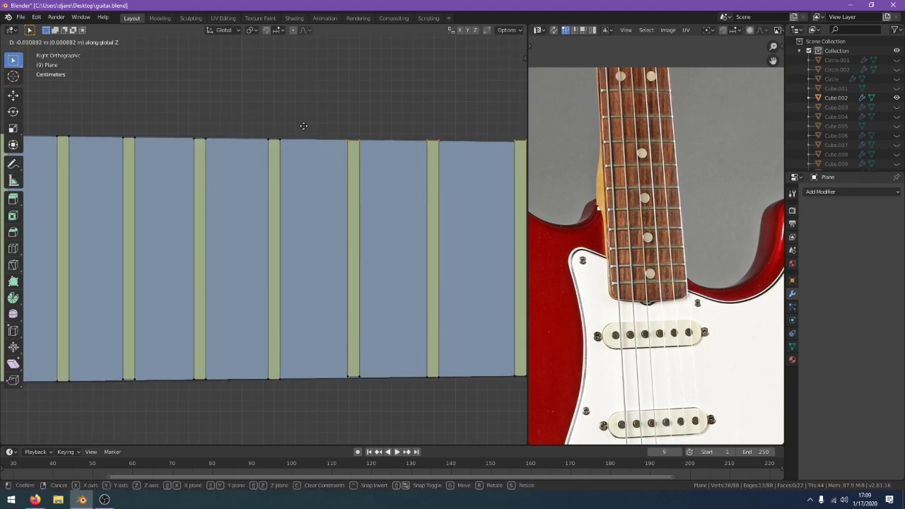
{"action": "left_click", "coordinate": [304, 126]}
Narrow the selection to the upper ends of the 12 frets nearest the nut and lower them 0.00132 m along Z
{"action": "middle_click_drag", "start_coordinate": [348, 145], "coordinate": [286, 126], "text": "shift"}
{"action": "key", "text": "b"}
{"action": "key", "text": "g"}
{"action": "key", "text": "z"}
{"action": "left_click", "coordinate": [285, 132]}
Lower the upper ends of the 11 frets nearest the nut along Z, and those of the nearest ten another 0.00176 m
{"action": "middle_click_drag", "start_coordinate": [411, 170], "coordinate": [253, 166], "text": "shift"}
{"action": "key", "text": "b"}
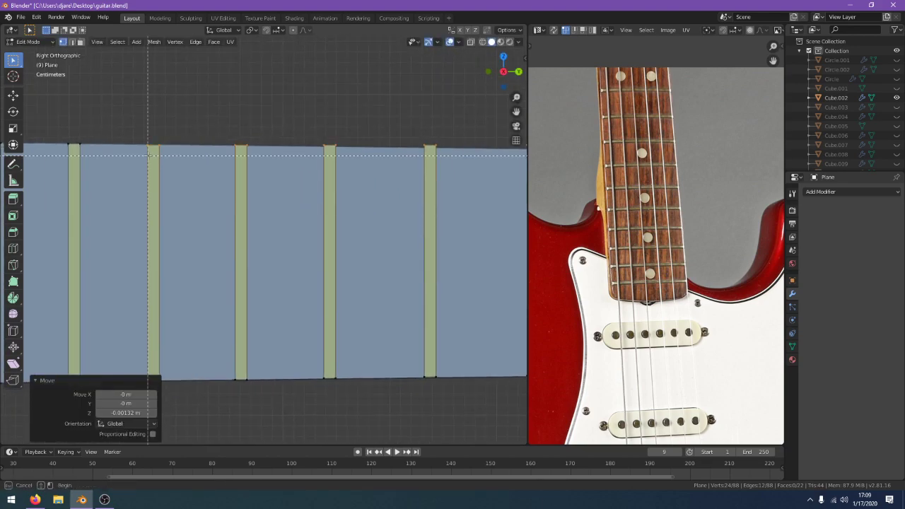
{"action": "middle_click_drag", "start_coordinate": [134, 161], "coordinate": [295, 135]}
{"action": "key", "text": "g"}
{"action": "key", "text": "z"}
{"action": "left_click", "coordinate": [215, 134]}
{"action": "key", "text": "b"}
{"action": "key", "text": "g"}
{"action": "key", "text": "z"}
{"action": "left_click", "coordinate": [296, 133]}
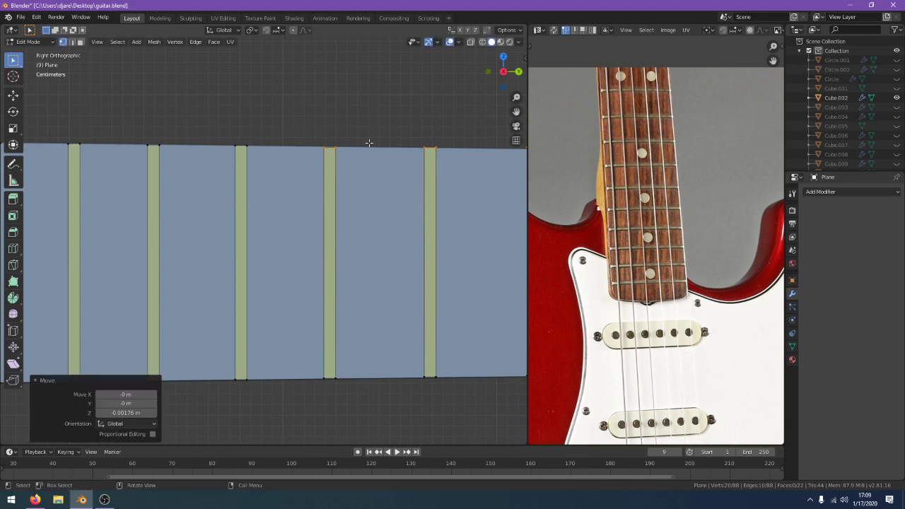
Lower the upper ends of the nine frets nearest the nut along Z, and those of the nearest eight slightly further
{"action": "middle_click_drag", "start_coordinate": [368, 143], "coordinate": [264, 136], "text": "shift"}
{"action": "key", "text": "b"}
{"action": "key", "text": "g"}
{"action": "key", "text": "z"}
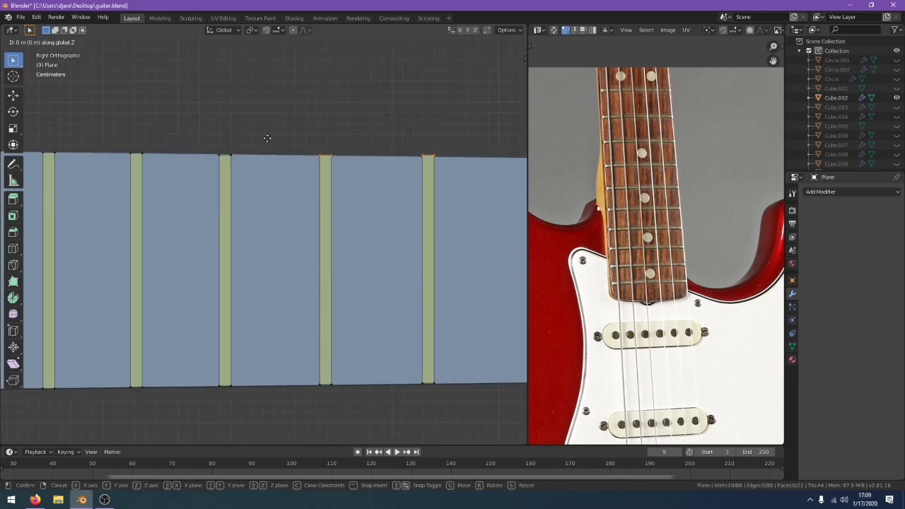
{"action": "left_click", "coordinate": [267, 140]}
{"action": "middle_click_drag", "start_coordinate": [298, 163], "coordinate": [233, 141], "text": "shift"}
{"action": "key", "text": "b"}
{"action": "key", "text": "g"}
{"action": "key", "text": "z"}
{"action": "left_click", "coordinate": [280, 137]}
Exclude the eighth fret from the nut and lower the upper ends of the nearest seven to the neck edge along Z
{"action": "key", "text": "b"}
{"action": "middle_click_drag", "start_coordinate": [137, 177], "coordinate": [254, 132]}
{"action": "key", "text": "g"}
{"action": "key", "text": "z"}
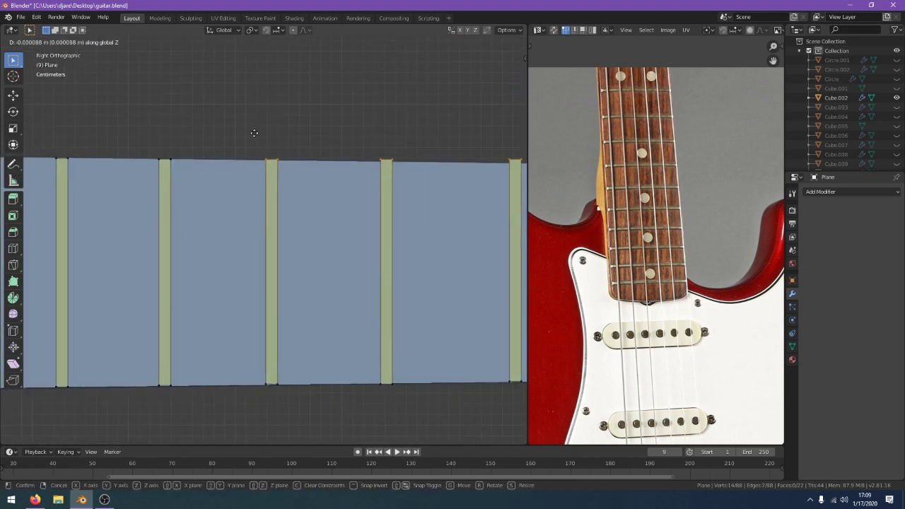
{"action": "left_click", "coordinate": [255, 143]}
Narrow the selection to the upper ends of the six frets nearest the nut and lower them slightly along Z
{"action": "middle_click_drag", "start_coordinate": [359, 173], "coordinate": [254, 183], "text": "shift"}
{"action": "key", "text": "b"}
{"action": "middle_click_drag", "start_coordinate": [146, 182], "coordinate": [230, 143]}
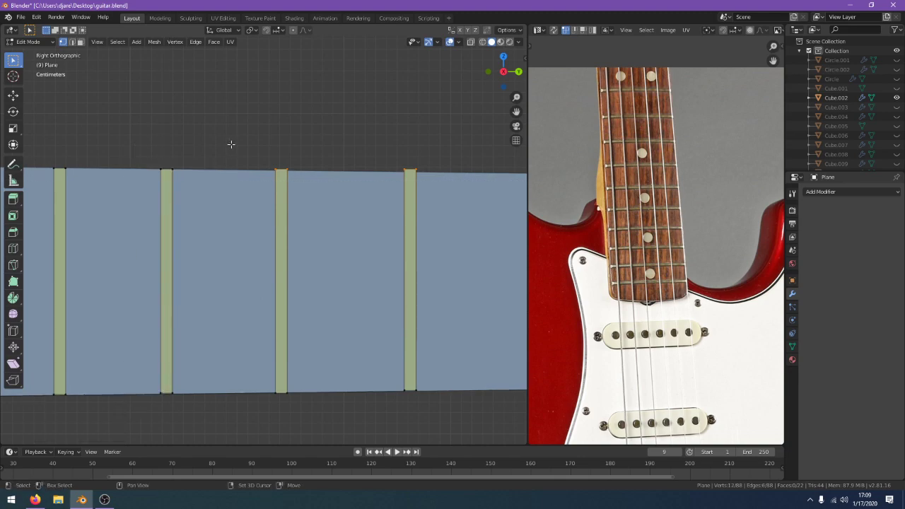
{"action": "key", "text": "g"}
{"action": "key", "text": "z"}
{"action": "left_click", "coordinate": [233, 156]}
Add the skipped fifth fret from the nut back to the selection and nudge the upper ends of the nearest six slightly
{"action": "middle_click_drag", "start_coordinate": [357, 177], "coordinate": [363, 133], "text": "shift"}
{"action": "key", "text": "b"}
{"action": "key", "text": "g"}
{"action": "key", "text": "z"}
{"action": "key", "text": "z"}
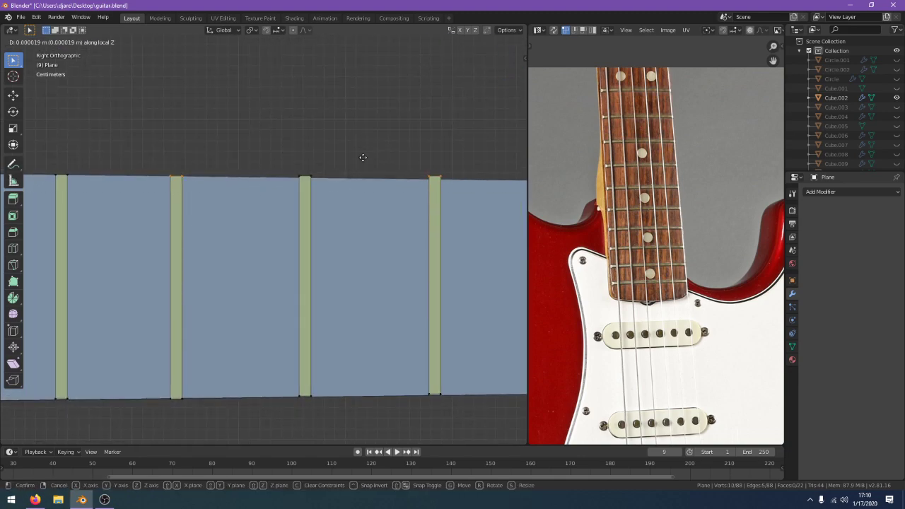
{"action": "left_click", "coordinate": [363, 157]}
{"action": "key", "text": "b"}
{"action": "left_click_drag", "start_coordinate": [311, 177], "coordinate": [359, 146]}
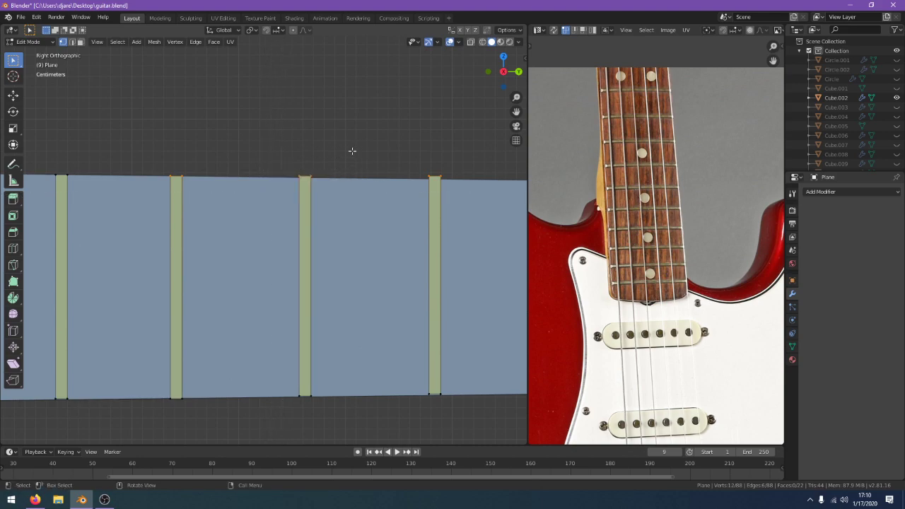
{"action": "key", "text": "shift+g"}
{"action": "key", "text": "g"}
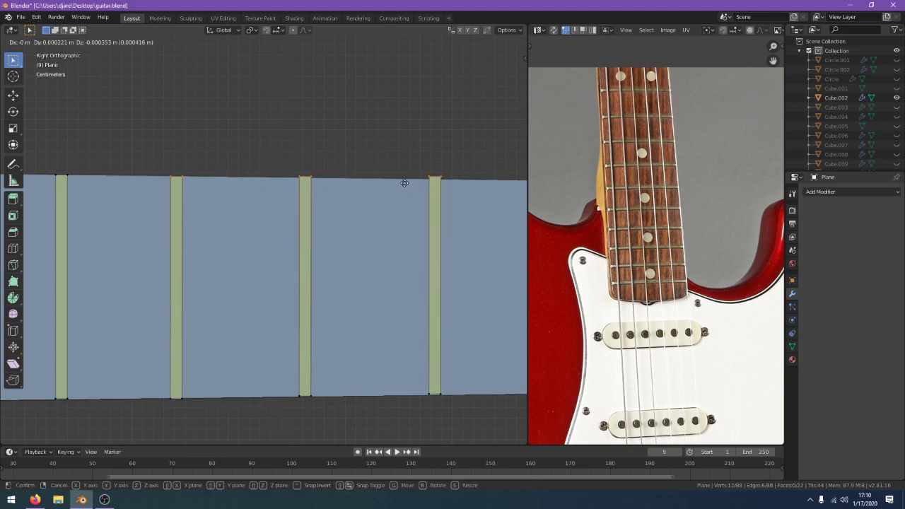
{"action": "left_click", "coordinate": [404, 181]}
Exclude the sixth fret from the nut and lower the upper ends of the nearest five slightly along Z
{"action": "key", "text": "b"}
{"action": "left_click_drag", "start_coordinate": [132, 205], "coordinate": [224, 150]}
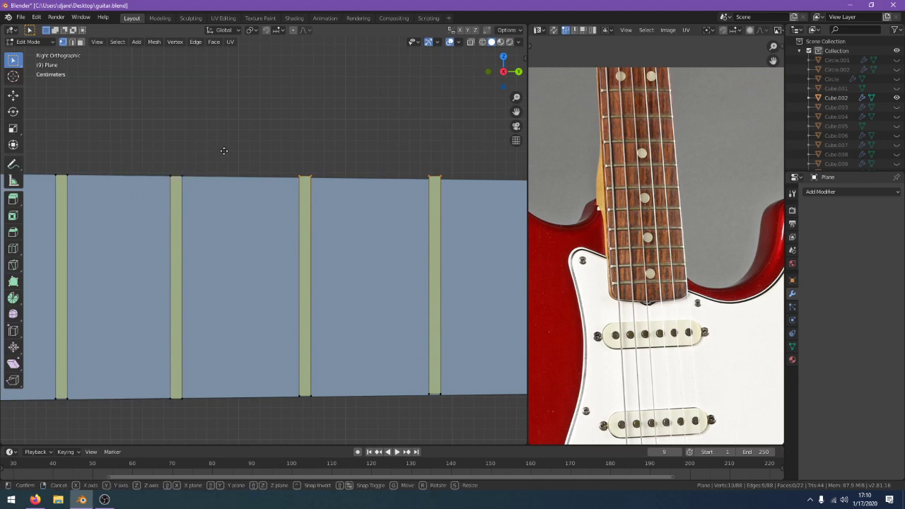
{"action": "key", "text": "g"}
{"action": "key", "text": "z"}
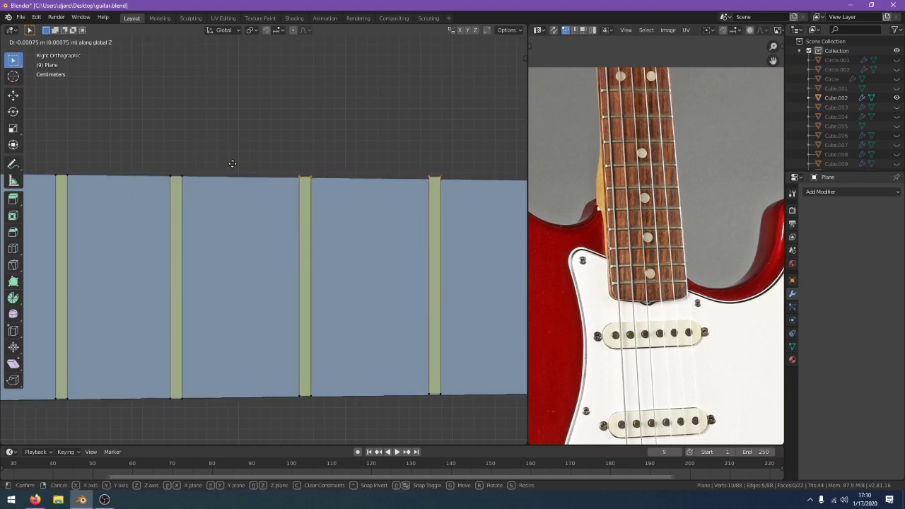
{"action": "left_click", "coordinate": [233, 168]}
Narrow the selection to the upper ends of the four frets nearest the nut and lower them 0.000485 m along Z
{"action": "key", "text": "b"}
{"action": "middle_click_drag", "start_coordinate": [256, 215], "coordinate": [201, 181]}
{"action": "key", "text": "g"}
{"action": "key", "text": "z"}
{"action": "left_click", "coordinate": [212, 187]}
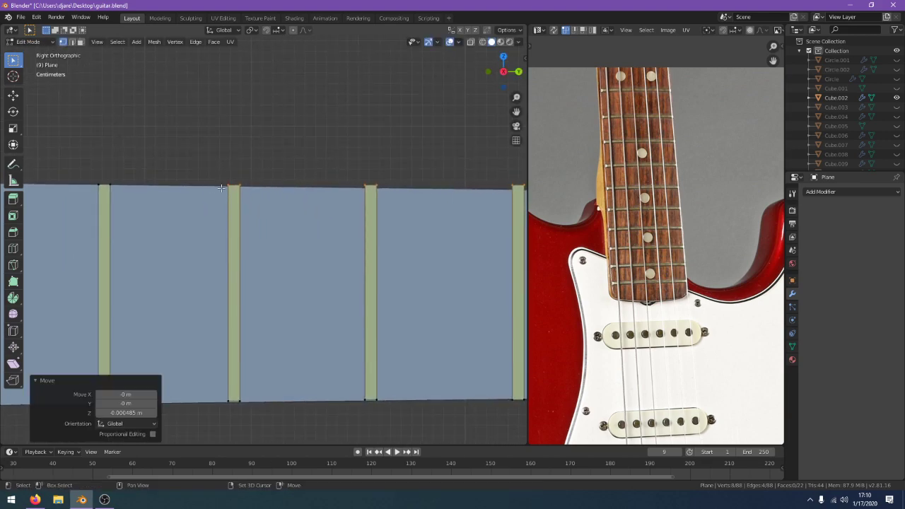
Narrow the selection to the upper ends of the three frets nearest the nut and lower them to the neck edge along Z
{"action": "middle_click_drag", "start_coordinate": [395, 199], "coordinate": [286, 202], "text": "shift"}
{"action": "key", "text": "b"}
{"action": "middle_click_drag", "start_coordinate": [99, 202], "coordinate": [168, 150]}
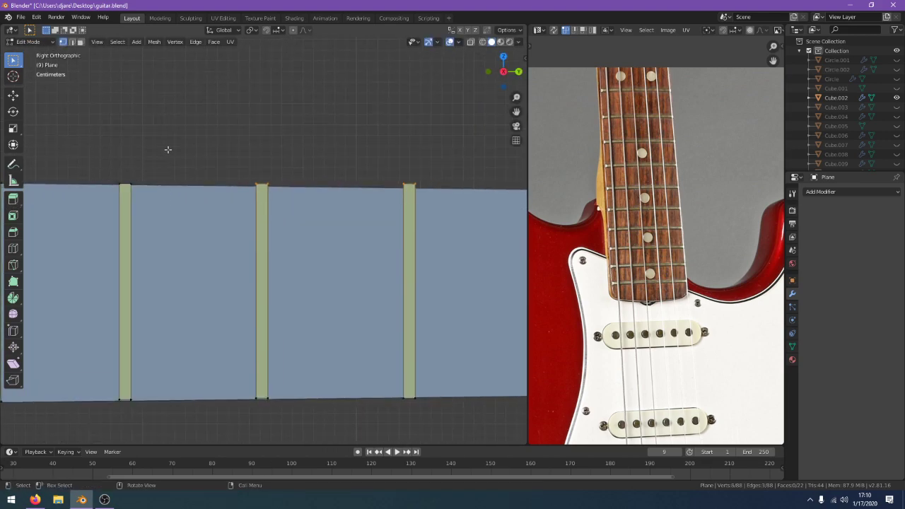
{"action": "key", "text": "g"}
{"action": "key", "text": "z"}
{"action": "right_click", "coordinate": [167, 149]}
{"action": "key", "text": "g"}
{"action": "key", "text": "z"}
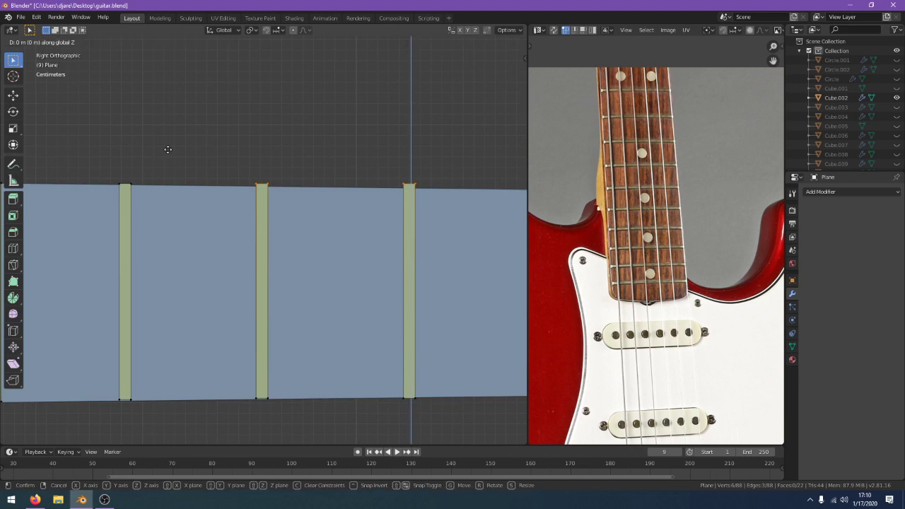
{"action": "left_click", "coordinate": [173, 166]}
Narrow the selection to the upper ends of the two frets nearest the nut and lower them 0.00216 m along Z
{"action": "key", "text": "b"}
{"action": "middle_click_drag", "start_coordinate": [227, 215], "coordinate": [284, 176]}
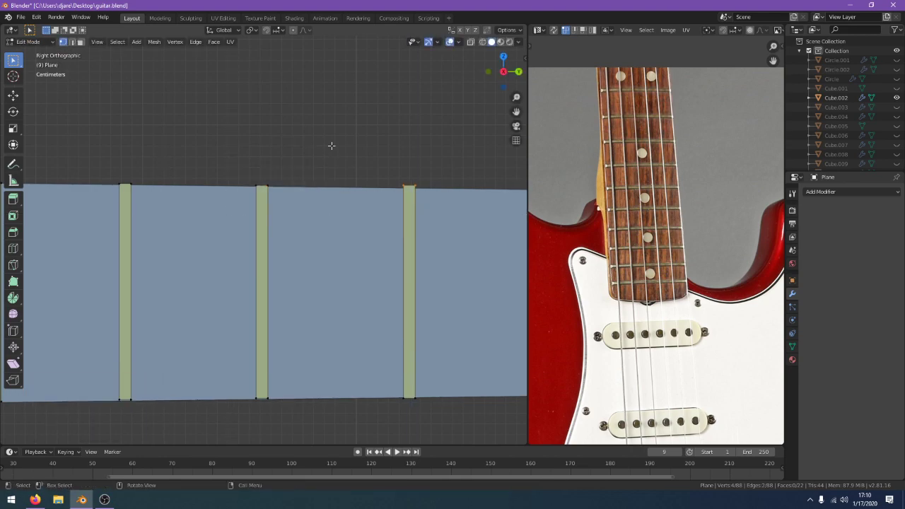
{"action": "key", "text": "g"}
{"action": "key", "text": "z"}
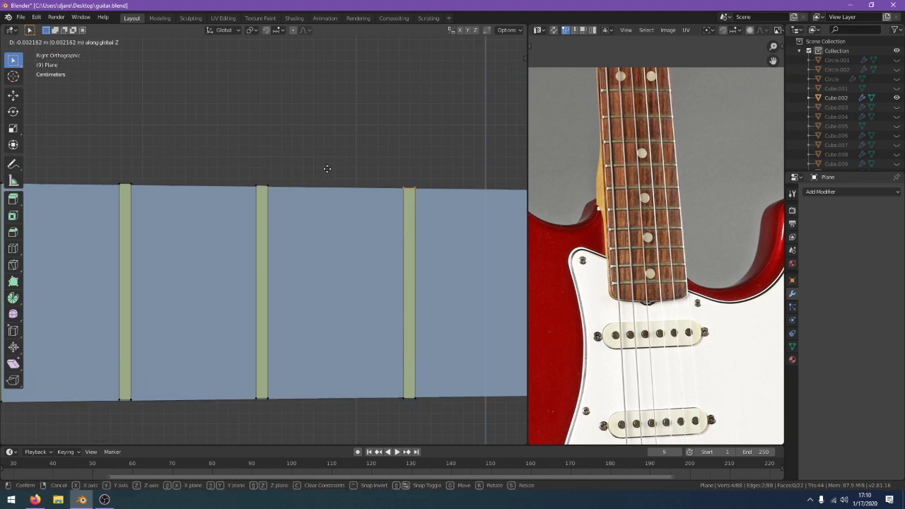
{"action": "left_click", "coordinate": [327, 169]}
Narrow the selection to the upper end of the fret nearest the nut, lower it to the neck edge along Z, and leave Edit Mode
{"action": "scroll", "coordinate": [326, 176], "scroll_direction": "down", "scroll_amount": 3}
{"action": "middle_click_drag", "start_coordinate": [371, 196], "coordinate": [235, 194], "text": "shift"}
{"action": "key", "text": "b"}
{"action": "middle_click_drag", "start_coordinate": [195, 218], "coordinate": [249, 175]}
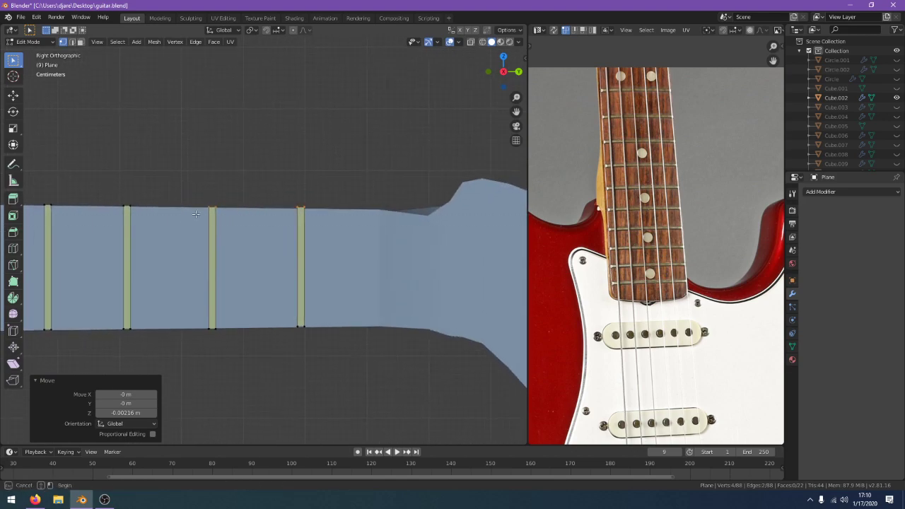
{"action": "key", "text": "g"}
{"action": "key", "text": "z"}
{"action": "left_click", "coordinate": [261, 169]}
{"action": "key", "text": "Tab"}
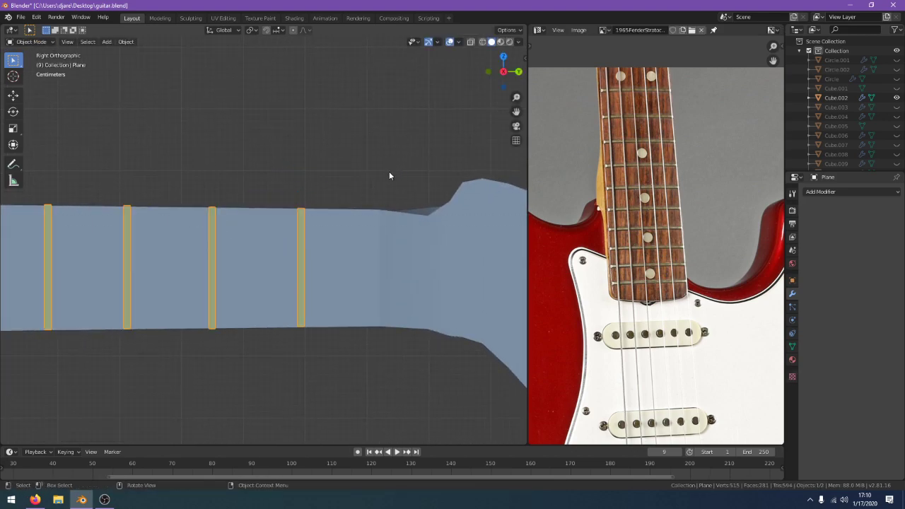
Examine the fret strips along the guitar neck and compare them with the frets in the reference photo
{"action": "scroll", "coordinate": [377, 184], "scroll_direction": "down", "scroll_amount": 3}
{"action": "middle_click_drag", "start_coordinate": [241, 193], "coordinate": [482, 148], "text": "shift"}
{"action": "scroll", "coordinate": [395, 177], "scroll_direction": "down", "scroll_amount": 3}
{"action": "middle_click_drag", "start_coordinate": [396, 176], "coordinate": [307, 178]}
{"action": "scroll", "coordinate": [353, 116], "scroll_direction": "up", "scroll_amount": 3}
{"action": "scroll", "coordinate": [306, 182], "scroll_direction": "up", "scroll_amount": 4}
{"action": "left_click", "coordinate": [260, 278]}
{"action": "key", "text": "Tab"}
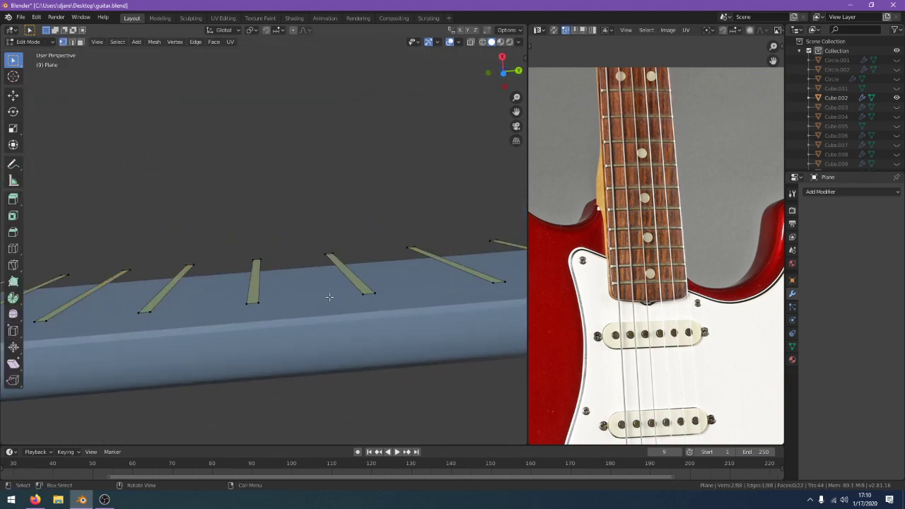
{"action": "scroll", "coordinate": [330, 297], "scroll_direction": "down", "scroll_amount": 1}
{"action": "key", "text": "Tab"}
{"action": "scroll", "coordinate": [633, 282], "scroll_direction": "up", "scroll_amount": 2}
{"action": "scroll", "coordinate": [632, 283], "scroll_direction": "up", "scroll_amount": 3}
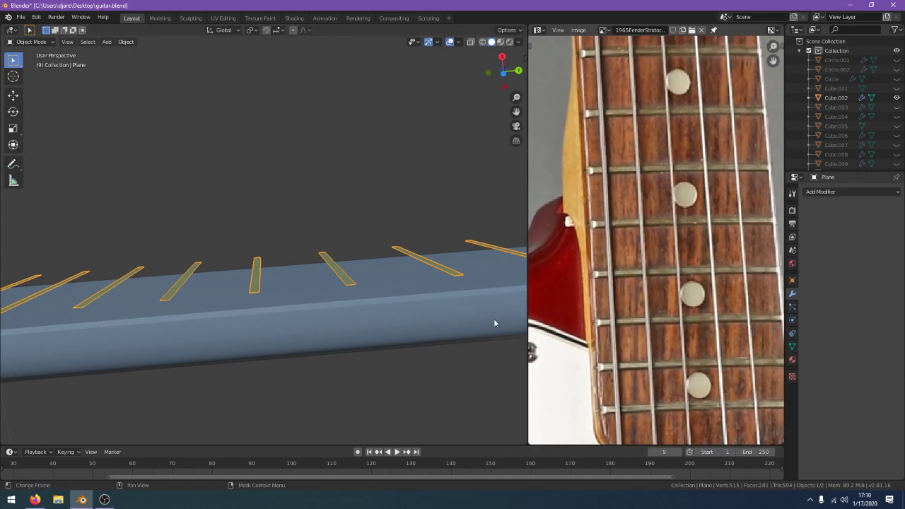
{"action": "middle_click_drag", "start_coordinate": [495, 319], "coordinate": [233, 293]}
Extrude all fret strips about 0.0008 m along global X
{"action": "key", "text": "Tab"}
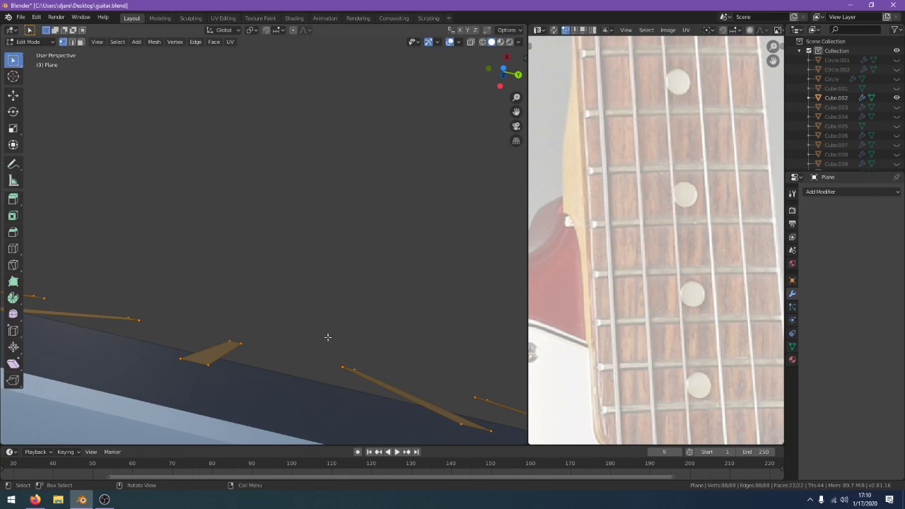
{"action": "middle_click_drag", "start_coordinate": [327, 337], "coordinate": [420, 287]}
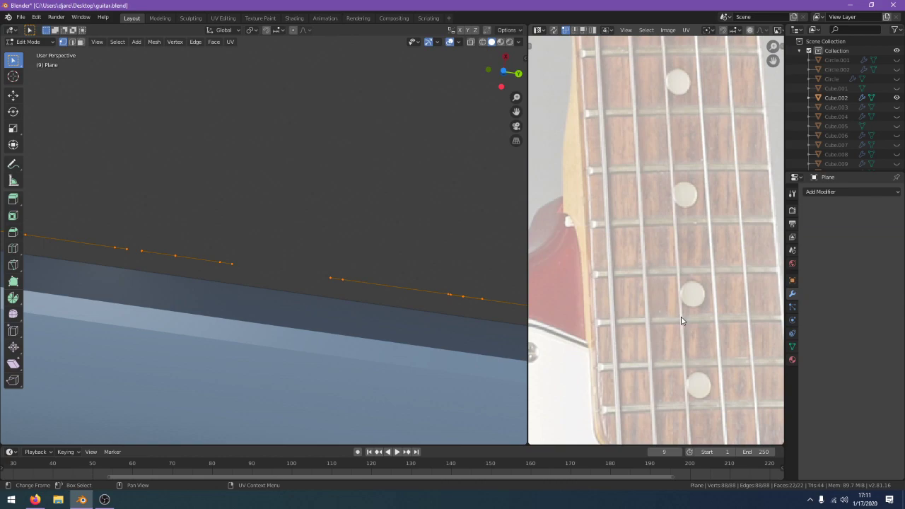
{"action": "middle_click_drag", "start_coordinate": [345, 289], "coordinate": [389, 273]}
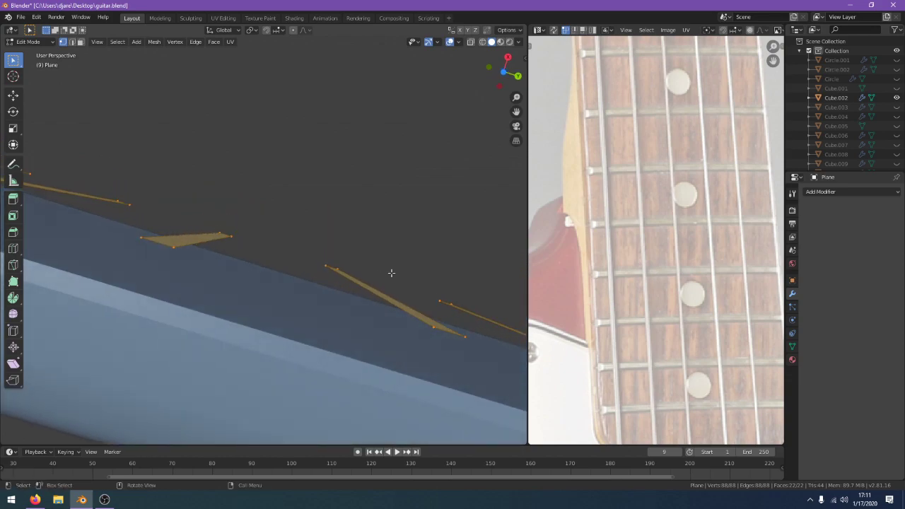
{"action": "key", "text": "e"}
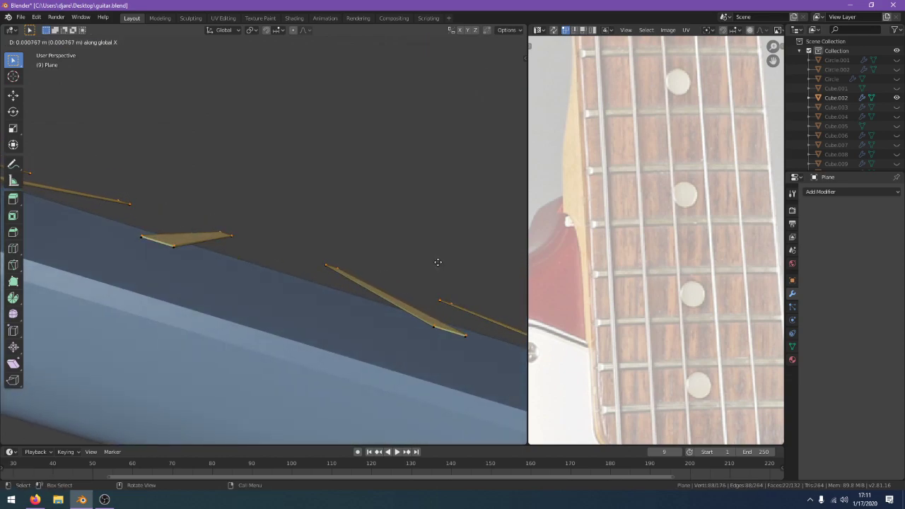
{"action": "left_click", "coordinate": [438, 262]}
{"action": "key", "text": "Tab"}
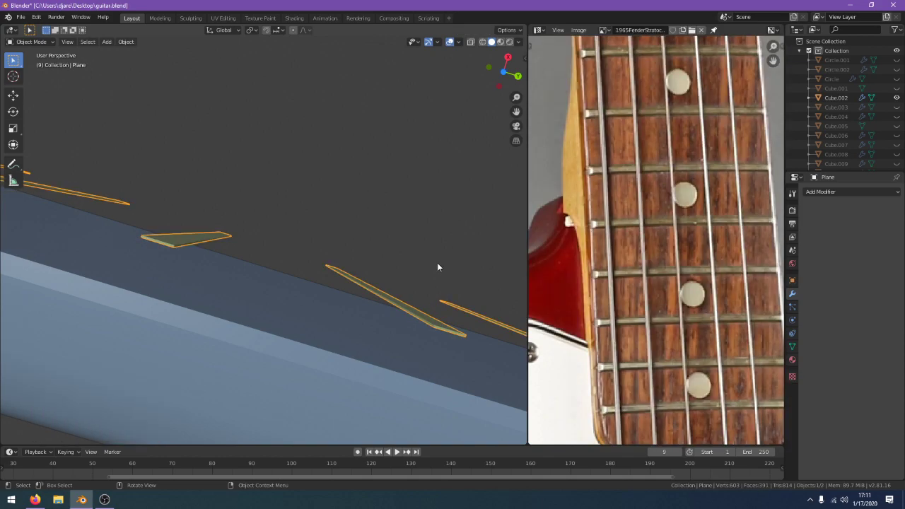
Add a Bevel modifier to the frets and raise its width to 22.05 m with 16 segments
{"action": "middle_click_drag", "start_coordinate": [436, 262], "coordinate": [418, 282]}
{"action": "left_click", "coordinate": [820, 191]}
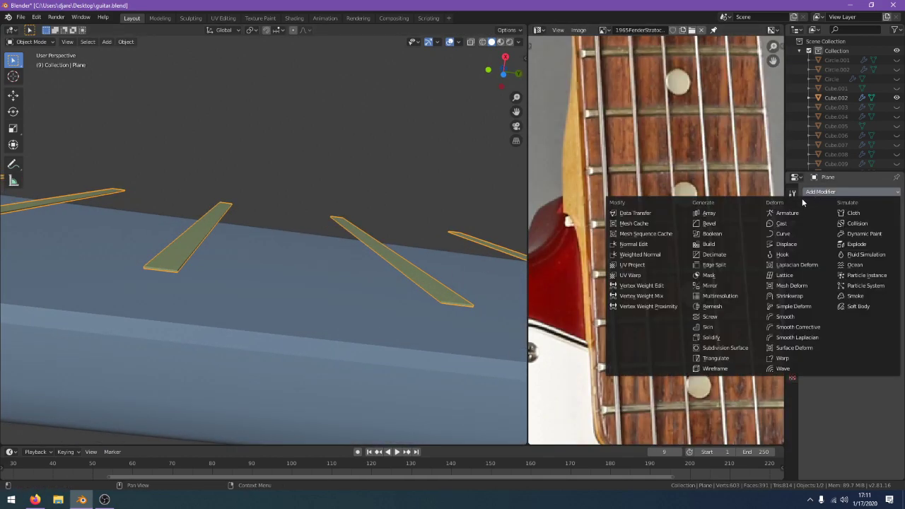
{"action": "left_click", "coordinate": [738, 223]}
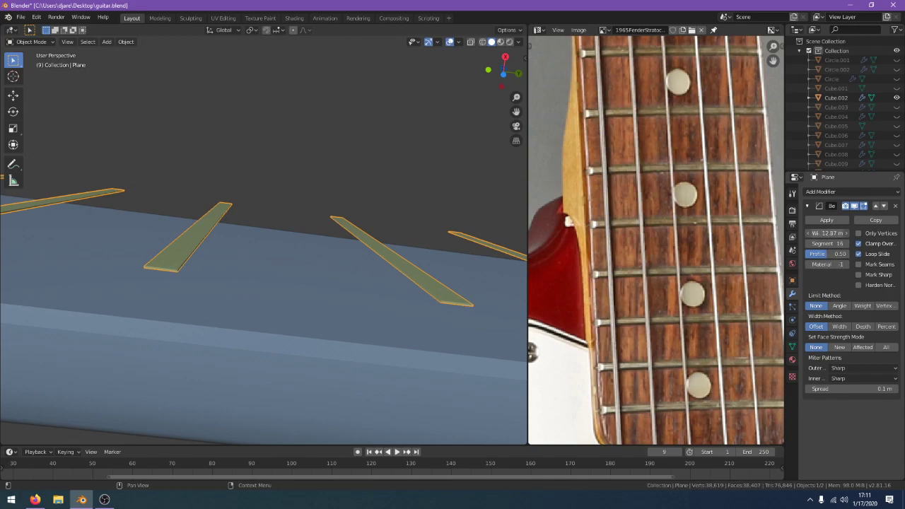
{"action": "left_click_drag", "start_coordinate": [826, 233], "coordinate": [831, 232]}
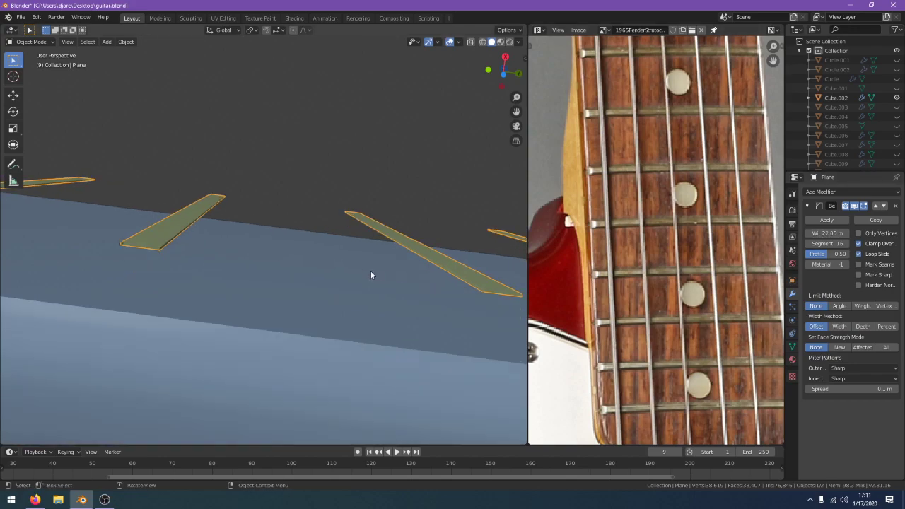
Try to raise the overhanging lower end of the fourth fret from the body end along Z in right orthographic view
{"action": "middle_click_drag", "start_coordinate": [291, 241], "coordinate": [349, 343]}
{"action": "scroll", "coordinate": [164, 350], "scroll_direction": "down", "scroll_amount": 5}
{"action": "scroll", "coordinate": [349, 343], "scroll_direction": "up", "scroll_amount": 5}
{"action": "scroll", "coordinate": [350, 343], "scroll_direction": "up", "scroll_amount": 2}
{"action": "scroll", "coordinate": [347, 329], "scroll_direction": "down", "scroll_amount": 3}
{"action": "key", "text": "Tab"}
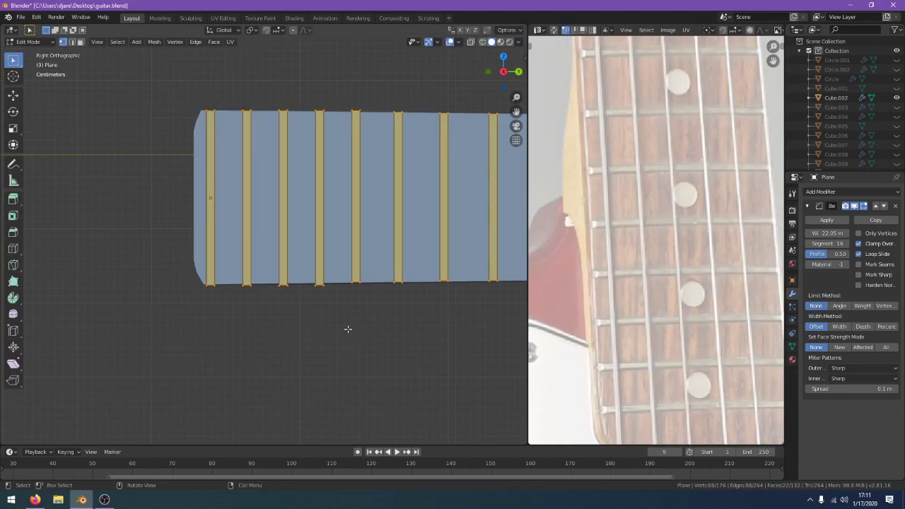
{"action": "scroll", "coordinate": [347, 330], "scroll_direction": "up", "scroll_amount": 2}
{"action": "key", "text": "Tab"}
{"action": "key", "text": "Tab"}
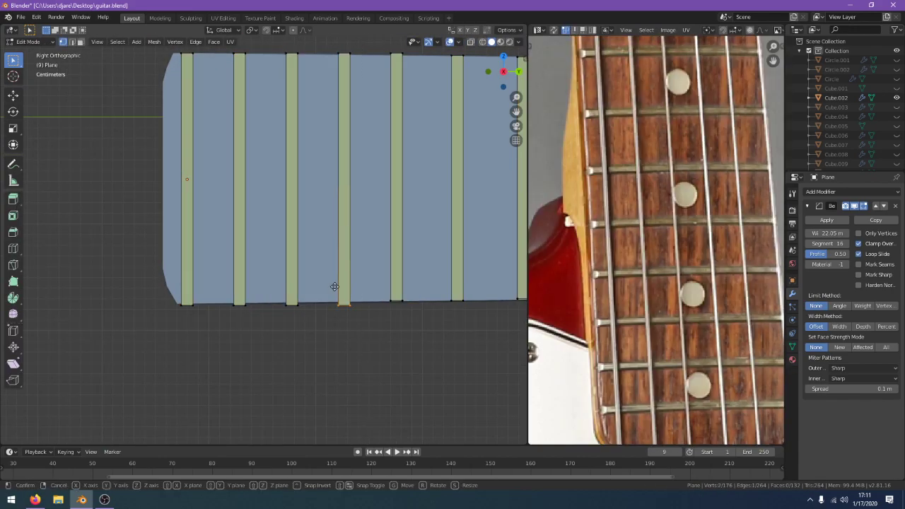
{"action": "key", "text": "g"}
{"action": "key", "text": "z"}
{"action": "left_click", "coordinate": [337, 281]}
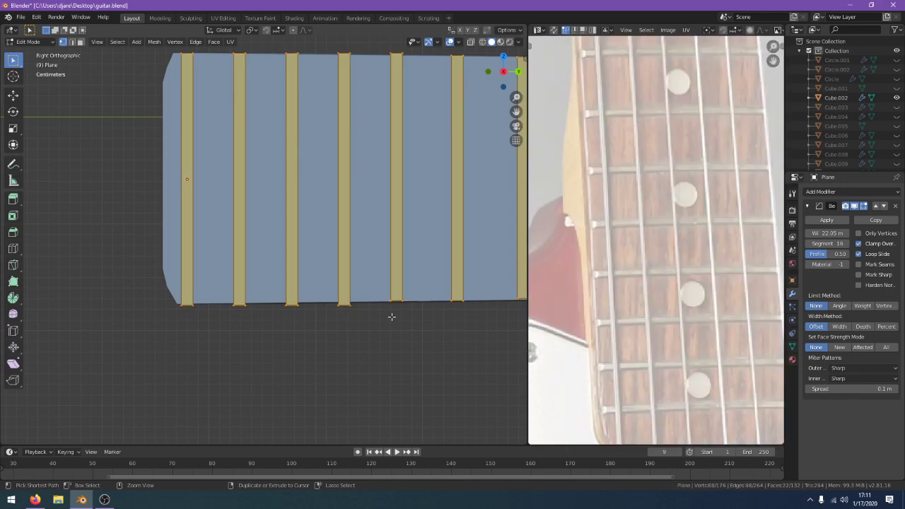
Undo the fret end move and the Bevel modifier changes until the modifier is removed
{"action": "key", "text": "Tab"}
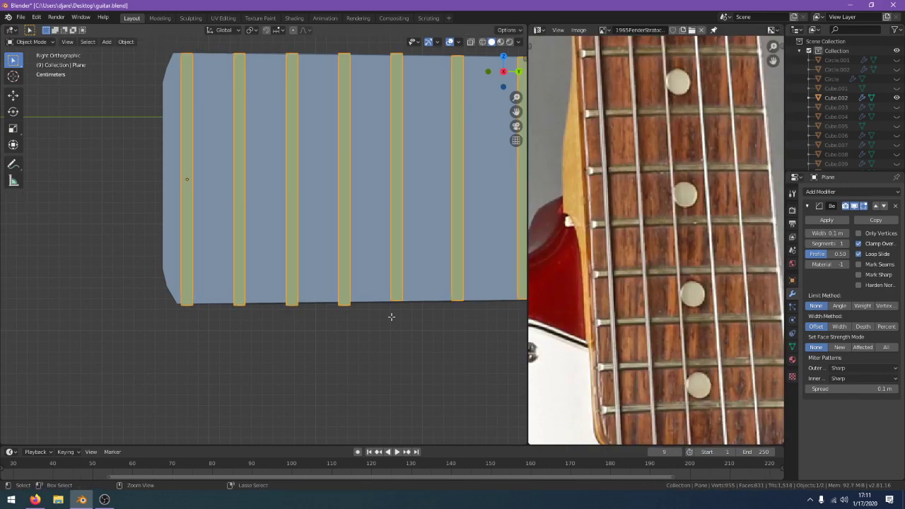
{"action": "key", "text": "Tab"}
{"action": "key", "text": "Tab"}
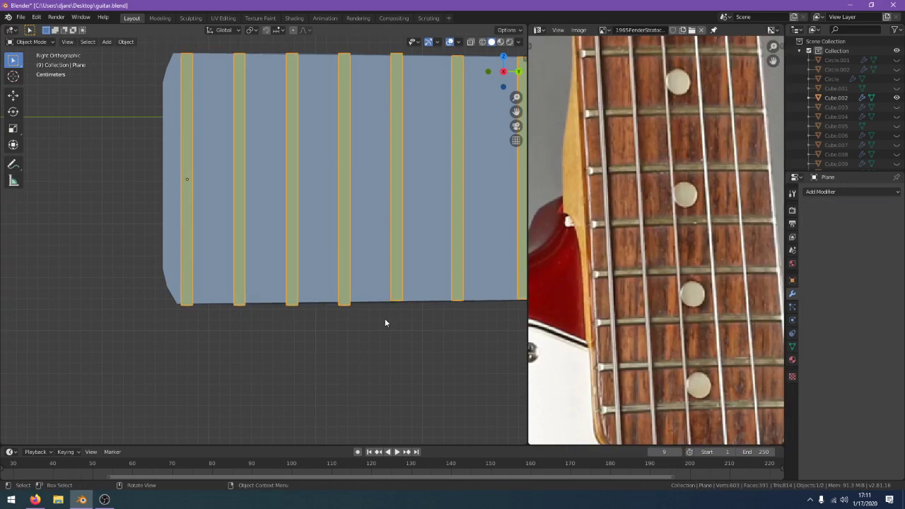
Try again to raise the fourth fret's lower end about 0.0034 m along Z on the extruded mesh
{"action": "scroll", "coordinate": [385, 318], "scroll_direction": "up", "scroll_amount": 2}
{"action": "key", "text": "Tab"}
{"action": "key", "text": "Tab"}
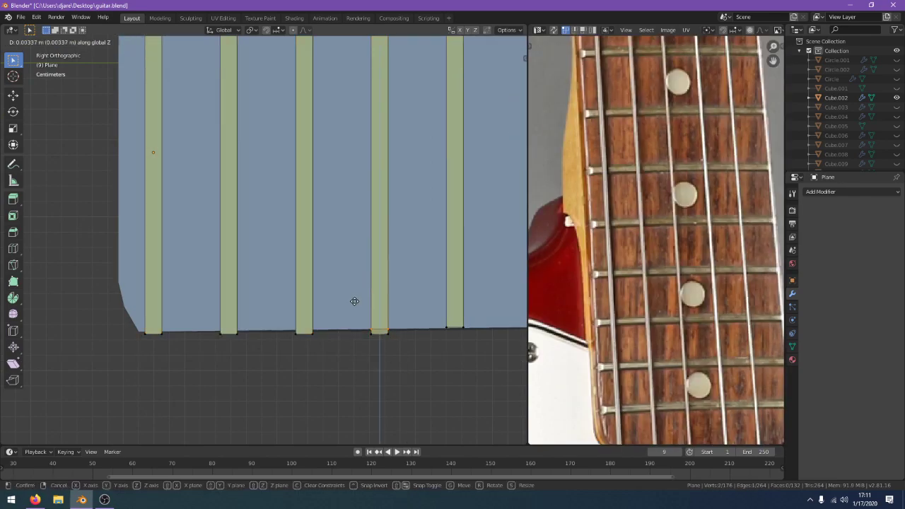
{"action": "key", "text": "Tab"}
Undo the fret edits back to before the extrusion, restoring flat strips
{"action": "key", "text": "ctrl+z"}
{"action": "key", "text": "ctrl+z"}
{"action": "key", "text": "ctrl+z"}
{"action": "key", "text": "ctrl+z"}
{"action": "key", "text": "ctrl+z"}
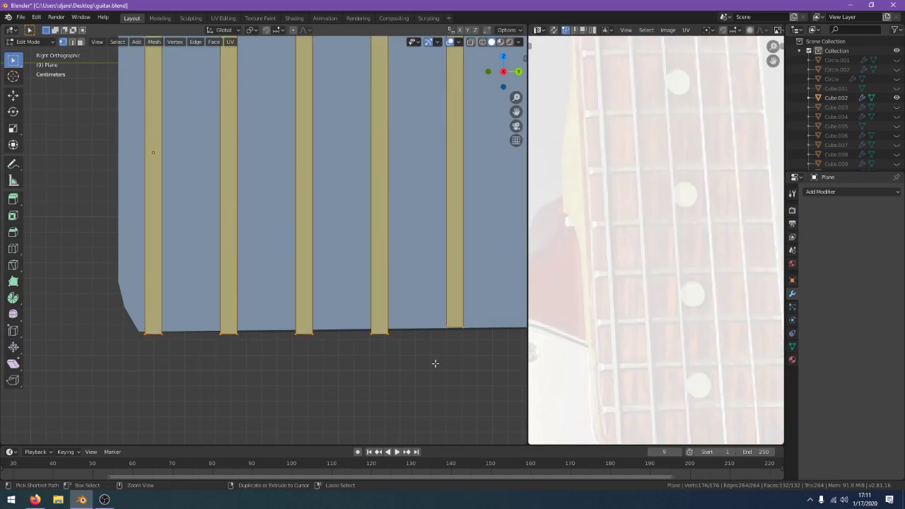
{"action": "key", "text": "ctrl+z"}
Raise the lower end of the fourth flat fret strip from the body end 0.00368 m along Z to the neck edge
{"action": "middle_click_drag", "start_coordinate": [434, 364], "coordinate": [422, 322]}
{"action": "key", "text": "KP_3"}
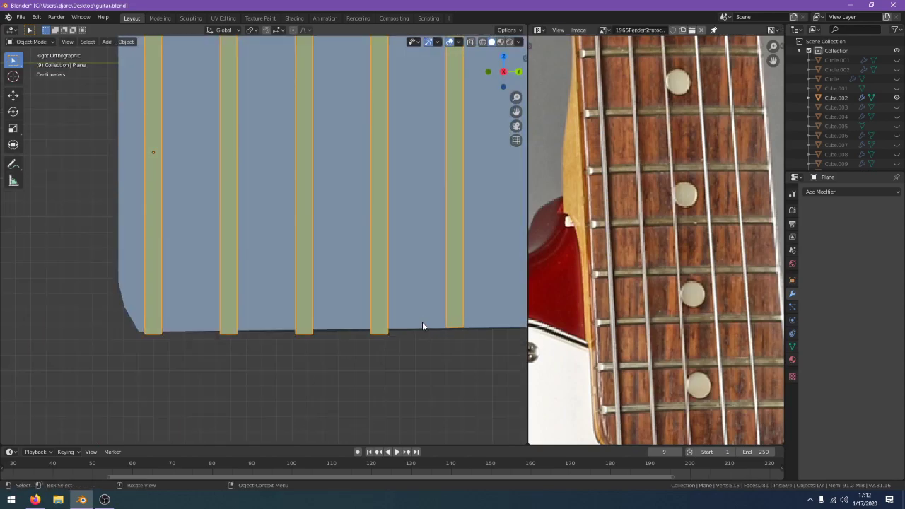
{"action": "key", "text": "a"}
{"action": "right_click", "coordinate": [415, 356]}
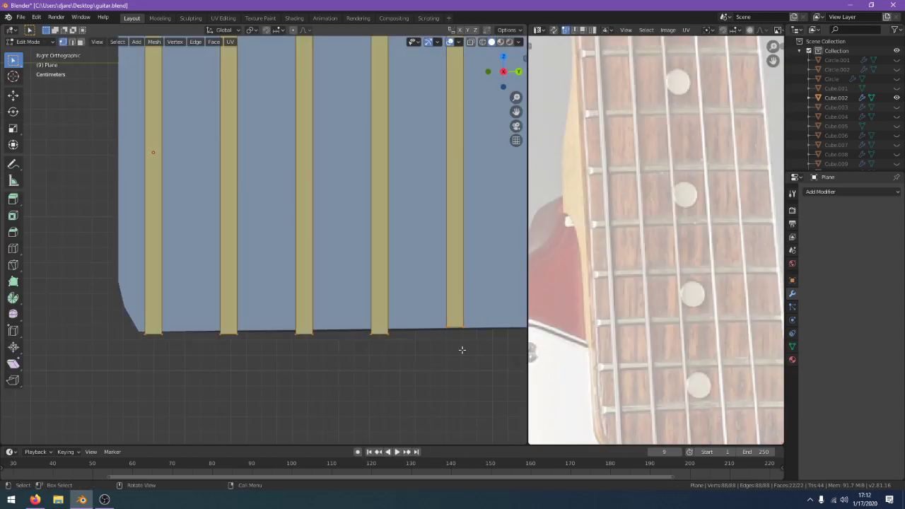
{"action": "key", "text": "alt+a"}
{"action": "key", "text": "b"}
{"action": "left_click_drag", "start_coordinate": [421, 359], "coordinate": [343, 304]}
{"action": "key", "text": "g"}
{"action": "key", "text": "z"}
{"action": "left_click", "coordinate": [341, 298]}
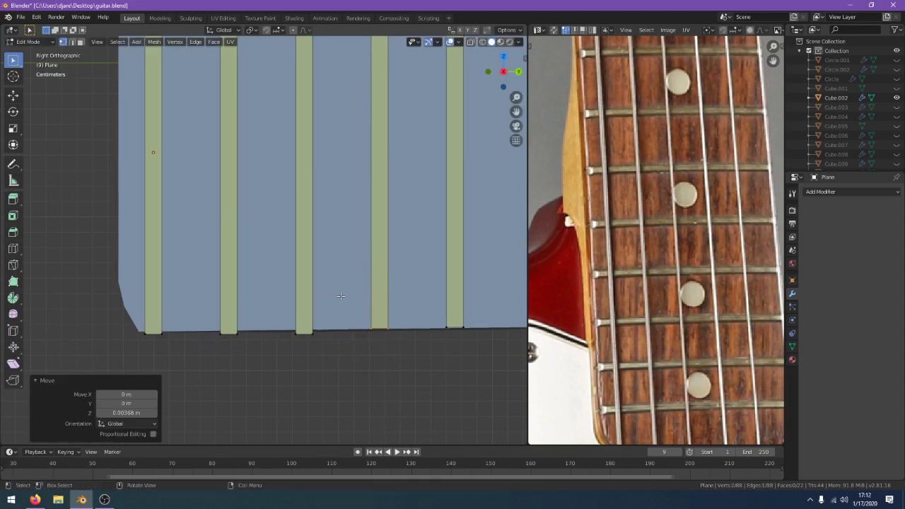
Raise the lower ends of the third and second fret strips along Z to meet the neck edge
{"action": "key", "text": "a"}
{"action": "key", "text": "a"}
{"action": "key", "text": "g"}
{"action": "key", "text": "z"}
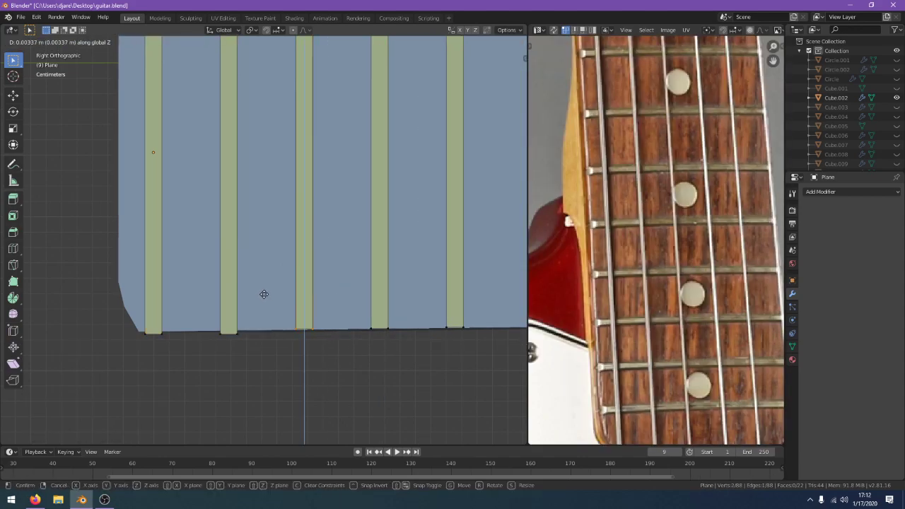
{"action": "left_click", "coordinate": [259, 362]}
{"action": "key", "text": "alt+a"}
{"action": "key", "text": "g"}
{"action": "key", "text": "z"}
{"action": "left_click", "coordinate": [193, 293]}
Raise the lower end of the first fret strip at the body end 0.00214 m along Z to the neck edge
{"action": "key", "text": "a"}
{"action": "key", "text": "a"}
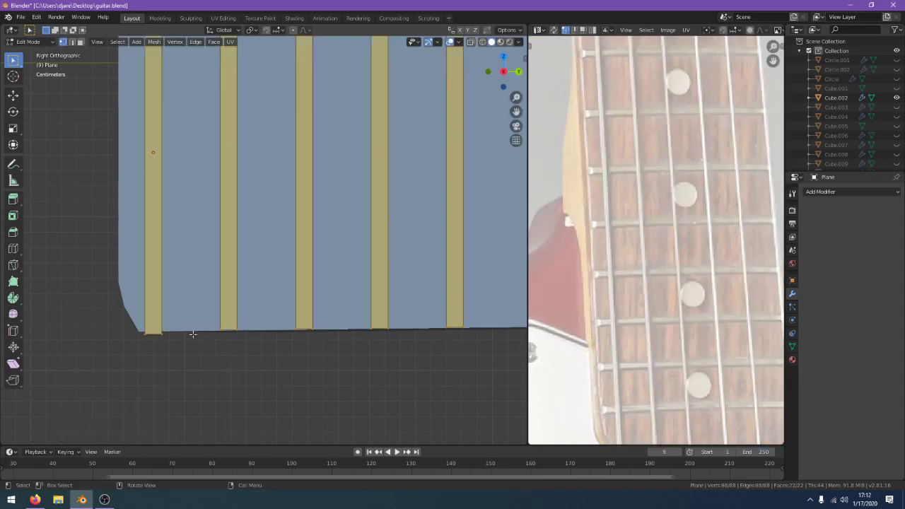
{"action": "left_click_drag", "start_coordinate": [183, 344], "coordinate": [121, 304]}
{"action": "key", "text": "g"}
{"action": "key", "text": "z"}
{"action": "left_click", "coordinate": [122, 304]}
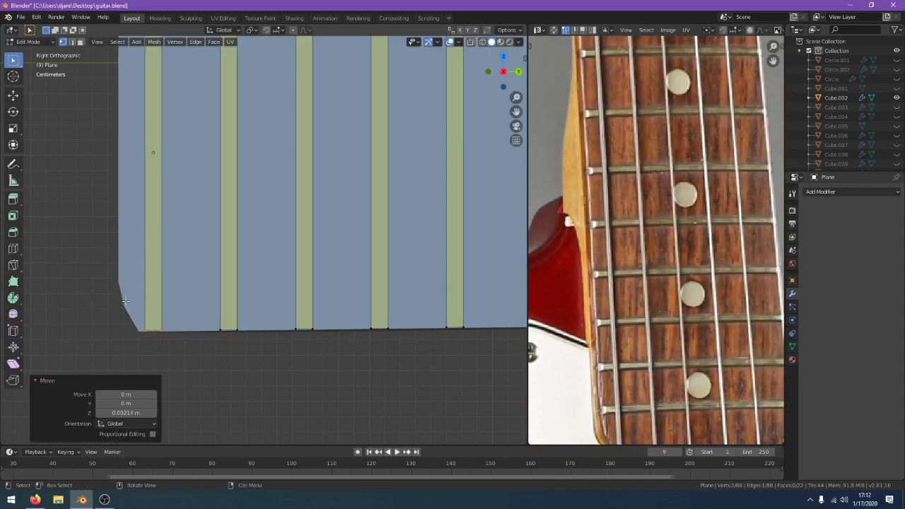
Try to adjust the seventh fret strip's lower end along Z against the neck edge
{"action": "scroll", "coordinate": [200, 298], "scroll_direction": "down", "scroll_amount": 4}
{"action": "middle_click_drag", "start_coordinate": [200, 295], "coordinate": [73, 291], "text": "shift"}
{"action": "key", "text": "a"}
{"action": "key", "text": "a"}
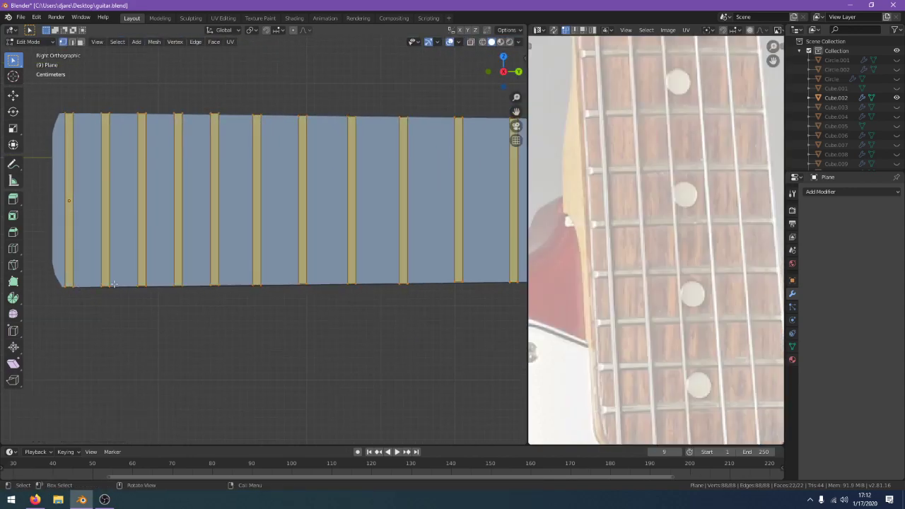
{"action": "scroll", "coordinate": [297, 311], "scroll_direction": "up", "scroll_amount": 3}
{"action": "key", "text": "b"}
{"action": "left_click_drag", "start_coordinate": [309, 330], "coordinate": [336, 306]}
{"action": "key", "text": "g"}
{"action": "key", "text": "z"}
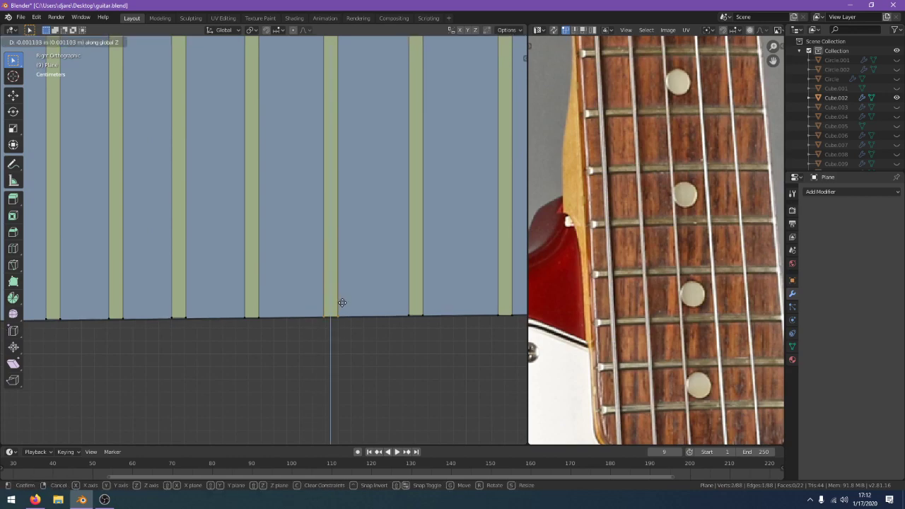
{"action": "left_click", "coordinate": [341, 302]}
Select all the fret strips and extrude them about 0.0025 m along global X
{"action": "scroll", "coordinate": [412, 317], "scroll_direction": "down", "scroll_amount": 1}
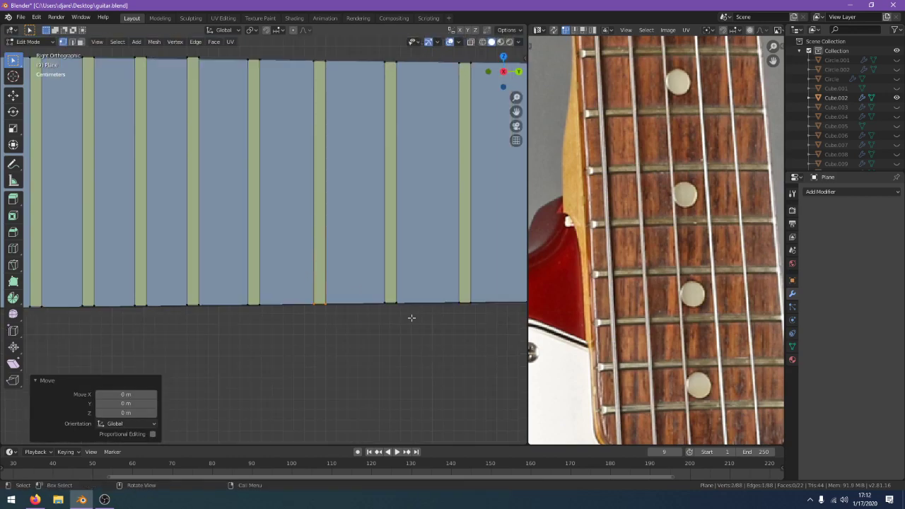
{"action": "scroll", "coordinate": [411, 317], "scroll_direction": "down", "scroll_amount": 2}
{"action": "key", "text": "Tab"}
{"action": "scroll", "coordinate": [382, 322], "scroll_direction": "up", "scroll_amount": 3}
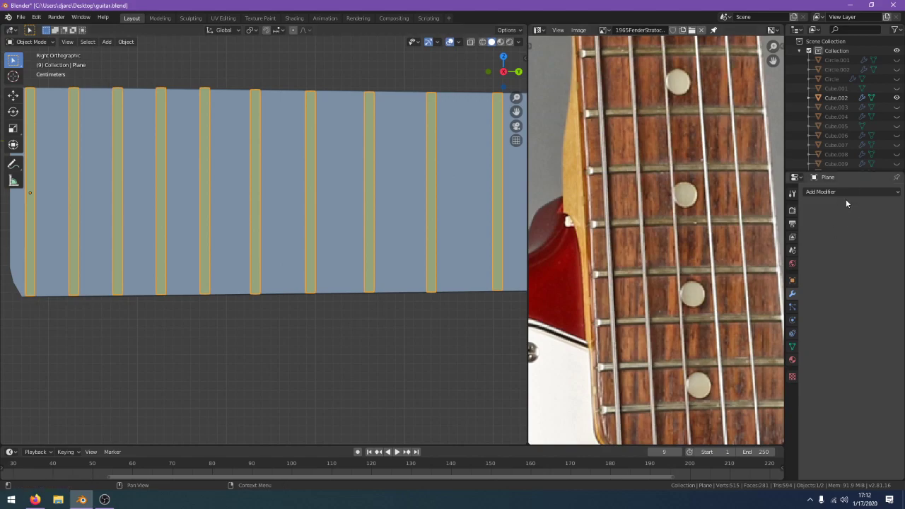
{"action": "key", "text": "Tab"}
{"action": "middle_click_drag", "start_coordinate": [391, 271], "coordinate": [385, 277]}
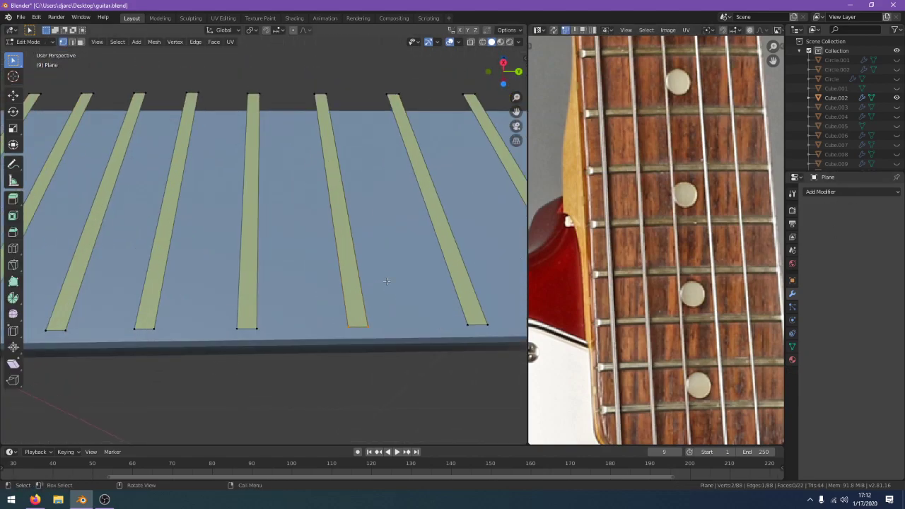
{"action": "key", "text": "a"}
{"action": "key", "text": "e"}
{"action": "key", "text": "y"}
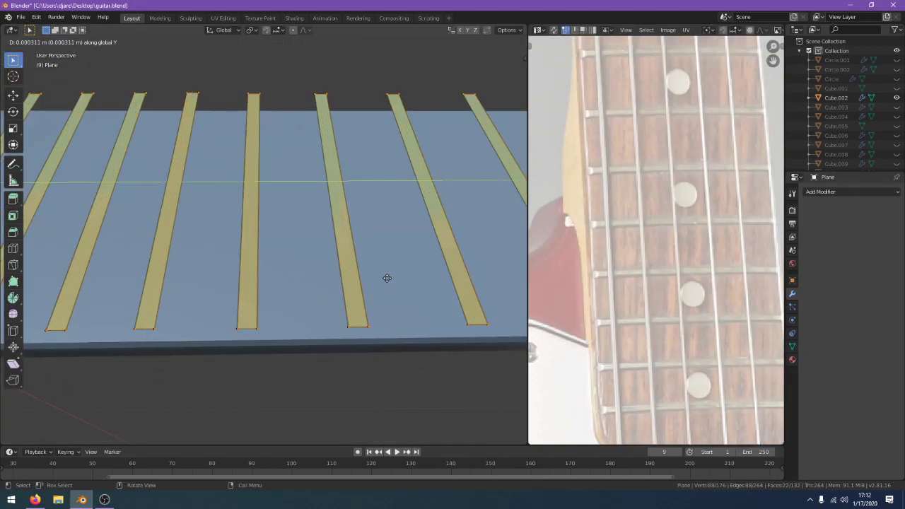
{"action": "key", "text": "x"}
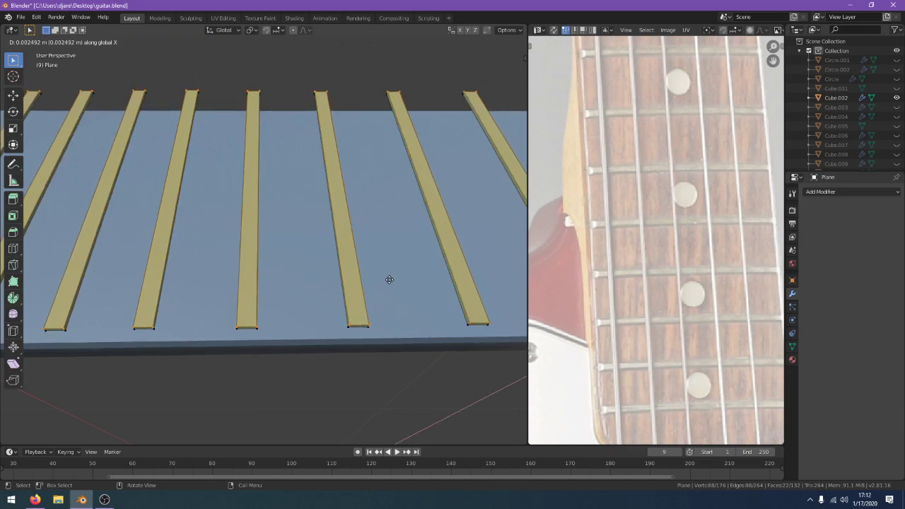
{"action": "left_click", "coordinate": [389, 280]}
Lower the extruded fret faces along X to make the frets thinner, and check them against the reference photo
{"action": "middle_click_drag", "start_coordinate": [387, 281], "coordinate": [388, 205]}
{"action": "key", "text": "g"}
{"action": "key", "text": "z"}
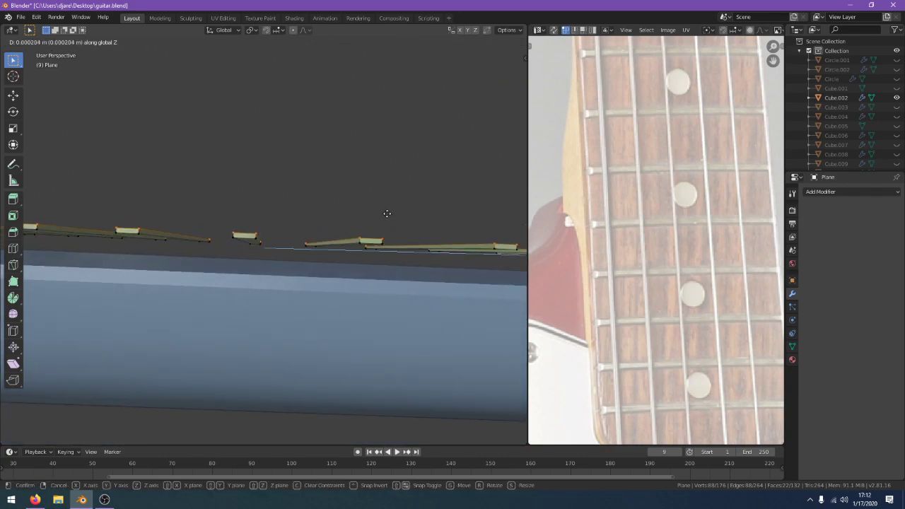
{"action": "key", "text": "x"}
{"action": "left_click", "coordinate": [387, 205]}
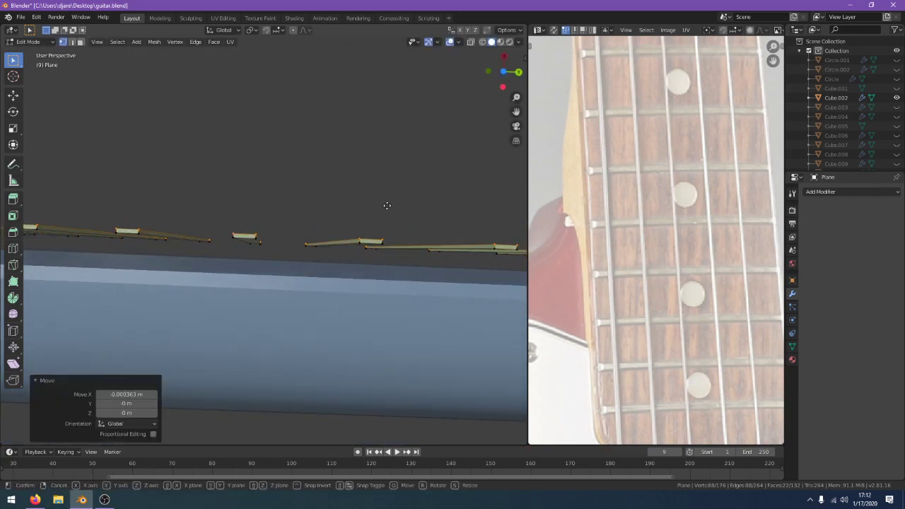
{"action": "key", "text": "Tab"}
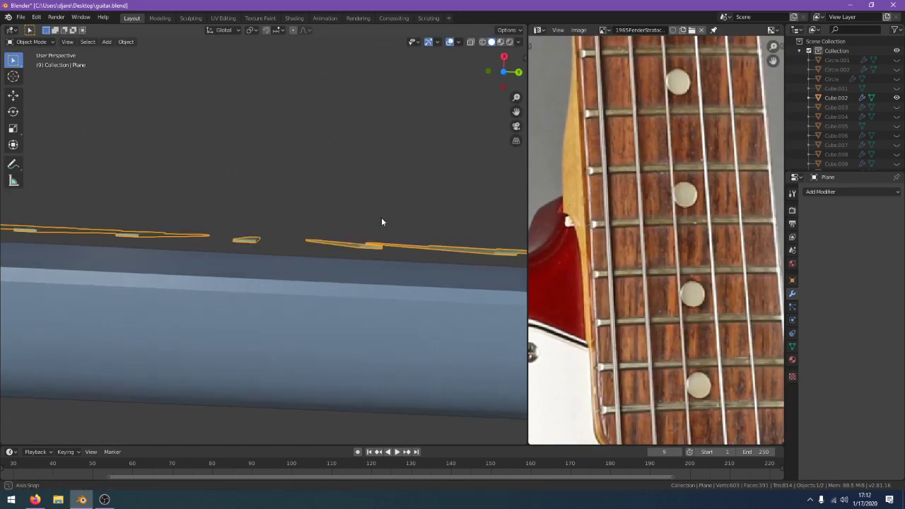
{"action": "middle_click_drag", "start_coordinate": [381, 222], "coordinate": [376, 244]}
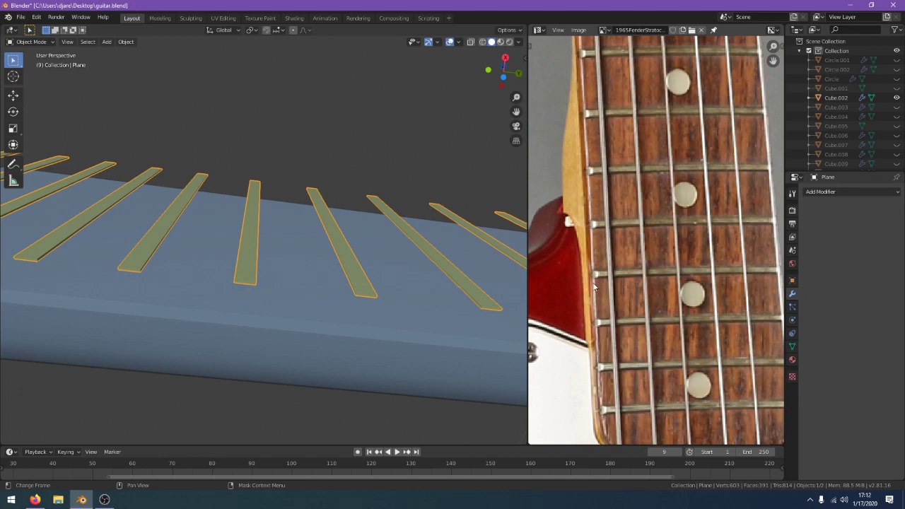
{"action": "middle_click_drag", "start_coordinate": [528, 253], "coordinate": [355, 336]}
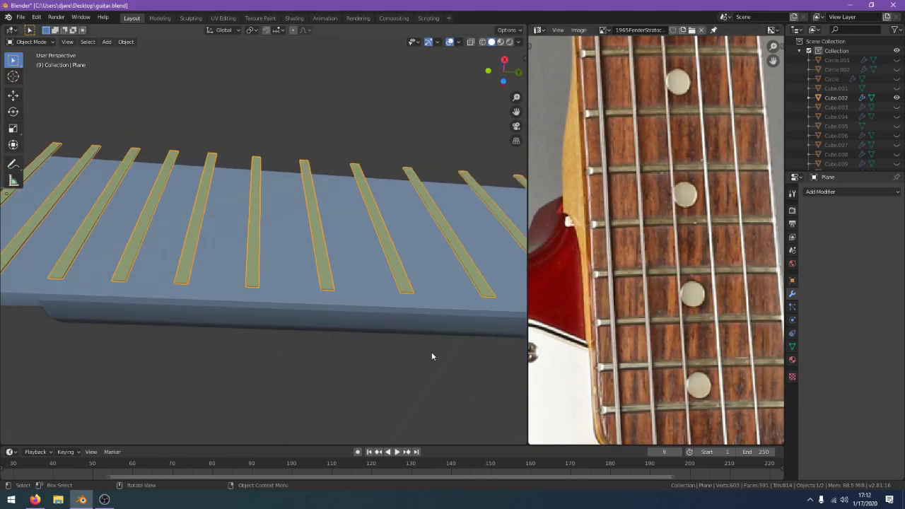
Select the lower end vertices of all the frets in the wireframe side view
{"action": "middle_click_drag", "start_coordinate": [431, 351], "coordinate": [406, 401]}
{"action": "key", "text": "KP_3"}
{"action": "key", "text": "z"}
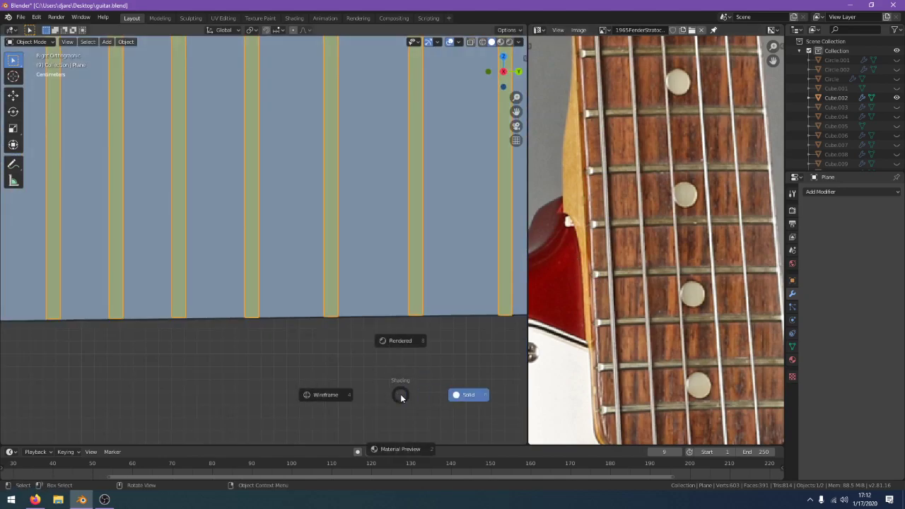
{"action": "left_click", "coordinate": [325, 390]}
{"action": "key", "text": "Tab"}
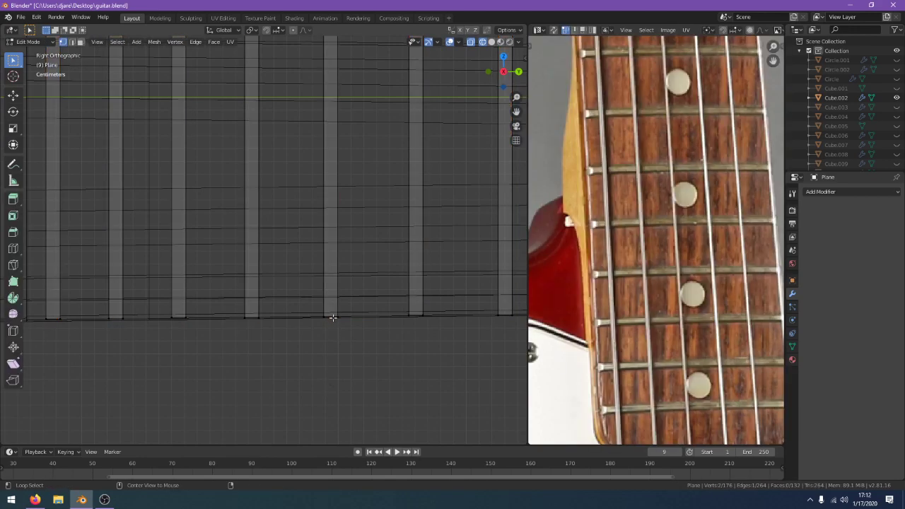
{"action": "scroll", "coordinate": [329, 318], "scroll_direction": "down", "scroll_amount": 10}
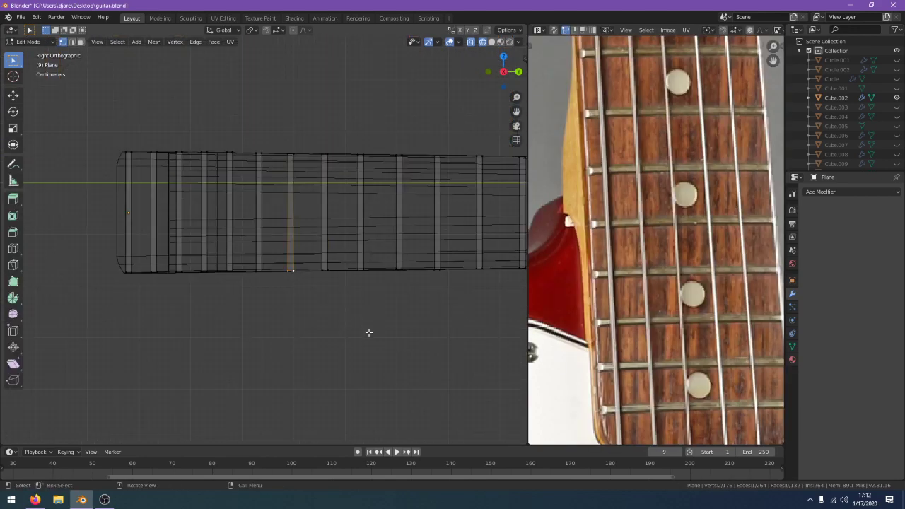
{"action": "middle_click_drag", "start_coordinate": [444, 309], "coordinate": [374, 307], "text": "shift"}
{"action": "key", "text": "a"}
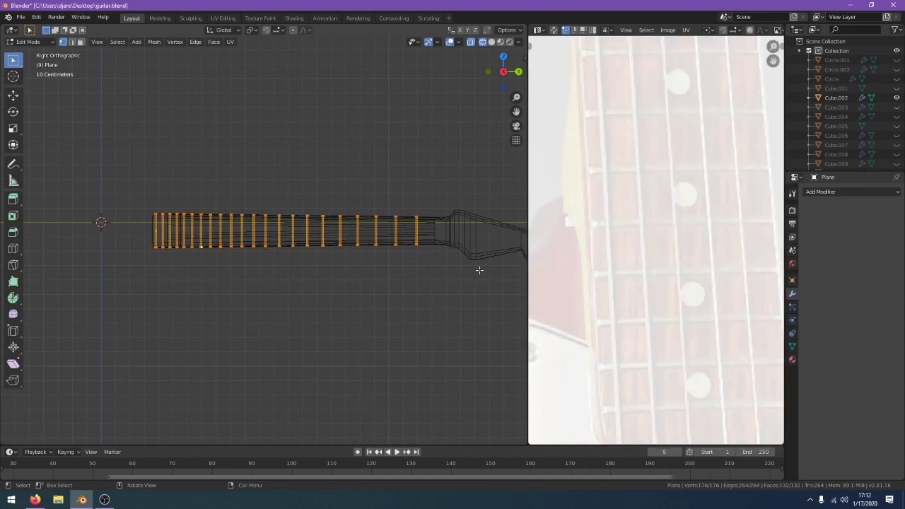
{"action": "key", "text": "a"}
{"action": "left_click_drag", "start_coordinate": [467, 272], "coordinate": [143, 239]}
{"action": "scroll", "coordinate": [145, 240], "scroll_direction": "up", "scroll_amount": 3}
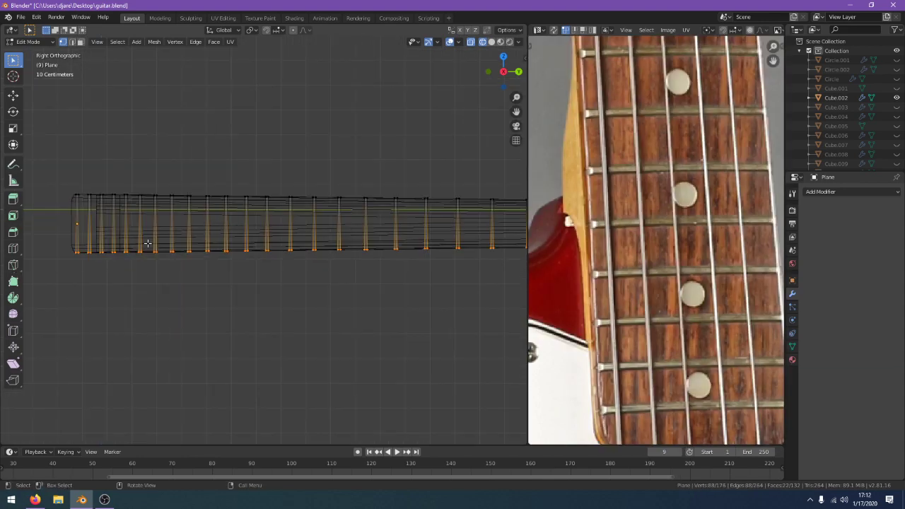
{"action": "left_click_drag", "start_coordinate": [34, 220], "coordinate": [103, 235]}
{"action": "scroll", "coordinate": [132, 211], "scroll_direction": "down", "scroll_amount": 1}
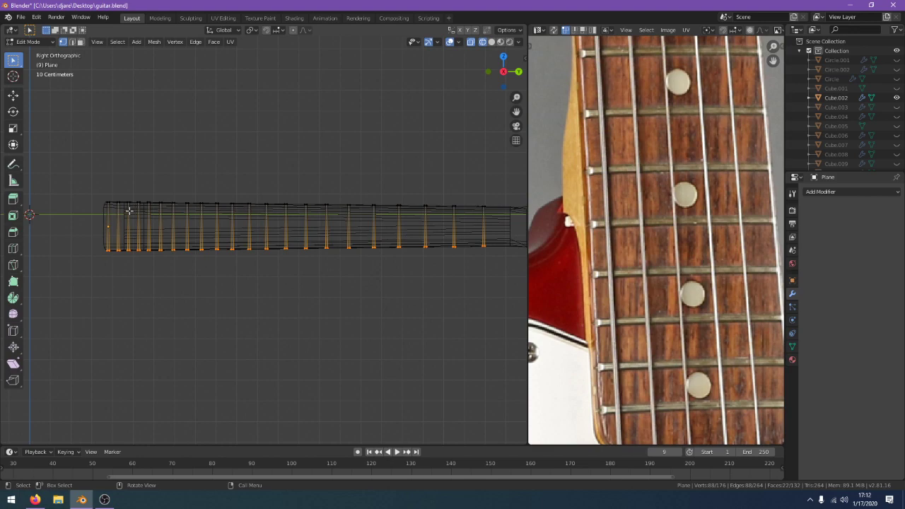
Examine the profile of the fret strips and their gap to the neck in the front view
{"action": "key", "text": "KP_7"}
{"action": "key", "text": "KP_3"}
{"action": "key", "text": "KP_1"}
{"action": "scroll", "coordinate": [276, 279], "scroll_direction": "up", "scroll_amount": 10}
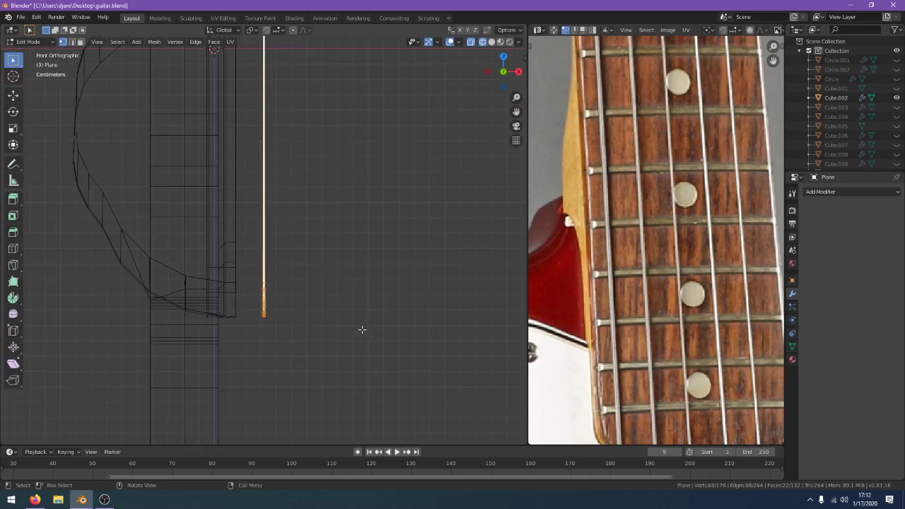
{"action": "scroll", "coordinate": [361, 330], "scroll_direction": "up", "scroll_amount": 10}
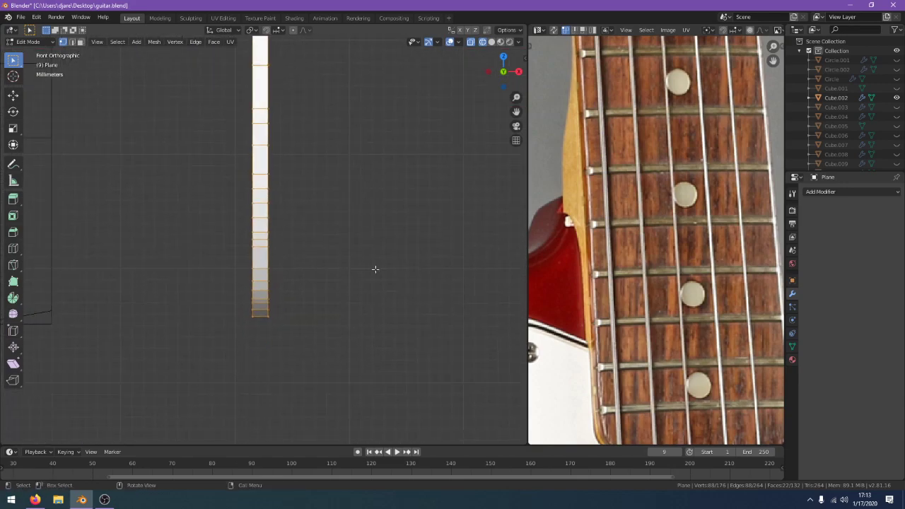
{"action": "middle_click_drag", "start_coordinate": [375, 269], "coordinate": [306, 299]}
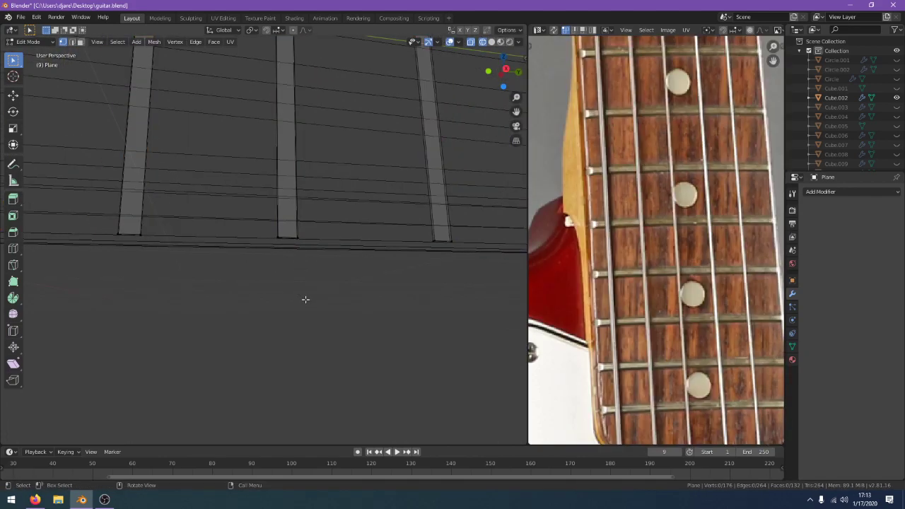
Select the top faces of all the frets in solid shading and try to bevel all their edges together
{"action": "key", "text": "KP_3"}
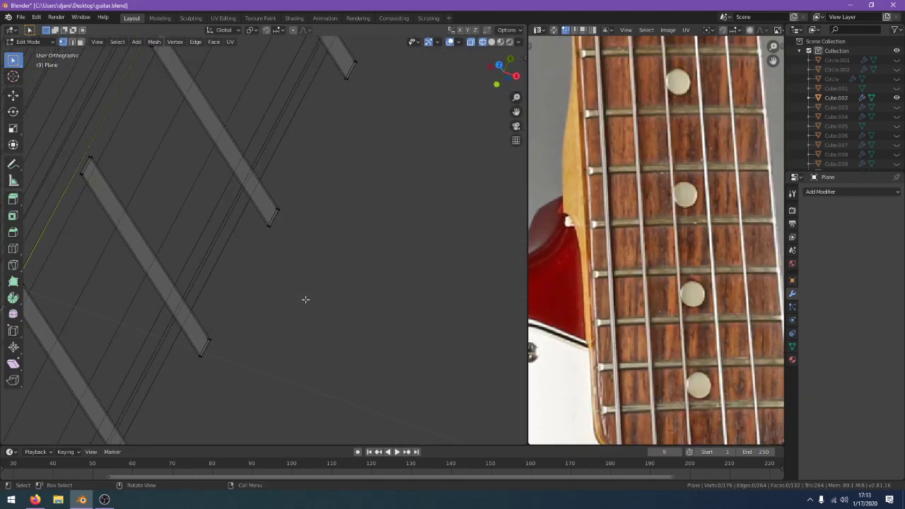
{"action": "key", "text": "z"}
{"action": "left_click", "coordinate": [373, 303]}
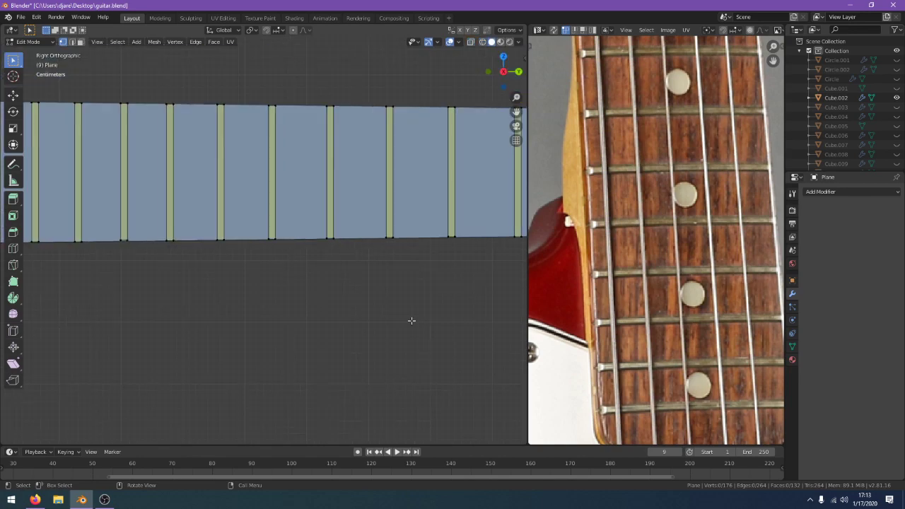
{"action": "scroll", "coordinate": [398, 327], "scroll_direction": "down", "scroll_amount": 6}
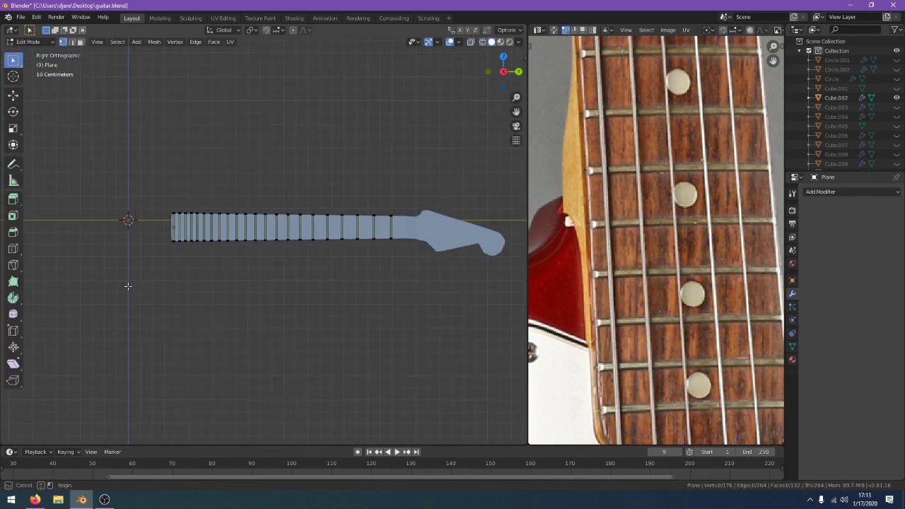
{"action": "left_click_drag", "start_coordinate": [128, 285], "coordinate": [455, 157]}
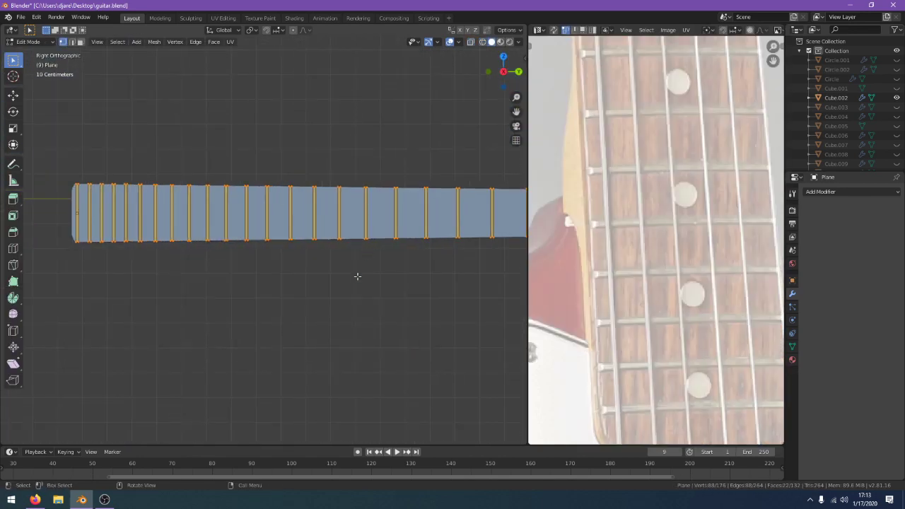
{"action": "middle_click_drag", "start_coordinate": [358, 274], "coordinate": [349, 244]}
{"action": "key", "text": "ctrl+b"}
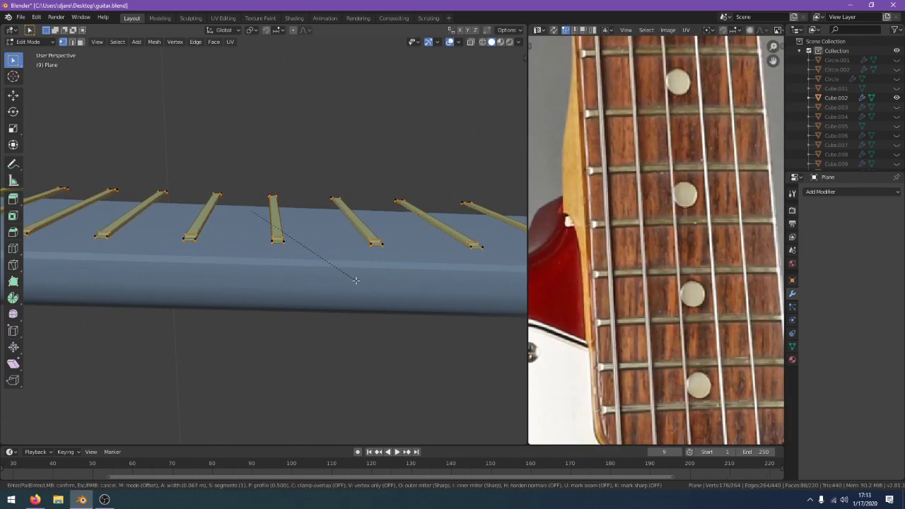
{"action": "right_click", "coordinate": [353, 282]}
Try a two-segment bevel on the top edge at the lower end of a single fret
{"action": "scroll", "coordinate": [352, 281], "scroll_direction": "up", "scroll_amount": 4}
{"action": "middle_click_drag", "start_coordinate": [352, 281], "coordinate": [339, 305]}
{"action": "scroll", "coordinate": [330, 283], "scroll_direction": "up", "scroll_amount": 2}
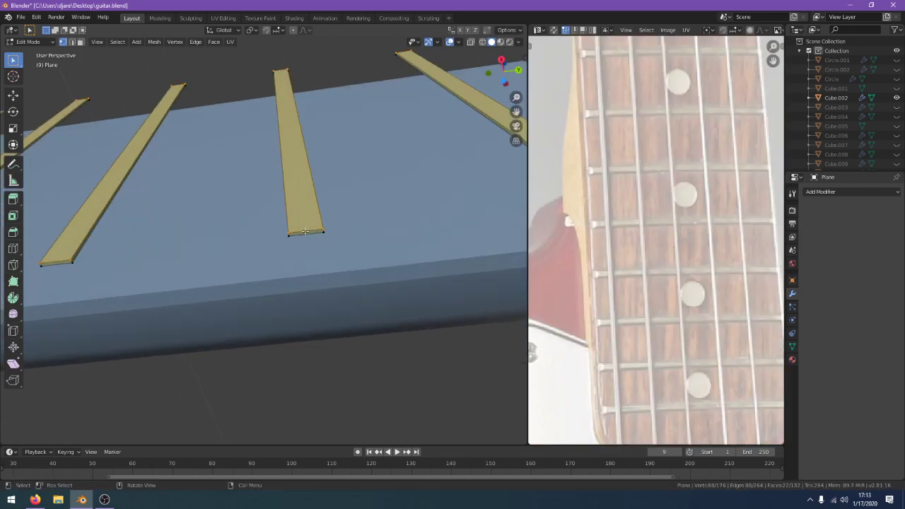
{"action": "left_click", "coordinate": [305, 230]}
{"action": "key", "text": "ctrl+b"}
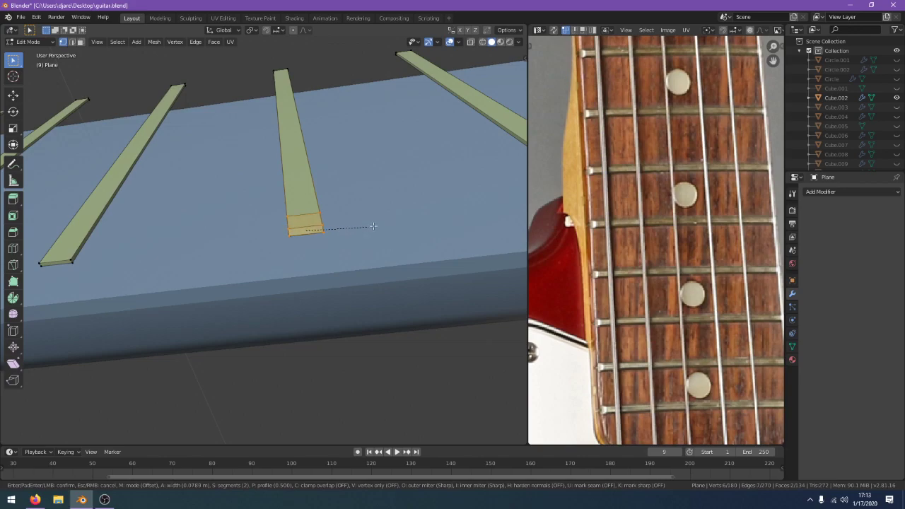
{"action": "right_click", "coordinate": [375, 224]}
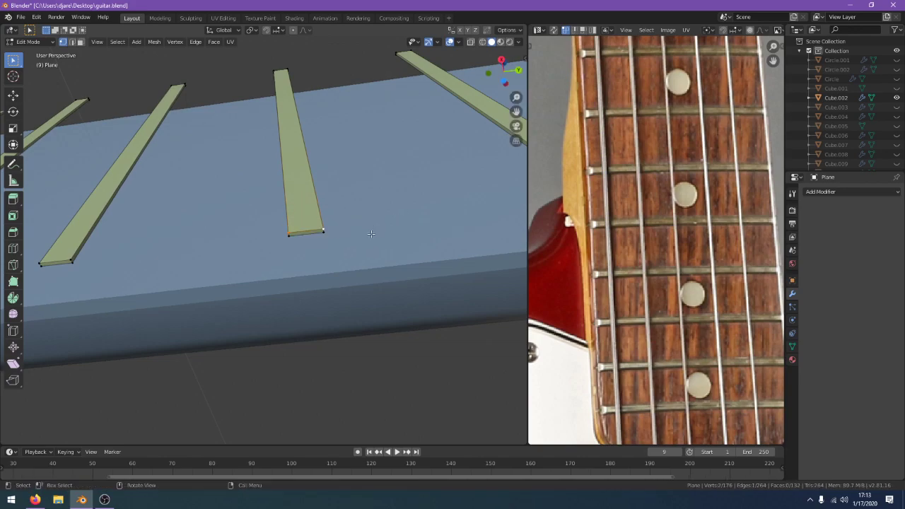
Select the top edges at the lower ends of all the frets and bevel them with three segments
{"action": "key", "text": "a"}
{"action": "middle_click_drag", "start_coordinate": [371, 233], "coordinate": [331, 250]}
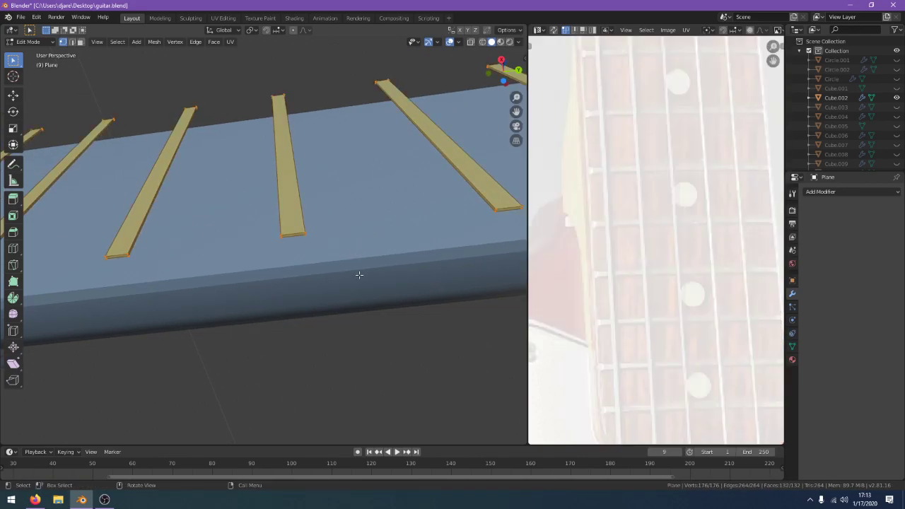
{"action": "key", "text": "KP_3"}
{"action": "key", "text": "z"}
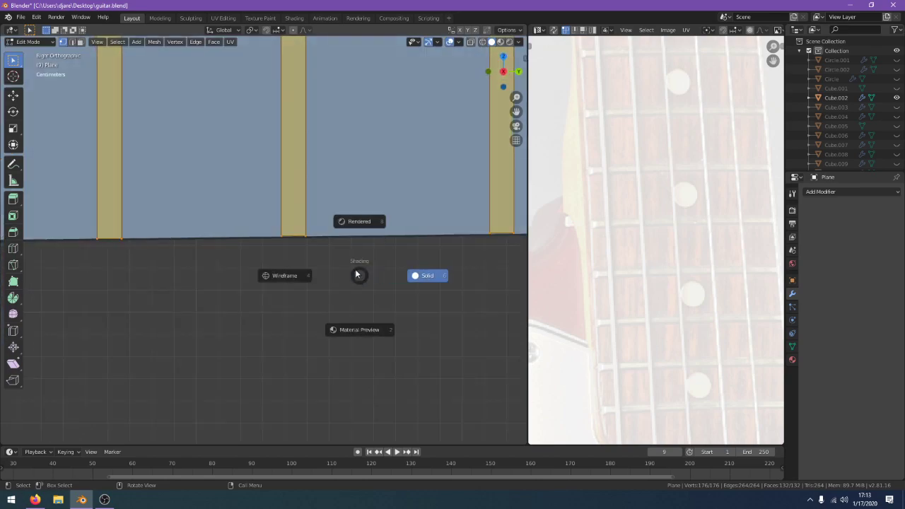
{"action": "scroll", "coordinate": [406, 302], "scroll_direction": "down", "scroll_amount": 4}
{"action": "key", "text": "alt+a"}
{"action": "scroll", "coordinate": [405, 302], "scroll_direction": "down", "scroll_amount": 6}
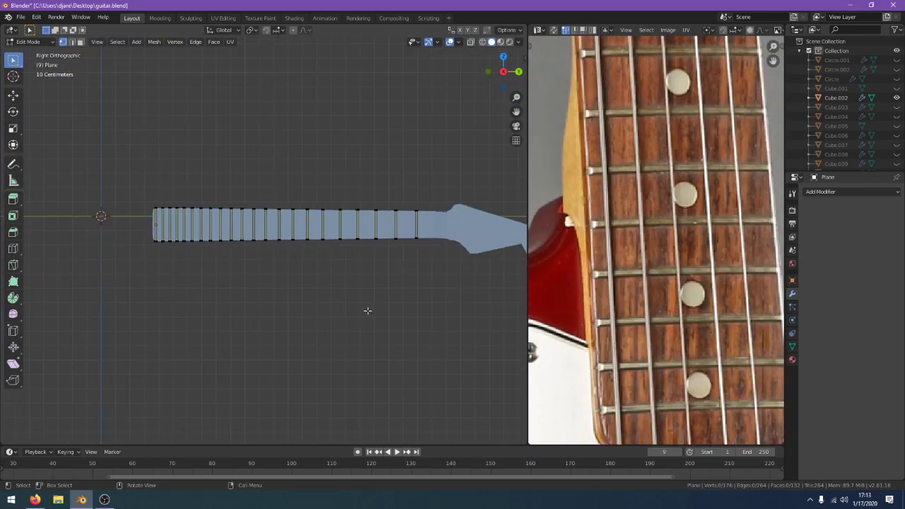
{"action": "left_click_drag", "start_coordinate": [451, 286], "coordinate": [125, 226]}
{"action": "key", "text": "KP_Decimal"}
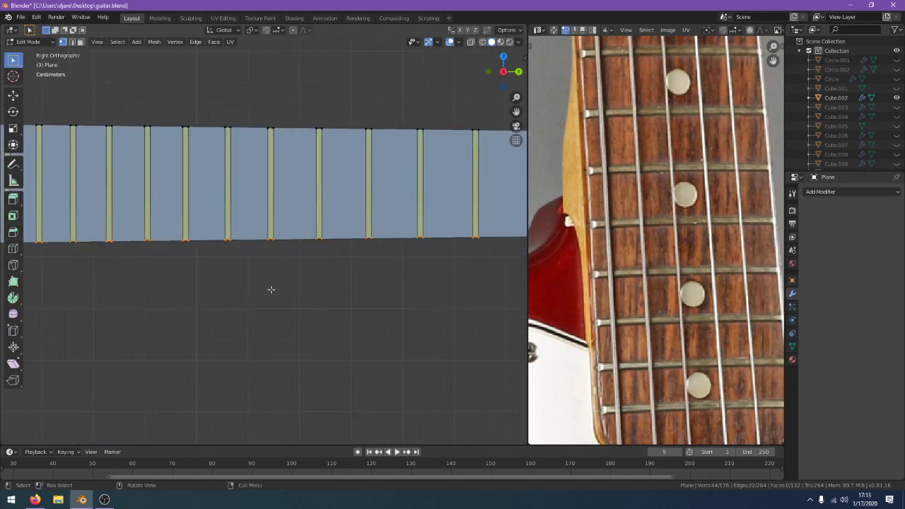
{"action": "middle_click_drag", "start_coordinate": [268, 289], "coordinate": [266, 245]}
{"action": "scroll", "coordinate": [266, 244], "scroll_direction": "up", "scroll_amount": 6}
{"action": "key", "text": "ctrl+b"}
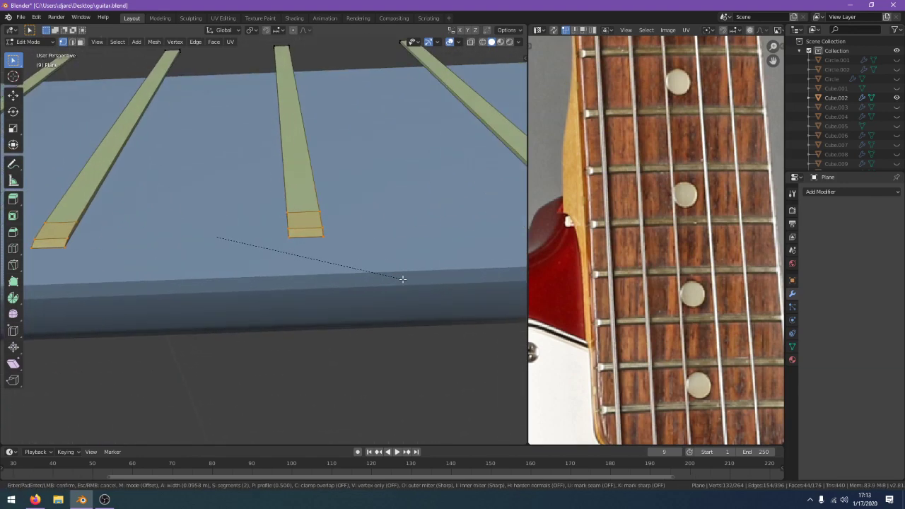
{"action": "scroll", "coordinate": [404, 283], "scroll_direction": "down", "scroll_amount": 2}
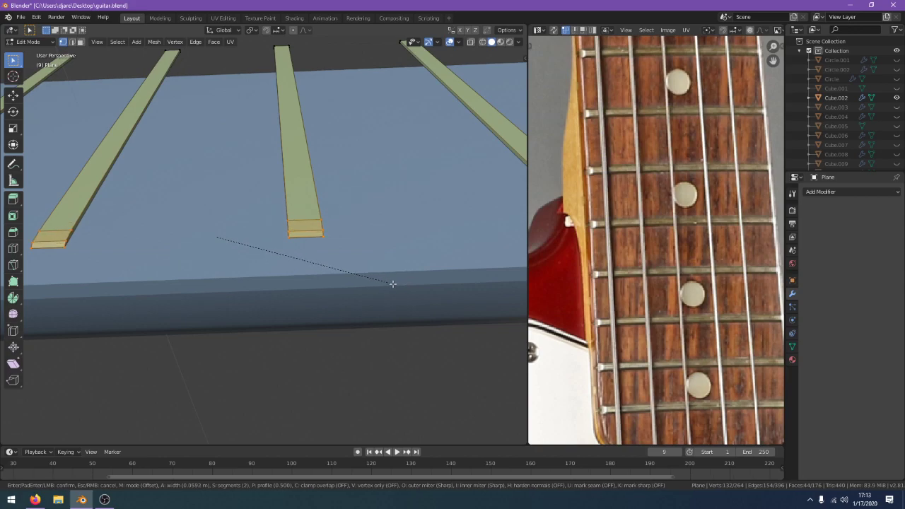
{"action": "left_click", "coordinate": [394, 285]}
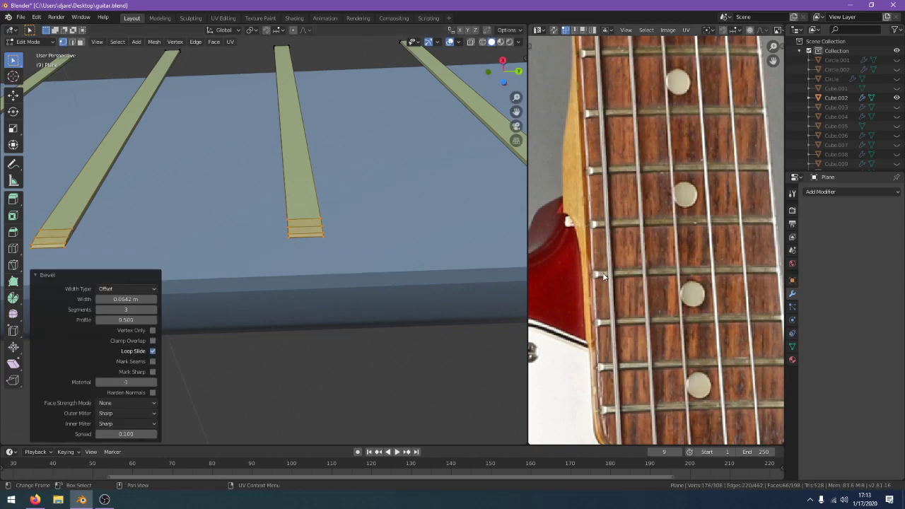
Check the rounded lower ends, and select the top edges at the upper ends of all the frets
{"action": "key", "text": "Tab"}
{"action": "middle_click_drag", "start_coordinate": [393, 284], "coordinate": [411, 266]}
{"action": "key", "text": "Tab"}
{"action": "key", "text": "KP_3"}
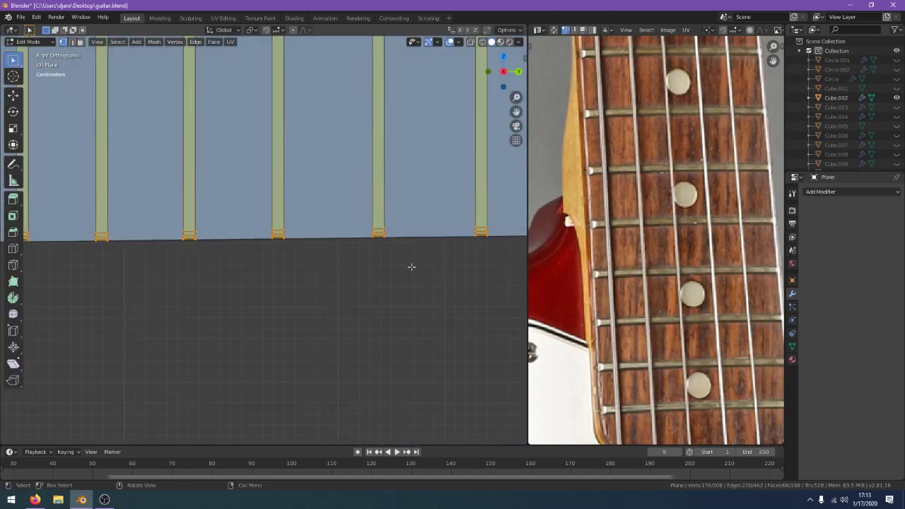
{"action": "scroll", "coordinate": [411, 266], "scroll_direction": "down", "scroll_amount": 12}
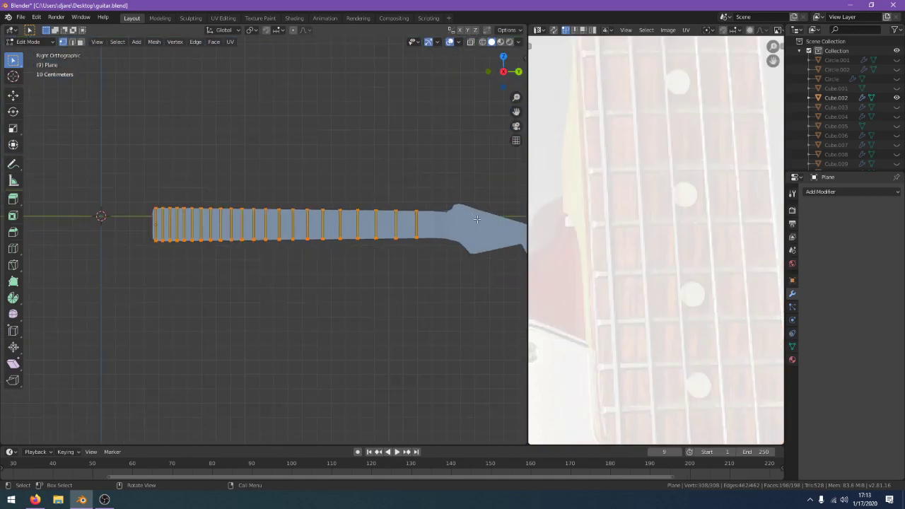
{"action": "scroll", "coordinate": [453, 224], "scroll_direction": "up", "scroll_amount": 2}
{"action": "key", "text": "alt+a"}
{"action": "left_click_drag", "start_coordinate": [467, 220], "coordinate": [36, 178]}
{"action": "scroll", "coordinate": [168, 181], "scroll_direction": "up", "scroll_amount": 2}
{"action": "middle_click_drag", "start_coordinate": [176, 197], "coordinate": [279, 205]}
{"action": "scroll", "coordinate": [260, 218], "scroll_direction": "up", "scroll_amount": 3}
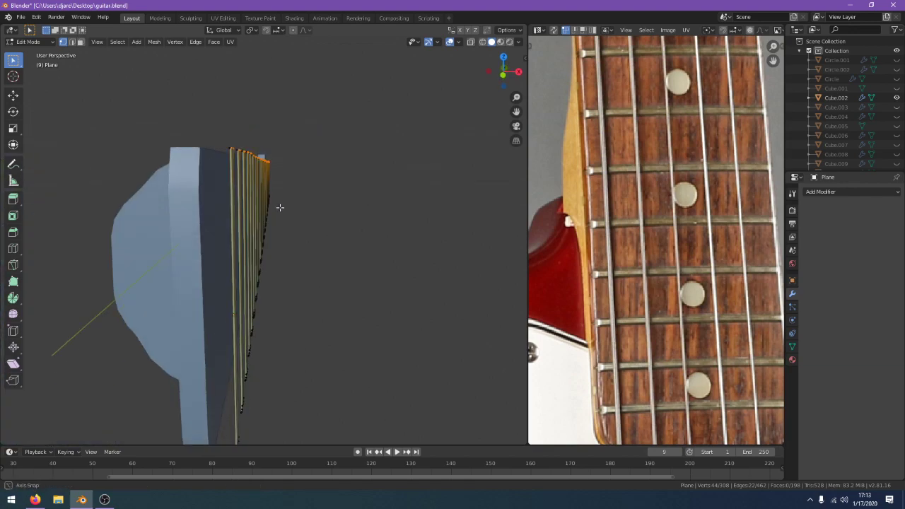
Try a three-segment bevel about 0.063 m wide on the upper fret ends and undo it
{"action": "key", "text": "ctrl+b"}
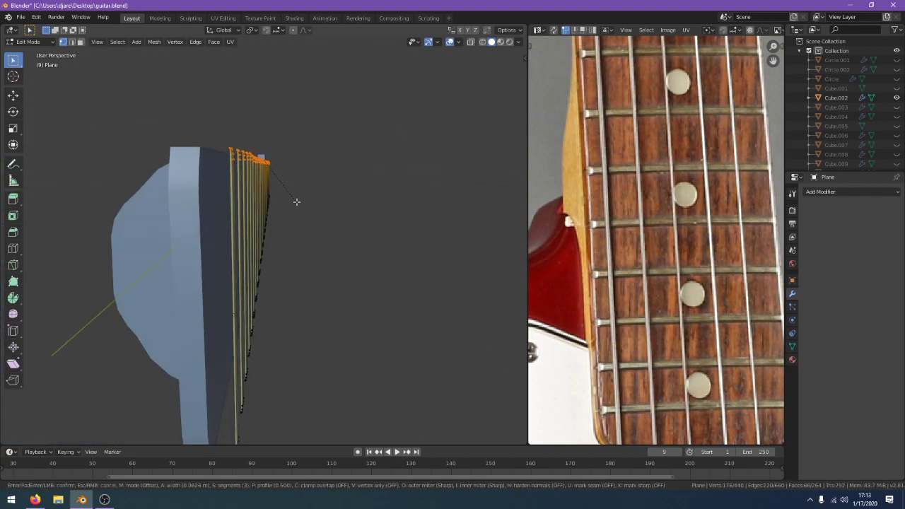
{"action": "left_click", "coordinate": [300, 202]}
{"action": "middle_click_drag", "start_coordinate": [299, 203], "coordinate": [209, 208]}
{"action": "key", "text": "ctrl+z"}
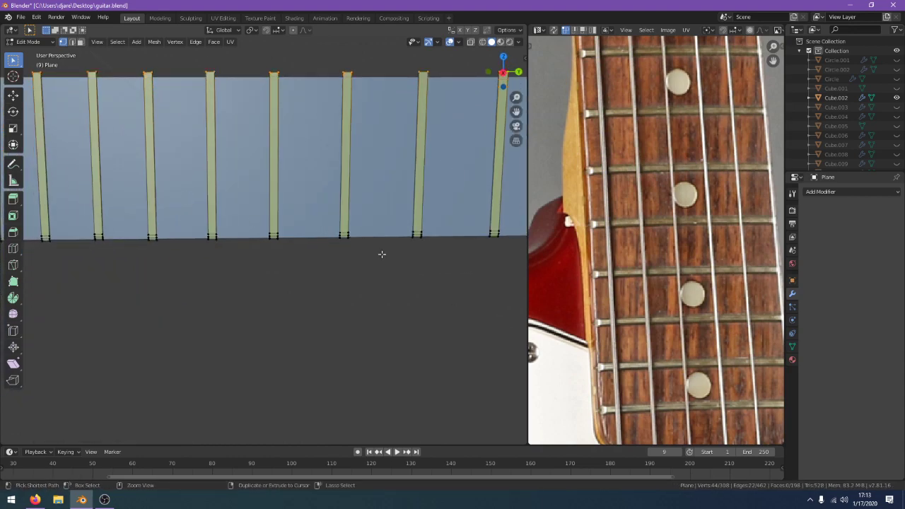
Bevel the top edges at the frets' upper ends with three segments and a width of about 0.055 m
{"action": "key", "text": "ctrl+b"}
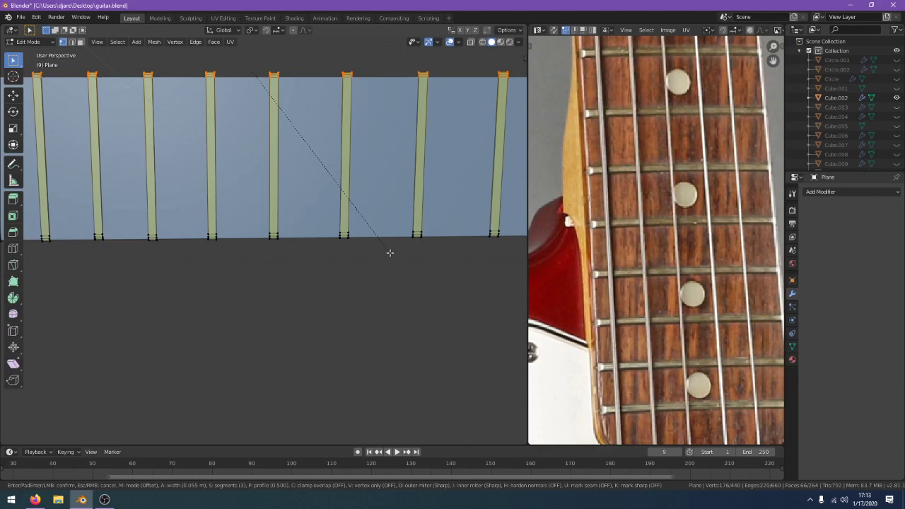
{"action": "left_click", "coordinate": [389, 252]}
{"action": "scroll", "coordinate": [388, 246], "scroll_direction": "down", "scroll_amount": 2}
Move the whole fret object -0.0174 m along global X so it sits on the neck surface
{"action": "key", "text": "Tab"}
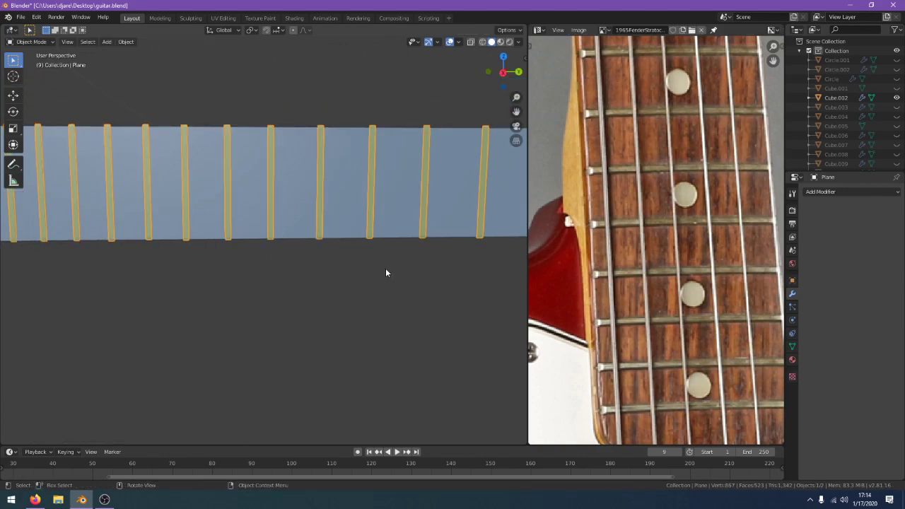
{"action": "middle_click_drag", "start_coordinate": [385, 268], "coordinate": [472, 313]}
{"action": "key", "text": "KP_7"}
{"action": "key", "text": "g"}
{"action": "key", "text": "x"}
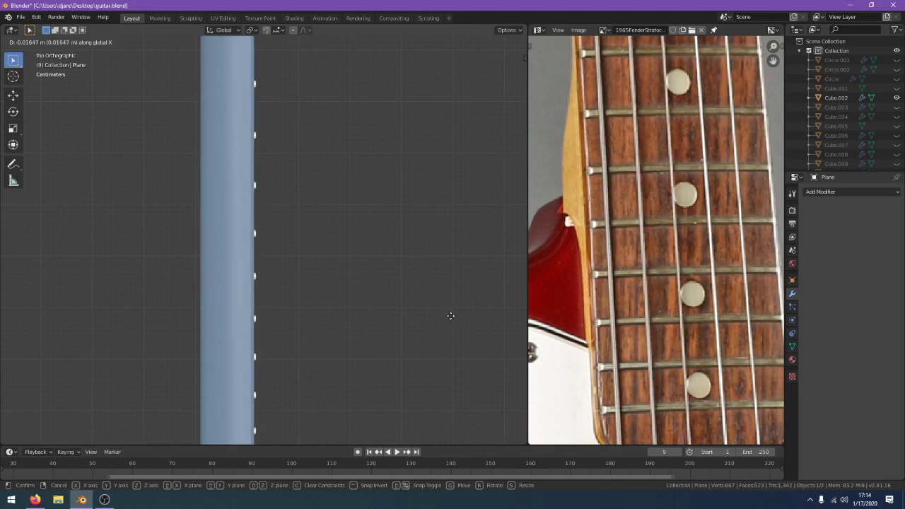
{"action": "left_click", "coordinate": [448, 314]}
{"action": "middle_click_drag", "start_coordinate": [445, 311], "coordinate": [309, 235]}
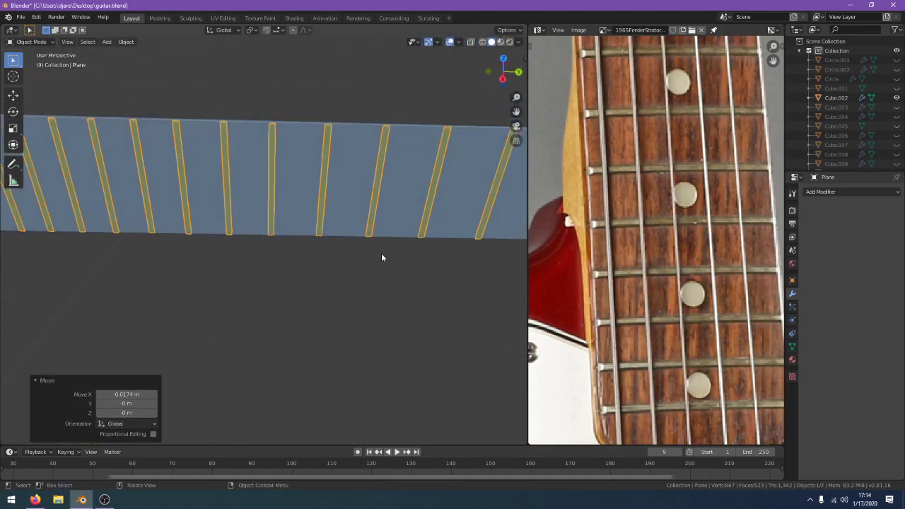
Unhide all the hidden guitar parts and inspect the frets on the assembled neck
{"action": "left_click", "coordinate": [369, 280]}
{"action": "middle_click_drag", "start_coordinate": [367, 283], "coordinate": [399, 340]}
{"action": "key", "text": "alt+h"}
{"action": "scroll", "coordinate": [424, 300], "scroll_direction": "up", "scroll_amount": 4}
{"action": "scroll", "coordinate": [421, 296], "scroll_direction": "up", "scroll_amount": 6}
{"action": "scroll", "coordinate": [401, 328], "scroll_direction": "down", "scroll_amount": 3}
{"action": "middle_click_drag", "start_coordinate": [412, 307], "coordinate": [268, 330]}
{"action": "scroll", "coordinate": [332, 326], "scroll_direction": "up", "scroll_amount": 4}
Enter Edit Mode on the fret object and try shifting the lower end of one fret beyond the body horn along global Z
{"action": "left_click", "coordinate": [441, 276]}
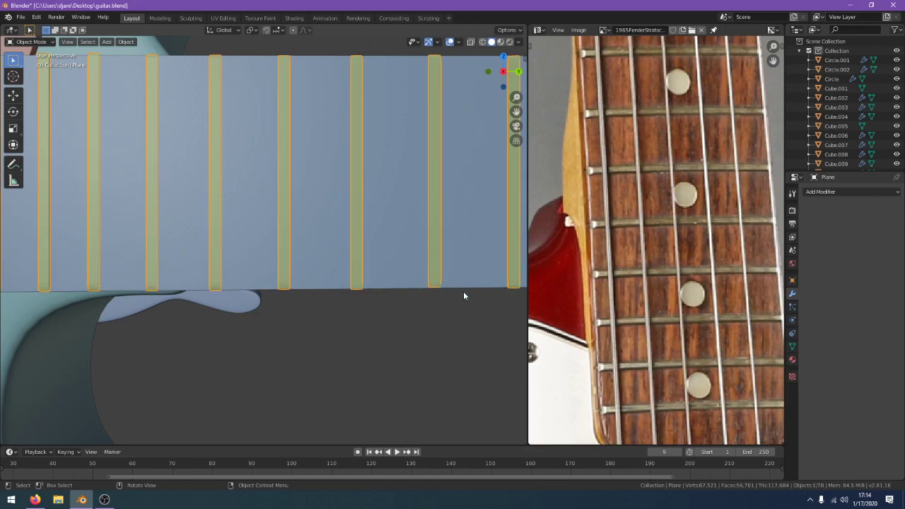
{"action": "scroll", "coordinate": [468, 300], "scroll_direction": "up", "scroll_amount": 1}
{"action": "key", "text": "Tab"}
{"action": "middle_click_drag", "start_coordinate": [476, 317], "coordinate": [394, 333]}
{"action": "left_click", "coordinate": [394, 333]}
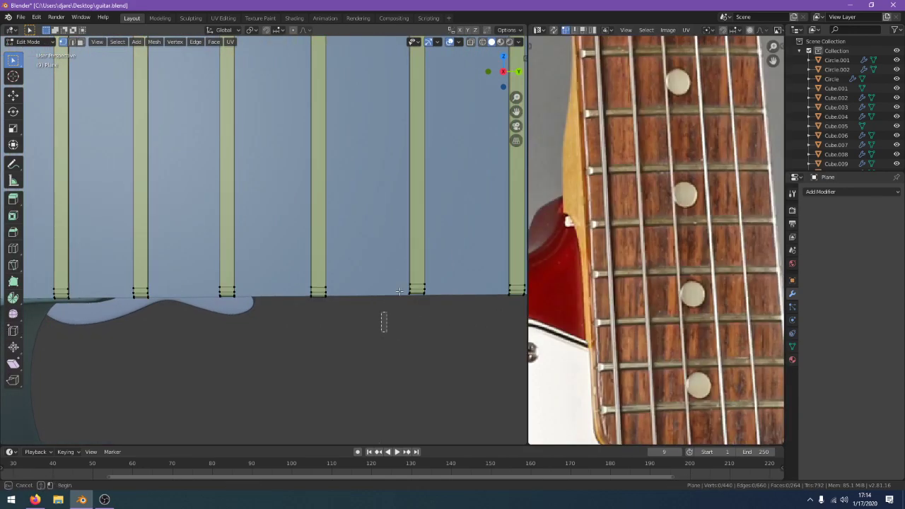
{"action": "left_click_drag", "start_coordinate": [399, 291], "coordinate": [434, 311]}
{"action": "key", "text": "g"}
{"action": "key", "text": "z"}
{"action": "left_click", "coordinate": [451, 248]}
Reselect that fret's whole lower end through the mesh in wireframe and shift it slightly along global Z to meet the neck edge
{"action": "key", "text": "z"}
{"action": "left_click", "coordinate": [363, 246]}
{"action": "key", "text": "a"}
{"action": "key", "text": "a"}
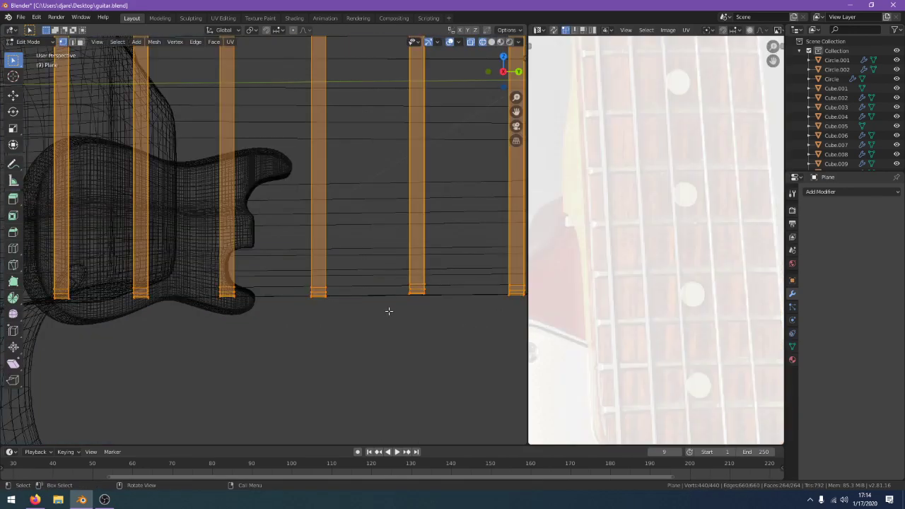
{"action": "left_click_drag", "start_coordinate": [376, 324], "coordinate": [460, 252]}
{"action": "key", "text": "z"}
{"action": "left_click", "coordinate": [515, 243]}
{"action": "key", "text": "g"}
{"action": "key", "text": "z"}
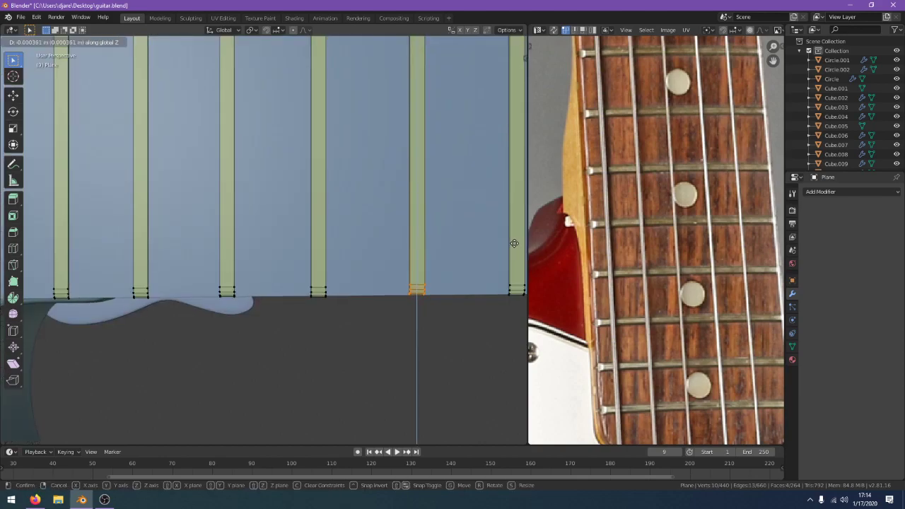
{"action": "left_click", "coordinate": [514, 243]}
{"action": "scroll", "coordinate": [424, 283], "scroll_direction": "down", "scroll_amount": 1}
{"action": "key", "text": "a"}
{"action": "key", "text": "a"}
{"action": "key", "text": "Tab"}
Raise the lower end of the neighbouring fret toward the body about 0.003 m along global Z and leave Edit Mode
{"action": "key", "text": "Tab"}
{"action": "scroll", "coordinate": [311, 305], "scroll_direction": "up", "scroll_amount": 1}
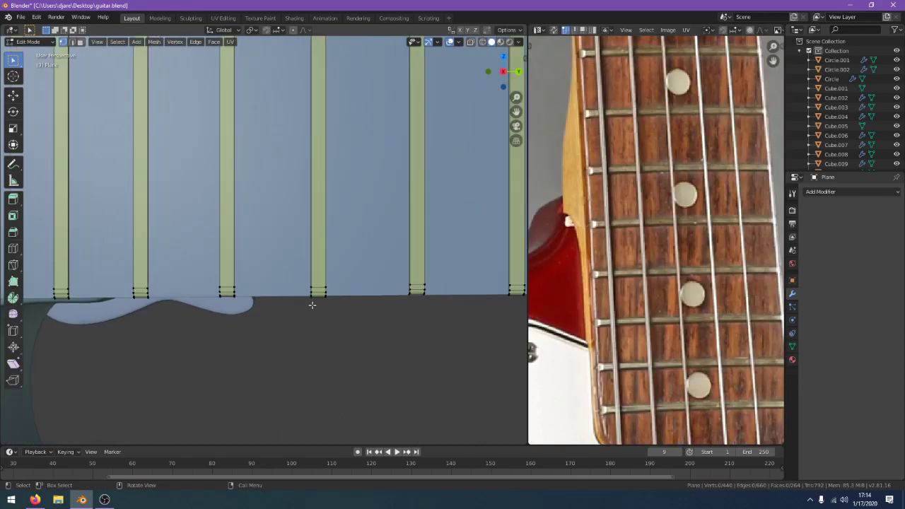
{"action": "key", "text": "shift+z"}
{"action": "left_click_drag", "start_coordinate": [285, 317], "coordinate": [363, 252]}
{"action": "key", "text": "g"}
{"action": "key", "text": "z"}
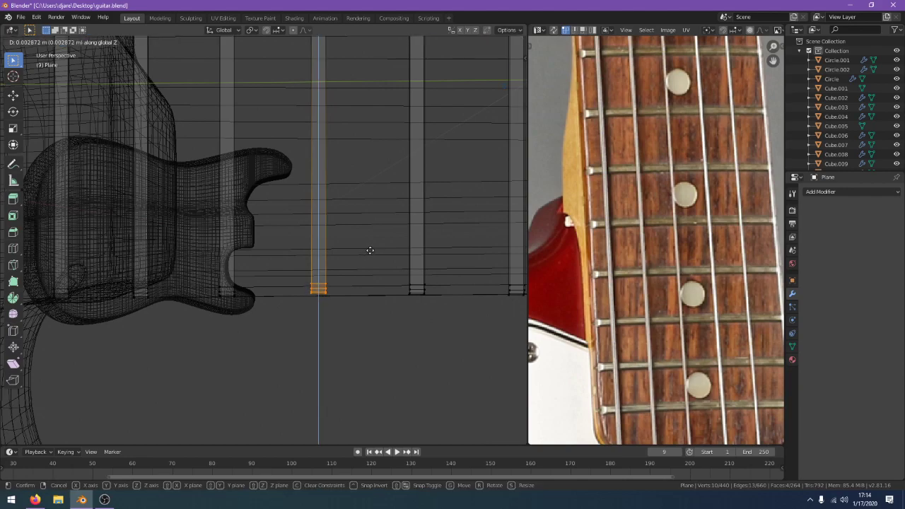
{"action": "left_click", "coordinate": [371, 252]}
{"action": "key", "text": "shift+z"}
{"action": "key", "text": "Tab"}
{"action": "scroll", "coordinate": [376, 301], "scroll_direction": "down", "scroll_amount": 1}
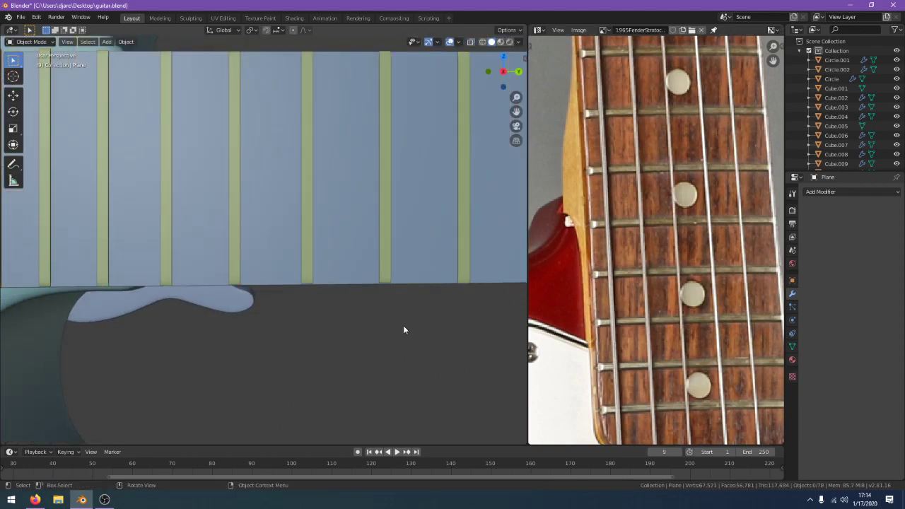
Raise the lower end of the next unadjusted fret toward the headstock slightly along global Z, up to the neck edge
{"action": "scroll", "coordinate": [428, 325], "scroll_direction": "down", "scroll_amount": 1}
{"action": "scroll", "coordinate": [424, 318], "scroll_direction": "up", "scroll_amount": 1}
{"action": "scroll", "coordinate": [417, 311], "scroll_direction": "up", "scroll_amount": 2}
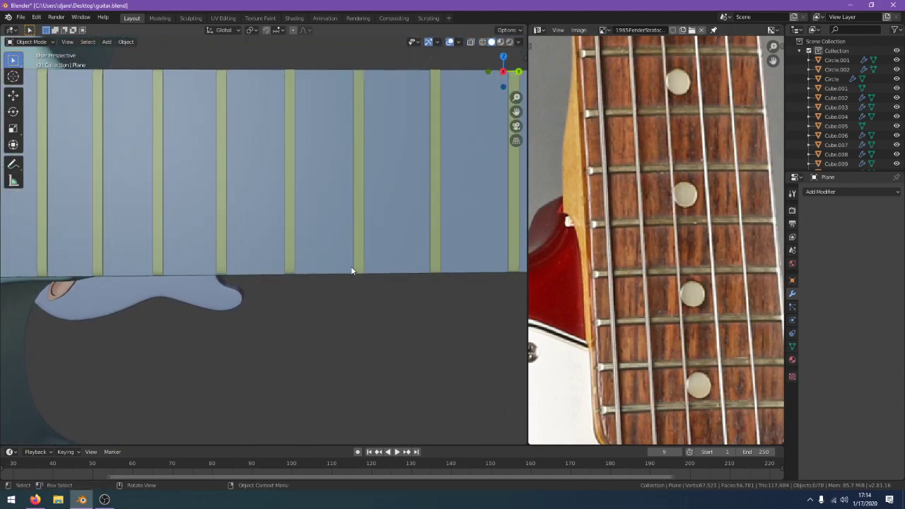
{"action": "scroll", "coordinate": [405, 308], "scroll_direction": "down", "scroll_amount": 1}
{"action": "right_click", "coordinate": [397, 315]}
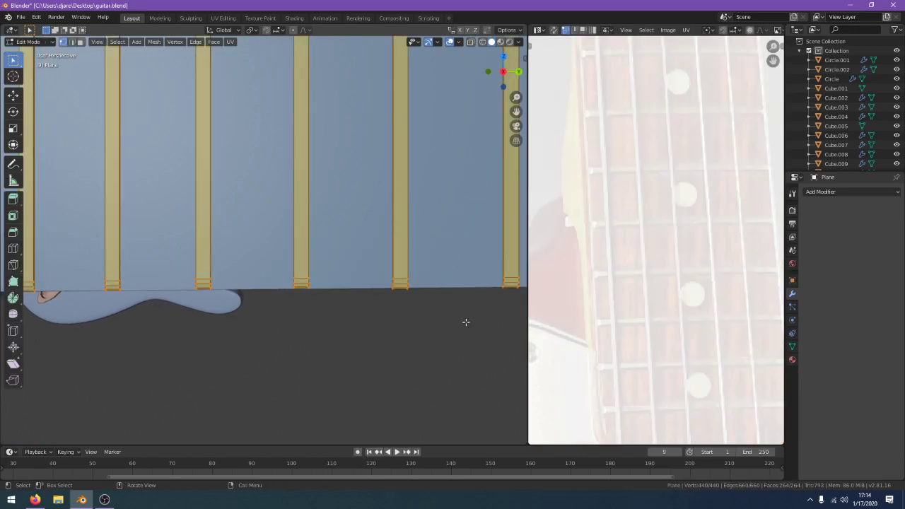
{"action": "key", "text": "Tab"}
{"action": "key", "text": "z"}
{"action": "key", "text": "b"}
{"action": "left_click_drag", "start_coordinate": [365, 321], "coordinate": [423, 257]}
{"action": "key", "text": "z"}
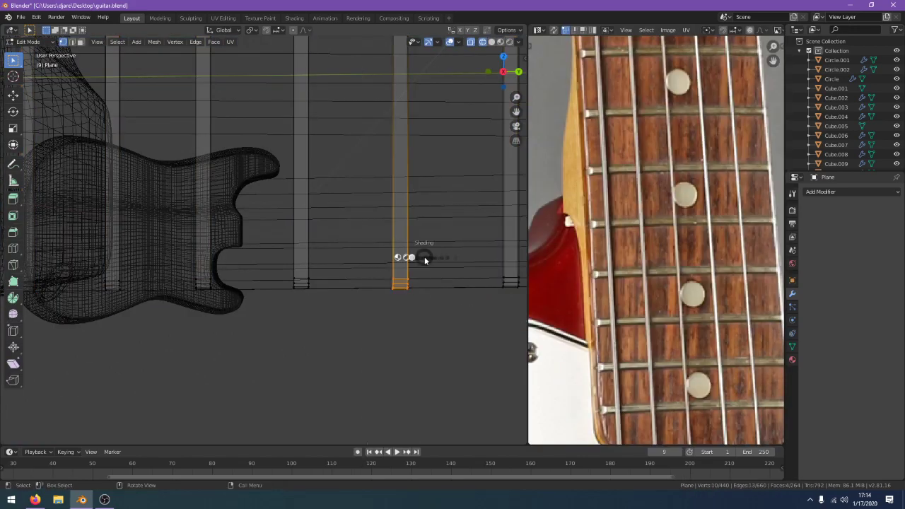
{"action": "key", "text": "g"}
{"action": "key", "text": "z"}
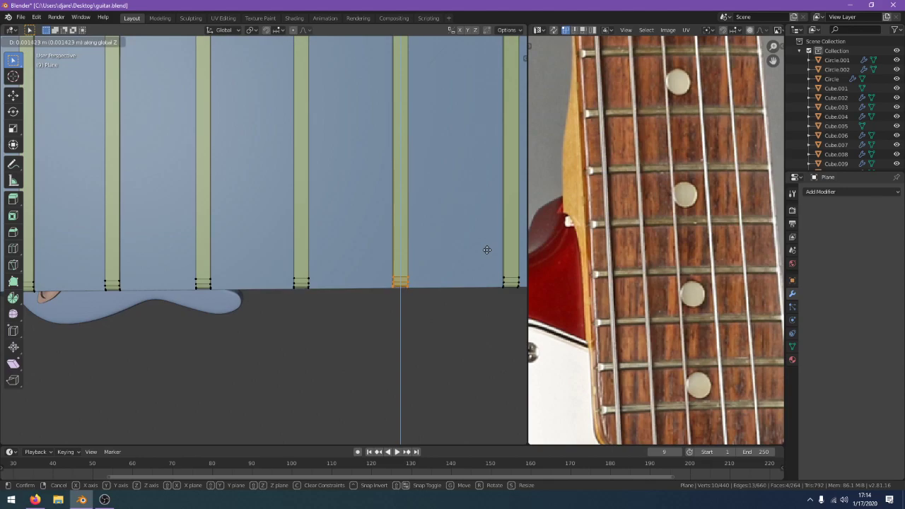
{"action": "left_click", "coordinate": [487, 251]}
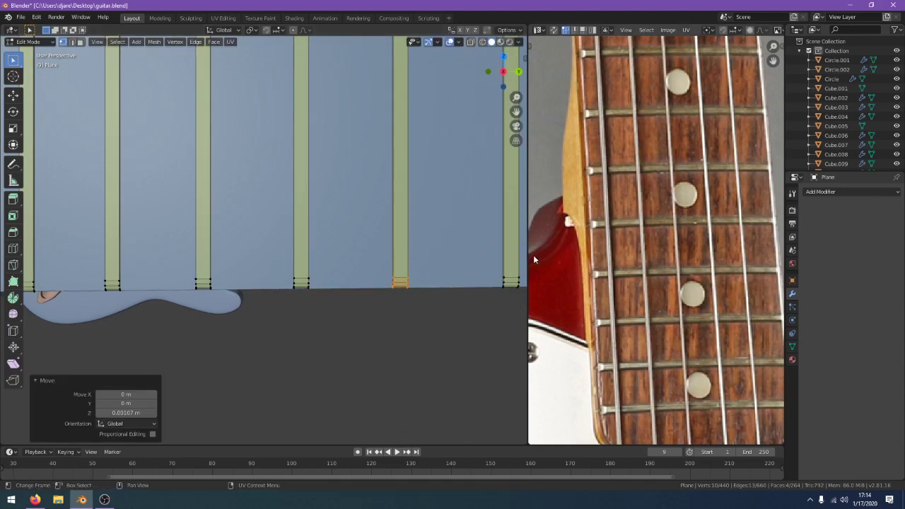
Select only the lower end of the following fret toward the headstock and move it 0.000022 m along global Z
{"action": "key", "text": "Tab"}
{"action": "scroll", "coordinate": [437, 323], "scroll_direction": "down", "scroll_amount": 2}
{"action": "scroll", "coordinate": [356, 327], "scroll_direction": "up", "scroll_amount": 3}
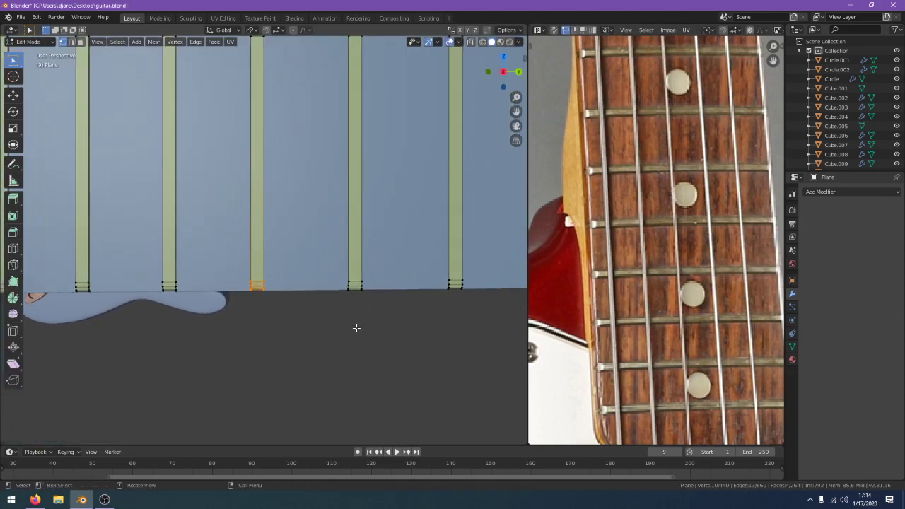
{"action": "key", "text": "z"}
{"action": "scroll", "coordinate": [387, 325], "scroll_direction": "up", "scroll_amount": 1}
{"action": "key", "text": "Tab"}
{"action": "key", "text": "b"}
{"action": "left_click_drag", "start_coordinate": [343, 329], "coordinate": [405, 261]}
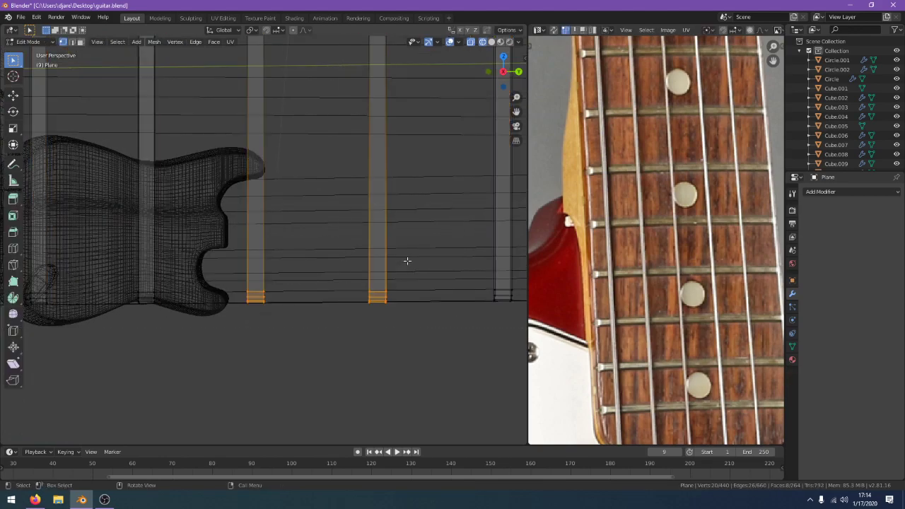
{"action": "key", "text": "a"}
{"action": "key", "text": "a"}
{"action": "key", "text": "b"}
{"action": "left_click_drag", "start_coordinate": [342, 329], "coordinate": [417, 255]}
{"action": "key", "text": "g"}
{"action": "key", "text": "z"}
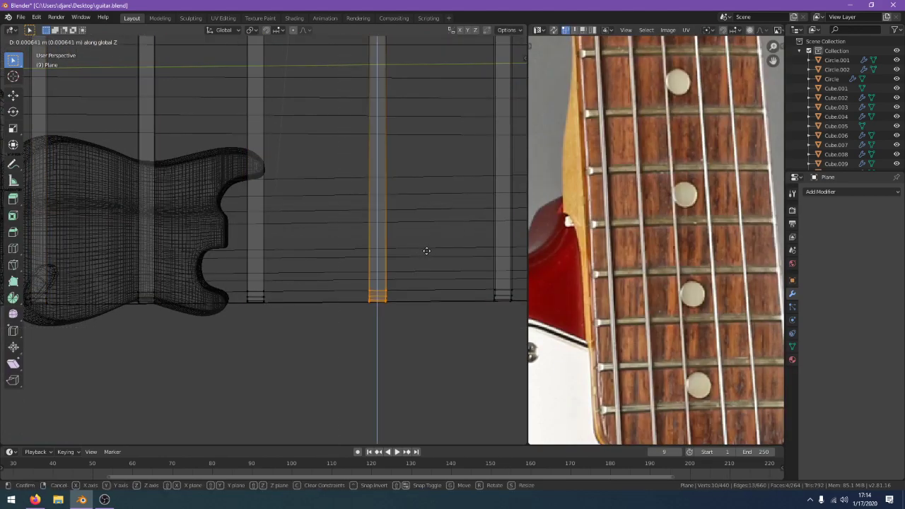
{"action": "left_click", "coordinate": [432, 252]}
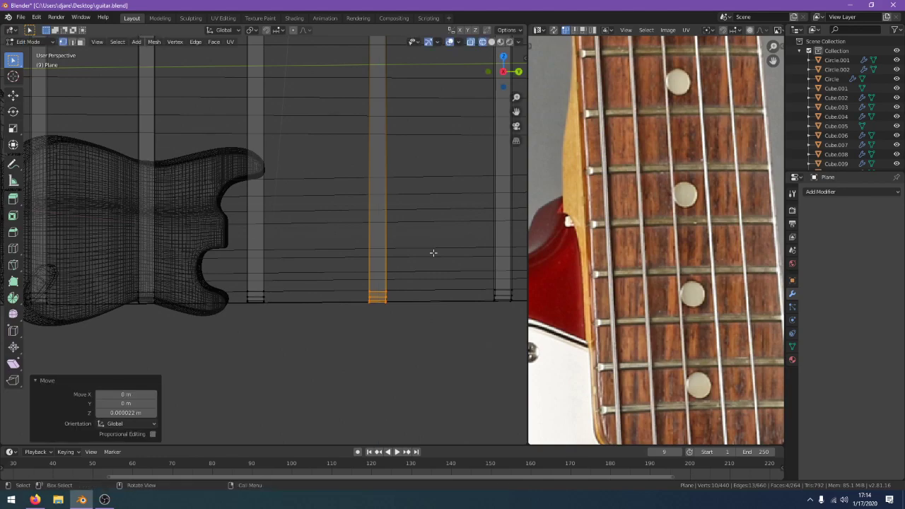
Repeat the global Z move on the same fret end without offset, restore solid shading and leave Edit Mode
{"action": "key", "text": "z"}
{"action": "key", "text": "Escape"}
{"action": "key", "text": "g"}
{"action": "key", "text": "z"}
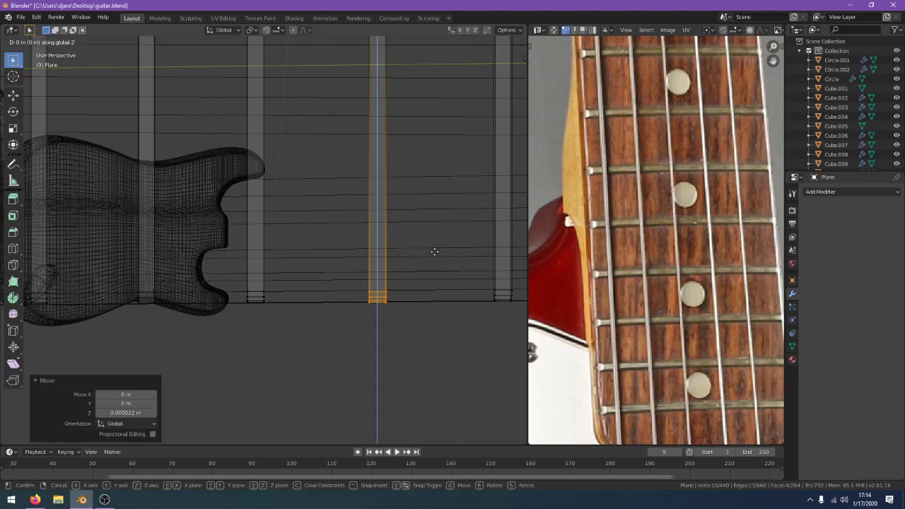
{"action": "left_click", "coordinate": [435, 252]}
{"action": "key", "text": "z"}
{"action": "left_click", "coordinate": [466, 254]}
{"action": "key", "text": "Tab"}
{"action": "left_click", "coordinate": [429, 339]}
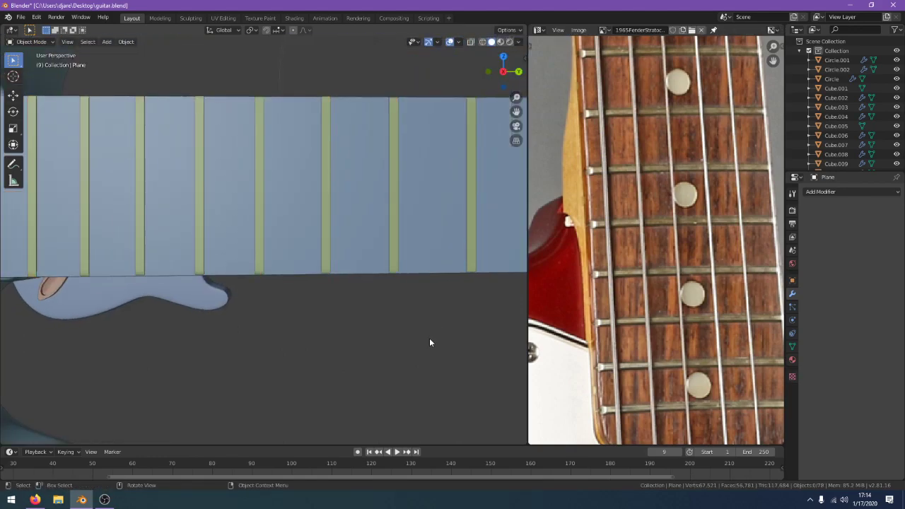
Preview the assembled guitar in rendered shading and return to solid shading
{"action": "scroll", "coordinate": [429, 342], "scroll_direction": "down", "scroll_amount": 5}
{"action": "scroll", "coordinate": [429, 340], "scroll_direction": "down", "scroll_amount": 3}
{"action": "mouse_move", "coordinate": [430, 333]}
{"action": "middle_mouse_down"}
{"action": "mouse_move", "coordinate": [434, 343]}
{"action": "mouse_move", "coordinate": [394, 335]}
{"action": "mouse_move", "coordinate": [460, 292]}
{"action": "middle_mouse_up"}
{"action": "scroll", "coordinate": [430, 297], "scroll_direction": "up", "scroll_amount": 3}
{"action": "key", "text": "z"}
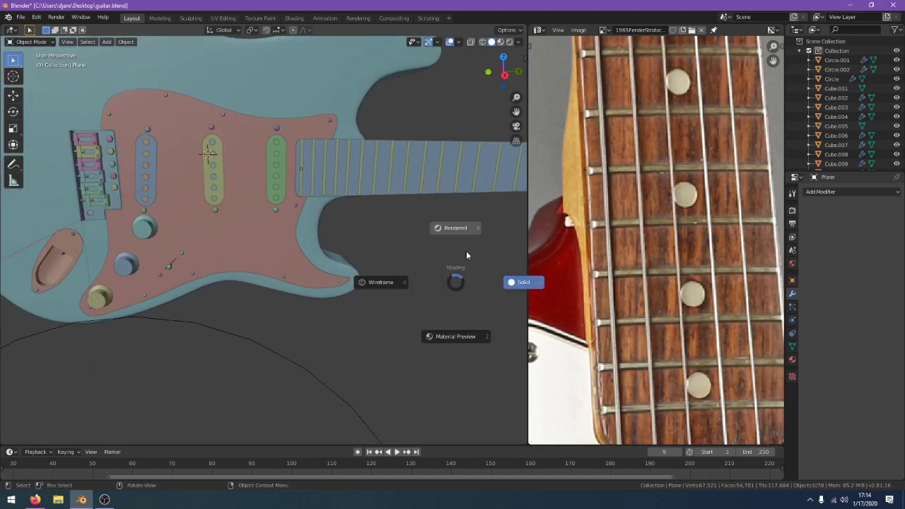
{"action": "left_click", "coordinate": [480, 237]}
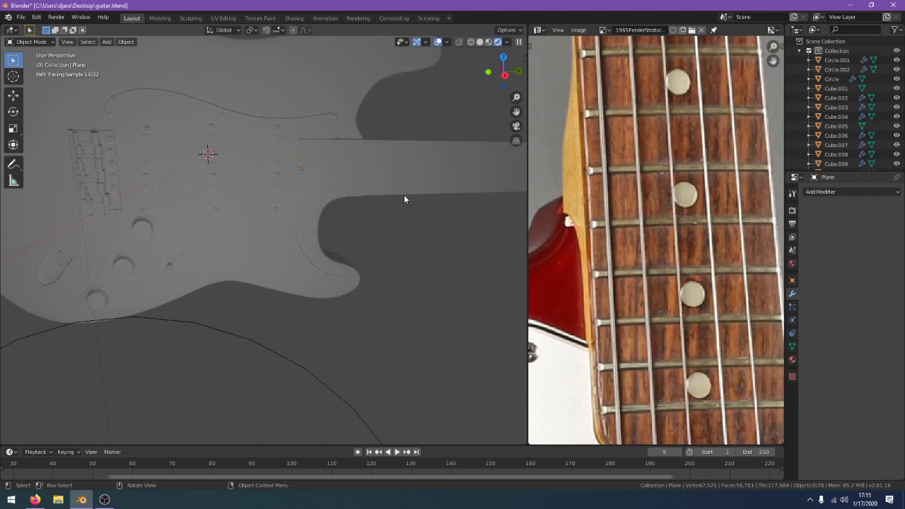
{"action": "key", "text": "z"}
{"action": "left_click", "coordinate": [504, 216]}
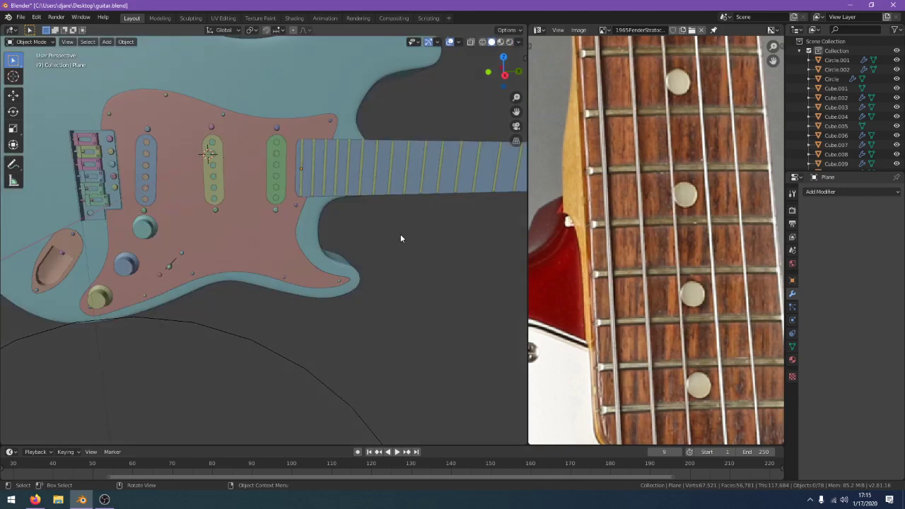
Save guitar.blend, check the live-stream chat in Firefox and return to Blender
{"action": "left_click", "coordinate": [35, 500]}
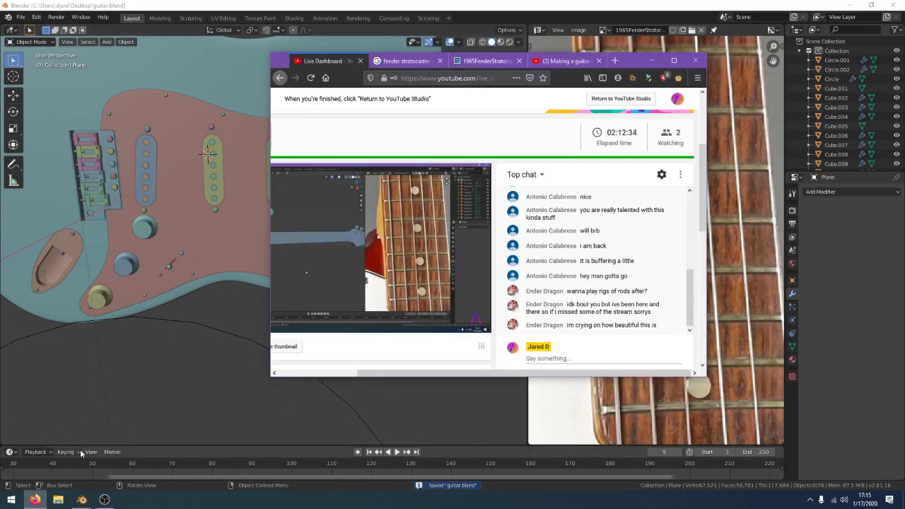
{"action": "left_click", "coordinate": [265, 3]}
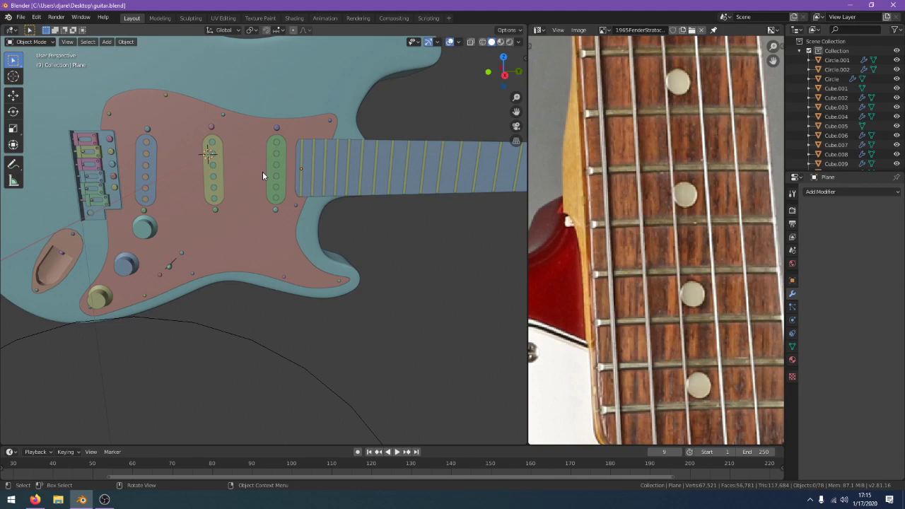
Examine the blueprint's fretboard inlay dots along the neck in wireframe from the right orthographic view, restoring solid shading
{"action": "scroll", "coordinate": [262, 171], "scroll_direction": "up", "scroll_amount": 2}
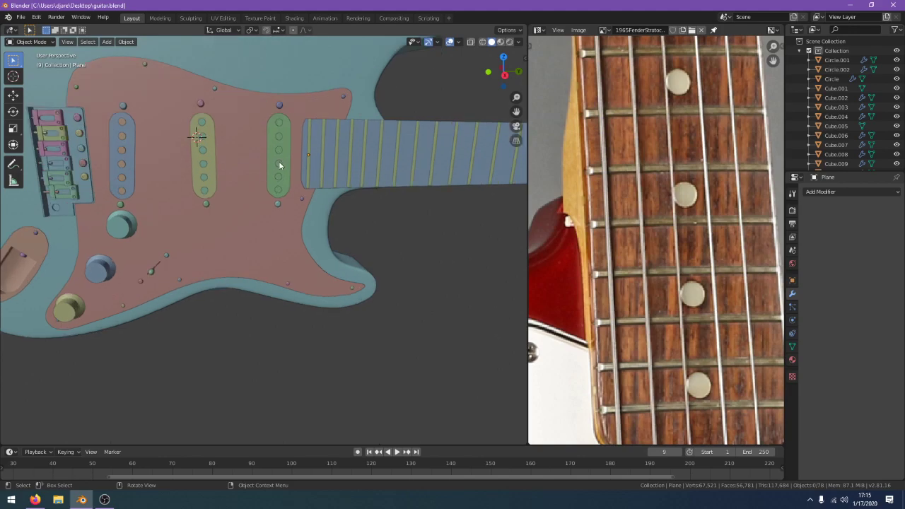
{"action": "key", "text": "KP_3"}
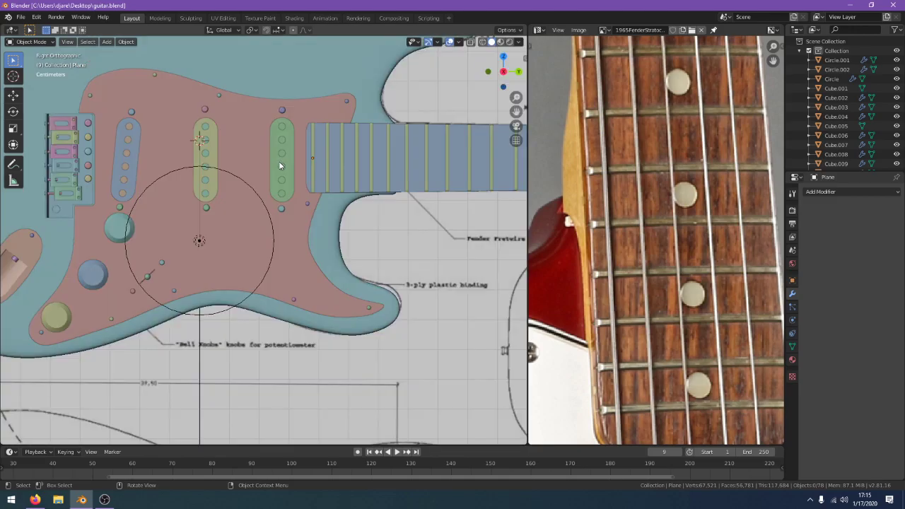
{"action": "key", "text": "z"}
{"action": "left_click", "coordinate": [212, 162]}
{"action": "scroll", "coordinate": [302, 171], "scroll_direction": "down", "scroll_amount": 3}
{"action": "scroll", "coordinate": [302, 172], "scroll_direction": "down", "scroll_amount": 2}
{"action": "middle_click_drag", "start_coordinate": [302, 172], "coordinate": [14, 168], "text": "shift"}
{"action": "scroll", "coordinate": [263, 201], "scroll_direction": "up", "scroll_amount": 4}
{"action": "middle_click_drag", "start_coordinate": [238, 200], "coordinate": [90, 270], "text": "shift"}
{"action": "scroll", "coordinate": [152, 252], "scroll_direction": "up", "scroll_amount": 2}
{"action": "key", "text": "z"}
{"action": "left_click", "coordinate": [229, 260]}
{"action": "middle_click_drag", "start_coordinate": [231, 263], "coordinate": [273, 303]}
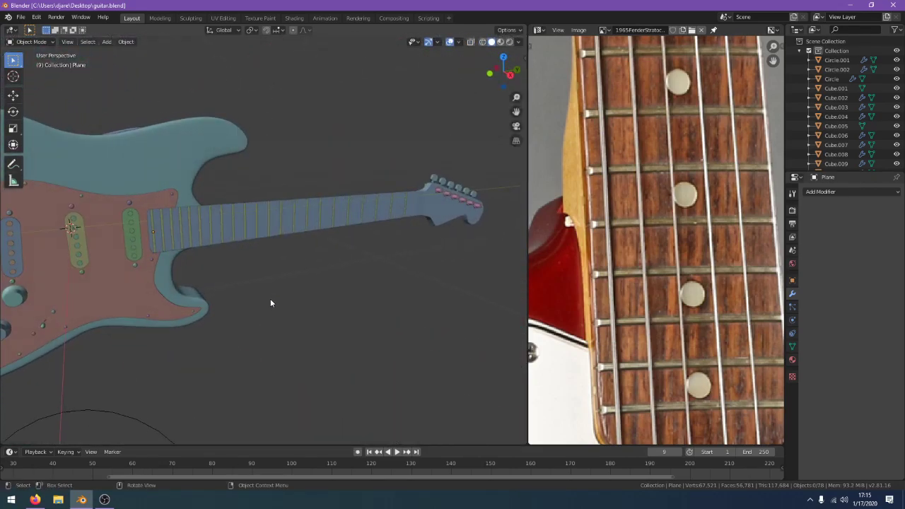
Add a cylinder mesh with 9 vertices at the world origin
{"action": "key", "text": "shift+a"}
{"action": "mouse_move", "coordinate": [276, 296]}
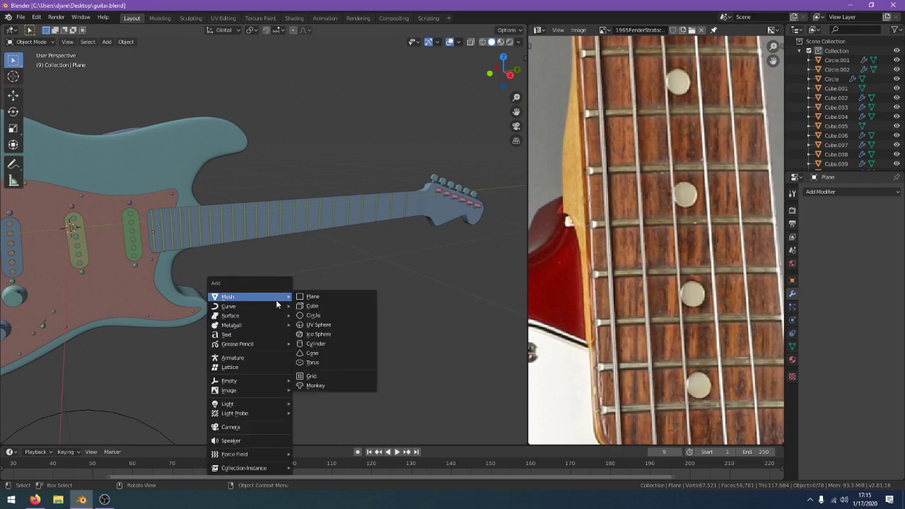
{"action": "left_click", "coordinate": [341, 345]}
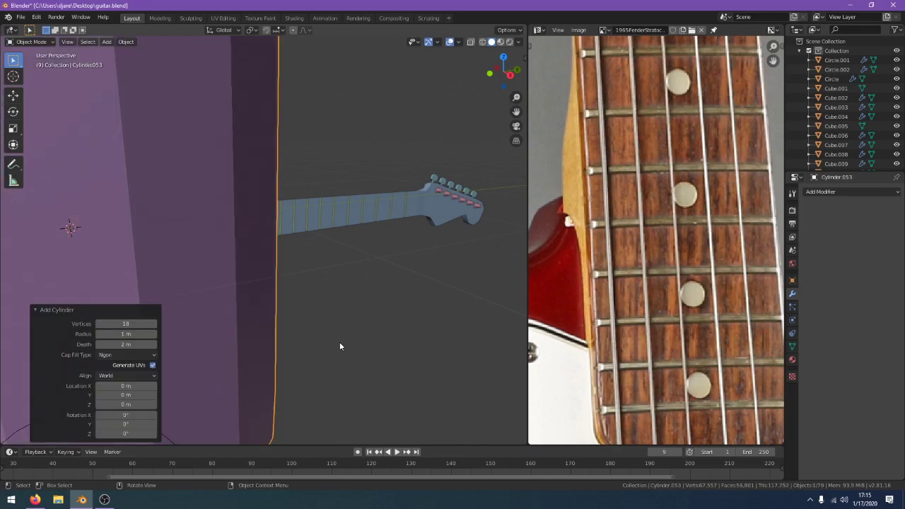
{"action": "scroll", "coordinate": [334, 334], "scroll_direction": "down", "scroll_amount": 3}
{"action": "left_click", "coordinate": [131, 323]}
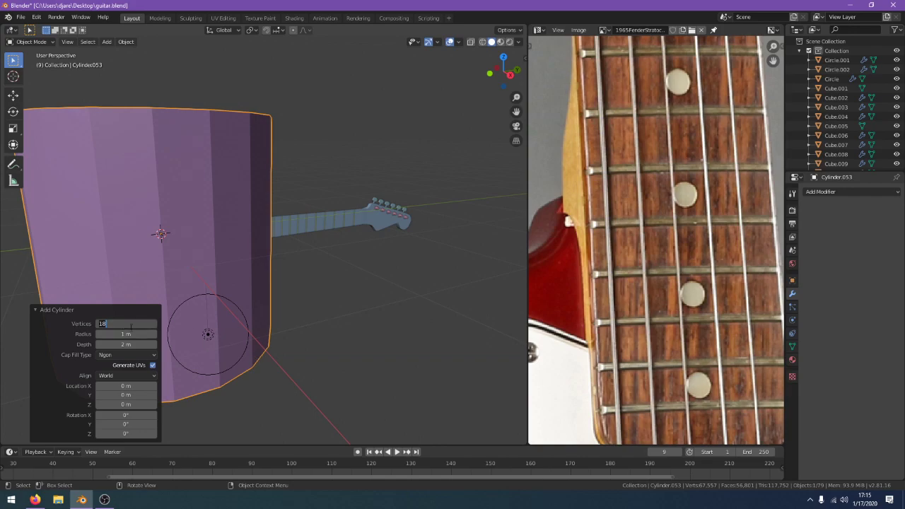
{"action": "type", "text": "9"}
{"action": "key", "text": "Return"}
Rotate the cylinder 90° in the front orthographic view so its cap faces the front of the guitar
{"action": "middle_click_drag", "start_coordinate": [338, 240], "coordinate": [392, 314]}
{"action": "scroll", "coordinate": [406, 308], "scroll_direction": "down", "scroll_amount": 2}
{"action": "key", "text": "KP_1"}
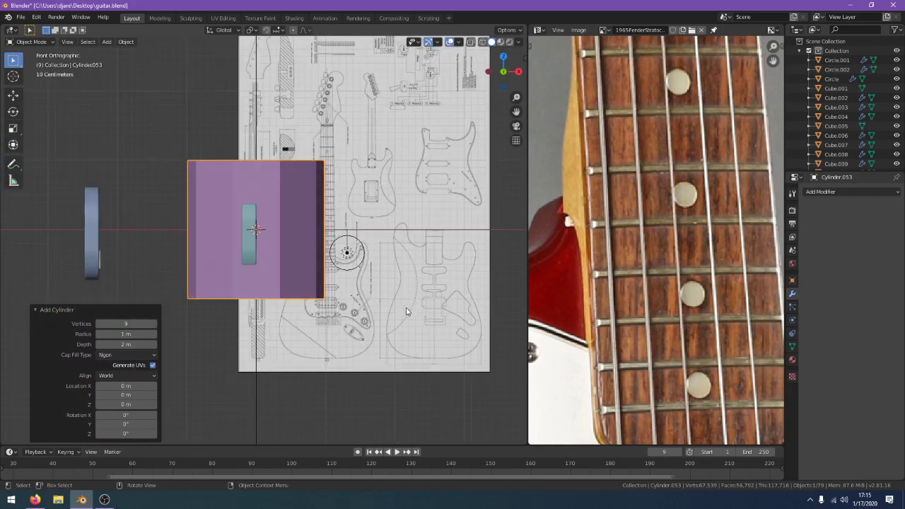
{"action": "key", "text": "r"}
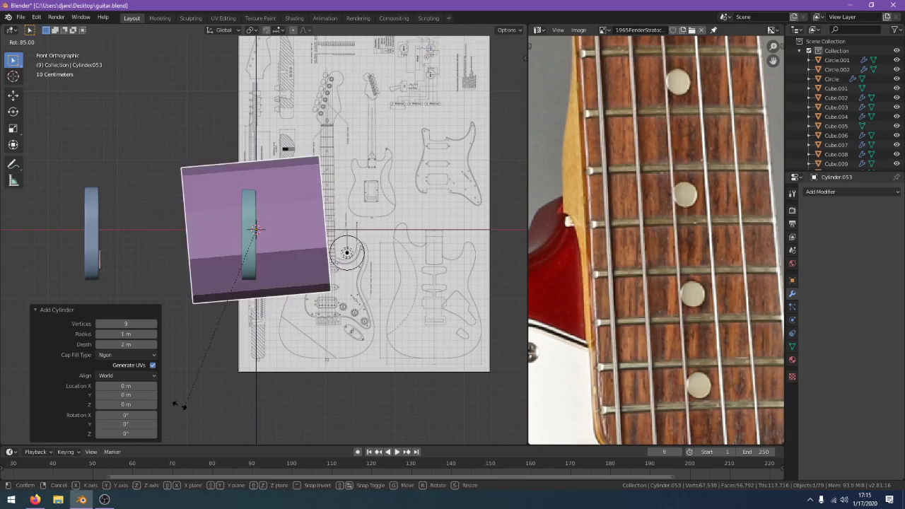
{"action": "left_click", "coordinate": [171, 389]}
Scale the cylinder by 0.061 and move it 0.589 m along Y and -0.136 m along Z onto the neck in right view
{"action": "key", "text": "KP_3"}
{"action": "scroll", "coordinate": [168, 367], "scroll_direction": "up", "scroll_amount": 6}
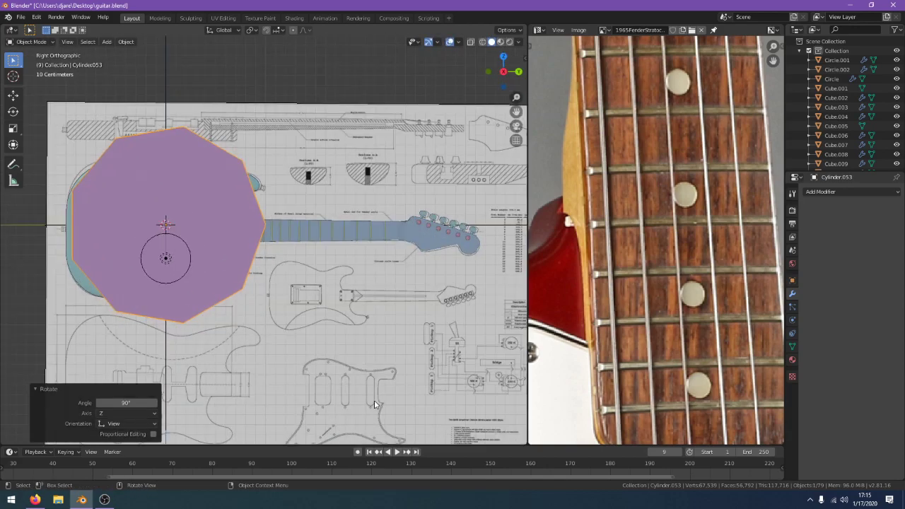
{"action": "key", "text": "s"}
{"action": "left_click", "coordinate": [161, 236]}
{"action": "scroll", "coordinate": [177, 248], "scroll_direction": "up", "scroll_amount": 6}
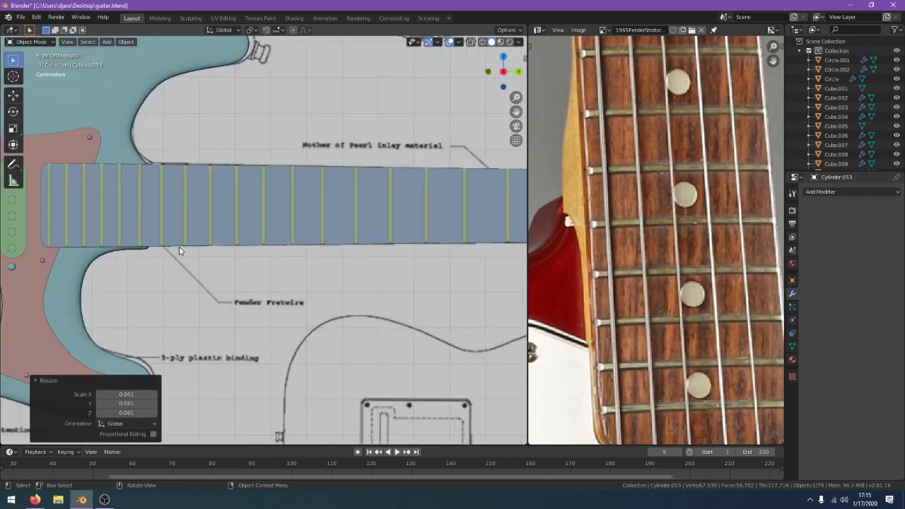
{"action": "key", "text": "g"}
{"action": "left_click", "coordinate": [403, 308]}
Scale the cylinder by a further 0.335 in wireframe toward the size of the blueprint's inlay dots
{"action": "key", "text": "z"}
{"action": "left_click", "coordinate": [230, 307]}
{"action": "scroll", "coordinate": [233, 310], "scroll_direction": "up", "scroll_amount": 1}
{"action": "scroll", "coordinate": [232, 310], "scroll_direction": "up", "scroll_amount": 4}
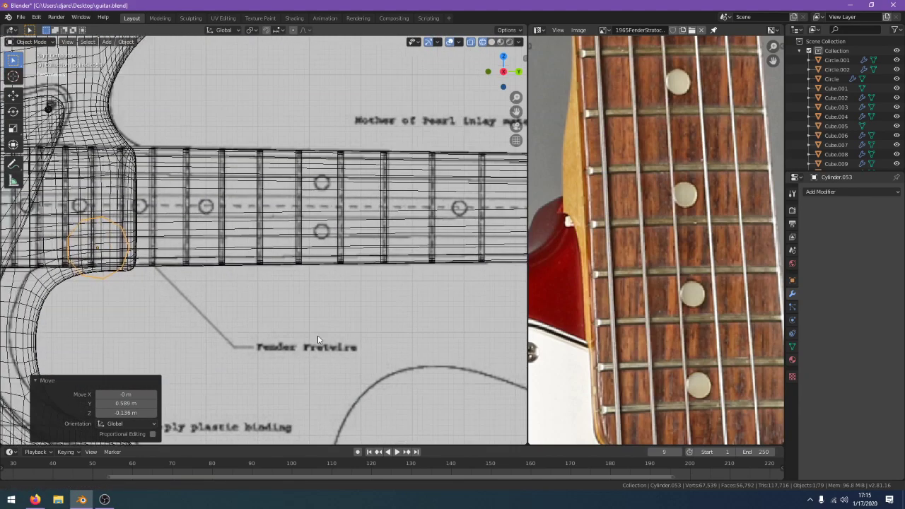
{"action": "key", "text": "s"}
{"action": "left_click", "coordinate": [304, 329]}
{"action": "scroll", "coordinate": [306, 334], "scroll_direction": "down", "scroll_amount": 1}
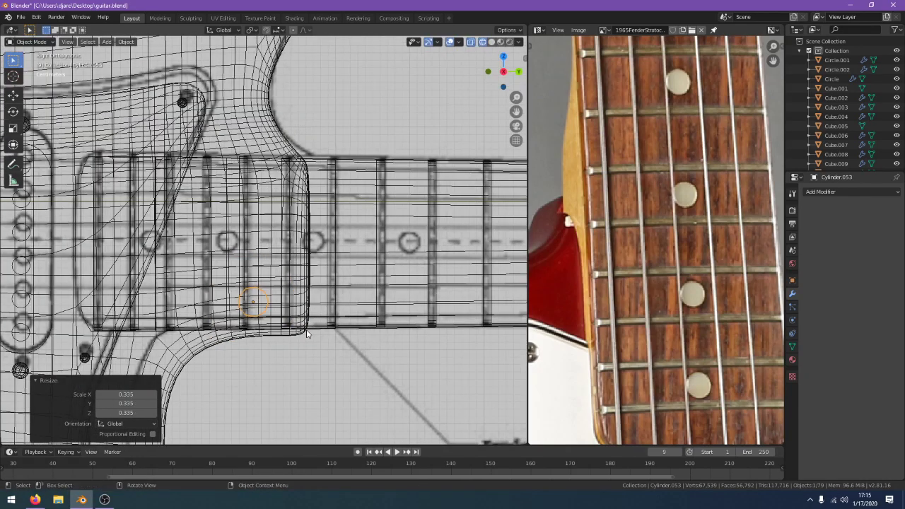
Move the cylinder along the neck 0.937 m in Y and 0.0527 m in Z, plus 0.466 m in Y and 0.0184 m in Z, onto the blueprint dot nearest the nut
{"action": "scroll", "coordinate": [307, 334], "scroll_direction": "down", "scroll_amount": 4}
{"action": "middle_click_drag", "start_coordinate": [373, 322], "coordinate": [345, 361], "text": "shift"}
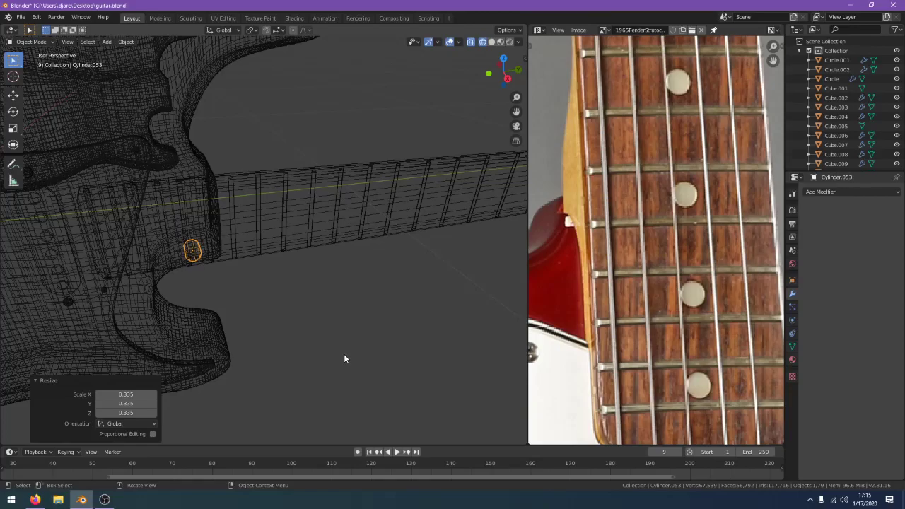
{"action": "middle_click_drag", "start_coordinate": [341, 346], "coordinate": [210, 304]}
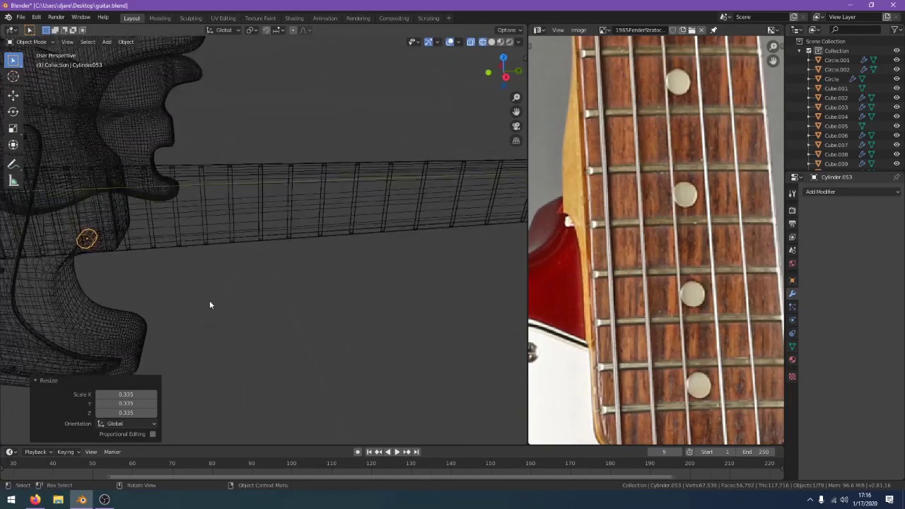
{"action": "key", "text": "KP_1"}
{"action": "scroll", "coordinate": [206, 312], "scroll_direction": "up", "scroll_amount": 1}
{"action": "key", "text": "g"}
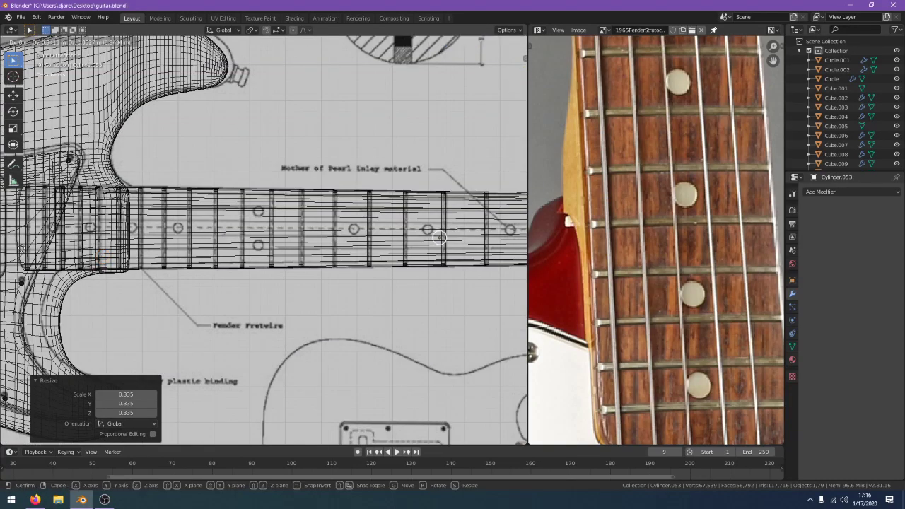
{"action": "left_click", "coordinate": [154, 284]}
{"action": "middle_click_drag", "start_coordinate": [154, 284], "coordinate": [316, 291], "text": "shift"}
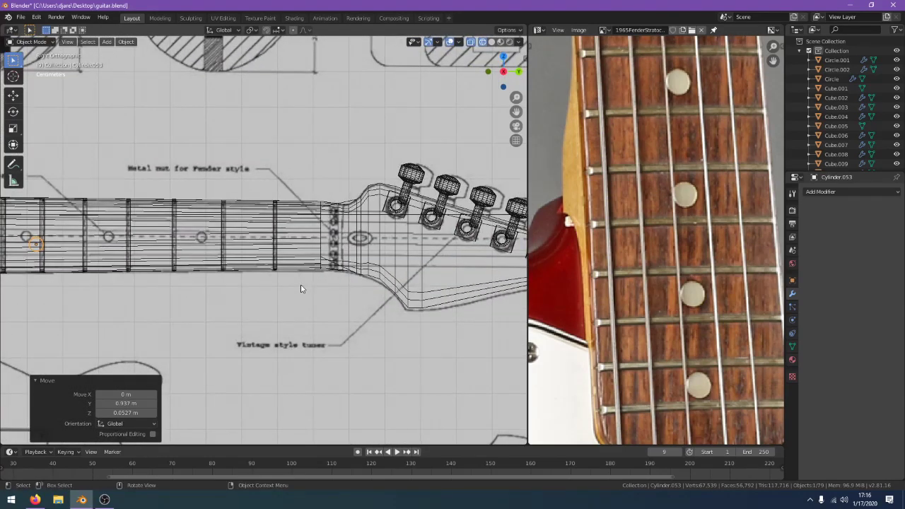
{"action": "key", "text": "g"}
{"action": "left_click", "coordinate": [465, 278]}
Scale the cylinder down slightly to fit the blueprint dot and move it -0.0061 m along Y and -0.000762 m along Z
{"action": "scroll", "coordinate": [406, 304], "scroll_direction": "up", "scroll_amount": 3}
{"action": "key", "text": "s"}
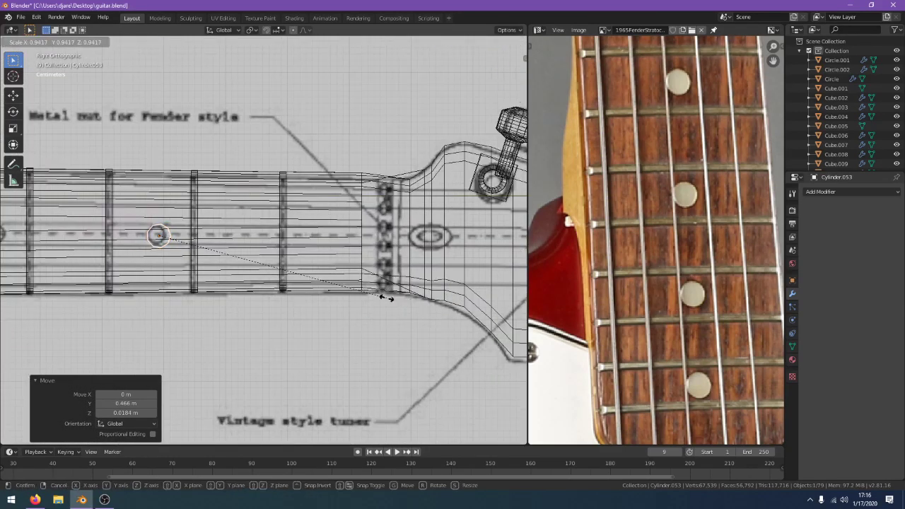
{"action": "left_click", "coordinate": [369, 294]}
{"action": "key", "text": "g"}
{"action": "left_click", "coordinate": [363, 294]}
{"action": "middle_click_drag", "start_coordinate": [363, 294], "coordinate": [352, 247]}
{"action": "key", "text": "KP_3"}
{"action": "scroll", "coordinate": [355, 321], "scroll_direction": "up", "scroll_amount": 1}
{"action": "key", "text": "g"}
{"action": "right_click", "coordinate": [368, 346]}
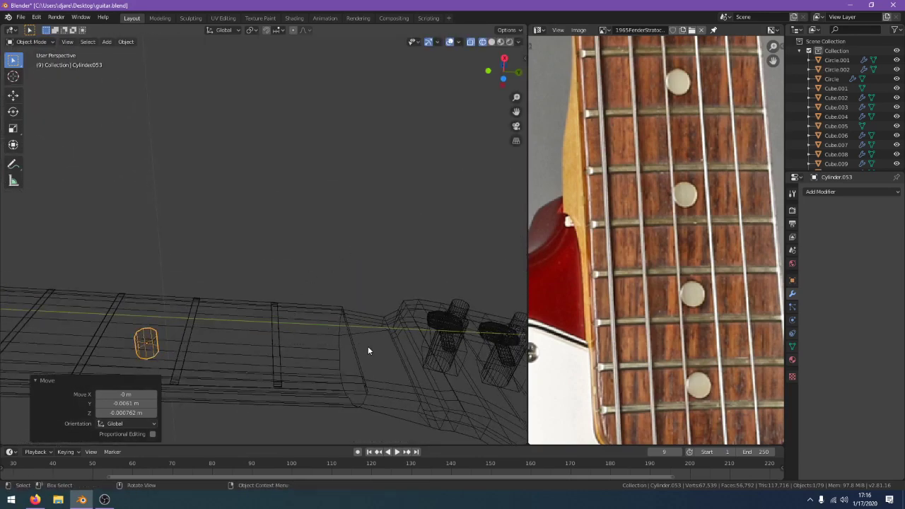
Switch to solid shading and flatten the cylinder by scaling it to 0.382 along X
{"action": "key", "text": "z"}
{"action": "left_click", "coordinate": [436, 352]}
{"action": "mouse_move", "coordinate": [201, 330]}
{"action": "middle_mouse_down", "text": "shift"}
{"action": "mouse_move", "coordinate": [305, 281]}
{"action": "mouse_move", "coordinate": [309, 262]}
{"action": "mouse_move", "coordinate": [395, 291]}
{"action": "middle_mouse_up", "text": "shift"}
{"action": "scroll", "coordinate": [309, 262], "scroll_direction": "up", "scroll_amount": 2}
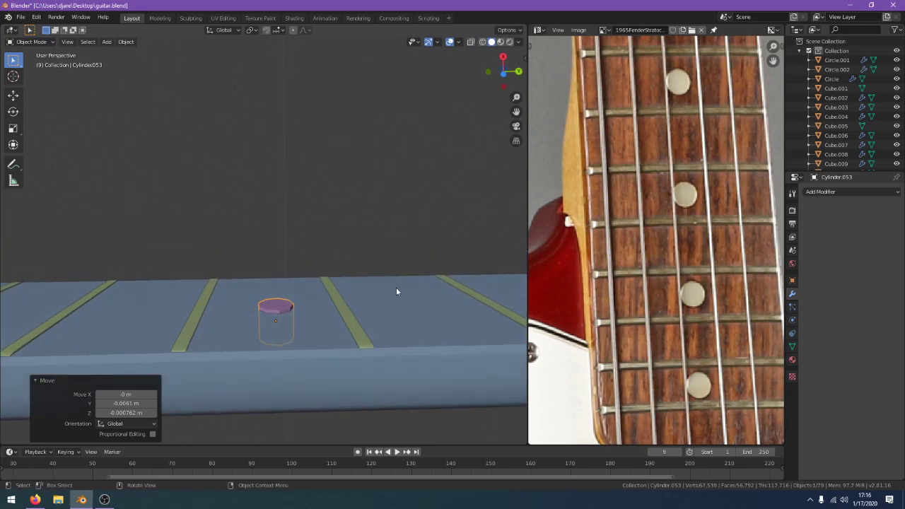
{"action": "key", "text": "s"}
{"action": "key", "text": "z"}
{"action": "key", "text": "x"}
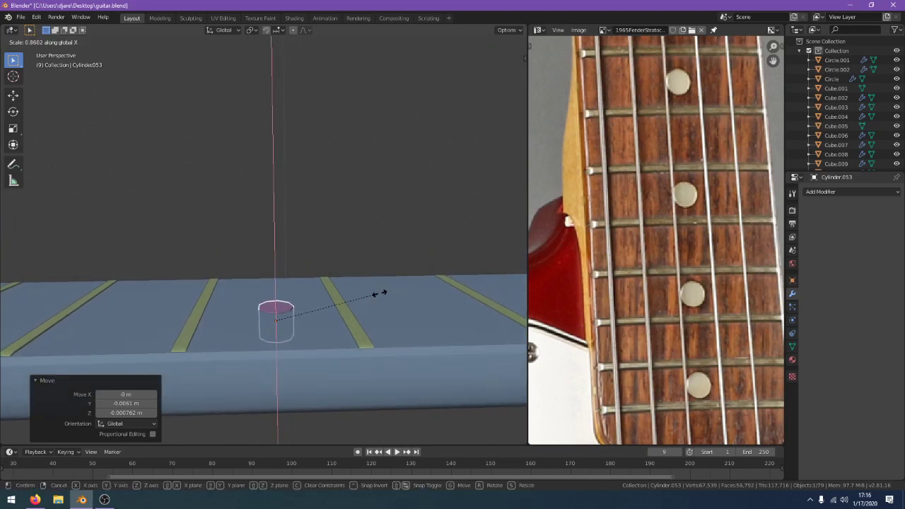
{"action": "left_click", "coordinate": [311, 286]}
Move the flattened cylinder 0.00743 m along X so its cap sits at the fretboard surface
{"action": "key", "text": "g"}
{"action": "key", "text": "x"}
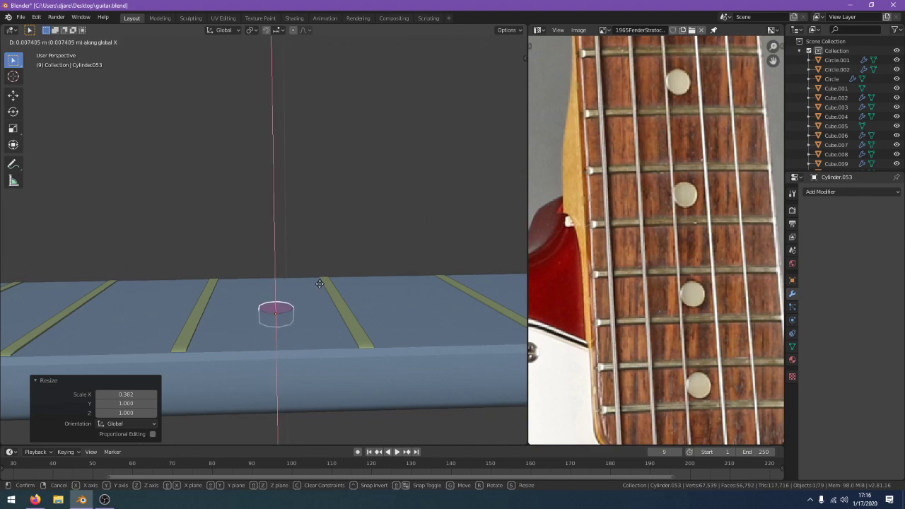
{"action": "right_click", "coordinate": [319, 281]}
{"action": "scroll", "coordinate": [319, 280], "scroll_direction": "up", "scroll_amount": 3}
{"action": "middle_click_drag", "start_coordinate": [319, 280], "coordinate": [328, 261]}
{"action": "scroll", "coordinate": [328, 261], "scroll_direction": "up", "scroll_amount": 1}
{"action": "key", "text": "g"}
{"action": "key", "text": "x"}
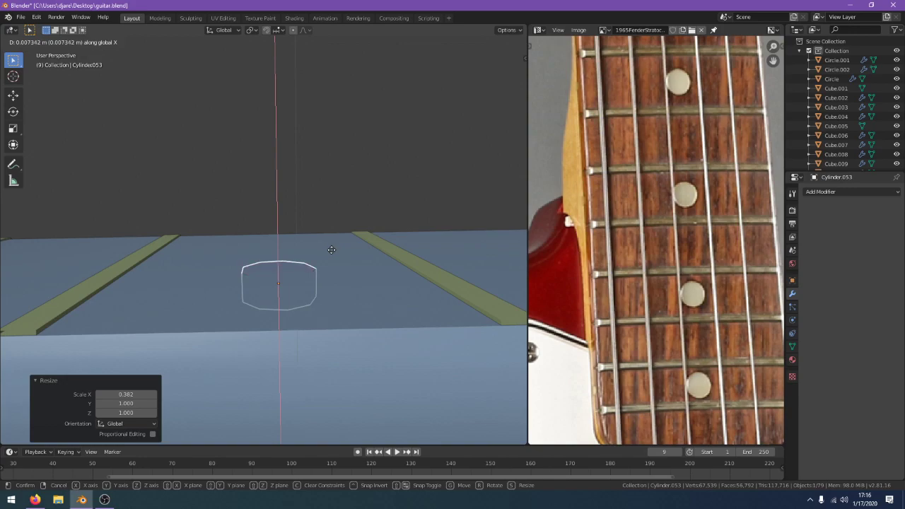
{"action": "left_click", "coordinate": [331, 248]}
Examine how the inlay dot sits in the fretboard, from close up and from farther away
{"action": "scroll", "coordinate": [329, 249], "scroll_direction": "up", "scroll_amount": 4}
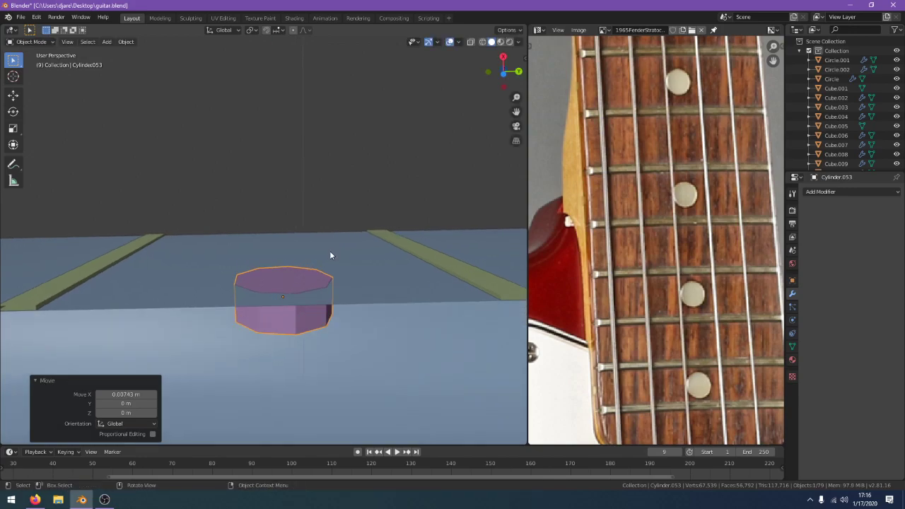
{"action": "scroll", "coordinate": [330, 253], "scroll_direction": "up", "scroll_amount": 1}
{"action": "scroll", "coordinate": [326, 266], "scroll_direction": "down", "scroll_amount": 4}
{"action": "key", "text": "Tab"}
{"action": "scroll", "coordinate": [320, 291], "scroll_direction": "down", "scroll_amount": 2}
{"action": "key", "text": "Tab"}
{"action": "middle_click_drag", "start_coordinate": [320, 290], "coordinate": [324, 408]}
{"action": "left_click", "coordinate": [326, 369]}
{"action": "scroll", "coordinate": [323, 392], "scroll_direction": "down", "scroll_amount": 8}
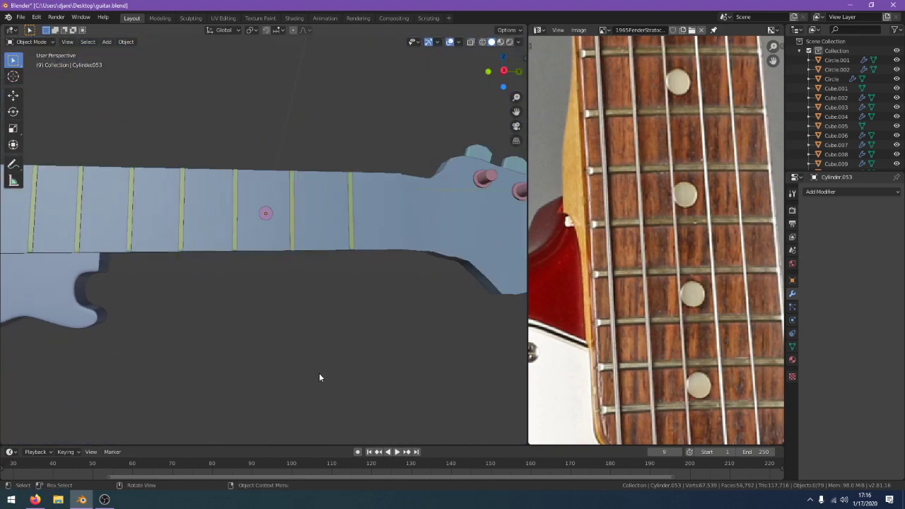
{"action": "scroll", "coordinate": [317, 360], "scroll_direction": "up", "scroll_amount": 9}
Try smooth shading on the inlay dot and return it to flat shading
{"action": "left_click", "coordinate": [273, 150]}
{"action": "scroll", "coordinate": [273, 150], "scroll_direction": "up", "scroll_amount": 1}
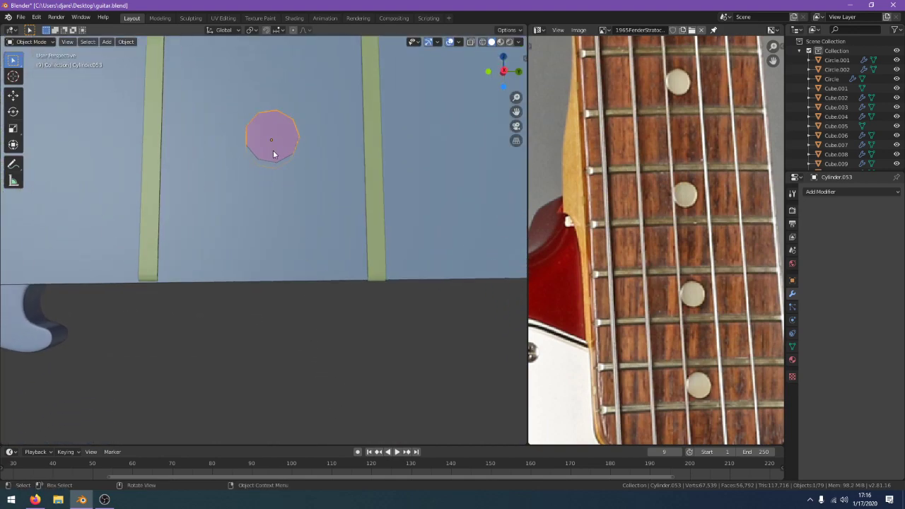
{"action": "left_click", "coordinate": [126, 42]}
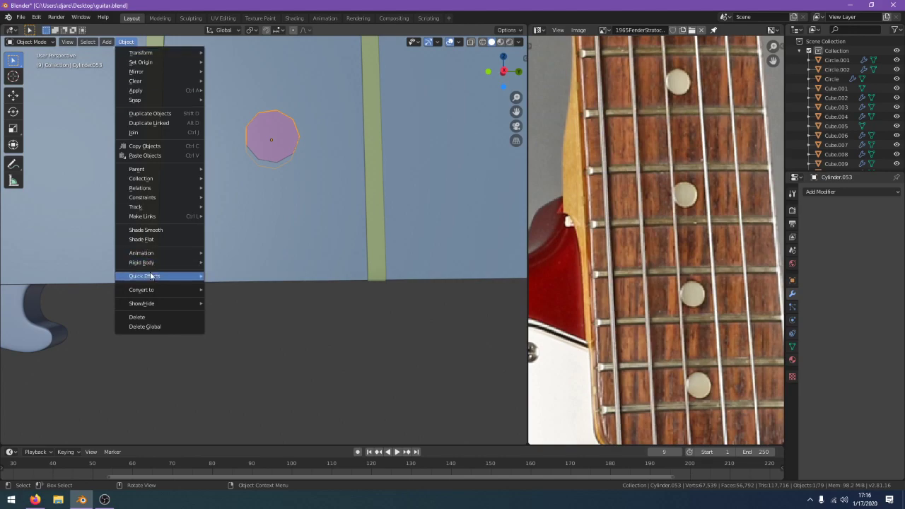
{"action": "left_click", "coordinate": [166, 228]}
{"action": "left_click", "coordinate": [820, 192]}
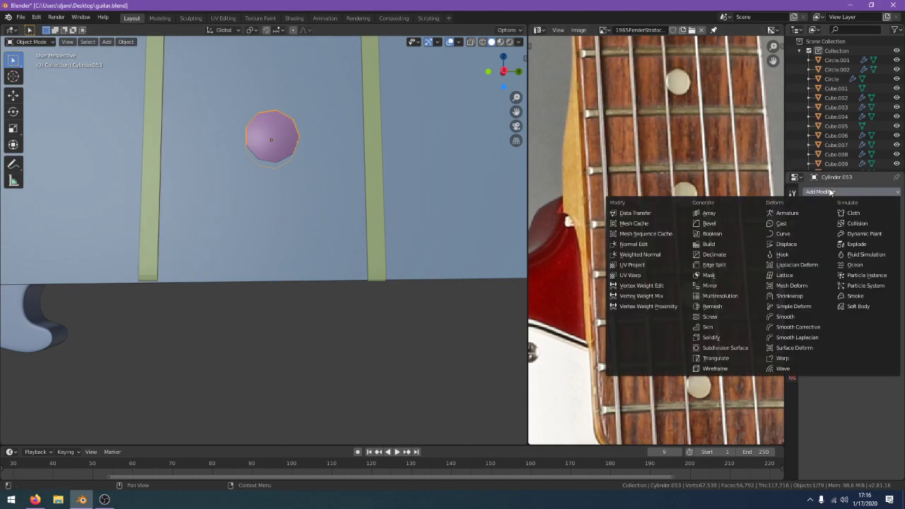
{"action": "left_click", "coordinate": [827, 190]}
{"action": "left_click", "coordinate": [131, 43]}
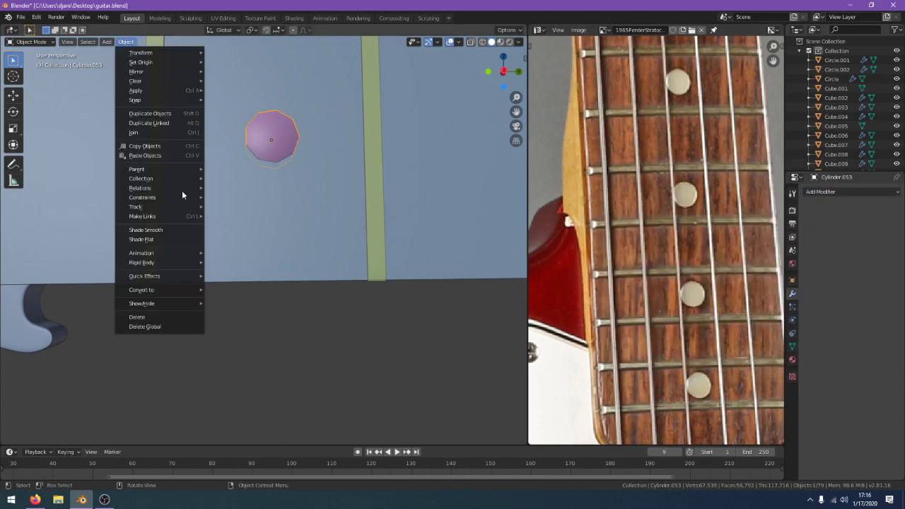
{"action": "left_click", "coordinate": [197, 234]}
Duplicate the inlay dot in right wireframe view and move the copy about -0.26 m along Y onto the second blueprint dot from the nut
{"action": "middle_click_drag", "start_coordinate": [316, 212], "coordinate": [306, 257]}
{"action": "scroll", "coordinate": [306, 257], "scroll_direction": "down", "scroll_amount": 10}
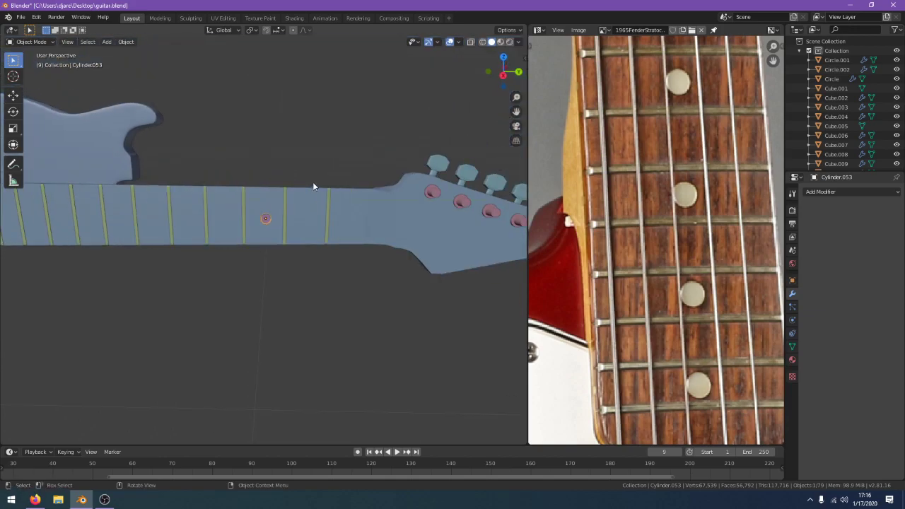
{"action": "key", "text": "KP_3"}
{"action": "key", "text": "z"}
{"action": "left_click", "coordinate": [244, 149]}
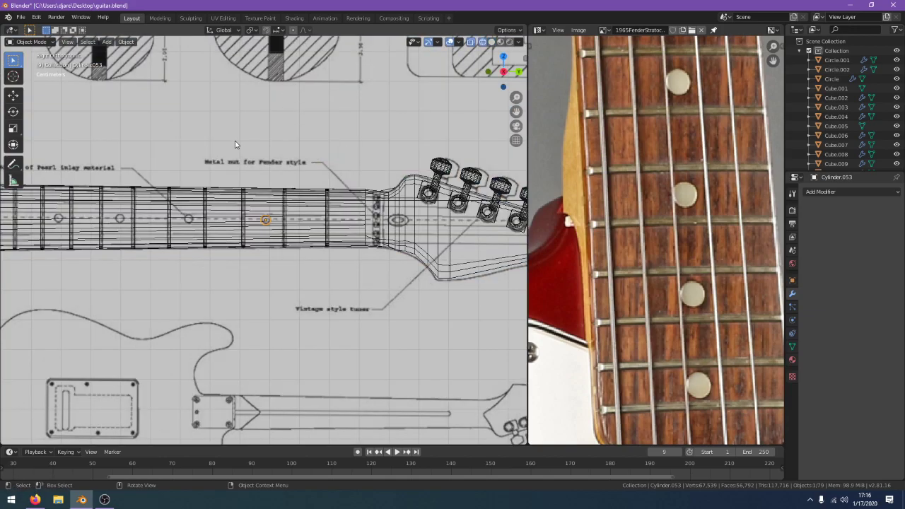
{"action": "scroll", "coordinate": [282, 187], "scroll_direction": "up", "scroll_amount": 2}
{"action": "key", "text": "ctrl+c"}
{"action": "key", "text": "ctrl+v"}
{"action": "key", "text": "g"}
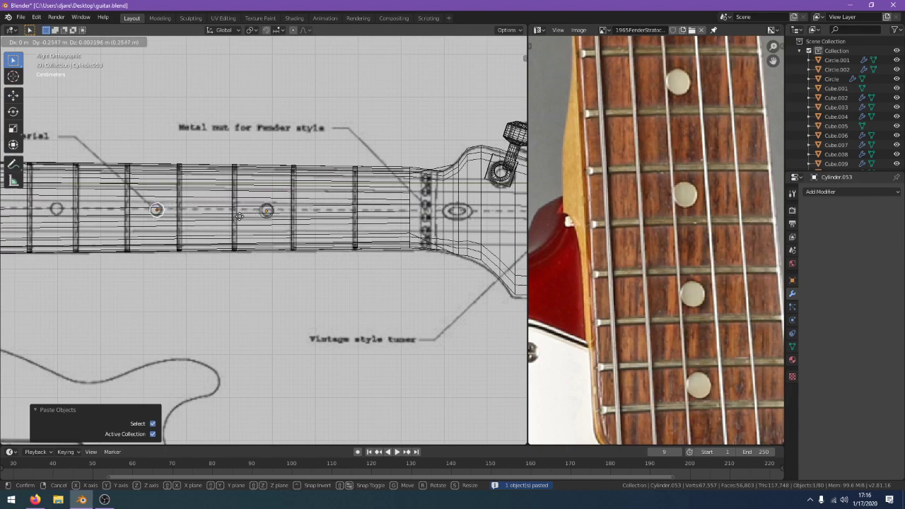
{"action": "key", "text": "y"}
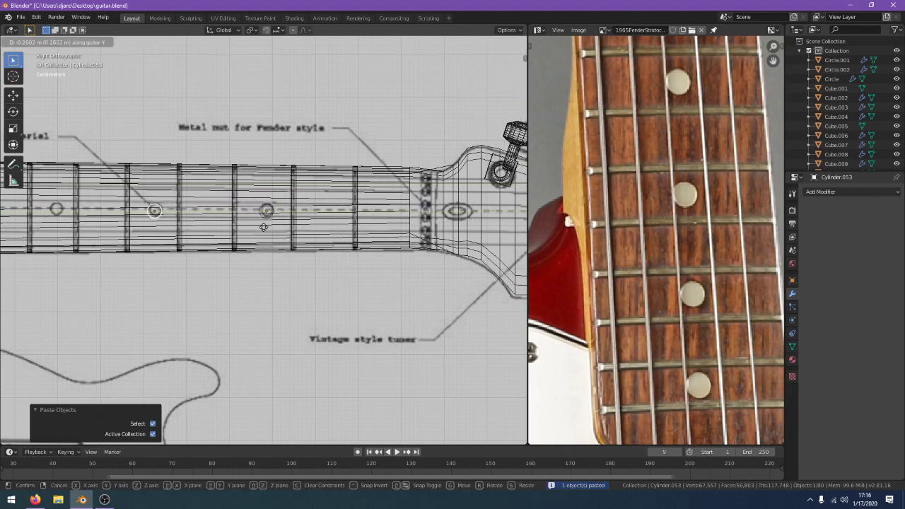
{"action": "left_click", "coordinate": [264, 227]}
Duplicate the second inlay dot and move the copy -0.232 m along Y onto the third blueprint dot from the nut
{"action": "middle_click_drag", "start_coordinate": [263, 228], "coordinate": [500, 229], "text": "shift"}
{"action": "key", "text": "ctrl+c"}
{"action": "key", "text": "ctrl+v"}
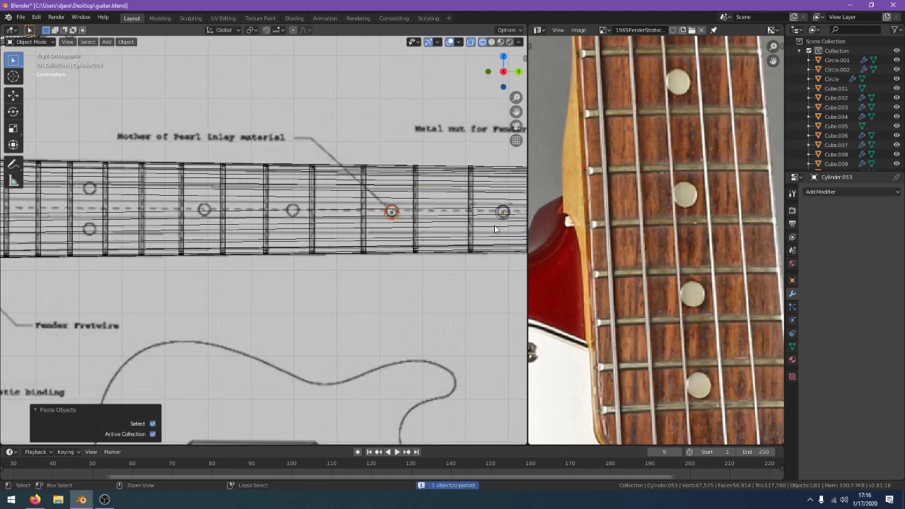
{"action": "key", "text": "g"}
{"action": "key", "text": "x"}
{"action": "left_click", "coordinate": [312, 226]}
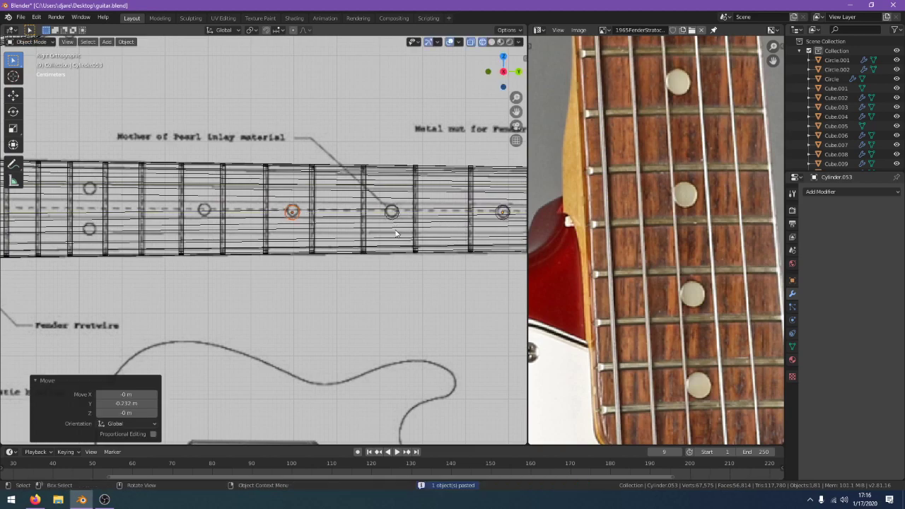
Duplicate the third inlay dot and move the copy -0.206 m along Y onto the fourth blueprint dot from the nut
{"action": "key", "text": "ctrl+c"}
{"action": "key", "text": "ctrl+v"}
{"action": "key", "text": "g"}
{"action": "key", "text": "x"}
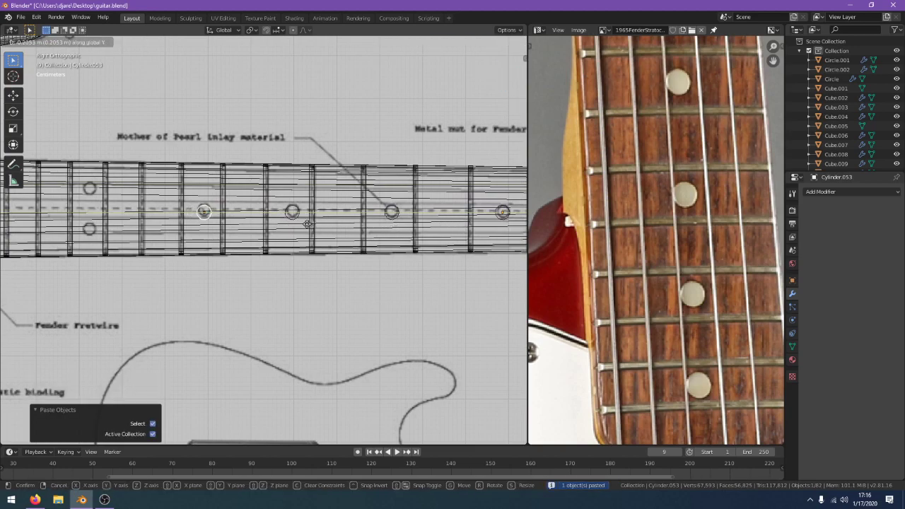
{"action": "right_click", "coordinate": [306, 224]}
{"action": "middle_click_drag", "start_coordinate": [276, 226], "coordinate": [305, 228], "text": "shift"}
{"action": "key", "text": "g"}
{"action": "key", "text": "y"}
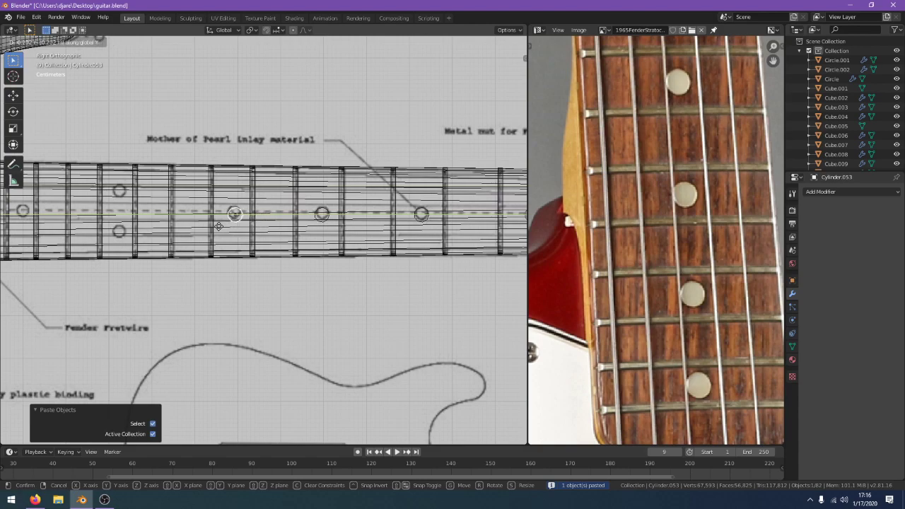
{"action": "left_click", "coordinate": [216, 226]}
Duplicate the fourth inlay dot, move the copy -0.267 m along Y, and lower it along Z onto the lower dot of the blueprint's pair
{"action": "middle_click_drag", "start_coordinate": [217, 226], "coordinate": [385, 240], "text": "shift"}
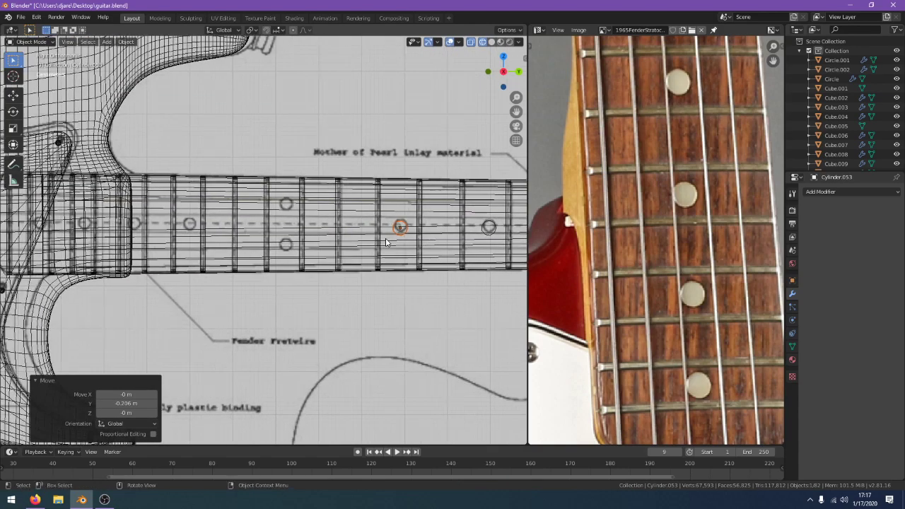
{"action": "key", "text": "ctrl+c"}
{"action": "key", "text": "ctrl+v"}
{"action": "key", "text": "g"}
{"action": "key", "text": "y"}
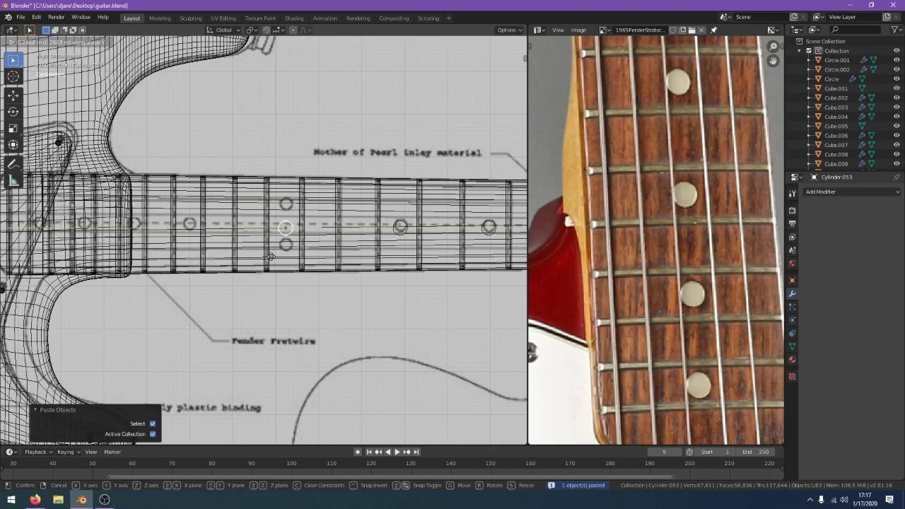
{"action": "left_click", "coordinate": [270, 256]}
{"action": "key", "text": "g"}
{"action": "key", "text": "y"}
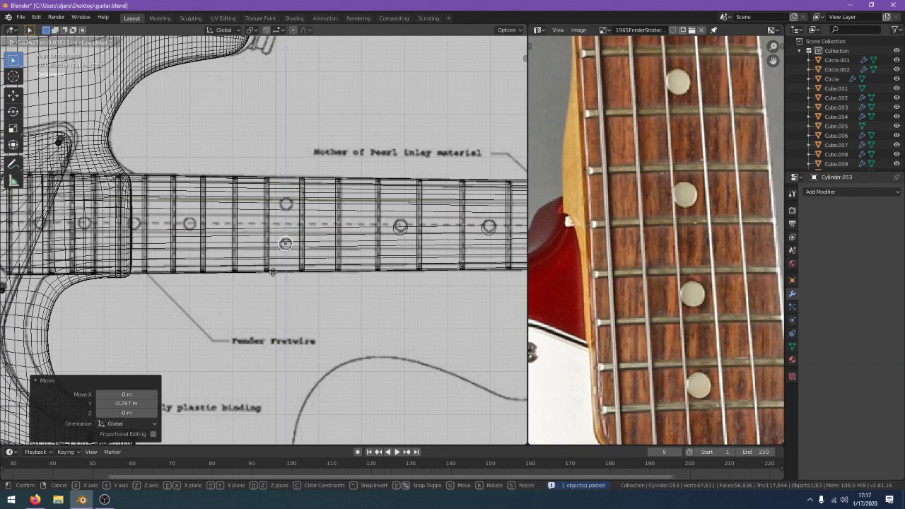
{"action": "left_click", "coordinate": [273, 271]}
Duplicate the lower dot of the pair and raise the copy along Z onto the pair's upper blueprint dot
{"action": "key", "text": "ctrl+c"}
{"action": "key", "text": "ctrl+v"}
{"action": "key", "text": "g"}
{"action": "key", "text": "y"}
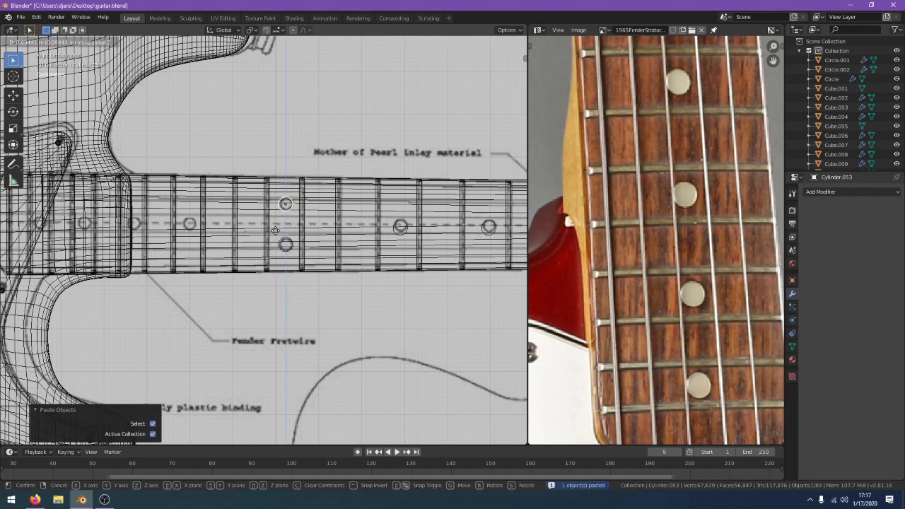
{"action": "left_click", "coordinate": [280, 233]}
Move the fourth inlay dot from the nut -0.492 m along Y and 0.00768 m along Z onto the first blueprint dot past the pair
{"action": "left_click", "coordinate": [399, 234]}
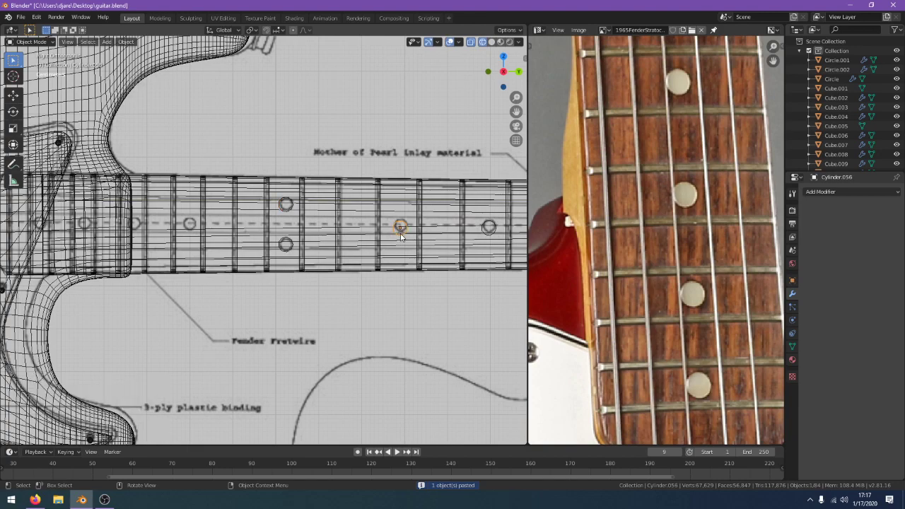
{"action": "key", "text": "ctrl+c"}
{"action": "key", "text": "ctrl+g"}
{"action": "key", "text": "g"}
{"action": "key", "text": "y"}
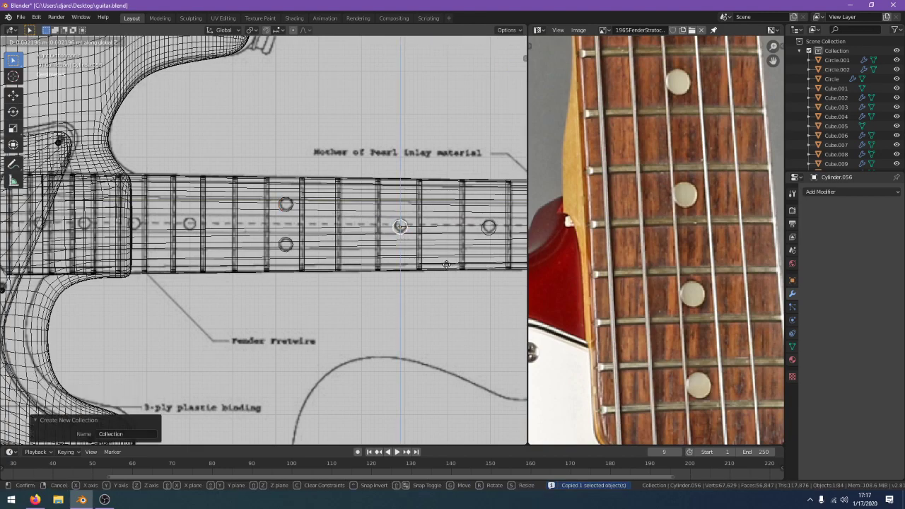
{"action": "left_click", "coordinate": [280, 262]}
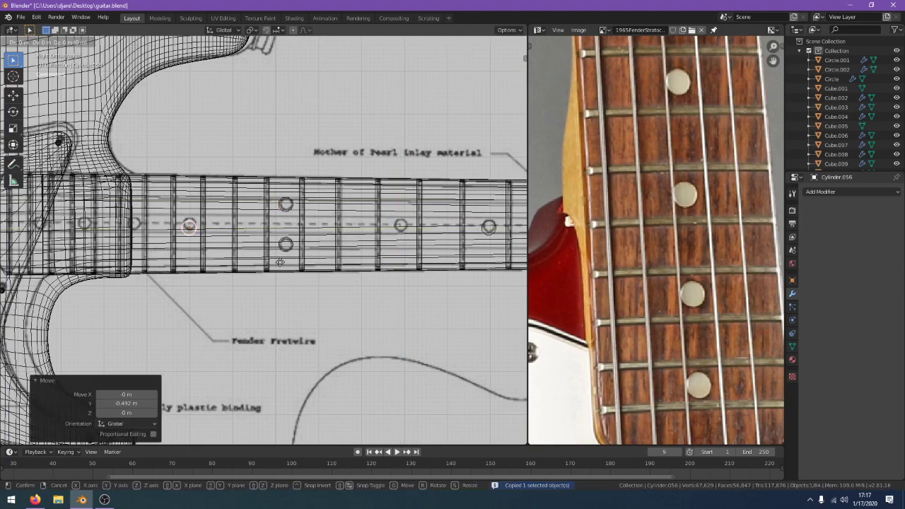
Duplicate the dot past the pair and move the copy about -0.13 m along Y onto the blueprint dot at the body joint
{"action": "middle_click_drag", "start_coordinate": [272, 253], "coordinate": [432, 255], "text": "shift"}
{"action": "scroll", "coordinate": [432, 254], "scroll_direction": "up", "scroll_amount": 3}
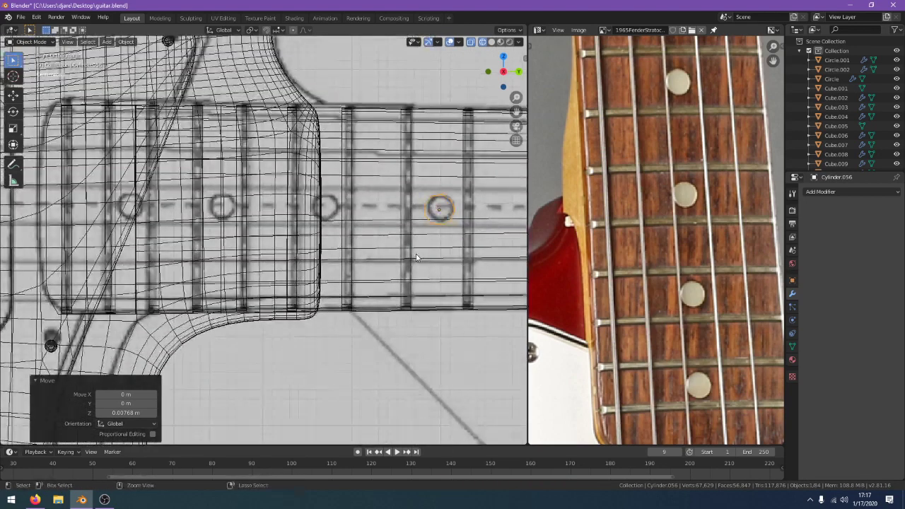
{"action": "key", "text": "ctrl+v"}
{"action": "key", "text": "g"}
{"action": "key", "text": "y"}
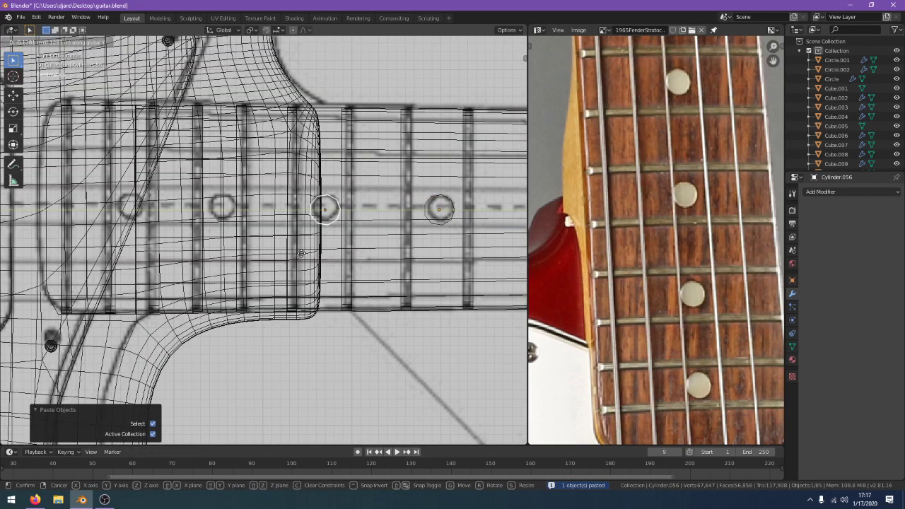
{"action": "left_click", "coordinate": [301, 253]}
Duplicate the inlay dot at the body joint and move the copy -0.114 m along Y onto the next blueprint dot
{"action": "key", "text": "ctrl+c"}
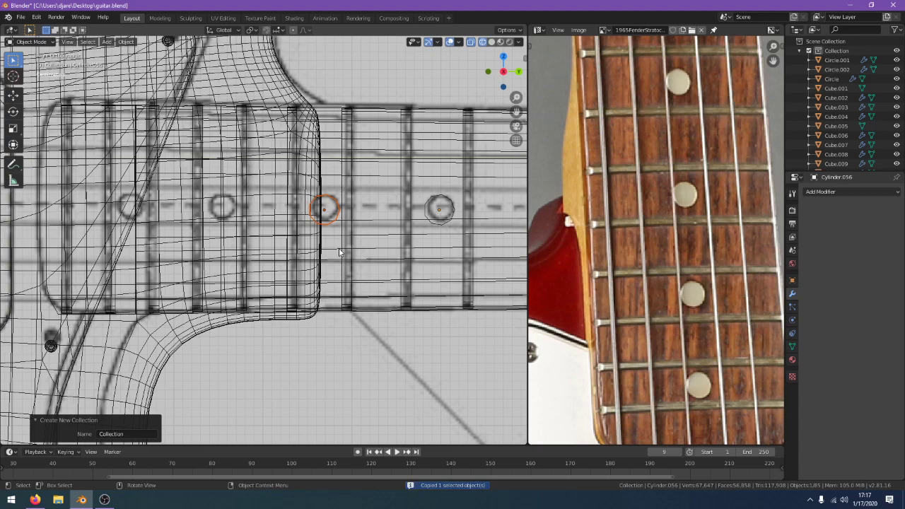
{"action": "key", "text": "ctrl+v"}
{"action": "key", "text": "g"}
{"action": "key", "text": "y"}
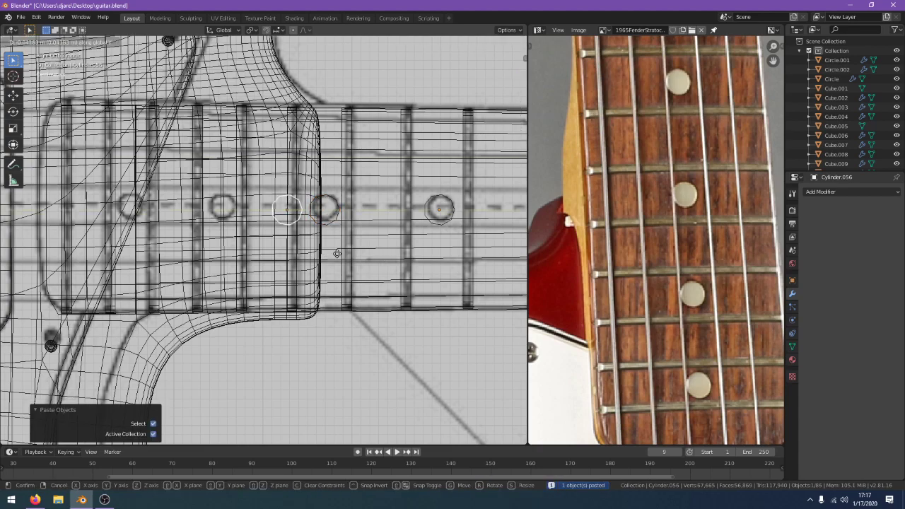
{"action": "left_click", "coordinate": [280, 253]}
Duplicate the newest inlay dot, move the copy -0.105 m along Y onto the last blueprint dot, and view the neck in solid shading
{"action": "key", "text": "ctrl+c"}
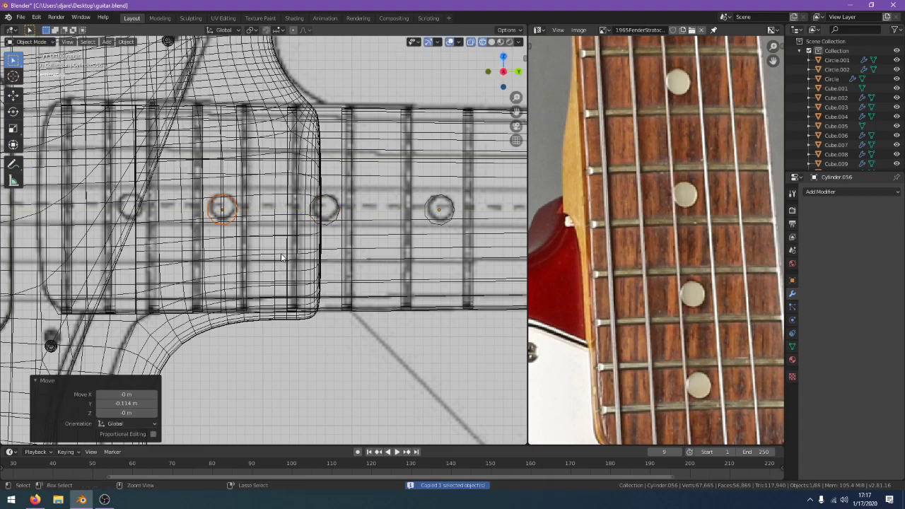
{"action": "key", "text": "ctrl+v"}
{"action": "key", "text": "g"}
{"action": "key", "text": "y"}
{"action": "left_click", "coordinate": [188, 251]}
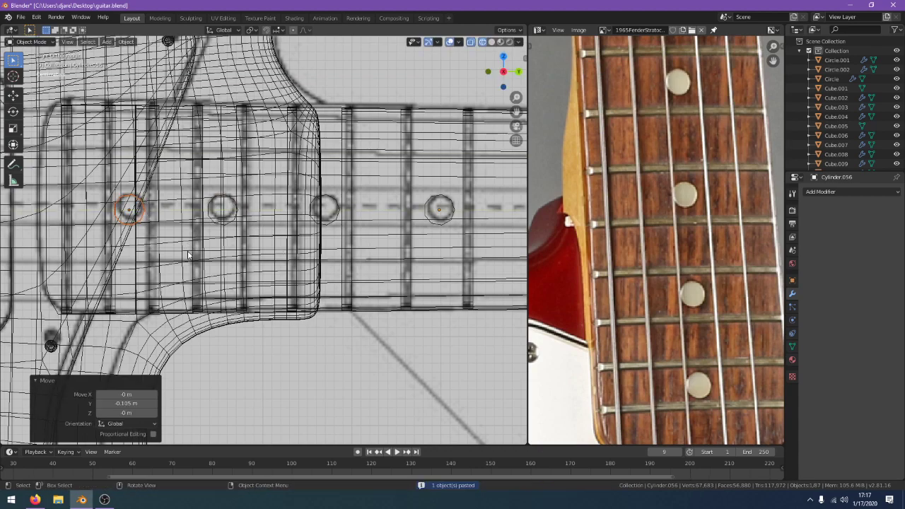
{"action": "key", "text": "z"}
{"action": "left_click", "coordinate": [289, 253]}
{"action": "scroll", "coordinate": [289, 253], "scroll_direction": "down", "scroll_amount": 4}
{"action": "left_click", "coordinate": [366, 324]}
{"action": "scroll", "coordinate": [367, 325], "scroll_direction": "down", "scroll_amount": 1}
{"action": "middle_click_drag", "start_coordinate": [366, 324], "coordinate": [344, 308]}
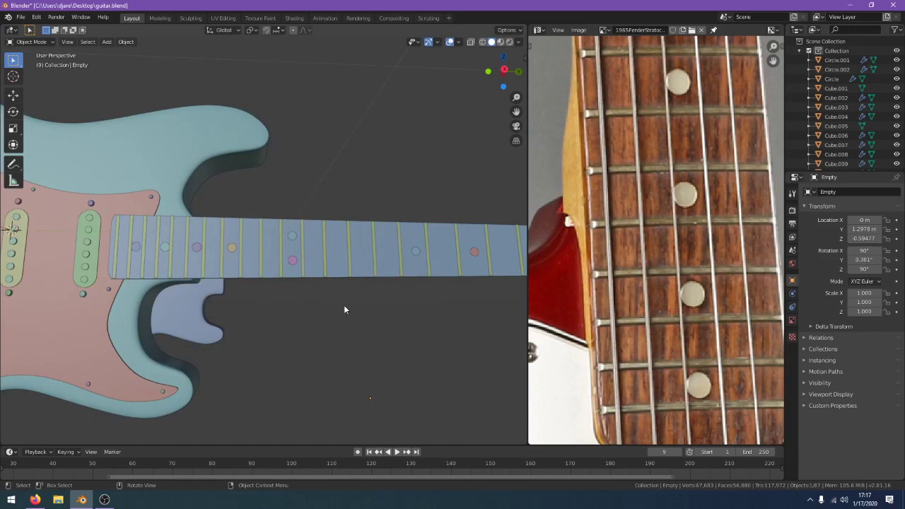
In wireframe side view, duplicate the third inlay dot from the nut and move the copy -0.204 m along Y onto the empty fourth blueprint dot
{"action": "key", "text": "KP_3"}
{"action": "key", "text": "z"}
{"action": "left_click", "coordinate": [276, 292]}
{"action": "scroll", "coordinate": [339, 283], "scroll_direction": "up", "scroll_amount": 1}
{"action": "scroll", "coordinate": [436, 256], "scroll_direction": "up", "scroll_amount": 1}
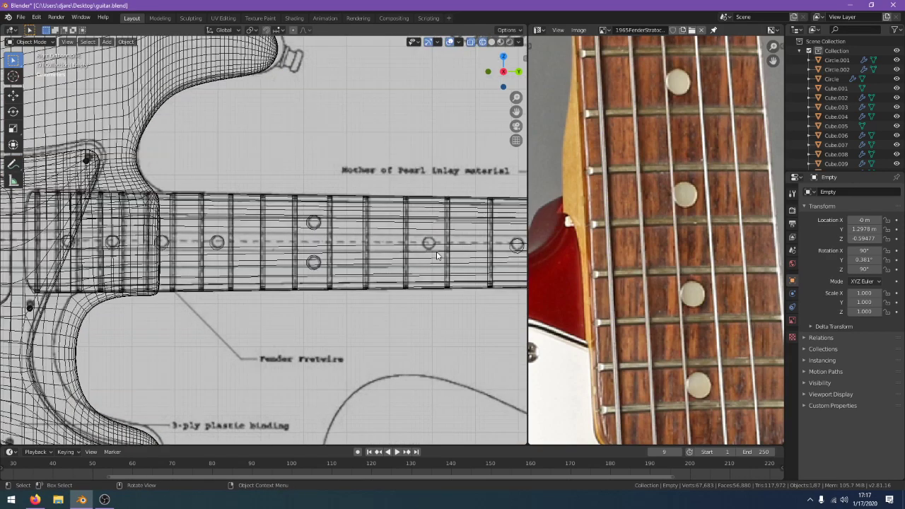
{"action": "left_click", "coordinate": [518, 252]}
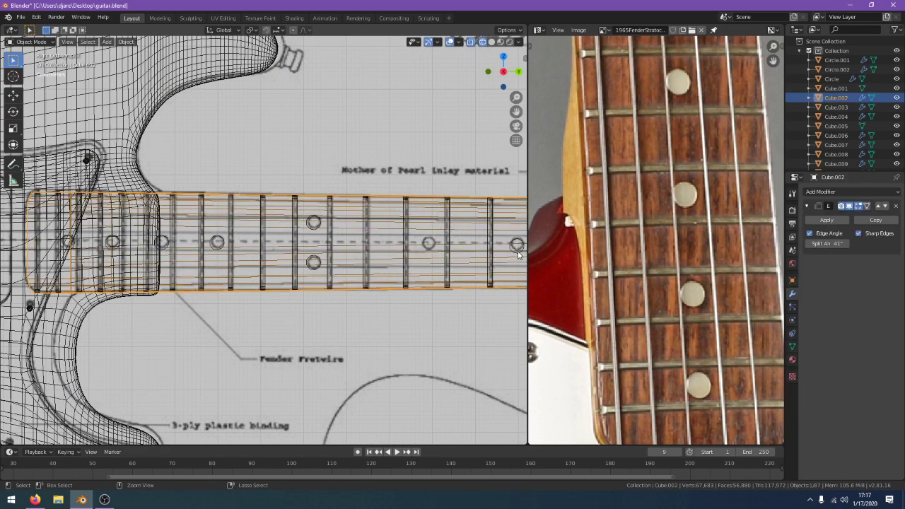
{"action": "left_click", "coordinate": [516, 249]}
{"action": "key", "text": "ctrl+c"}
{"action": "key", "text": "ctrl+v"}
{"action": "key", "text": "g"}
{"action": "key", "text": "y"}
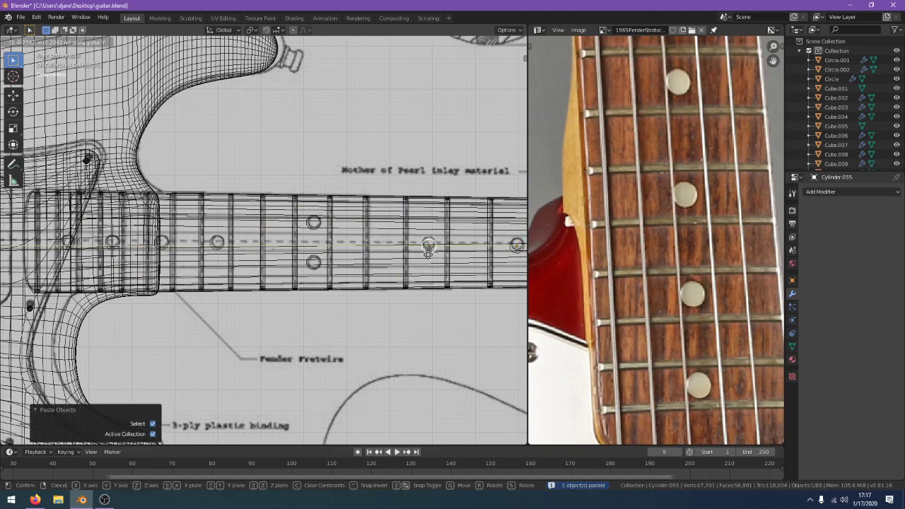
{"action": "left_click", "coordinate": [428, 255]}
{"action": "key", "text": "z"}
{"action": "left_click", "coordinate": [472, 254]}
{"action": "key", "text": "z"}
{"action": "left_click", "coordinate": [447, 258]}
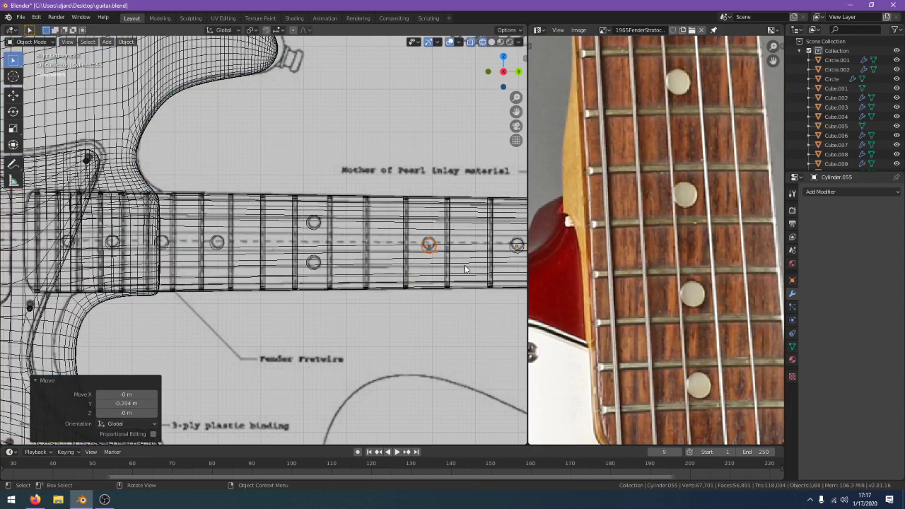
Raise the second inlay dot from the nut 0.00191 m along Z to centre it on its blueprint circle
{"action": "scroll", "coordinate": [465, 269], "scroll_direction": "up", "scroll_amount": 1}
{"action": "middle_click_drag", "start_coordinate": [465, 269], "coordinate": [508, 268], "text": "shift"}
{"action": "scroll", "coordinate": [236, 246], "scroll_direction": "up", "scroll_amount": 2}
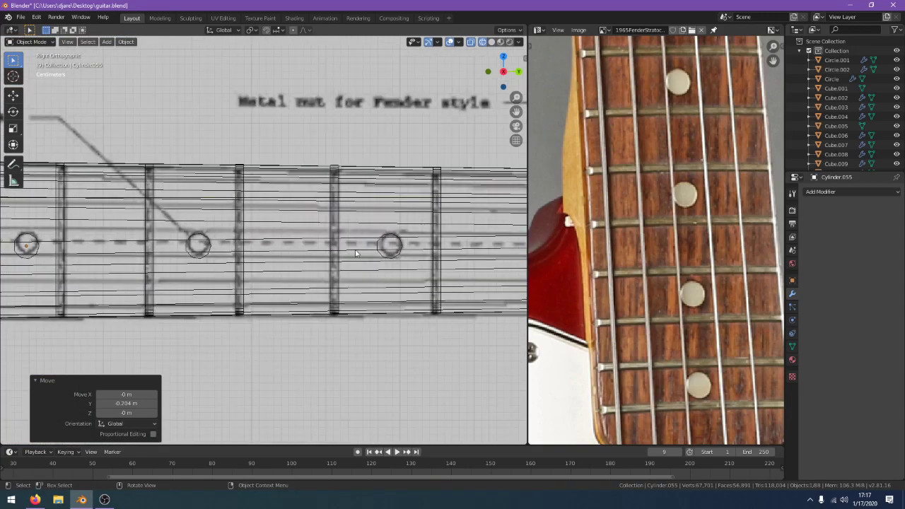
{"action": "left_click", "coordinate": [202, 257]}
{"action": "left_click", "coordinate": [201, 257]}
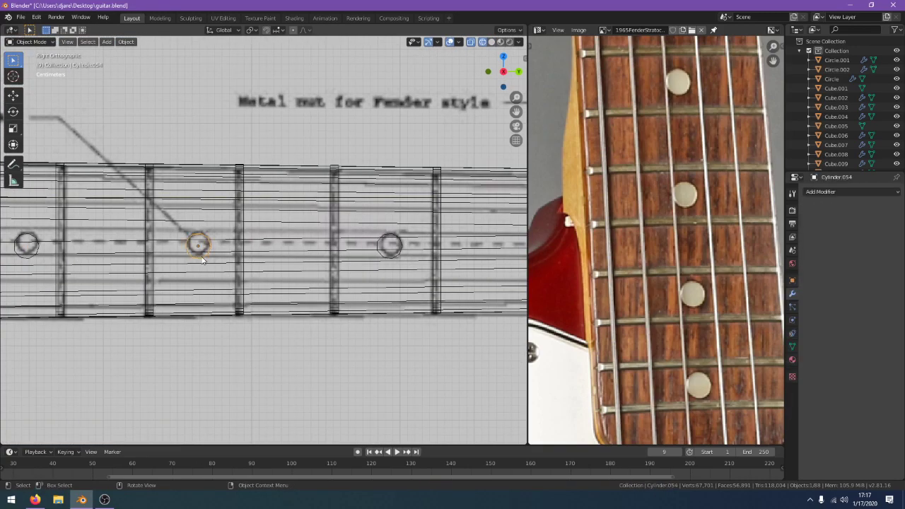
{"action": "key", "text": "g"}
{"action": "key", "text": "z"}
{"action": "left_click", "coordinate": [201, 253]}
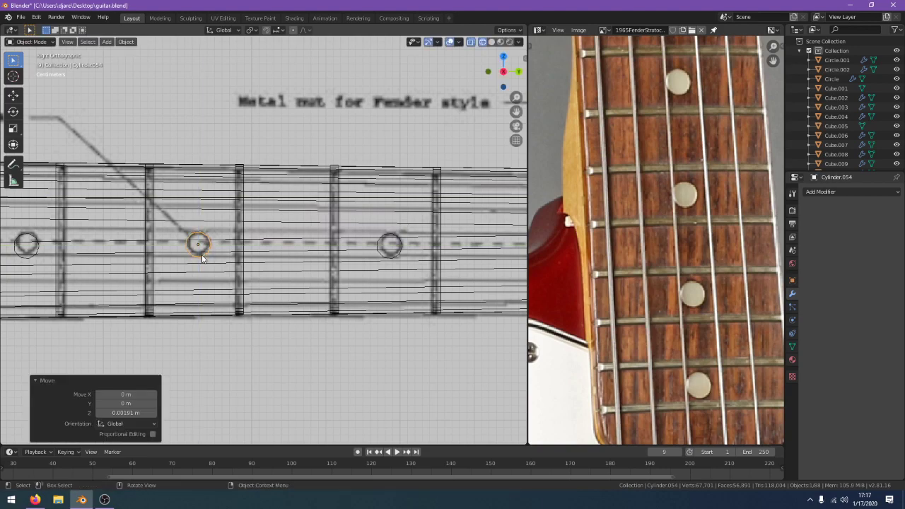
Raise the third inlay dot from the nut 0.00318 m along Z to line it up with the blueprint
{"action": "middle_click_drag", "start_coordinate": [200, 244], "coordinate": [453, 250], "text": "shift"}
{"action": "left_click", "coordinate": [276, 265]}
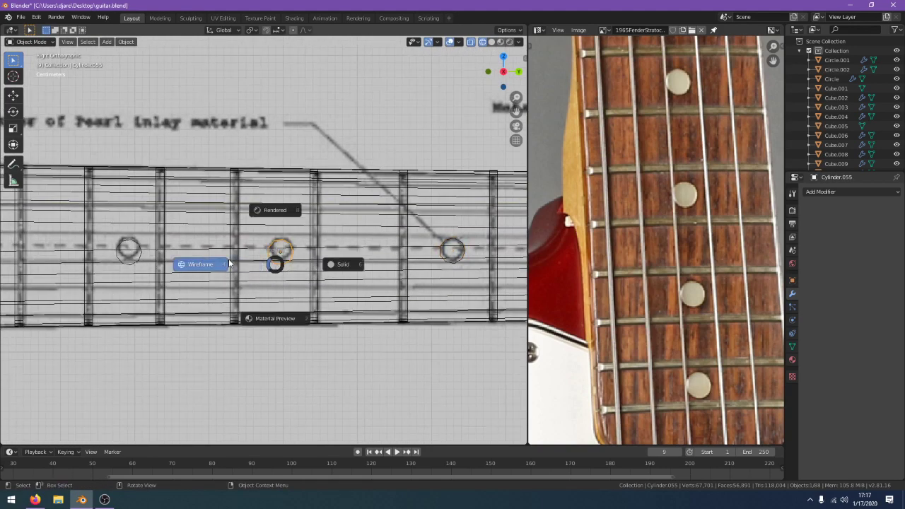
{"action": "left_click", "coordinate": [230, 262]}
{"action": "key", "text": "g"}
{"action": "key", "text": "z"}
{"action": "left_click", "coordinate": [233, 260]}
Raise the fourth inlay dot from the nut slightly along Z onto its blueprint circle
{"action": "middle_click_drag", "start_coordinate": [233, 261], "coordinate": [416, 271], "text": "shift"}
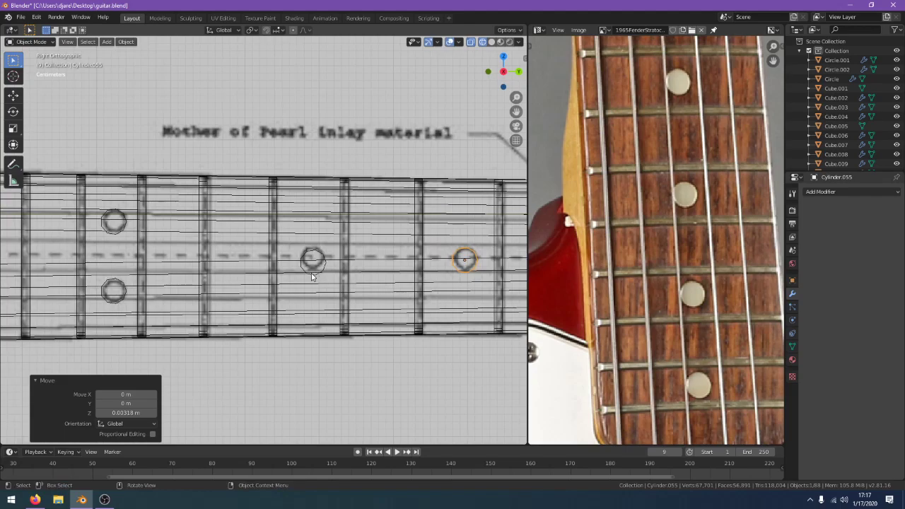
{"action": "left_click", "coordinate": [313, 273]}
{"action": "key", "text": "g"}
{"action": "key", "text": "z"}
{"action": "left_click", "coordinate": [312, 263]}
Check the alignment of the inlay dots at the body end of the neck in wireframe and solid shading
{"action": "middle_click_drag", "start_coordinate": [312, 260], "coordinate": [119, 269], "text": "shift"}
{"action": "left_click", "coordinate": [224, 281]}
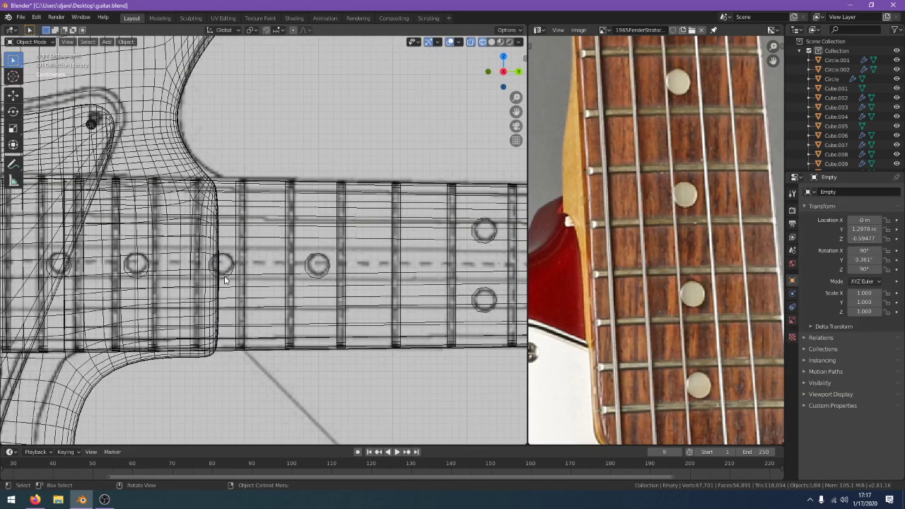
{"action": "left_click", "coordinate": [225, 281]}
{"action": "left_click", "coordinate": [223, 277]}
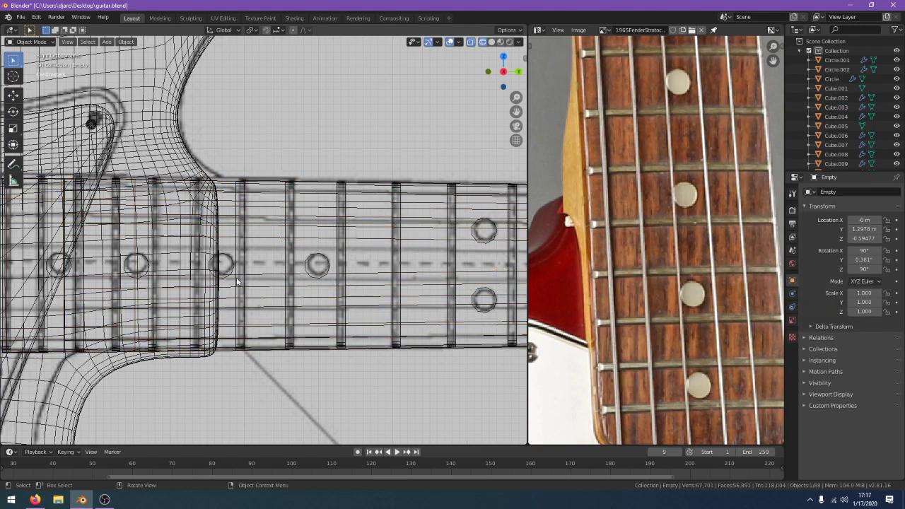
{"action": "left_click", "coordinate": [56, 277]}
{"action": "left_click", "coordinate": [56, 278]}
{"action": "left_click", "coordinate": [57, 277]}
{"action": "left_click", "coordinate": [58, 279]}
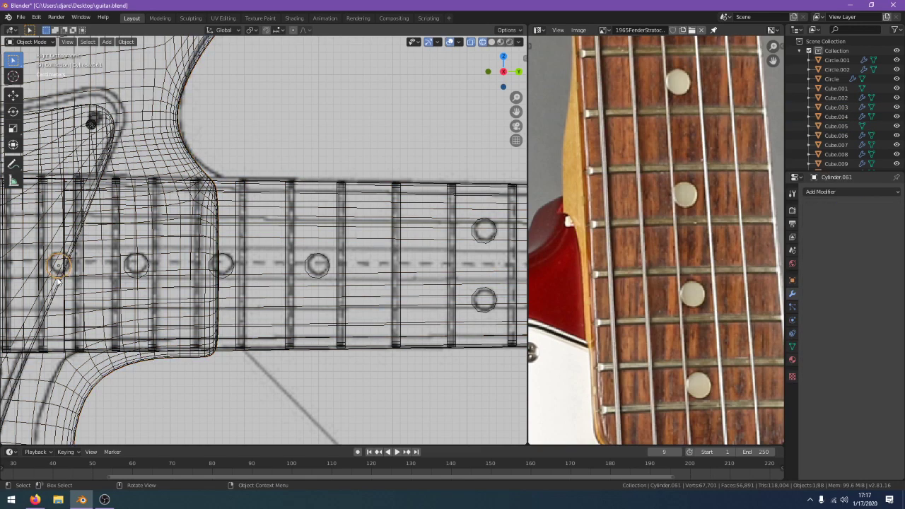
{"action": "left_click", "coordinate": [131, 282]}
{"action": "left_click", "coordinate": [132, 281]}
{"action": "key", "text": "shift+z"}
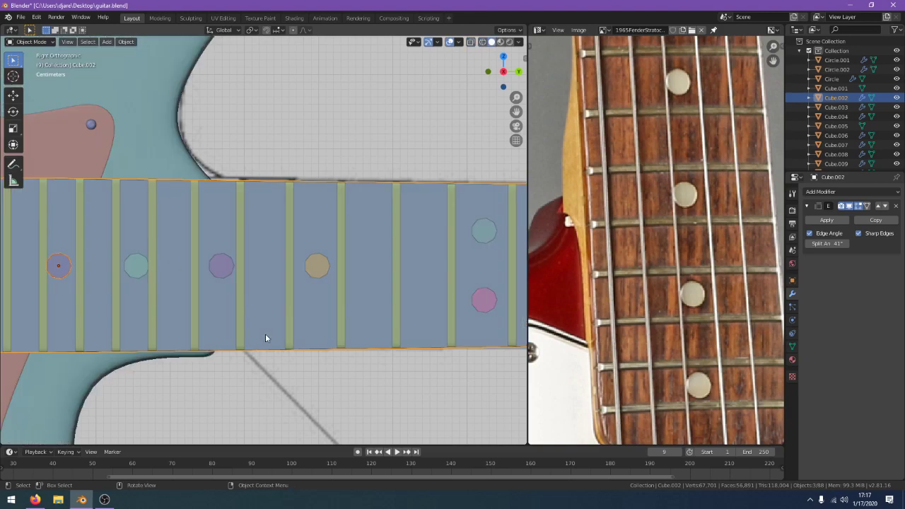
{"action": "scroll", "coordinate": [188, 300], "scroll_direction": "down", "scroll_amount": 2}
{"action": "left_click", "coordinate": [119, 260]}
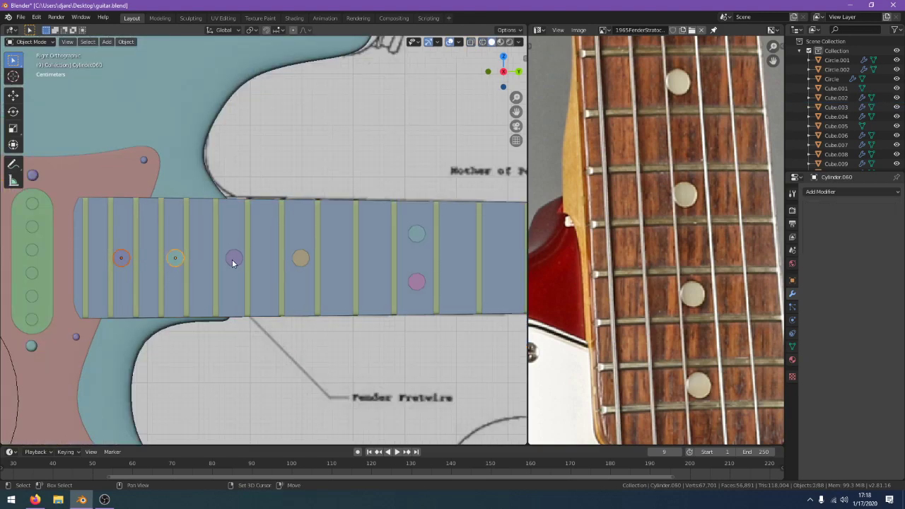
{"action": "left_click", "coordinate": [298, 260], "text": "shift"}
{"action": "left_click", "coordinate": [344, 362]}
Look over the whole guitar in perspective and save the Blender file
{"action": "scroll", "coordinate": [346, 361], "scroll_direction": "down", "scroll_amount": 9}
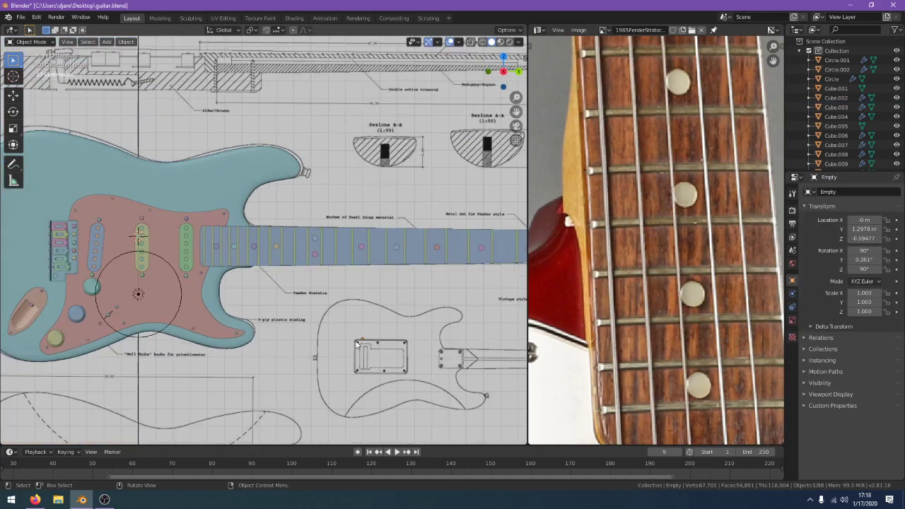
{"action": "scroll", "coordinate": [370, 309], "scroll_direction": "up", "scroll_amount": 5}
{"action": "middle_click_drag", "start_coordinate": [368, 329], "coordinate": [386, 351]}
{"action": "key", "text": "ctrl+s"}
{"action": "scroll", "coordinate": [375, 309], "scroll_direction": "down", "scroll_amount": 3}
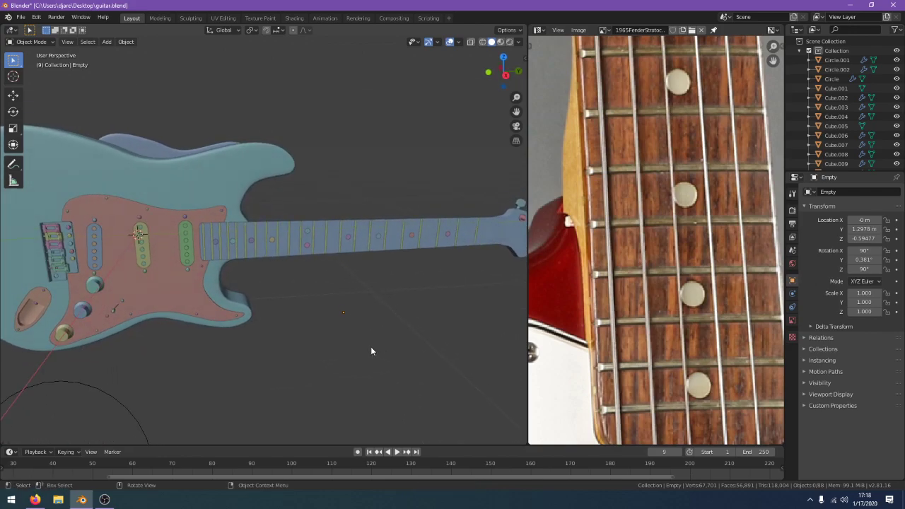
Show the headstock in wireframe side view and display the 13907fcb maple neck photo, enlarged at the nut, as the reference image
{"action": "key", "text": "KP_3"}
{"action": "scroll", "coordinate": [329, 216], "scroll_direction": "up", "scroll_amount": 6}
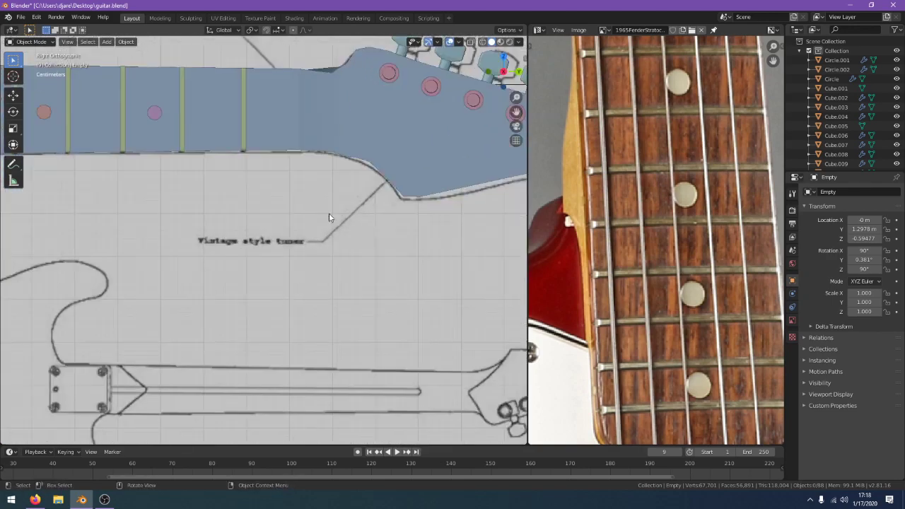
{"action": "left_click", "coordinate": [282, 204]}
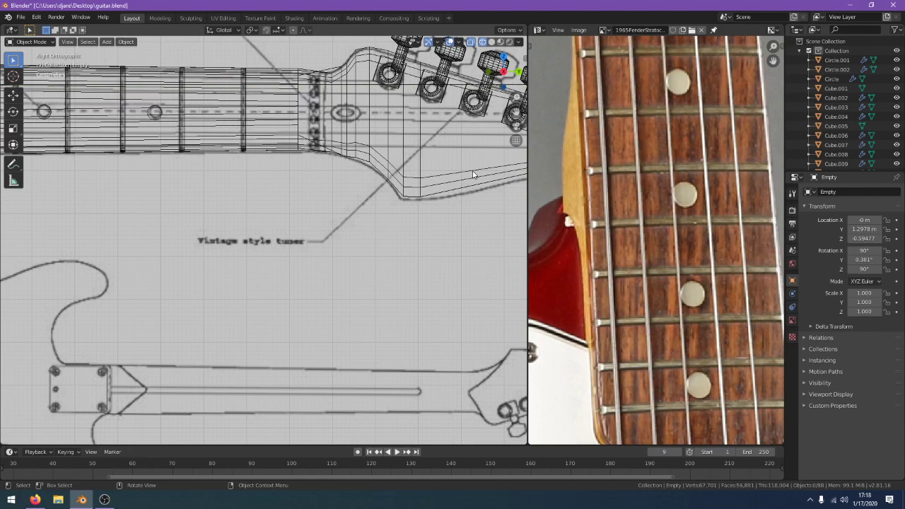
{"action": "left_click", "coordinate": [604, 30]}
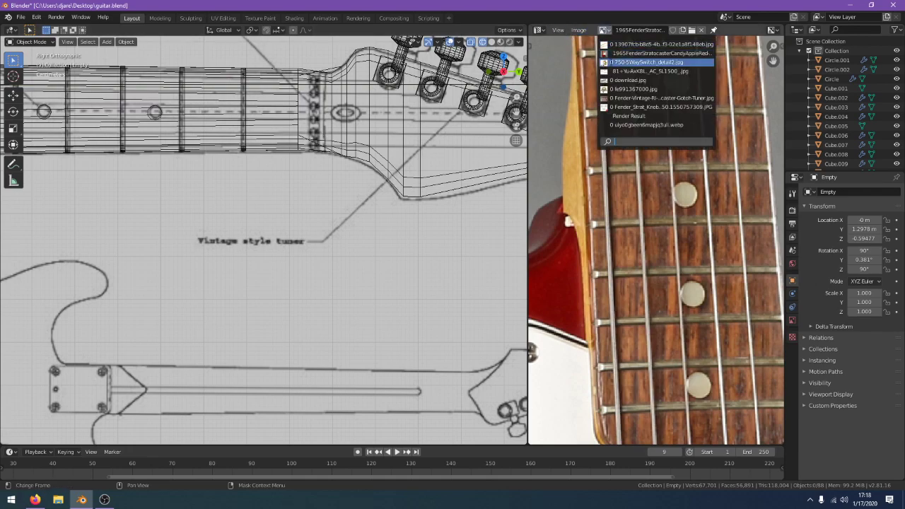
{"action": "left_click", "coordinate": [609, 62]}
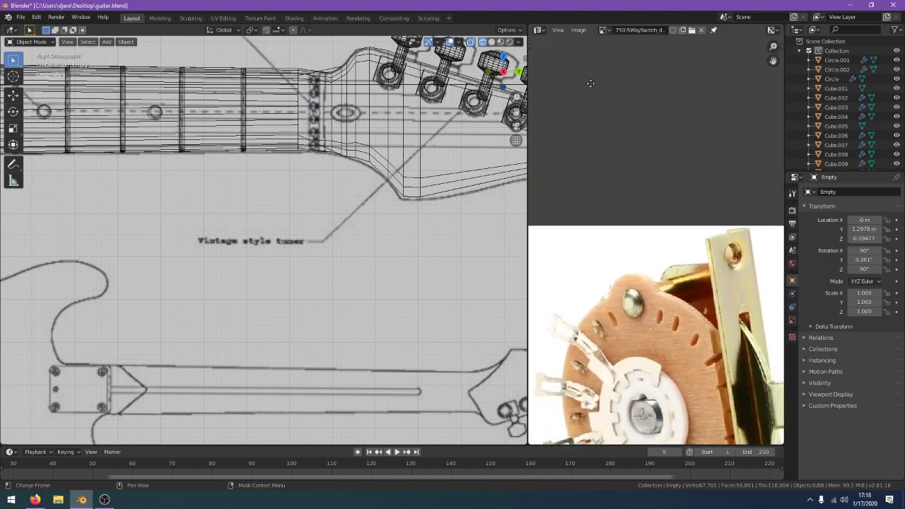
{"action": "left_click", "coordinate": [604, 30]}
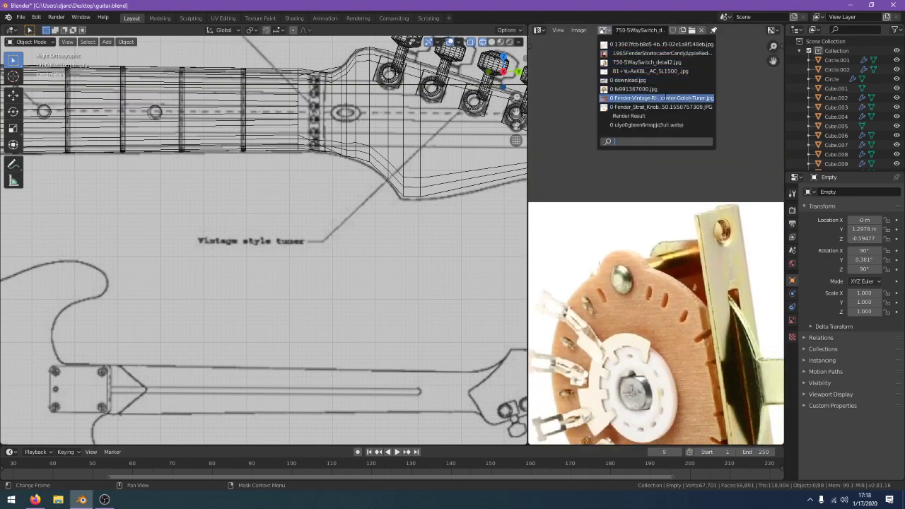
{"action": "left_click", "coordinate": [664, 94]}
{"action": "left_click", "coordinate": [603, 30]}
{"action": "left_click", "coordinate": [612, 44]}
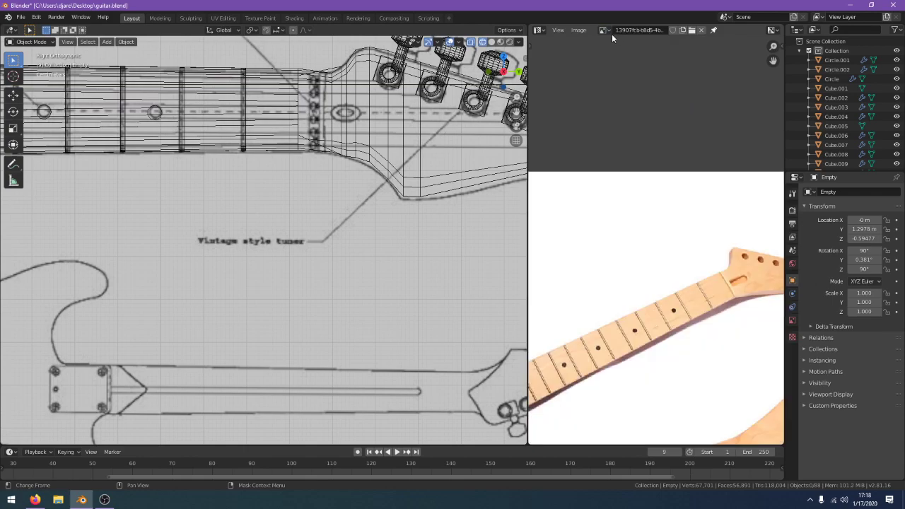
{"action": "scroll", "coordinate": [643, 244], "scroll_direction": "up", "scroll_amount": 5}
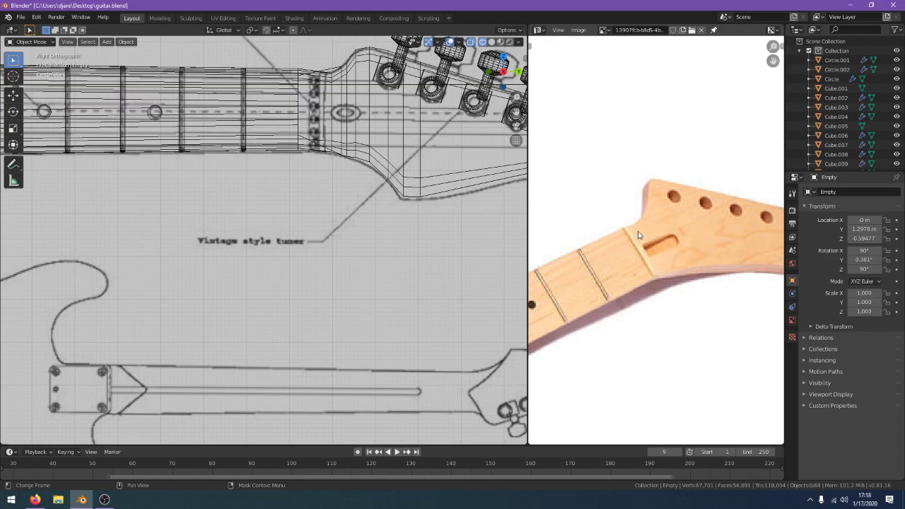
Switch to Firefox, search the web for "peanut" in a new tab, glance over the results and close that tab
{"action": "left_click", "coordinate": [35, 500]}
{"action": "key", "text": "ctrl+t"}
{"action": "type", "text": "PEAR"}
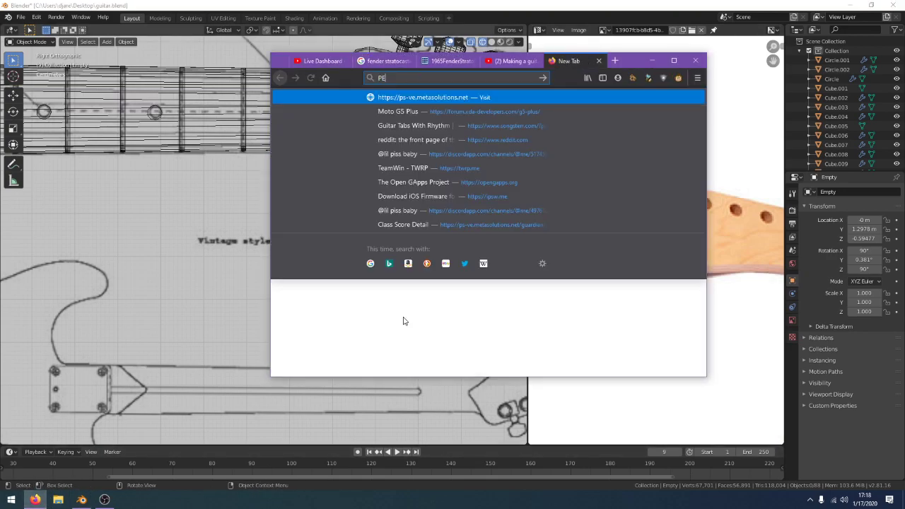
{"action": "key", "text": "BackSpace"}
{"action": "key", "text": "BackSpace"}
{"action": "key", "text": "BackSpace"}
{"action": "key", "text": "BackSpace"}
{"action": "type", "text": "peanut"}
{"action": "key", "text": "Return"}
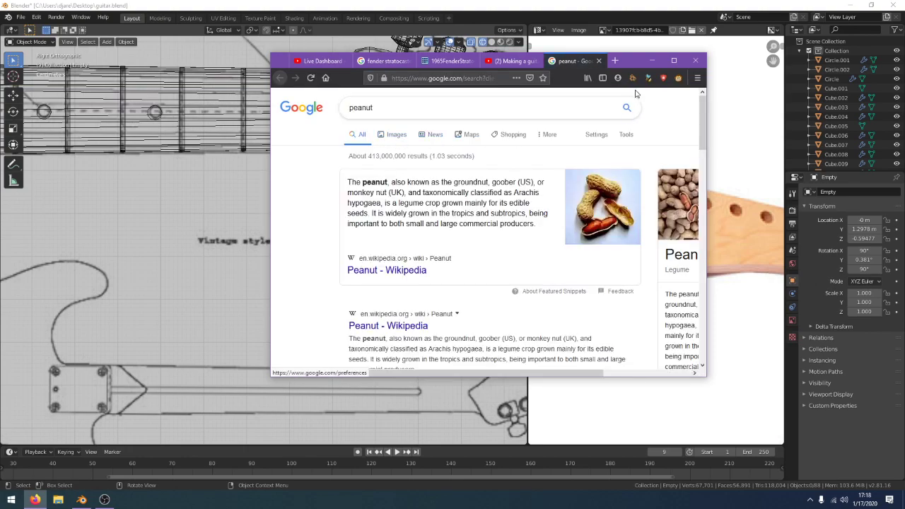
{"action": "left_click_drag", "start_coordinate": [637, 64], "coordinate": [552, 150]}
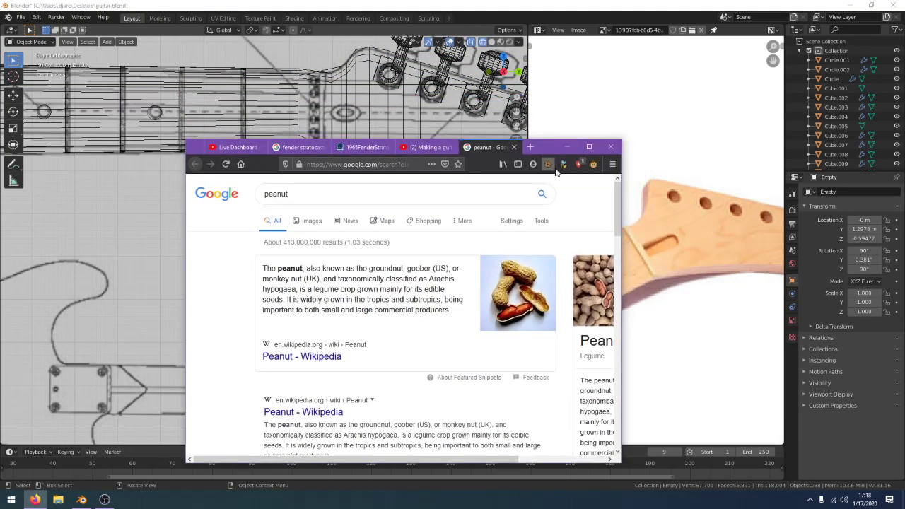
{"action": "scroll", "coordinate": [592, 310], "scroll_direction": "down", "scroll_amount": 1}
{"action": "scroll", "coordinate": [592, 310], "scroll_direction": "up", "scroll_amount": 1}
{"action": "scroll", "coordinate": [537, 368], "scroll_direction": "right", "scroll_amount": 2}
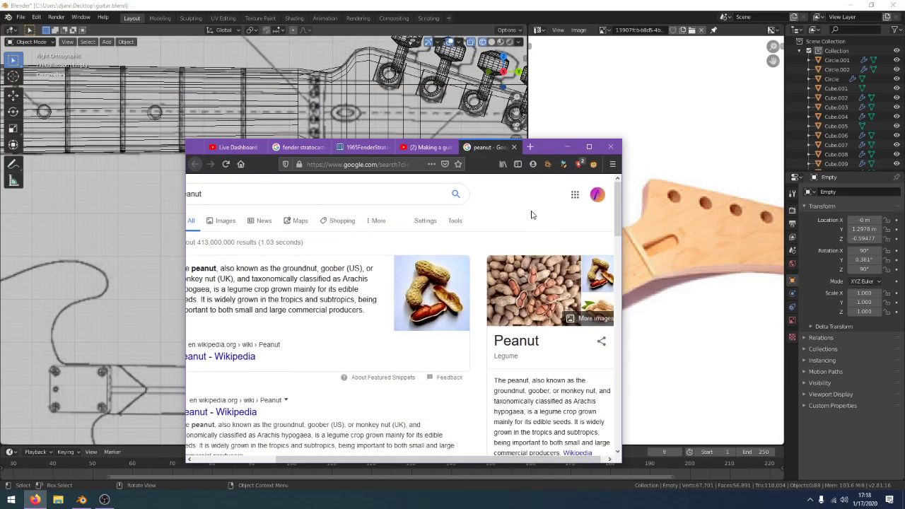
{"action": "left_click", "coordinate": [514, 147]}
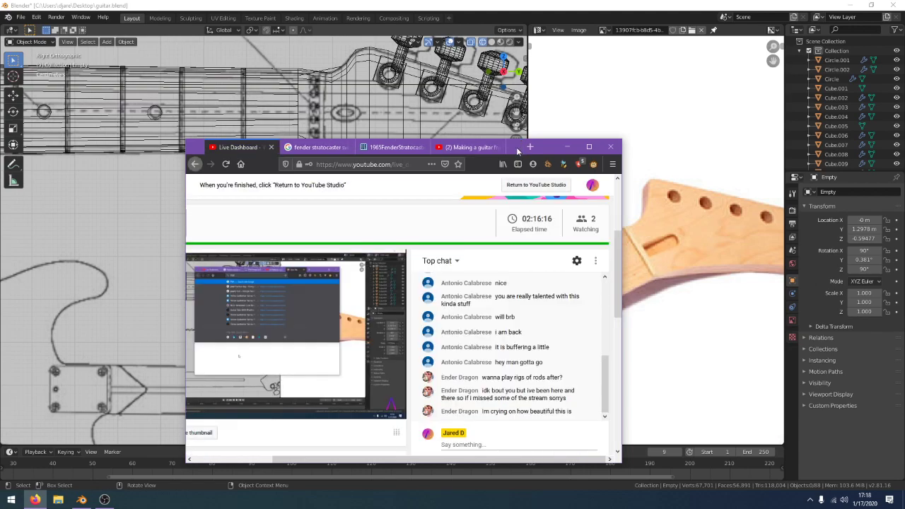
Glance over the open browser tabs with the guitar video and Stratocaster references, and return to Blender
{"action": "left_click", "coordinate": [474, 147]}
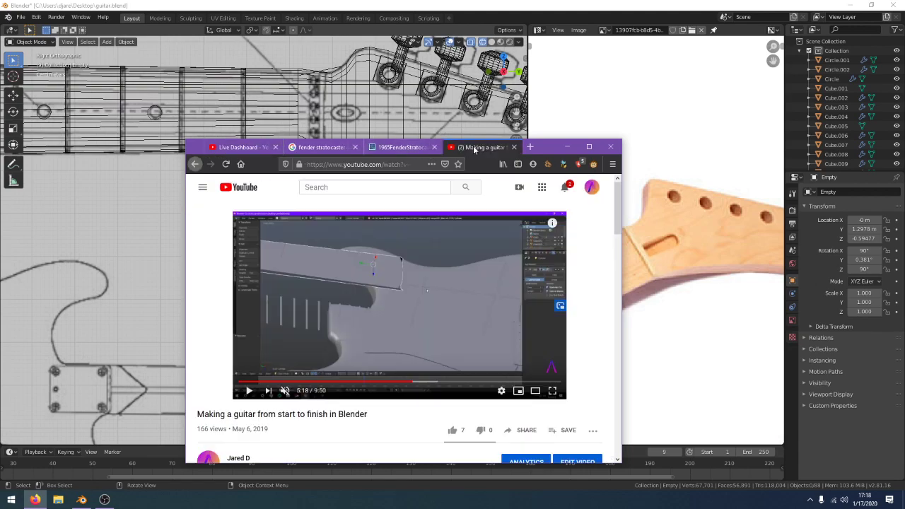
{"action": "left_click", "coordinate": [240, 147]}
{"action": "left_click", "coordinate": [322, 147]}
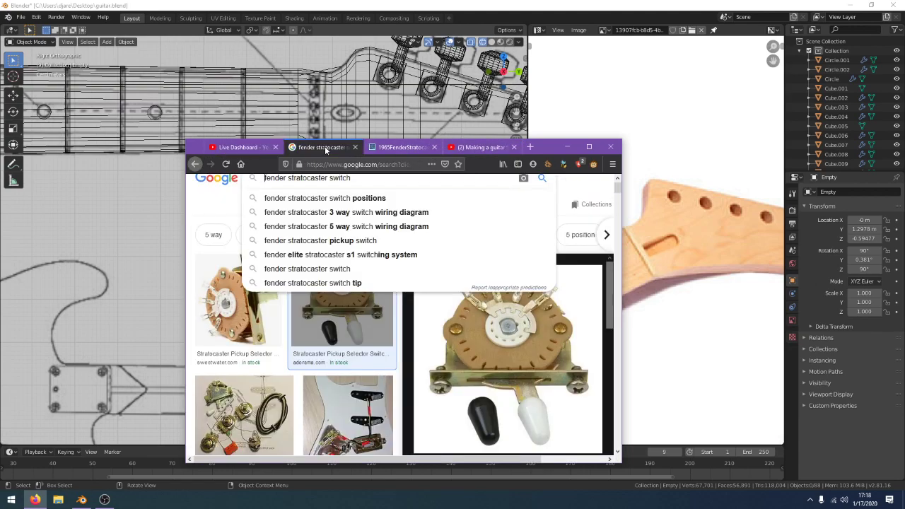
{"action": "left_click", "coordinate": [402, 147]}
Add a cube for the nut and scale it down uniformly to about 0.034
{"action": "middle_click_drag", "start_coordinate": [422, 59], "coordinate": [366, 120]}
{"action": "key", "text": "shift+z"}
{"action": "scroll", "coordinate": [396, 129], "scroll_direction": "up", "scroll_amount": 4}
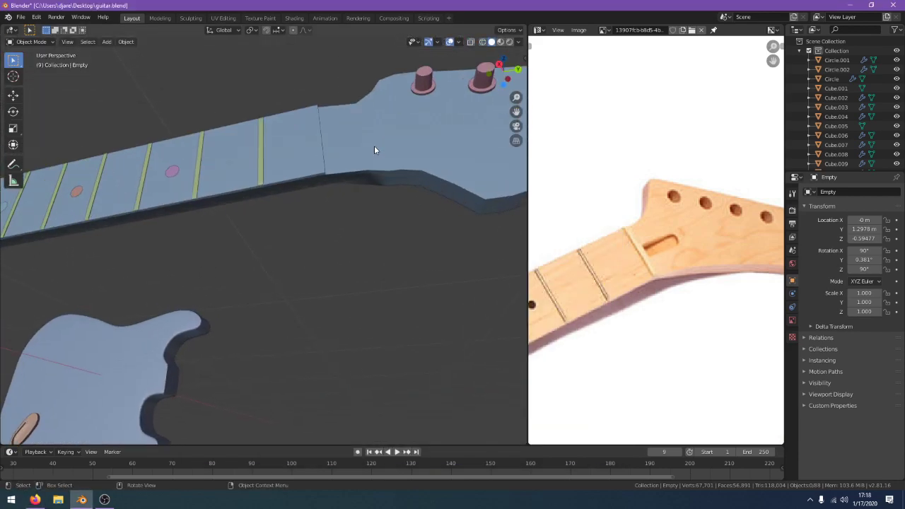
{"action": "key", "text": "shift+a"}
{"action": "mouse_move", "coordinate": [376, 146]}
{"action": "left_click", "coordinate": [410, 155]}
{"action": "scroll", "coordinate": [418, 170], "scroll_direction": "down", "scroll_amount": 3}
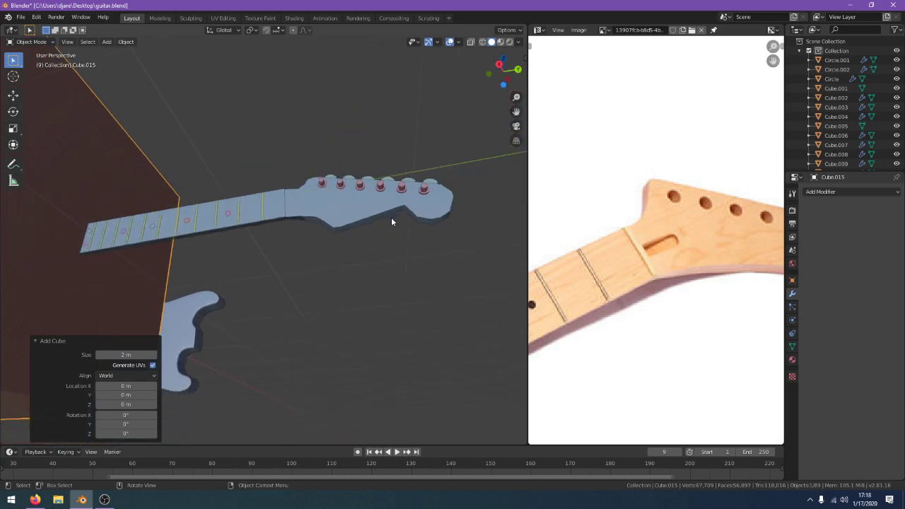
{"action": "middle_click_drag", "start_coordinate": [391, 217], "coordinate": [418, 267]}
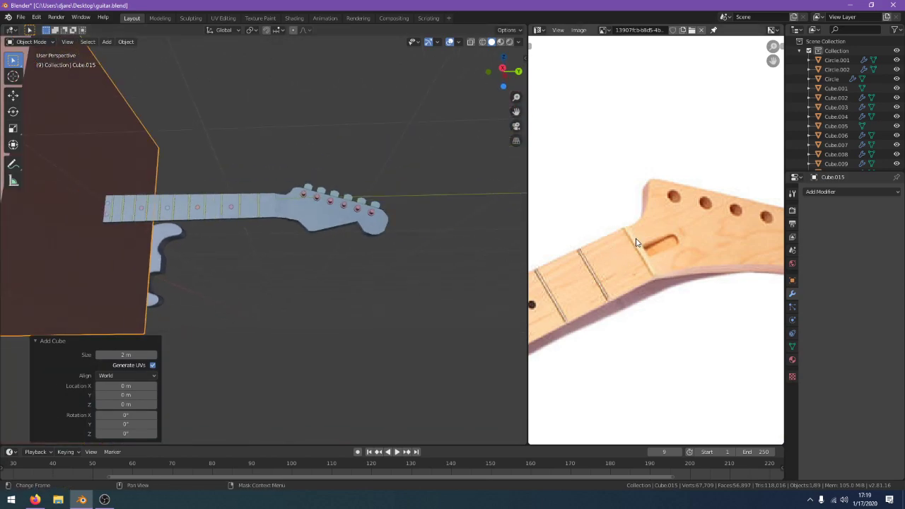
{"action": "scroll", "coordinate": [388, 234], "scroll_direction": "down", "scroll_amount": 2}
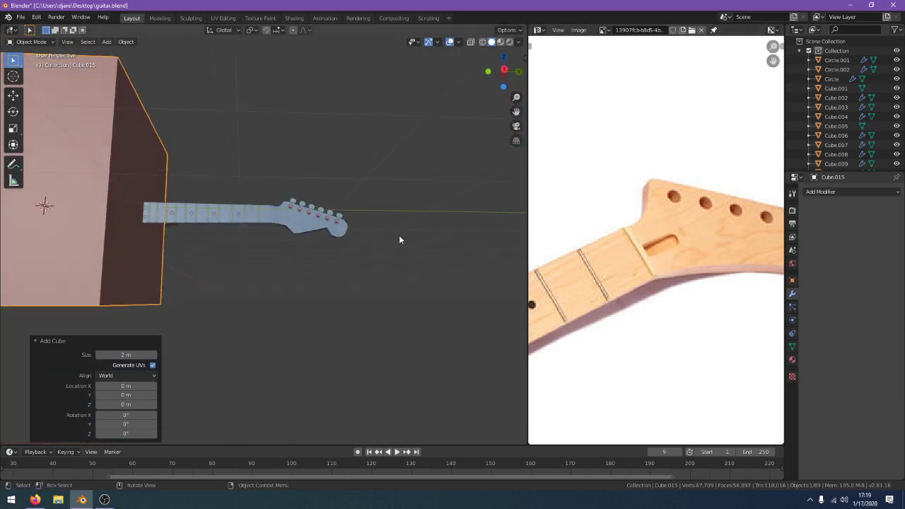
{"action": "key", "text": "KP_1"}
{"action": "key", "text": "s"}
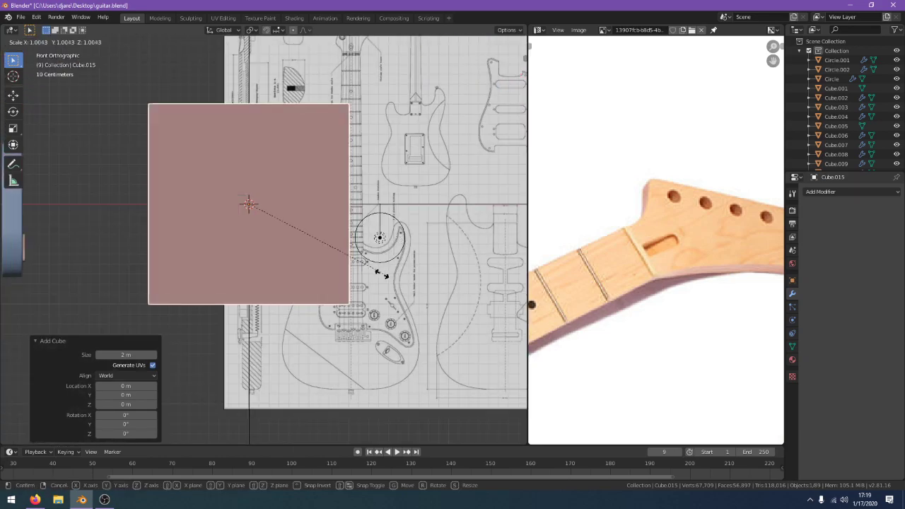
{"action": "left_click", "coordinate": [271, 209]}
In side view, move the cube about 2.39 m along Y and -0.156 m along Z to the nut, and scale it to about 0.396
{"action": "key", "text": "KP_3"}
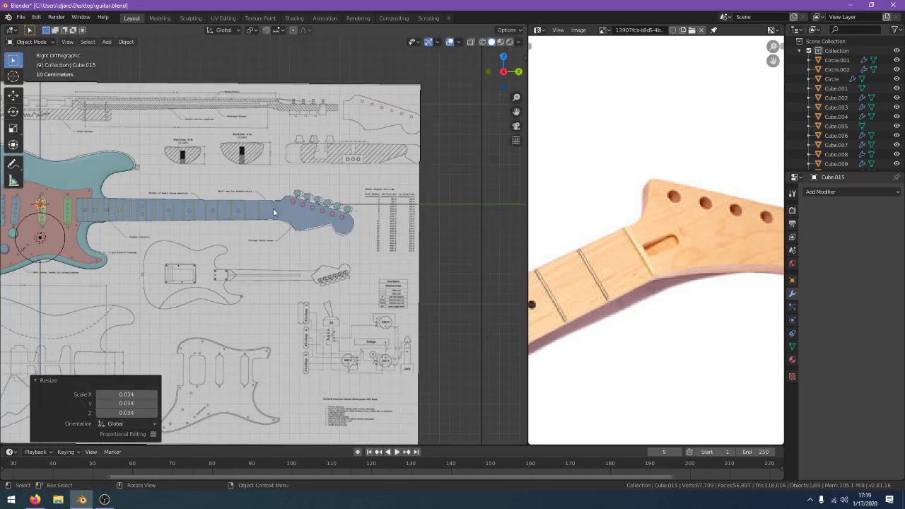
{"action": "key", "text": "g"}
{"action": "left_click", "coordinate": [412, 283]}
{"action": "scroll", "coordinate": [431, 290], "scroll_direction": "up", "scroll_amount": 6}
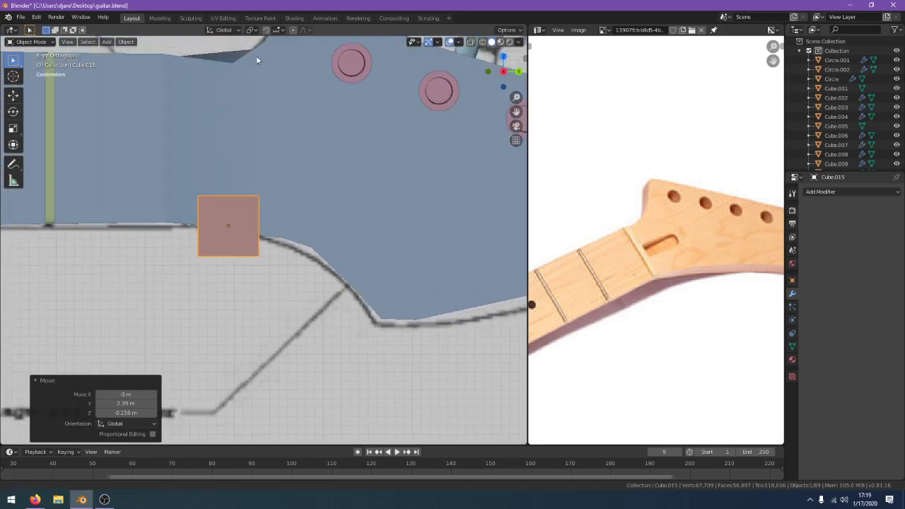
{"action": "key", "text": "s"}
{"action": "left_click", "coordinate": [242, 195]}
{"action": "key", "text": "z"}
{"action": "left_click", "coordinate": [173, 193]}
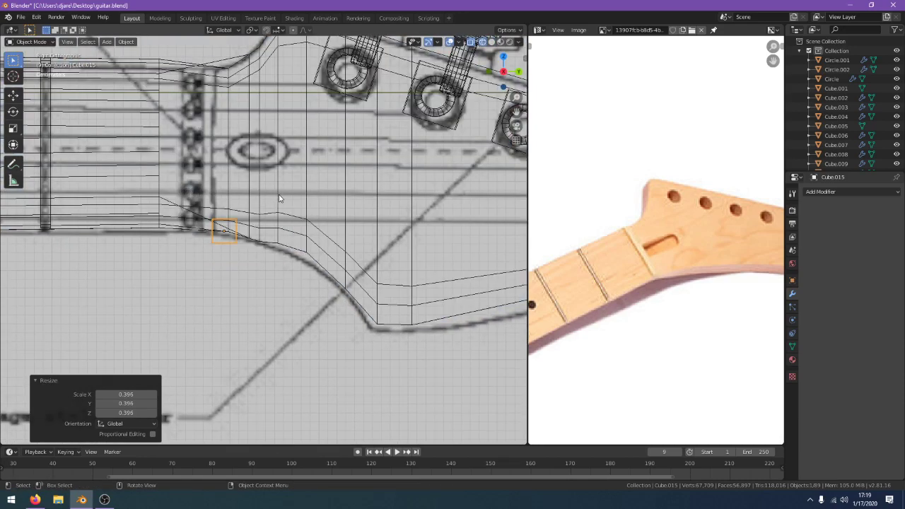
Shift the cube about -0.08 m along Y and narrow it to about 0.287 on X and 0.286 on Y
{"action": "mouse_move", "coordinate": [218, 192]}
{"action": "middle_mouse_down"}
{"action": "mouse_move", "coordinate": [337, 195]}
{"action": "mouse_move", "coordinate": [408, 318]}
{"action": "middle_mouse_up"}
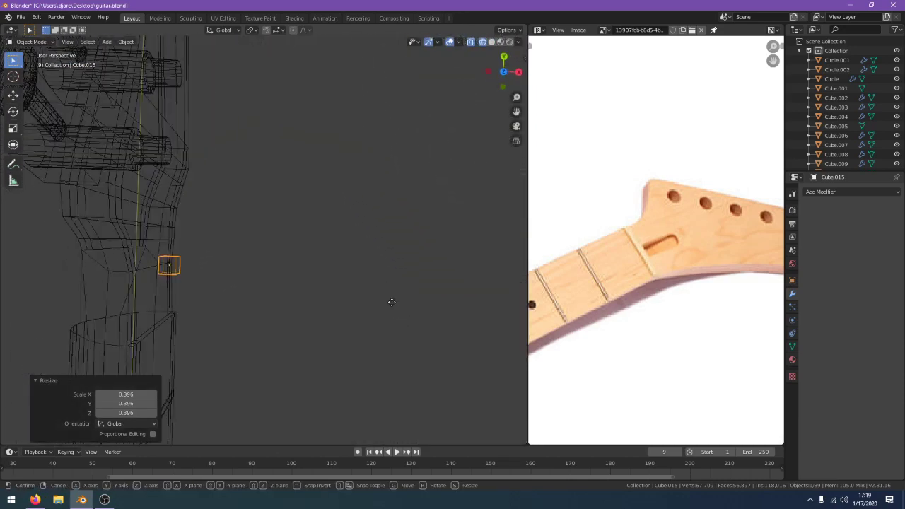
{"action": "key", "text": "g"}
{"action": "key", "text": "y"}
{"action": "left_click", "coordinate": [385, 355]}
{"action": "middle_click_drag", "start_coordinate": [384, 355], "coordinate": [299, 309]}
{"action": "key", "text": "s"}
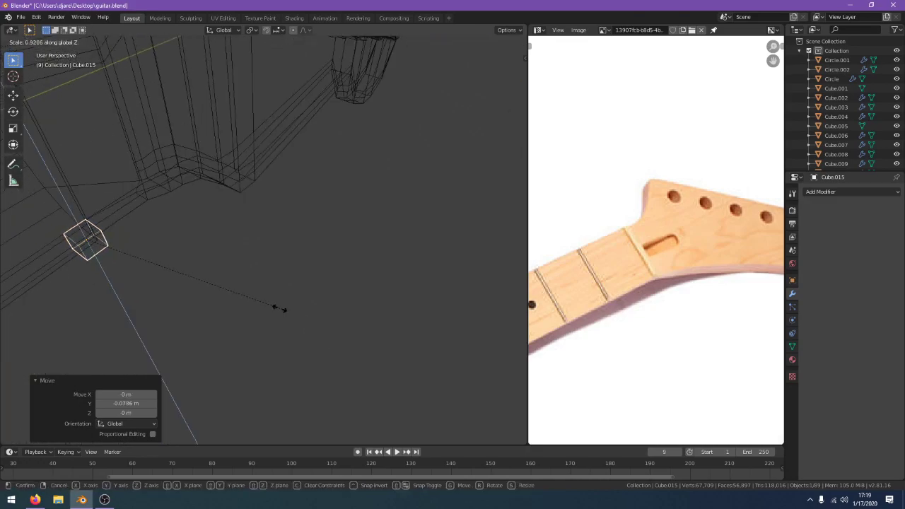
{"action": "key", "text": "x"}
{"action": "left_click", "coordinate": [148, 255]}
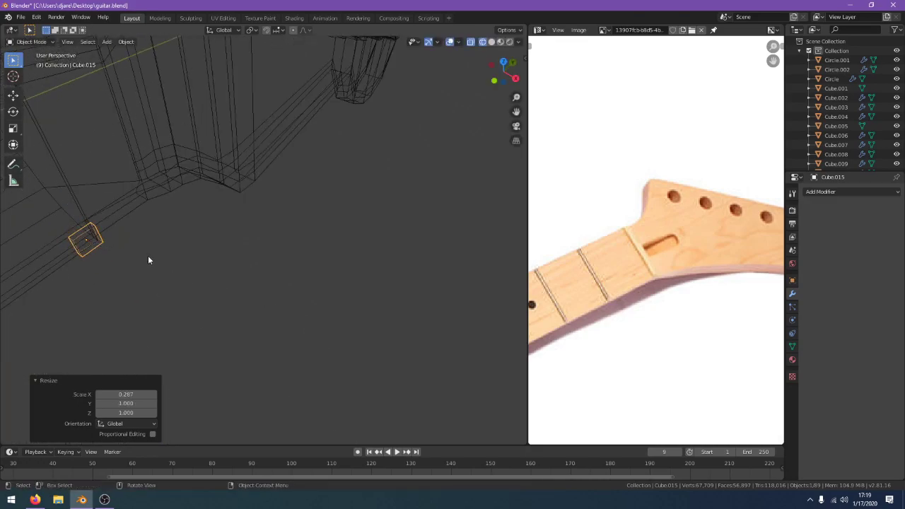
{"action": "key", "text": "KP_1"}
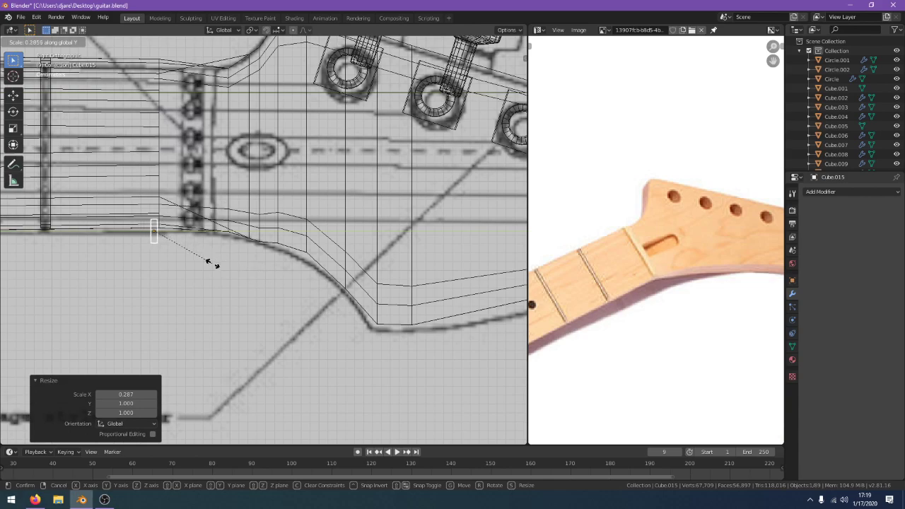
{"action": "left_click", "coordinate": [213, 263]}
Move the narrow block about 0.009 m along Y and 0.018 m along Z to the nut line, and display the model in solid shading
{"action": "key", "text": "g"}
{"action": "left_click", "coordinate": [228, 243]}
{"action": "key", "text": "z"}
{"action": "left_click", "coordinate": [178, 249]}
{"action": "mouse_move", "coordinate": [179, 250]}
{"action": "middle_mouse_down"}
{"action": "mouse_move", "coordinate": [253, 298]}
{"action": "mouse_move", "coordinate": [284, 292]}
{"action": "mouse_move", "coordinate": [200, 262]}
{"action": "mouse_move", "coordinate": [337, 360]}
{"action": "mouse_move", "coordinate": [337, 345]}
{"action": "middle_mouse_up"}
{"action": "key", "text": "z"}
{"action": "left_click", "coordinate": [395, 335]}
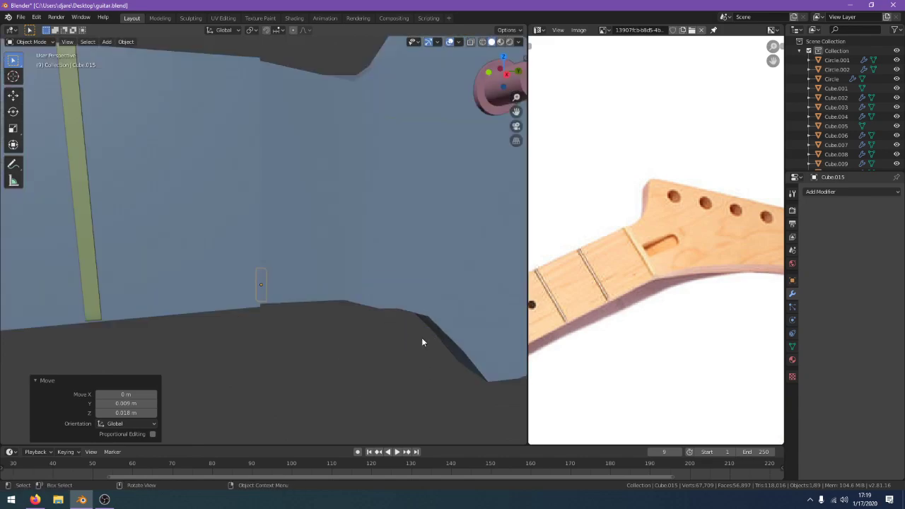
Move the block along X so it sits on the fretboard surface at the nut line
{"action": "mouse_move", "coordinate": [424, 339]}
{"action": "middle_mouse_down"}
{"action": "mouse_move", "coordinate": [375, 370]}
{"action": "mouse_move", "coordinate": [329, 153]}
{"action": "mouse_move", "coordinate": [313, 191]}
{"action": "middle_mouse_up"}
{"action": "key", "text": "g"}
{"action": "key", "text": "y"}
{"action": "key", "text": "x"}
{"action": "left_click", "coordinate": [381, 378]}
{"action": "key", "text": "g"}
{"action": "key", "text": "x"}
{"action": "right_click", "coordinate": [330, 171]}
In Edit Mode, stretch the block's upper end face along Z to the far edge of the fretboard, forming the nut bar
{"action": "key", "text": "Tab"}
{"action": "left_click", "coordinate": [331, 237]}
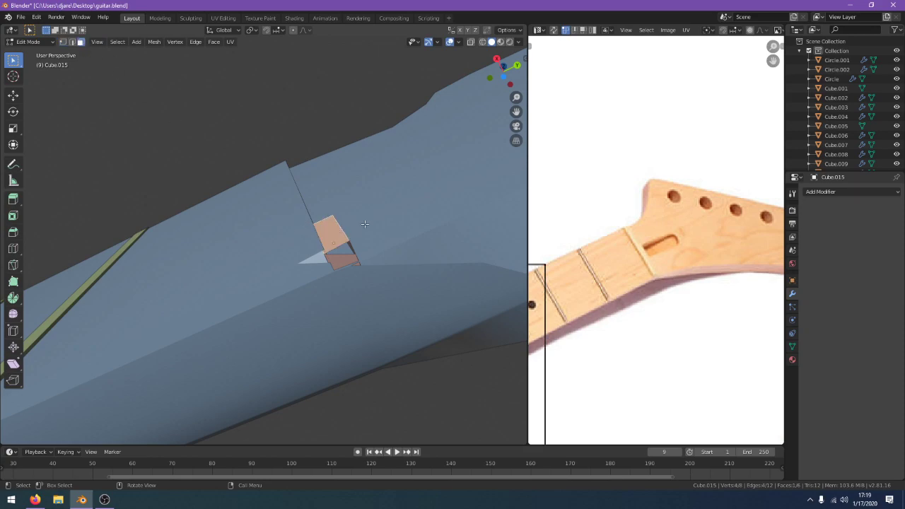
{"action": "middle_click_drag", "start_coordinate": [364, 224], "coordinate": [337, 276]}
{"action": "key", "text": "g"}
{"action": "key", "text": "x"}
{"action": "right_click", "coordinate": [387, 211]}
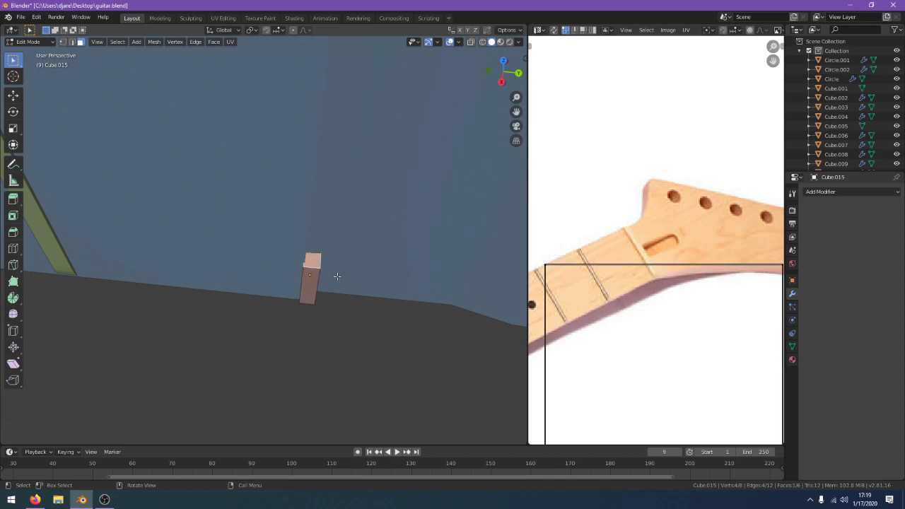
{"action": "scroll", "coordinate": [337, 277], "scroll_direction": "down", "scroll_amount": 2}
{"action": "key", "text": "g"}
{"action": "key", "text": "y"}
{"action": "key", "text": "z"}
{"action": "left_click", "coordinate": [370, 125]}
{"action": "scroll", "coordinate": [370, 125], "scroll_direction": "down", "scroll_amount": 2}
{"action": "middle_click_drag", "start_coordinate": [370, 125], "coordinate": [368, 145]}
{"action": "key", "text": "g"}
{"action": "key", "text": "z"}
{"action": "left_click", "coordinate": [368, 126]}
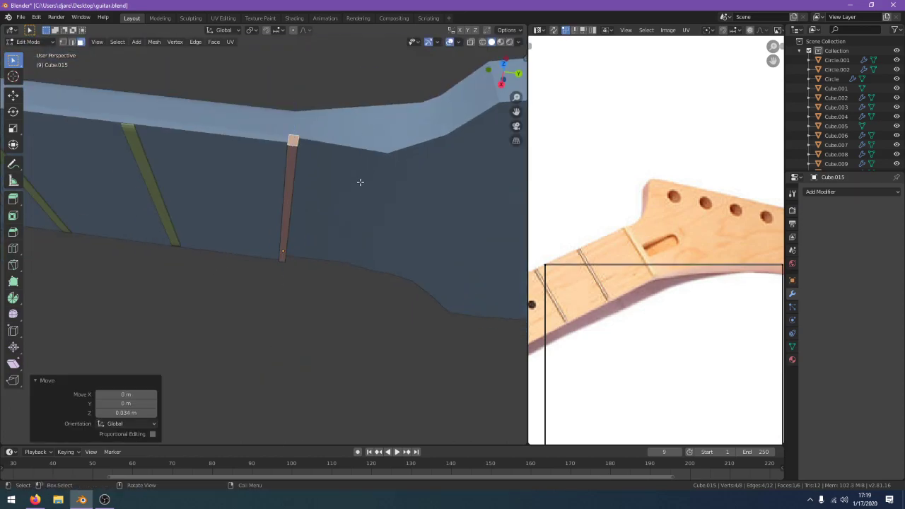
Fine-tune the nut bar's lower end face along Z to match the near edge of the fretboard
{"action": "key", "text": "Tab"}
{"action": "middle_click_drag", "start_coordinate": [359, 182], "coordinate": [302, 226]}
{"action": "key", "text": "Tab"}
{"action": "left_click", "coordinate": [321, 287]}
{"action": "key", "text": "g"}
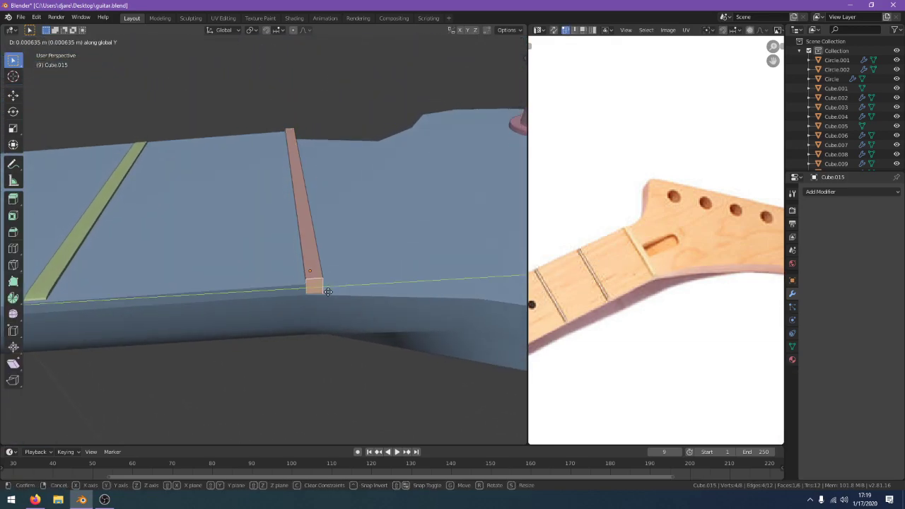
{"action": "key", "text": "x"}
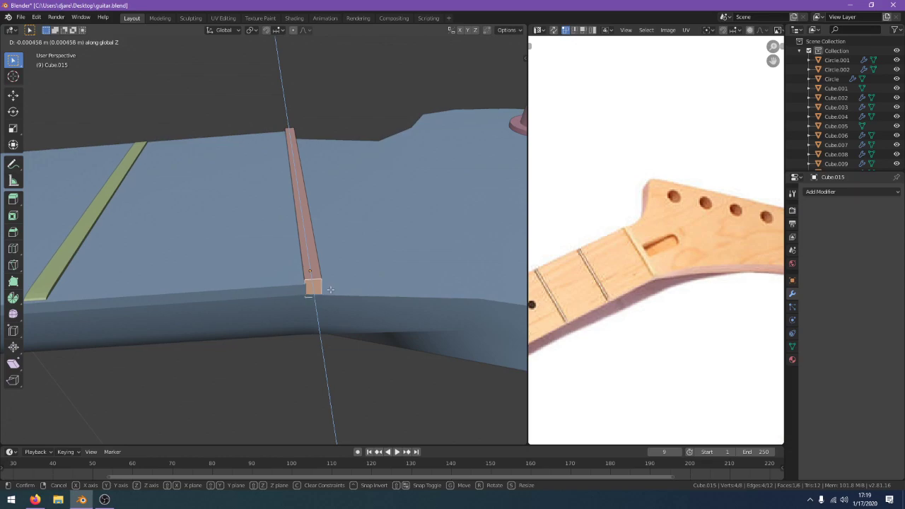
{"action": "left_click", "coordinate": [330, 289]}
{"action": "key", "text": "g"}
{"action": "key", "text": "z"}
{"action": "left_click", "coordinate": [322, 157]}
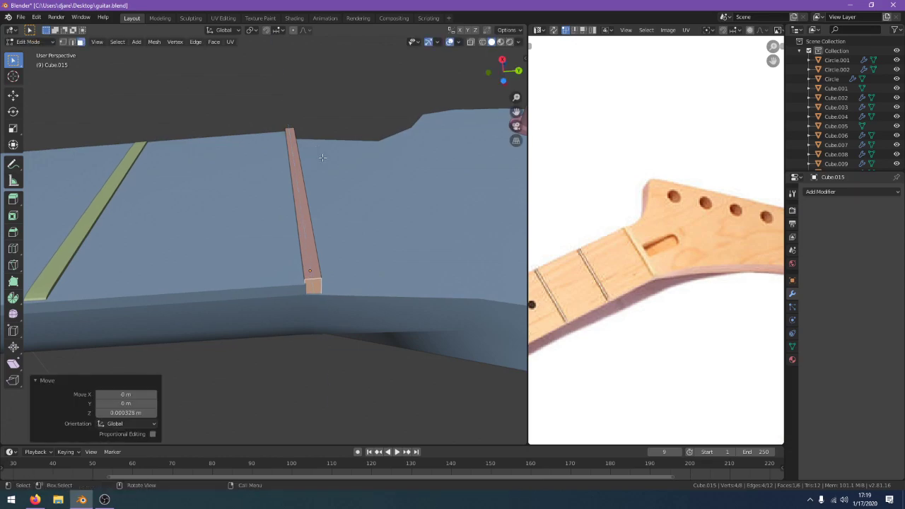
Try a three-segment bevel on the end edges of the nut bar
{"action": "key", "text": "Tab"}
{"action": "middle_click_drag", "start_coordinate": [352, 112], "coordinate": [311, 118]}
{"action": "left_click", "coordinate": [266, 197]}
{"action": "scroll", "coordinate": [275, 196], "scroll_direction": "up", "scroll_amount": 1}
{"action": "key", "text": "Tab"}
{"action": "scroll", "coordinate": [345, 172], "scroll_direction": "down", "scroll_amount": 2}
{"action": "scroll", "coordinate": [309, 283], "scroll_direction": "up", "scroll_amount": 2}
{"action": "middle_click_drag", "start_coordinate": [308, 329], "coordinate": [309, 296]}
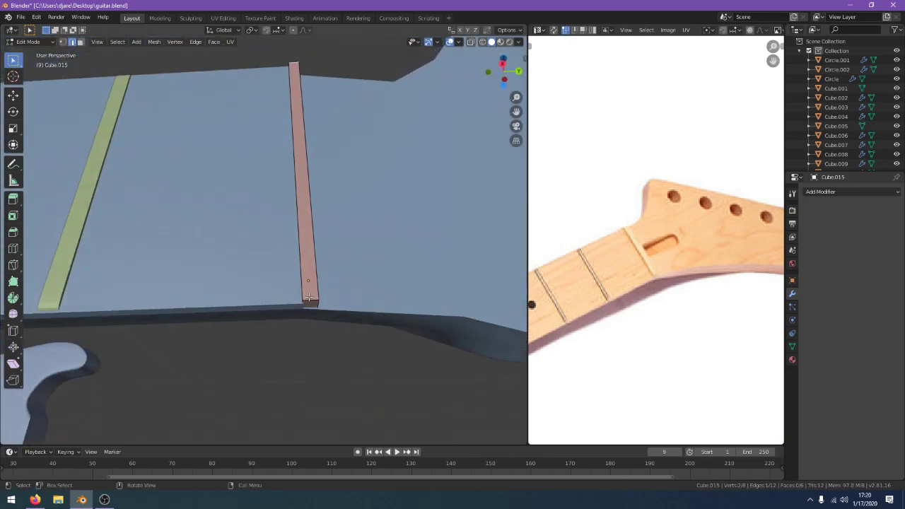
{"action": "key", "text": "ctrl+b"}
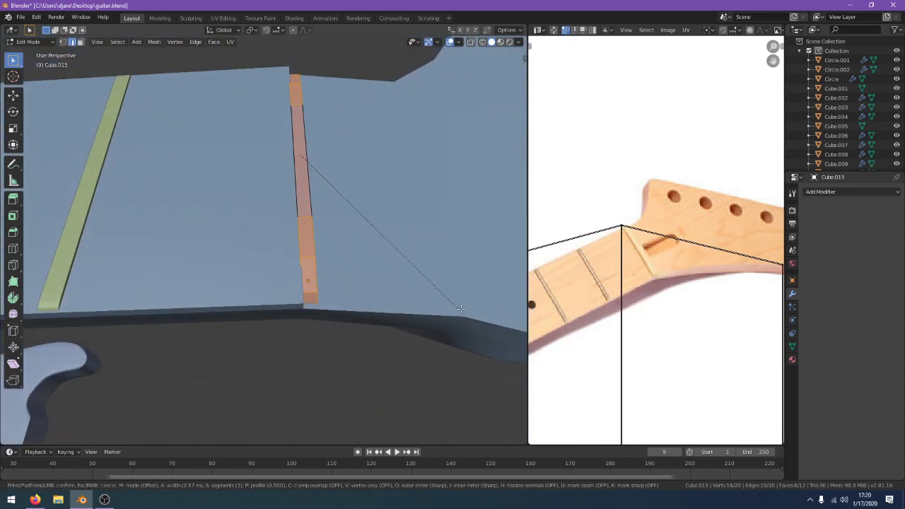
{"action": "right_click", "coordinate": [493, 287]}
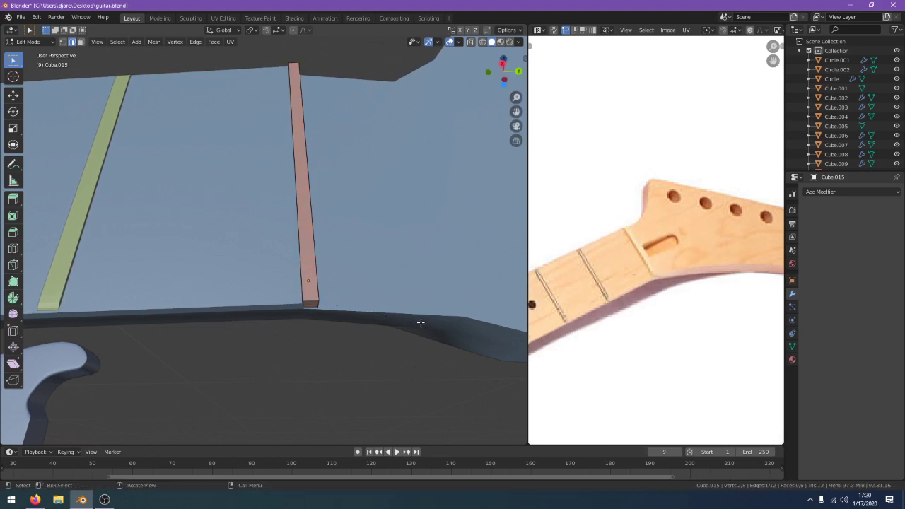
Inspect the nut bar in wireframe and try a two-segment bevel on its lower end edge
{"action": "key", "text": "ctrl+b"}
{"action": "middle_click_drag", "start_coordinate": [424, 304], "coordinate": [397, 280]}
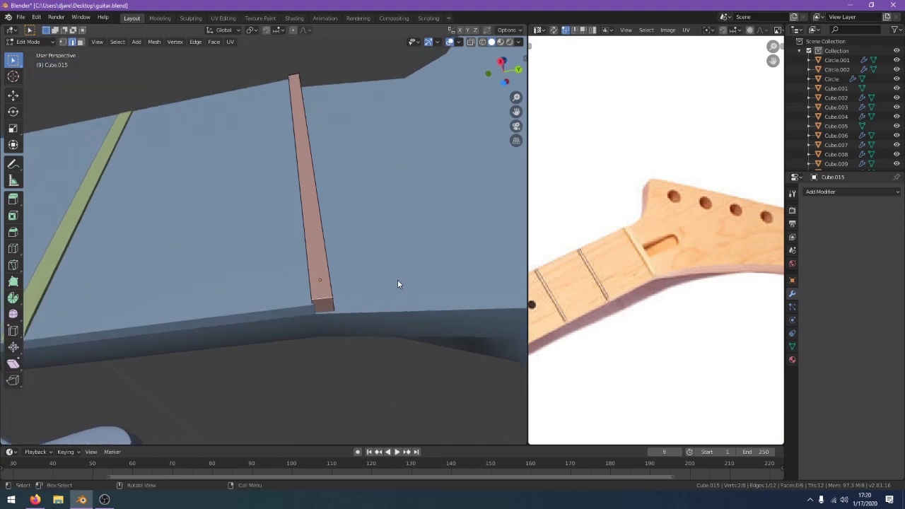
{"action": "key", "text": "shift+z"}
{"action": "right_click", "coordinate": [373, 284]}
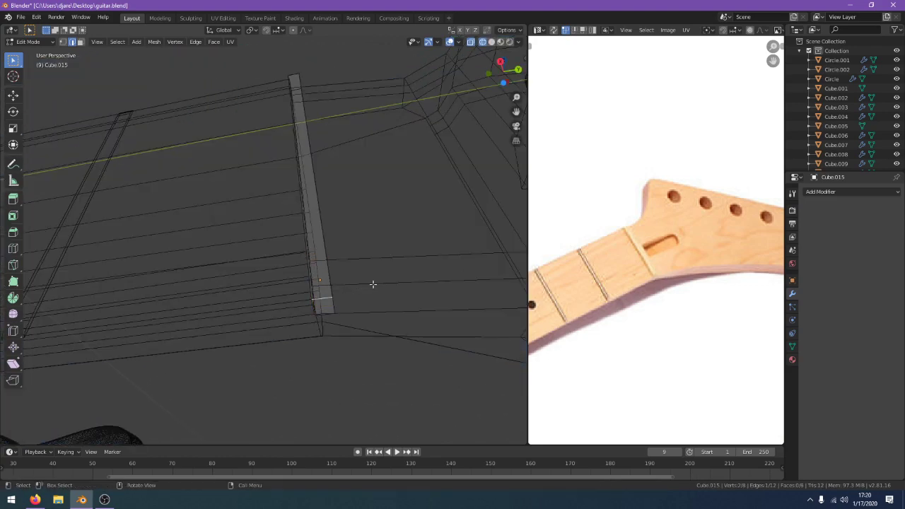
{"action": "key", "text": "ctrl+r"}
{"action": "right_click", "coordinate": [340, 309]}
{"action": "key", "text": "Tab"}
{"action": "key", "text": "Tab"}
{"action": "key", "text": "z"}
{"action": "left_click", "coordinate": [441, 293]}
{"action": "middle_click_drag", "start_coordinate": [438, 293], "coordinate": [392, 319]}
{"action": "key", "text": "ctrl+b"}
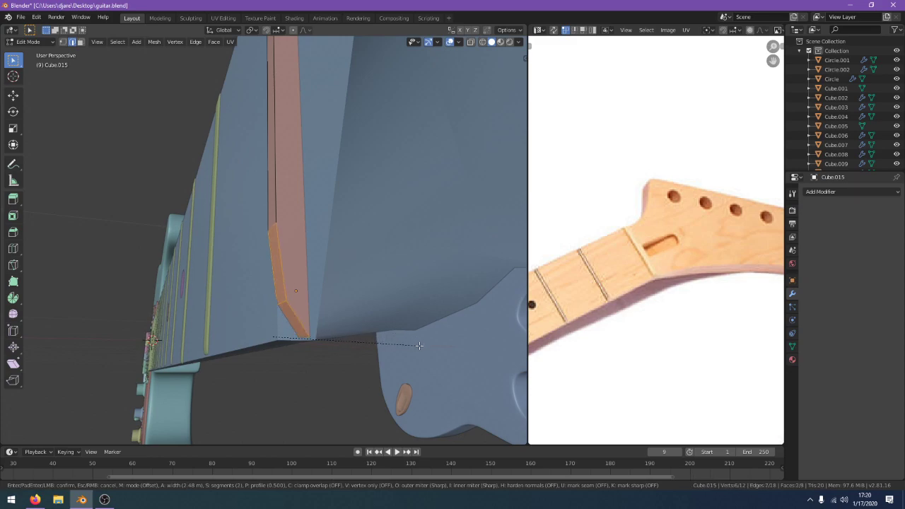
{"action": "left_click", "coordinate": [421, 343]}
Select the outer edges at both ends of the nut bar and try beveling them together with three segments
{"action": "middle_click_drag", "start_coordinate": [417, 332], "coordinate": [319, 146]}
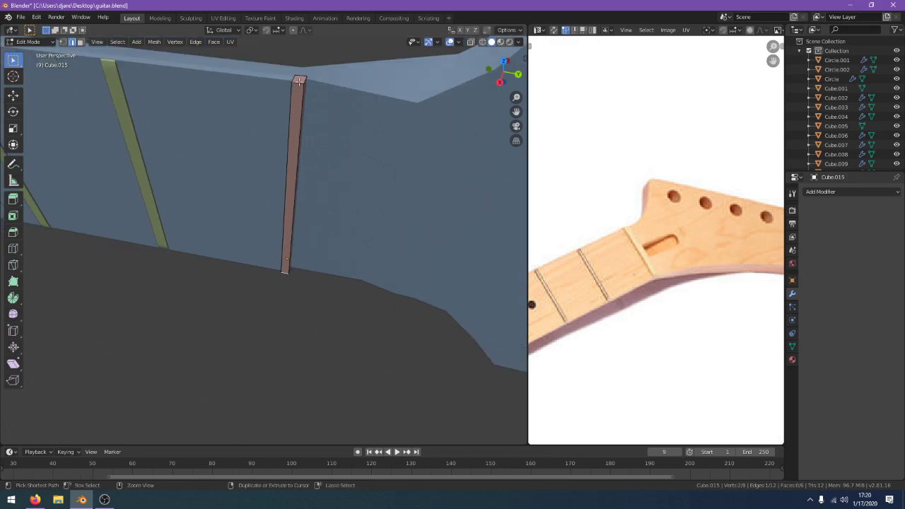
{"action": "left_click", "coordinate": [299, 81], "text": "ctrl"}
{"action": "middle_click_drag", "start_coordinate": [368, 192], "coordinate": [389, 201]}
{"action": "key", "text": "ctrl+z"}
{"action": "left_click", "coordinate": [294, 64], "text": "ctrl"}
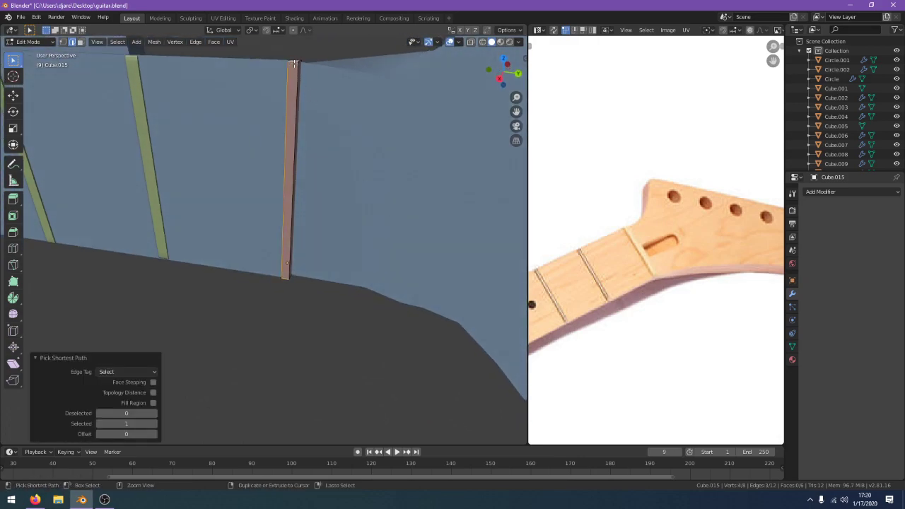
{"action": "middle_click_drag", "start_coordinate": [303, 83], "coordinate": [337, 165]}
{"action": "key", "text": "ctrl+z"}
{"action": "middle_click_drag", "start_coordinate": [353, 276], "coordinate": [356, 203]}
{"action": "key", "text": "ctrl+b"}
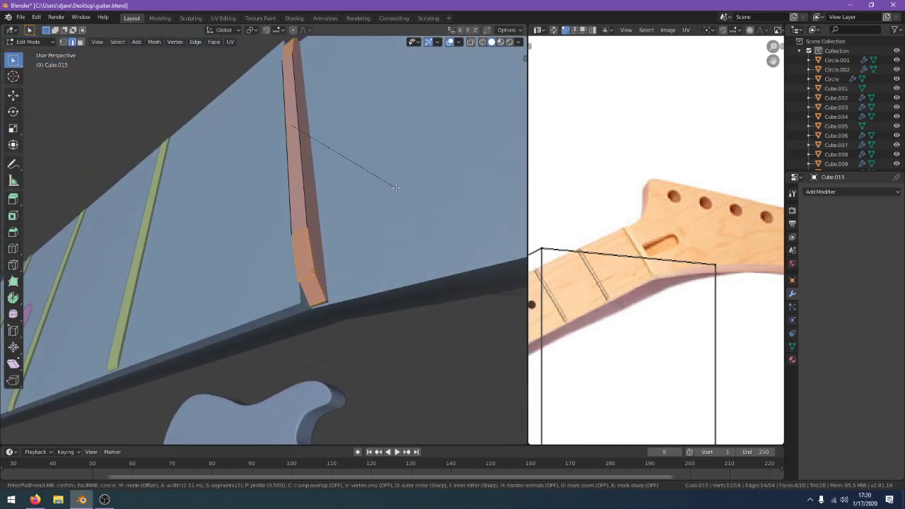
{"action": "scroll", "coordinate": [398, 187], "scroll_direction": "up", "scroll_amount": 1}
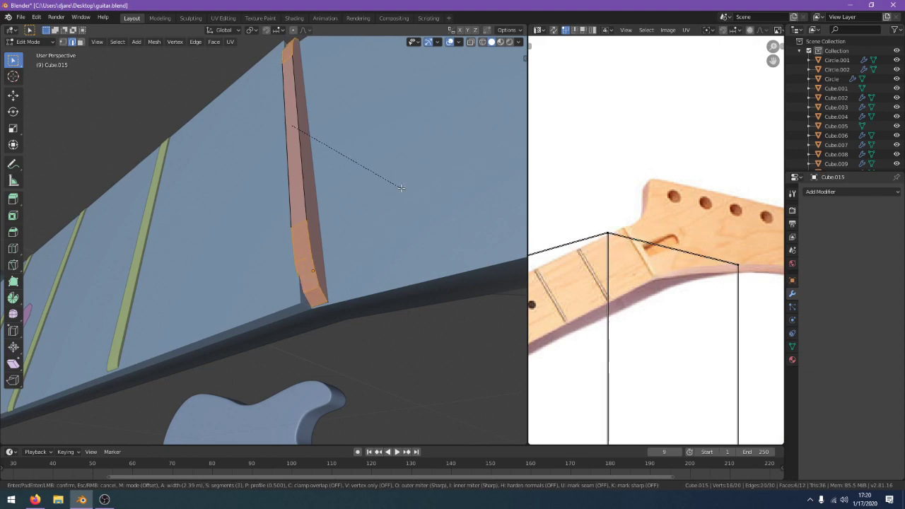
{"action": "right_click", "coordinate": [401, 188]}
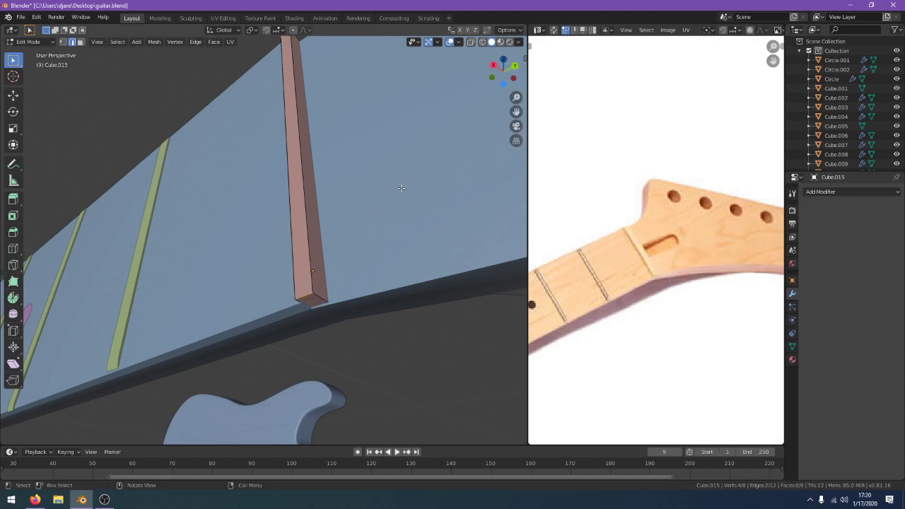
Move the nut bar's lower end face along Z to extend the bar past the neck's edge
{"action": "middle_click_drag", "start_coordinate": [401, 188], "coordinate": [395, 206]}
{"action": "key", "text": "Tab"}
{"action": "key", "text": "Tab"}
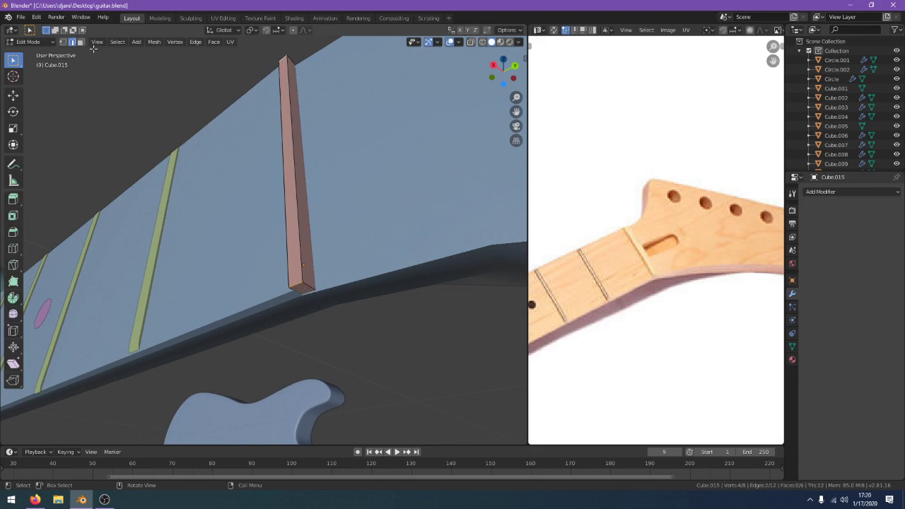
{"action": "key", "text": "g"}
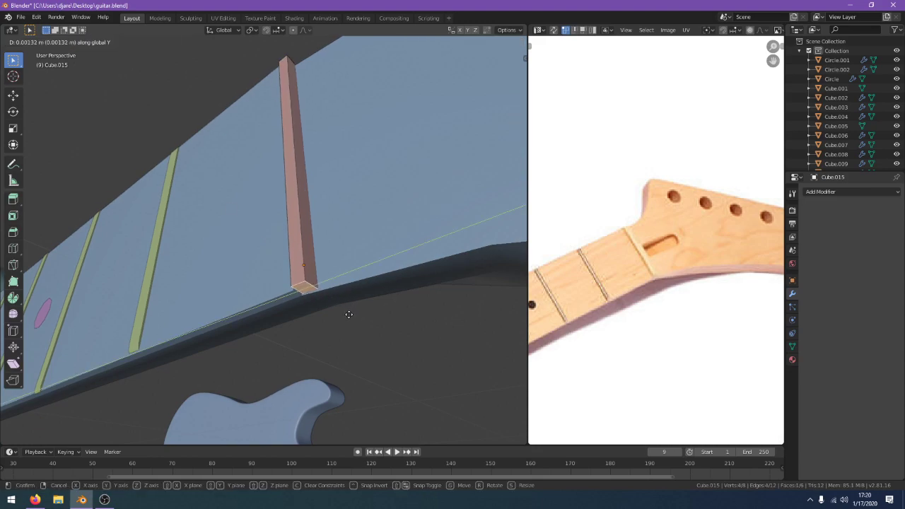
{"action": "key", "text": "z"}
{"action": "left_click", "coordinate": [347, 337]}
In Object Mode, shift the whole nut bar along Z across the neck, with a final move of about -0.0044 m
{"action": "middle_click_drag", "start_coordinate": [347, 337], "coordinate": [399, 394]}
{"action": "key", "text": "Tab"}
{"action": "key", "text": "g"}
{"action": "key", "text": "z"}
{"action": "left_click", "coordinate": [380, 354]}
{"action": "key", "text": "g"}
{"action": "key", "text": "z"}
{"action": "left_click", "coordinate": [398, 396]}
{"action": "scroll", "coordinate": [375, 371], "scroll_direction": "up", "scroll_amount": 3}
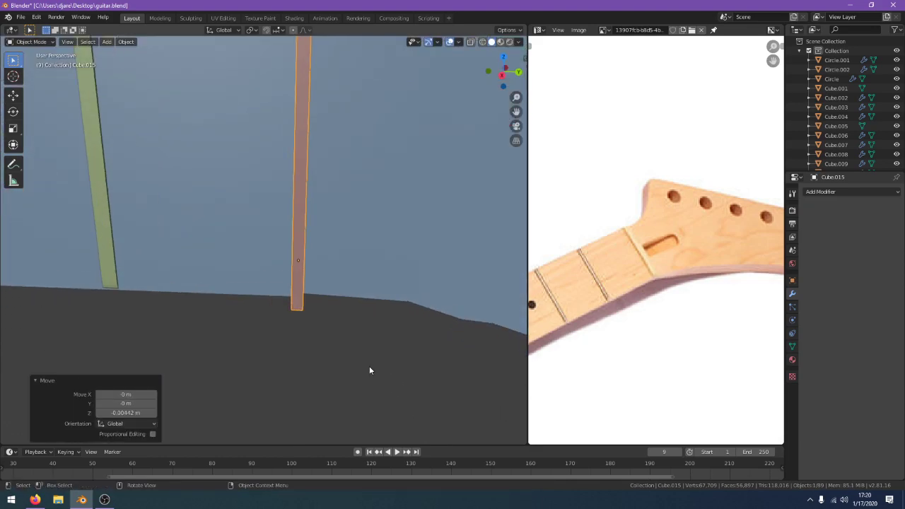
Select the outer end edges at both ends of the nut bar in Edit Mode and try a two-segment bevel on them
{"action": "key", "text": "Tab"}
{"action": "middle_click_drag", "start_coordinate": [315, 318], "coordinate": [276, 326]}
{"action": "key", "text": "ctrl+b"}
{"action": "key", "text": "Escape"}
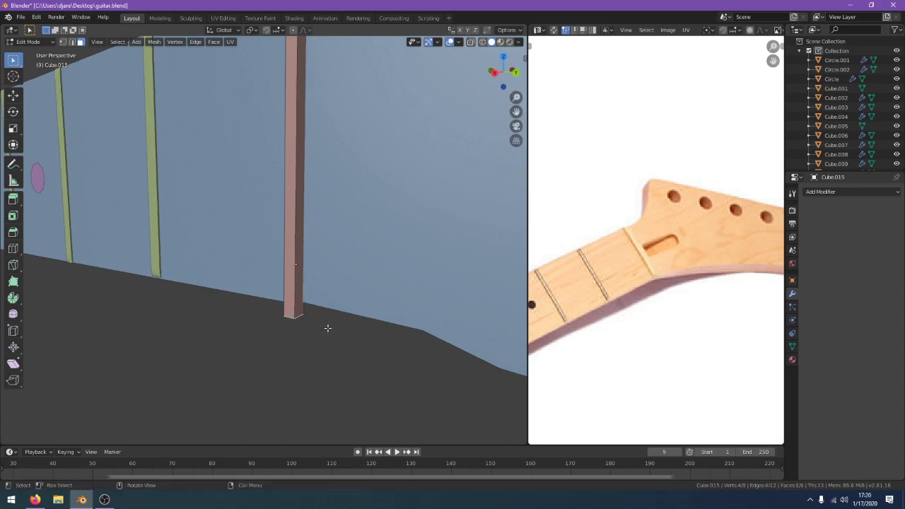
{"action": "key", "text": "a"}
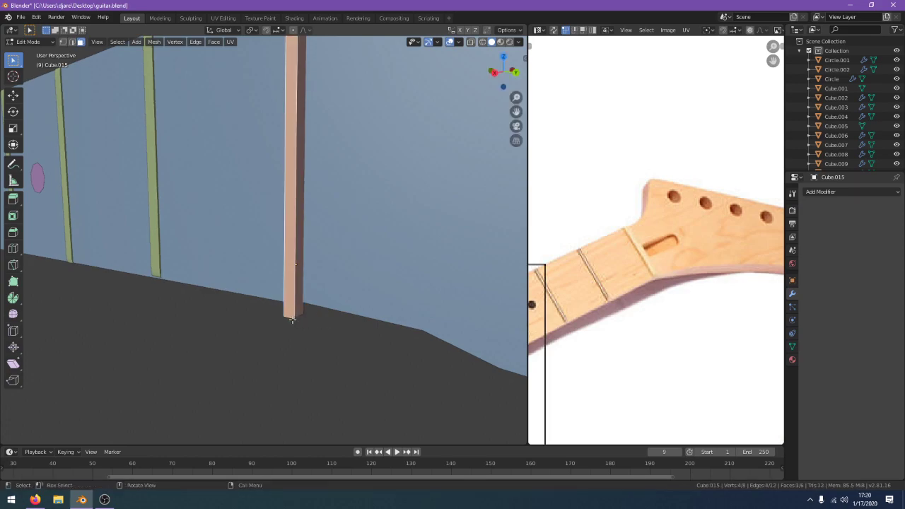
{"action": "left_click", "coordinate": [73, 43]}
{"action": "left_click", "coordinate": [292, 316]}
{"action": "middle_click_drag", "start_coordinate": [293, 316], "coordinate": [274, 142]}
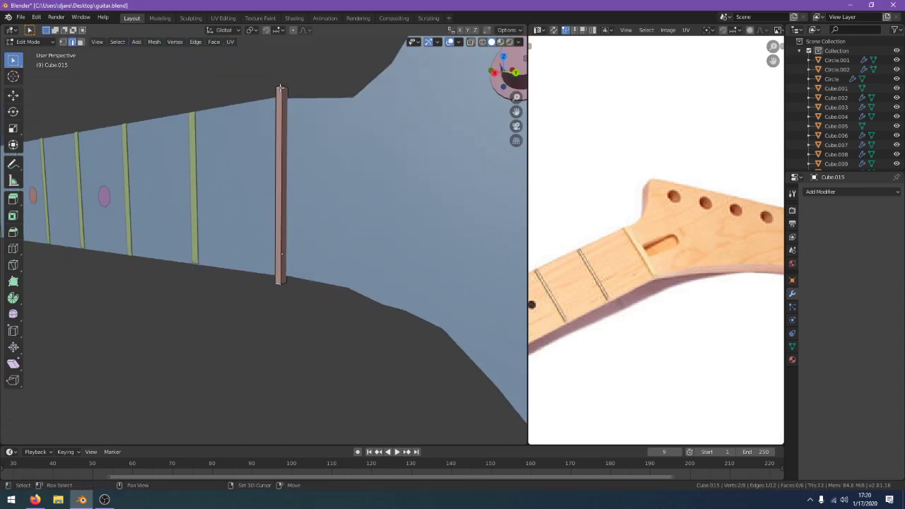
{"action": "middle_click_drag", "start_coordinate": [351, 231], "coordinate": [378, 328]}
{"action": "key", "text": "ctrl+b"}
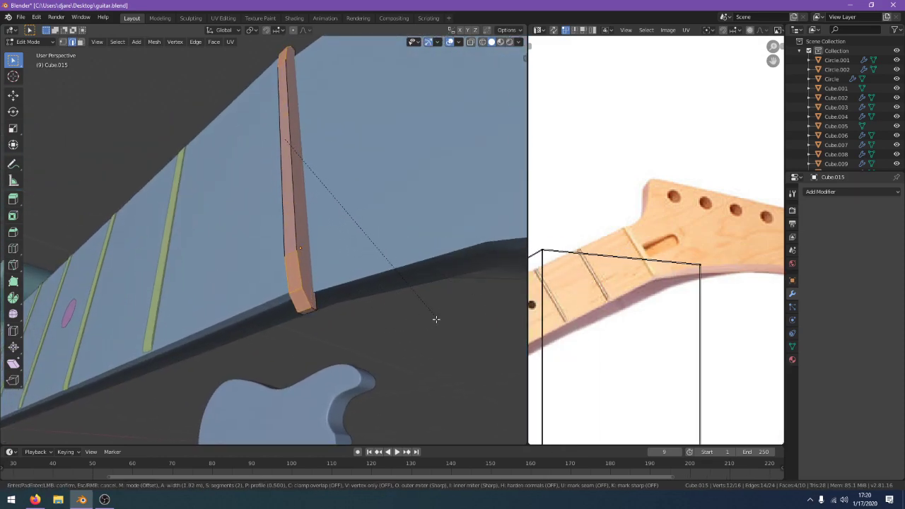
{"action": "left_click", "coordinate": [414, 330]}
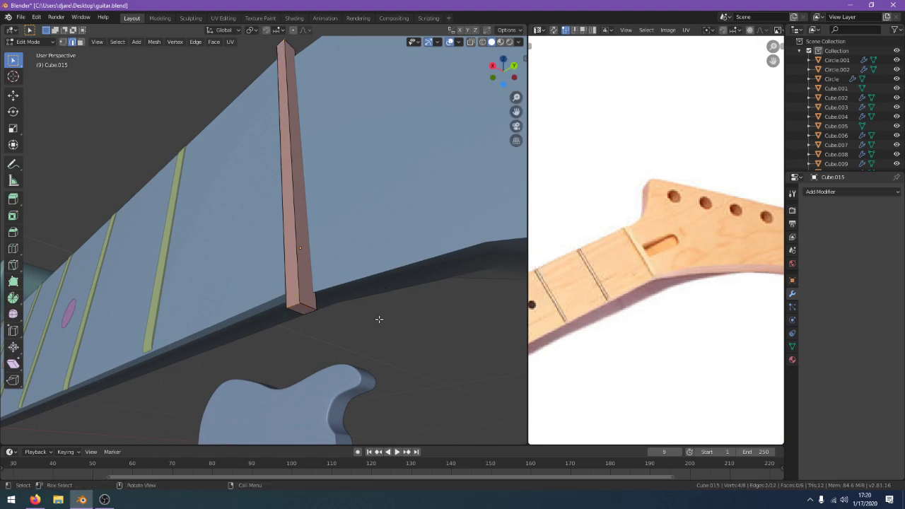
Undo the edge selection changes made on the nut bar
{"action": "middle_click_drag", "start_coordinate": [377, 319], "coordinate": [393, 368]}
{"action": "key", "text": "Tab"}
{"action": "scroll", "coordinate": [392, 361], "scroll_direction": "down", "scroll_amount": 1}
{"action": "key", "text": "ctrl+z"}
{"action": "key", "text": "ctrl+z"}
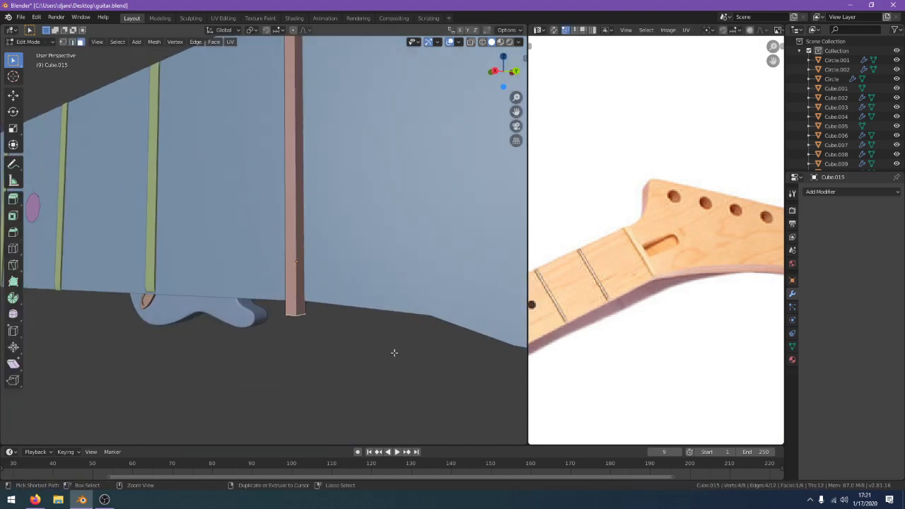
Add a single loop cut across the nut bar and slide it right next to the lower end, factor 0.990
{"action": "key", "text": "Tab"}
{"action": "middle_click_drag", "start_coordinate": [394, 352], "coordinate": [329, 315]}
{"action": "key", "text": "Tab"}
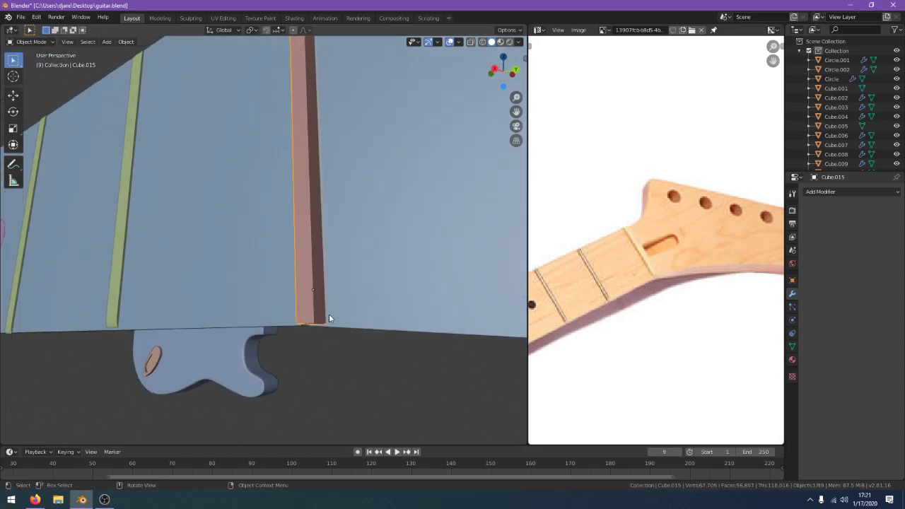
{"action": "left_click", "coordinate": [311, 298]}
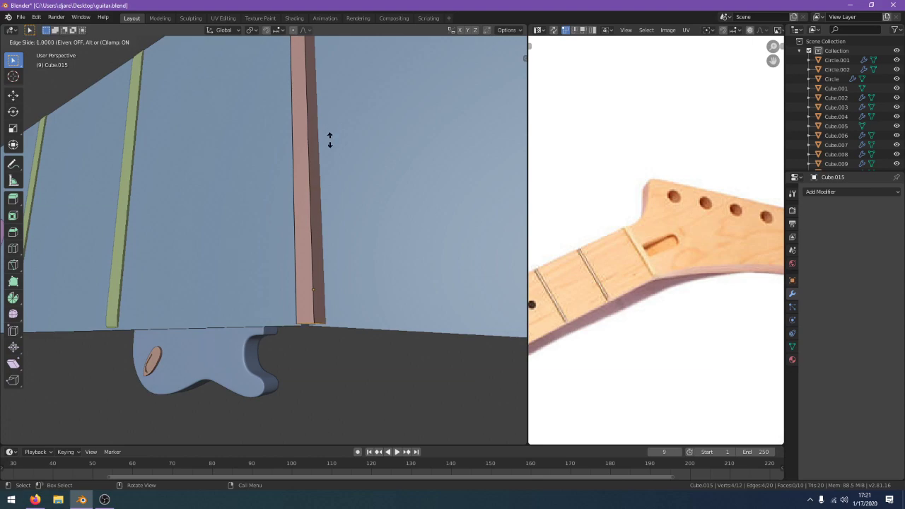
{"action": "left_click", "coordinate": [344, 81]}
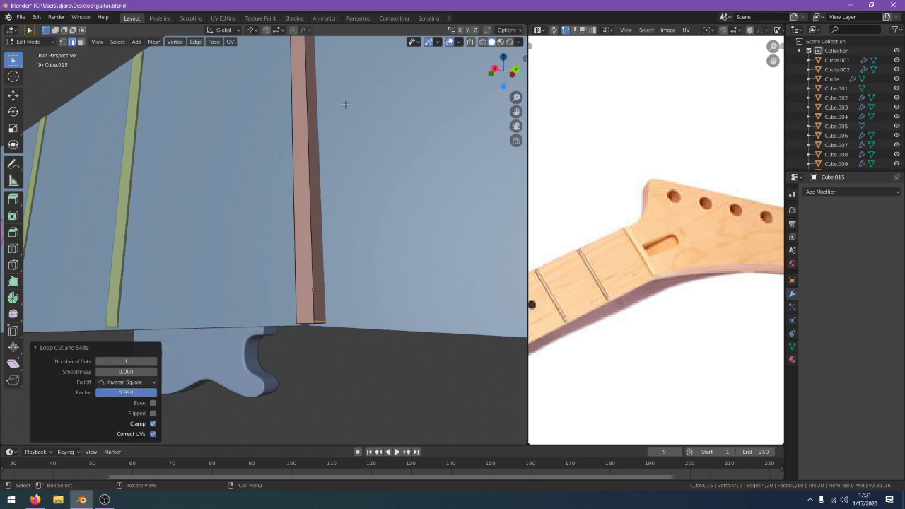
Add a second loop cut across the nut bar and slide it close to the upper end, factor -0.989
{"action": "middle_click_drag", "start_coordinate": [345, 104], "coordinate": [311, 159]}
{"action": "left_click", "coordinate": [286, 168]}
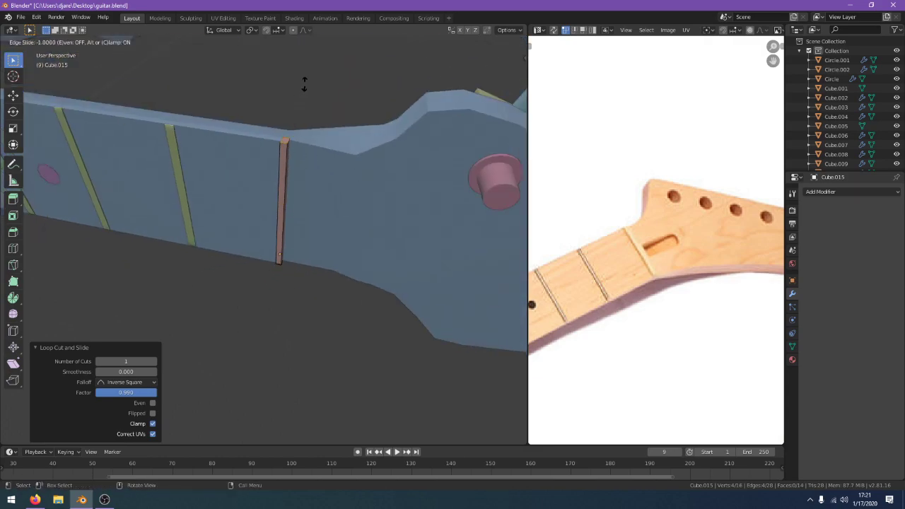
{"action": "left_click", "coordinate": [325, 111]}
{"action": "scroll", "coordinate": [318, 120], "scroll_direction": "up", "scroll_amount": 4}
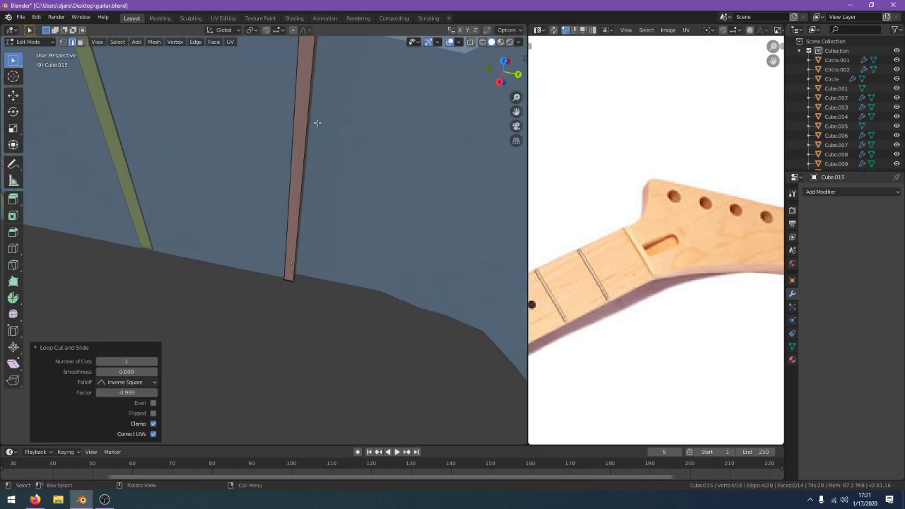
Select the front edges at both tips of the nut bar and try beveling them with two segments
{"action": "scroll", "coordinate": [321, 126], "scroll_direction": "down", "scroll_amount": 2}
{"action": "middle_click_drag", "start_coordinate": [321, 127], "coordinate": [332, 84]}
{"action": "scroll", "coordinate": [326, 336], "scroll_direction": "up", "scroll_amount": 6}
{"action": "left_click", "coordinate": [340, 353]}
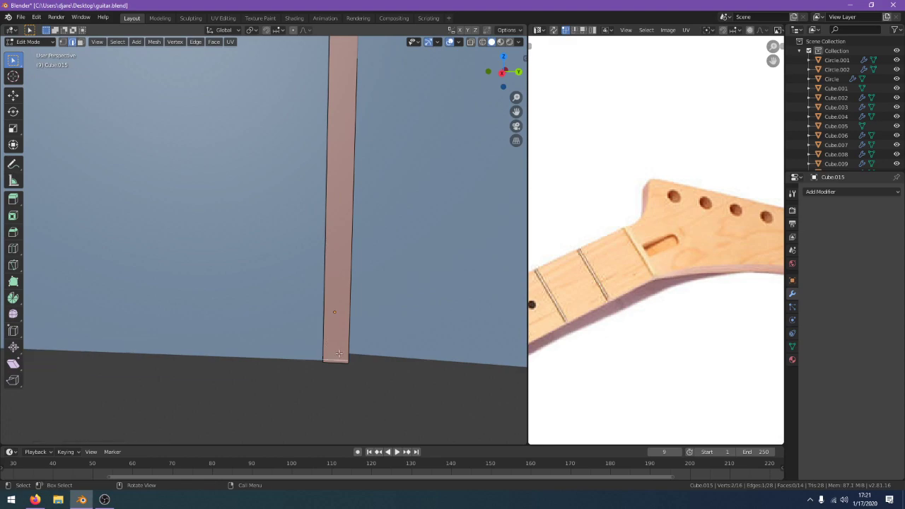
{"action": "scroll", "coordinate": [339, 353], "scroll_direction": "down", "scroll_amount": 6}
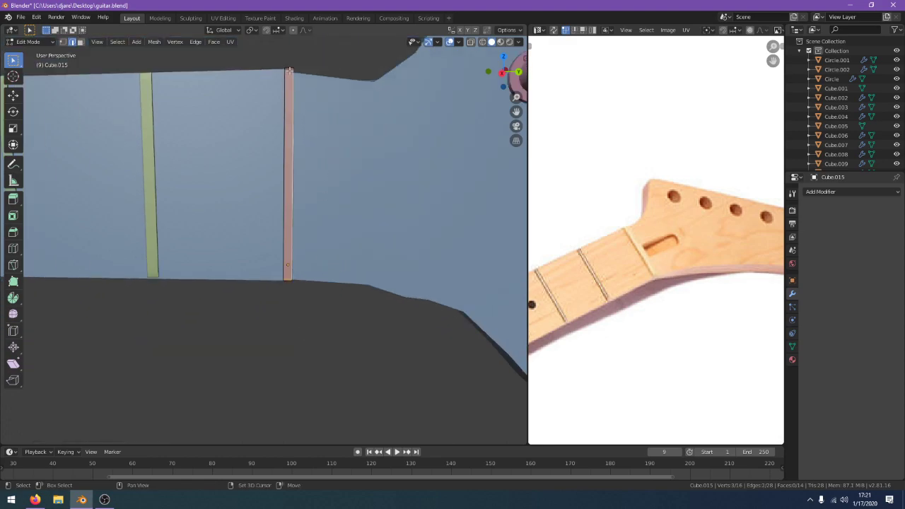
{"action": "scroll", "coordinate": [290, 225], "scroll_direction": "up", "scroll_amount": 5}
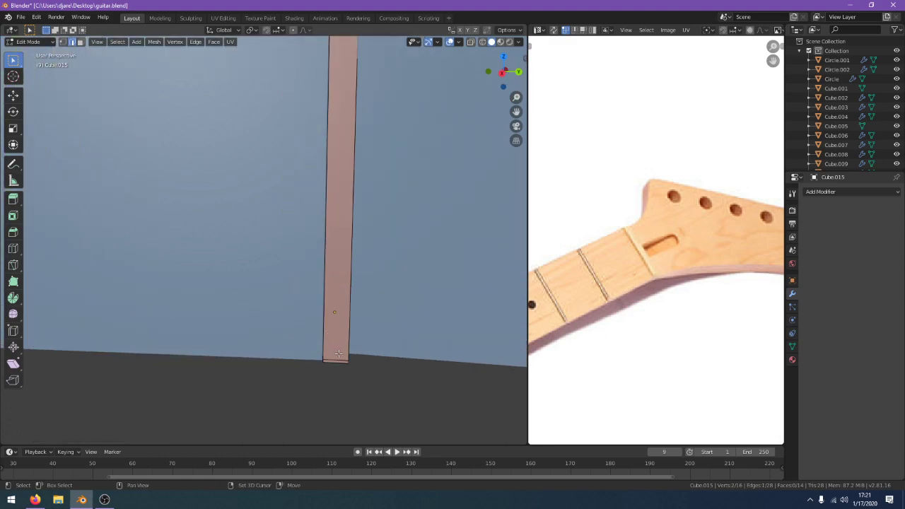
{"action": "key", "text": "ctrl+b"}
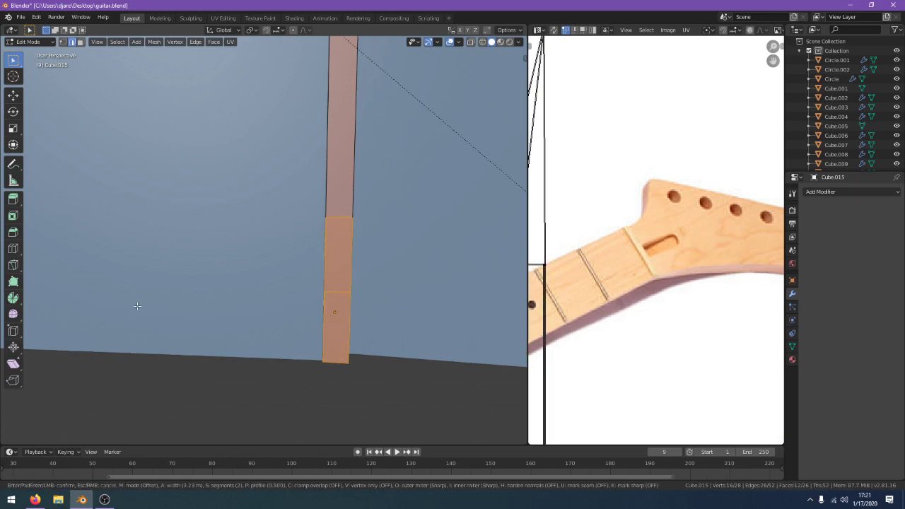
{"action": "right_click", "coordinate": [132, 302]}
Retry the two-segment bevel on the nut bar's end edges at a width of 6.85 m and undo it
{"action": "middle_click_drag", "start_coordinate": [113, 258], "coordinate": [85, 259]}
{"action": "scroll", "coordinate": [98, 263], "scroll_direction": "down", "scroll_amount": 3}
{"action": "middle_click_drag", "start_coordinate": [215, 316], "coordinate": [197, 312]}
{"action": "key", "text": "ctrl+b"}
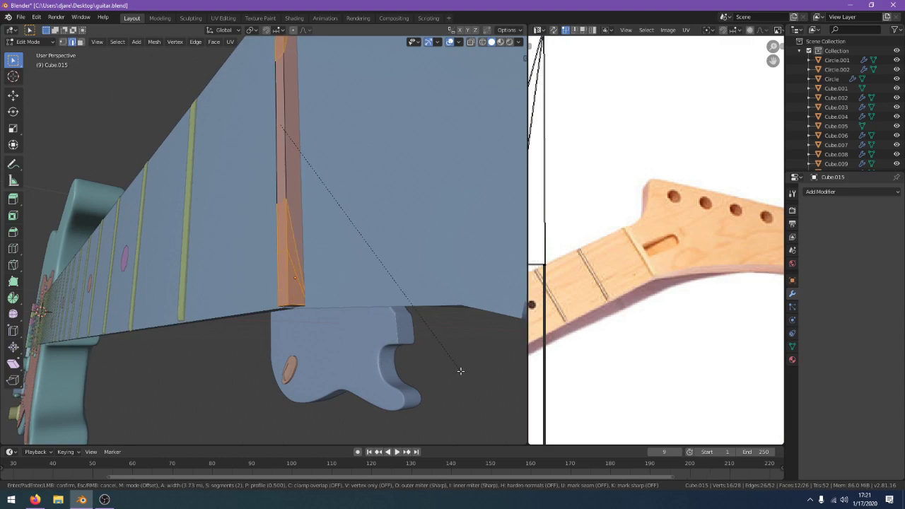
{"action": "left_click", "coordinate": [11, 373]}
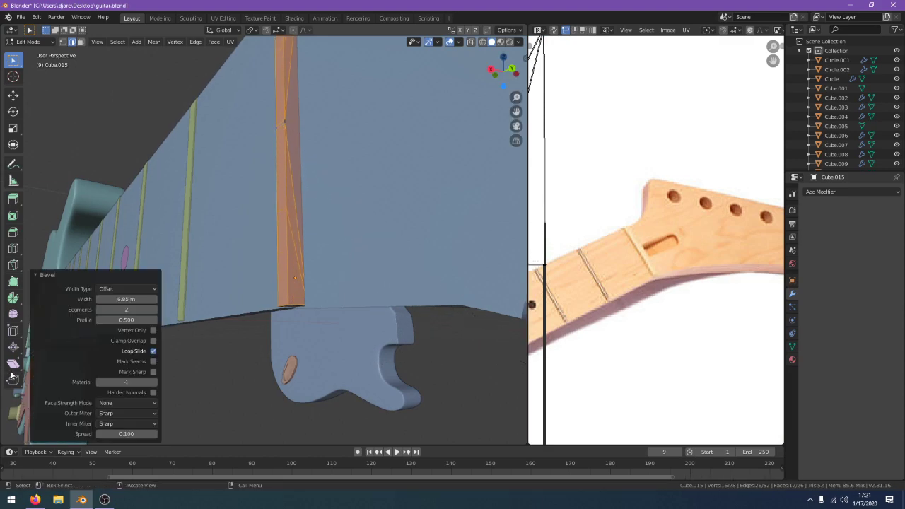
{"action": "key", "text": "Tab"}
{"action": "middle_click_drag", "start_coordinate": [202, 218], "coordinate": [286, 219]}
{"action": "key", "text": "b"}
{"action": "key", "text": "Escape"}
{"action": "key", "text": "Tab"}
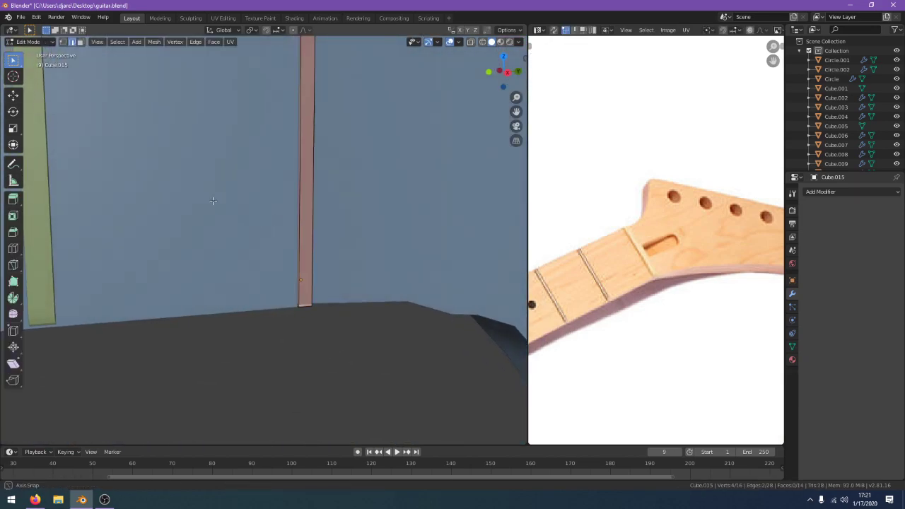
Select the front edge of the nut bar's lower end loop and slide it inward along the bar by a factor of about 0.14
{"action": "middle_click_drag", "start_coordinate": [222, 203], "coordinate": [178, 166]}
{"action": "scroll", "coordinate": [178, 166], "scroll_direction": "up", "scroll_amount": 2}
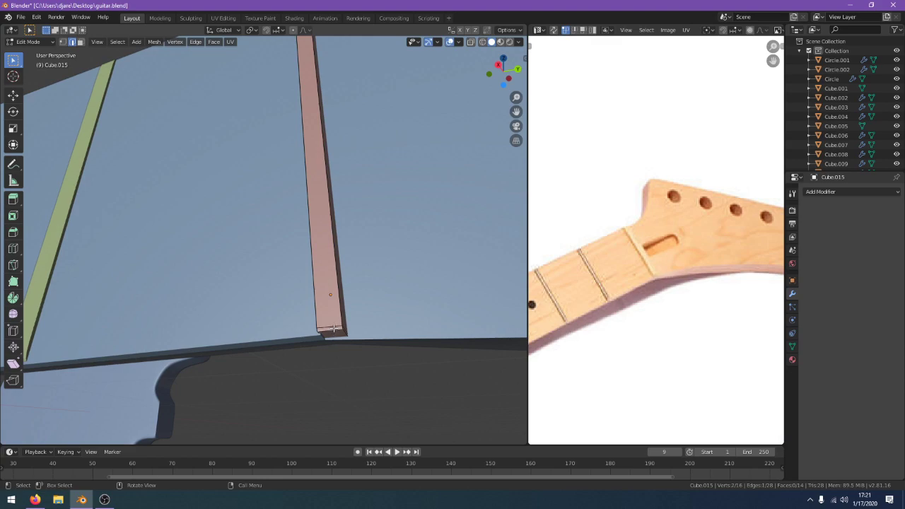
{"action": "key", "text": "ctrl+b"}
{"action": "key", "text": "Escape"}
{"action": "key", "text": "ctrl+r"}
{"action": "left_click", "coordinate": [372, 304]}
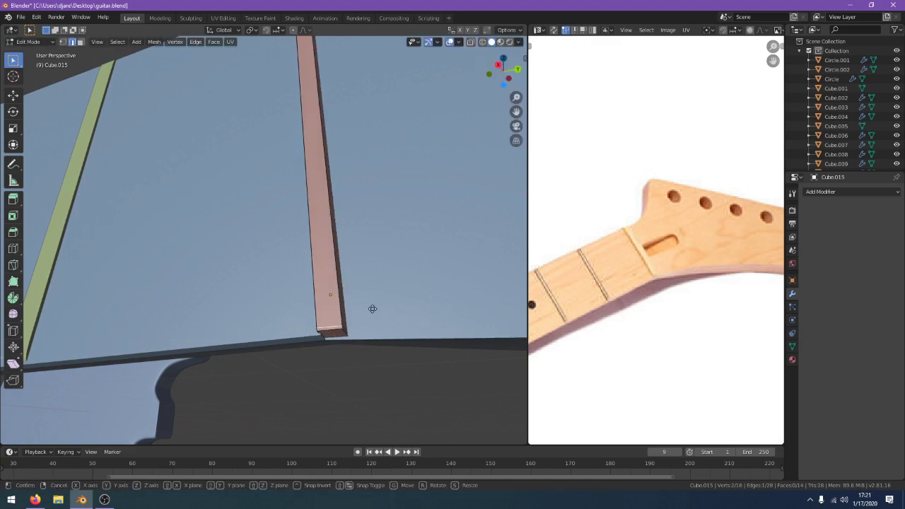
{"action": "left_click", "coordinate": [379, 290]}
{"action": "middle_click_drag", "start_coordinate": [379, 290], "coordinate": [369, 268]}
{"action": "key", "text": "g"}
{"action": "key", "text": "z"}
{"action": "key", "text": "g"}
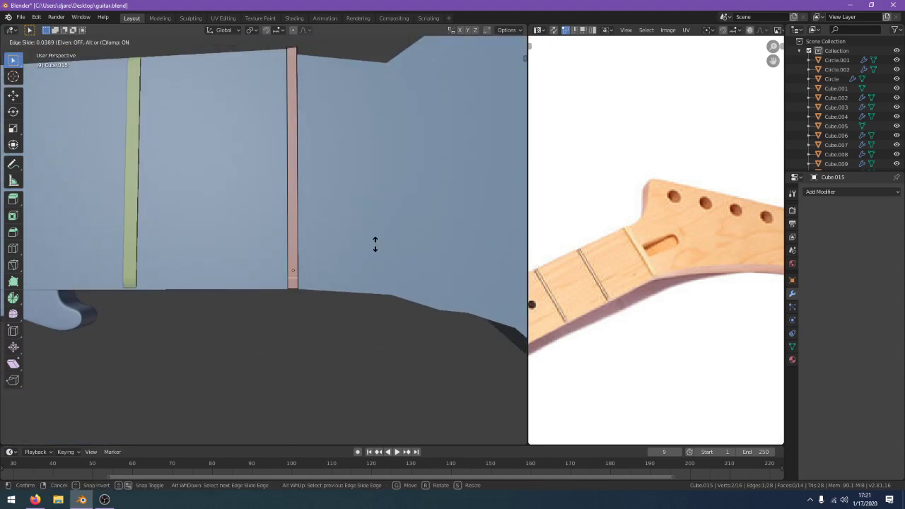
{"action": "left_click", "coordinate": [375, 240]}
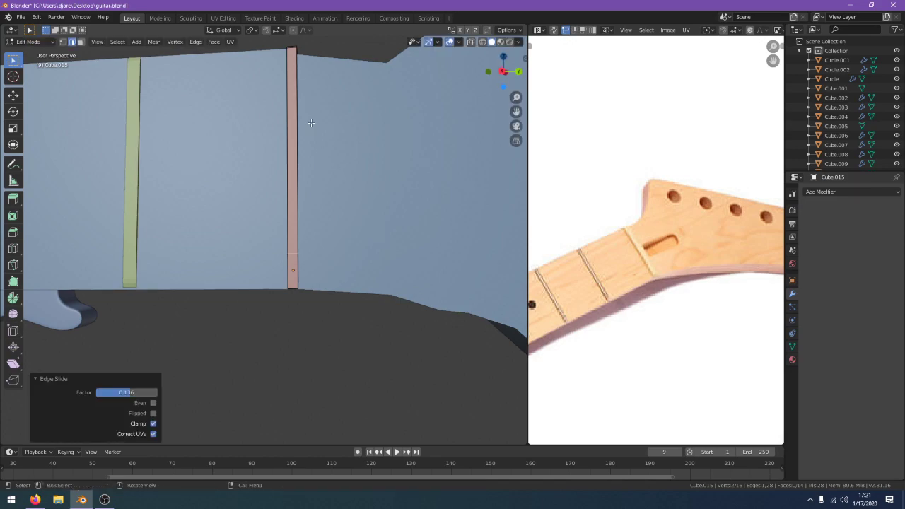
Slide the front edge of the nut bar's upper end loop inward along the bar, similar to the lower one
{"action": "left_click", "coordinate": [291, 51]}
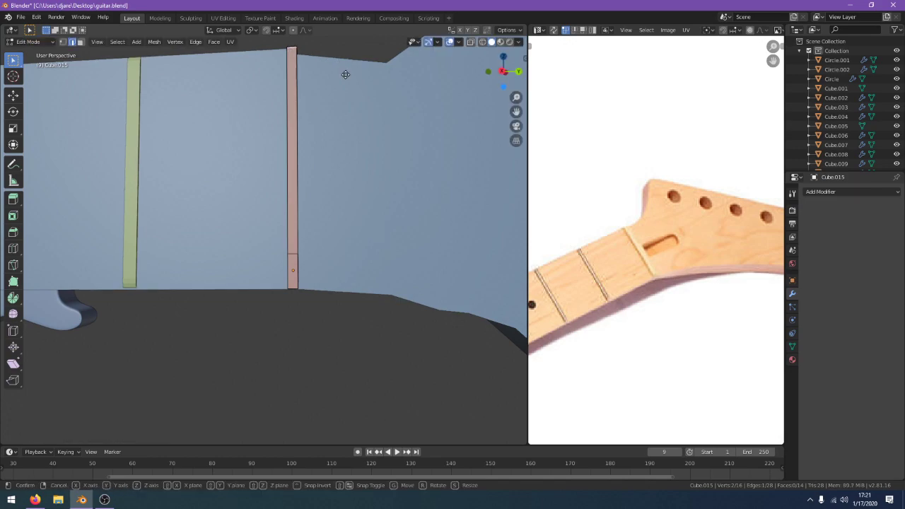
{"action": "key", "text": "g"}
{"action": "key", "text": "g"}
{"action": "left_click", "coordinate": [364, 88]}
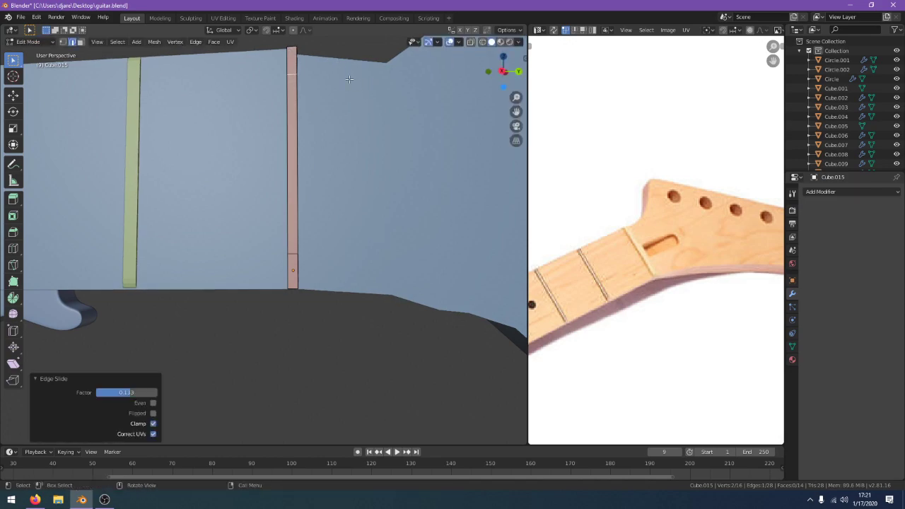
Bevel the front edges at both tips of the nut bar with two segments and a width of 1.68 m, and return to Object Mode
{"action": "left_click", "coordinate": [290, 47]}
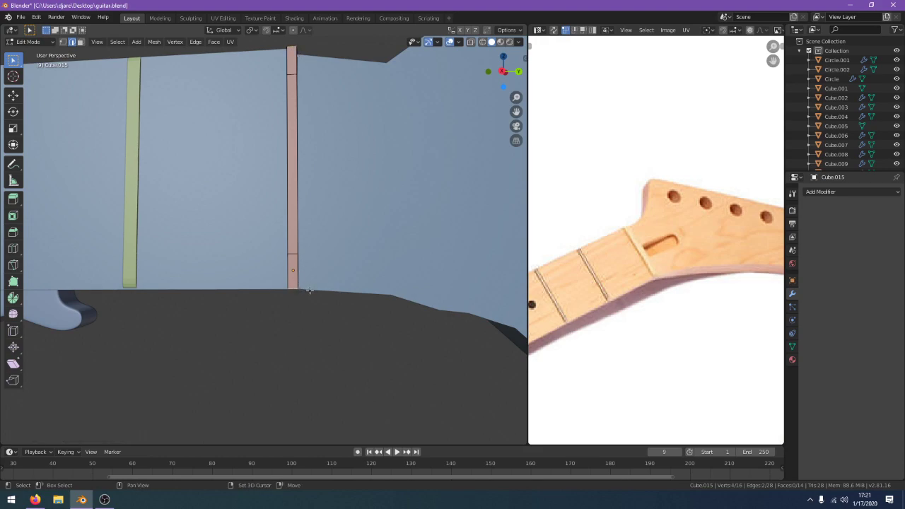
{"action": "middle_click_drag", "start_coordinate": [309, 290], "coordinate": [336, 294]}
{"action": "key", "text": "ctrl+b"}
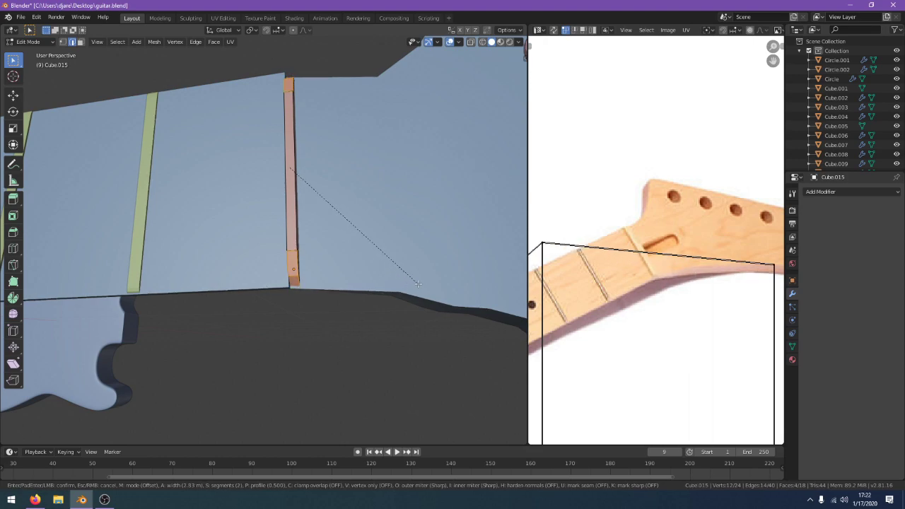
{"action": "left_click", "coordinate": [407, 281]}
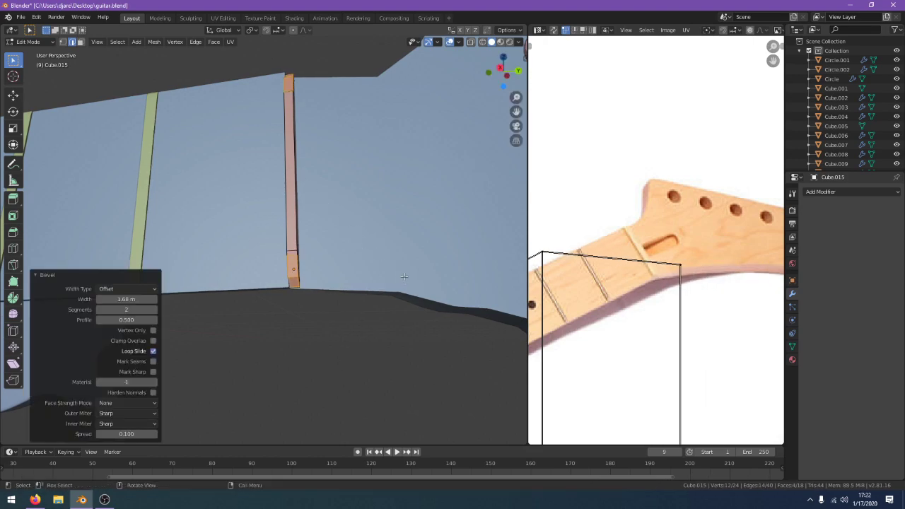
{"action": "middle_click_drag", "start_coordinate": [407, 281], "coordinate": [329, 135]}
{"action": "key", "text": "Tab"}
Compare the nut bar's rounded ends and its position on the neck with the nut in the maple neck photo
{"action": "scroll", "coordinate": [619, 288], "scroll_direction": "up", "scroll_amount": 4}
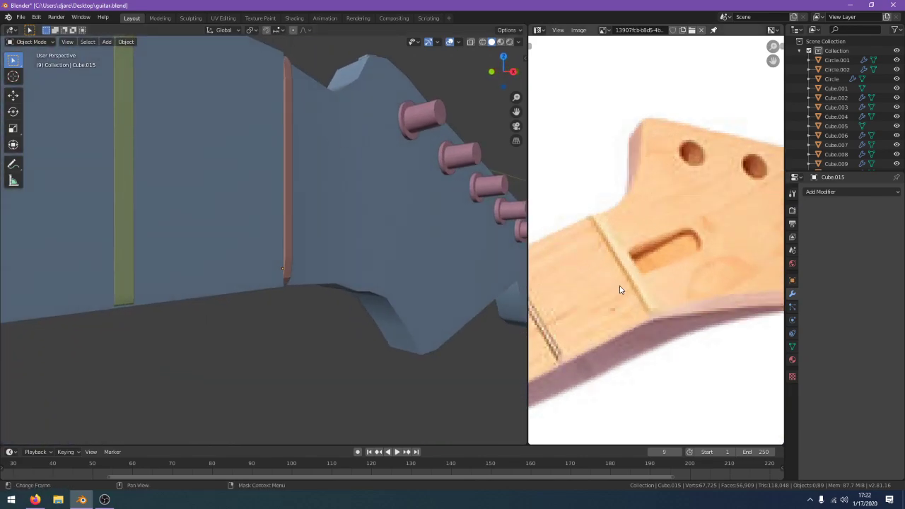
{"action": "scroll", "coordinate": [613, 264], "scroll_direction": "down", "scroll_amount": 2}
{"action": "scroll", "coordinate": [643, 265], "scroll_direction": "down", "scroll_amount": 1}
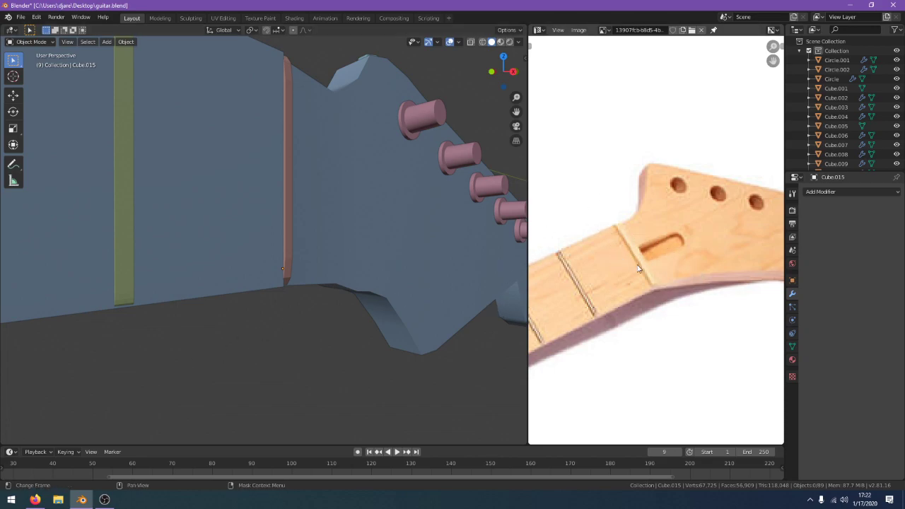
{"action": "middle_click_drag", "start_coordinate": [637, 269], "coordinate": [596, 247]}
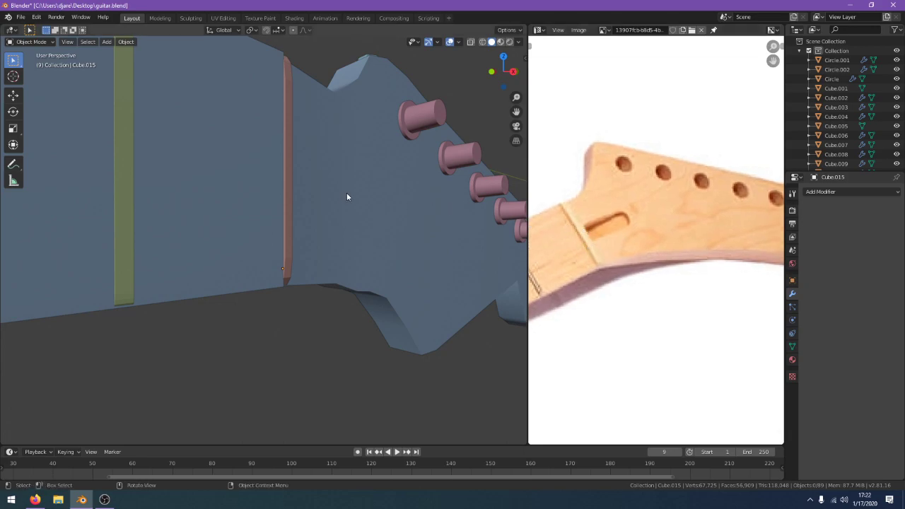
{"action": "middle_click_drag", "start_coordinate": [346, 193], "coordinate": [266, 201]}
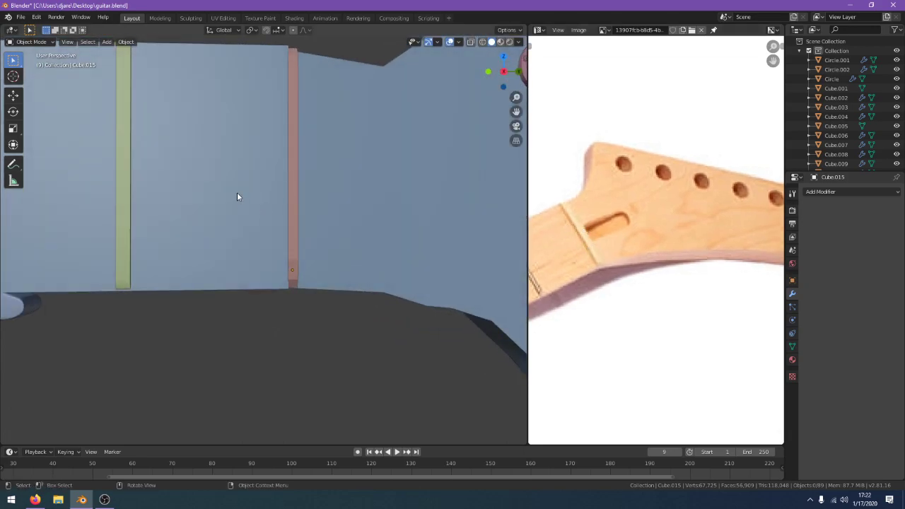
{"action": "scroll", "coordinate": [260, 208], "scroll_direction": "down", "scroll_amount": 4}
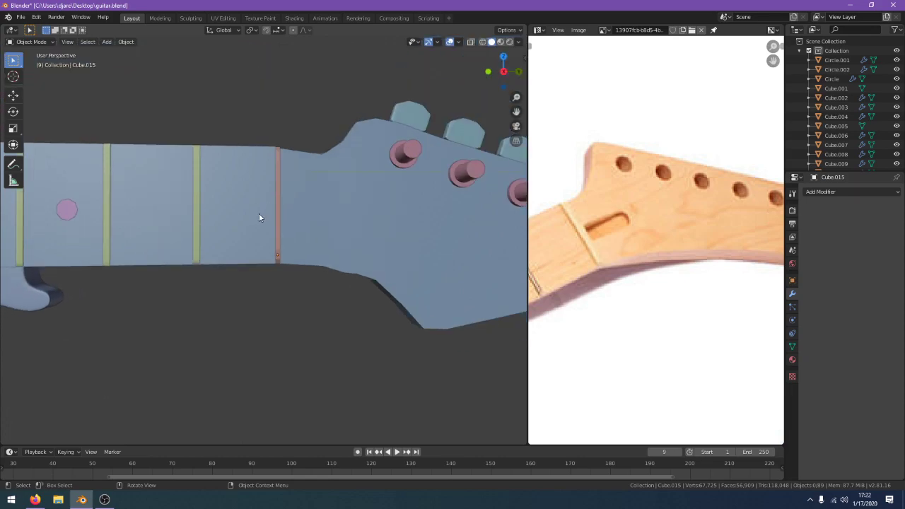
{"action": "scroll", "coordinate": [551, 248], "scroll_direction": "down", "scroll_amount": 2}
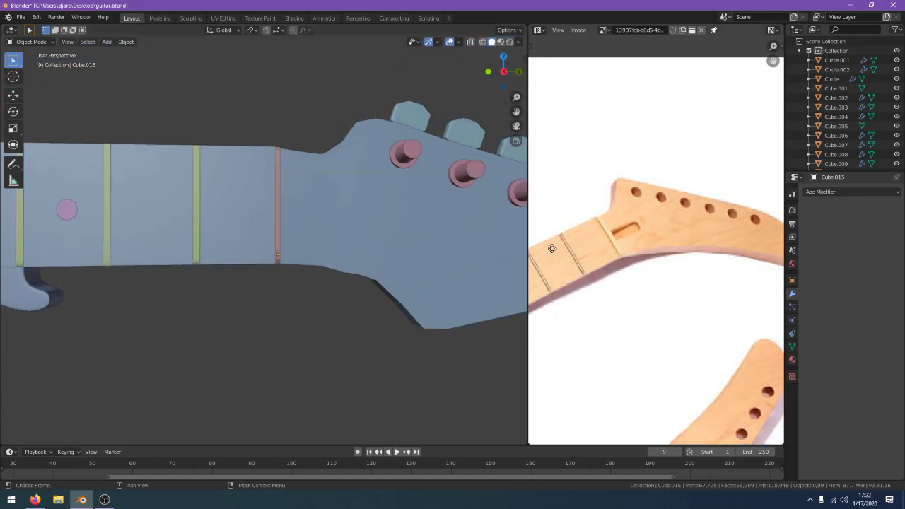
{"action": "middle_click_drag", "start_coordinate": [551, 248], "coordinate": [587, 253]}
{"action": "scroll", "coordinate": [612, 218], "scroll_direction": "up", "scroll_amount": 2}
{"action": "scroll", "coordinate": [294, 162], "scroll_direction": "up", "scroll_amount": 3}
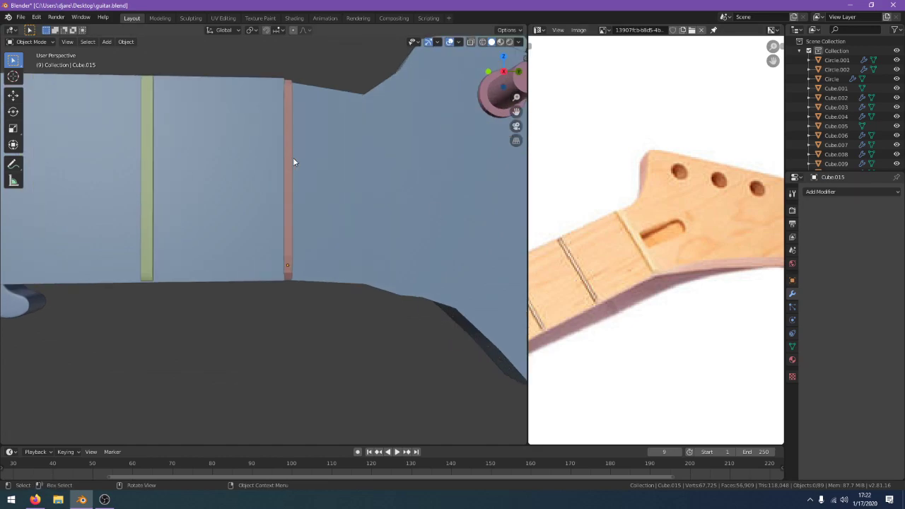
{"action": "middle_click_drag", "start_coordinate": [300, 235], "coordinate": [287, 153]}
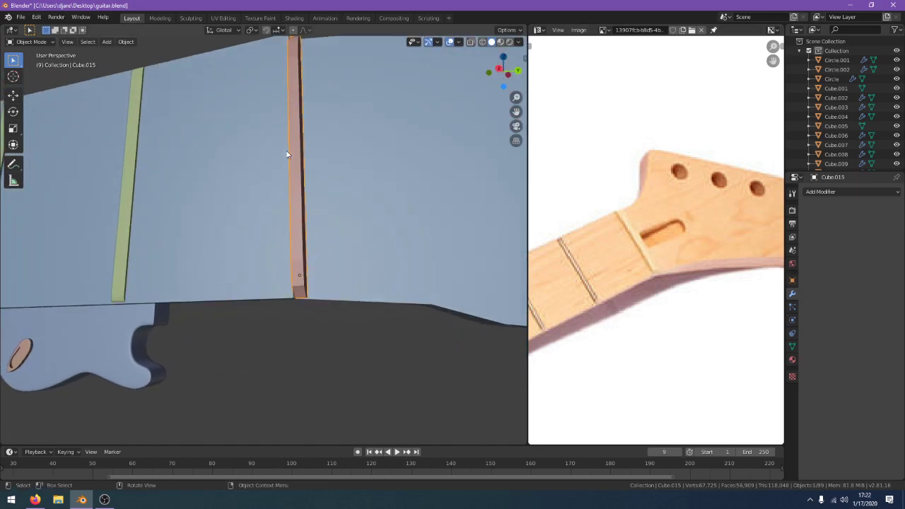
Try smooth shading on the nut bar together with an Edge Split modifier at a 30° split angle
{"action": "left_click", "coordinate": [126, 41]}
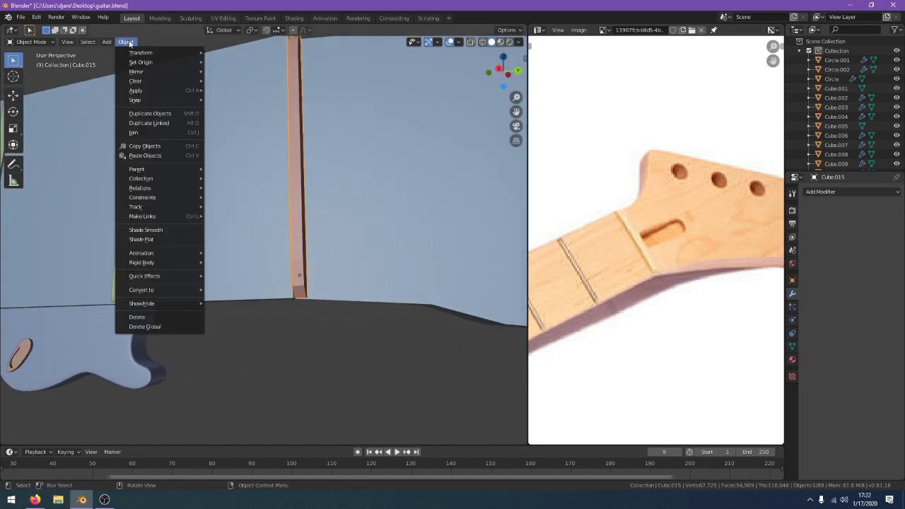
{"action": "left_click", "coordinate": [165, 231]}
{"action": "middle_click_drag", "start_coordinate": [365, 238], "coordinate": [335, 248]}
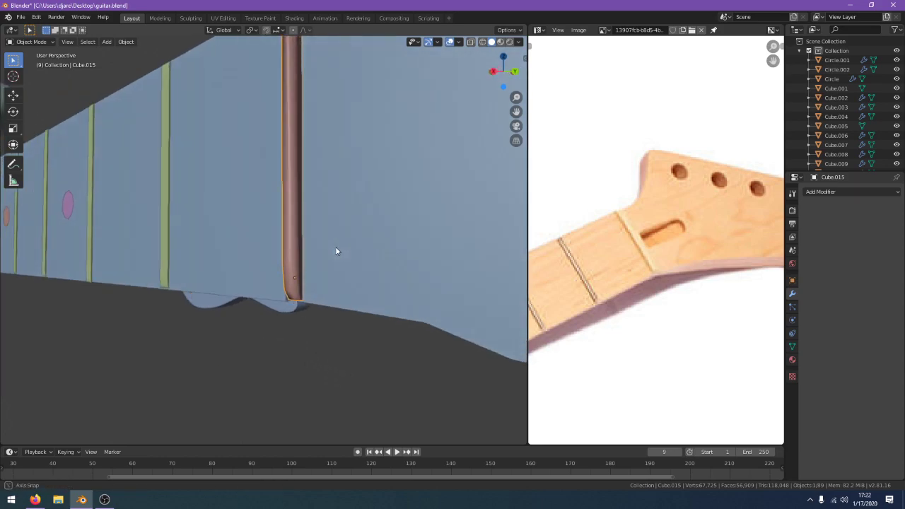
{"action": "left_click", "coordinate": [846, 191]}
{"action": "left_click", "coordinate": [735, 265]}
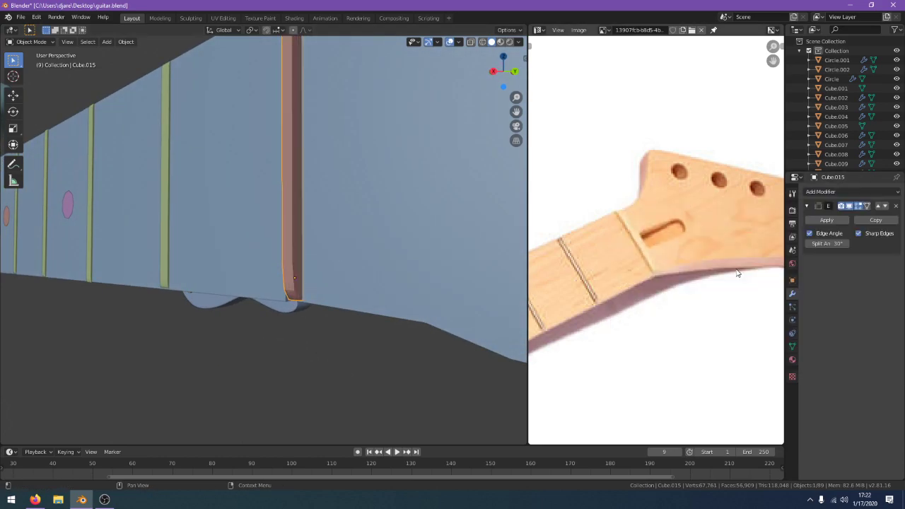
{"action": "left_click", "coordinate": [305, 373]}
{"action": "middle_click_drag", "start_coordinate": [305, 373], "coordinate": [317, 294]}
{"action": "scroll", "coordinate": [320, 295], "scroll_direction": "up", "scroll_amount": 2}
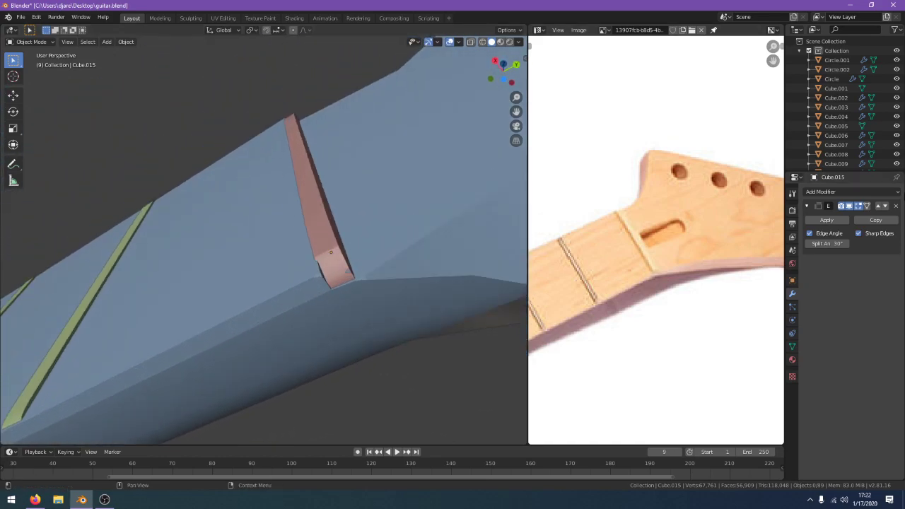
Remove the Edge Split modifier from the nut bar and set the bar back to flat shading
{"action": "left_click", "coordinate": [896, 206]}
{"action": "left_click", "coordinate": [126, 42]}
{"action": "left_click", "coordinate": [162, 240]}
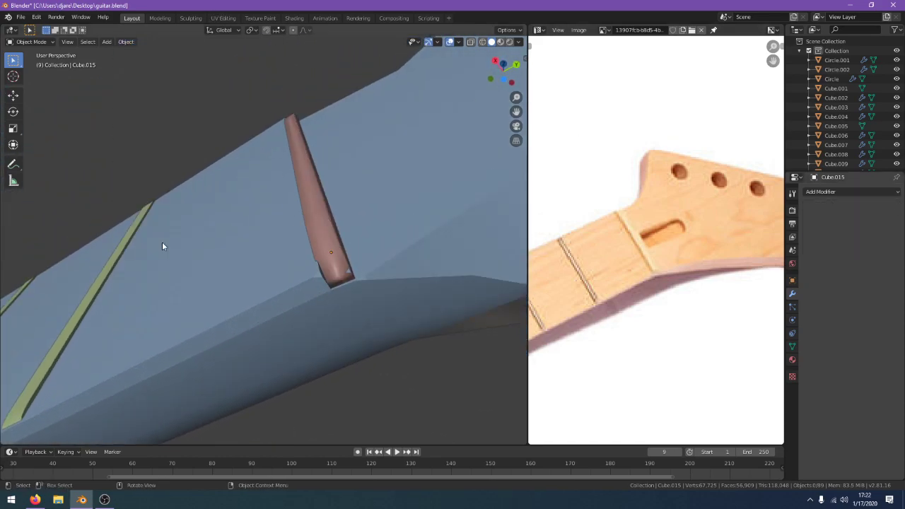
{"action": "left_click", "coordinate": [125, 42]}
{"action": "left_click", "coordinate": [320, 223]}
{"action": "left_click", "coordinate": [126, 42]}
{"action": "left_click", "coordinate": [176, 238]}
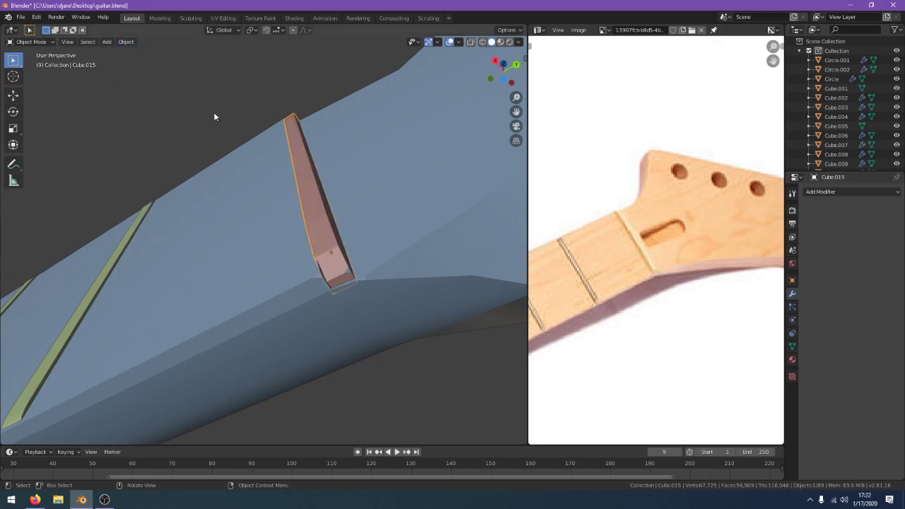
Look over the nut bar on the neck and save the guitar file
{"action": "middle_click_drag", "start_coordinate": [213, 112], "coordinate": [262, 224]}
{"action": "scroll", "coordinate": [259, 225], "scroll_direction": "up", "scroll_amount": 2}
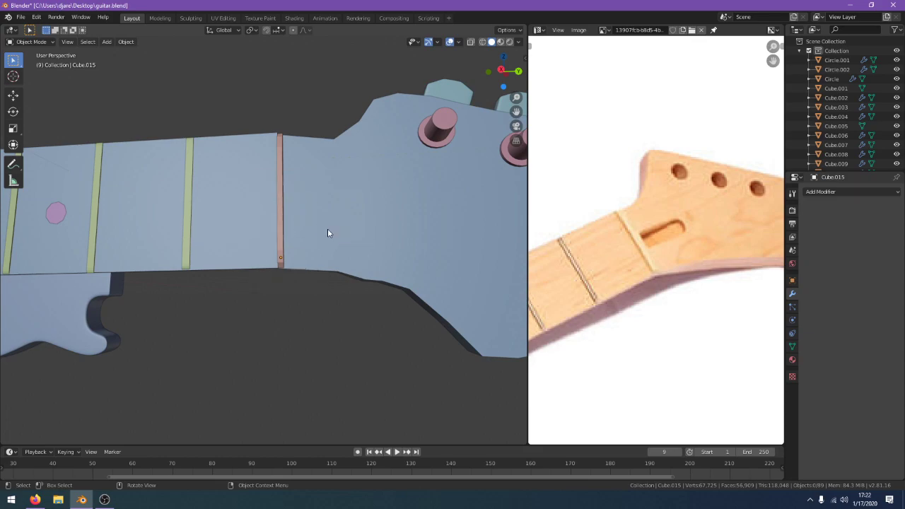
{"action": "scroll", "coordinate": [218, 323], "scroll_direction": "down", "scroll_amount": 4}
{"action": "scroll", "coordinate": [214, 331], "scroll_direction": "down", "scroll_amount": 2}
{"action": "middle_click_drag", "start_coordinate": [213, 330], "coordinate": [303, 314]}
{"action": "key", "text": "ctrl+s"}
{"action": "scroll", "coordinate": [194, 282], "scroll_direction": "down", "scroll_amount": 2}
{"action": "scroll", "coordinate": [315, 276], "scroll_direction": "up", "scroll_amount": 4}
{"action": "middle_click_drag", "start_coordinate": [316, 275], "coordinate": [318, 287]}
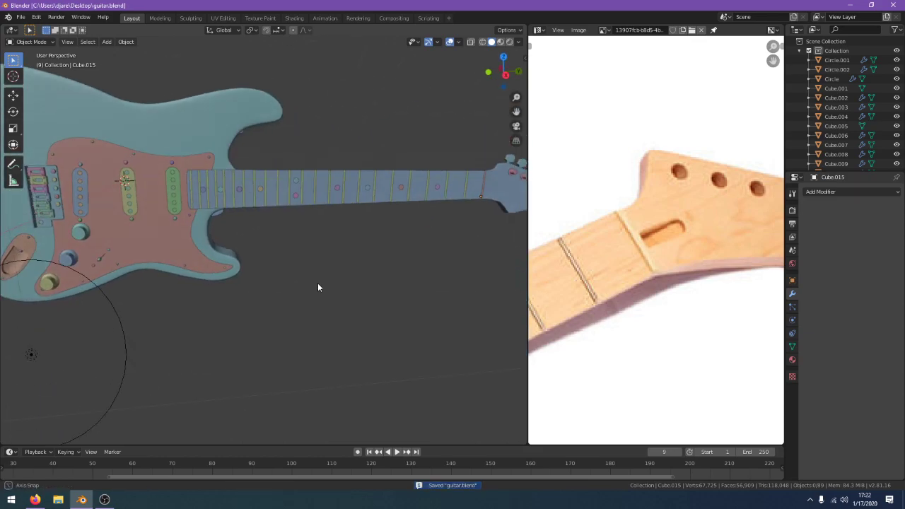
{"action": "scroll", "coordinate": [315, 286], "scroll_direction": "down", "scroll_amount": 2}
Check the livestream chat on the YouTube dashboard in the browser and return to Blender
{"action": "left_click", "coordinate": [34, 500]}
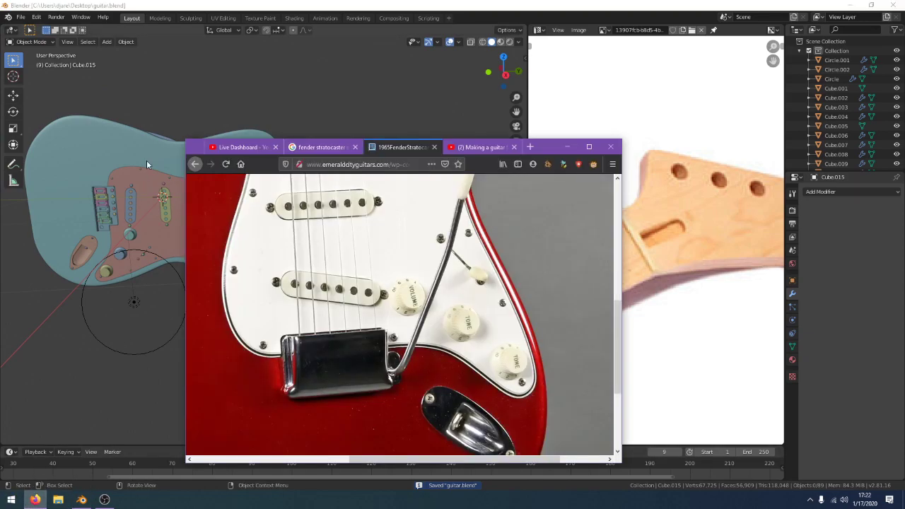
{"action": "left_click", "coordinate": [230, 147]}
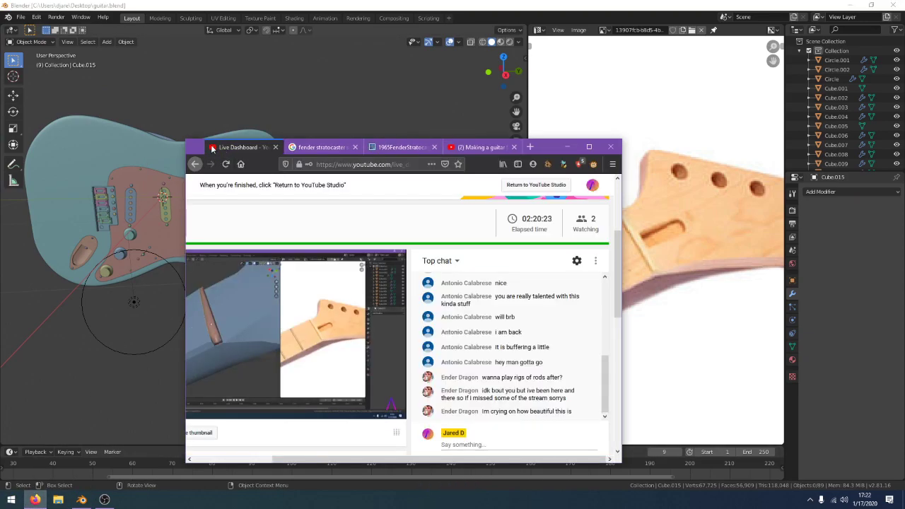
{"action": "left_click", "coordinate": [335, 5]}
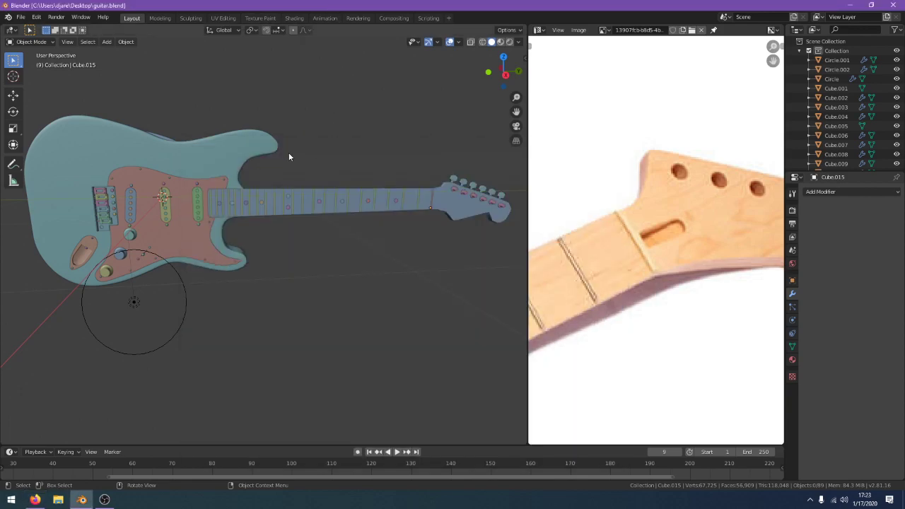
Compare the guitar's body and neck with the blueprint in the right orthographic view, using wireframe and solid shading
{"action": "key", "text": "KP_1"}
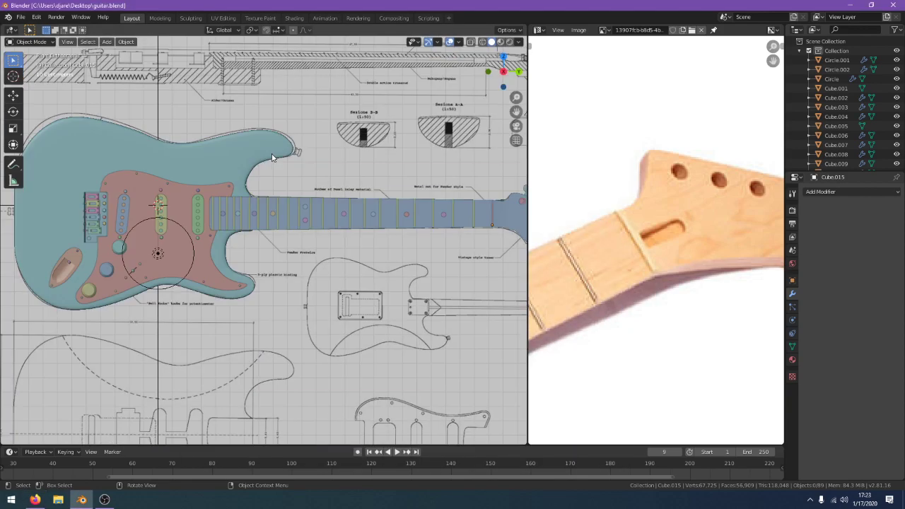
{"action": "key", "text": "z"}
{"action": "left_click", "coordinate": [225, 157]}
{"action": "middle_click_drag", "start_coordinate": [225, 157], "coordinate": [63, 147], "text": "shift"}
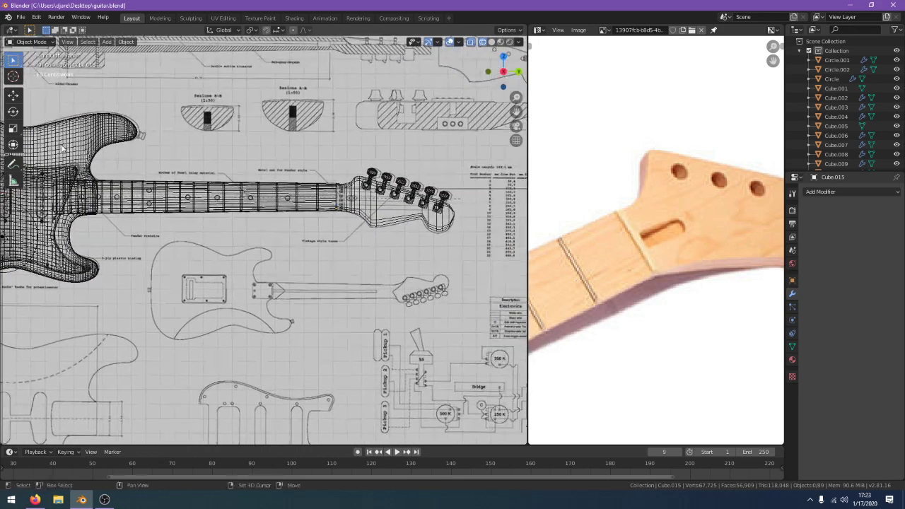
{"action": "scroll", "coordinate": [106, 137], "scroll_direction": "up", "scroll_amount": 1}
{"action": "key", "text": "z"}
{"action": "left_click", "coordinate": [234, 148]}
{"action": "scroll", "coordinate": [234, 148], "scroll_direction": "up", "scroll_amount": 1}
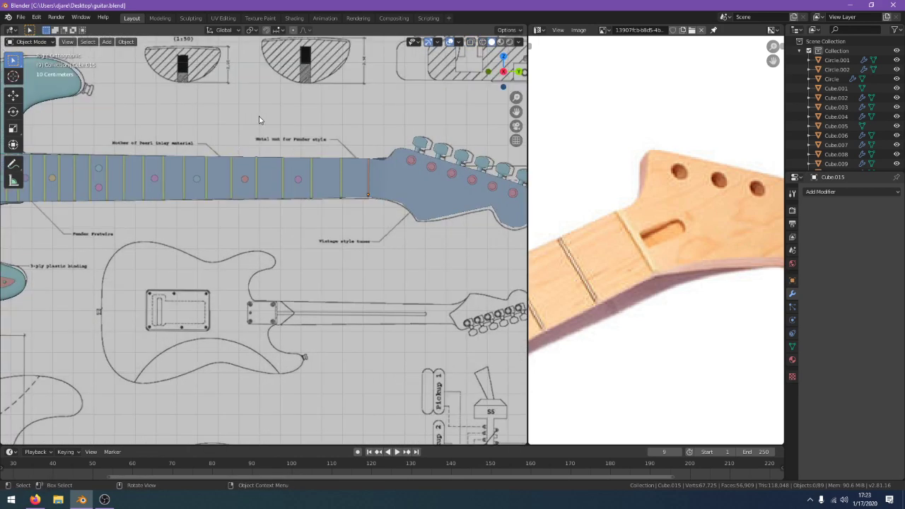
{"action": "middle_click_drag", "start_coordinate": [274, 117], "coordinate": [246, 135]}
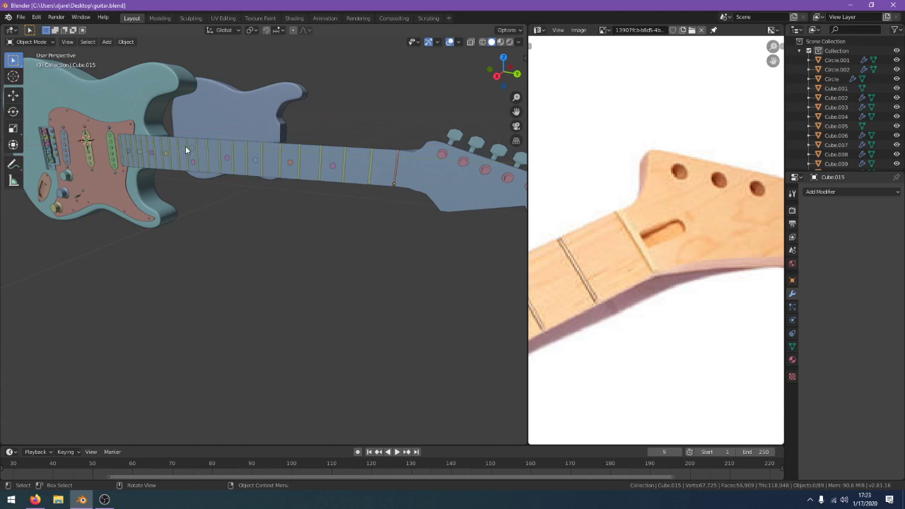
Examine the headstock, tuners and nut area against the blueprint in wireframe, ending in a solid perspective view
{"action": "middle_click_drag", "start_coordinate": [341, 201], "coordinate": [178, 297]}
{"action": "scroll", "coordinate": [179, 290], "scroll_direction": "up", "scroll_amount": 2}
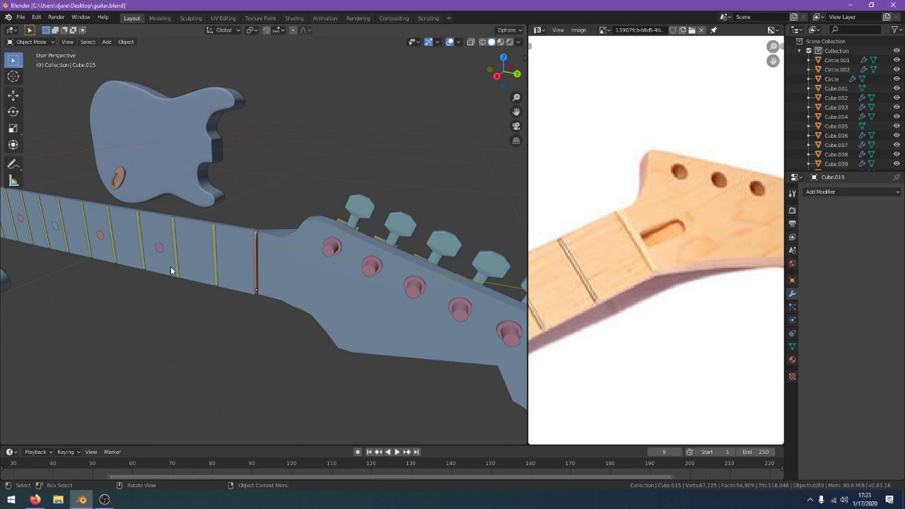
{"action": "middle_click_drag", "start_coordinate": [499, 234], "coordinate": [434, 222]}
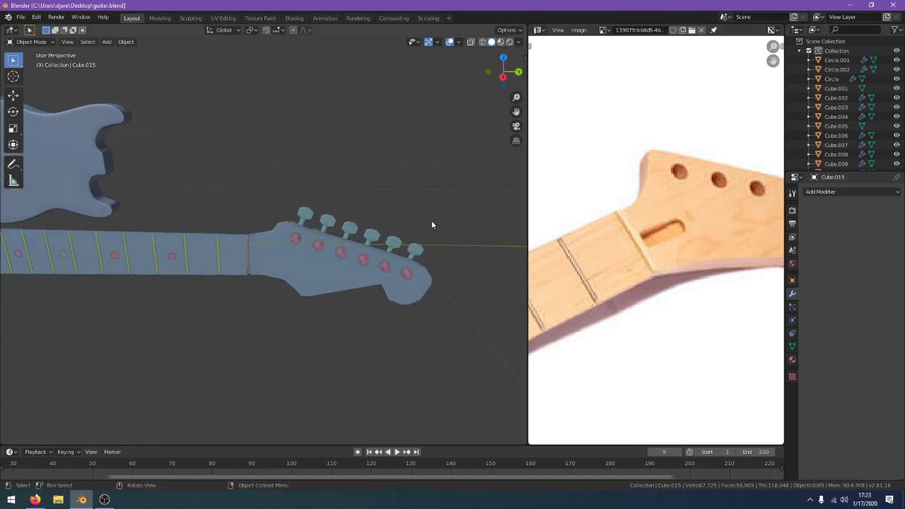
{"action": "key", "text": "KP_3"}
{"action": "key", "text": "z"}
{"action": "left_click", "coordinate": [353, 222]}
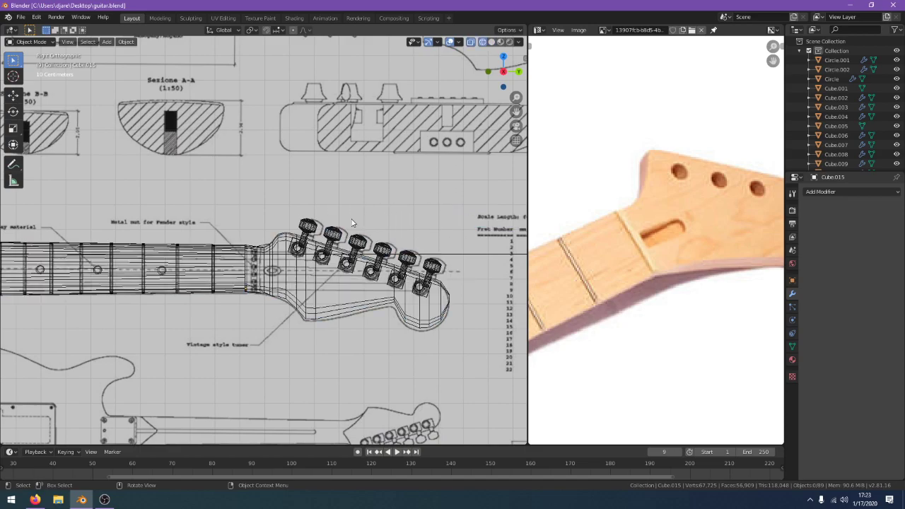
{"action": "scroll", "coordinate": [245, 311], "scroll_direction": "up", "scroll_amount": 3}
{"action": "scroll", "coordinate": [268, 308], "scroll_direction": "up", "scroll_amount": 3}
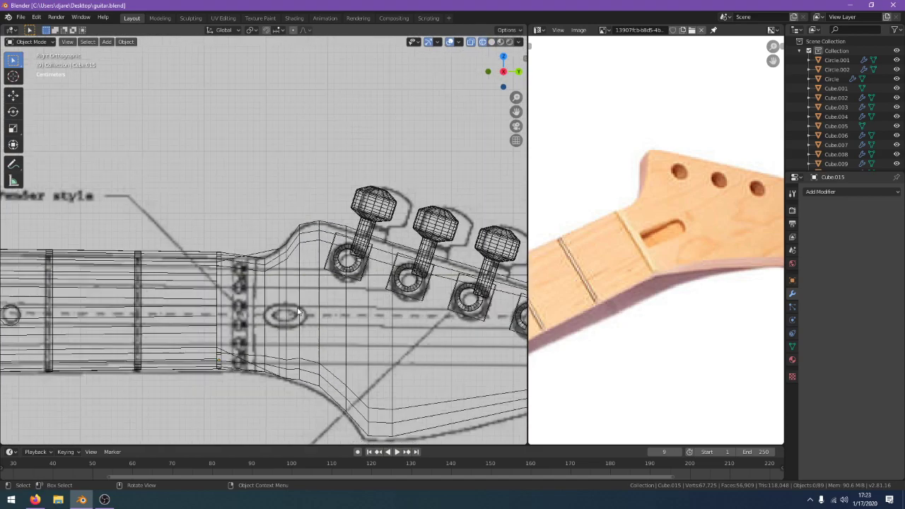
{"action": "middle_click_drag", "start_coordinate": [297, 311], "coordinate": [465, 283]}
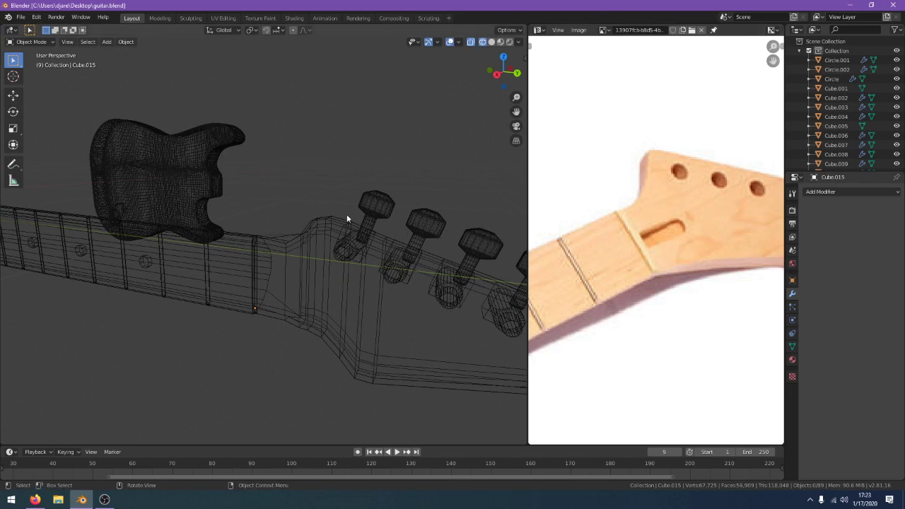
{"action": "middle_click_drag", "start_coordinate": [346, 215], "coordinate": [309, 190]}
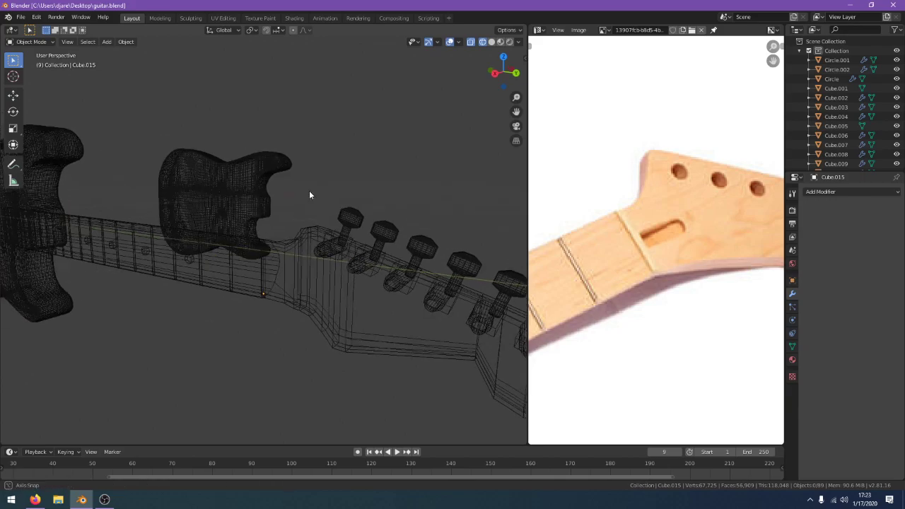
{"action": "key", "text": "z"}
{"action": "left_click", "coordinate": [336, 188]}
{"action": "mouse_move", "coordinate": [302, 247]}
{"action": "middle_mouse_down"}
{"action": "mouse_move", "coordinate": [303, 272]}
{"action": "mouse_move", "coordinate": [164, 269]}
{"action": "mouse_move", "coordinate": [194, 257]}
{"action": "mouse_move", "coordinate": [226, 280]}
{"action": "mouse_move", "coordinate": [250, 252]}
{"action": "mouse_move", "coordinate": [281, 243]}
{"action": "mouse_move", "coordinate": [287, 226]}
{"action": "mouse_move", "coordinate": [278, 243]}
{"action": "middle_mouse_up"}
Save the guitar file and clear the selection of the neck
{"action": "left_click", "coordinate": [303, 283]}
{"action": "scroll", "coordinate": [280, 245], "scroll_direction": "up", "scroll_amount": 2}
{"action": "key", "text": "ctrl+s"}
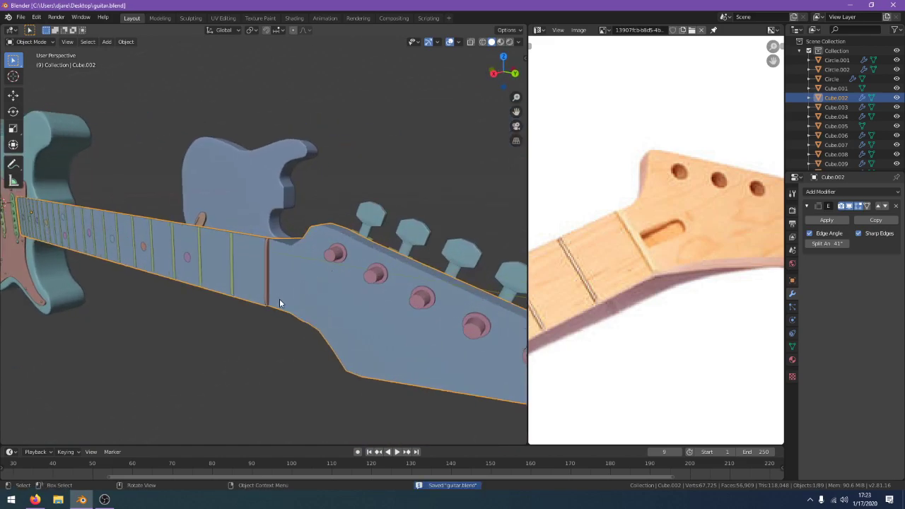
{"action": "scroll", "coordinate": [280, 298], "scroll_direction": "down", "scroll_amount": 1}
{"action": "left_click", "coordinate": [376, 212]}
{"action": "scroll", "coordinate": [220, 244], "scroll_direction": "down", "scroll_amount": 3}
{"action": "middle_click_drag", "start_coordinate": [219, 244], "coordinate": [463, 210]}
{"action": "scroll", "coordinate": [401, 213], "scroll_direction": "up", "scroll_amount": 1}
{"action": "scroll", "coordinate": [396, 220], "scroll_direction": "down", "scroll_amount": 1}
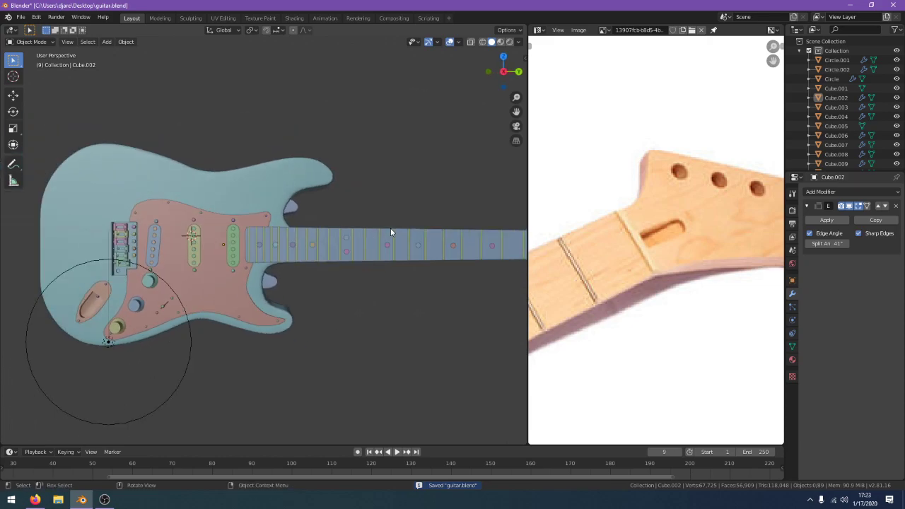
{"action": "middle_click_drag", "start_coordinate": [390, 228], "coordinate": [416, 239]}
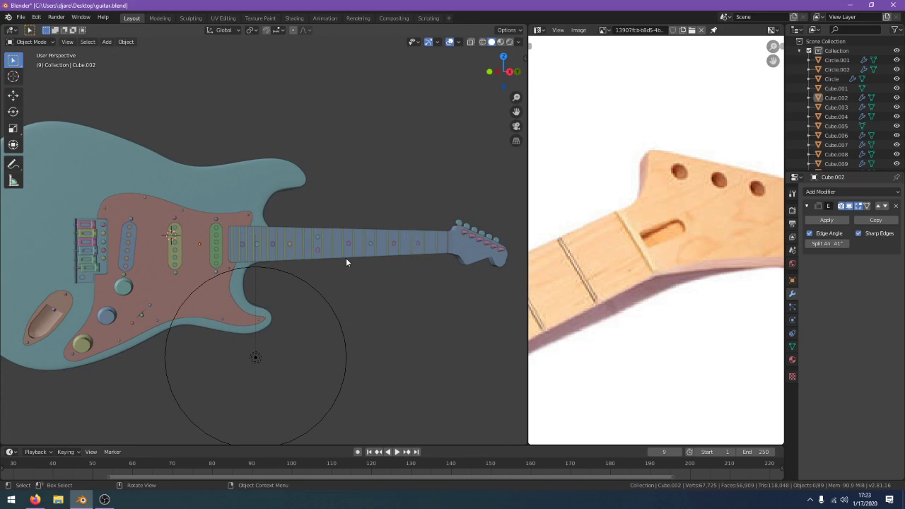
{"action": "key", "text": "KP_3"}
{"action": "key", "text": "z"}
{"action": "left_click", "coordinate": [288, 250]}
{"action": "scroll", "coordinate": [656, 241], "scroll_direction": "up", "scroll_amount": 1}
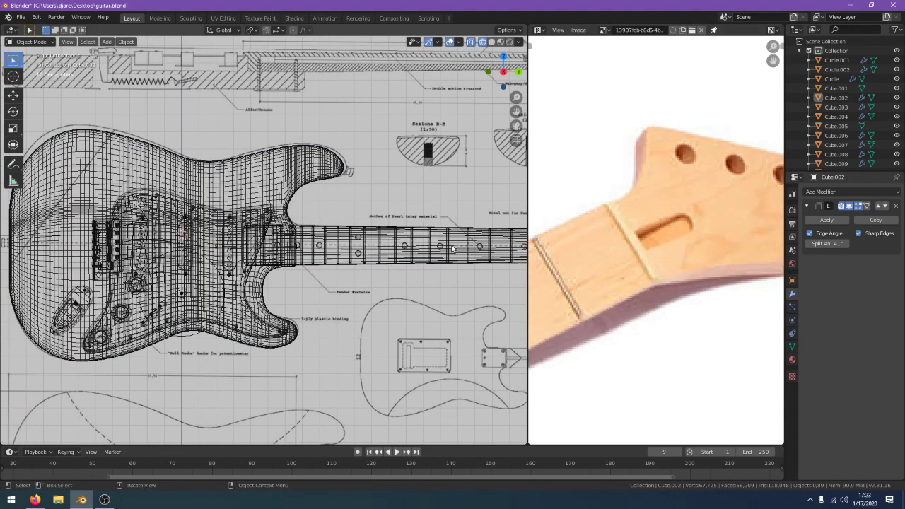
{"action": "scroll", "coordinate": [174, 246], "scroll_direction": "up", "scroll_amount": 1}
{"action": "middle_click_drag", "start_coordinate": [452, 246], "coordinate": [145, 259], "text": "shift"}
{"action": "scroll", "coordinate": [246, 256], "scroll_direction": "up", "scroll_amount": 1}
{"action": "key", "text": "shift+a"}
{"action": "mouse_move", "coordinate": [246, 255]}
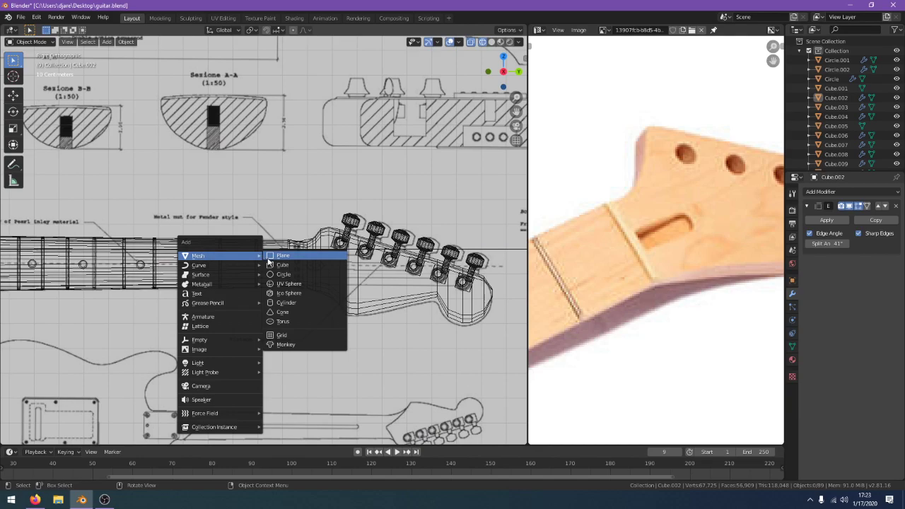
{"action": "key", "text": "z"}
{"action": "left_click", "coordinate": [346, 185]}
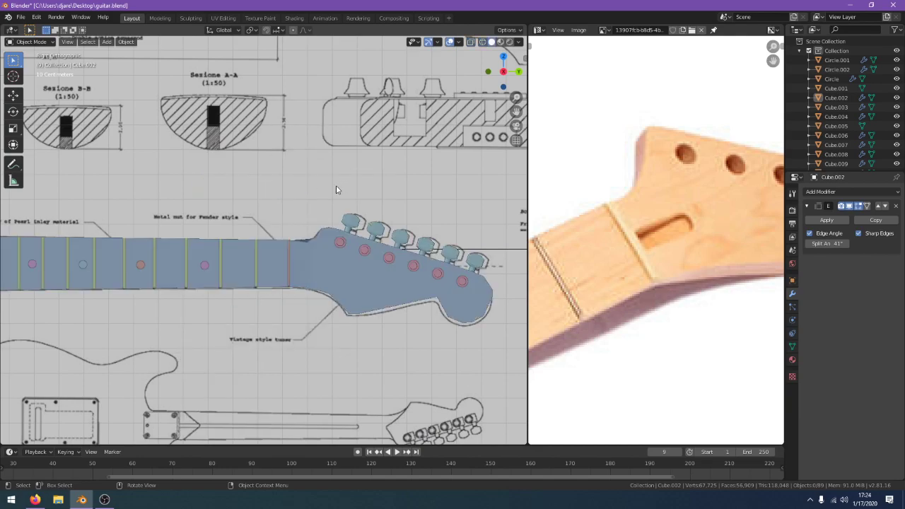
Examine the blueprint's rear-view drawing of the guitar, including the back cover plate and the neck joint plate
{"action": "scroll", "coordinate": [335, 190], "scroll_direction": "down", "scroll_amount": 2}
{"action": "left_click", "coordinate": [330, 211]}
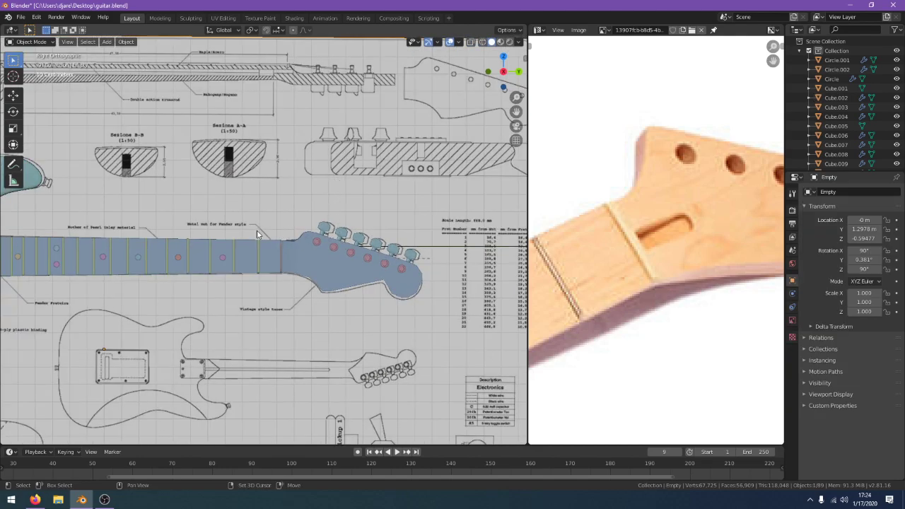
{"action": "middle_click_drag", "start_coordinate": [240, 227], "coordinate": [366, 128], "text": "shift"}
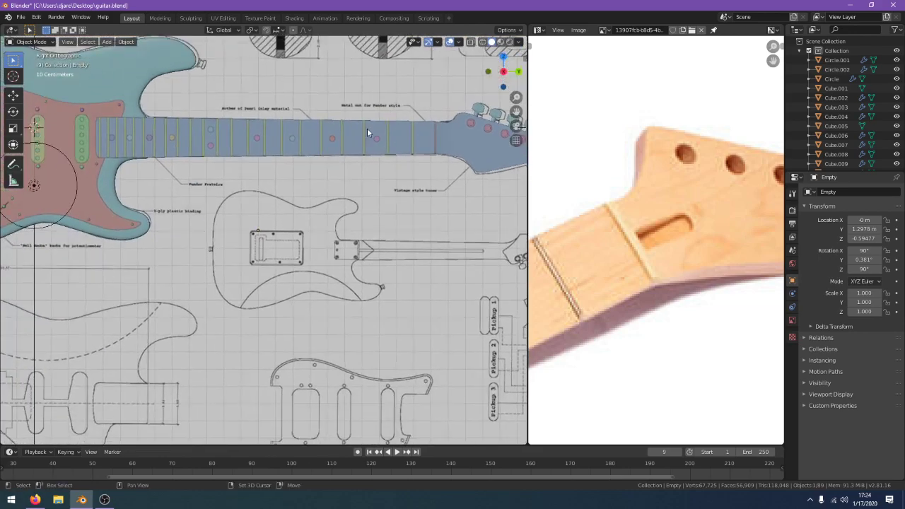
{"action": "scroll", "coordinate": [274, 259], "scroll_direction": "up", "scroll_amount": 1}
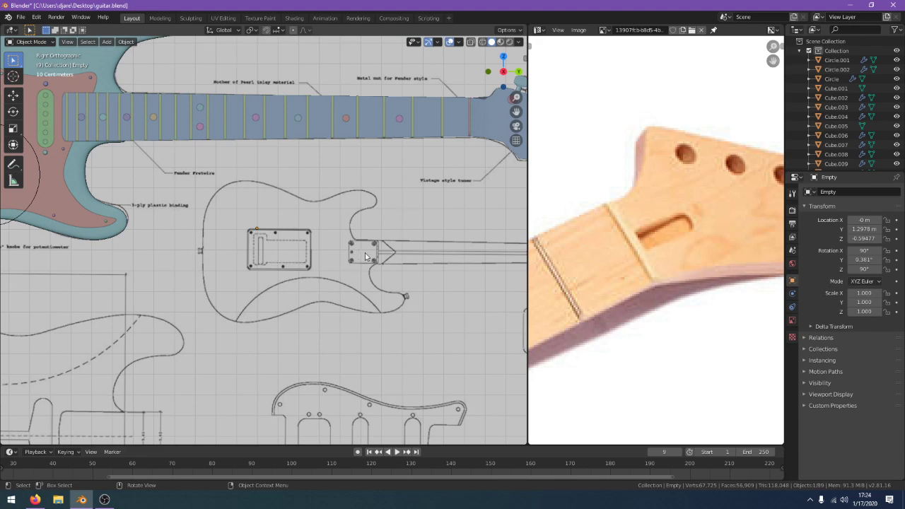
{"action": "scroll", "coordinate": [368, 255], "scroll_direction": "up", "scroll_amount": 2}
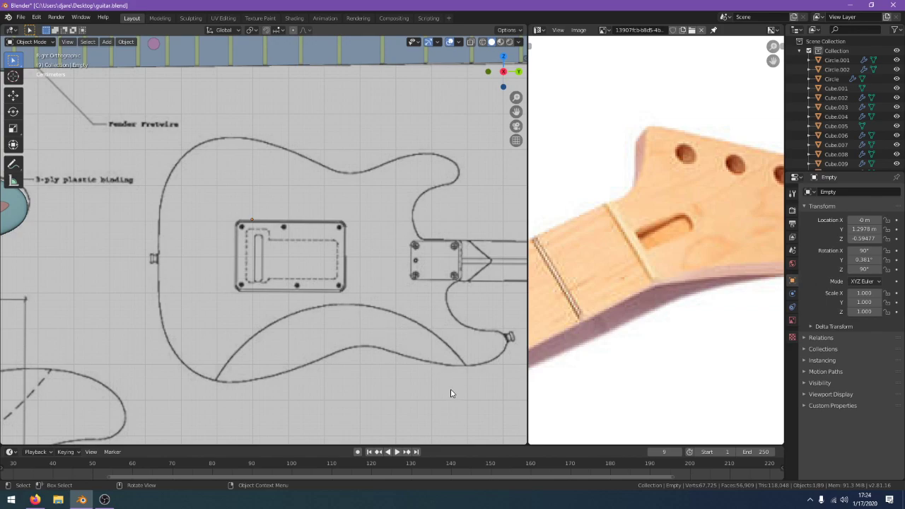
{"action": "scroll", "coordinate": [356, 255], "scroll_direction": "down", "scroll_amount": 3}
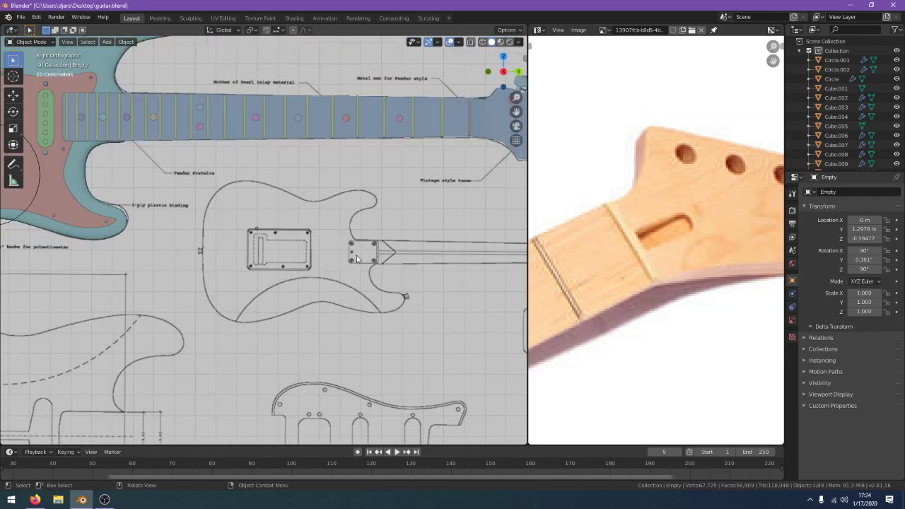
{"action": "scroll", "coordinate": [356, 254], "scroll_direction": "up", "scroll_amount": 1}
{"action": "scroll", "coordinate": [215, 332], "scroll_direction": "down", "scroll_amount": 3}
{"action": "mouse_move", "coordinate": [215, 333]}
{"action": "middle_mouse_down"}
{"action": "mouse_move", "coordinate": [231, 294]}
{"action": "mouse_move", "coordinate": [262, 284]}
{"action": "middle_mouse_up"}
{"action": "key", "text": "KP_3"}
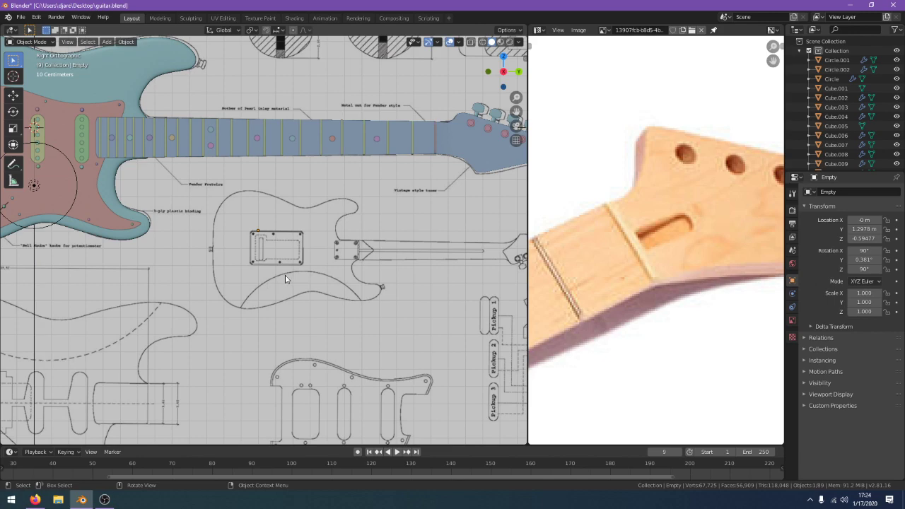
{"action": "scroll", "coordinate": [282, 279], "scroll_direction": "down", "scroll_amount": 2}
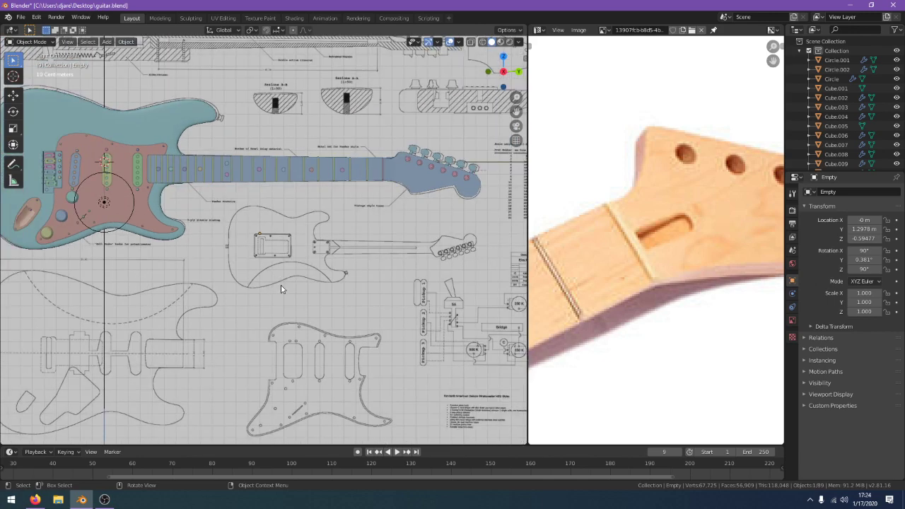
{"action": "scroll", "coordinate": [278, 296], "scroll_direction": "down", "scroll_amount": 1}
Check the live stream chat in the browser, return to Blender in a maximized window and save the guitar file
{"action": "left_click", "coordinate": [38, 501]}
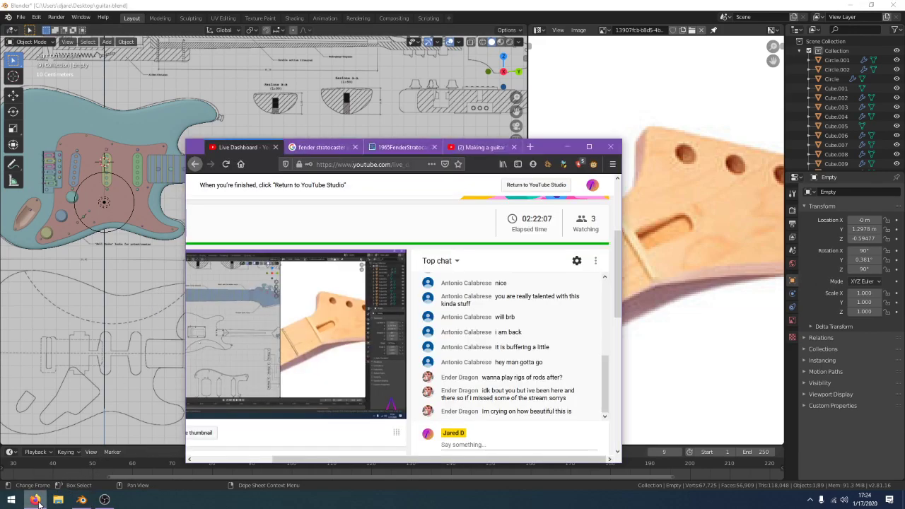
{"action": "double_click", "coordinate": [398, 4]}
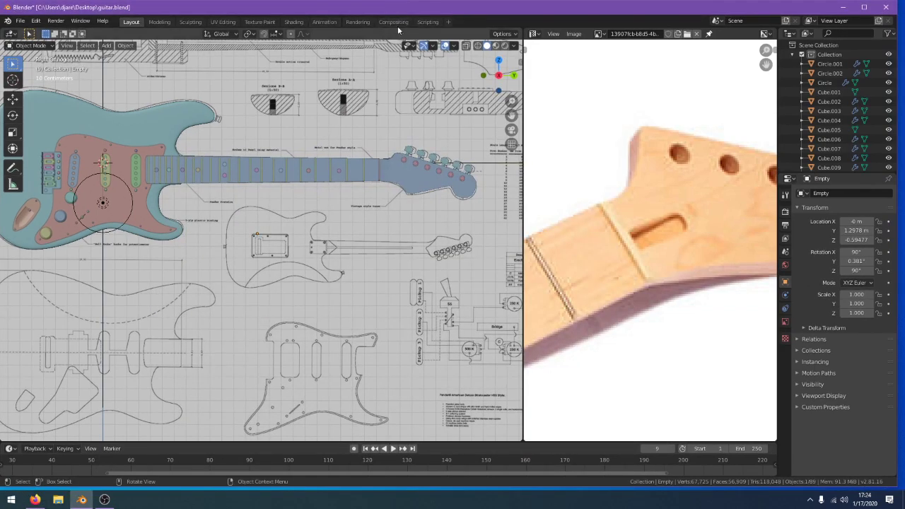
{"action": "double_click", "coordinate": [408, 10]}
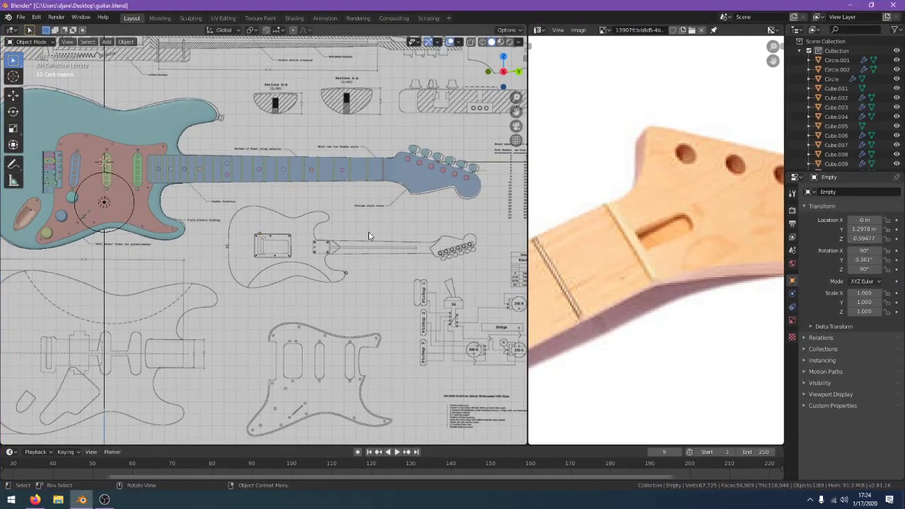
{"action": "key", "text": "ctrl+s"}
Examine the blueprint's rear-view drawing of the body and neck joint together with the reference photo of the neck's back
{"action": "scroll", "coordinate": [367, 239], "scroll_direction": "up", "scroll_amount": 1}
{"action": "scroll", "coordinate": [365, 241], "scroll_direction": "up", "scroll_amount": 1}
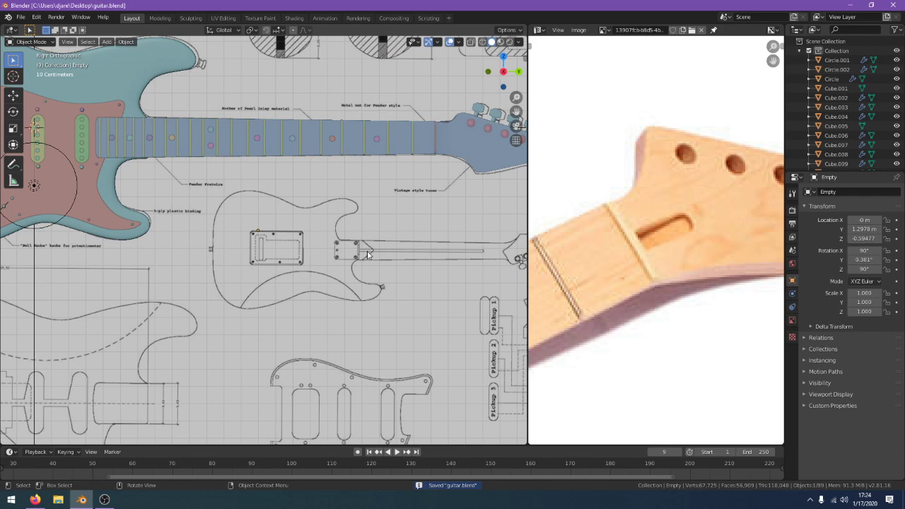
{"action": "scroll", "coordinate": [366, 254], "scroll_direction": "up", "scroll_amount": 3}
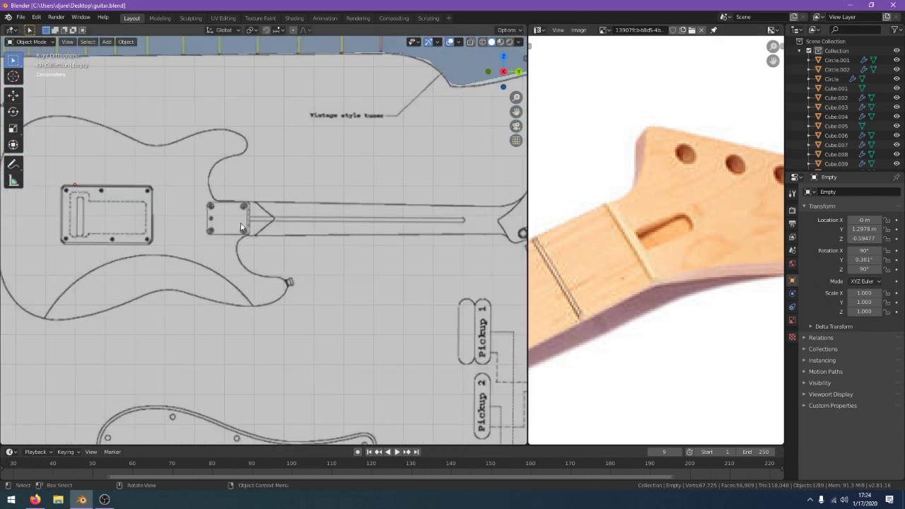
{"action": "scroll", "coordinate": [367, 212], "scroll_direction": "down", "scroll_amount": 1}
{"action": "middle_click_drag", "start_coordinate": [638, 247], "coordinate": [618, 216]}
{"action": "scroll", "coordinate": [629, 266], "scroll_direction": "down", "scroll_amount": 5}
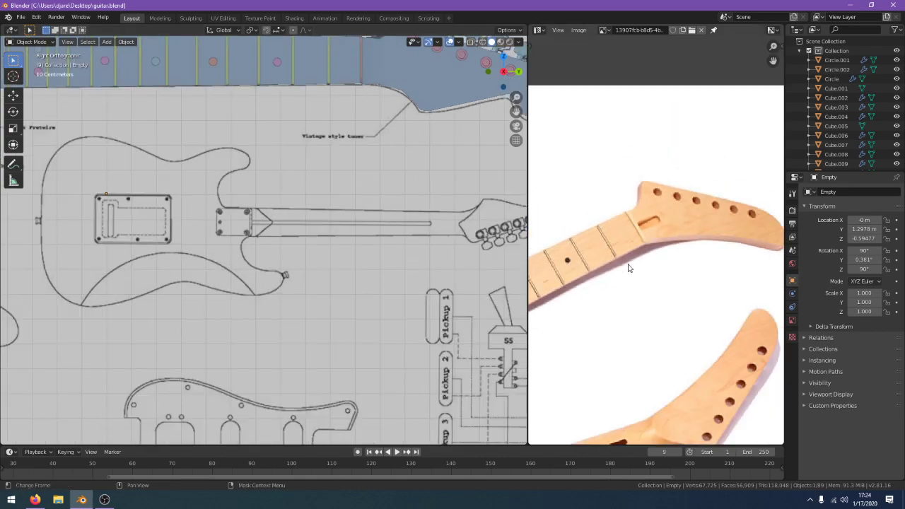
{"action": "middle_click_drag", "start_coordinate": [647, 300], "coordinate": [559, 154]}
{"action": "middle_click_drag", "start_coordinate": [663, 350], "coordinate": [663, 292]}
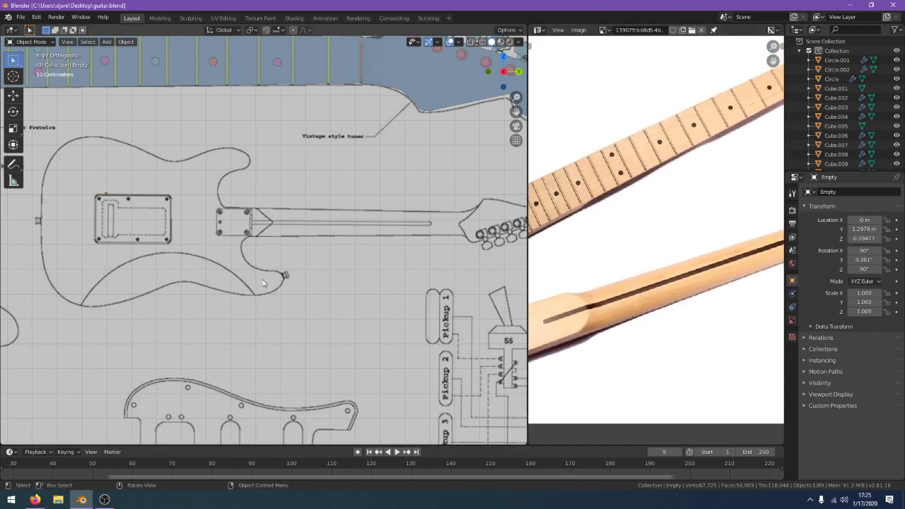
{"action": "middle_click_drag", "start_coordinate": [171, 253], "coordinate": [443, 293], "text": "shift"}
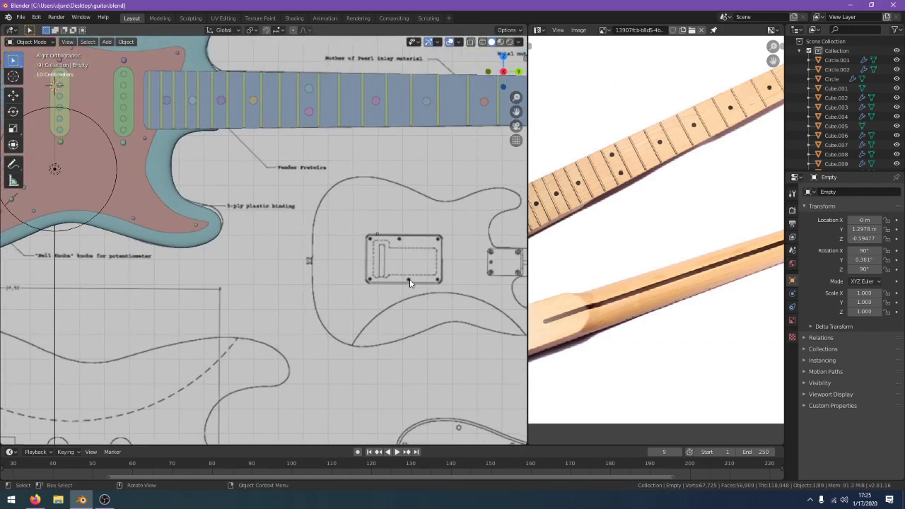
{"action": "scroll", "coordinate": [382, 265], "scroll_direction": "down", "scroll_amount": 2}
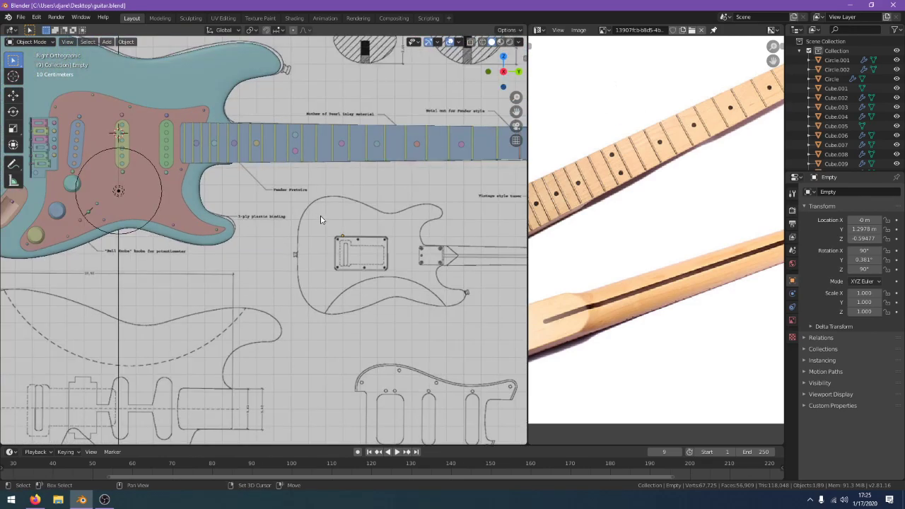
{"action": "middle_click_drag", "start_coordinate": [323, 226], "coordinate": [256, 217], "text": "shift"}
Save the guitar file and add a 2 m cube at the origin in the right orthographic view
{"action": "key", "text": "ctrl+s"}
{"action": "scroll", "coordinate": [256, 217], "scroll_direction": "up", "scroll_amount": 2}
{"action": "middle_click_drag", "start_coordinate": [373, 304], "coordinate": [421, 304], "text": "shift"}
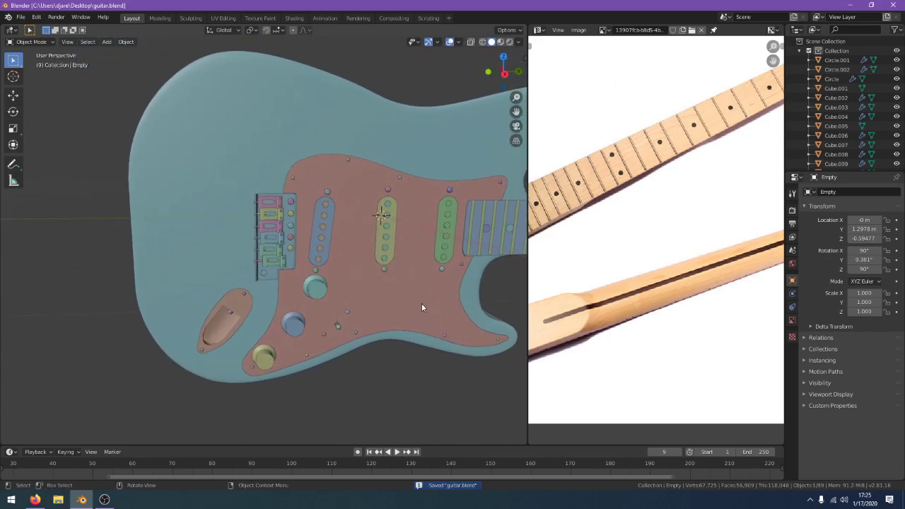
{"action": "key", "text": "KP_Decimal"}
{"action": "key", "text": "KP_3"}
{"action": "scroll", "coordinate": [269, 184], "scroll_direction": "down", "scroll_amount": 10}
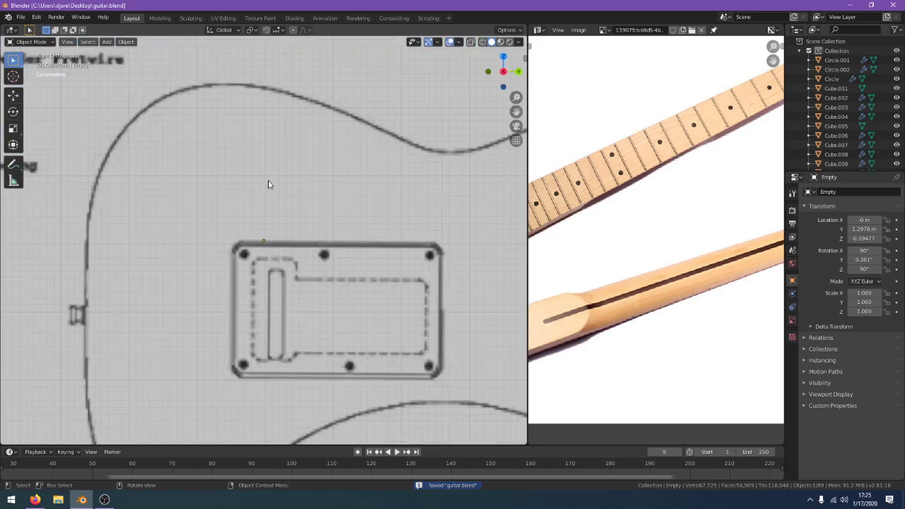
{"action": "middle_click_drag", "start_coordinate": [245, 184], "coordinate": [442, 256], "text": "shift"}
{"action": "key", "text": "shift+a"}
{"action": "mouse_move", "coordinate": [382, 182]}
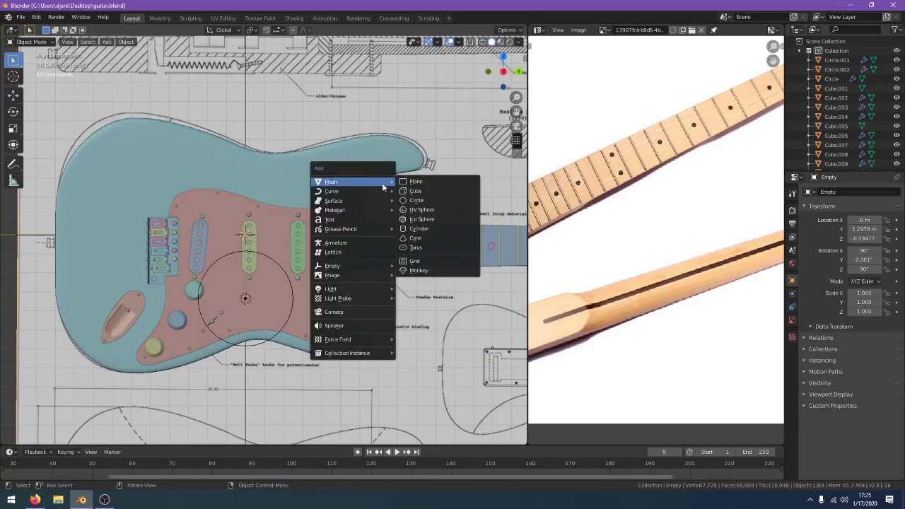
{"action": "left_click", "coordinate": [453, 191]}
{"action": "scroll", "coordinate": [454, 195], "scroll_direction": "down", "scroll_amount": 3}
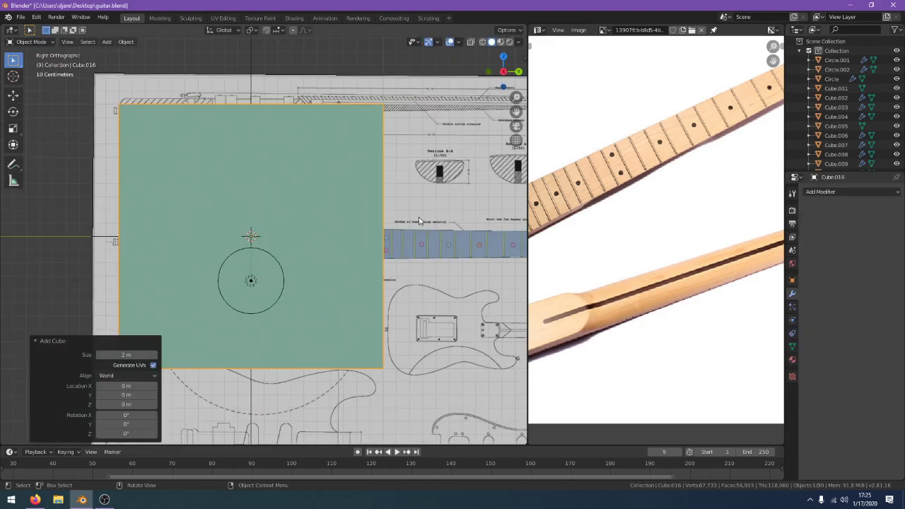
Move the cube along X until it stands in front of the guitar's face and scale it to 0.372
{"action": "middle_click_drag", "start_coordinate": [454, 195], "coordinate": [464, 229]}
{"action": "key", "text": "g"}
{"action": "key", "text": "y"}
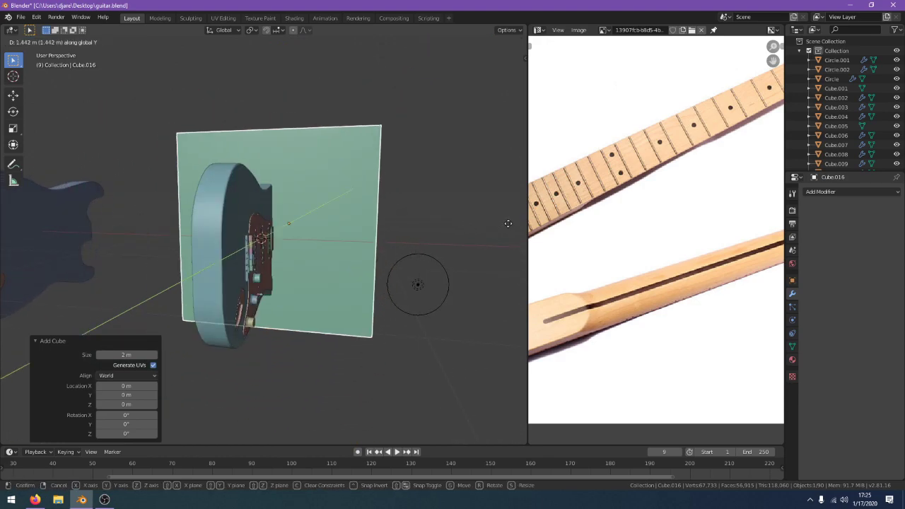
{"action": "key", "text": "x"}
{"action": "left_click", "coordinate": [145, 250]}
{"action": "scroll", "coordinate": [205, 280], "scroll_direction": "down", "scroll_amount": 5}
{"action": "key", "text": "s"}
{"action": "left_click", "coordinate": [362, 307]}
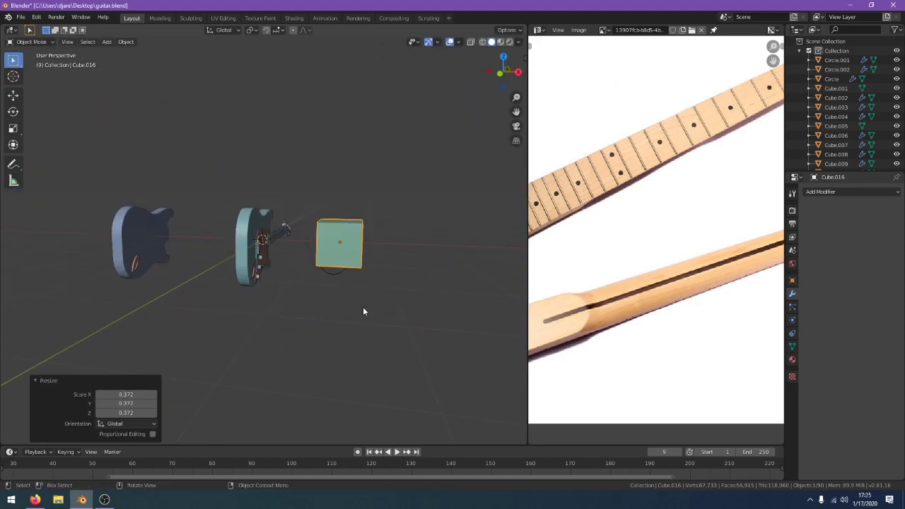
In the front view, tilt the cube and move it -1.03 m in X and 0.66 m in Z towards the body's upper front edge
{"action": "scroll", "coordinate": [356, 282], "scroll_direction": "up", "scroll_amount": 3}
{"action": "key", "text": "KP_1"}
{"action": "key", "text": "r"}
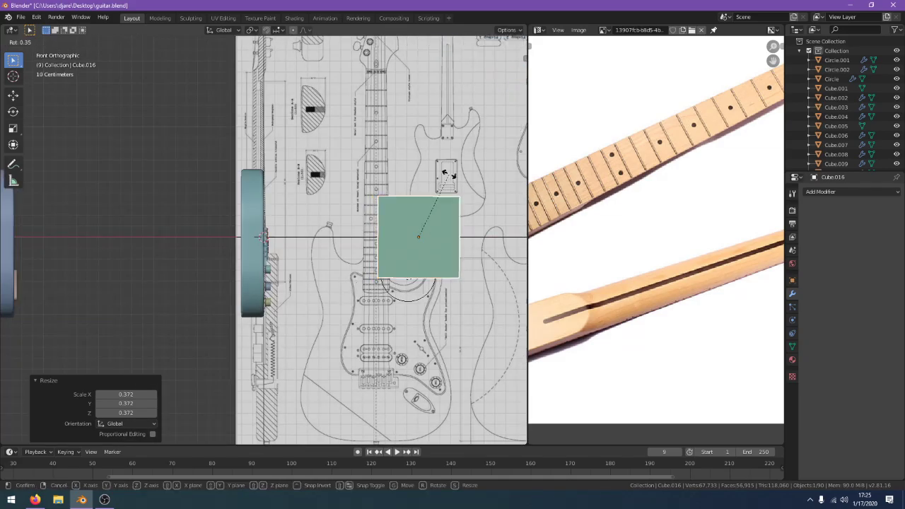
{"action": "left_click", "coordinate": [376, 303]}
{"action": "key", "text": "g"}
{"action": "left_click", "coordinate": [307, 74]}
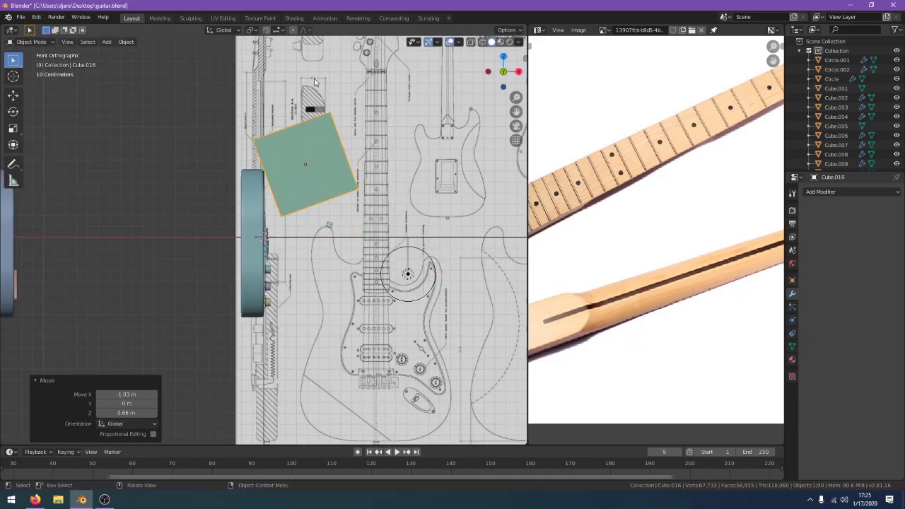
Enter edit mode on the cube and select its lower edge facing the guitar body
{"action": "scroll", "coordinate": [321, 156], "scroll_direction": "up", "scroll_amount": 4}
{"action": "key", "text": "Tab"}
{"action": "middle_click_drag", "start_coordinate": [333, 213], "coordinate": [301, 224]}
{"action": "left_click", "coordinate": [282, 175]}
Try a 2.1 m wide bevel with 5 segments on the cube's lower edge and undo it
{"action": "key", "text": "ctrl+b"}
{"action": "scroll", "coordinate": [390, 256], "scroll_direction": "up", "scroll_amount": 3}
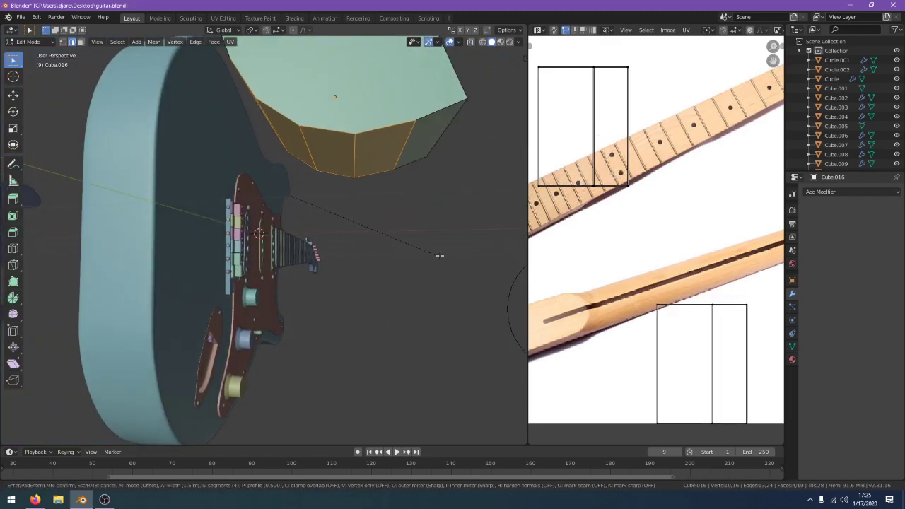
{"action": "left_click", "coordinate": [484, 255]}
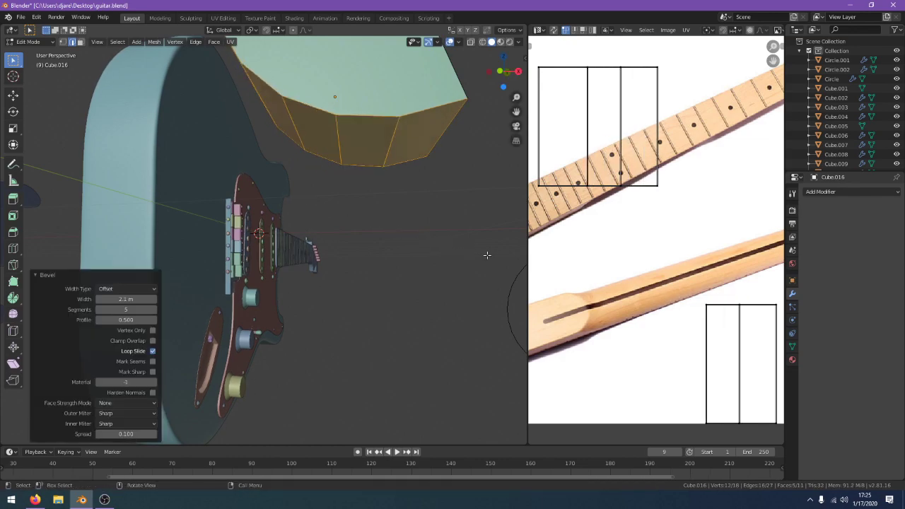
{"action": "middle_click_drag", "start_coordinate": [485, 255], "coordinate": [465, 273]}
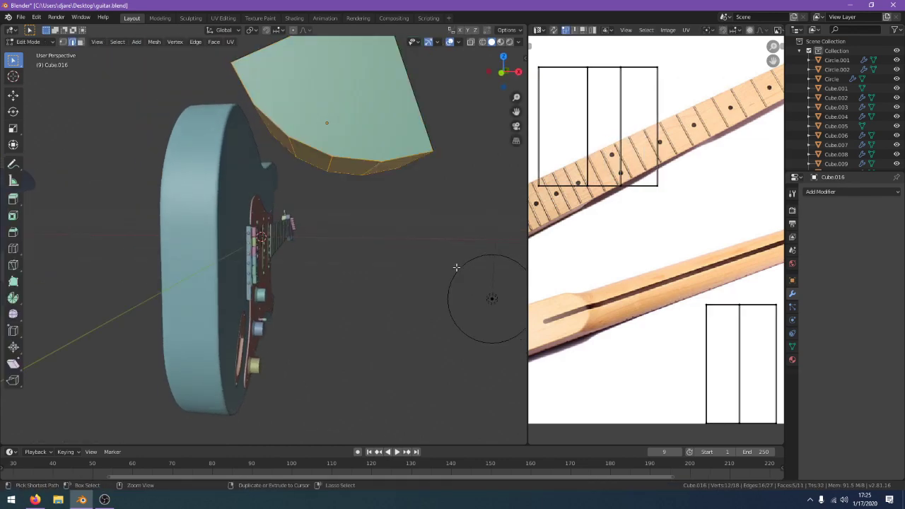
{"action": "key", "text": "ctrl+z"}
Bevel the cube's lower edge into a wide smooth curve with 17 segments and return to object mode
{"action": "key", "text": "ctrl+b"}
{"action": "scroll", "coordinate": [72, 305], "scroll_direction": "up", "scroll_amount": 5}
{"action": "scroll", "coordinate": [184, 354], "scroll_direction": "up", "scroll_amount": 6}
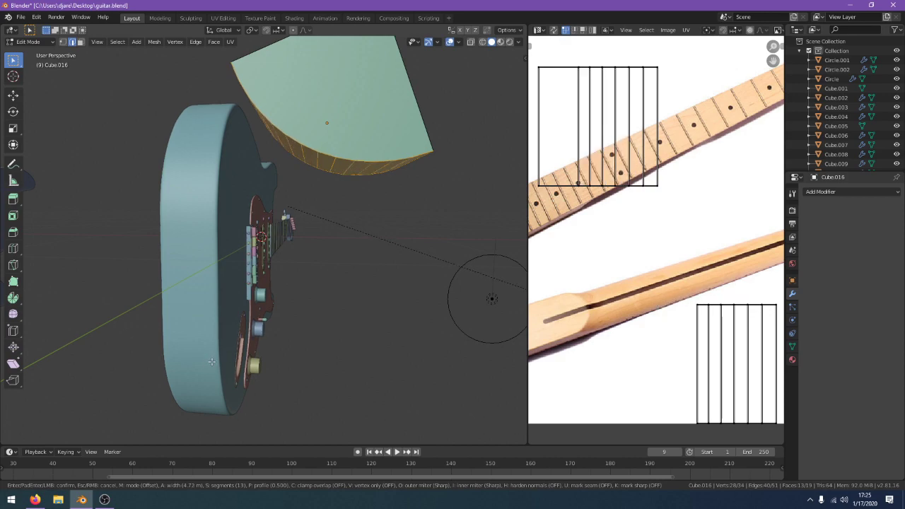
{"action": "scroll", "coordinate": [209, 337], "scroll_direction": "up", "scroll_amount": 1}
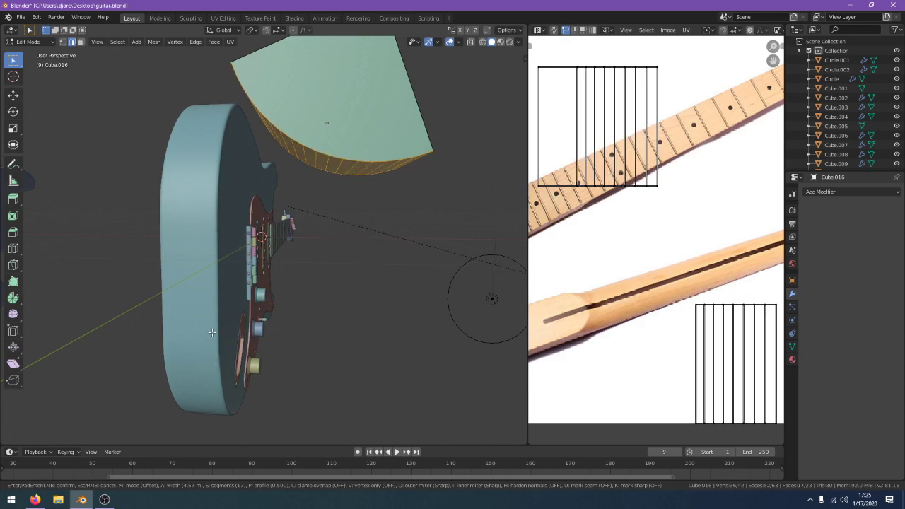
{"action": "left_click", "coordinate": [335, 242]}
{"action": "middle_click_drag", "start_coordinate": [335, 242], "coordinate": [273, 268]}
{"action": "key", "text": "Tab"}
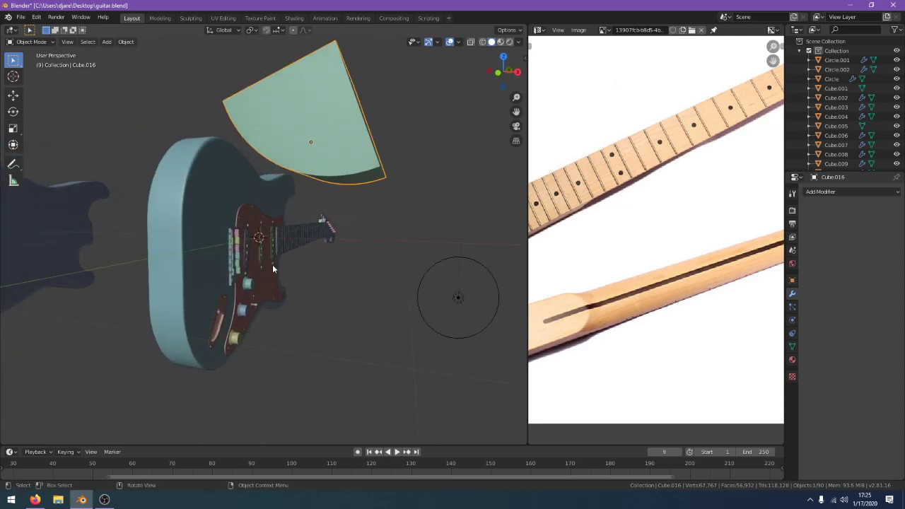
Stretch the rounded block along Y by a factor of 2.829 in the right wireframe view
{"action": "key", "text": "KP_3"}
{"action": "key", "text": "z"}
{"action": "left_click", "coordinate": [244, 257]}
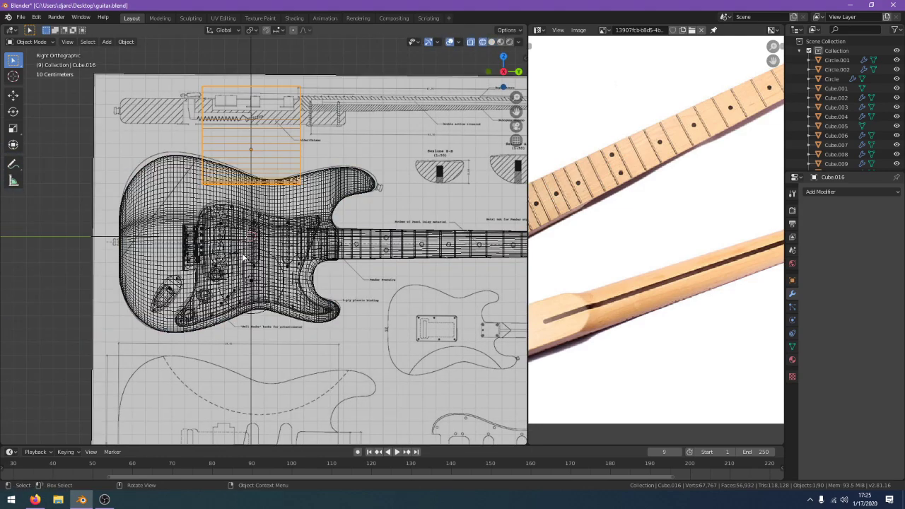
{"action": "key", "text": "r"}
{"action": "right_click", "coordinate": [422, 110]}
{"action": "key", "text": "s"}
{"action": "key", "text": "y"}
{"action": "left_click", "coordinate": [360, 266]}
Rotate the stretched block and move it diagonally across the body's upper rear corner, finishing with a -4.17° rotation
{"action": "key", "text": "r"}
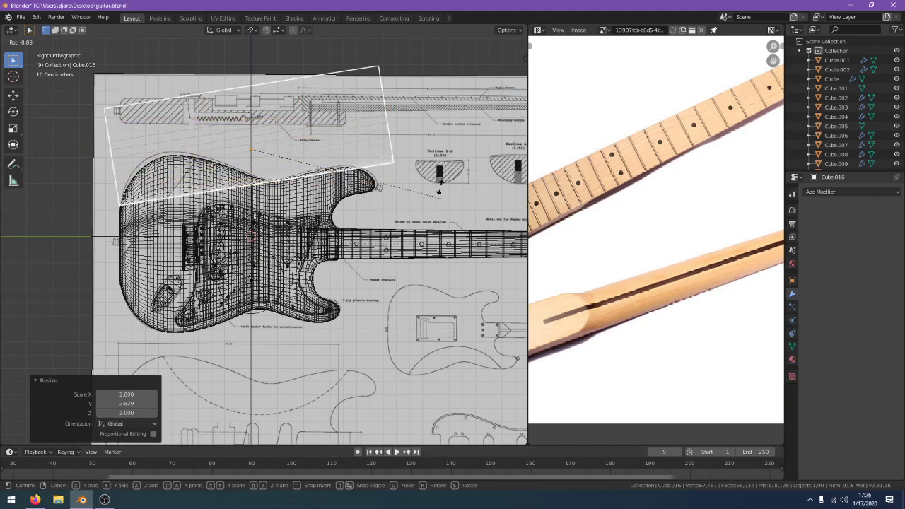
{"action": "left_click", "coordinate": [406, 159]}
{"action": "key", "text": "g"}
{"action": "left_click", "coordinate": [276, 105]}
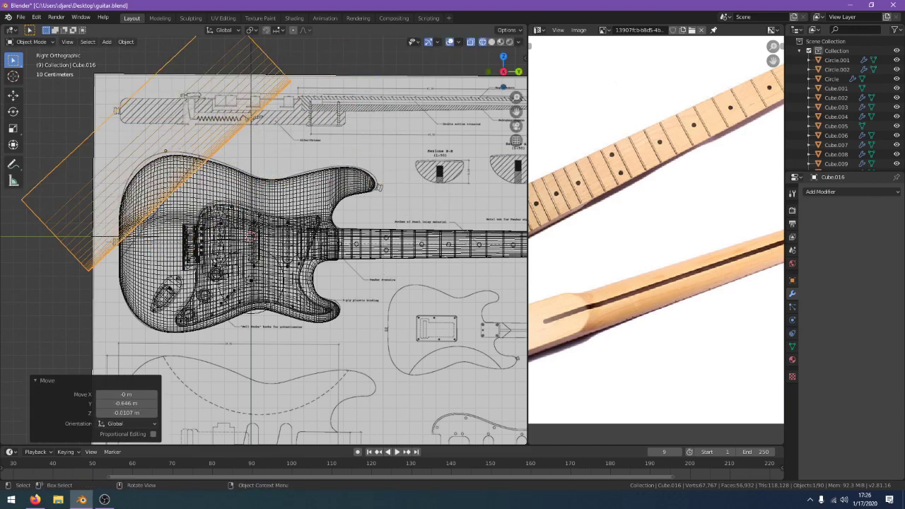
{"action": "key", "text": "r"}
{"action": "left_click", "coordinate": [278, 101]}
{"action": "key", "text": "r"}
{"action": "left_click", "coordinate": [276, 87]}
{"action": "middle_click_drag", "start_coordinate": [276, 88], "coordinate": [376, 167]}
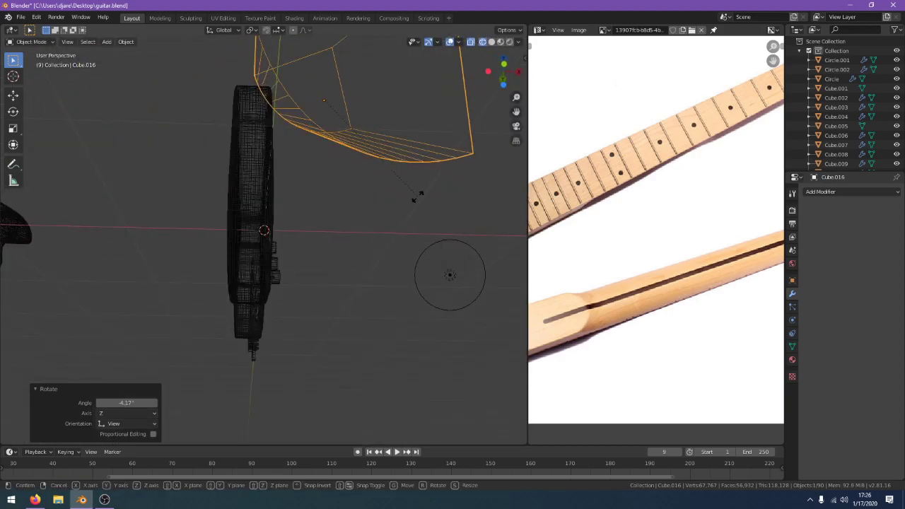
{"action": "key", "text": "r"}
{"action": "key", "text": "z"}
{"action": "key", "text": "x"}
{"action": "key", "text": "y"}
{"action": "key", "text": "Escape"}
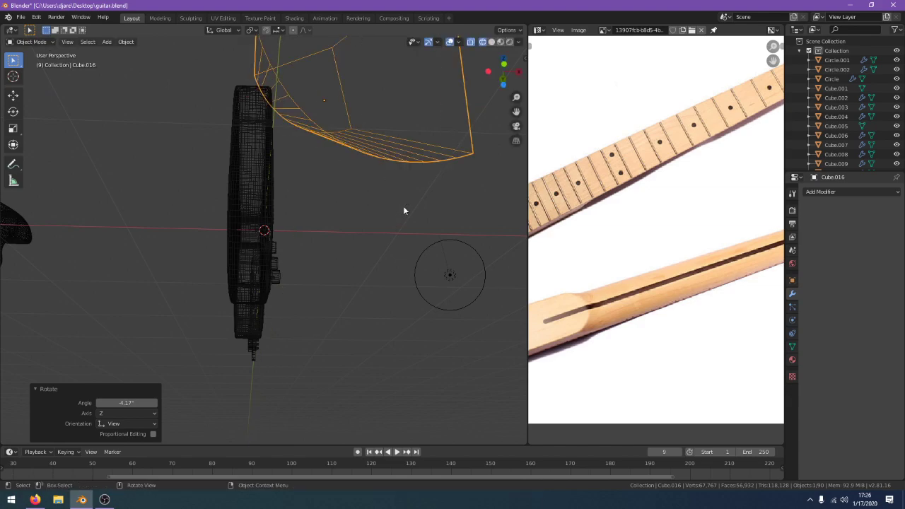
{"action": "key", "text": "r"}
{"action": "key", "text": "x"}
{"action": "key", "text": "Escape"}
Rotate the block 17° about the view axis while looking along the guitar's length
{"action": "middle_click_drag", "start_coordinate": [349, 193], "coordinate": [369, 248]}
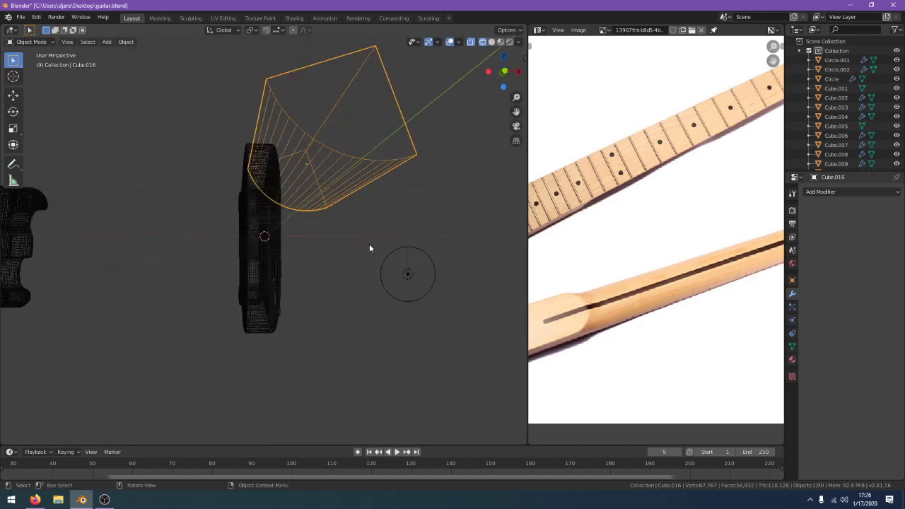
{"action": "key", "text": "Escape"}
{"action": "key", "text": "r"}
{"action": "left_click", "coordinate": [368, 265]}
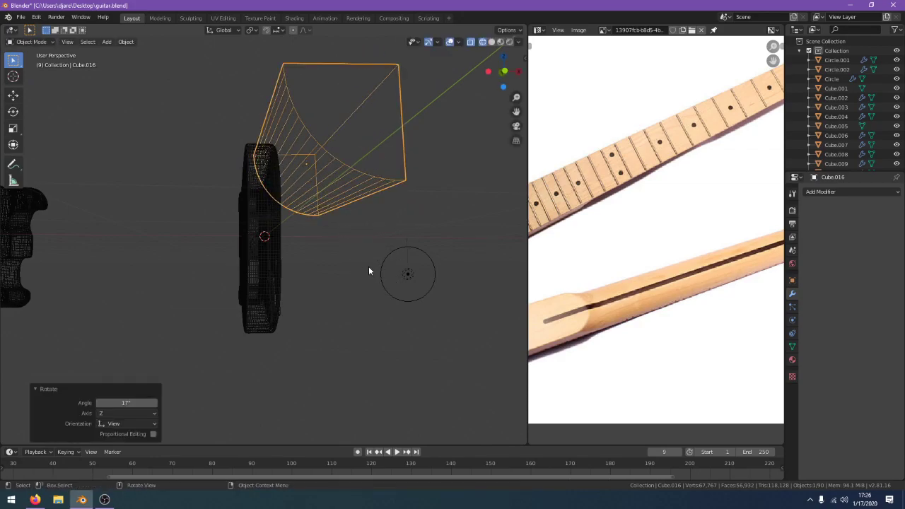
In the right view, move the block back over the body's upper rear corner and realign its diagonal, ending with a -20.4° rotation
{"action": "key", "text": "KP_3"}
{"action": "key", "text": "r"}
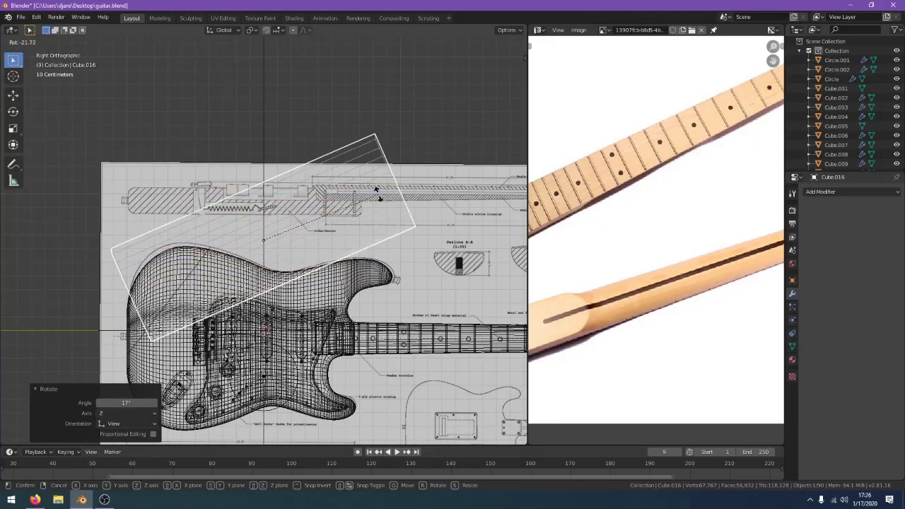
{"action": "left_click", "coordinate": [376, 192]}
{"action": "key", "text": "g"}
{"action": "left_click", "coordinate": [275, 207]}
{"action": "key", "text": "r"}
{"action": "left_click", "coordinate": [304, 91]}
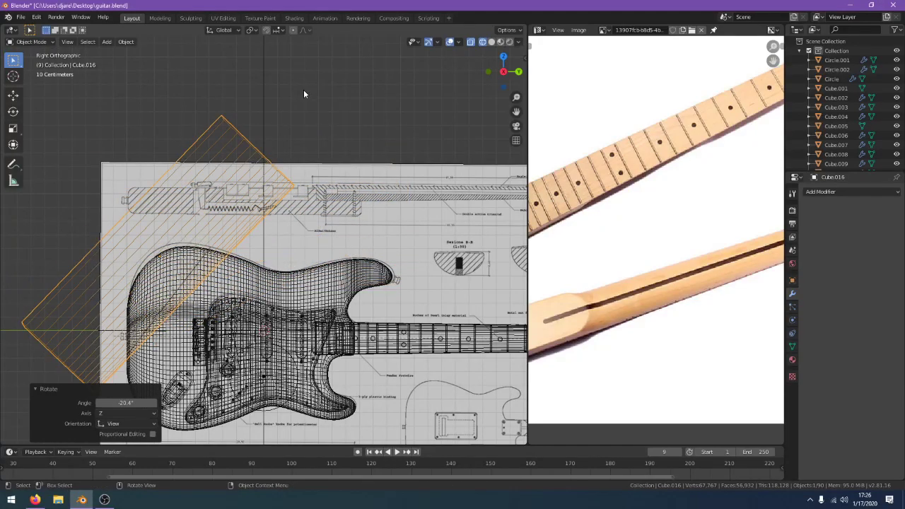
Shift the block slightly outward from the body's upper rear corner and rotate it by -2.23°
{"action": "key", "text": "g"}
{"action": "left_click", "coordinate": [296, 81]}
{"action": "key", "text": "r"}
{"action": "left_click", "coordinate": [292, 74]}
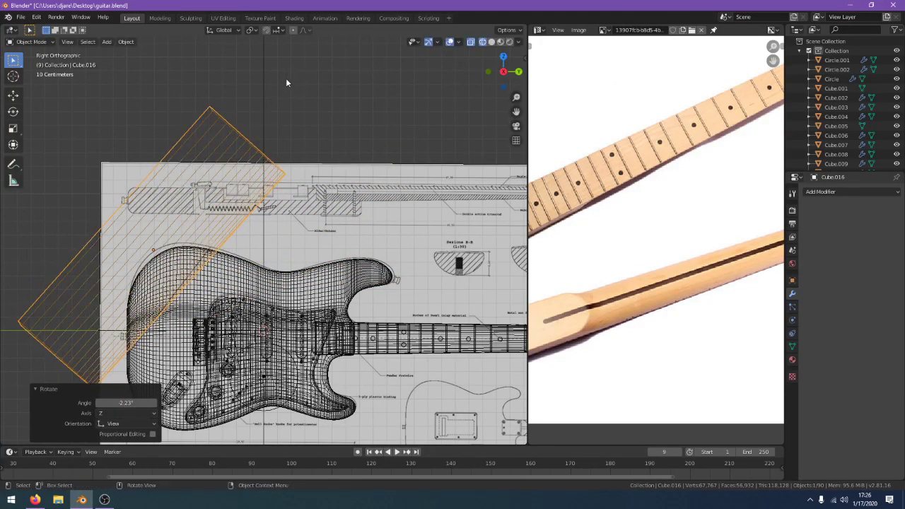
Move the block along X by -0.205 m so that its curved side cuts into the front face of the body
{"action": "key", "text": "KP_1"}
{"action": "scroll", "coordinate": [287, 84], "scroll_direction": "up", "scroll_amount": 1}
{"action": "key", "text": "g"}
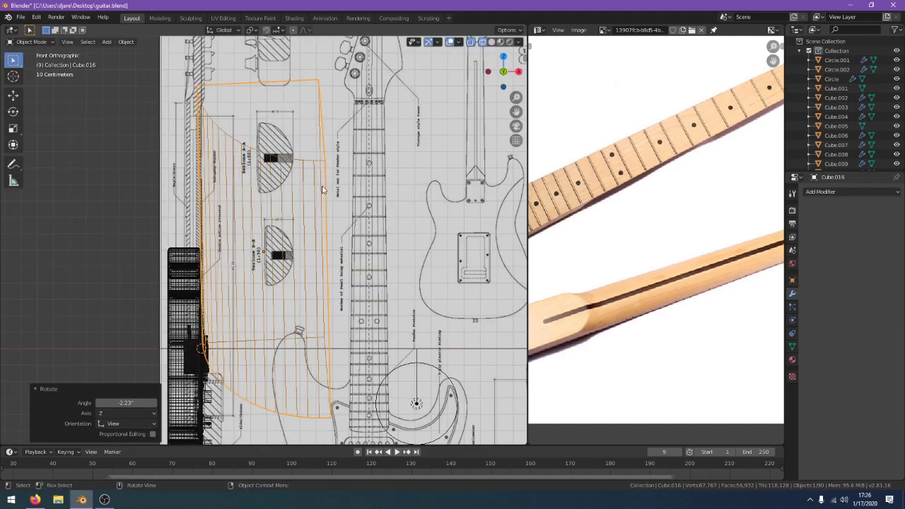
{"action": "left_click", "coordinate": [335, 198]}
{"action": "middle_click_drag", "start_coordinate": [336, 198], "coordinate": [499, 302]}
{"action": "key", "text": "g"}
{"action": "key", "text": "x"}
{"action": "left_click", "coordinate": [312, 230]}
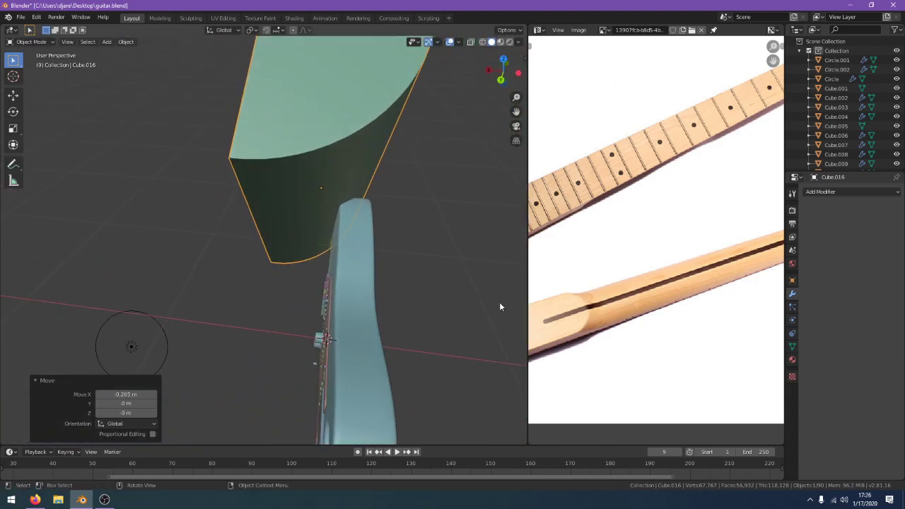
Try resizing the rounded block at the body's upper rear corner with a uniform scale of 0.777
{"action": "key", "text": "s"}
{"action": "key", "text": "y"}
{"action": "right_click", "coordinate": [105, 283]}
{"action": "middle_click_drag", "start_coordinate": [105, 283], "coordinate": [138, 291]}
{"action": "key", "text": "s"}
{"action": "left_click", "coordinate": [197, 256]}
{"action": "middle_click_drag", "start_coordinate": [188, 259], "coordinate": [303, 226]}
{"action": "key", "text": "s"}
{"action": "right_click", "coordinate": [472, 264]}
Enlarge the rounded block uniformly by a factor of 1.452 and try rotating it about the Y axis
{"action": "middle_click_drag", "start_coordinate": [417, 248], "coordinate": [291, 261]}
{"action": "key", "text": "s"}
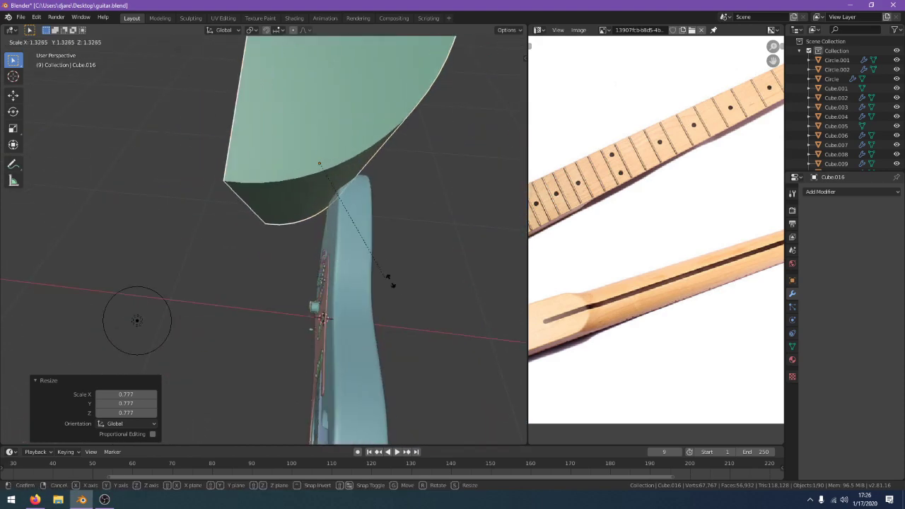
{"action": "middle_click_drag", "start_coordinate": [391, 290], "coordinate": [328, 297]}
{"action": "key", "text": "r"}
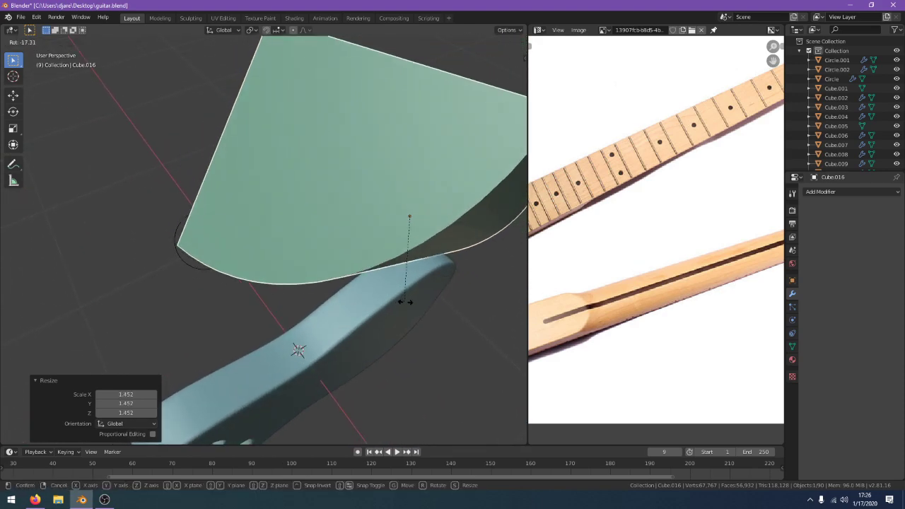
{"action": "key", "text": "y"}
{"action": "right_click", "coordinate": [398, 303]}
Undo the recent scaling, moves and rotations of the rounded block, returning to its placement above the body before the diagonal alignment
{"action": "key", "text": "ctrl+z"}
{"action": "key", "text": "ctrl+z"}
{"action": "key", "text": "ctrl+z"}
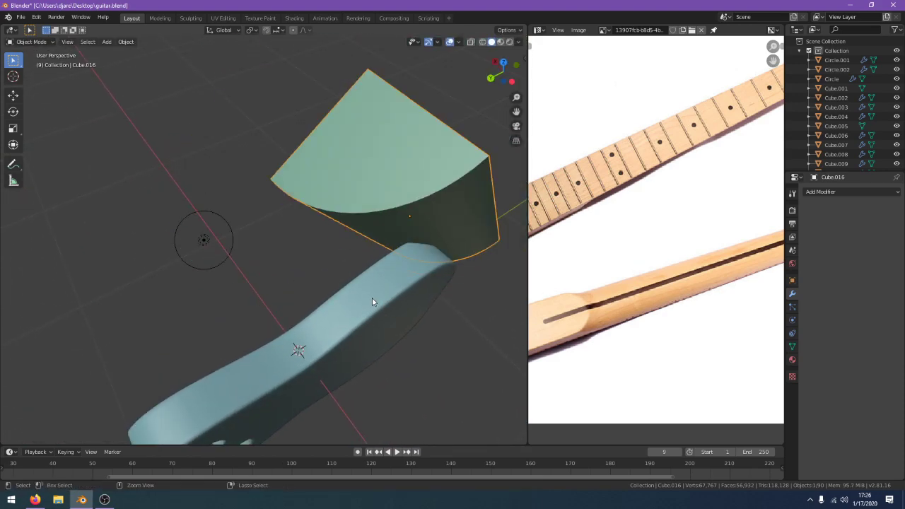
{"action": "key", "text": "ctrl+z"}
{"action": "key", "text": "ctrl+z"}
{"action": "key", "text": "ctrl+z"}
{"action": "key", "text": "ctrl+z"}
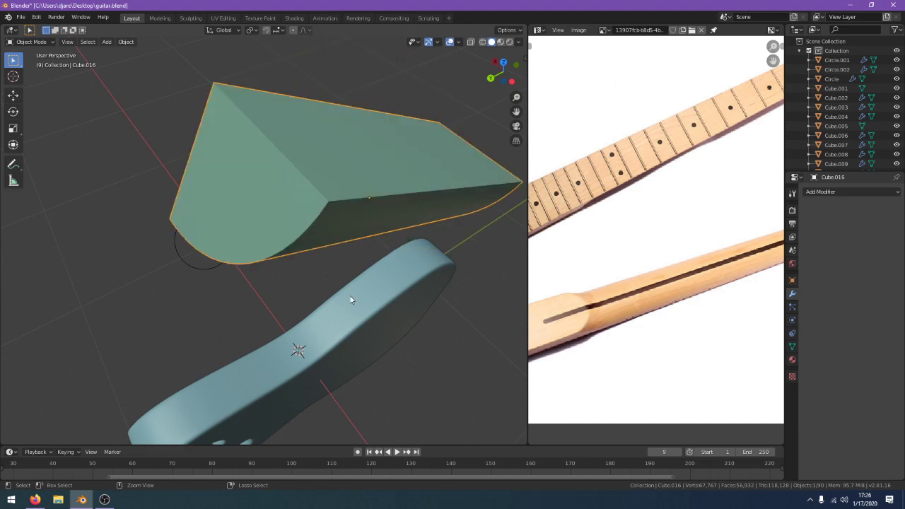
{"action": "middle_click_drag", "start_coordinate": [349, 299], "coordinate": [415, 225]}
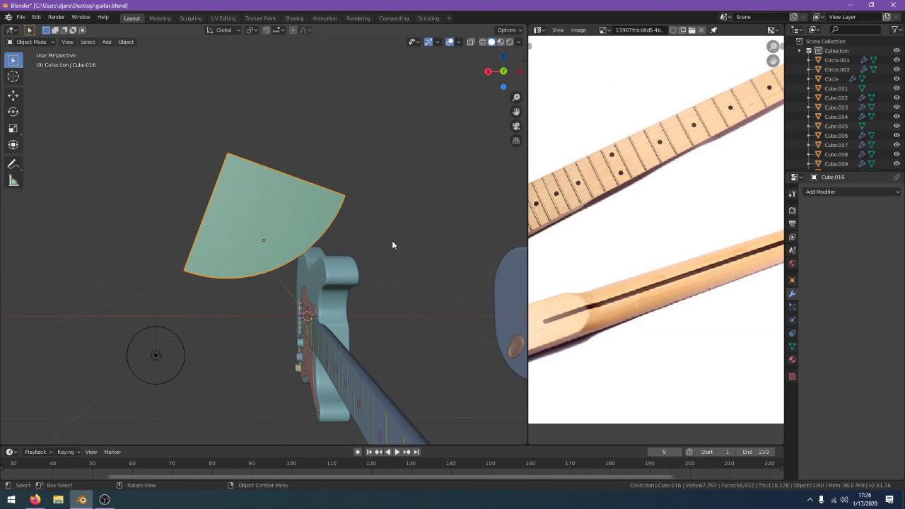
Check the live stream's chat in Firefox and return to Blender
{"action": "left_click", "coordinate": [34, 500]}
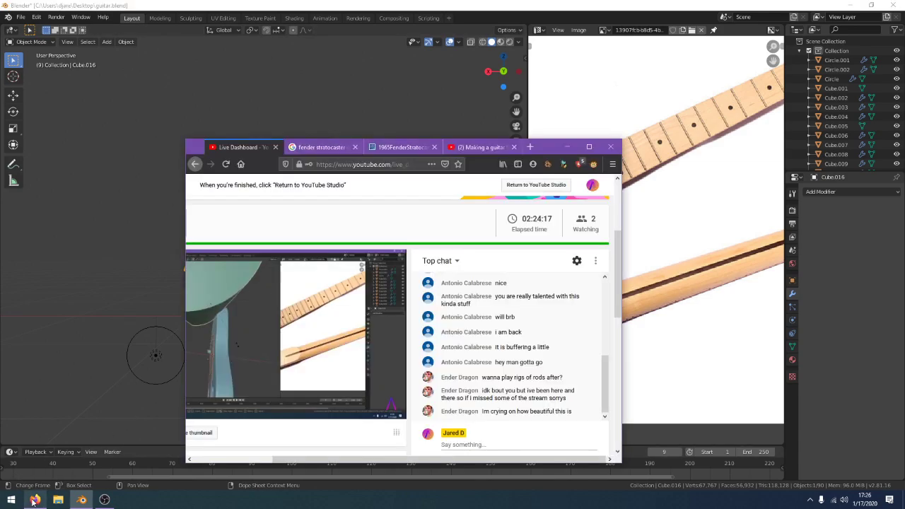
{"action": "left_click", "coordinate": [357, 5]}
{"action": "middle_click_drag", "start_coordinate": [294, 171], "coordinate": [347, 198]}
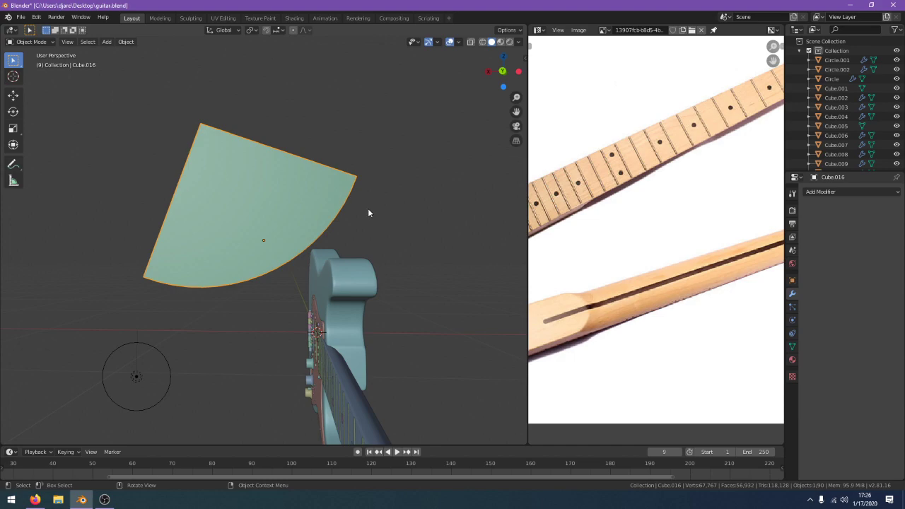
Widen the rounded block along the global X axis by a factor of about 1.4
{"action": "key", "text": "s"}
{"action": "key", "text": "y"}
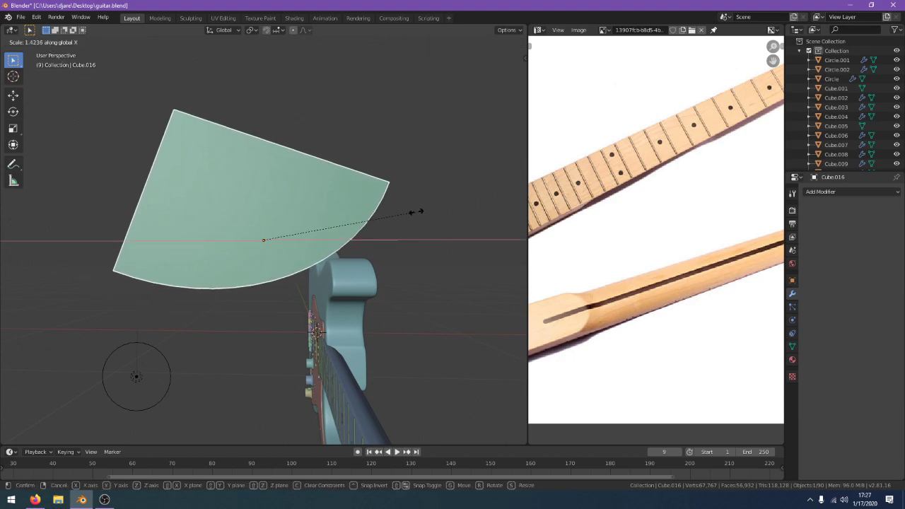
{"action": "left_click", "coordinate": [411, 209]}
In the right view with wireframe shading, rotate the rounded block by -45.4° about the view axis
{"action": "key", "text": "KP_3"}
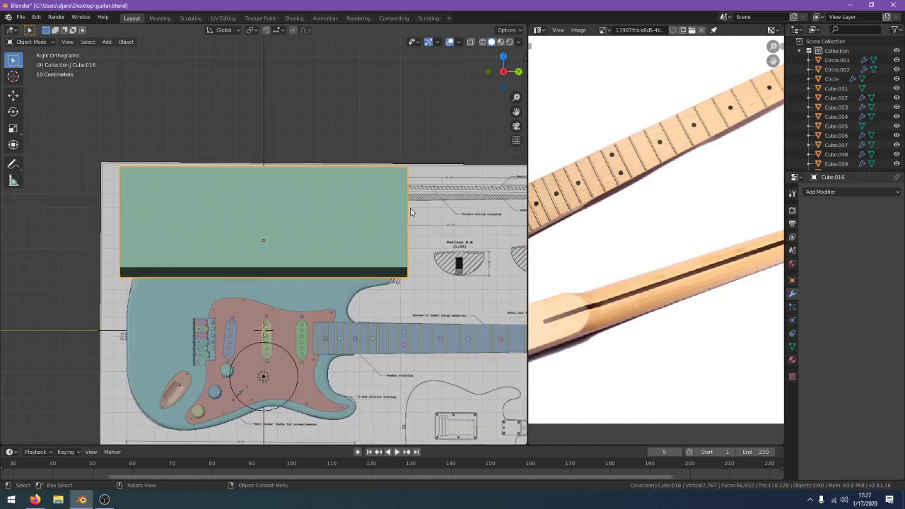
{"action": "key", "text": "z"}
{"action": "left_click", "coordinate": [343, 208]}
{"action": "key", "text": "r"}
{"action": "left_click", "coordinate": [338, 93]}
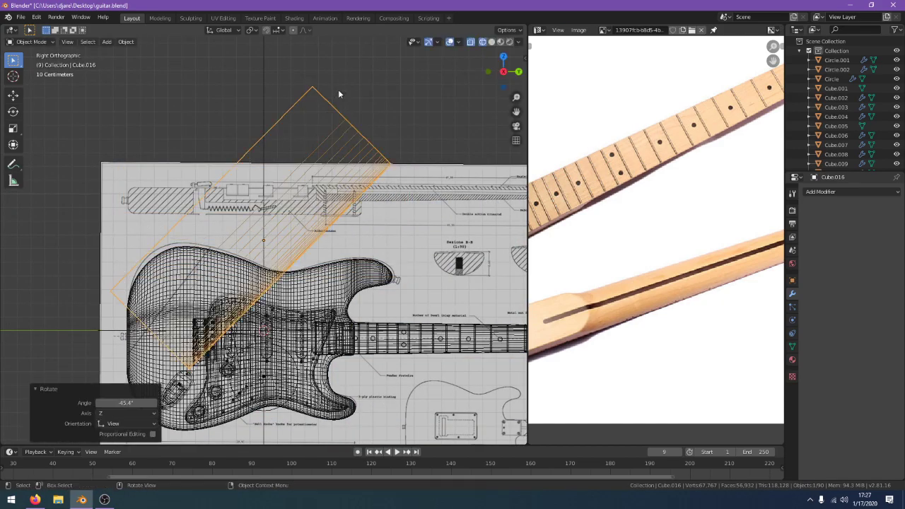
Place the rotated block over the body's upper rear corner, fine-tuning it with a -2.95° rotation and a move of 0.00689 m in Y and -0.0586 m in Z
{"action": "key", "text": "r"}
{"action": "left_click", "coordinate": [219, 86]}
{"action": "key", "text": "r"}
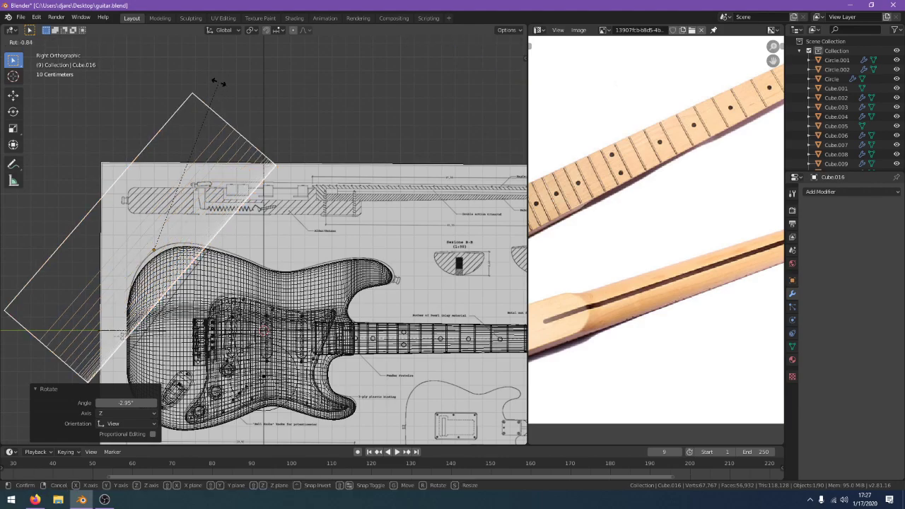
{"action": "left_click", "coordinate": [219, 84]}
{"action": "key", "text": "g"}
{"action": "left_click", "coordinate": [227, 102]}
{"action": "key", "text": "KP_1"}
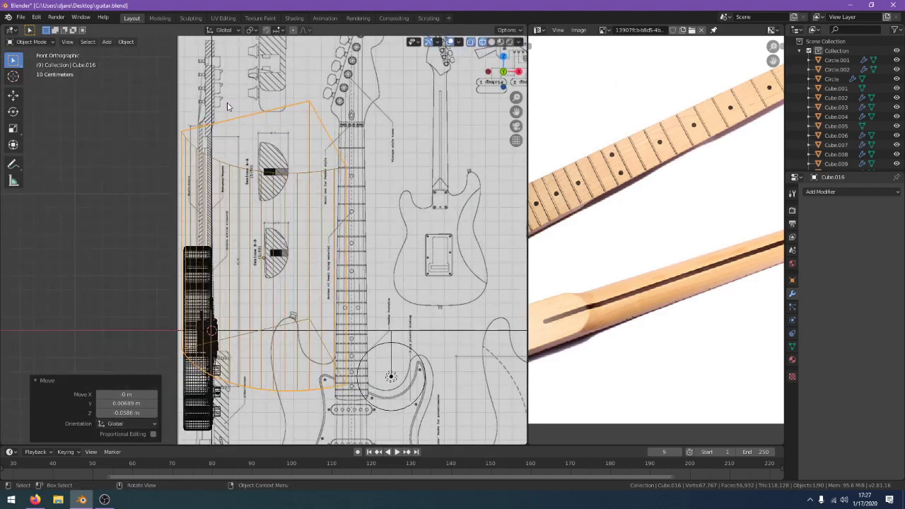
{"action": "middle_click_drag", "start_coordinate": [215, 266], "coordinate": [407, 204]}
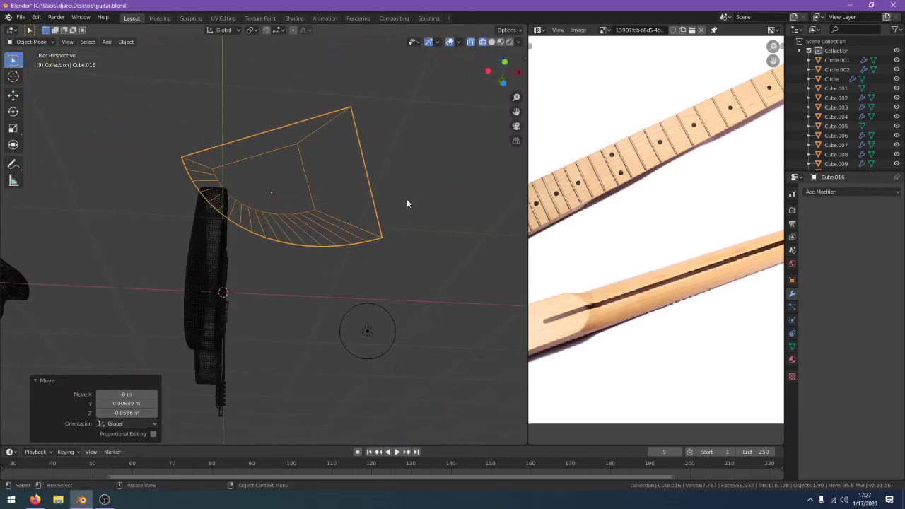
Undo the diagonal rotations and moves of the block made in the right view
{"action": "key", "text": "ctrl+z"}
{"action": "key", "text": "ctrl+z"}
{"action": "key", "text": "ctrl+z"}
{"action": "key", "text": "ctrl+z"}
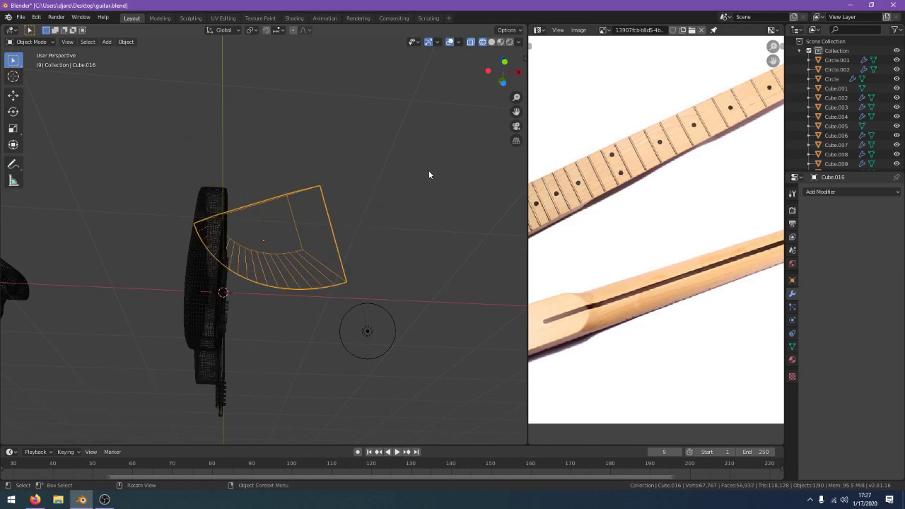
Rotate the block 58.4° about the global Y axis so that its curved side faces the body's front
{"action": "middle_click_drag", "start_coordinate": [426, 171], "coordinate": [410, 231]}
{"action": "key", "text": "r"}
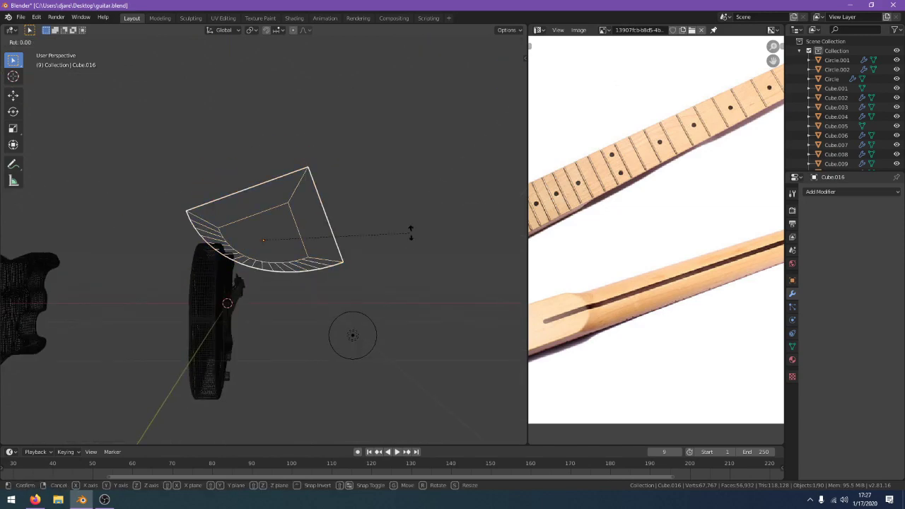
{"action": "left_click", "coordinate": [349, 365]}
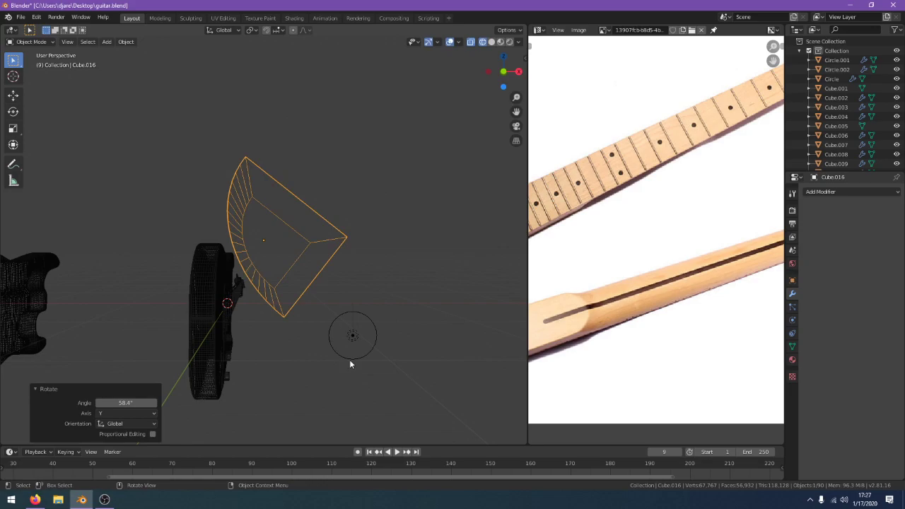
In the right view, rotate the block diagonally and move it -1.04 m in Y and 0.0645 m in Z over the upper rear corner
{"action": "key", "text": "KP_3"}
{"action": "key", "text": "r"}
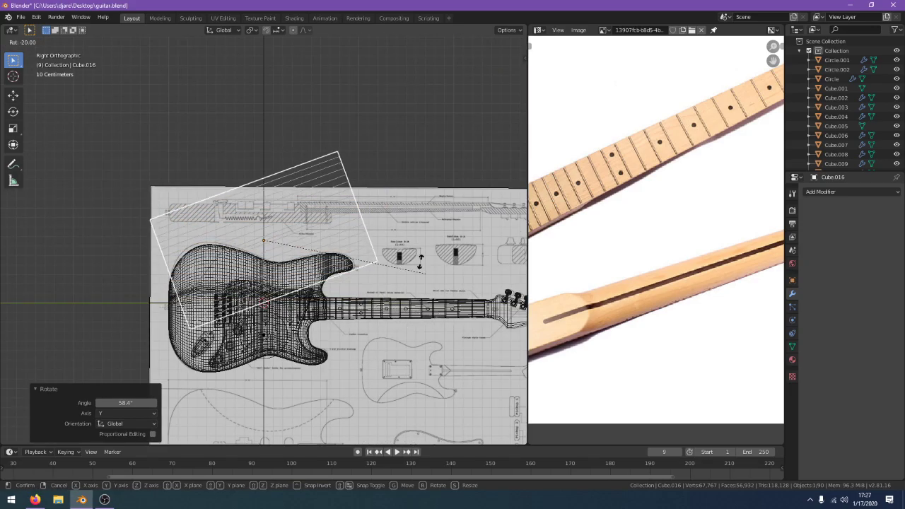
{"action": "left_click", "coordinate": [376, 198]}
{"action": "key", "text": "g"}
{"action": "left_click", "coordinate": [277, 196]}
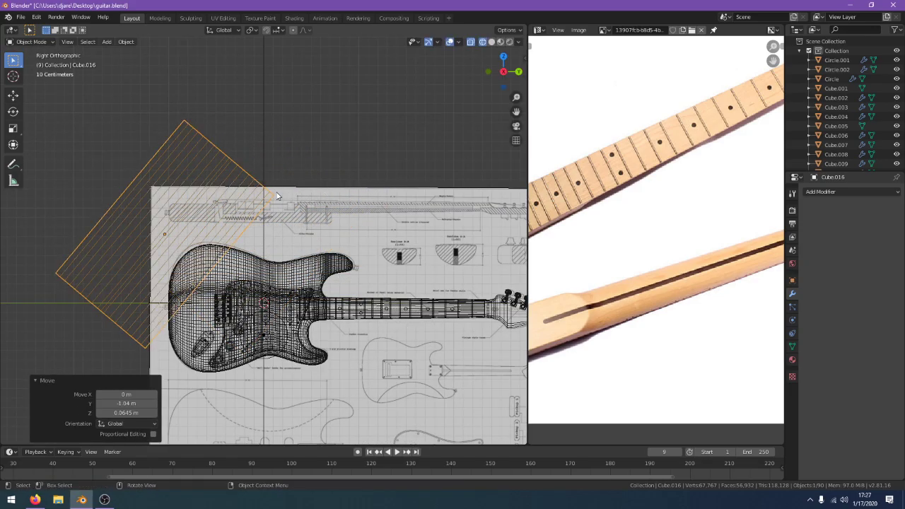
In the front view, move the block by -0.165 m in X and 0.00827 m in Z toward the body
{"action": "key", "text": "KP_1"}
{"action": "scroll", "coordinate": [327, 257], "scroll_direction": "up", "scroll_amount": 2}
{"action": "key", "text": "g"}
{"action": "left_click", "coordinate": [327, 257]}
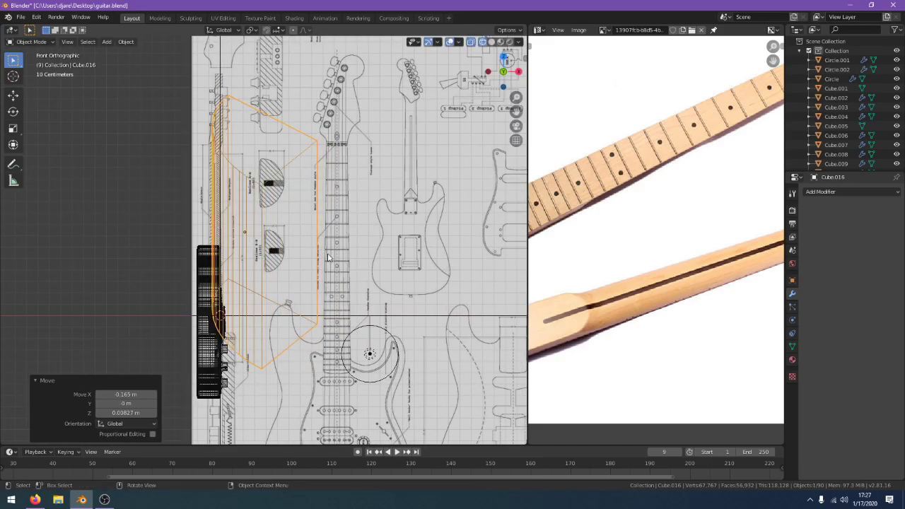
Return to solid shading, try rotating the block about X, and slightly adjust its rotation about the view axis instead
{"action": "key", "text": "shift+z"}
{"action": "left_click", "coordinate": [379, 316]}
{"action": "middle_click_drag", "start_coordinate": [379, 316], "coordinate": [388, 273]}
{"action": "left_click", "coordinate": [301, 199]}
{"action": "key", "text": "r"}
{"action": "key", "text": "x"}
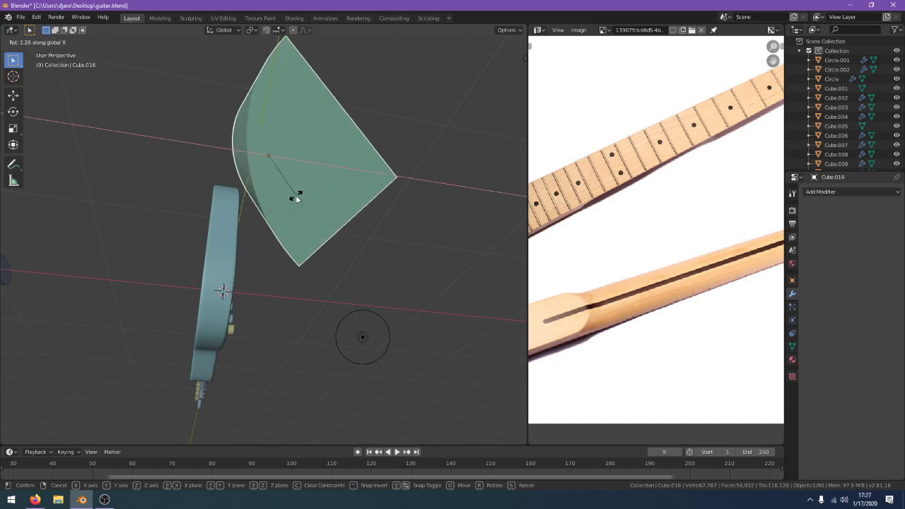
{"action": "right_click", "coordinate": [297, 197]}
{"action": "key", "text": "r"}
{"action": "left_click", "coordinate": [378, 218]}
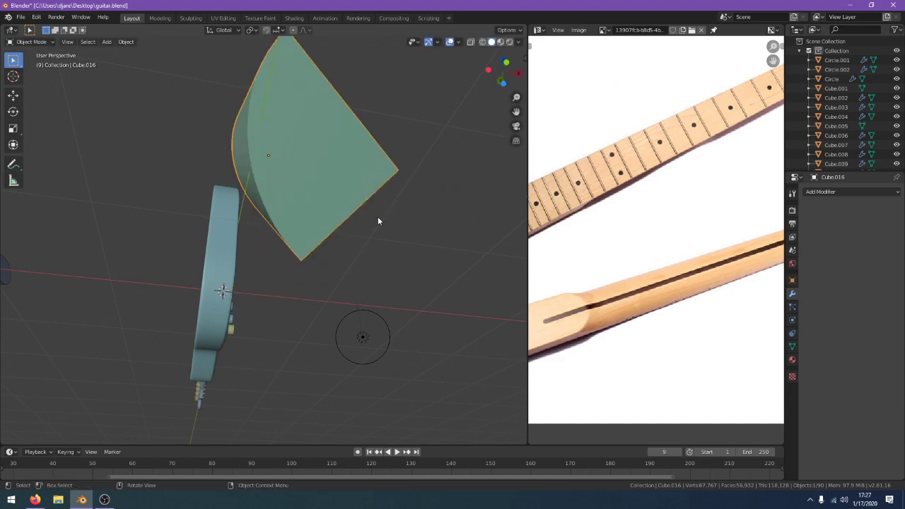
{"action": "key", "text": "r"}
{"action": "left_click", "coordinate": [379, 222]}
Move the block along X by -0.208 m into the front of the body's upper rear corner
{"action": "key", "text": "g"}
{"action": "key", "text": "x"}
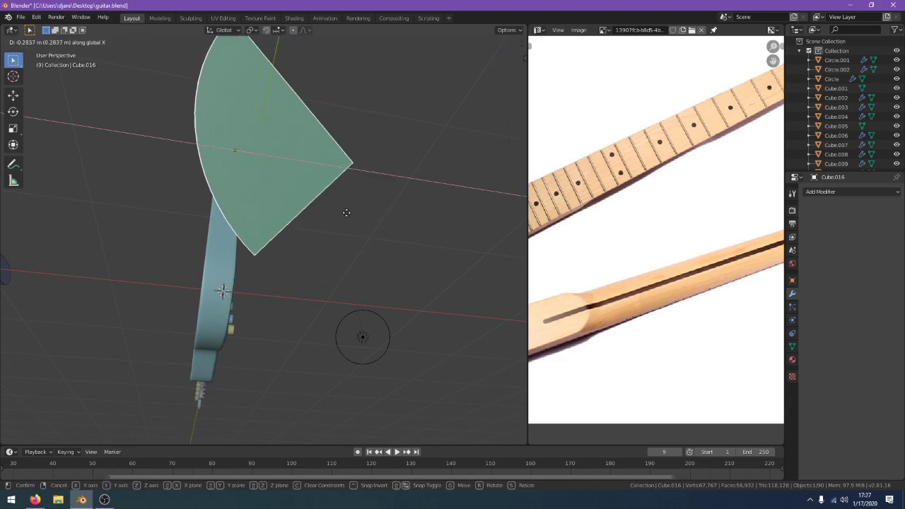
{"action": "left_click", "coordinate": [355, 210]}
{"action": "middle_click_drag", "start_coordinate": [355, 210], "coordinate": [500, 329]}
{"action": "scroll", "coordinate": [406, 285], "scroll_direction": "up", "scroll_amount": 2}
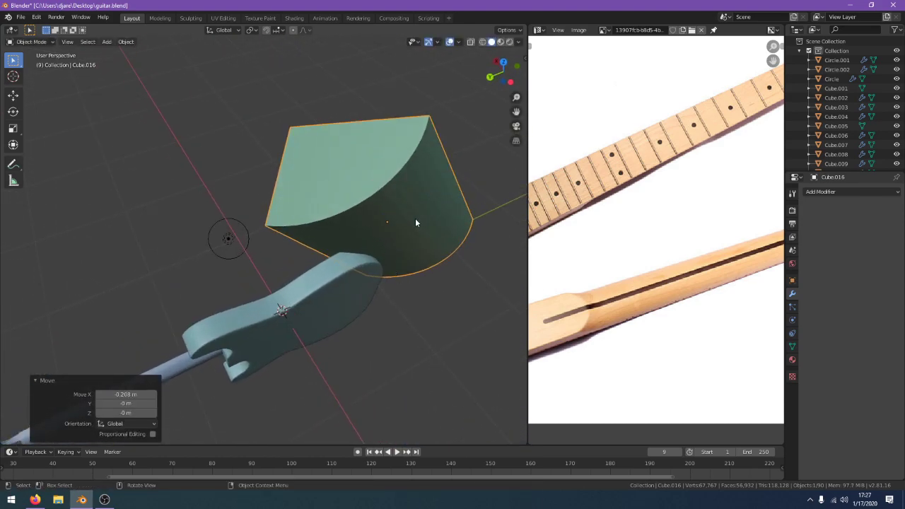
Delete the rounded block
{"action": "middle_click_drag", "start_coordinate": [415, 222], "coordinate": [369, 280]}
{"action": "left_click", "coordinate": [366, 233]}
{"action": "key", "text": "x"}
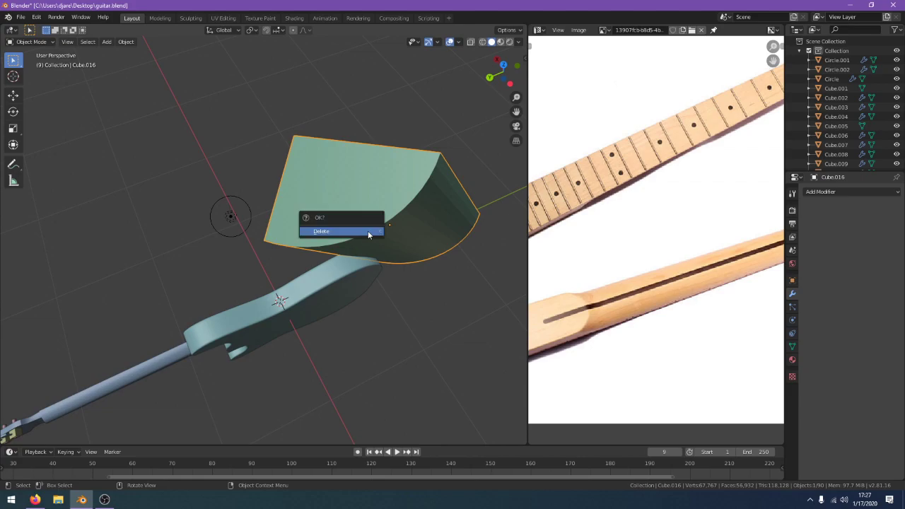
{"action": "left_click", "coordinate": [367, 230]}
Add a new 2 m cube at the world origin
{"action": "key", "text": "shift+a"}
{"action": "left_click", "coordinate": [388, 236]}
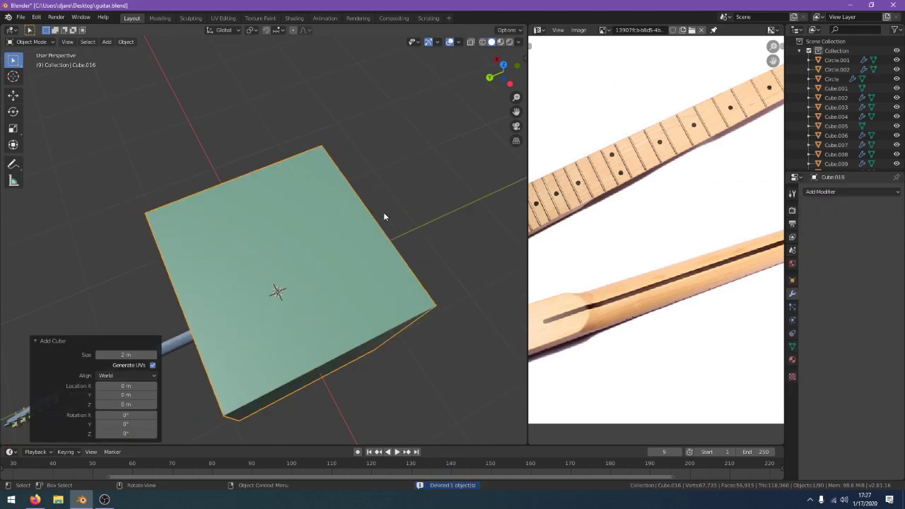
{"action": "key", "text": "KP_7"}
{"action": "middle_click_drag", "start_coordinate": [384, 211], "coordinate": [244, 249]}
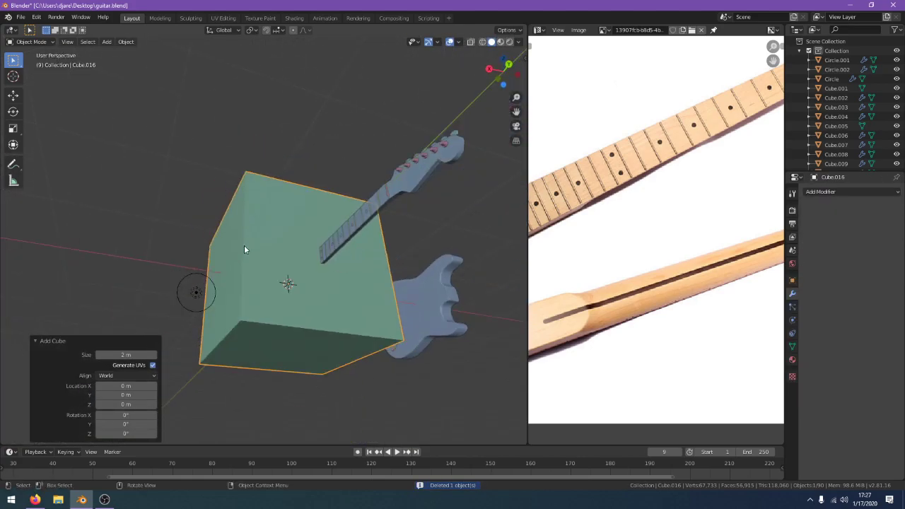
{"action": "middle_click_drag", "start_coordinate": [50, 258], "coordinate": [506, 258]}
Bevel one lower edge of the cube that runs along the guitar's length by 0.482 m with 16 segments
{"action": "key", "text": "Tab"}
{"action": "middle_click_drag", "start_coordinate": [426, 311], "coordinate": [332, 318]}
{"action": "left_click", "coordinate": [373, 337]}
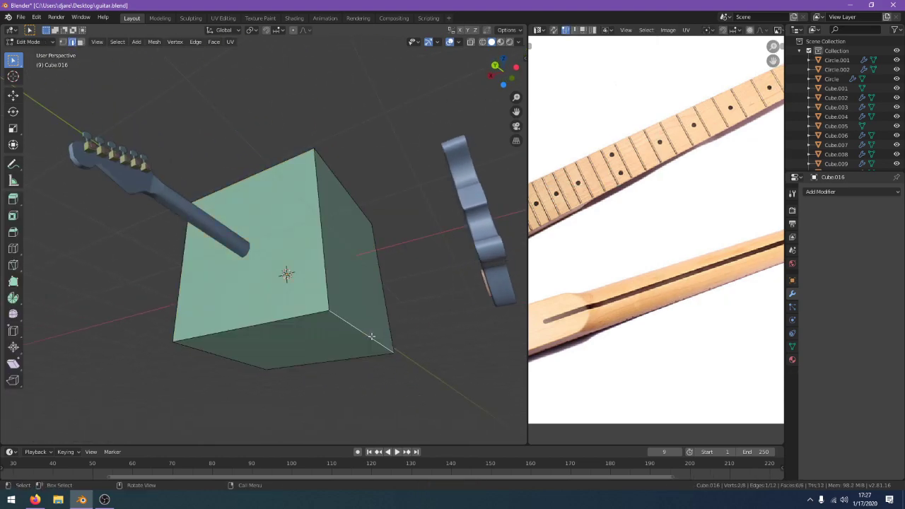
{"action": "key", "text": "ctrl+b"}
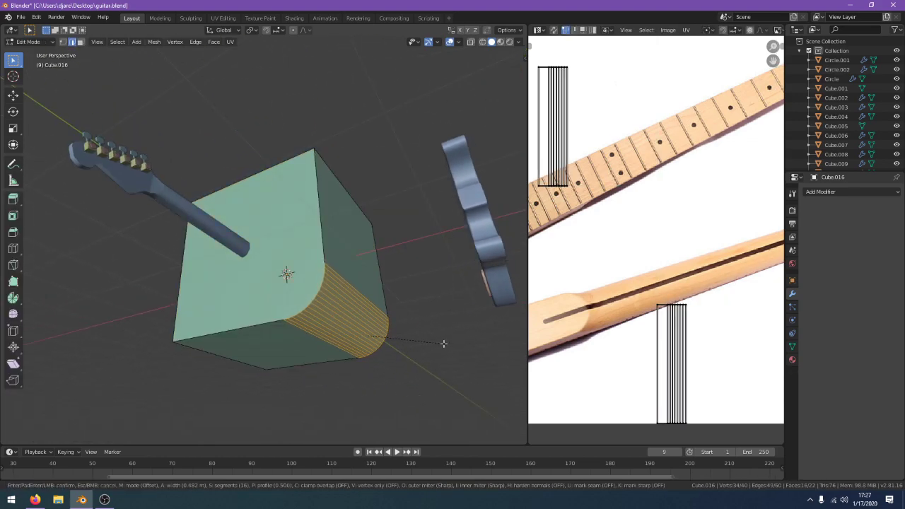
{"action": "left_click", "coordinate": [443, 344]}
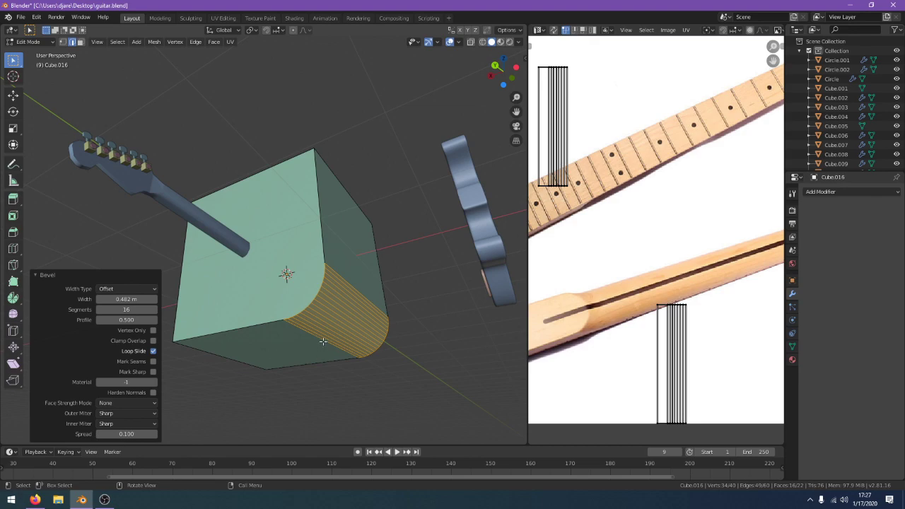
{"action": "key", "text": "Tab"}
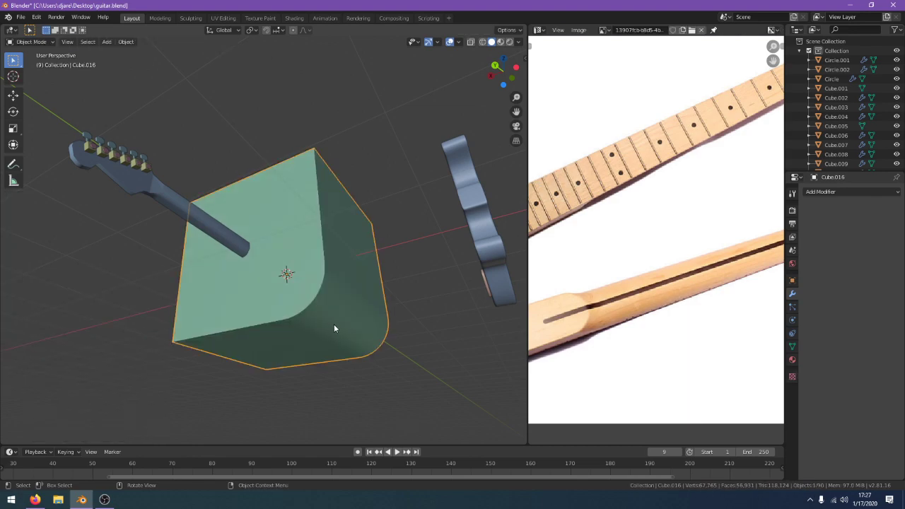
Undo the bevel on the cube's lower edge after checking which side of the guitar it faces
{"action": "middle_click_drag", "start_coordinate": [356, 327], "coordinate": [295, 305]}
{"action": "key", "text": "KP_3"}
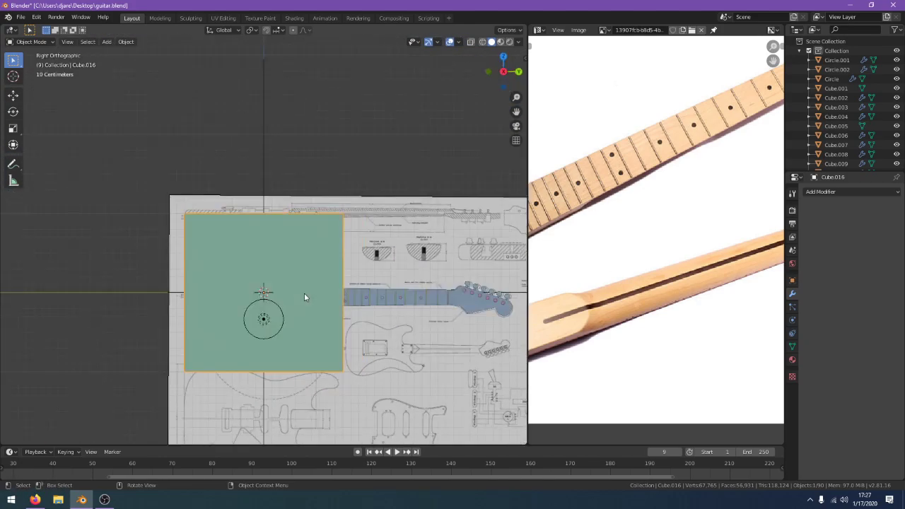
{"action": "middle_click_drag", "start_coordinate": [462, 263], "coordinate": [33, 238]}
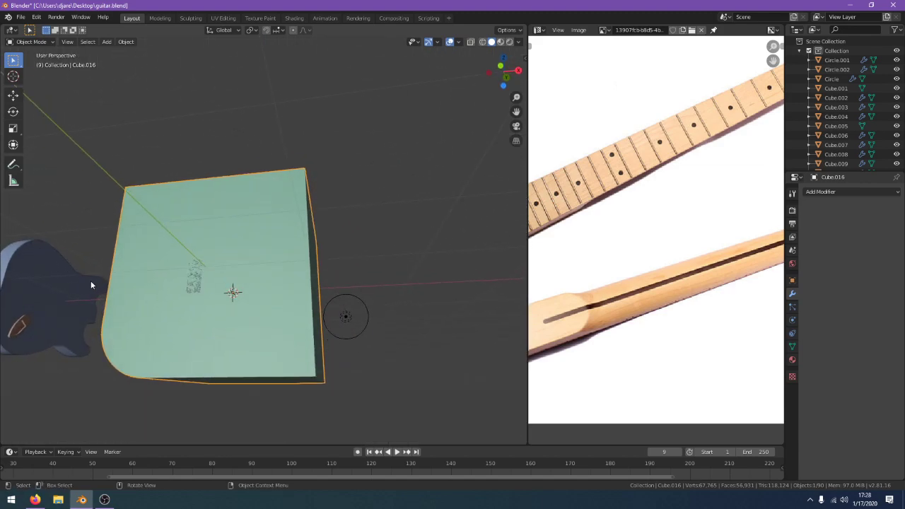
{"action": "key", "text": "Tab"}
{"action": "key", "text": "Tab"}
{"action": "key", "text": "Tab"}
{"action": "key", "text": "ctrl+z"}
Bevel the cube's lower lengthwise edge on the +X side by 0.524 m with 16 segments
{"action": "middle_click_drag", "start_coordinate": [304, 383], "coordinate": [289, 377]}
{"action": "left_click", "coordinate": [301, 369]}
{"action": "key", "text": "ctrl+b"}
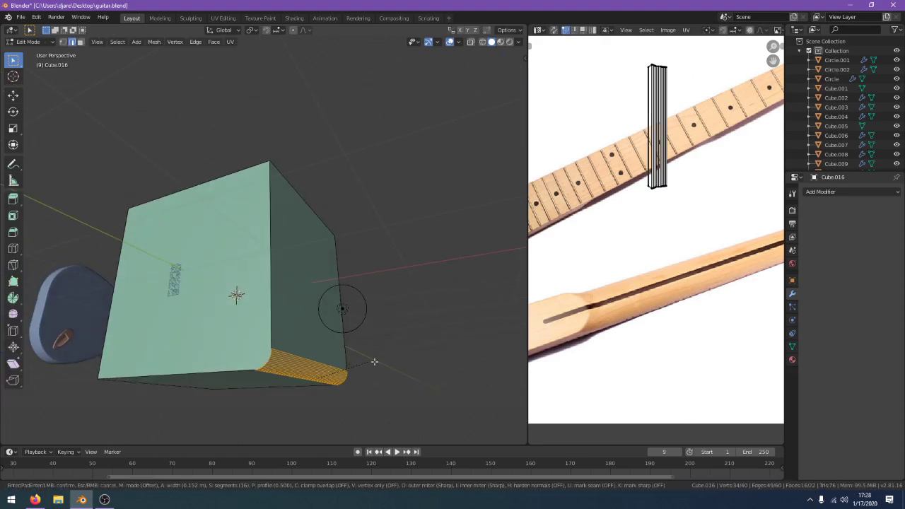
{"action": "left_click", "coordinate": [407, 369]}
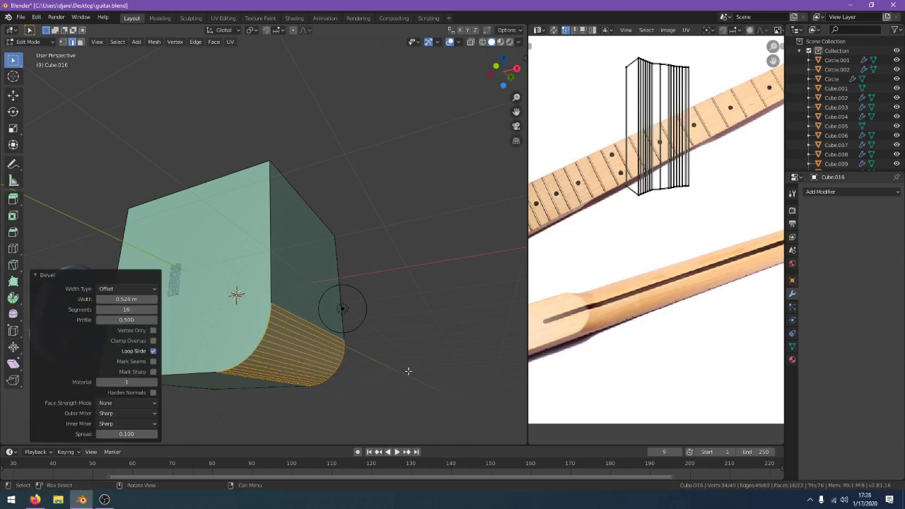
{"action": "key", "text": "Tab"}
Rotate the beveled cube -45° in the wireframe side view and move it -1.27 m along Y and 1.02 m along Z
{"action": "key", "text": "KP_3"}
{"action": "key", "text": "z"}
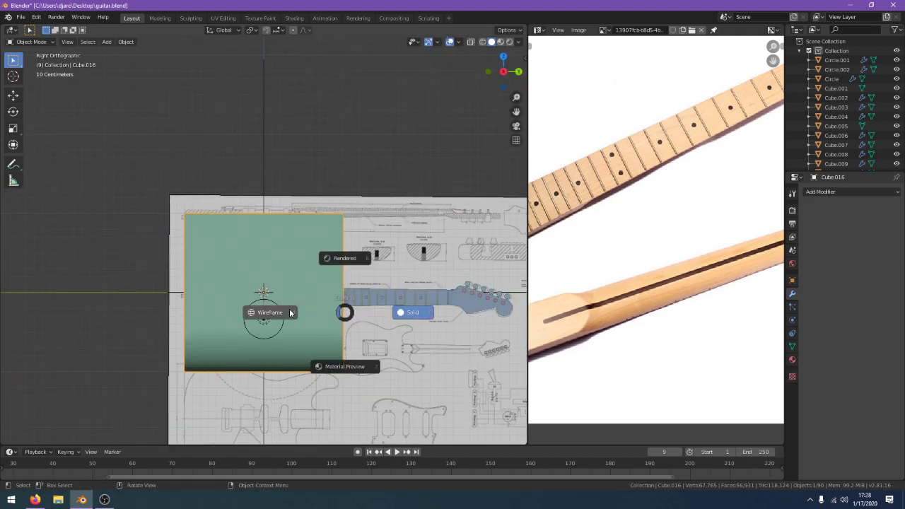
{"action": "left_click", "coordinate": [291, 313]}
{"action": "key", "text": "r"}
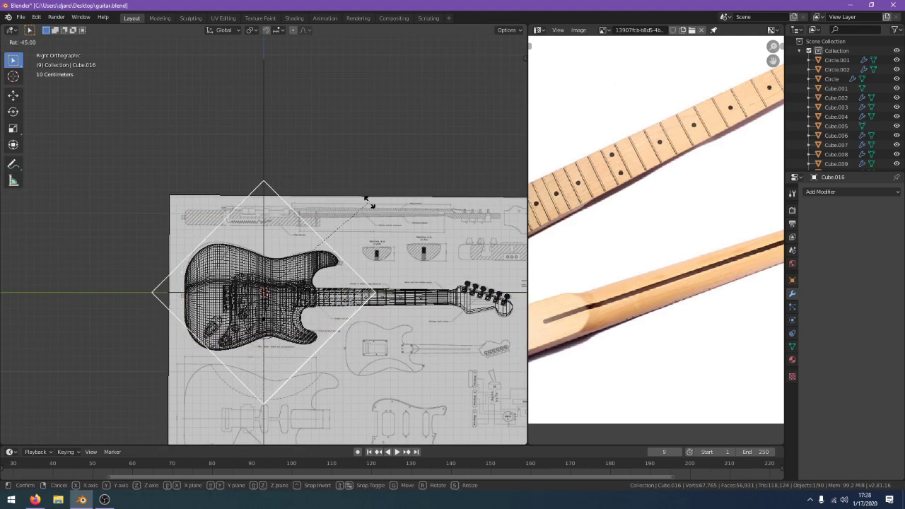
{"action": "left_click", "coordinate": [365, 200]}
{"action": "key", "text": "g"}
{"action": "left_click", "coordinate": [268, 120]}
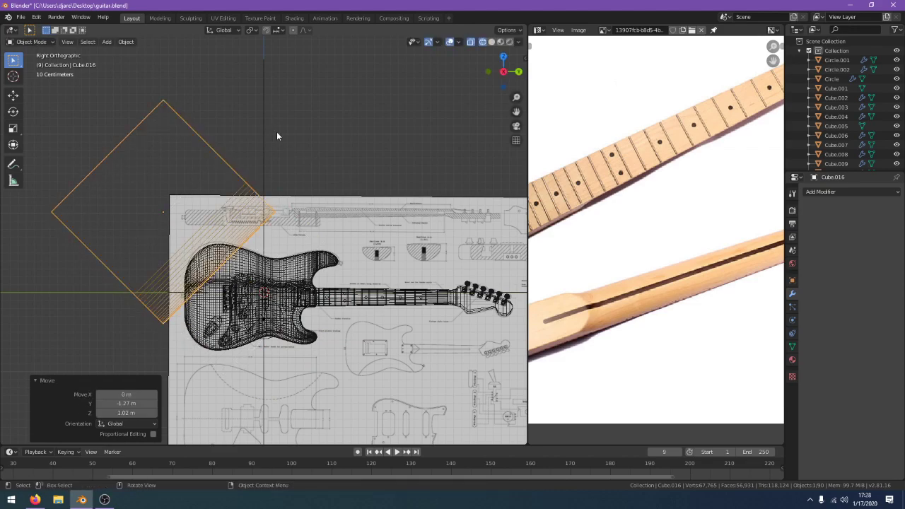
Scale the cube uniformly to 0.333 of its size
{"action": "middle_click_drag", "start_coordinate": [277, 131], "coordinate": [385, 126]}
{"action": "key", "text": "y"}
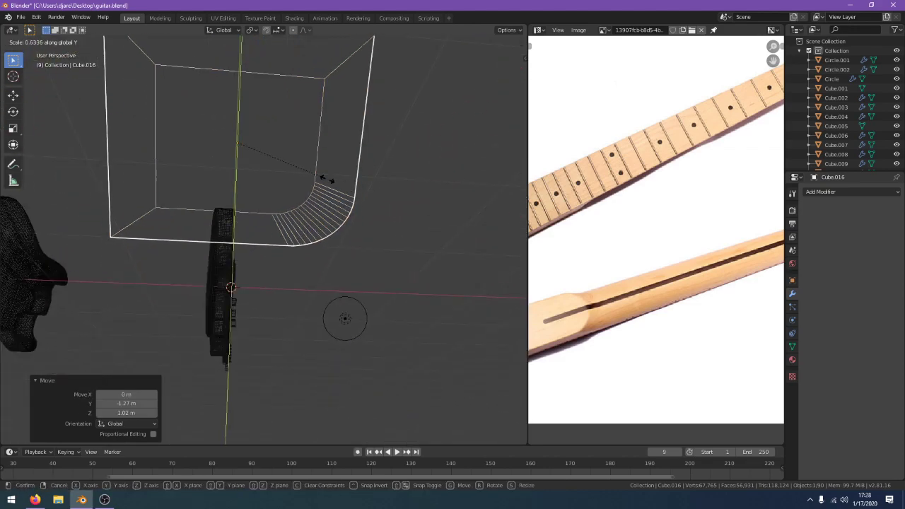
{"action": "key", "text": "x"}
{"action": "right_click", "coordinate": [295, 175]}
{"action": "scroll", "coordinate": [300, 178], "scroll_direction": "down", "scroll_amount": 2}
{"action": "key", "text": "Tab"}
{"action": "key", "text": "Tab"}
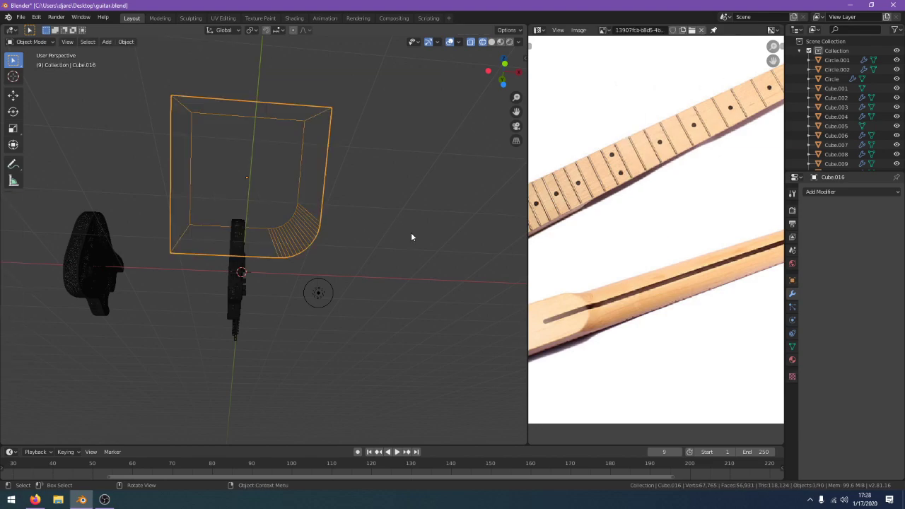
{"action": "key", "text": "s"}
{"action": "left_click", "coordinate": [304, 181]}
Undo the cube's scaling, move and rotation
{"action": "scroll", "coordinate": [262, 205], "scroll_direction": "up", "scroll_amount": 2}
{"action": "middle_click_drag", "start_coordinate": [304, 181], "coordinate": [302, 225]}
{"action": "scroll", "coordinate": [242, 214], "scroll_direction": "up", "scroll_amount": 2}
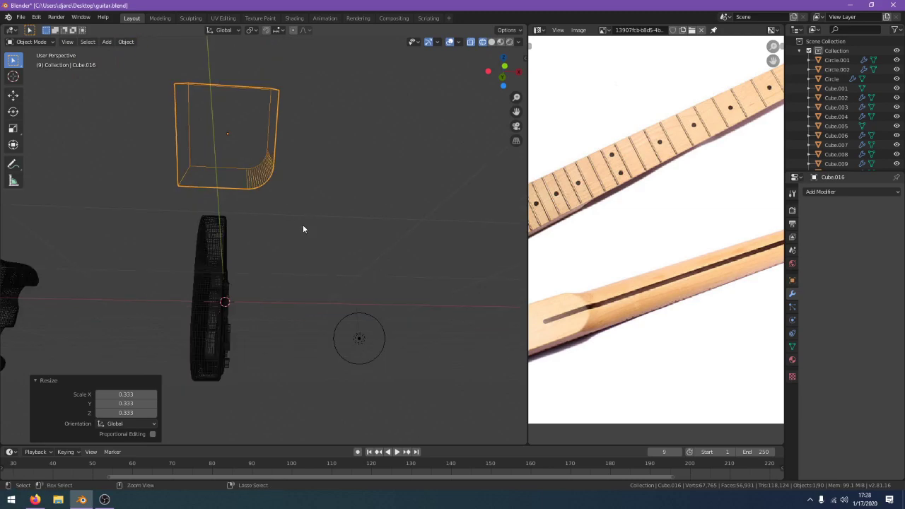
{"action": "key", "text": "ctrl+z"}
{"action": "key", "text": "ctrl+z"}
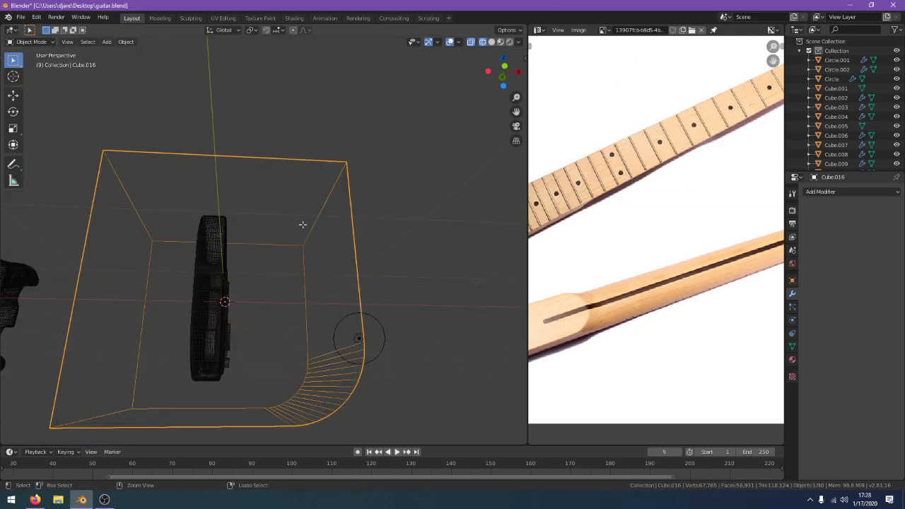
Bevel the cube's other lower lengthwise edge, on the -X side, with 16 segments
{"action": "middle_click_drag", "start_coordinate": [299, 237], "coordinate": [127, 365]}
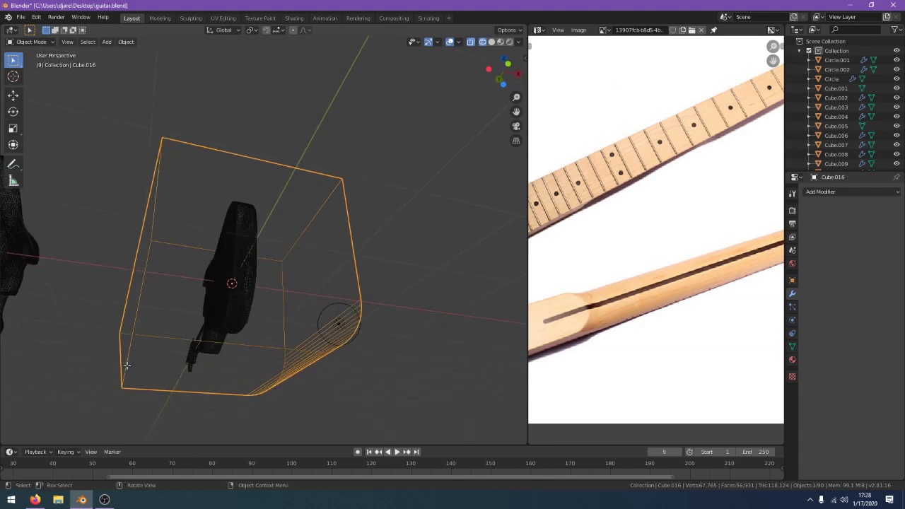
{"action": "key", "text": "Tab"}
{"action": "left_click", "coordinate": [121, 362]}
{"action": "key", "text": "ctrl+b"}
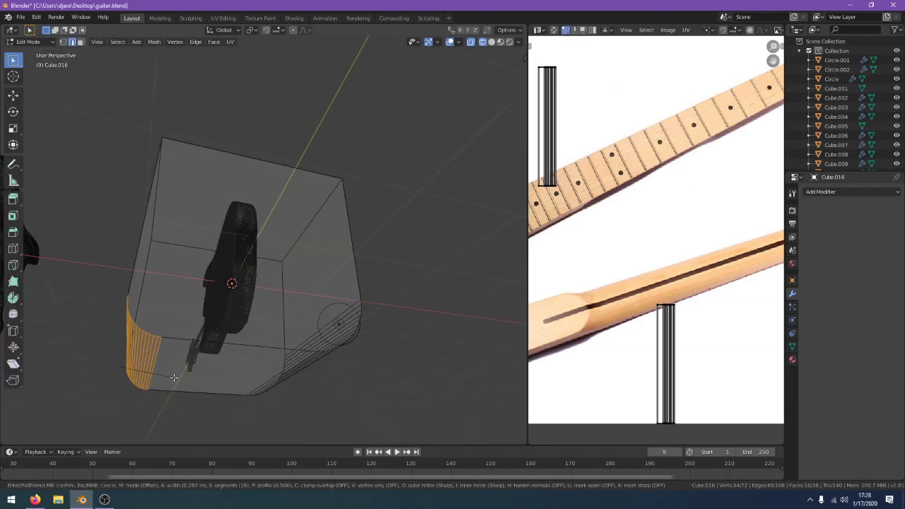
{"action": "left_click", "coordinate": [200, 380]}
{"action": "key", "text": "Tab"}
Move the block 1.02 m in X, -0.735 m in Y and 1.09 m in Z, and lower it by about 0.307 m
{"action": "middle_click_drag", "start_coordinate": [200, 380], "coordinate": [182, 401]}
{"action": "key", "text": "g"}
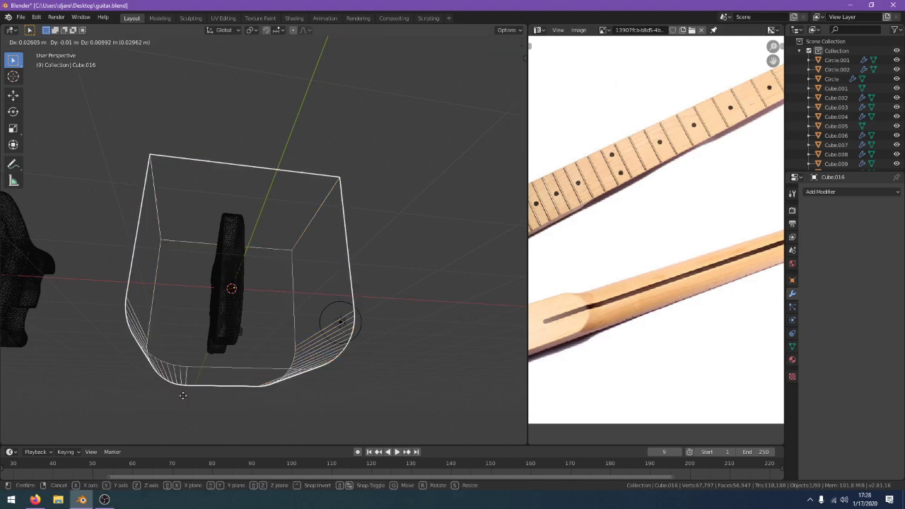
{"action": "left_click", "coordinate": [271, 313]}
{"action": "mouse_move", "coordinate": [271, 313]}
{"action": "middle_mouse_down"}
{"action": "mouse_move", "coordinate": [275, 331]}
{"action": "mouse_move", "coordinate": [266, 327]}
{"action": "middle_mouse_up"}
{"action": "key", "text": "g"}
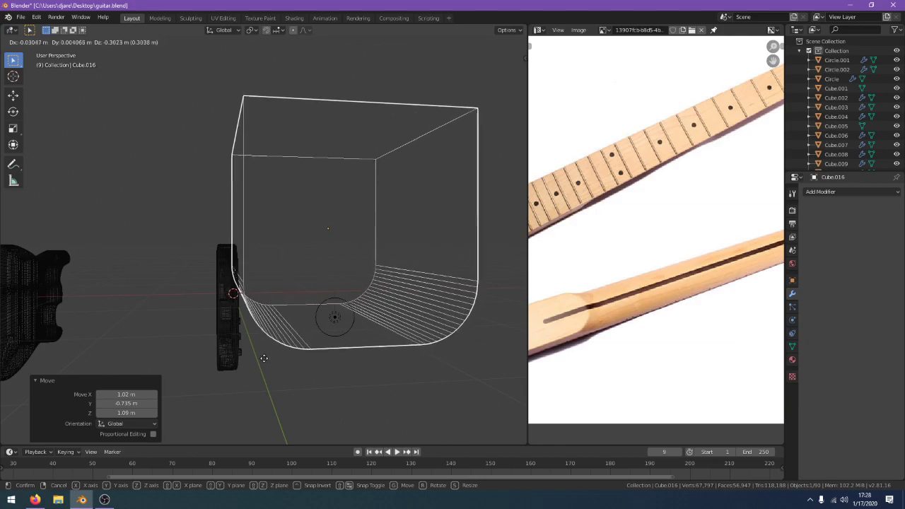
{"action": "left_click", "coordinate": [265, 356]}
Rotate the block about -48° in the side view and shift it -0.393 m in Y and 0.0248 m in Z
{"action": "middle_click_drag", "start_coordinate": [264, 357], "coordinate": [205, 311]}
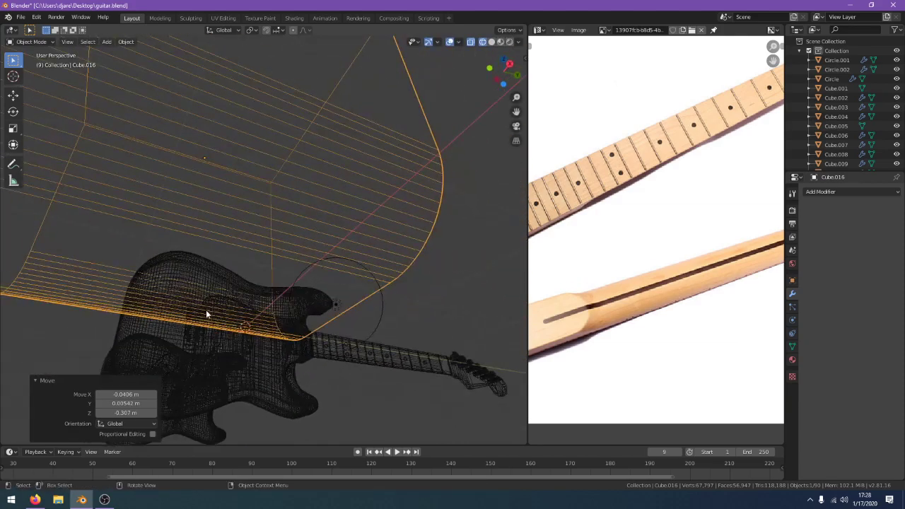
{"action": "key", "text": "KP_3"}
{"action": "key", "text": "r"}
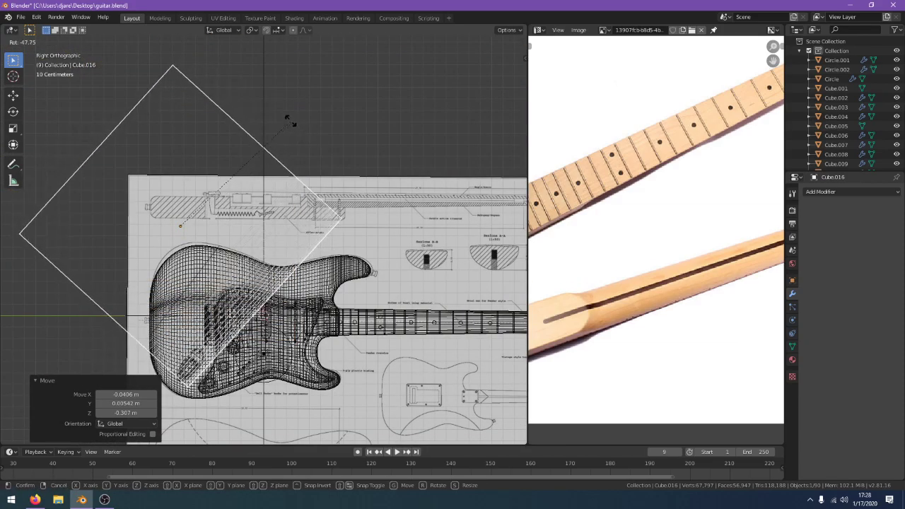
{"action": "left_click", "coordinate": [290, 120]}
{"action": "key", "text": "g"}
{"action": "left_click", "coordinate": [246, 117]}
{"action": "middle_click_drag", "start_coordinate": [251, 123], "coordinate": [404, 139]}
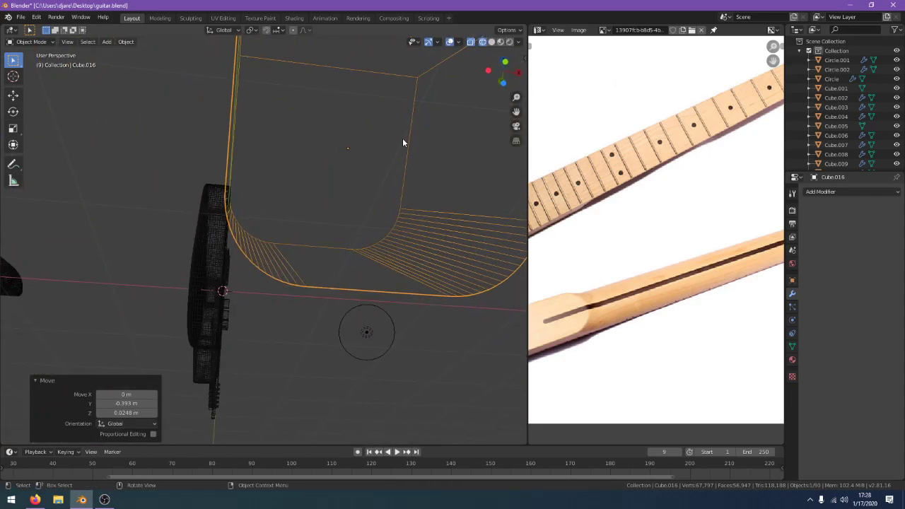
{"action": "key", "text": "g"}
{"action": "key", "text": "z"}
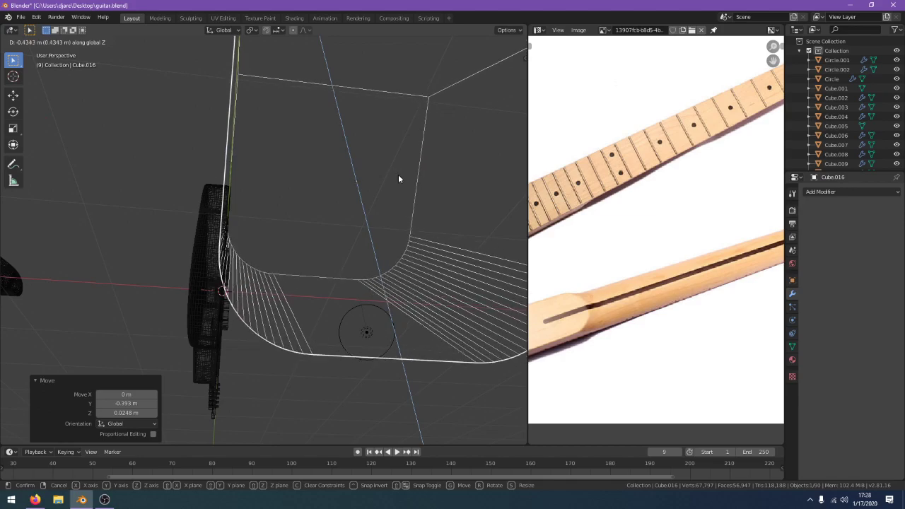
{"action": "key", "text": "Escape"}
Scale the block uniformly to about 0.8 in the side view and reposition it over the body's upper rear area
{"action": "key", "text": "KP_3"}
{"action": "key", "text": "g"}
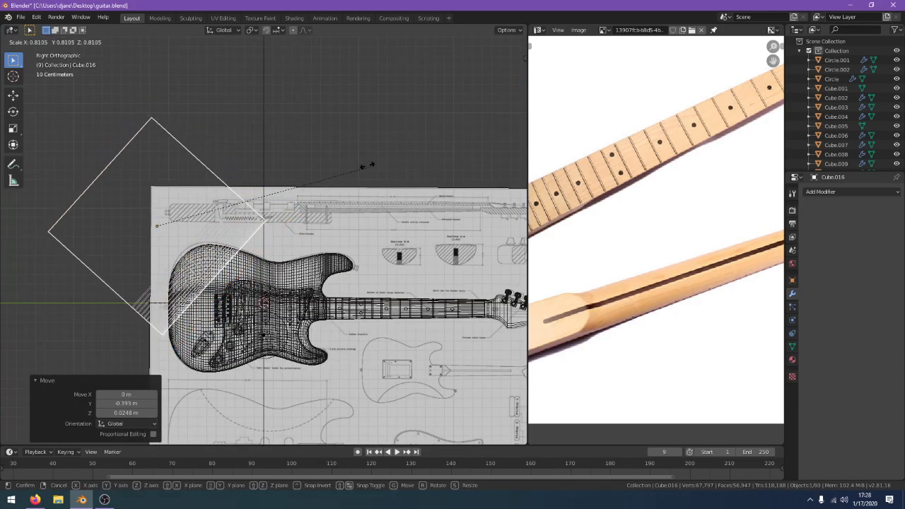
{"action": "left_click", "coordinate": [362, 172]}
{"action": "key", "text": "g"}
{"action": "left_click", "coordinate": [357, 202]}
Move the block -0.261 m along X into the guitar body
{"action": "middle_click_drag", "start_coordinate": [357, 202], "coordinate": [394, 190]}
{"action": "key", "text": "g"}
{"action": "key", "text": "y"}
{"action": "key", "text": "x"}
{"action": "left_click", "coordinate": [403, 193]}
{"action": "key", "text": "g"}
{"action": "key", "text": "z"}
{"action": "right_click", "coordinate": [395, 199]}
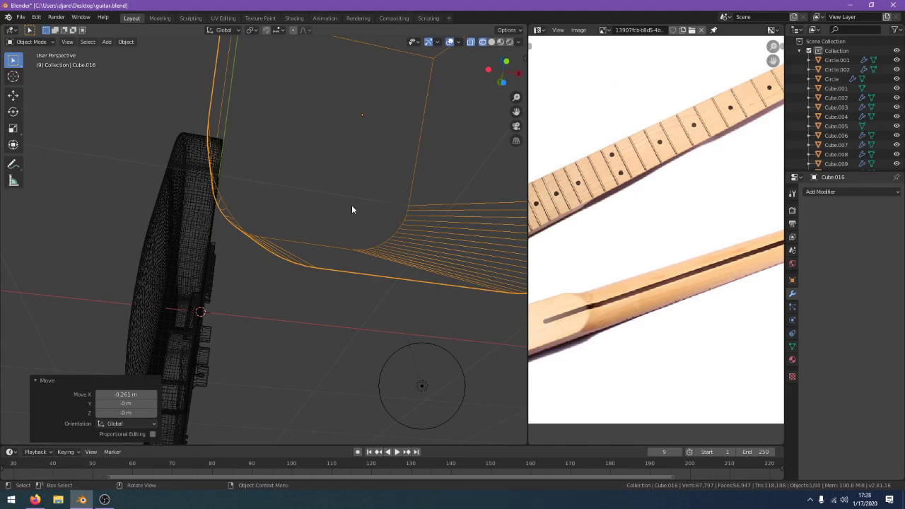
Examine how the block's rounded edge overlaps the guitar body in perspective and in the side view
{"action": "key", "text": "KP_3"}
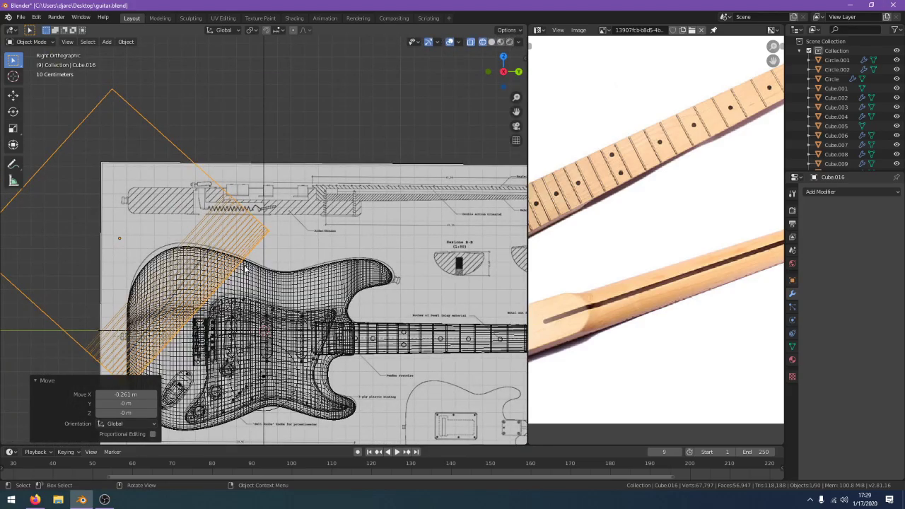
{"action": "middle_click_drag", "start_coordinate": [244, 269], "coordinate": [369, 205]}
{"action": "key", "text": "x"}
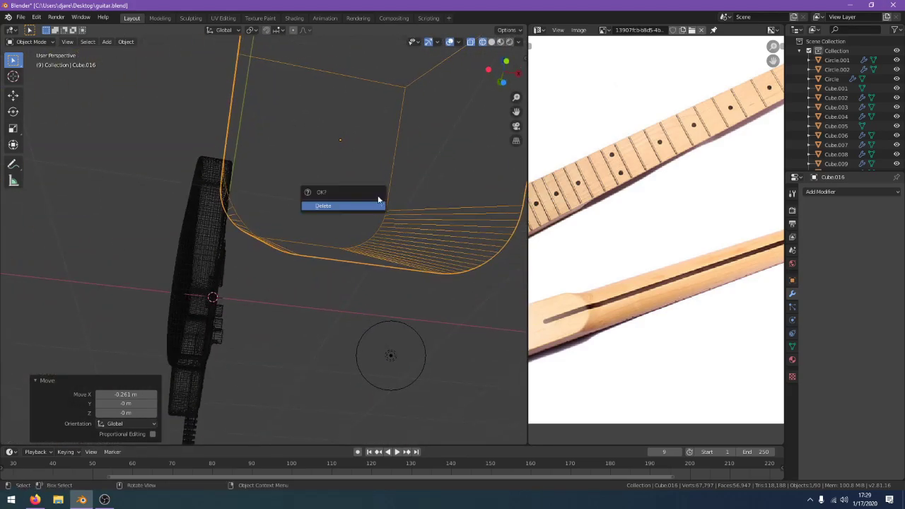
{"action": "key", "text": "g"}
{"action": "key", "text": "z"}
{"action": "right_click", "coordinate": [438, 242]}
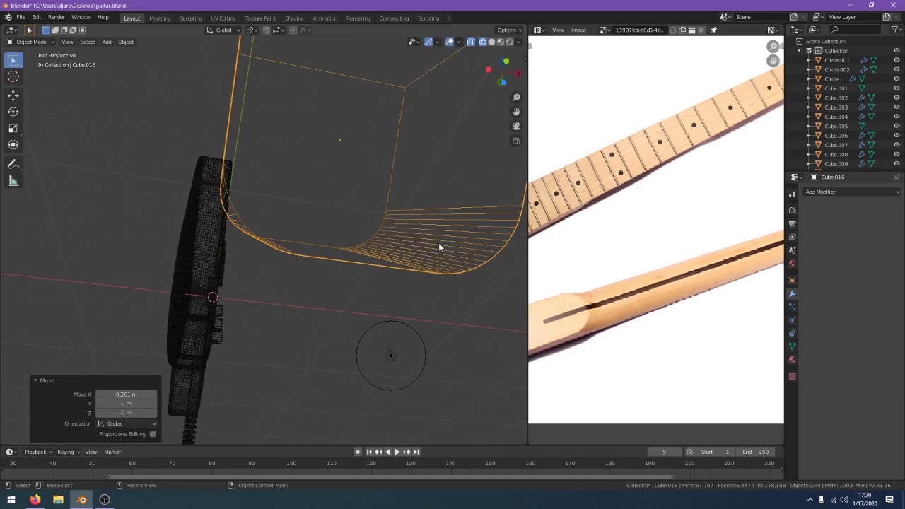
{"action": "middle_click_drag", "start_coordinate": [358, 240], "coordinate": [295, 242]}
{"action": "key", "text": "Tab"}
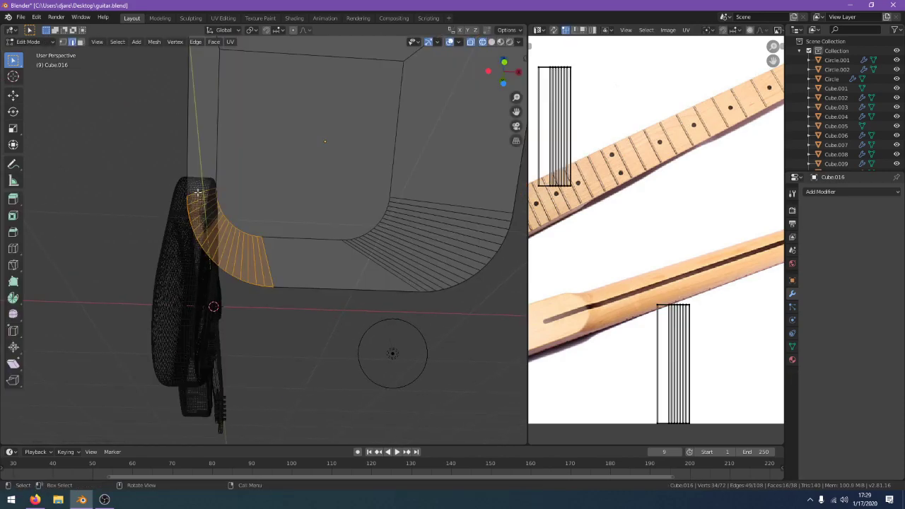
{"action": "key", "text": "alt+a"}
{"action": "key", "text": "KP_3"}
{"action": "scroll", "coordinate": [105, 343], "scroll_direction": "up", "scroll_amount": 5}
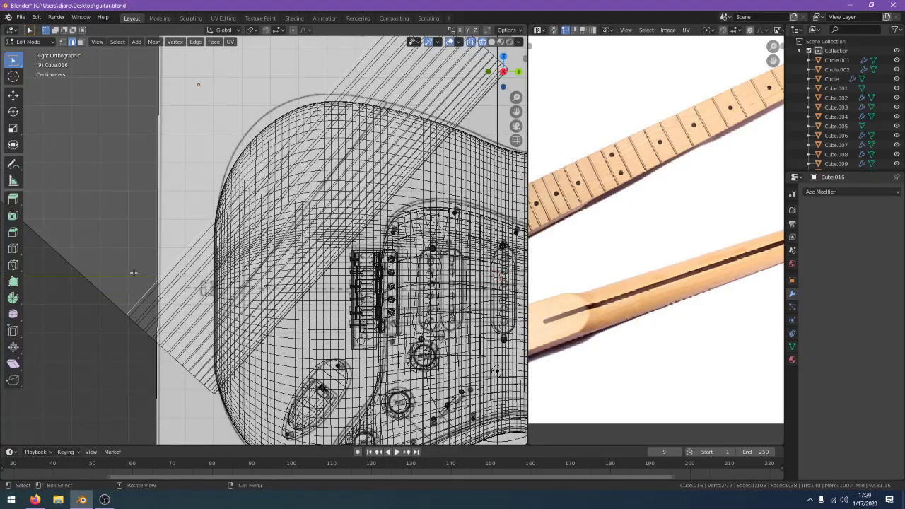
{"action": "scroll", "coordinate": [213, 222], "scroll_direction": "down", "scroll_amount": 3}
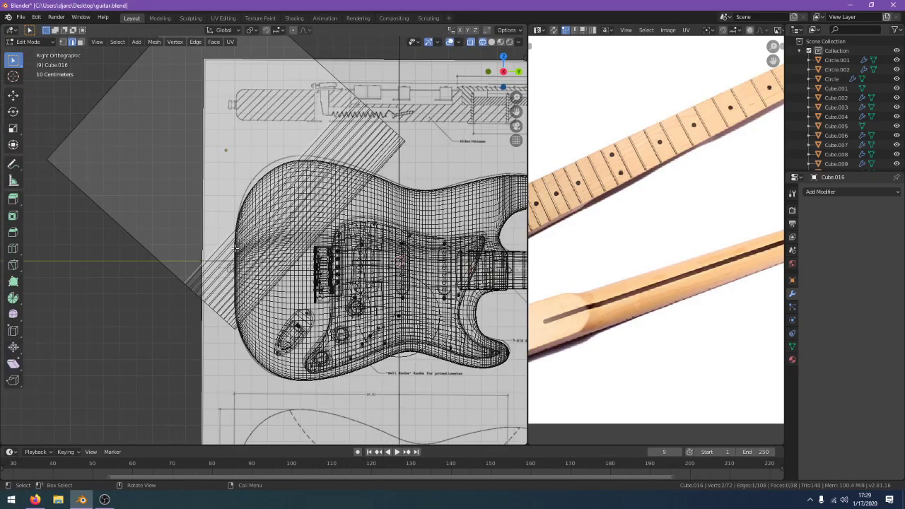
Shift the block 0.0775 m in Y and -0.118 m in Z, rotate it slightly, and move it another 0.0258 m in Y and -0.066 m in Z
{"action": "key", "text": "Tab"}
{"action": "key", "text": "g"}
{"action": "left_click", "coordinate": [359, 159]}
{"action": "key", "text": "r"}
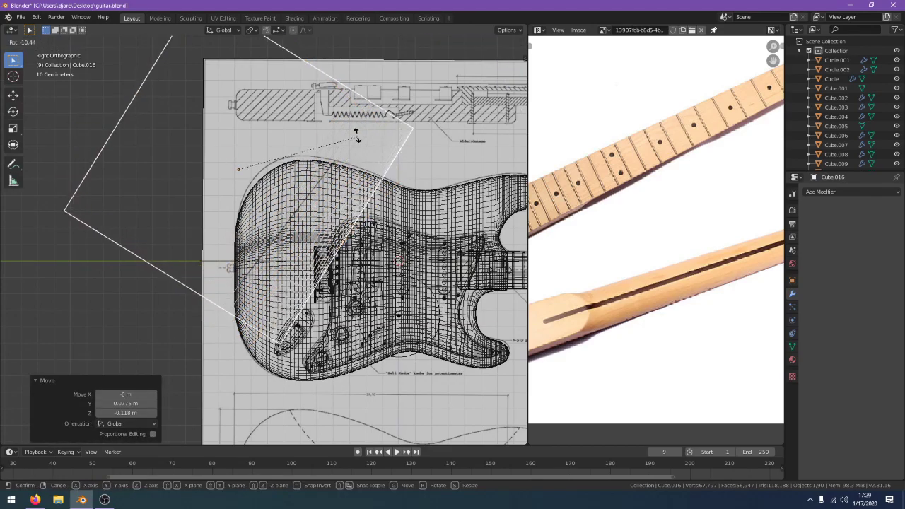
{"action": "left_click", "coordinate": [354, 151]}
{"action": "key", "text": "g"}
{"action": "left_click", "coordinate": [359, 164]}
{"action": "middle_click_drag", "start_coordinate": [360, 163], "coordinate": [489, 95]}
{"action": "middle_click_drag", "start_coordinate": [410, 170], "coordinate": [406, 175]}
Switch to OBS, raise the Mic/Aux volume to nearly full, and return to Blender
{"action": "left_click", "coordinate": [104, 499]}
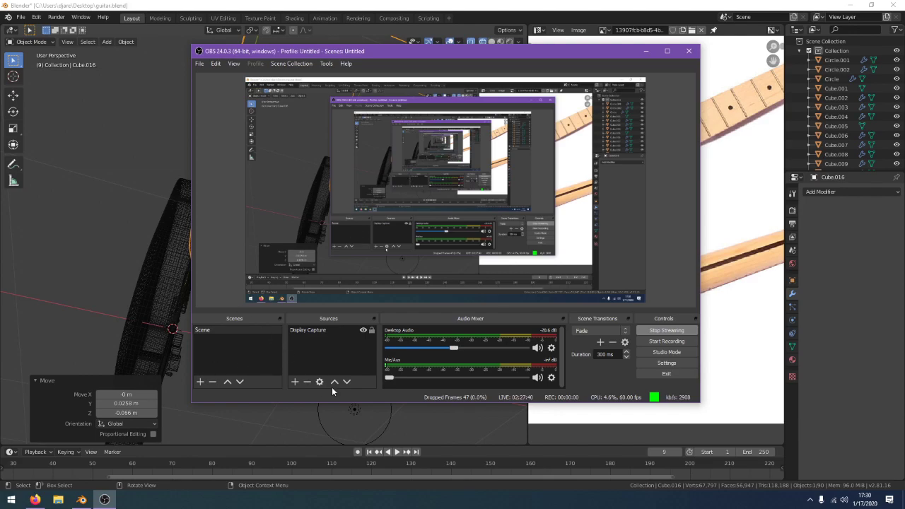
{"action": "left_click_drag", "start_coordinate": [389, 377], "coordinate": [523, 377]}
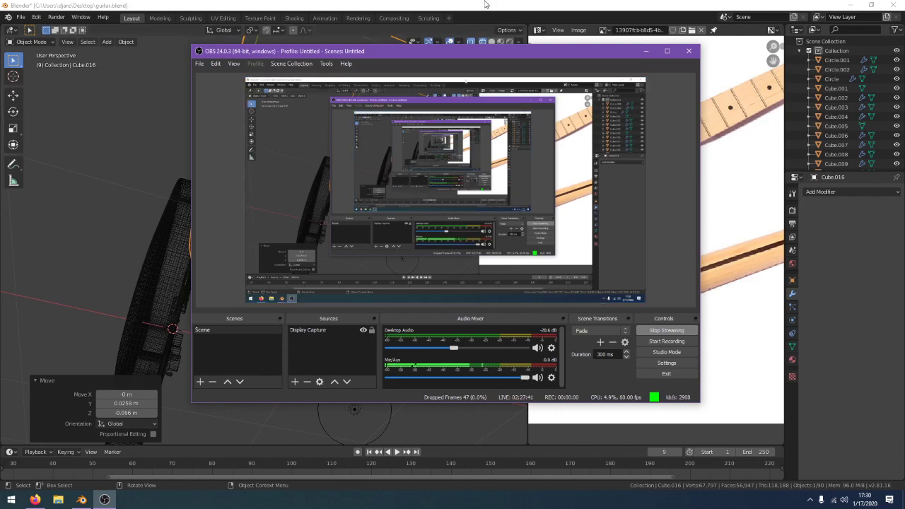
{"action": "left_click", "coordinate": [436, 5]}
Return the viewport to solid shading and delete the rounded block over the guitar body
{"action": "key", "text": "g"}
{"action": "left_click", "coordinate": [135, 130]}
{"action": "mouse_move", "coordinate": [136, 133]}
{"action": "middle_mouse_down"}
{"action": "mouse_move", "coordinate": [131, 158]}
{"action": "mouse_move", "coordinate": [98, 197]}
{"action": "mouse_move", "coordinate": [121, 232]}
{"action": "mouse_move", "coordinate": [157, 239]}
{"action": "middle_mouse_up"}
{"action": "scroll", "coordinate": [158, 239], "scroll_direction": "down", "scroll_amount": 2}
{"action": "key", "text": "z"}
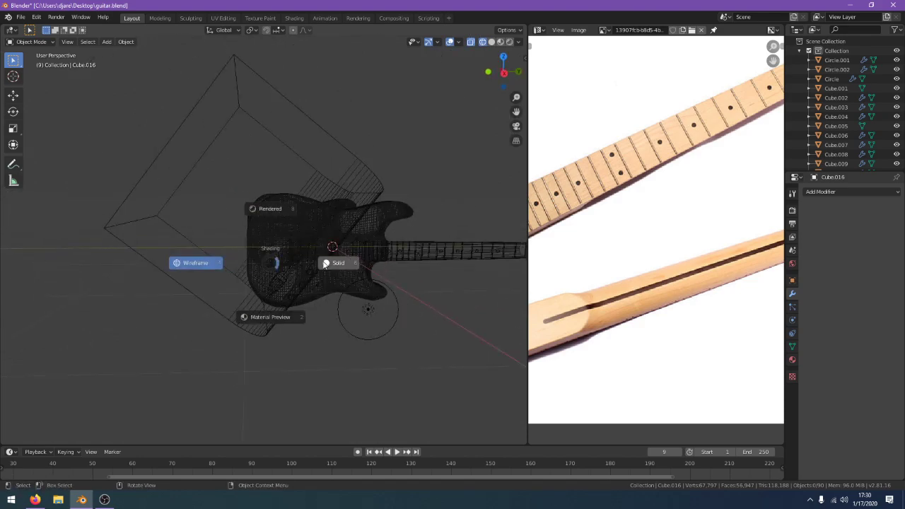
{"action": "left_click", "coordinate": [329, 263]}
{"action": "middle_click_drag", "start_coordinate": [363, 265], "coordinate": [270, 255]}
{"action": "left_click", "coordinate": [100, 161]}
{"action": "key", "text": "Delete"}
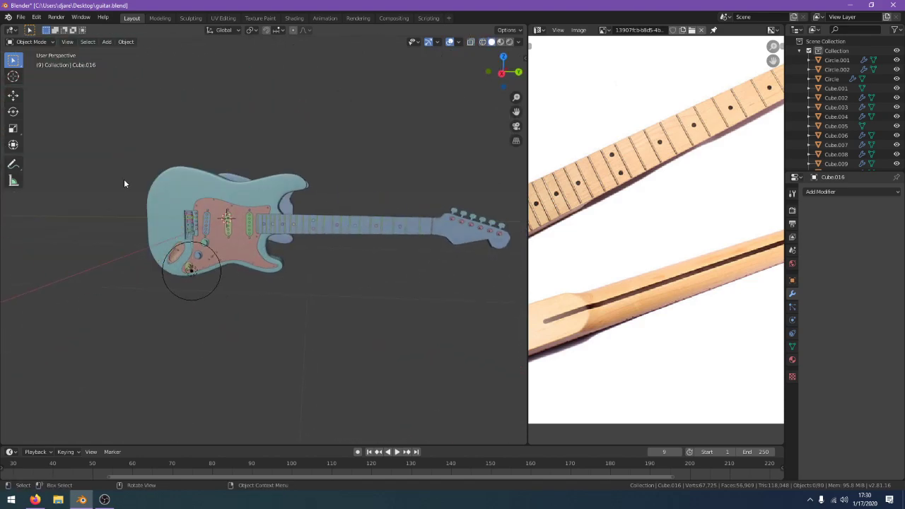
Preview the guitar in rendered shading from the front and return to solid shading
{"action": "middle_click_drag", "start_coordinate": [124, 178], "coordinate": [335, 211]}
{"action": "scroll", "coordinate": [241, 215], "scroll_direction": "up", "scroll_amount": 3}
{"action": "scroll", "coordinate": [334, 233], "scroll_direction": "up", "scroll_amount": 3}
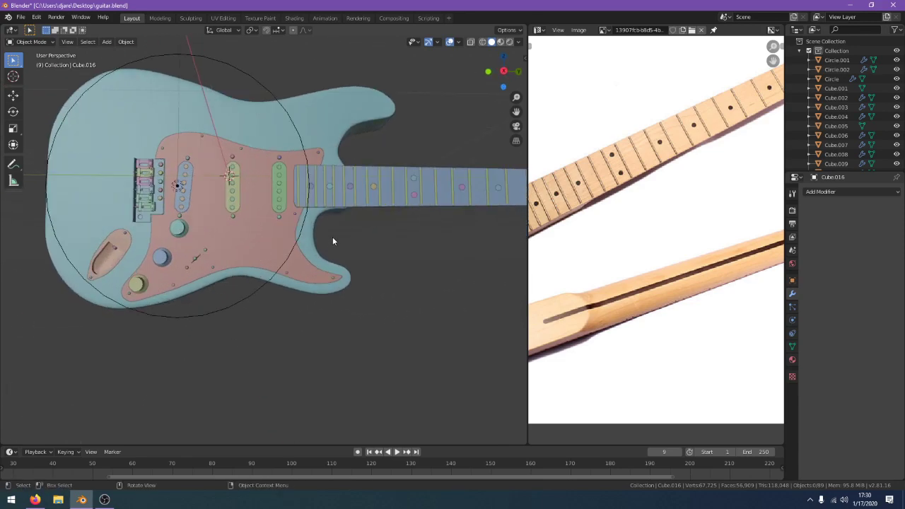
{"action": "left_click", "coordinate": [258, 299]}
{"action": "middle_click_drag", "start_coordinate": [260, 302], "coordinate": [330, 331]}
{"action": "key", "text": "z"}
{"action": "left_click", "coordinate": [339, 278]}
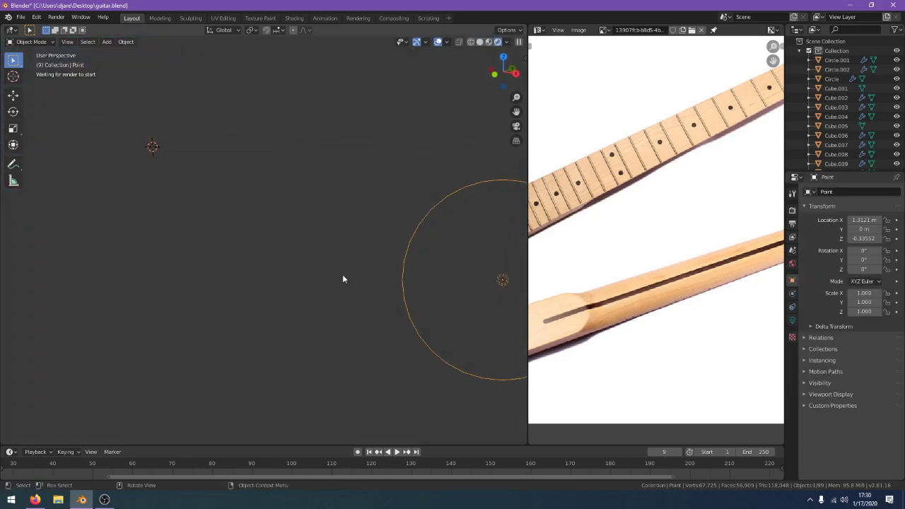
{"action": "key", "text": "z"}
{"action": "left_click", "coordinate": [431, 293]}
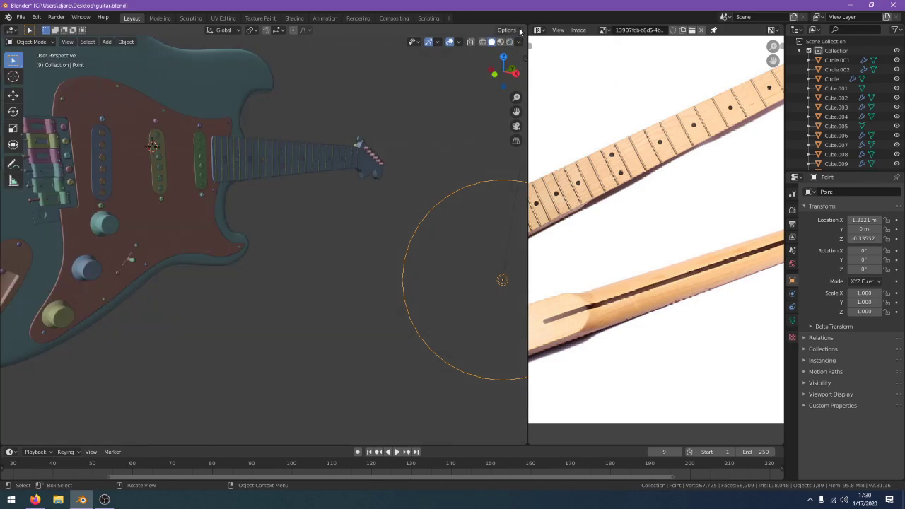
Merge the reference image area into the 3D viewport and save guitar.blend
{"action": "left_click_drag", "start_coordinate": [527, 23], "coordinate": [563, 149]}
{"action": "key", "text": "ctrl+s"}
{"action": "middle_click_drag", "start_coordinate": [513, 207], "coordinate": [412, 288]}
{"action": "scroll", "coordinate": [463, 293], "scroll_direction": "down", "scroll_amount": 2}
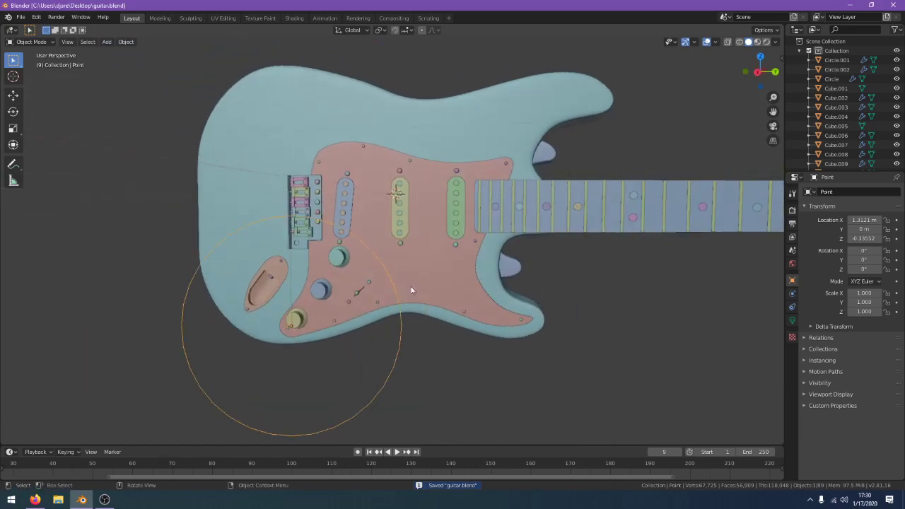
{"action": "left_click", "coordinate": [426, 358]}
Switch to Firefox to view the YouTube live dashboard and its chat
{"action": "left_click", "coordinate": [35, 500]}
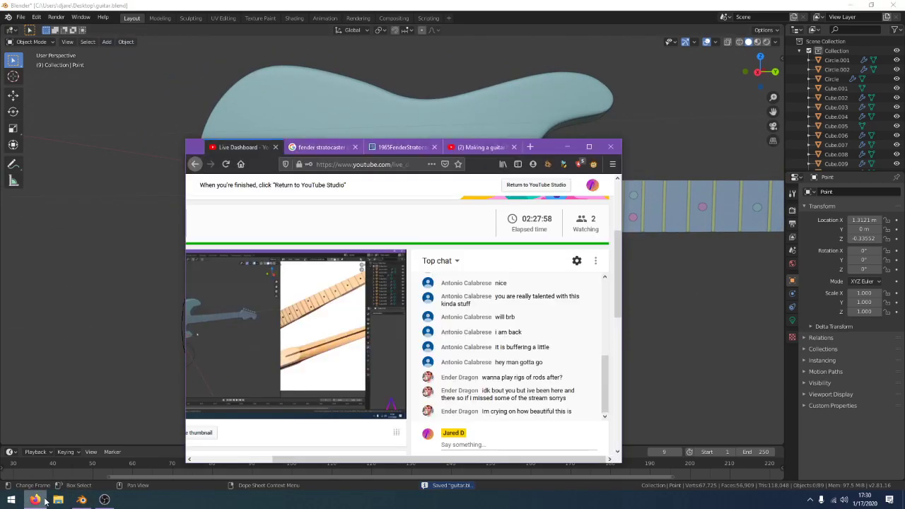